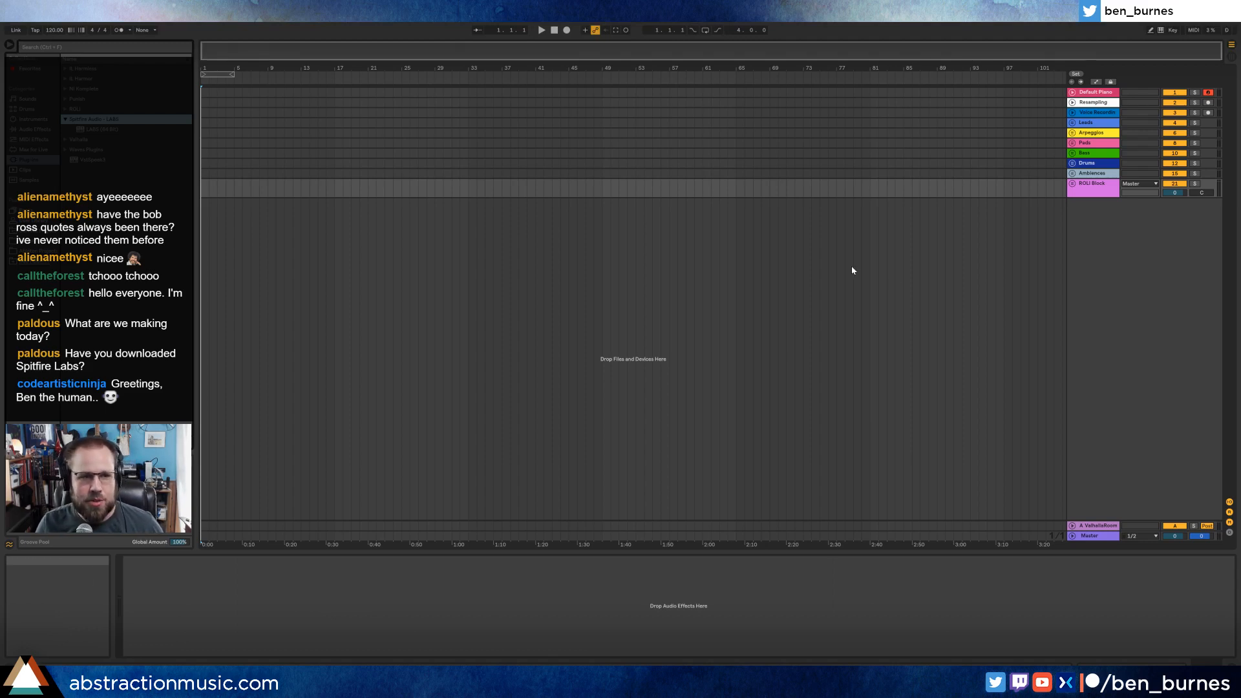
# Load the LABS (64 Bit) instrument onto a new MIDI track.
pyautogui.click(90, 130)
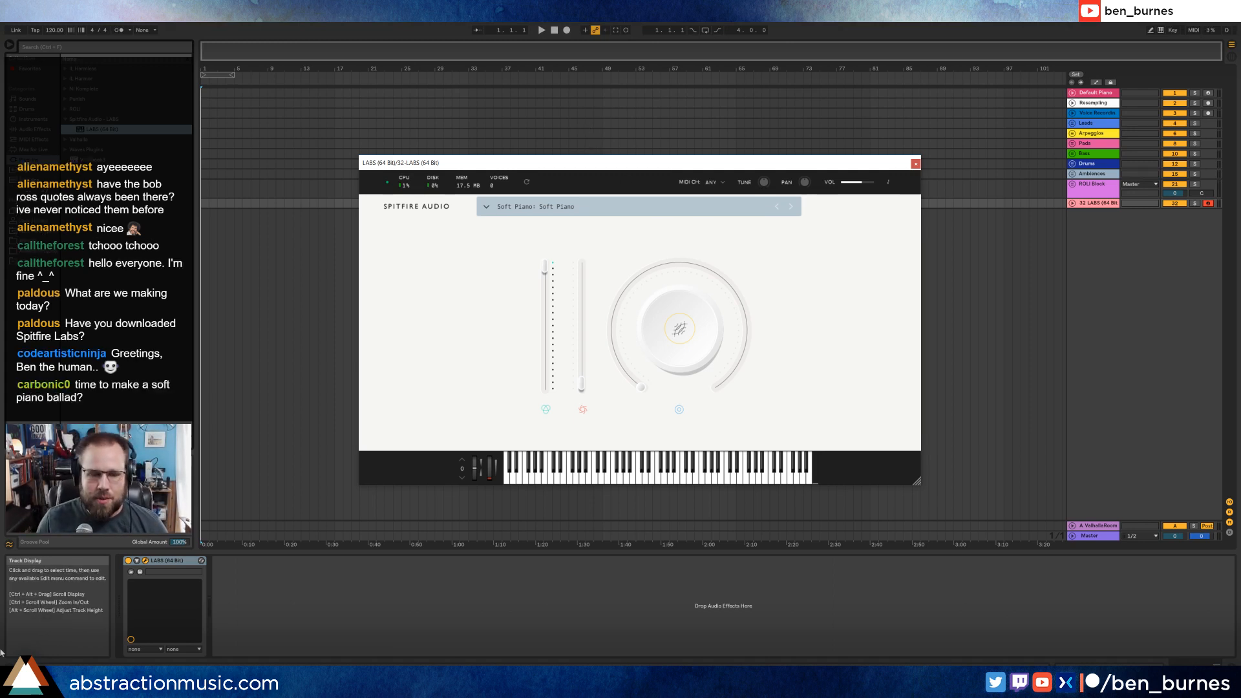
# Switch to Firefox and search the web for "timer".
pyautogui.click(5, 685)
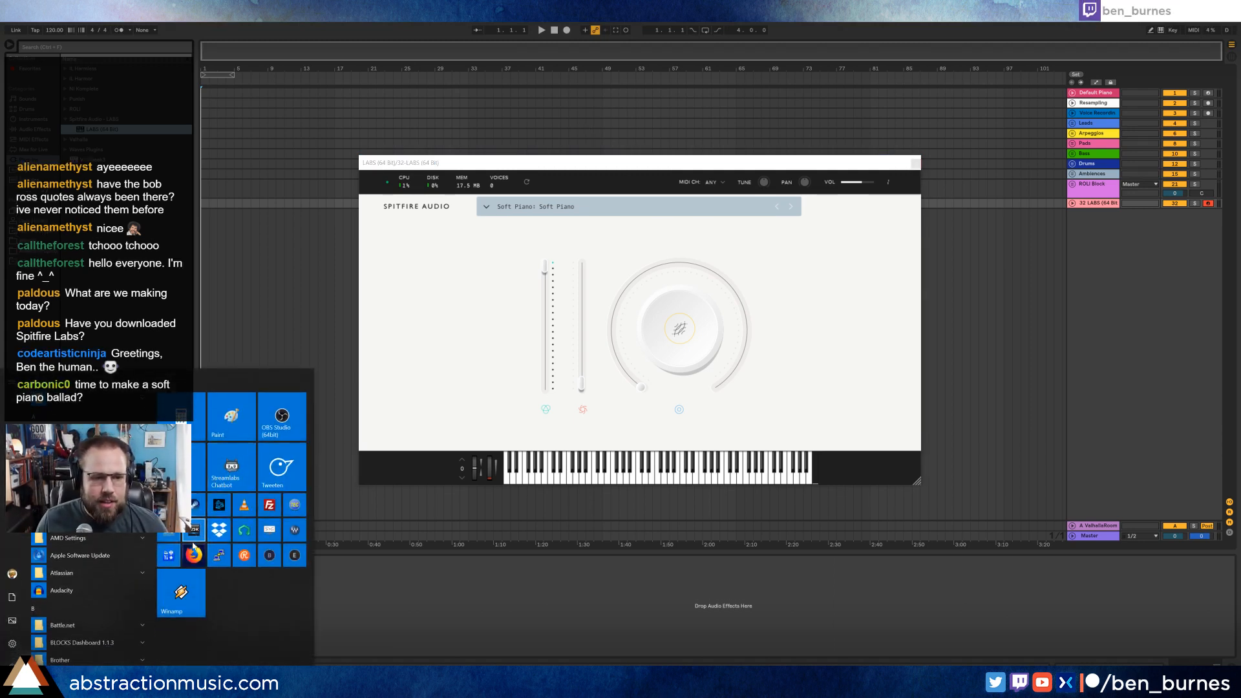
pyautogui.click(193, 555)
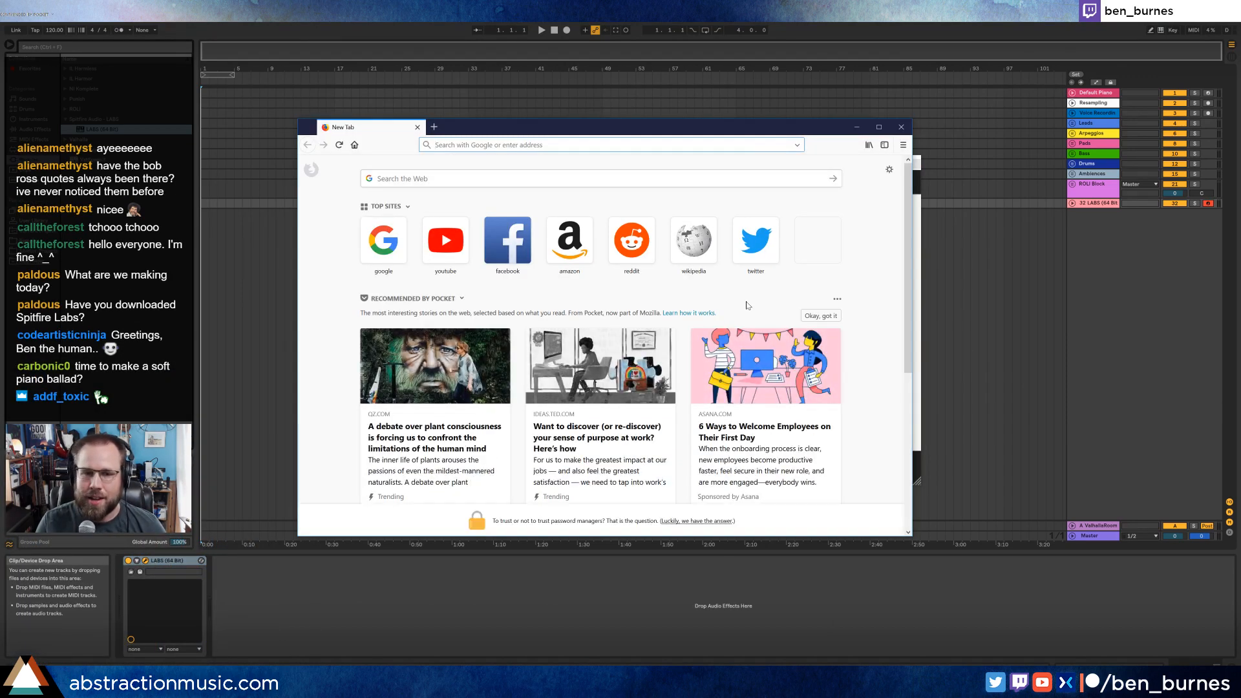
pyautogui.click(613, 141)
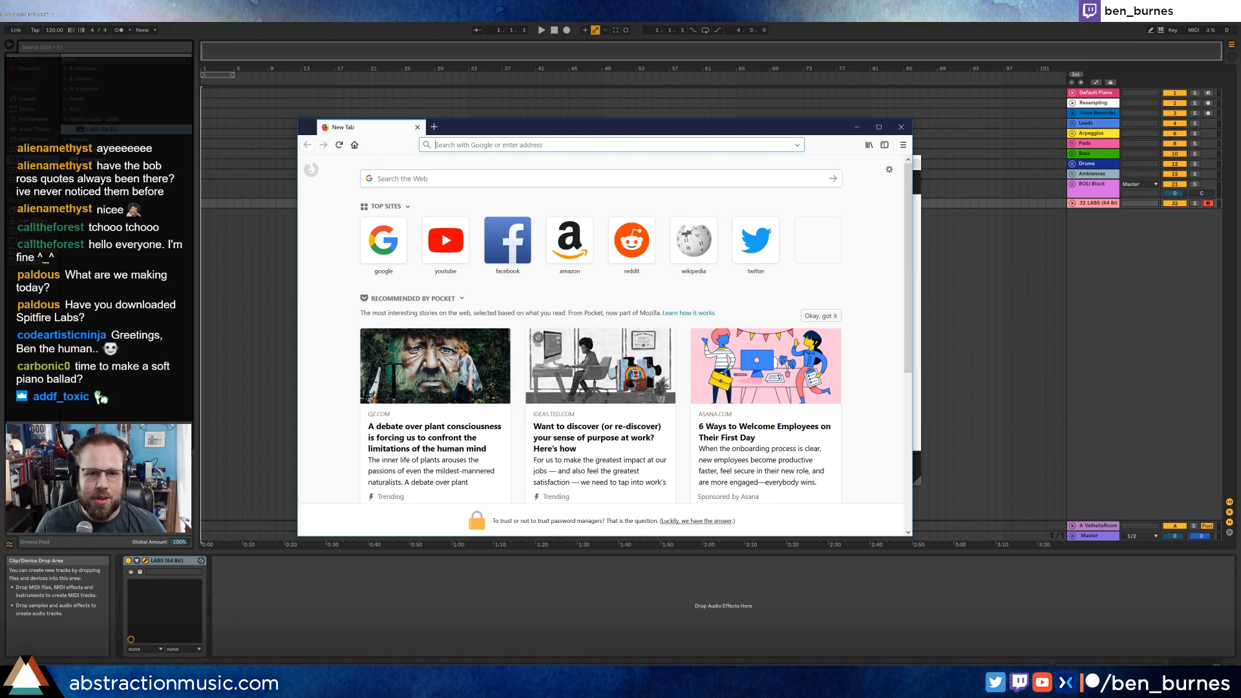
pyautogui.write('timer')
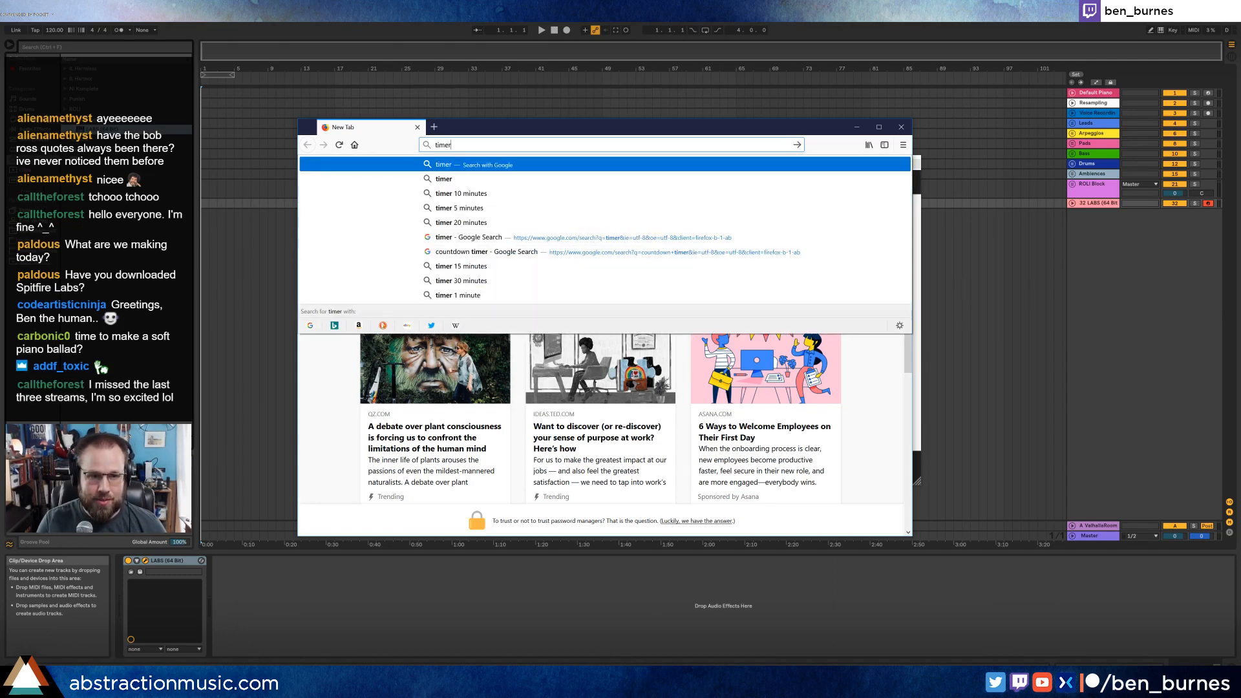
pyautogui.press('Return')
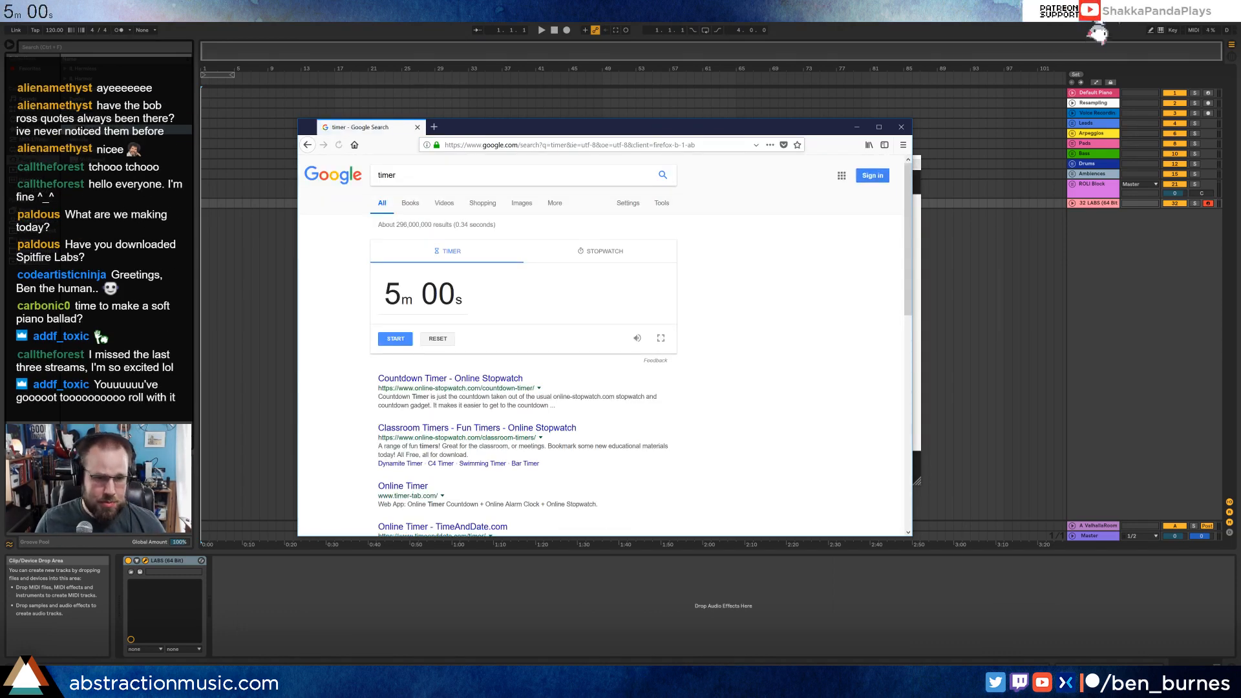
# Set the countdown timer to 2h 00m 00s and minimize the browser window.
pyautogui.click(482, 299)
pyautogui.write('2h 00m 0')
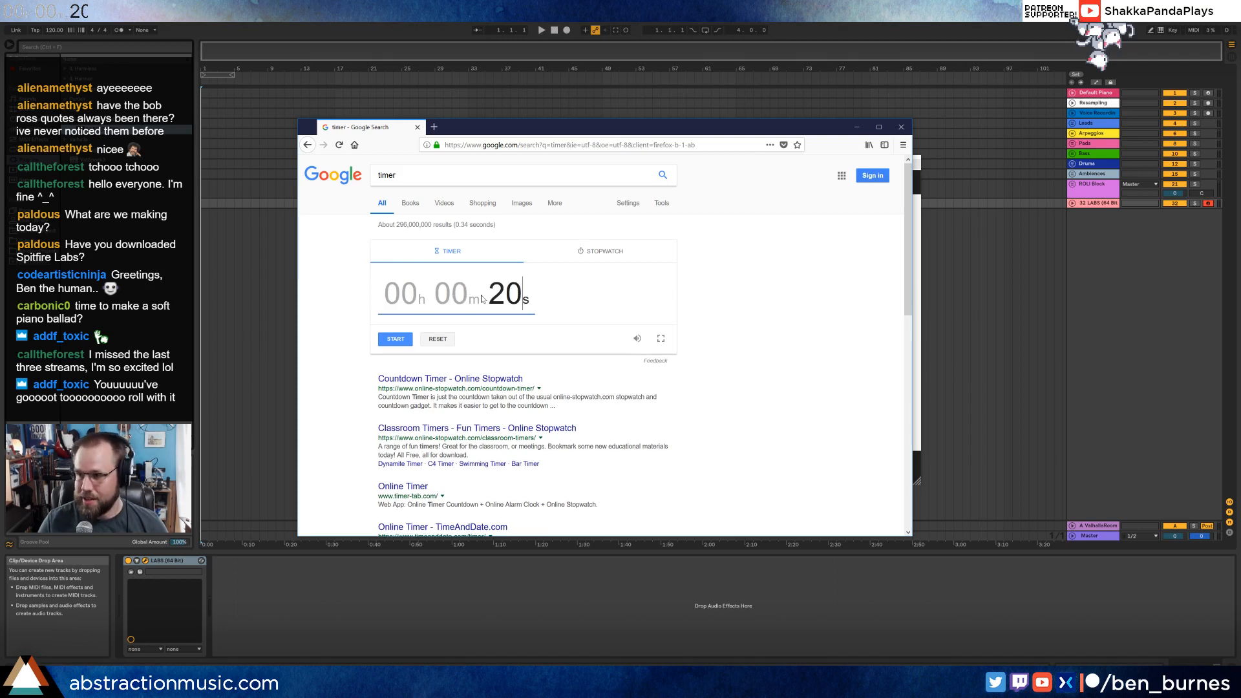
pyautogui.write('0')
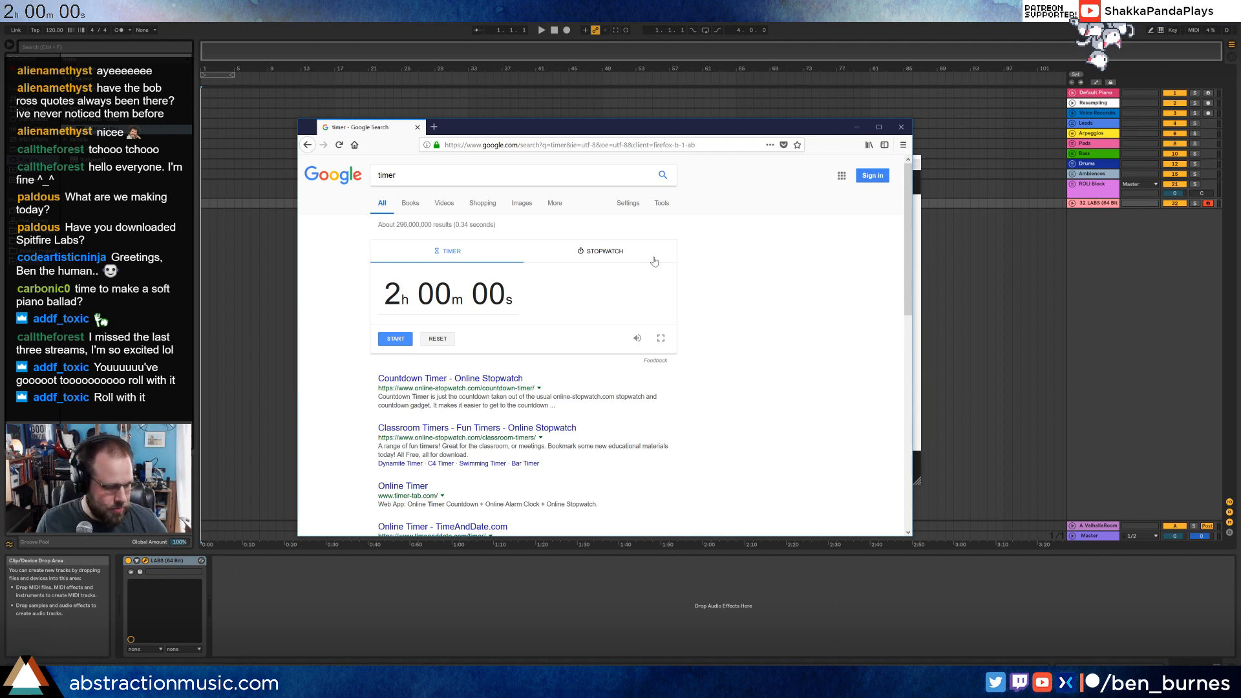
pyautogui.click(857, 128)
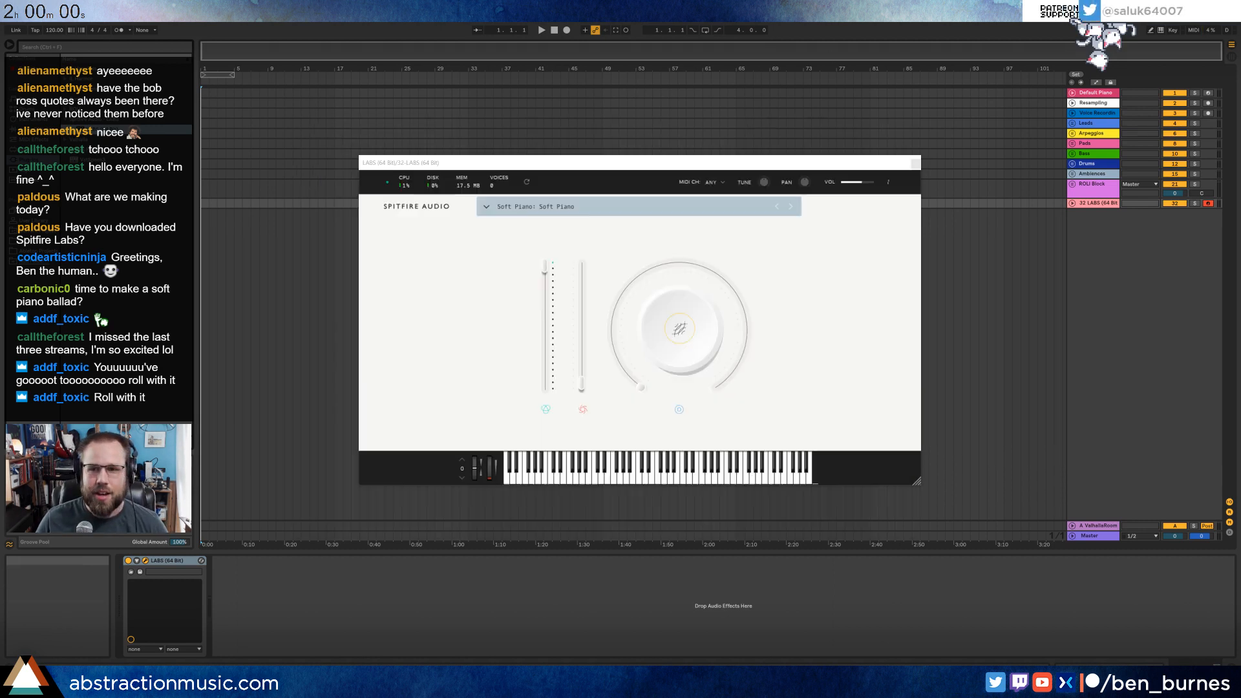
# Move the LABS track into the Leads group and reposition the plug-in window slightly.
pyautogui.moveTo(1091, 204); pyautogui.dragTo(1102, 133)
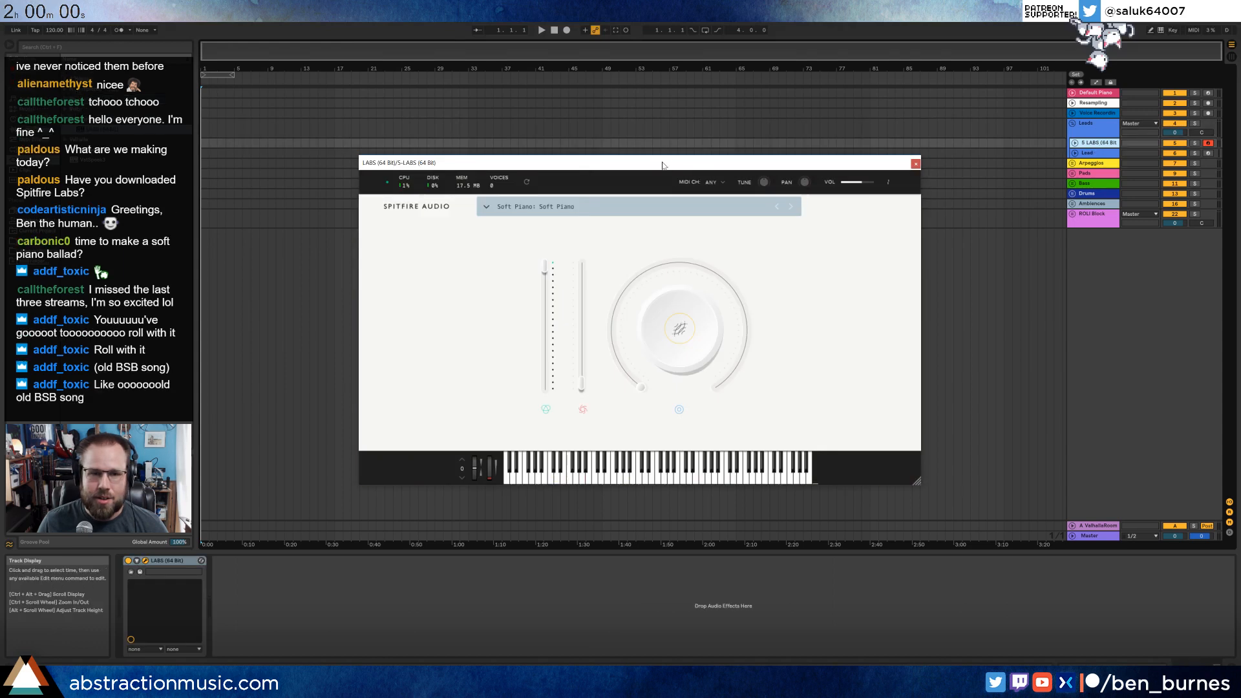
pyautogui.moveTo(668, 174); pyautogui.dragTo(626, 192)
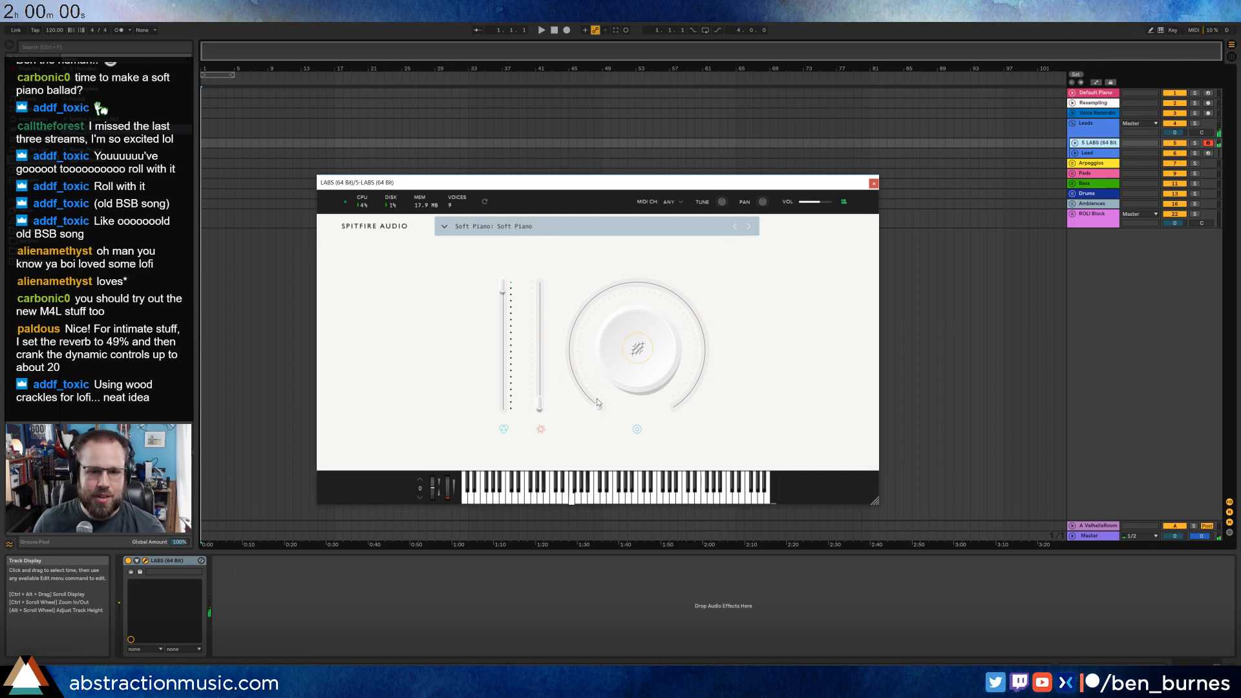
# In LABS, raise the large knob to about 36% and the second slider to 51%.
pyautogui.moveTo(596, 398); pyautogui.dragTo(560, 340)
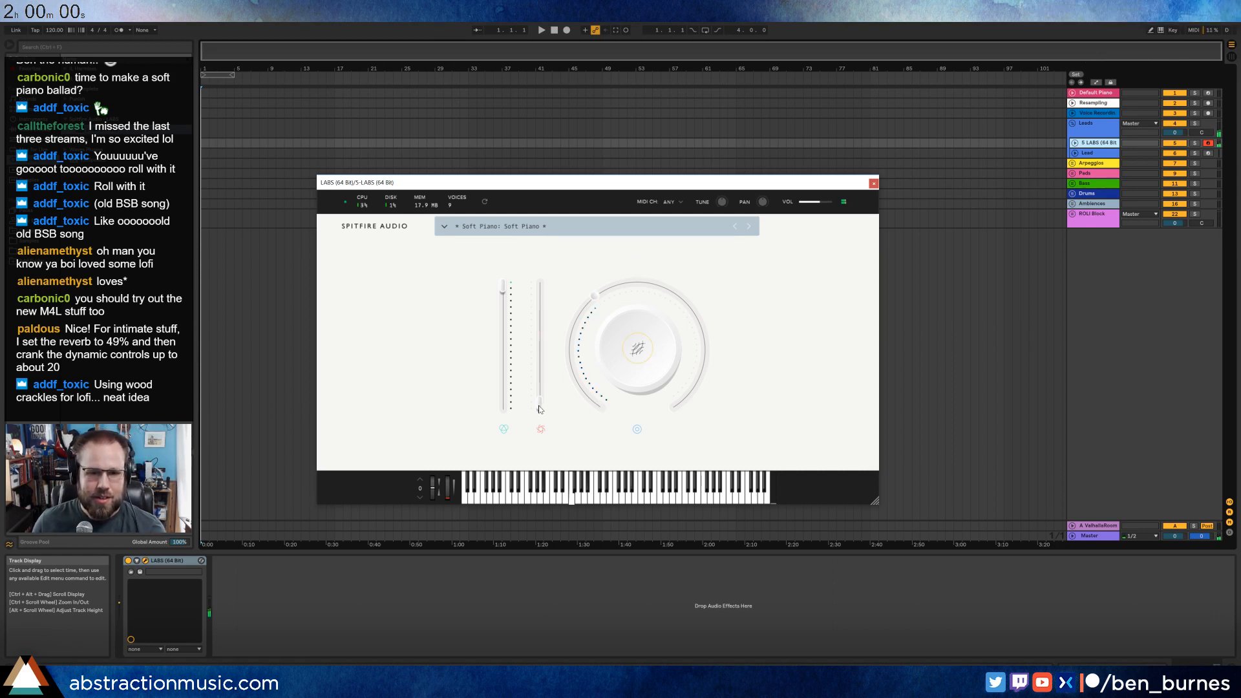
pyautogui.moveTo(539, 405); pyautogui.dragTo(545, 348)
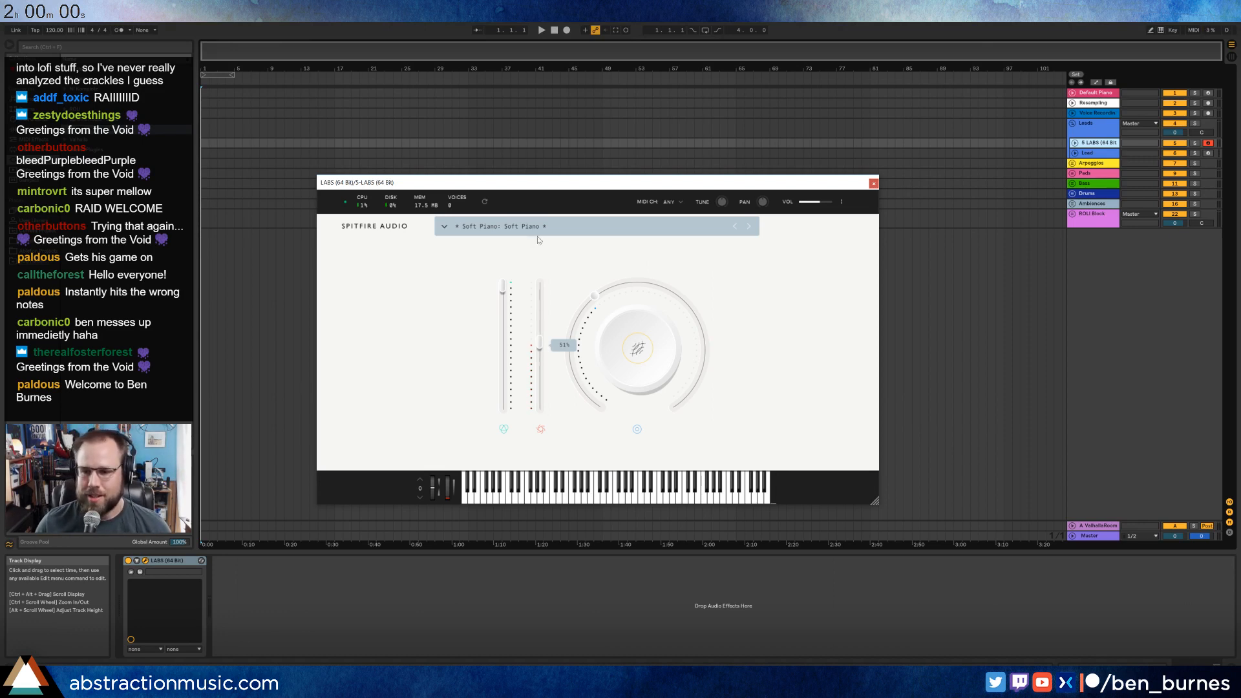
# Switch to Firefox to start the two-hour countdown, and return to Ableton Live.
pyautogui.hotkey('alt', 'Tab')
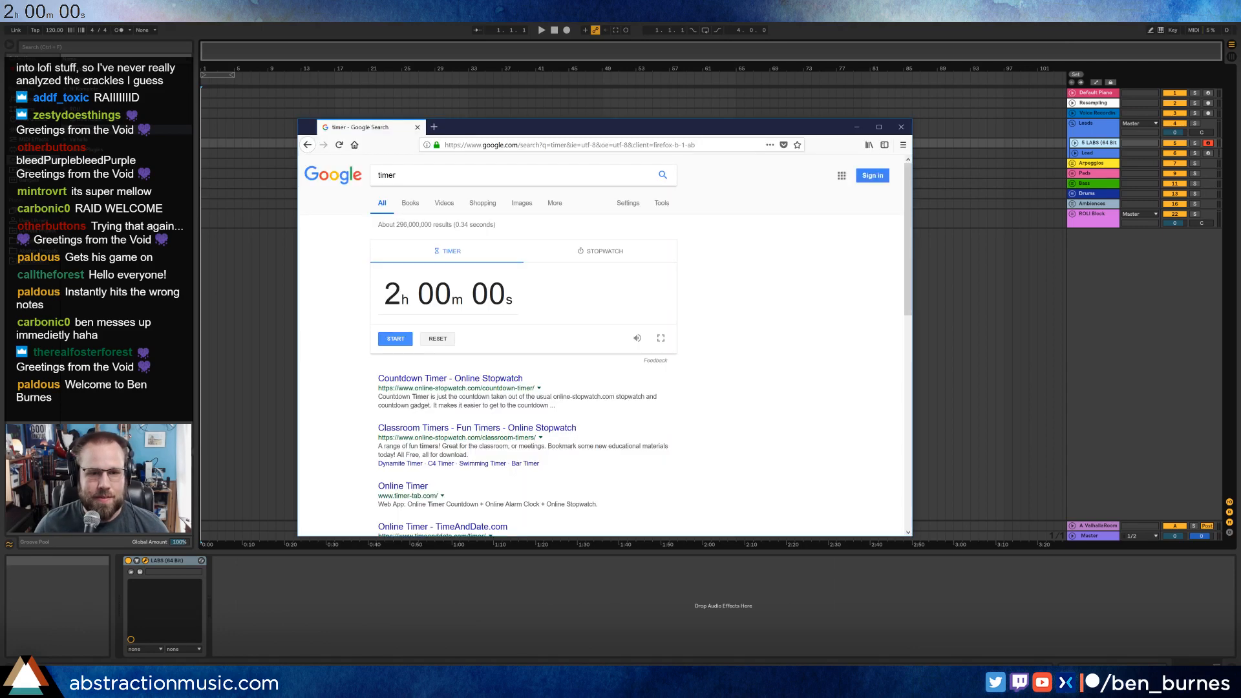
pyautogui.click(395, 338)
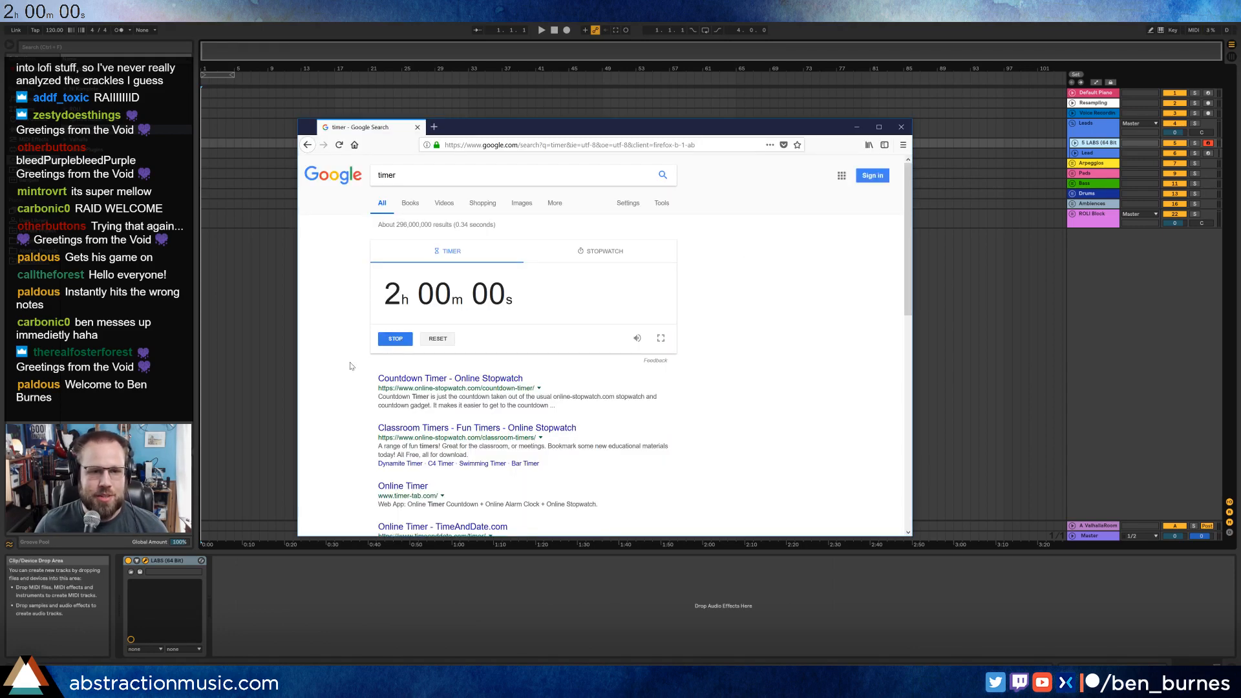
pyautogui.hotkey('alt', 'Tab')
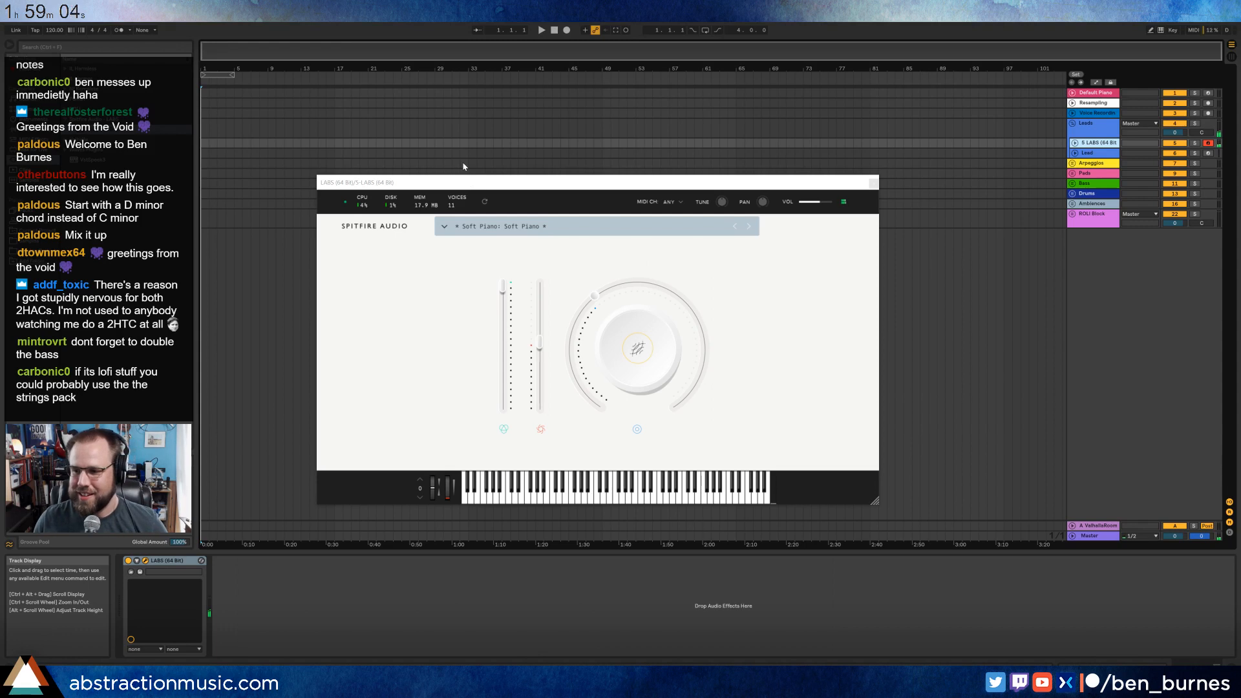
pyautogui.click(444, 226)
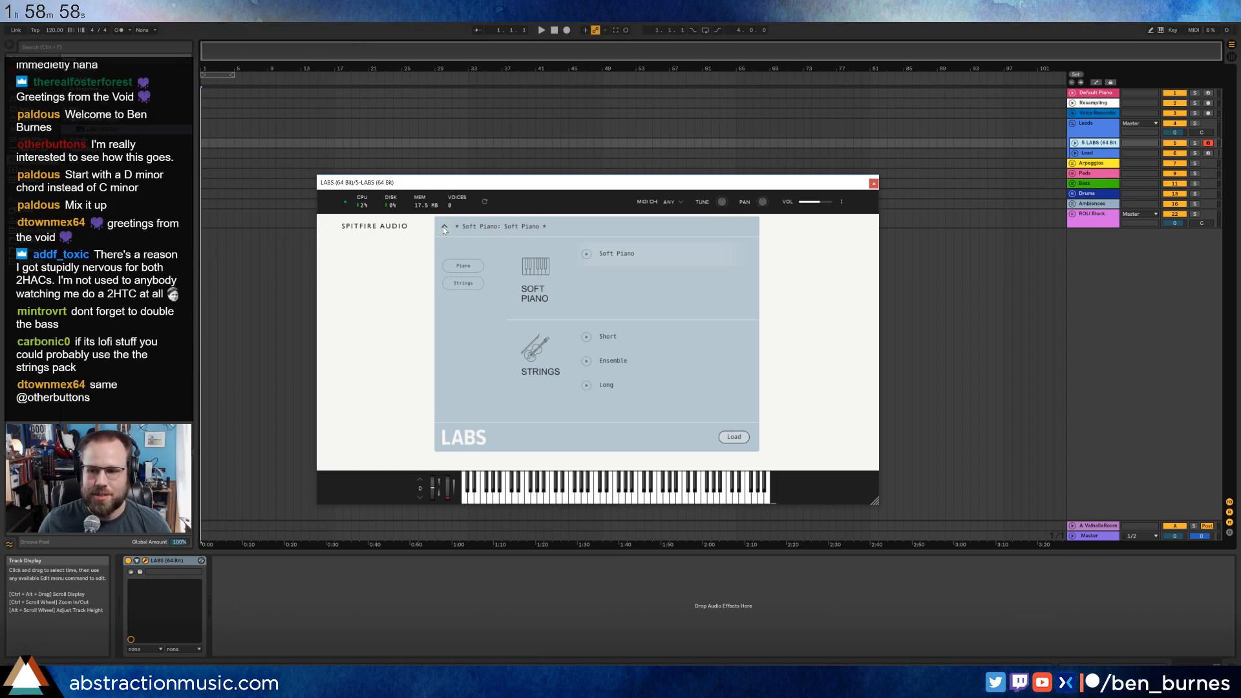
pyautogui.click(446, 226)
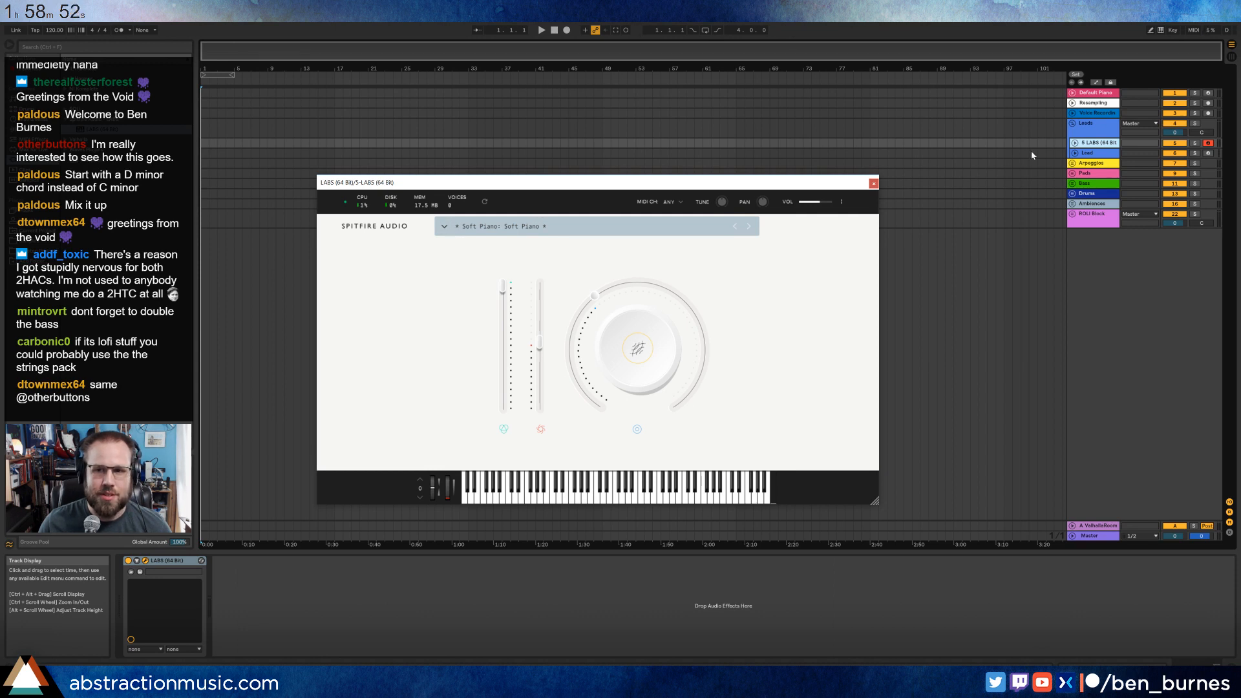
# Tap out a rough tempo, set the project tempo to 75 BPM and turn on the metronome.
pyautogui.click(36, 30)
pyautogui.click(36, 30)
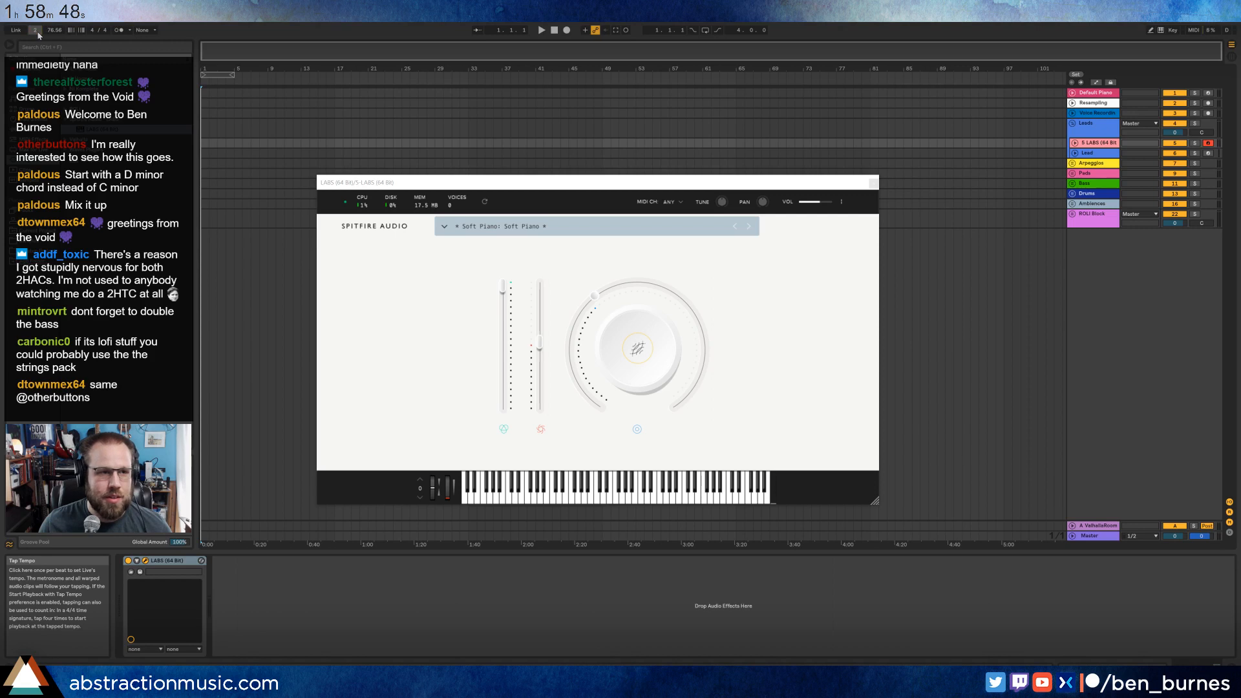
pyautogui.click(37, 32)
pyautogui.click(56, 30)
pyautogui.write('75')
pyautogui.press('Return')
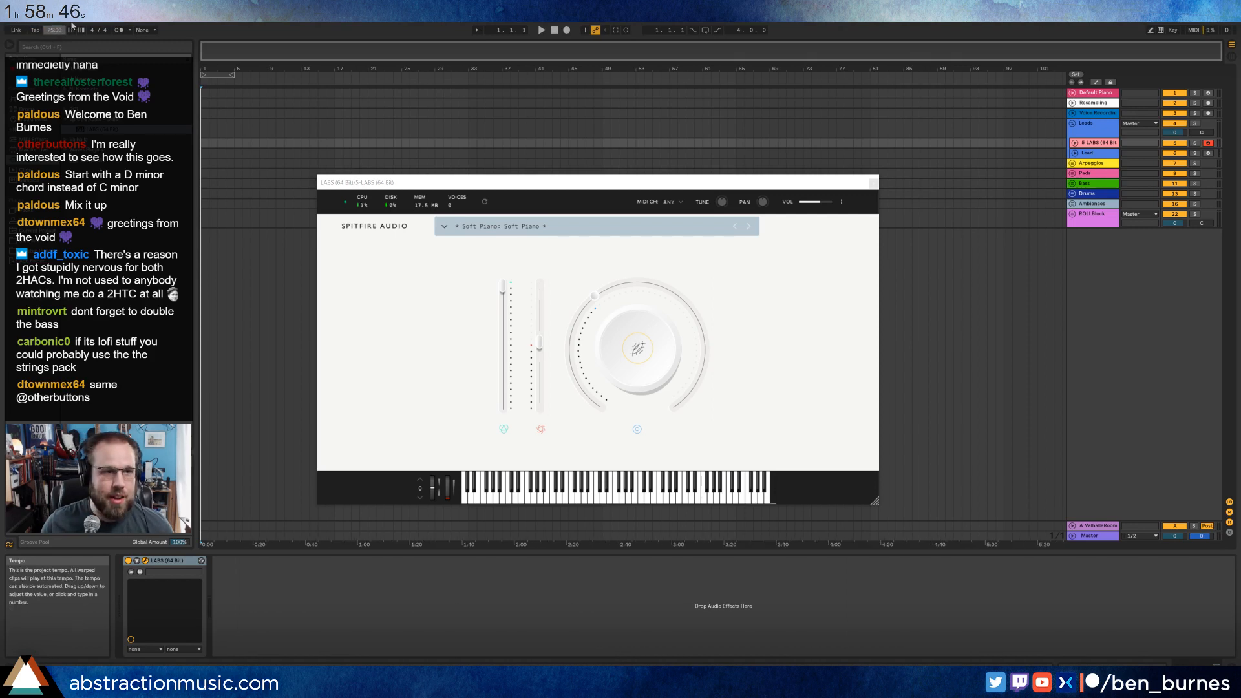
pyautogui.click(120, 30)
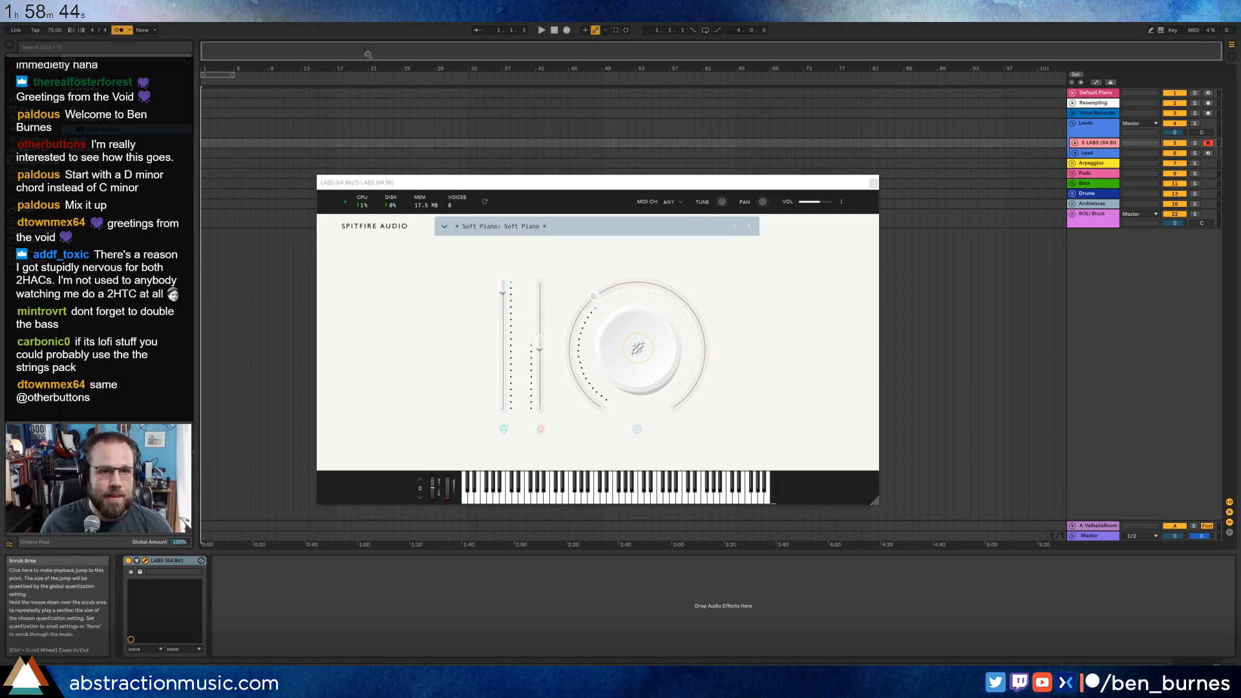
# Record a piano chord progression of about six bars on the LABS track from the start of the arrangement.
pyautogui.moveTo(214, 55); pyautogui.dragTo(213, 97)
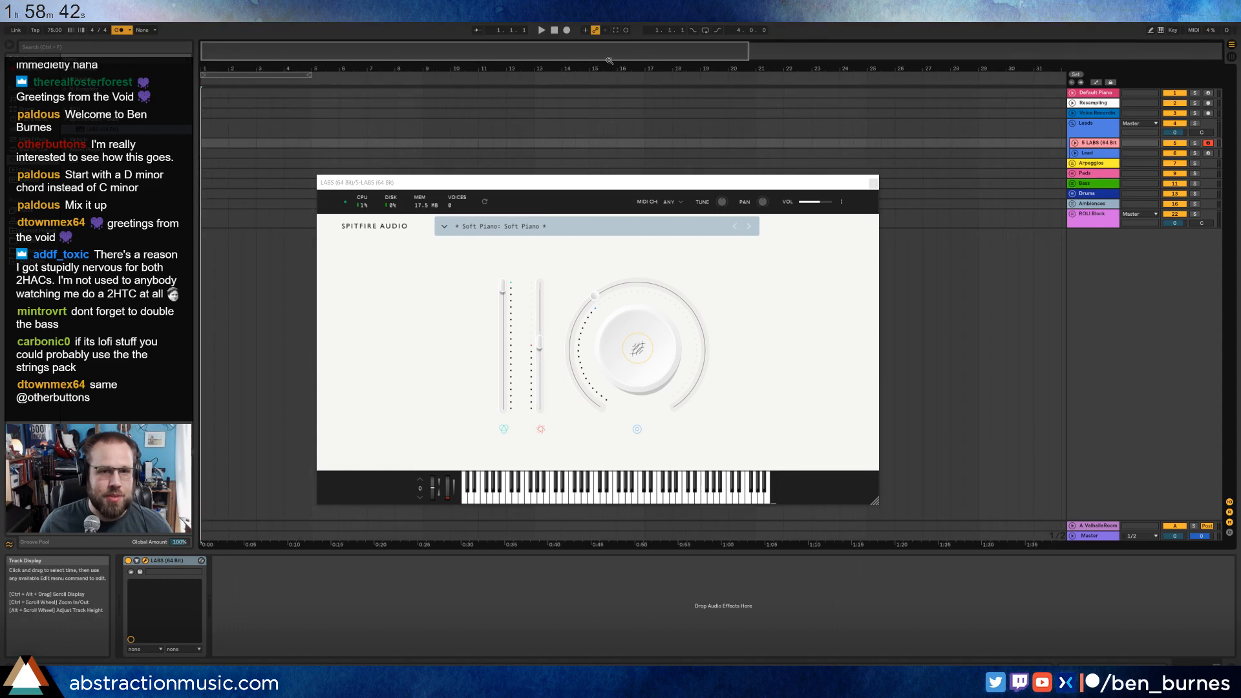
pyautogui.click(567, 30)
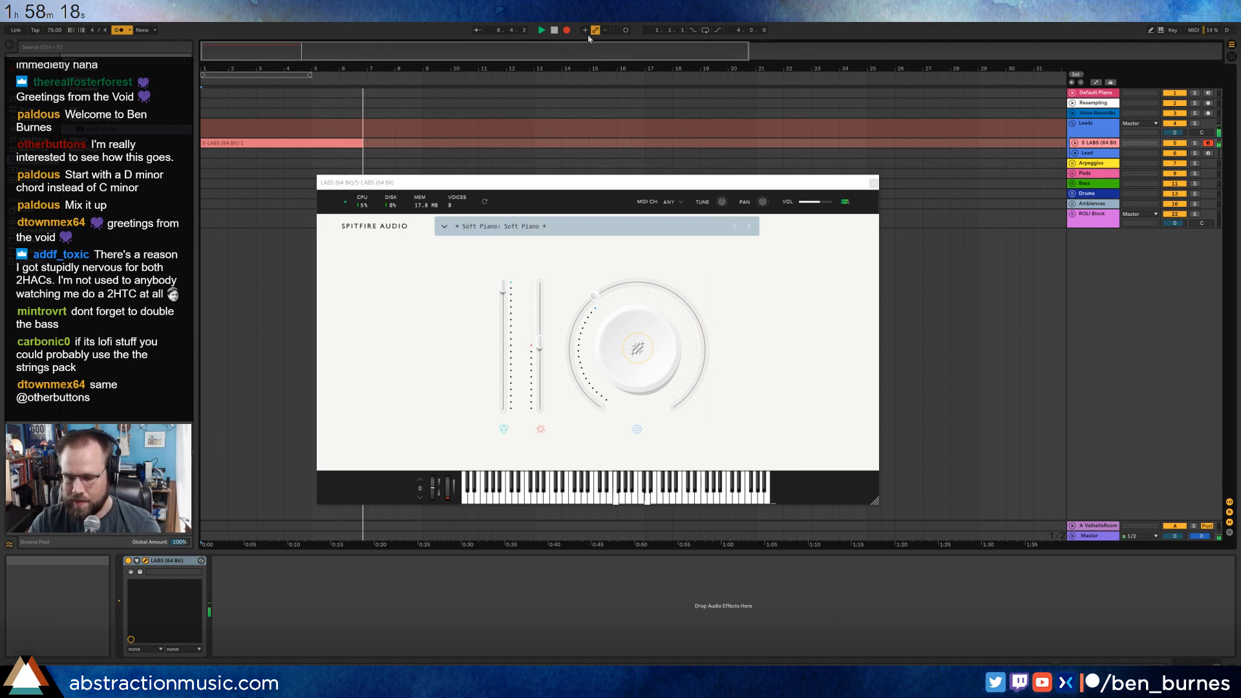
pyautogui.press('space')
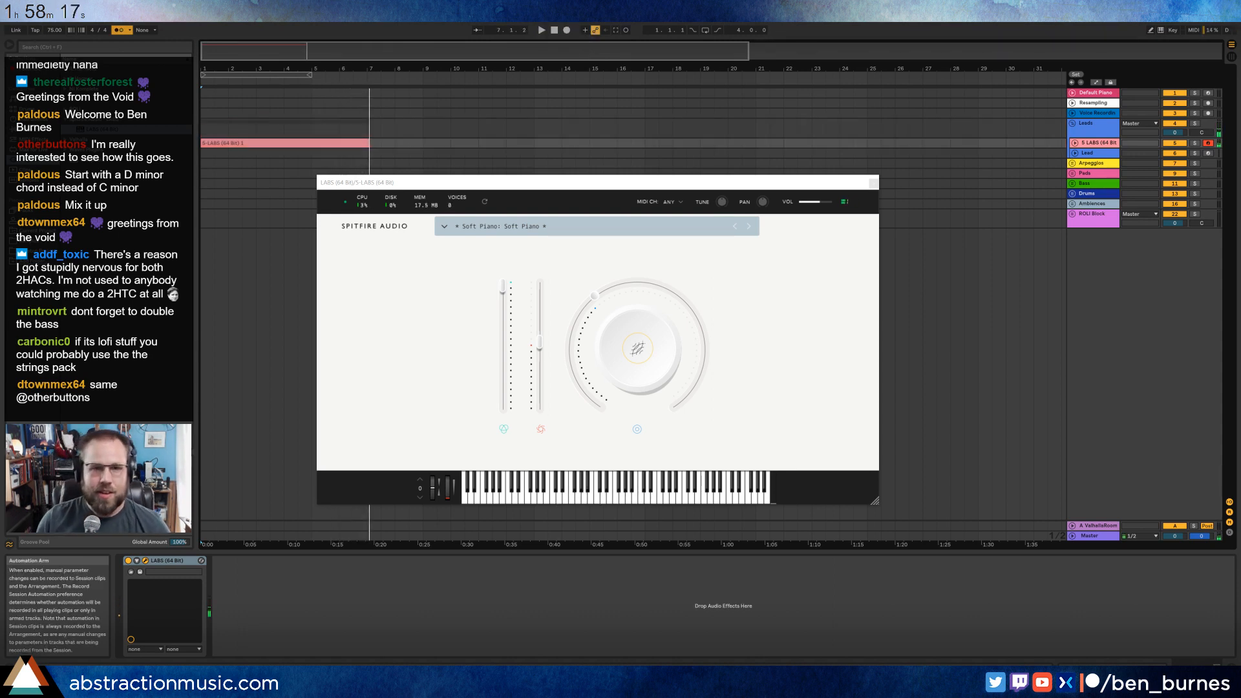
# Unfold the LABS track, trim the clip's first bar, shift the clip to bar 1 and trim its end to bar 6.
pyautogui.click(1074, 143)
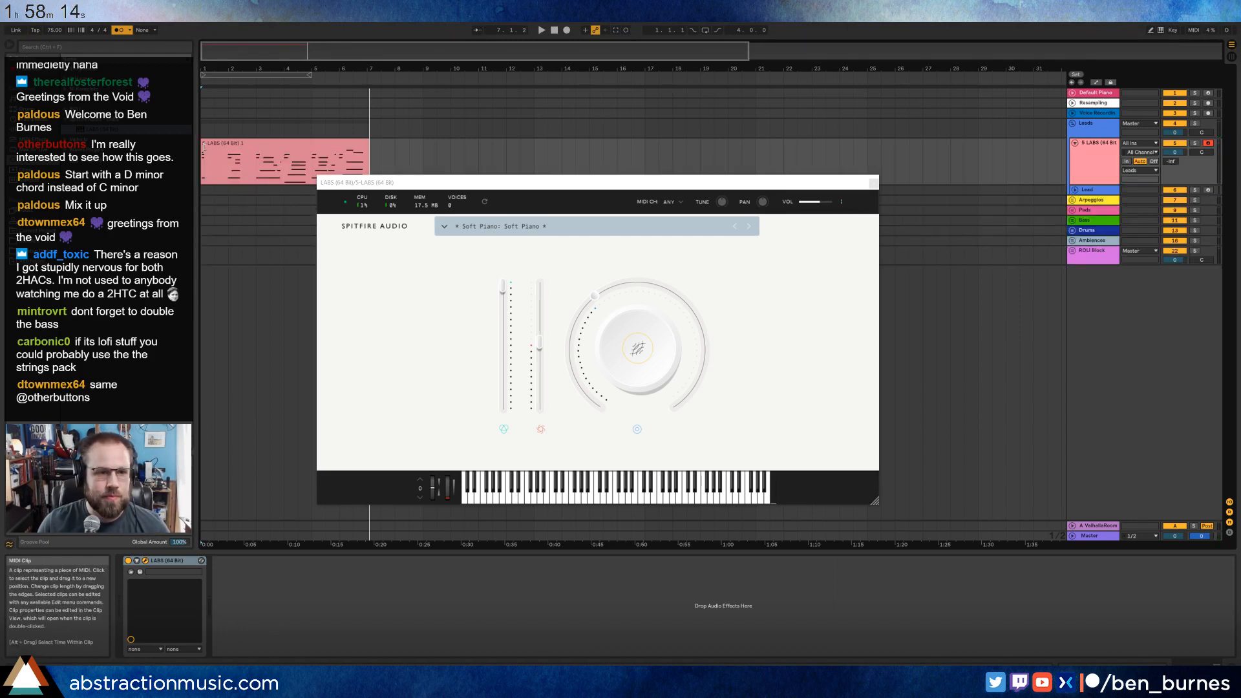
pyautogui.moveTo(202, 154); pyautogui.dragTo(225, 155)
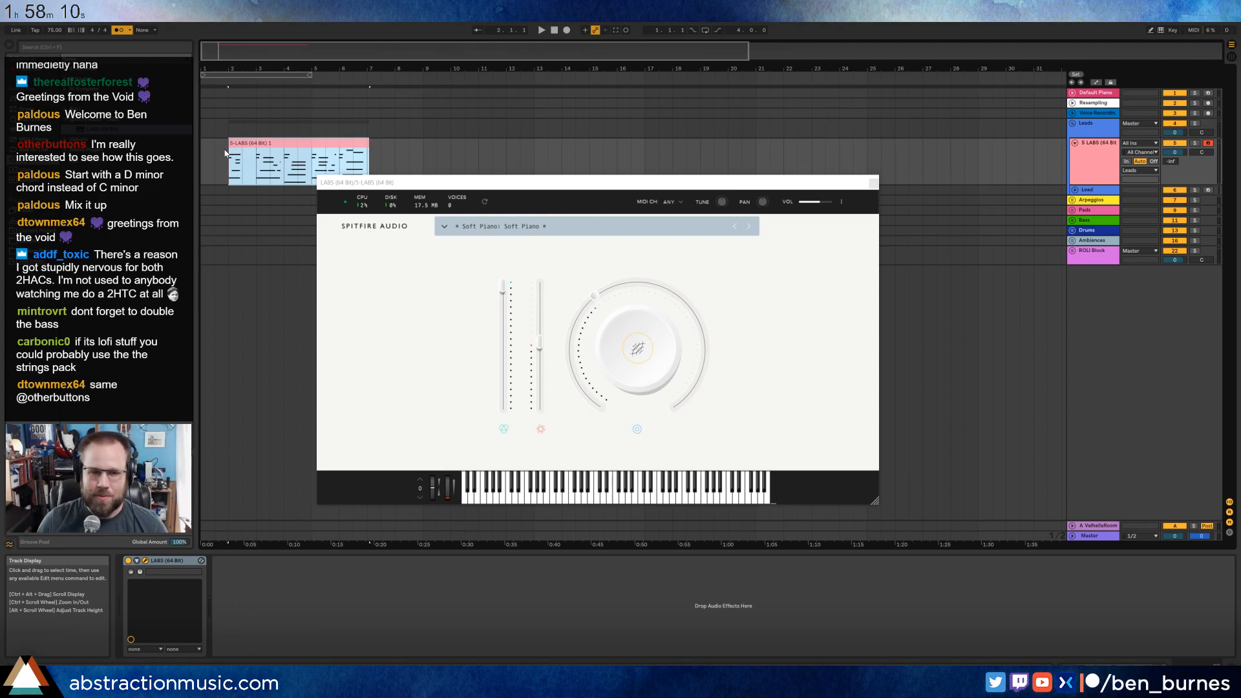
pyautogui.moveTo(257, 140); pyautogui.dragTo(229, 143)
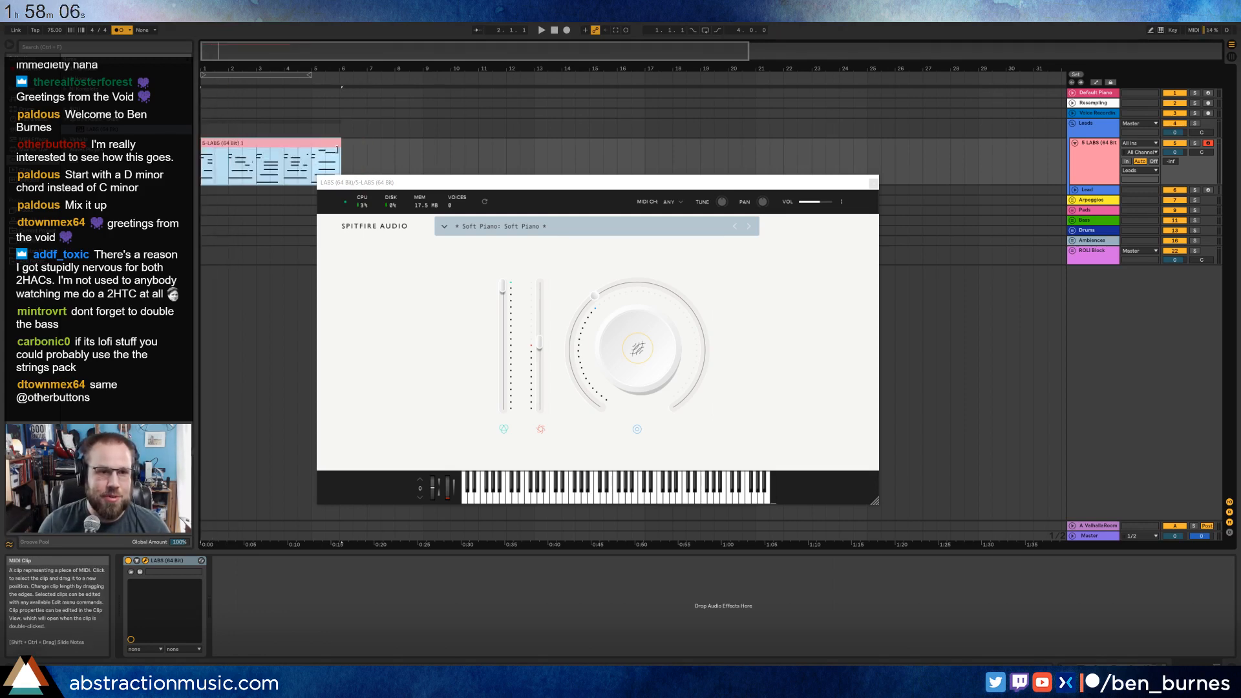
pyautogui.moveTo(336, 149); pyautogui.dragTo(335, 149)
# Turn off the metronome and move the LABS window clear of the recorded clip.
pyautogui.moveTo(392, 184); pyautogui.dragTo(575, 188)
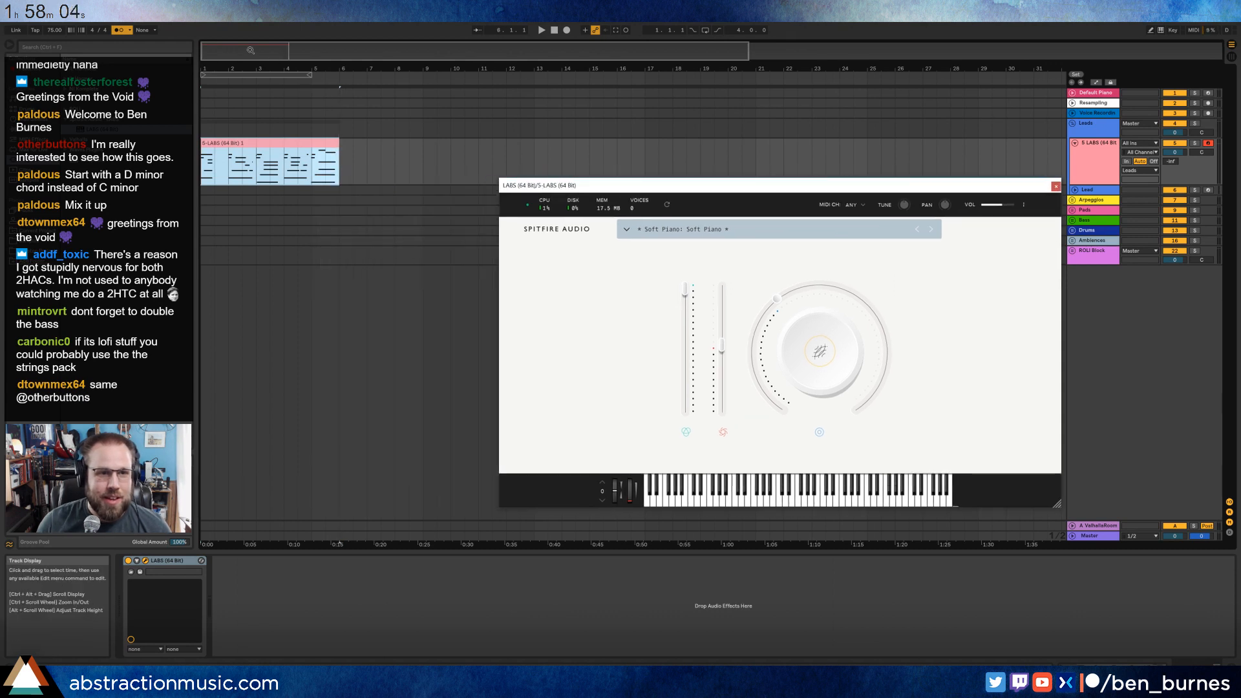
pyautogui.scroll(4, 247, 323)
pyautogui.moveTo(246, 69); pyautogui.dragTo(415, 84)
pyautogui.click(119, 31)
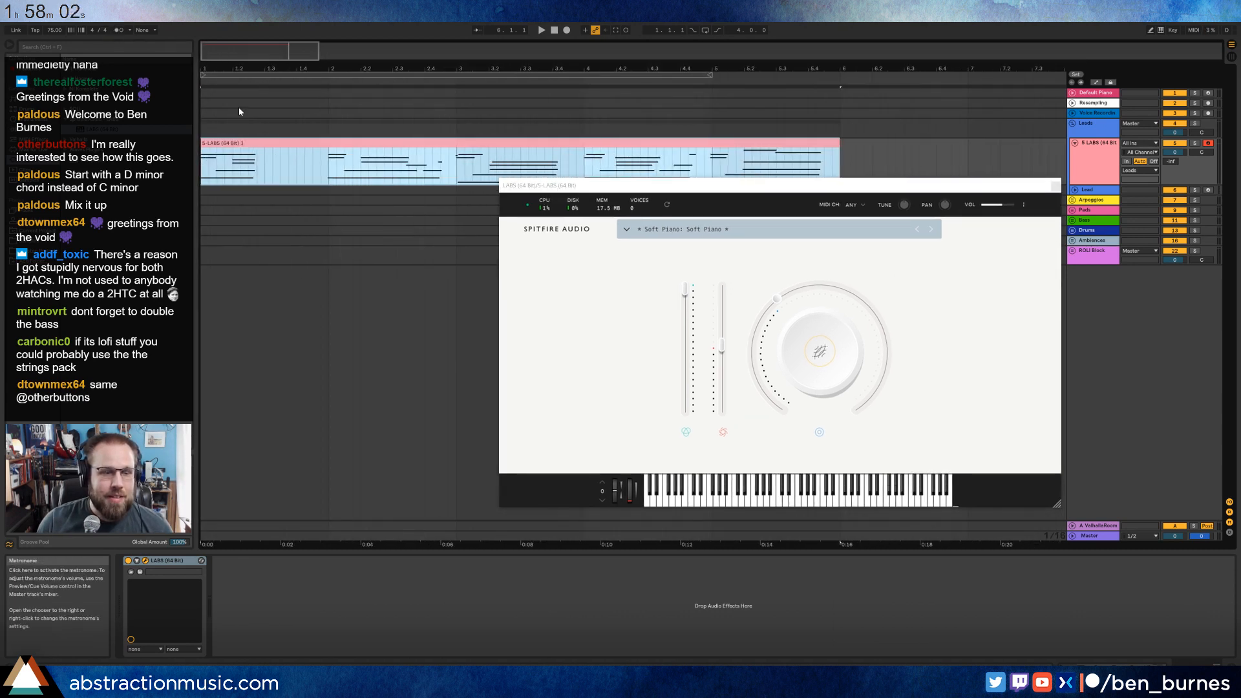
pyautogui.moveTo(288, 67); pyautogui.dragTo(289, 70)
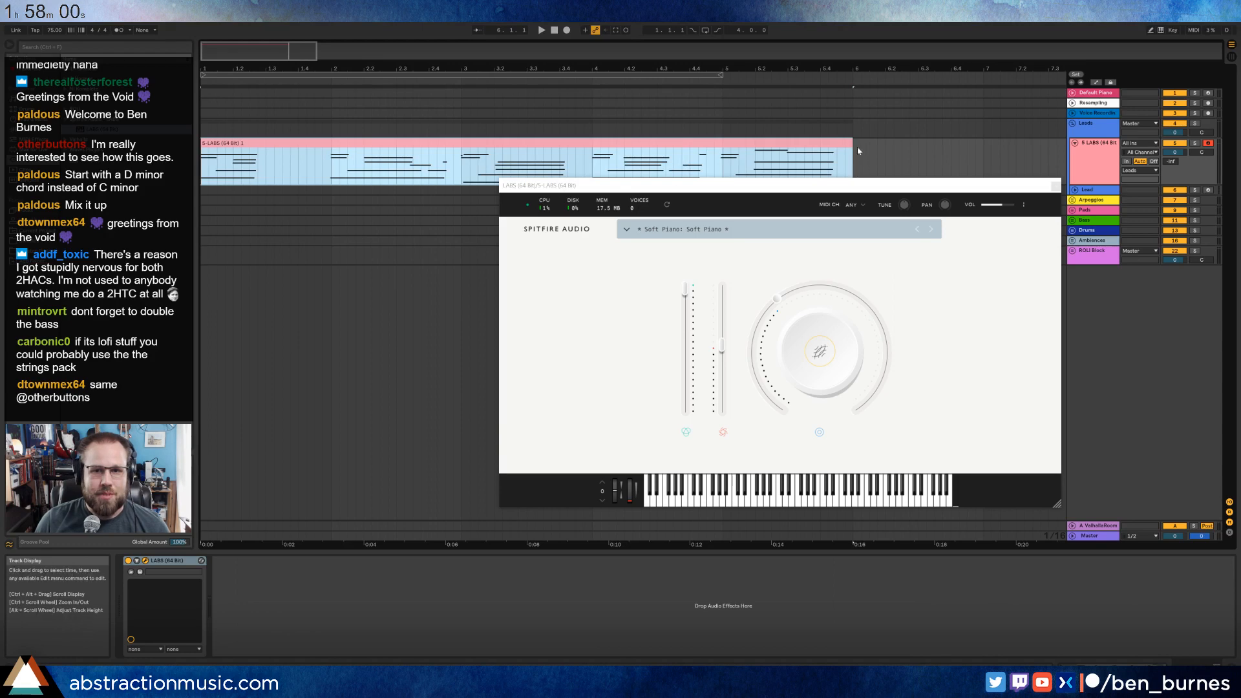
pyautogui.moveTo(787, 189); pyautogui.dragTo(795, 242)
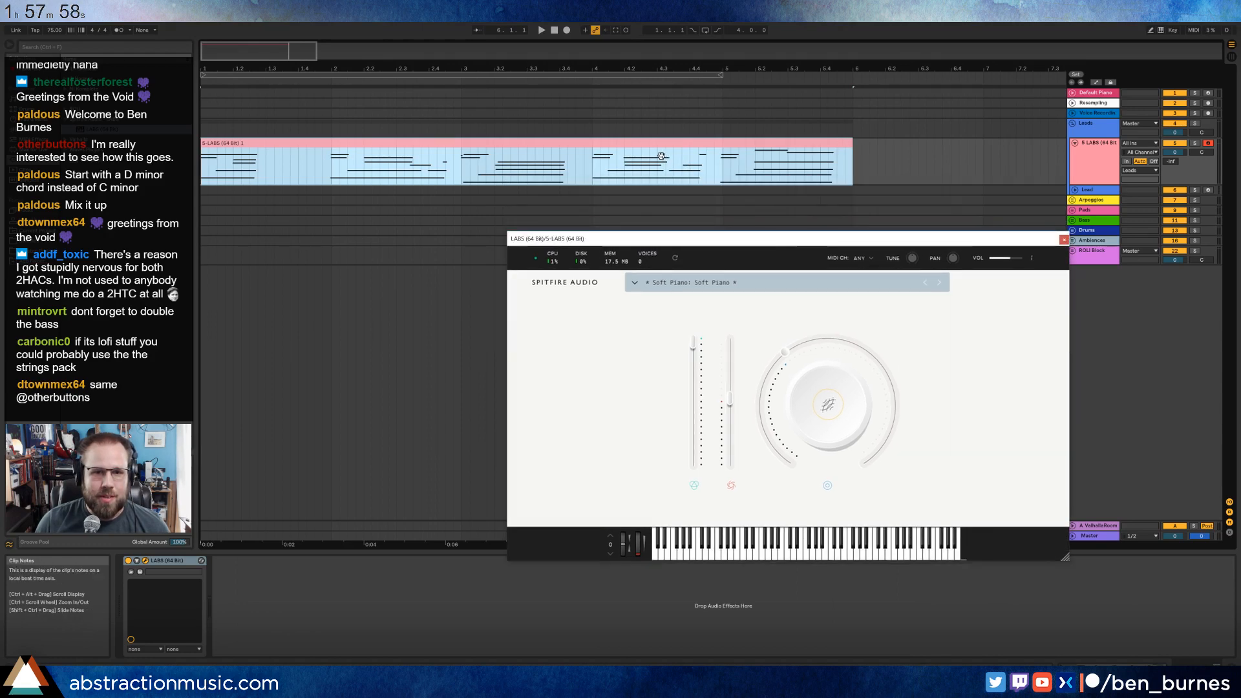
# Open the recorded piano clip in the MIDI note editor and move the LABS window off the notes.
pyautogui.doubleClick(654, 145)
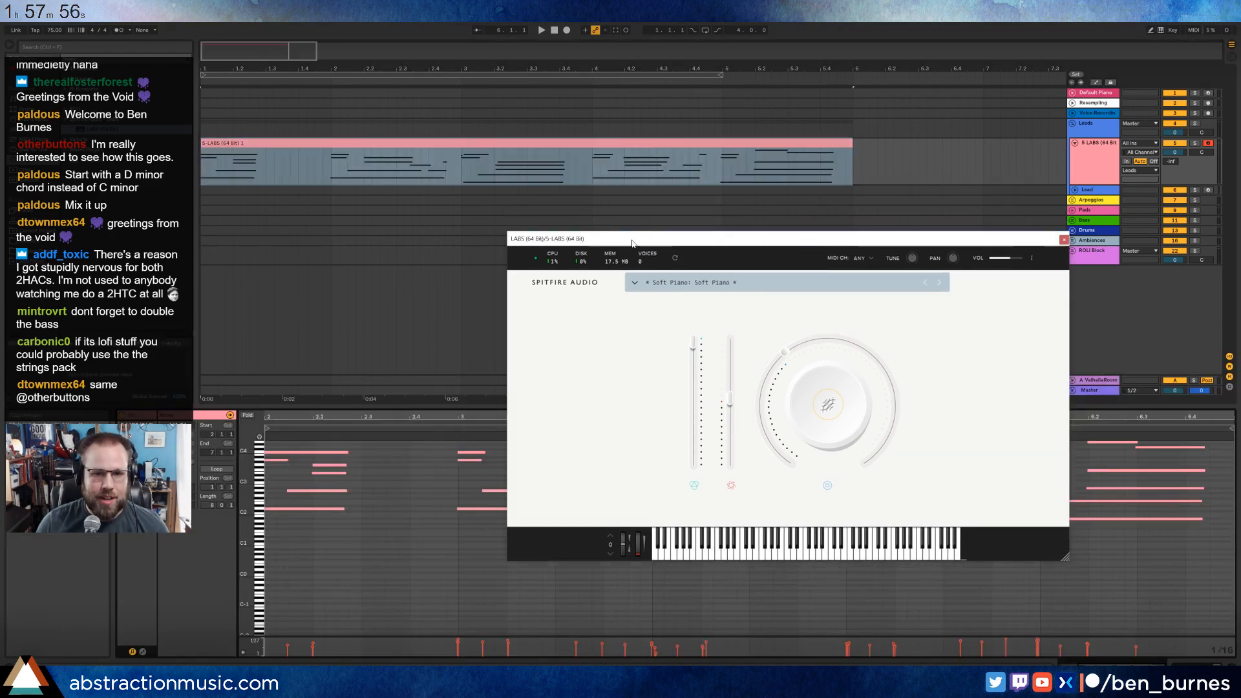
pyautogui.moveTo(621, 241); pyautogui.dragTo(532, 102)
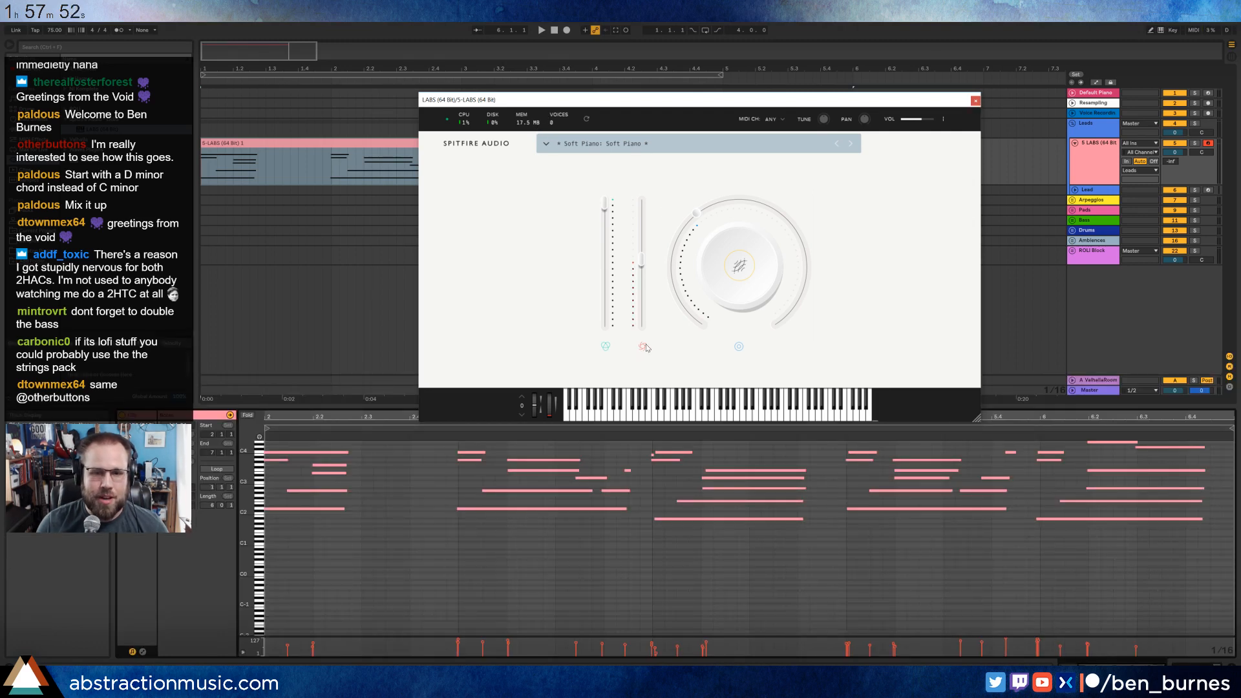
pyautogui.moveTo(605, 205)
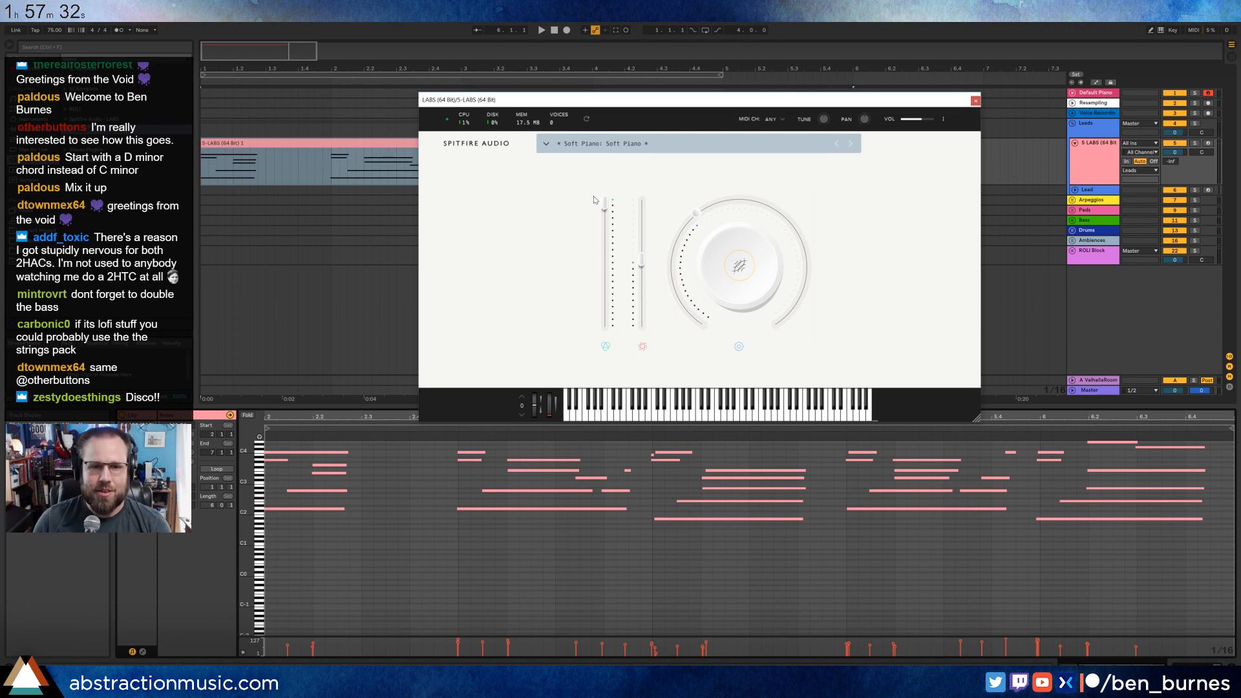
pyautogui.moveTo(742, 336)
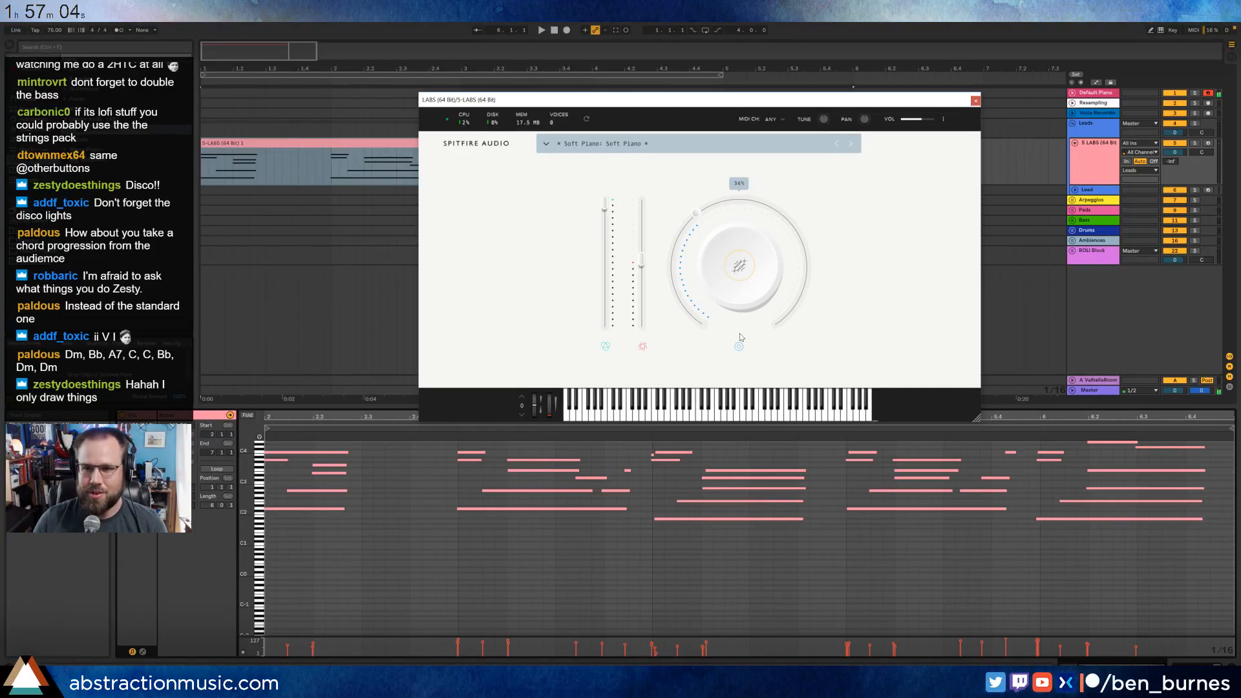
# Arm the LABS track and nudge the opening chord's notes at bar 2 slightly later in the note editor.
pyautogui.click(1212, 148)
pyautogui.click(1211, 146)
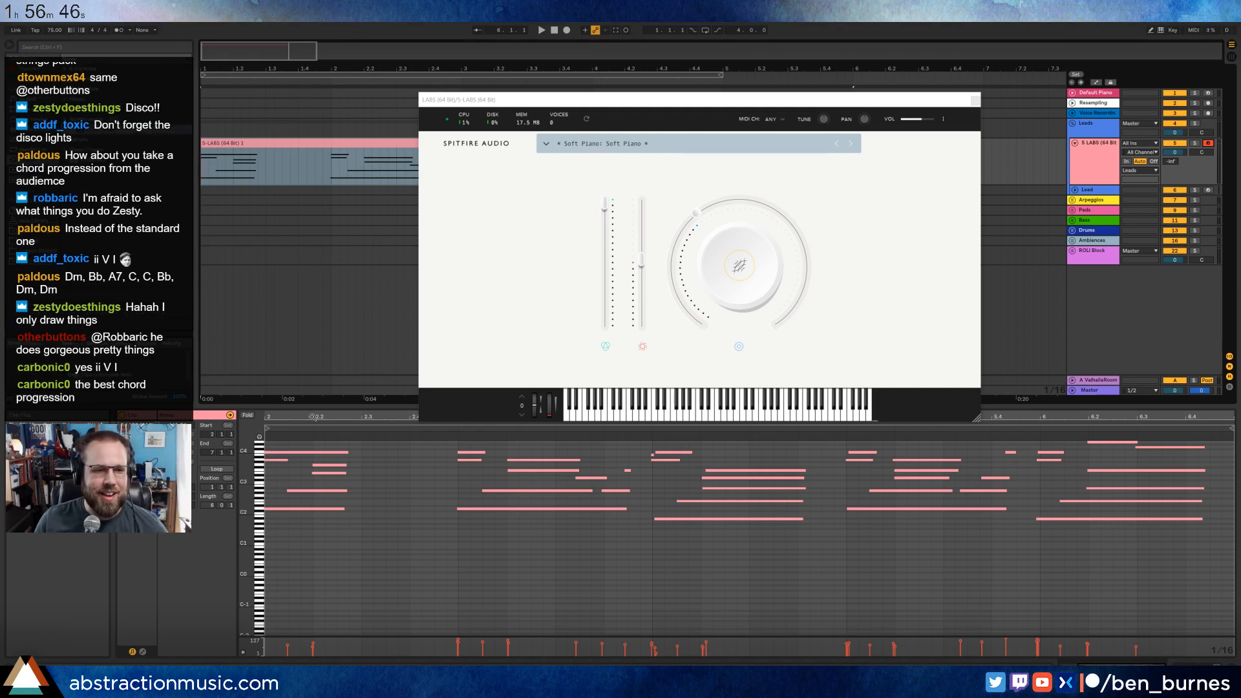
pyautogui.moveTo(313, 417); pyautogui.dragTo(312, 388)
pyautogui.moveTo(419, 444); pyautogui.dragTo(495, 601)
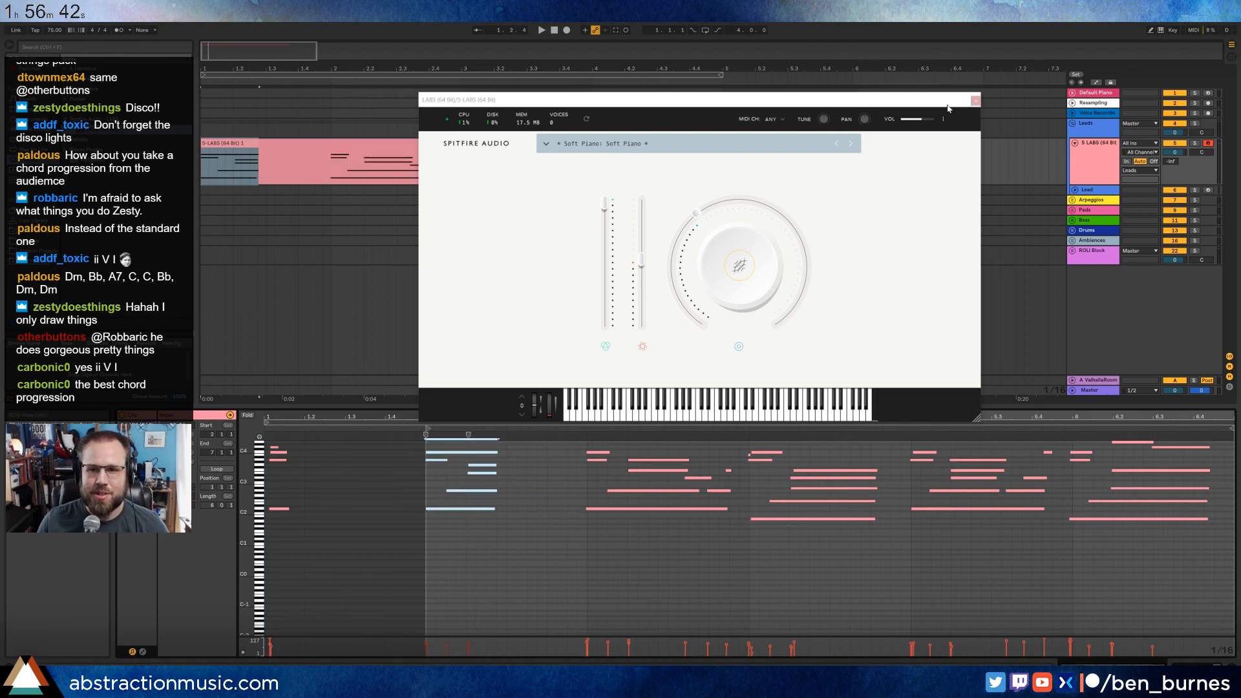
# Close the LABS window and nudge the timing of the bar 3 and bar 4 chord notes, shifting bar 4's top note slightly earlier.
pyautogui.click(975, 100)
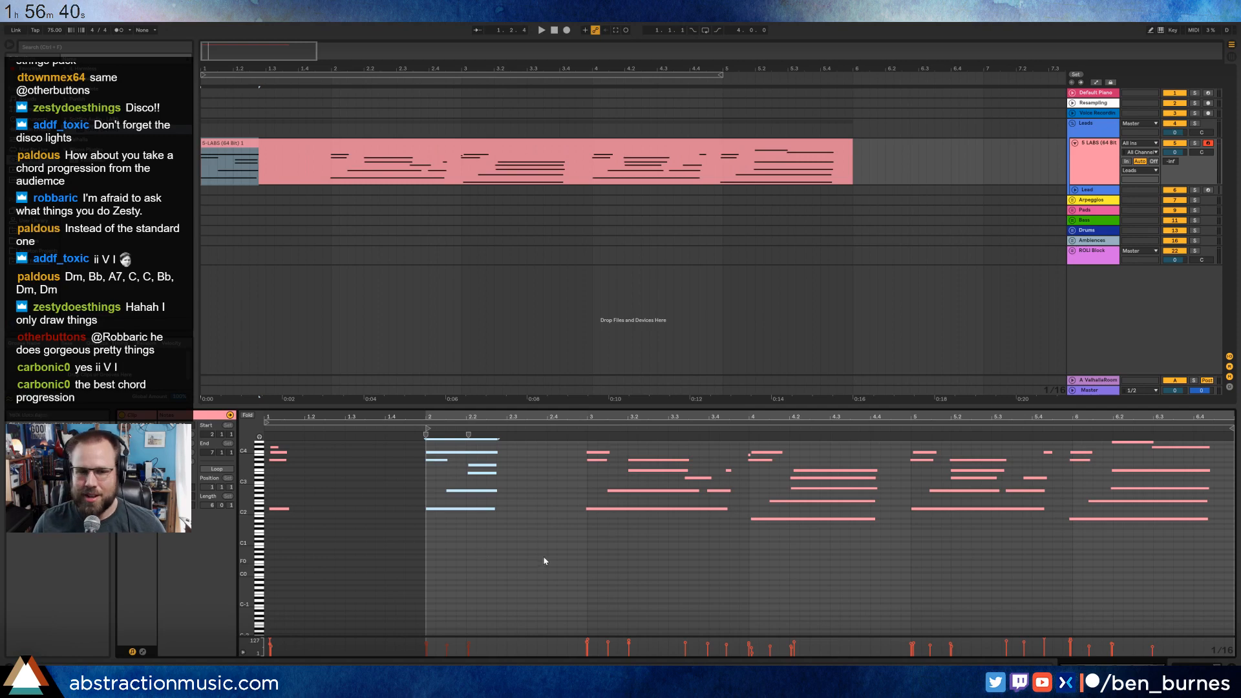
pyautogui.moveTo(244, 475); pyautogui.dragTo(271, 529)
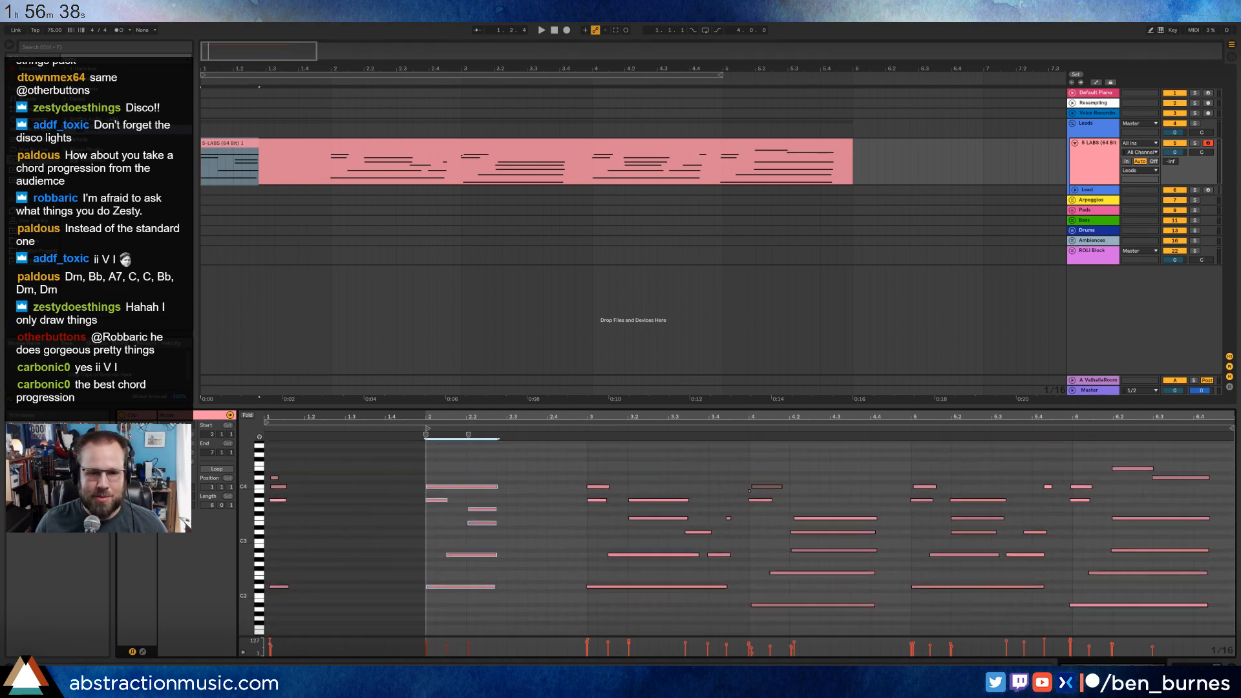
pyautogui.moveTo(575, 466); pyautogui.dragTo(731, 635)
pyautogui.hotkey('ctrl', 'l')
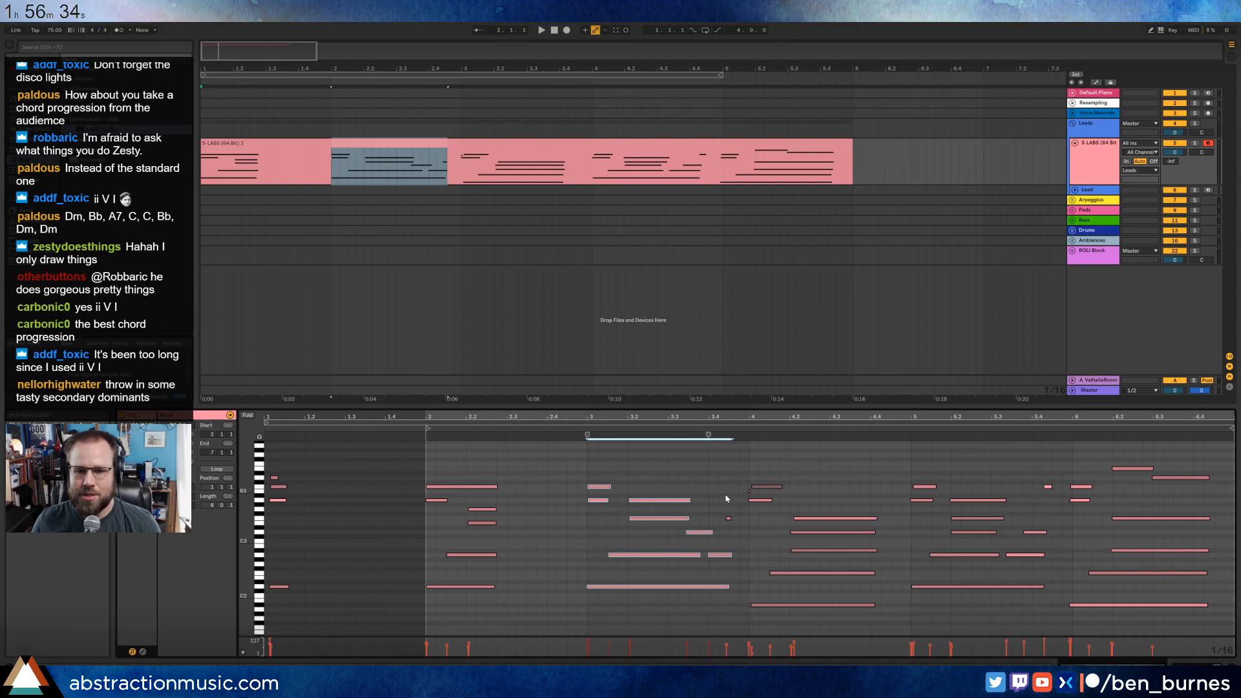
pyautogui.click(729, 517)
pyautogui.moveTo(746, 472); pyautogui.dragTo(830, 633)
pyautogui.press('Right')
pyautogui.click(761, 487)
pyautogui.hotkey('alt', 'Left')
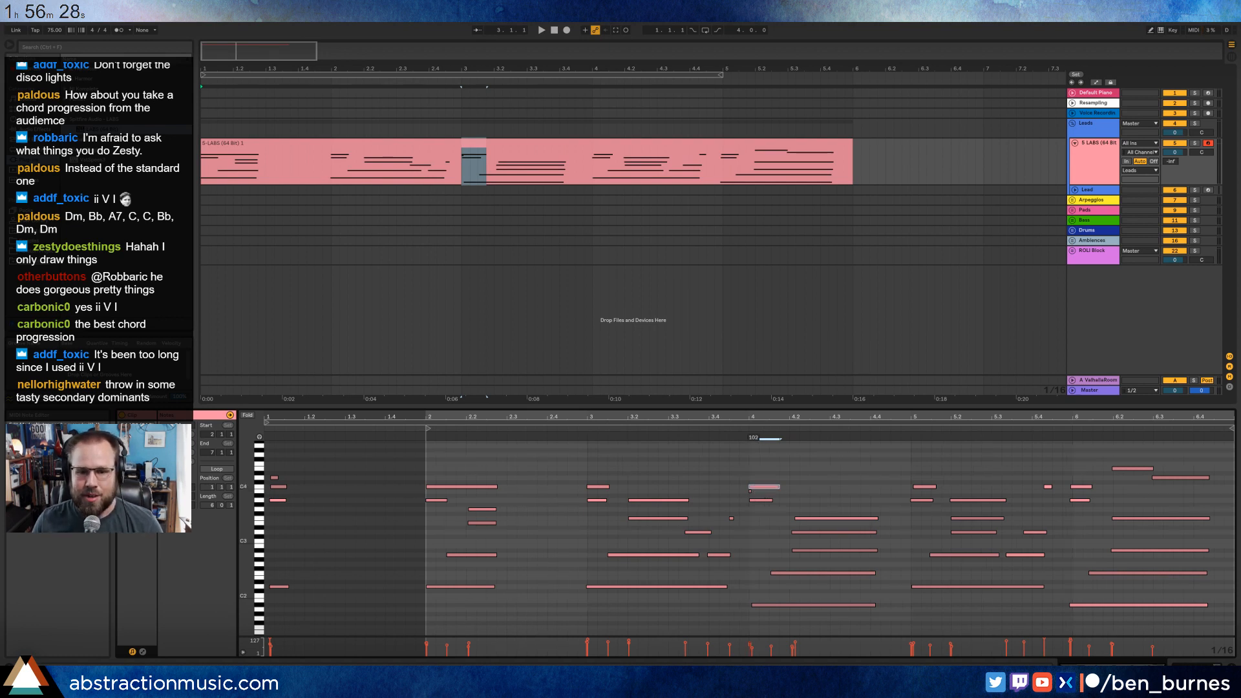
# Nudge the bar 6 chord notes slightly later and play the progression from the start.
pyautogui.moveTo(736, 490); pyautogui.dragTo(755, 495)
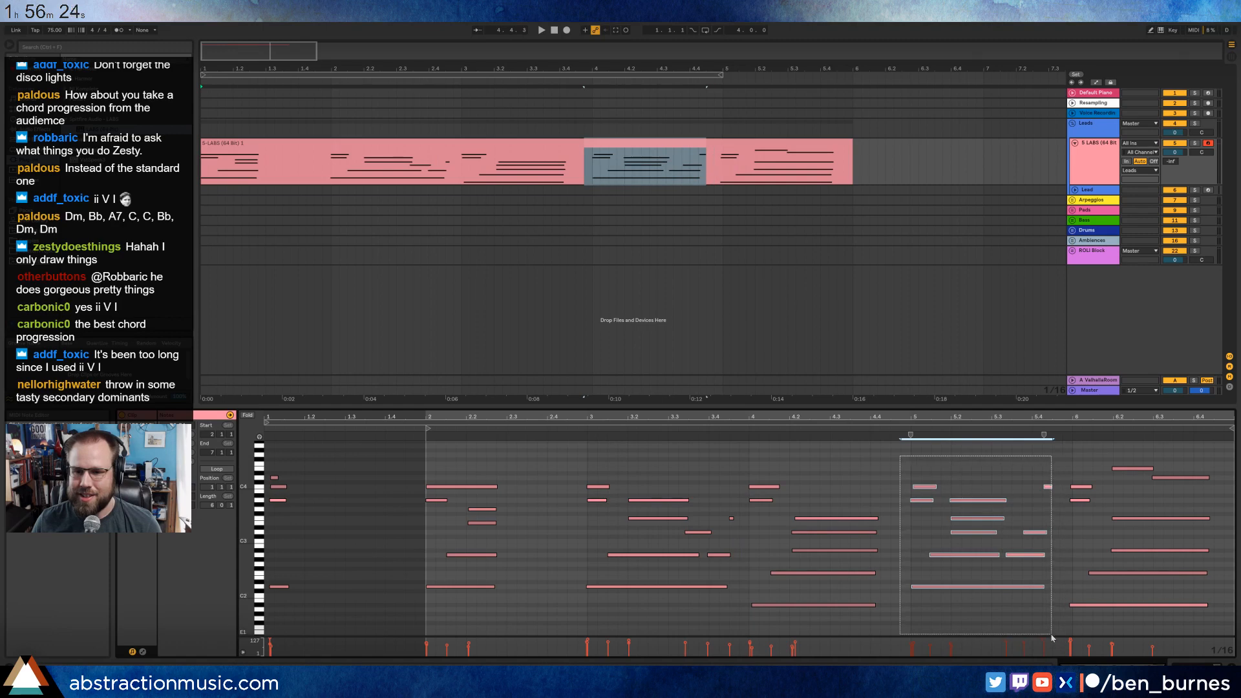
pyautogui.moveTo(1071, 460); pyautogui.dragTo(1183, 636)
pyautogui.press('Right')
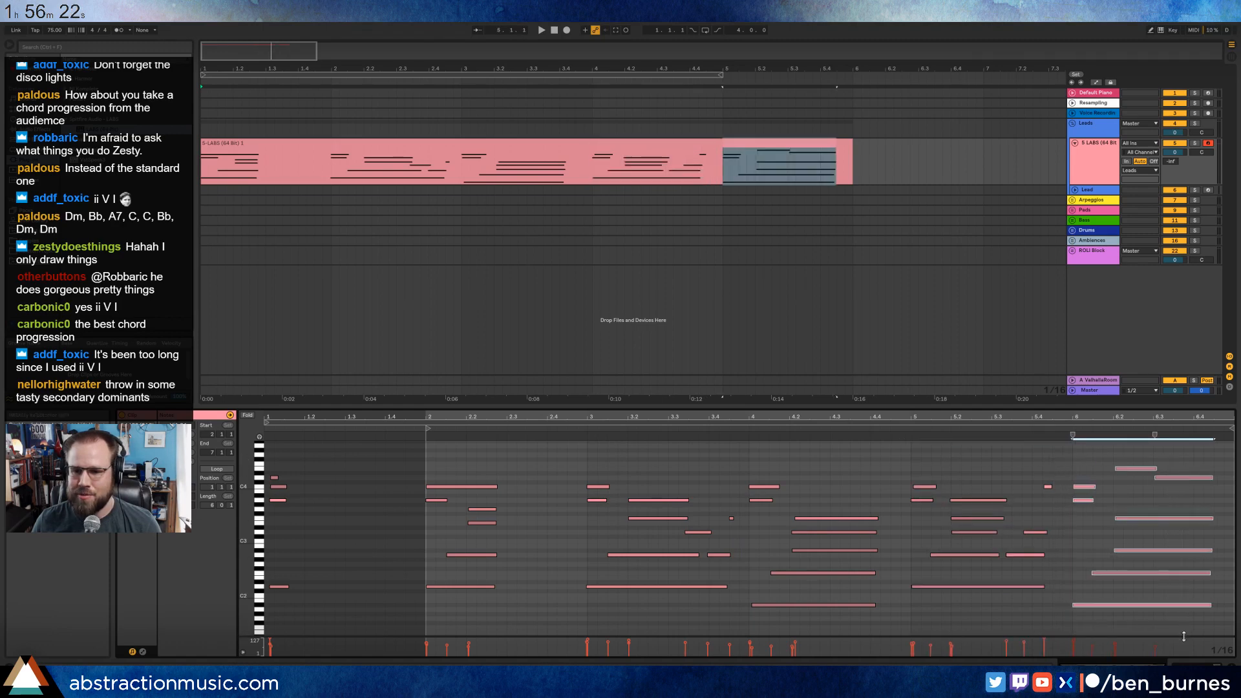
pyautogui.press('space')
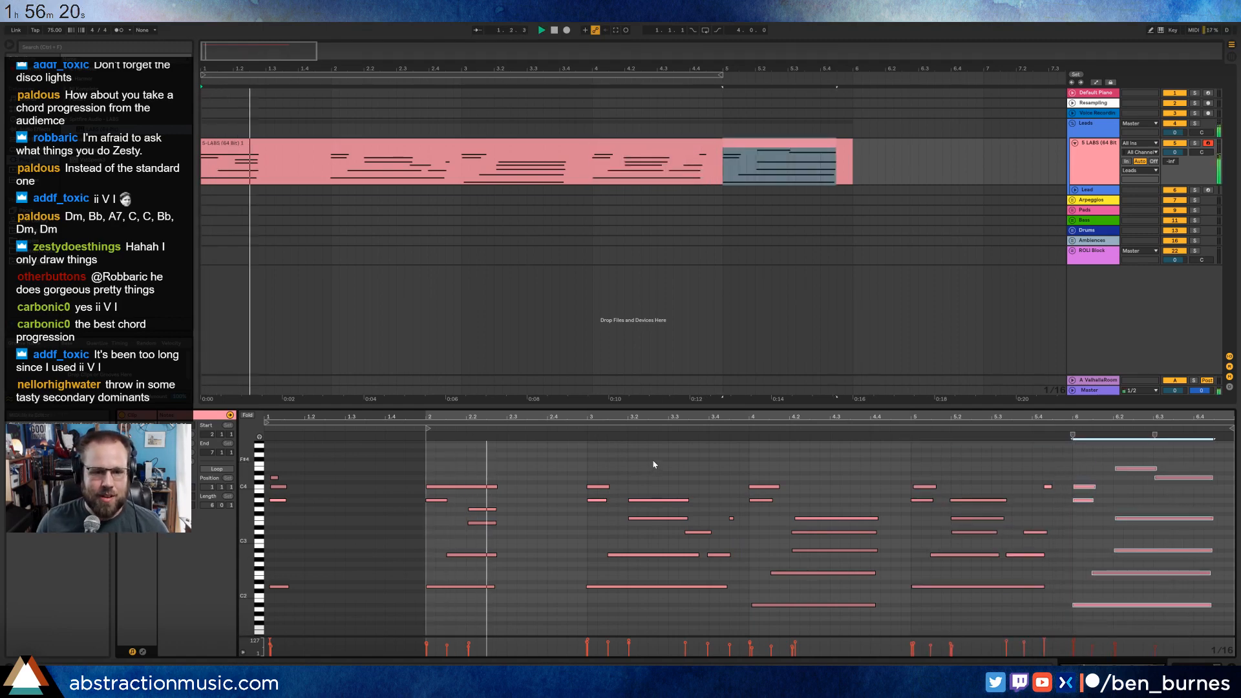
pyautogui.press('space')
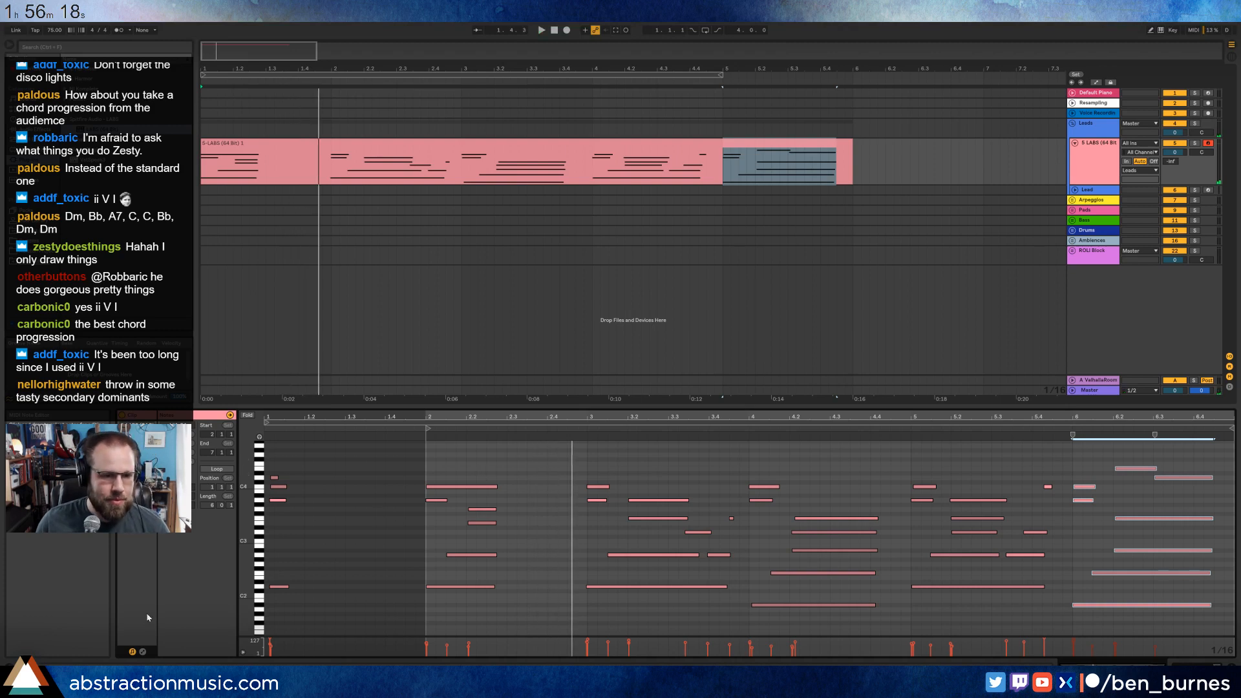
# Show the piano clip's MIDI control envelopes and display the controller 64 (hold pedal) envelope.
pyautogui.click(143, 652)
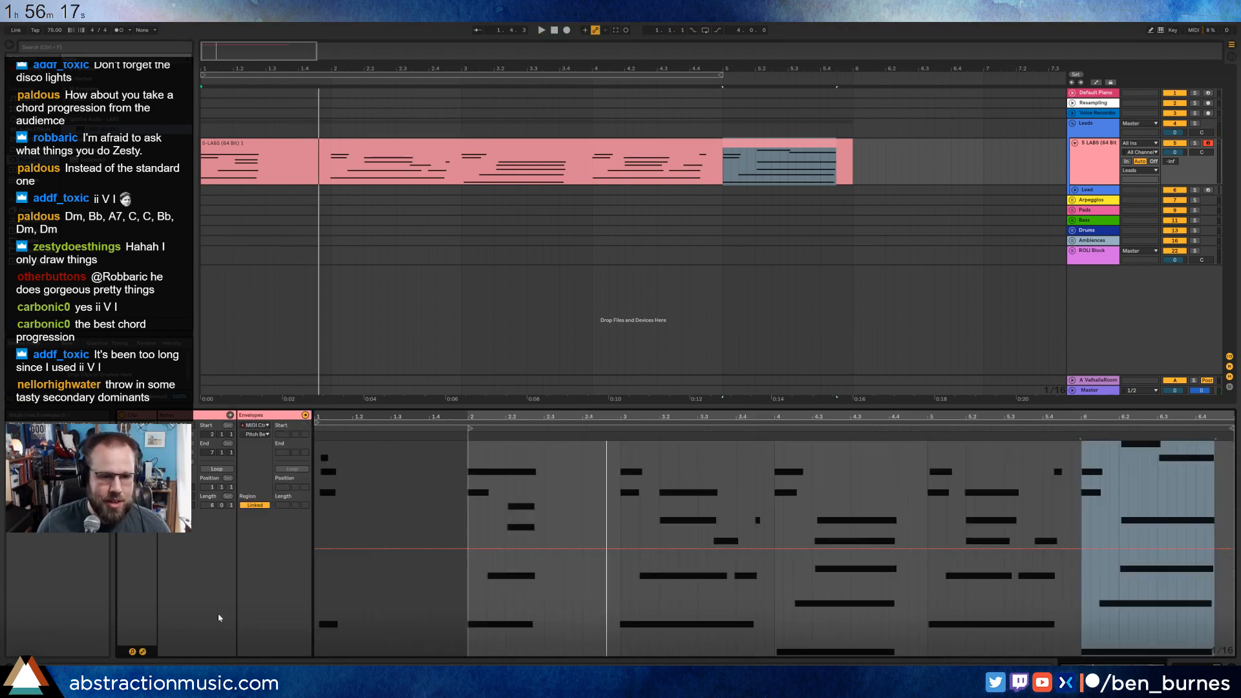
pyautogui.click(250, 437)
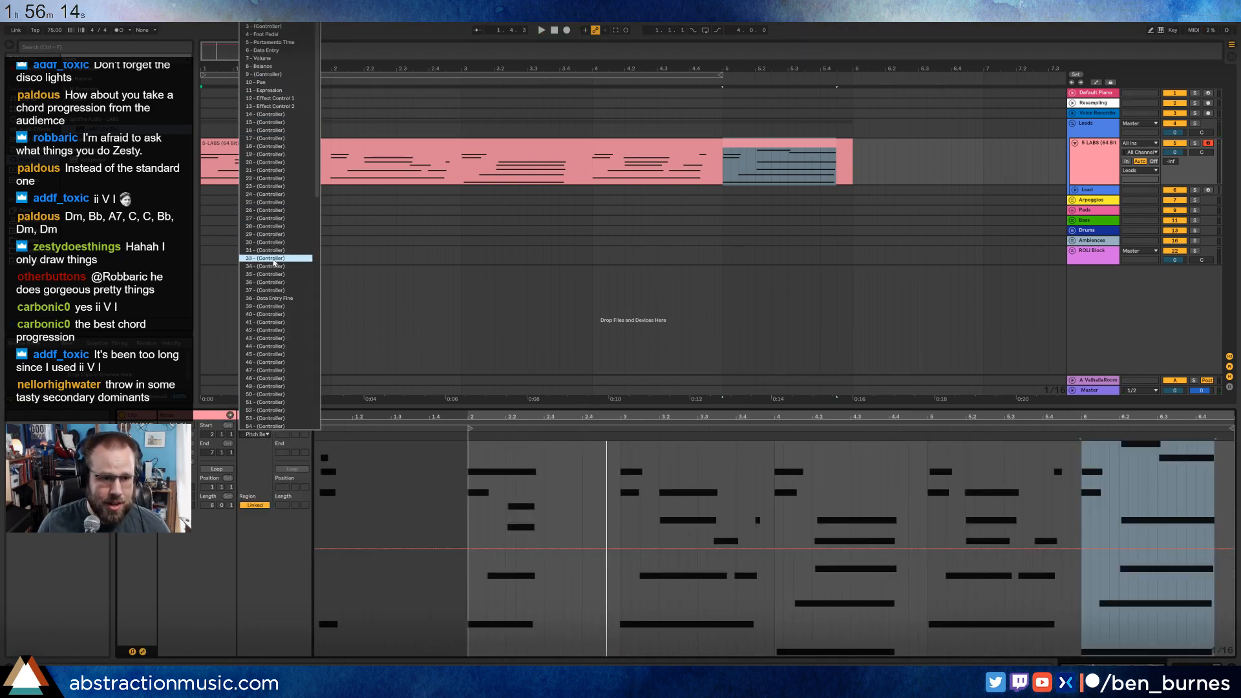
pyautogui.scroll(-5, 274, 261)
pyautogui.click(284, 352)
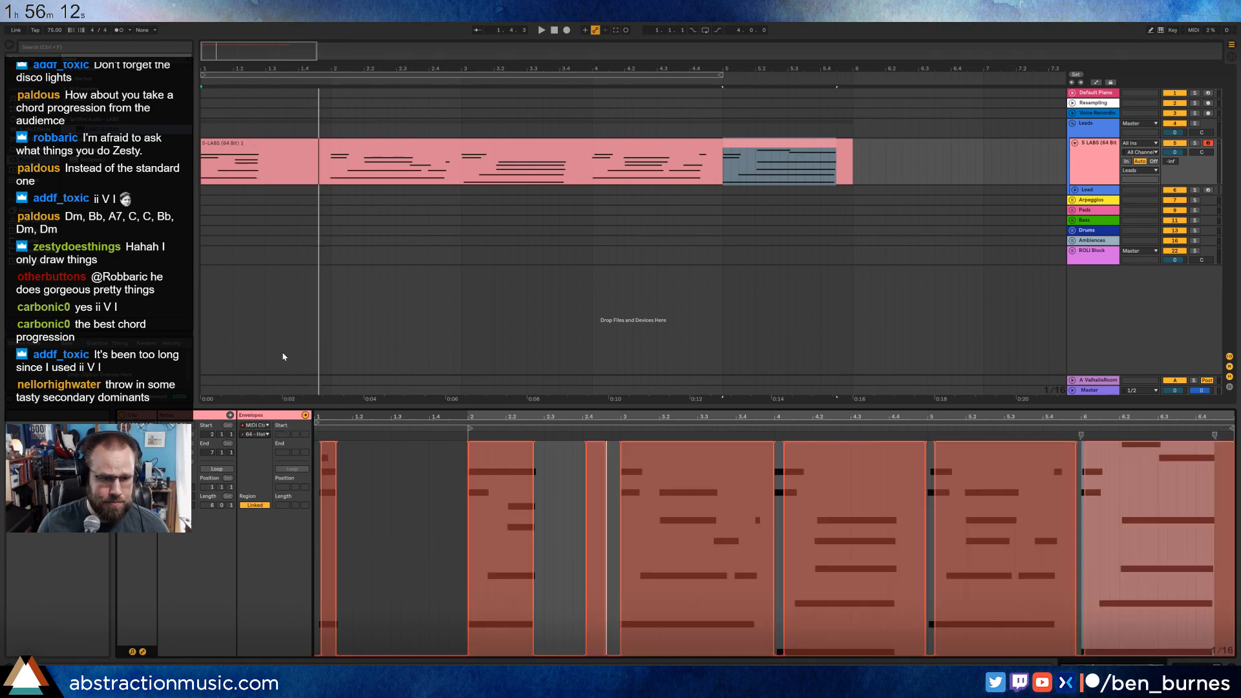
# Draw a short pedal release at the start of bar 2 on a 1/32 grid and play it back.
pyautogui.moveTo(475, 455); pyautogui.dragTo(477, 404)
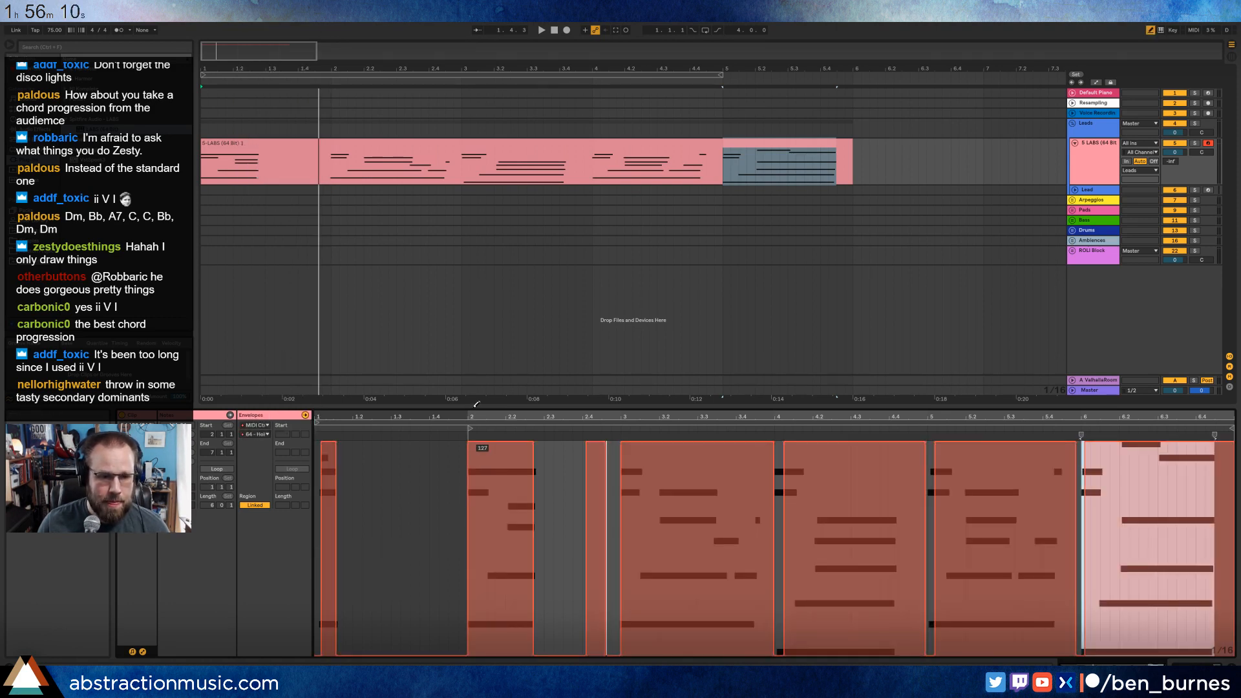
pyautogui.hotkey('ctrl', '1')
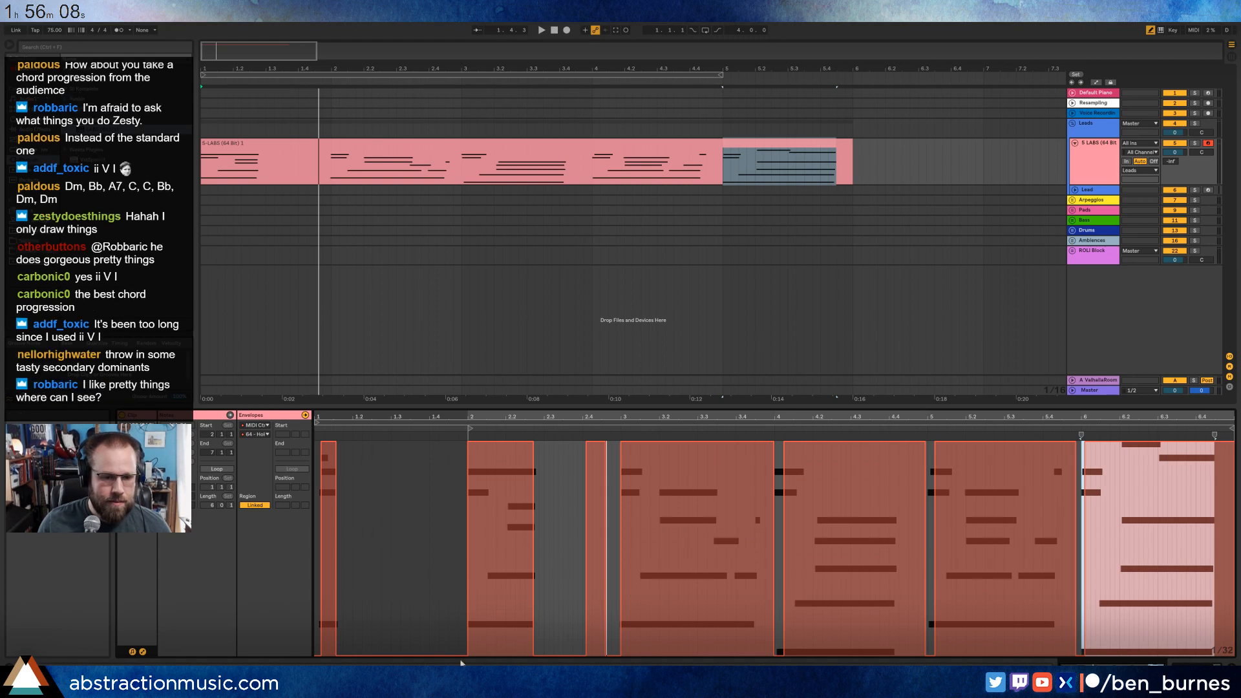
pyautogui.click(476, 649)
pyautogui.press('space')
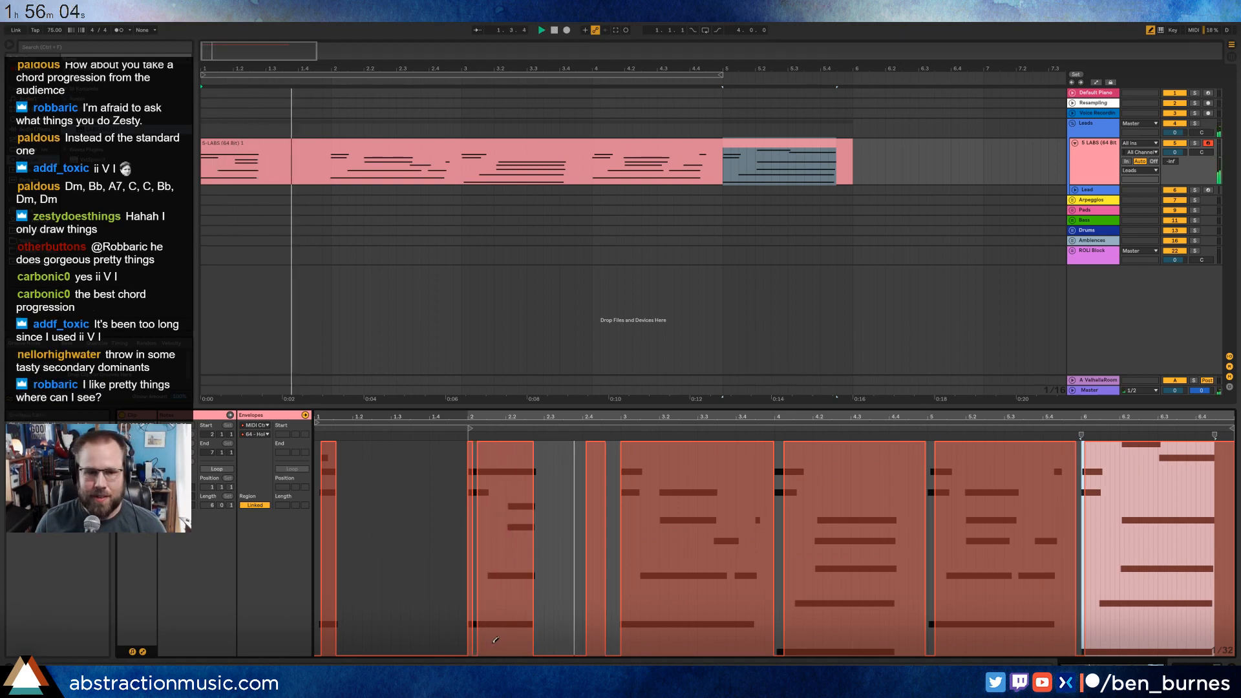
pyautogui.press('space')
# Fill the pedal gaps before bar 3 at value 127 and draw a 1/32 release at the start of bar 3, checking by playback.
pyautogui.moveTo(527, 450)
pyautogui.mouseDown()
pyautogui.moveTo(579, 389)
pyautogui.moveTo(605, 388)
pyautogui.mouseUp()
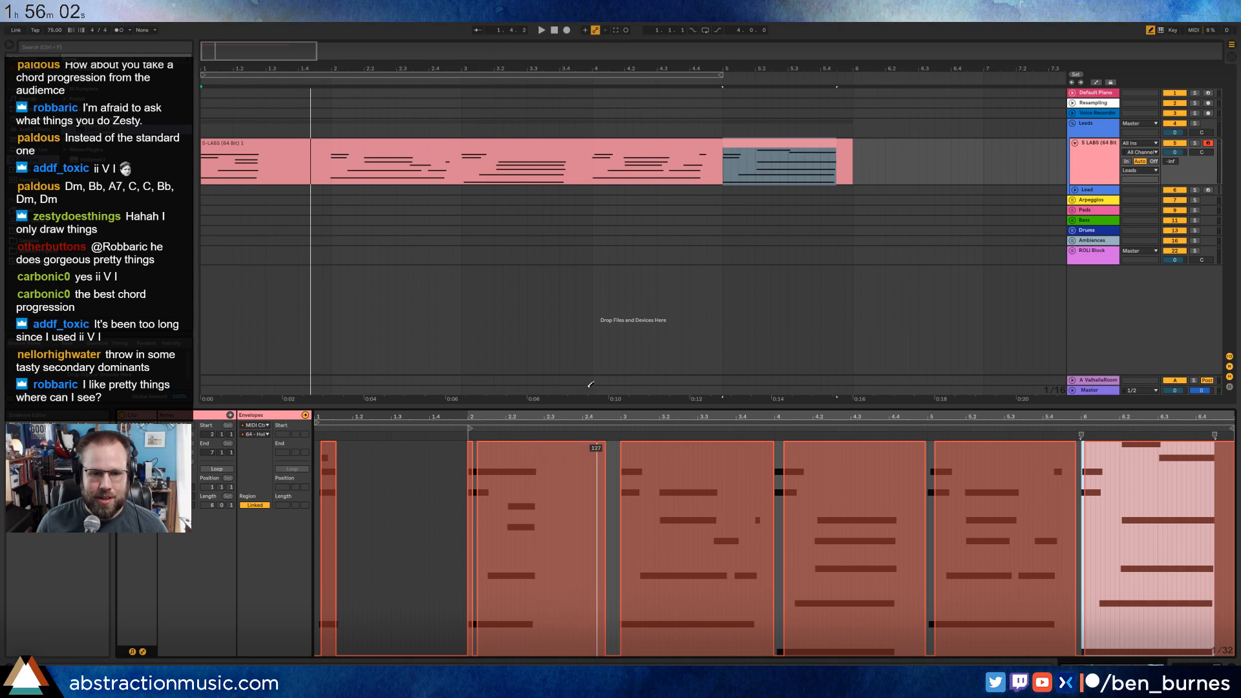
pyautogui.press('space')
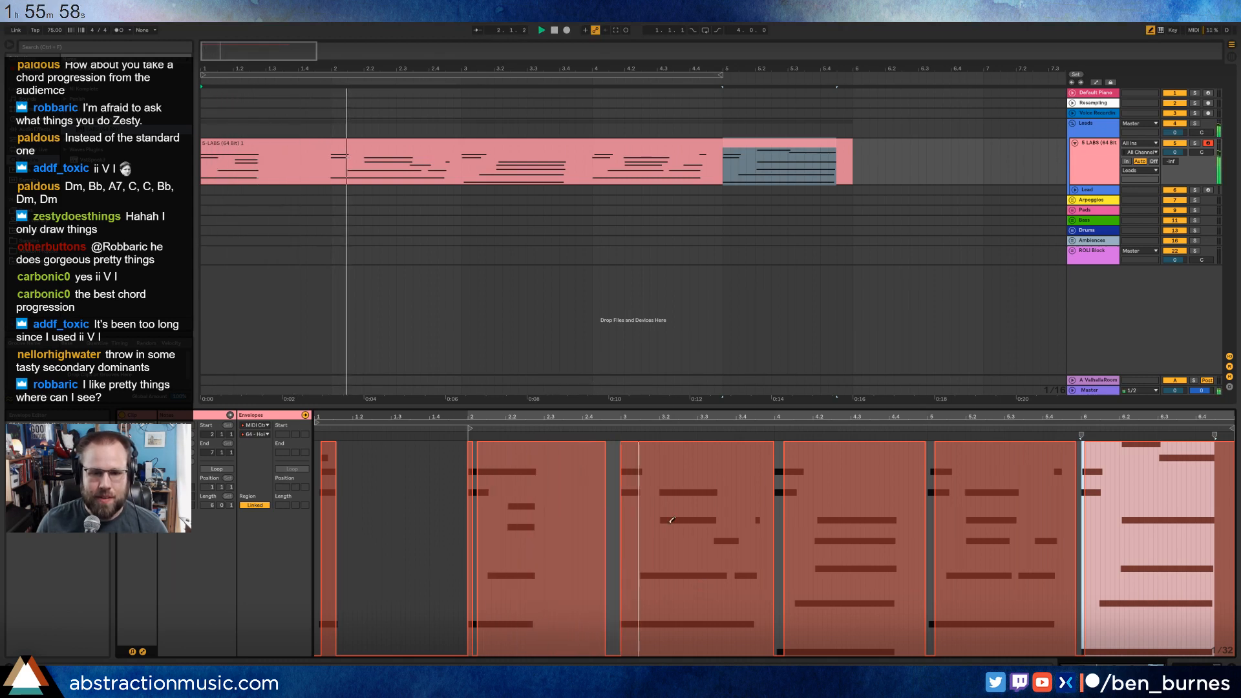
pyautogui.moveTo(609, 437); pyautogui.dragTo(624, 438)
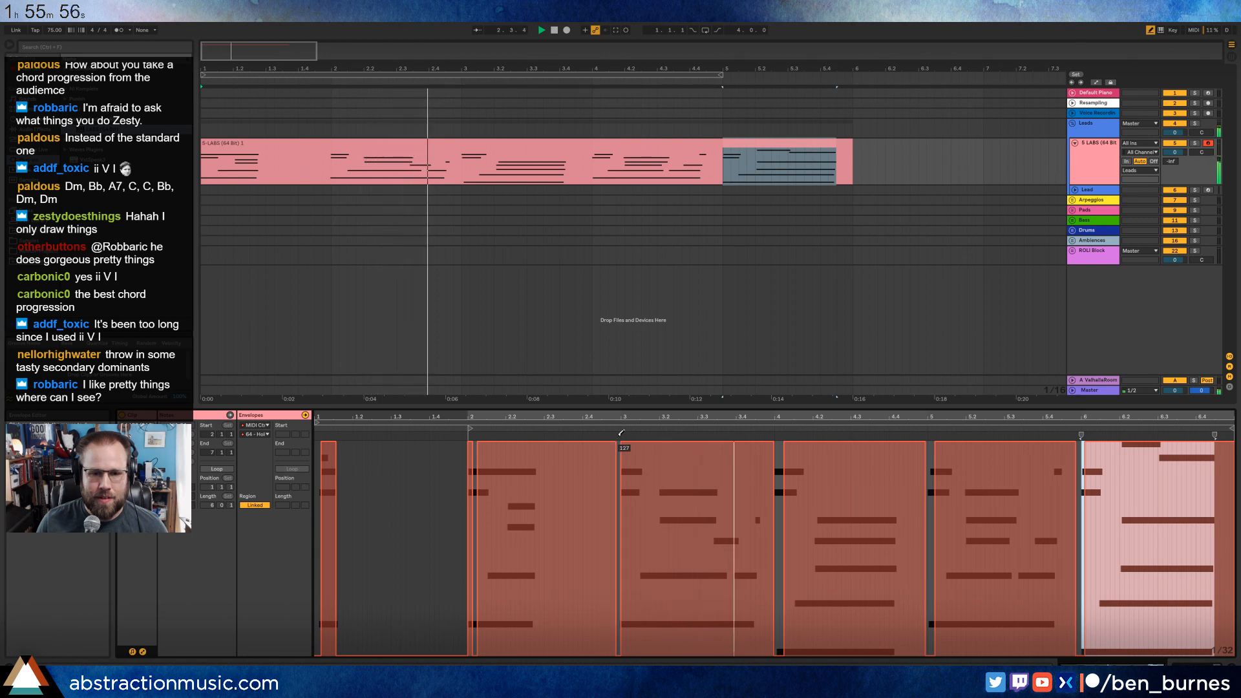
pyautogui.click(628, 649)
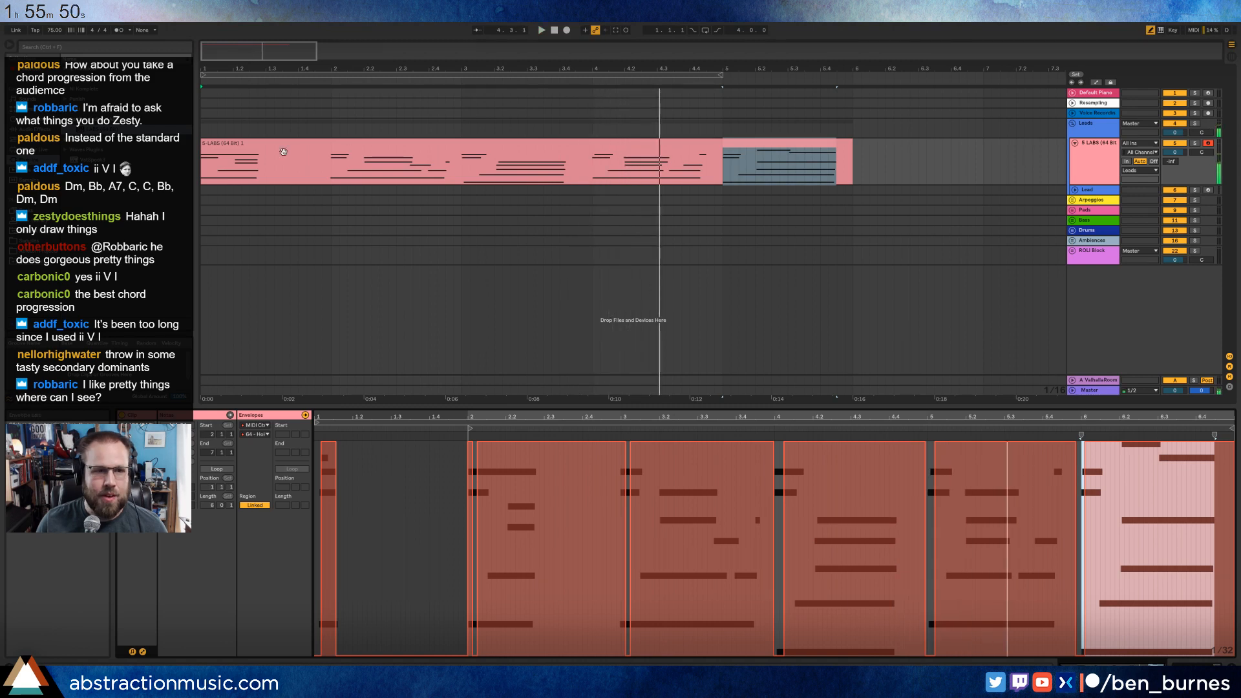
pyautogui.press('space')
# Delete the first bar of the LABS clip, move the remaining four bars to bar 1 and start playback.
pyautogui.moveTo(330, 173); pyautogui.dragTo(209, 178)
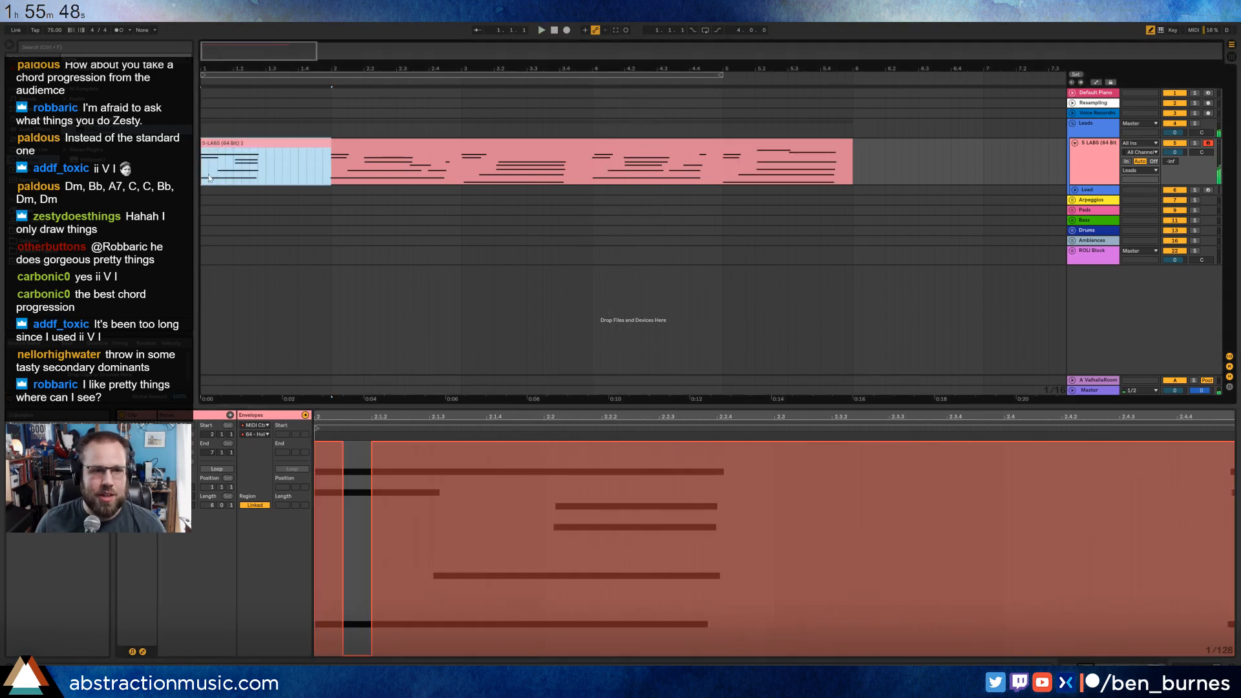
pyautogui.press('Delete')
pyautogui.moveTo(362, 143); pyautogui.dragTo(232, 156)
pyautogui.press('space')
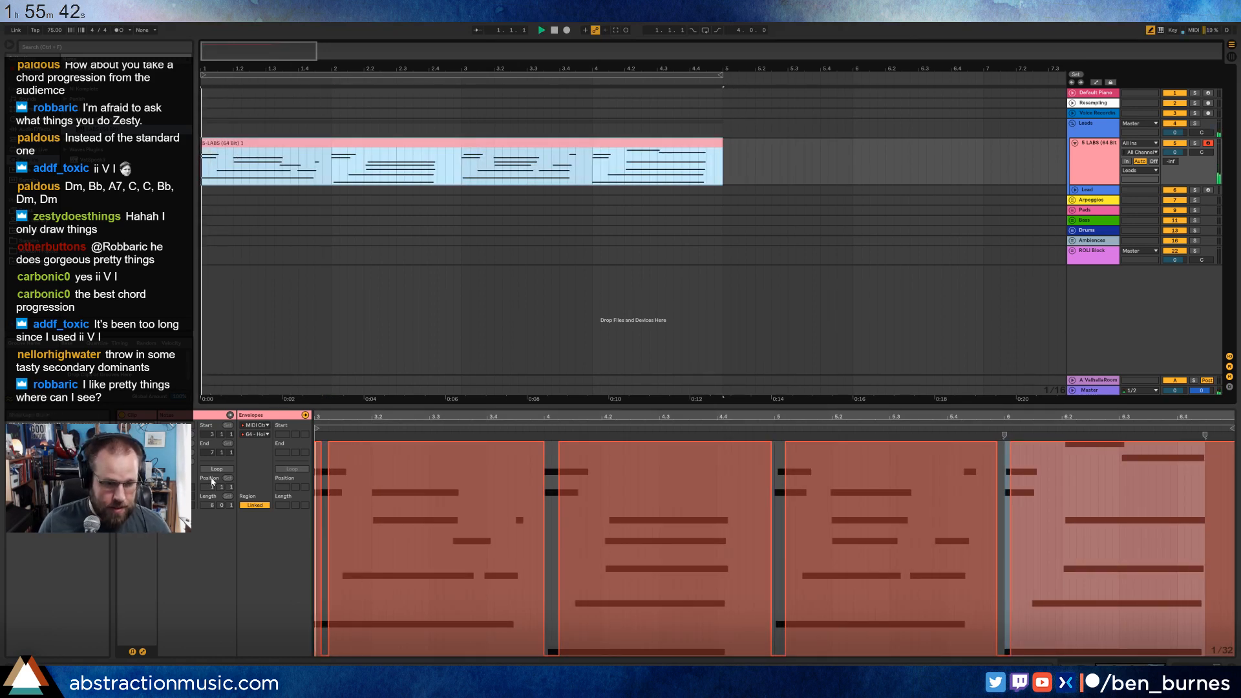
# Return to the clip's notes, nudge the first chord group slightly later and play the progression.
pyautogui.click(143, 651)
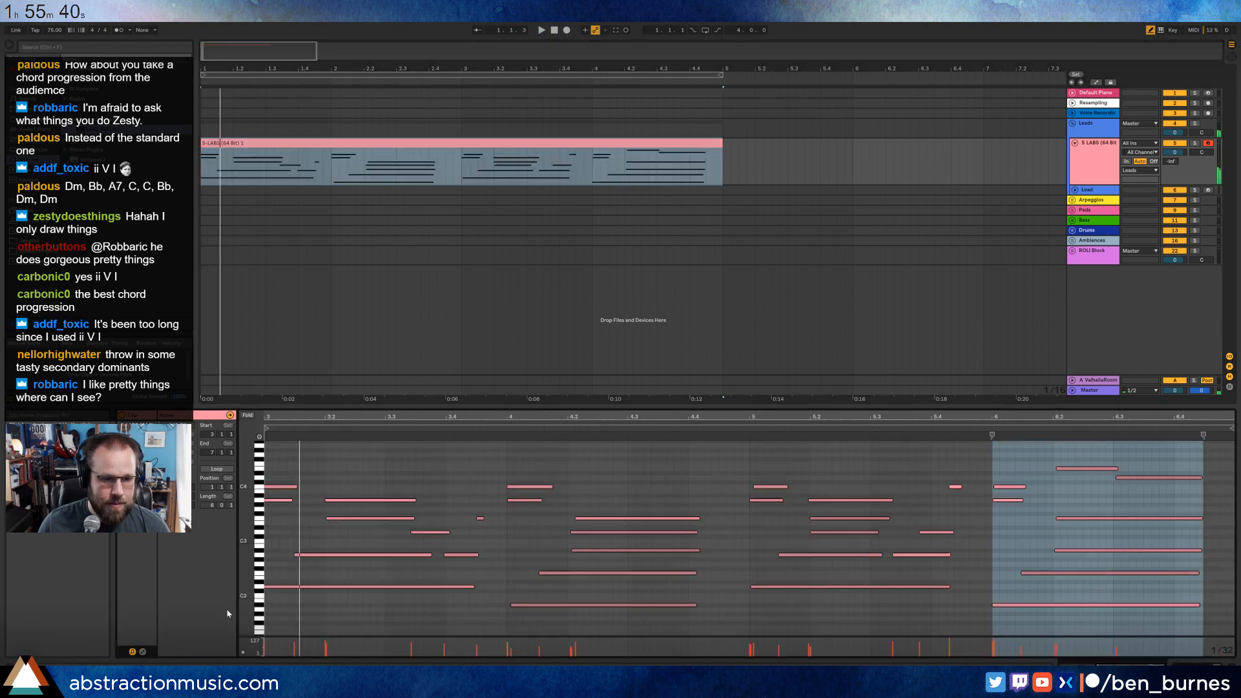
pyautogui.moveTo(274, 473); pyautogui.dragTo(480, 619)
pyautogui.press('space')
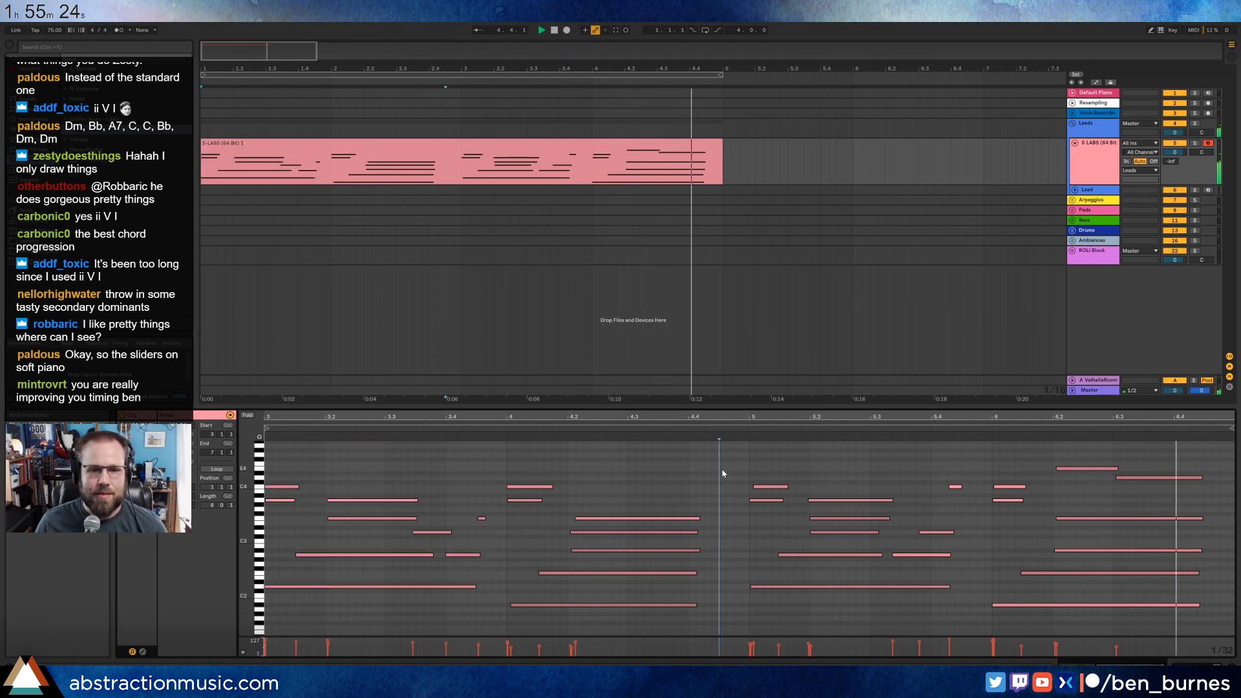
# Loop the arrangement over the four-bar LABS clip and play it.
pyautogui.click(682, 151)
pyautogui.press('space')
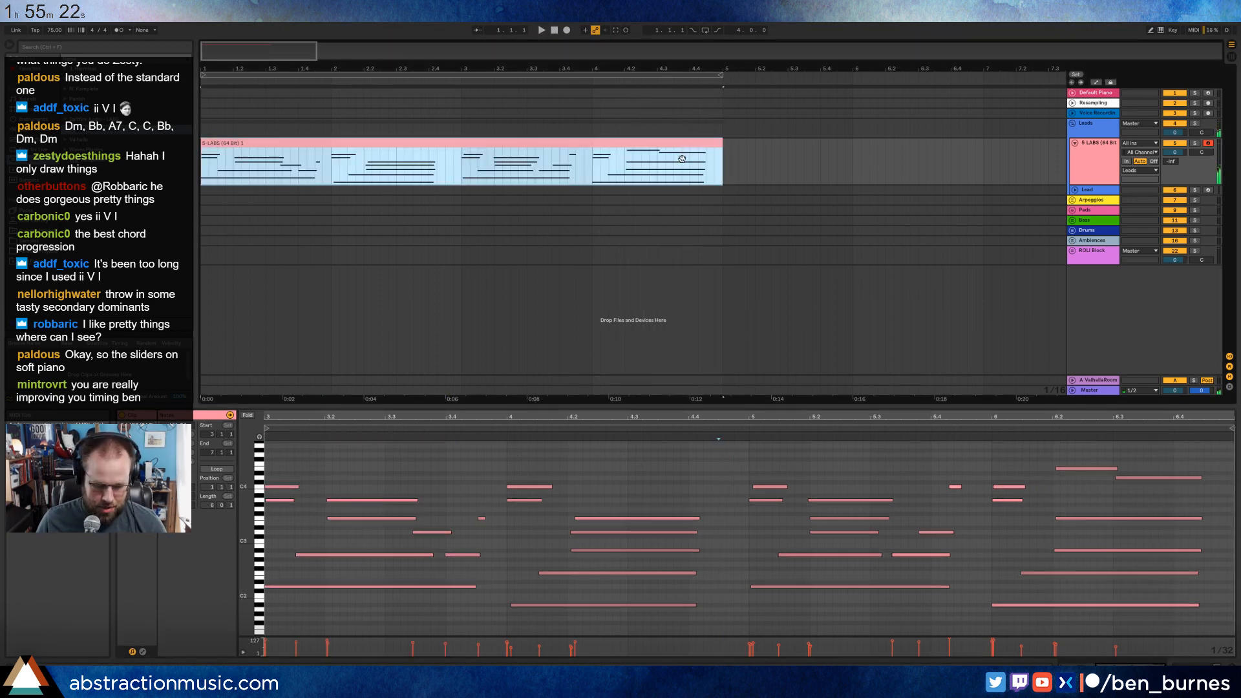
pyautogui.hotkey('ctrl', 'l')
pyautogui.press('space')
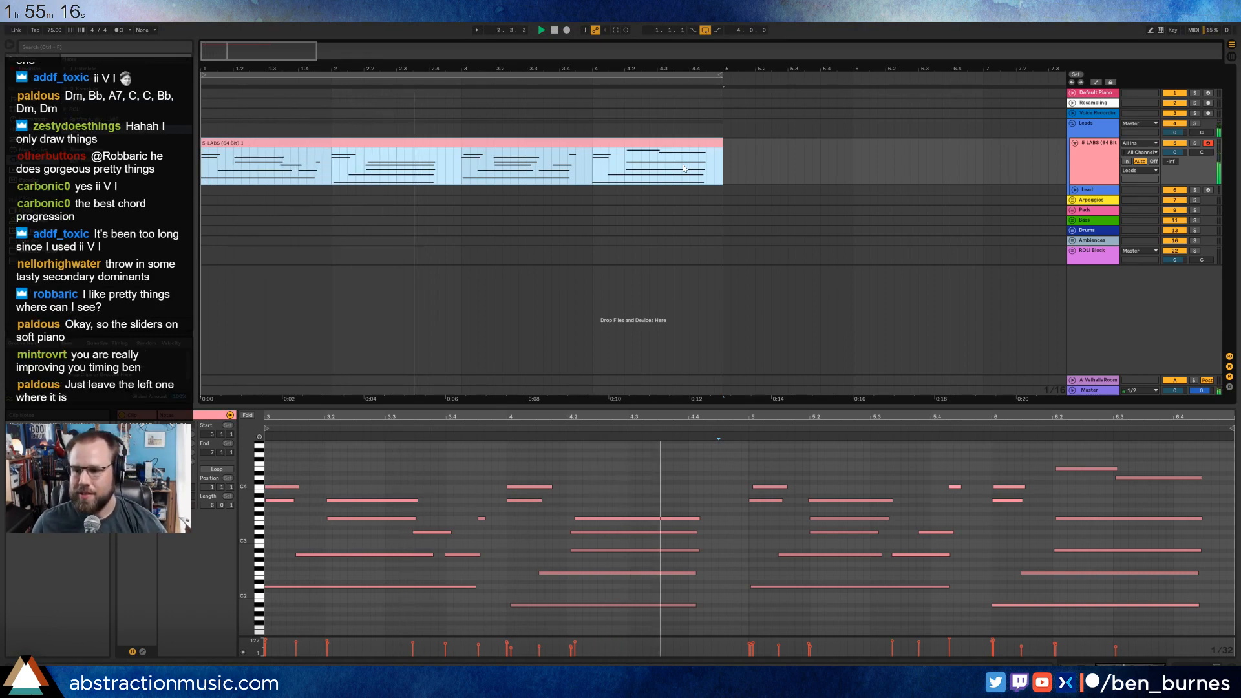
# Show the LABS track's devices, open the LABS plug-in window and resolve its error dialog.
pyautogui.hotkey('shift', 'Tab')
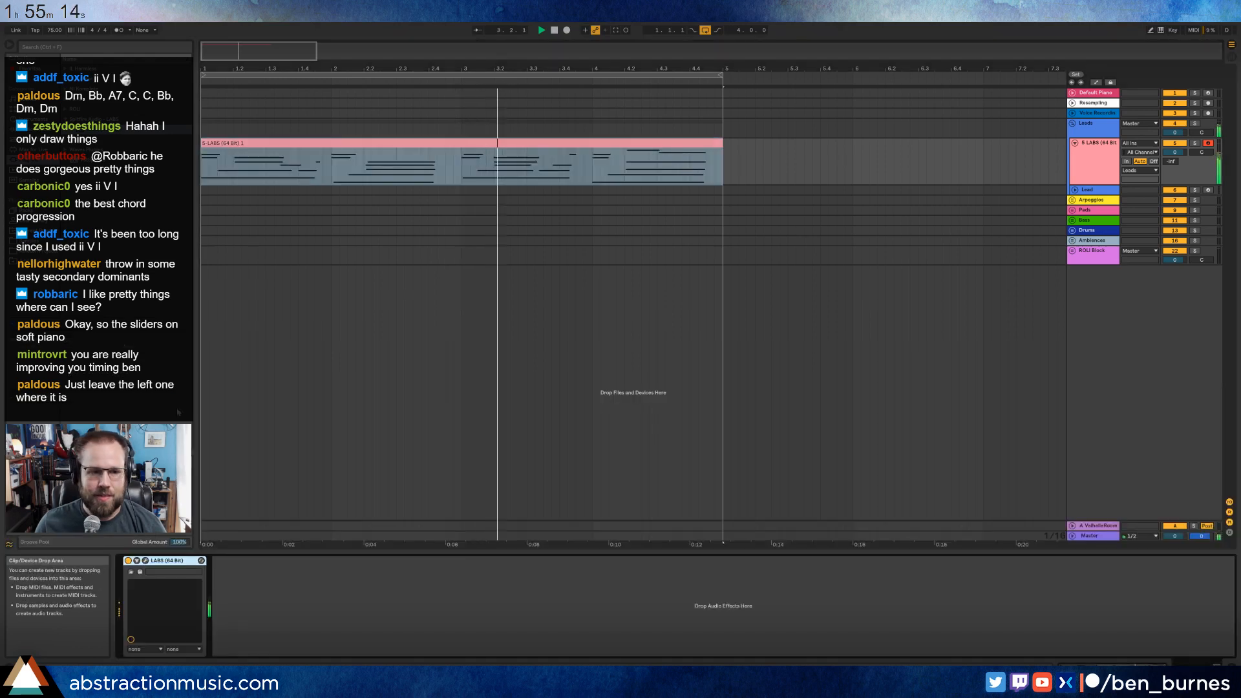
pyautogui.click(145, 560)
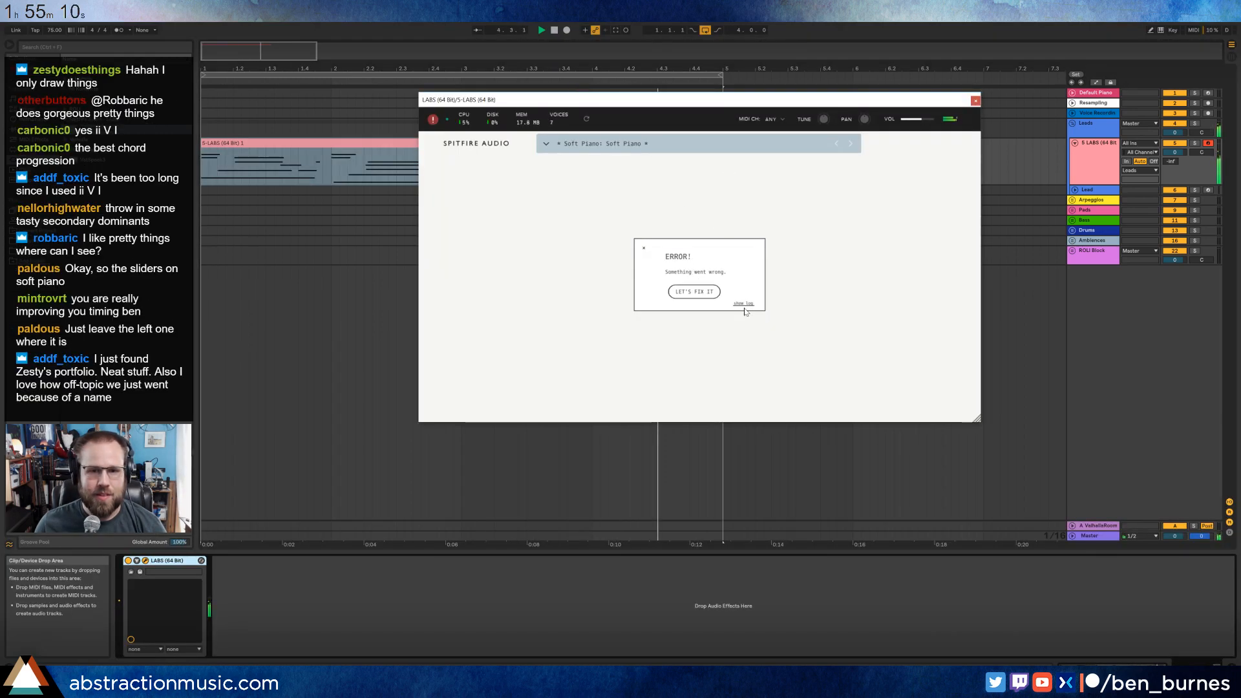
pyautogui.click(694, 291)
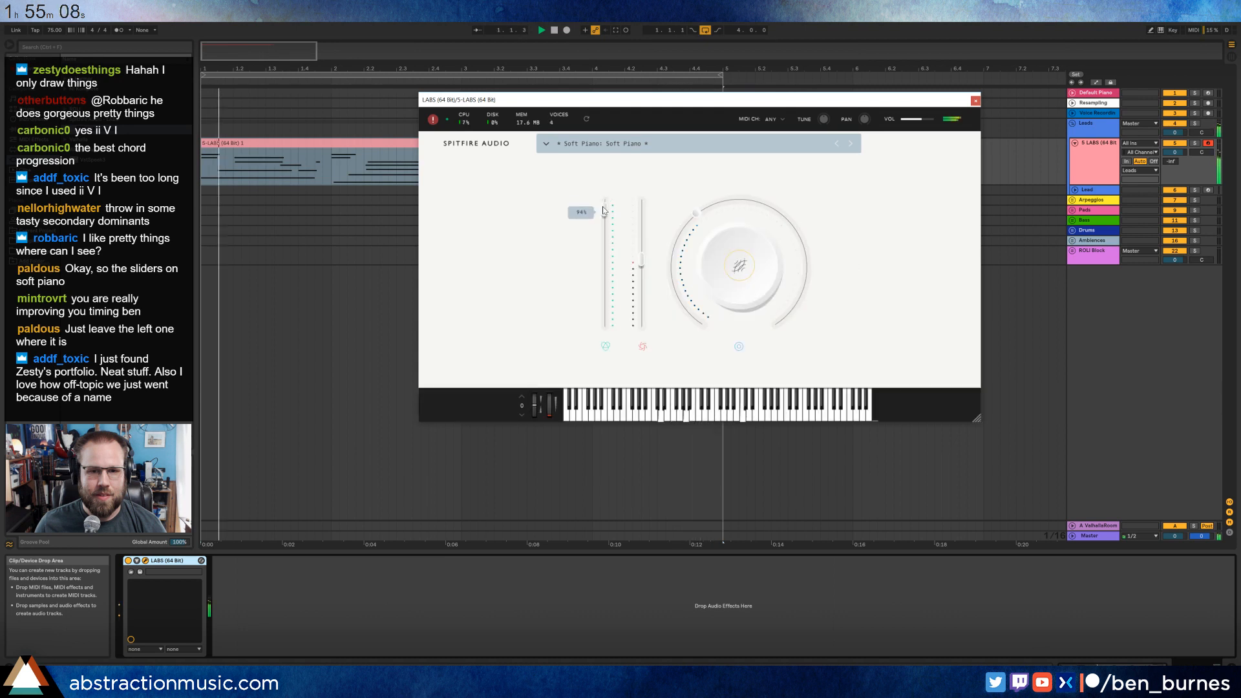
# Raise the LABS dynamics slider, set the reverb to 44% and close the plug-in window.
pyautogui.moveTo(641, 260); pyautogui.dragTo(802, 299)
pyautogui.click(739, 266)
pyautogui.click(741, 272)
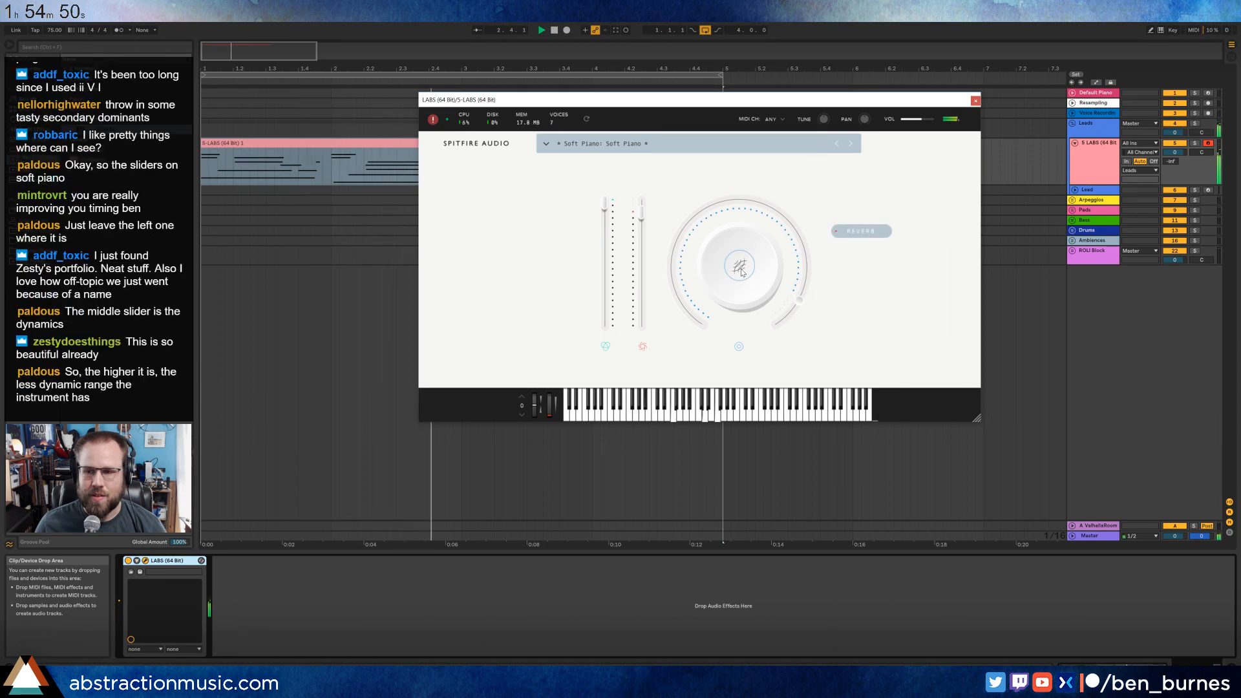
pyautogui.moveTo(787, 308)
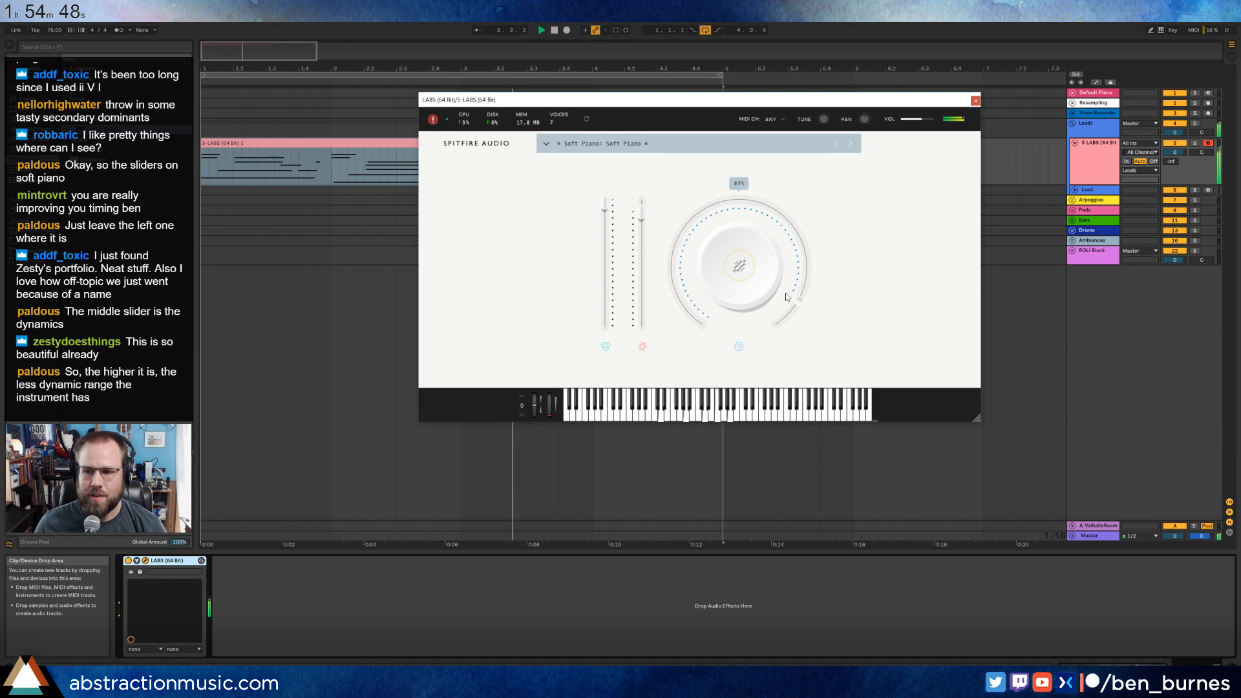
pyautogui.moveTo(785, 293); pyautogui.dragTo(739, 221)
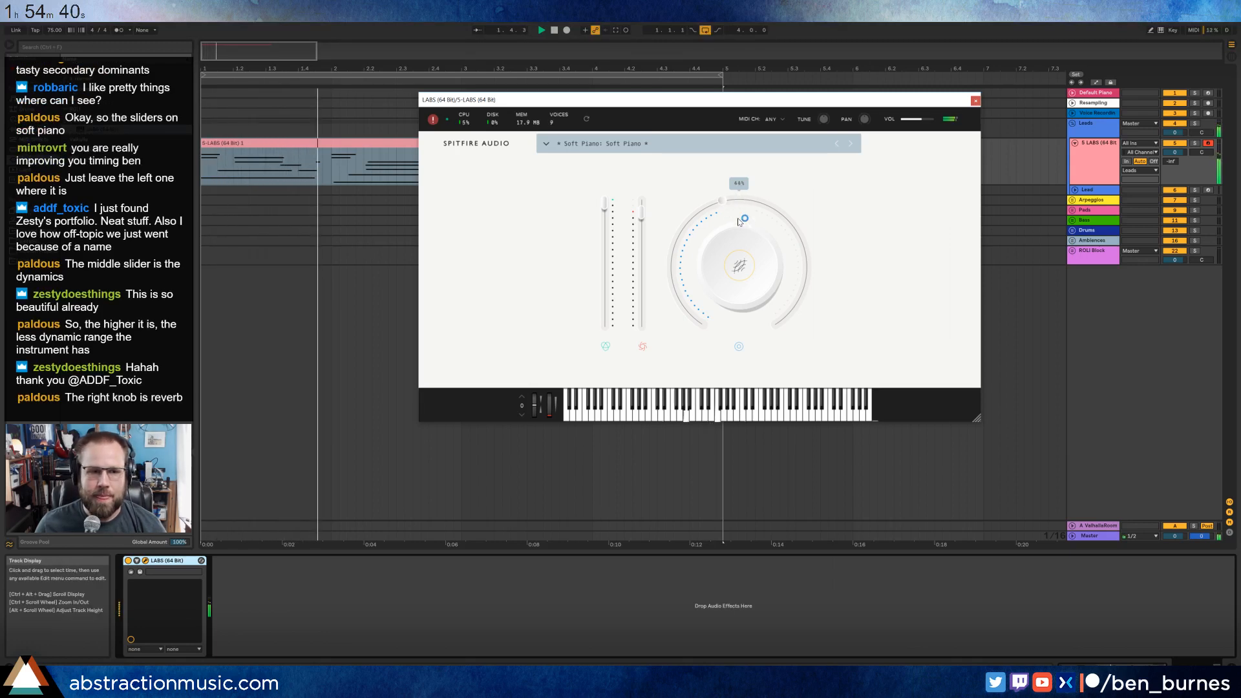
pyautogui.click(975, 101)
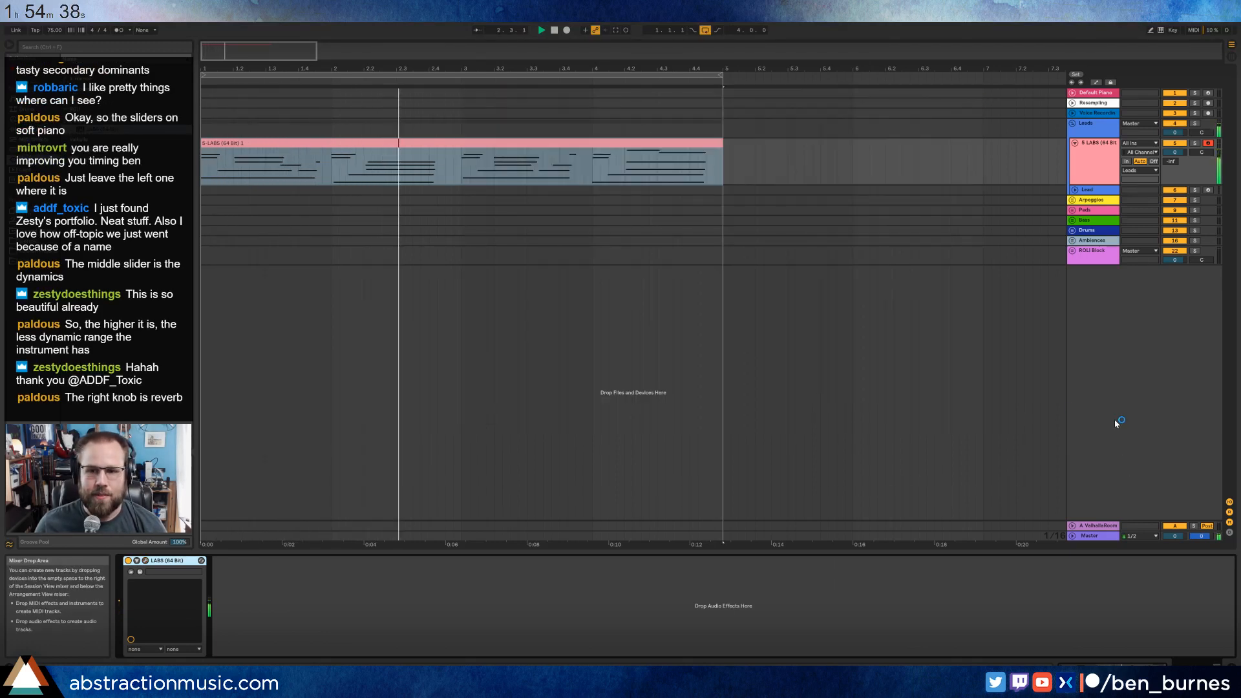
# Create a new return track and load the Pitch Hack effect onto it.
pyautogui.hotkey('ctrl', 'alt', 't')
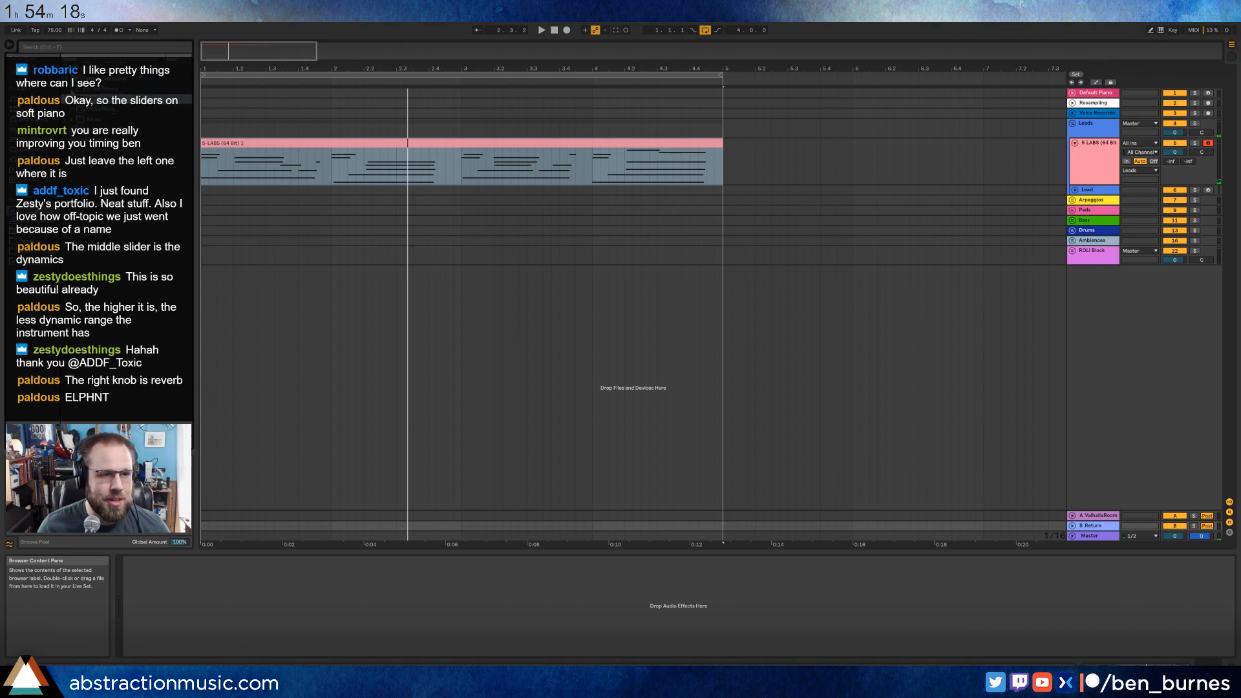
pyautogui.click(72, 89)
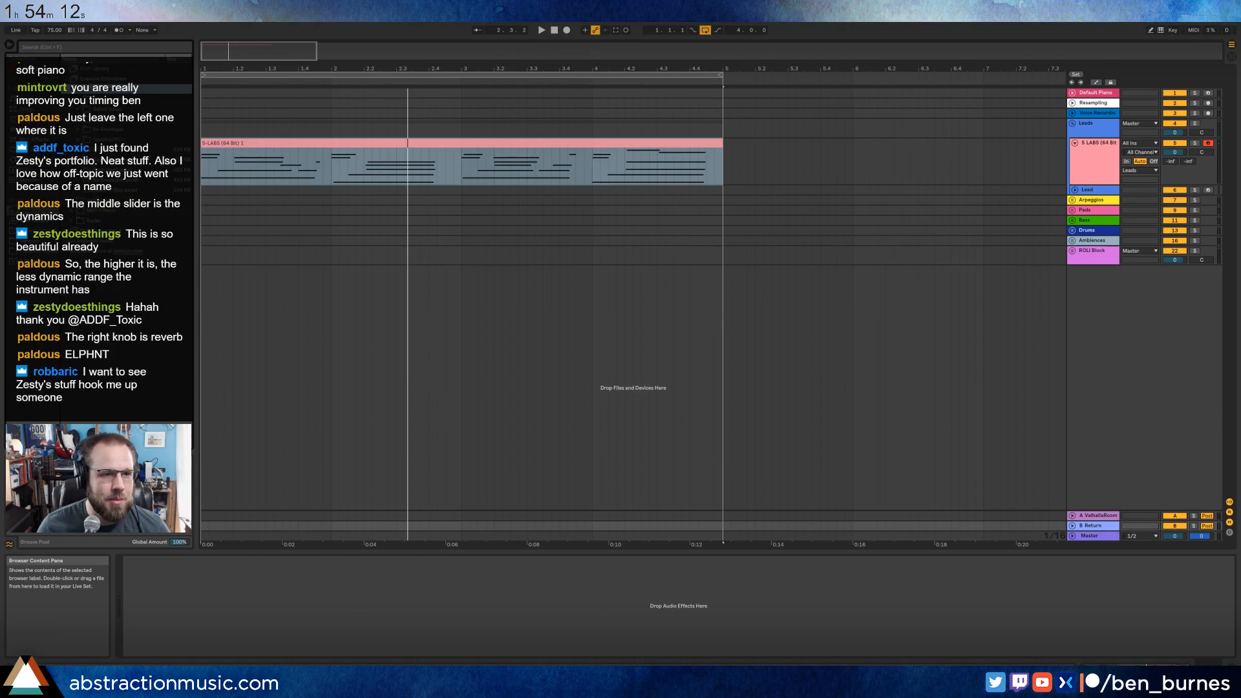
pyautogui.moveTo(107, 170); pyautogui.dragTo(190, 613)
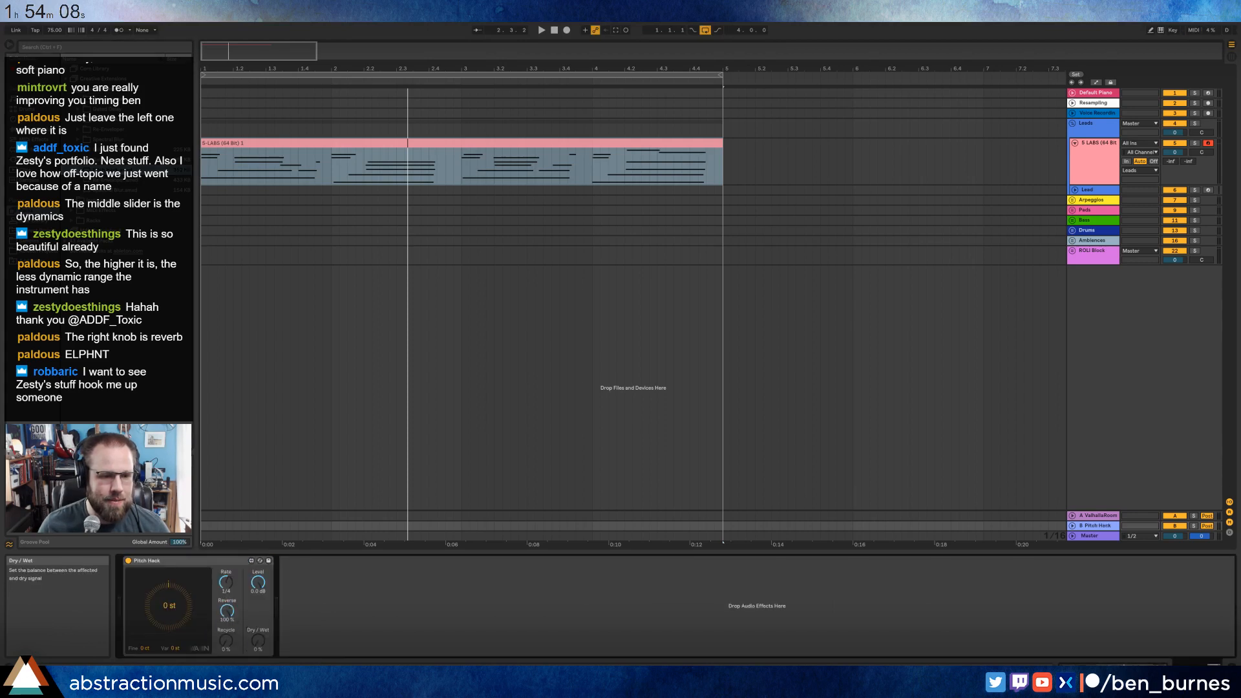
# Set Pitch Hack's Dry/Wet to 100% and audition different Recycle amounts, ending at 0%.
pyautogui.moveTo(228, 641); pyautogui.dragTo(228, 617)
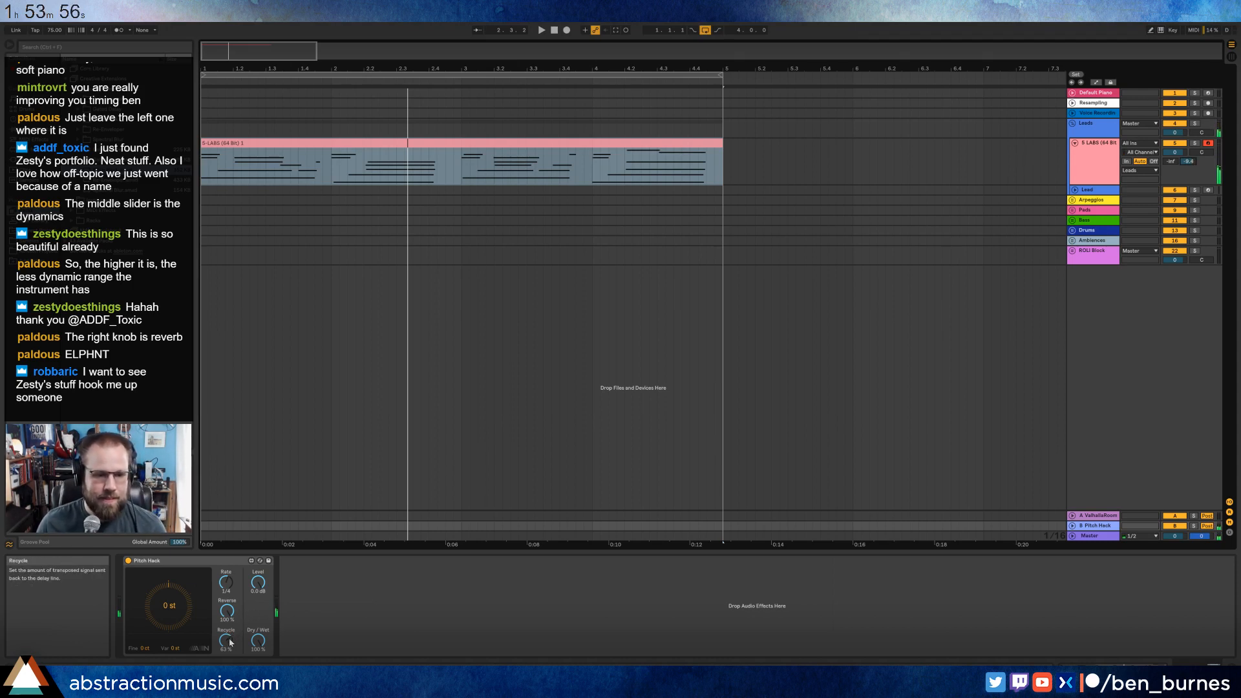
pyautogui.moveTo(229, 642); pyautogui.dragTo(229, 621)
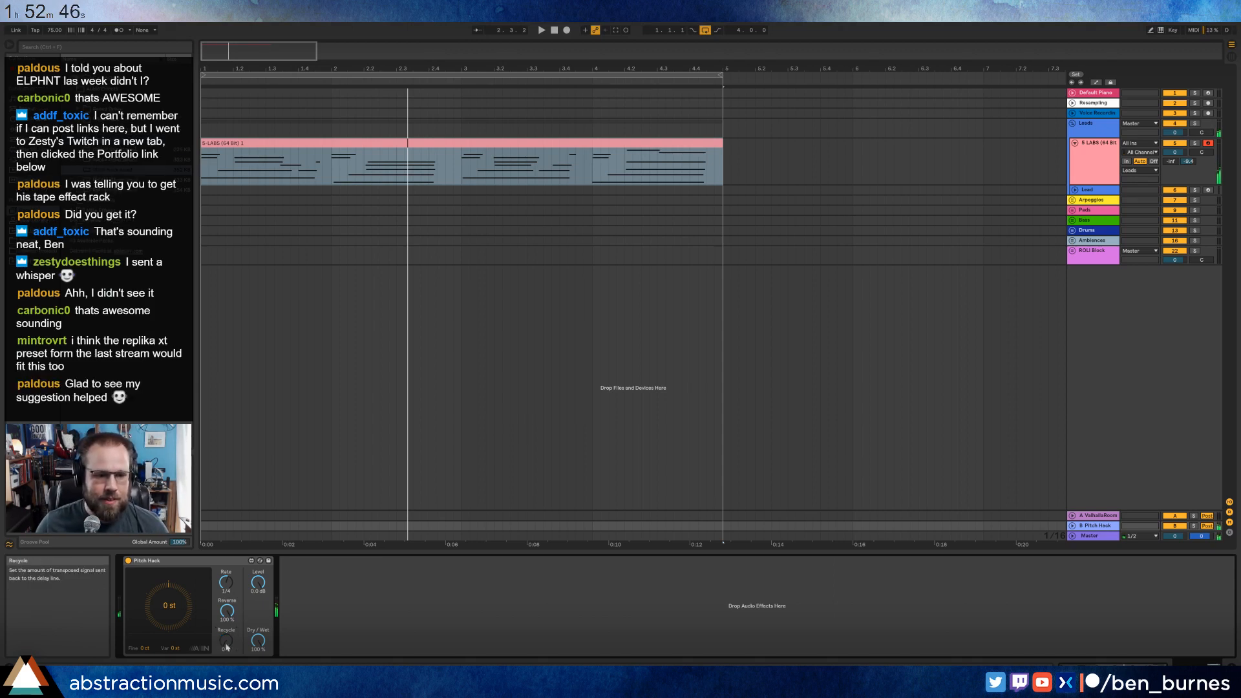
pyautogui.press('space')
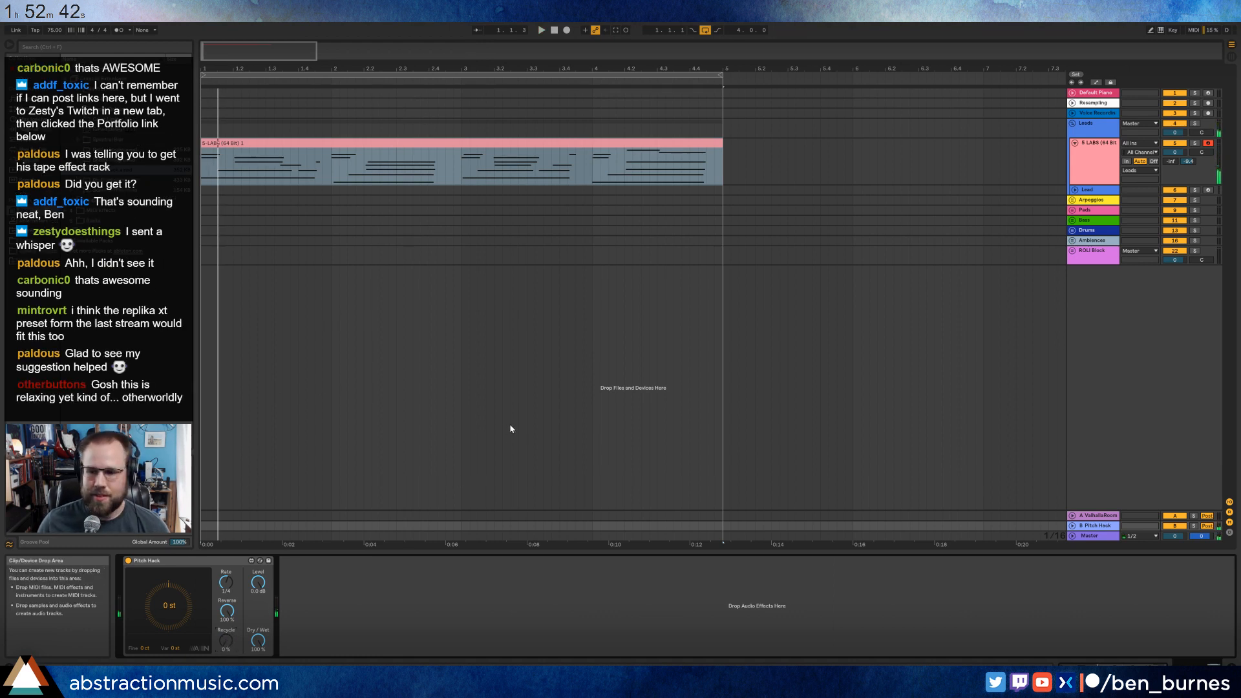
# Arm the Resampling track and place the recording start point at bar 6 on the LABS track.
pyautogui.click(767, 254)
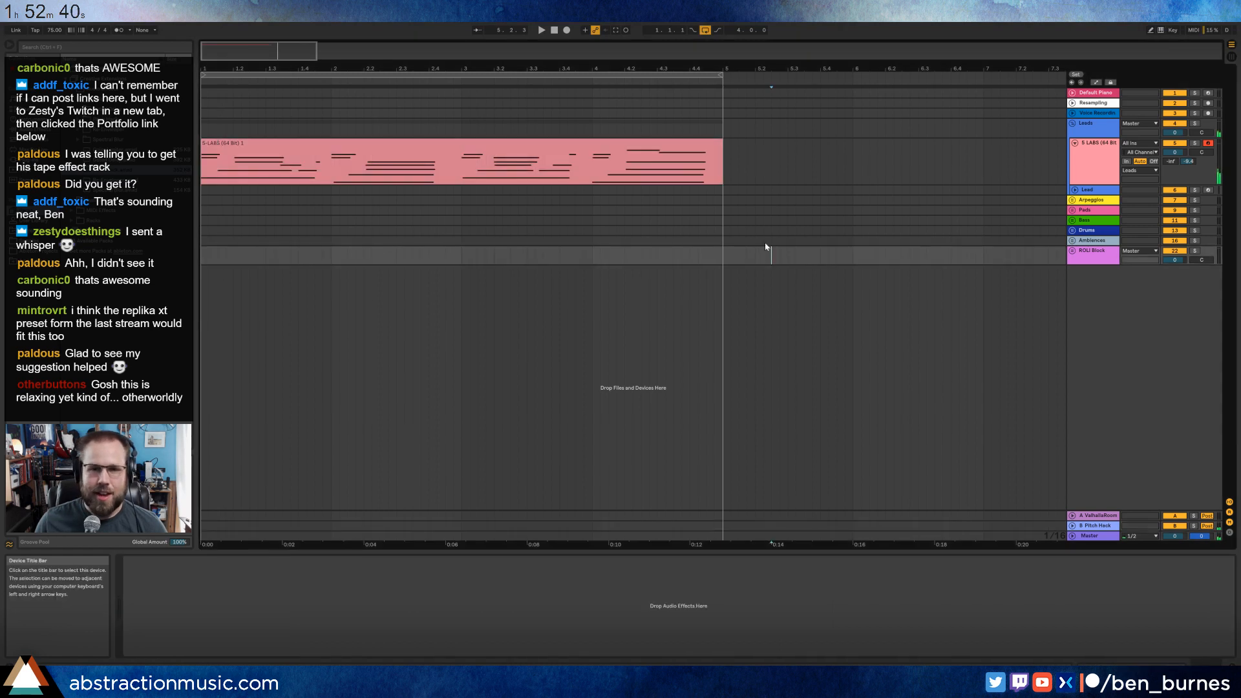
pyautogui.click(853, 162)
pyautogui.moveTo(258, 51); pyautogui.dragTo(318, 42)
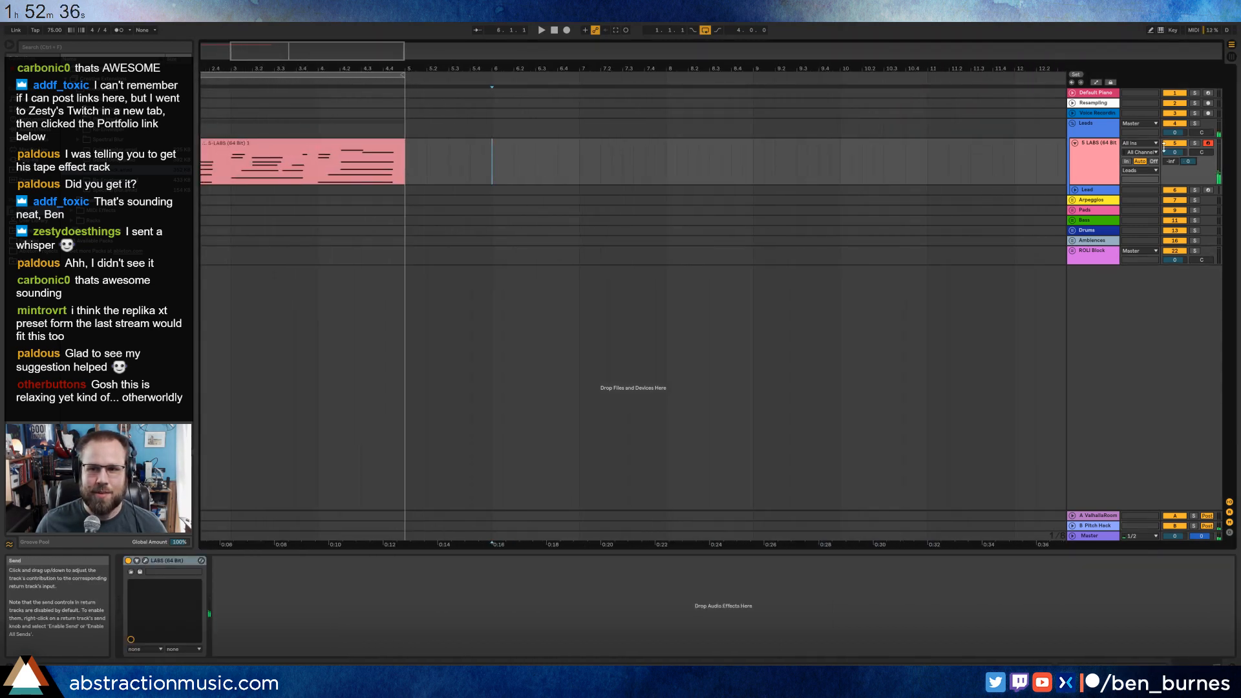
pyautogui.click(1077, 102)
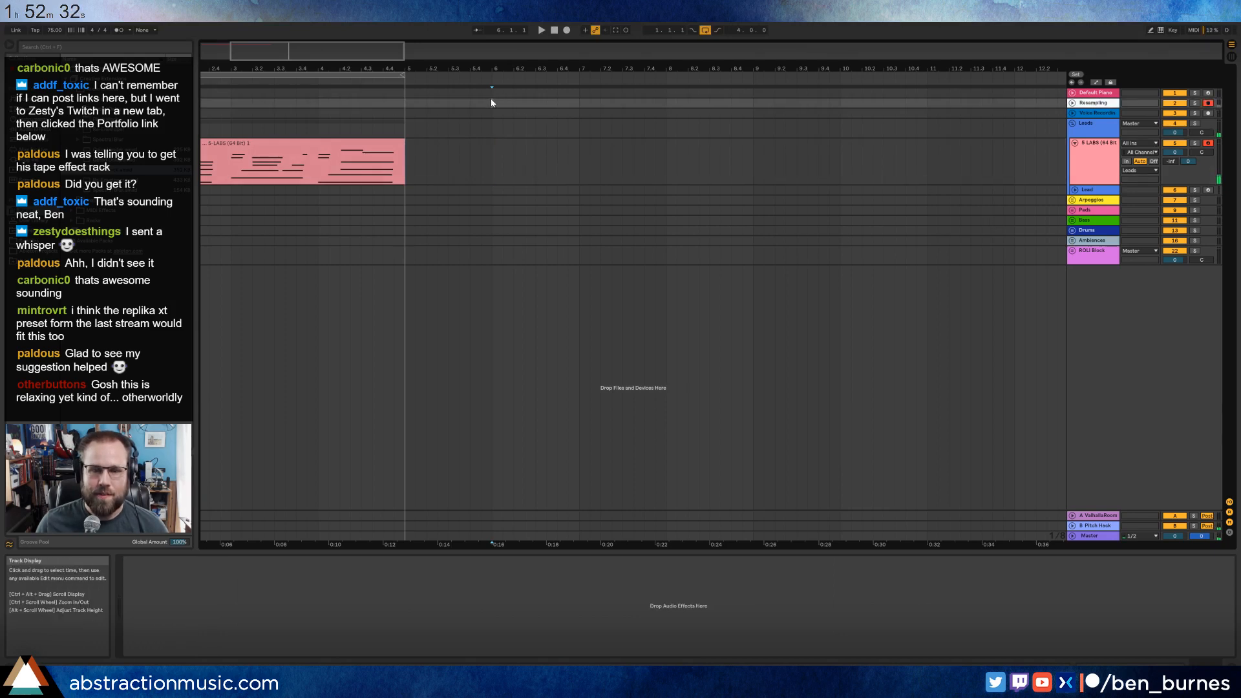
pyautogui.click(1097, 526)
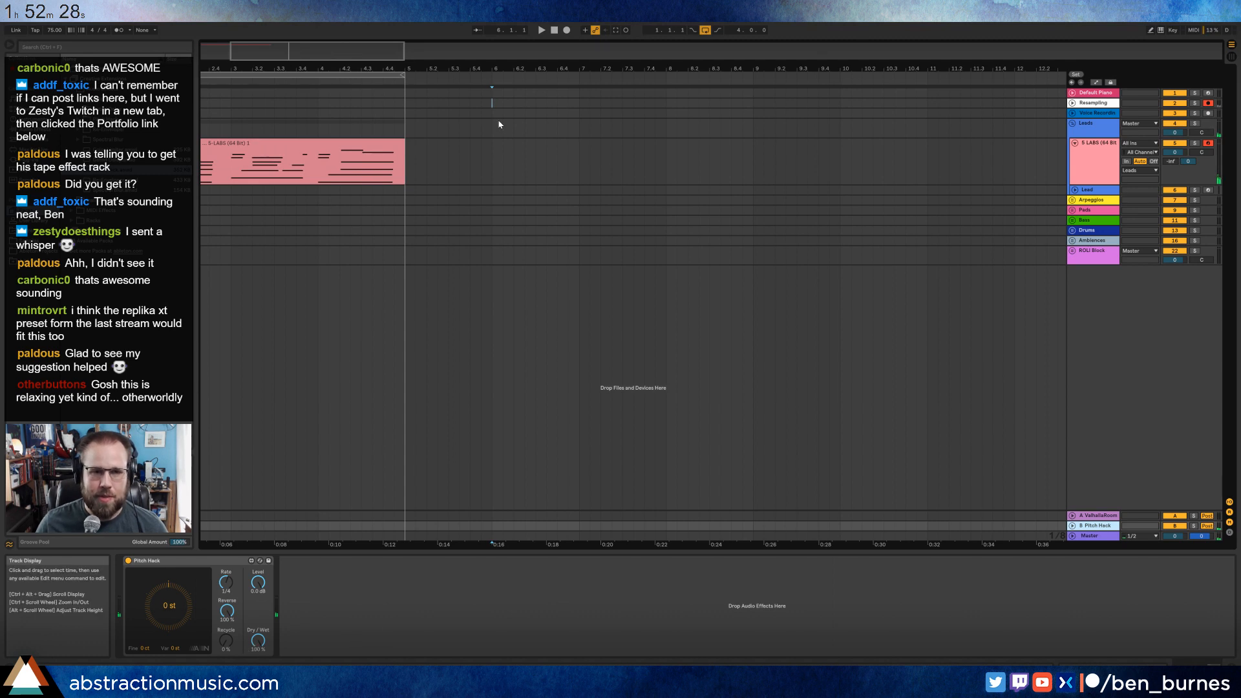
pyautogui.click(496, 154)
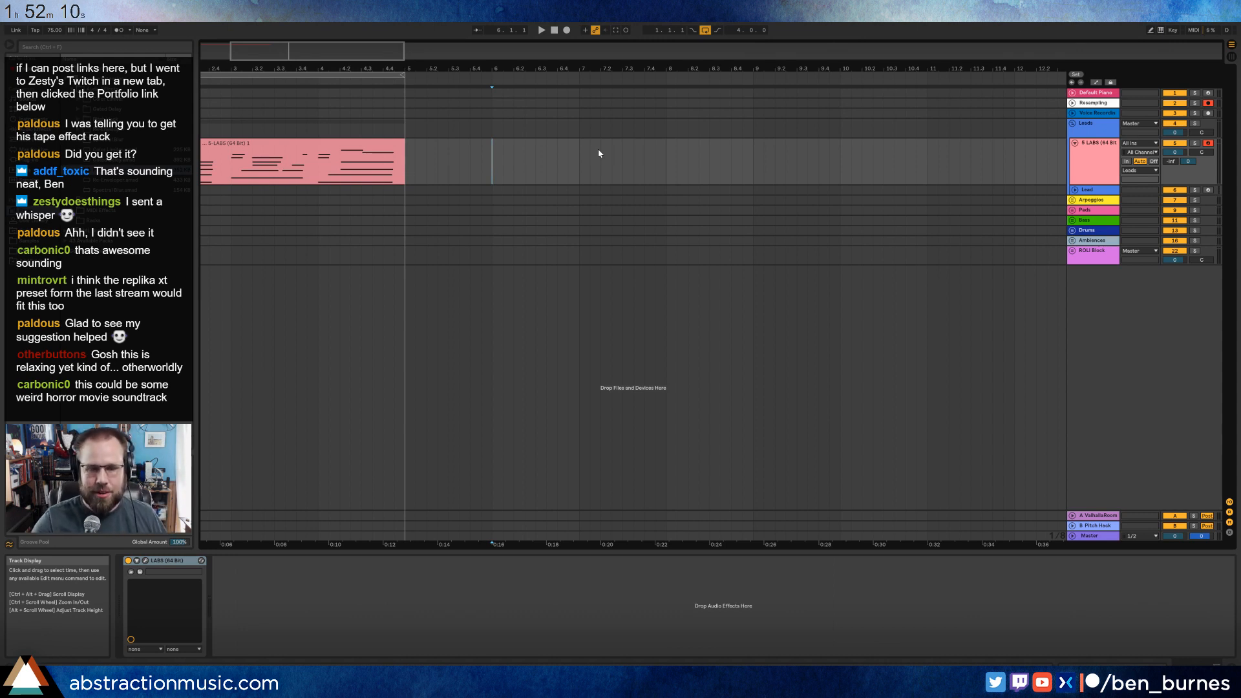
# Record a LABS and Resampling take from bar 6 while raising Pitch Hack's Recycle, and stop around bar 19.
pyautogui.press('F9')
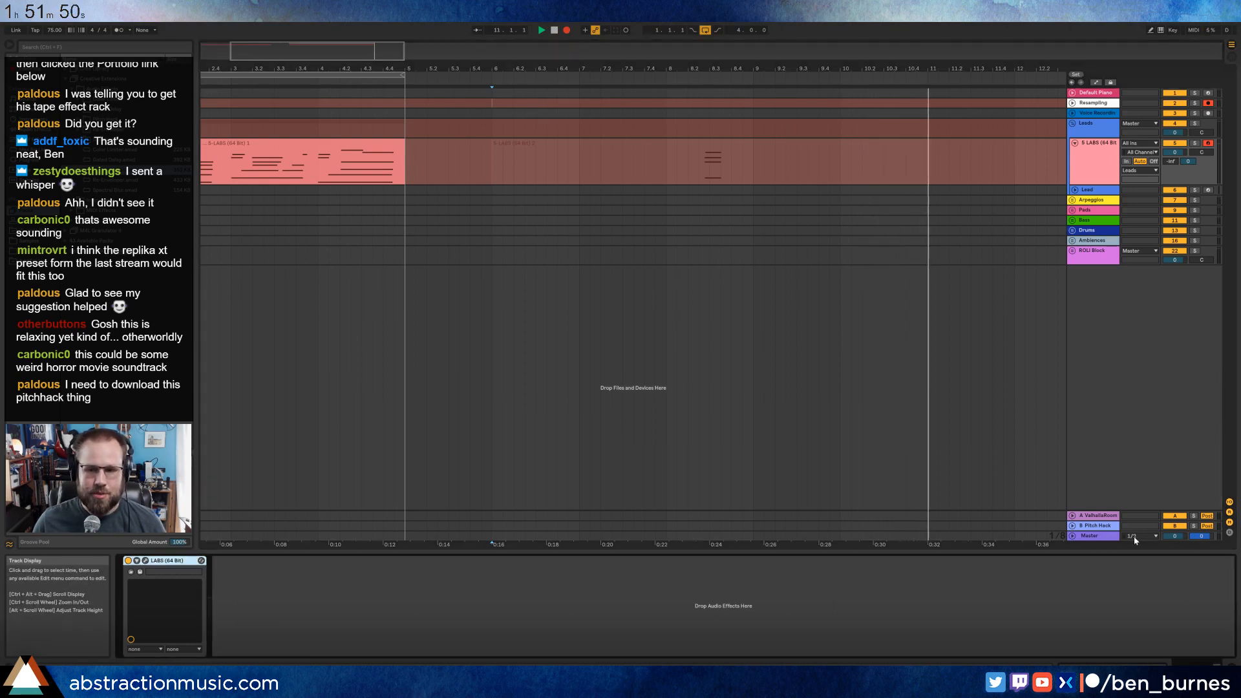
pyautogui.click(1110, 528)
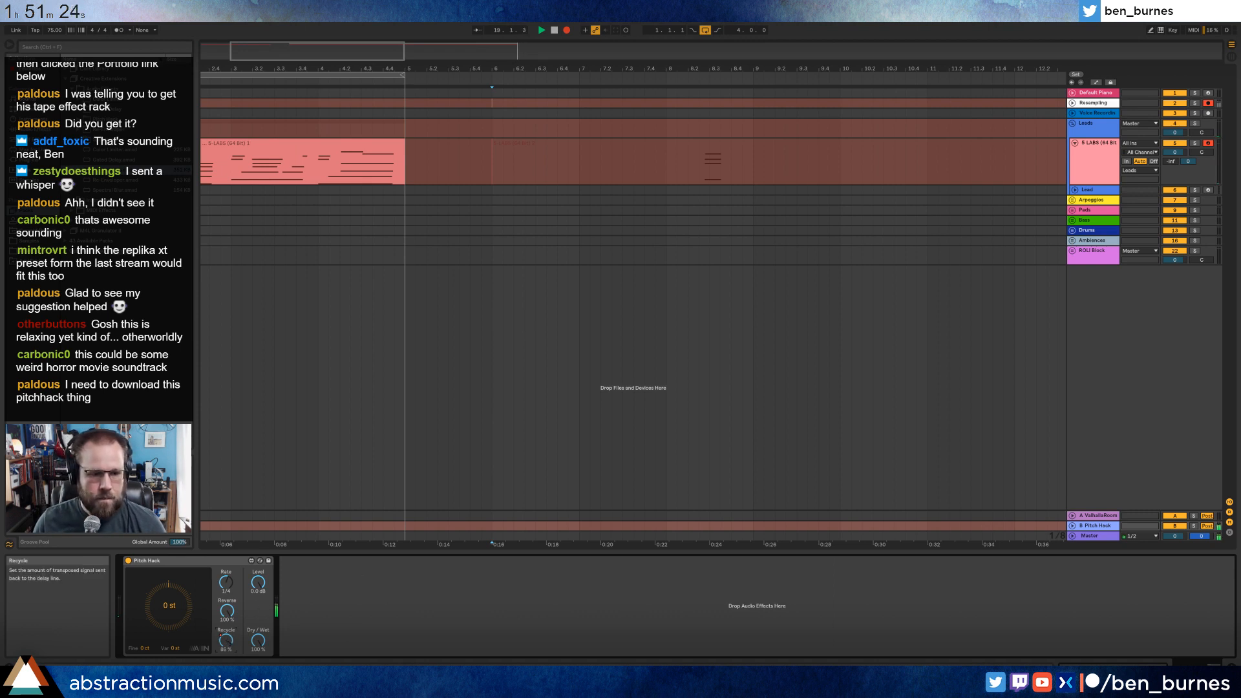
pyautogui.press('space')
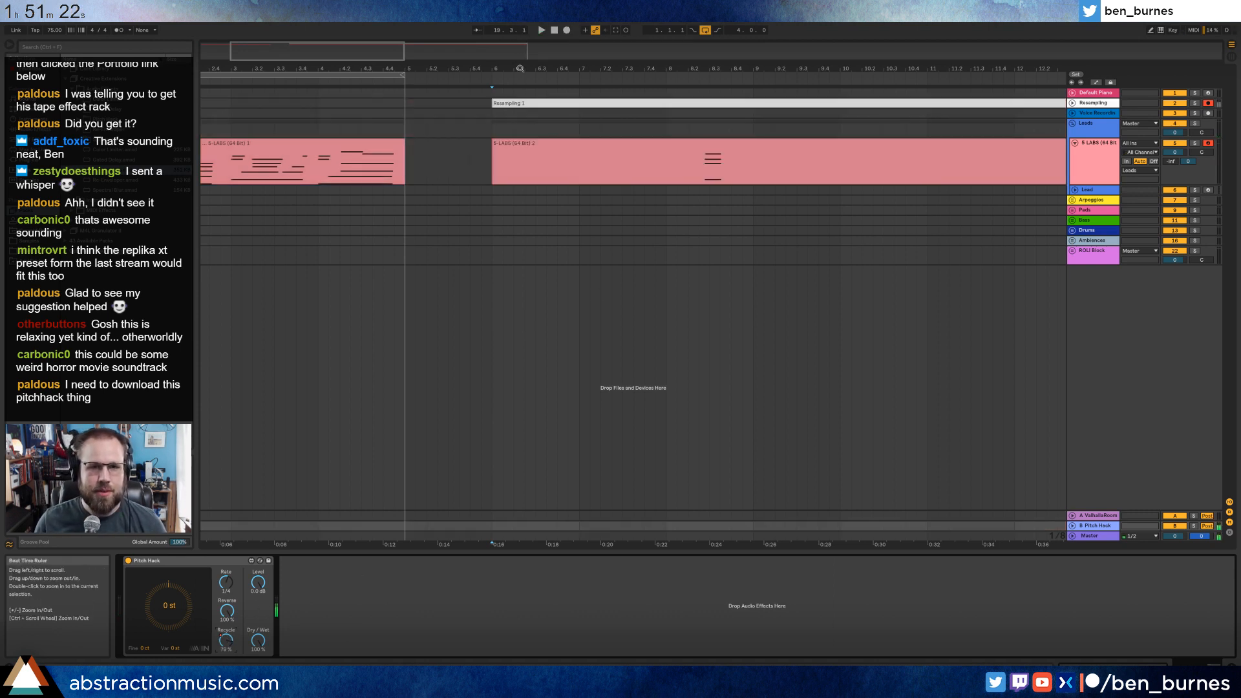
# Delete the Resampling and LABS clips recorded from bar 6 onward, starting with the portion after bar 11.
pyautogui.moveTo(354, 49); pyautogui.dragTo(420, 22)
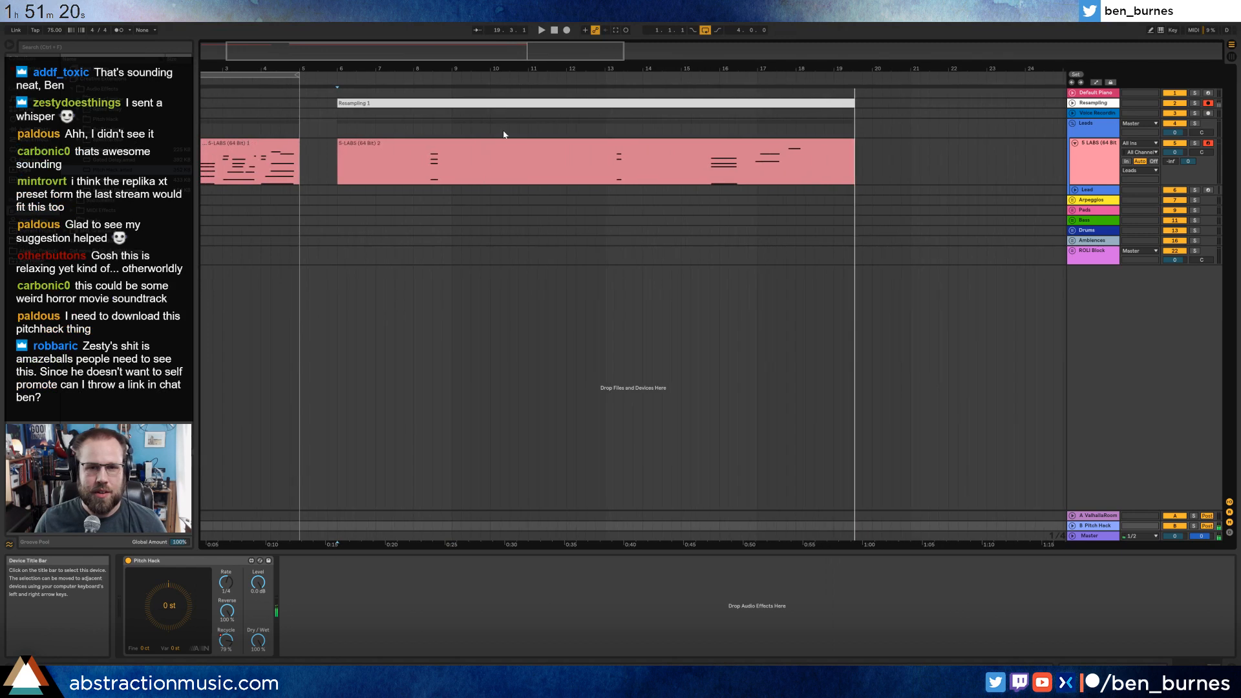
pyautogui.click(524, 102)
pyautogui.keyDown('shift'); pyautogui.click(526, 172); pyautogui.keyUp('shift')
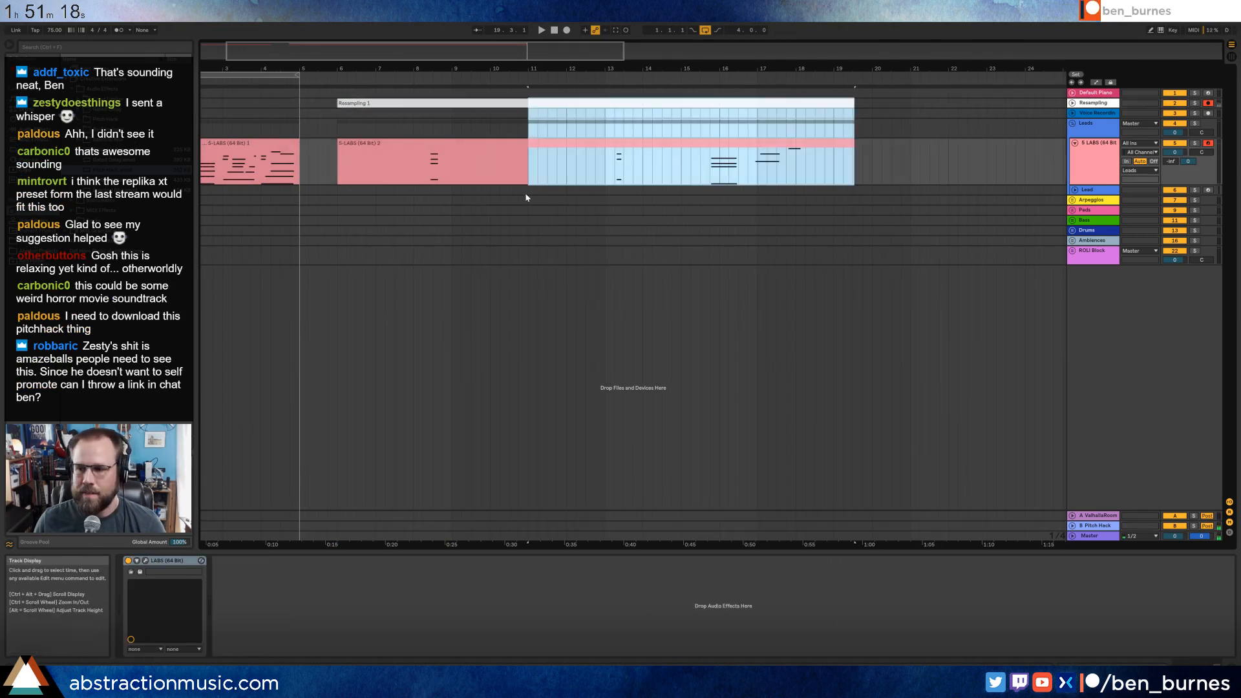
pyautogui.press('Delete')
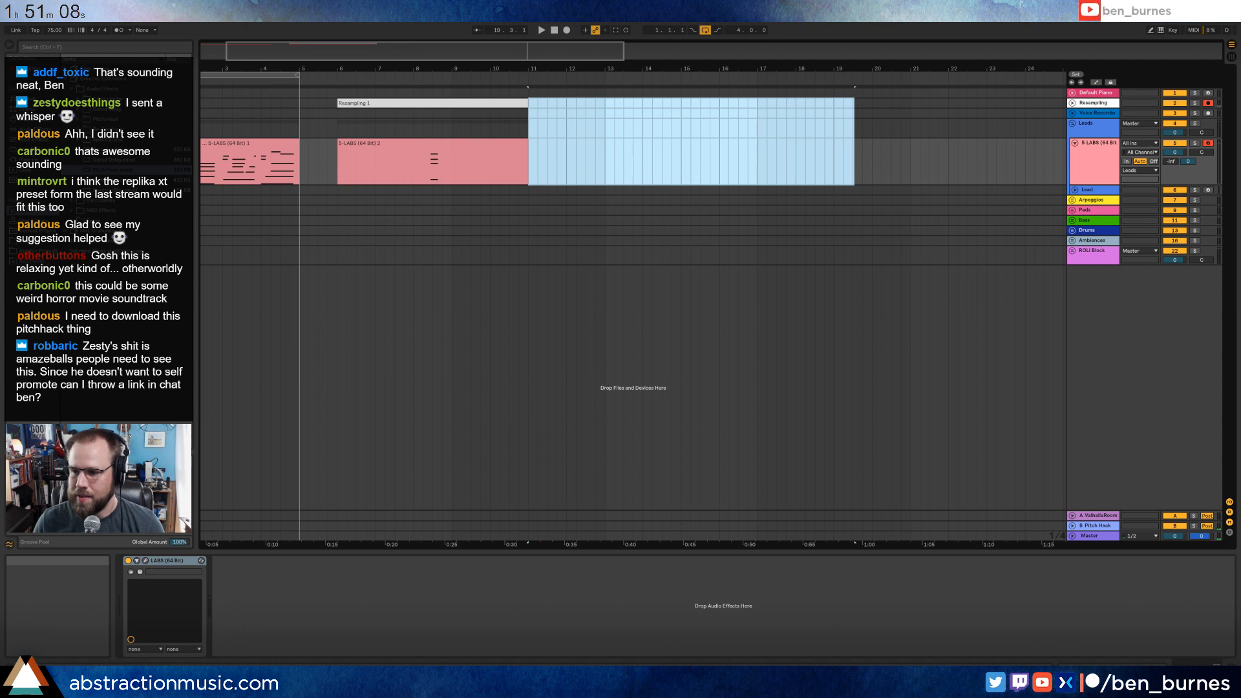
pyautogui.click(777, 385)
pyautogui.click(439, 104)
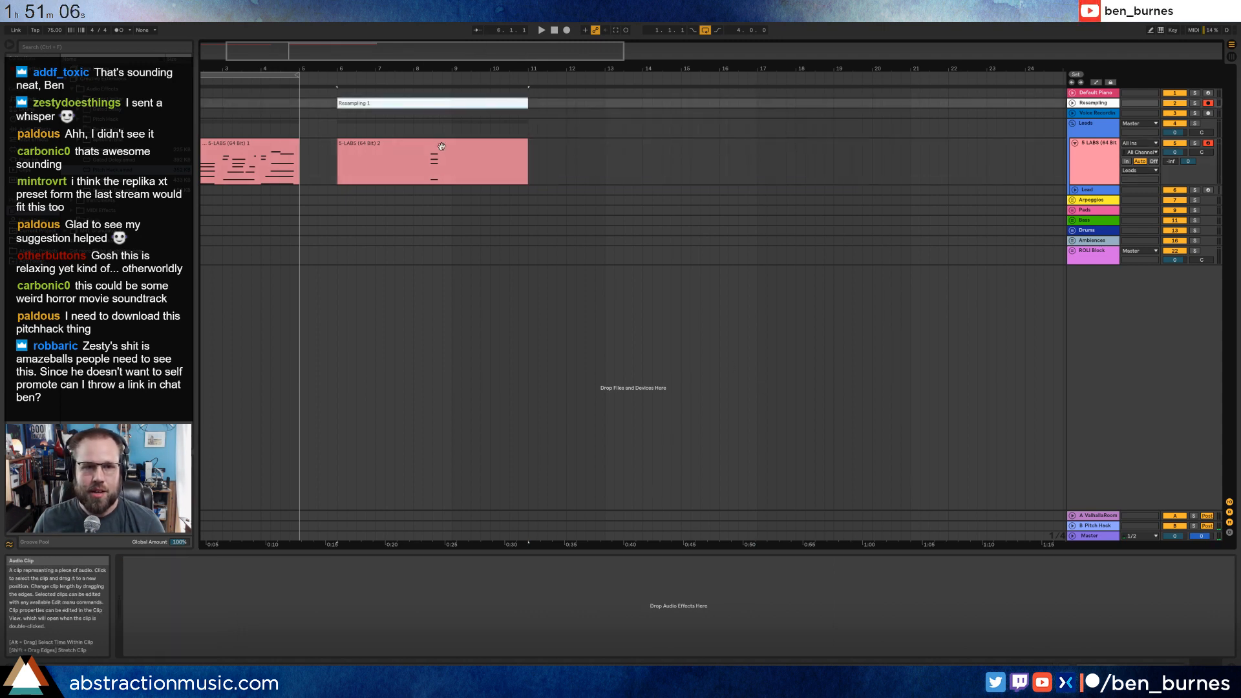
pyautogui.keyDown('shift'); pyautogui.click(438, 144); pyautogui.keyUp('shift')
pyautogui.press('Delete')
# Select the Pitch Hack return, try raising its Recycle amount and turn on Automation Arm.
pyautogui.click(1100, 159)
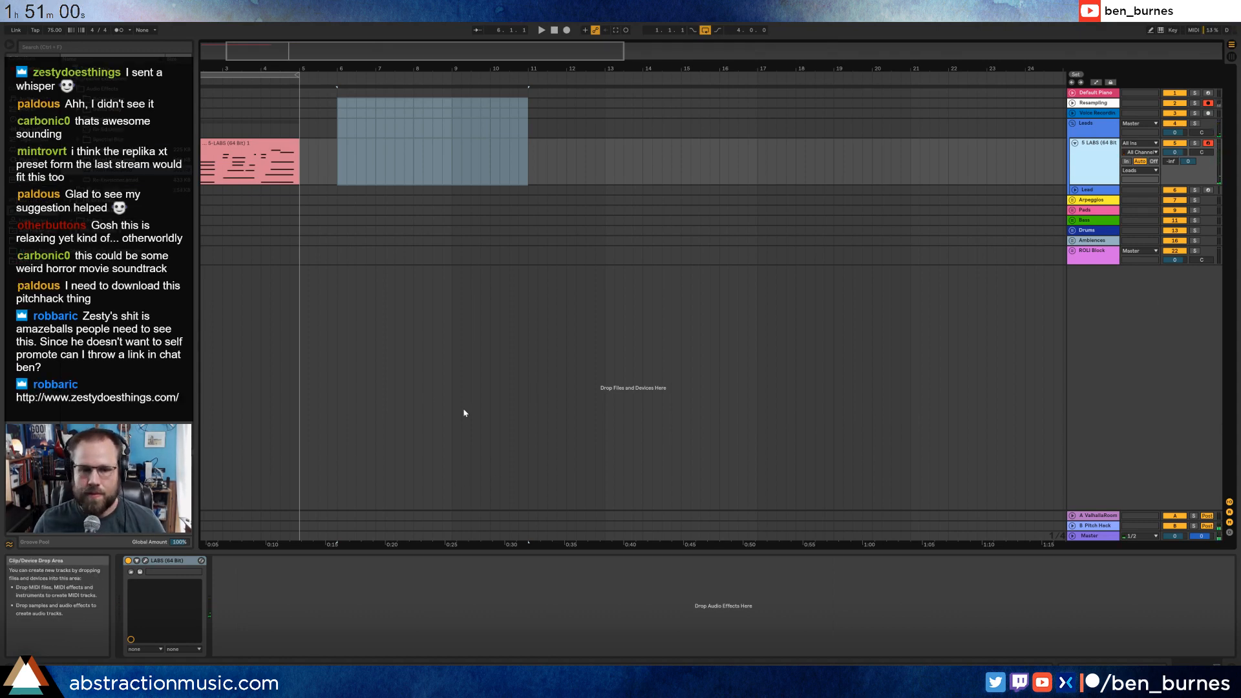
pyautogui.click(1092, 525)
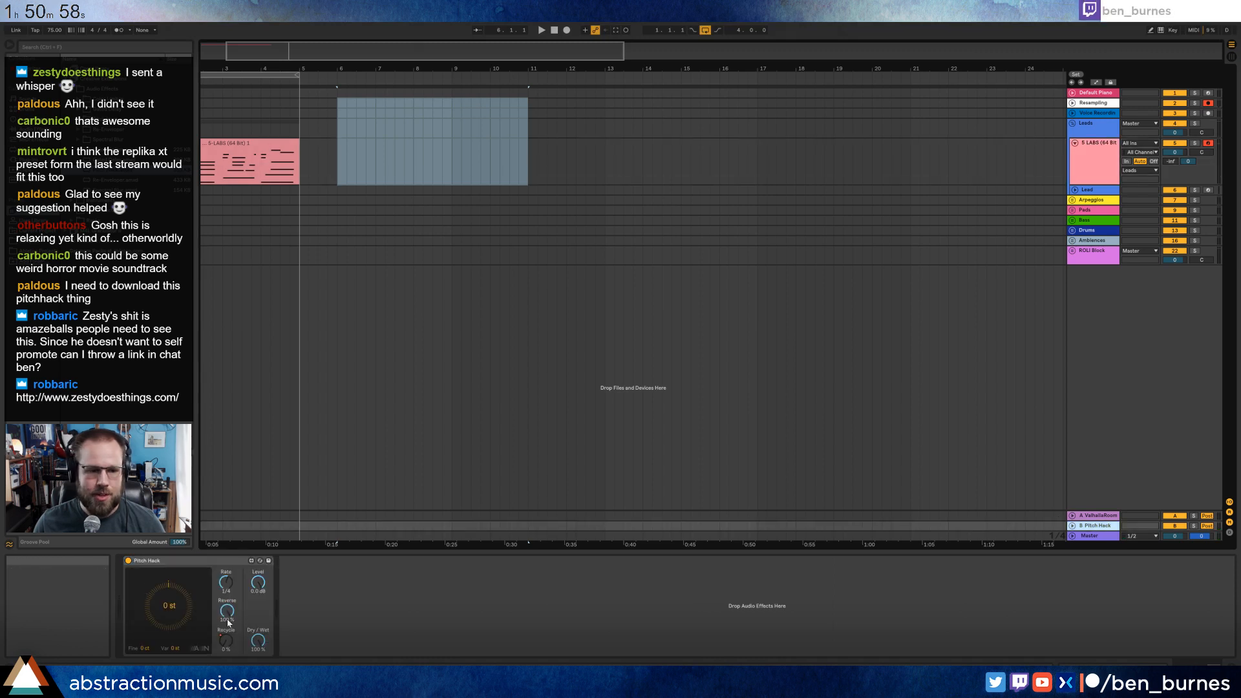
pyautogui.moveTo(226, 641); pyautogui.dragTo(225, 569)
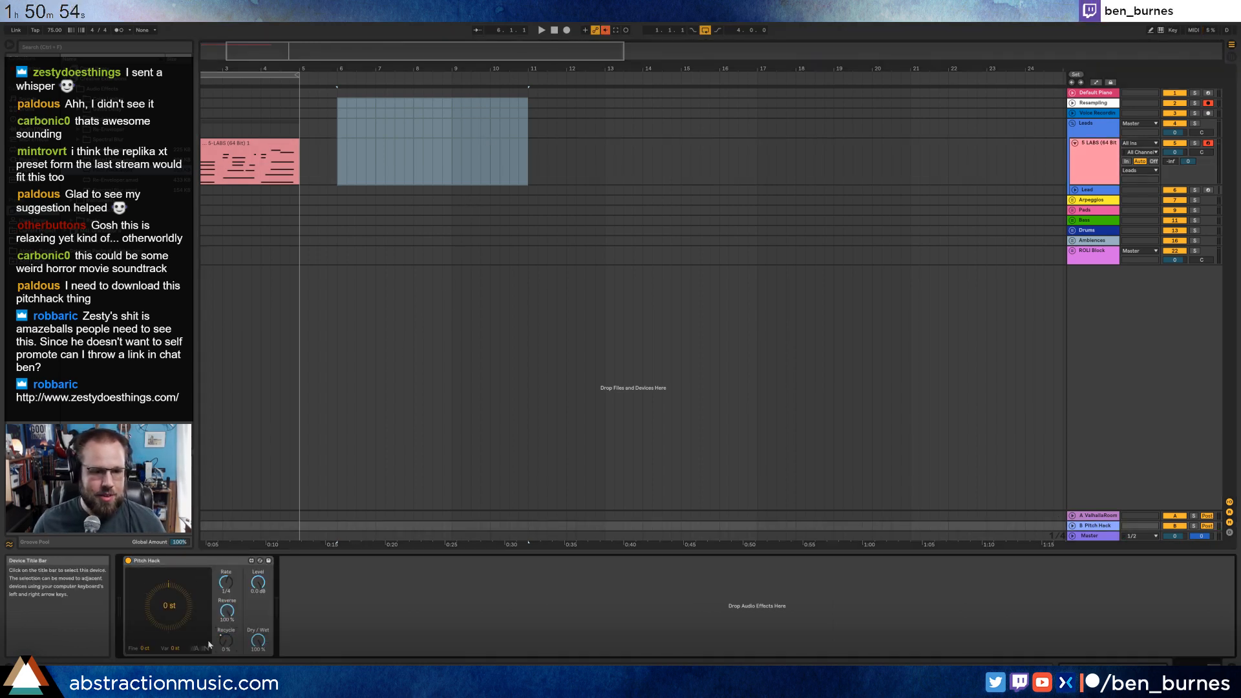
pyautogui.click(606, 32)
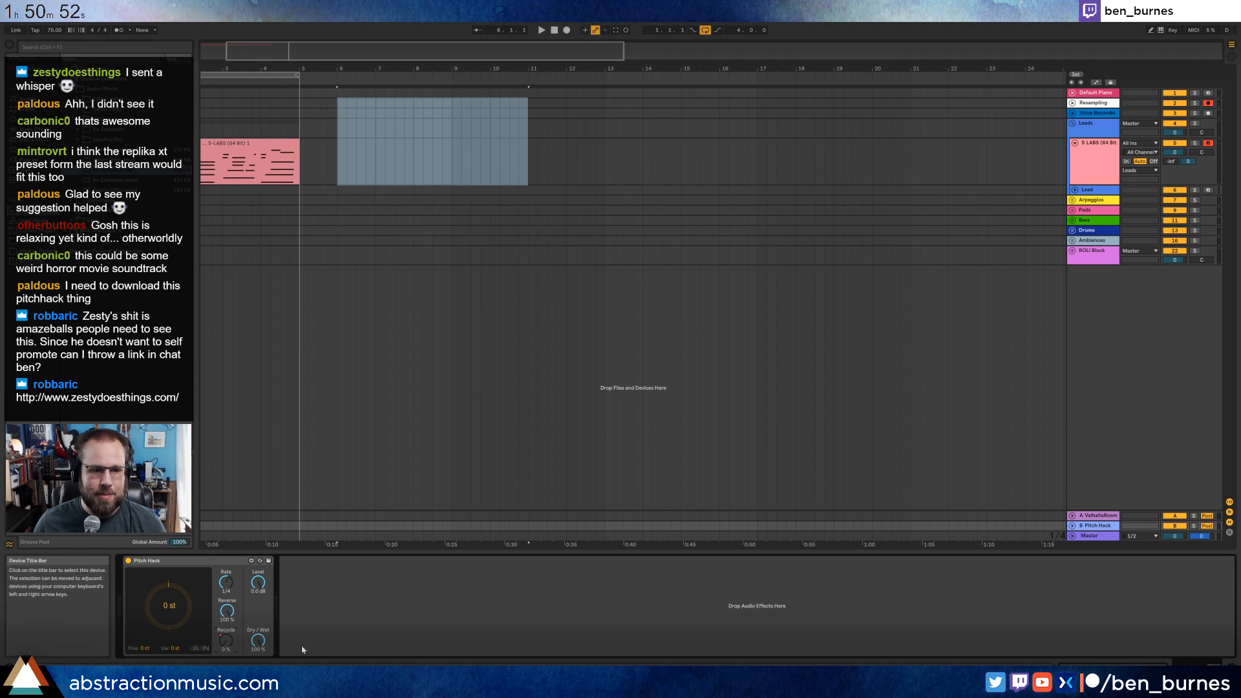
pyautogui.click(227, 640)
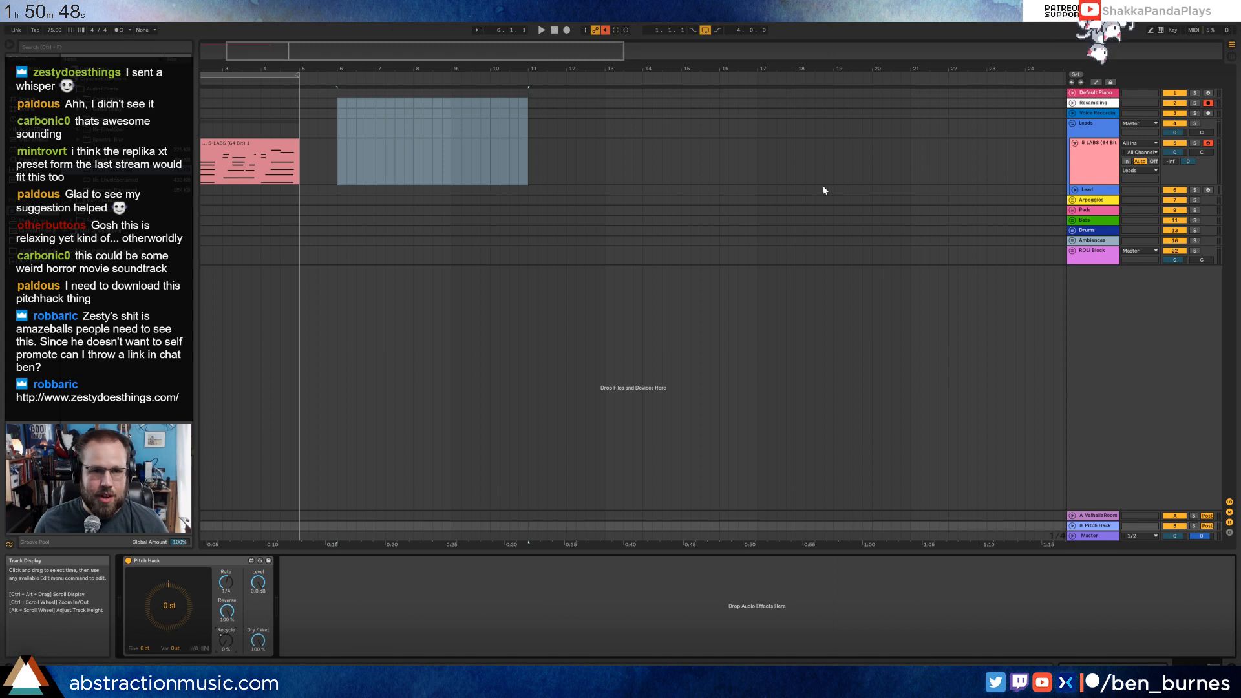
# Show the automation lanes and check the Recycle envelope on the expanded Pitch Hack return around bars 9 to 12.
pyautogui.press('a')
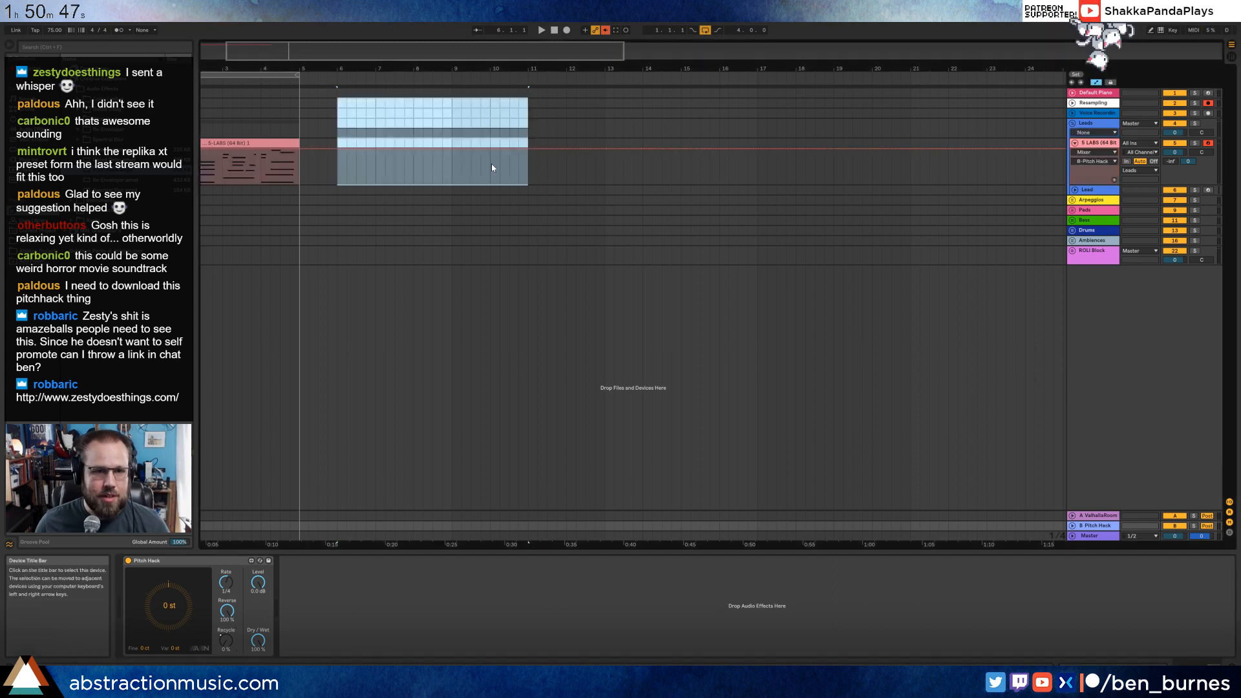
pyautogui.click(226, 640)
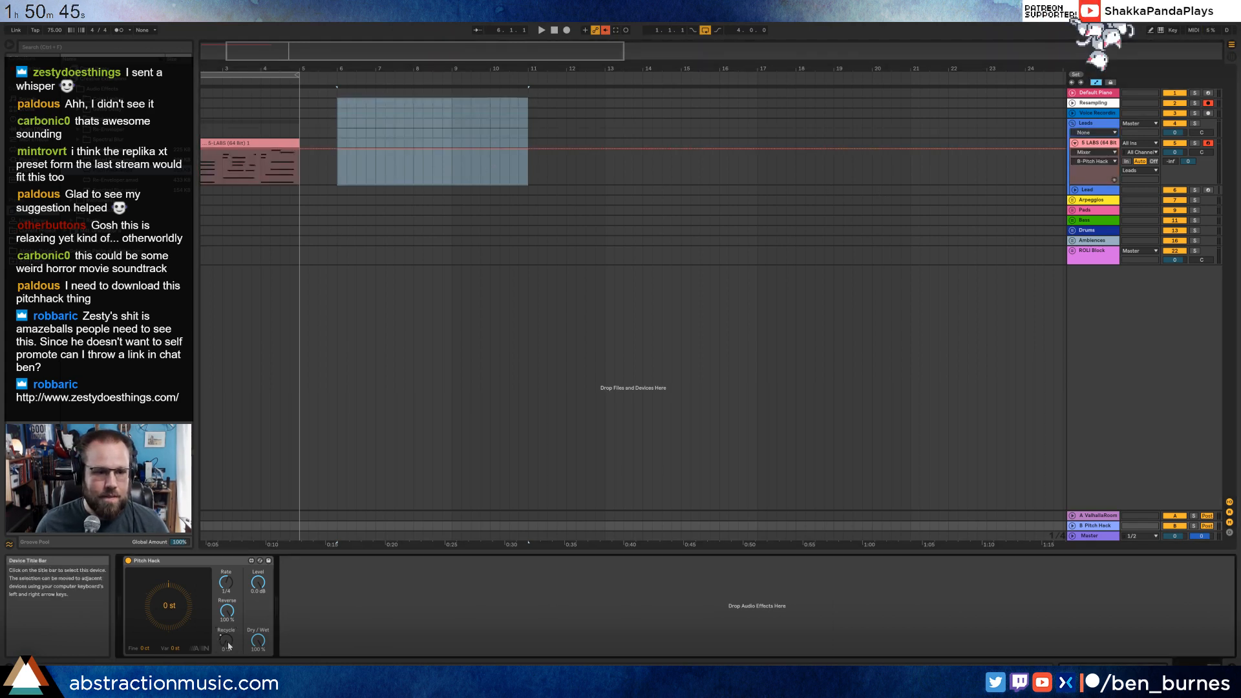
pyautogui.click(1072, 526)
pyautogui.moveTo(493, 507); pyautogui.dragTo(580, 503)
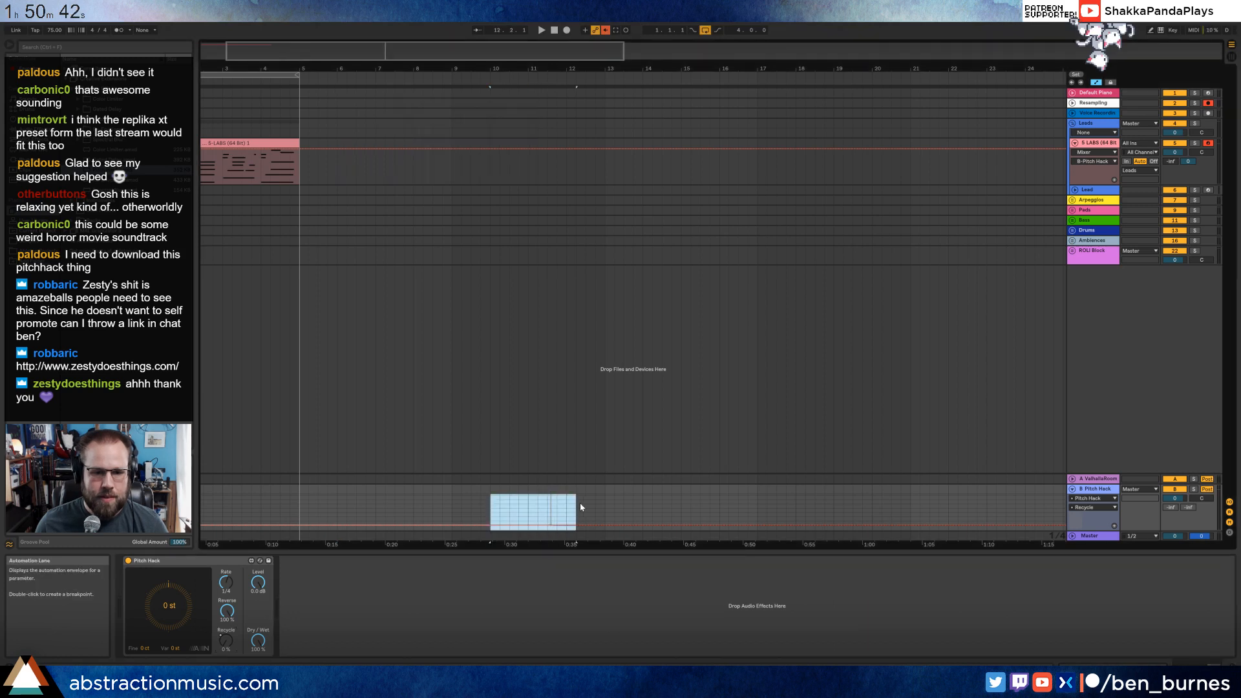
pyautogui.click(461, 508)
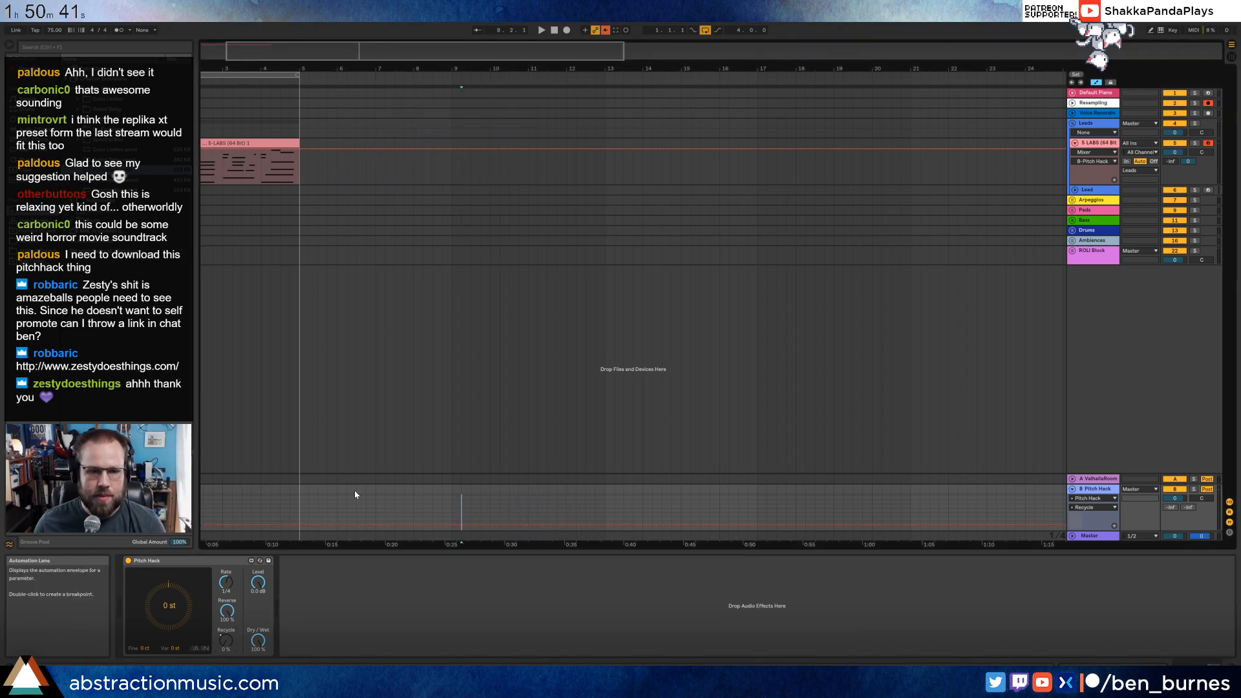
pyautogui.click(327, 169)
pyautogui.click(338, 171)
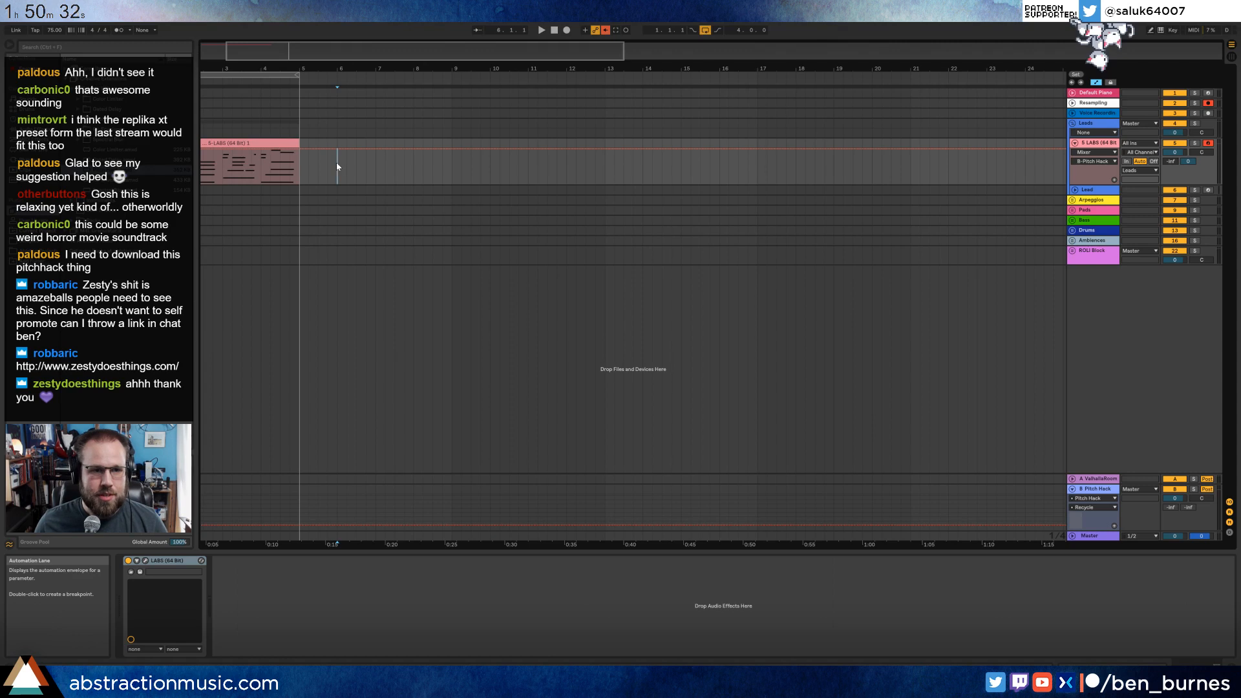
pyautogui.press('a')
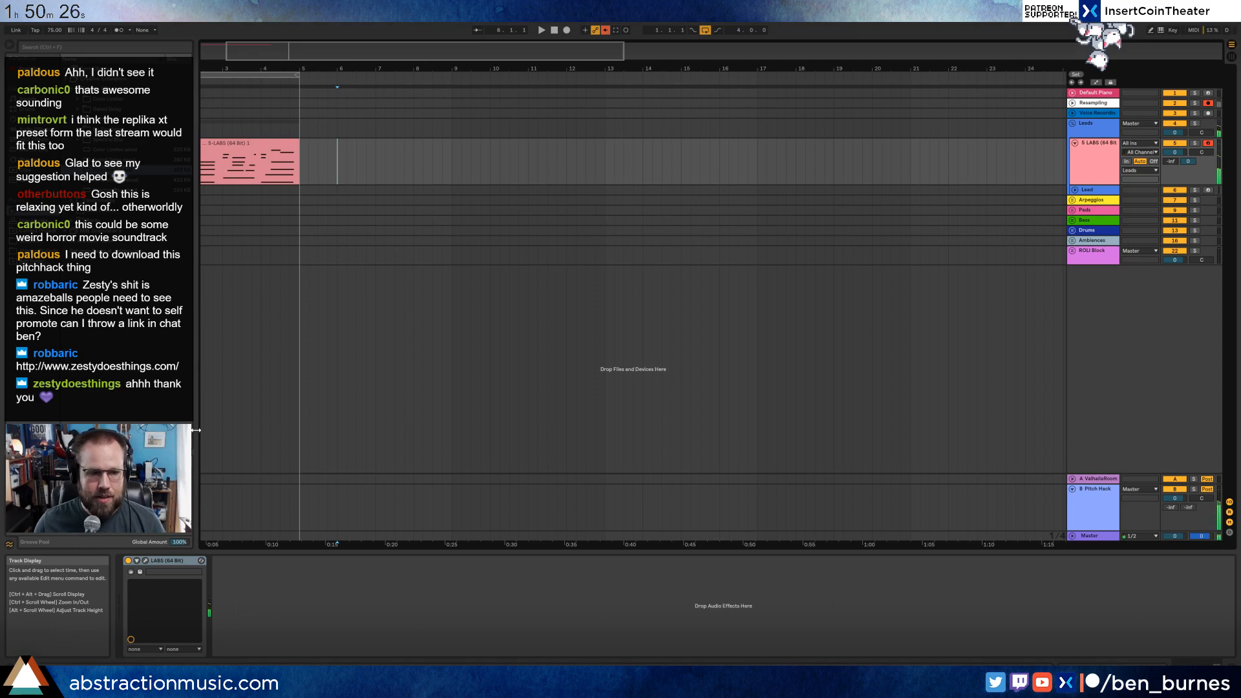
# Raise Pitch Hack's Recycle to about 95% and record a new LABS and Resampling take from bar 6 to bar 16.
pyautogui.click(719, 533)
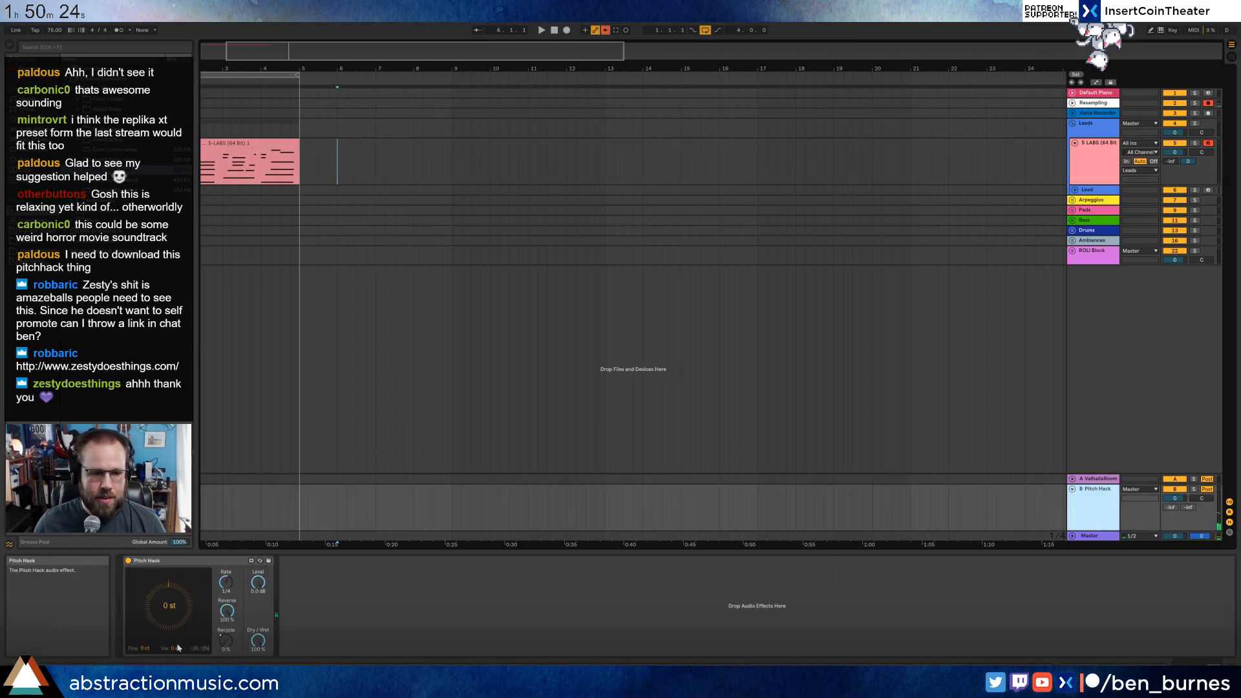
pyautogui.moveTo(225, 640); pyautogui.dragTo(225, 562)
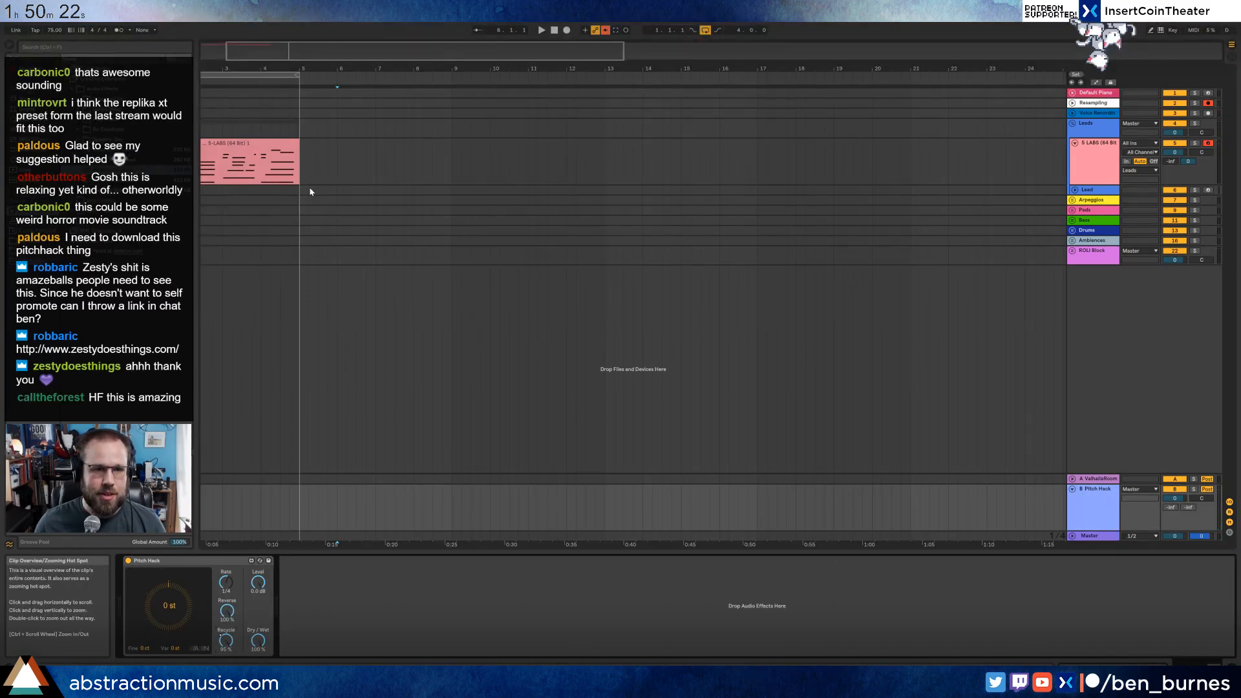
pyautogui.click(336, 170)
pyautogui.press('F9')
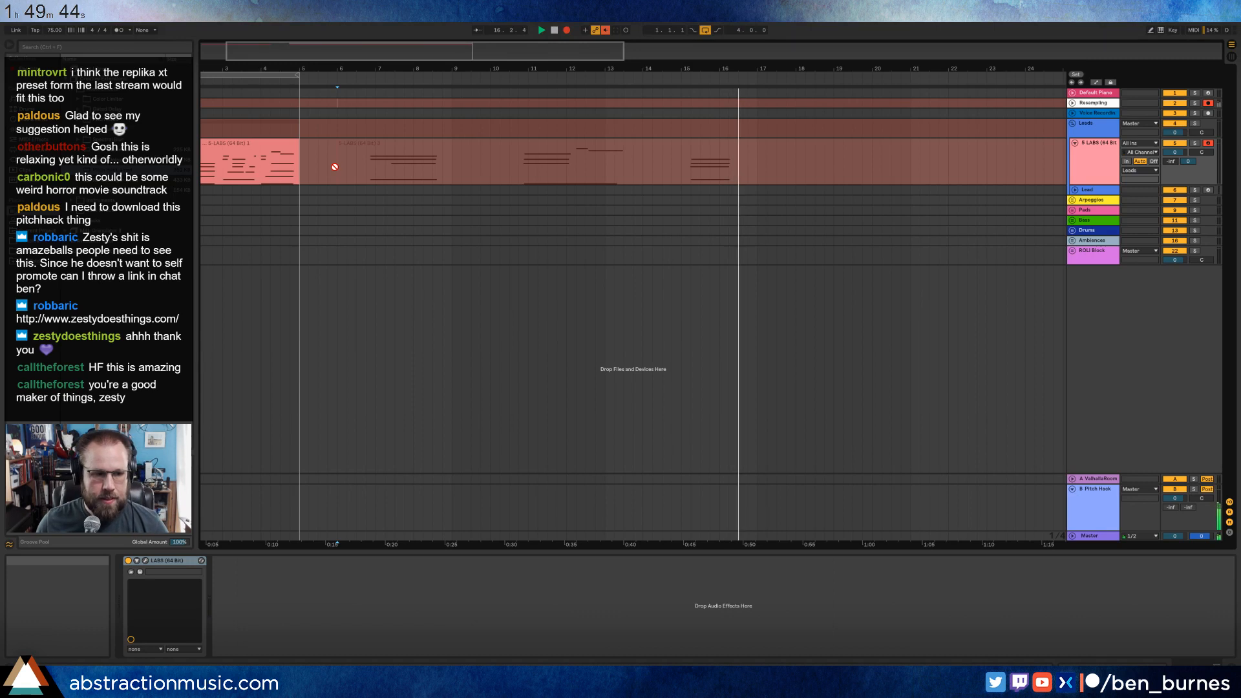
pyautogui.press('F9')
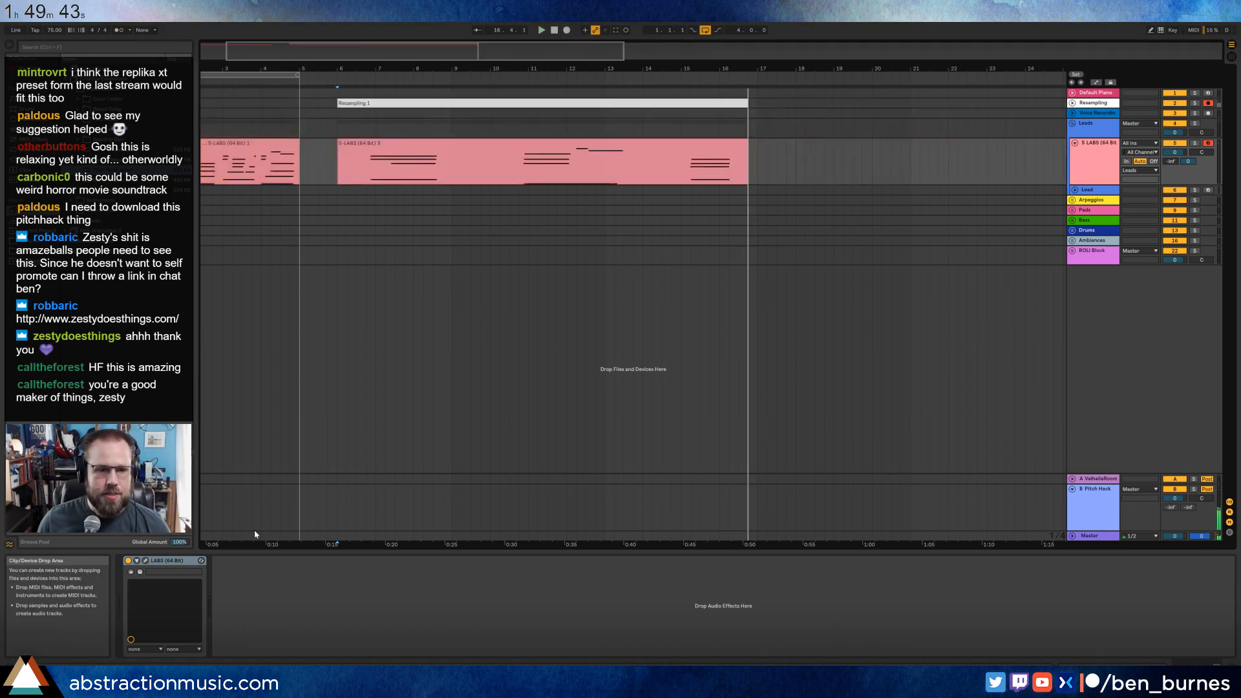
# Open the LABS plug-in window and raise the Soft Piano's reverb.
pyautogui.click(145, 561)
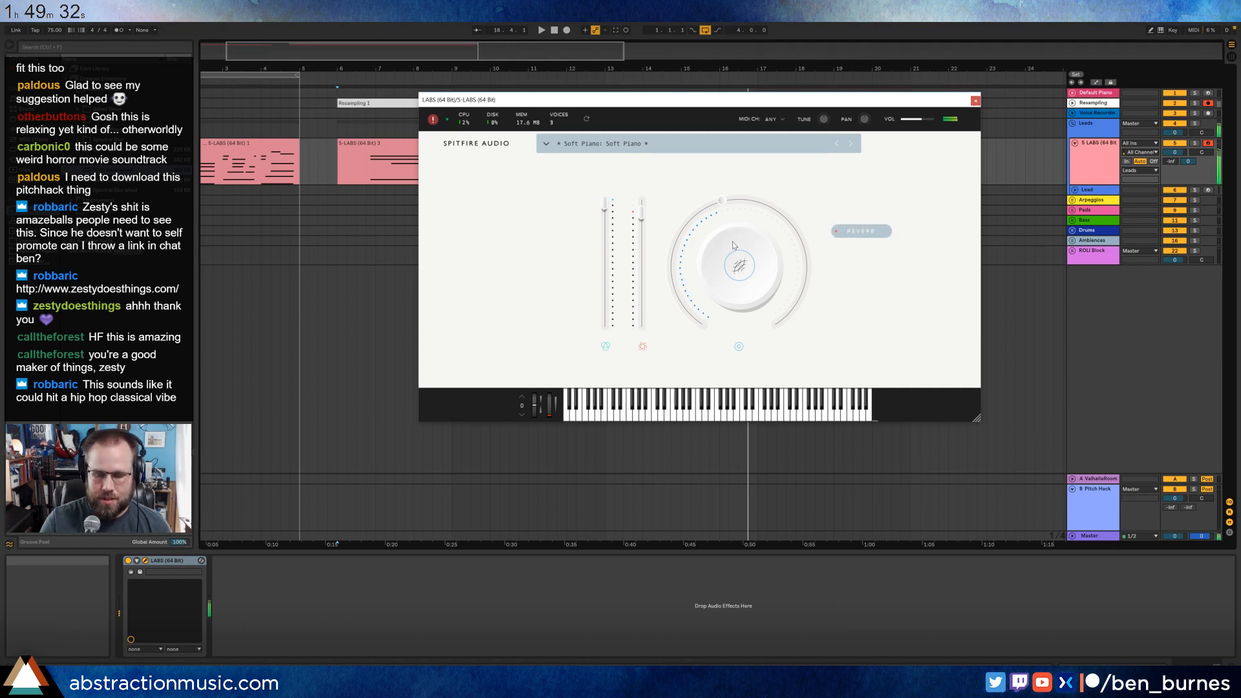
pyautogui.moveTo(725, 200)
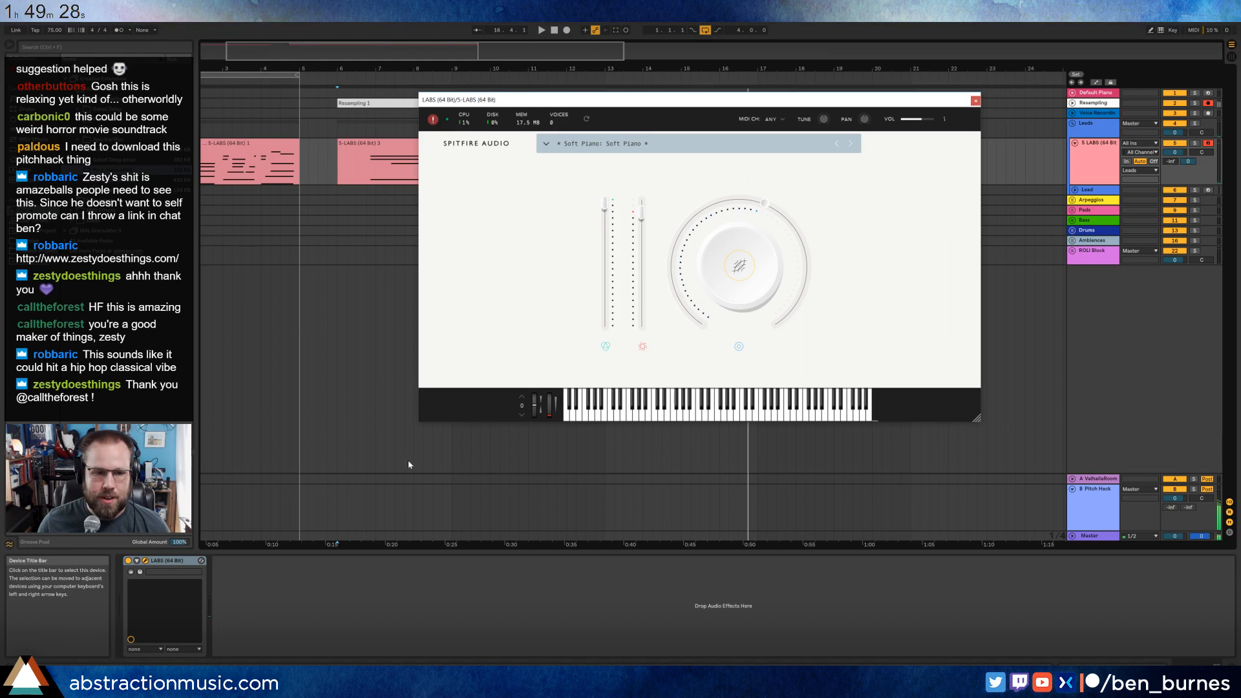
# Delete the LABS and Resampling takes from bar 6 onward, move the LABS window lower, and reset the transport to the song start.
pyautogui.moveTo(328, 162); pyautogui.dragTo(862, 61)
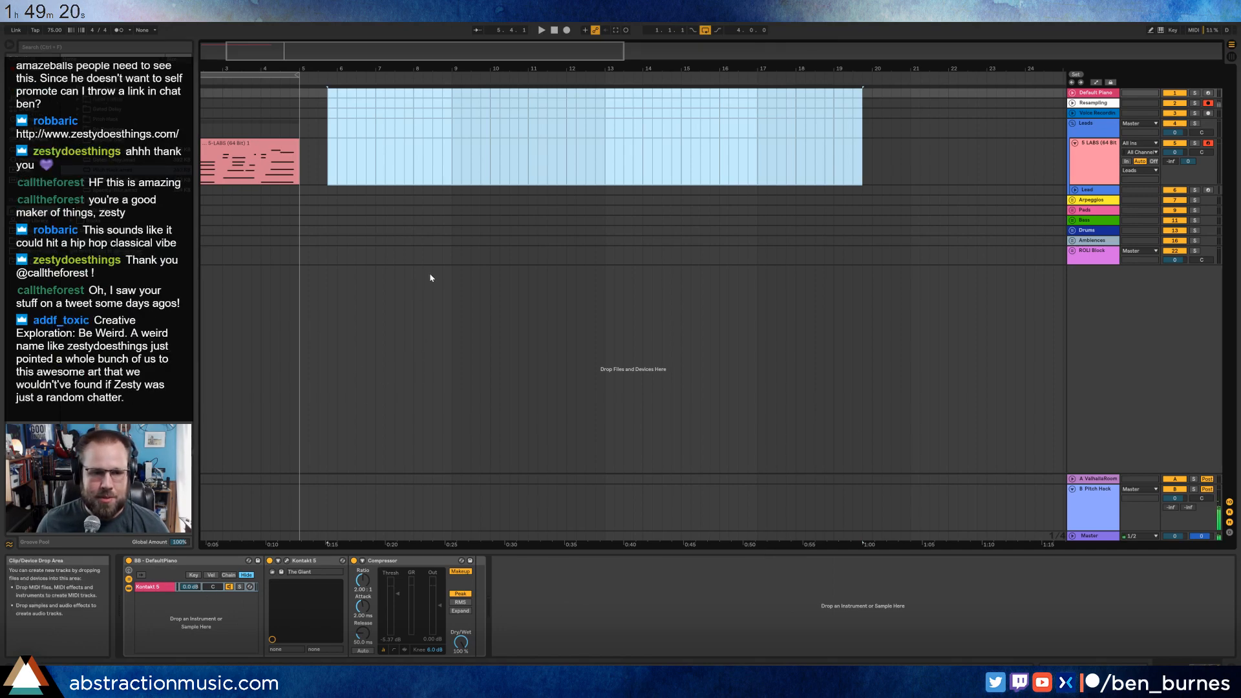
pyautogui.click(344, 157)
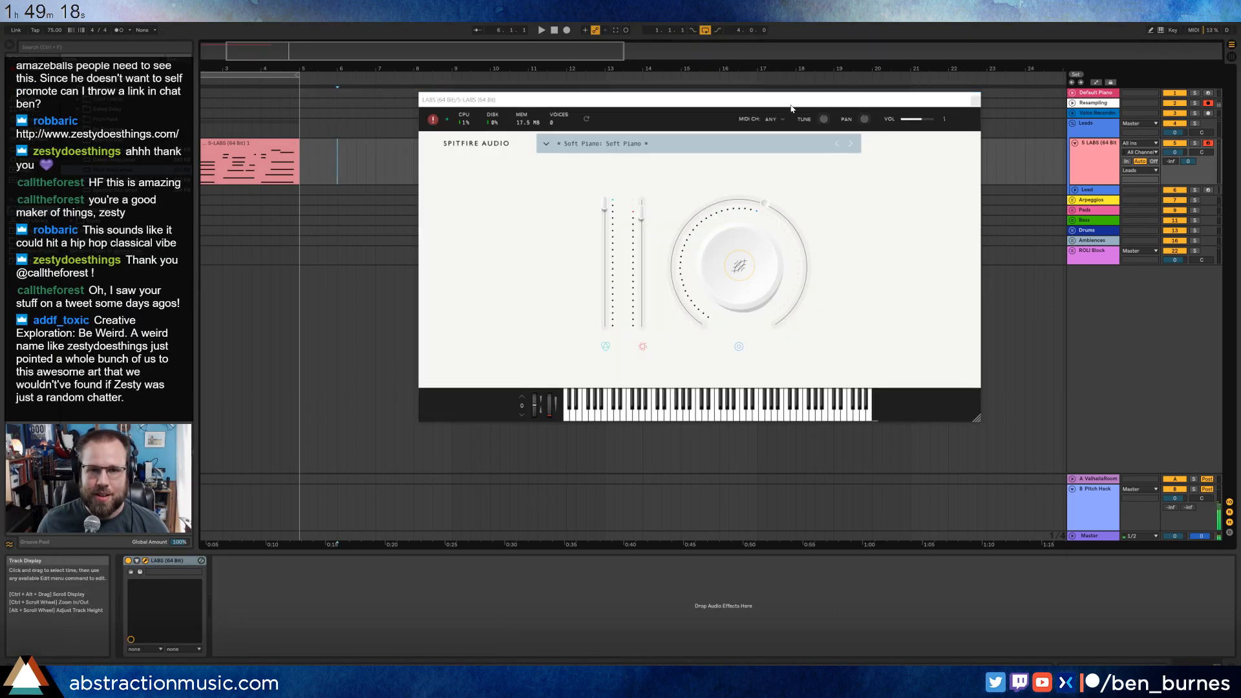
pyautogui.moveTo(791, 104); pyautogui.dragTo(762, 153)
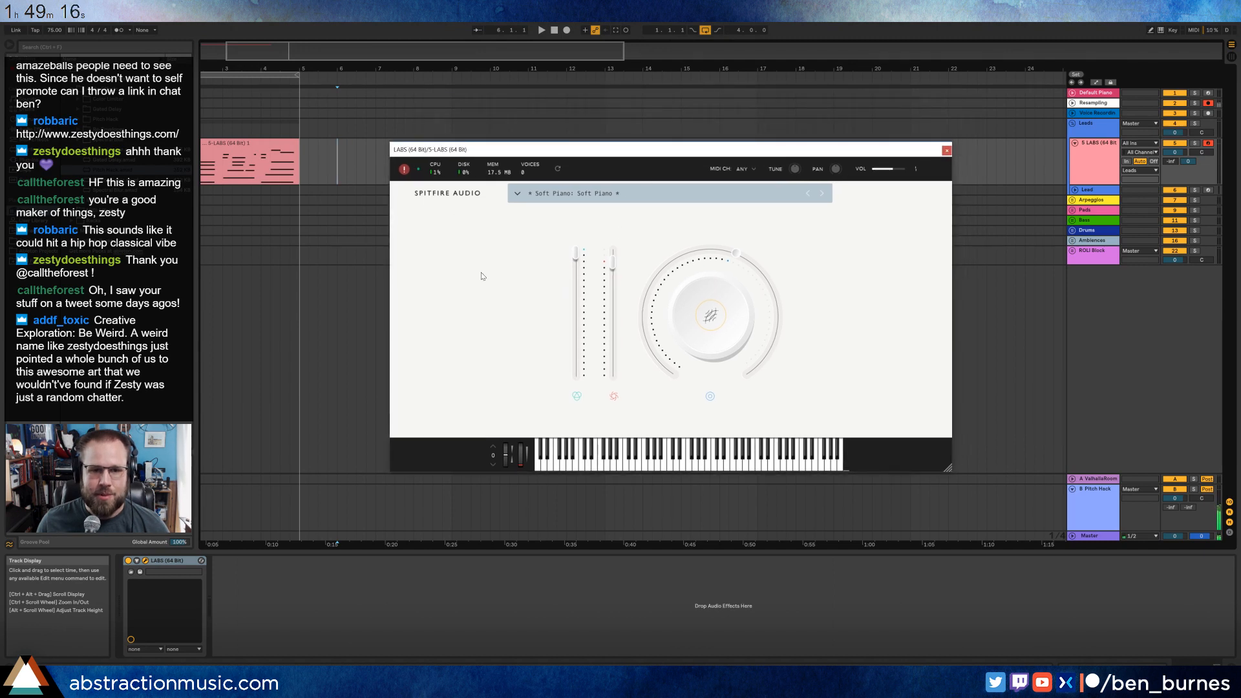
pyautogui.click(1090, 508)
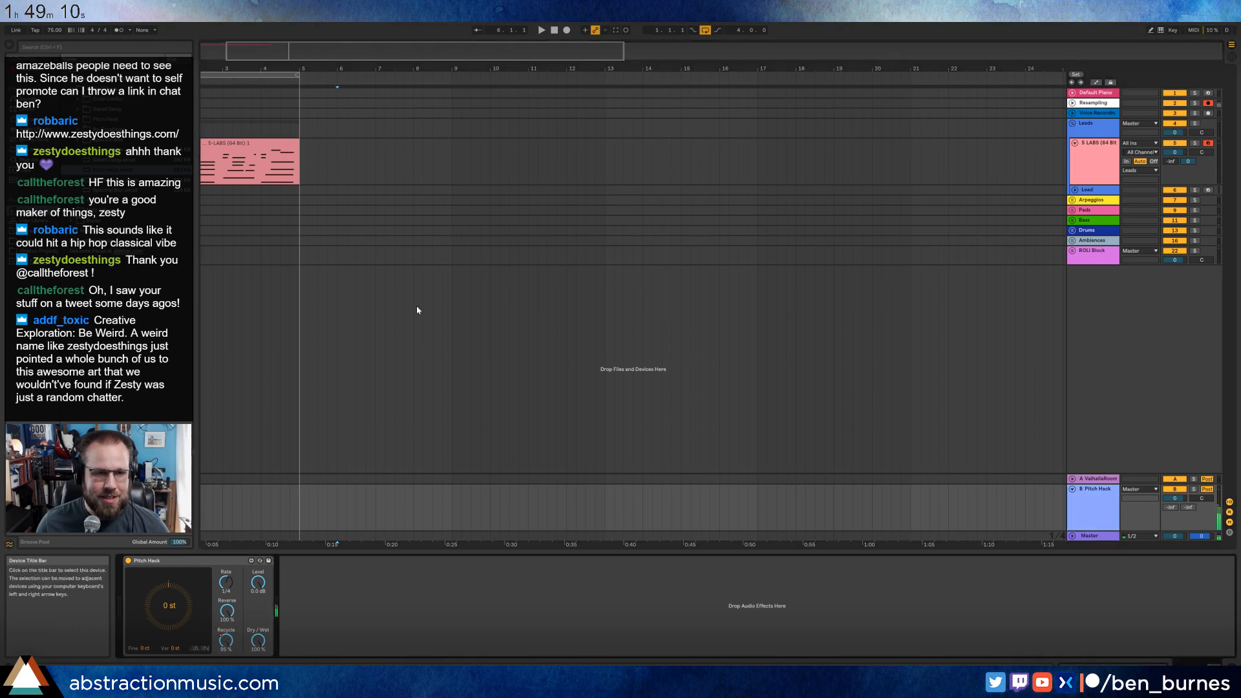
pyautogui.click(337, 173)
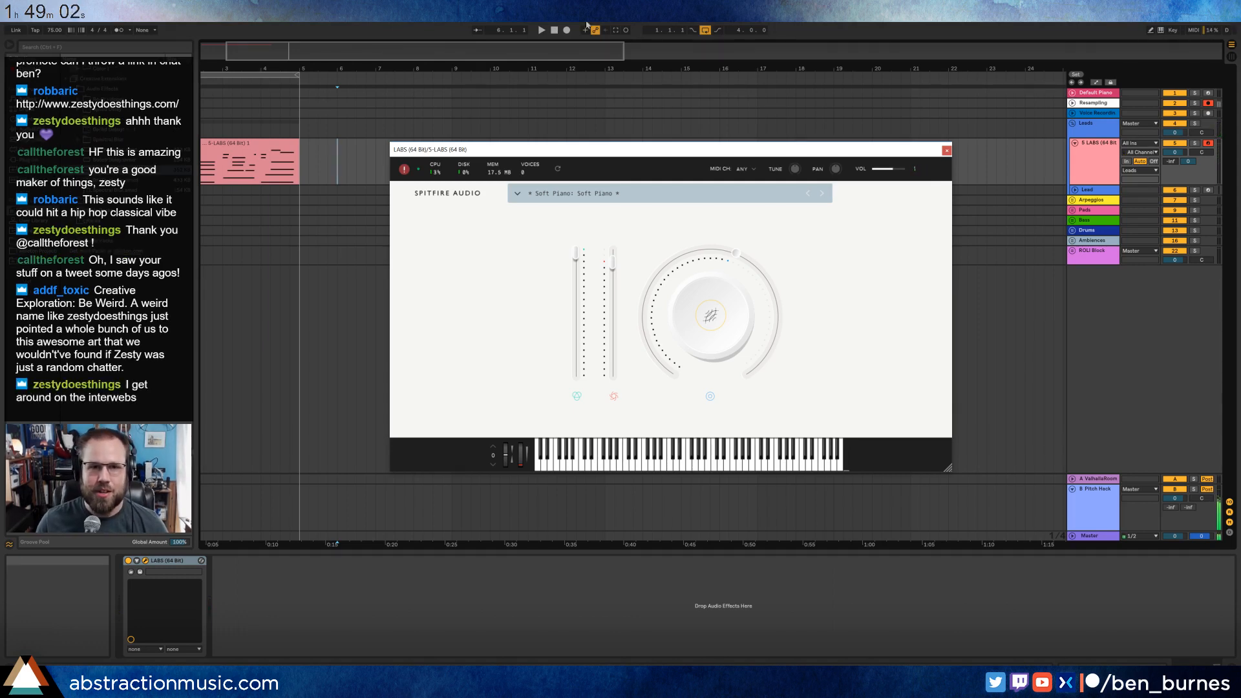
pyautogui.click(554, 30)
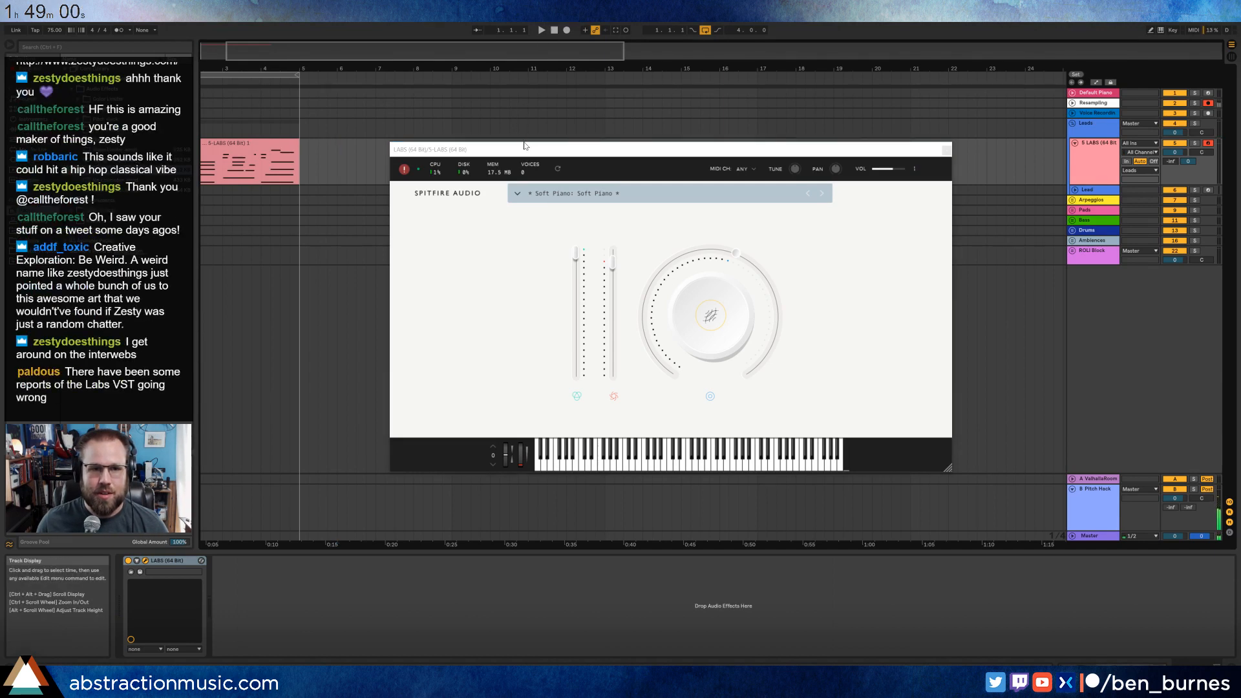
# Show the automation lanes and enlarge the Pitch Hack return's Recycle lane.
pyautogui.click(1089, 501)
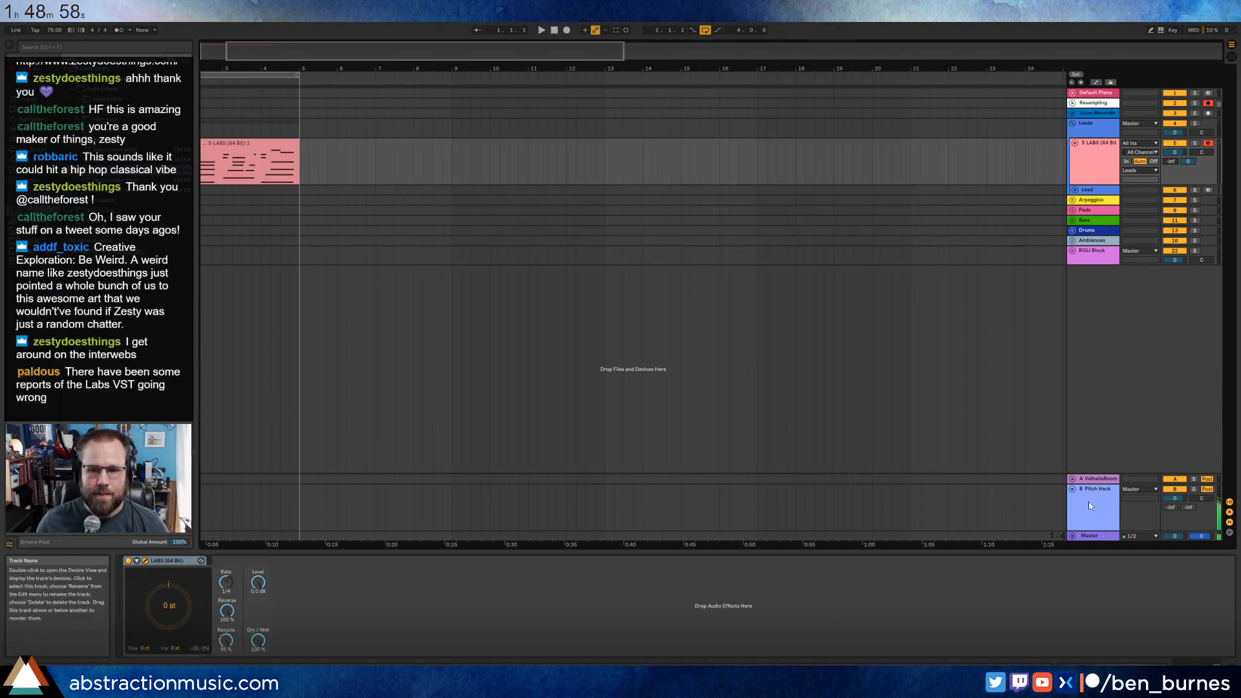
pyautogui.doubleClick(229, 644)
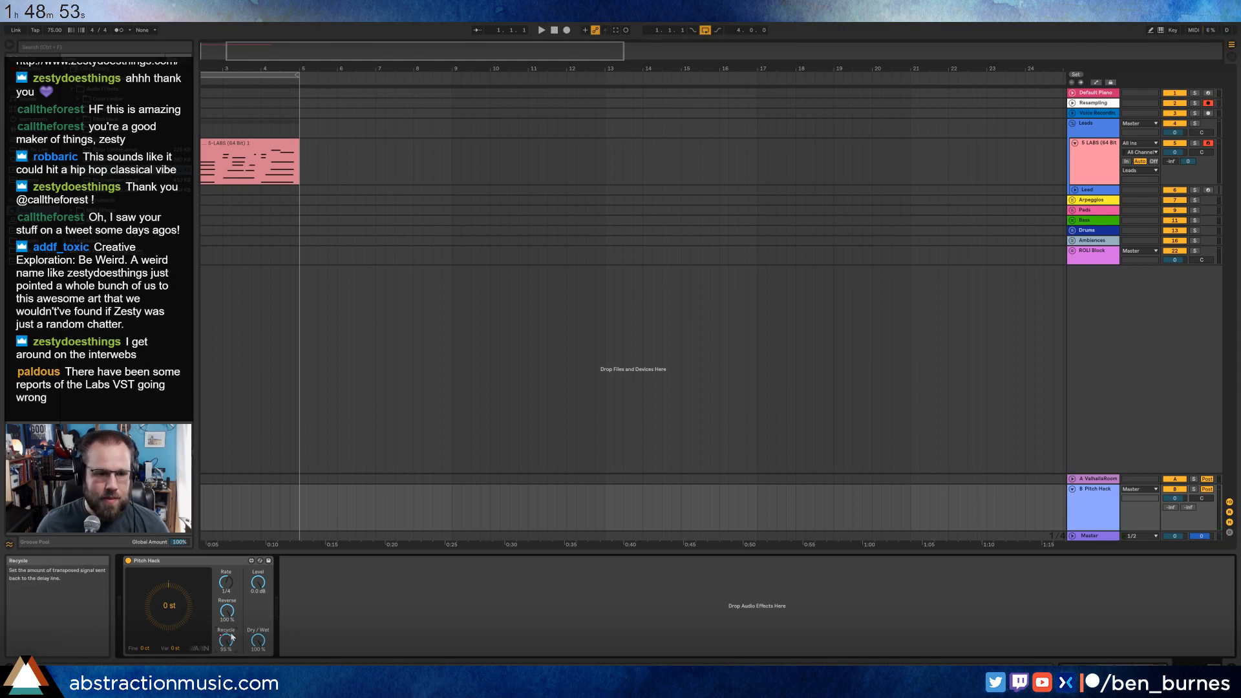
pyautogui.click(290, 511)
pyautogui.press('a')
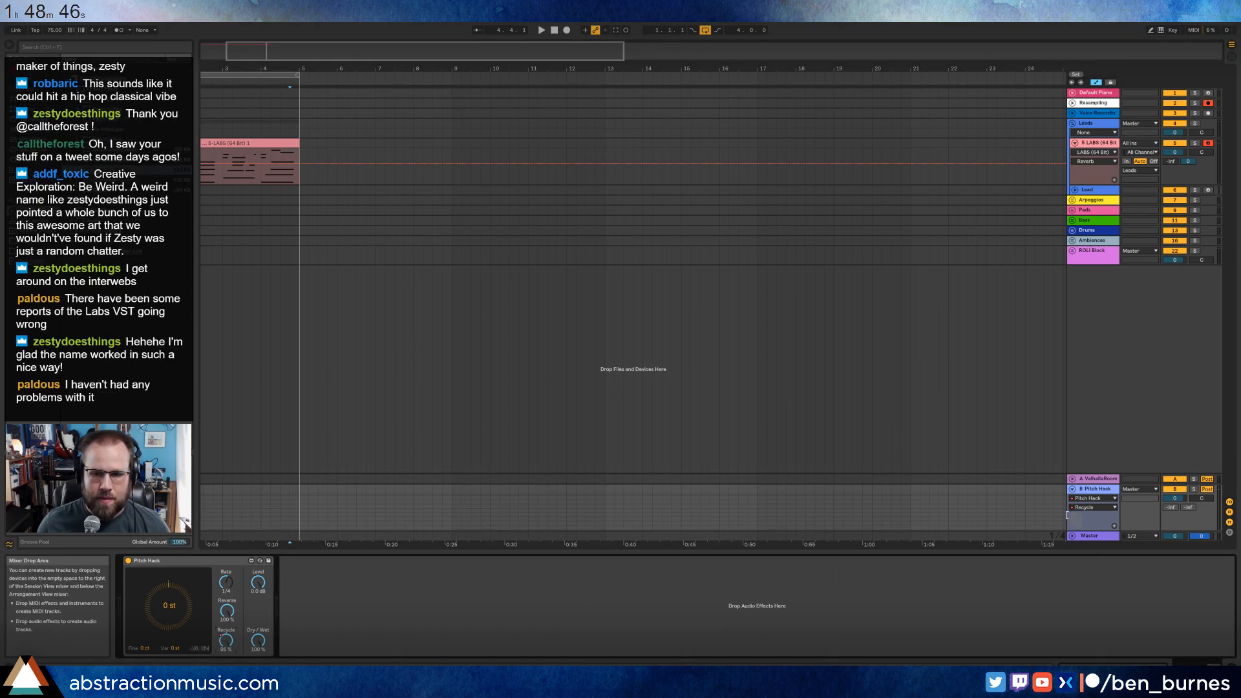
pyautogui.moveTo(1067, 515); pyautogui.dragTo(1058, 514)
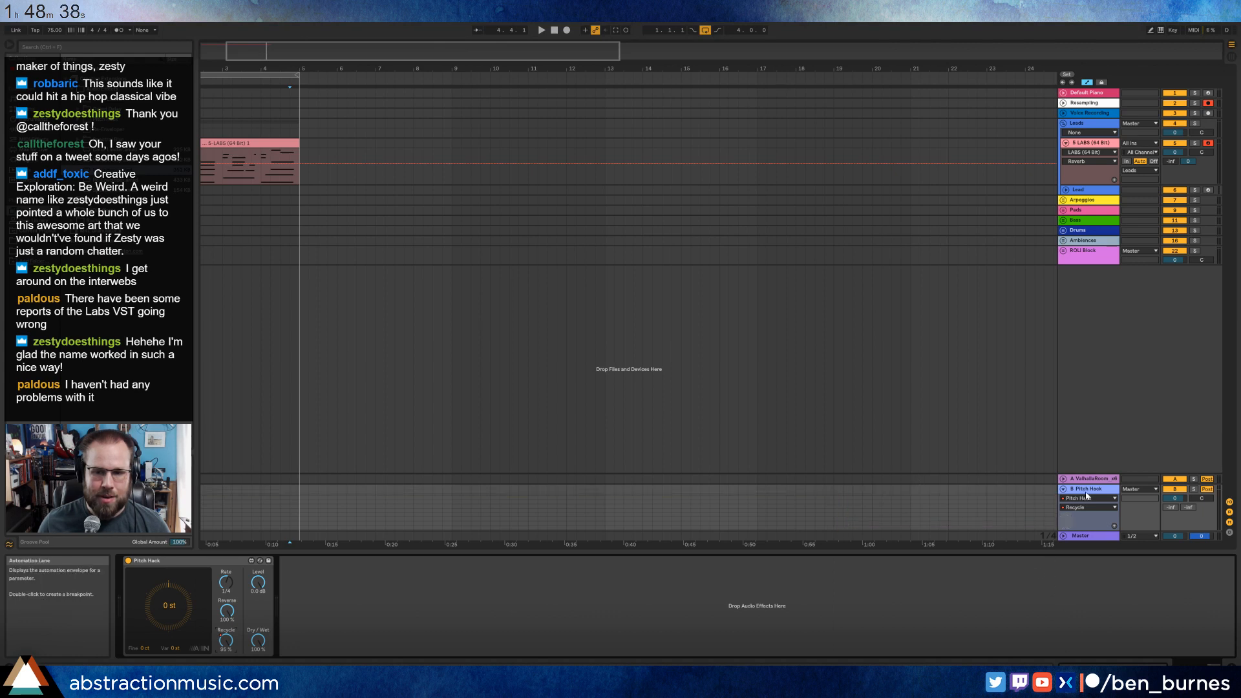
pyautogui.moveTo(1053, 477); pyautogui.dragTo(1053, 287)
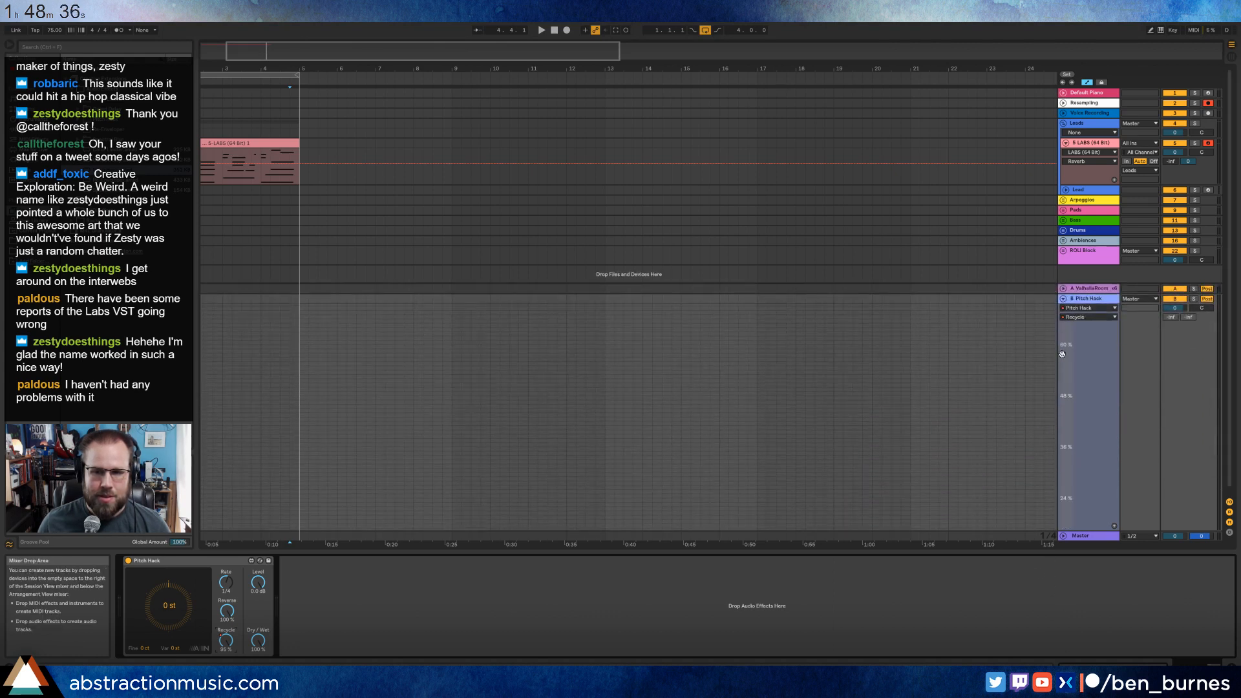
# Delete the Recycle automation between about bars 16 and 21, and shrink the Pitch Hack lane again.
pyautogui.moveTo(1078, 429); pyautogui.dragTo(1080, 531)
pyautogui.moveTo(930, 491); pyautogui.dragTo(722, 420)
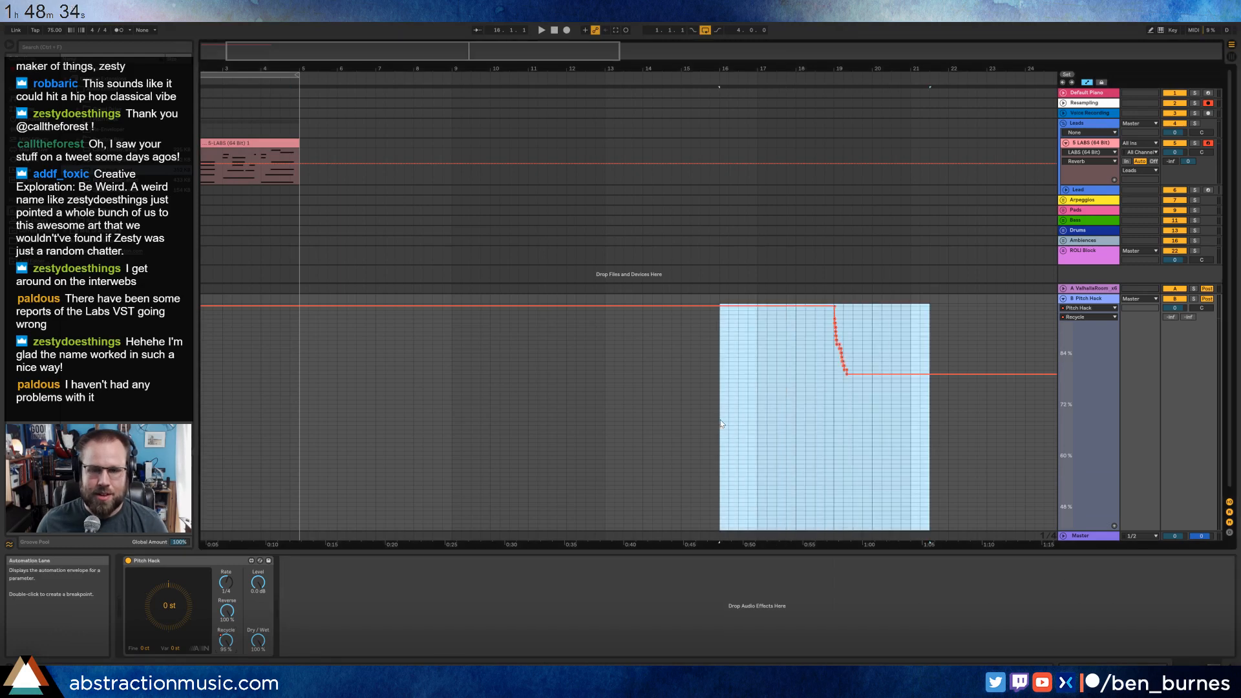
pyautogui.press('Delete')
pyautogui.click(625, 401)
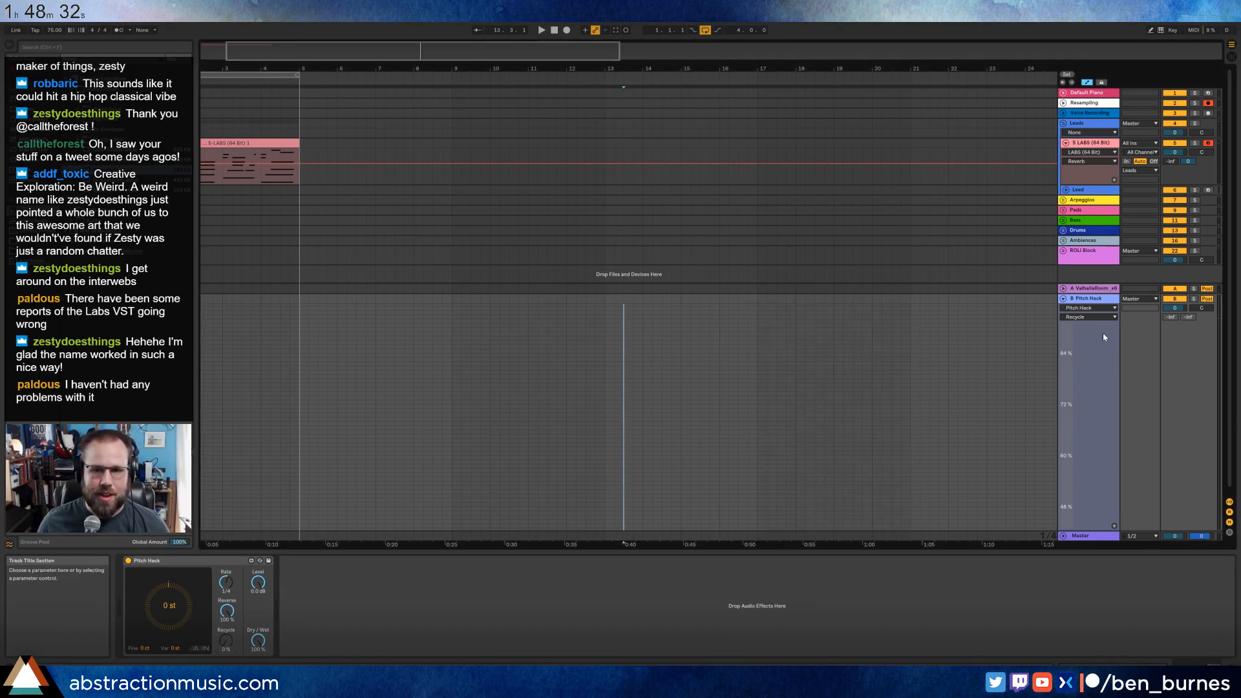
pyautogui.moveTo(1081, 285); pyautogui.dragTo(1081, 433)
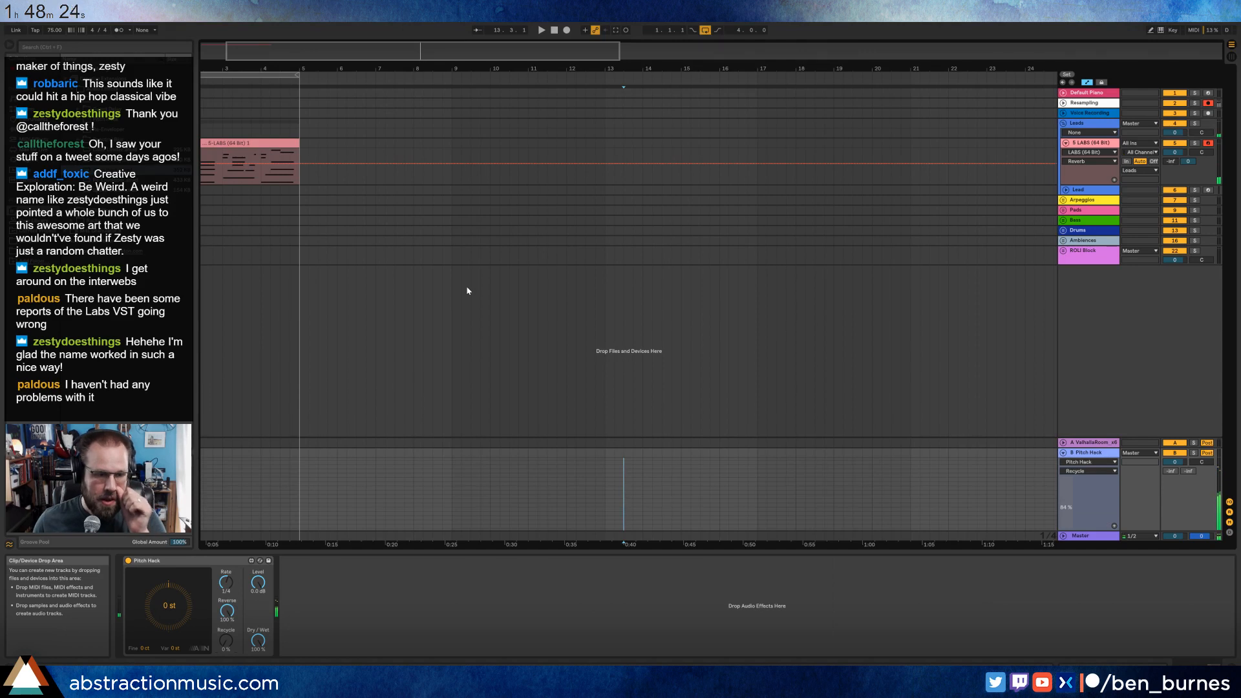
# Record a new LABS and Resampling take from bar 6 to bar 22, raising Pitch Hack's Recycle to about 78% near its beginning.
pyautogui.click(335, 144)
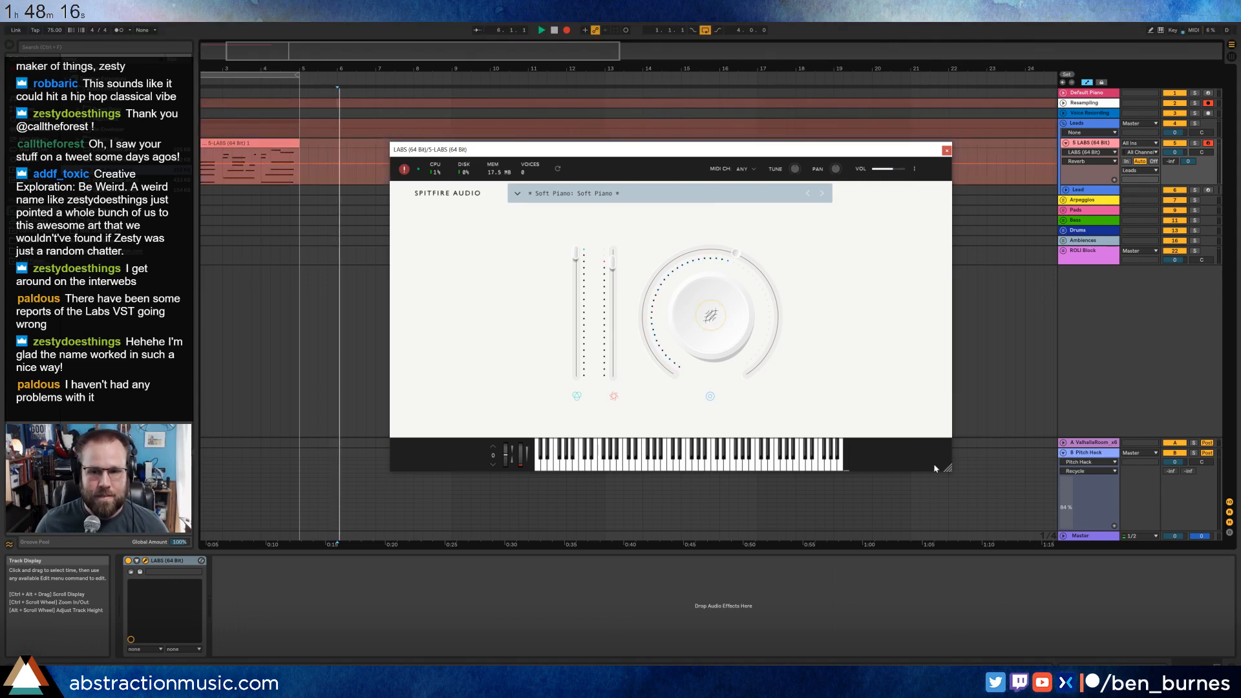
pyautogui.click(1096, 455)
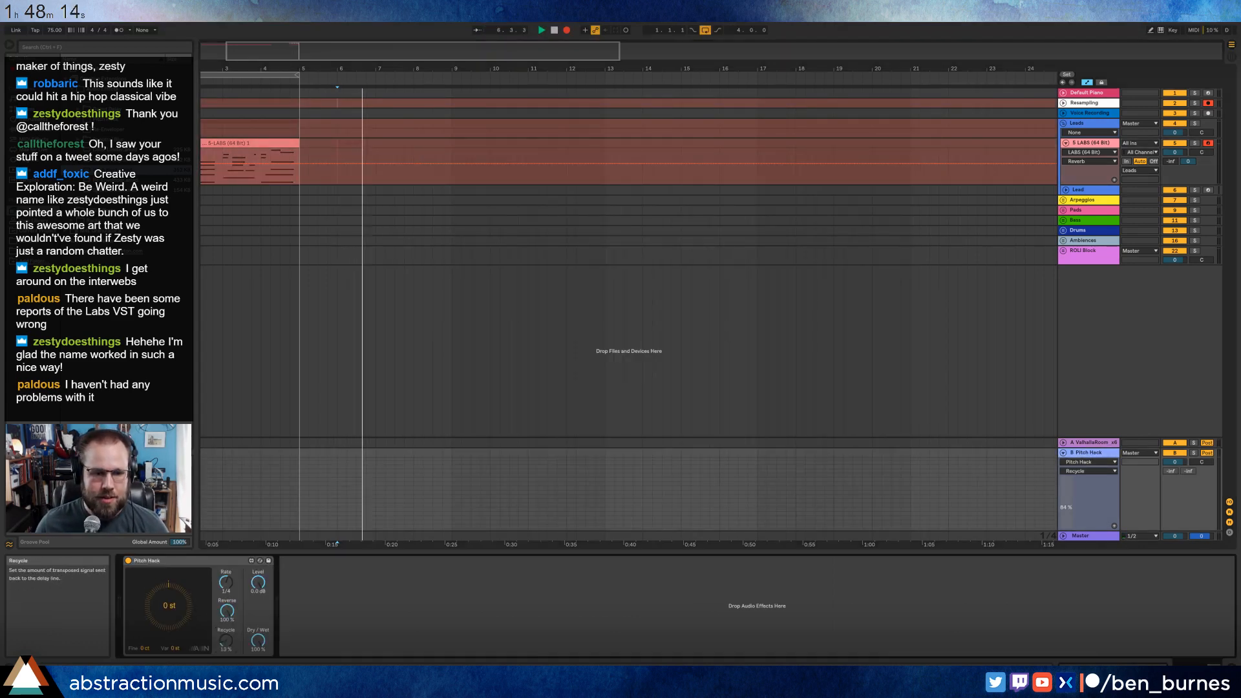
pyautogui.moveTo(221, 652); pyautogui.dragTo(220, 610)
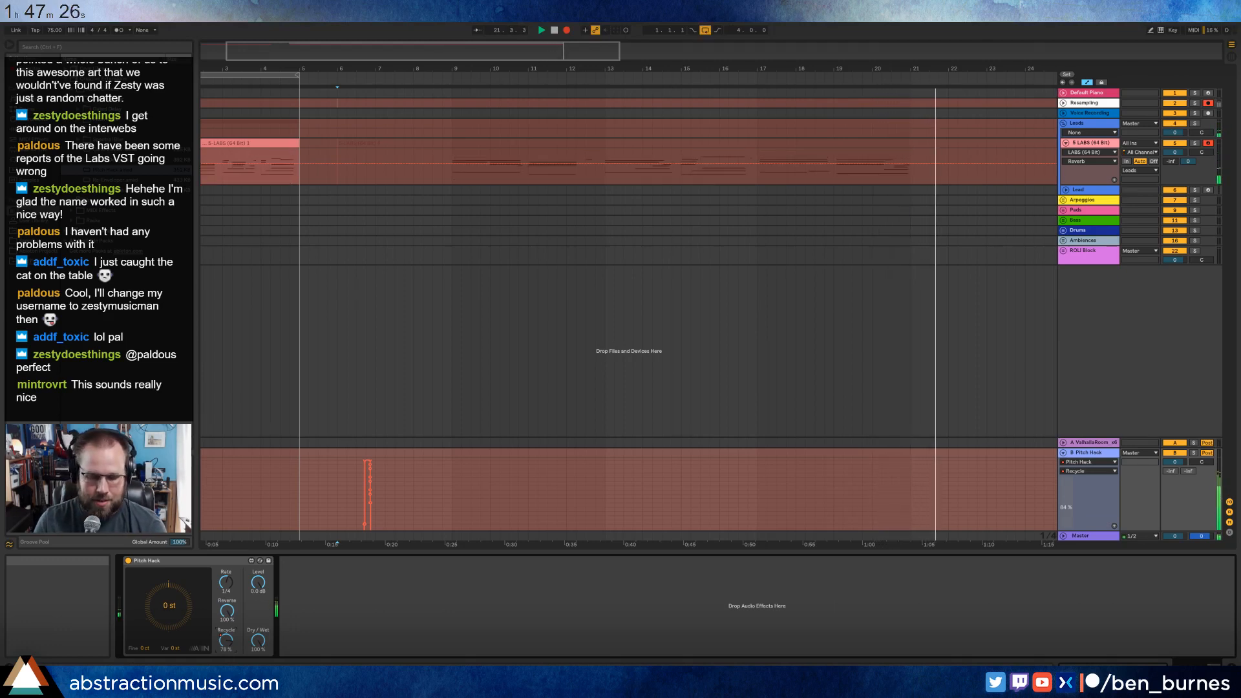
pyautogui.press('space')
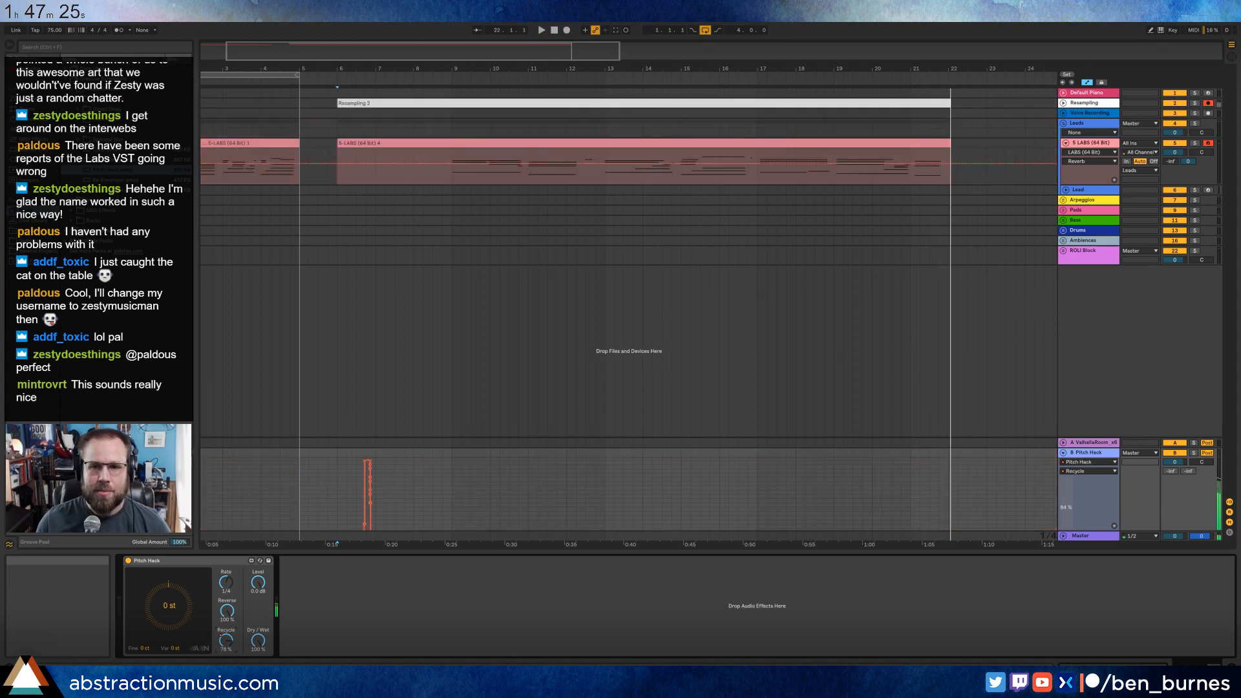
# Trim the ends of the new LABS and Resampling clips back to bar 21, close the LABS window and hide the automation lanes.
pyautogui.click(916, 145)
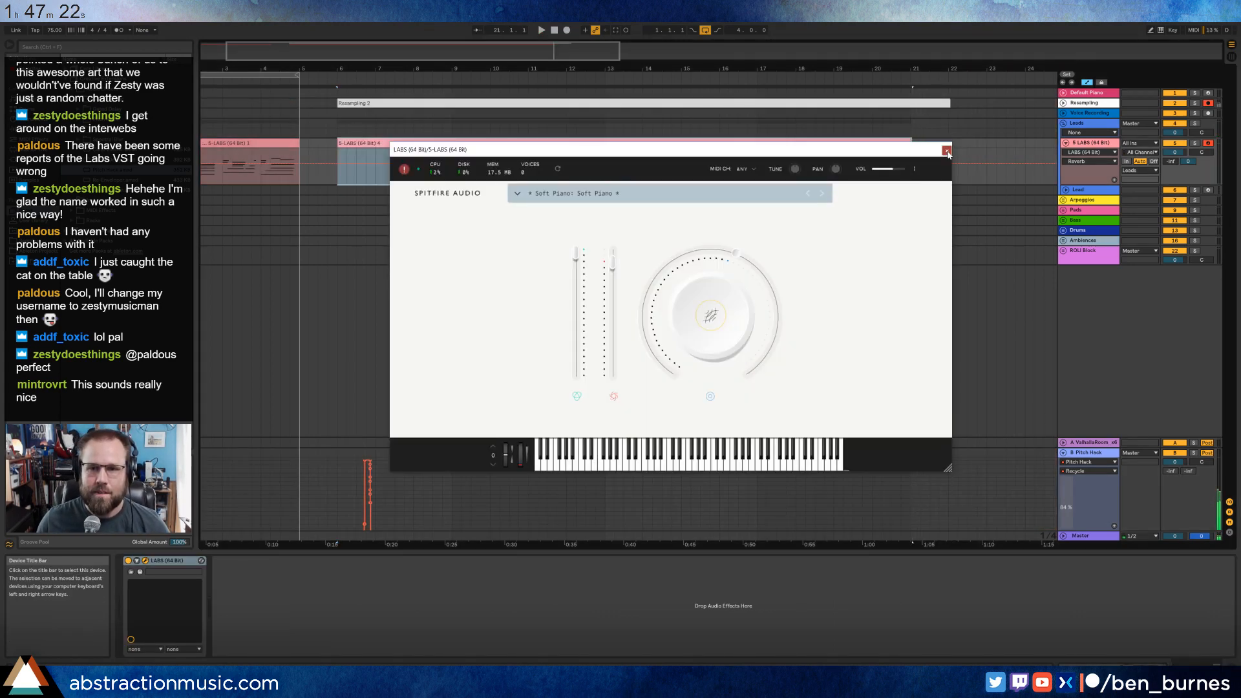
pyautogui.click(946, 151)
pyautogui.moveTo(950, 104); pyautogui.dragTo(910, 103)
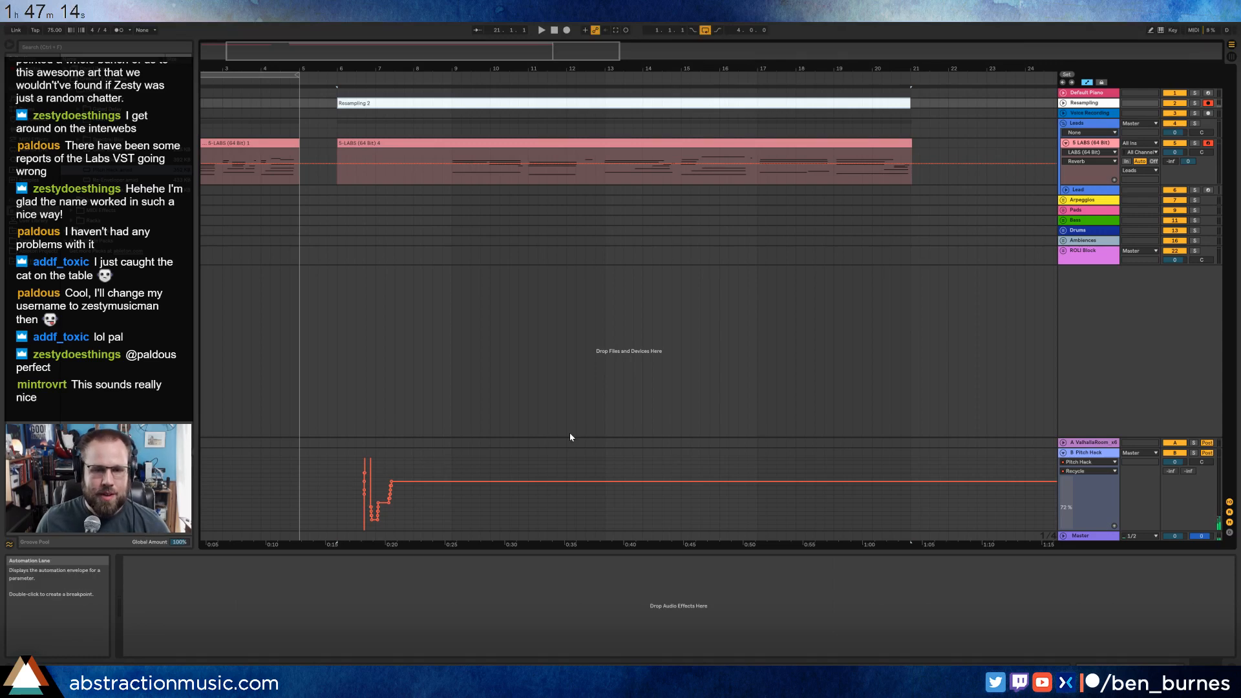
pyautogui.press('a')
# Reopen the LABS plug-in window, dismiss its error dialog and close the window.
pyautogui.click(976, 161)
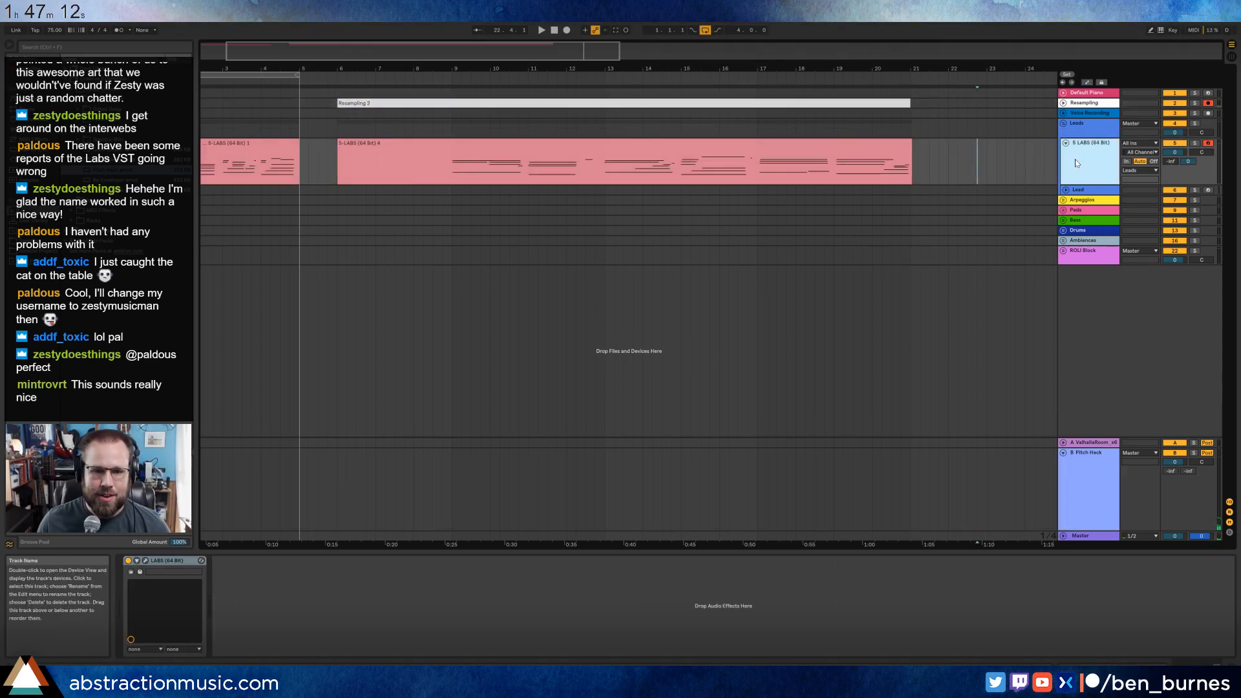
pyautogui.click(145, 560)
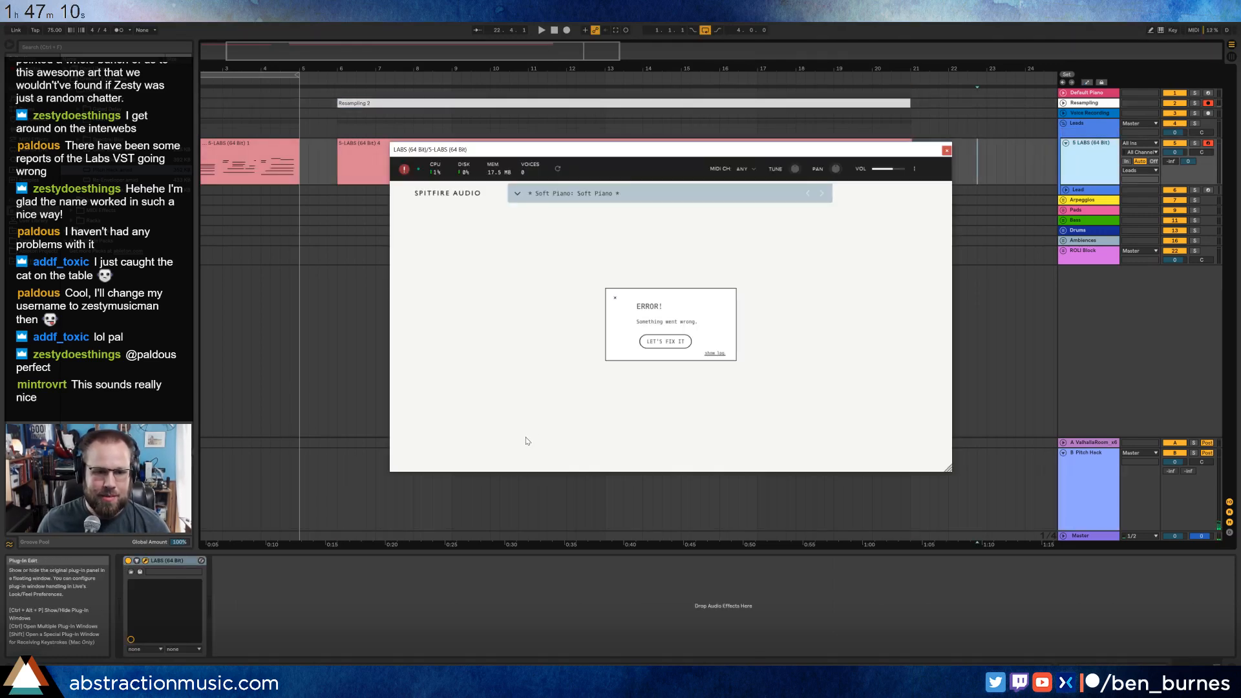
pyautogui.click(614, 298)
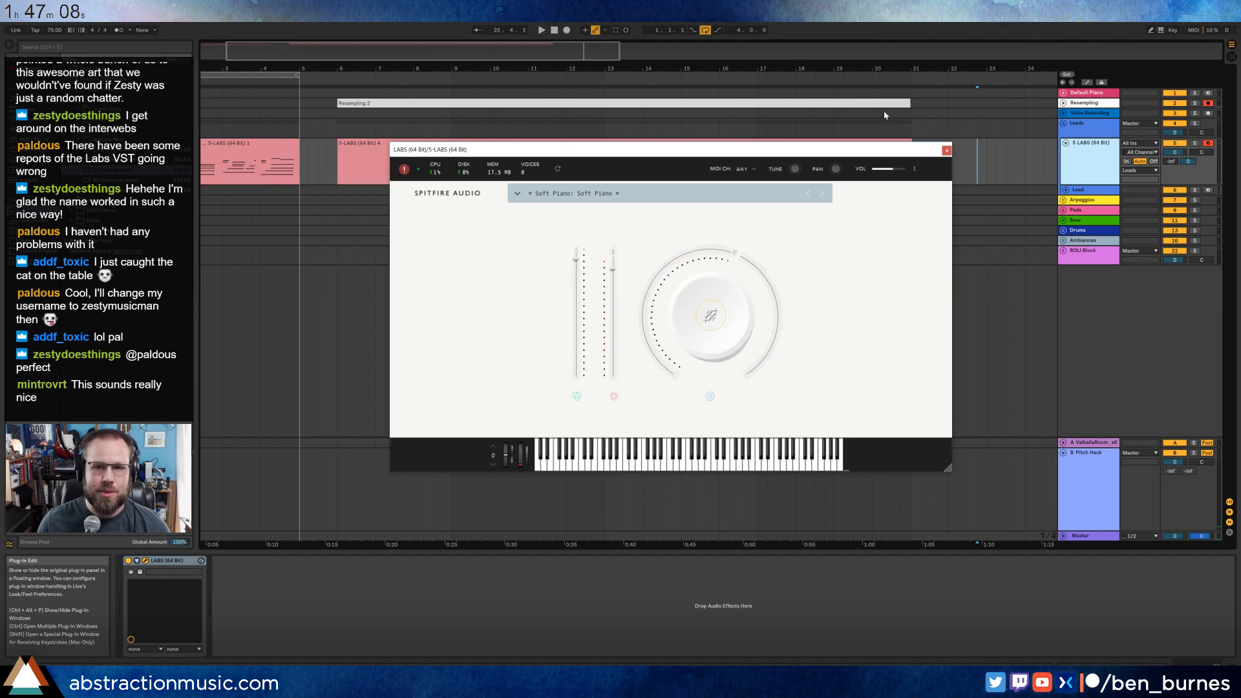
pyautogui.click(946, 150)
# Unfold and solo the Resampling track, trim its clip's start to bar 9 and play it back.
pyautogui.click(824, 127)
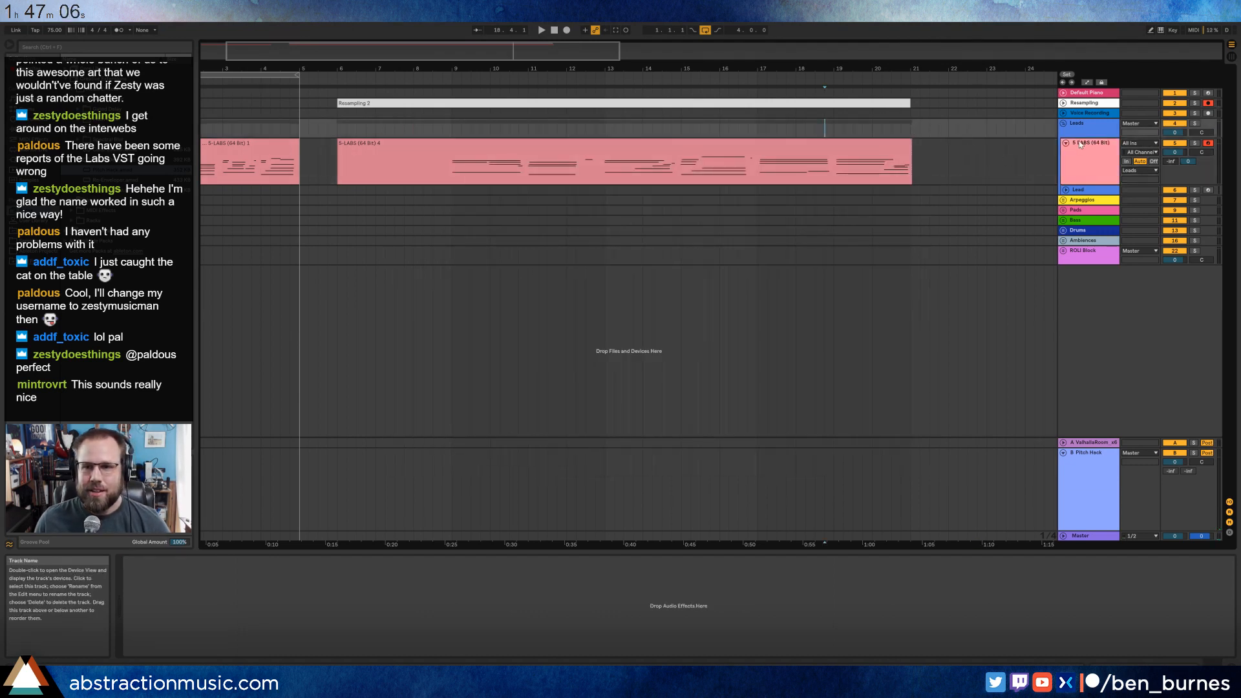
pyautogui.click(1063, 102)
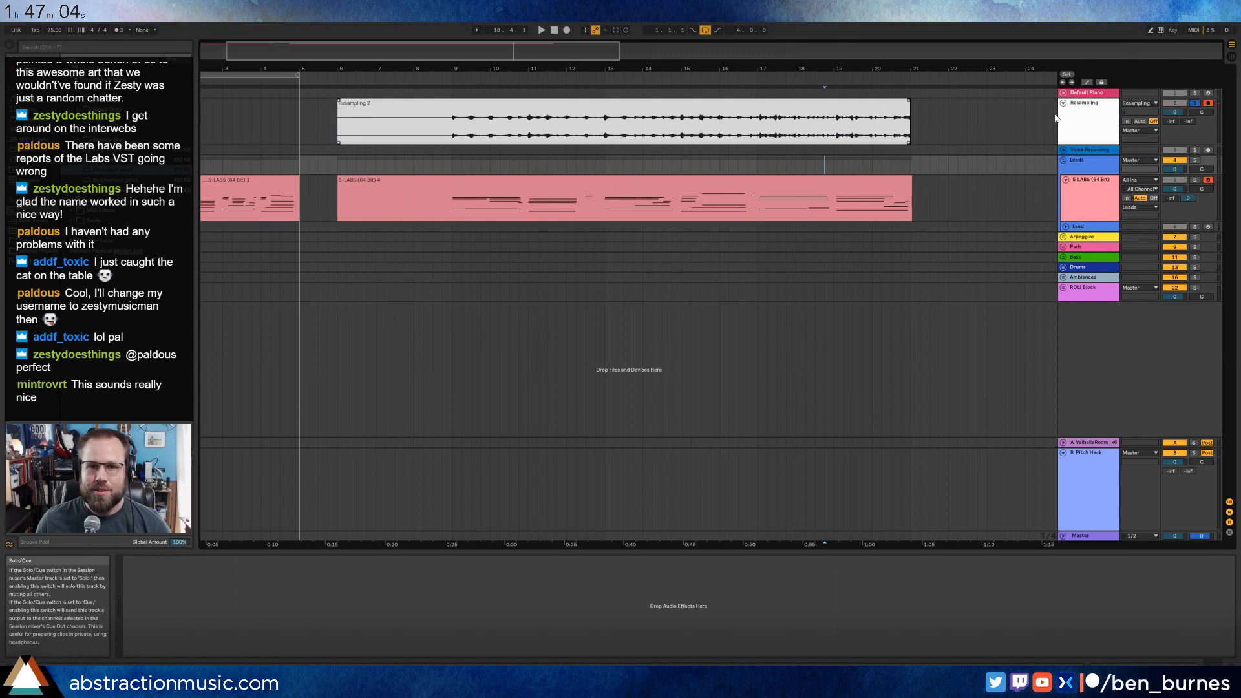
pyautogui.moveTo(338, 123); pyautogui.dragTo(451, 124)
pyautogui.press('space')
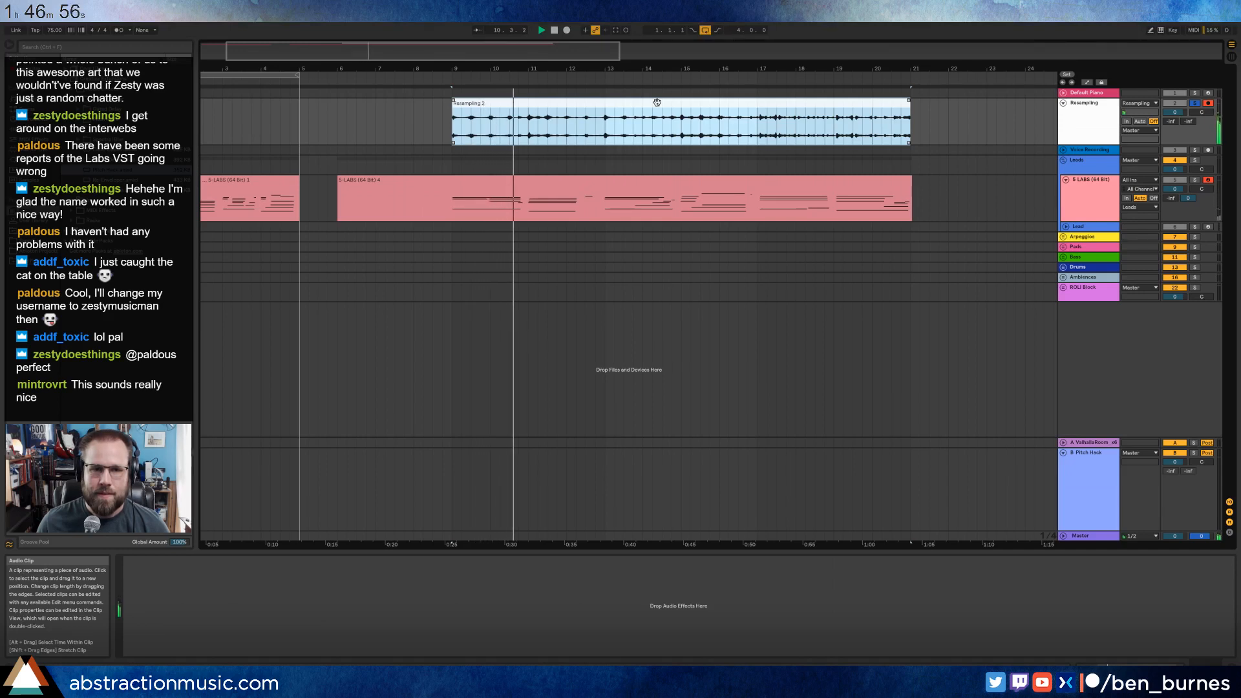
# Raise the Resampling track's ValhallaRoom send to about -8.4 dB and loop its clip over bars 9 to 21.
pyautogui.moveTo(1170, 121); pyautogui.dragTo(1171, 113)
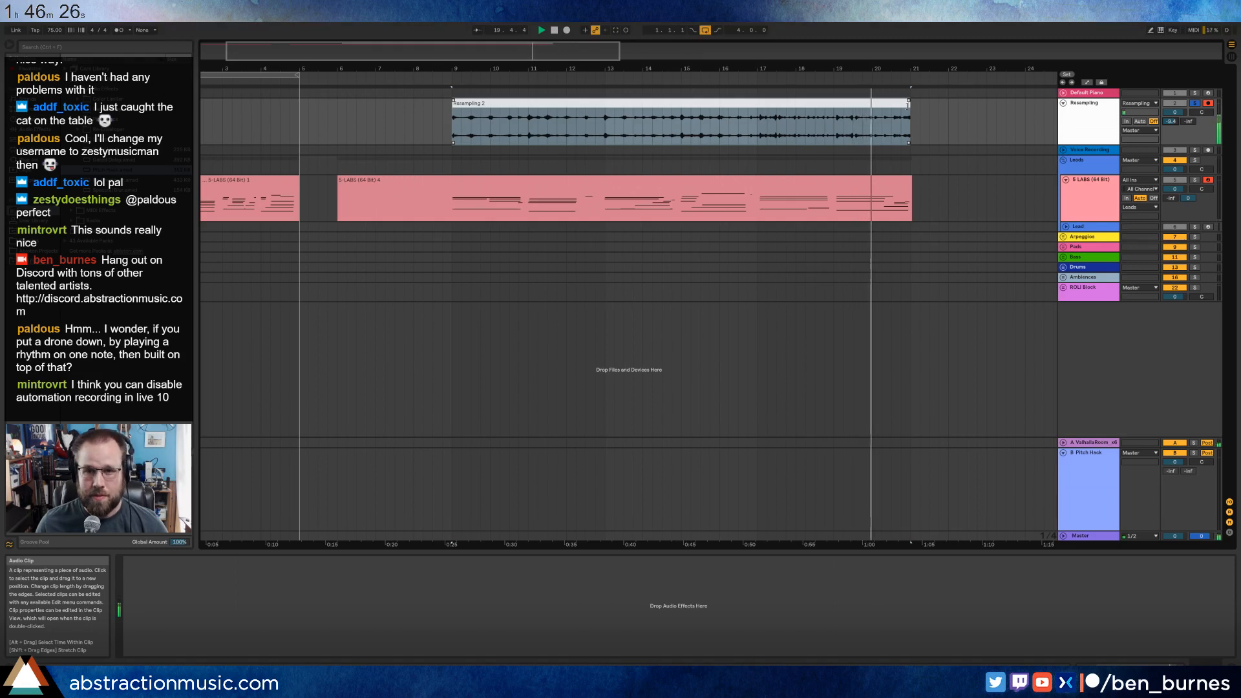
pyautogui.click(879, 104)
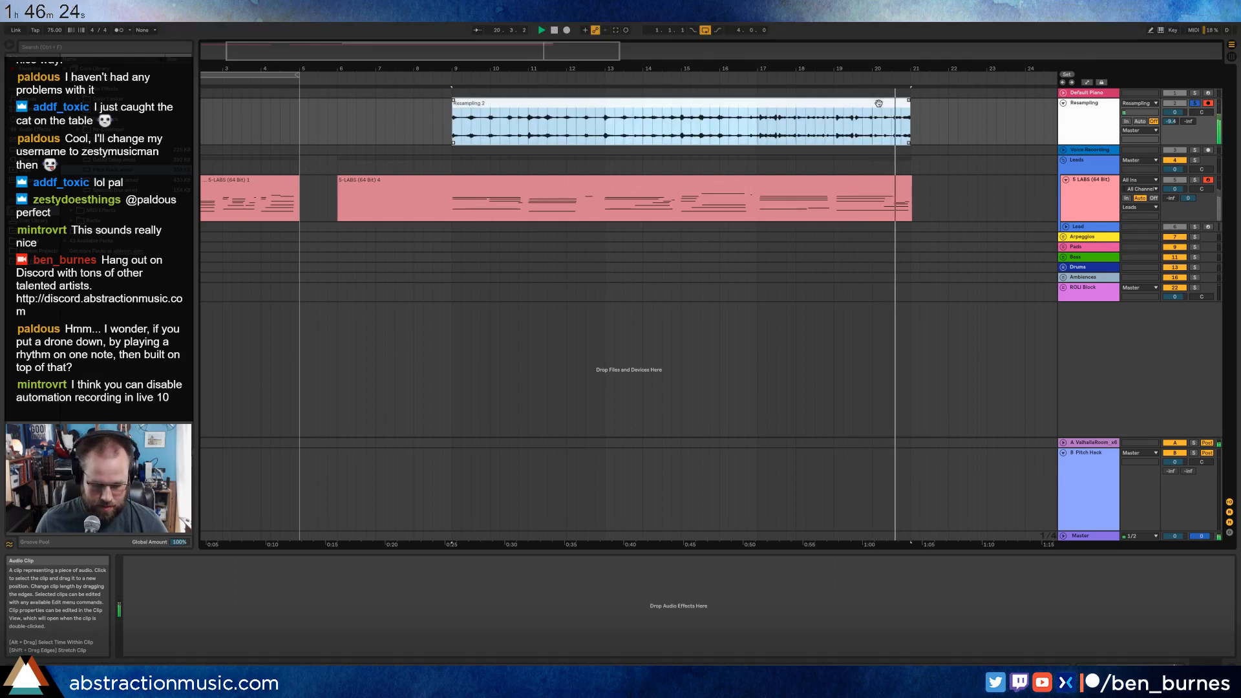
pyautogui.hotkey('ctrl', 'l')
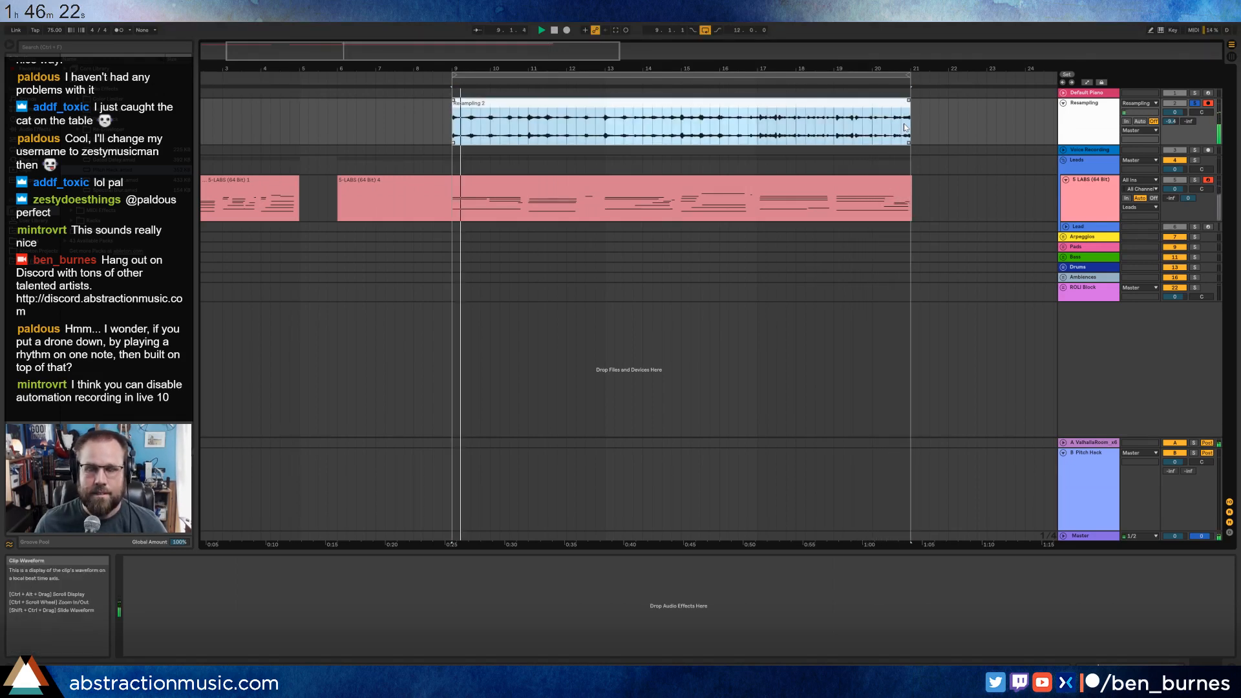
# Split the Resampling clip at bar 20 and extend the final piece so it fills up to bar 21.
pyautogui.moveTo(574, 53); pyautogui.dragTo(568, 110)
pyautogui.moveTo(864, 123); pyautogui.dragTo(848, 123)
pyautogui.press('space')
pyautogui.moveTo(747, 123)
pyautogui.mouseDown()
pyautogui.moveTo(707, 124)
pyautogui.moveTo(719, 105)
pyautogui.mouseUp()
pyautogui.click(959, 118)
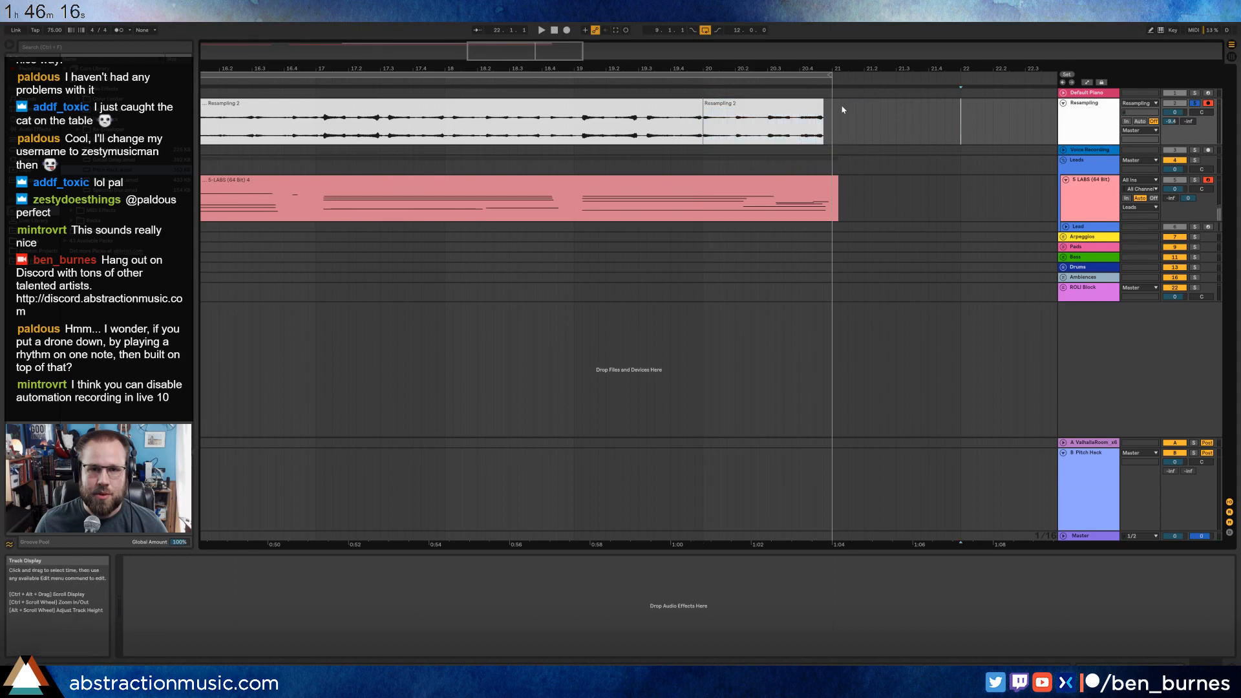
pyautogui.moveTo(821, 104); pyautogui.dragTo(832, 104)
# Play the looped Resampling clips to check the transition back to bar 9, select both pieces and stop playback.
pyautogui.click(670, 124)
pyautogui.press('space')
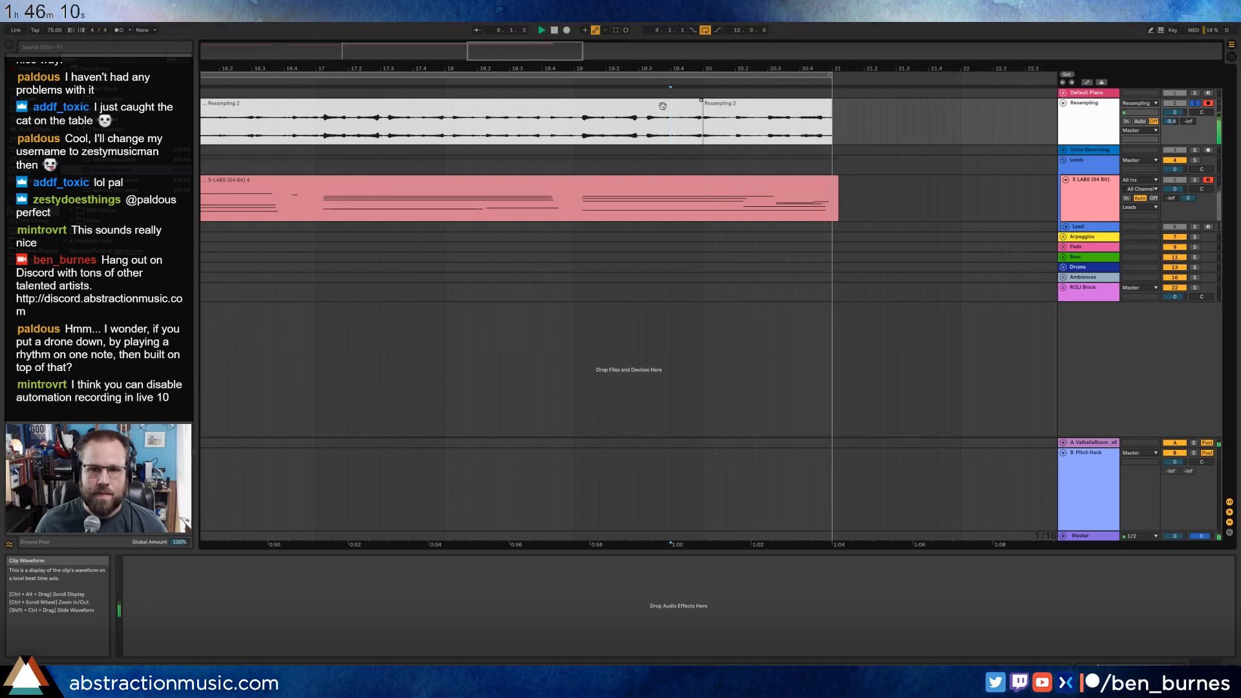
pyautogui.moveTo(522, 53); pyautogui.dragTo(457, 19)
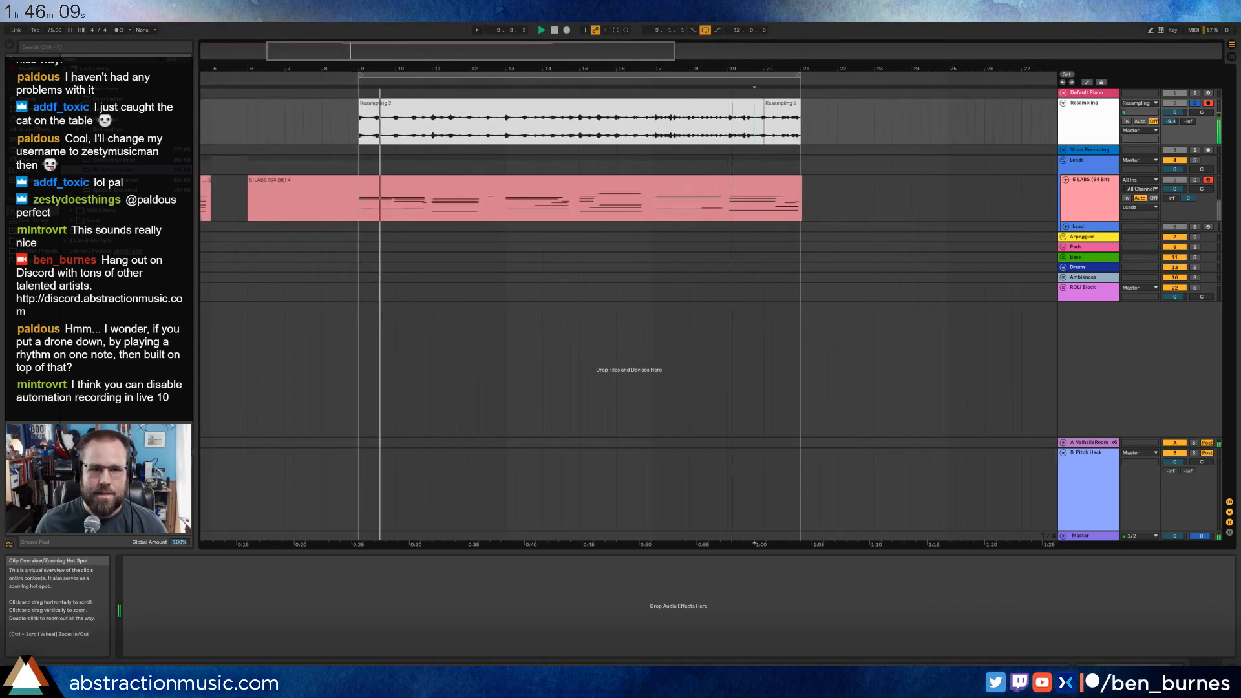
pyautogui.click(493, 111)
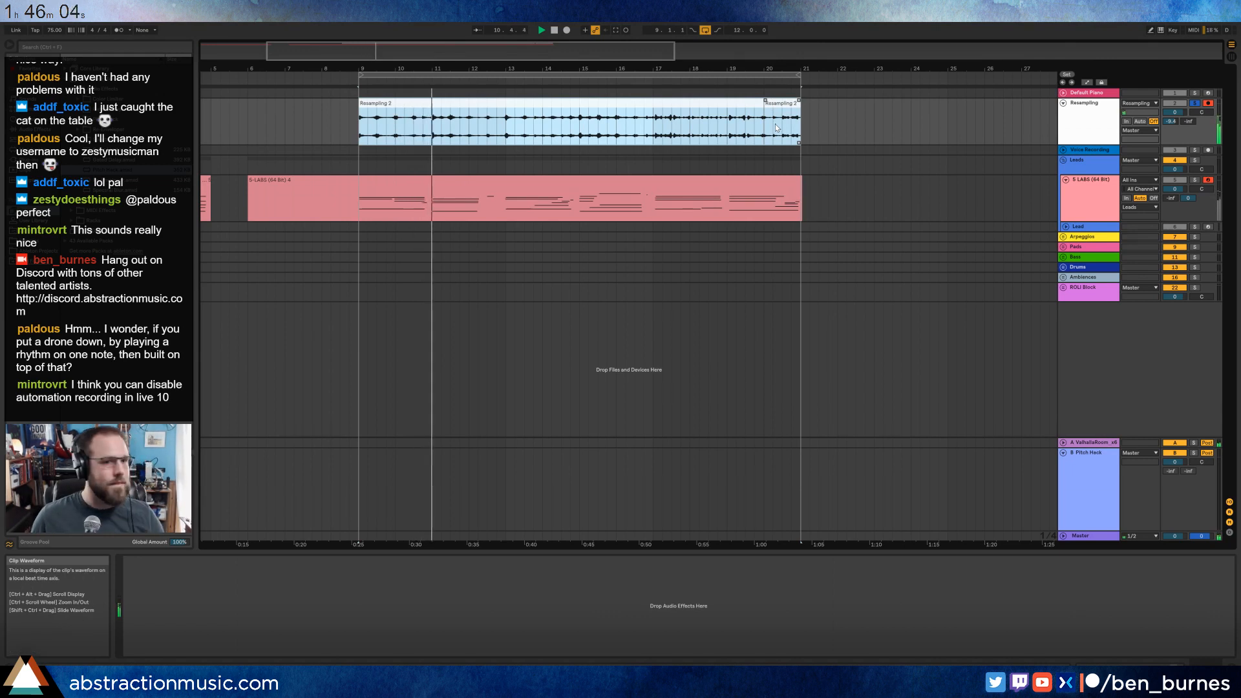
pyautogui.moveTo(767, 132); pyautogui.dragTo(906, 183)
pyautogui.press('space')
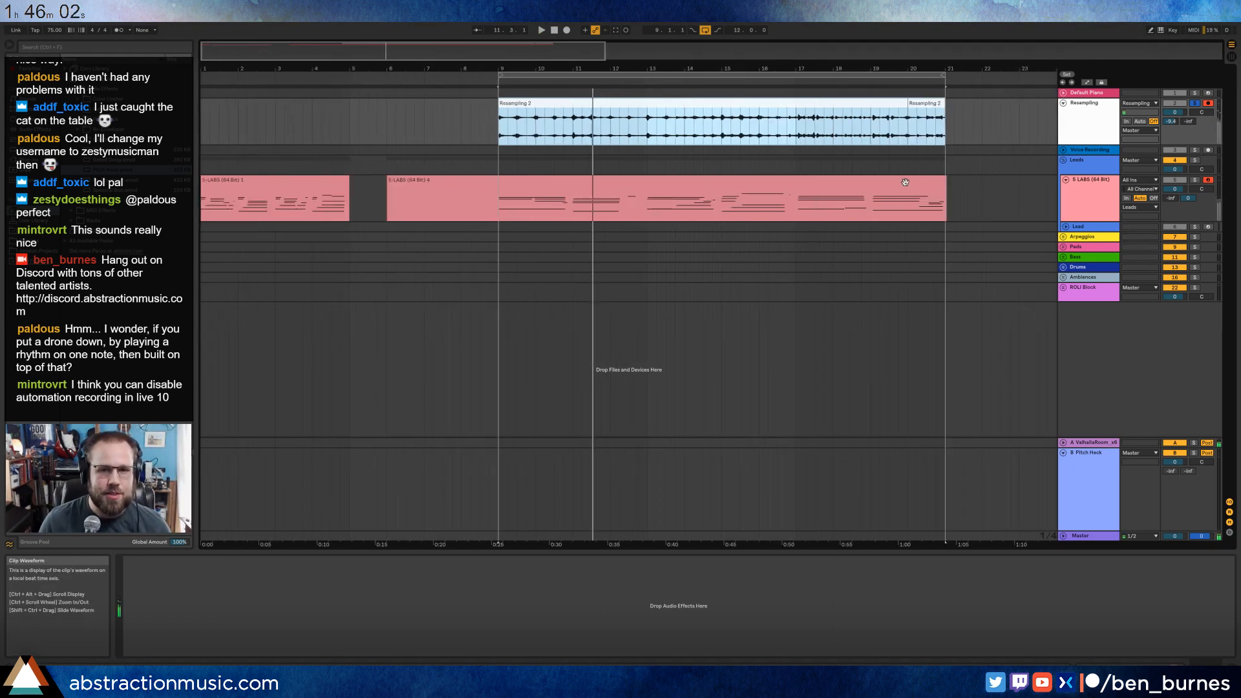
# Unfold the Pads group and select its Pad track.
pyautogui.click(1077, 246)
pyautogui.click(1063, 247)
pyautogui.click(1089, 268)
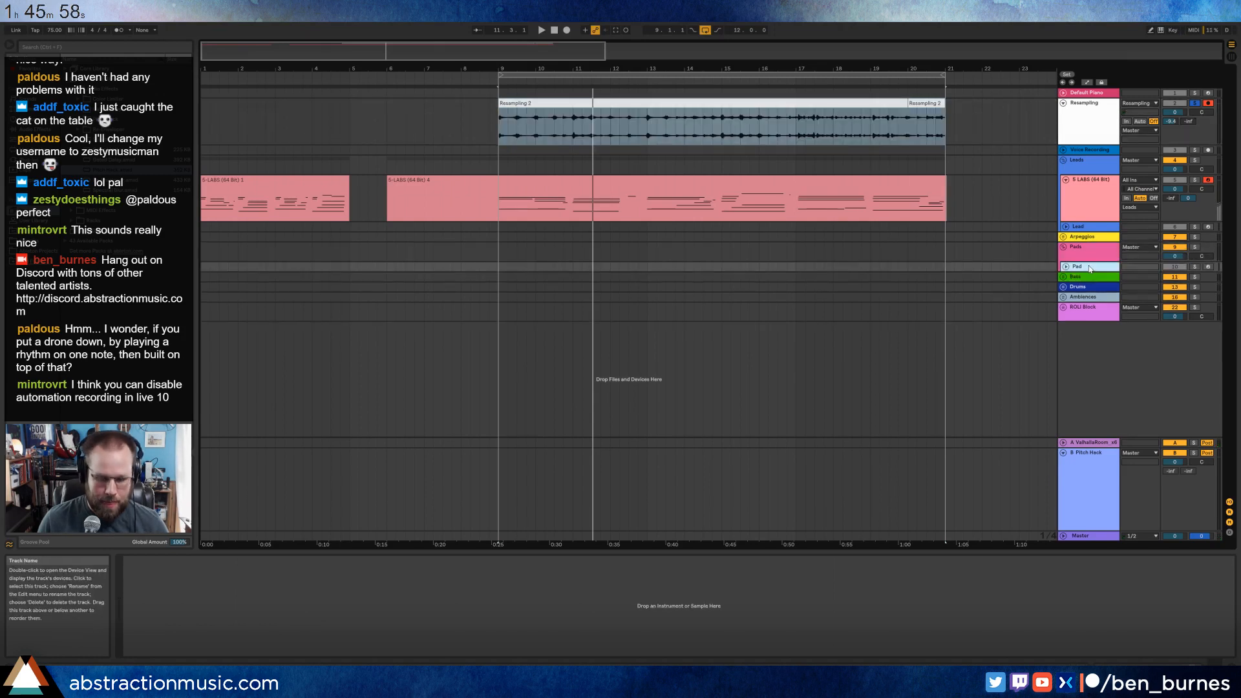
# Add an audio track to the Pads group and move both Resampling clips onto it, starting at bar 1.
pyautogui.hotkey('ctrl', 't')
pyautogui.keyDown('shift'); pyautogui.click(907, 116); pyautogui.keyUp('shift')
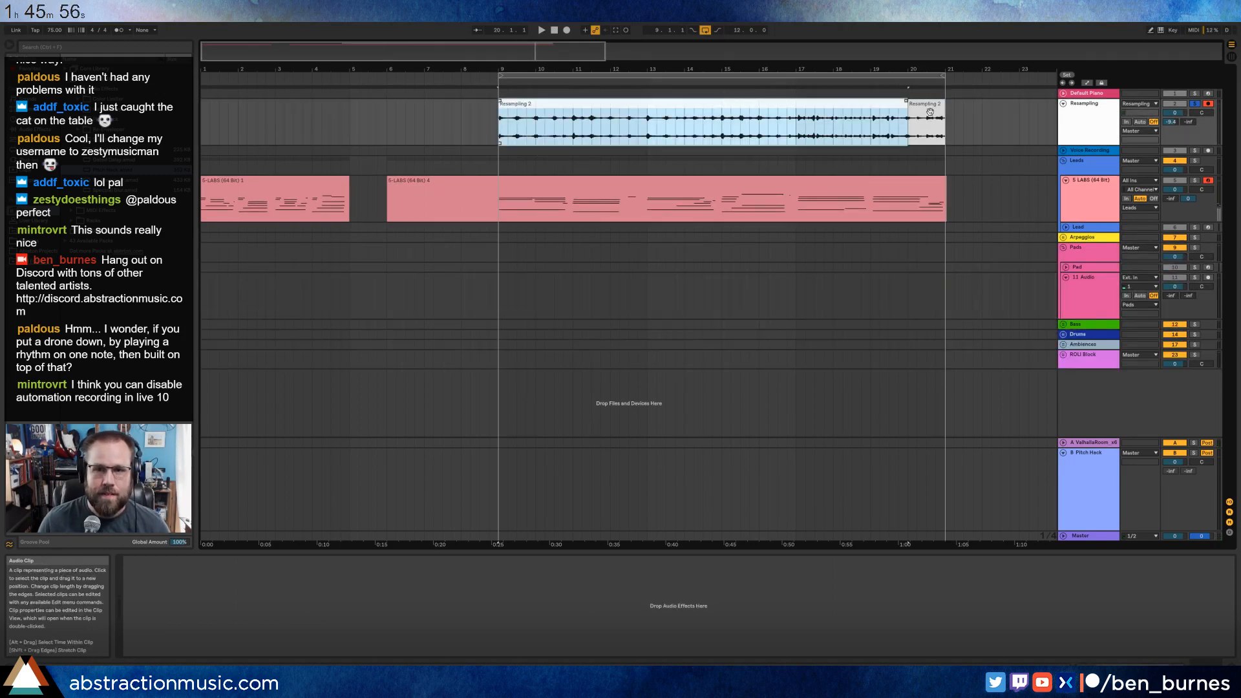
pyautogui.moveTo(857, 101)
pyautogui.mouseDown()
pyautogui.moveTo(525, 296)
pyautogui.moveTo(571, 290)
pyautogui.moveTo(559, 292)
pyautogui.mouseUp()
pyautogui.click(730, 287)
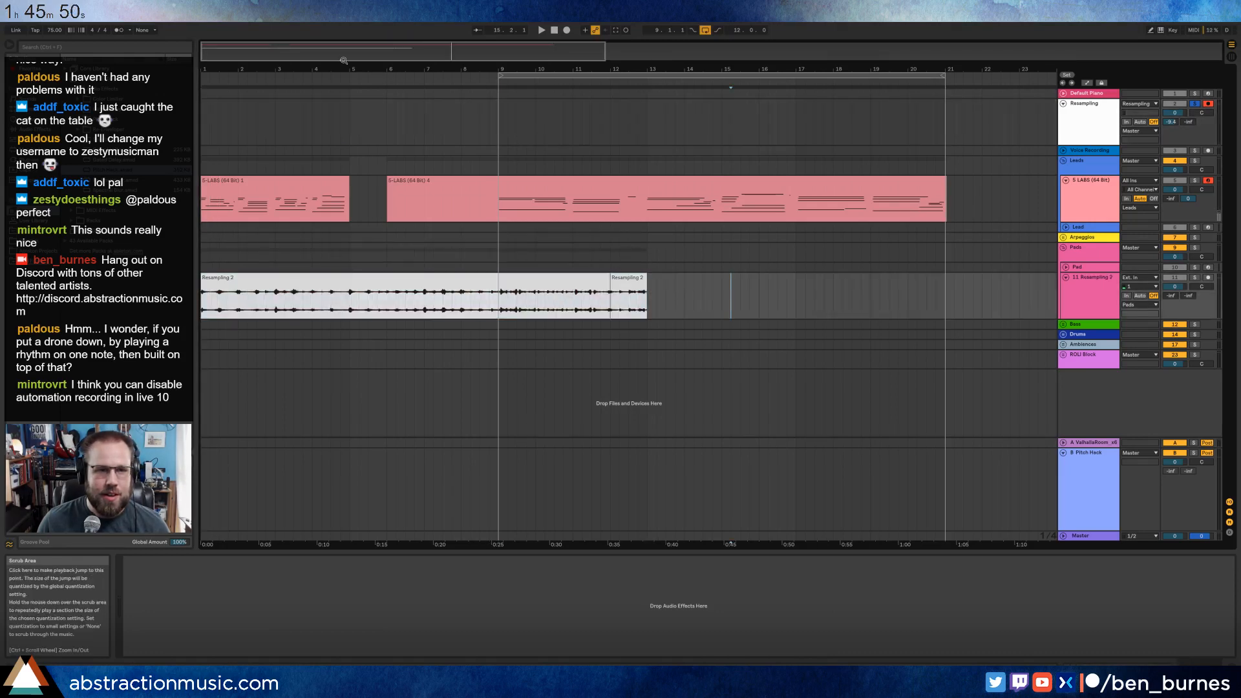
# Deactivate the long LABS clip that starts at bar 6.
pyautogui.moveTo(344, 61); pyautogui.dragTo(343, 63)
pyautogui.click(786, 182)
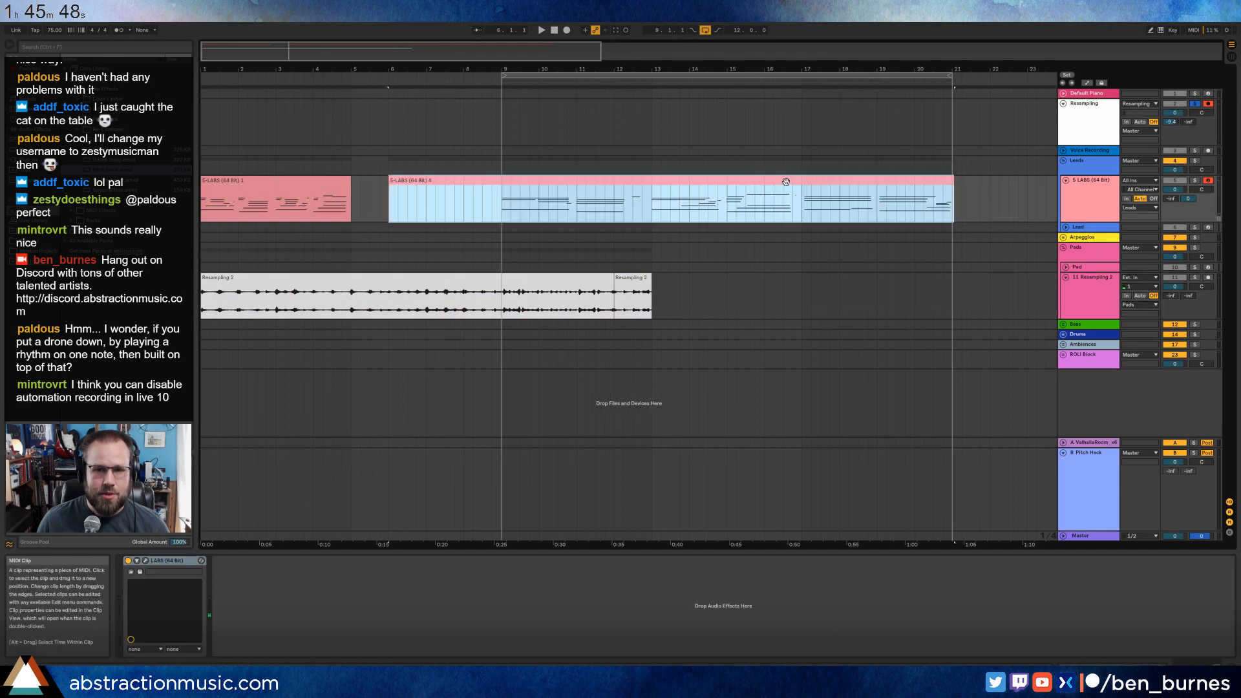
pyautogui.press('0')
# Solo the LABS track instead of Resampling and listen to its first clip from bar 1.
pyautogui.click(305, 181)
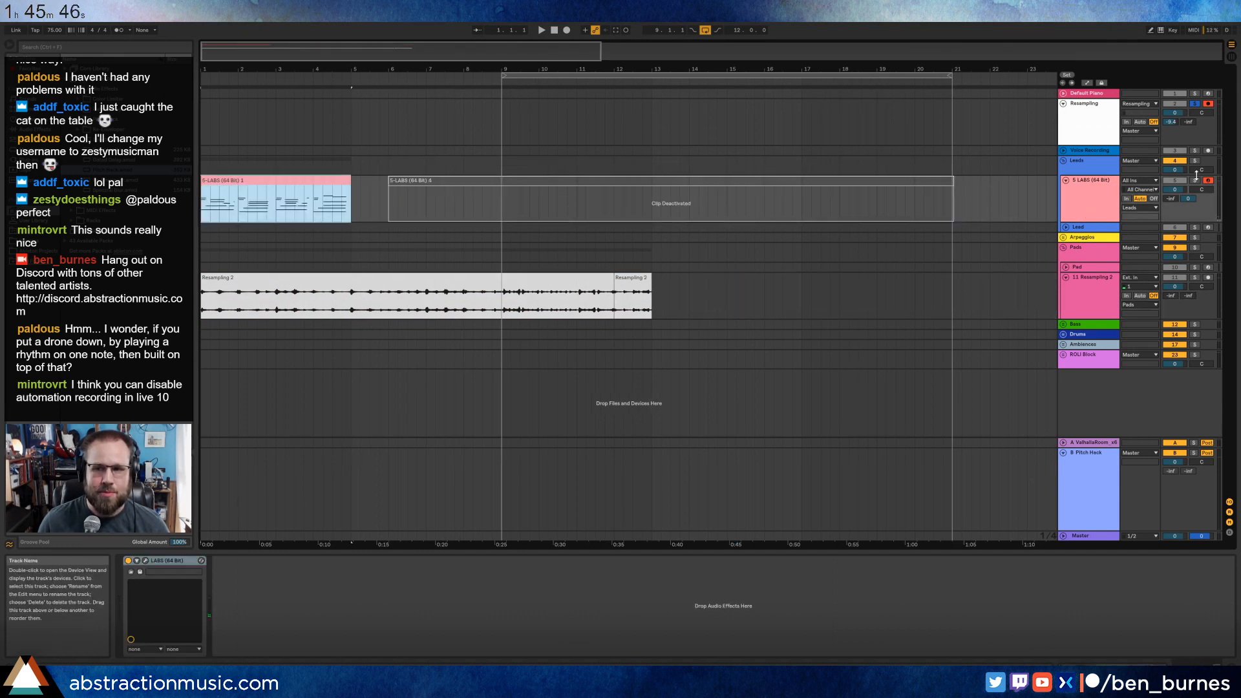
pyautogui.click(1195, 104)
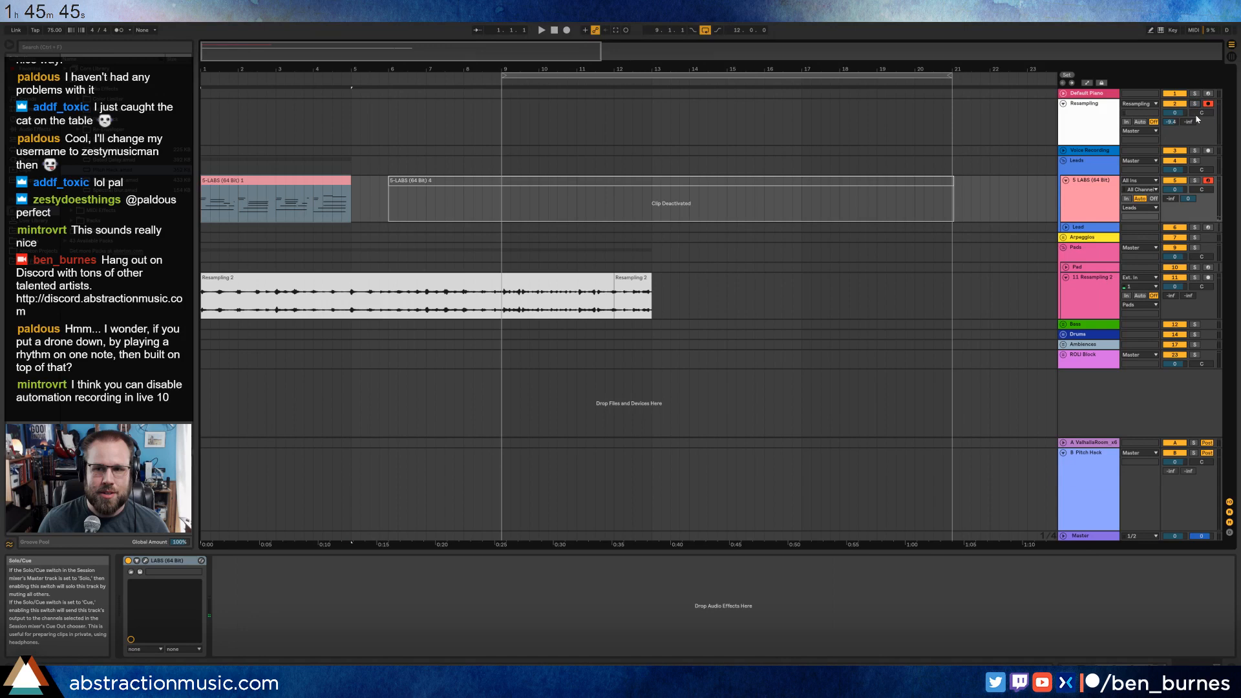
pyautogui.click(1196, 181)
pyautogui.press('space')
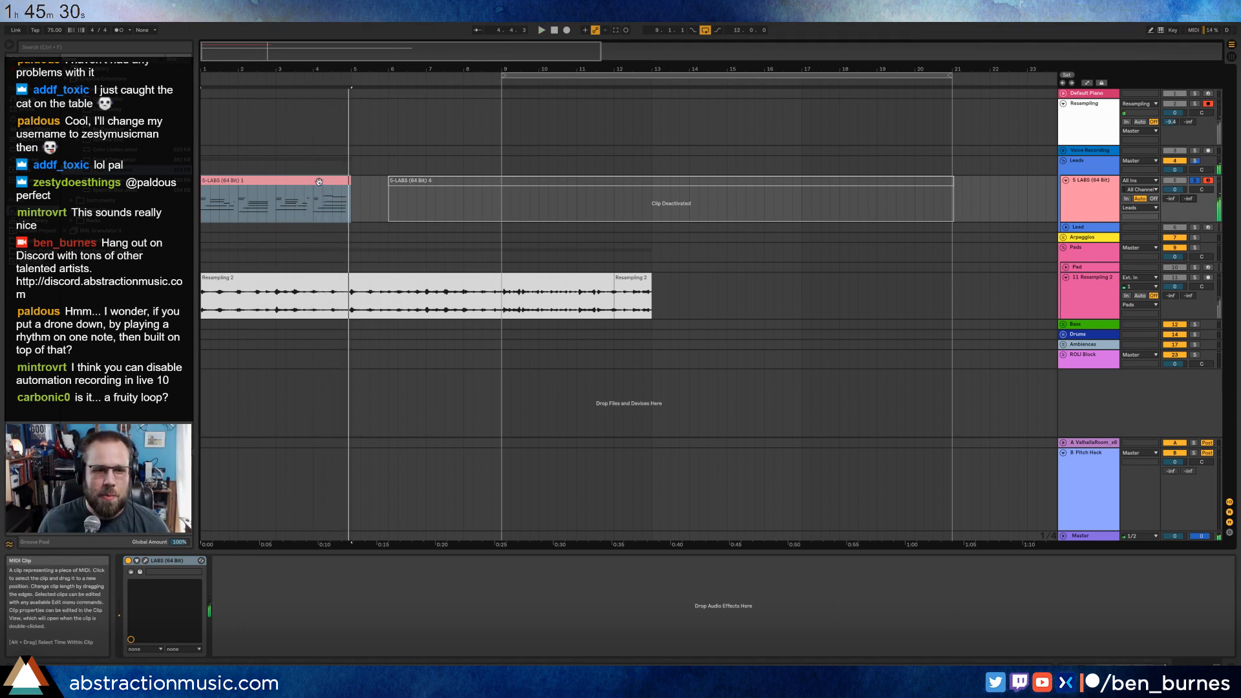
pyautogui.press('space')
# Move the deactivated LABS clip to start at bar 5, deactivate the first LABS clip, and set the loop to bars 1 to 13.
pyautogui.click(468, 183)
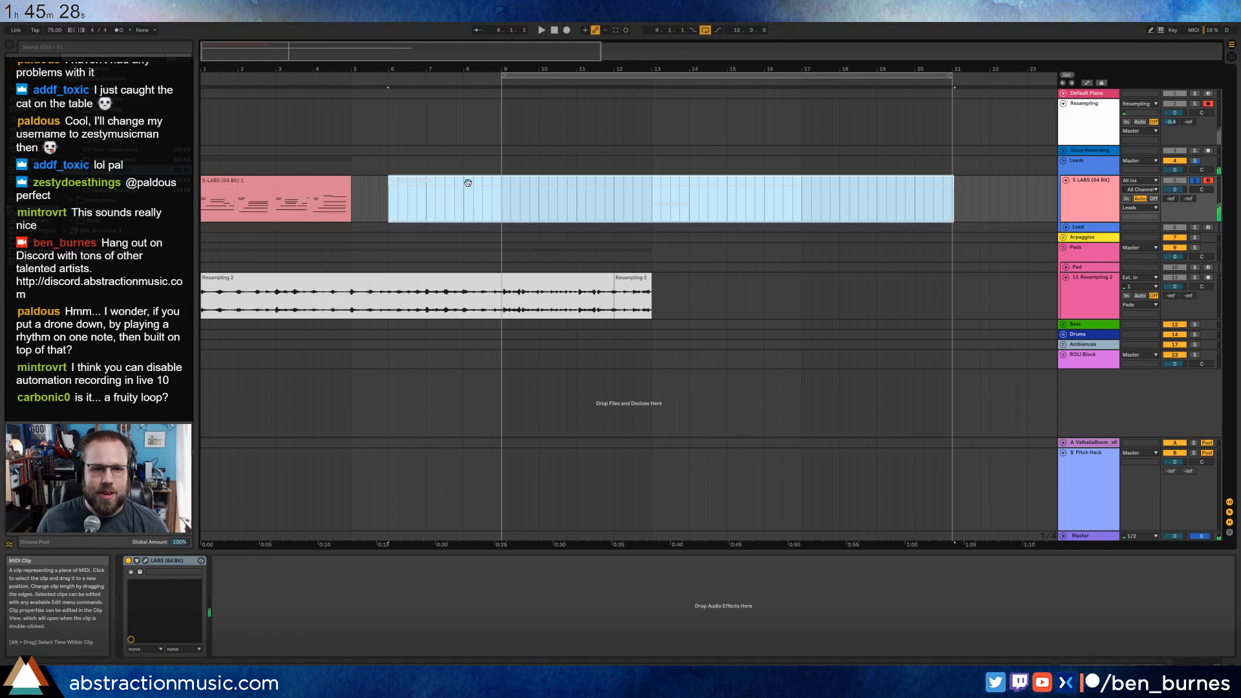
pyautogui.moveTo(416, 185); pyautogui.dragTo(380, 185)
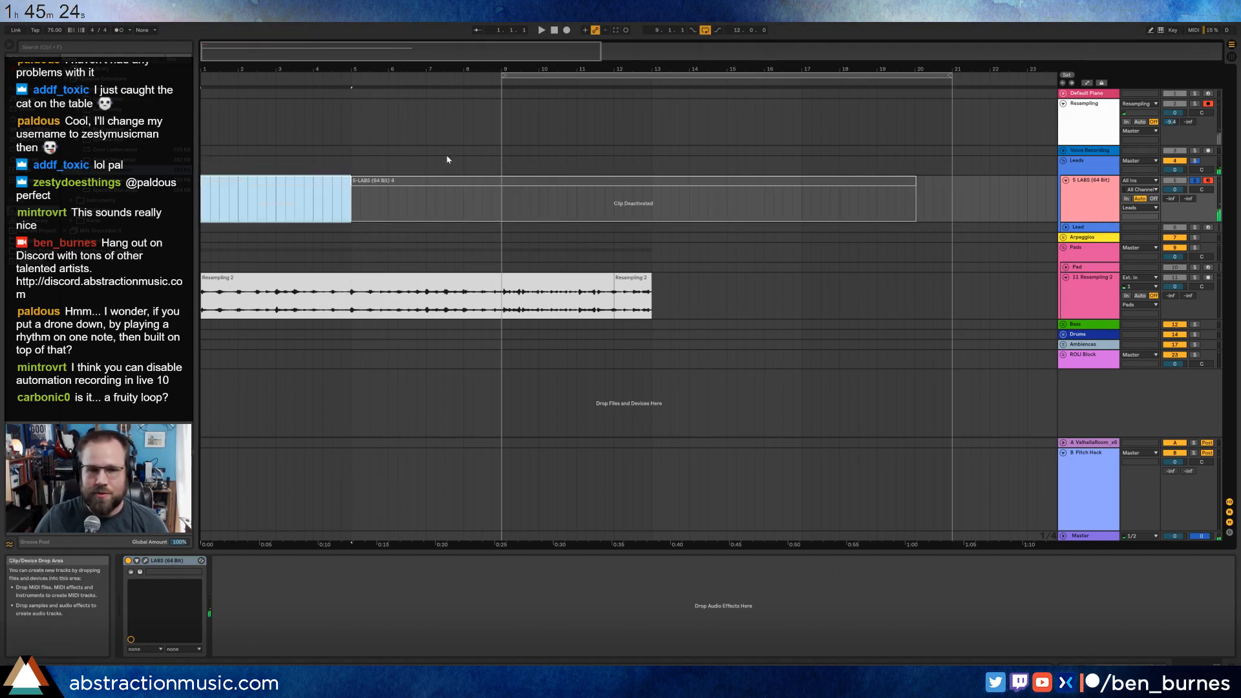
pyautogui.moveTo(589, 75); pyautogui.dragTo(290, 75)
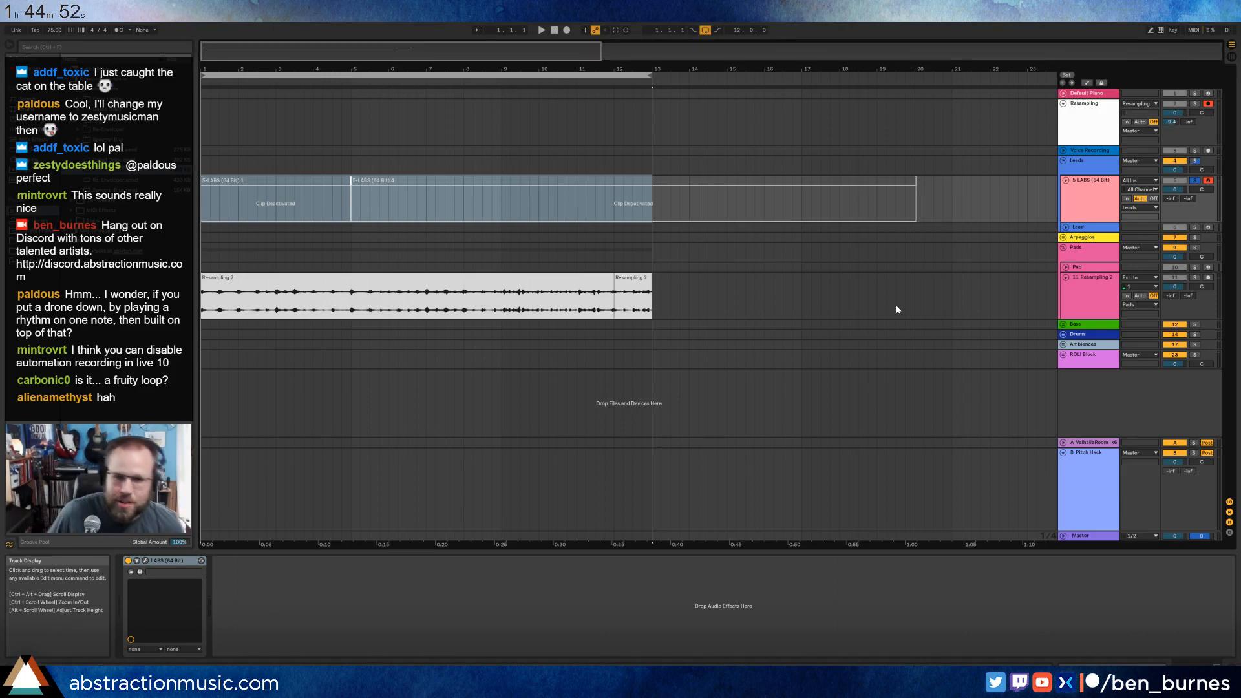
# Insert a new audio track directly below Resampling and arm it for recording alongside the Resampling track.
pyautogui.click(1098, 105)
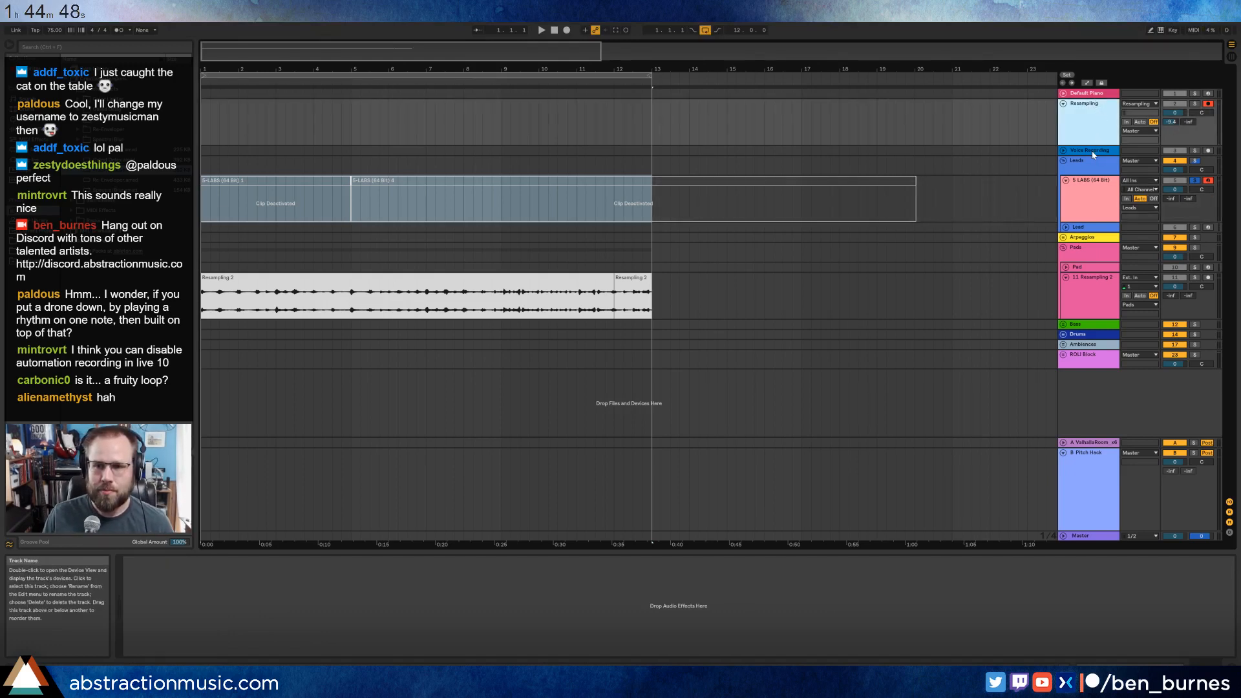
pyautogui.click(1092, 152)
pyautogui.click(1091, 124)
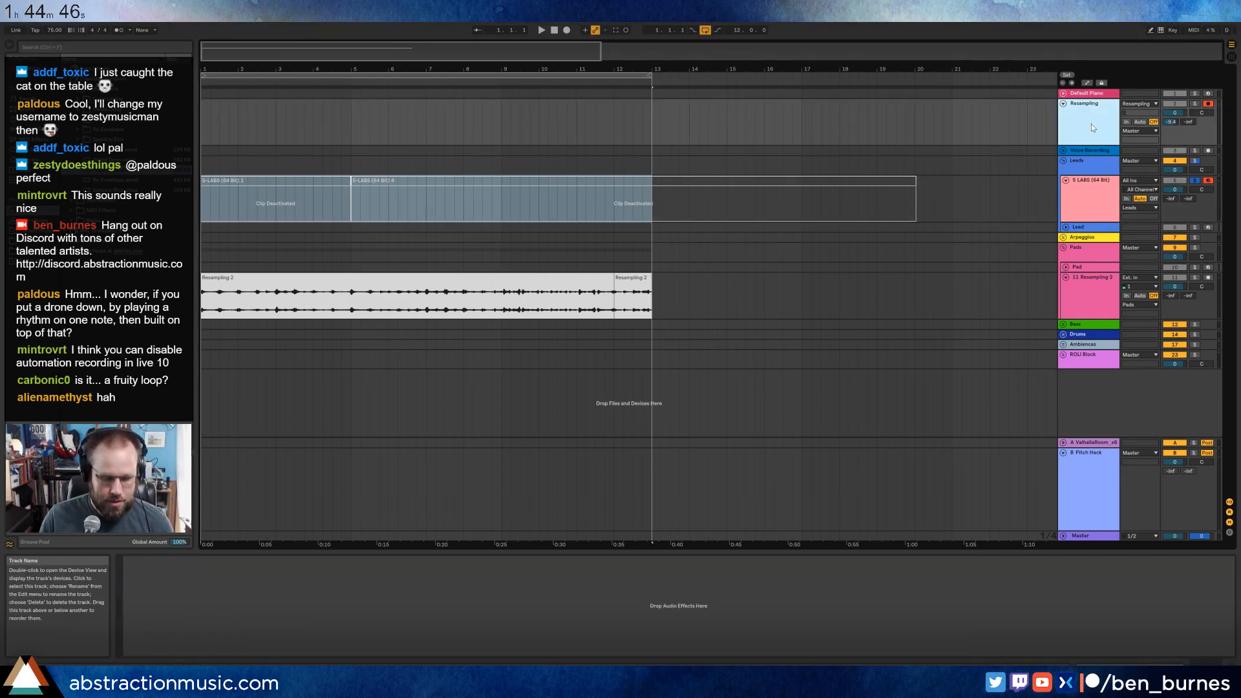
pyautogui.hotkey('ctrl', 't')
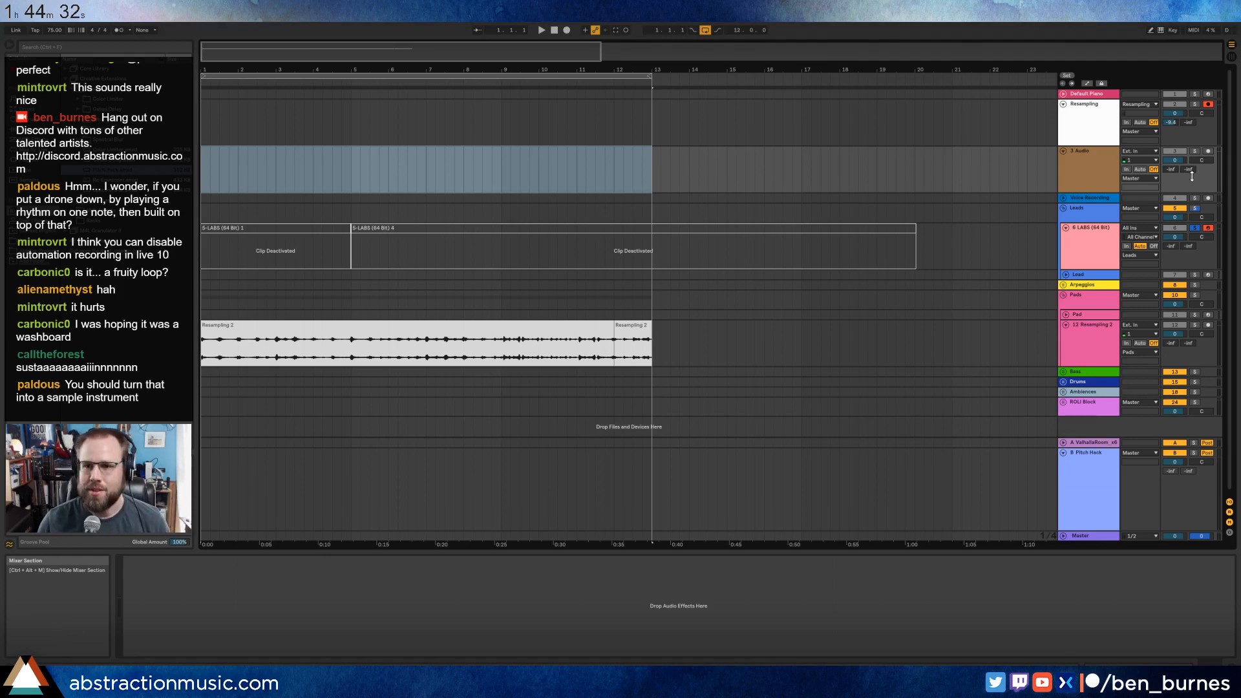
pyautogui.click(1208, 152)
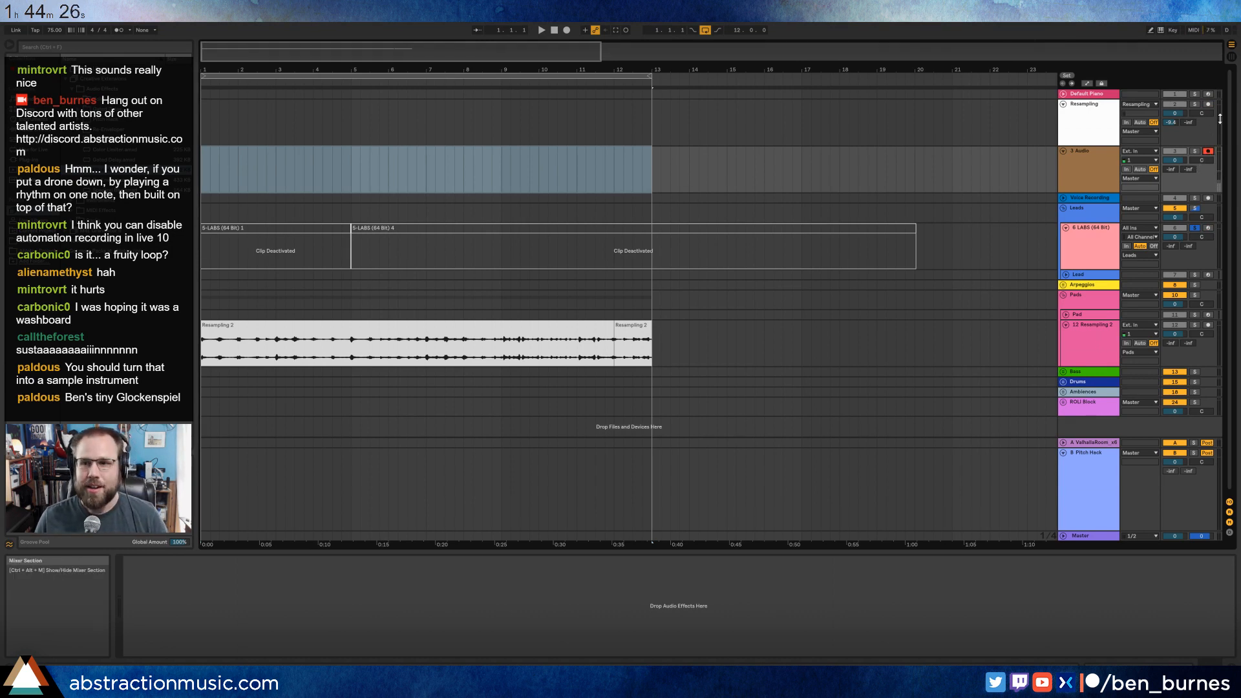
pyautogui.click(1106, 175)
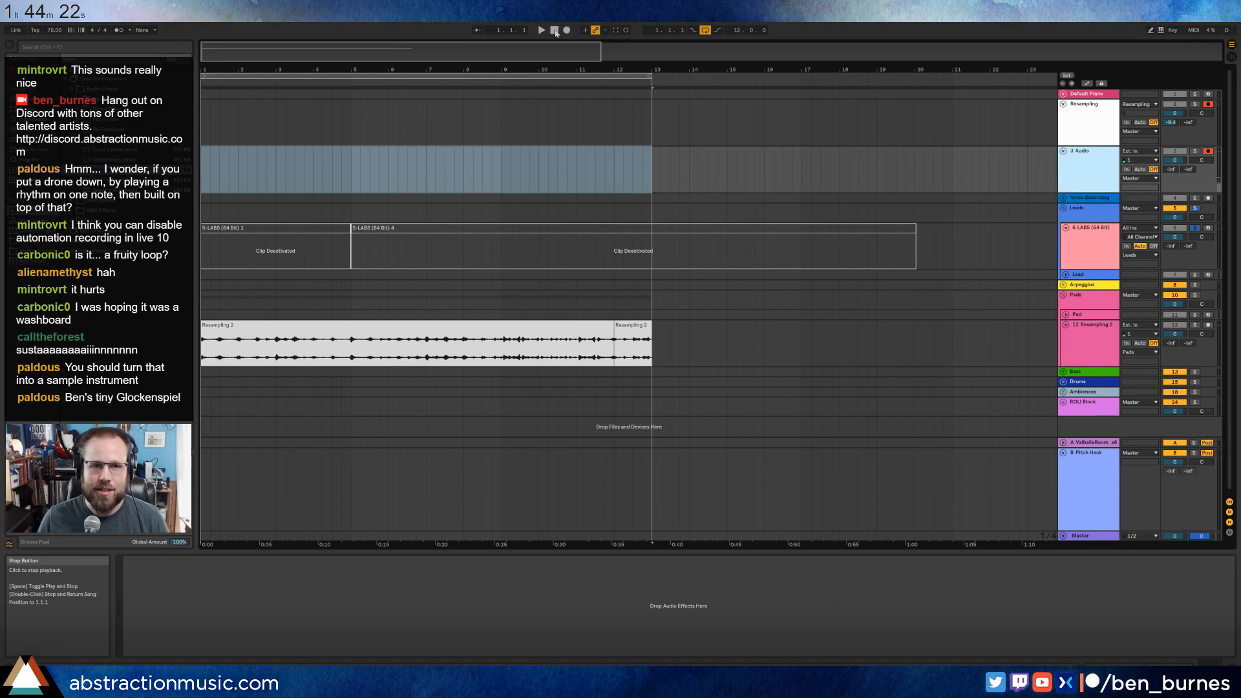
# During unsoloed playback, set the new audio track's Pitch Hack send to 0 and monitoring to Auto, and the Pads audio's ValhallaRoom send to -31.0 dB.
pyautogui.click(541, 31)
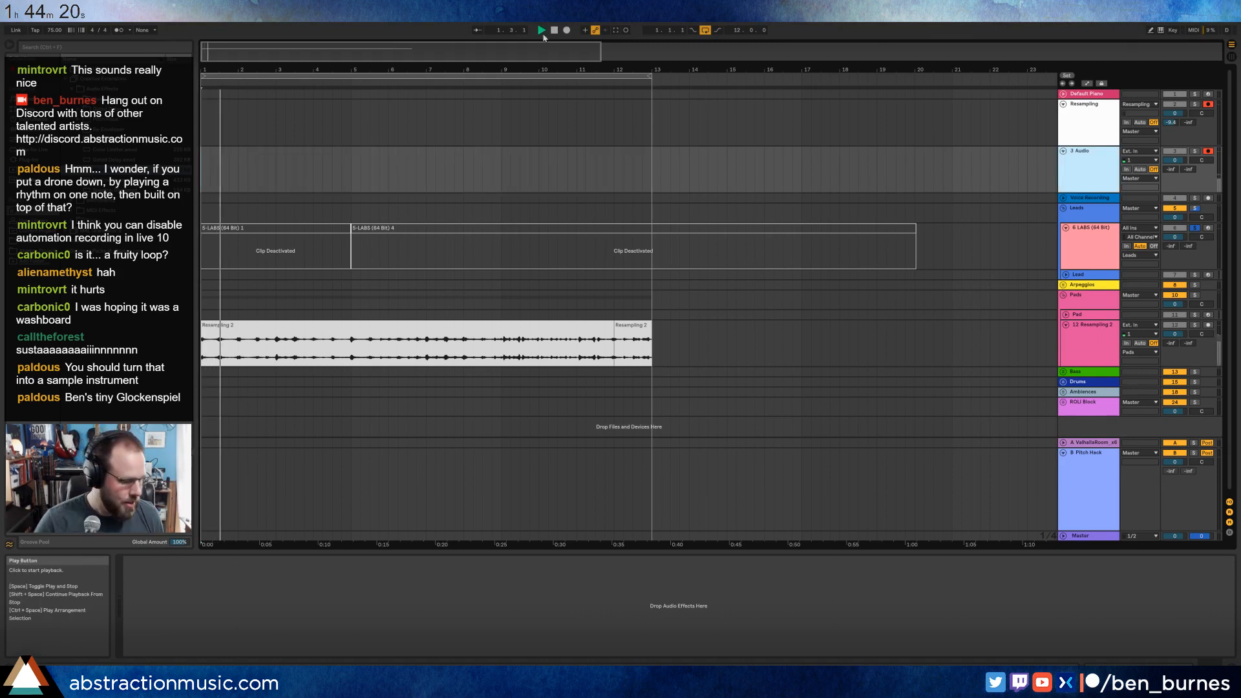
pyautogui.click(1194, 229)
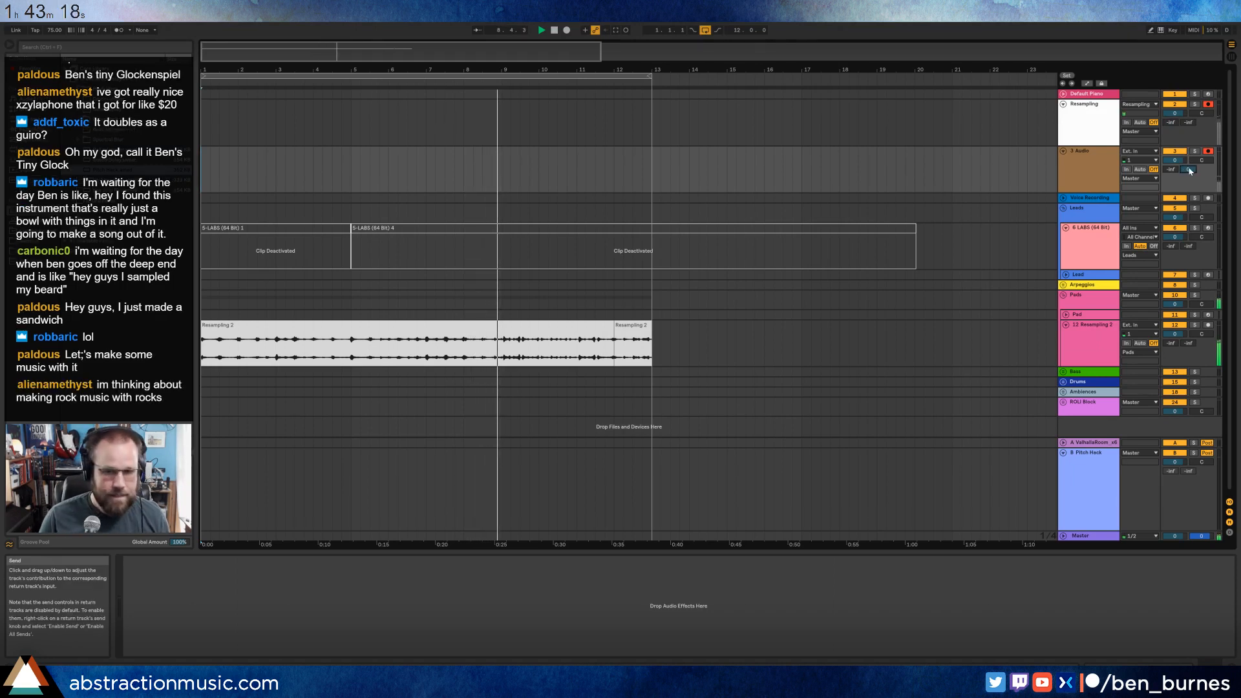
pyautogui.moveTo(1175, 343)
pyautogui.mouseDown()
pyautogui.moveTo(1175, 330)
pyautogui.moveTo(1174, 347)
pyautogui.mouseUp()
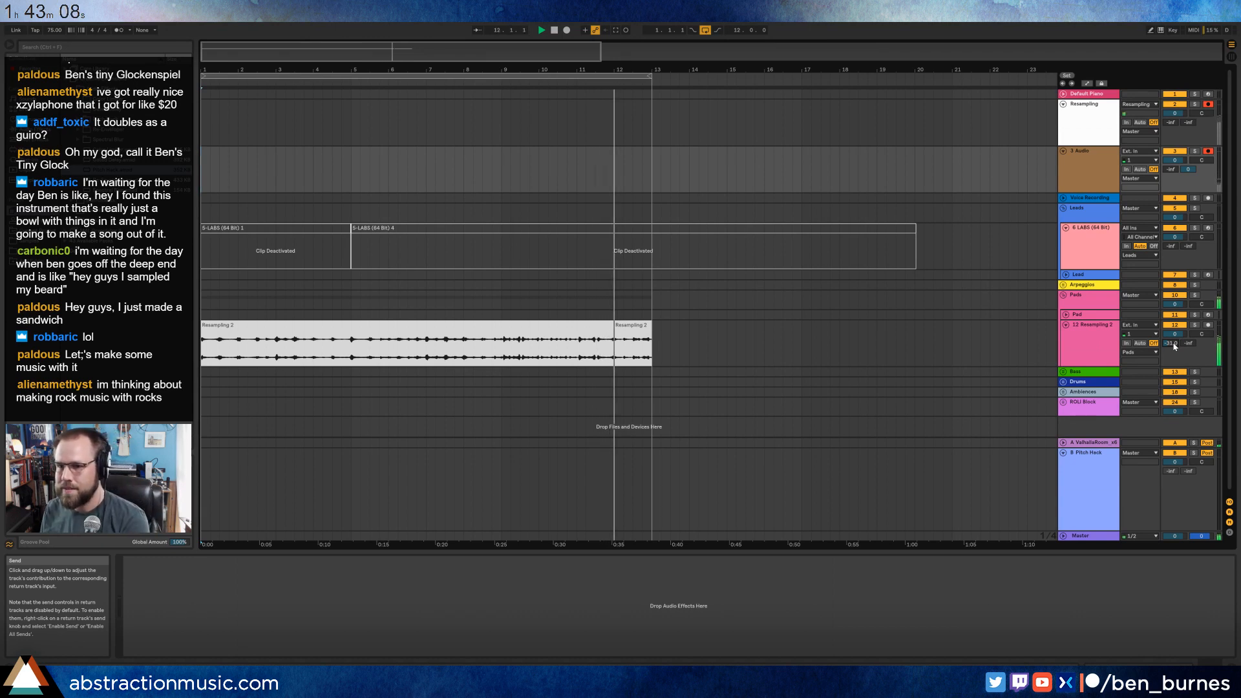
pyautogui.click(1139, 170)
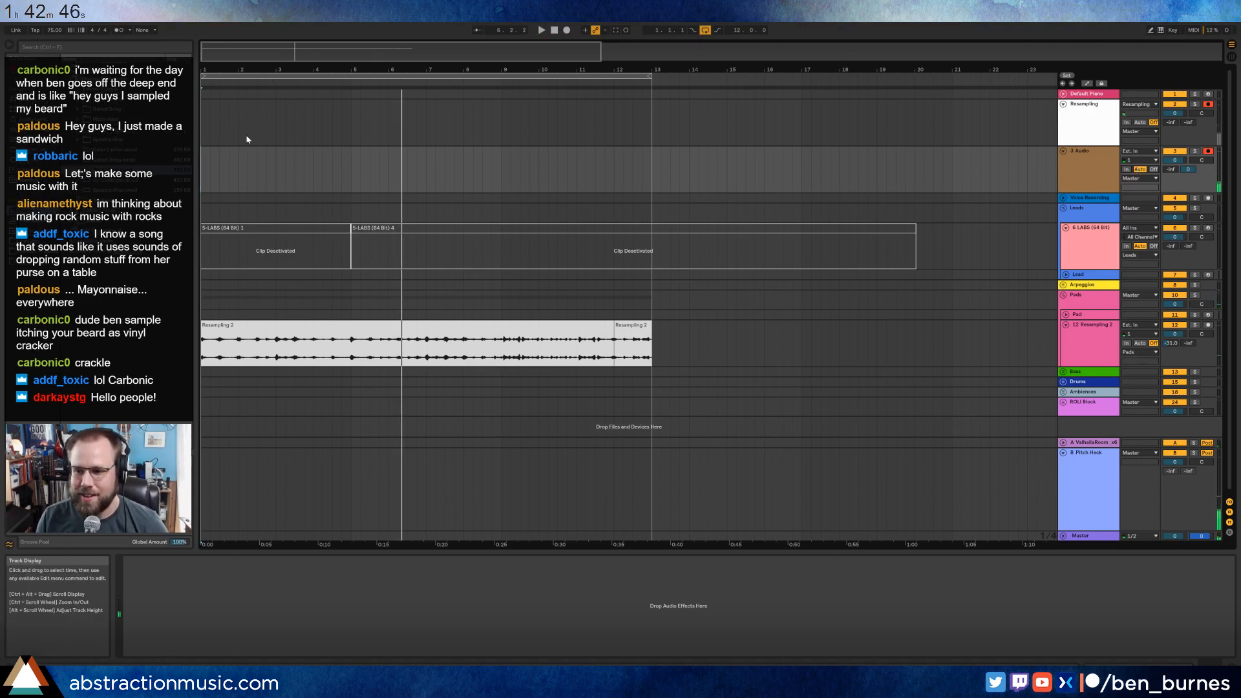
# Try recording a short take from bar 1 on the Resampling and new audio tracks, and delete it.
pyautogui.press('space')
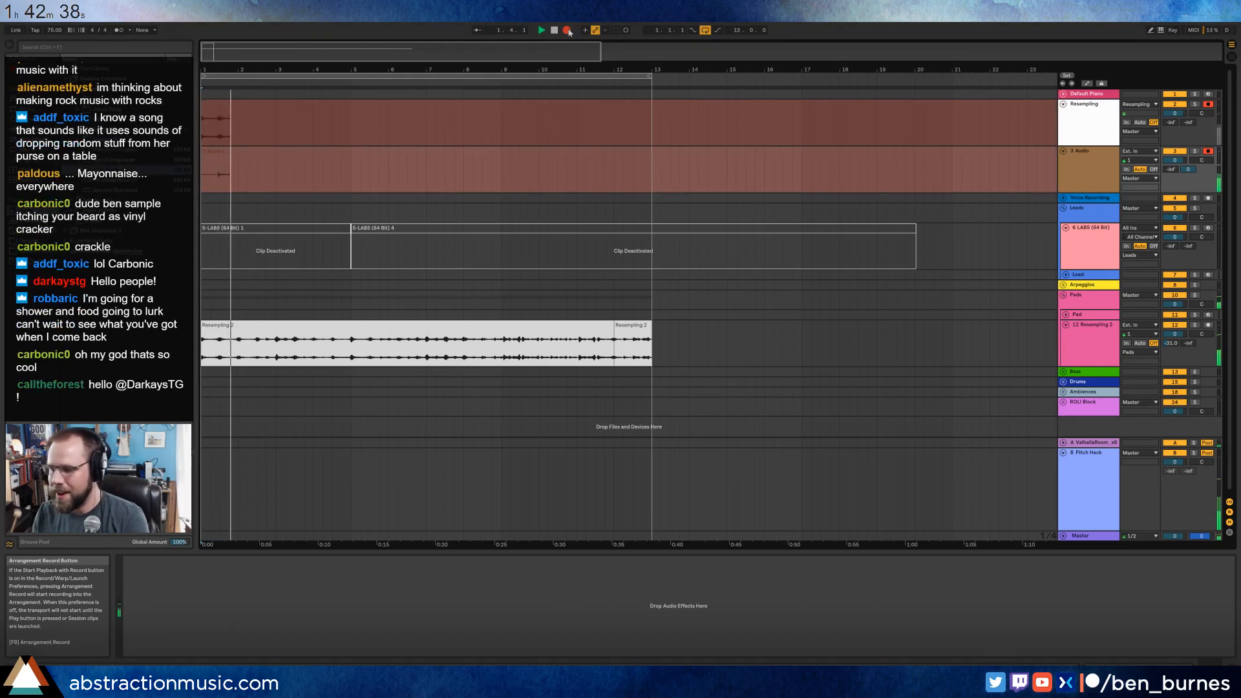
pyautogui.click(567, 30)
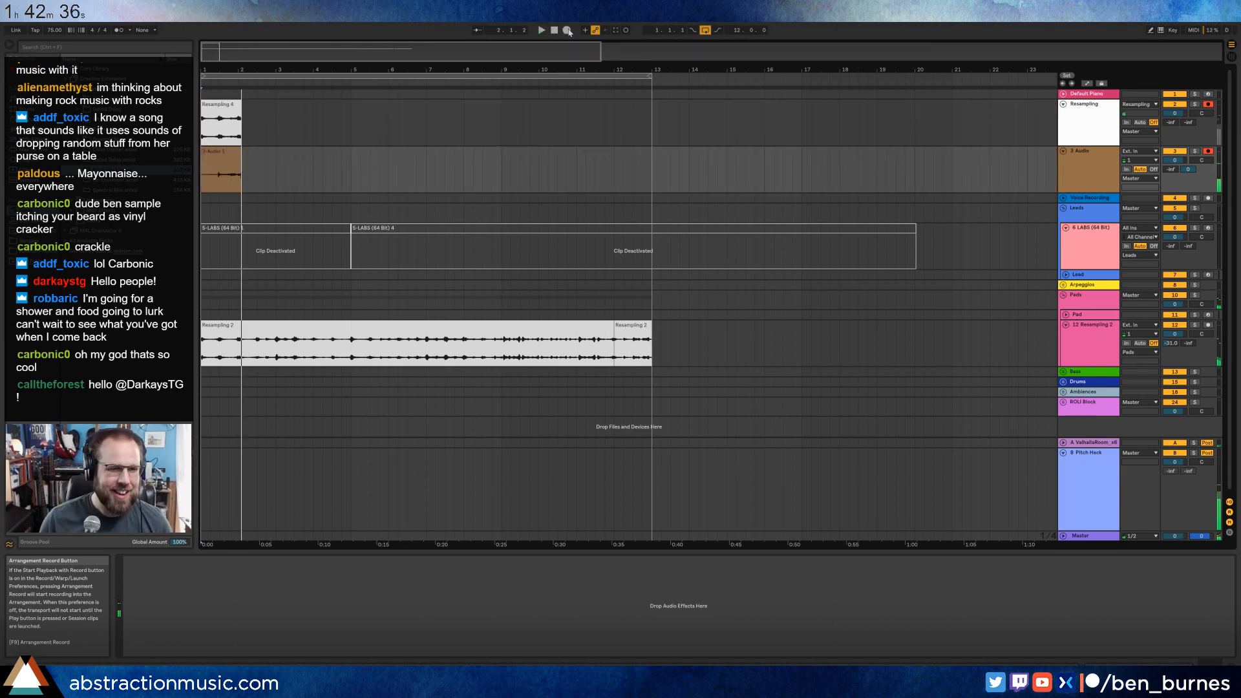
pyautogui.moveTo(276, 165); pyautogui.dragTo(192, 116)
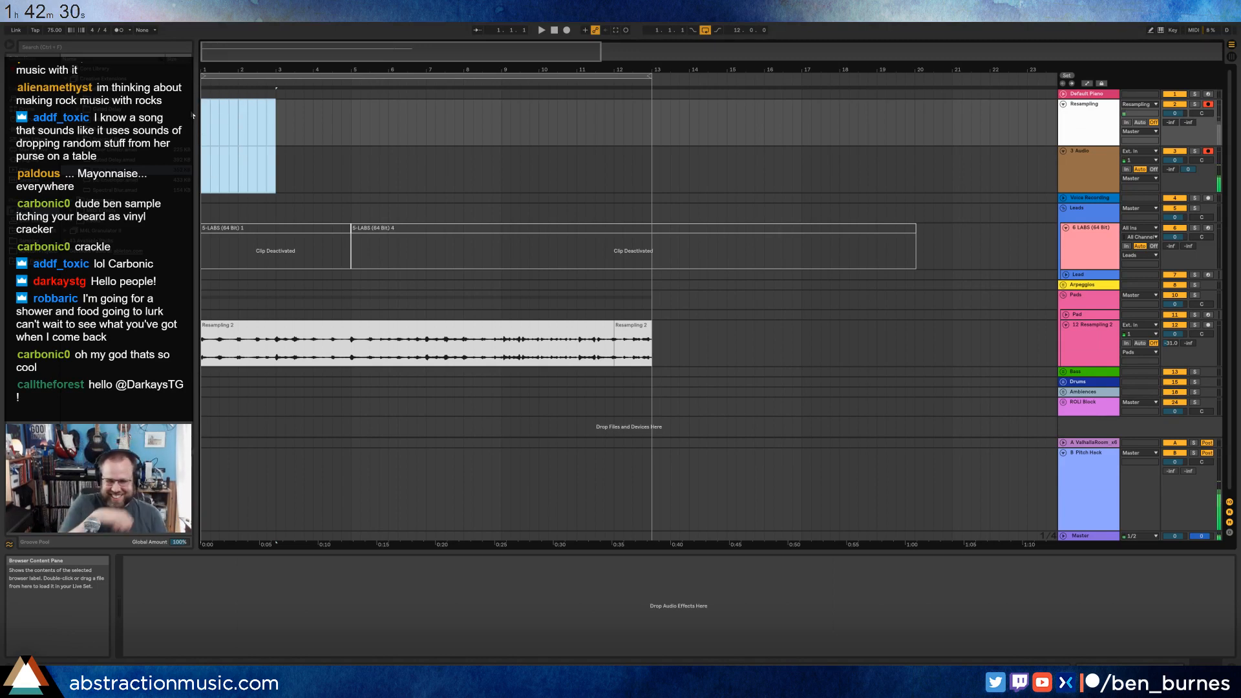
pyautogui.click(211, 161)
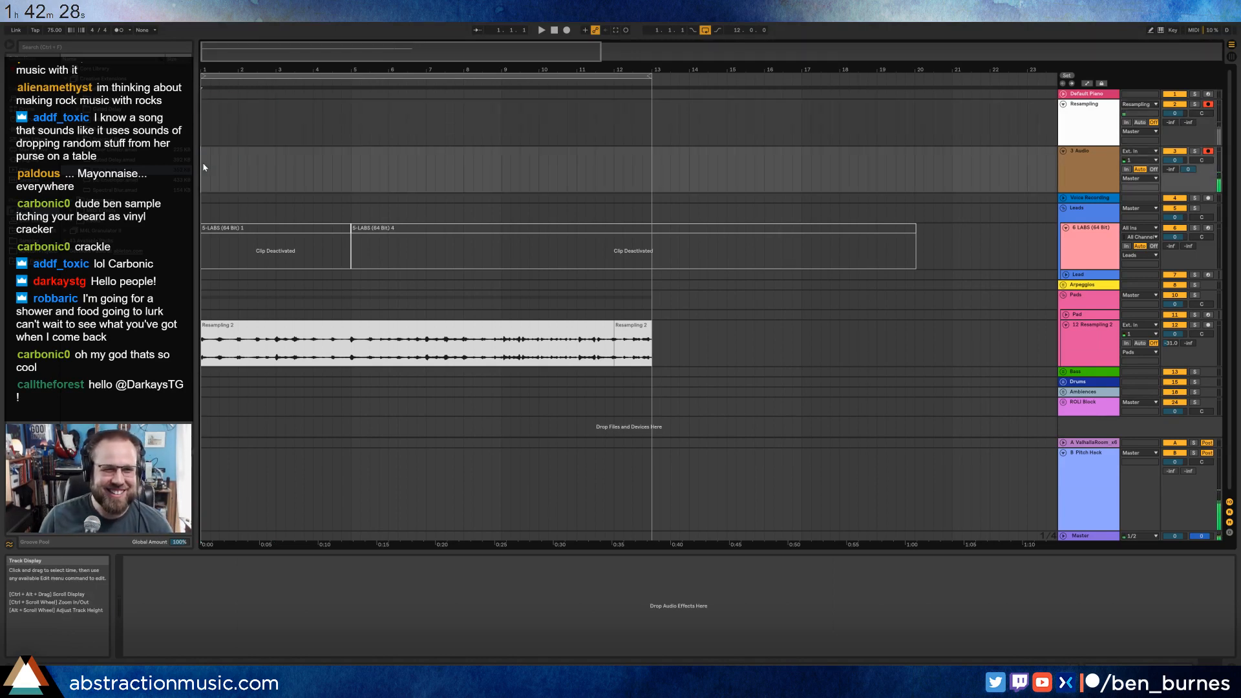
# Raise the Recycle amount of the Pitch Hack return effect to about 50%.
pyautogui.click(1093, 510)
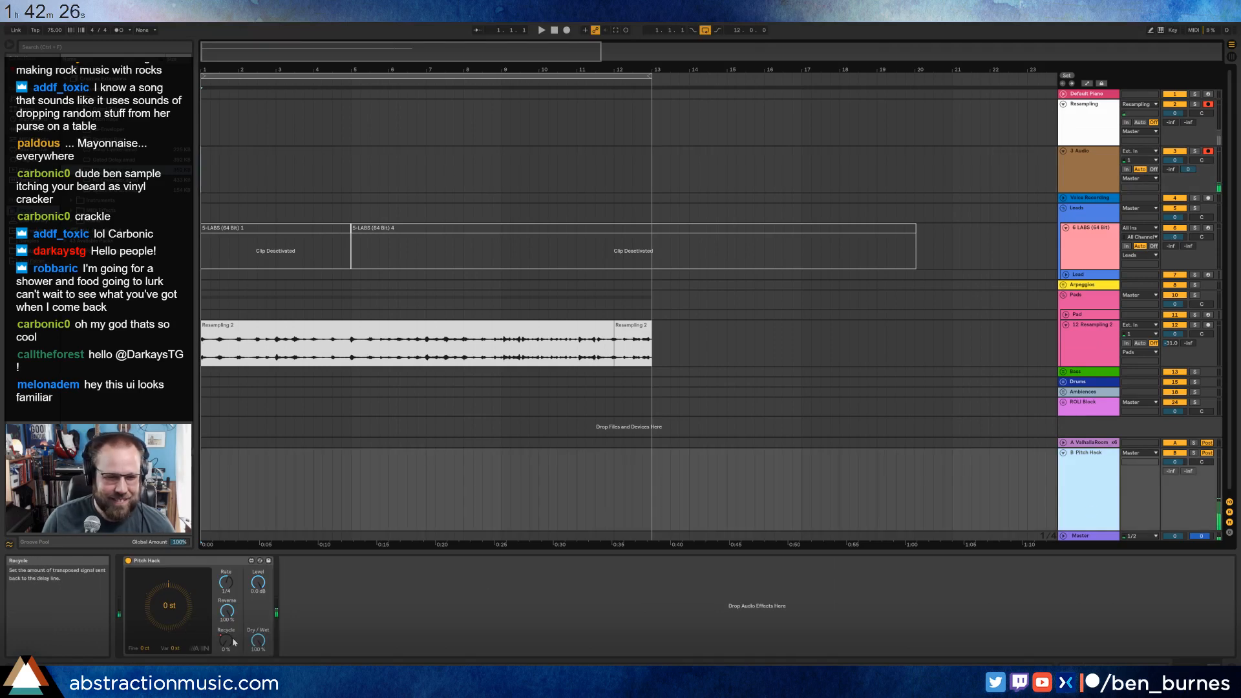
pyautogui.moveTo(225, 640); pyautogui.dragTo(226, 562)
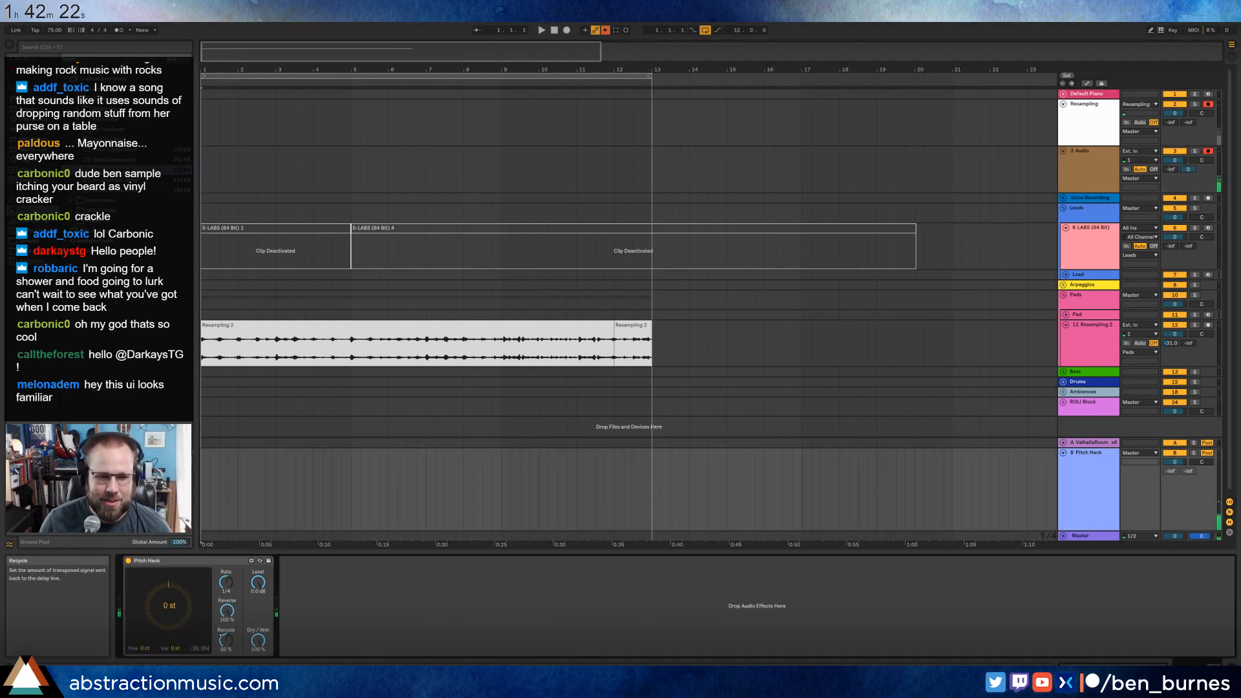
# Try another take from bar 1 on both armed tracks, stop around bar 7, and delete the recorded clips.
pyautogui.click(205, 182)
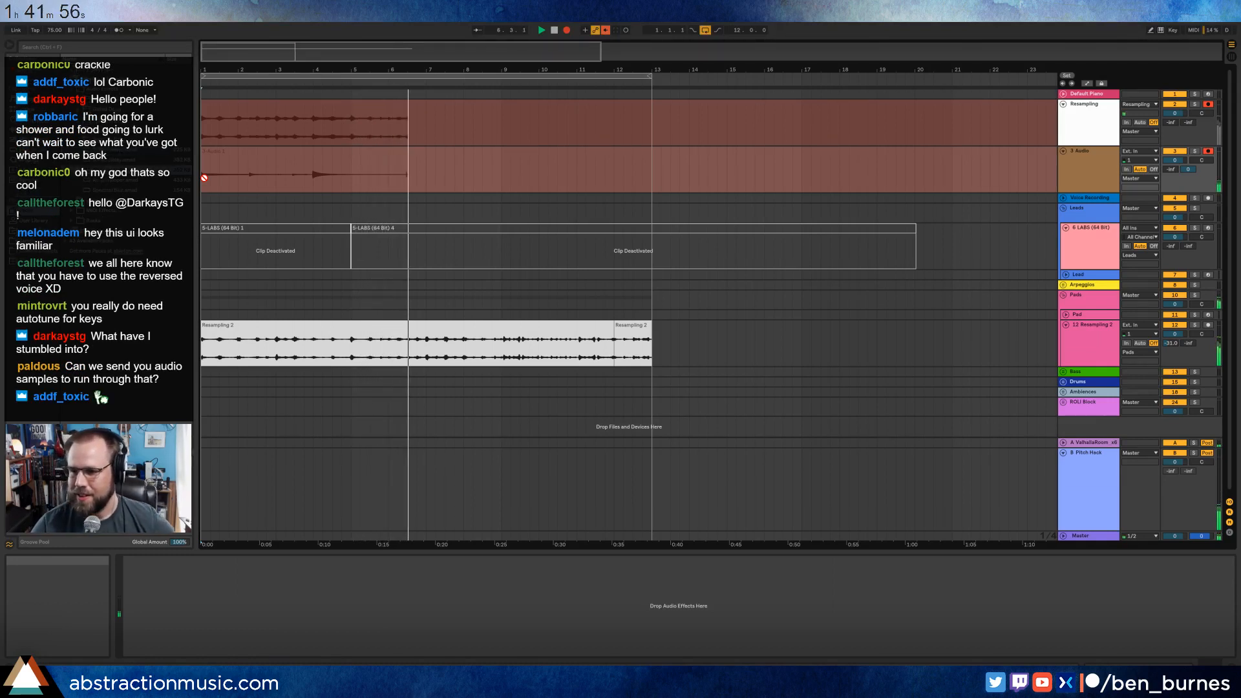
pyautogui.press('space')
pyautogui.moveTo(443, 174); pyautogui.dragTo(164, 111)
pyautogui.press('Delete')
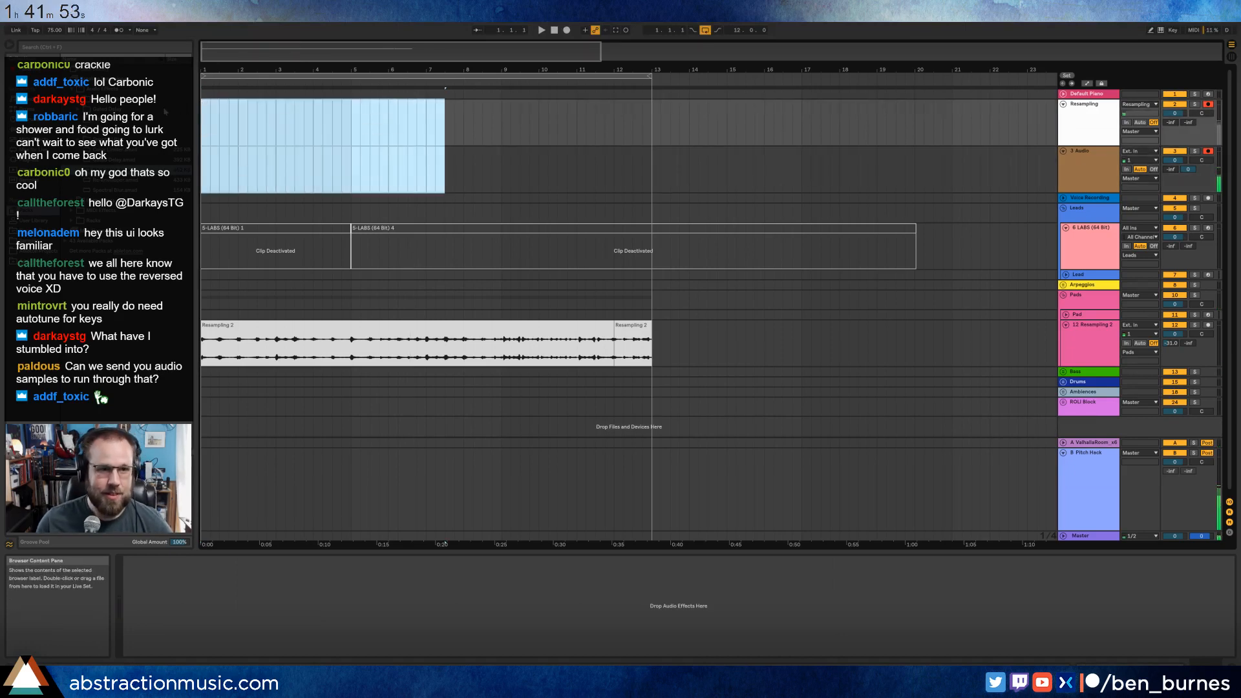
# Record a full take over bars 1 to 13 on both armed tracks and make the new Resampling clip start at bar 1.
pyautogui.click(202, 128)
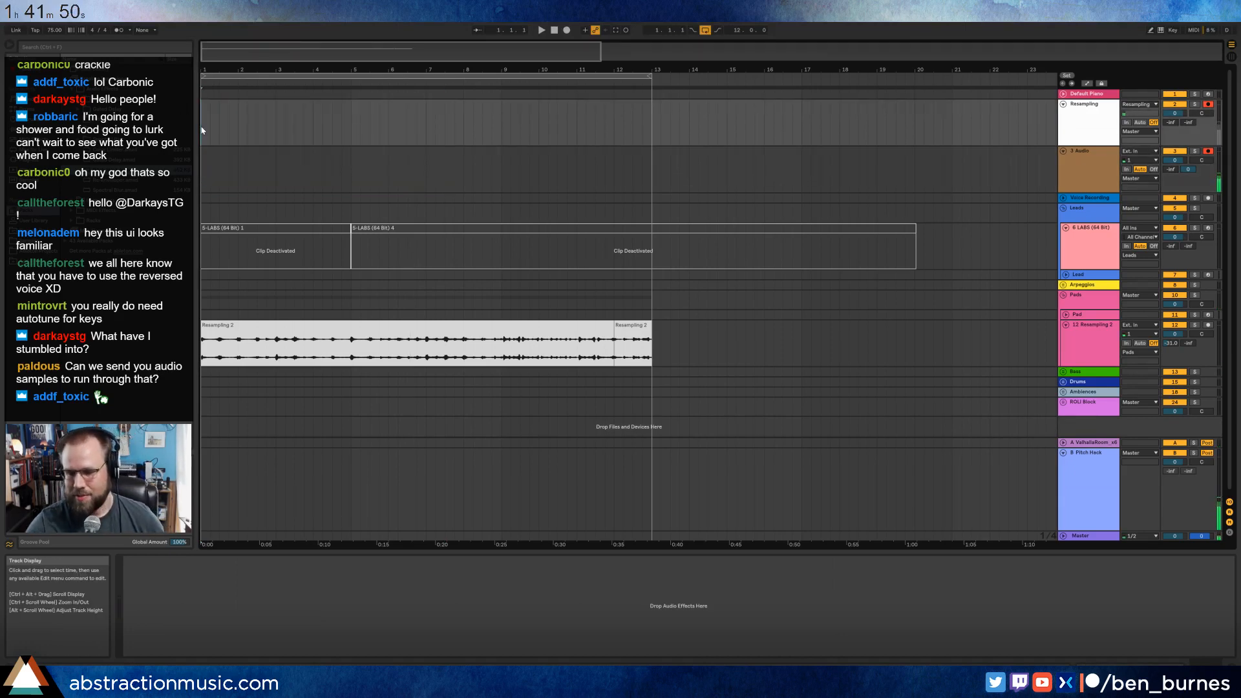
pyautogui.press('F9')
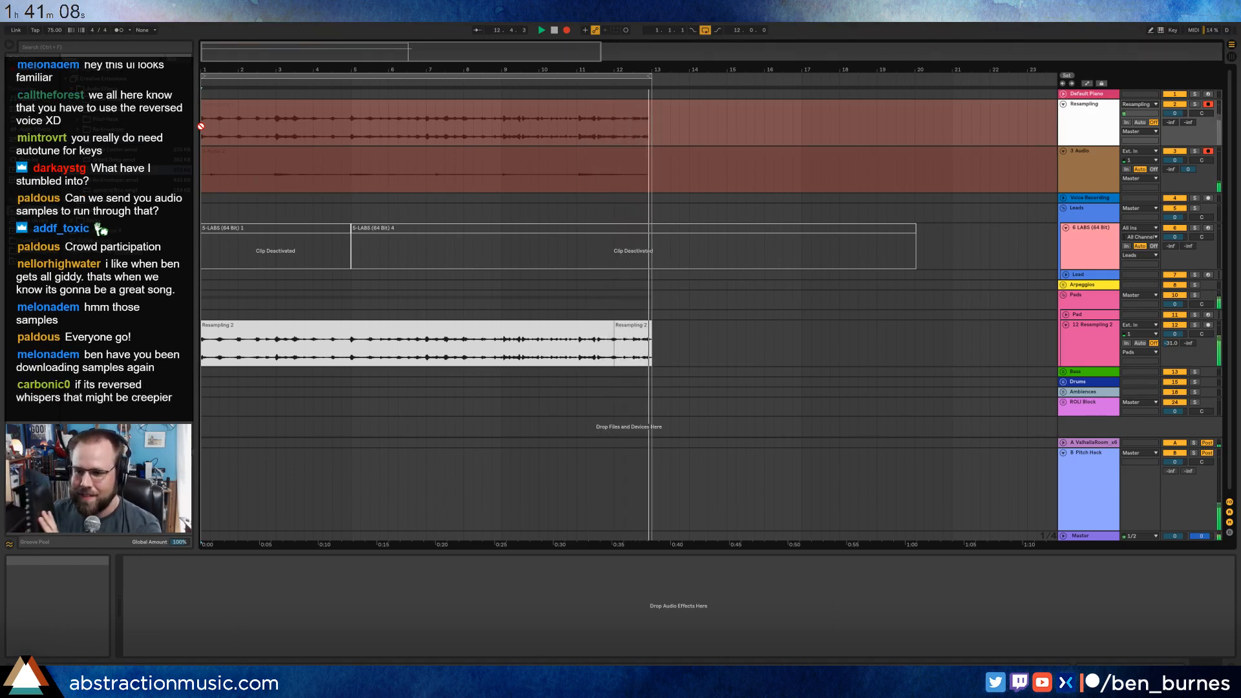
pyautogui.press('space')
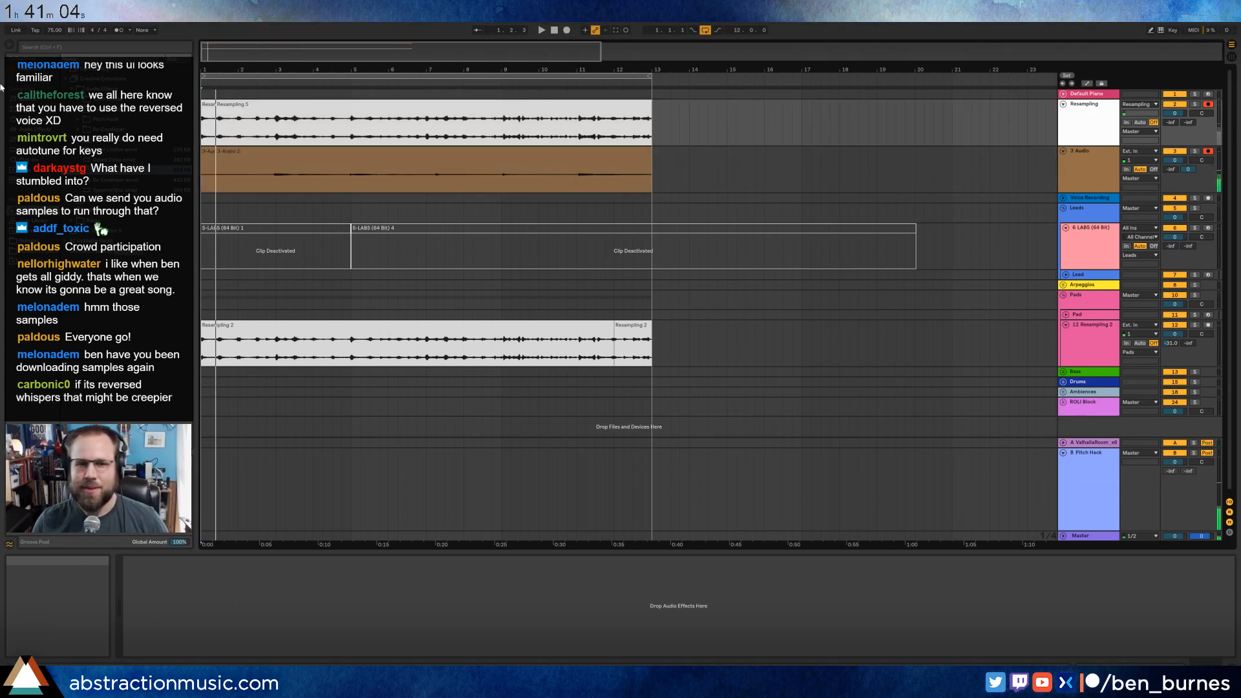
pyautogui.click(205, 105)
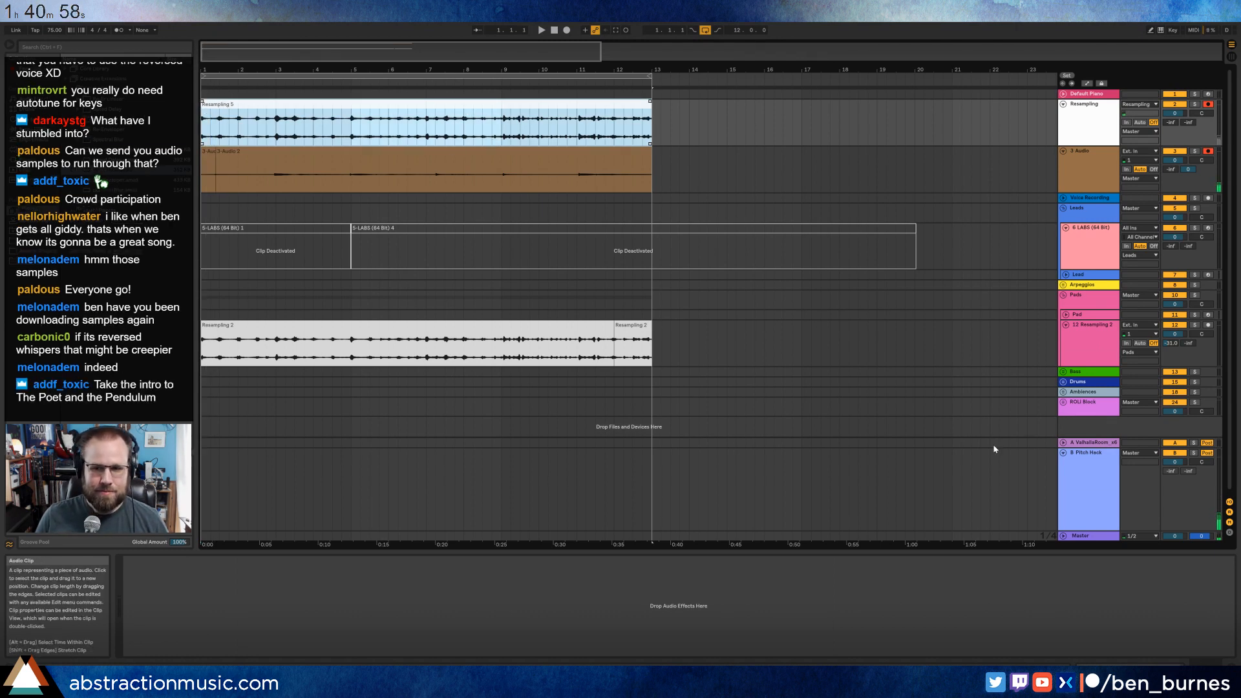
# Unfold the Ambiences group and move the new Resampling clip onto its first AmbWAV track at bar 1.
pyautogui.click(1063, 391)
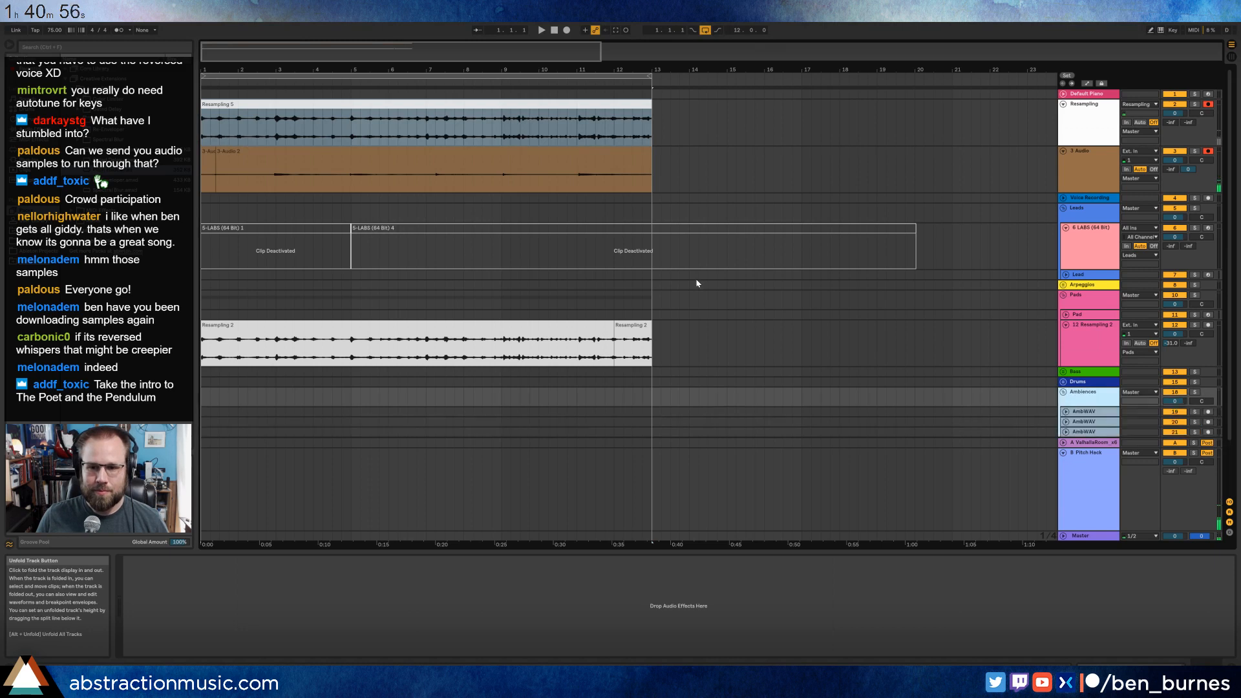
pyautogui.moveTo(410, 104); pyautogui.dragTo(410, 410)
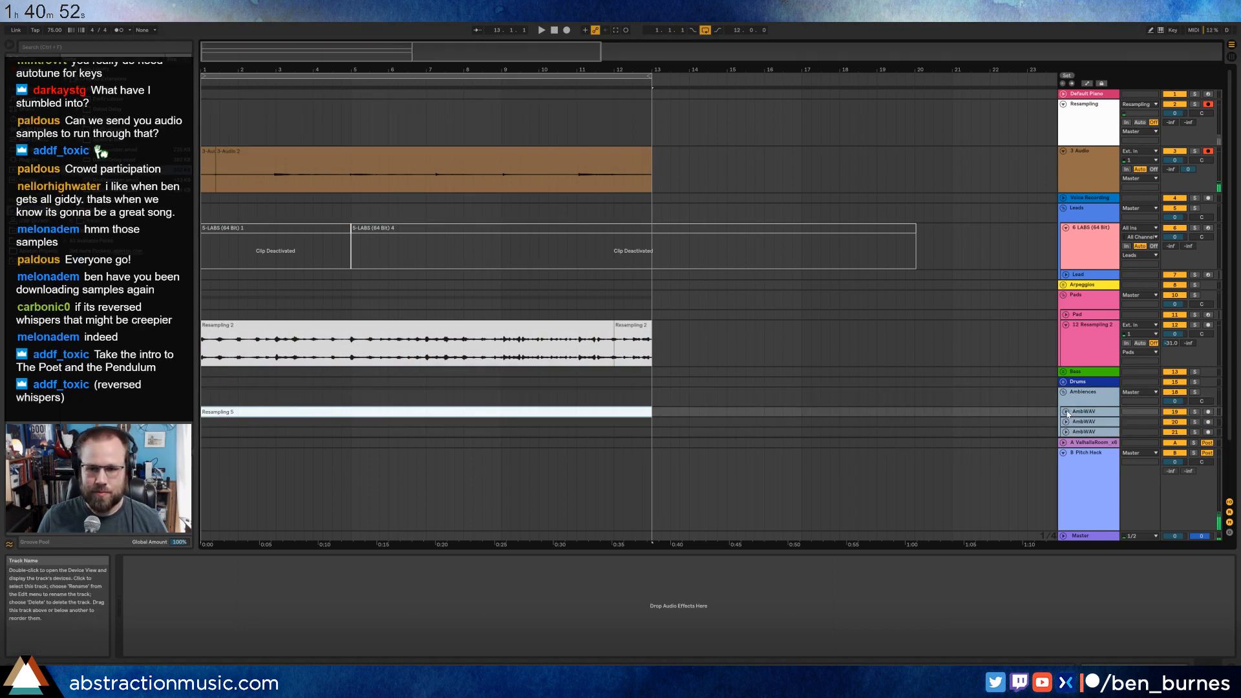
# Delete both recorded clip pieces from the new audio track below Resampling.
pyautogui.click(600, 159)
pyautogui.press('Delete')
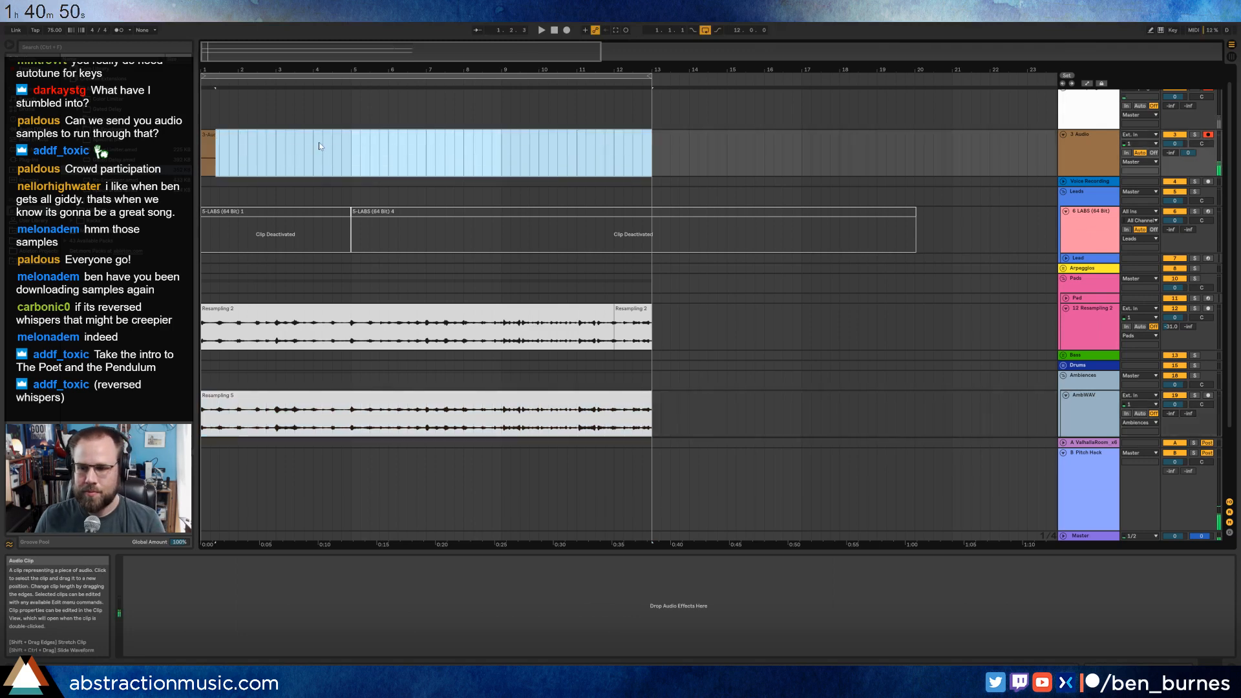
pyautogui.click(206, 137)
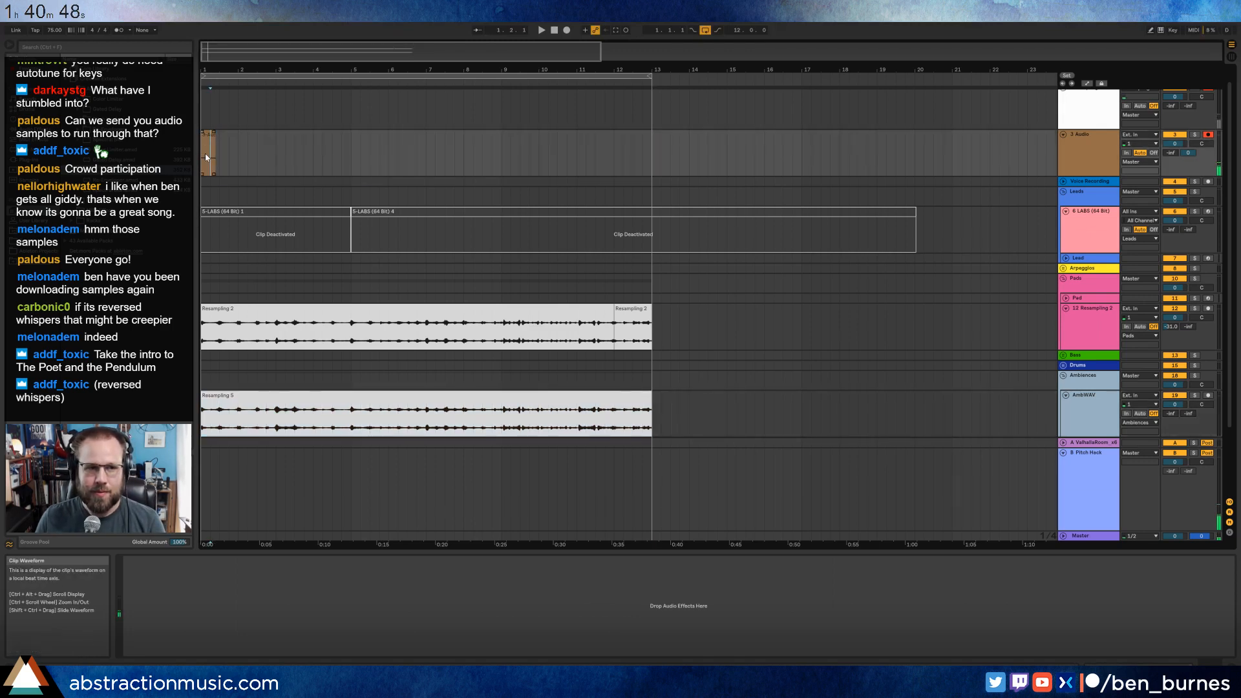
pyautogui.press('Delete')
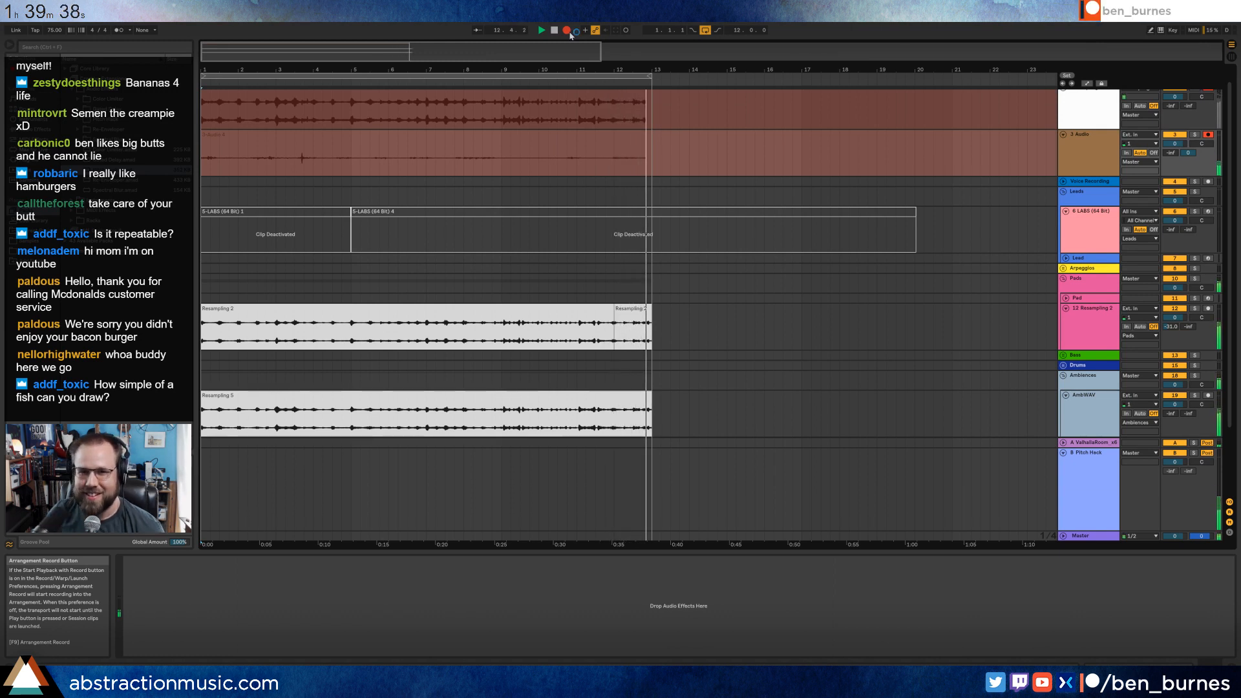
# End the take near bar 13, make the new Resampling clip start at bar 1, and move it onto the second AmbWAV track.
pyautogui.press('space')
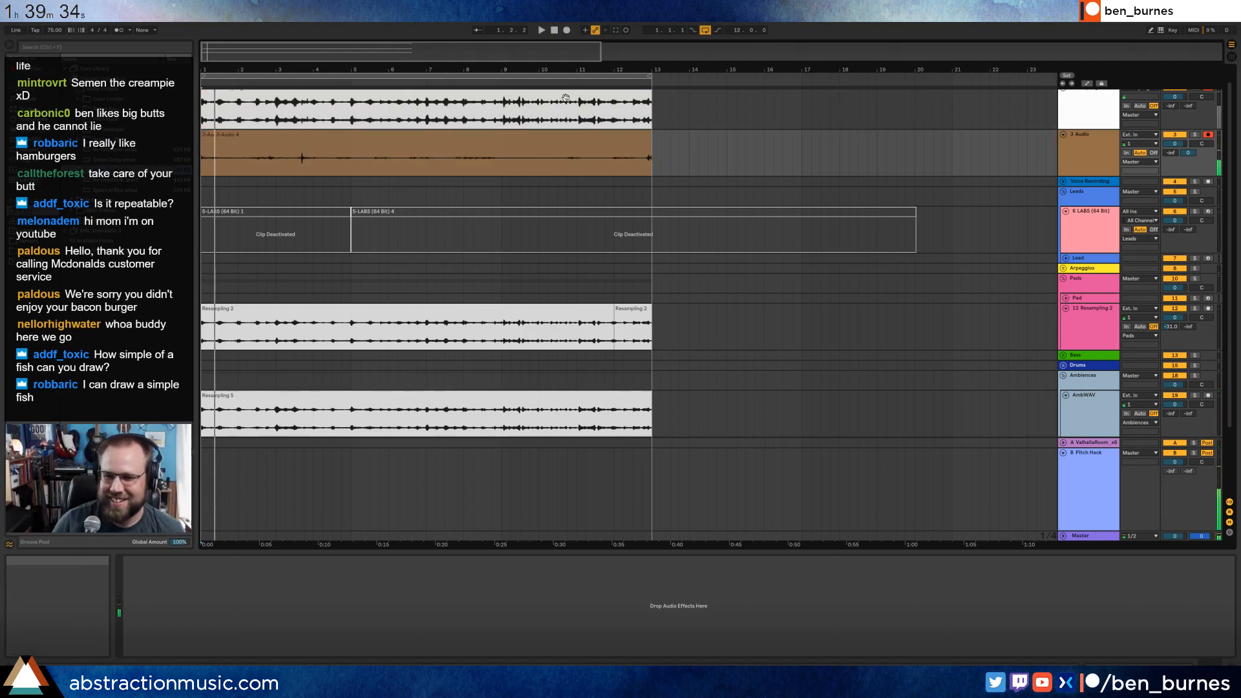
pyautogui.click(213, 98)
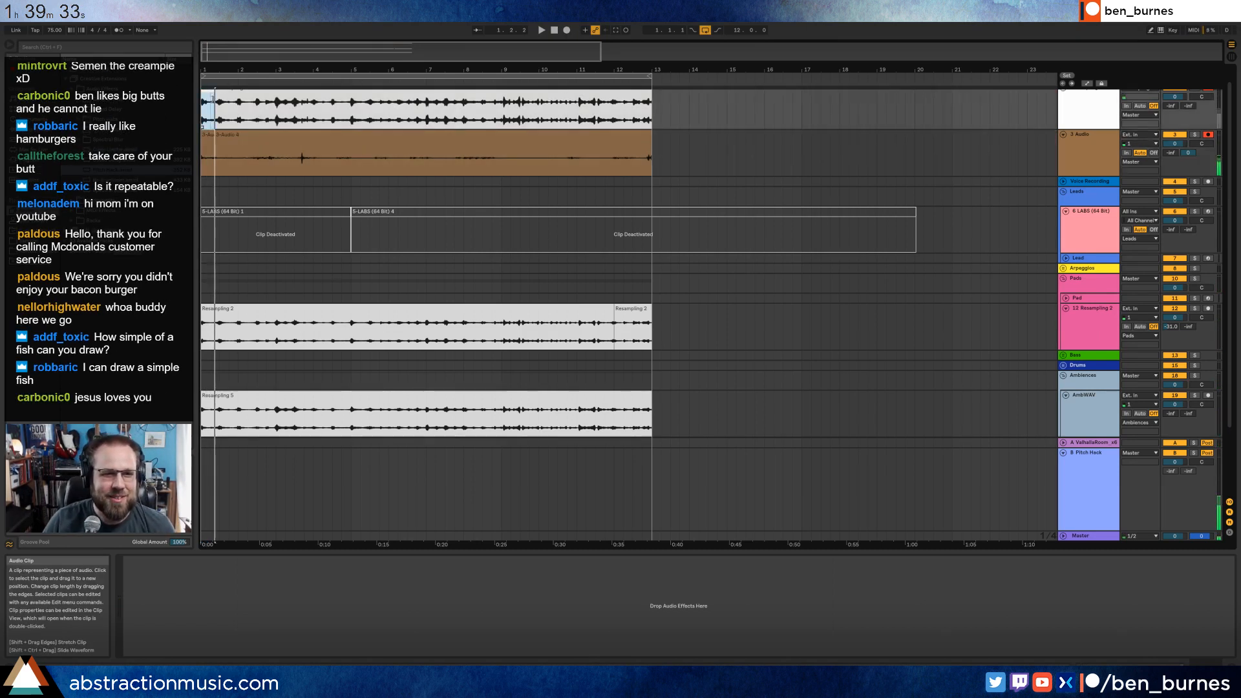
pyautogui.click(213, 100)
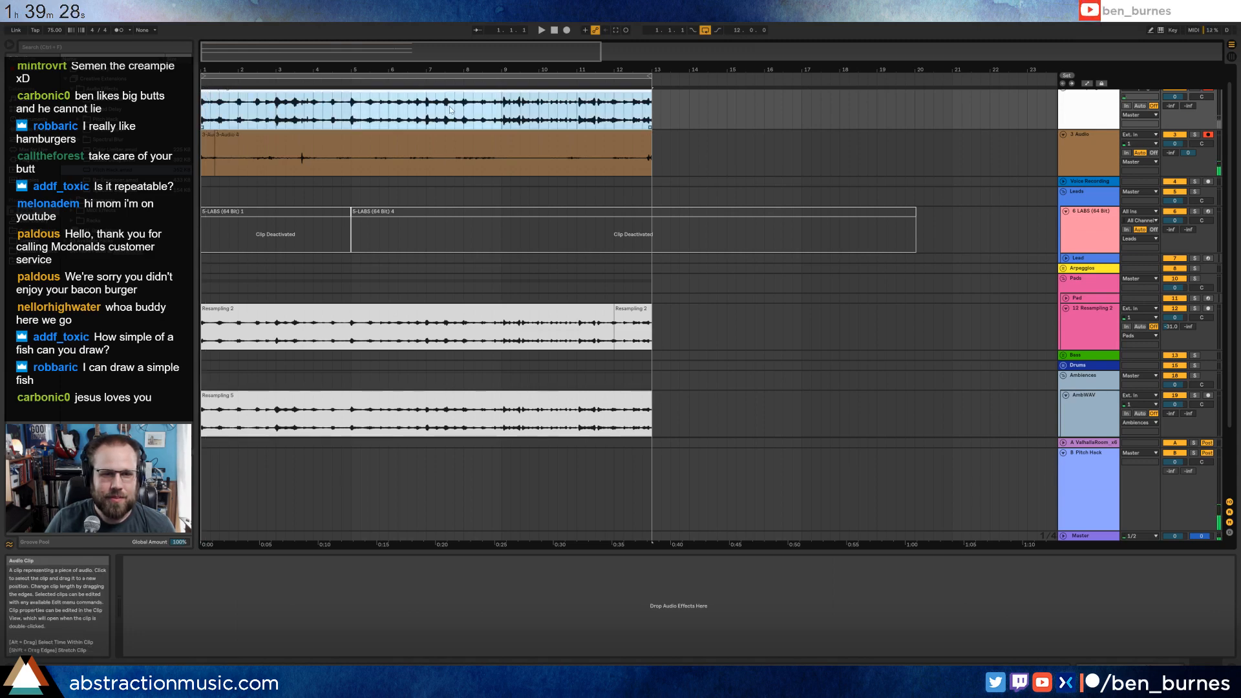
pyautogui.scroll(1, 450, 110)
pyautogui.moveTo(444, 101); pyautogui.dragTo(437, 415)
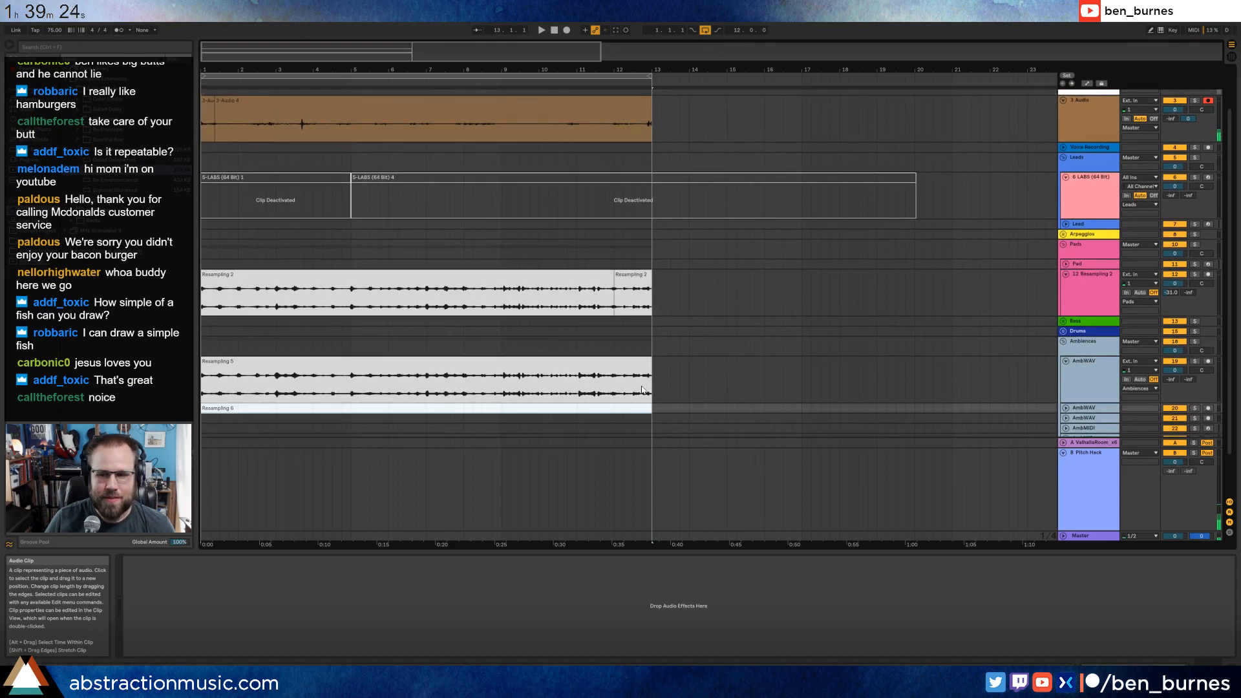
# Delete the recorded clip pieces from the audio track below Resampling and fold the LABS track in the Leads group.
pyautogui.hotkey('ctrl', 'z')
pyautogui.click(580, 162)
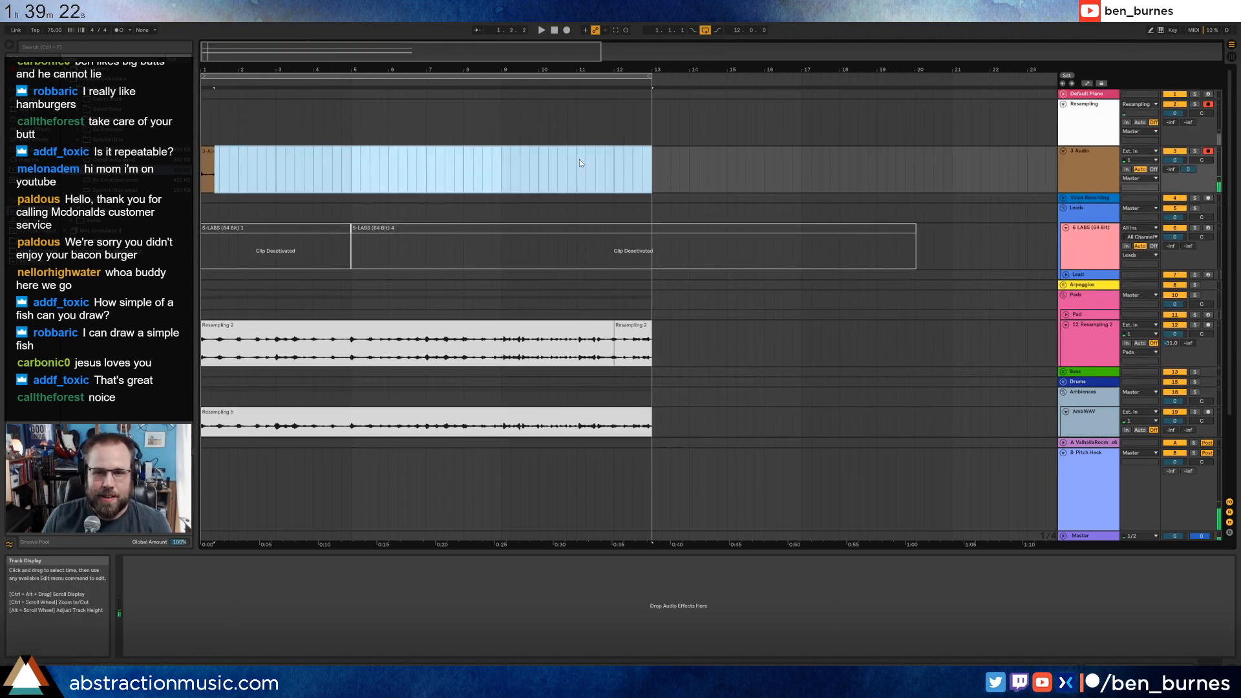
pyautogui.moveTo(358, 156); pyautogui.dragTo(193, 175)
pyautogui.click(407, 167)
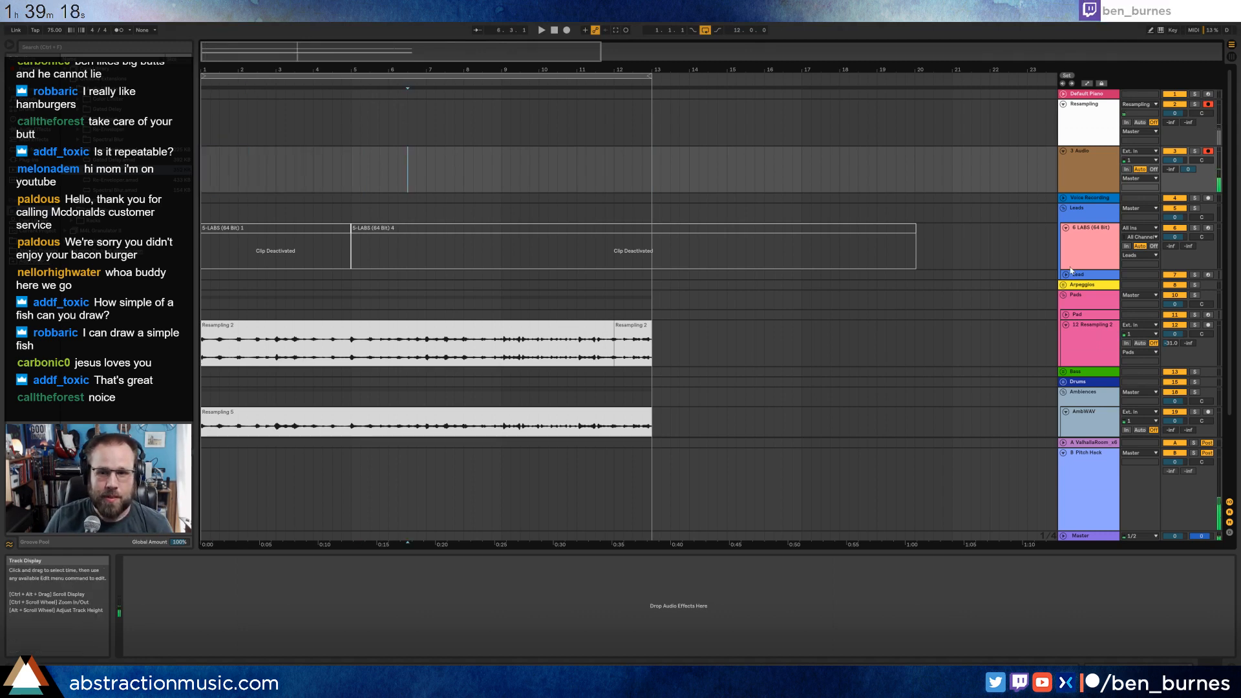
pyautogui.click(1065, 228)
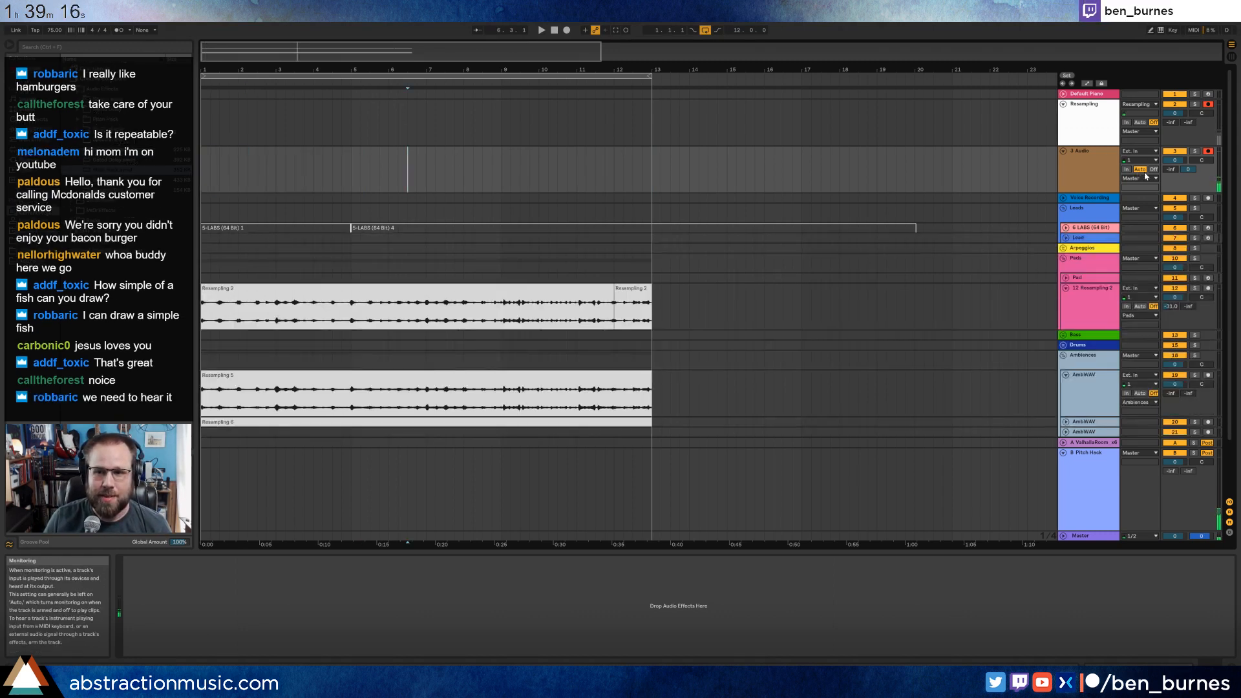
# Play the arrangement from bar 1 and unfold the second AmbWAV track to audition its new clip against the other layers.
pyautogui.scroll(-1, 671, 382)
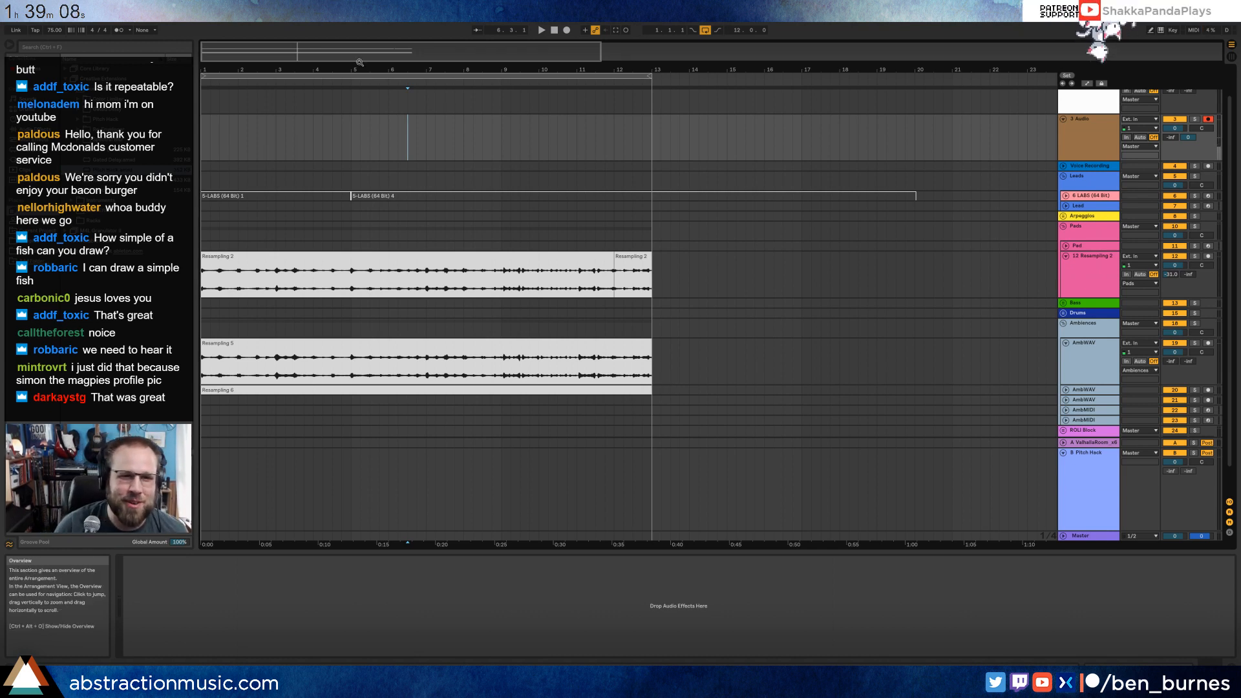
pyautogui.click(554, 33)
pyautogui.press('space')
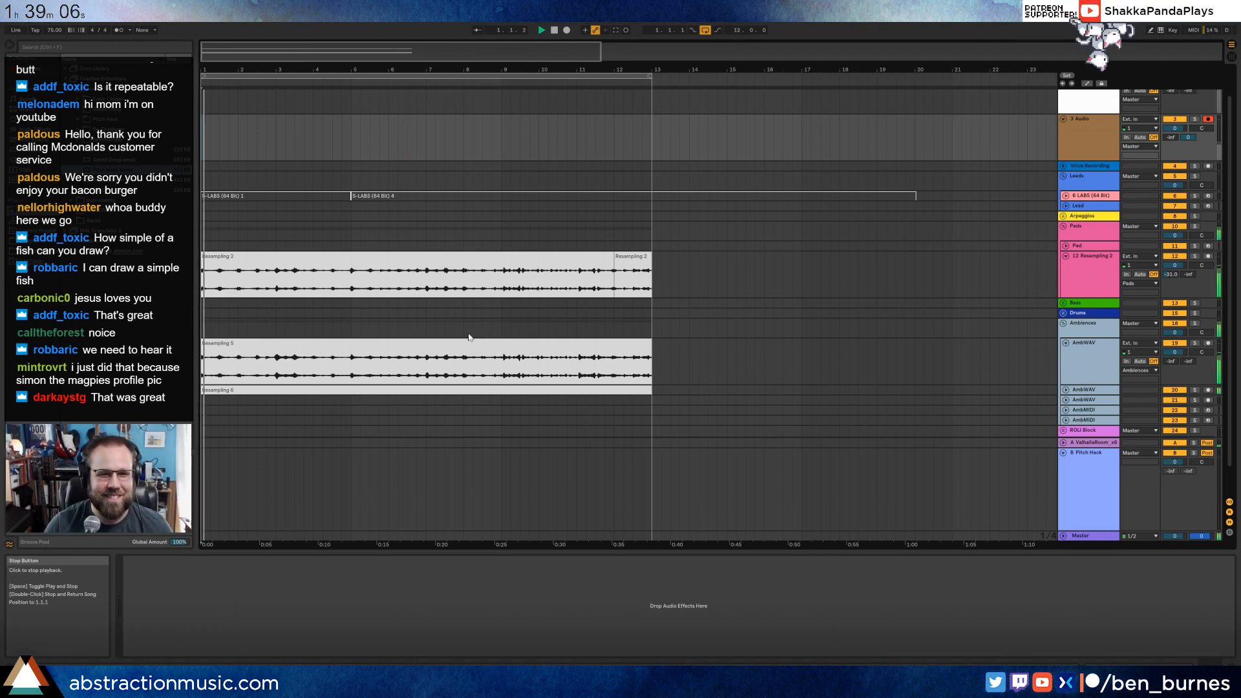
pyautogui.click(1065, 390)
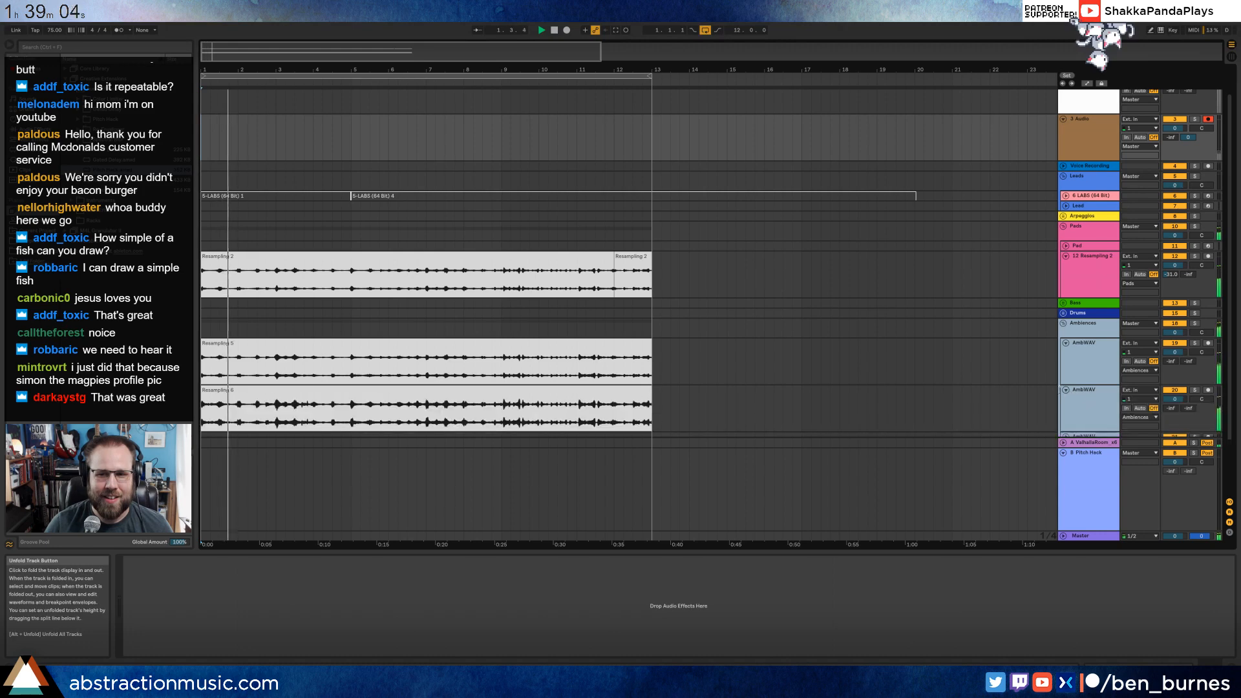
pyautogui.scroll(-2, 582, 382)
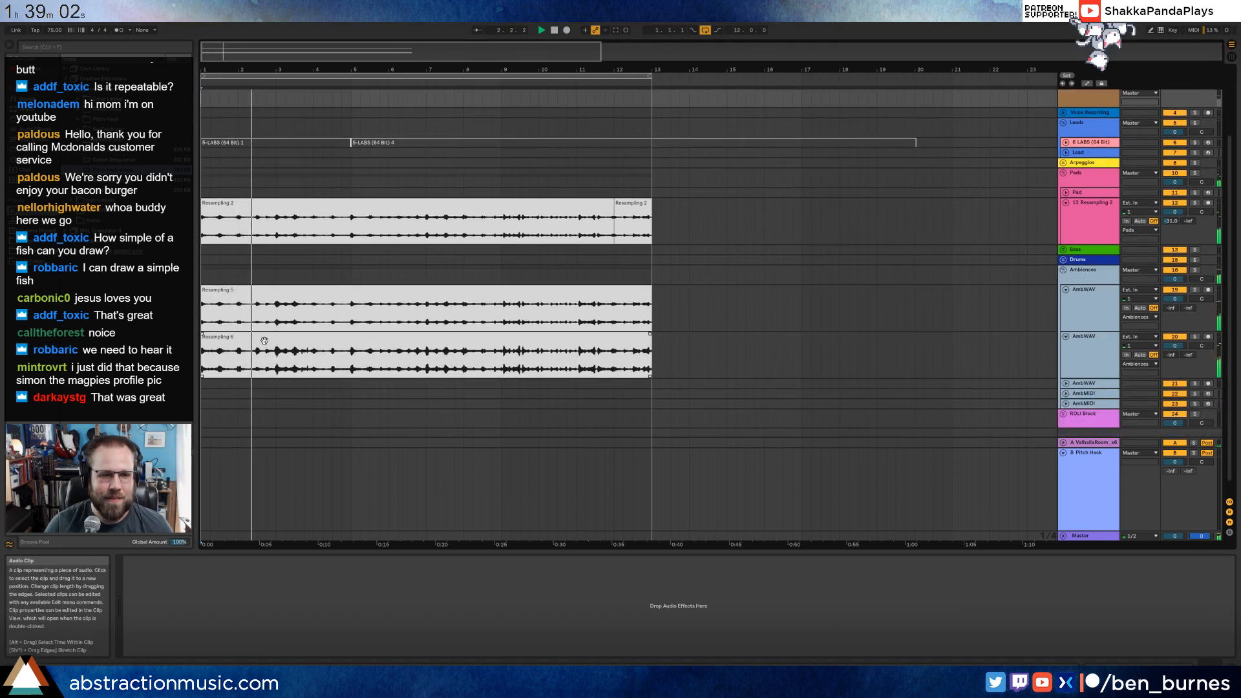
pyautogui.click(292, 344)
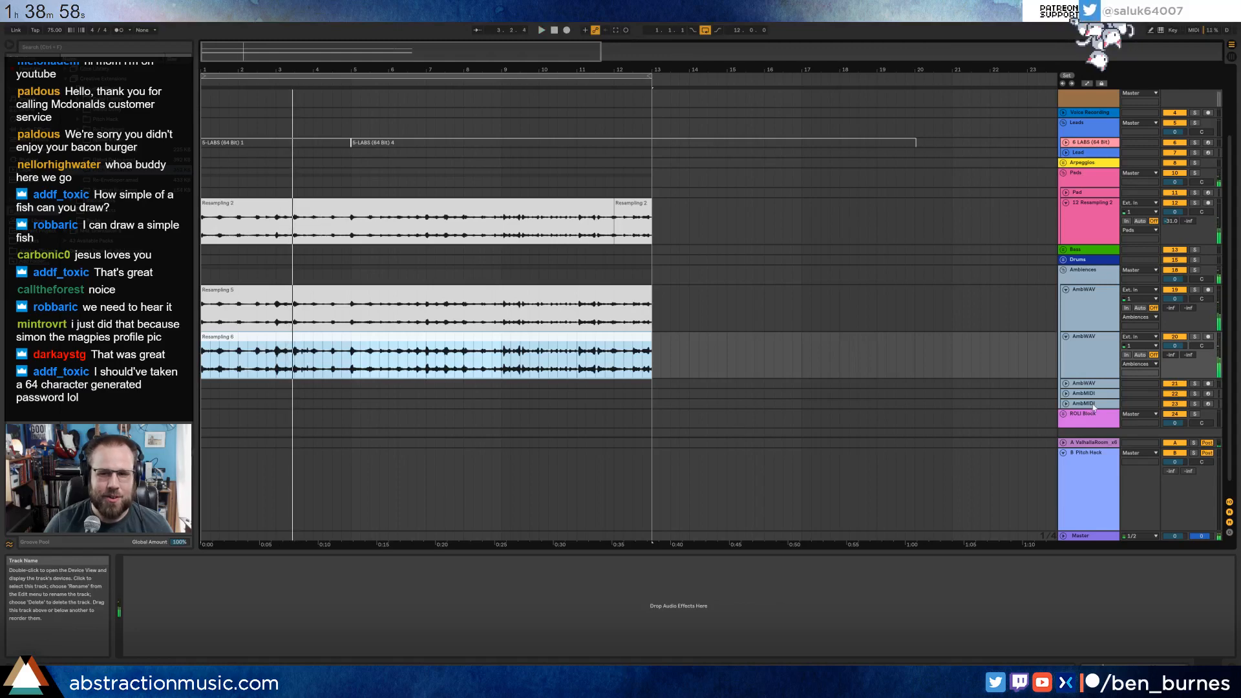
# Raise the Recycle amount of Pitch Hack on return track B and display the arrangement's automation lanes.
pyautogui.click(1090, 513)
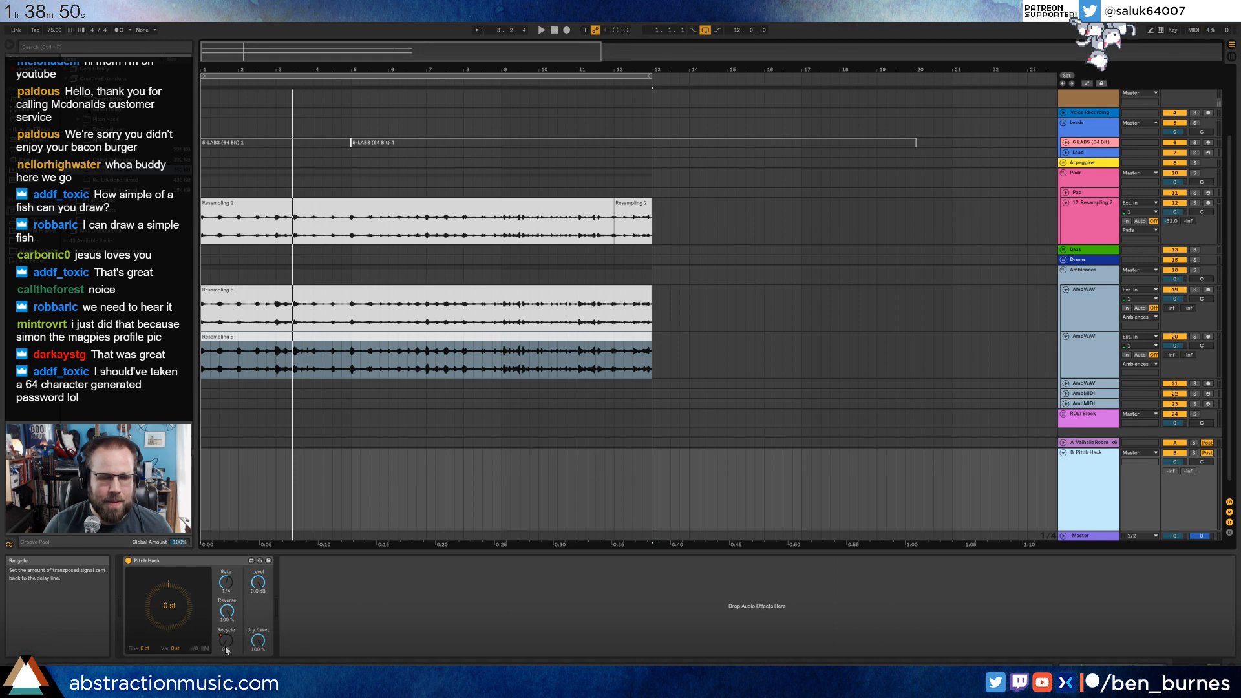
pyautogui.moveTo(225, 640); pyautogui.dragTo(226, 594)
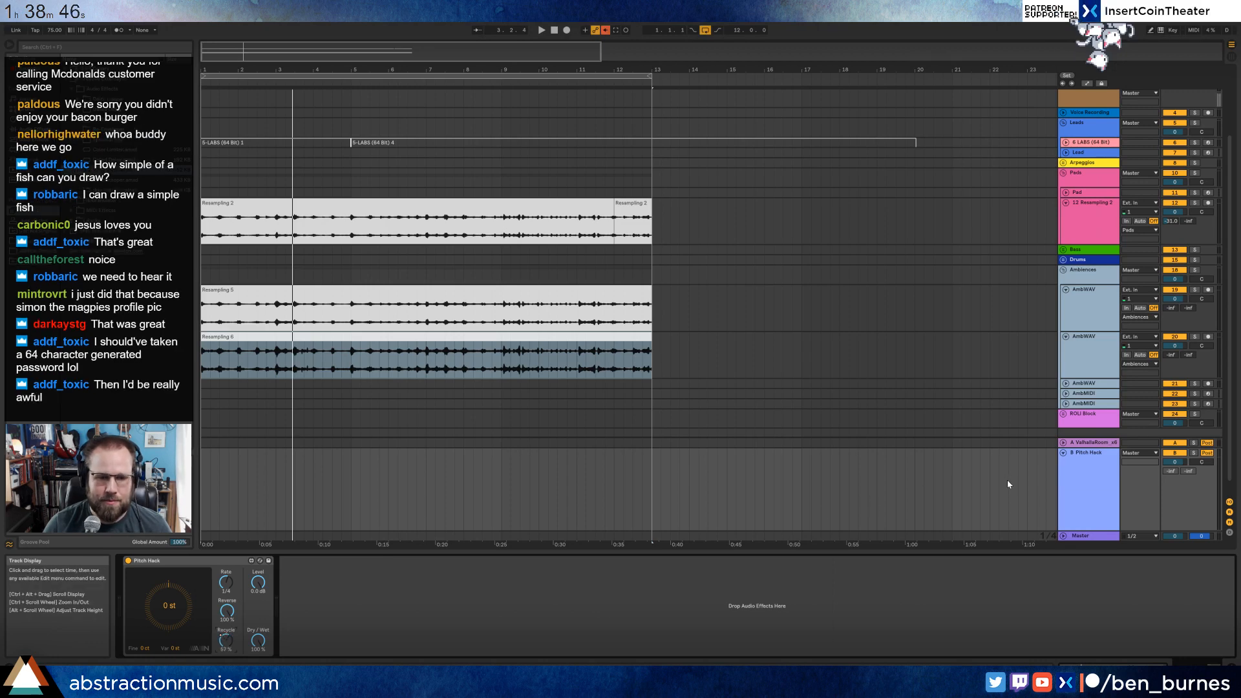
pyautogui.press('a')
pyautogui.click(690, 482)
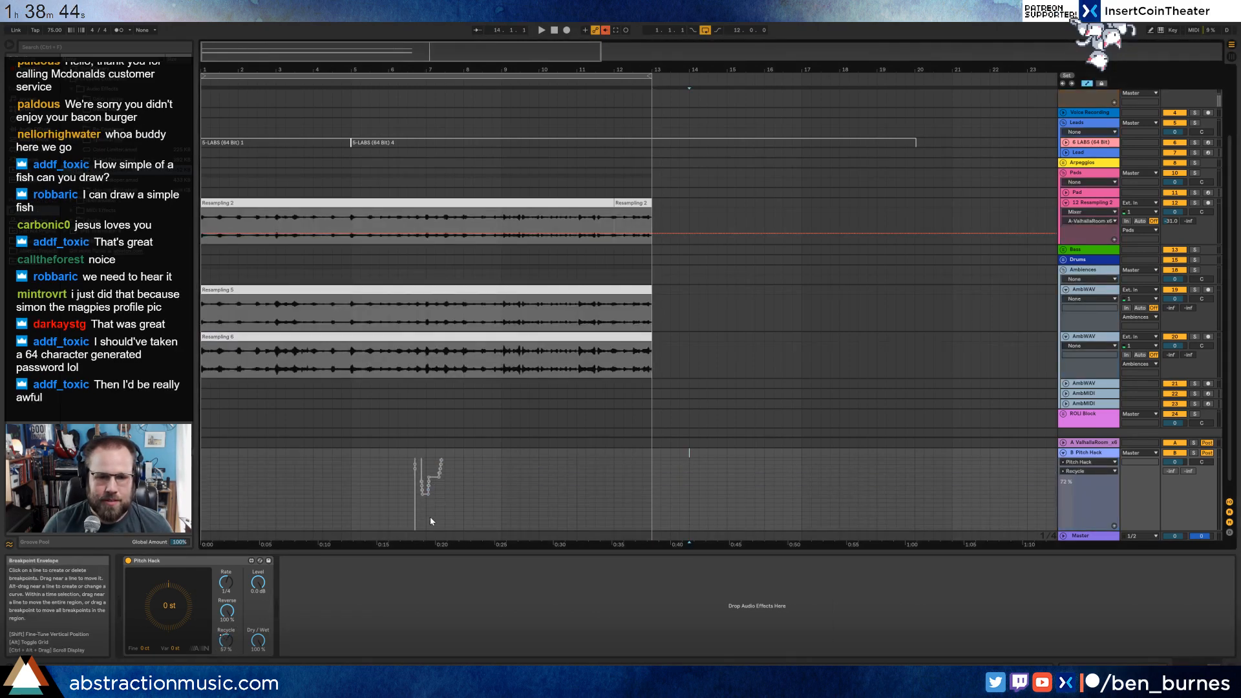
# Clear Pitch Hack's Recycle automation from bar 1 to bar 15 and raise its Recycle amount slightly further.
pyautogui.moveTo(499, 503); pyautogui.dragTo(202, 522)
pyautogui.press('Delete')
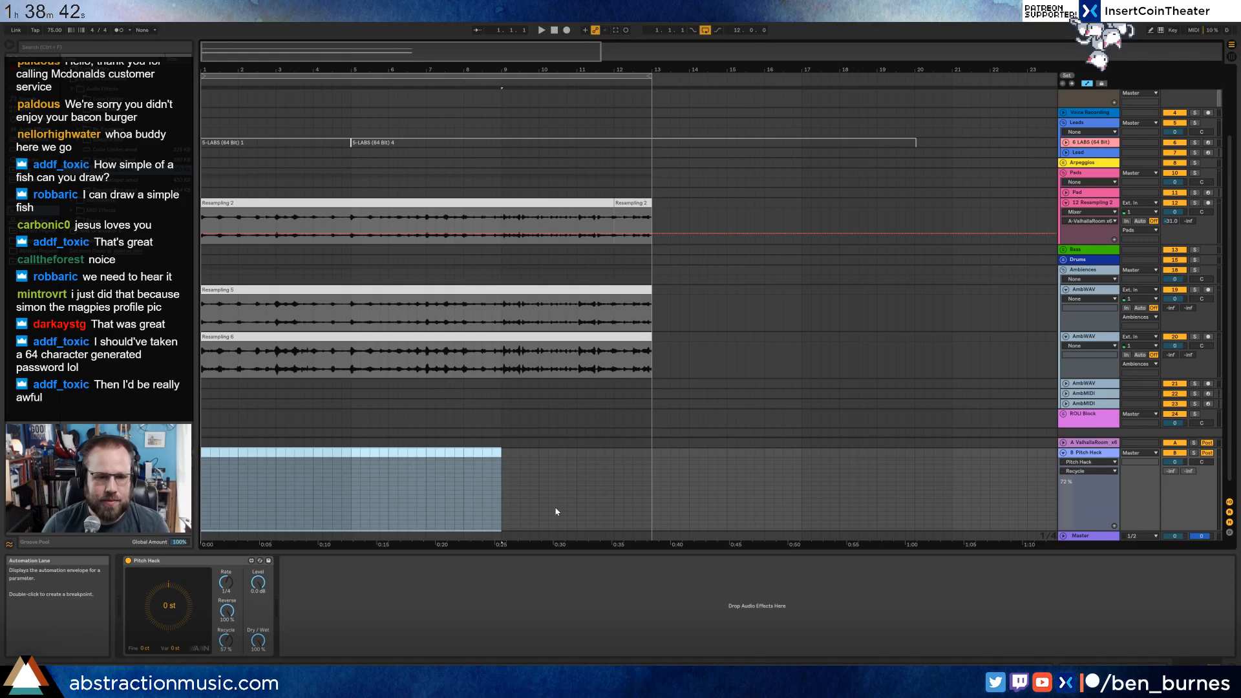
pyautogui.moveTo(727, 503); pyautogui.dragTo(203, 498)
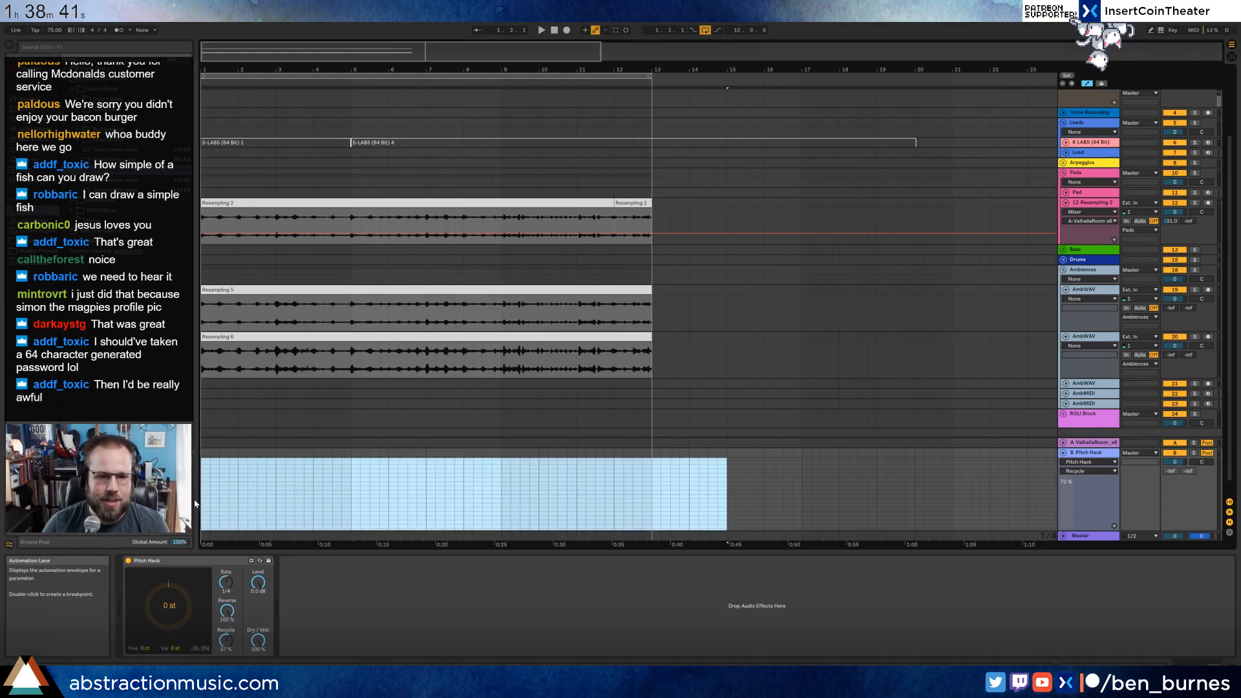
pyautogui.click(343, 484)
pyautogui.moveTo(226, 640); pyautogui.dragTo(226, 636)
pyautogui.scroll(2, 494, 472)
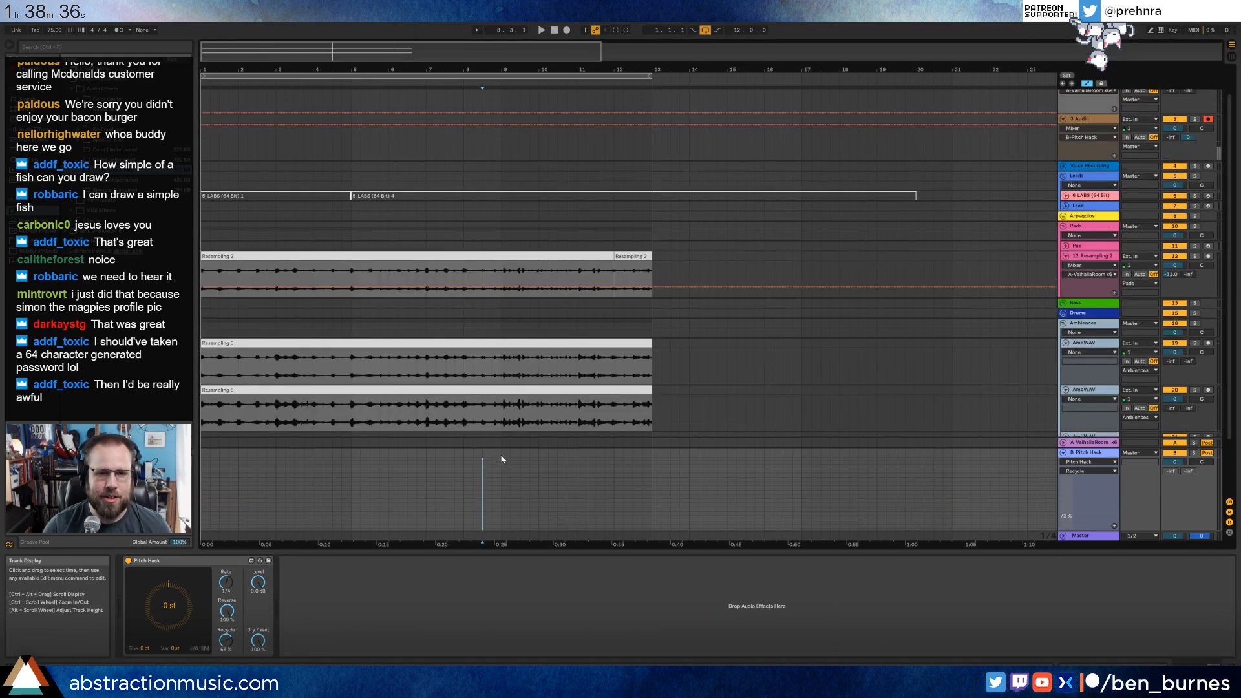
# Delete the clip from the second AmbWAV track and set monitoring to Auto on the audio track below Resampling.
pyautogui.click(591, 387)
pyautogui.press('Delete')
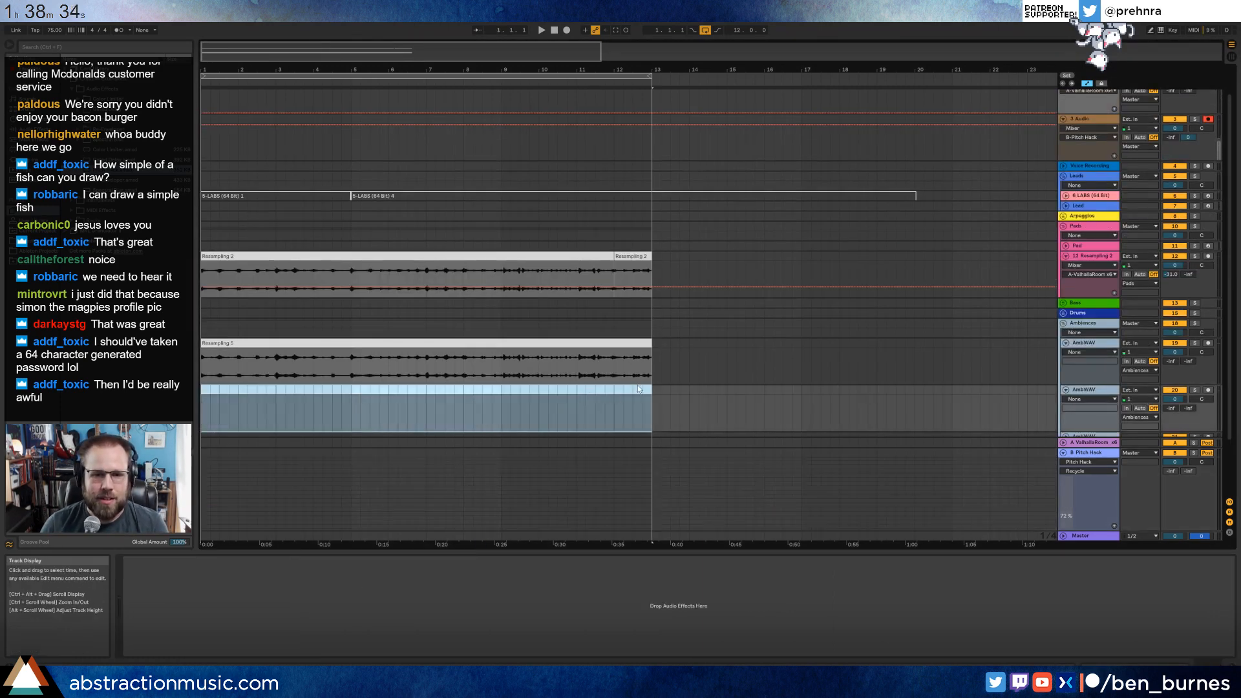
pyautogui.scroll(1, 720, 395)
pyautogui.click(1139, 168)
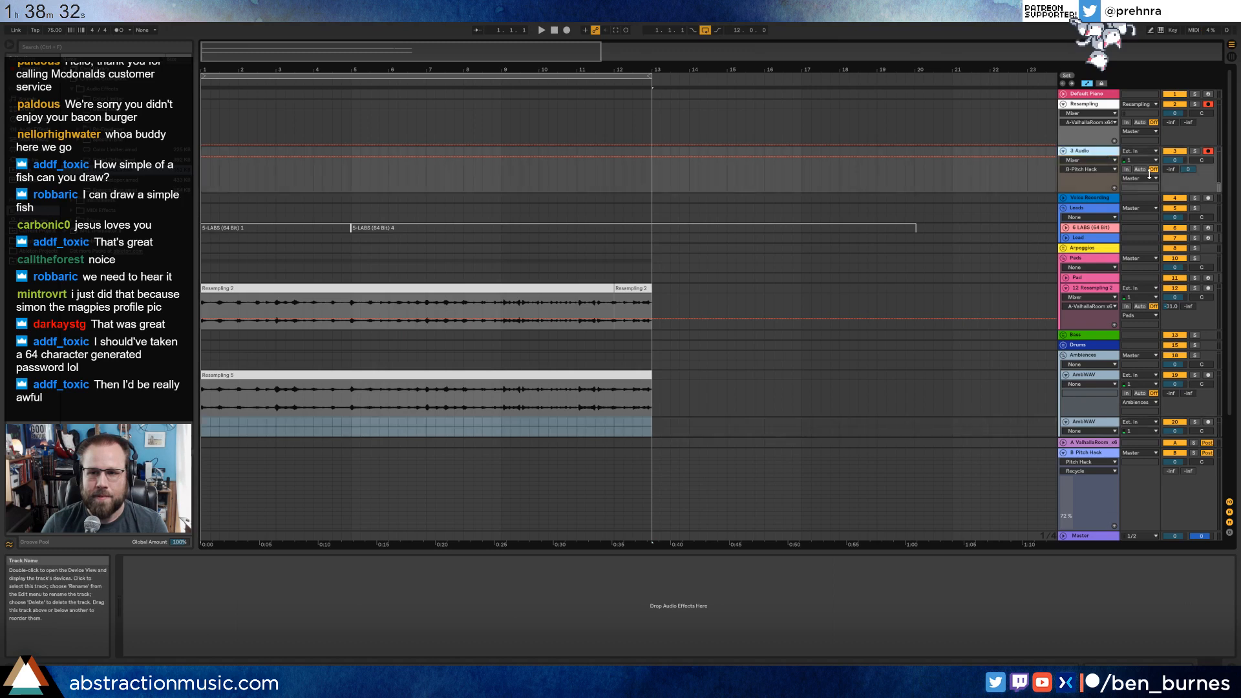
# Route the Resampling track's output to Sends Only.
pyautogui.click(1112, 137)
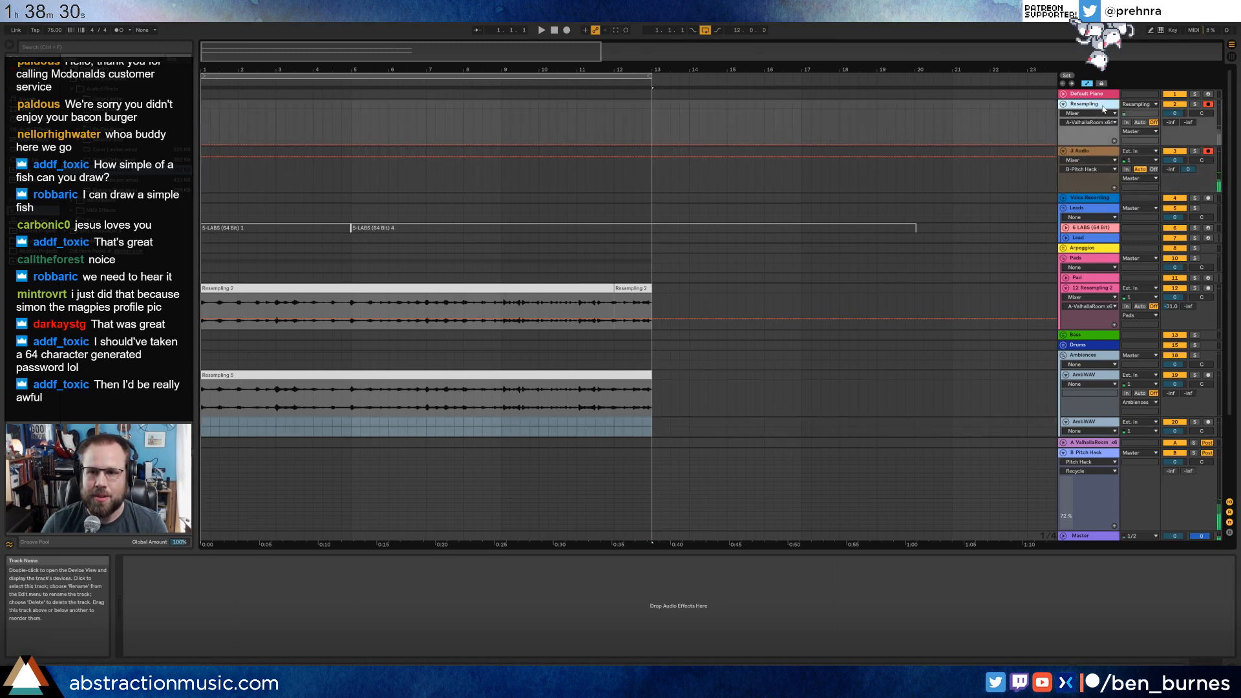
pyautogui.click(1139, 132)
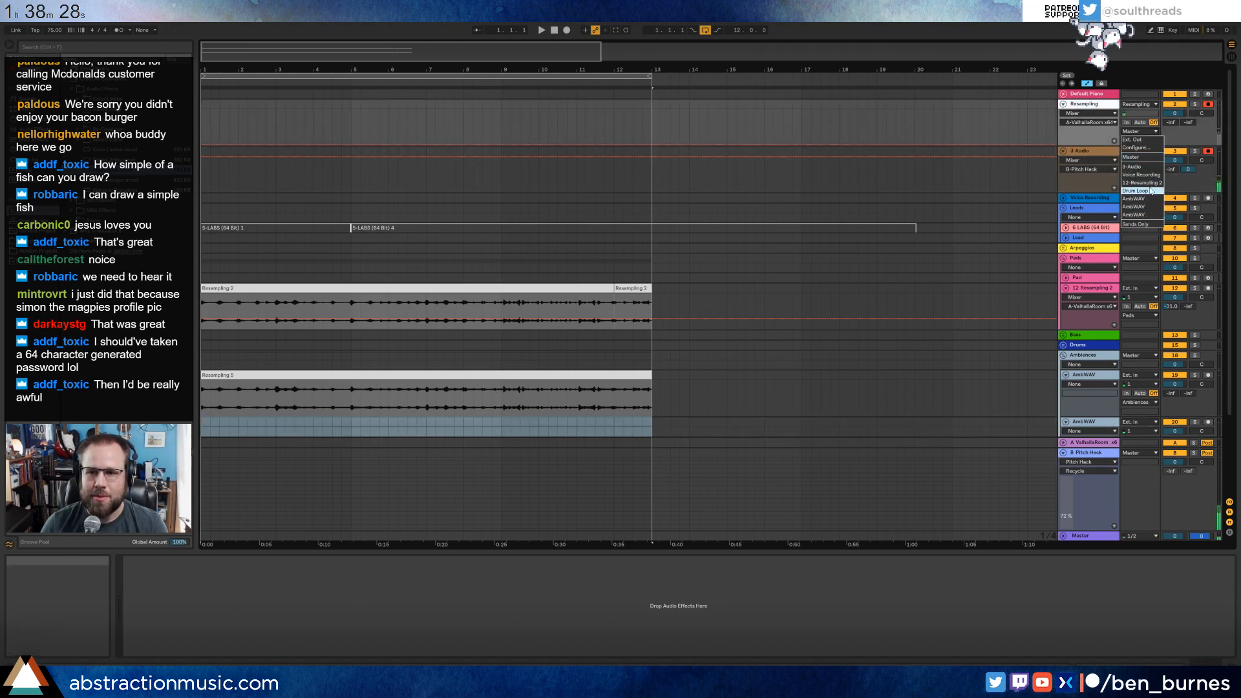
pyautogui.click(1146, 224)
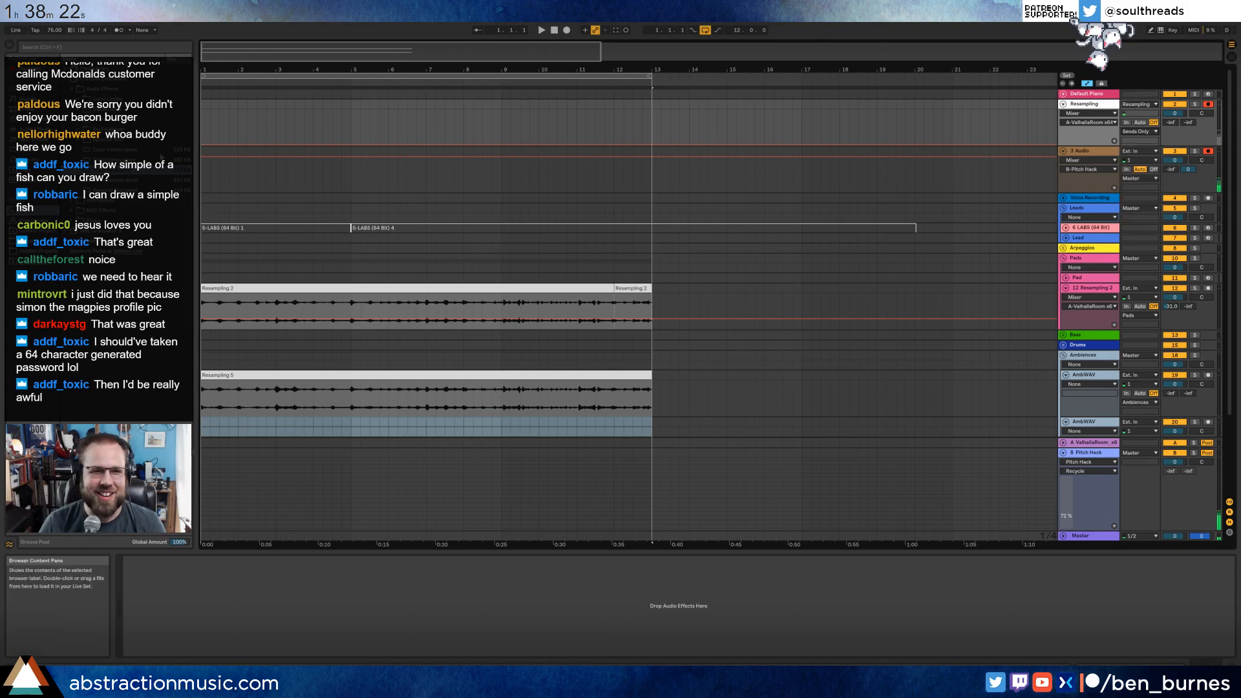
# Hide the automation lanes, record a new take over bars 1 to 13 on both armed tracks, and select the new Resampling clip.
pyautogui.click(205, 128)
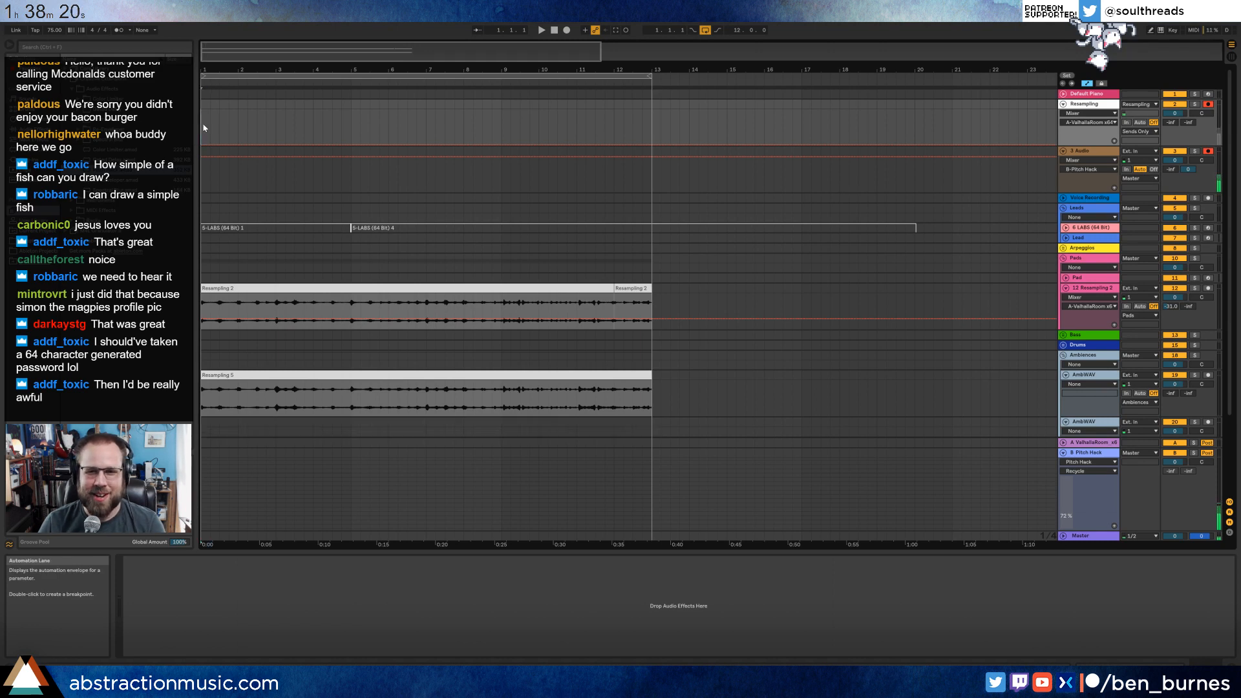
pyautogui.press('a')
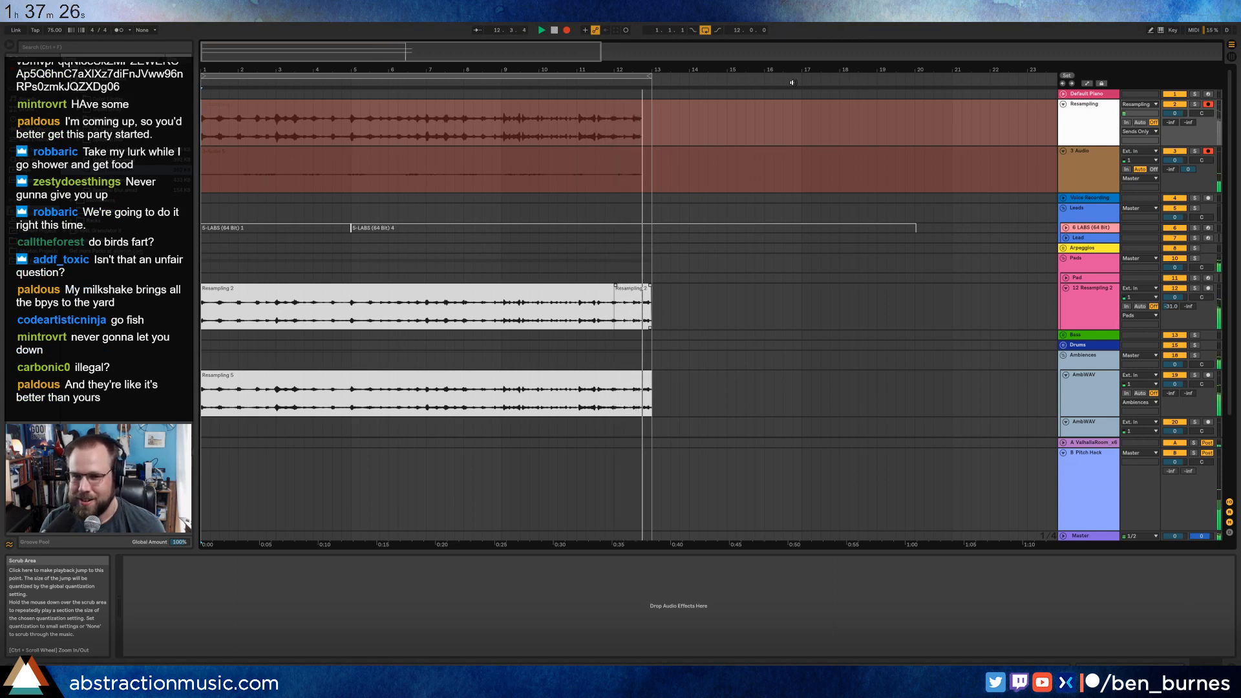
pyautogui.press('space')
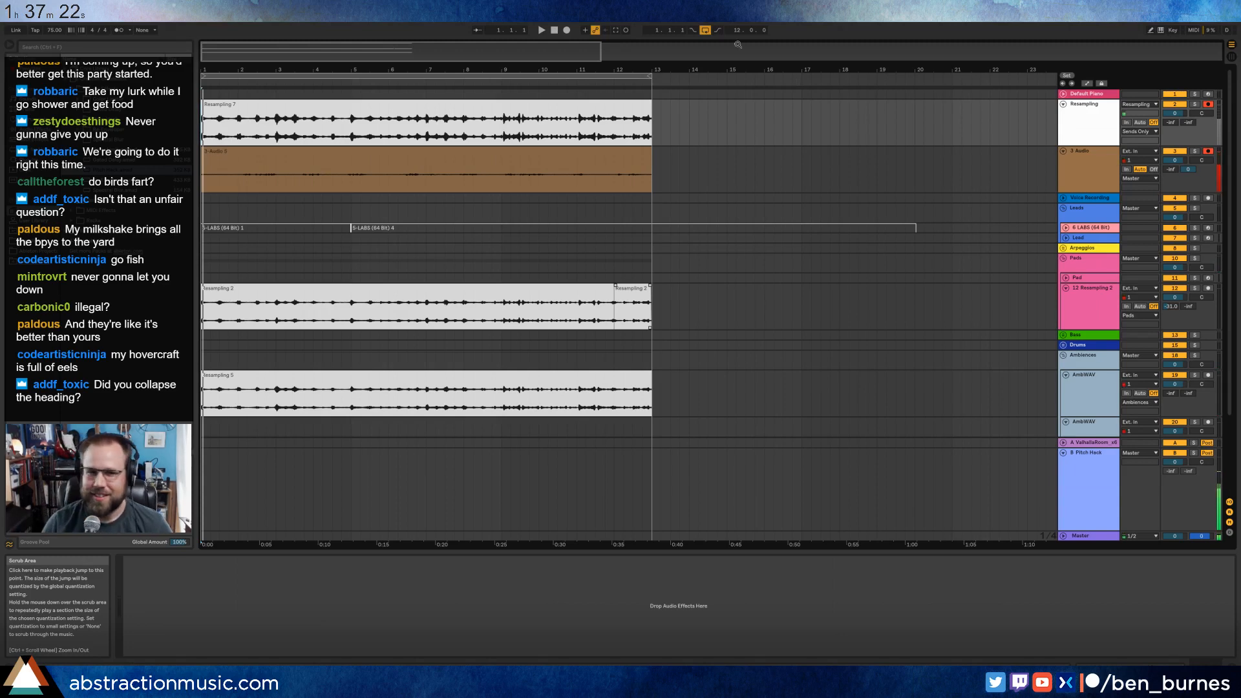
pyautogui.click(205, 104)
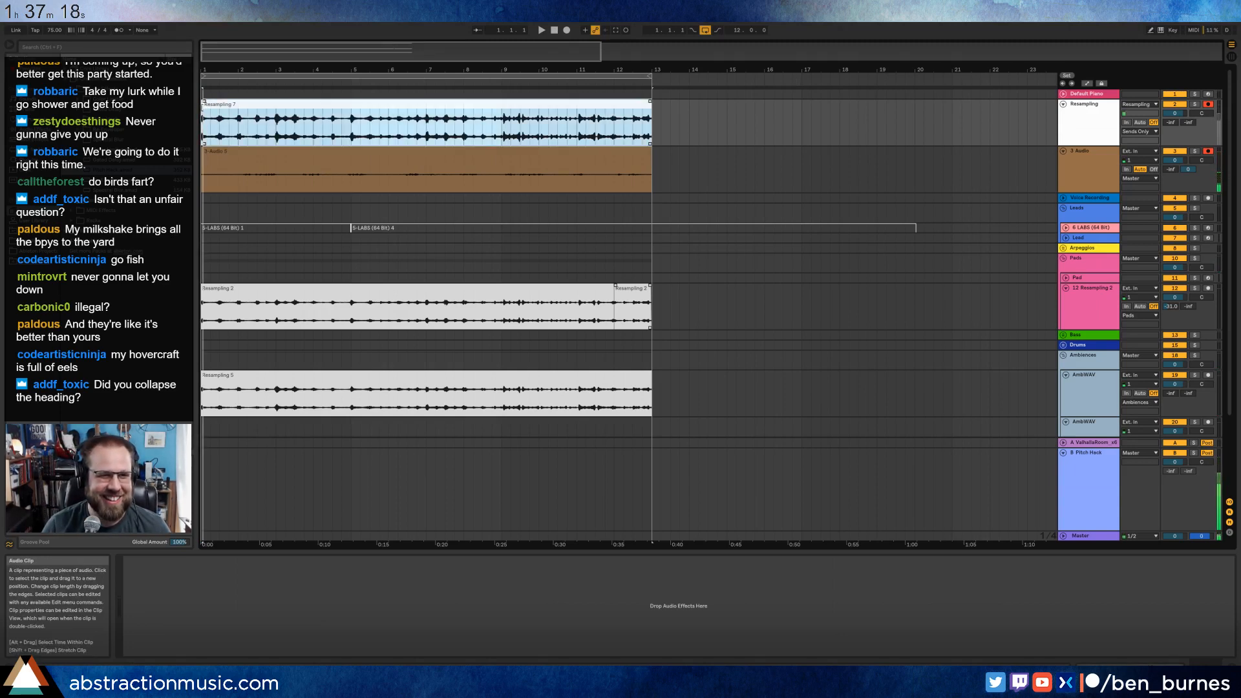
# Audition the new Resampling clip in solo, move it onto the second AmbWAV track at bar 1, and turn the solo off.
pyautogui.click(1194, 104)
pyautogui.press('space')
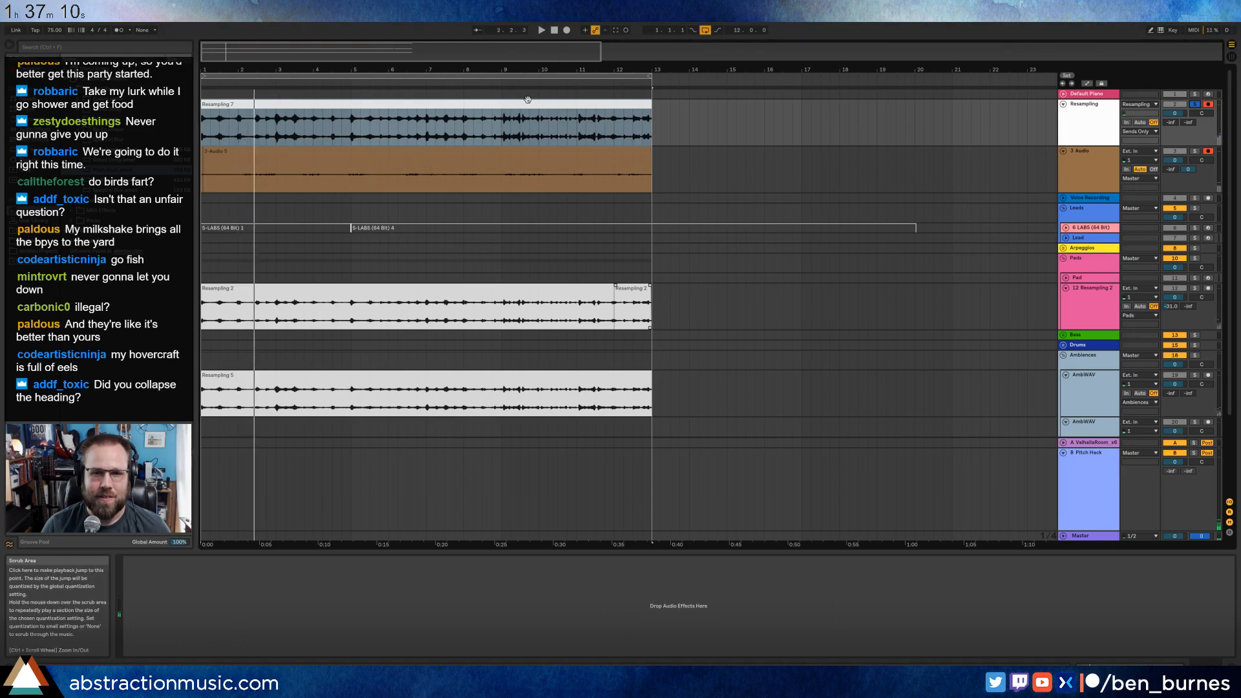
pyautogui.moveTo(496, 120); pyautogui.dragTo(494, 407)
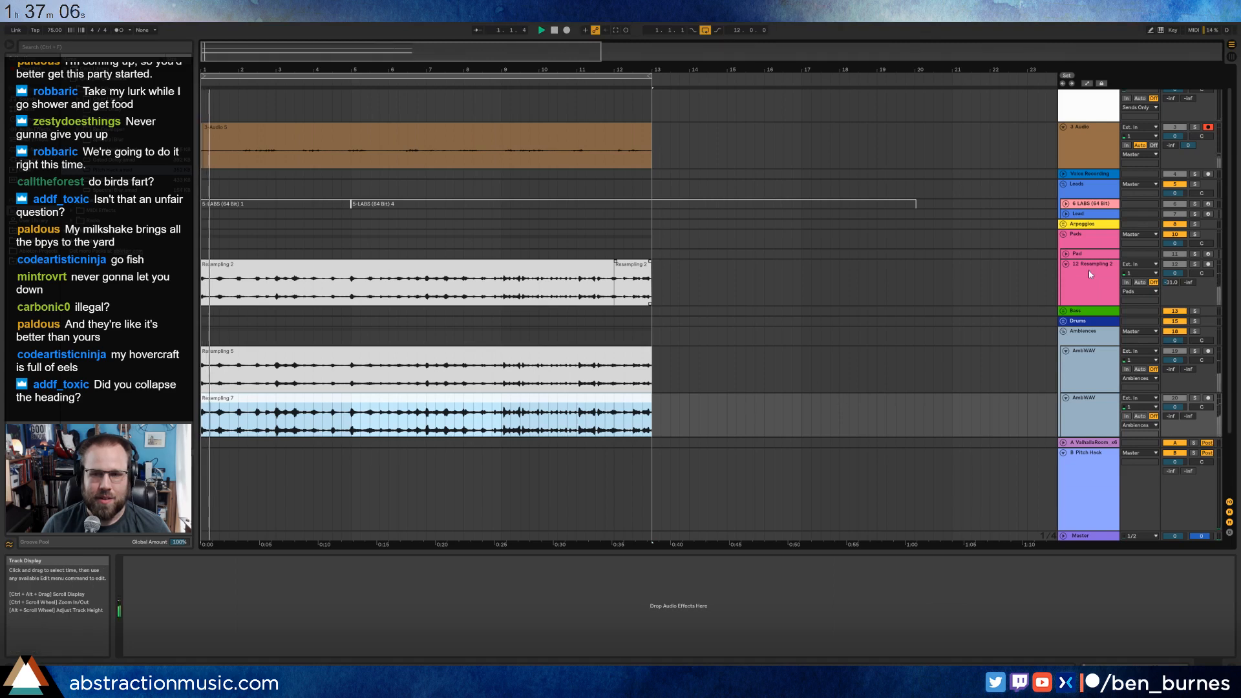
pyautogui.scroll(2, 1138, 194)
pyautogui.click(1194, 104)
pyautogui.click(1194, 104)
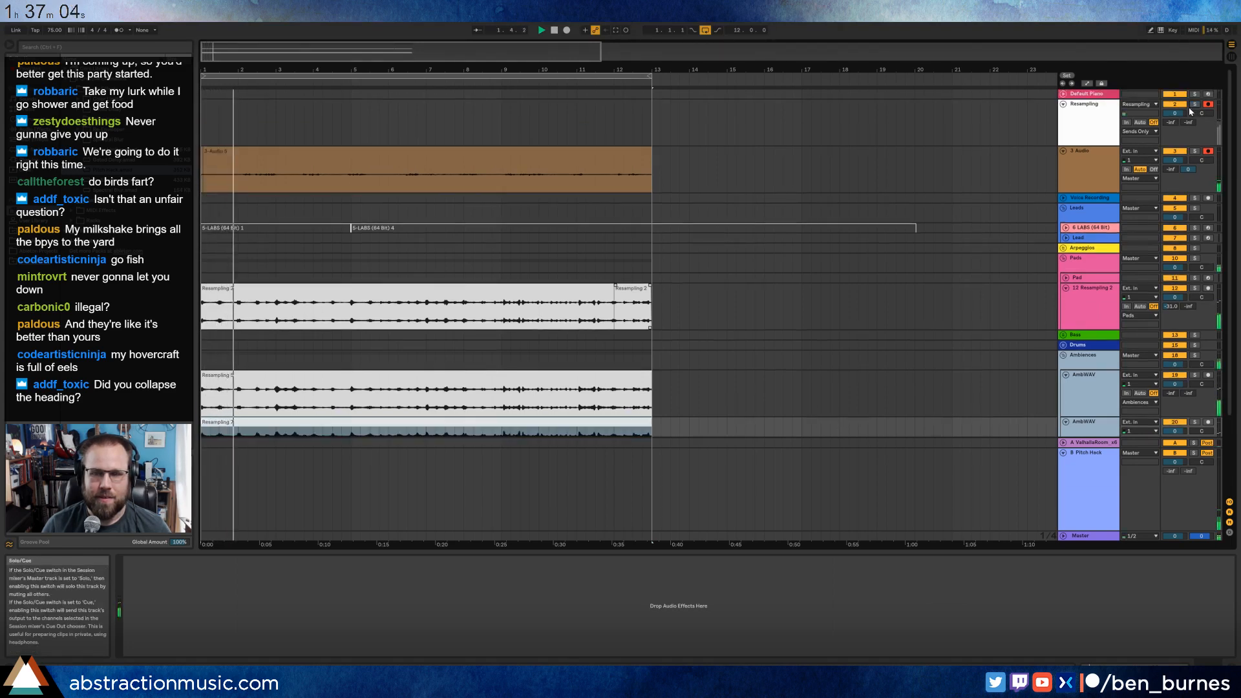
# Delete the recorded clip and its leftover piece at bar 1 from the audio track below Resampling.
pyautogui.click(551, 154)
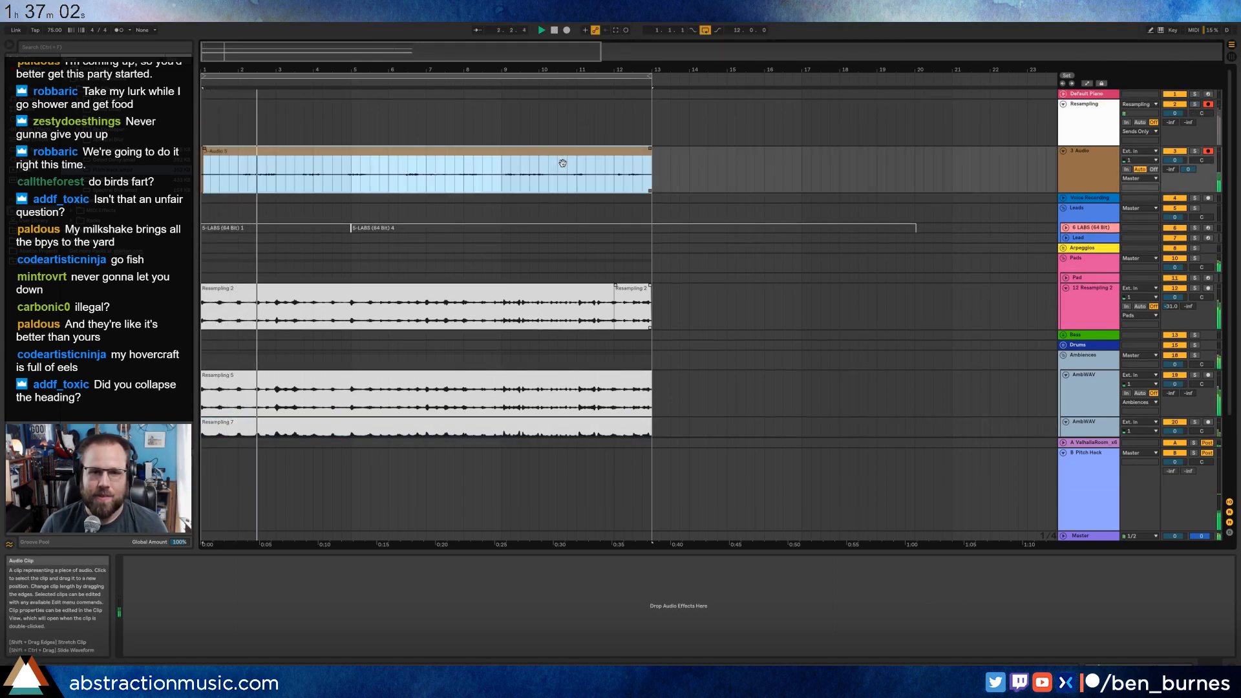
pyautogui.press('Delete')
pyautogui.moveTo(237, 182); pyautogui.dragTo(193, 178)
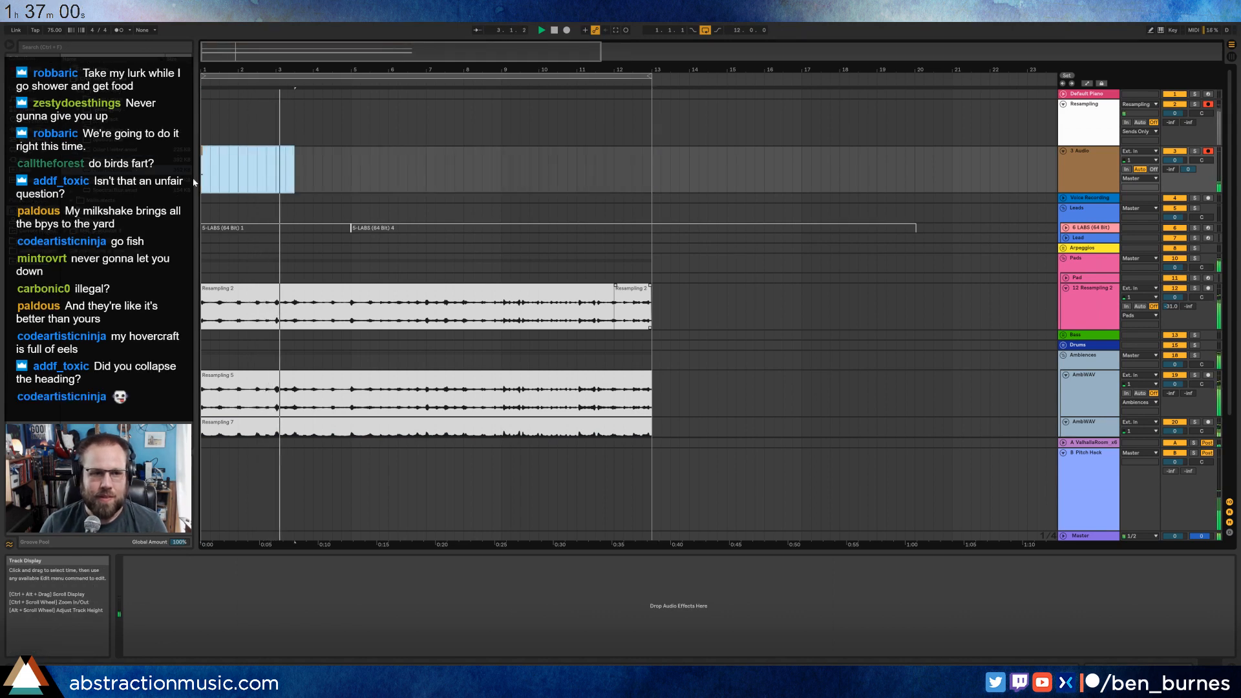
pyautogui.press('Delete')
pyautogui.click(283, 174)
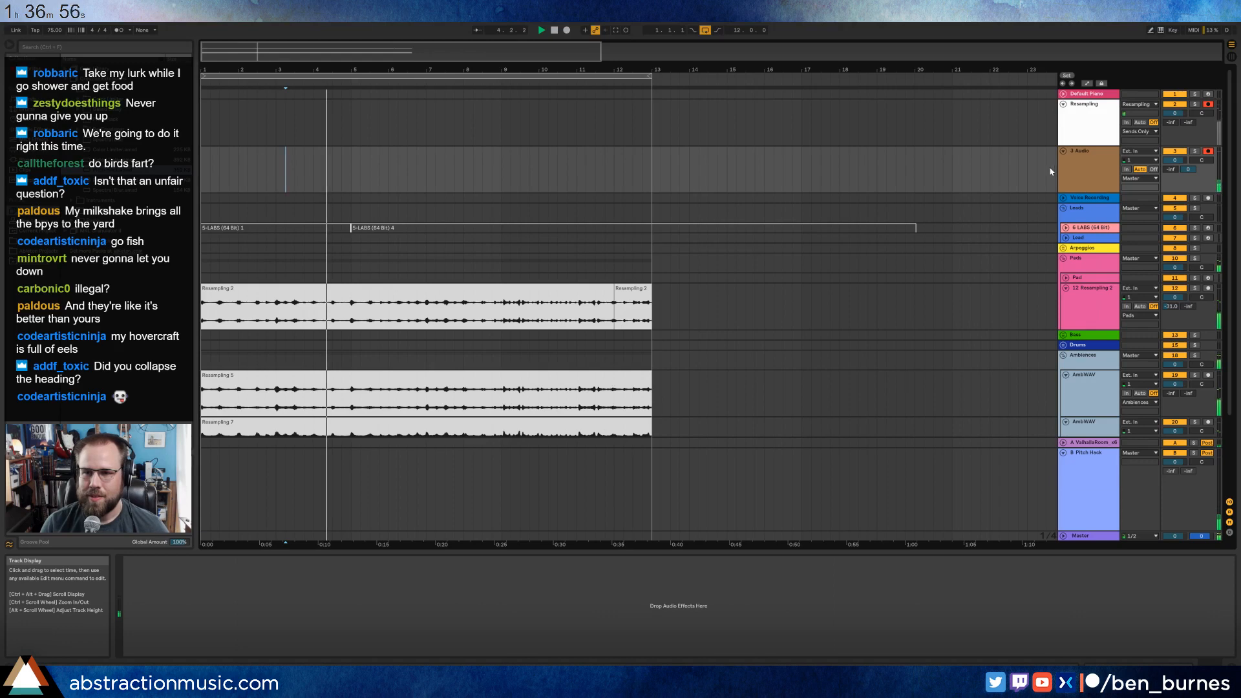
# Fold the Resampling track and the audio track below it, and select the clip on the second AmbWAV track.
pyautogui.click(1063, 150)
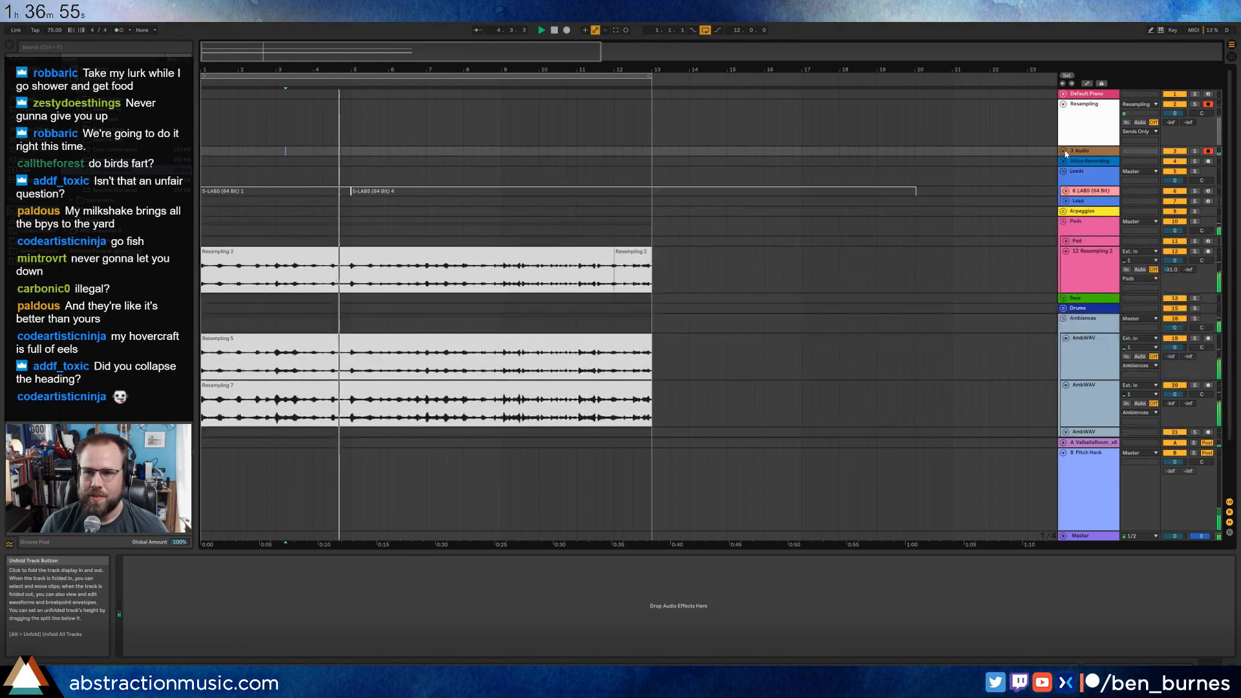
pyautogui.click(1064, 104)
pyautogui.click(493, 351)
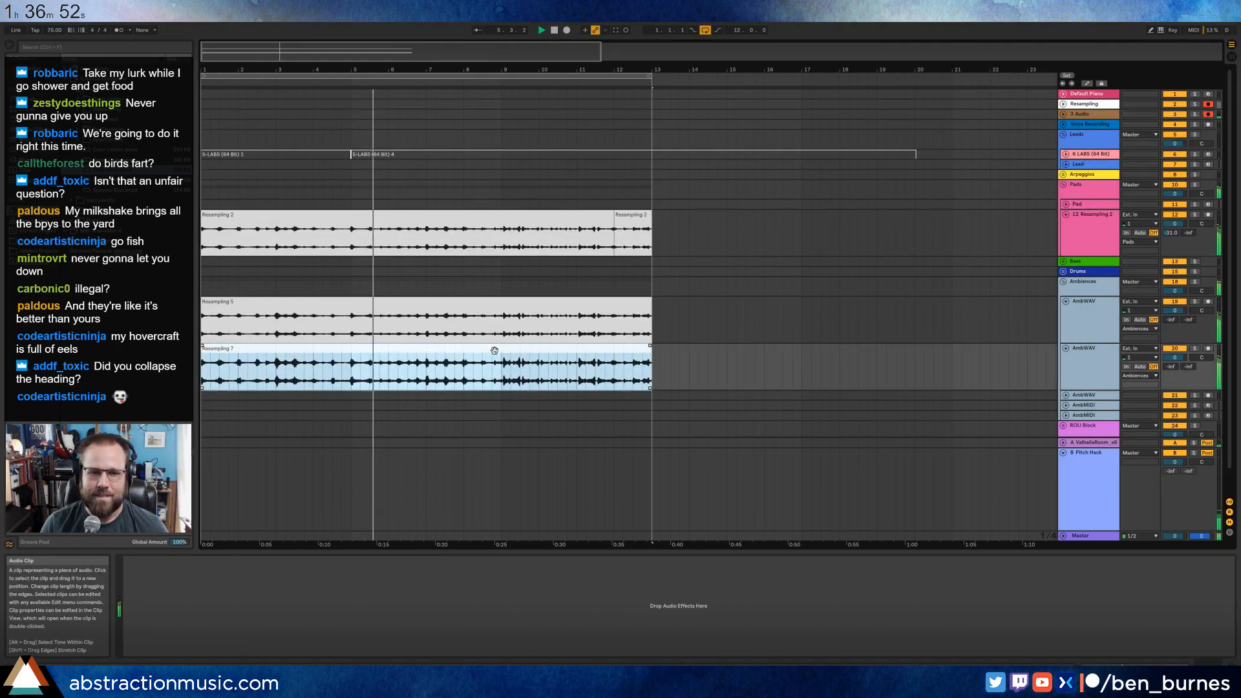
# Stop playback, arm the Voice Recording track in place of the two armed tracks, and select the second AmbWAV track.
pyautogui.click(923, 312)
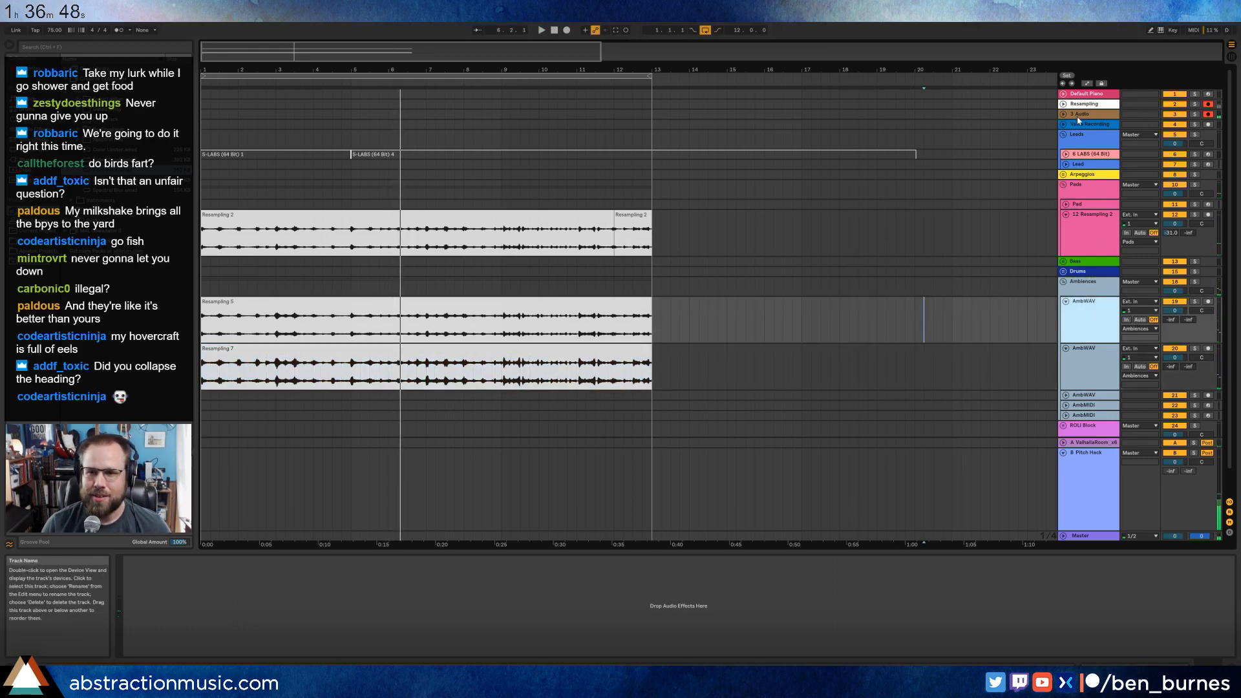
pyautogui.click(1208, 124)
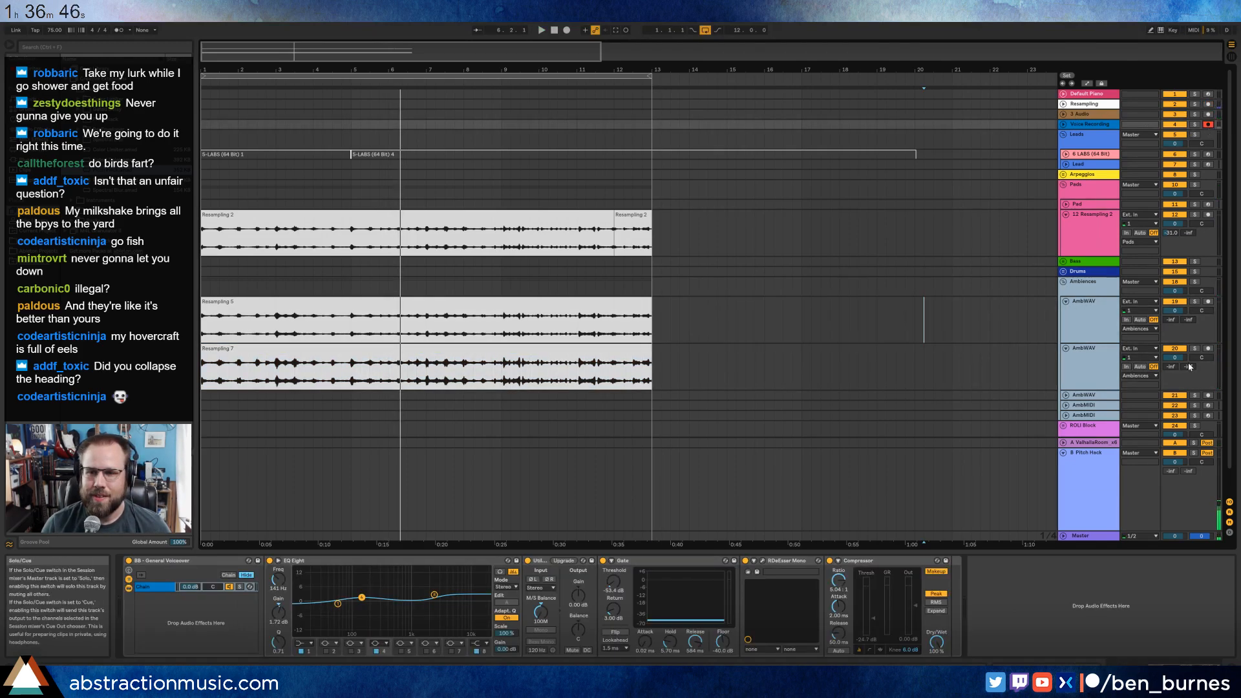
pyautogui.click(1067, 367)
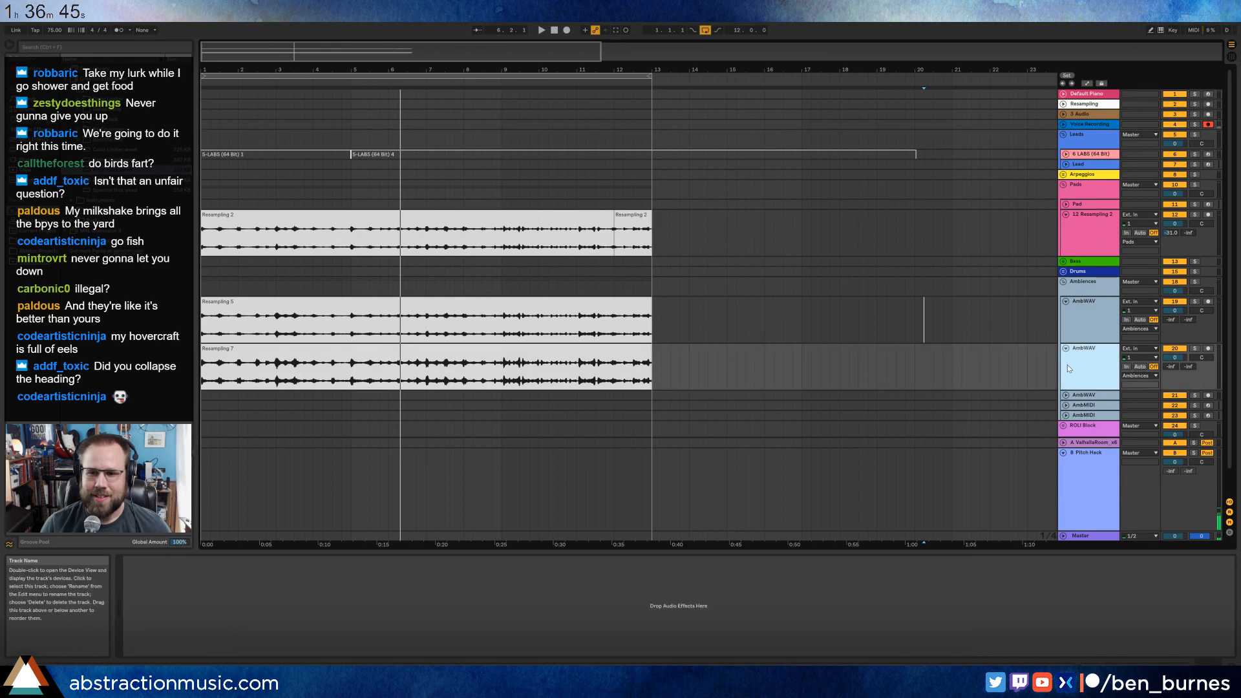
# Add a high-pass Auto Filter at about 810 Hz to the second AmbWAV track, preceded by a Utility widened to about 237%, and play.
pyautogui.click(431, 347)
pyautogui.click(33, 129)
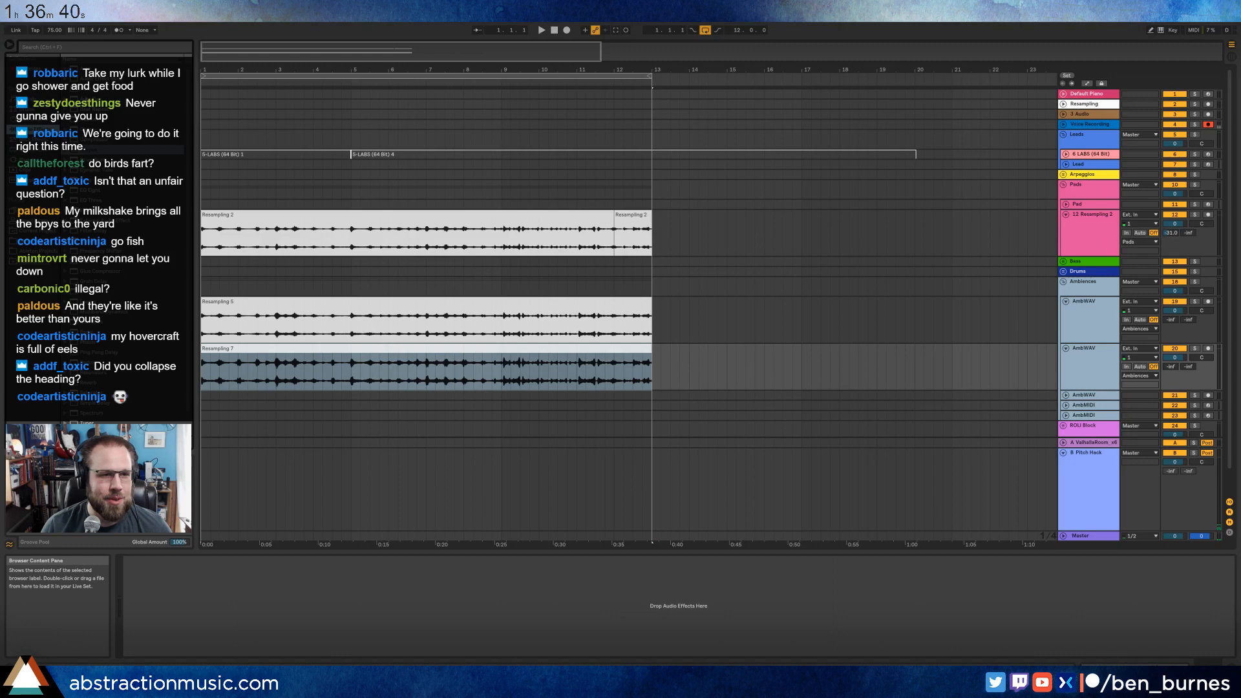
pyautogui.moveTo(104, 89); pyautogui.dragTo(423, 448)
pyautogui.moveTo(240, 612); pyautogui.dragTo(173, 617)
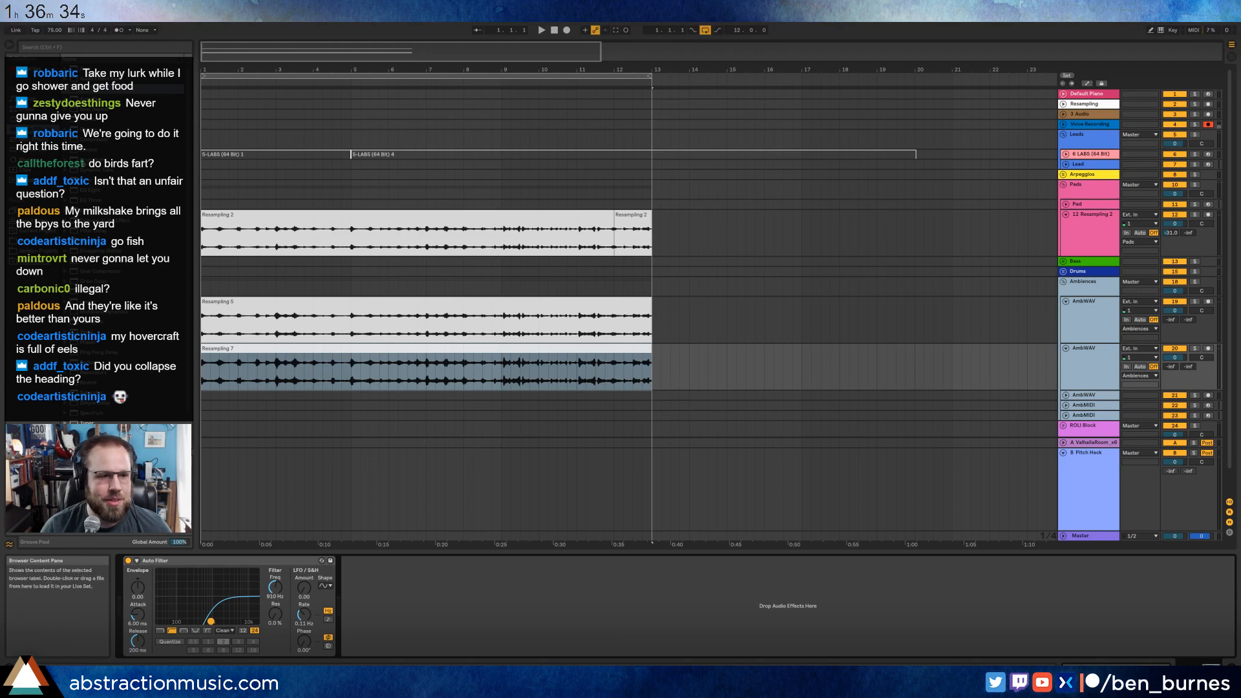
pyautogui.moveTo(84, 420); pyautogui.dragTo(141, 604)
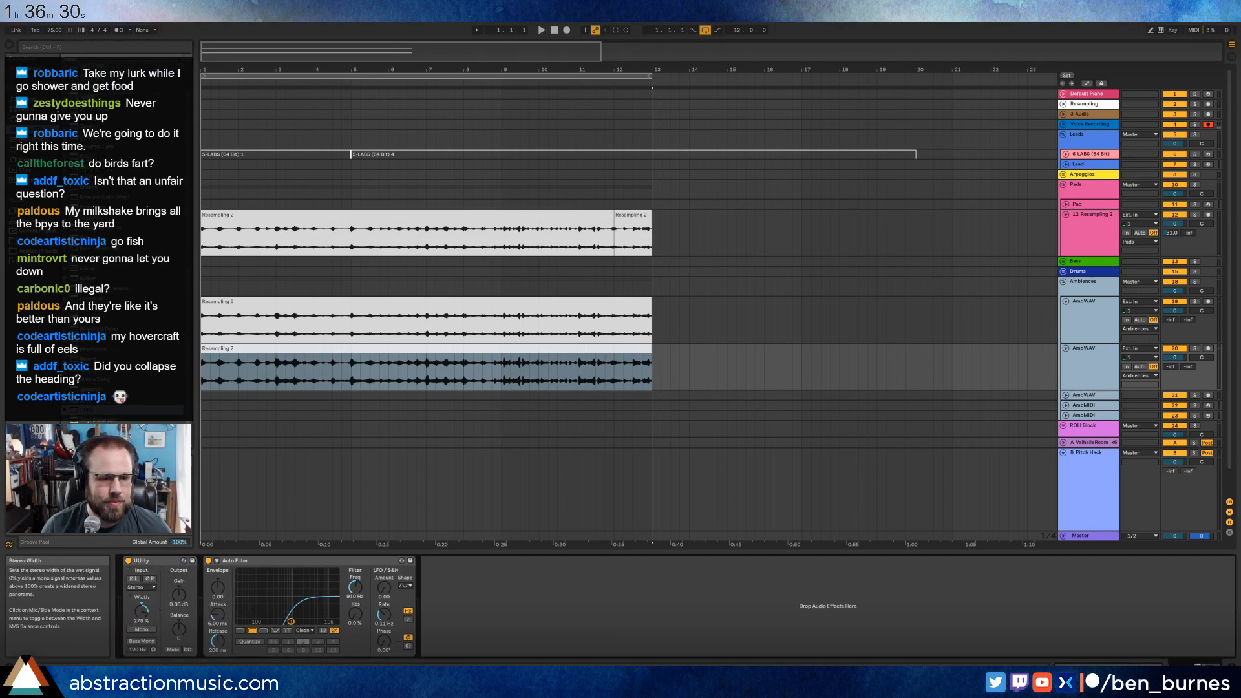
pyautogui.press('space')
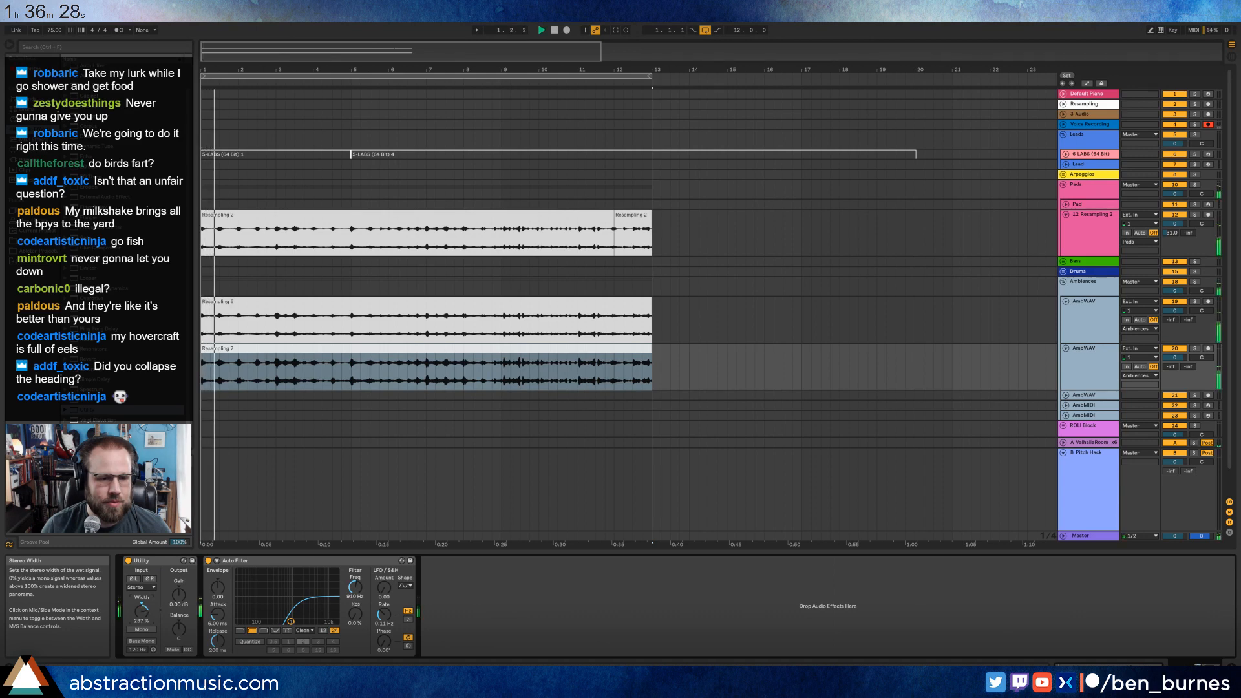
# Raise the first AmbWAV track's send A to about -13.4 dB and unfold the Resampling track.
pyautogui.click(370, 306)
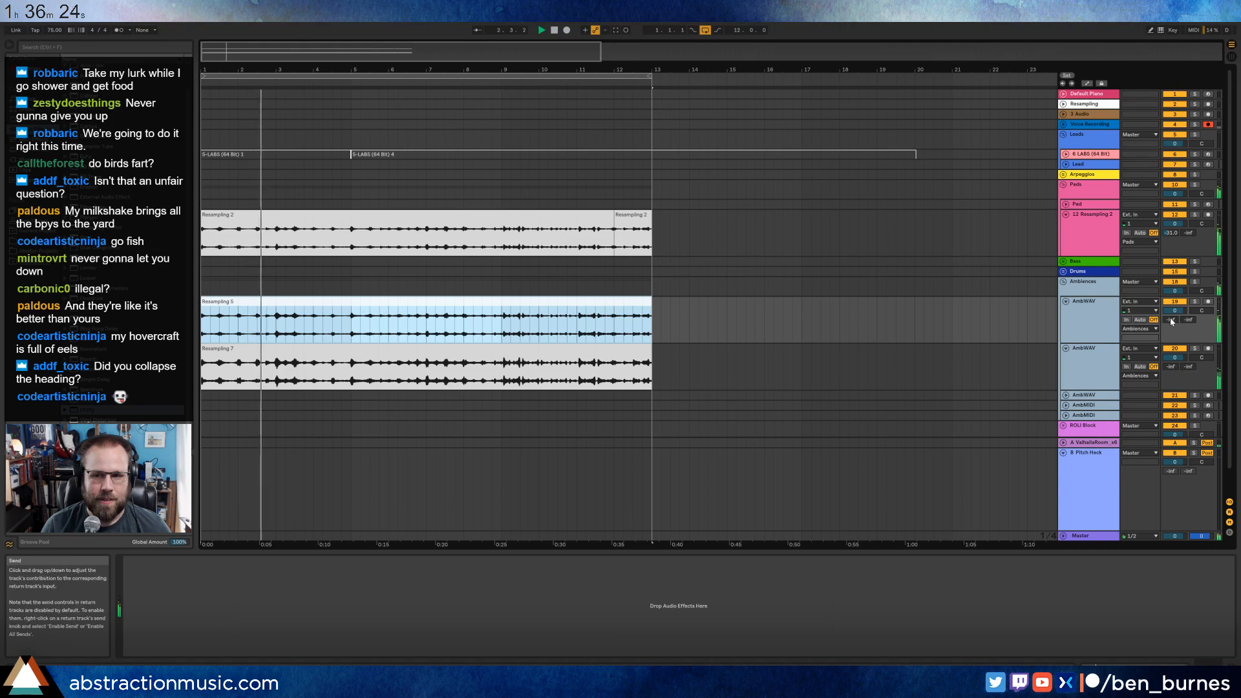
pyautogui.moveTo(1171, 320); pyautogui.dragTo(1171, 312)
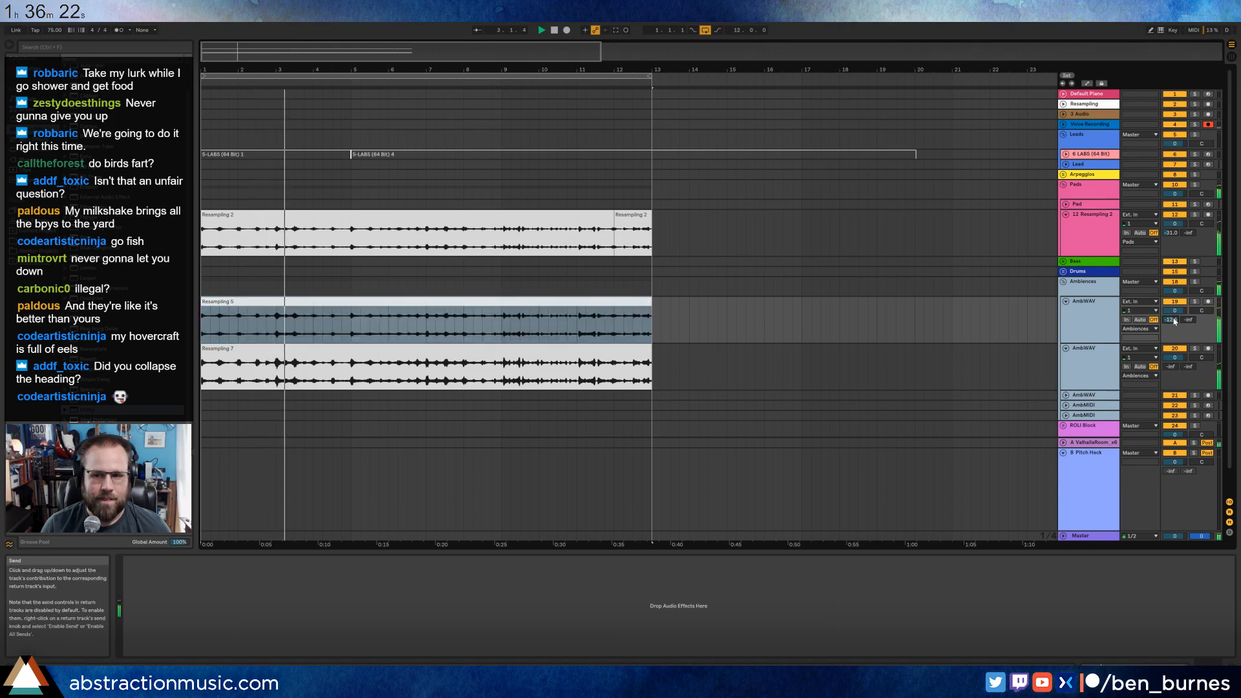
pyautogui.click(553, 301)
pyautogui.click(88, 410)
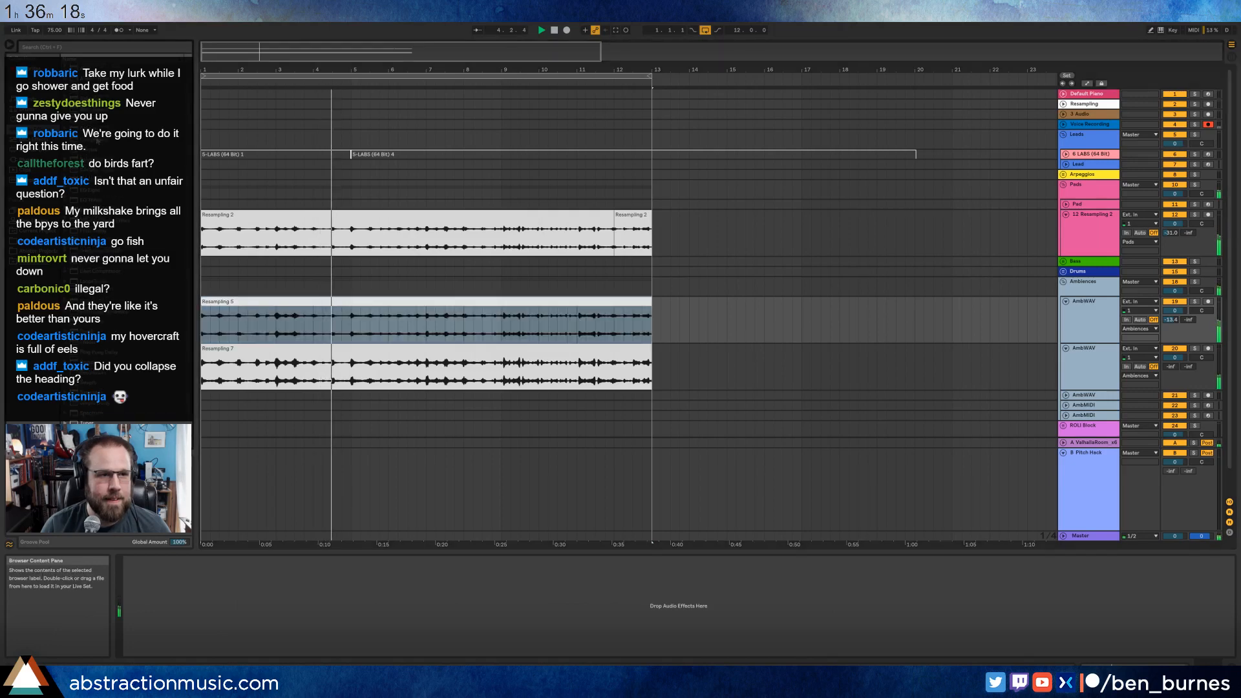
pyautogui.scroll(1, 87, 410)
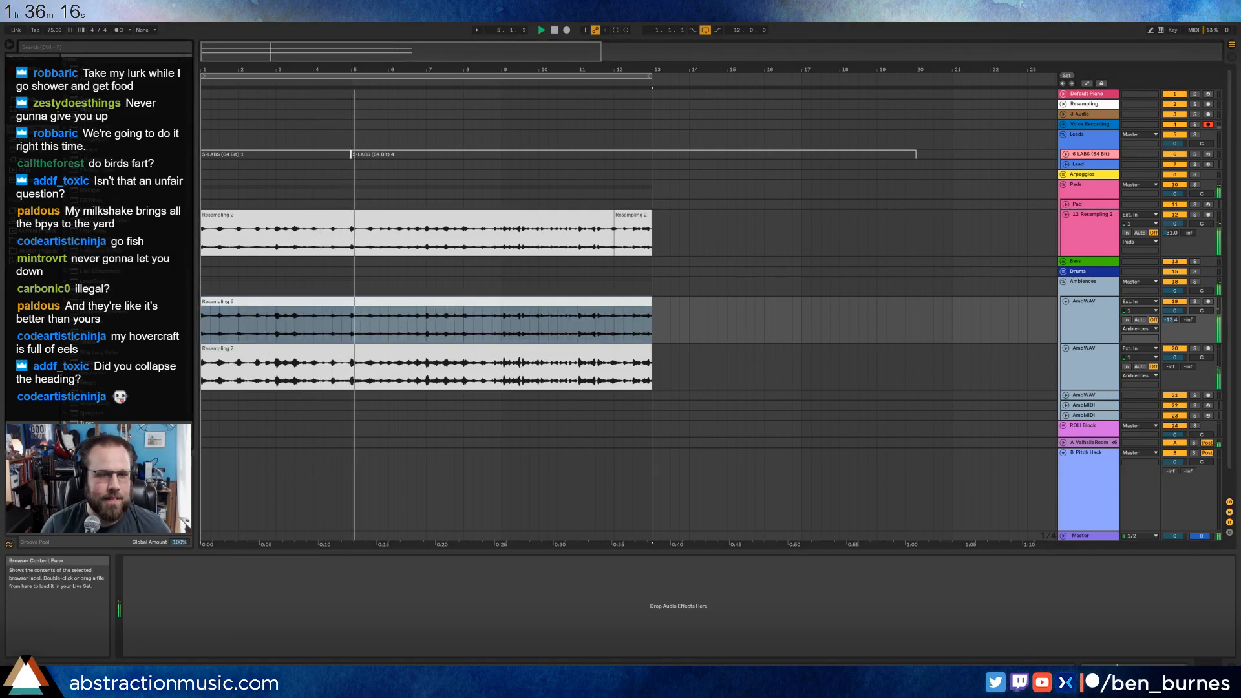
pyautogui.click(1077, 106)
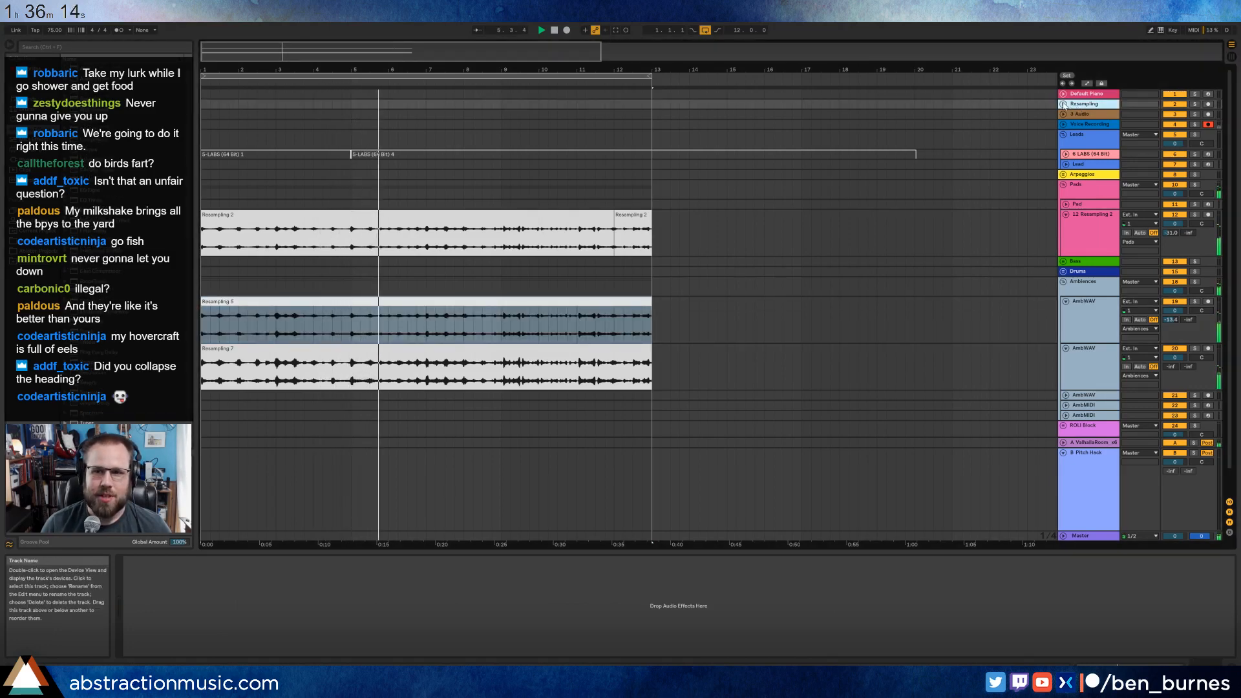
pyautogui.click(1064, 104)
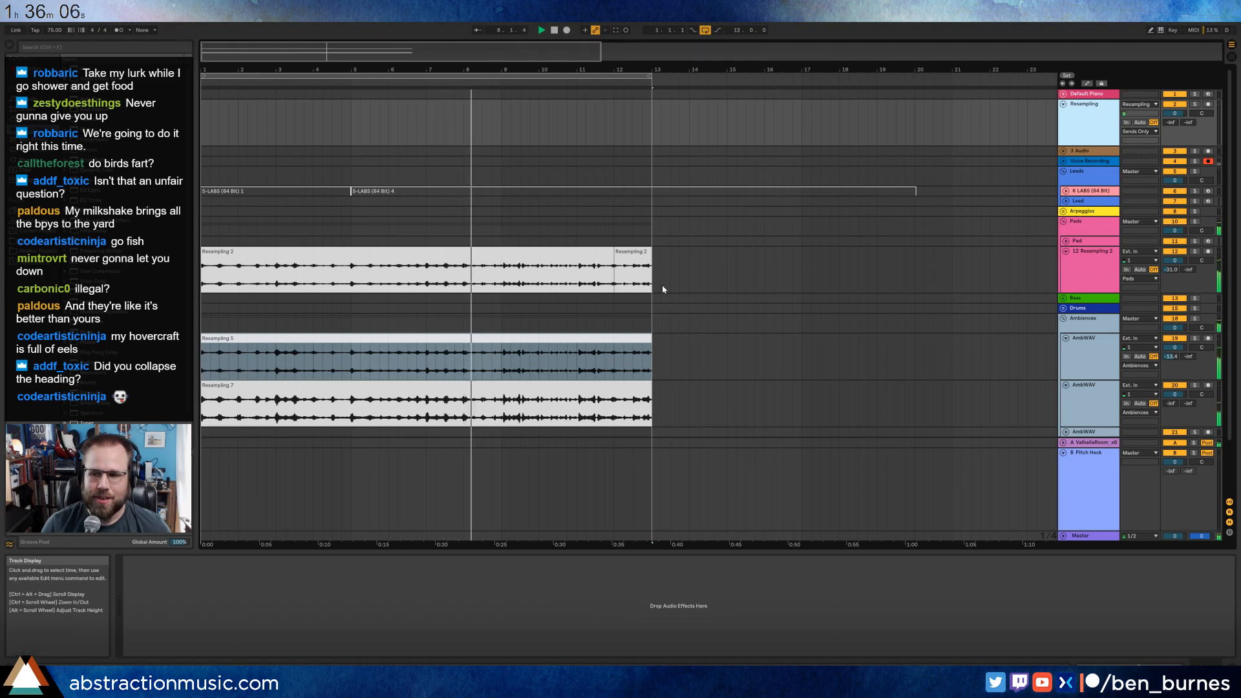
# Set the first AmbWAV track's volume to -10.0 dB, raise its send A slightly, and extend its clip a little past bar 13.
pyautogui.scroll(-3, 803, 267)
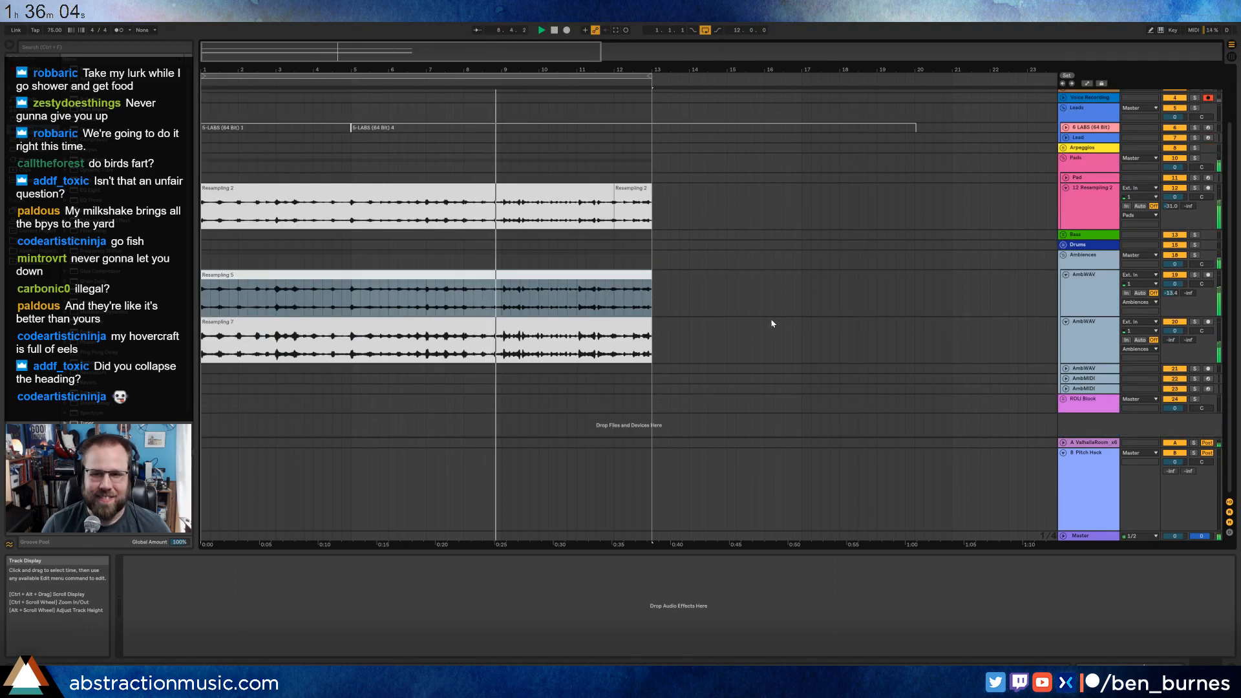
pyautogui.click(519, 275)
pyautogui.moveTo(1174, 287); pyautogui.dragTo(1174, 297)
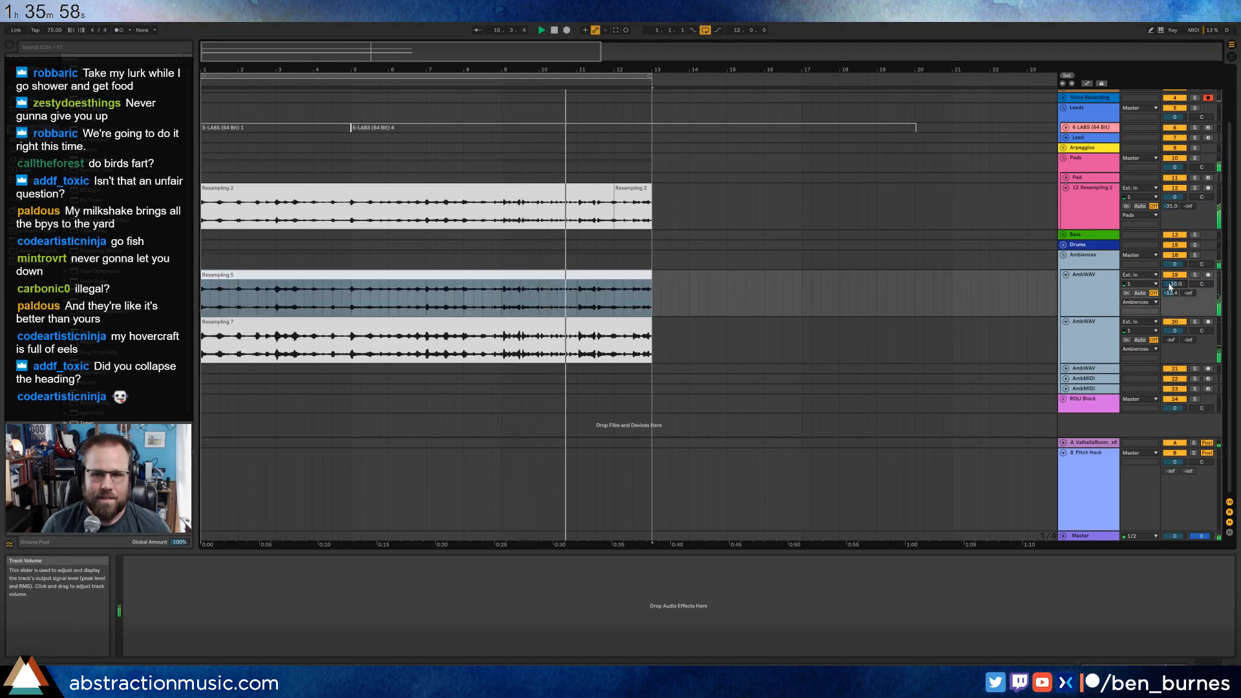
pyautogui.moveTo(1172, 296); pyautogui.dragTo(1172, 293)
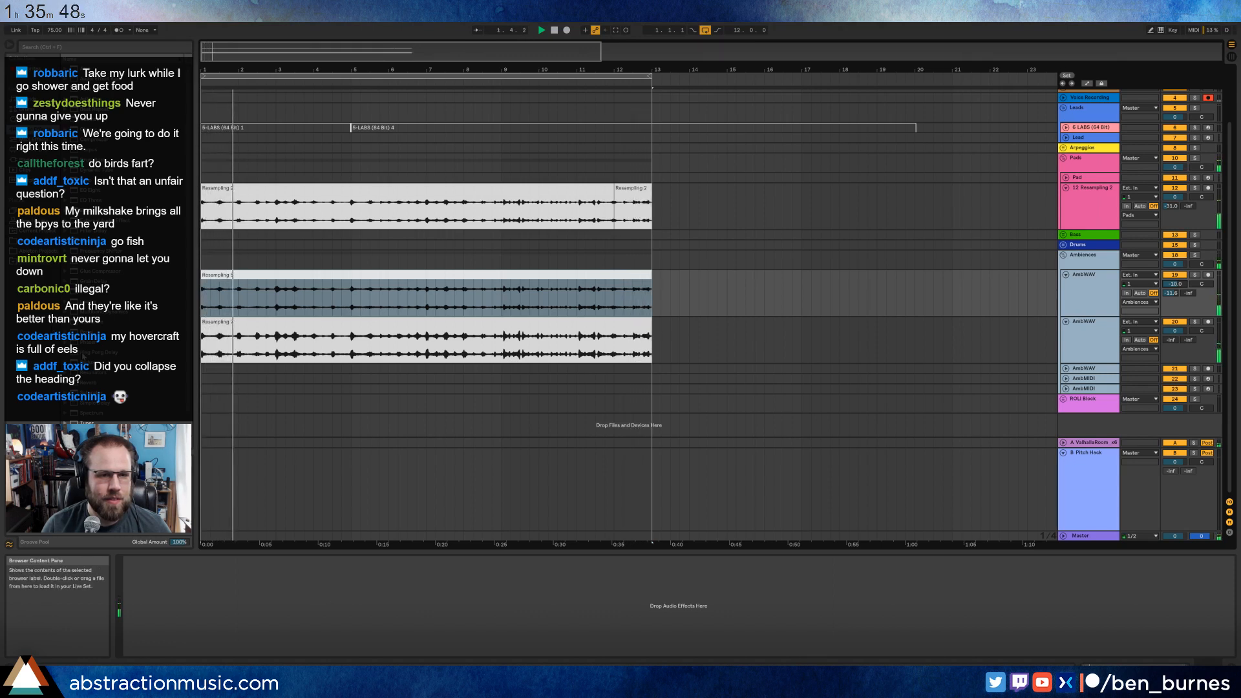
pyautogui.moveTo(652, 285); pyautogui.dragTo(666, 285)
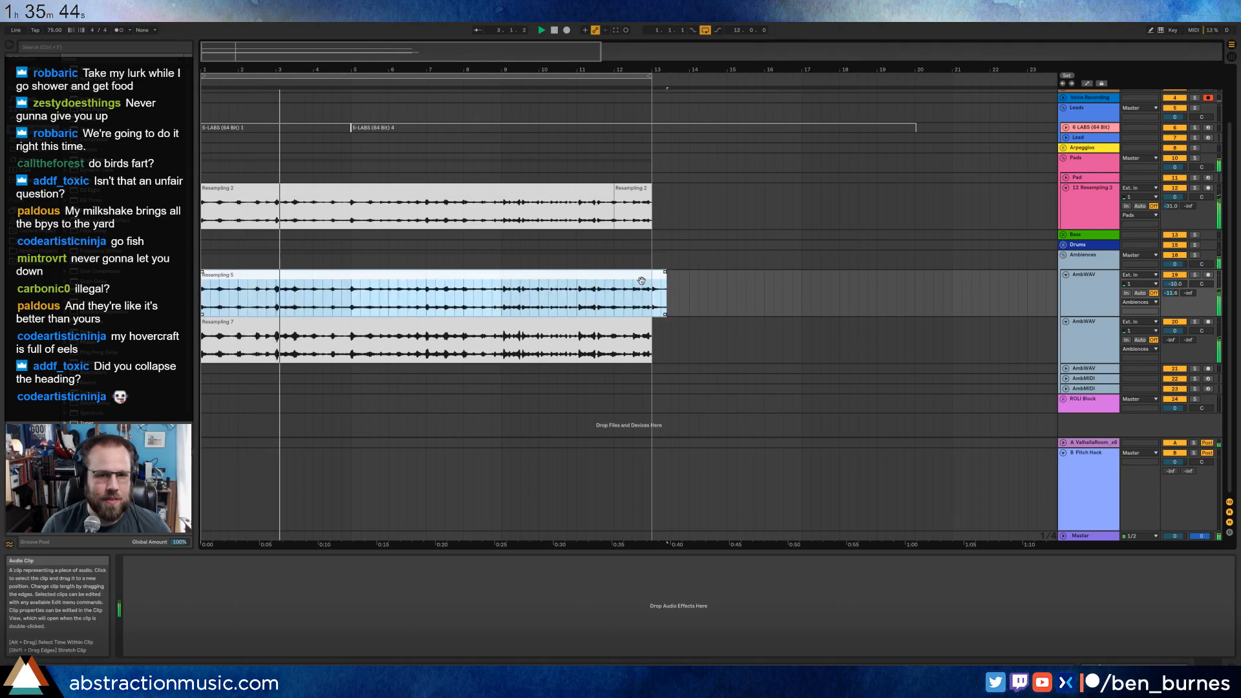
# Unfold the Drums group and its Drum Loop track, and lower the first AmbWAV track's volume to about -14.7 dB.
pyautogui.scroll(3, 541, 254)
pyautogui.click(1063, 298)
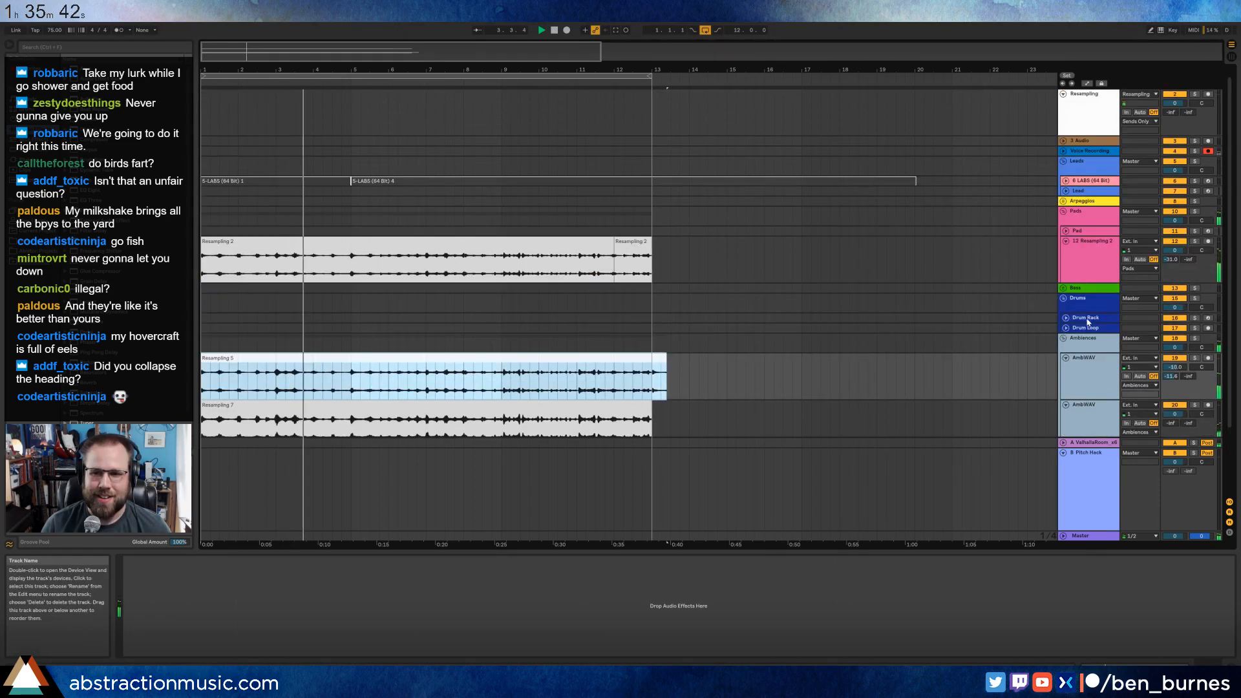
pyautogui.click(1065, 327)
pyautogui.click(1065, 328)
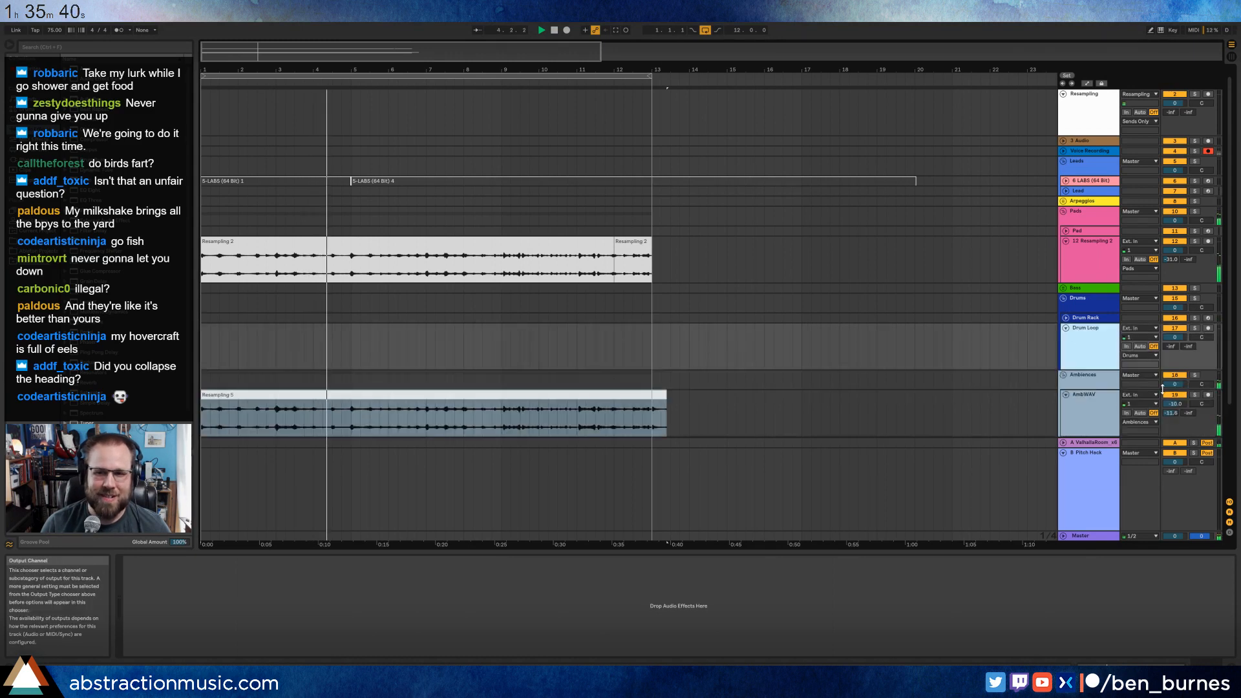
pyautogui.moveTo(1177, 406); pyautogui.dragTo(1177, 423)
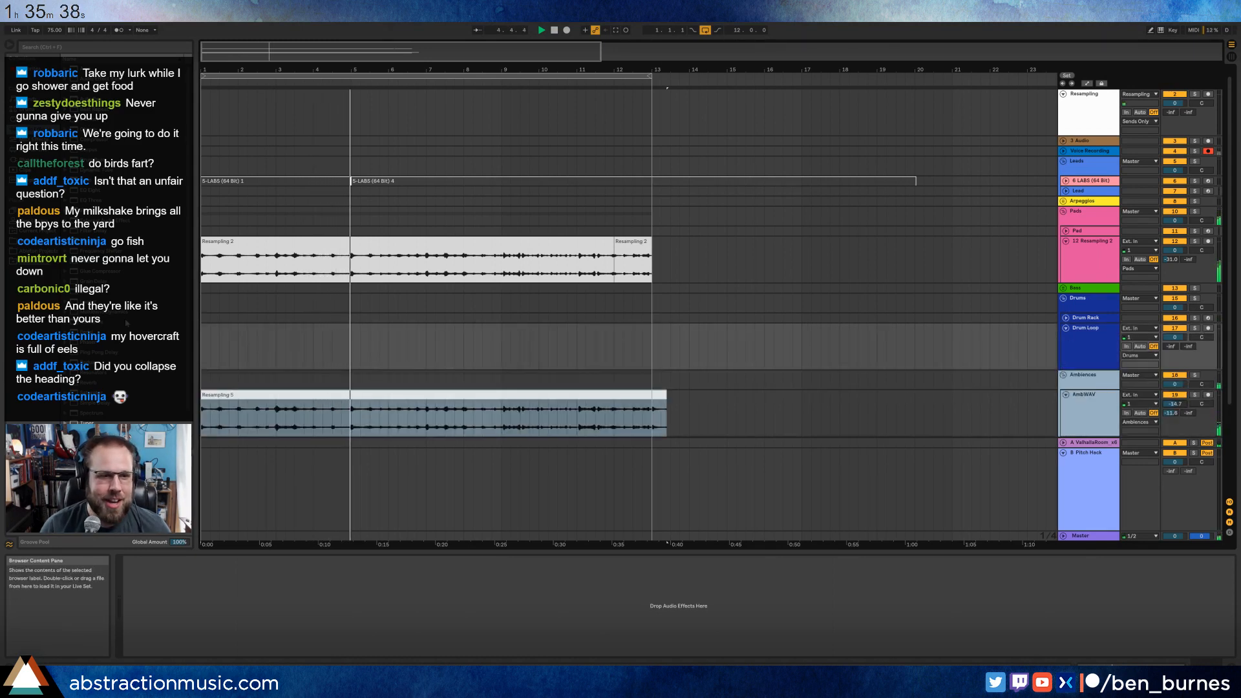
pyautogui.moveTo(235, 346); pyautogui.dragTo(196, 348)
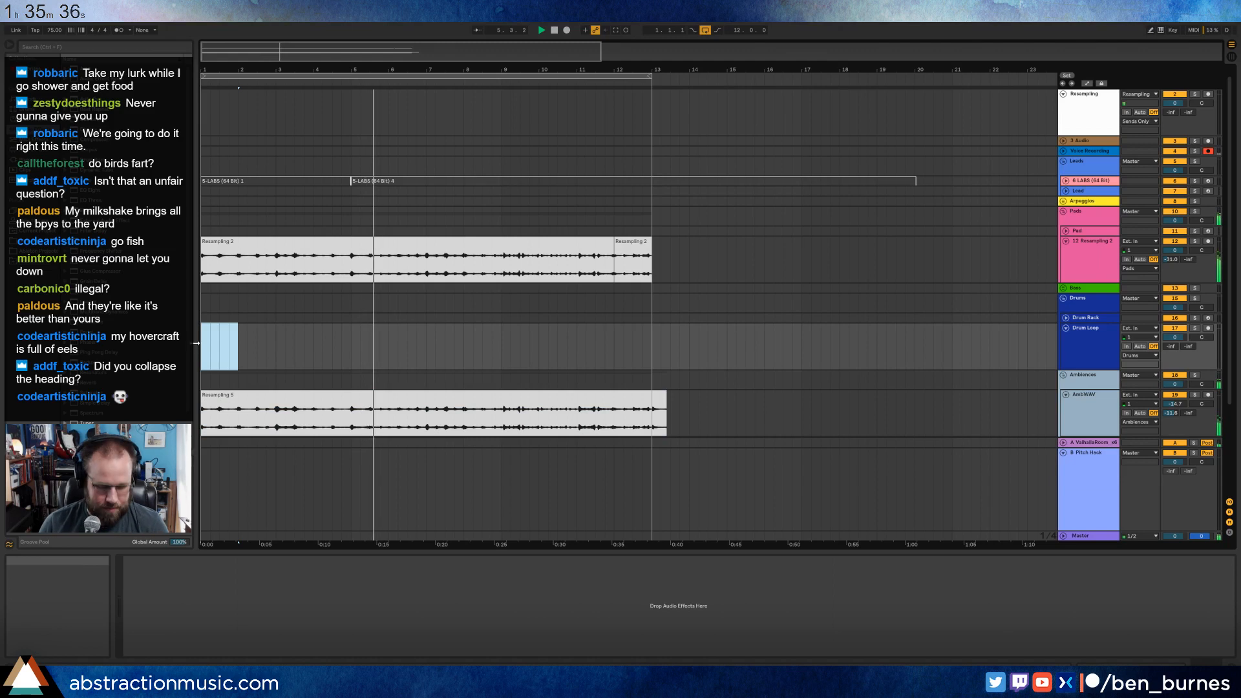
pyautogui.click(247, 345)
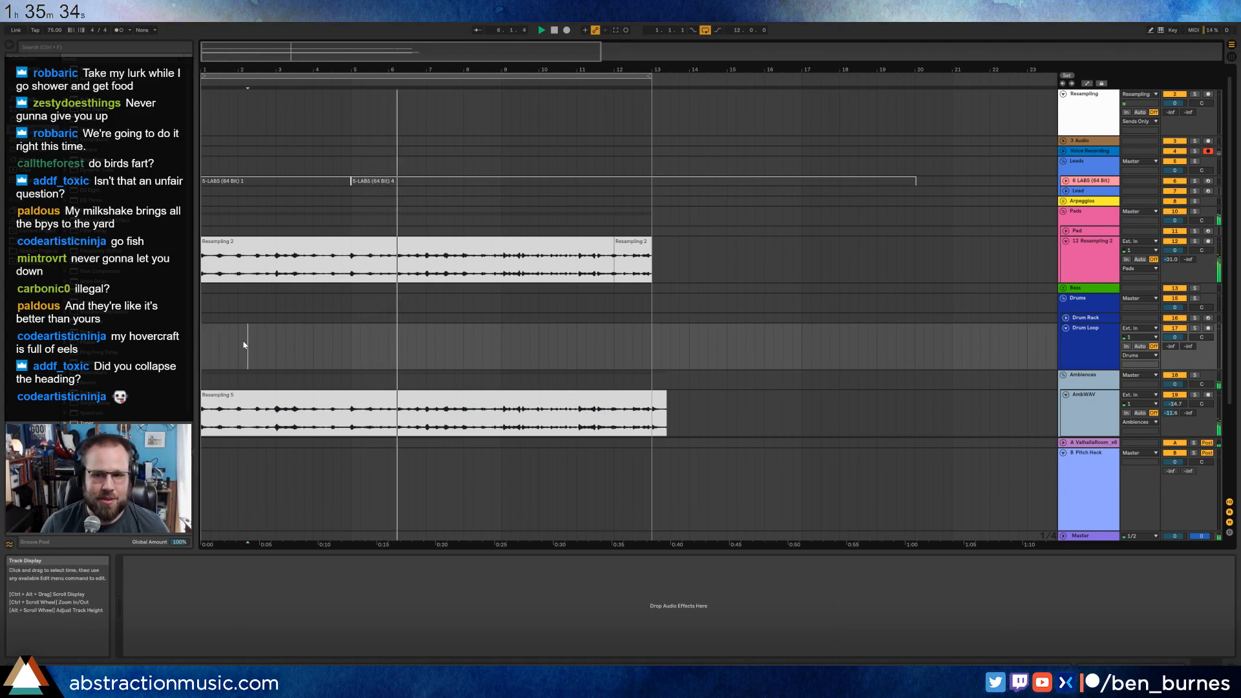
pyautogui.click(1066, 329)
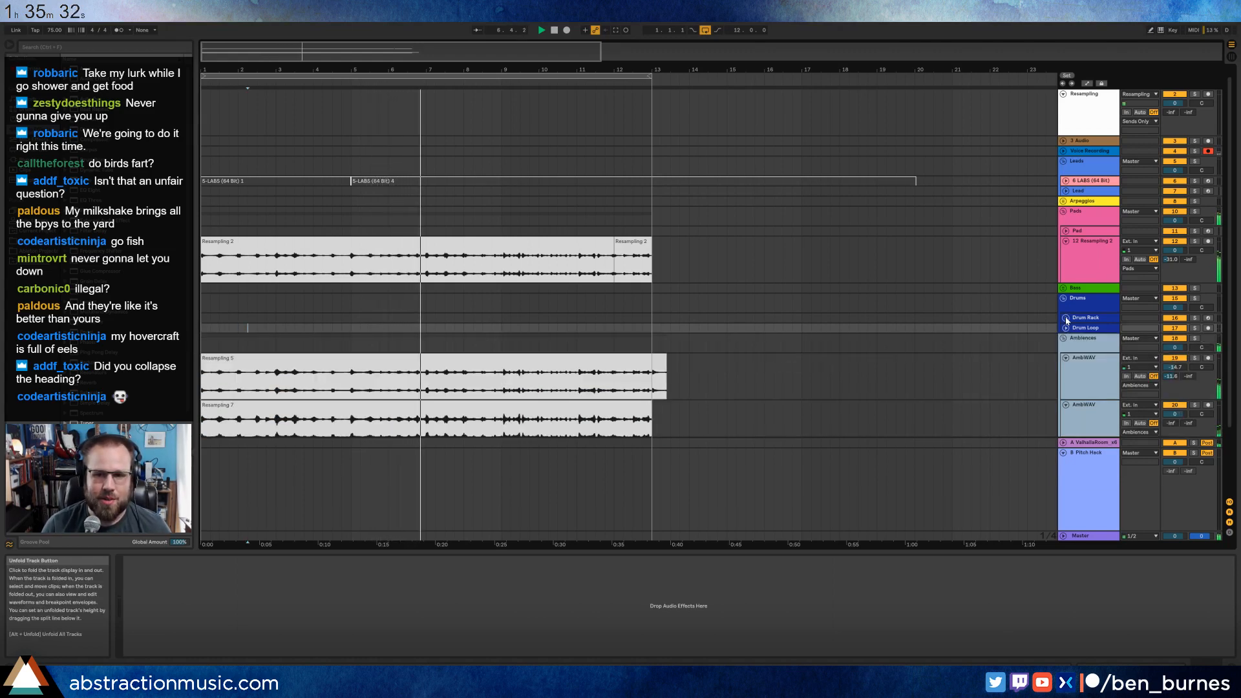
# Insert an empty one-bar MIDI clip at bar 1 on the Drum Rack track and start browsing the library.
pyautogui.moveTo(239, 329); pyautogui.dragTo(207, 323)
pyautogui.hotkey('ctrl', 'shift', 'm')
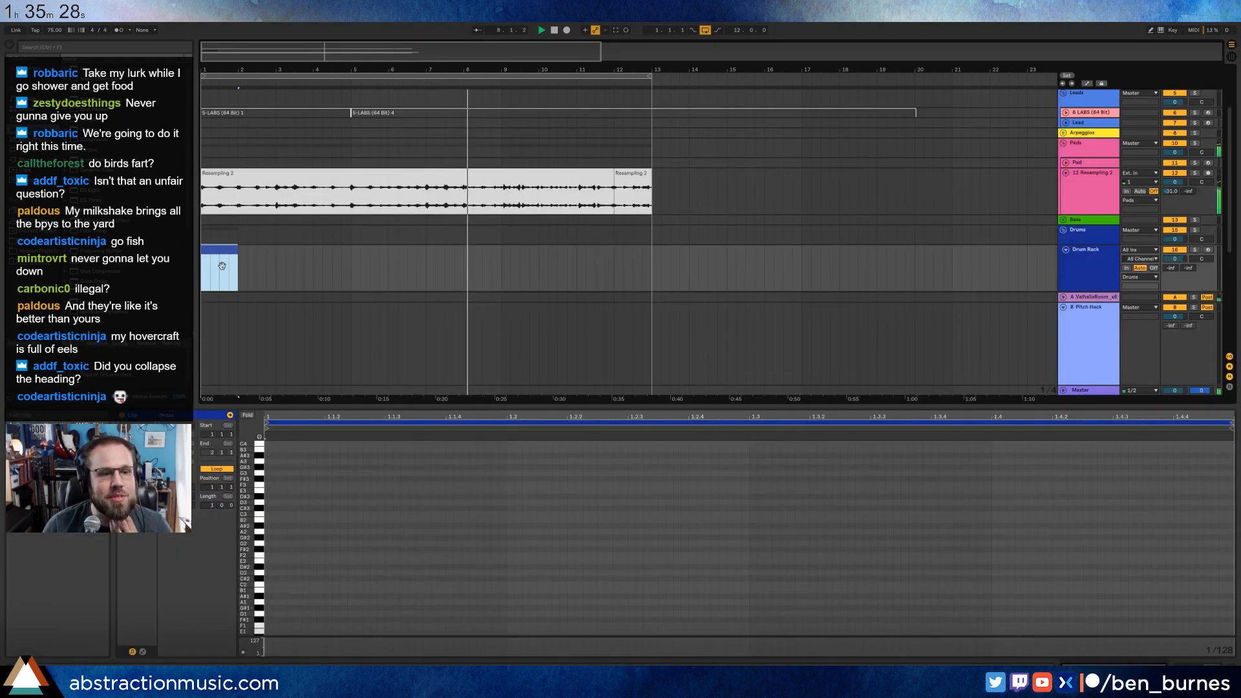
pyautogui.click(42, 239)
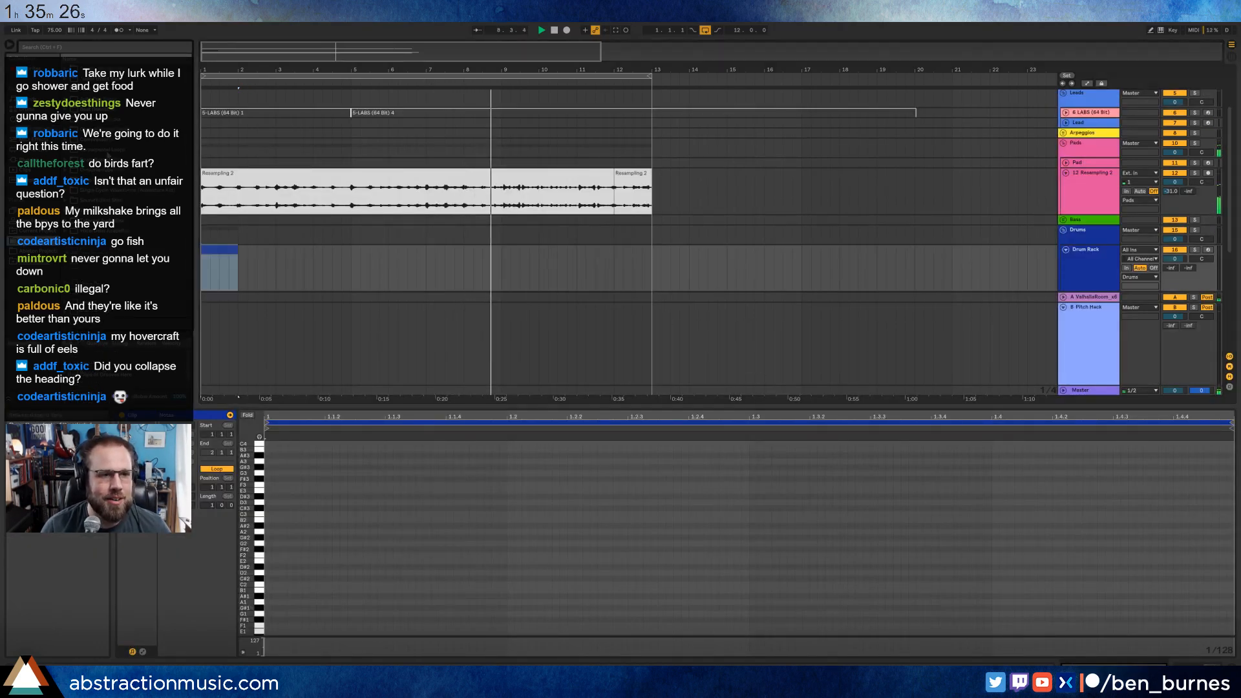
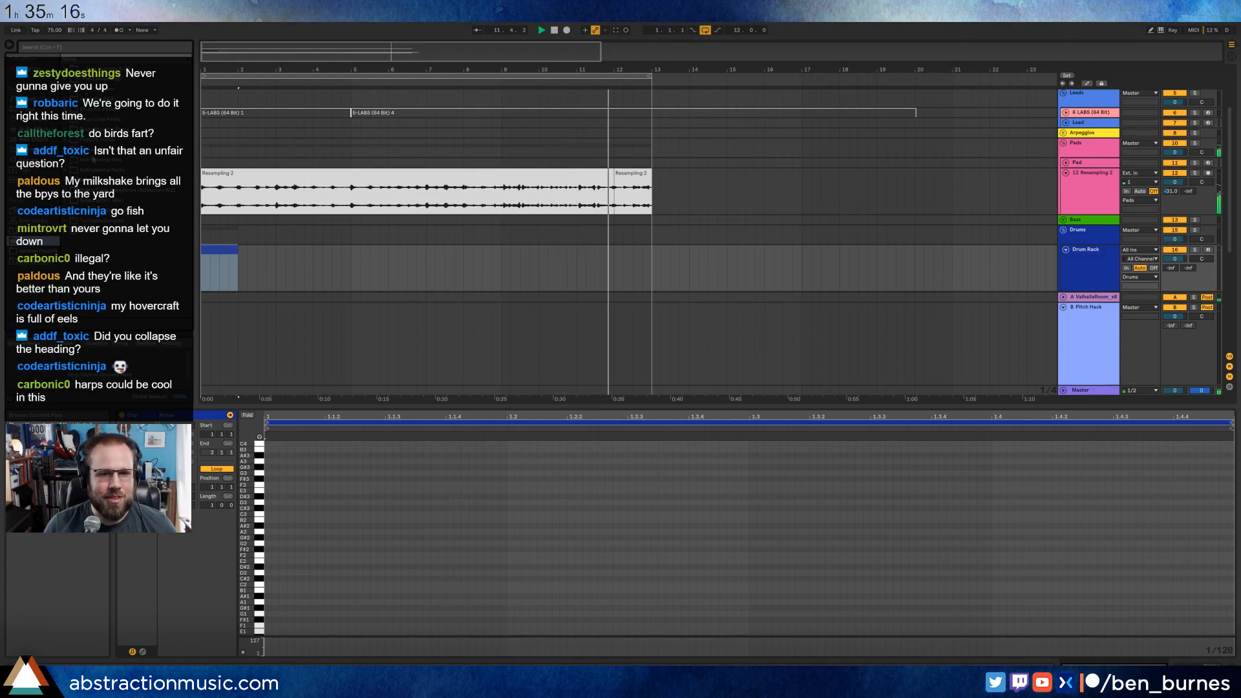
# Solo the first AmbWAV track briefly to hear its clip alone.
pyautogui.scroll(-5, 393, 213)
pyautogui.click(634, 217)
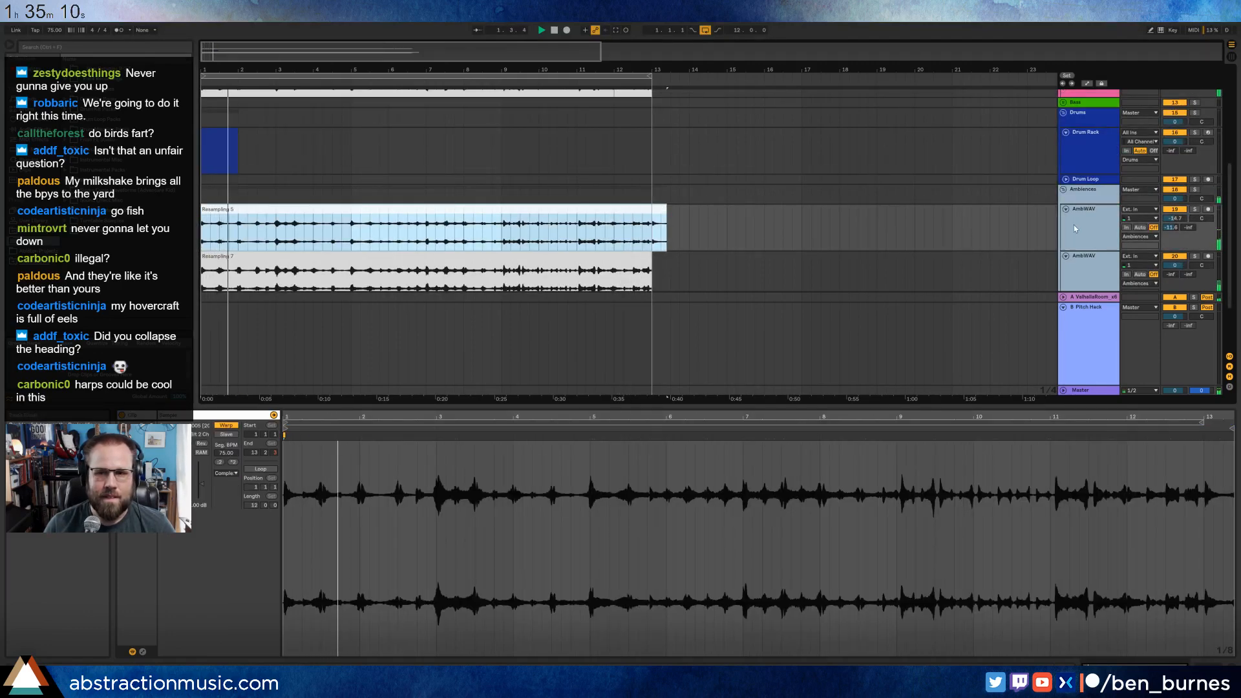
pyautogui.click(1195, 209)
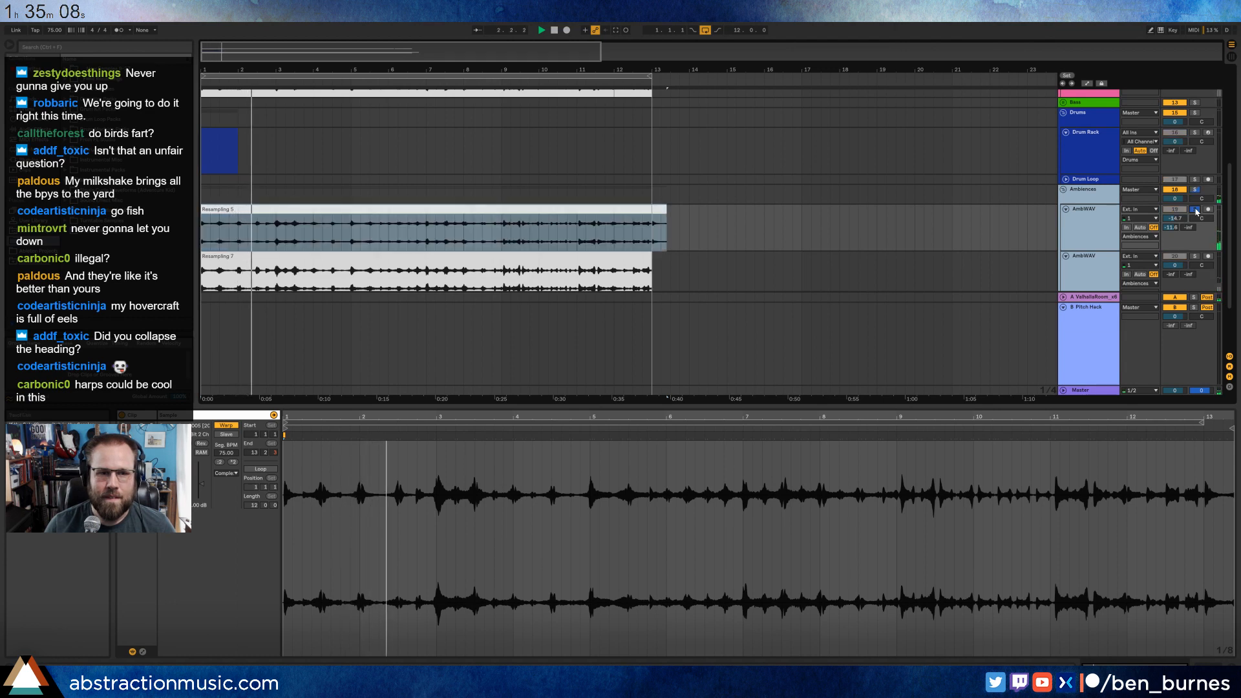
pyautogui.click(1195, 209)
# Solo the Resampling 2 track in the Pads group briefly to hear it alone.
pyautogui.scroll(1, 813, 250)
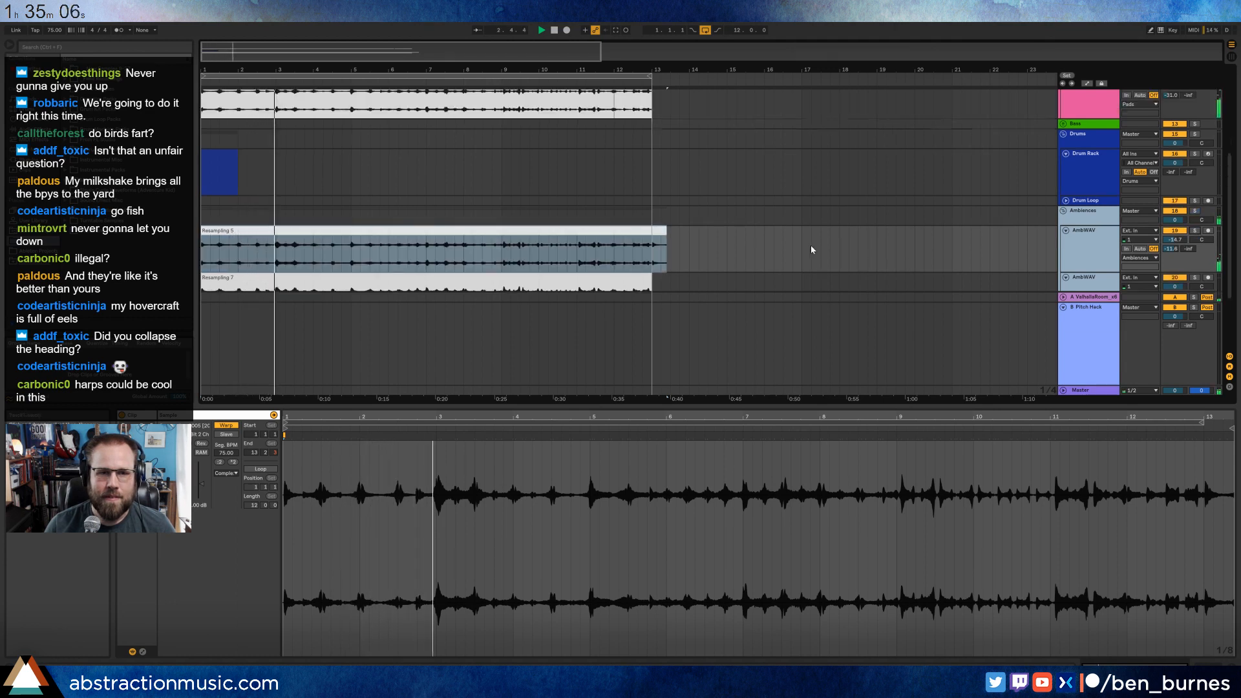
pyautogui.scroll(2, 812, 249)
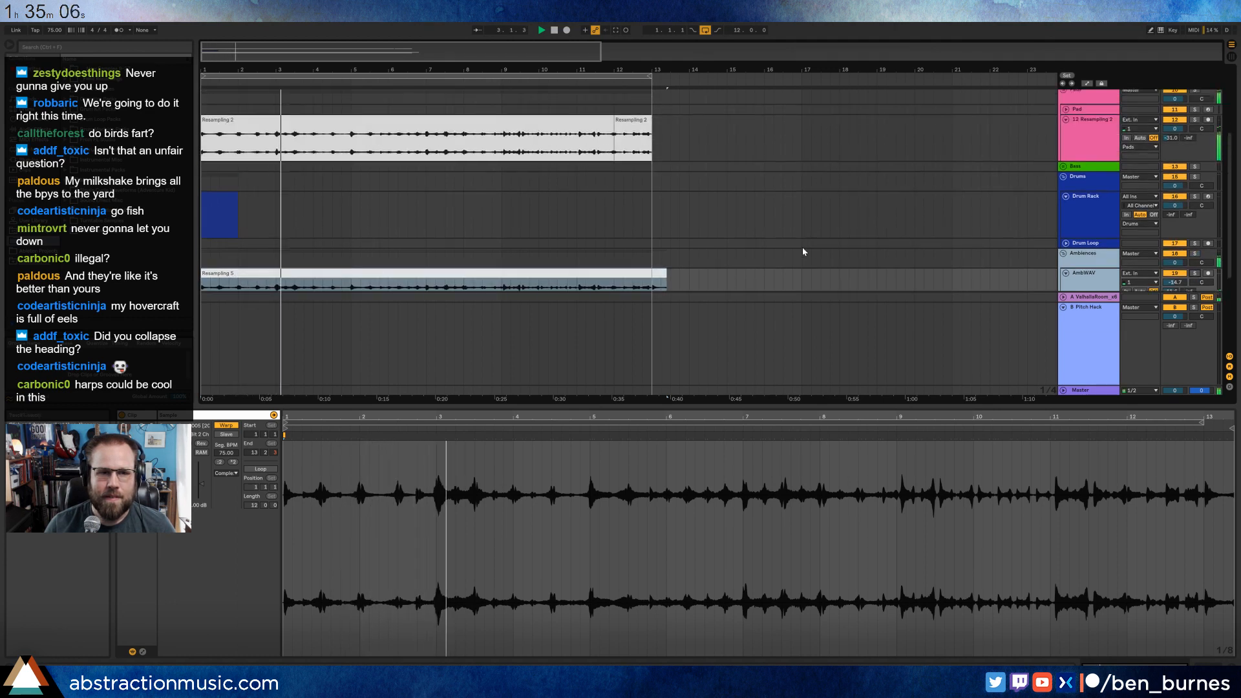
pyautogui.click(1195, 120)
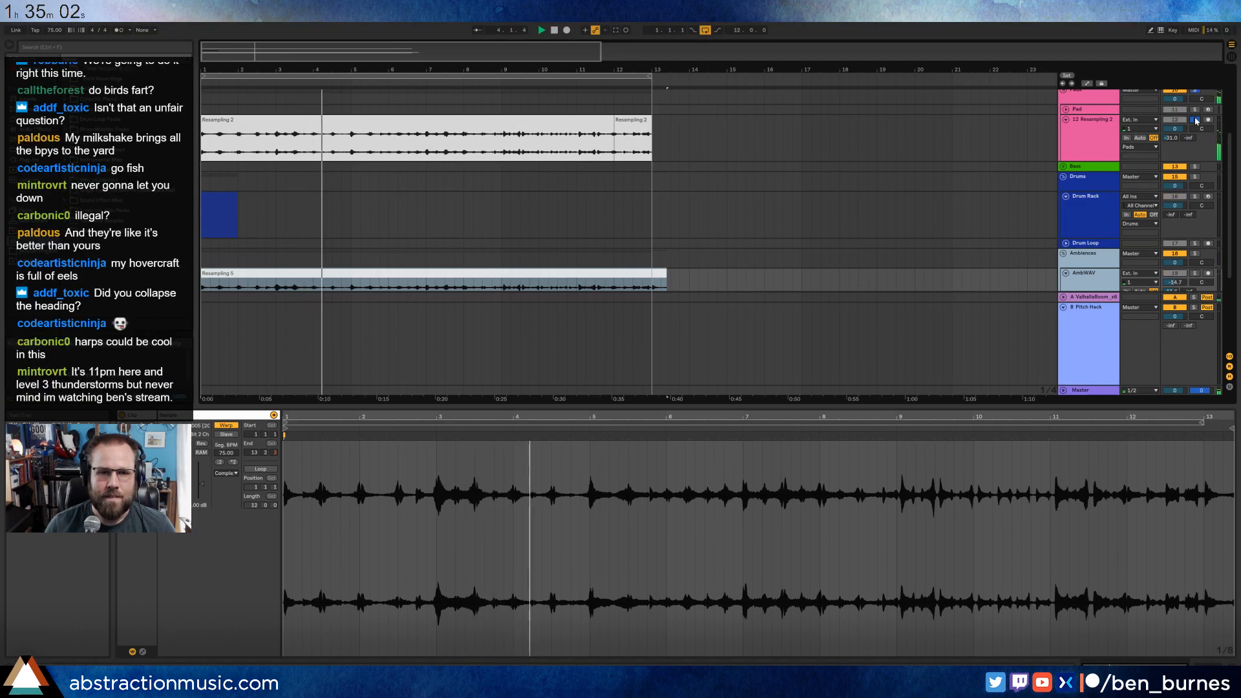
pyautogui.click(1195, 120)
pyautogui.scroll(-1, 876, 176)
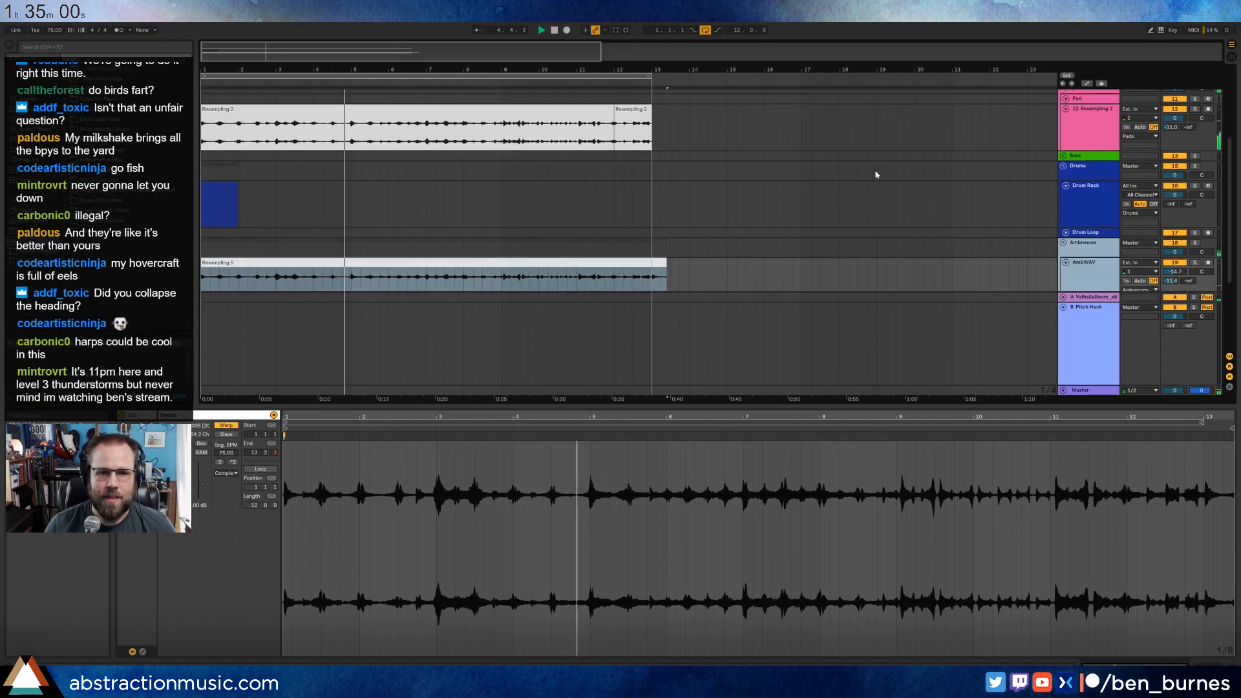
# Compare the two AmbWAV tracks by soloing them in turn and restarting playback from bar 1.
pyautogui.scroll(-3, 876, 176)
pyautogui.click(1195, 220)
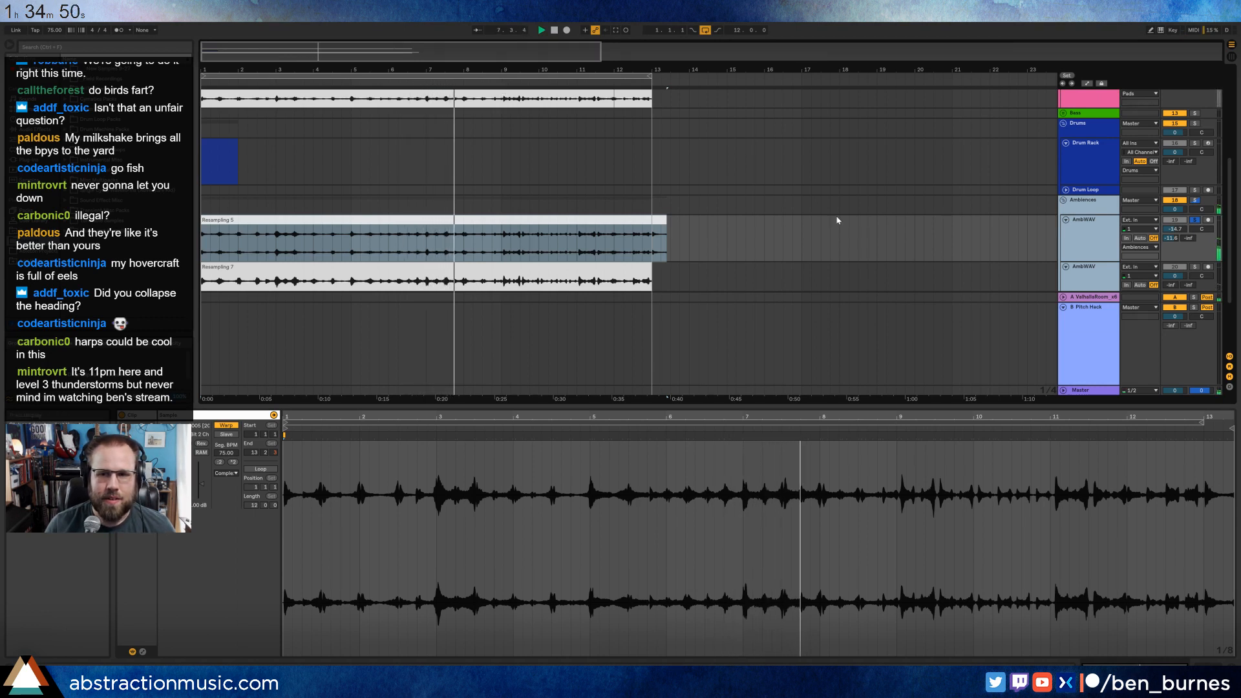
pyautogui.click(1194, 267)
pyautogui.press('space')
pyautogui.scroll(-1, 669, 196)
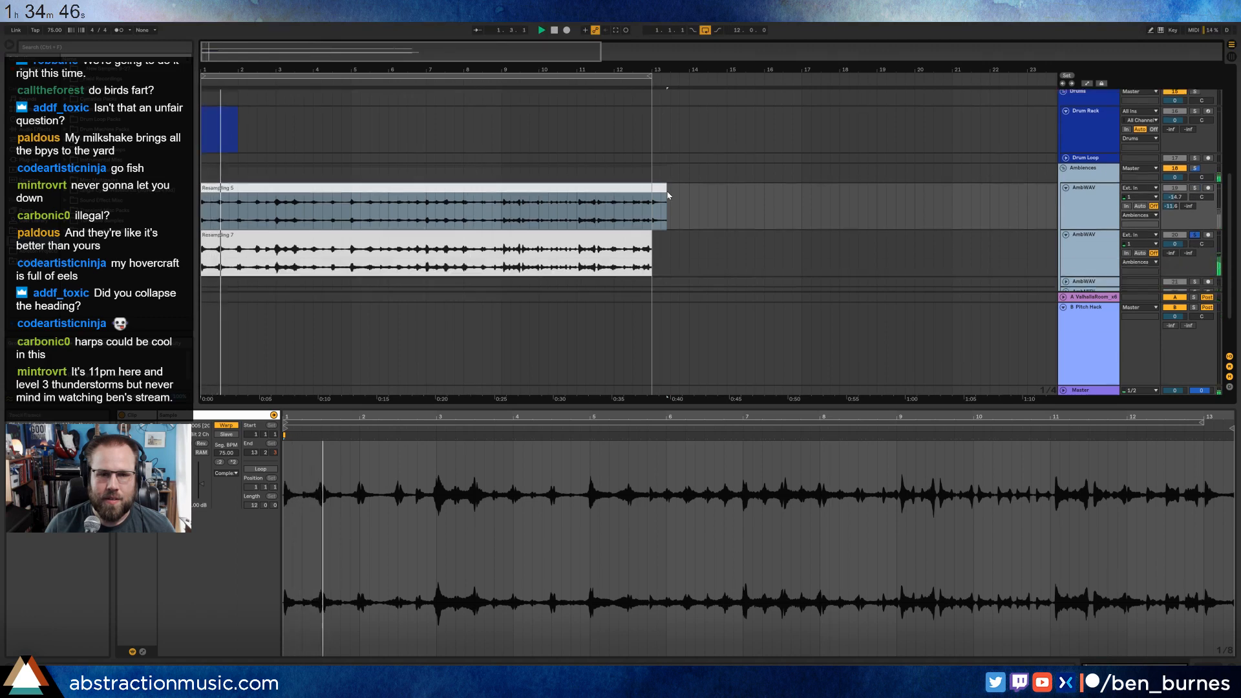
pyautogui.scroll(-1, 668, 196)
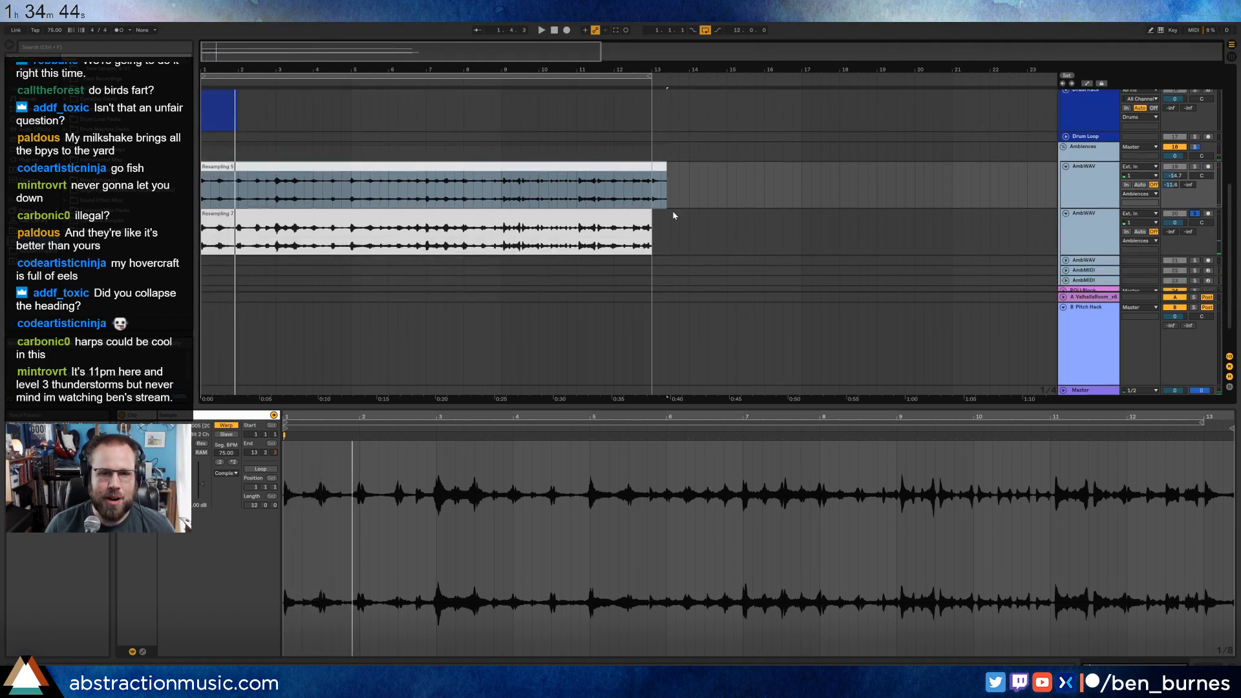
pyautogui.click(557, 216)
pyautogui.scroll(2, 724, 254)
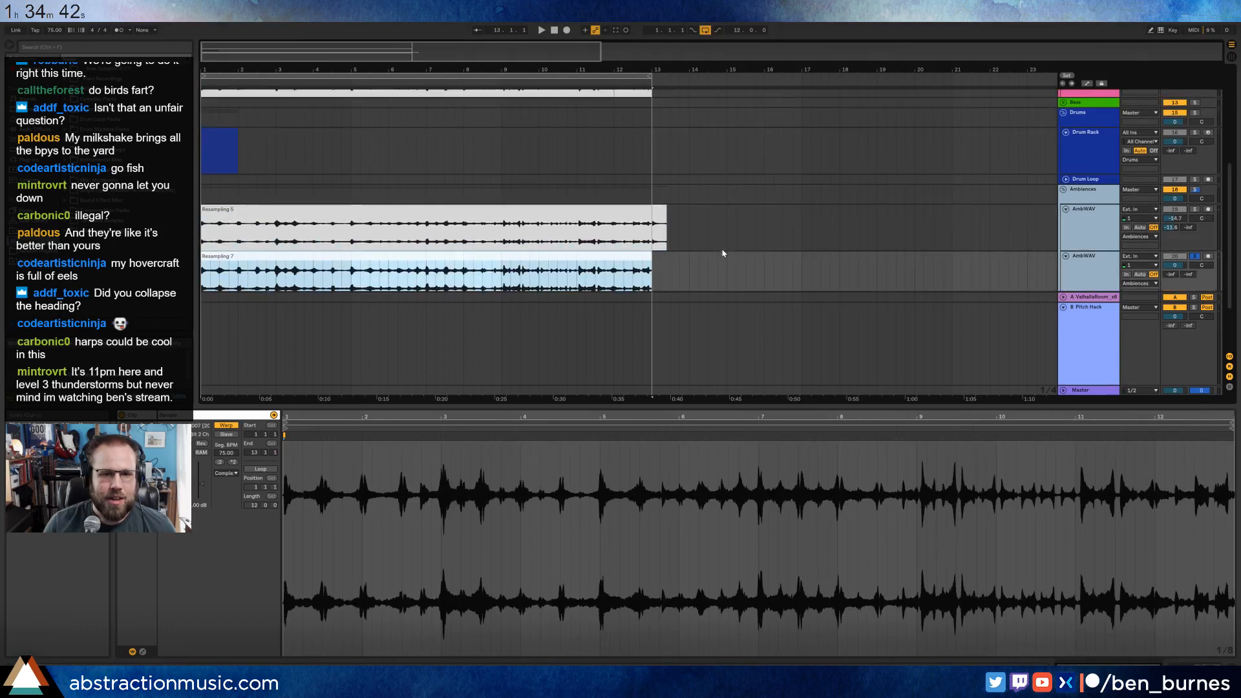
pyautogui.scroll(-1, 723, 253)
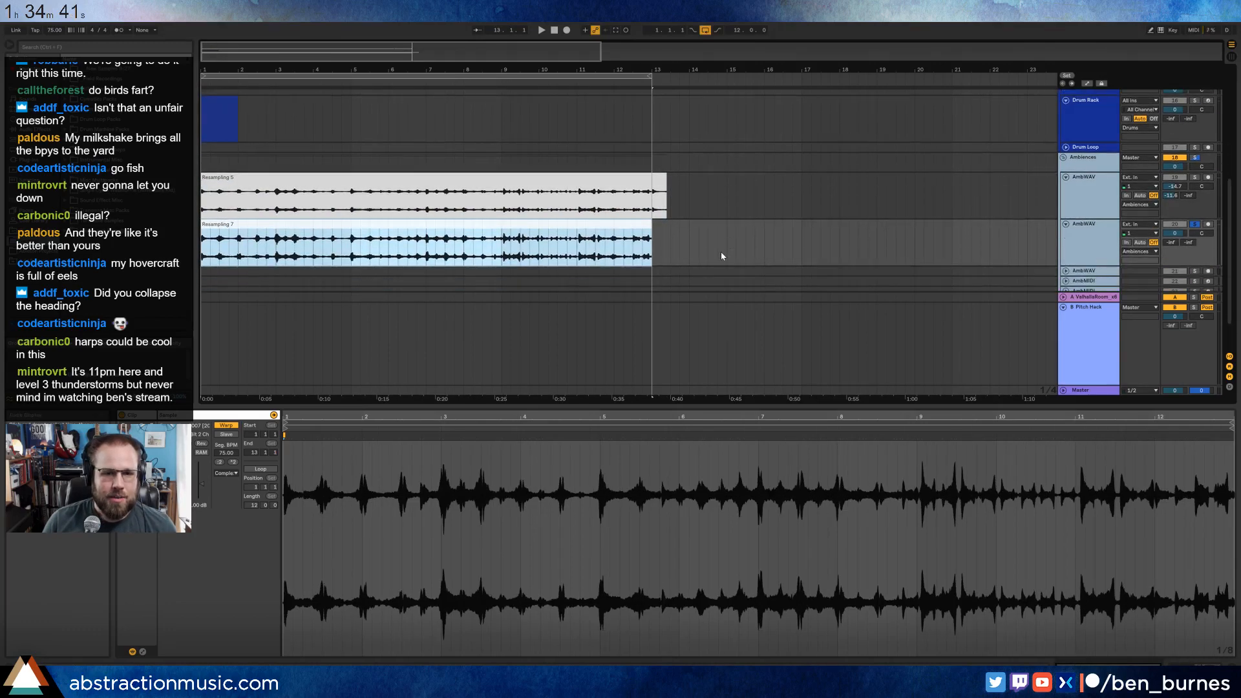
pyautogui.click(559, 175)
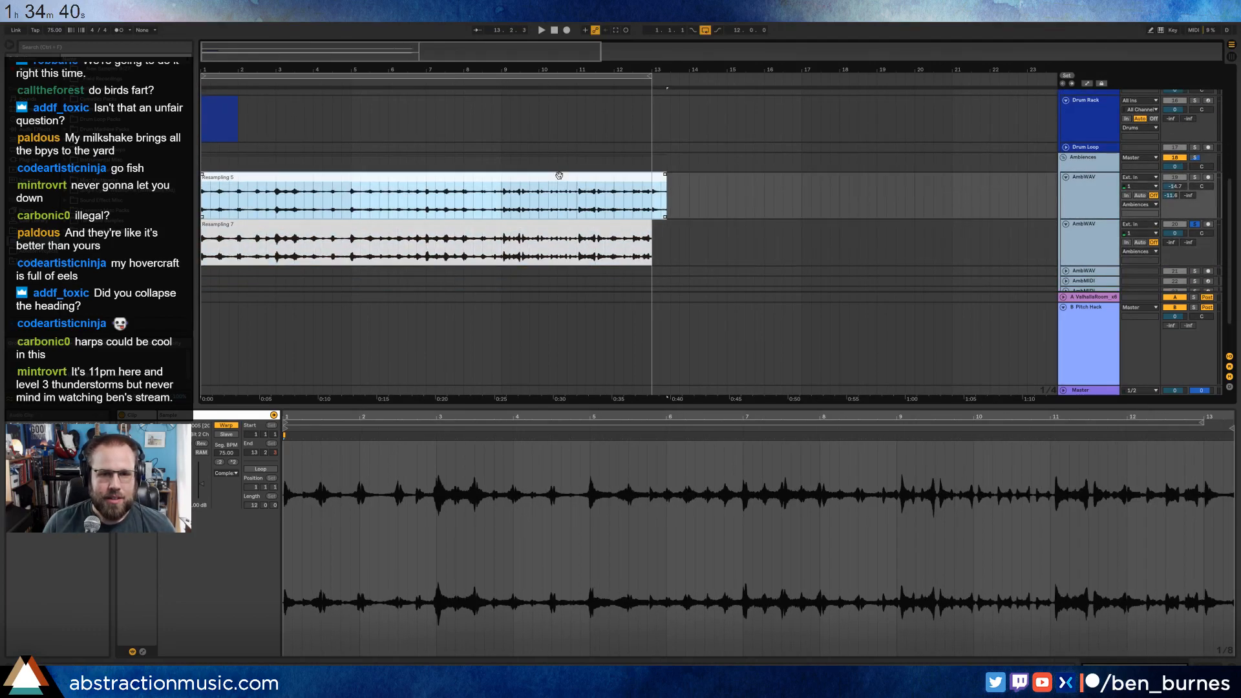
pyautogui.press('space')
pyautogui.click(1194, 177)
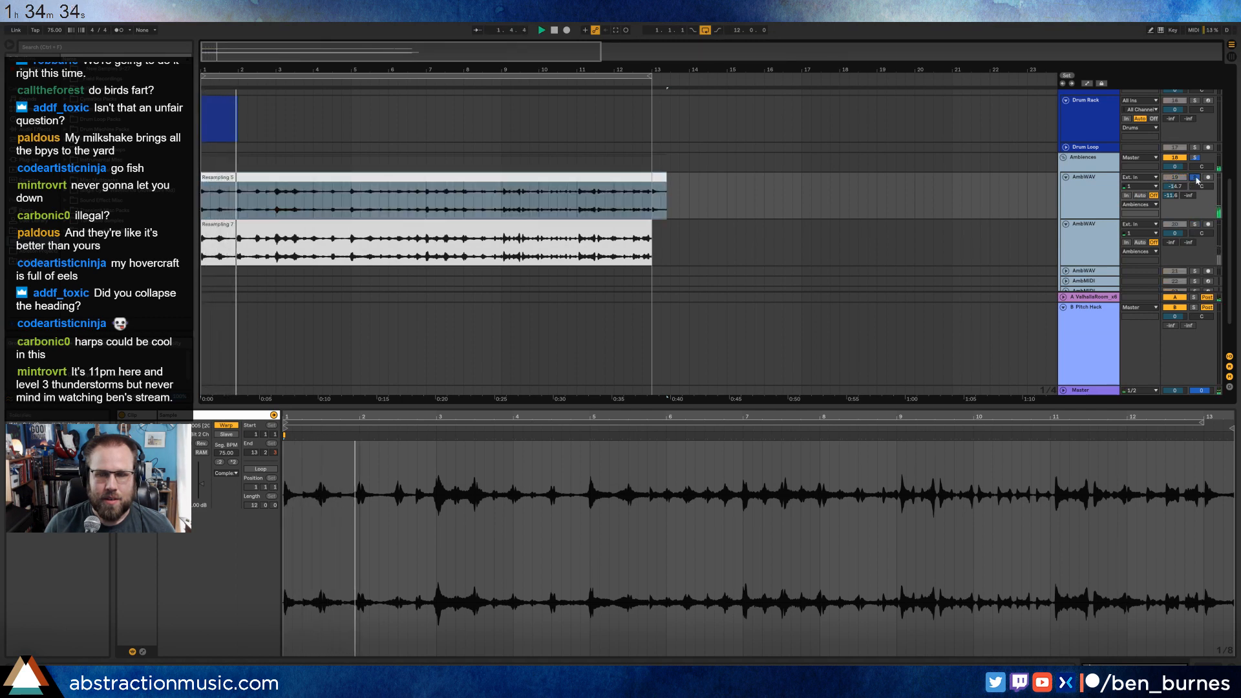
# Delete the Resampling 5 clip from the first AmbWAV track and turn off that track's solo.
pyautogui.scroll(2, 743, 237)
pyautogui.click(568, 227)
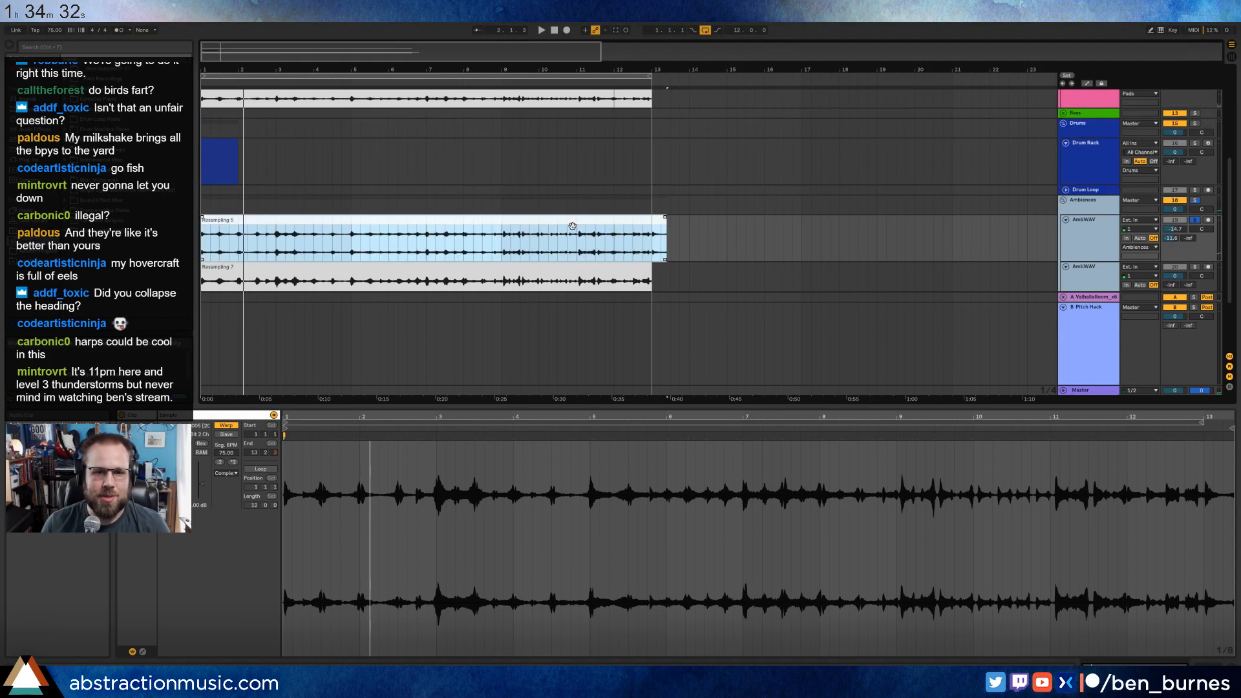
pyautogui.press('Delete')
pyautogui.scroll(2, 517, 241)
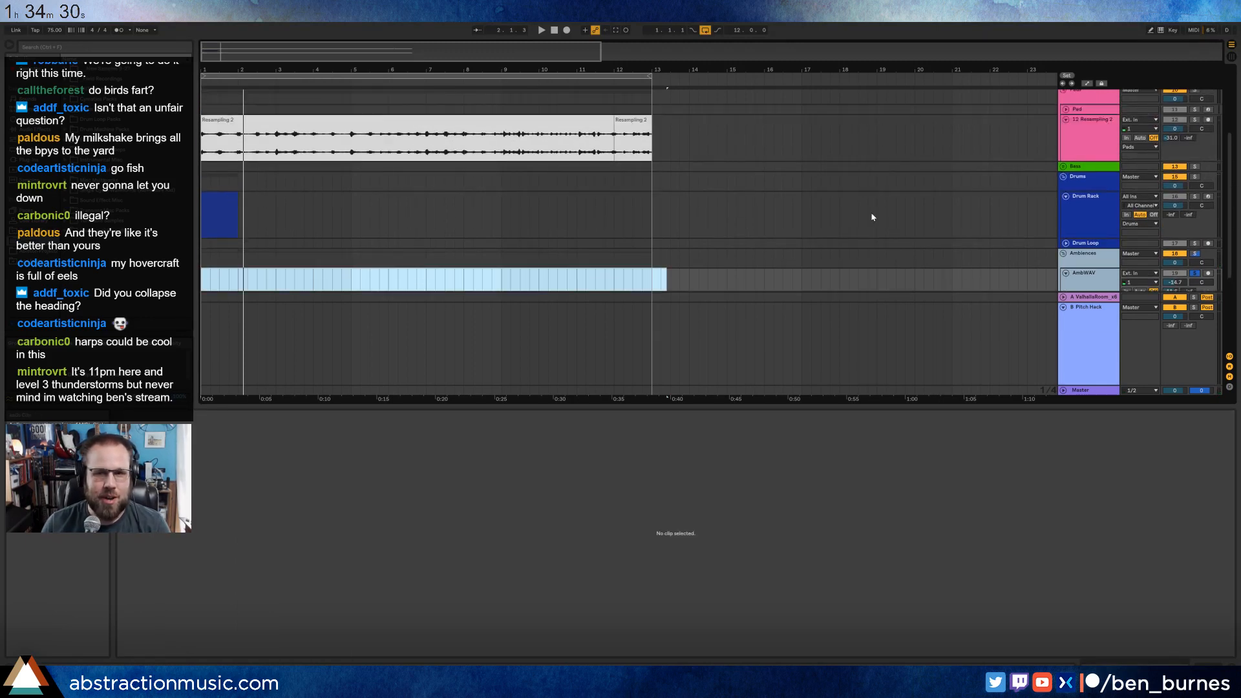
pyautogui.click(1200, 276)
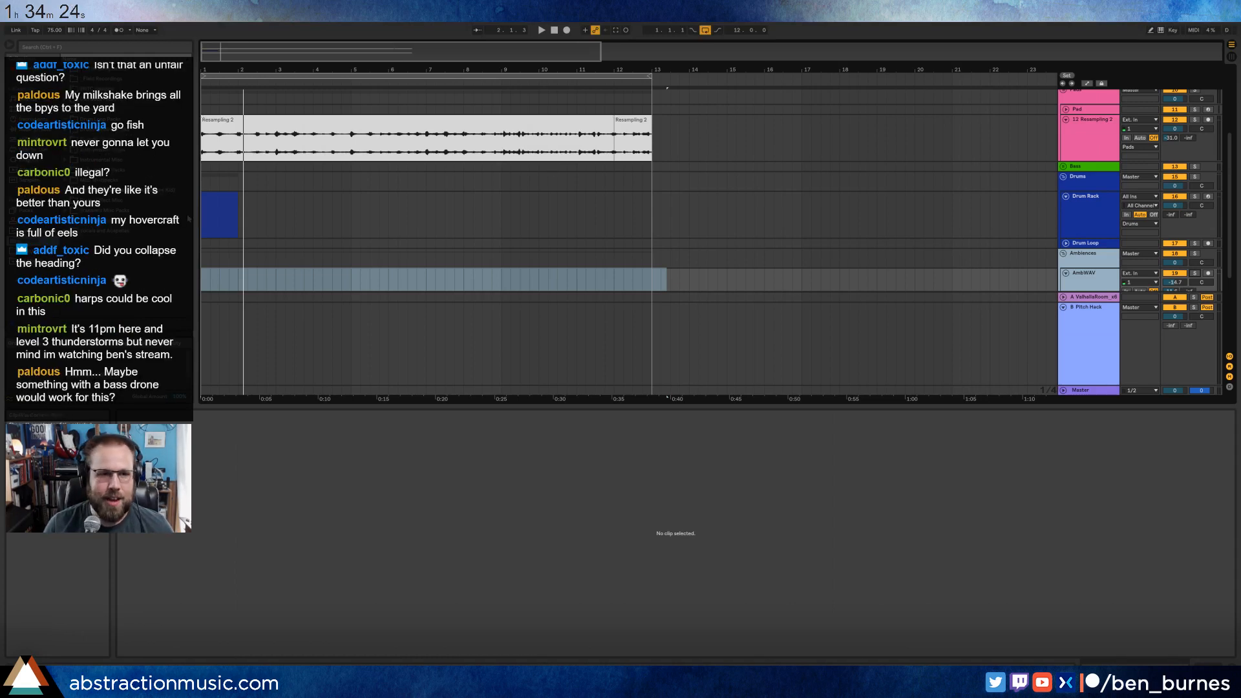
# Select the one-bar Drum Rack clip, browse the library's drum samples for a kick, and show the Drum Rack's pads.
pyautogui.click(210, 201)
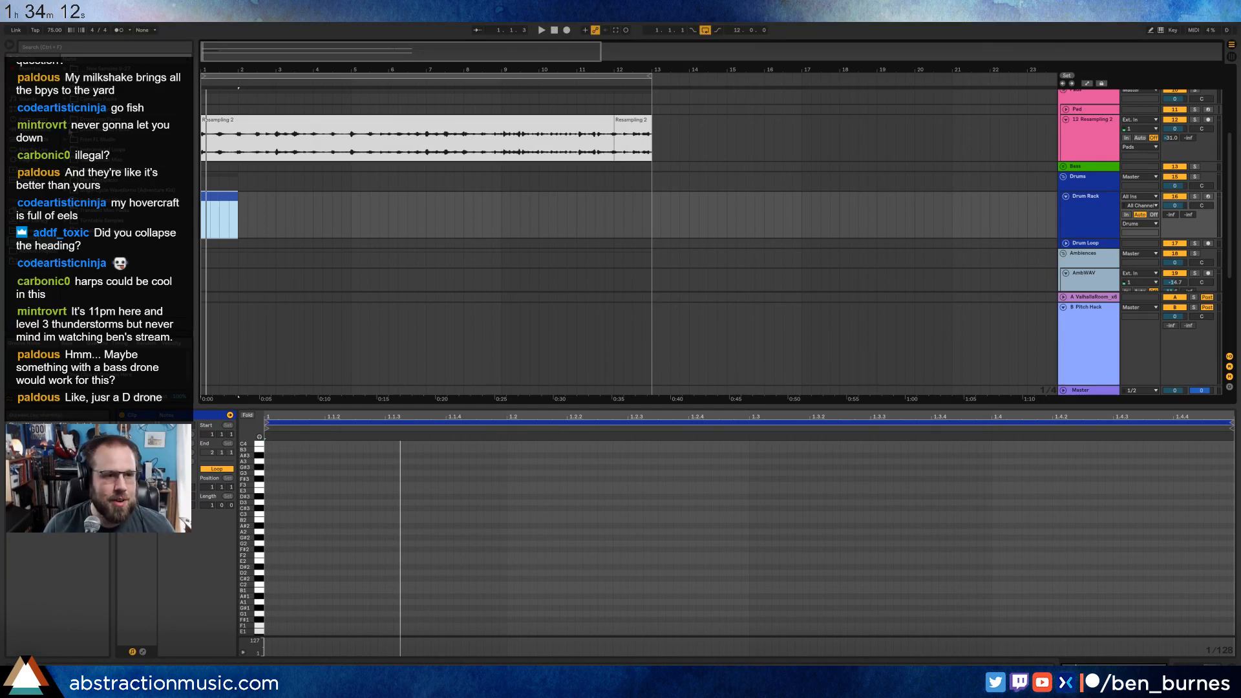
pyautogui.click(65, 150)
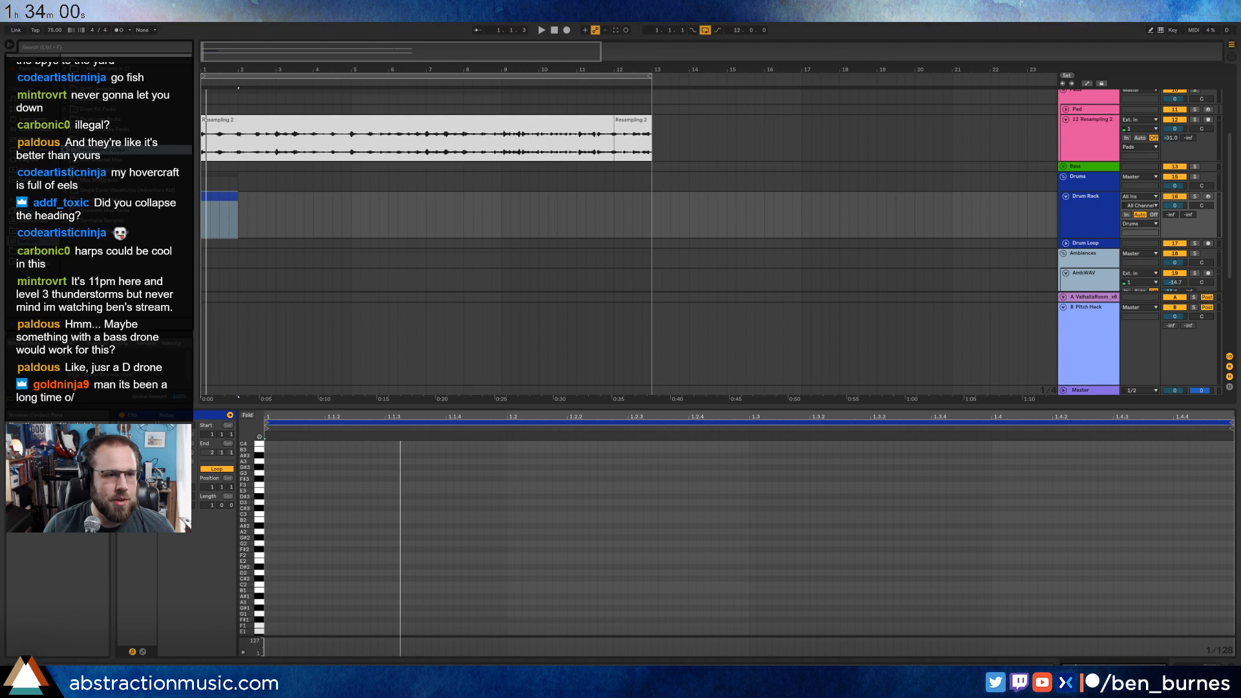
pyautogui.click(66, 109)
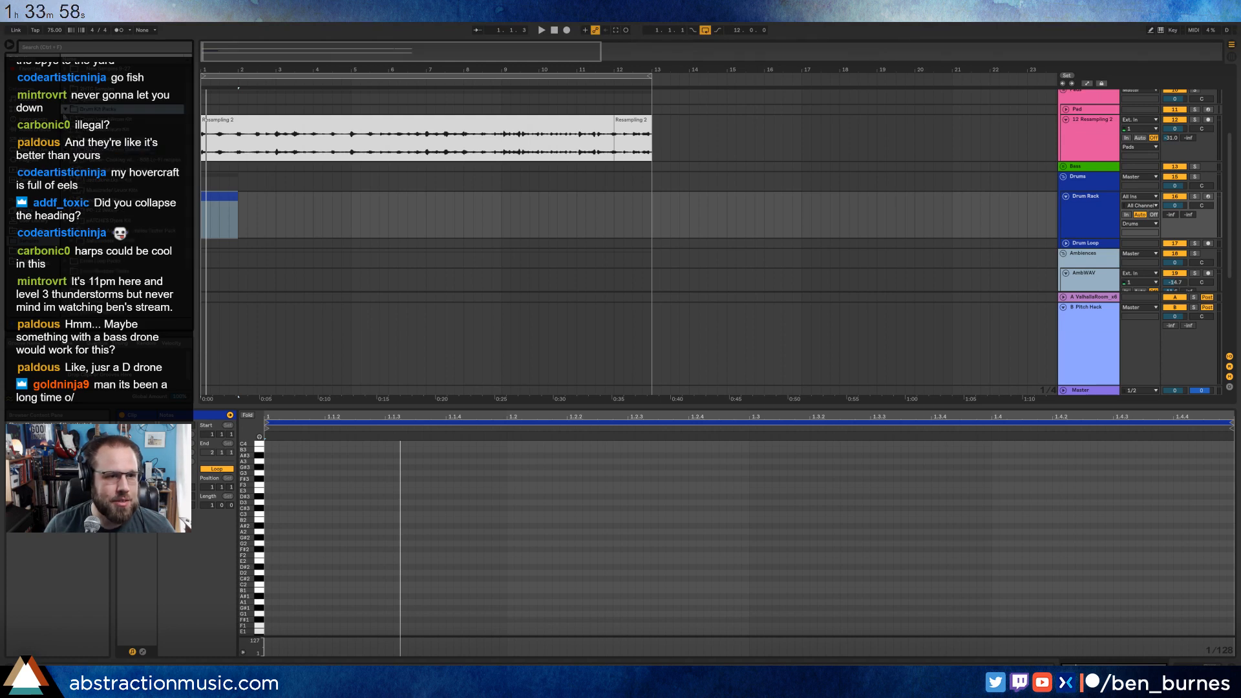
pyautogui.click(75, 160)
pyautogui.click(104, 201)
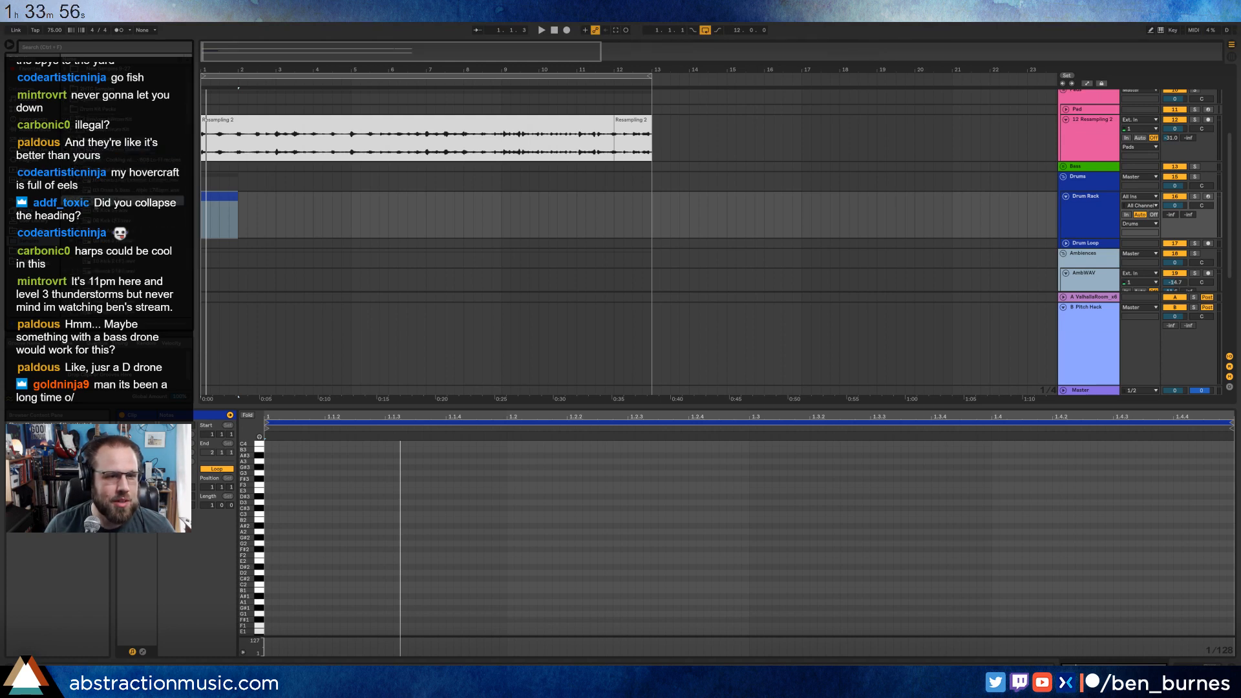
pyautogui.click(103, 221)
pyautogui.click(104, 240)
pyautogui.scroll(-2, 115, 242)
pyautogui.click(112, 190)
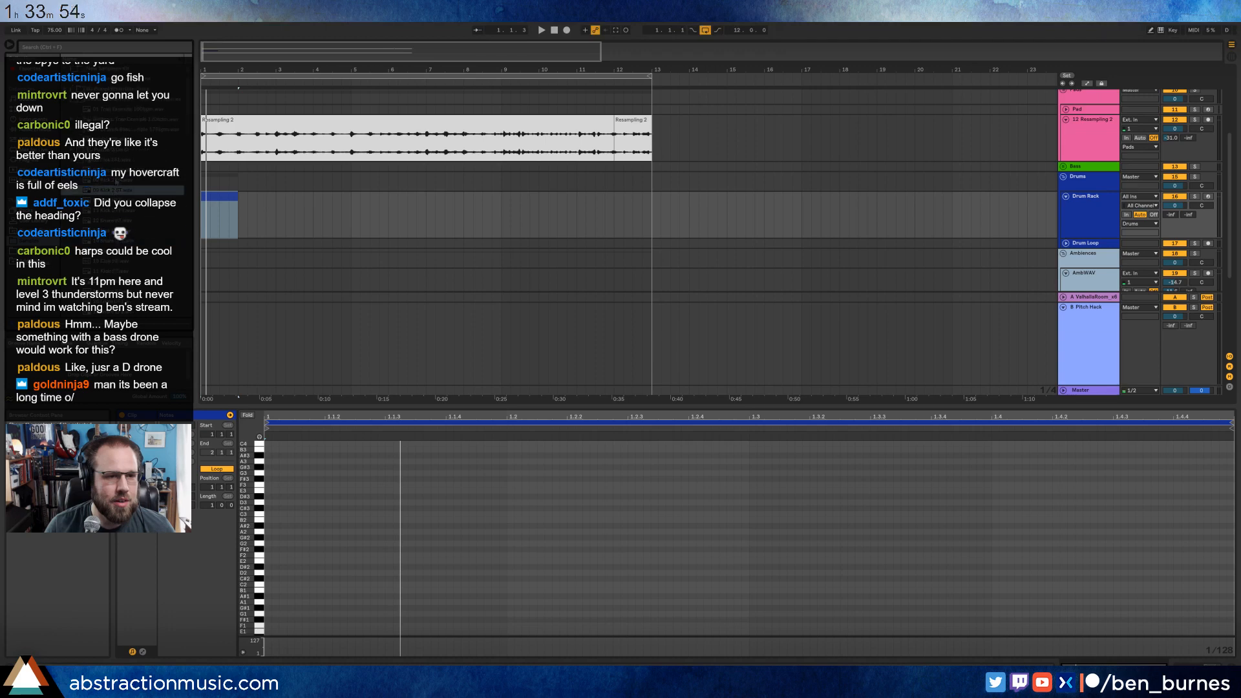
pyautogui.click(111, 181)
pyautogui.hotkey('shift', 'Tab')
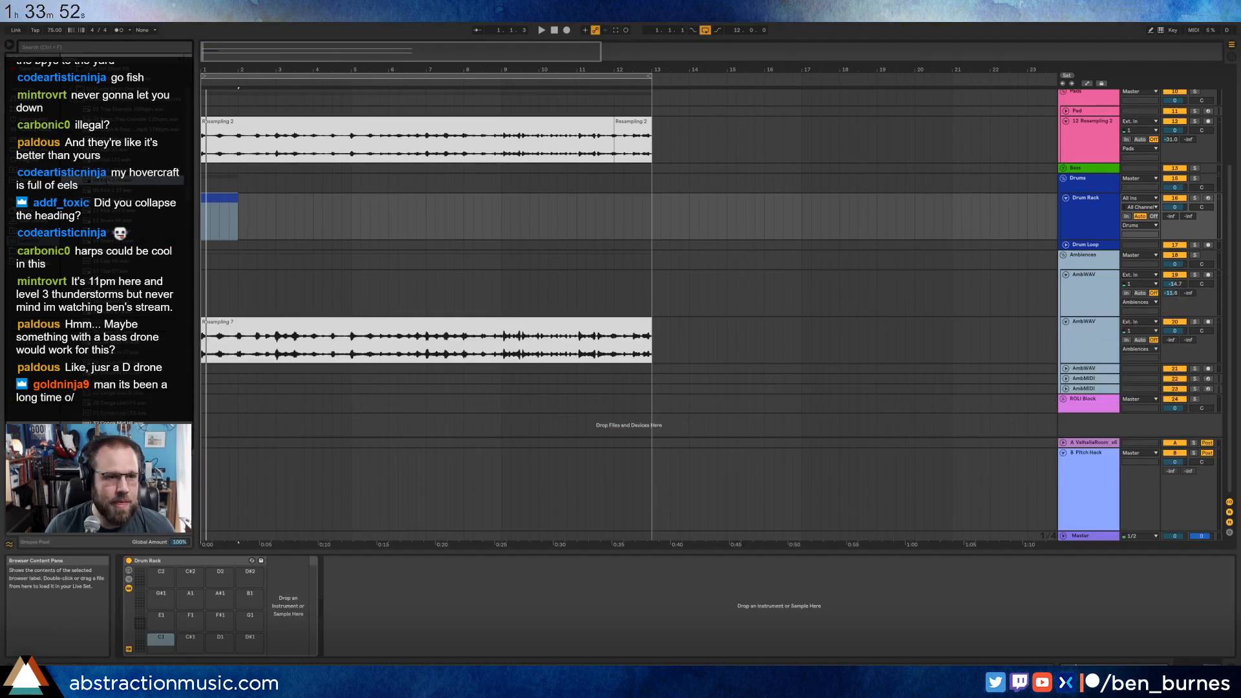
# Load the 07 Kick LF2 sample onto the Drum Rack's C1 pad.
pyautogui.click(103, 171)
pyautogui.click(108, 162)
pyautogui.press('Down')
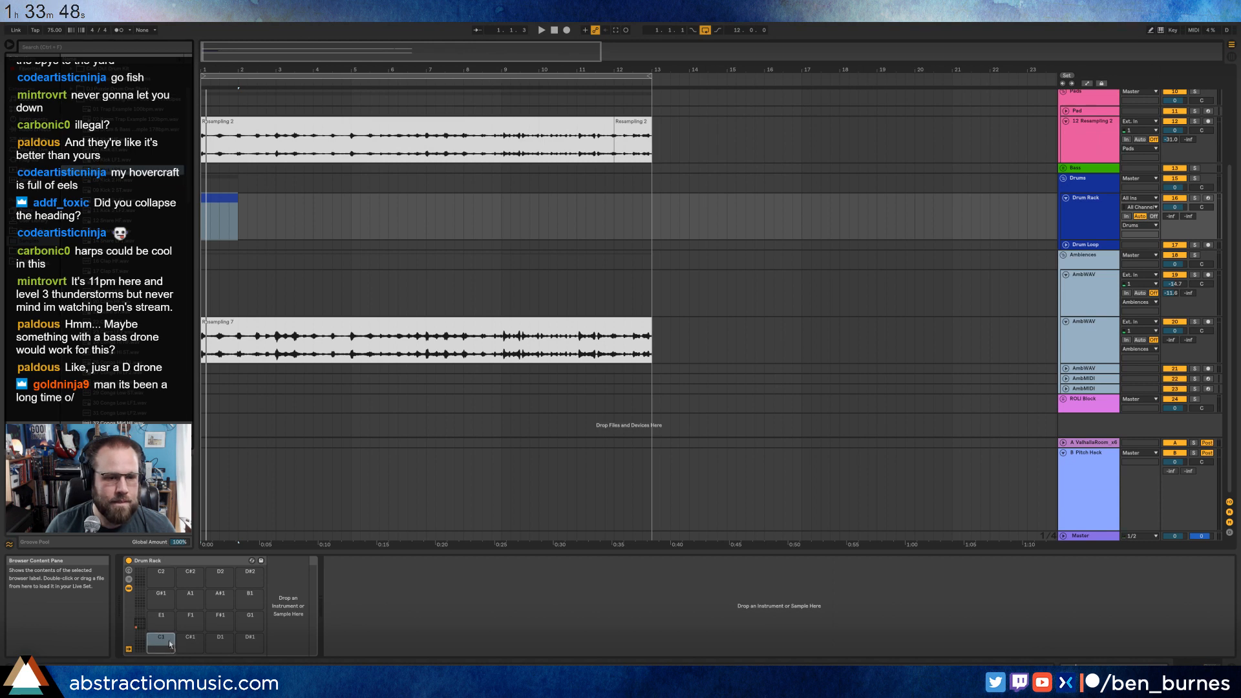
pyautogui.moveTo(169, 644); pyautogui.dragTo(168, 642)
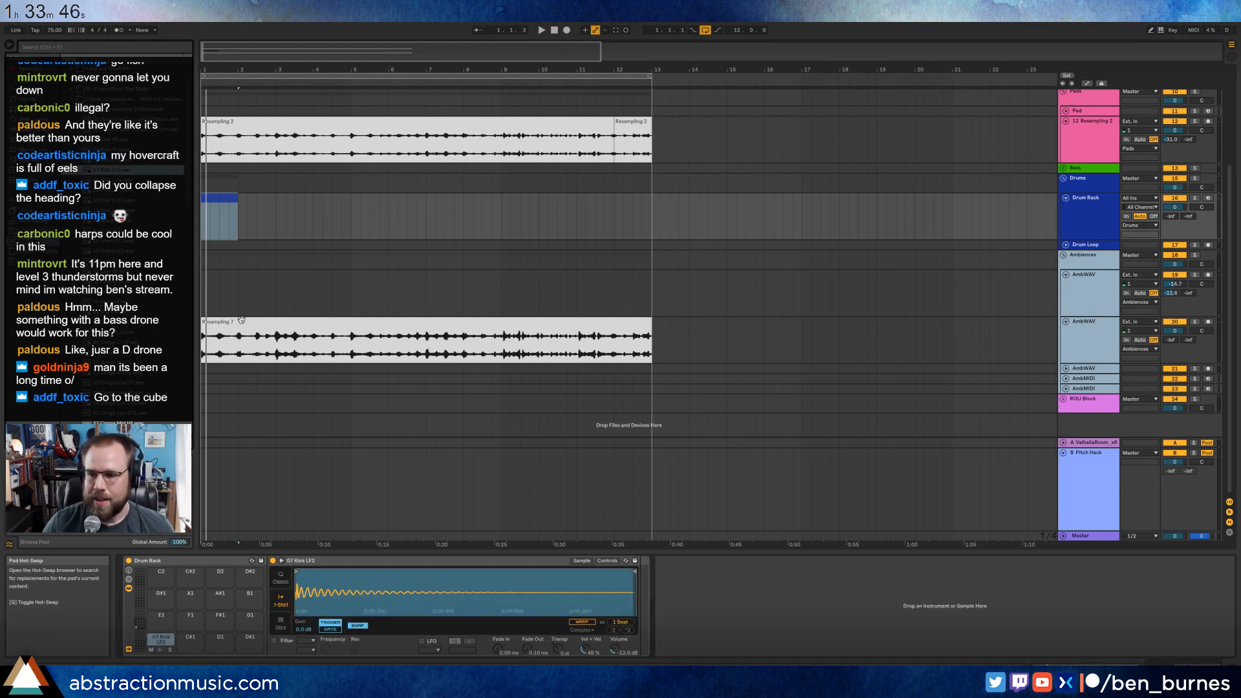
# Audition further drum samples in the library for the next Drum Rack pad.
pyautogui.click(129, 312)
pyautogui.scroll(-2, 129, 312)
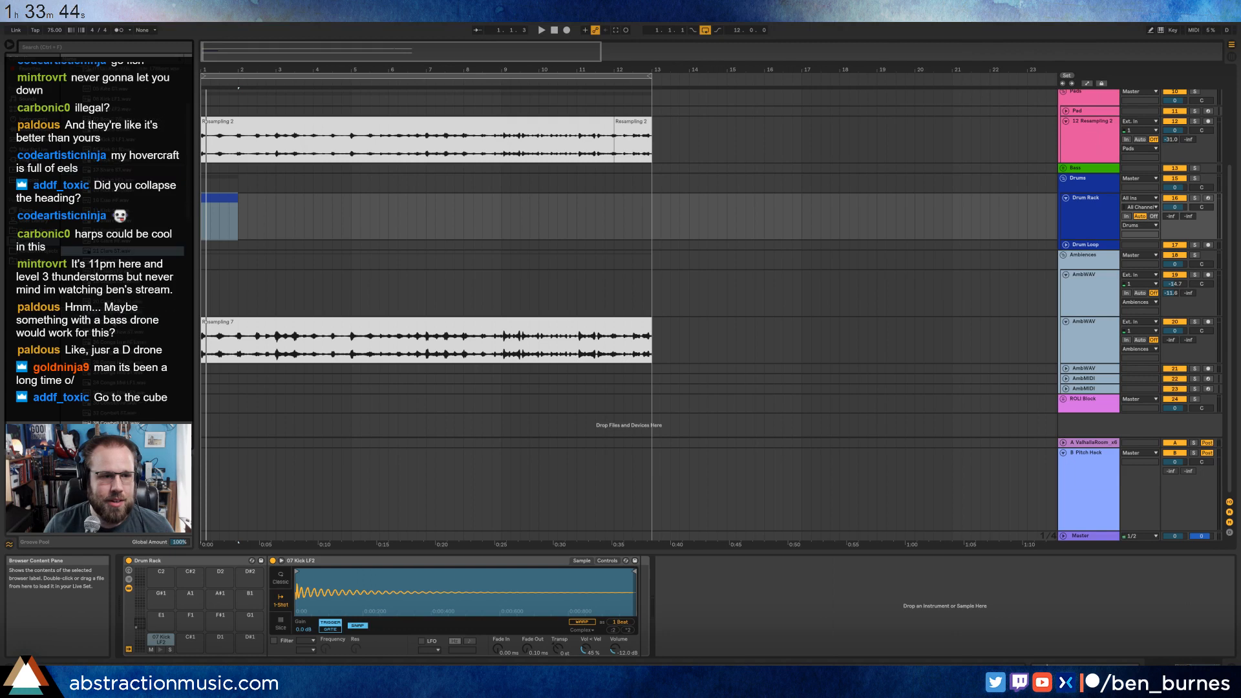
pyautogui.click(118, 294)
pyautogui.click(123, 241)
pyautogui.click(126, 222)
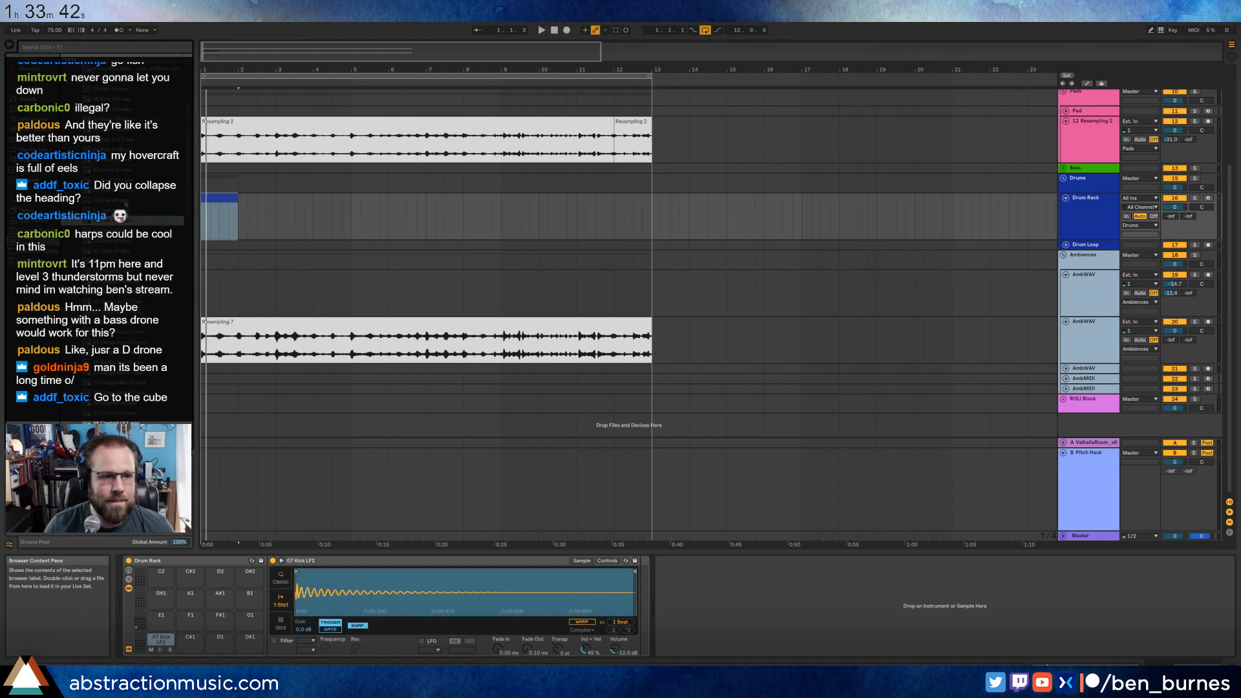
pyautogui.click(129, 203)
pyautogui.click(132, 191)
pyautogui.click(132, 200)
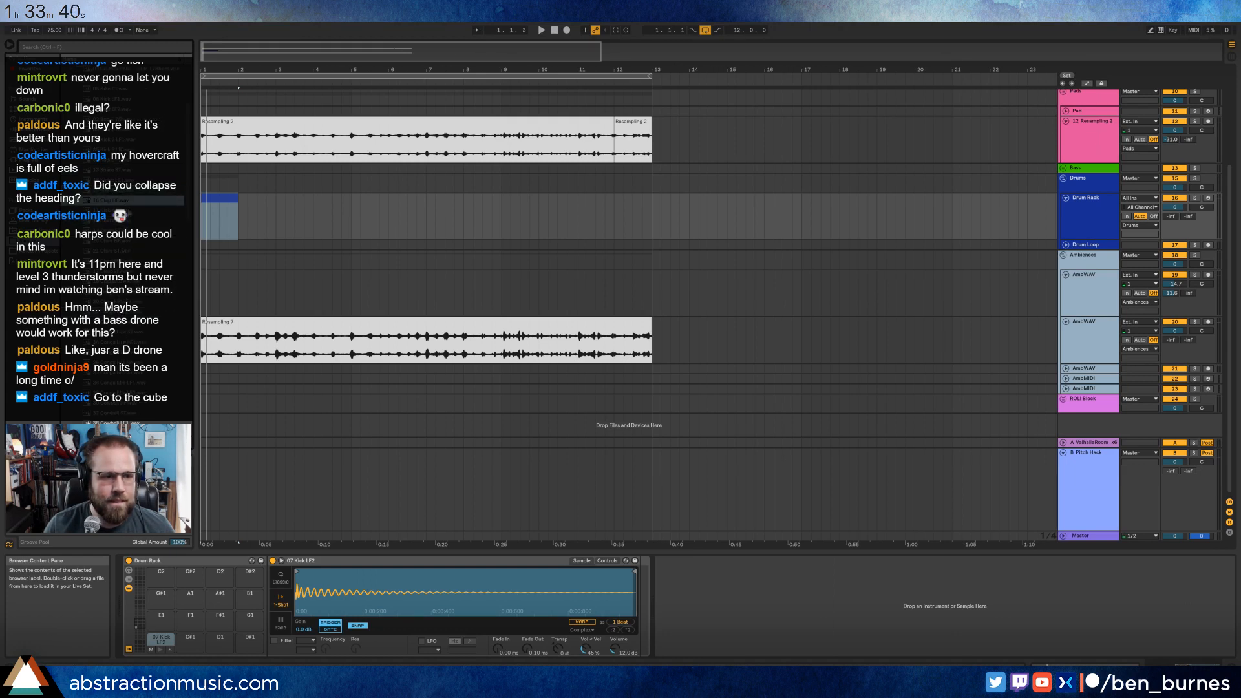
pyautogui.click(133, 211)
pyautogui.click(134, 231)
pyautogui.click(146, 332)
pyautogui.scroll(-2, 143, 336)
pyautogui.click(132, 373)
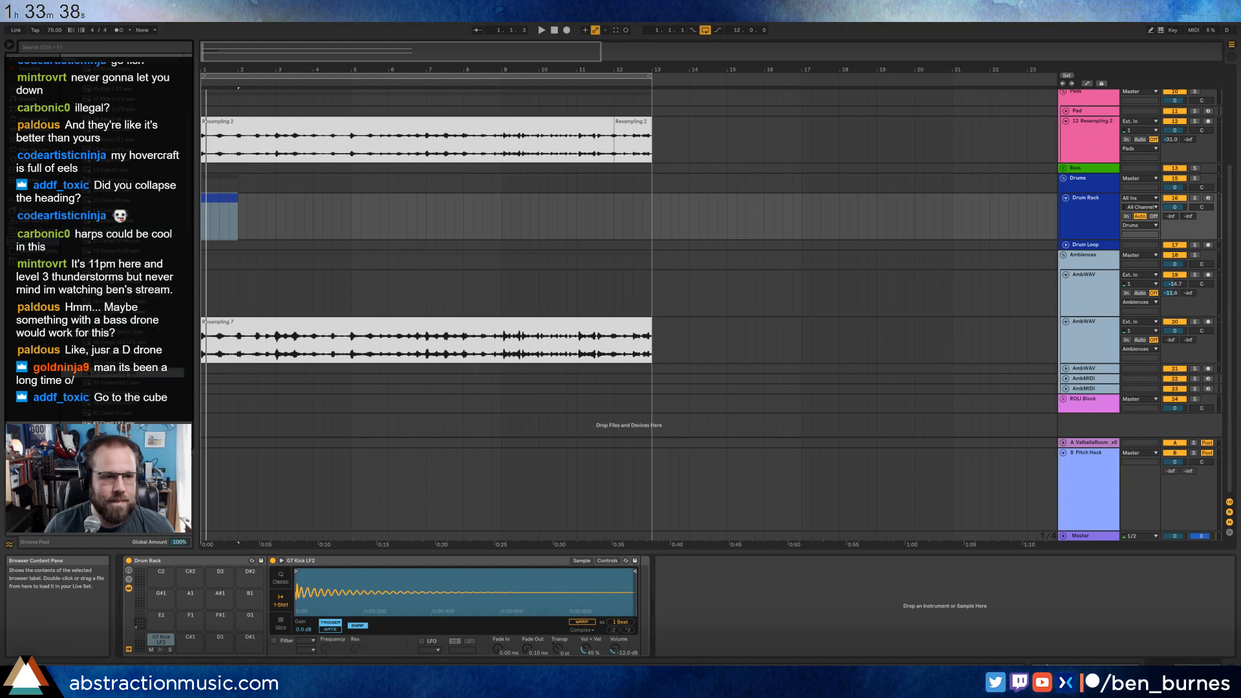
pyautogui.scroll(-3, 131, 374)
pyautogui.click(131, 373)
pyautogui.scroll(-3, 131, 374)
pyautogui.click(131, 374)
pyautogui.click(130, 353)
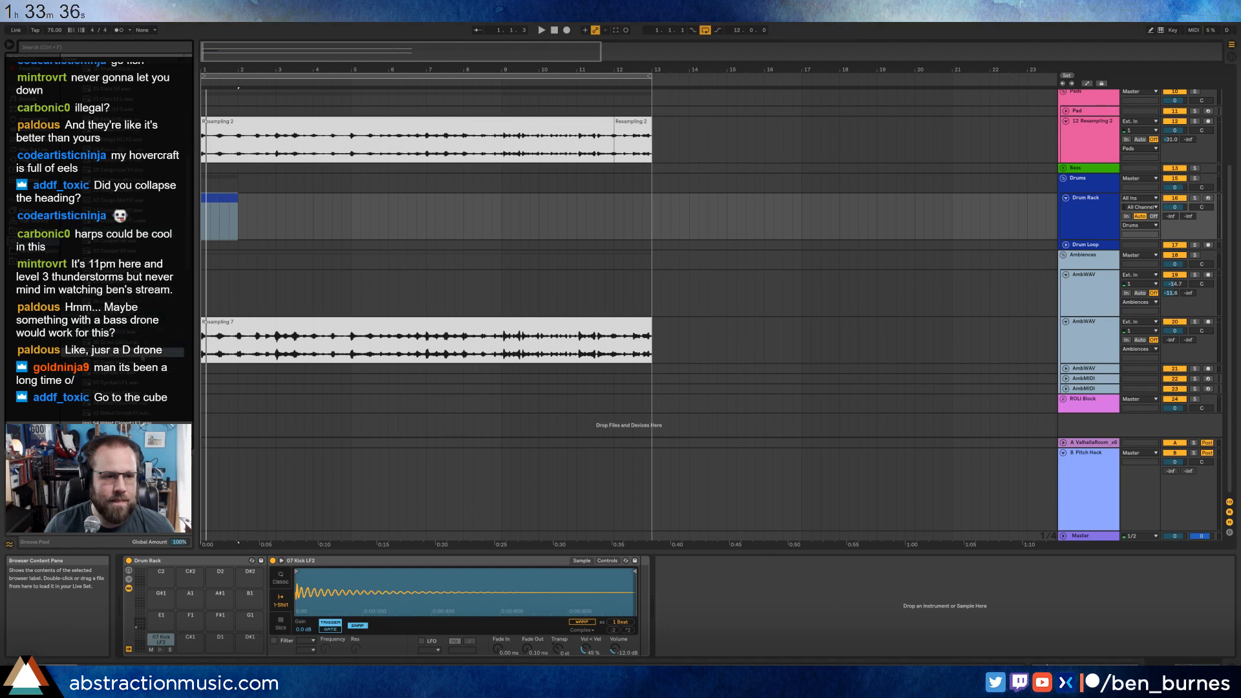
pyautogui.click(129, 373)
pyautogui.click(128, 363)
pyautogui.click(128, 383)
pyautogui.click(134, 393)
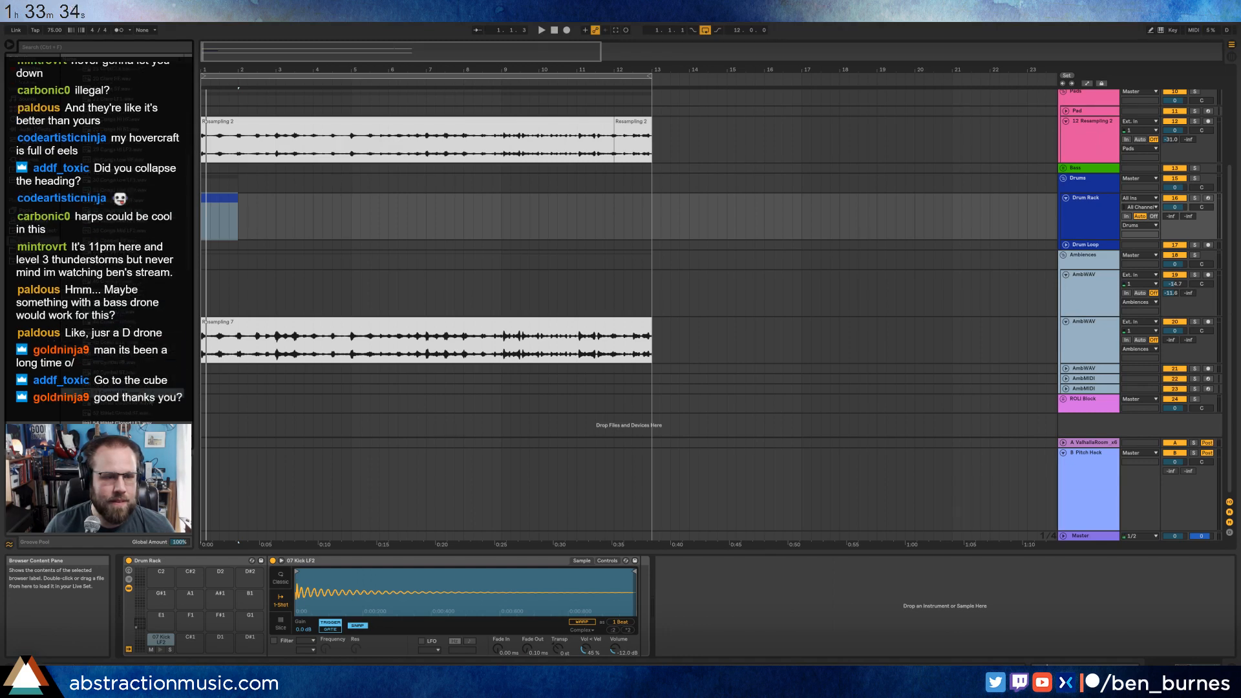
# Pick the HiHat Closed HF sample and load it onto the Drum Rack's E1 pad.
pyautogui.scroll(-2, 135, 393)
pyautogui.click(134, 354)
pyautogui.click(133, 343)
pyautogui.click(134, 353)
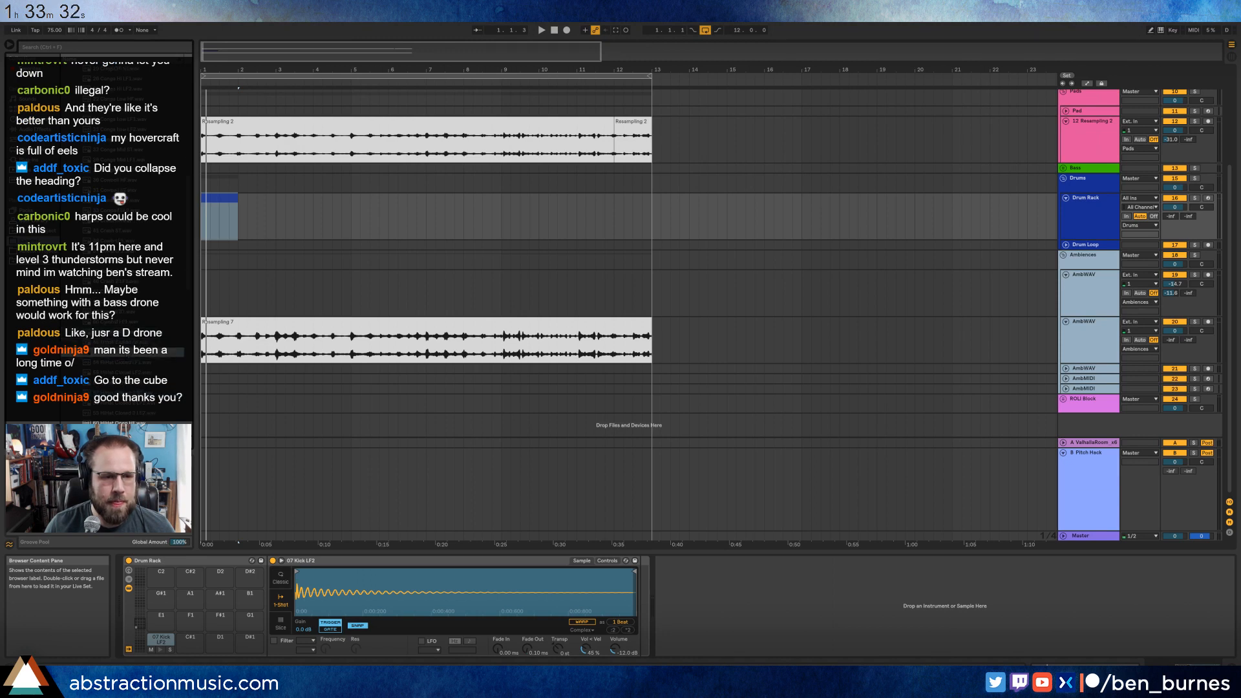
pyautogui.click(134, 343)
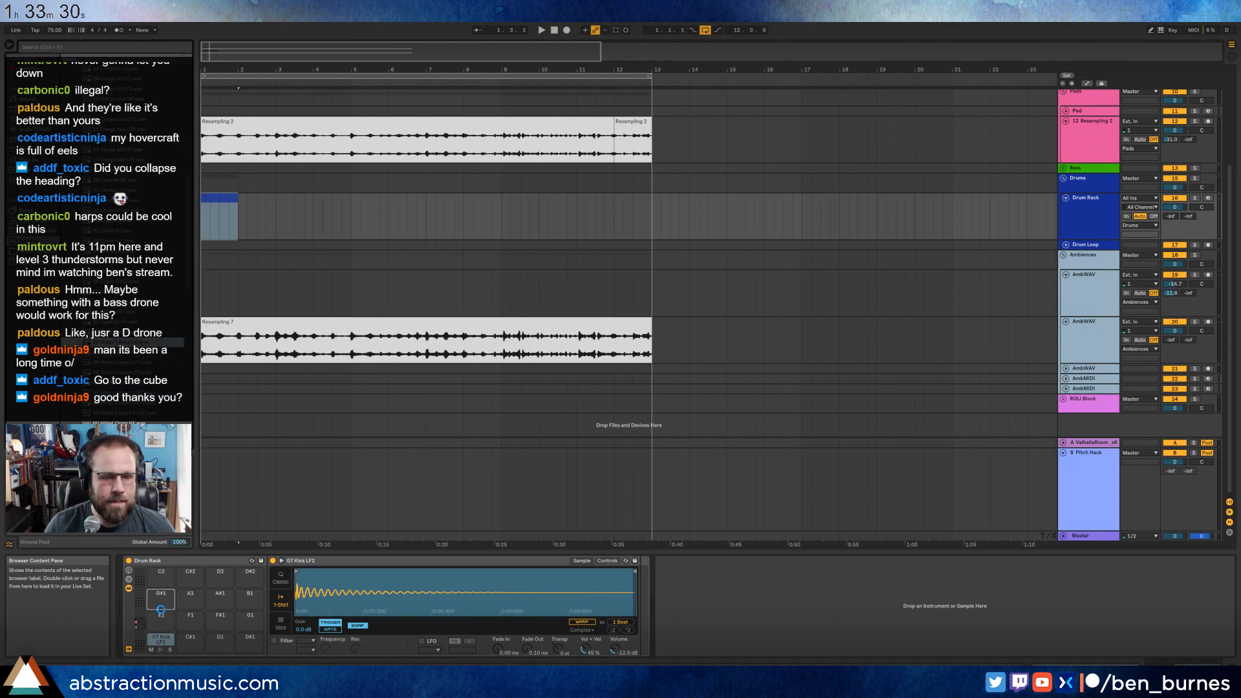
pyautogui.moveTo(161, 610)
pyautogui.mouseDown()
pyautogui.moveTo(167, 597)
pyautogui.moveTo(161, 616)
pyautogui.mouseUp()
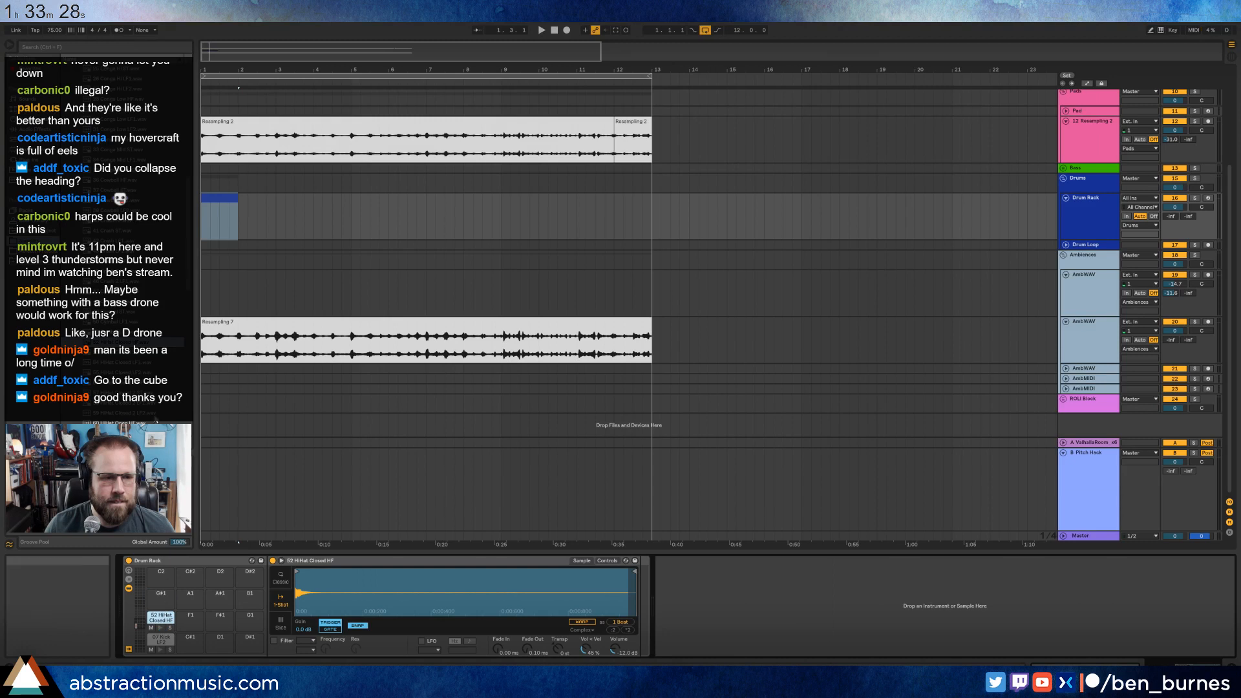
# Audition more drum samples in the library for the Drum Rack's remaining pads.
pyautogui.scroll(-1, 133, 388)
pyautogui.click(134, 393)
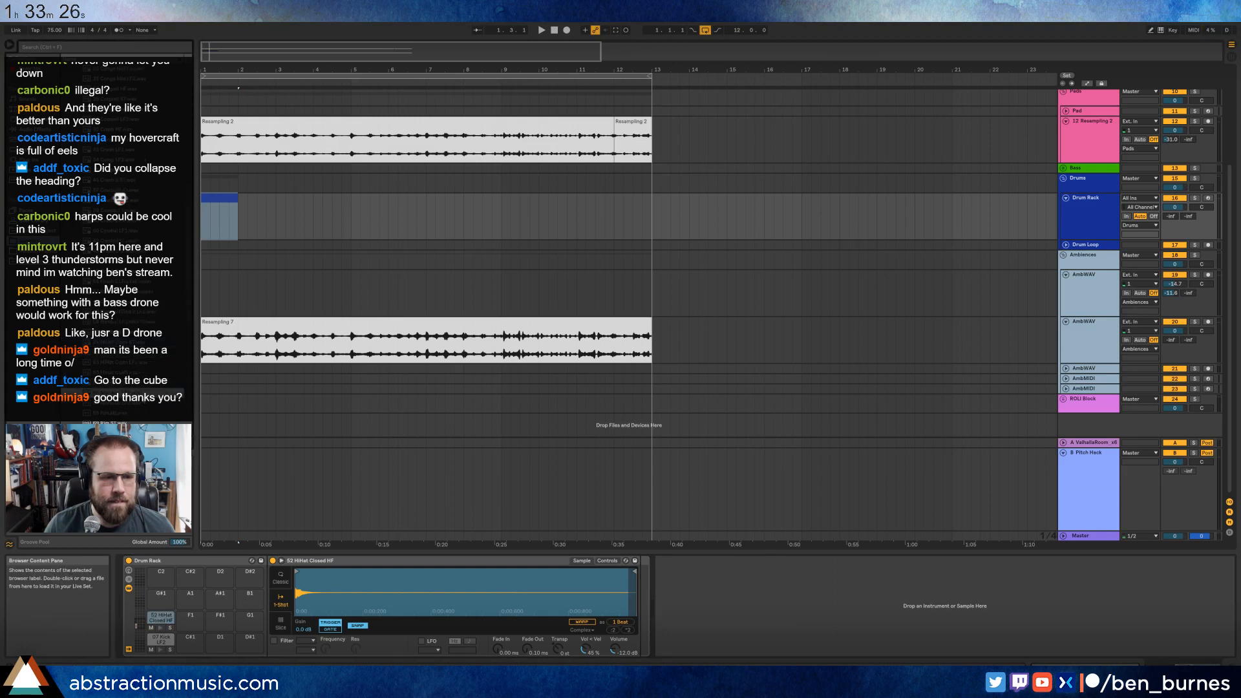
pyautogui.click(148, 374)
pyautogui.click(138, 415)
pyautogui.scroll(-2, 138, 414)
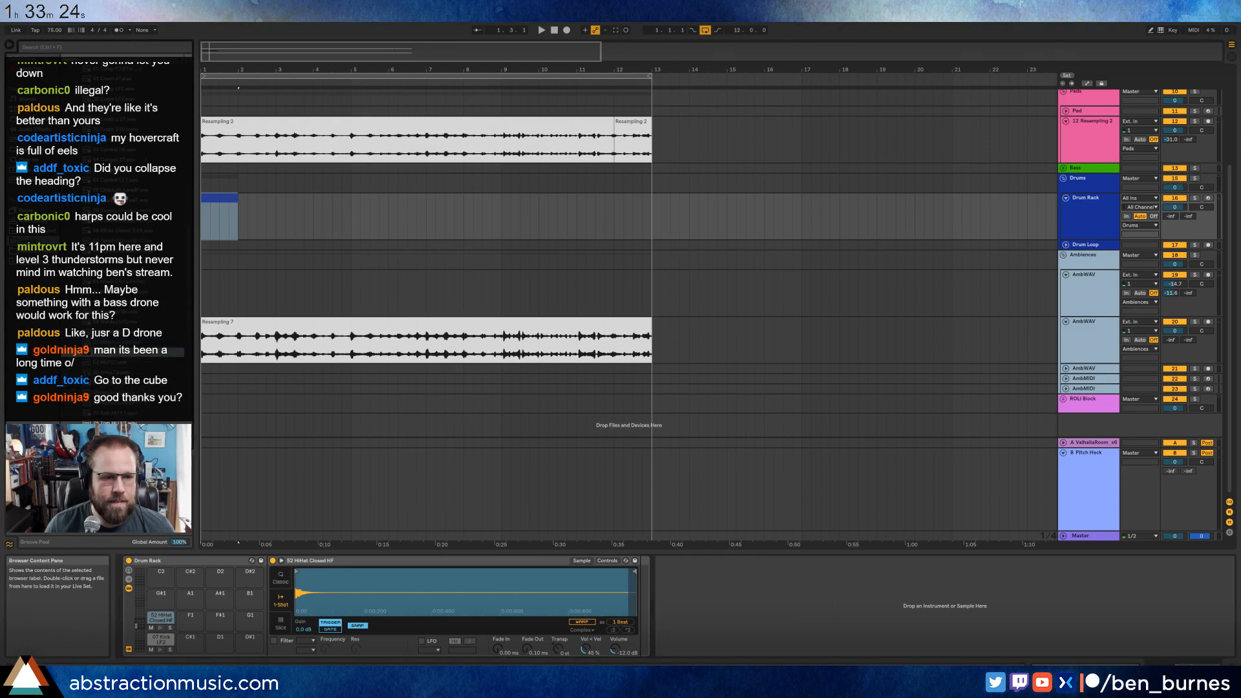
pyautogui.click(138, 373)
pyautogui.click(132, 415)
pyautogui.scroll(-2, 132, 419)
# Load the 74 Tom Hi LF1 sample onto the Drum Rack's G#1 pad and 80 Tom Mid HF onto the A1 pad.
pyautogui.click(132, 413)
pyautogui.click(133, 353)
pyautogui.click(126, 416)
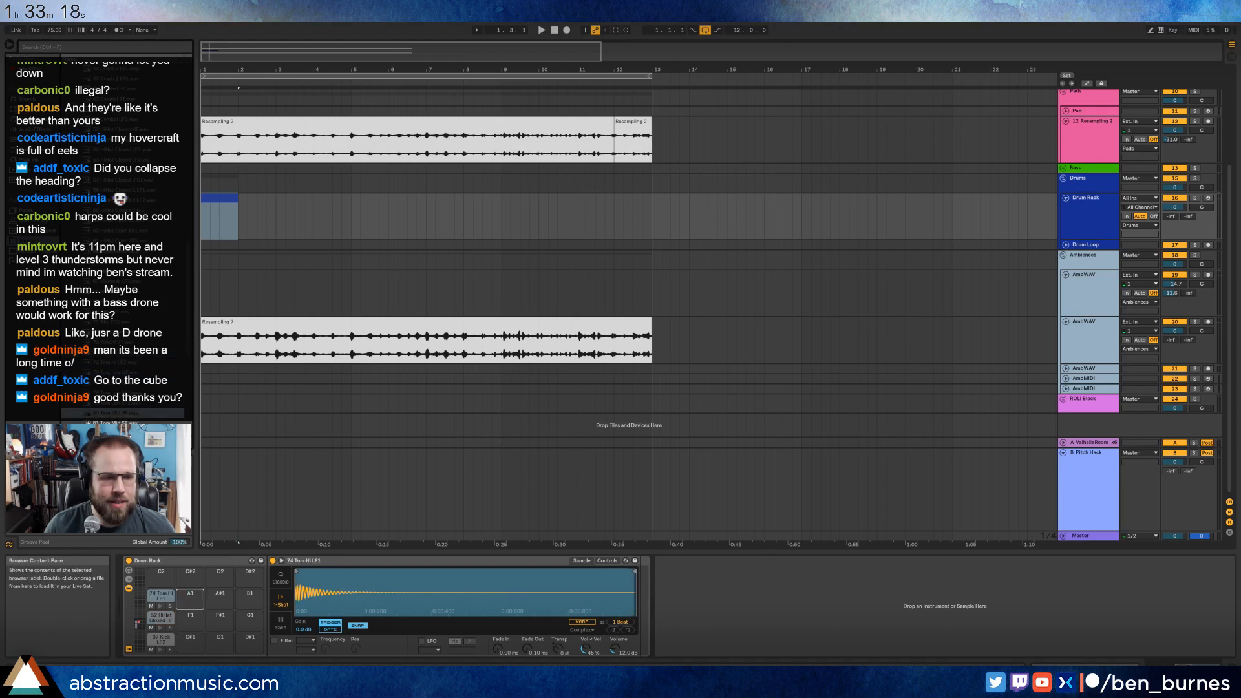
pyautogui.doubleClick(128, 414)
# Audition snare samples in the library and load 13 Snare ST onto the Drum Rack's C#1 pad.
pyautogui.scroll(-3, 130, 407)
pyautogui.click(132, 363)
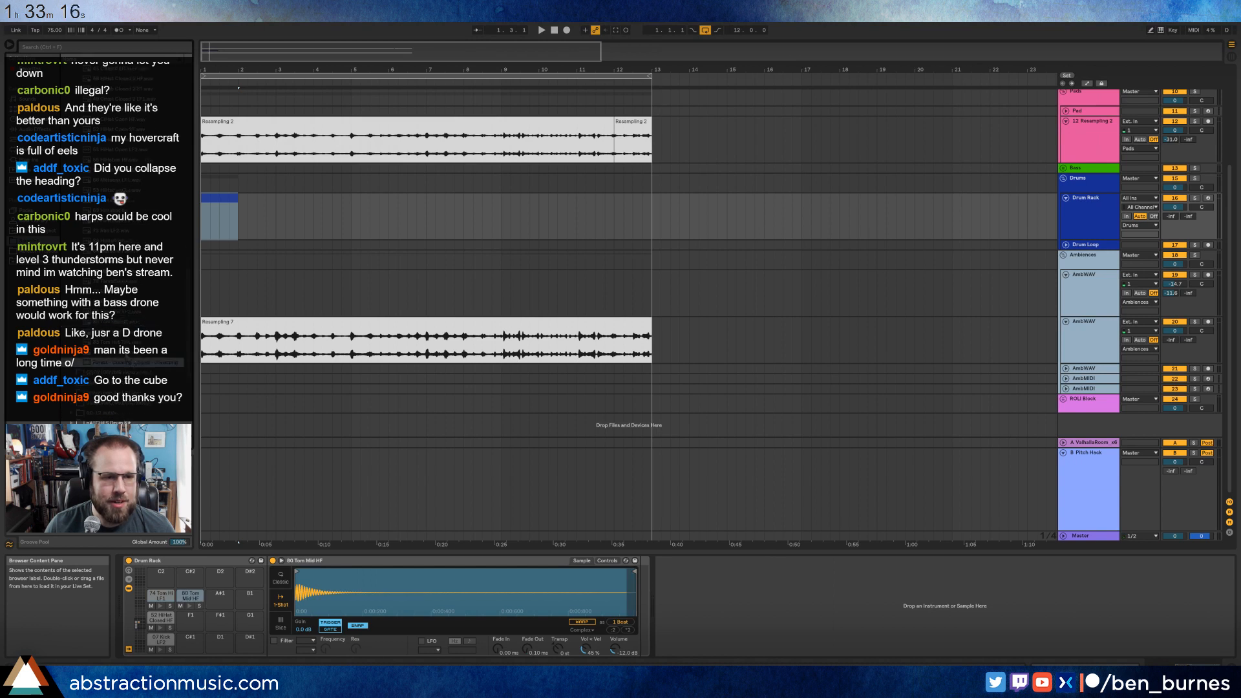
pyautogui.click(129, 354)
pyautogui.scroll(4, 127, 362)
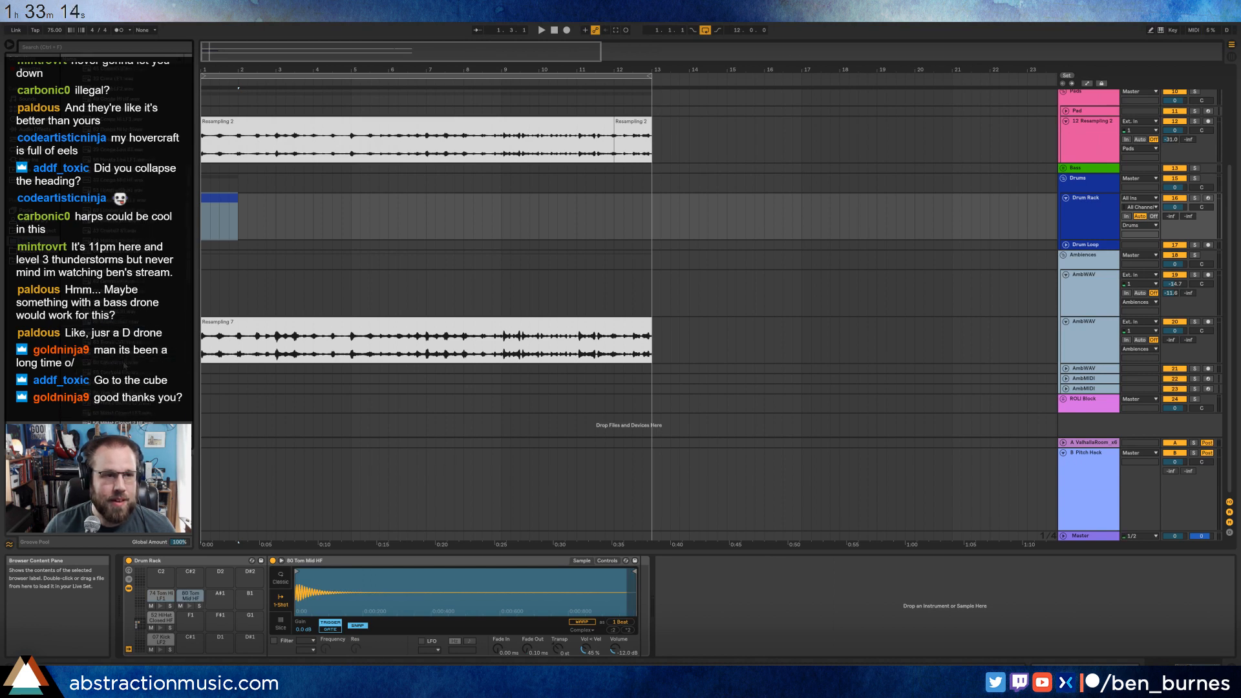
pyautogui.scroll(5, 132, 182)
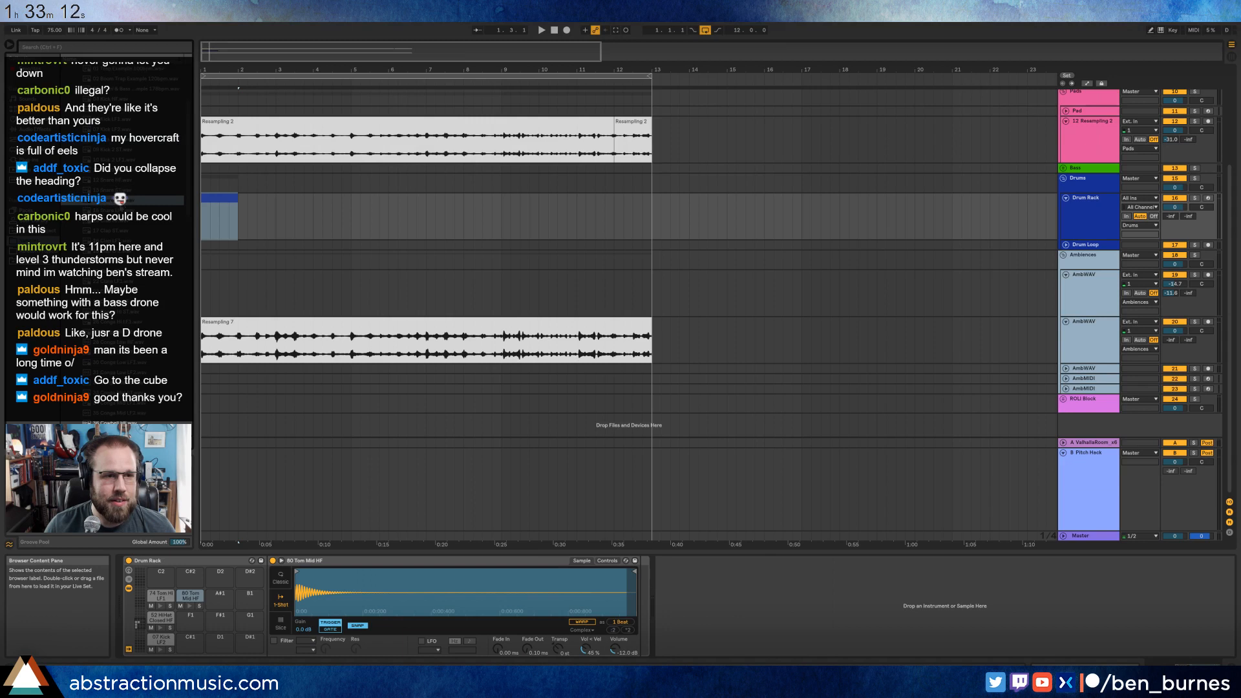
pyautogui.click(129, 210)
pyautogui.click(129, 191)
pyautogui.click(129, 181)
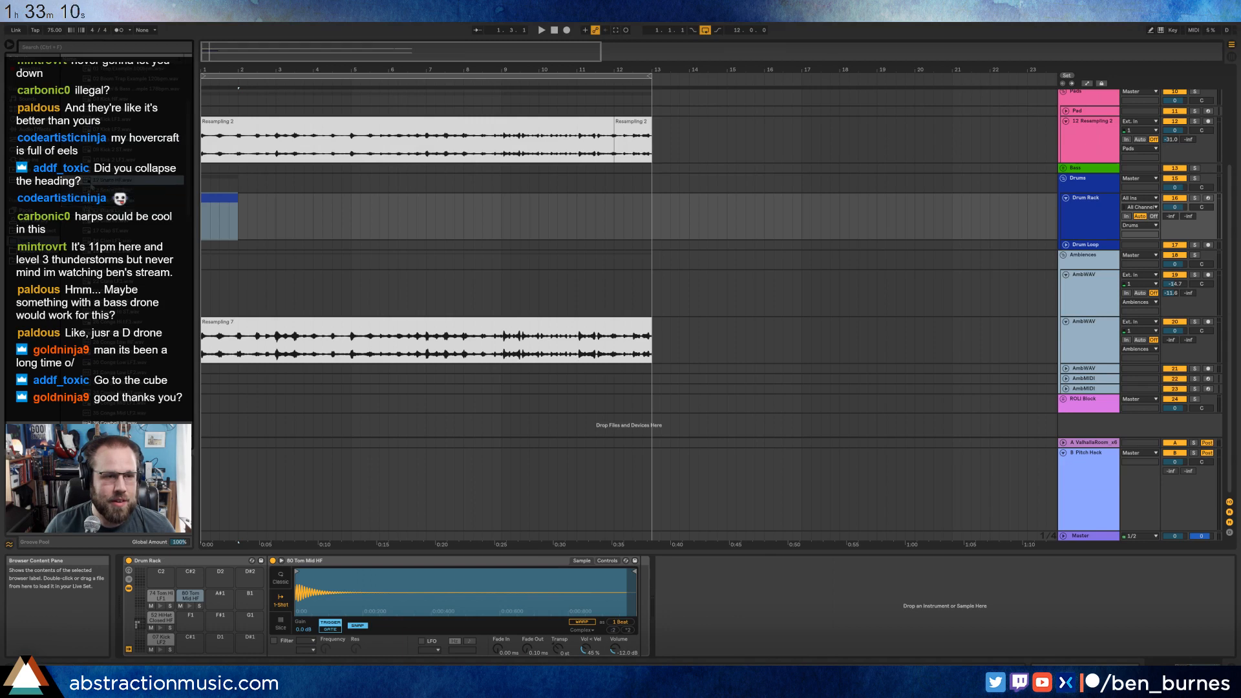
pyautogui.click(129, 191)
pyautogui.moveTo(129, 191); pyautogui.dragTo(193, 640)
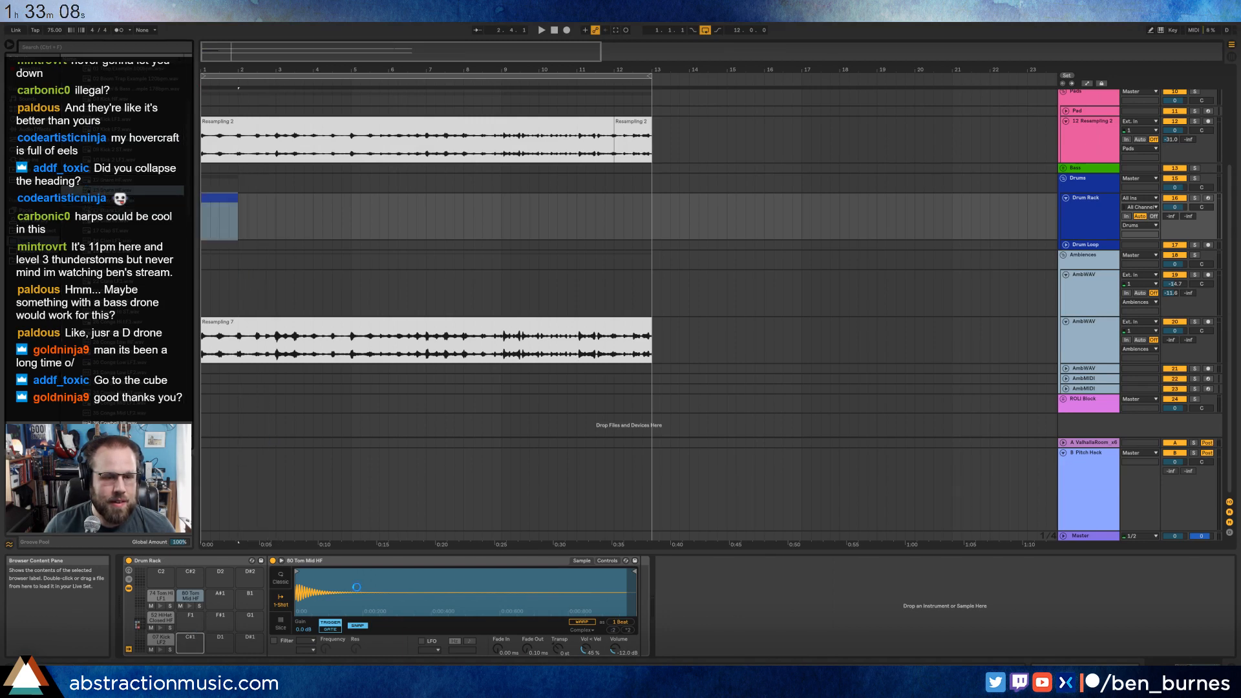
# Add a kick note at the start of the one-bar Drum Rack clip and duplicate it to 1.1.4 and 1.2.3.
pyautogui.doubleClick(224, 197)
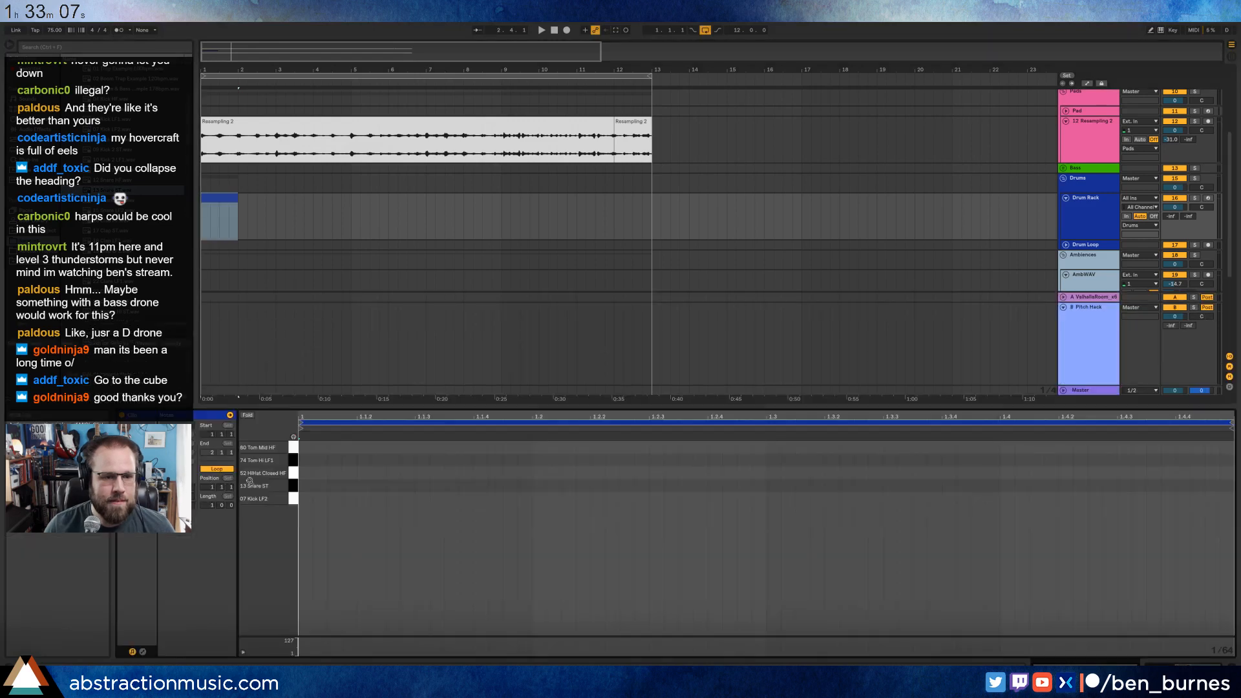
pyautogui.doubleClick(310, 499)
pyautogui.moveTo(323, 498); pyautogui.dragTo(367, 493)
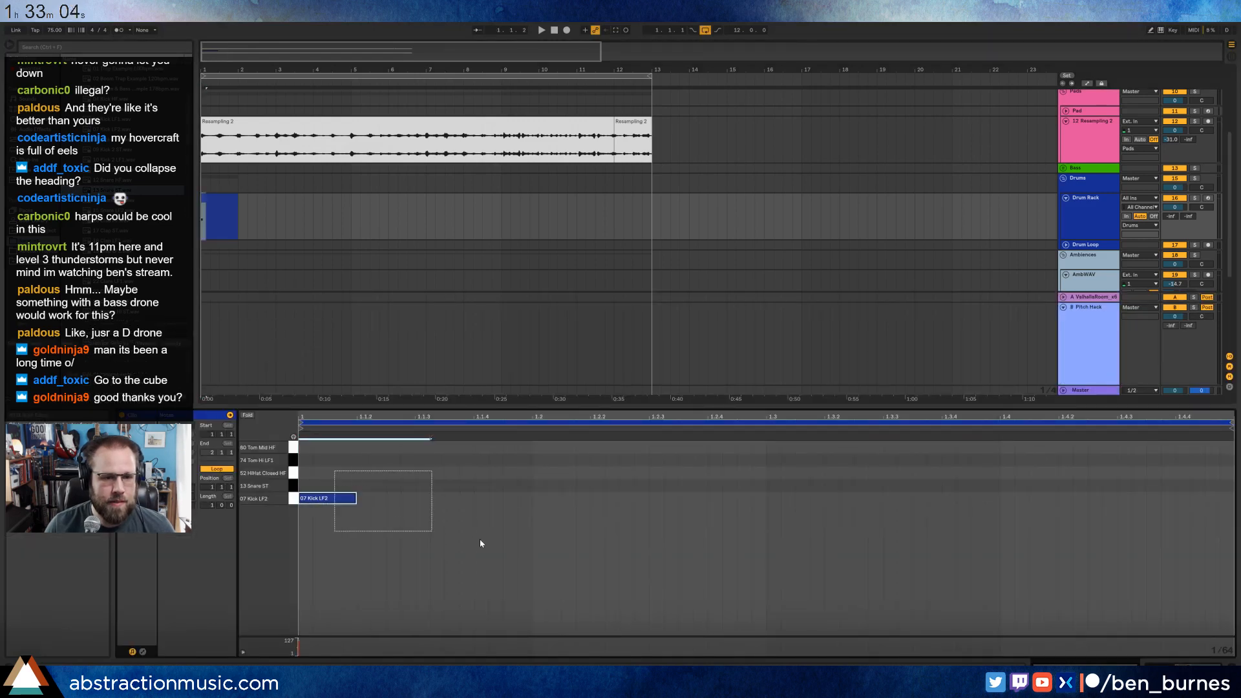
pyautogui.moveTo(474, 543); pyautogui.dragTo(476, 538)
pyautogui.hotkey('ctrl', 'd')
pyautogui.hotkey('ctrl', 'd')
# Play the kick pattern and extend the looped Drum Rack clip to bar 13.
pyautogui.press('space')
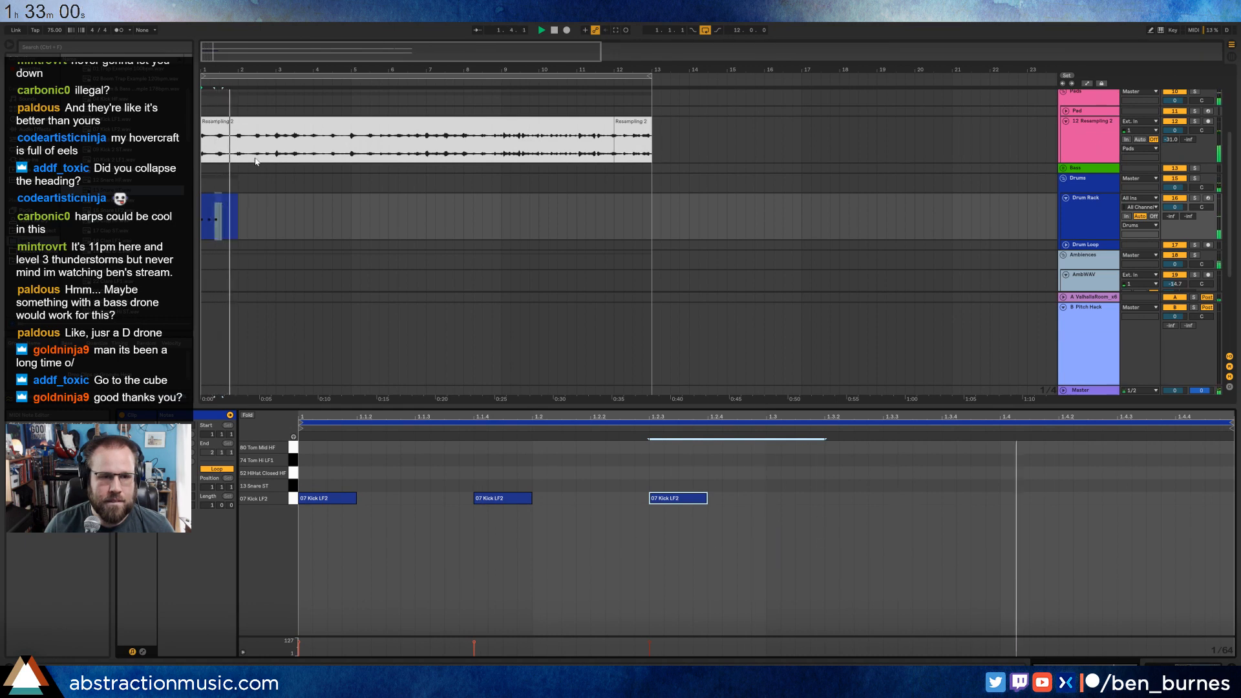
pyautogui.moveTo(238, 214); pyautogui.dragTo(647, 230)
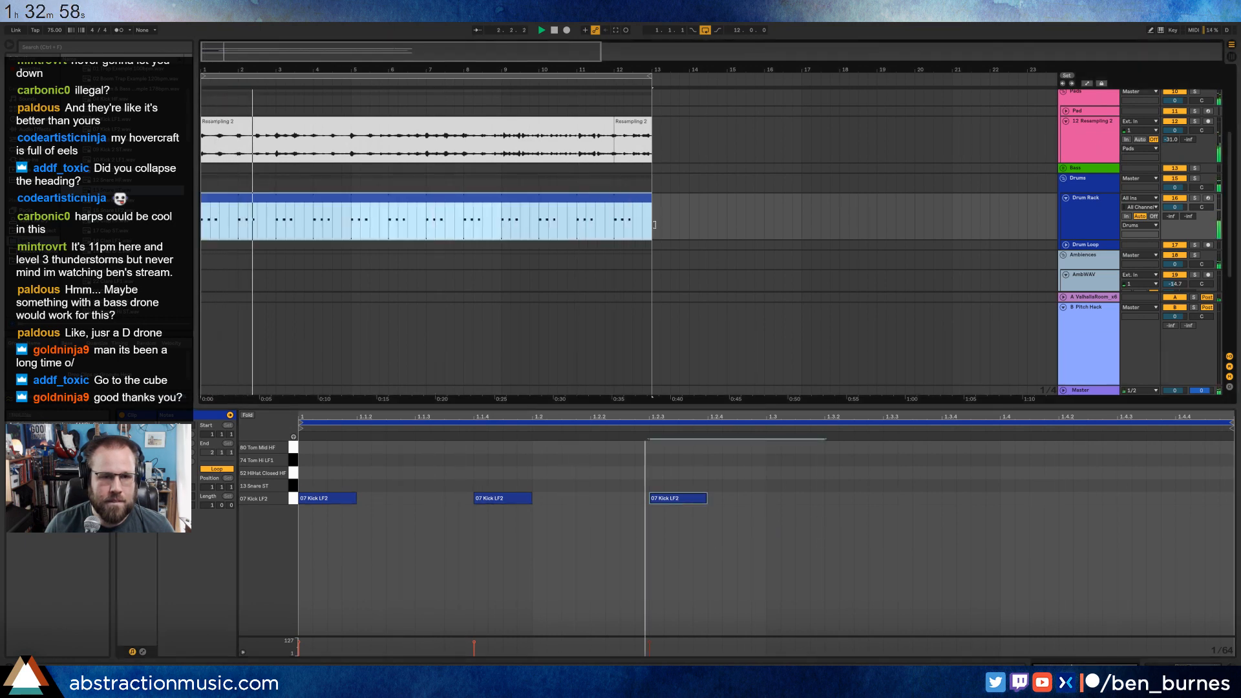
pyautogui.click(708, 230)
# Stop playback, deactivate the Resampling 7 ambience clip and move it to start at bar 17.
pyautogui.scroll(-5, 706, 230)
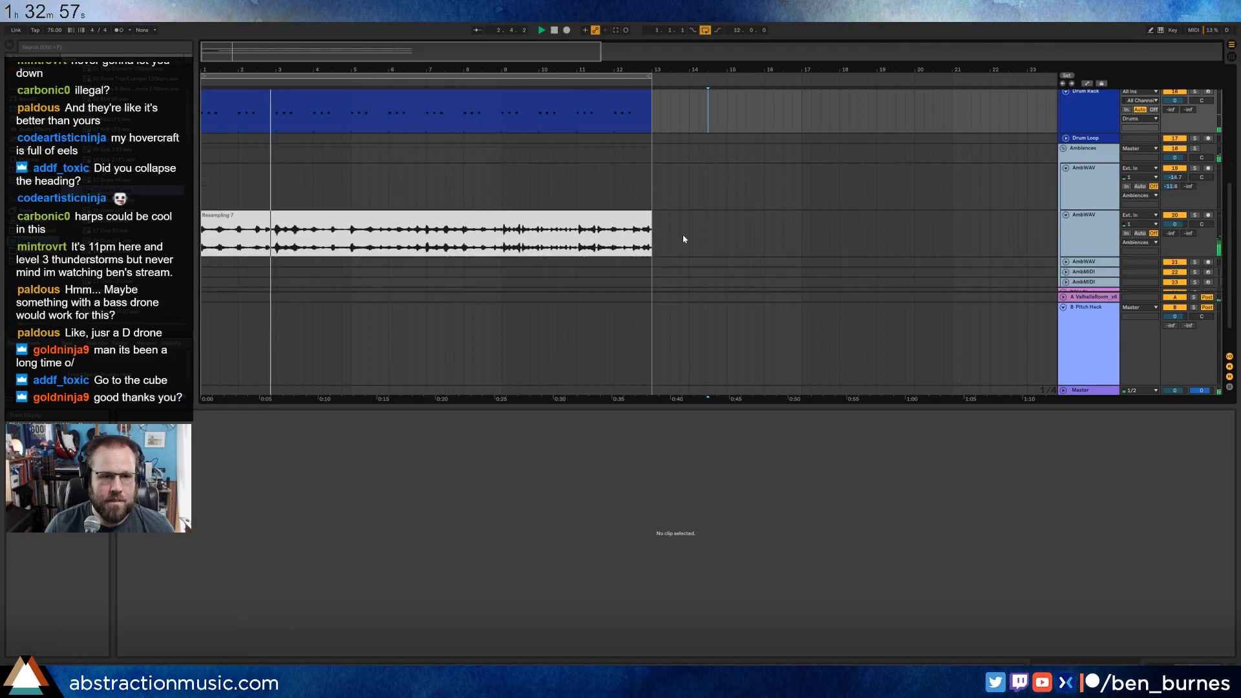
pyautogui.click(414, 215)
pyautogui.press('space')
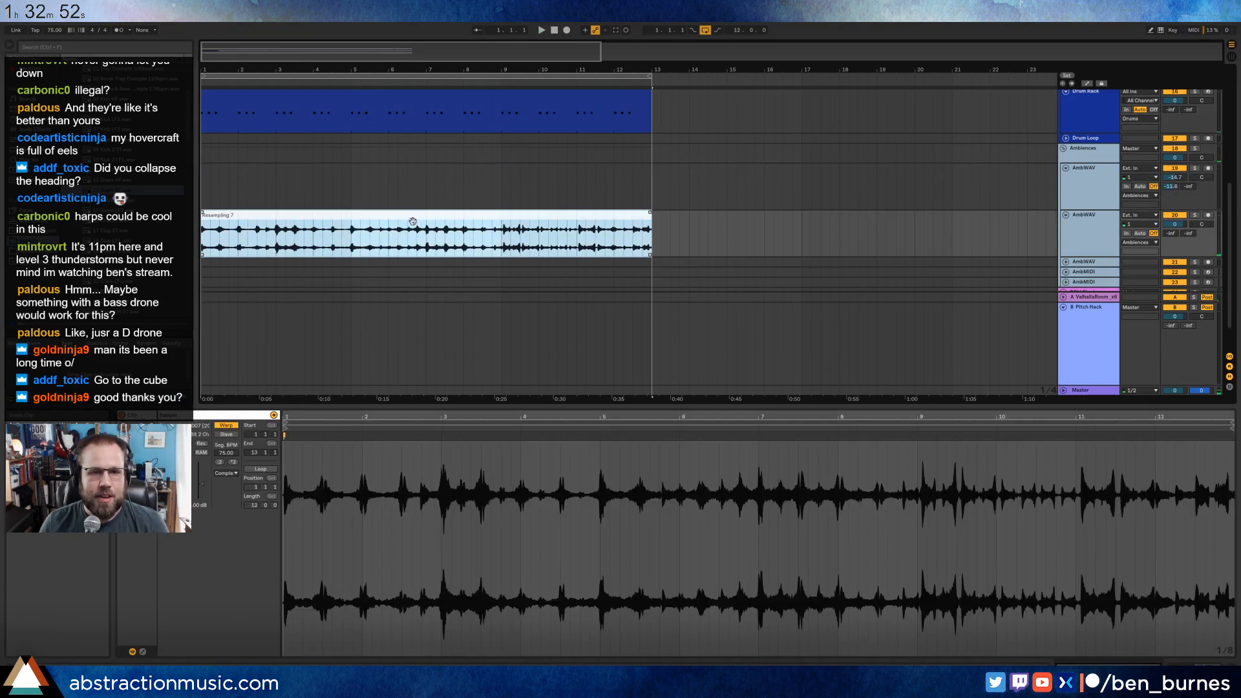
pyautogui.press('Delete')
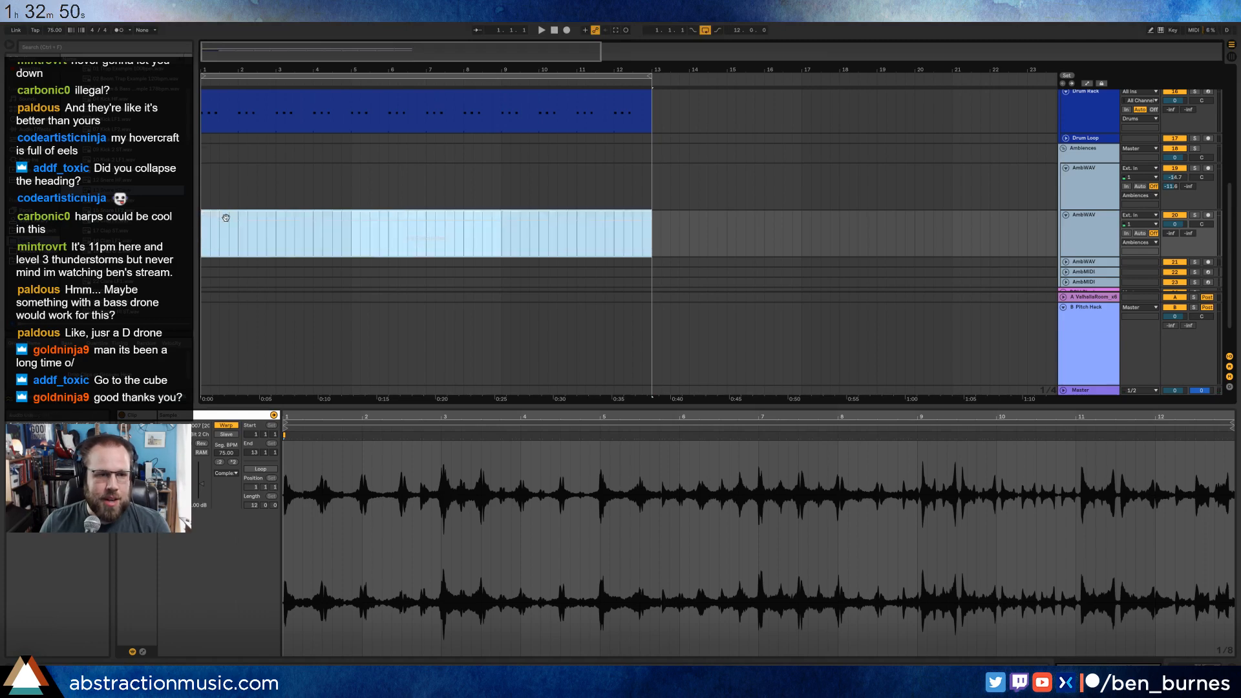
pyautogui.moveTo(226, 218); pyautogui.dragTo(831, 227)
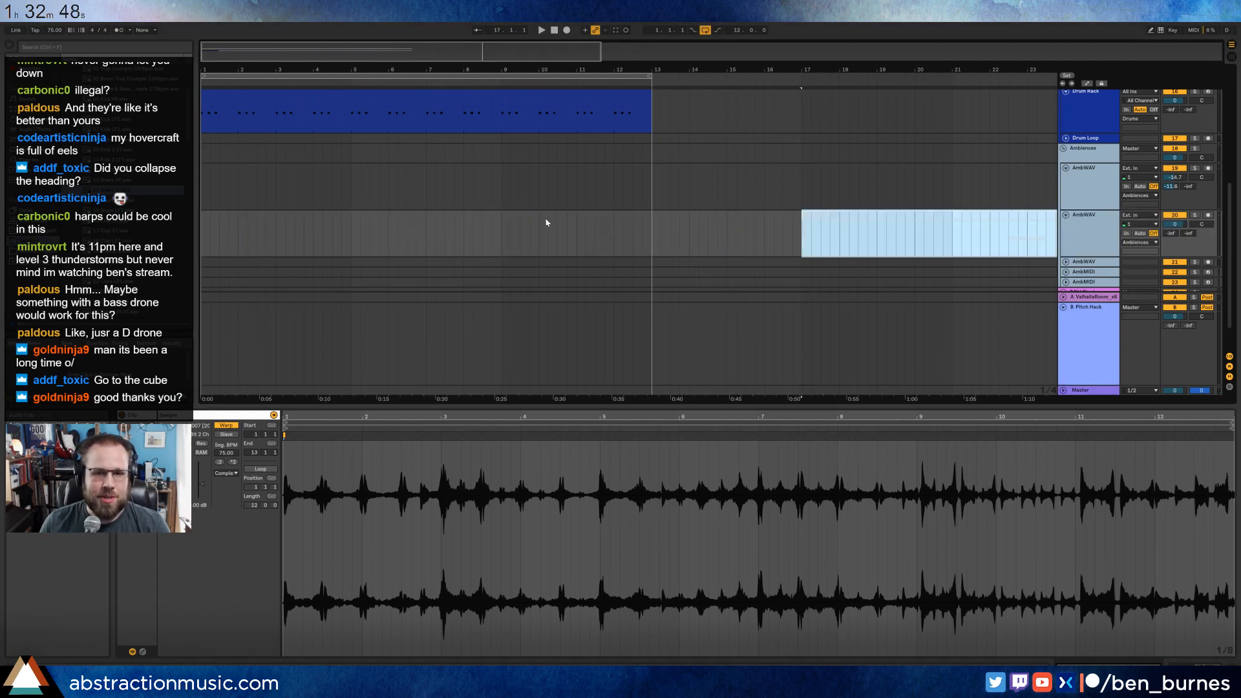
# Add a 13 Snare ST note on beat 1.3 of the Drum Rack clip.
pyautogui.scroll(5, 410, 216)
pyautogui.click(362, 215)
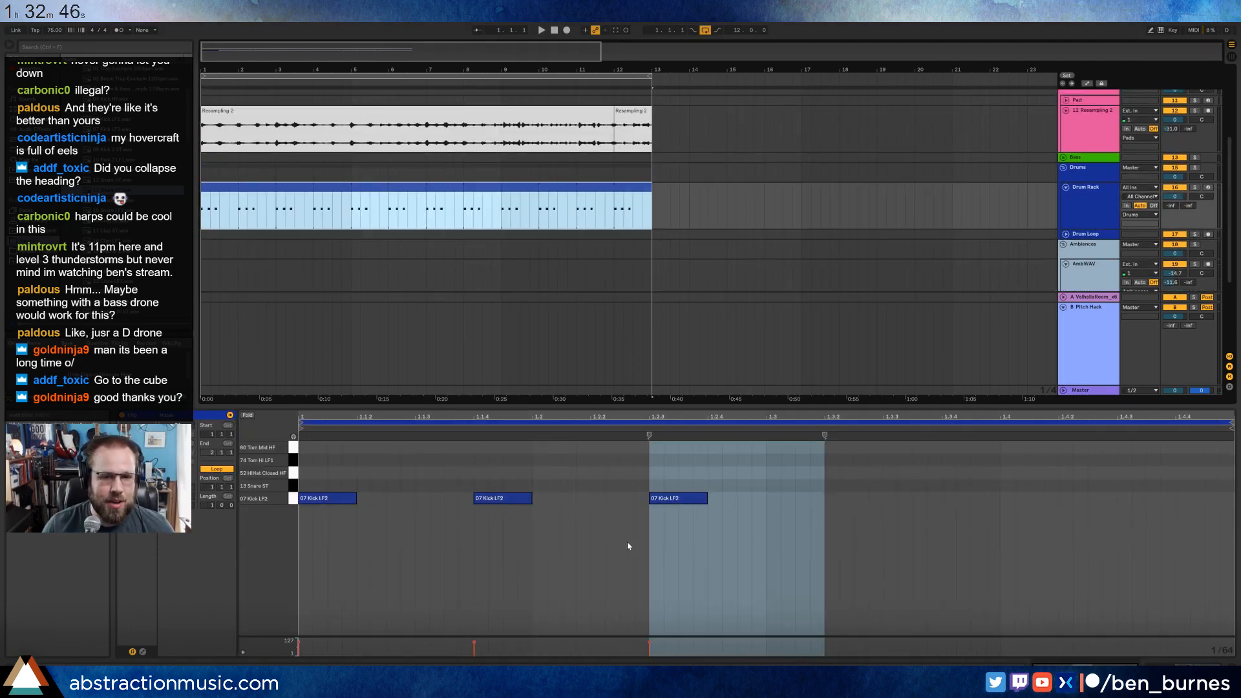
pyautogui.doubleClick(772, 484)
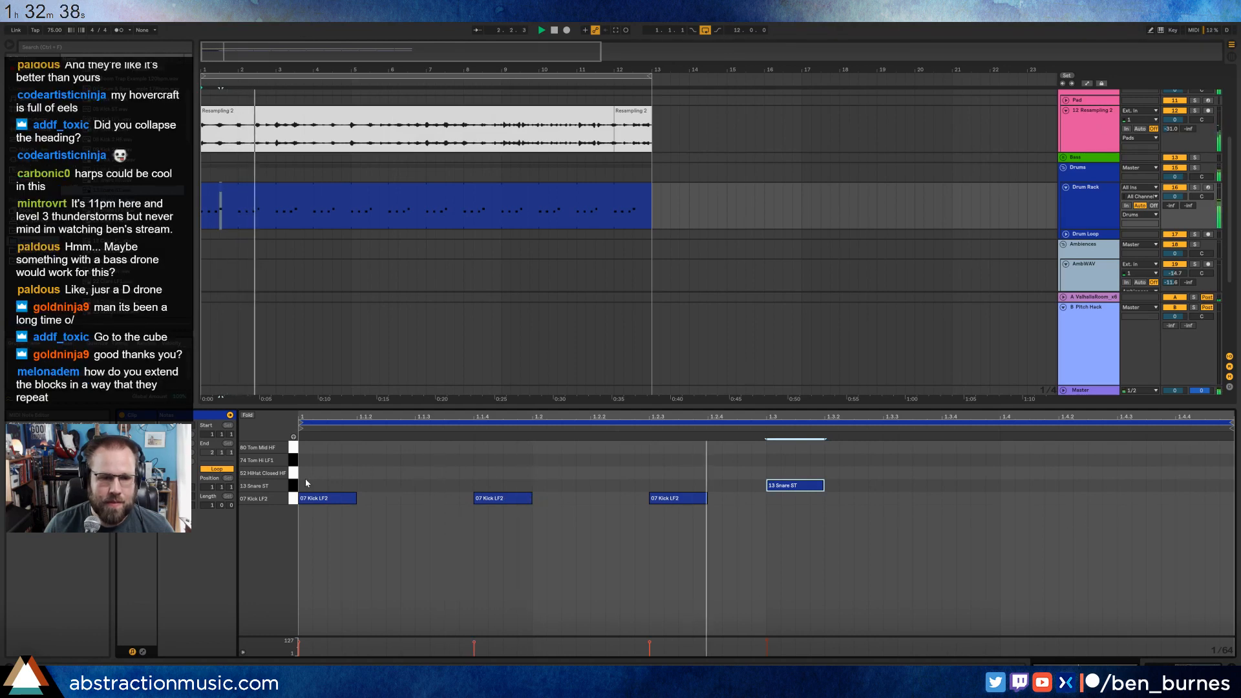
# Add closed hi-hat notes at 1.1.3 and 1.2.2 of the drum pattern by duplicating and moving the first one.
pyautogui.doubleClick(421, 474)
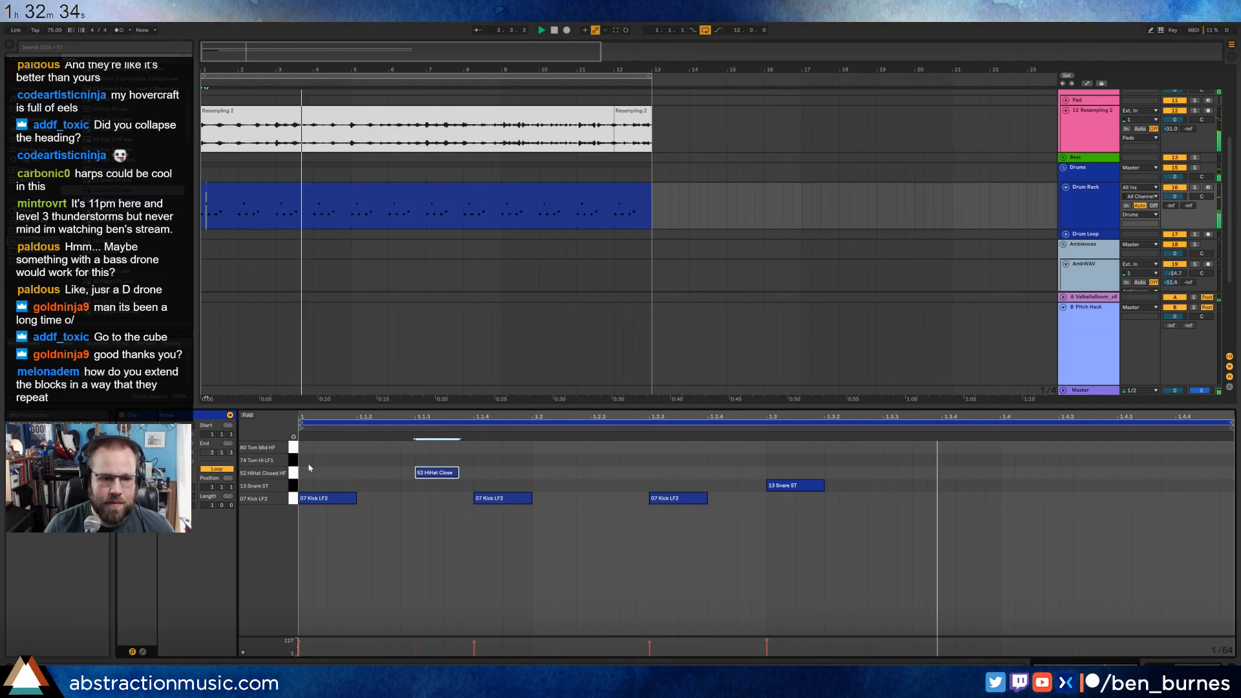
pyautogui.moveTo(305, 464); pyautogui.dragTo(532, 484)
pyautogui.hotkey('ctrl', 'd')
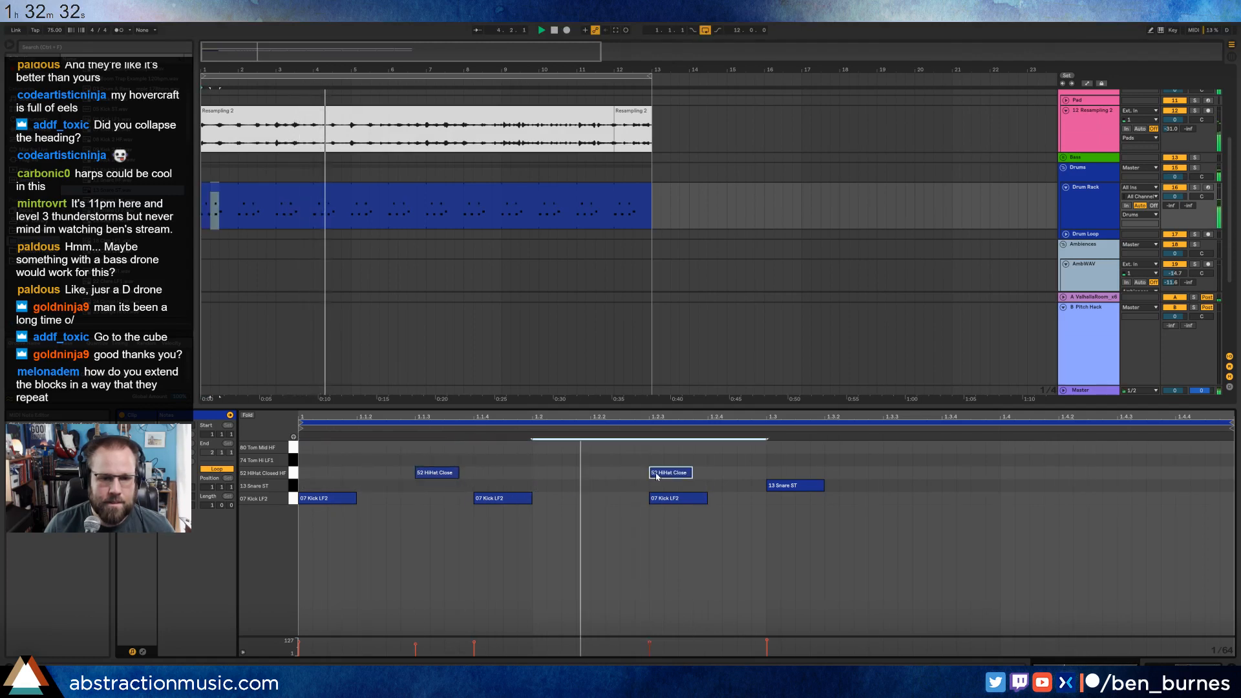
pyautogui.moveTo(675, 474); pyautogui.dragTo(617, 474)
pyautogui.click(714, 479)
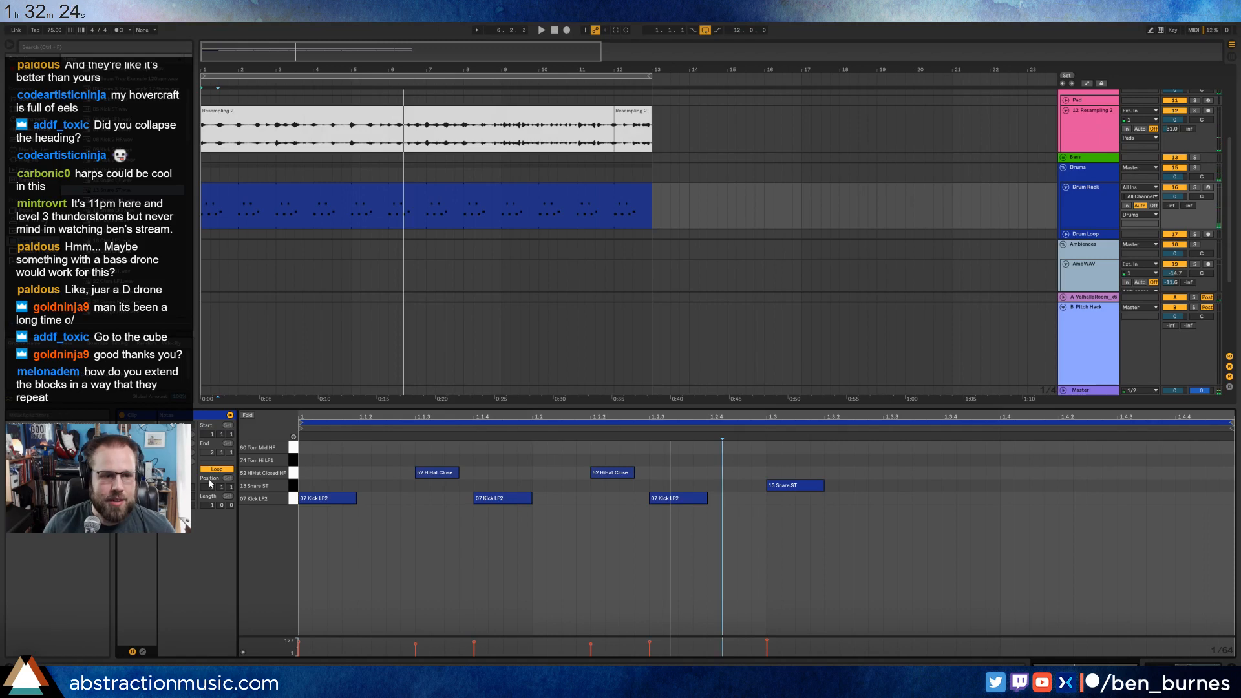
# Return the Drum Rack clip to one bar and stretch its loop out to bar 13 again.
pyautogui.hotkey('ctrl', 'z')
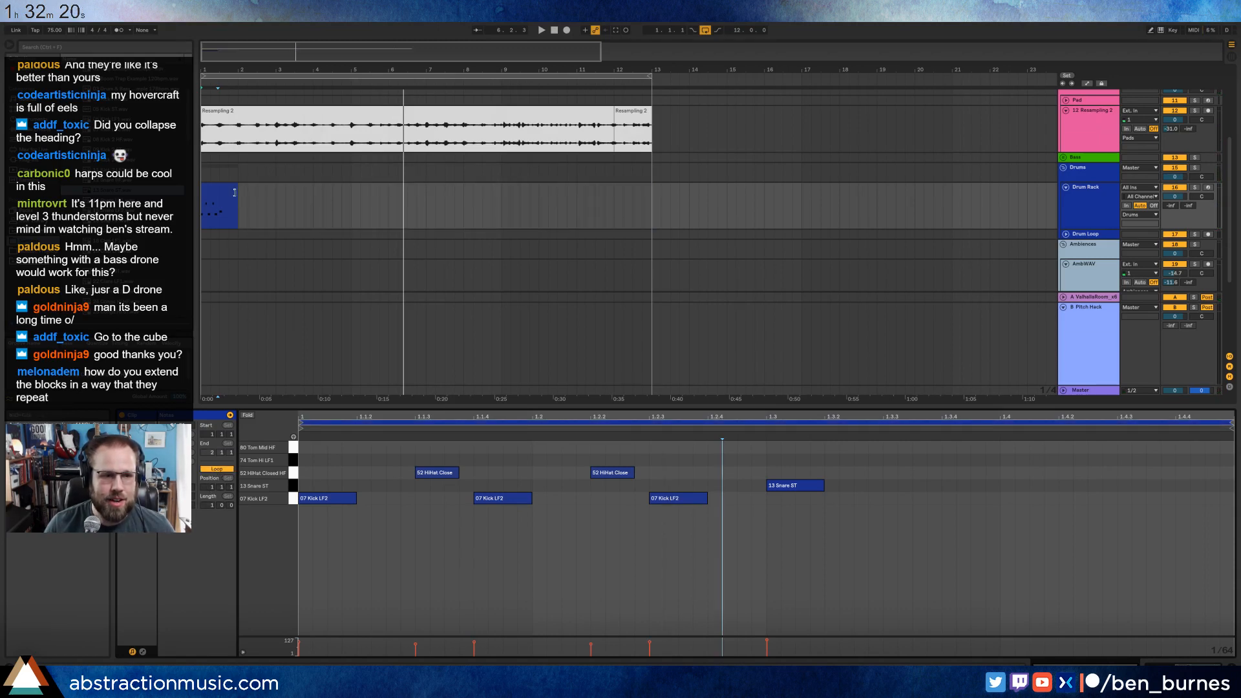
pyautogui.moveTo(235, 192); pyautogui.dragTo(667, 233)
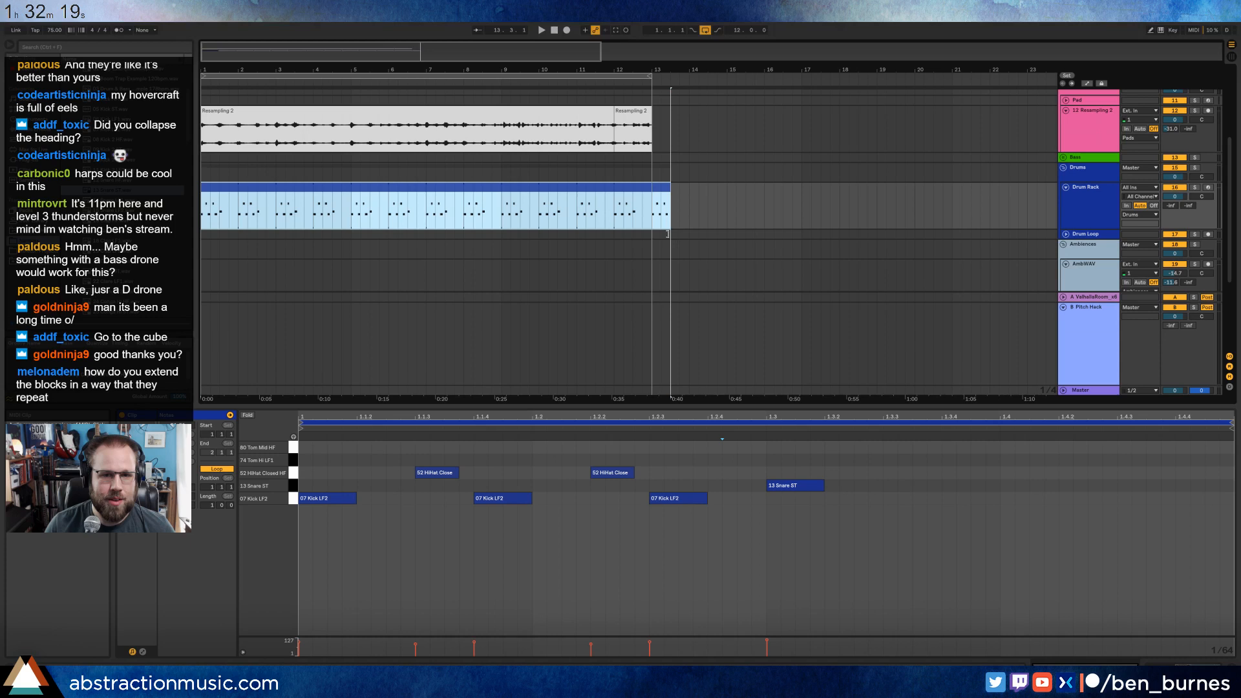
# Play the drum pattern and add an extra closed hi-hat note directly after the one at 1.2.2.
pyautogui.click(334, 460)
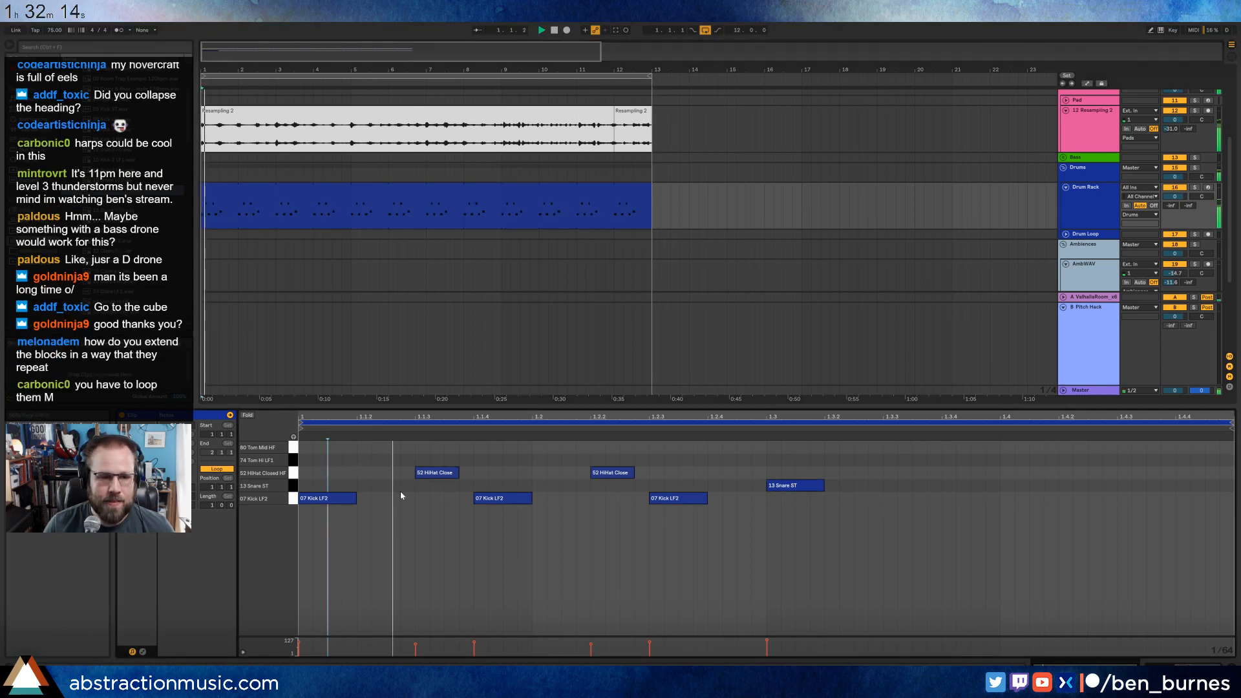
pyautogui.doubleClick(621, 478)
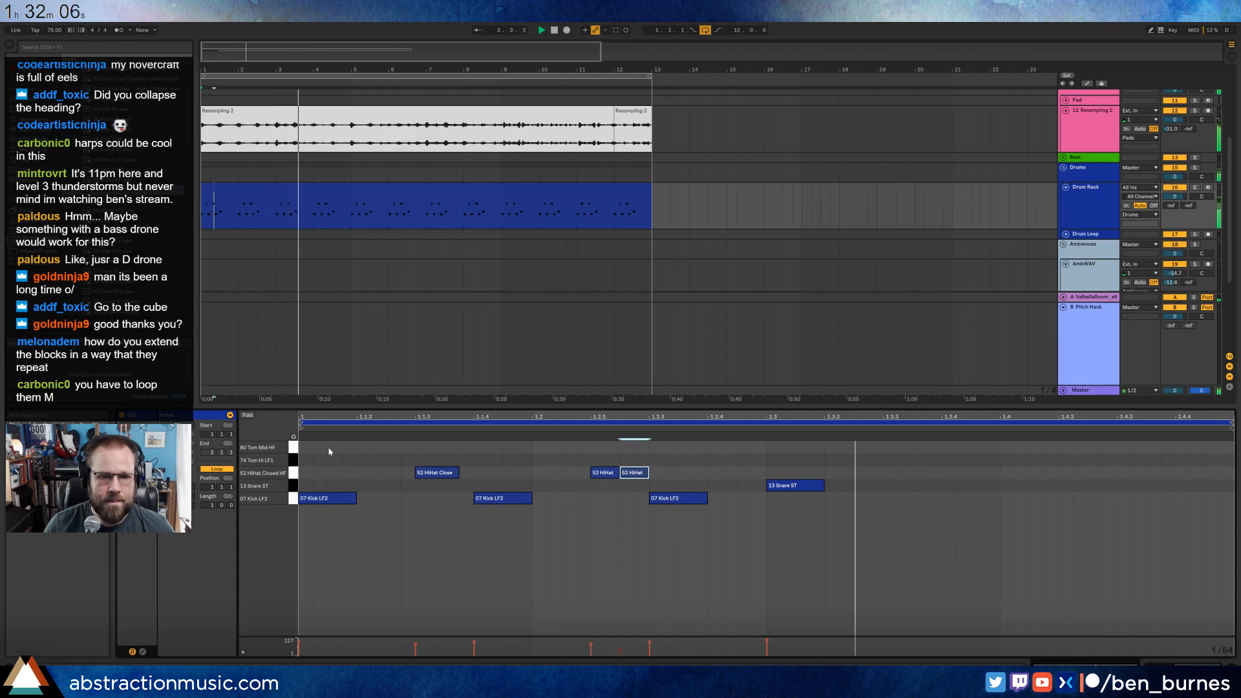
# Consolidate the first four bars of the Drum Rack clip into a single four-bar clip.
pyautogui.click(351, 234)
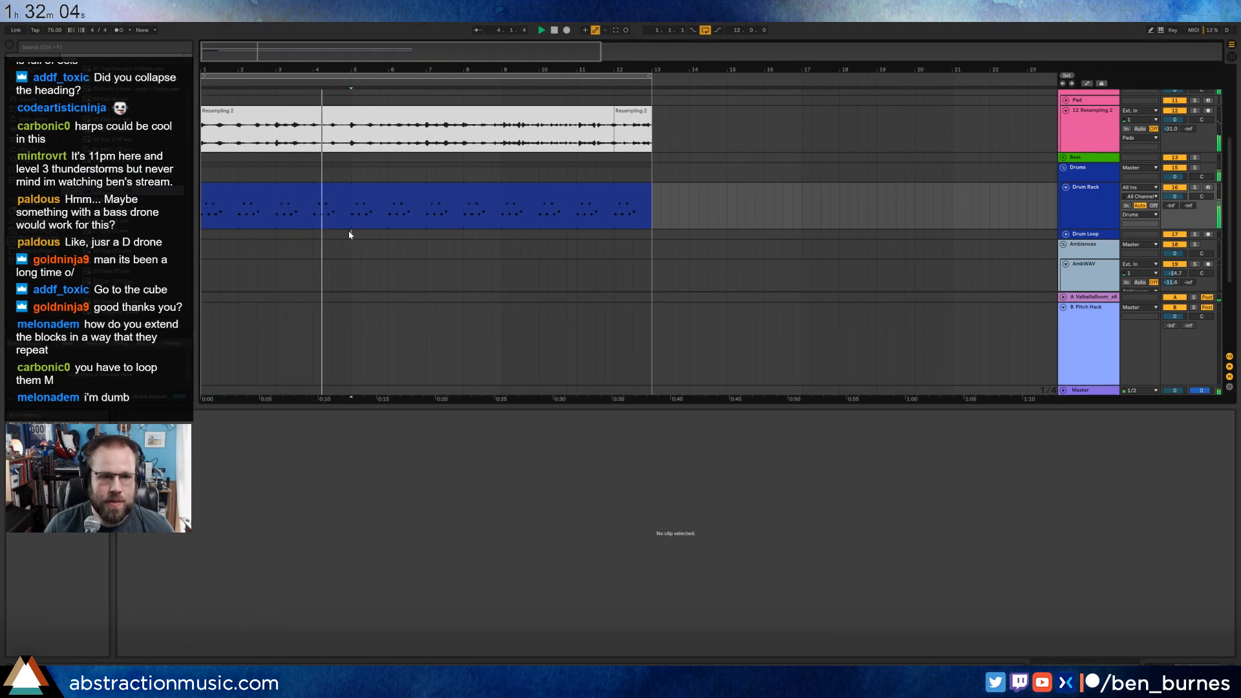
pyautogui.click(356, 210)
pyautogui.moveTo(353, 208); pyautogui.dragTo(204, 206)
pyautogui.click(212, 223)
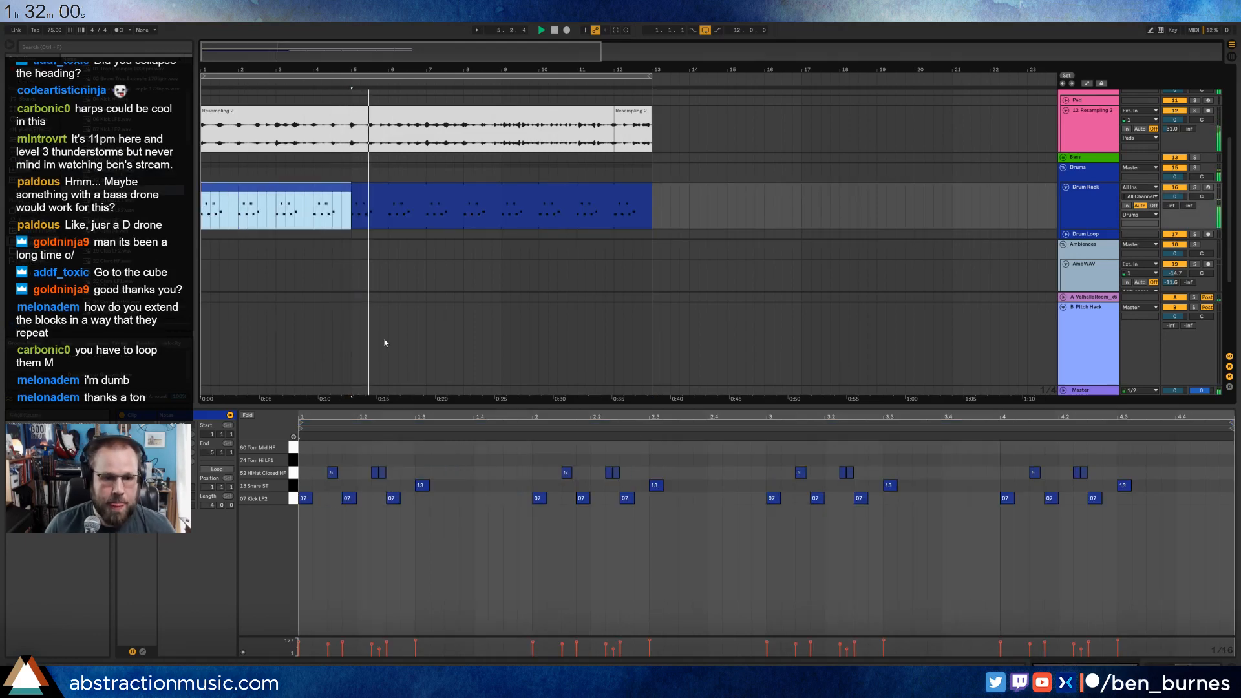
# Remove the second of the paired hi-hat notes in bar 1 and lengthen the remaining one in its place.
pyautogui.click(496, 592)
pyautogui.doubleClick(382, 477)
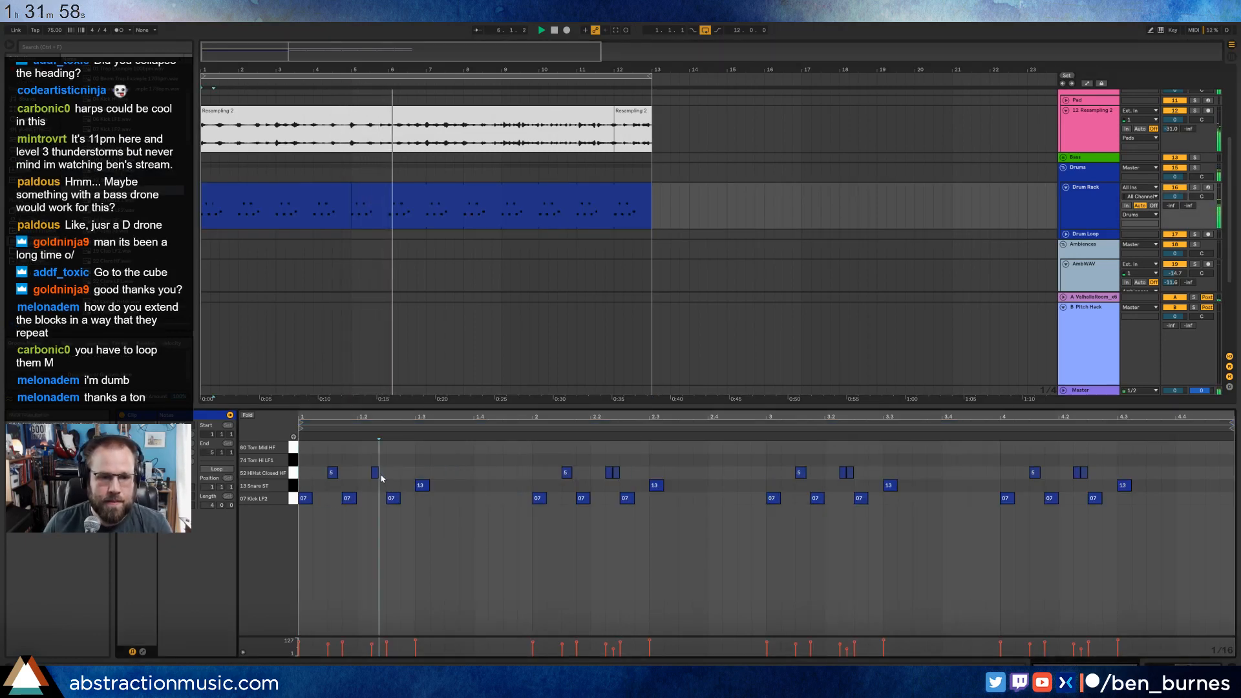
pyautogui.moveTo(378, 474); pyautogui.dragTo(384, 475)
# Turn on looping for the four-bar drum clip and extend it slightly past bar 13.
pyautogui.click(228, 470)
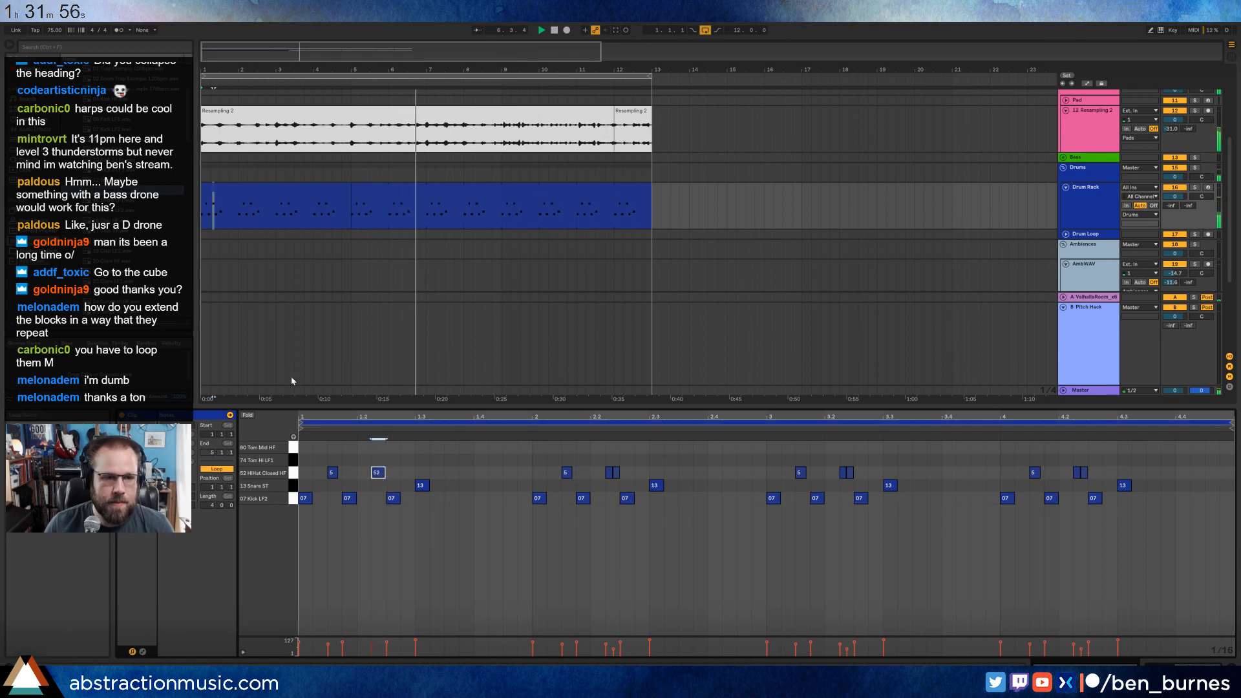
pyautogui.moveTo(293, 379); pyautogui.dragTo(321, 234)
pyautogui.click(345, 198)
pyautogui.moveTo(349, 190); pyautogui.dragTo(658, 220)
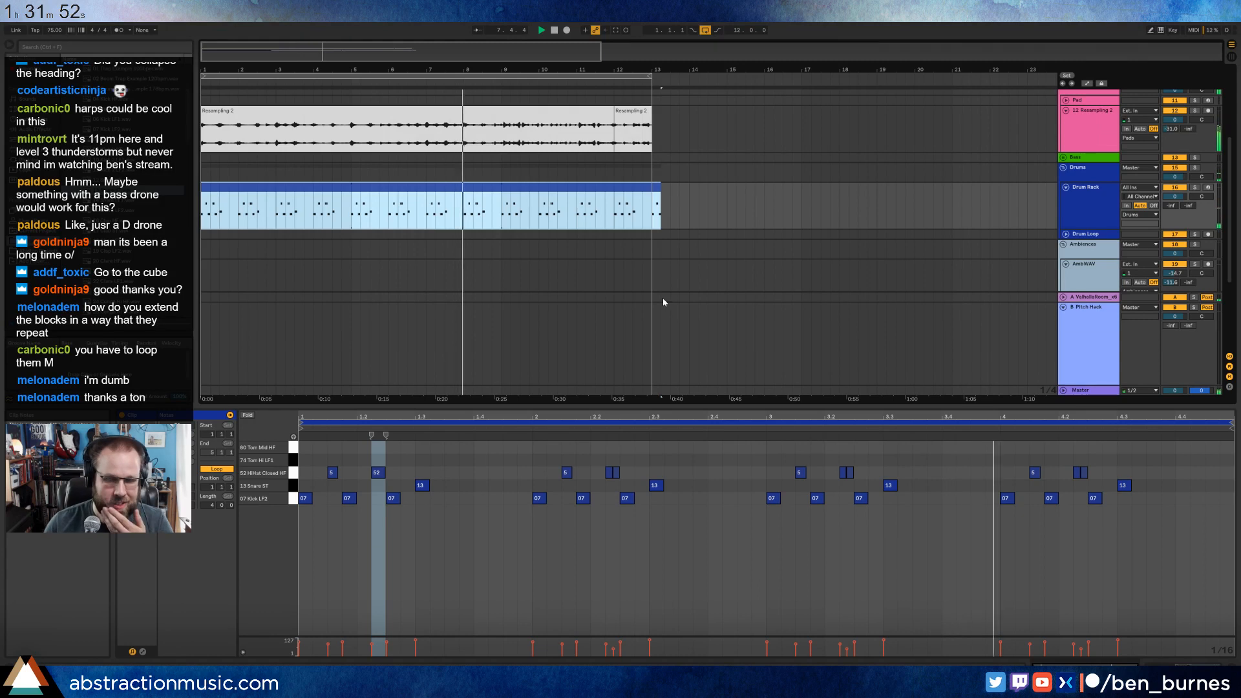
# Replace the paired hi-hat notes in bar 3 with one longer closed hi-hat note.
pyautogui.click(850, 472)
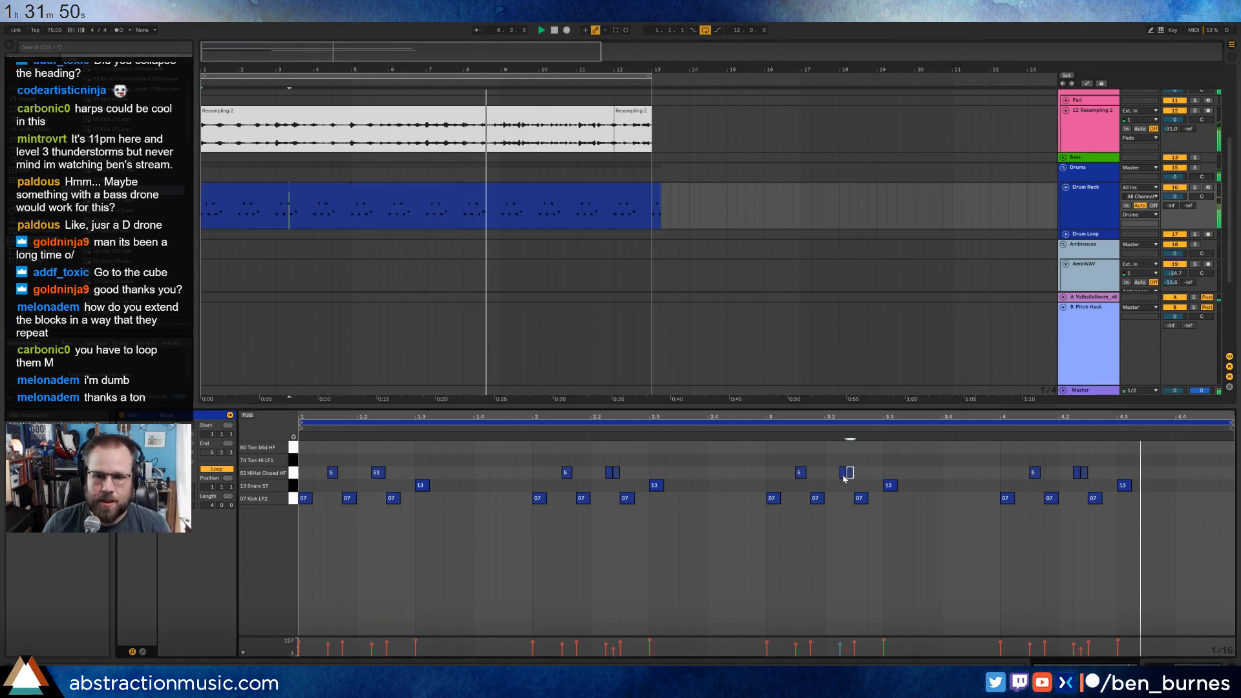
pyautogui.moveTo(853, 472); pyautogui.dragTo(862, 472)
pyautogui.click(984, 475)
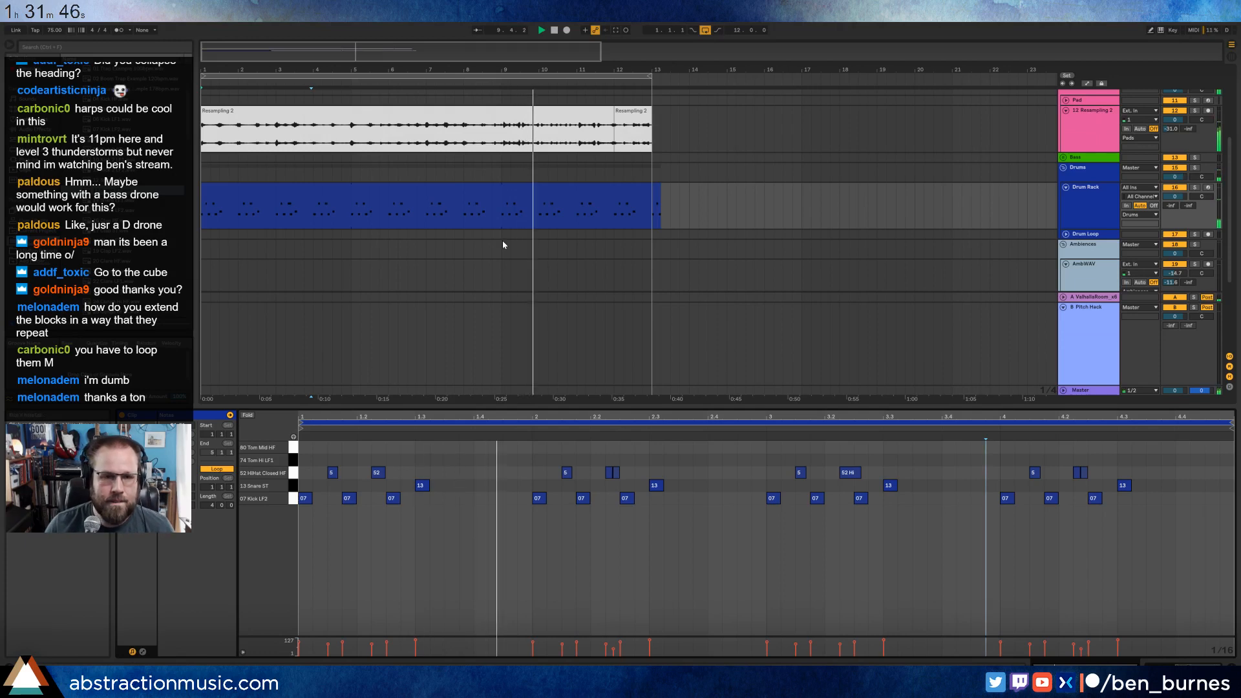
# Trim the end of the looped drum clip to bar 13.
pyautogui.moveTo(660, 190); pyautogui.dragTo(649, 191)
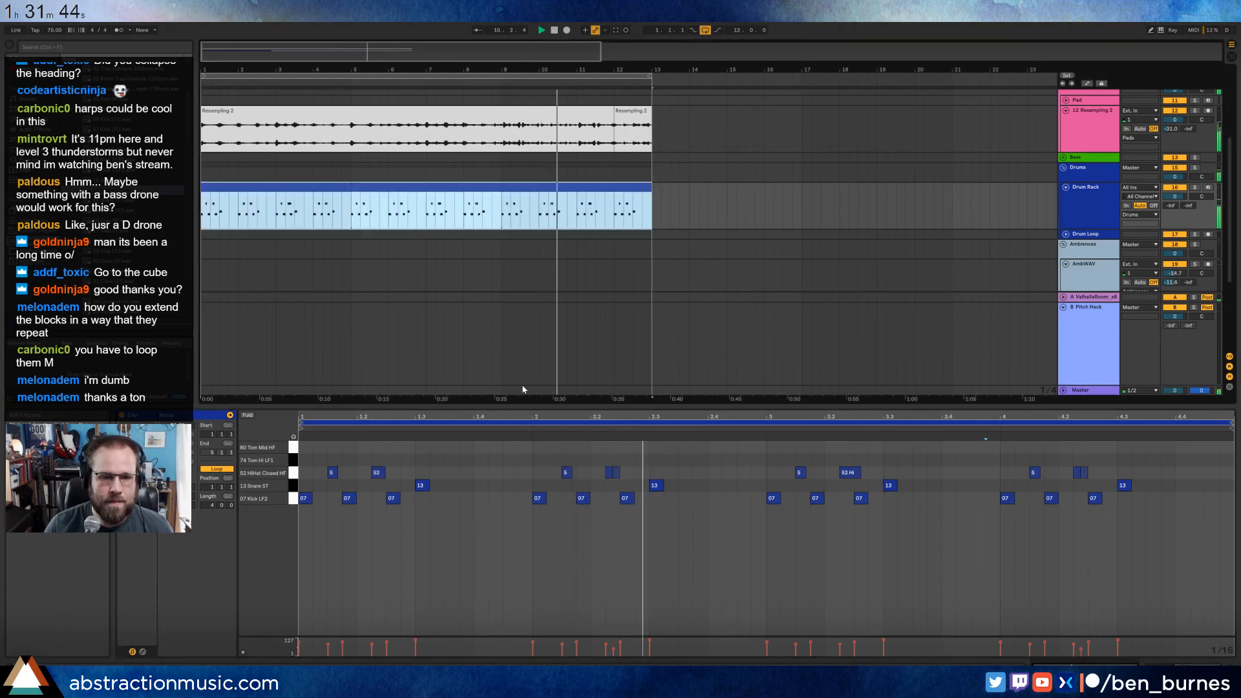
pyautogui.click(680, 526)
# Add two 80 Tom Mid HF notes near the end of bar 4 at 4.3.4 and 4.4.2.
pyautogui.click(379, 472)
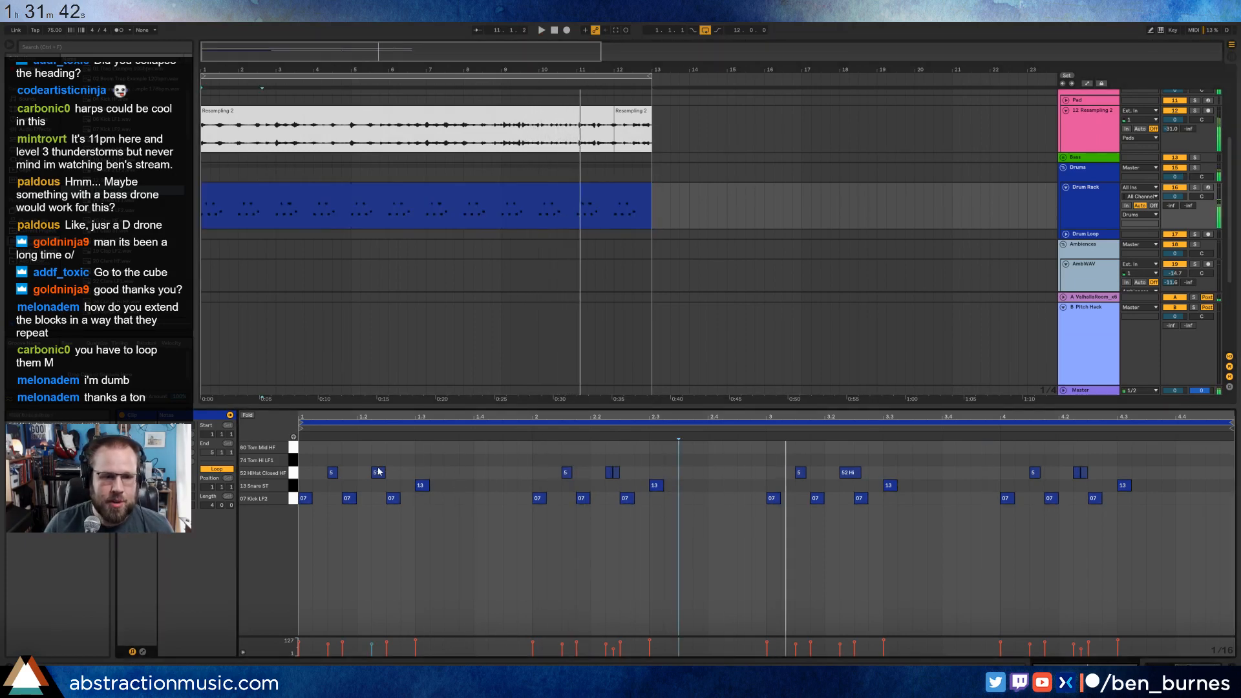
pyautogui.click(1162, 452)
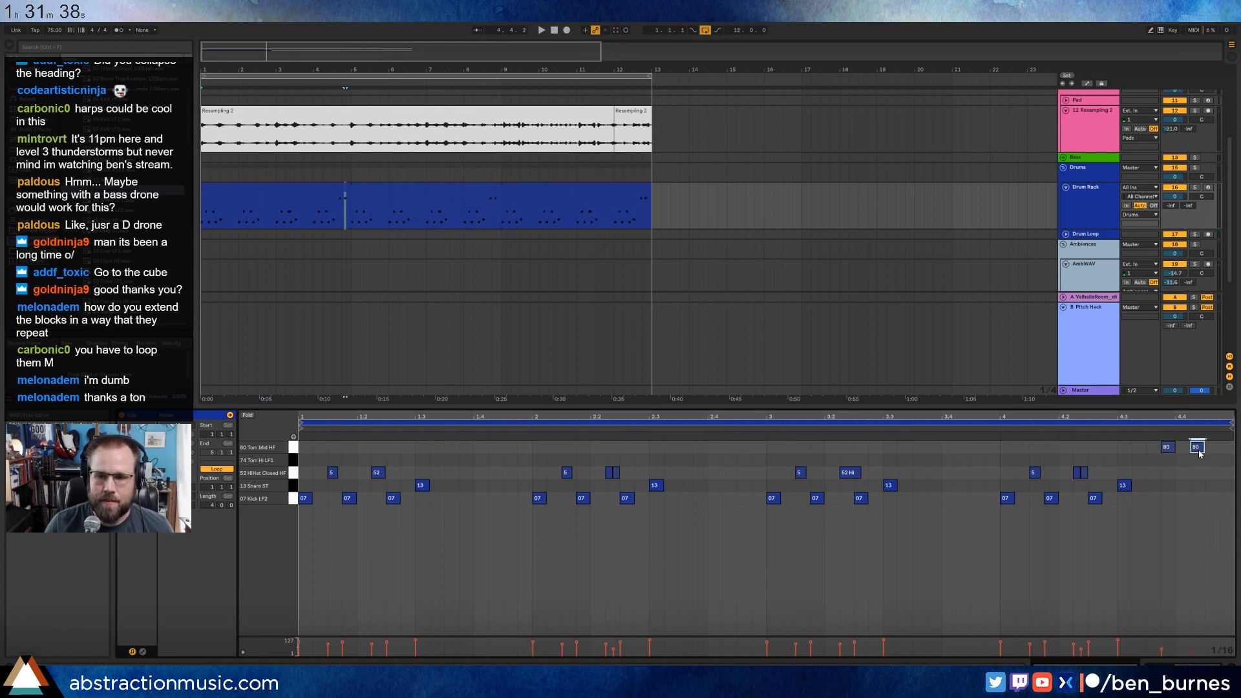
# Shift the two 80 Tom Mid HF notes at the end of bar 4 one sixteenth later.
pyautogui.press('space')
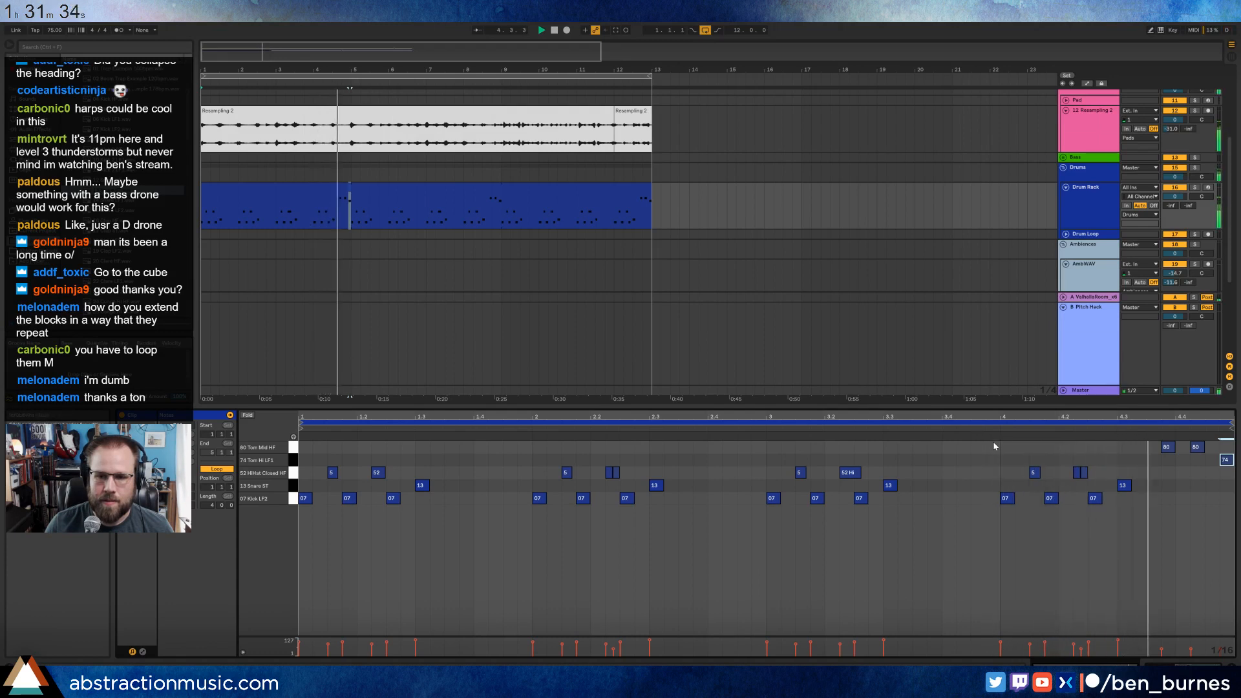
pyautogui.moveTo(1150, 441); pyautogui.dragTo(1235, 449)
pyautogui.press('Right')
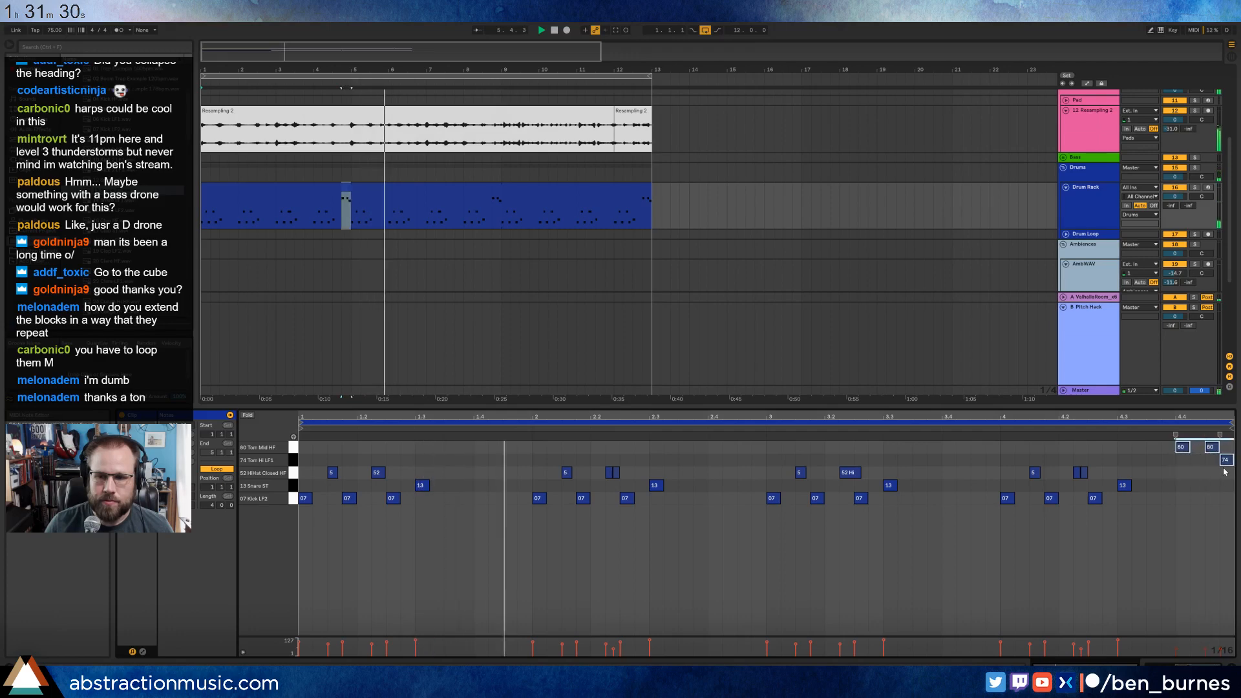
pyautogui.click(1147, 512)
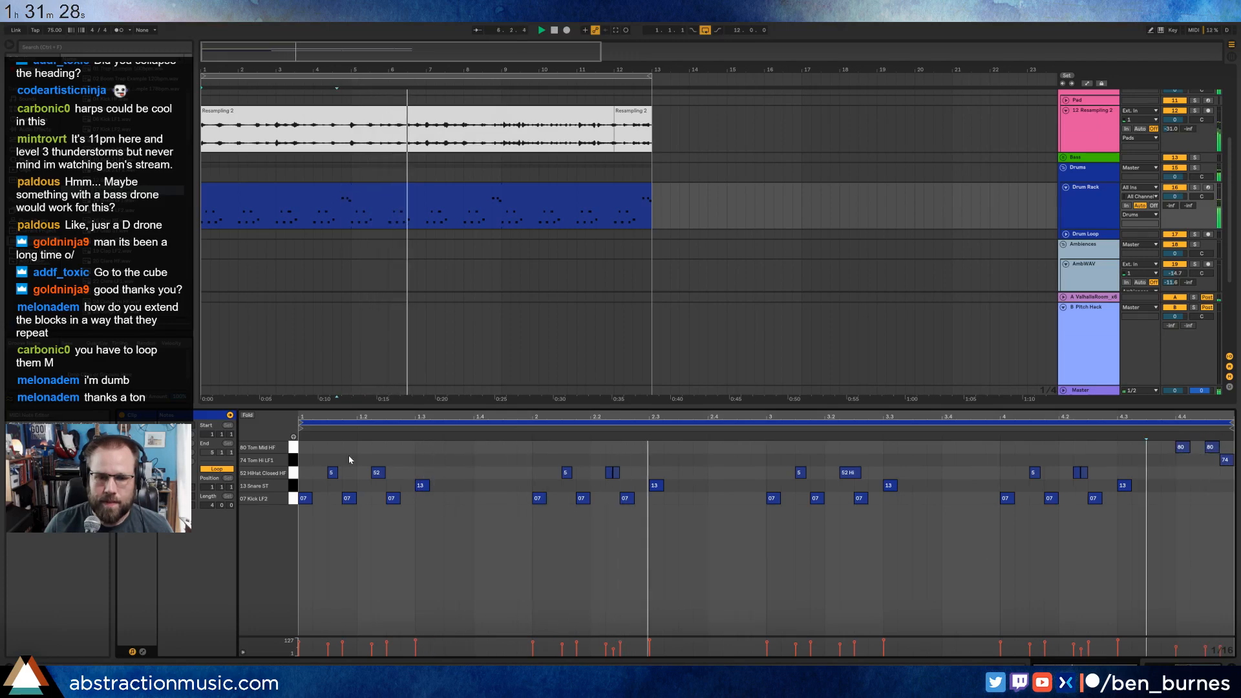
# Add a Drum Buss after the Drum Rack and set its Drive to 23%.
pyautogui.hotkey('shift', 'Tab')
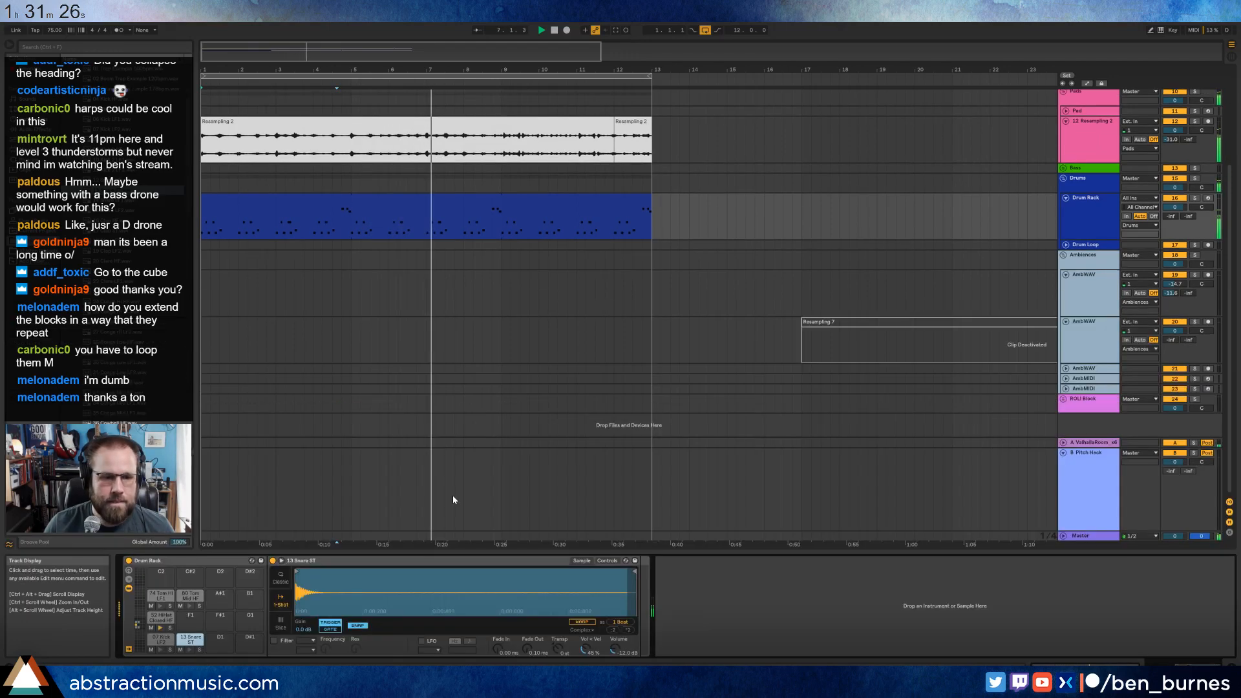
pyautogui.click(161, 638)
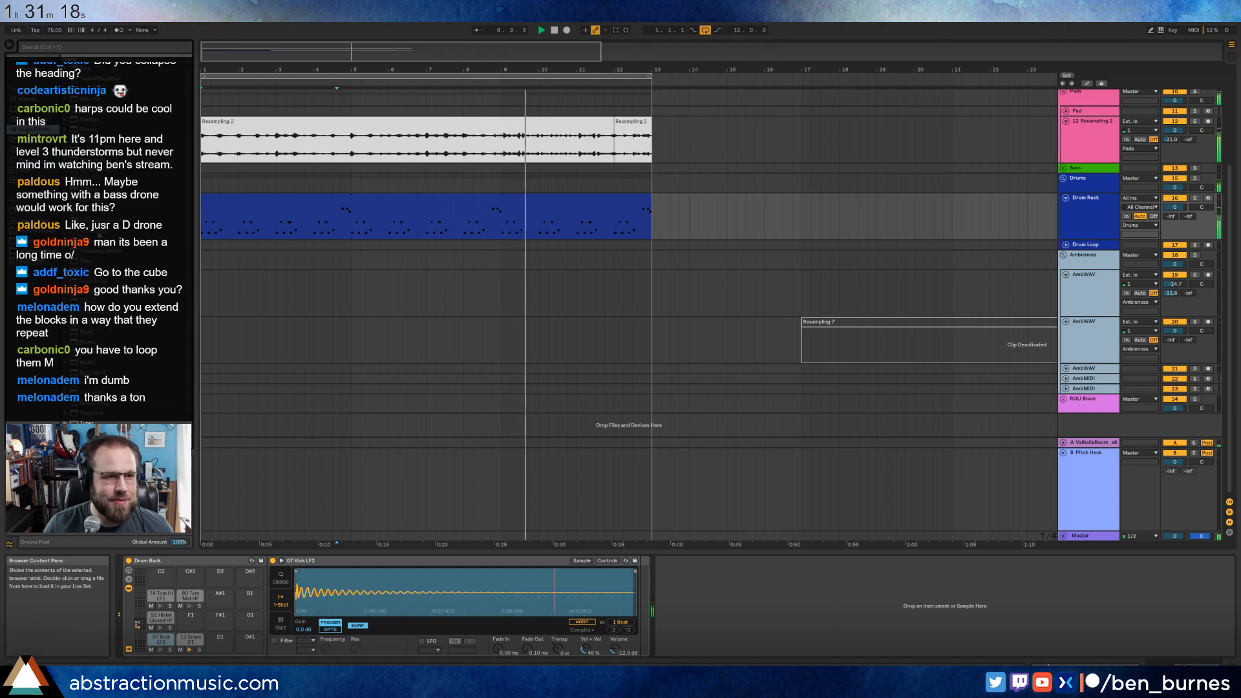
pyautogui.moveTo(97, 160); pyautogui.dragTo(743, 626)
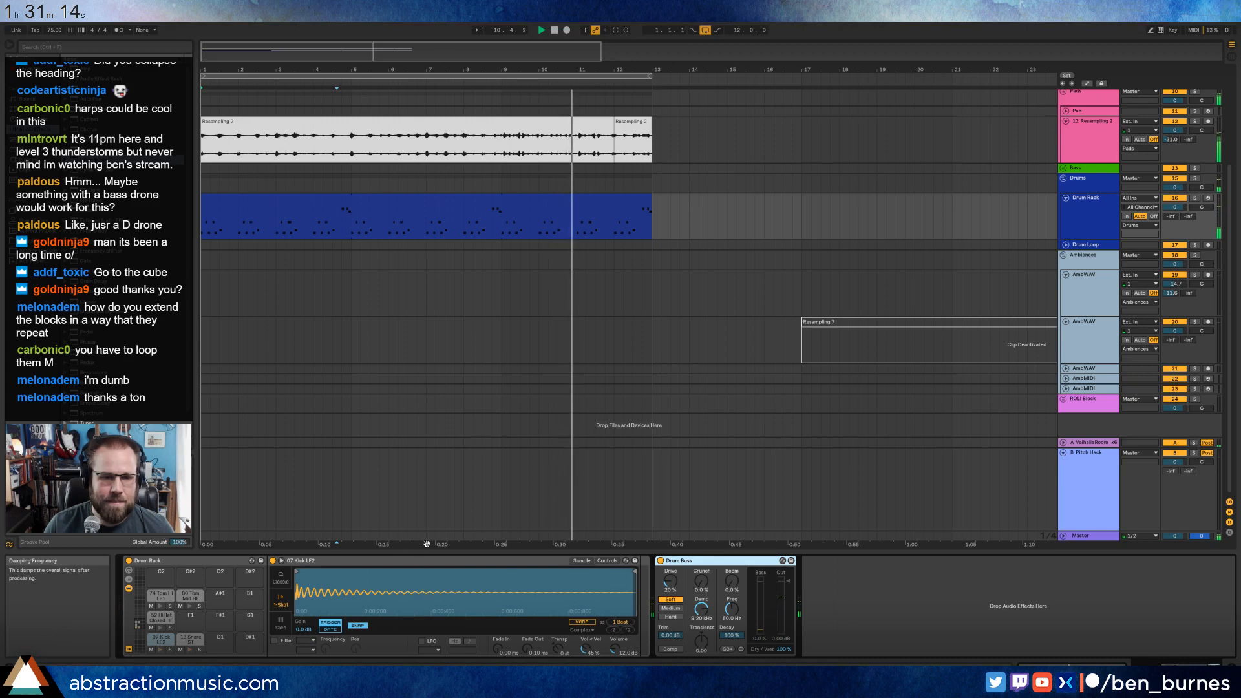
pyautogui.moveTo(671, 583); pyautogui.dragTo(671, 579)
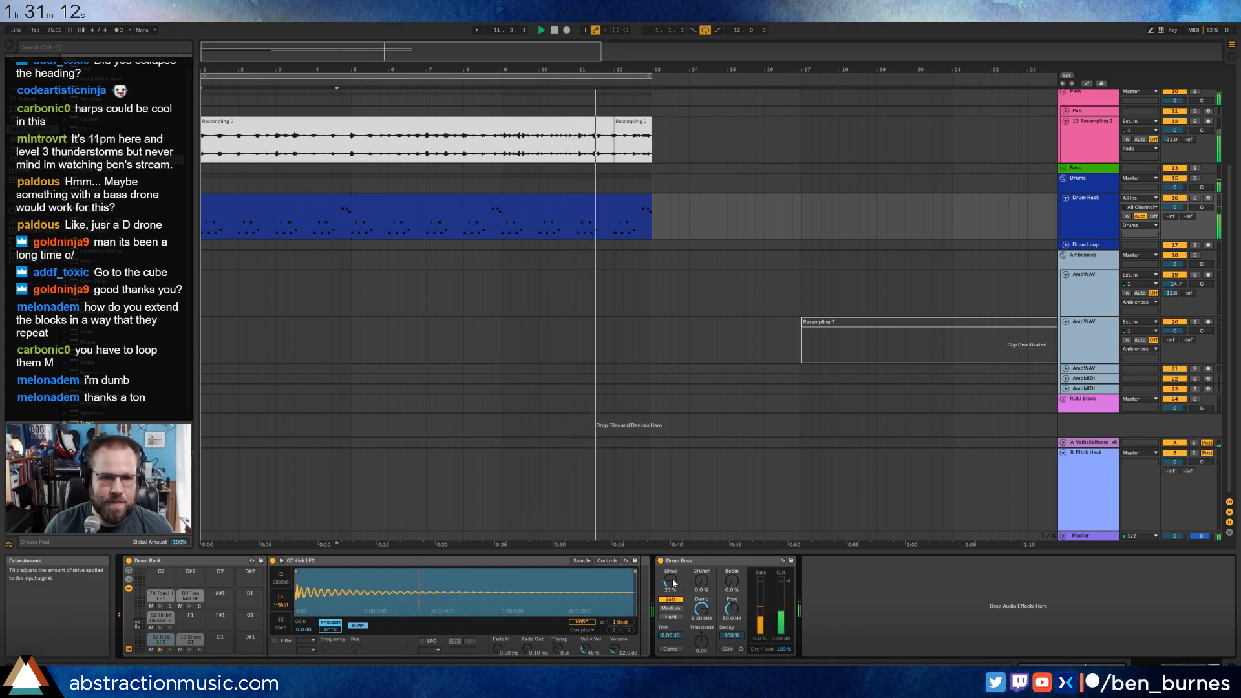
# Add a Reverb to the 13 Snare pad, centre its input filter near 3.02 kHz and lengthen the decay time.
pyautogui.click(187, 640)
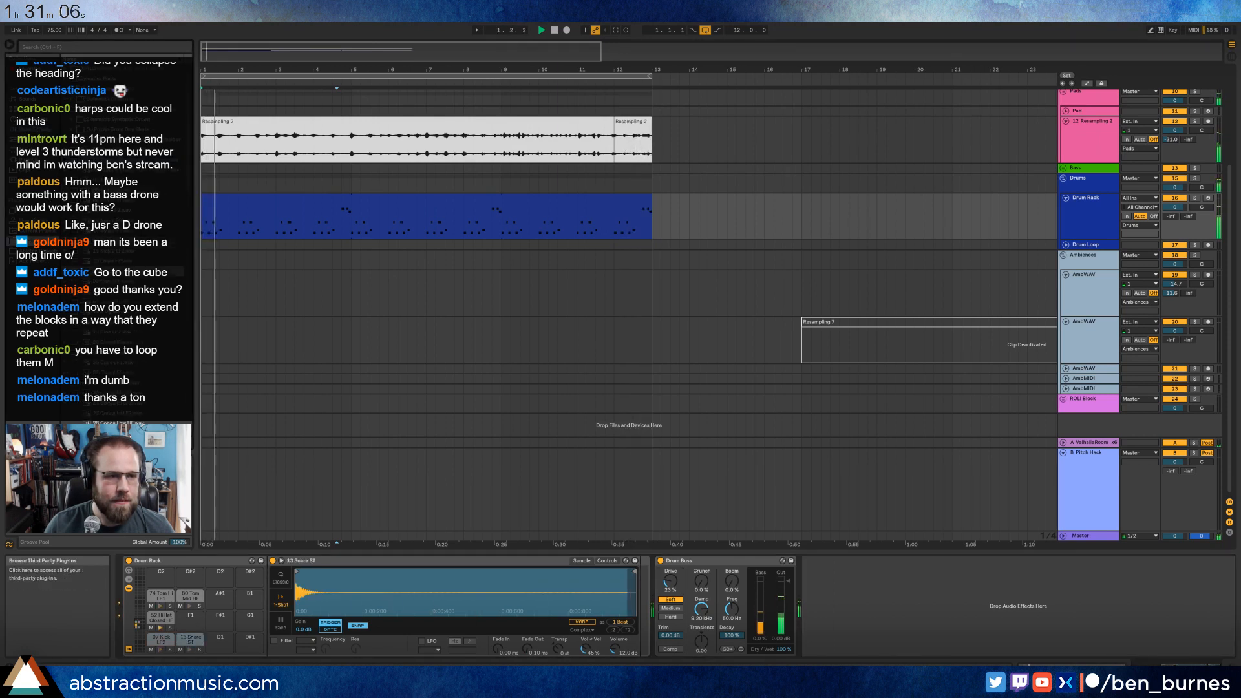
pyautogui.click(37, 129)
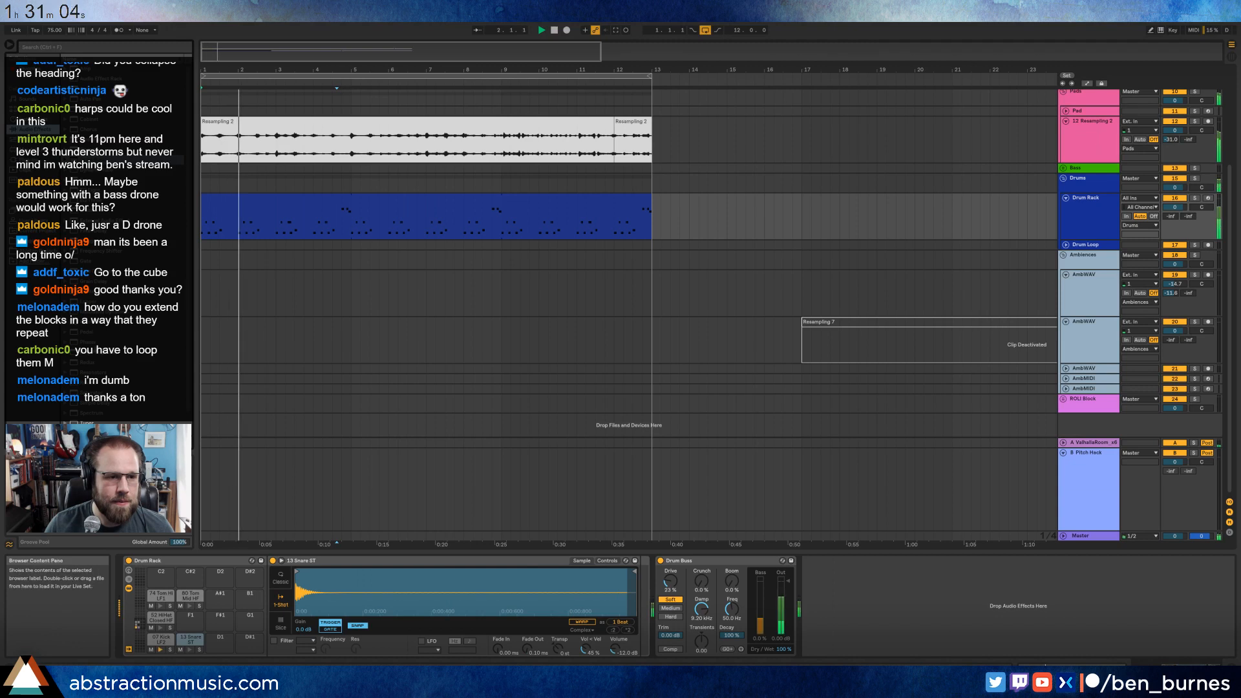
pyautogui.moveTo(82, 384); pyautogui.dragTo(644, 573)
pyautogui.moveTo(779, 642); pyautogui.dragTo(778, 630)
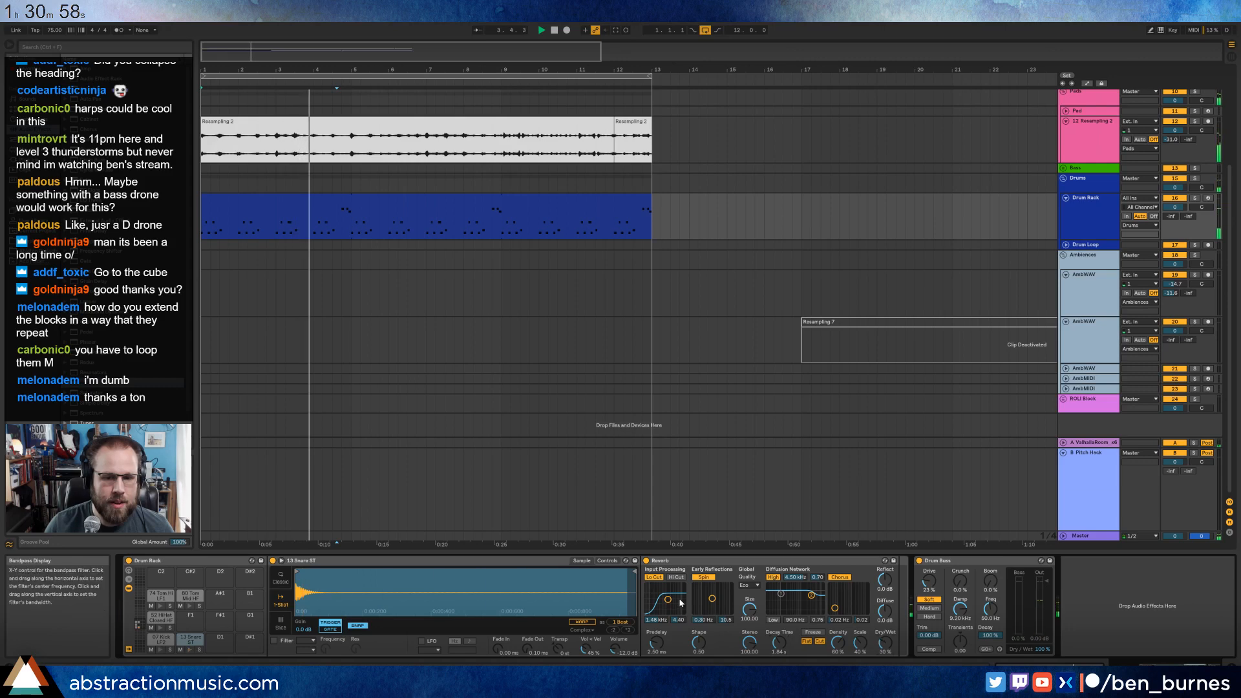
pyautogui.moveTo(668, 599); pyautogui.dragTo(672, 601)
pyautogui.moveTo(781, 645); pyautogui.dragTo(781, 623)
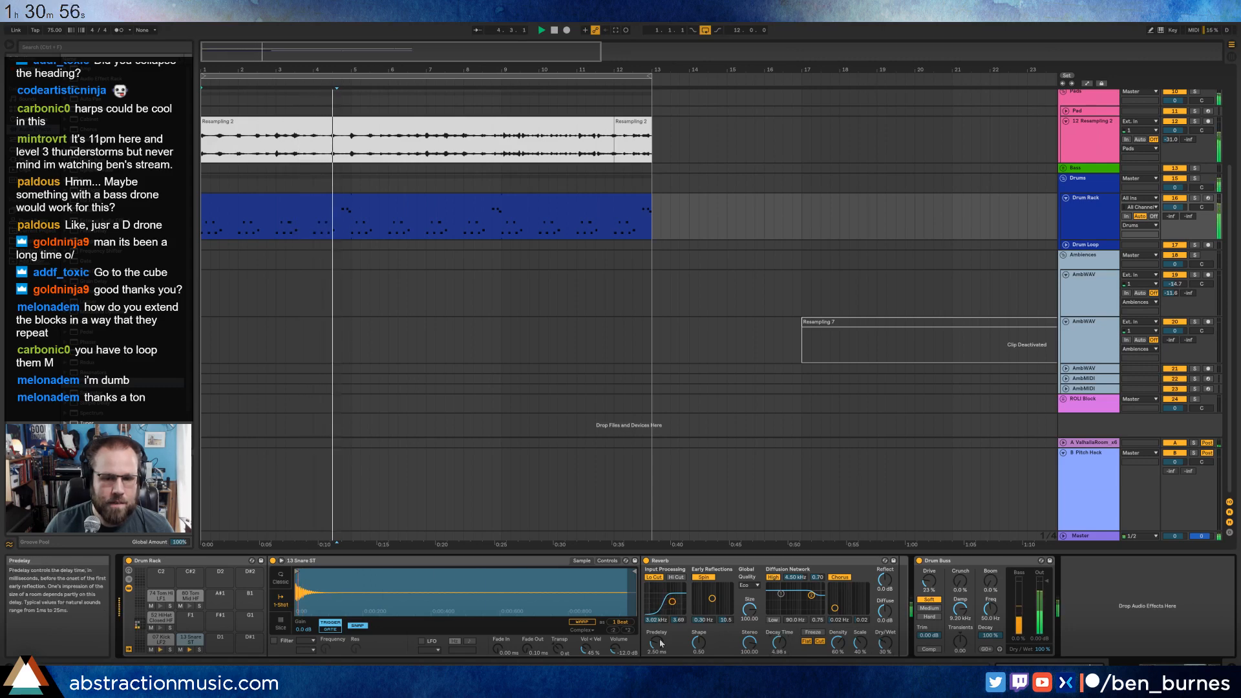
# Set the snare Reverb's Predelay to 145 ms and lower its Dry/Wet mix.
pyautogui.moveTo(657, 642); pyautogui.dragTo(657, 629)
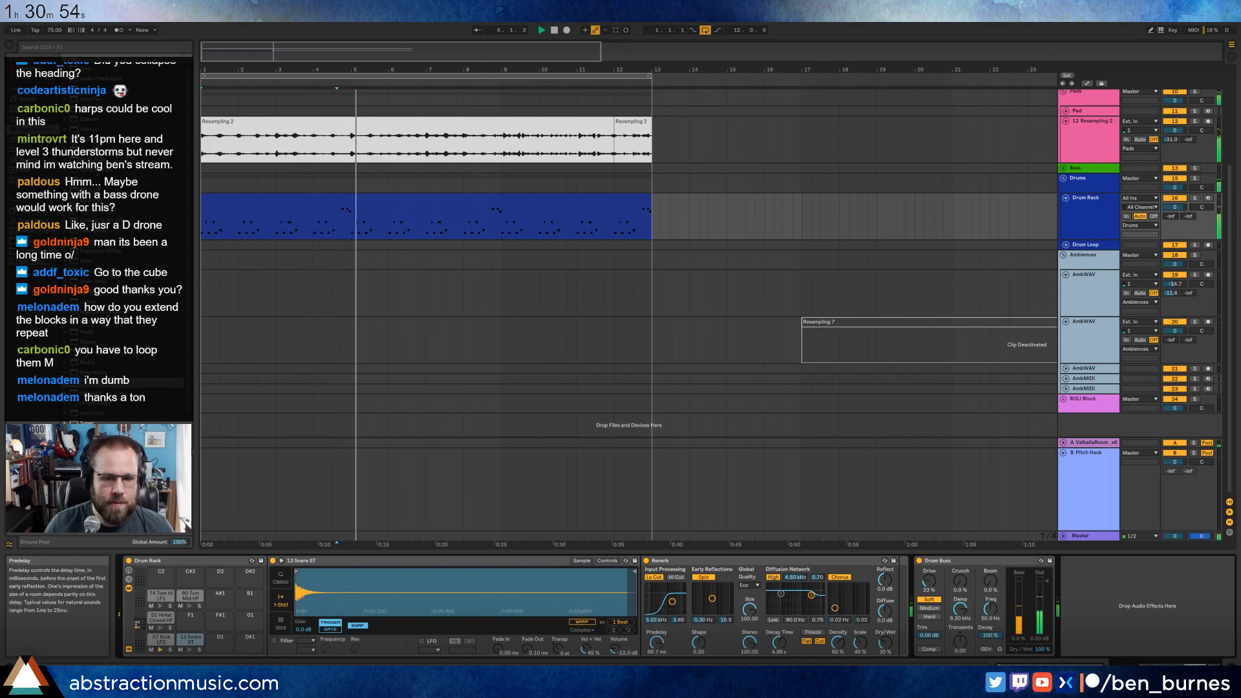
pyautogui.moveTo(886, 643); pyautogui.dragTo(886, 654)
pyautogui.moveTo(647, 636); pyautogui.dragTo(647, 619)
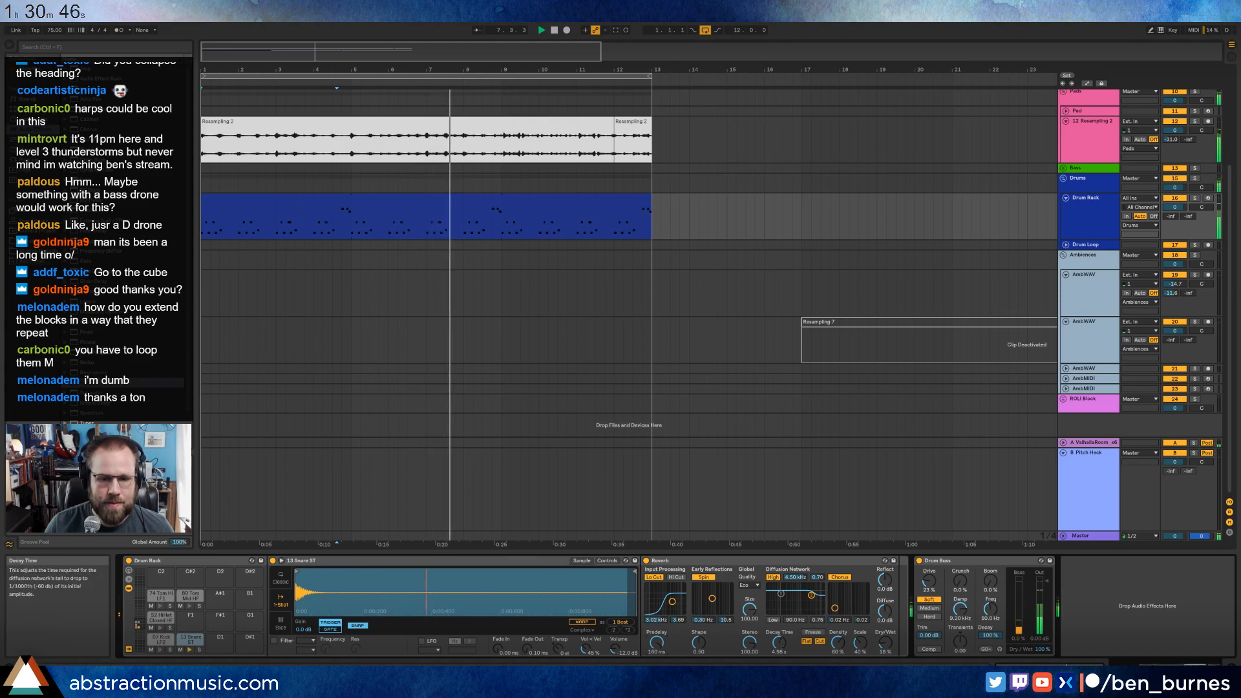
pyautogui.moveTo(657, 643)
pyautogui.mouseDown()
pyautogui.moveTo(698, 638)
pyautogui.moveTo(656, 635)
pyautogui.mouseUp()
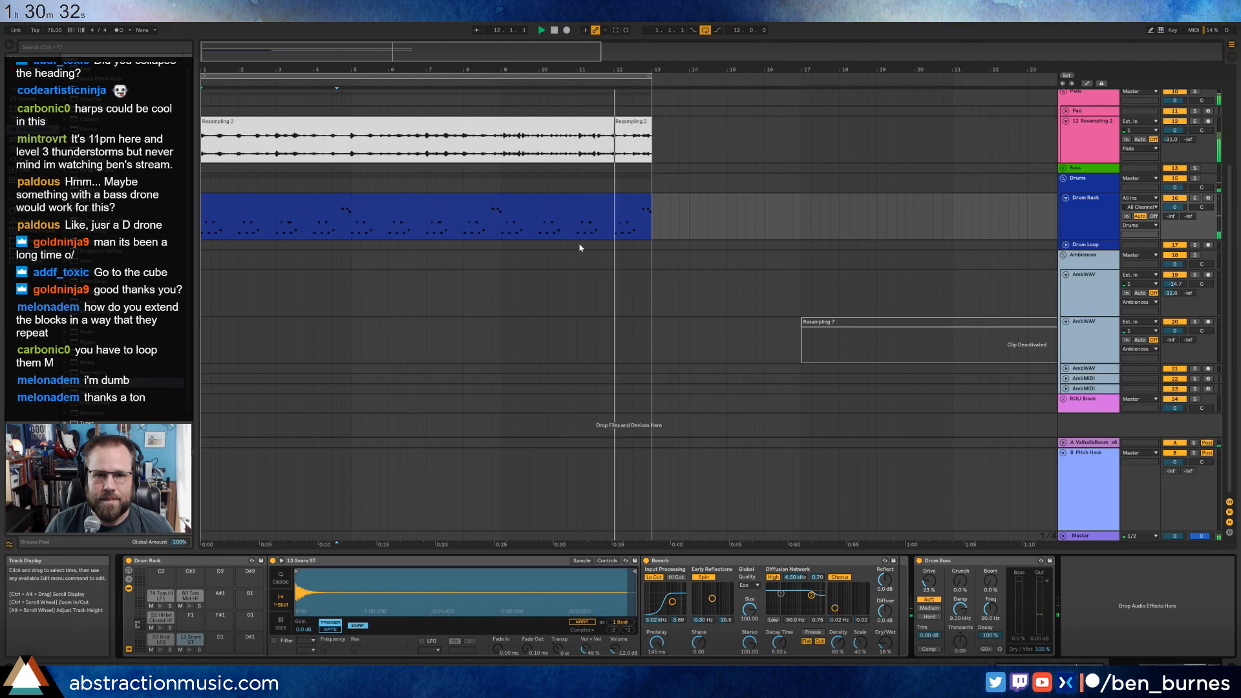
# Add a 07 Kick LF2 note at 2.4.4 in the drum clip, just before bar 3.
pyautogui.doubleClick(620, 197)
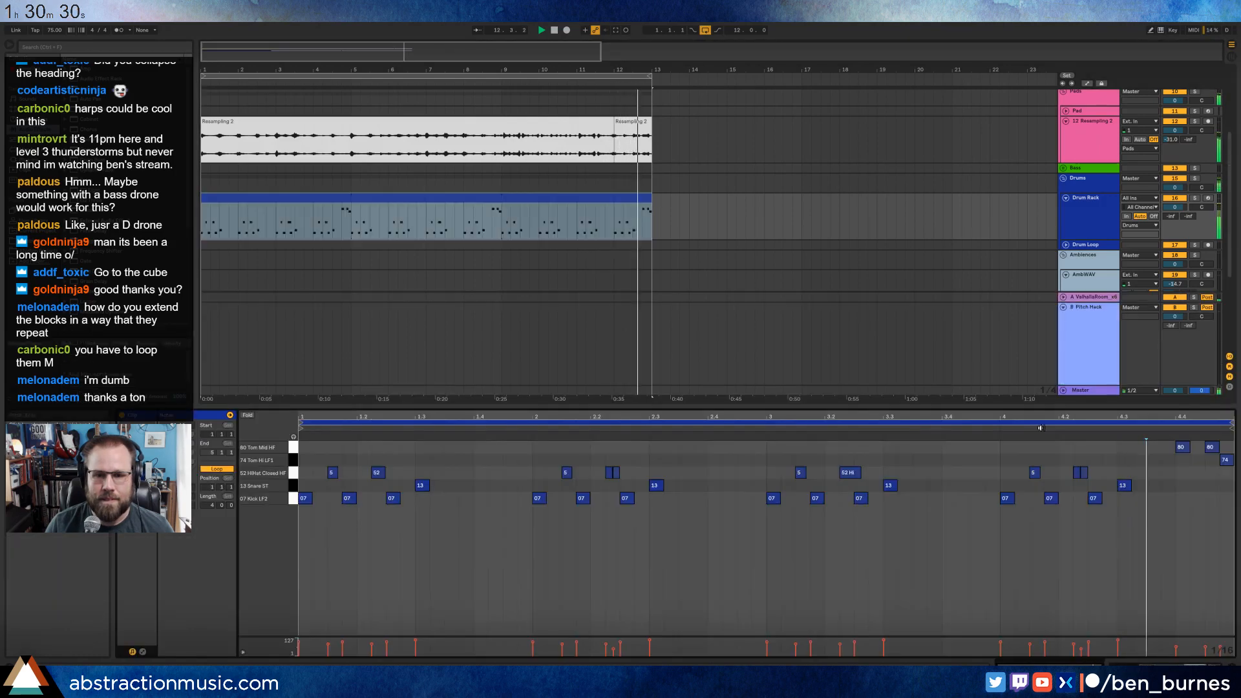
pyautogui.doubleClick(756, 498)
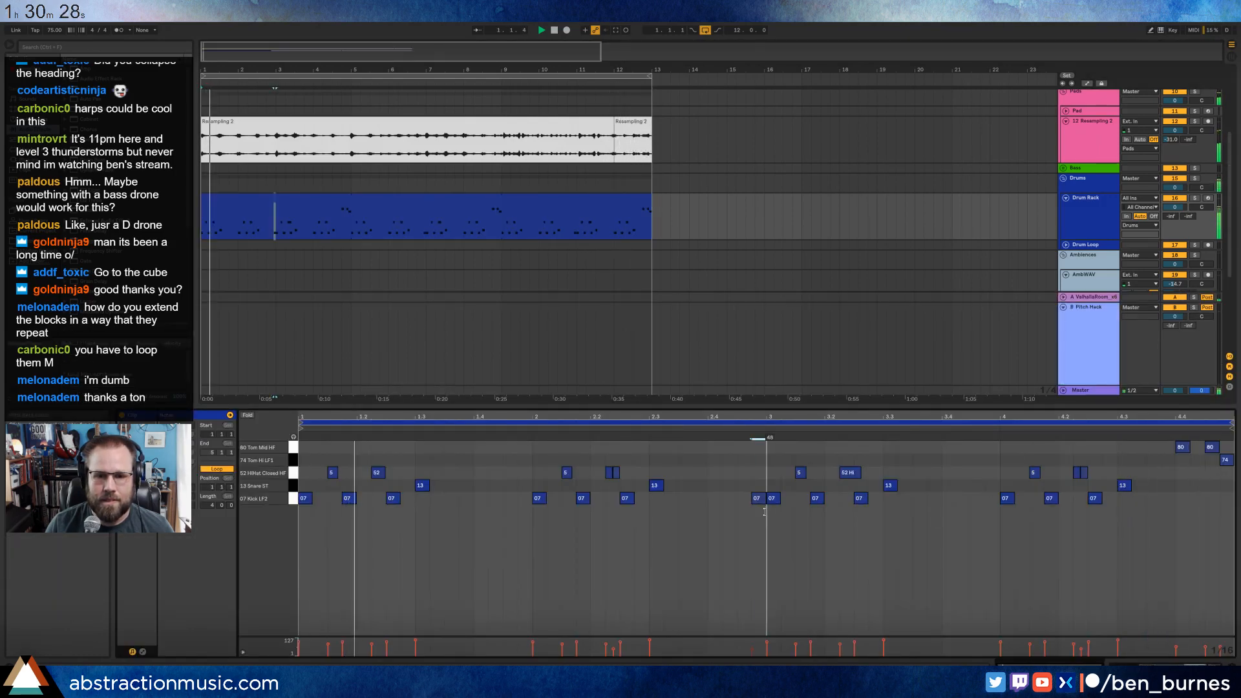
pyautogui.moveTo(764, 511); pyautogui.dragTo(765, 512)
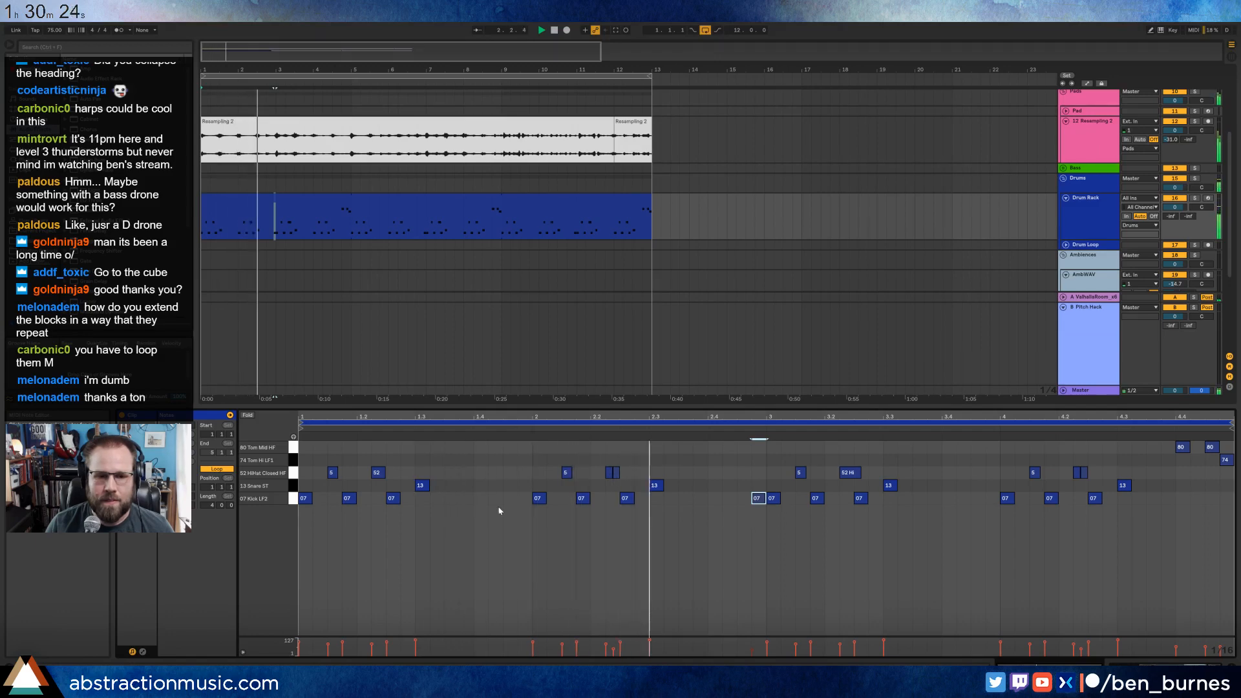
# Stop playback and audition the Ground Crunch samples in the sound library as layering material for the drums.
pyautogui.hotkey('shift', 'Tab')
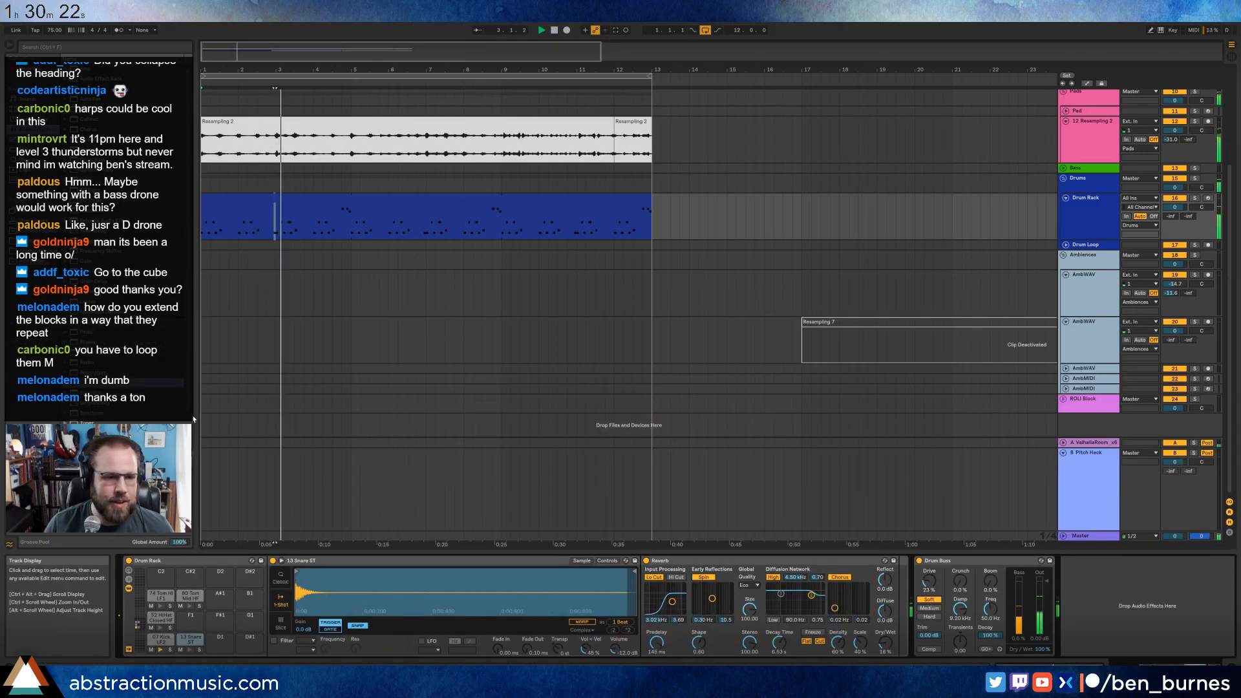
pyautogui.press('space')
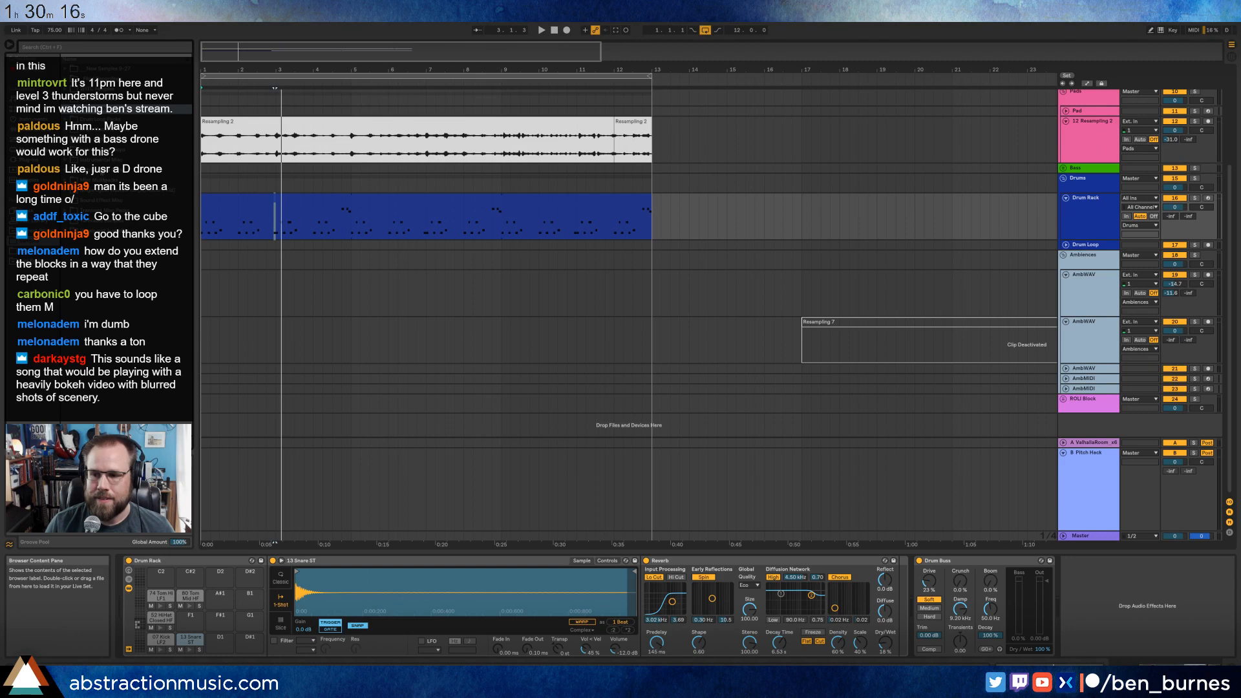
pyautogui.click(66, 79)
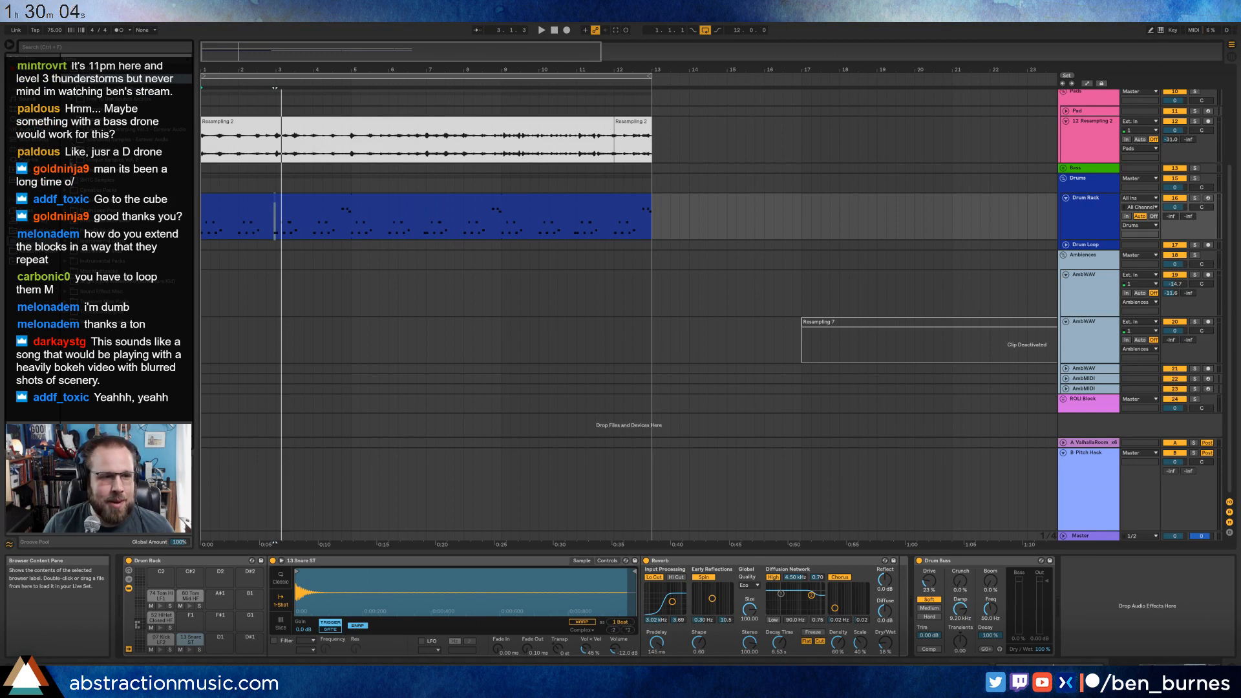
pyautogui.click(72, 149)
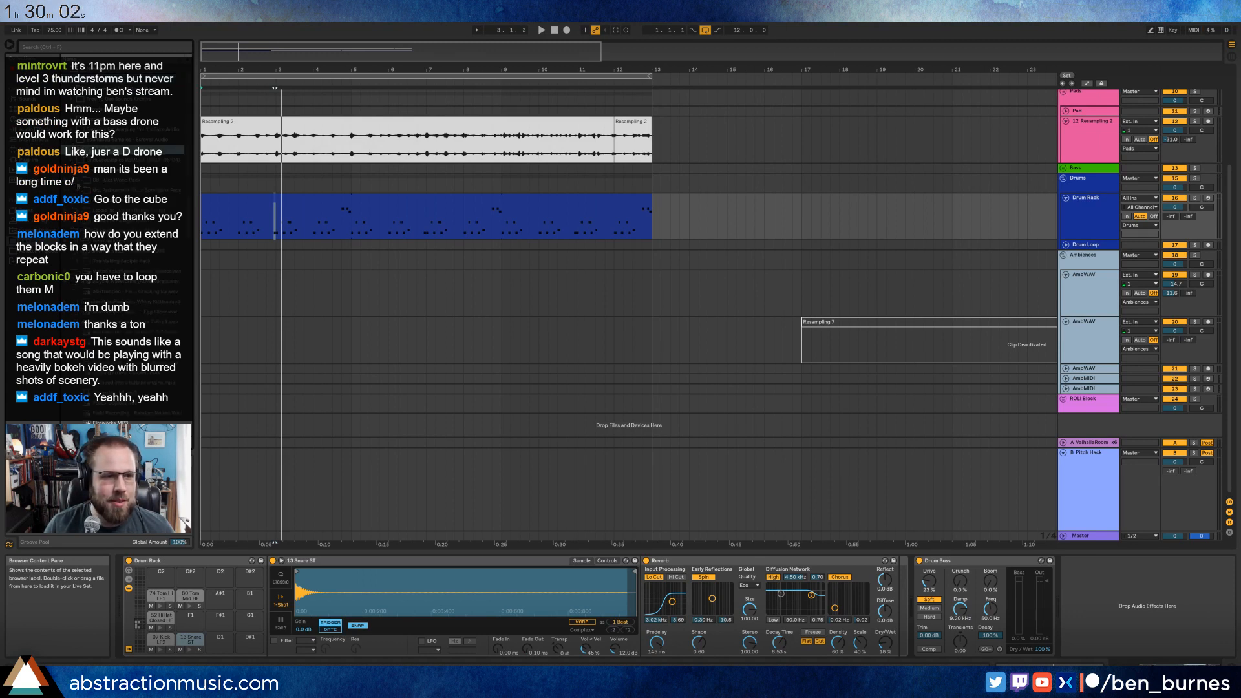
pyautogui.click(78, 181)
pyautogui.click(117, 211)
pyautogui.scroll(-1, 119, 222)
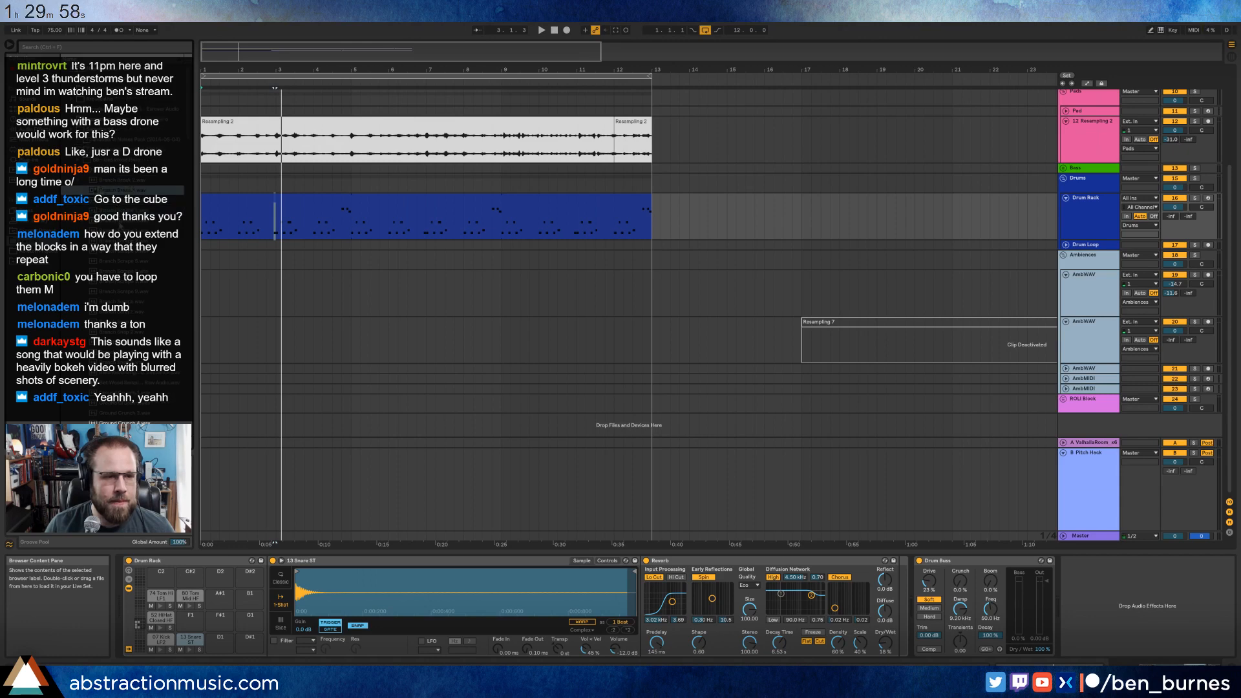
pyautogui.click(119, 223)
pyautogui.click(116, 262)
pyautogui.scroll(-3, 115, 264)
pyautogui.click(112, 281)
pyautogui.scroll(-3, 111, 281)
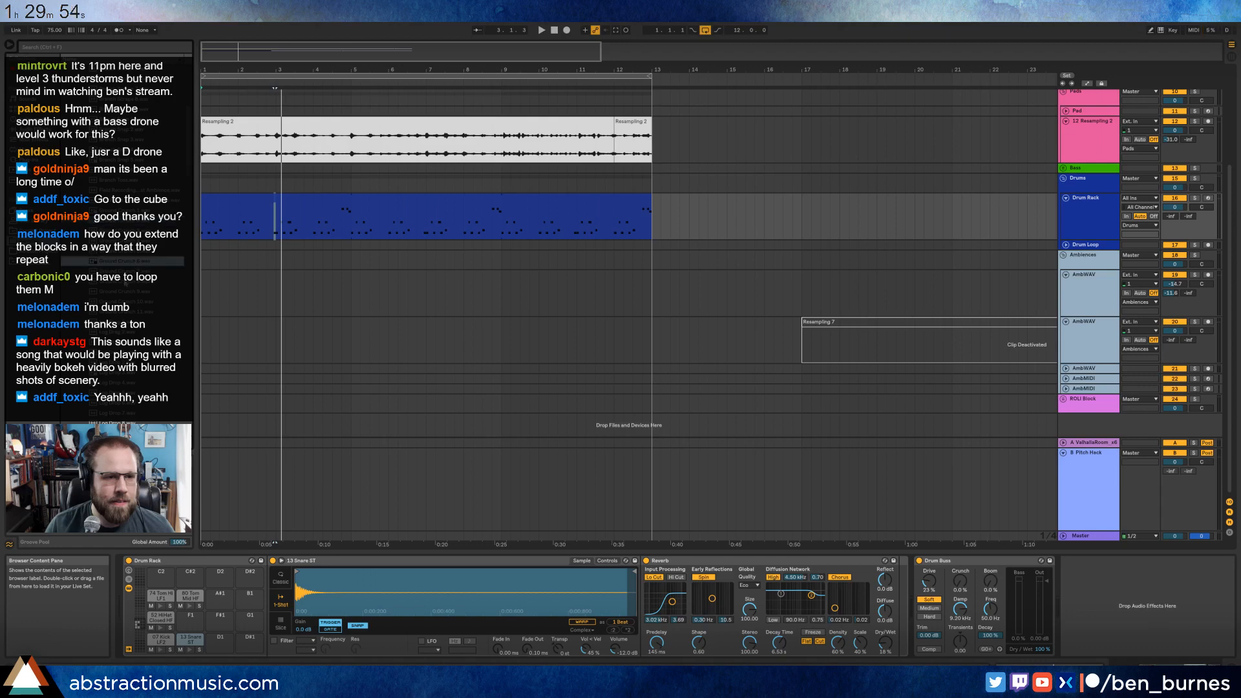
pyautogui.click(114, 271)
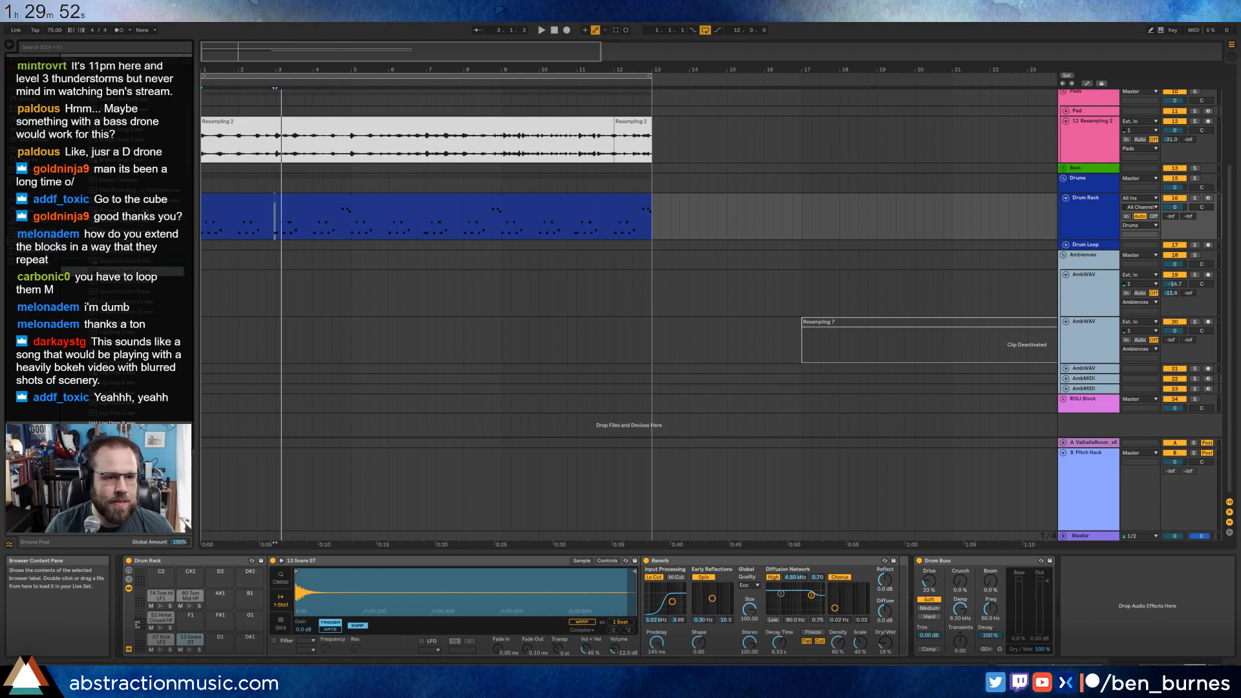
# Group the 07 Kick LF2 Simpler into an Instrument Rack and add Ground Crunch 7 as a second chain.
pyautogui.click(161, 640)
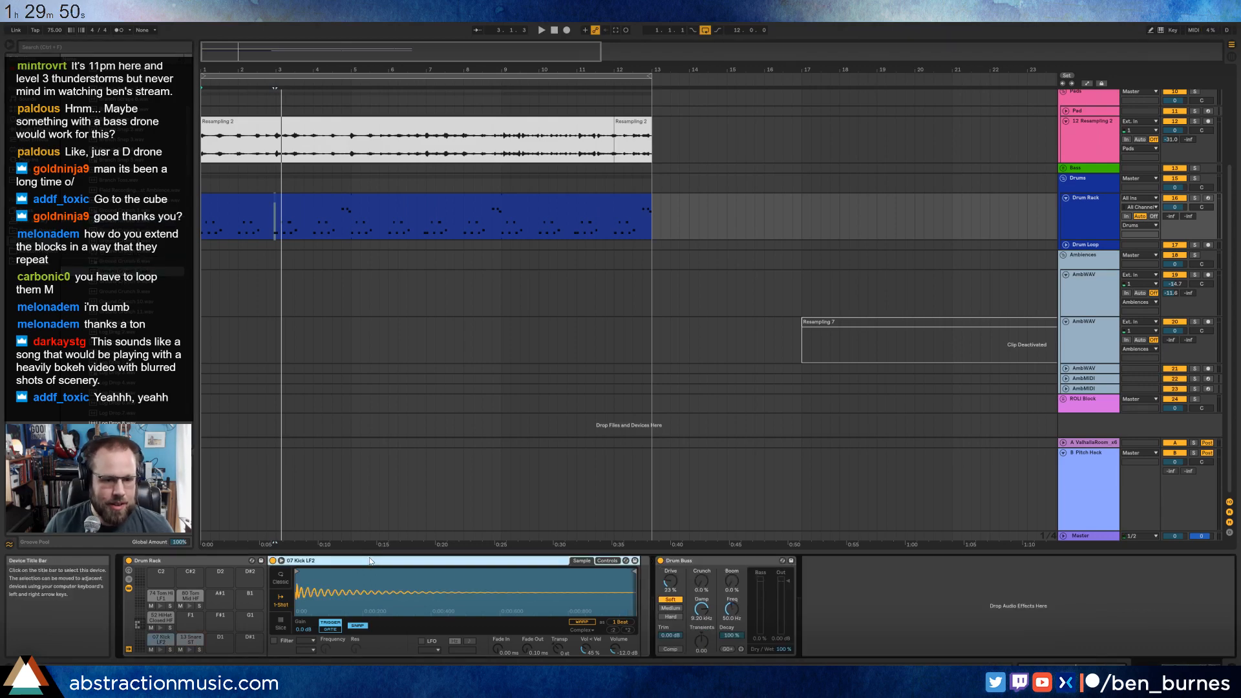
pyautogui.hotkey('ctrl', 'g')
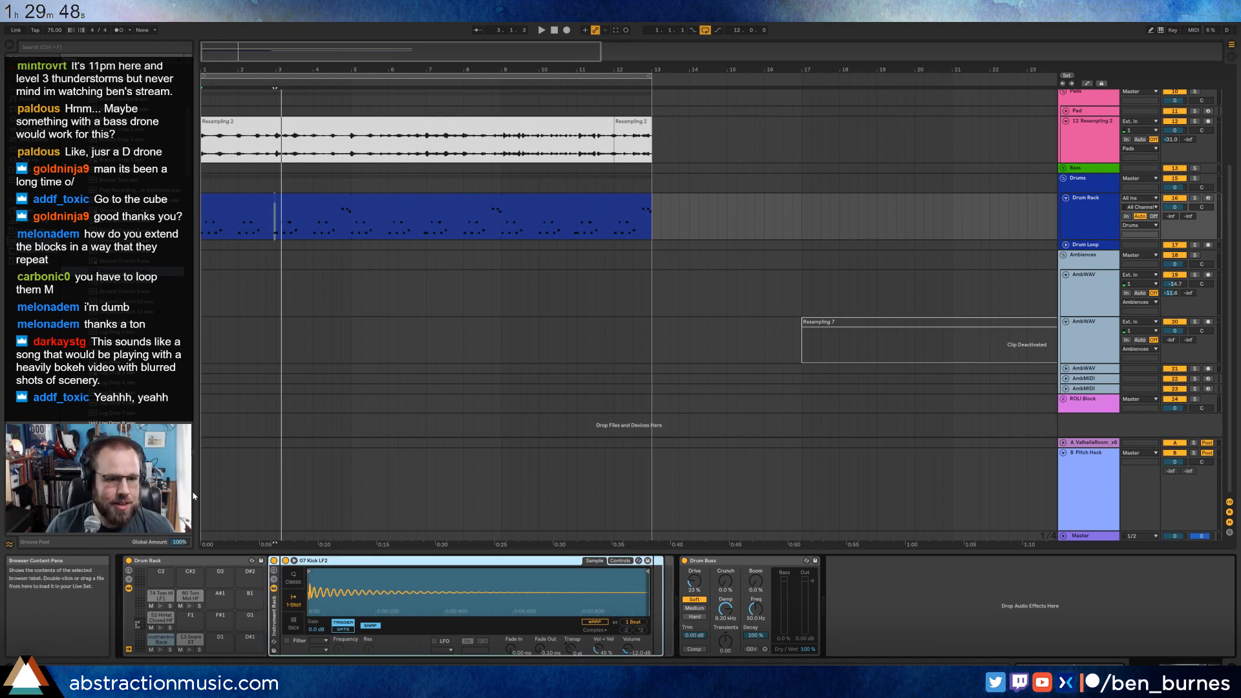
pyautogui.click(274, 583)
pyautogui.moveTo(124, 271); pyautogui.dragTo(237, 528)
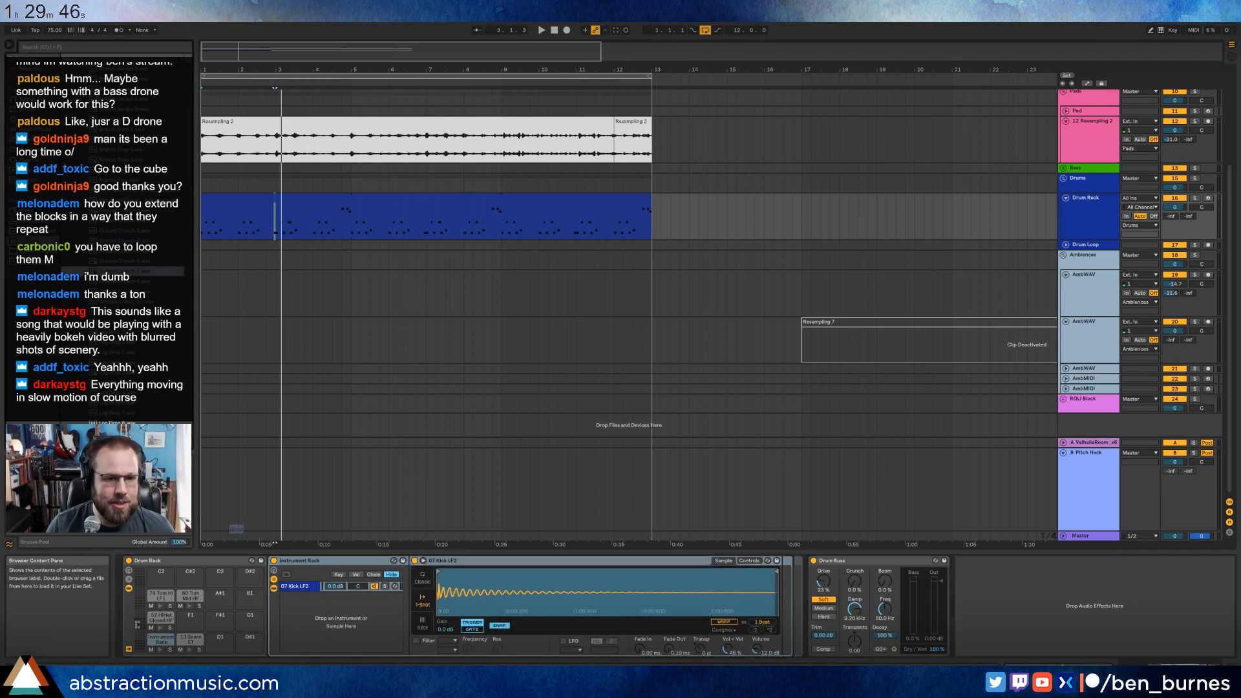
pyautogui.moveTo(331, 629); pyautogui.dragTo(333, 628)
# Trim the start and end of the Ground Crunch 7 sample to its short early burst during playback.
pyautogui.moveTo(440, 573); pyautogui.dragTo(555, 583)
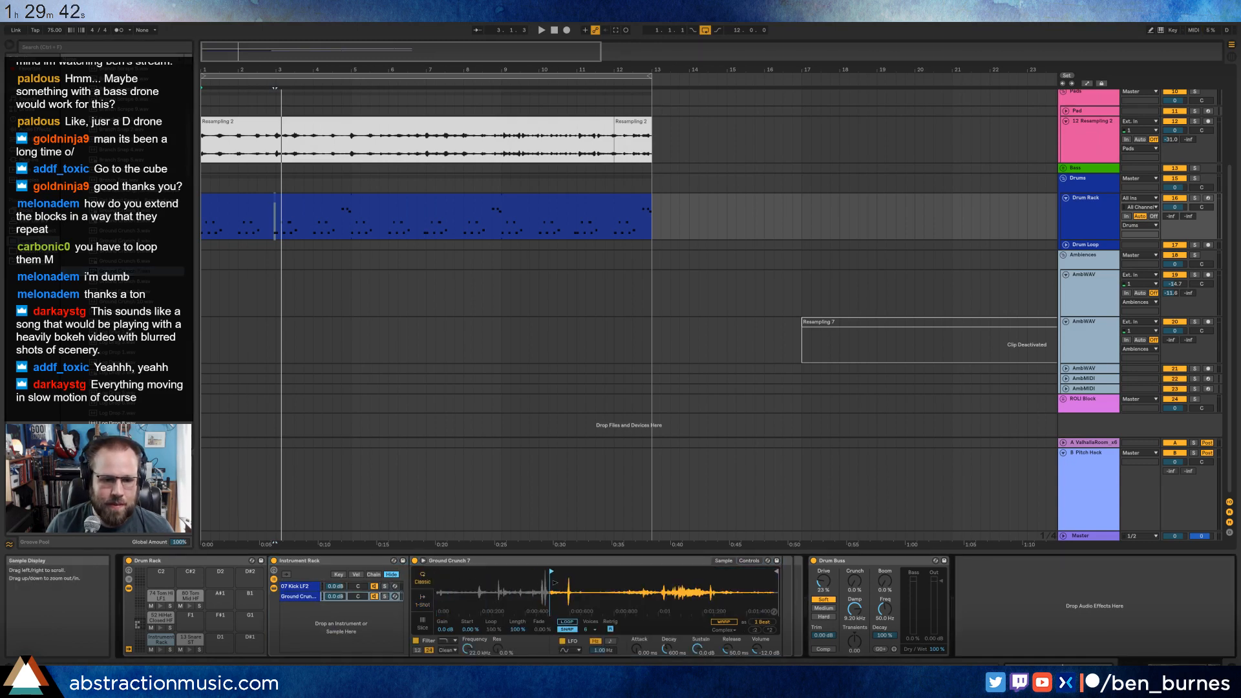
pyautogui.press('space')
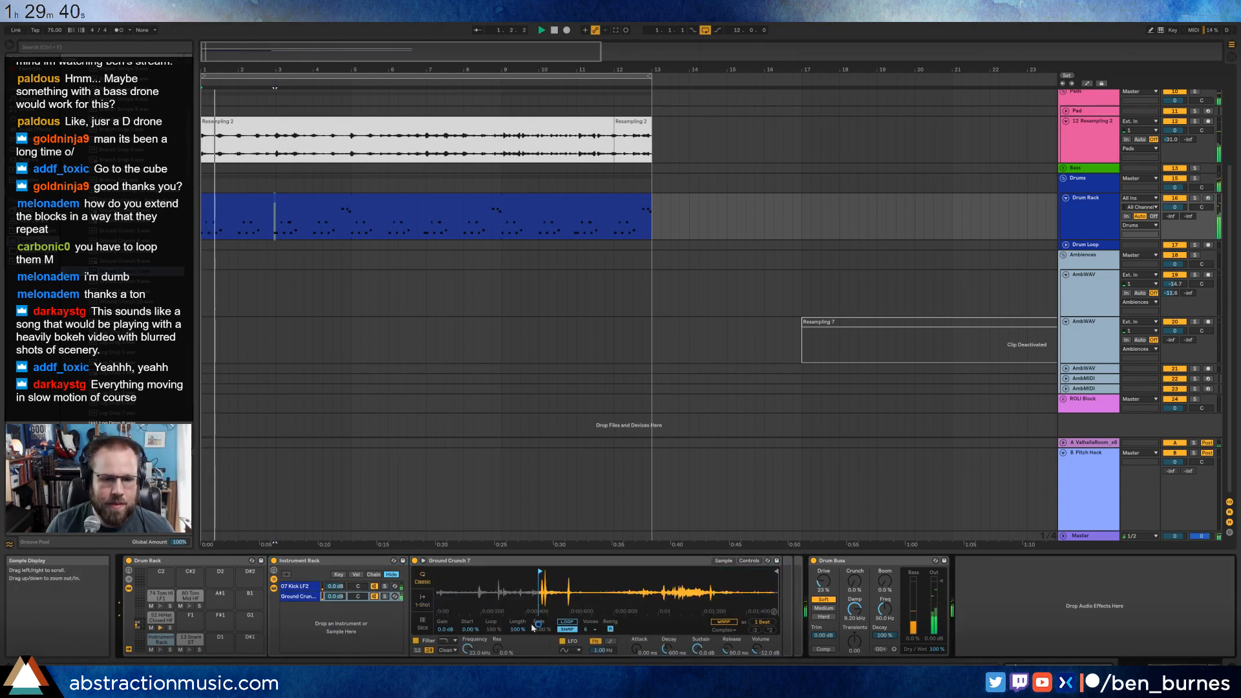
pyautogui.moveTo(537, 585)
pyautogui.mouseDown()
pyautogui.moveTo(642, 583)
pyautogui.moveTo(600, 578)
pyautogui.mouseUp()
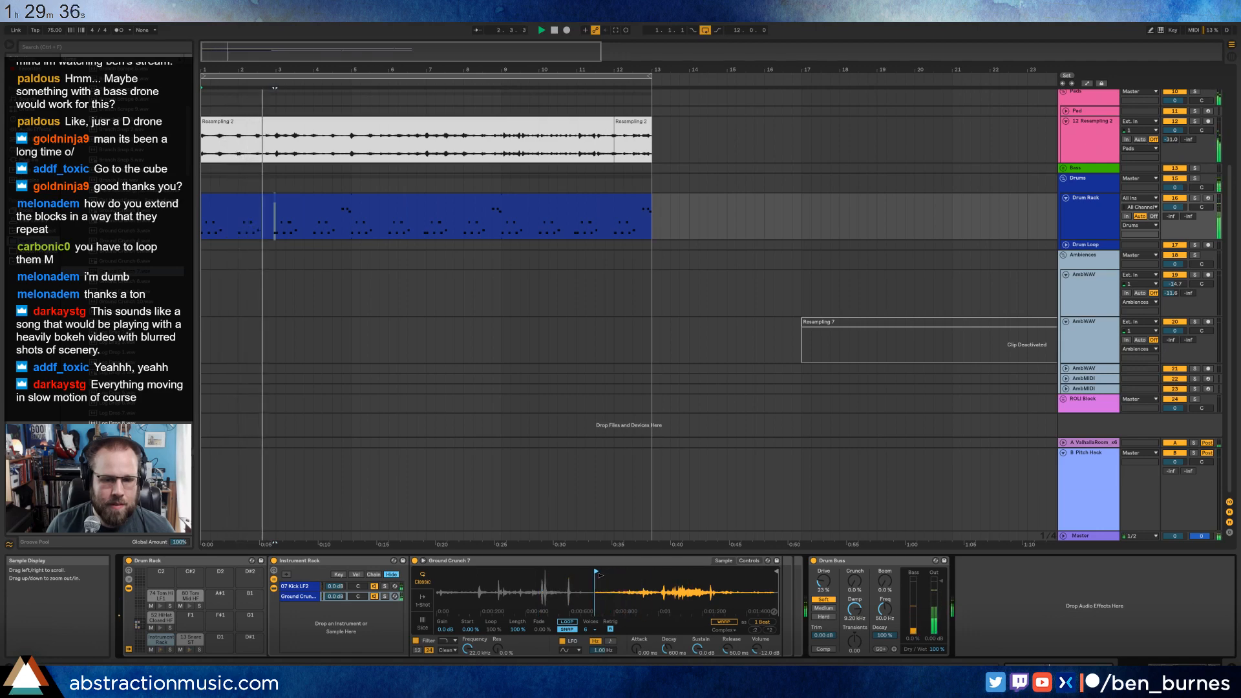
pyautogui.moveTo(774, 586); pyautogui.dragTo(496, 572)
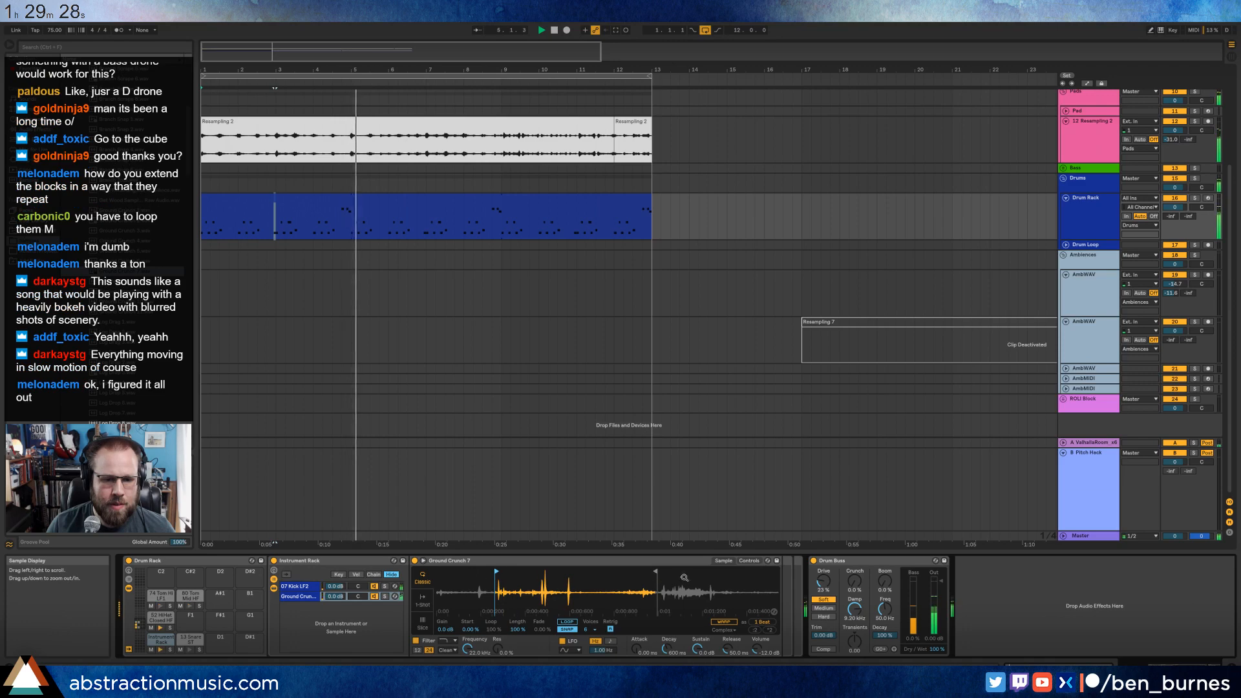
pyautogui.moveTo(654, 570); pyautogui.dragTo(575, 571)
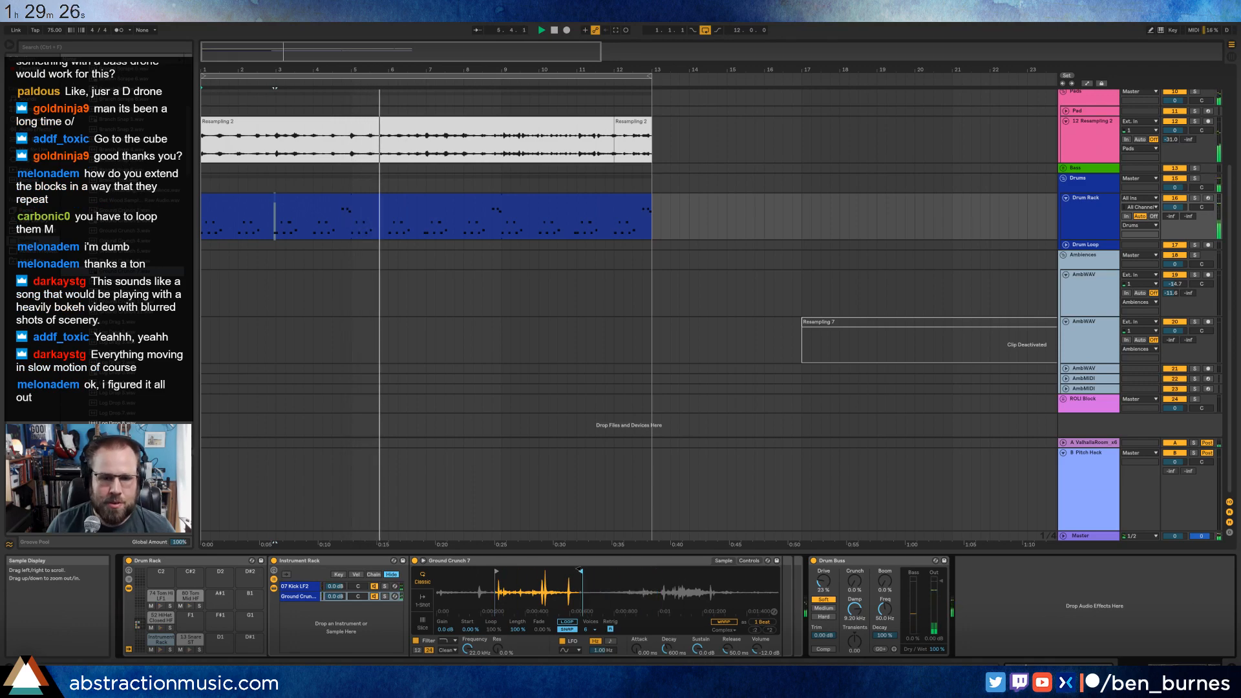
# Lower the Ground Crunch chain's volume to -4.3 dB and replace its sample with Ground Crunch 2 after trying Ground Crunch 10.
pyautogui.moveTo(336, 596); pyautogui.dragTo(335, 601)
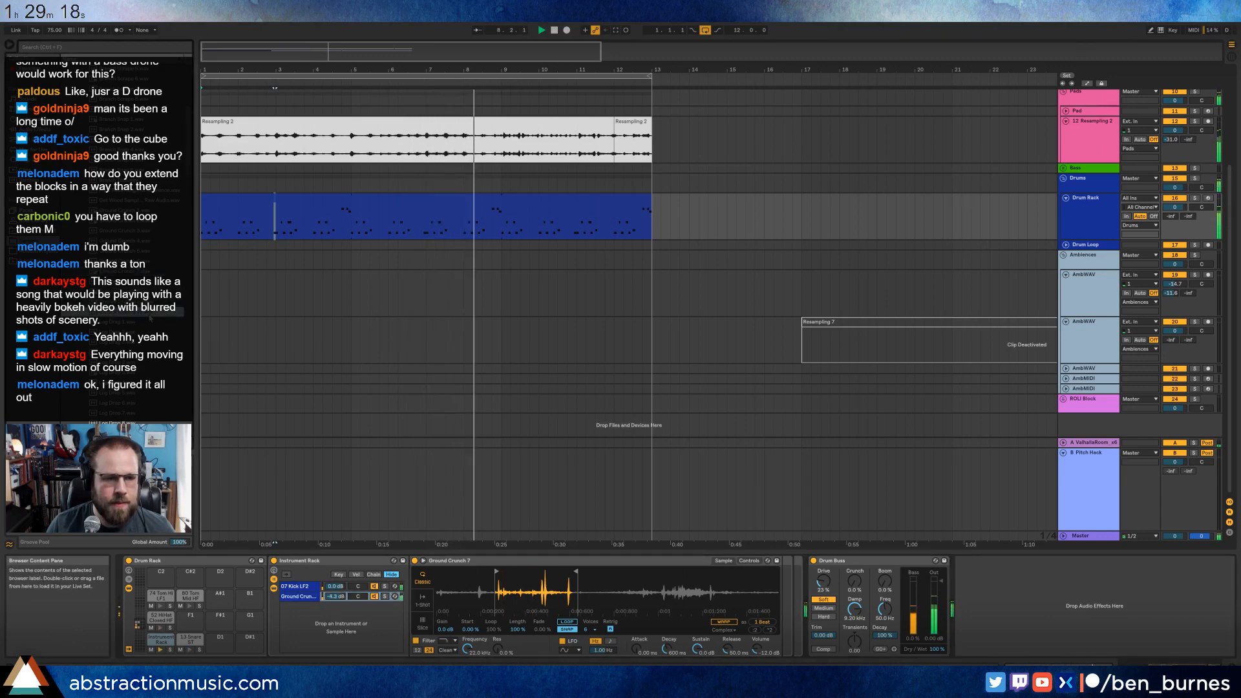
pyautogui.moveTo(119, 302); pyautogui.dragTo(479, 589)
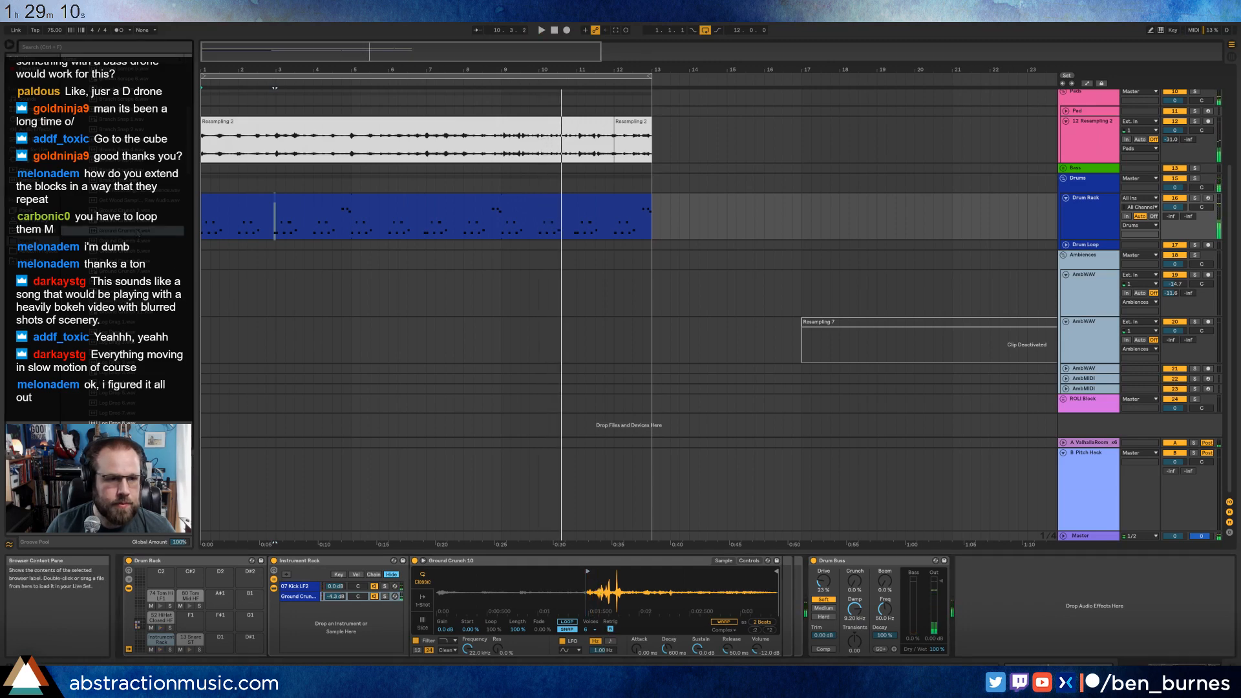
pyautogui.moveTo(121, 224); pyautogui.dragTo(528, 587)
pyautogui.press('space')
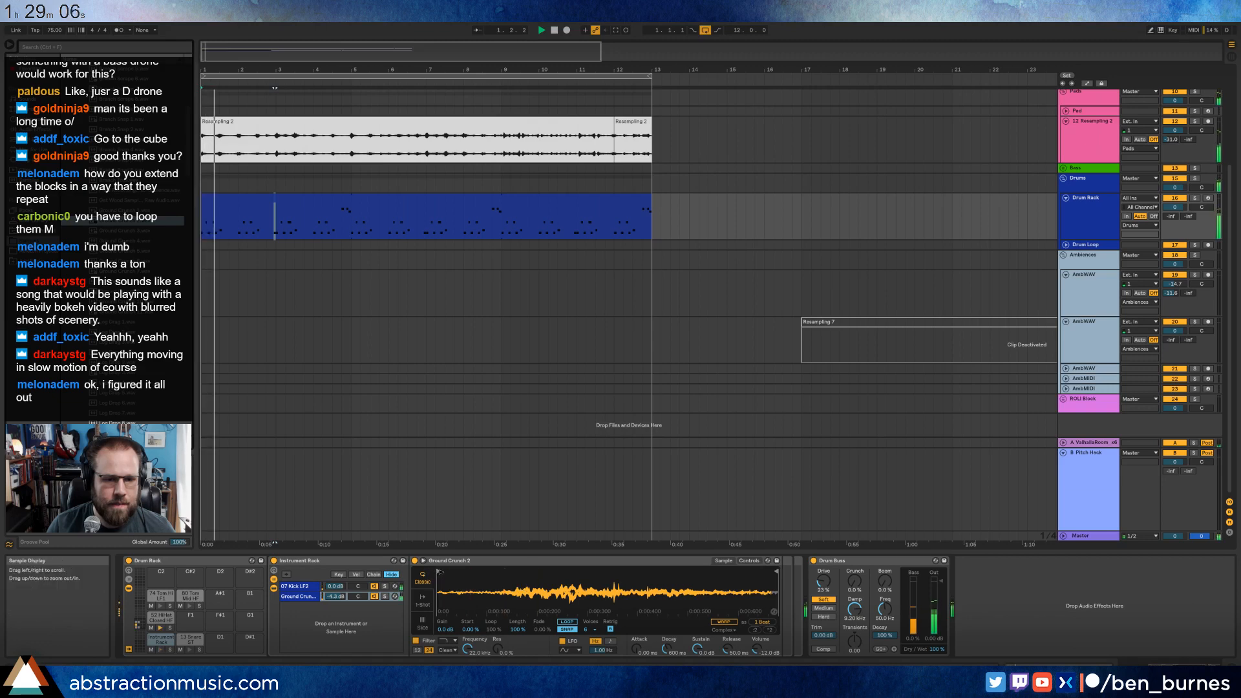
# Try a later start point on Ground Crunch 2 and replace the chain's sample with Ground Crunch 4.
pyautogui.moveTo(434, 574); pyautogui.dragTo(623, 581)
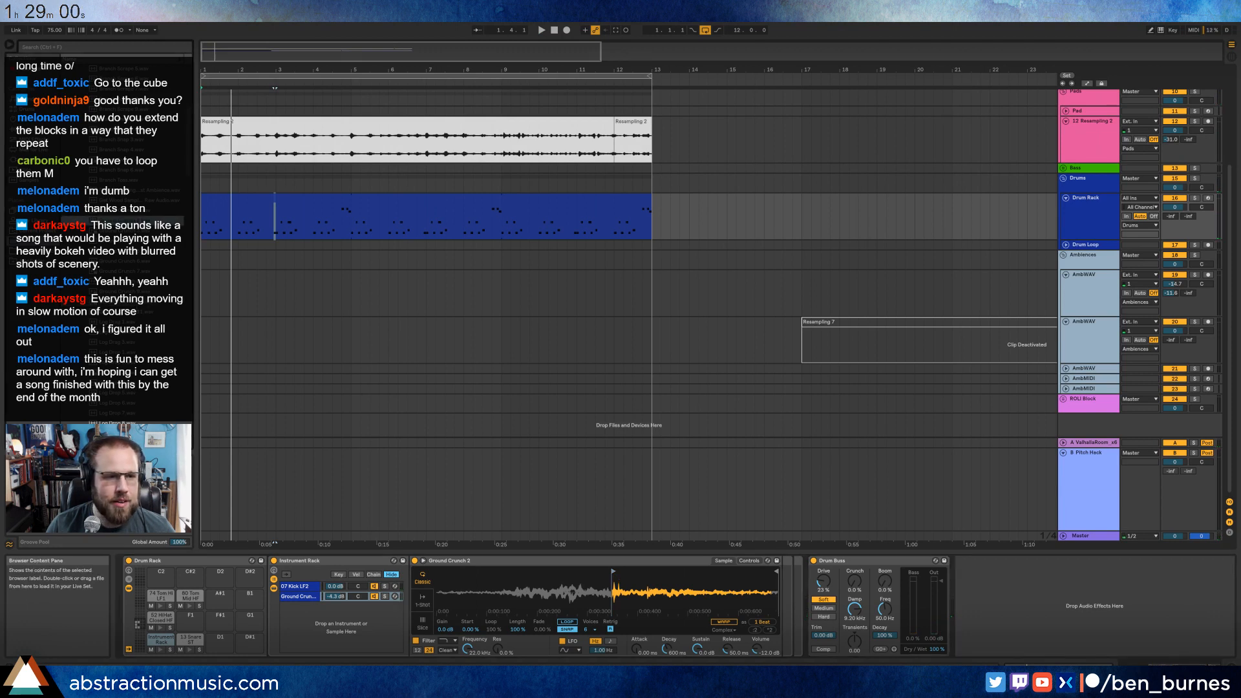
pyautogui.moveTo(572, 593); pyautogui.dragTo(617, 606)
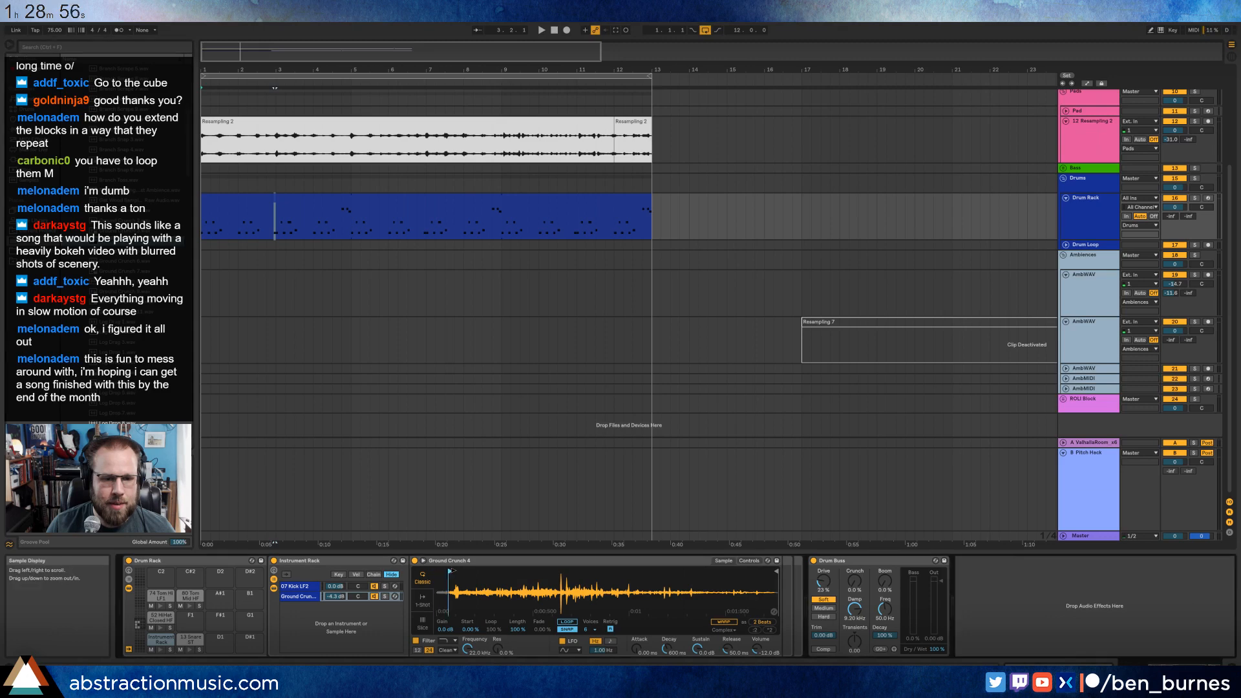
# Switch the Ground Crunch 4 filter to high-pass at about 390 Hz with 42% resonance while listening to the loop.
pyautogui.press('space')
pyautogui.click(446, 640)
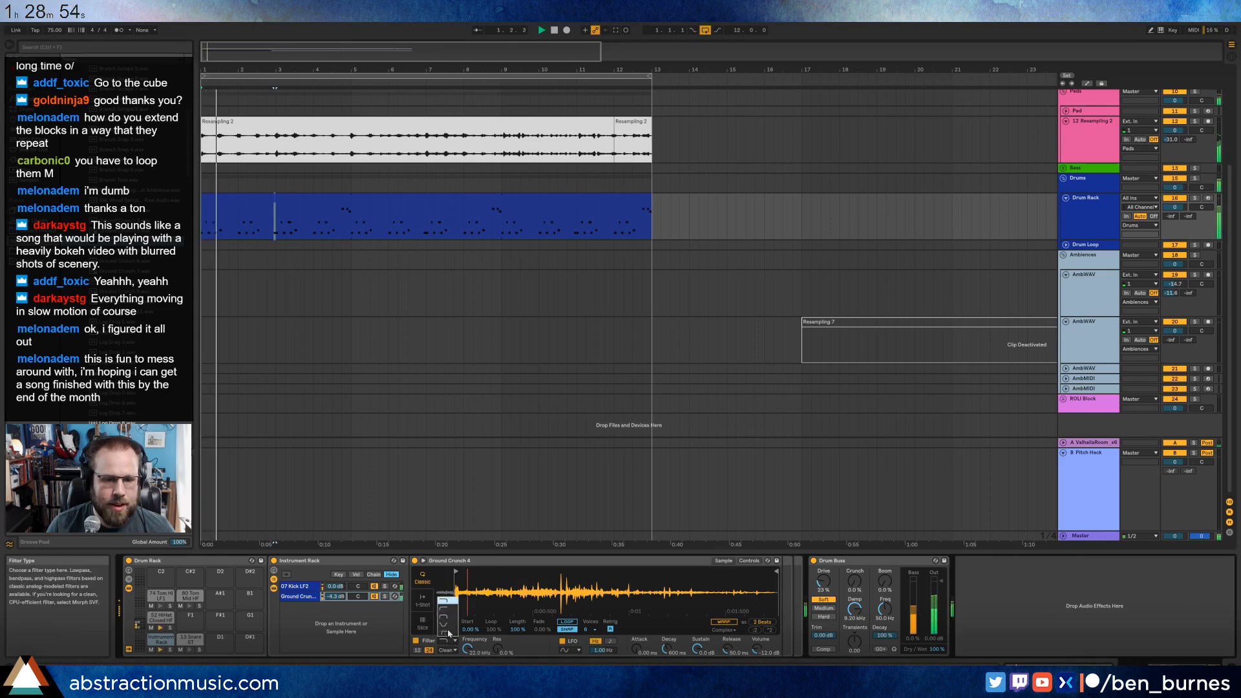
pyautogui.click(445, 609)
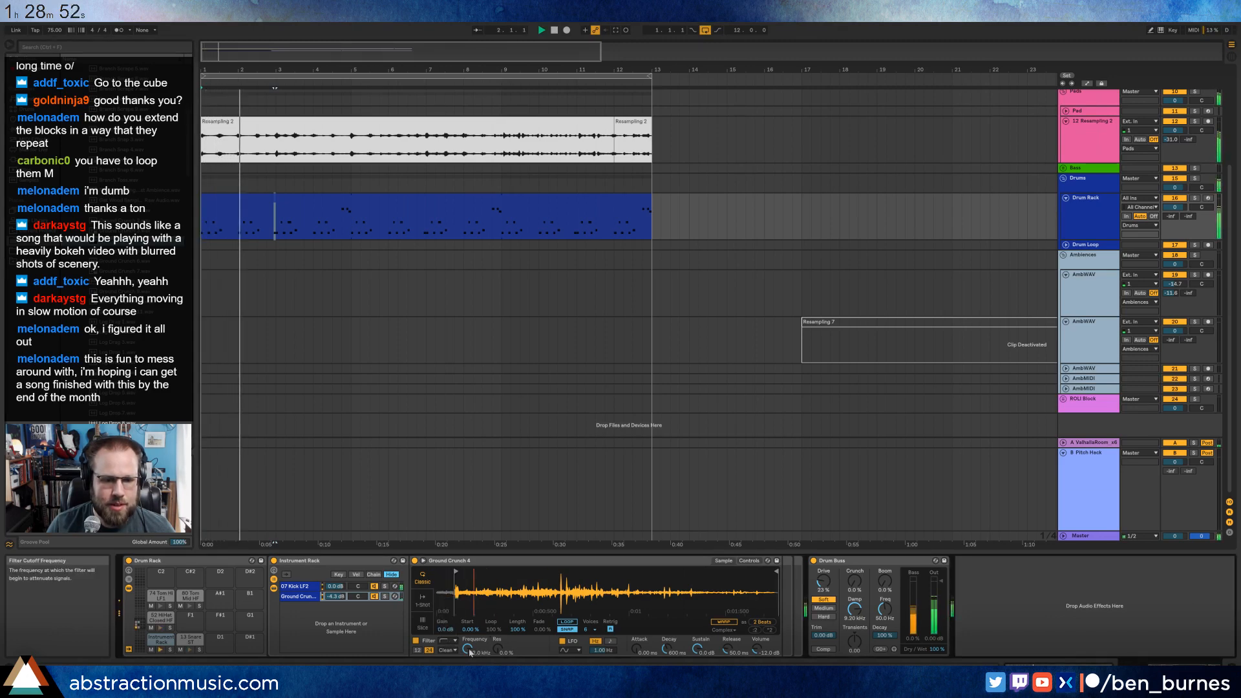
pyautogui.moveTo(468, 649); pyautogui.dragTo(497, 606)
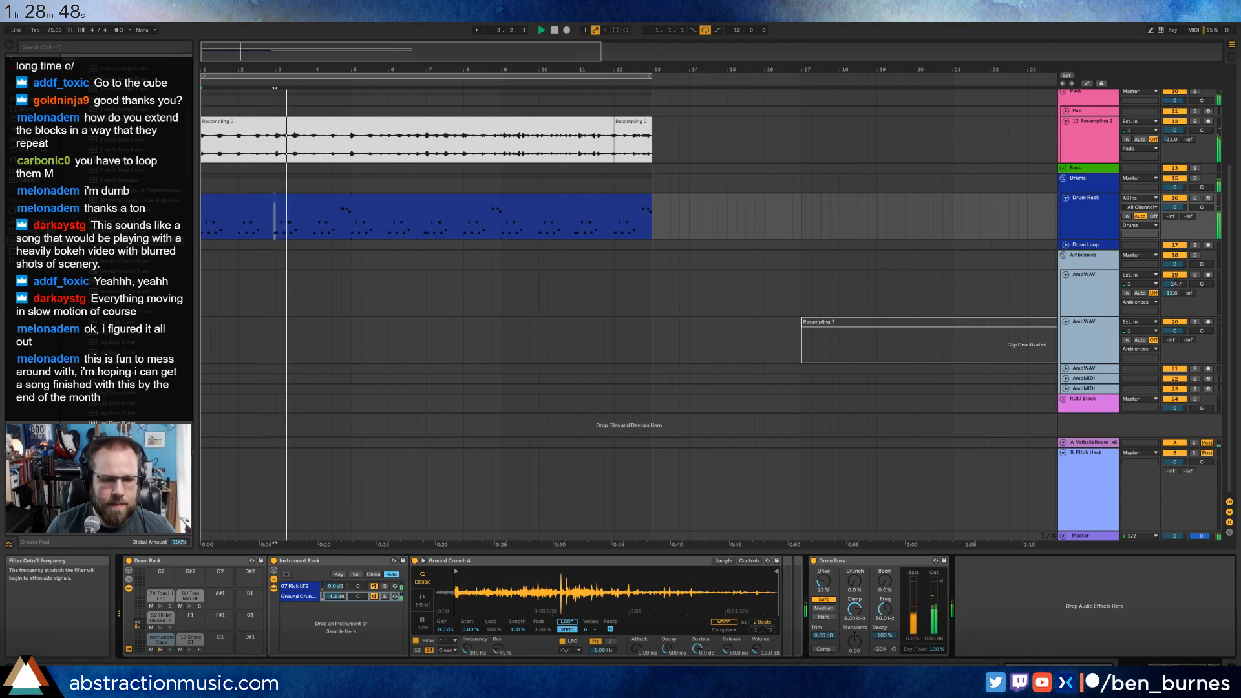
pyautogui.moveTo(471, 649); pyautogui.dragTo(471, 653)
pyautogui.press('space')
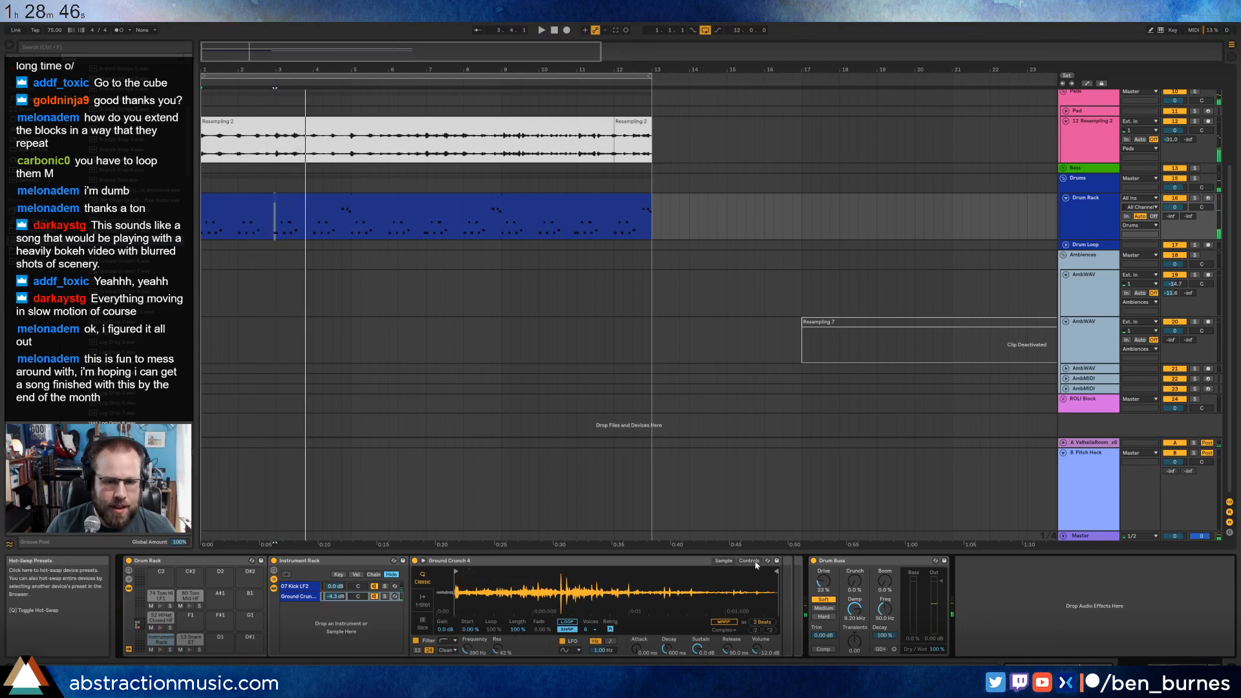
# Set Ground Crunch 4's LFO to modulate pitch by 40% at a rate of 0.19 Hz during playback.
pyautogui.click(752, 561)
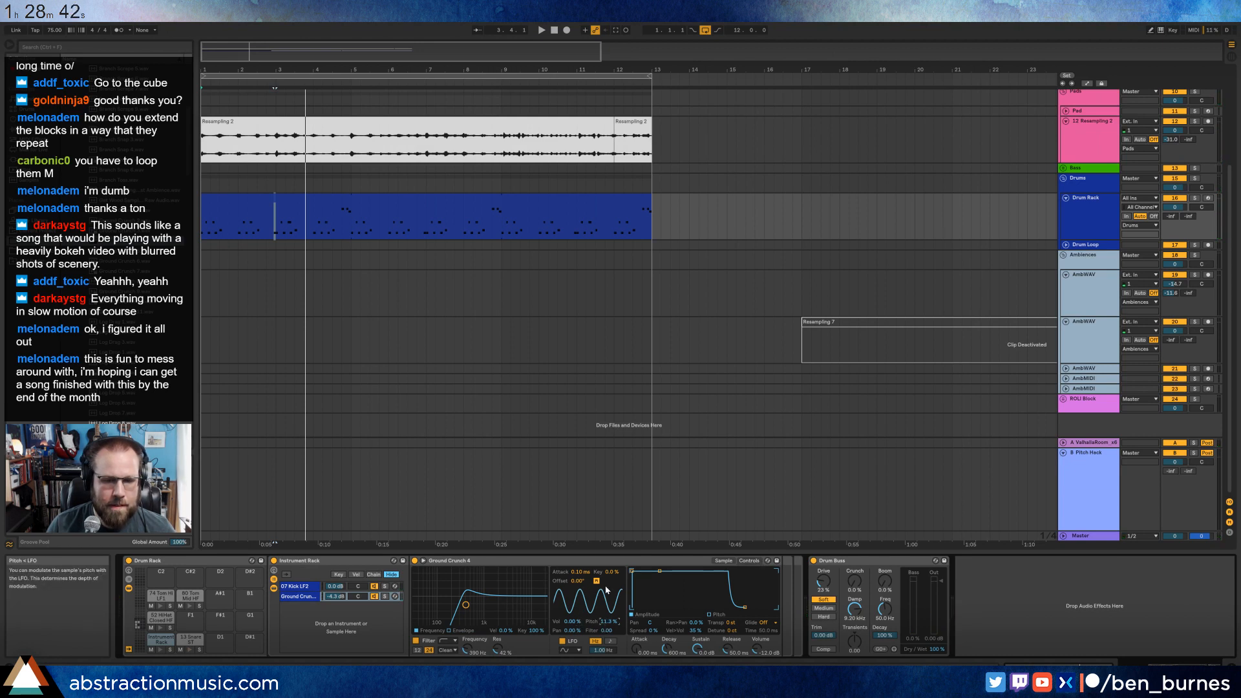
pyautogui.press('space')
pyautogui.moveTo(603, 650); pyautogui.dragTo(603, 669)
pyautogui.moveTo(608, 622); pyautogui.dragTo(609, 603)
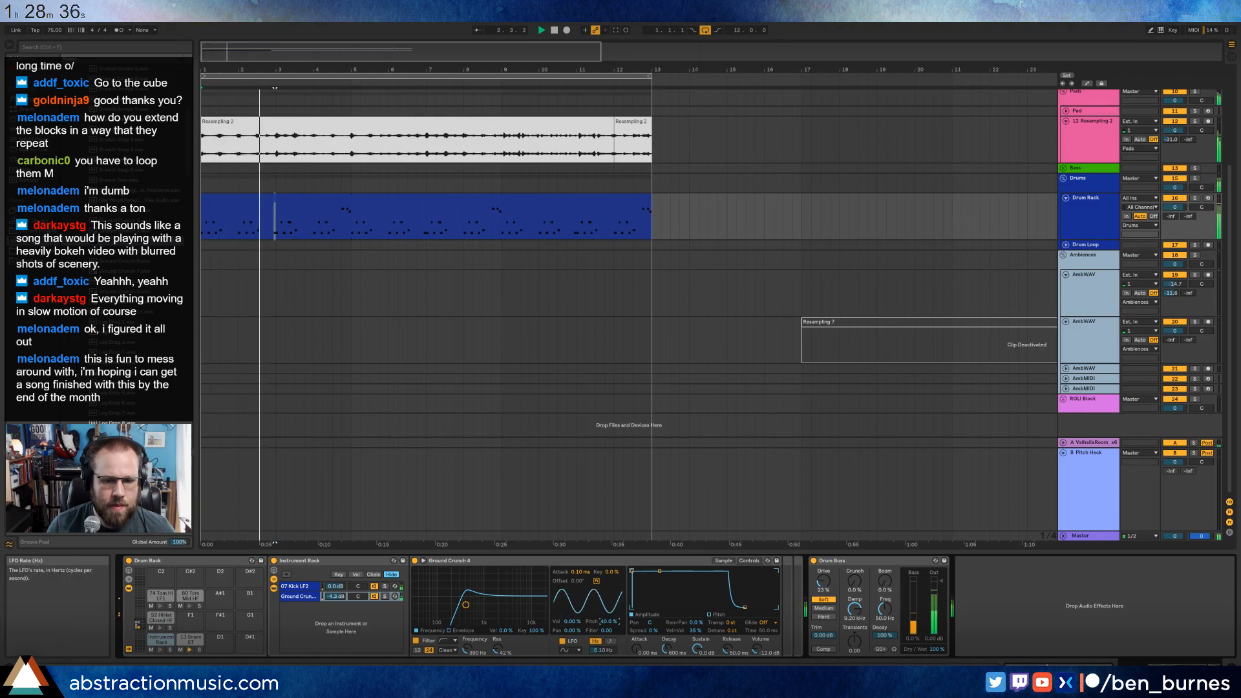
pyautogui.moveTo(608, 651); pyautogui.dragTo(607, 644)
# Lower the Ground Crunch chain's volume to -12.0 dB and stop playback.
pyautogui.click(335, 596)
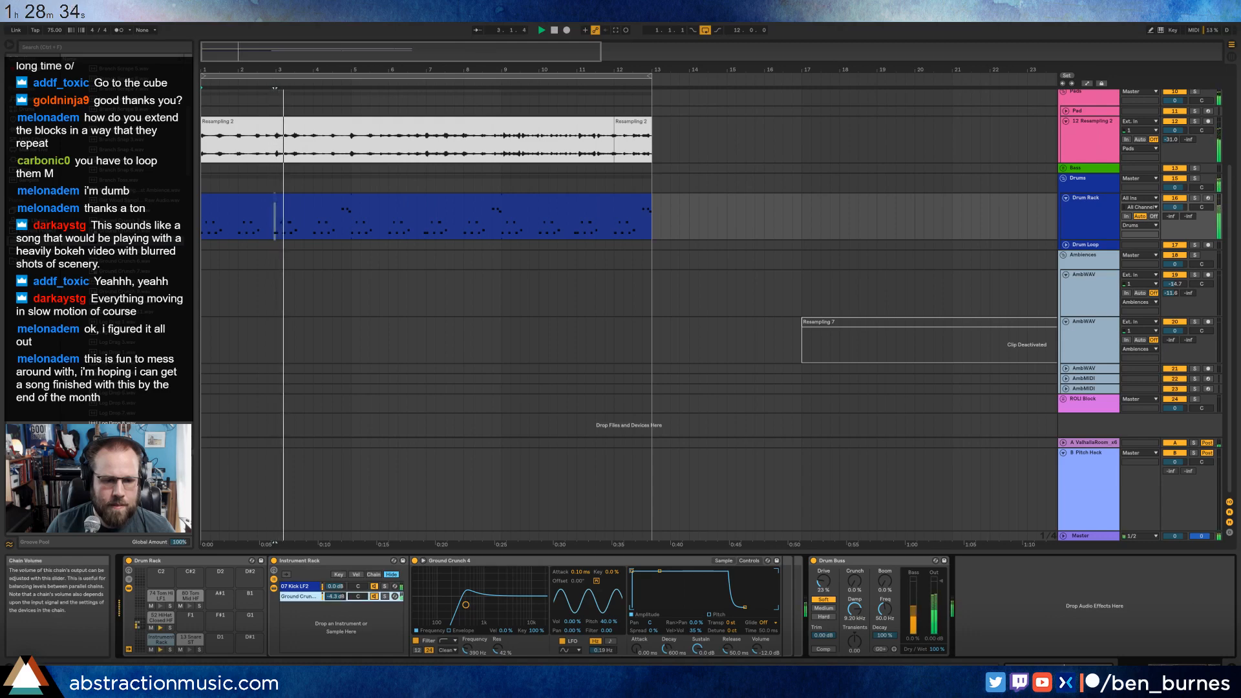
pyautogui.moveTo(335, 596); pyautogui.dragTo(335, 606)
pyautogui.press('space')
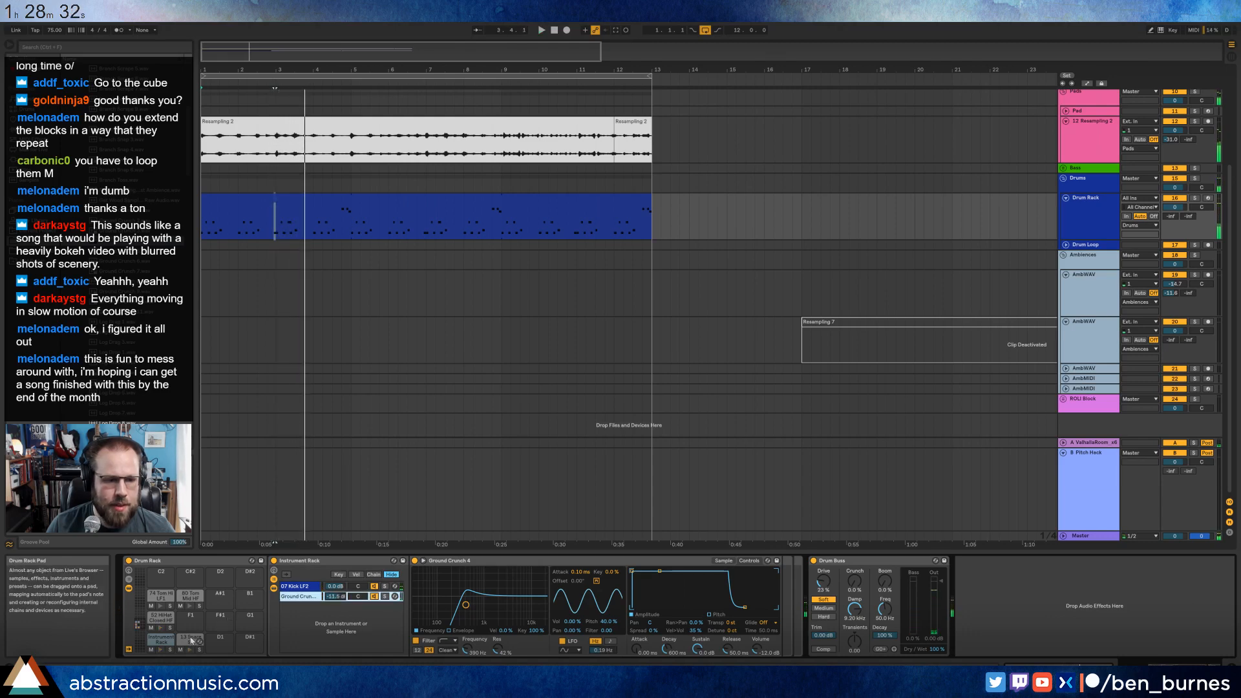
# Audition a couple of library samples and group the snare pad's 13 Snare ST Simpler into an Instrument Rack.
pyautogui.click(191, 639)
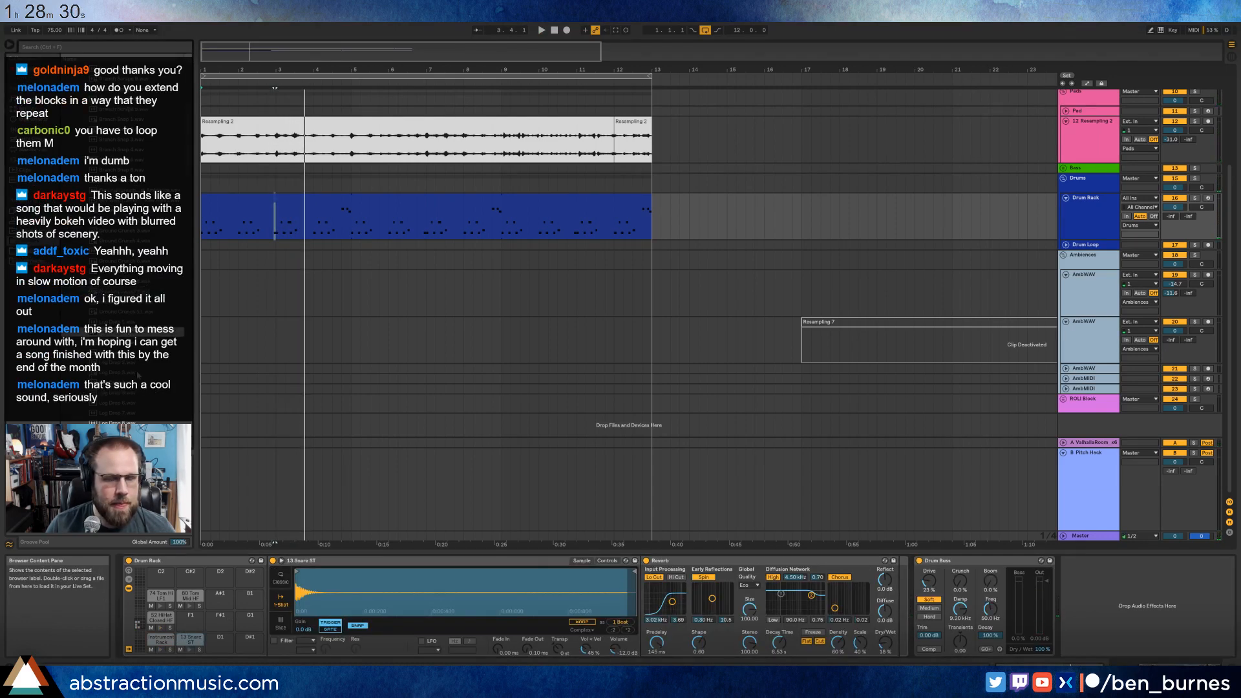
pyautogui.click(138, 374)
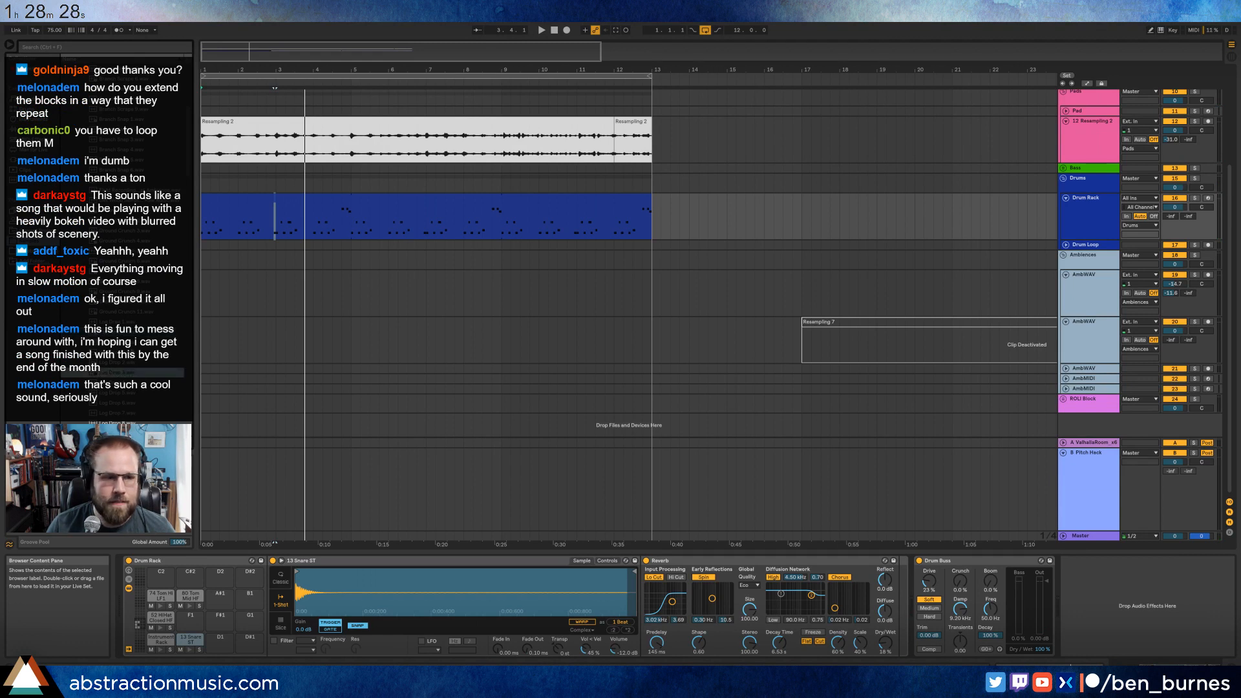
pyautogui.click(132, 343)
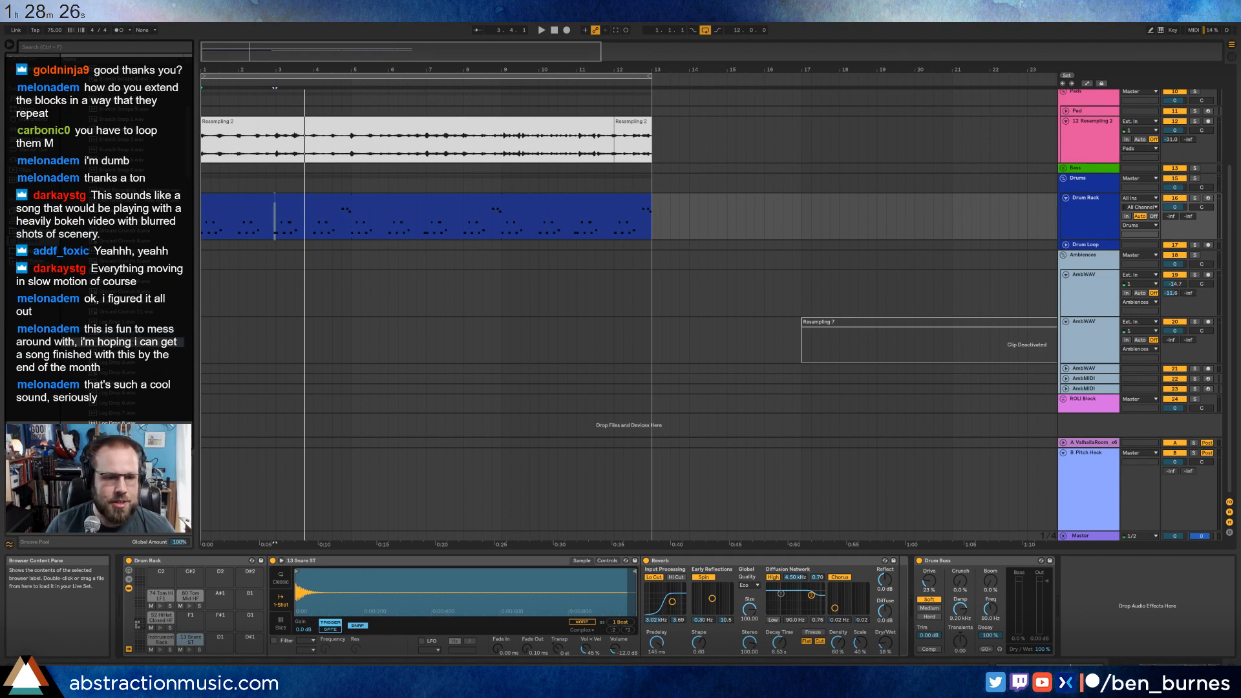
pyautogui.click(343, 564)
pyautogui.hotkey('ctrl', 'g')
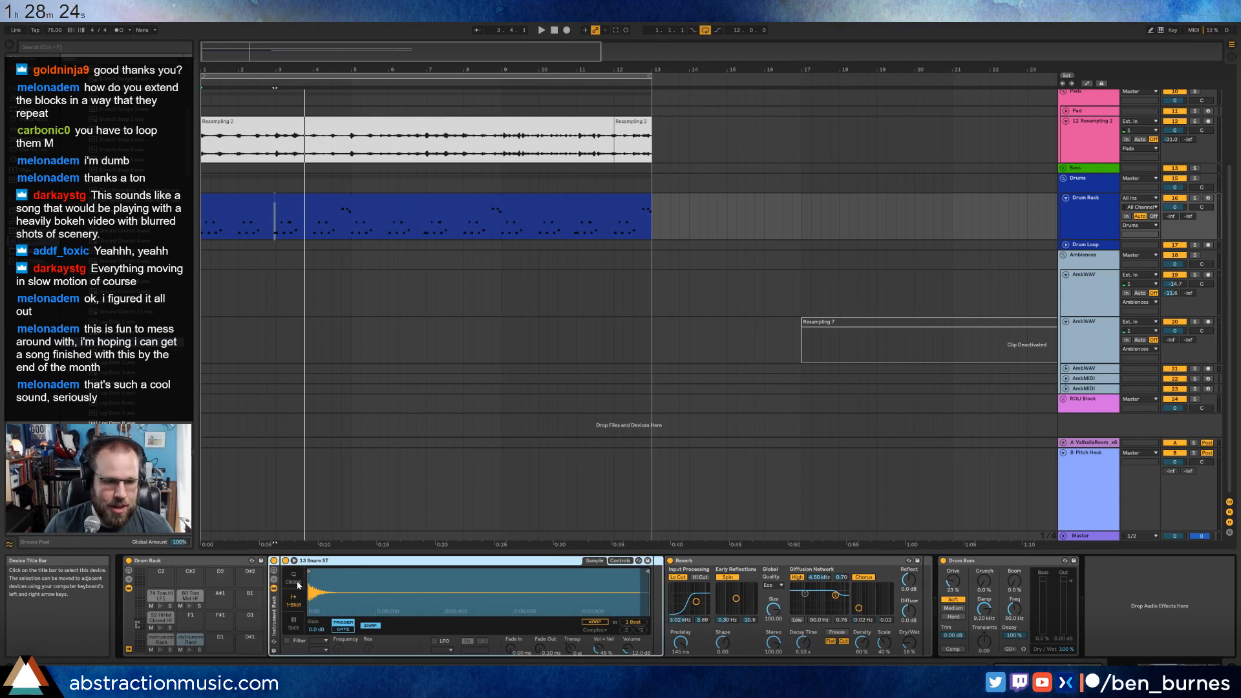
# Audition further foley samples in the sound library as layering material for the snare.
pyautogui.click(128, 365)
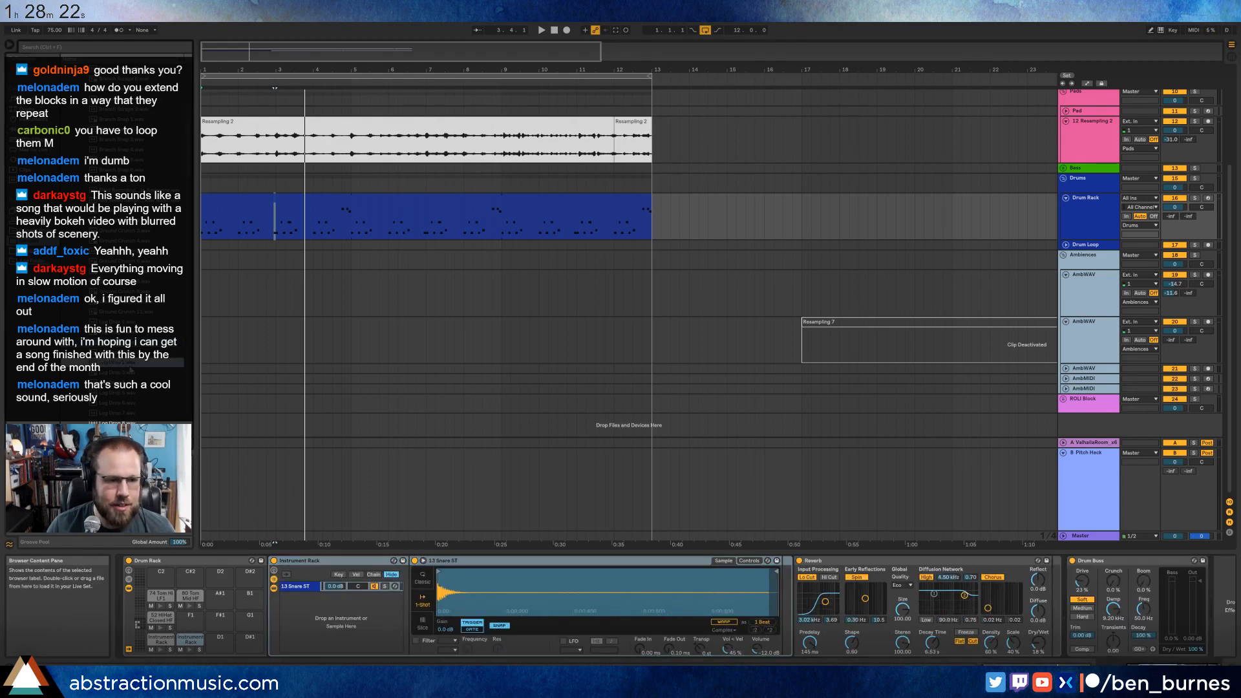
pyautogui.click(135, 283)
pyautogui.click(135, 191)
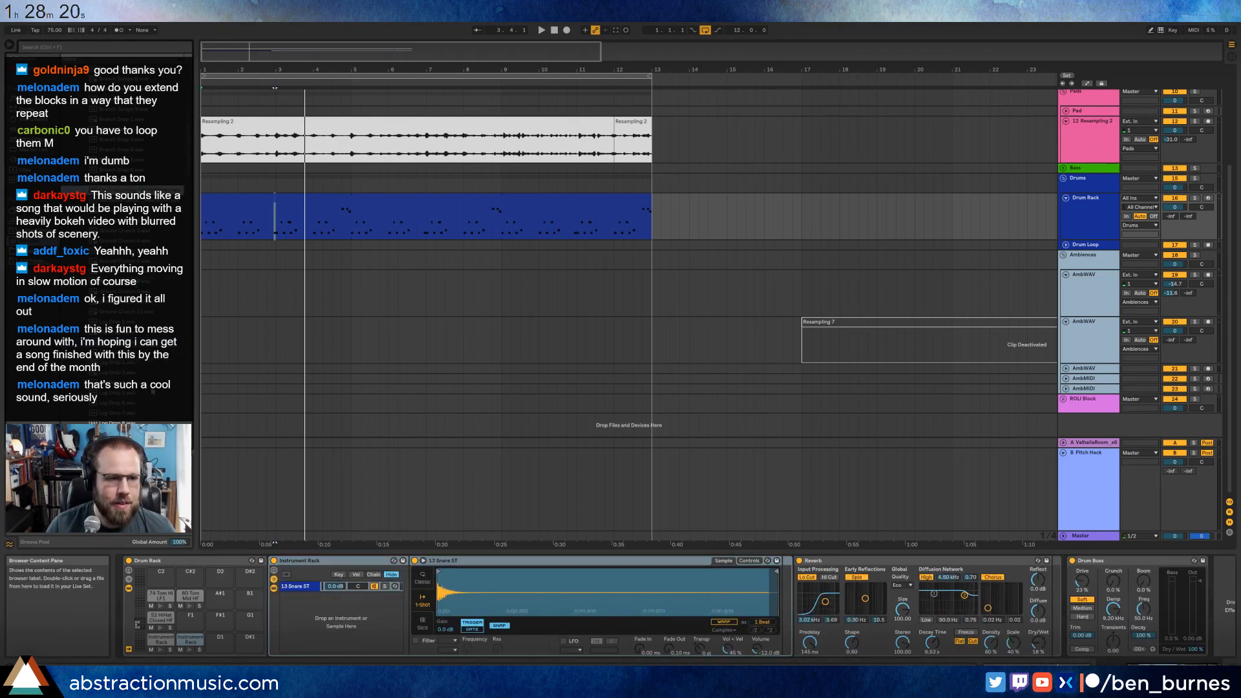
pyautogui.click(148, 383)
pyautogui.scroll(-2, 146, 384)
pyautogui.click(145, 382)
pyautogui.scroll(-2, 142, 381)
pyautogui.click(139, 375)
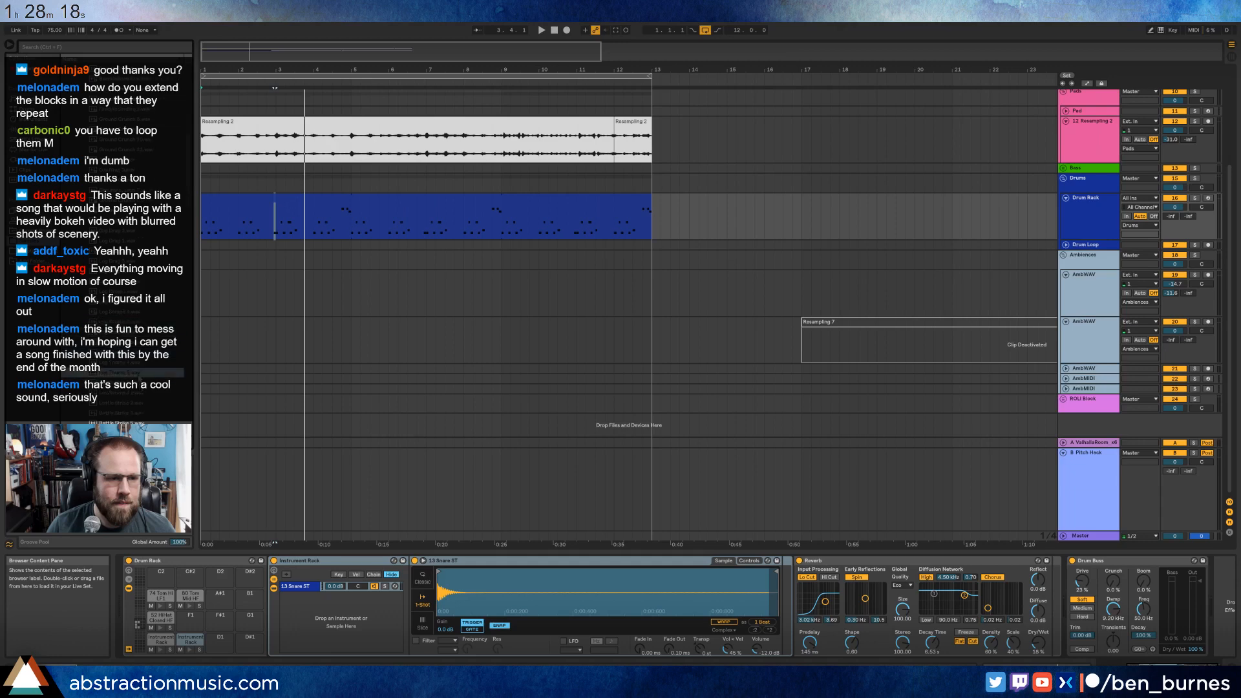
pyautogui.scroll(3, 140, 379)
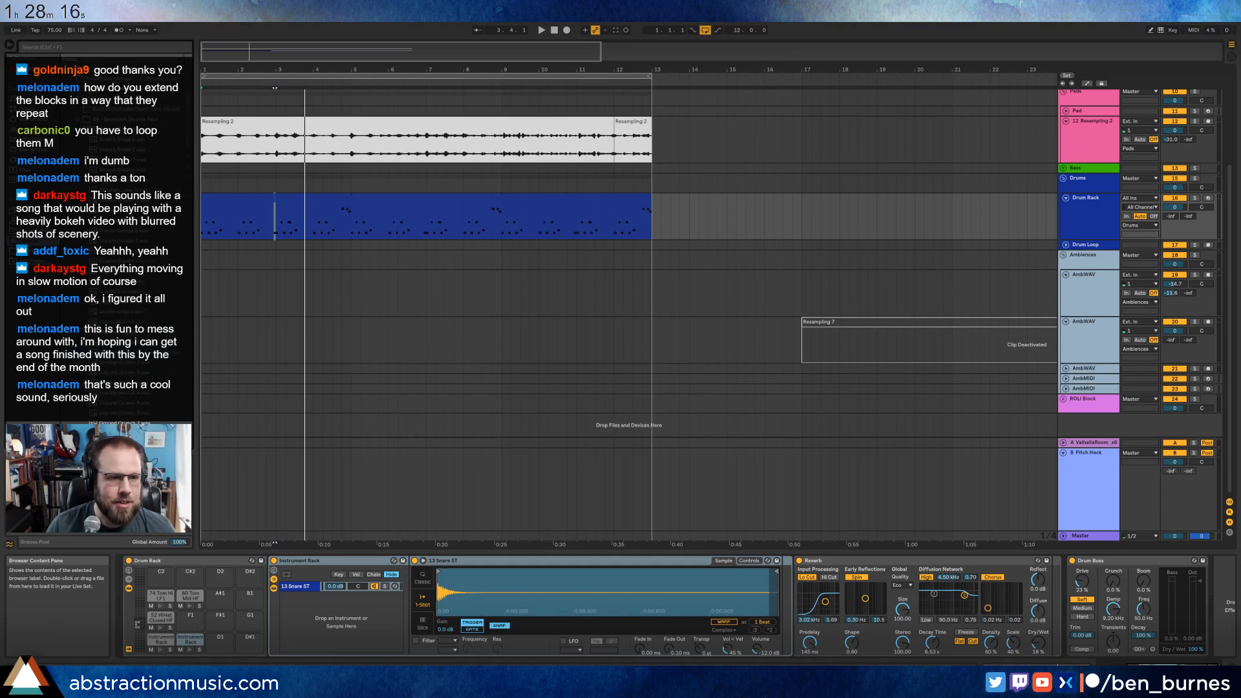
pyautogui.click(142, 315)
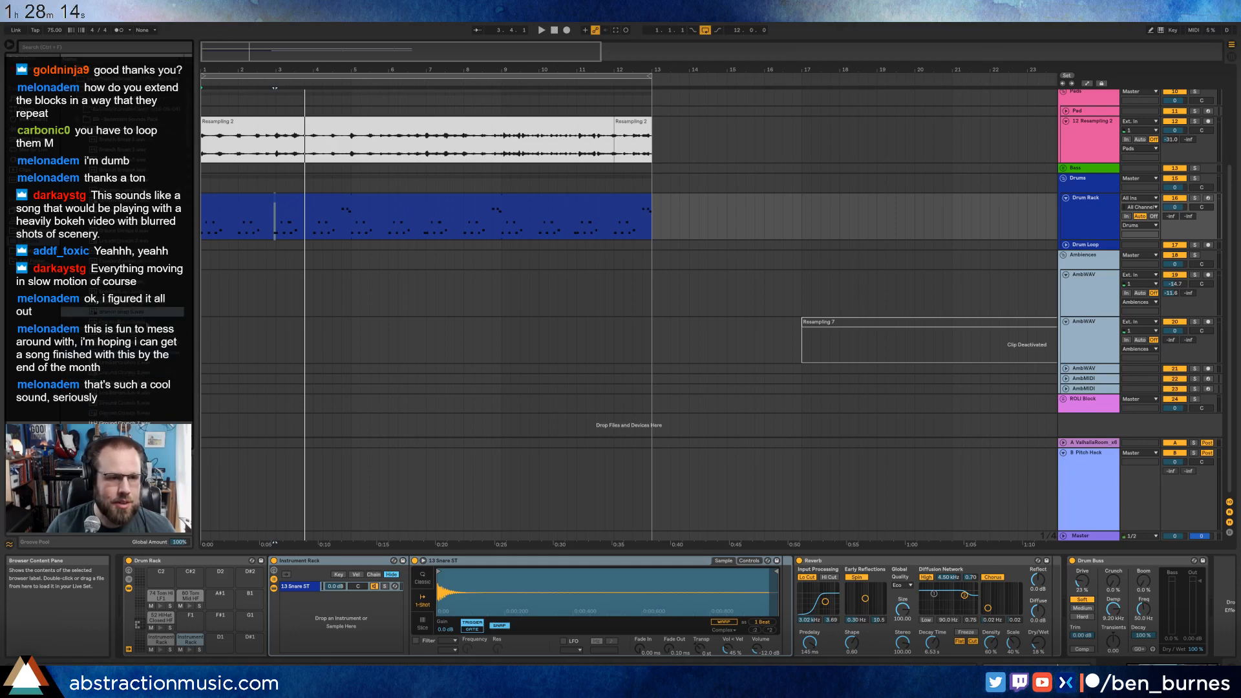
pyautogui.click(146, 324)
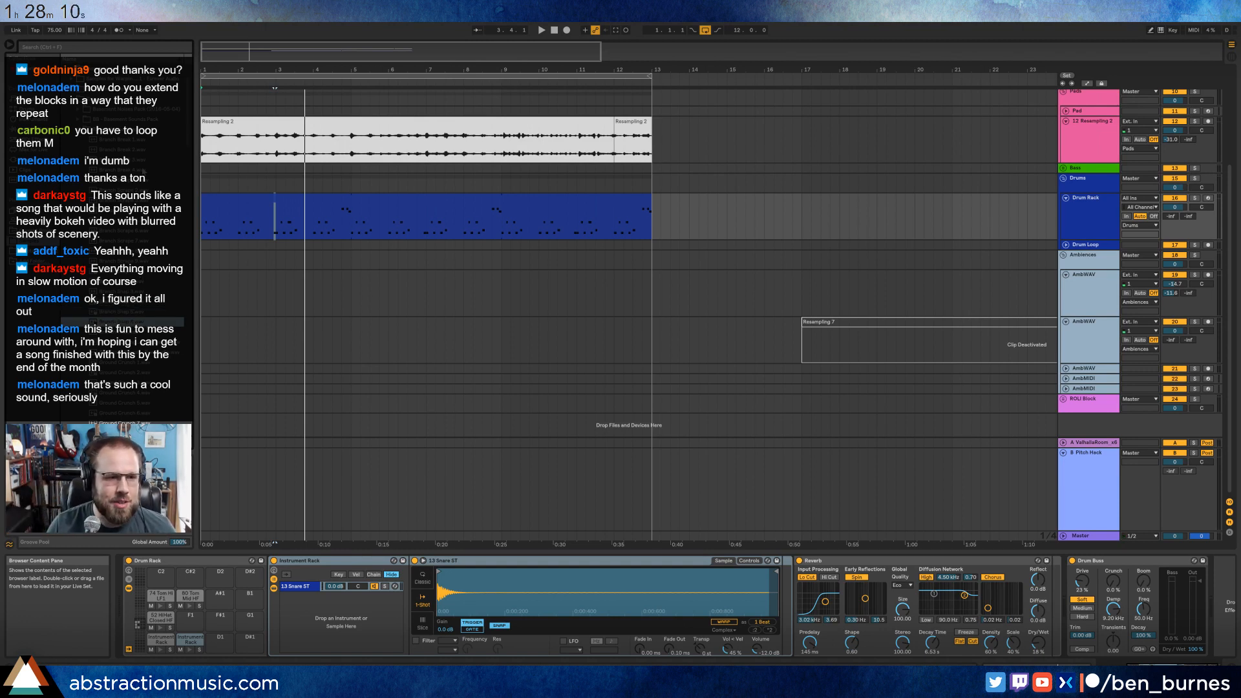
# Audition more foley samples, load Branch Break 1 onto the Drum Rack's D1 pad and shorten it to its first burst.
pyautogui.click(143, 169)
pyautogui.click(139, 161)
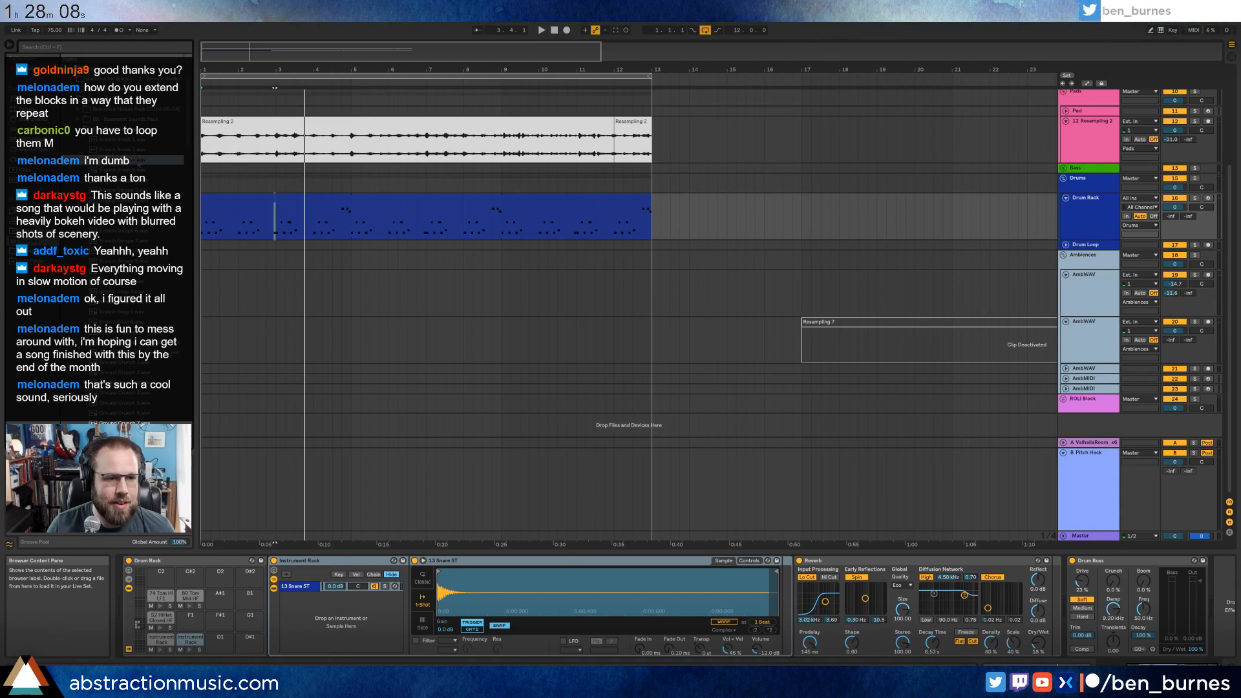
pyautogui.click(140, 151)
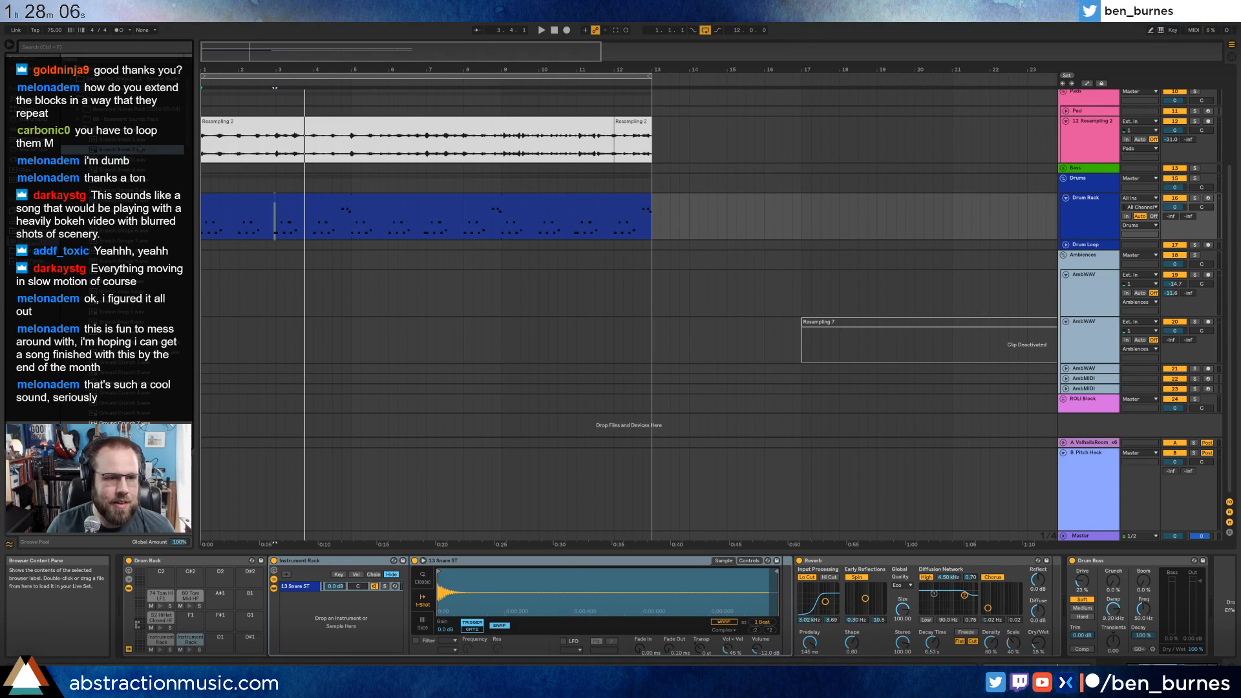
pyautogui.click(140, 140)
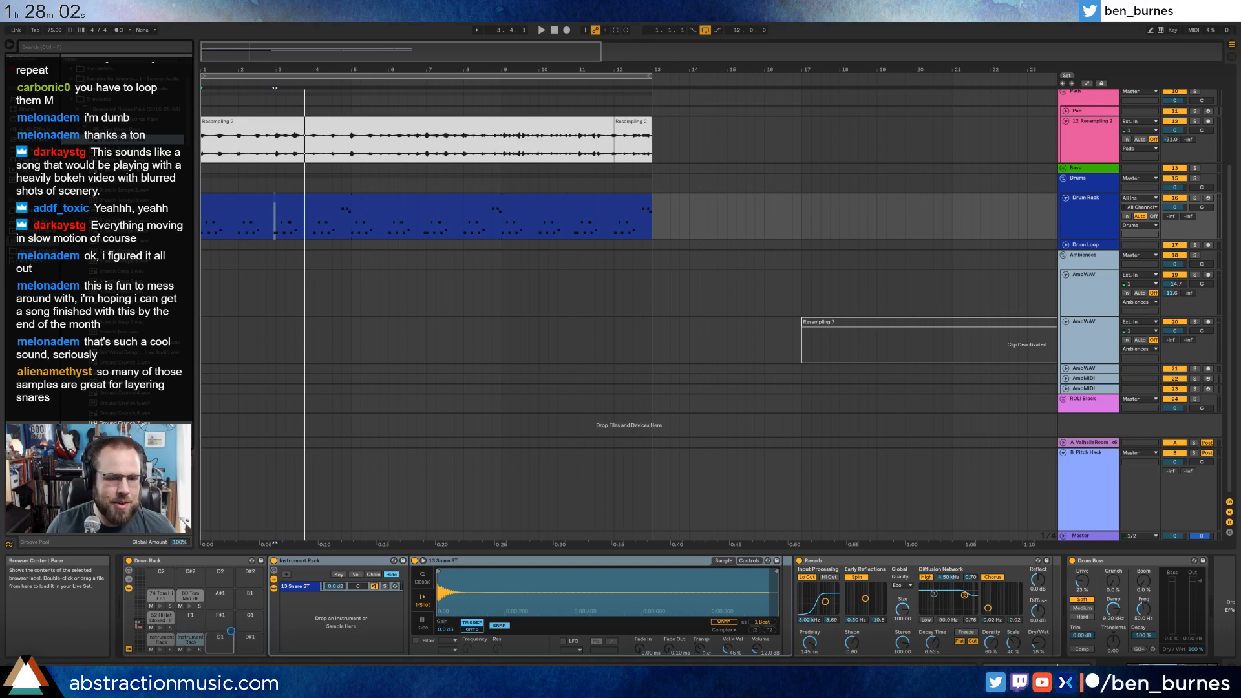
pyautogui.moveTo(633, 572); pyautogui.dragTo(390, 576)
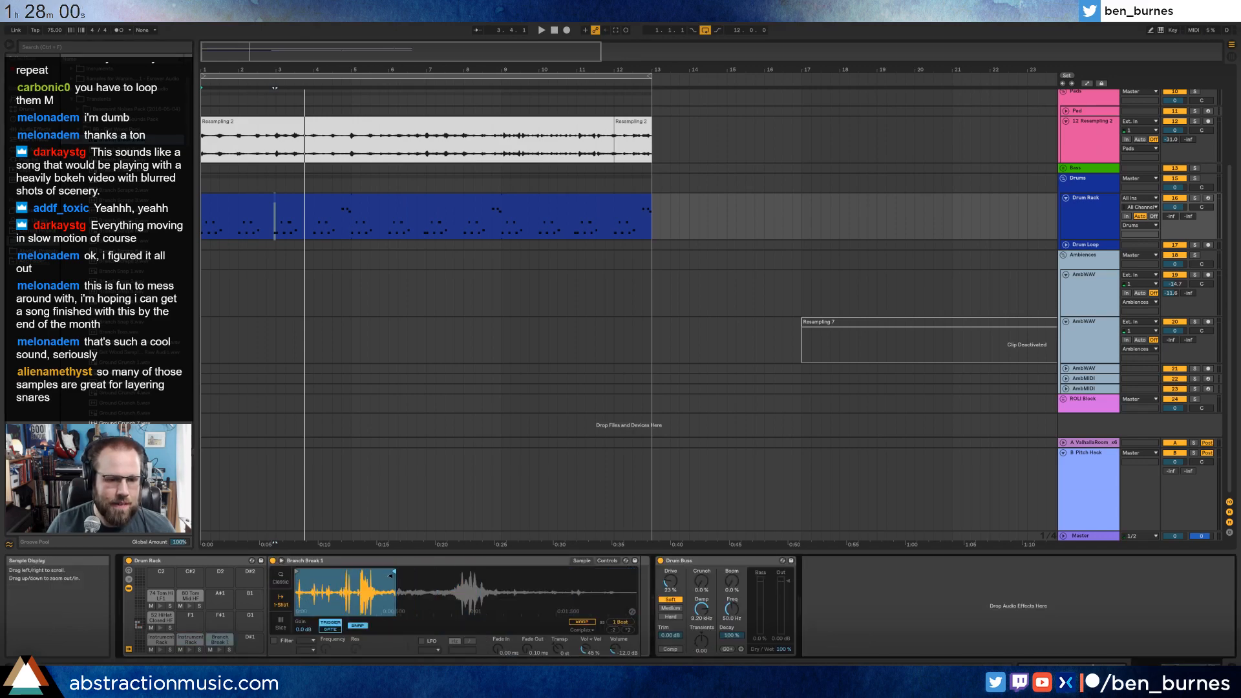
# Move the Reverb from the snare pad onto a new return chain in the Drum Rack.
pyautogui.click(192, 639)
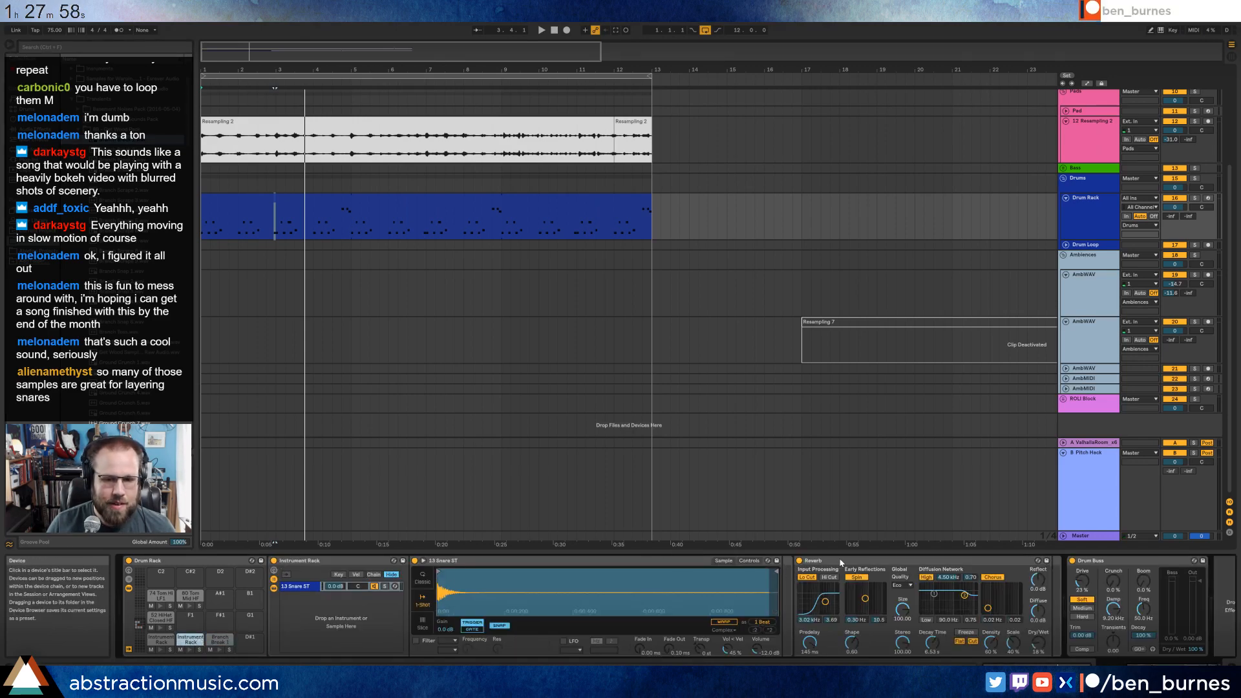
pyautogui.press('Delete')
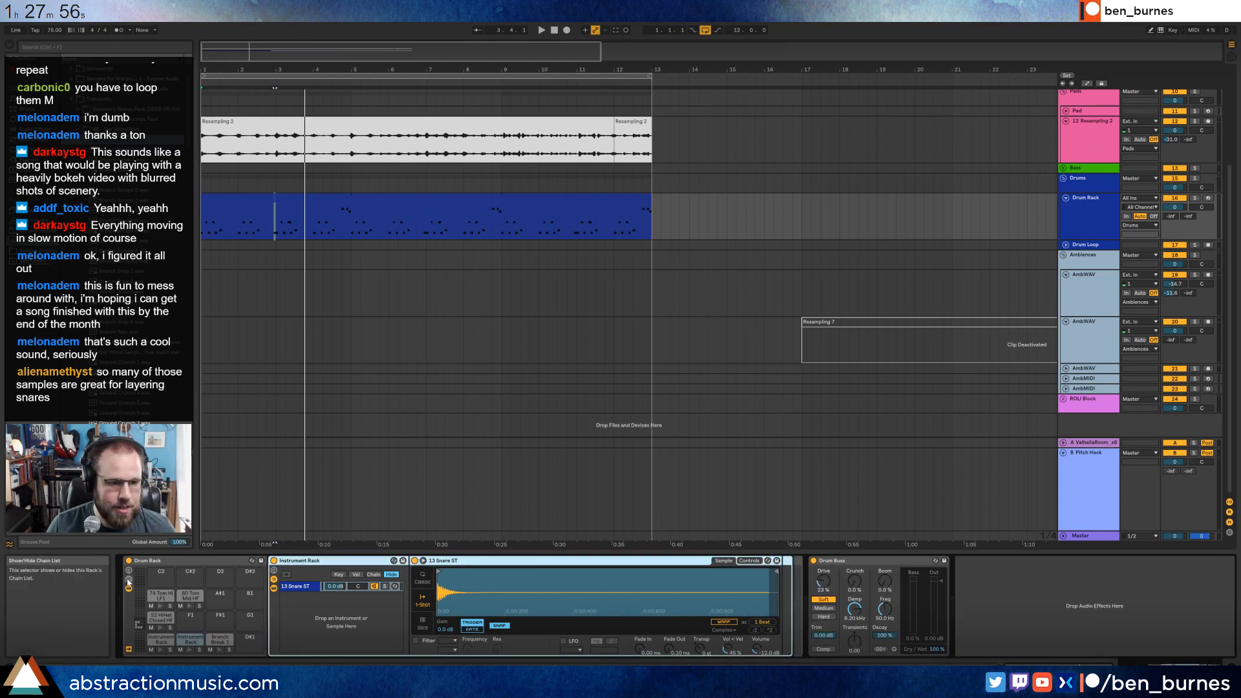
pyautogui.click(128, 583)
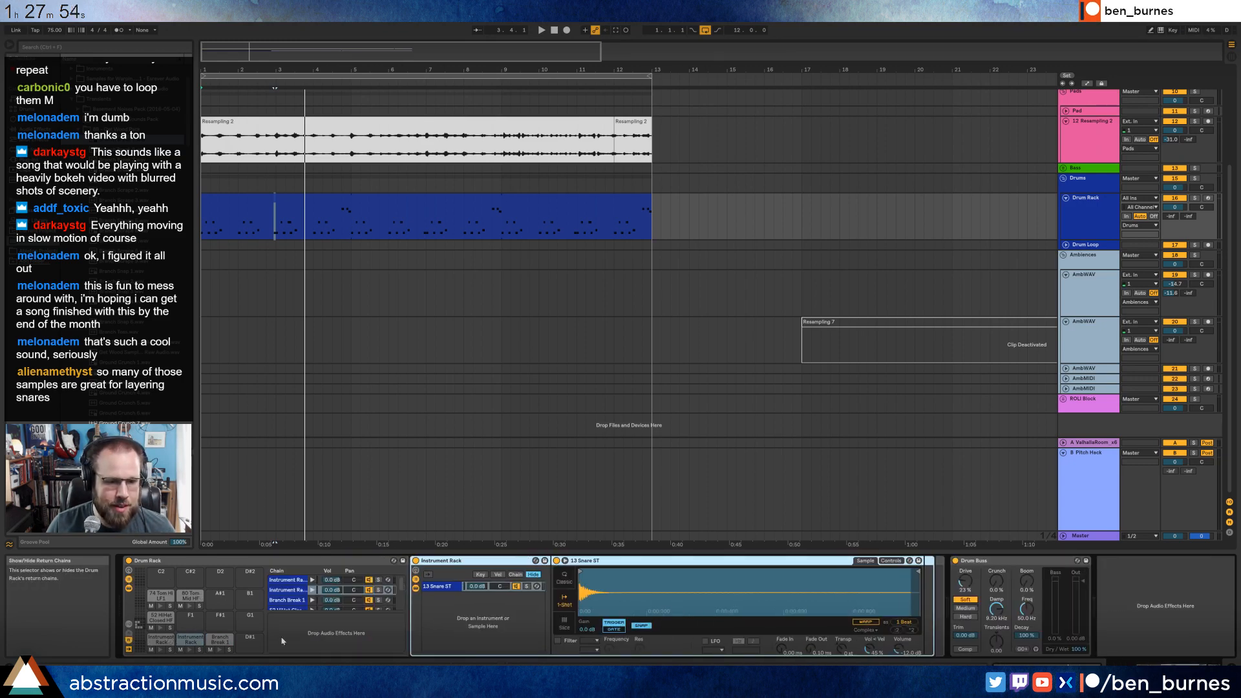
pyautogui.rightClick(291, 626)
pyautogui.click(303, 641)
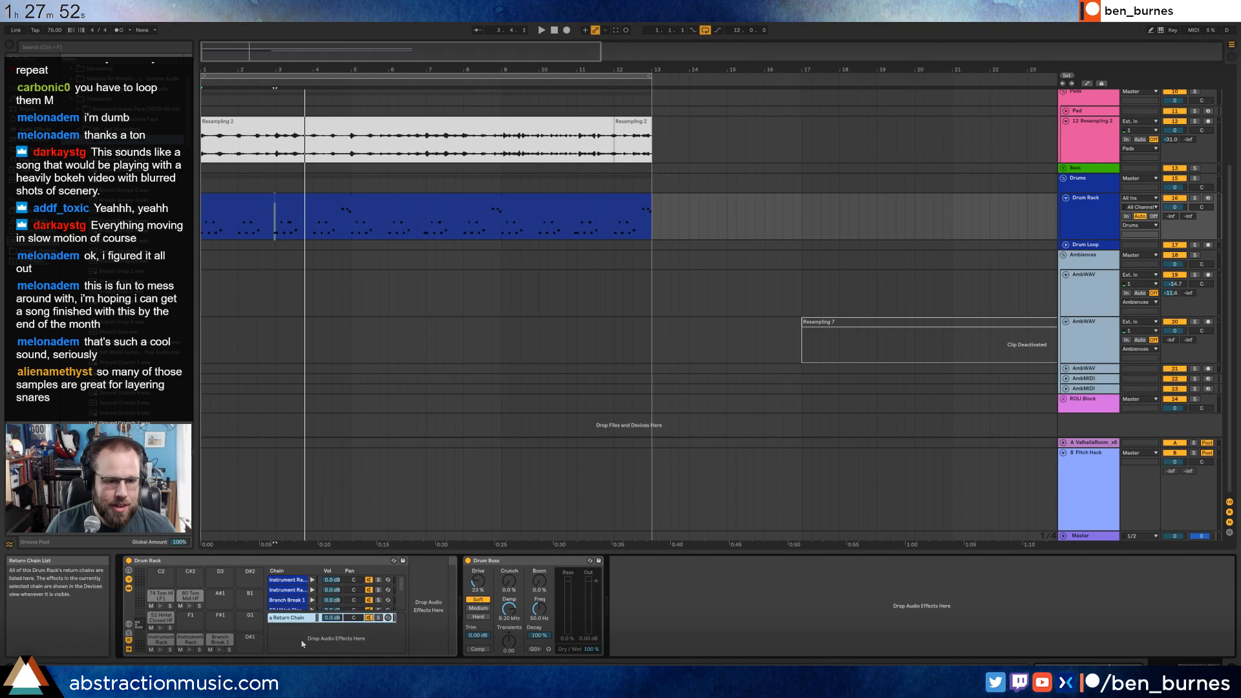
pyautogui.click(414, 616)
pyautogui.hotkey('ctrl', 'v')
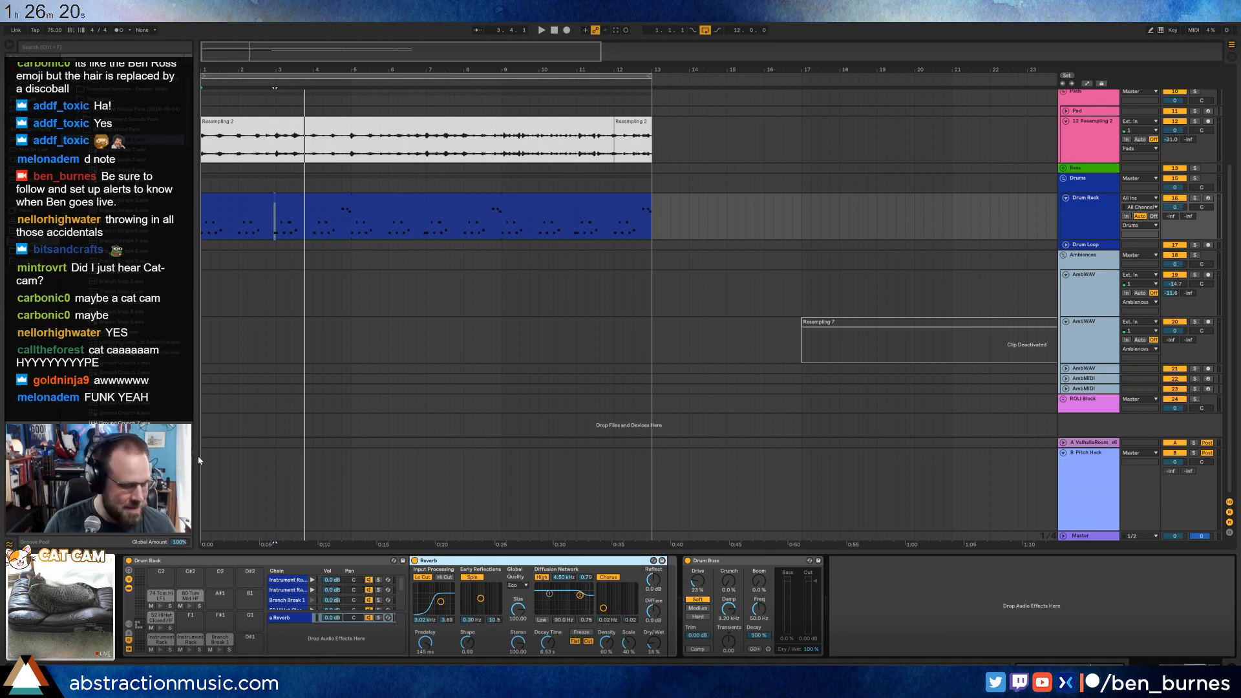
# Set the reverb sends to -3.7 dB for the snare rack and -9.0 dB for Branch Break 1, and open the Reverb return chain.
pyautogui.click(287, 600)
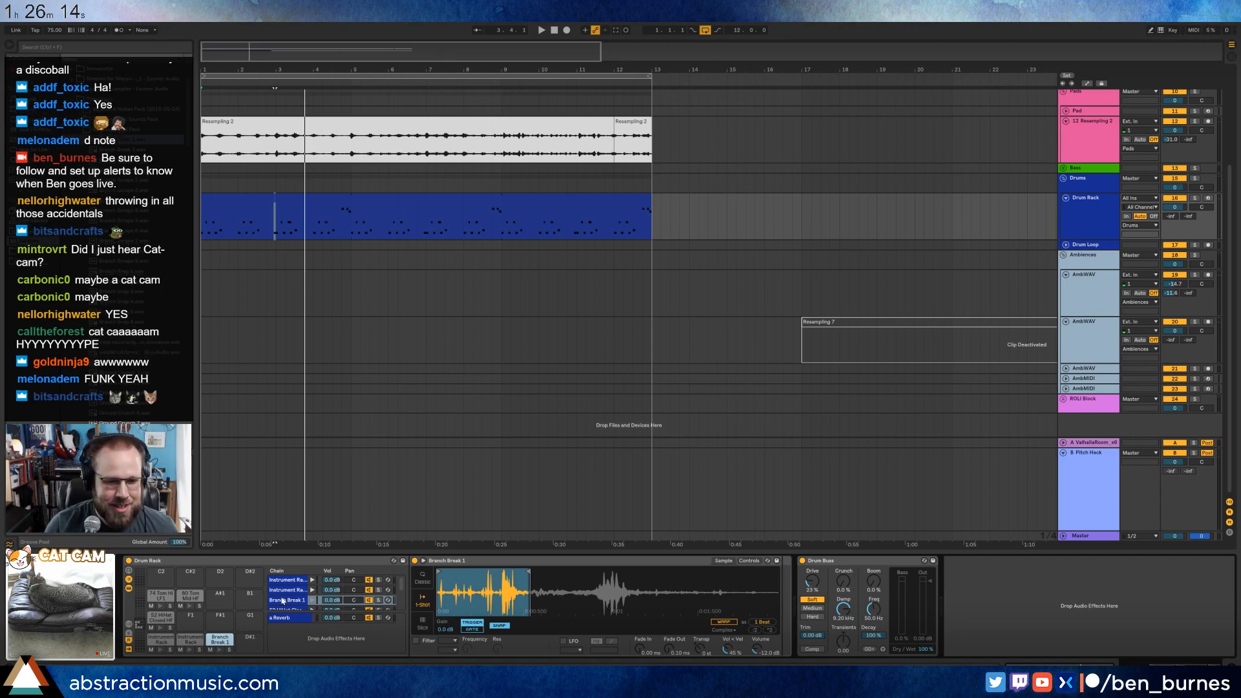
pyautogui.click(129, 626)
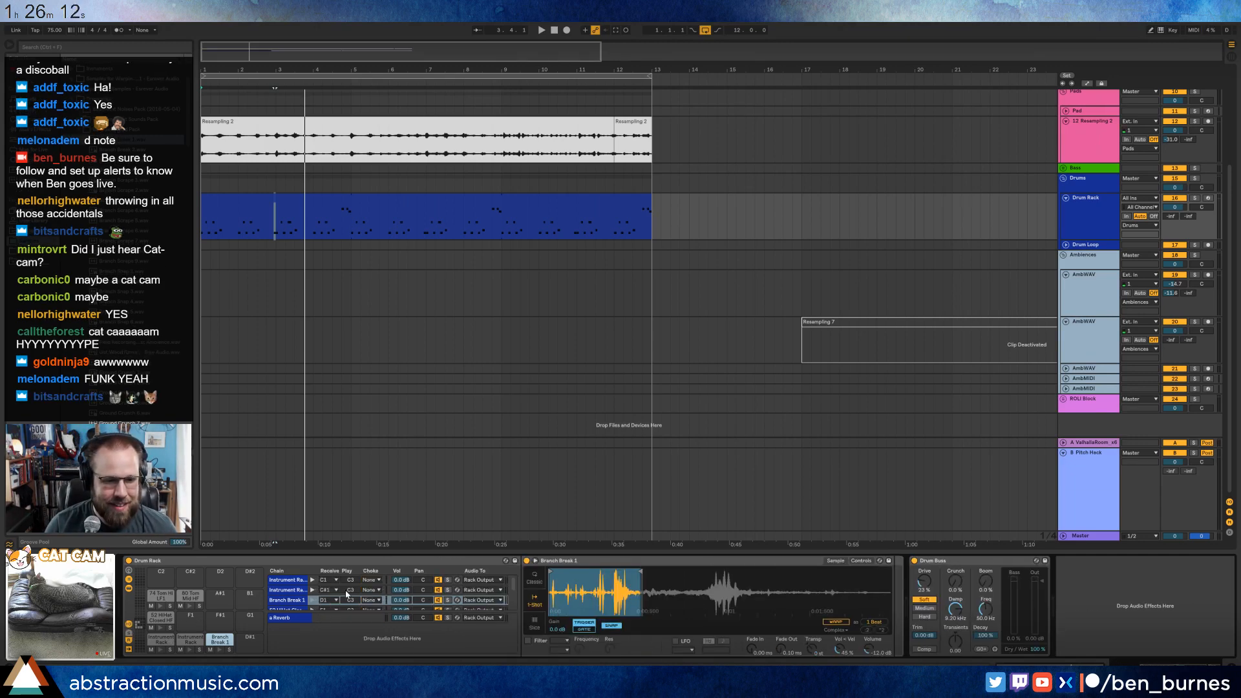
pyautogui.click(129, 625)
pyautogui.moveTo(339, 600); pyautogui.dragTo(333, 594)
pyautogui.scroll(-2, 333, 599)
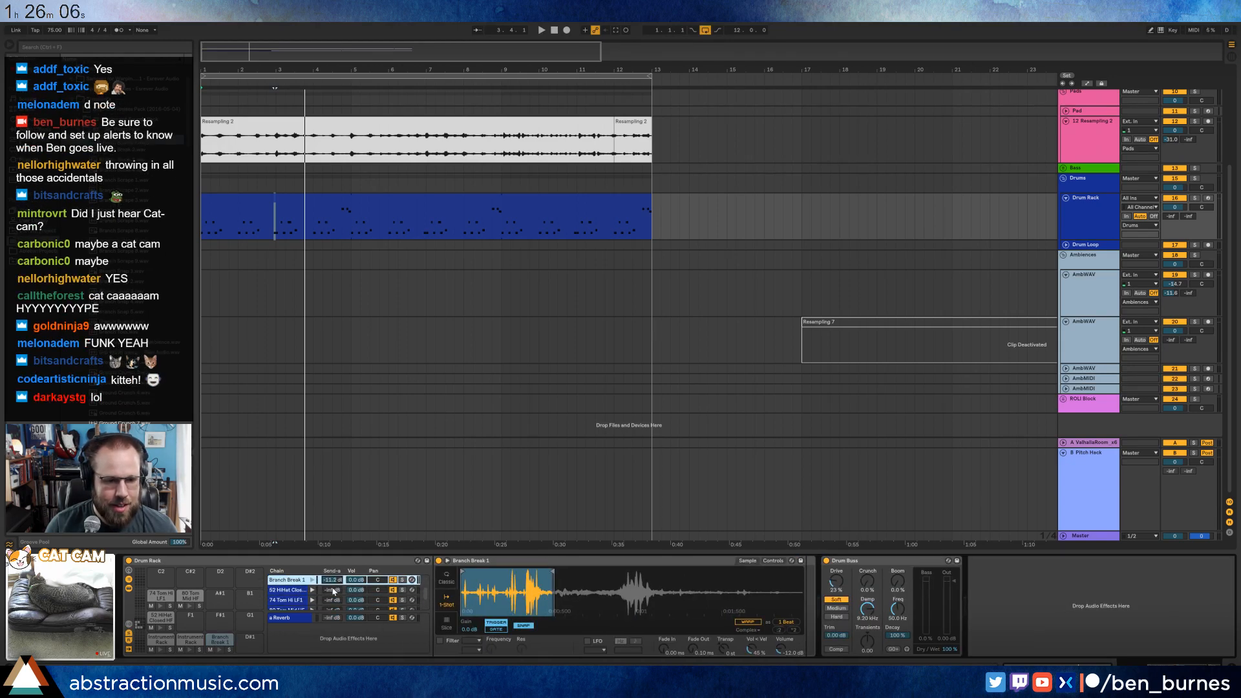
pyautogui.scroll(1, 333, 600)
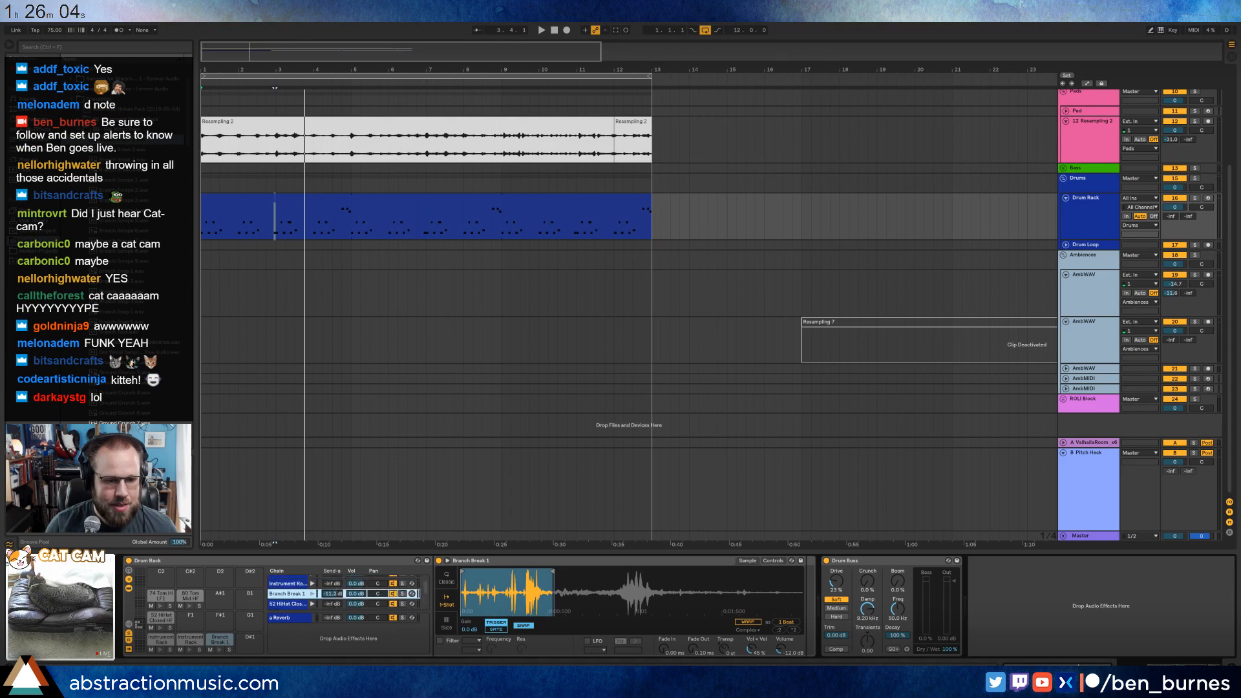
pyautogui.moveTo(333, 584)
pyautogui.mouseDown()
pyautogui.moveTo(333, 571)
pyautogui.moveTo(333, 590)
pyautogui.mouseUp()
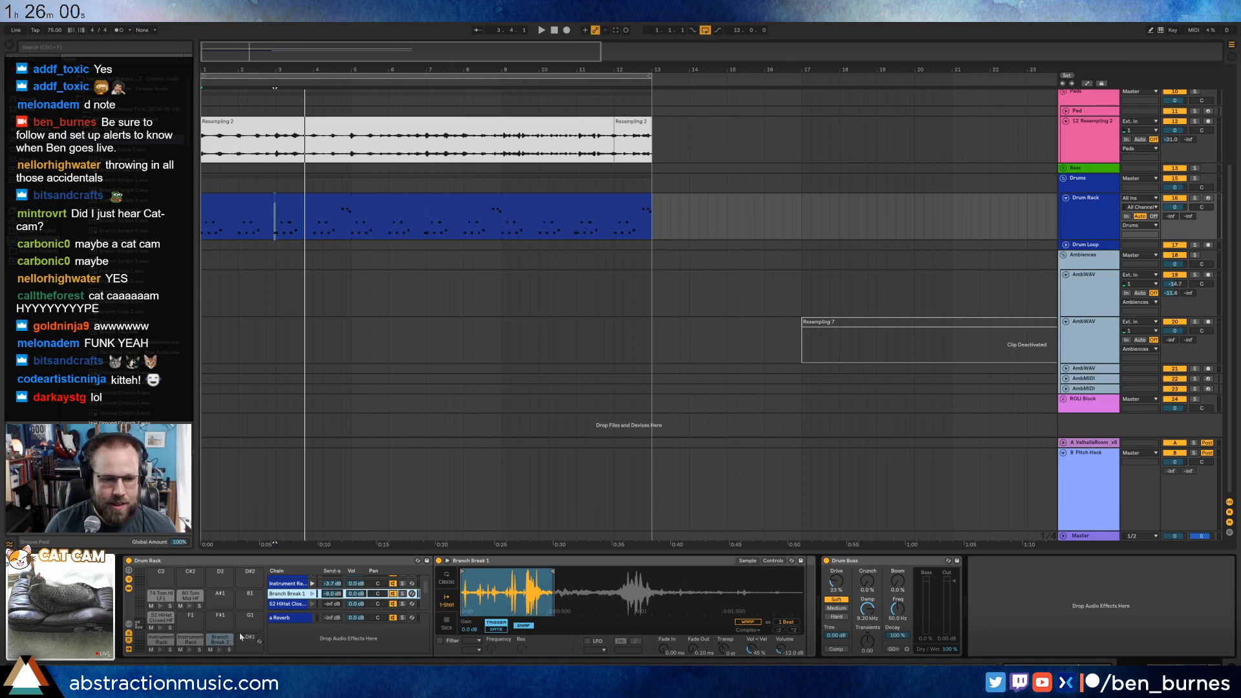
pyautogui.click(283, 621)
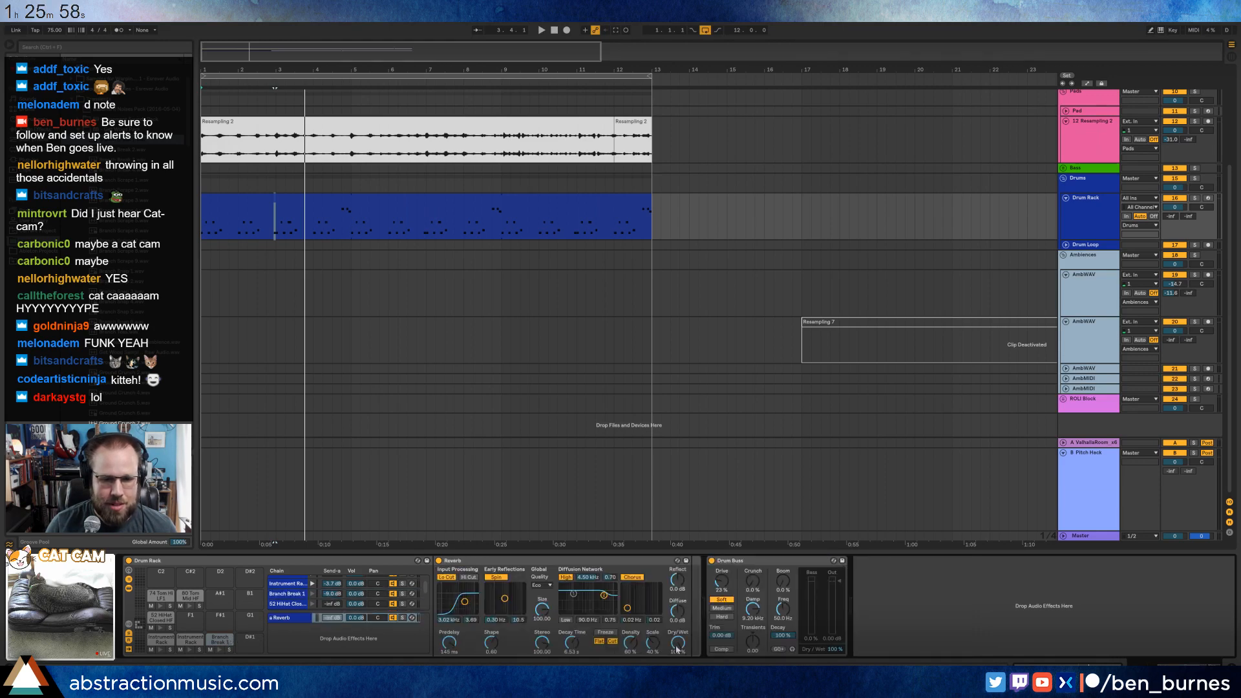
# Lower the reverb sends of the snare rack and Branch Break 1, setting the snare rack's send to -15.0 dB.
pyautogui.click(313, 593)
pyautogui.moveTo(332, 583); pyautogui.dragTo(332, 588)
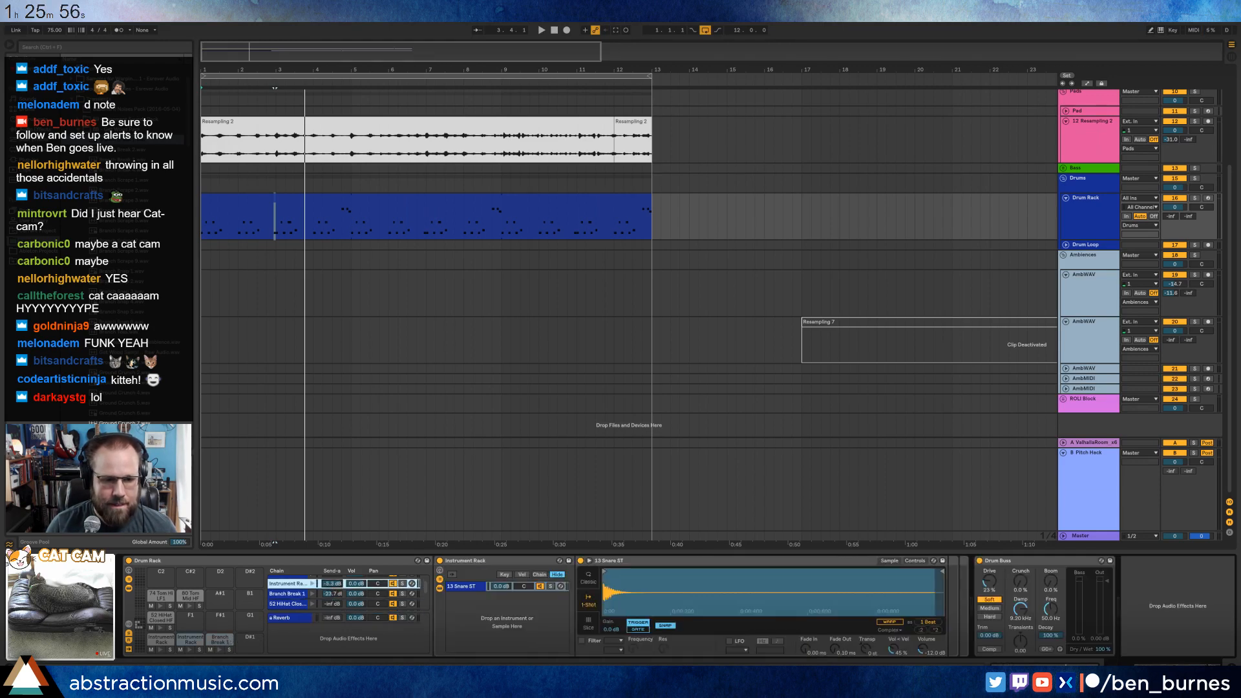
pyautogui.click(292, 594)
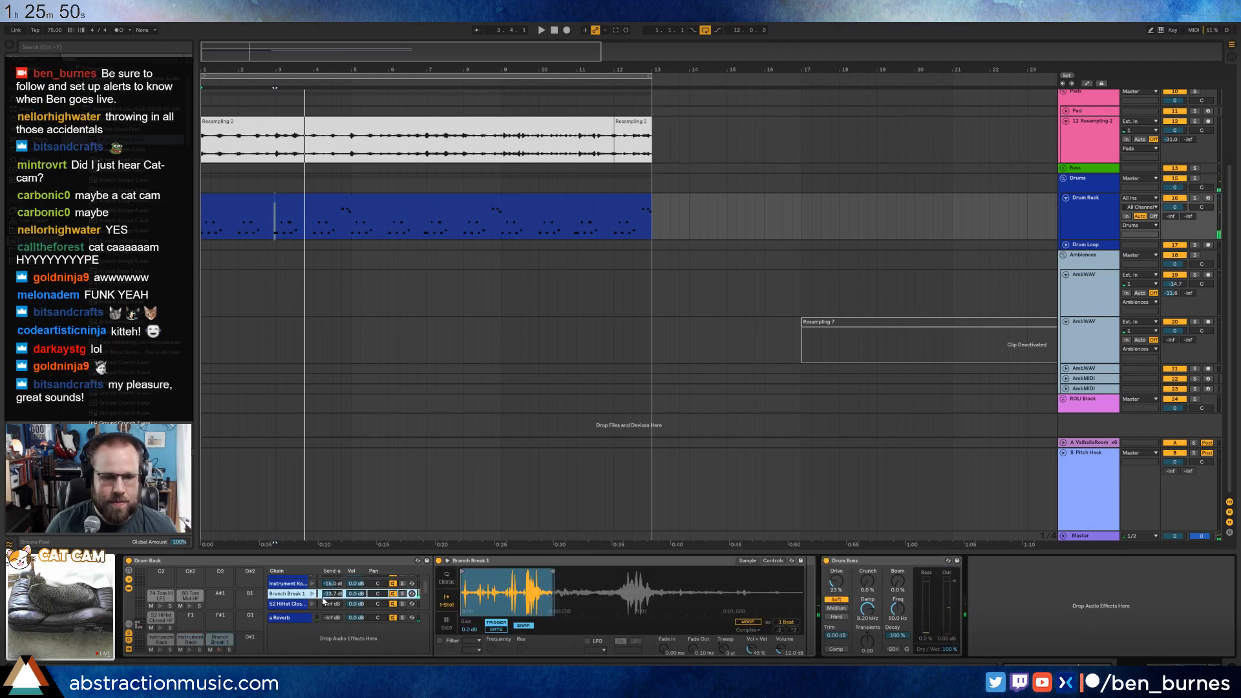
# Add a Branch Break 1 note leading into the second-bar snare hit in the drum clip and play it back.
pyautogui.doubleClick(287, 204)
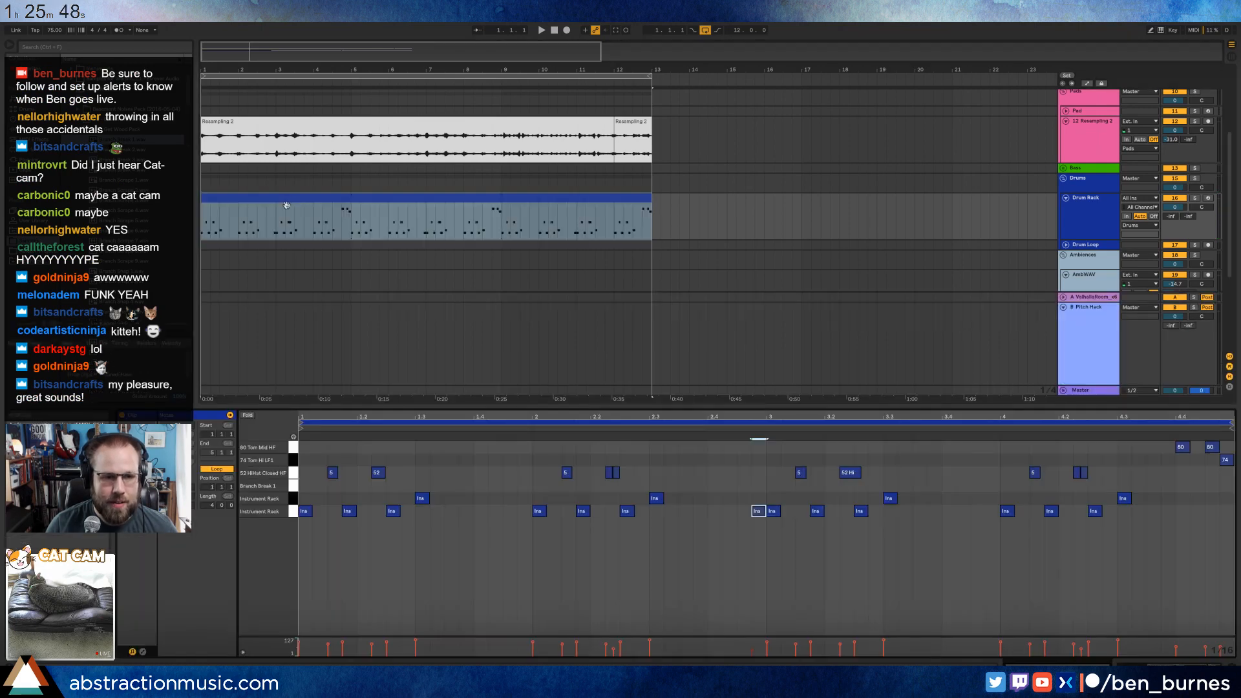
pyautogui.click(635, 485)
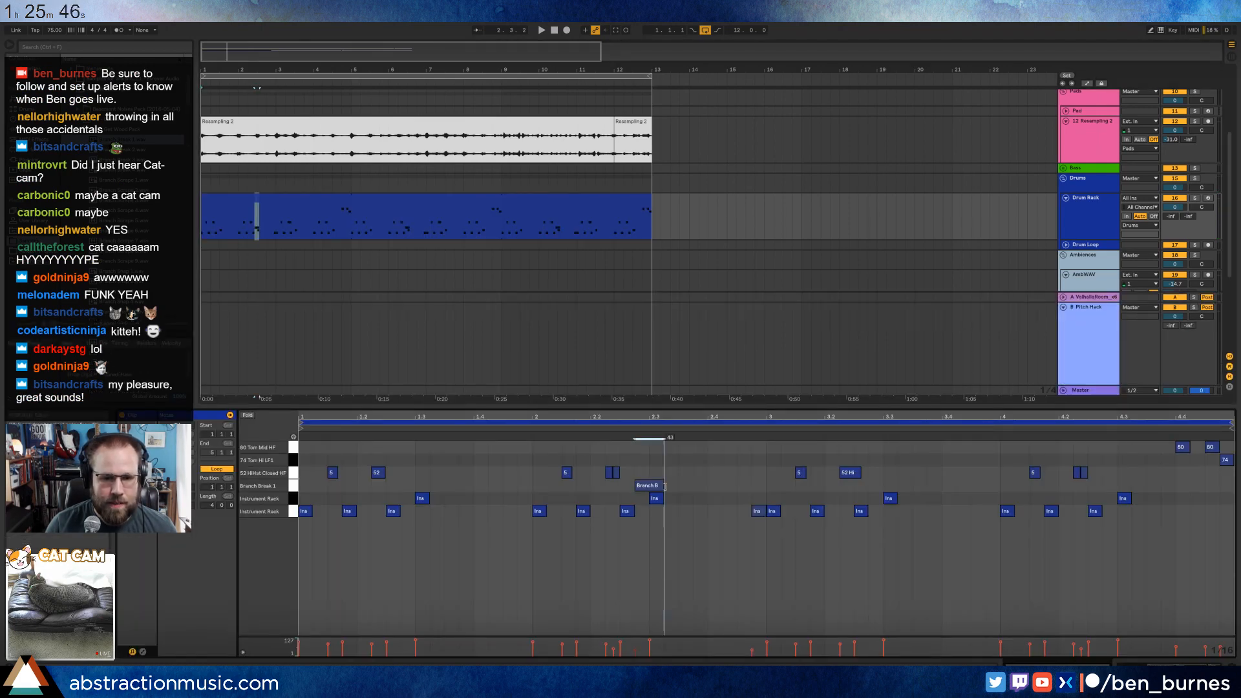
pyautogui.press('space')
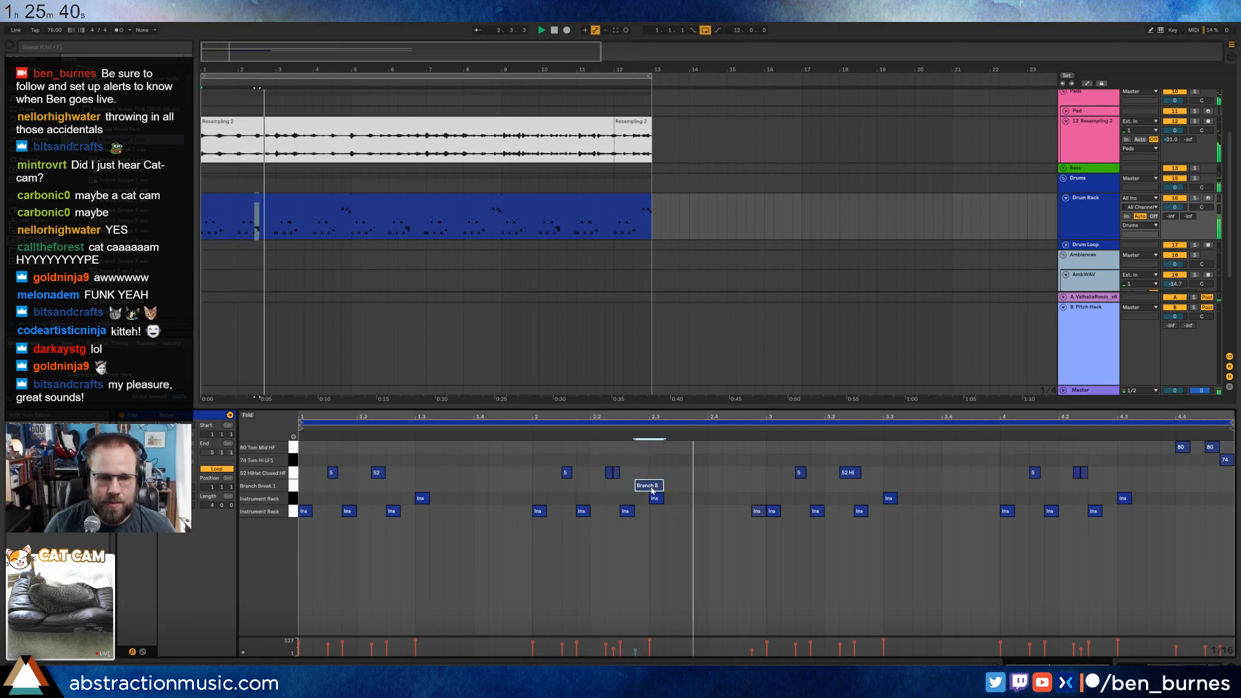
# Reposition the Branch Break 1 note by ear so it starts at 2.2.3, ahead of the second-bar snare hit.
pyautogui.press('space')
pyautogui.moveTo(646, 419); pyautogui.dragTo(623, 486)
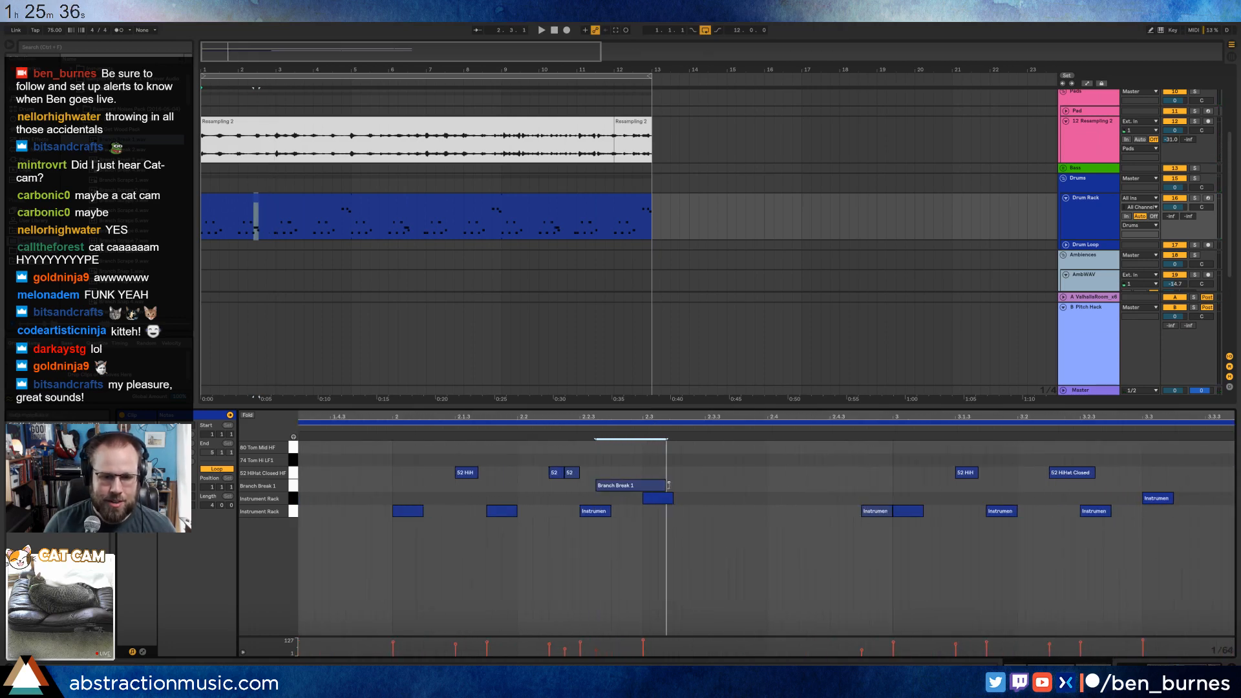
pyautogui.click(528, 427)
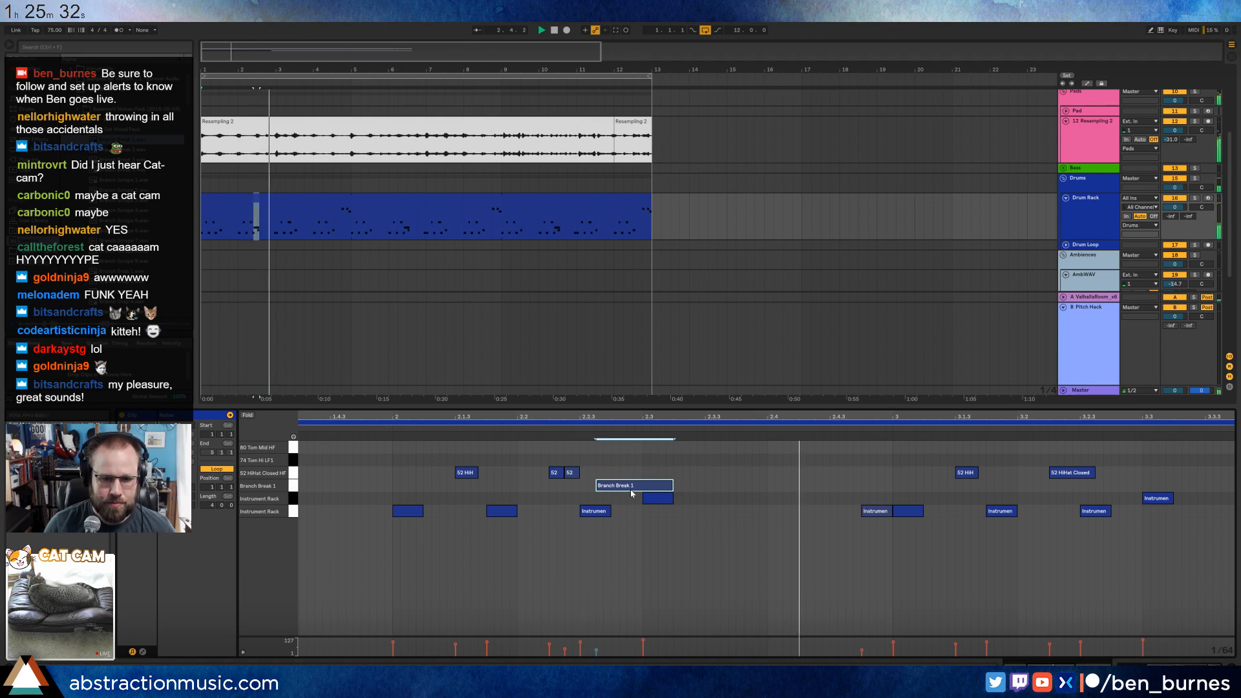
pyautogui.moveTo(628, 486); pyautogui.dragTo(629, 486)
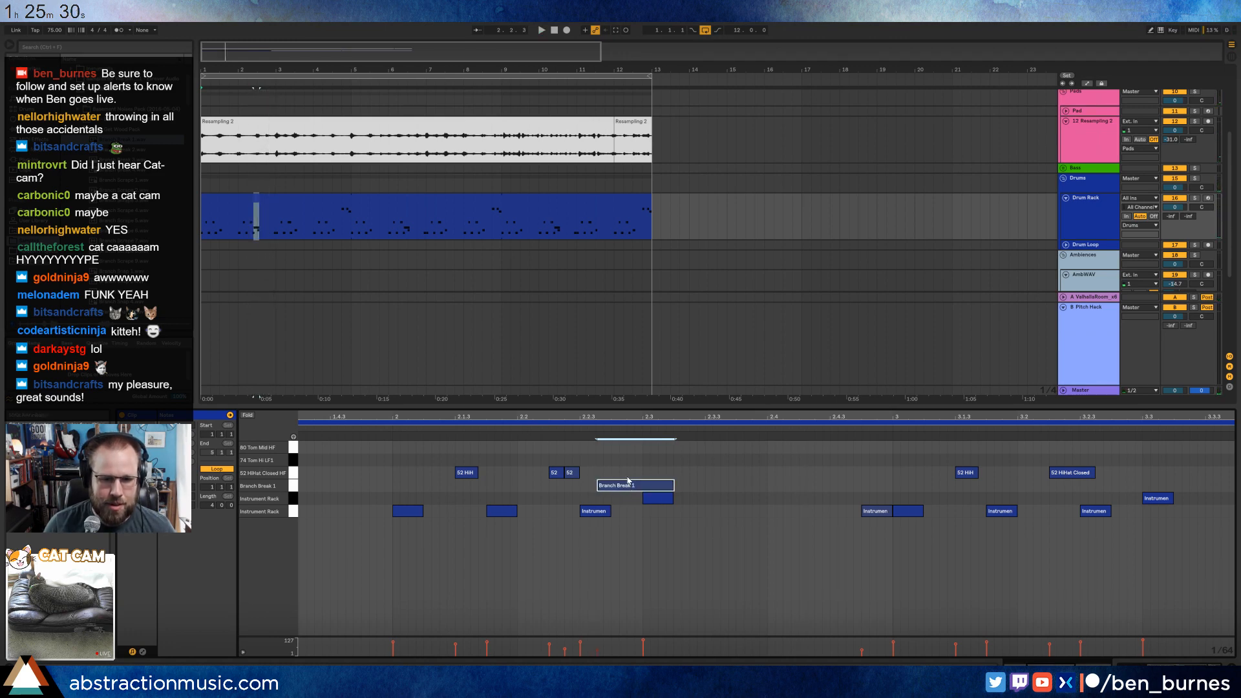
pyautogui.hotkey('shift', 'Tab')
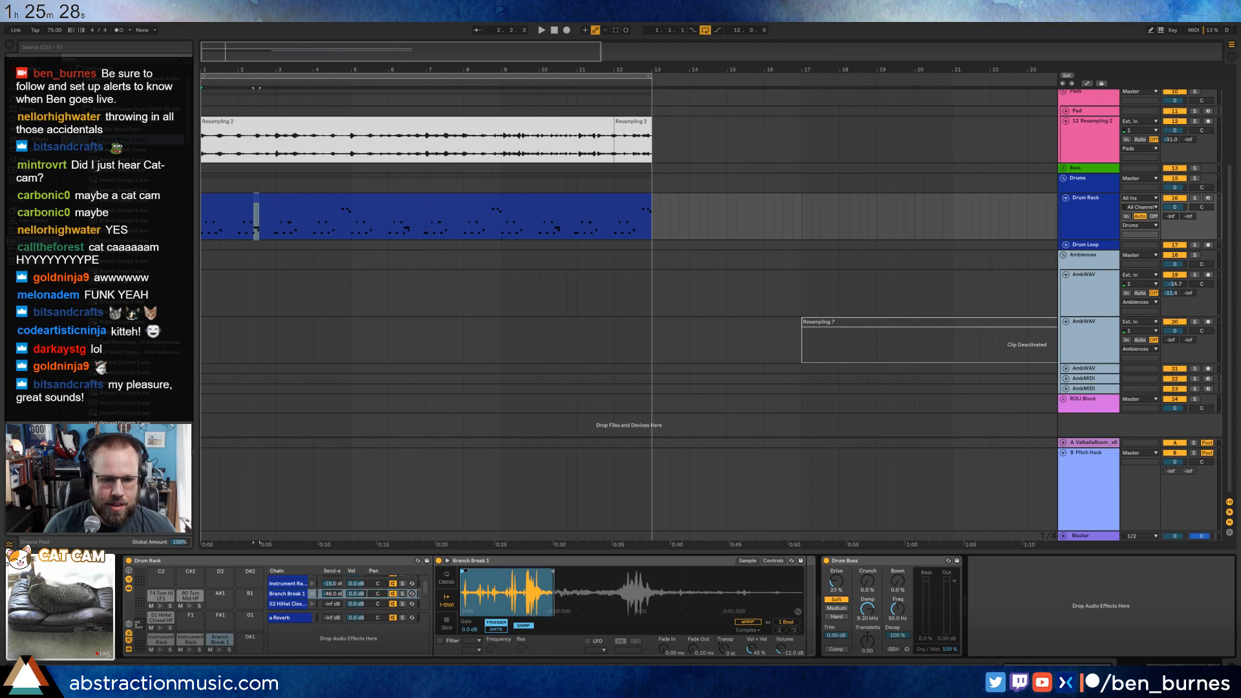
pyautogui.press('space')
pyautogui.doubleClick(269, 202)
pyautogui.click(532, 429)
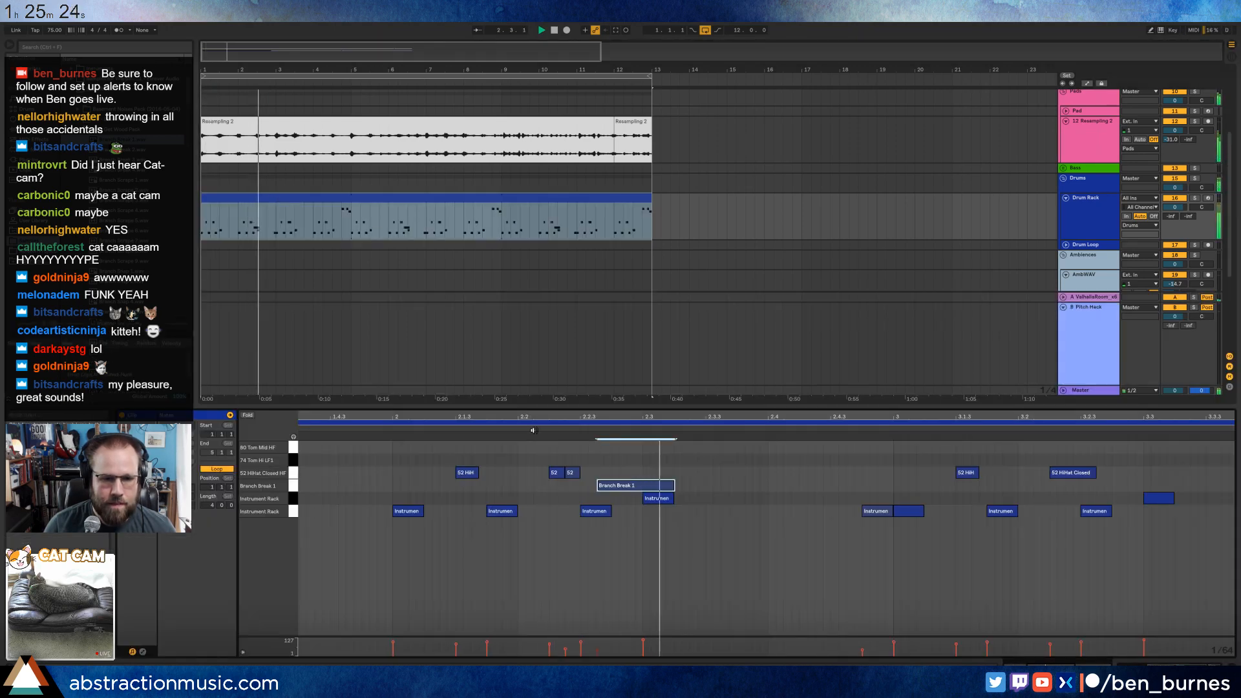
pyautogui.moveTo(641, 489); pyautogui.dragTo(633, 489)
pyautogui.press('space')
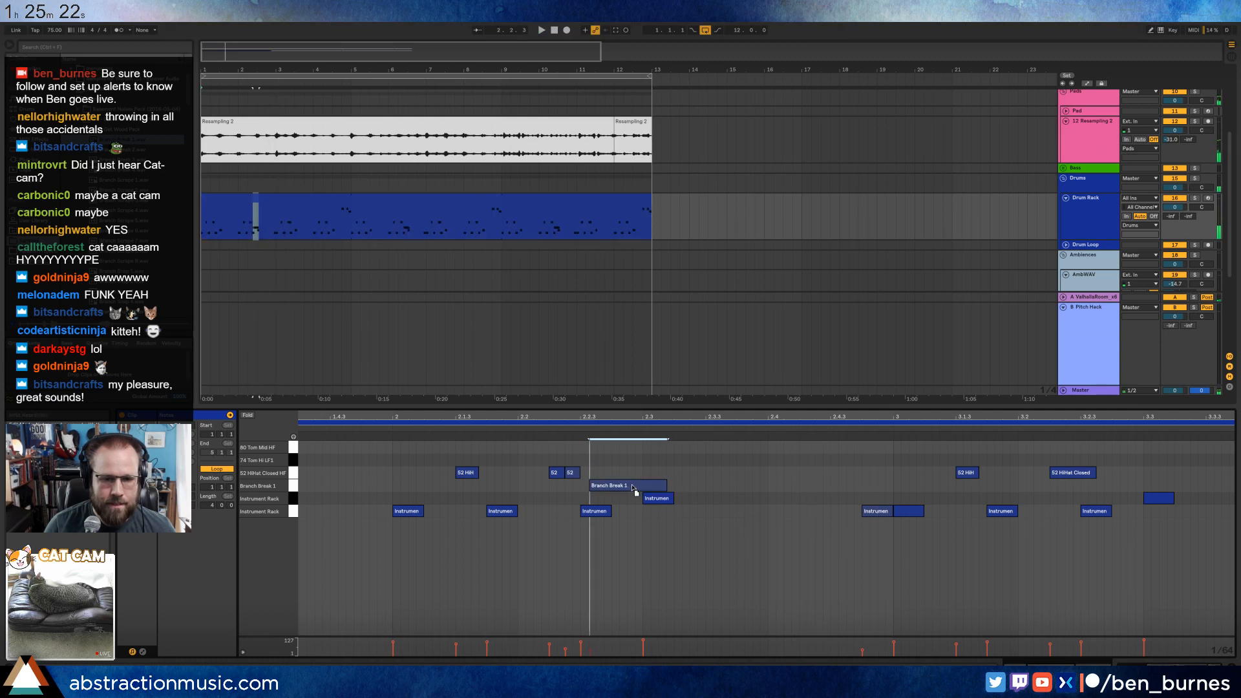
# Extend the Branch Break 1 note to the end of the overlapping snare note and audition the passage from bar 2.
pyautogui.click(550, 437)
pyautogui.moveTo(658, 486); pyautogui.dragTo(675, 487)
pyautogui.press('space')
pyautogui.hotkey('shift', 'Tab')
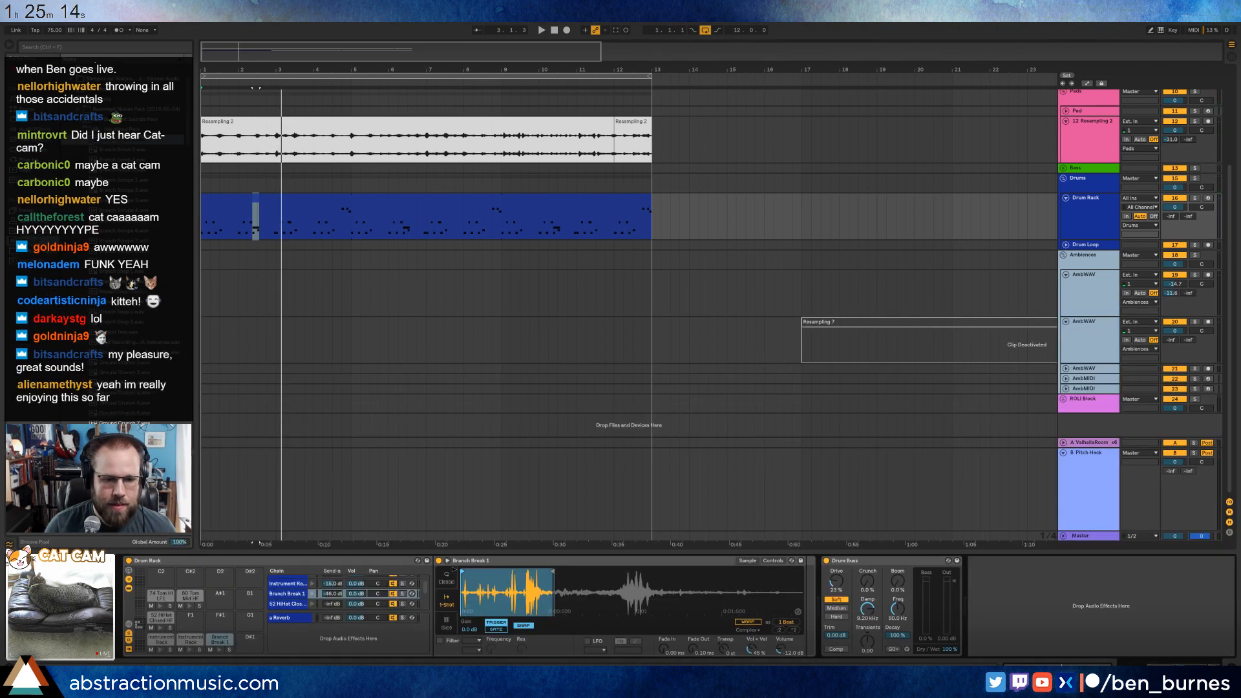
pyautogui.click(246, 87)
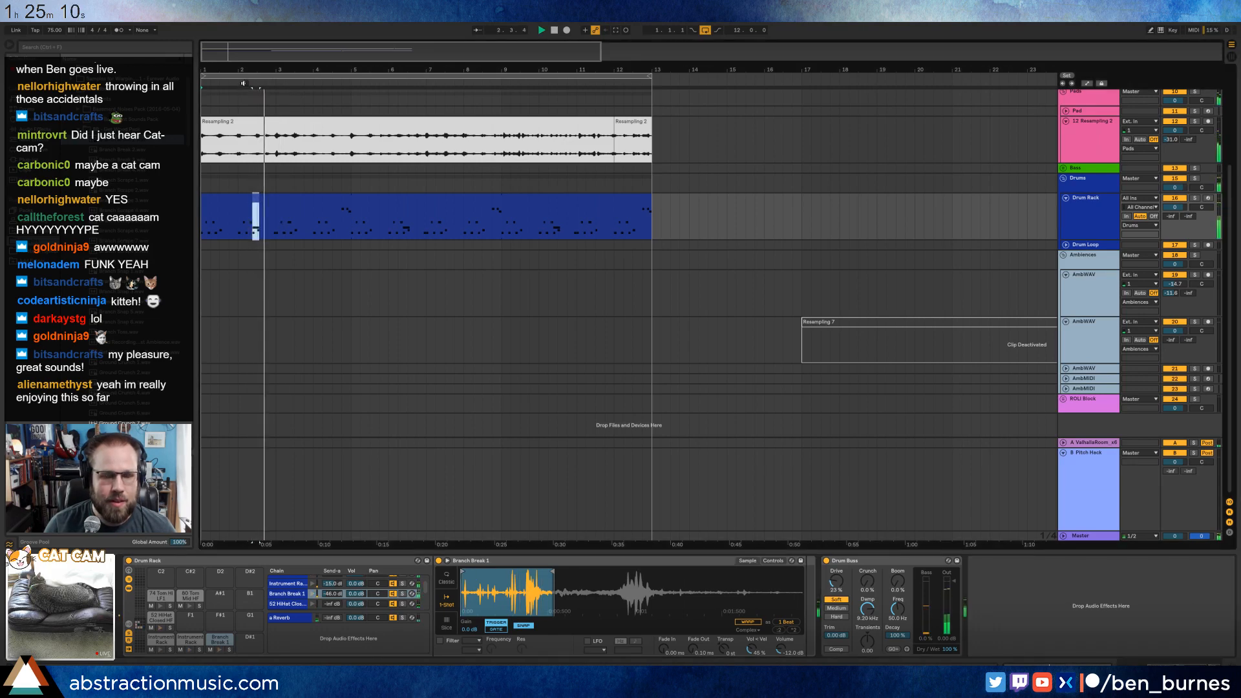
pyautogui.press('space')
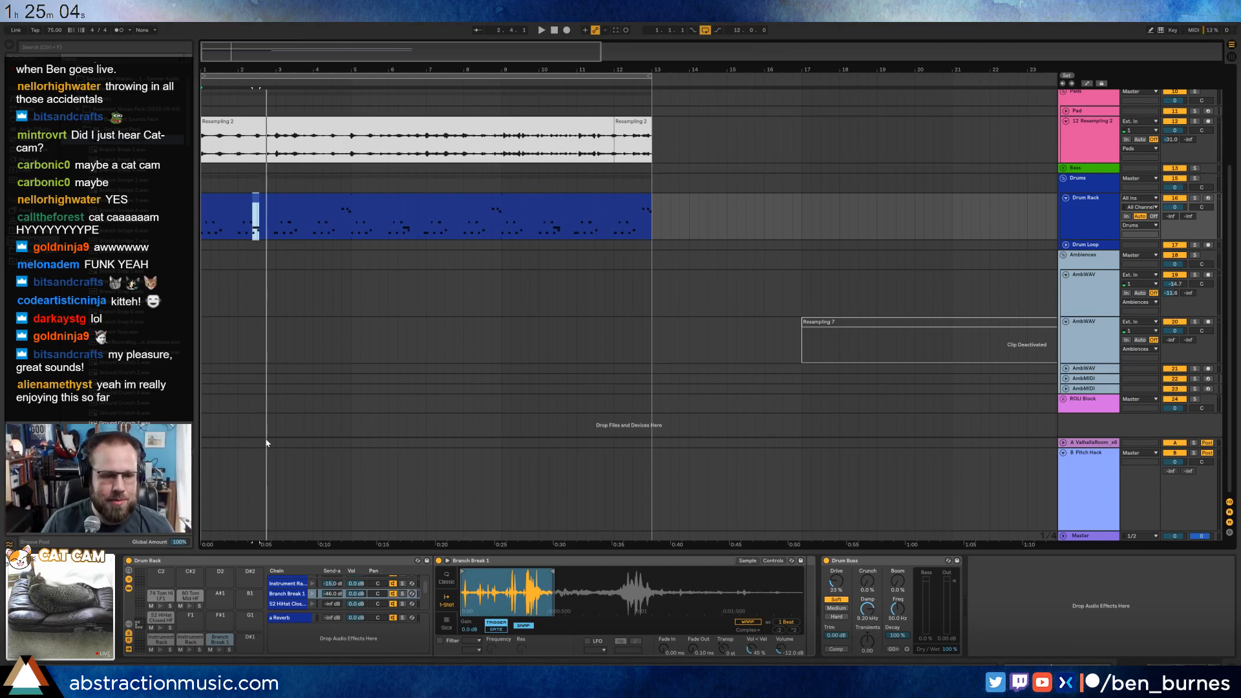
# Layer the Log Drag 3 sample beneath 13 Snare ST as a second chain in the snare pad's Instrument Rack, and play it.
pyautogui.click(197, 638)
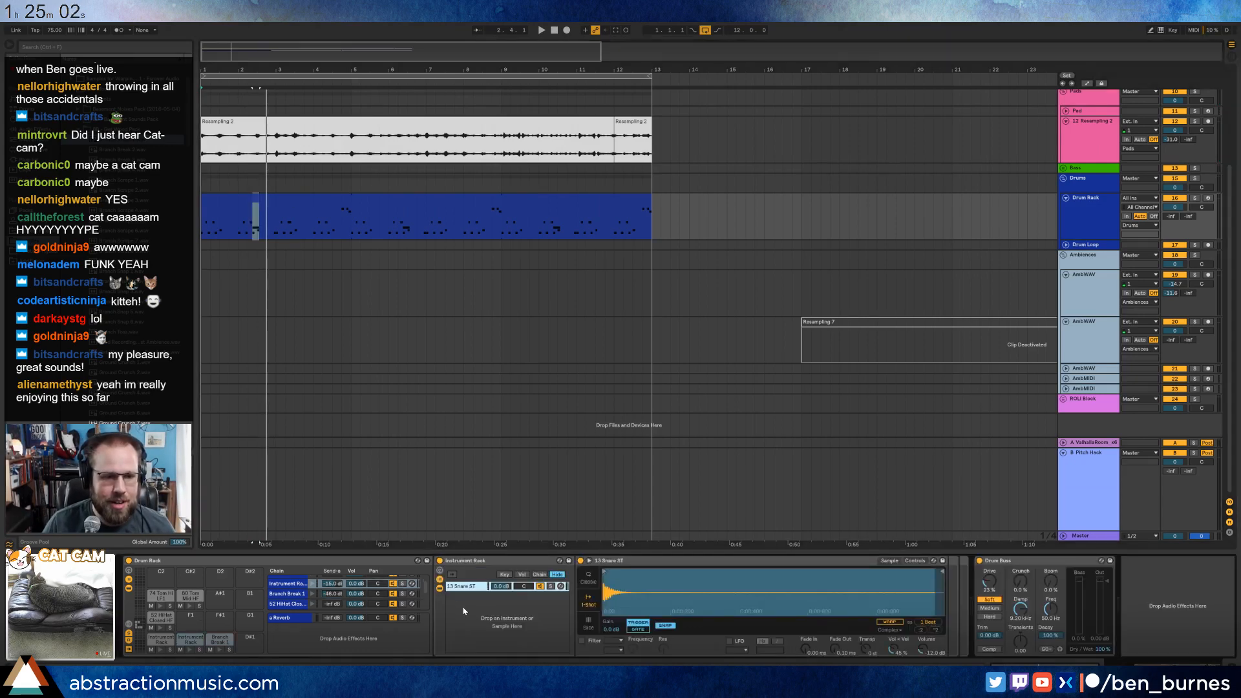
pyautogui.scroll(-3, 135, 330)
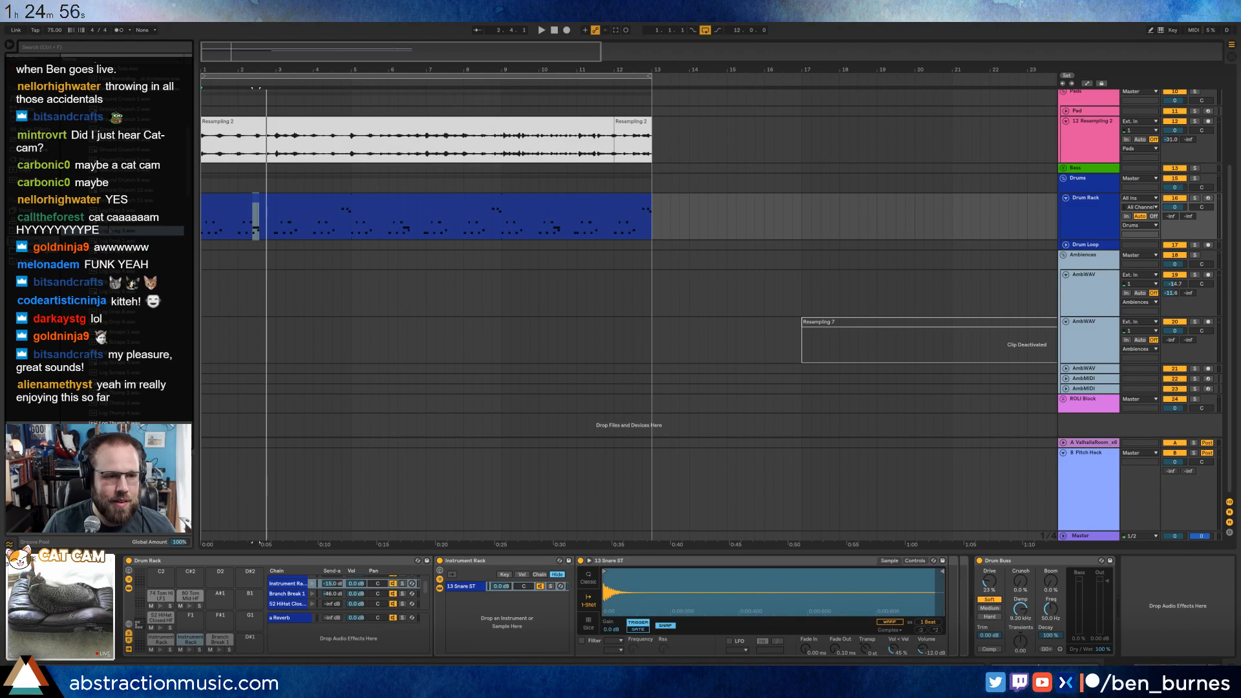
pyautogui.moveTo(129, 230); pyautogui.dragTo(472, 610)
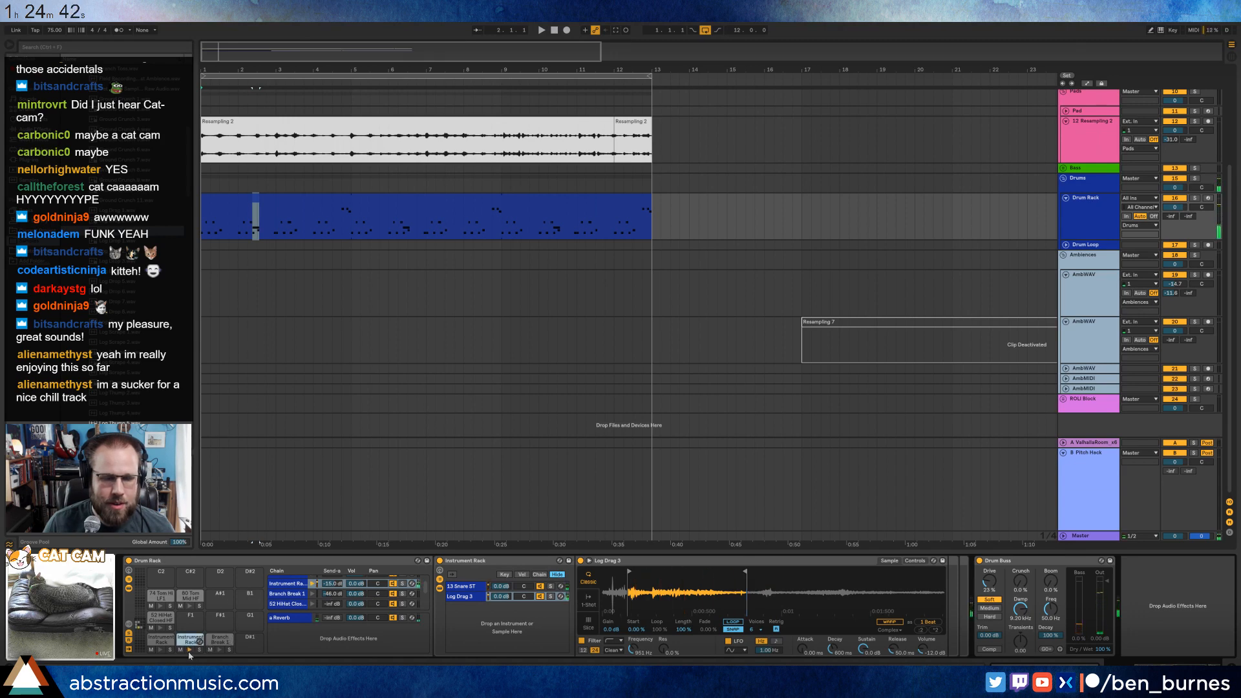
pyautogui.press('space')
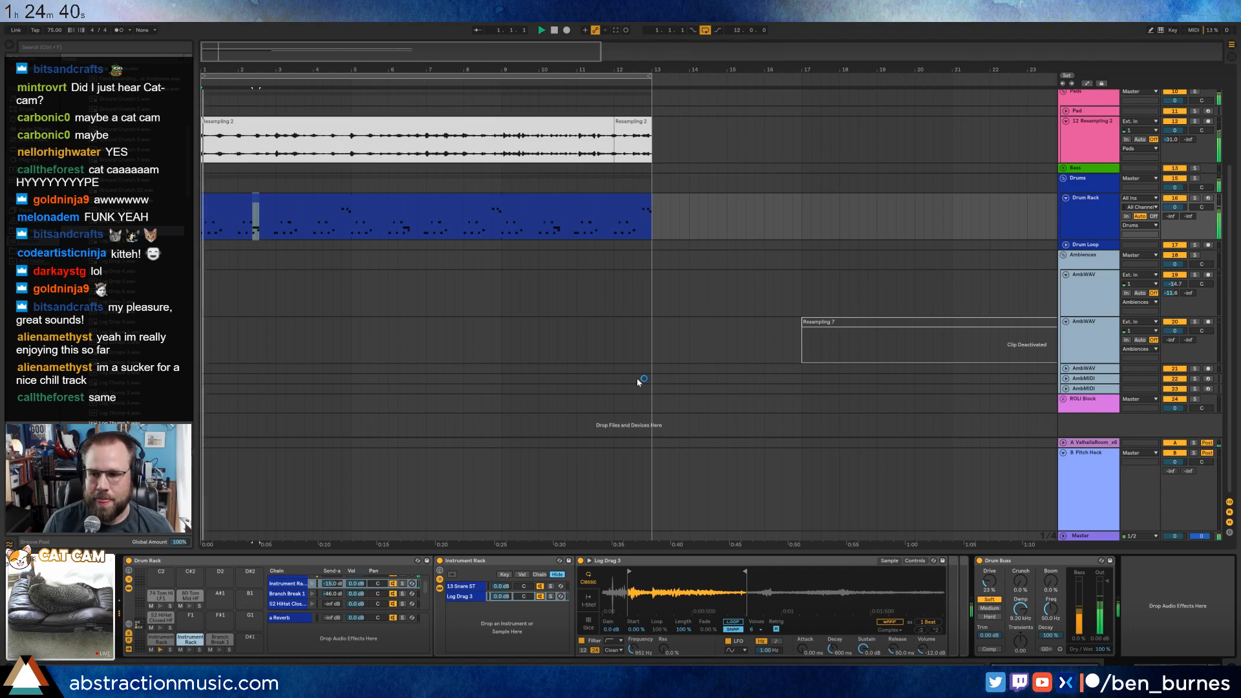
# Lengthen all snare notes in the drum clip to one beat each.
pyautogui.doubleClick(277, 202)
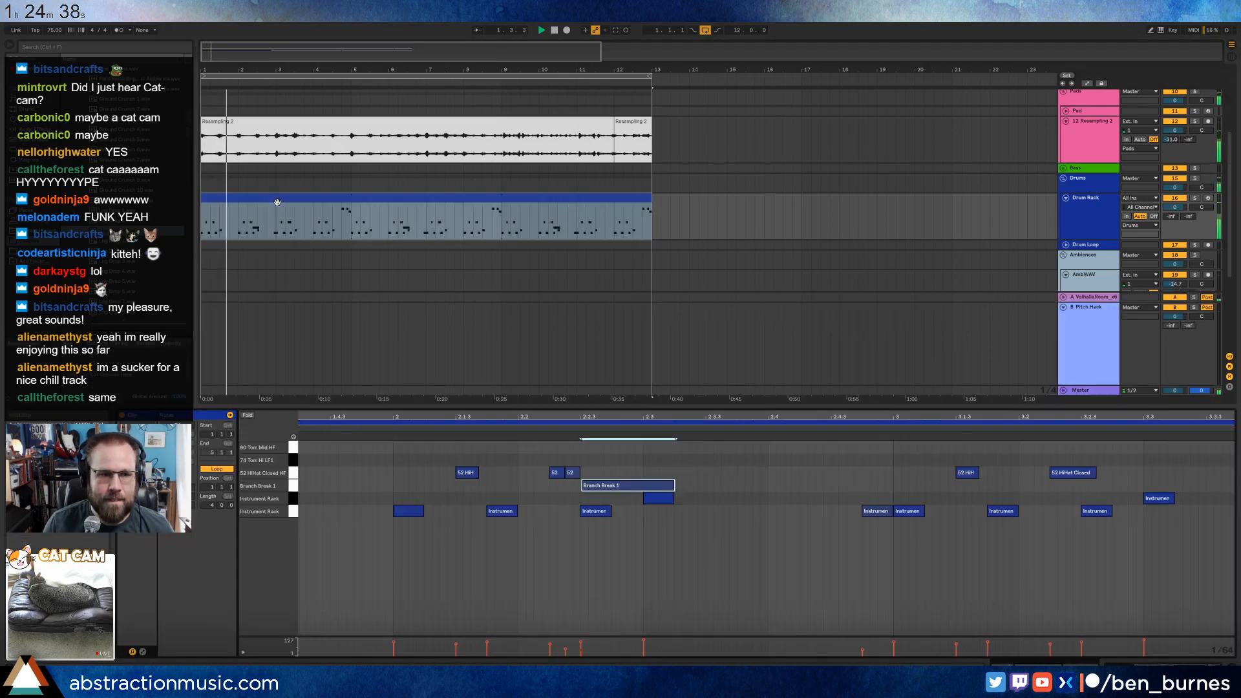
pyautogui.click(704, 531)
pyautogui.doubleClick(611, 417)
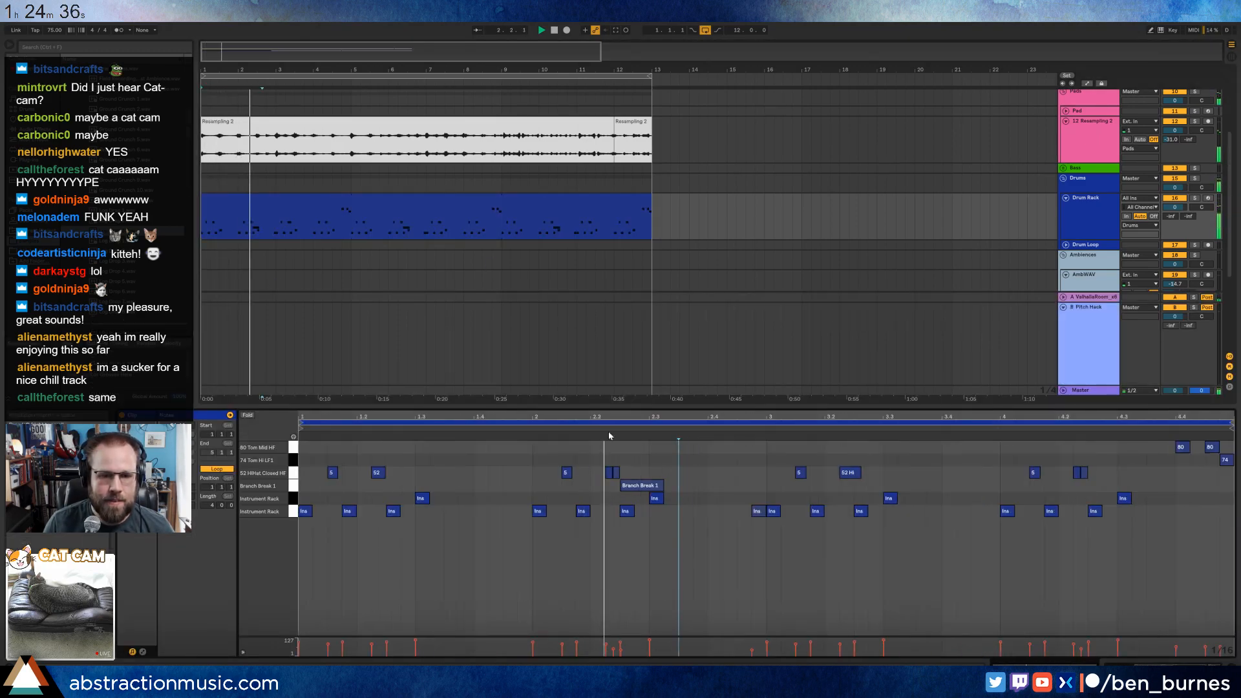
pyautogui.click(293, 498)
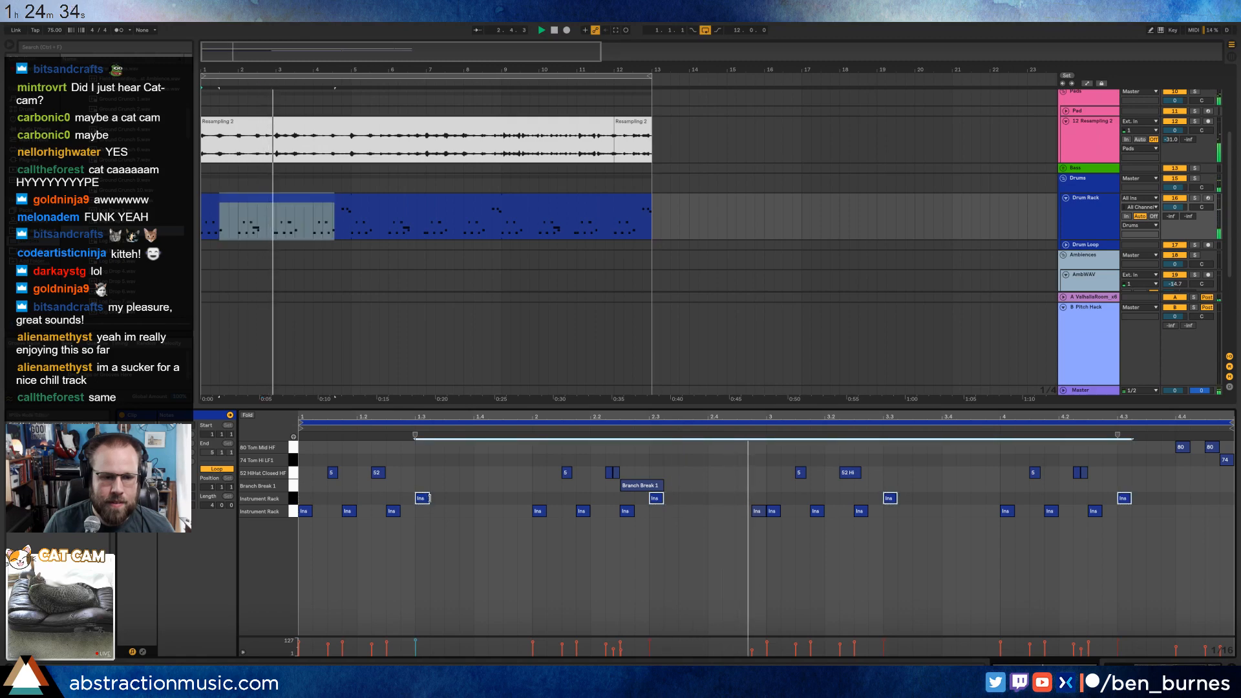
pyautogui.moveTo(426, 499); pyautogui.dragTo(474, 501)
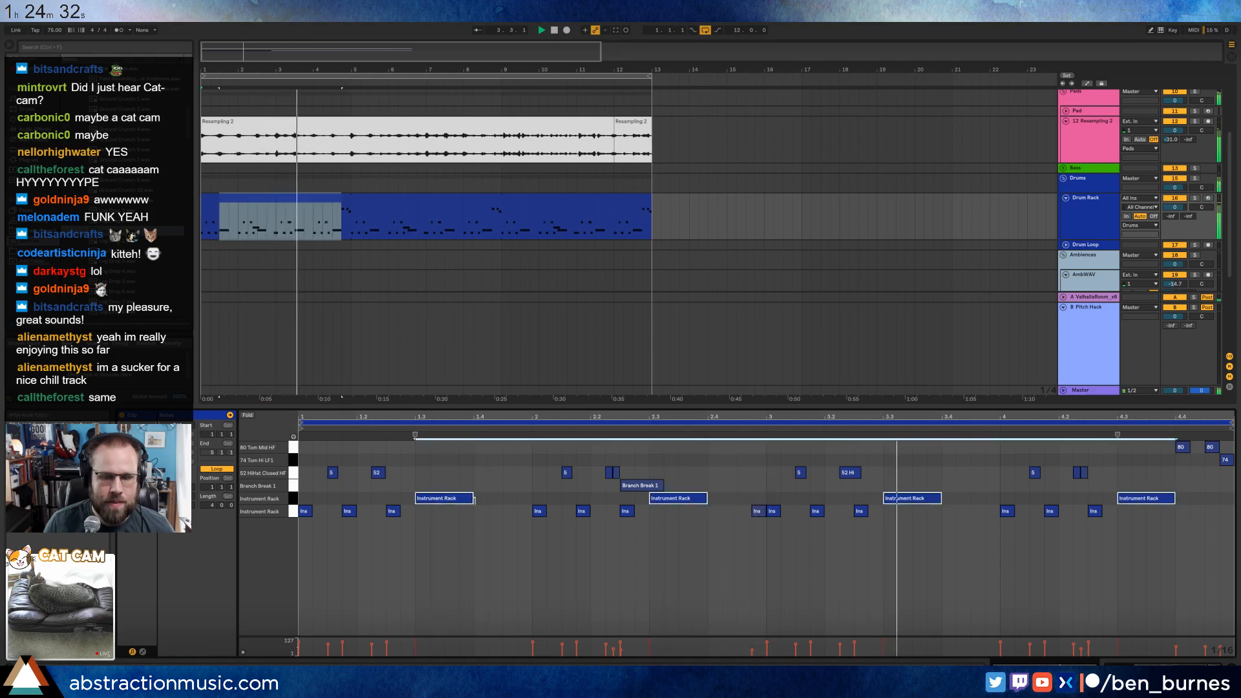
# Switch Log Drag 3 to 1-Shot mode, bring its sample end earlier and set its fade-out to 328 ms.
pyautogui.hotkey('shift', 'Tab')
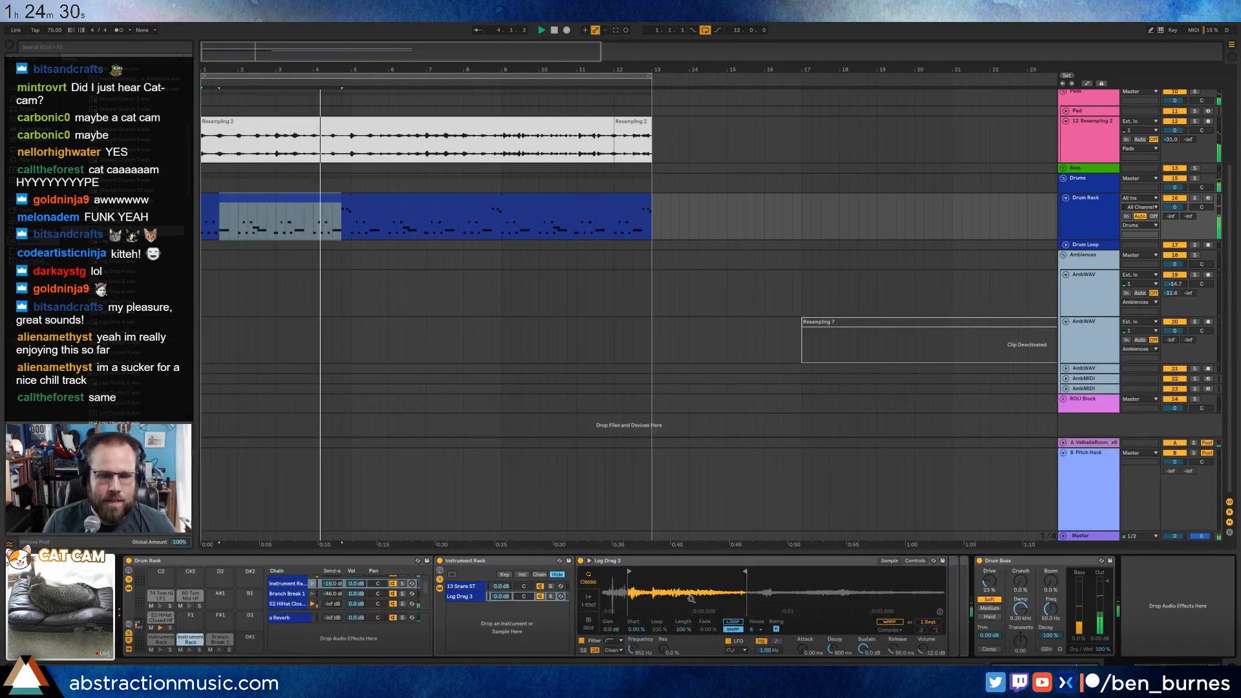
pyautogui.click(590, 607)
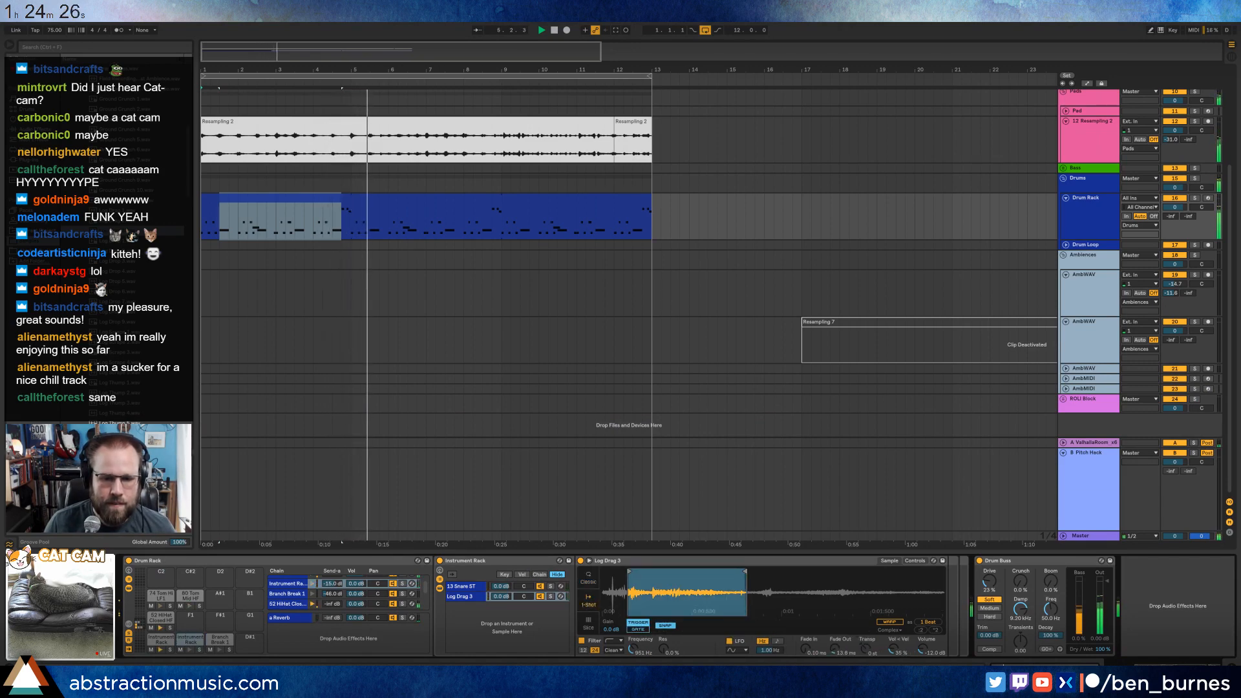
pyautogui.moveTo(836, 650); pyautogui.dragTo(836, 650)
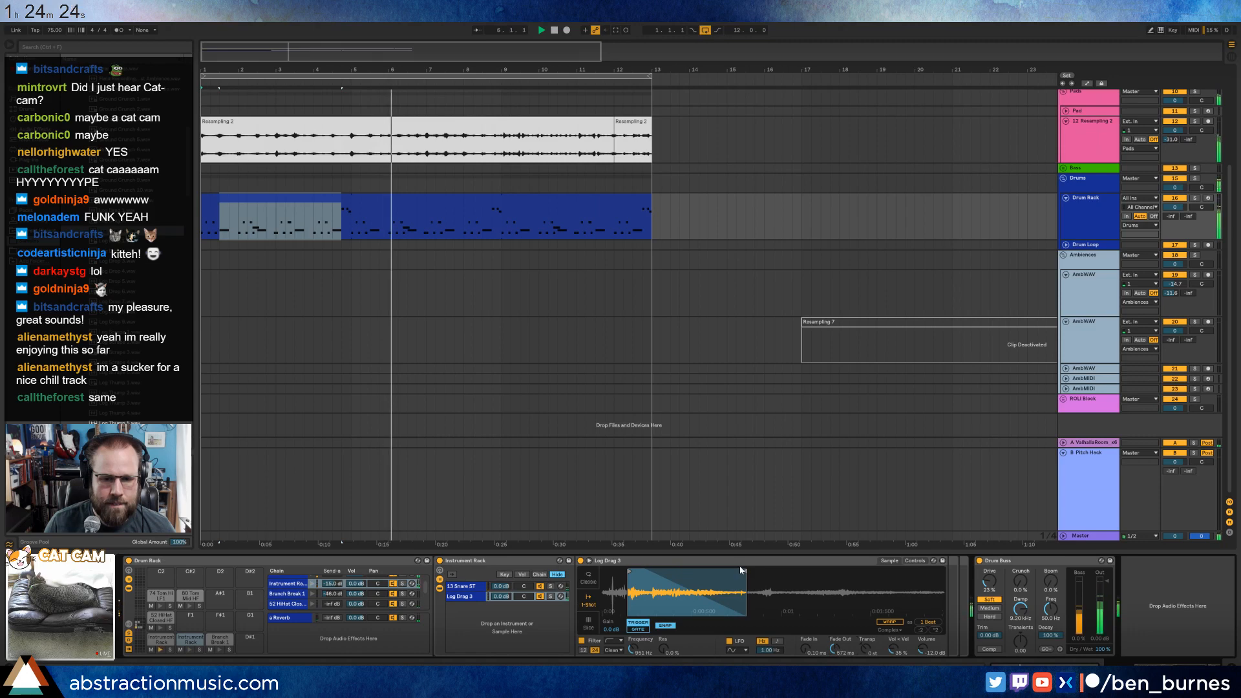
pyautogui.moveTo(746, 571)
pyautogui.mouseDown()
pyautogui.moveTo(696, 572)
pyautogui.moveTo(720, 571)
pyautogui.mouseUp()
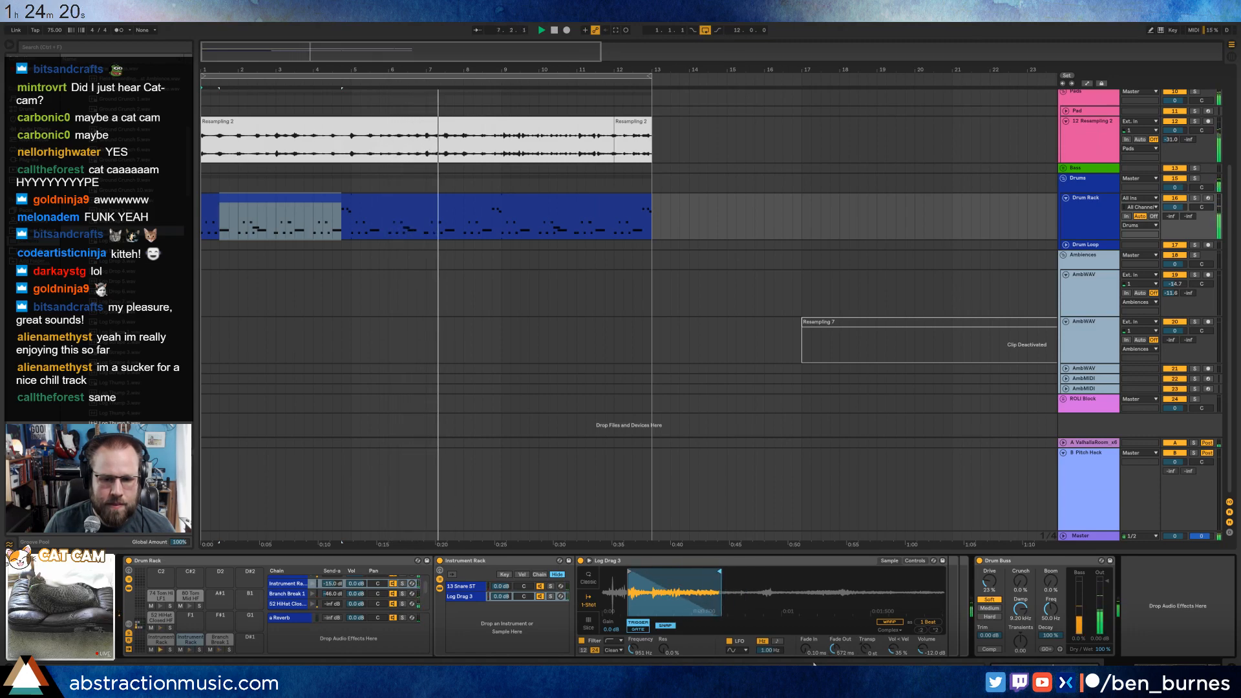
pyautogui.moveTo(837, 651); pyautogui.dragTo(837, 651)
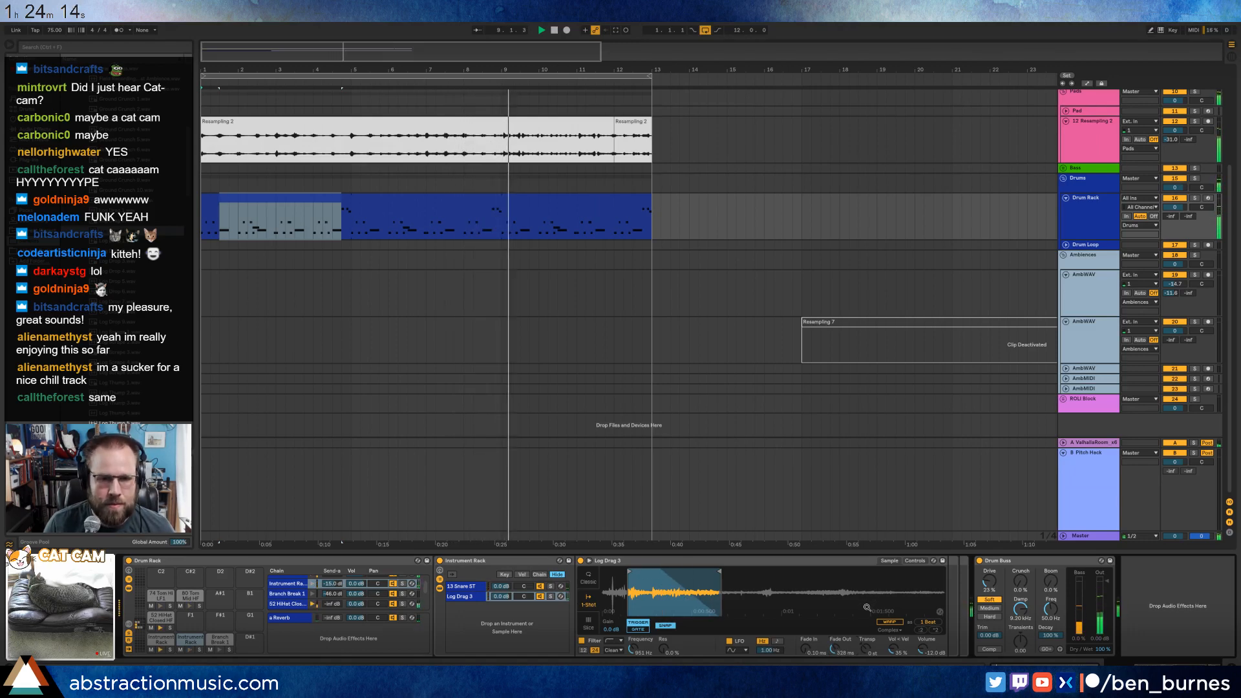
# Delete the closed hi-hat notes at 2.1.3 and 4.1.3 in the drum clip.
pyautogui.doubleClick(472, 200)
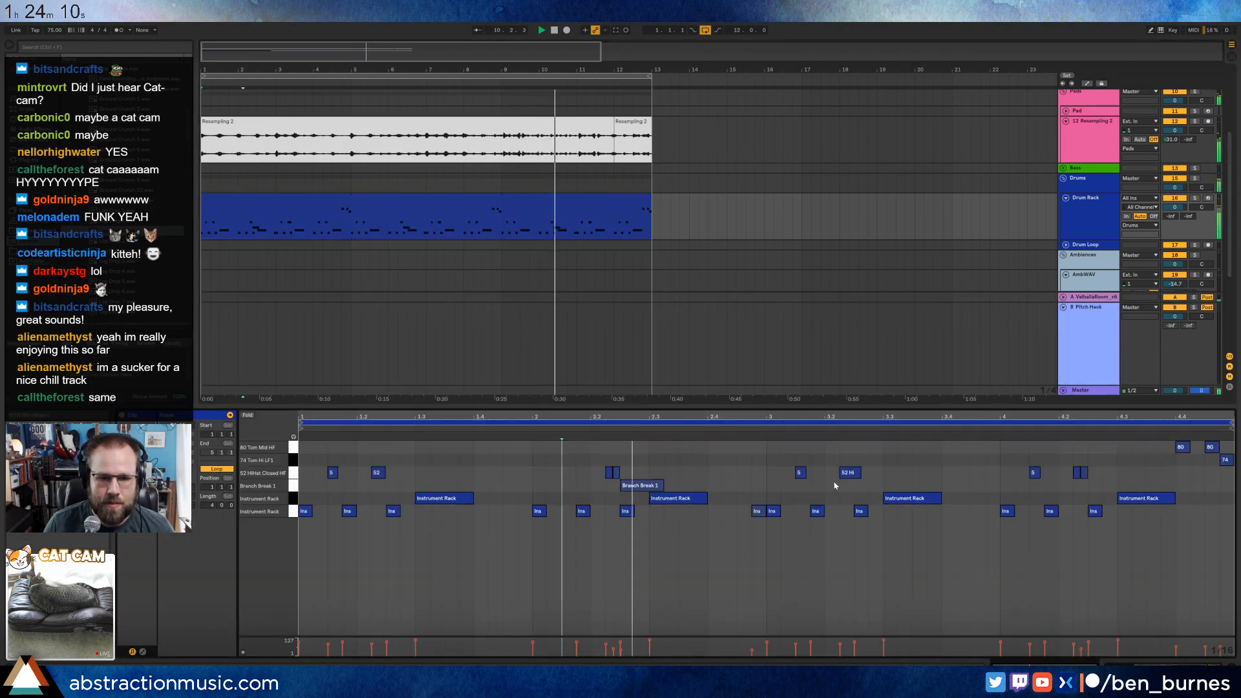
pyautogui.moveTo(569, 476); pyautogui.dragTo(1032, 475)
pyautogui.press('Delete')
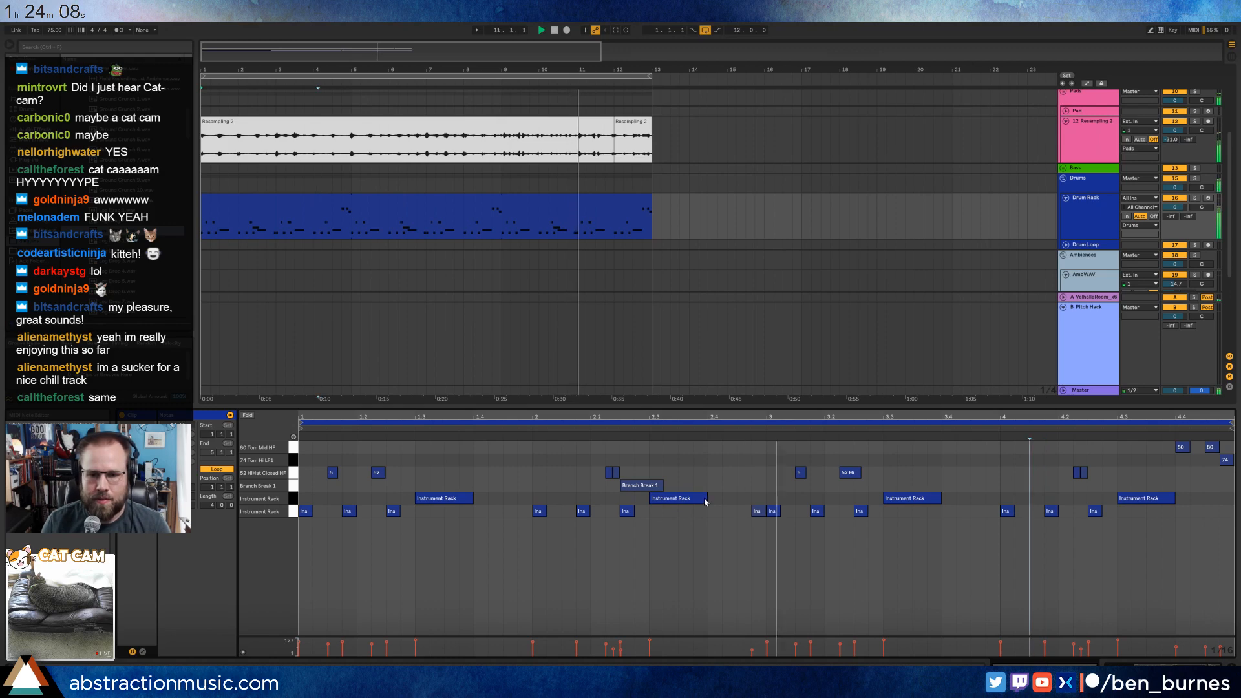
# Copy the Branch Break 1 note from bar 2 to 4.2.3, ahead of the fourth-bar snare hit.
pyautogui.moveTo(630, 472); pyautogui.dragTo(651, 487)
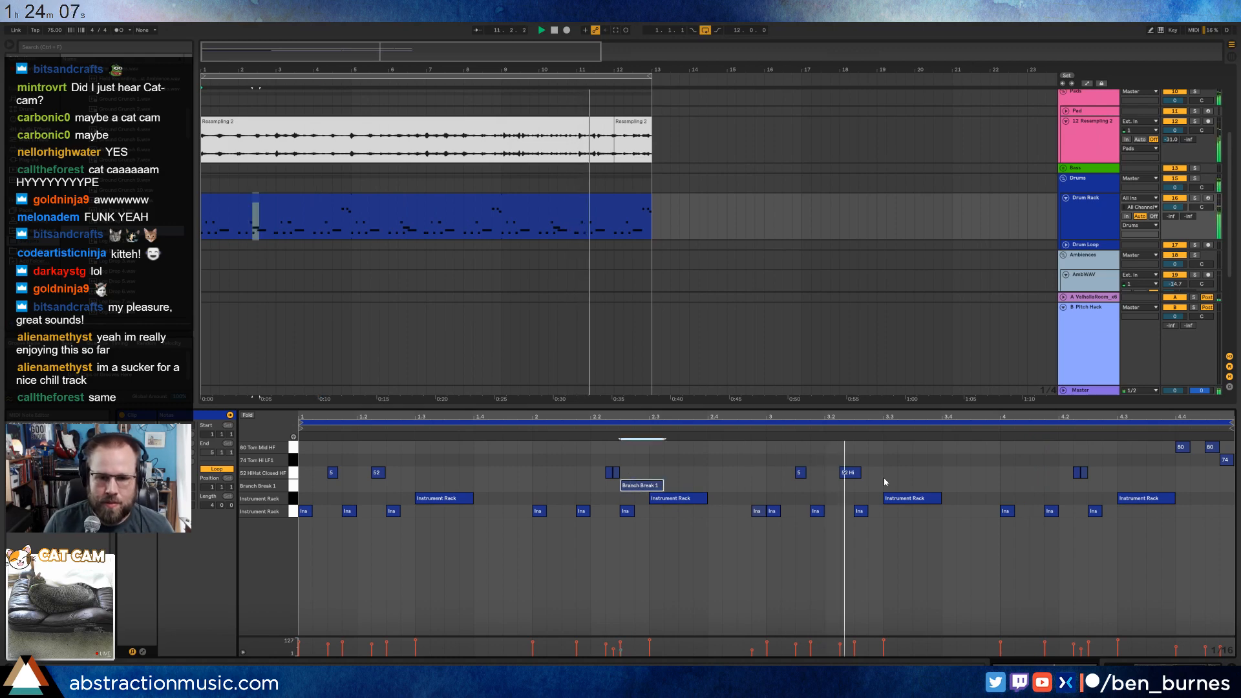
pyautogui.click(1087, 459)
pyautogui.hotkey('ctrl', 'v')
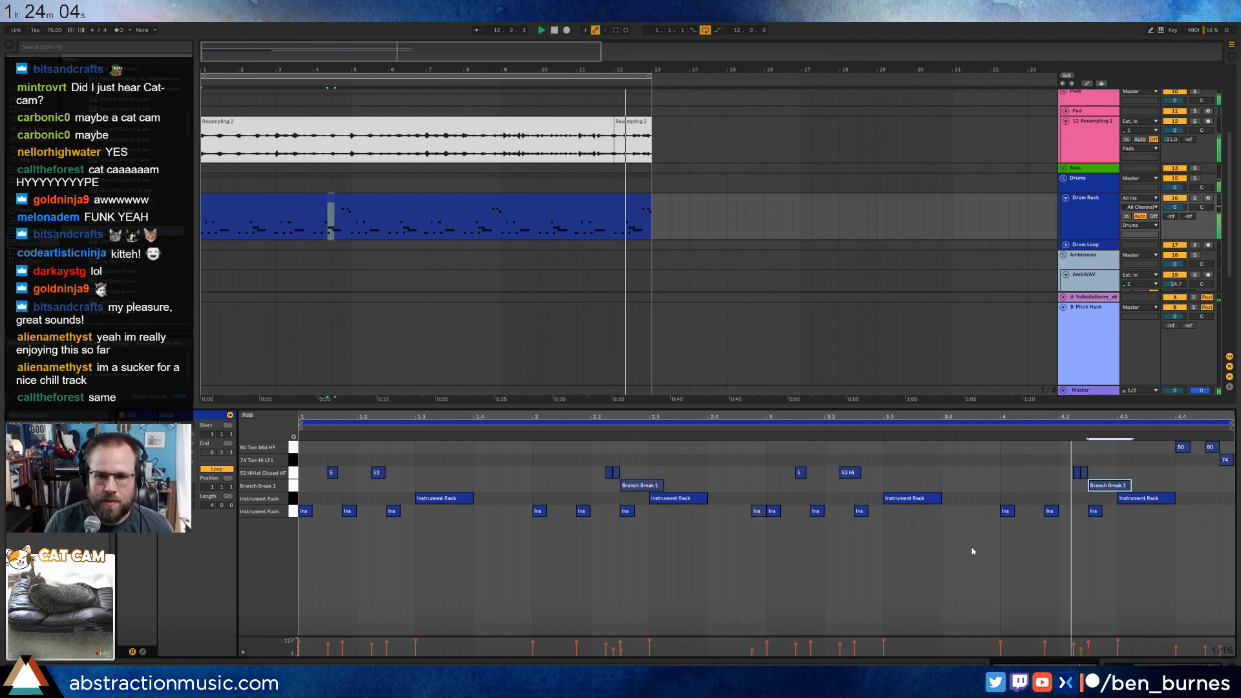
# Add closed hi-hat notes at 4.3.4, 4.4.2 and 4.4.4 around the tom fill, shortening the first and last ones.
pyautogui.doubleClick(1169, 474)
pyautogui.doubleClick(1197, 474)
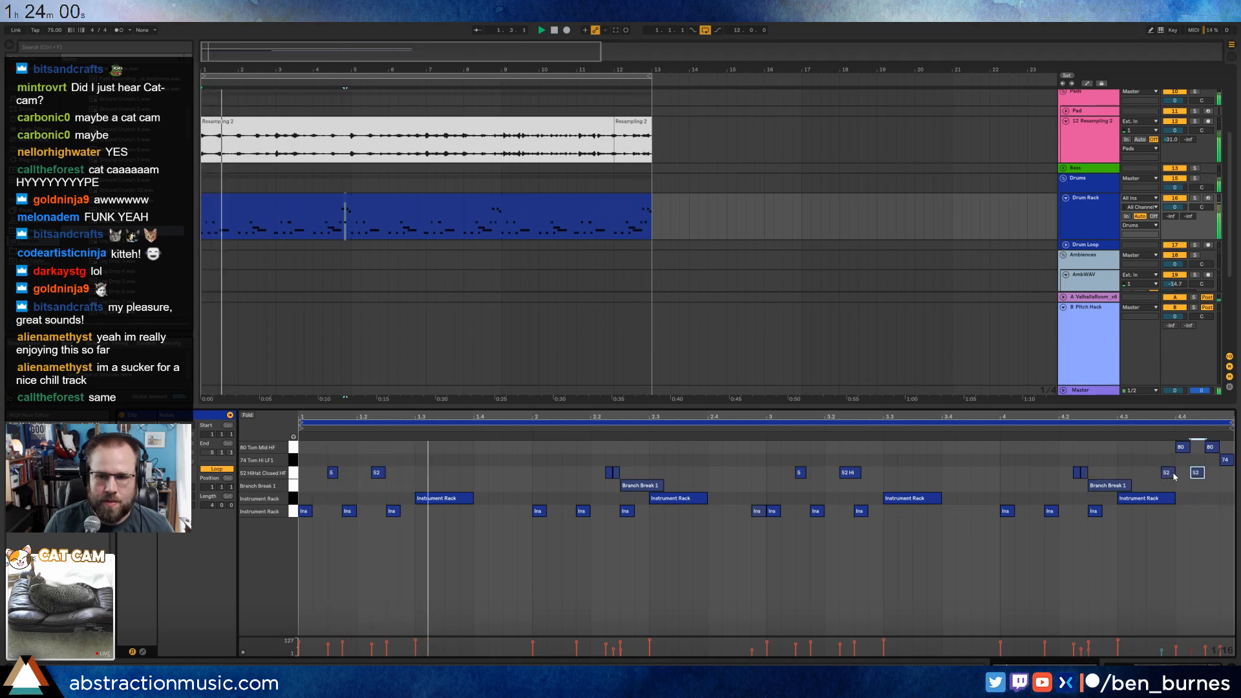
pyautogui.click(1168, 473)
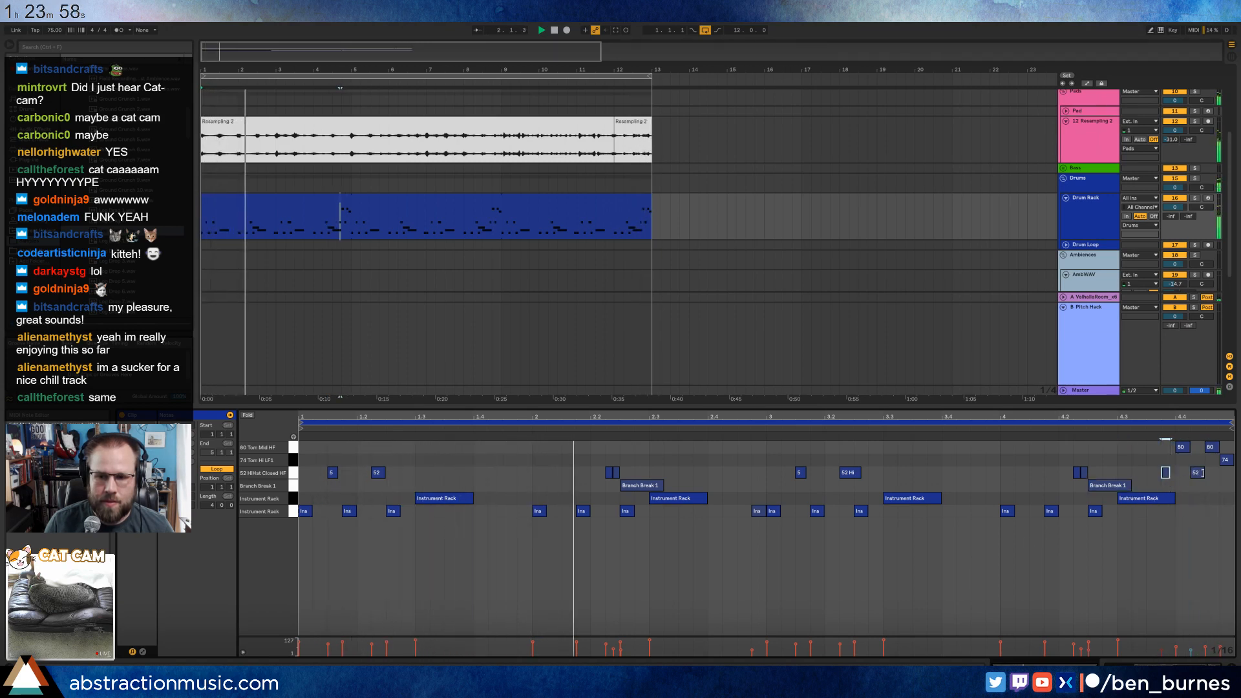
pyautogui.doubleClick(1226, 473)
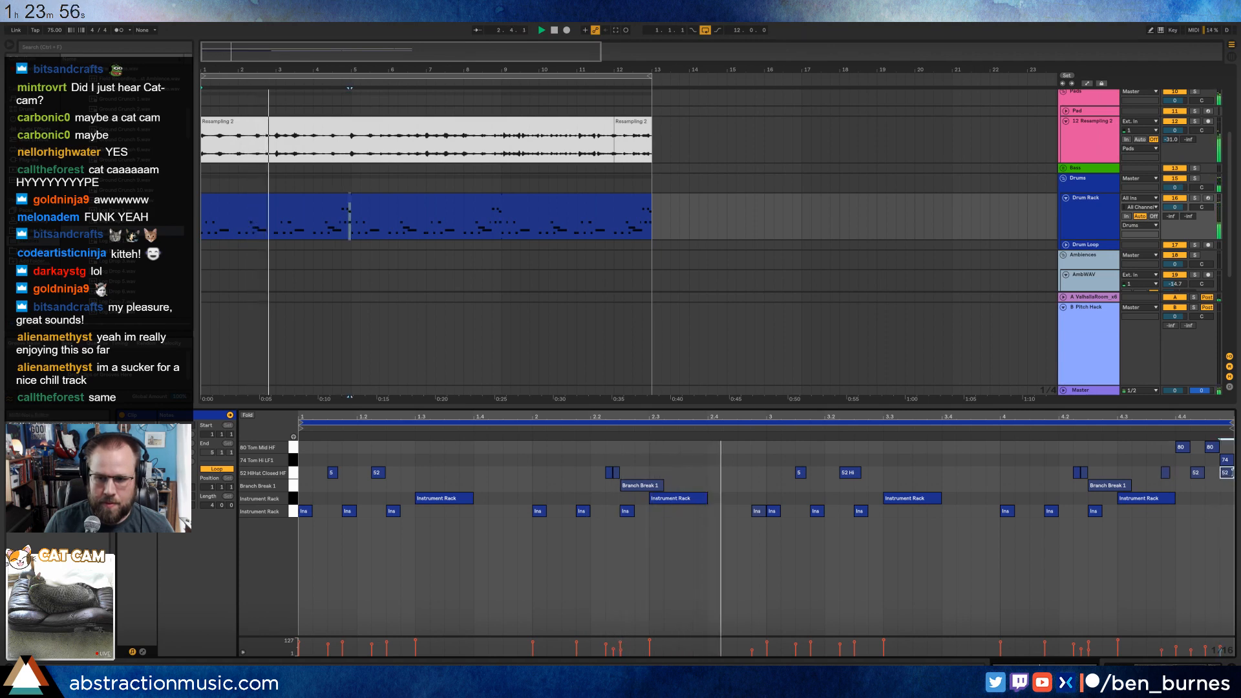
pyautogui.moveTo(1232, 474); pyautogui.dragTo(1222, 473)
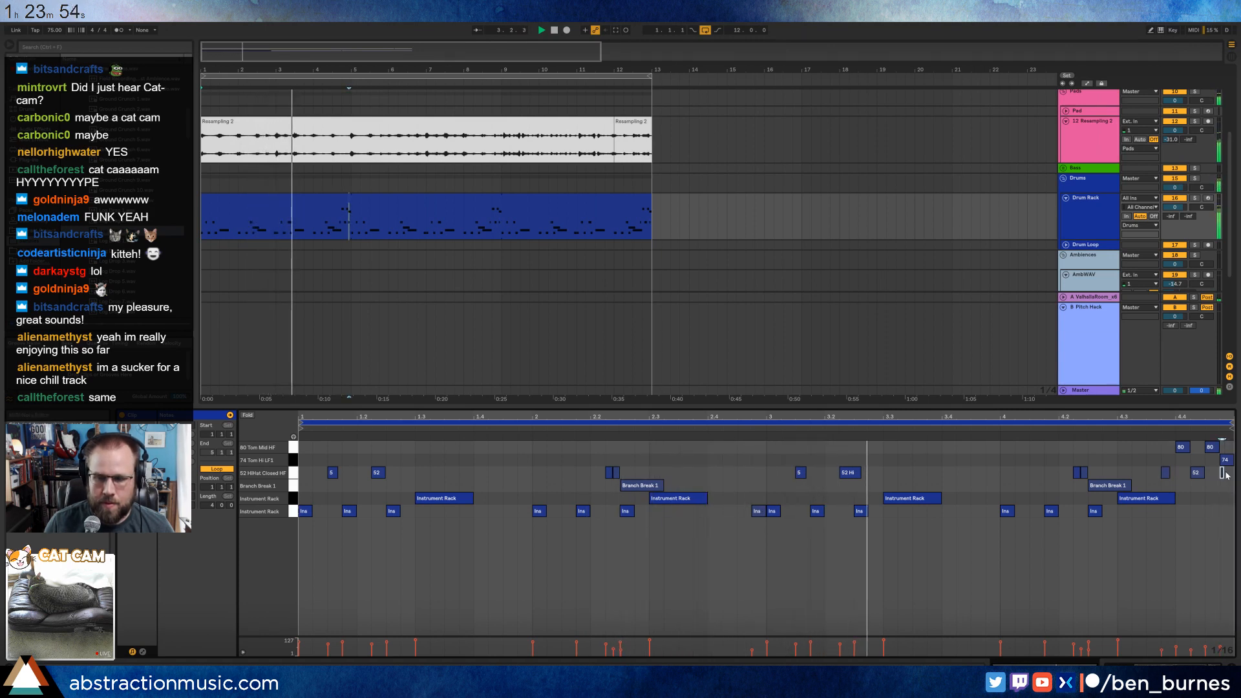
# Duplicate the short closed hi-hat note at 4.4.4 into a three-hit 1/32-triplet roll under the final tom hit.
pyautogui.scroll(5, 1222, 473)
pyautogui.scroll(1, 1204, 473)
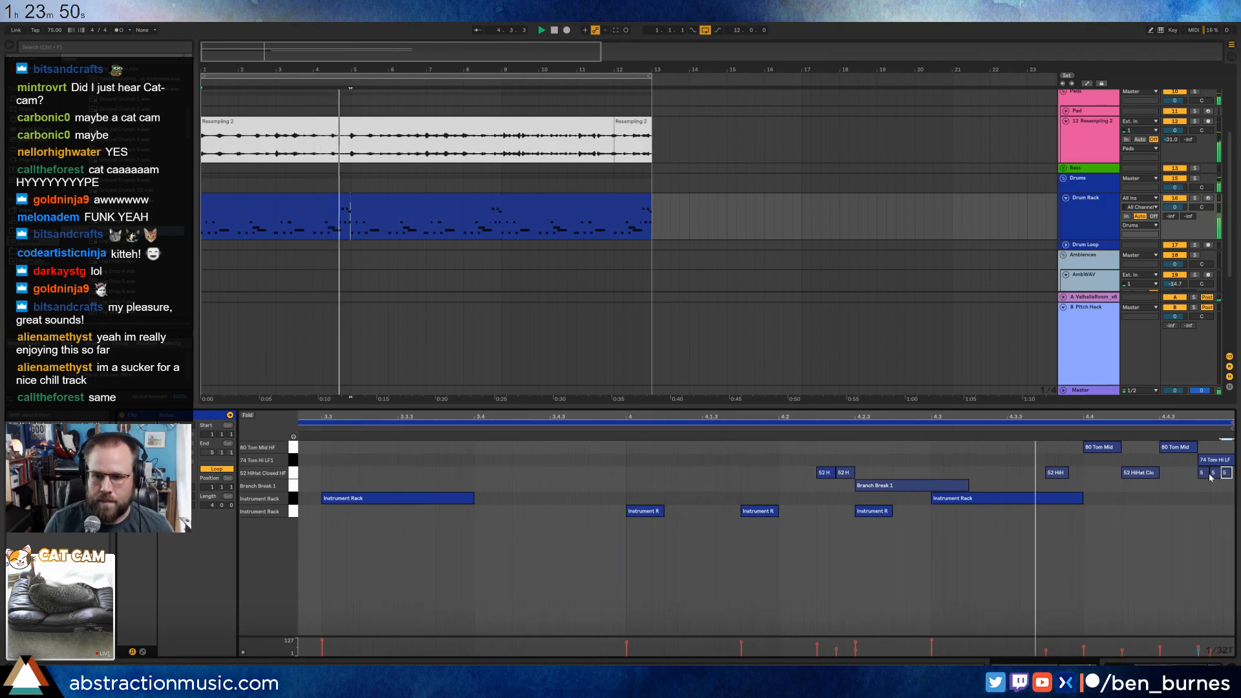
pyautogui.hotkey('ctrl', 'd')
pyautogui.hotkey('ctrl', 'd')
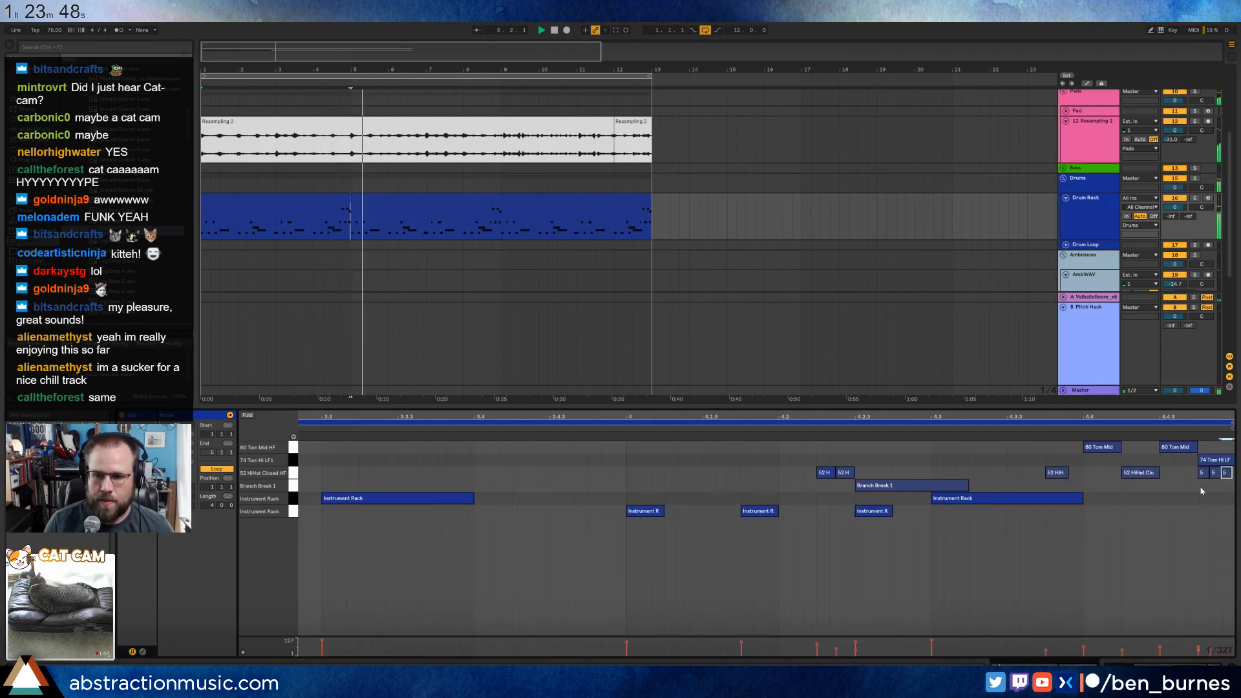
pyautogui.moveTo(1201, 492)
pyautogui.mouseDown()
pyautogui.moveTo(1228, 472)
pyautogui.moveTo(1223, 432)
pyautogui.mouseUp()
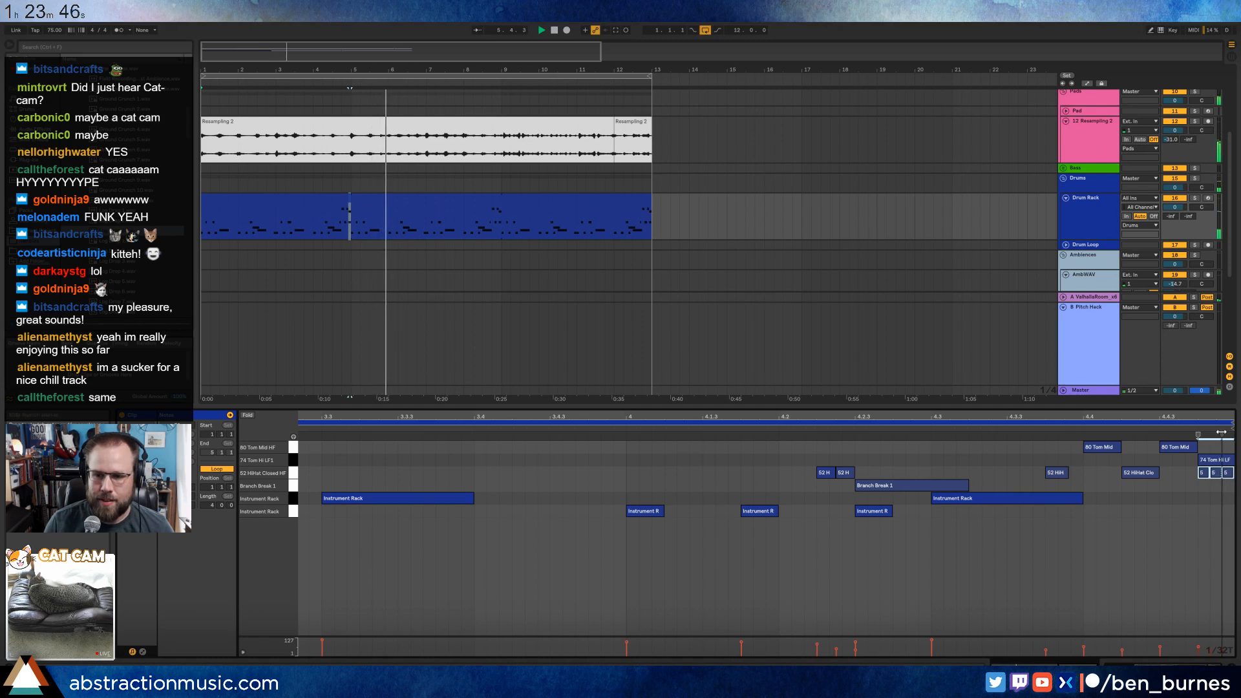
pyautogui.click(1170, 460)
pyautogui.doubleClick(1162, 419)
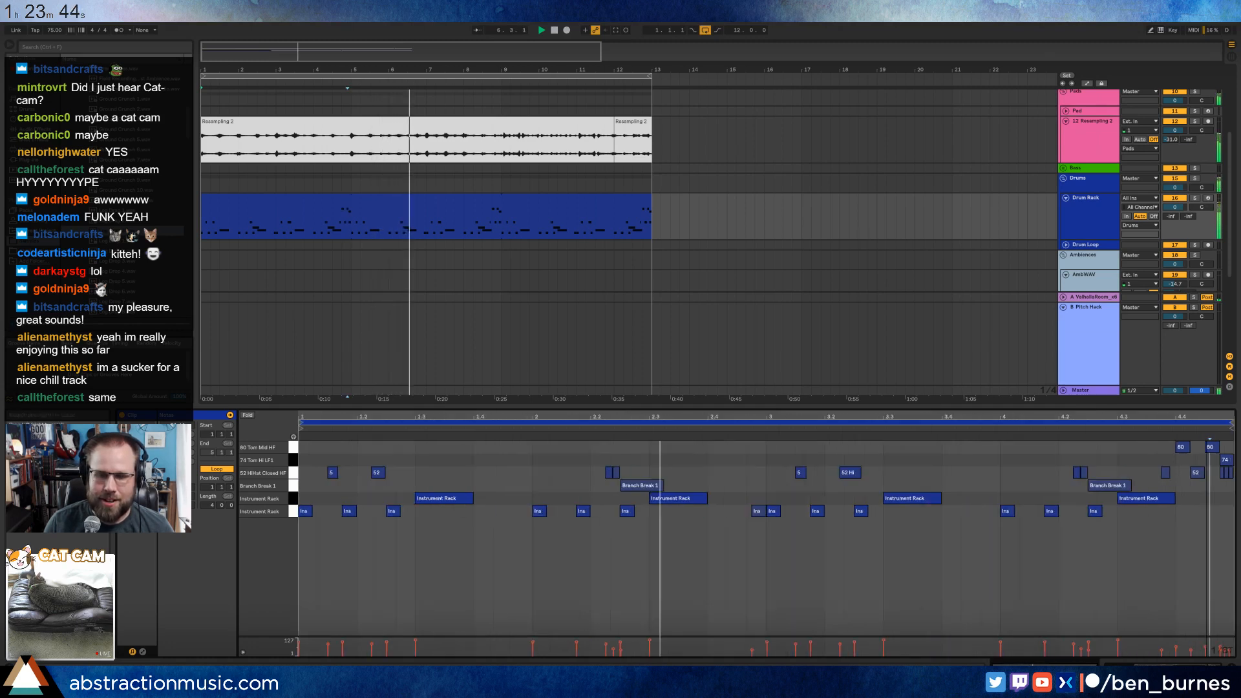
pyautogui.click(764, 550)
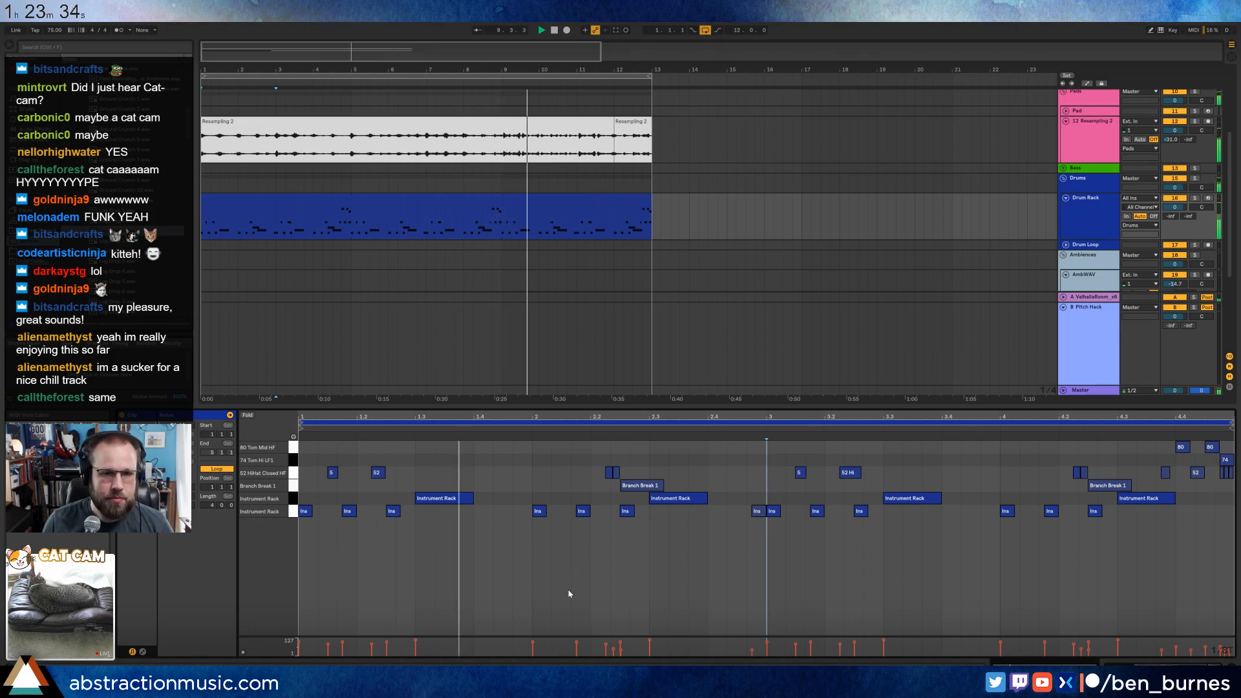
# Split the Resampling 2 clip at bar 9, shift its remainder a sixteenth earlier, extend it to bar 12 and play back.
pyautogui.hotkey('shift', 'Tab')
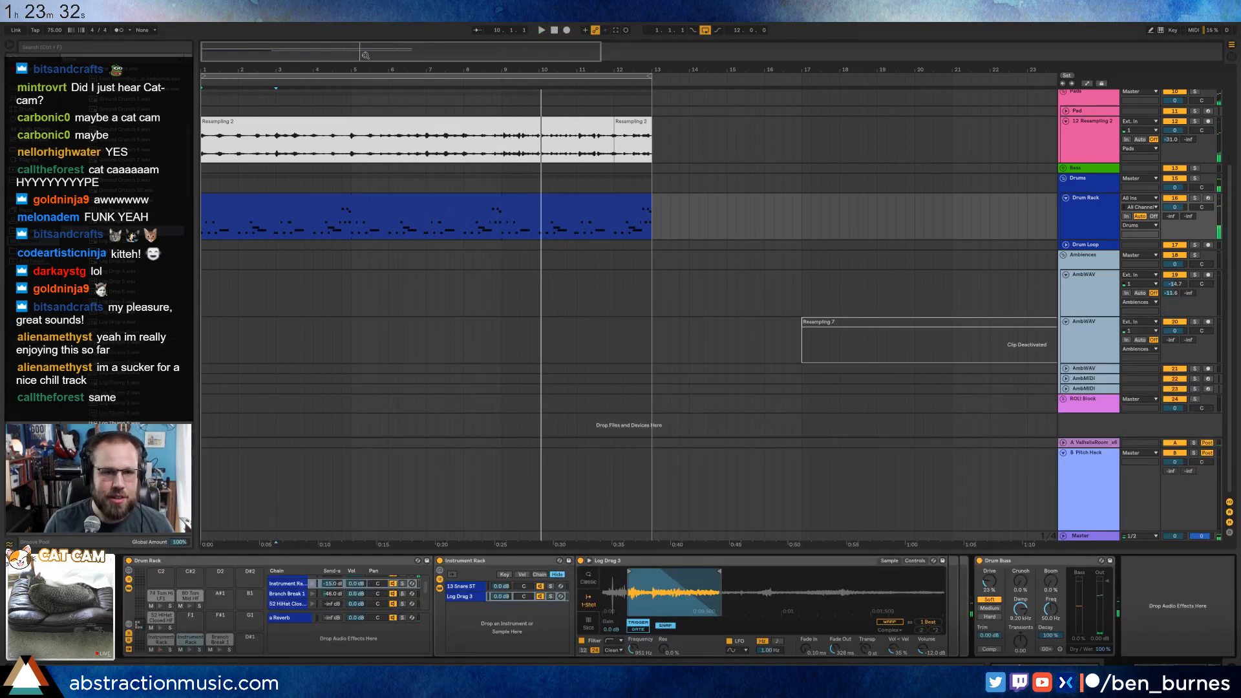
pyautogui.moveTo(365, 56); pyautogui.dragTo(381, 148)
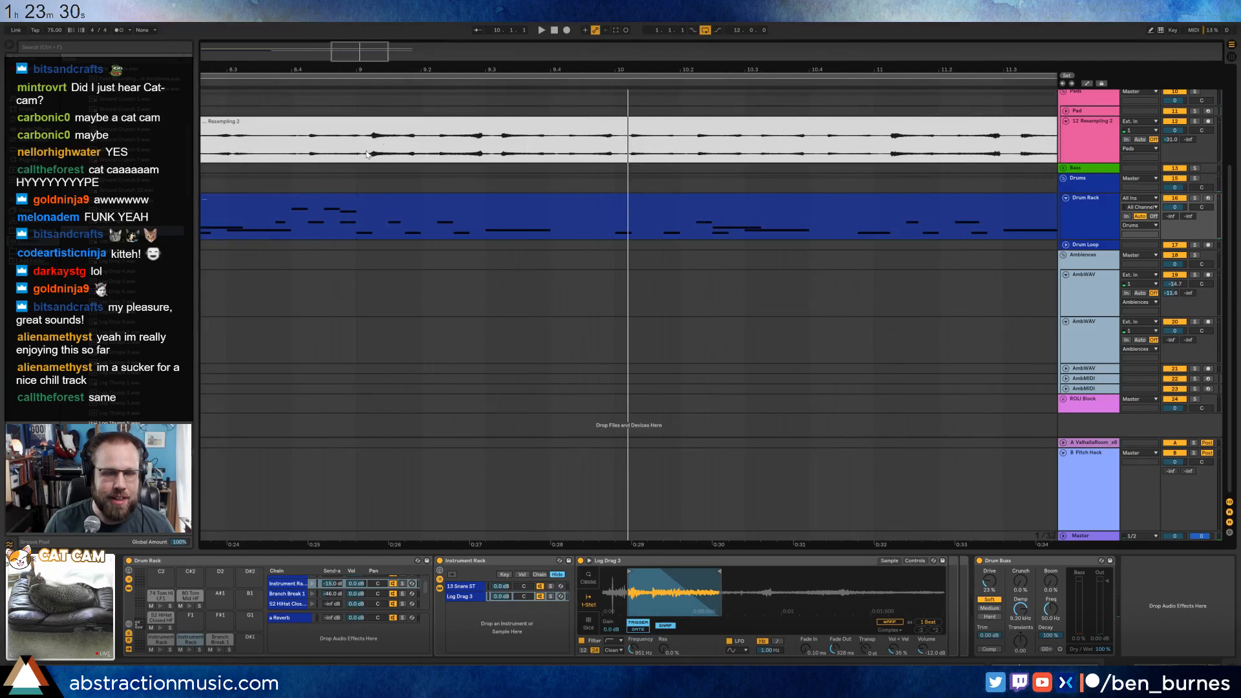
pyautogui.click(355, 151)
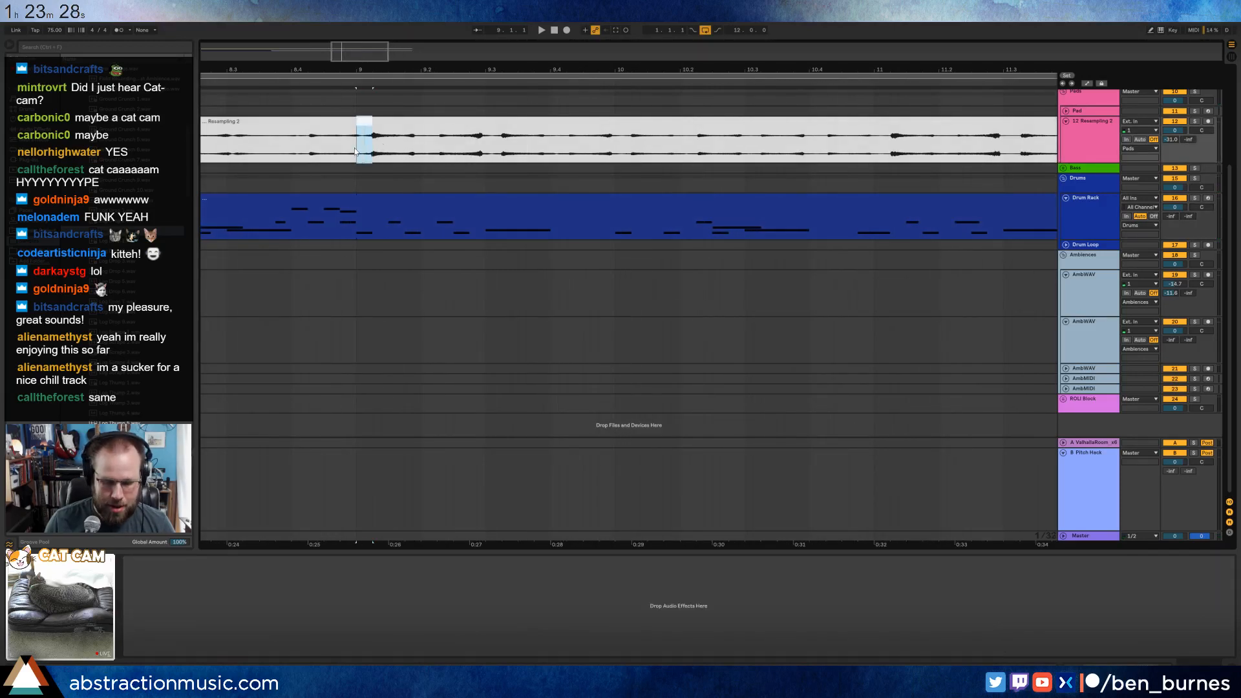
pyautogui.moveTo(420, 119); pyautogui.dragTo(405, 119)
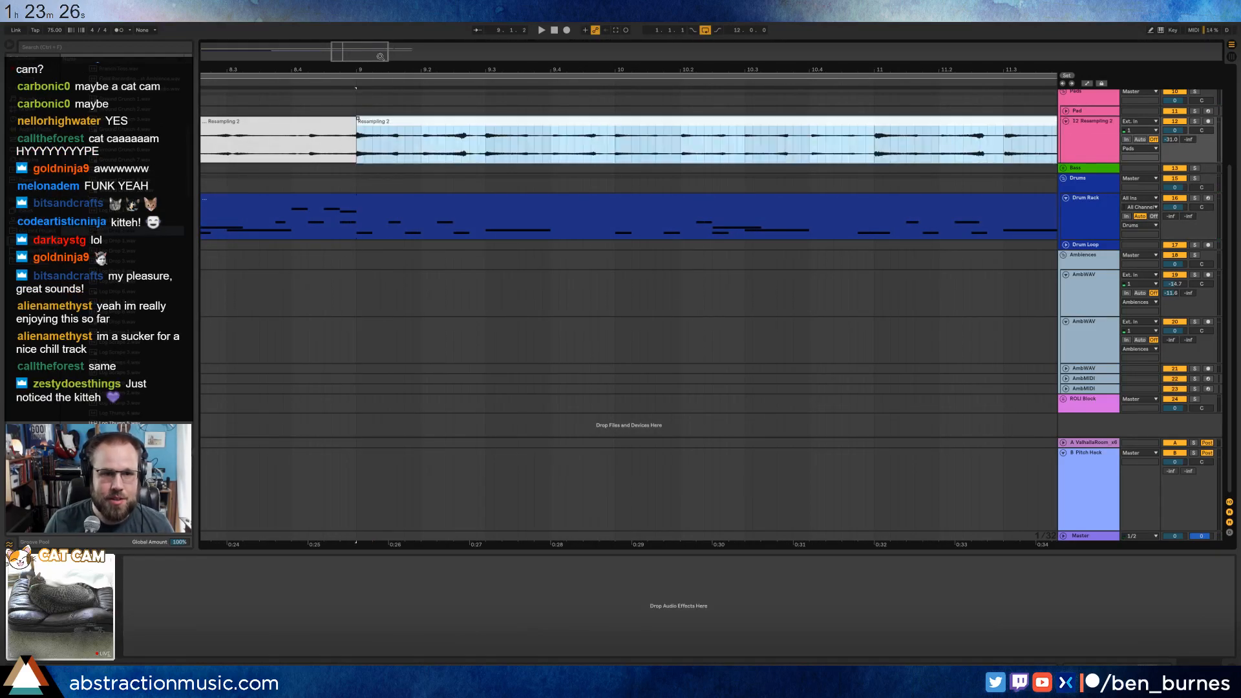
pyautogui.moveTo(379, 56); pyautogui.dragTo(396, 33)
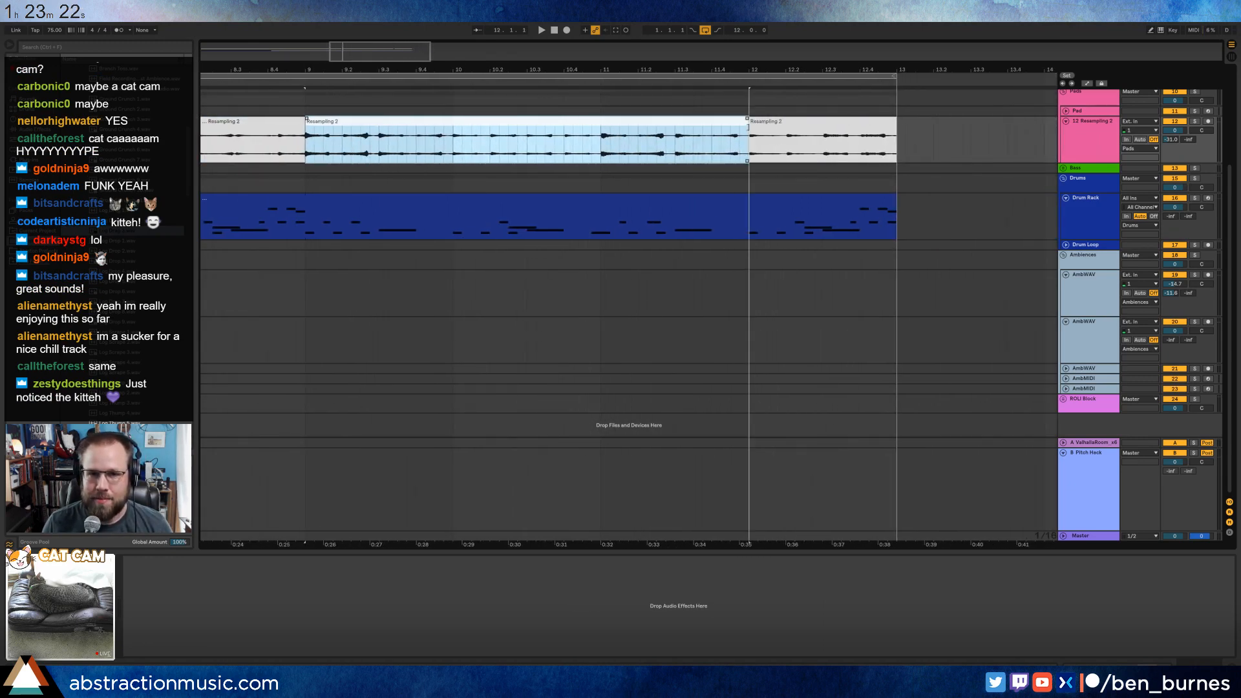
pyautogui.click(263, 155)
pyautogui.press('space')
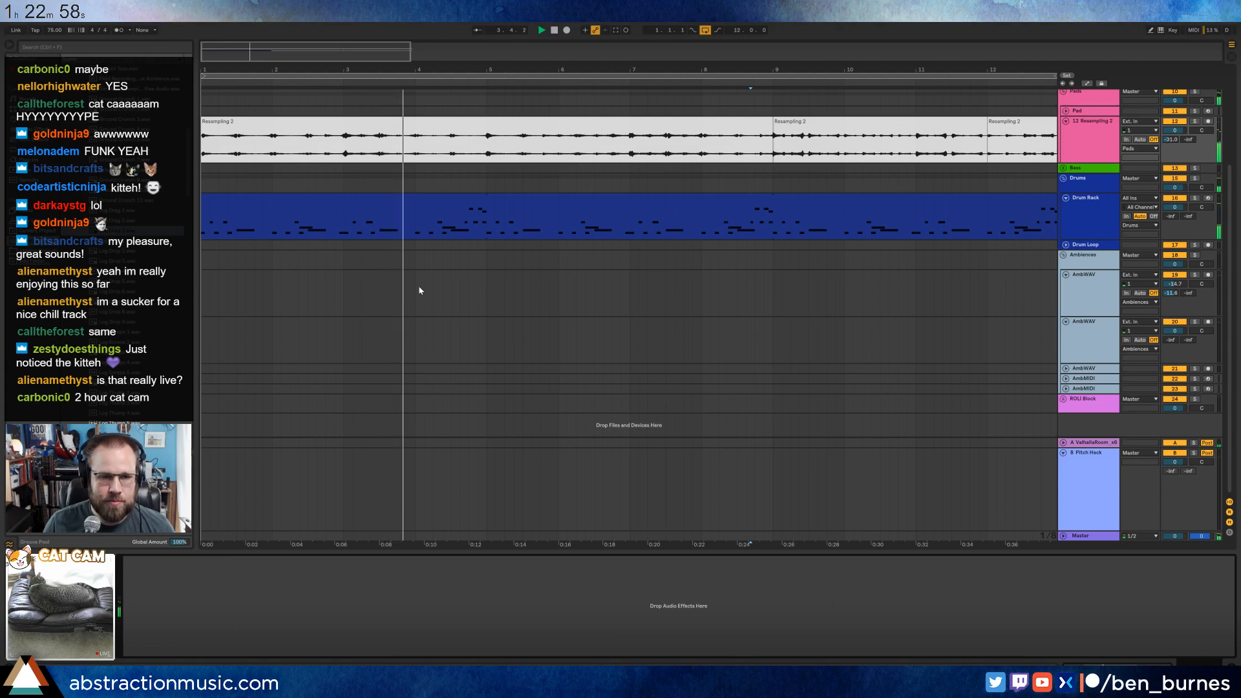
# Adjust the LFO modulation of the kick pad's Ground Crunch 4 layer to 34.1 % pitch and 5.35 filter.
pyautogui.click(424, 206)
pyautogui.click(160, 639)
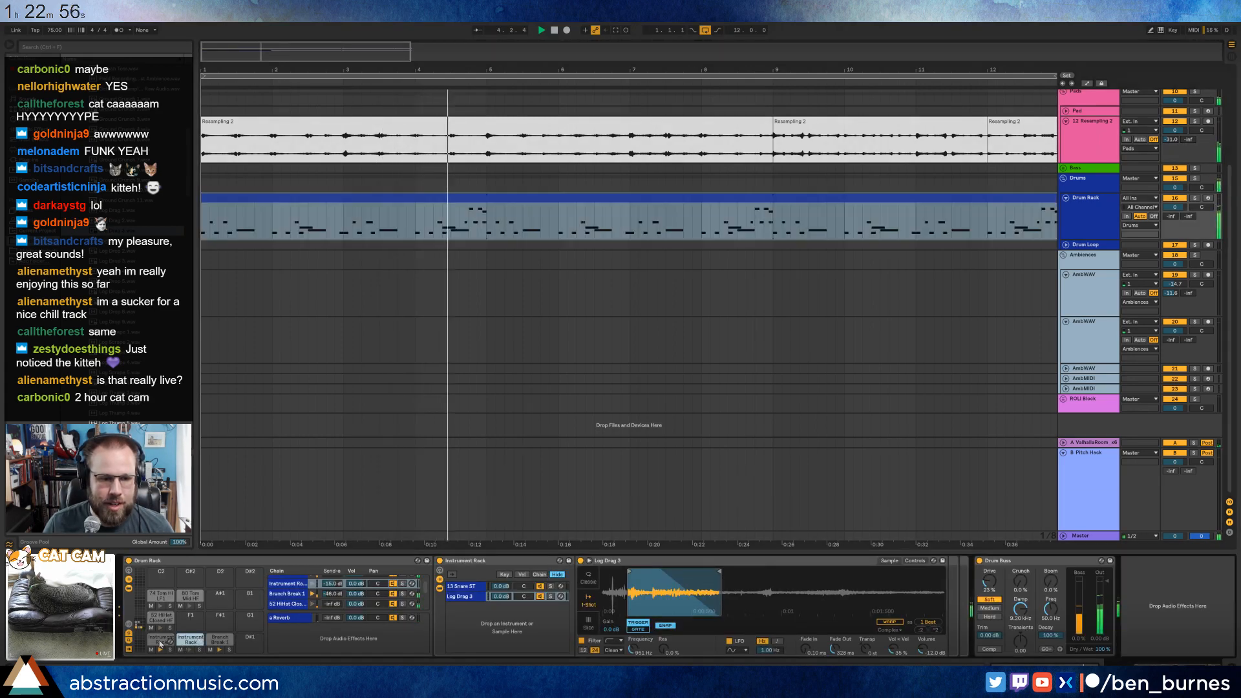
pyautogui.moveTo(773, 622); pyautogui.dragTo(773, 624)
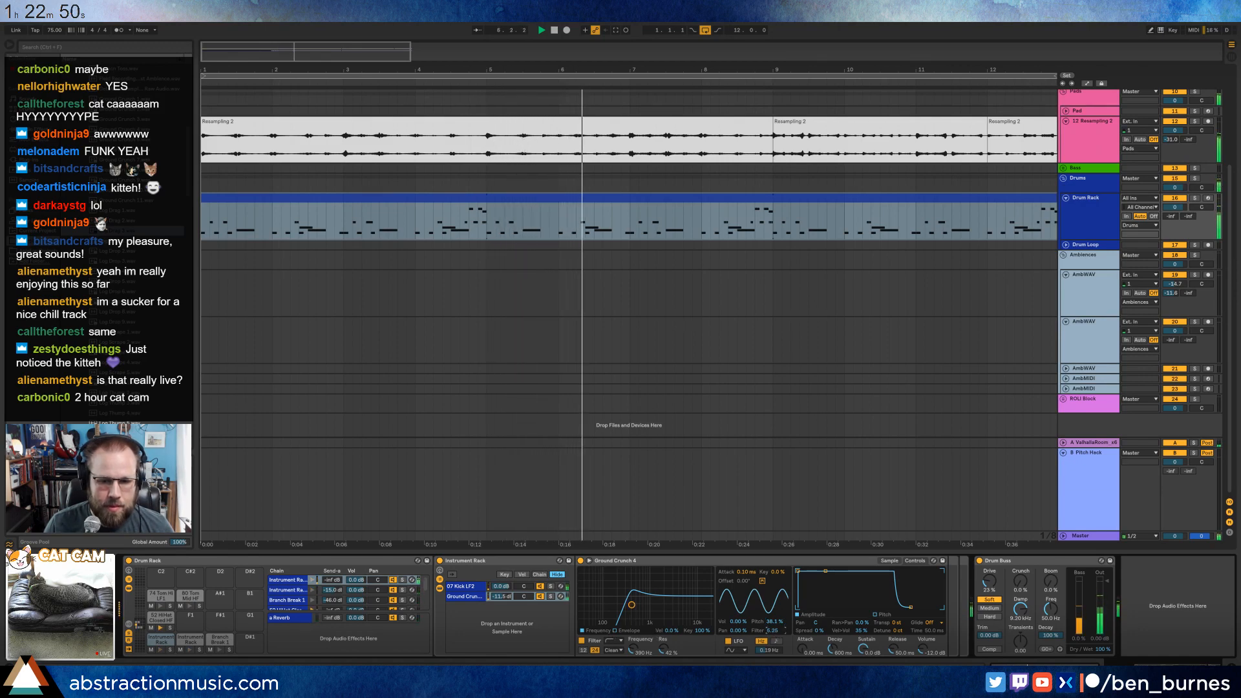
pyautogui.moveTo(773, 630); pyautogui.dragTo(773, 613)
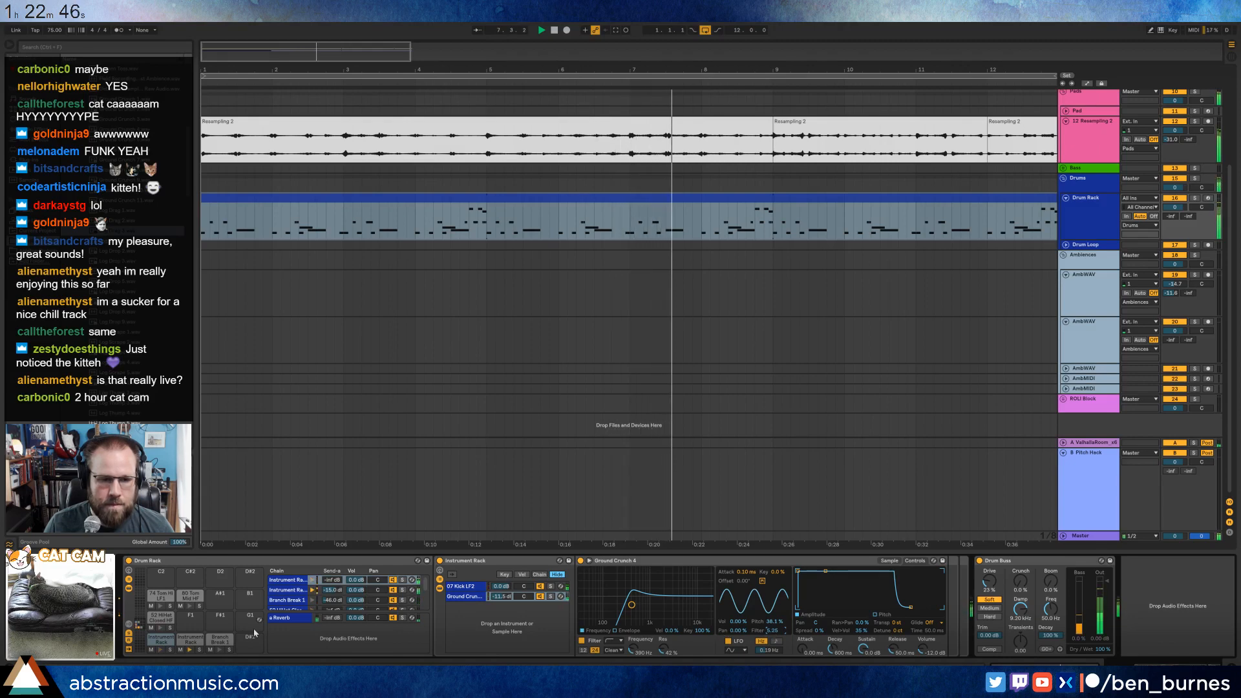
# Give the snare's Log Drag 3 layer a 0.21 Hz LFO with 6.81 % pitch and 10.7 filter modulation, and lower its filter frequency to 848 Hz.
pyautogui.click(189, 644)
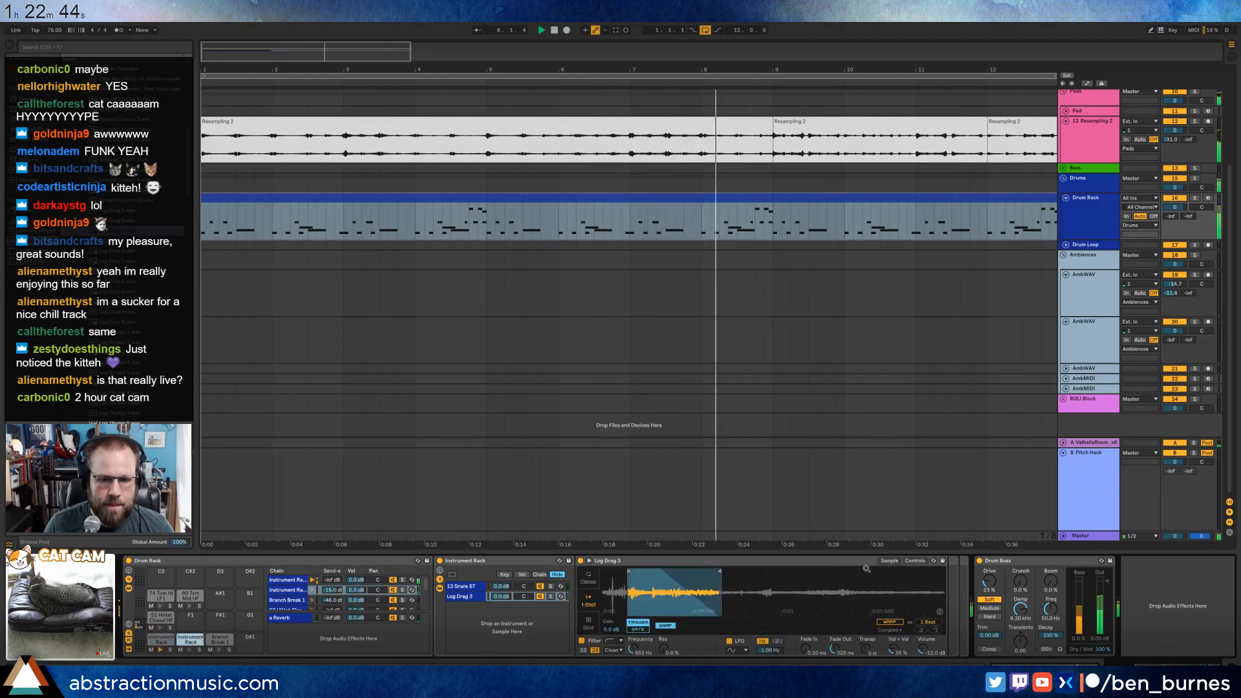
pyautogui.click(916, 562)
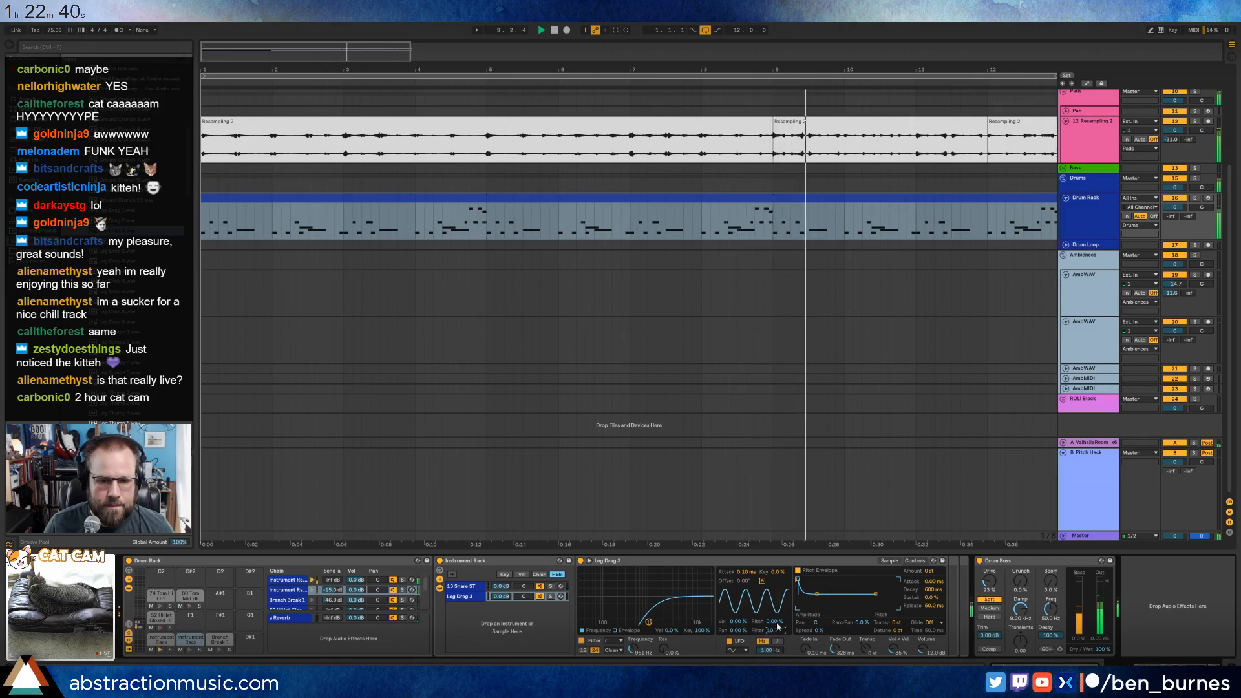
pyautogui.moveTo(774, 621); pyautogui.dragTo(759, 609)
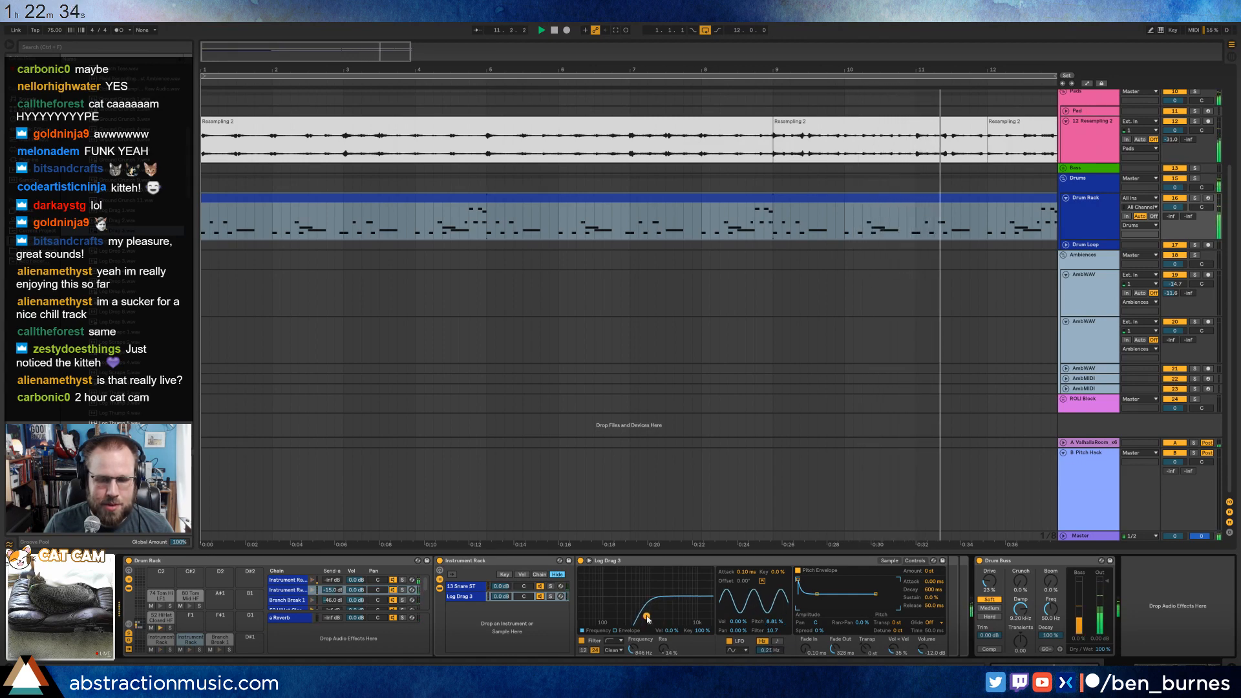
pyautogui.moveTo(649, 621); pyautogui.dragTo(647, 619)
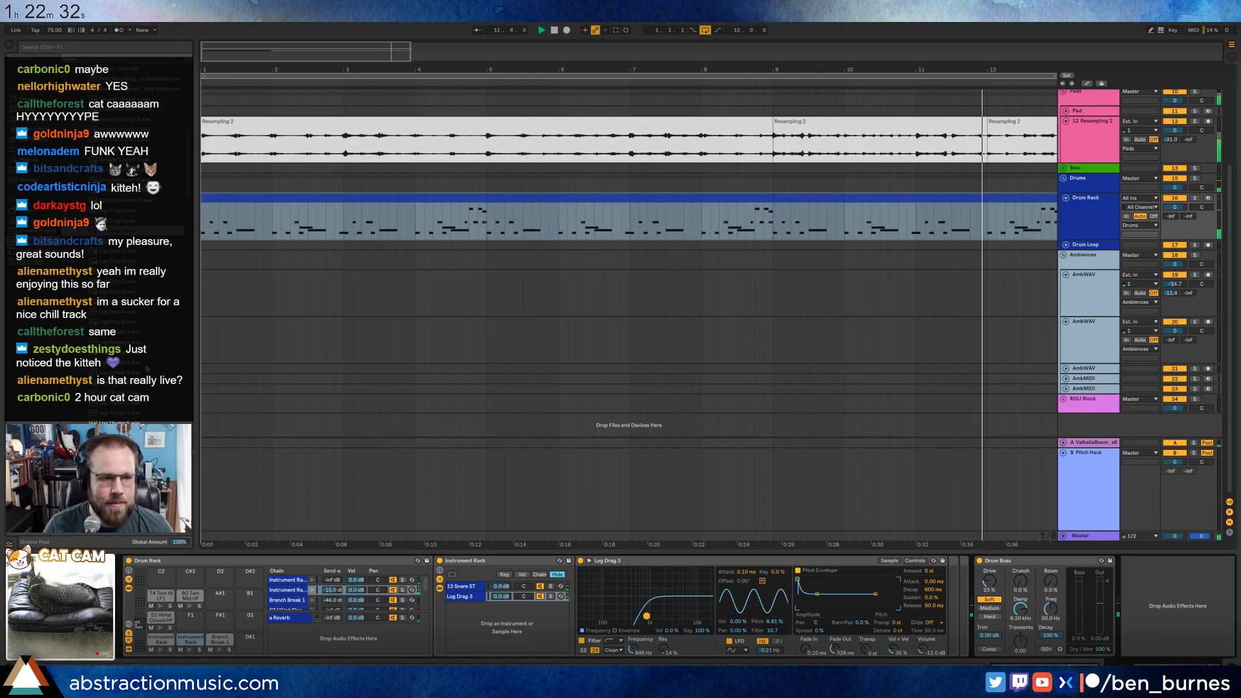
# Select the closed hi-hat pad, stop playback and audition foley samples in the browser for a matching layer.
pyautogui.click(161, 618)
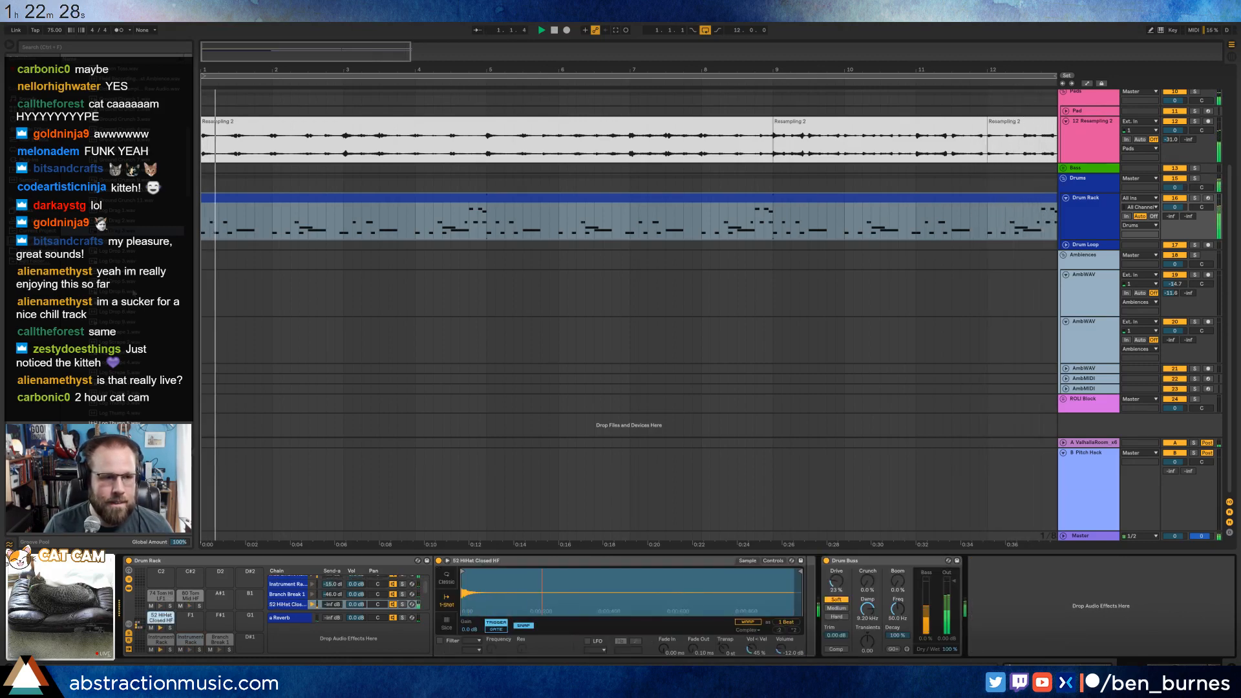
pyautogui.press('space')
pyautogui.click(121, 150)
pyautogui.click(122, 353)
pyautogui.scroll(-2, 121, 353)
pyautogui.click(121, 372)
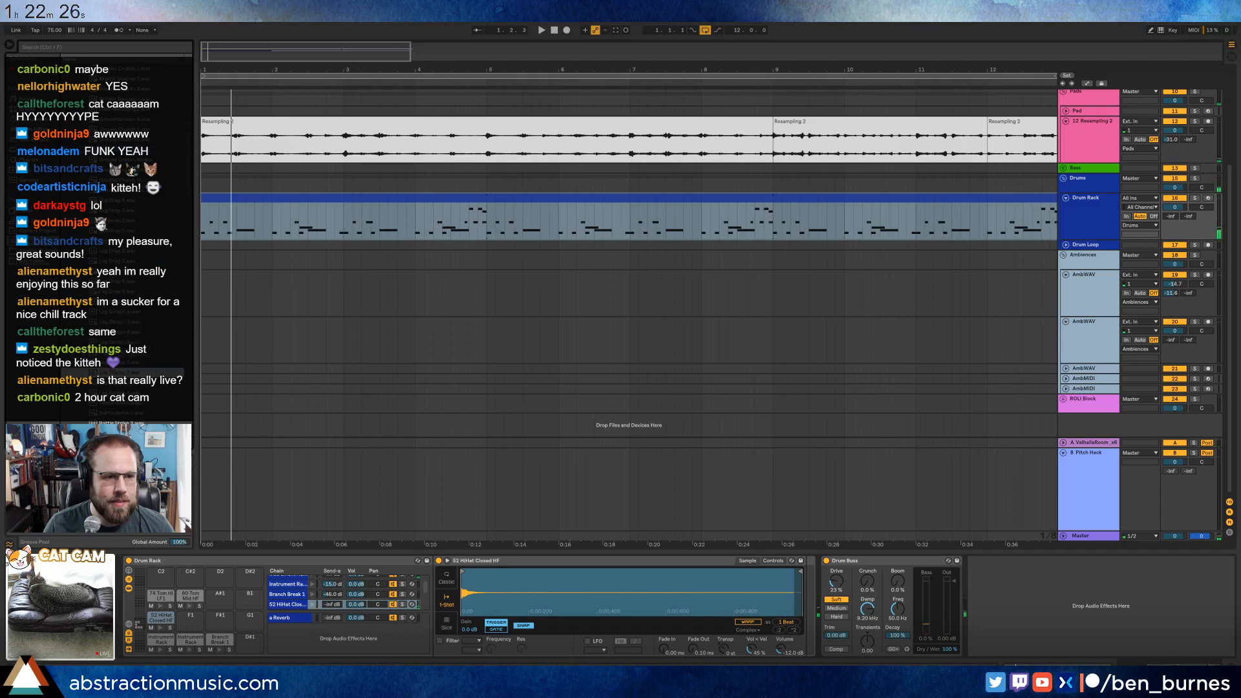
pyautogui.keyDown('shift'); pyautogui.click(121, 322); pyautogui.keyUp('shift')
pyautogui.scroll(-2, 121, 322)
pyautogui.click(121, 393)
pyautogui.scroll(-2, 121, 393)
pyautogui.click(121, 393)
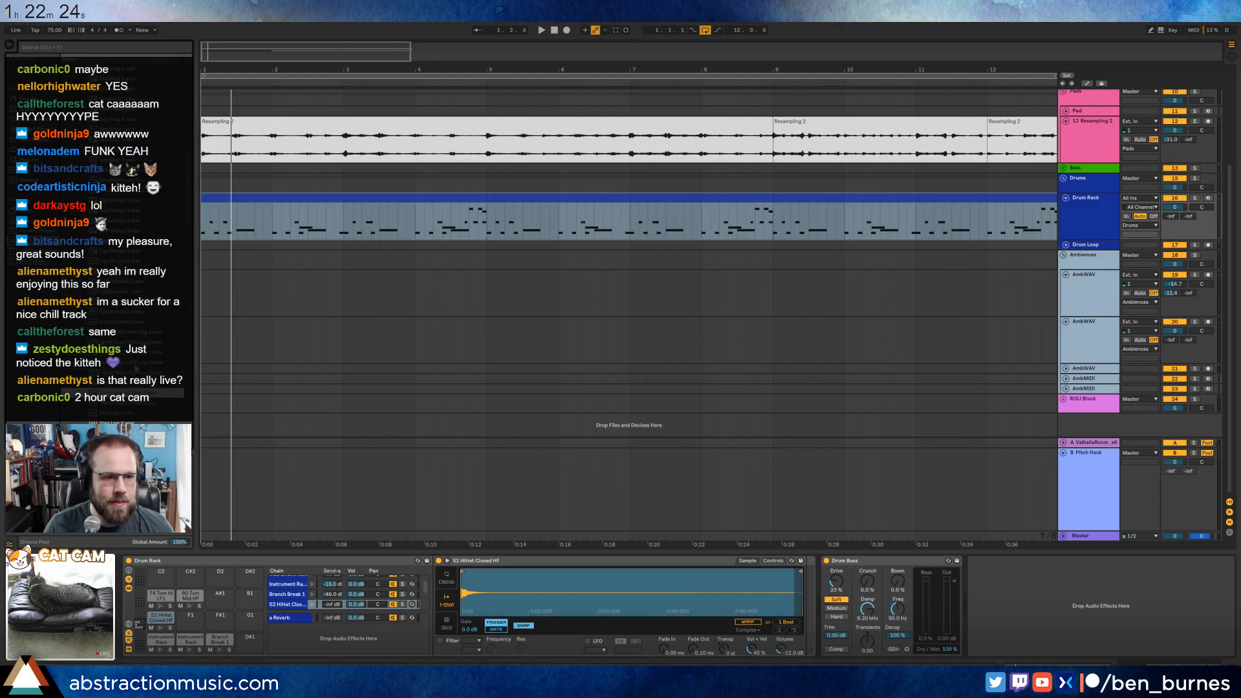
pyautogui.click(135, 365)
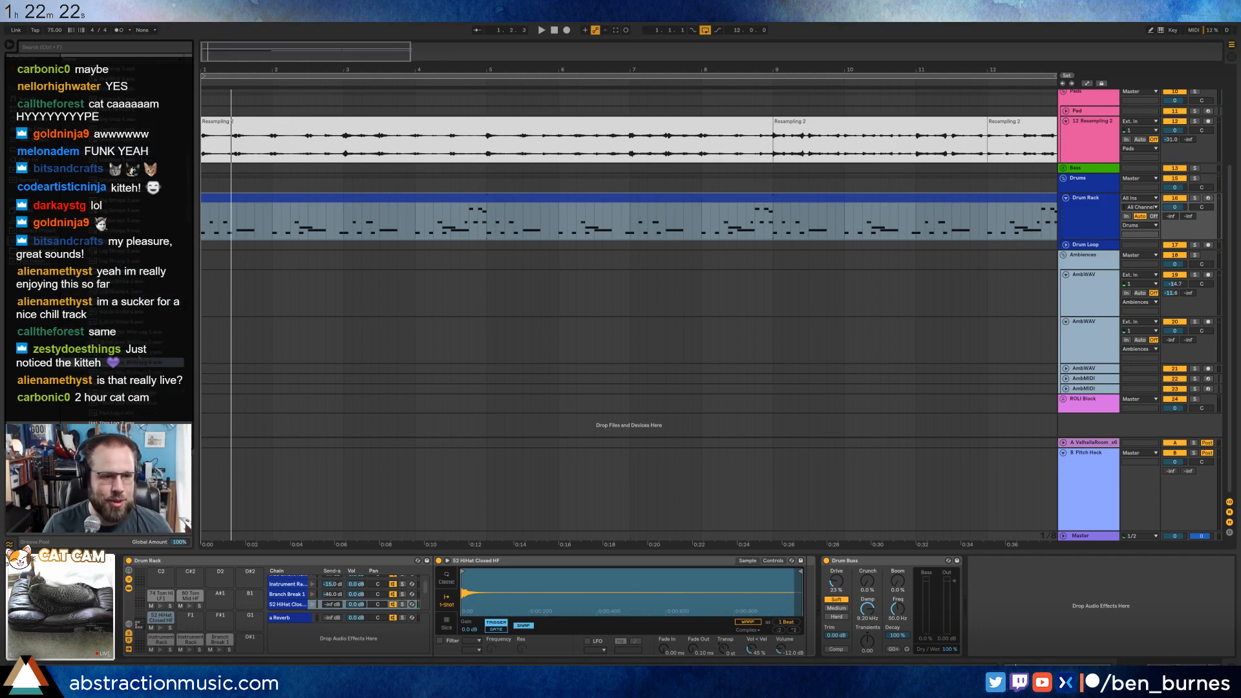
pyautogui.click(139, 354)
pyautogui.click(141, 343)
pyautogui.click(143, 334)
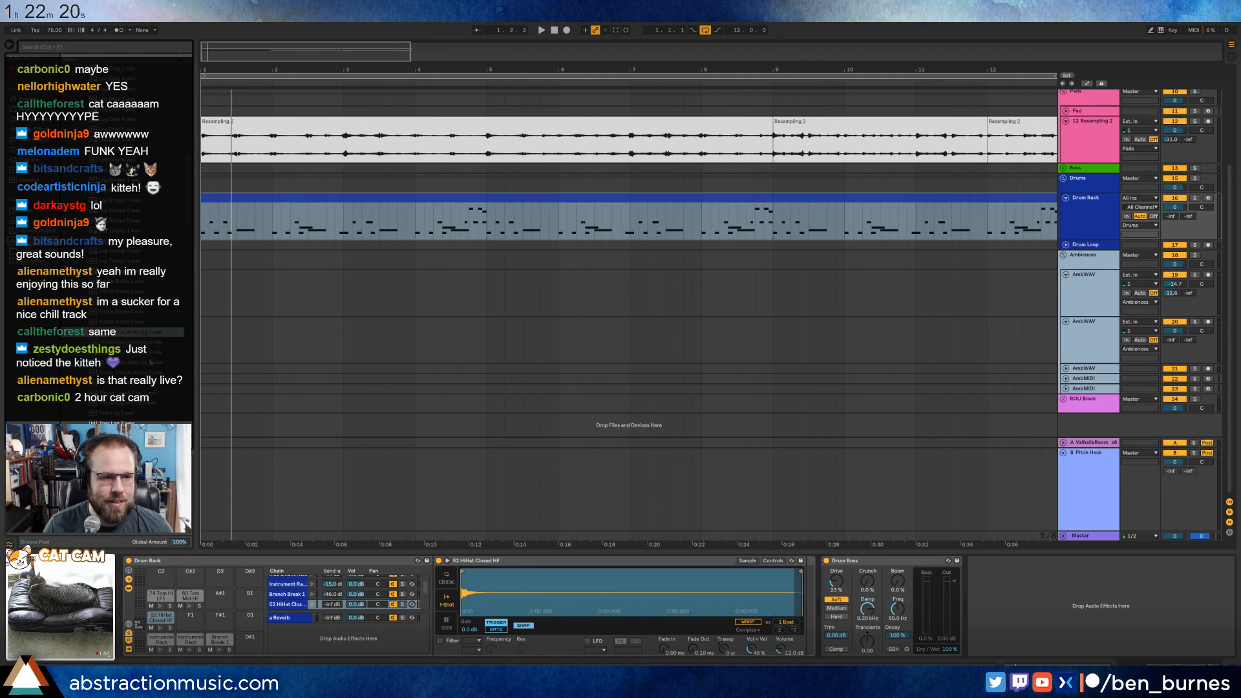
pyautogui.click(150, 362)
pyautogui.click(153, 372)
pyautogui.scroll(-2, 154, 359)
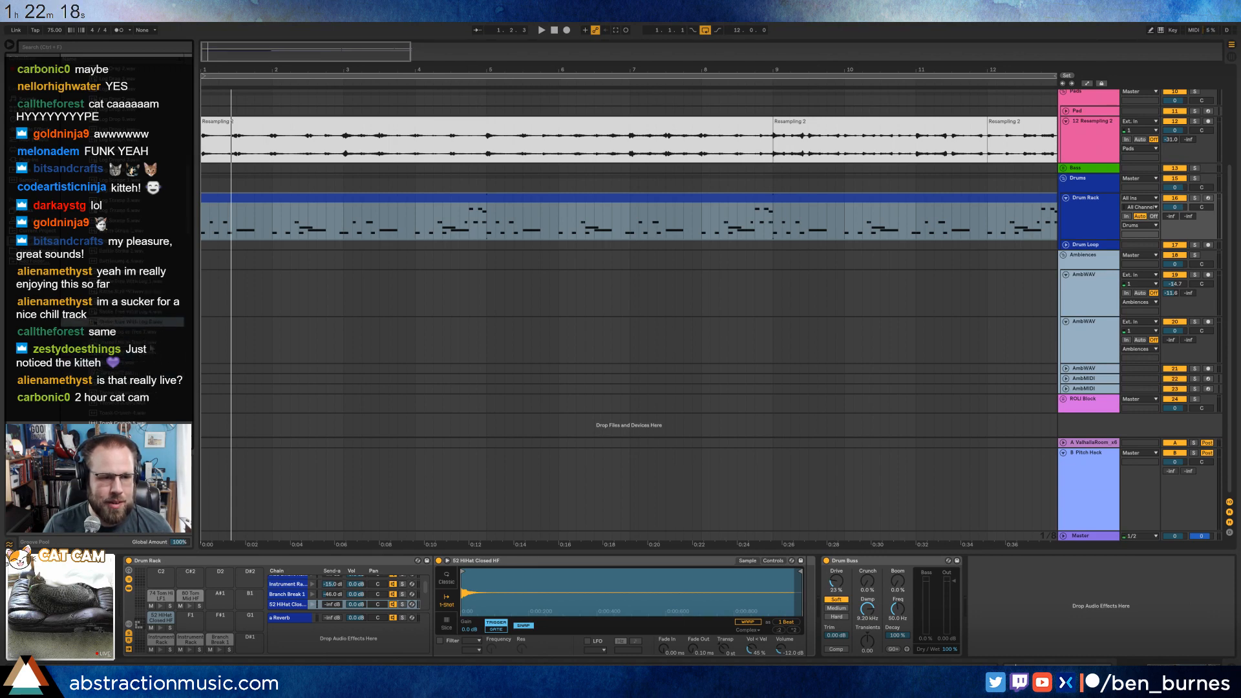
pyautogui.click(150, 333)
pyautogui.click(153, 342)
pyautogui.click(157, 353)
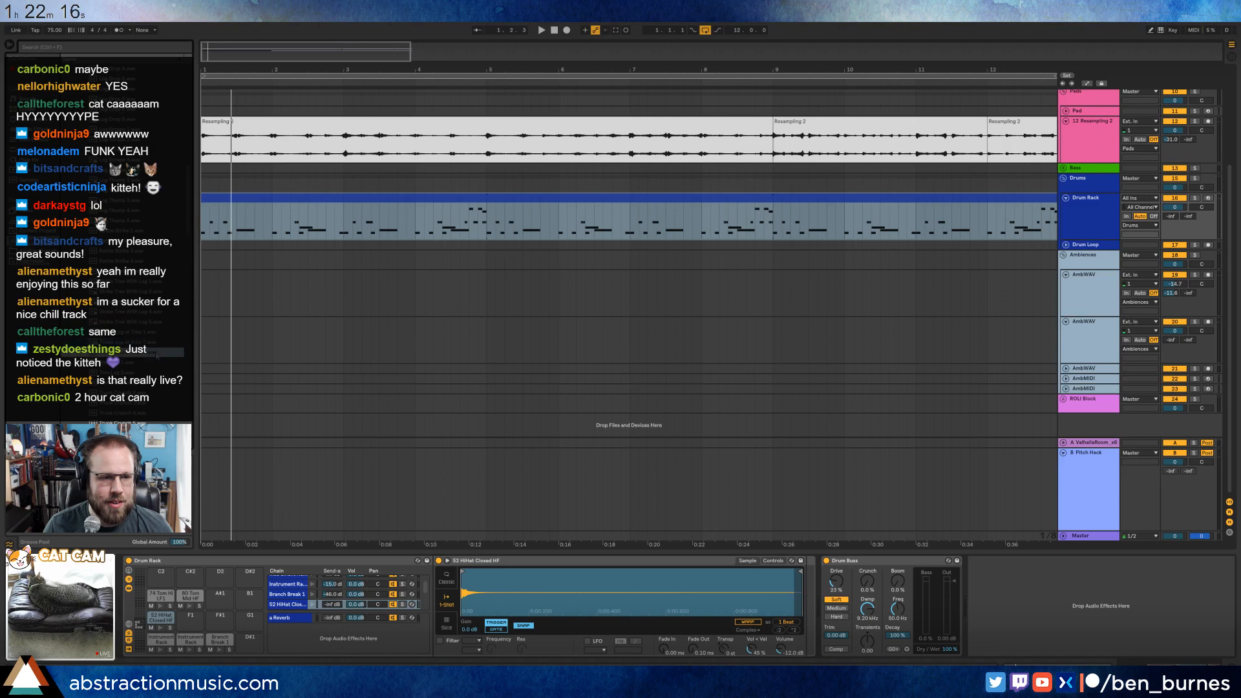
# Audition further foley samples and load Trunk Crunch 1 onto the drum rack's empty C2 pad.
pyautogui.scroll(-2, 148, 367)
pyautogui.click(150, 334)
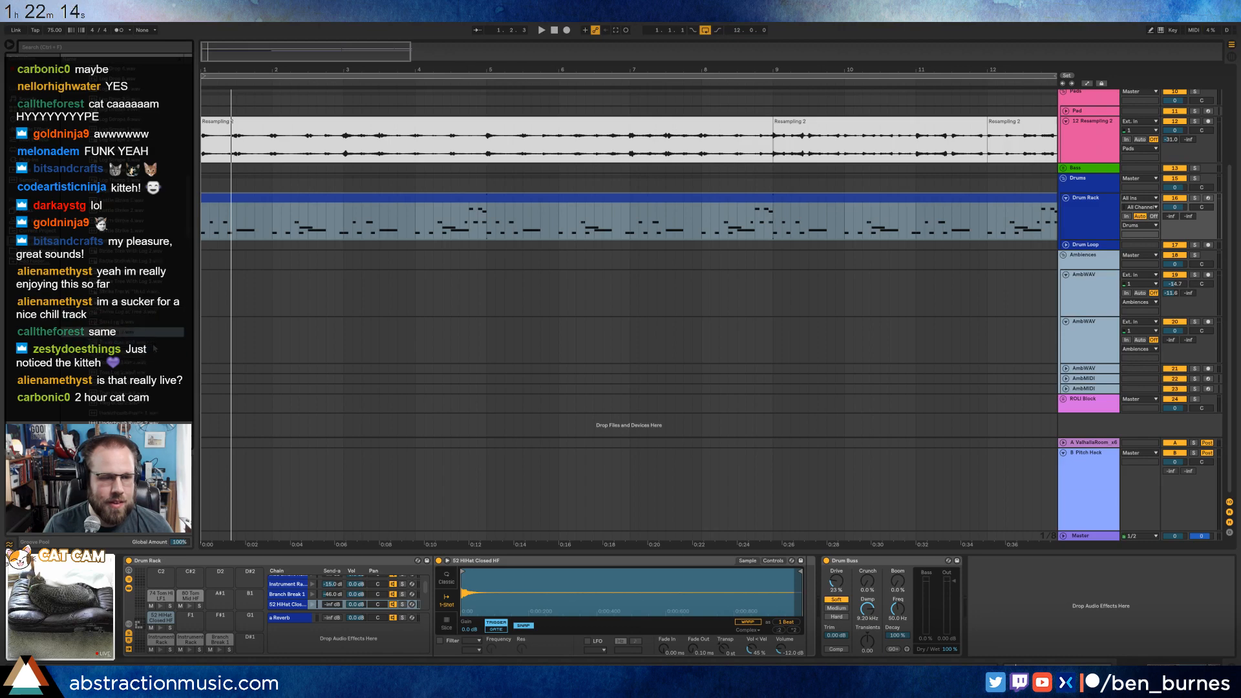
pyautogui.click(153, 344)
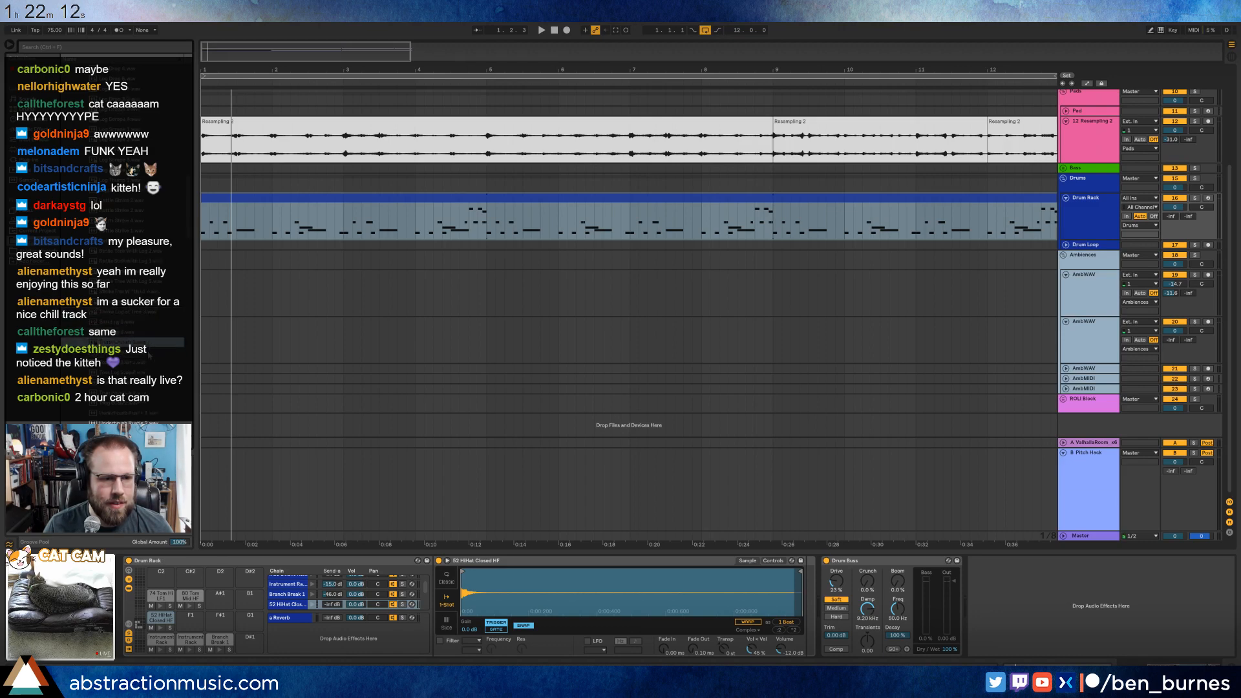
pyautogui.click(311, 204)
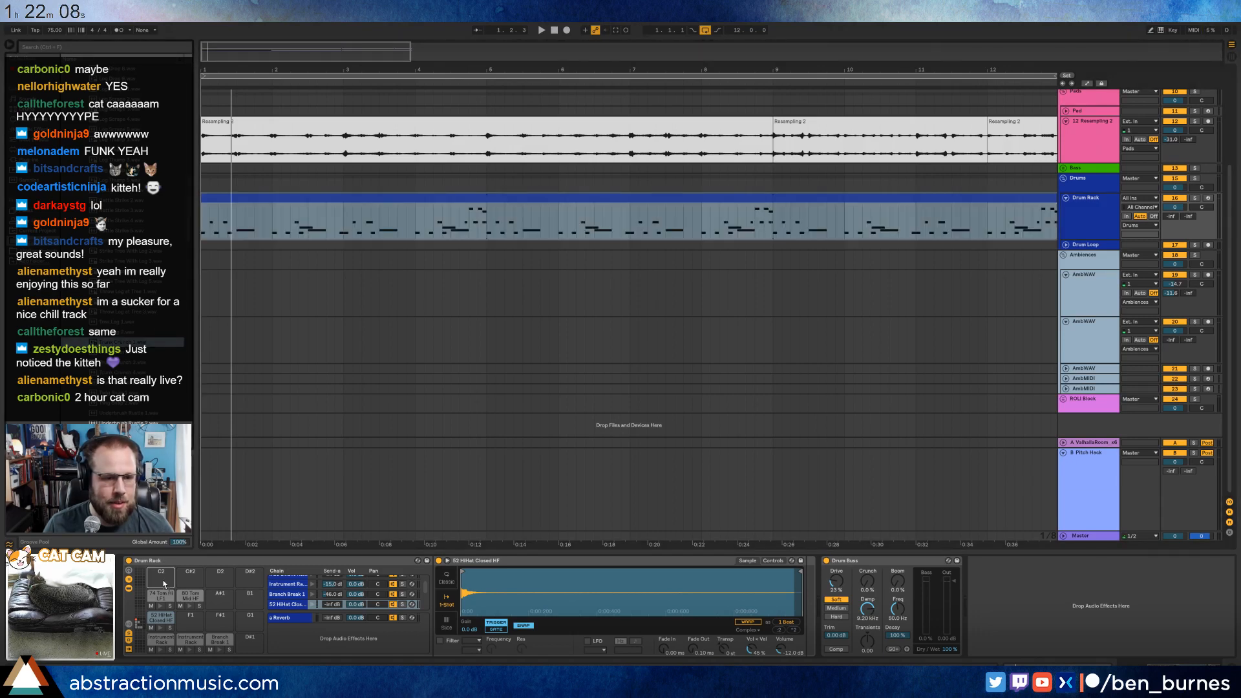
pyautogui.moveTo(146, 343); pyautogui.dragTo(160, 577)
# Group the 52 HiHat Closed HF Simpler into an Instrument Rack, layer Underbrush Rustle 8 as a second chain and play back.
pyautogui.click(140, 393)
pyautogui.click(139, 403)
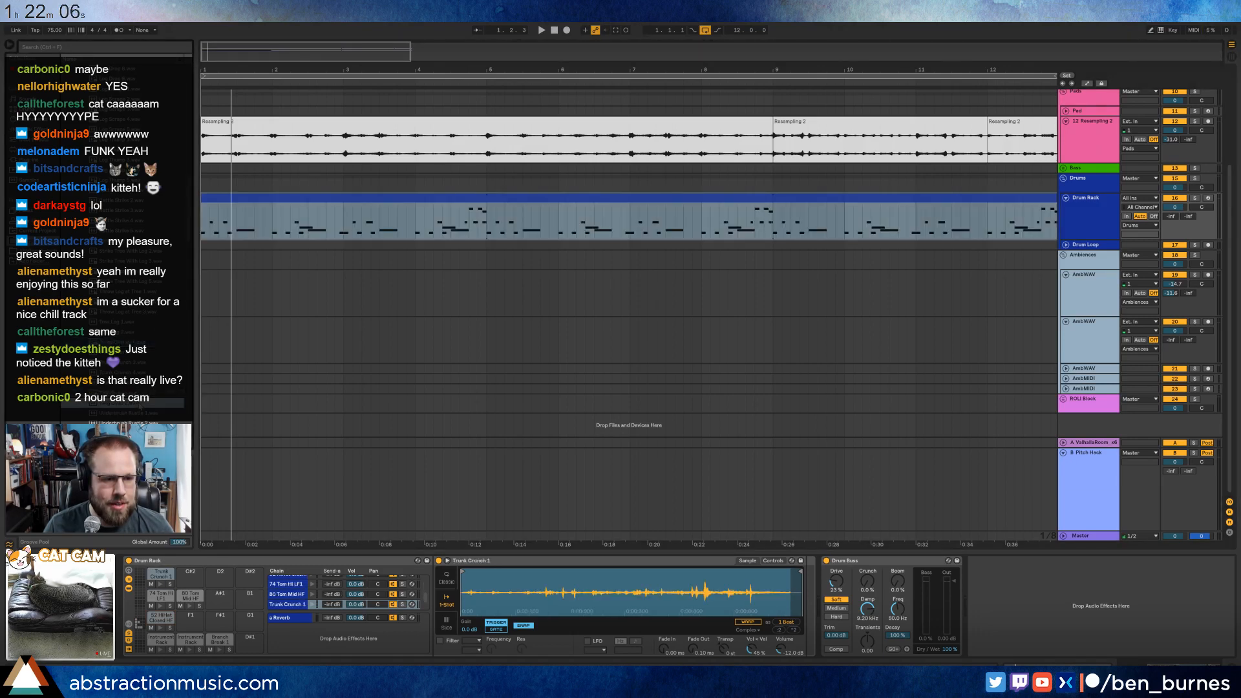
pyautogui.scroll(-1, 138, 404)
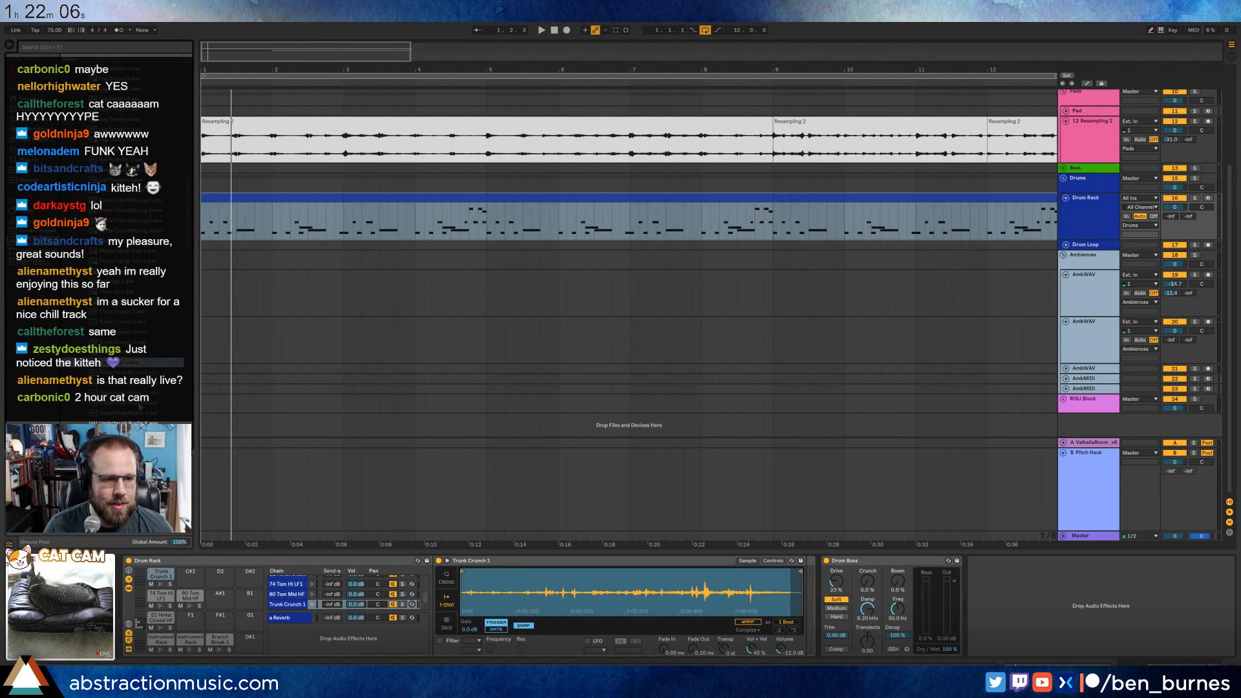
pyautogui.click(162, 619)
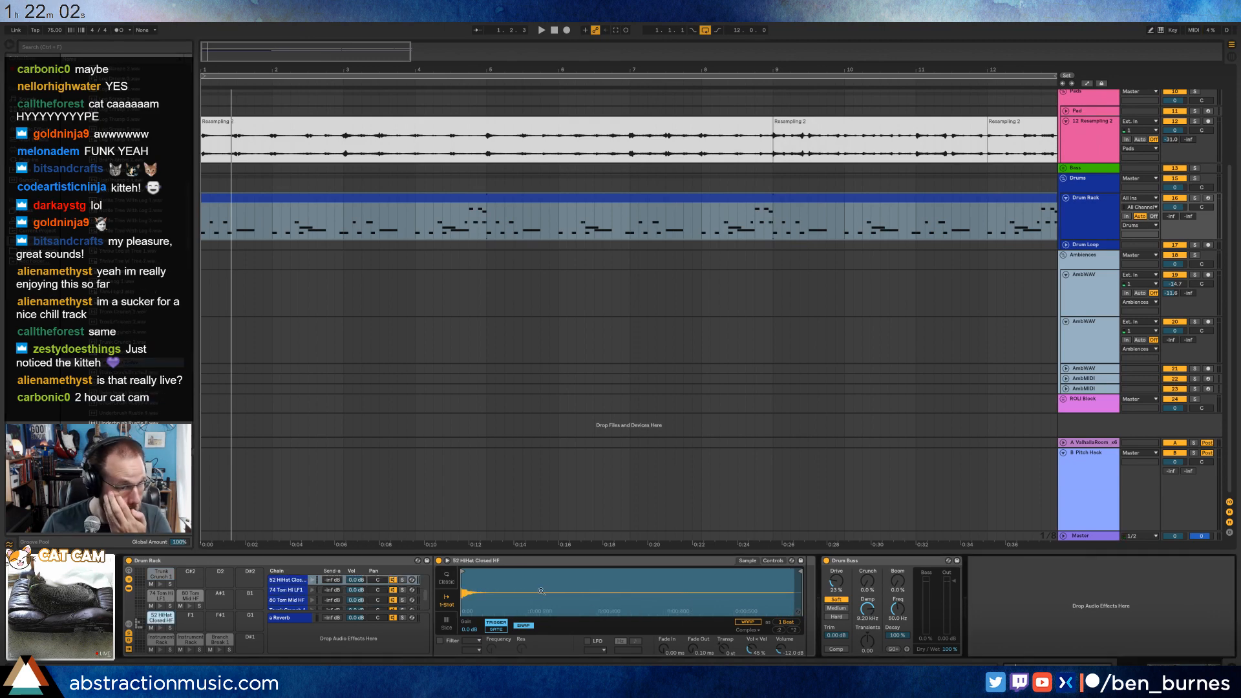
pyautogui.click(548, 563)
pyautogui.hotkey('ctrl', 'g')
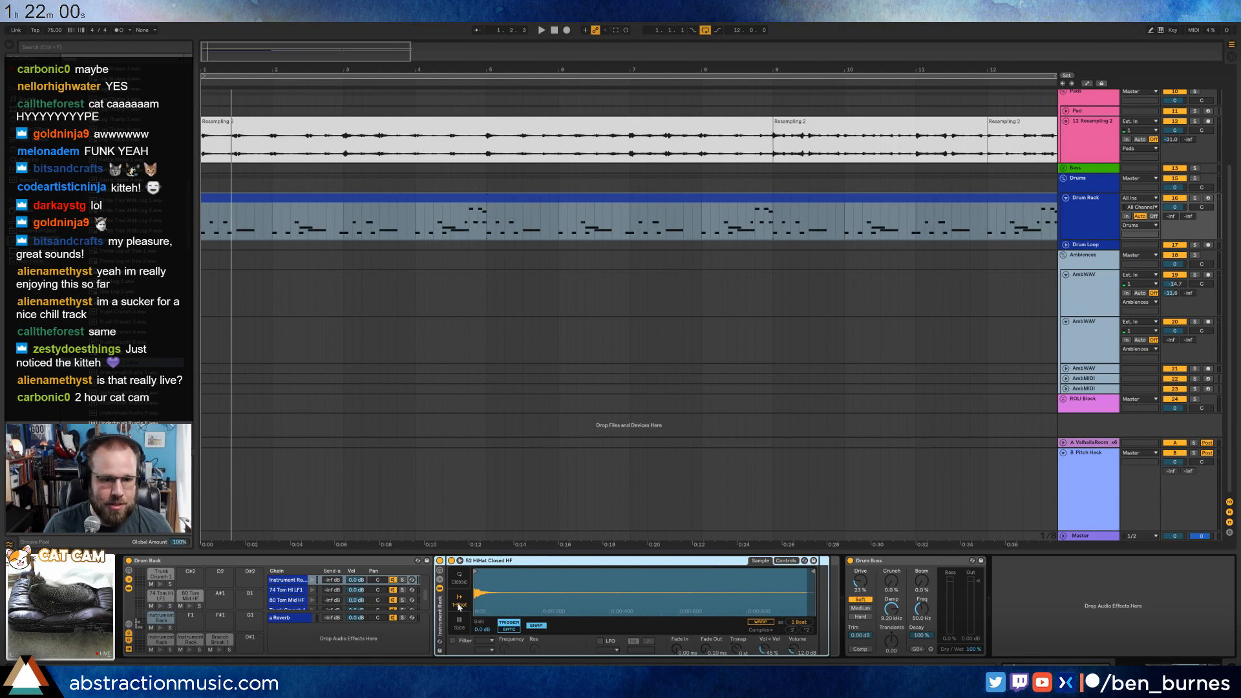
pyautogui.click(440, 580)
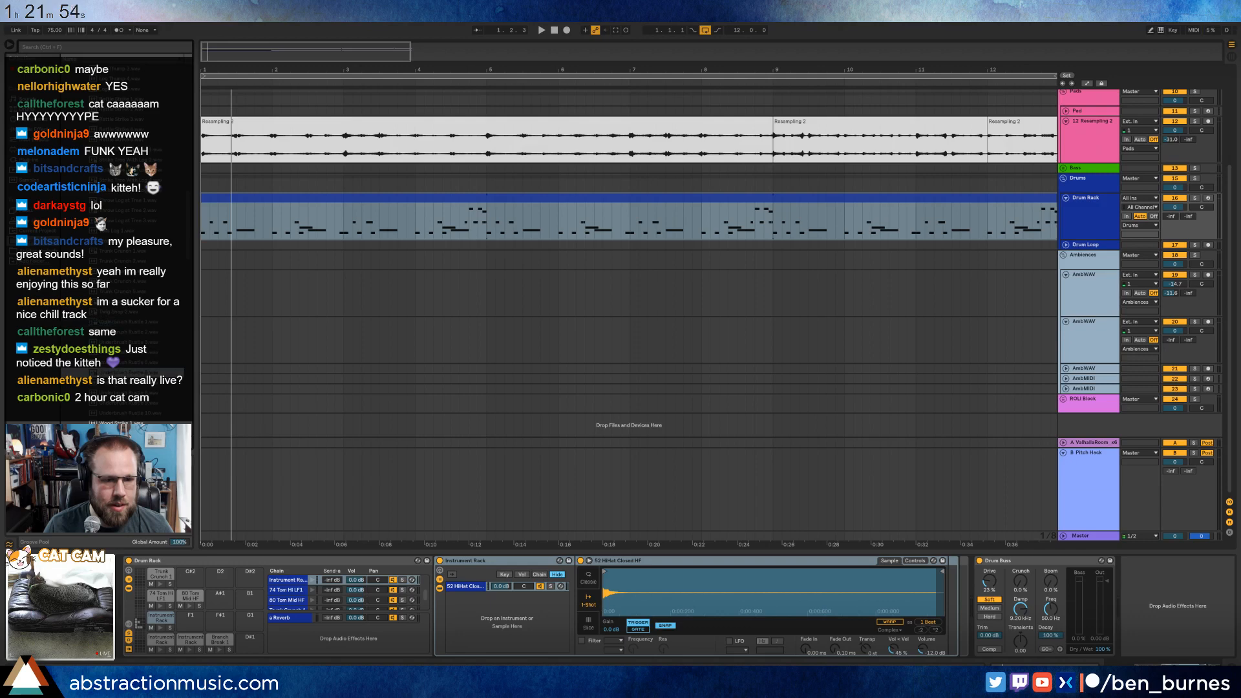
pyautogui.moveTo(129, 372); pyautogui.dragTo(492, 632)
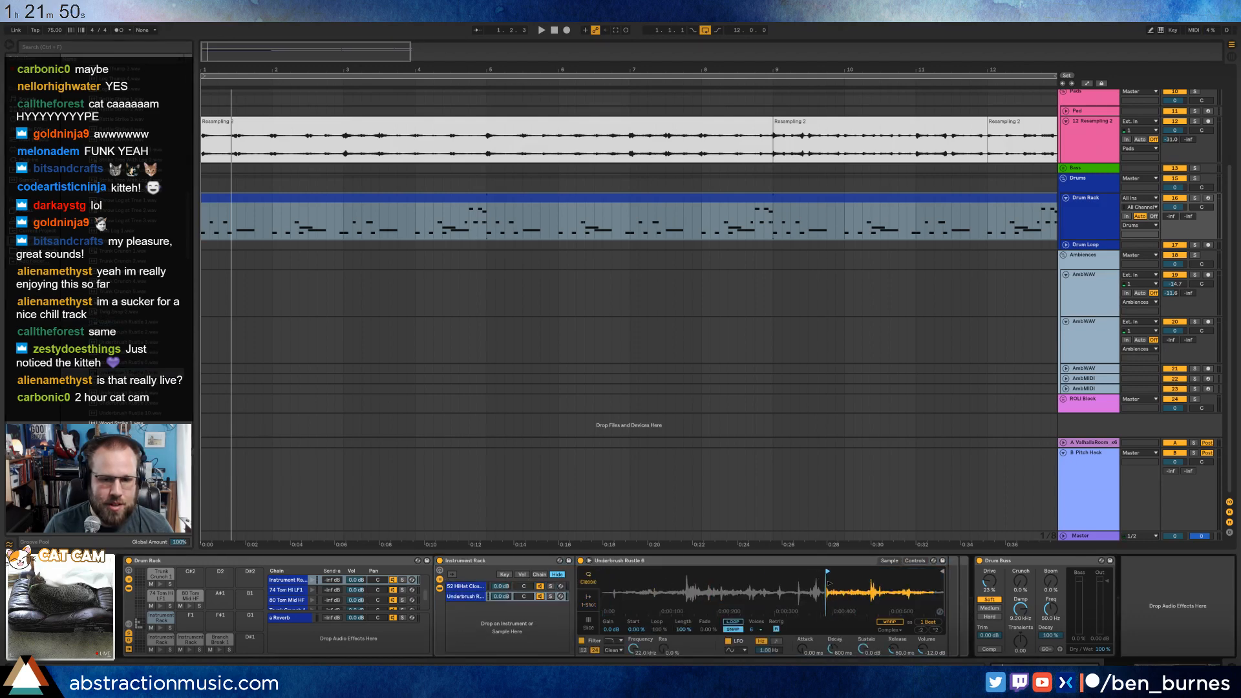
pyautogui.press('space')
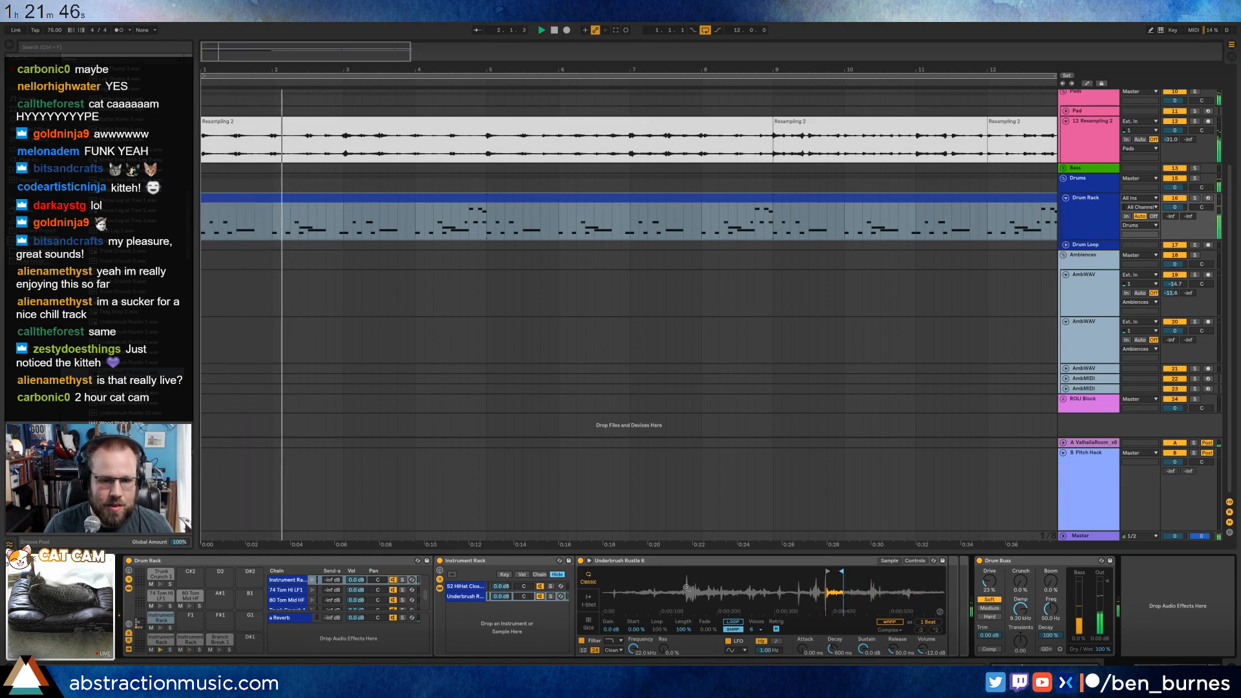
# Set the Underbrush Rustle 8 chain to -17.0 dB with a slightly later sample end, and raise the hi-hat pad's reverb send.
pyautogui.moveTo(501, 596); pyautogui.dragTo(502, 625)
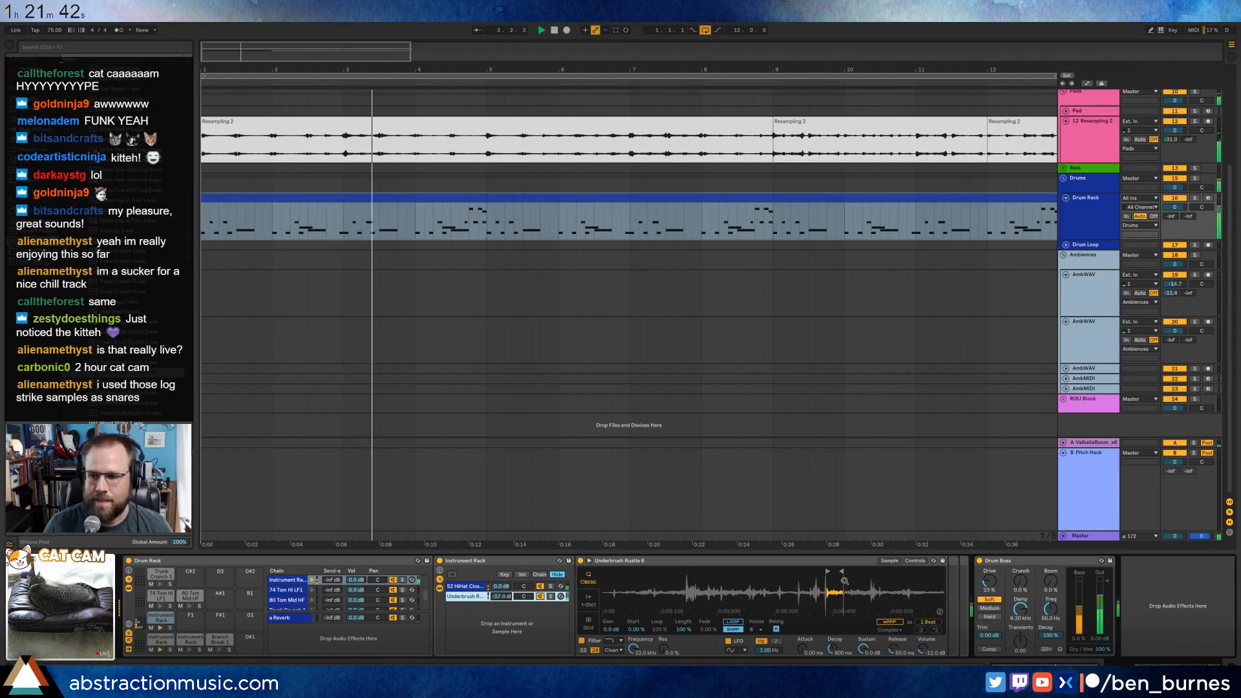
pyautogui.moveTo(841, 571); pyautogui.dragTo(848, 571)
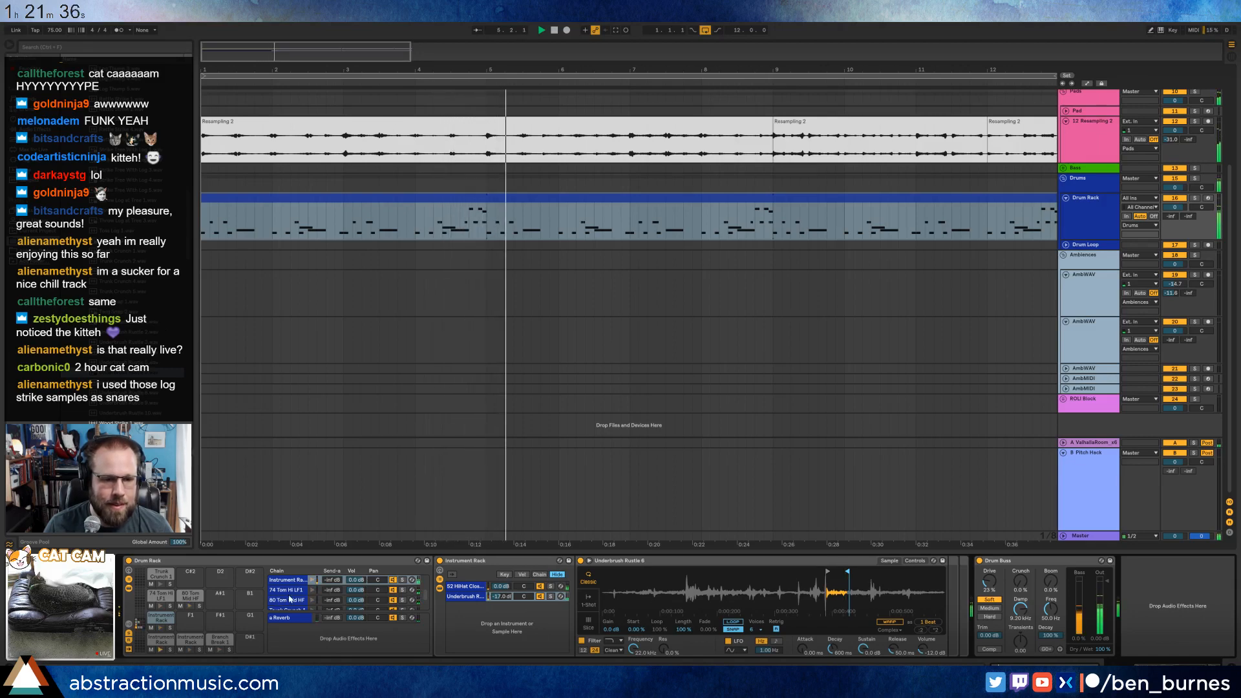
pyautogui.moveTo(335, 580); pyautogui.dragTo(334, 564)
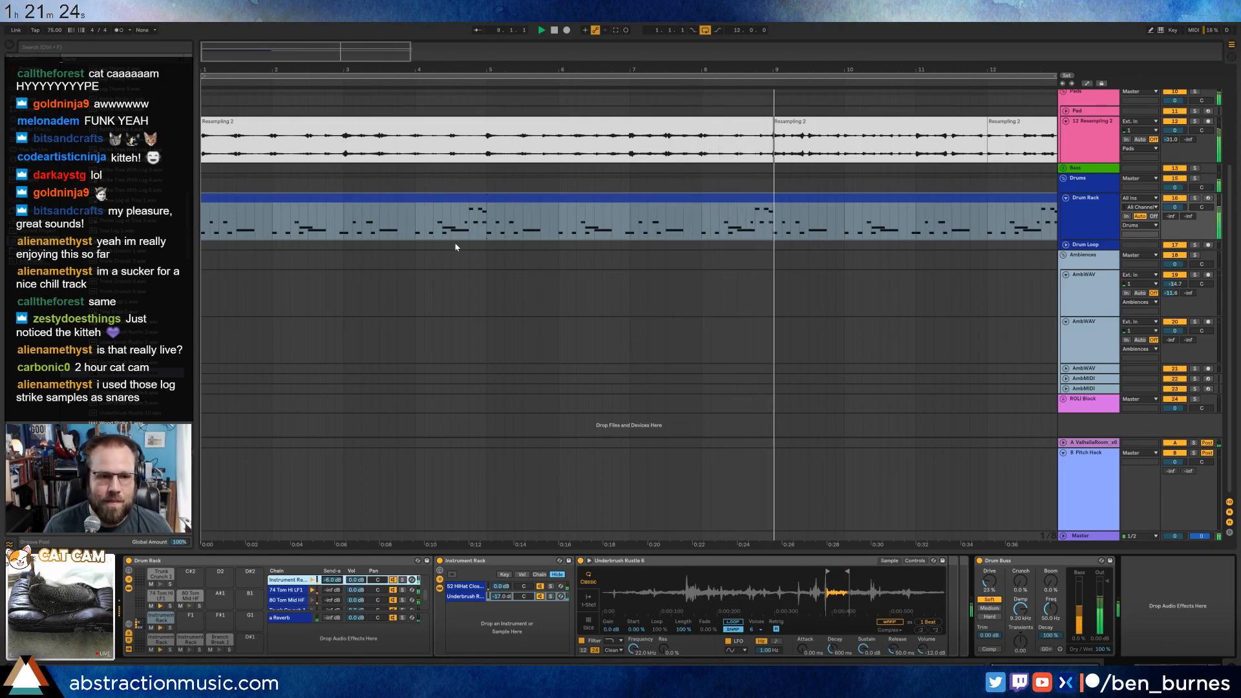
# Add a two-beat Trunk Crunch 1 note at the start of the drum clip, play it back and return to the device chain.
pyautogui.doubleClick(446, 199)
pyautogui.moveTo(297, 451); pyautogui.dragTo(405, 461)
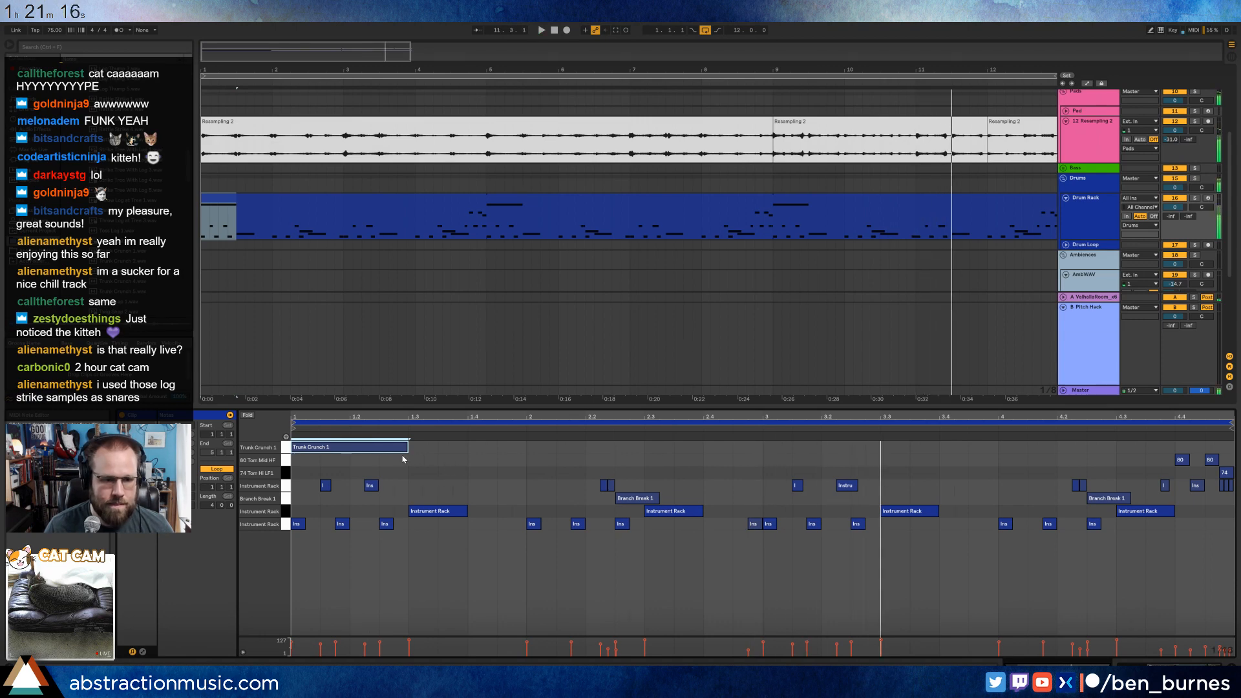
pyautogui.press('space')
pyautogui.press('space')
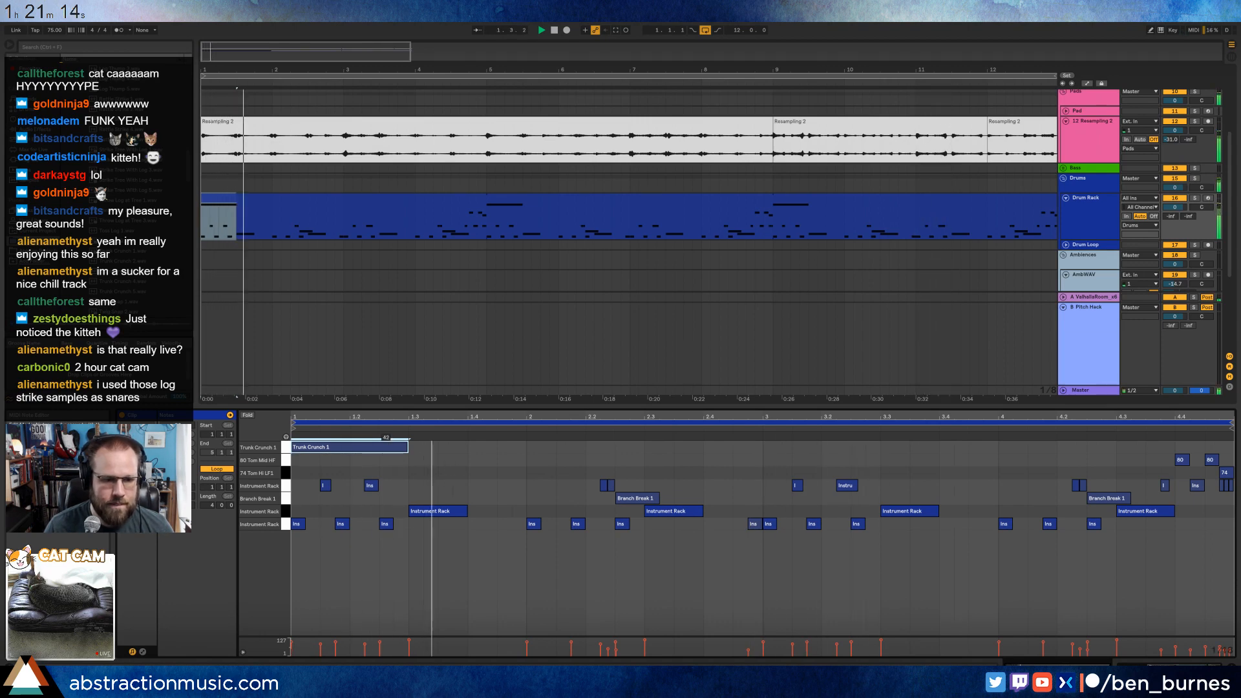
pyautogui.press('space')
pyautogui.hotkey('shift', 'Tab')
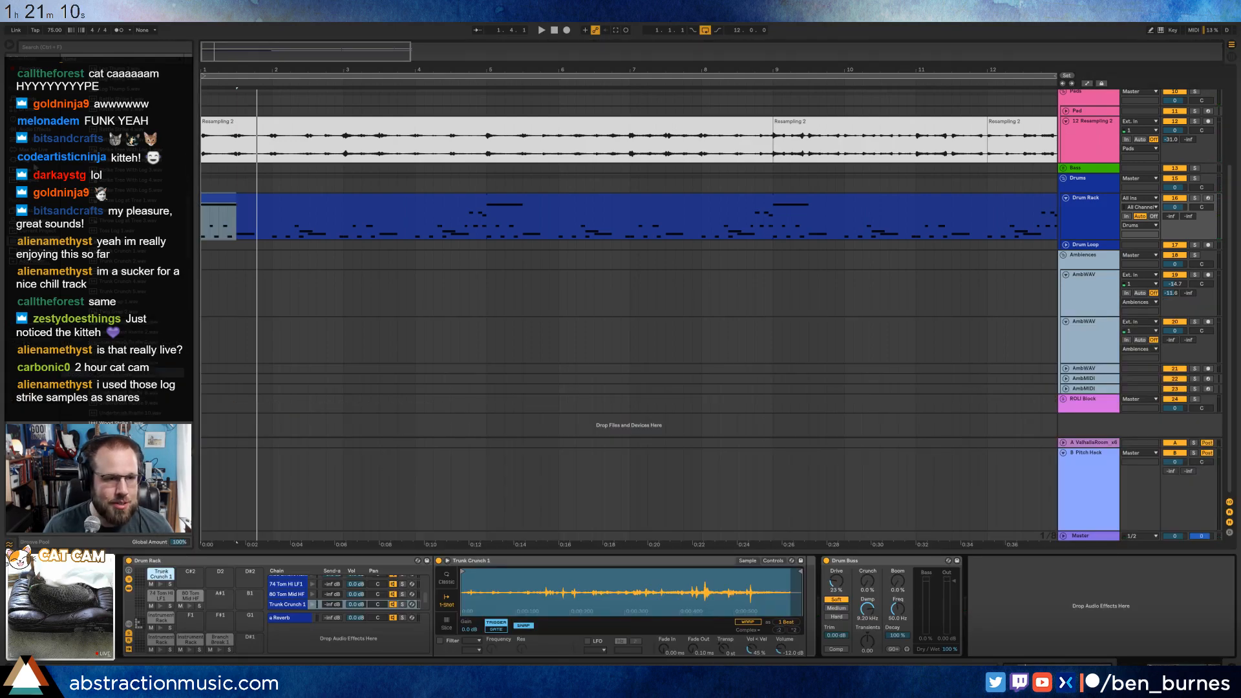
# Insert a Grain Delay after the Trunk Crunch 1 Simpler and raise that chain's reverb send.
pyautogui.click(34, 161)
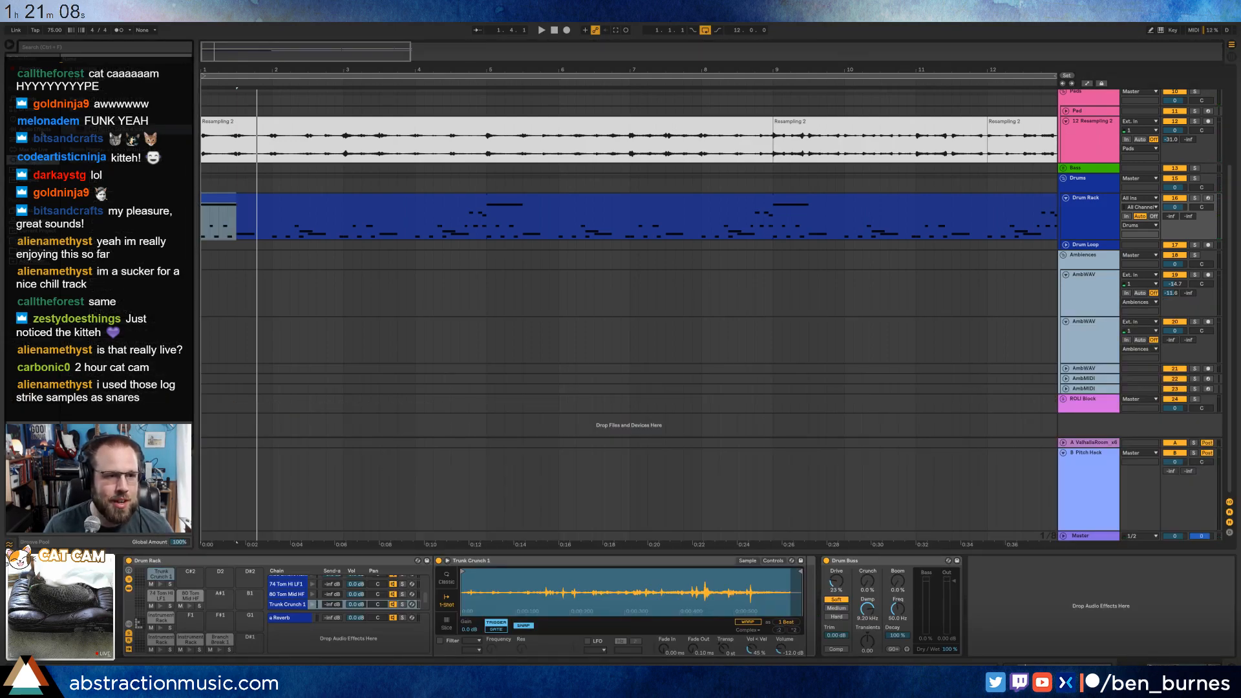
pyautogui.click(39, 131)
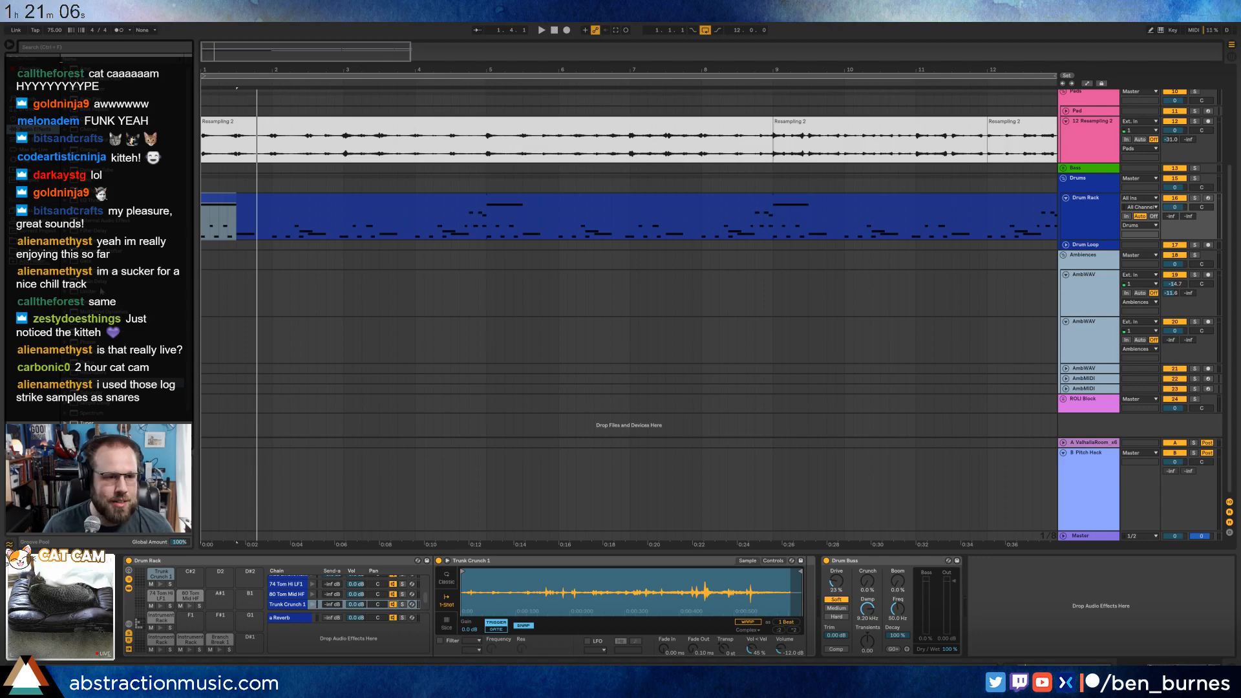
pyautogui.moveTo(88, 281); pyautogui.dragTo(826, 615)
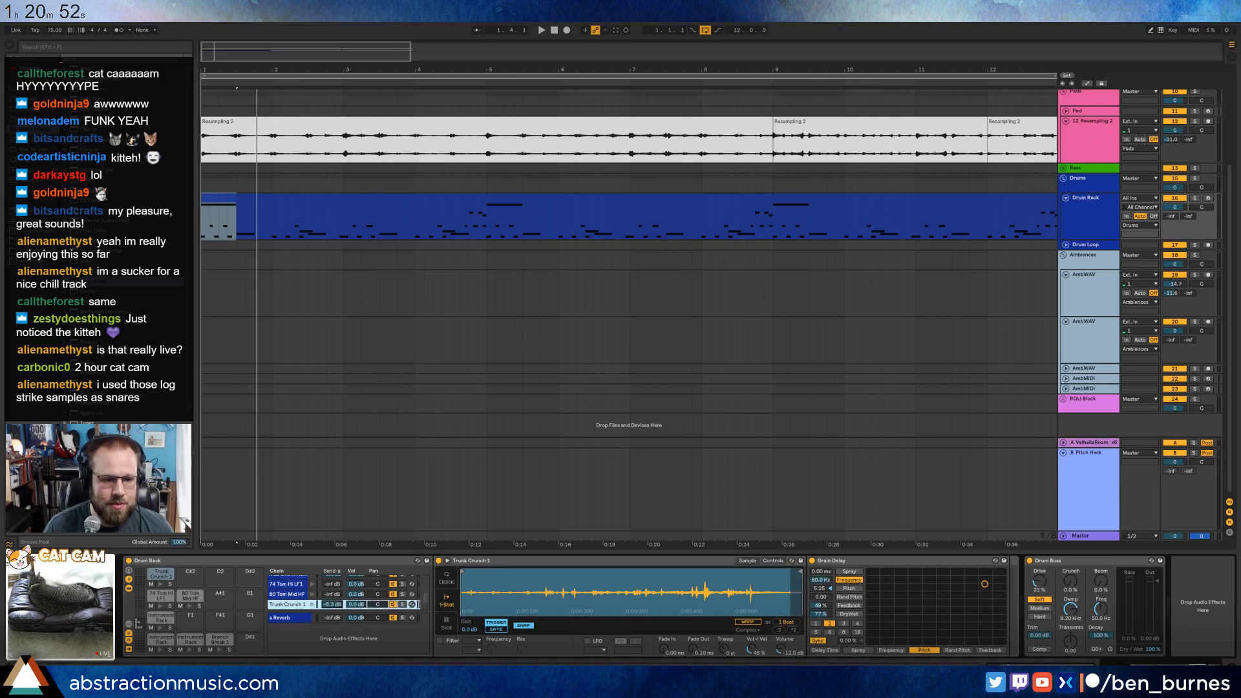
# Set the Grain Delay pitch to 0.75 and adjust its wet balance during playback, then insert a Compressor before it.
pyautogui.press('space')
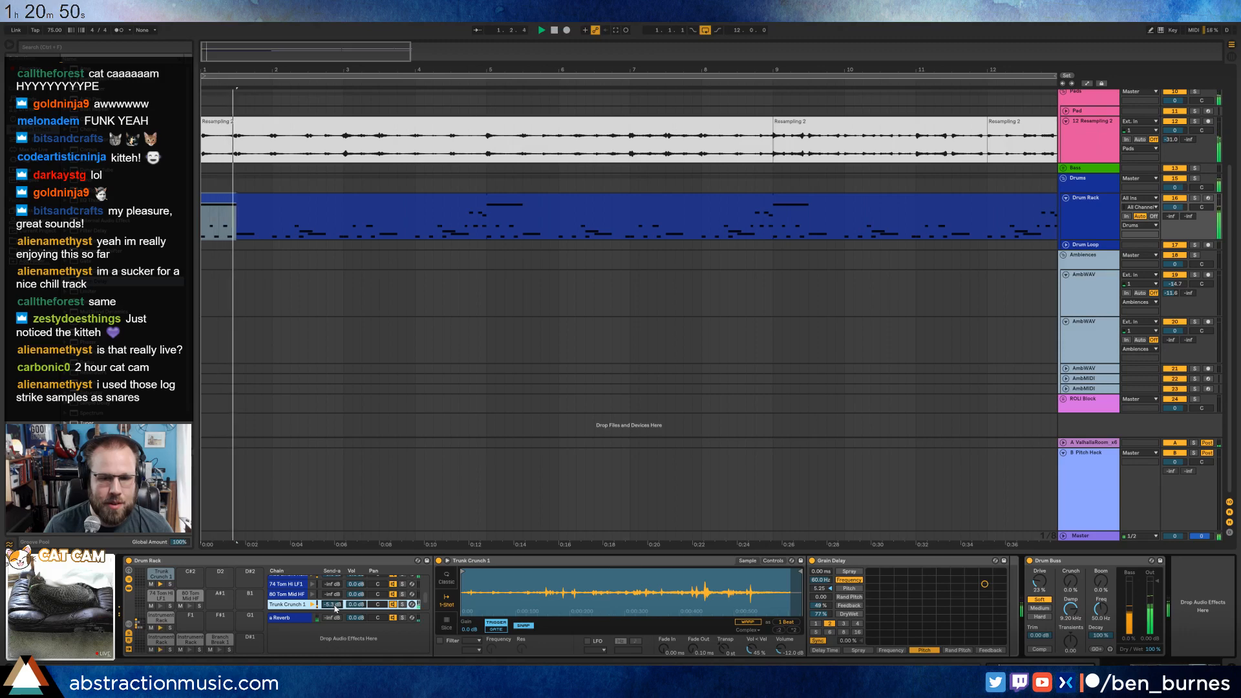
pyautogui.moveTo(821, 614)
pyautogui.mouseDown()
pyautogui.moveTo(821, 634)
pyautogui.moveTo(824, 600)
pyautogui.mouseUp()
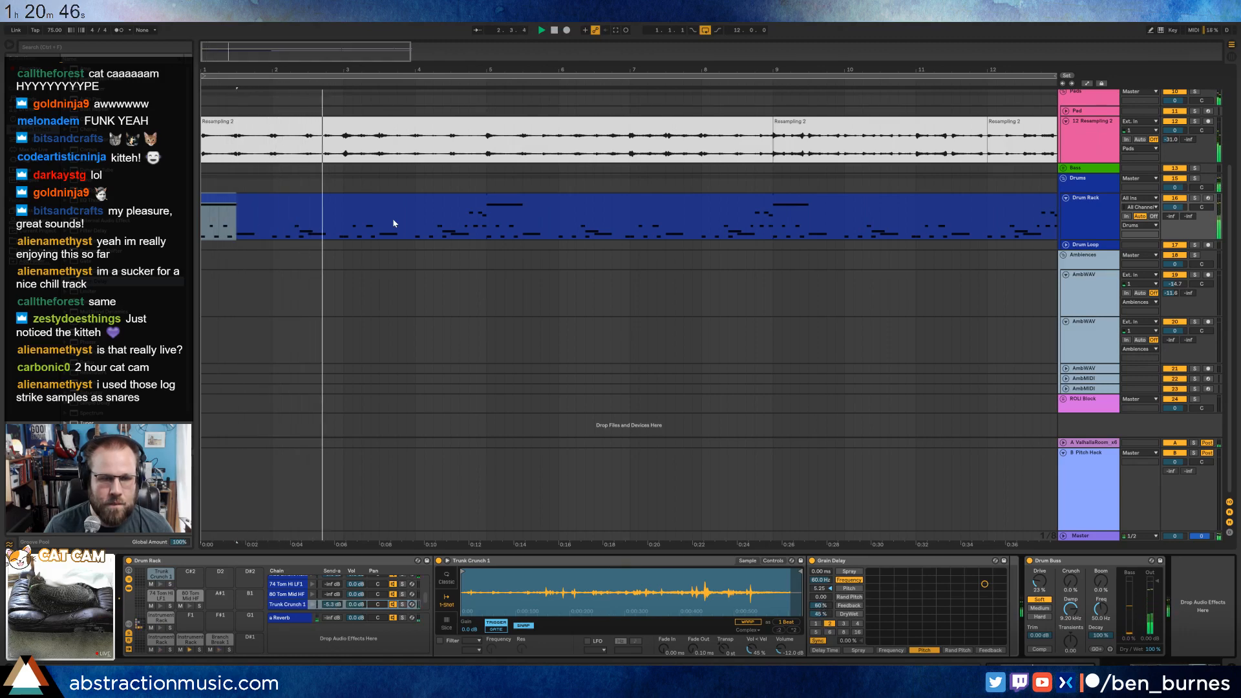
pyautogui.press('space')
pyautogui.press('space')
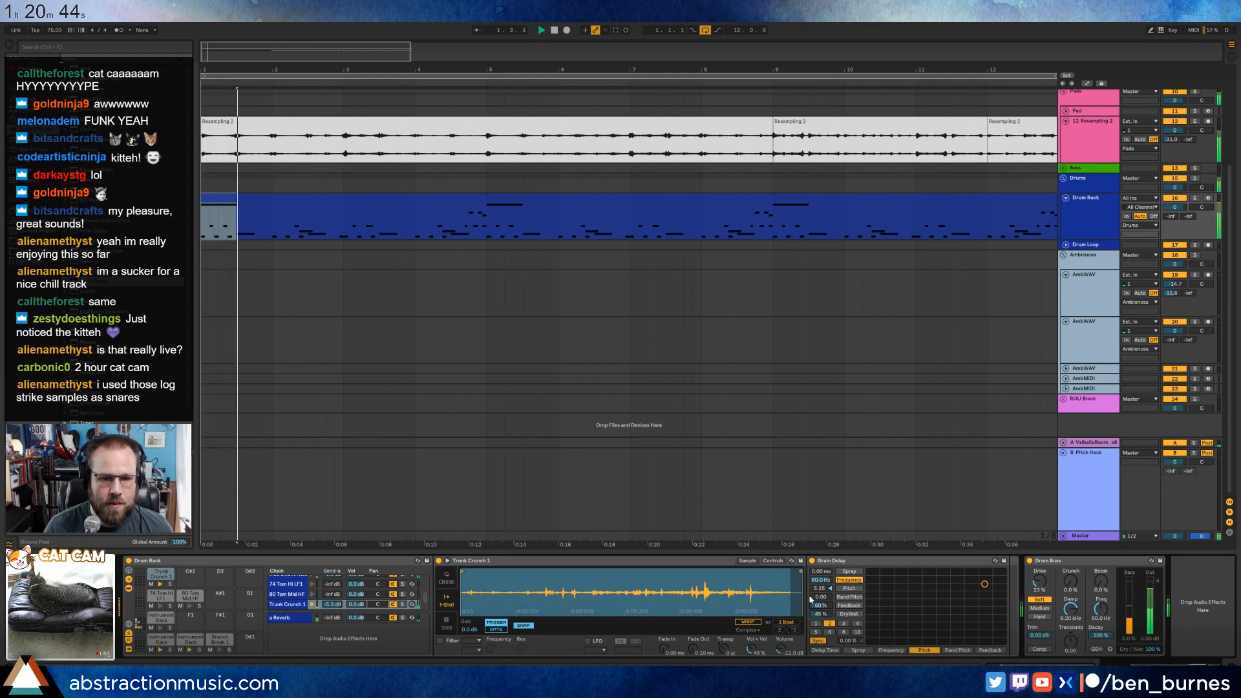
pyautogui.moveTo(837, 593)
pyautogui.mouseDown()
pyautogui.moveTo(825, 609)
pyautogui.moveTo(822, 584)
pyautogui.mouseUp()
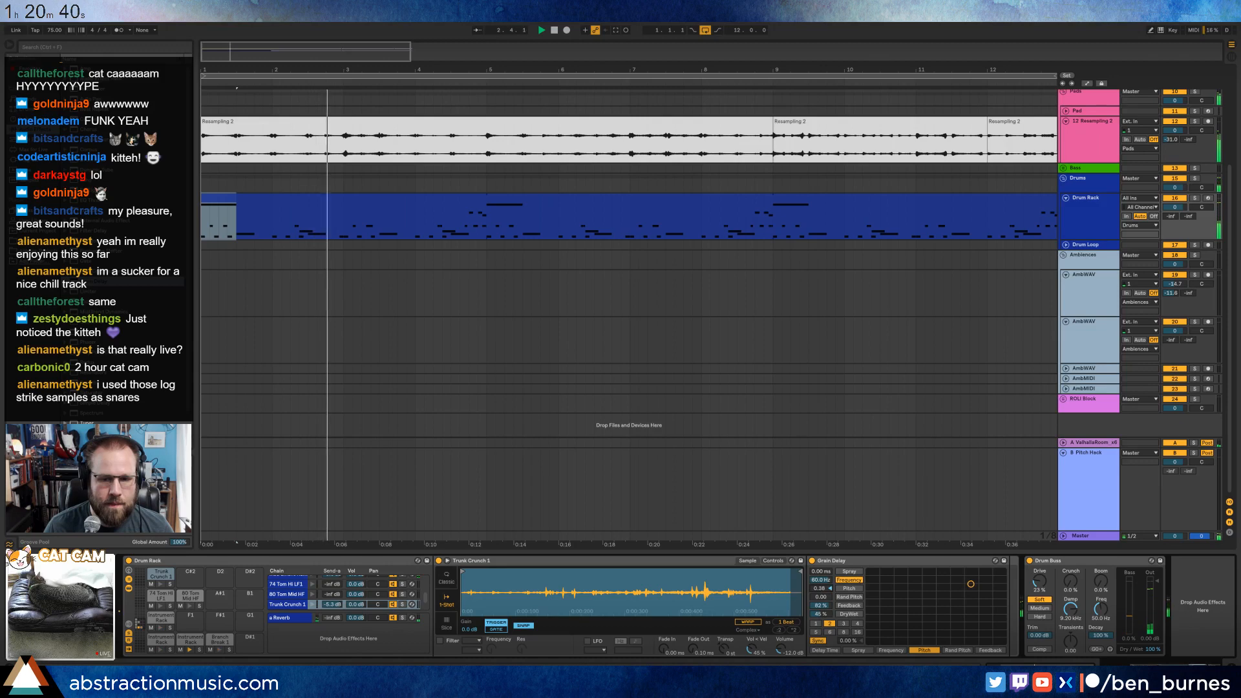
pyautogui.press('space')
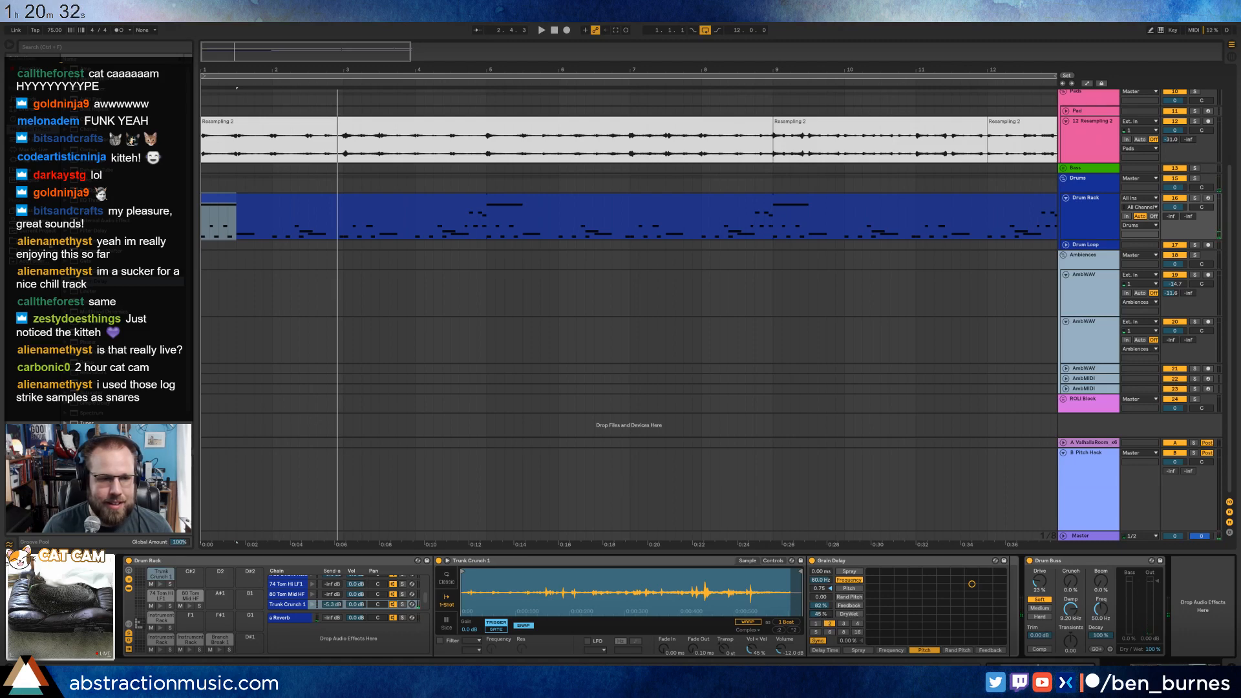
pyautogui.press('space')
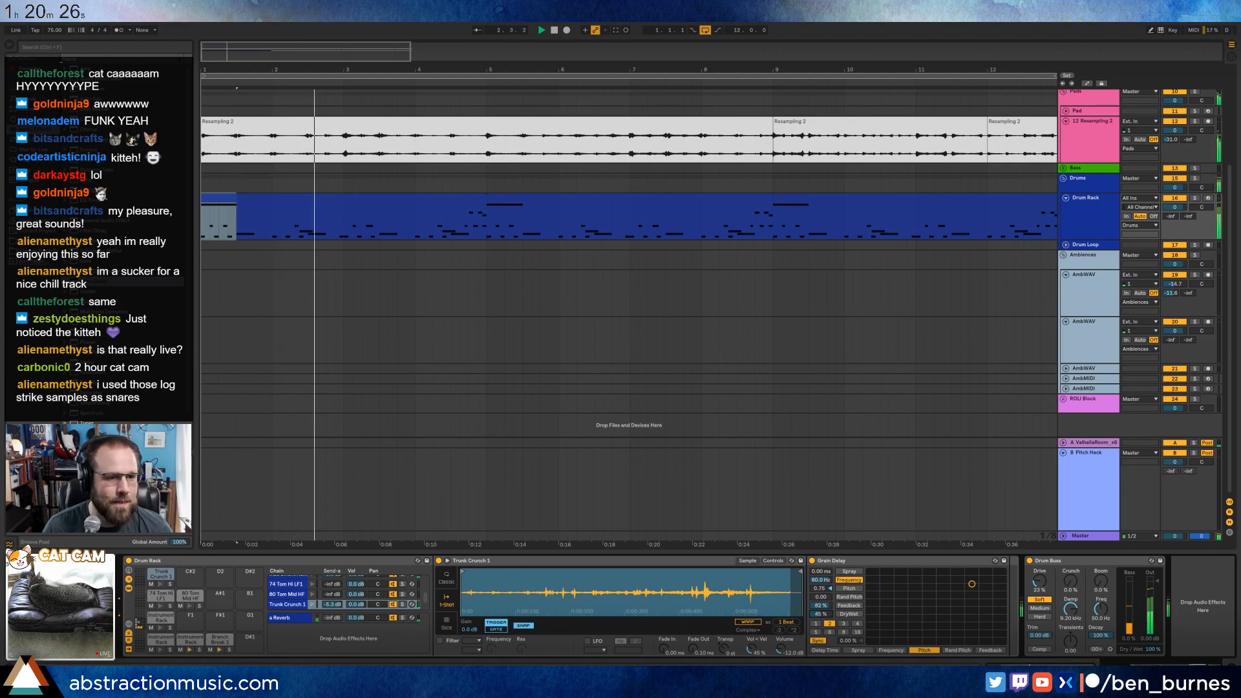
pyautogui.moveTo(87, 139); pyautogui.dragTo(831, 614)
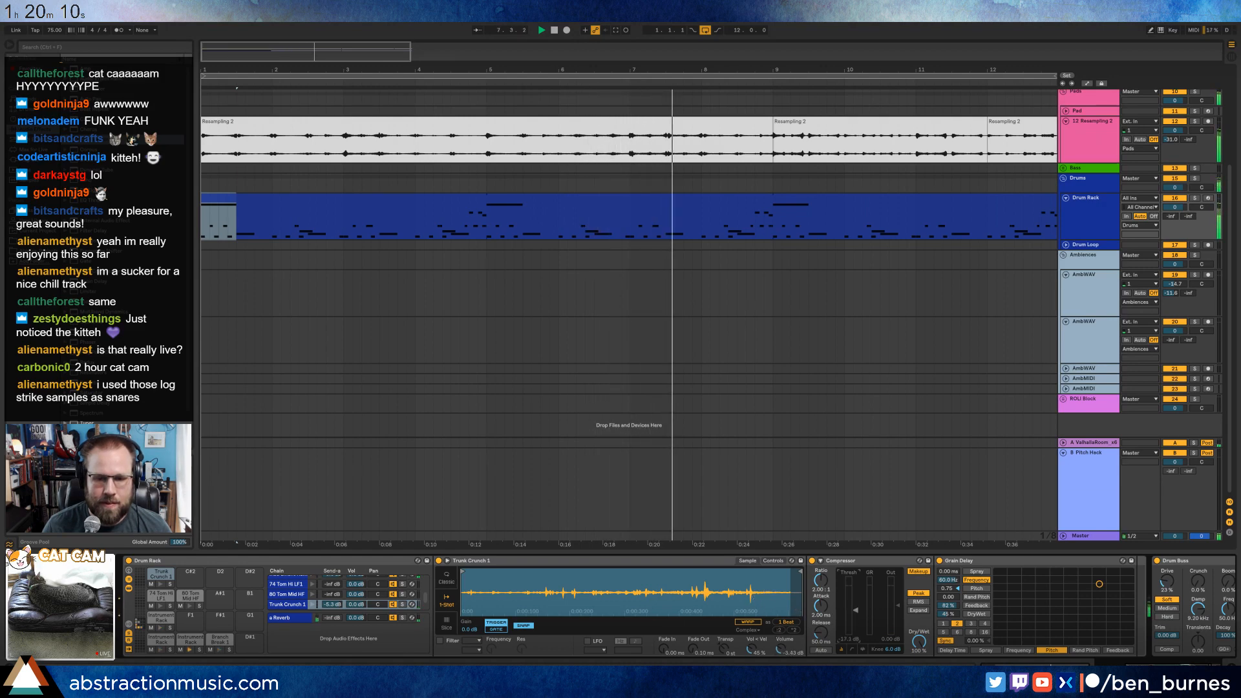
# Arm the 6 LABS (64 Bit) track for recording and lower the Trunk Crunch 1 Simpler's volume to -8.71 dB.
pyautogui.moveTo(293, 57); pyautogui.dragTo(293, 42)
pyautogui.scroll(3, 559, 169)
pyautogui.scroll(2, 560, 178)
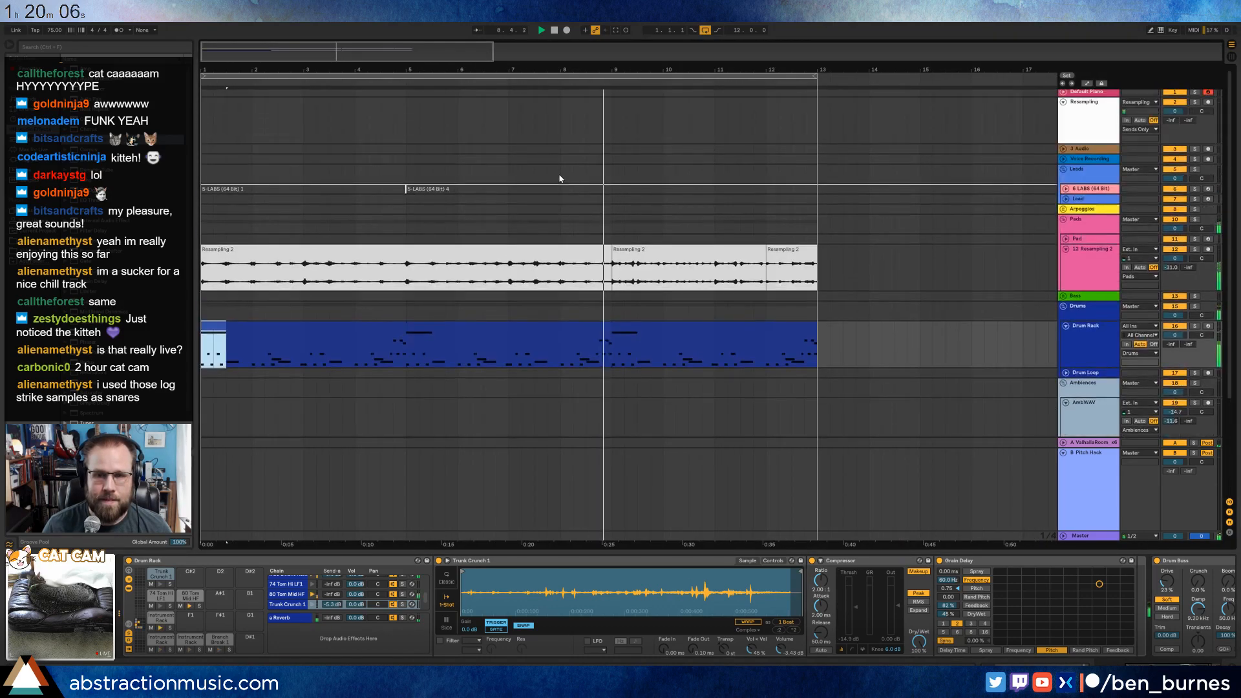
pyautogui.click(1208, 189)
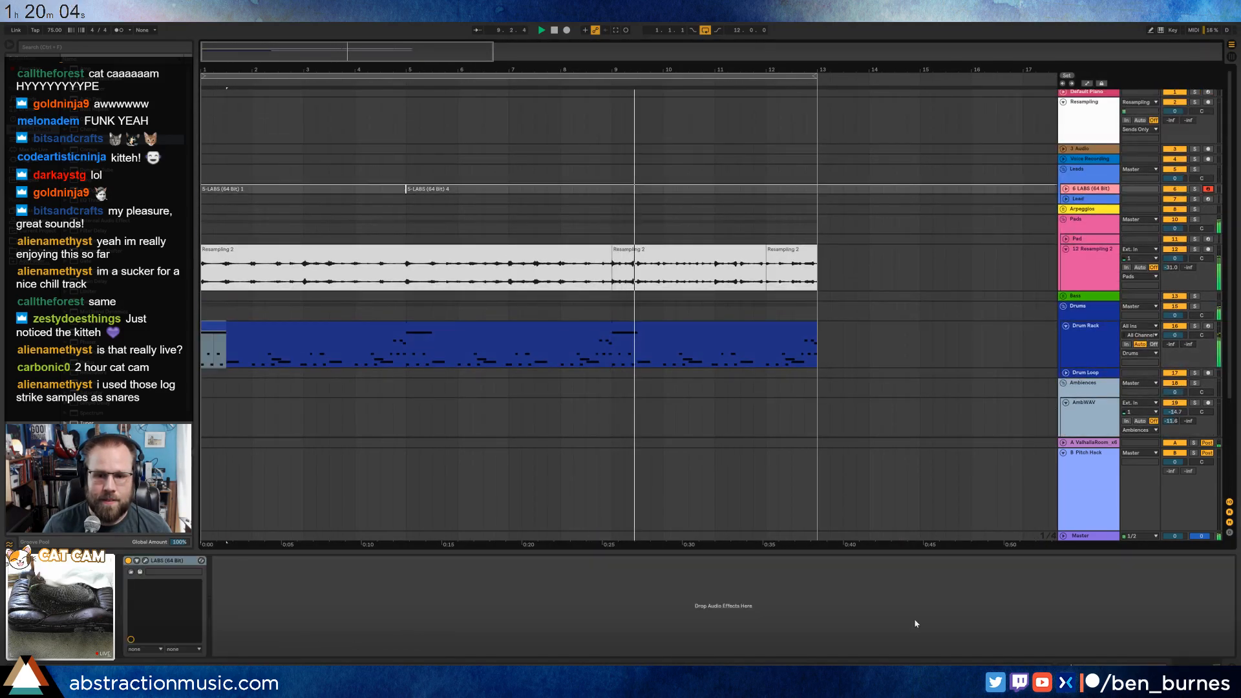
pyautogui.click(670, 323)
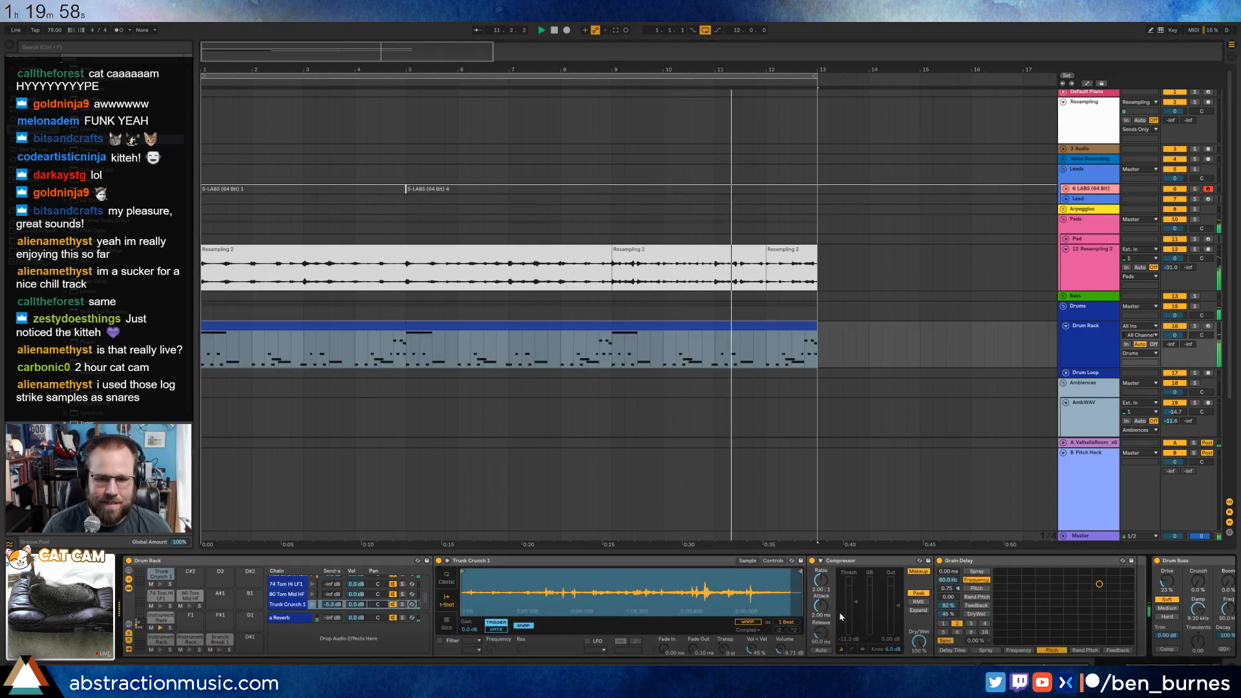
pyautogui.click(1092, 190)
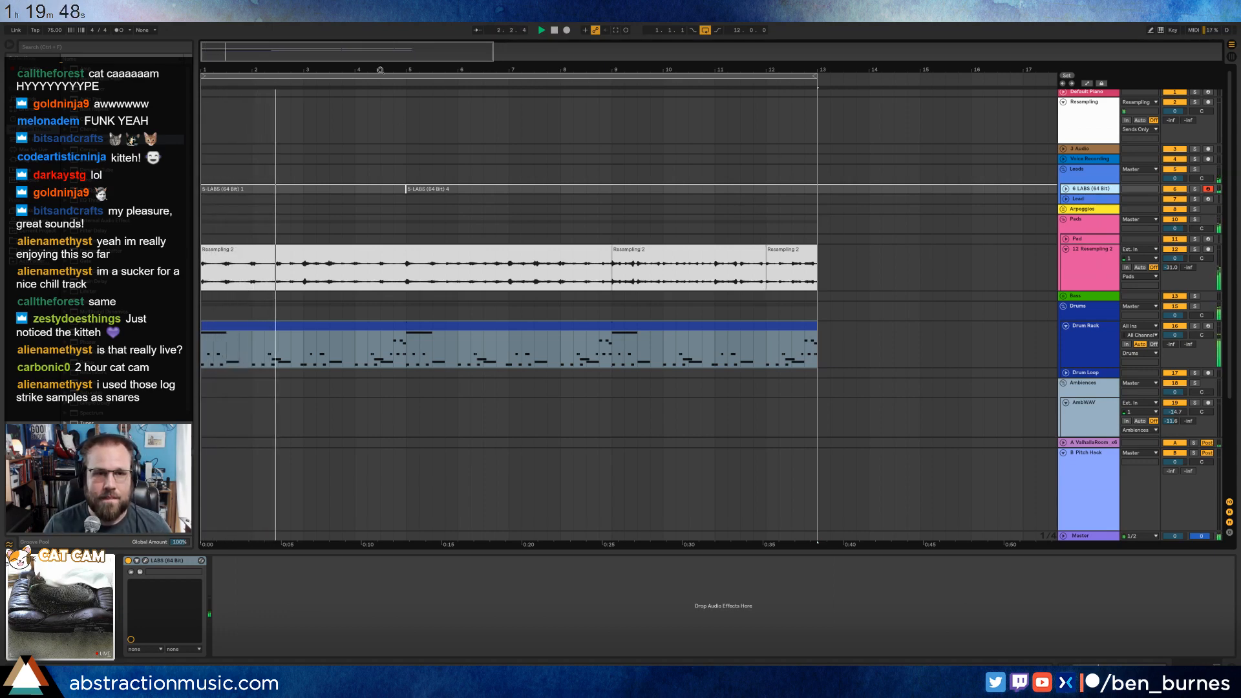
# Move all existing LABS (64 Bit) clips out of the looped section to around bar 58 of the arrangement.
pyautogui.click(770, 188)
pyautogui.scroll(-6, 770, 189)
pyautogui.moveTo(770, 189); pyautogui.dragTo(209, 186)
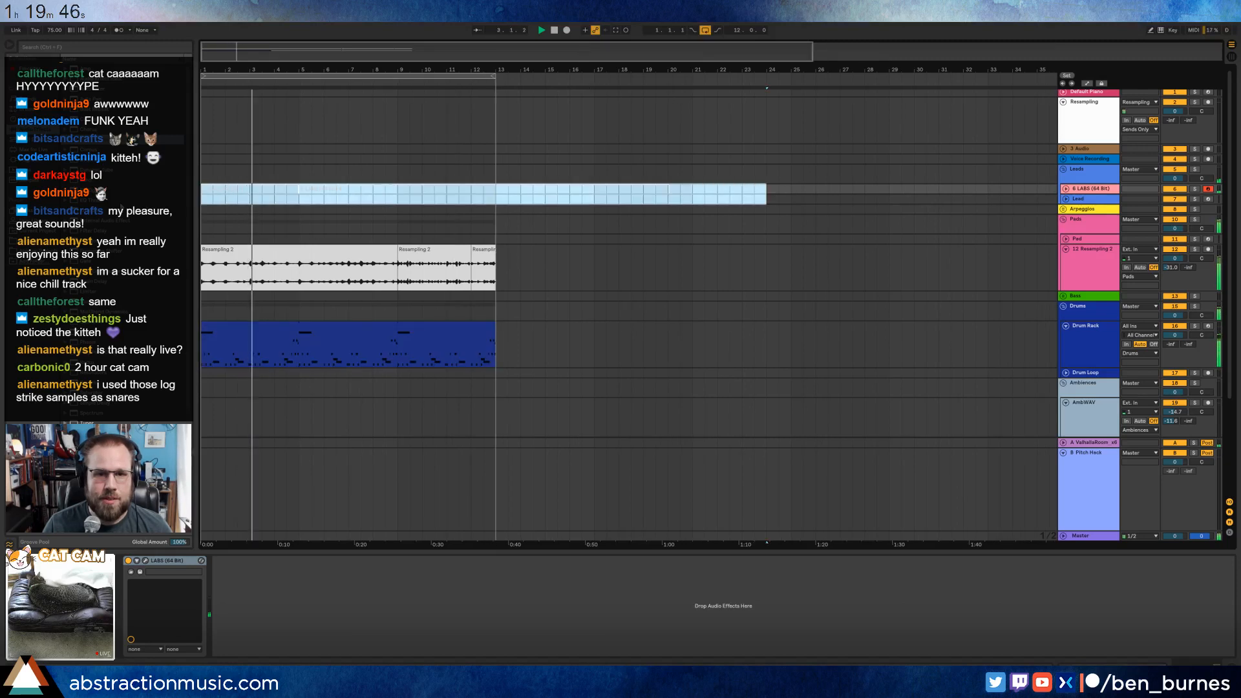
pyautogui.moveTo(808, 178); pyautogui.dragTo(1054, 194)
pyautogui.scroll(-3, 912, 226)
pyautogui.moveTo(705, 189); pyautogui.dragTo(1024, 189)
# Unfold the 6 LABS (64 Bit) track, raise its first send, and start recording in the arrangement.
pyautogui.click(233, 188)
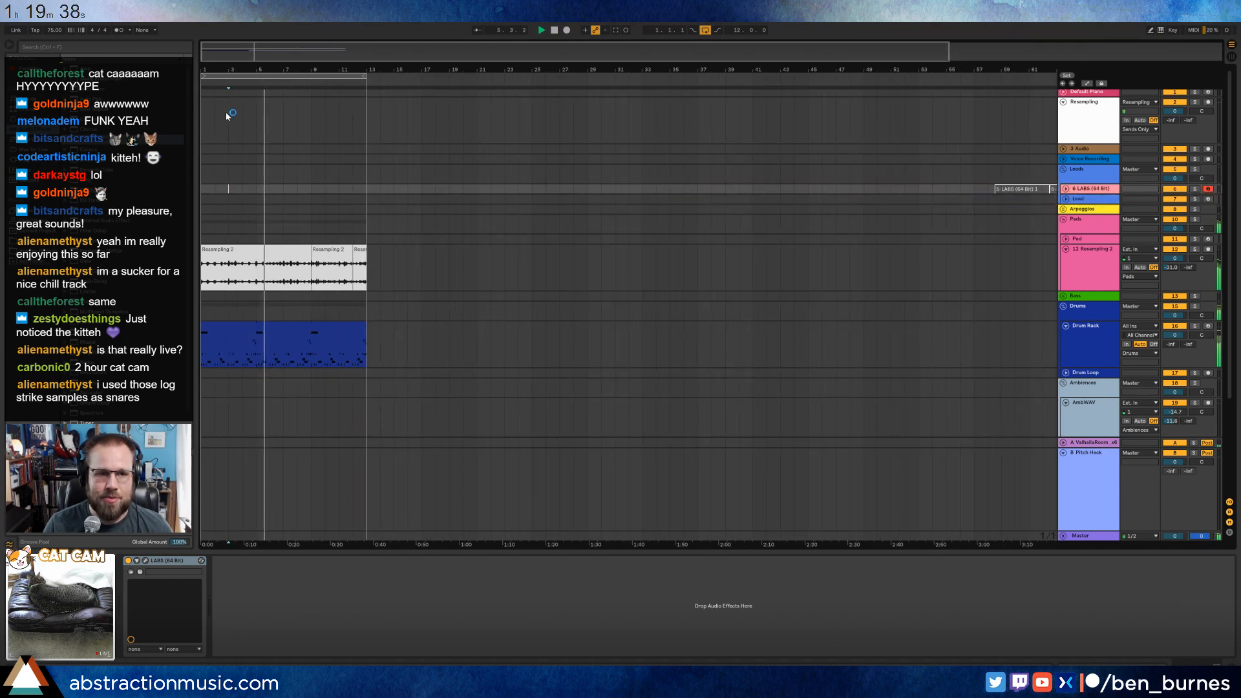
pyautogui.moveTo(230, 70)
pyautogui.mouseDown()
pyautogui.moveTo(230, 130)
pyautogui.moveTo(231, 115)
pyautogui.moveTo(350, 117)
pyautogui.moveTo(323, 105)
pyautogui.mouseUp()
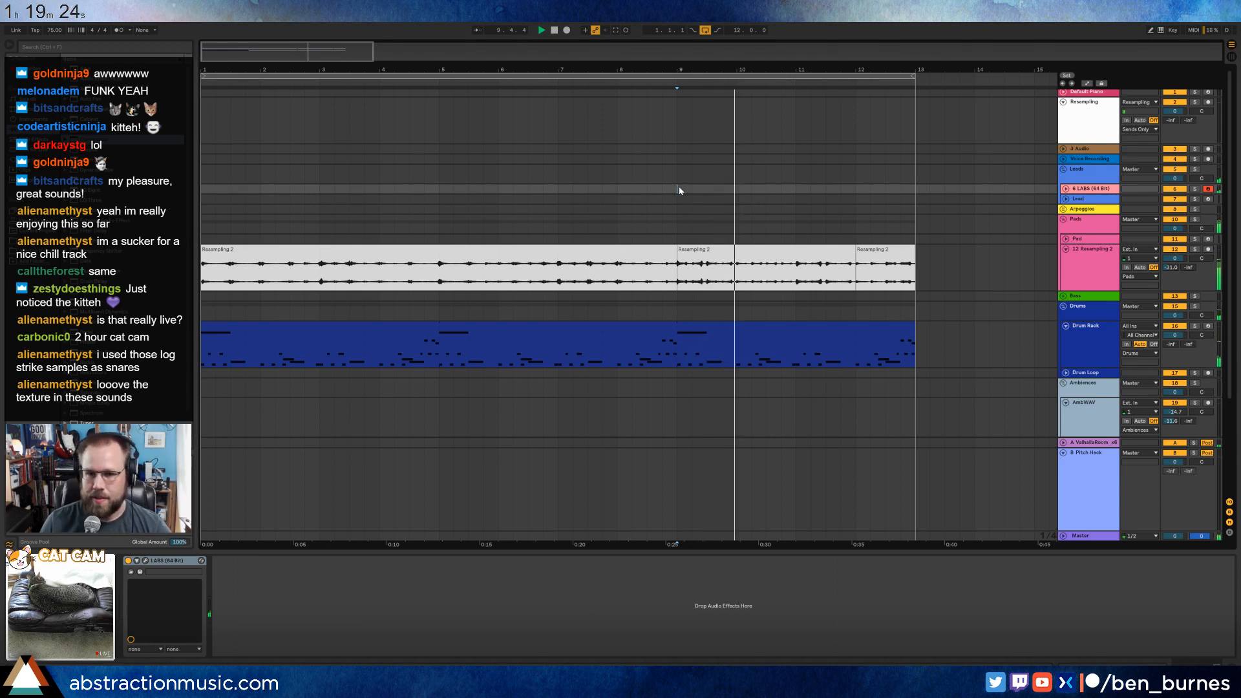
pyautogui.click(1065, 189)
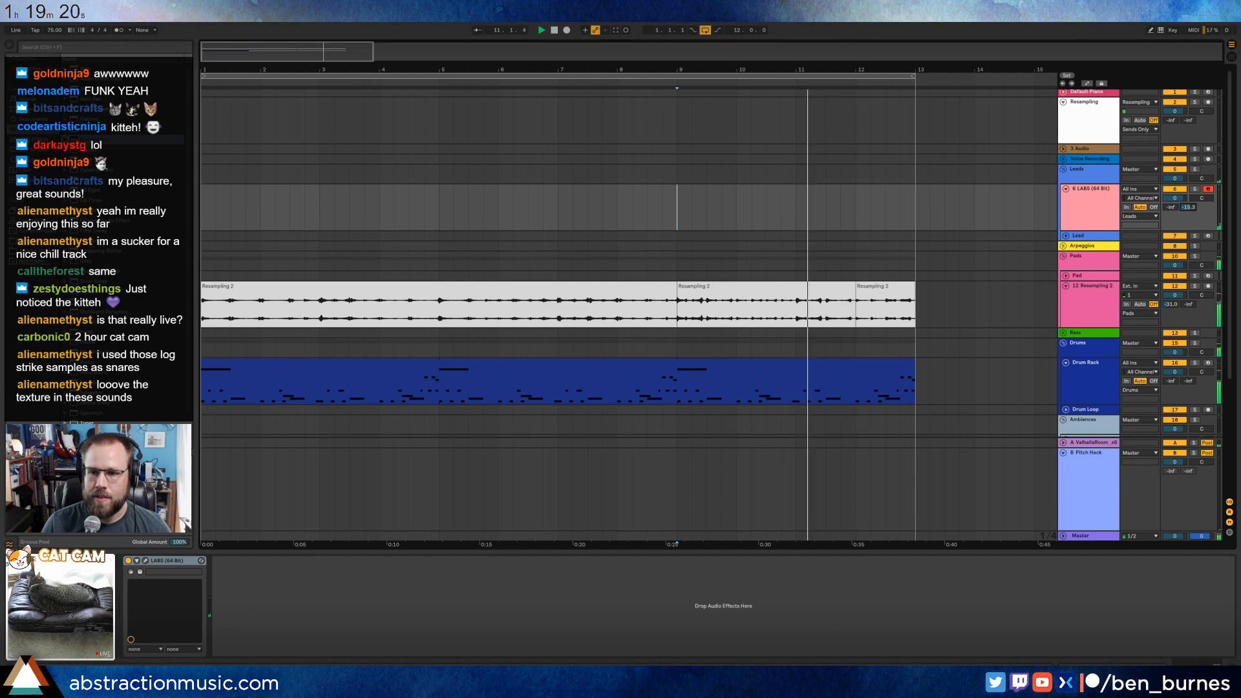
pyautogui.moveTo(1173, 208); pyautogui.dragTo(1173, 203)
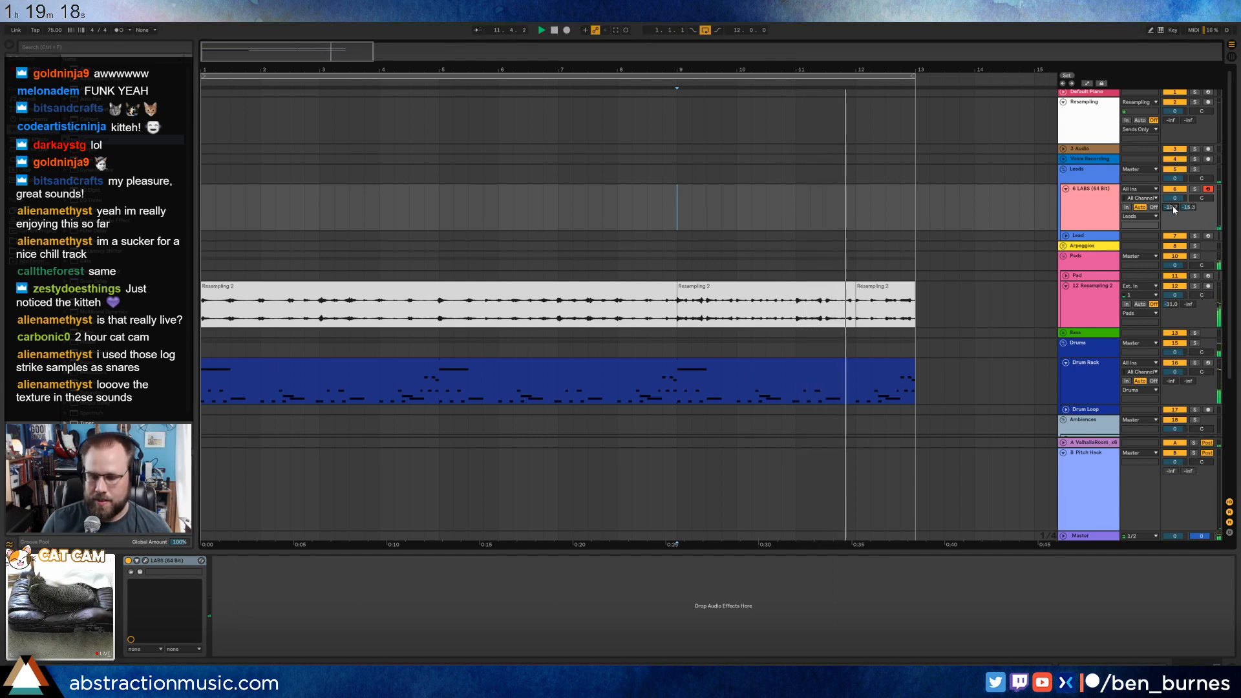
pyautogui.press('F9')
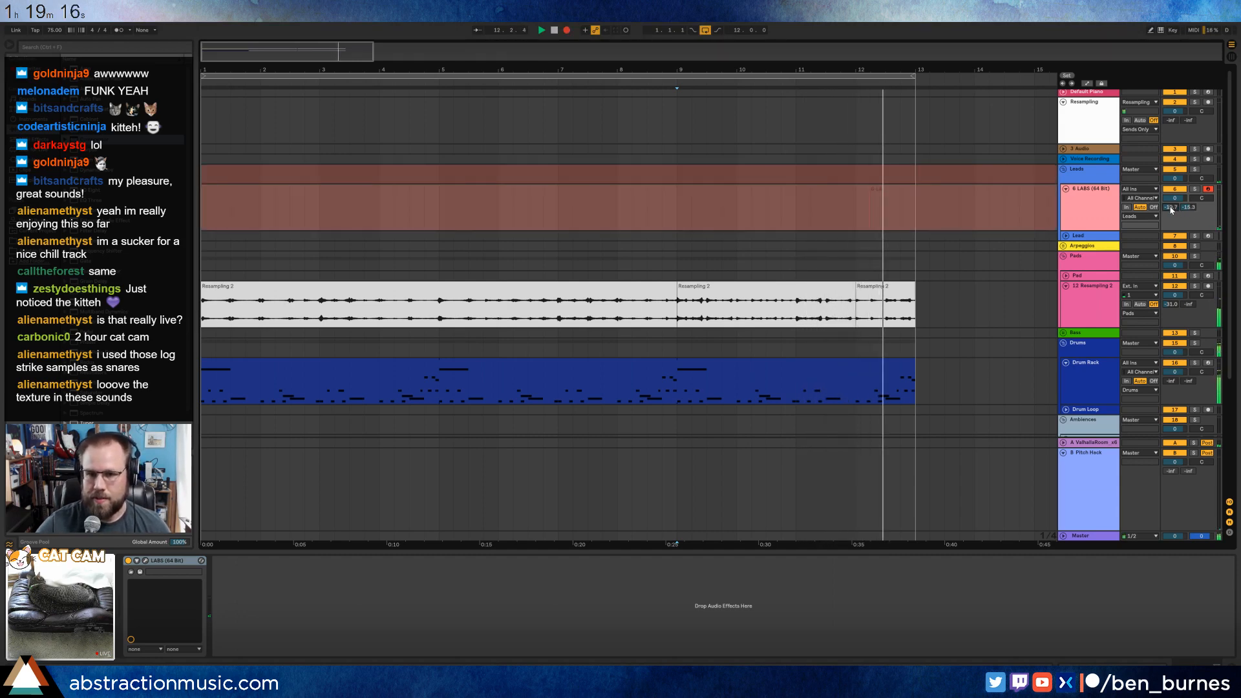
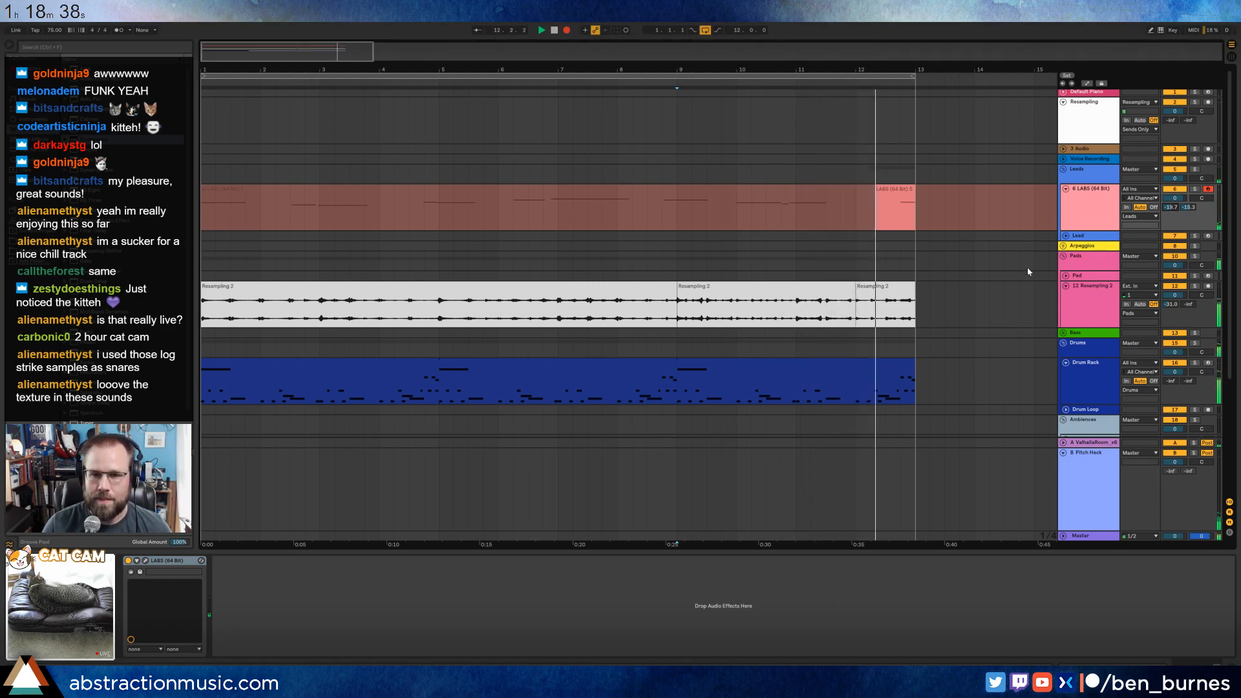
# Stop recording, open the new clip on the 6 LABS (64 Bit) track, and check its first and last notes during playback.
pyautogui.press('space')
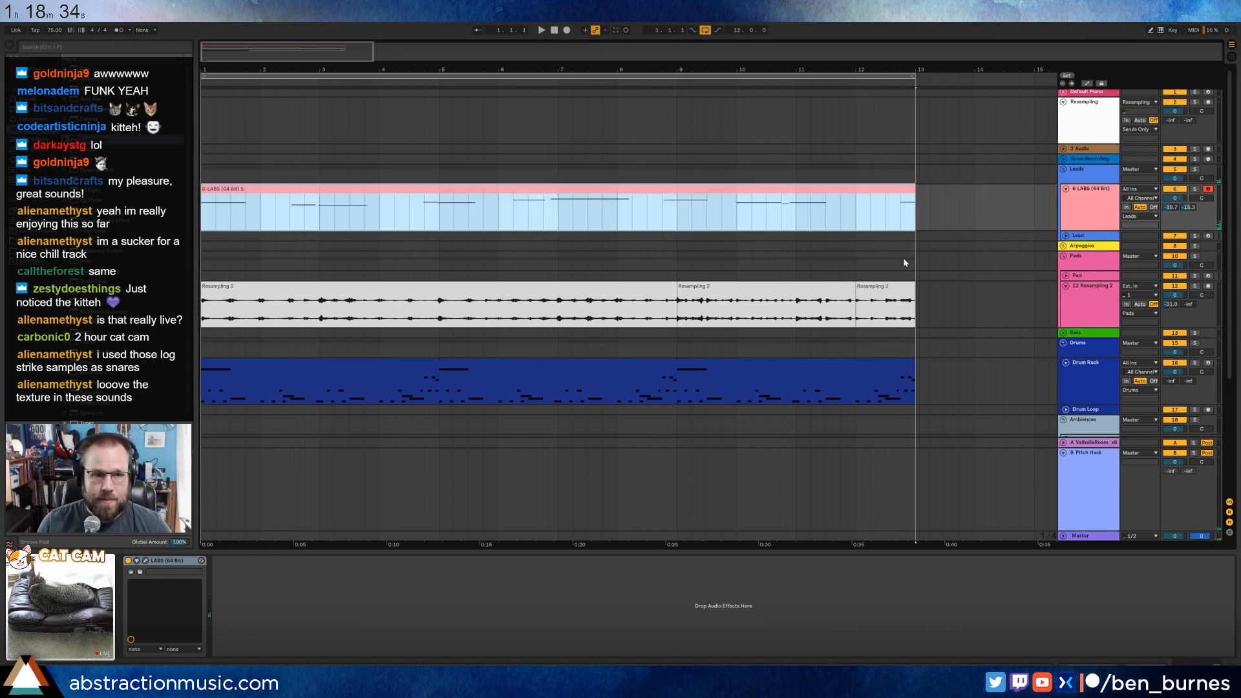
pyautogui.press('space')
pyautogui.doubleClick(402, 188)
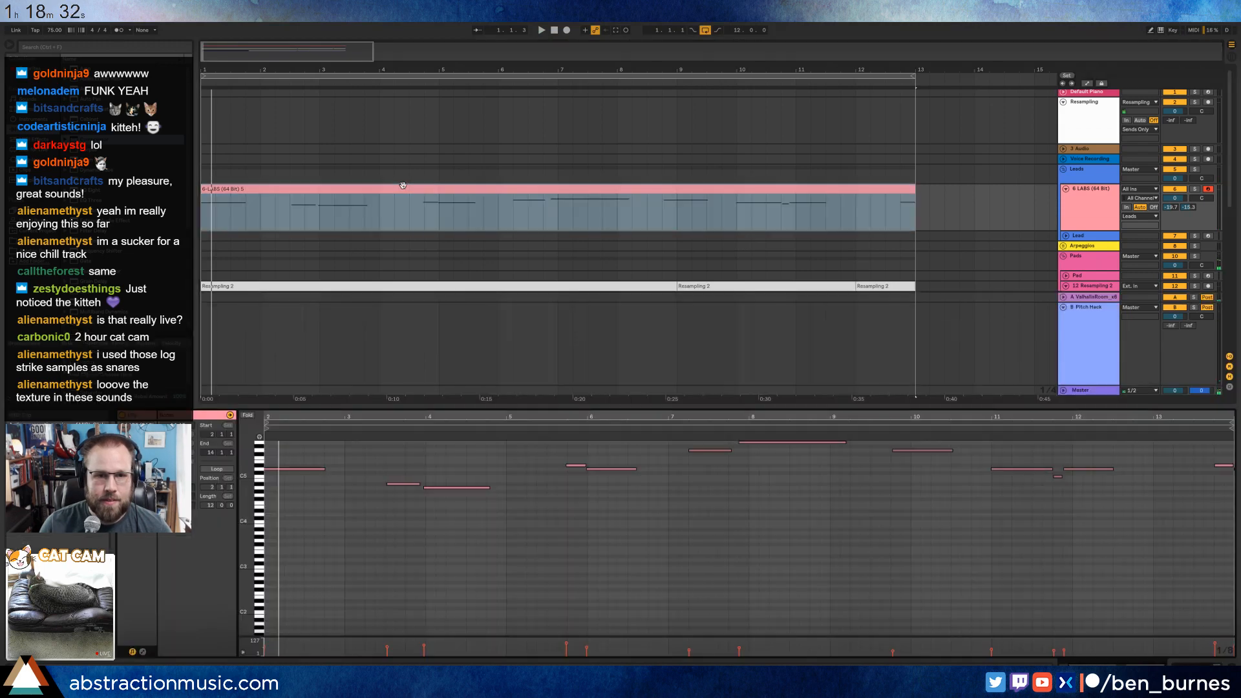
pyautogui.click(303, 469)
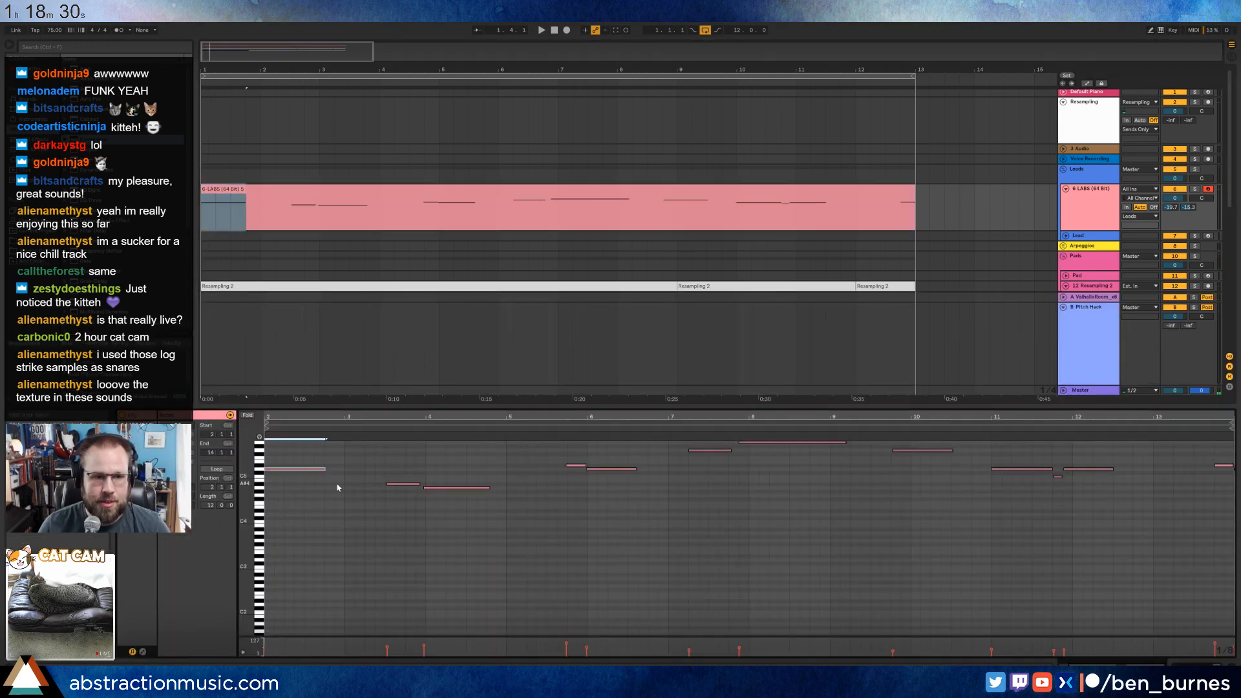
pyautogui.click(1226, 473)
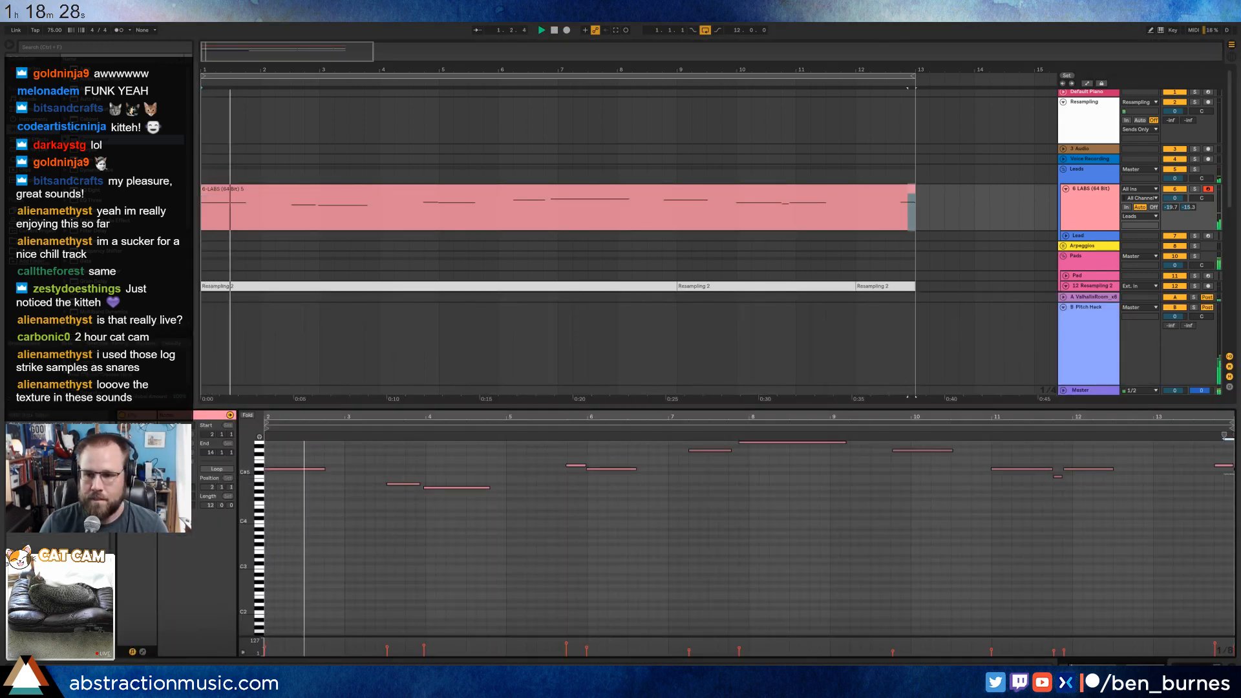
pyautogui.click(1222, 465)
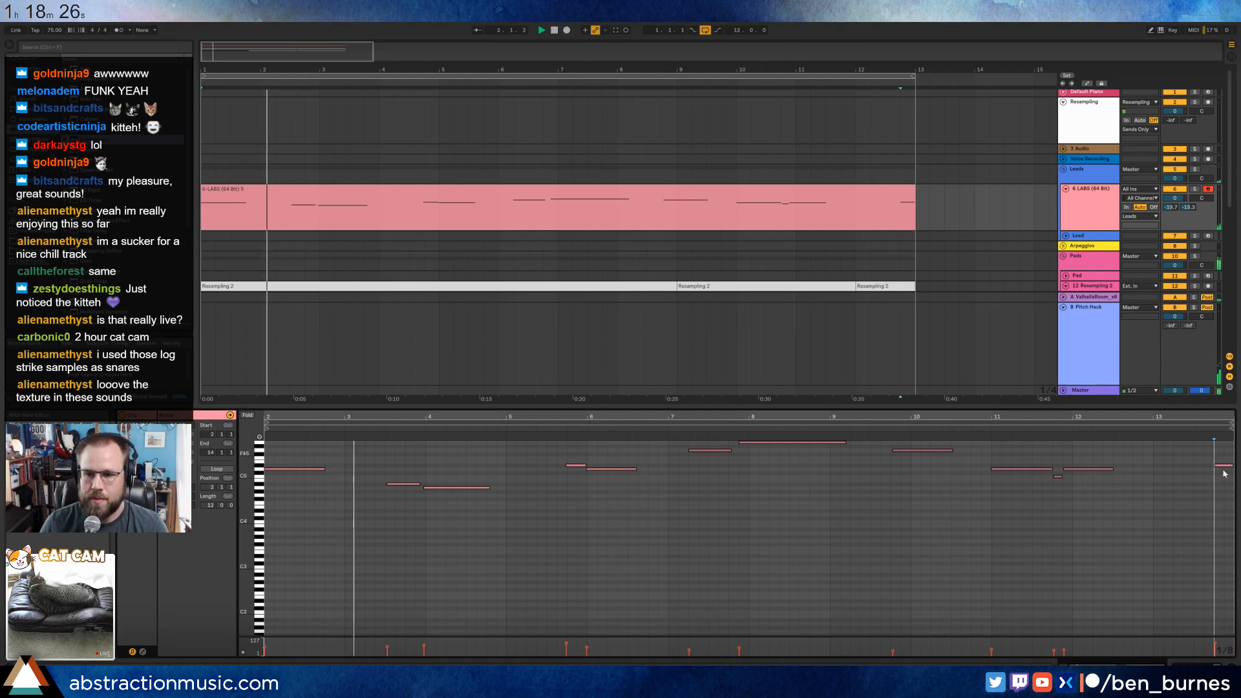
# Close the clip's note view and raise the first send of the 6 LABS (64 Bit) track to about -17.8 dB.
pyautogui.hotkey('shift', 'Tab')
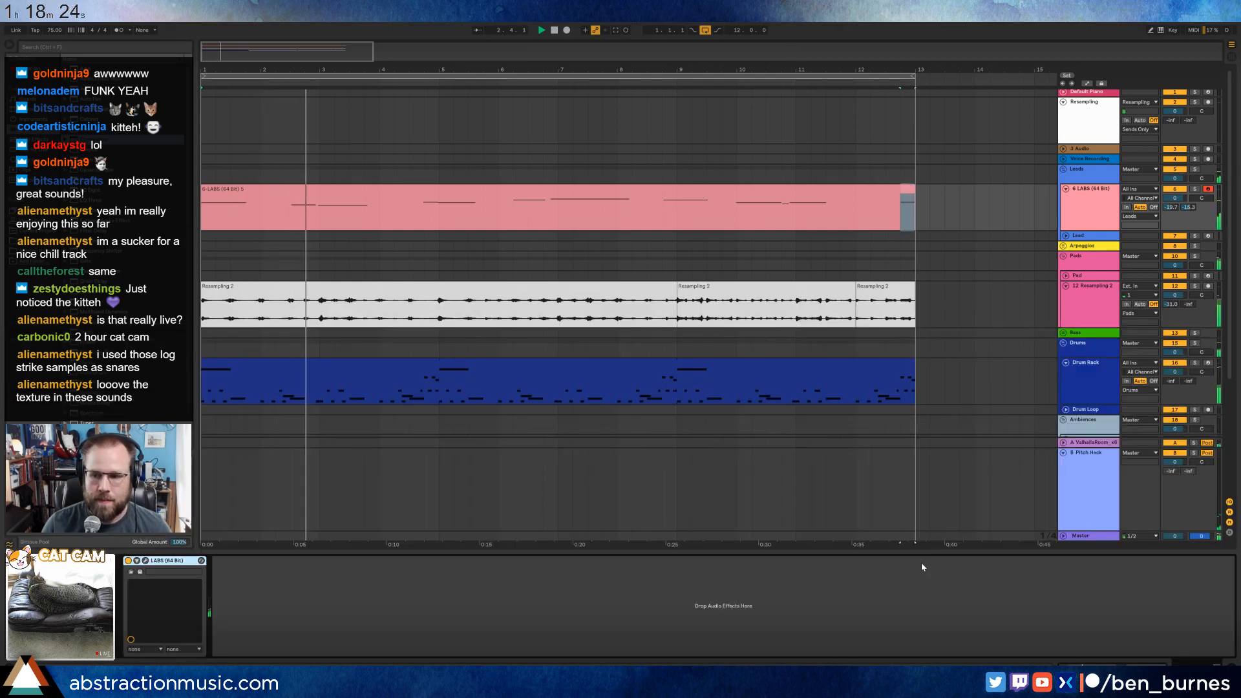
pyautogui.click(360, 287)
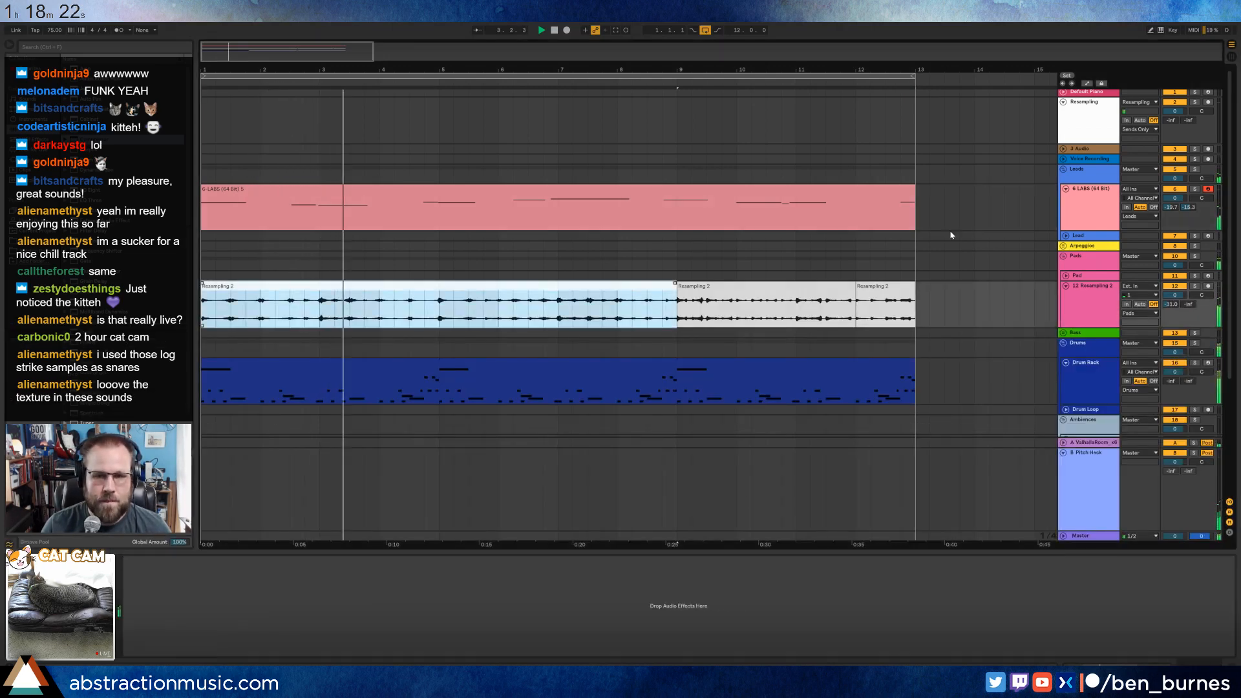
pyautogui.moveTo(1171, 207); pyautogui.dragTo(1171, 201)
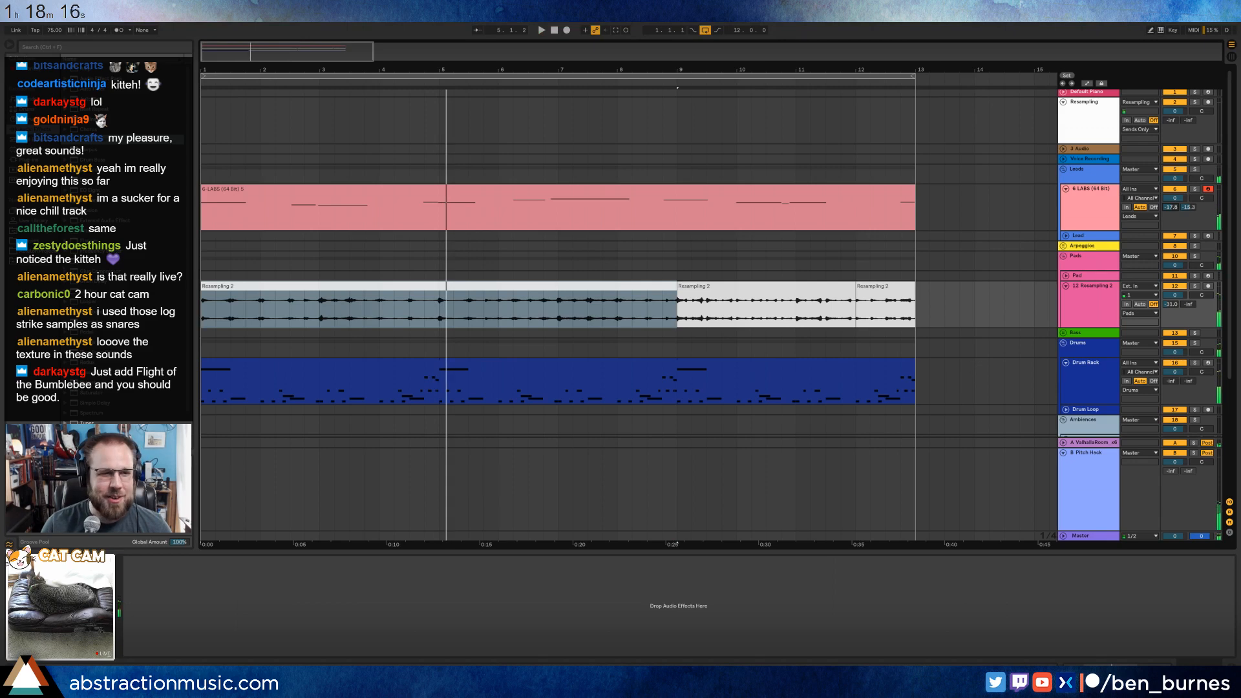
# Find a 140 bpm bass build sample in the browser's folders and place it on the Lead track shortly after bar 2.
pyautogui.click(32, 241)
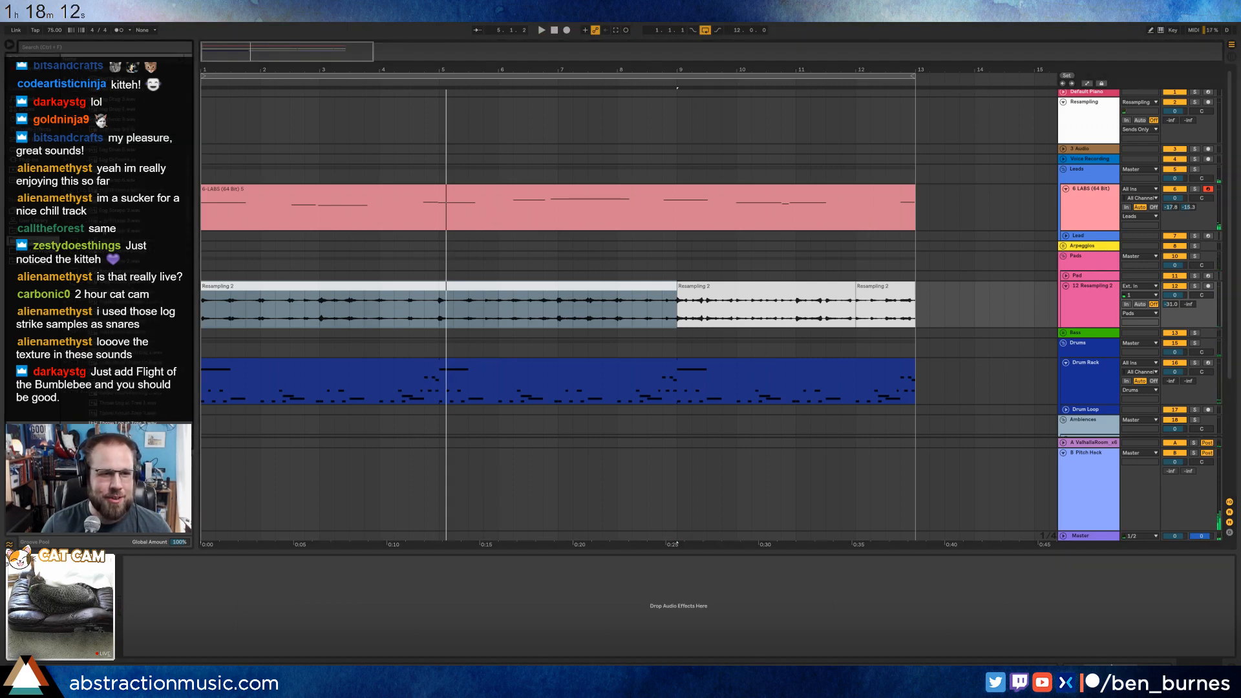
pyautogui.press('Left')
pyautogui.press('Left')
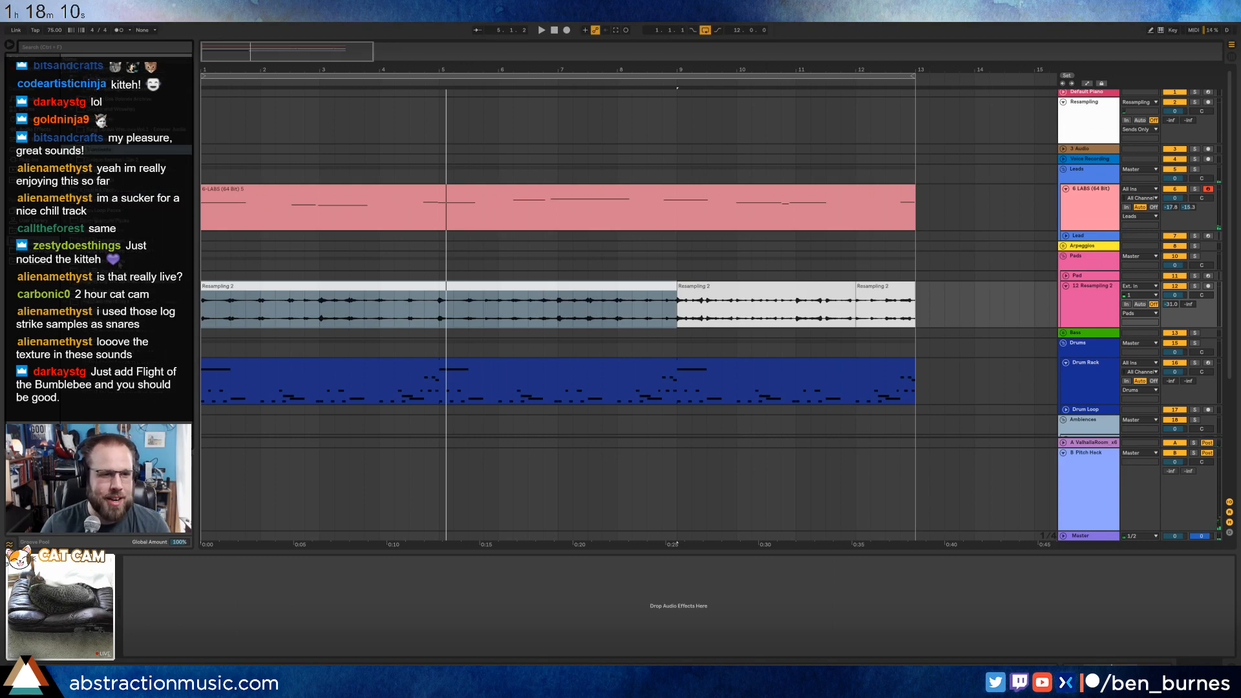
pyautogui.click(85, 271)
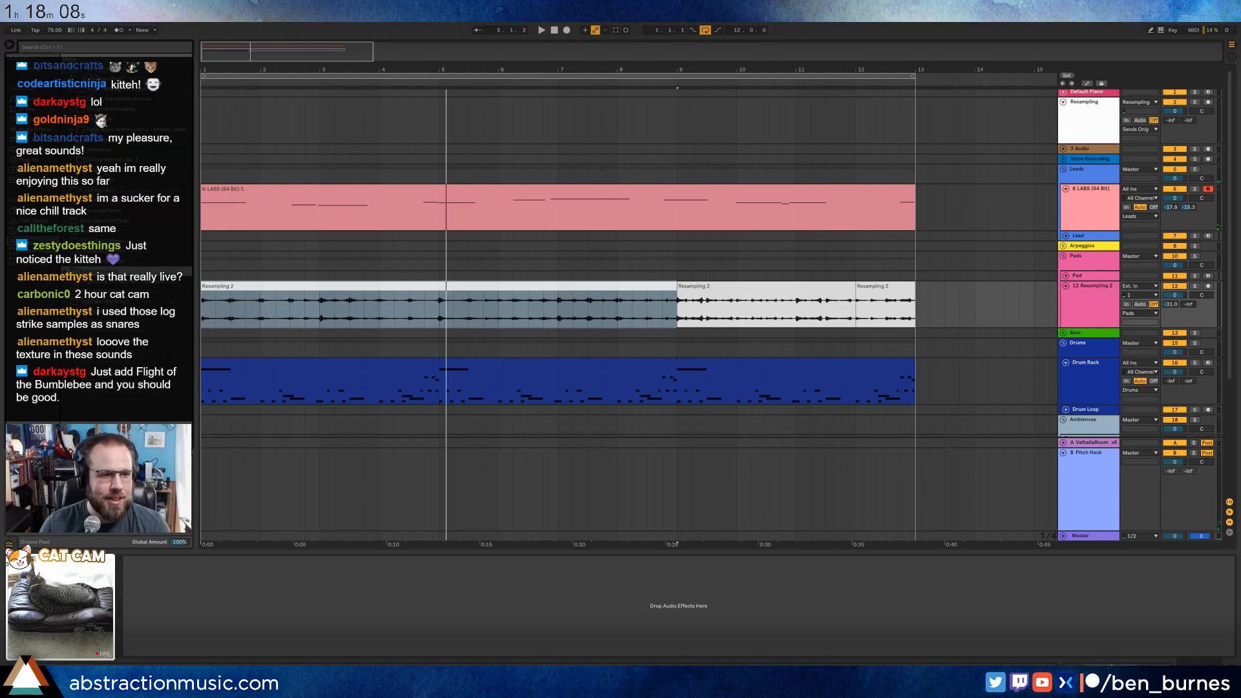
pyautogui.scroll(-3, 87, 267)
pyautogui.click(109, 211)
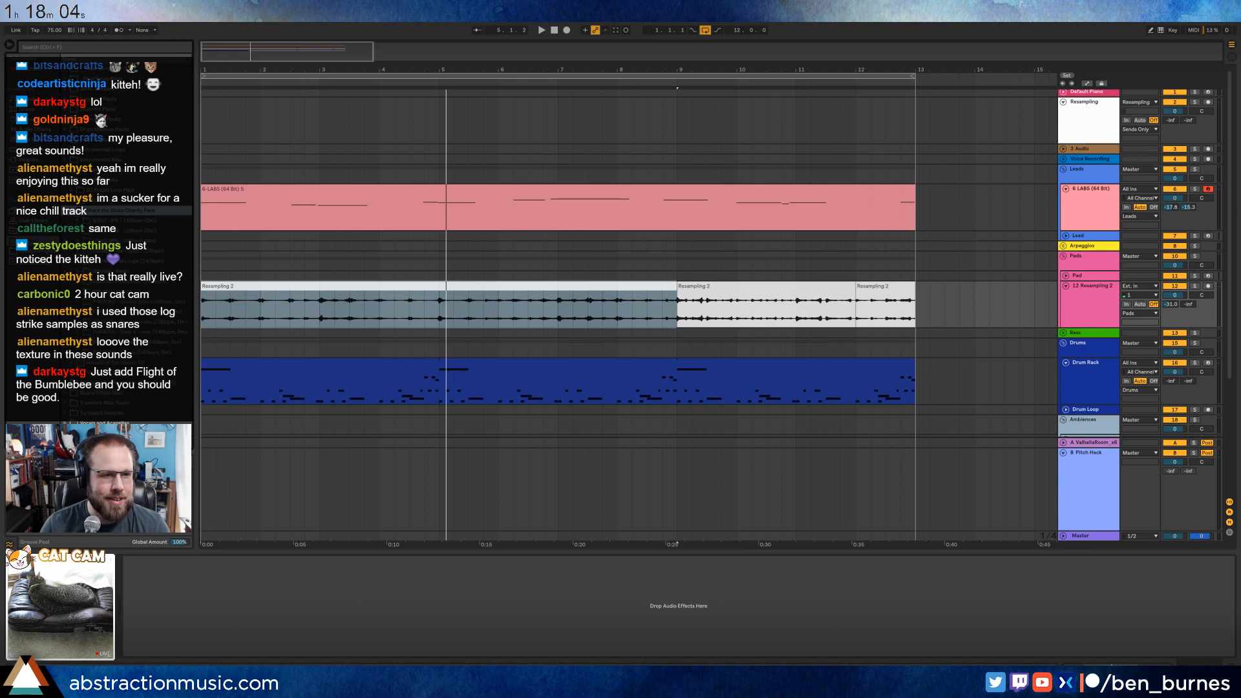
pyautogui.click(116, 240)
pyautogui.scroll(-1, 116, 255)
pyautogui.click(117, 272)
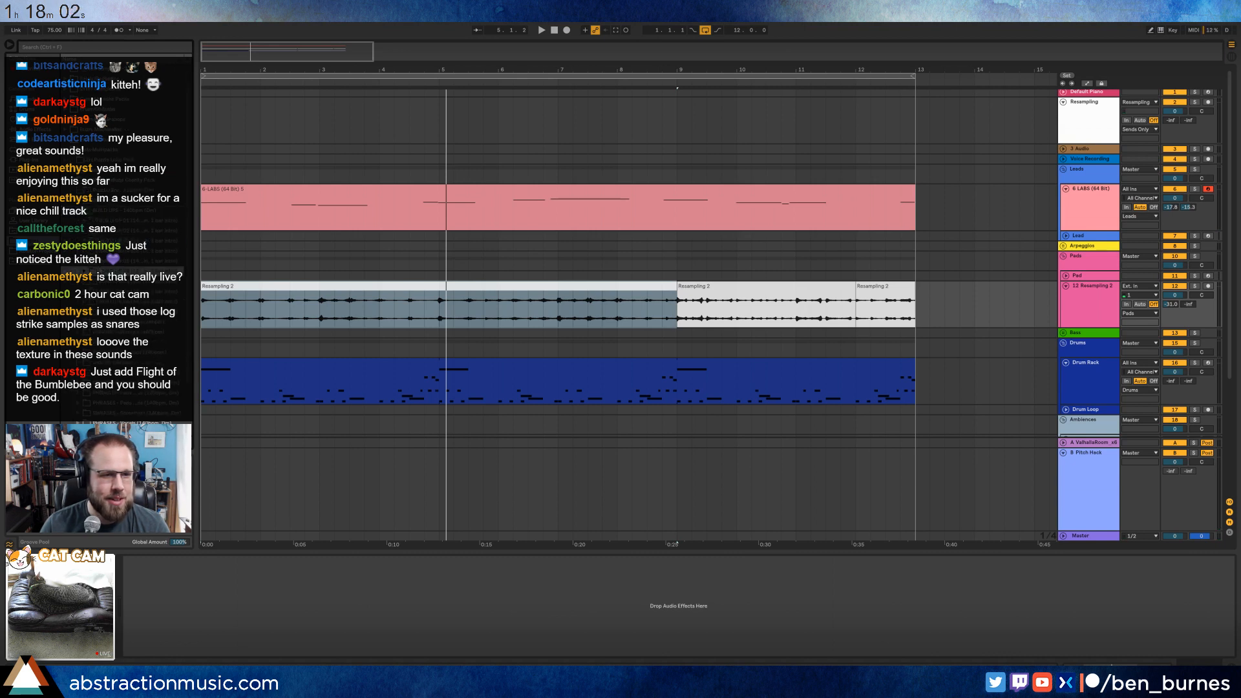
pyautogui.click(614, 283)
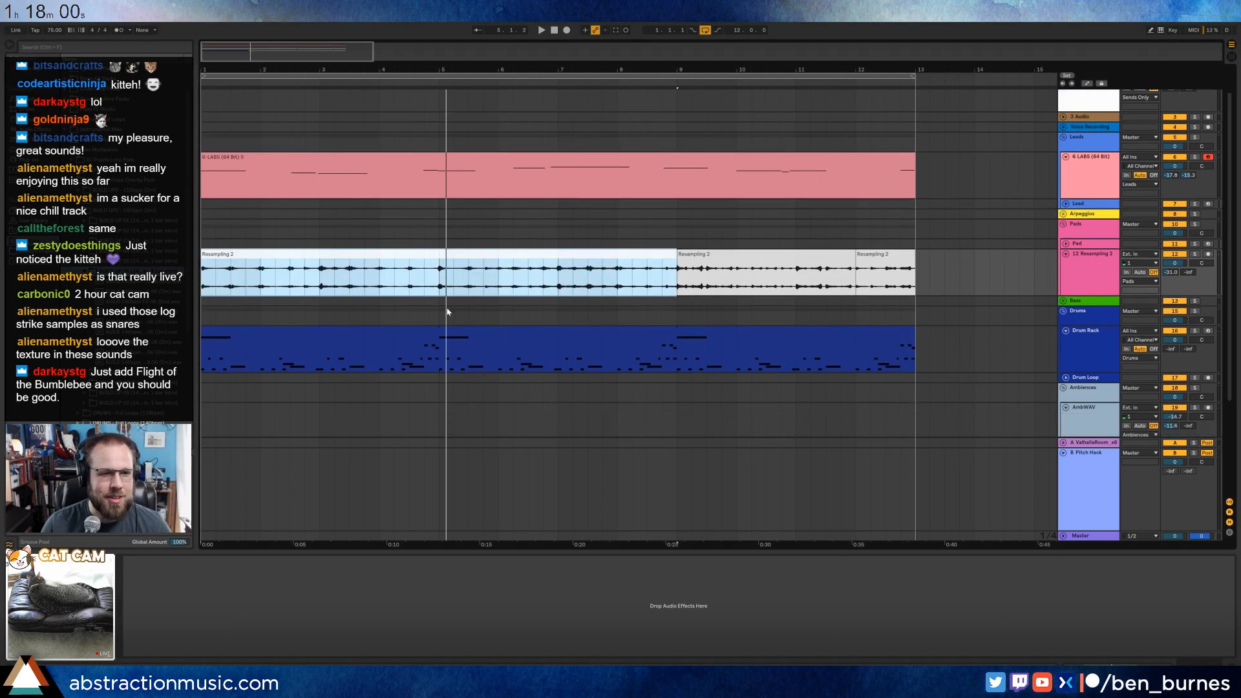
pyautogui.scroll(-2, 809, 340)
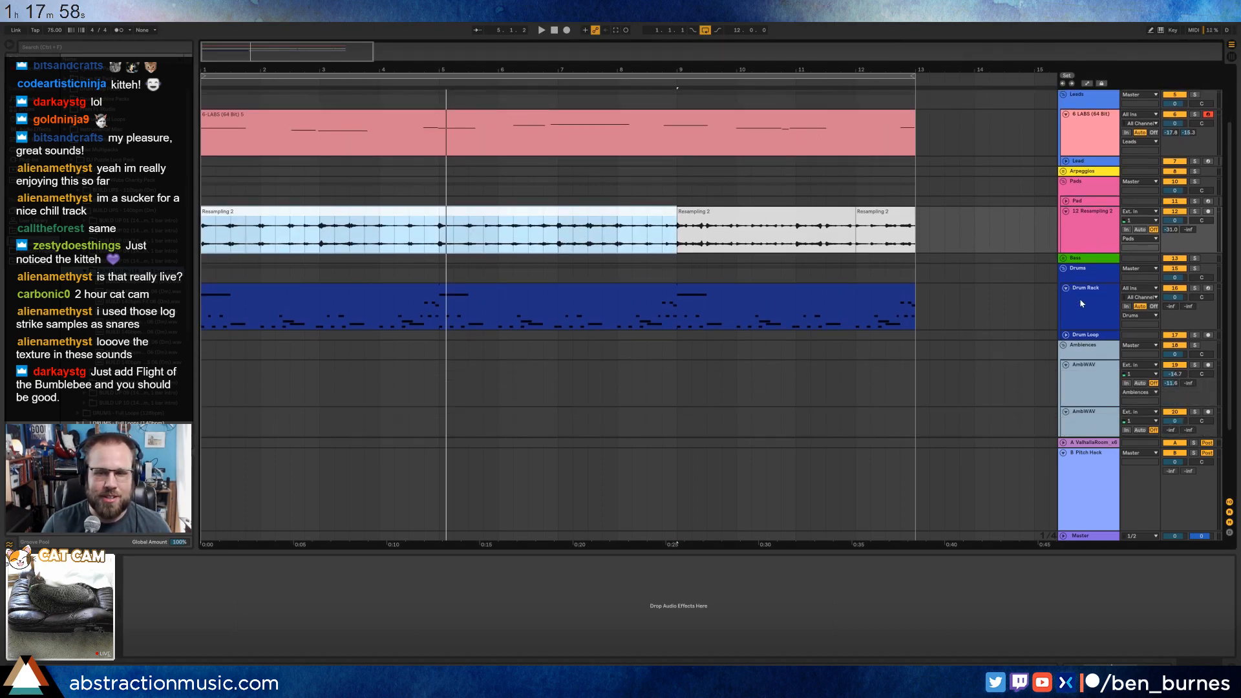
pyautogui.scroll(2, 1012, 292)
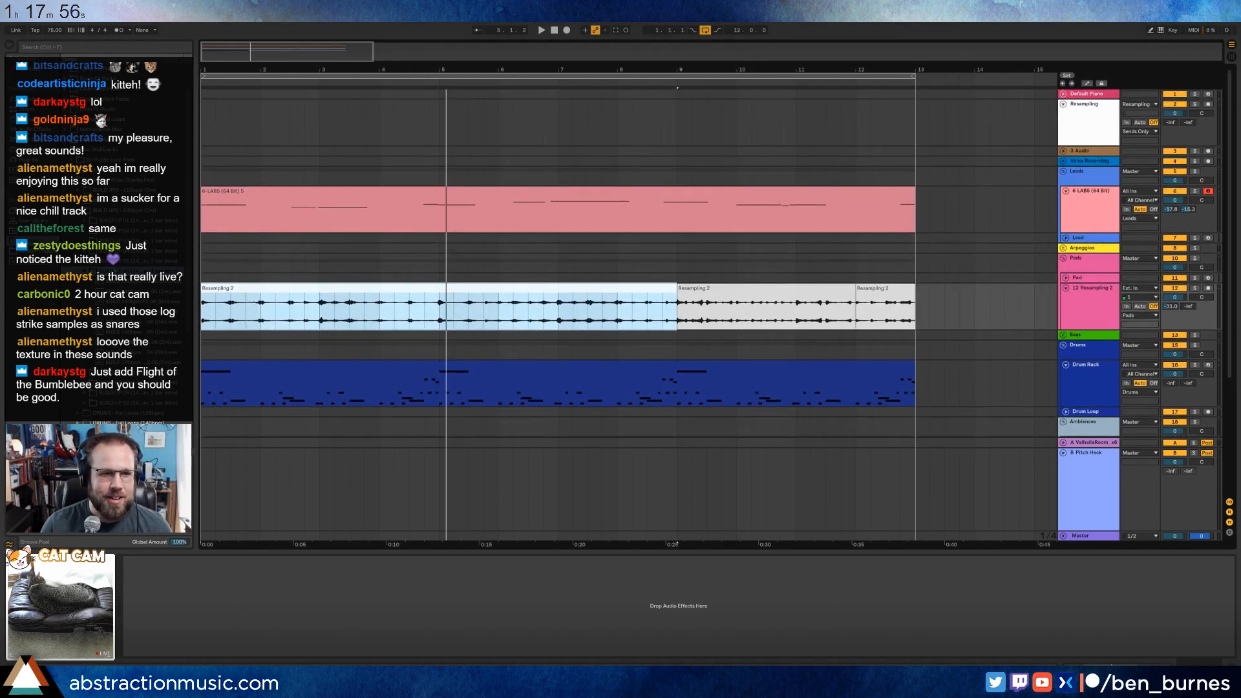
pyautogui.moveTo(116, 283); pyautogui.dragTo(277, 244)
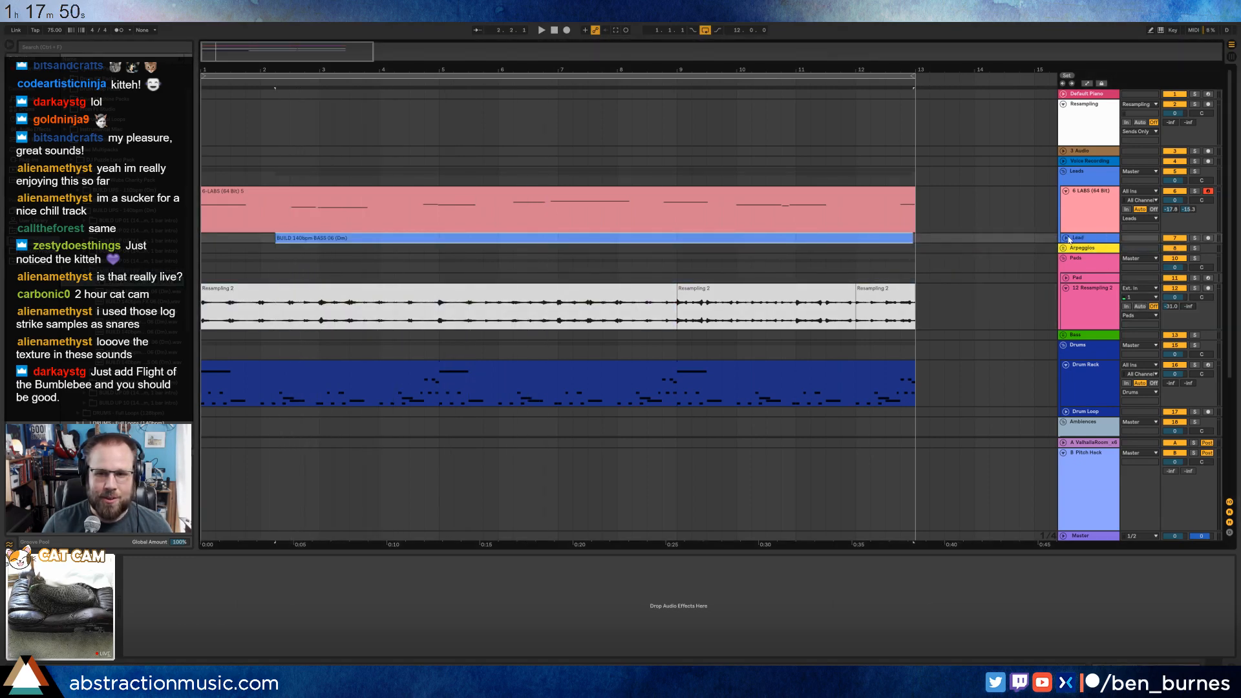
# Unfold the Lead track, shift the bass clip to bar 4, trim and fade in its start, and raise the track volume.
pyautogui.click(1065, 238)
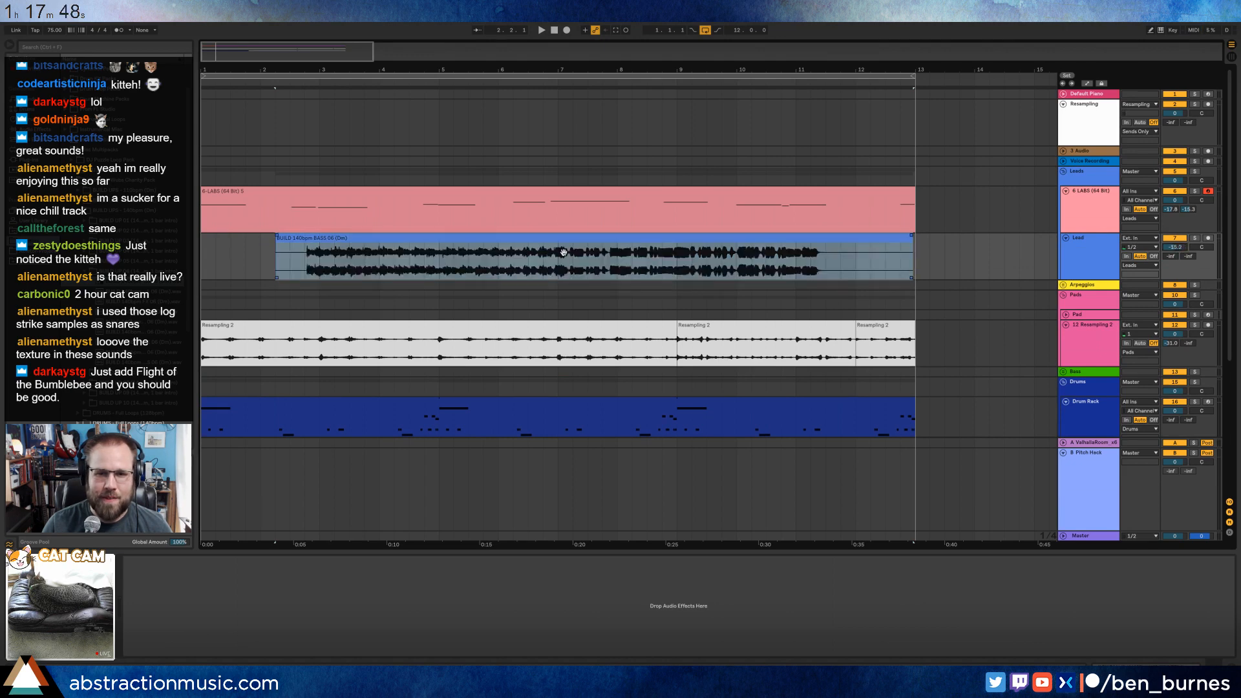
pyautogui.moveTo(563, 252); pyautogui.dragTo(667, 252)
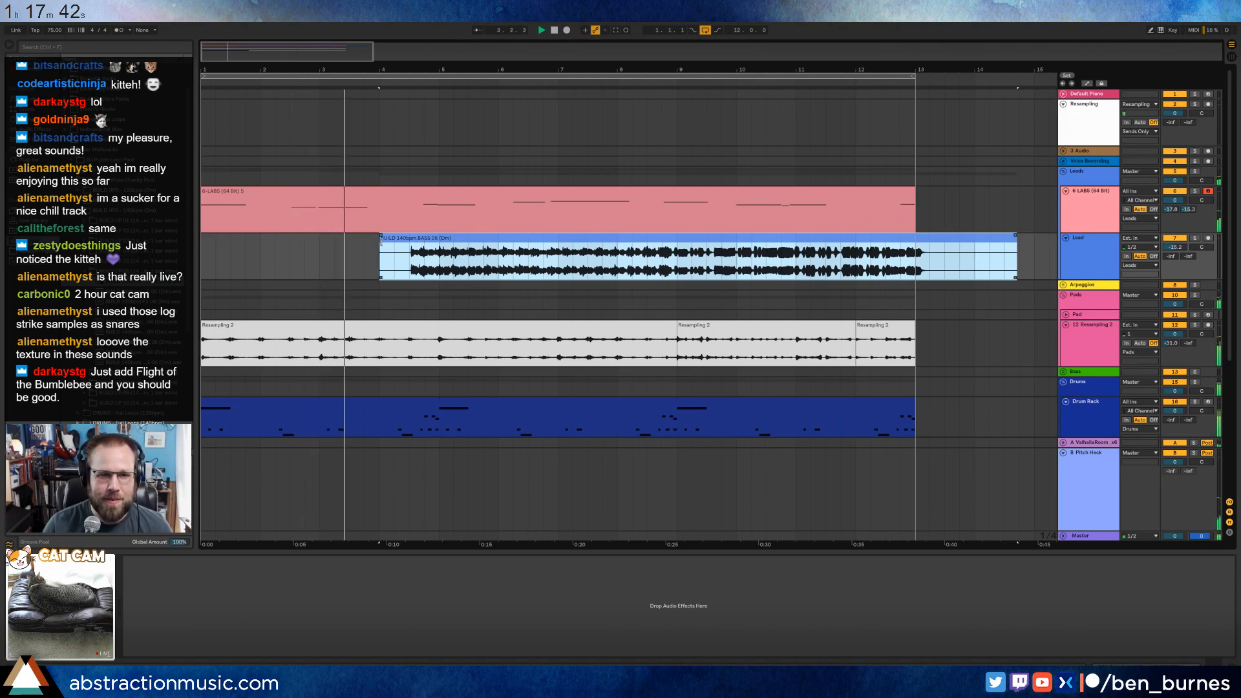
pyautogui.moveTo(381, 240)
pyautogui.mouseDown()
pyautogui.moveTo(483, 237)
pyautogui.moveTo(460, 234)
pyautogui.mouseUp()
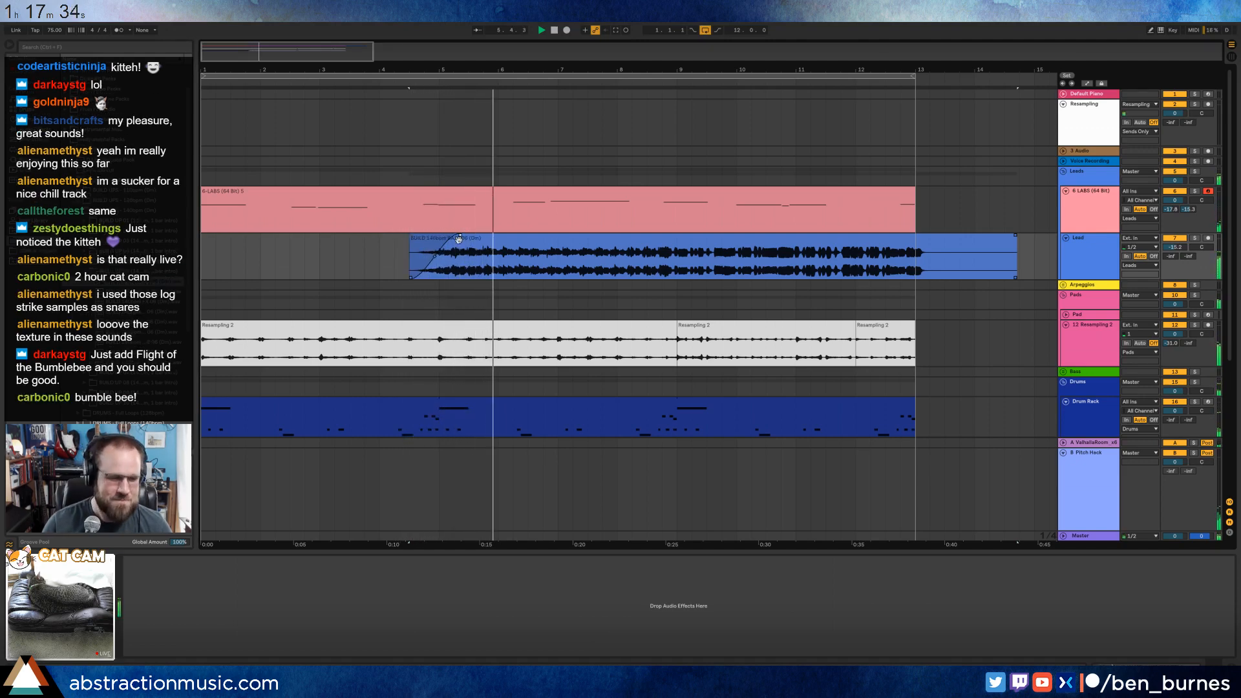
pyautogui.moveTo(1184, 248); pyautogui.dragTo(1184, 229)
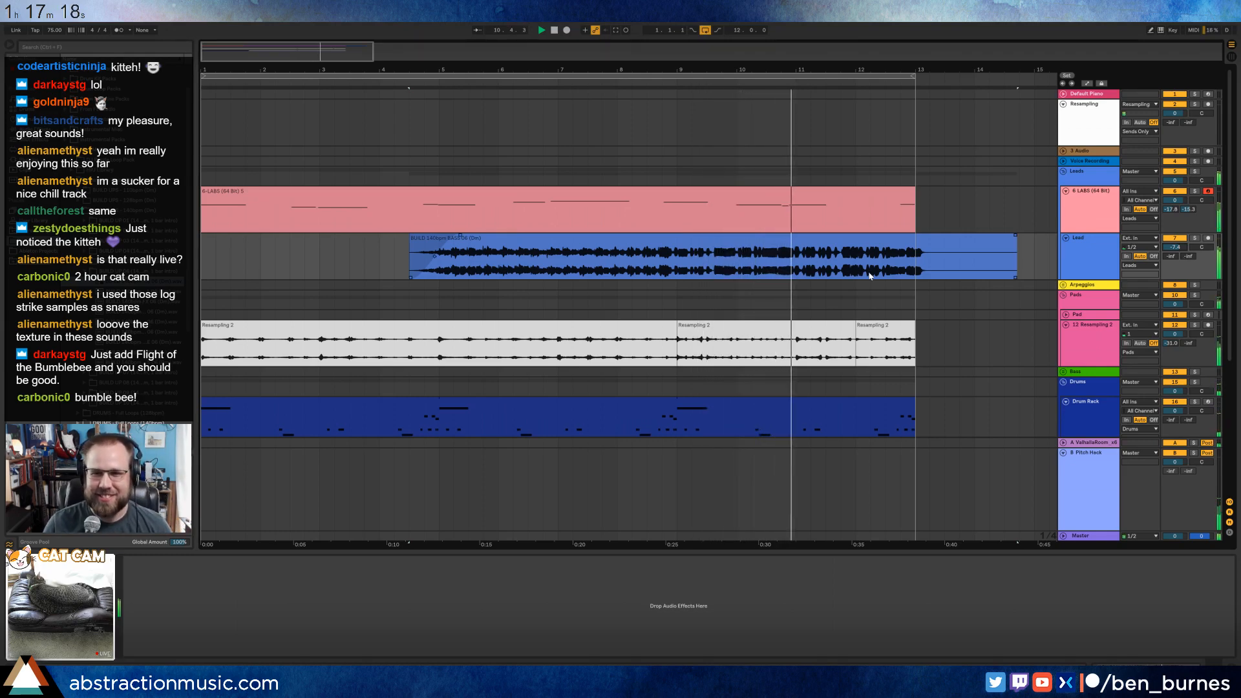
# Stop playback, delete the bass clip from the Lead track, and restart the loop from the beginning.
pyautogui.press('space')
pyautogui.click(960, 239)
pyautogui.press('Delete')
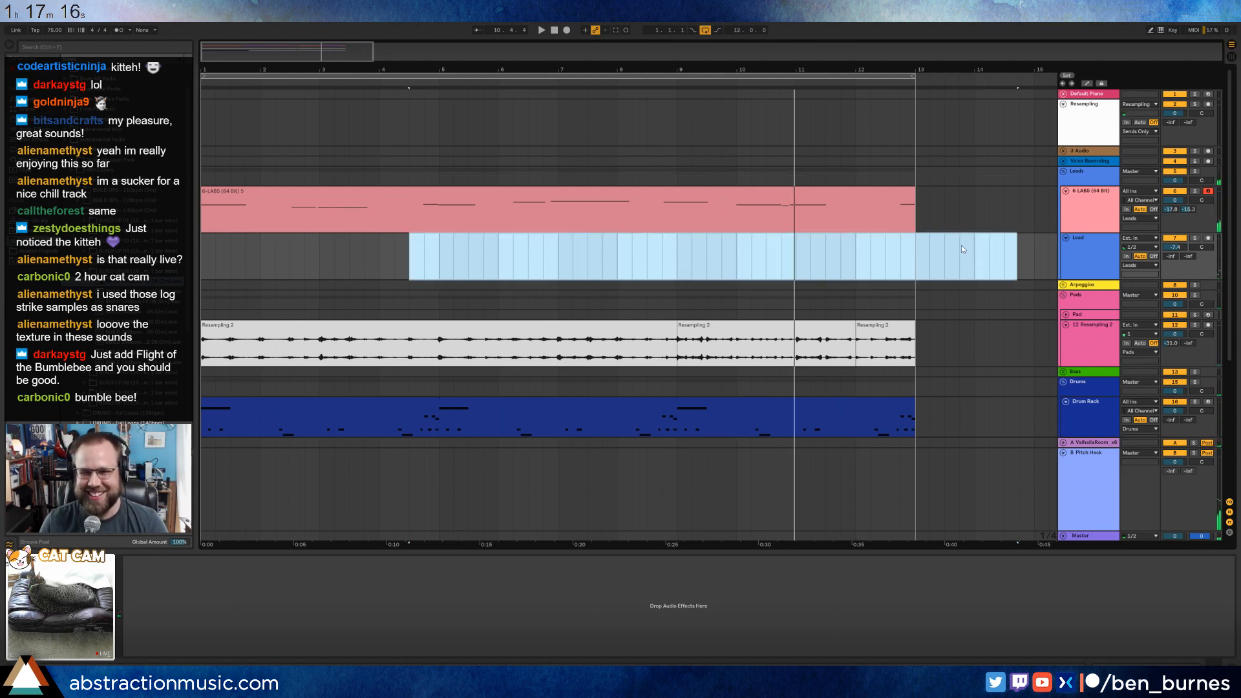
pyautogui.click(870, 257)
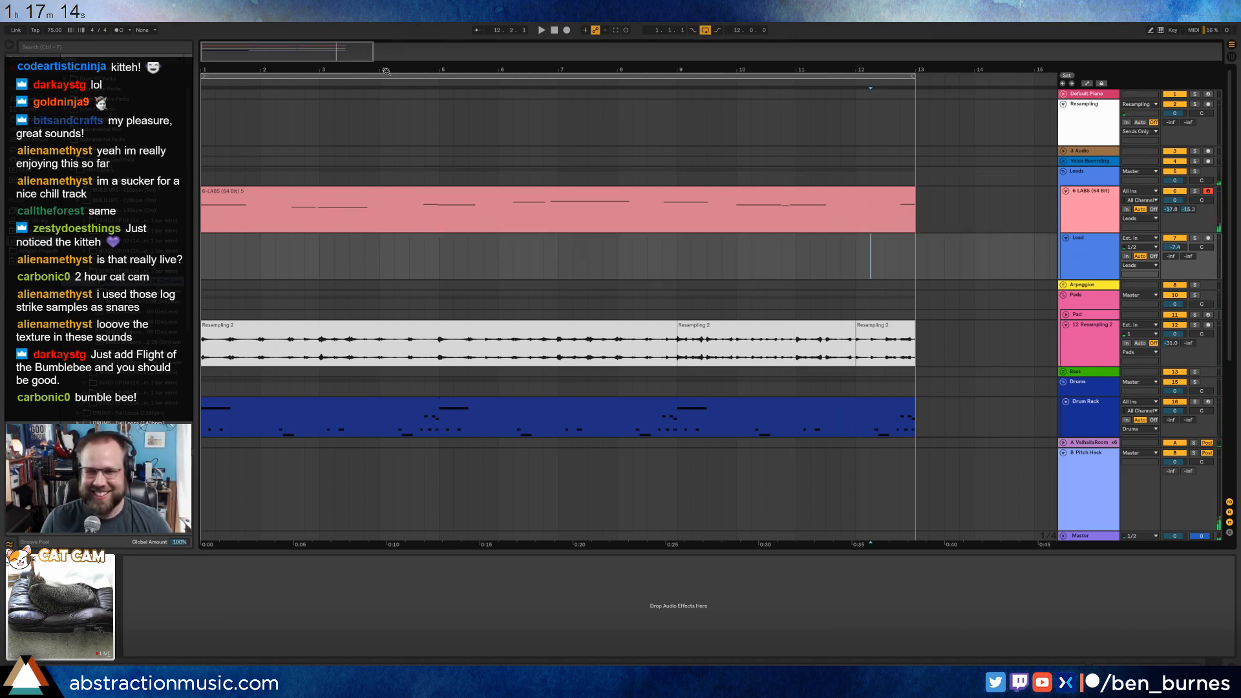
pyautogui.click(554, 32)
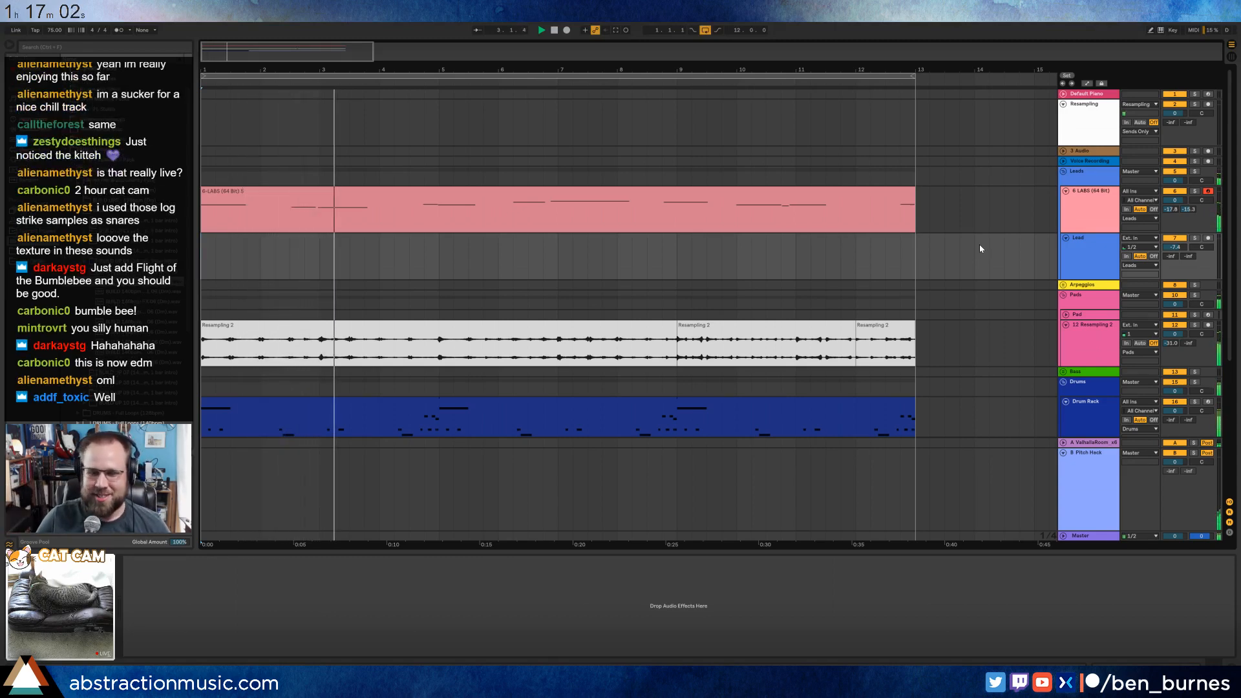
pyautogui.click(885, 257)
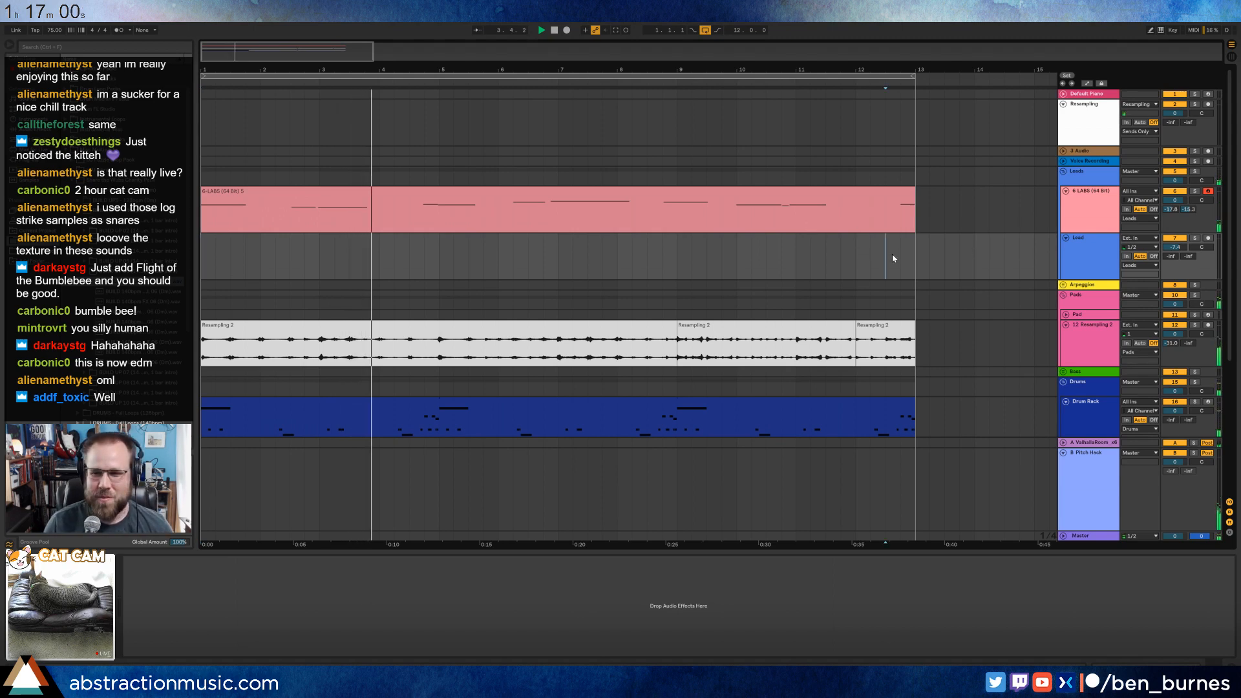
pyautogui.click(1068, 240)
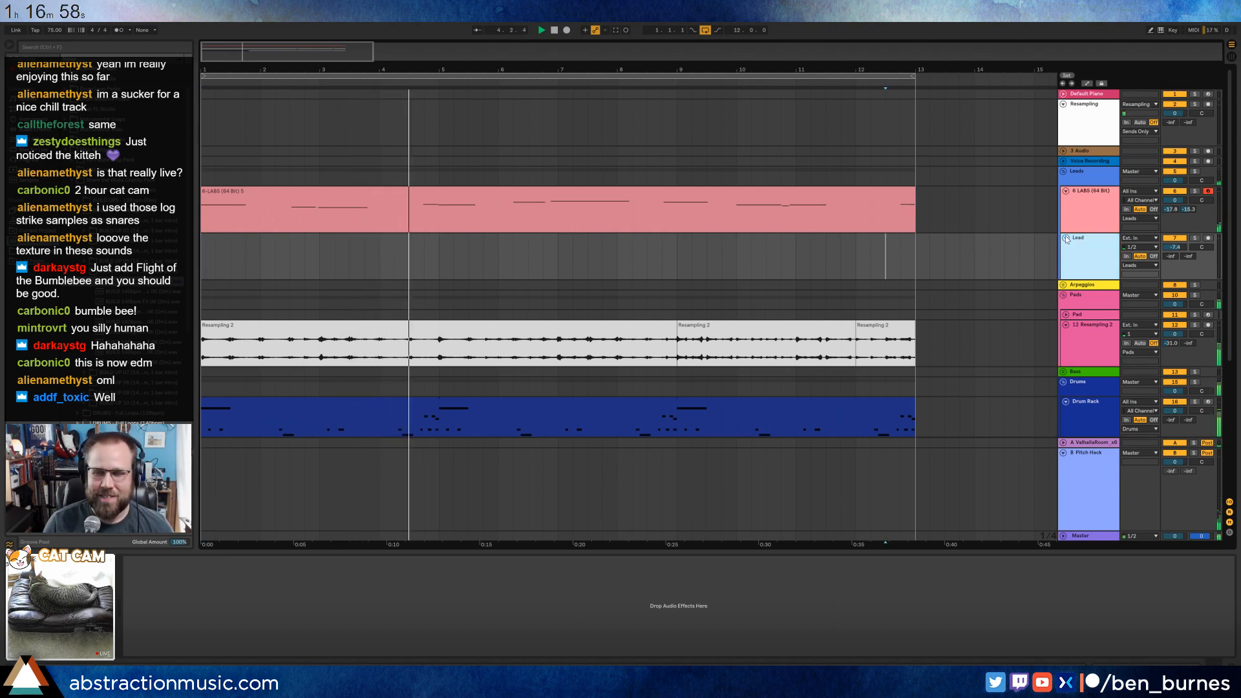
# Try the last 80 Tom Mid note of the Drum Rack clip slightly earlier, then move it back and close the clip.
pyautogui.click(581, 404)
pyautogui.doubleClick(593, 403)
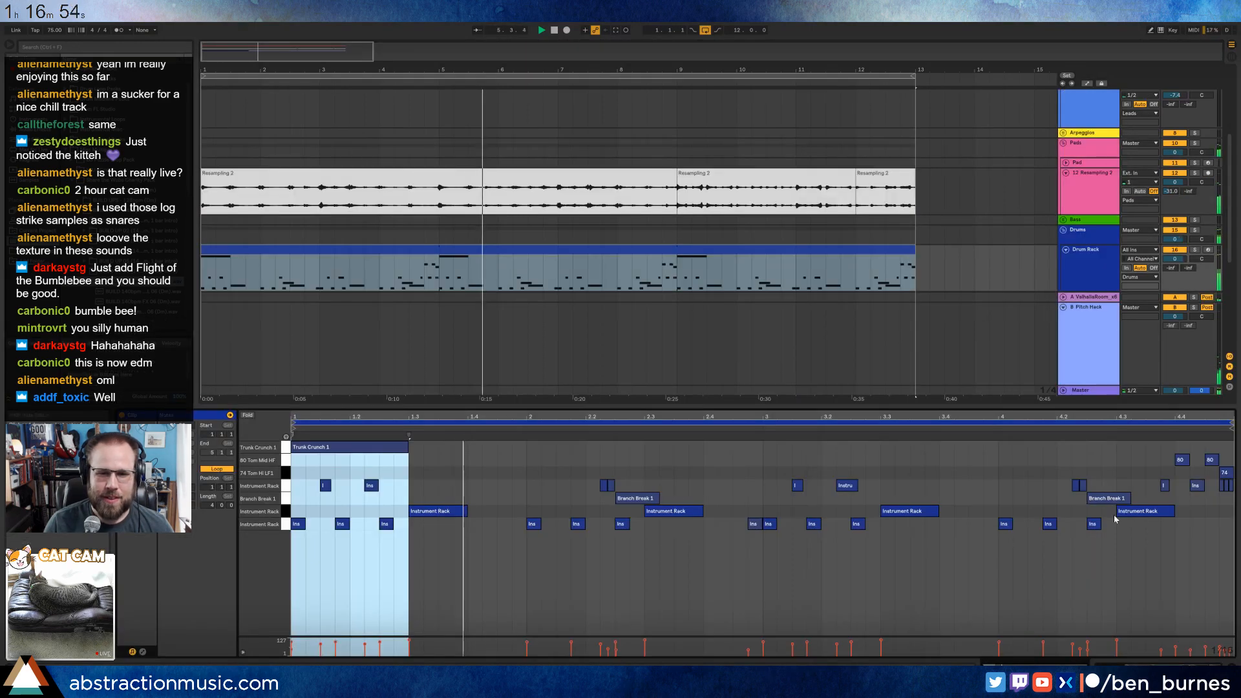
pyautogui.moveTo(1190, 414); pyautogui.dragTo(1168, 464)
pyautogui.click(1167, 462)
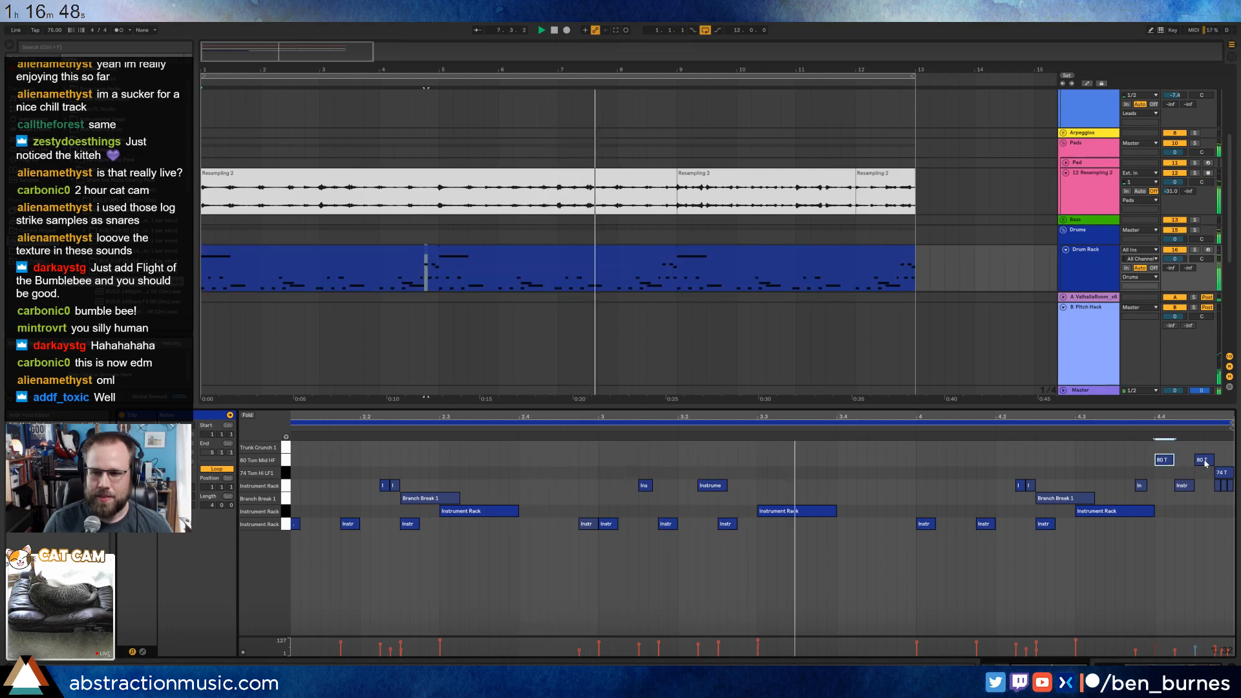
pyautogui.moveTo(1204, 462); pyautogui.dragTo(1194, 462)
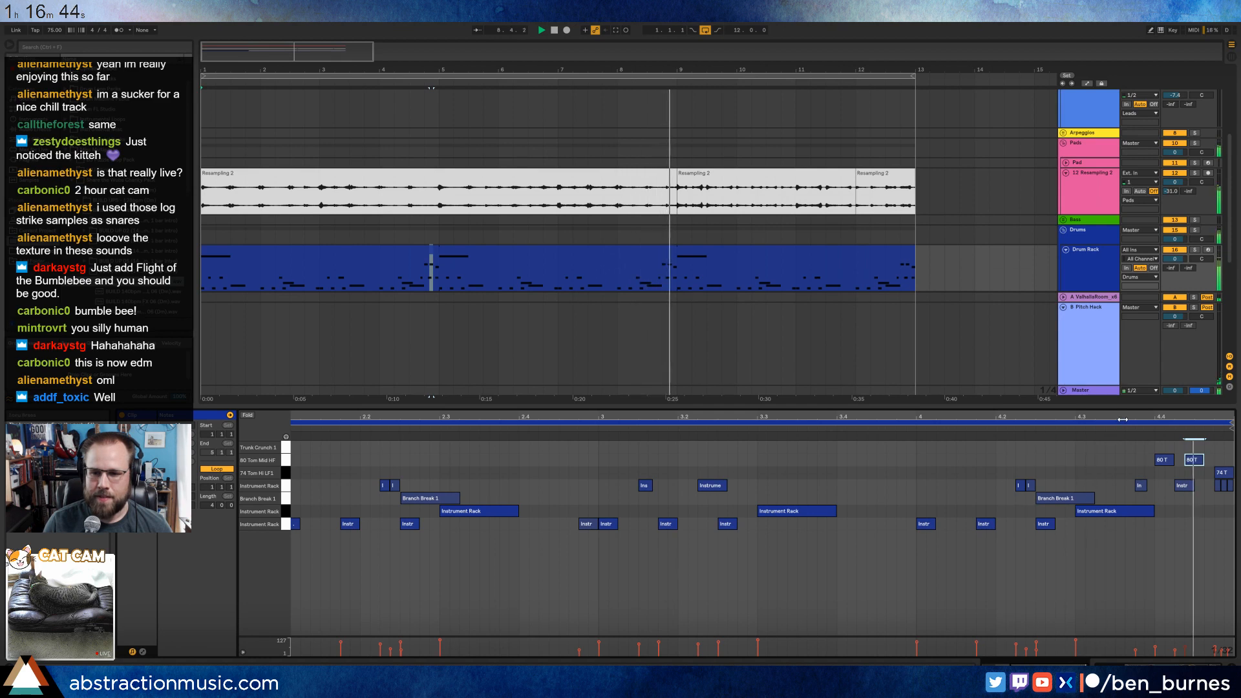
pyautogui.moveTo(1197, 462); pyautogui.dragTo(1207, 463)
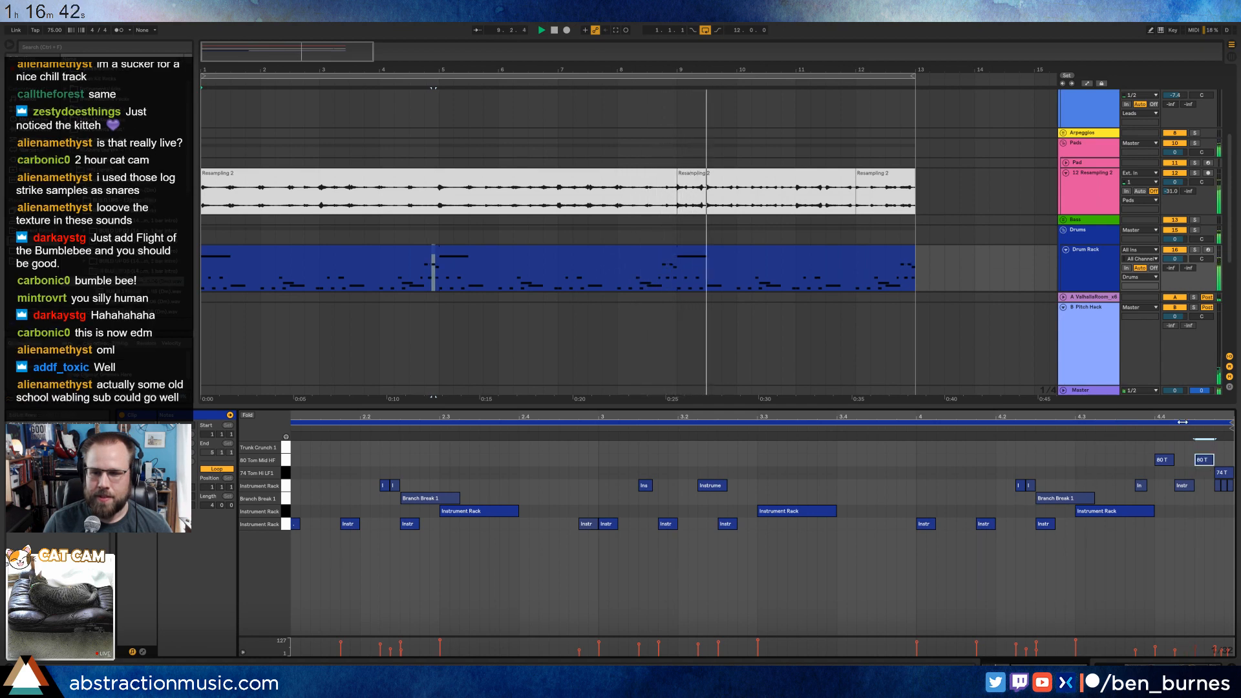
pyautogui.moveTo(1182, 417); pyautogui.dragTo(1183, 388)
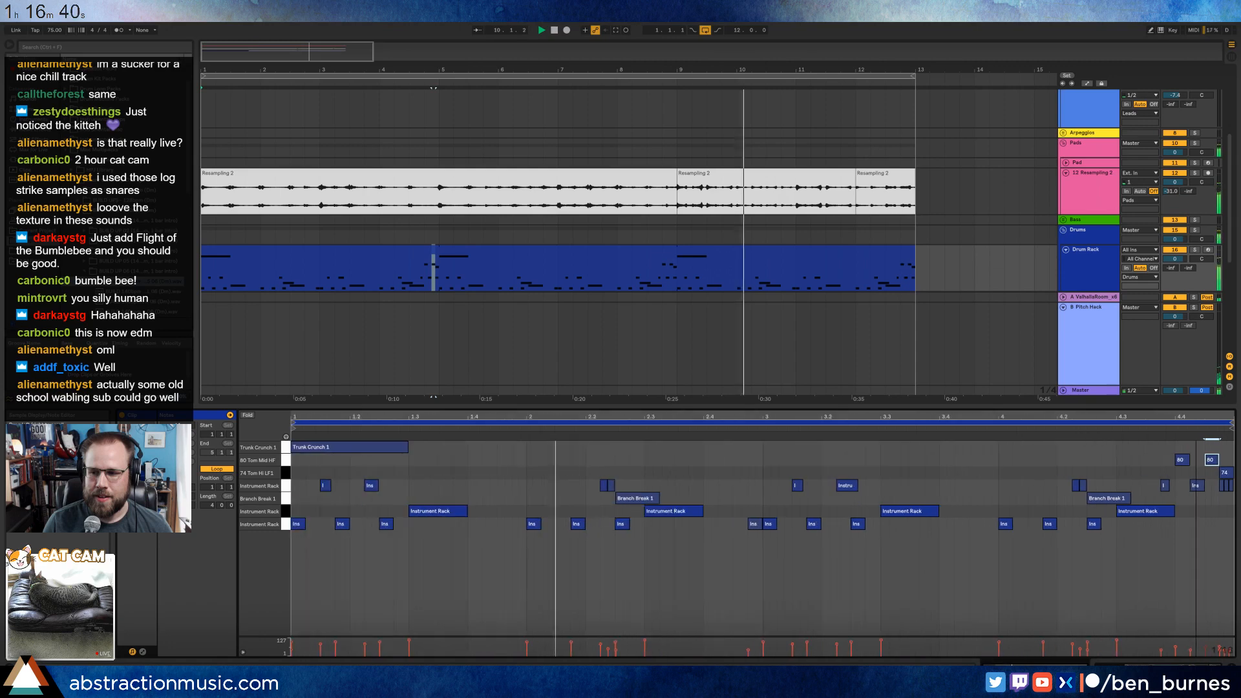
pyautogui.hotkey('shift', 'Tab')
# Unfold the Bass group and its empty Bass track, and show a longer stretch of the arrangement.
pyautogui.scroll(-1, 787, 236)
pyautogui.scroll(-2, 788, 236)
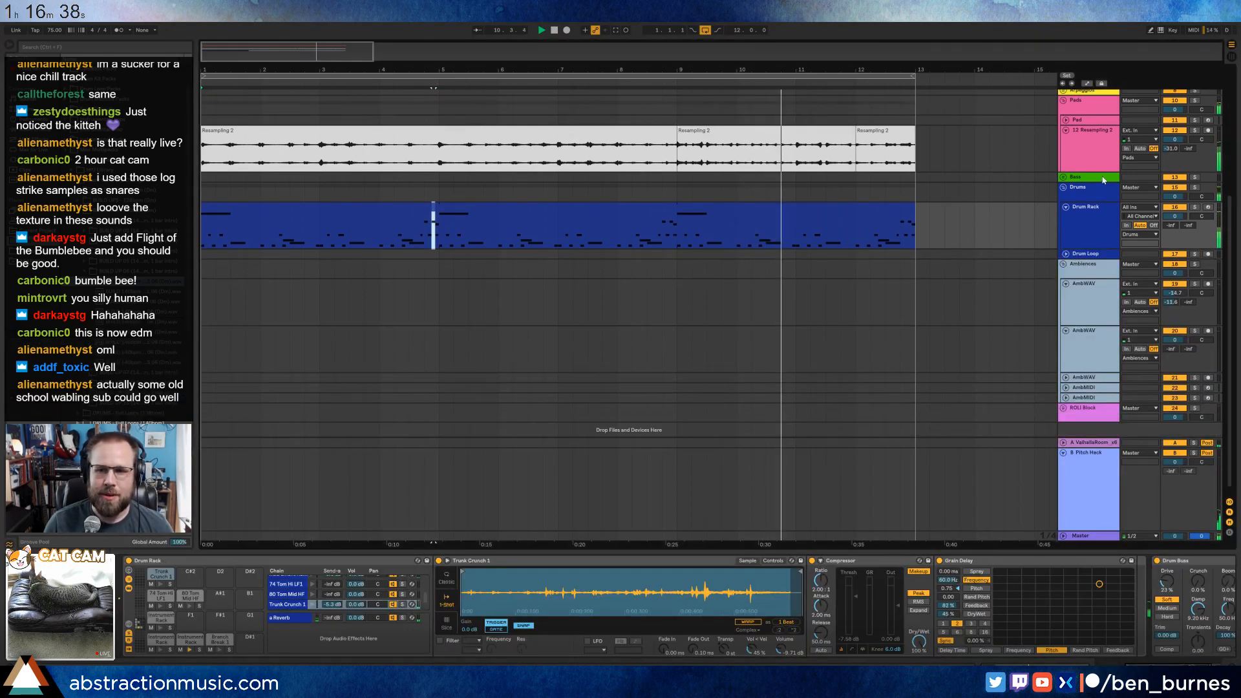
pyautogui.click(1100, 178)
pyautogui.click(1063, 178)
pyautogui.scroll(3, 1000, 185)
pyautogui.scroll(2, 999, 185)
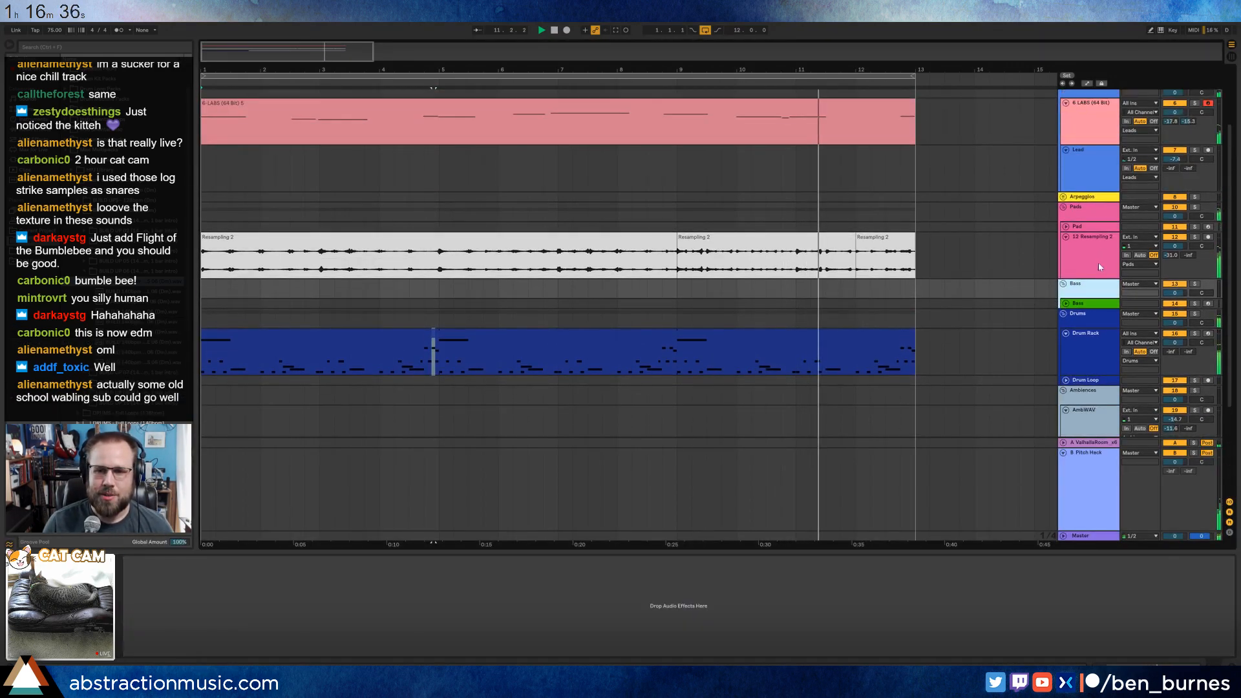
pyautogui.click(637, 303)
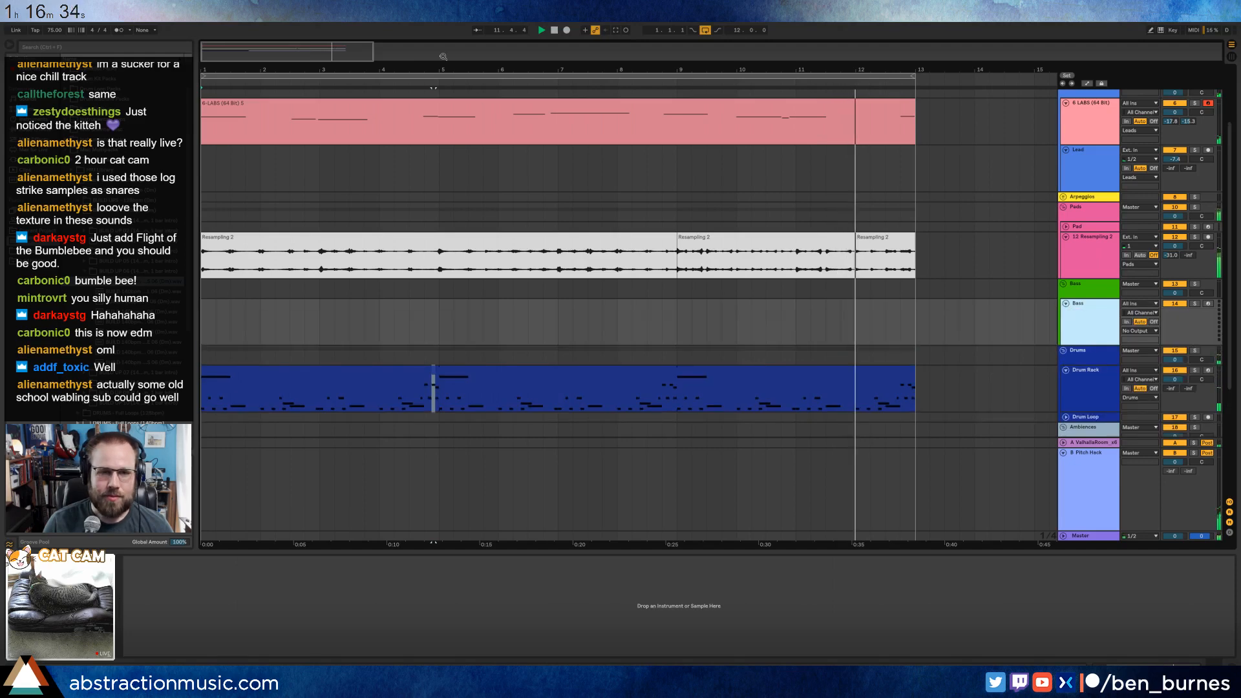
pyautogui.moveTo(564, 69); pyautogui.dragTo(440, 58)
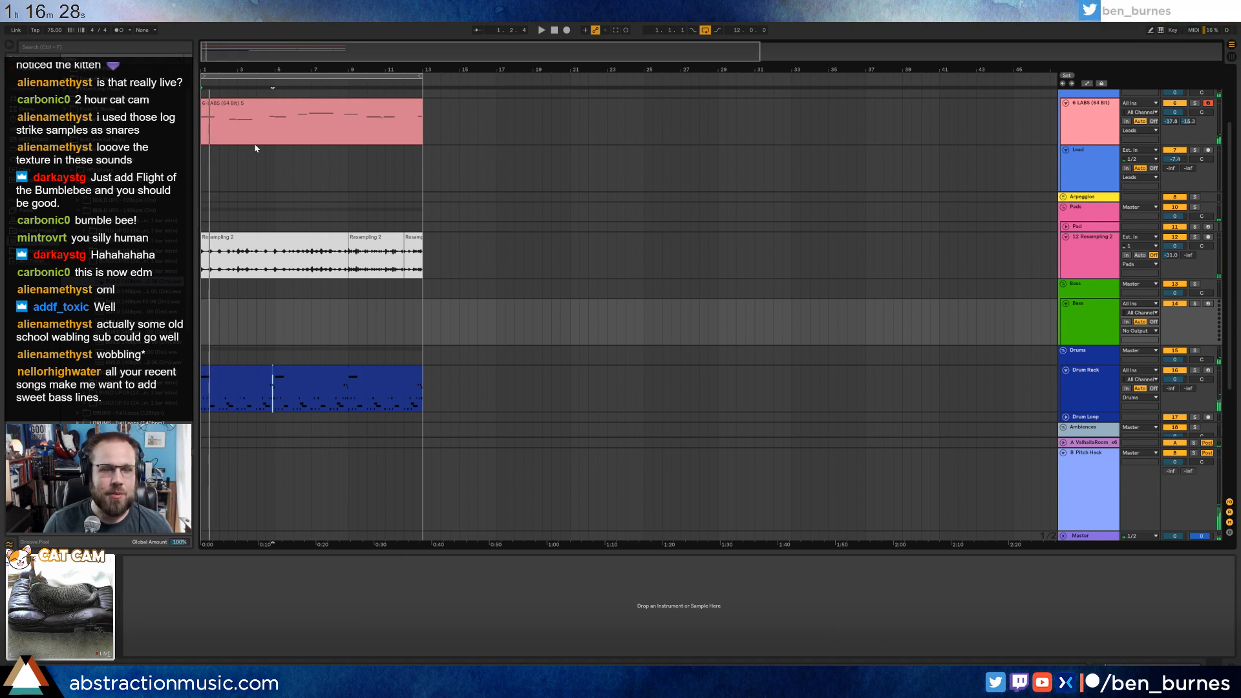
# Shift the LABS clip to bar 5 and move its last half bar in front of its start as a pickup.
pyautogui.scroll(2, 220, 160)
pyautogui.moveTo(224, 159); pyautogui.dragTo(292, 171)
pyautogui.moveTo(504, 185); pyautogui.dragTo(490, 184)
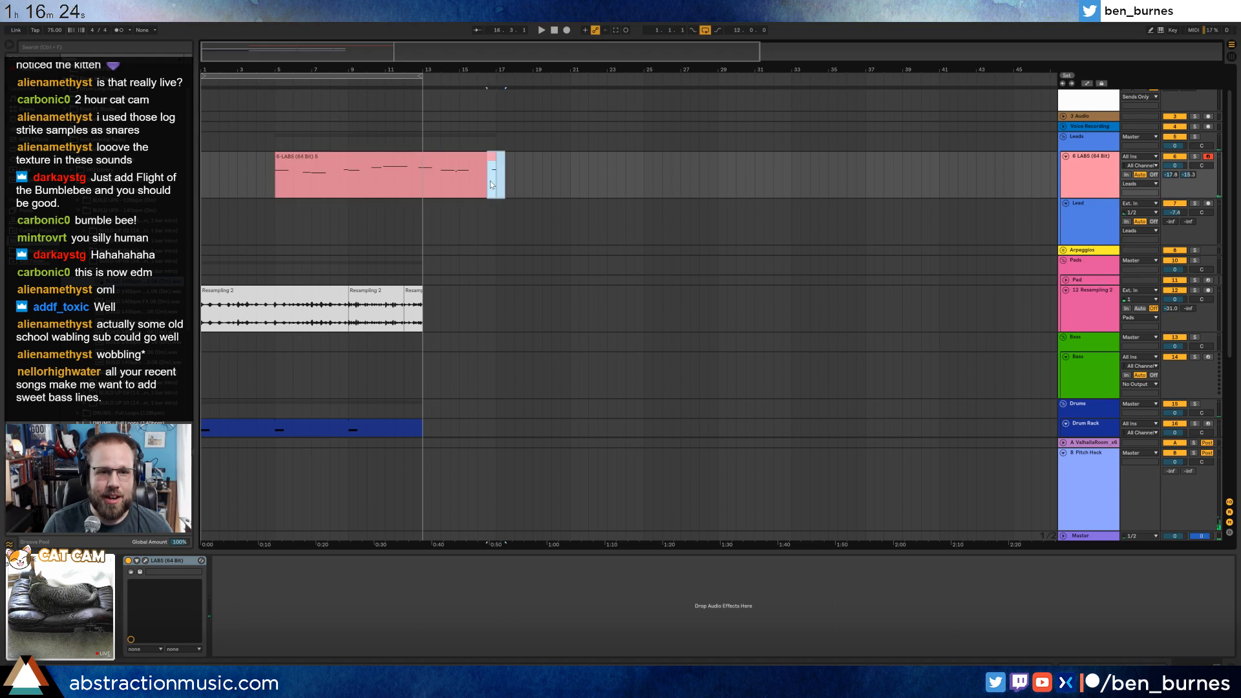
pyautogui.click(276, 244)
# Shift all the Resampling clips to start at bar 5, and copy their first four bars to bar 1.
pyautogui.click(411, 305)
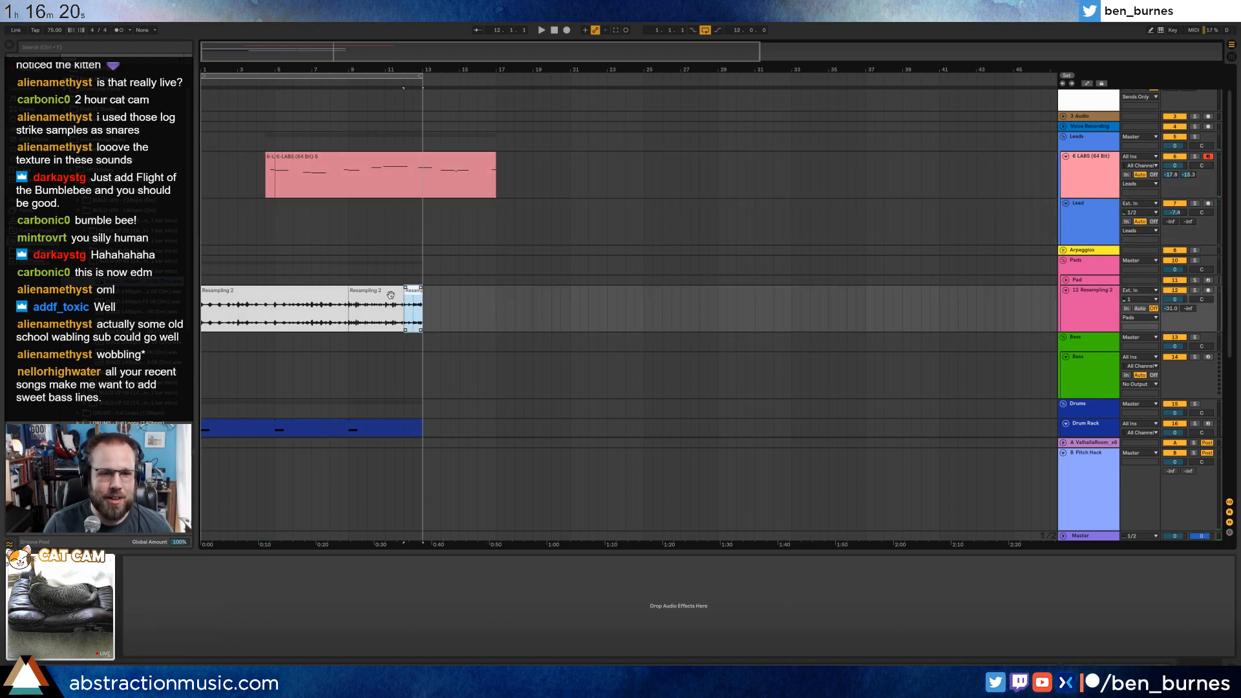
pyautogui.moveTo(459, 321); pyautogui.dragTo(166, 310)
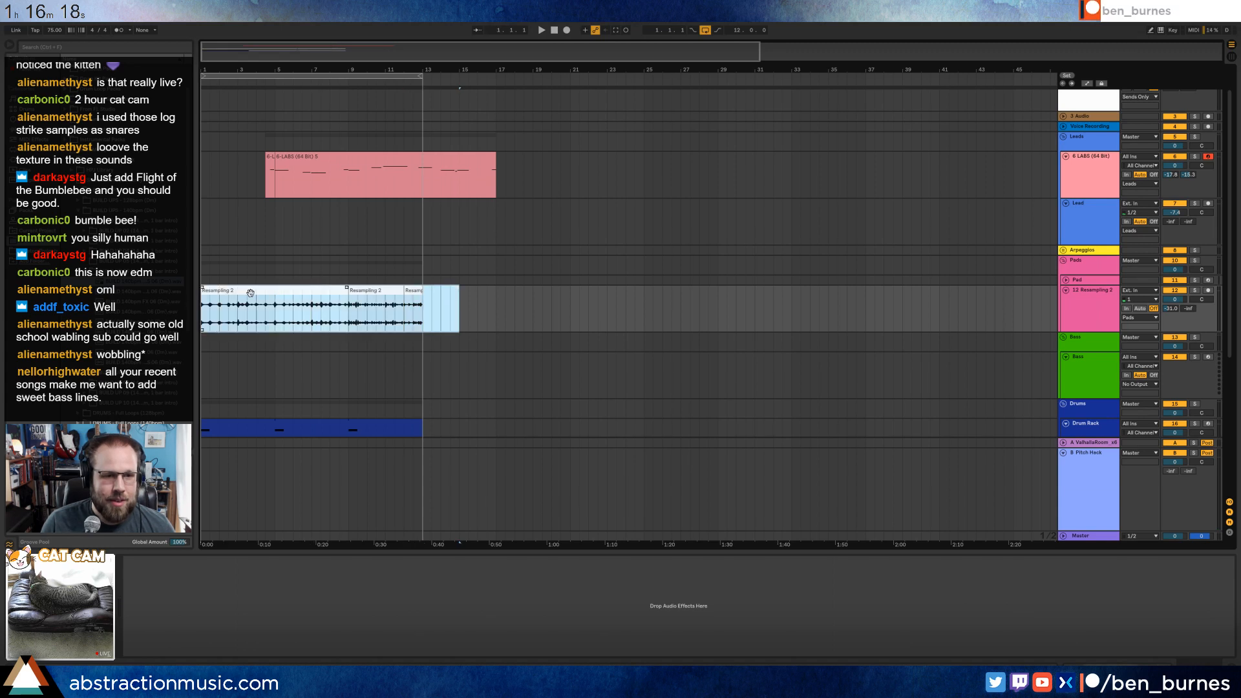
pyautogui.moveTo(251, 292); pyautogui.dragTo(303, 302)
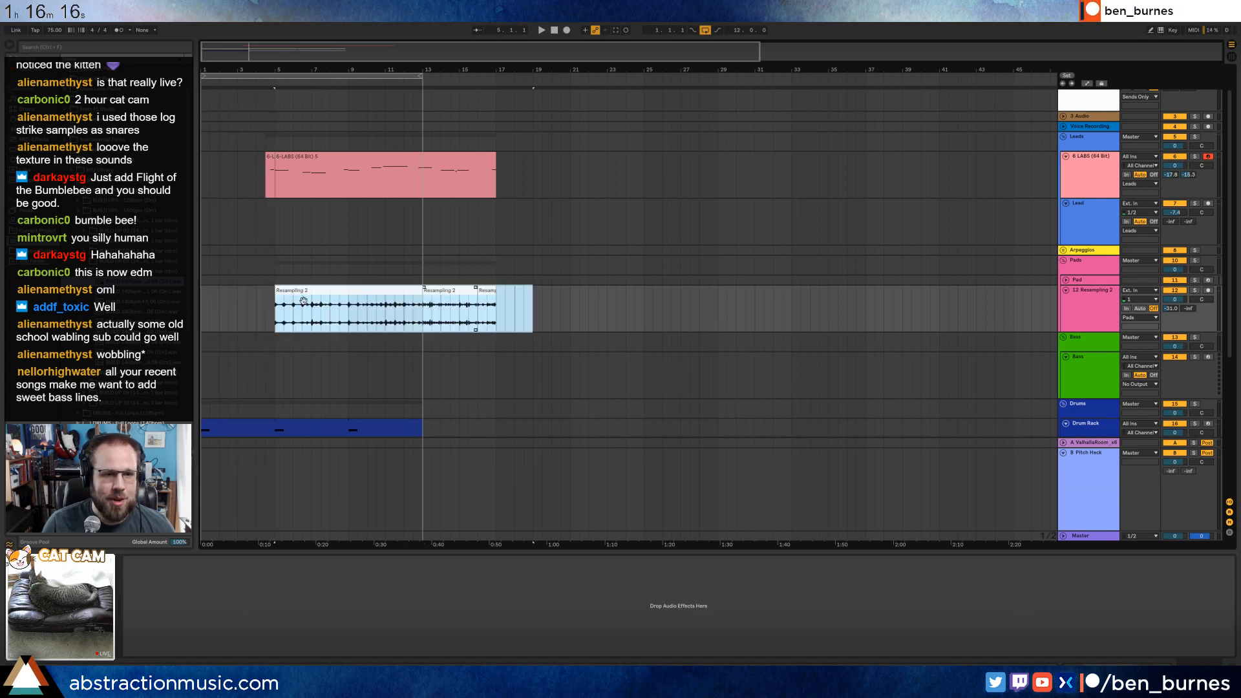
pyautogui.click(272, 314)
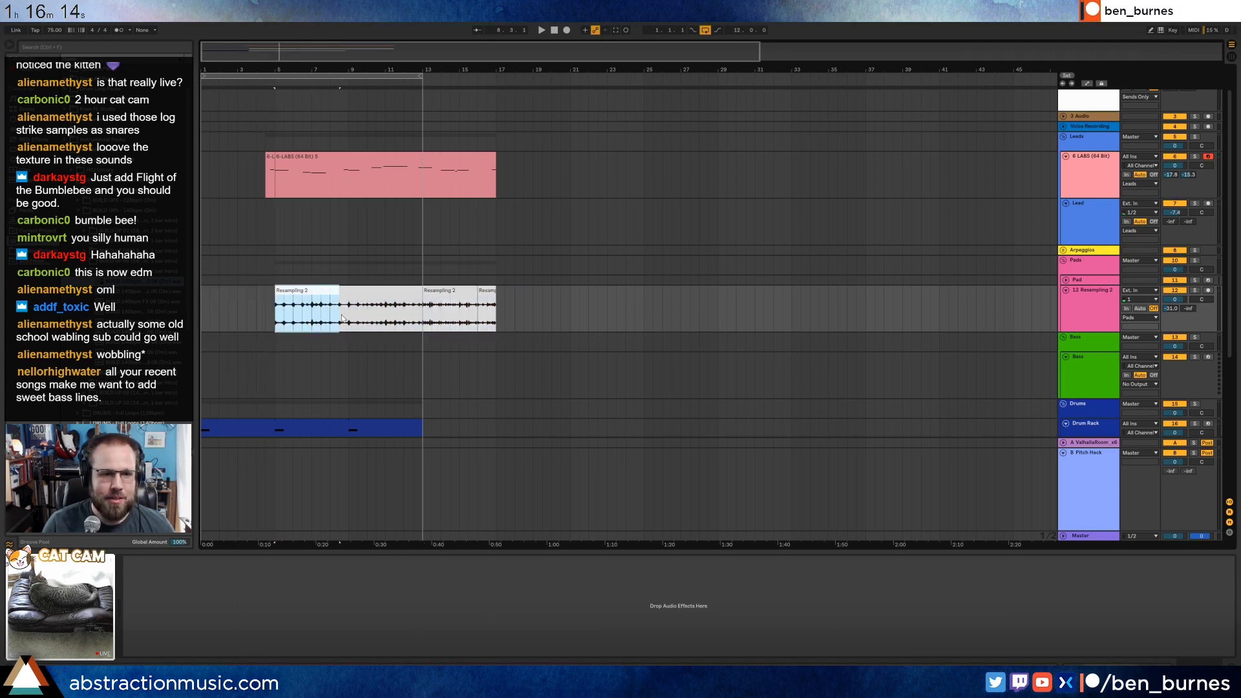
pyautogui.hotkey('ctrl', 'v')
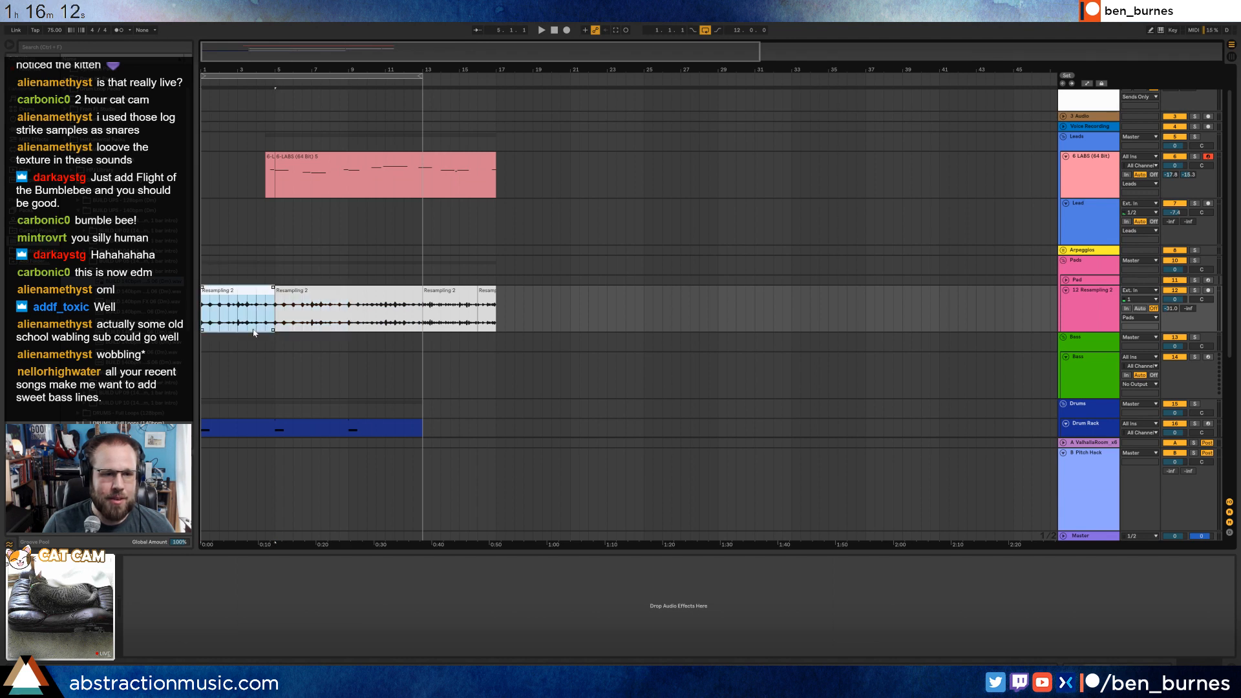
# Move the Drum Rack clip to bar 5, start playback, and shift the loop to bars 5 through 17.
pyautogui.scroll(-3, 333, 358)
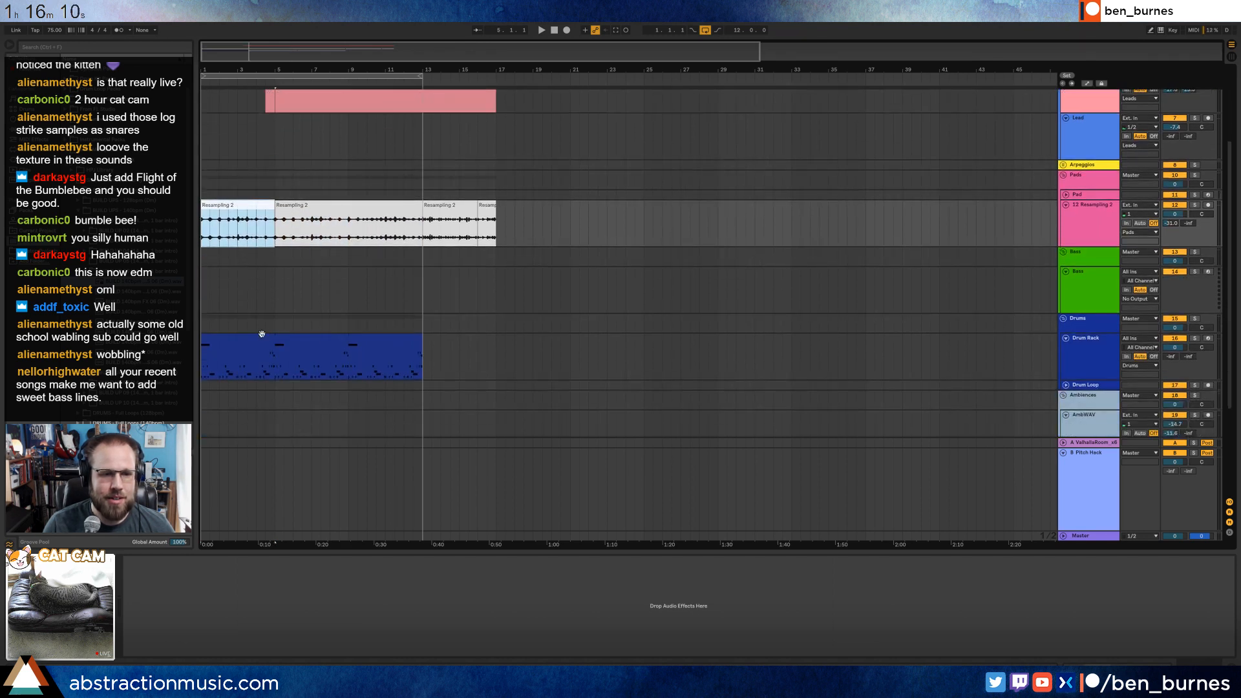
pyautogui.moveTo(270, 340); pyautogui.dragTo(344, 340)
pyautogui.click(551, 32)
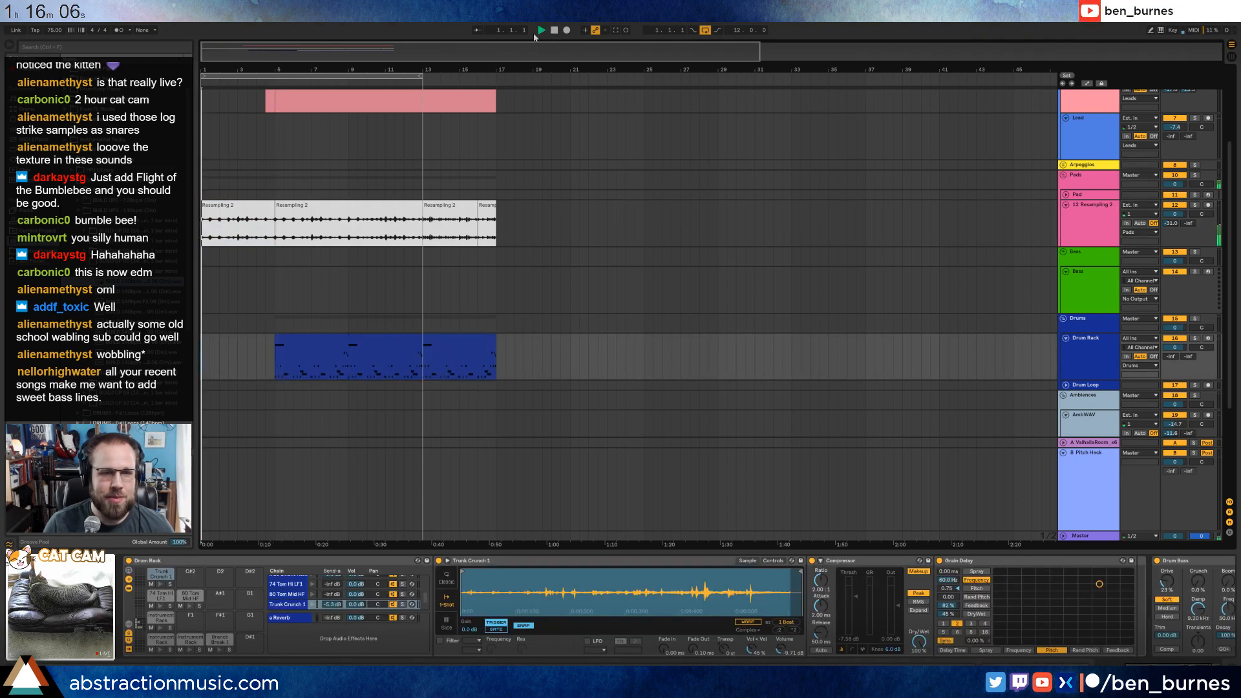
pyautogui.moveTo(296, 75); pyautogui.dragTo(378, 80)
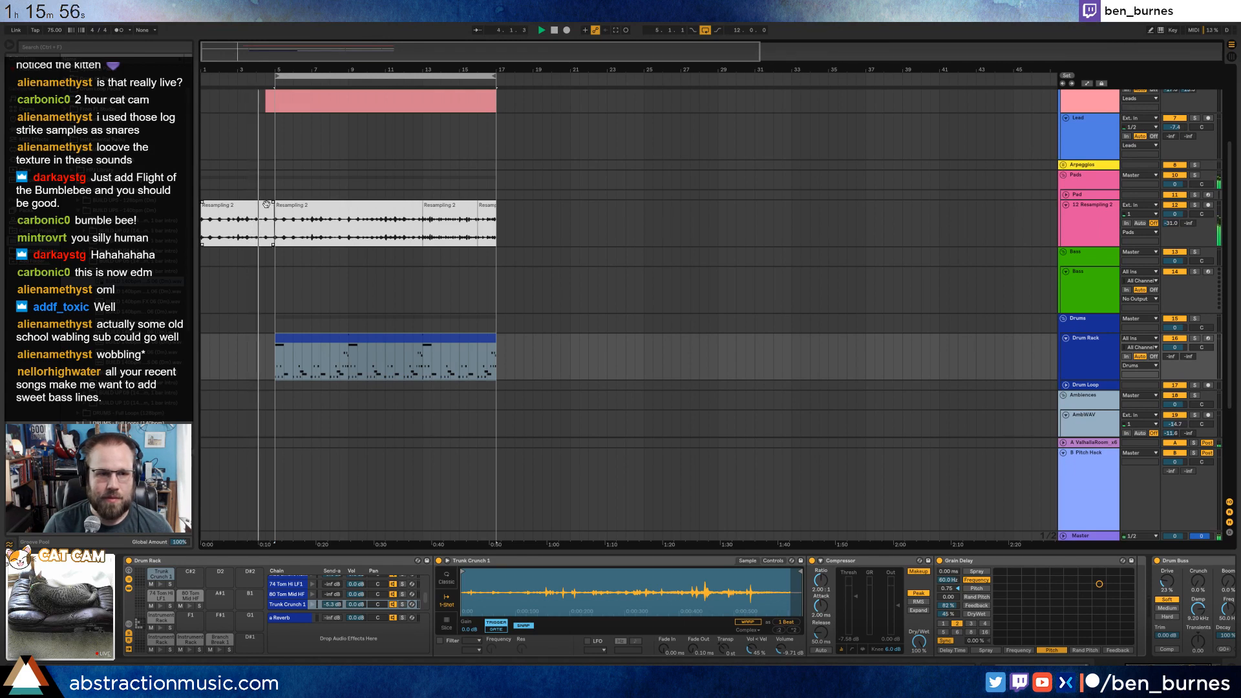
# Crossfade the two Resampling clips where they meet at bar 5.
pyautogui.moveTo(274, 220); pyautogui.dragTo(202, 219)
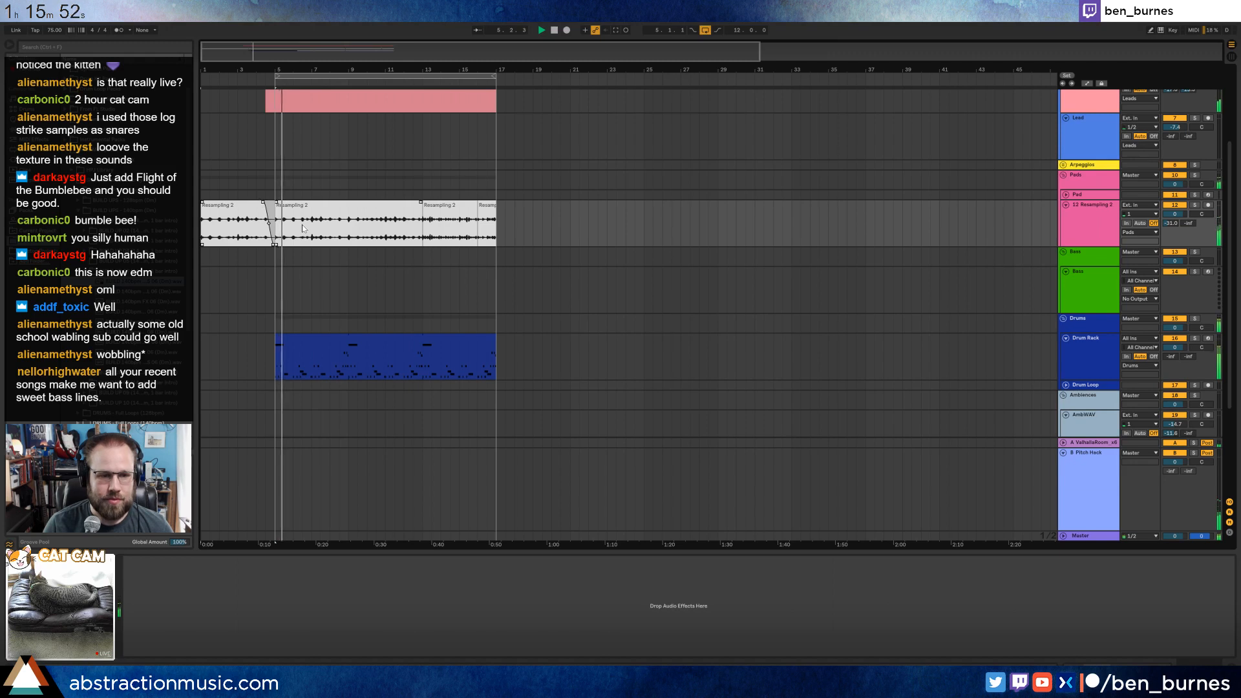
pyautogui.scroll(3, 375, 245)
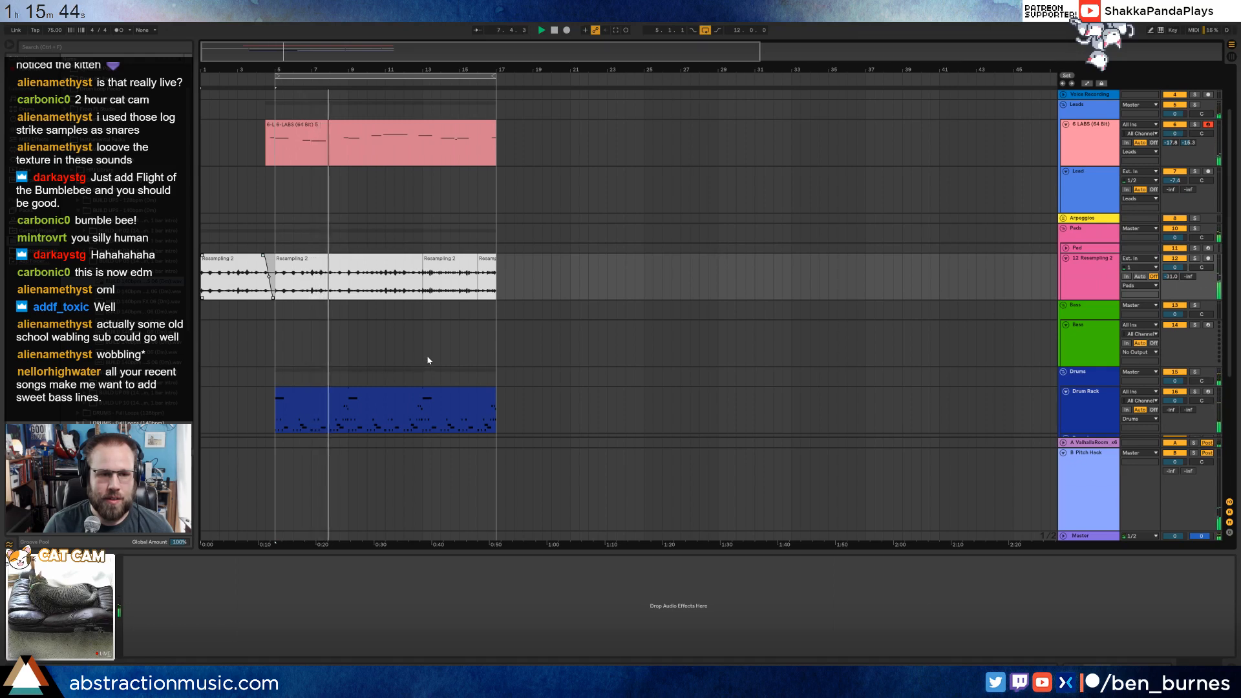
# In the Drum Rack clip, copy the paired Instrument Rack hits near 4.2 to just before beat 4, and add a lowest-row note there.
pyautogui.doubleClick(338, 398)
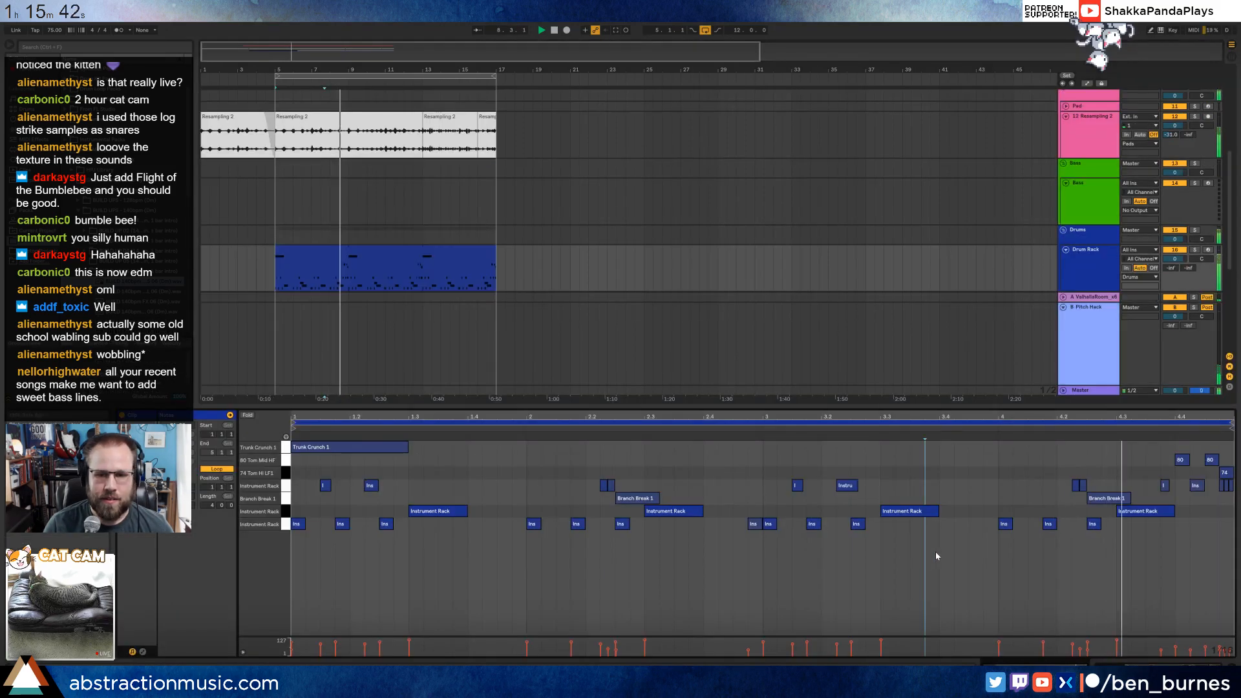
pyautogui.moveTo(1093, 480); pyautogui.dragTo(1066, 489)
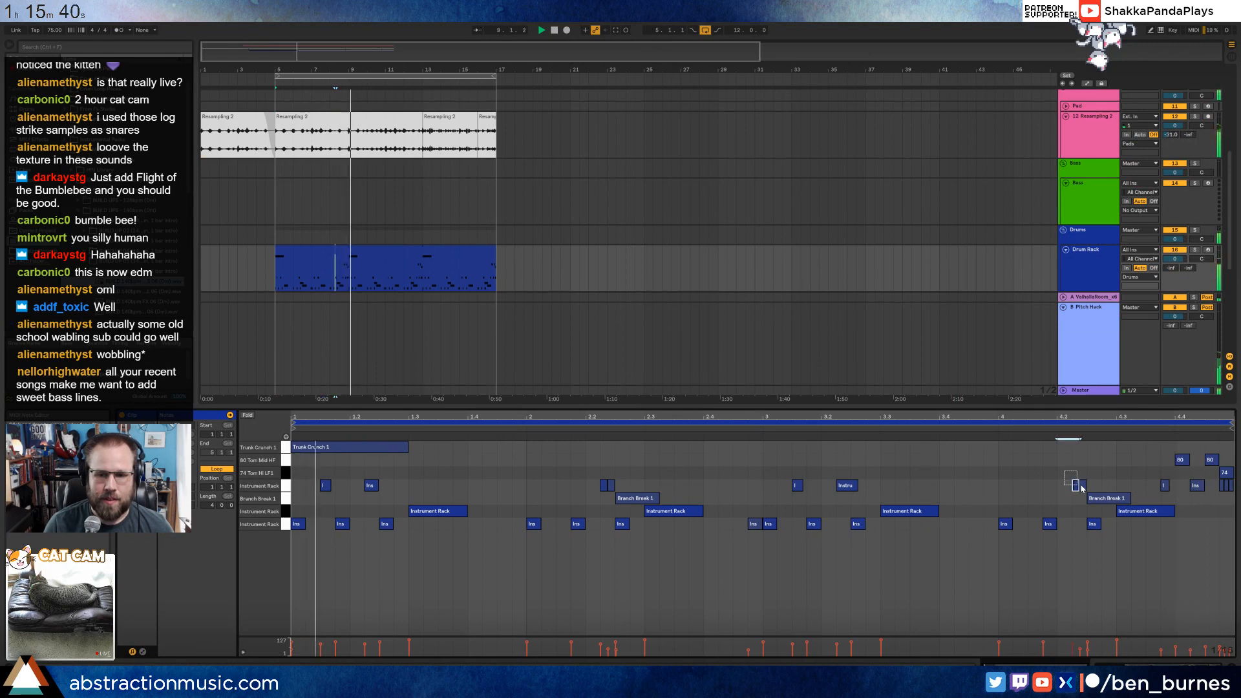
pyautogui.click(958, 490)
pyautogui.hotkey('ctrl', 'v')
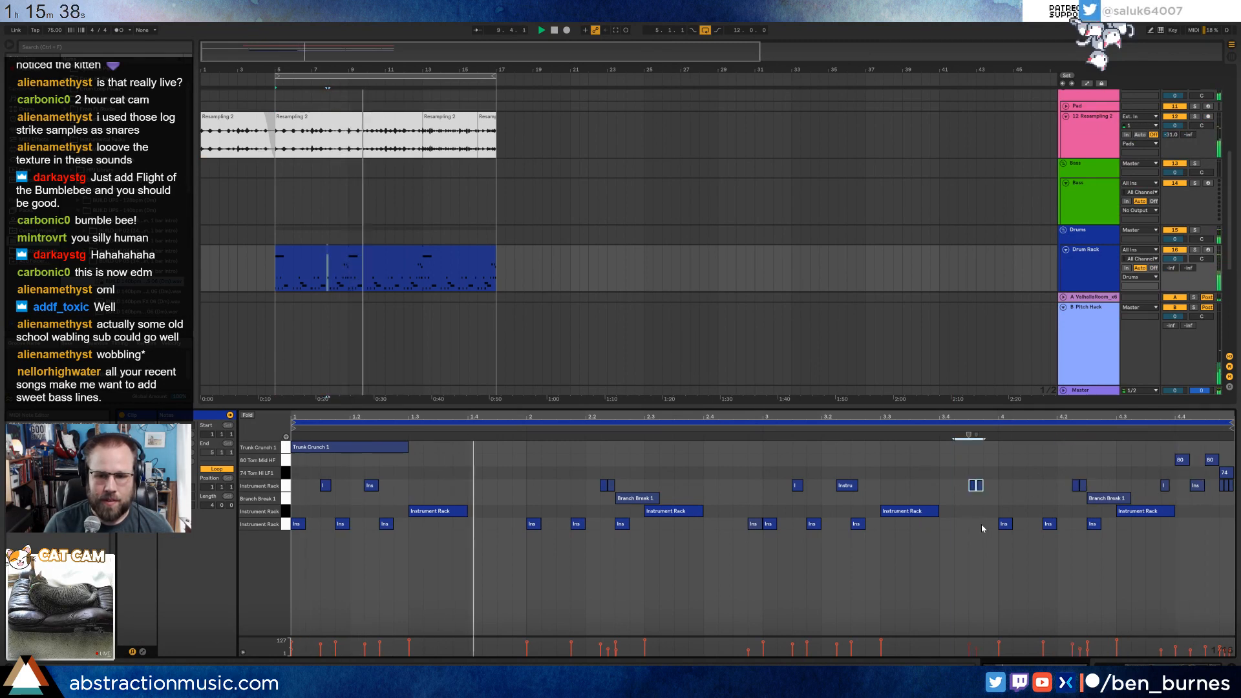
pyautogui.press('Left')
pyautogui.doubleClick(974, 525)
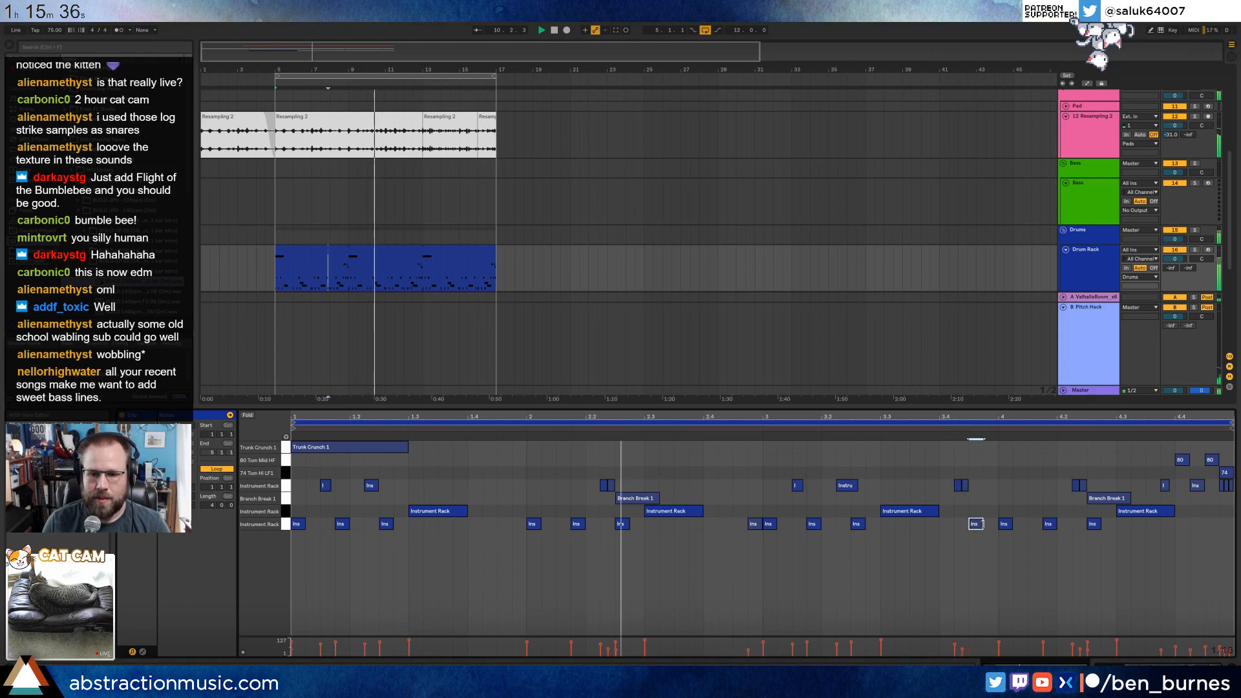
pyautogui.moveTo(974, 525); pyautogui.dragTo(985, 536)
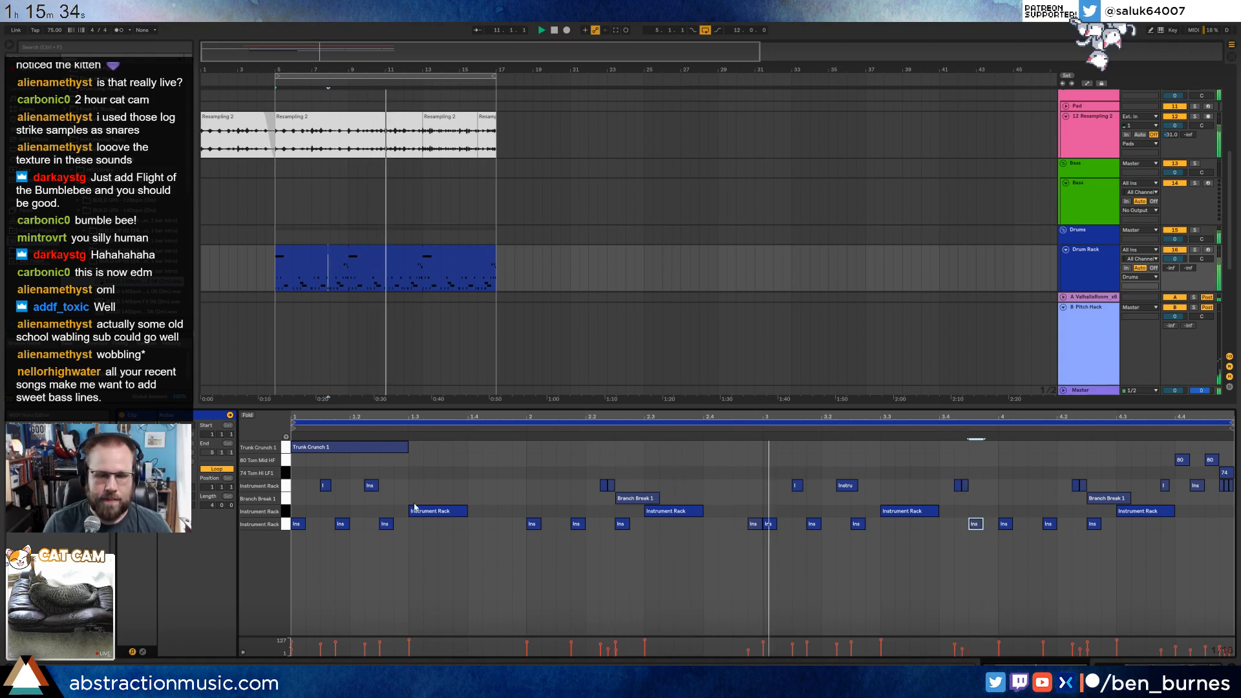
# Load the Branch Scrape sample onto the Drum Rack's empty pad beside Trunk Crunch 1 and select that pad.
pyautogui.hotkey('shift', 'Tab')
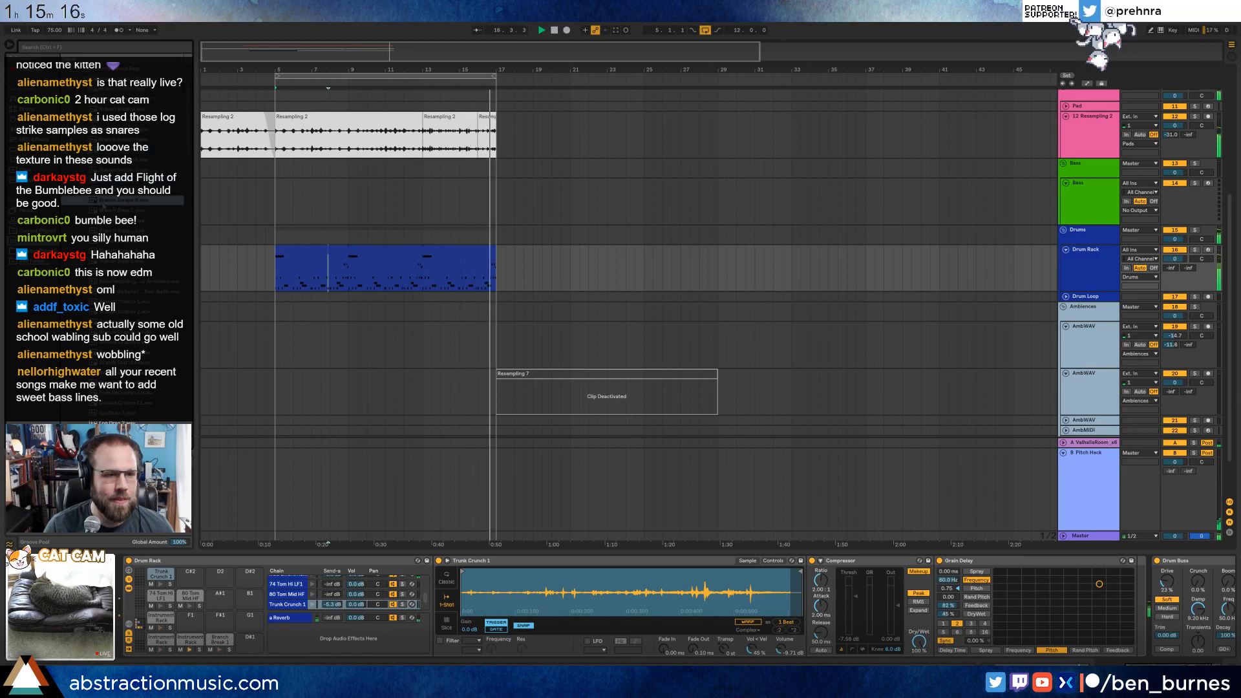
pyautogui.moveTo(131, 200); pyautogui.dragTo(191, 574)
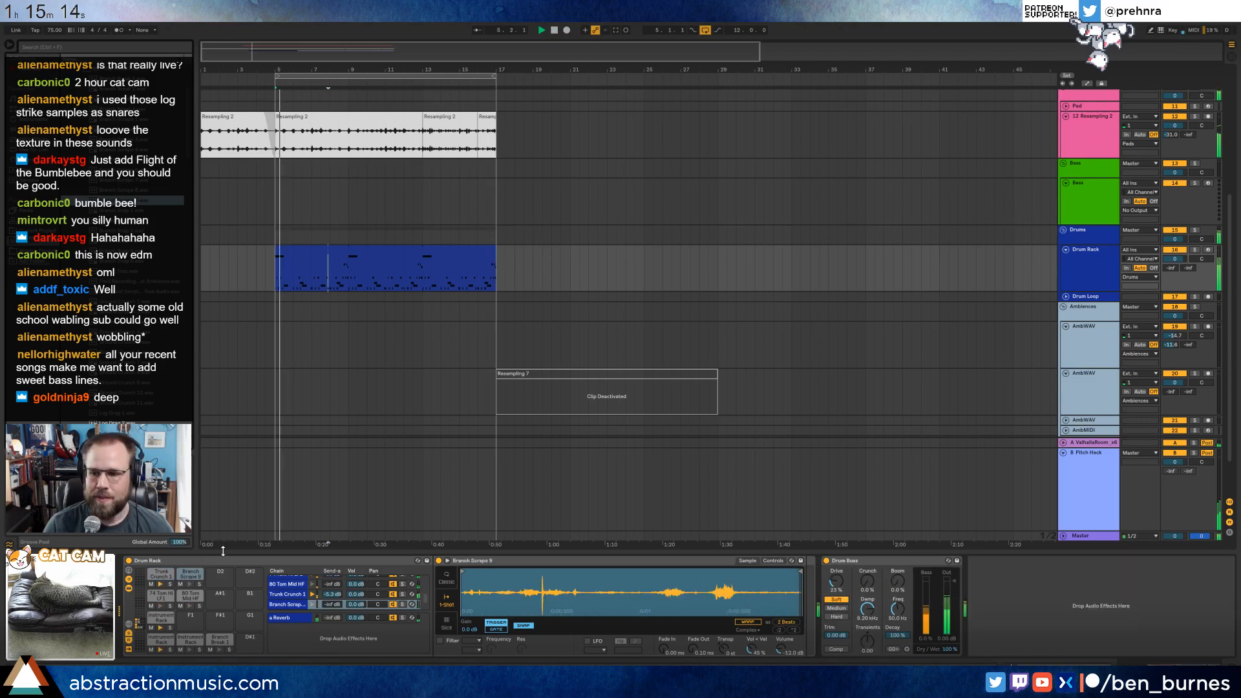
pyautogui.click(166, 573)
pyautogui.click(969, 561)
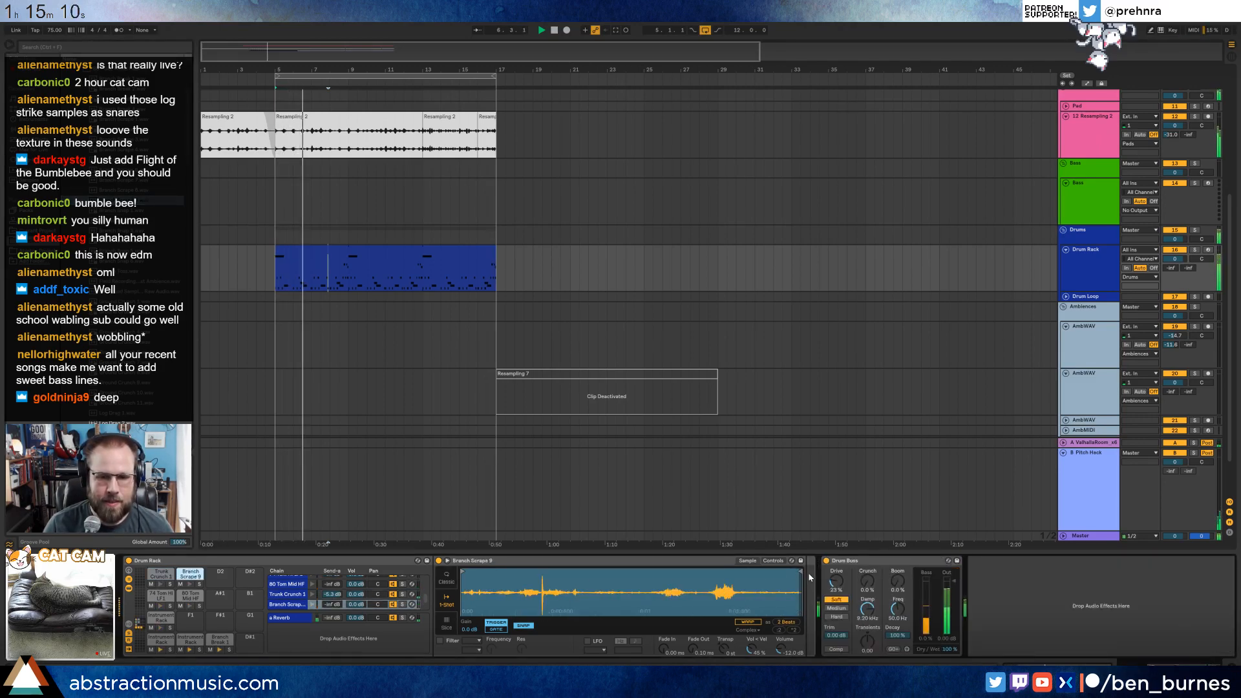
# Add Branch Scrape notes to the Drum Rack clip just before beat 3 and at the very end of the pattern.
pyautogui.doubleClick(351, 258)
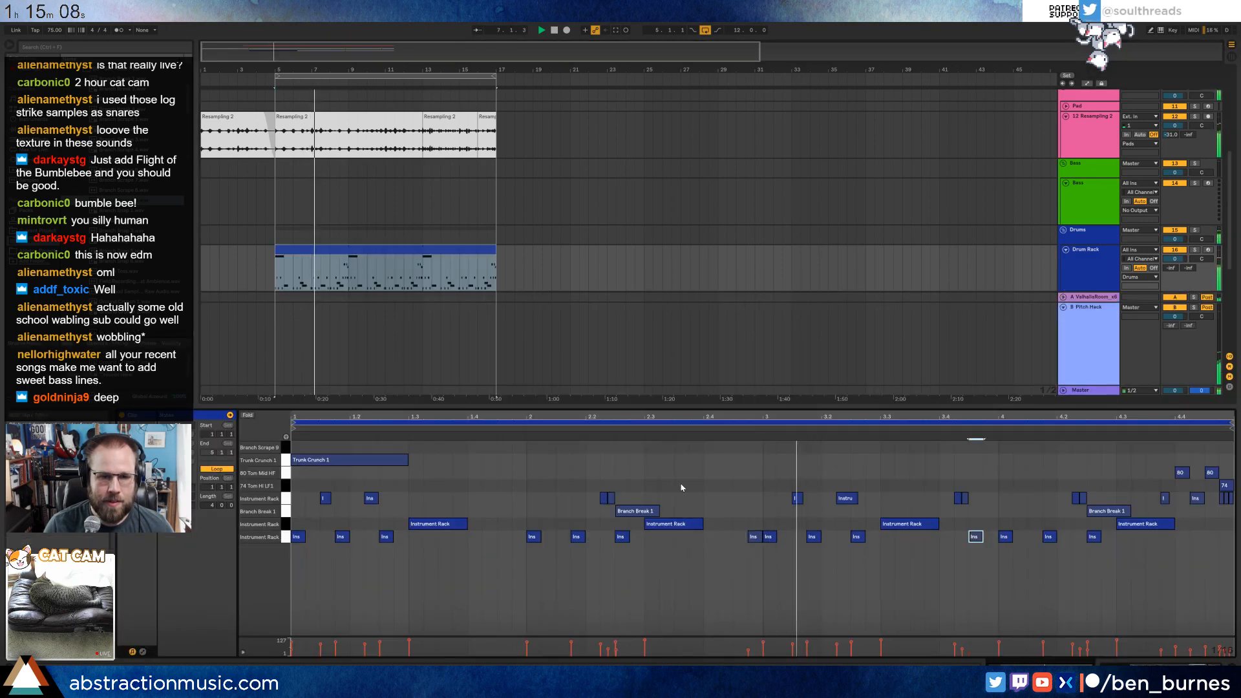
pyautogui.doubleClick(737, 447)
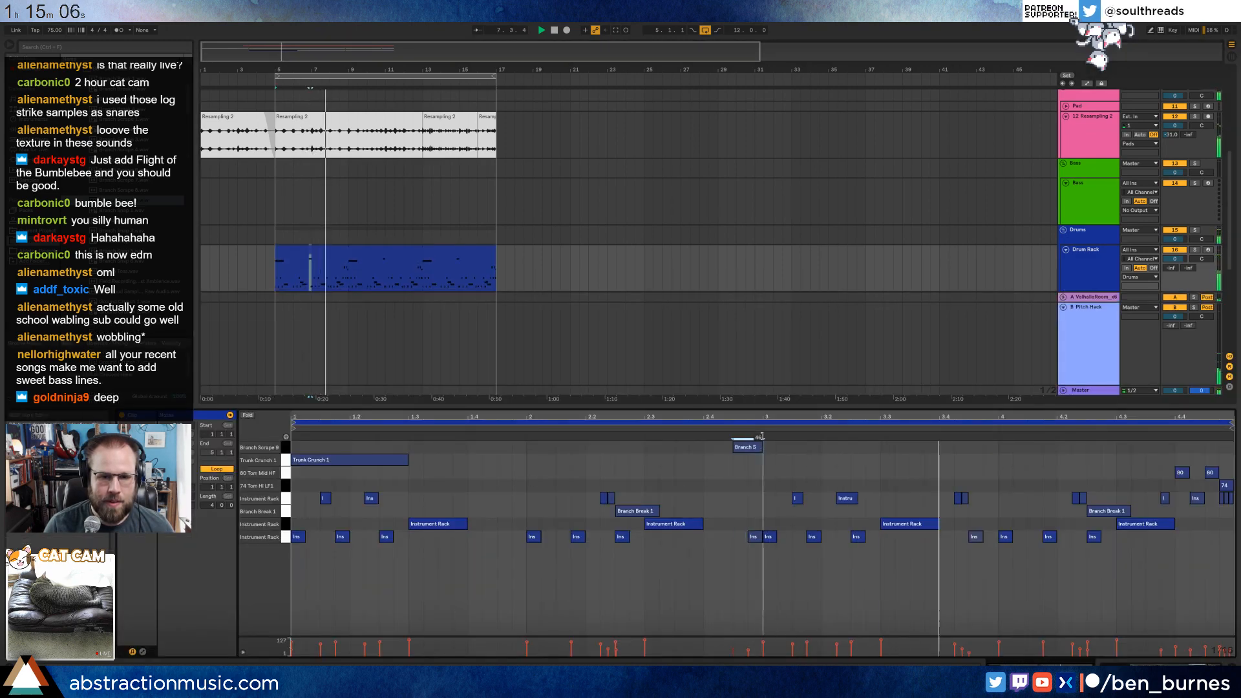
pyautogui.doubleClick(1206, 446)
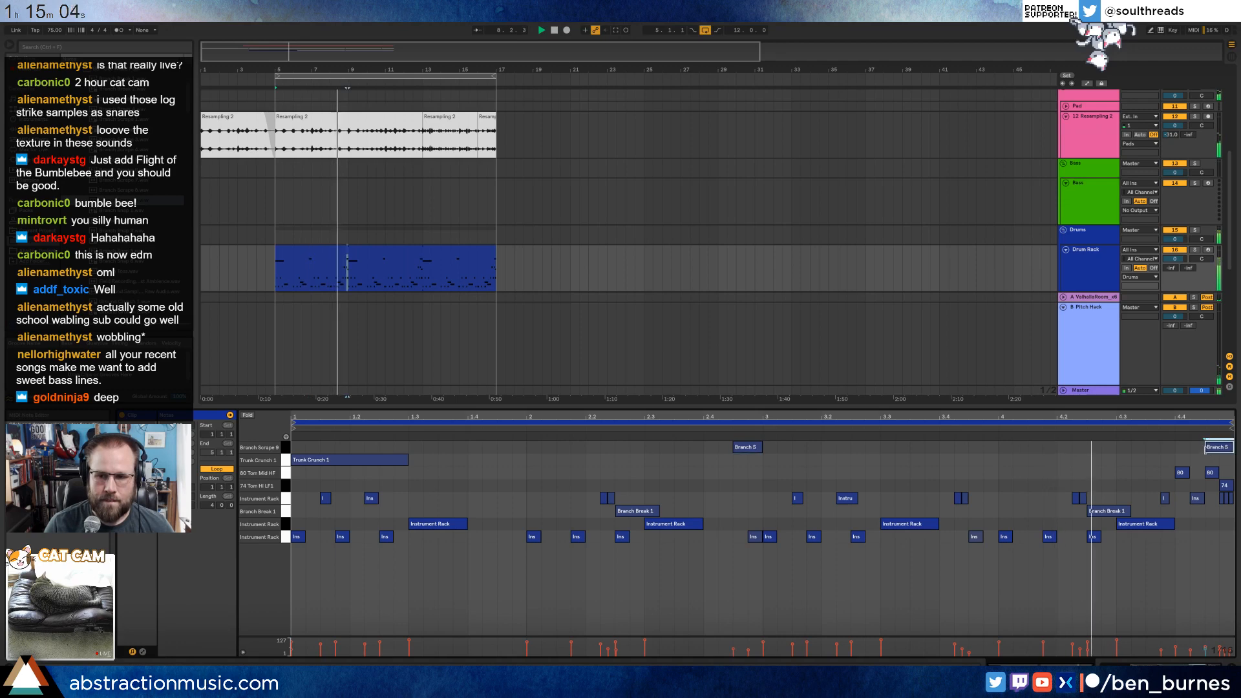
# Set the Branch Scrape sampler to Classic mode, cut its sample end to under half the length, and lengthen its decay.
pyautogui.hotkey('shift', 'Tab')
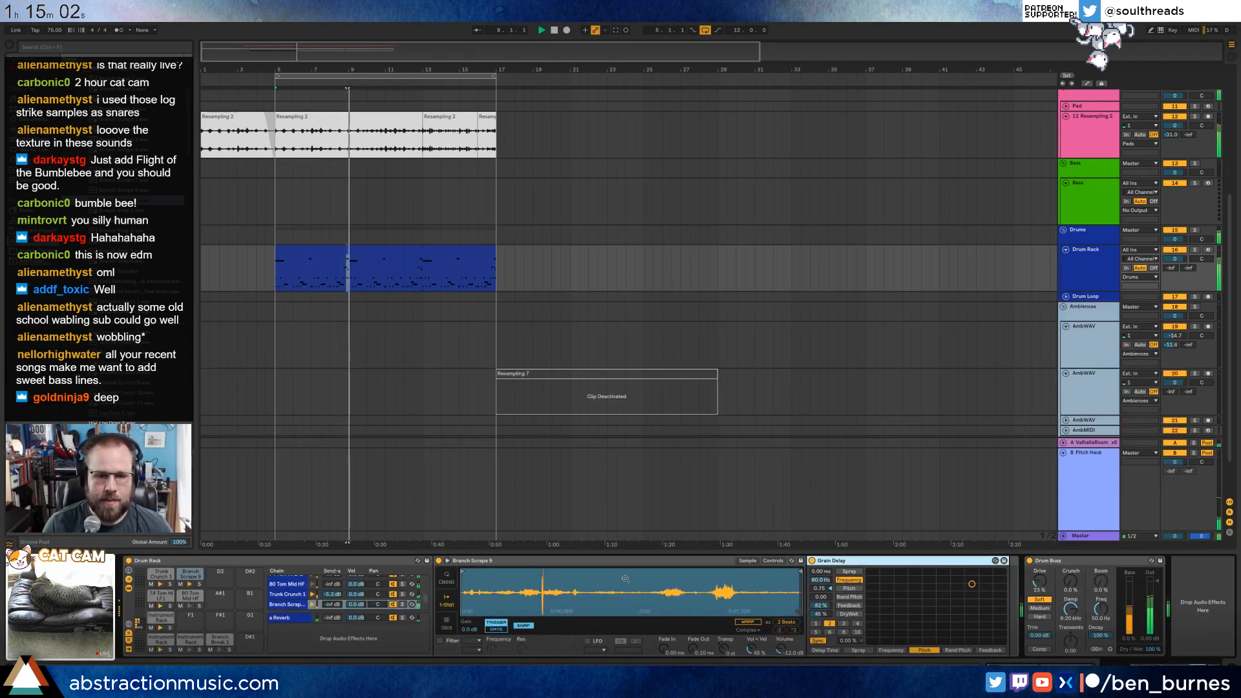
pyautogui.click(445, 581)
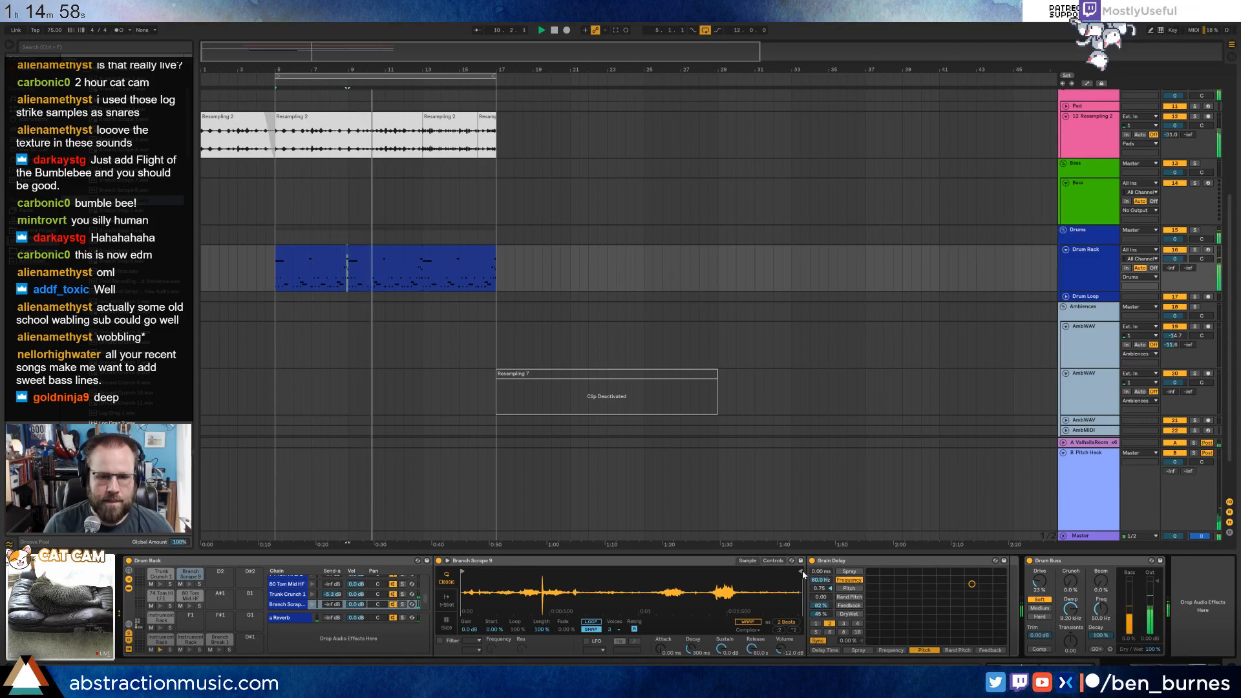
pyautogui.moveTo(801, 574); pyautogui.dragTo(609, 575)
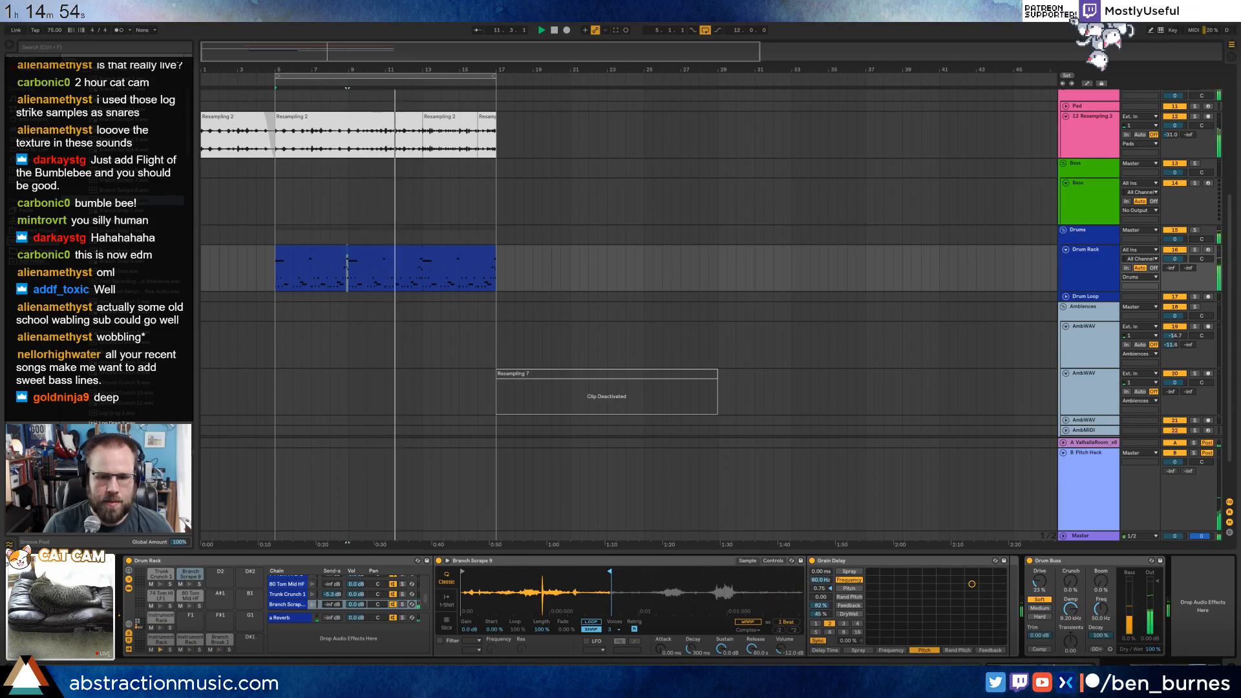
pyautogui.moveTo(690, 649); pyautogui.dragTo(690, 638)
# Adjust the frequency, pitch and feedback of the Branch Scrape chain's Grain Delay, and set its spray to about 59.1 ms.
pyautogui.moveTo(971, 584); pyautogui.dragTo(963, 581)
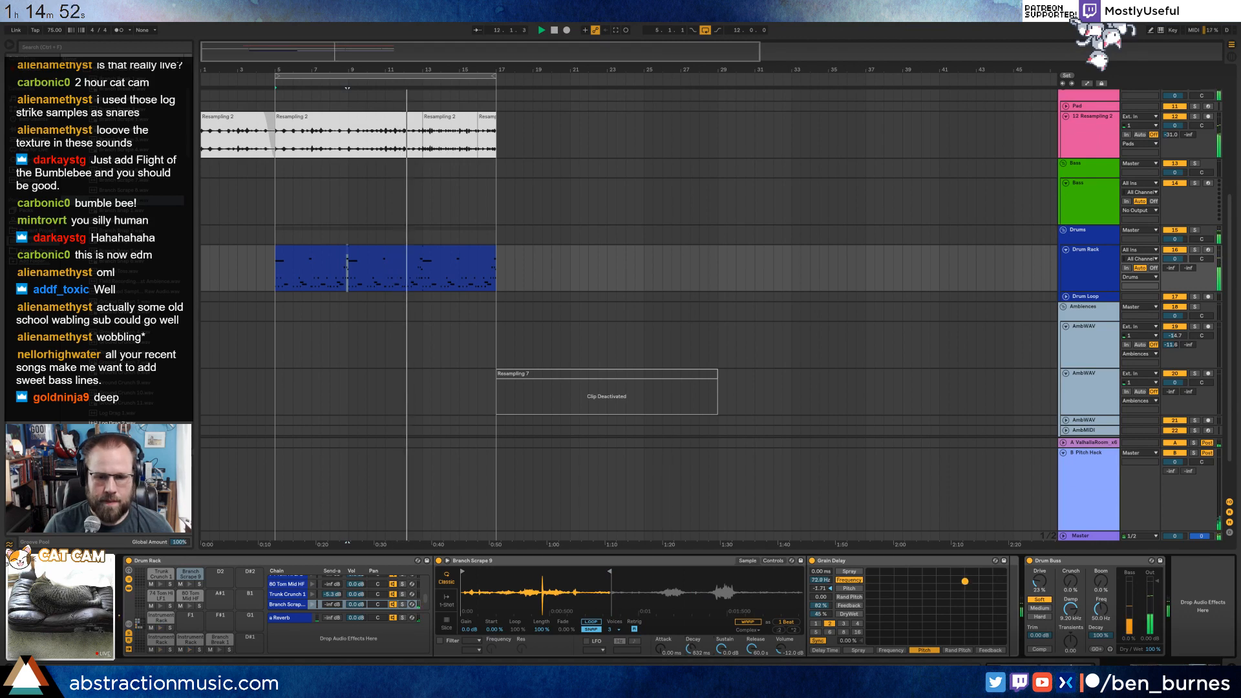
pyautogui.moveTo(821, 605); pyautogui.dragTo(821, 599)
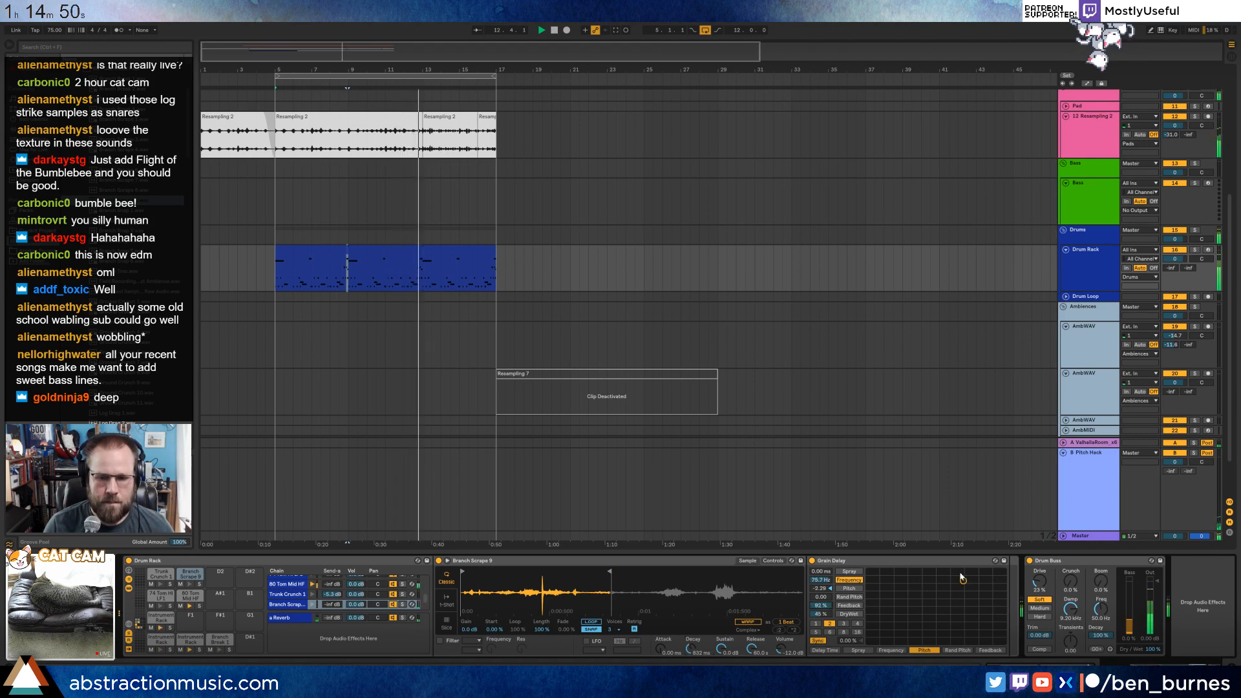
pyautogui.moveTo(963, 580); pyautogui.dragTo(969, 581)
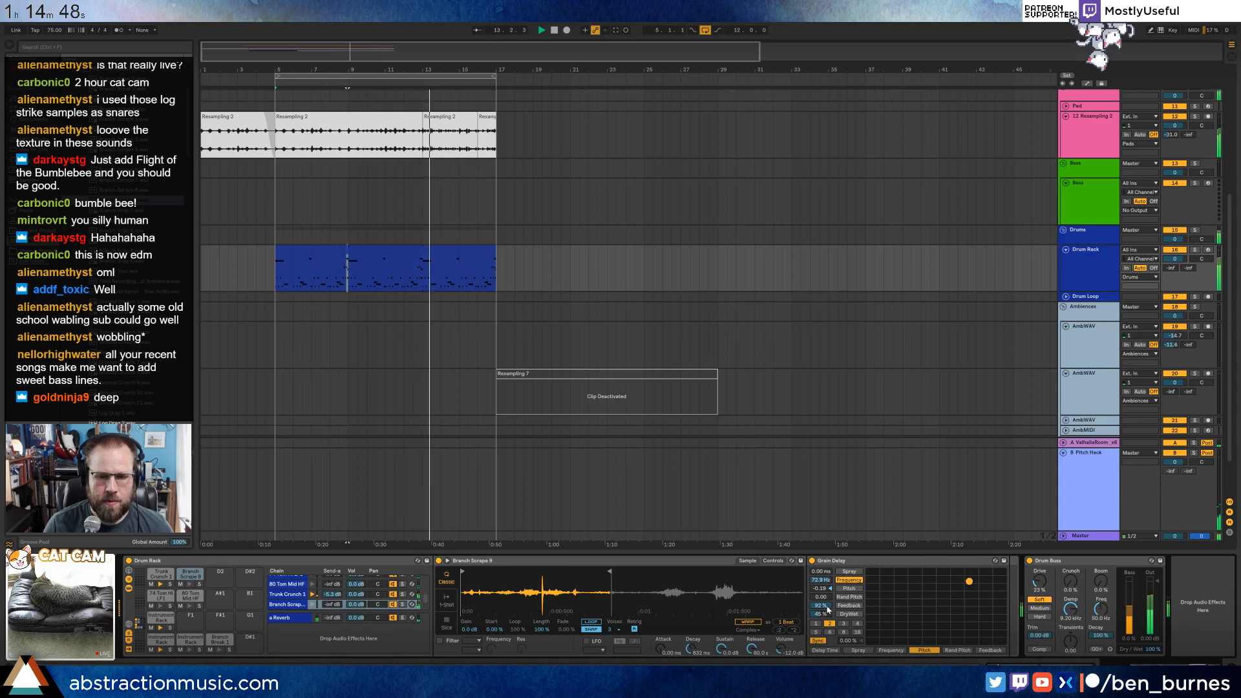
pyautogui.click(849, 572)
pyautogui.moveTo(820, 572)
pyautogui.mouseDown()
pyautogui.moveTo(820, 548)
pyautogui.moveTo(820, 586)
pyautogui.mouseUp()
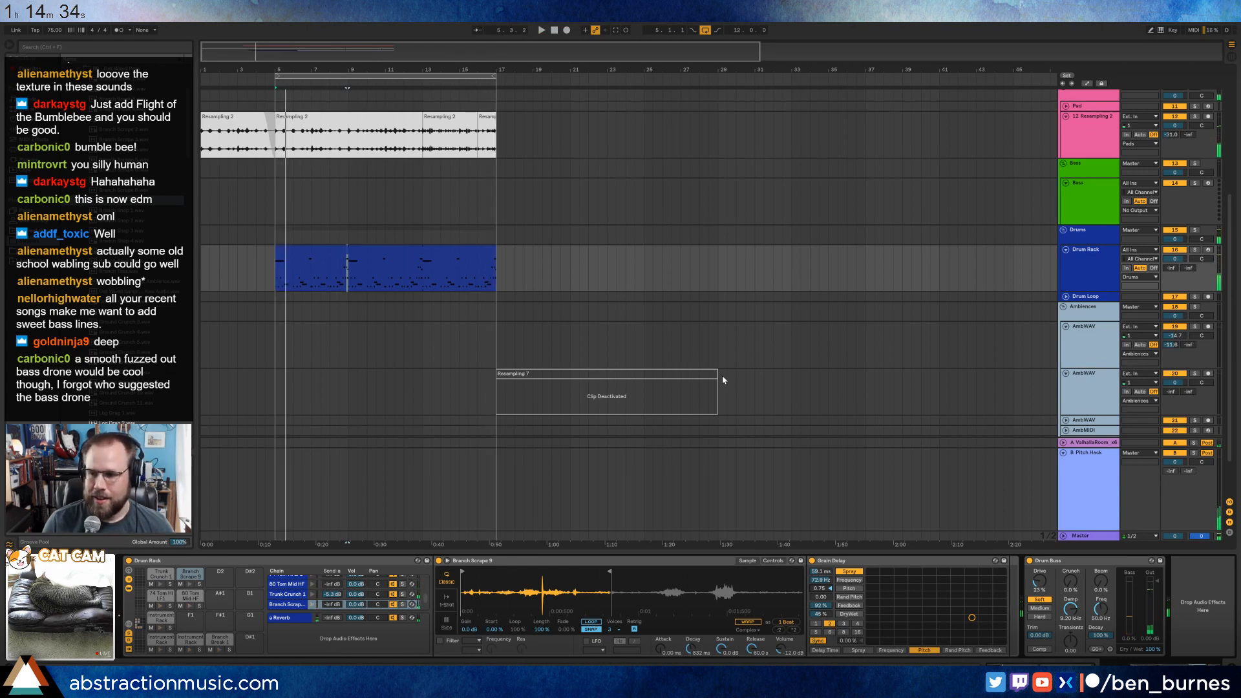
# Load the Bass synth device onto the empty Bass track and raise its filter cutoff to about 22%.
pyautogui.click(1077, 197)
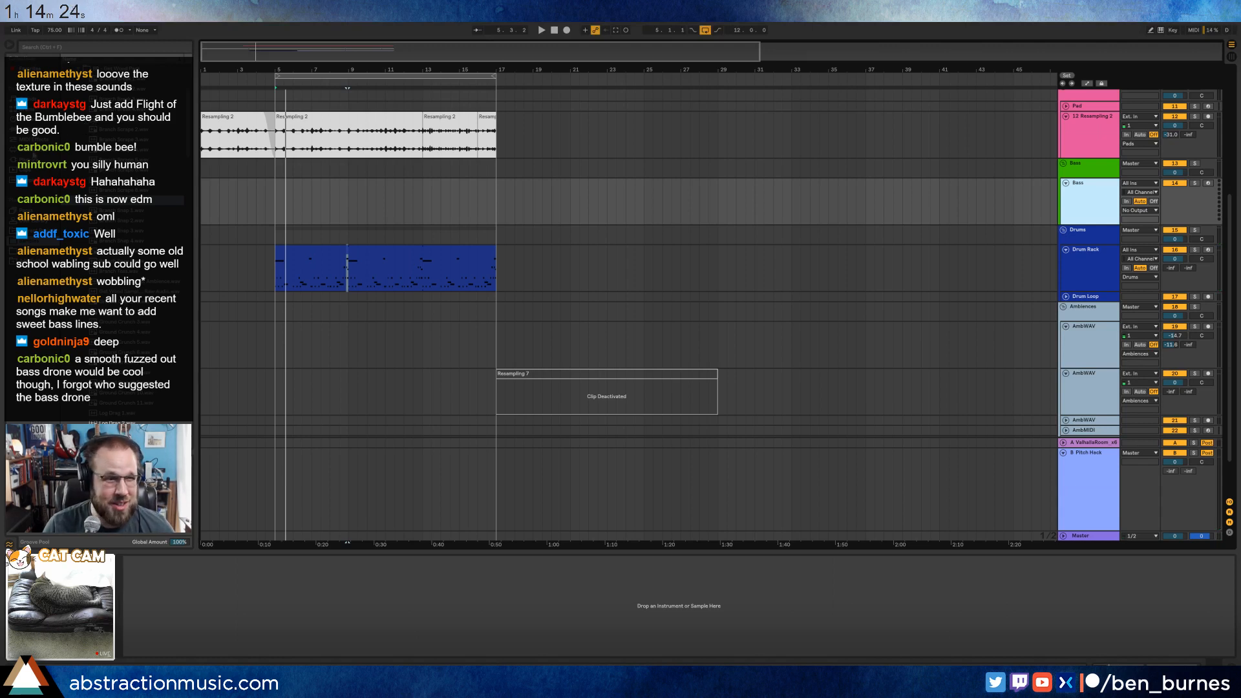
pyautogui.click(32, 211)
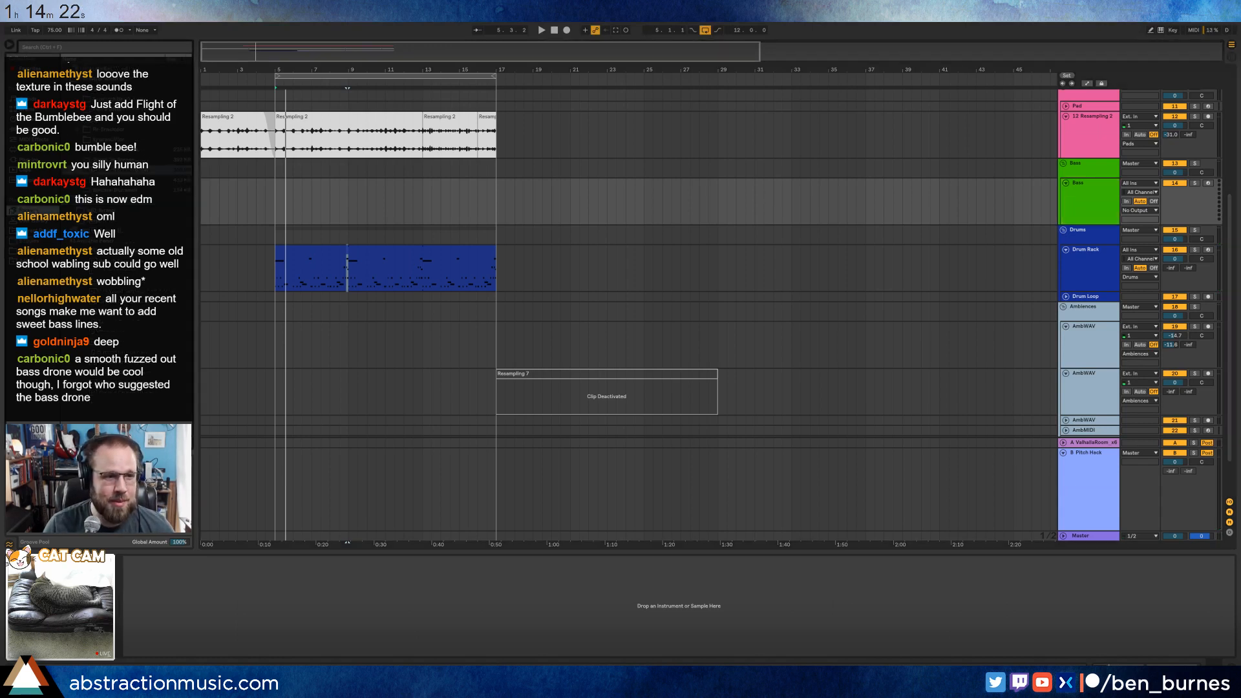
pyautogui.click(73, 92)
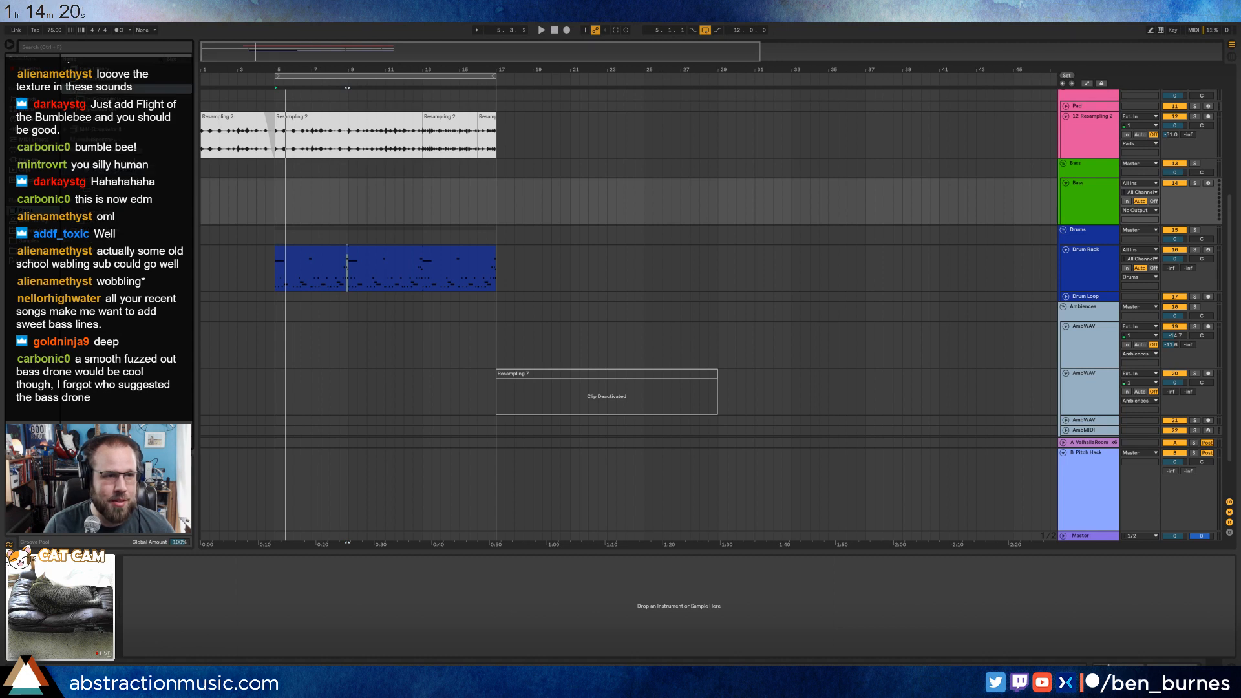
pyautogui.click(72, 99)
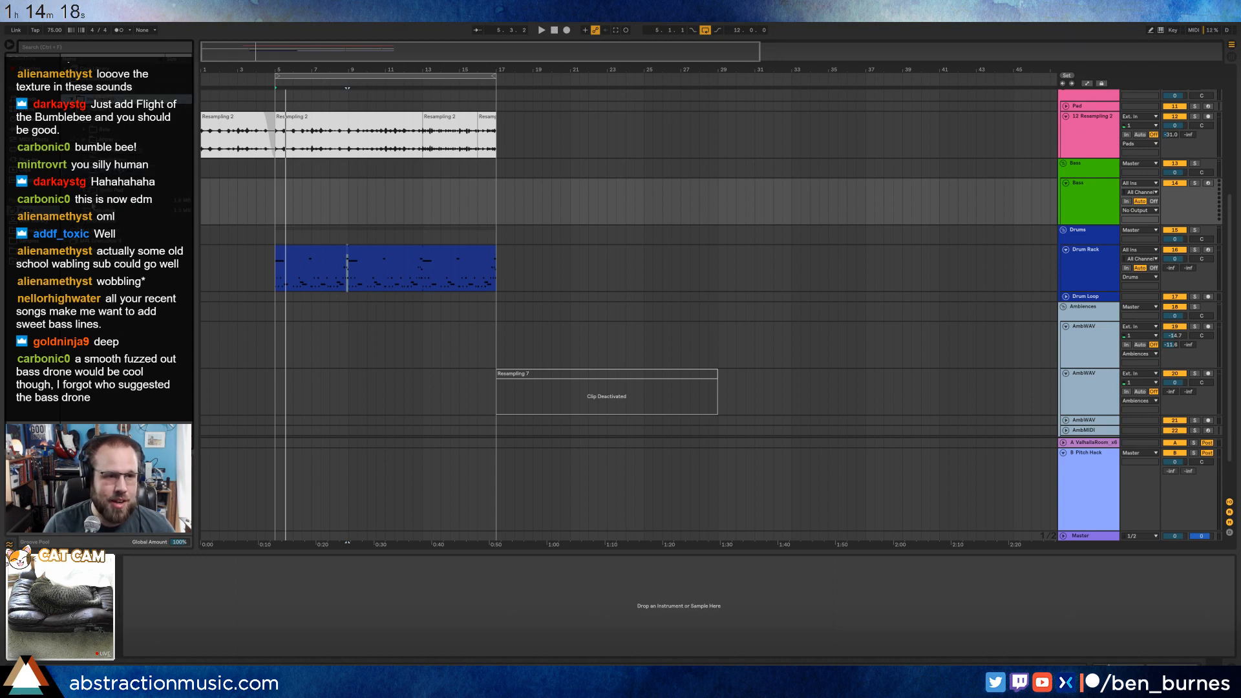
pyautogui.click(93, 203)
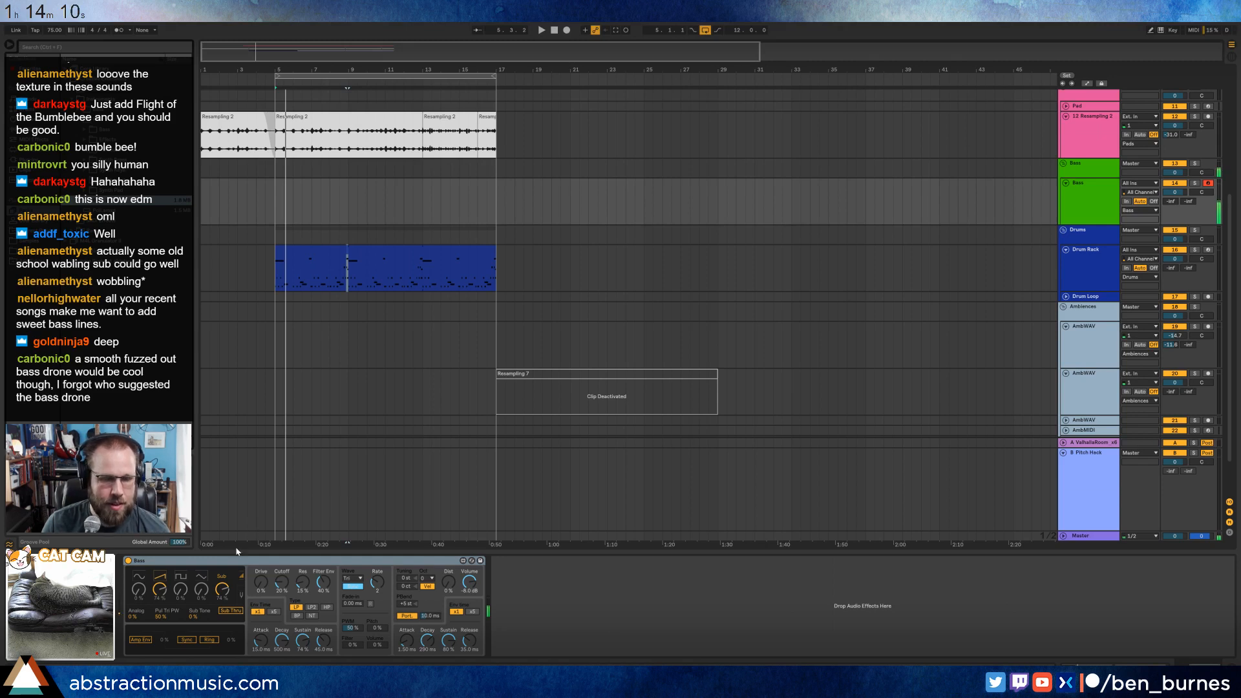
pyautogui.moveTo(281, 587); pyautogui.dragTo(280, 583)
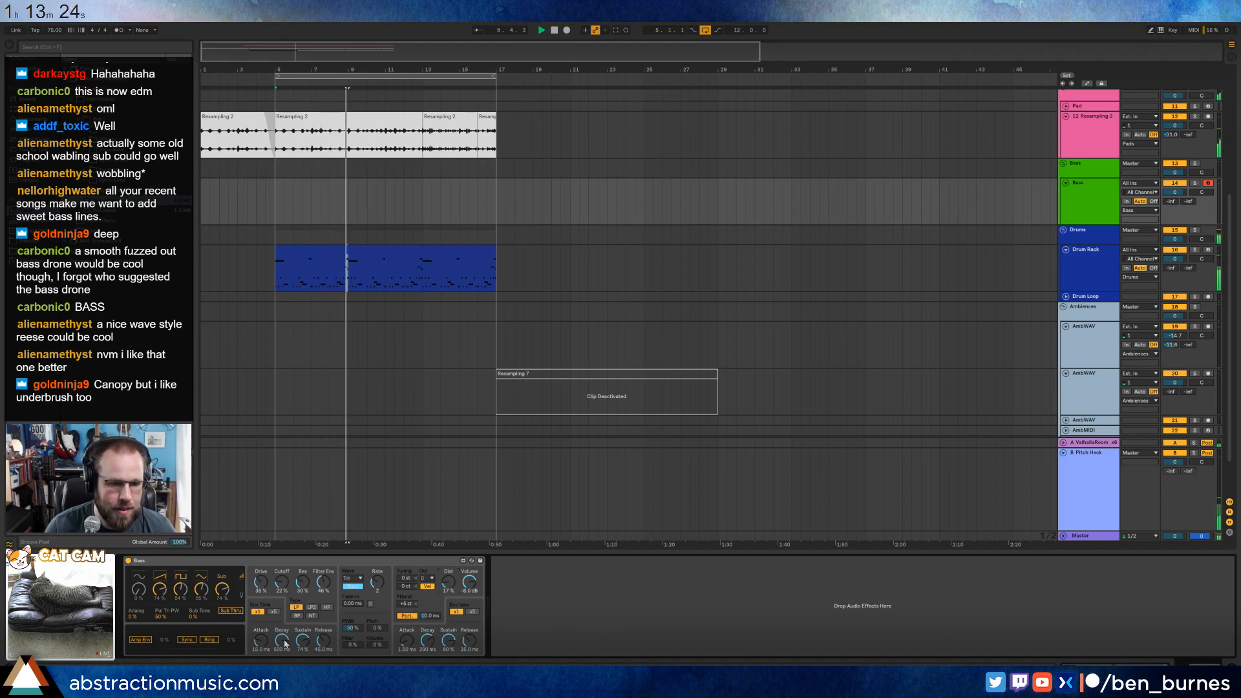
# Shorten the Bass synth's filter envelope decay, switch its LFO to a frequency rate, and lower the modulation amount to about 18%.
pyautogui.moveTo(282, 641); pyautogui.dragTo(282, 644)
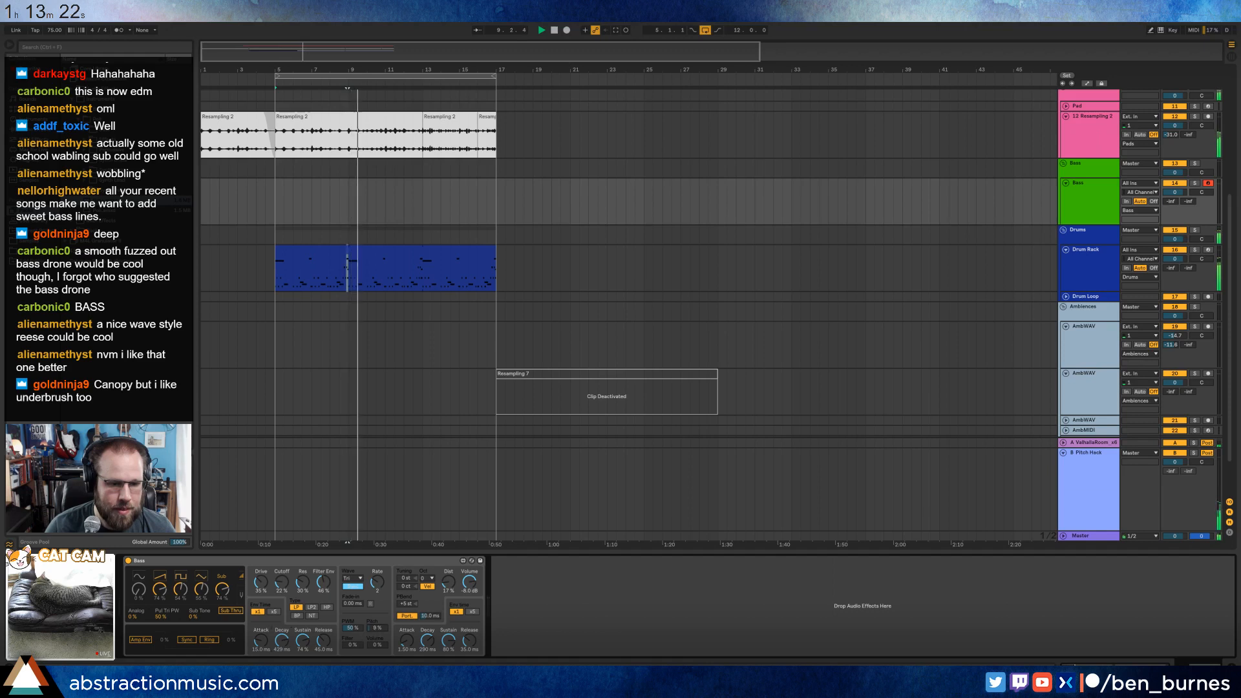
pyautogui.moveTo(376, 633); pyautogui.dragTo(352, 607)
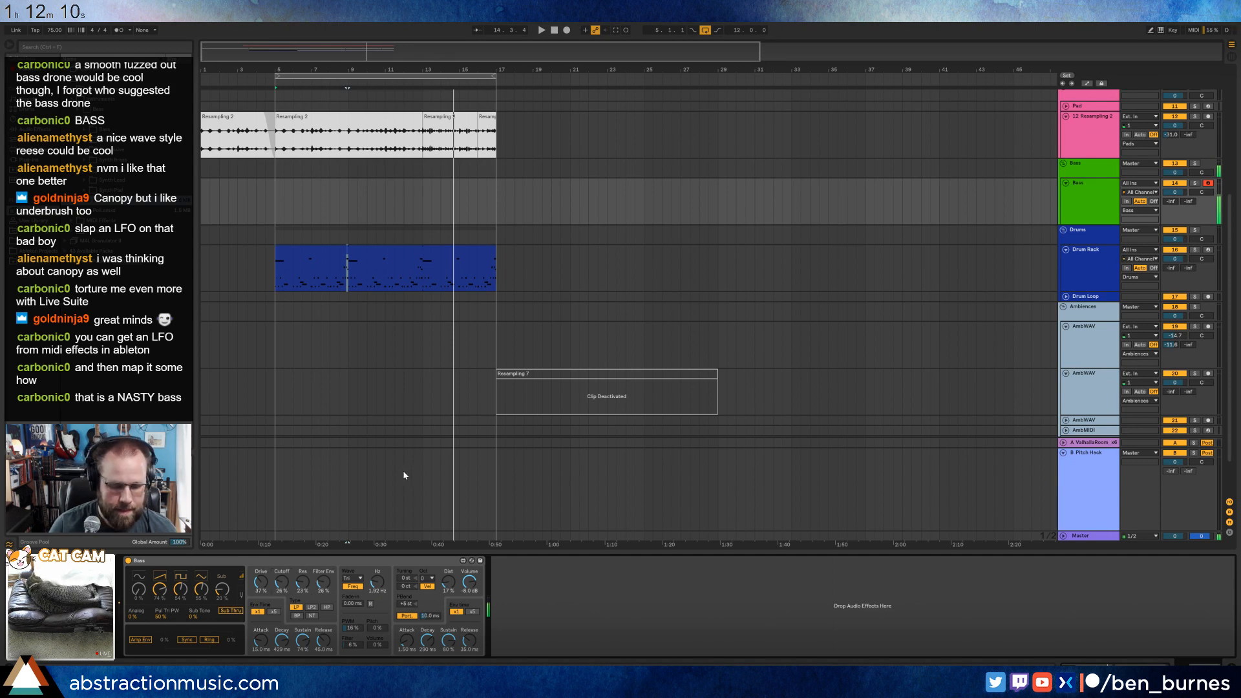
pyautogui.press('space')
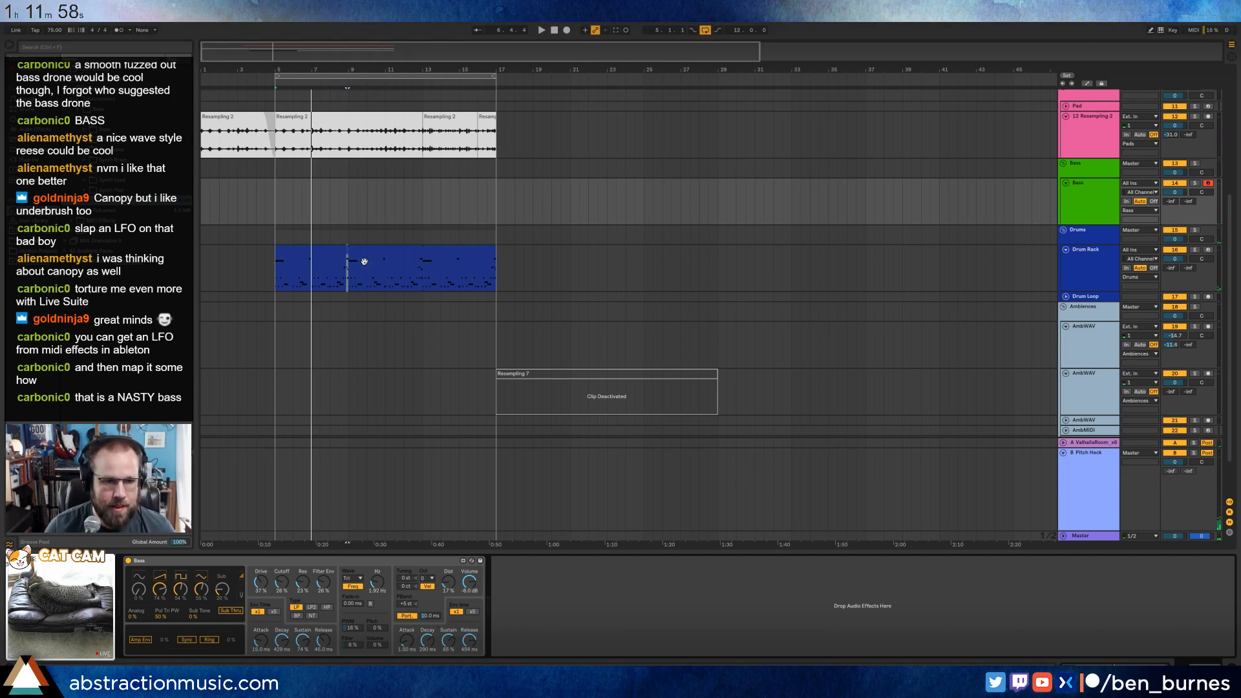
pyautogui.press('space')
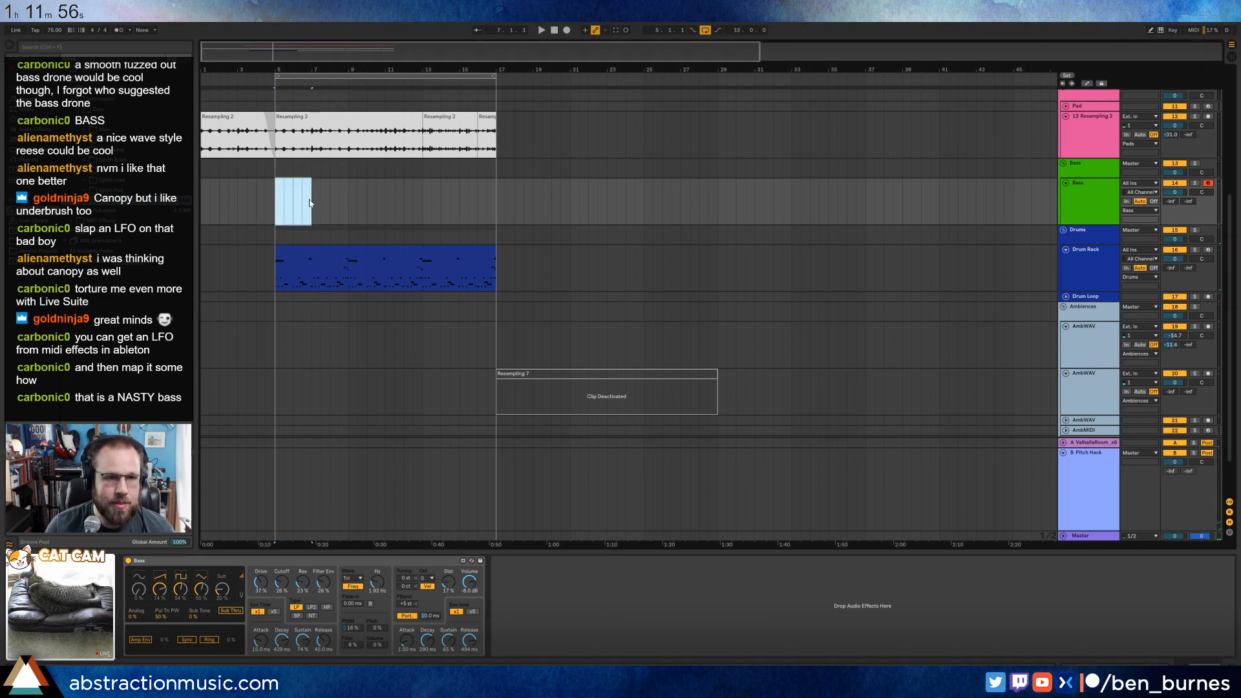
# Create a two-bar MIDI clip on the Bass track at bar 5 containing a six-beat D1 note, and play it.
pyautogui.doubleClick(310, 203)
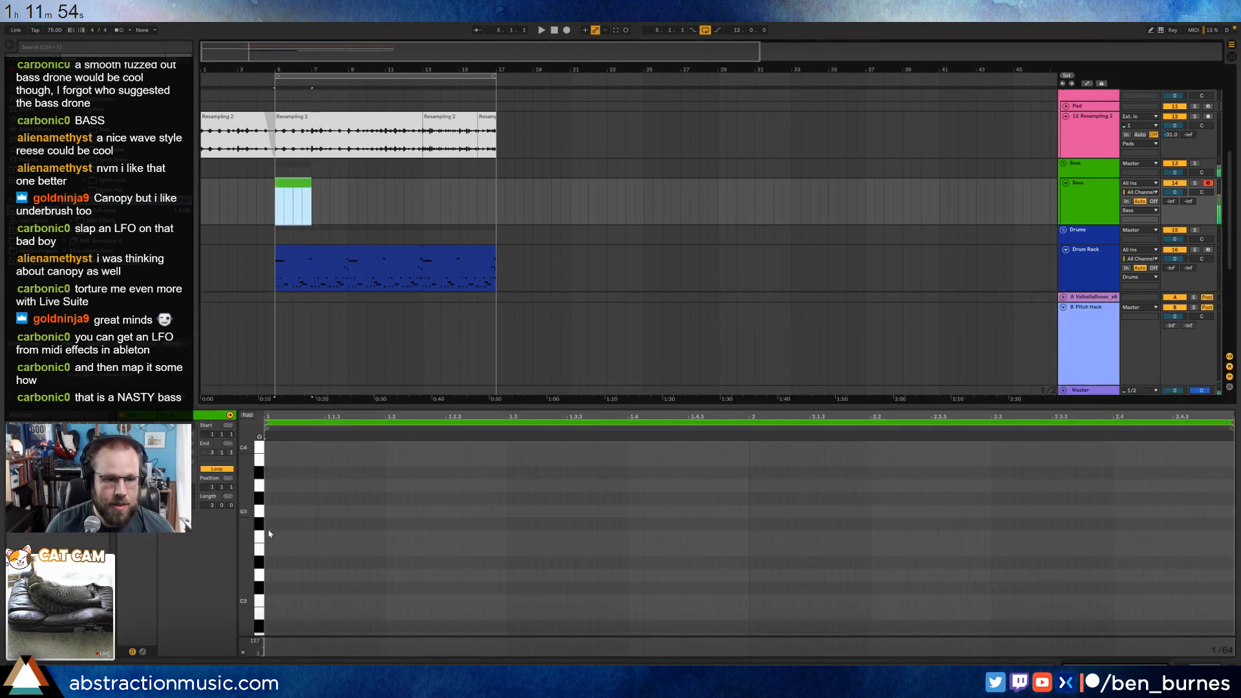
pyautogui.moveTo(260, 557); pyautogui.dragTo(255, 264)
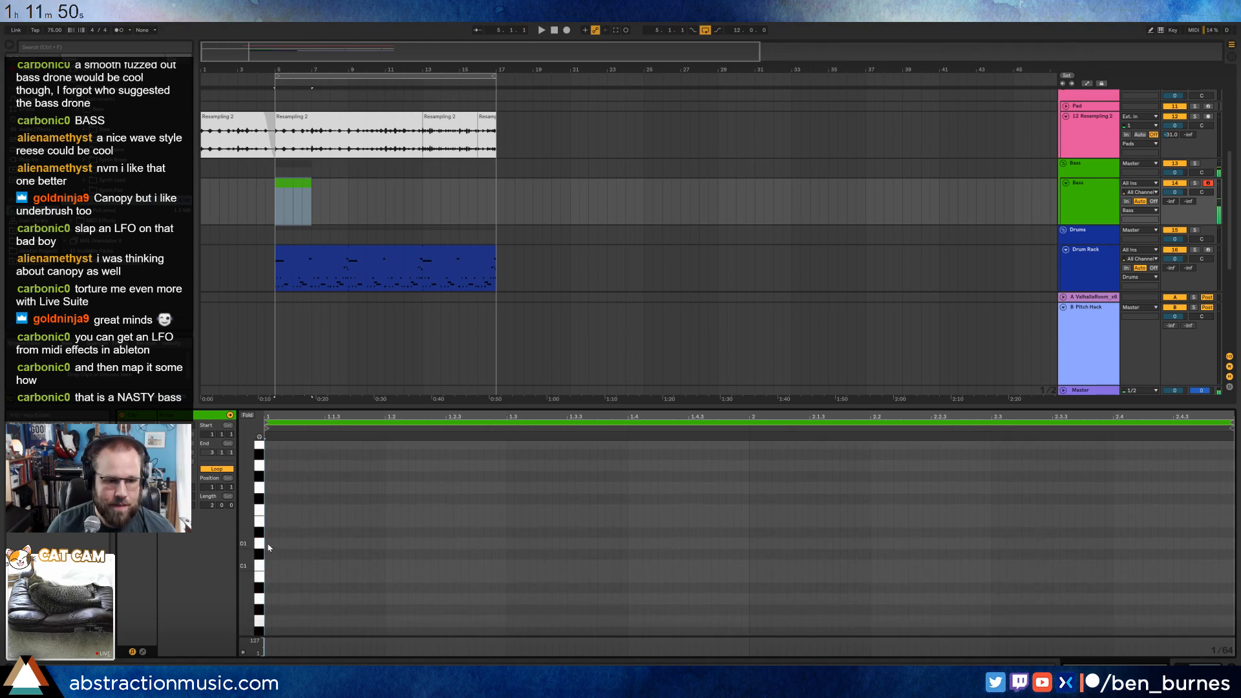
pyautogui.moveTo(268, 546)
pyautogui.mouseDown()
pyautogui.moveTo(1108, 543)
pyautogui.moveTo(990, 542)
pyautogui.mouseUp()
pyautogui.press('space')
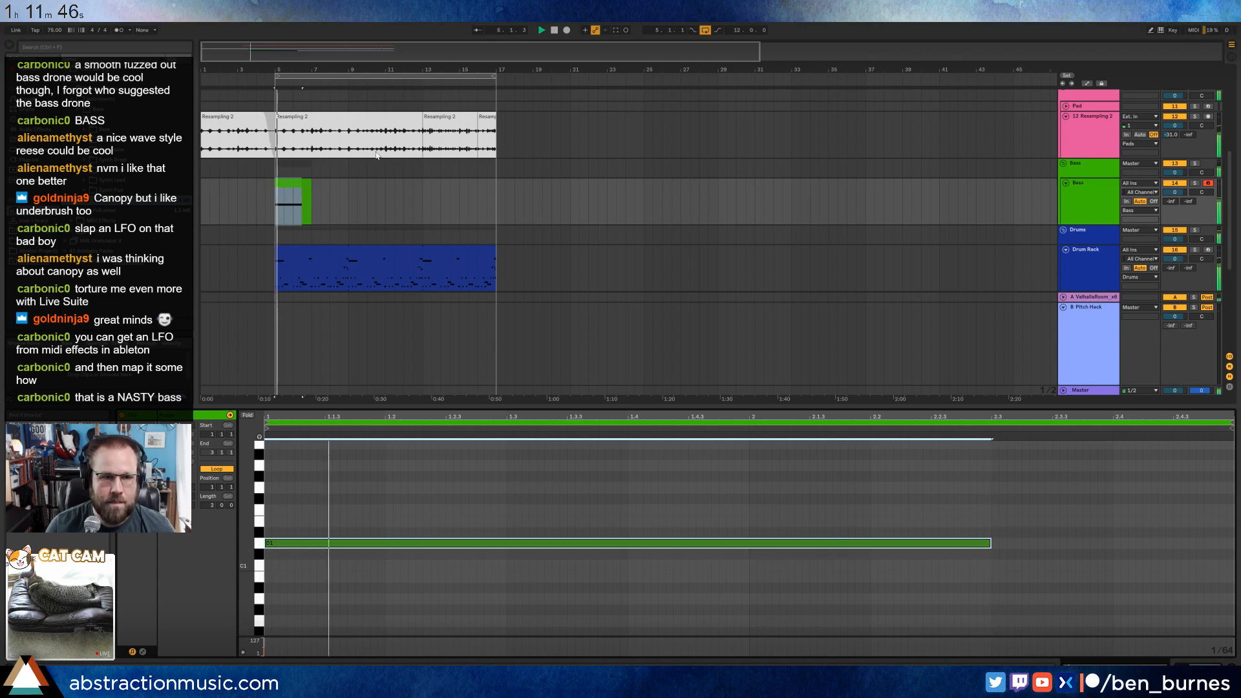
# Duplicate the two-bar bass clip to bar 7 and raise the copy's note three semitones to F1.
pyautogui.click(307, 183)
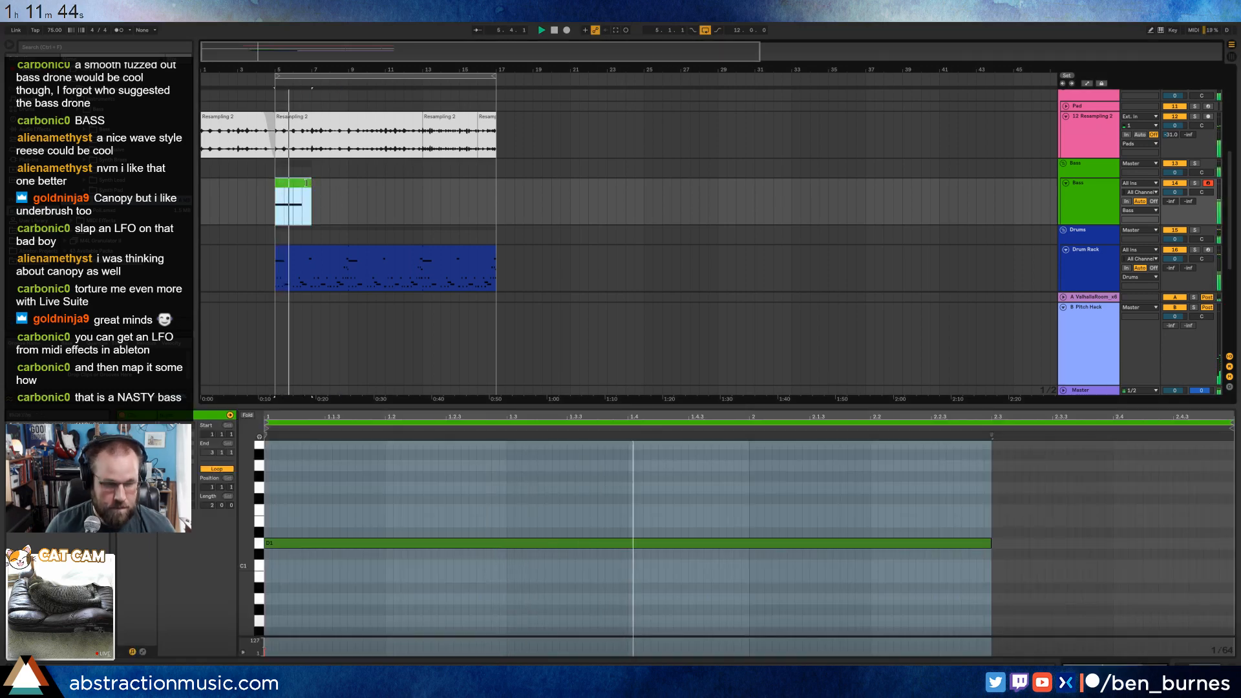
pyautogui.hotkey('ctrl', 'd')
pyautogui.click(347, 517)
pyautogui.hotkey('ctrl', 'a')
pyautogui.press('Up')
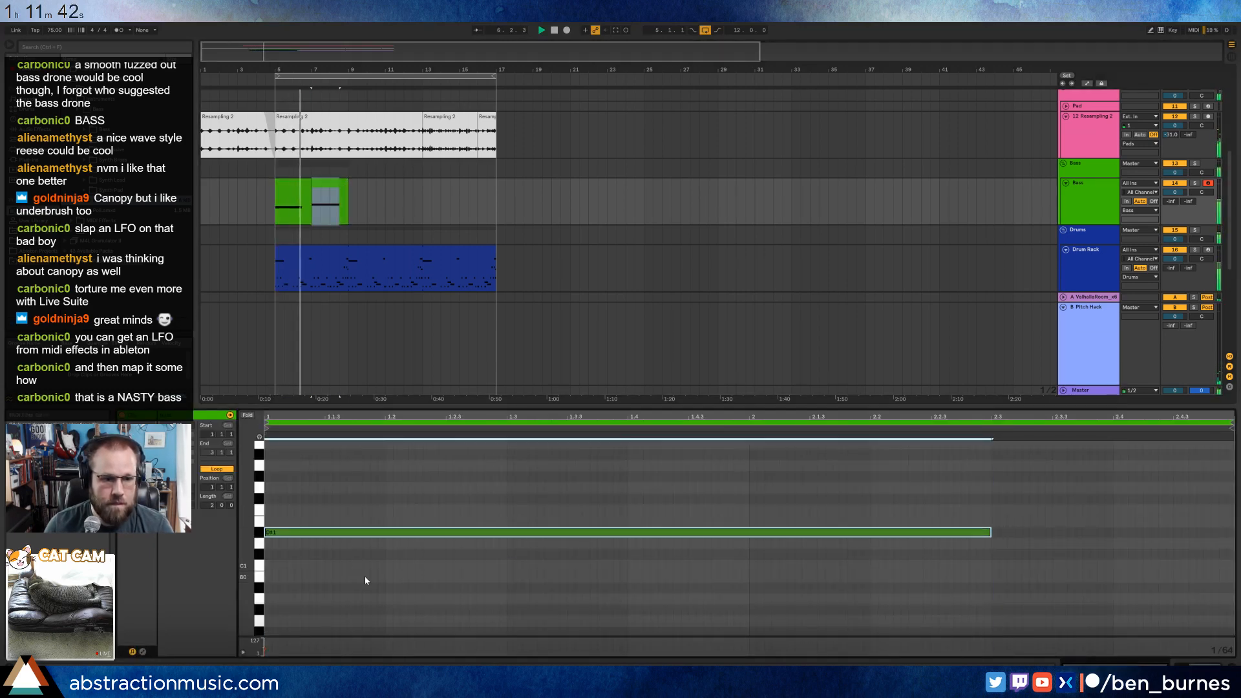
pyautogui.press('Up')
pyautogui.press('Up')
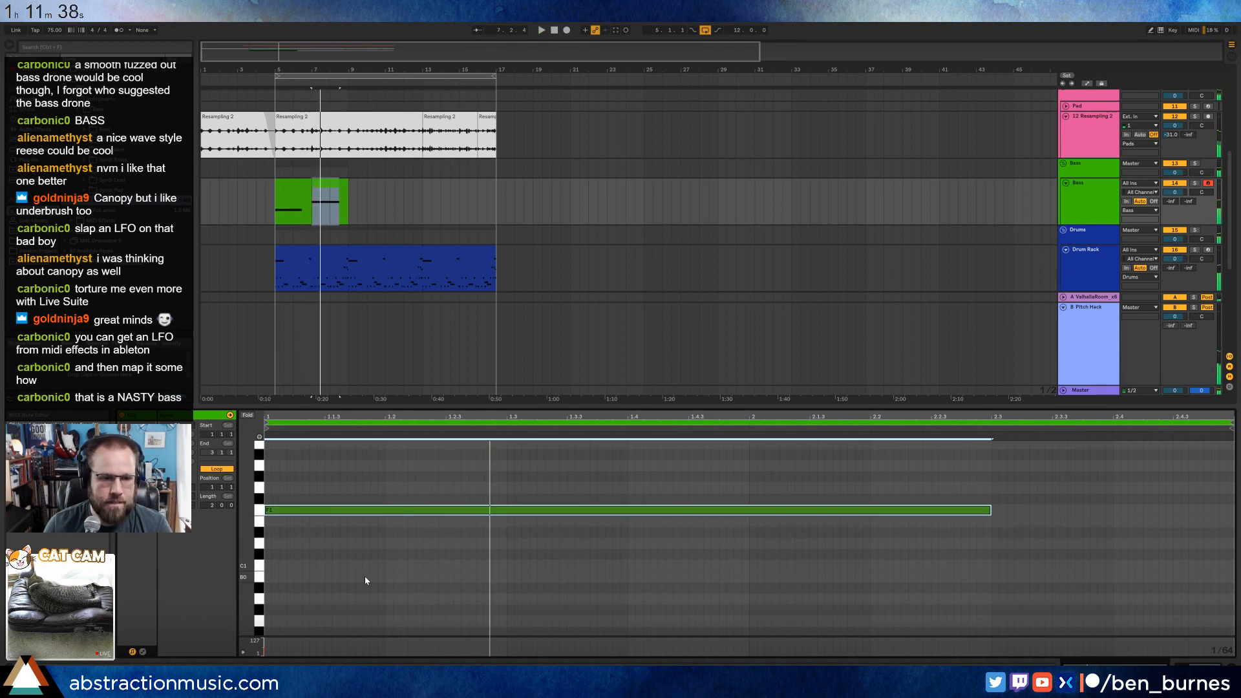
# Transpose the note in the second bass clip to A#1, auditioning A1 and the lower octave on the way.
pyautogui.press('Up')
pyautogui.press('Up')
pyautogui.press('Up')
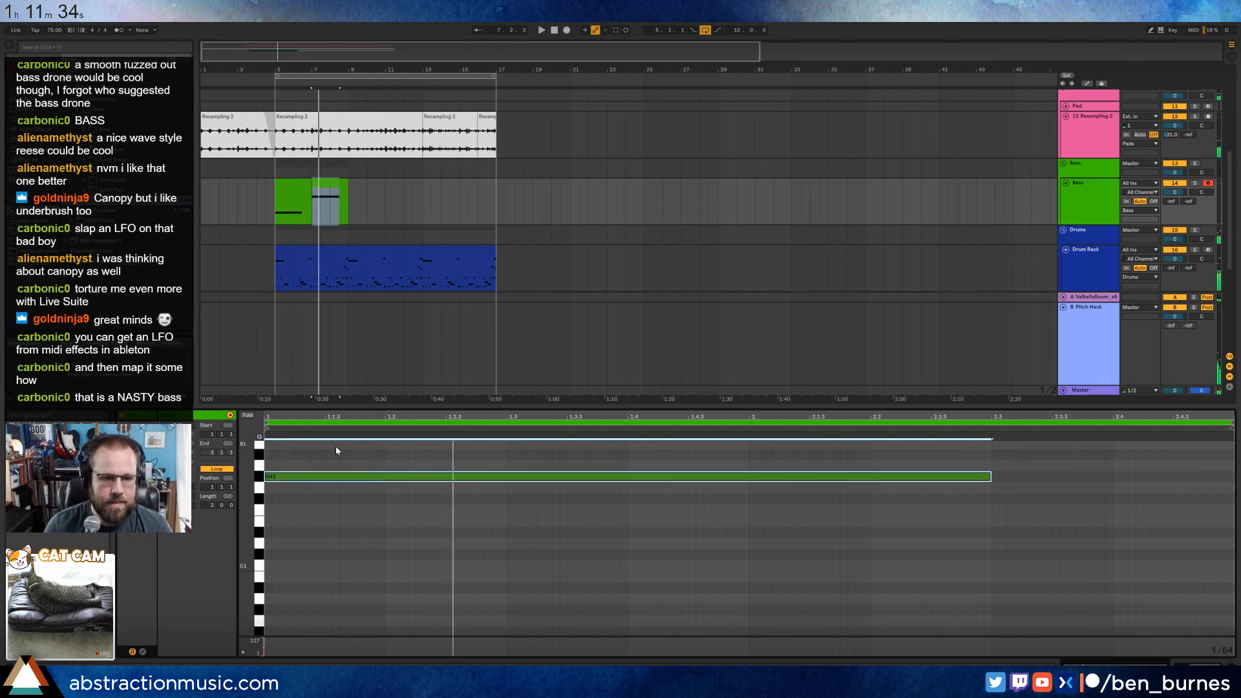
pyautogui.press('Up')
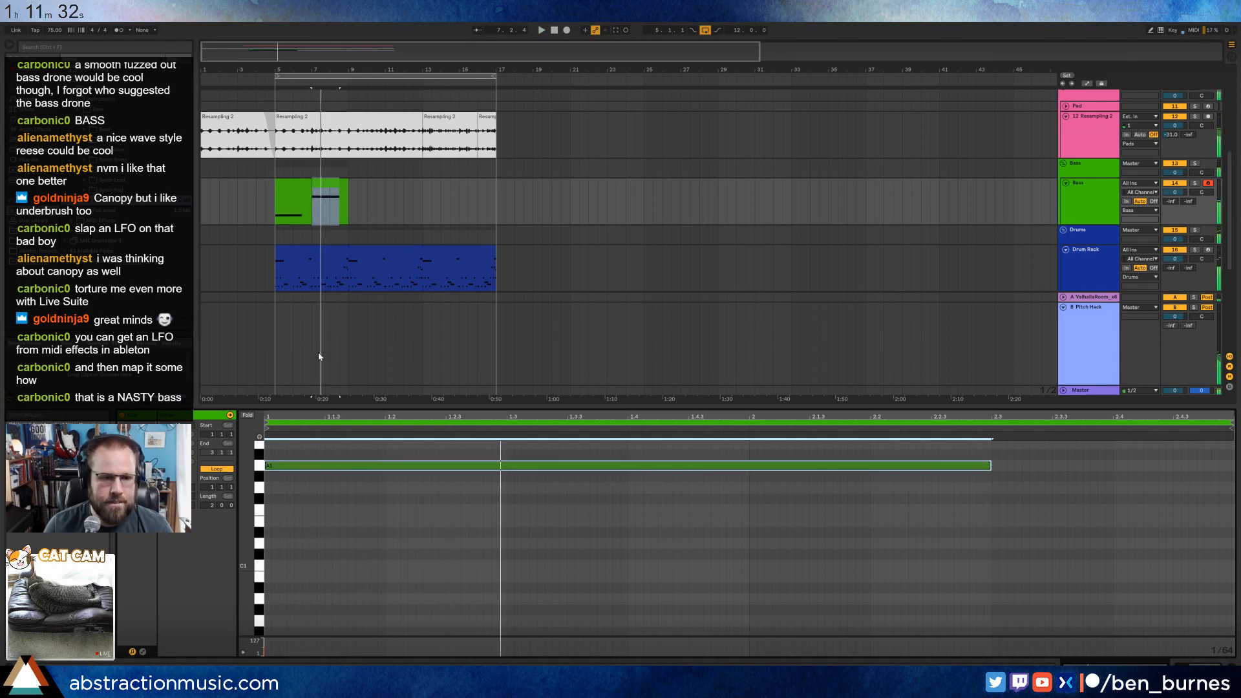
pyautogui.hotkey('shift', 'Down')
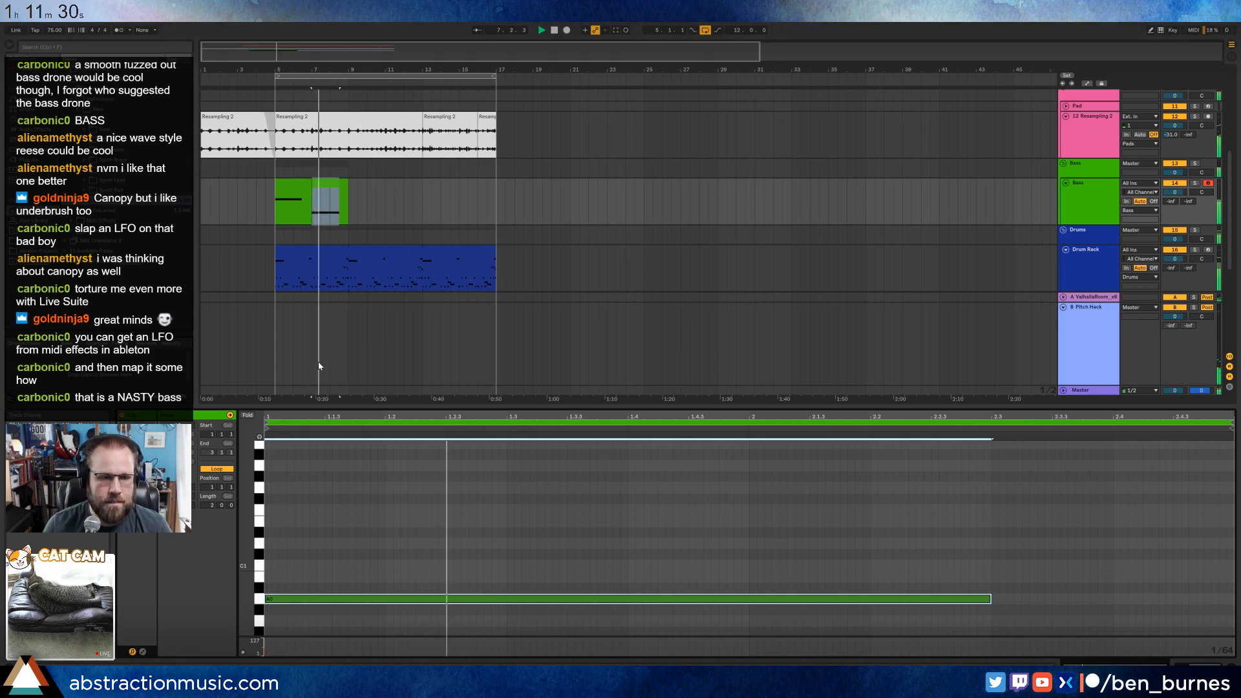
pyautogui.press('Up')
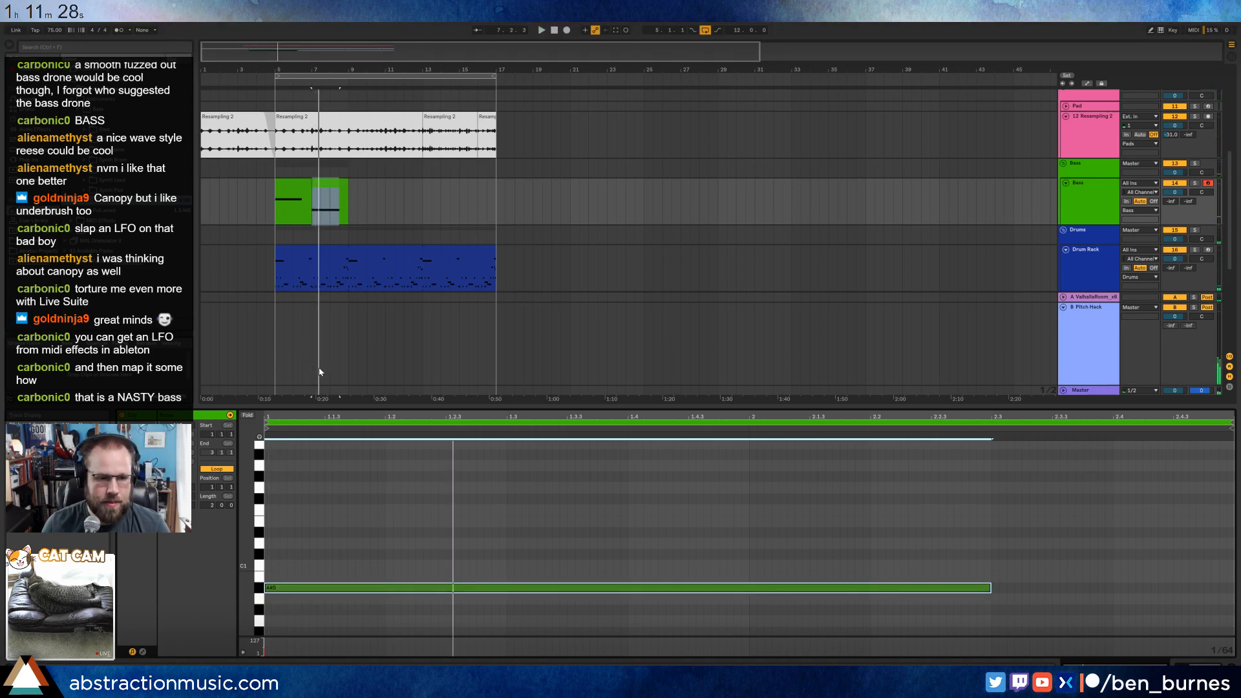
pyautogui.hotkey('shift', 'Up')
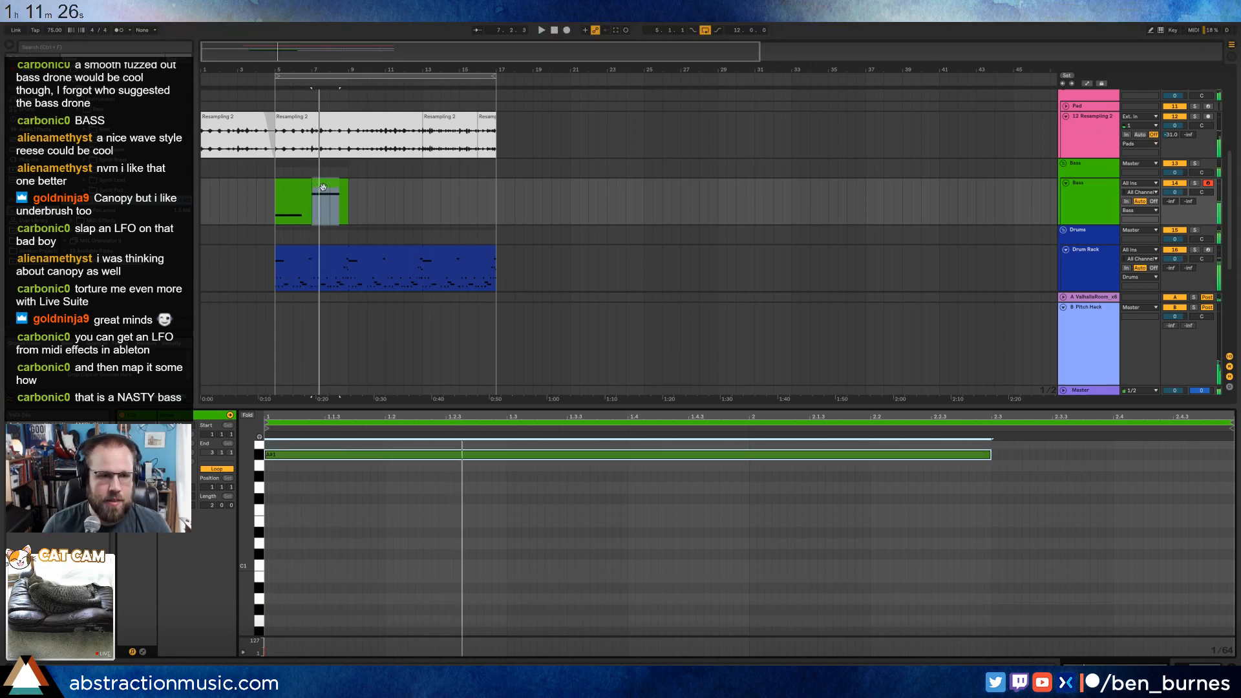
# Duplicate both bass clips to bar 9 and lengthen the Bass synth's amp envelope release to about 872 ms.
pyautogui.hotkey('shift', 'Tab')
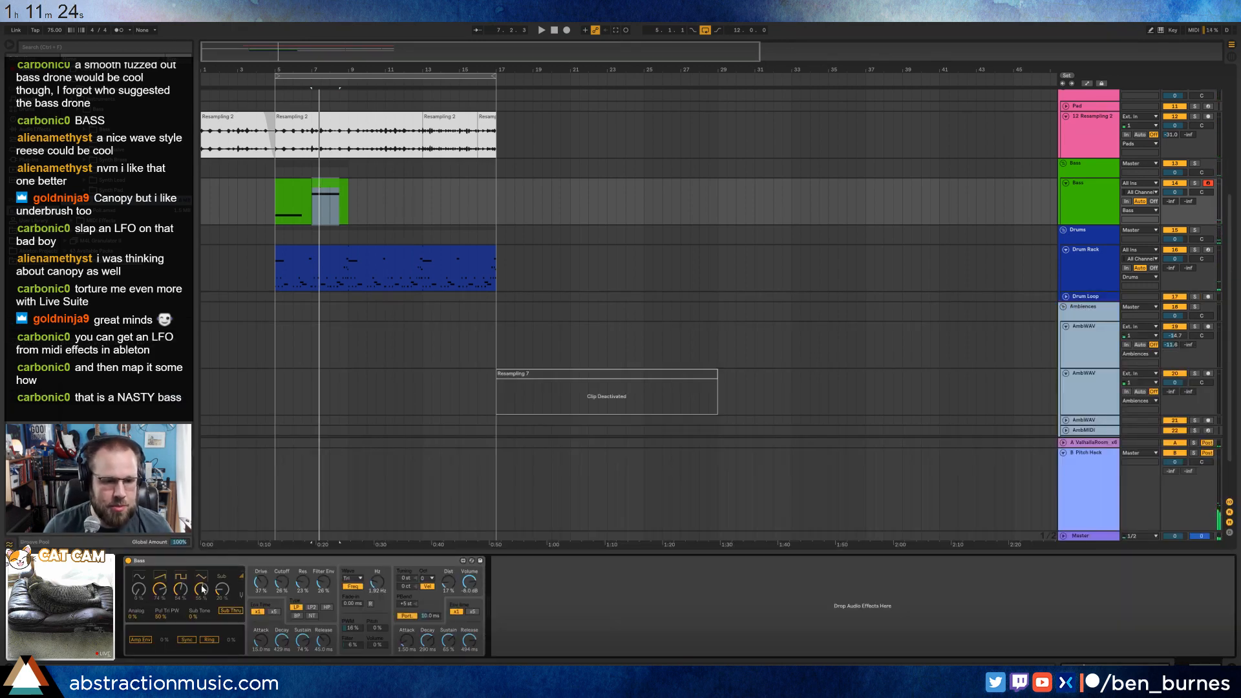
pyautogui.press('space')
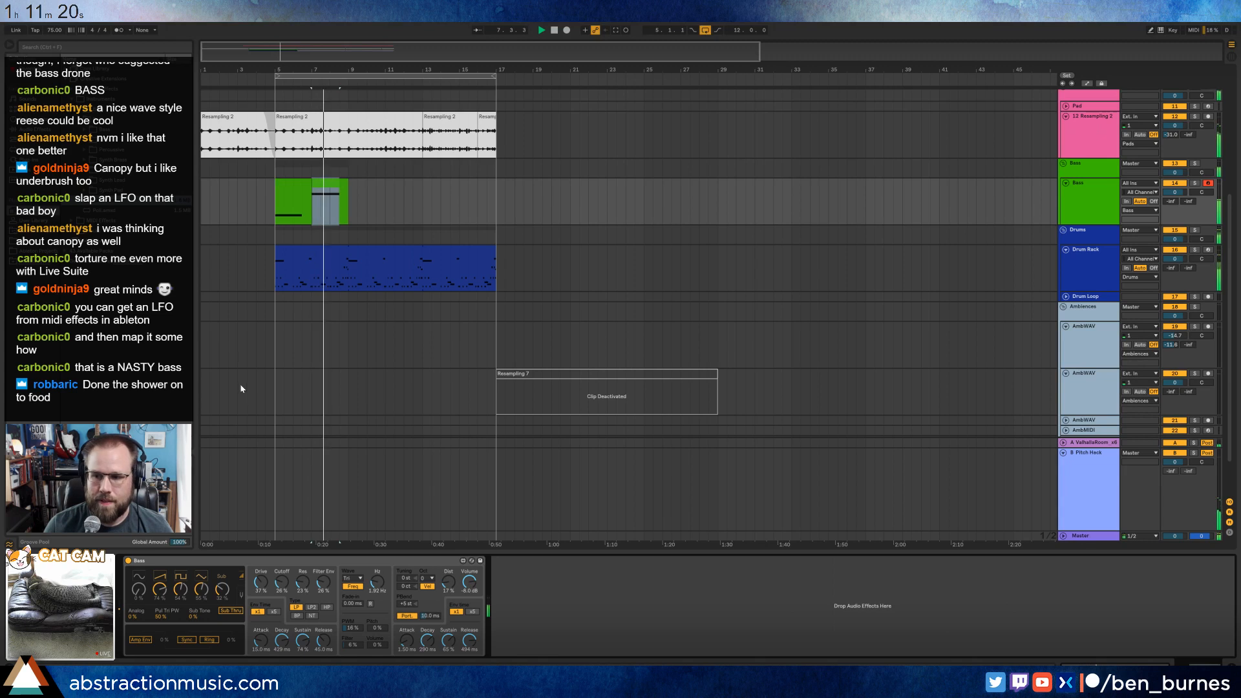
pyautogui.click(301, 184)
pyautogui.keyDown('shift'); pyautogui.click(330, 188); pyautogui.keyUp('shift')
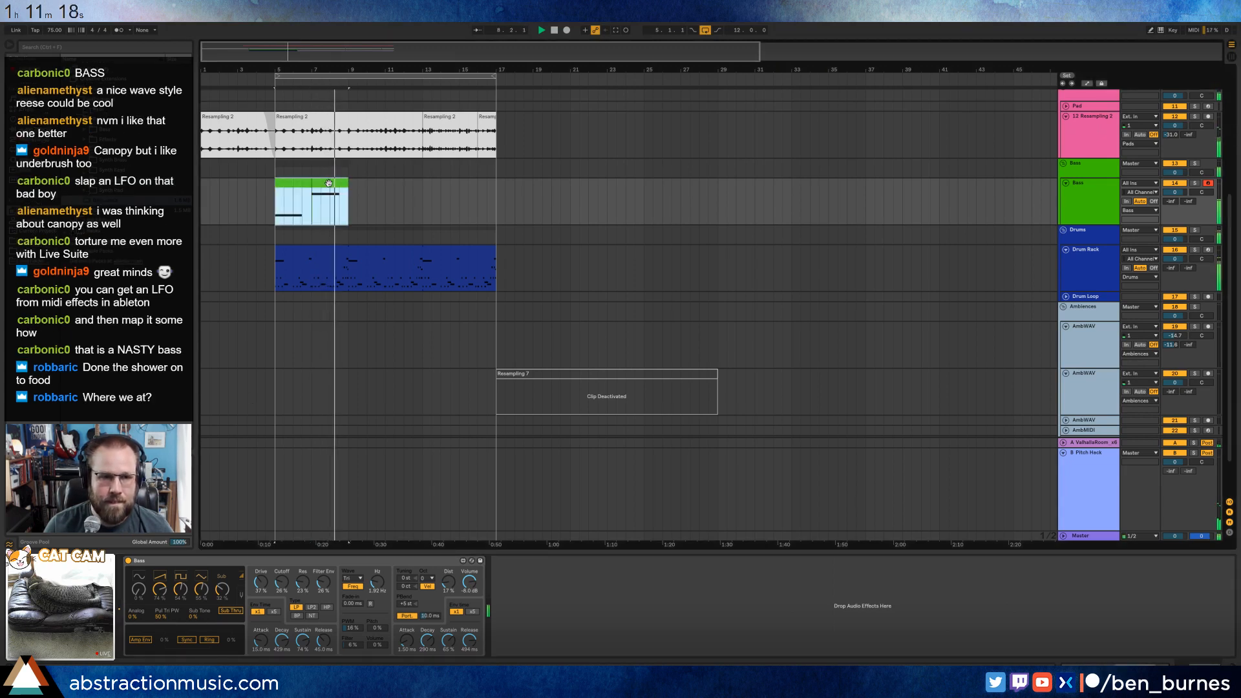
pyautogui.hotkey('ctrl', 'd')
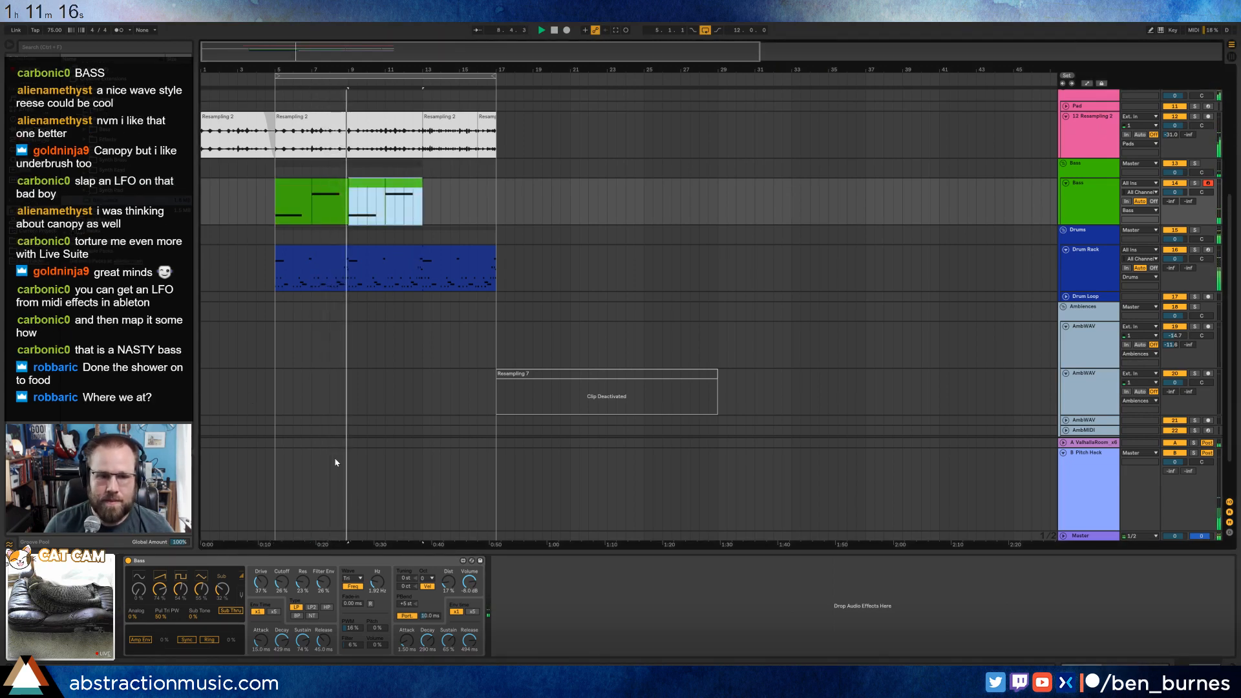
pyautogui.moveTo(469, 640); pyautogui.dragTo(434, 640)
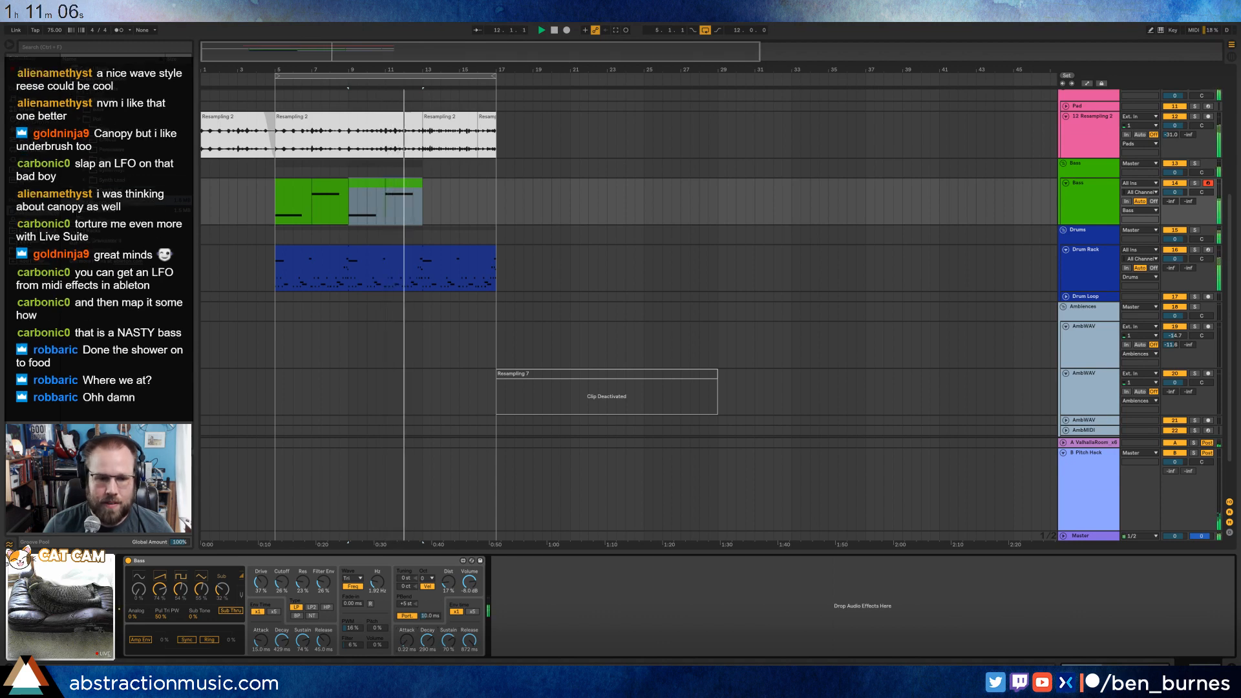
# Duplicate the bass clip at bar 11 to bar 13 and transpose the copy's note down to D1.
pyautogui.click(406, 183)
pyautogui.doubleClick(406, 182)
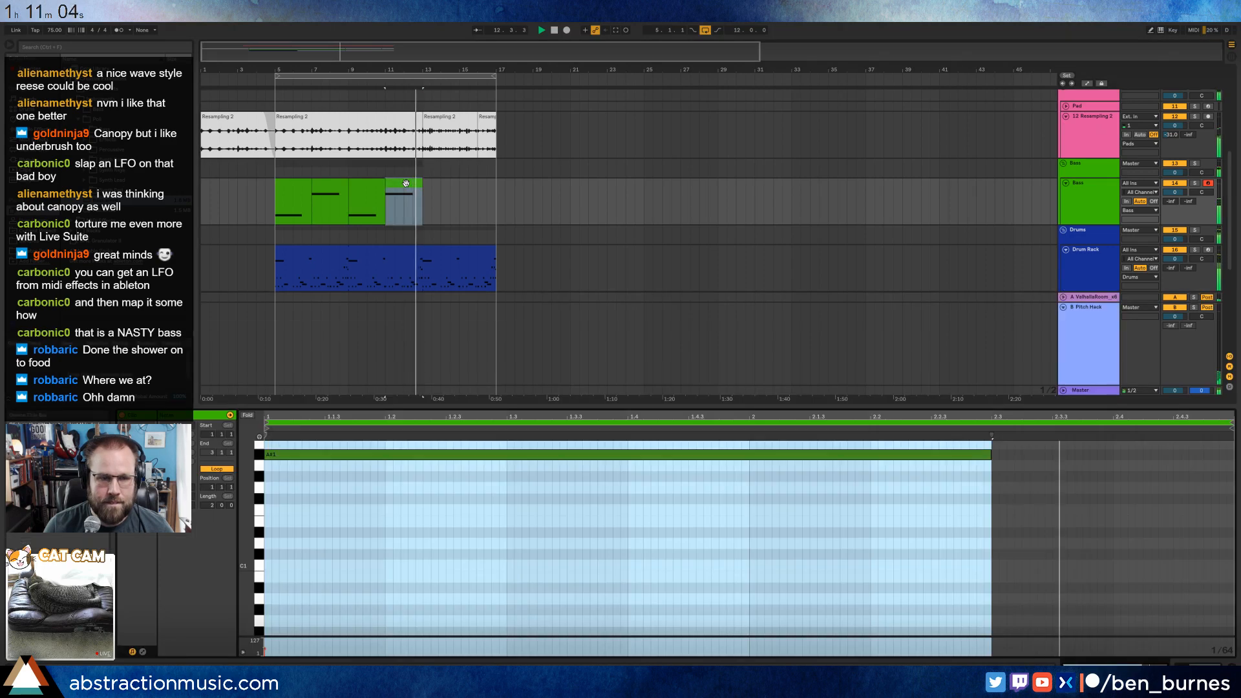
pyautogui.hotkey('ctrl', 'd')
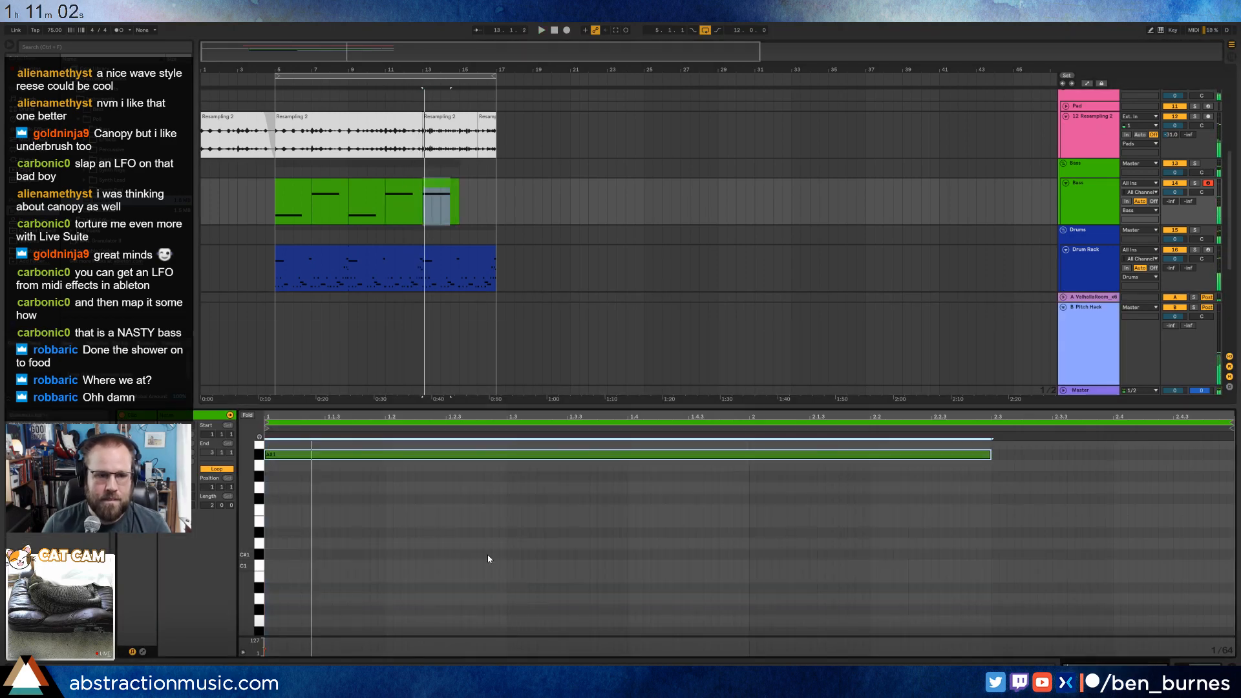
pyautogui.hotkey('shift', 'Down')
pyautogui.press('Up')
pyautogui.press('Up')
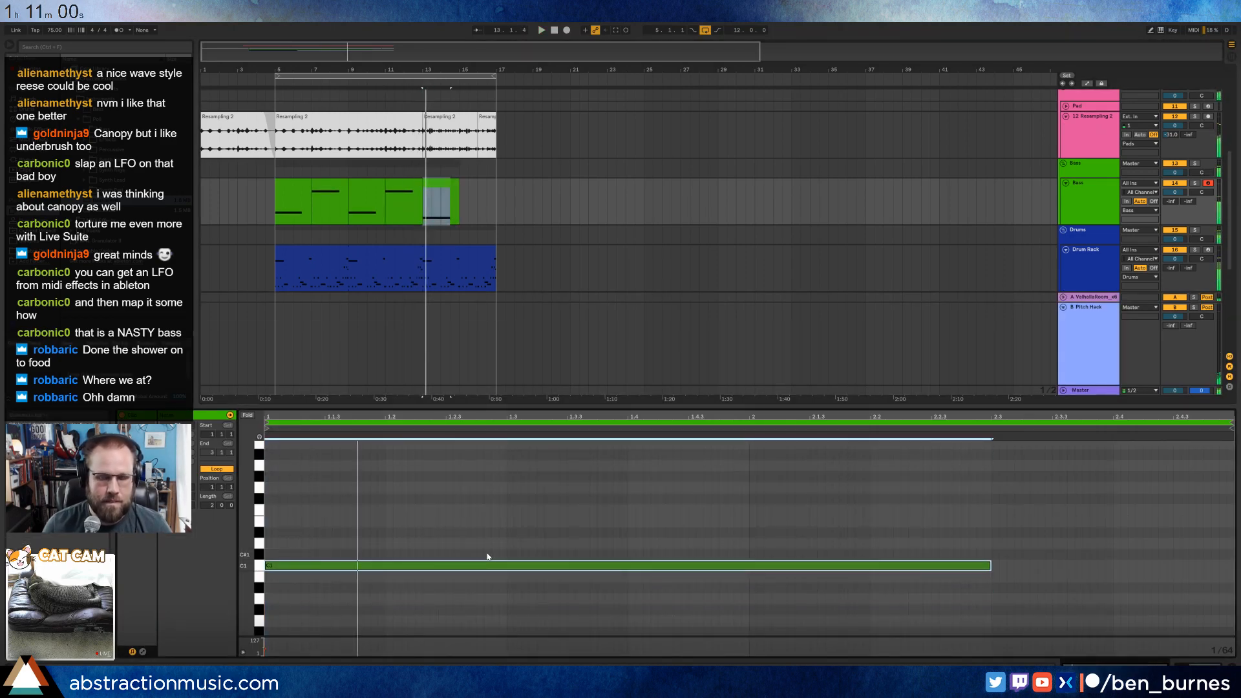
pyautogui.press('Up')
pyautogui.press('Up')
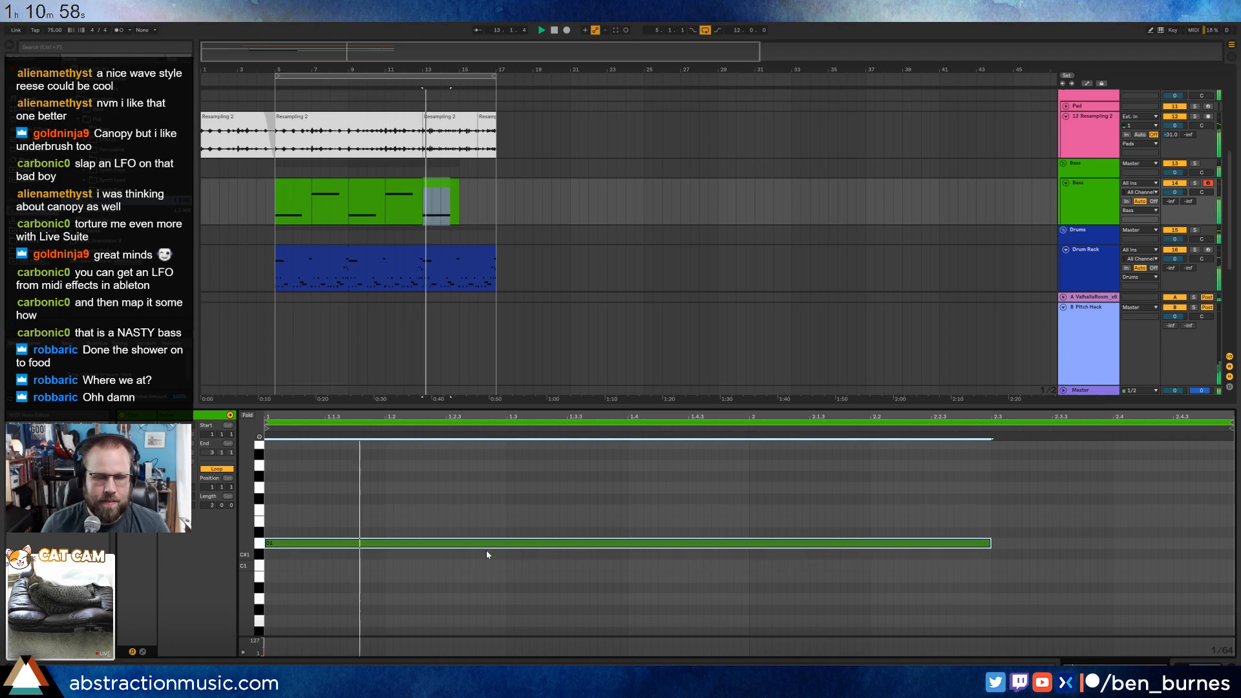
# Lower the bar 13 bass note to C1, audition it, and raise it an octave to C2.
pyautogui.scroll(3, 461, 246)
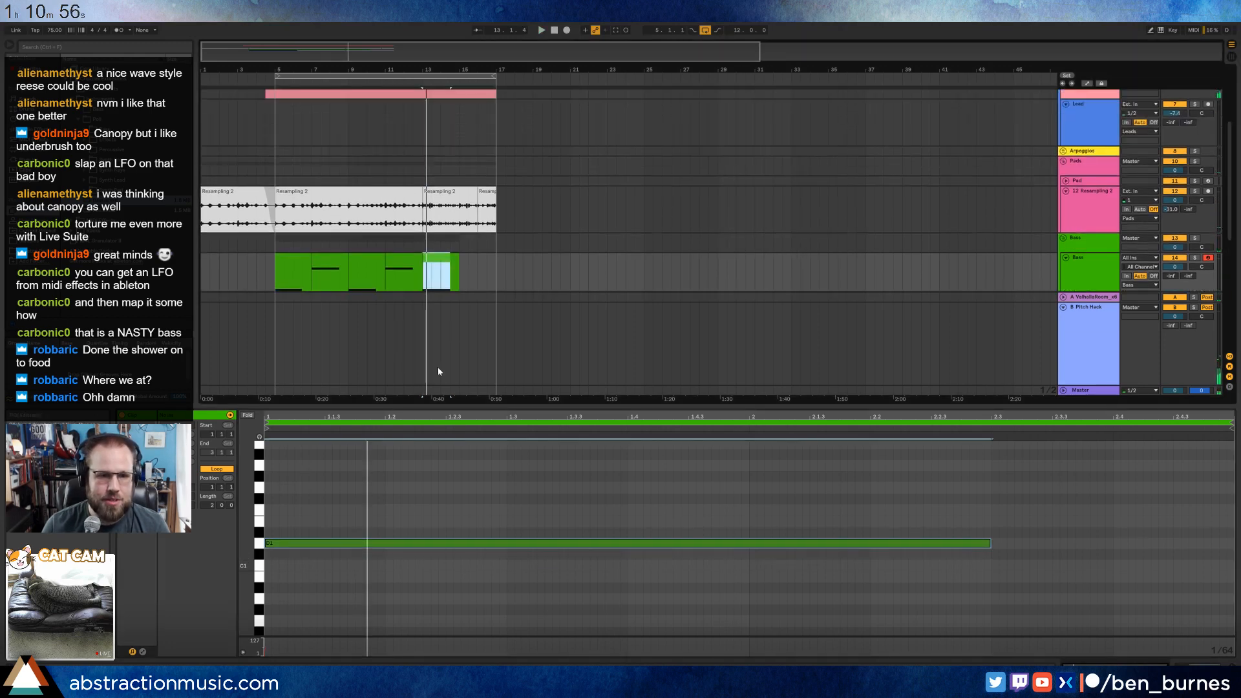
pyautogui.moveTo(491, 514); pyautogui.dragTo(498, 571)
pyautogui.press('space')
pyautogui.press('Down')
pyautogui.press('Down')
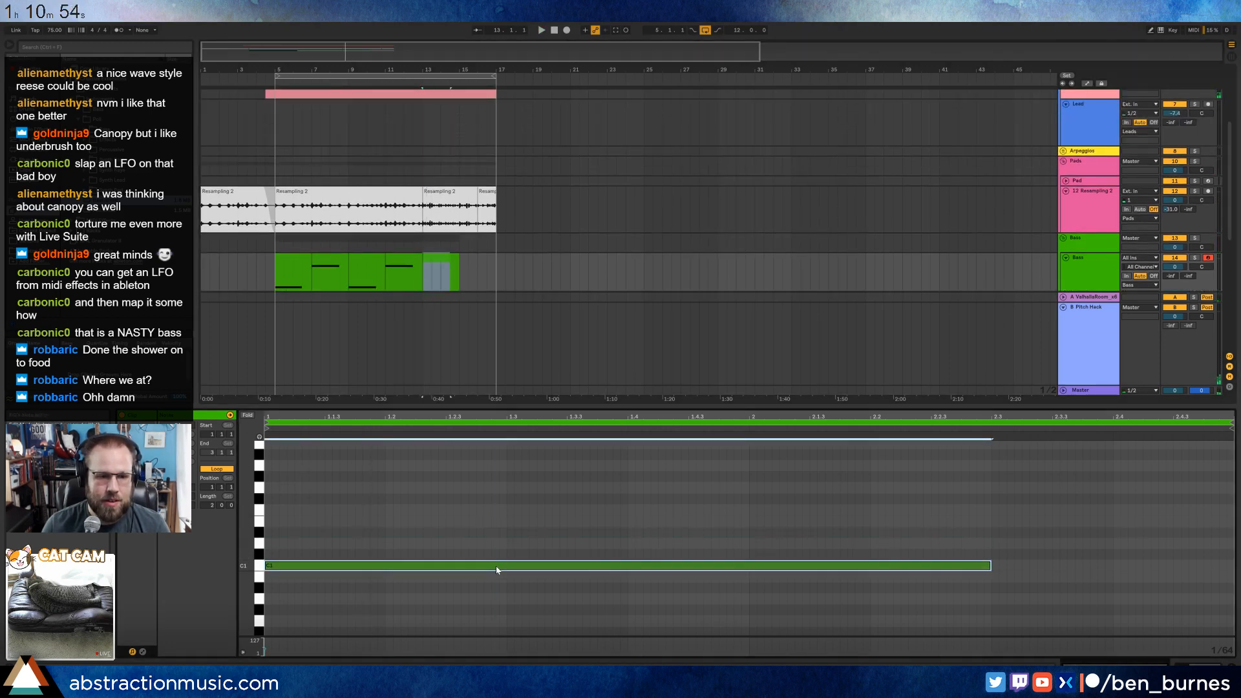
pyautogui.press('space')
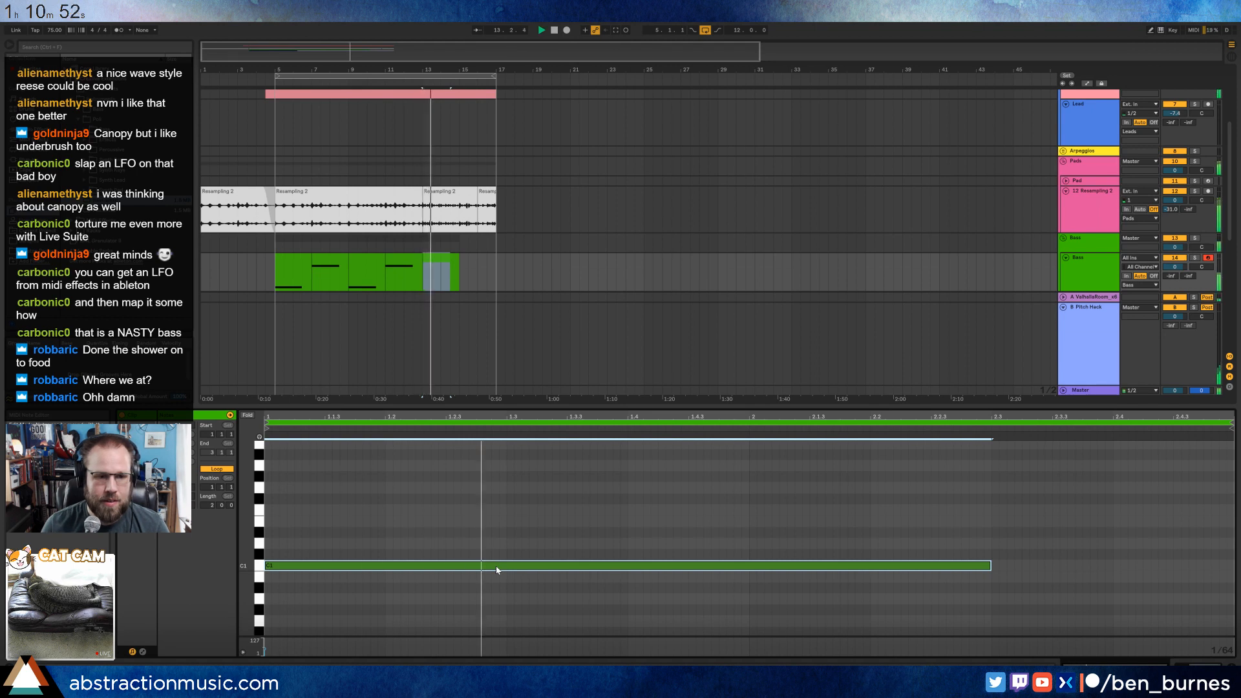
pyautogui.hotkey('shift', 'Up')
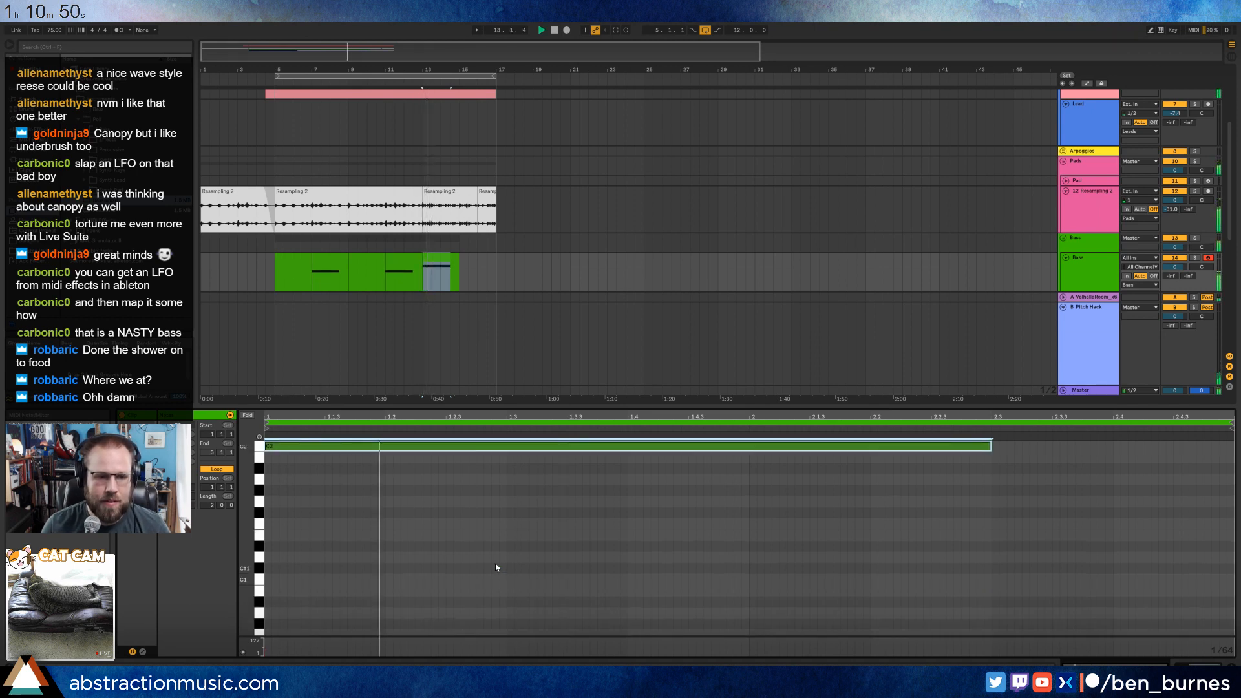
pyautogui.press('space')
# Open the long LABS piano clip late in the arrangement and audition its final chords, examining their notes up close.
pyautogui.scroll(4, 589, 168)
pyautogui.moveTo(554, 54); pyautogui.dragTo(891, 55)
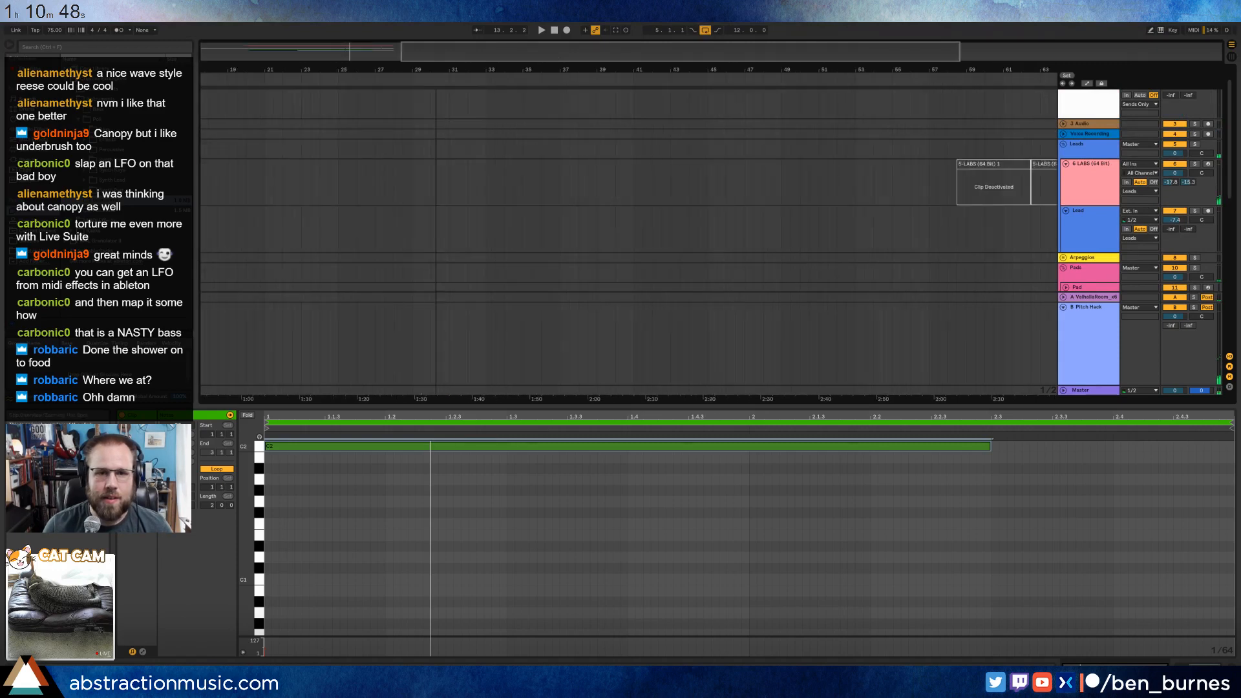
pyautogui.click(952, 166)
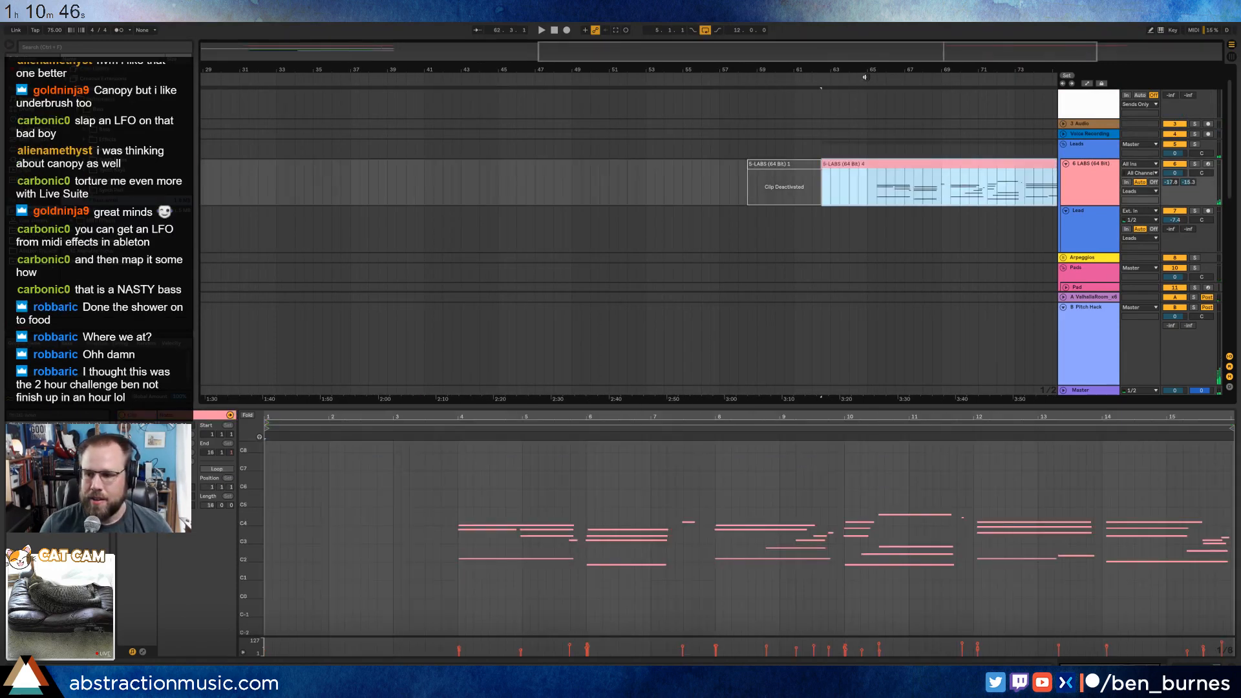
pyautogui.moveTo(897, 50); pyautogui.dragTo(891, 157)
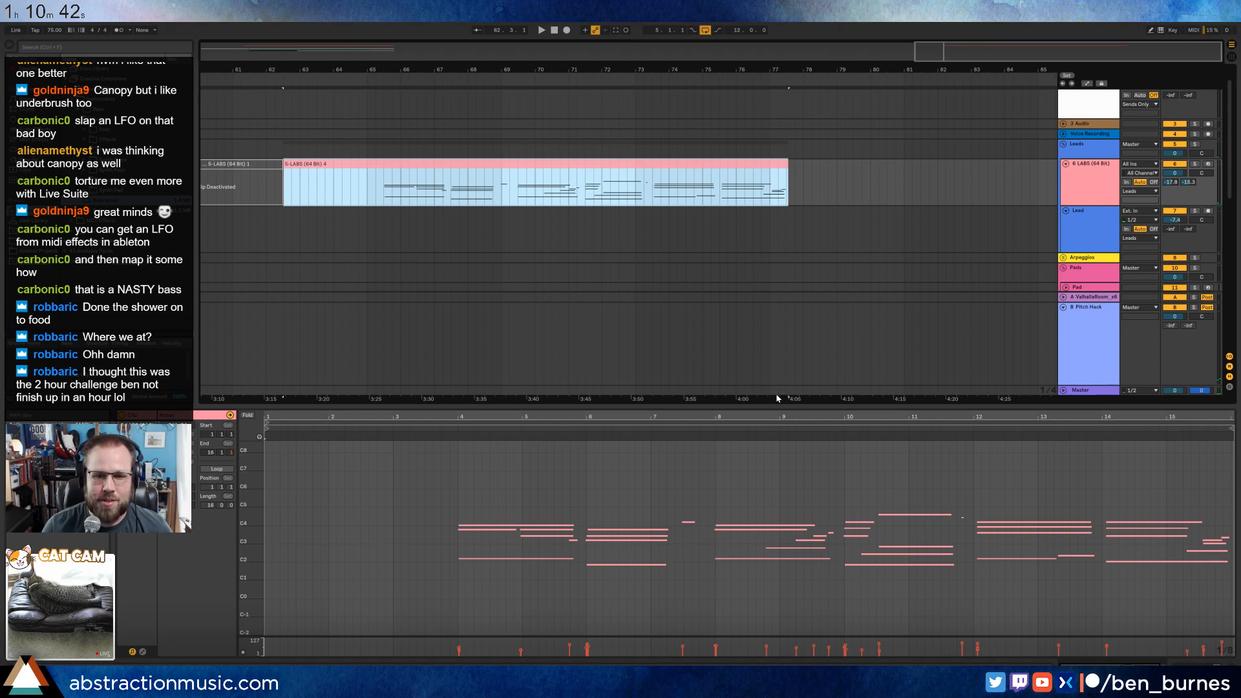
pyautogui.click(840, 431)
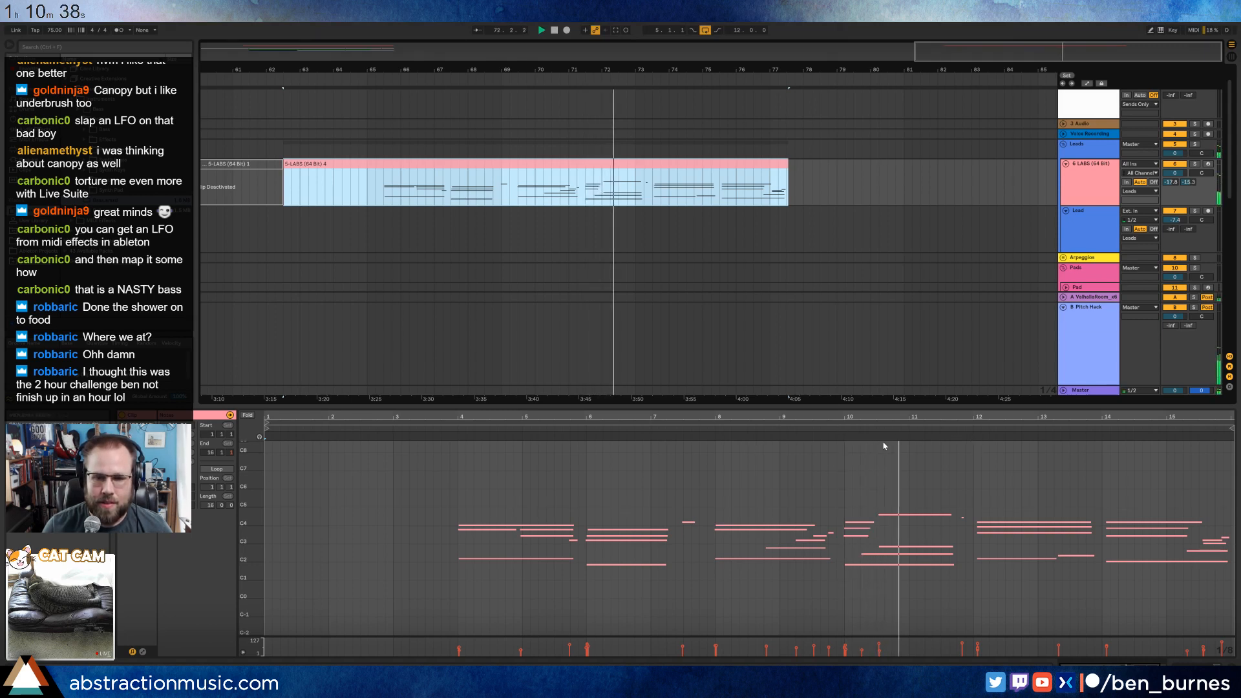
pyautogui.click(969, 429)
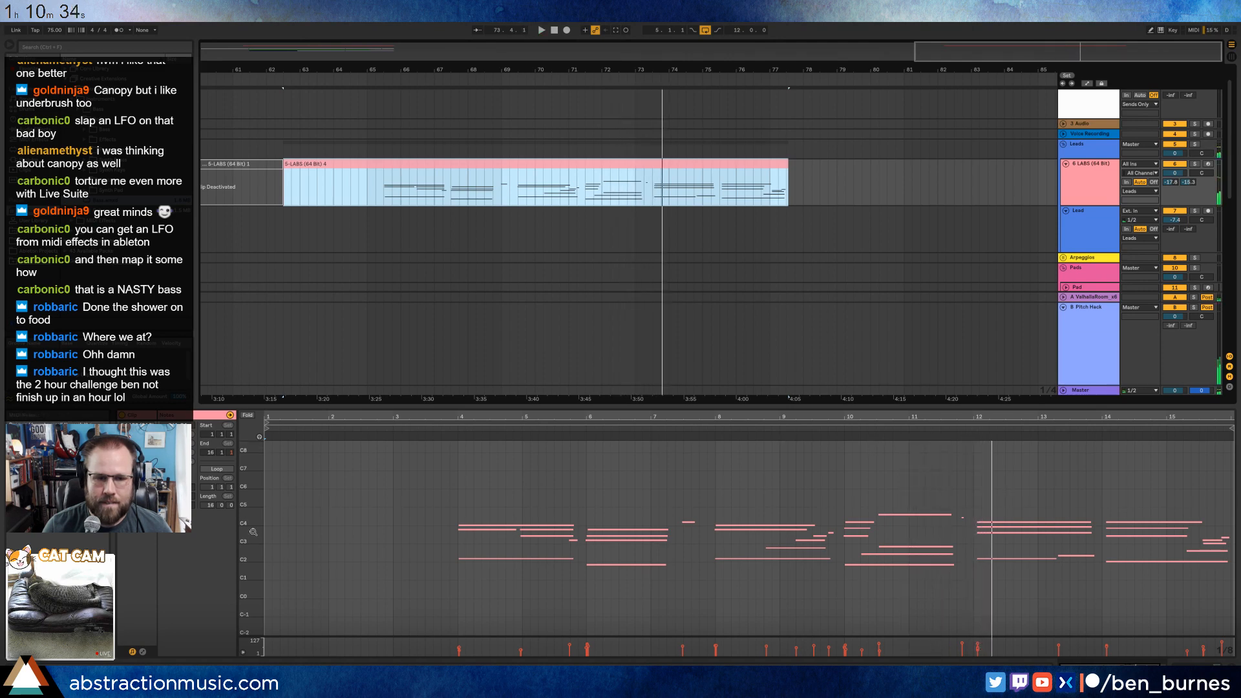
pyautogui.moveTo(254, 531); pyautogui.dragTo(631, 475)
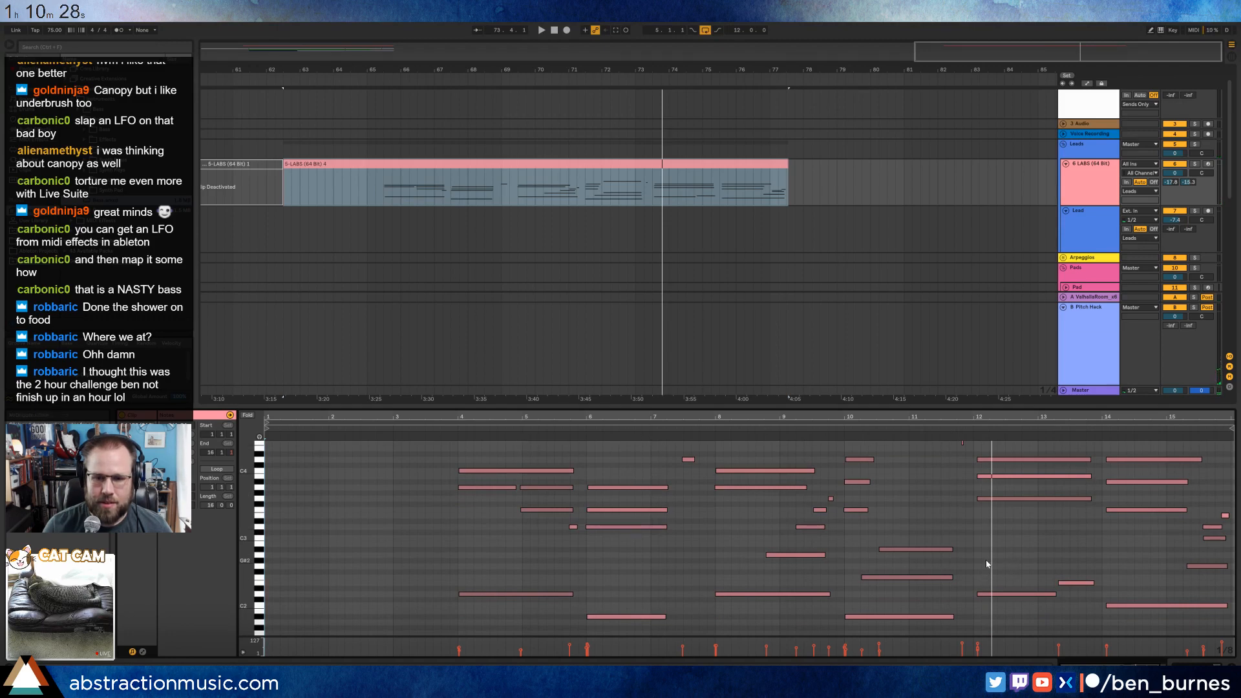
pyautogui.scroll(1, 987, 549)
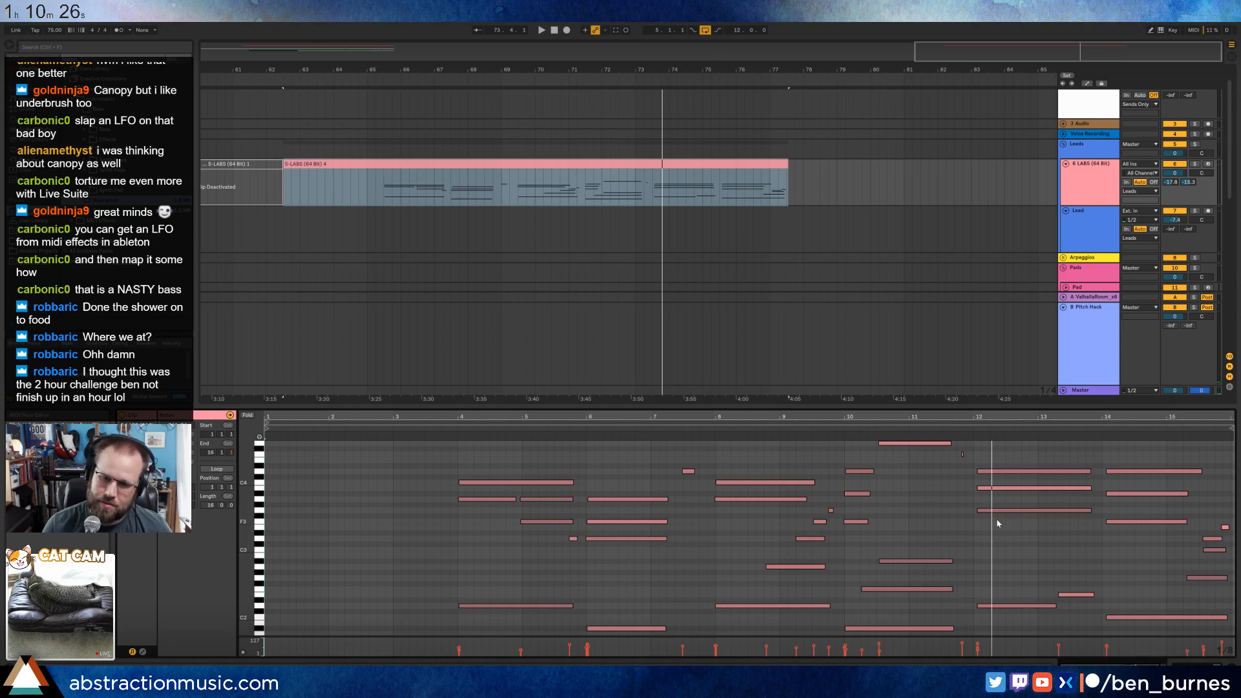
# Open the bass clip at bar 13 and lower its note from the upper C to G1, auditioning it against the piano.
pyautogui.moveTo(943, 55); pyautogui.dragTo(579, 55)
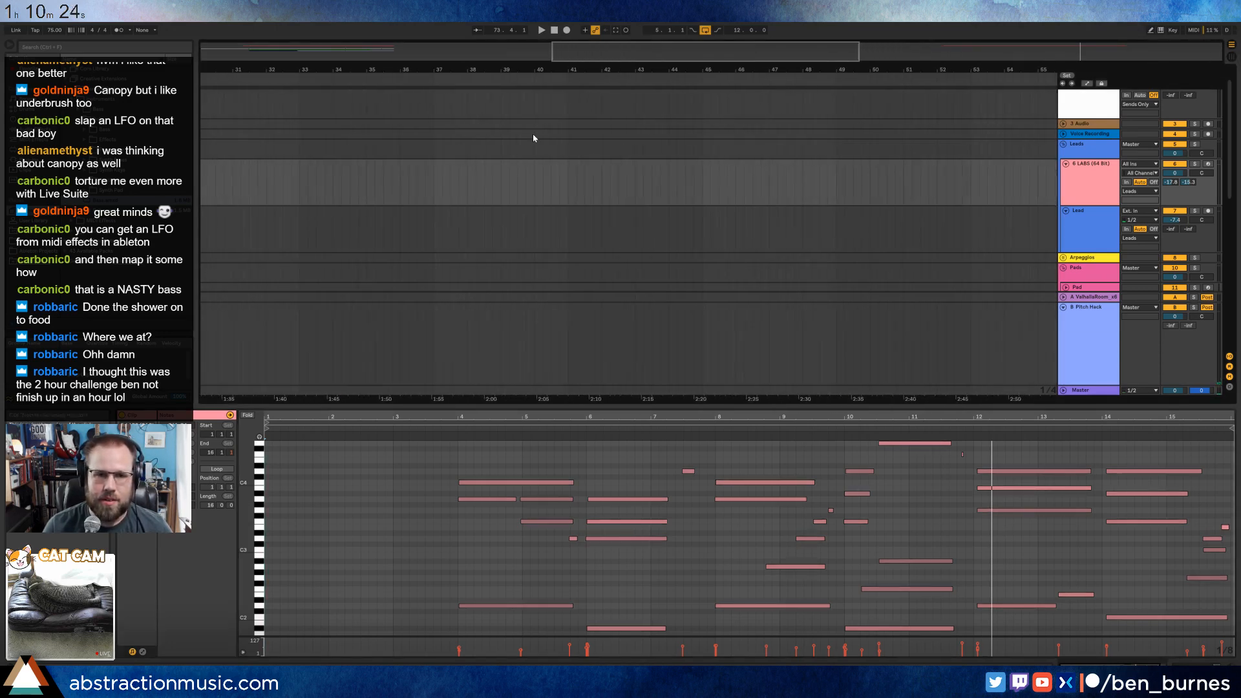
pyautogui.scroll(-2, 535, 138)
pyautogui.moveTo(364, 53); pyautogui.dragTo(364, 26)
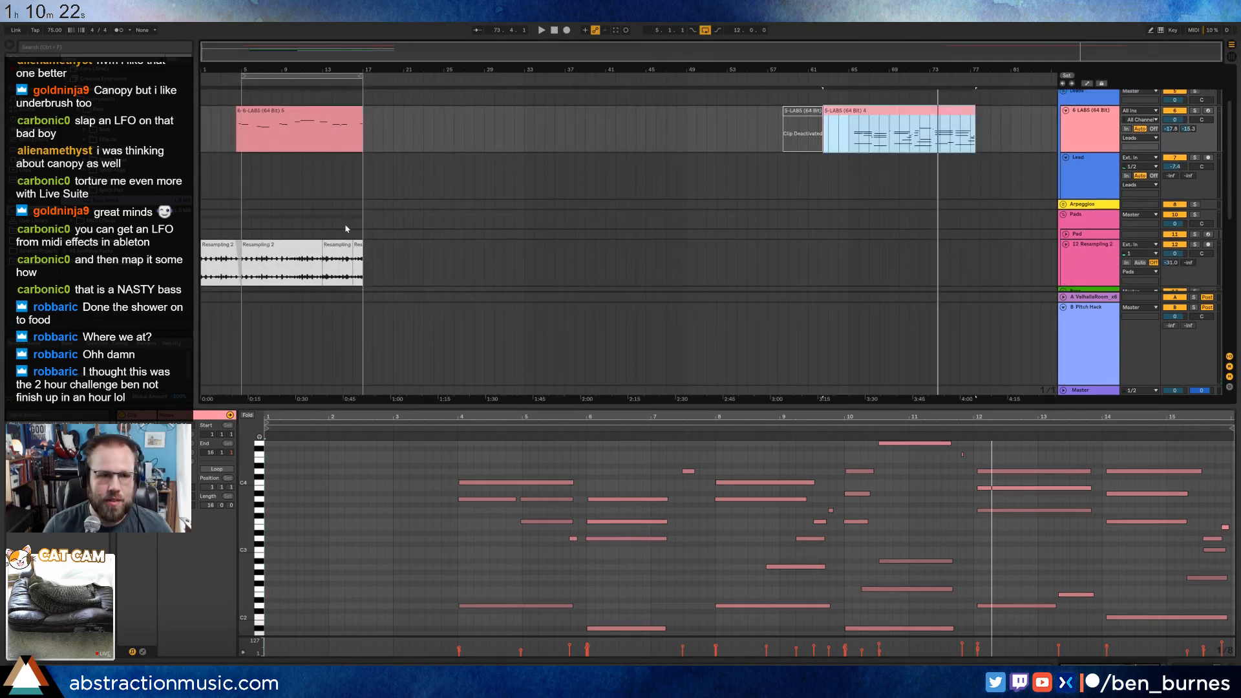
pyautogui.scroll(-2, 347, 227)
pyautogui.click(331, 267)
pyautogui.click(410, 438)
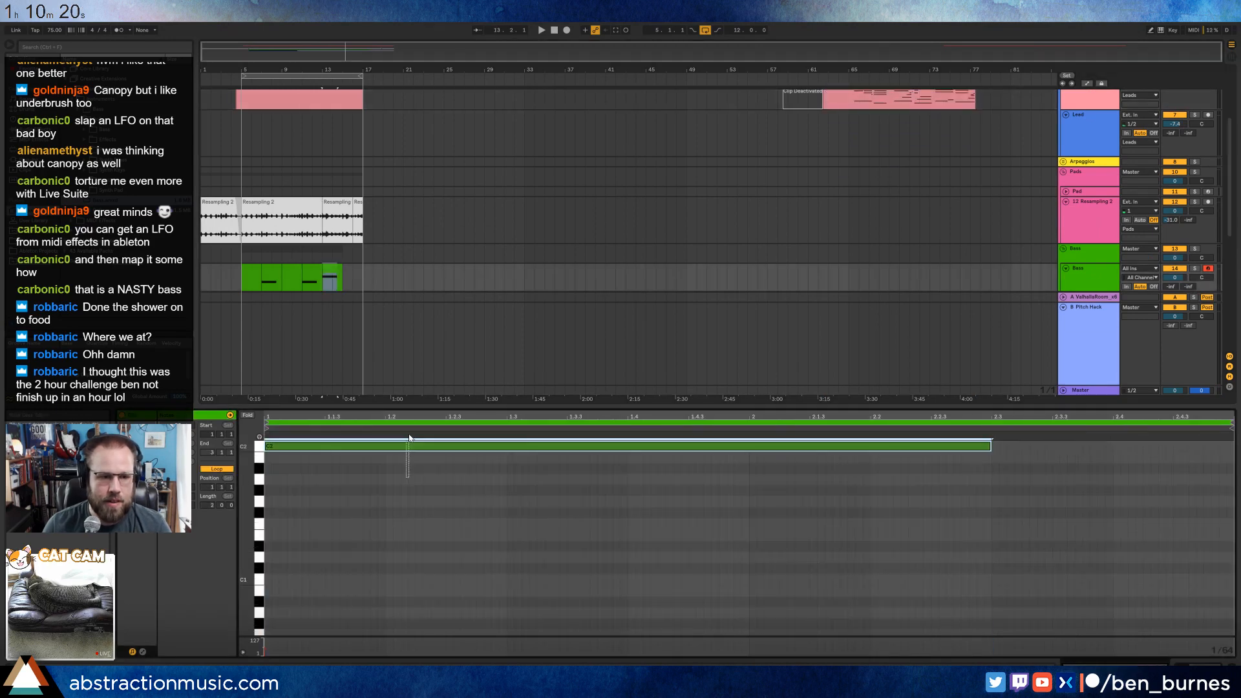
pyautogui.press('Down')
pyautogui.press('Down')
pyautogui.press('Down')
pyautogui.press('Down')
pyautogui.press('Down')
pyautogui.press('space')
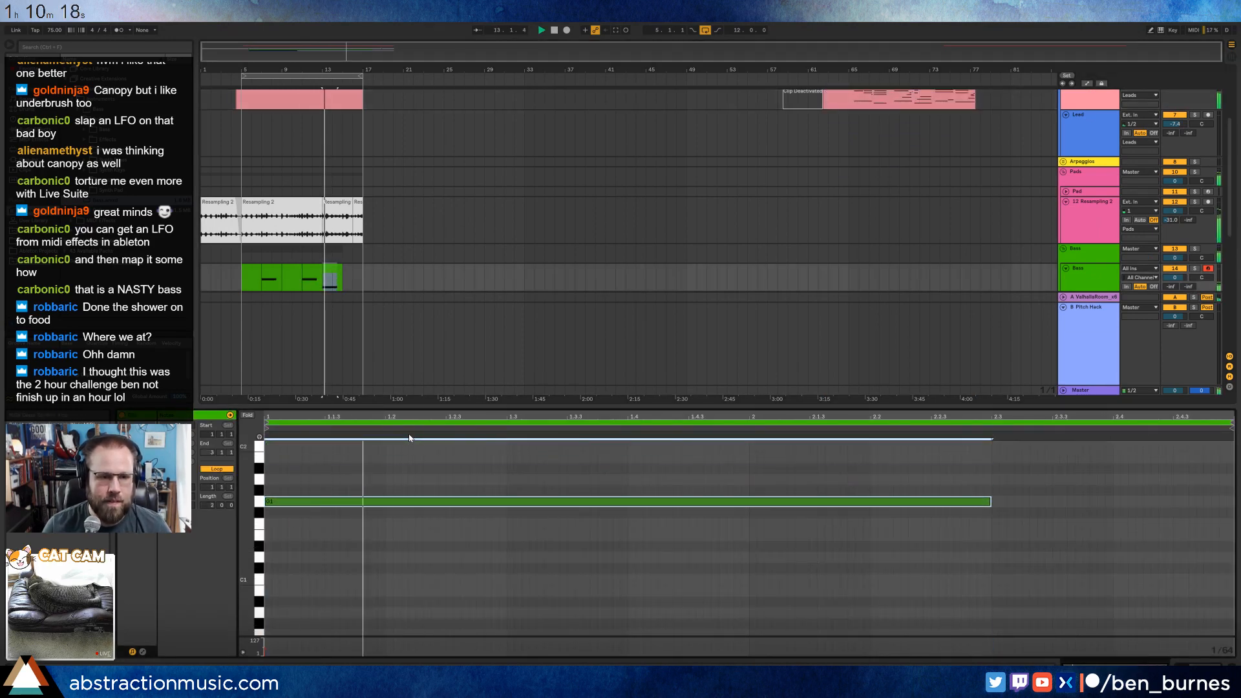
# Copy the bass clip at bar 11 to bar 15 so the bass line continues to bar 17.
pyautogui.scroll(-2, 366, 327)
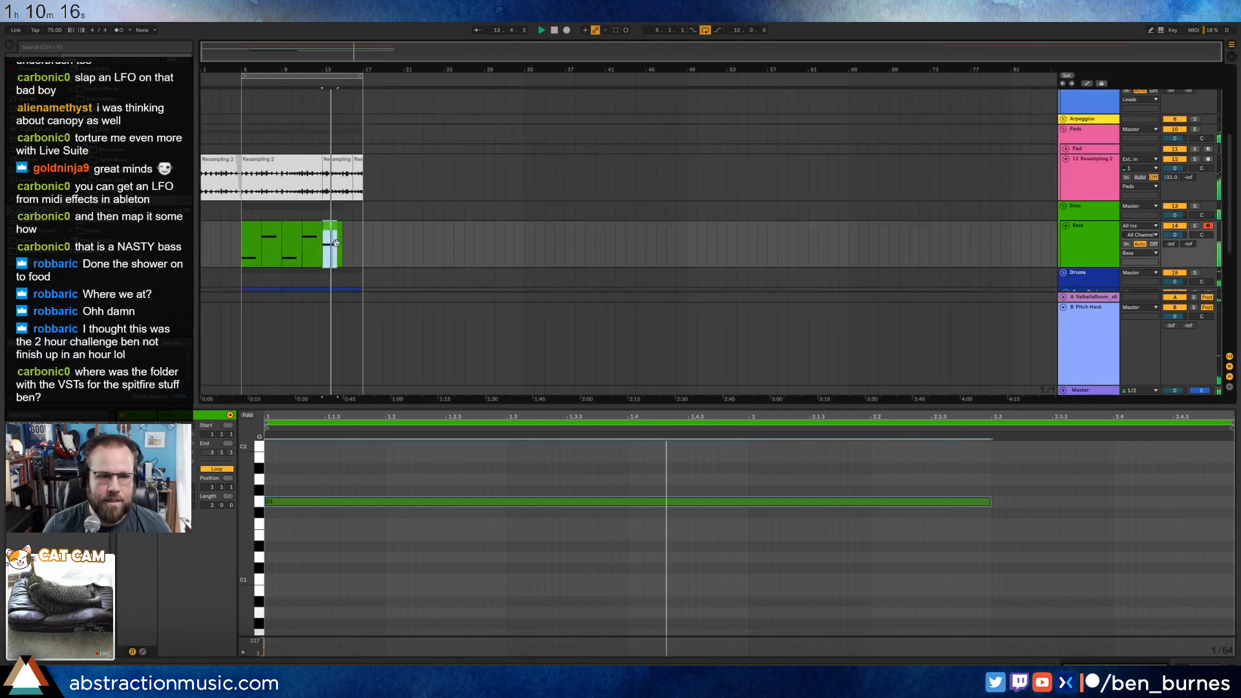
pyautogui.click(321, 232)
pyautogui.click(347, 233)
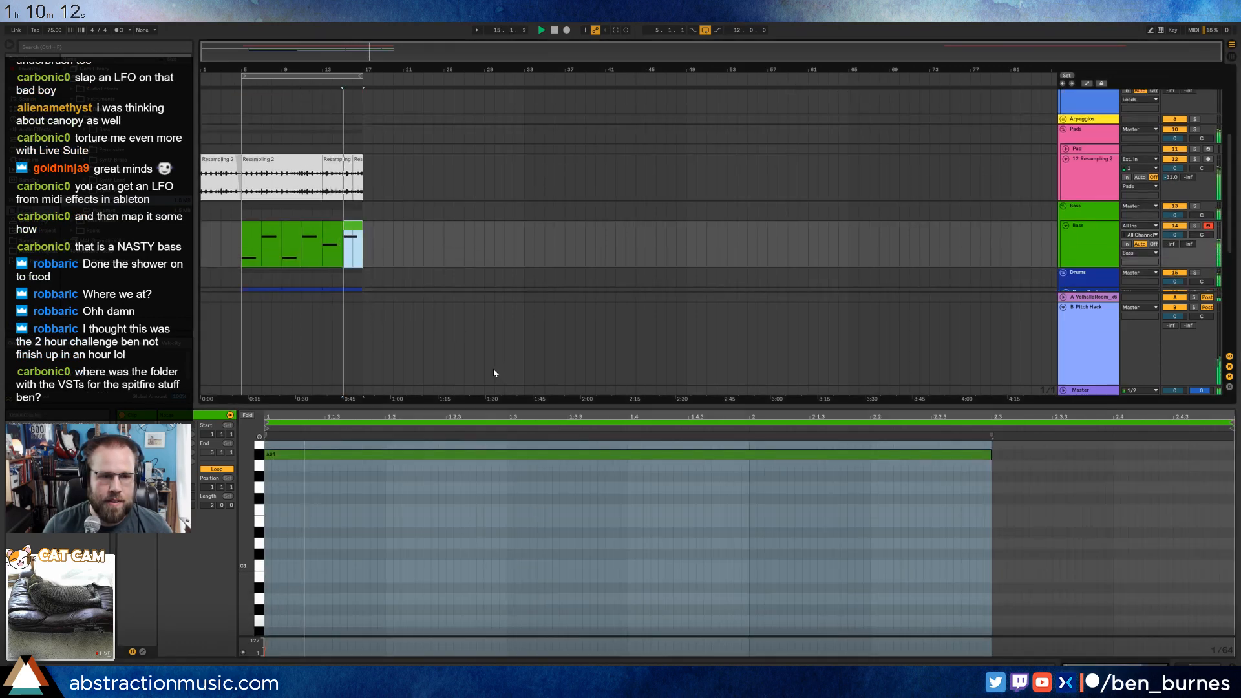
pyautogui.hotkey('shift', 'Tab')
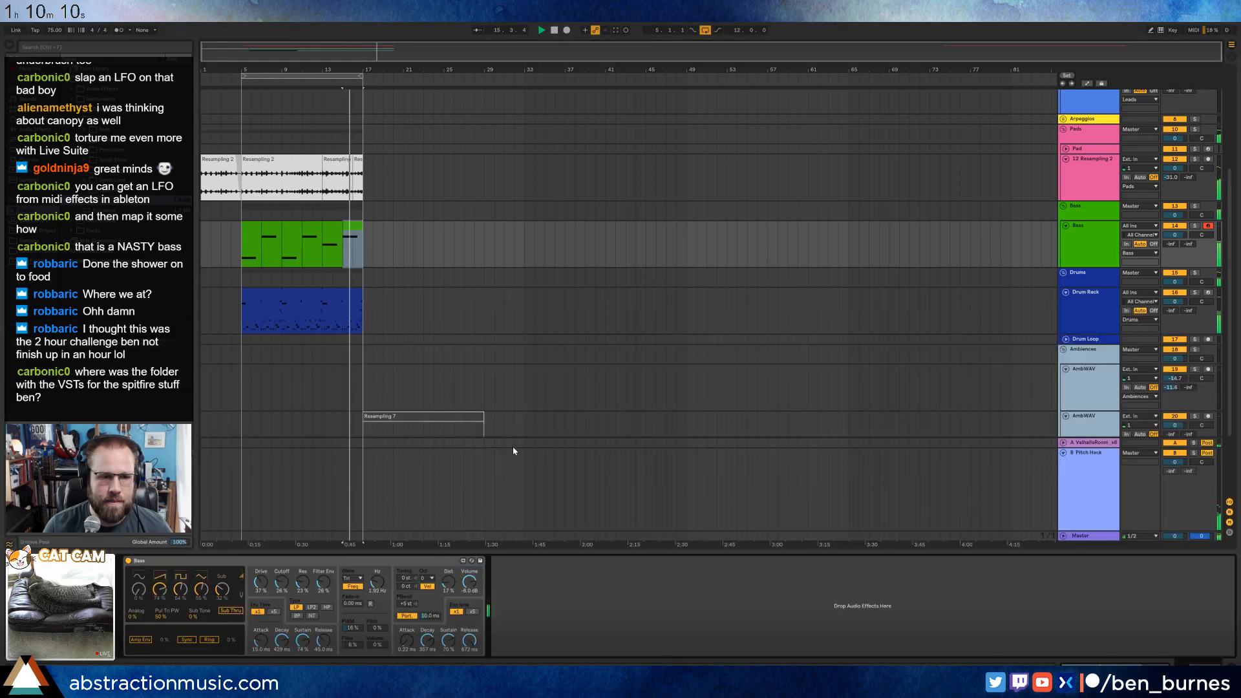
# Open the bar 15 bass clip and step its note down to C1 while auditioning it against the piano.
pyautogui.doubleClick(349, 224)
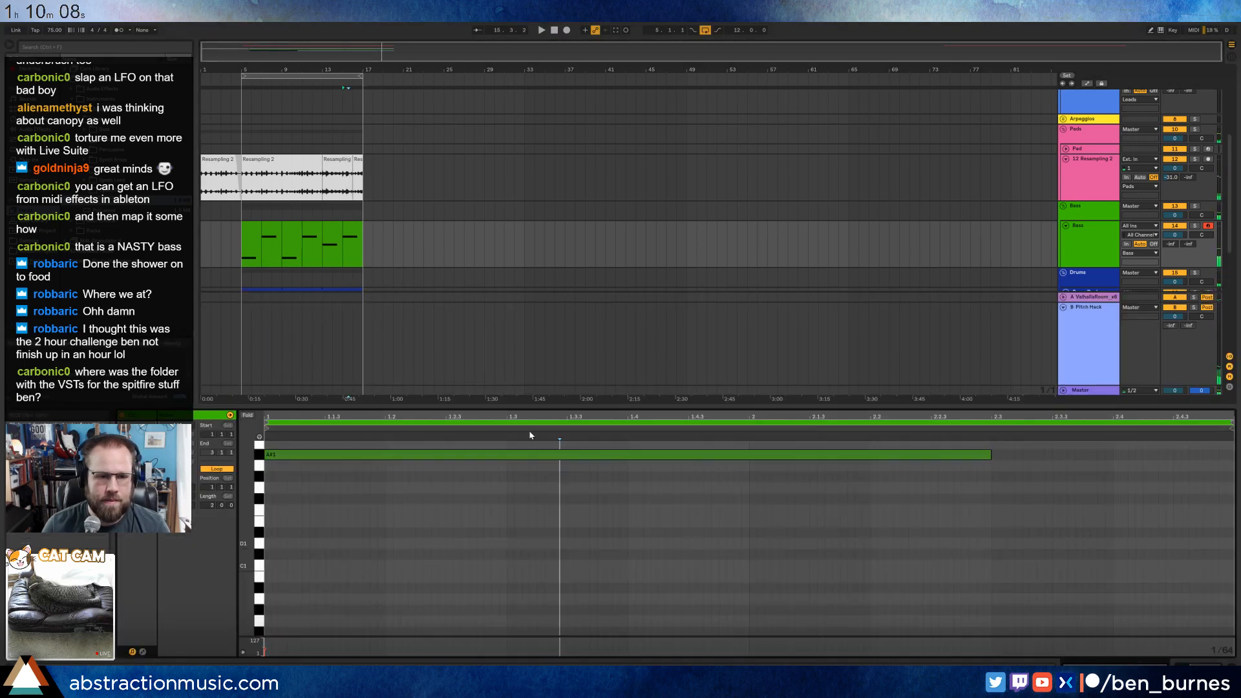
pyautogui.press('space')
pyautogui.press('Down')
pyautogui.press('Down')
pyautogui.press('Down')
pyautogui.press('Down')
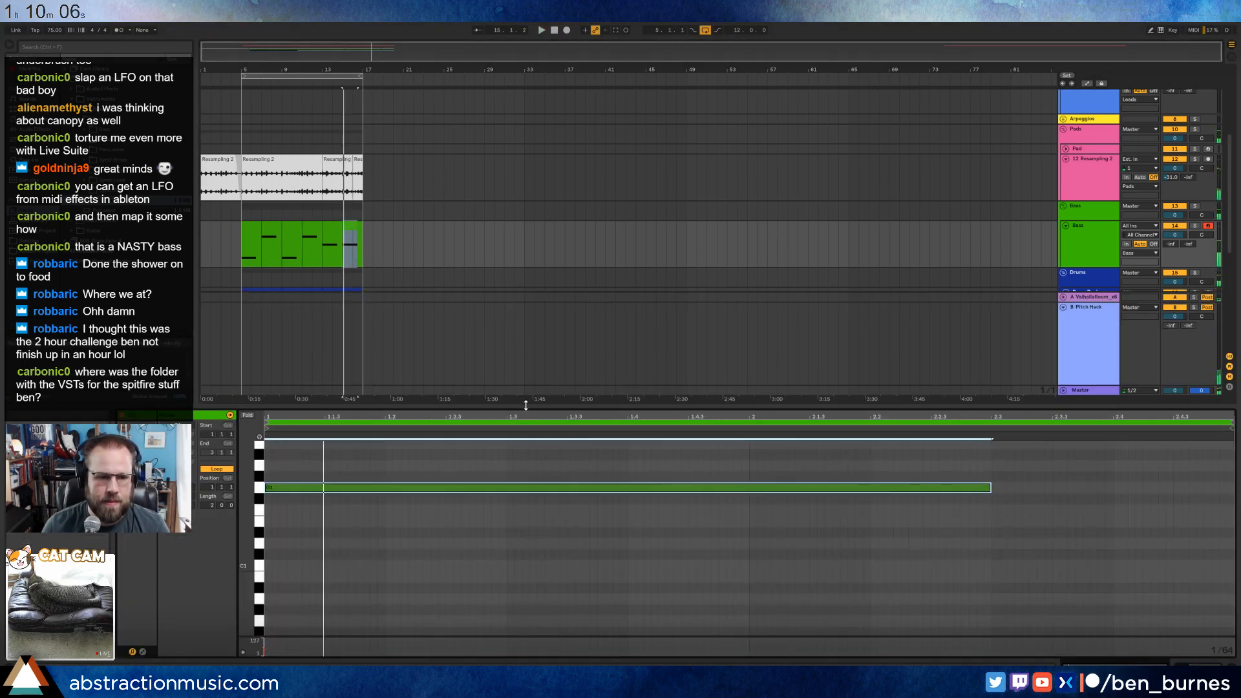
pyautogui.press('space')
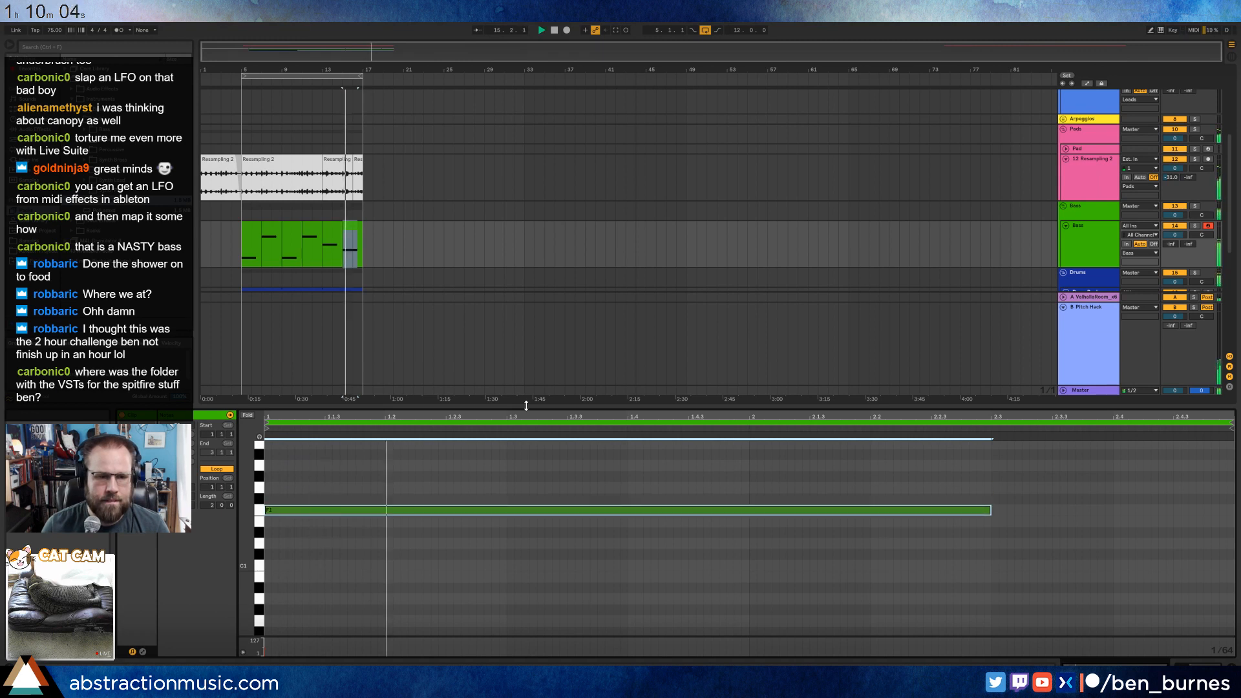
pyautogui.press('Down')
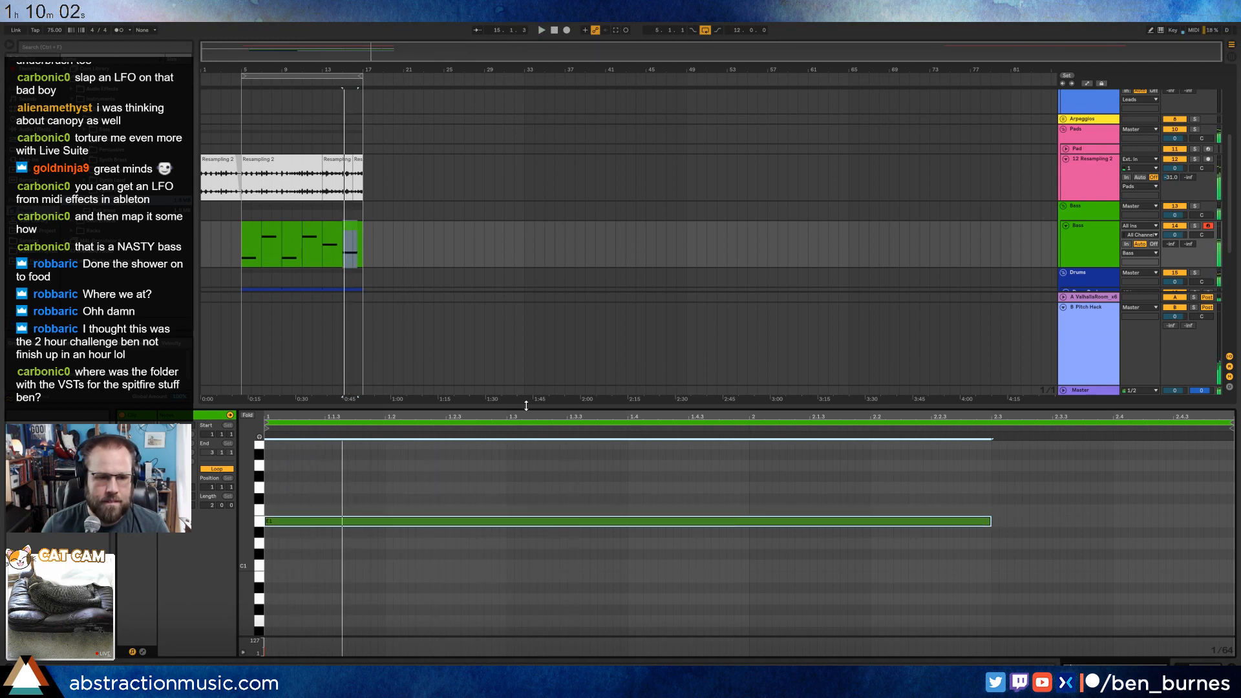
pyautogui.press('Down')
pyautogui.press('Down')
pyautogui.press('Down')
pyautogui.press('Down')
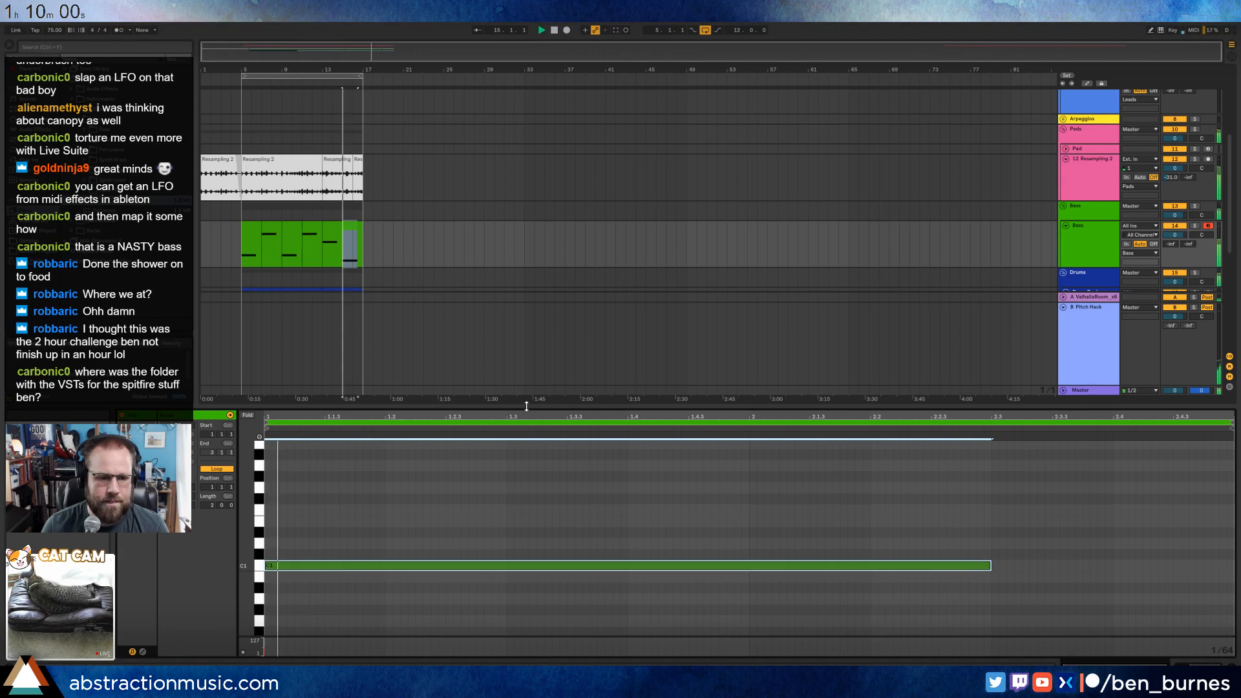
# Check the last chord in the late LABS piano clip and lower the bar 15 bass note to A#0.
pyautogui.click(596, 53)
pyautogui.scroll(3, 544, 112)
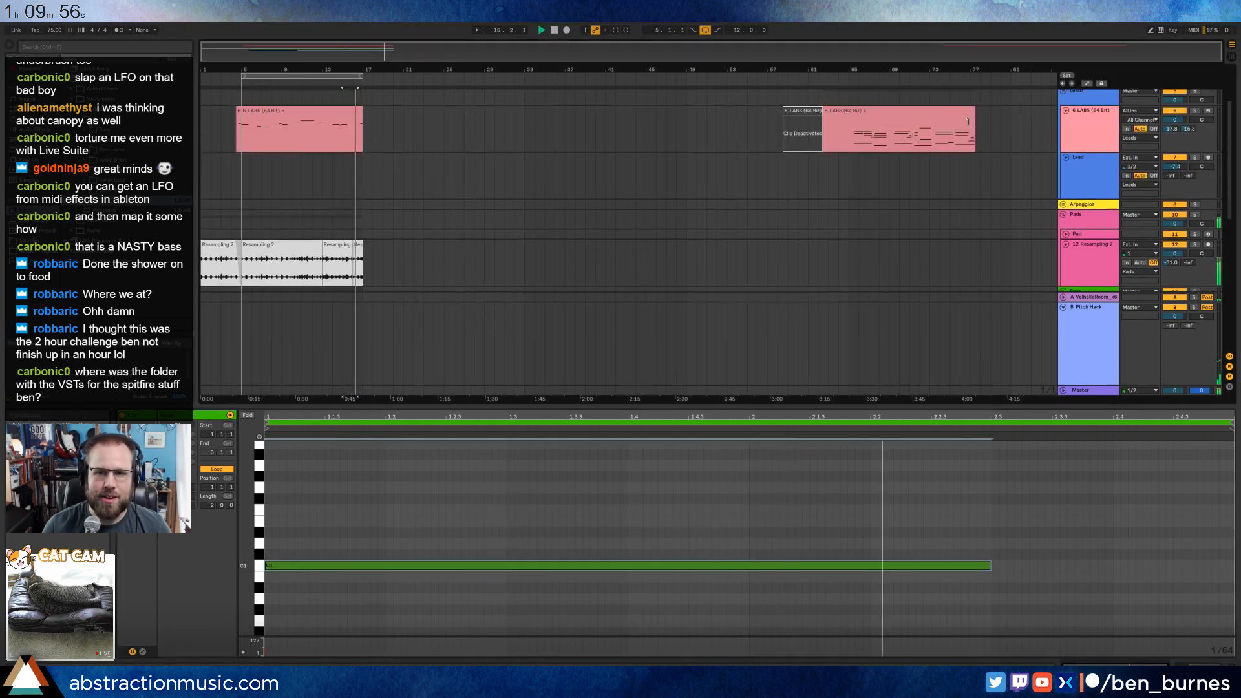
pyautogui.click(941, 112)
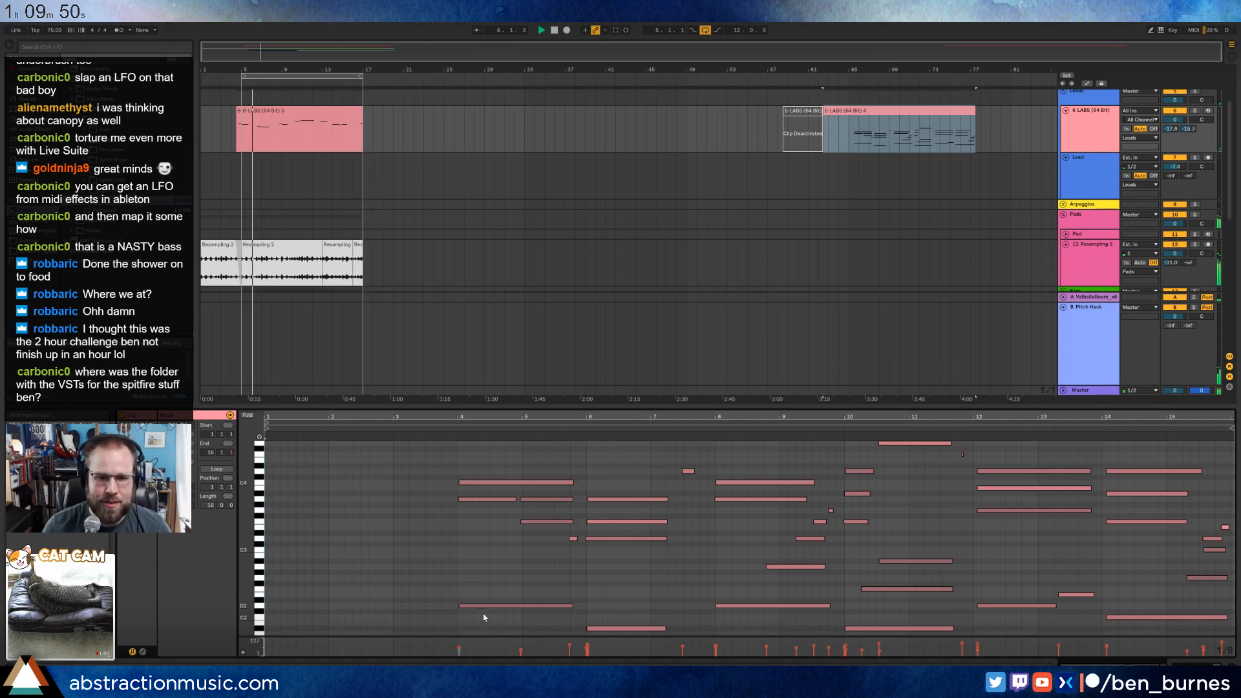
pyautogui.moveTo(1148, 467); pyautogui.dragTo(1161, 641)
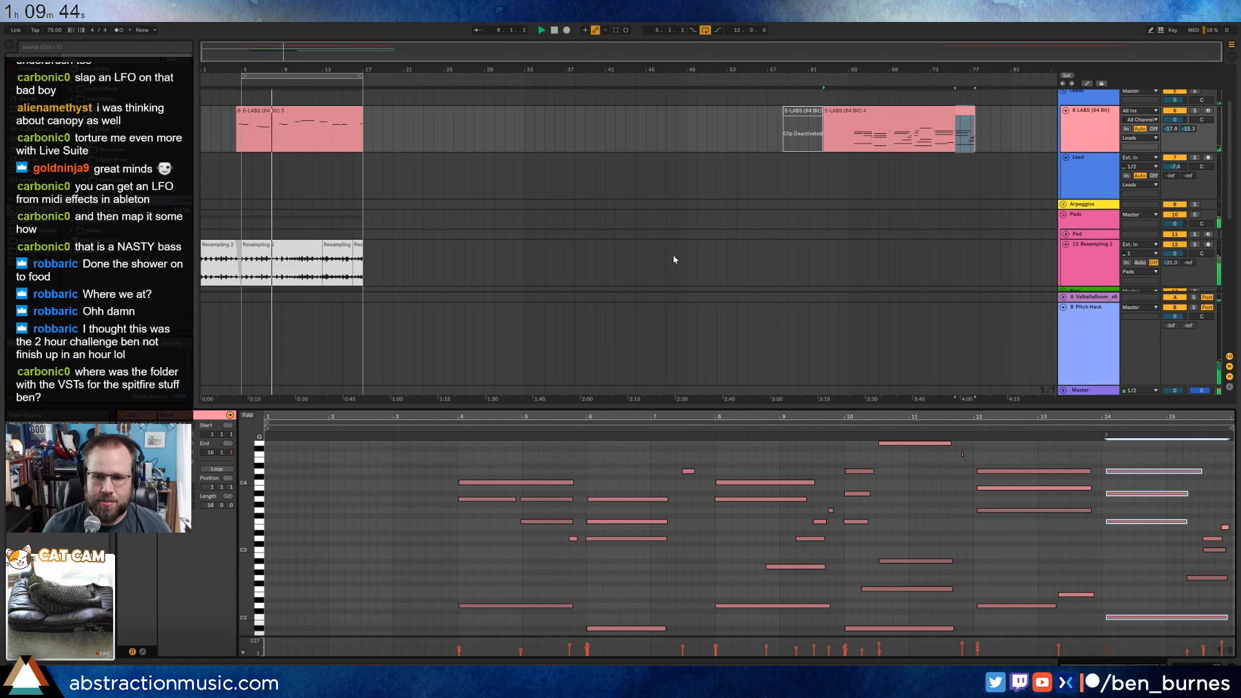
pyautogui.scroll(-3, 333, 222)
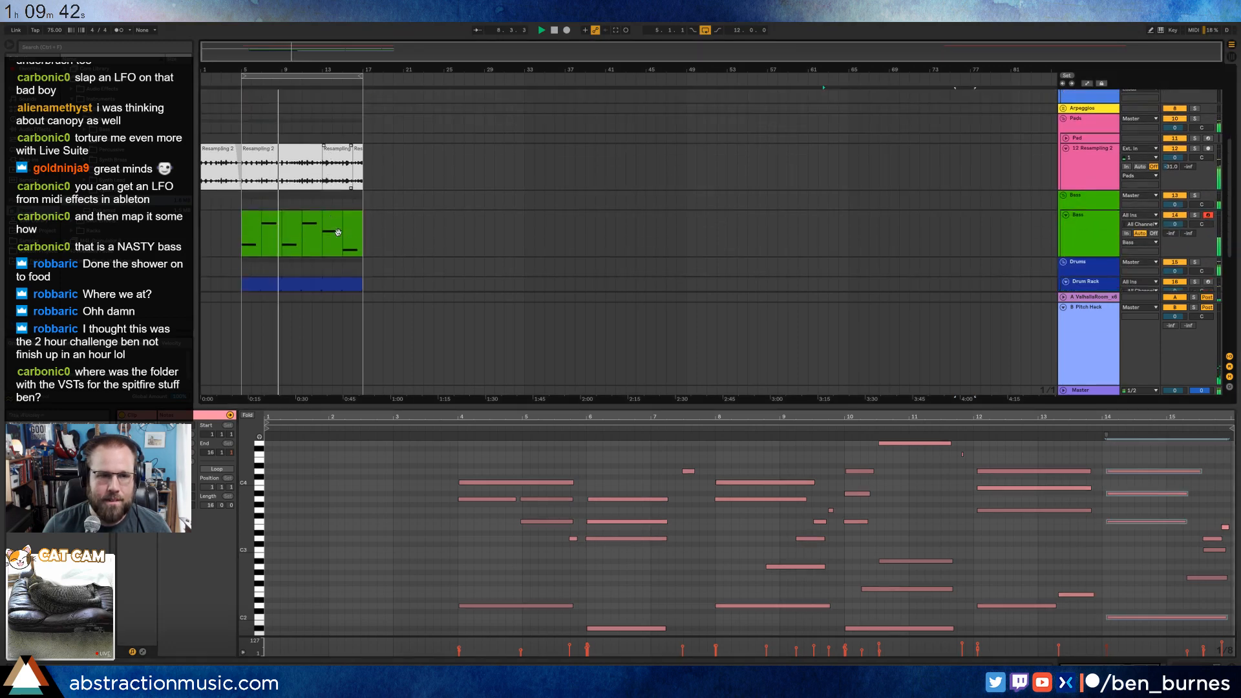
pyautogui.click(351, 224)
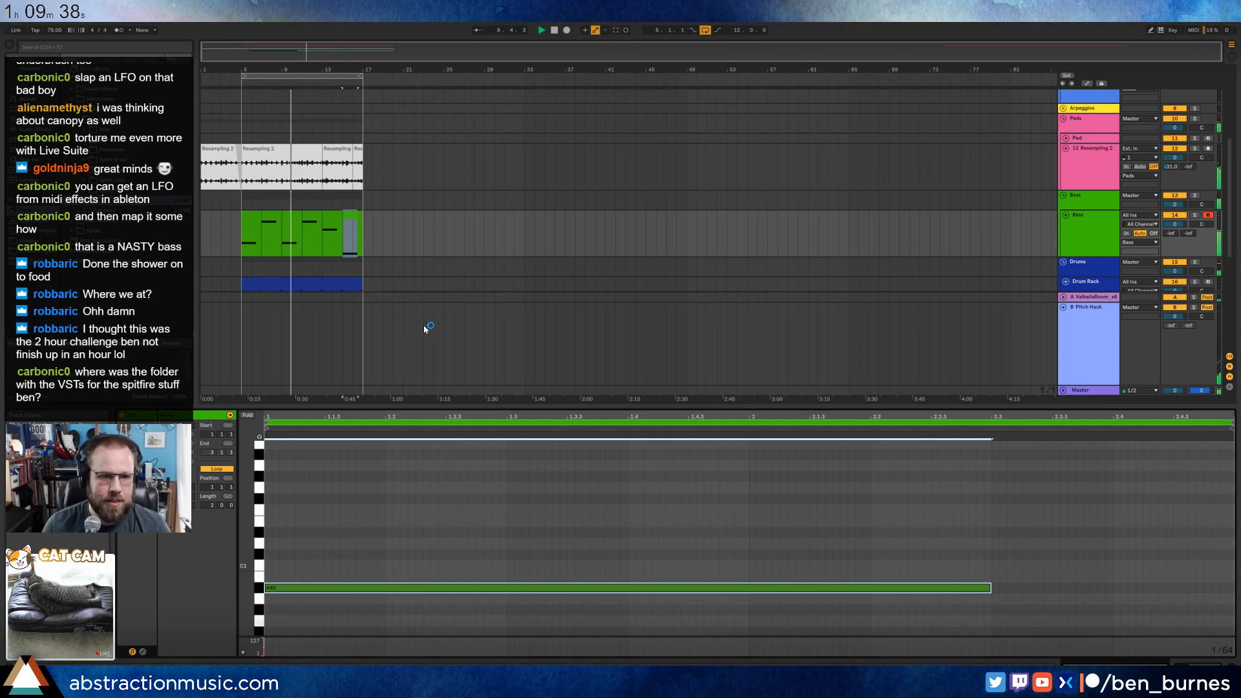
# Consolidate all the bass clips from bar 5 to bar 17 into one clip.
pyautogui.hotkey('shift', 'Tab')
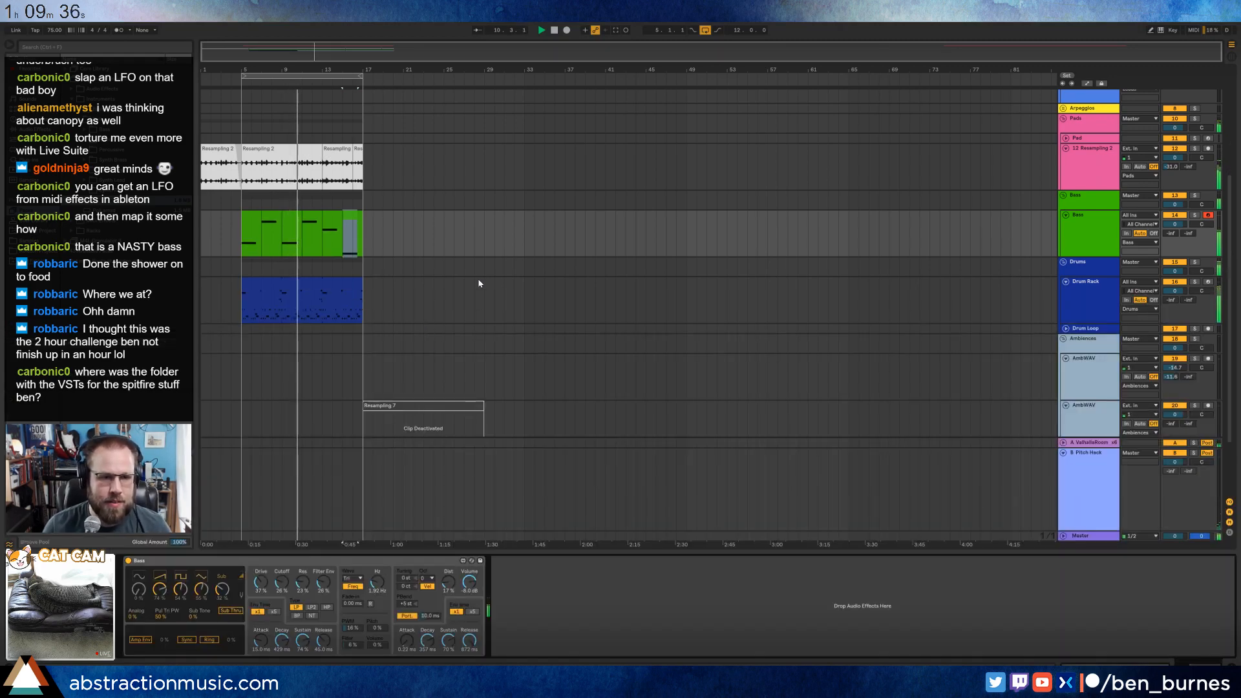
pyautogui.click(254, 215)
pyautogui.keyDown('shift'); pyautogui.click(349, 219); pyautogui.keyUp('shift')
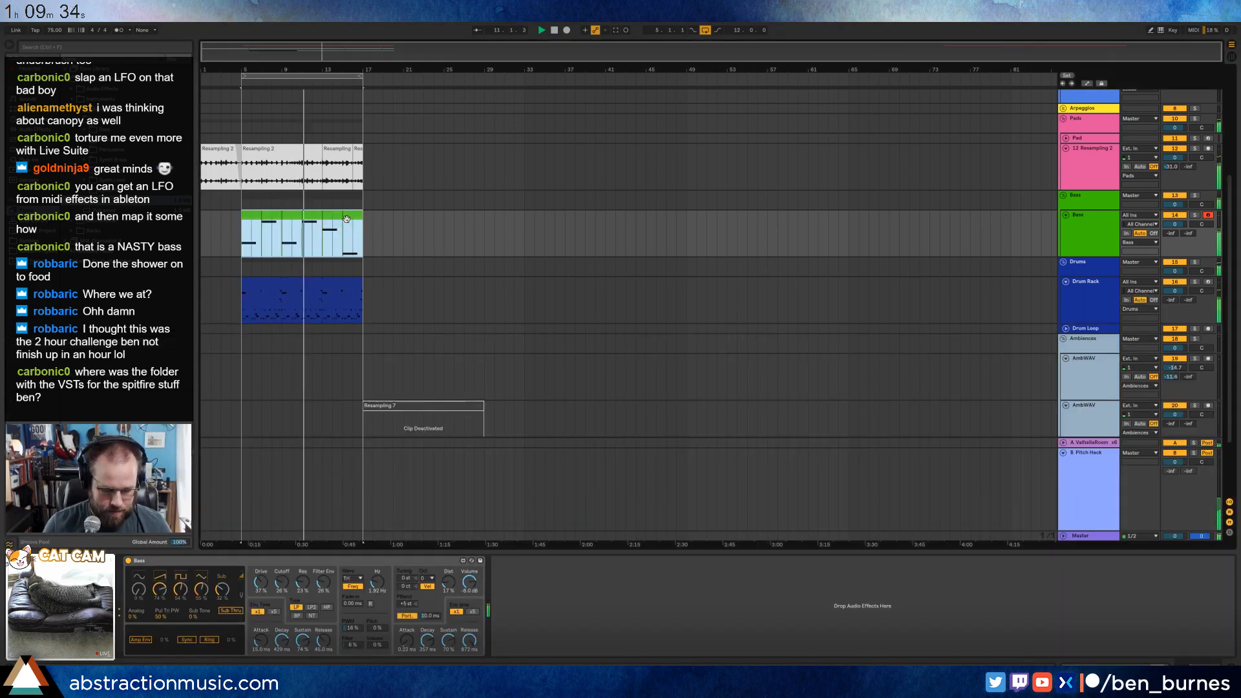
# Set the Bass synth's amp envelope release to 1.00 s and raise the Bass track's send to the ValhallaRoom return.
pyautogui.moveTo(470, 640); pyautogui.dragTo(469, 635)
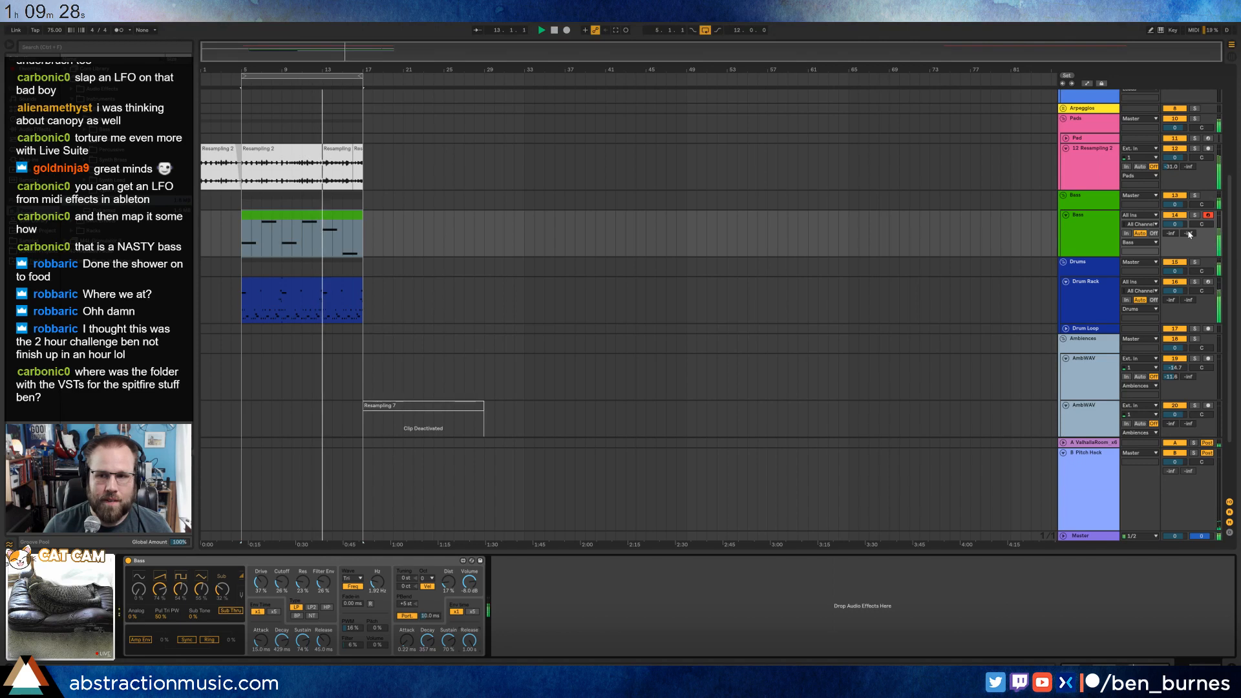
pyautogui.moveTo(1184, 233)
pyautogui.mouseDown()
pyautogui.moveTo(1184, 249)
pyautogui.moveTo(1173, 212)
pyautogui.mouseUp()
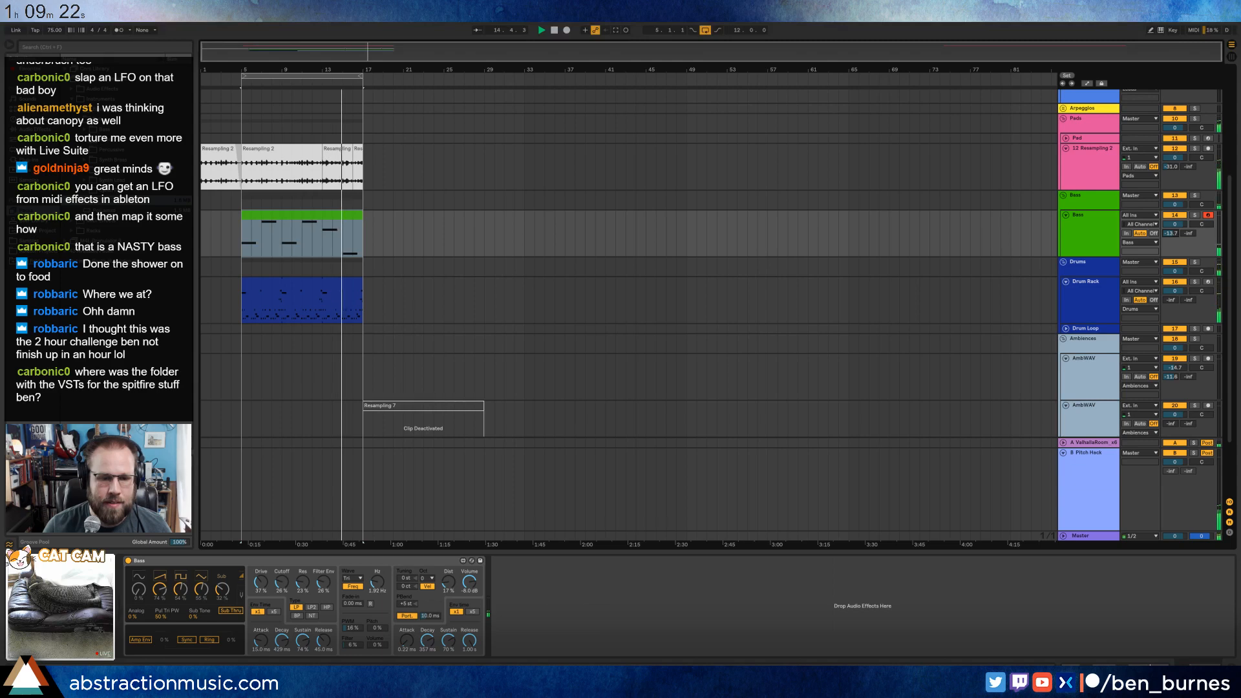
# Open the consolidated bass clip and raise its last long note an octave to A#1.
pyautogui.doubleClick(336, 236)
pyautogui.moveTo(1131, 504); pyautogui.dragTo(1131, 459)
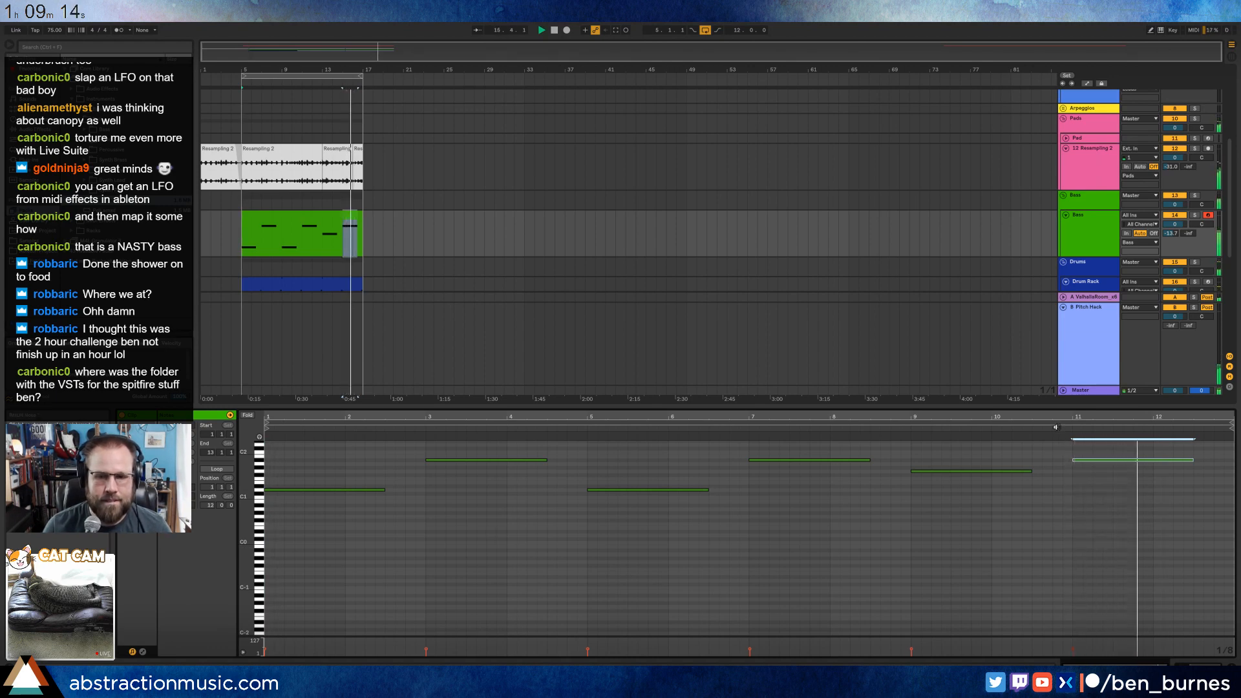
pyautogui.hotkey('shift', 'Tab')
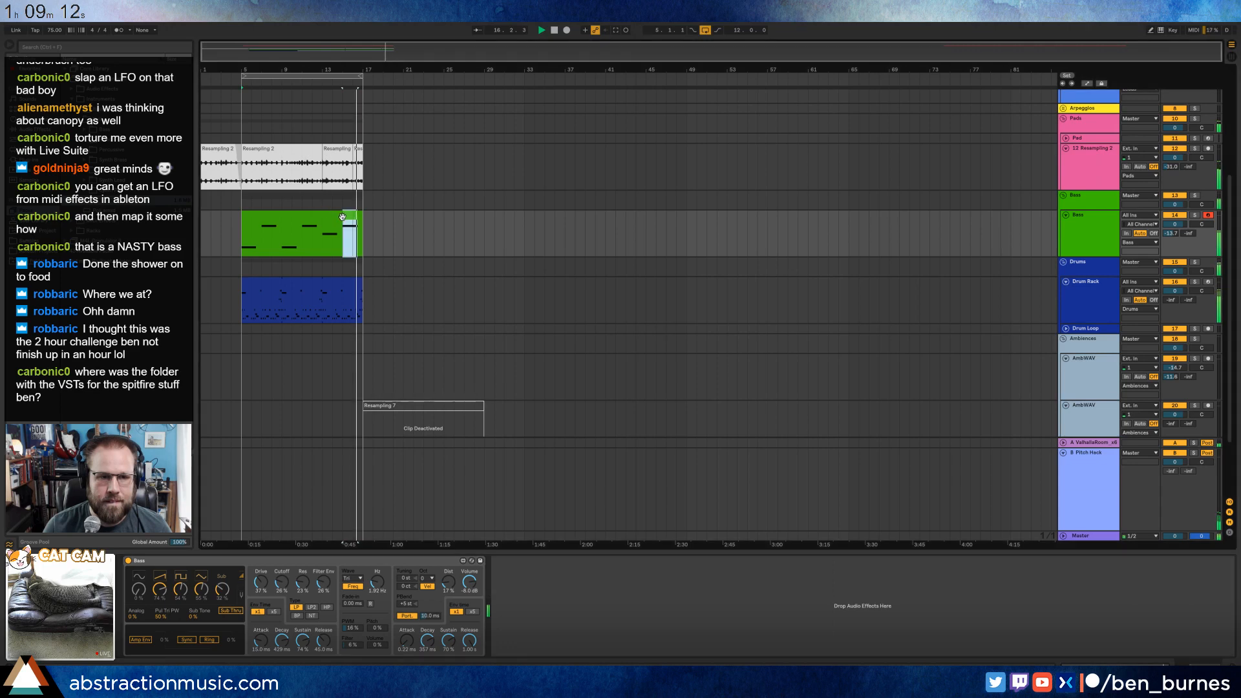
pyautogui.hotkey('shift', 'Tab')
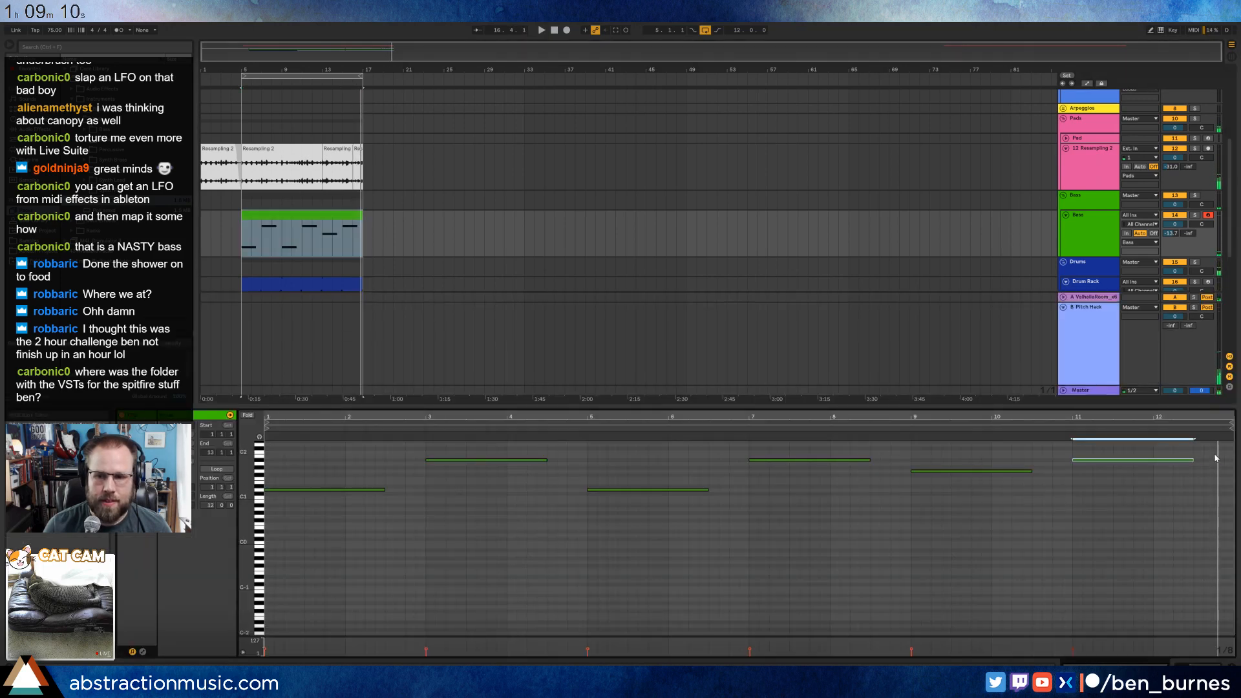
# Draw short pickup notes in the bass clip, C2 at the end of bar 12 and F1 at the end of bar 4.
pyautogui.doubleClick(1217, 453)
pyautogui.click(1207, 430)
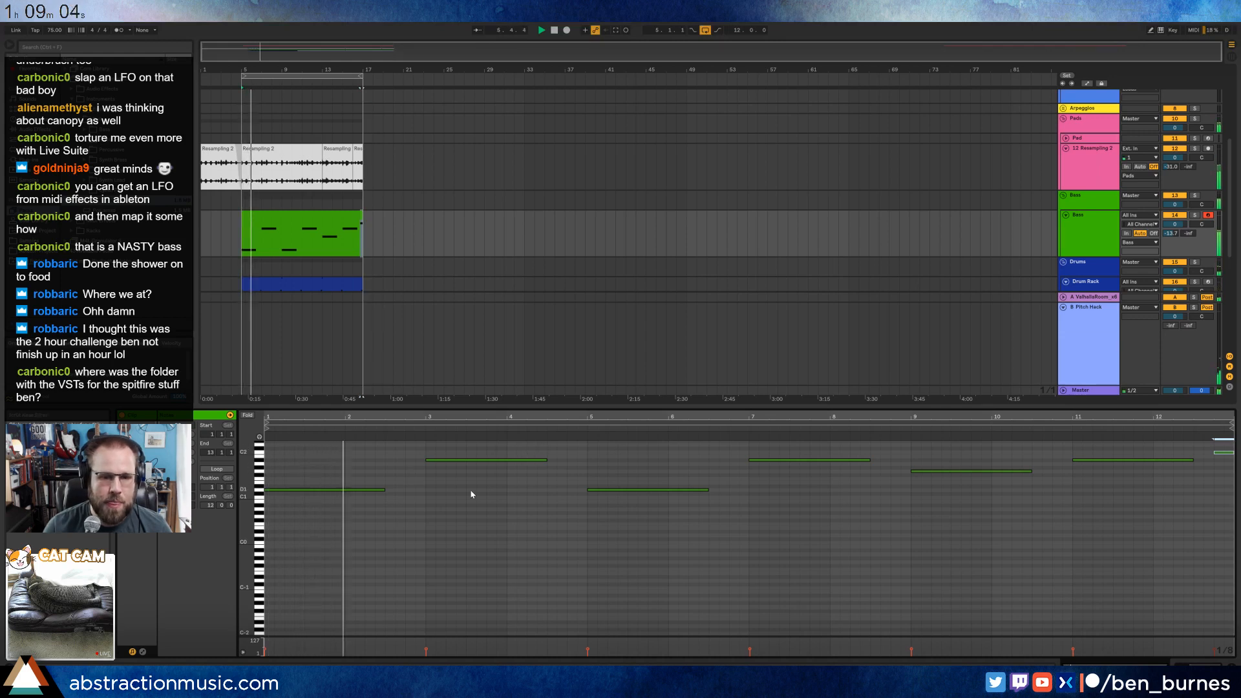
pyautogui.doubleClick(570, 479)
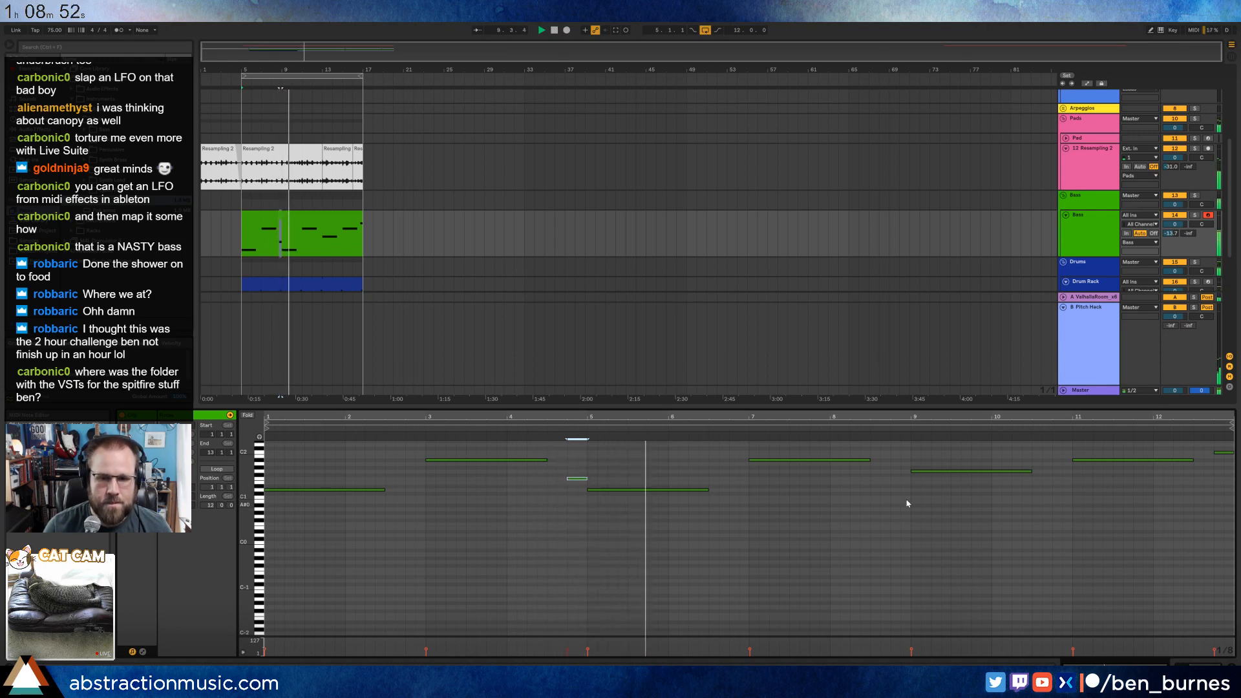
# Set the Bass synth's filter cutoff to 31%, resonance to 10% and filter envelope to 21%, and increase its distortion.
pyautogui.hotkey('shift', 'Tab')
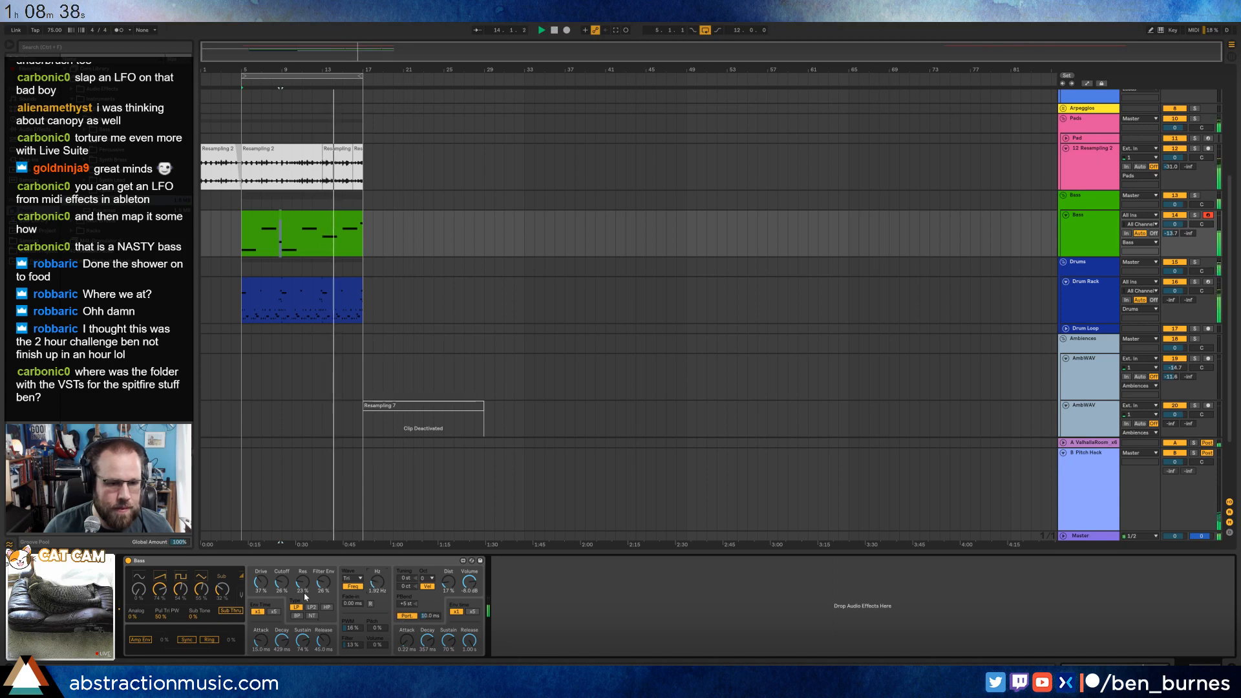
pyautogui.moveTo(302, 587)
pyautogui.mouseDown()
pyautogui.moveTo(288, 578)
pyautogui.moveTo(321, 588)
pyautogui.moveTo(283, 587)
pyautogui.mouseUp()
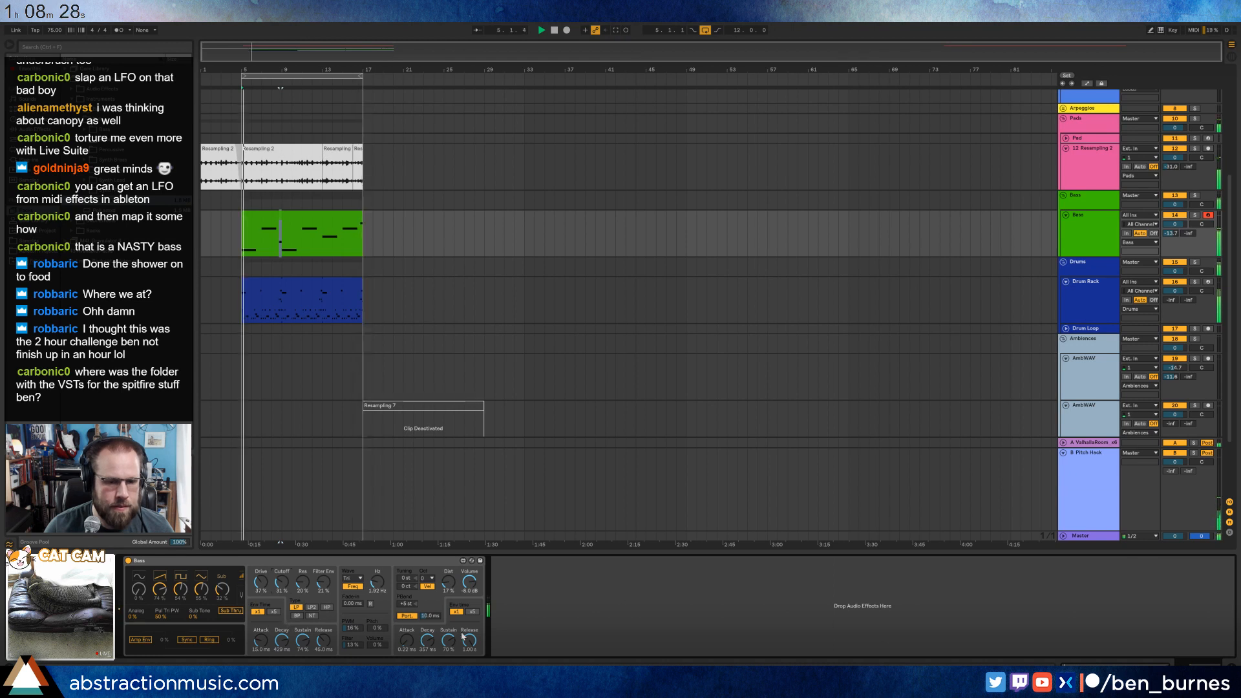
pyautogui.moveTo(451, 585)
pyautogui.mouseDown()
pyautogui.moveTo(451, 569)
pyautogui.moveTo(451, 585)
pyautogui.mouseUp()
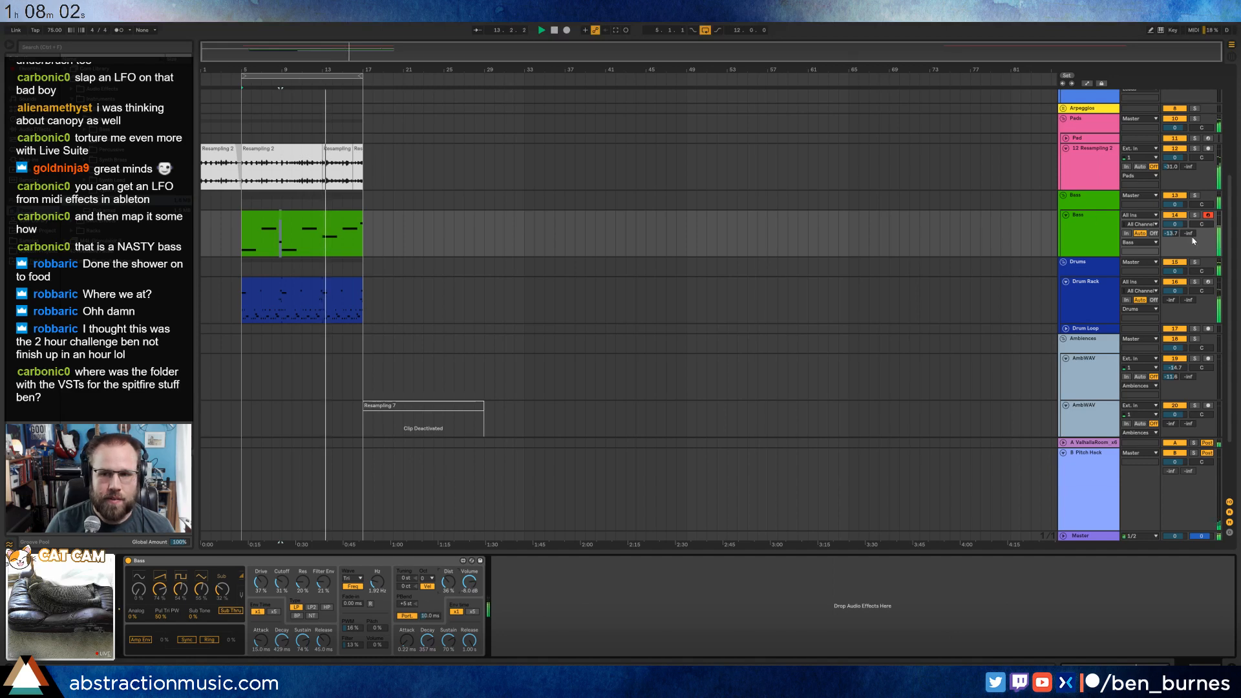
# Send the Bass track to the Pitch Hack return at about -22 dB and lower that effect's Recycle amount.
pyautogui.moveTo(1188, 233); pyautogui.dragTo(1188, 155)
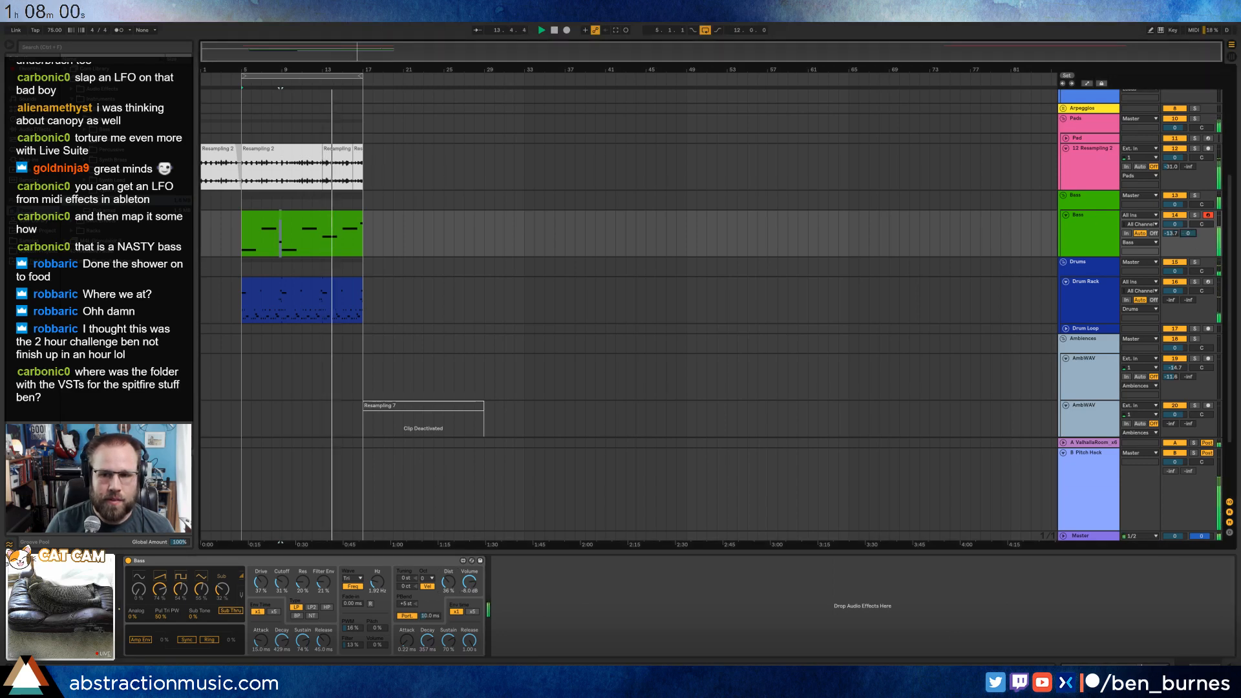
pyautogui.moveTo(1188, 234); pyautogui.dragTo(1188, 242)
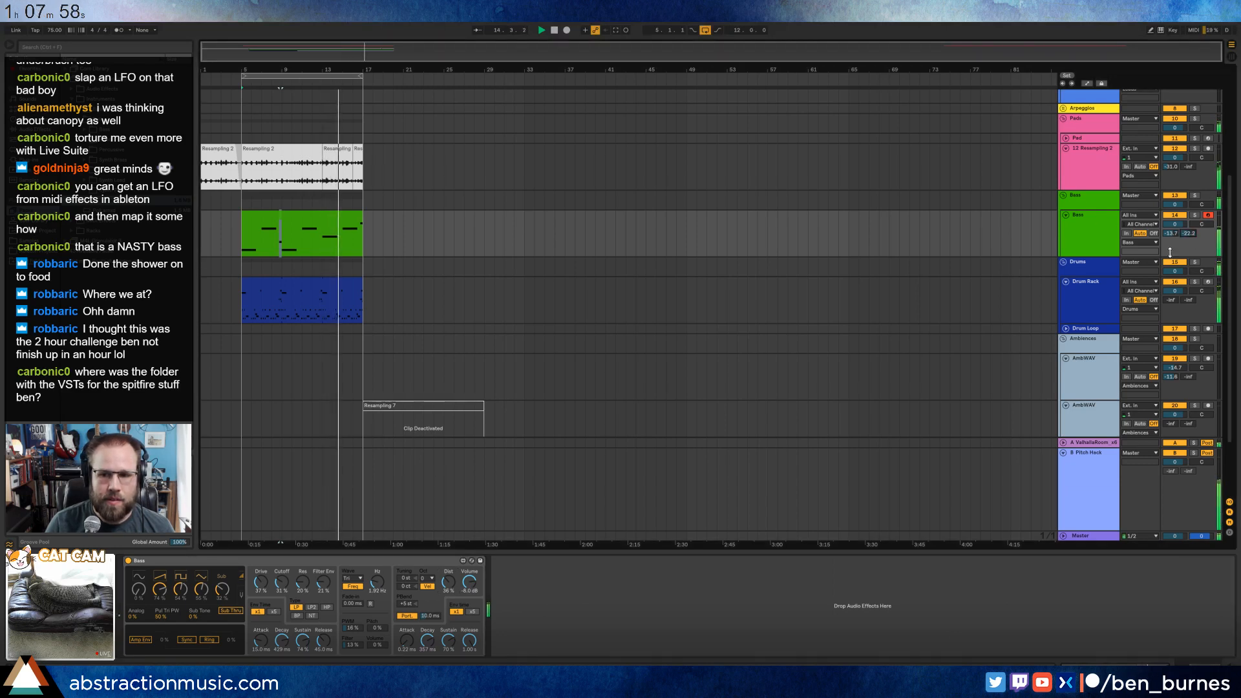
pyautogui.click(1094, 504)
pyautogui.moveTo(226, 640); pyautogui.dragTo(226, 651)
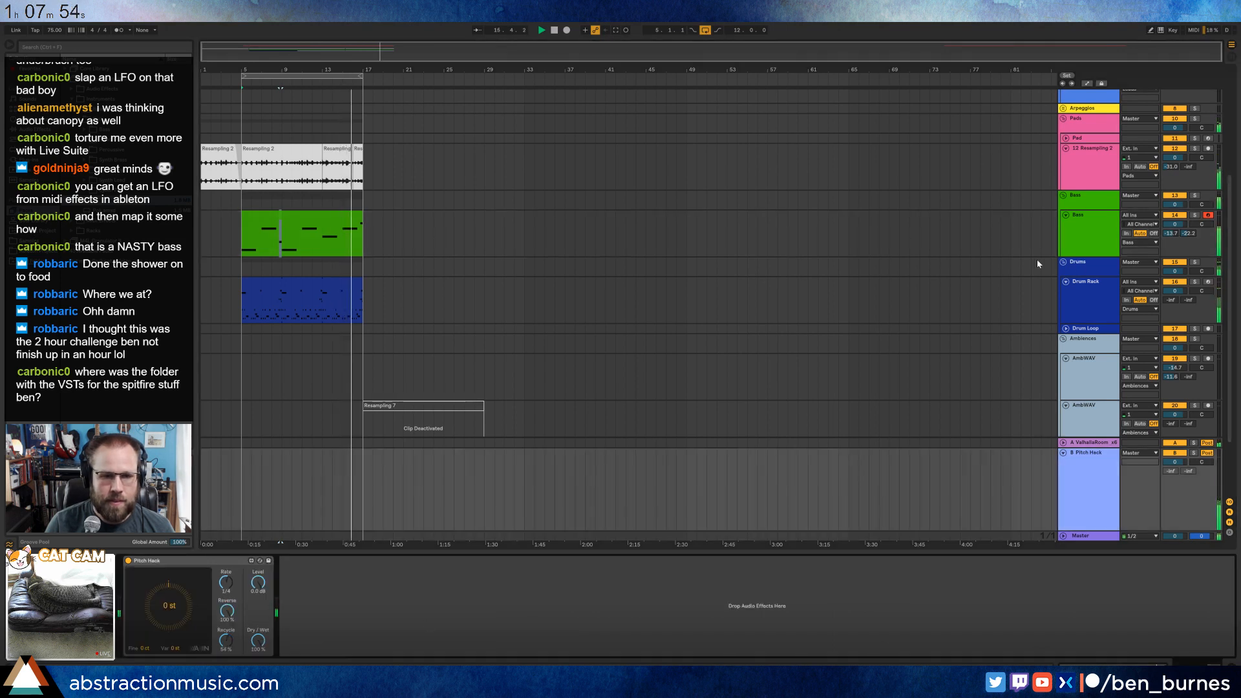
# Reduce the Bass track's Pitch Hack send to about -27.5 dB and readjust its ValhallaRoom send.
pyautogui.moveTo(1187, 234); pyautogui.dragTo(1188, 237)
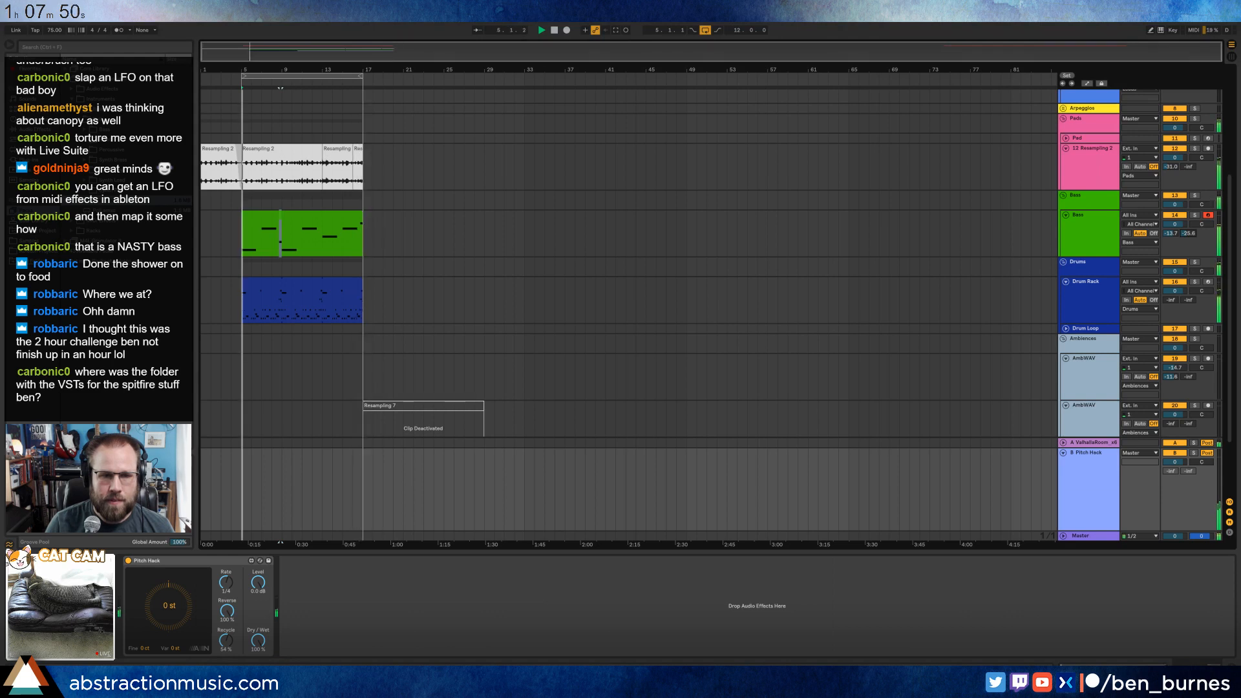
pyautogui.moveTo(1188, 233); pyautogui.dragTo(1167, 232)
pyautogui.click(1080, 238)
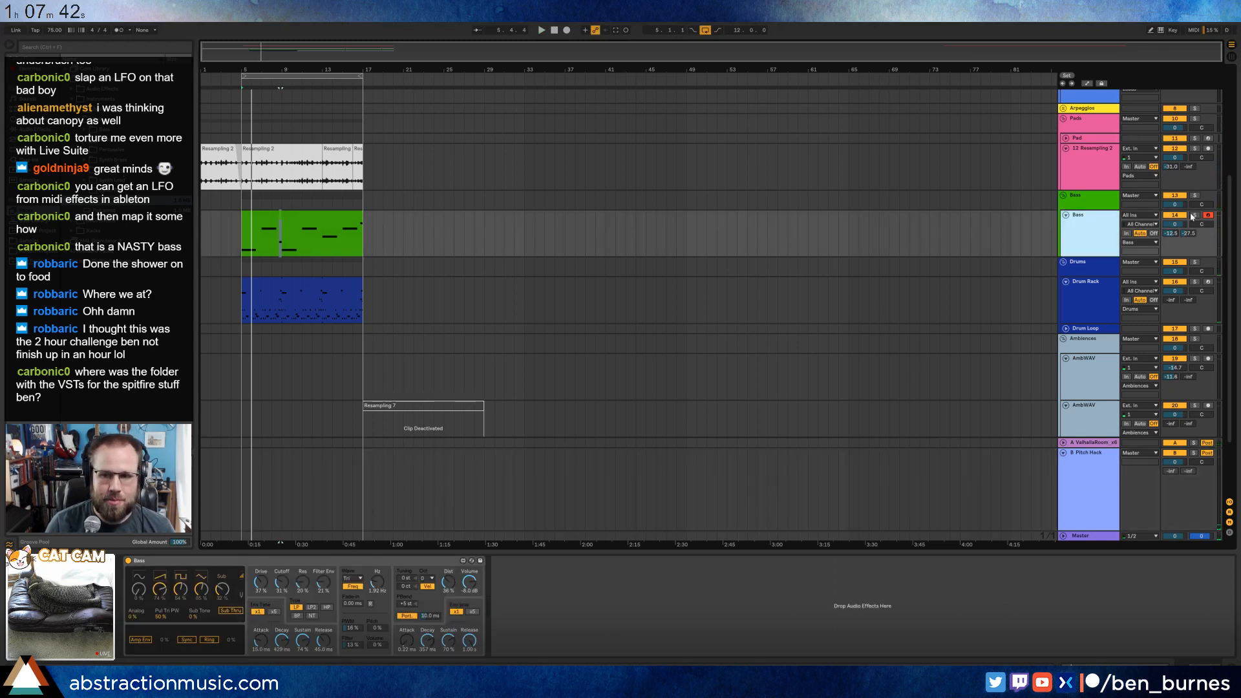
pyautogui.moveTo(1176, 233); pyautogui.dragTo(1176, 240)
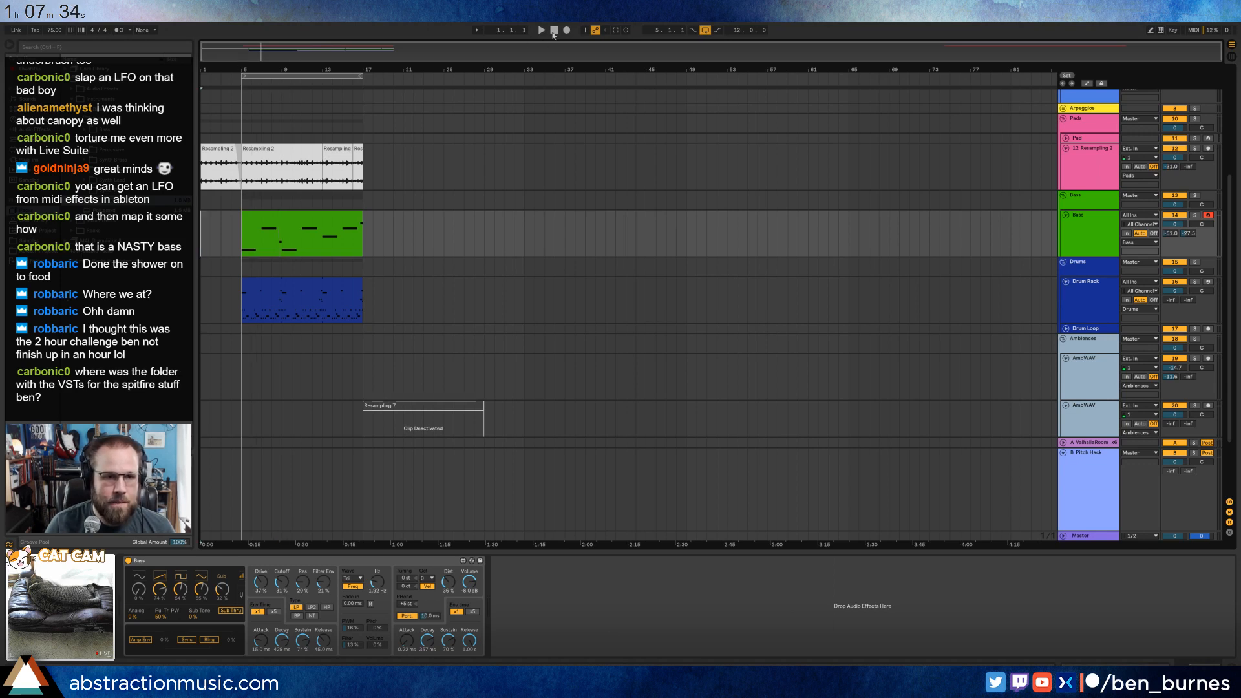
# Audition samples in the browser to find an ambience recording for the first AmbWAV track.
pyautogui.press('space')
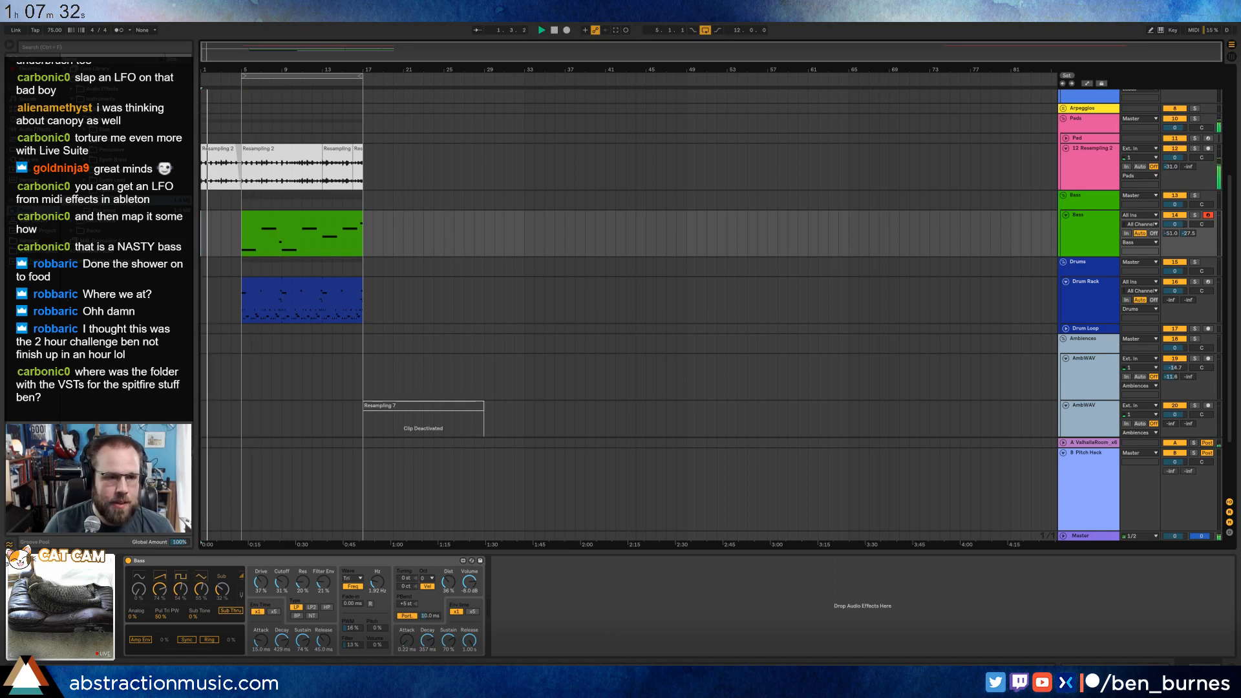
pyautogui.press('space')
pyautogui.scroll(-2, 519, 386)
pyautogui.click(1108, 357)
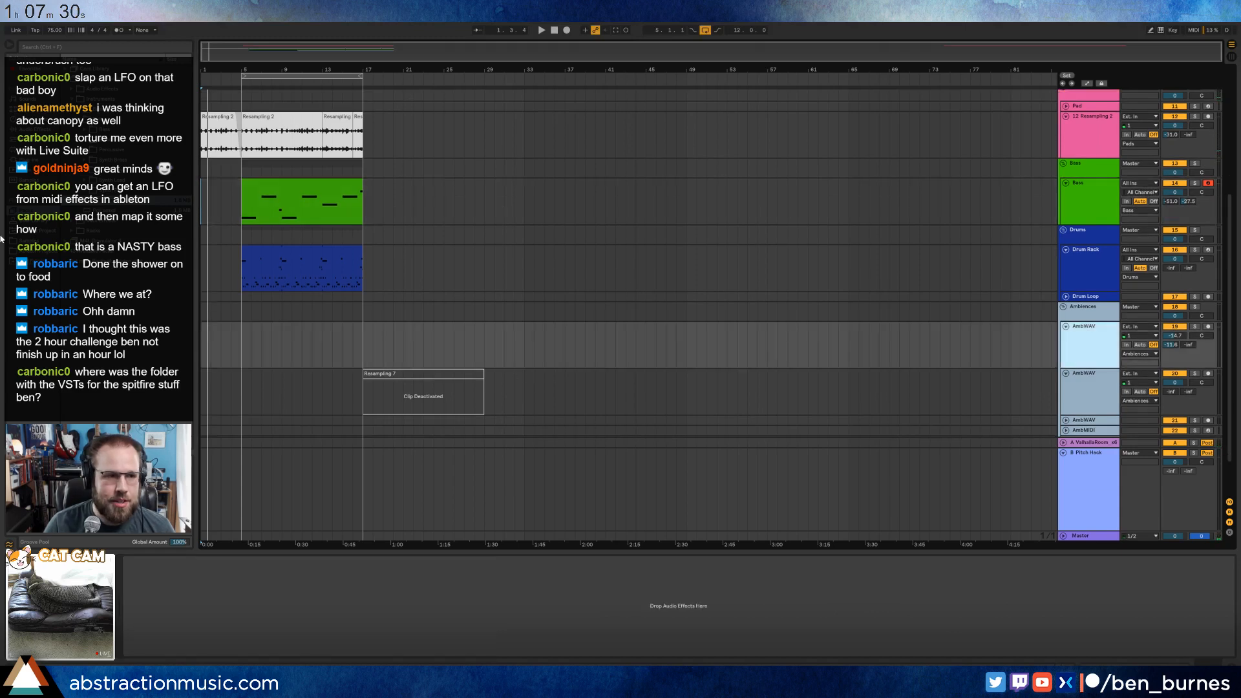
pyautogui.click(24, 240)
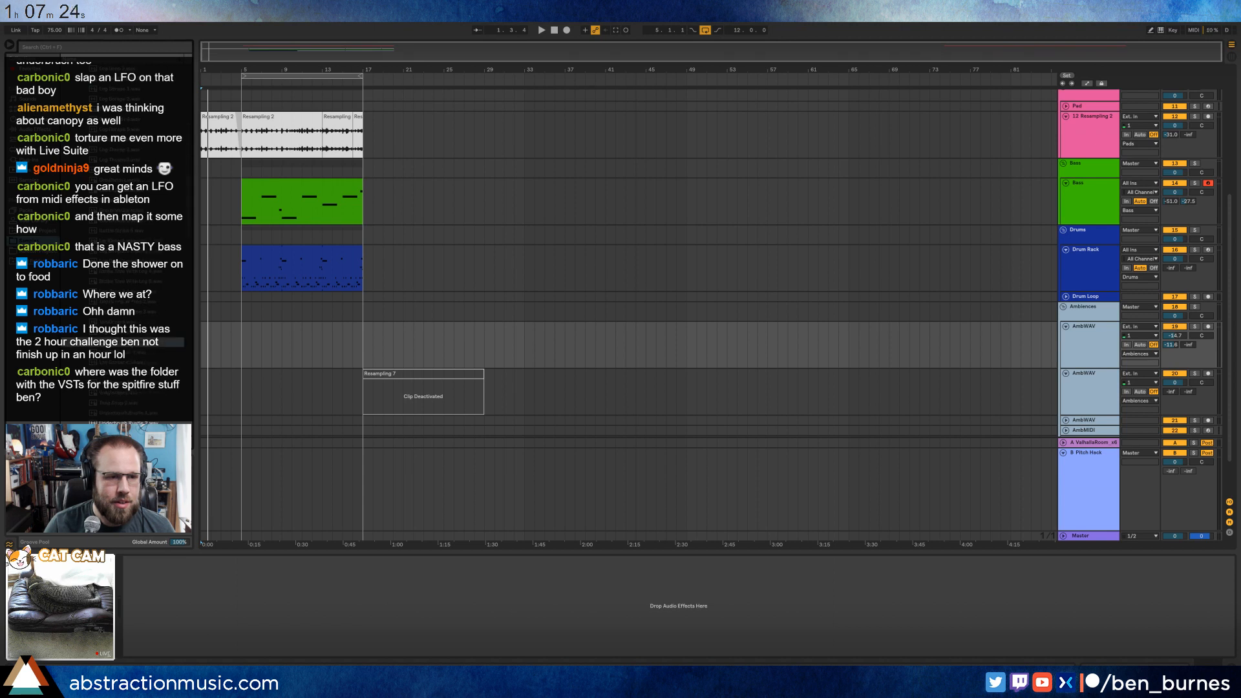
pyautogui.scroll(-4, 138, 347)
pyautogui.click(137, 303)
pyautogui.scroll(-1, 137, 314)
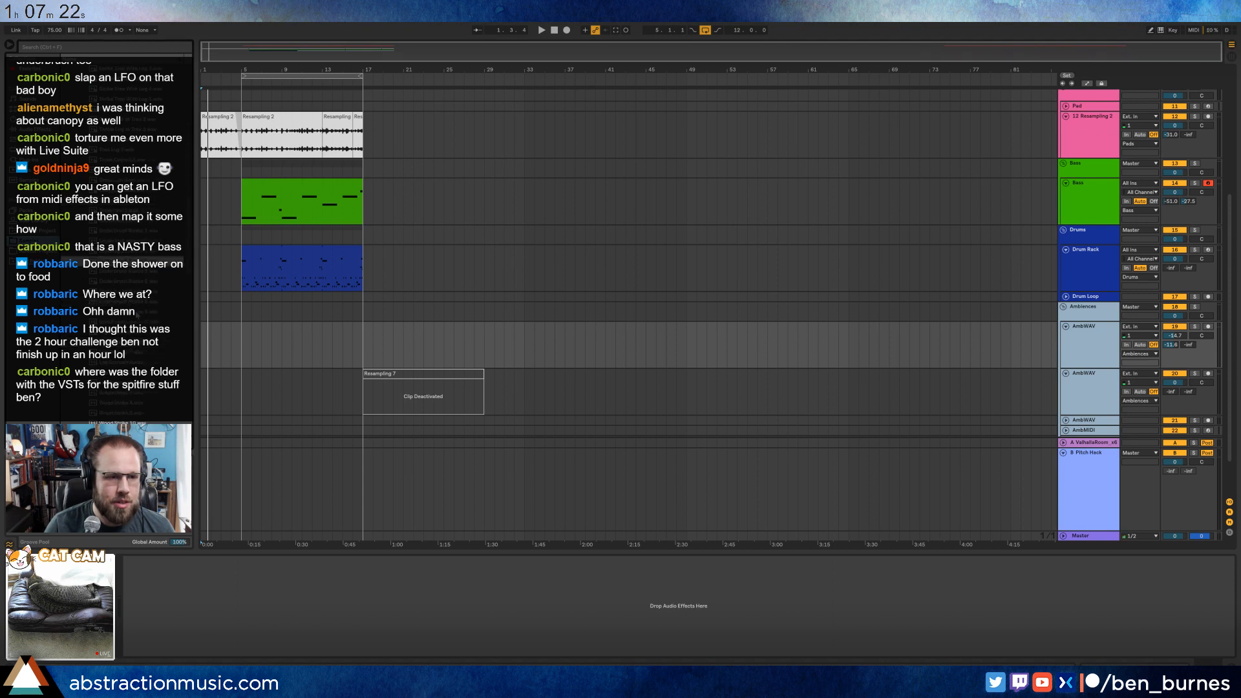
pyautogui.click(137, 314)
pyautogui.click(137, 323)
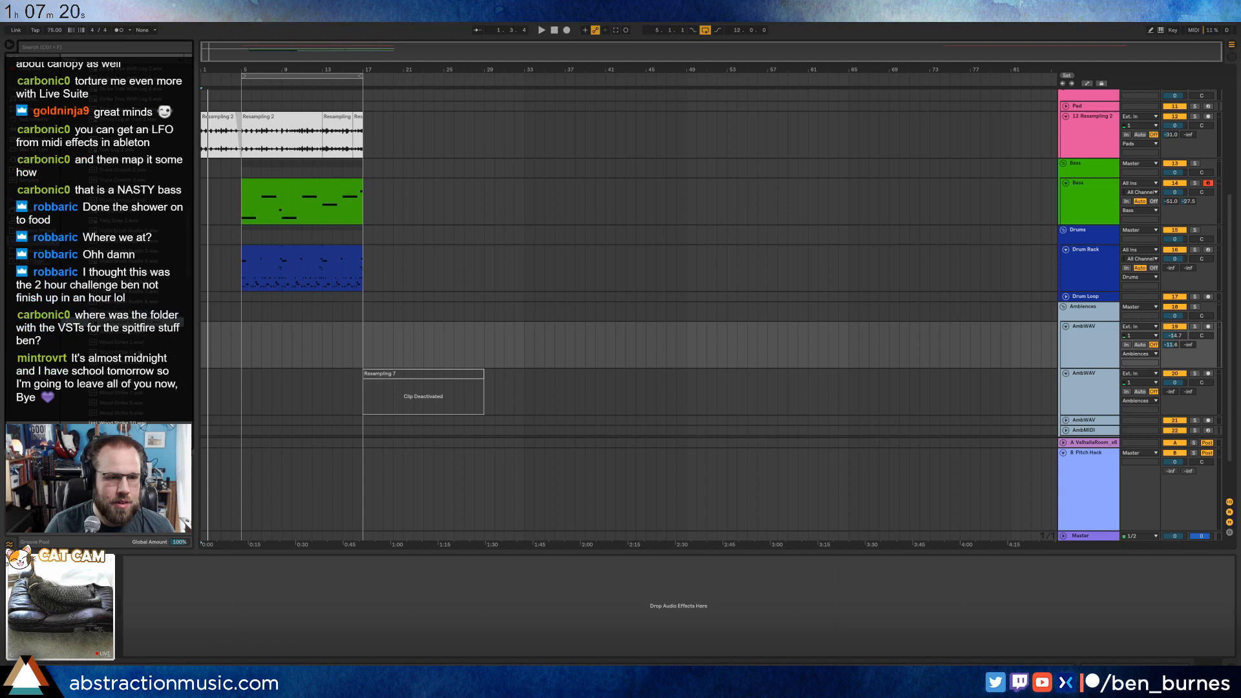
pyautogui.click(137, 351)
pyautogui.click(137, 344)
pyautogui.scroll(-2, 137, 343)
pyautogui.click(137, 344)
pyautogui.scroll(-2, 137, 344)
pyautogui.click(137, 345)
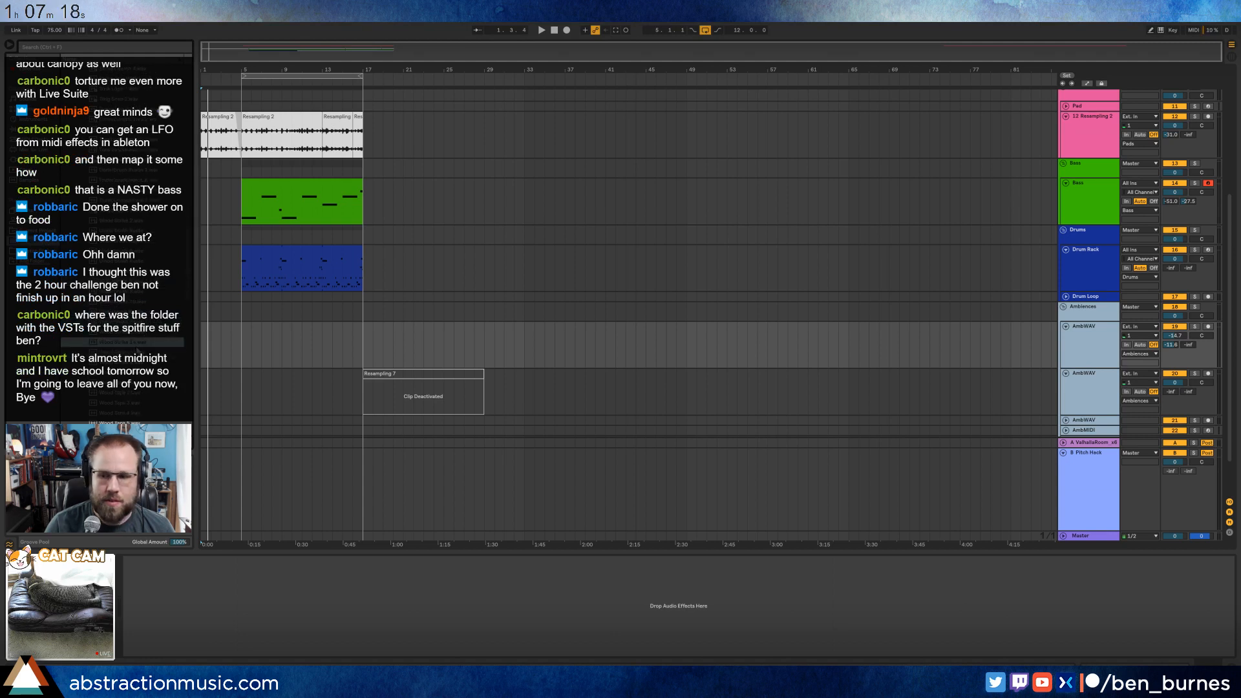
pyautogui.scroll(-2, 137, 347)
pyautogui.click(136, 346)
pyautogui.scroll(-2, 135, 345)
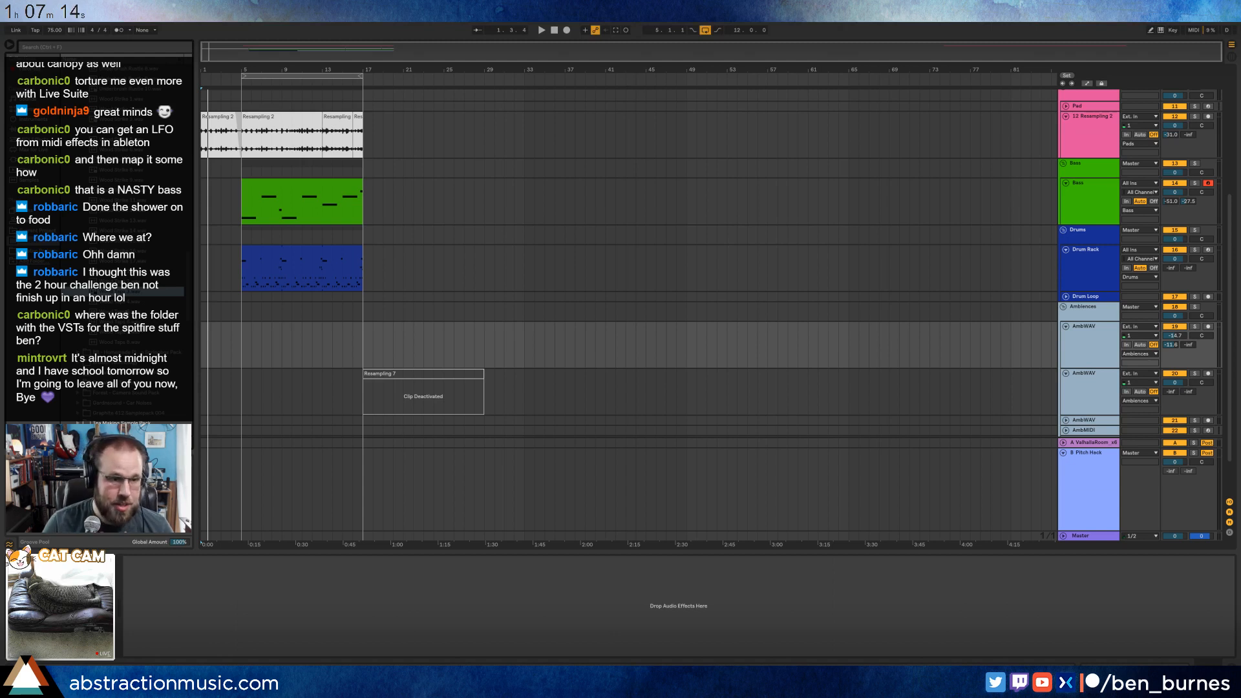
pyautogui.scroll(3, 129, 292)
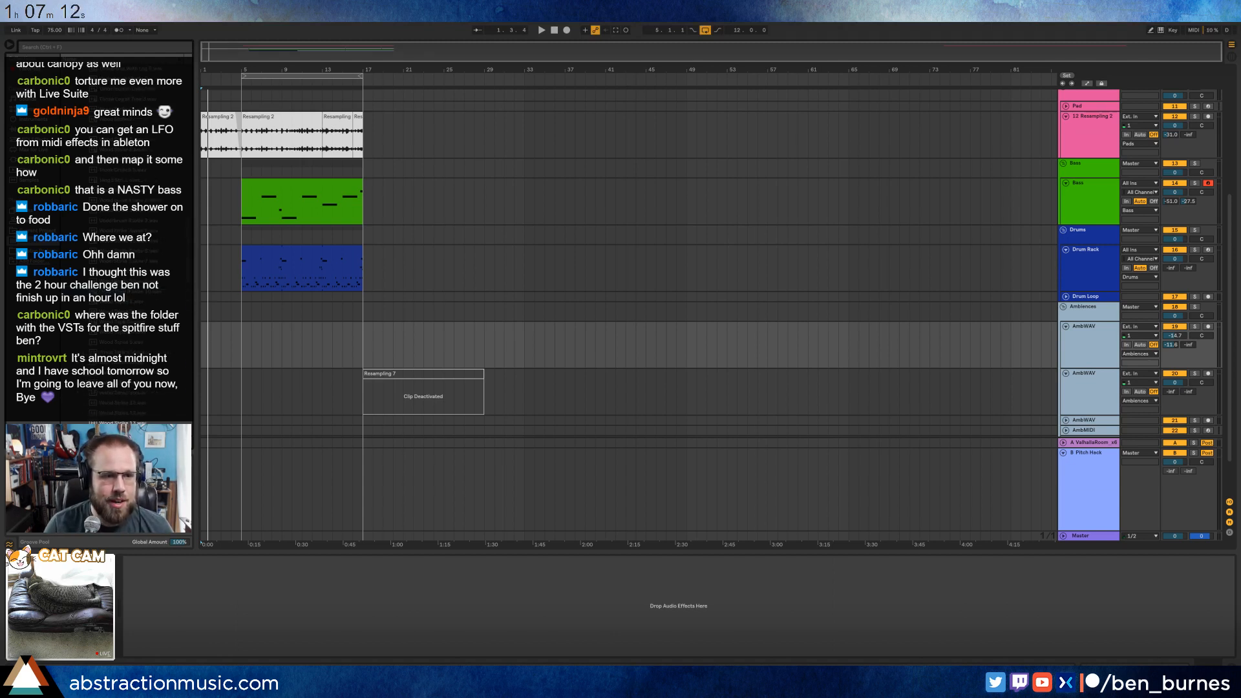
pyautogui.click(148, 294)
pyautogui.scroll(2, 148, 294)
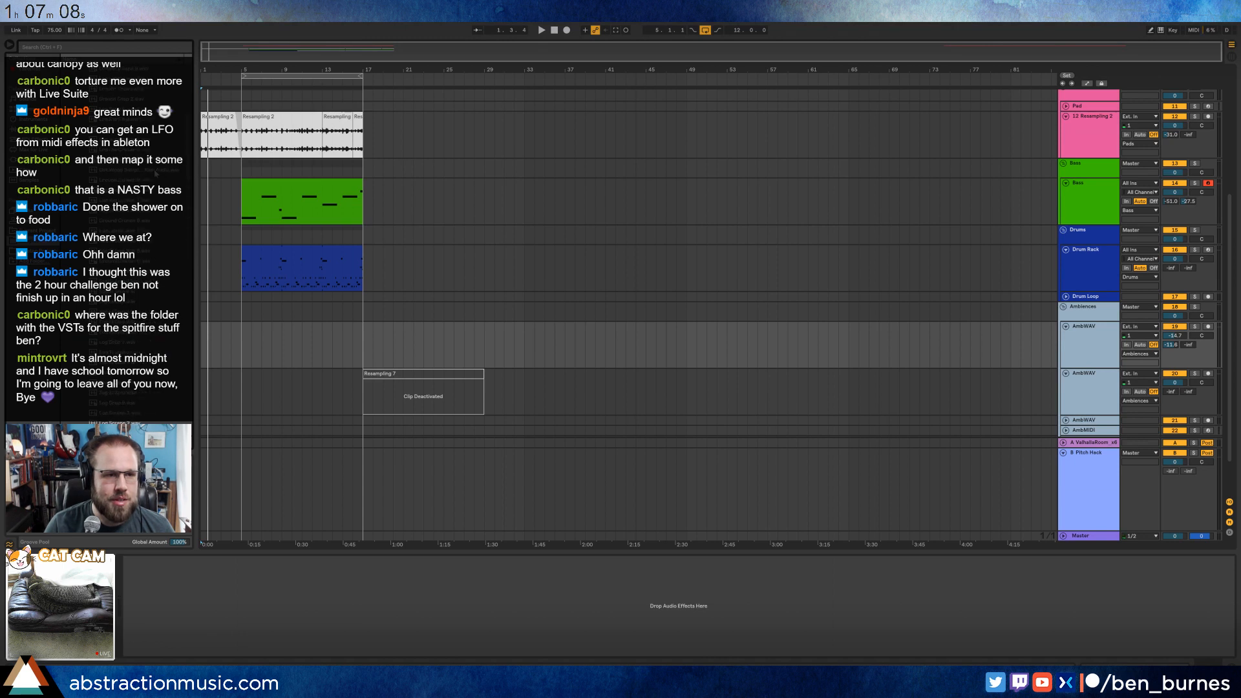
# Place the Get Wood Samples - Raw Audio recording on the first AmbWAV track, delete the surplus audio and move the remaining section to bar 1.
pyautogui.moveTo(115, 173); pyautogui.dragTo(657, 340)
pyautogui.press('Delete')
pyautogui.click(697, 326)
pyautogui.press('Delete')
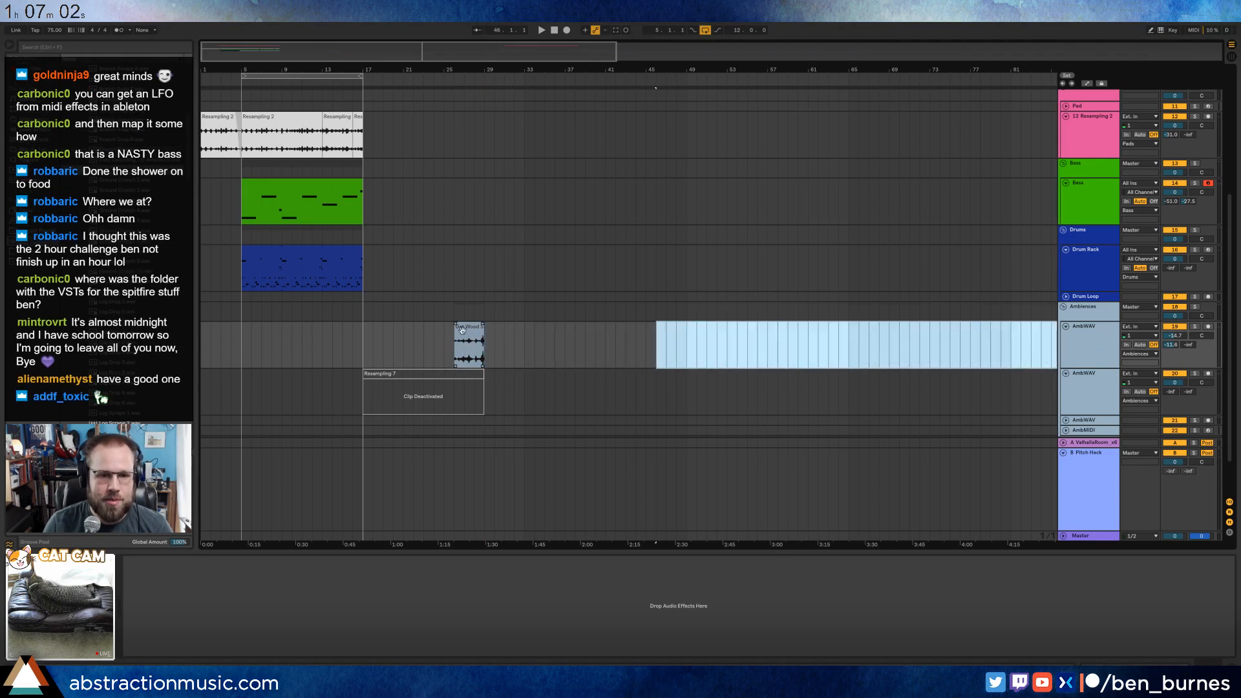
pyautogui.moveTo(461, 330); pyautogui.dragTo(212, 335)
pyautogui.scroll(4, 212, 335)
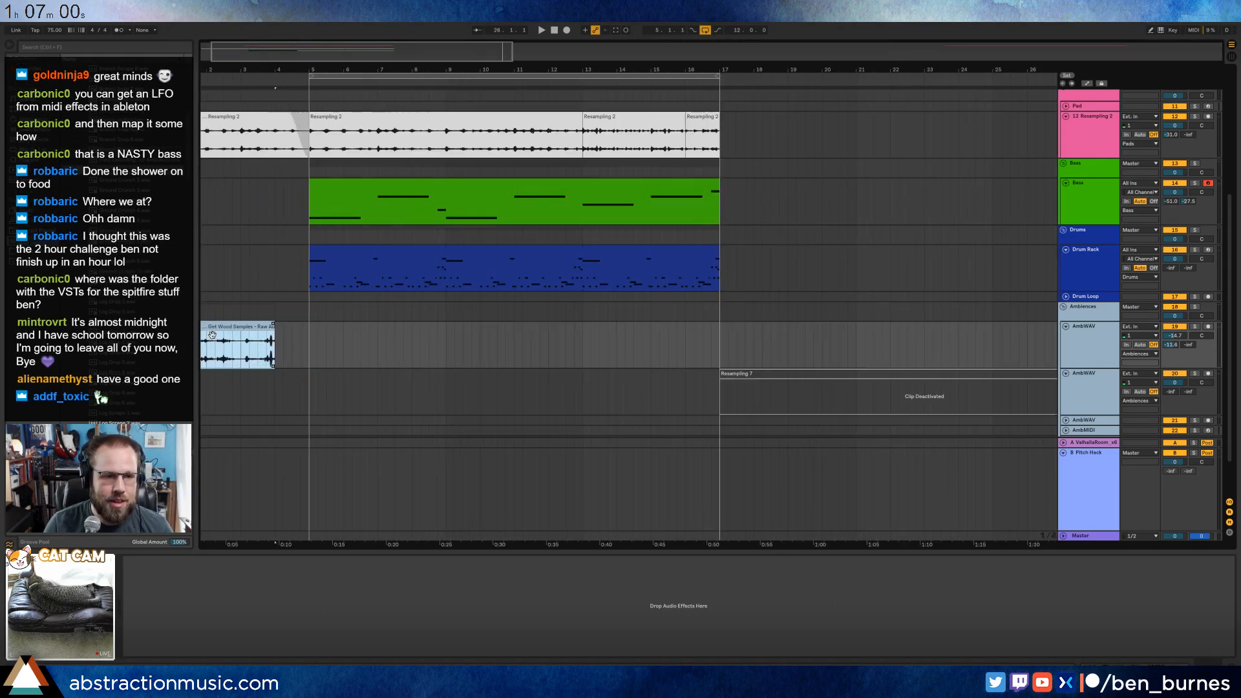
pyautogui.moveTo(273, 67); pyautogui.dragTo(297, 66)
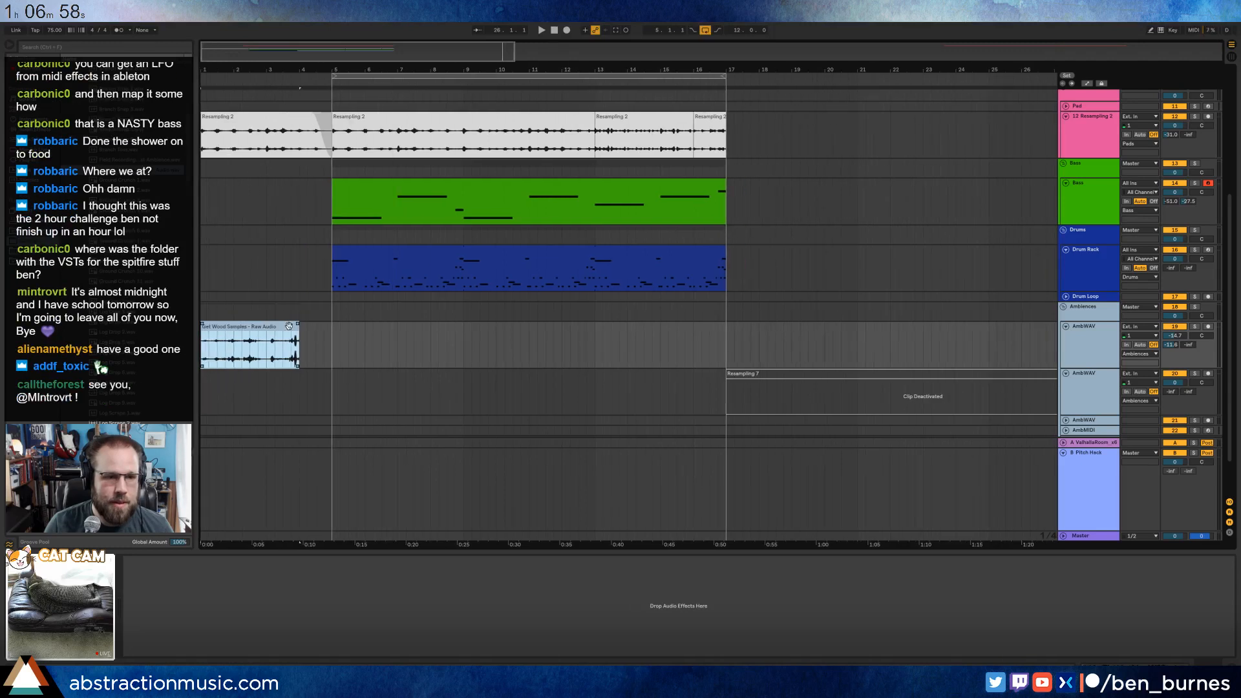
# Shorten the Get Wood Samples clip to two bars, duplicate it to bar 3 and play the arrangement from the start.
pyautogui.moveTo(294, 331); pyautogui.dragTo(264, 332)
pyautogui.hotkey('ctrl', 'd')
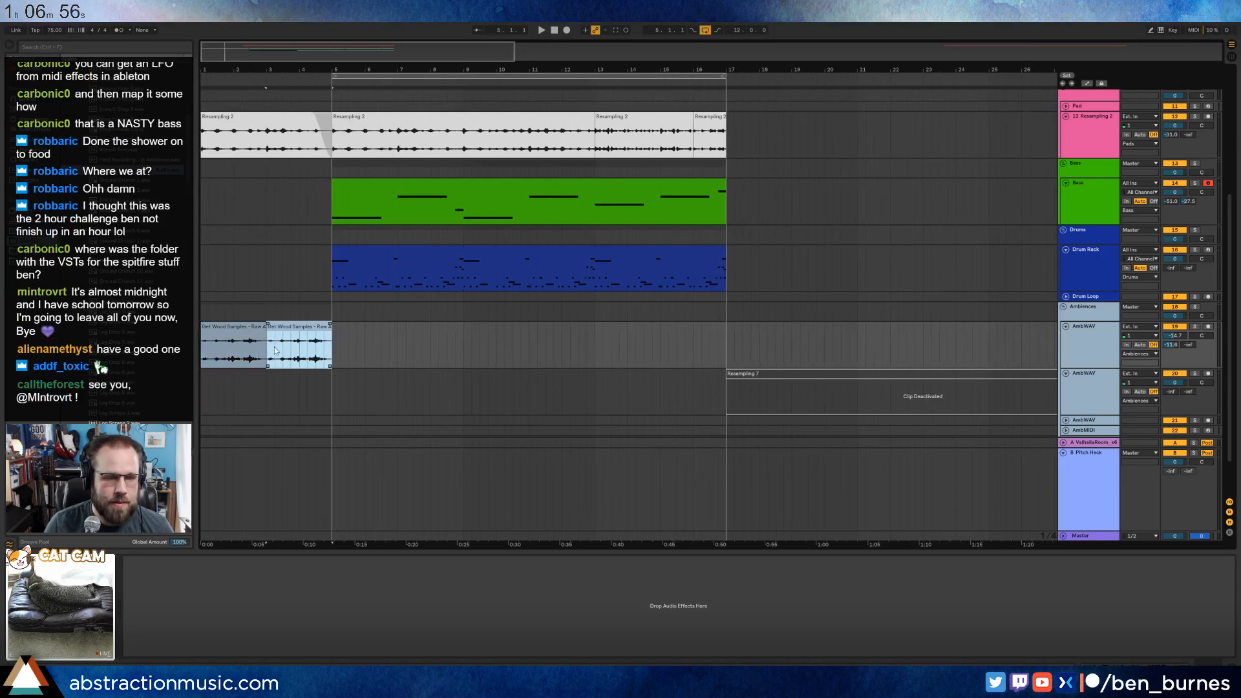
pyautogui.click(555, 32)
pyautogui.press('space')
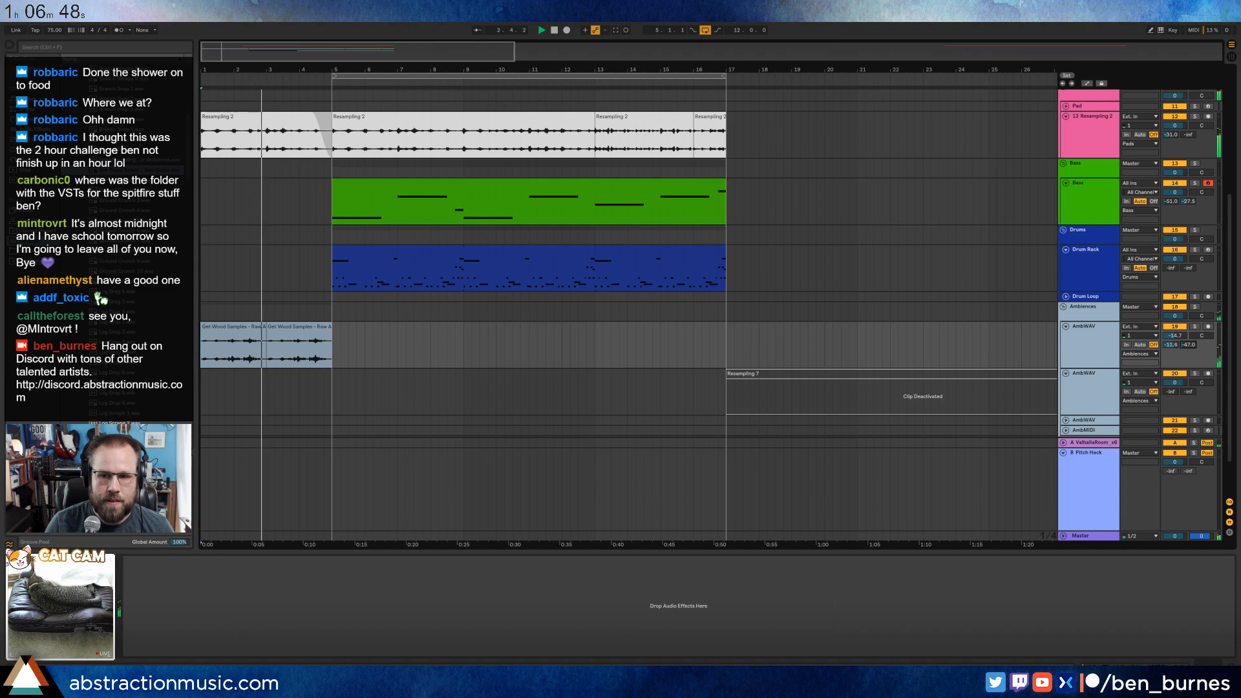
# Paste copies of the two-bar Get Wood Samples clip at bars 7, 11 and 15 on the same track.
pyautogui.click(230, 326)
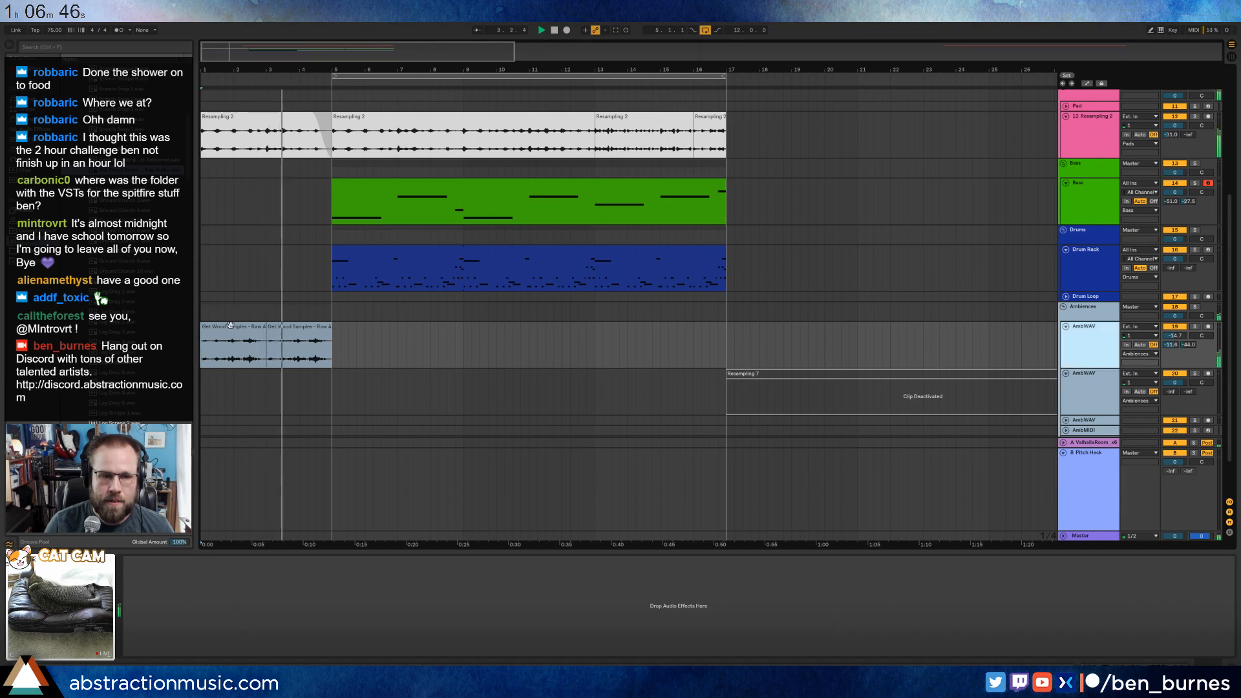
pyautogui.click(291, 327)
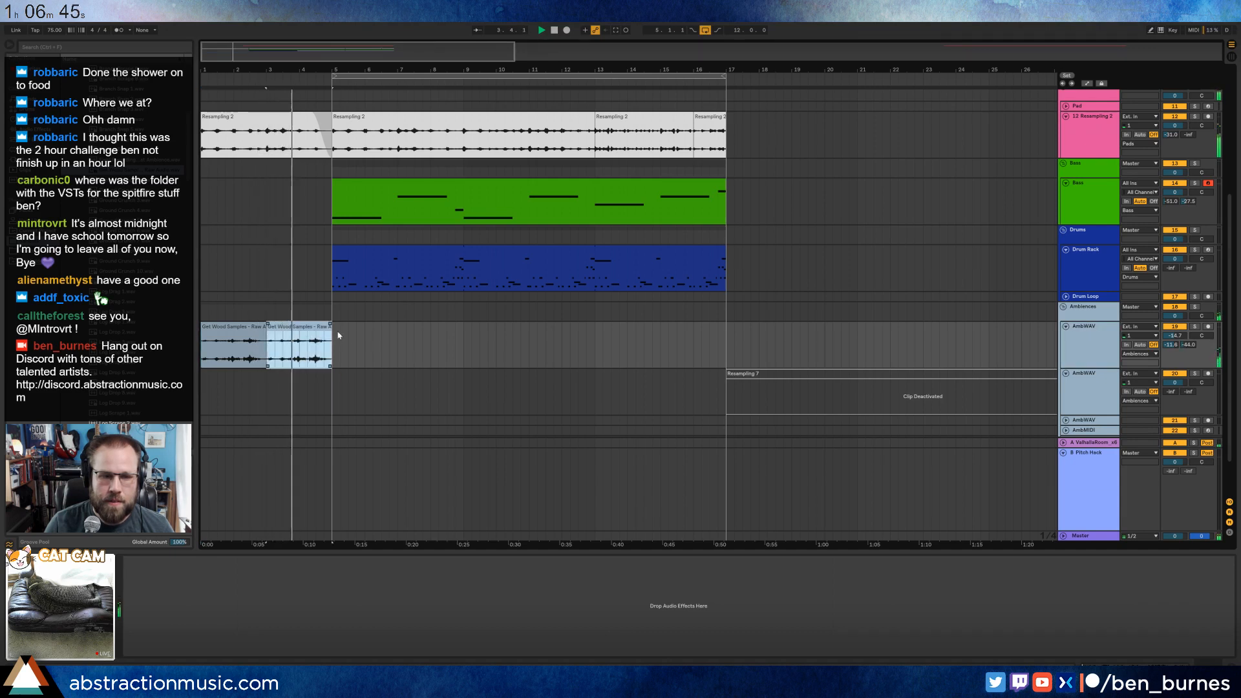
pyautogui.click(398, 341)
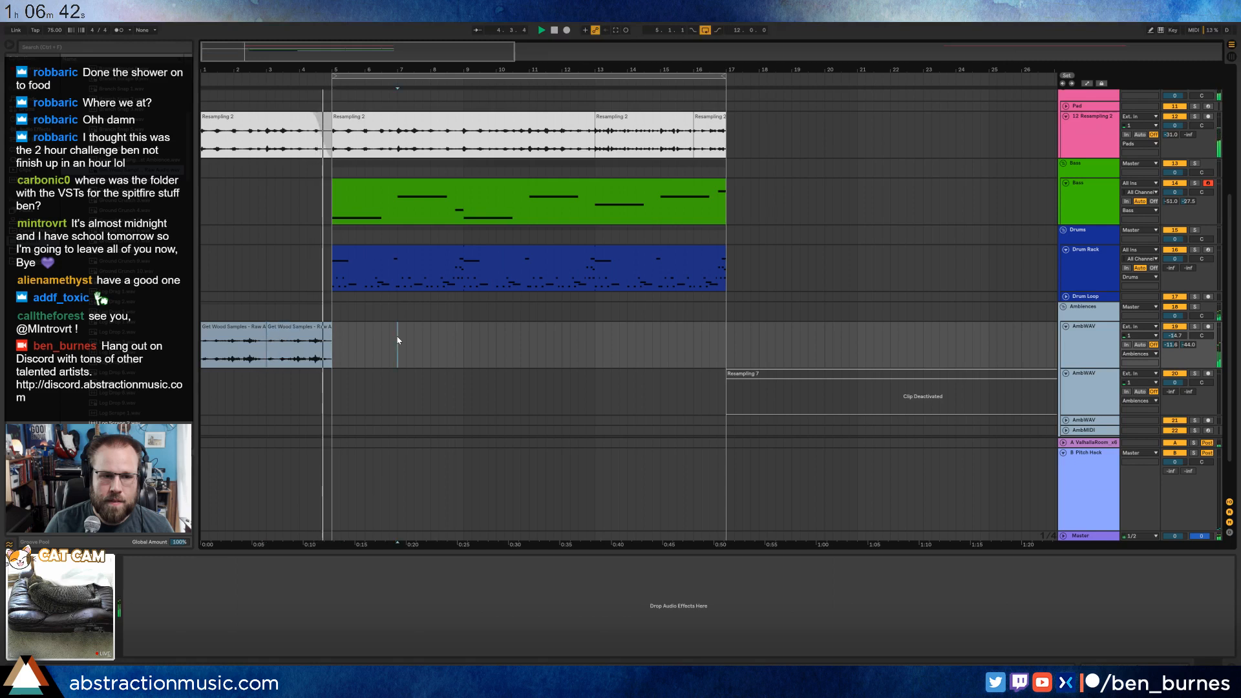
pyautogui.hotkey('ctrl', 'v')
pyautogui.click(531, 346)
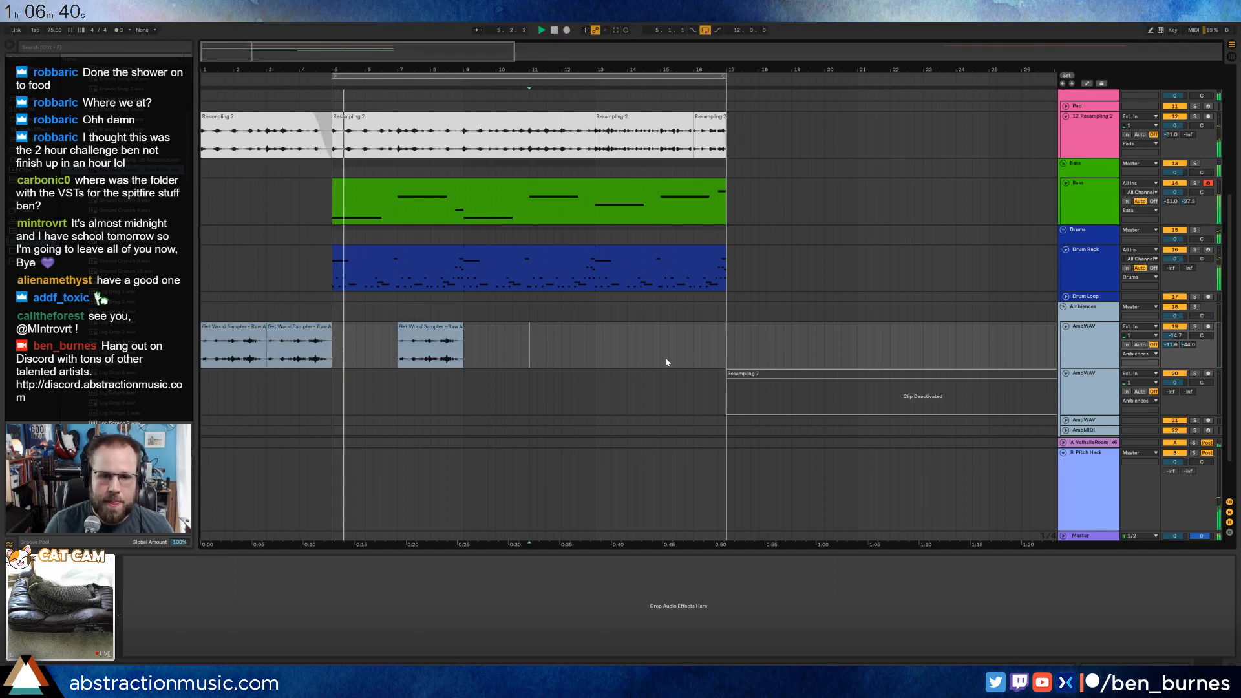
pyautogui.hotkey('ctrl', 'v')
pyautogui.click(662, 343)
pyautogui.hotkey('ctrl', 'v')
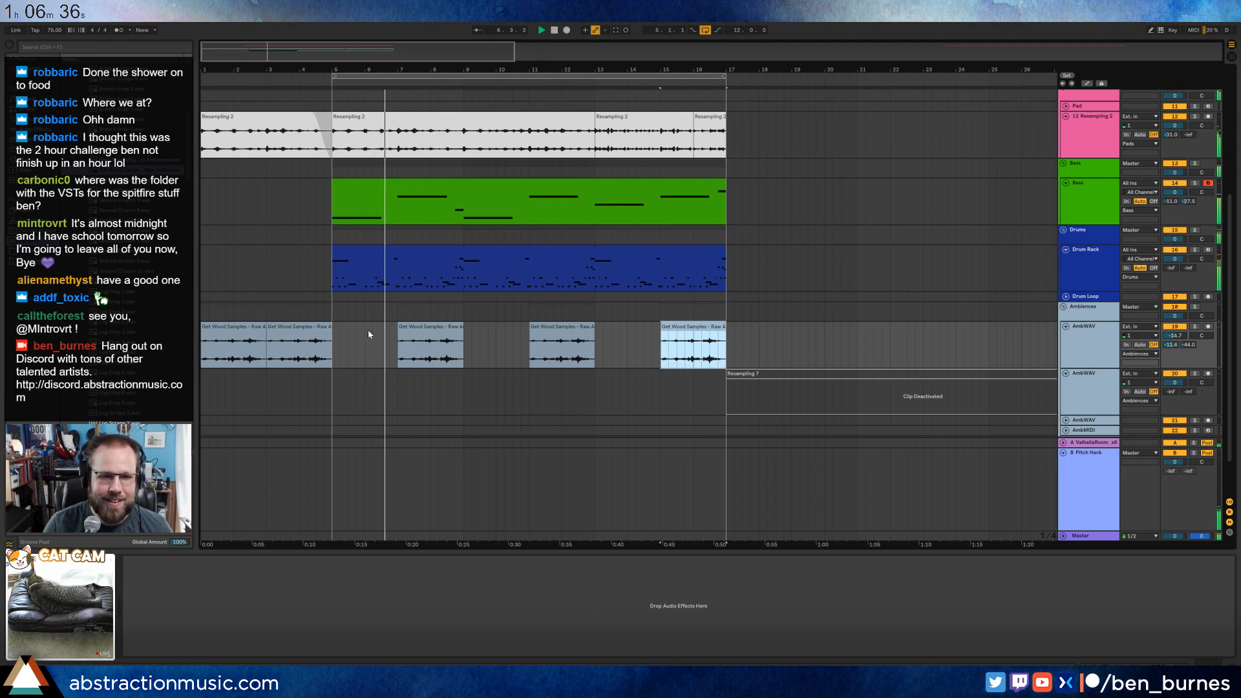
pyautogui.click(403, 334)
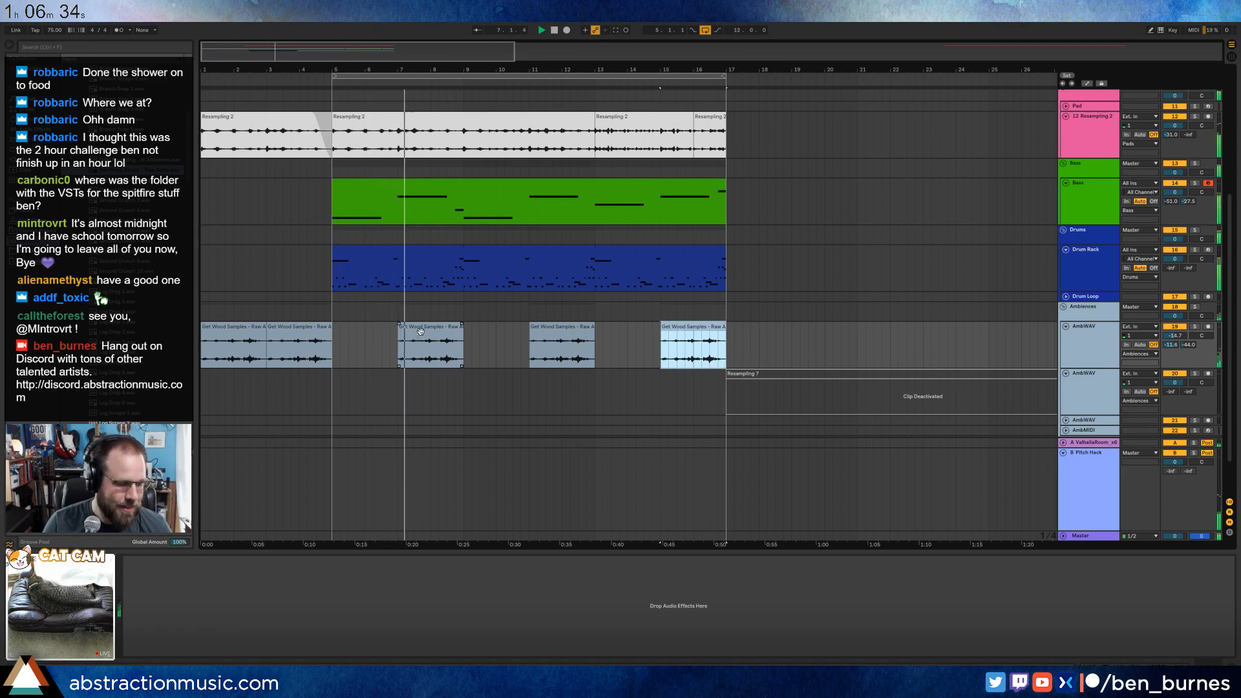
# In the Drum Rack clip, move the start of the Branch Scrape notes half a beat earlier, to 2.4 and 4.4.
pyautogui.click(421, 247)
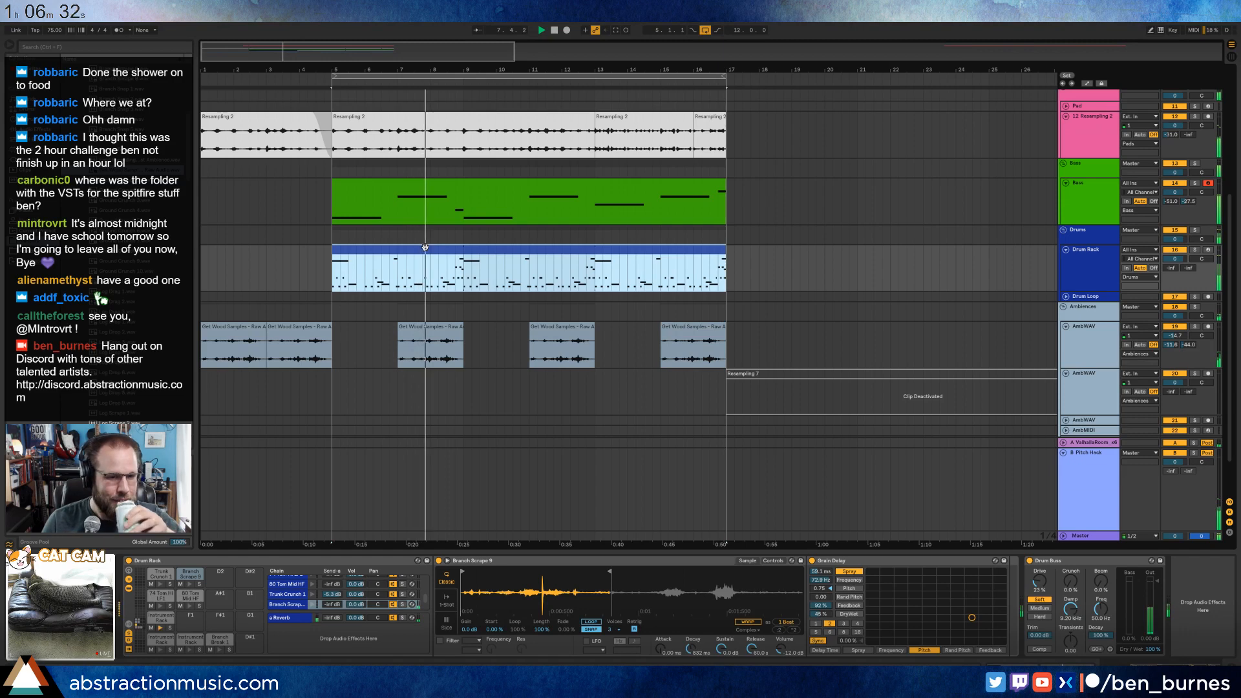
pyautogui.click(194, 574)
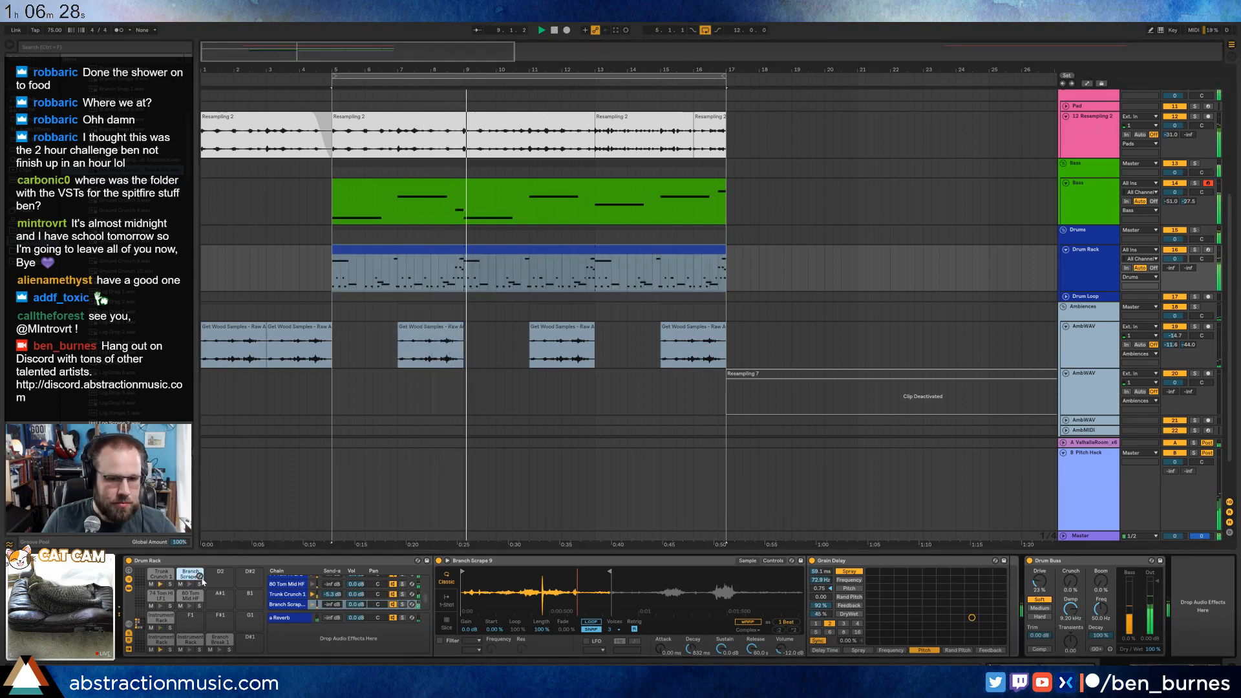
pyautogui.doubleClick(416, 272)
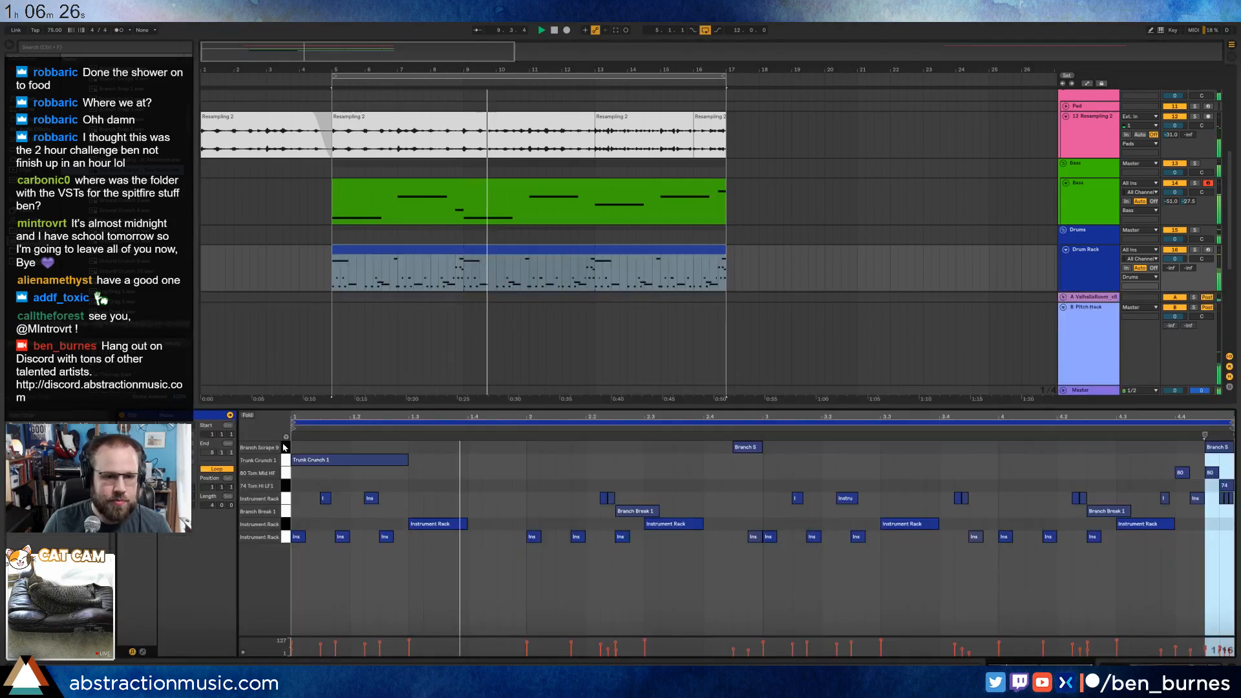
pyautogui.press('Left')
pyautogui.press('Left')
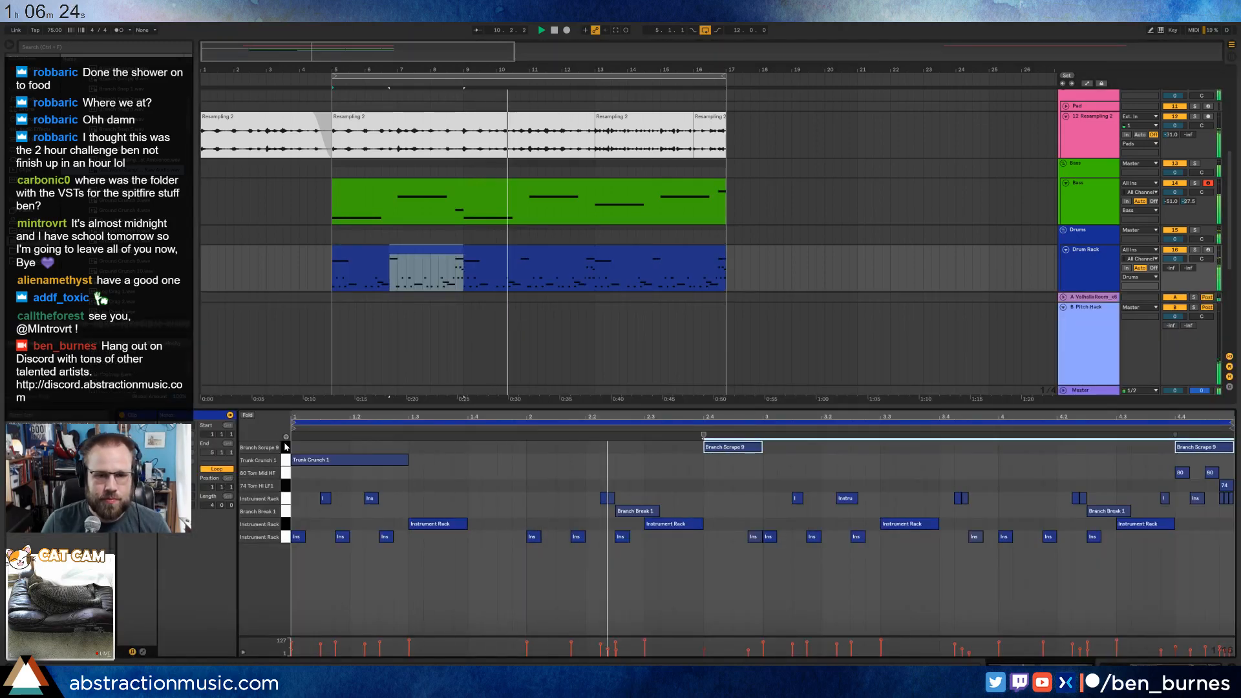
pyautogui.hotkey('shift', 'Tab')
# Delete the Resampling 7 clip starting at bar 17 on the second AmbWAV track.
pyautogui.click(600, 194)
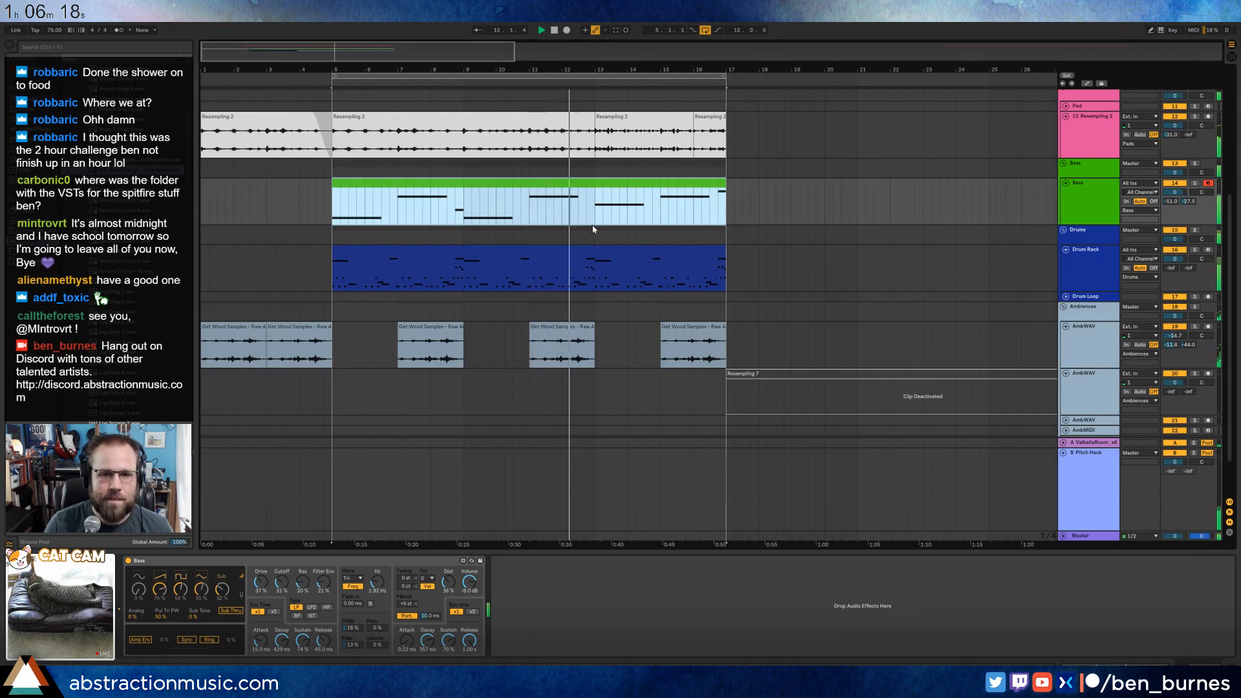
pyautogui.scroll(3, 773, 402)
pyautogui.click(794, 417)
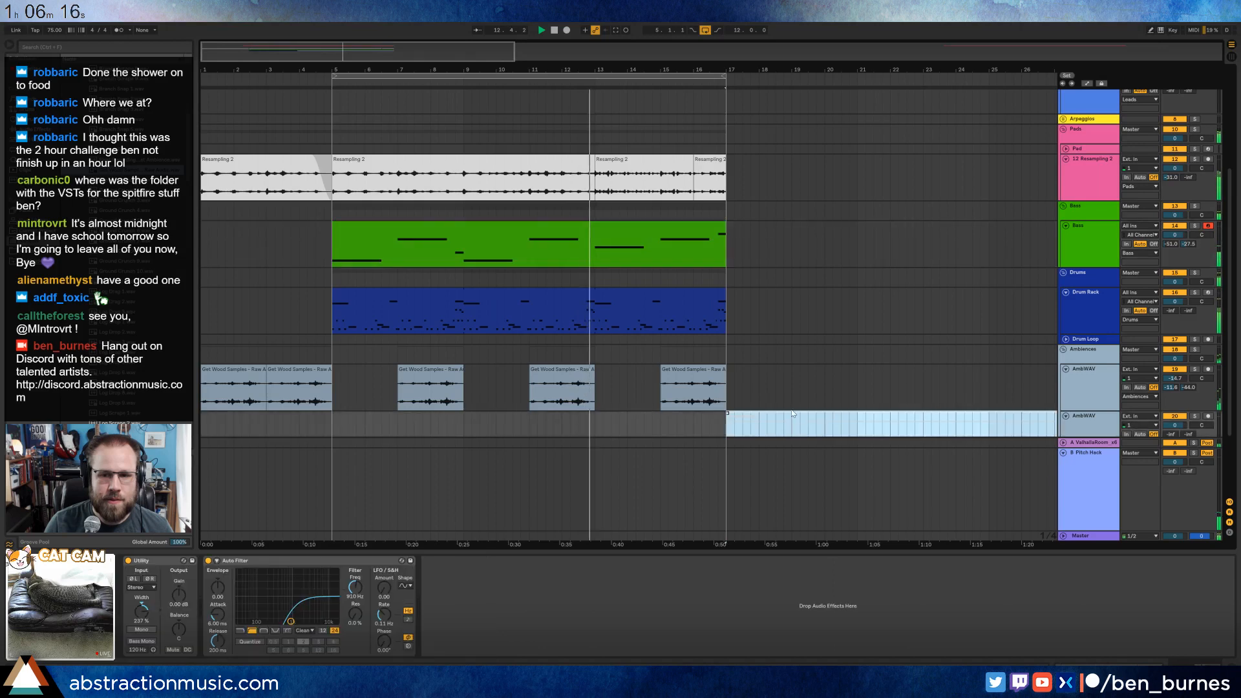
pyautogui.scroll(-3, 763, 327)
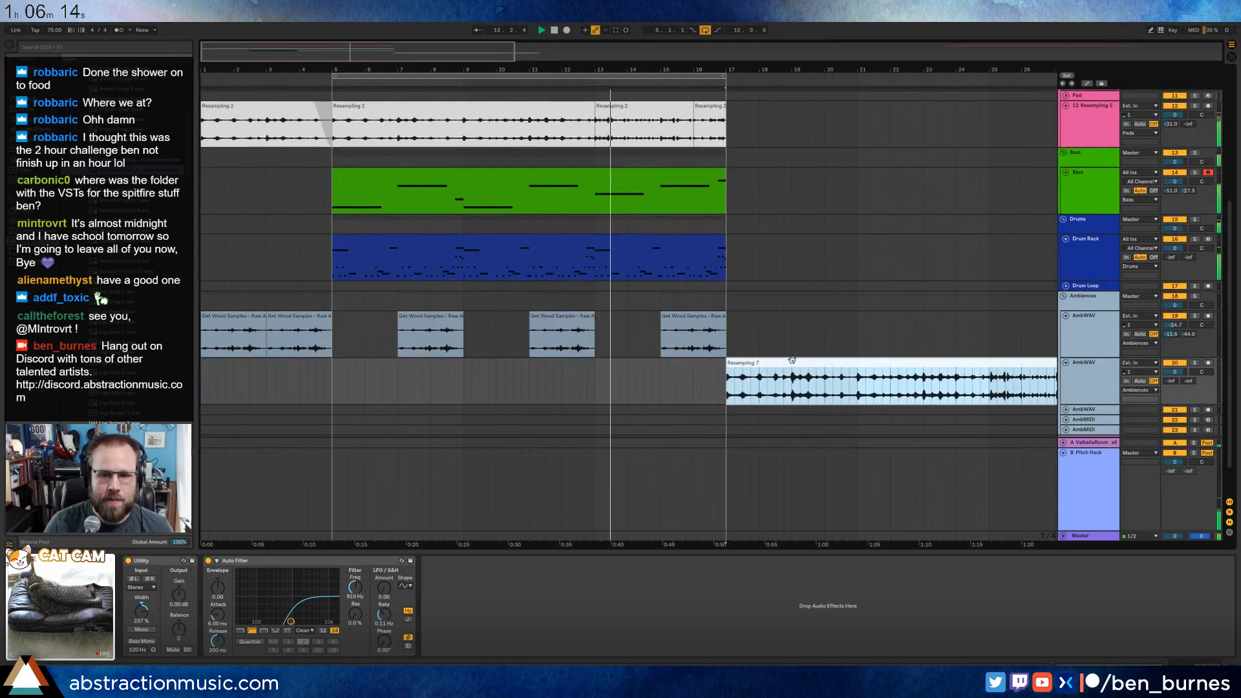
pyautogui.press('Delete')
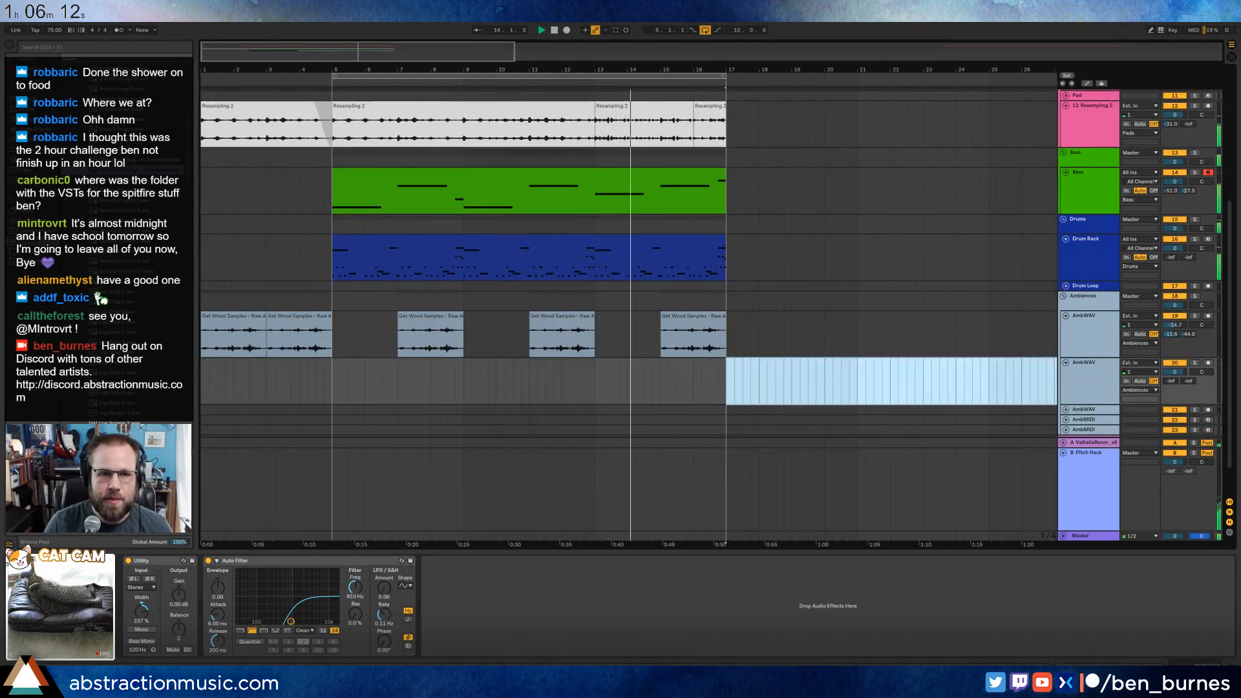
# Duplicate the pad, bass, drum and ambience material of bars 5–16 so that it repeats from bar 17.
pyautogui.moveTo(382, 63); pyautogui.dragTo(381, 35)
pyautogui.scroll(5, 499, 248)
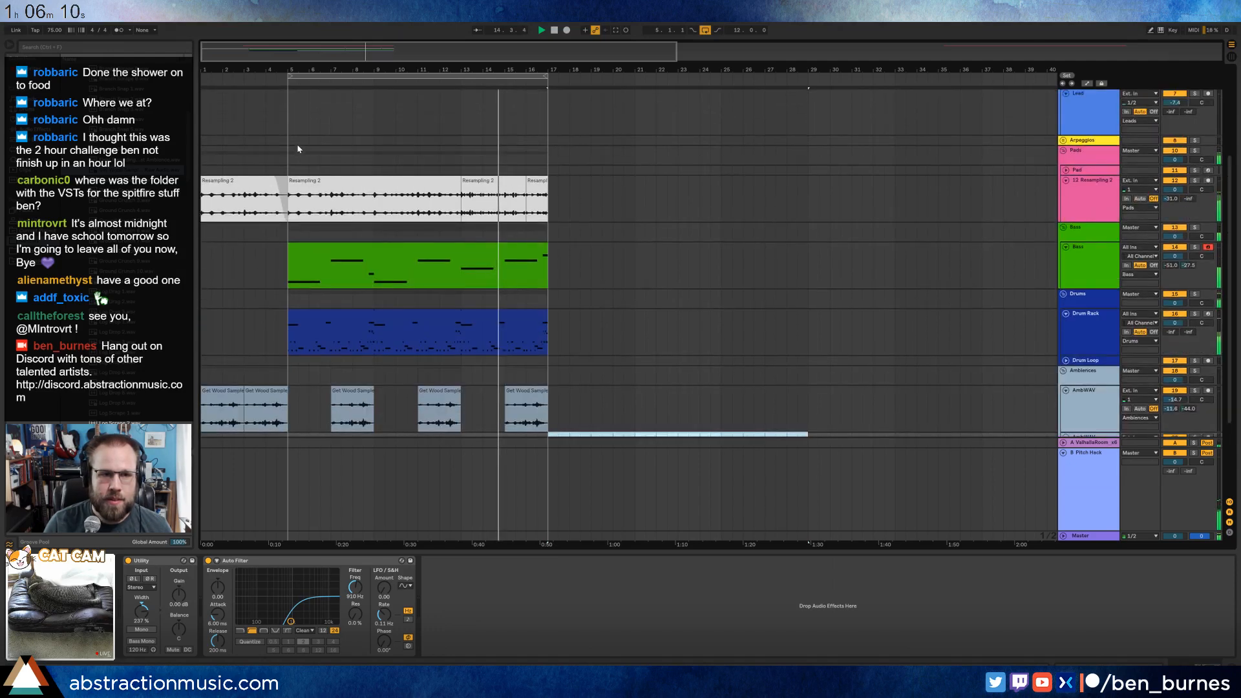
pyautogui.moveTo(290, 144); pyautogui.dragTo(542, 420)
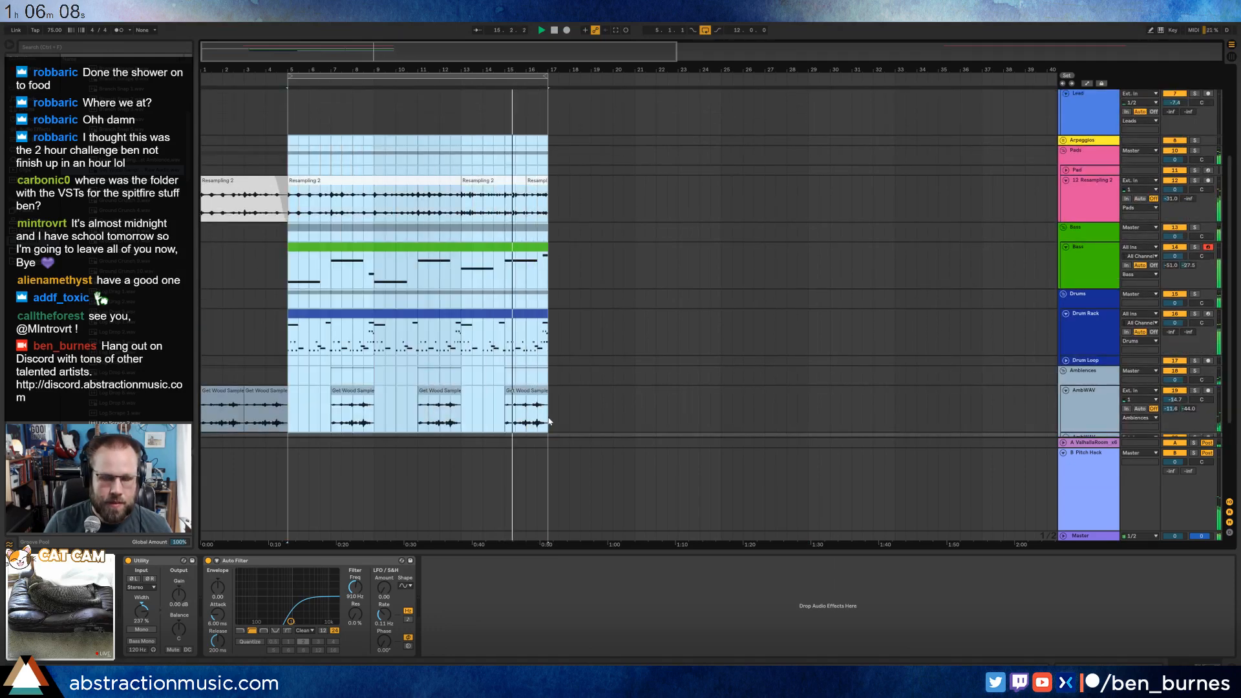
pyautogui.hotkey('ctrl', 'd')
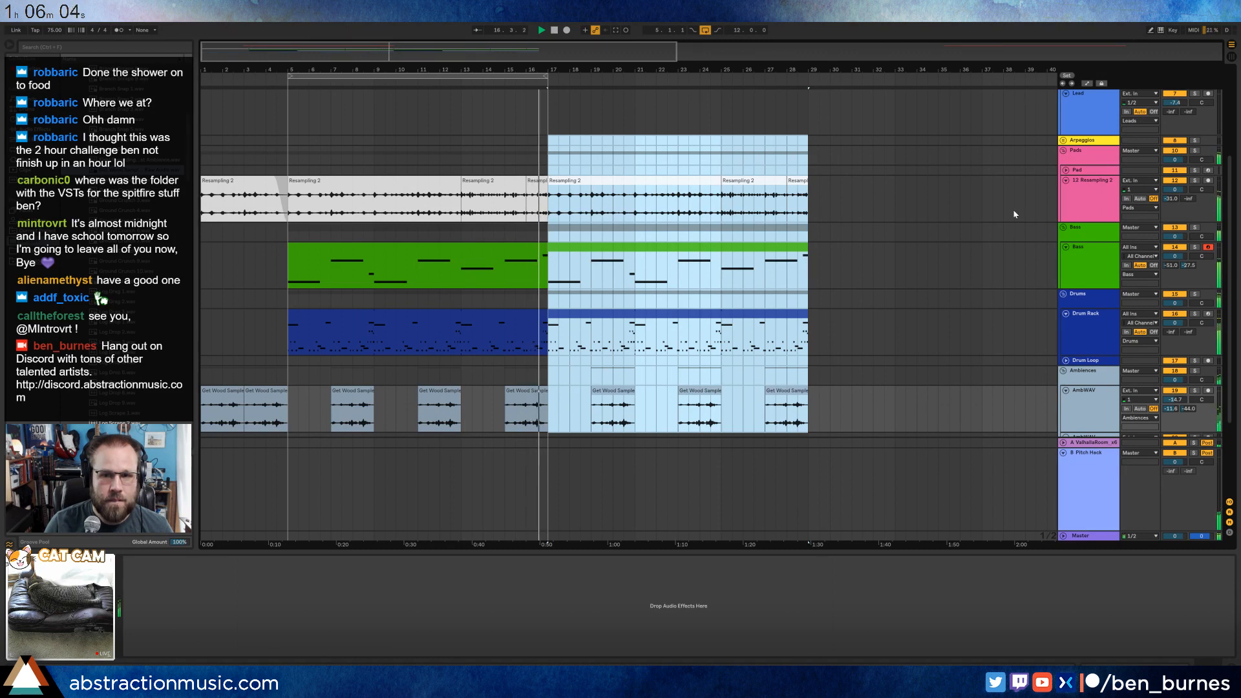
# Set the Resampling 2 pad track's ValhallaRoom send to -24 dB and add a Ping Pong Delay with 3.18 kHz filter, 44% feedback and 37% dry/wet.
pyautogui.click(1091, 206)
pyautogui.click(1174, 190)
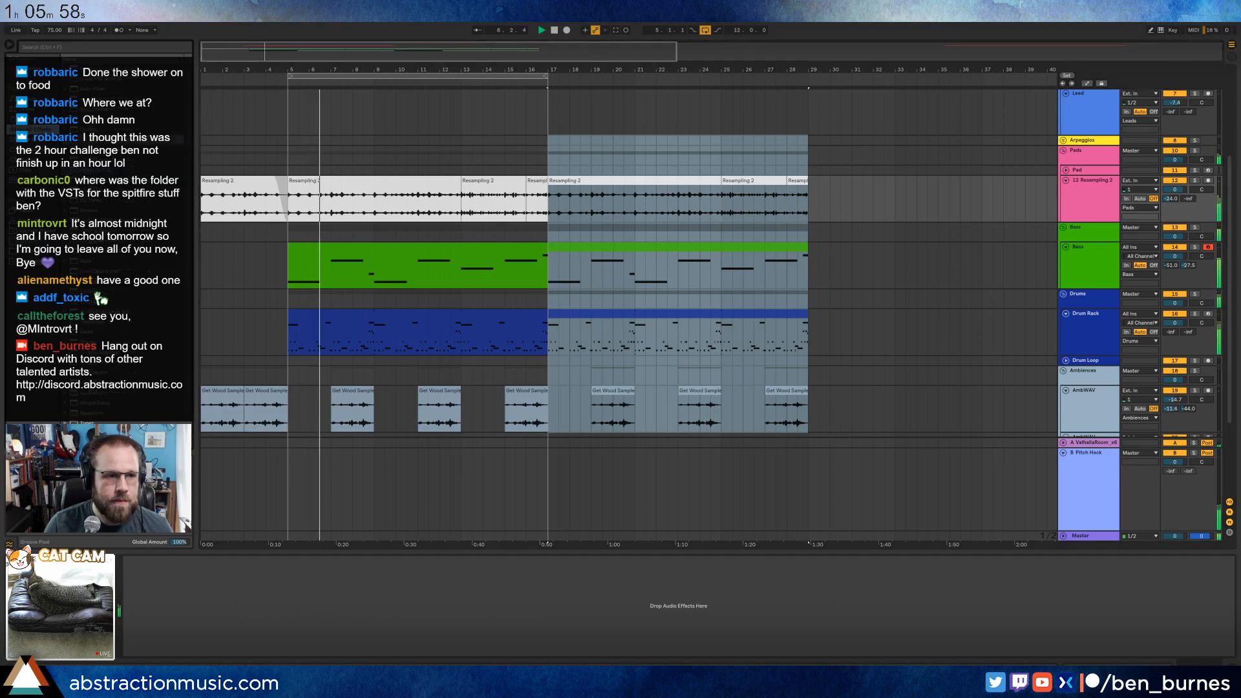
pyautogui.moveTo(100, 352); pyautogui.dragTo(239, 633)
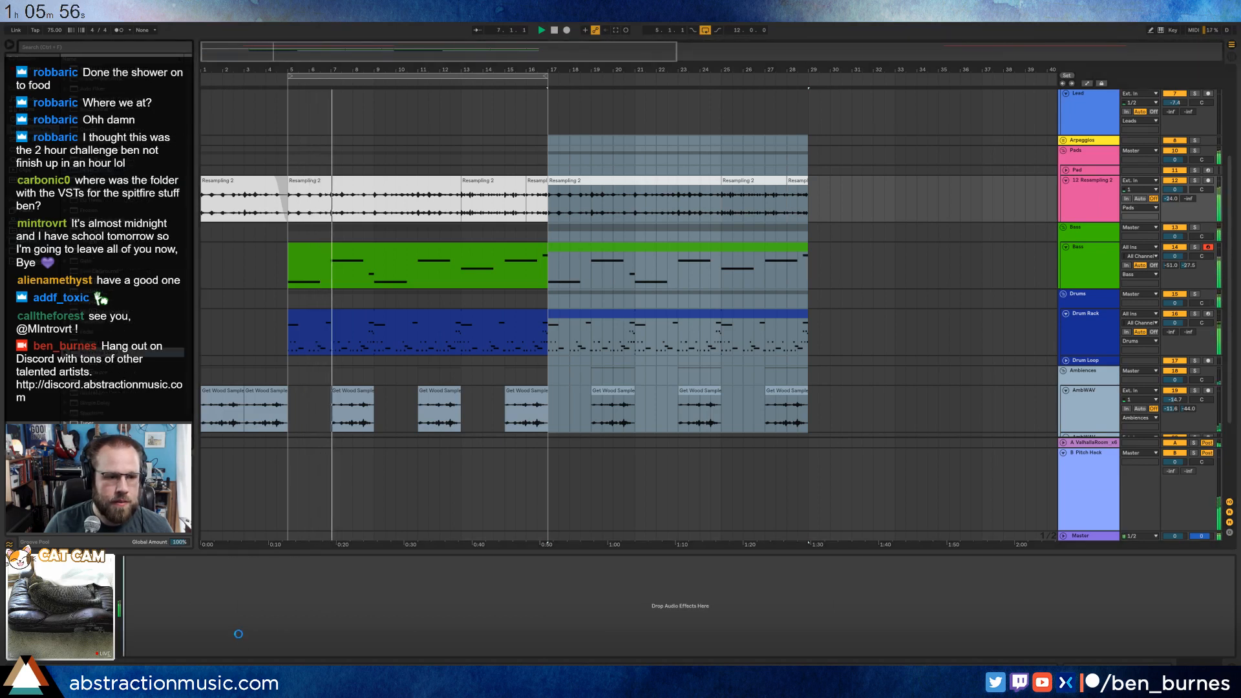
pyautogui.moveTo(161, 578); pyautogui.dragTo(162, 582)
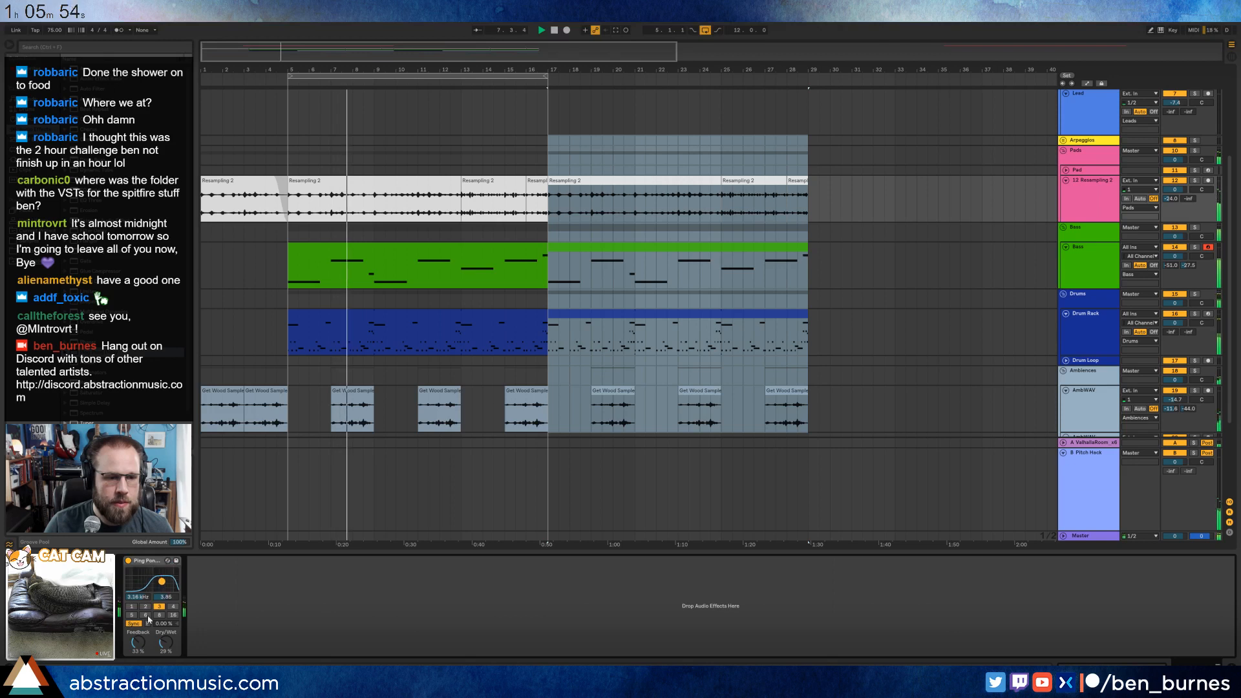
pyautogui.moveTo(137, 642); pyautogui.dragTo(166, 638)
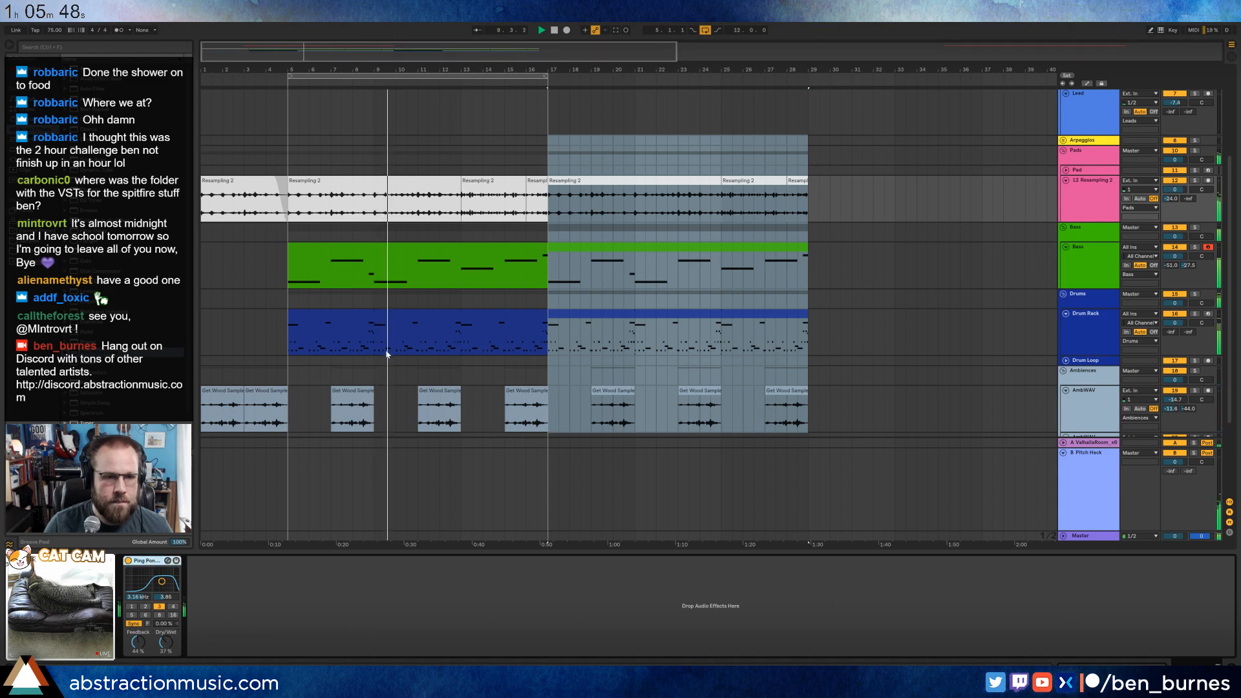
# Copy the pad's Ping Pong Delay onto the LABS (64 Bit) lead track.
pyautogui.scroll(3, 386, 354)
pyautogui.click(408, 179)
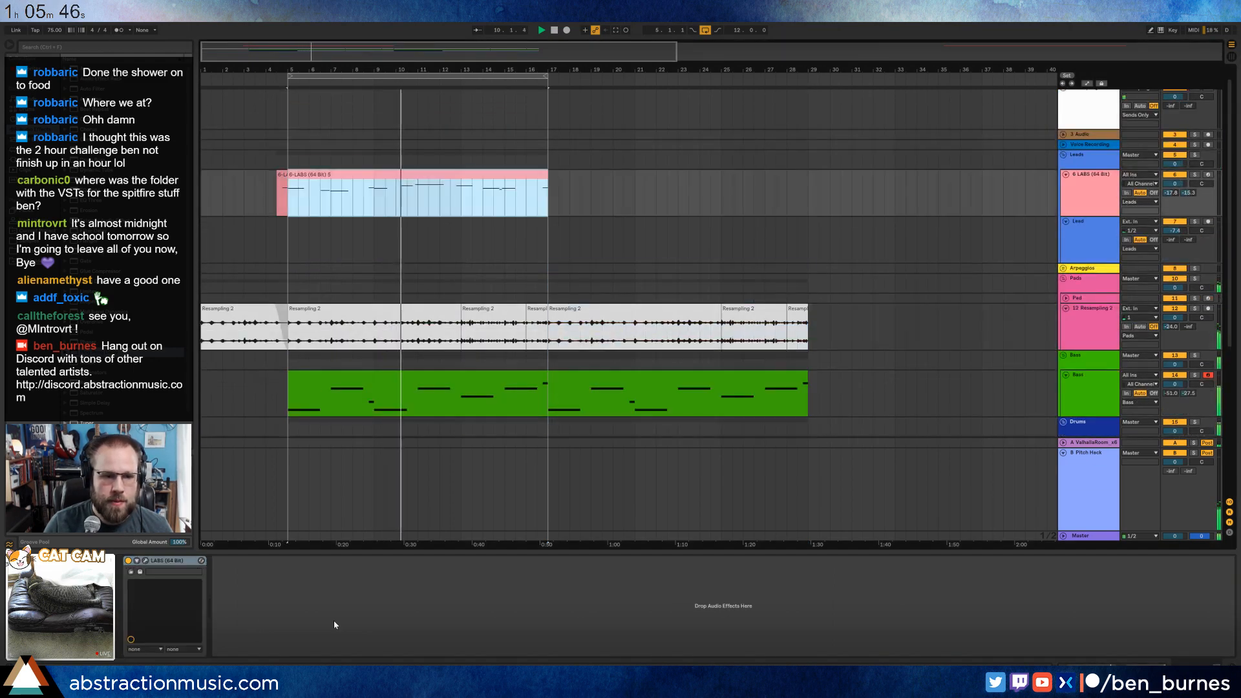
pyautogui.hotkey('ctrl', 'v')
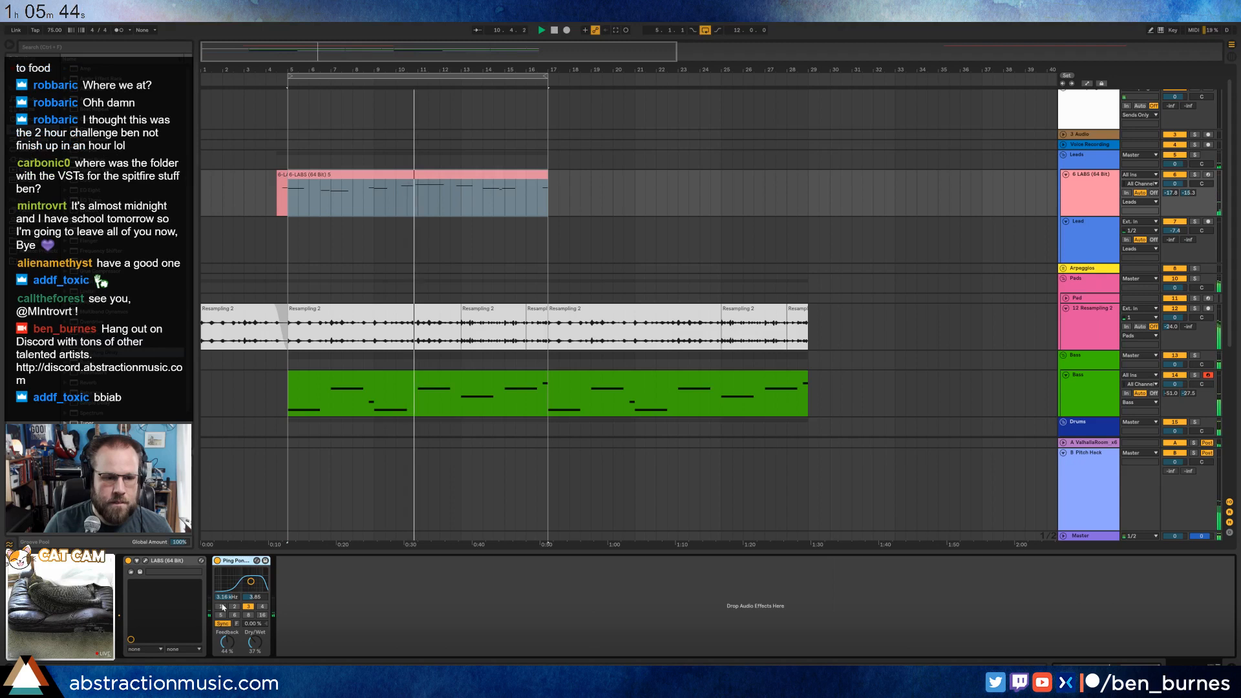
# Tune the LABS track's Ping Pong Delay to 4.13 kHz filter, 5-beat division and 29% dry/wet, and raise its feedback.
pyautogui.click(222, 608)
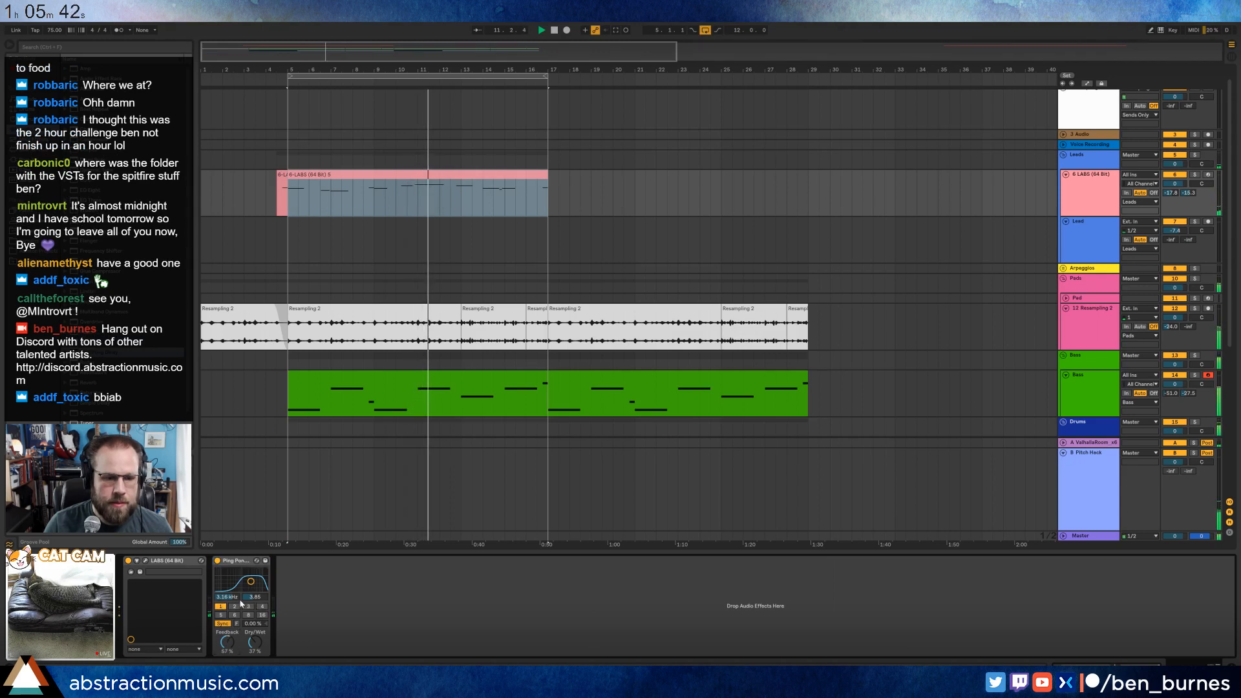
pyautogui.moveTo(251, 581); pyautogui.dragTo(252, 580)
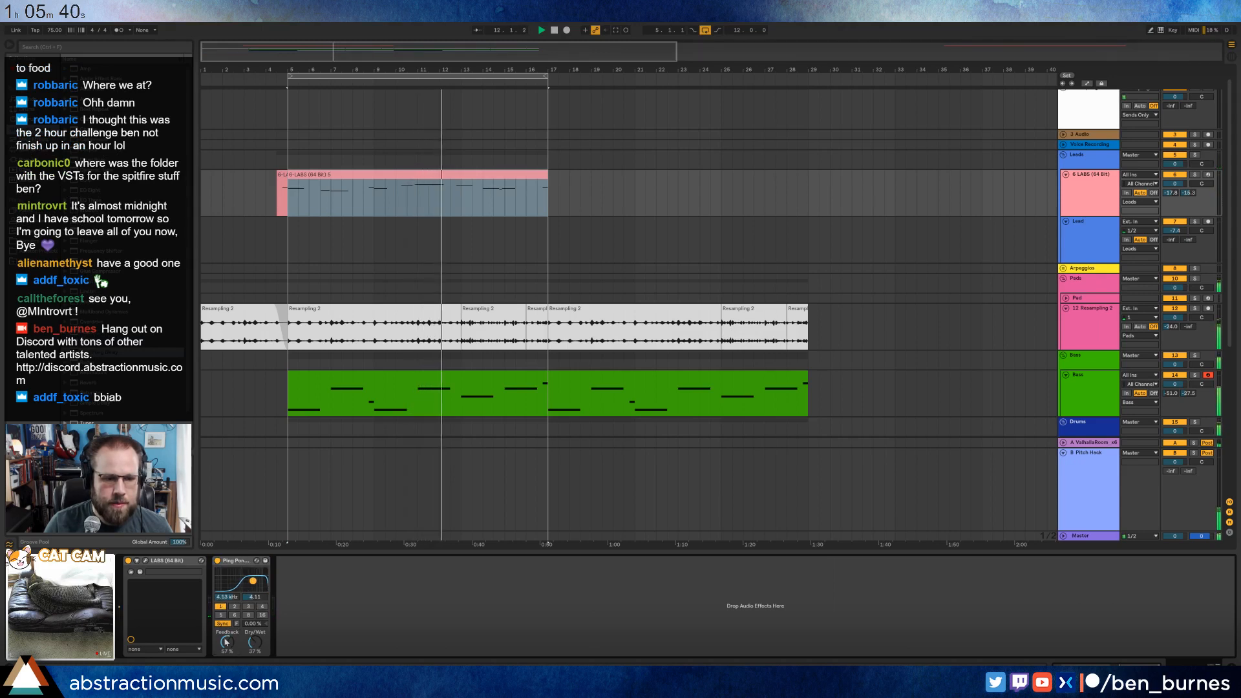
pyautogui.moveTo(226, 642); pyautogui.dragTo(226, 638)
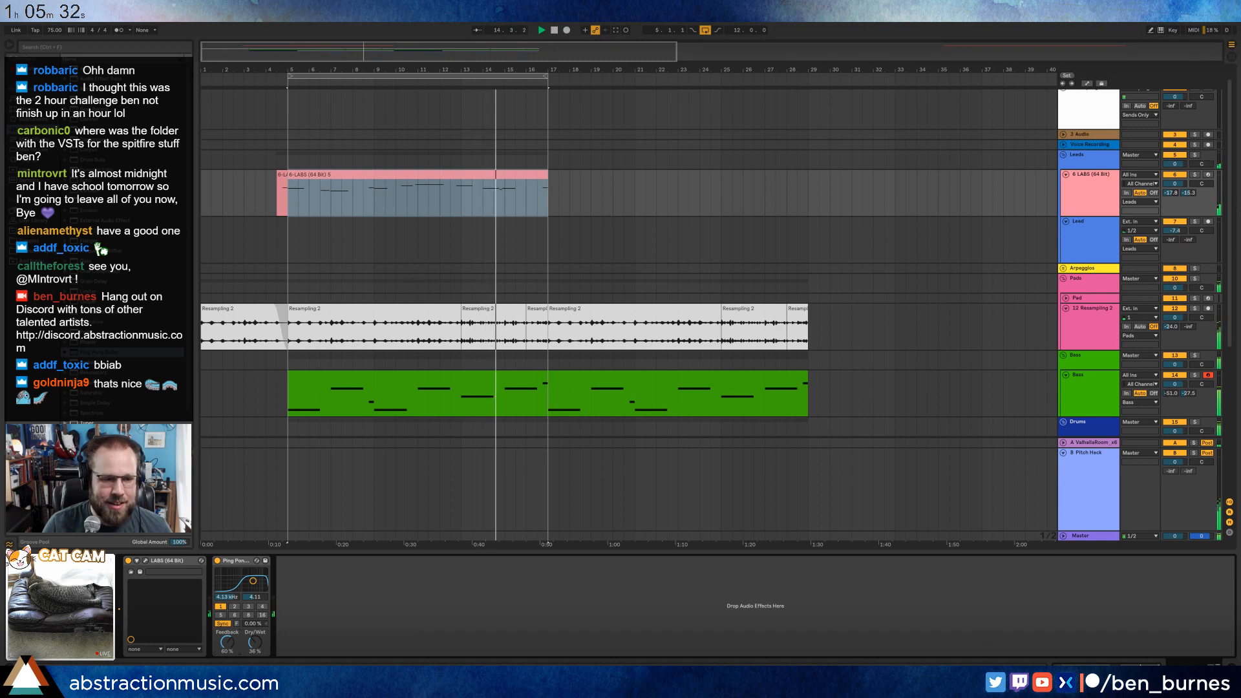
pyautogui.click(249, 606)
pyautogui.click(220, 614)
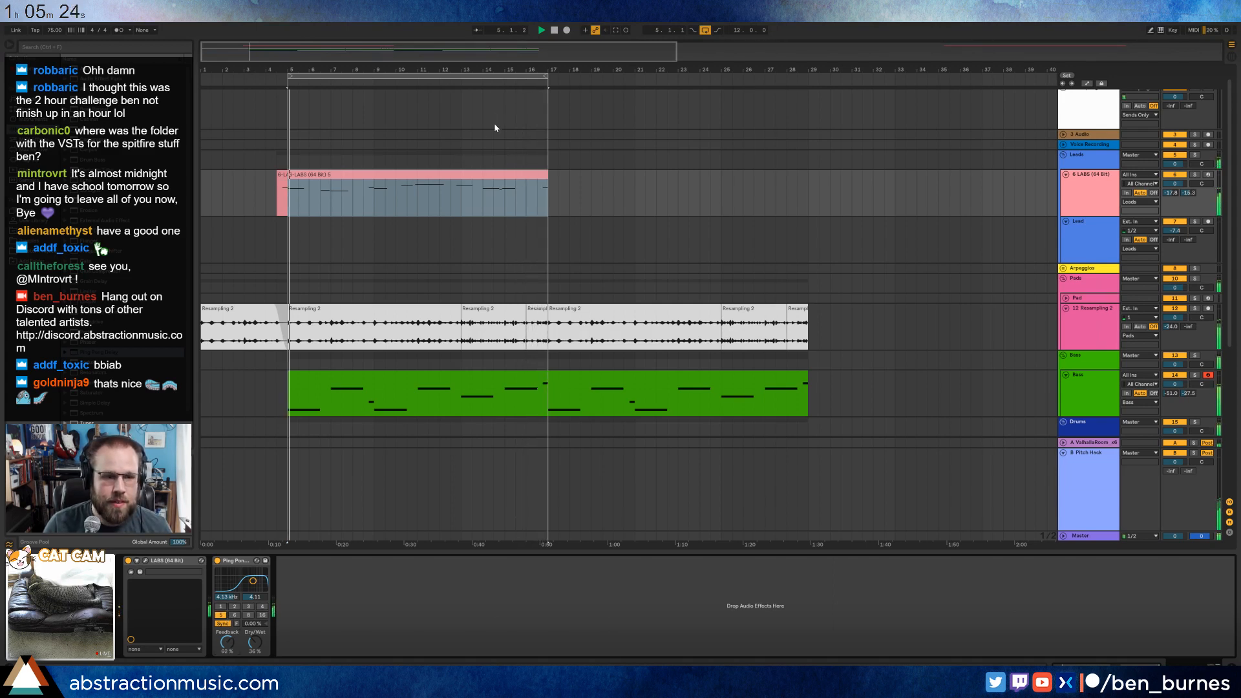
pyautogui.moveTo(259, 648)
pyautogui.mouseDown()
pyautogui.moveTo(253, 626)
pyautogui.moveTo(253, 637)
pyautogui.mouseUp()
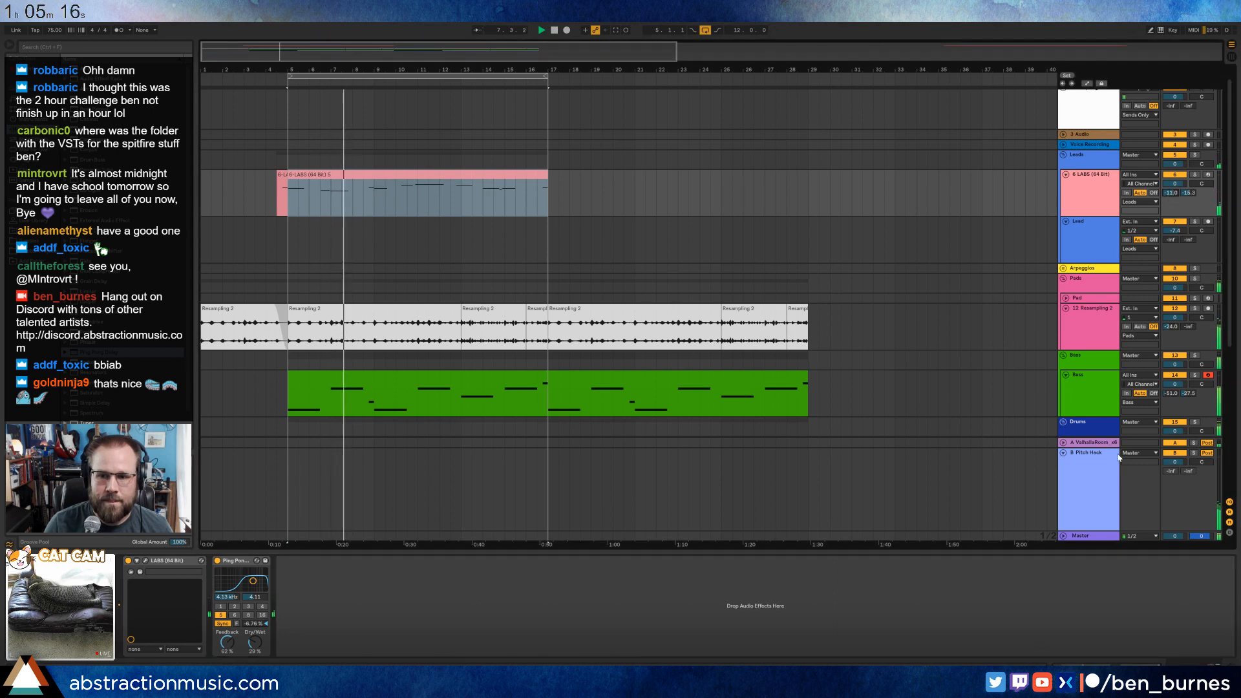
# Fold the Pitch Hack return, arm the Lead track and record an audio take over the looped bars 5–16.
pyautogui.click(1063, 454)
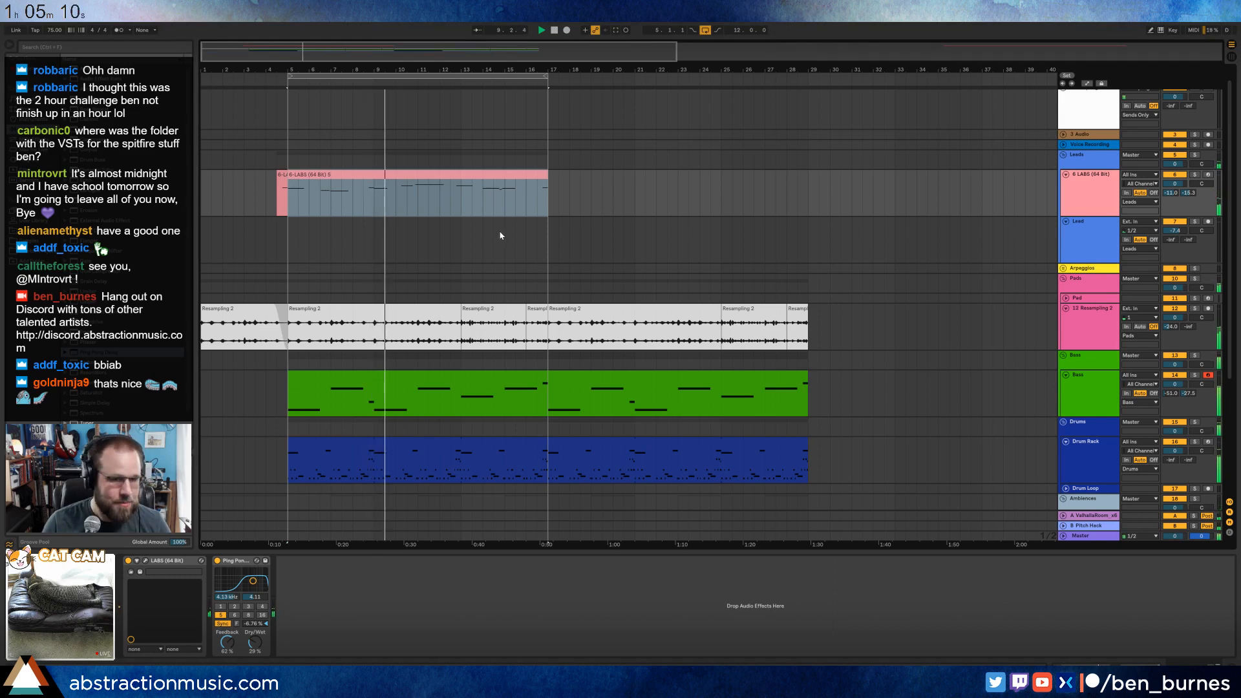
pyautogui.click(1157, 253)
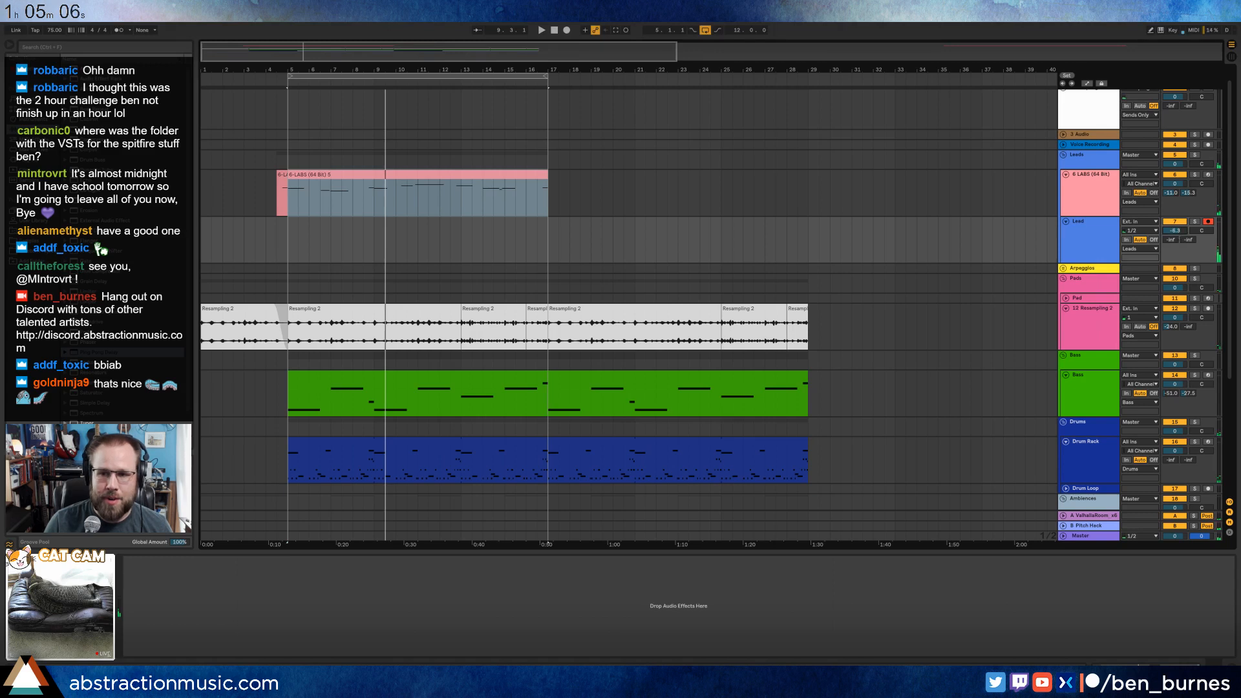
pyautogui.click(291, 238)
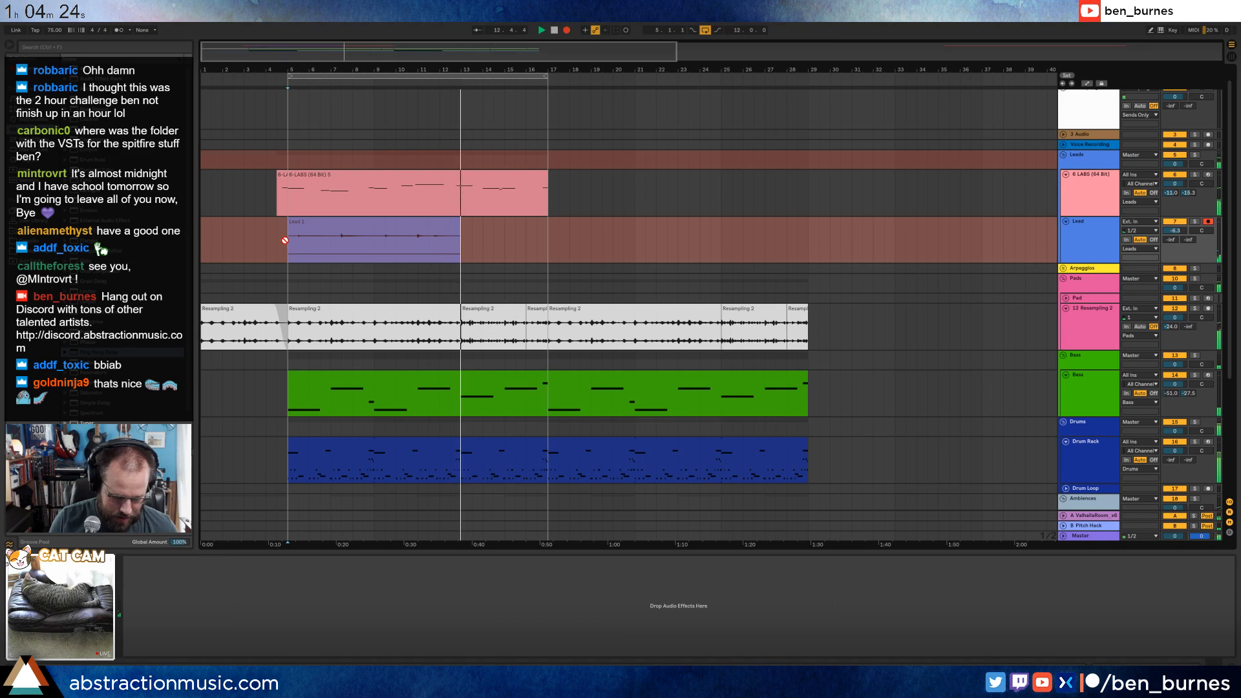
pyautogui.press('space')
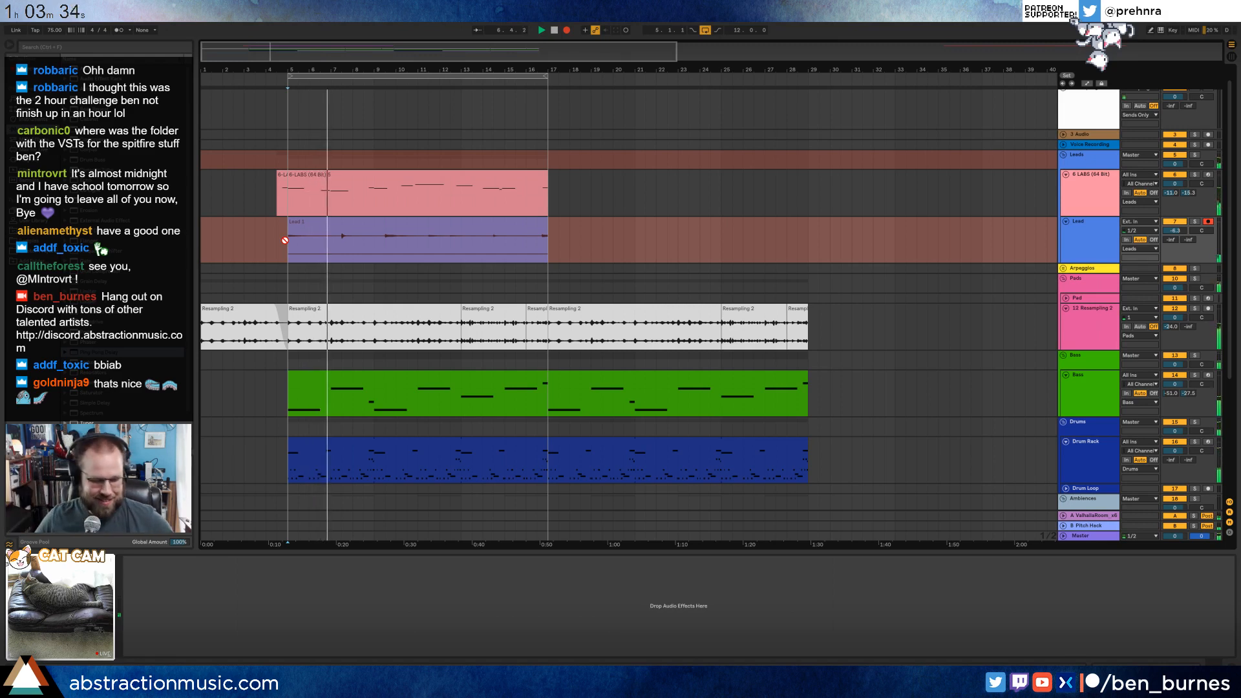
pyautogui.press('space')
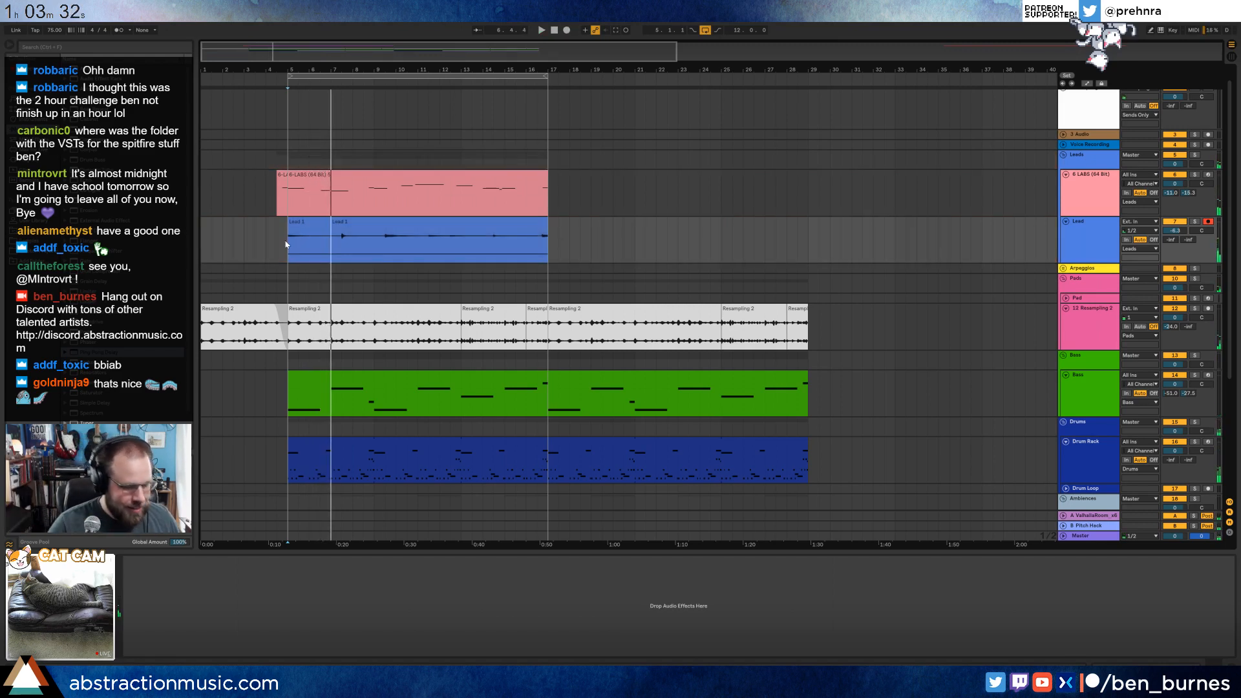
# Set the Lead track's sends to -10 and -8 dB and add an Auto Pan with 47.8% amount and 0.33 Hz rate.
pyautogui.click(337, 224)
pyautogui.moveTo(1189, 240); pyautogui.dragTo(1189, 223)
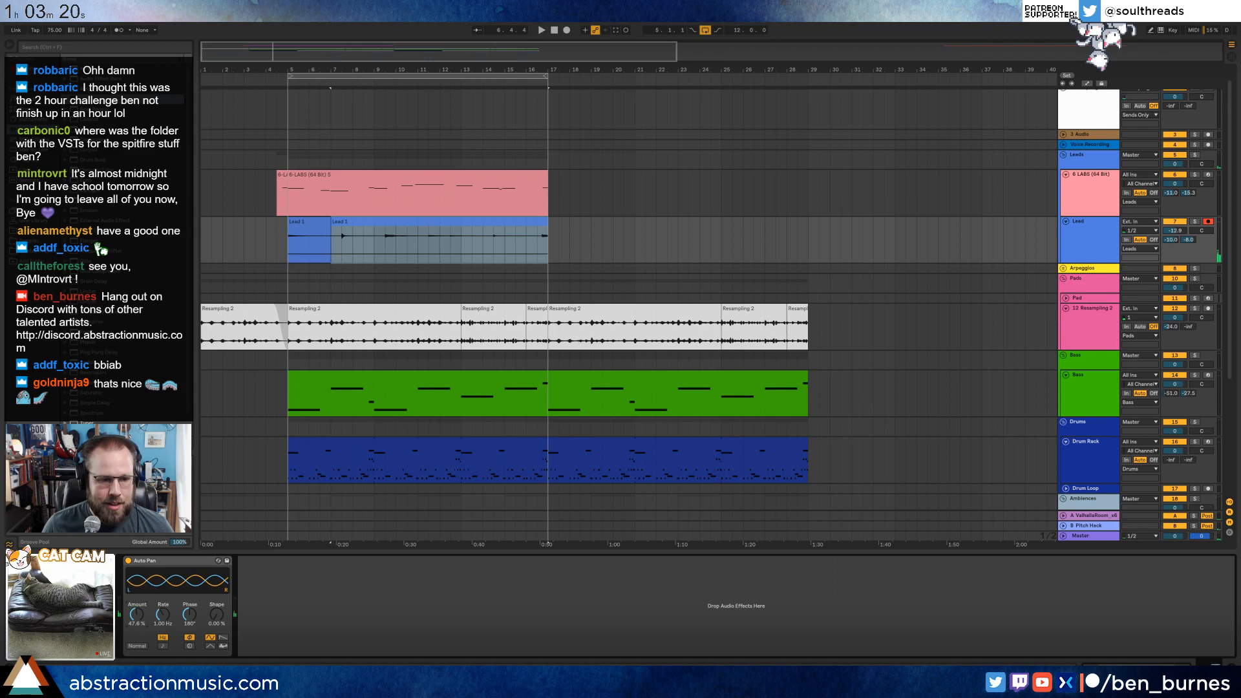
pyautogui.press('space')
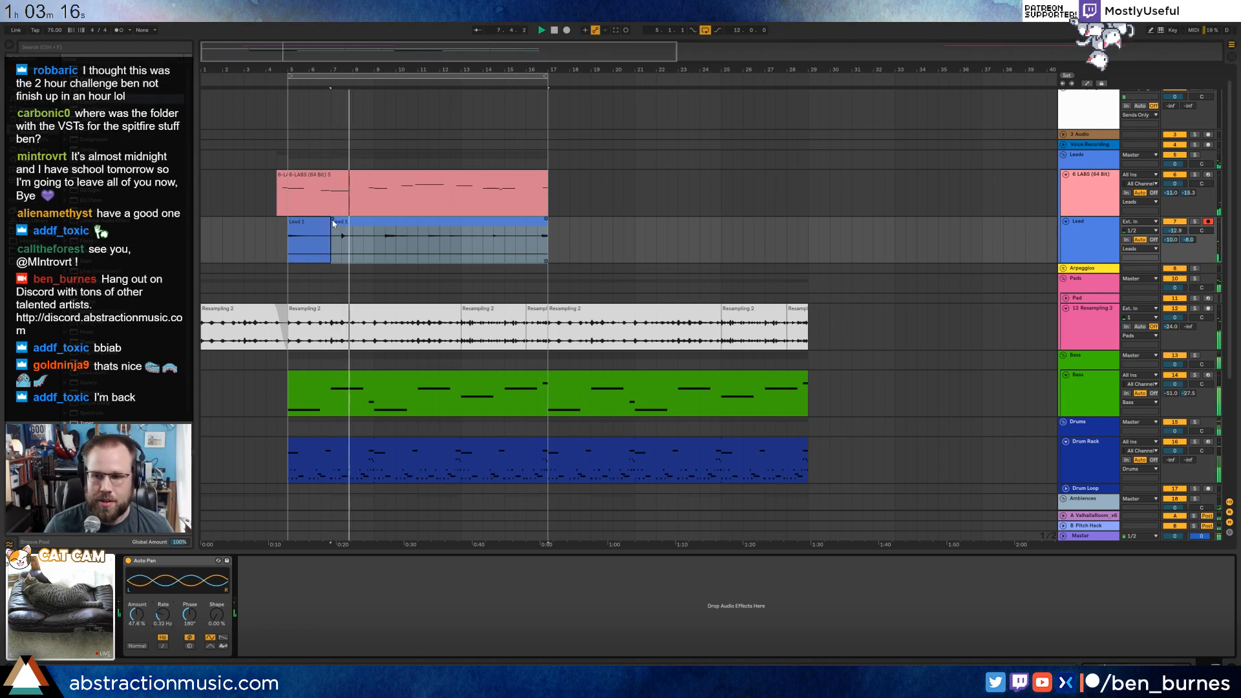
# Crossfade the two Lead clips around bar 6 and set the Lead track's sends to -12.5 and -3 dB.
pyautogui.moveTo(332, 219); pyautogui.dragTo(297, 220)
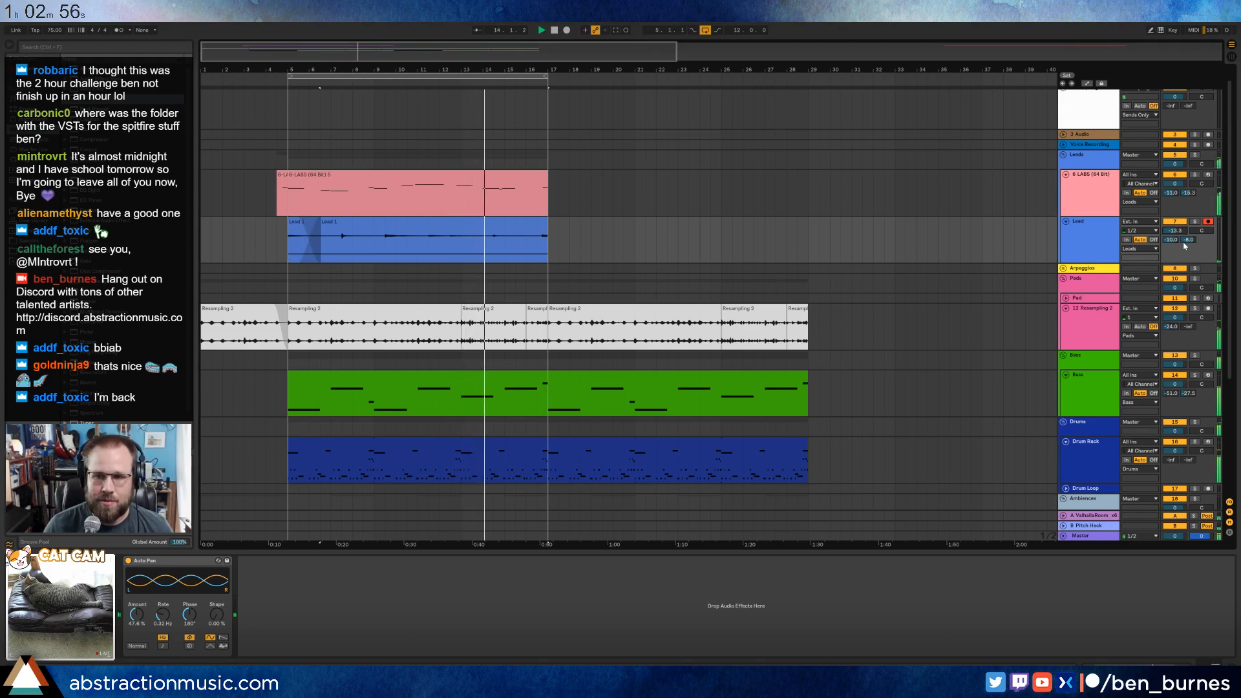
pyautogui.moveTo(1188, 242)
pyautogui.mouseDown()
pyautogui.moveTo(1188, 221)
pyautogui.moveTo(1172, 247)
pyautogui.mouseUp()
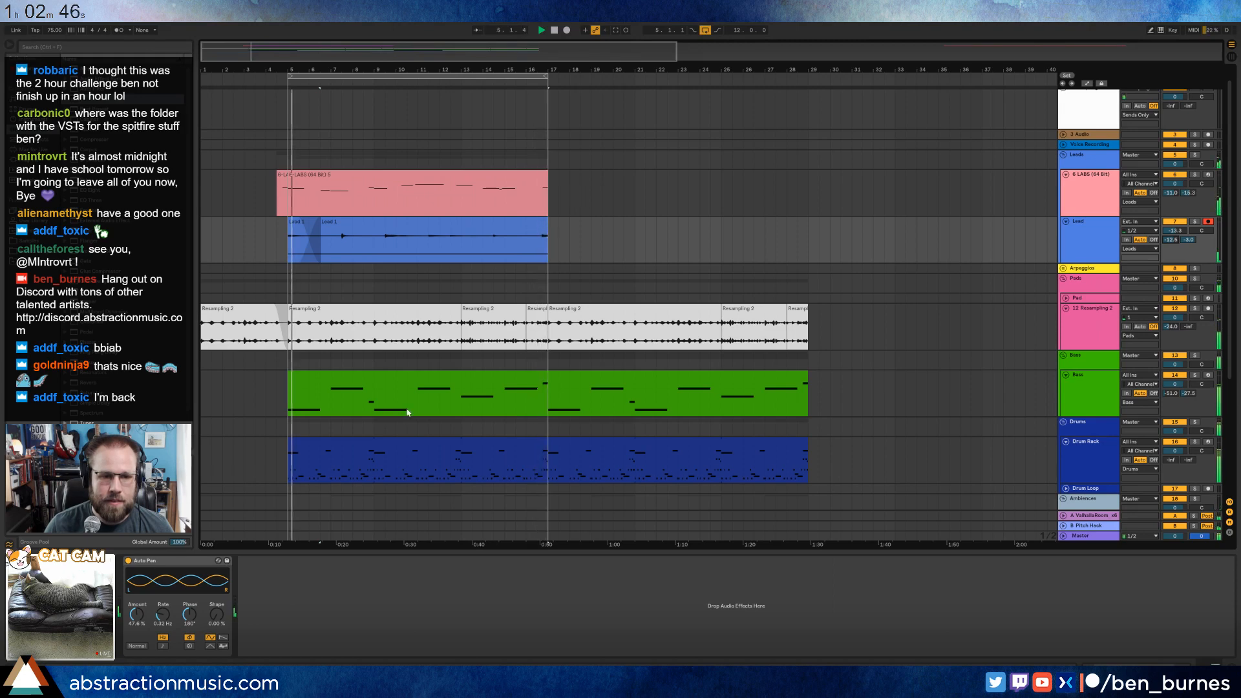
# Add a Compressor to the Bass track and sidechain it from the Drum Rack track, tapped Post Mixer.
pyautogui.click(411, 375)
pyautogui.scroll(-2, 545, 421)
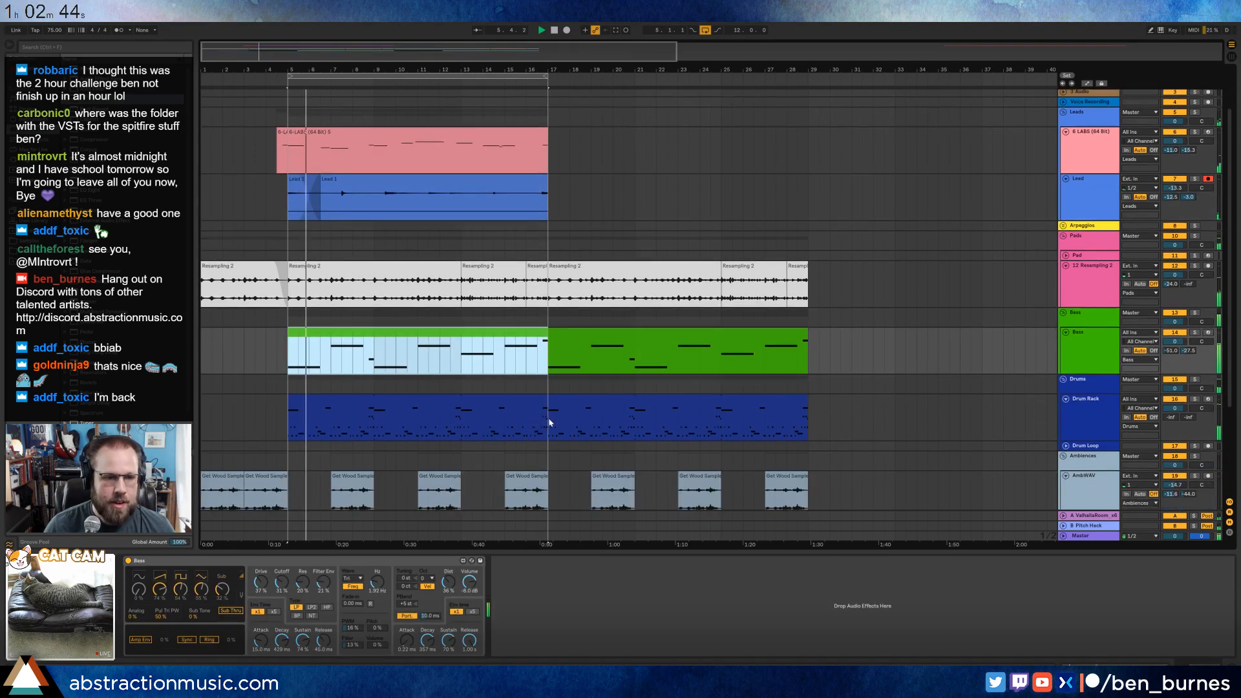
pyautogui.moveTo(79, 142); pyautogui.dragTo(564, 588)
pyautogui.click(505, 560)
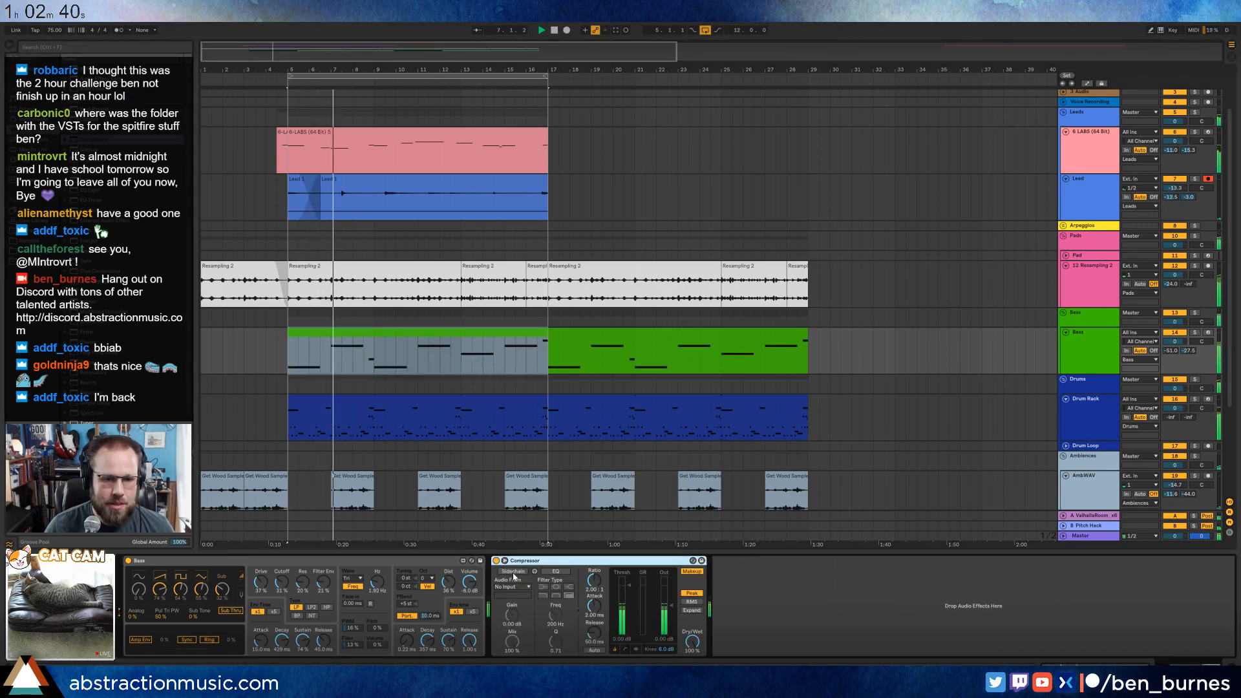
pyautogui.click(517, 587)
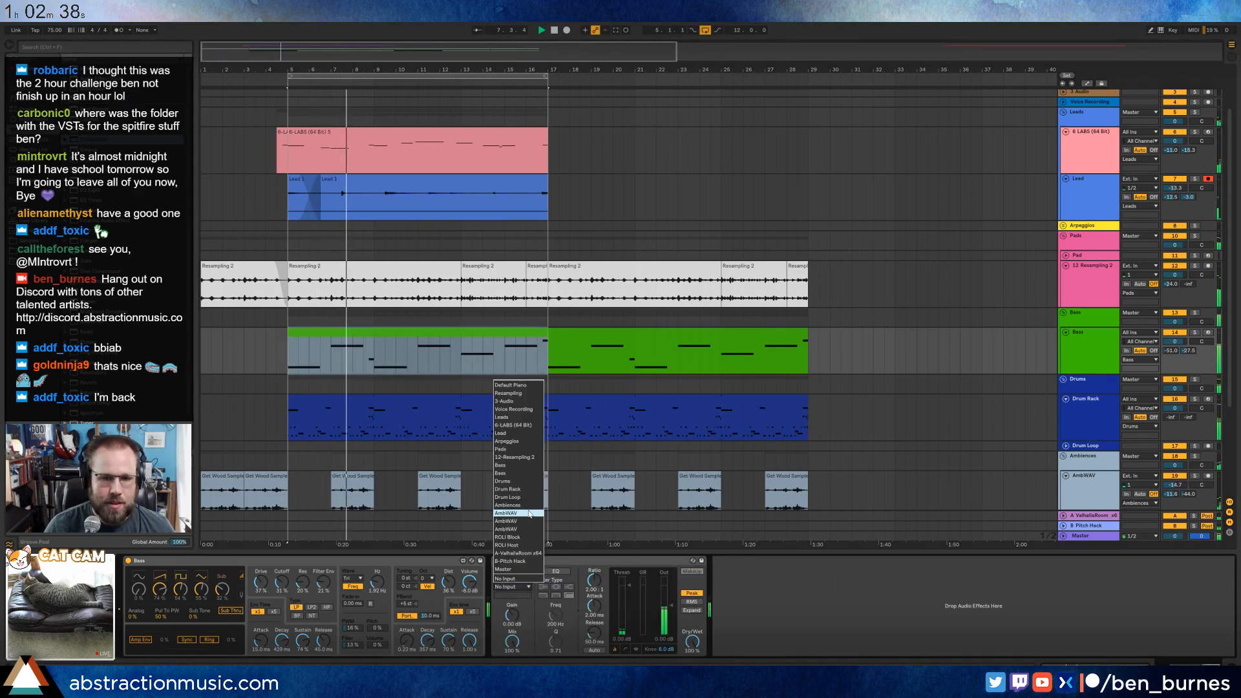
pyautogui.click(523, 491)
pyautogui.click(517, 595)
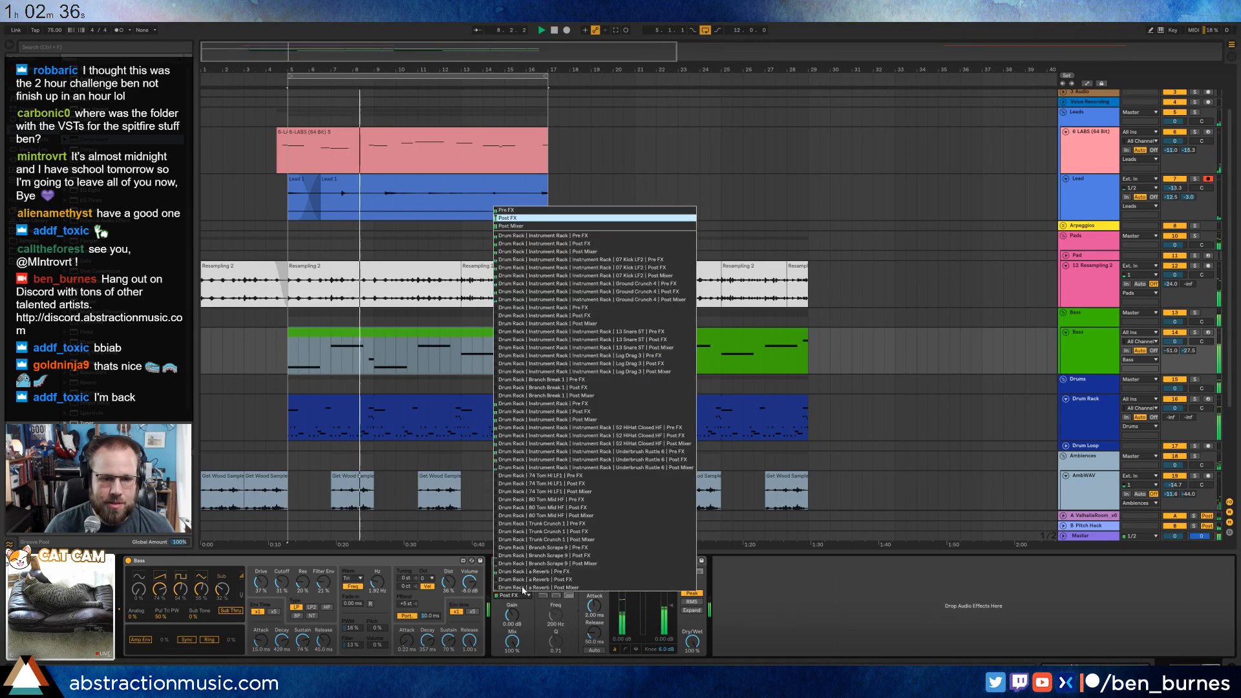
pyautogui.click(601, 251)
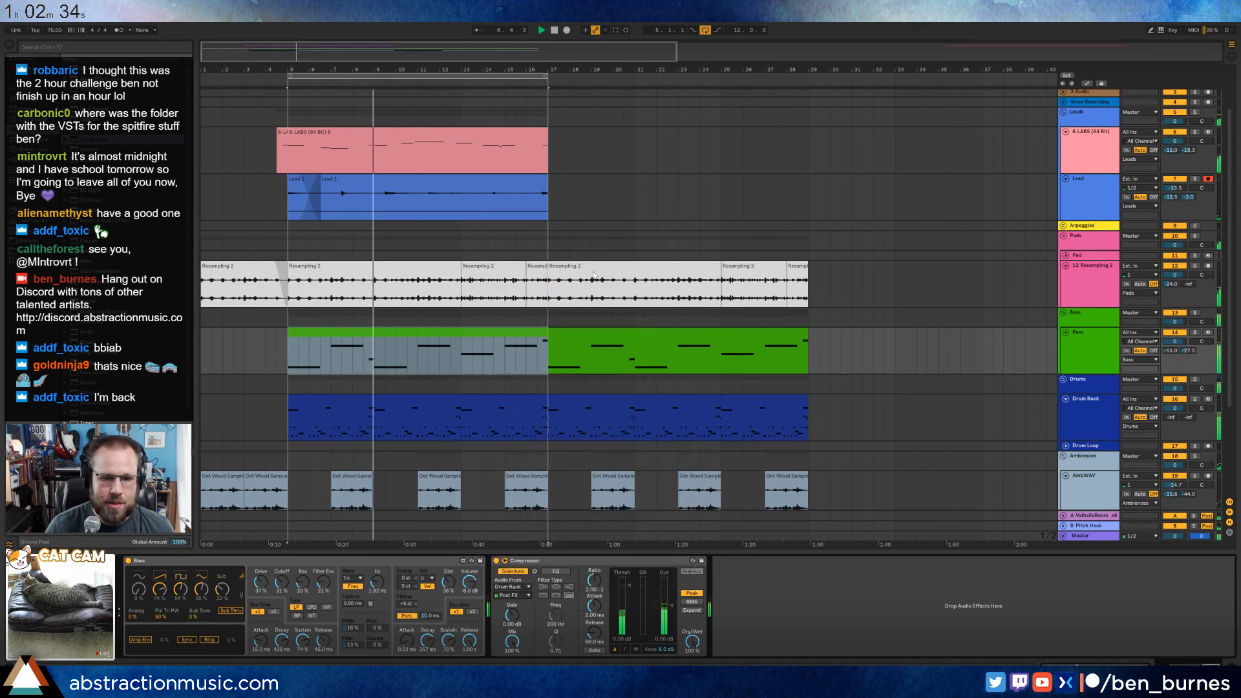
# Set the Bass compressor's threshold to about -28 dB, attack to 2 ms and release to 45 ms.
pyautogui.moveTo(627, 588); pyautogui.dragTo(627, 627)
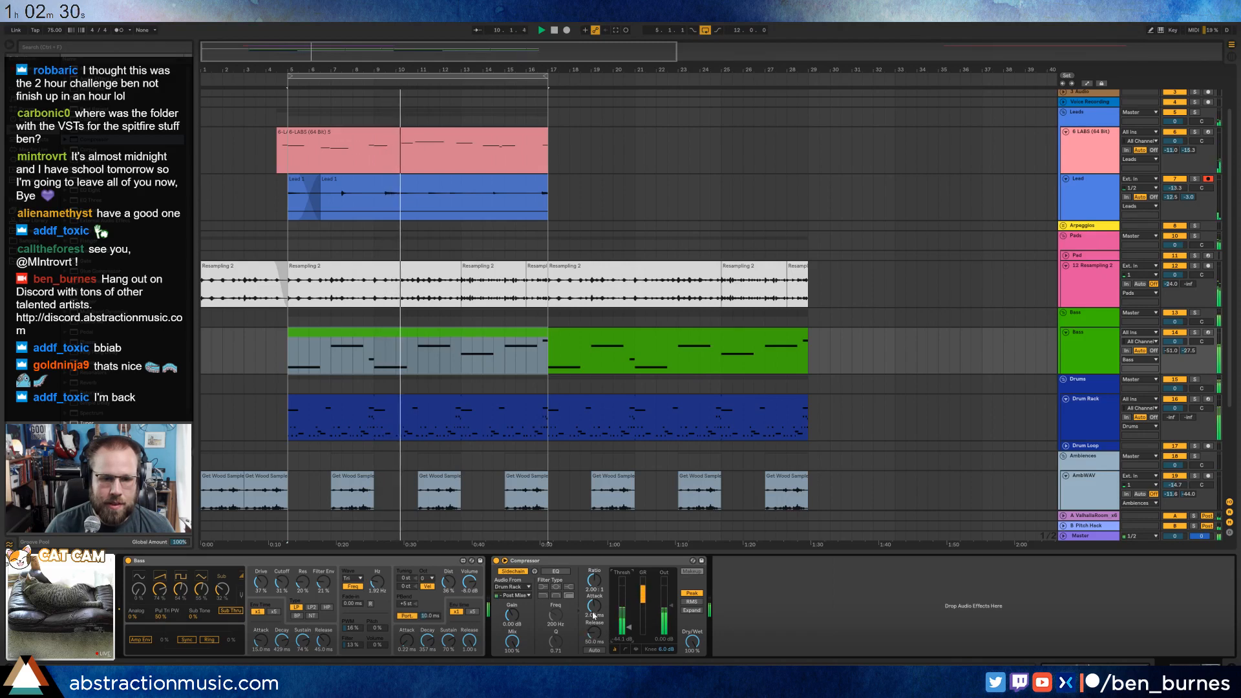
pyautogui.moveTo(596, 632); pyautogui.dragTo(596, 637)
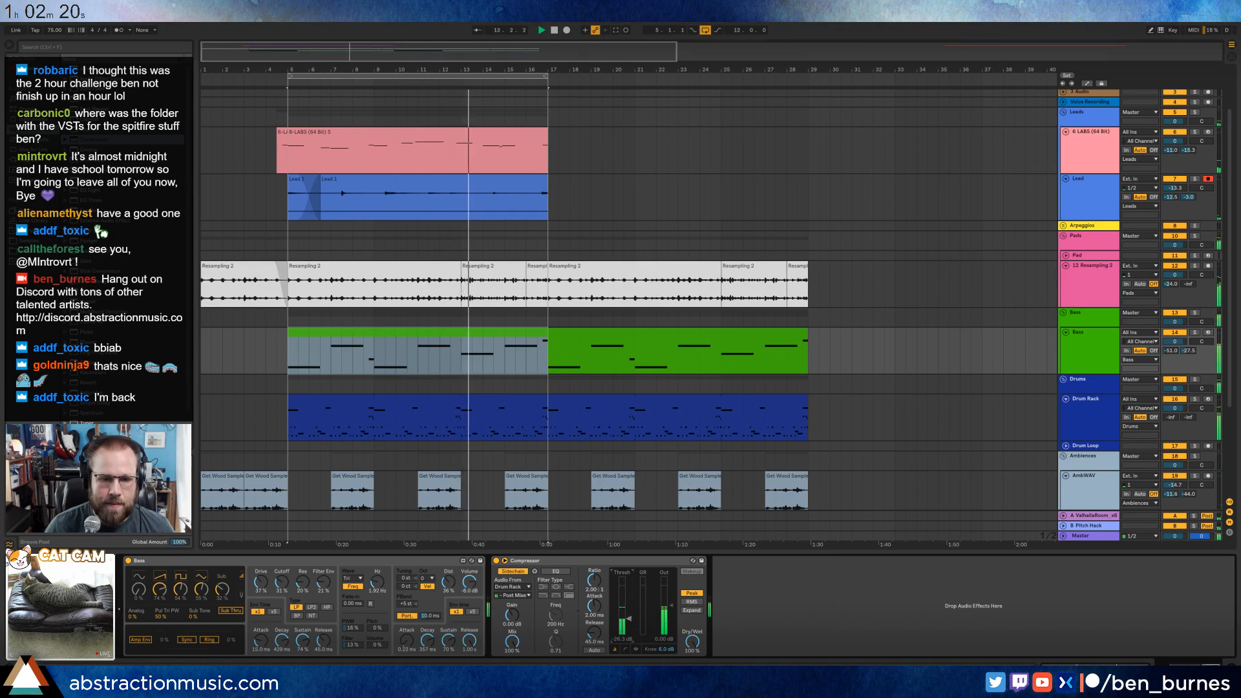
# Copy the Bass track's sidechained Compressor onto the Resampling 2 pad track.
pyautogui.click(596, 562)
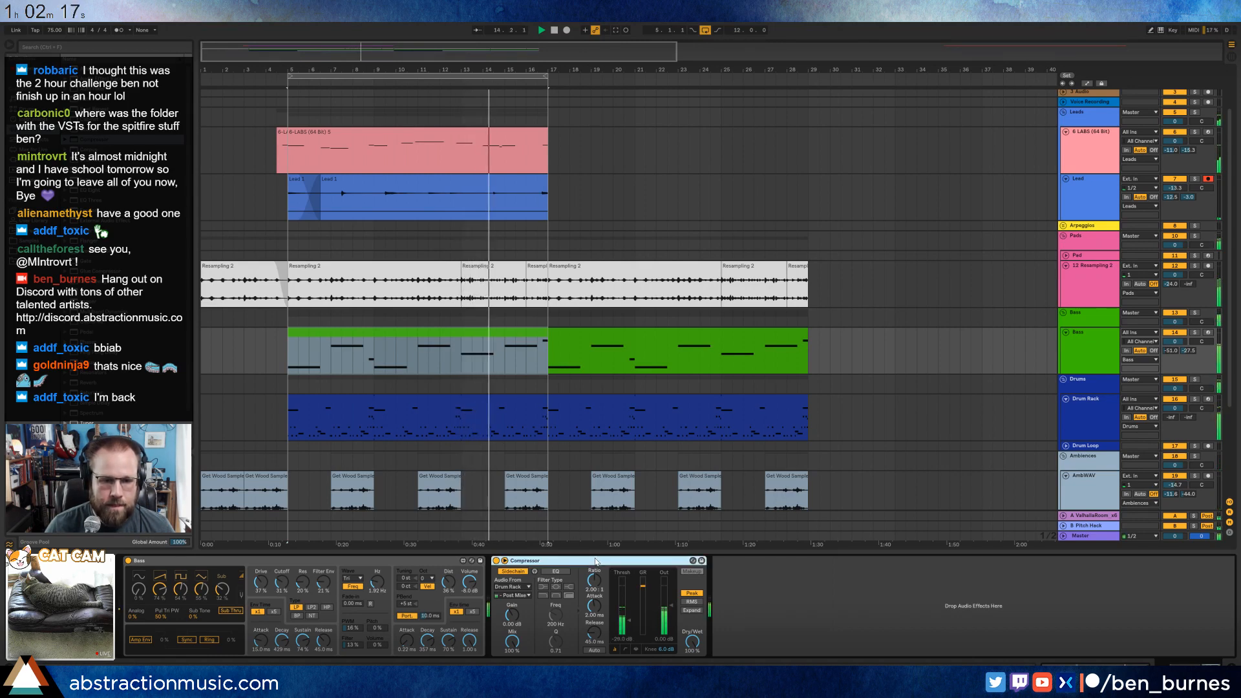
pyautogui.click(537, 281)
pyautogui.hotkey('ctrl', 'v')
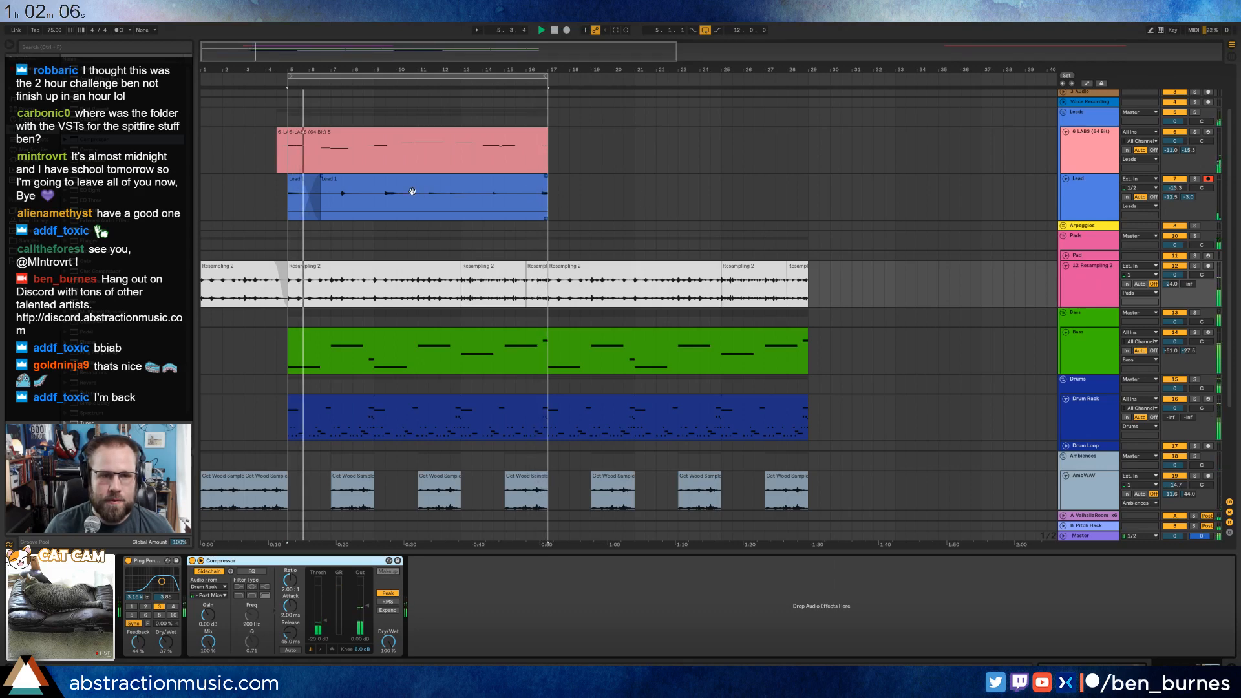
# Duplicate the Lead clips of bars 5–16 so that they repeat from bar 17, and select the main LABS clip.
pyautogui.click(296, 181)
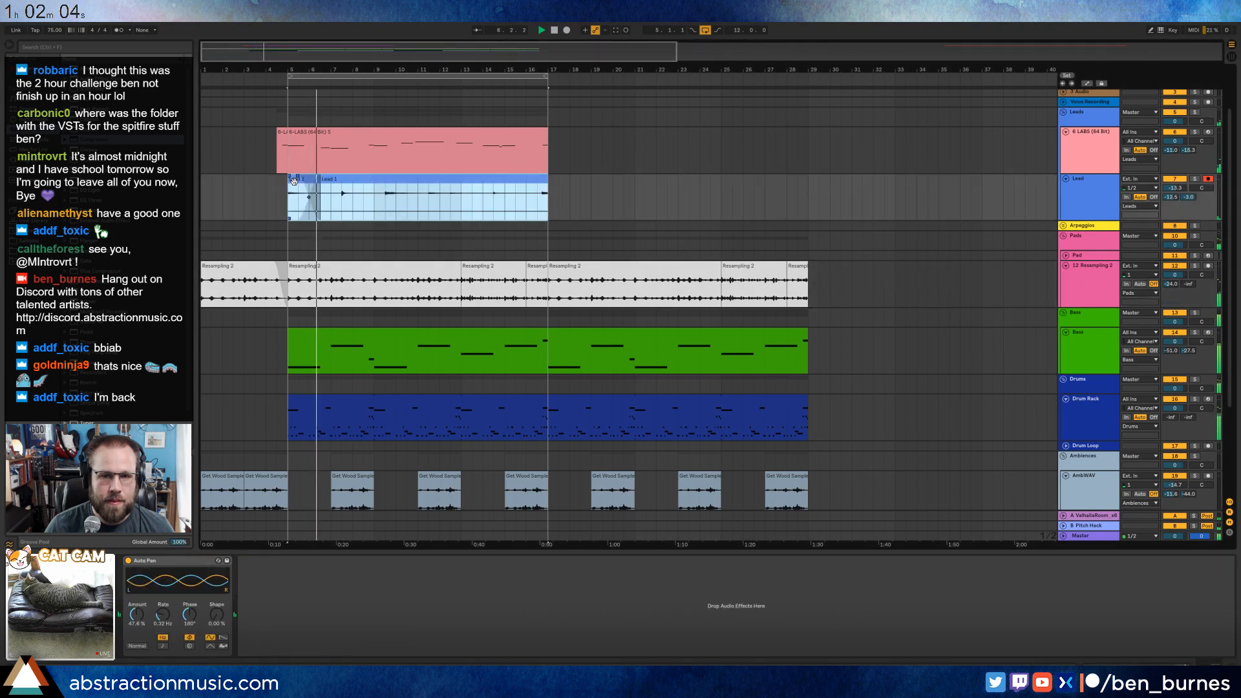
pyautogui.hotkey('ctrl', 'd')
pyautogui.click(438, 134)
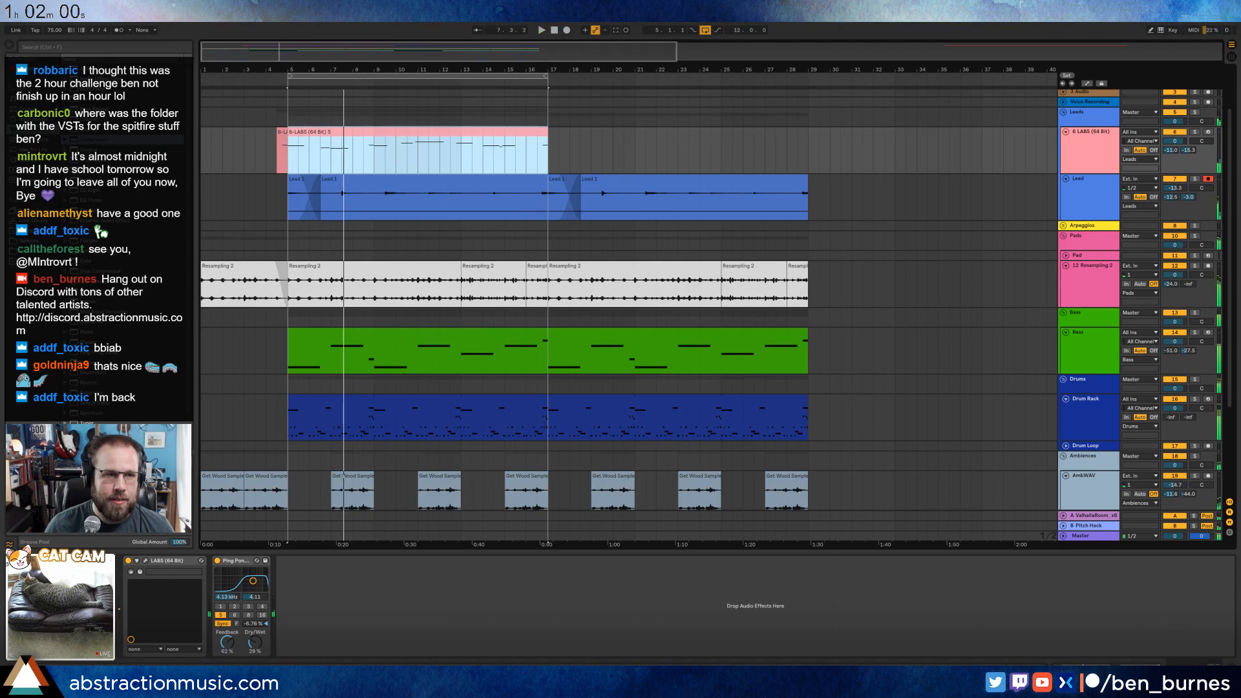
# Save the Live Set as "2018-06-06 Underbrush" in D:, Media, Ableton Projects, 2 Hour Tracks 2018.
pyautogui.hotkey('ctrl', 's')
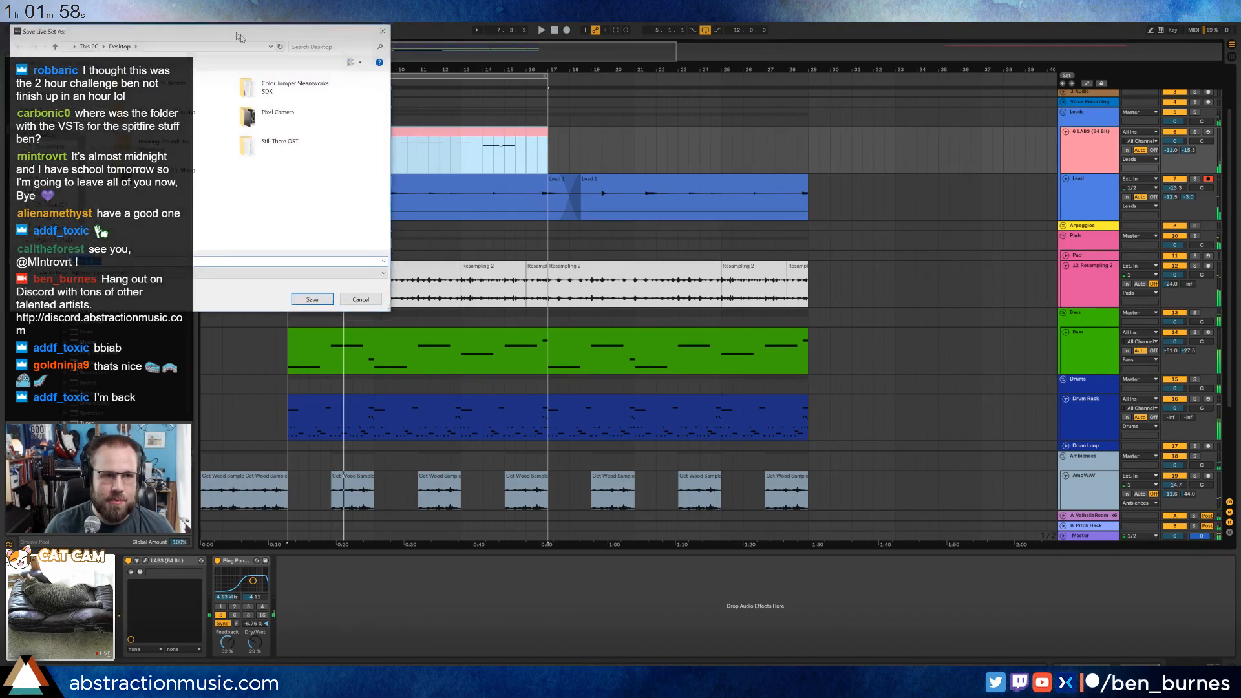
pyautogui.click(489, 380)
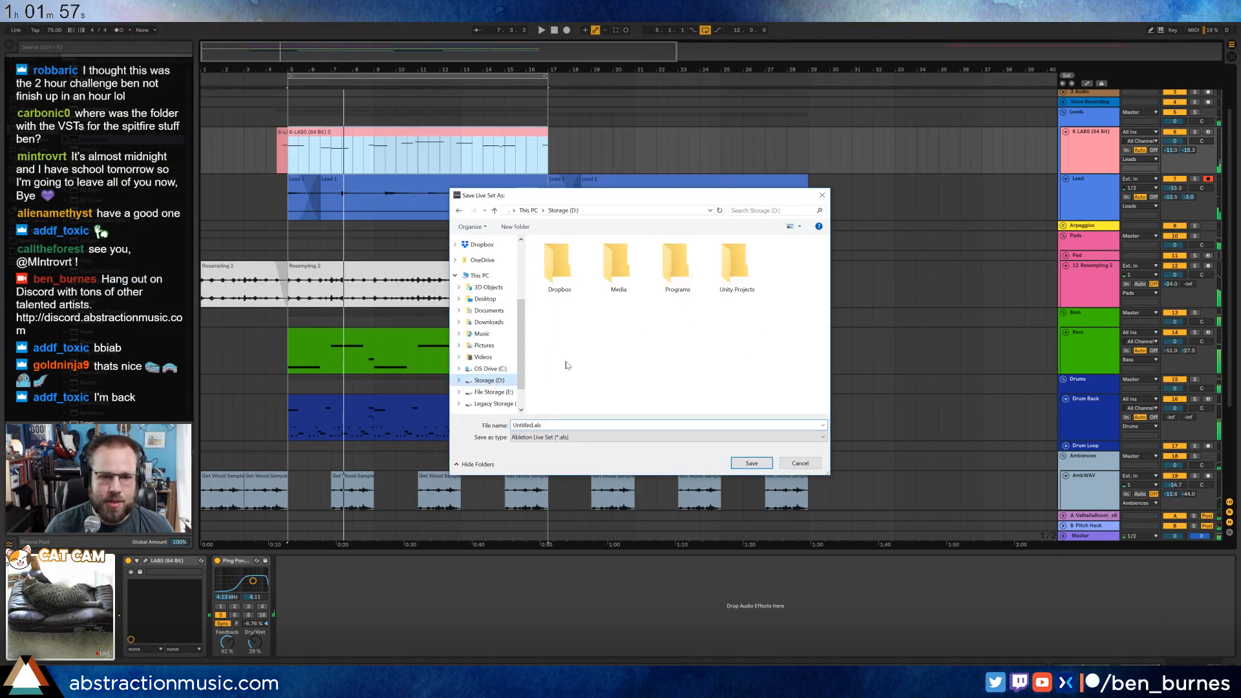
pyautogui.doubleClick(602, 280)
pyautogui.doubleClick(557, 279)
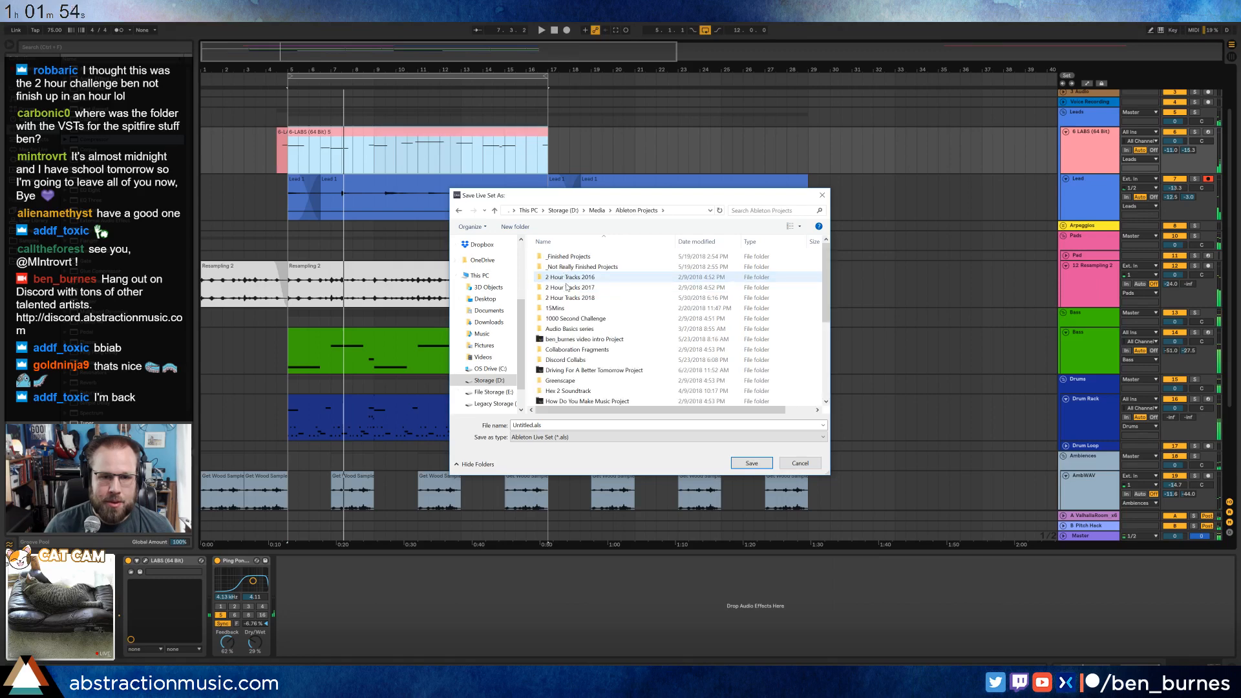
pyautogui.doubleClick(570, 298)
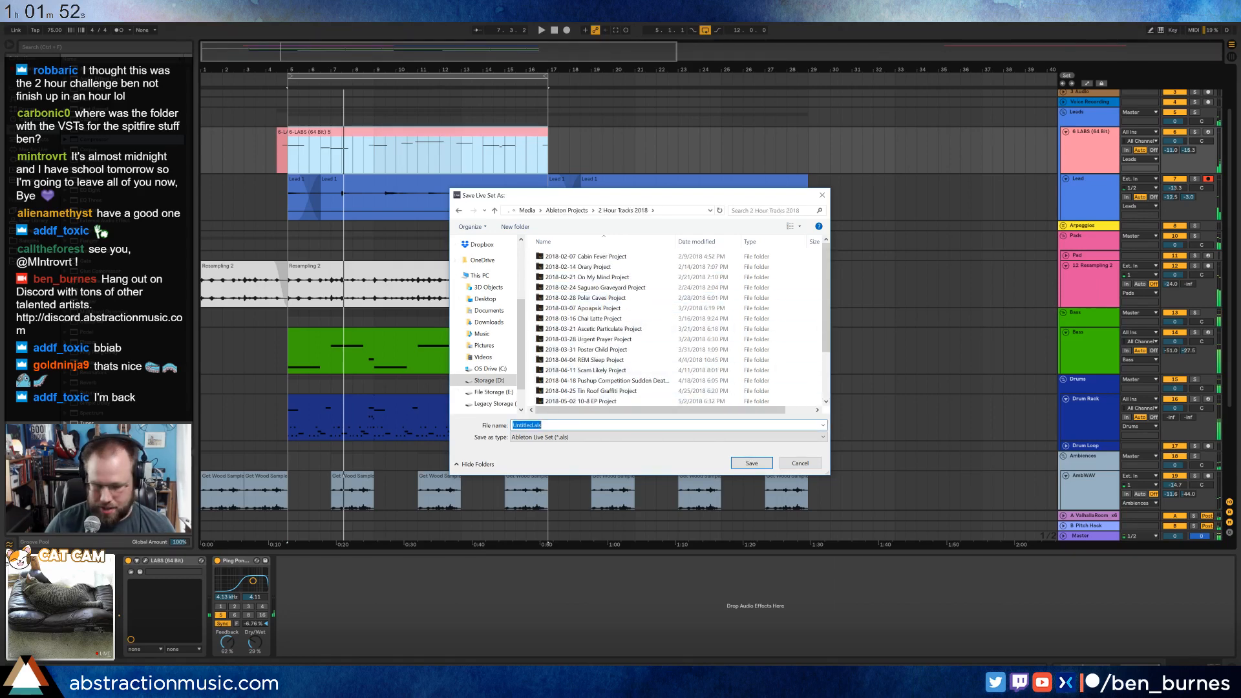
pyautogui.write('2018-06-06 Underbrush')
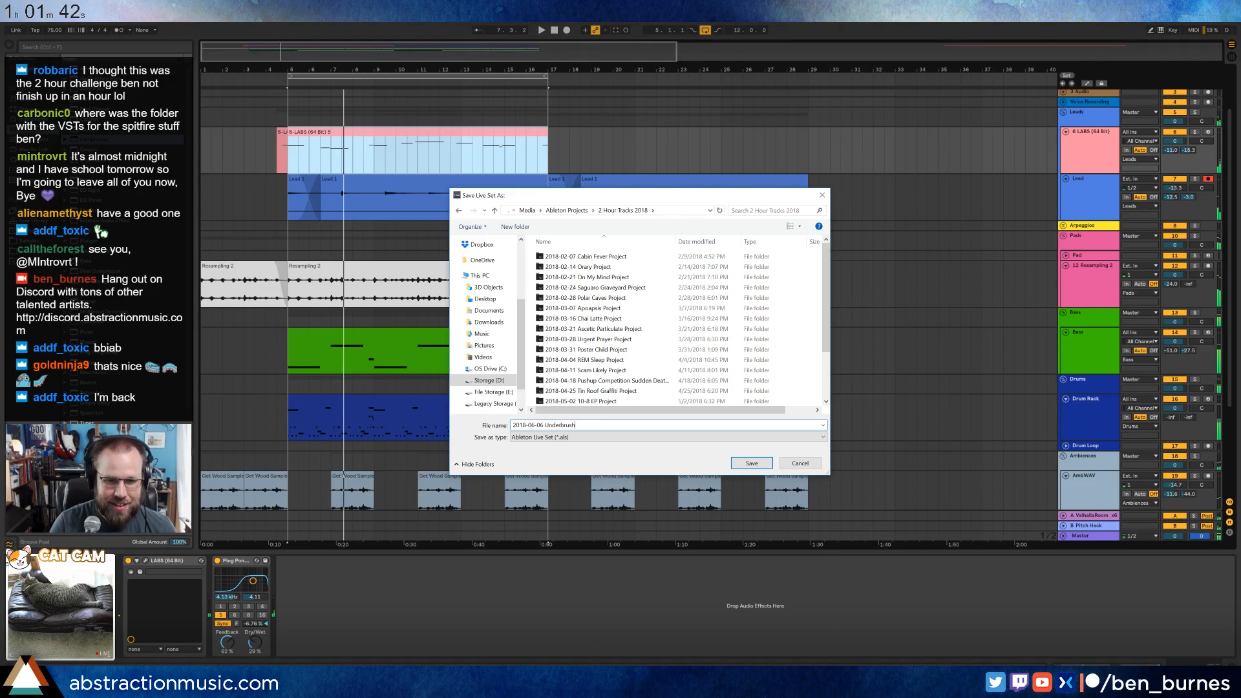
pyautogui.press('Return')
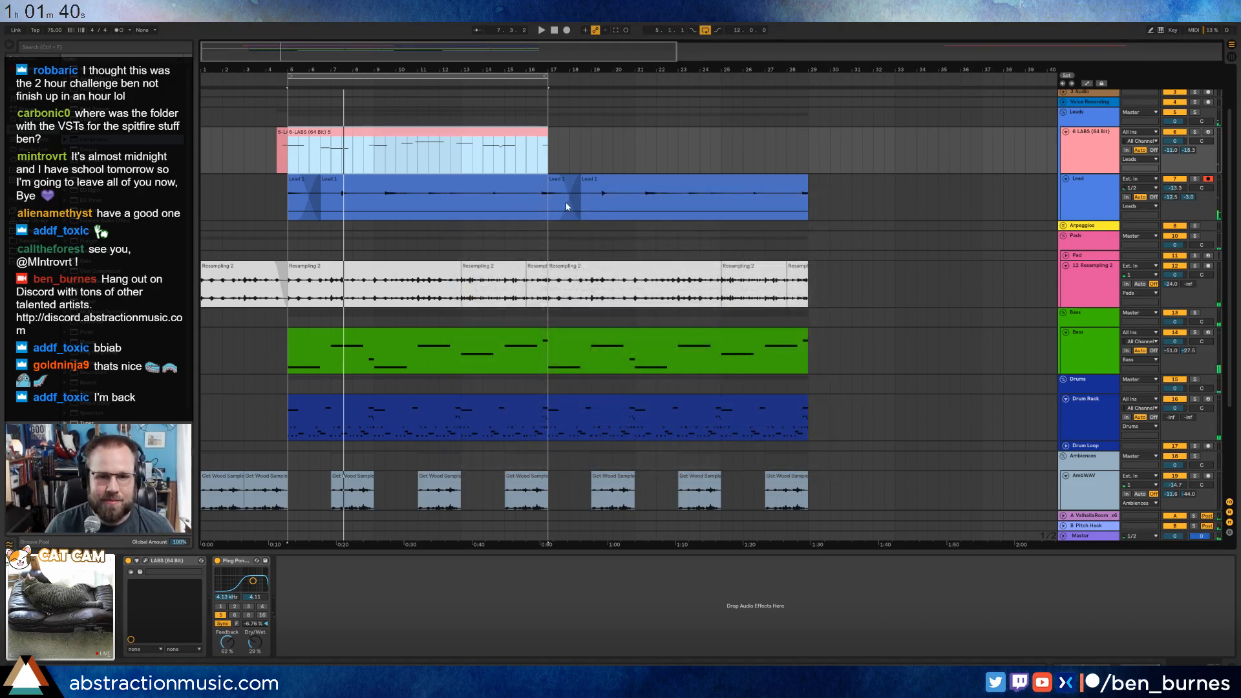
# Collect and save the Live Set's media, copying files from elsewhere, other projects and the User Library but not Factory Packs.
pyautogui.click(2, 23)
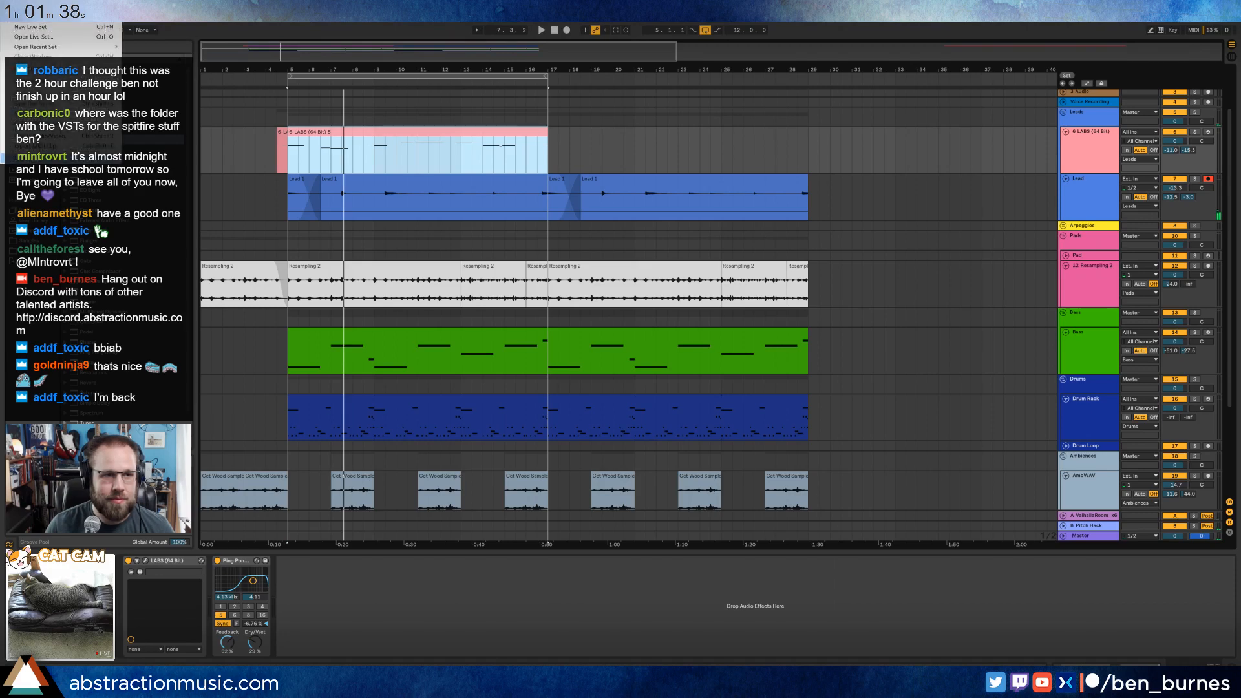
pyautogui.click(38, 123)
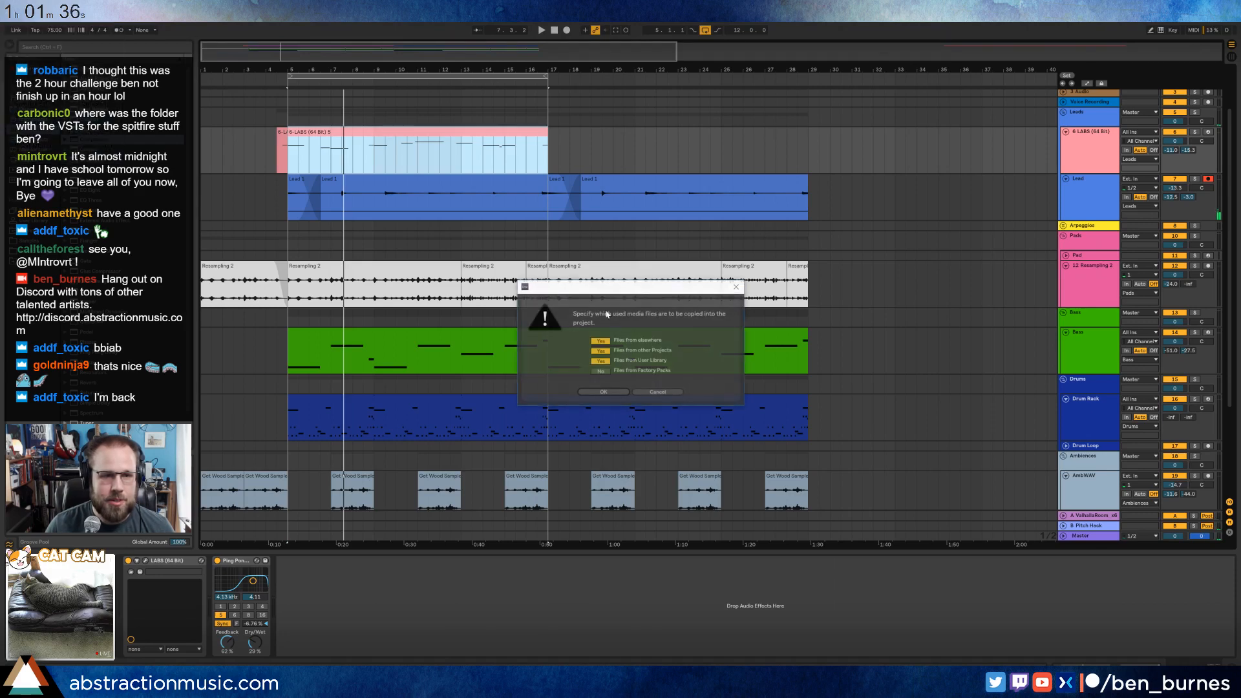
pyautogui.click(603, 392)
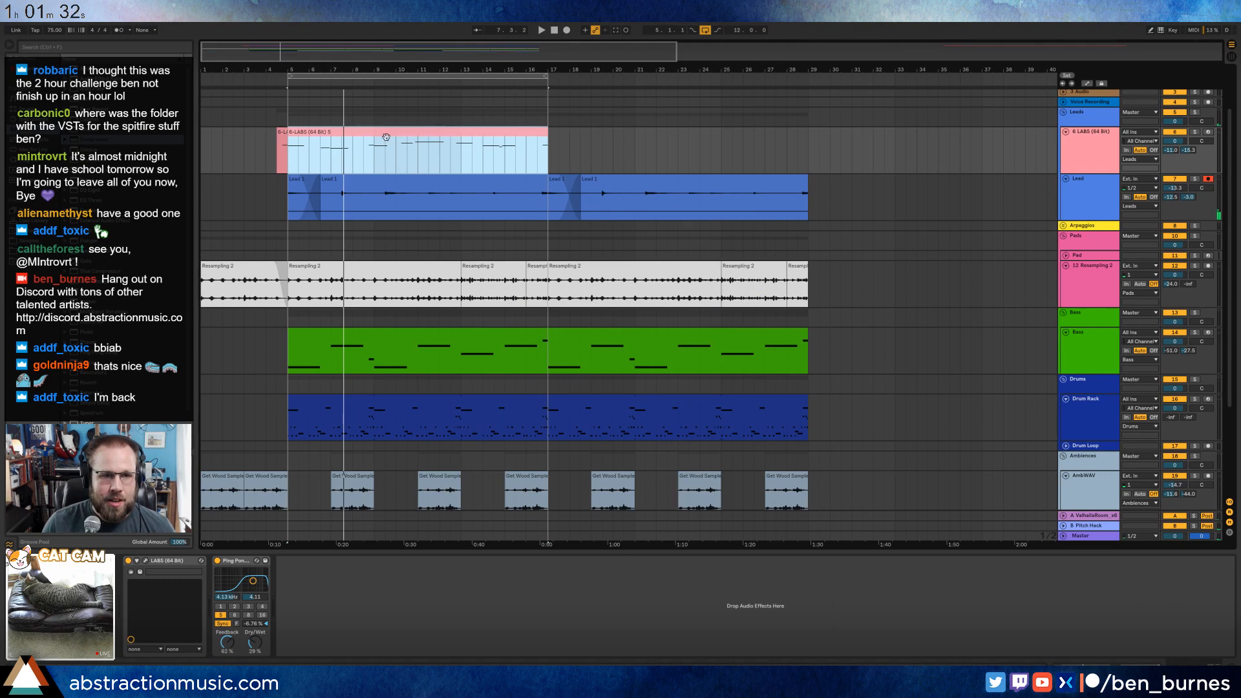
# Duplicate the main LABS clip so that it repeats from bar 17, and move the 12-bar loop to start at bar 17.
pyautogui.hotkey('ctrl', 'd')
pyautogui.click(282, 137)
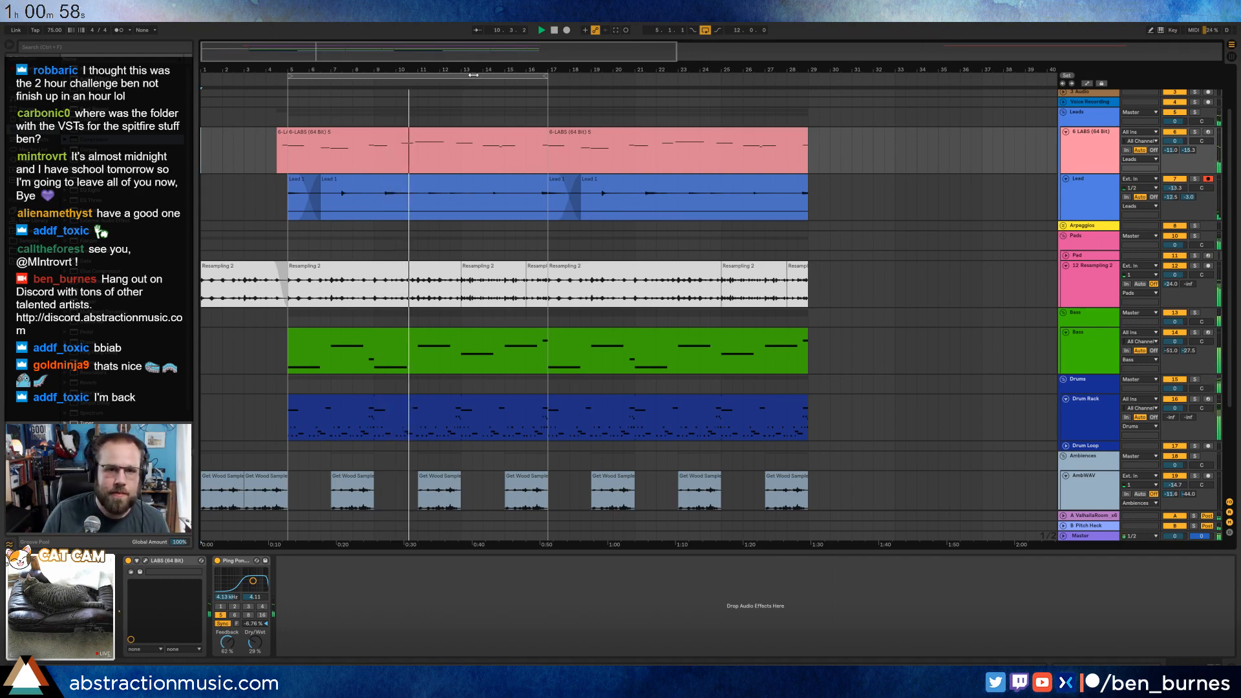
pyautogui.moveTo(483, 77); pyautogui.dragTo(743, 92)
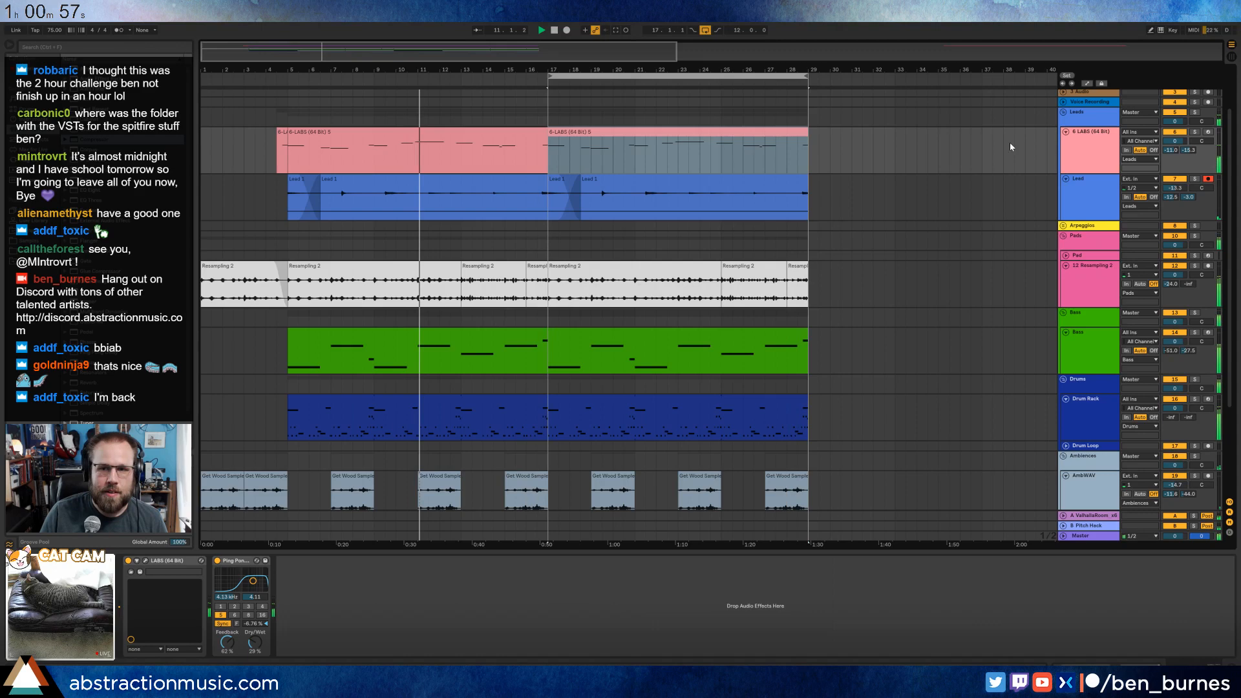
# Insert a new audio track below the Lead track and arm it for recording.
pyautogui.click(1097, 194)
pyautogui.hotkey('ctrl', 't')
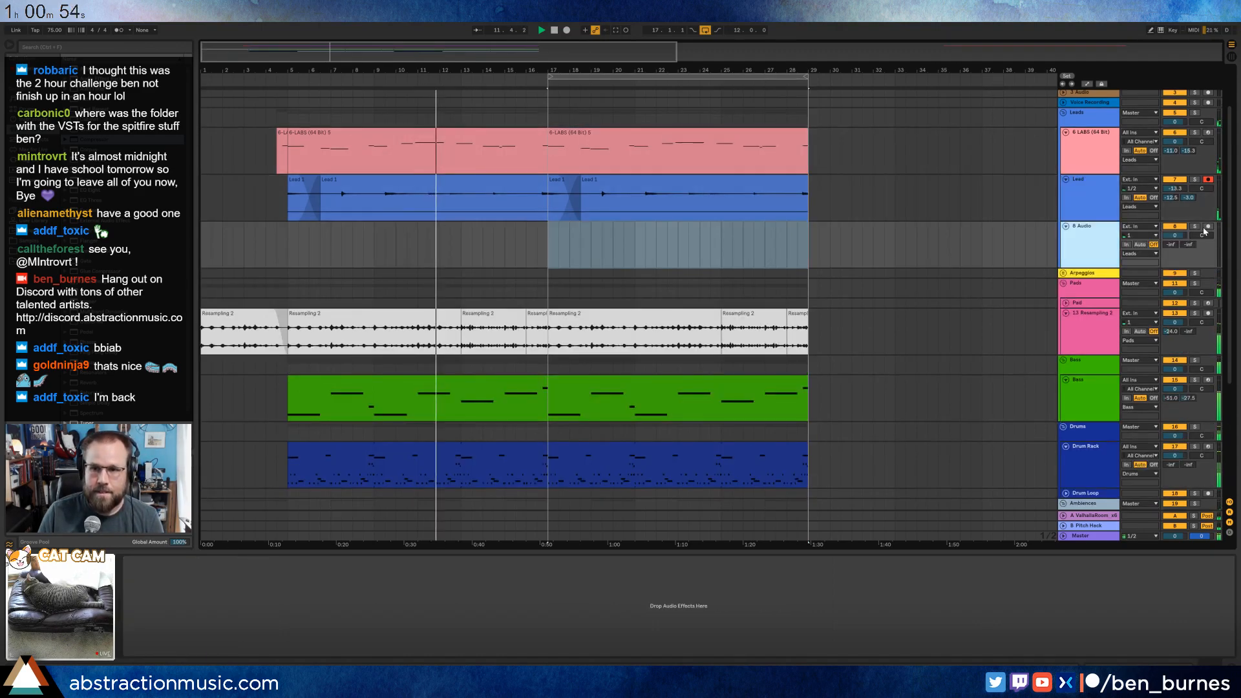
pyautogui.click(1207, 226)
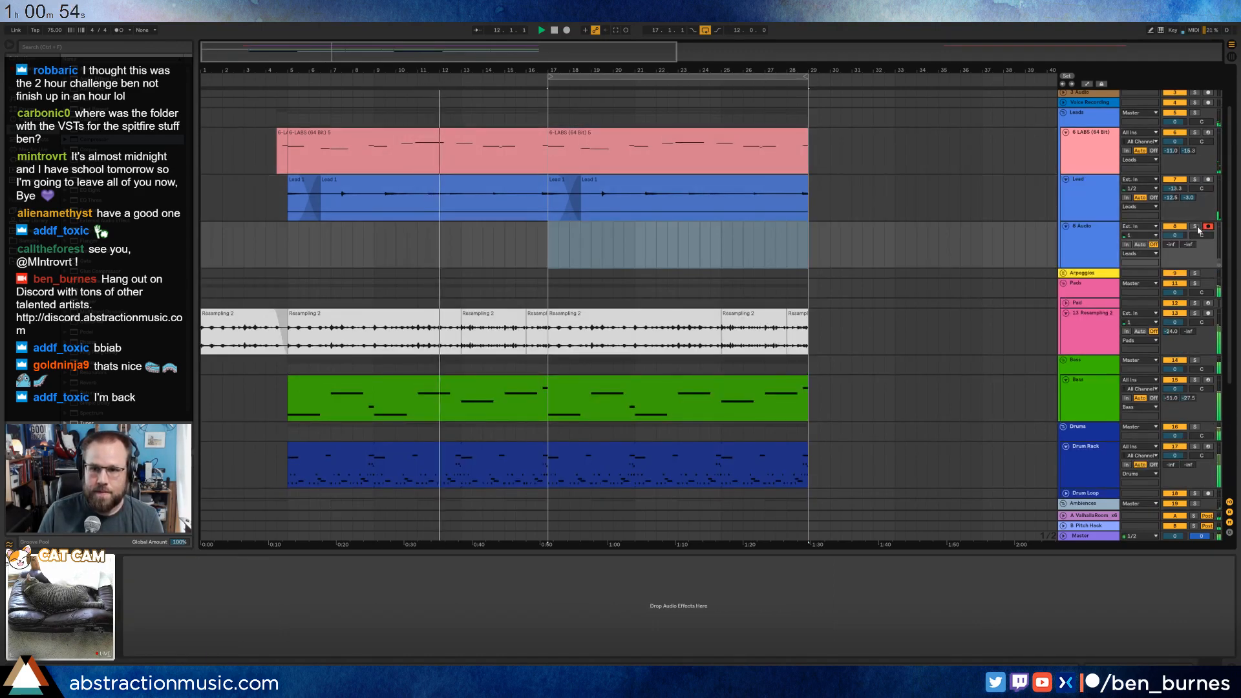
# Turn off monitoring on the Lead track and set the new audio track's sends to about -13.4 dB (A) and 0 dB (B).
pyautogui.click(1153, 199)
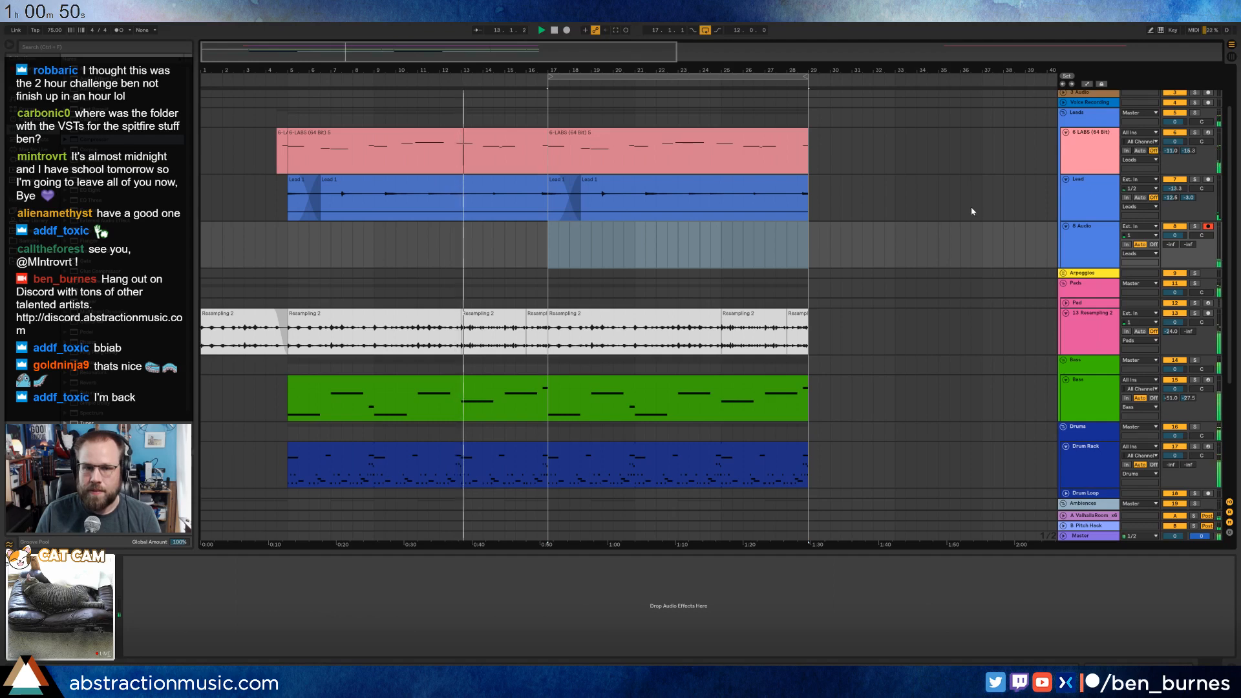
pyautogui.click(1089, 242)
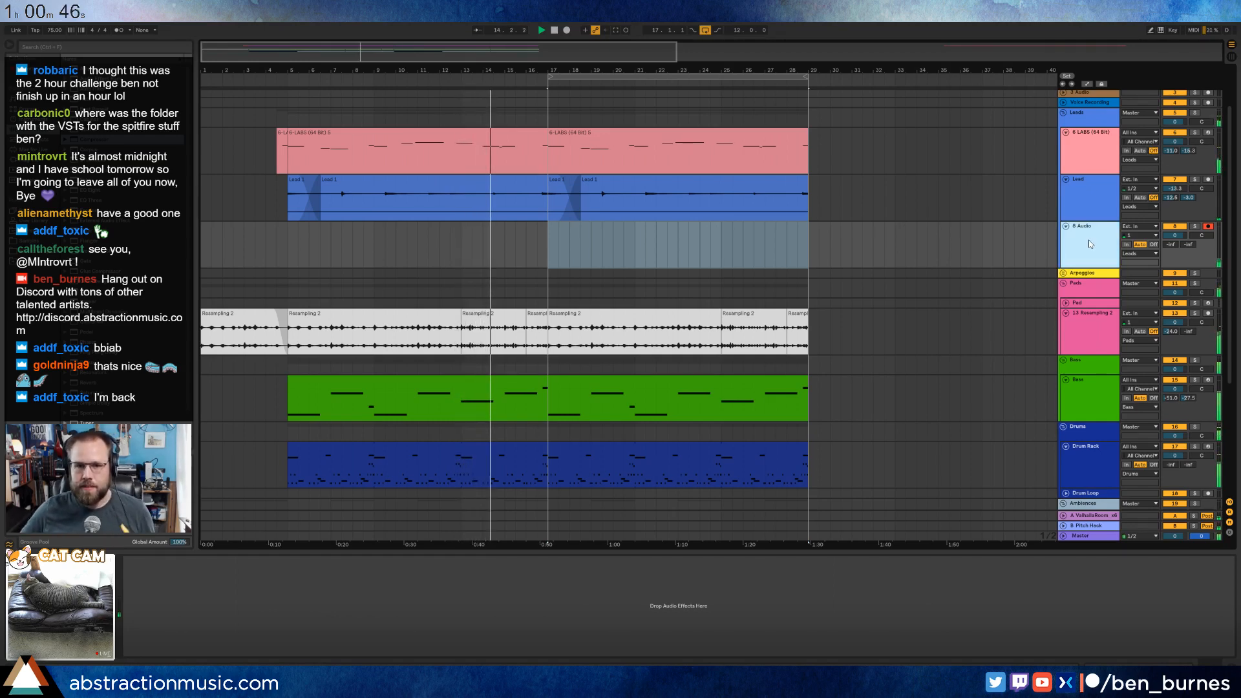
pyautogui.moveTo(1170, 245); pyautogui.dragTo(1188, 161)
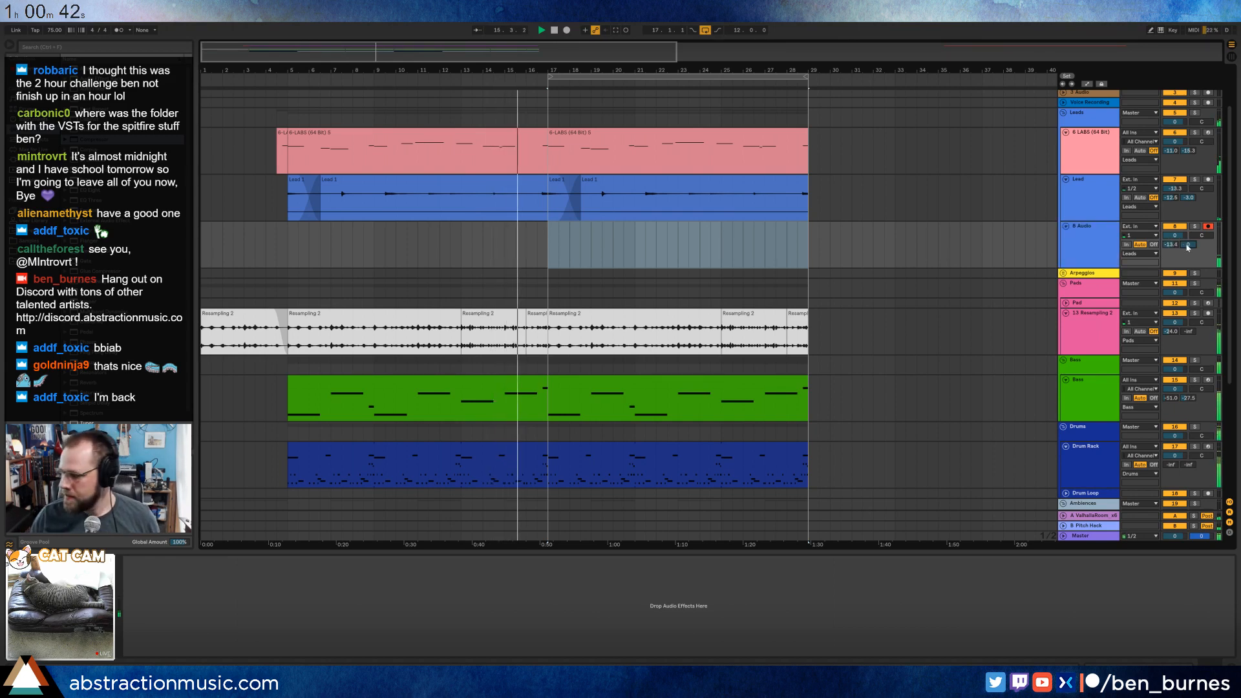
# Record a second lead take on the new audio track from about bar 16 to 29, and extend its opening clip over the full take.
pyautogui.press('F9')
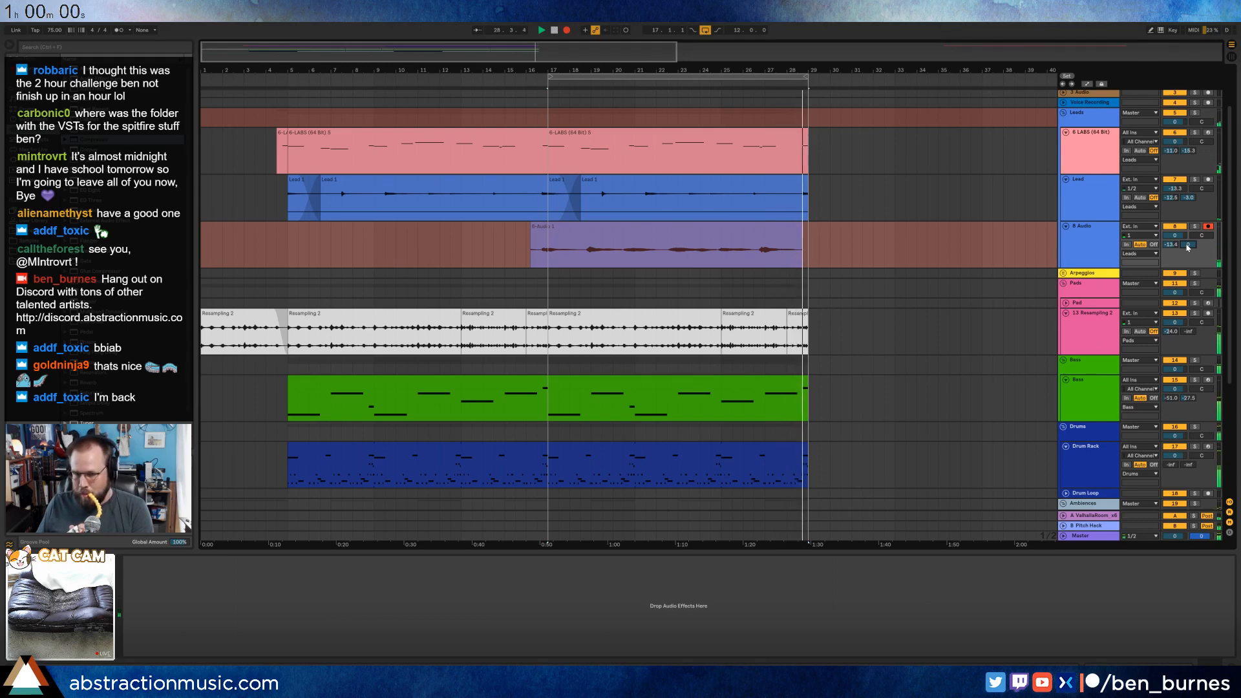
pyautogui.press('space')
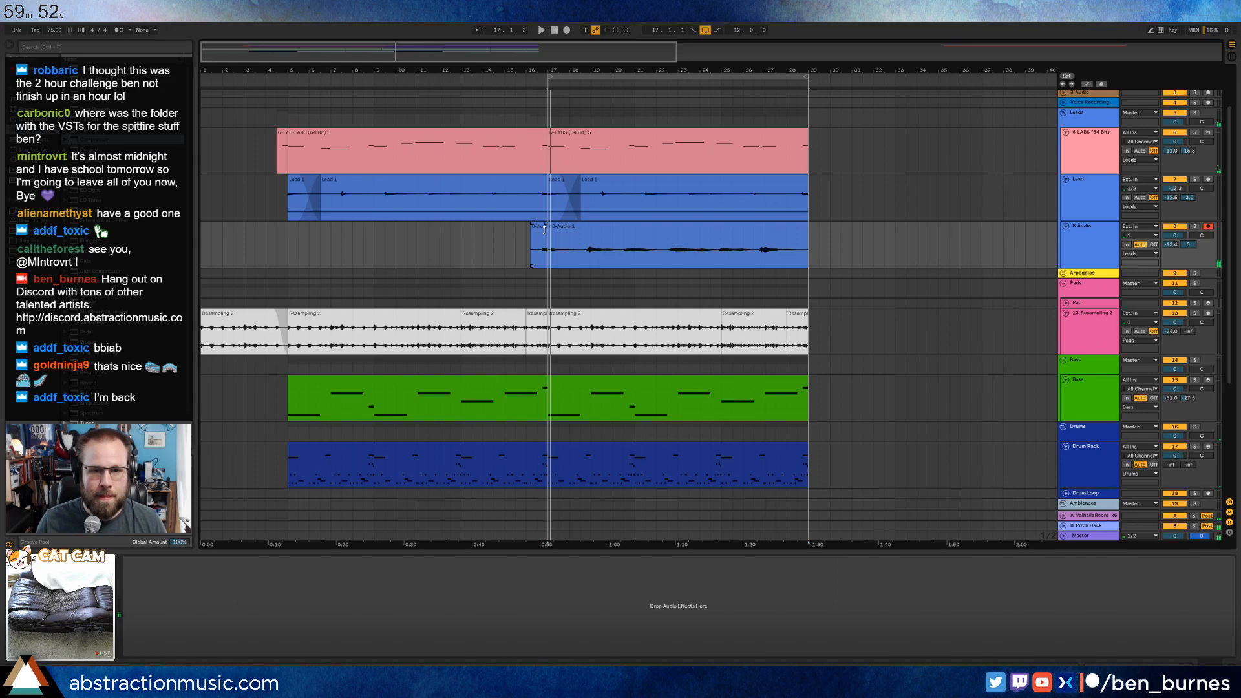
pyautogui.moveTo(544, 230); pyautogui.dragTo(813, 240)
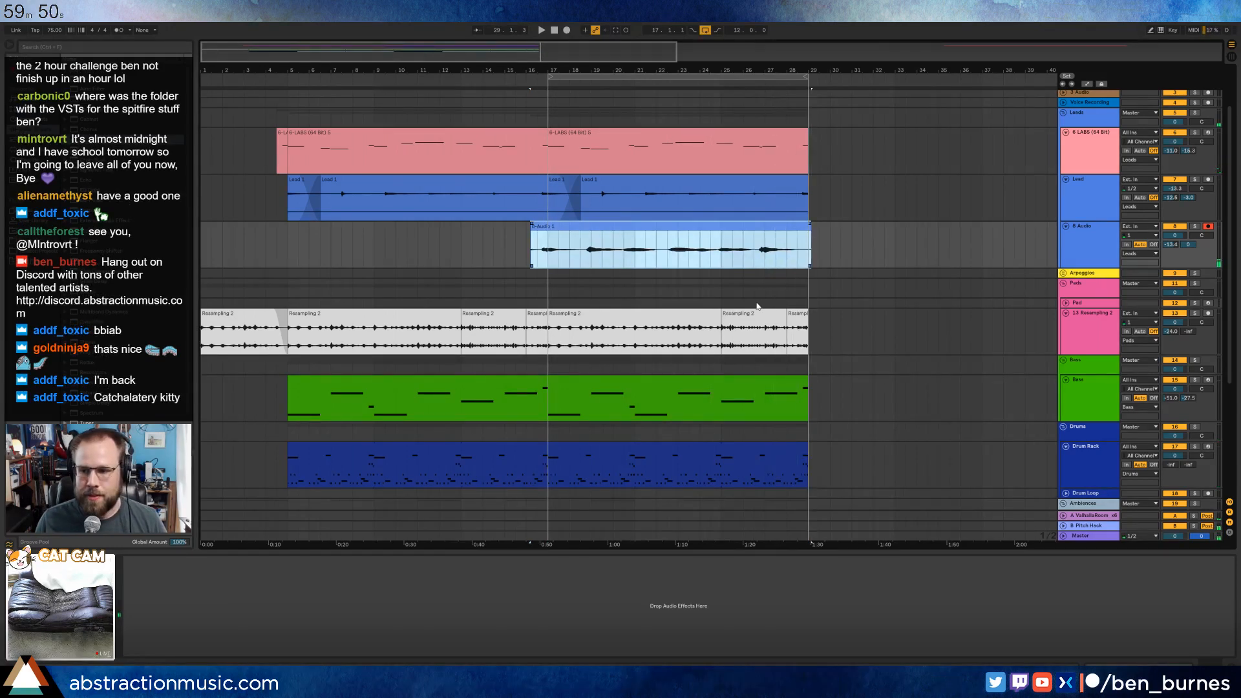
# Check the device settings on the Pitch Hack return track.
pyautogui.scroll(-5, 772, 392)
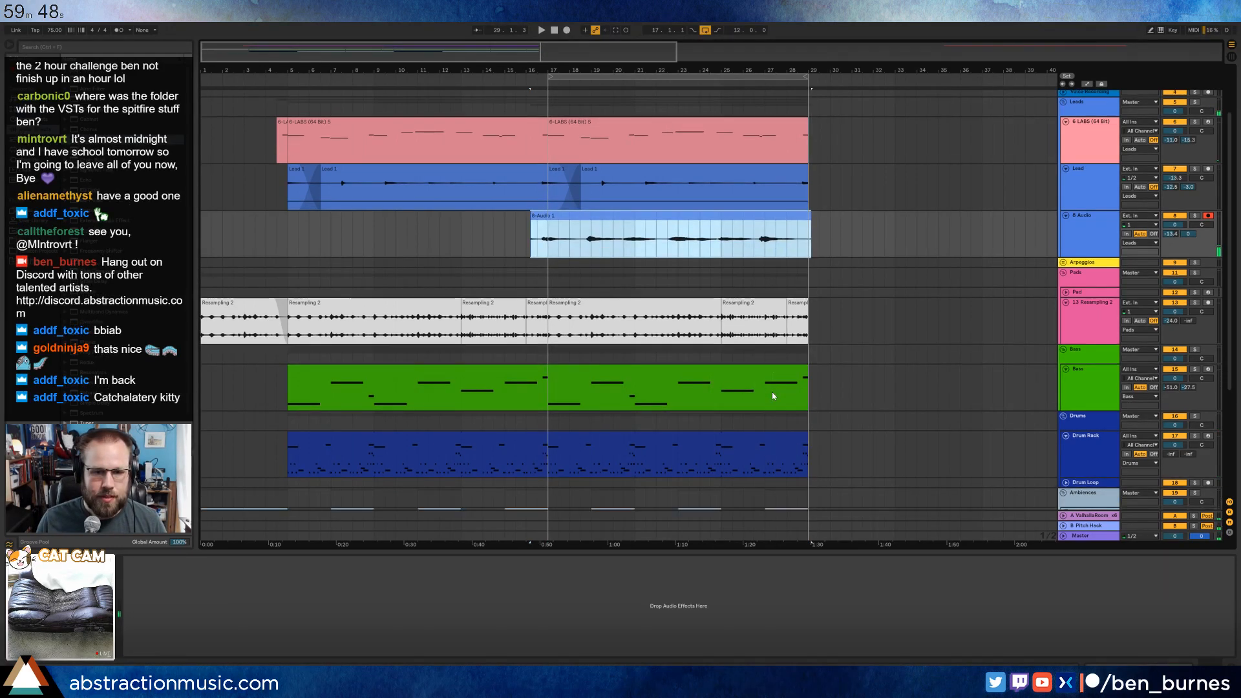
pyautogui.click(1089, 528)
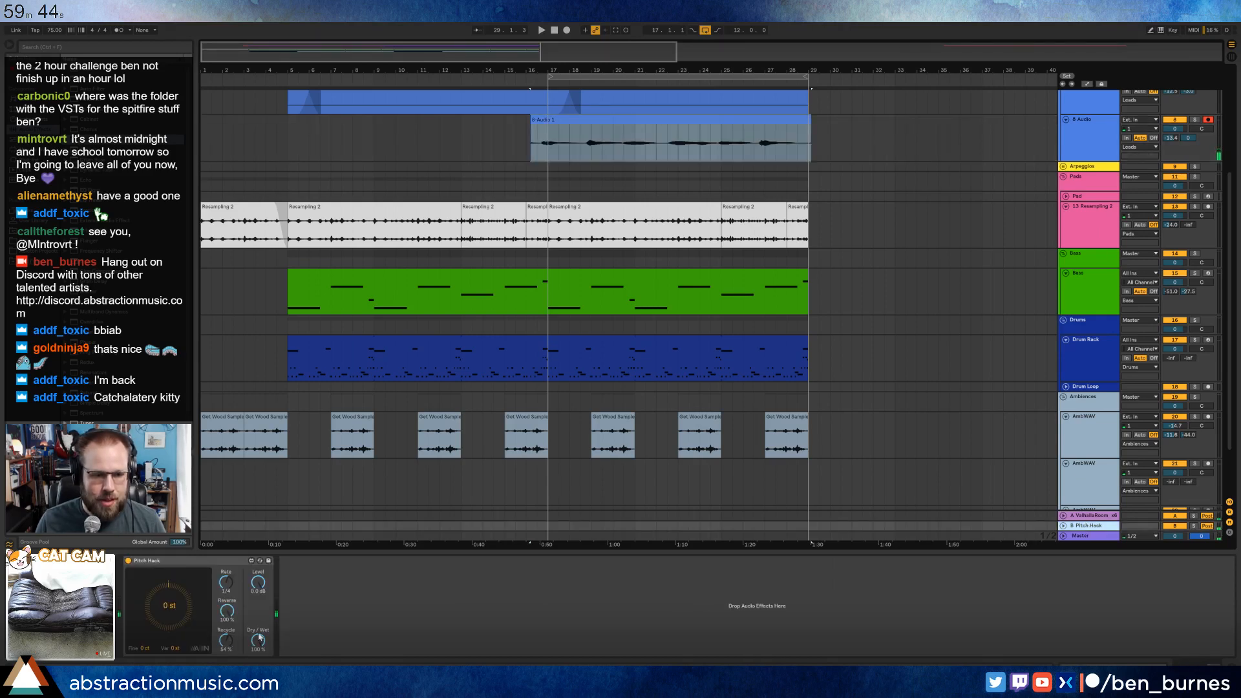
pyautogui.scroll(3, 601, 186)
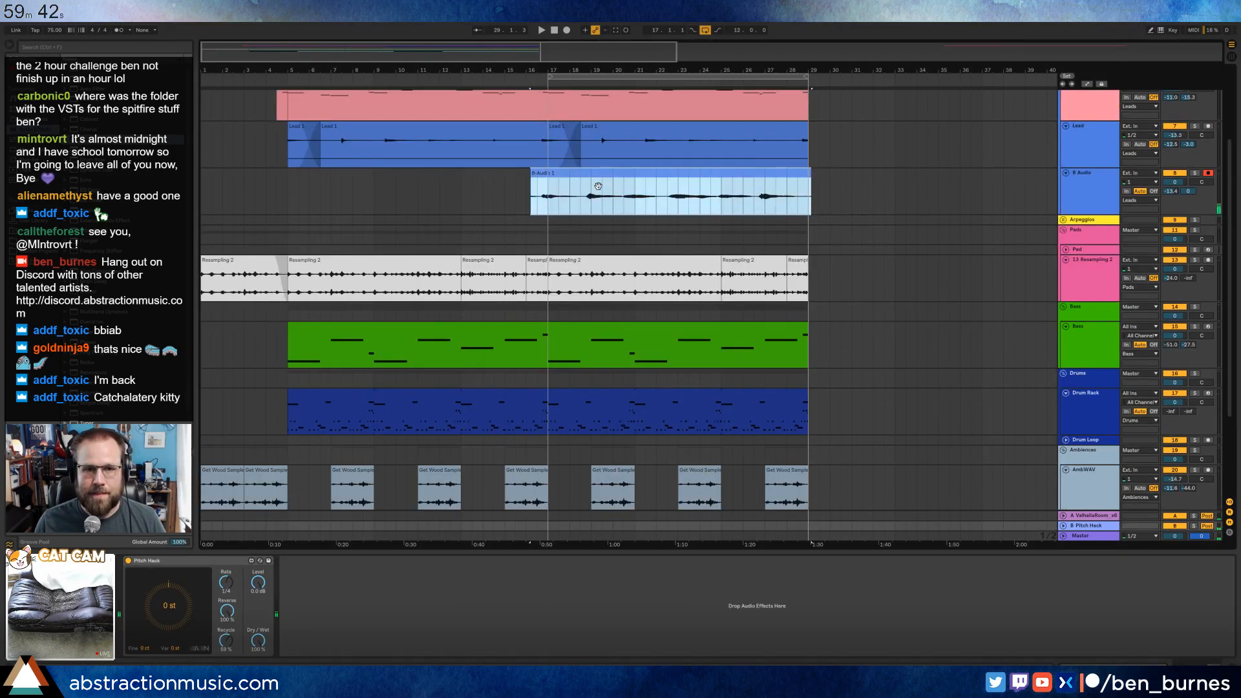
# Trim the start of the new audio take to about bar 16.3.
pyautogui.click(539, 242)
pyautogui.click(529, 241)
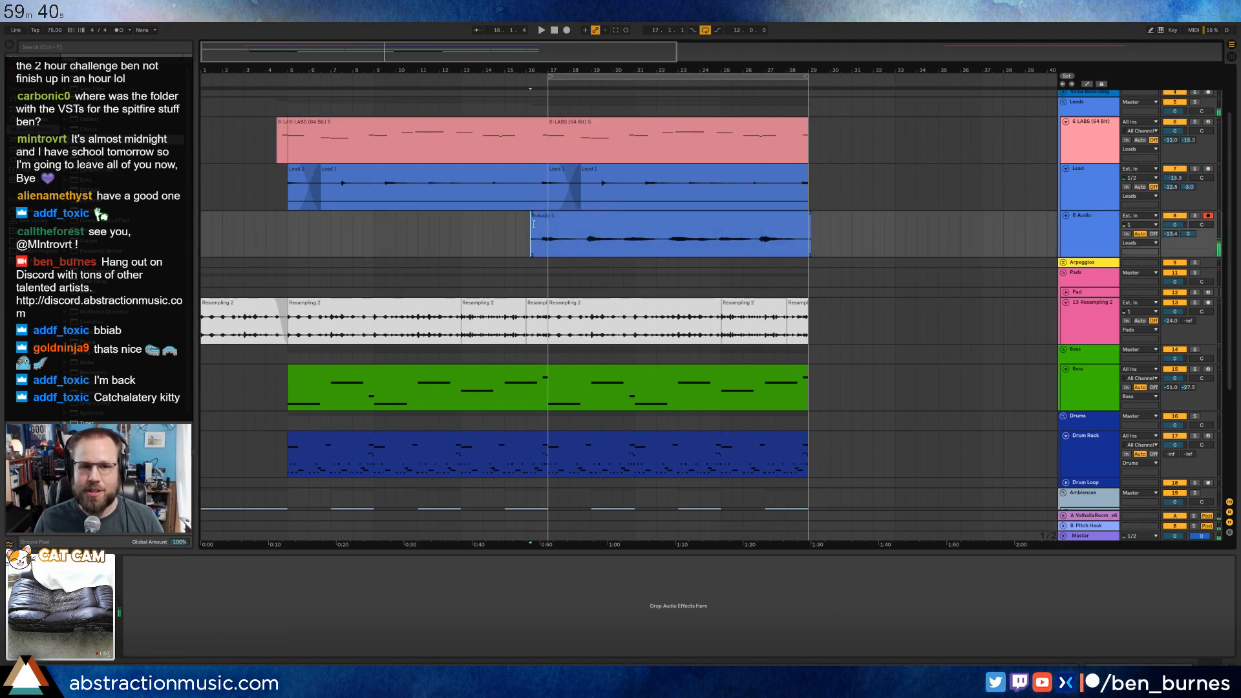
pyautogui.moveTo(534, 224); pyautogui.dragTo(536, 224)
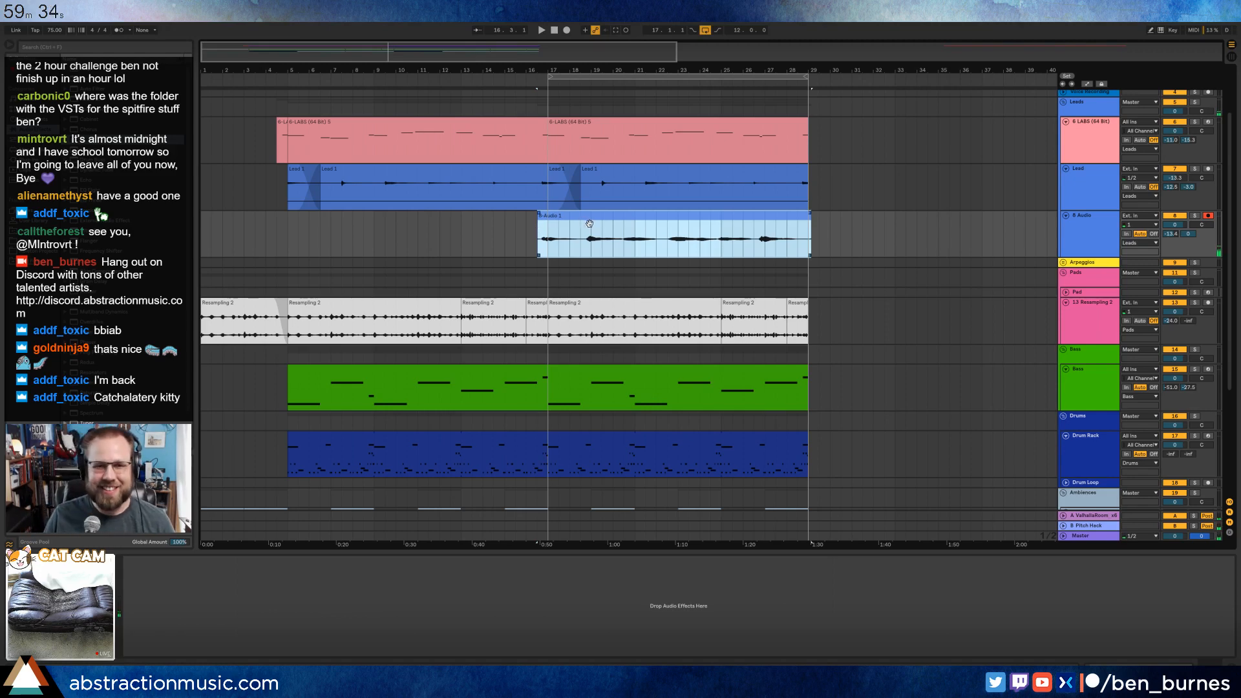
# Review the devices on the empty second AmbWAV track and on the Pitch Hack return.
pyautogui.scroll(2, 590, 229)
pyautogui.scroll(-7, 636, 253)
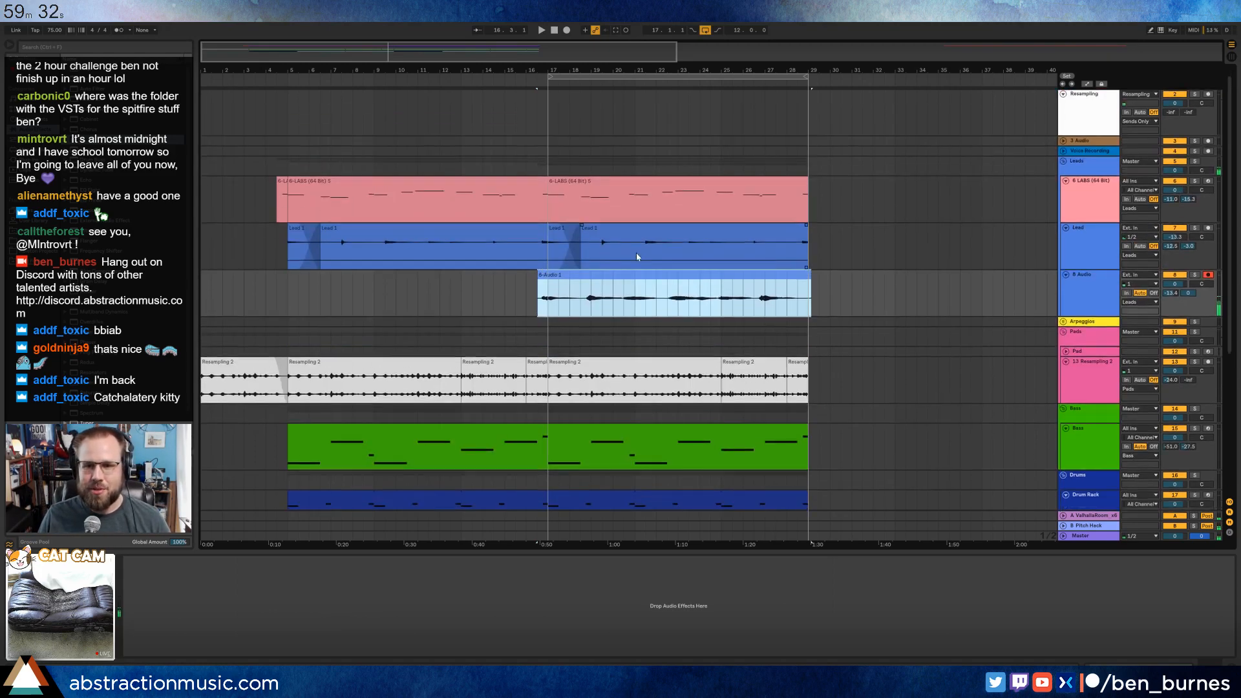
pyautogui.click(551, 422)
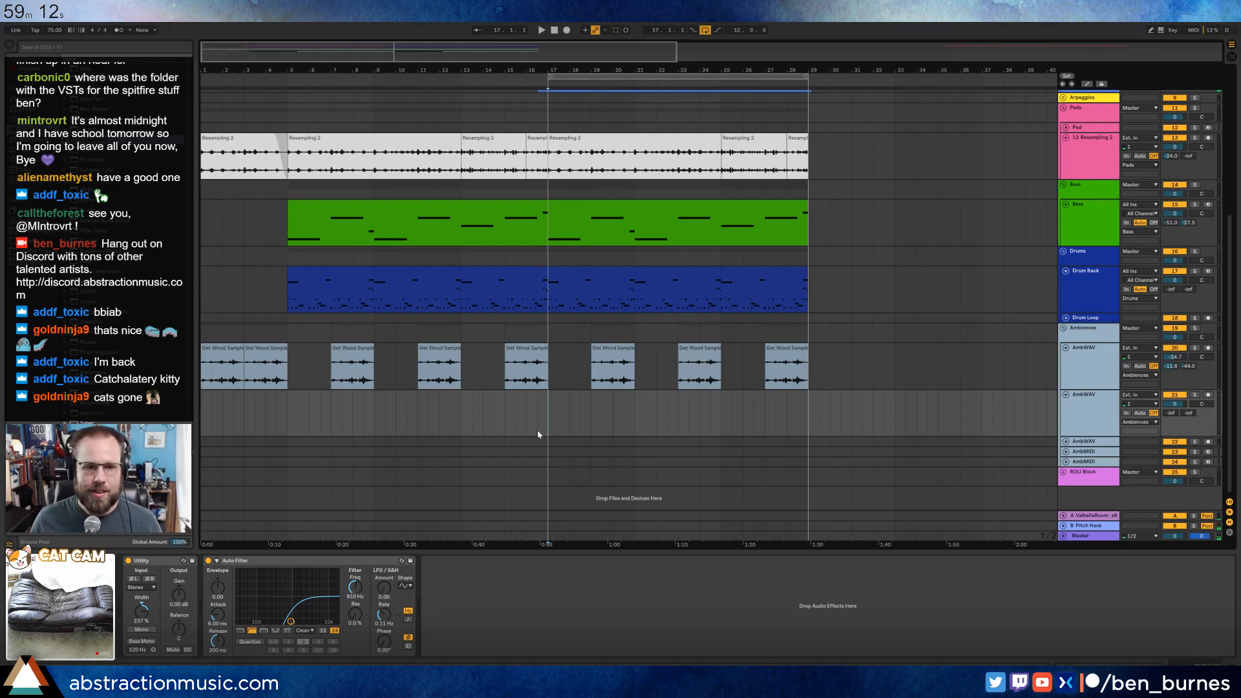
pyautogui.click(1087, 527)
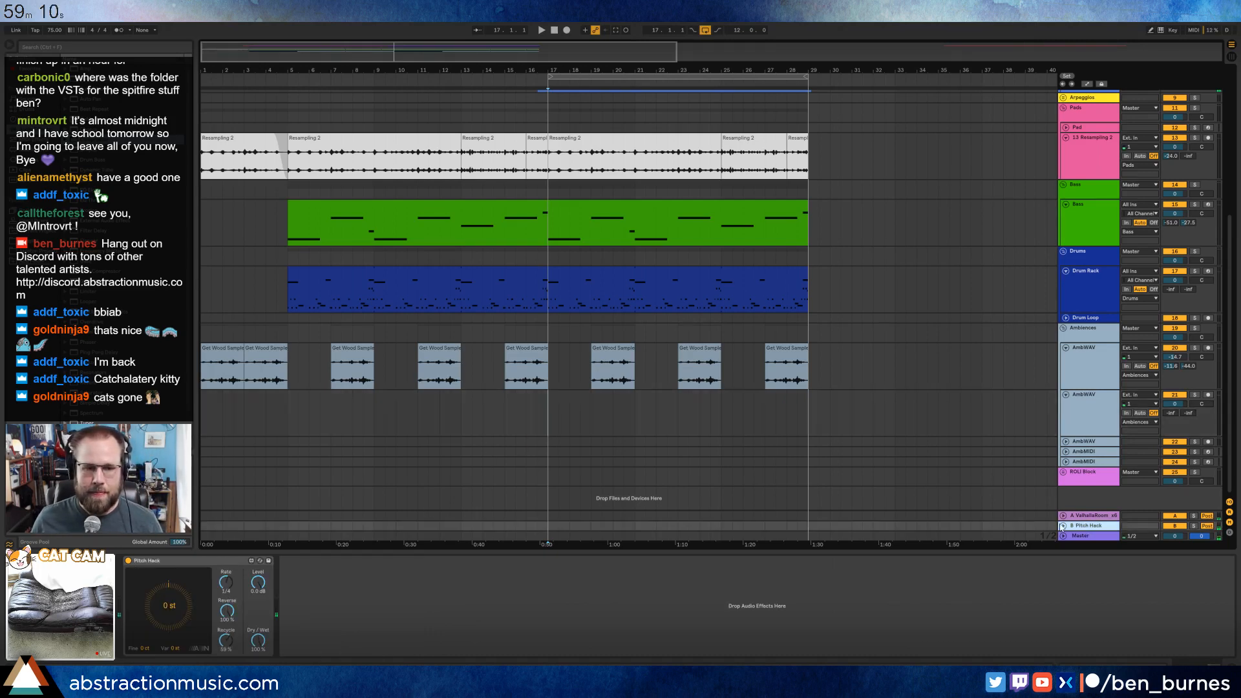
pyautogui.click(550, 422)
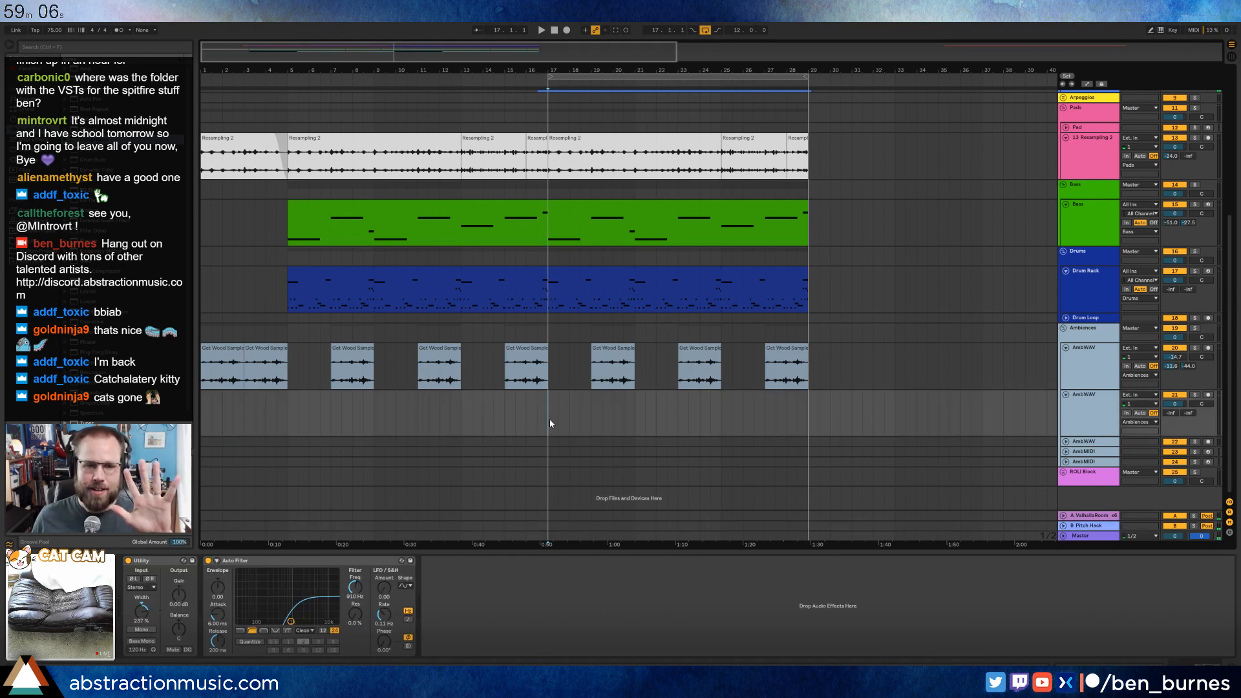
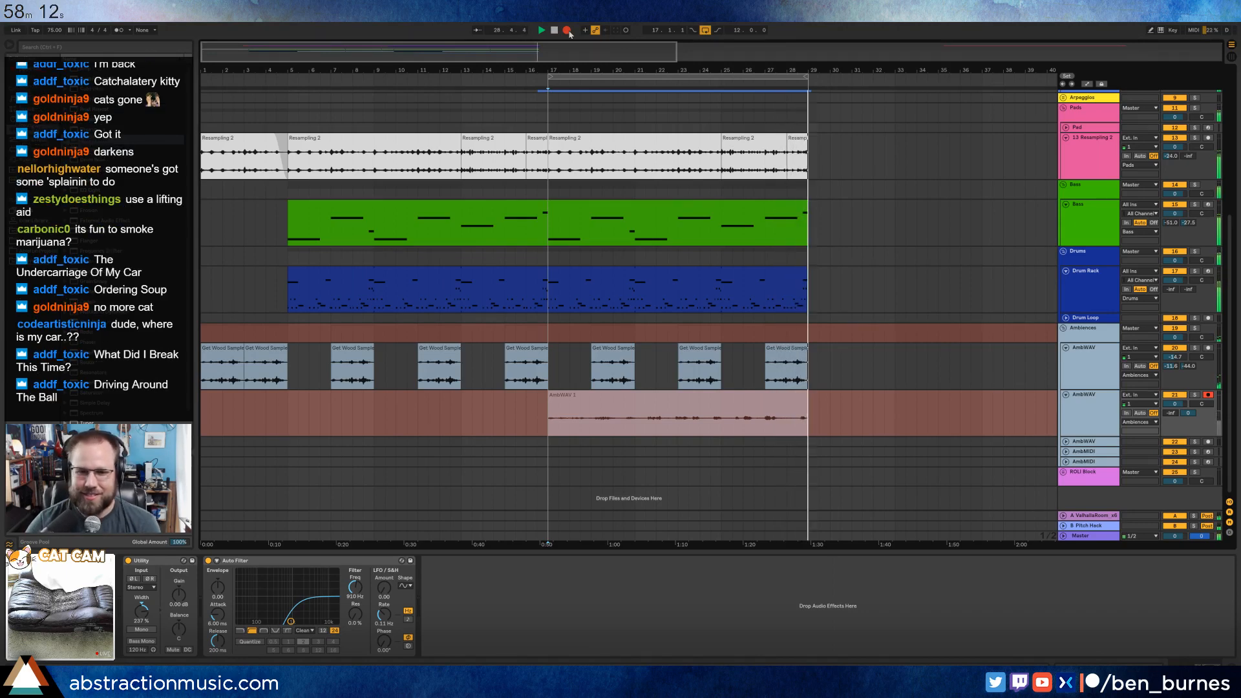
# End the recording on the second AmbWAV track at about bar 29 and disarm the track.
pyautogui.press('space')
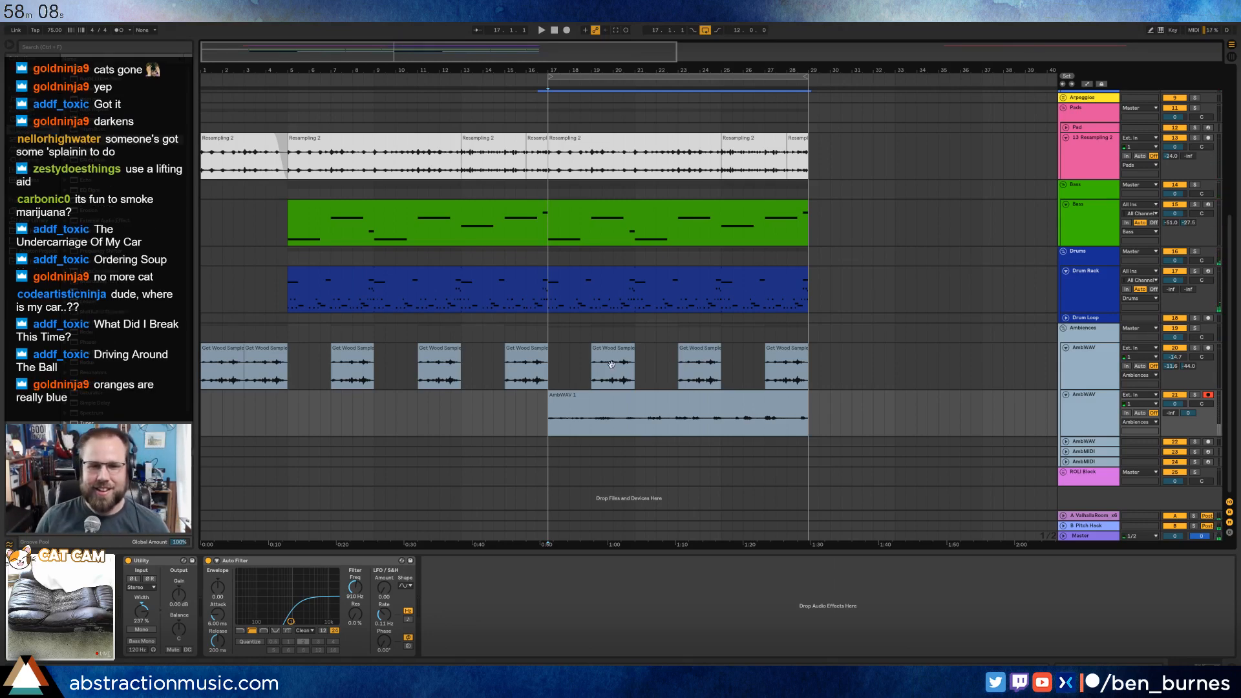
pyautogui.click(641, 399)
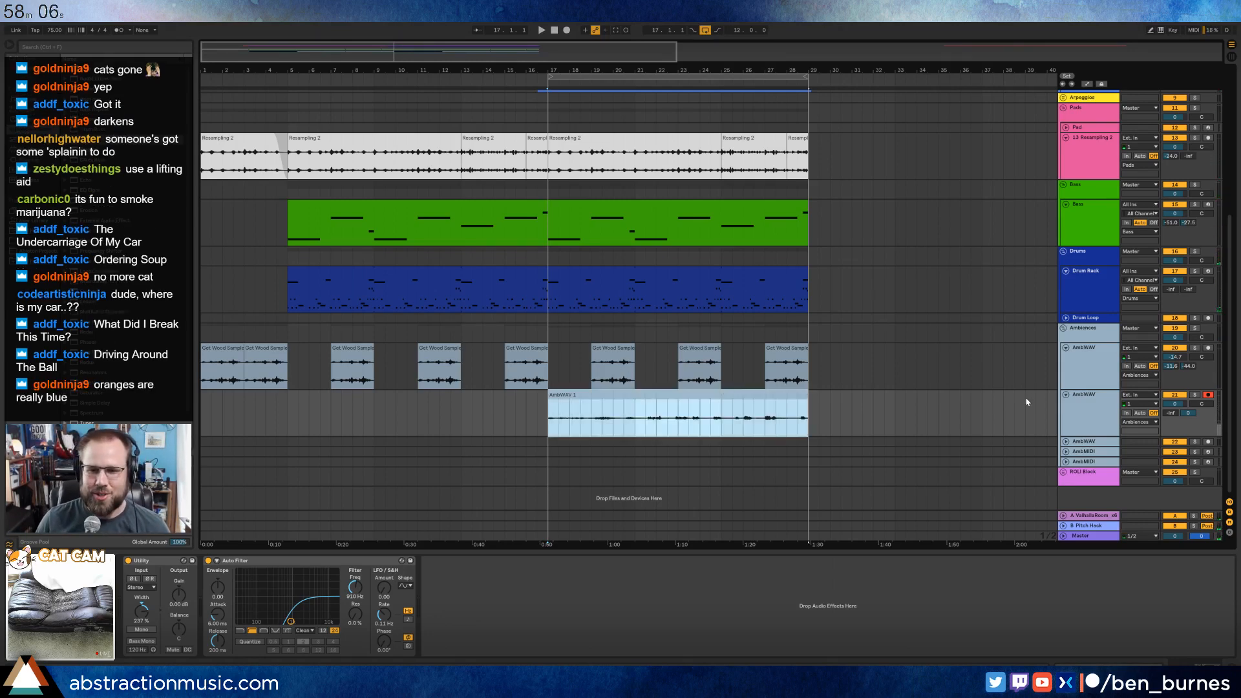
pyautogui.click(1208, 395)
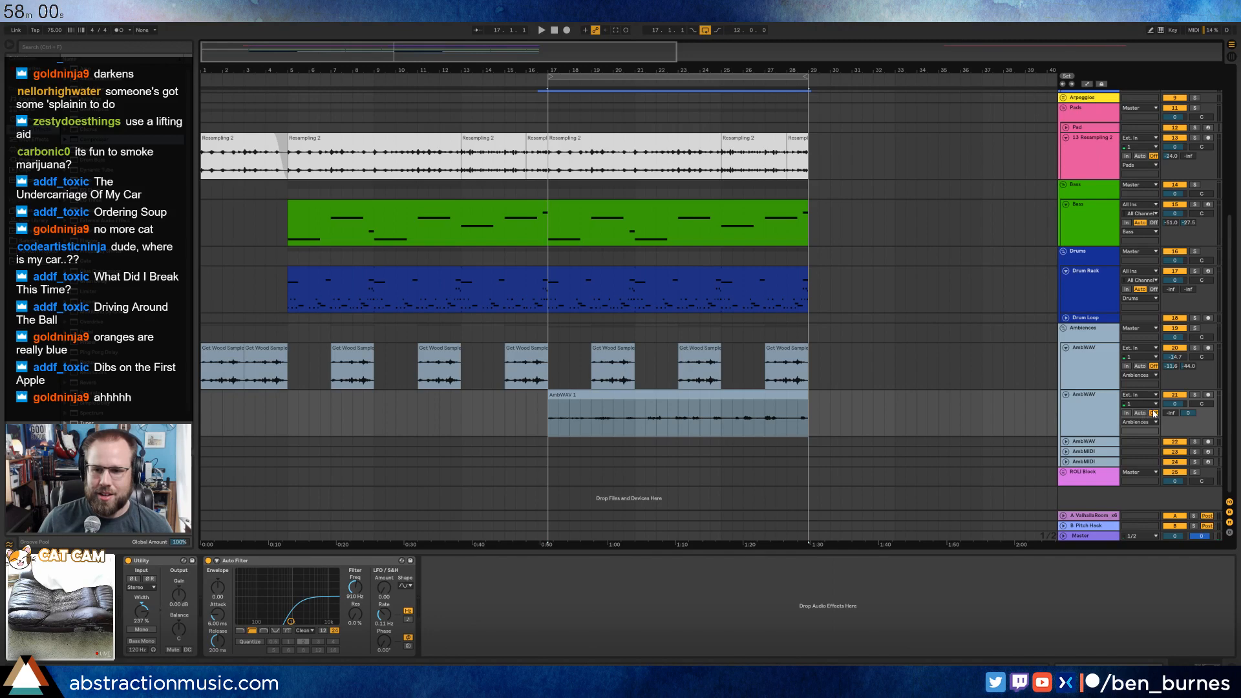
# Route the second AmbWAV track's output to Sends Only and briefly audition the Pitch Hack return in solo.
pyautogui.click(1147, 423)
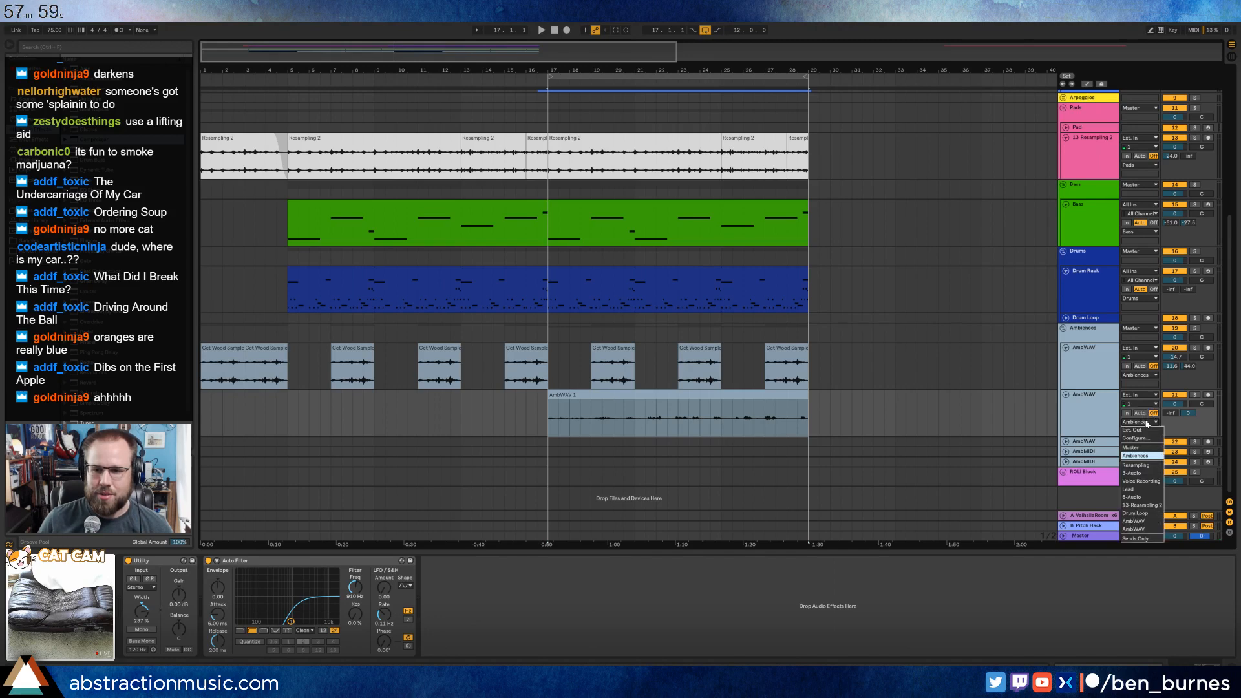
pyautogui.click(1143, 539)
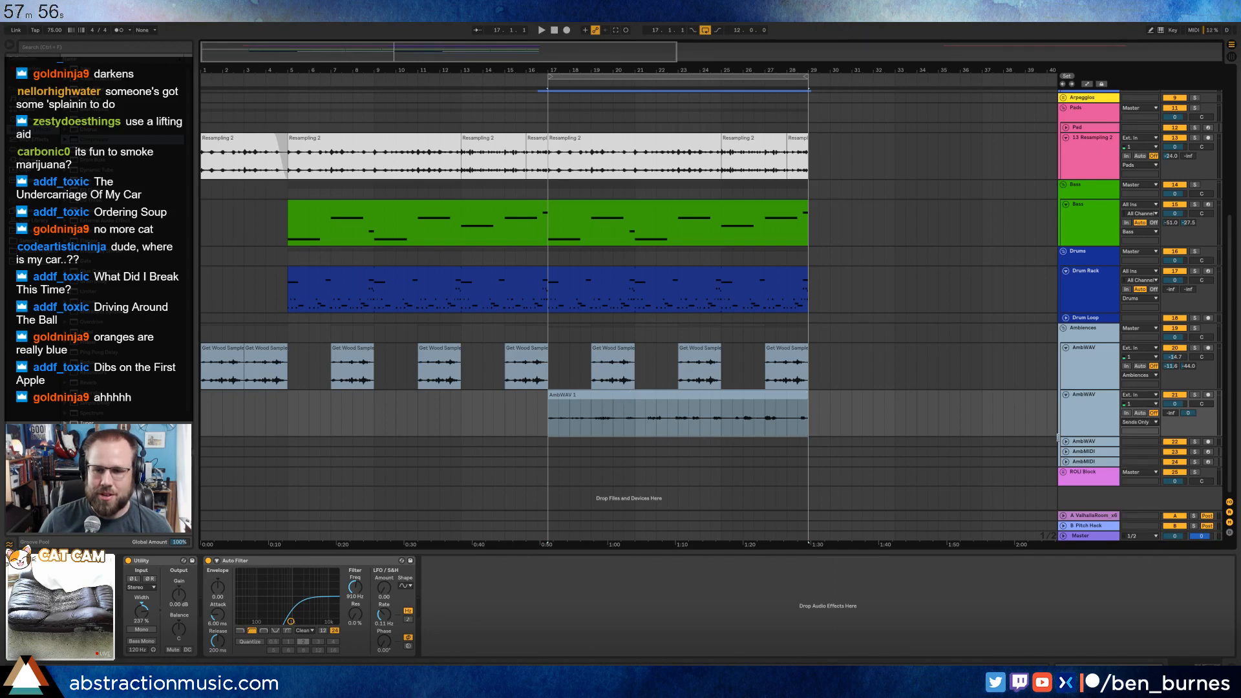
pyautogui.press('space')
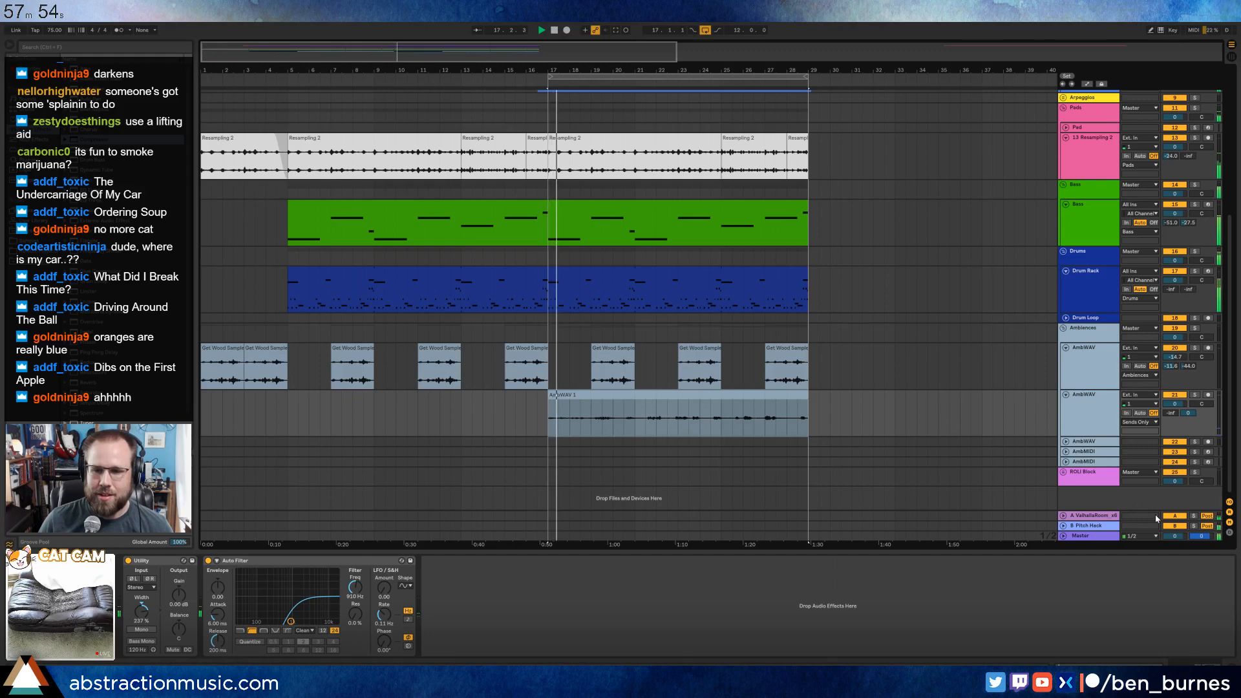
pyautogui.click(1193, 526)
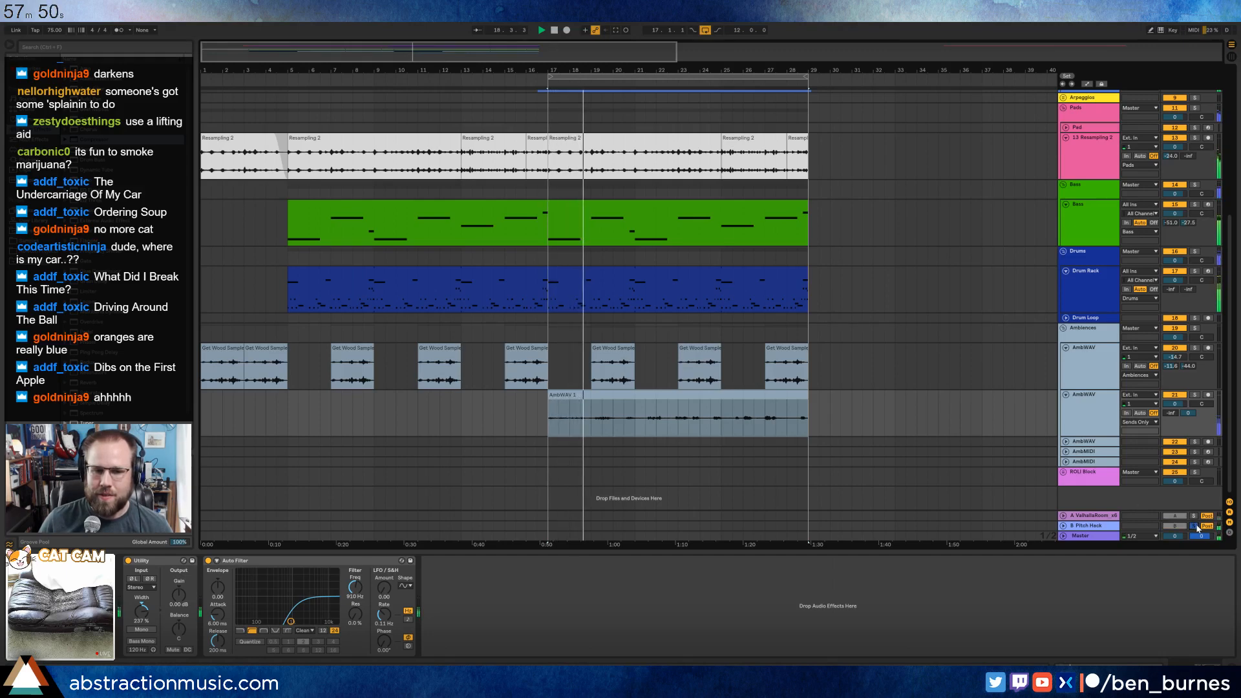
pyautogui.click(1194, 526)
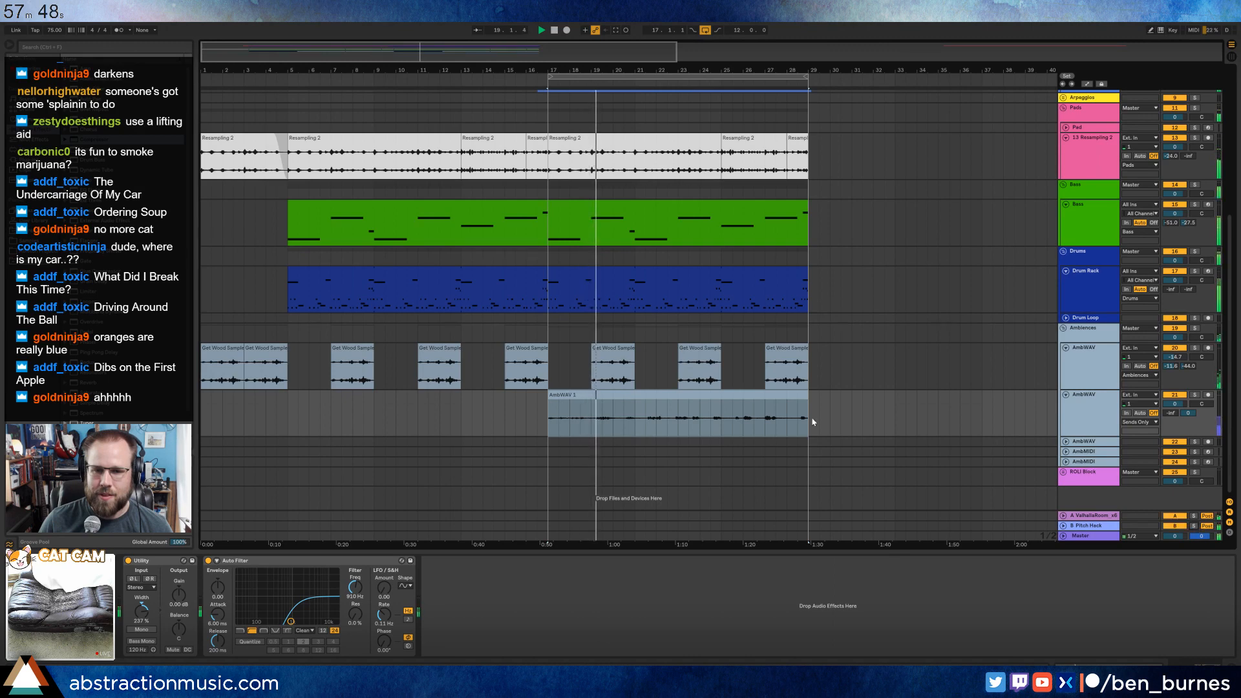
# Inspect the waveform and properties of the recorded AmbWAV 1 clip while the arrangement plays.
pyautogui.click(711, 397)
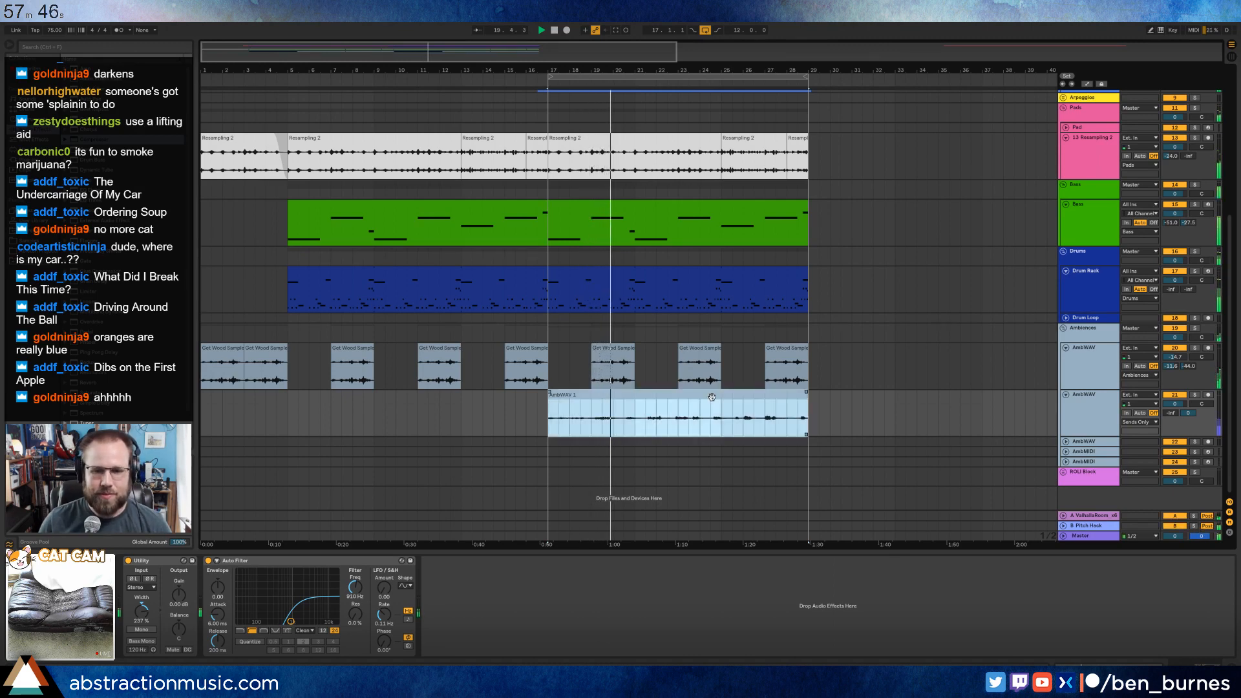
pyautogui.doubleClick(712, 397)
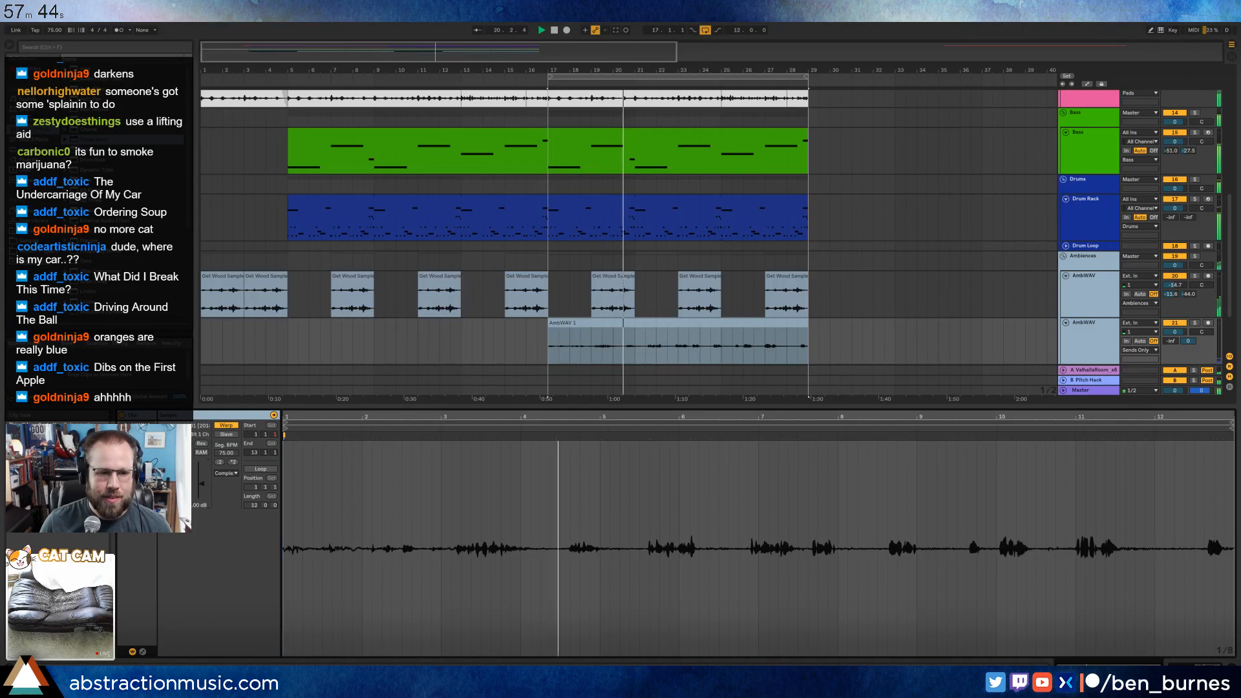
pyautogui.hotkey('shift', 'Tab')
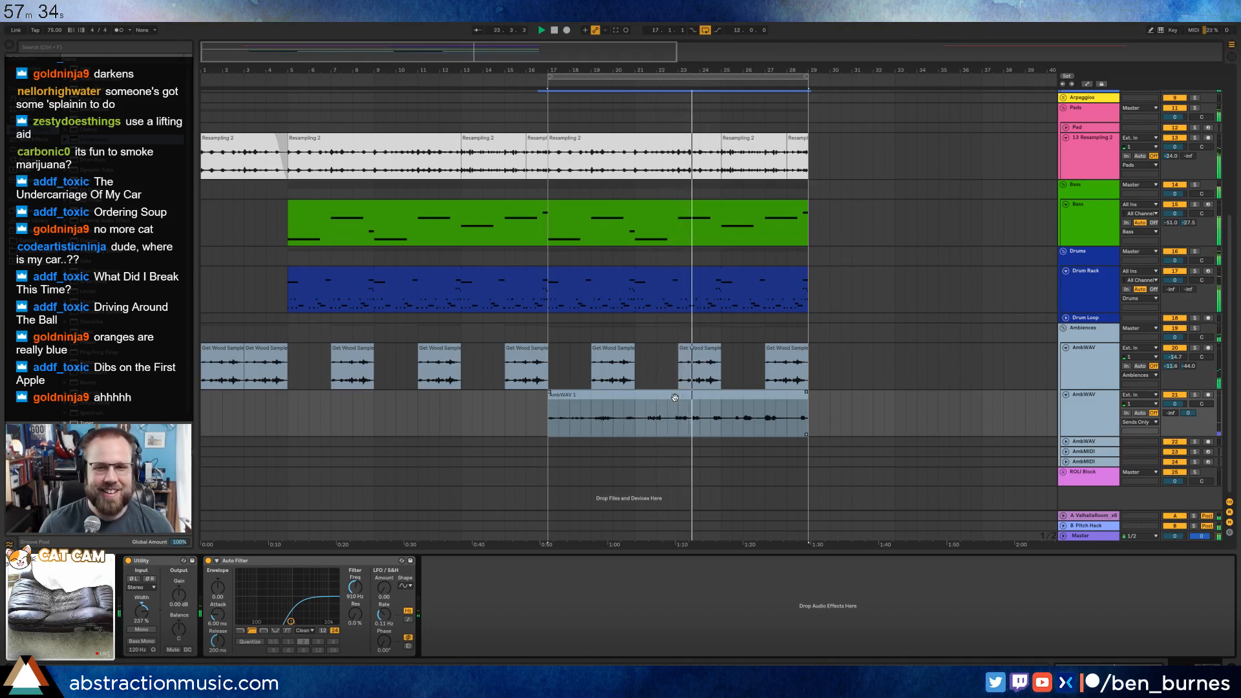
# Lower the 8-Audio track's send to the Pitch Hack return to -22.2 dB.
pyautogui.scroll(3, 967, 172)
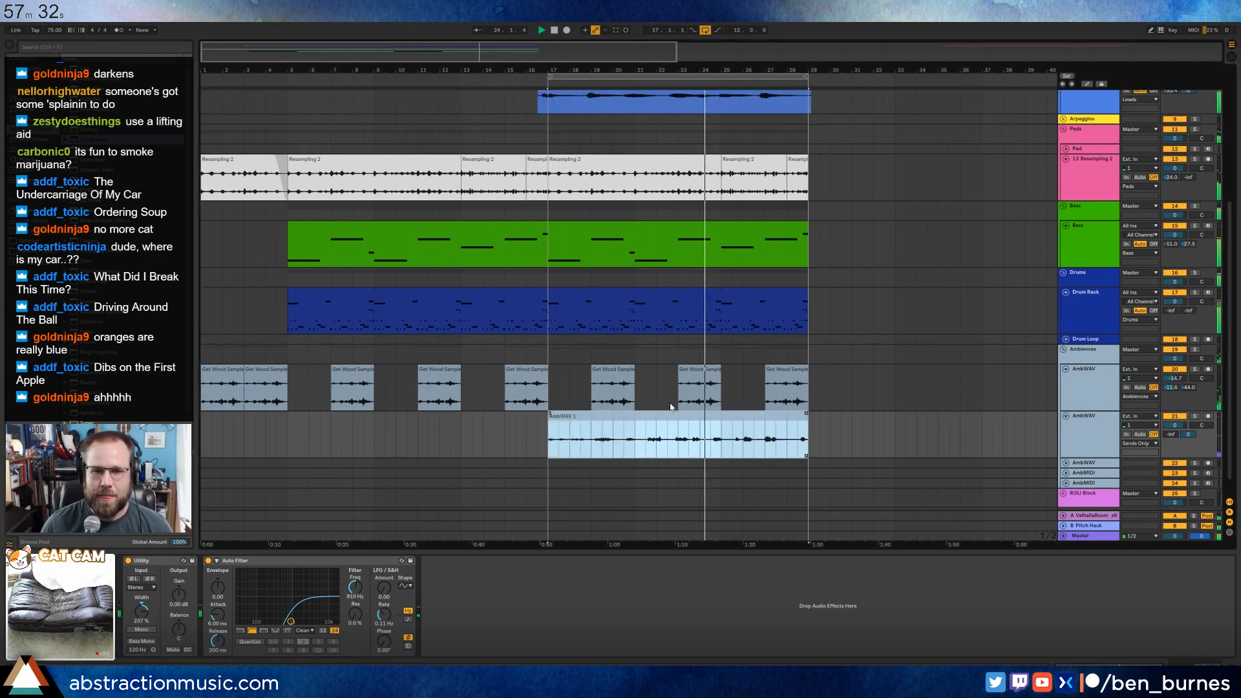
pyautogui.moveTo(1188, 155); pyautogui.dragTo(1188, 188)
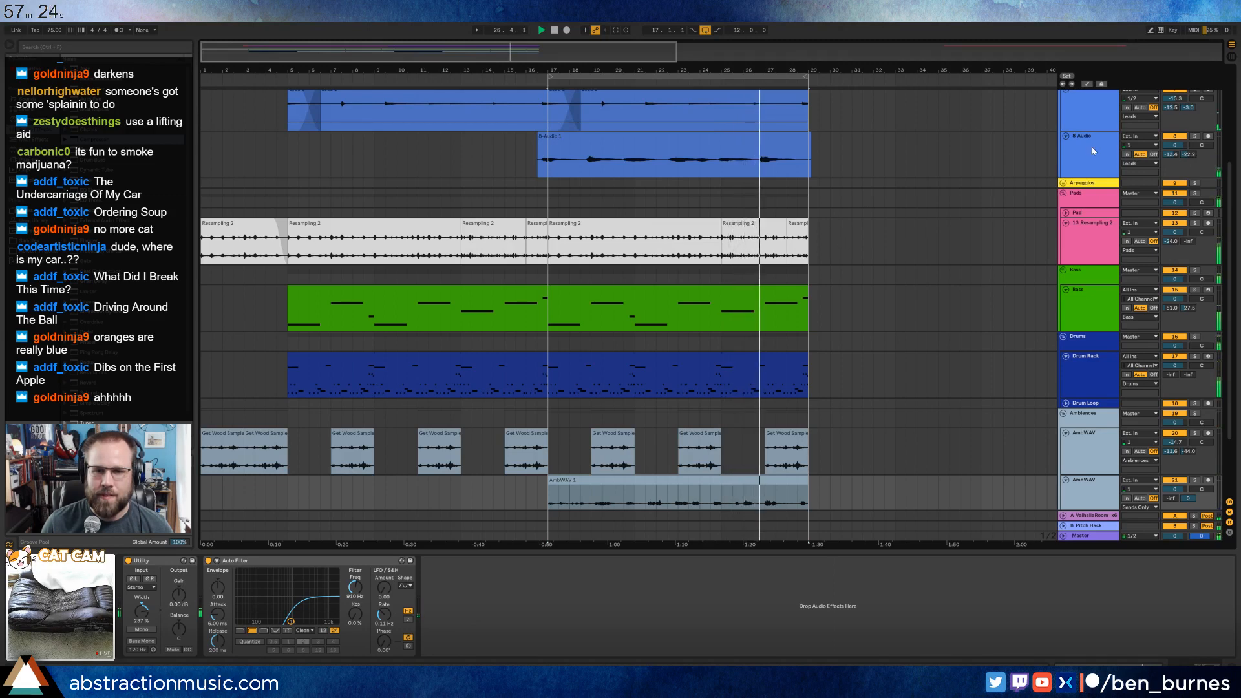
pyautogui.scroll(-3, 901, 301)
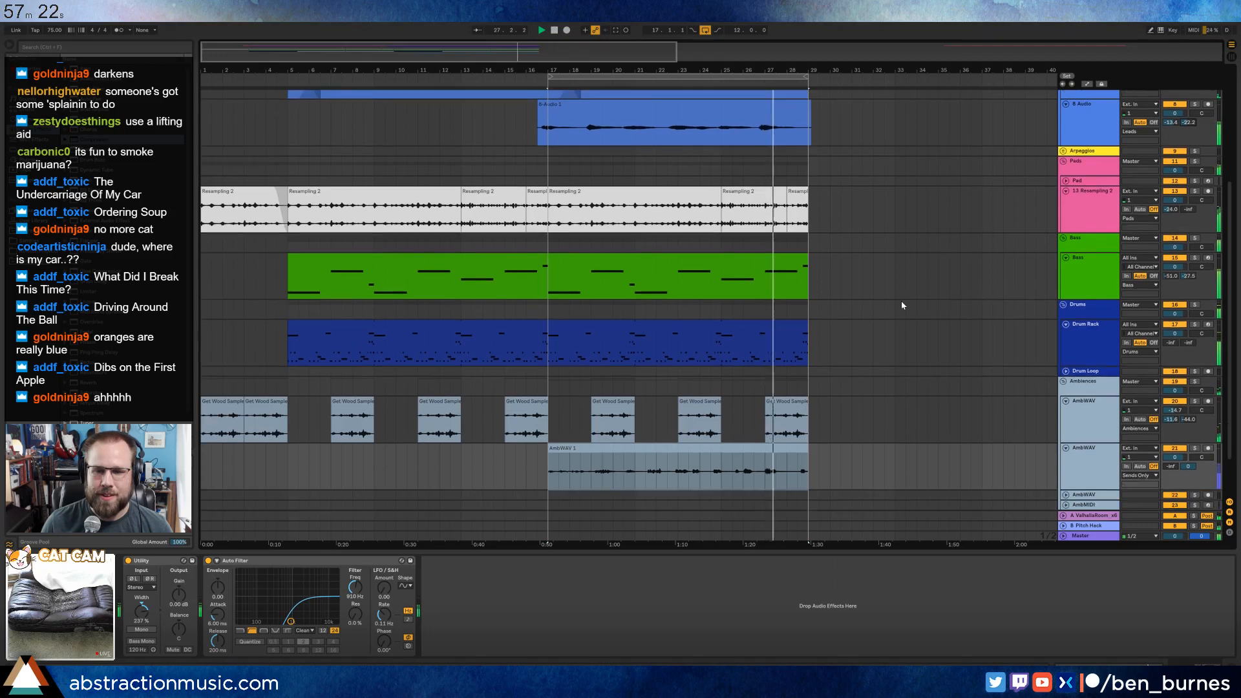
# On the second AmbWAV track, add a Chorus before Utility with 0.10 ms modulation and set the Auto Filter to 1.28 kHz with 6.6% resonance.
pyautogui.scroll(-1, 924, 334)
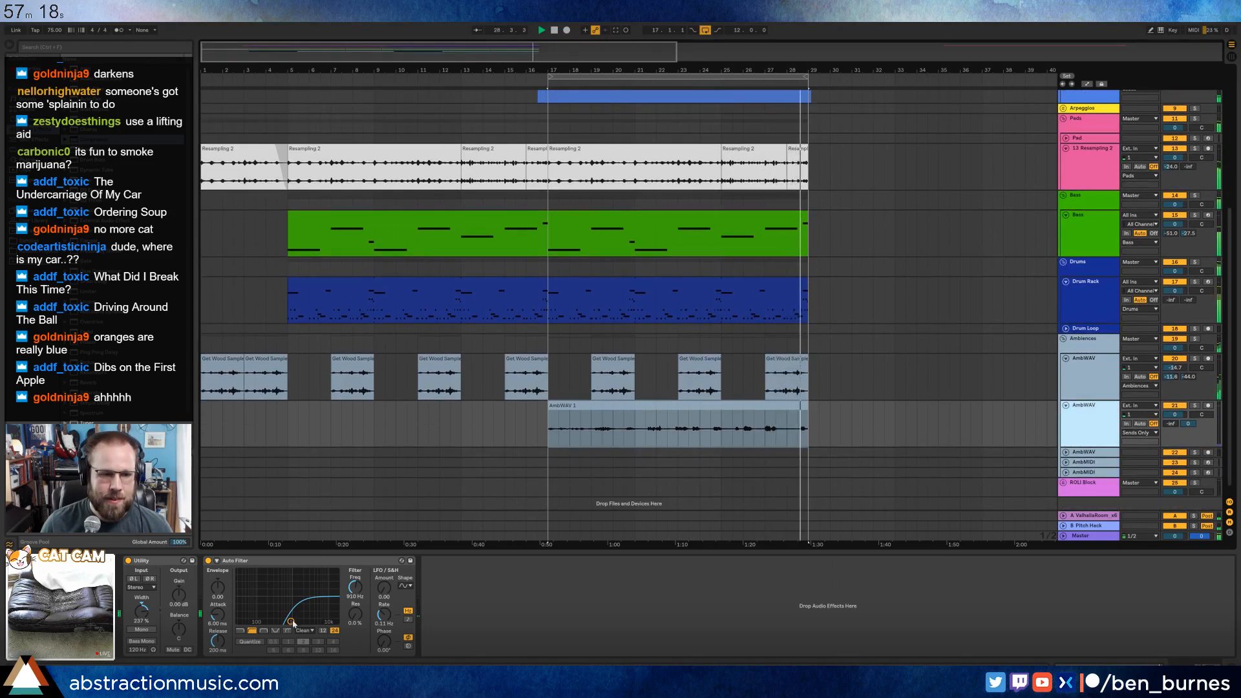
pyautogui.moveTo(293, 622); pyautogui.dragTo(296, 612)
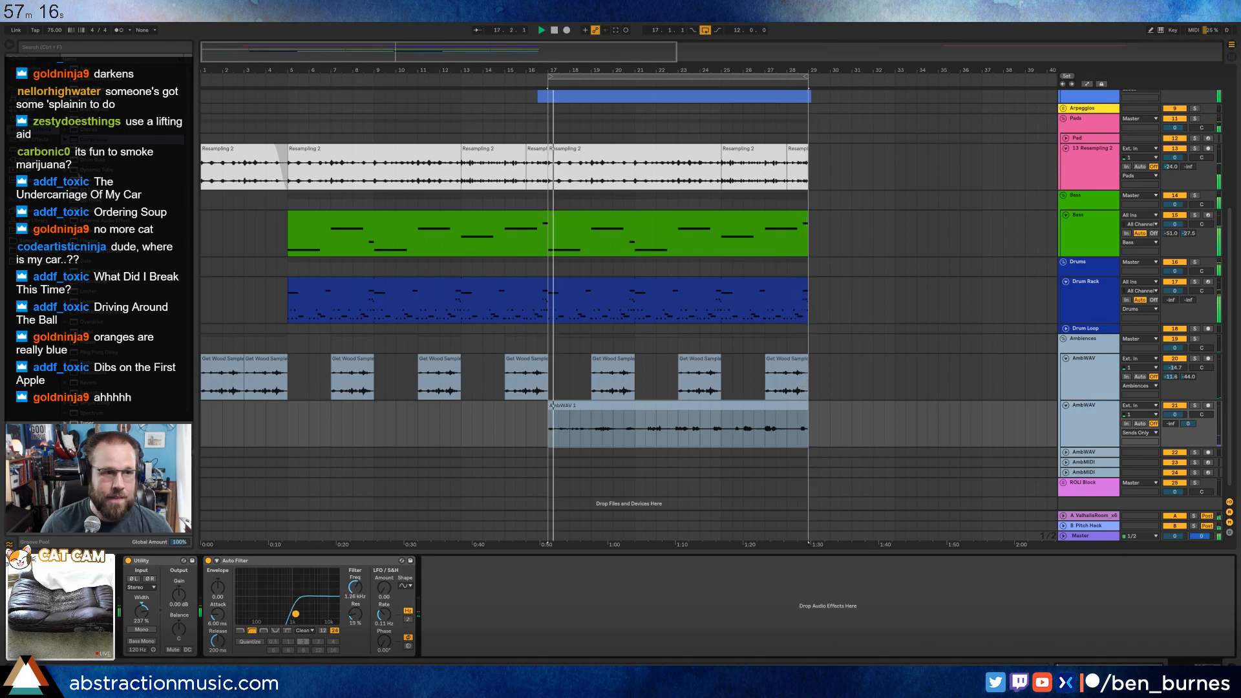
pyautogui.moveTo(89, 129); pyautogui.dragTo(123, 614)
pyautogui.moveTo(459, 616); pyautogui.dragTo(456, 617)
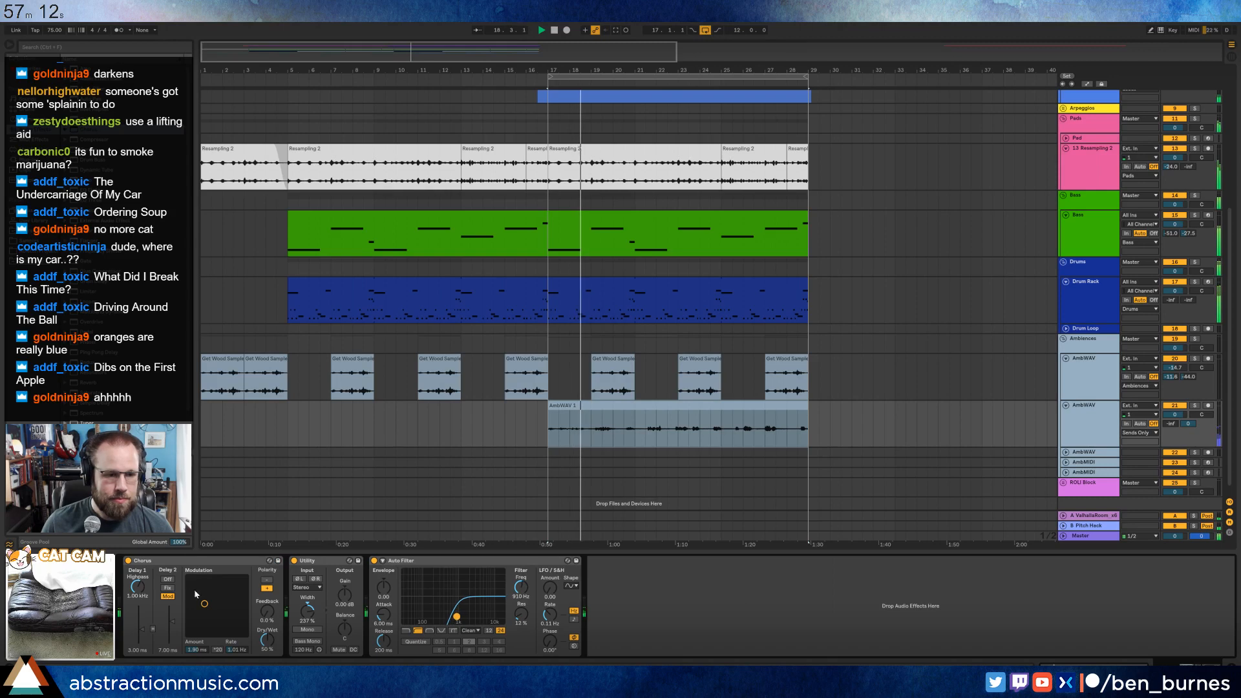
pyautogui.moveTo(205, 604)
pyautogui.mouseDown()
pyautogui.moveTo(222, 630)
pyautogui.moveTo(266, 649)
pyautogui.moveTo(207, 627)
pyautogui.mouseUp()
pyautogui.moveTo(457, 617); pyautogui.dragTo(461, 618)
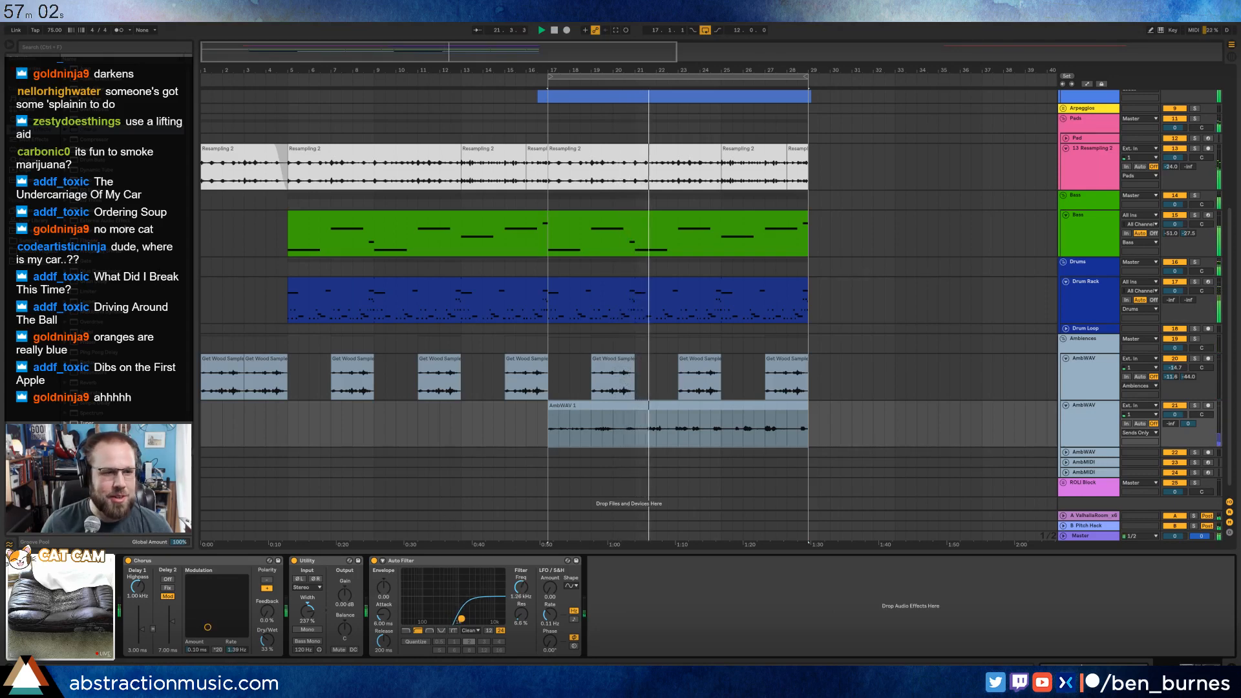
# Raise the clip gain of the recorded AmbWAV 1 clip to a moderately louder level.
pyautogui.doubleClick(727, 431)
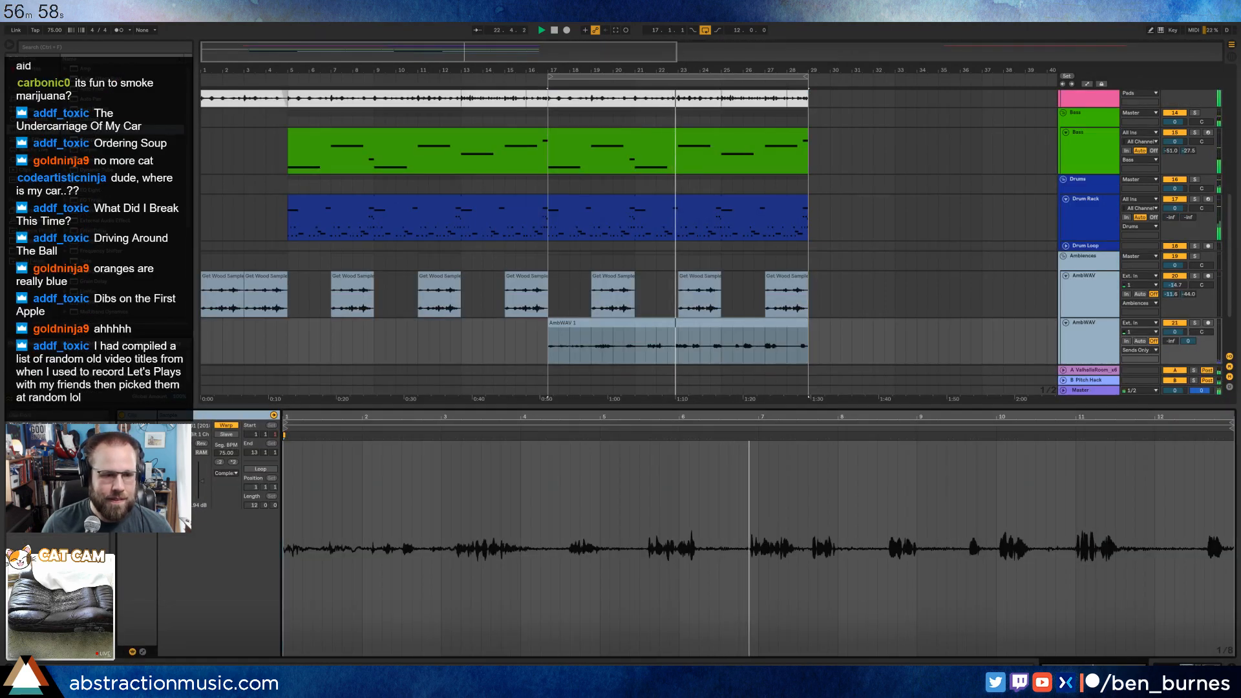
pyautogui.moveTo(202, 480); pyautogui.dragTo(202, 474)
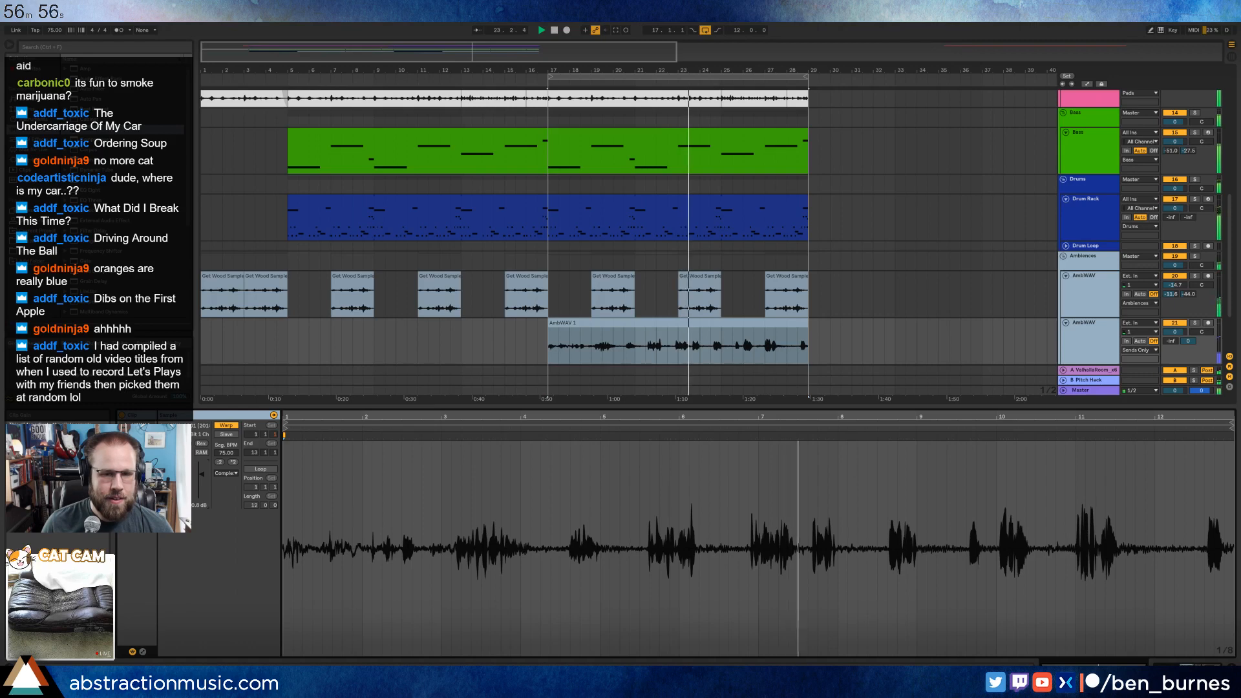
pyautogui.moveTo(201, 474); pyautogui.dragTo(201, 477)
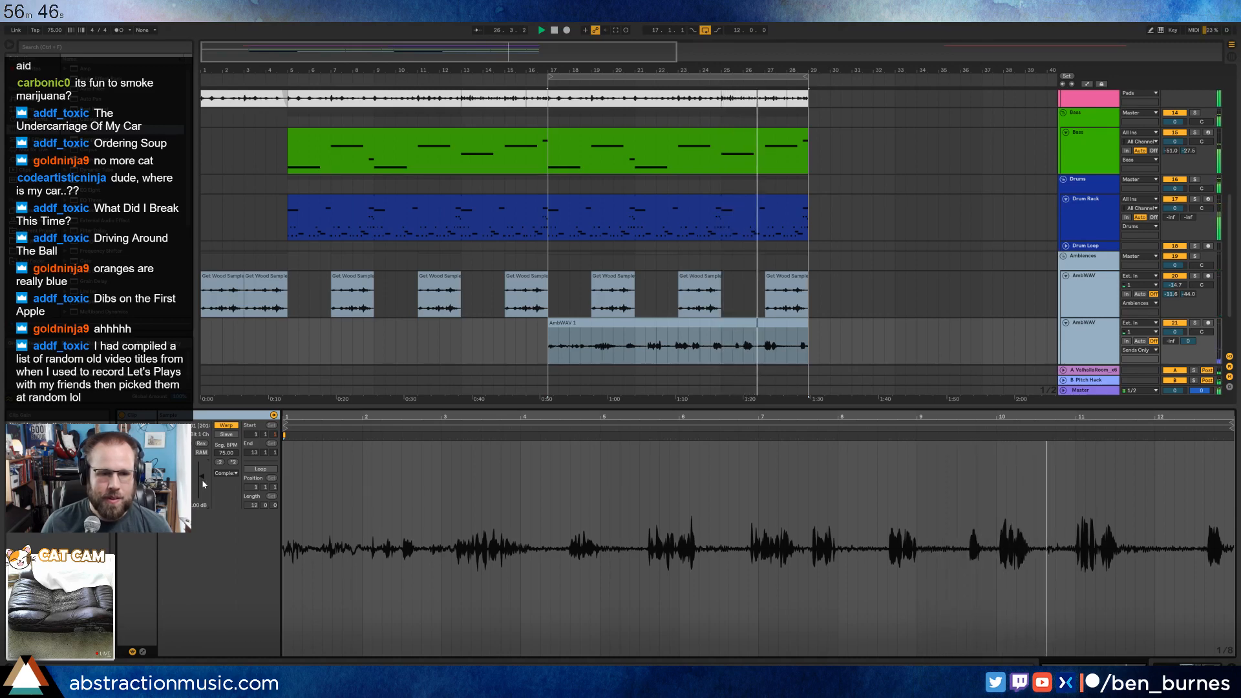
pyautogui.moveTo(201, 477); pyautogui.dragTo(201, 479)
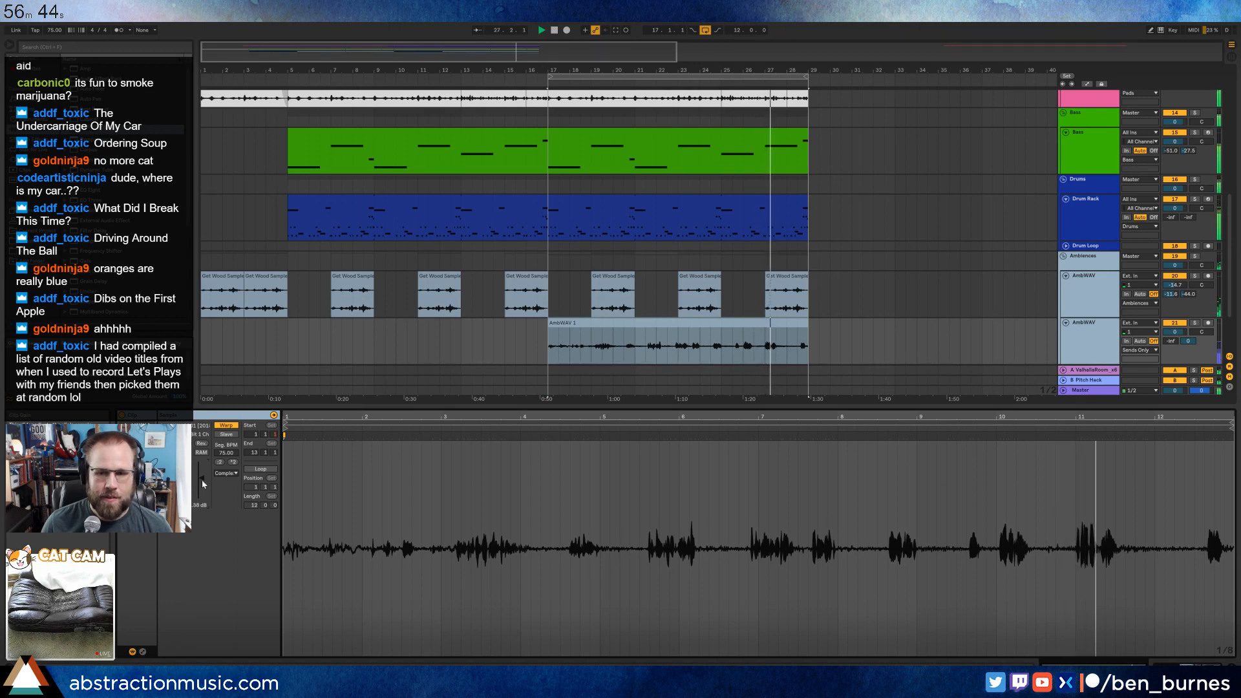
pyautogui.hotkey('shift', 'Tab')
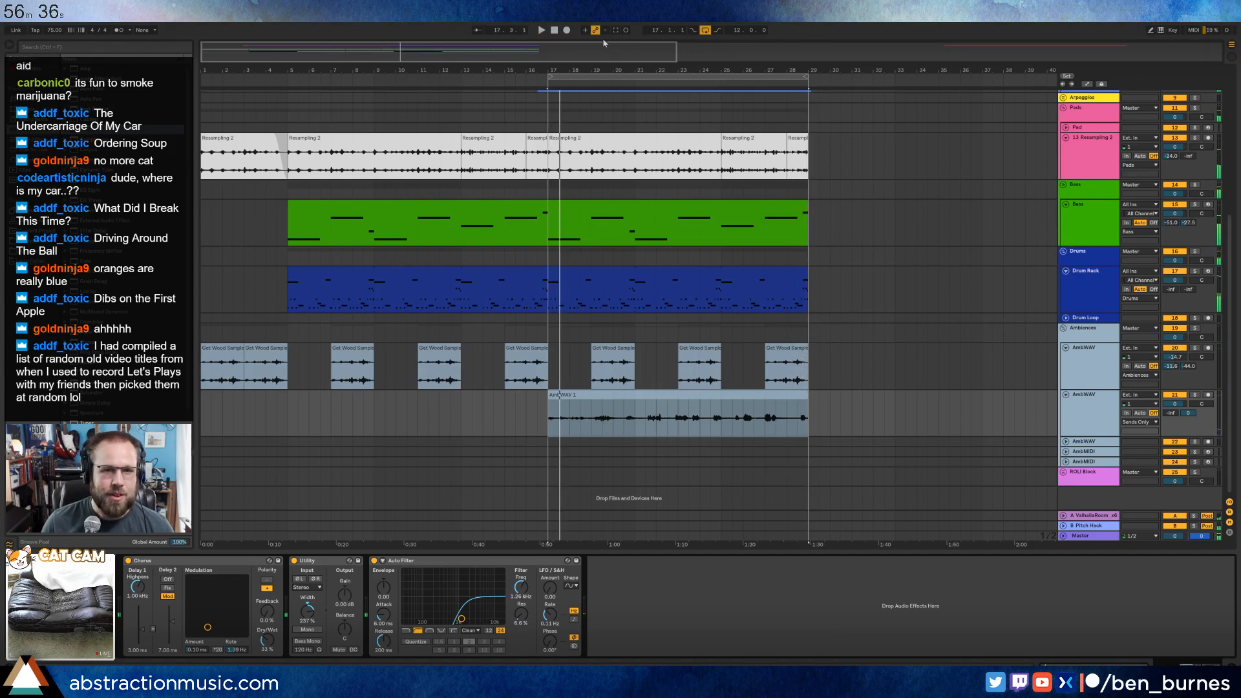
# Extend the first Drum Rack clip from its end at bar 17 to bar 29, over the second drum clip.
pyautogui.scroll(6, 596, 171)
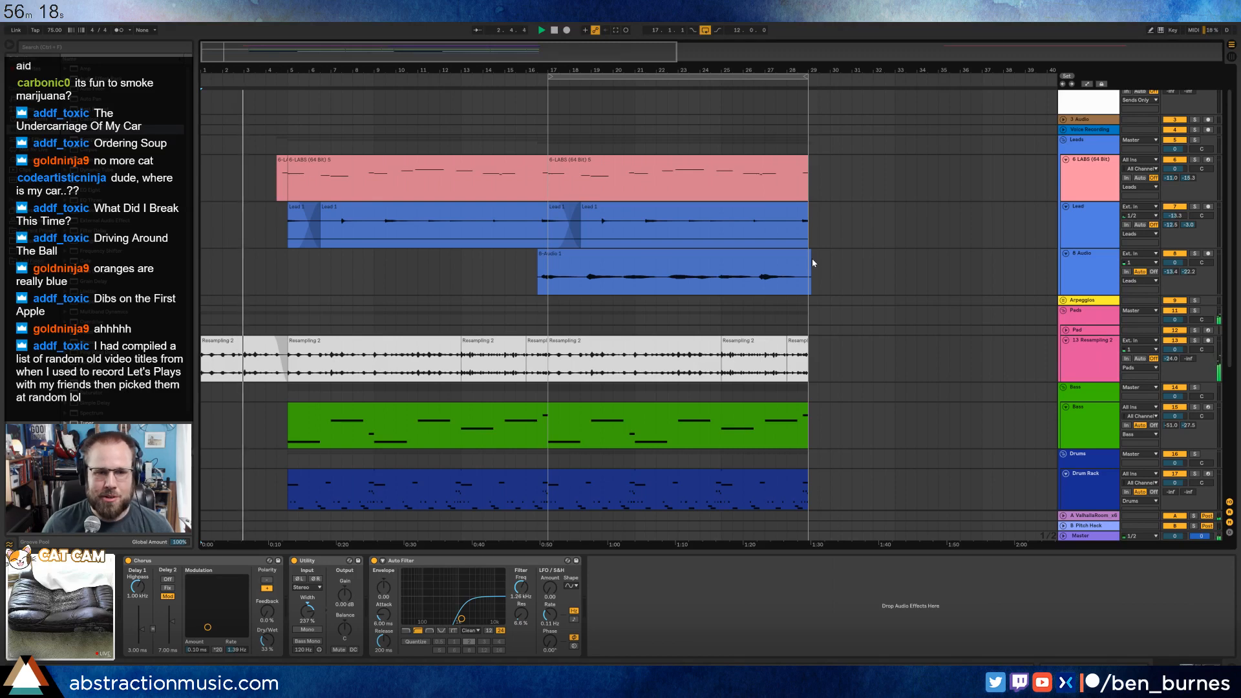
pyautogui.scroll(-3, 659, 310)
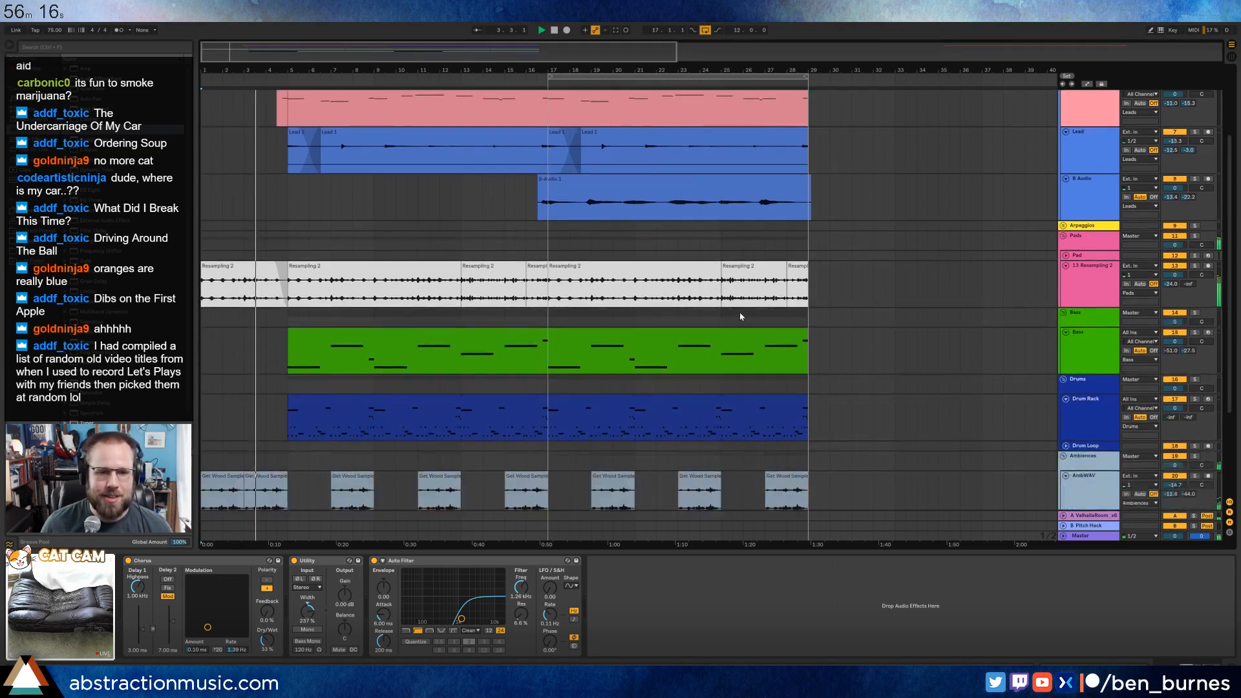
pyautogui.click(540, 370)
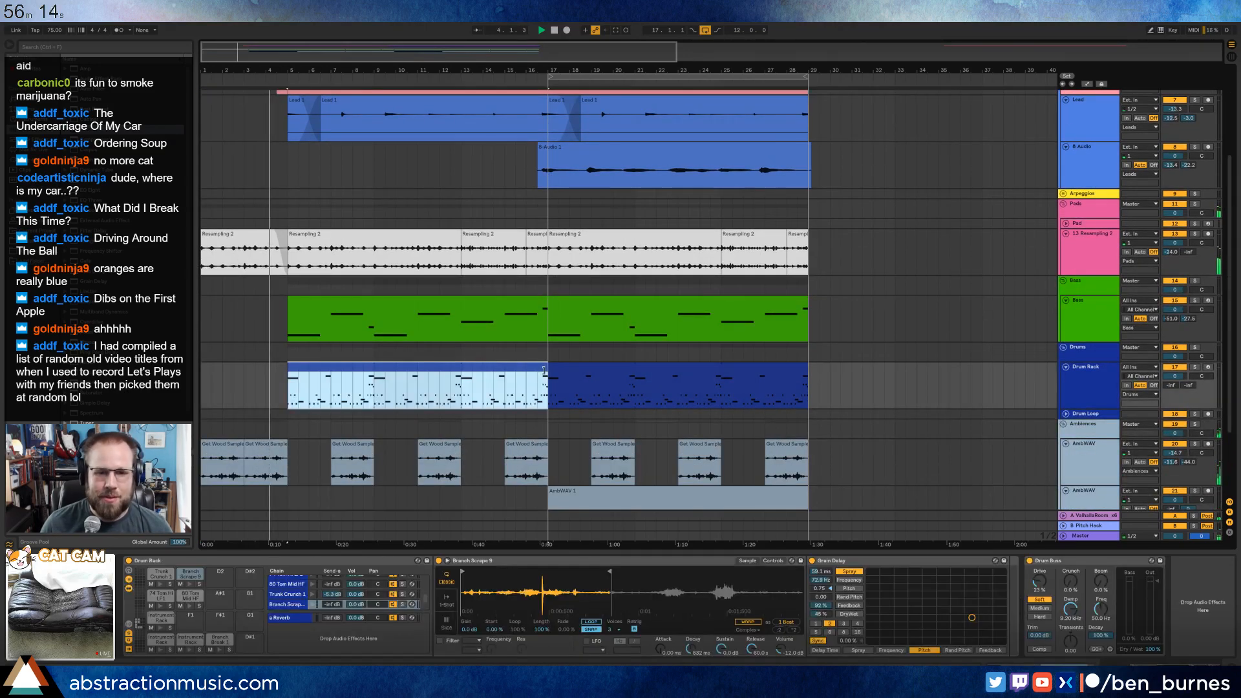
pyautogui.moveTo(543, 370); pyautogui.dragTo(805, 386)
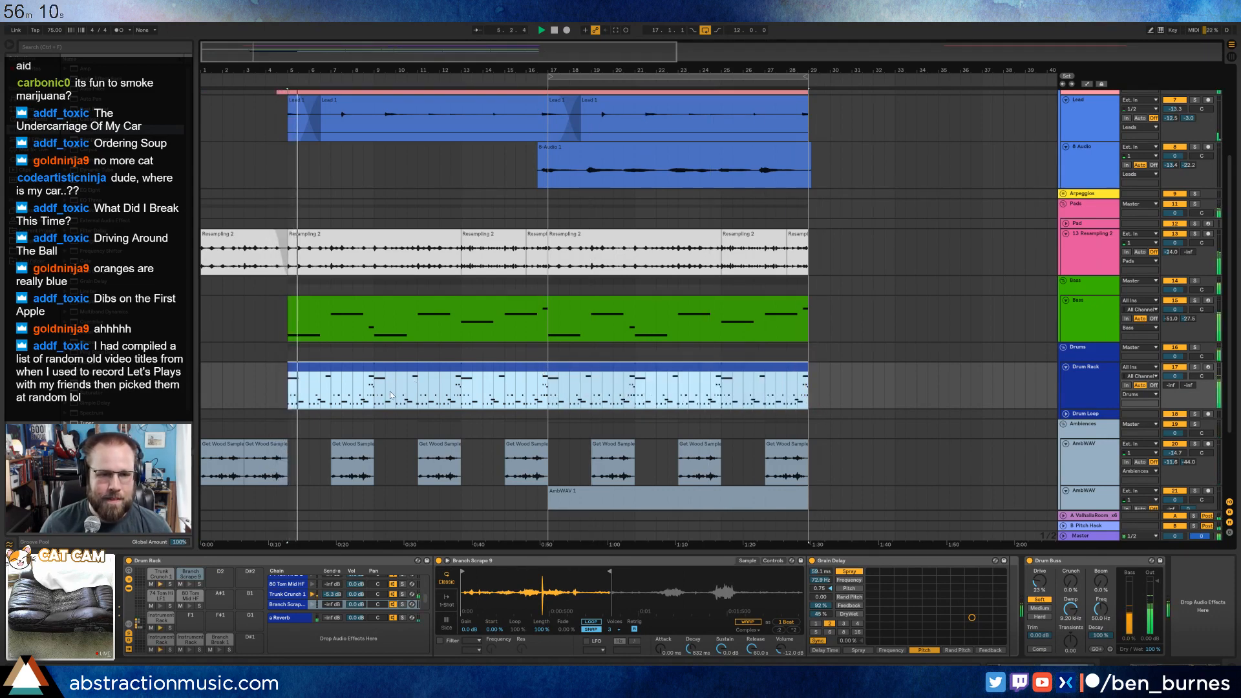
# Split off bars 9 to 13 of the drum clip and add two short Instrument Rack notes within beat 3.3.
pyautogui.moveTo(375, 395); pyautogui.dragTo(461, 390)
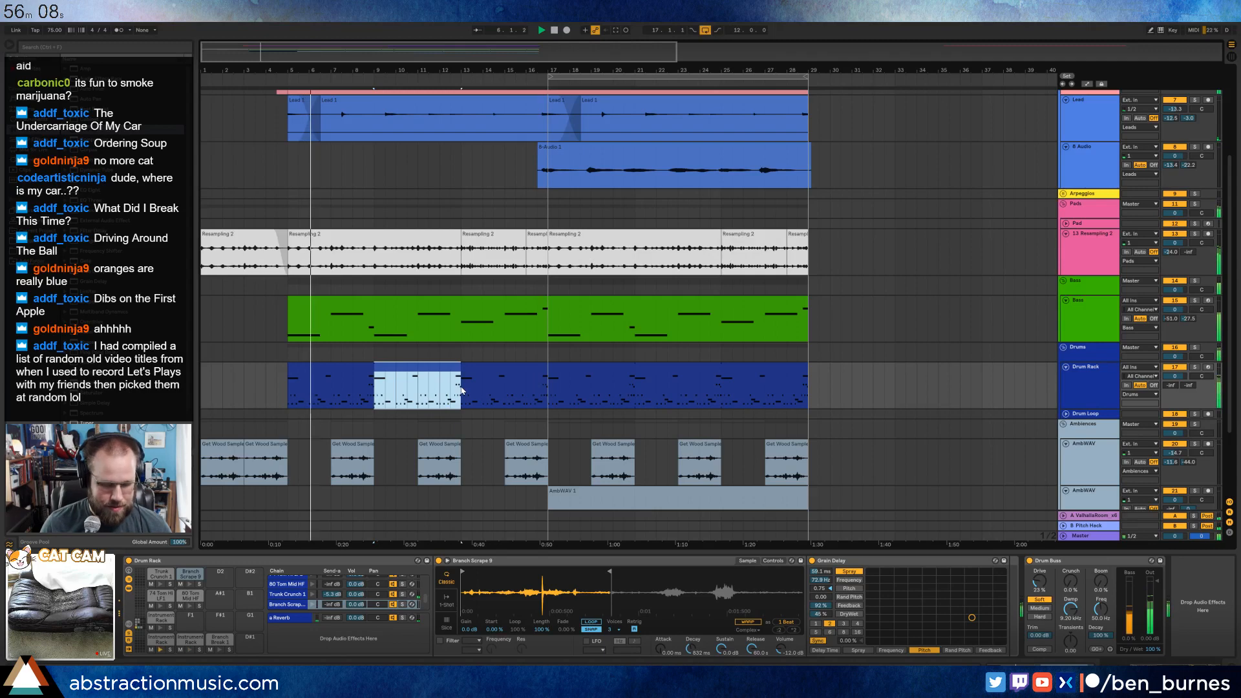
pyautogui.hotkey('shift', 'Tab')
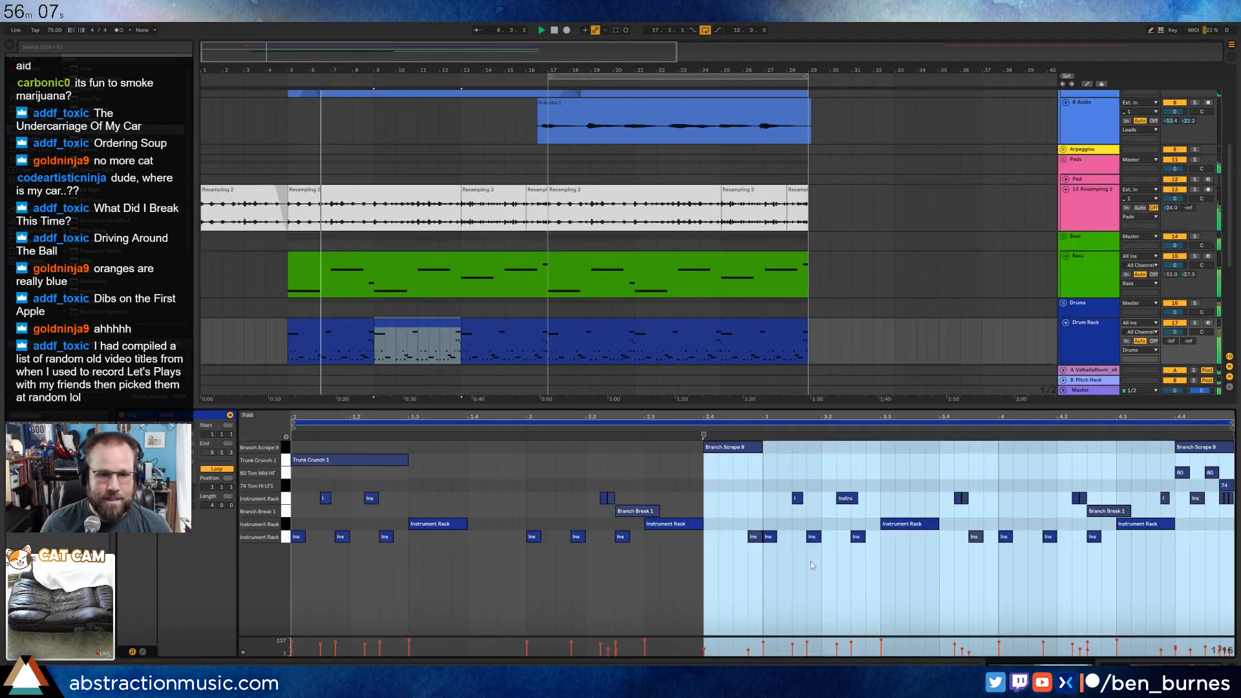
pyautogui.click(853, 567)
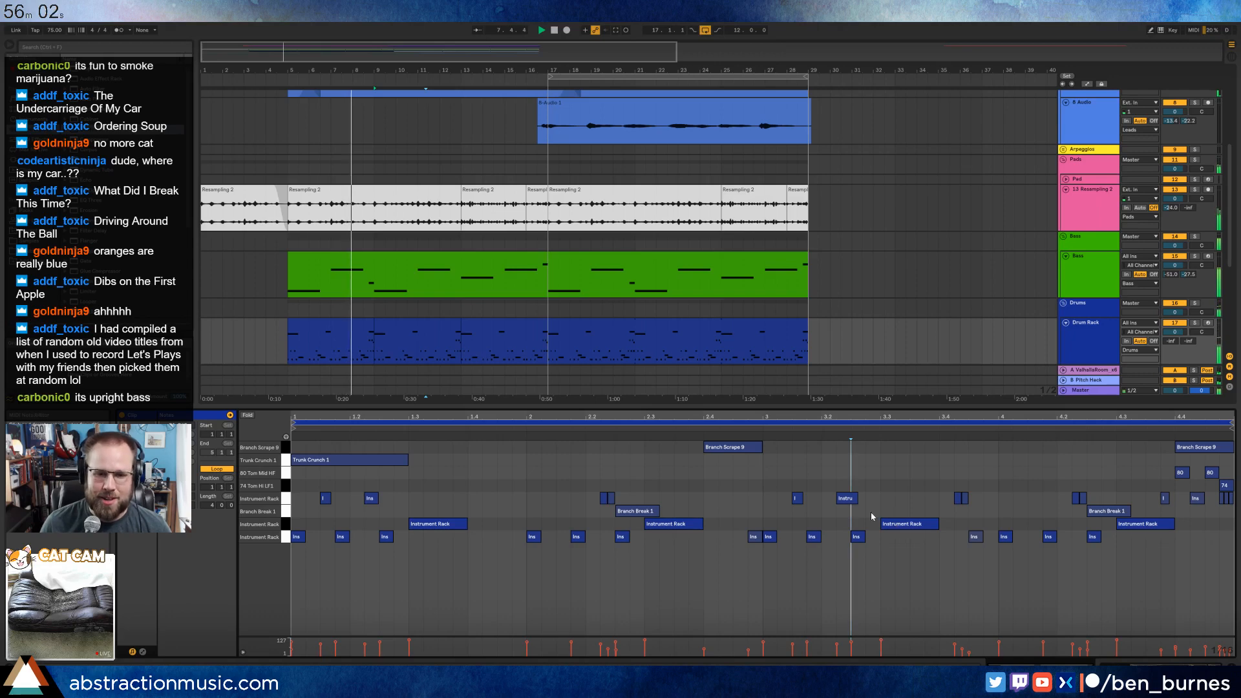
pyautogui.doubleClick(903, 503)
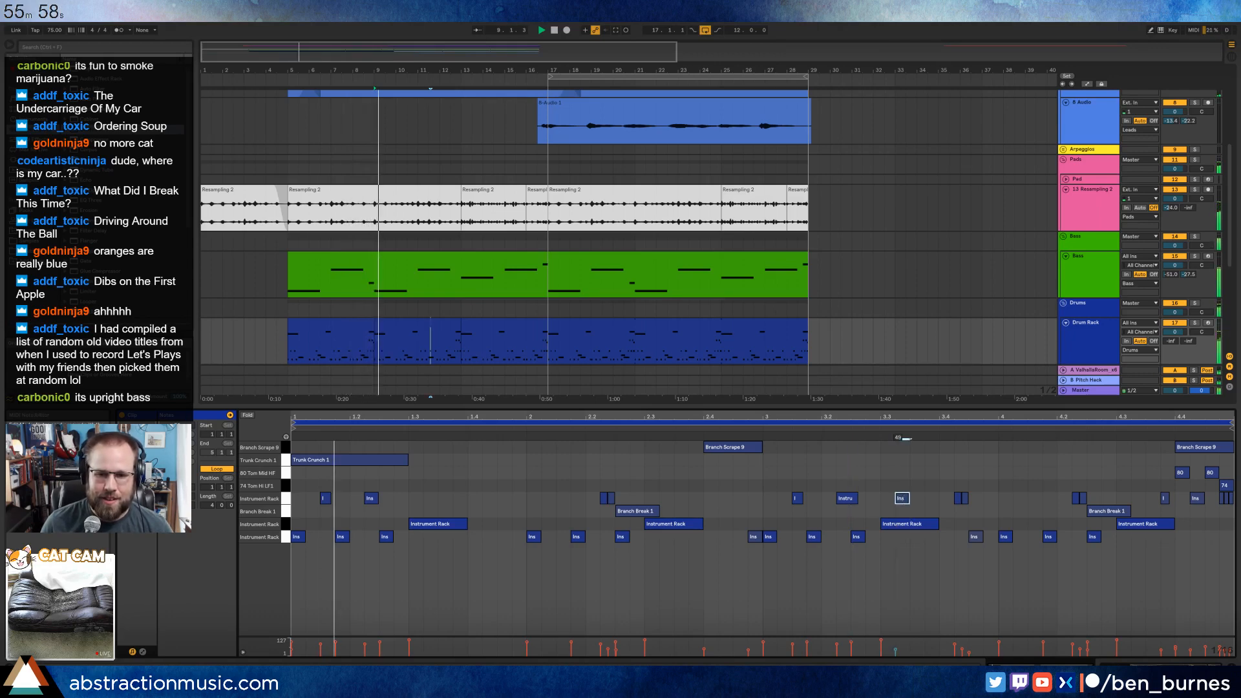
pyautogui.doubleClick(932, 499)
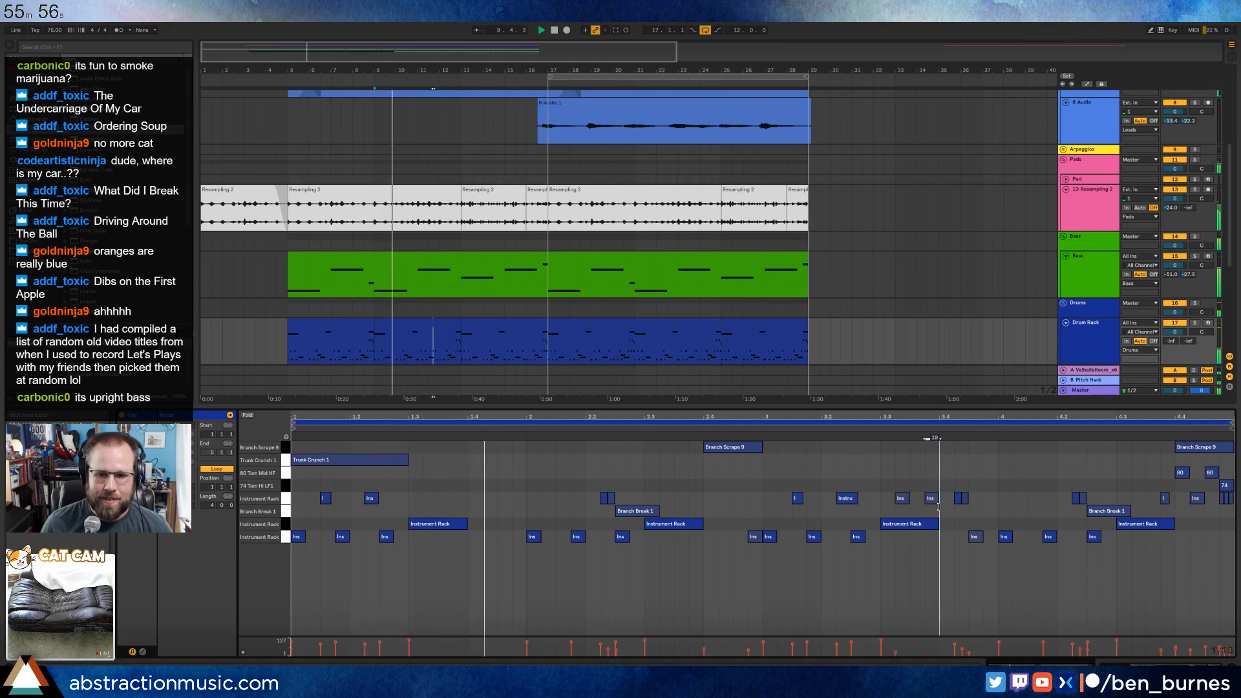
pyautogui.click(931, 499)
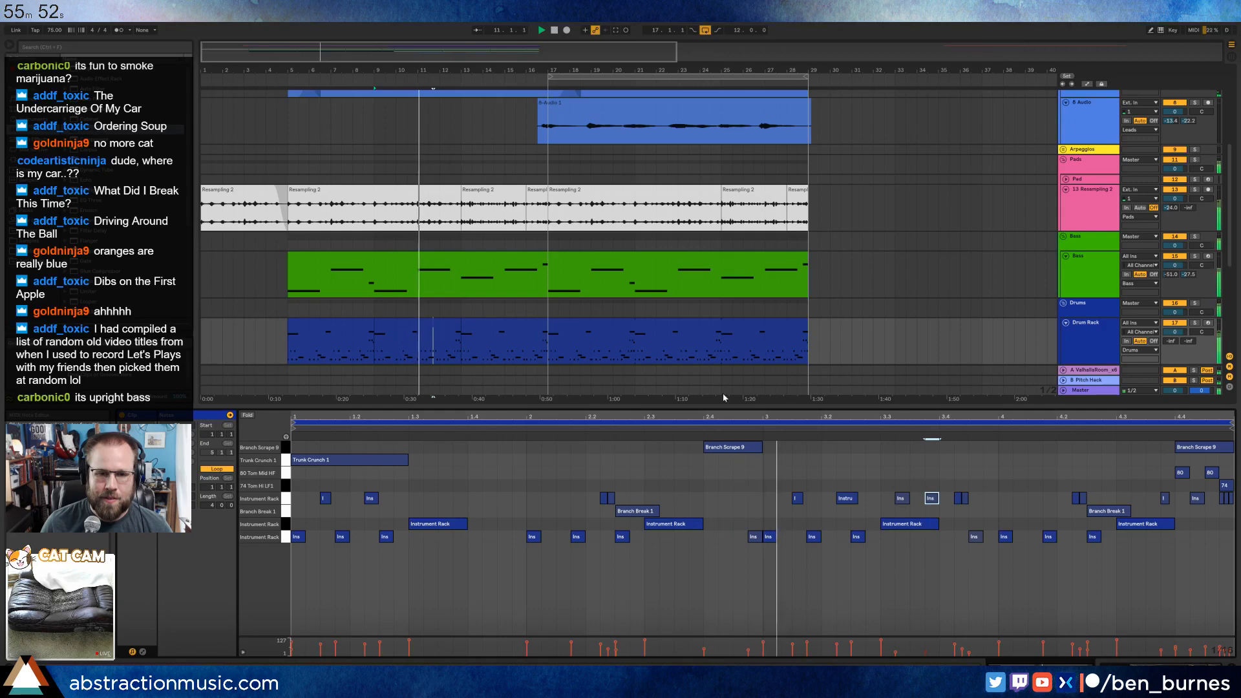
# Split off bars 13 to 17 of the drum clip and add a short Instrument Rack note just before its bar 2.
pyautogui.click(508, 334)
pyautogui.moveTo(549, 347); pyautogui.dragTo(465, 341)
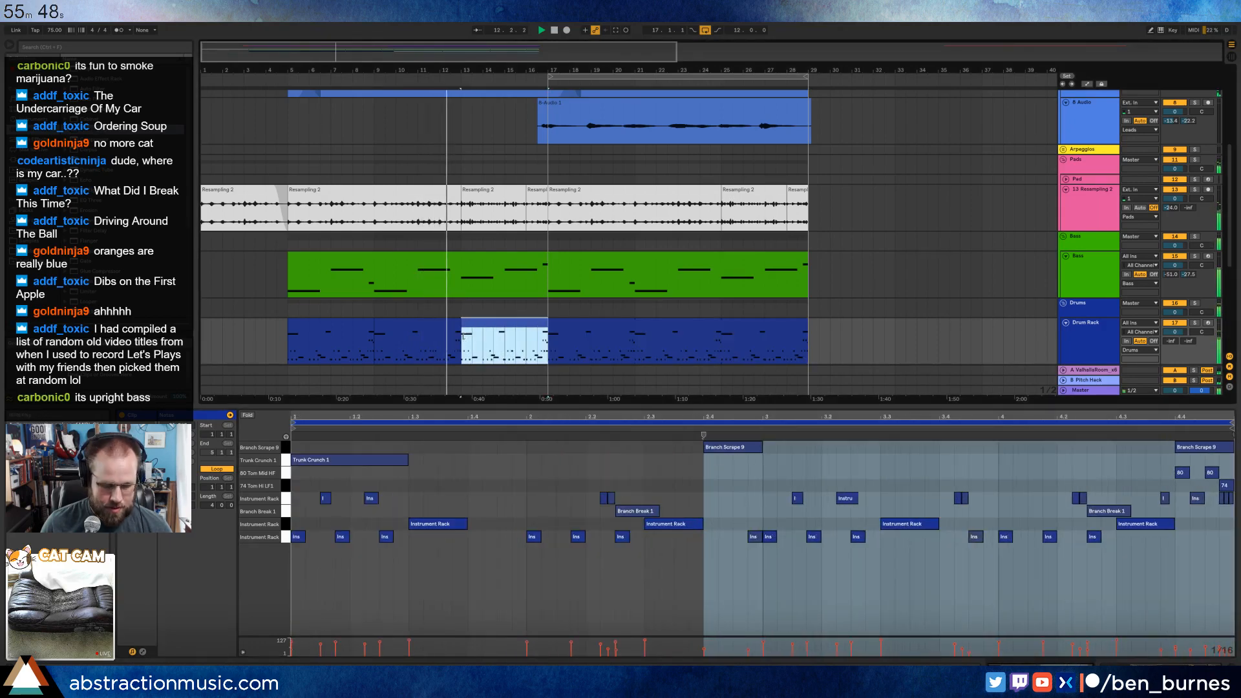
pyautogui.click(518, 573)
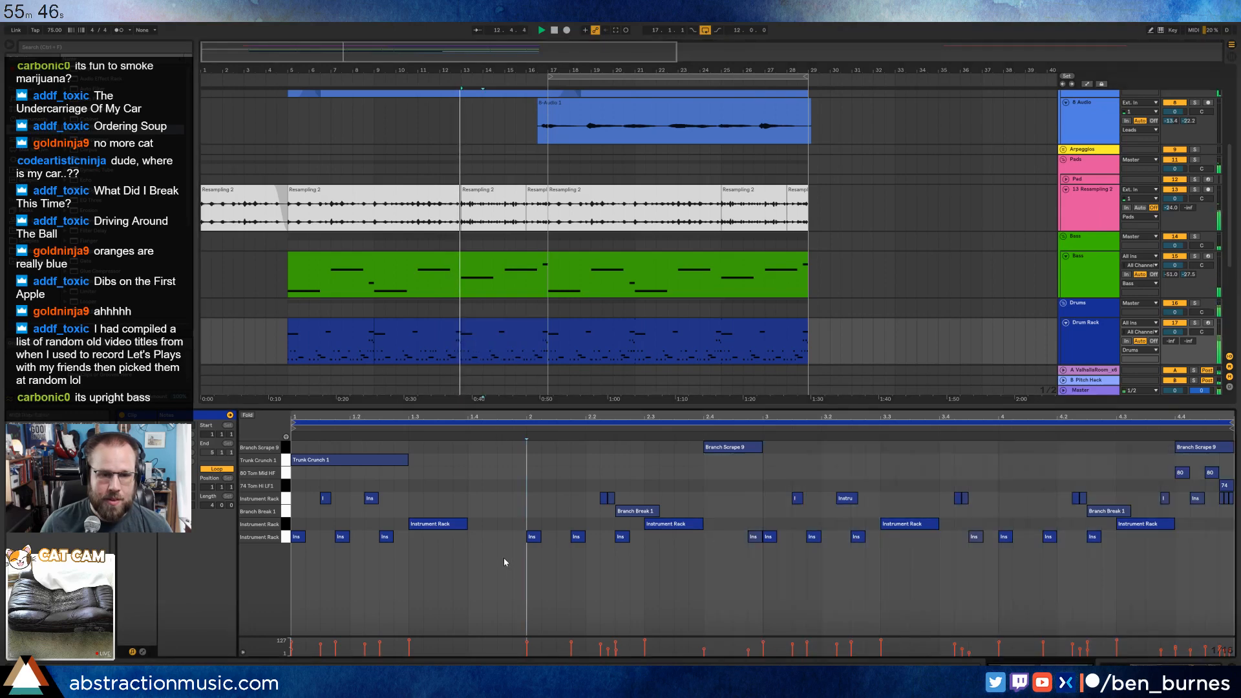
pyautogui.click(506, 535)
pyautogui.doubleClick(504, 525)
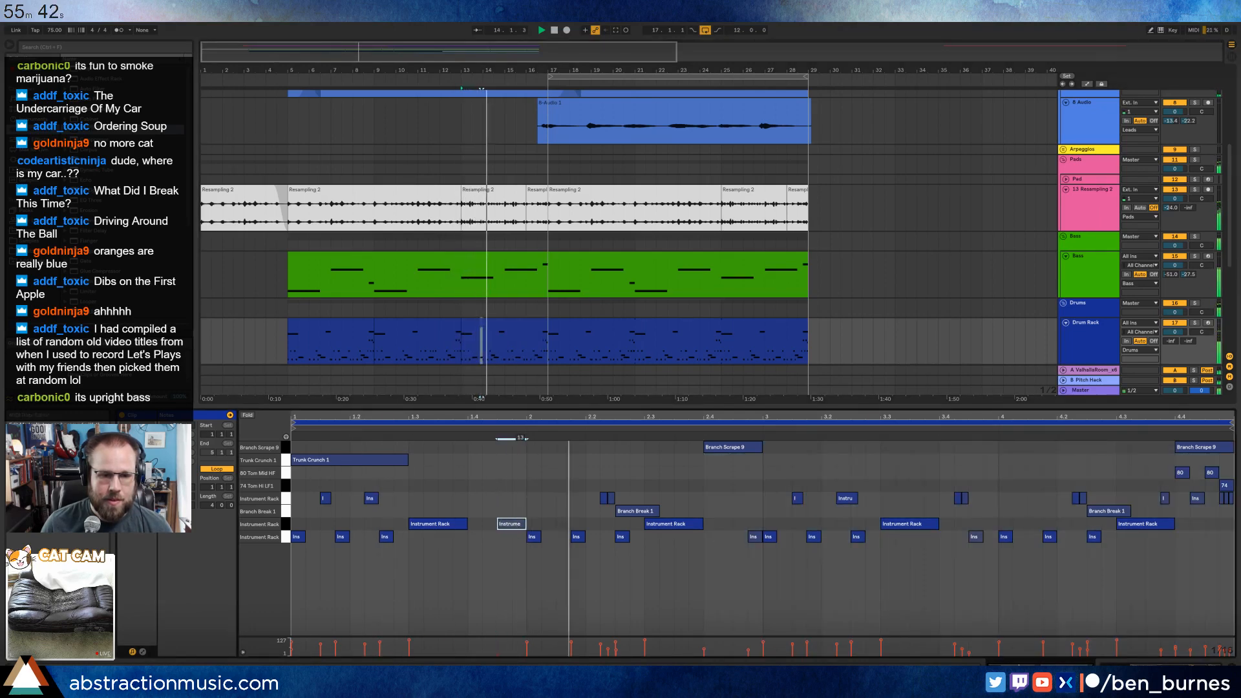
pyautogui.moveTo(498, 523); pyautogui.dragTo(513, 525)
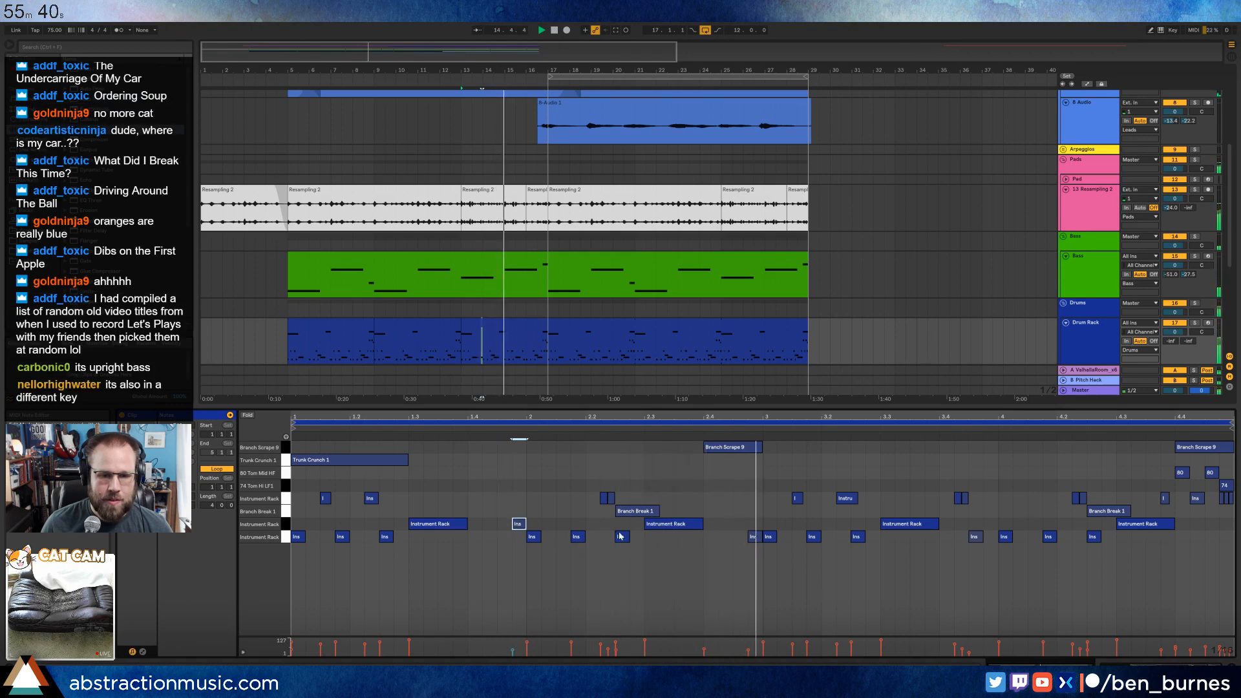
# Add short Instrument Rack hits just before beat 3.3 and between 4 and 4.2, plus a 74 Tom Hi LF1 note within beat 2.4.
pyautogui.doubleClick(871, 498)
pyautogui.moveTo(880, 487); pyautogui.dragTo(881, 488)
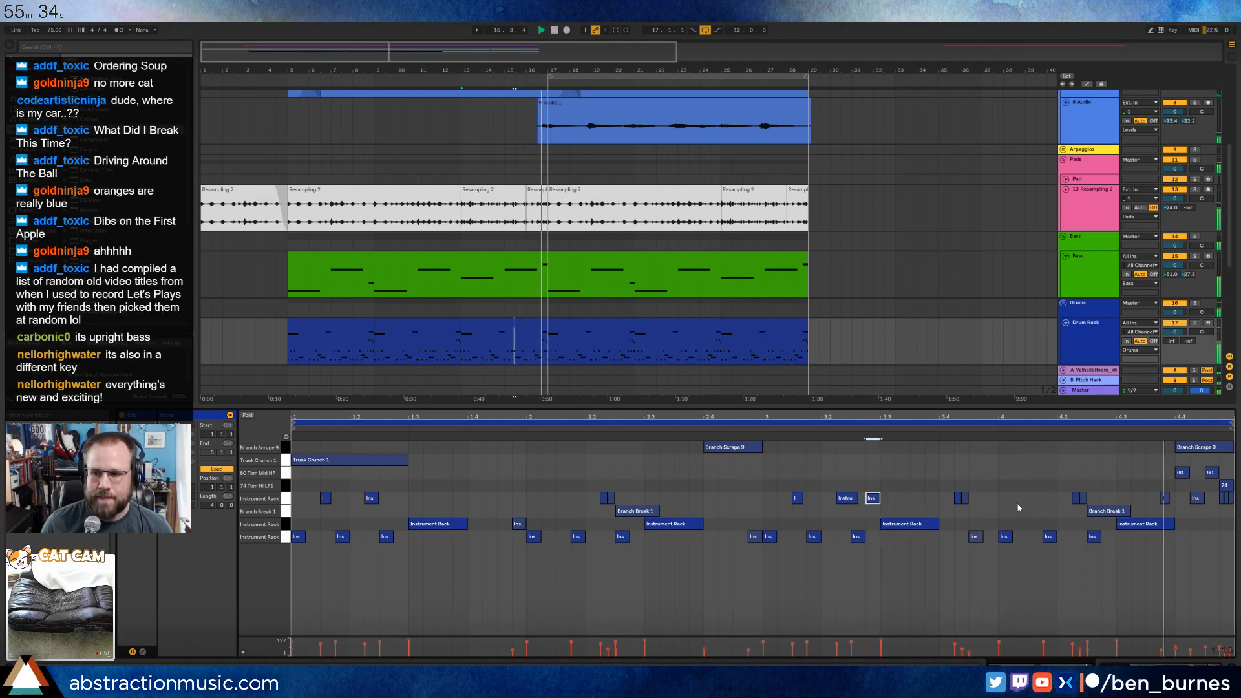
pyautogui.click(1081, 498)
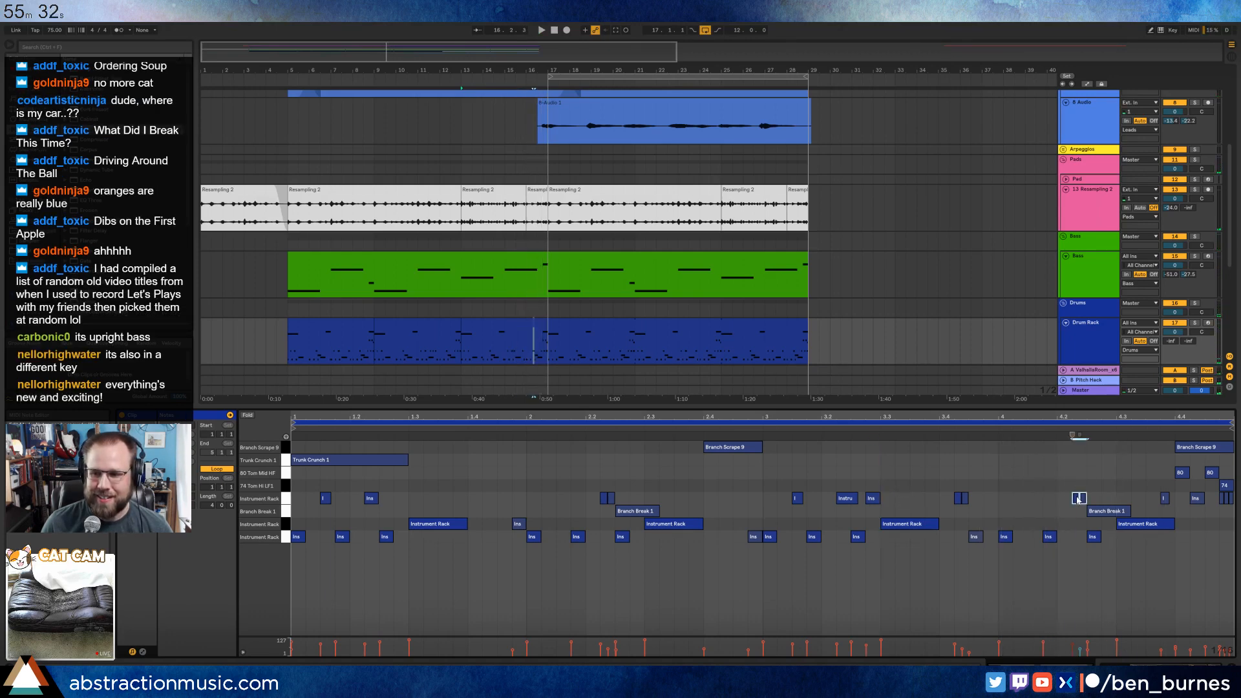
pyautogui.doubleClick(1027, 498)
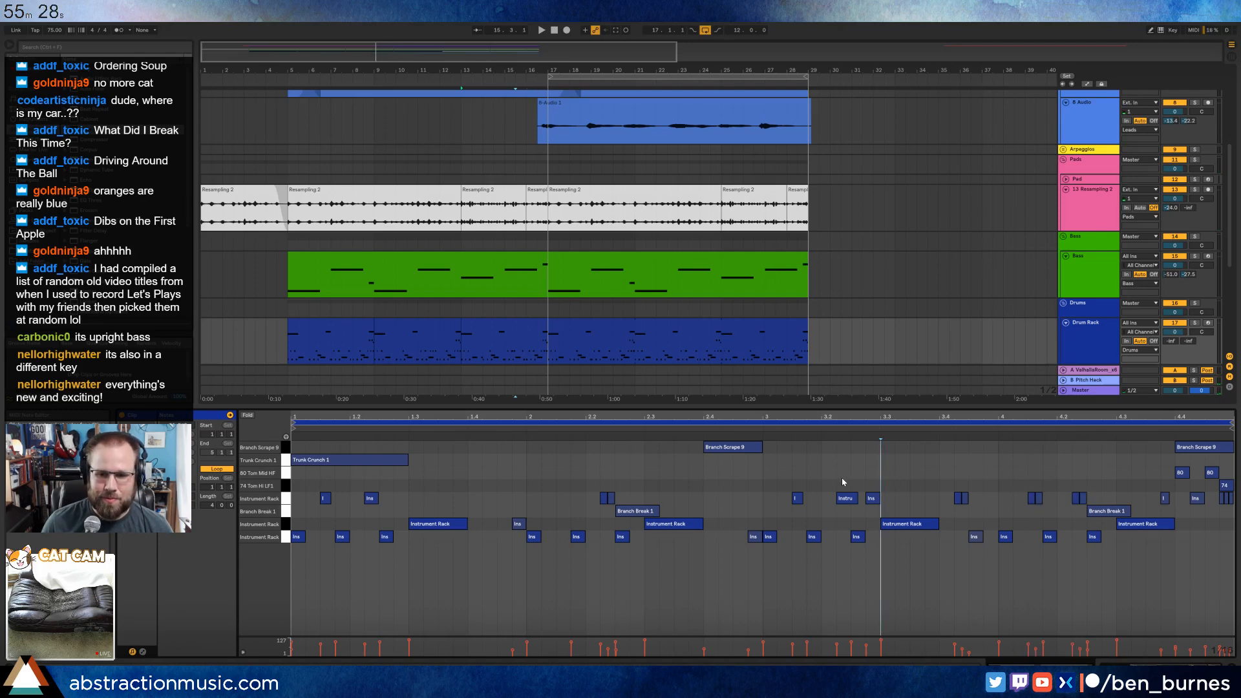
pyautogui.doubleClick(743, 472)
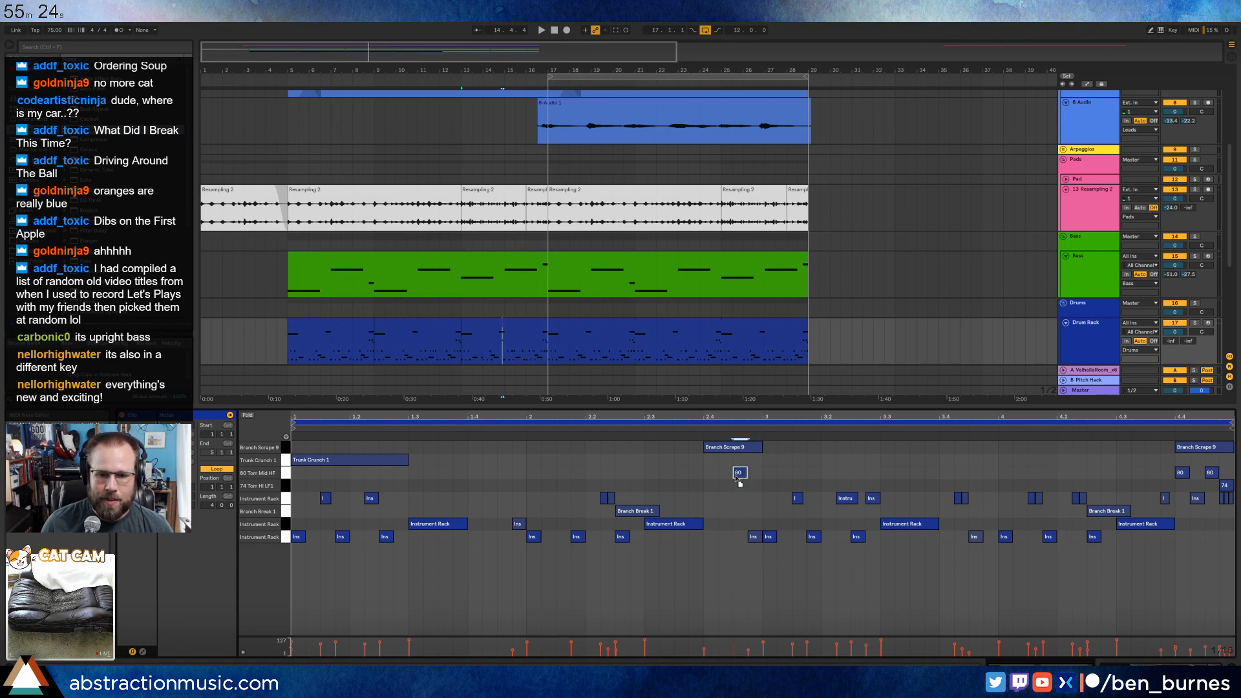
pyautogui.press('space')
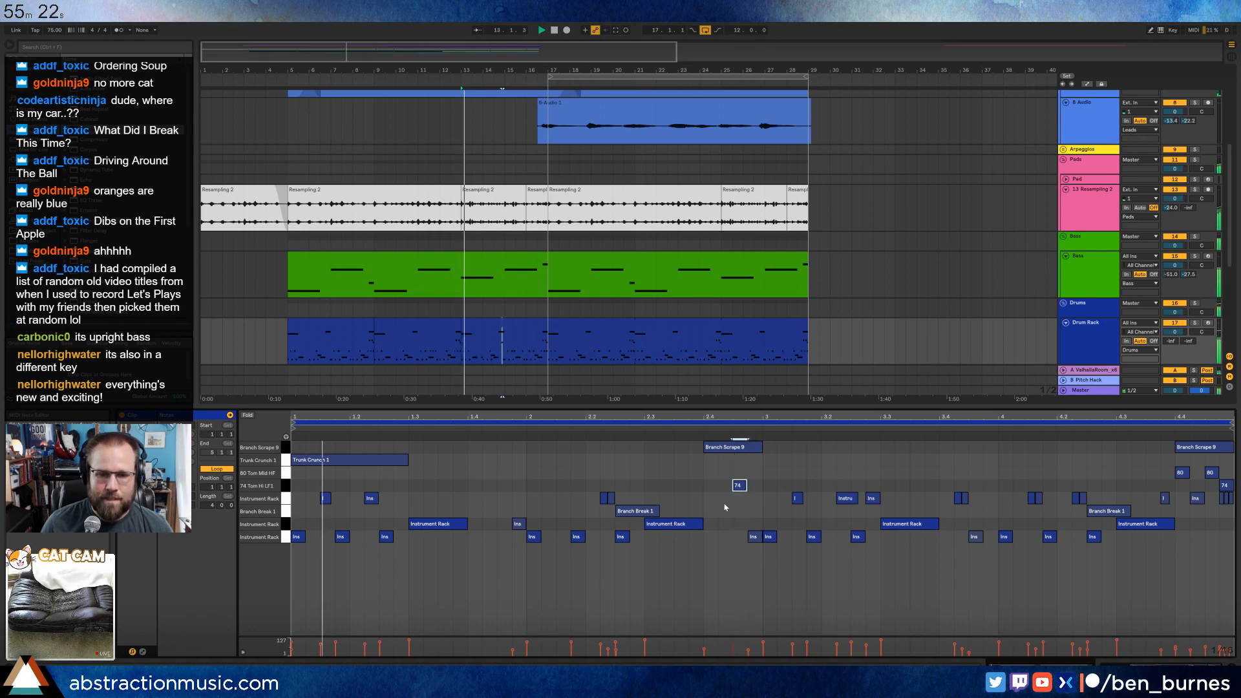
# Duplicate the edited Drum Rack clips of bars 5 to 17 onto bars 17 to 29.
pyautogui.hotkey('shift', 'Tab')
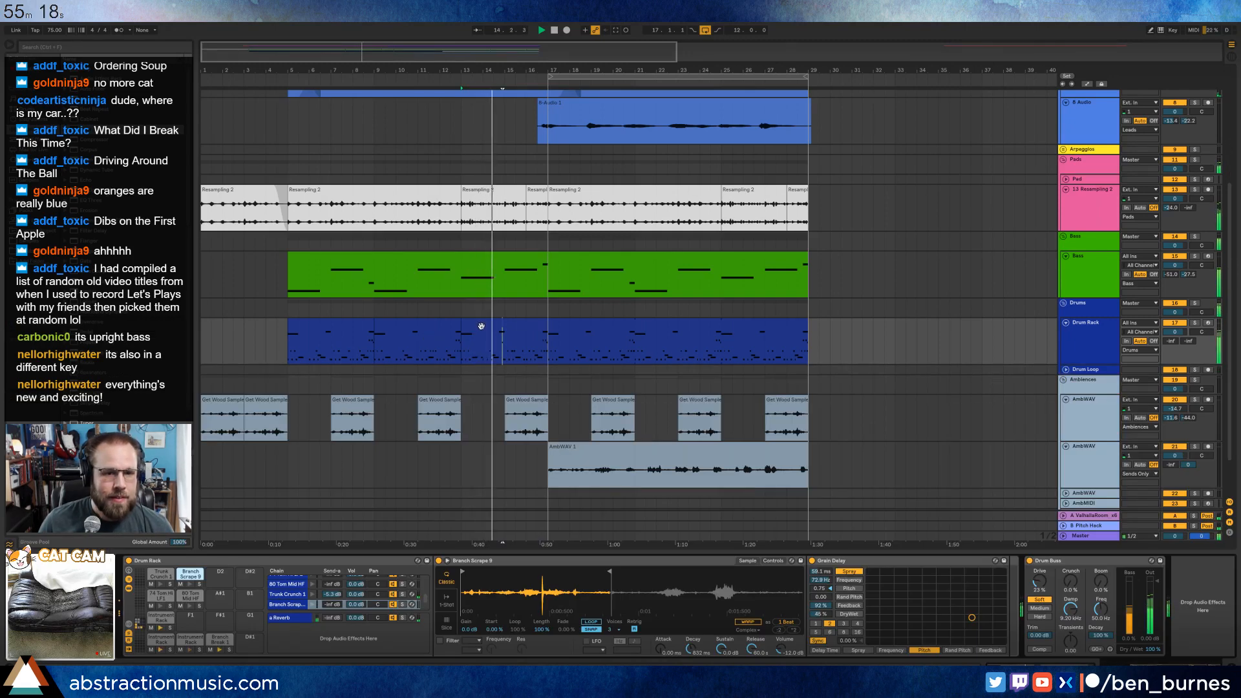
pyautogui.moveTo(543, 336); pyautogui.dragTo(311, 325)
pyautogui.hotkey('ctrl', 'd')
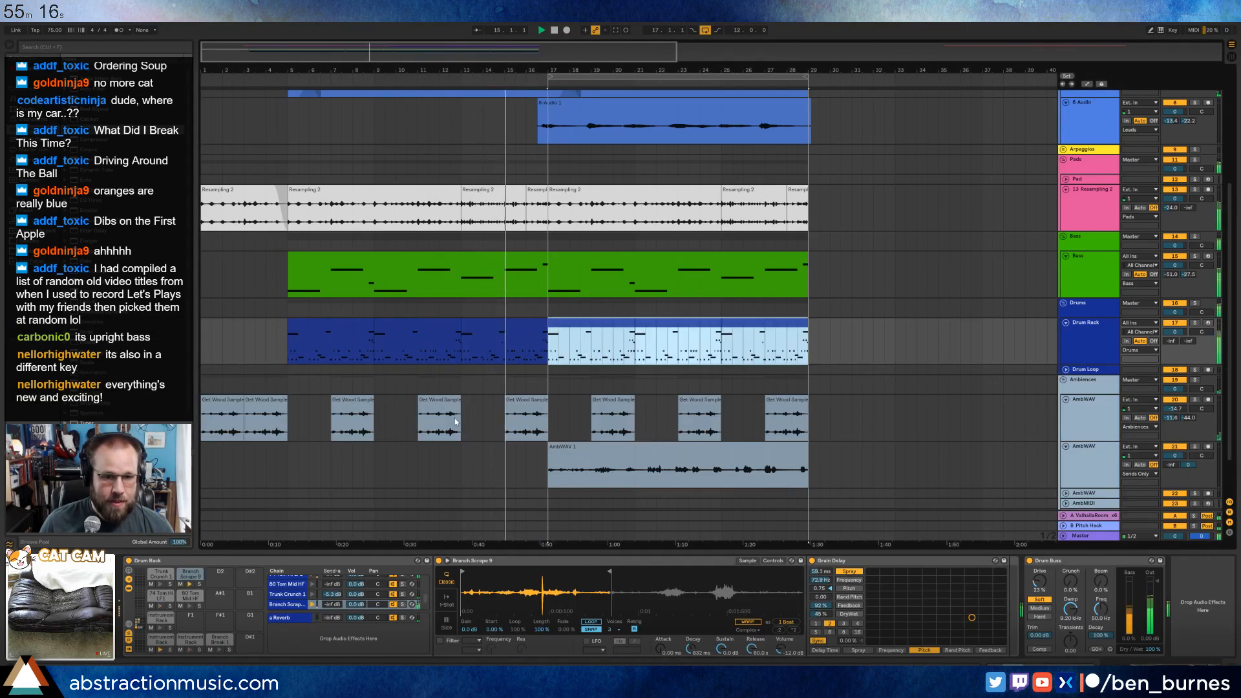
# Copy the last bar of the AmbWAV 1 clip to bar 16, directly before the clip's start.
pyautogui.click(809, 469)
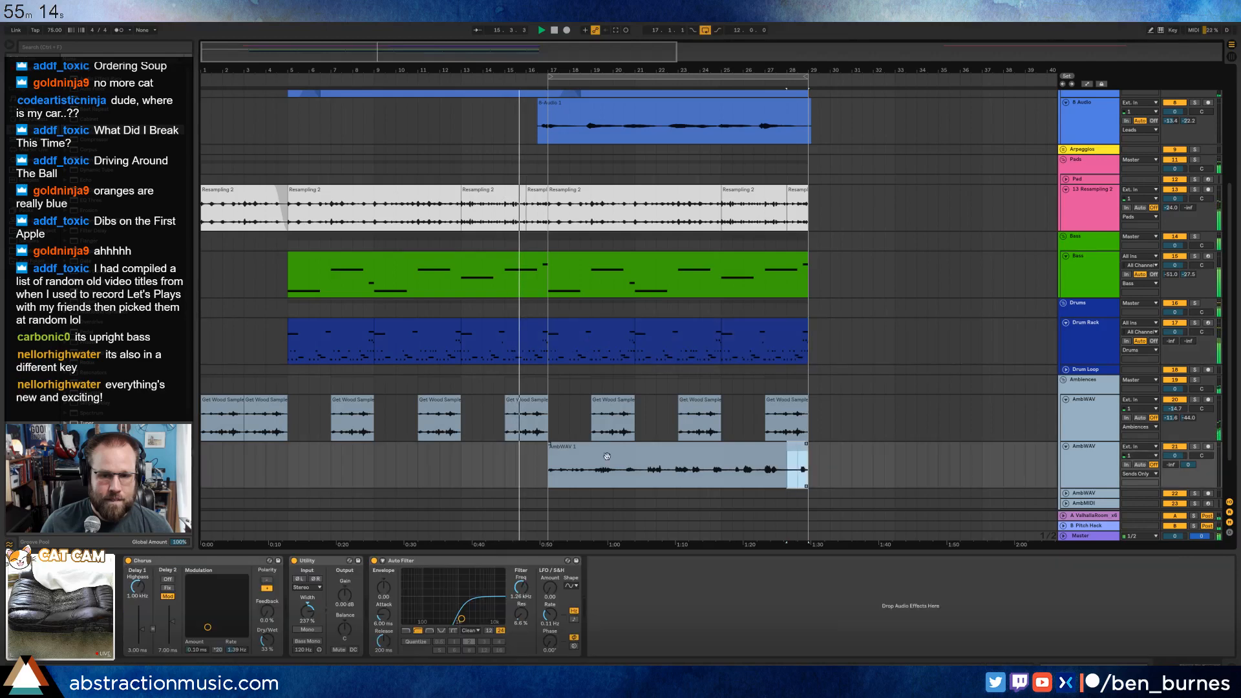
pyautogui.moveTo(547, 464); pyautogui.dragTo(524, 463)
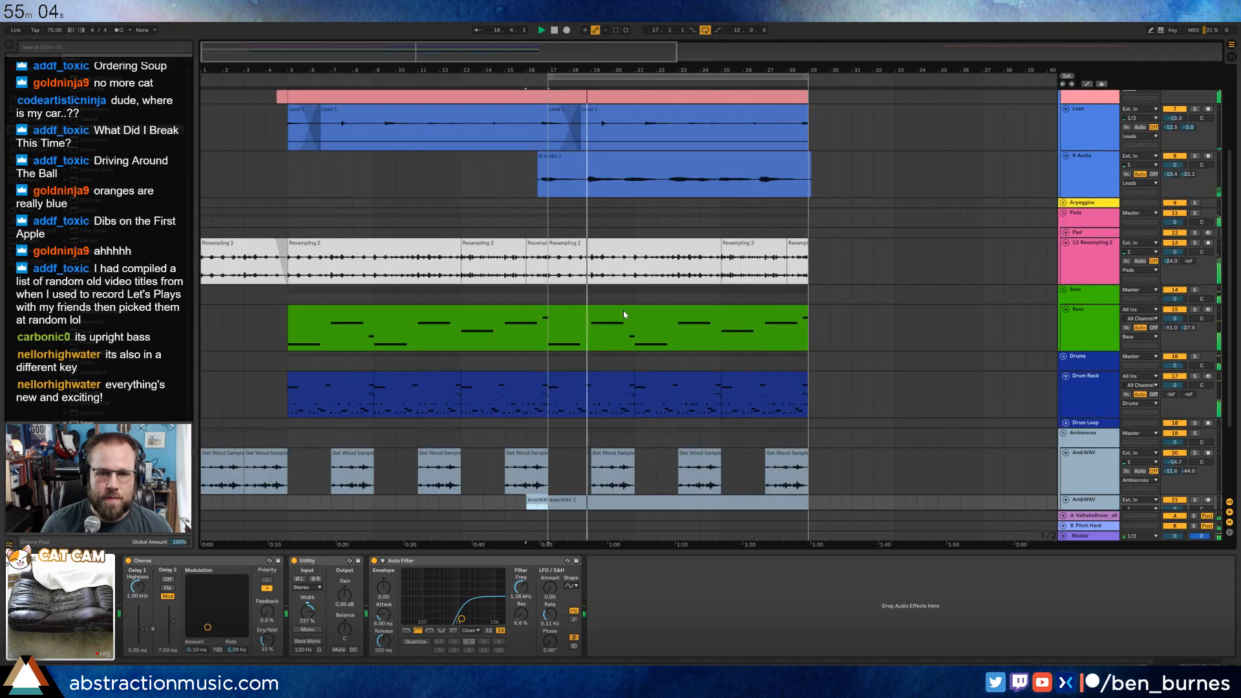
pyautogui.scroll(2, 623, 311)
pyautogui.scroll(-3, 623, 310)
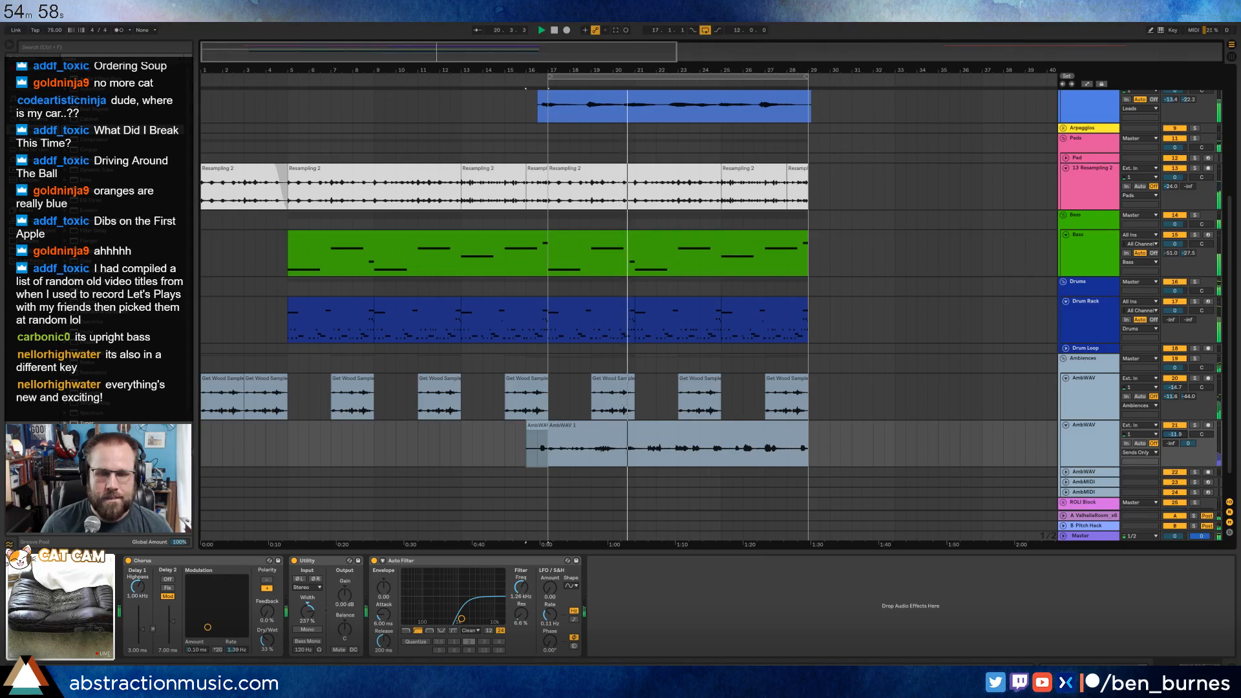
# On the second AmbWAV track, set Auto Filter to 1.09 kHz with 11% resonance and add a Ping Pong Delay before Utility, filtered at 2.77 kHz.
pyautogui.click(648, 433)
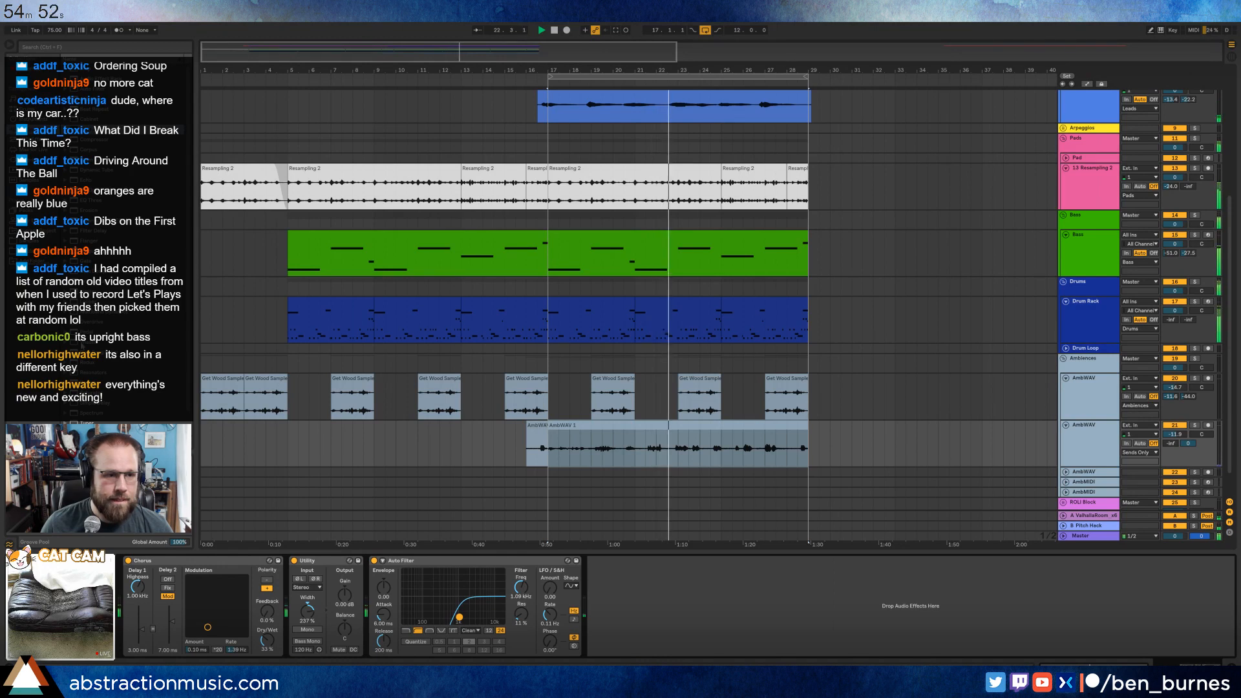
pyautogui.moveTo(91, 353); pyautogui.dragTo(282, 574)
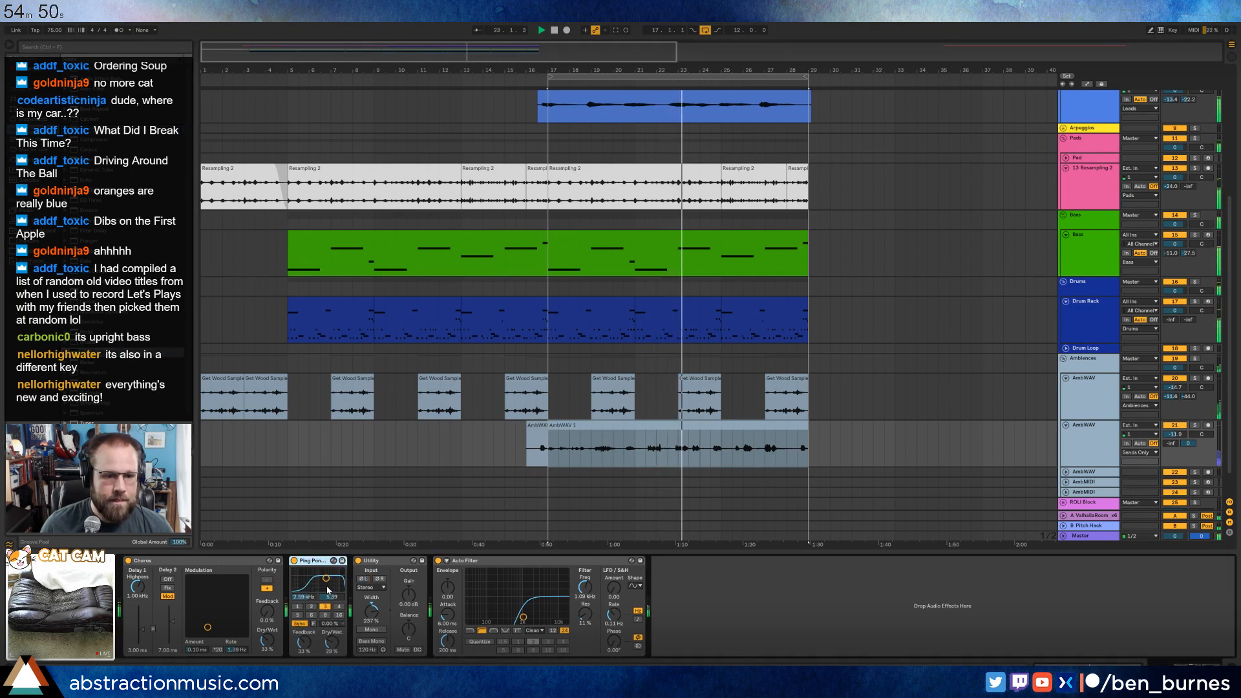
pyautogui.moveTo(331, 641); pyautogui.dragTo(332, 595)
pyautogui.moveTo(305, 642); pyautogui.dragTo(305, 640)
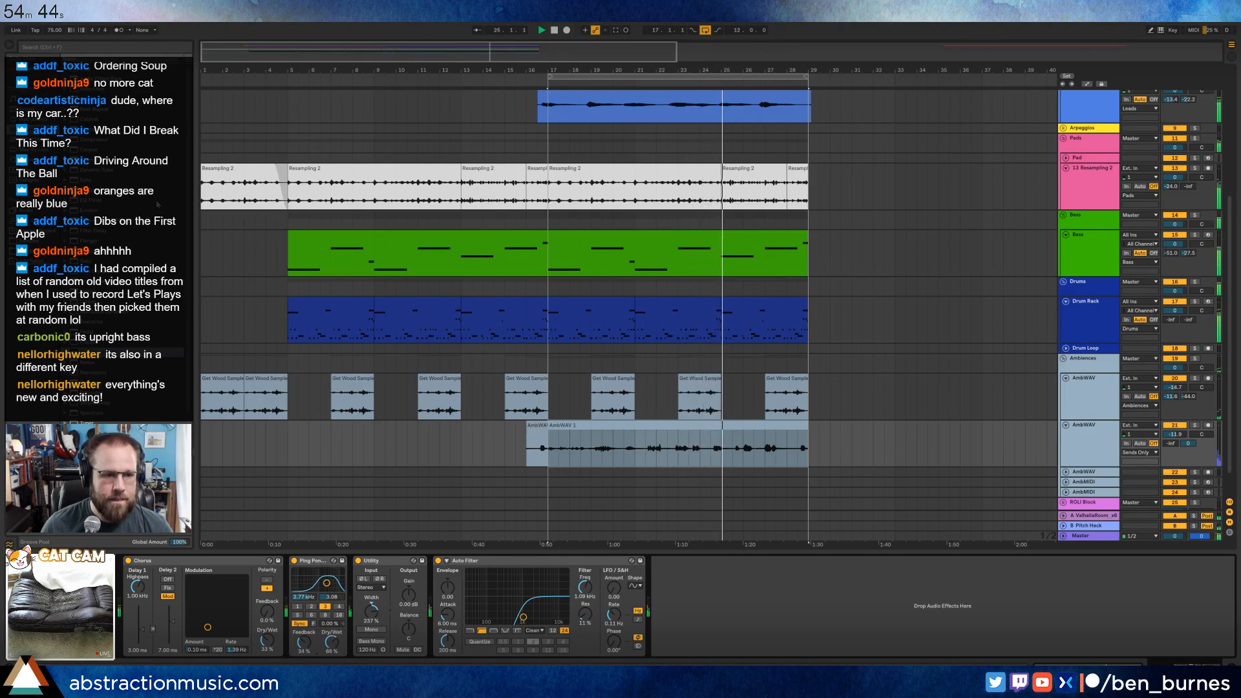
# Add a Reverb between the Ping Pong Delay and Utility on the AmbWAV track, with its dry/wet mix at 71%.
pyautogui.moveTo(332, 561); pyautogui.dragTo(383, 601)
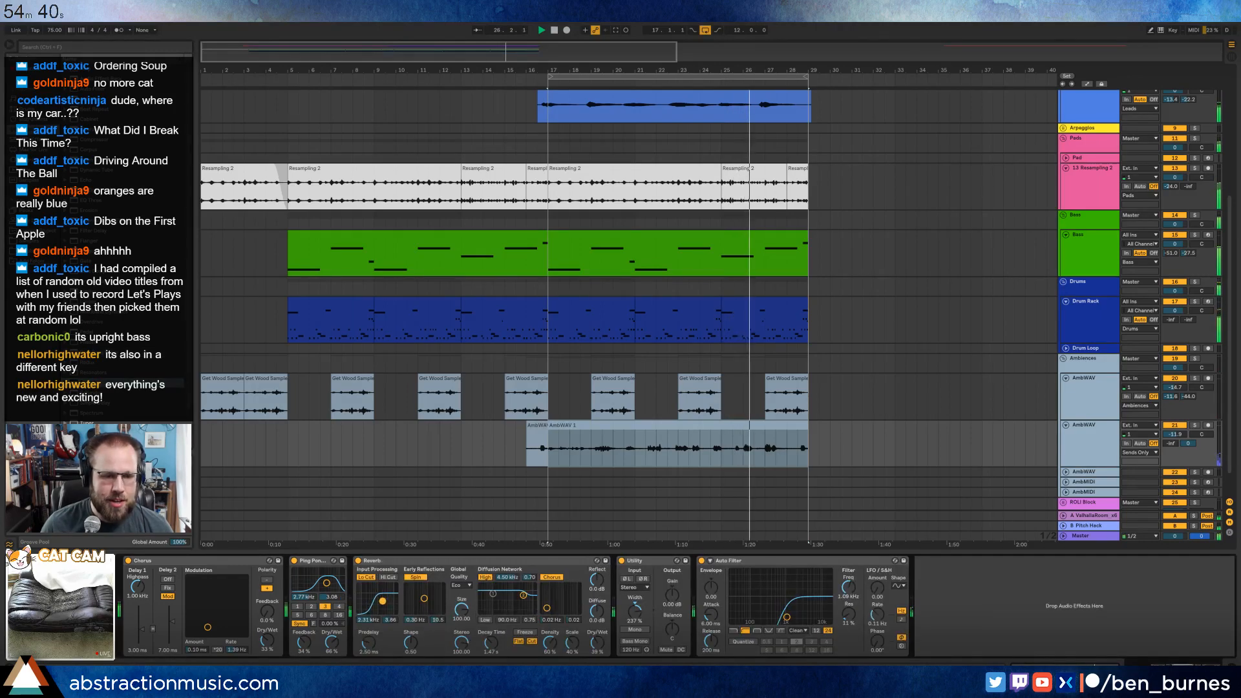
pyautogui.moveTo(597, 643); pyautogui.dragTo(596, 619)
pyautogui.moveTo(491, 642); pyautogui.dragTo(490, 642)
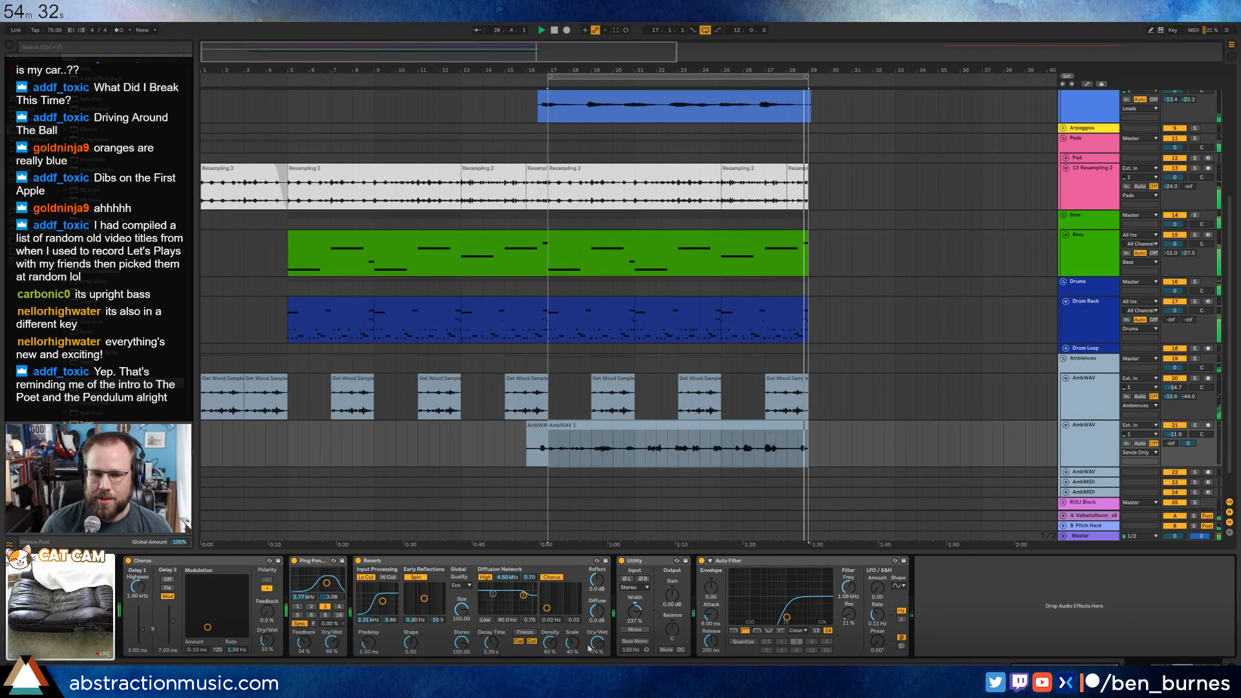
pyautogui.moveTo(589, 642); pyautogui.dragTo(589, 645)
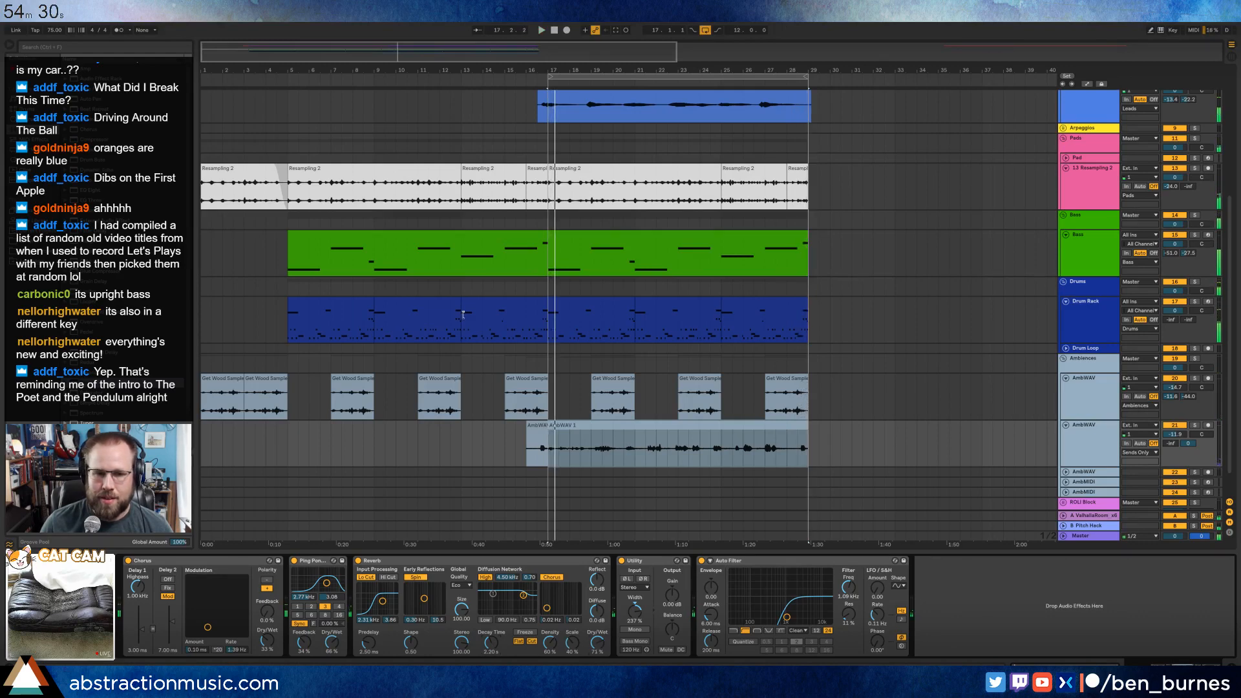
# Consolidate the drum clips of bars 5 to 17 into one looping clip and extend it to bar 29.
pyautogui.click(319, 298)
pyautogui.press('space')
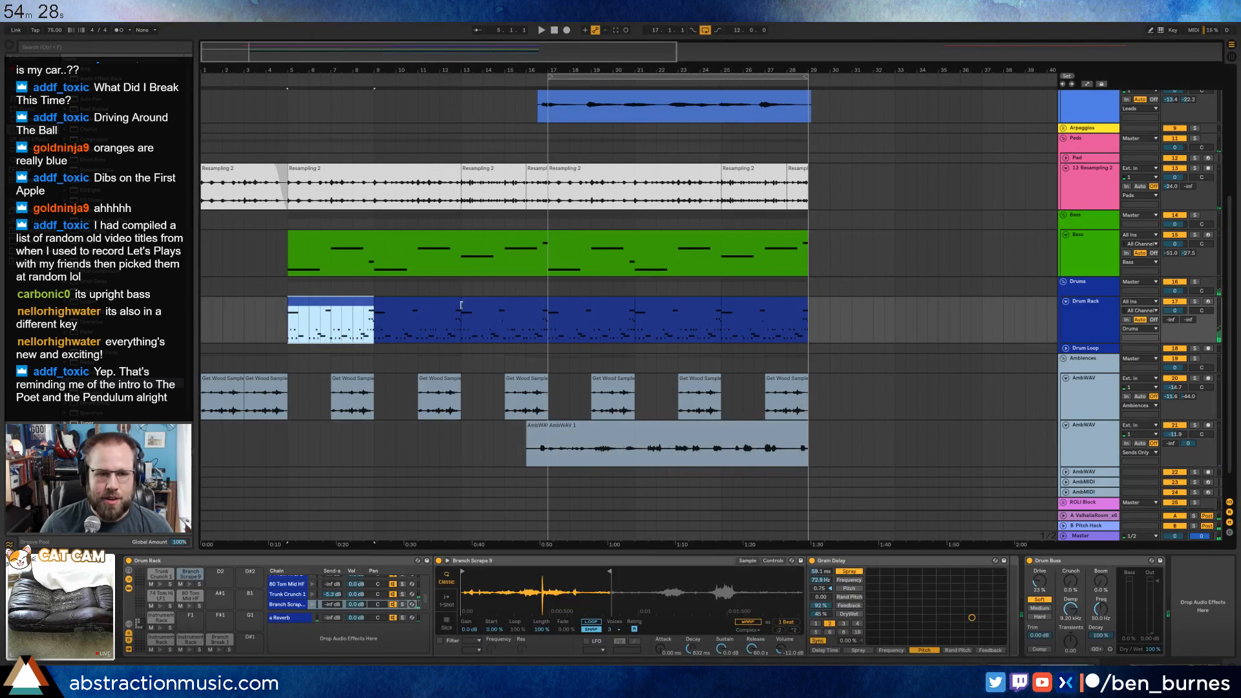
pyautogui.doubleClick(468, 309)
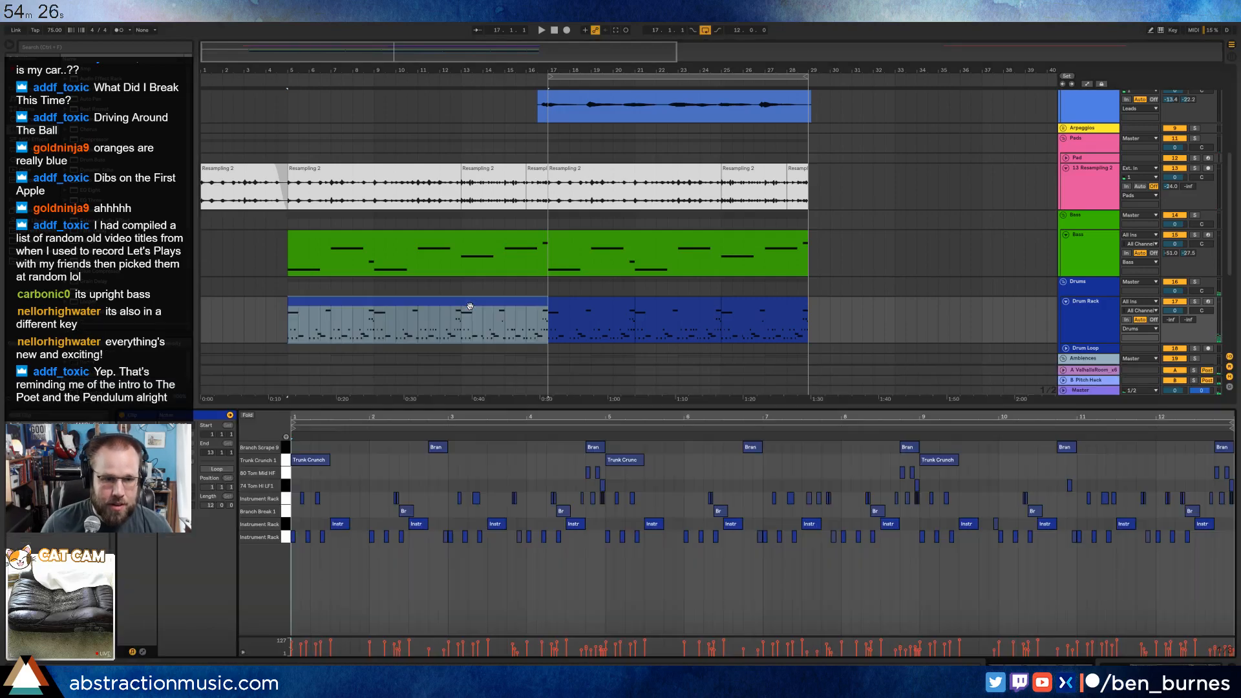
pyautogui.click(217, 470)
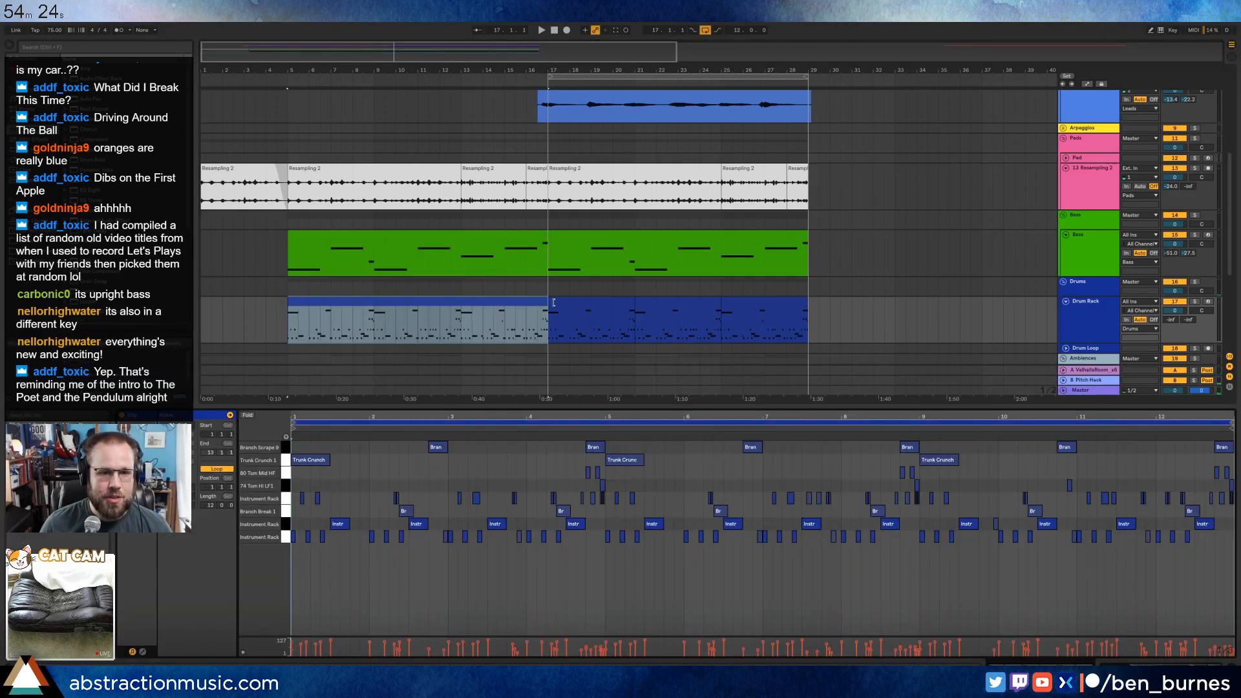
pyautogui.moveTo(547, 302); pyautogui.dragTo(810, 333)
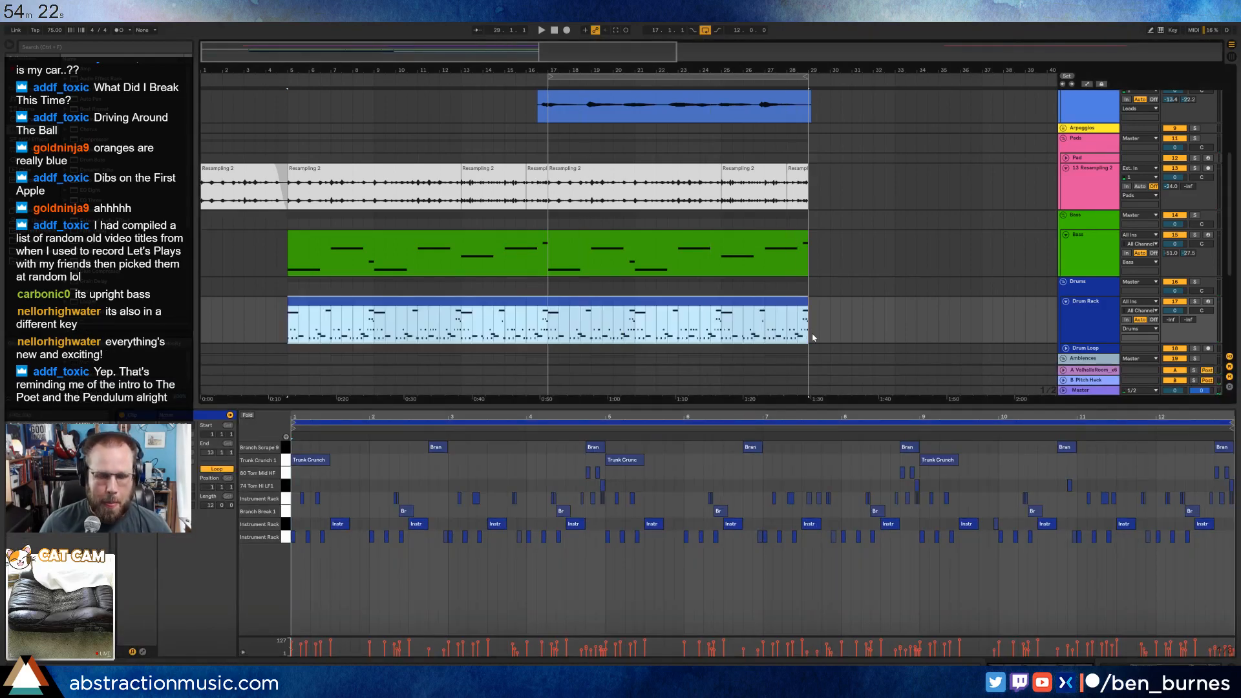
# Delete the unused 3 Audio track above Voice Recording.
pyautogui.click(631, 288)
pyautogui.scroll(2, 496, 272)
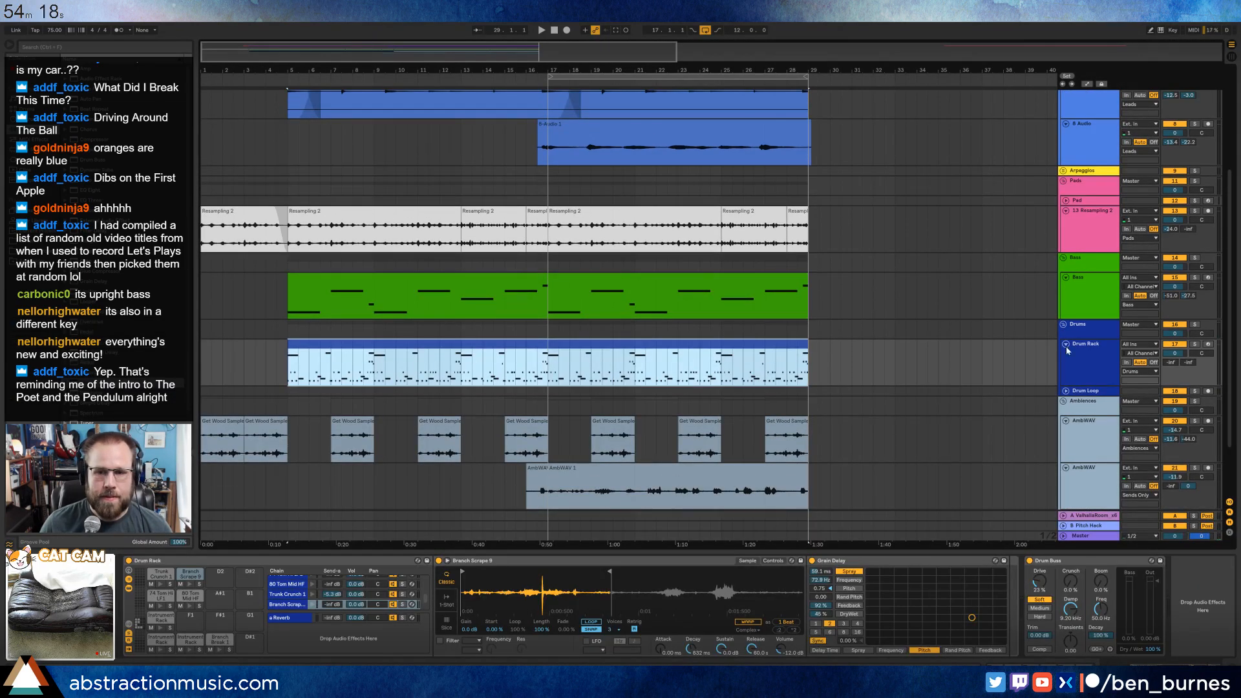
pyautogui.scroll(-1, 851, 354)
pyautogui.scroll(5, 849, 345)
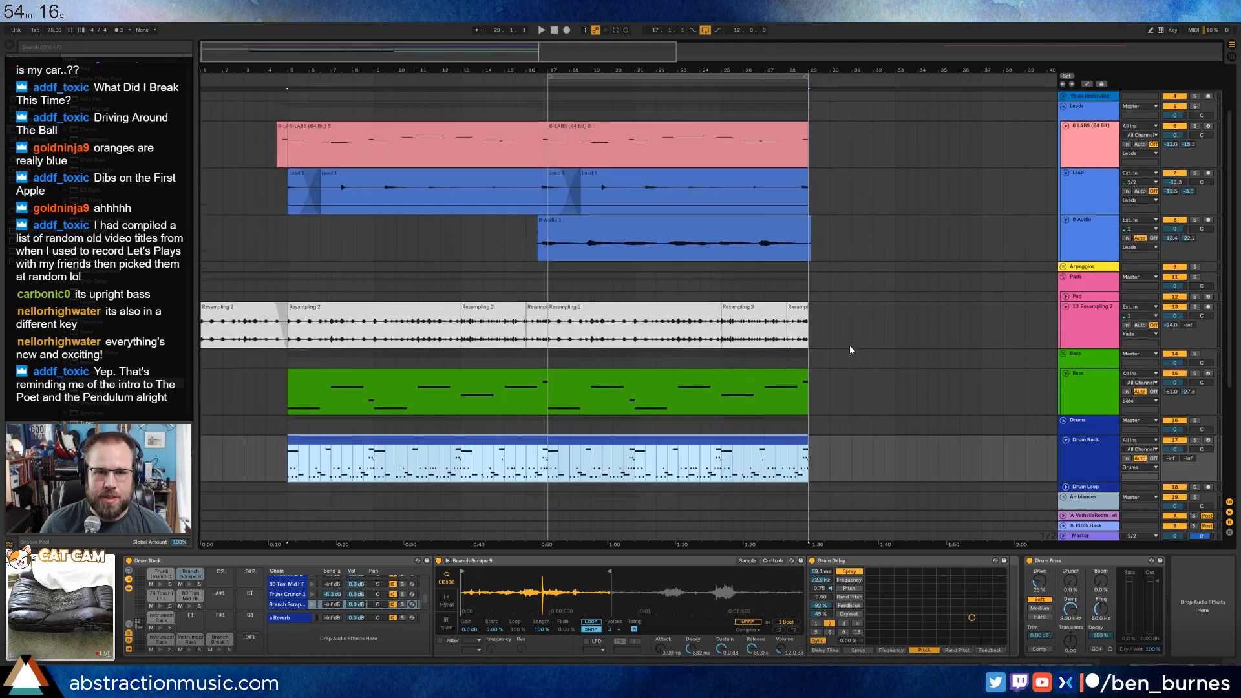
pyautogui.click(1093, 151)
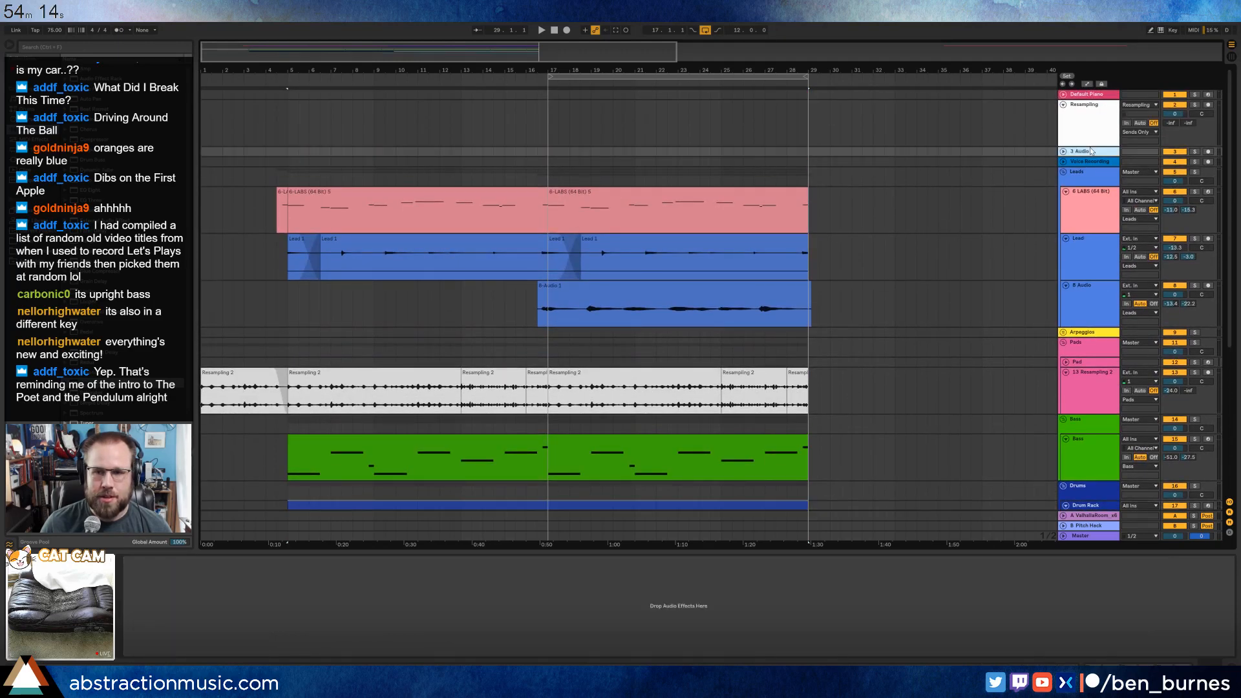
pyautogui.press('Delete')
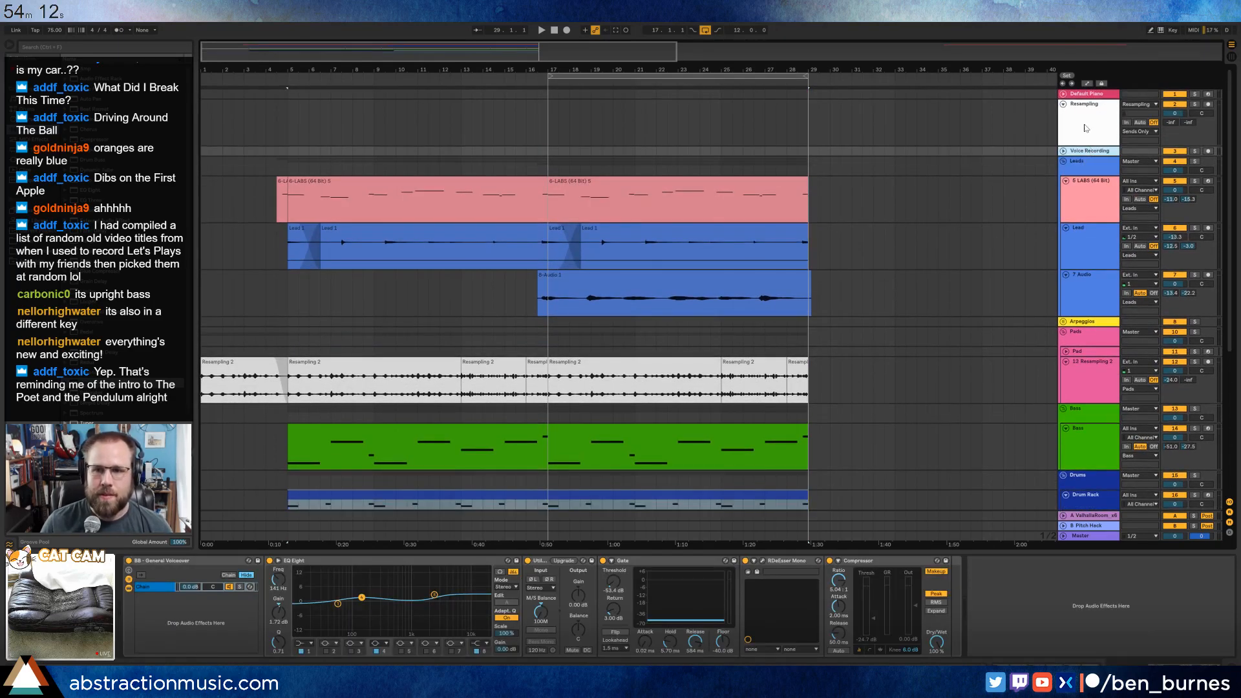
# Select the Default Piano track, widen the visible timeline and play back the arrangement.
pyautogui.click(1092, 92)
pyautogui.click(1092, 96)
pyautogui.moveTo(461, 49); pyautogui.dragTo(673, 40)
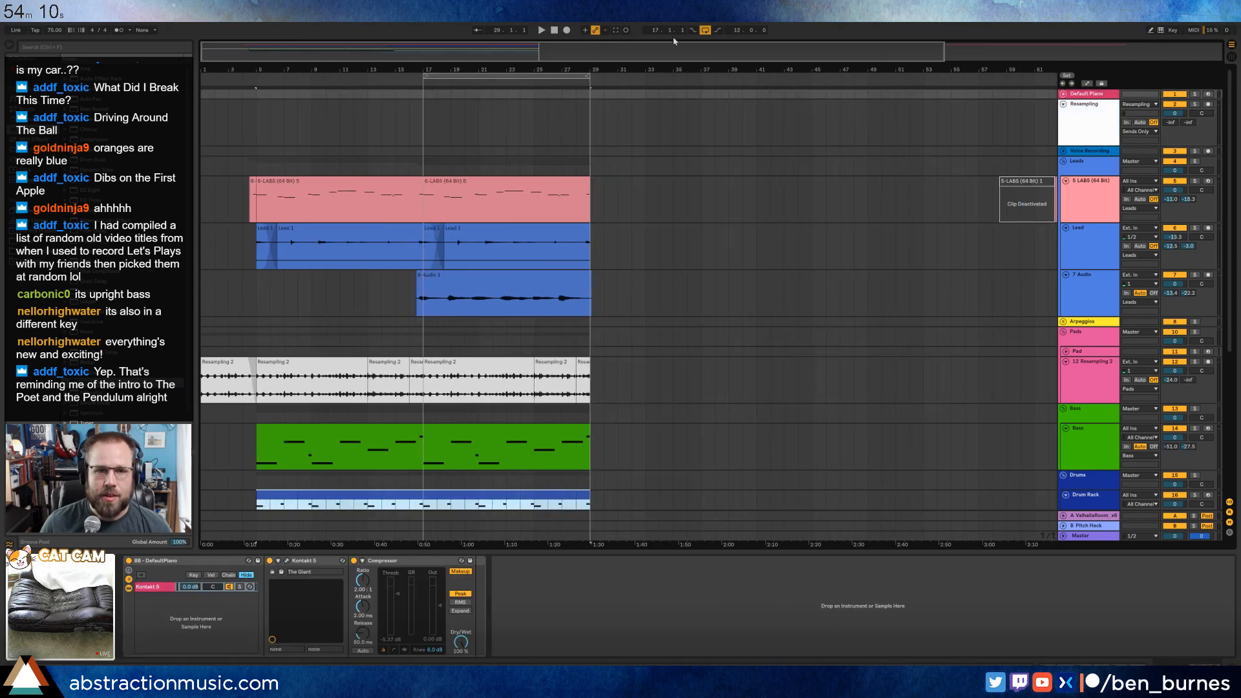
pyautogui.click(555, 30)
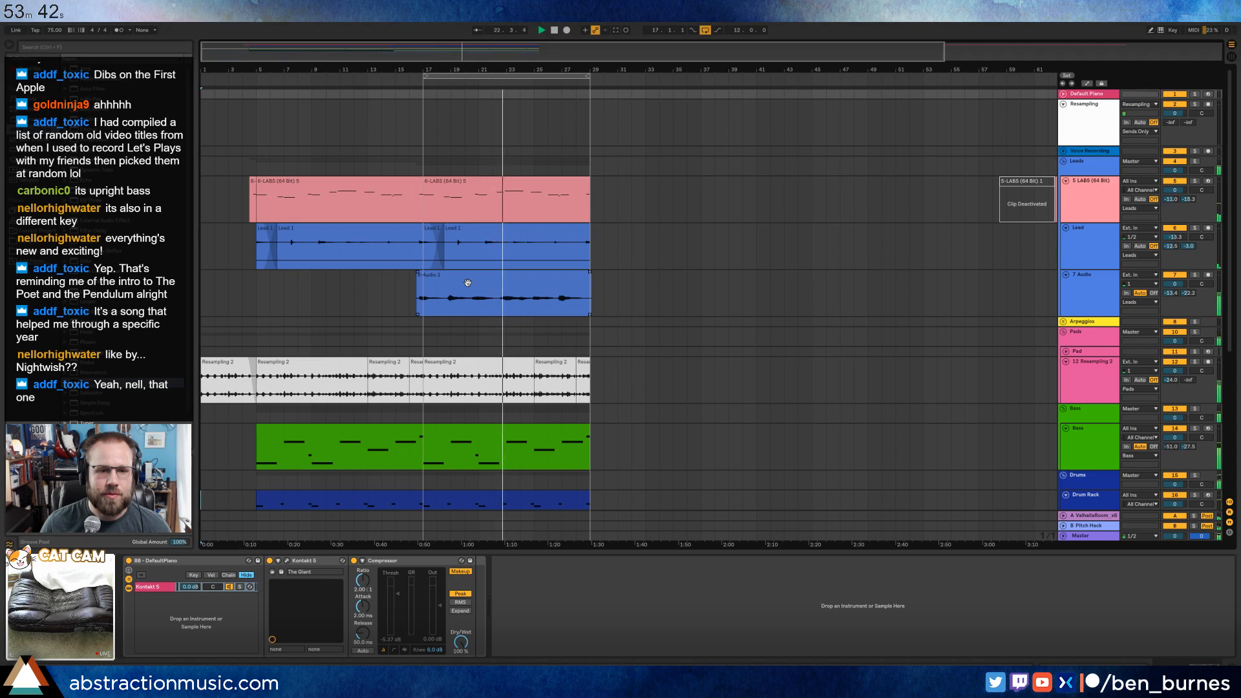
# Add a Reverb to the 7 Audio lead track, enlarge its size to about 178, and adjust its early-reflection spin and chorus.
pyautogui.click(468, 283)
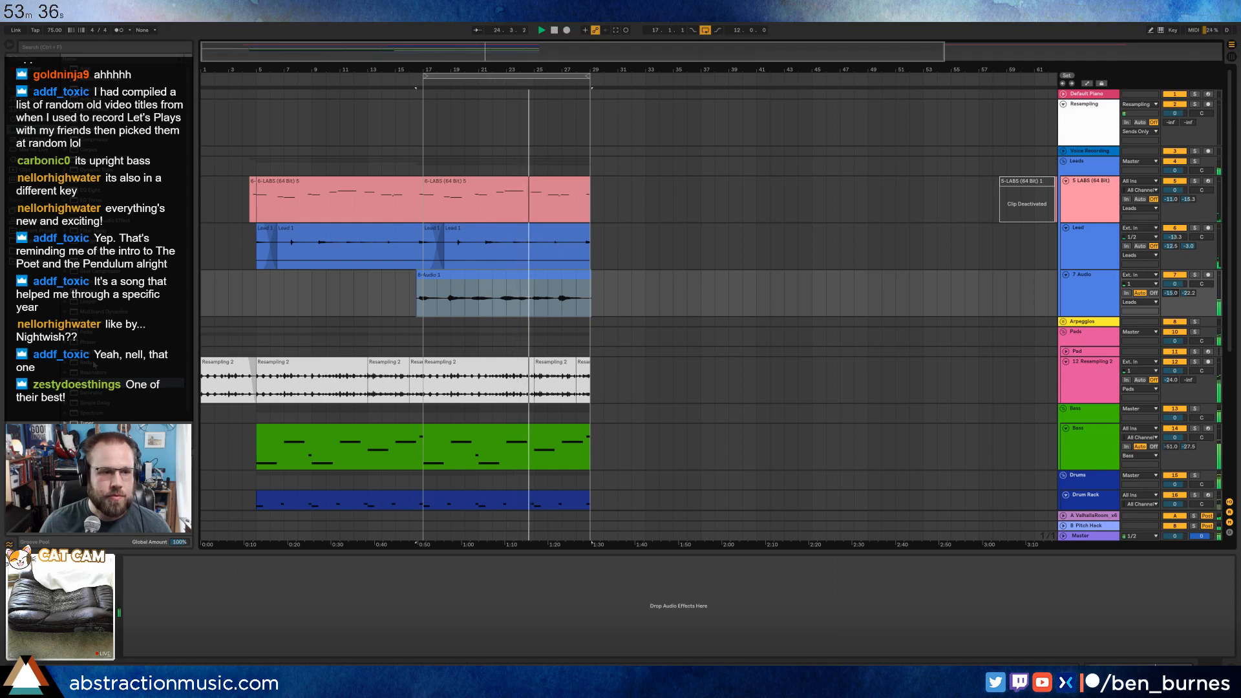
pyautogui.moveTo(92, 383); pyautogui.dragTo(225, 627)
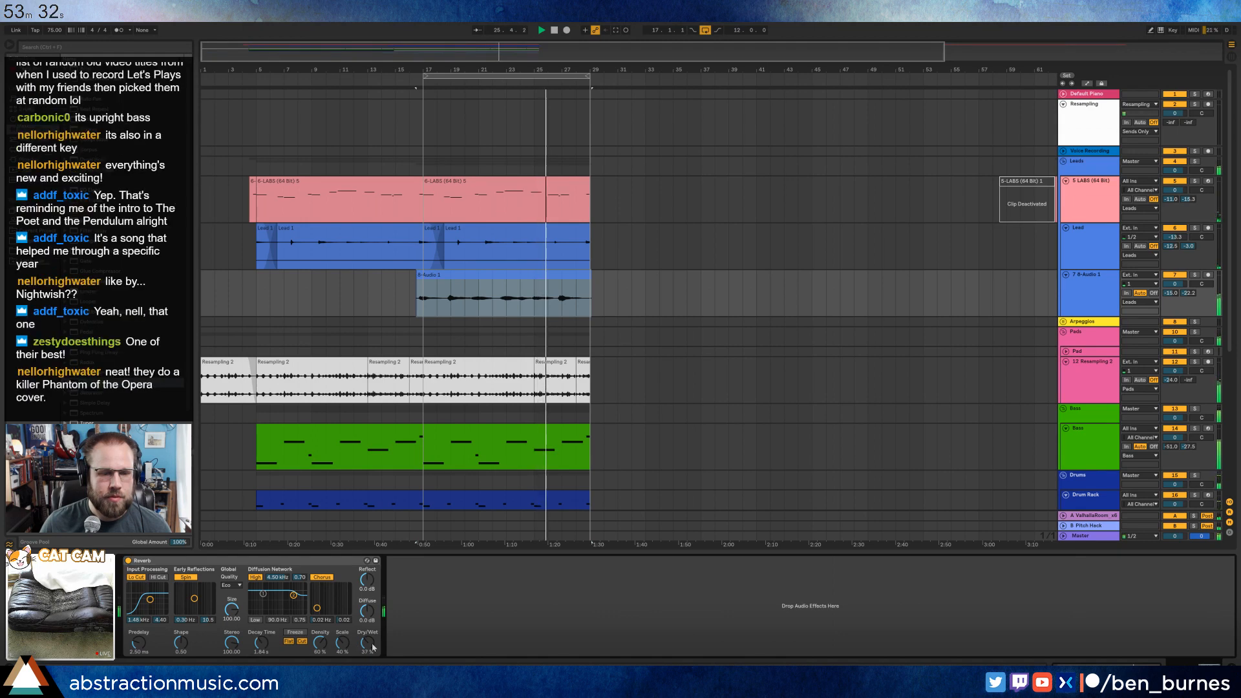
pyautogui.moveTo(231, 610); pyautogui.dragTo(200, 606)
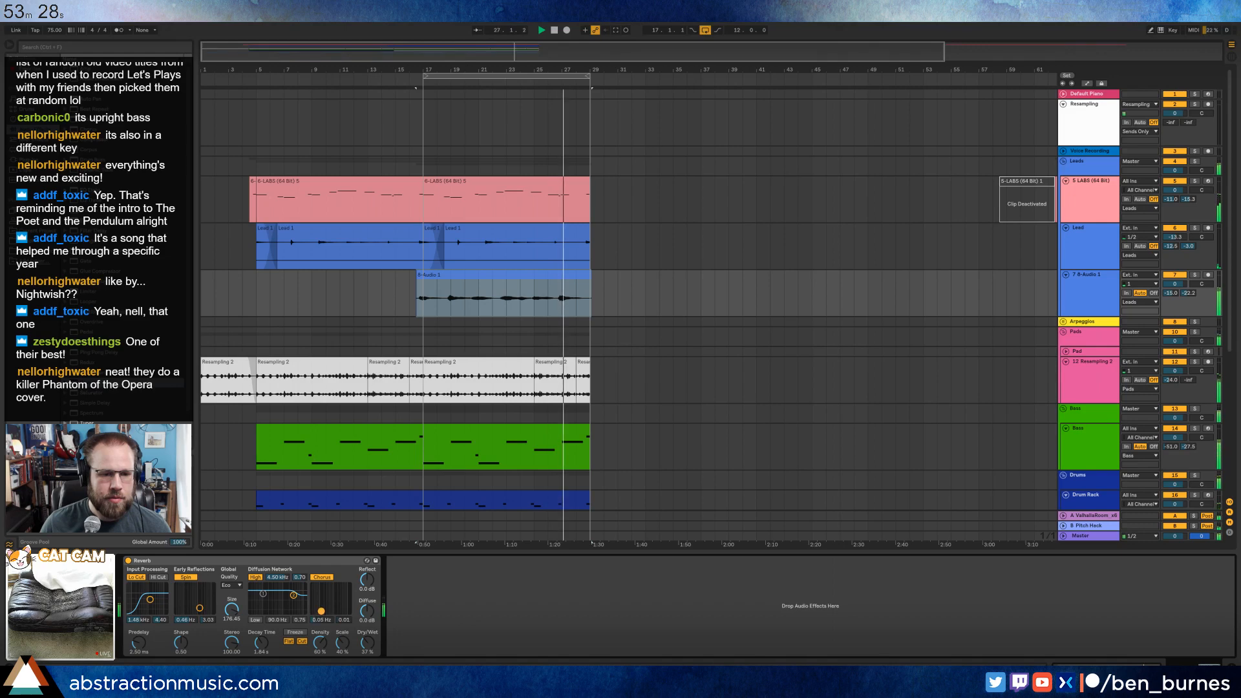
pyautogui.moveTo(317, 611); pyautogui.dragTo(319, 609)
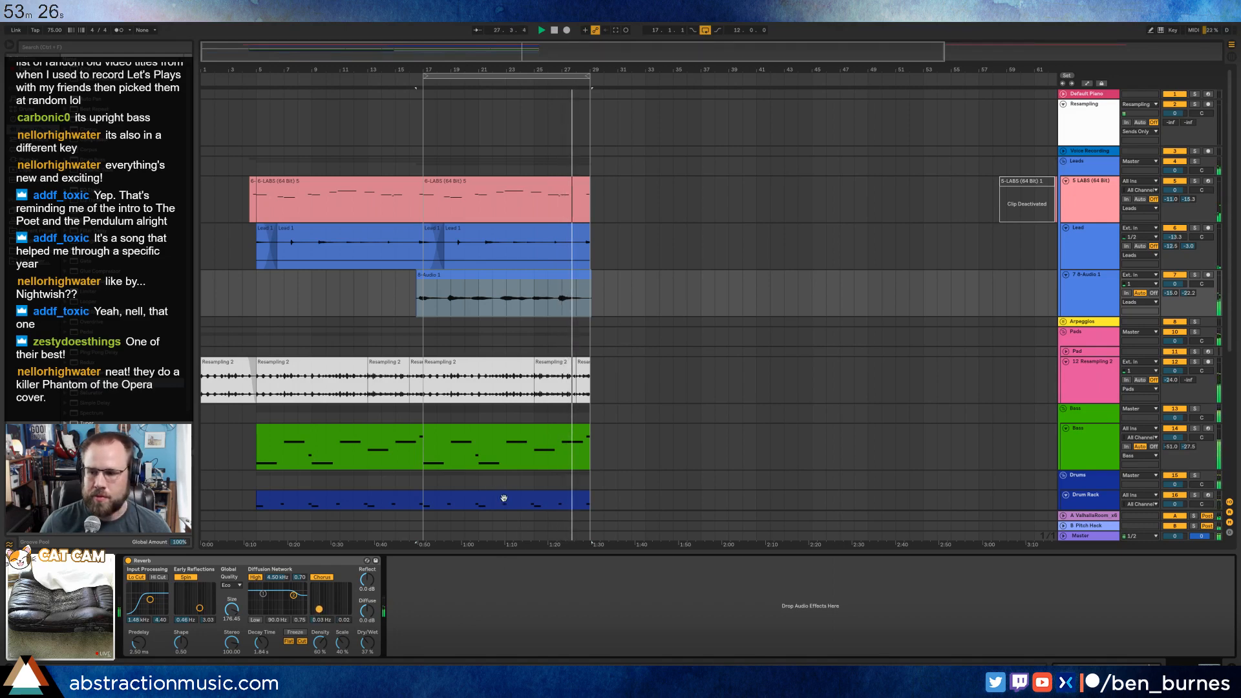
pyautogui.scroll(-1, 534, 474)
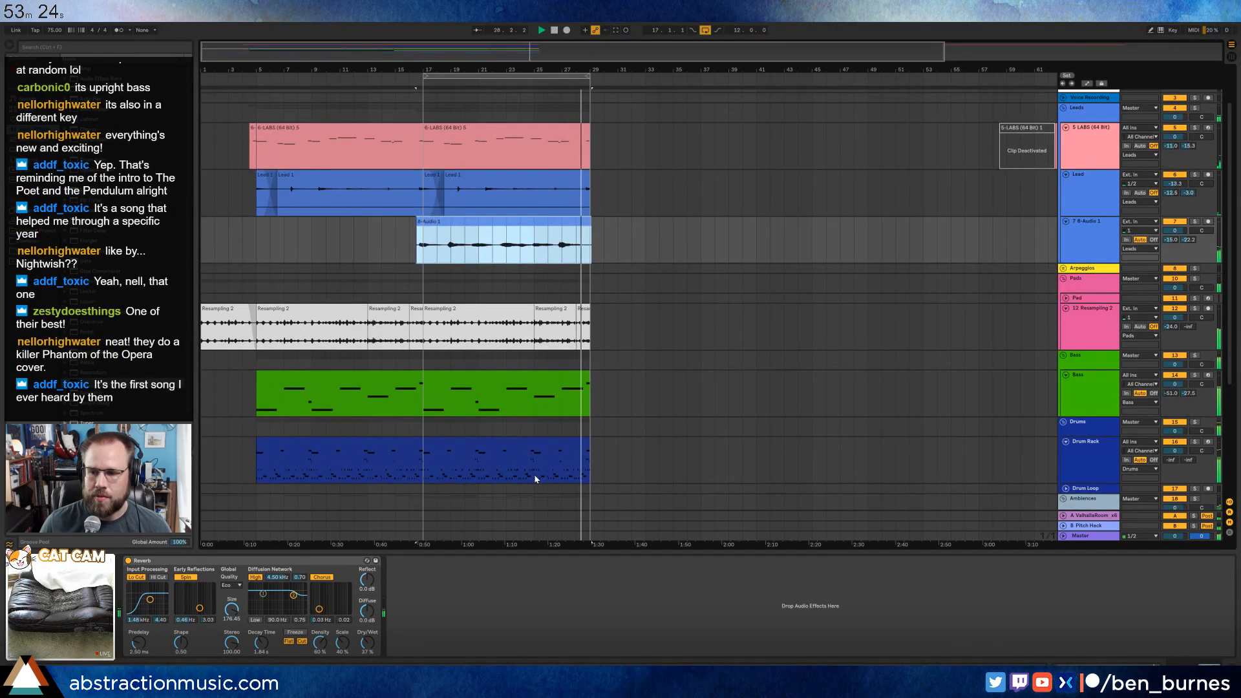
# Shorten the last Instrument Rack note in bar 12 of the drum clip to half length and duplicate it directly behind itself.
pyautogui.doubleClick(539, 454)
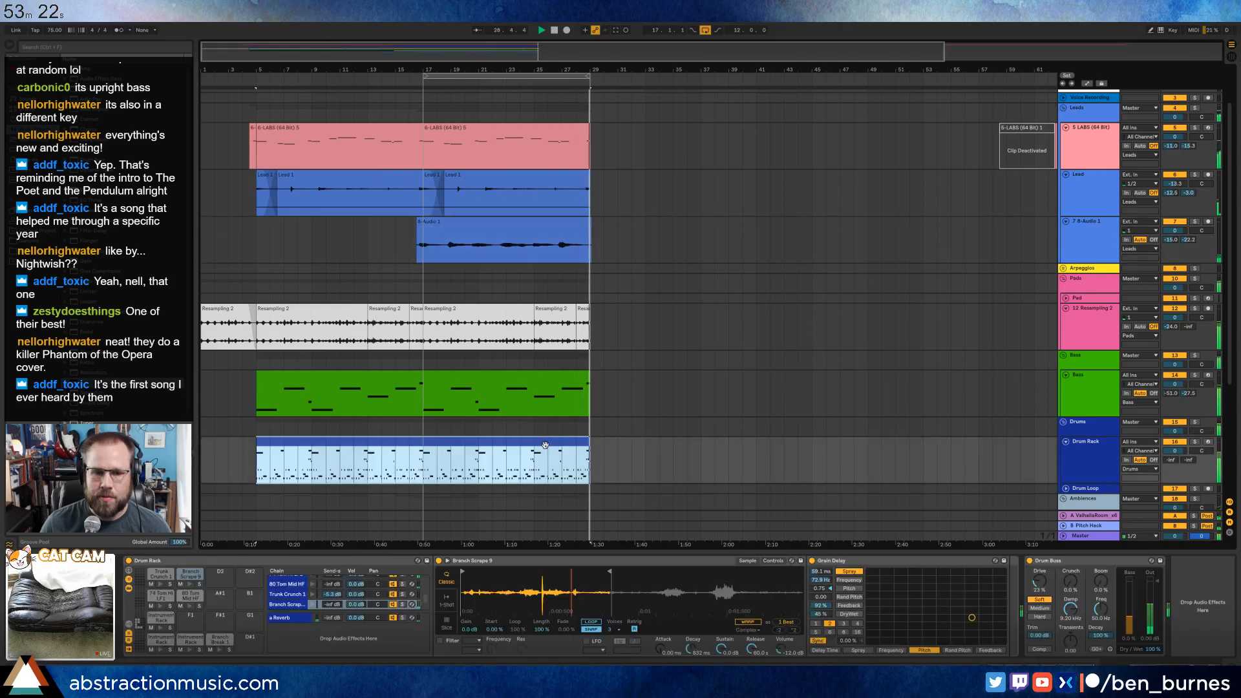
pyautogui.click(1213, 553)
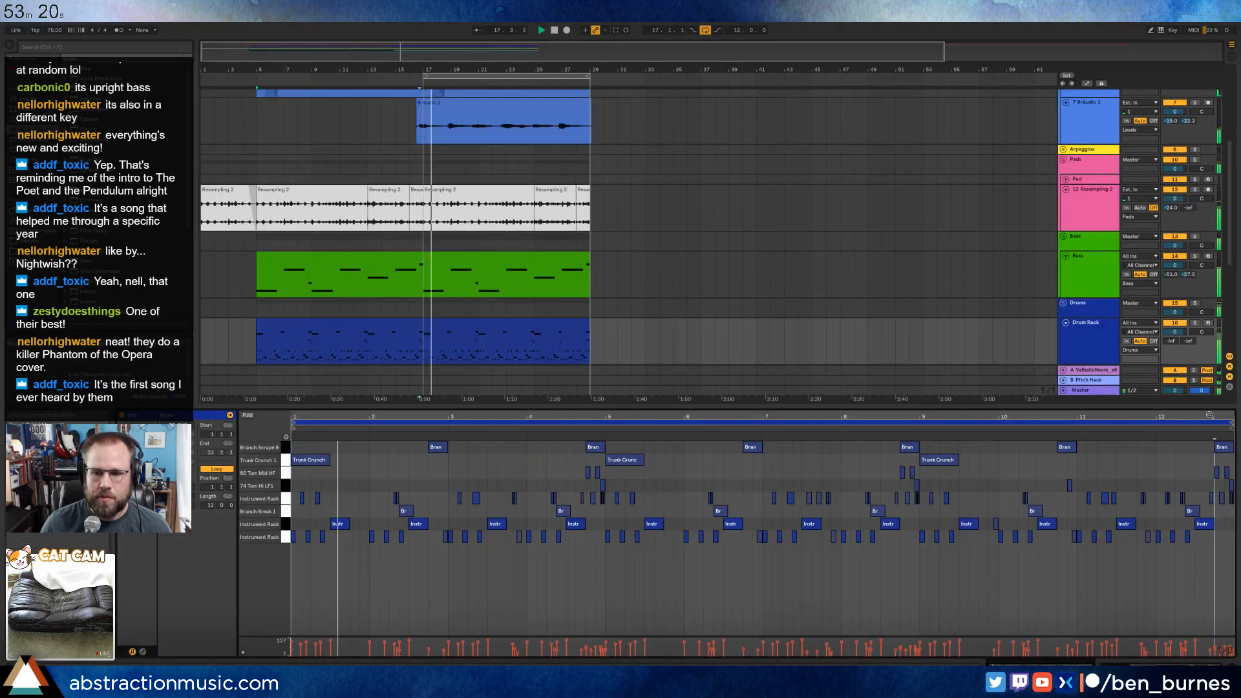
pyautogui.moveTo(1213, 417); pyautogui.dragTo(1214, 432)
pyautogui.moveTo(1206, 520); pyautogui.dragTo(1197, 523)
pyautogui.click(1196, 526)
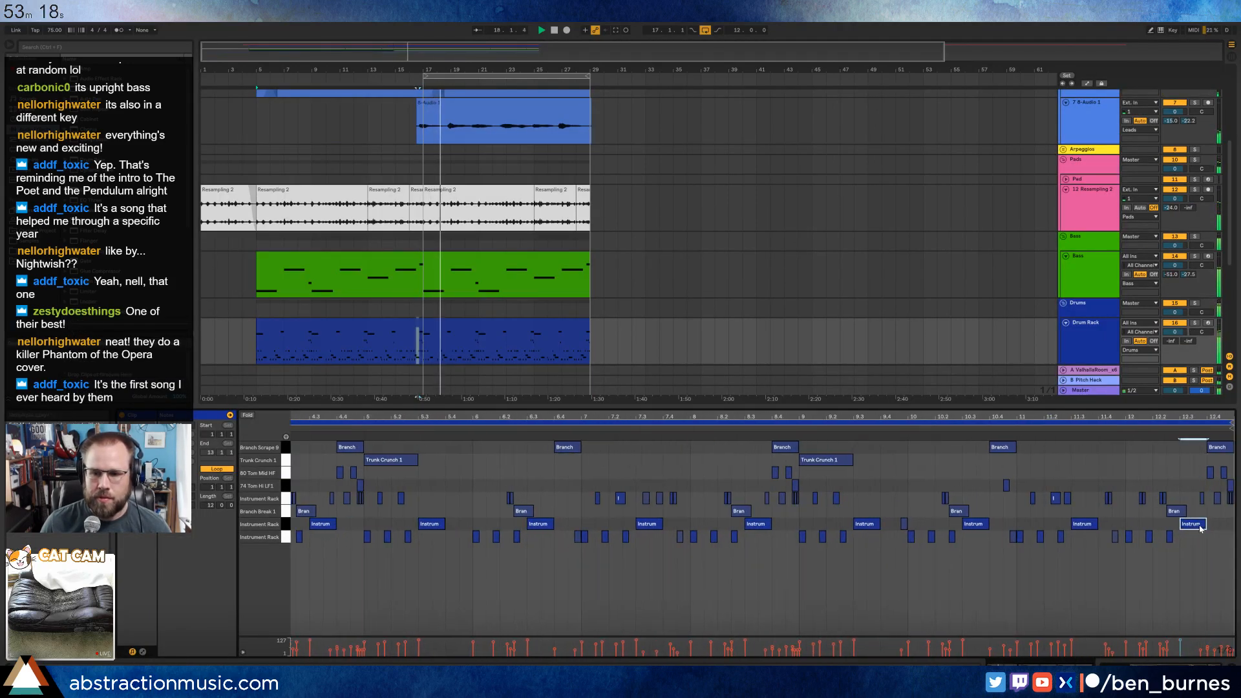
pyautogui.moveTo(1206, 524); pyautogui.dragTo(1193, 525)
pyautogui.hotkey('ctrl', 'd')
pyautogui.click(1163, 438)
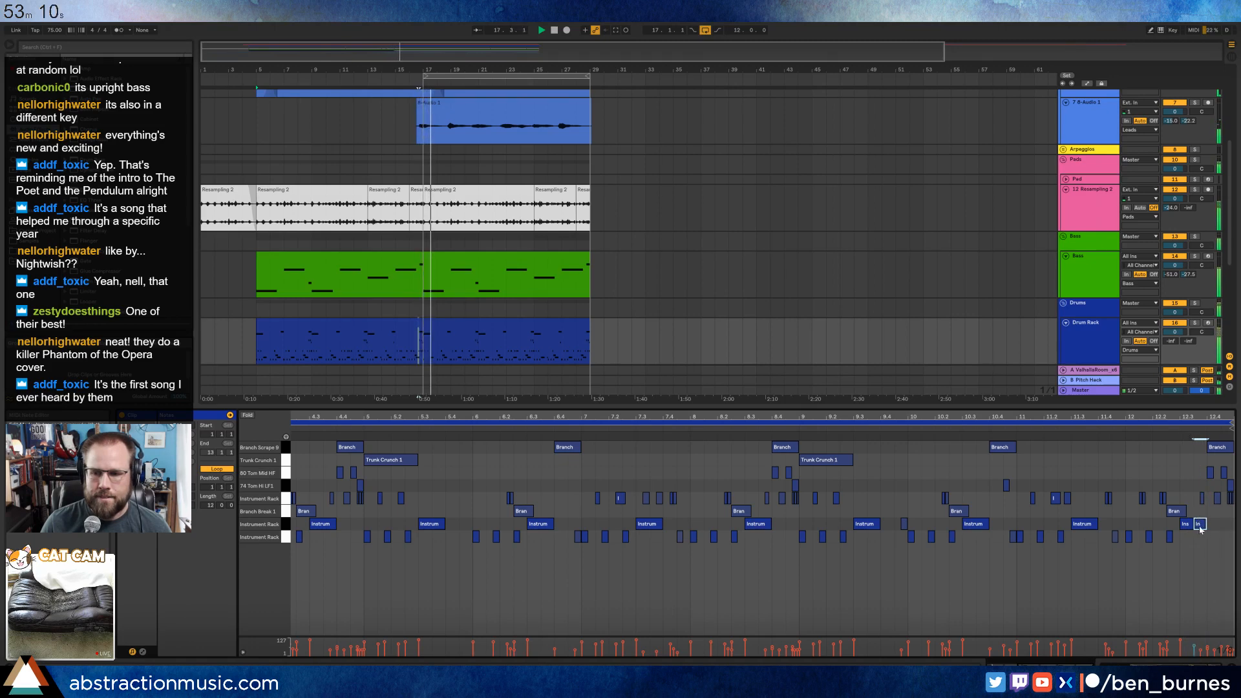
pyautogui.hotkey('shift', 'Tab')
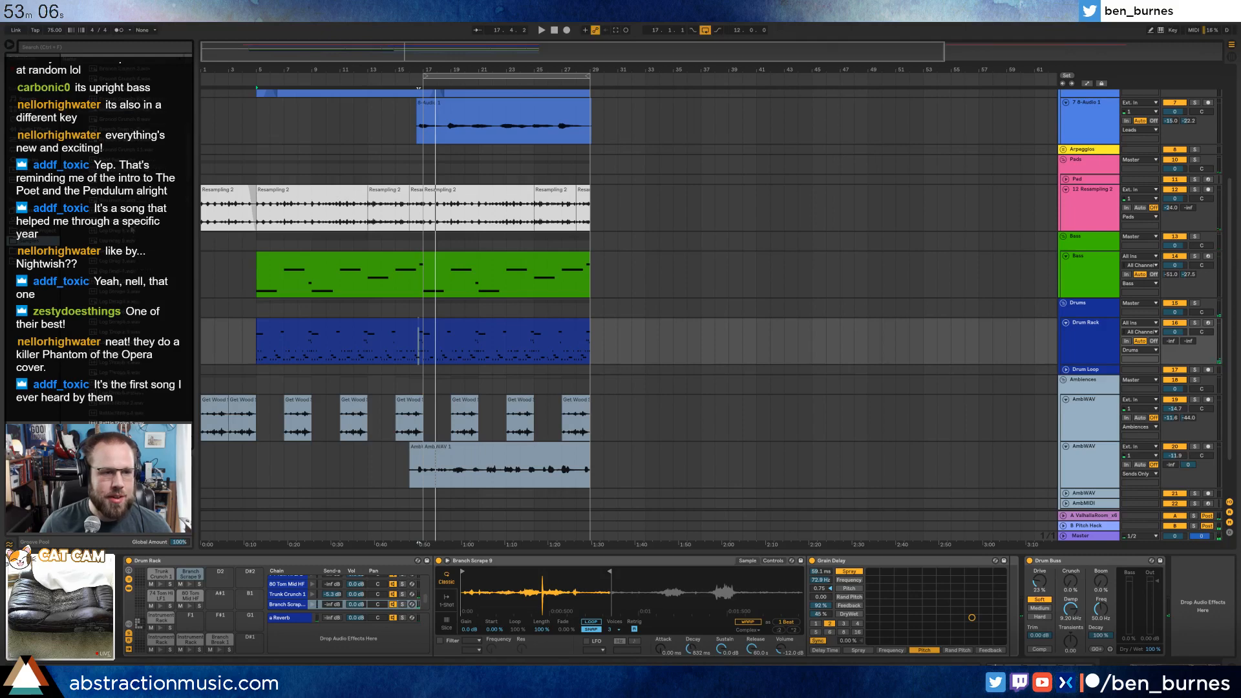
# Audition the recorded one-shot samples in the browser for a new drum rack sound.
pyautogui.click(388, 324)
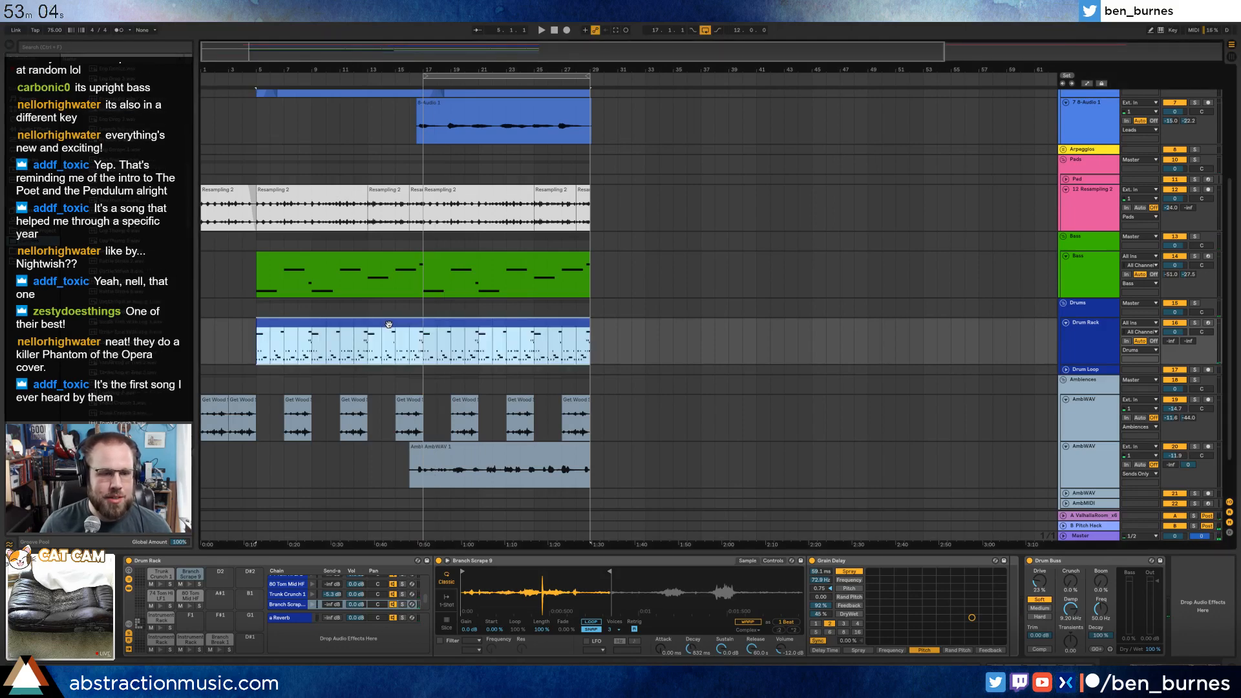
pyautogui.click(123, 270)
pyautogui.press('Down')
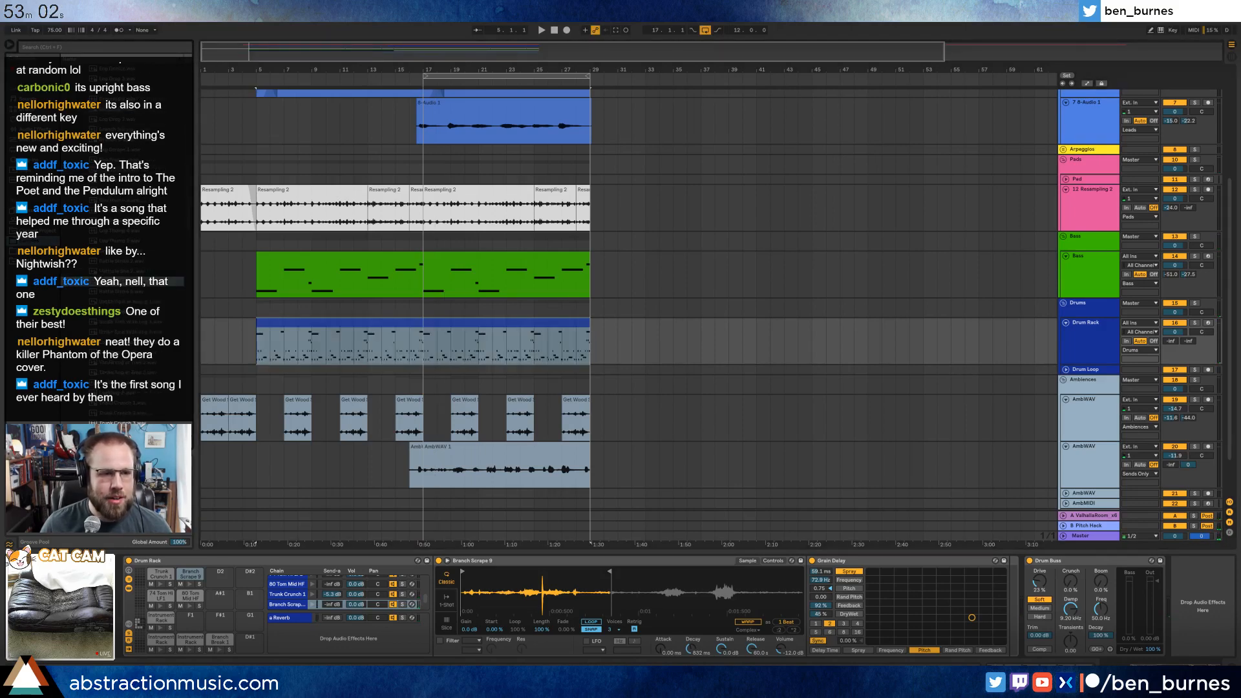
pyautogui.click(145, 297)
pyautogui.click(139, 261)
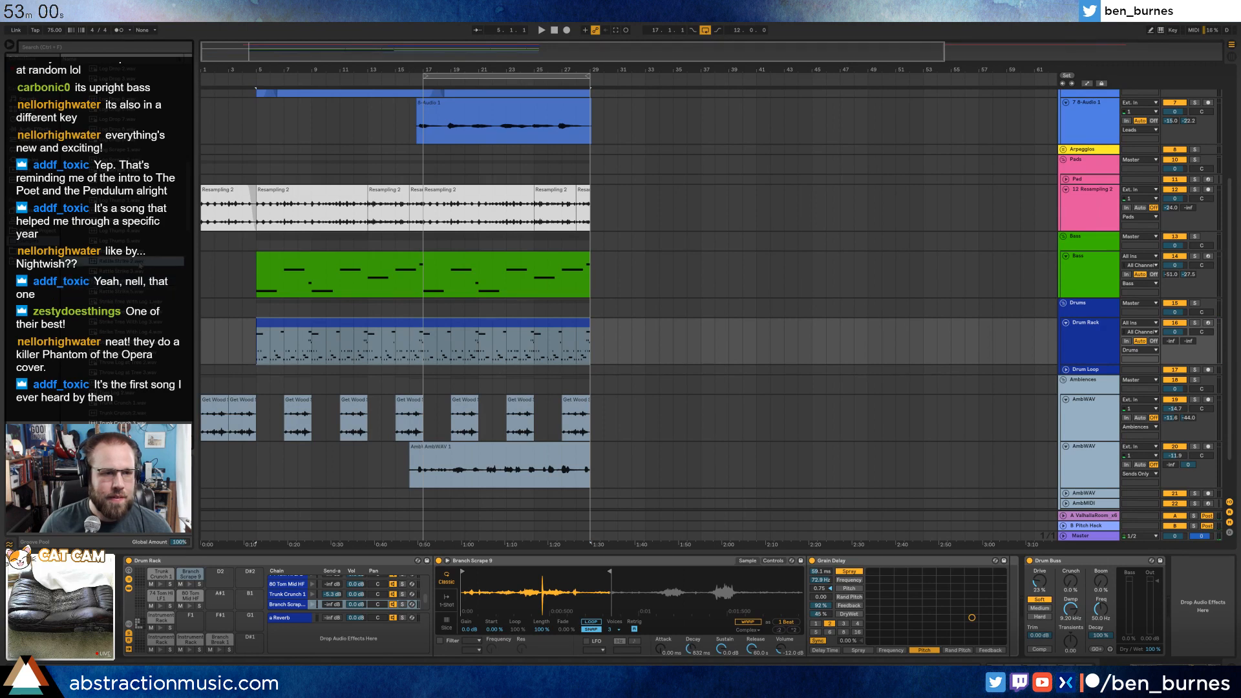
pyautogui.click(133, 201)
pyautogui.click(133, 261)
pyautogui.click(132, 210)
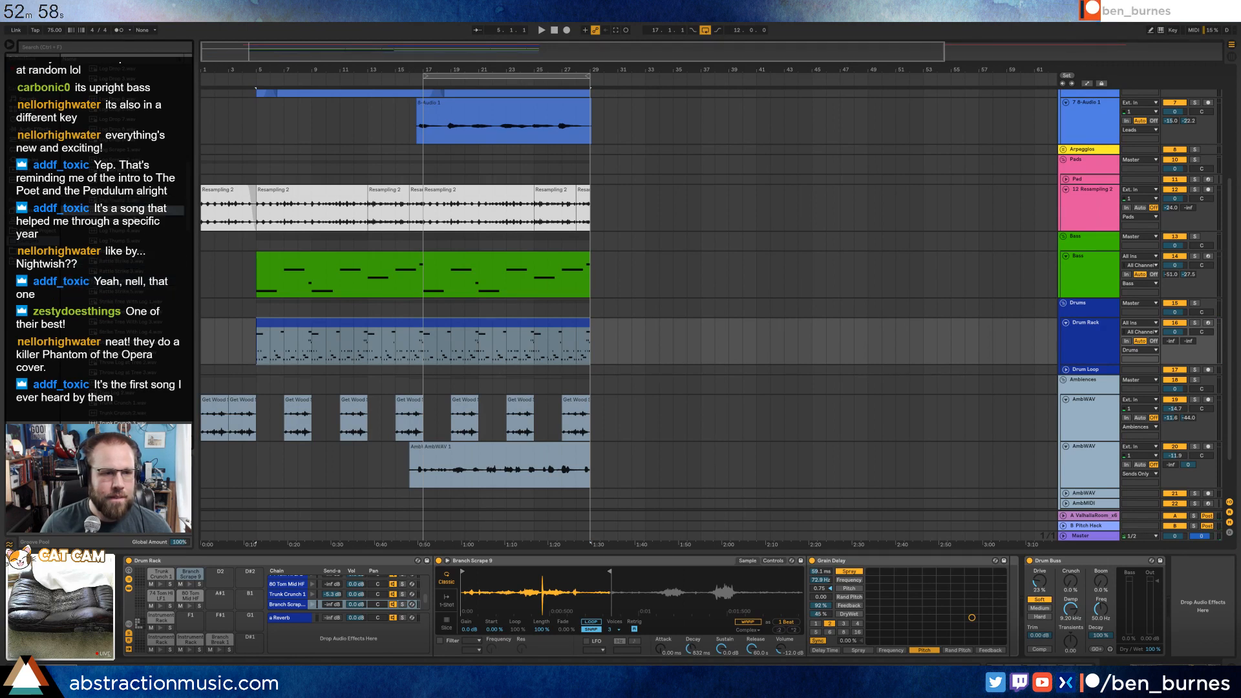
pyautogui.scroll(1, 132, 212)
pyautogui.click(134, 252)
pyautogui.click(135, 231)
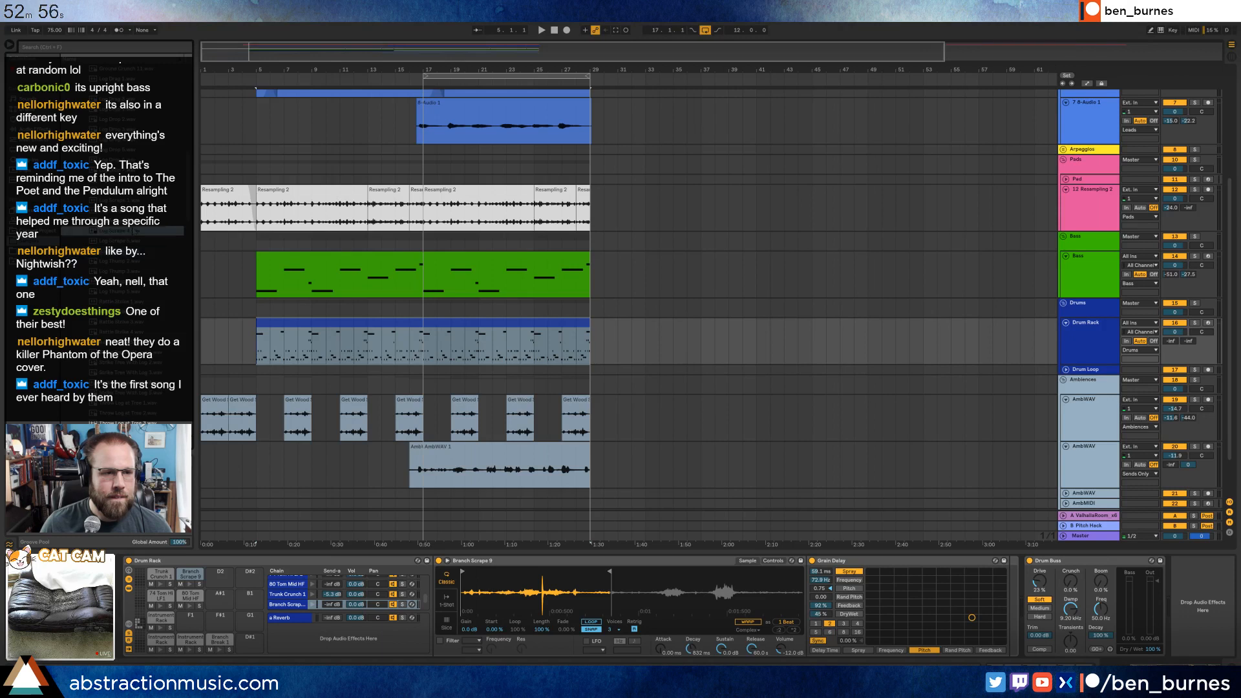
pyautogui.click(136, 211)
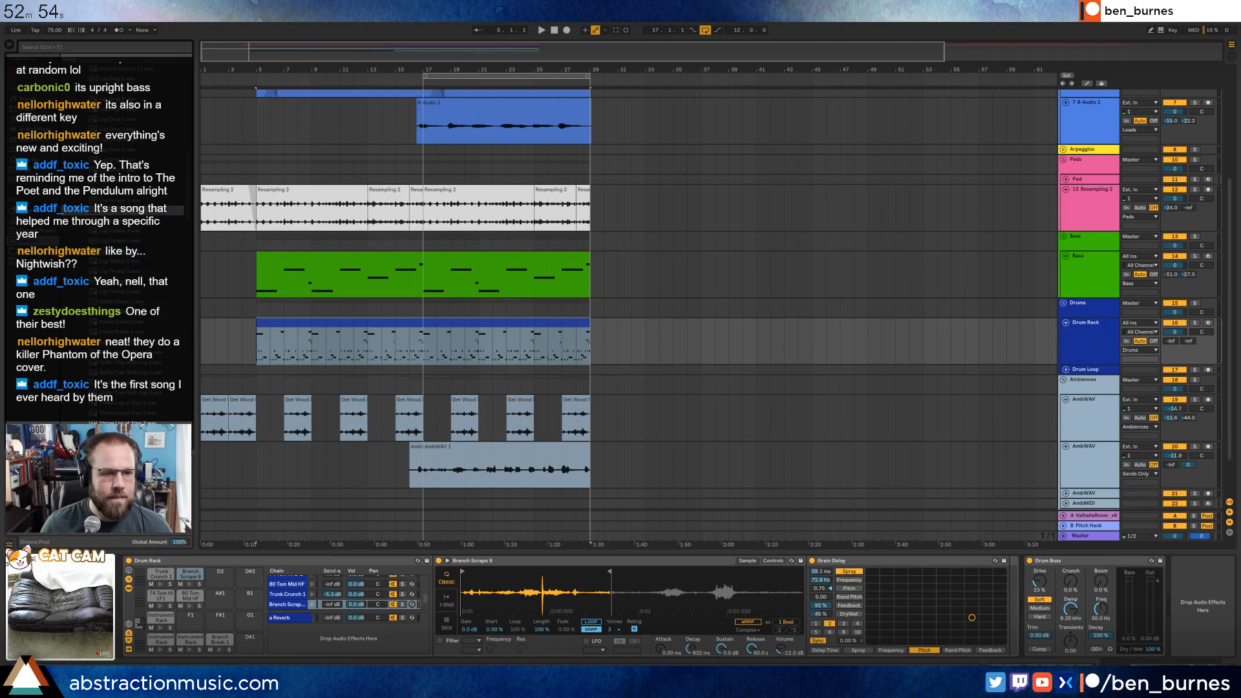
pyautogui.click(133, 271)
pyautogui.scroll(2, 132, 271)
pyautogui.click(126, 170)
pyautogui.click(123, 152)
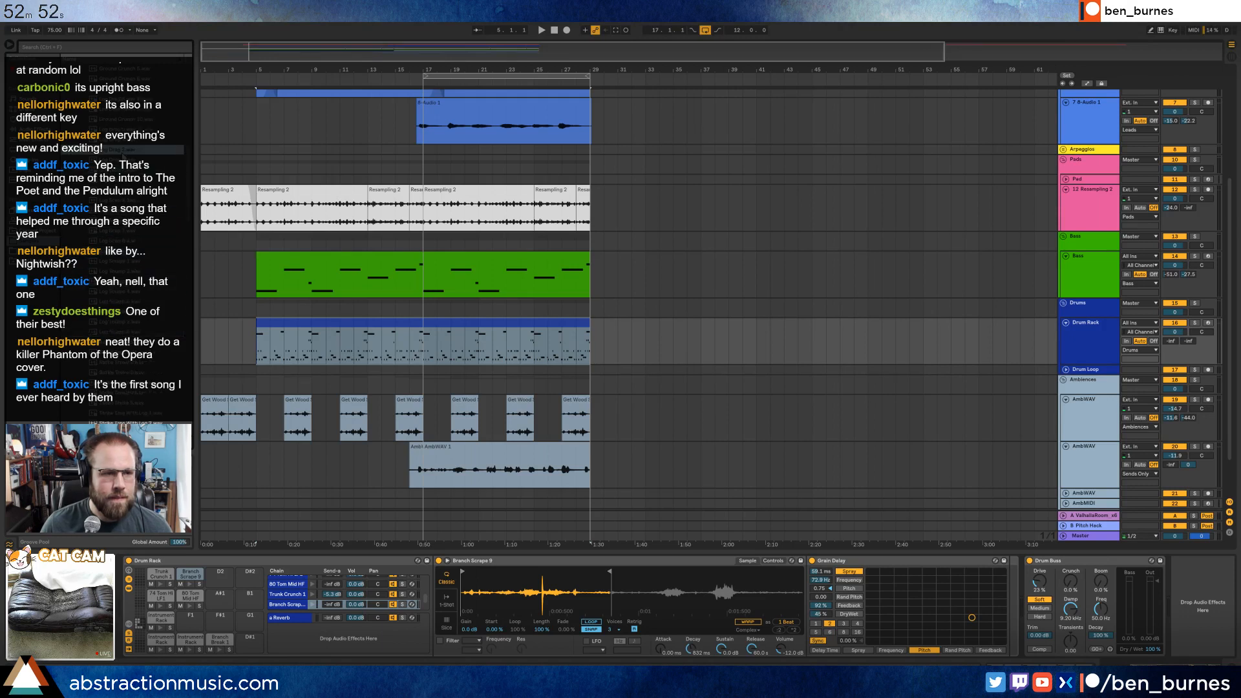
pyautogui.click(122, 160)
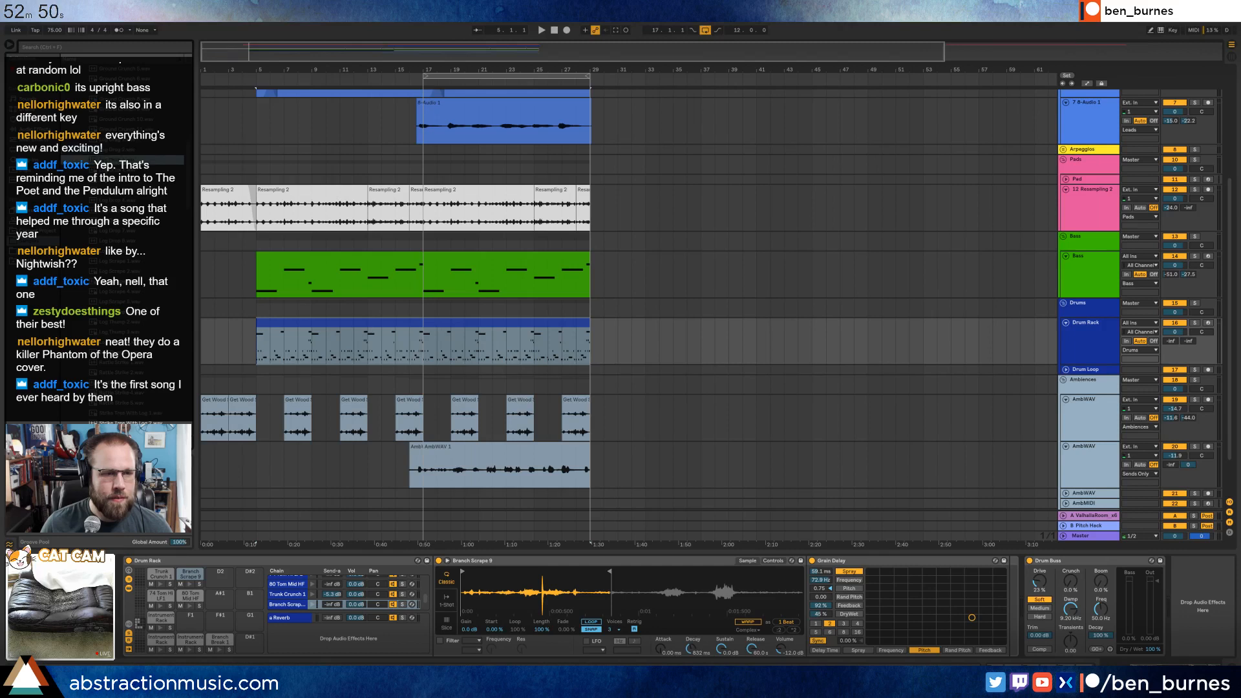
pyautogui.scroll(1, 123, 159)
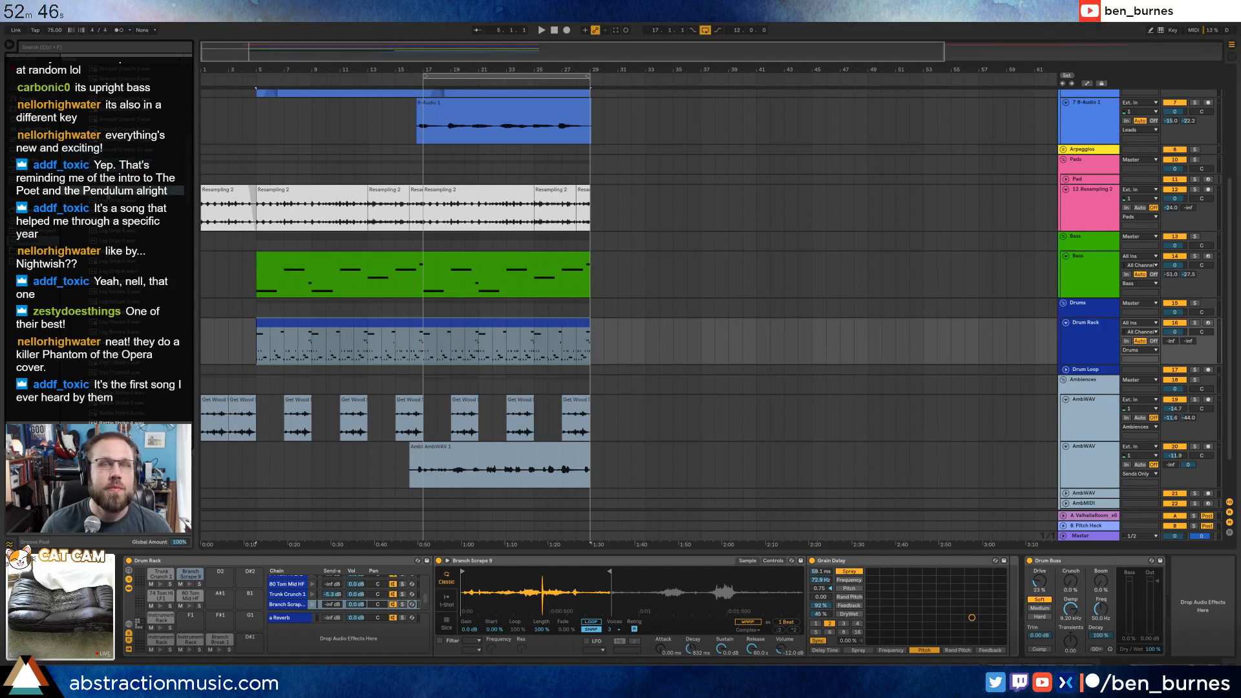
pyautogui.click(122, 170)
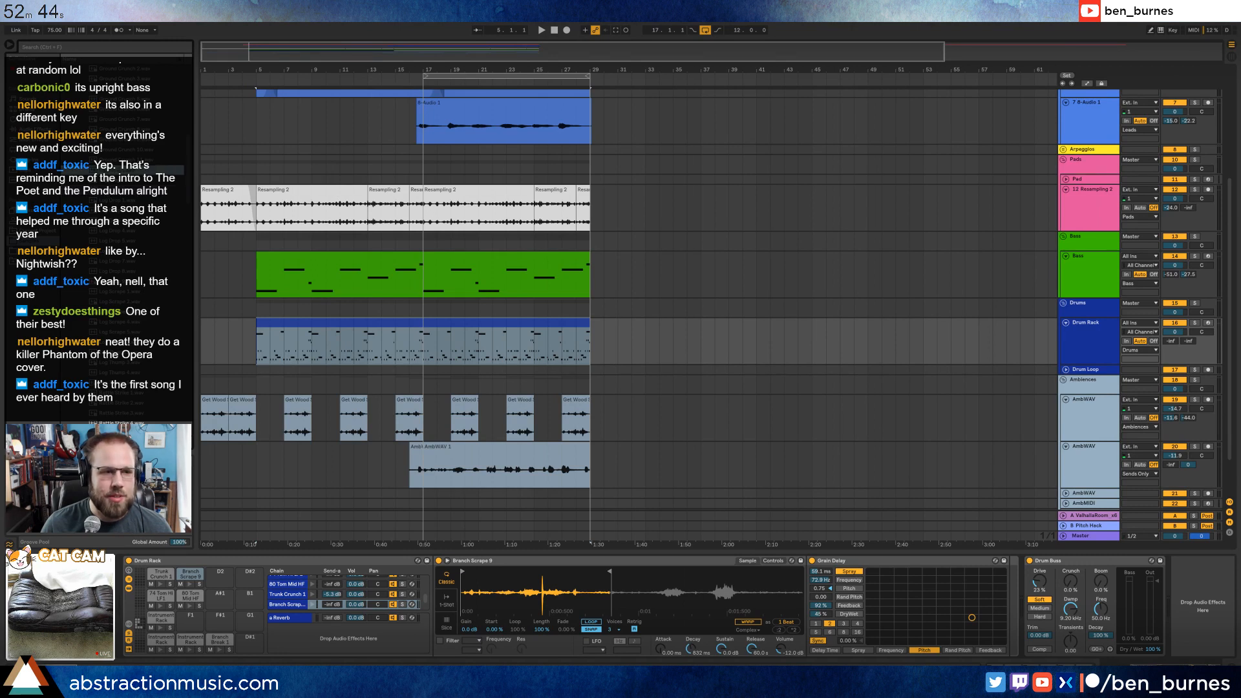
pyautogui.click(110, 181)
pyautogui.click(87, 201)
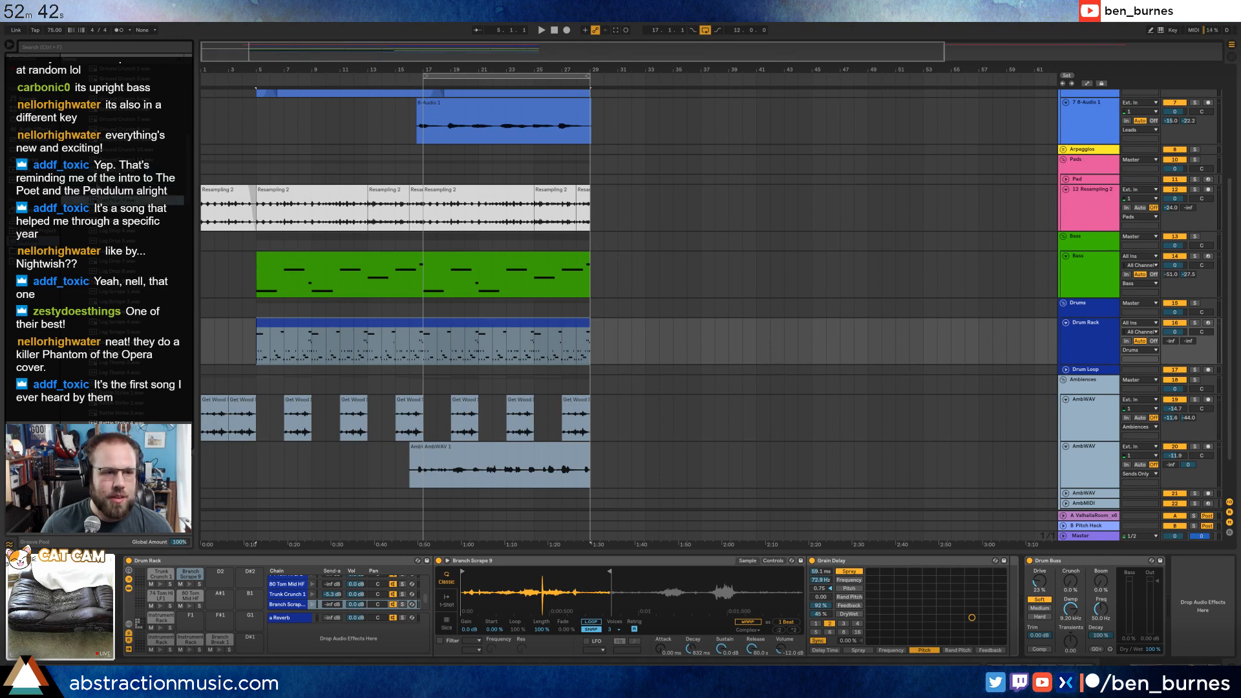
# Load Log Drag 2 onto an empty drum rack pad, keep it in 1-Shot mode and set its fade-out to about 1.2 s.
pyautogui.click(97, 182)
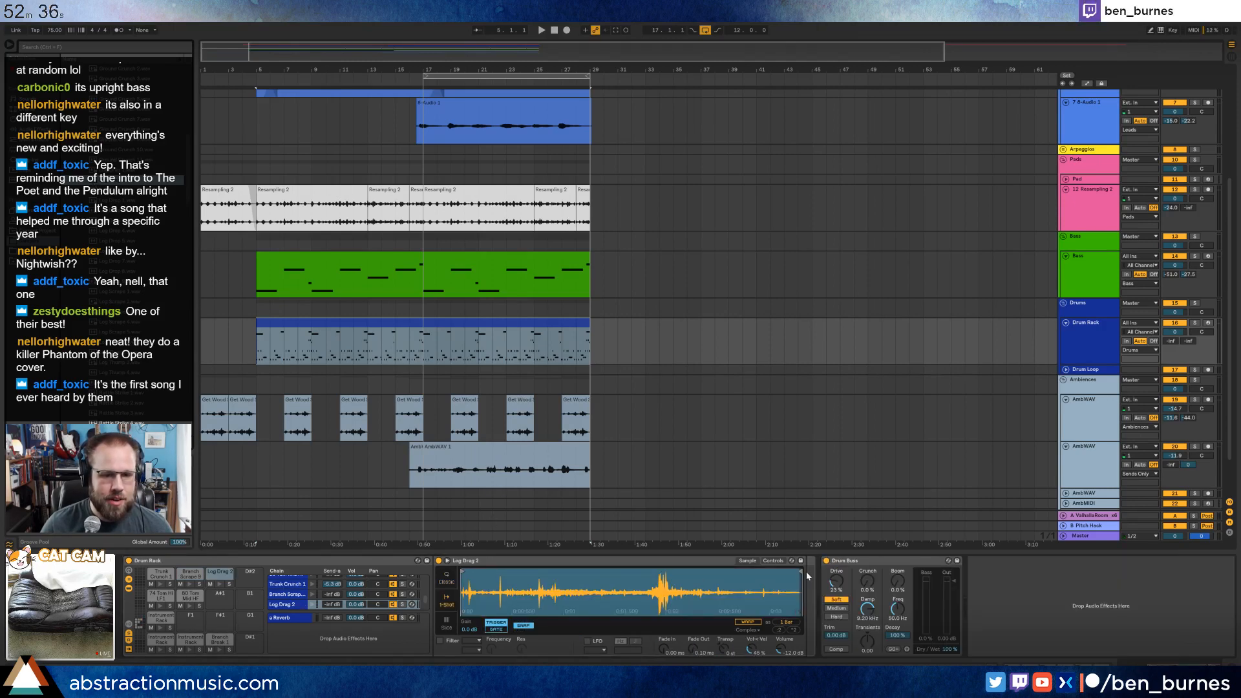
pyautogui.moveTo(800, 572); pyautogui.dragTo(792, 572)
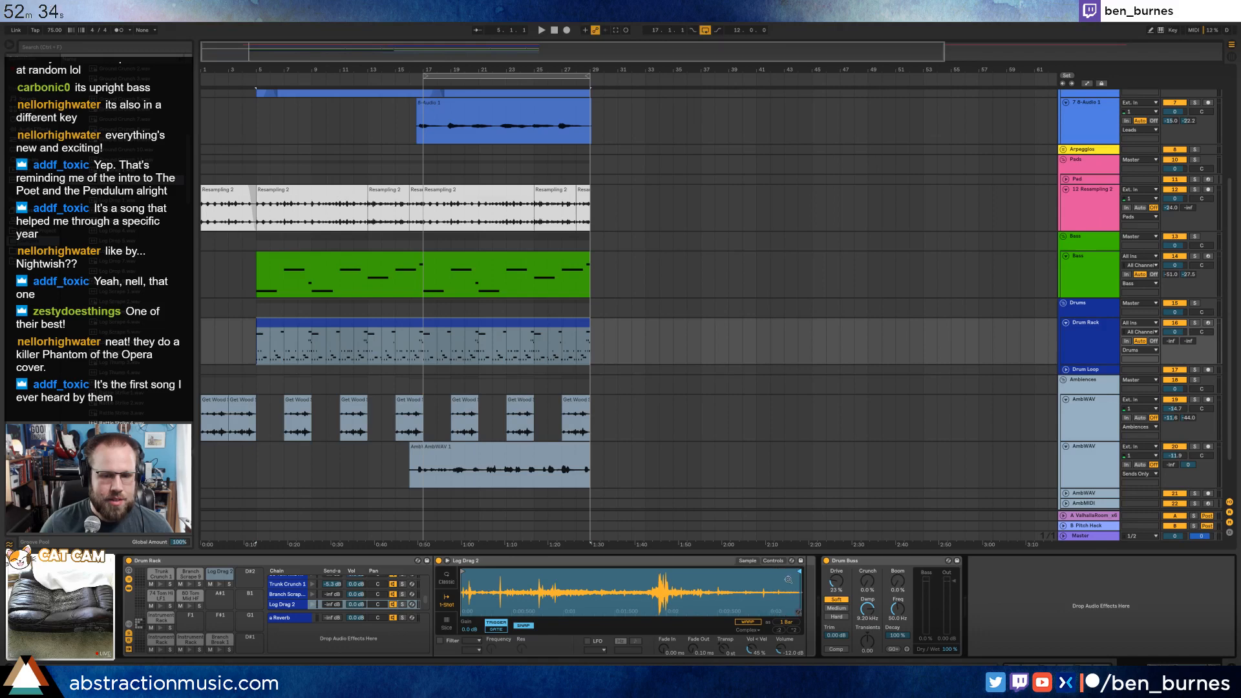
pyautogui.click(447, 577)
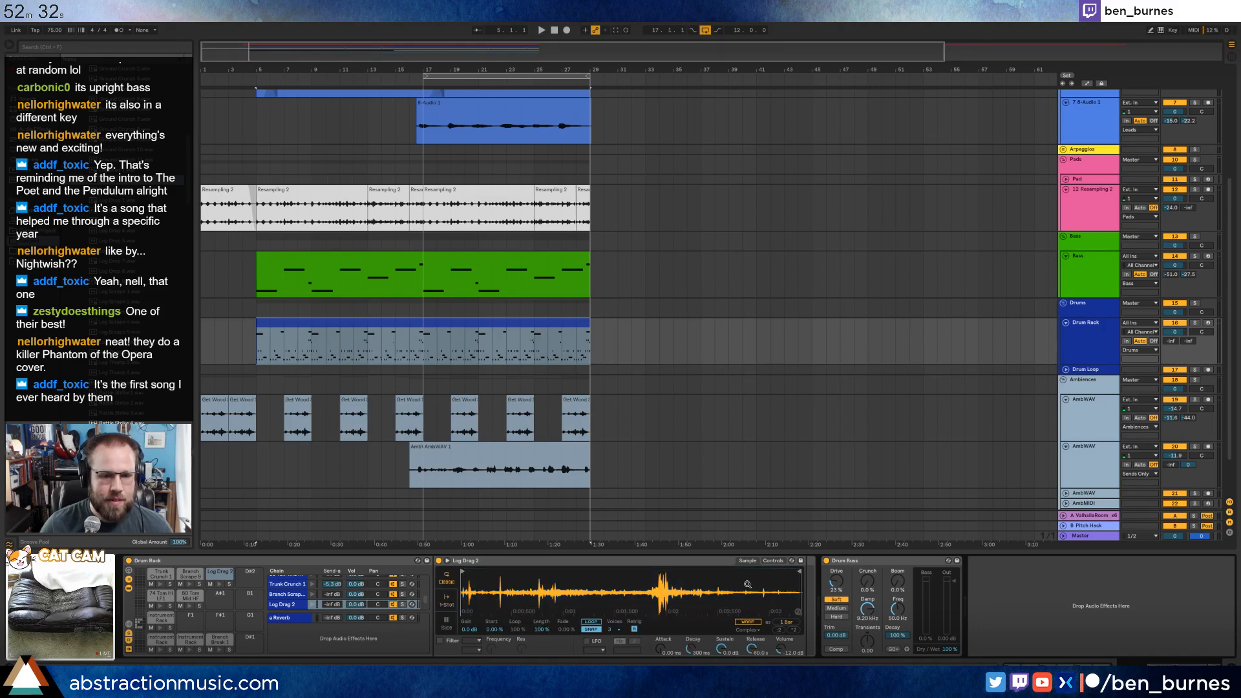
pyautogui.click(445, 600)
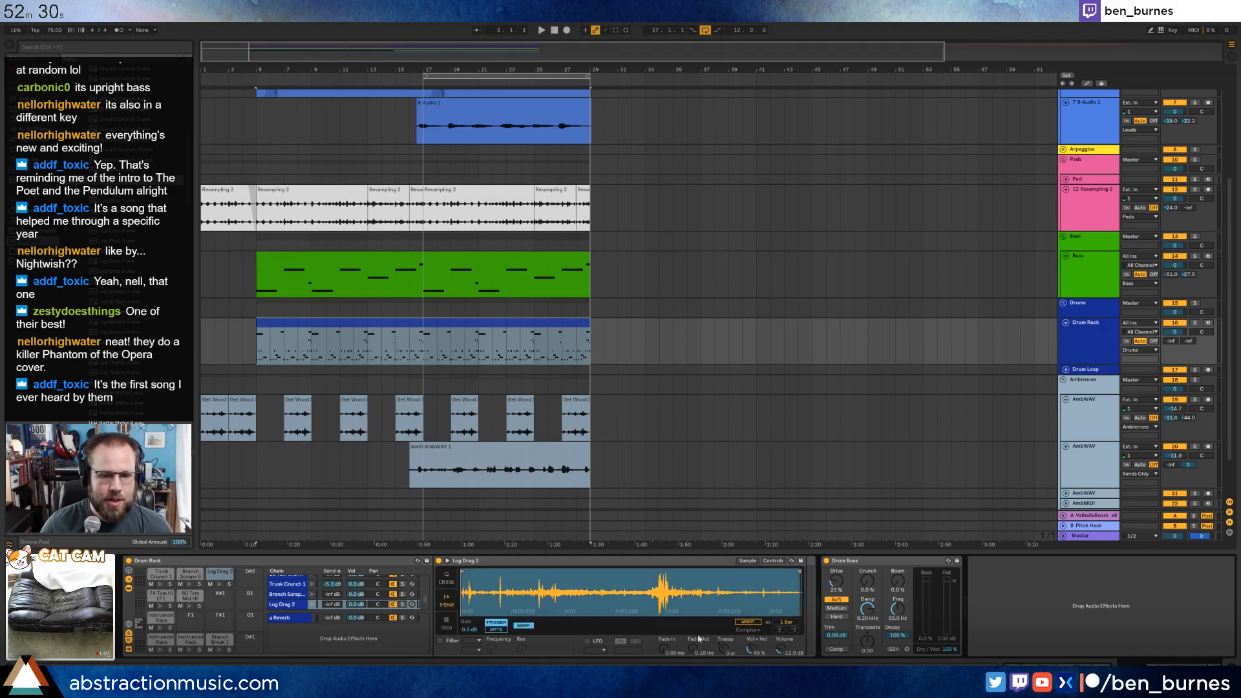
pyautogui.moveTo(693, 648); pyautogui.dragTo(693, 643)
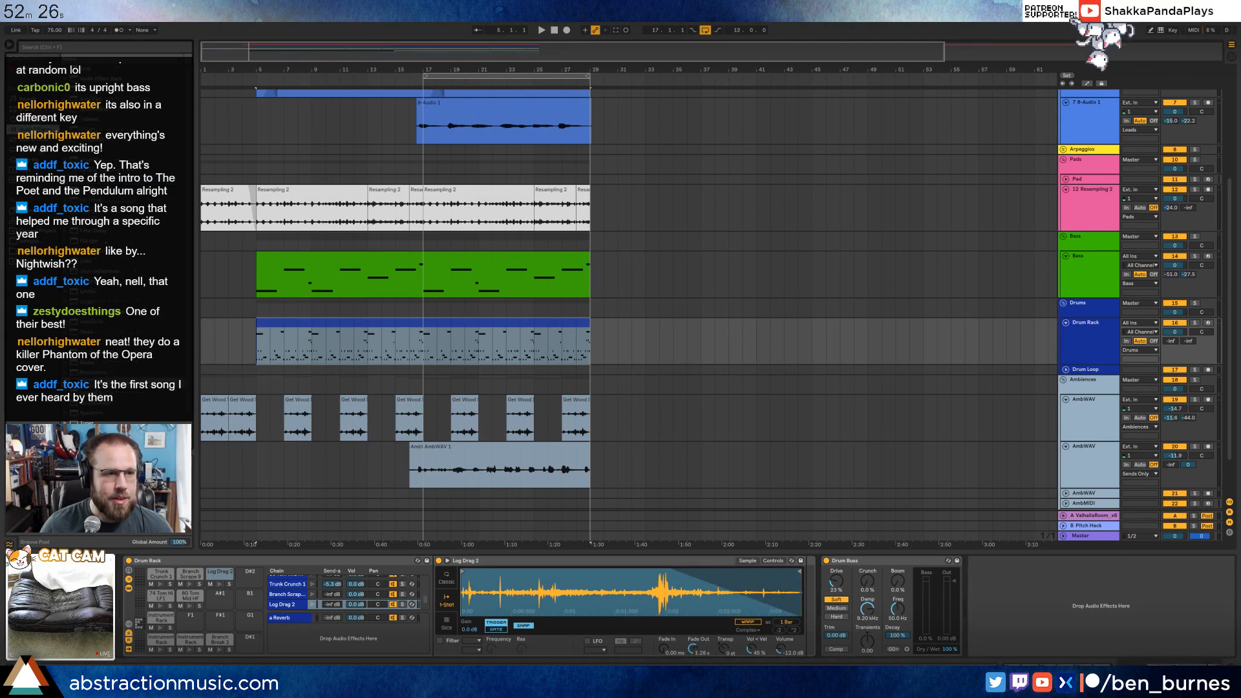
# Add an Auto Pan synced to 1/16 with an altered shape and waveform to the Log Drag 2 pad, and a Ping Pong Delay before it.
pyautogui.moveTo(90, 99); pyautogui.dragTo(824, 610)
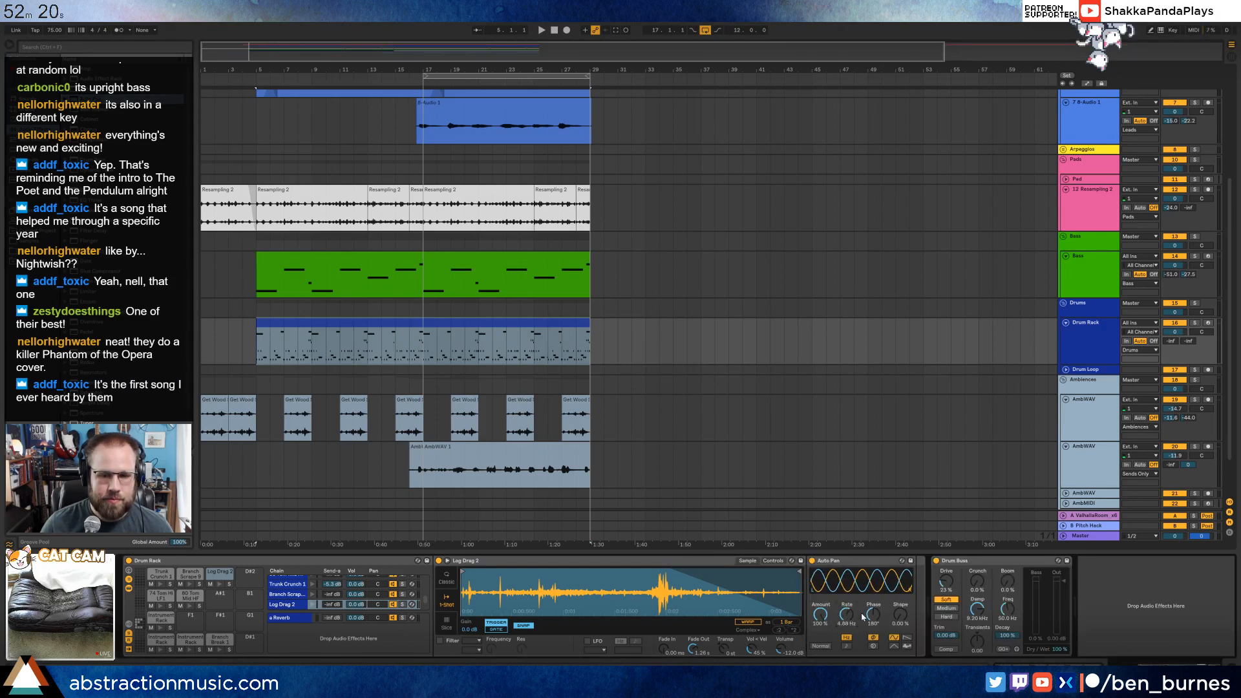
pyautogui.click(848, 646)
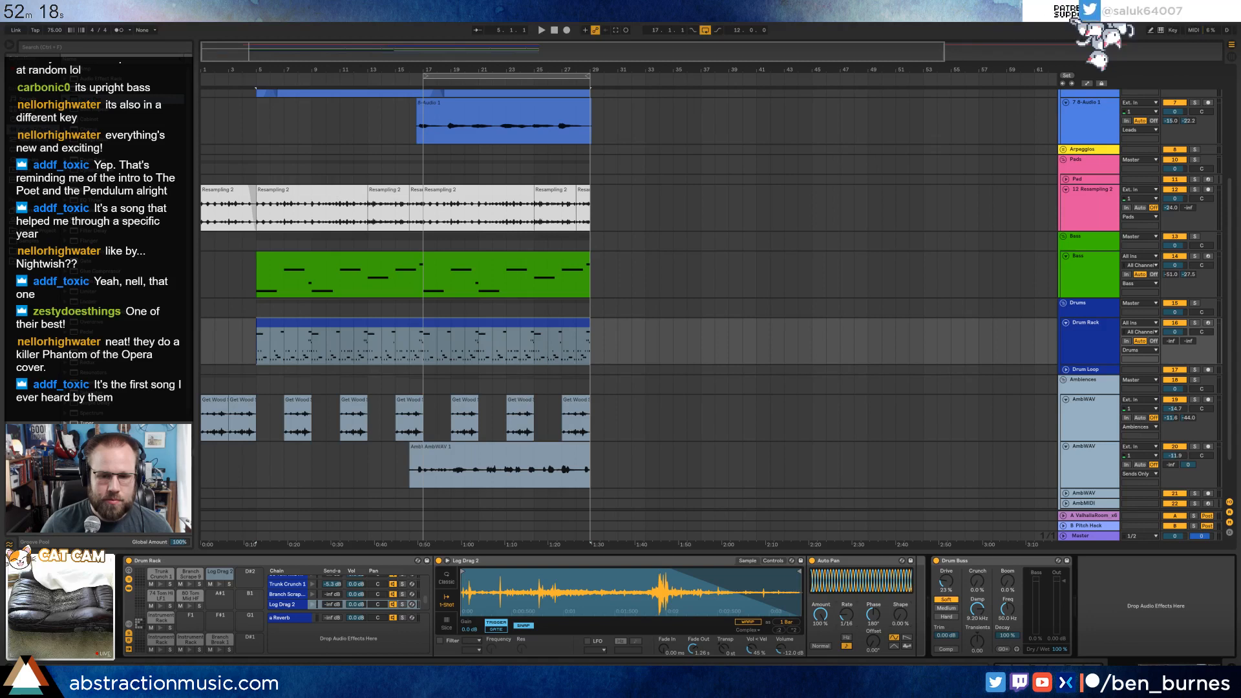
pyautogui.moveTo(897, 615); pyautogui.dragTo(898, 613)
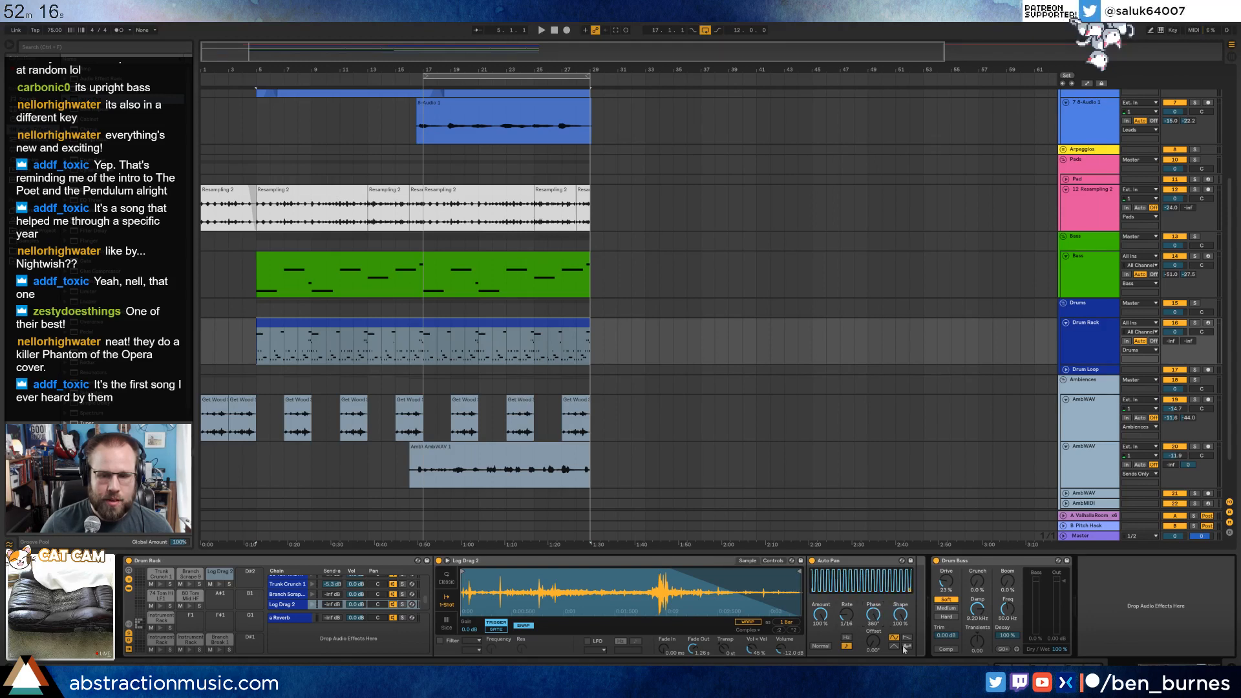
pyautogui.click(907, 638)
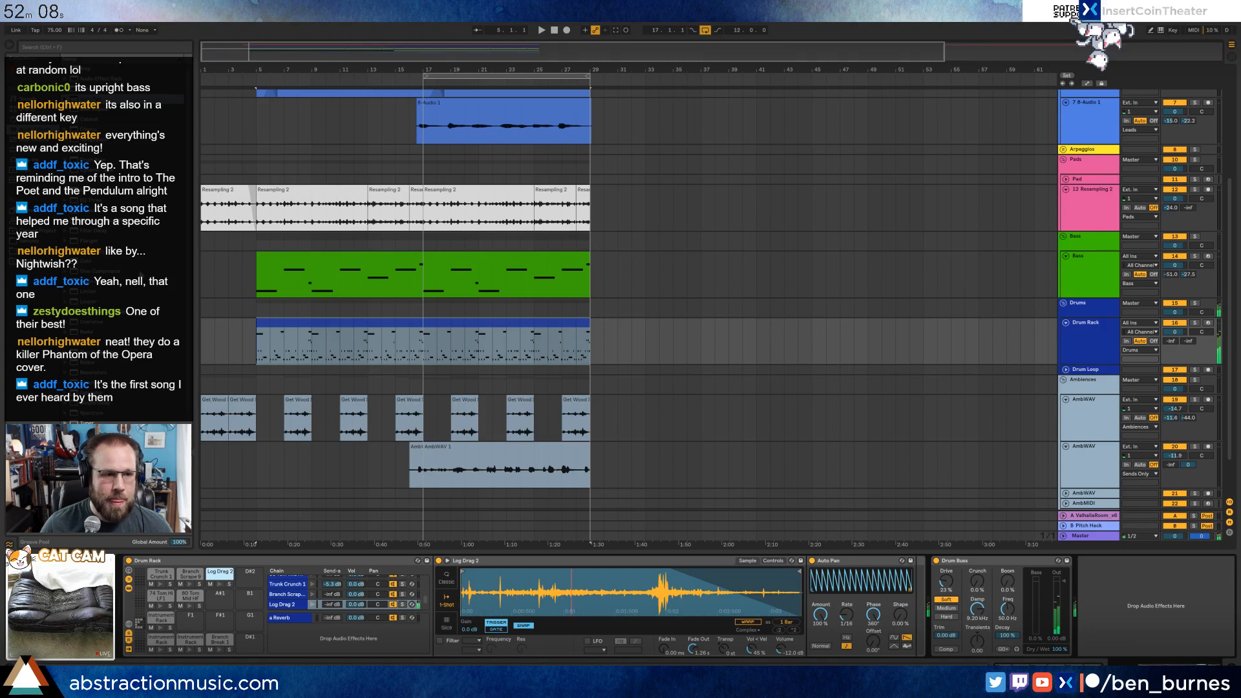
pyautogui.click(833, 628)
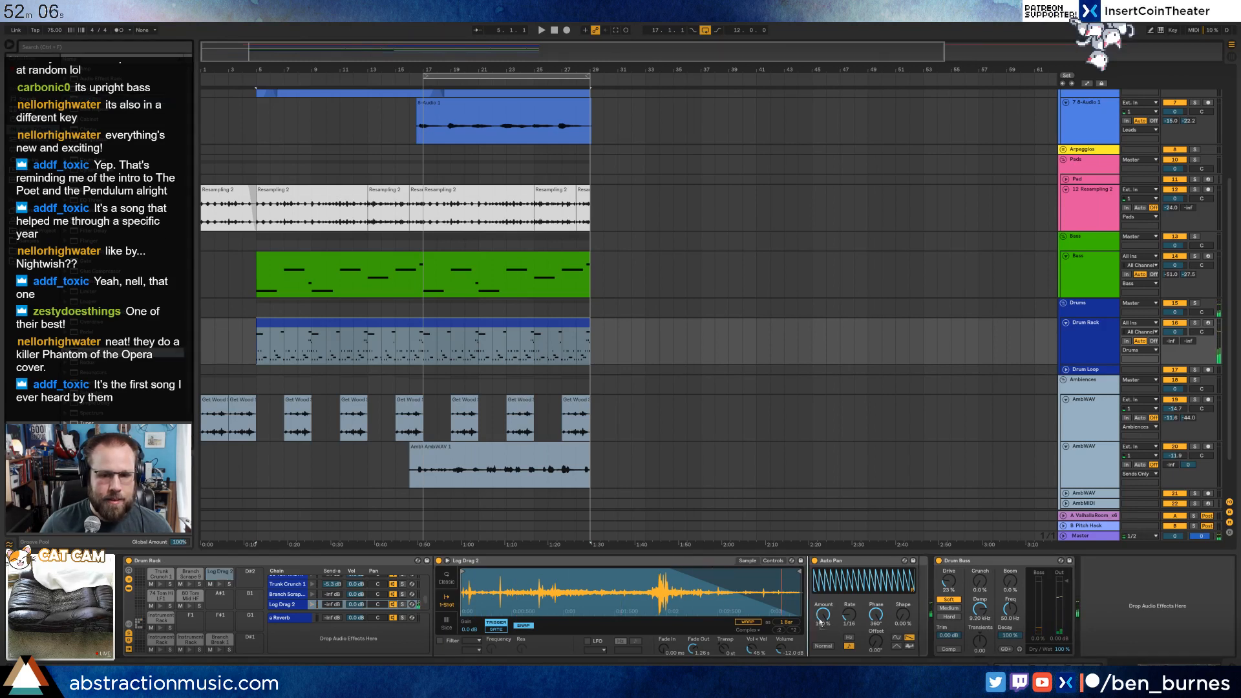
pyautogui.moveTo(820, 622); pyautogui.dragTo(821, 623)
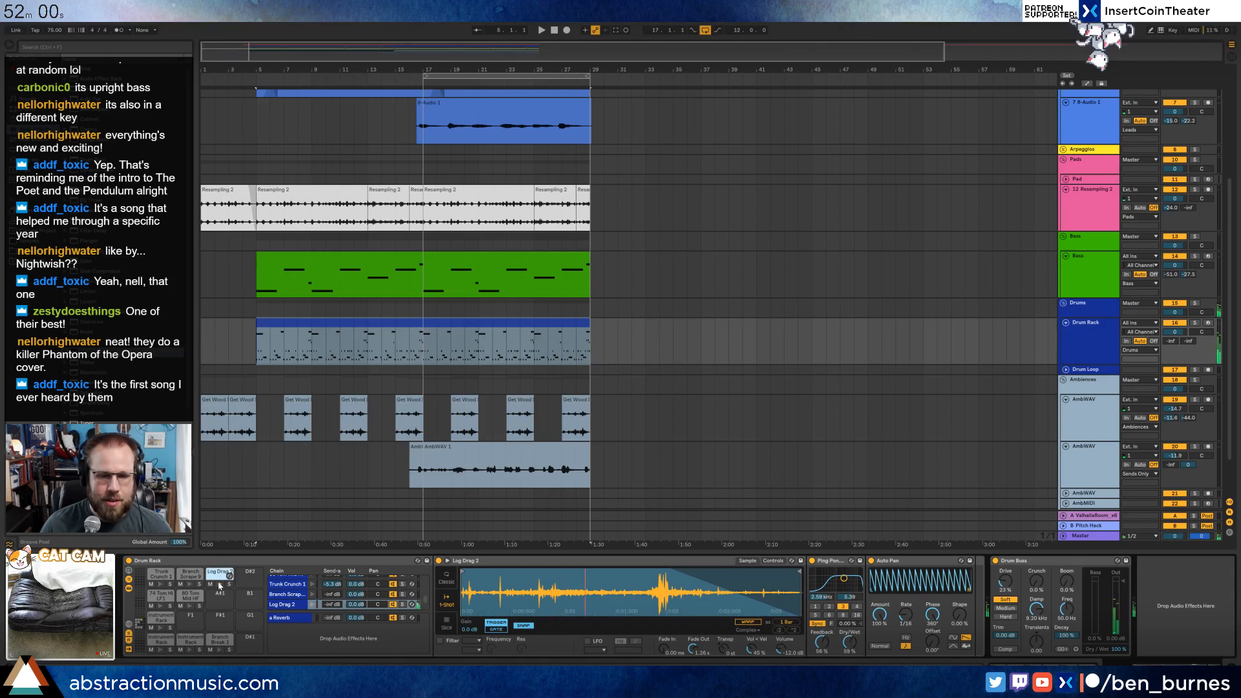
# Draw a one-bar Log Drag 2 note at bar 3 of the drum clip and repeat it at bars 7 and 11.
pyautogui.doubleClick(366, 332)
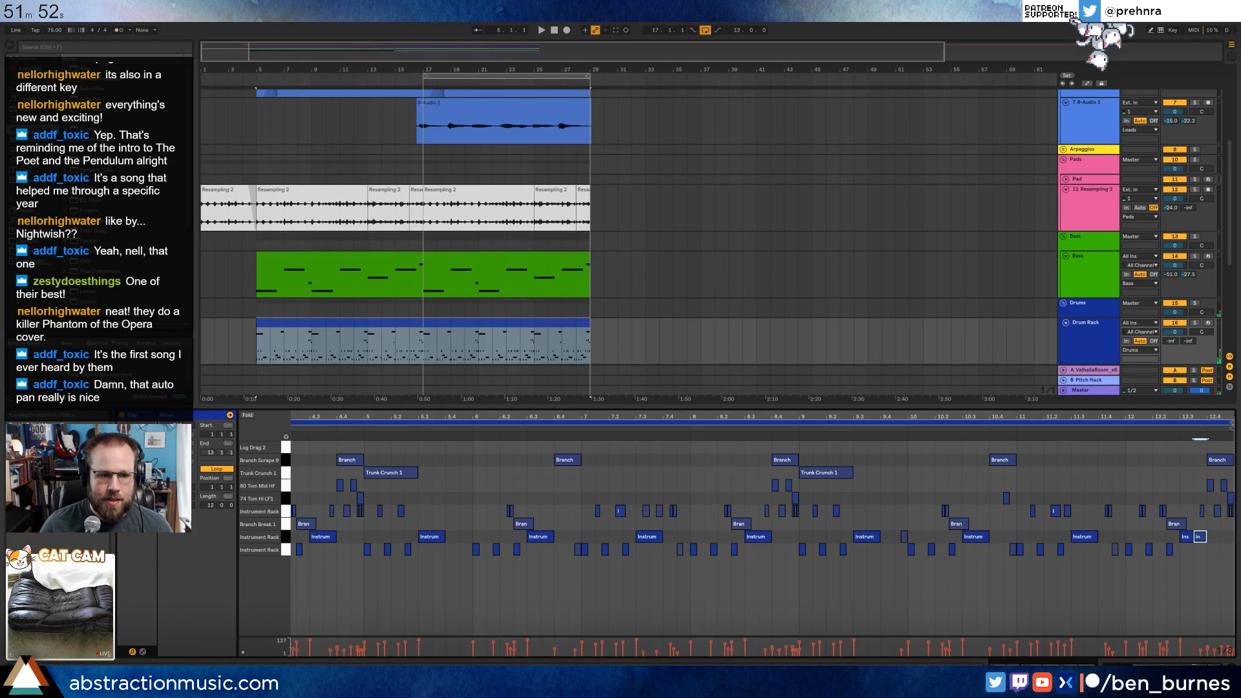
pyautogui.moveTo(584, 417); pyautogui.dragTo(584, 391)
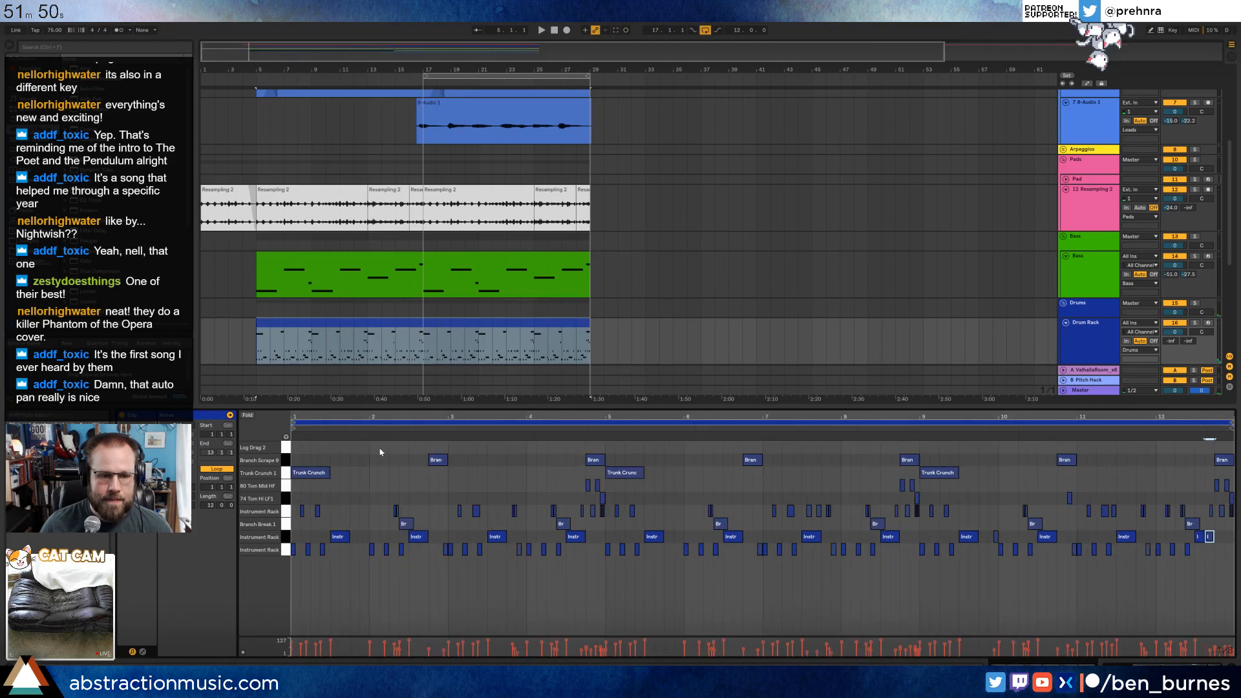
pyautogui.moveTo(452, 449); pyautogui.dragTo(525, 457)
pyautogui.press('space')
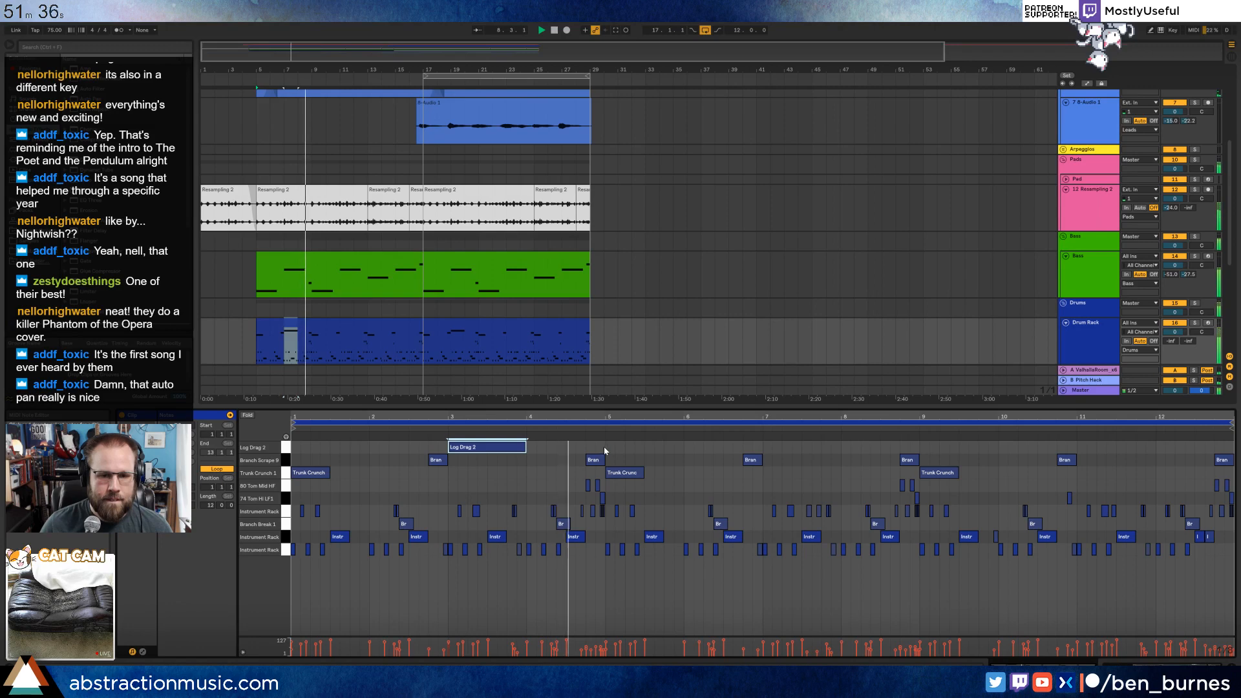
pyautogui.moveTo(606, 439); pyautogui.dragTo(292, 442)
pyautogui.hotkey('ctrl', 'd')
pyautogui.hotkey('ctrl', 'd')
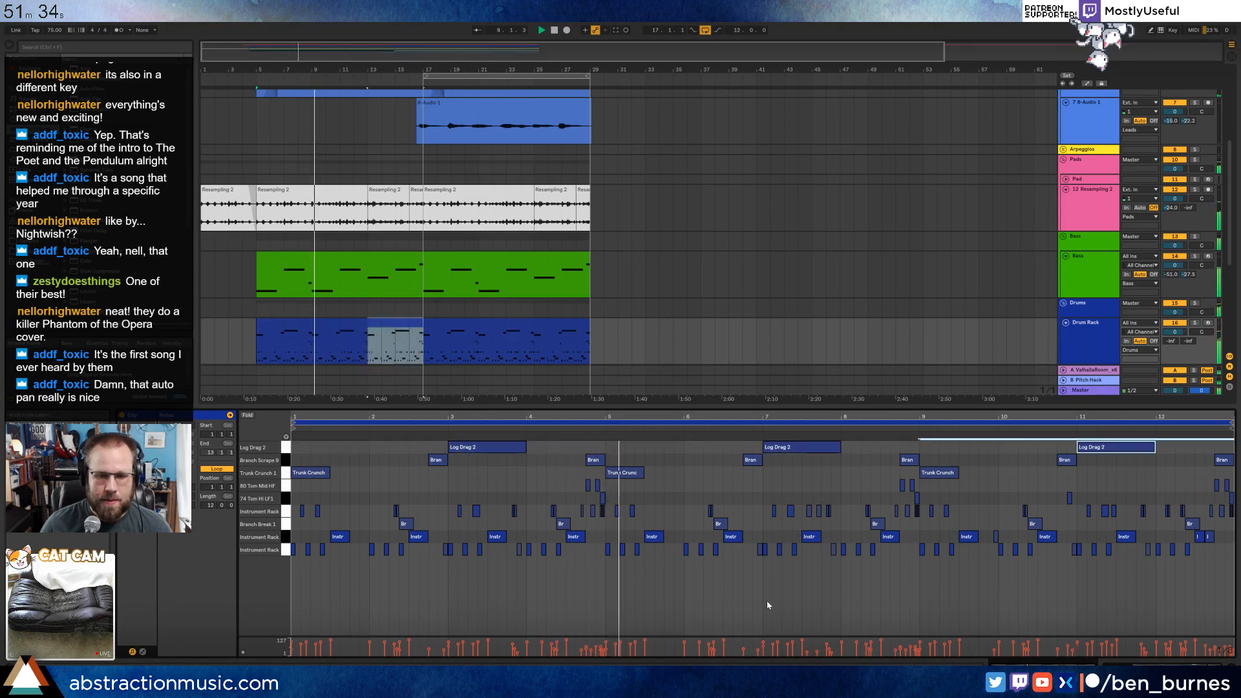
# Load Ground Crunch 7 onto an empty drum rack pad with its start trimmed by about a third, and reopen the drum clip's notes.
pyautogui.hotkey('shift', 'Tab')
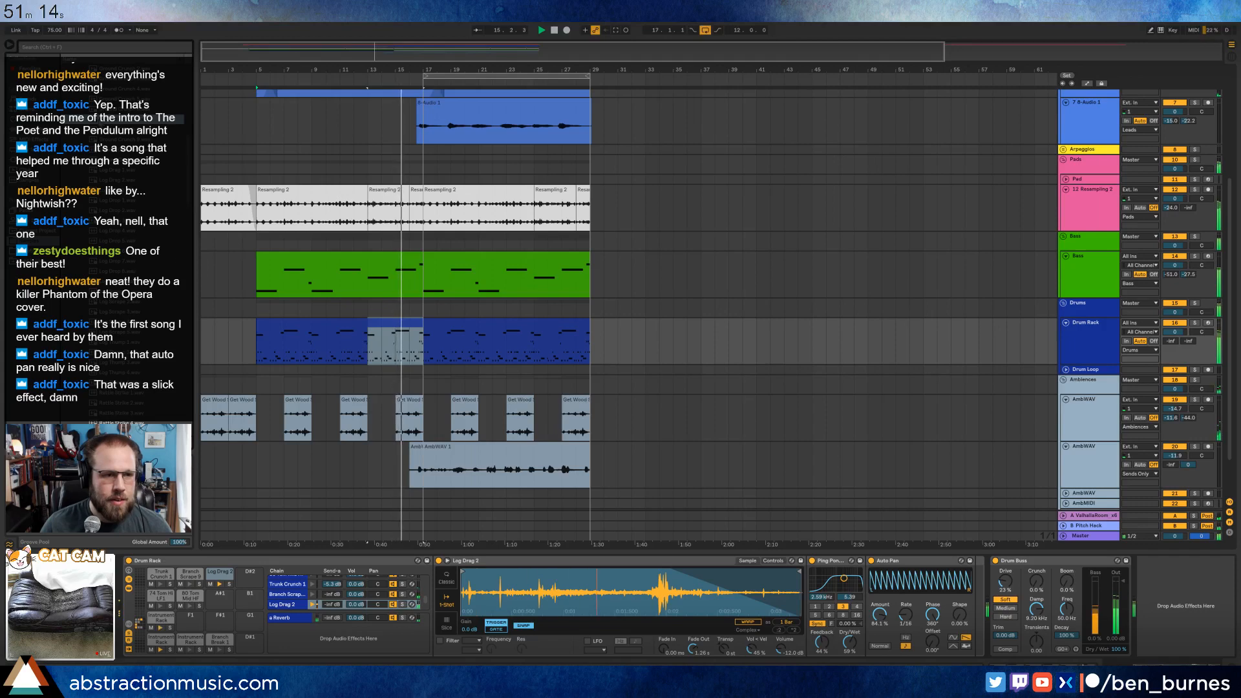
pyautogui.moveTo(276, 572); pyautogui.dragTo(250, 575)
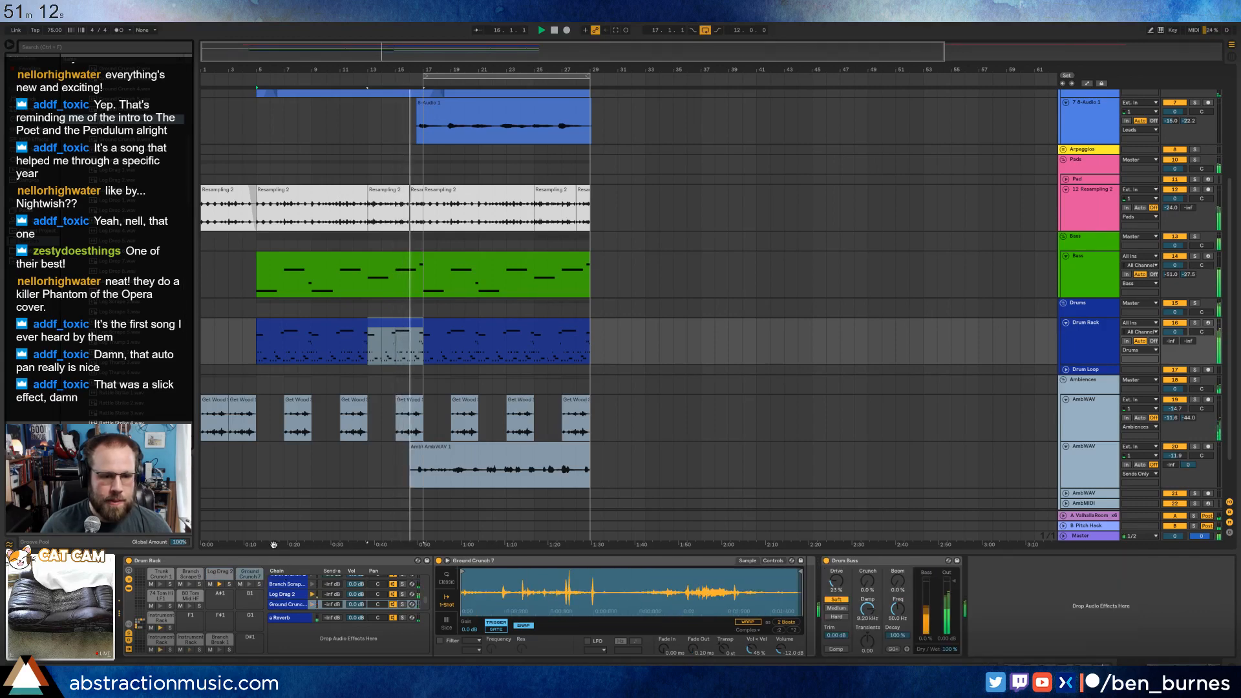
pyautogui.moveTo(463, 571); pyautogui.dragTo(567, 572)
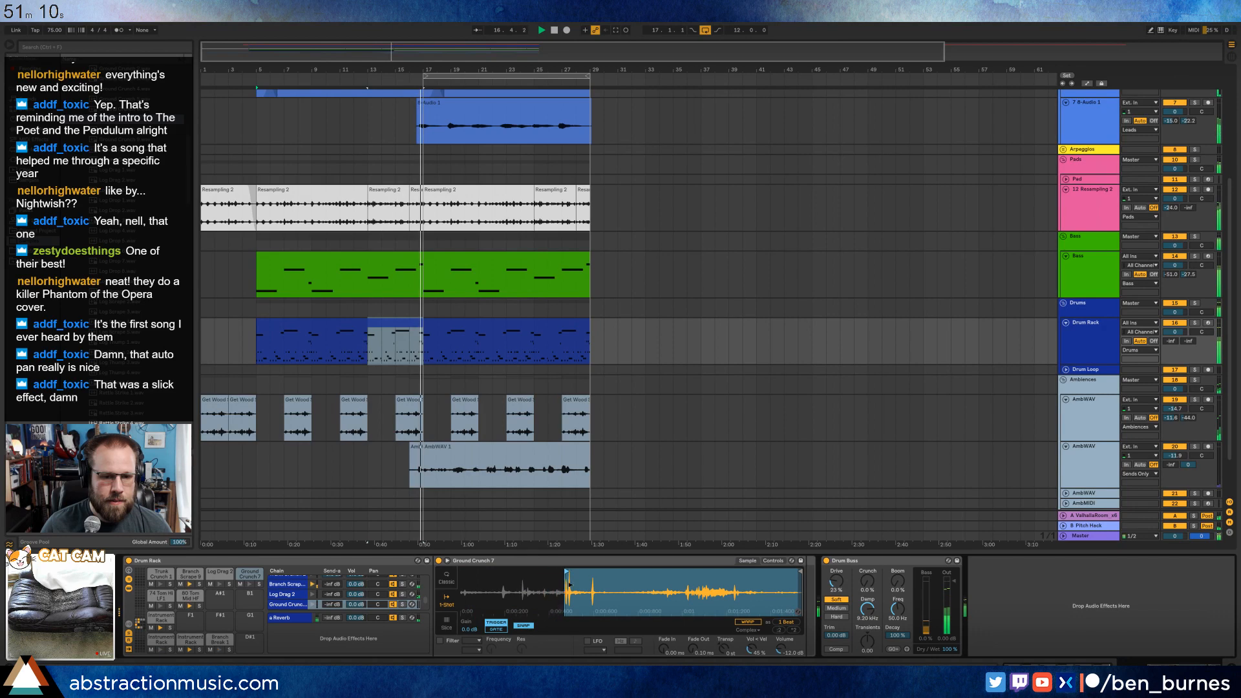
pyautogui.doubleClick(458, 320)
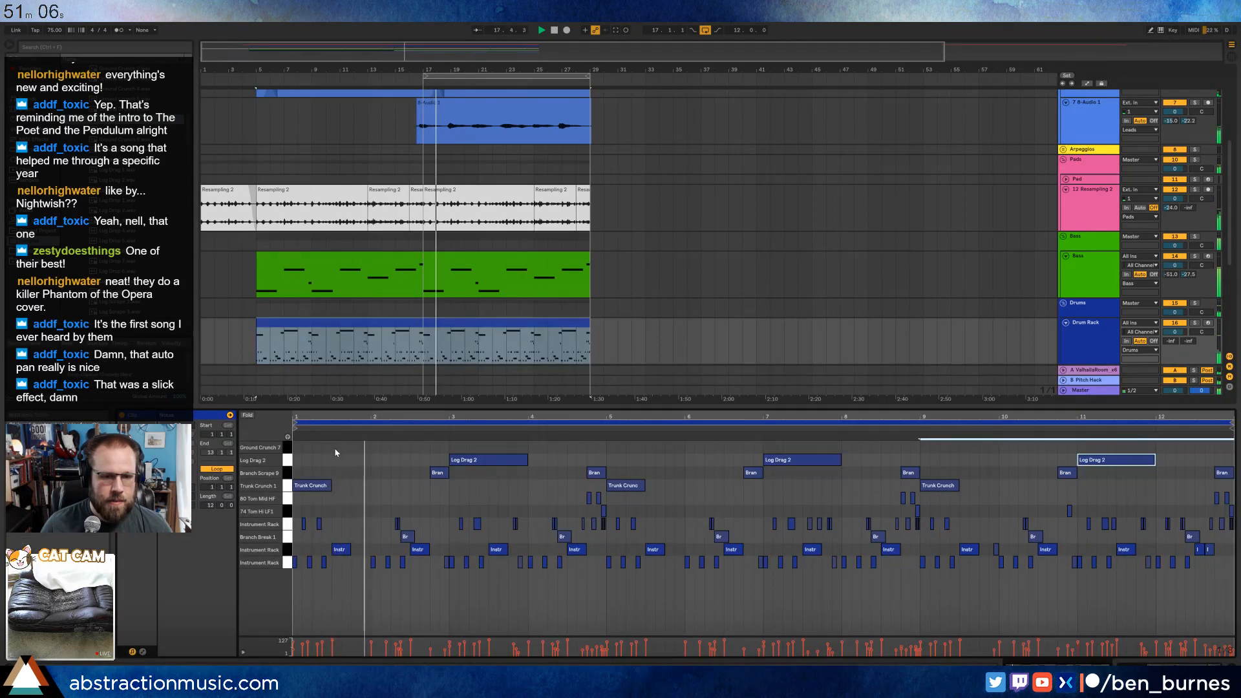
# Draw a one-beat Ground Crunch 7 note on beat 4 of the drum clip's first bar and repeat it in every bar through bar 12.
pyautogui.doubleClick(359, 447)
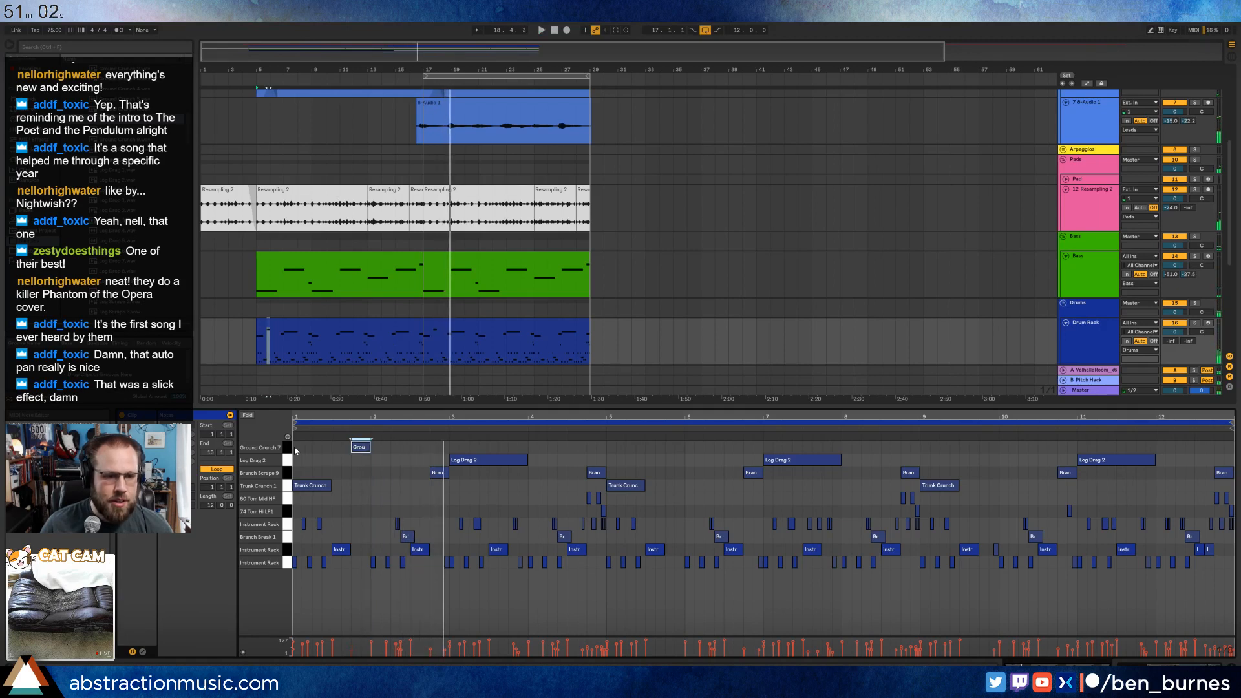
pyautogui.moveTo(295, 450); pyautogui.dragTo(359, 455)
pyautogui.hotkey('ctrl', 'd')
pyautogui.hotkey('ctrl', 'd')
pyautogui.hotkey('ctrl', 'd')
pyautogui.hotkey('ctrl', 'd')
pyautogui.hotkey('ctrl', 'd')
pyautogui.hotkey('ctrl', 'd')
pyautogui.hotkey('ctrl', 'd')
pyautogui.hotkey('ctrl', 'd')
pyautogui.hotkey('ctrl', 'd')
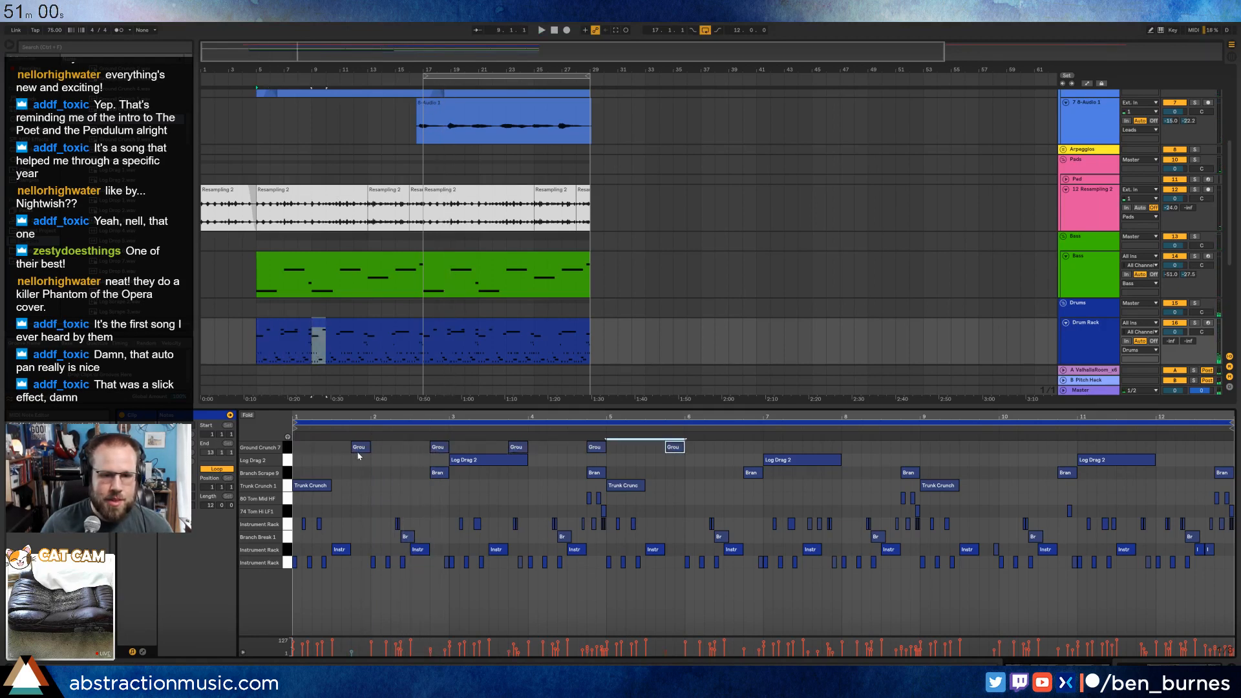
pyautogui.hotkey('ctrl', 'd')
pyautogui.hotkey('ctrl', 'd')
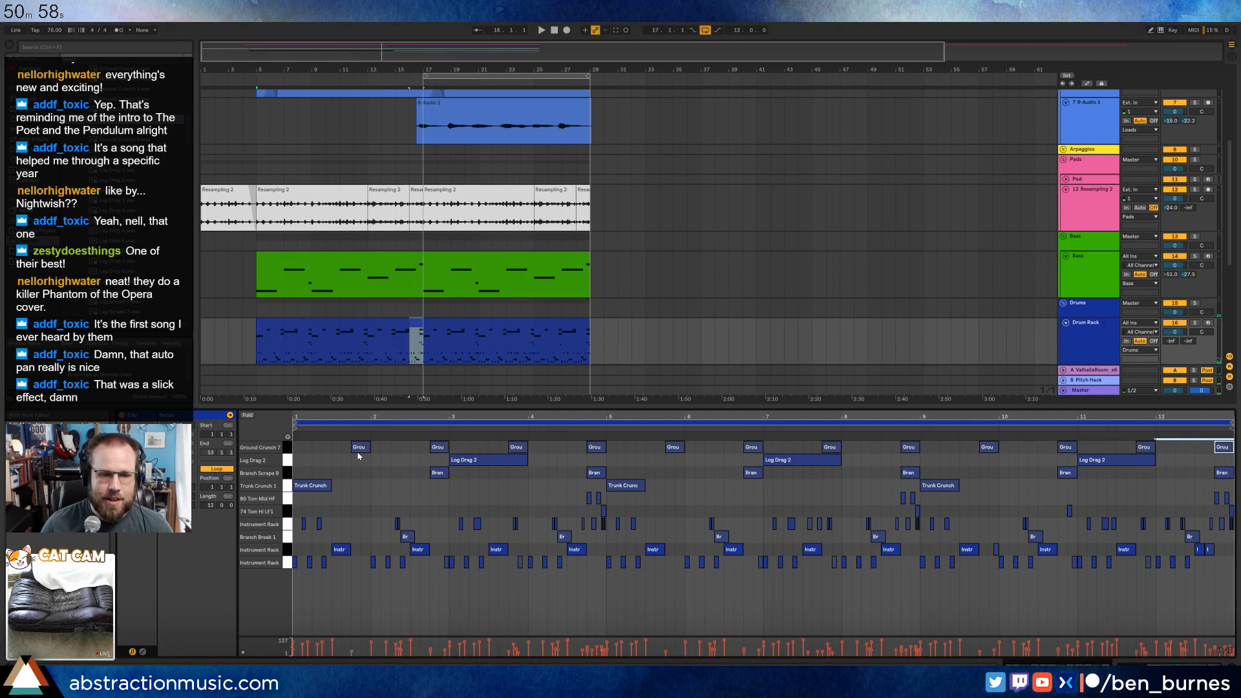
# Lengthen all Ground Crunch 7 notes by moving their starts about half a beat earlier during playback.
pyautogui.press('space')
pyautogui.click(287, 447)
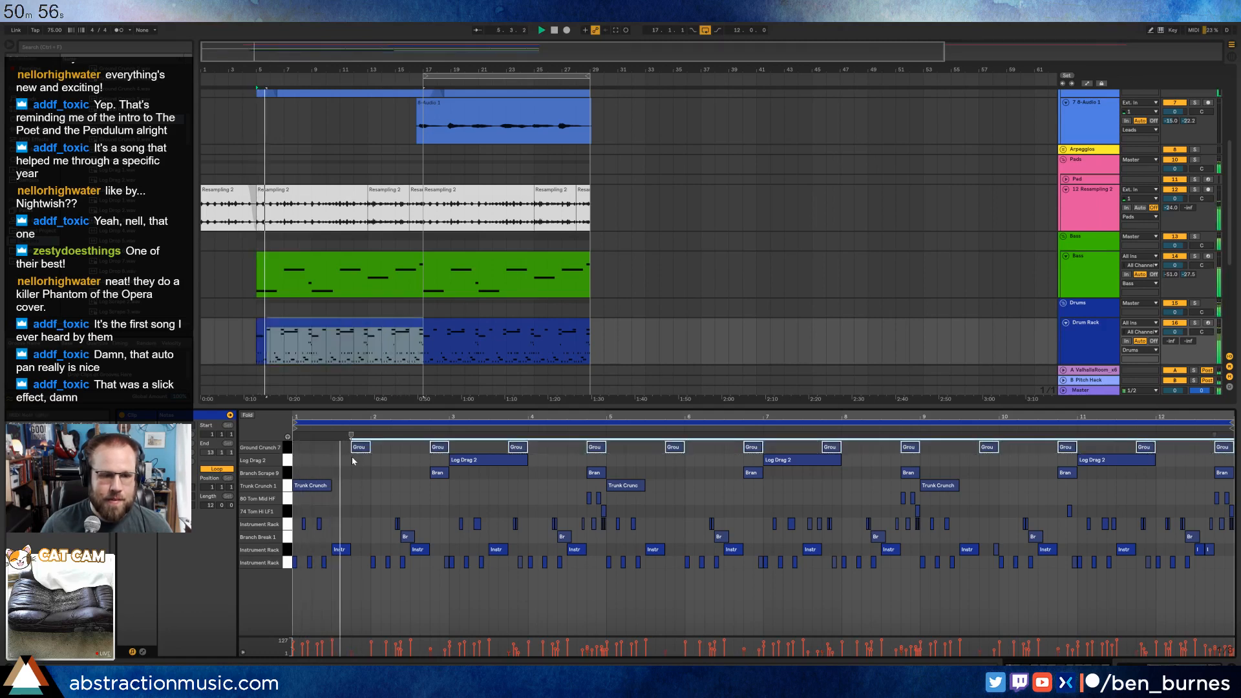
pyautogui.moveTo(359, 448); pyautogui.dragTo(370, 448)
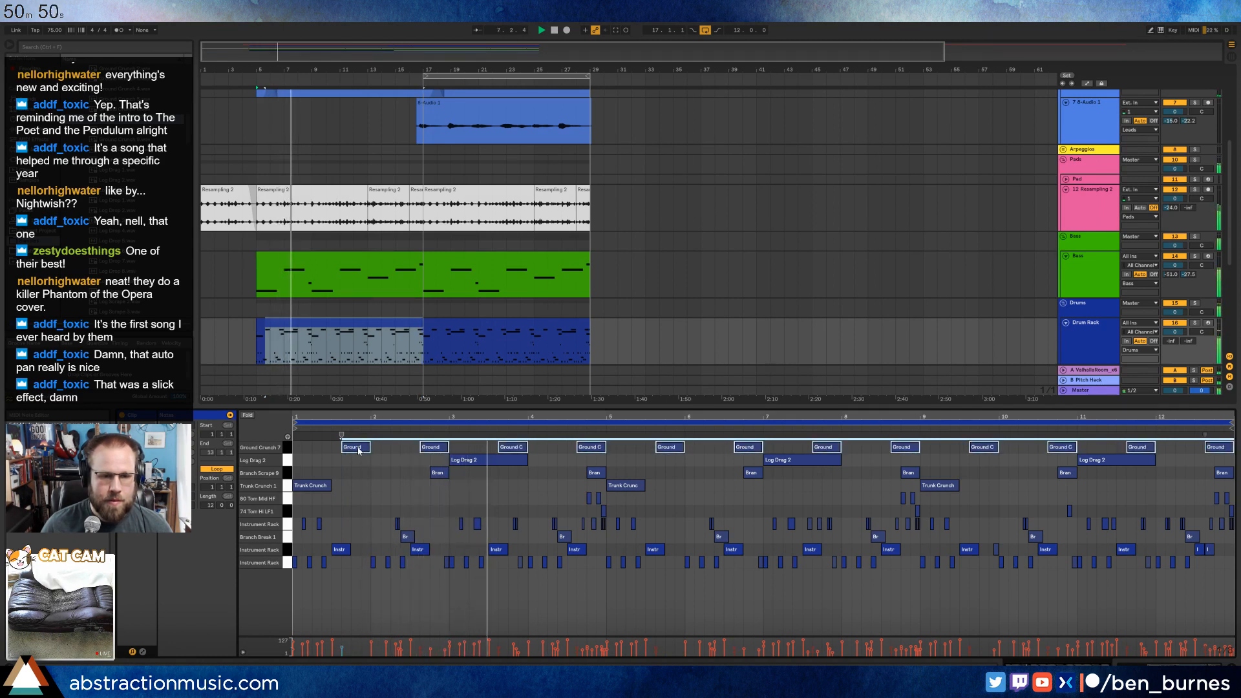
# High-pass filter the Ground Crunch 7 sample at about 3.10 kHz and set its chain volume to -11.2 dB.
pyautogui.hotkey('shift', 'Tab')
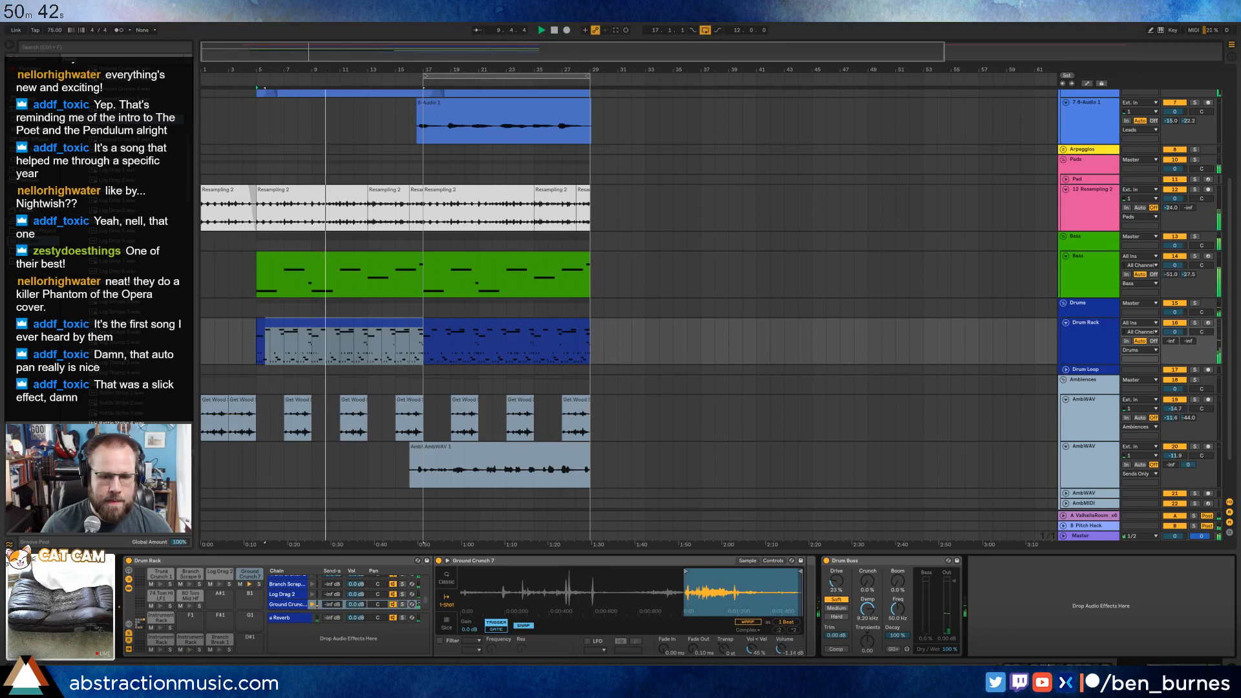
pyautogui.click(440, 641)
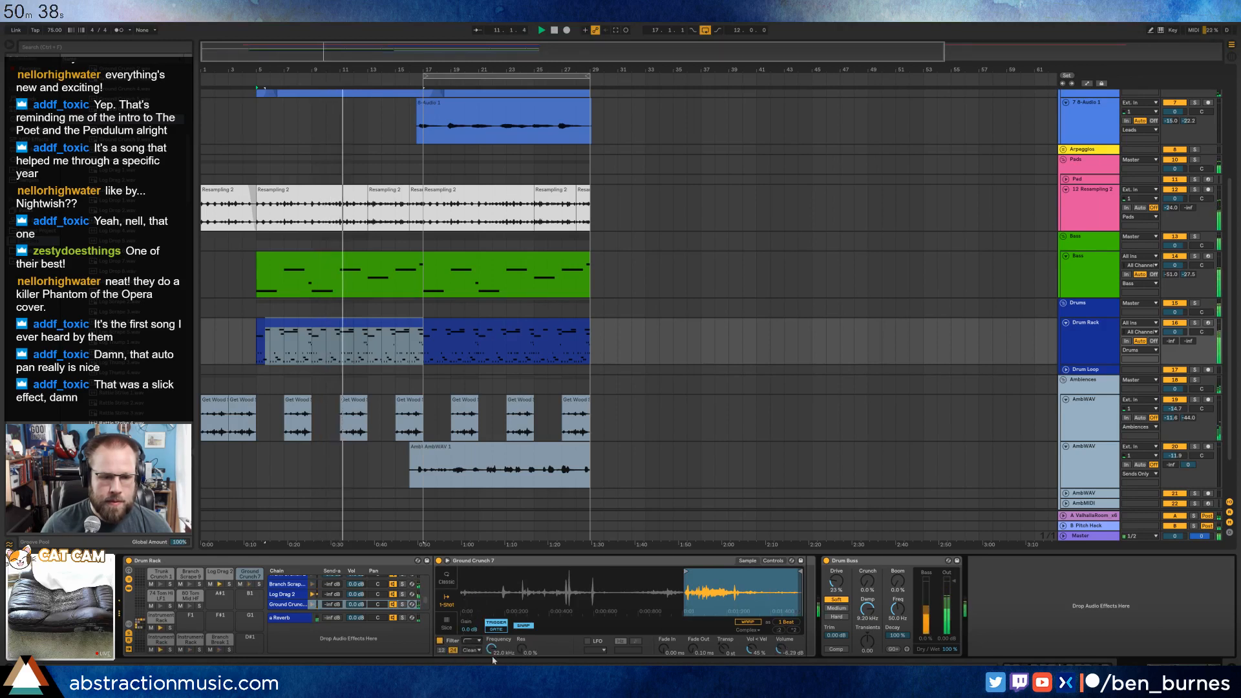
pyautogui.moveTo(492, 649); pyautogui.dragTo(521, 632)
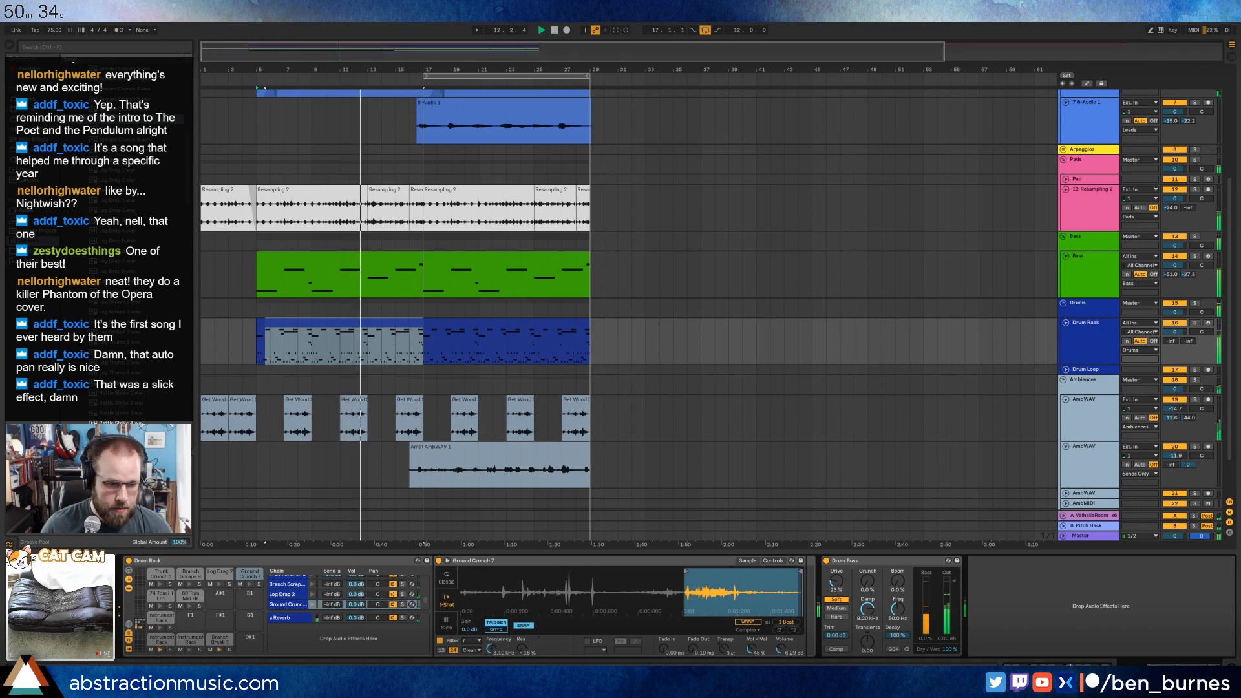
pyautogui.moveTo(332, 604); pyautogui.dragTo(333, 555)
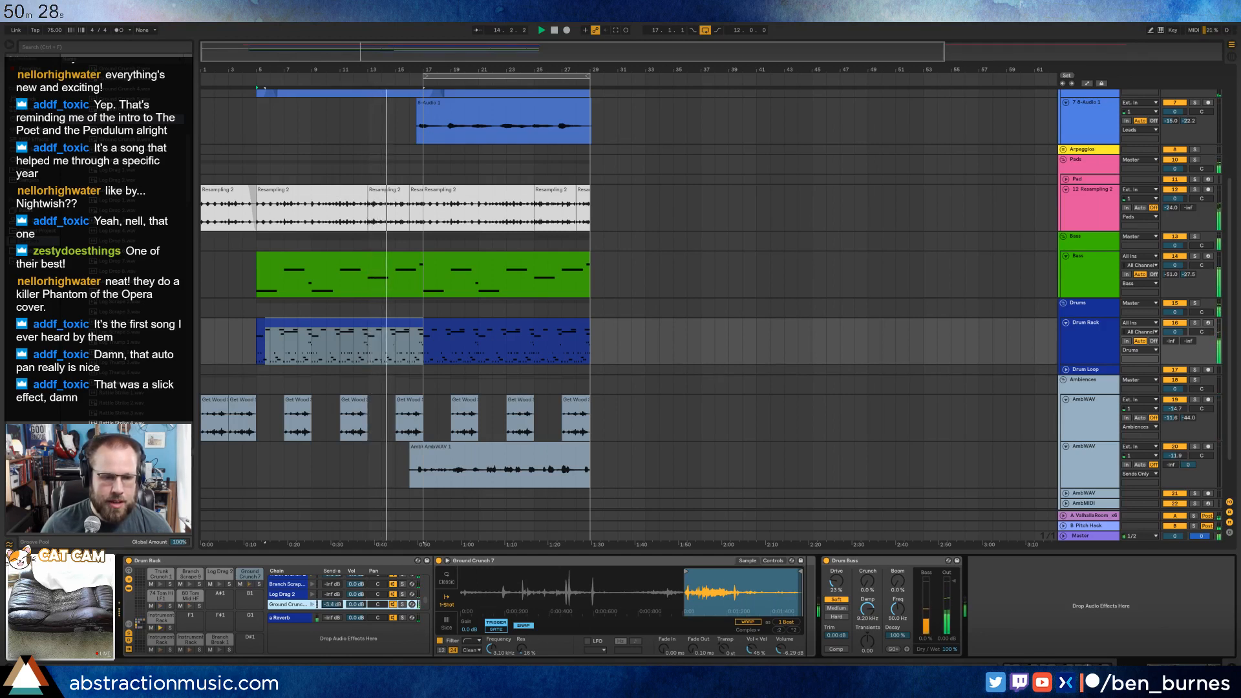
pyautogui.moveTo(332, 604); pyautogui.dragTo(332, 619)
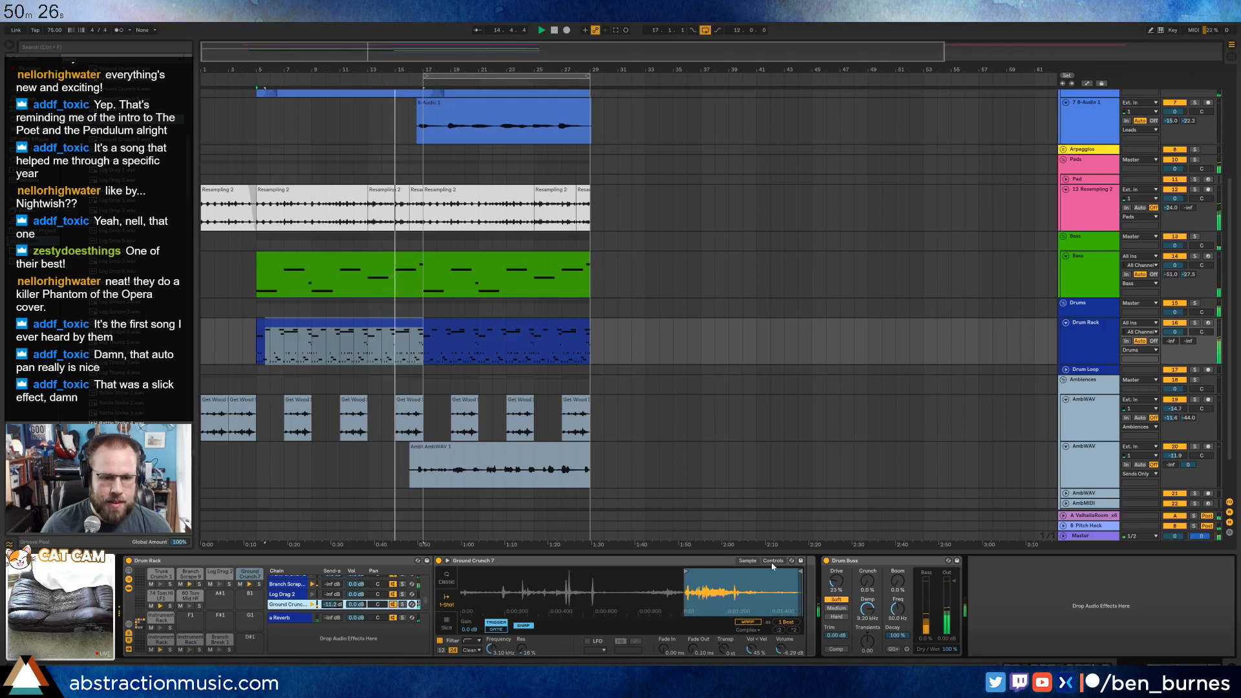
# Switch the Ground Crunch 7 sampler to Classic playback mode and show its filter and modulation controls.
pyautogui.click(652, 581)
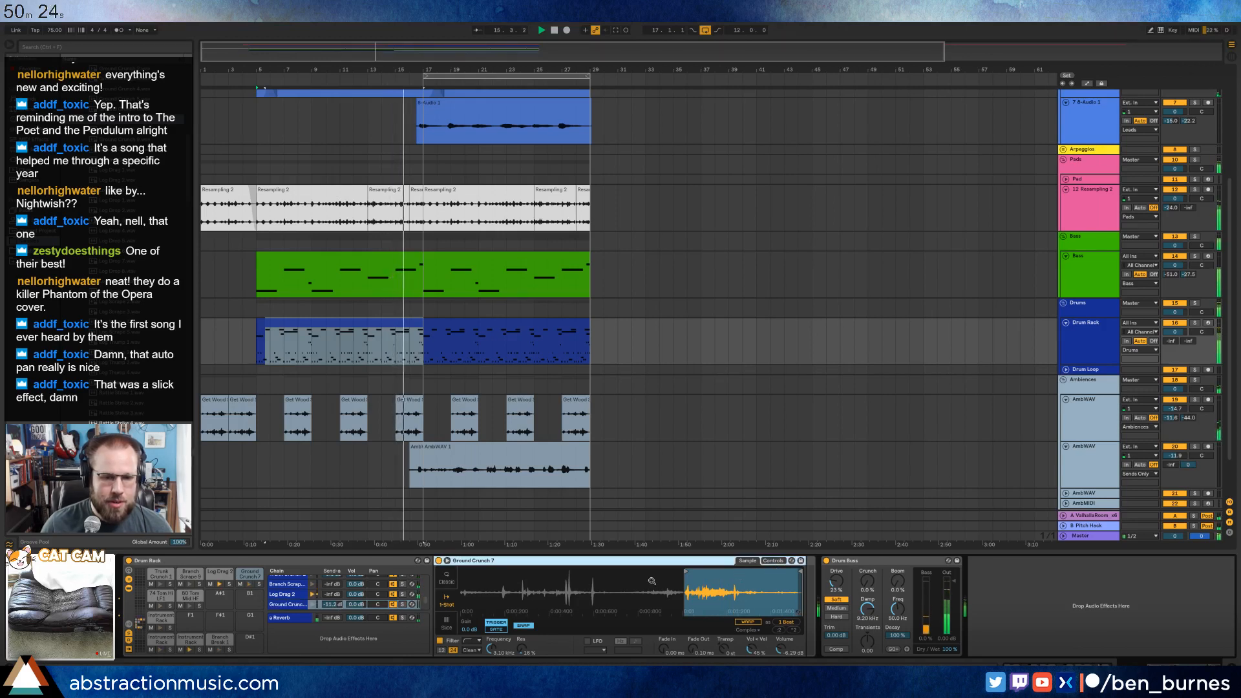
pyautogui.click(773, 560)
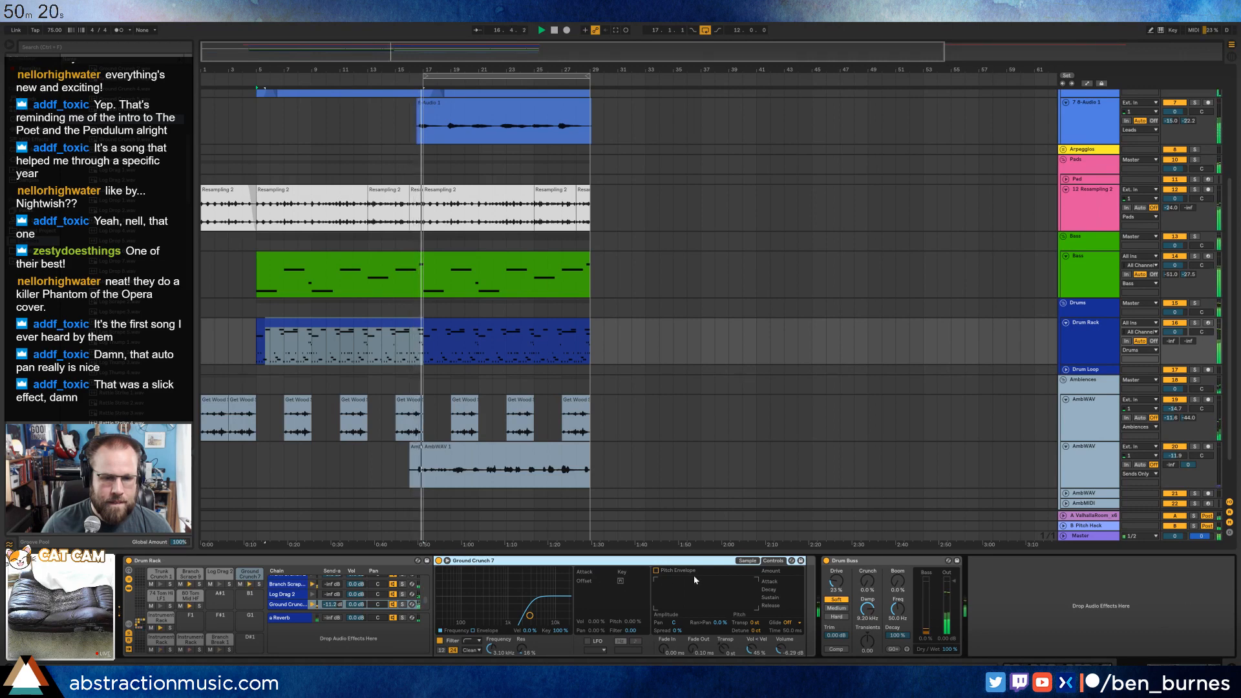
pyautogui.click(743, 562)
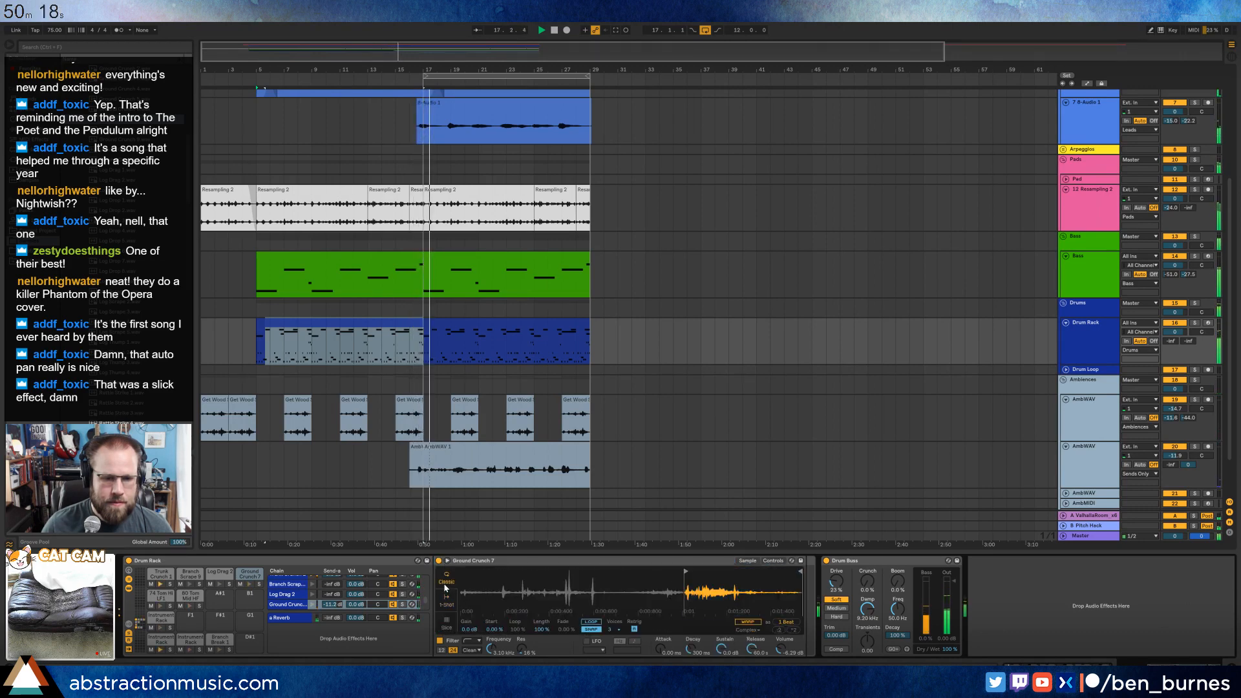
pyautogui.click(773, 560)
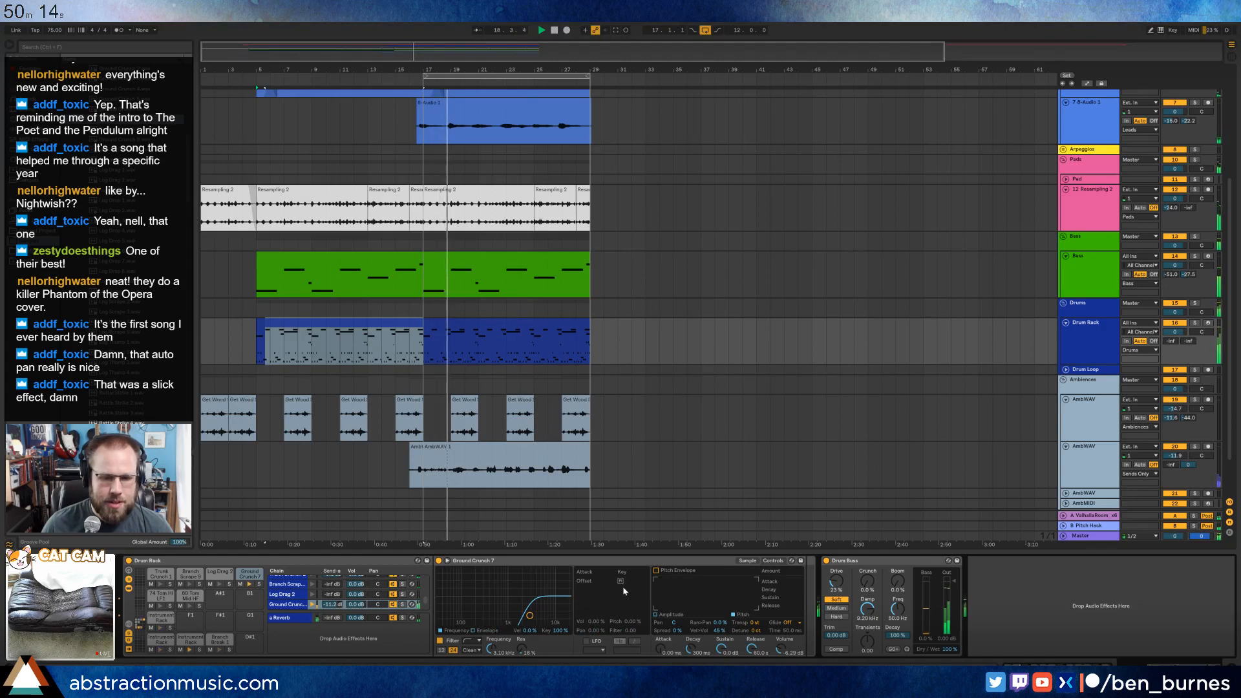
pyautogui.click(745, 561)
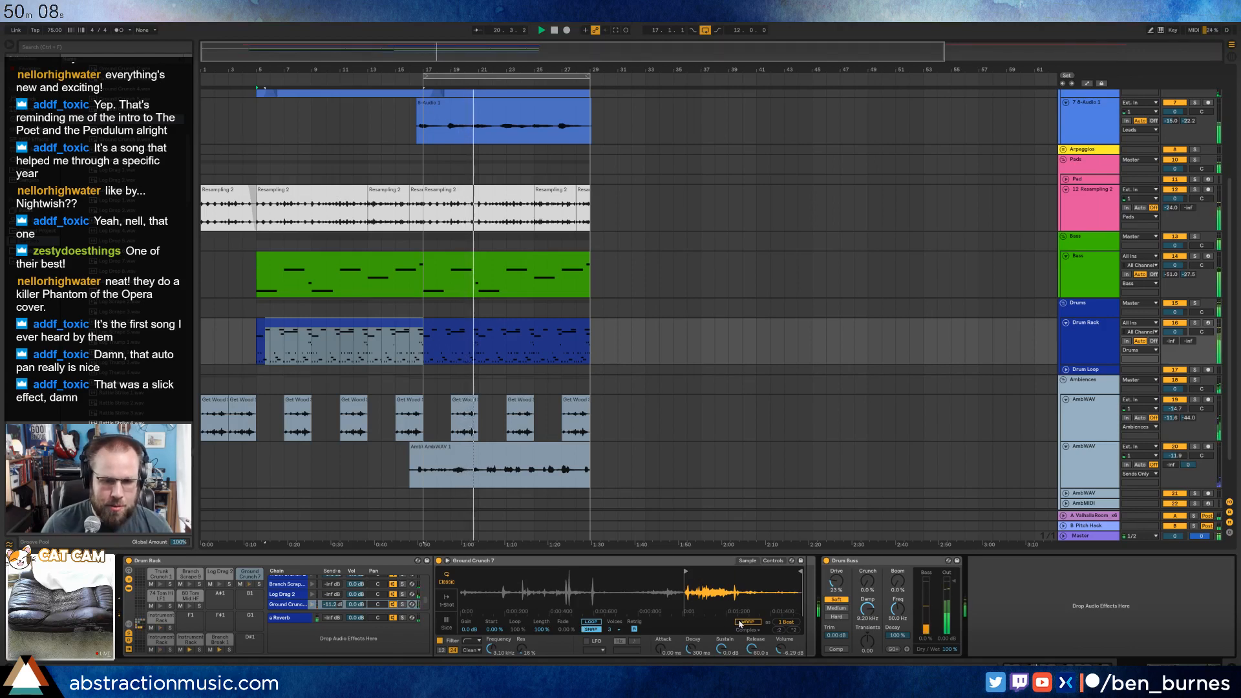
pyautogui.click(590, 628)
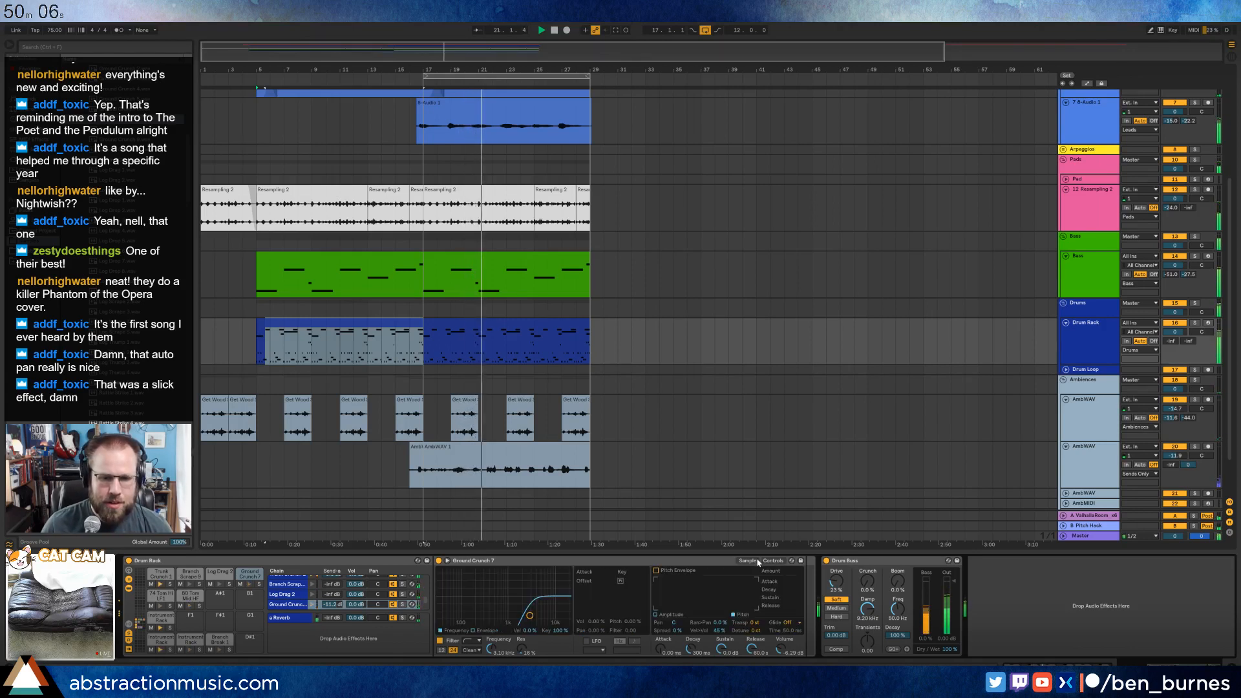
pyautogui.click(771, 561)
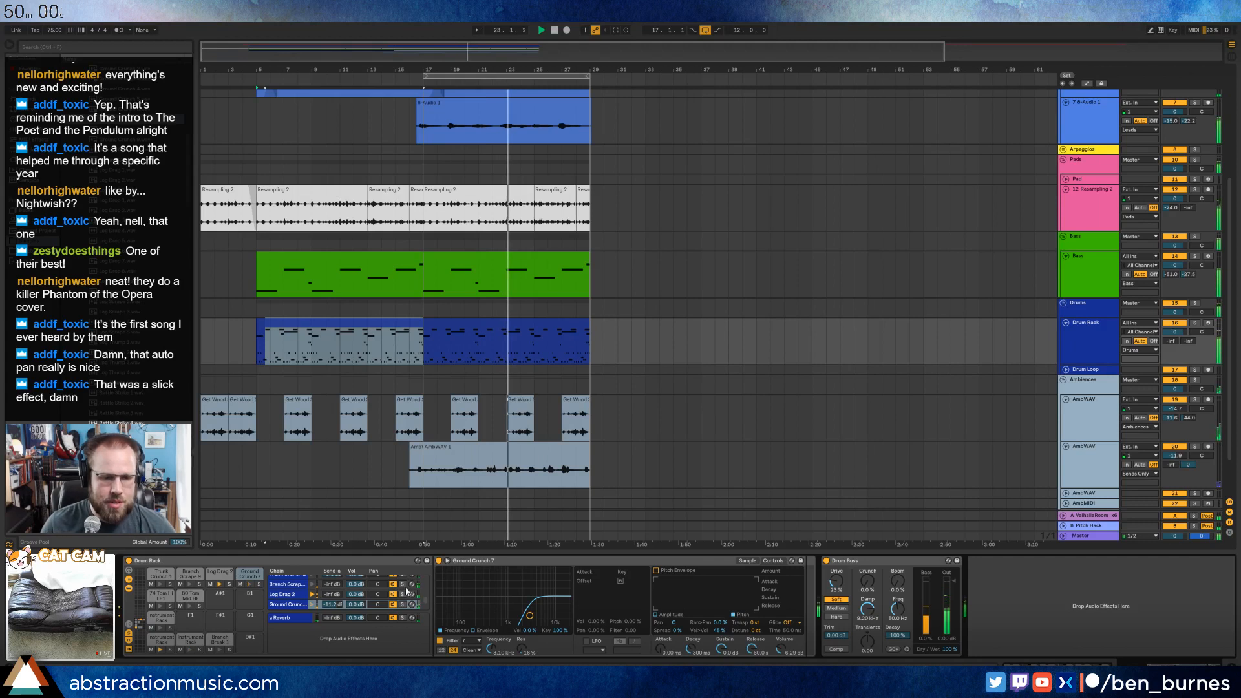
# Enable the Ground Crunch 7 sampler's LFO at 0.07 Hz and have it modulate the pan by about 46%.
pyautogui.click(596, 641)
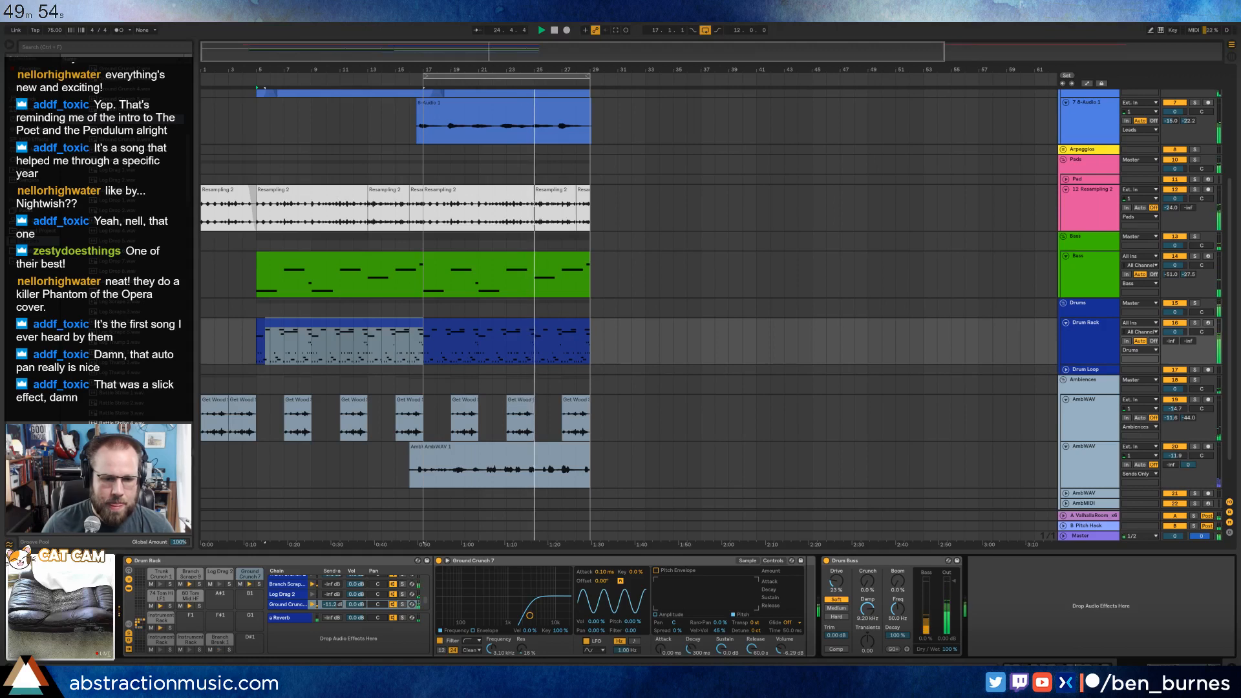
pyautogui.moveTo(601, 631); pyautogui.dragTo(626, 679)
pyautogui.click(620, 580)
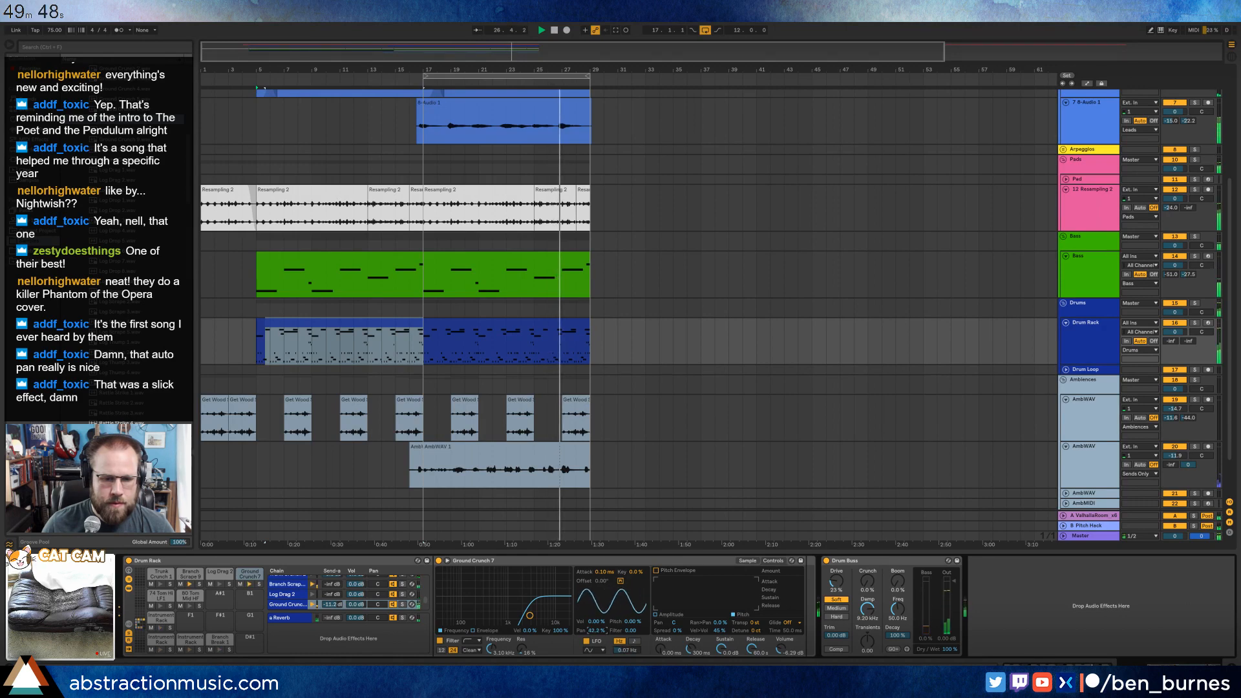
pyautogui.moveTo(597, 631); pyautogui.dragTo(596, 621)
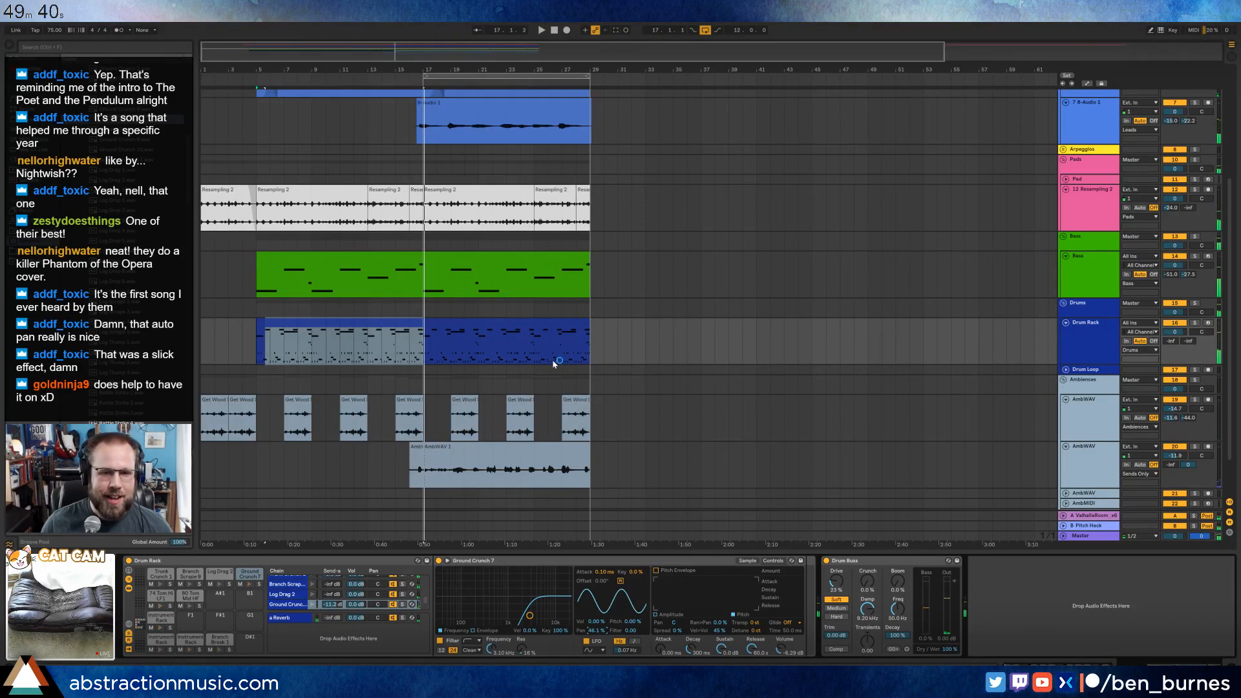
# Unfold the empty third AmbiWAV track, arm it and record a one-bar audio take at bar 28.
pyautogui.scroll(-2, 556, 358)
pyautogui.click(1077, 444)
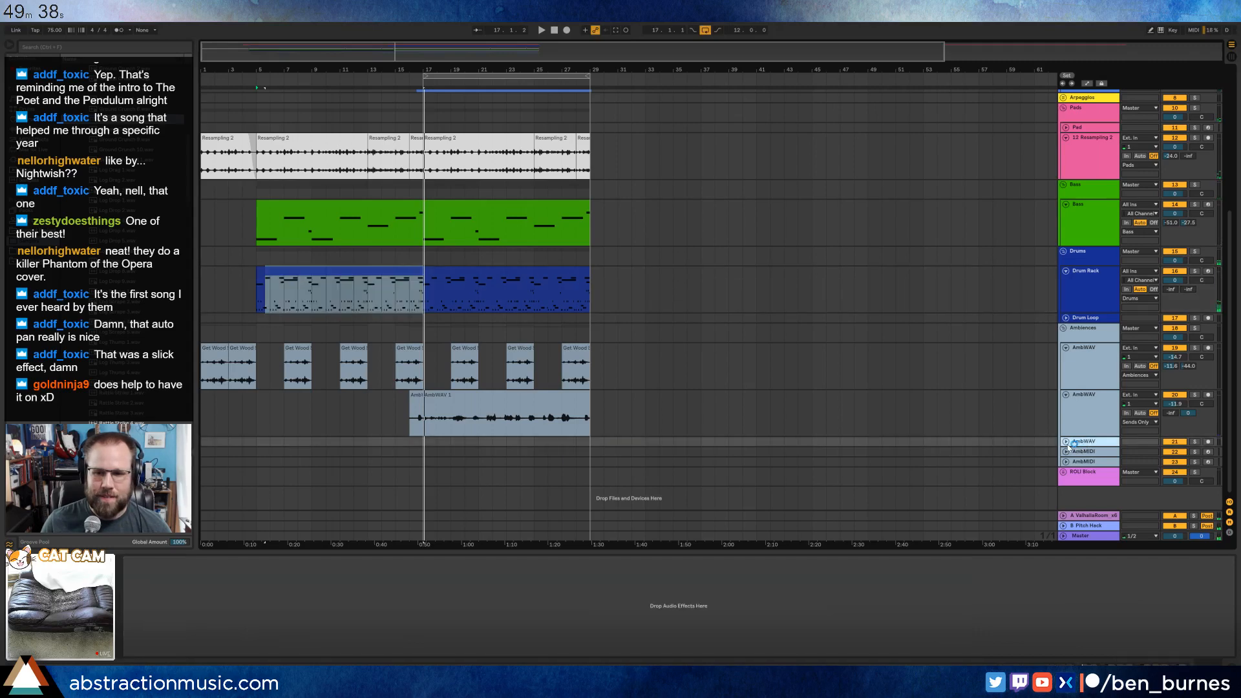
pyautogui.click(1066, 442)
pyautogui.click(576, 456)
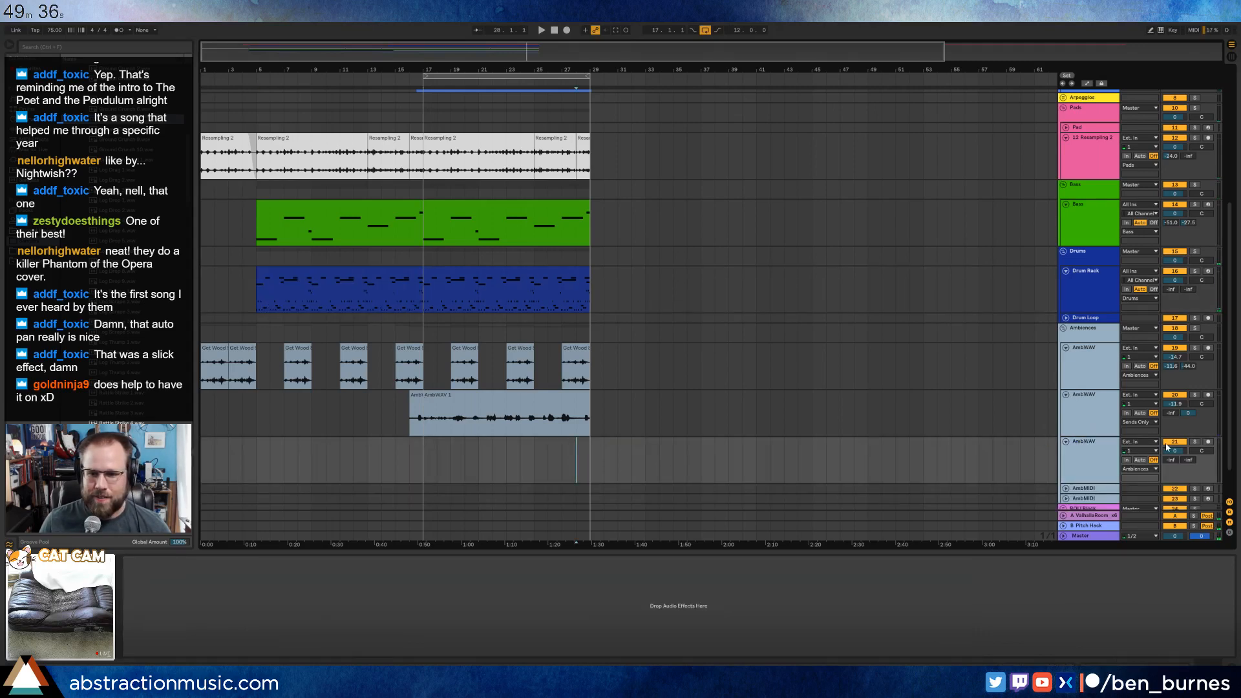
pyautogui.click(1207, 442)
pyautogui.press('F9')
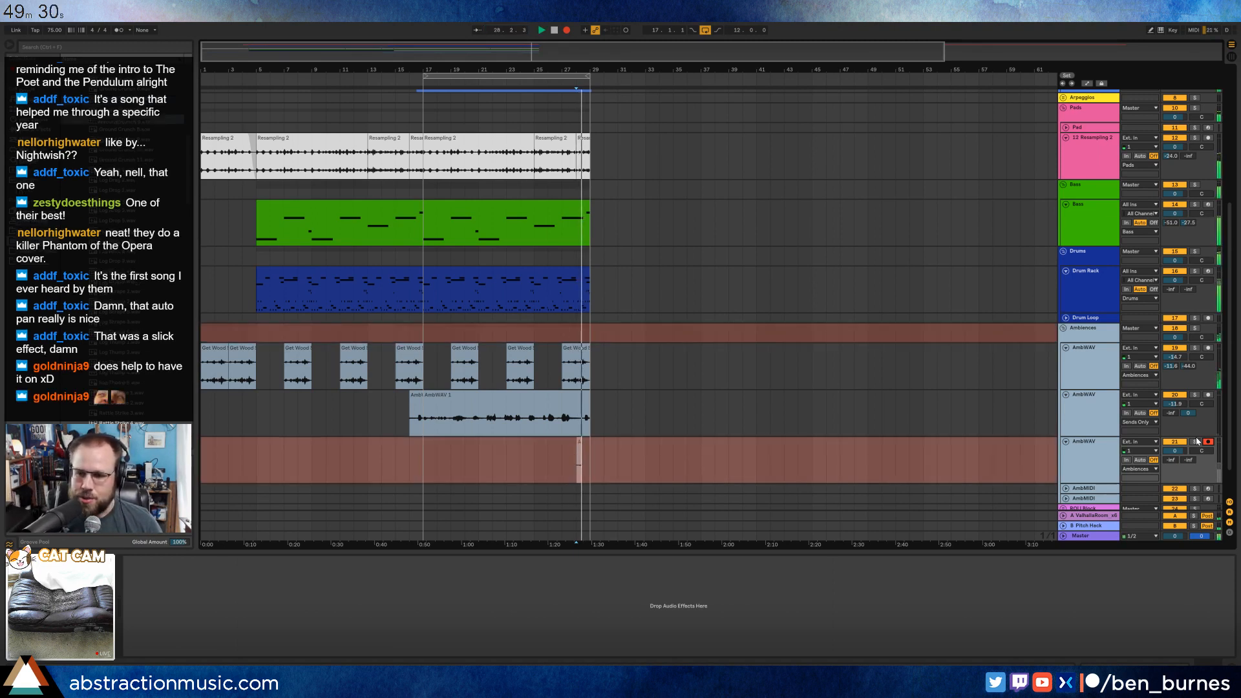
pyautogui.press('space')
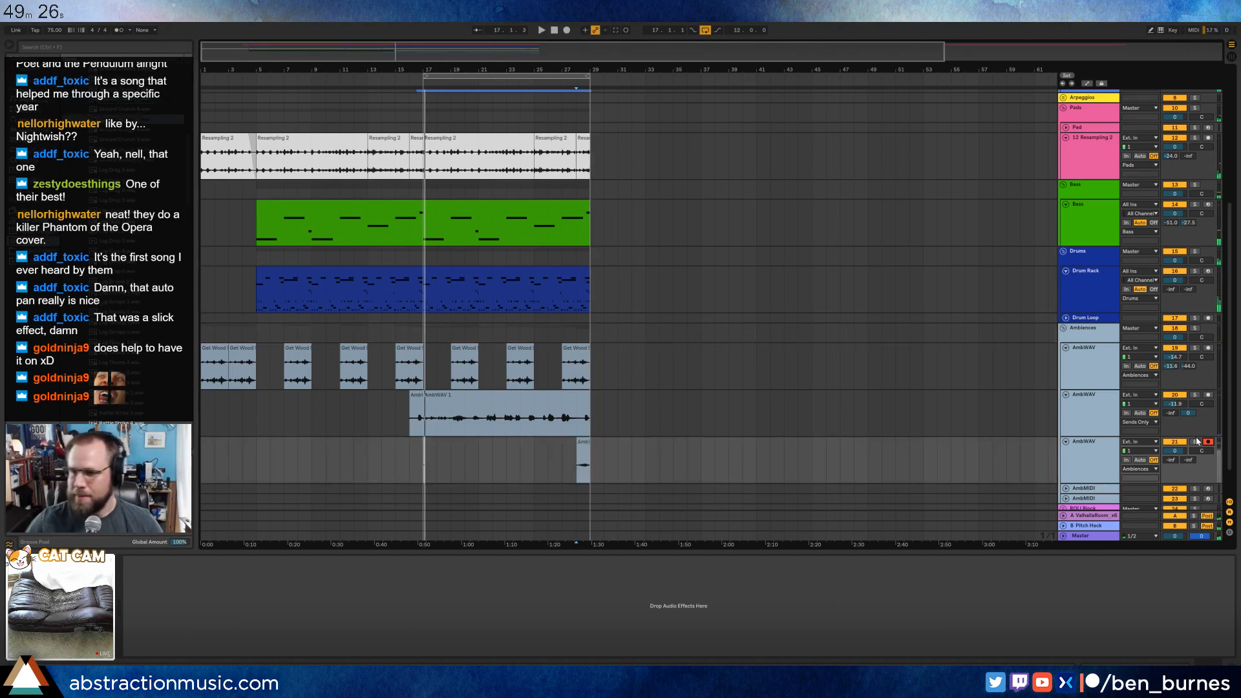
# Copy the newly recorded one-bar clip from bar 28 to bar 16 on the same AmbiWAV track.
pyautogui.moveTo(438, 465); pyautogui.dragTo(412, 463)
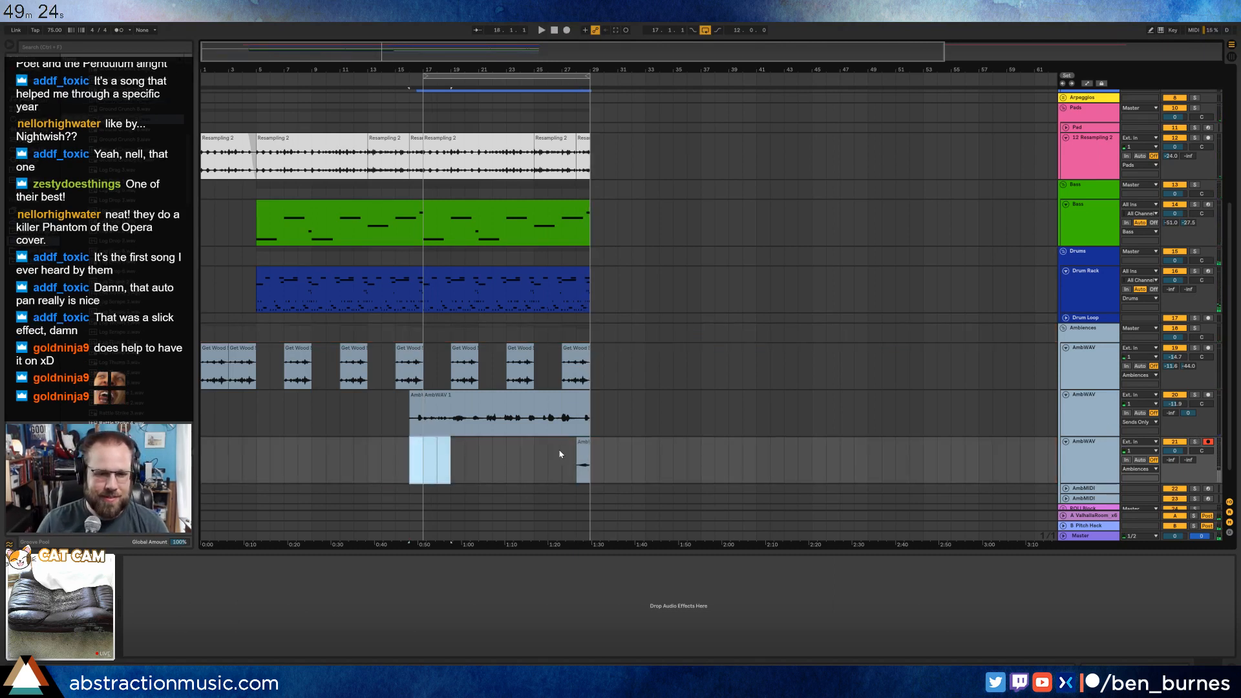
pyautogui.click(582, 442)
pyautogui.click(411, 456)
pyautogui.hotkey('ctrl', 'v')
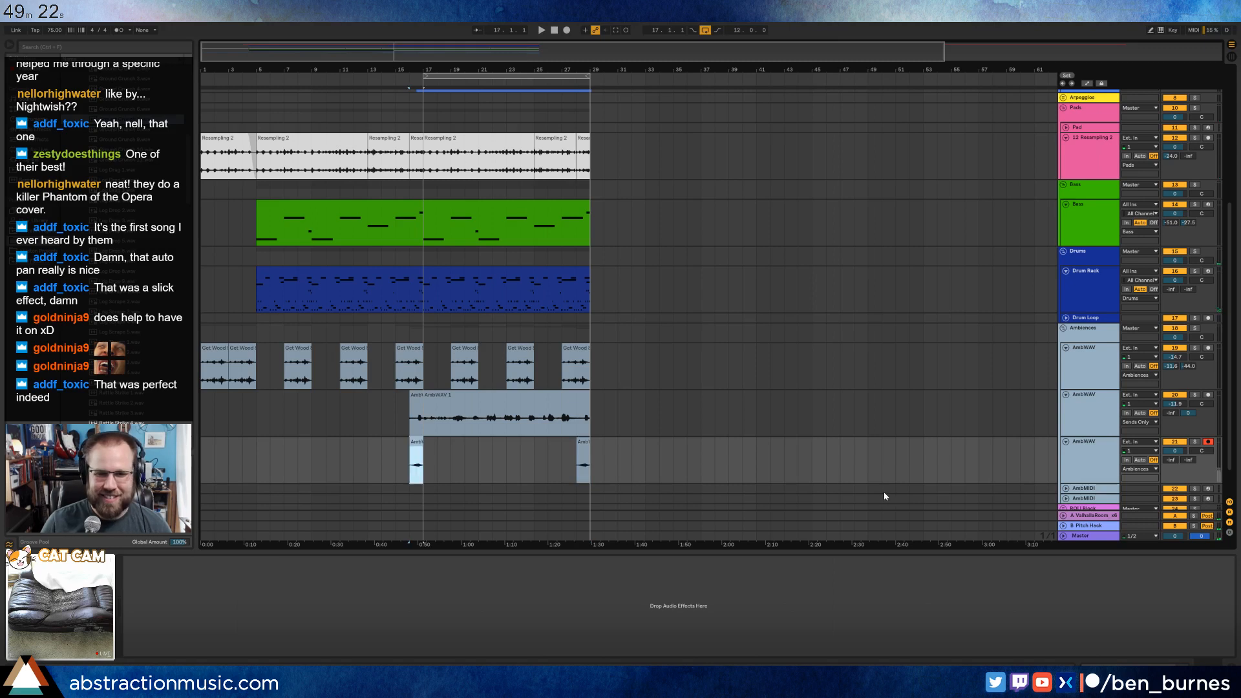
# Play from bar 16 and lower the newly recorded AmbiWAV track's volume to -5.7 dB.
pyautogui.moveTo(1180, 461)
pyautogui.mouseDown()
pyautogui.moveTo(1180, 445)
pyautogui.moveTo(1171, 462)
pyautogui.mouseUp()
pyautogui.press('space')
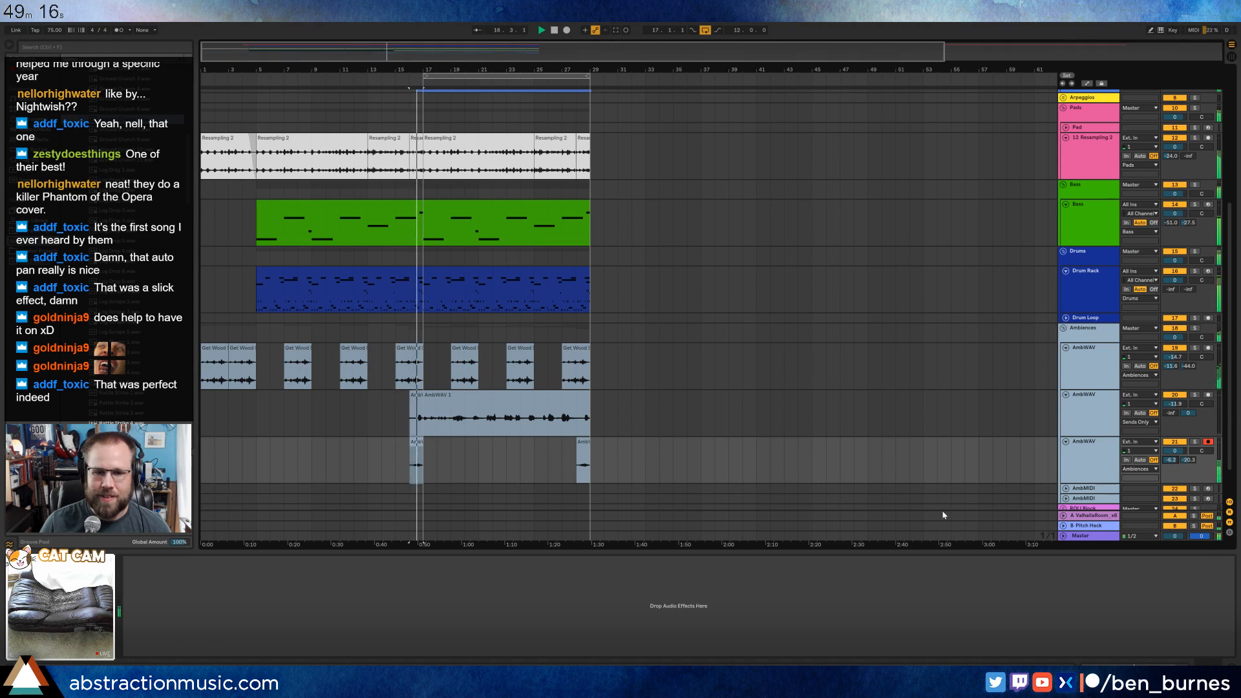
pyautogui.moveTo(1171, 460); pyautogui.dragTo(1177, 463)
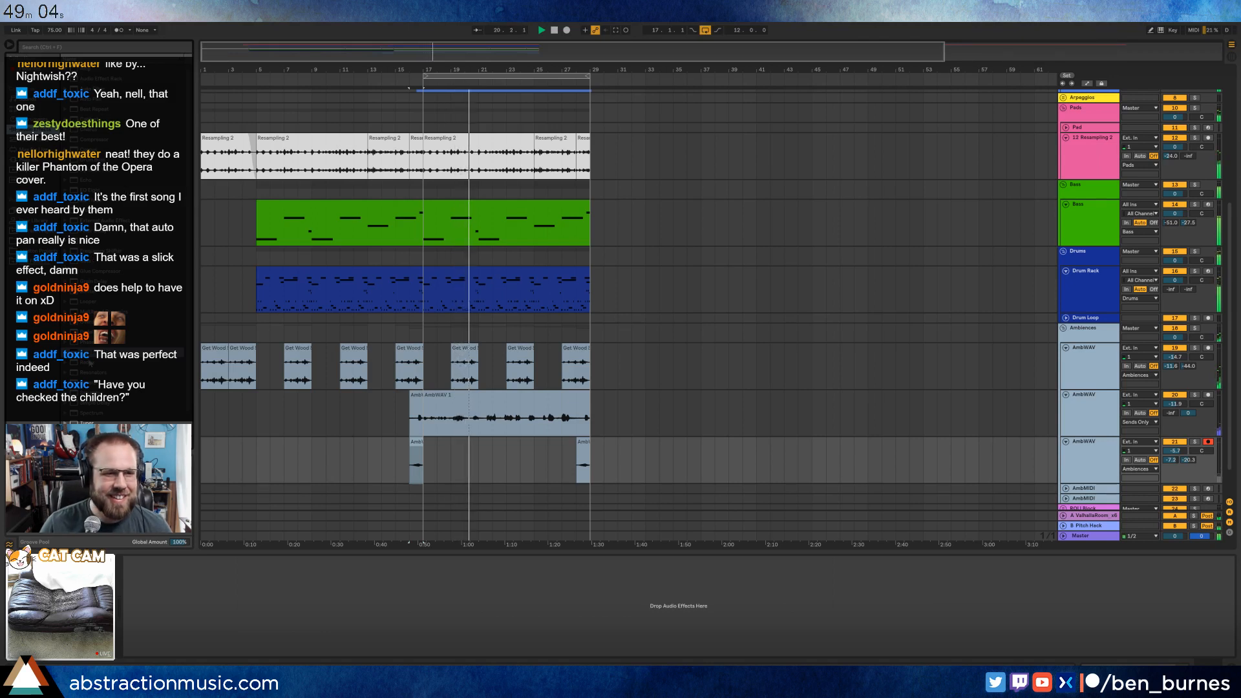
# Add a Ping Pong Delay to the recorded AmbiWAV track with filter width 4.11, raised feedback and dry/wet at about 46%.
pyautogui.moveTo(89, 355); pyautogui.dragTo(215, 629)
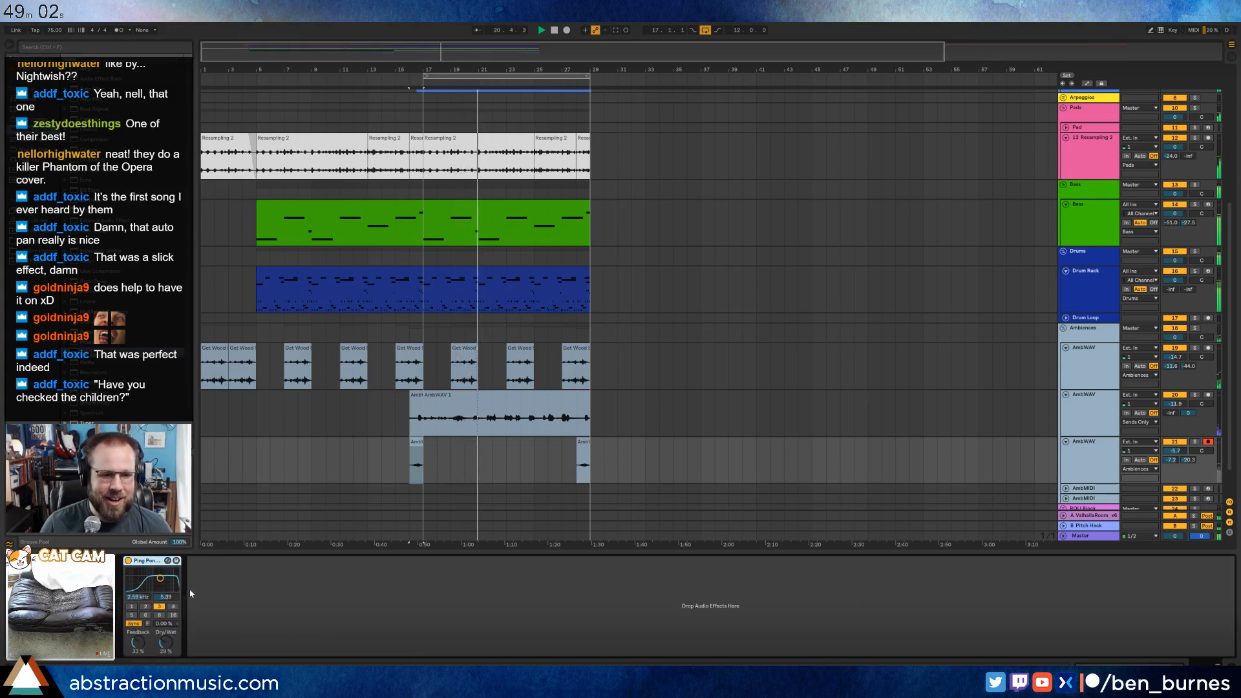
pyautogui.moveTo(160, 578); pyautogui.dragTo(160, 581)
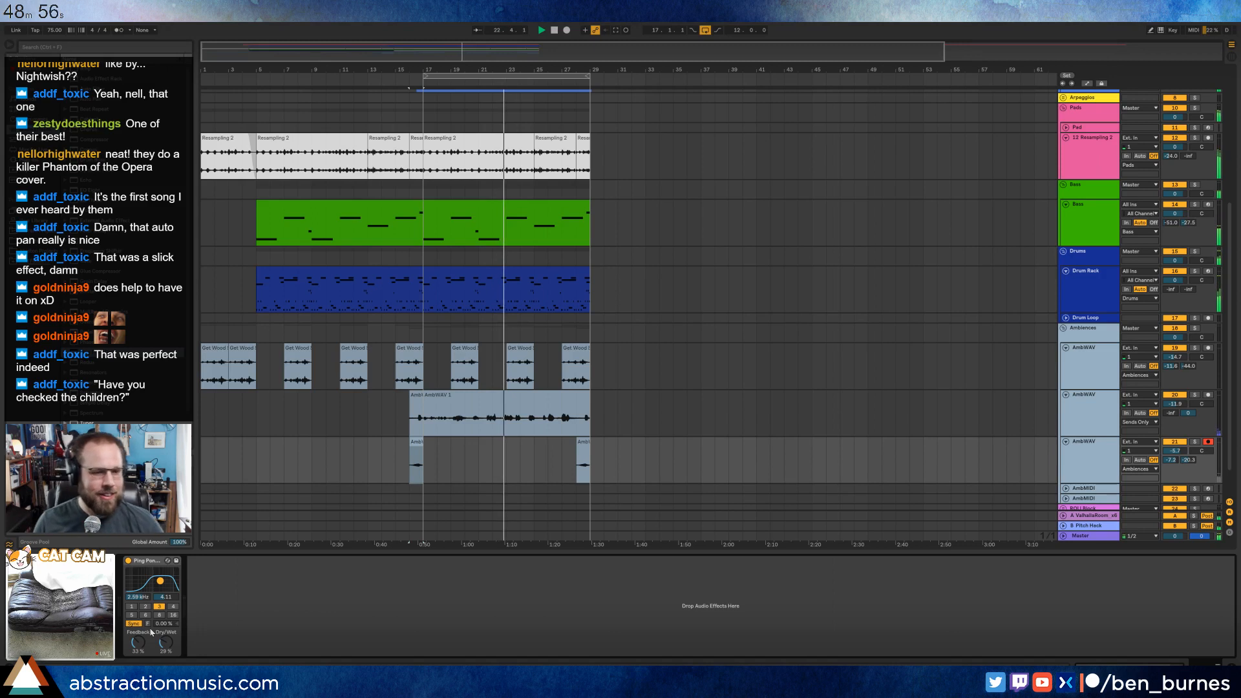
pyautogui.moveTo(138, 642); pyautogui.dragTo(167, 644)
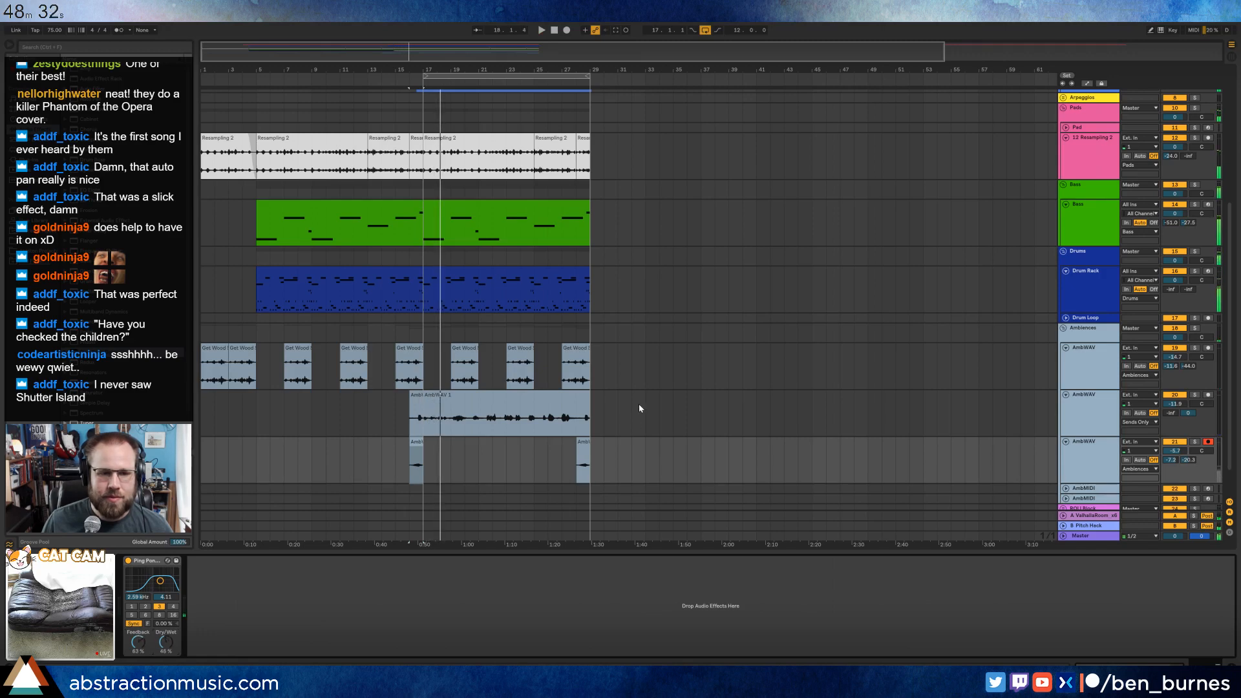
# Duplicate the Bass clip that starts at bar 17 to bar 29 and shorten the copy to end at bar 37.
pyautogui.scroll(5, 618, 444)
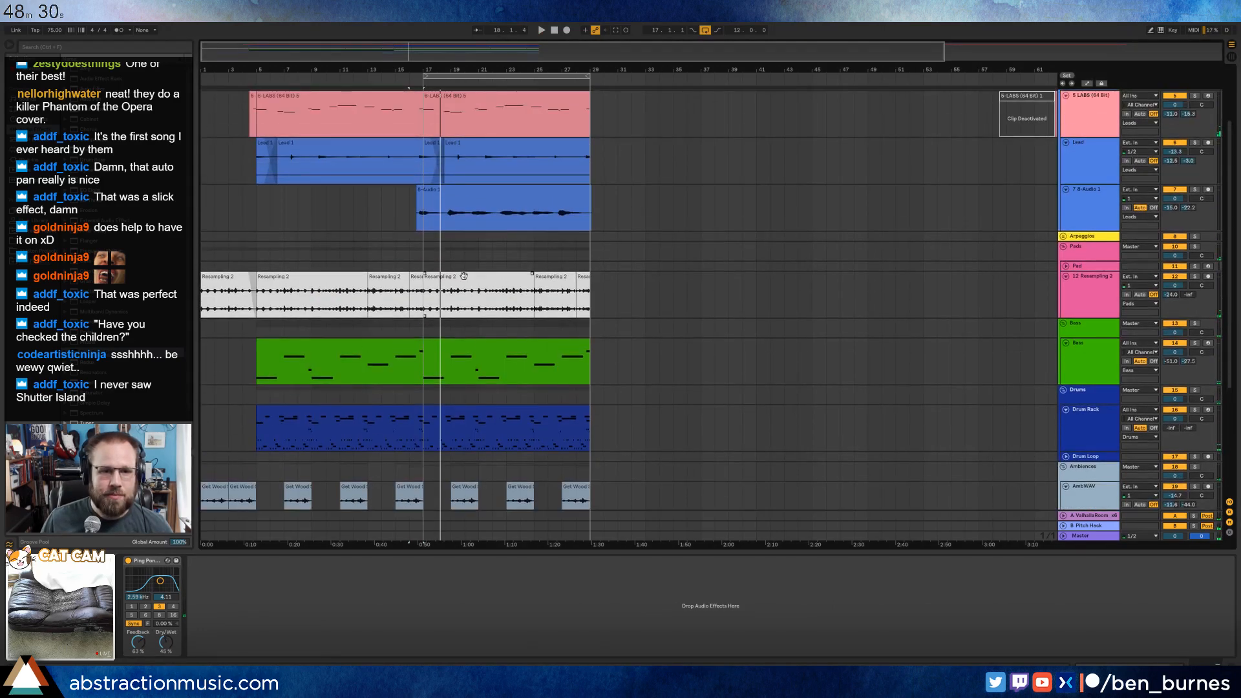
pyautogui.scroll(-2, 466, 318)
pyautogui.click(496, 281)
pyautogui.keyDown('shift'); pyautogui.click(495, 348); pyautogui.keyUp('shift')
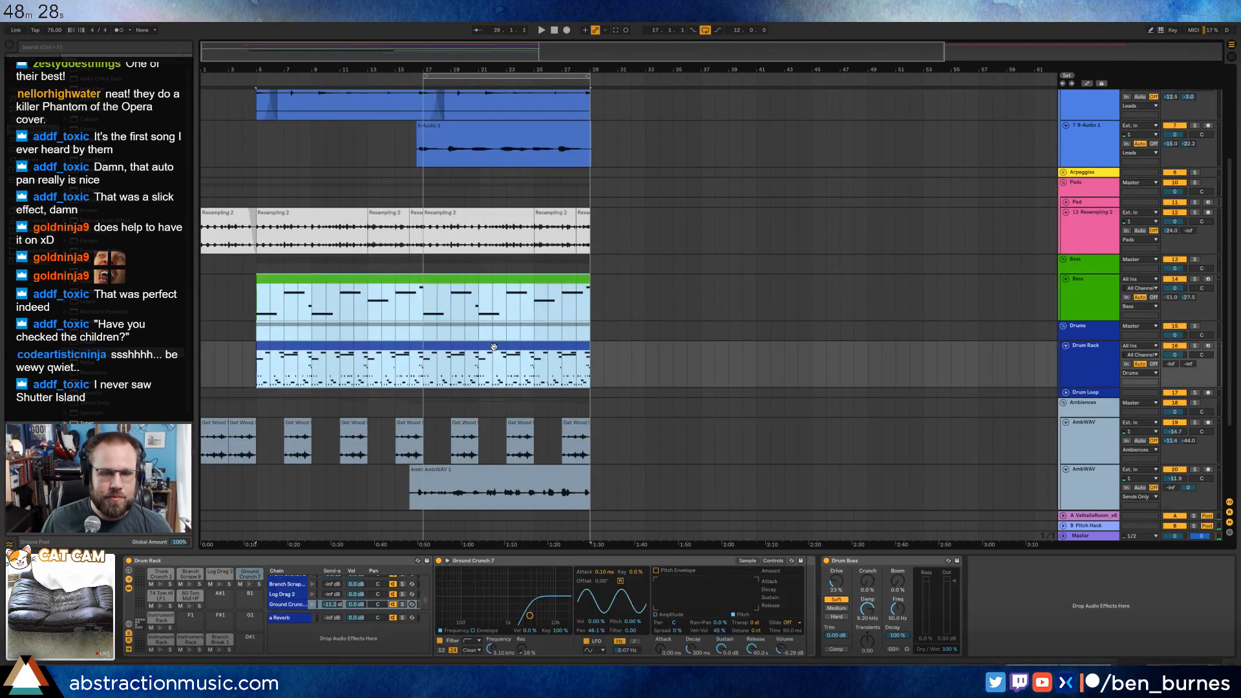
pyautogui.click(496, 350)
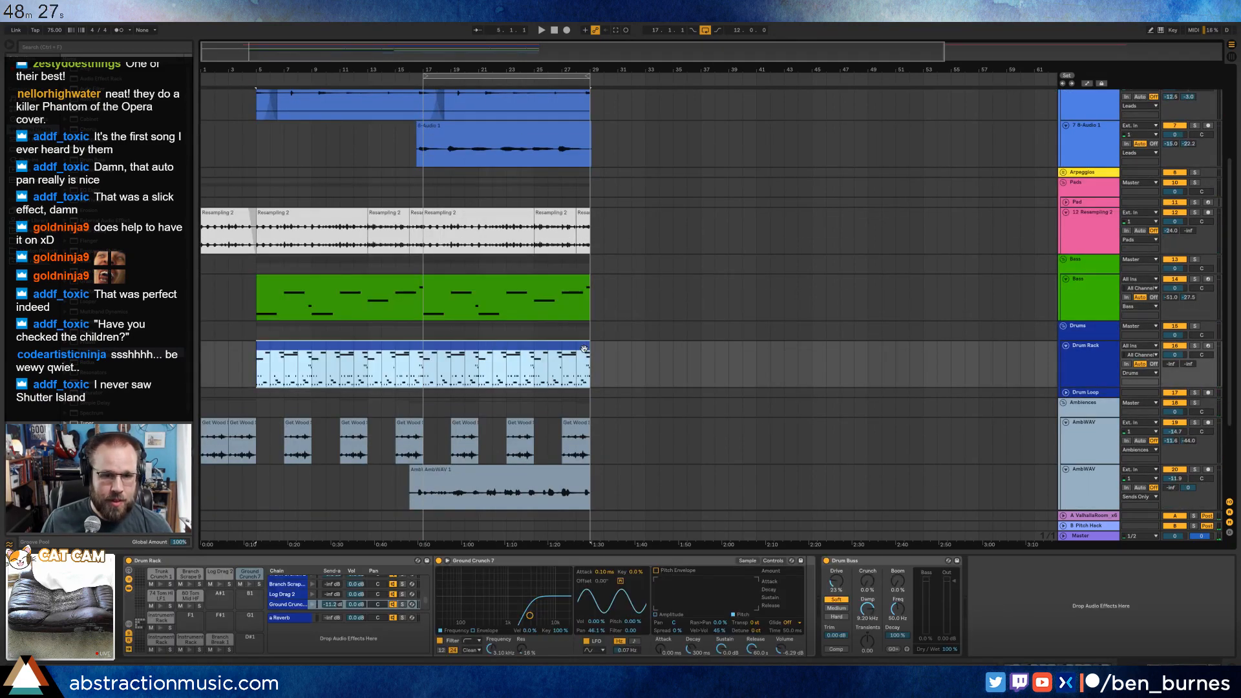
pyautogui.click(552, 283)
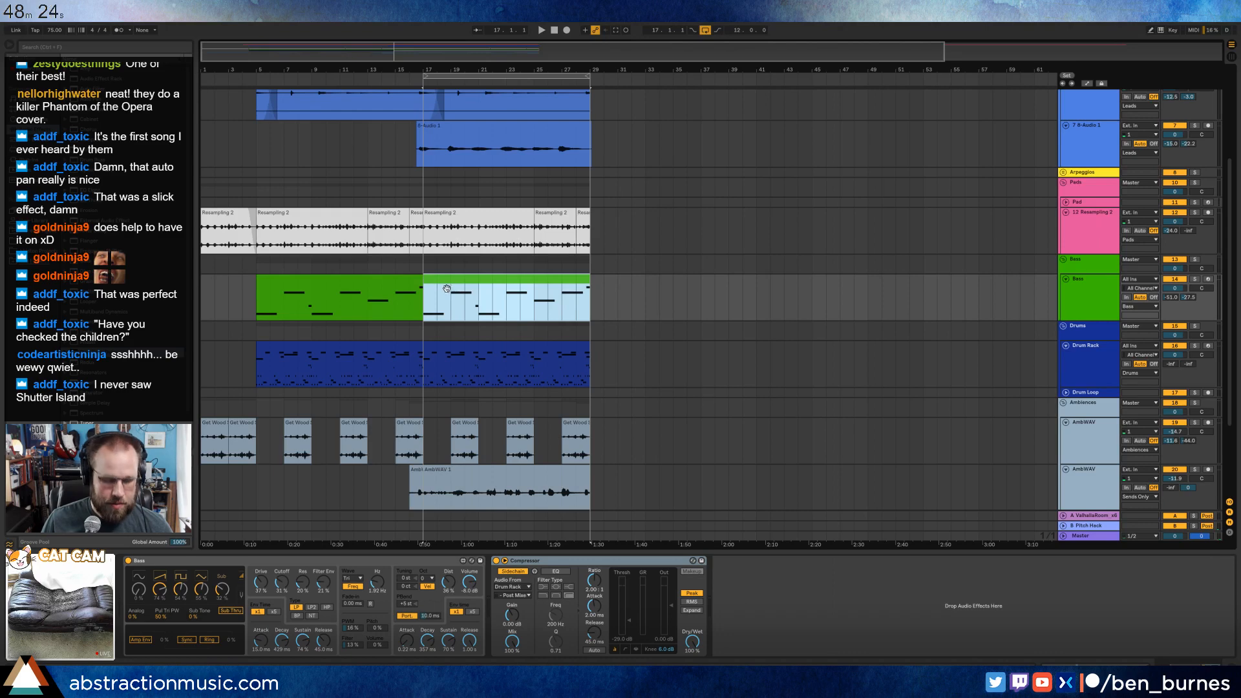
pyautogui.hotkey('ctrl', 'd')
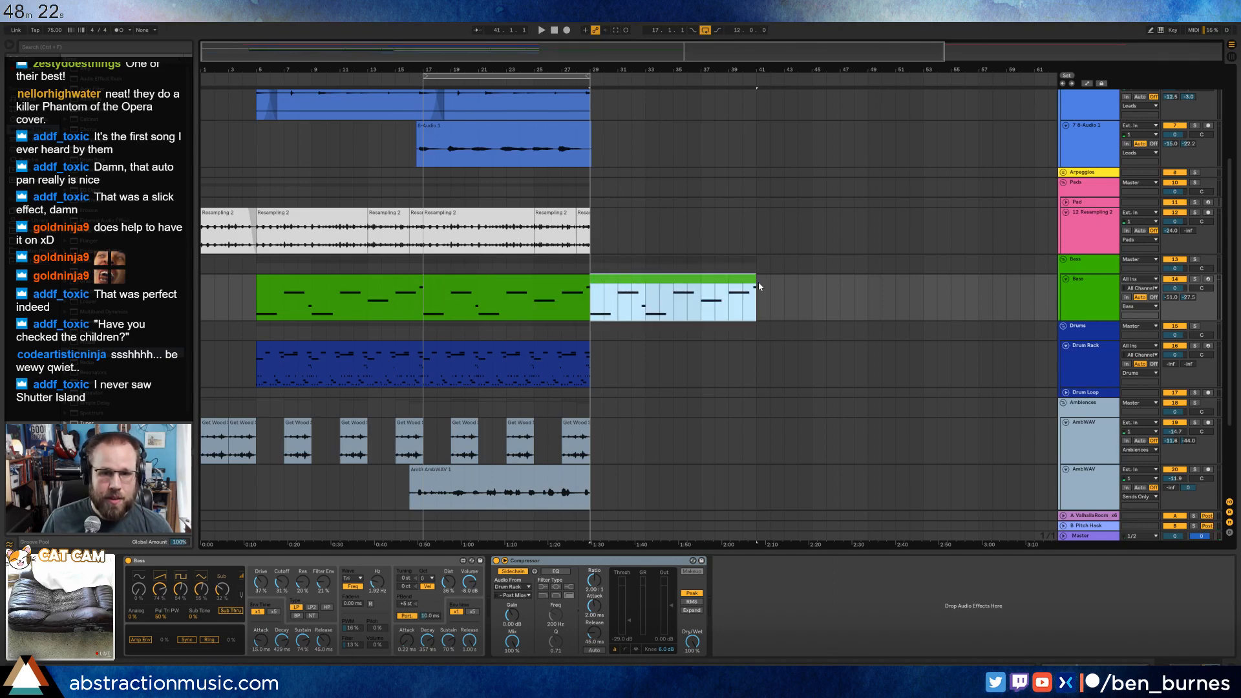
pyautogui.moveTo(755, 280); pyautogui.dragTo(700, 284)
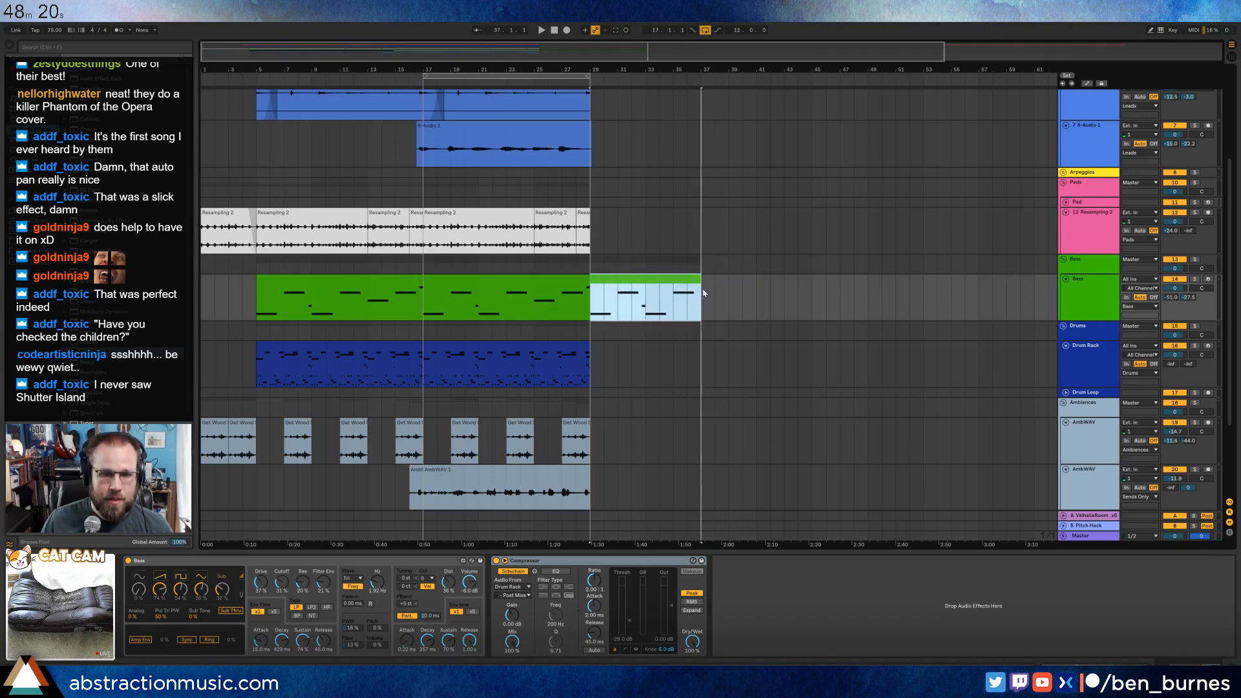
pyautogui.click(728, 297)
# Extend the Drum Rack clip so it runs to bar 37.
pyautogui.click(525, 346)
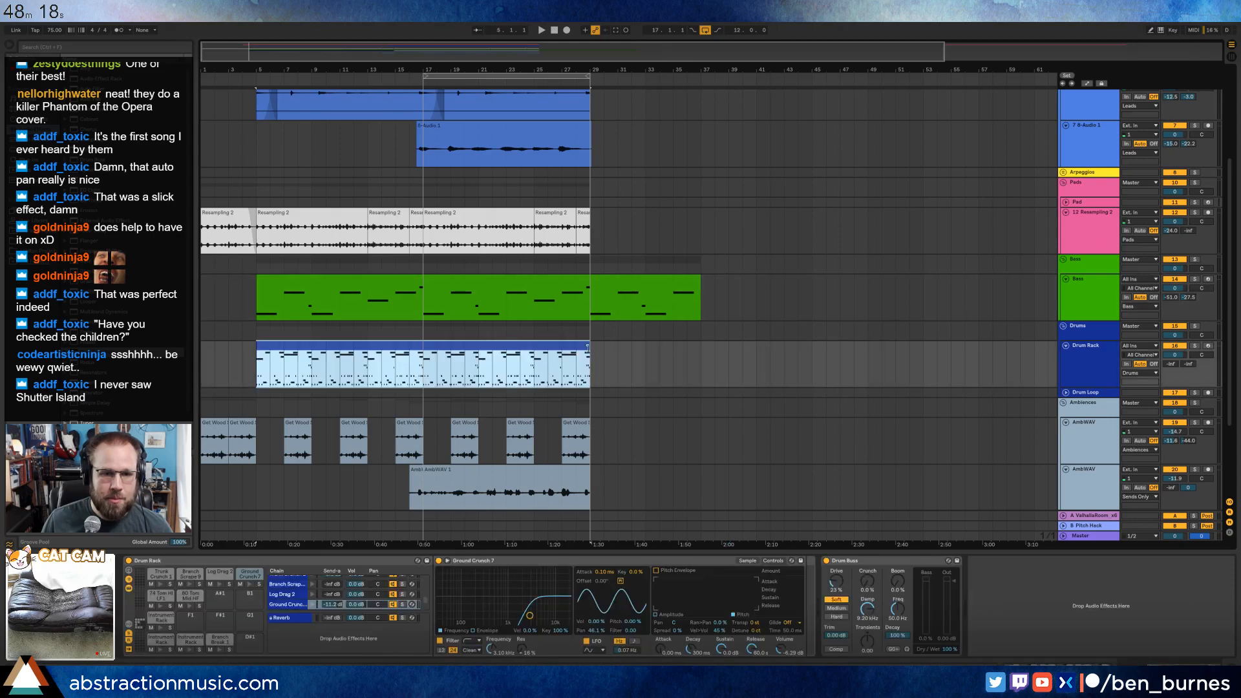
pyautogui.moveTo(587, 348); pyautogui.dragTo(700, 348)
pyautogui.click(770, 330)
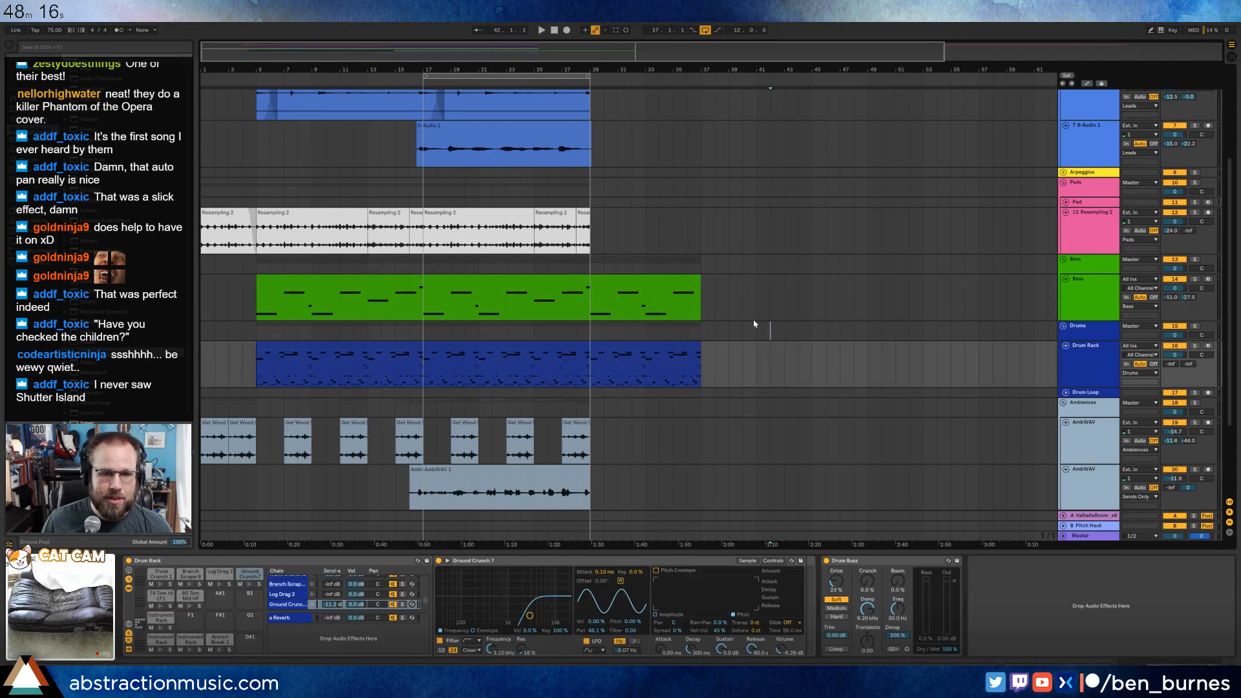
# Copy the opening four-bar Resampling clip and paste it twice on the same track, at bars 29 and 33.
pyautogui.click(222, 220)
pyautogui.moveTo(598, 231); pyautogui.dragTo(594, 231)
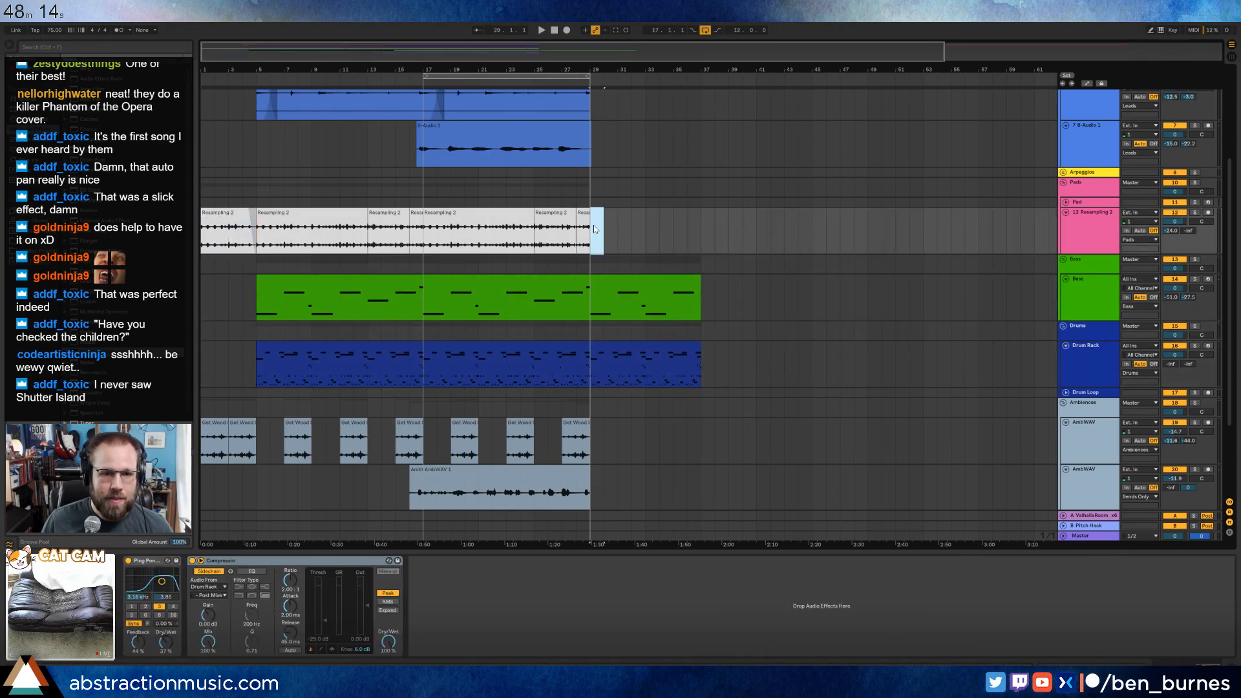
pyautogui.click(593, 231)
pyautogui.hotkey('ctrl', 'v')
pyautogui.hotkey('ctrl', 'v')
pyautogui.click(714, 298)
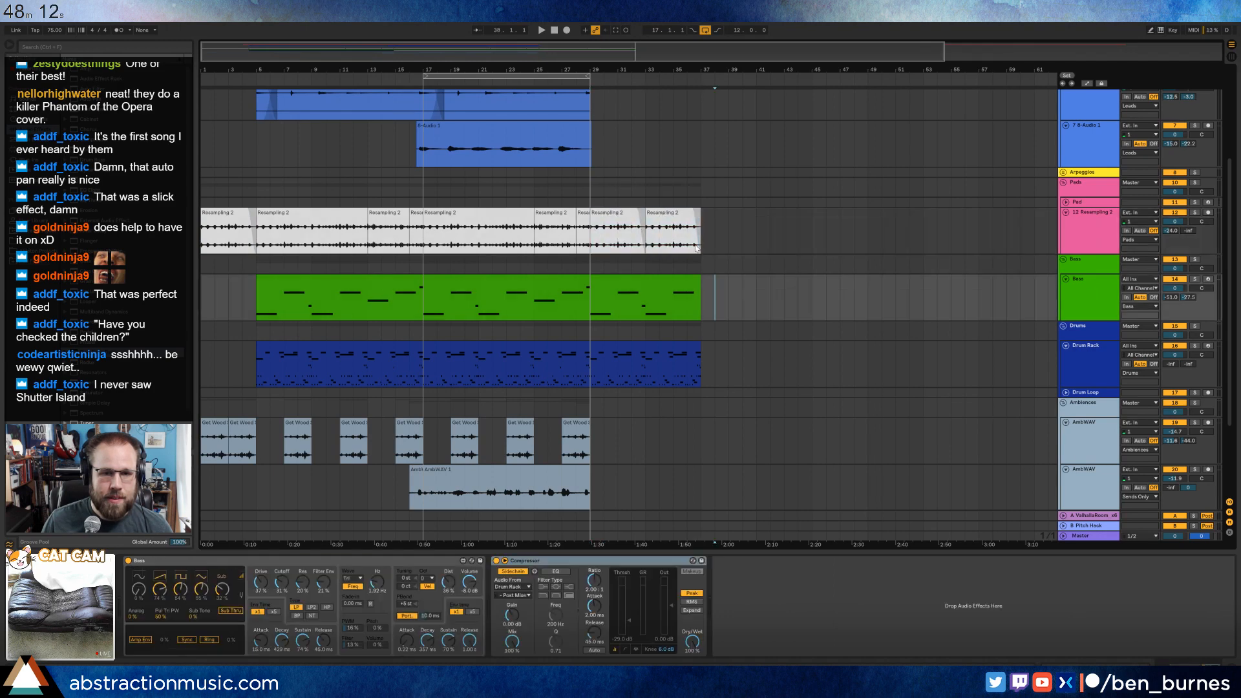
# Fade out the last Resampling clip over about a bar and a half up to bar 37.
pyautogui.click(692, 213)
pyautogui.moveTo(692, 211); pyautogui.dragTo(679, 211)
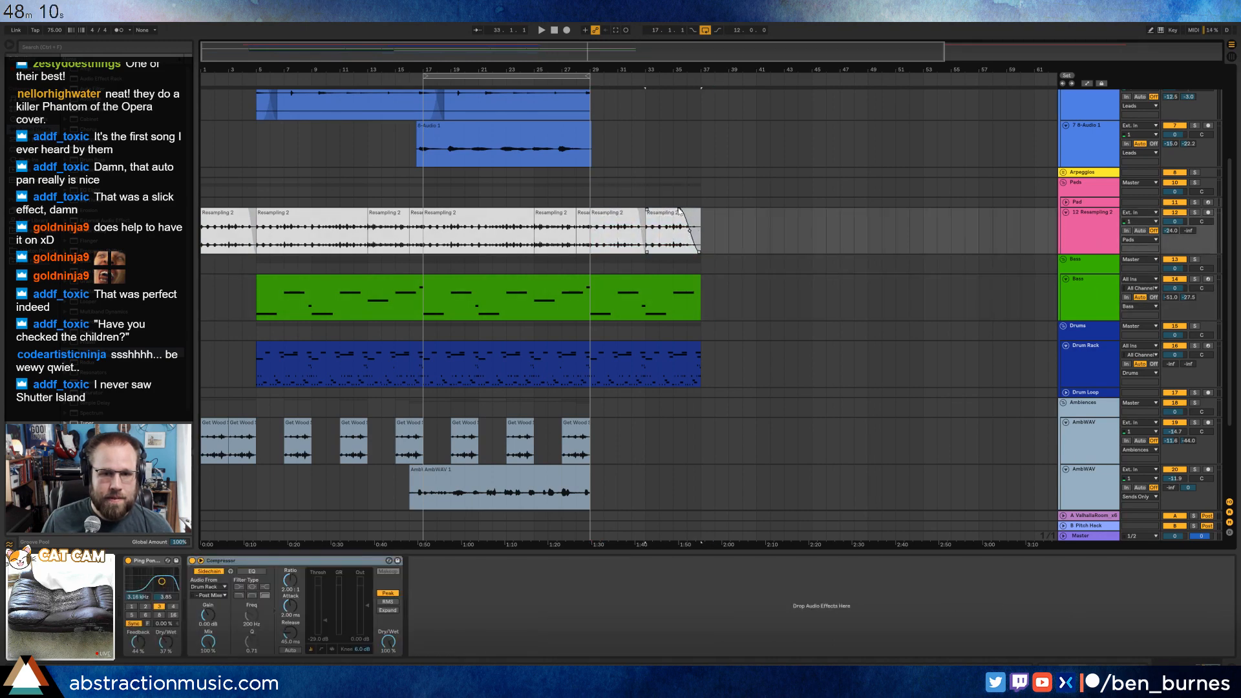
pyautogui.click(690, 281)
# Duplicate the last Get Wood clip on the first AmbiWAV track to bar 29 and lengthen the copy to end at bar 33.
pyautogui.scroll(-3, 653, 400)
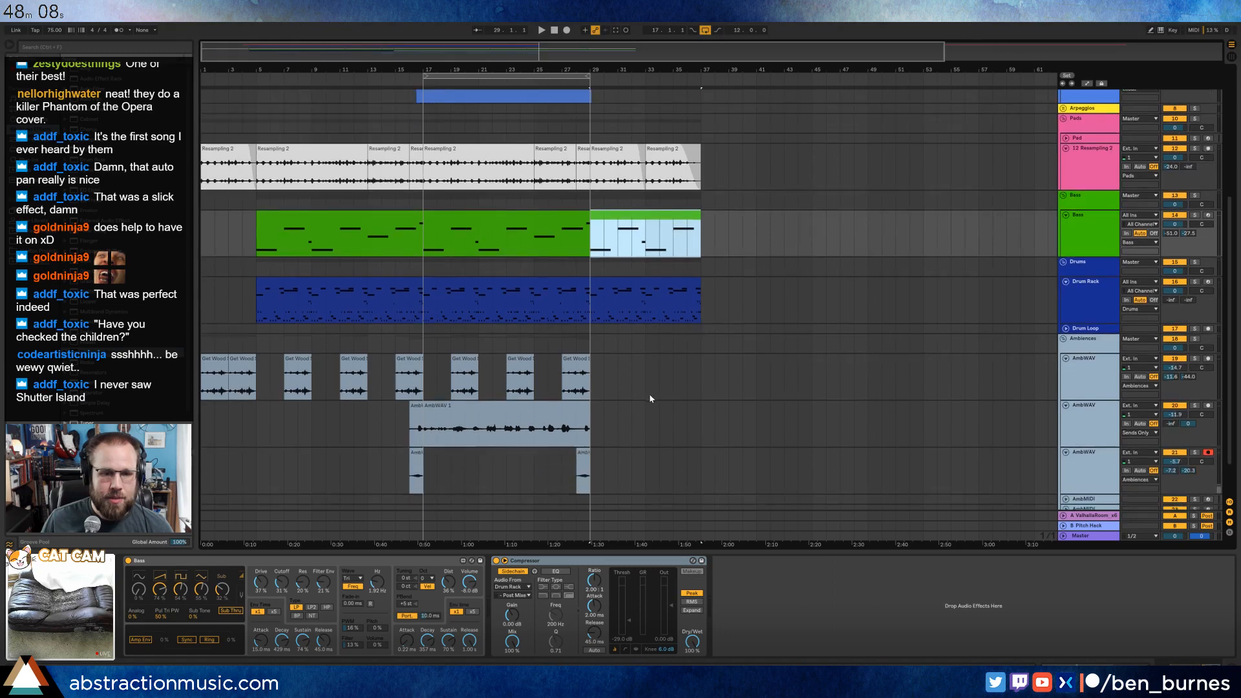
pyautogui.click(212, 361)
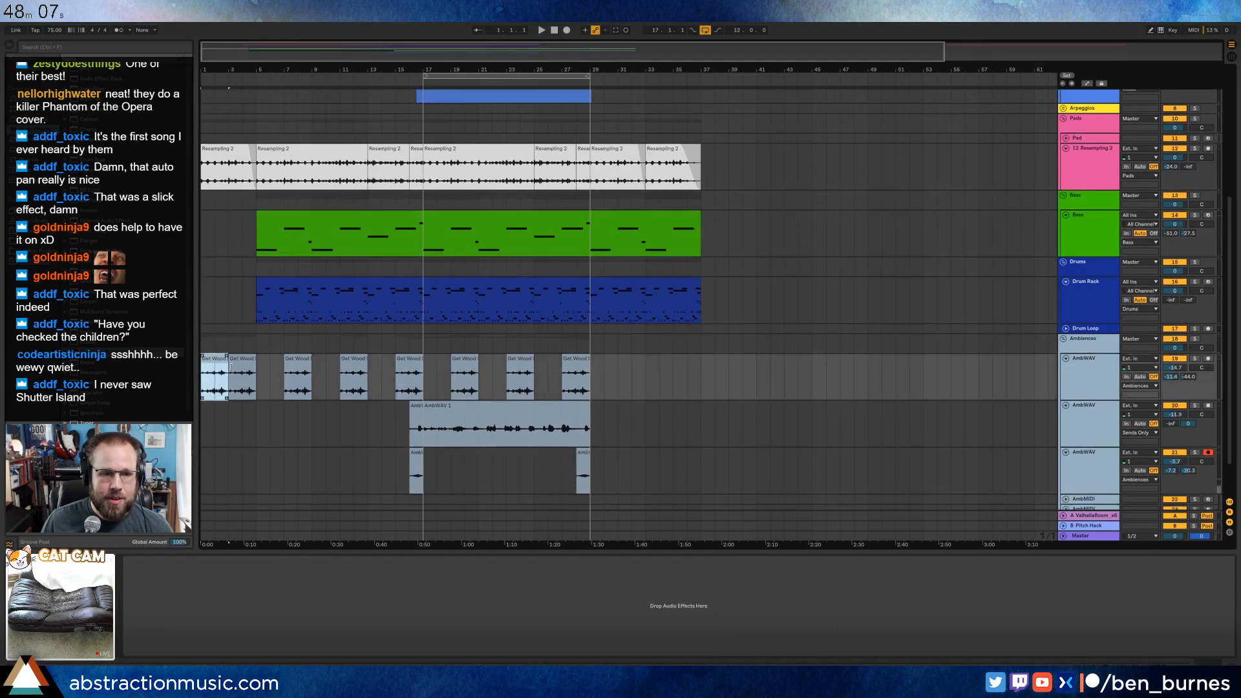
pyautogui.click(577, 361)
pyautogui.hotkey('ctrl', 'd')
pyautogui.hotkey('ctrl', 'd')
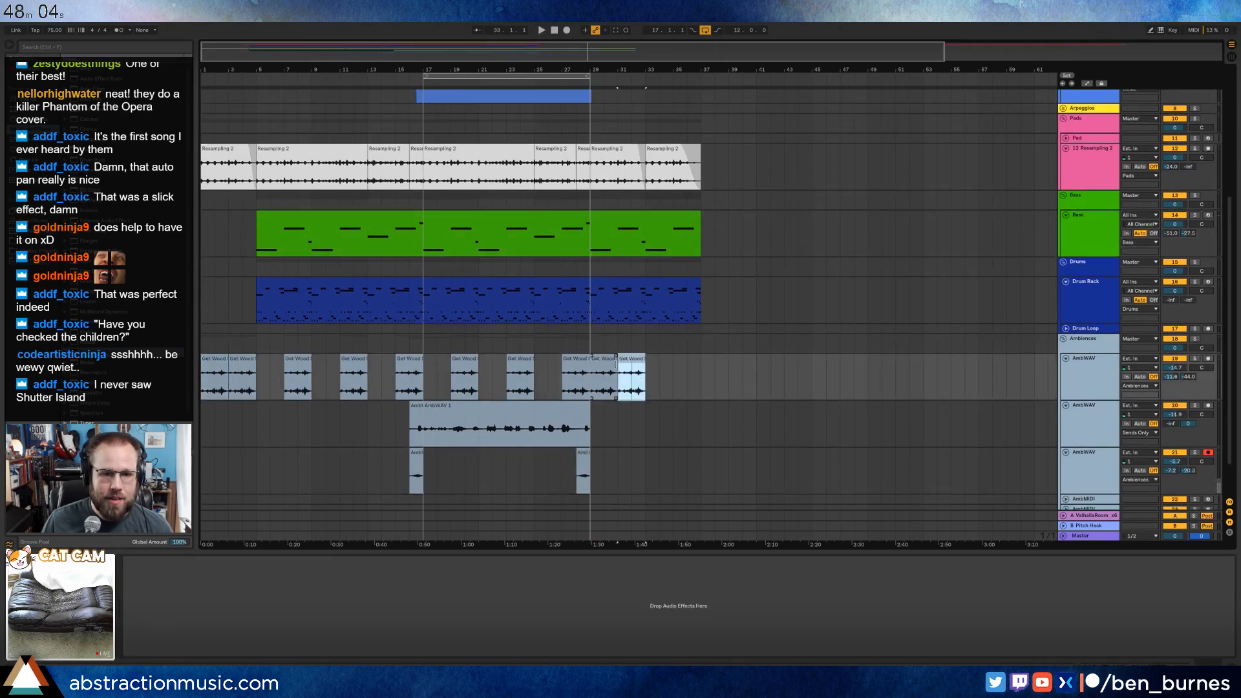
pyautogui.click(608, 358)
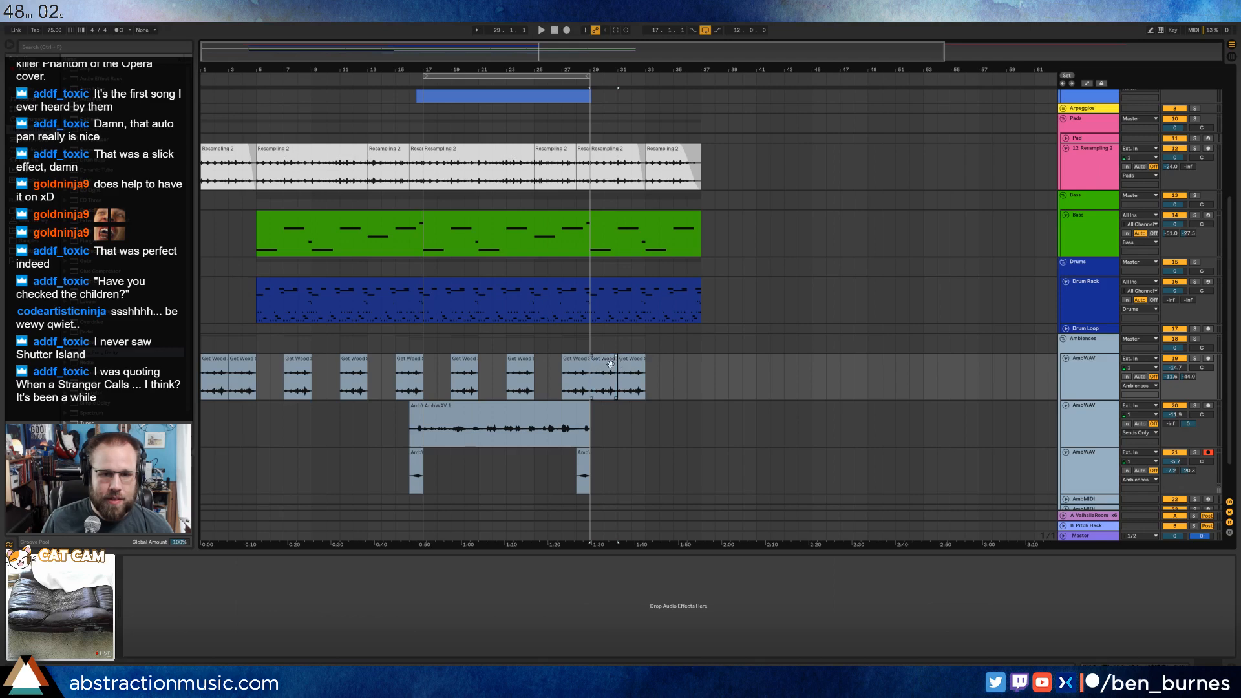
pyautogui.moveTo(617, 366); pyautogui.dragTo(644, 371)
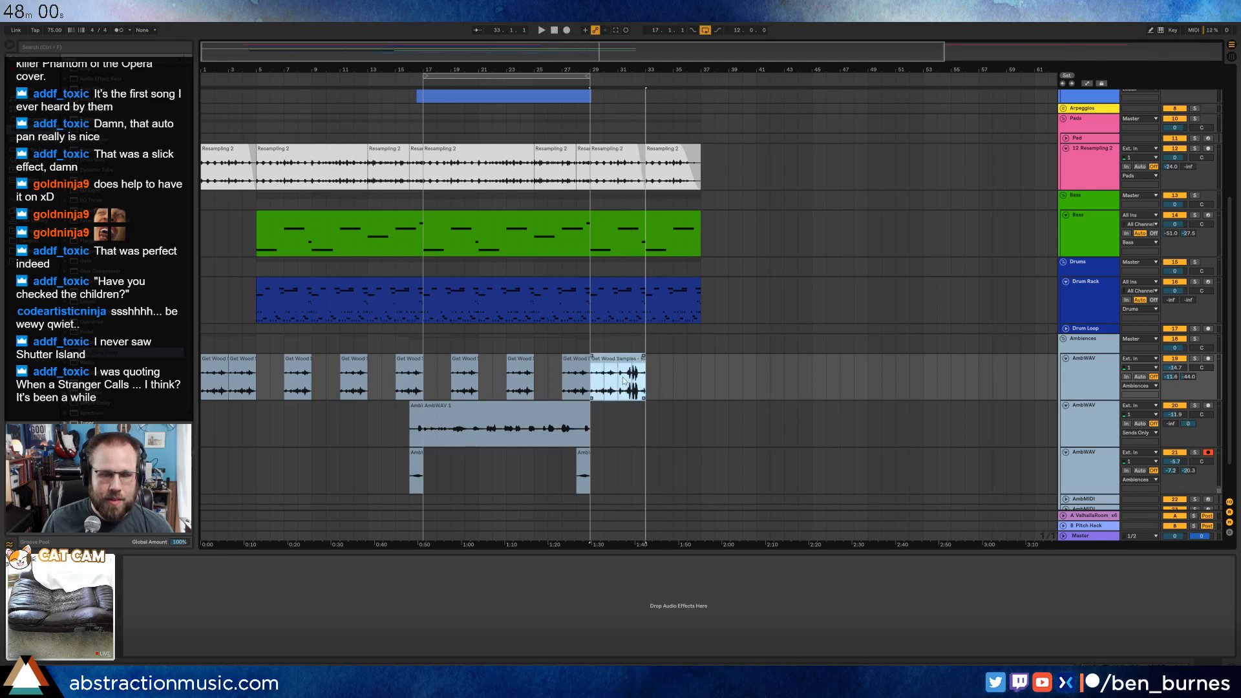
# Play the lengthened Get Wood clip from bar 31 and duplicate it to bar 33.
pyautogui.press('space')
pyautogui.click(622, 386)
pyautogui.press('space')
pyautogui.press('space')
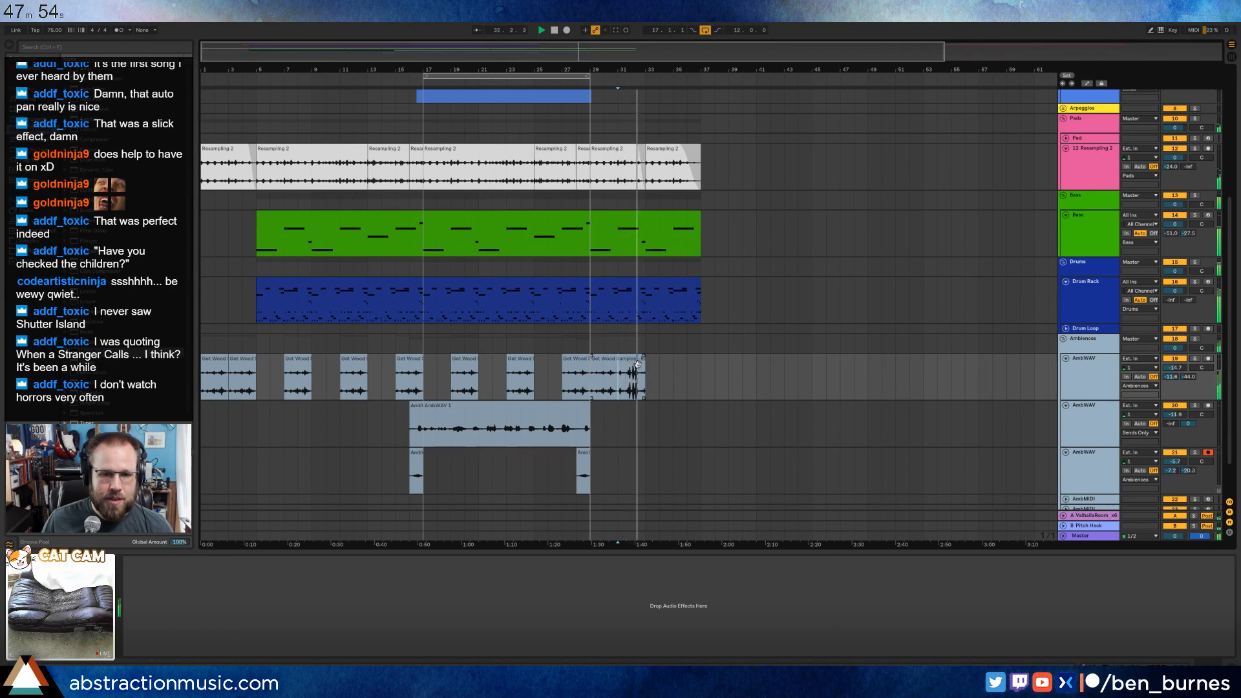
pyautogui.click(632, 359)
pyautogui.hotkey('ctrl', 'd')
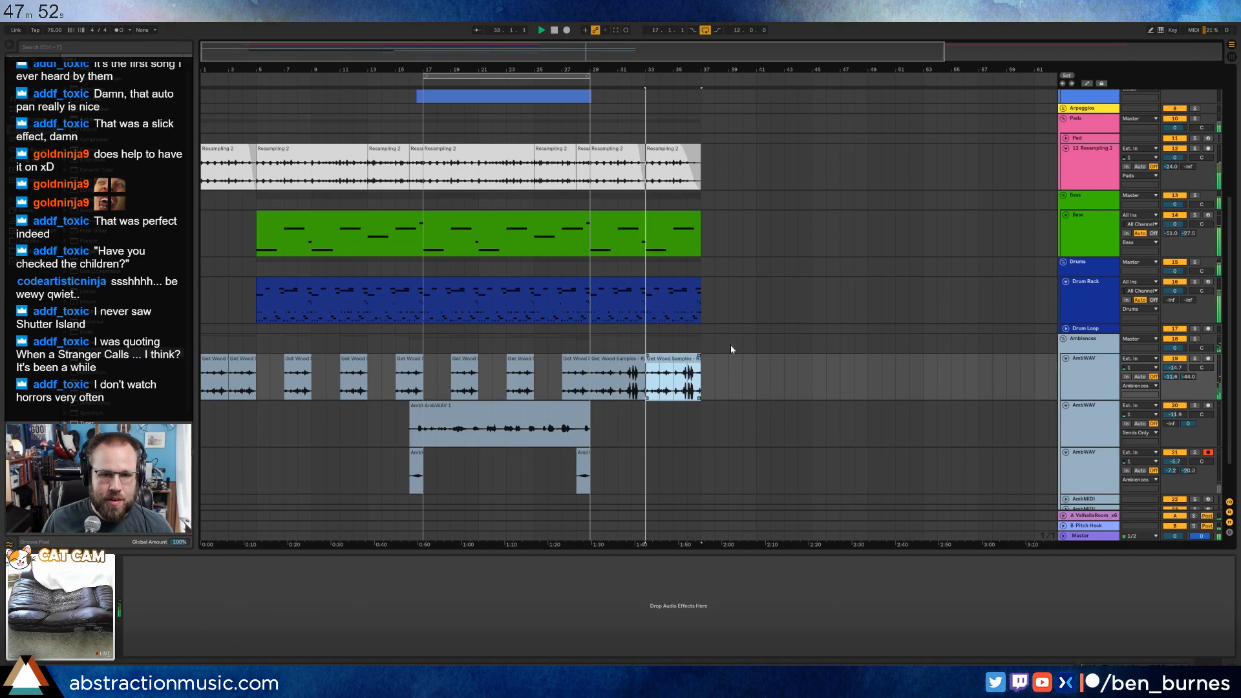
# Stop playback, split the Drum Rack clip at bar 29 and open the notes of its bars 29 to 37 part.
pyautogui.click(682, 285)
pyautogui.press('space')
pyautogui.moveTo(698, 298); pyautogui.dragTo(590, 295)
pyautogui.doubleClick(613, 286)
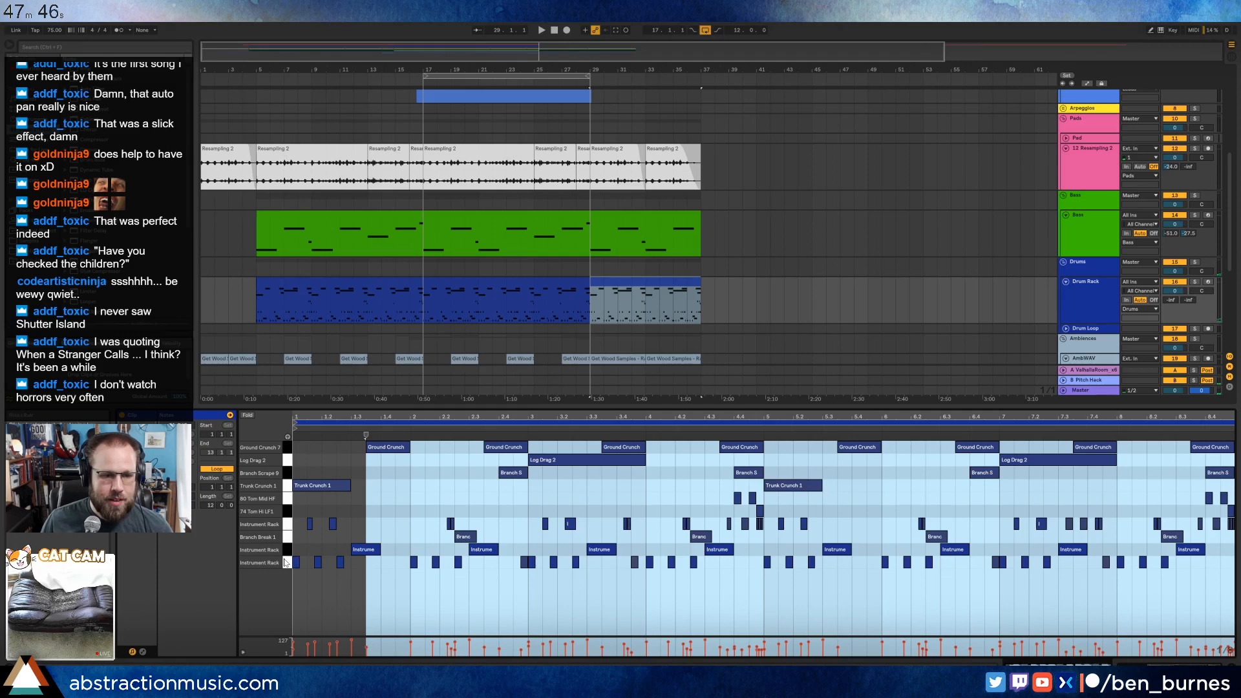
# Deactivate all notes in the uppermost Instrument Rack row of the bar 29 drum clip and play the section from bar 29.
pyautogui.click(288, 525)
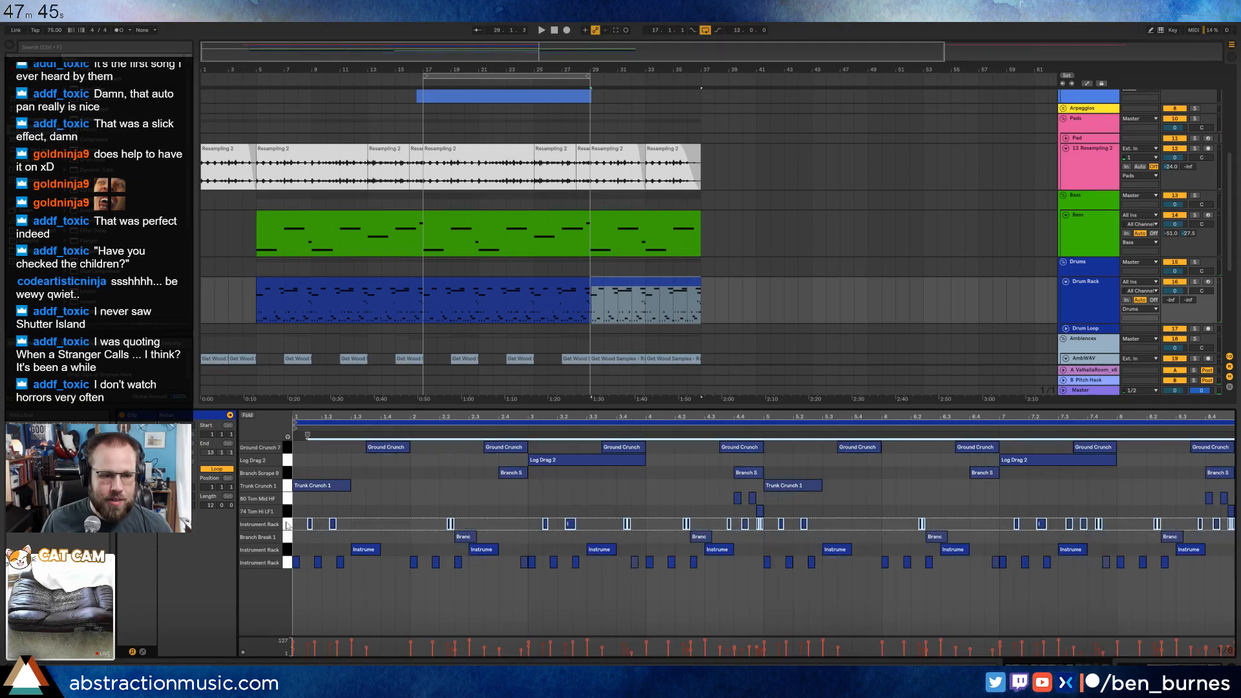
pyautogui.click(288, 562)
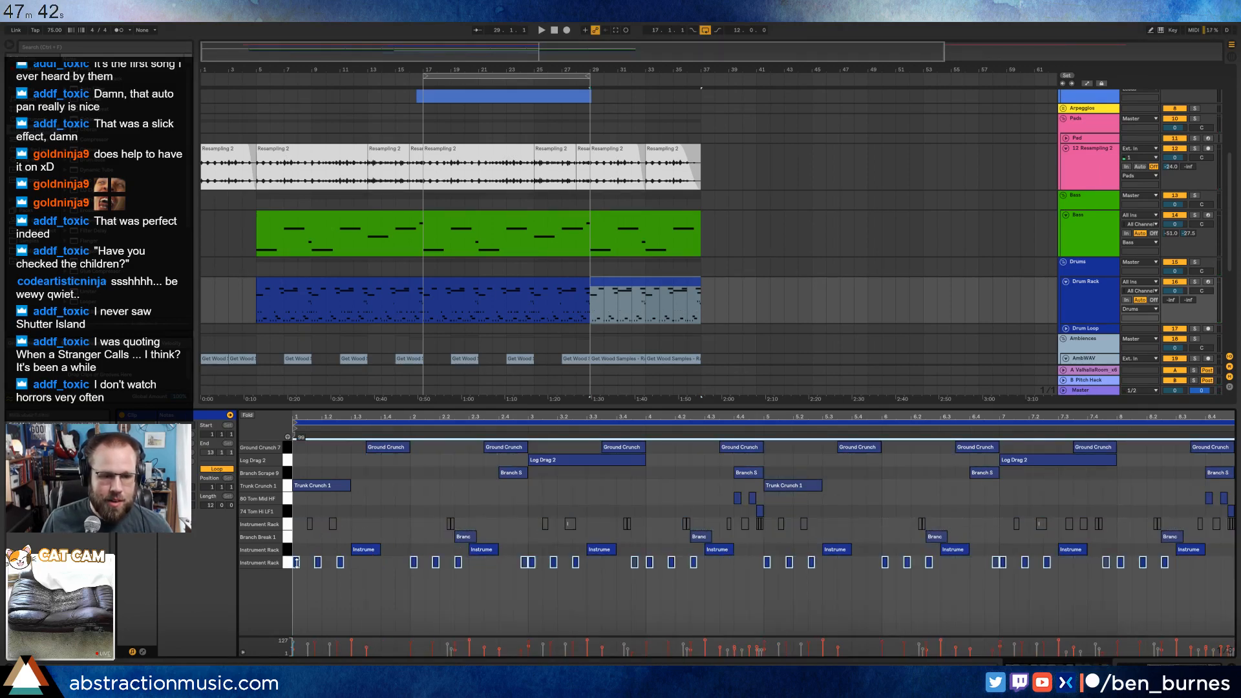
pyautogui.press('space')
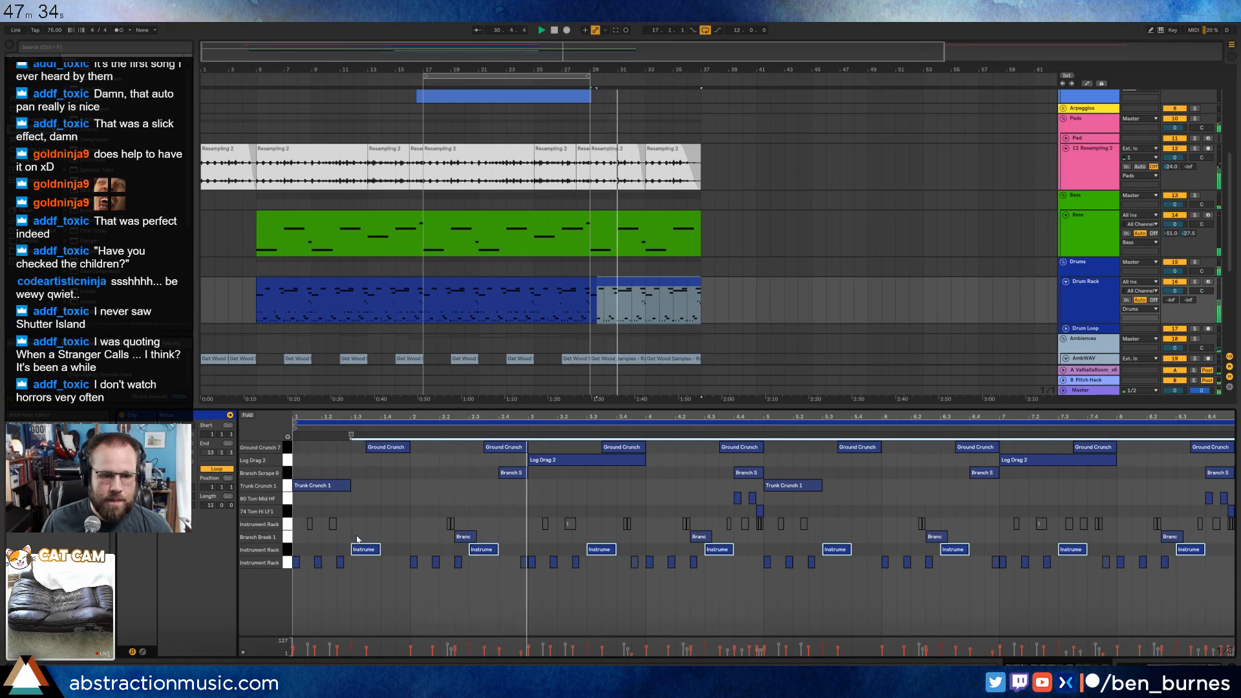
pyautogui.press('space')
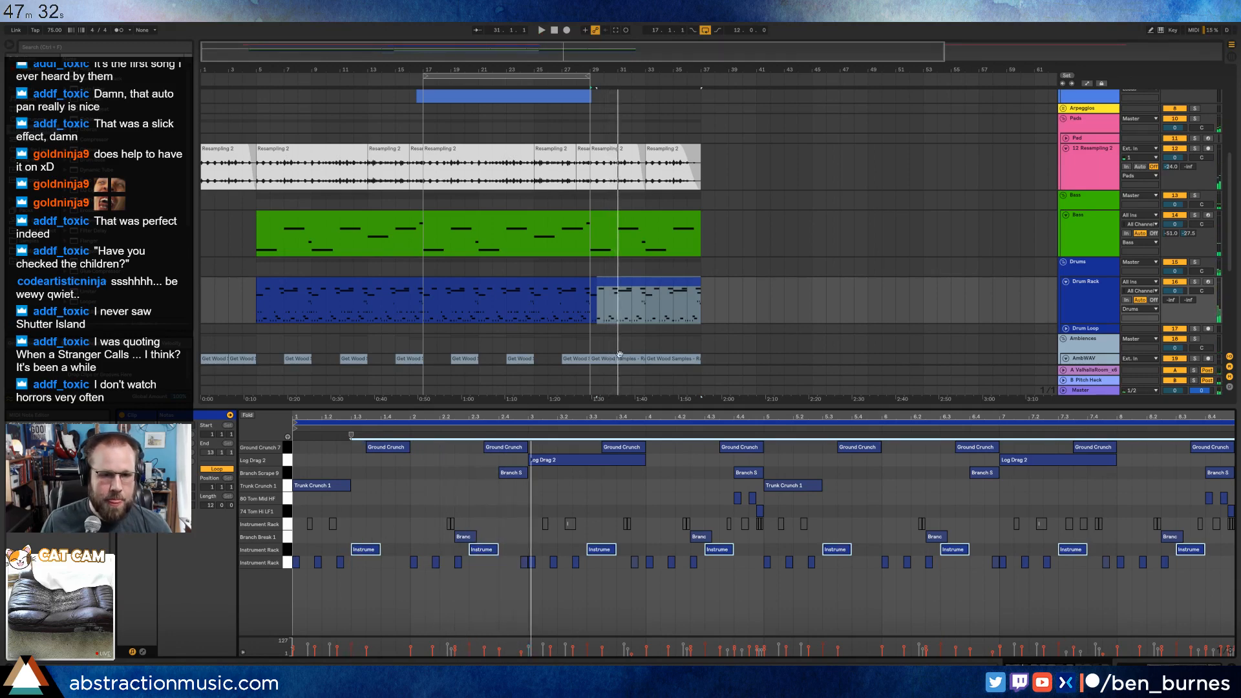
# Insert a new audio track below the third AmbiWAV track and set the insert position at bar 29 on it.
pyautogui.scroll(-5, 665, 294)
pyautogui.click(1094, 301)
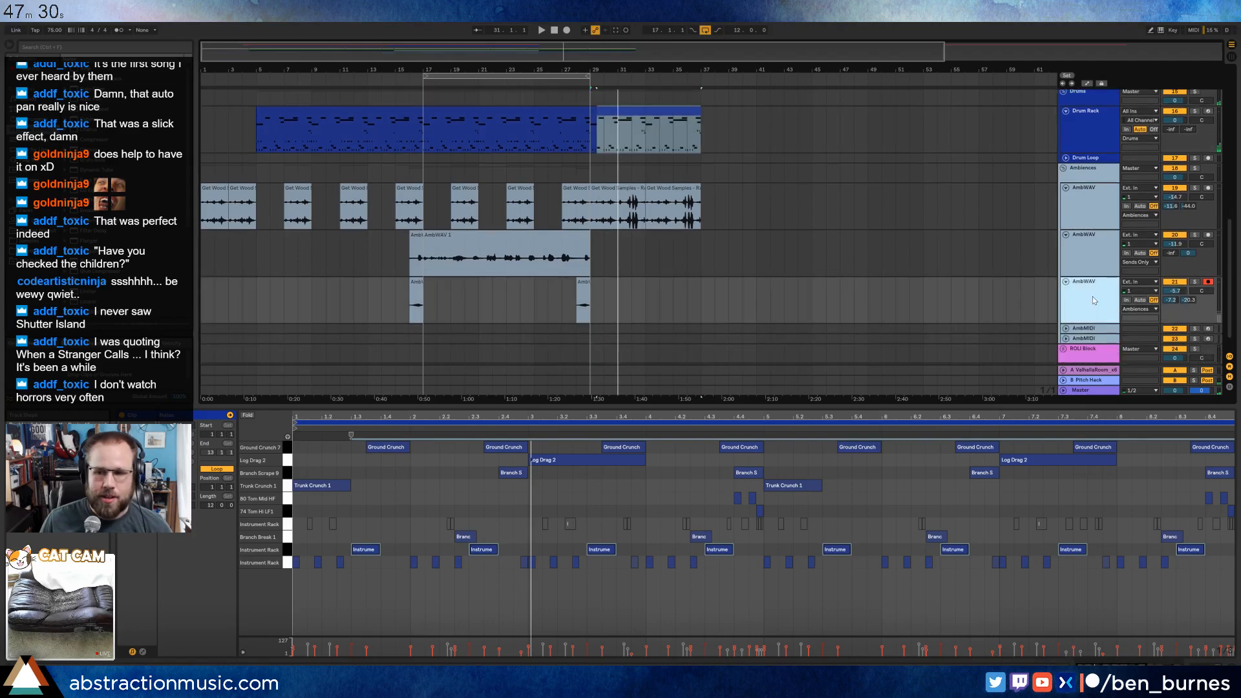
pyautogui.hotkey('ctrl', 't')
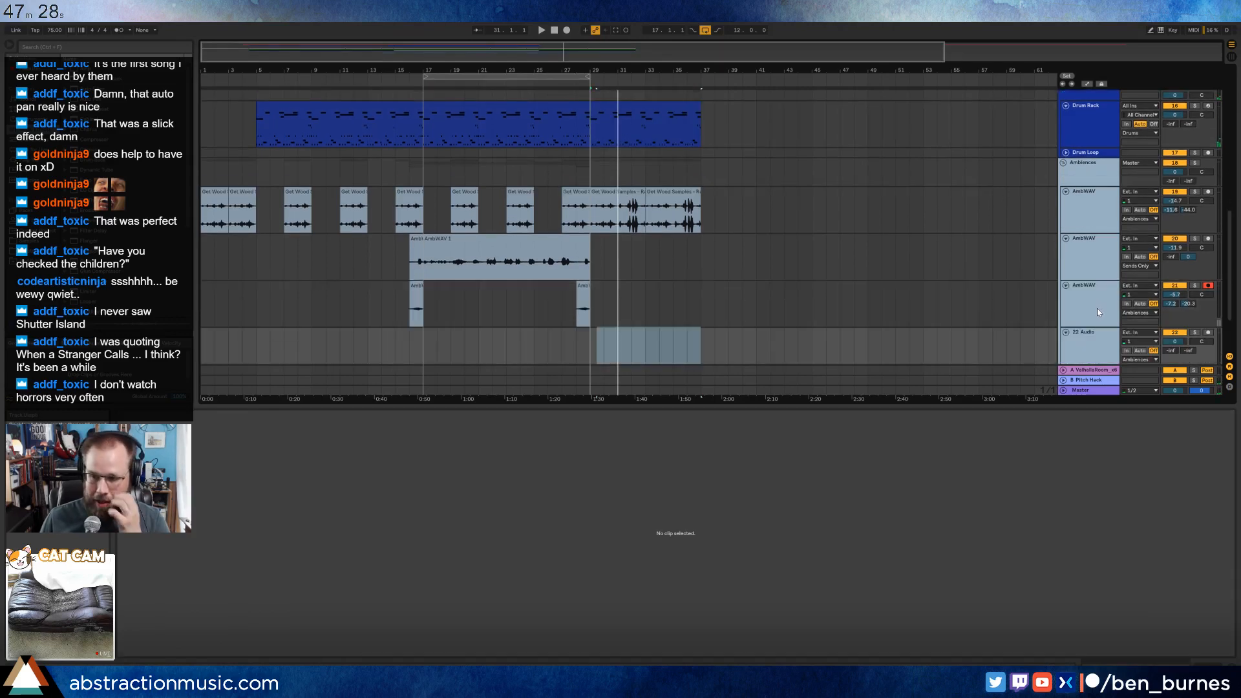
pyautogui.scroll(-2, 866, 274)
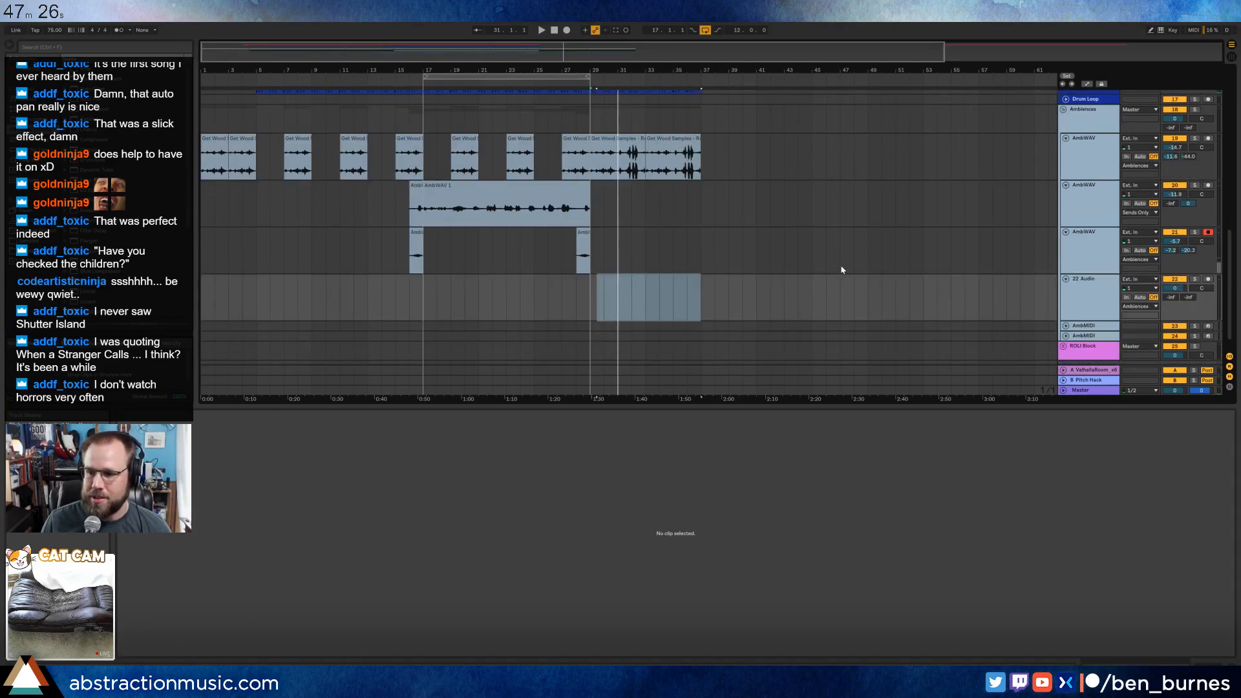
pyautogui.click(594, 284)
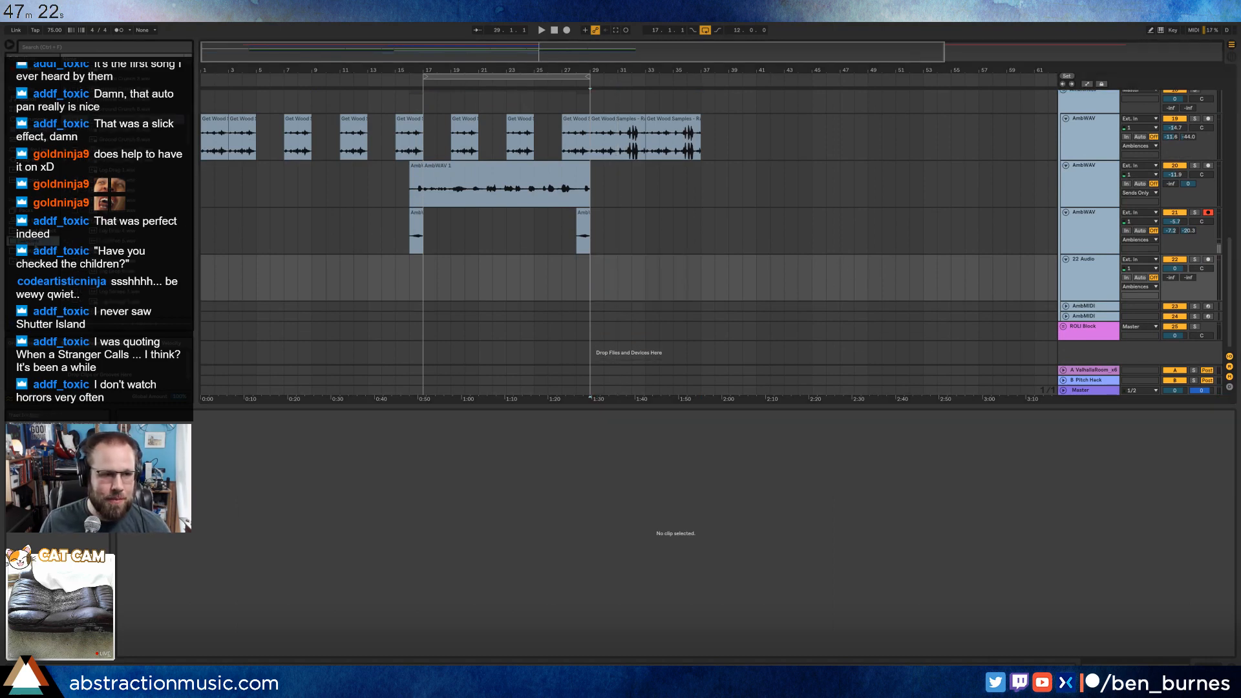
# Browse the sample library folders for a field recording to use as ambience from bar 29.
pyautogui.click(154, 132)
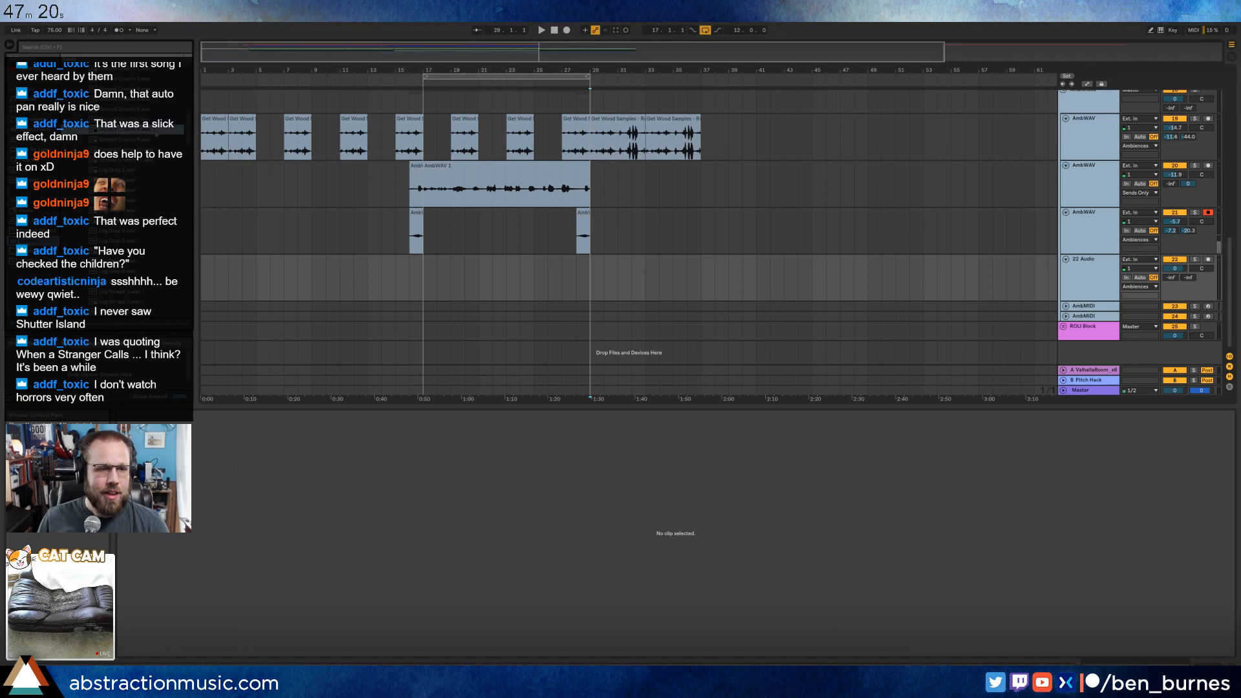
pyautogui.press('Left')
pyautogui.scroll(3, 161, 184)
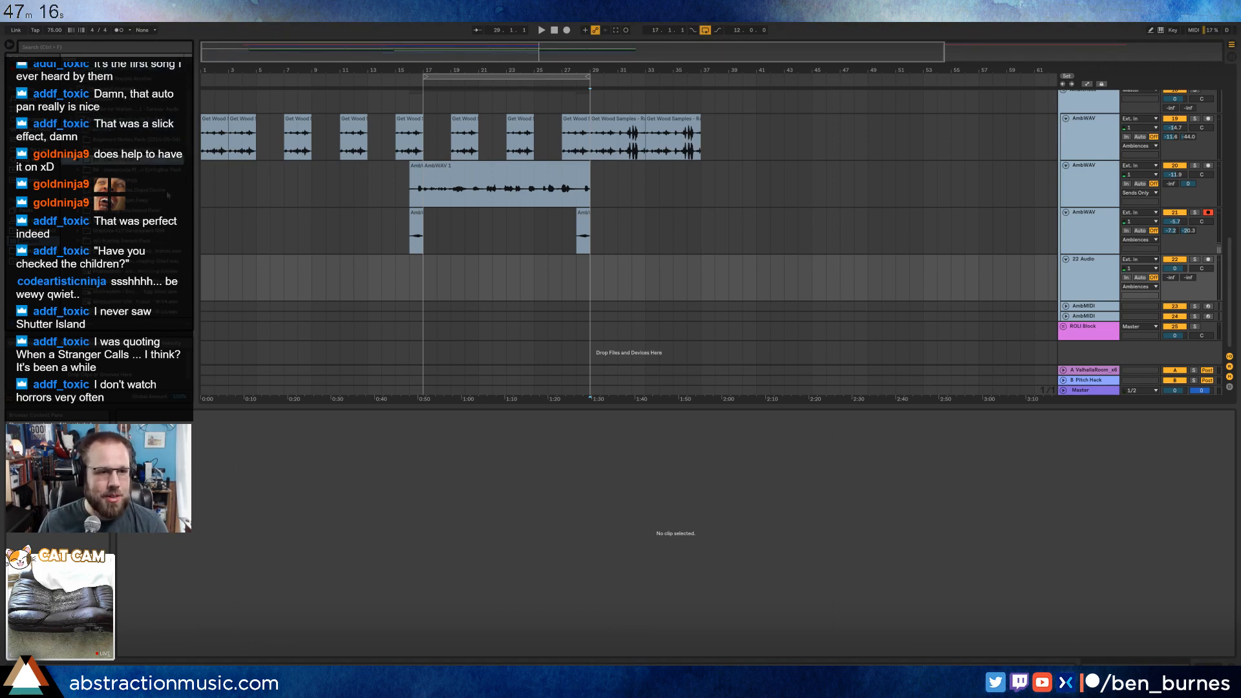
pyautogui.scroll(1, 184, 141)
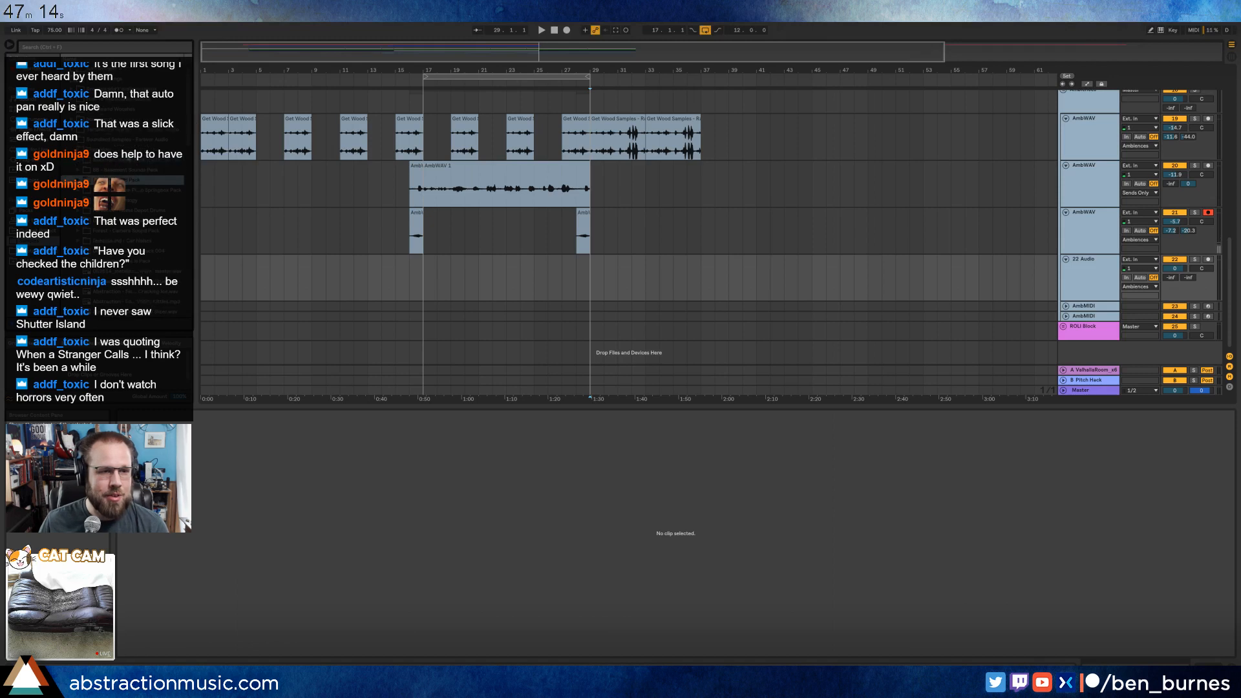
pyautogui.press('Left')
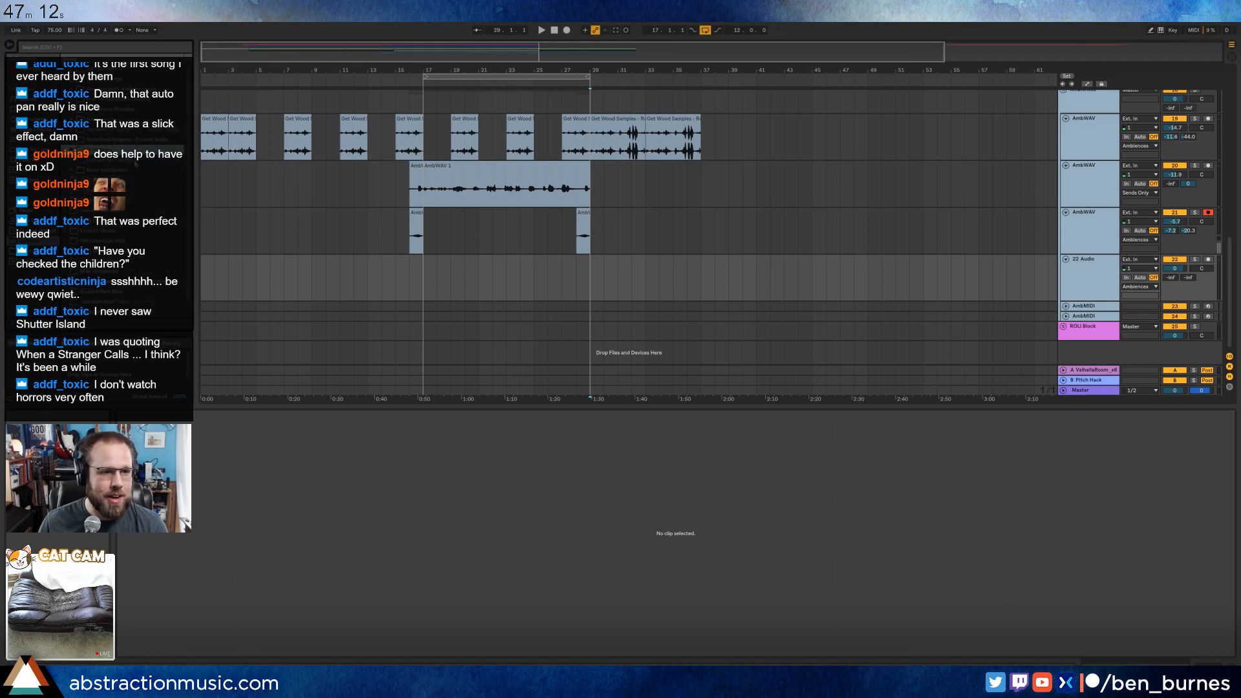
pyautogui.click(137, 170)
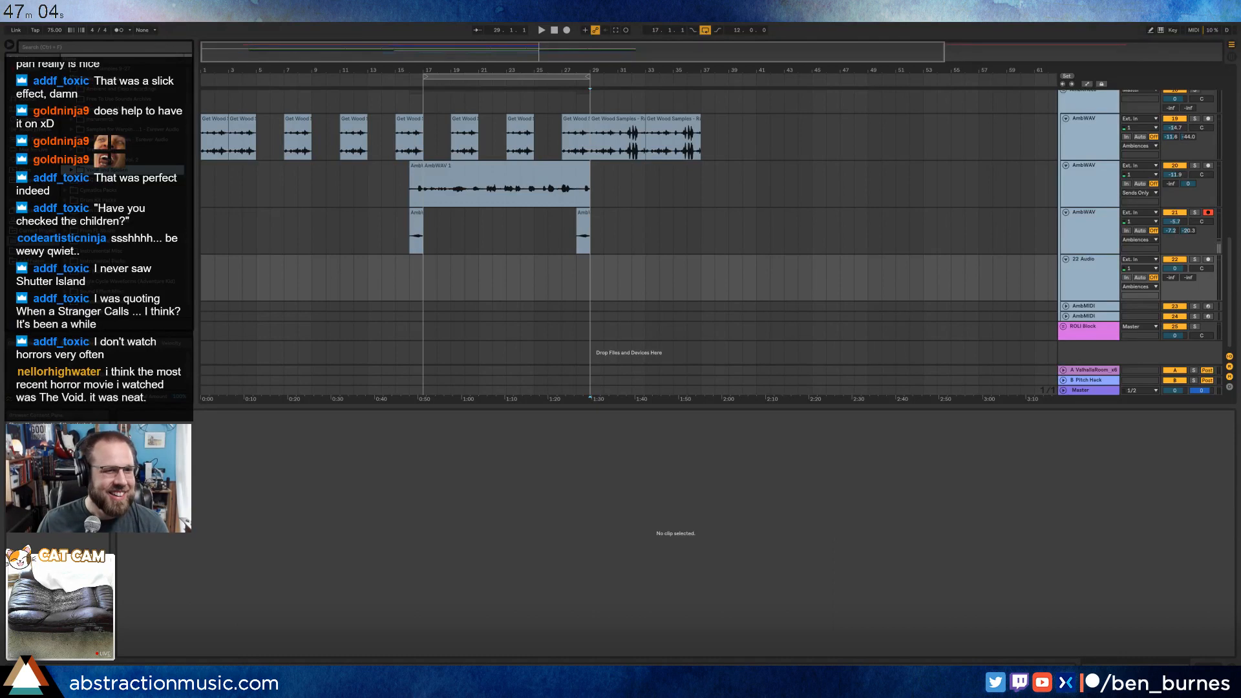
pyautogui.click(118, 95)
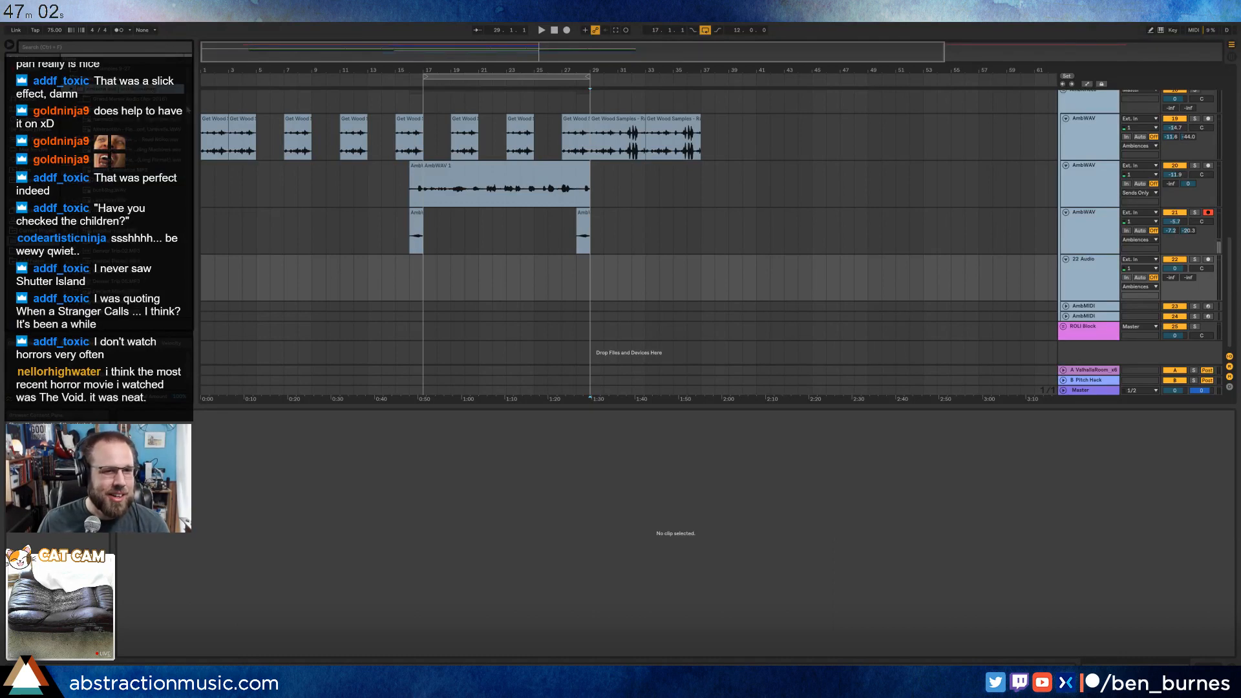
pyautogui.moveTo(189, 105); pyautogui.dragTo(192, 118)
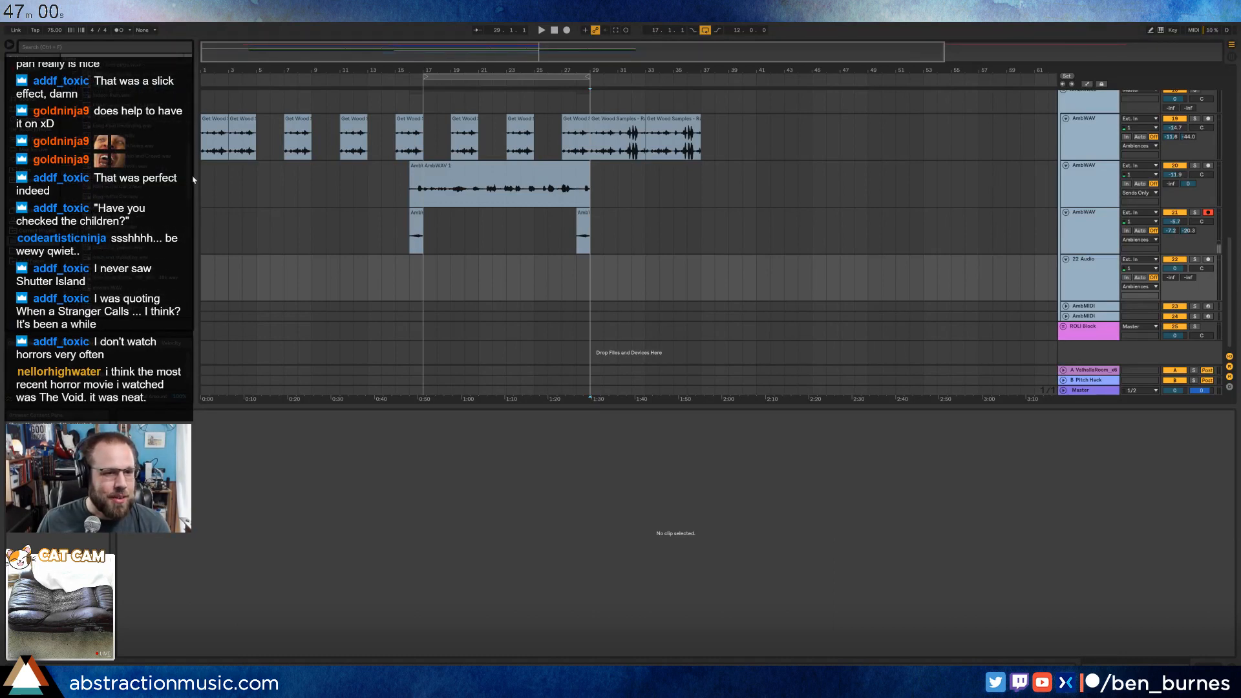
pyautogui.moveTo(193, 177); pyautogui.dragTo(197, 217)
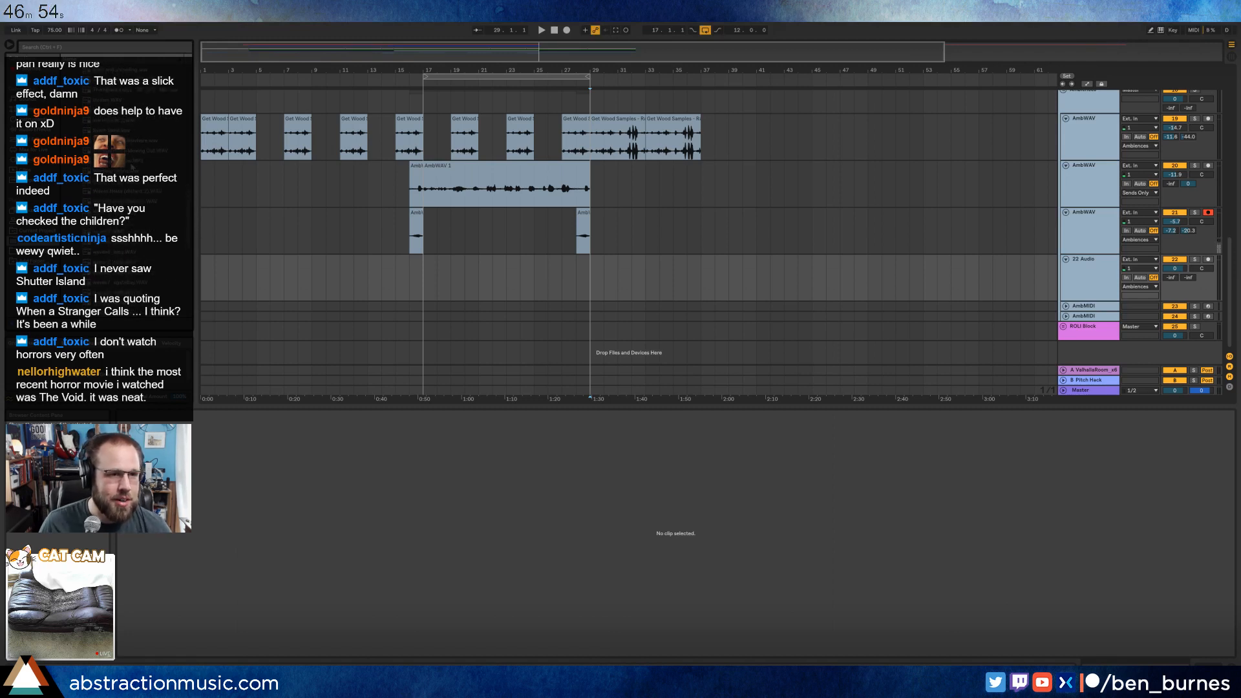
pyautogui.scroll(1, 135, 177)
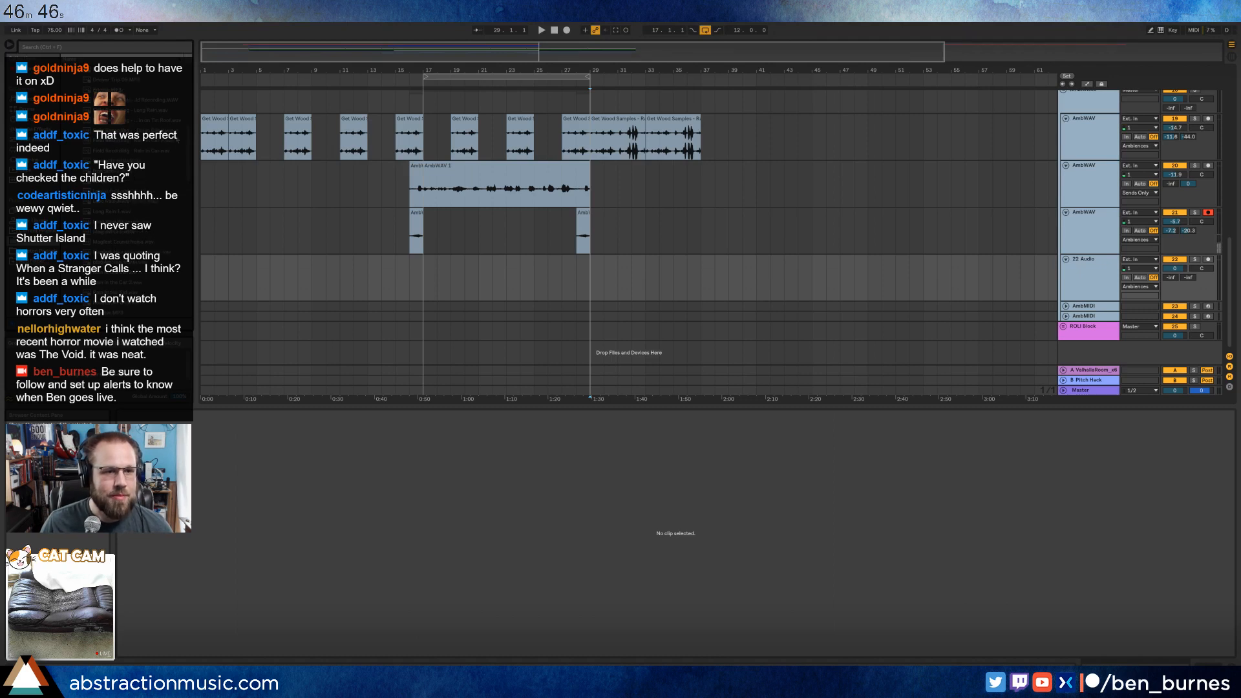
pyautogui.moveTo(188, 137)
pyautogui.mouseDown()
pyautogui.moveTo(188, 84)
pyautogui.moveTo(194, 116)
pyautogui.mouseUp()
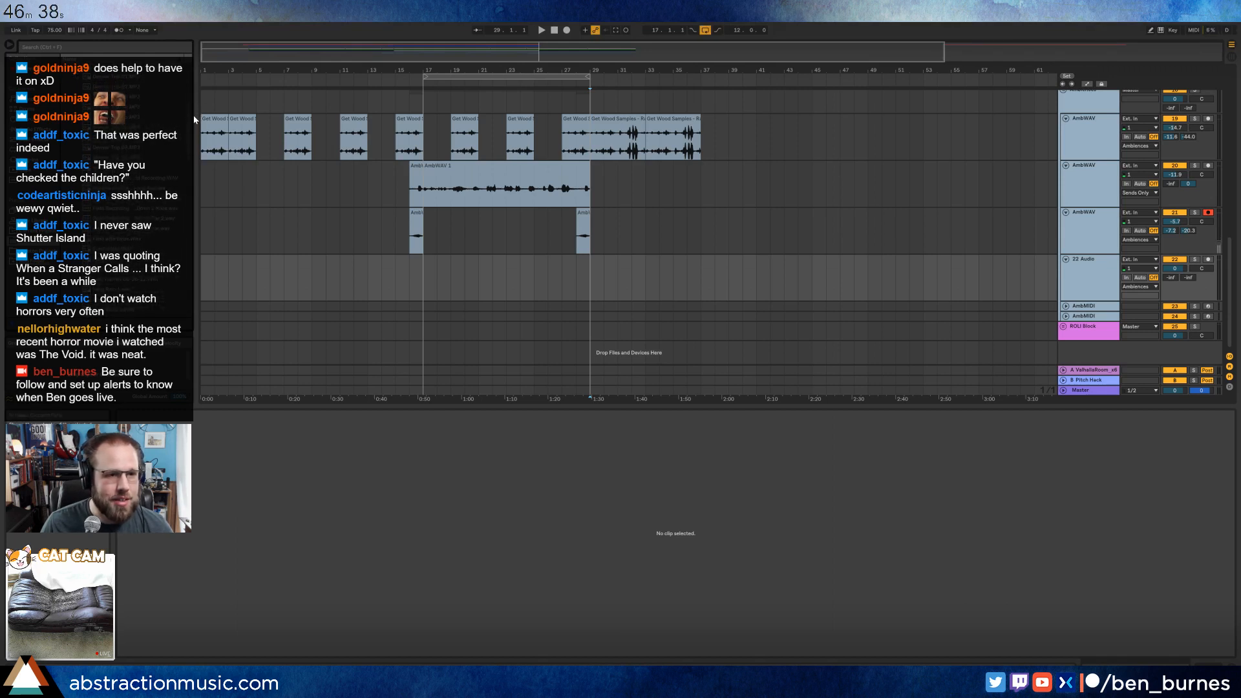
# Place the Field Recording - Long Rain sample on the new audio track and audition it around its loud thunder peak.
pyautogui.click(136, 188)
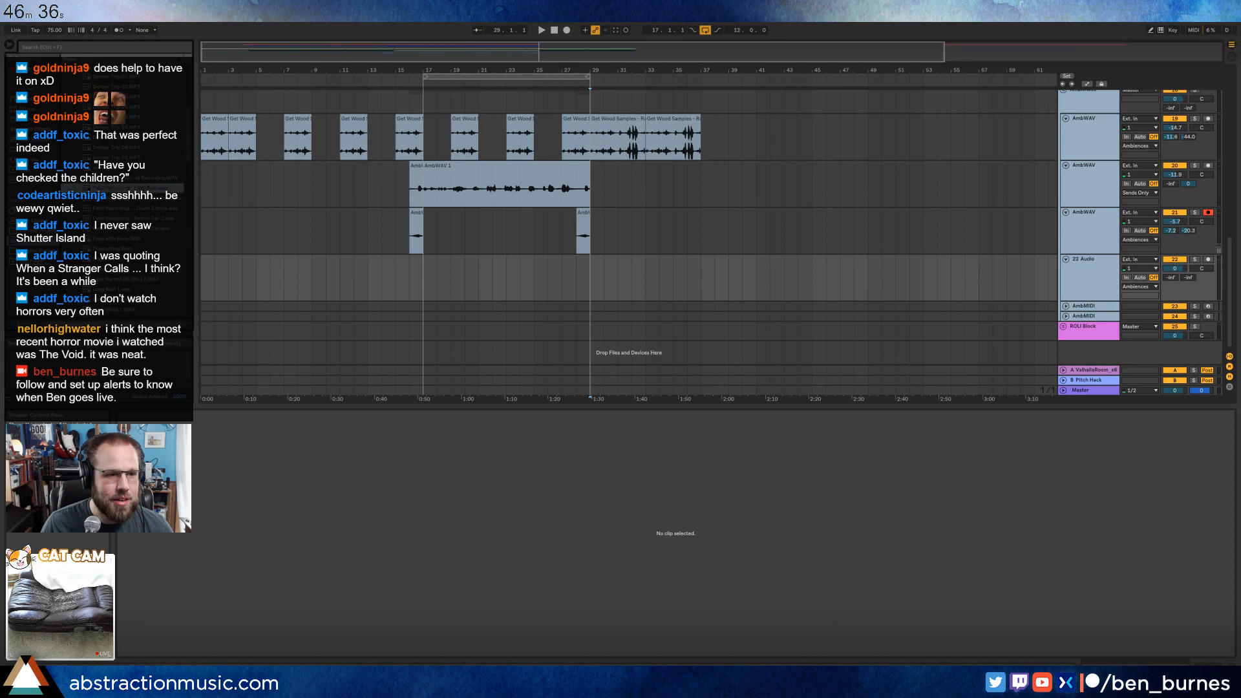
pyautogui.moveTo(135, 188); pyautogui.dragTo(799, 271)
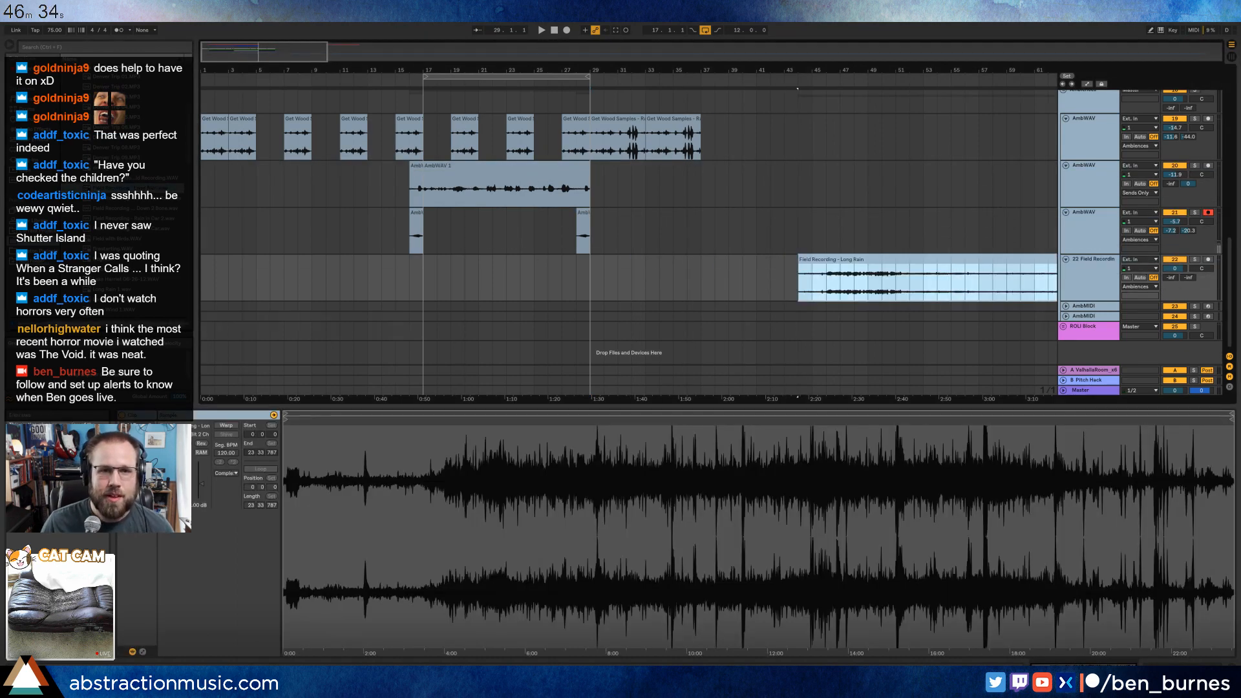
pyautogui.moveTo(711, 72); pyautogui.dragTo(711, 26)
pyautogui.click(771, 286)
pyautogui.press('space')
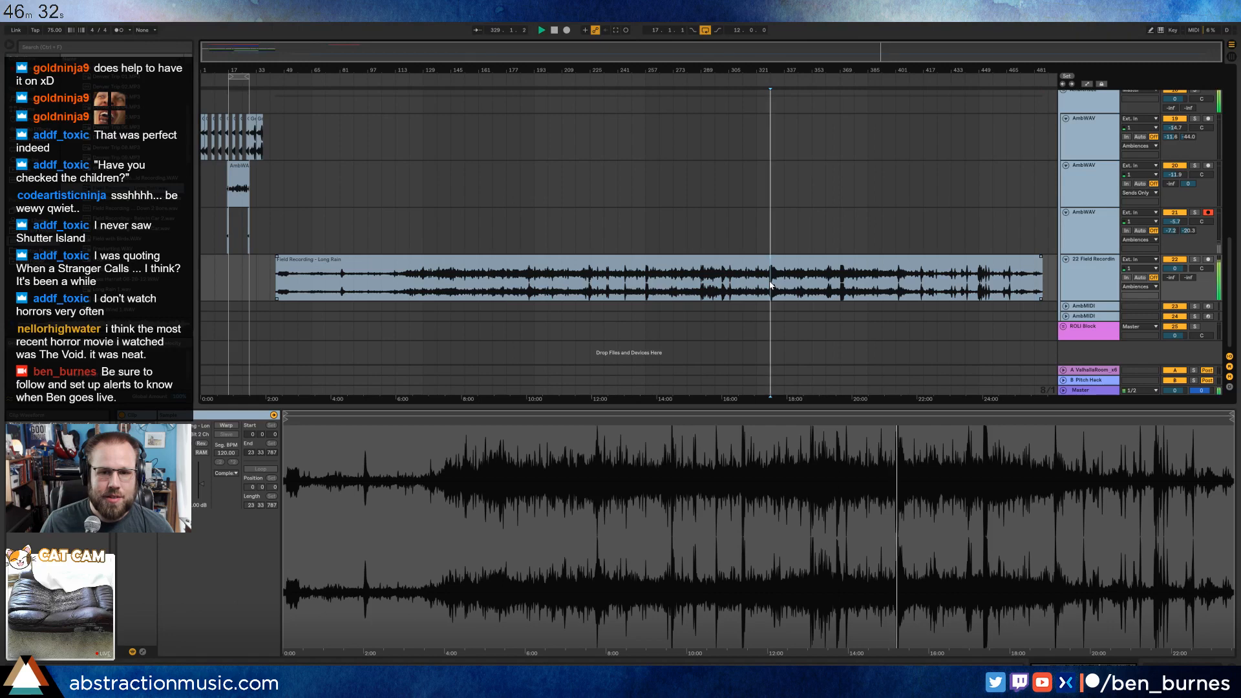
pyautogui.press('space')
# Keep only the thunder section of the Long Rain recording, delete the rest and move that section to start at bar 29.
pyautogui.moveTo(757, 284); pyautogui.dragTo(796, 282)
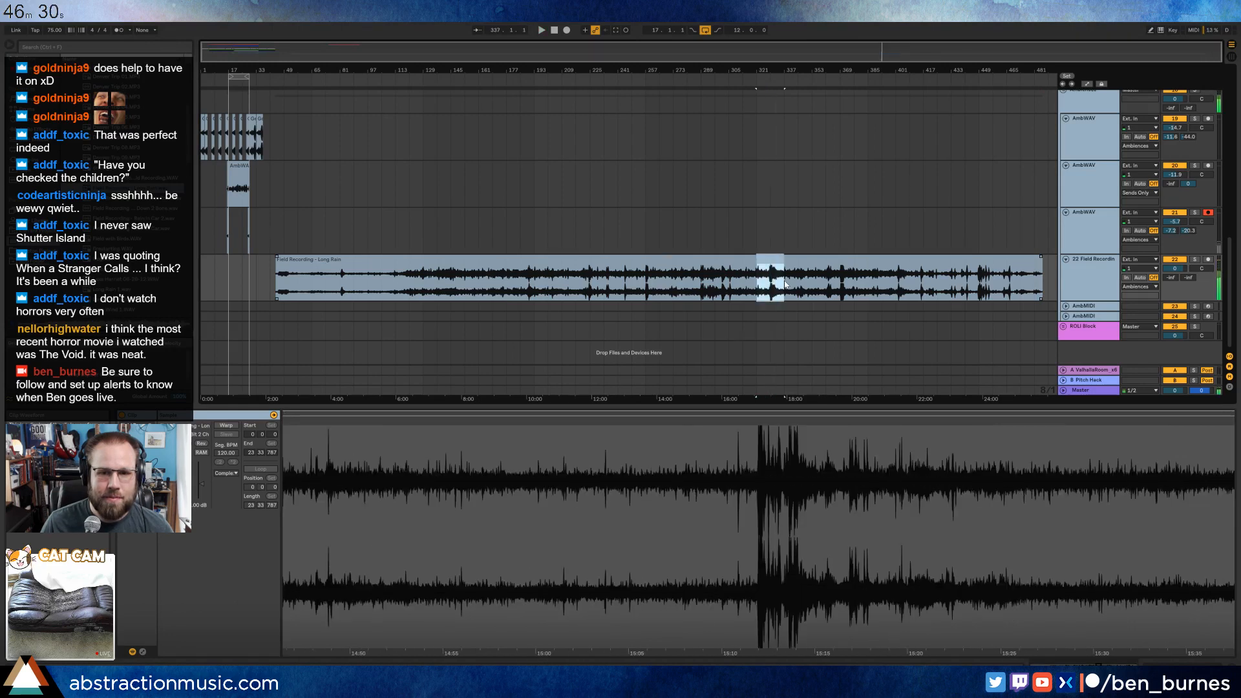
pyautogui.click(251, 283)
pyautogui.hotkey('ctrl', 'v')
pyautogui.click(313, 260)
pyautogui.press('Delete')
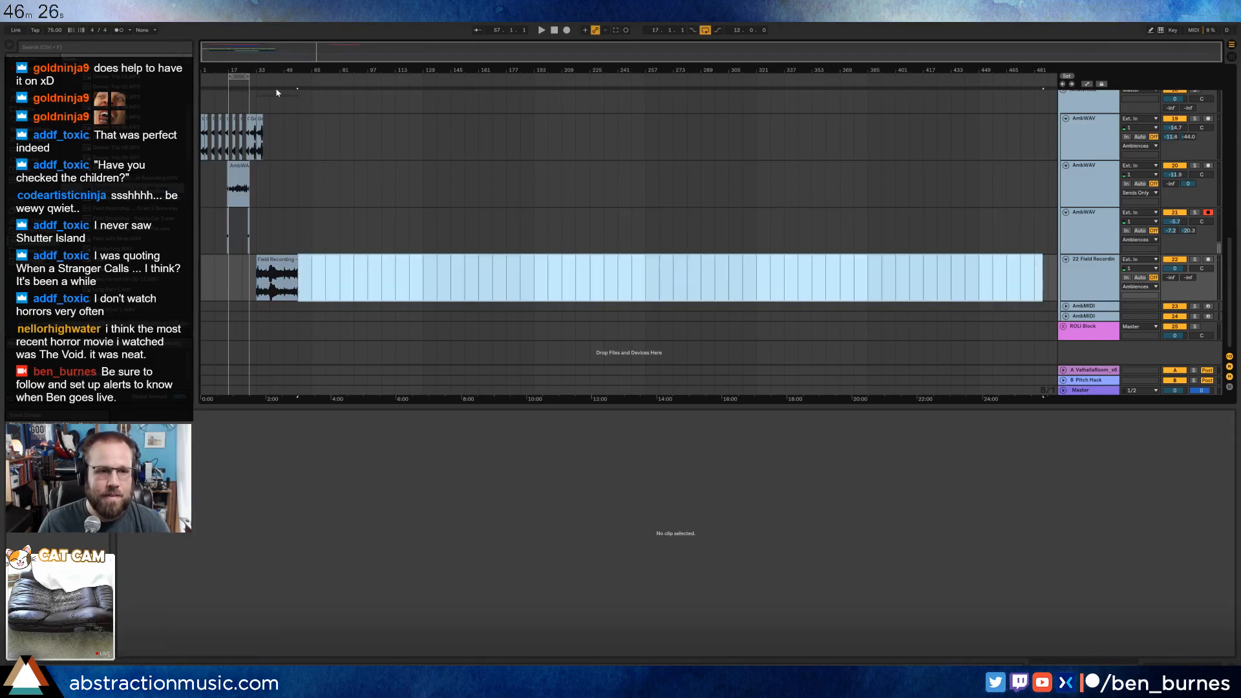
pyautogui.moveTo(259, 70); pyautogui.dragTo(259, 149)
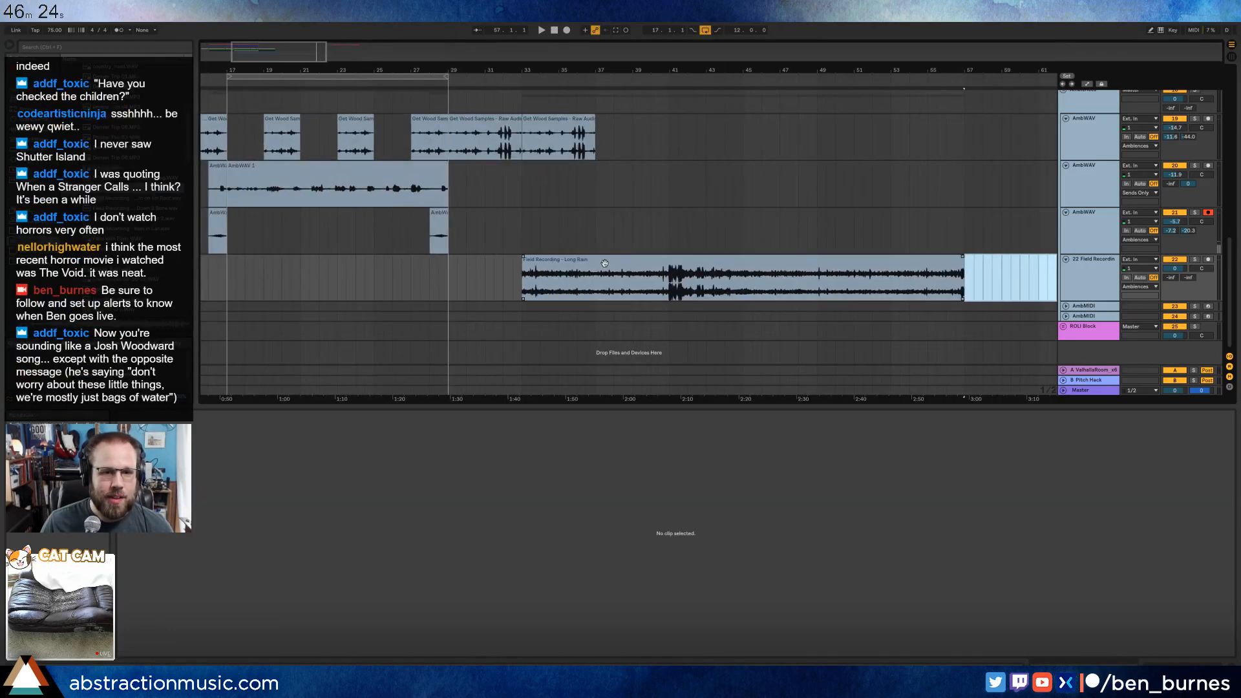
pyautogui.moveTo(605, 263); pyautogui.dragTo(530, 265)
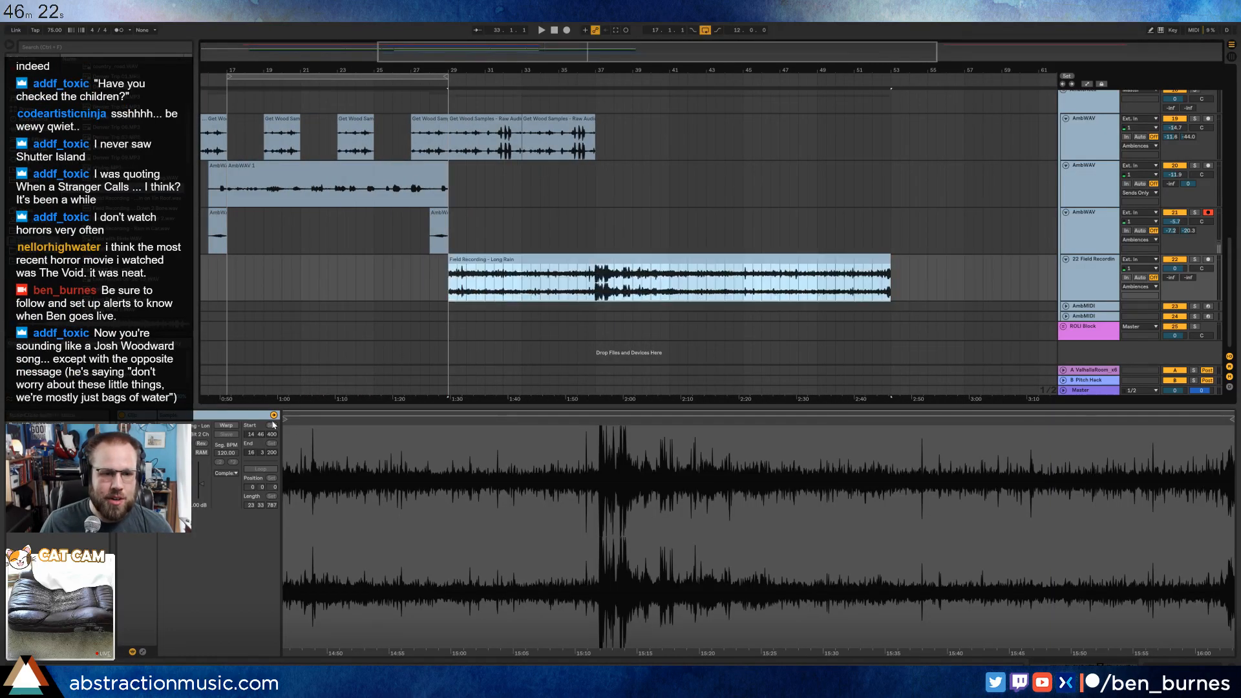
# Trim the Long Rain clip to start shortly before the thunder and end near bar 38, with a fade-in and a long fade-out.
pyautogui.moveTo(285, 420)
pyautogui.mouseDown()
pyautogui.moveTo(557, 428)
pyautogui.moveTo(543, 428)
pyautogui.mouseUp()
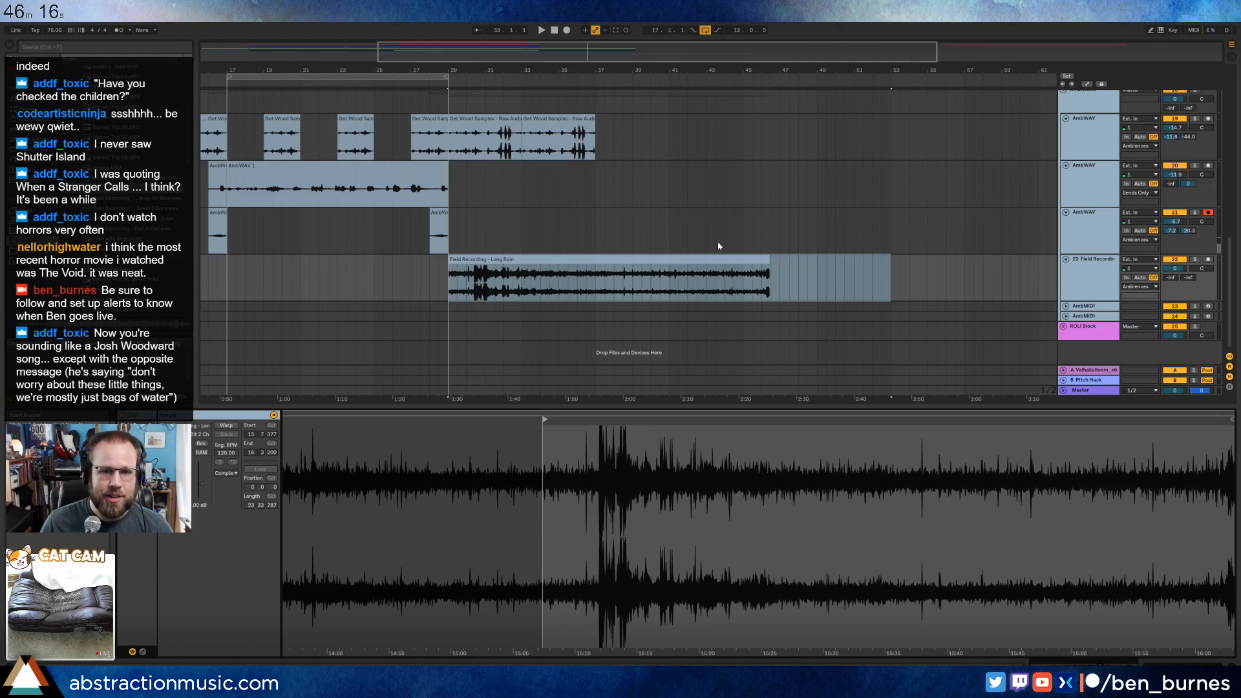
pyautogui.click(788, 274)
pyautogui.moveTo(768, 262); pyautogui.dragTo(560, 258)
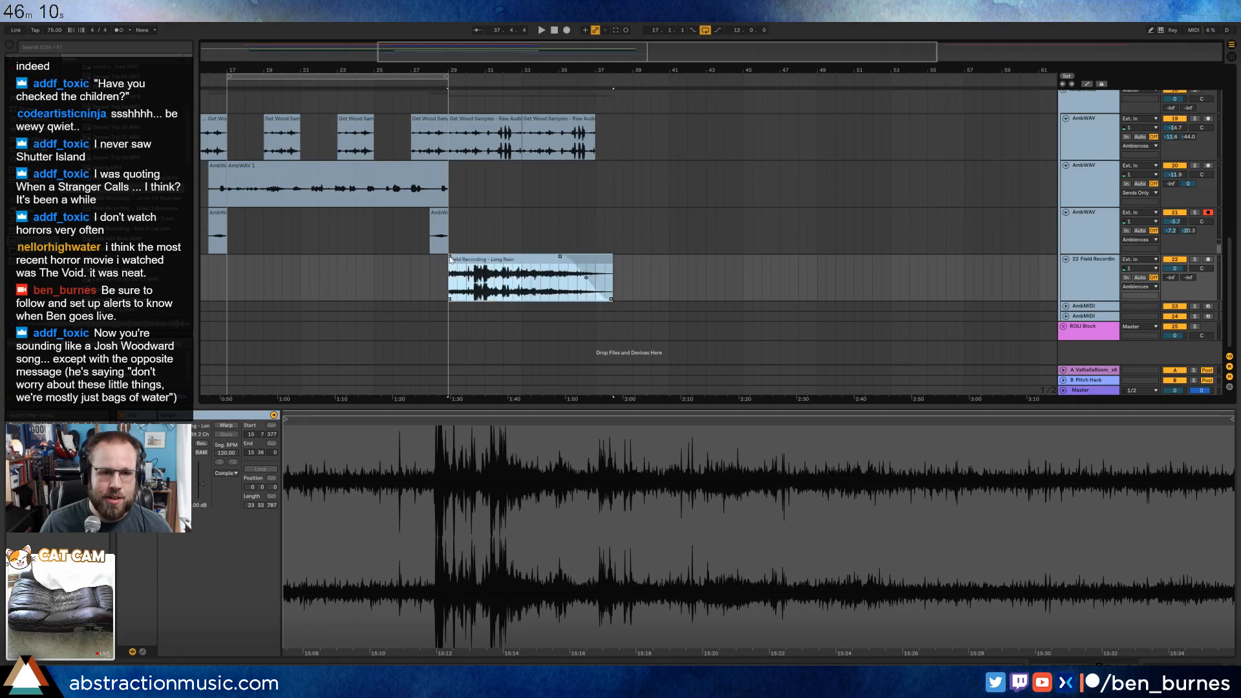
pyautogui.moveTo(455, 257); pyautogui.dragTo(478, 264)
# Turn looping off, lower the Long Rain track to -17.9 dB and shift its thunder about one bar later with a longer fade-in.
pyautogui.hotkey('shift', 'Tab')
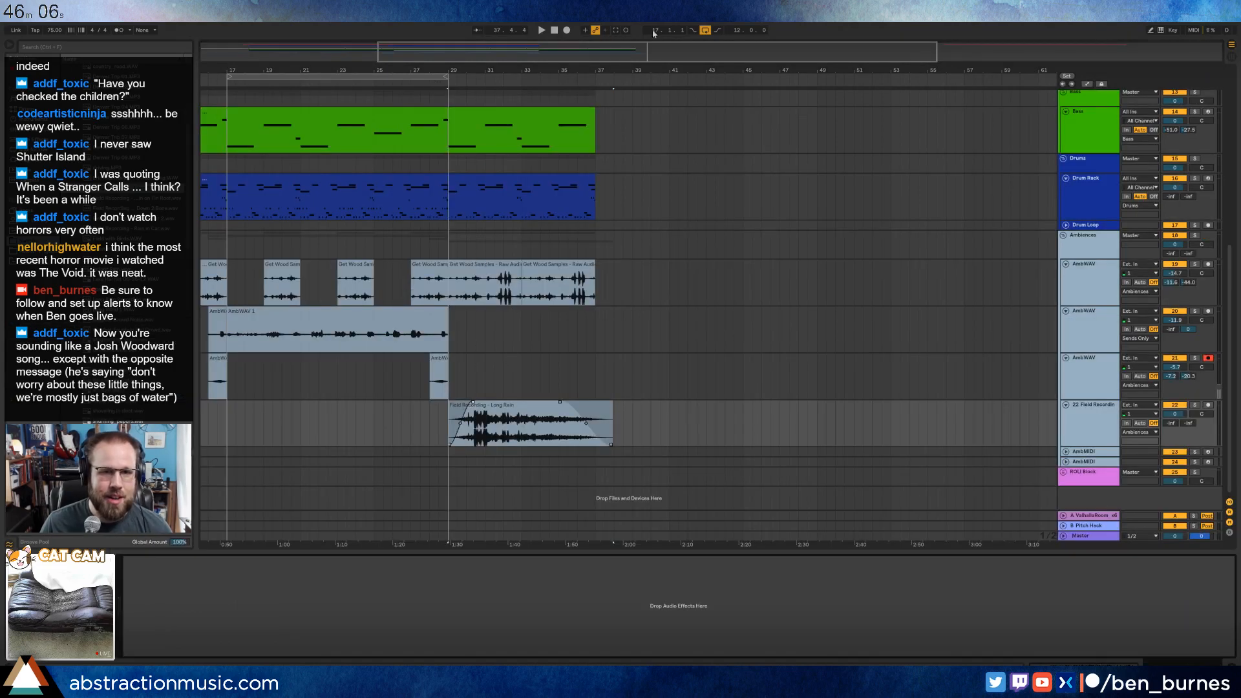
pyautogui.click(705, 30)
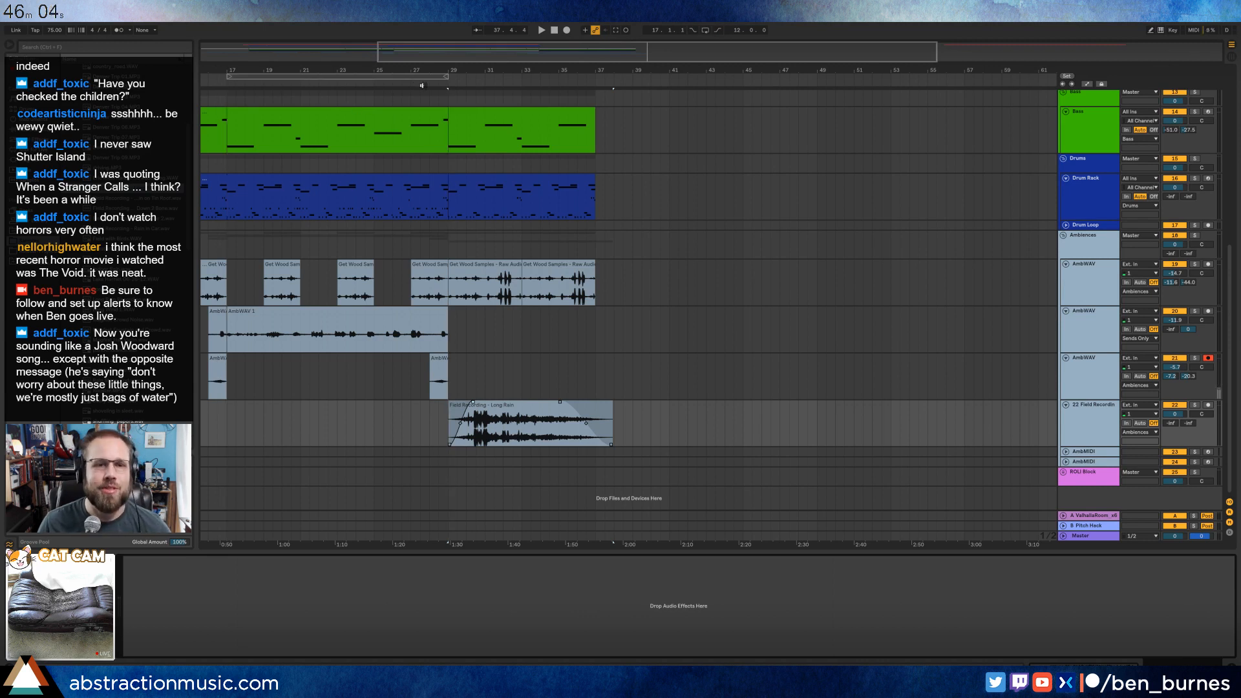
pyautogui.press('space')
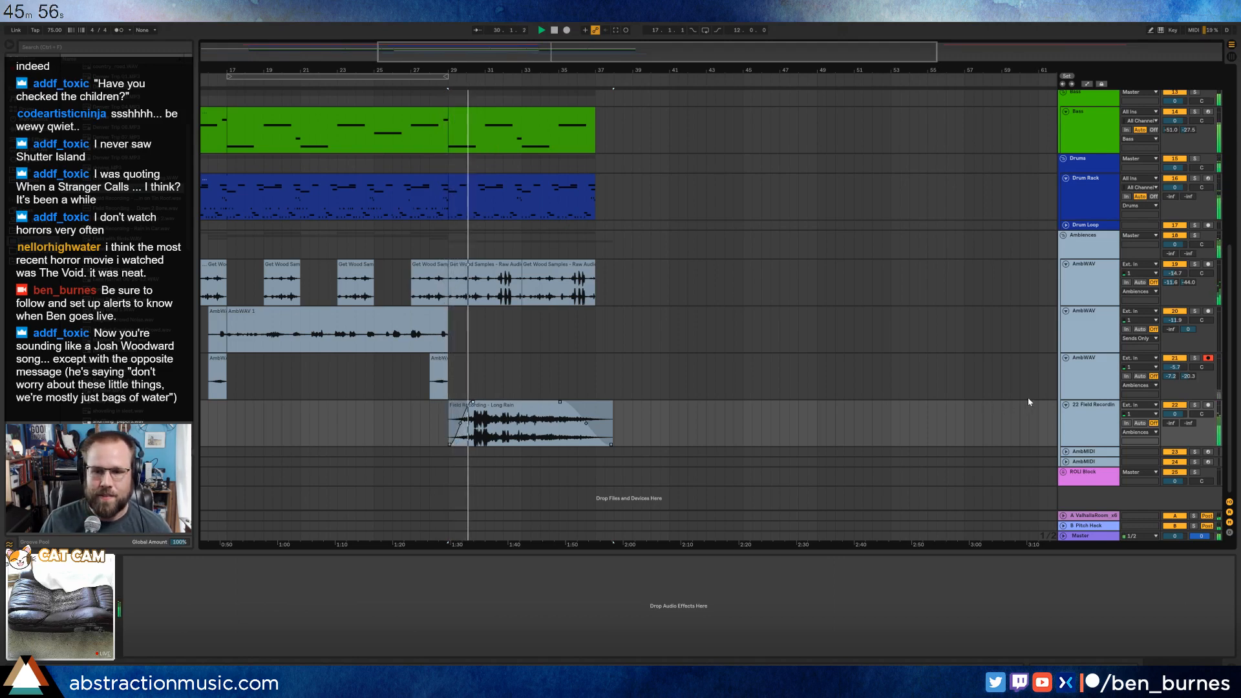
pyautogui.moveTo(1167, 418)
pyautogui.mouseDown()
pyautogui.moveTo(1166, 445)
pyautogui.moveTo(1173, 418)
pyautogui.mouseUp()
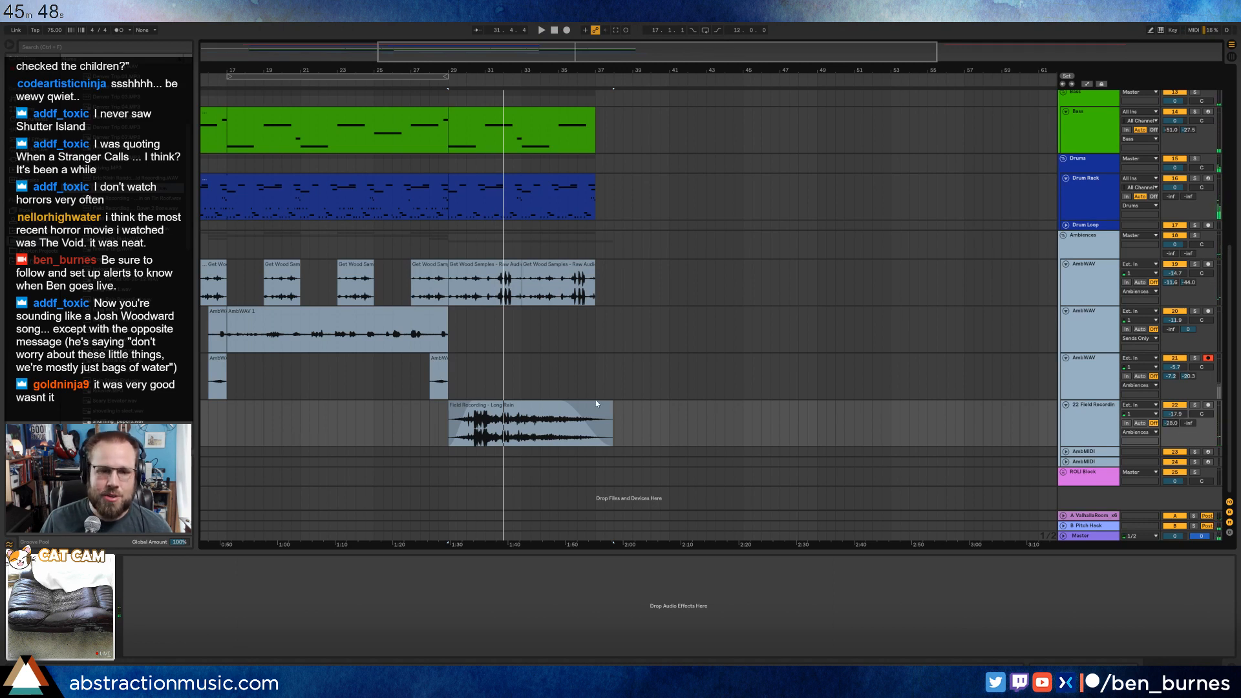
pyautogui.moveTo(476, 406)
pyautogui.mouseDown()
pyautogui.moveTo(494, 406)
pyautogui.moveTo(452, 408)
pyautogui.moveTo(487, 408)
pyautogui.mouseUp()
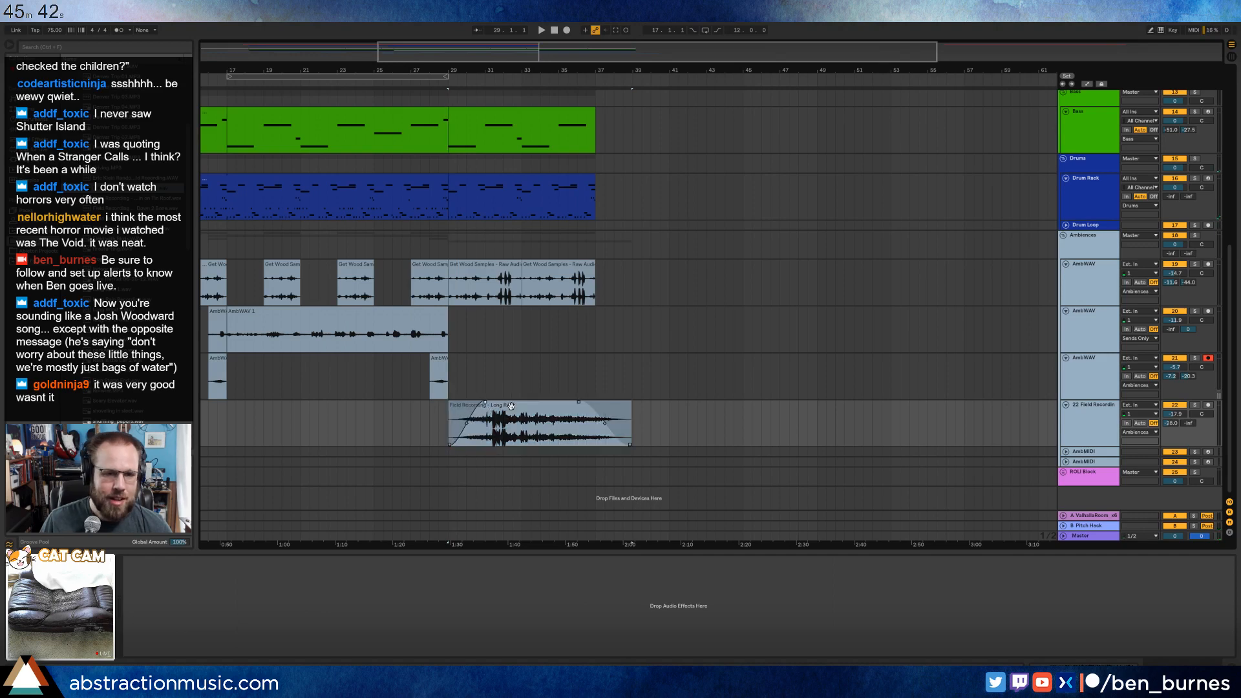
# Shorten the Resampling 2 pad clips at bars 29 and 33 to end at 32.3 and 36.3, each with a fade-out.
pyautogui.scroll(5, 517, 265)
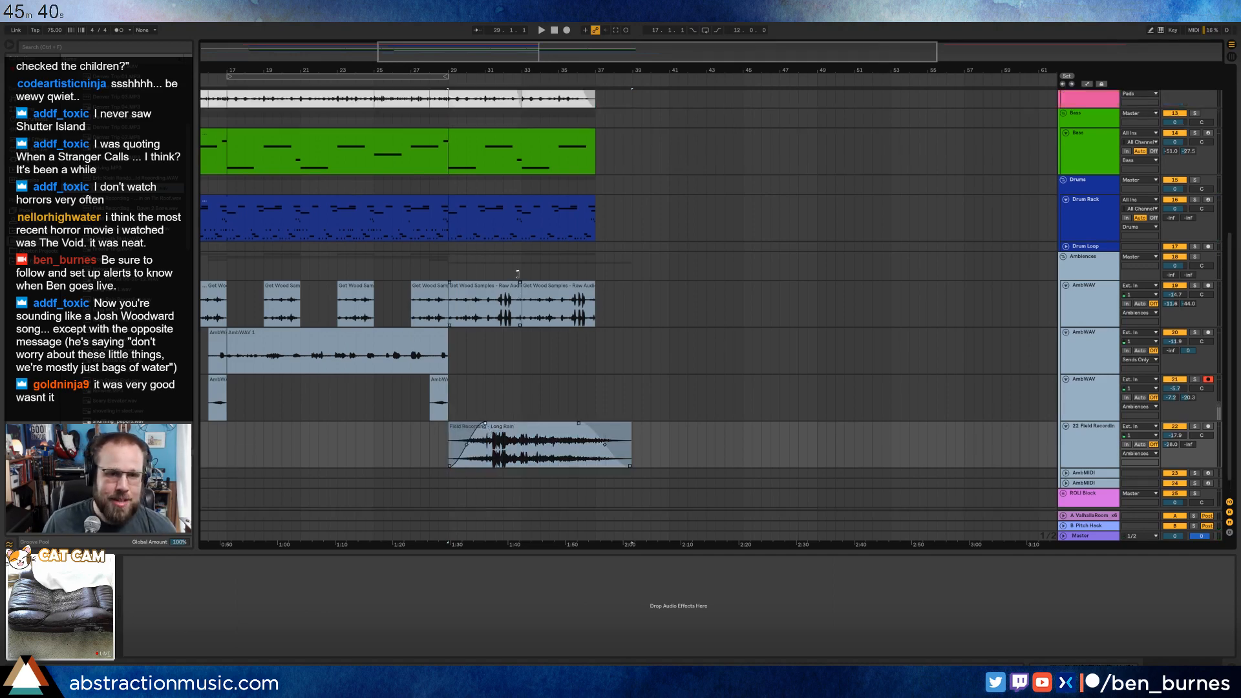
pyautogui.moveTo(519, 169); pyautogui.dragTo(512, 170)
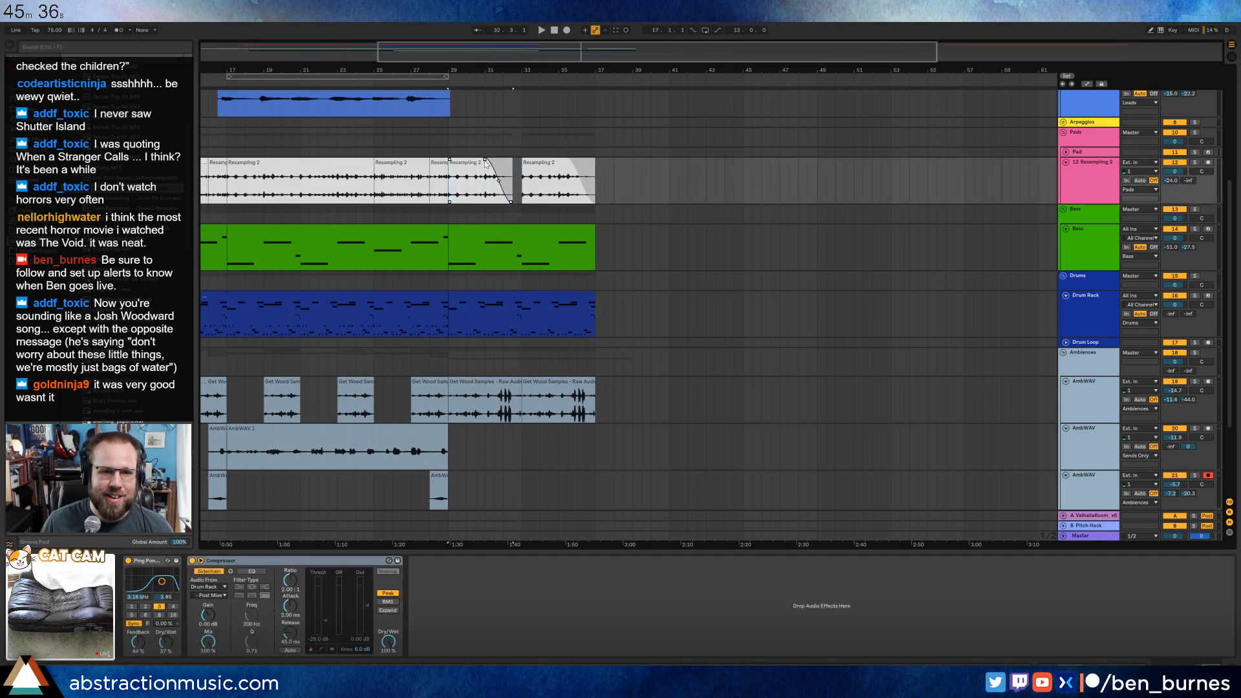
pyautogui.moveTo(589, 167); pyautogui.dragTo(580, 166)
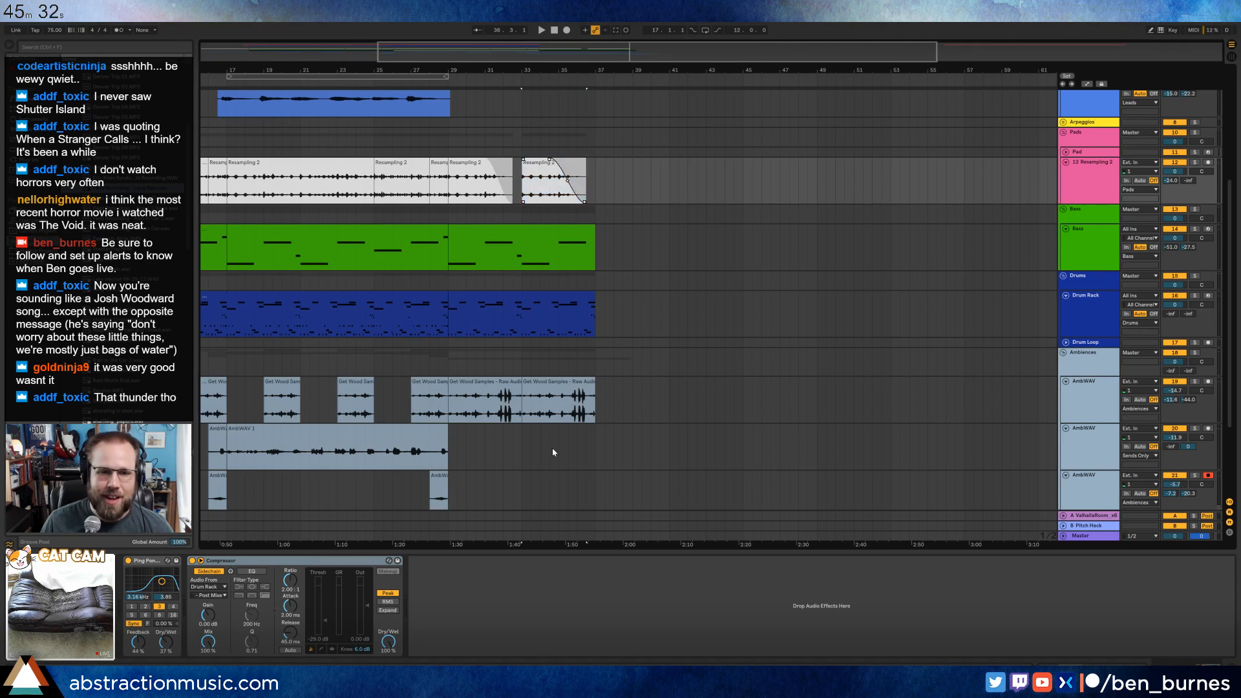
# Play from bar 26 and add an Auto Filter to the Long Rain track, set to high-pass at about 165 Hz.
pyautogui.scroll(-5, 553, 453)
pyautogui.click(531, 408)
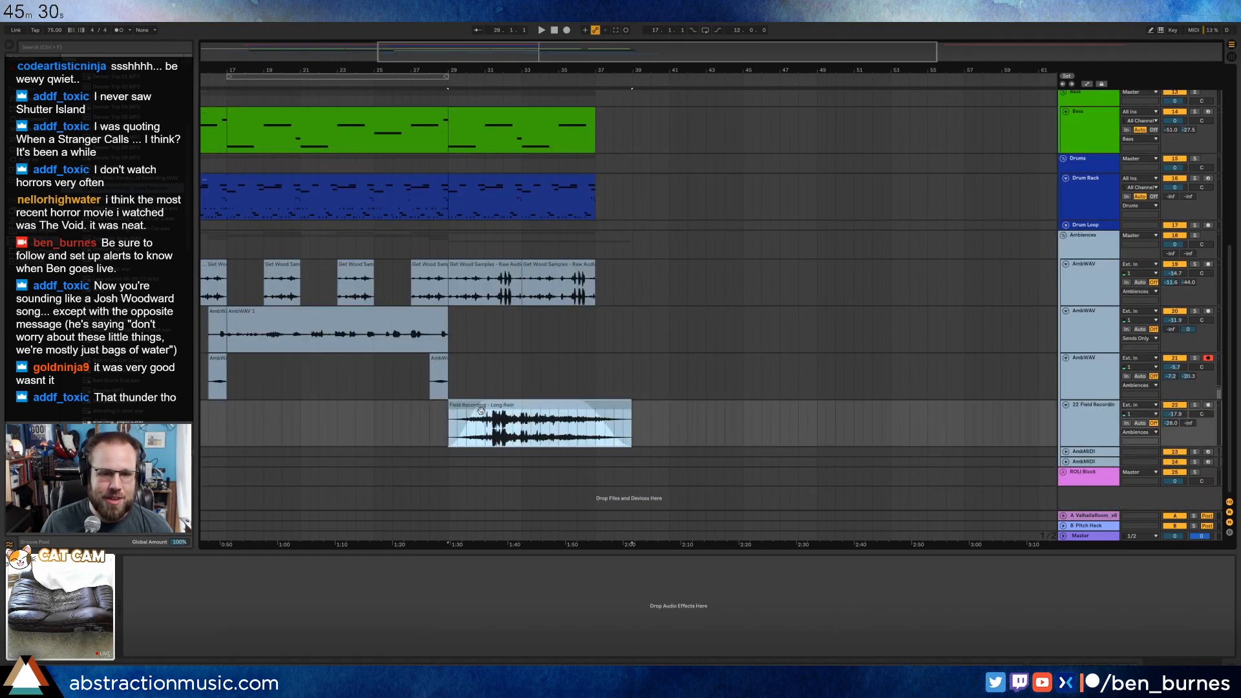
pyautogui.scroll(5, 595, 314)
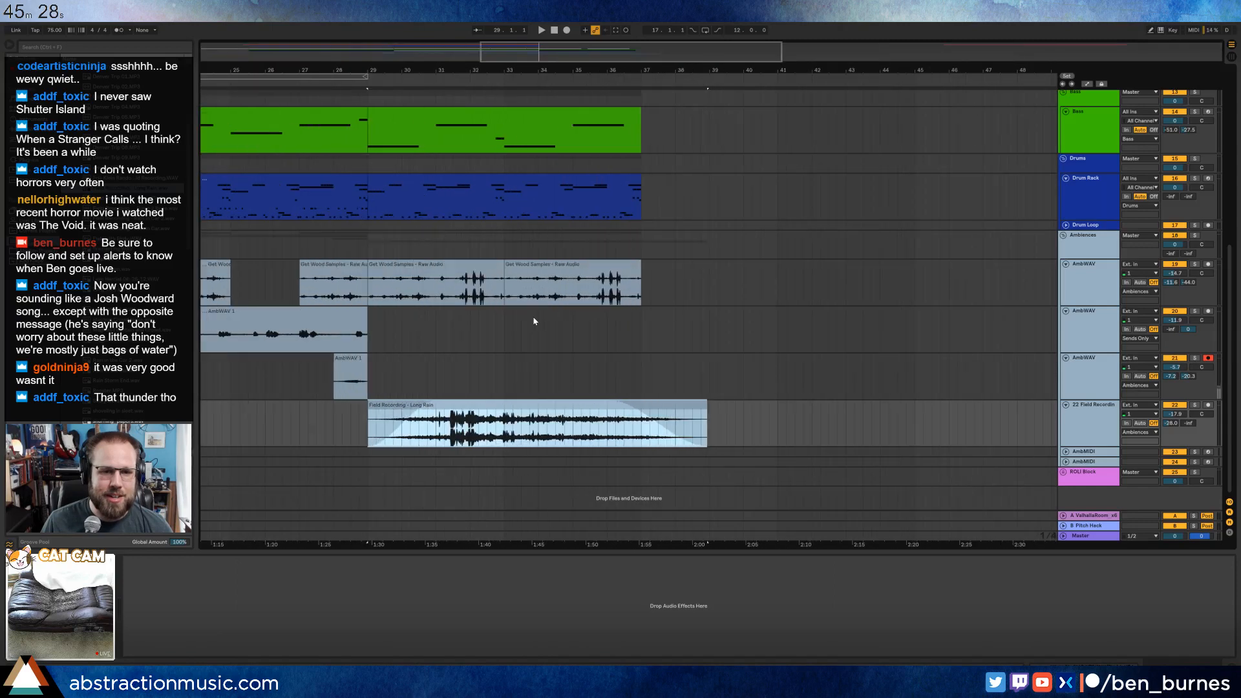
pyautogui.click(269, 90)
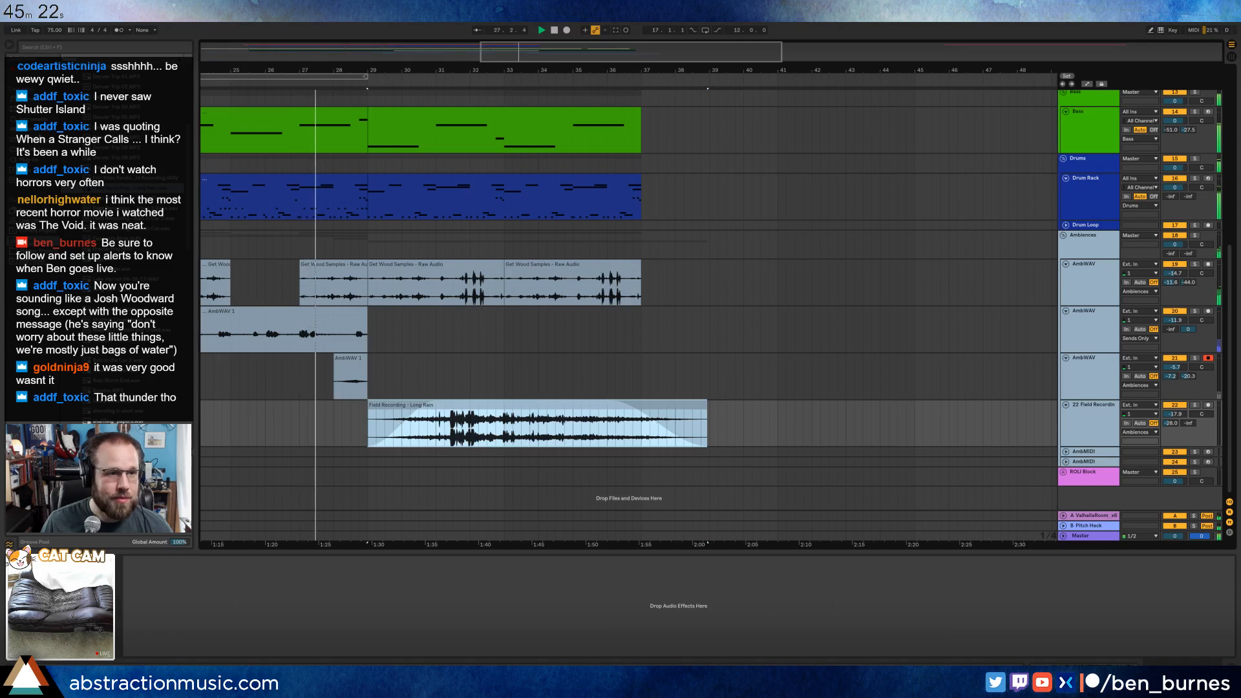
pyautogui.click(32, 129)
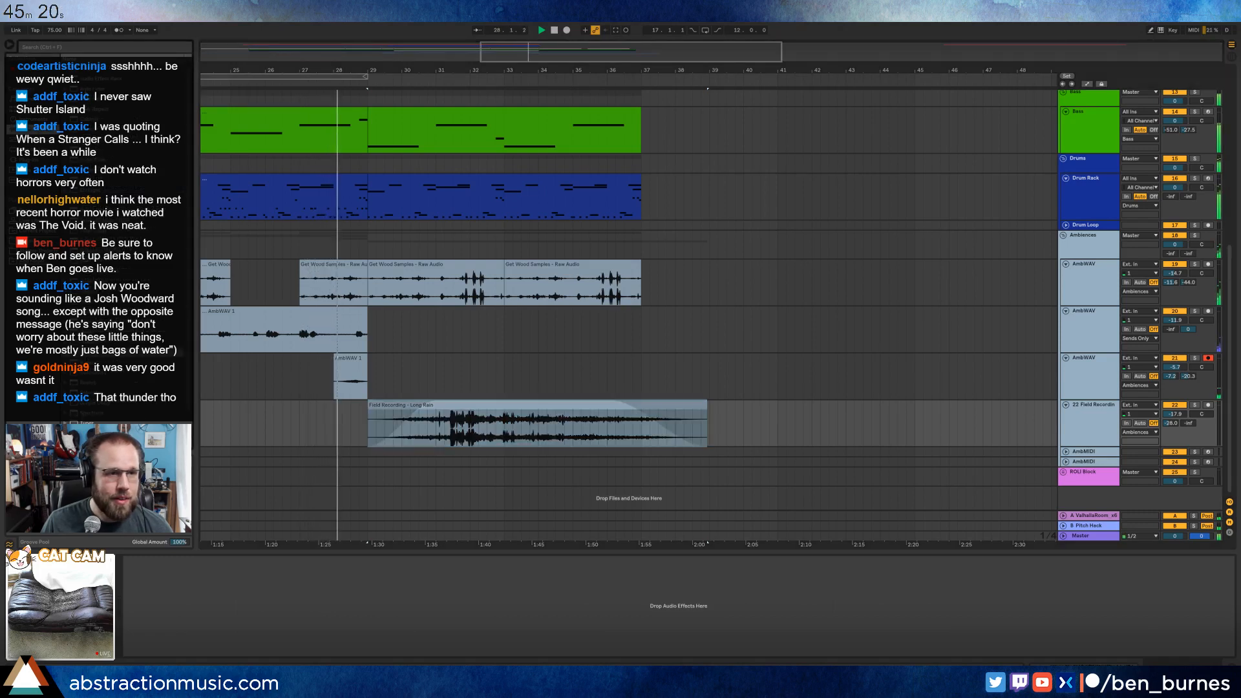
pyautogui.moveTo(91, 89); pyautogui.dragTo(197, 622)
pyautogui.click(172, 630)
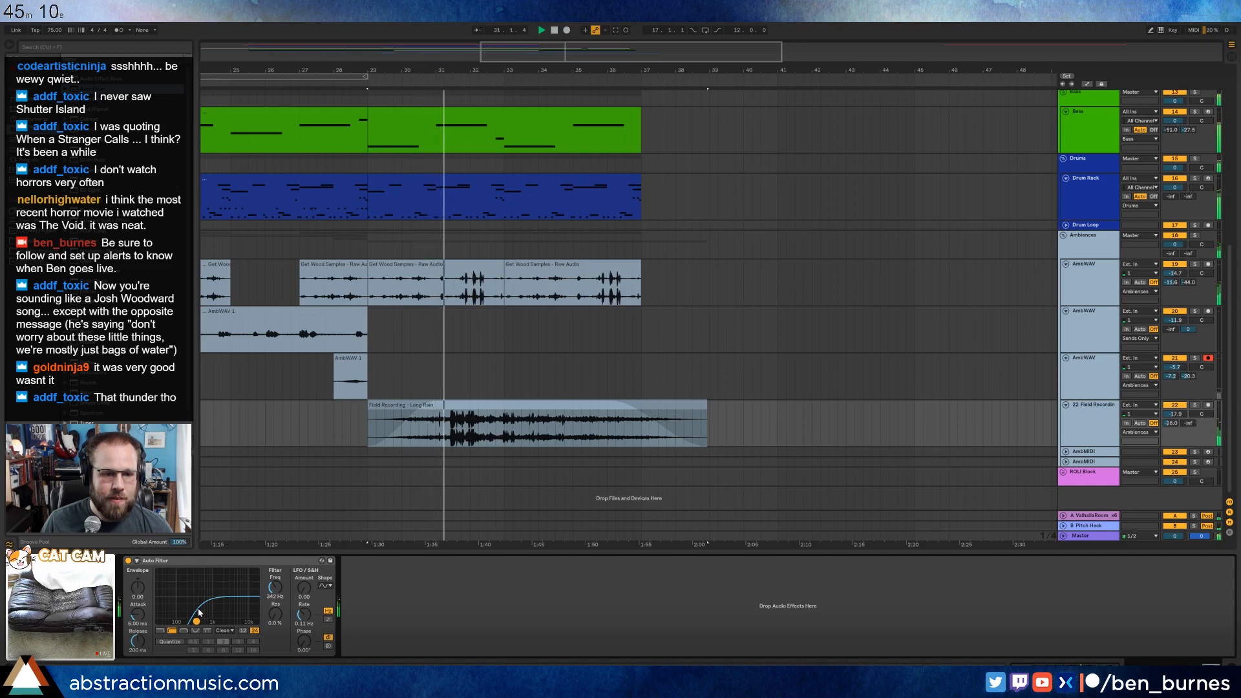
pyautogui.moveTo(199, 619); pyautogui.dragTo(186, 621)
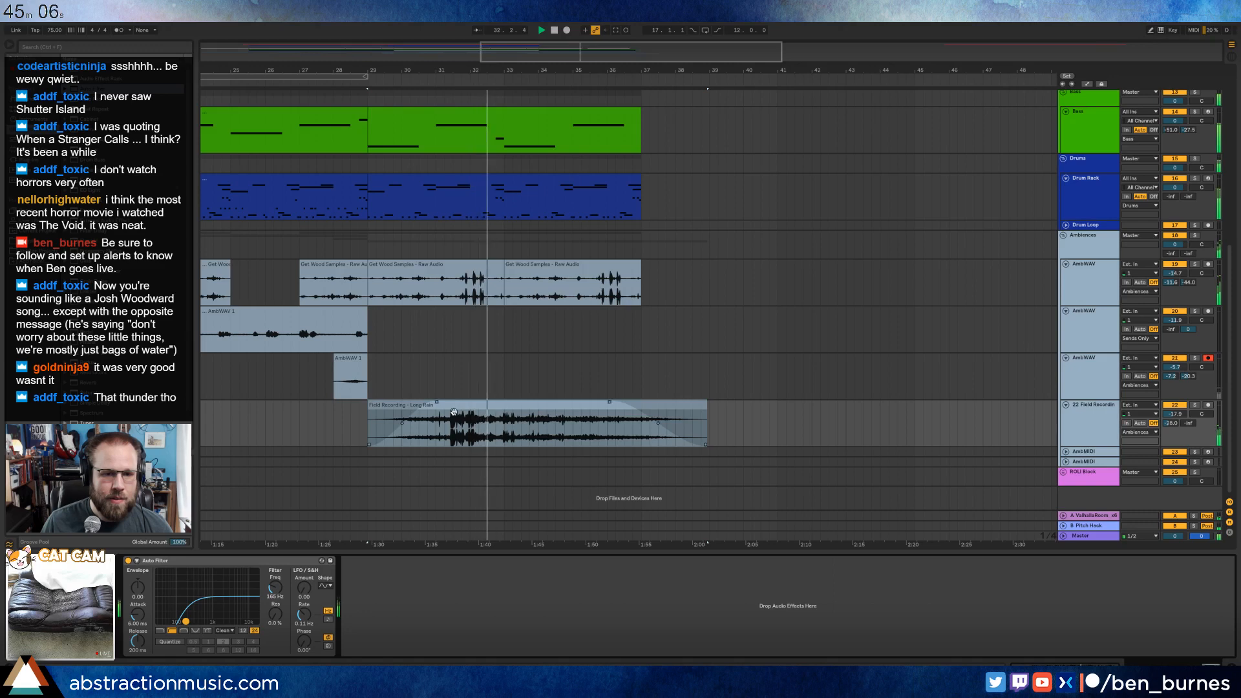
# Shorten the Get Wood clip at bar 29 to end at about bar 31.5 with a fade-out and replay from bar 29.
pyautogui.click(484, 267)
pyautogui.moveTo(484, 268); pyautogui.dragTo(413, 262)
pyautogui.hotkey('ctrl', 'c')
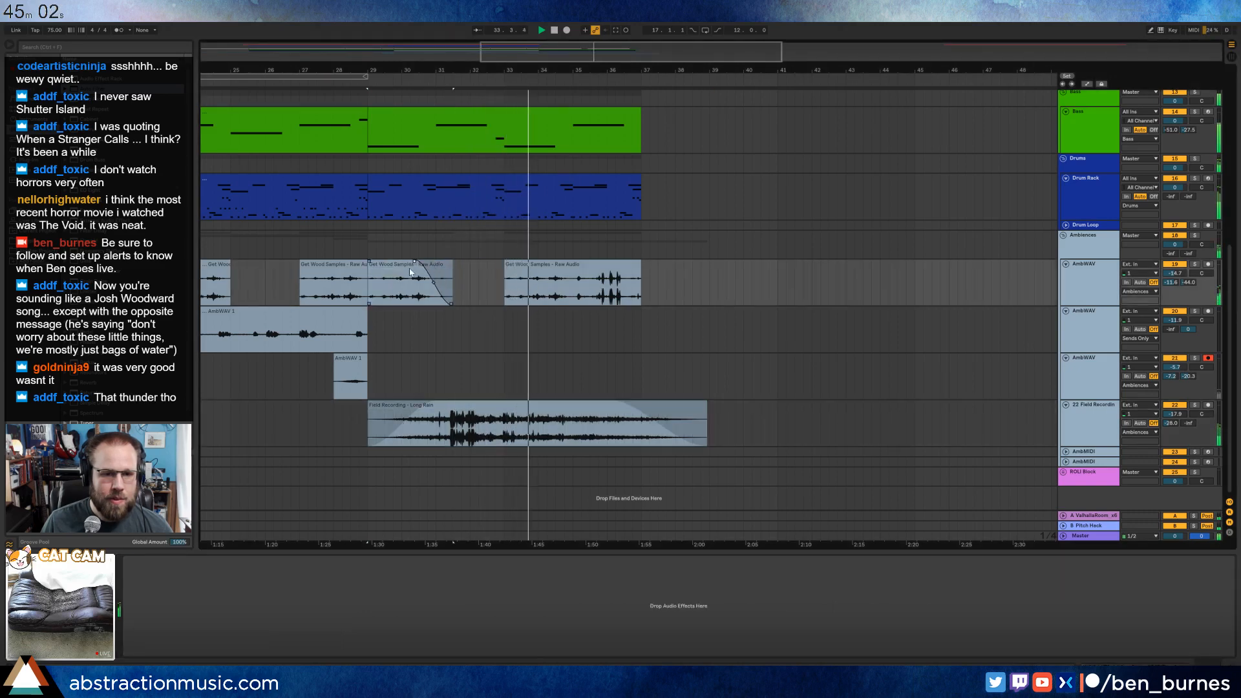
pyautogui.press('space')
pyautogui.press('space')
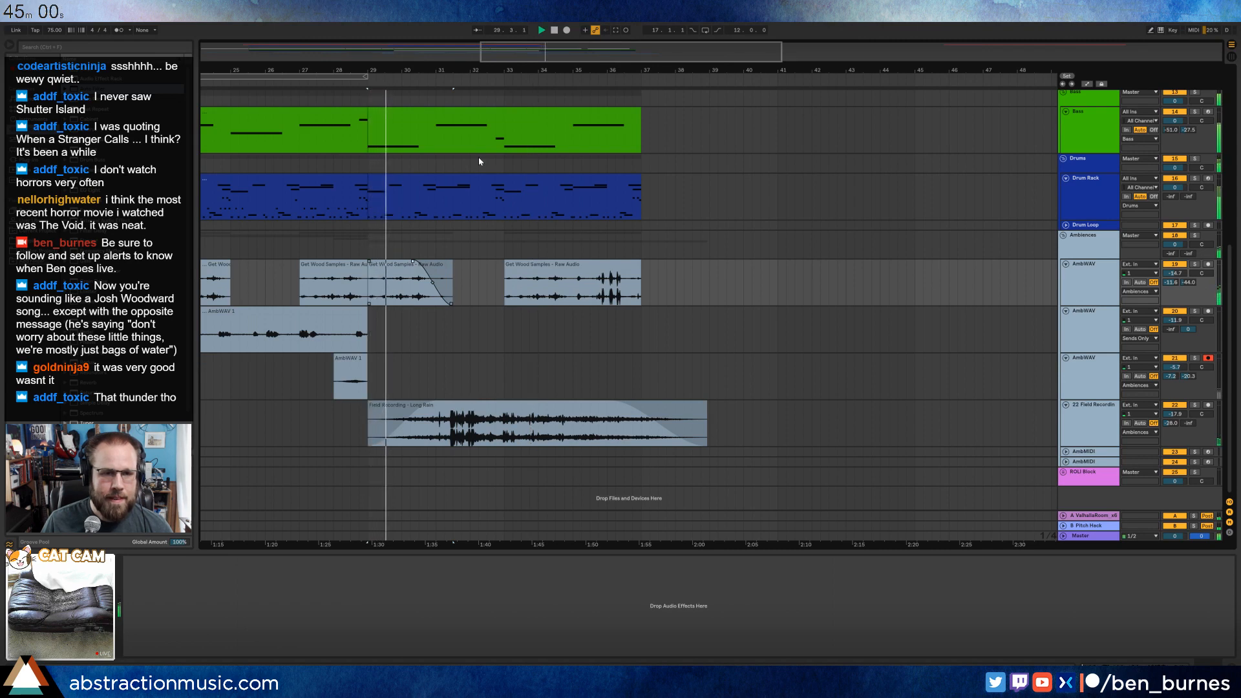
# Deactivate the two long notes at positions 3 and 7 in the bass clip at bar 29.
pyautogui.doubleClick(482, 112)
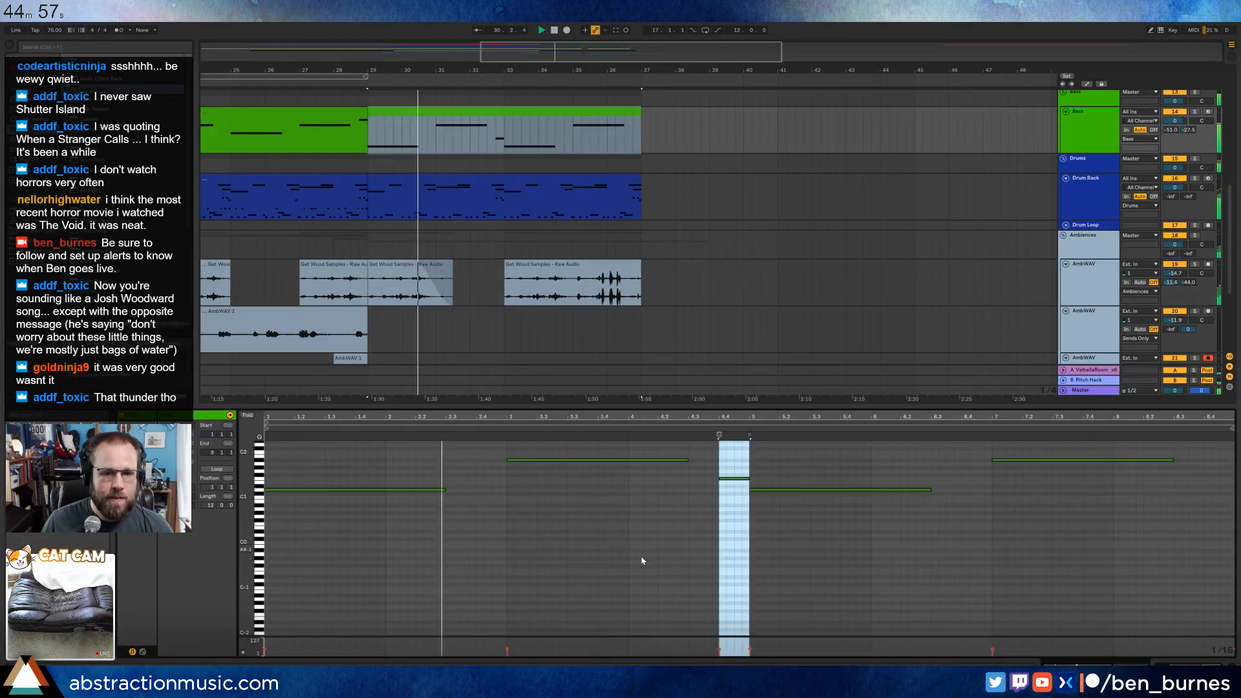
pyautogui.click(673, 460)
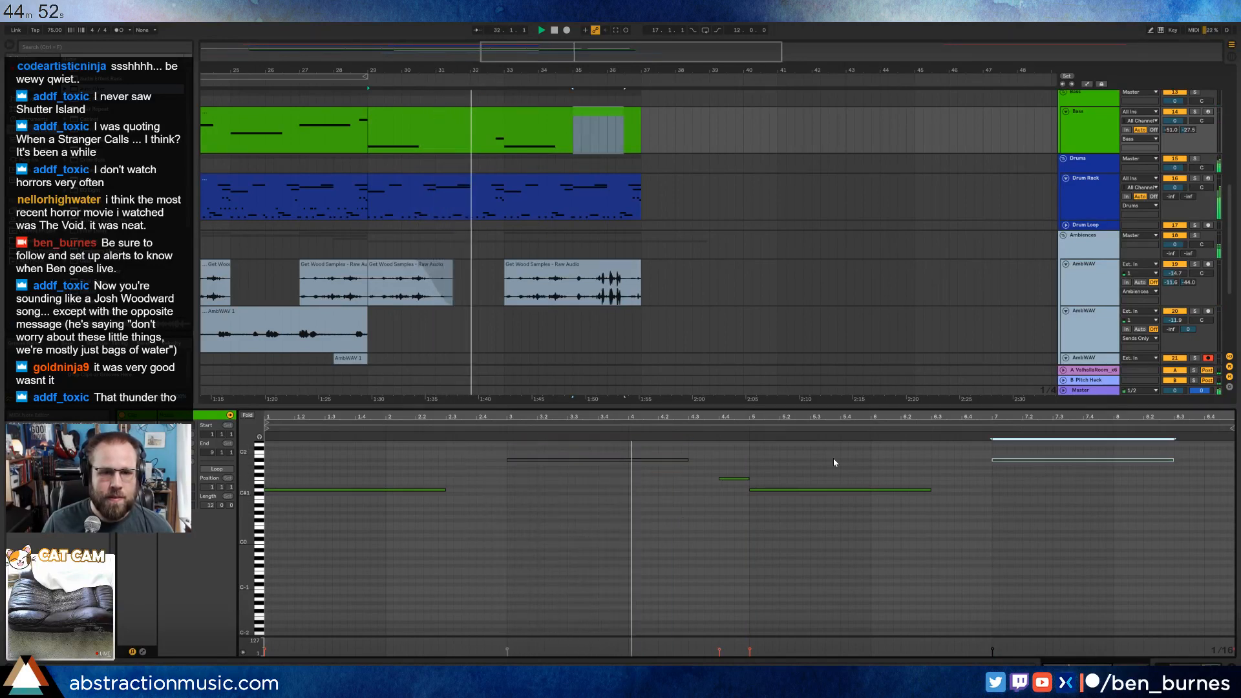
# Deactivate all Ground Crunch 7 and Branch Scrape notes in the Drum Rack clip at bar 29.
pyautogui.doubleClick(503, 187)
pyautogui.press('space')
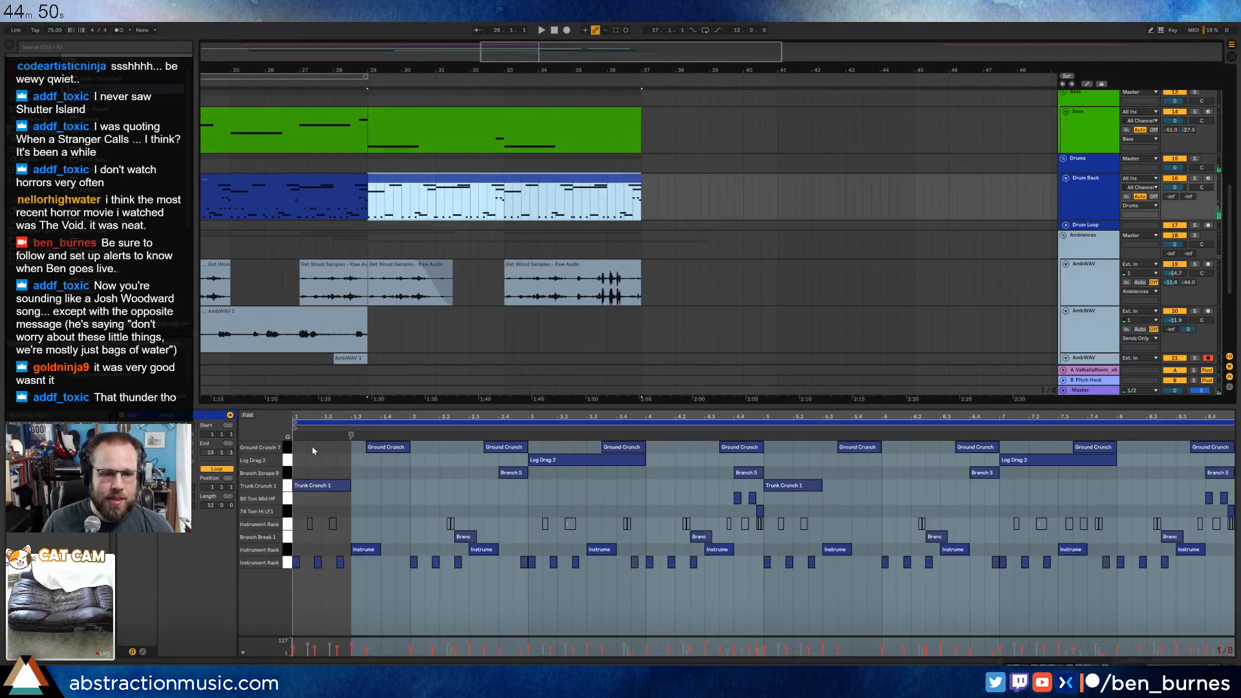
pyautogui.click(287, 450)
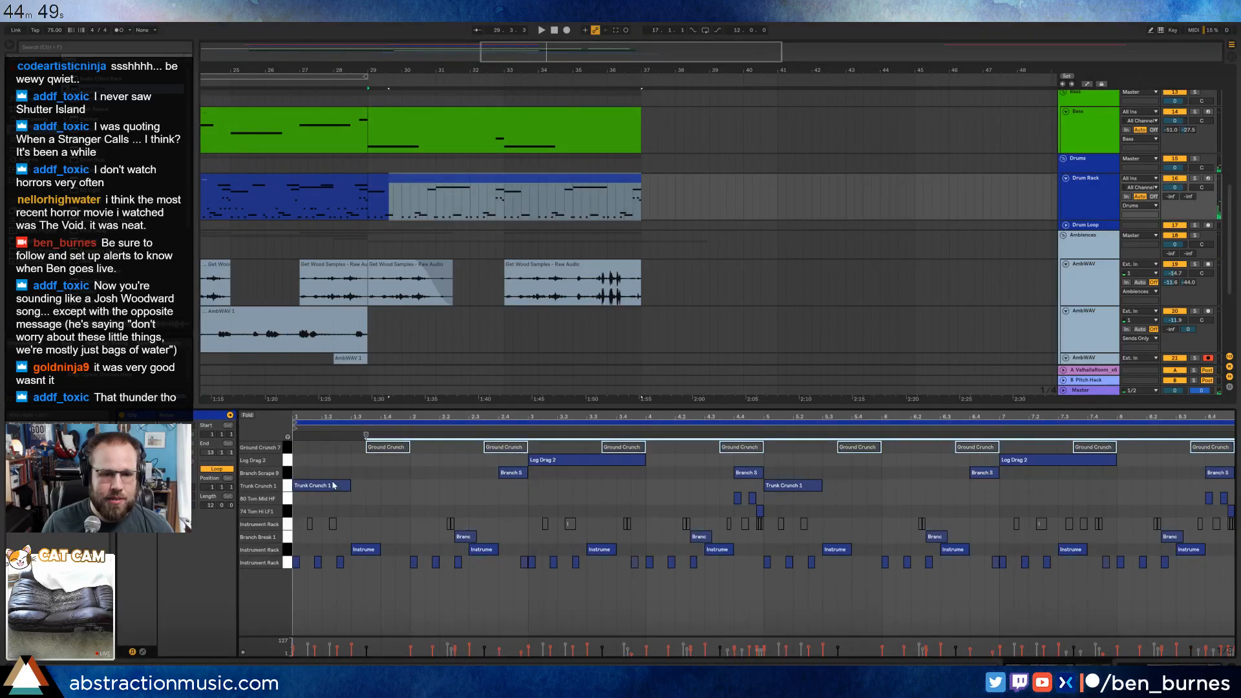
pyautogui.click(284, 473)
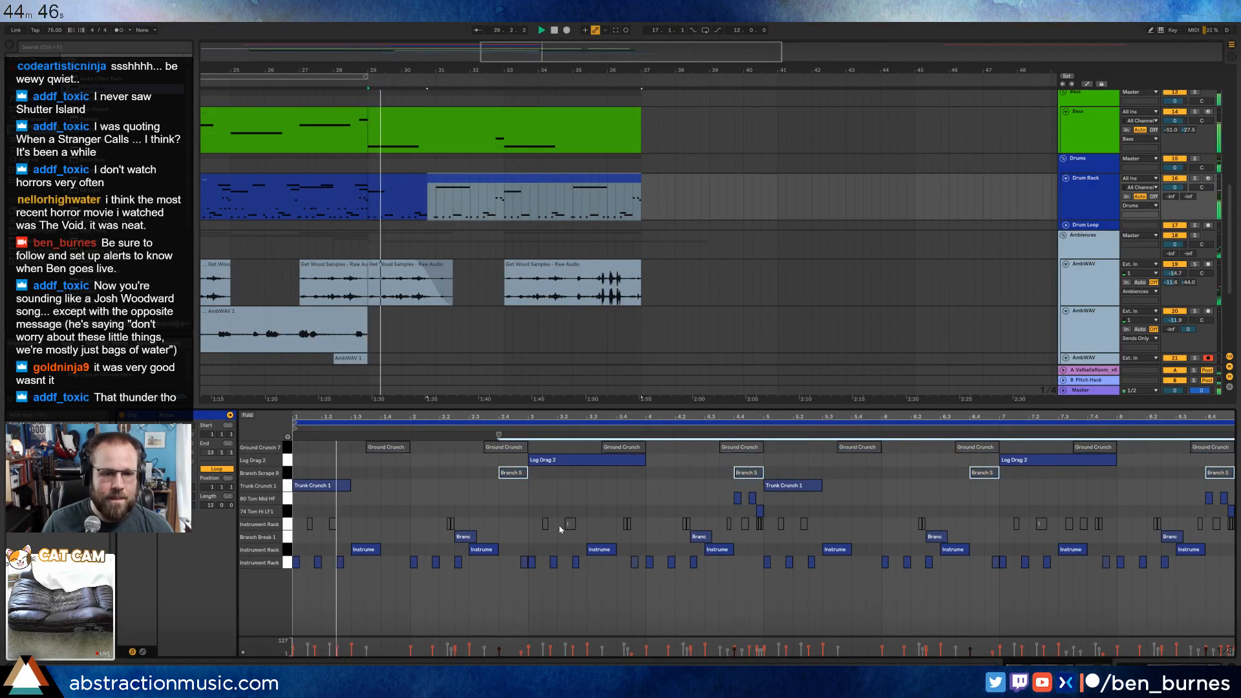
# Deactivate the drum clip's Instrument Rack notes at 2.3, 4.3, 6.3 and 8.3 while listening.
pyautogui.click(483, 549)
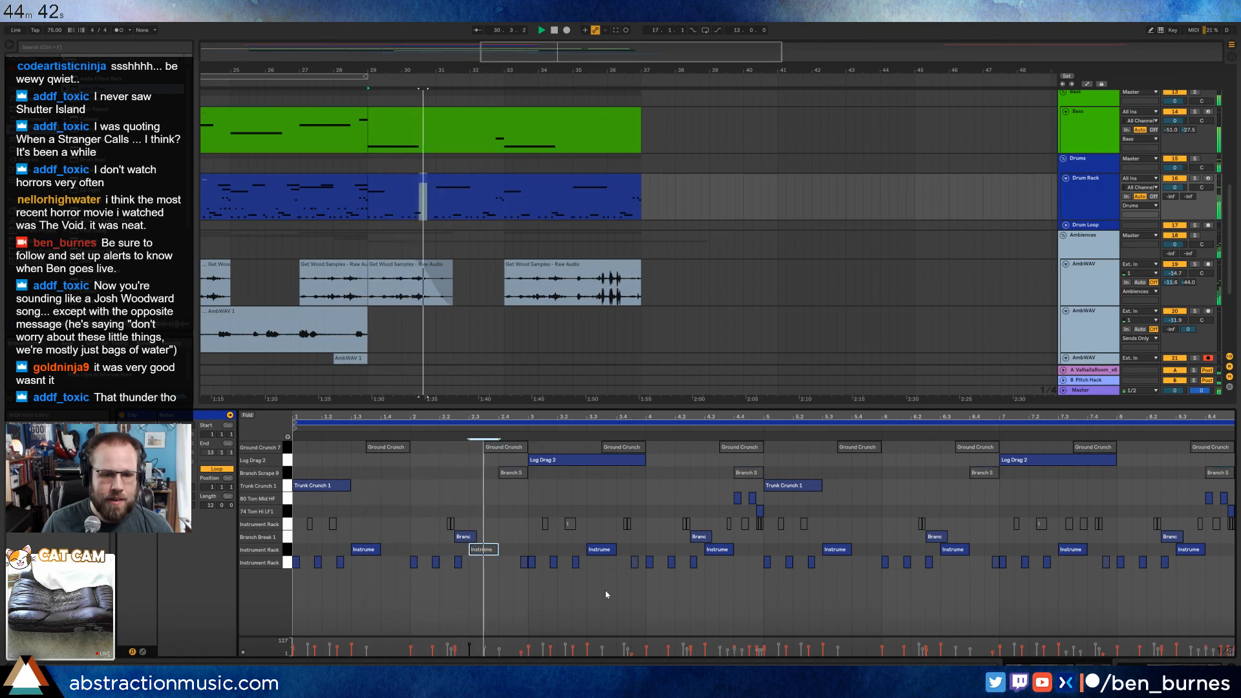
pyautogui.click(606, 550)
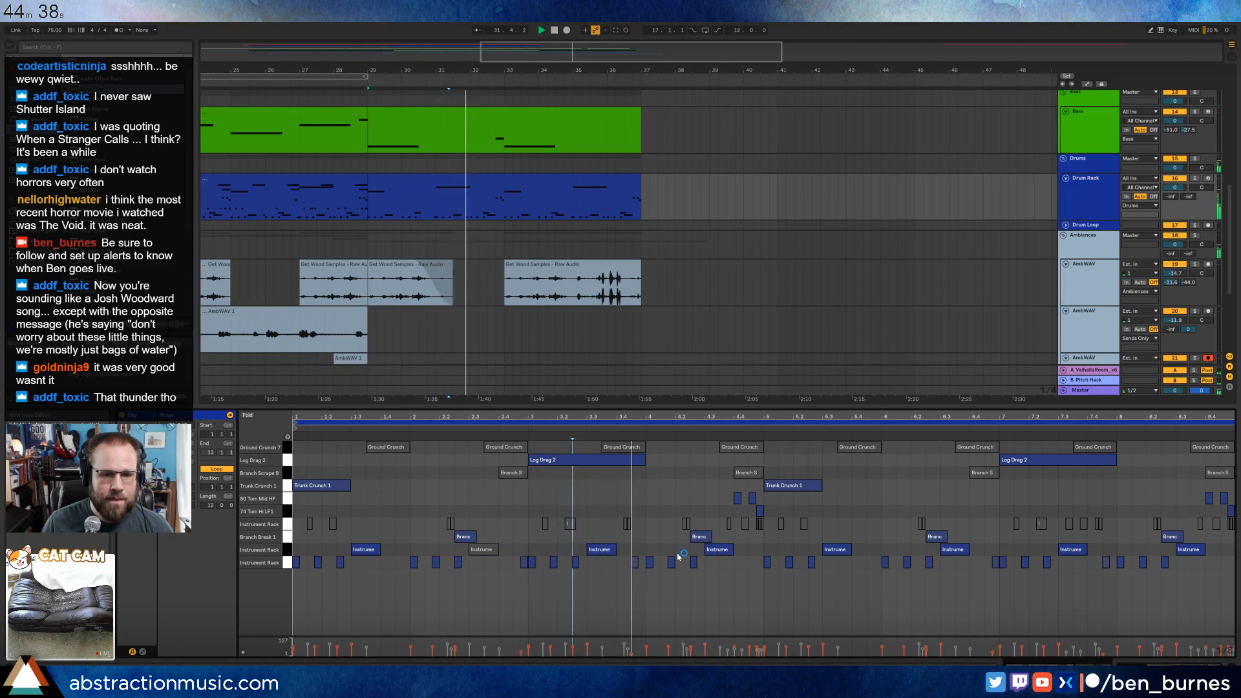
pyautogui.click(720, 548)
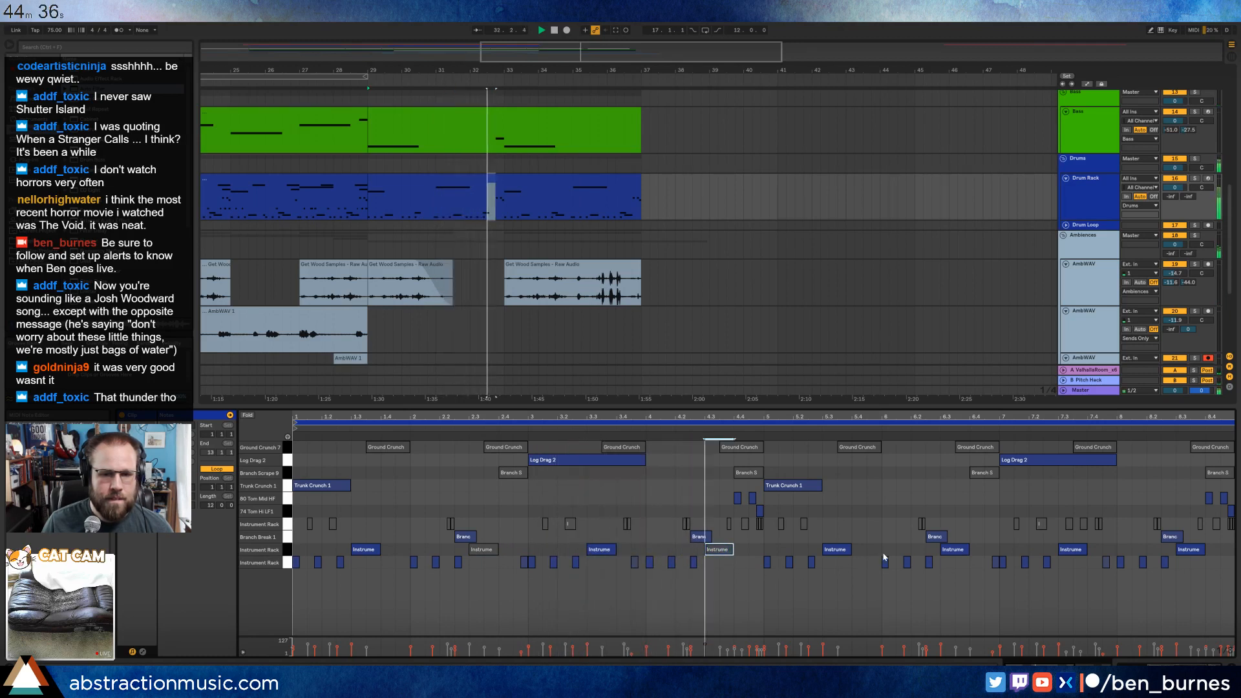
pyautogui.click(949, 550)
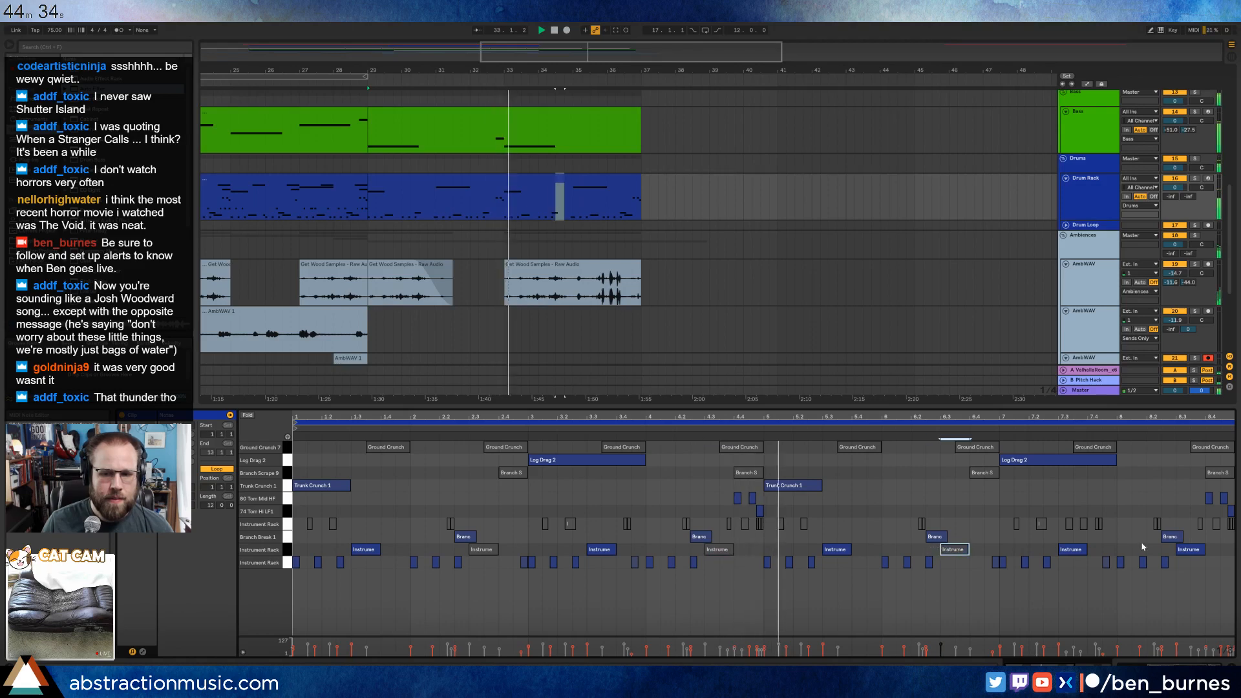
pyautogui.click(1189, 550)
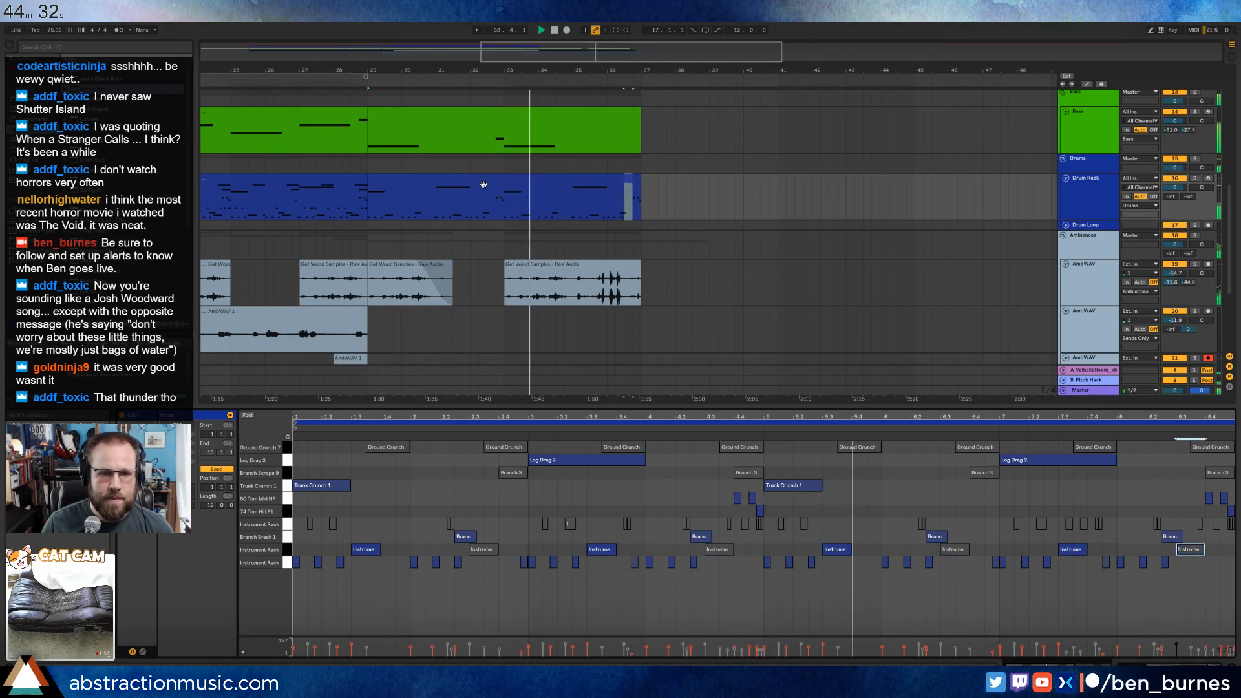
# Reactivate the bass clip's two notes at positions 3 and 7, audition them in playback and return to the device view.
pyautogui.click(530, 118)
pyautogui.click(612, 452)
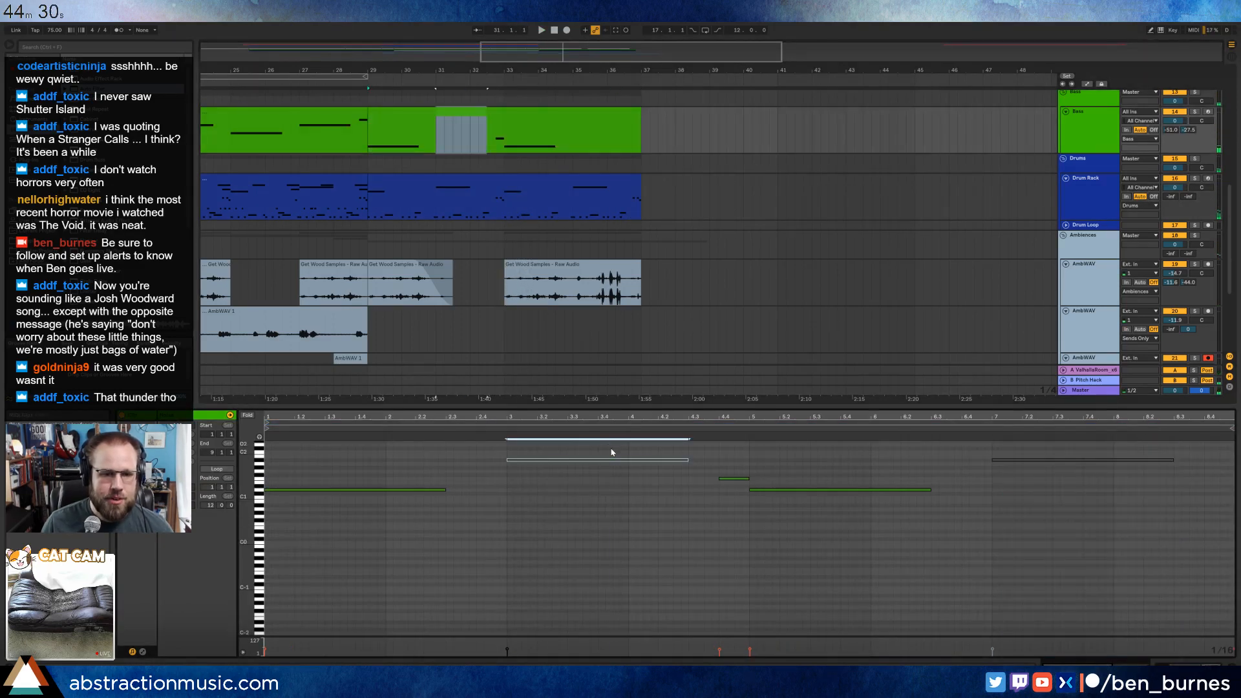
pyautogui.press('space')
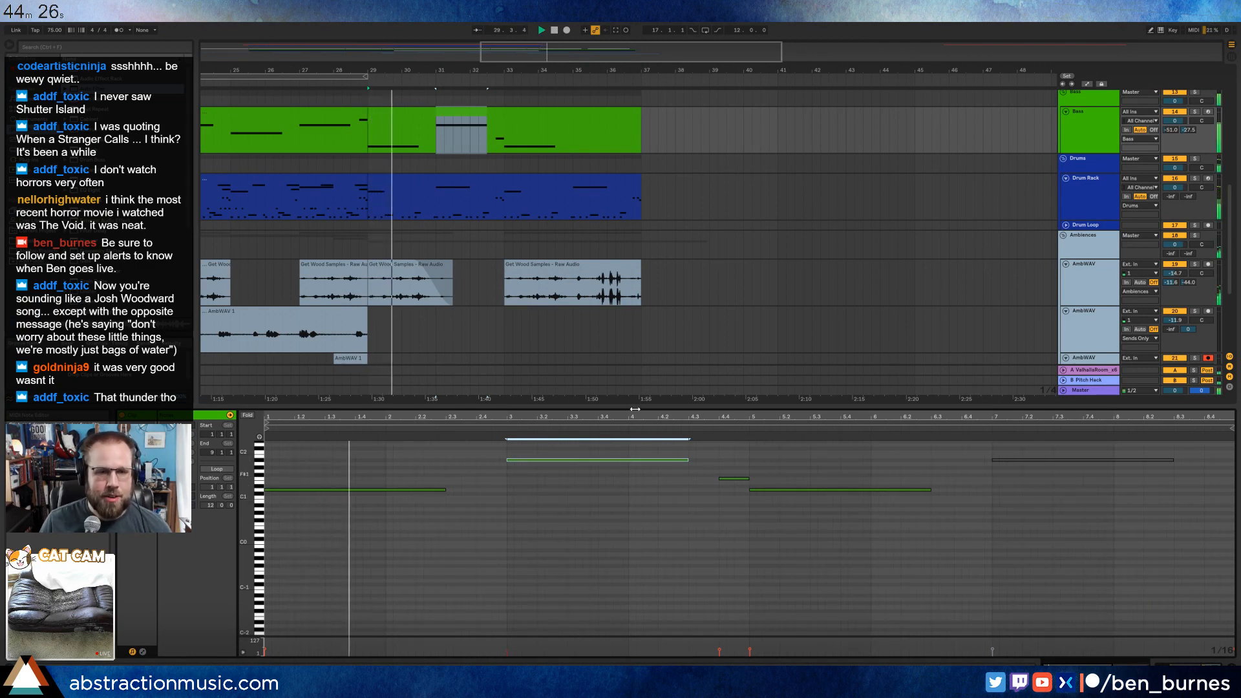
pyautogui.click(1034, 459)
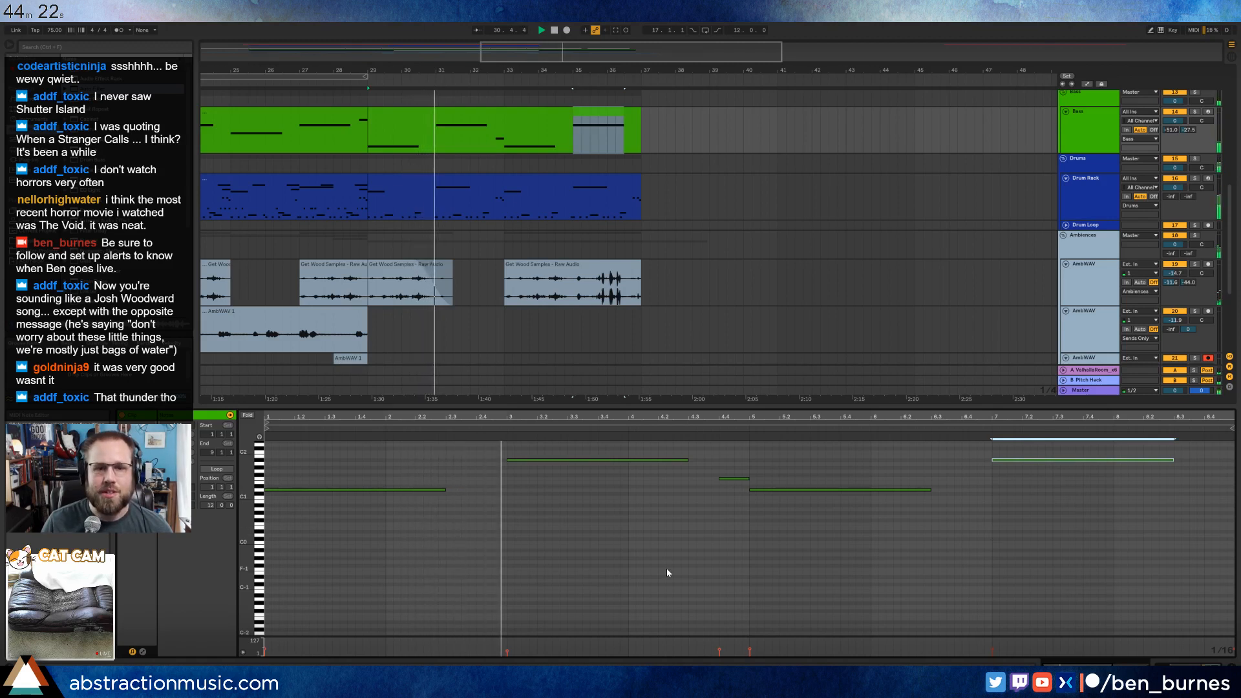
pyautogui.click(573, 460)
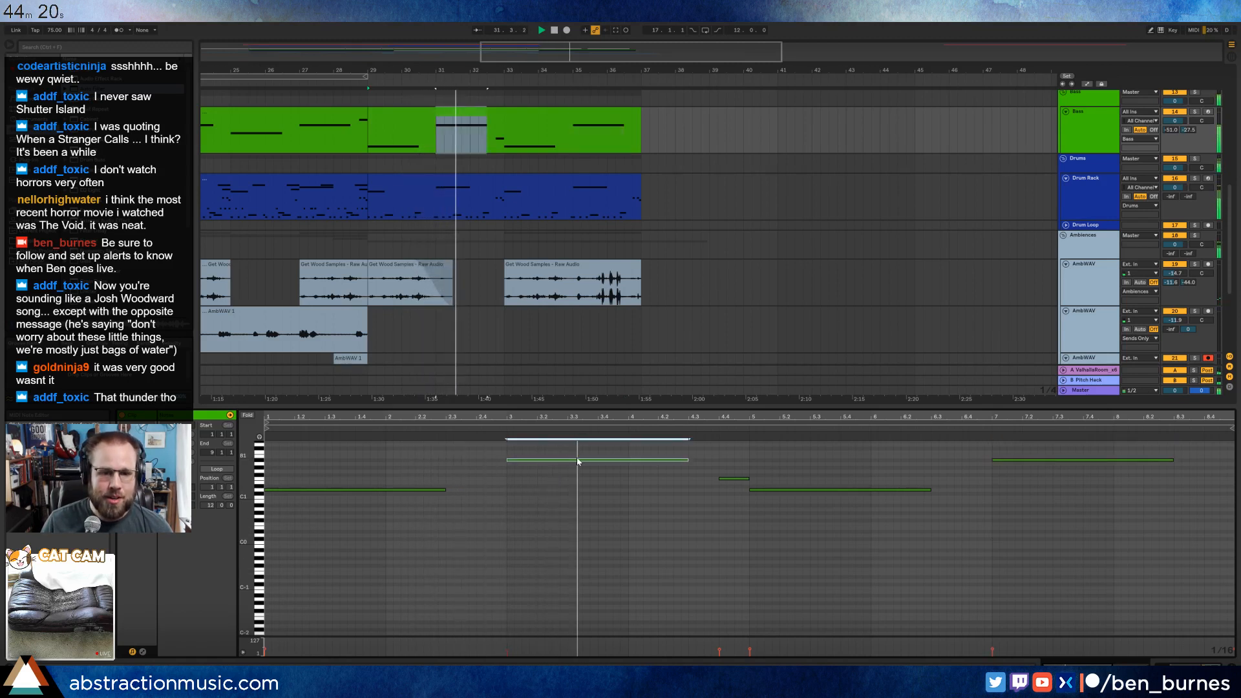
pyautogui.click(1086, 479)
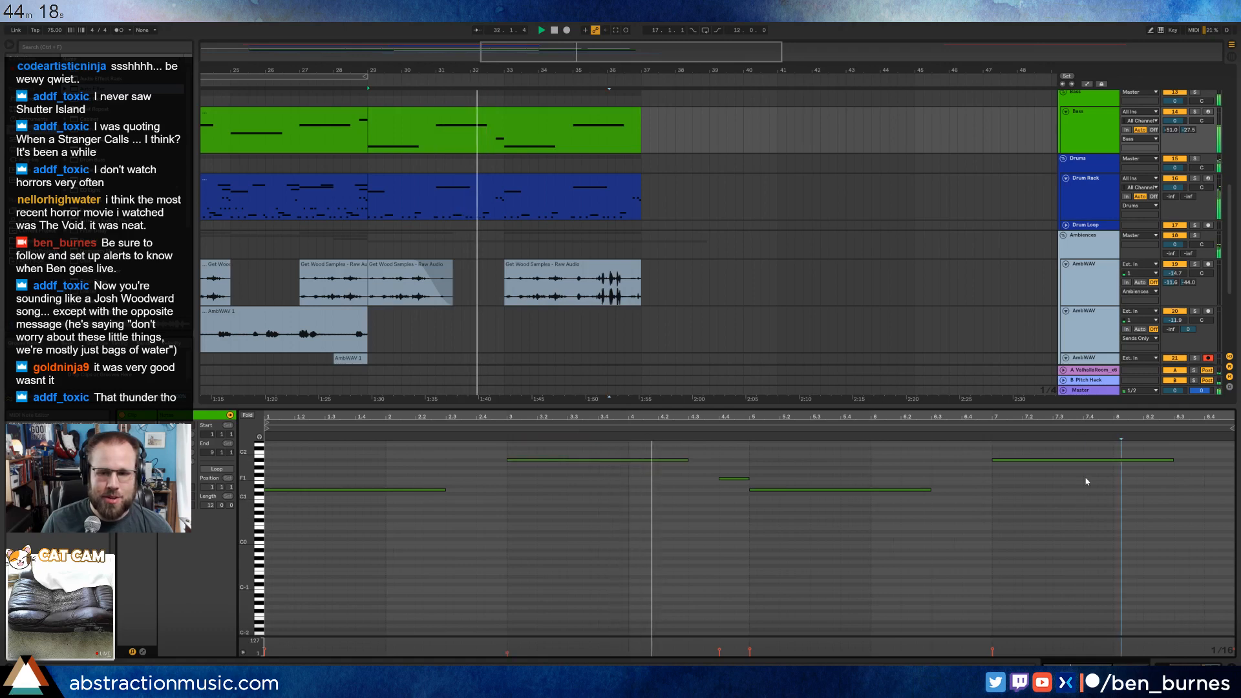
pyautogui.moveTo(1083, 460); pyautogui.dragTo(1083, 473)
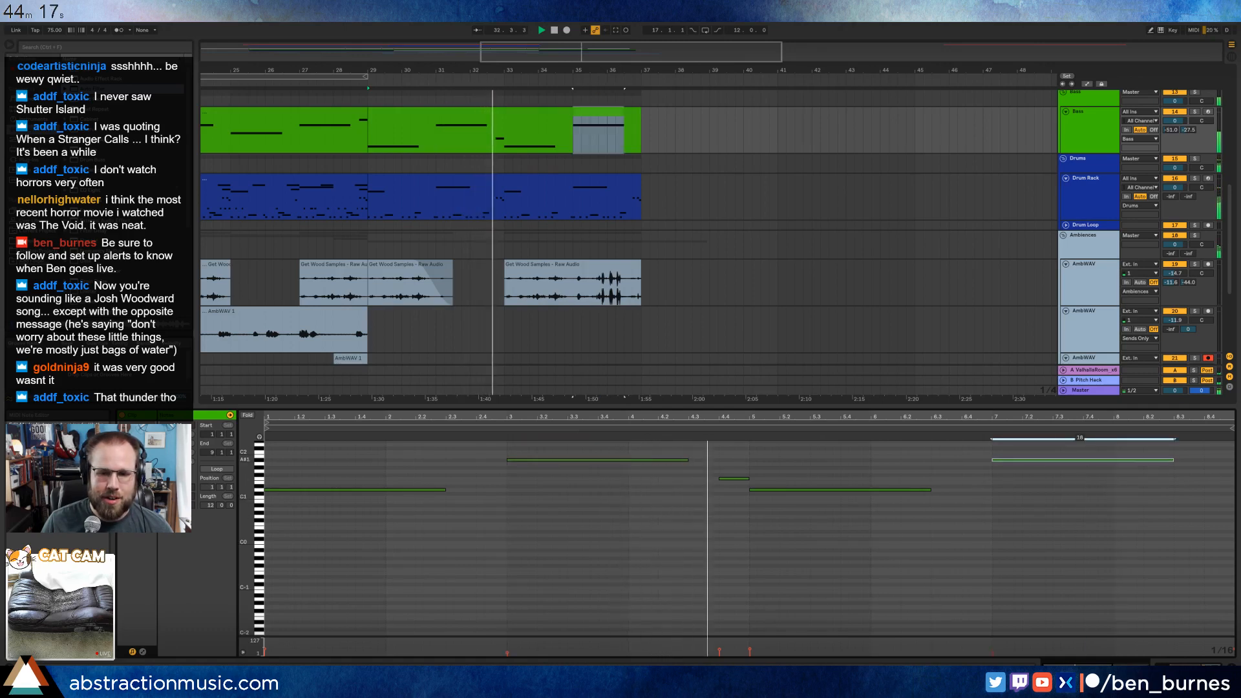
pyautogui.click(1061, 511)
pyautogui.hotkey('shift', 'Tab')
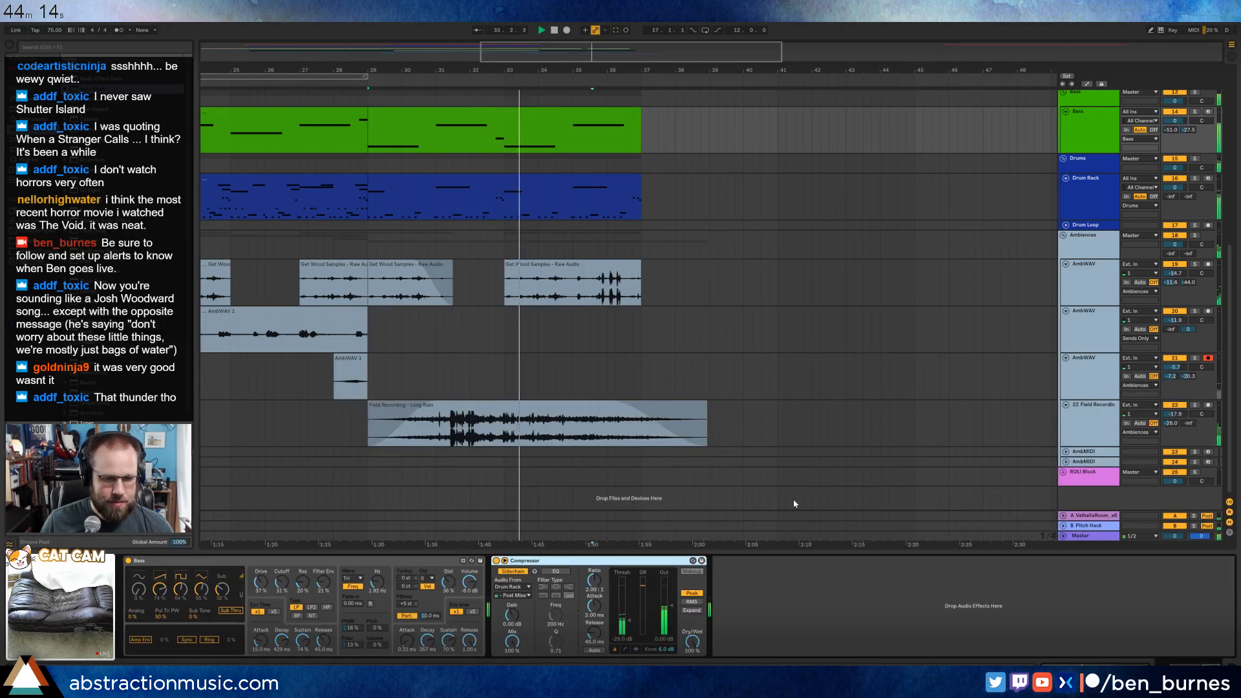
# Adjust the Long Rain clip to end at bar 39 with its fade-out starting at bar 37.
pyautogui.click(743, 371)
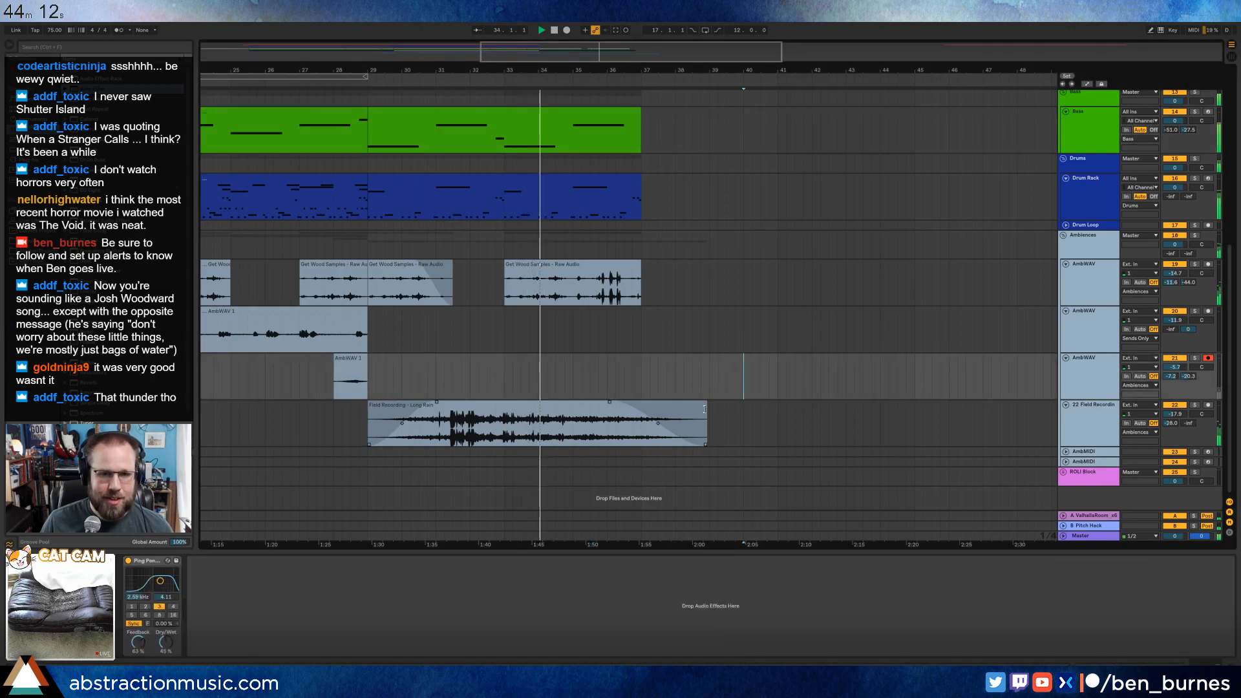
pyautogui.moveTo(705, 409); pyautogui.dragTo(676, 405)
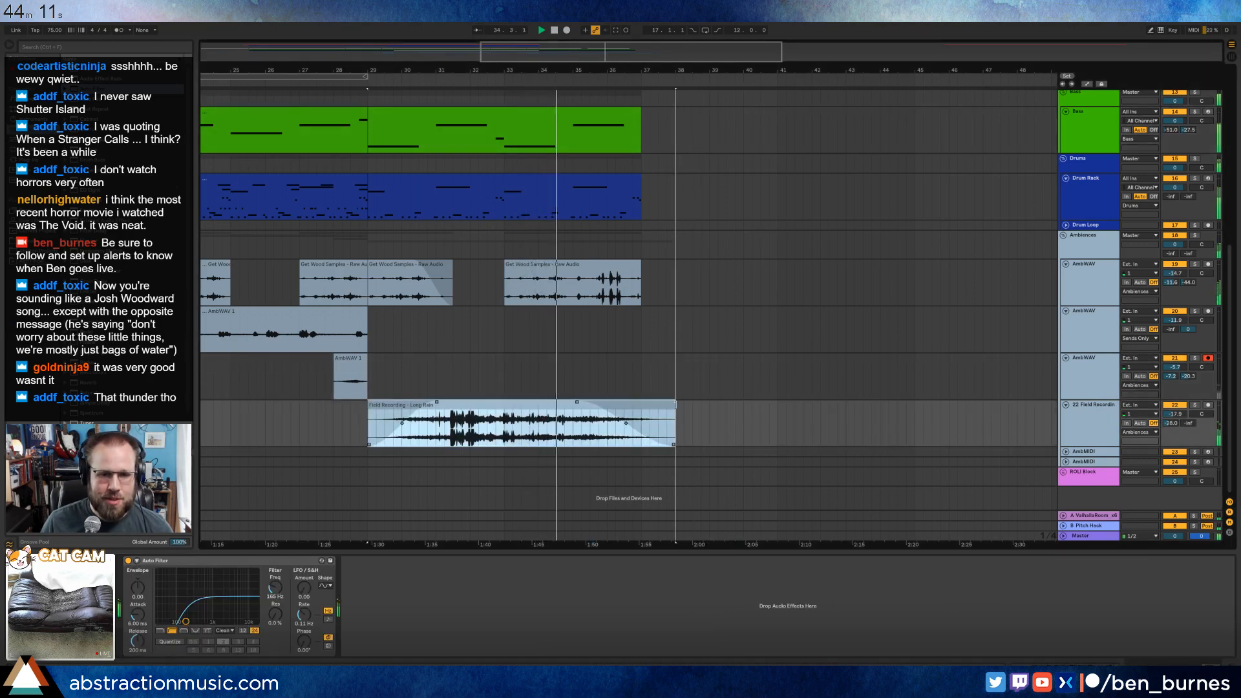
pyautogui.click(718, 388)
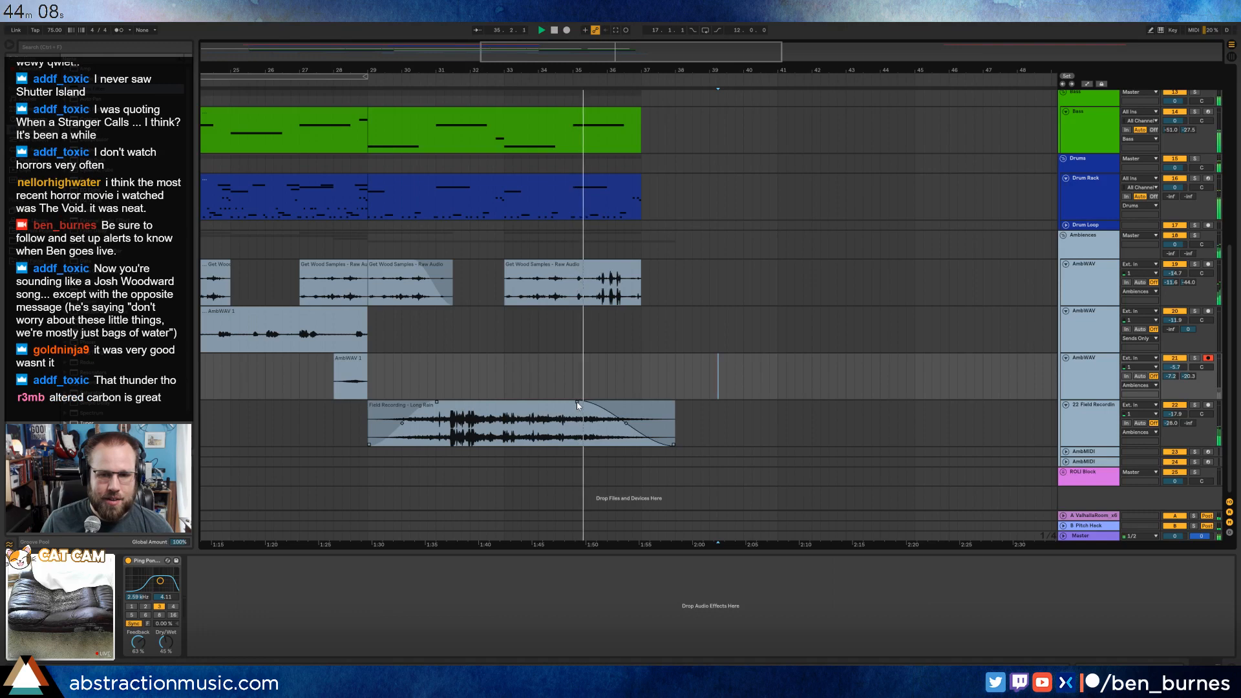
pyautogui.moveTo(576, 404); pyautogui.dragTo(631, 405)
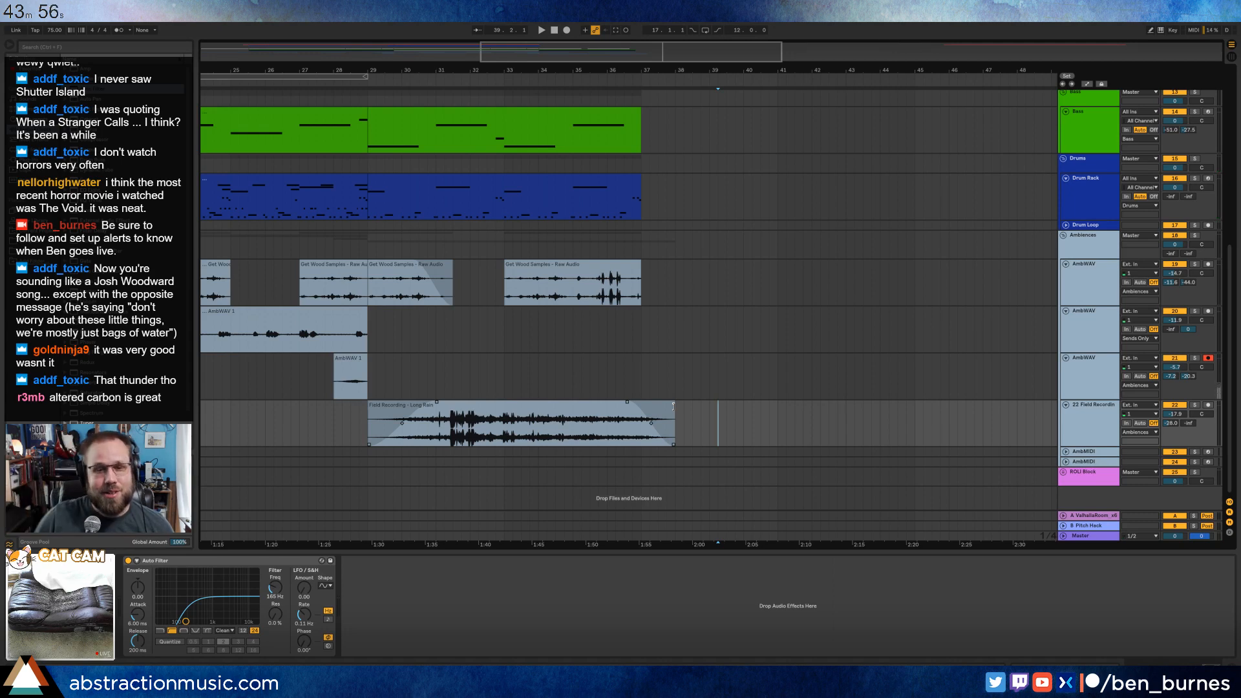
pyautogui.moveTo(672, 405); pyautogui.dragTo(640, 404)
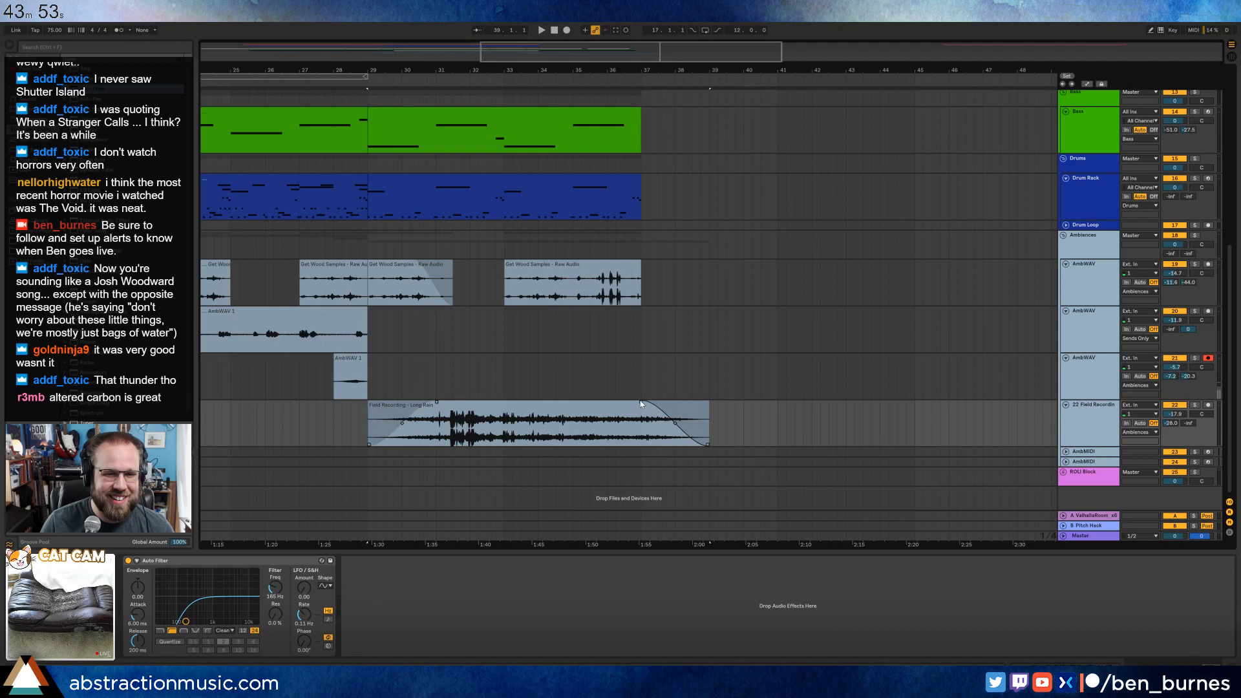
pyautogui.click(676, 350)
# Set the Long Rain track's Auto Filter to 138 Hz with about 18% resonance and play from just before the thunder.
pyautogui.click(534, 411)
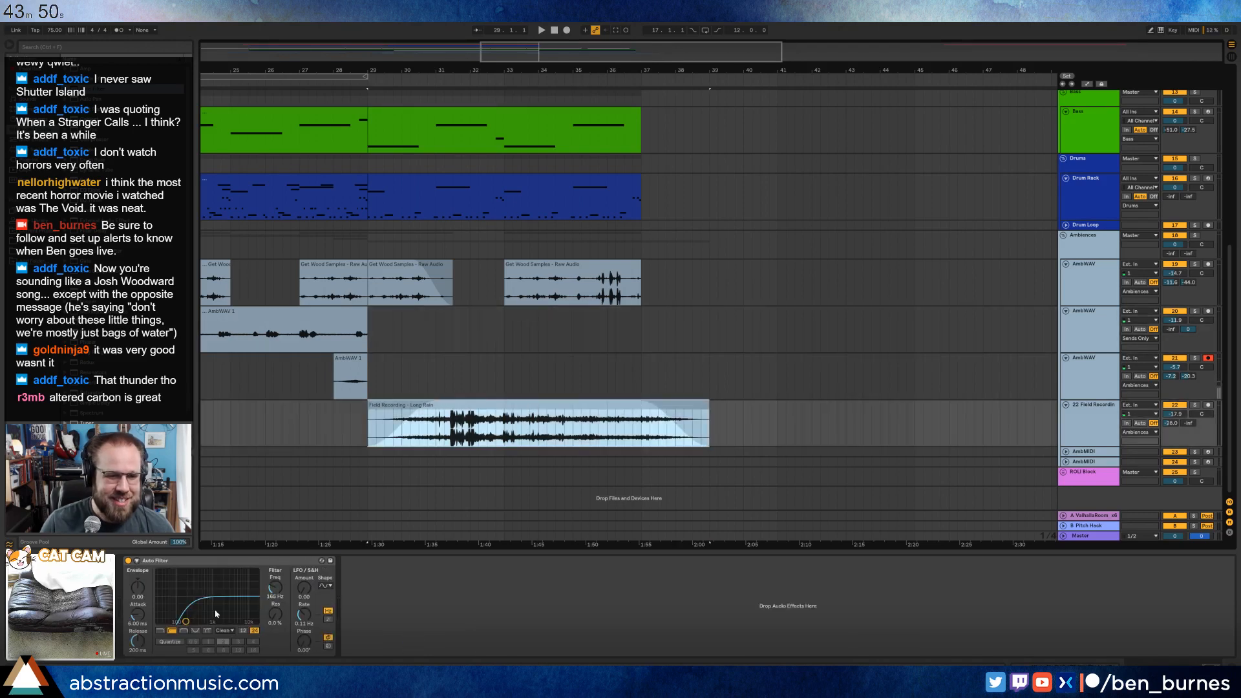
pyautogui.moveTo(187, 624); pyautogui.dragTo(183, 614)
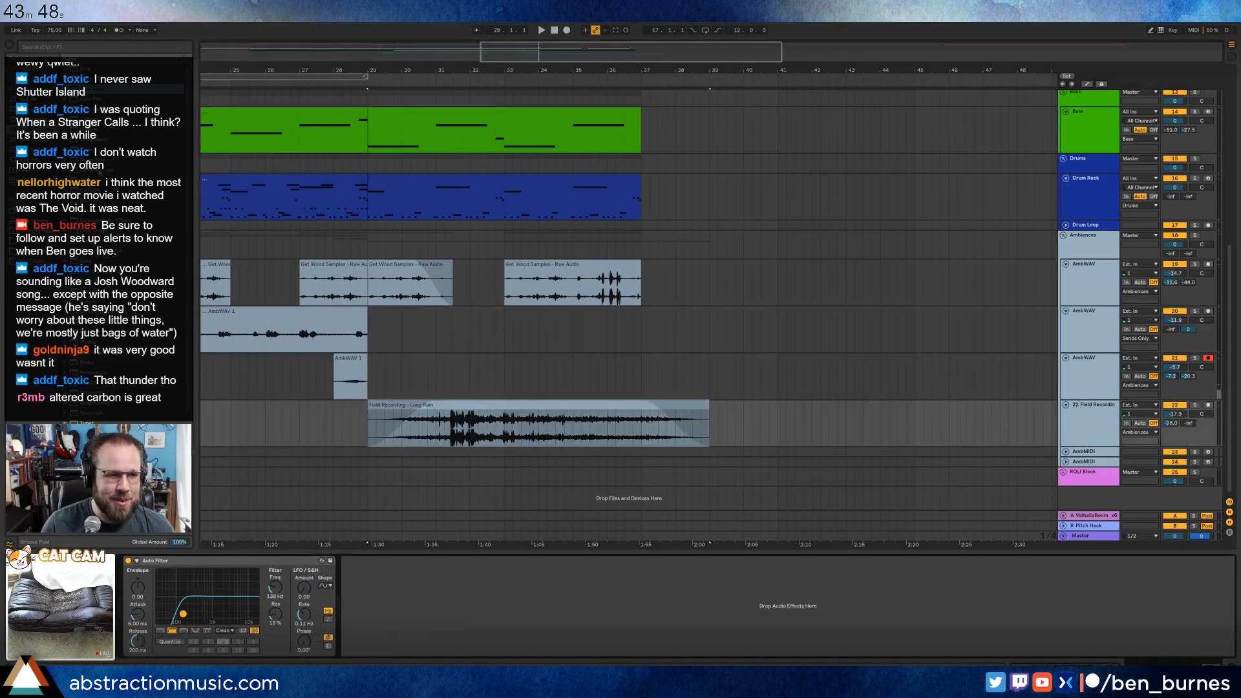
pyautogui.click(465, 408)
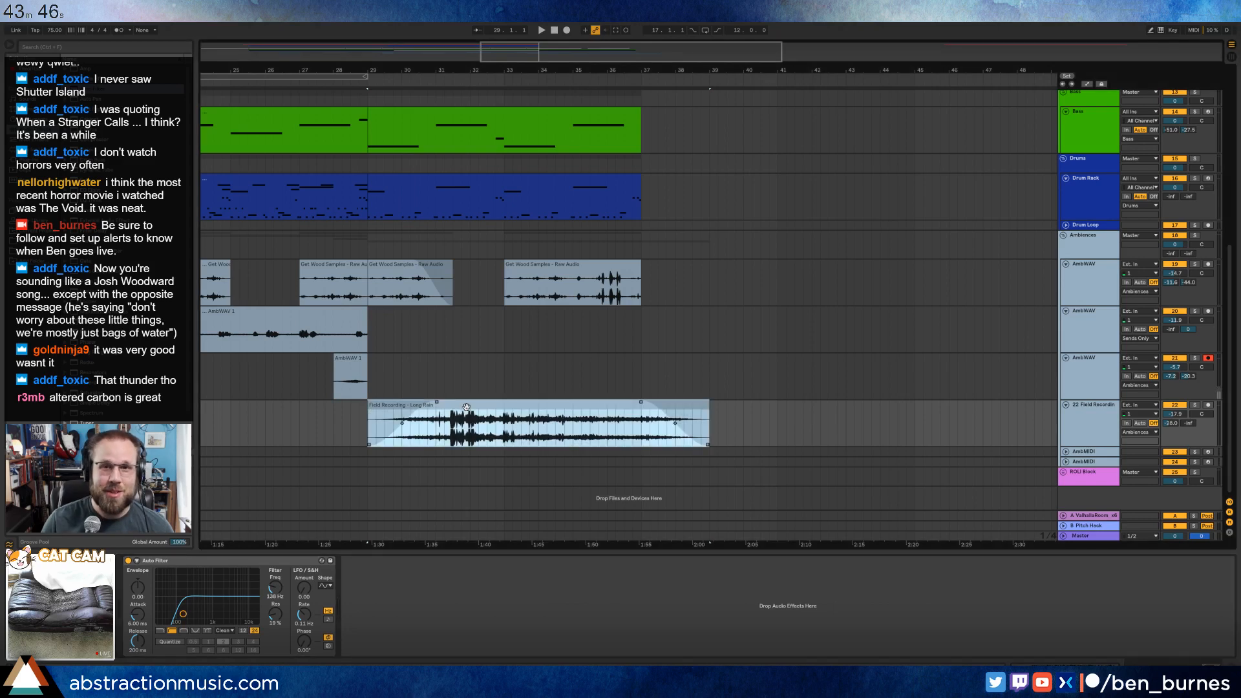
pyautogui.click(428, 433)
pyautogui.press('space')
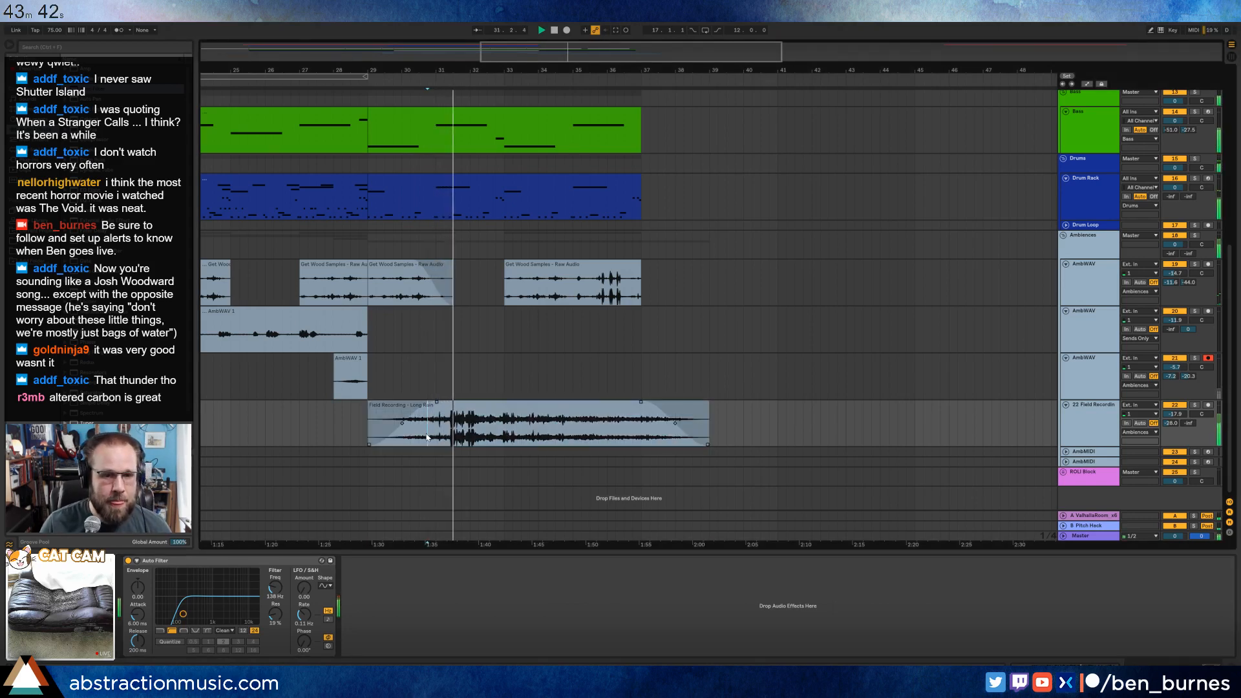
# Replay from bar 29, shorten the Long Rain clip's fade-in to end at about bar 30, and play from bar 28.
pyautogui.click(473, 414)
pyautogui.press('space')
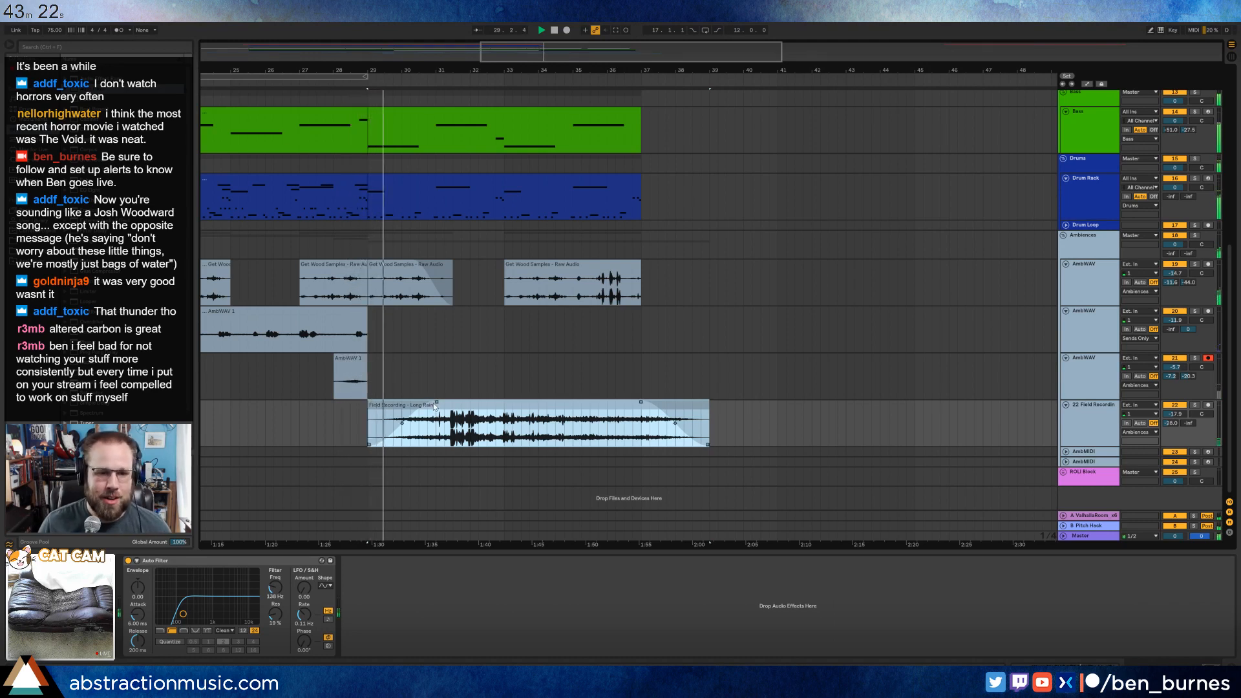
pyautogui.moveTo(436, 403); pyautogui.dragTo(400, 402)
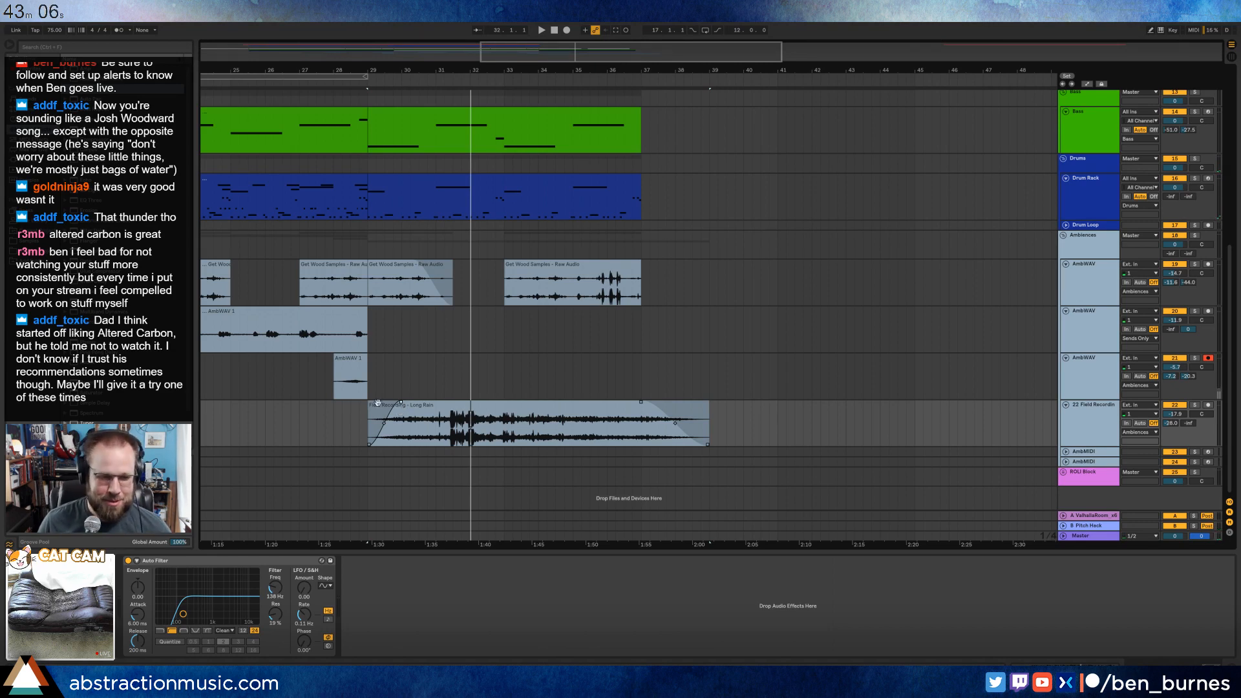
pyautogui.moveTo(705, 408)
pyautogui.mouseDown()
pyautogui.moveTo(673, 408)
pyautogui.moveTo(709, 407)
pyautogui.mouseUp()
pyautogui.click(735, 424)
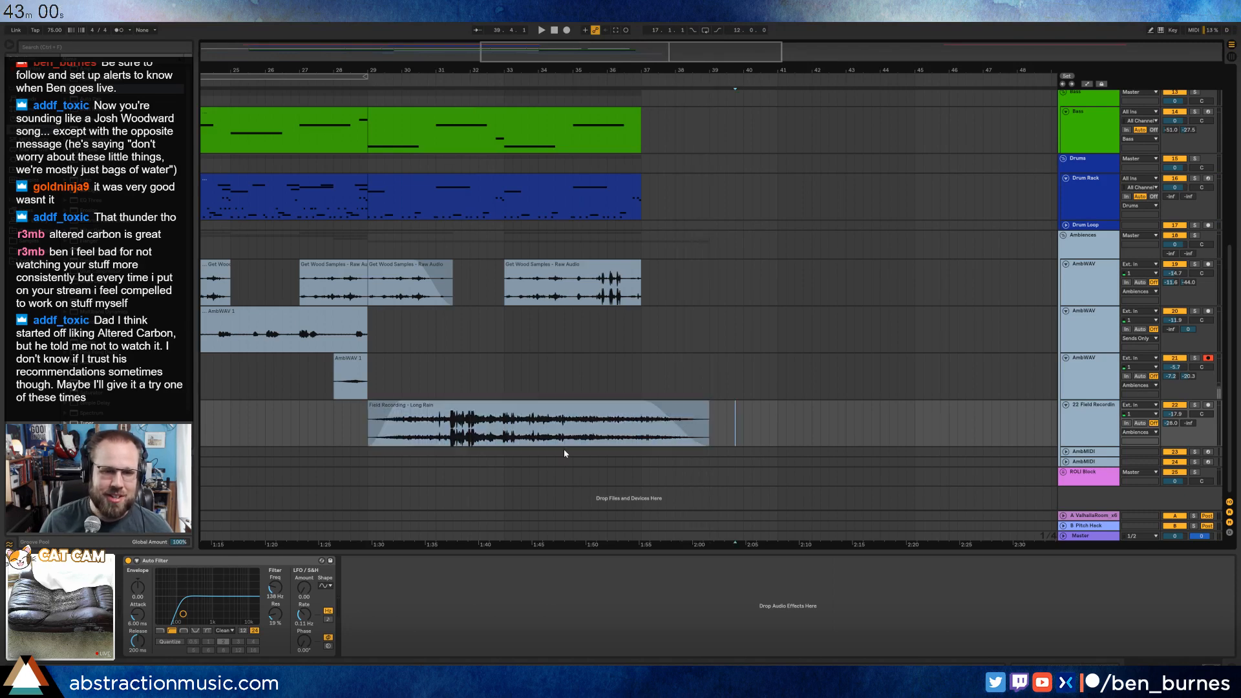
pyautogui.click(538, 411)
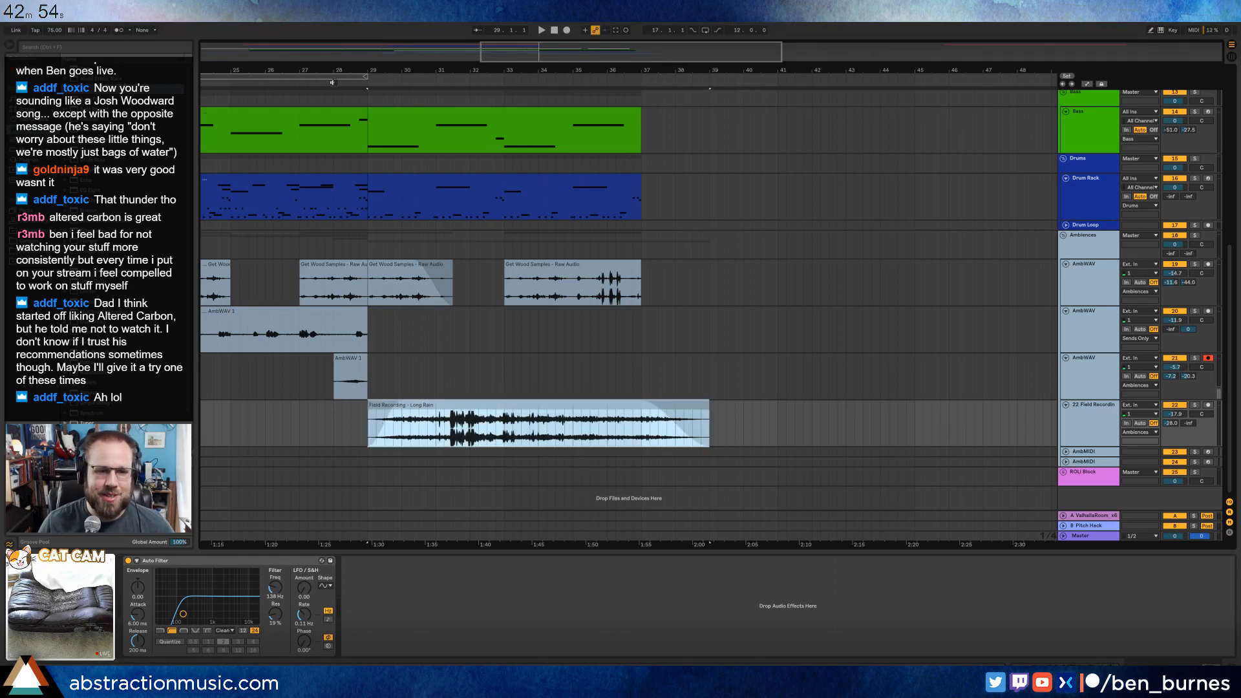
pyautogui.click(333, 82)
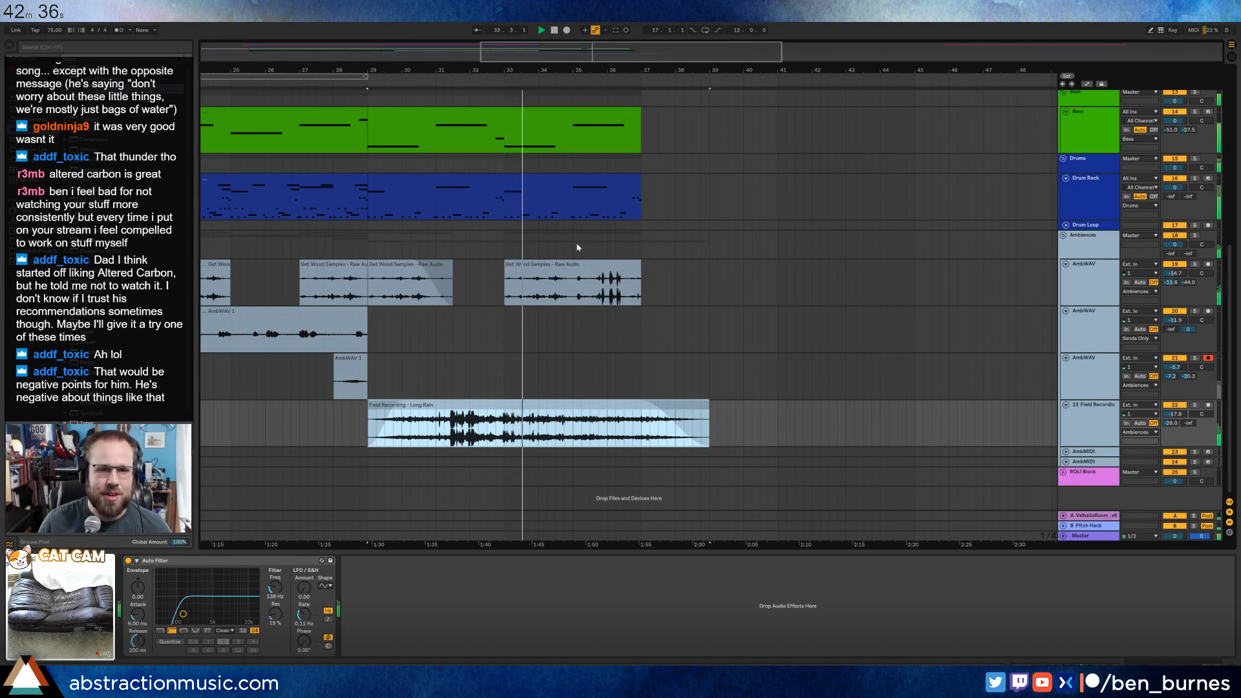
# Extend the Get Wood clip at bar 33 to the middle of bar 38 with a fade-out, and trim the drum clip to end at 36.4.
pyautogui.click(639, 264)
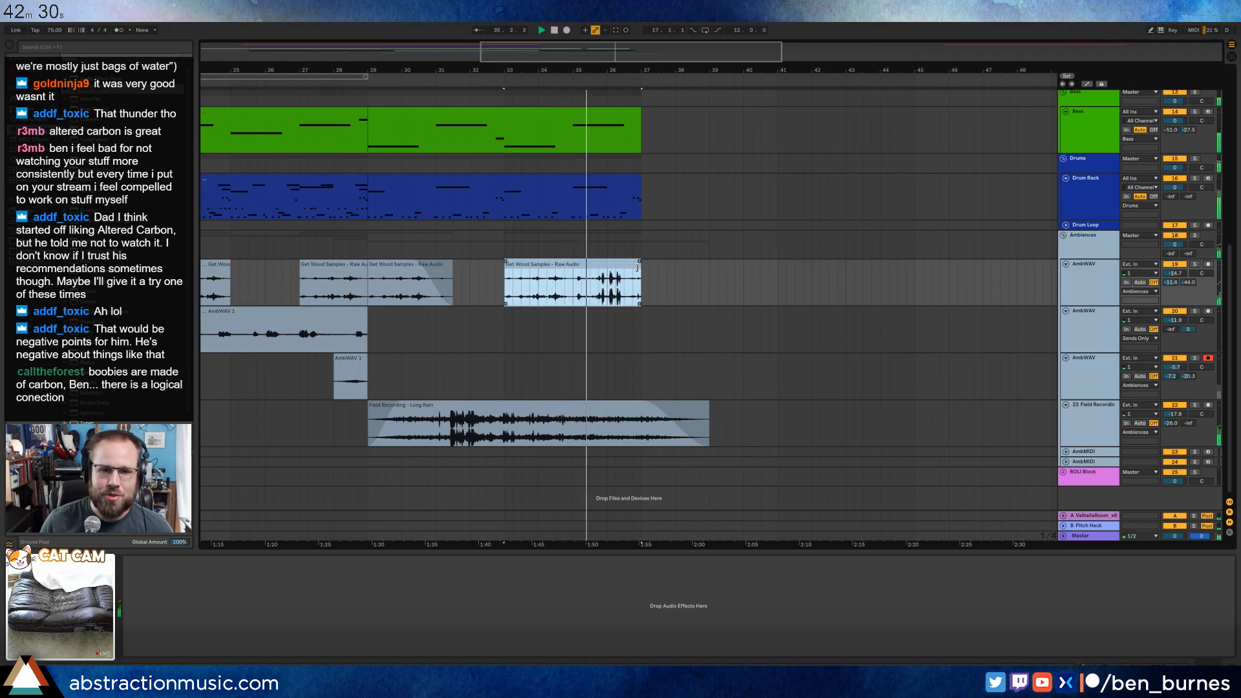
pyautogui.moveTo(638, 267)
pyautogui.mouseDown()
pyautogui.moveTo(693, 275)
pyautogui.moveTo(686, 262)
pyautogui.moveTo(633, 262)
pyautogui.mouseUp()
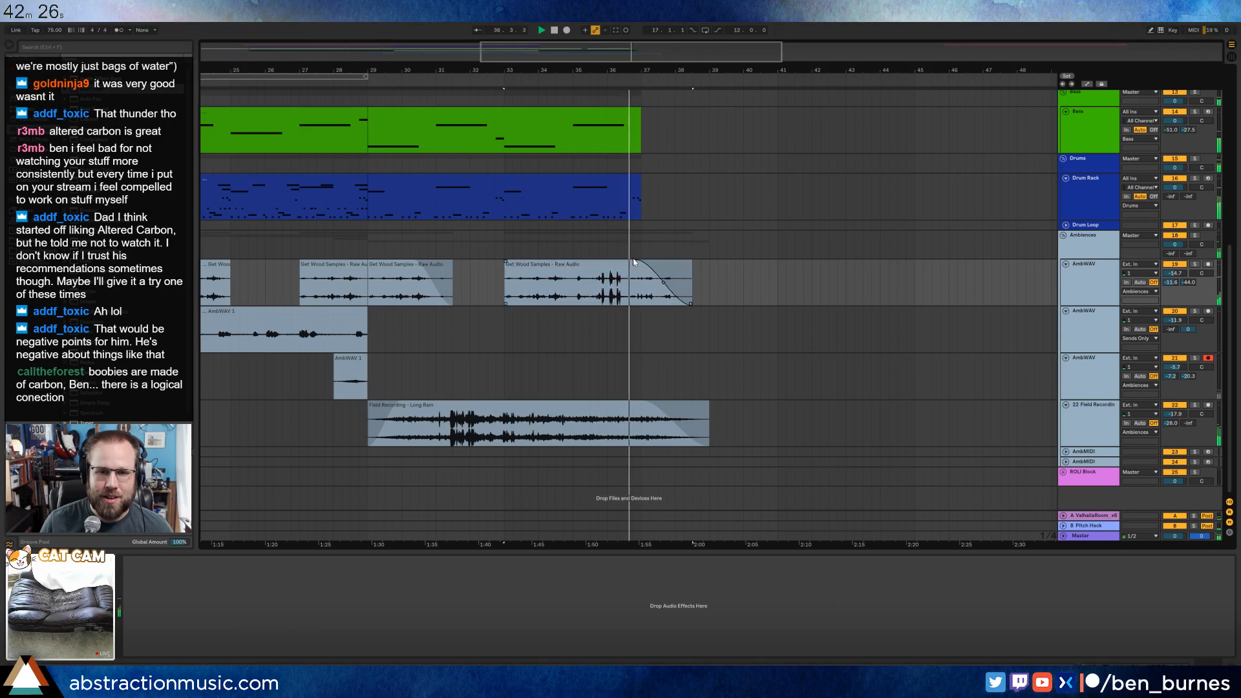
pyautogui.click(637, 196)
# Extend the Resampling 2 pad clip at bar 33 to end at bar 38 with a longer fade-out.
pyautogui.scroll(3, 679, 244)
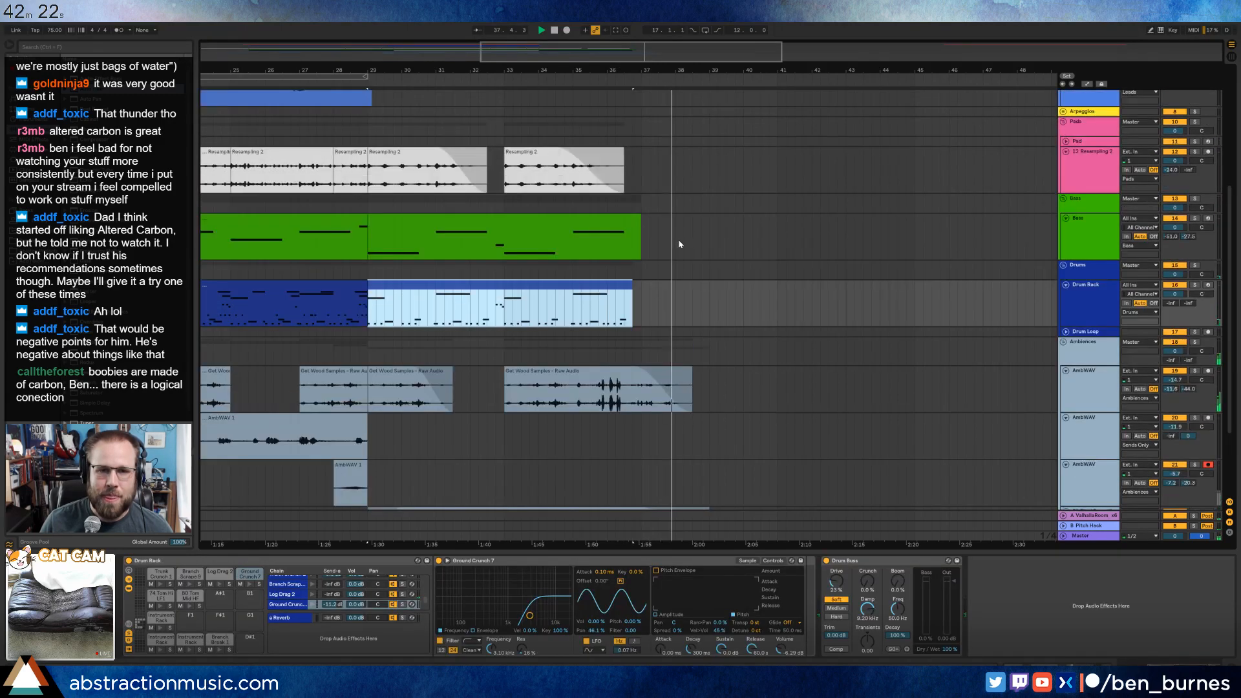
pyautogui.scroll(2, 679, 243)
pyautogui.moveTo(619, 196); pyautogui.dragTo(678, 204)
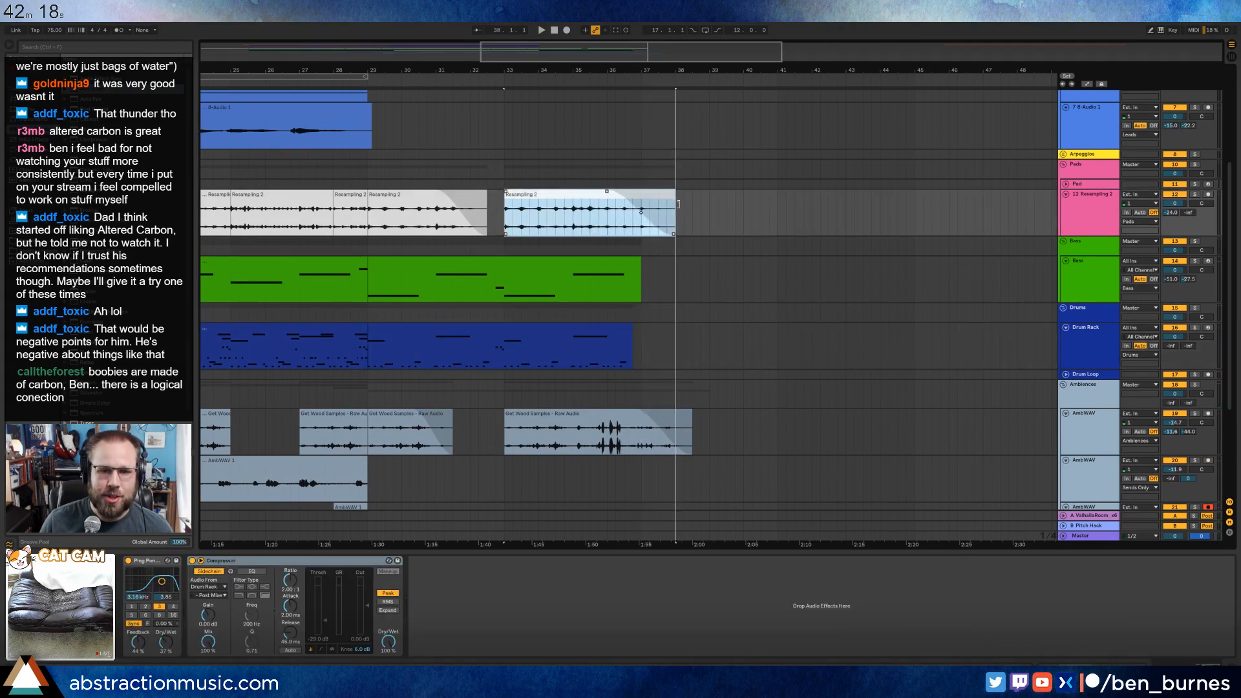
# Trim the Get Wood and Long Rain clips to end at bar 38, and shorten the Resampling 2 clip's fade-out to start at bar 37.
pyautogui.moveTo(689, 417); pyautogui.dragTo(644, 415)
pyautogui.moveTo(604, 188); pyautogui.dragTo(636, 194)
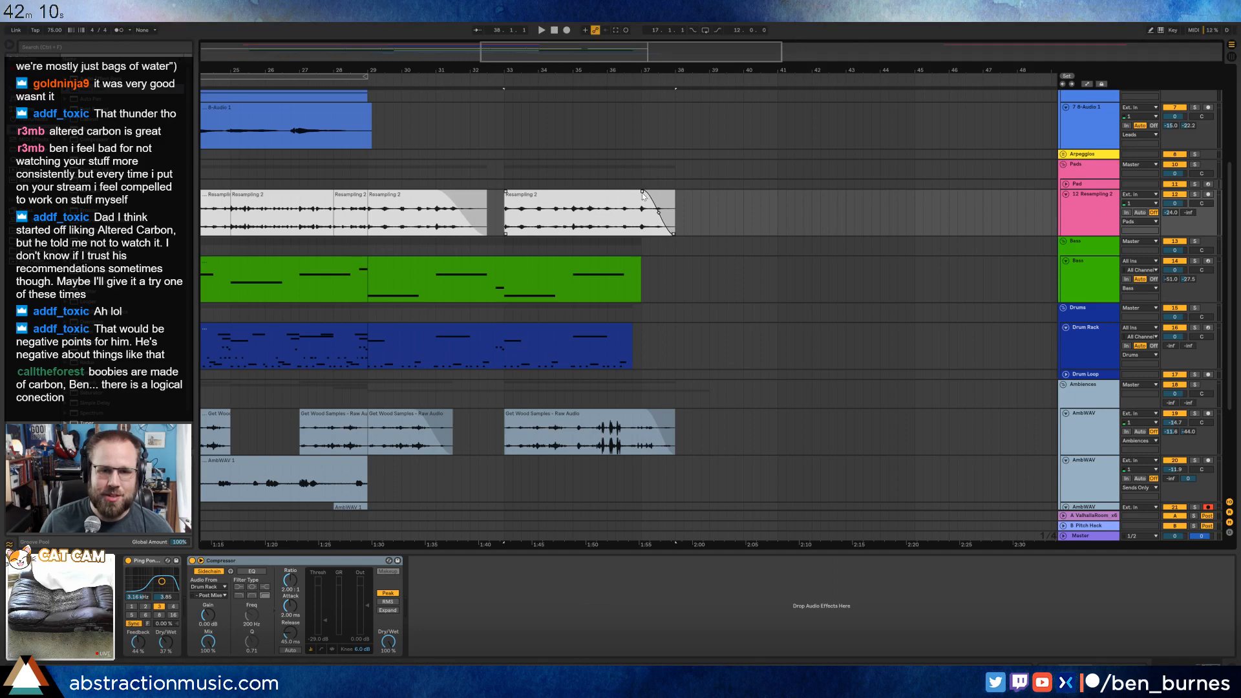
pyautogui.scroll(-5, 646, 303)
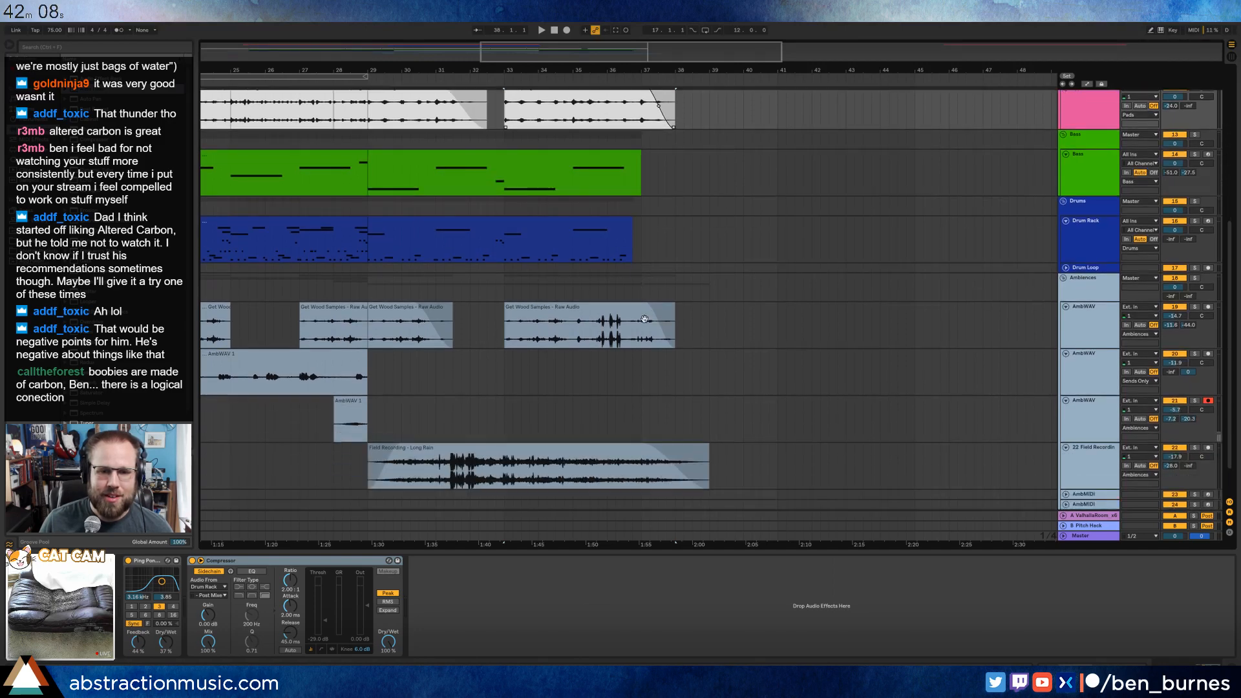
pyautogui.moveTo(707, 409); pyautogui.dragTo(634, 403)
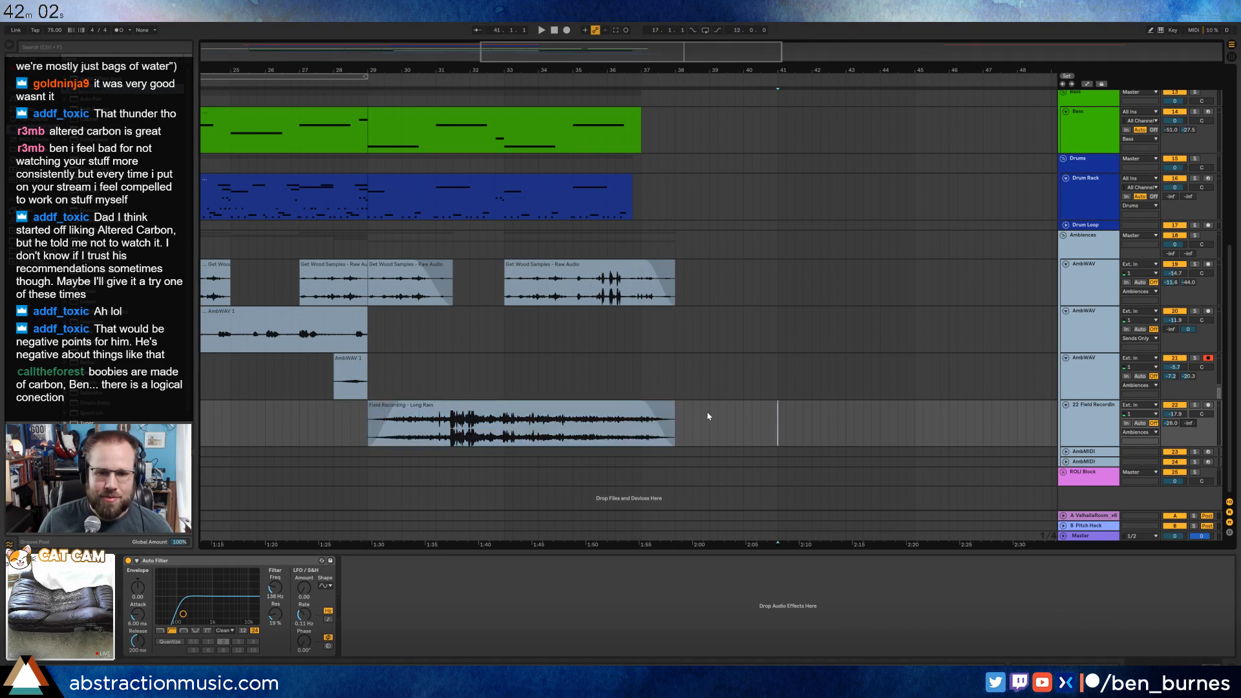
# Automate the Long Rain track's B-Pitch Hack send to ramp up after bar 36 and hold from bar 37 to 38, and play from 35.4.
pyautogui.press('a')
pyautogui.click(618, 445)
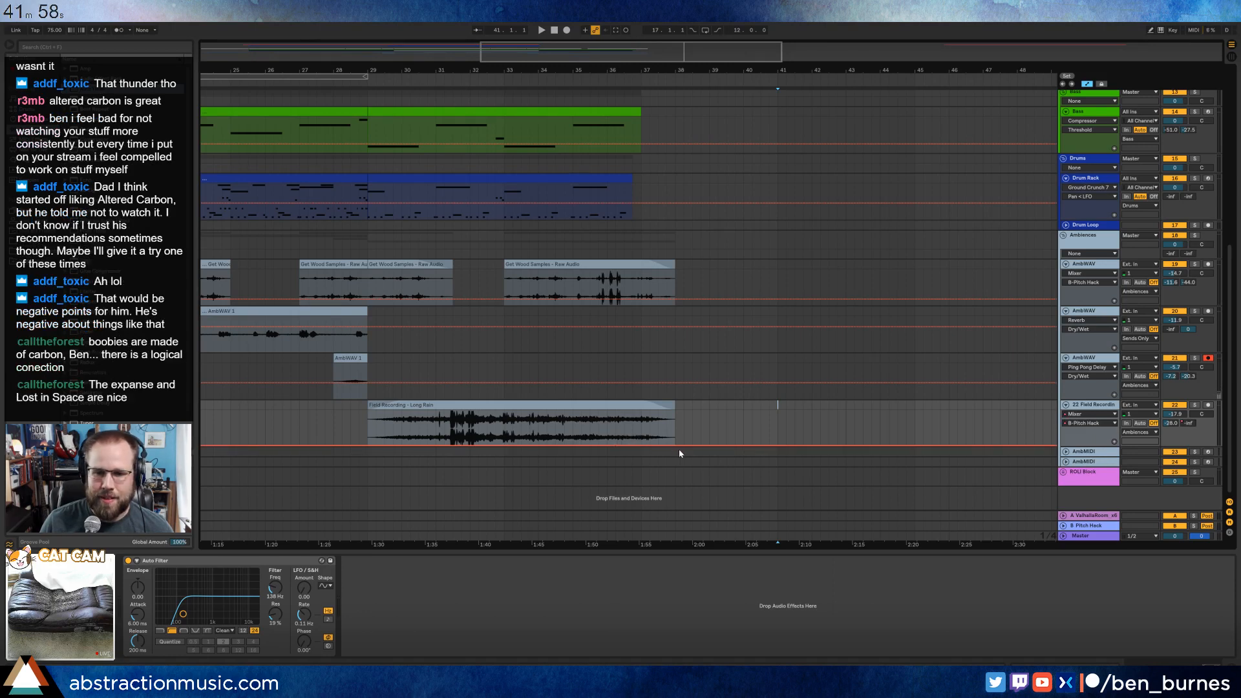
pyautogui.moveTo(678, 444); pyautogui.dragTo(654, 409)
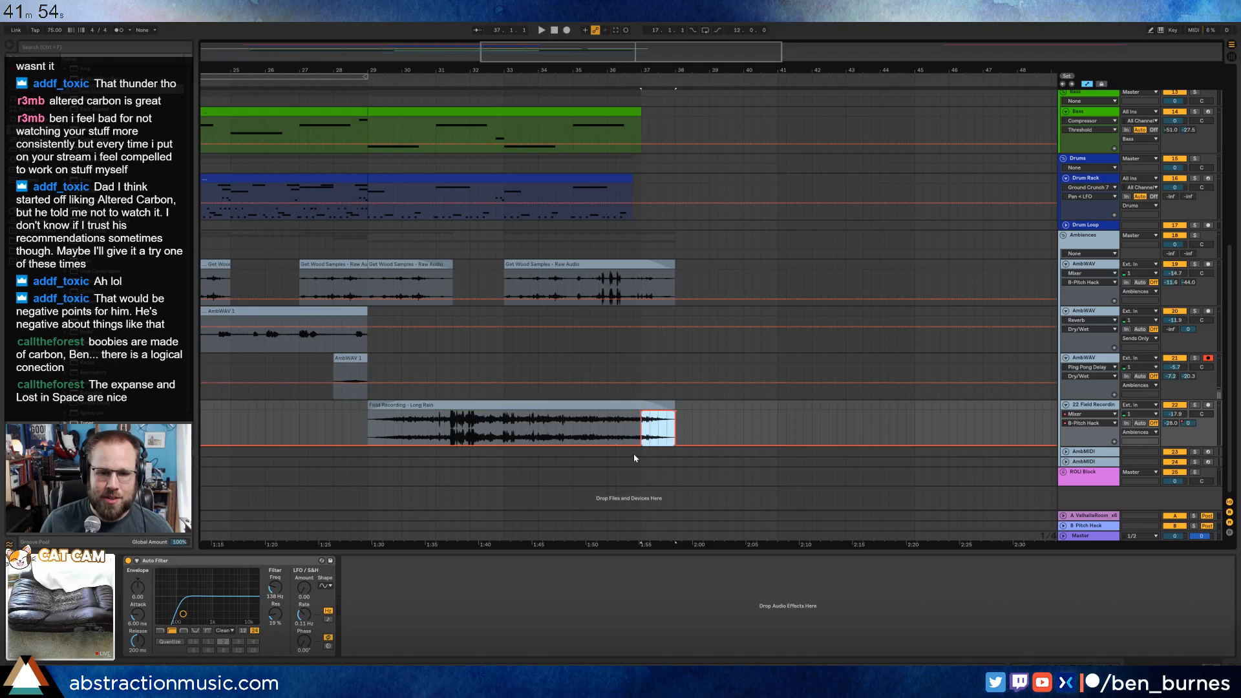
pyautogui.click(642, 446)
pyautogui.click(595, 426)
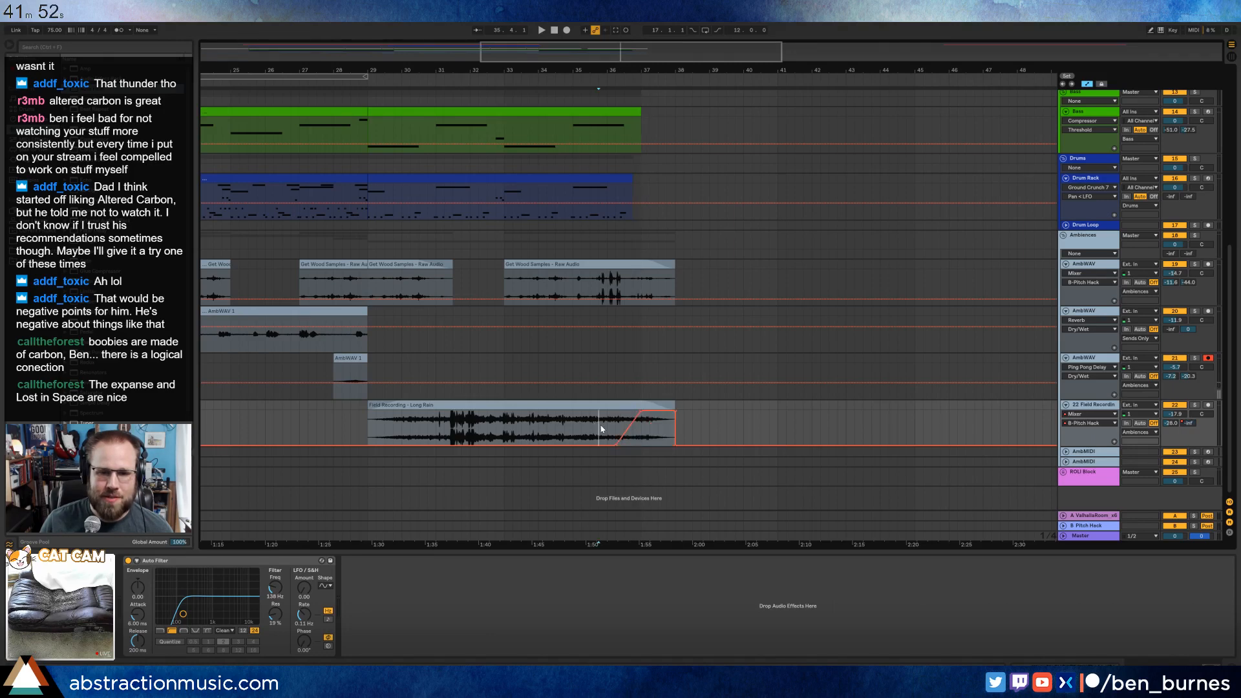
pyautogui.press('a')
pyautogui.press('space')
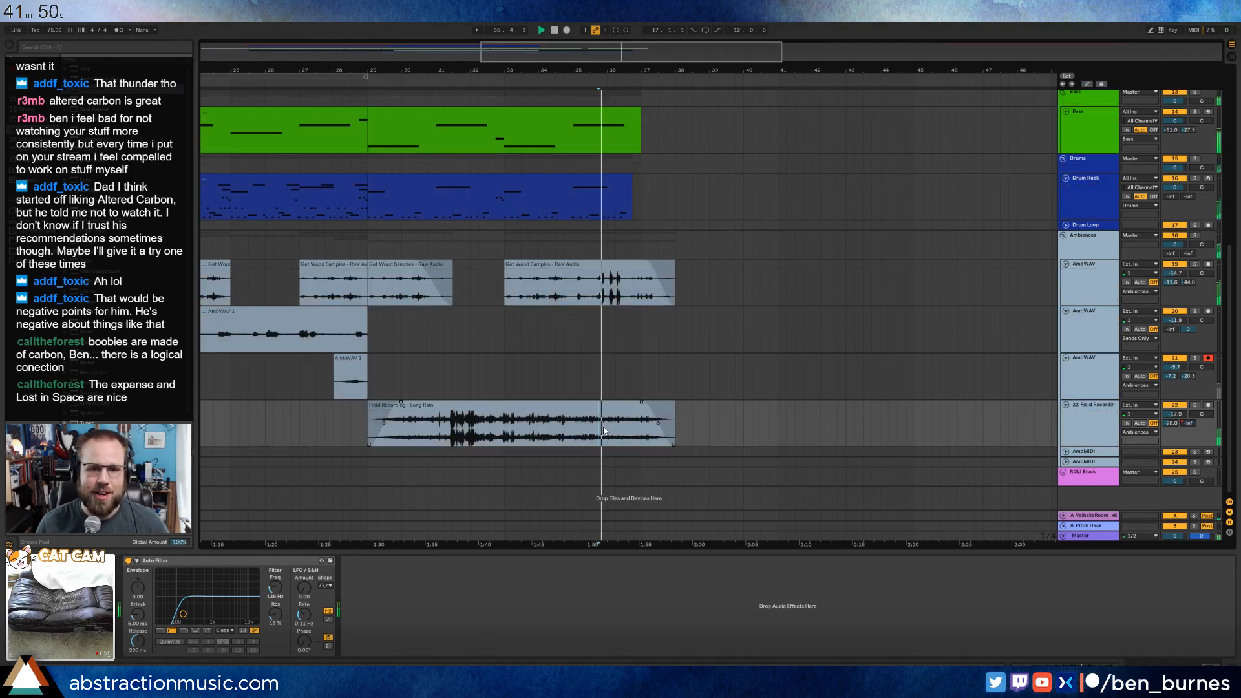
pyautogui.scroll(3, 807, 243)
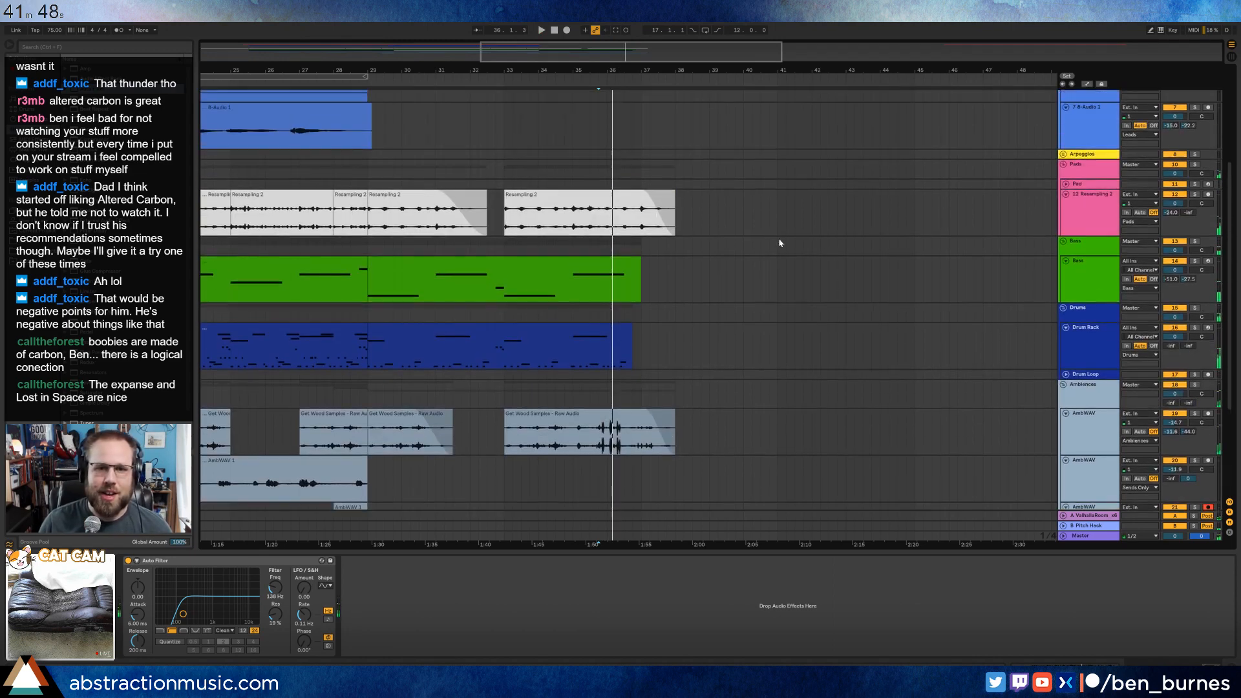
# Automate the Resampling 2 track's B-Pitch Hack send to ramp up before bar 37 and hold to bar 38, and play from bar 37.
pyautogui.click(740, 233)
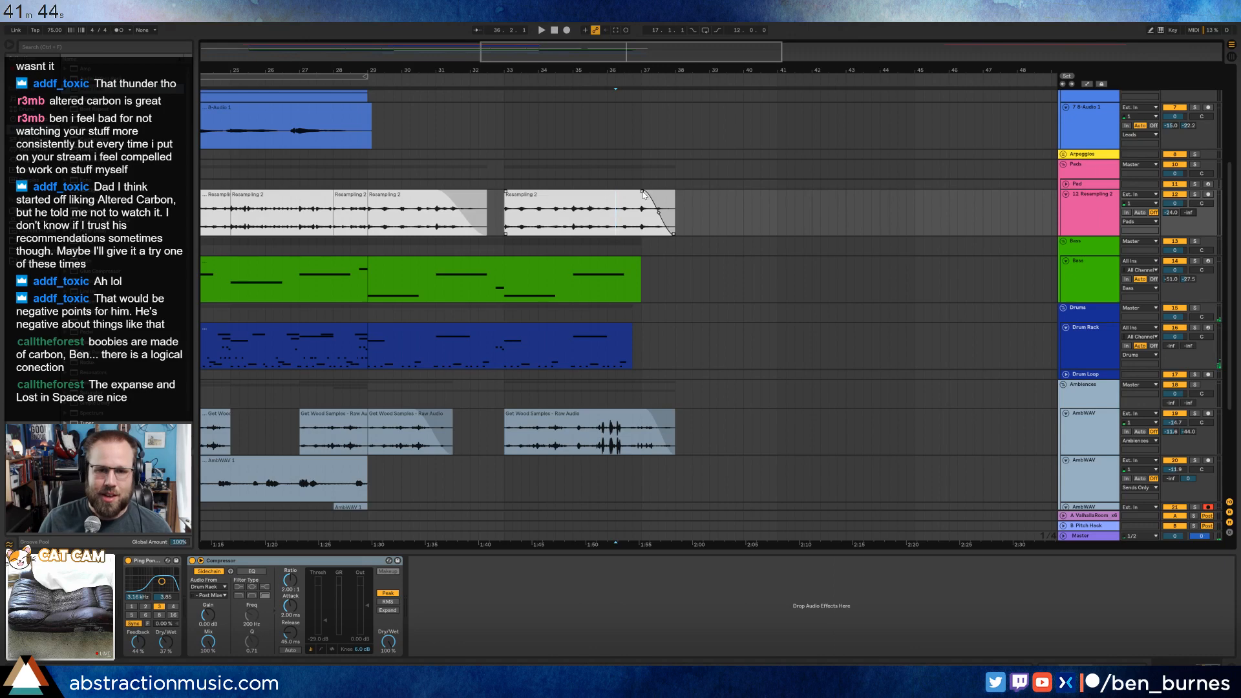
pyautogui.moveTo(643, 195)
pyautogui.mouseDown()
pyautogui.moveTo(659, 196)
pyautogui.moveTo(672, 228)
pyautogui.moveTo(658, 199)
pyautogui.mouseUp()
pyautogui.press('a')
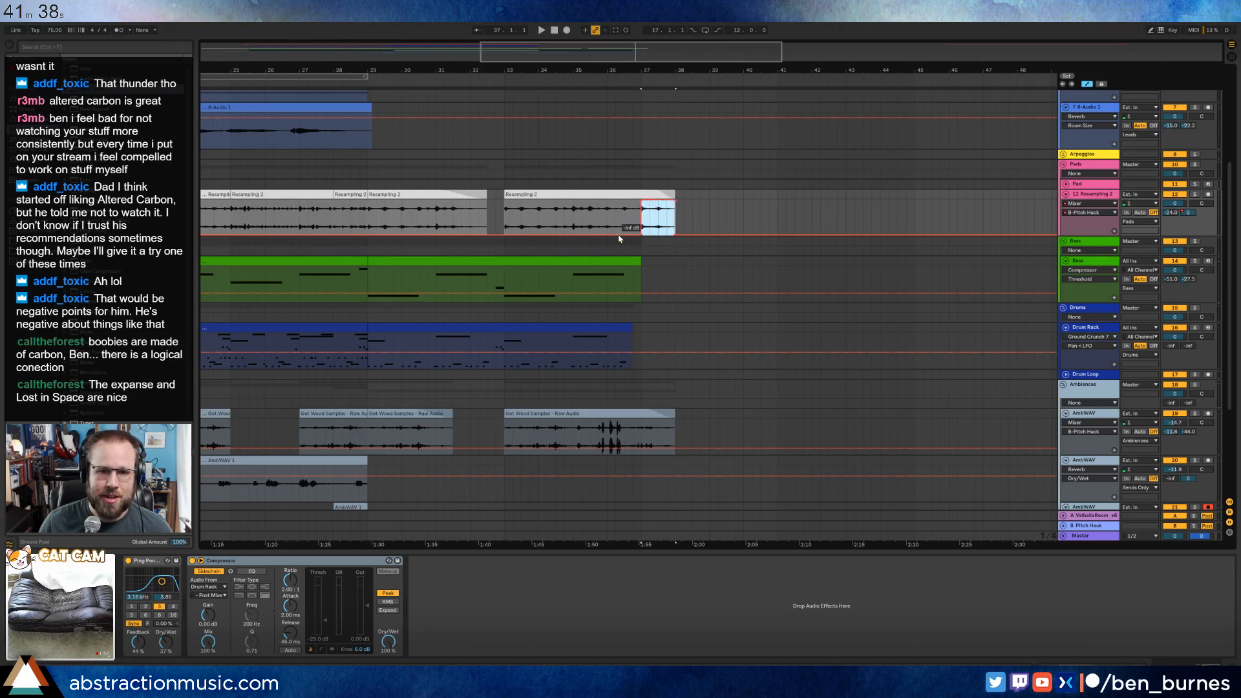
pyautogui.click(624, 238)
pyautogui.click(609, 84)
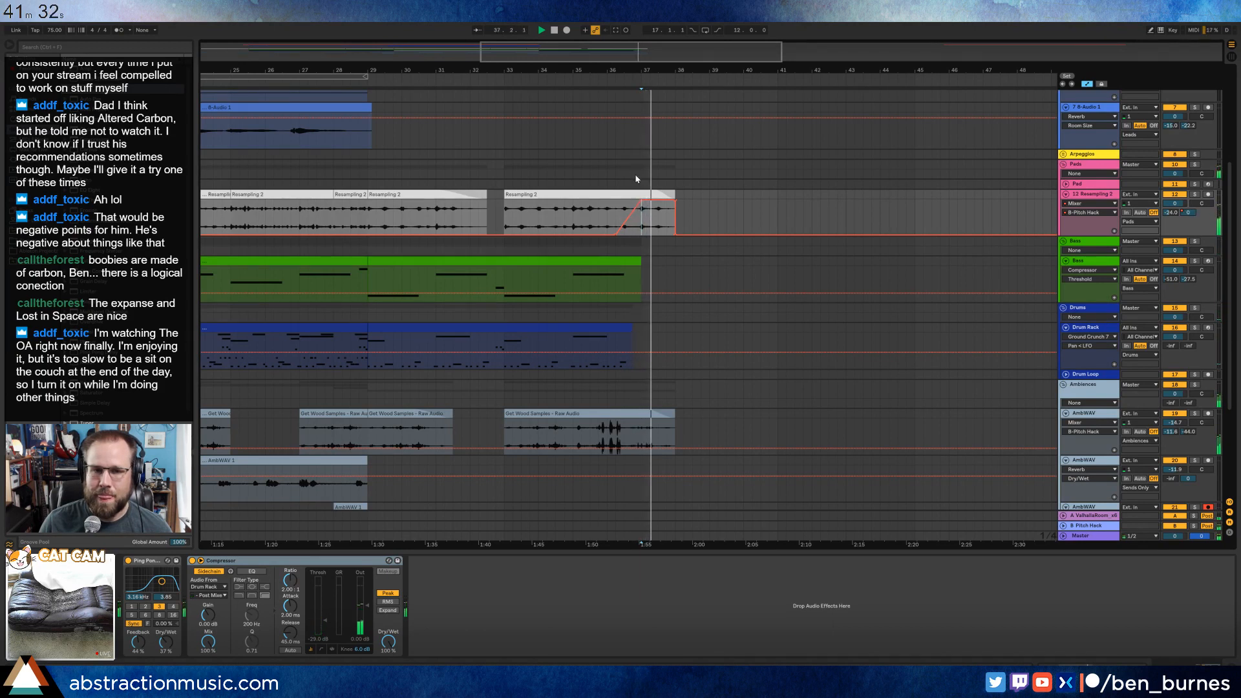
pyautogui.press('space')
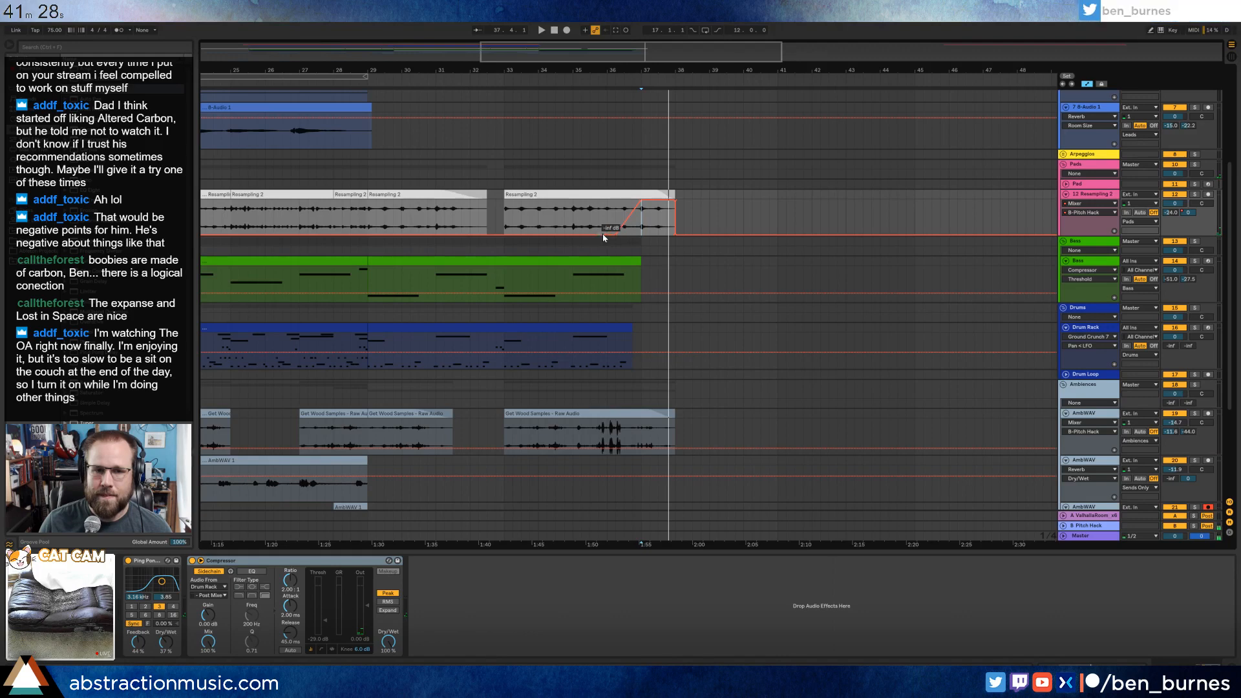
# Trim the Resampling 2 clip to end at bar 37 and reshape its send automation to rise from about bar 36 and drop off by bar 38.
pyautogui.click(674, 204)
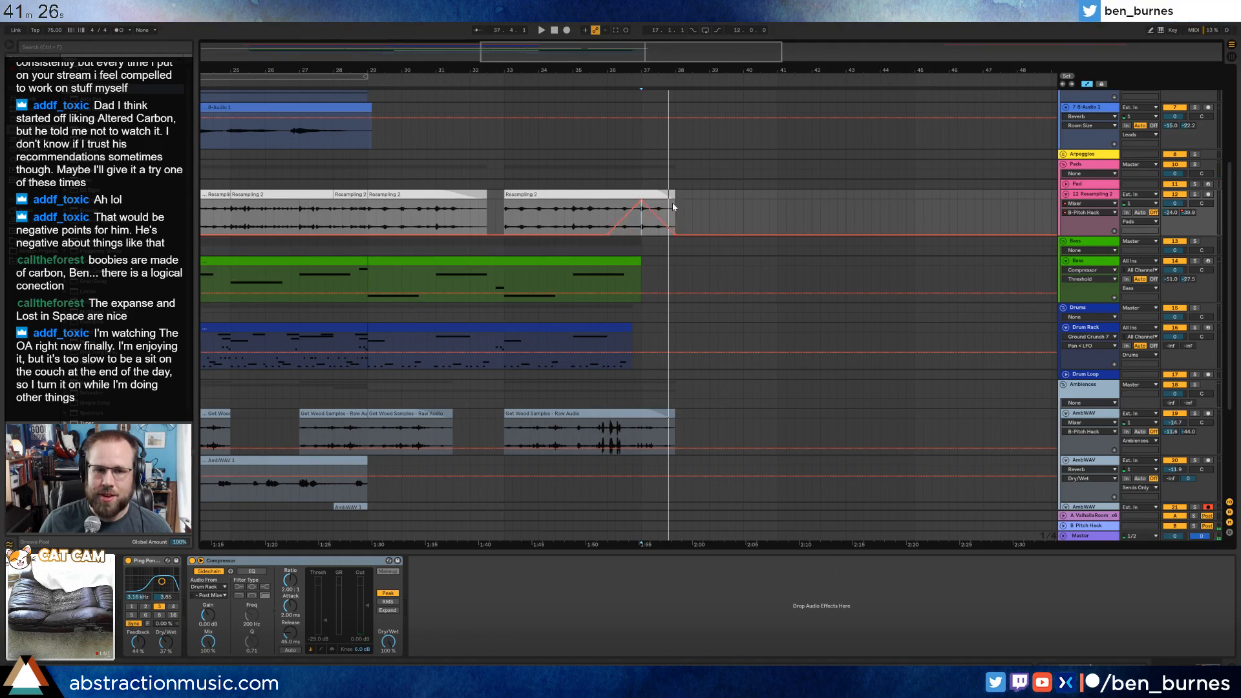
pyautogui.click(674, 236)
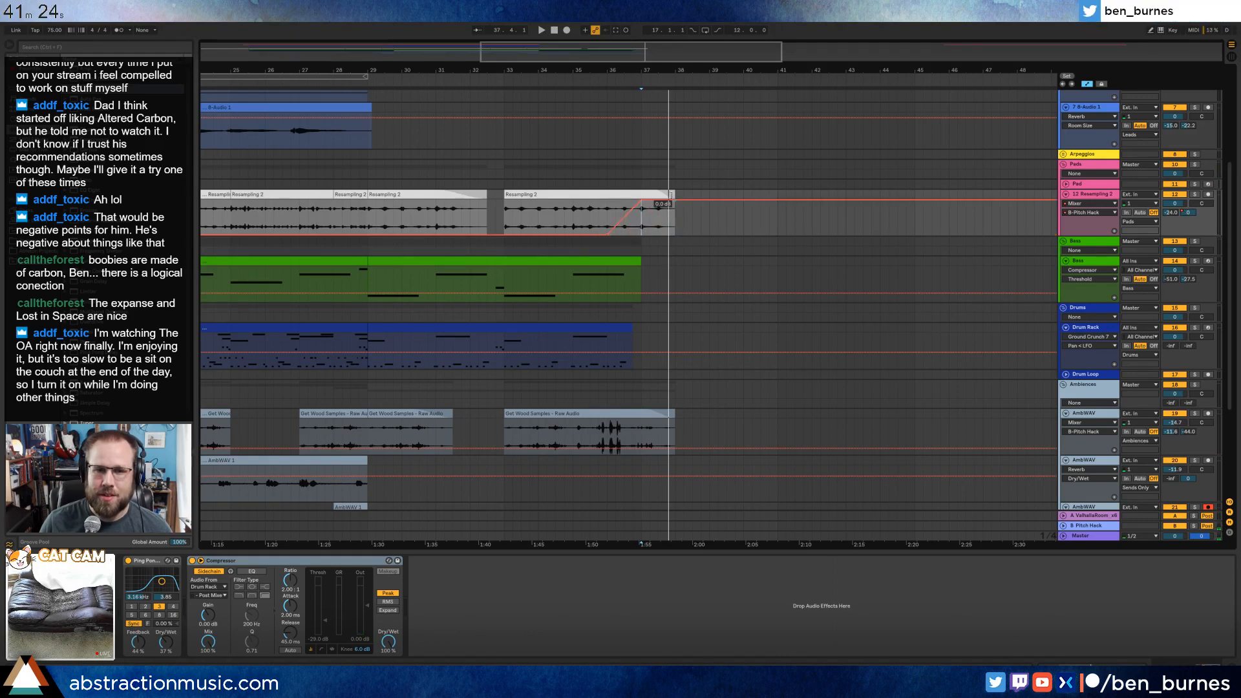
pyautogui.moveTo(673, 193); pyautogui.dragTo(642, 195)
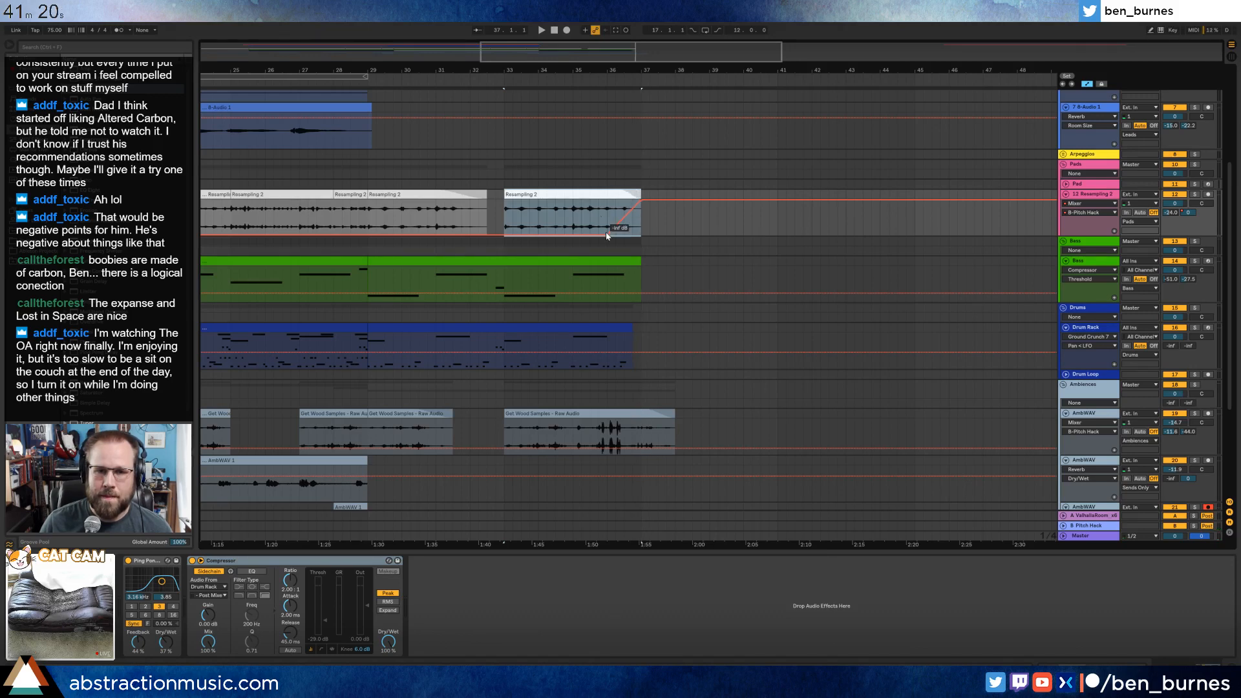
pyautogui.moveTo(607, 236)
pyautogui.mouseDown()
pyautogui.moveTo(589, 236)
pyautogui.moveTo(625, 201)
pyautogui.moveTo(675, 235)
pyautogui.mouseUp()
pyautogui.press('Left')
pyautogui.click(668, 201)
pyautogui.click(692, 223)
# Hide the automation, copy track 7's audio clip with the half bar before it, and paste it at bar 37.
pyautogui.moveTo(607, 52)
pyautogui.mouseDown()
pyautogui.moveTo(607, 40)
pyautogui.moveTo(562, 48)
pyautogui.moveTo(601, 68)
pyautogui.mouseUp()
pyautogui.scroll(4, 566, 232)
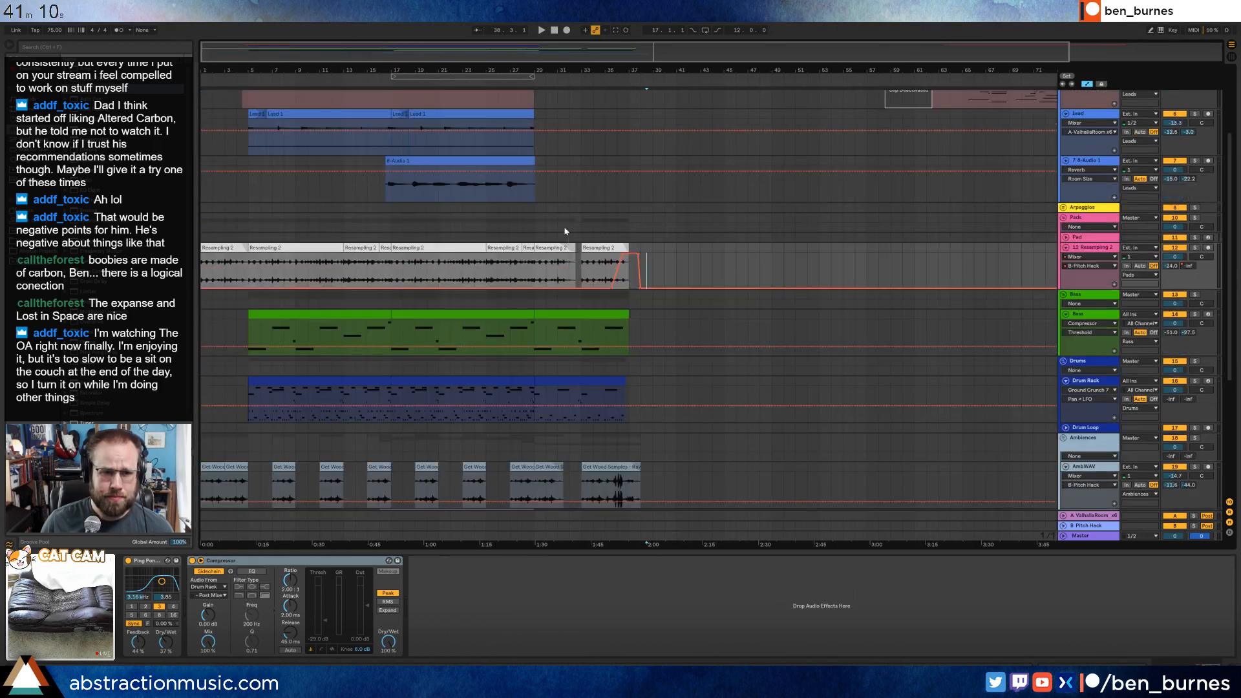
pyautogui.click(449, 212)
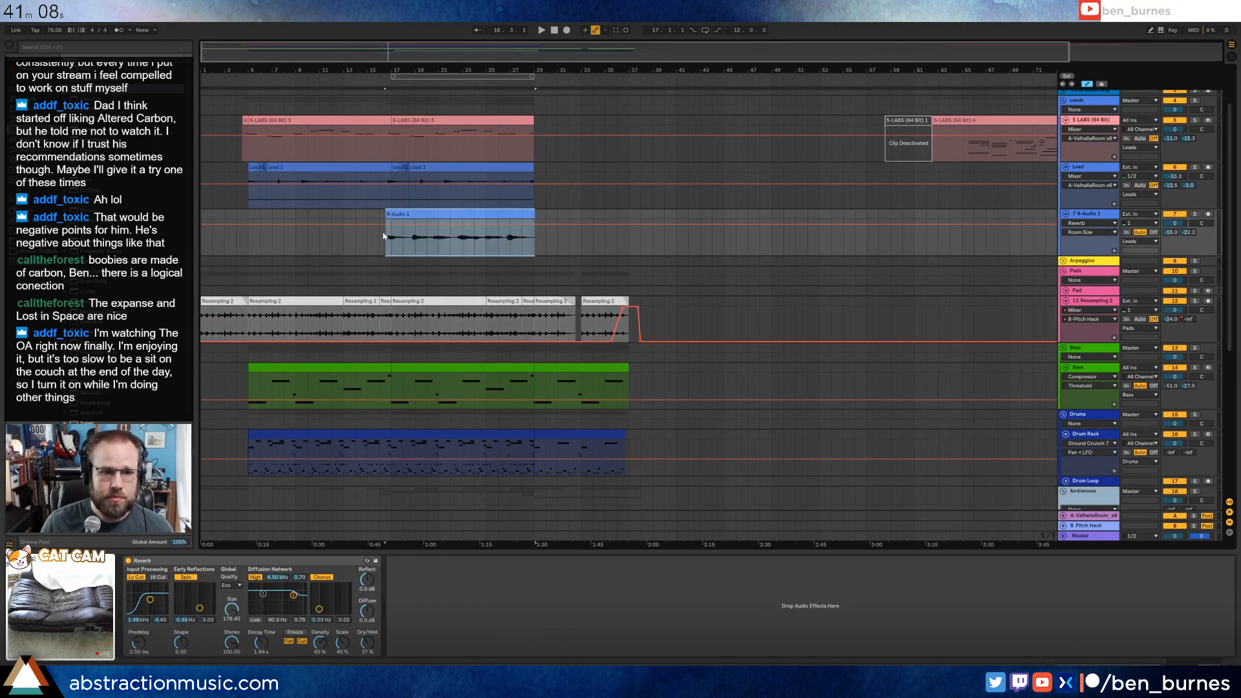
pyautogui.press('a')
pyautogui.moveTo(382, 217); pyautogui.dragTo(470, 220)
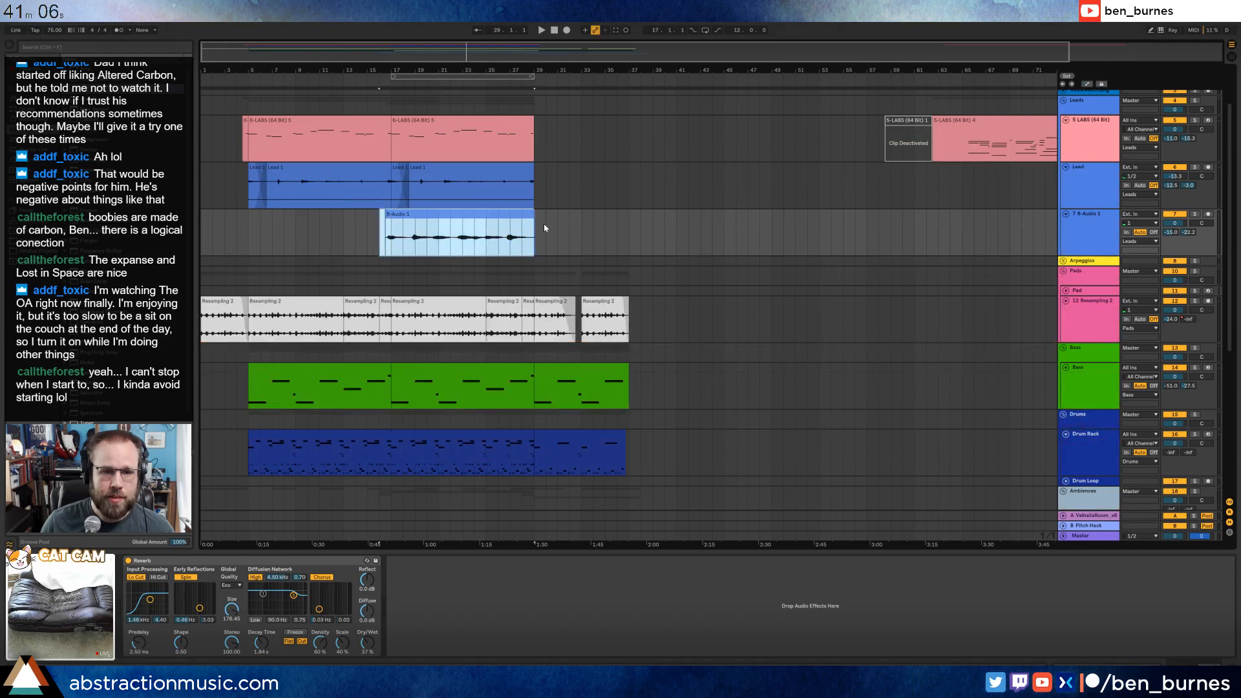
pyautogui.click(632, 230)
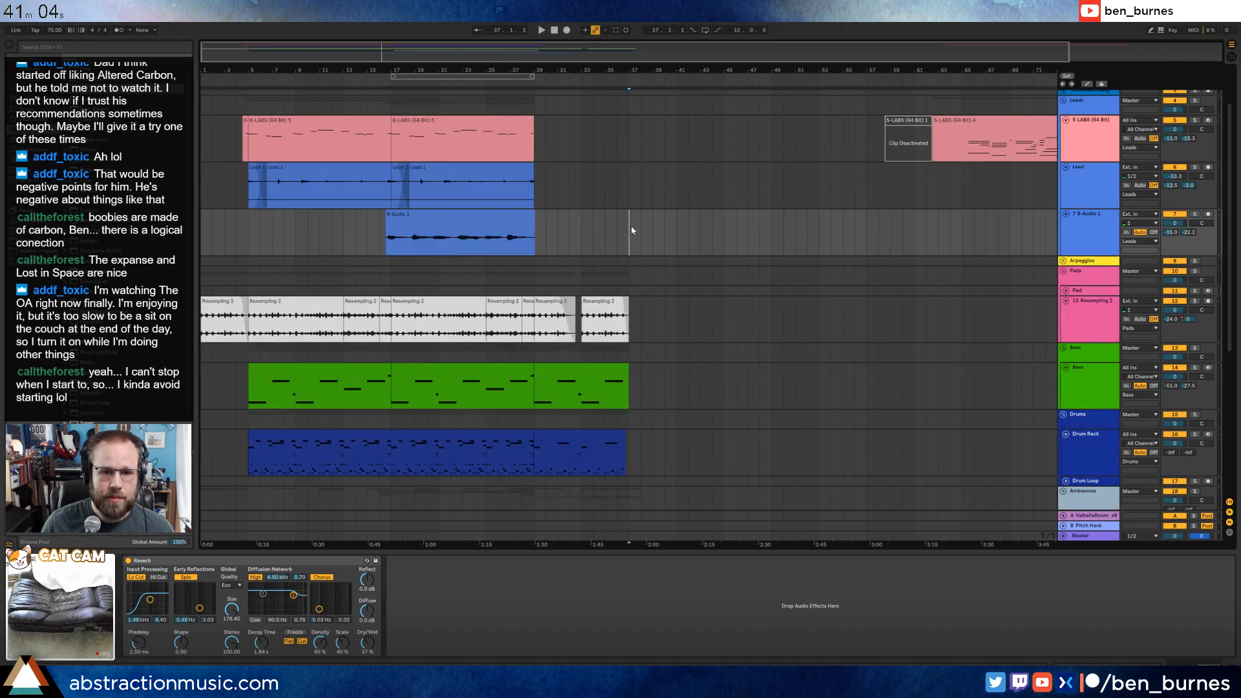
pyautogui.hotkey('ctrl', 'v')
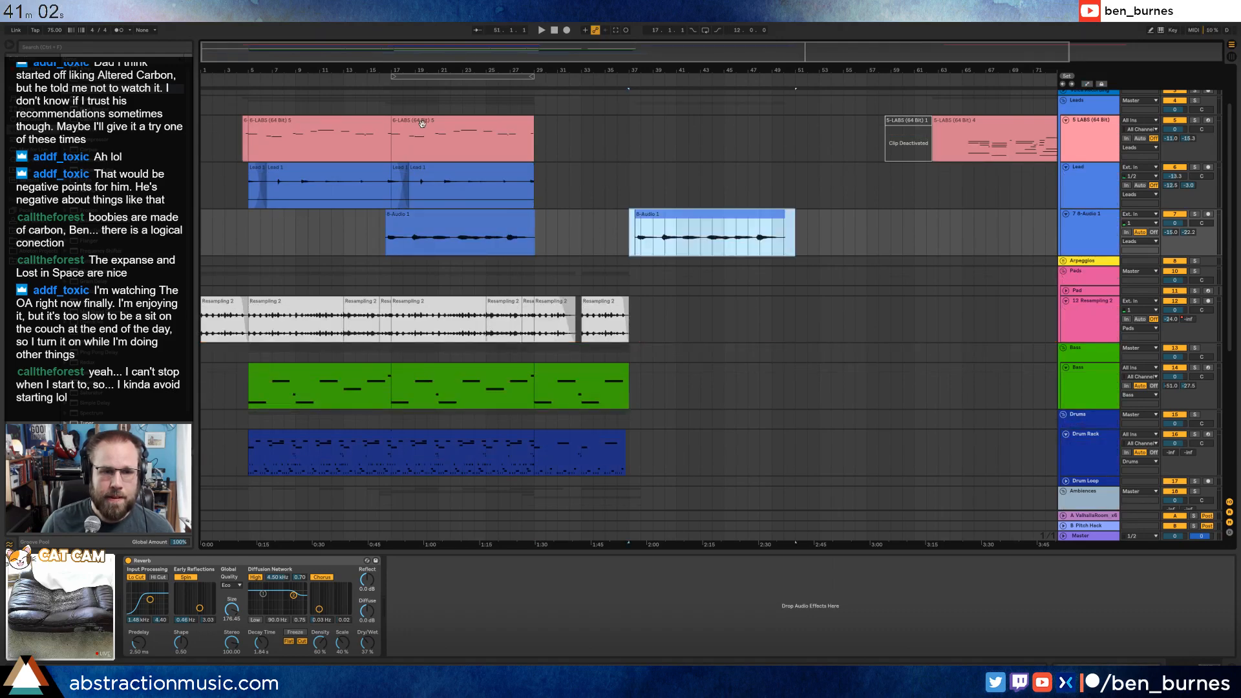
# Copy the LABS clips that end at bar 17, paste them at bar 37, and play from there.
pyautogui.click(250, 120)
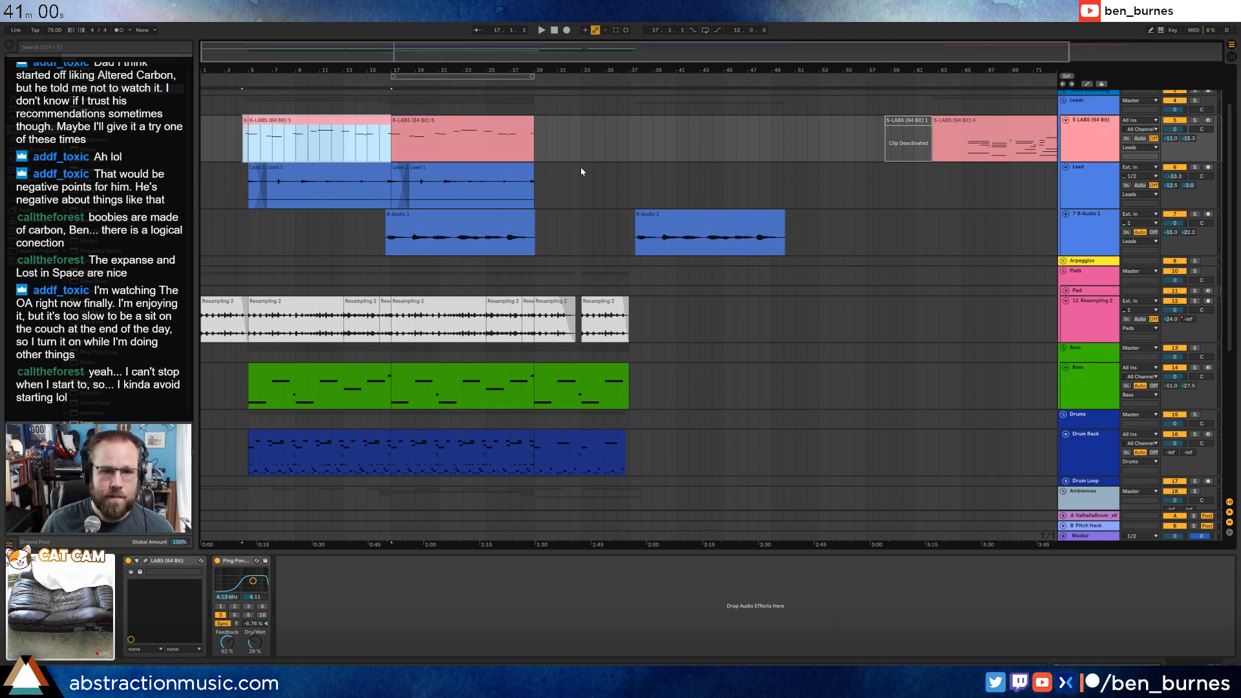
pyautogui.click(628, 145)
pyautogui.hotkey('ctrl', 'v')
pyautogui.press('space')
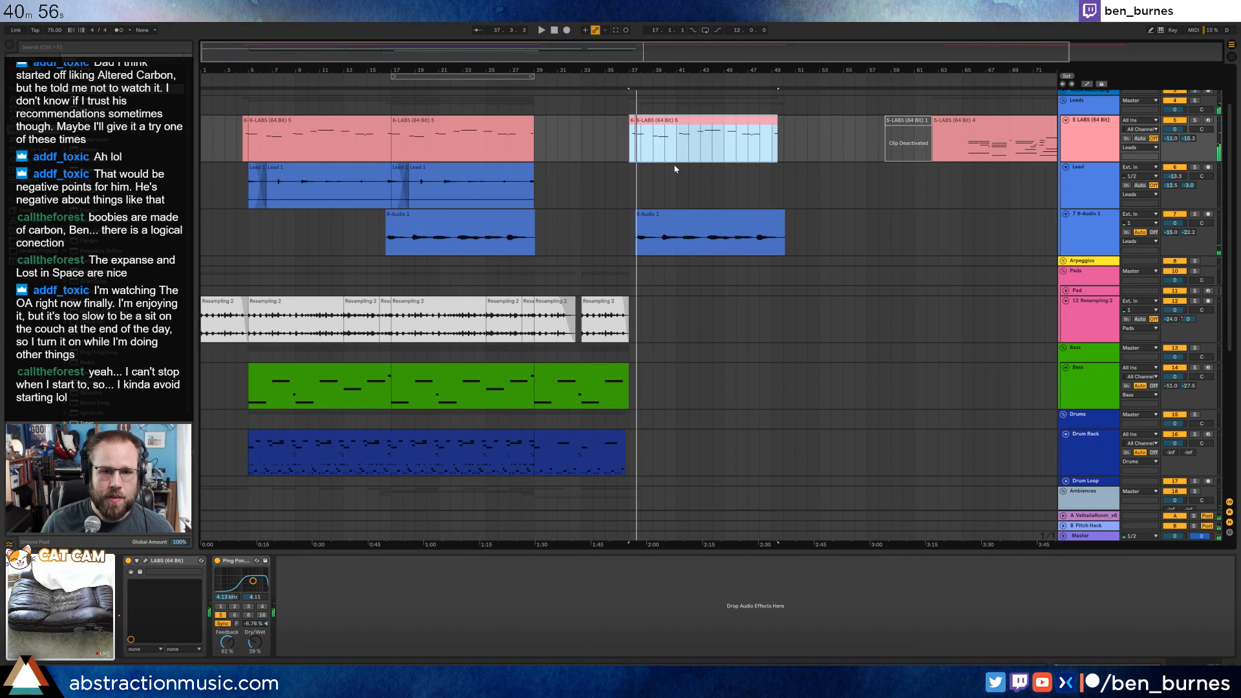
# Align the copied audio clip's start with the LABS copy at bar 37, and move both together to 37.3.
pyautogui.scroll(5, 668, 213)
pyautogui.click(625, 221)
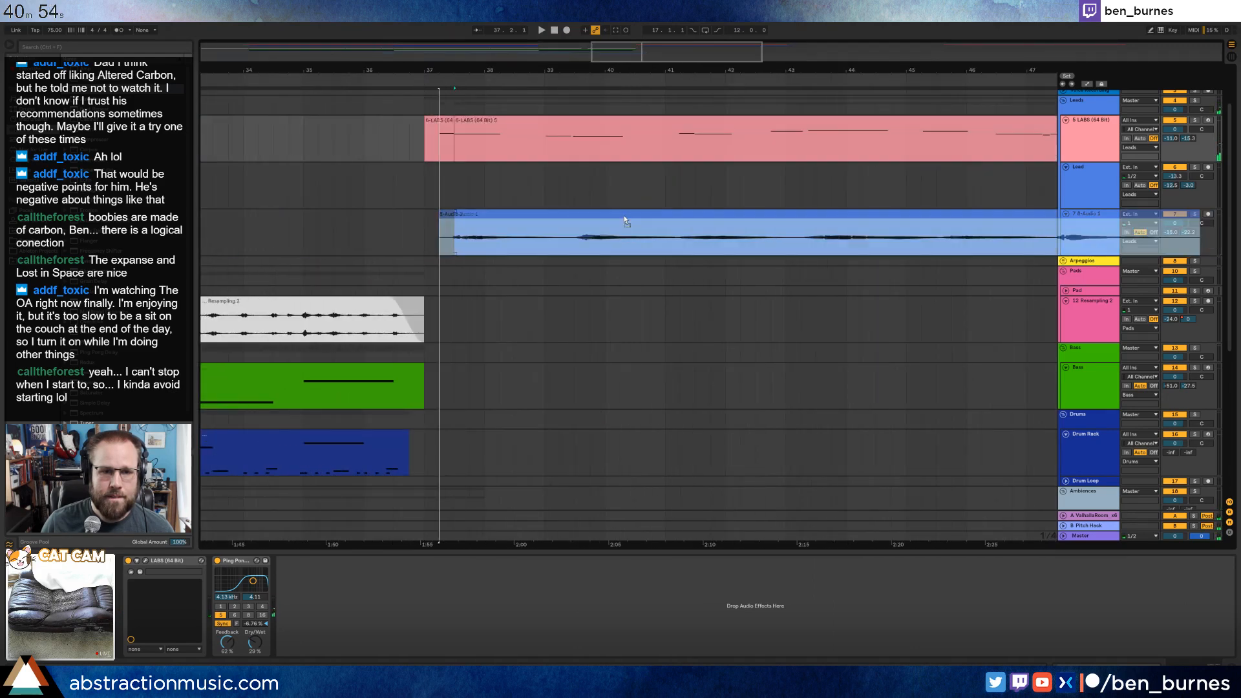
pyautogui.moveTo(610, 213); pyautogui.dragTo(607, 211)
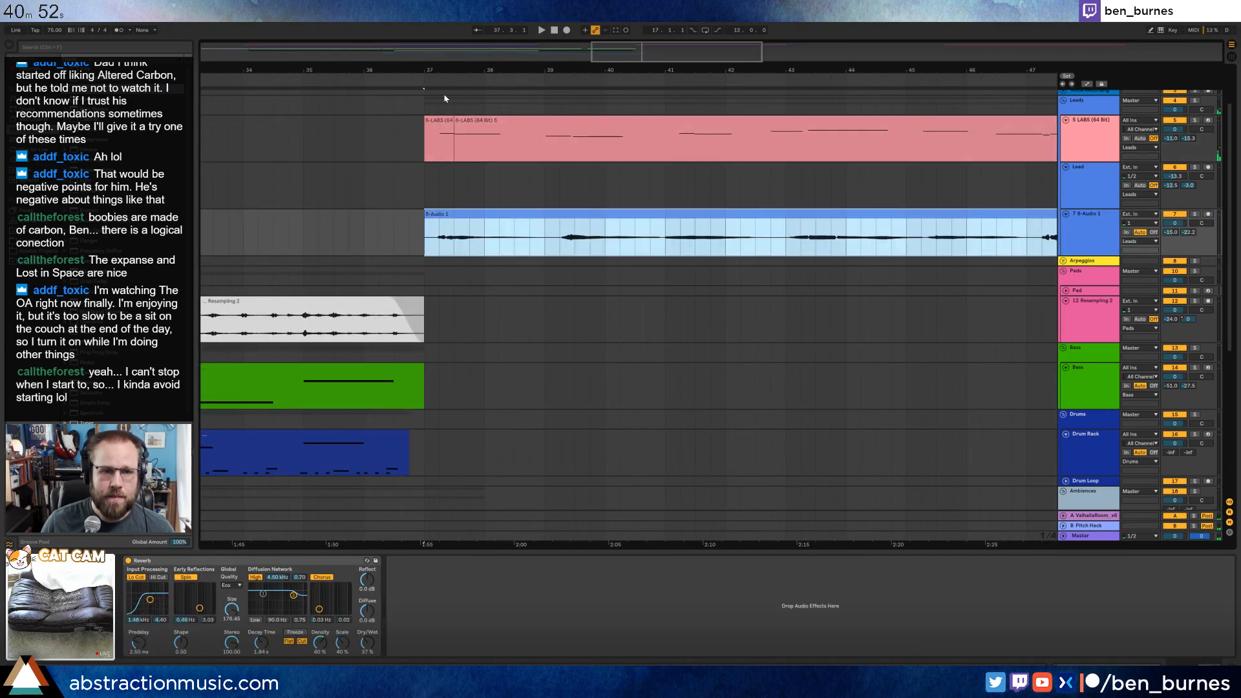
pyautogui.click(435, 120)
pyautogui.keyDown('shift'); pyautogui.click(584, 213); pyautogui.keyUp('shift')
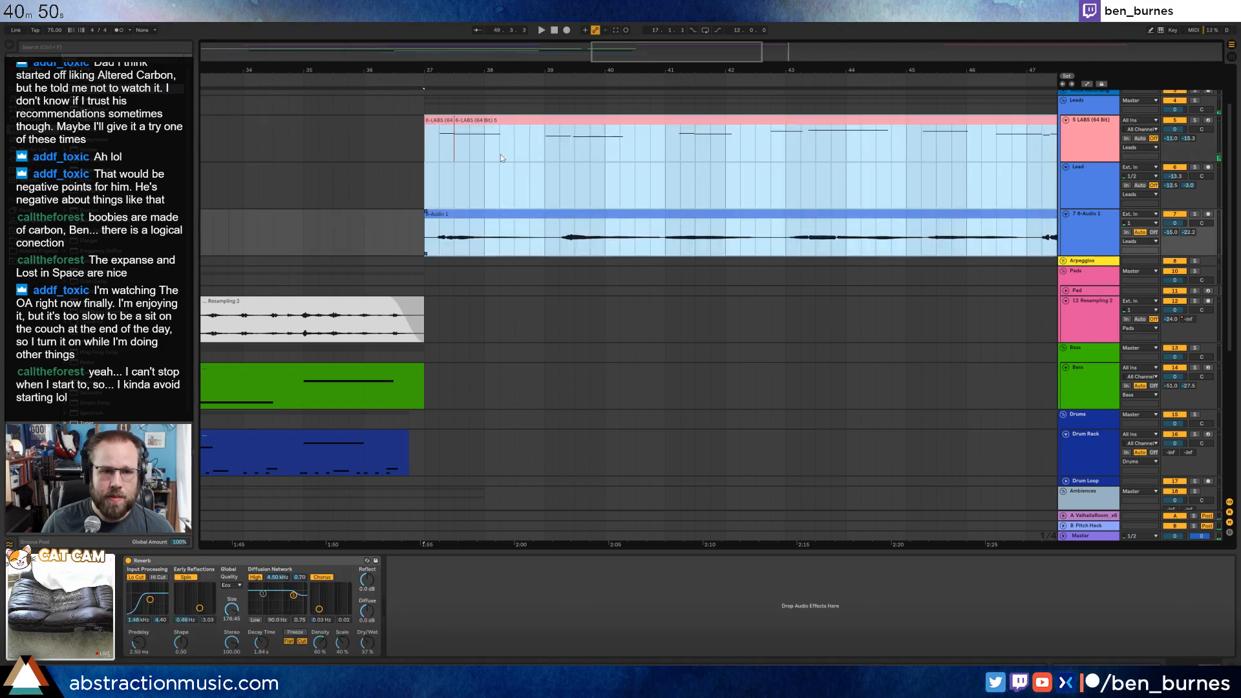
pyautogui.moveTo(515, 122); pyautogui.dragTo(546, 124)
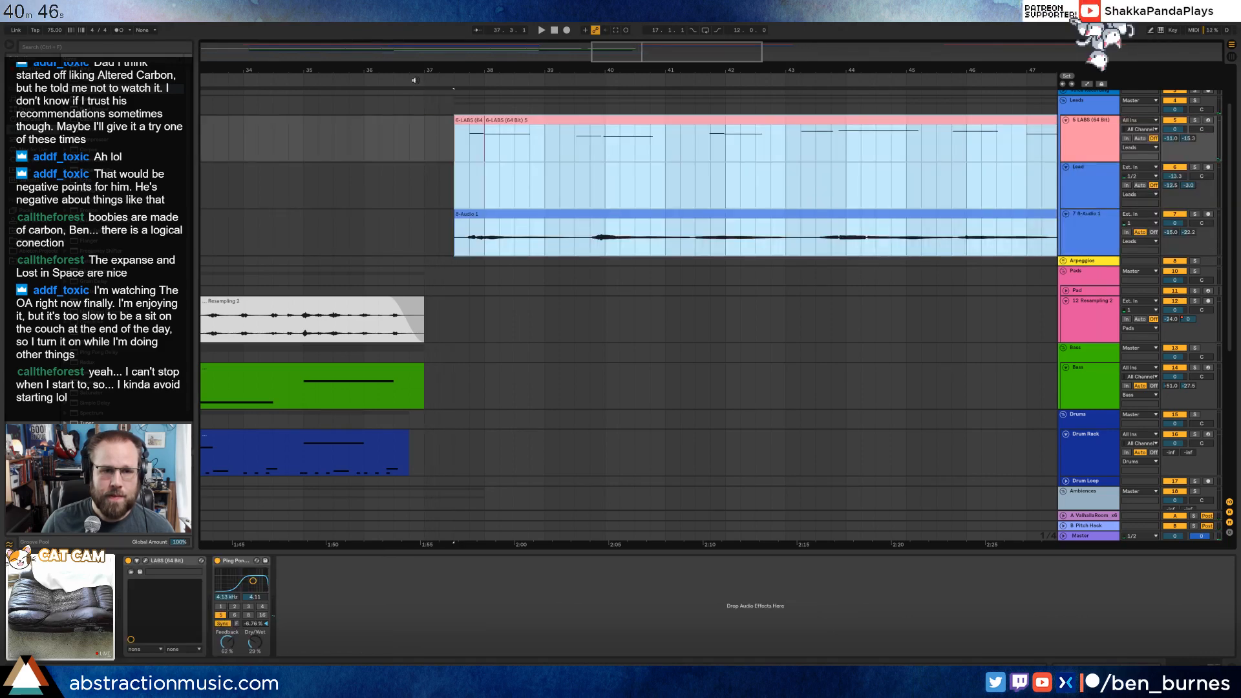
# Copy the Bass clip from bars 5 to 17 and paste it at 37.3, in line with the moved lead clips.
pyautogui.moveTo(673, 59); pyautogui.dragTo(672, 49)
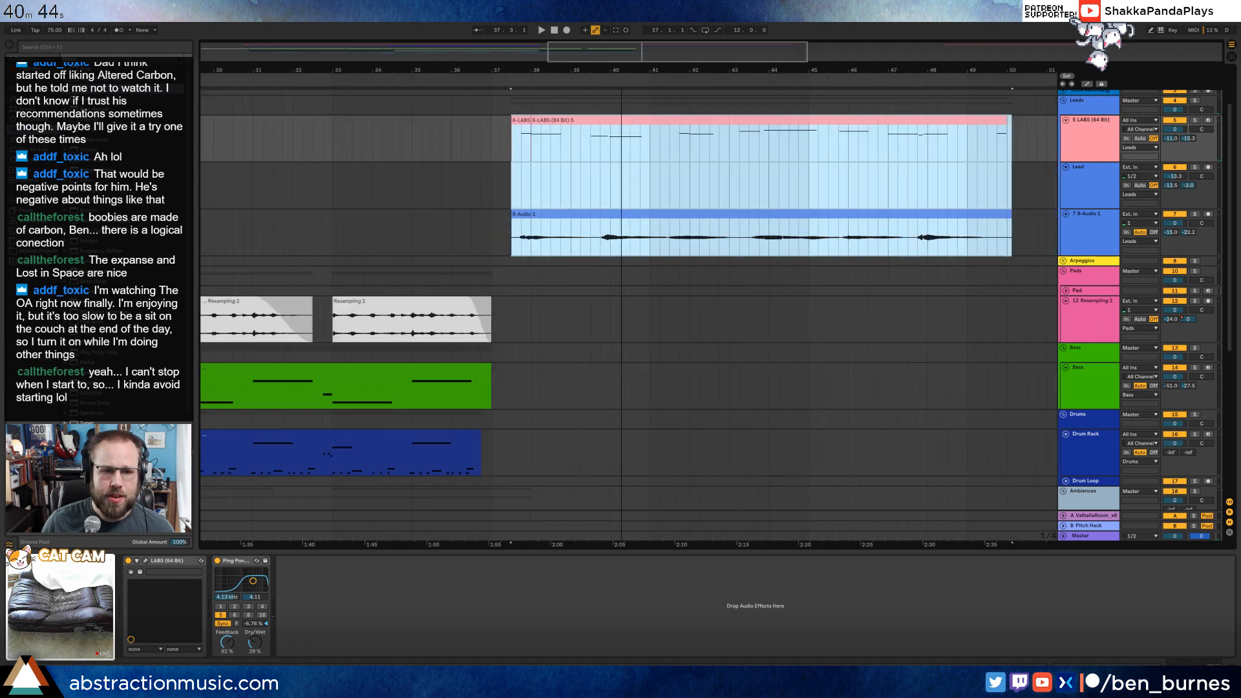
pyautogui.scroll(-3, 657, 310)
pyautogui.scroll(3, 659, 311)
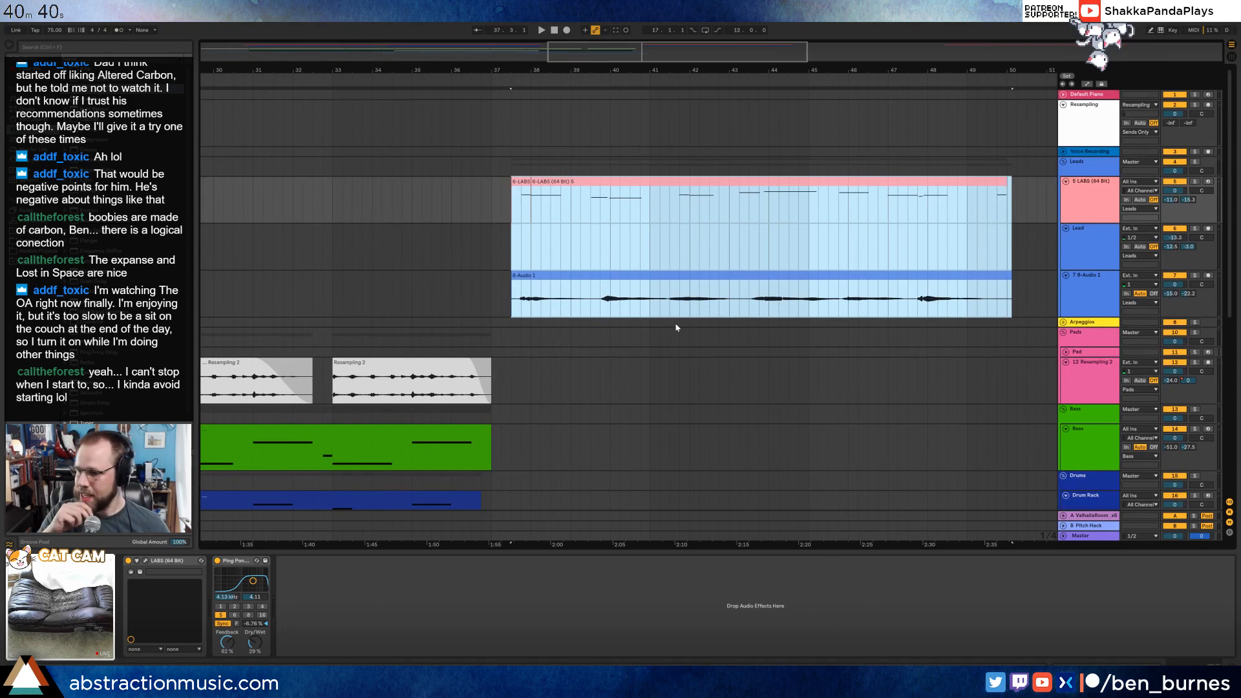
pyautogui.moveTo(641, 57); pyautogui.dragTo(600, 51)
pyautogui.scroll(-1, 498, 243)
pyautogui.scroll(1, 517, 260)
pyautogui.scroll(-2, 770, 350)
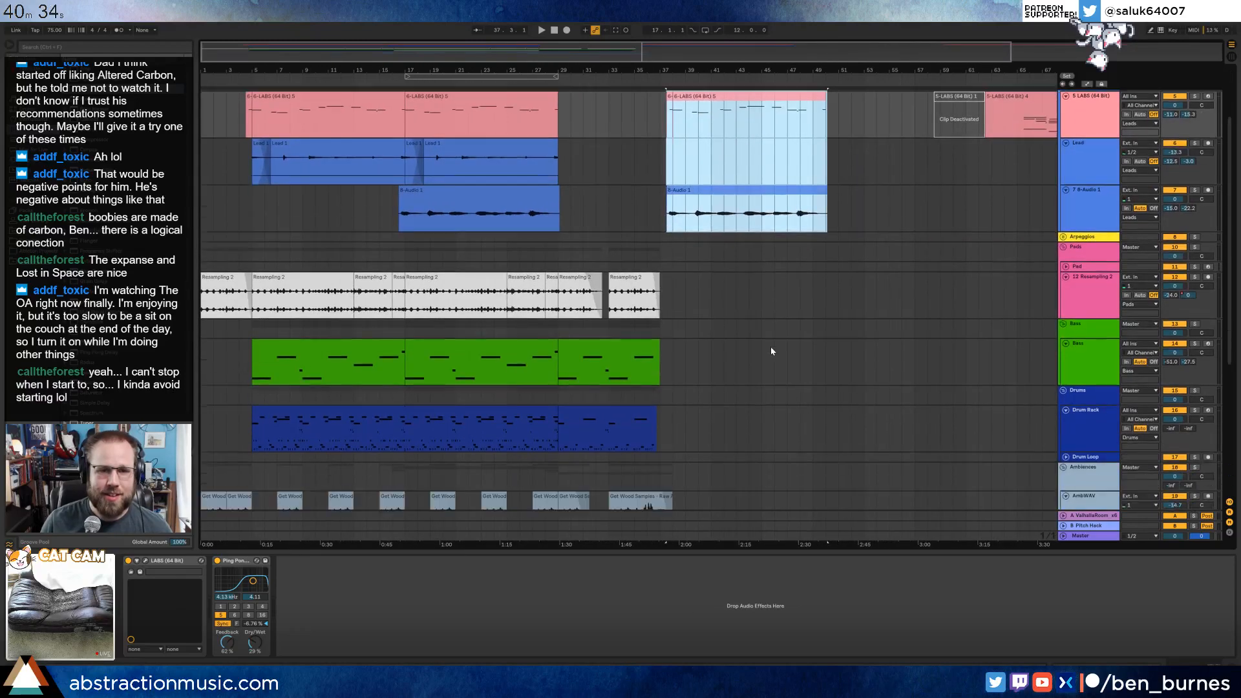
pyautogui.scroll(-1, 777, 367)
pyautogui.click(786, 368)
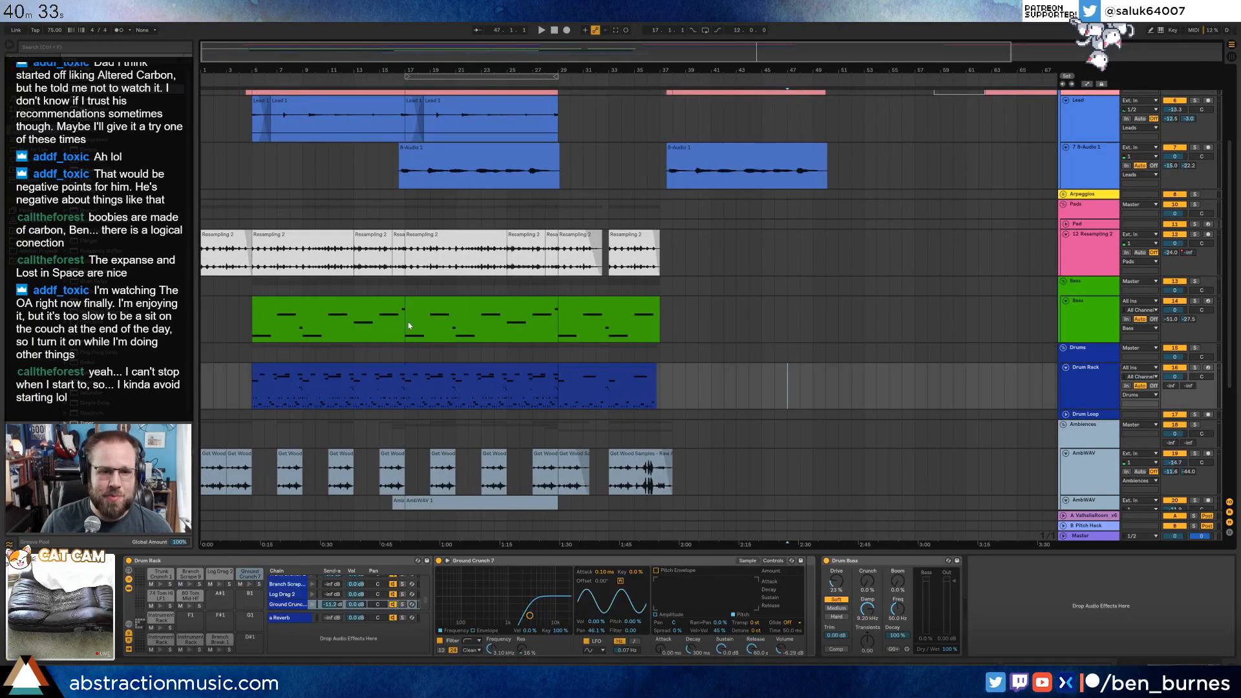
pyautogui.click(347, 304)
pyautogui.scroll(5, 689, 332)
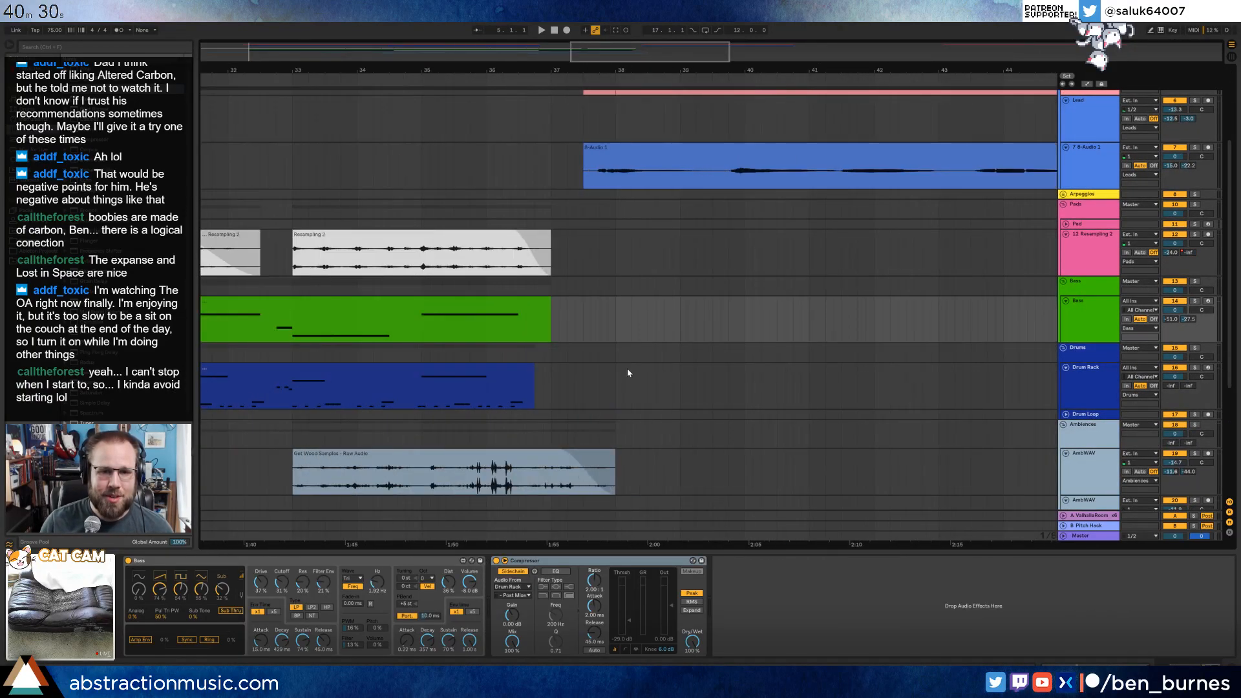
pyautogui.click(594, 332)
pyautogui.hotkey('ctrl', 'v')
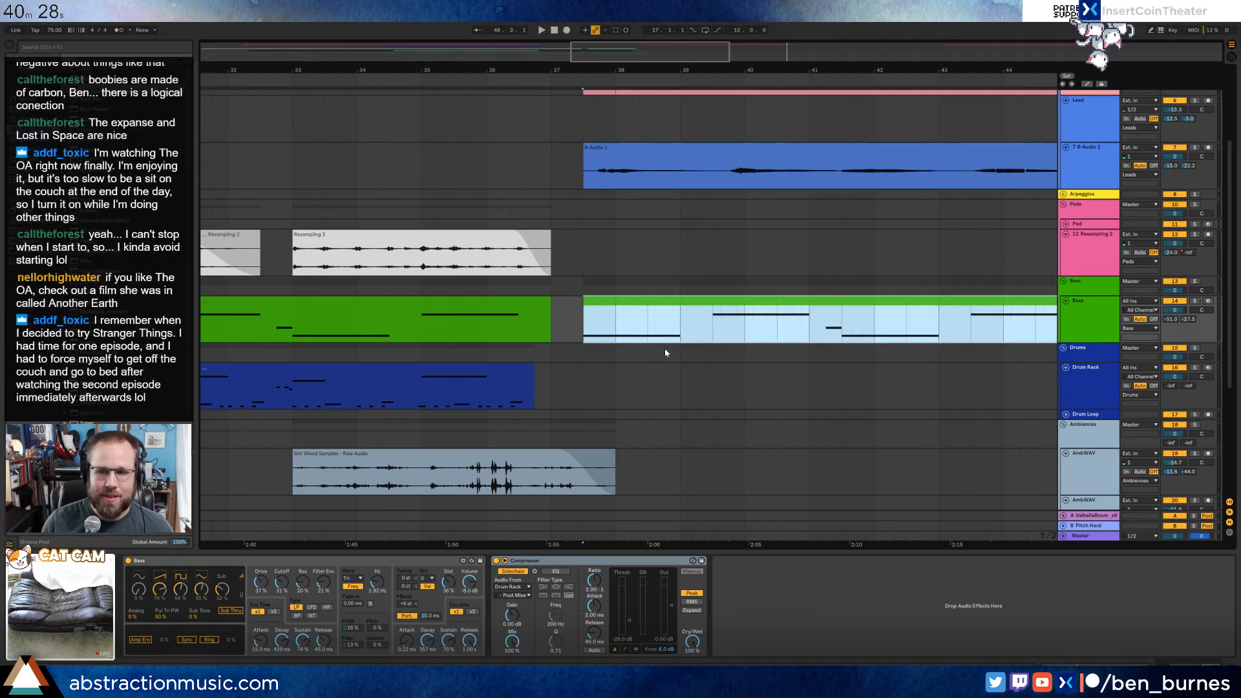
# Copy the Get Wood clips from bars 5 to 17 to bar 38 on the same track, and play from about bar 24.
pyautogui.scroll(-3, 626, 334)
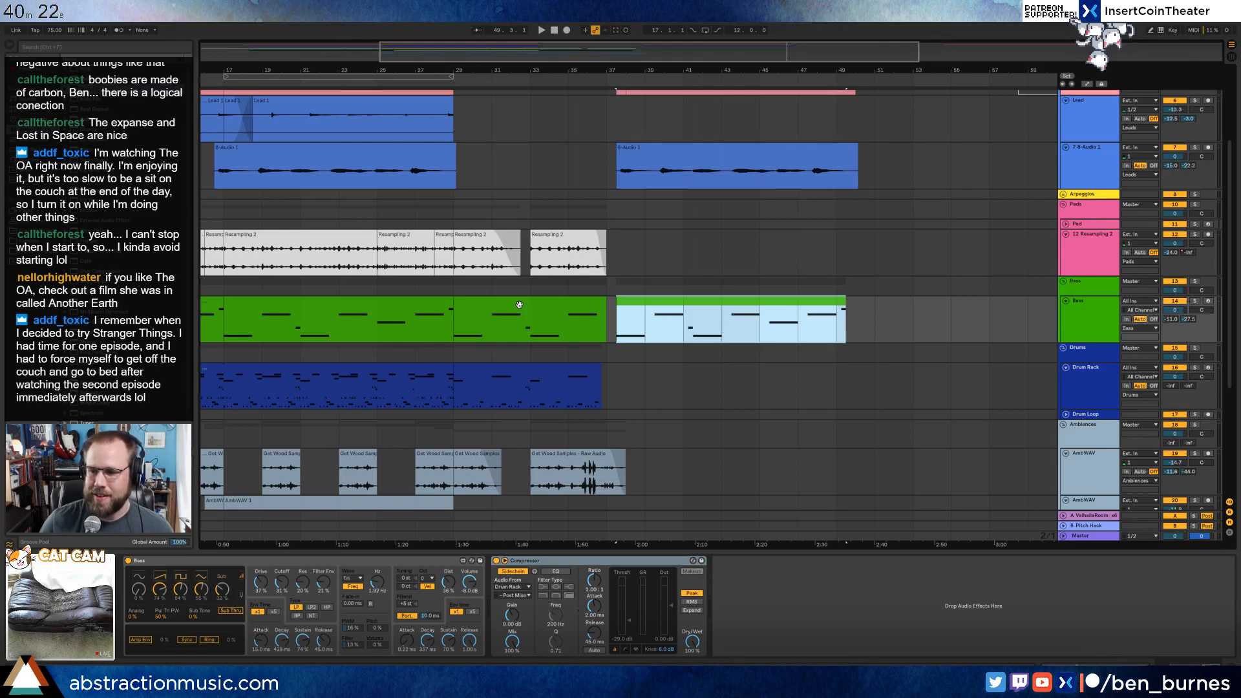
pyautogui.click(512, 212)
pyautogui.moveTo(500, 51); pyautogui.dragTo(330, 13)
pyautogui.scroll(-1, 566, 387)
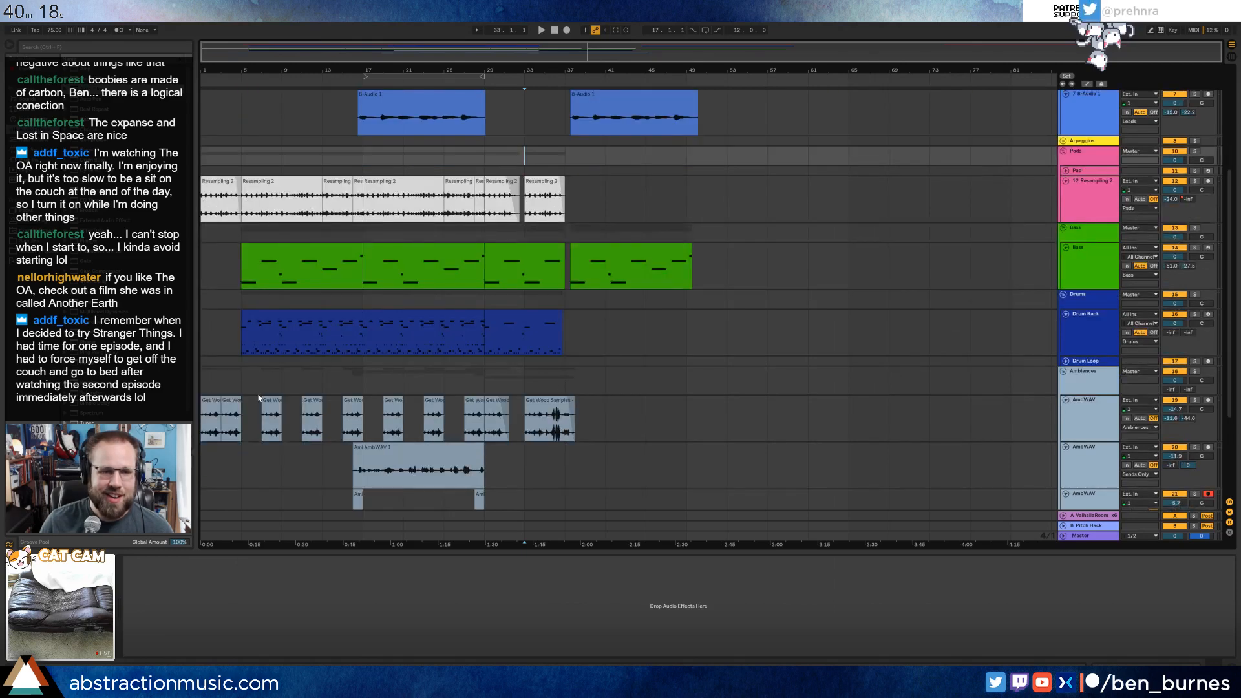
pyautogui.moveTo(254, 417); pyautogui.dragTo(363, 418)
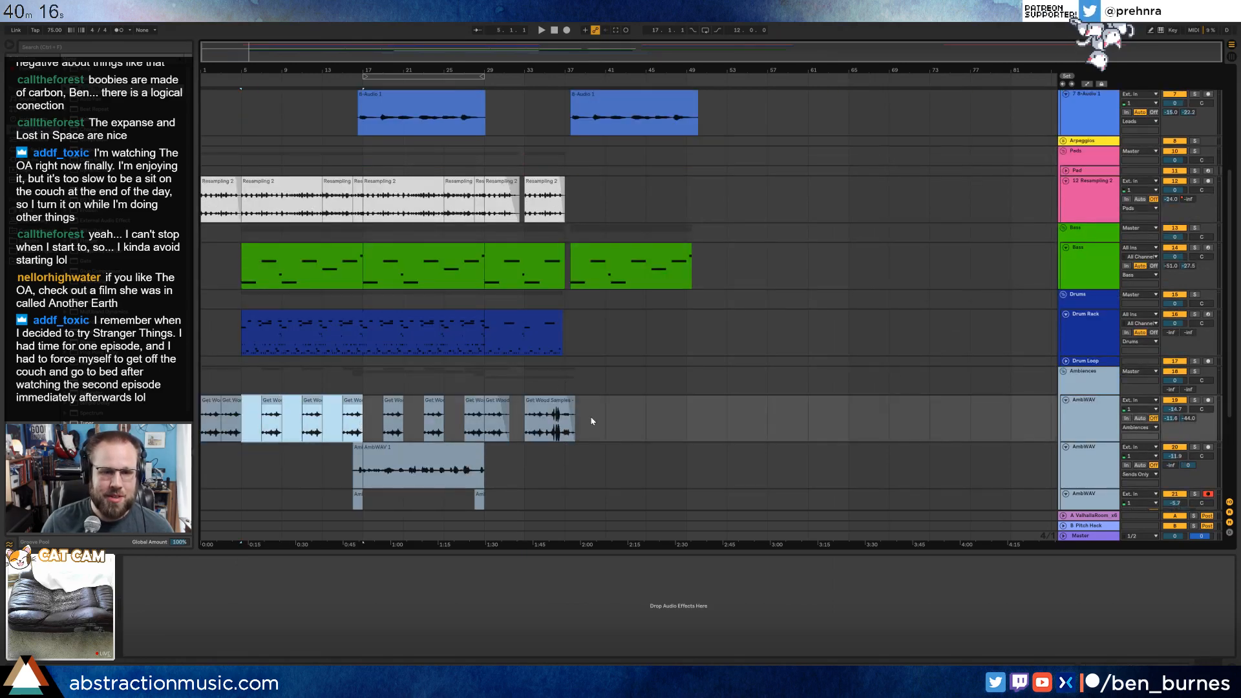
pyautogui.scroll(3, 585, 426)
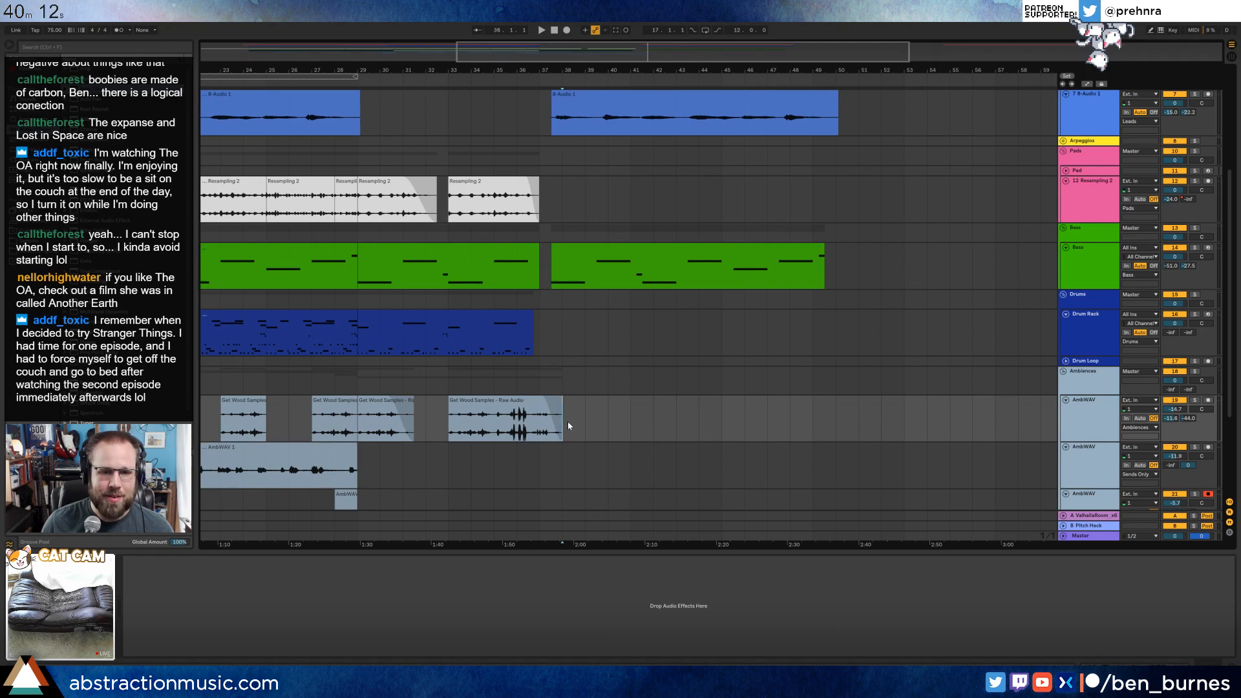
pyautogui.hotkey('ctrl', 'd')
pyautogui.scroll(-3, 584, 442)
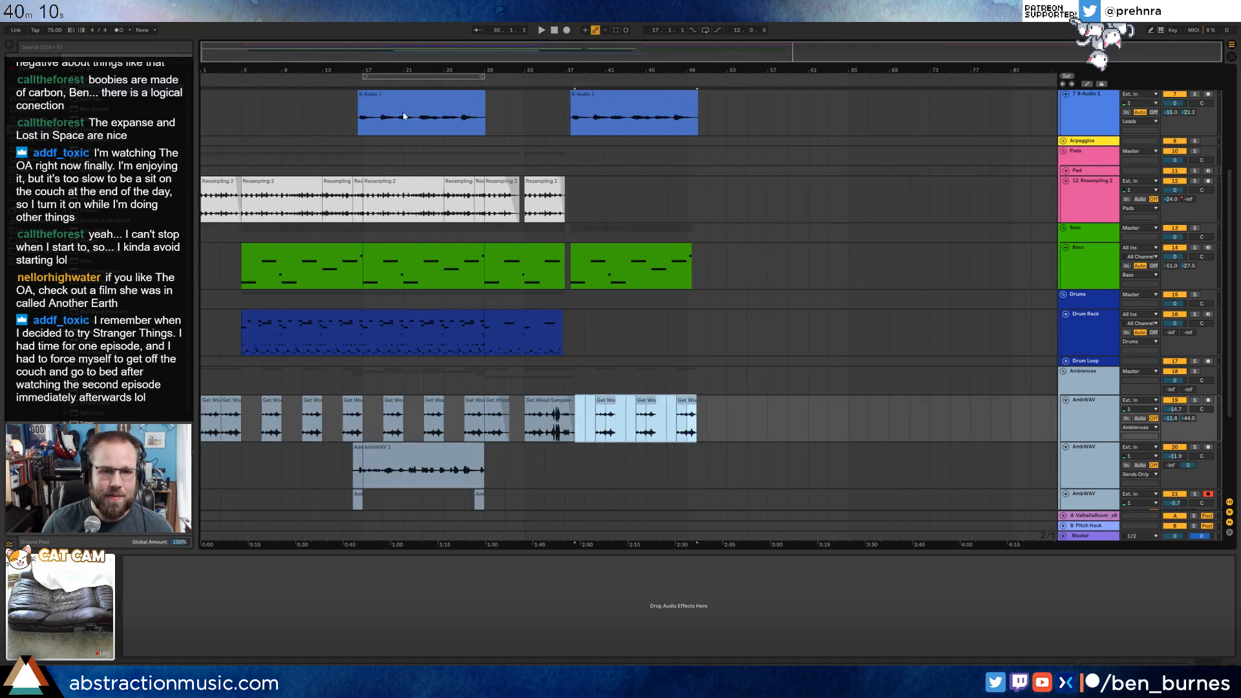
pyautogui.click(436, 83)
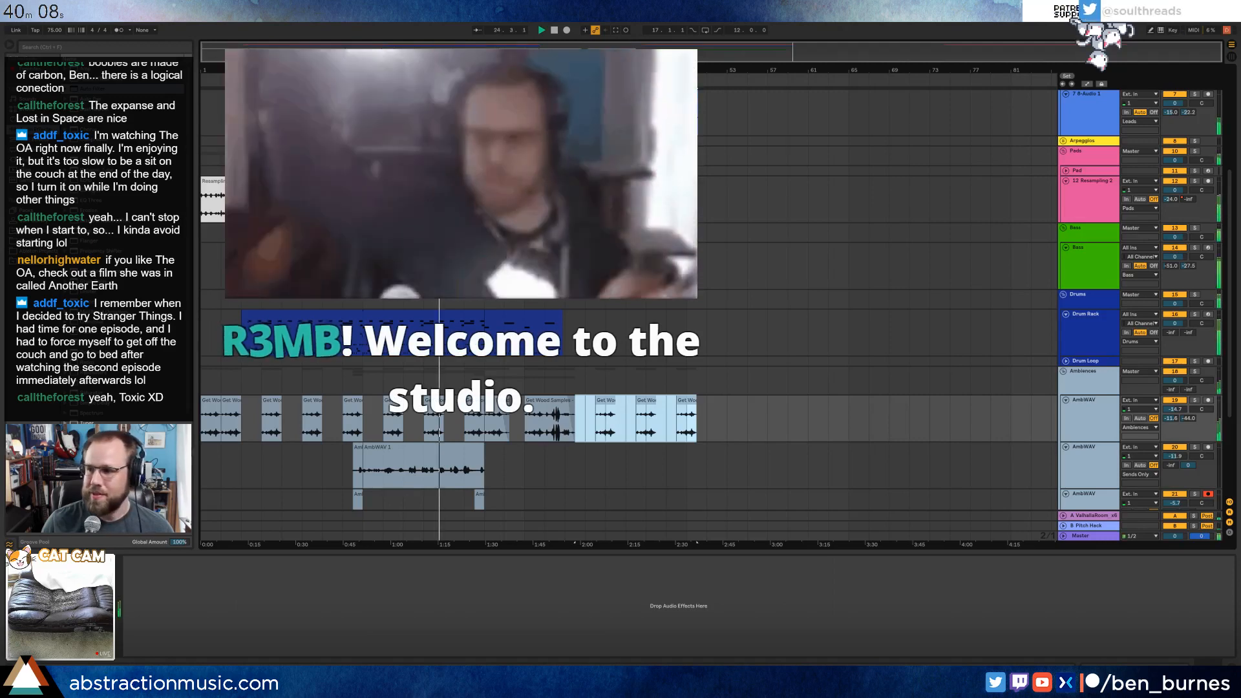
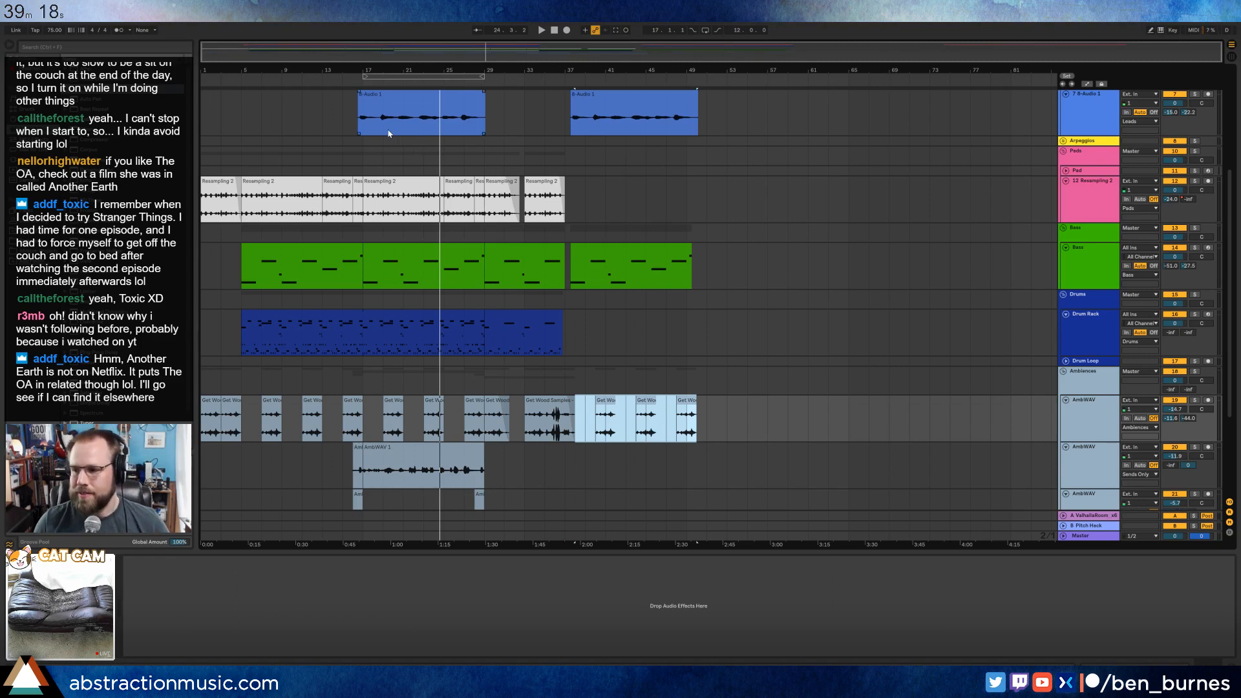
# Copy the ambience audio clip spanning bars 17 to 29 and paste it at bar 38 on the same track.
pyautogui.click(346, 81)
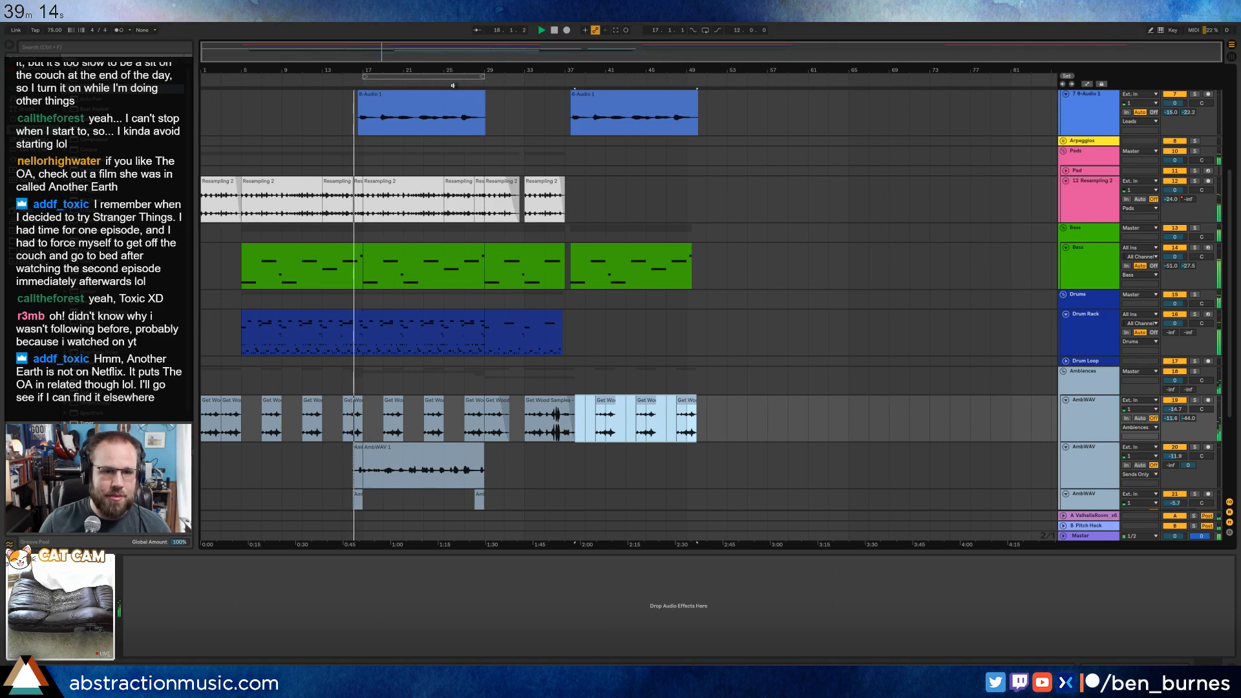
pyautogui.click(454, 83)
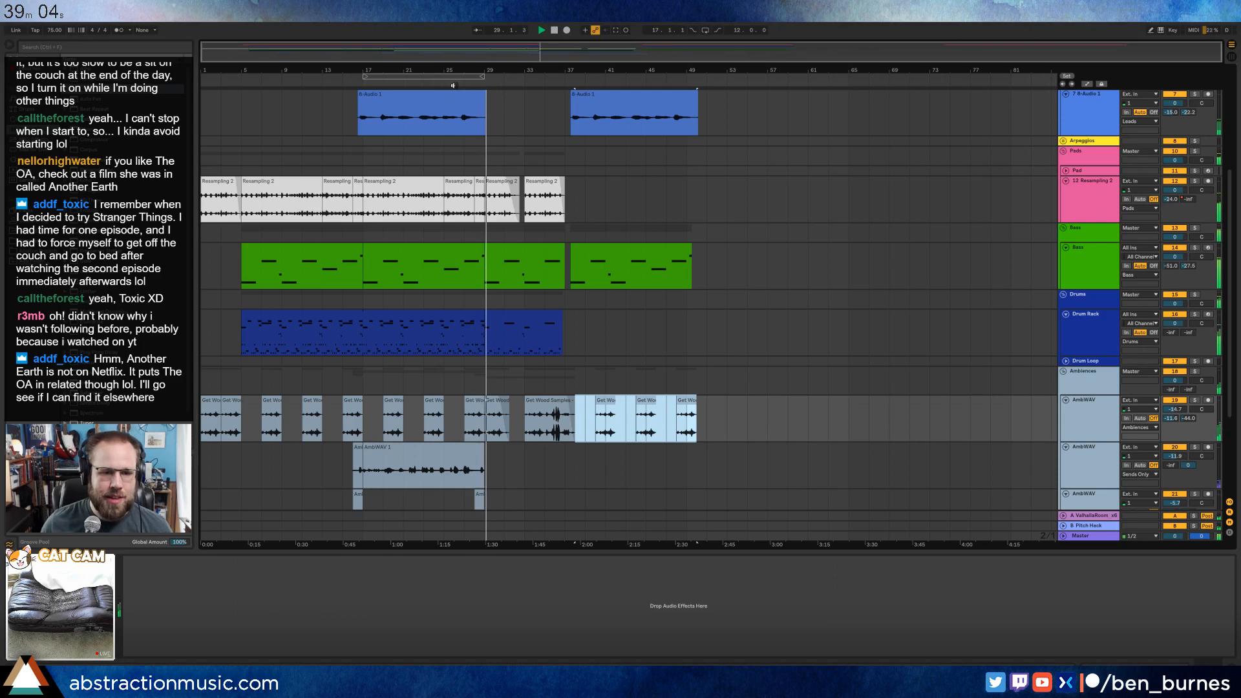
pyautogui.scroll(-5, 569, 268)
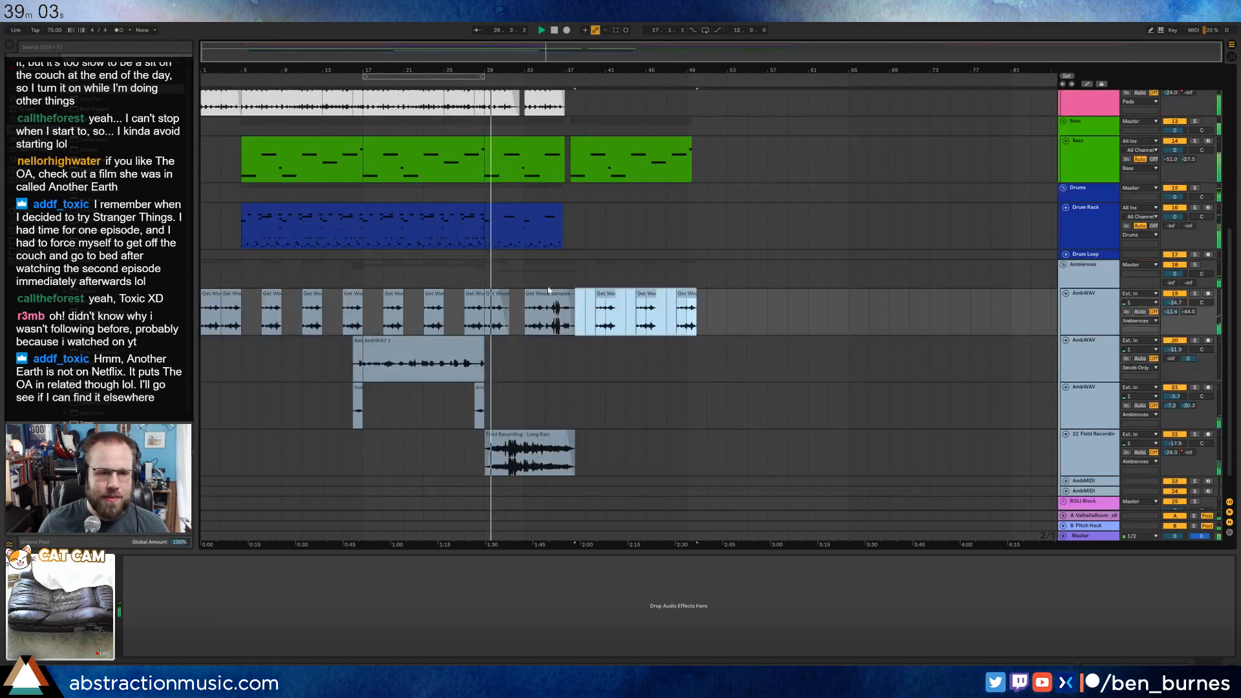
pyautogui.click(413, 341)
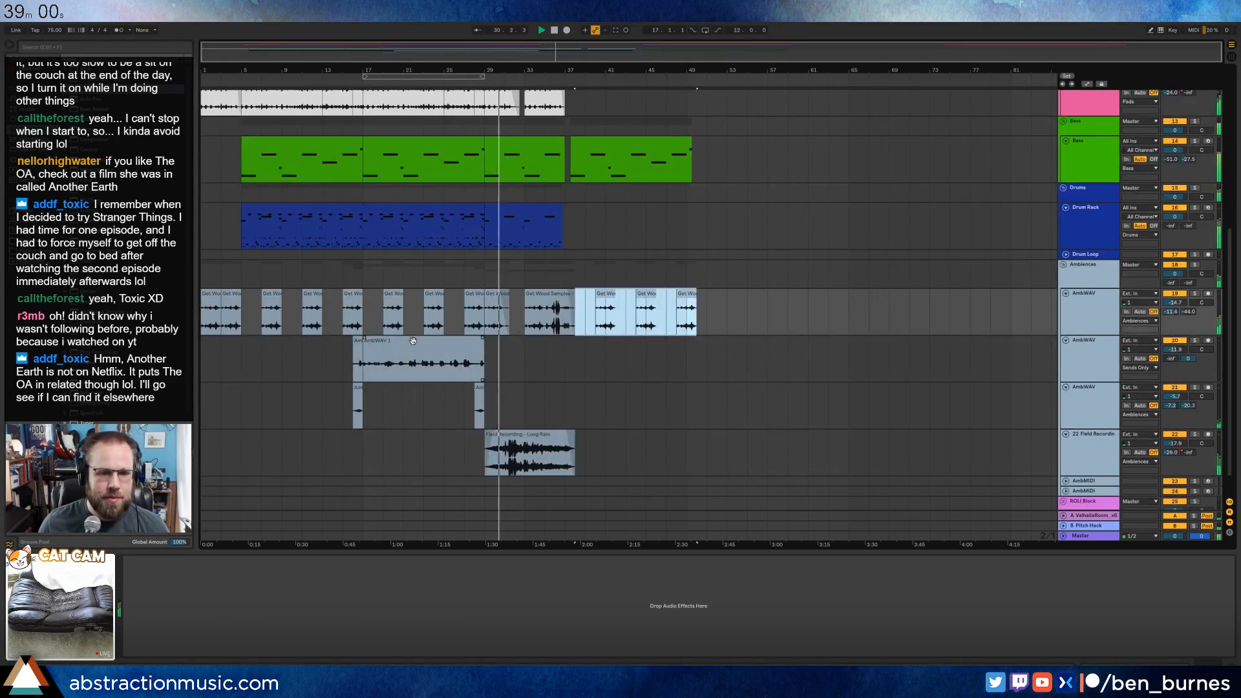
pyautogui.click(413, 341)
pyautogui.hotkey('ctrl', 'c')
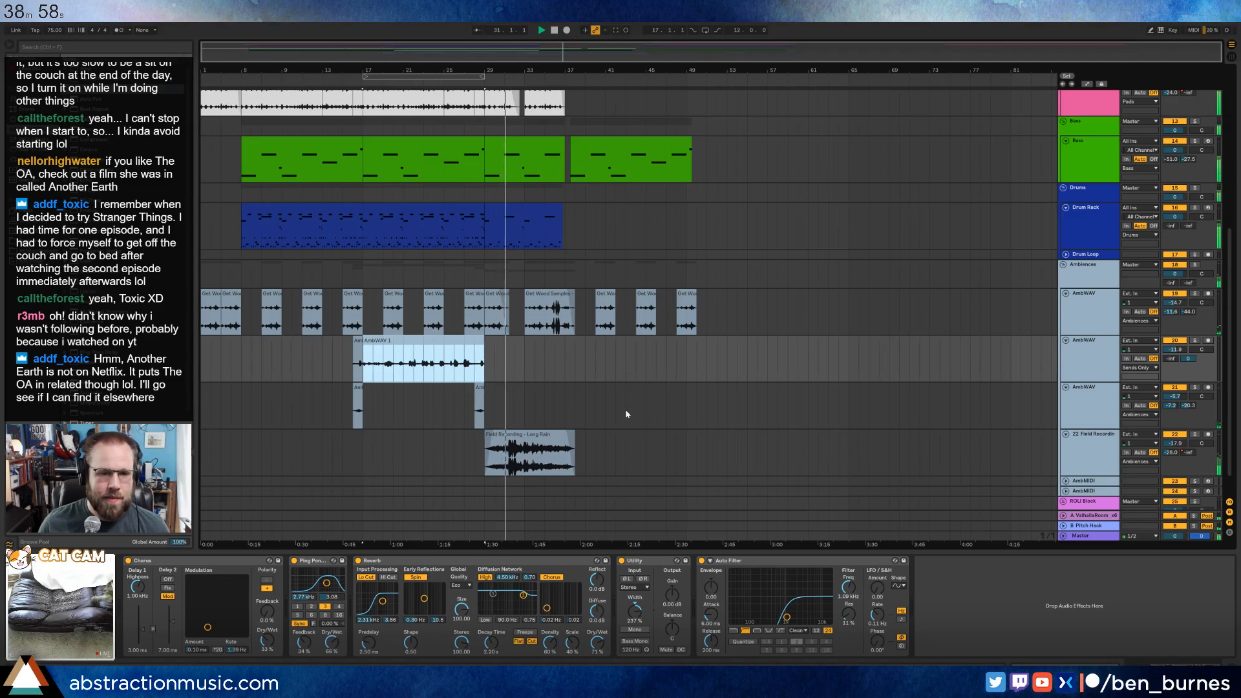
pyautogui.click(577, 362)
pyautogui.hotkey('ctrl', 'v')
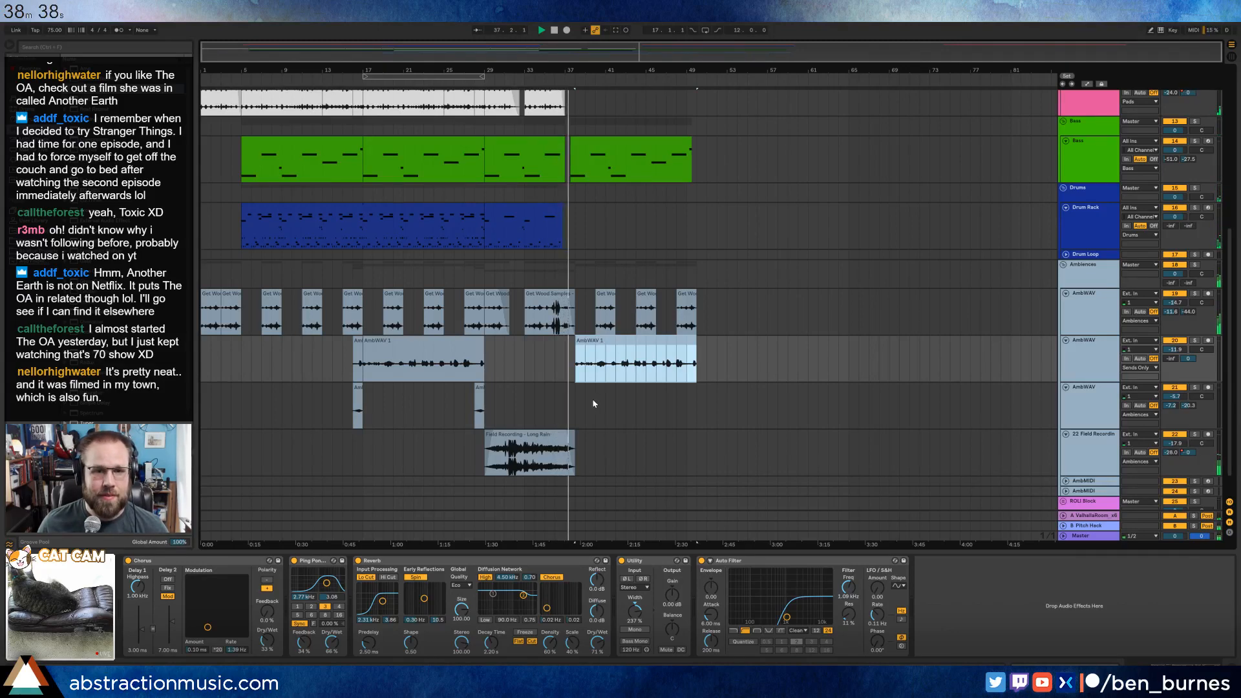
# Move the last clip on the Bass track so that it starts at bar 38.
pyautogui.scroll(6, 594, 403)
pyautogui.scroll(4, 593, 403)
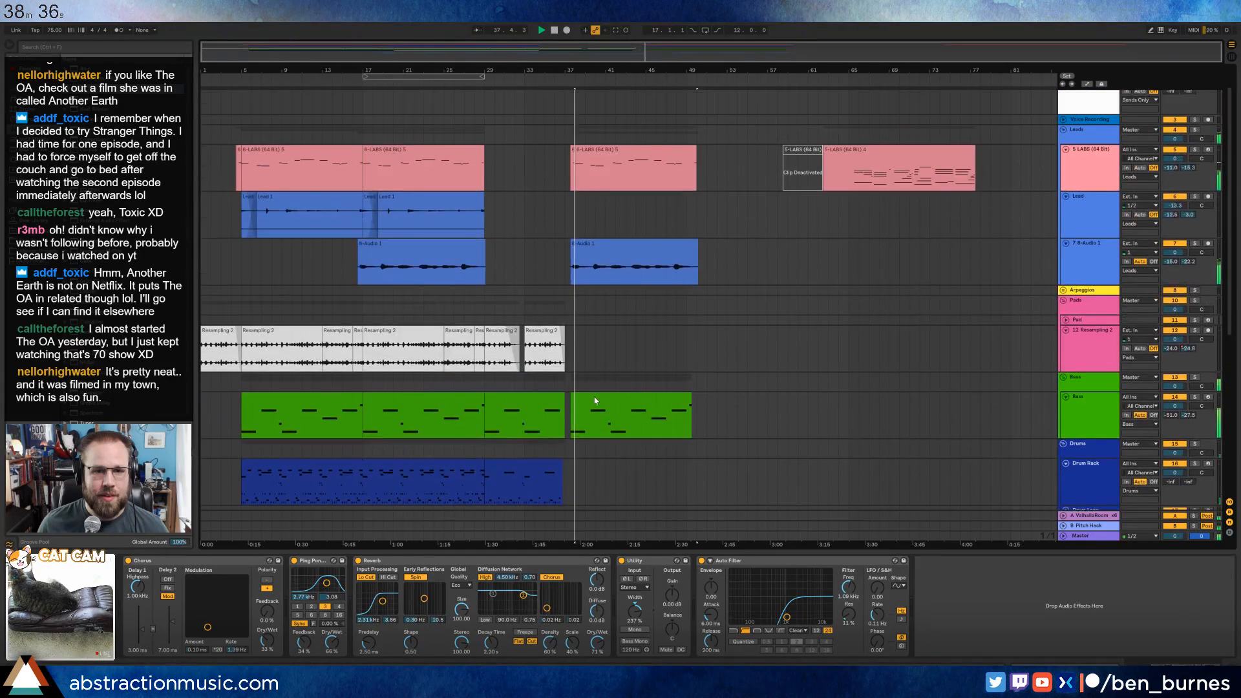
pyautogui.scroll(5, 611, 417)
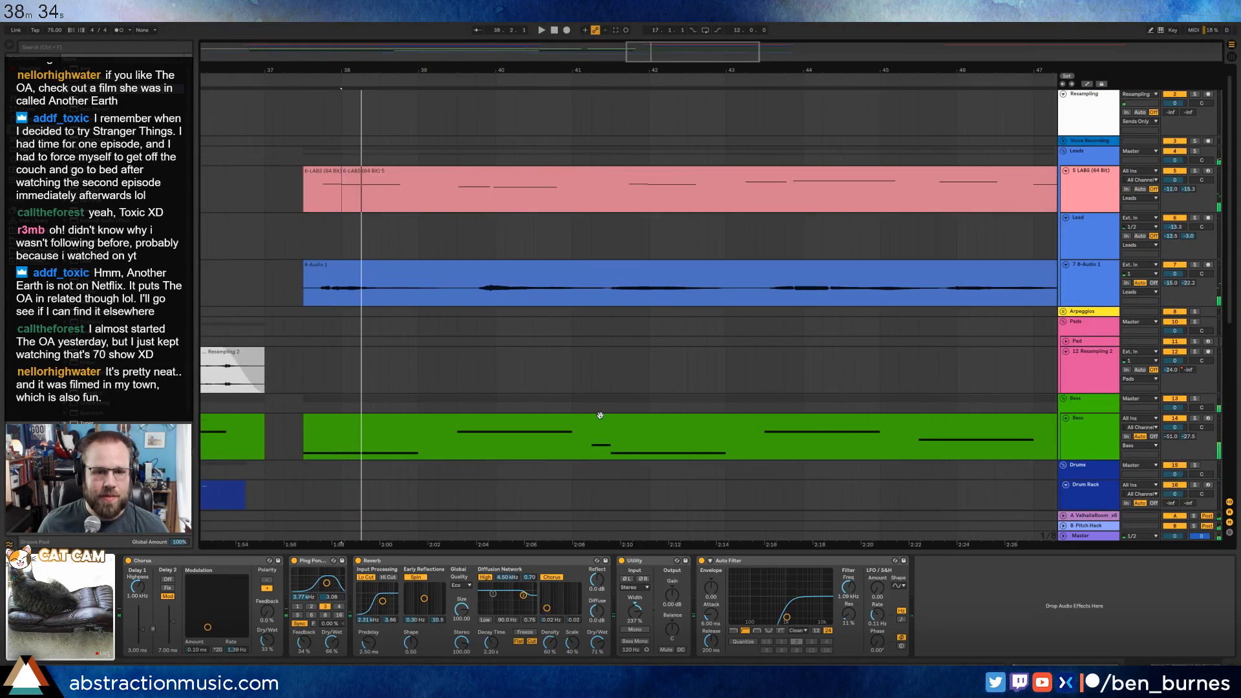
pyautogui.moveTo(479, 421); pyautogui.dragTo(517, 421)
pyautogui.scroll(-2, 312, 440)
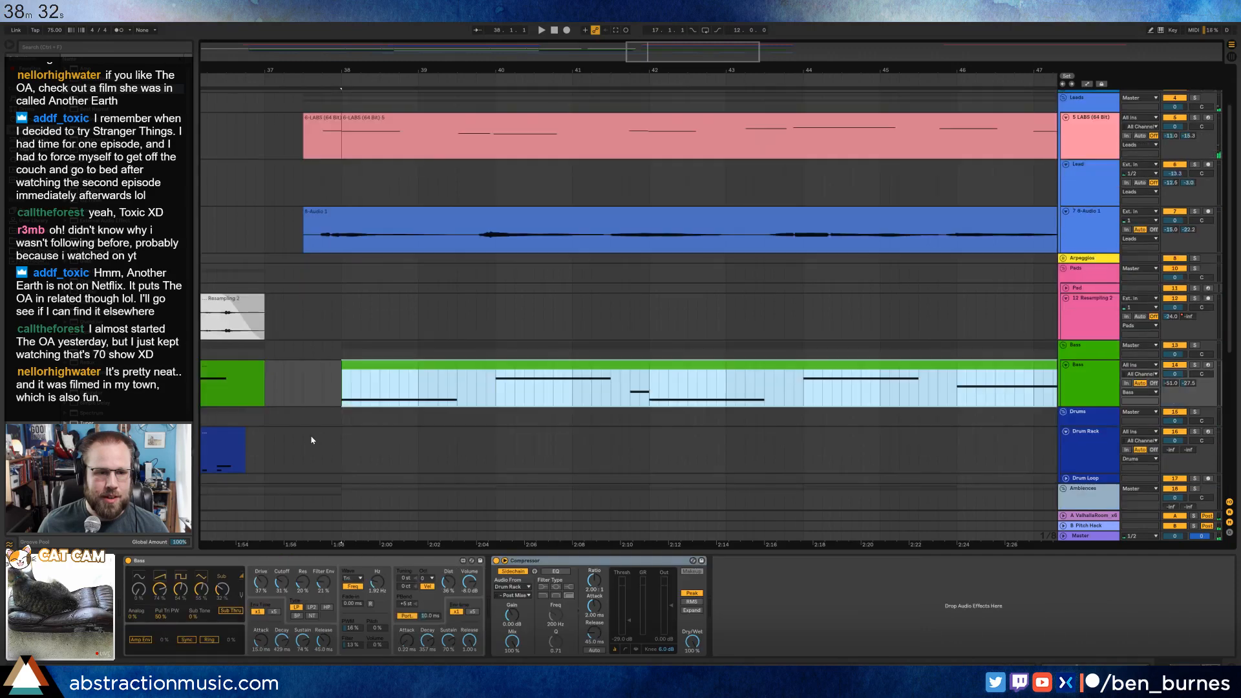
# Copy the Drum Rack clip covering bars 5 to 29 and paste it at bar 38 on the same track.
pyautogui.click(225, 430)
pyautogui.scroll(-6, 344, 426)
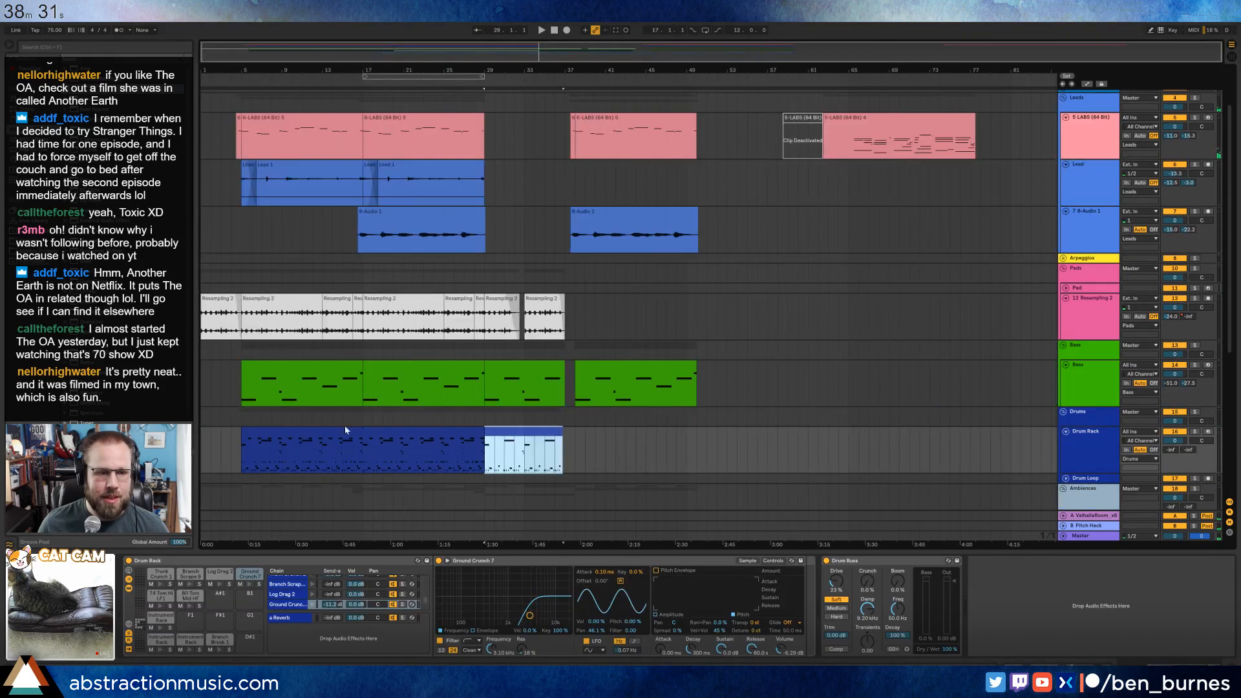
pyautogui.click(404, 428)
pyautogui.click(574, 437)
pyautogui.hotkey('ctrl', 'v')
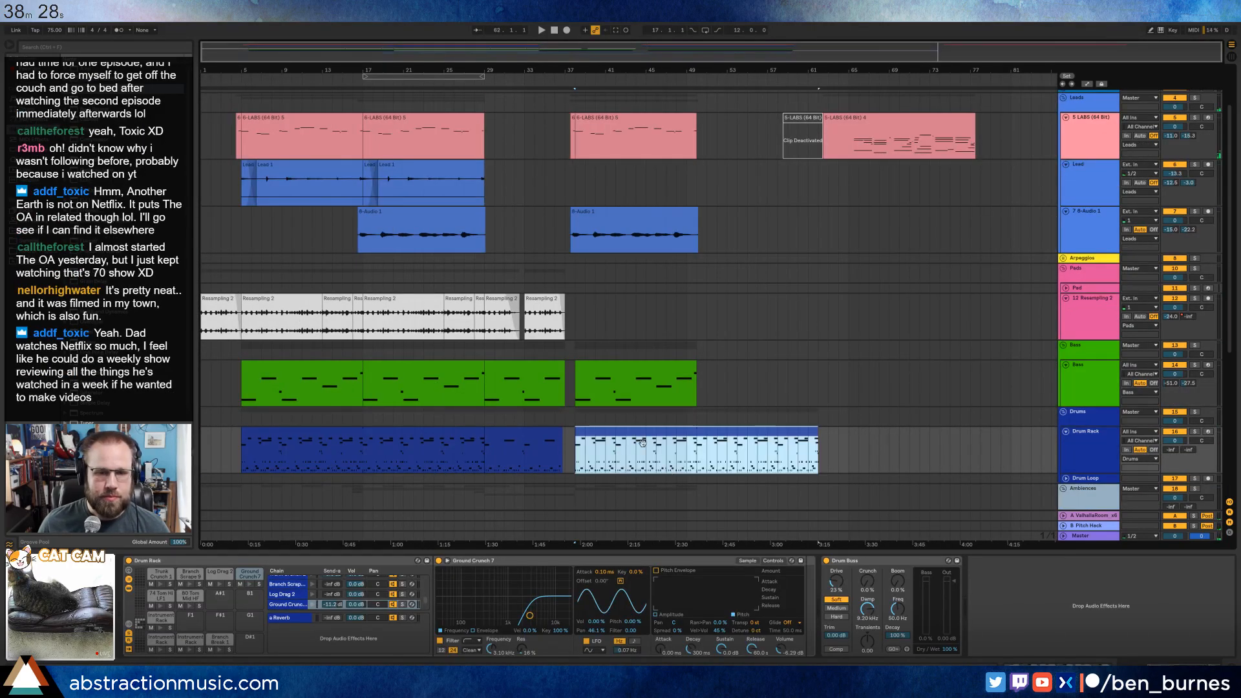
# Unfold the Pad track, set the insert position at bar 36 and add an Analog instrument to the track.
pyautogui.click(1092, 289)
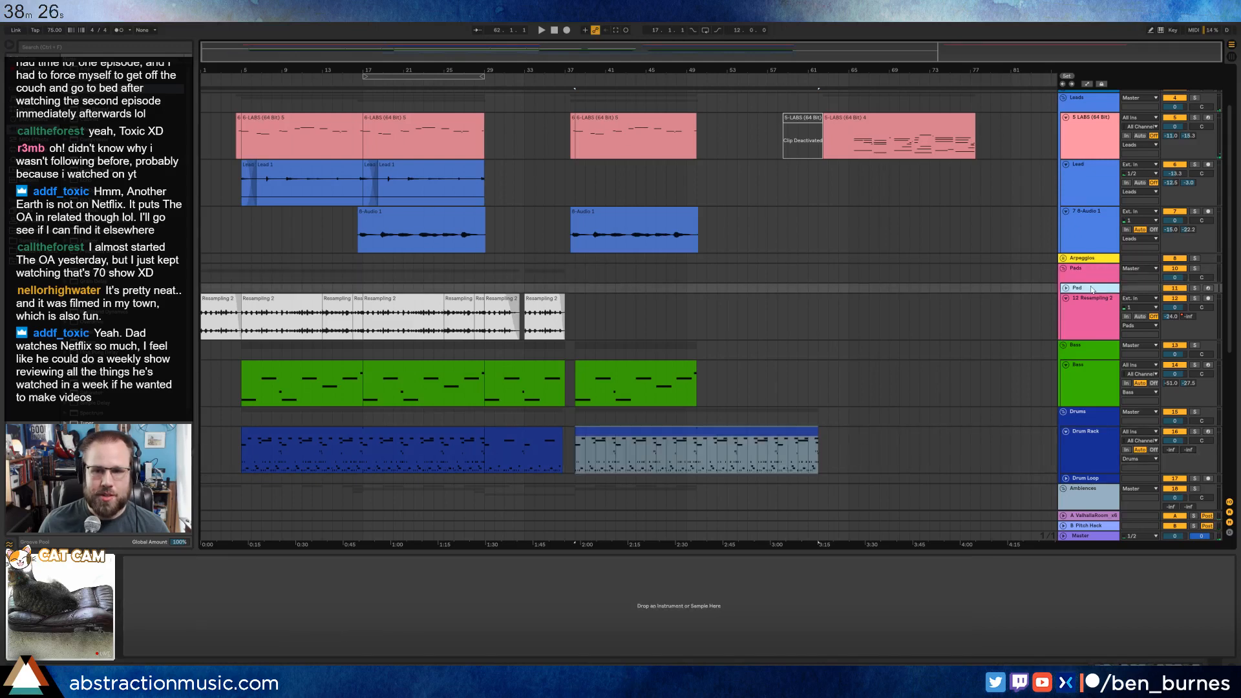
pyautogui.click(1066, 289)
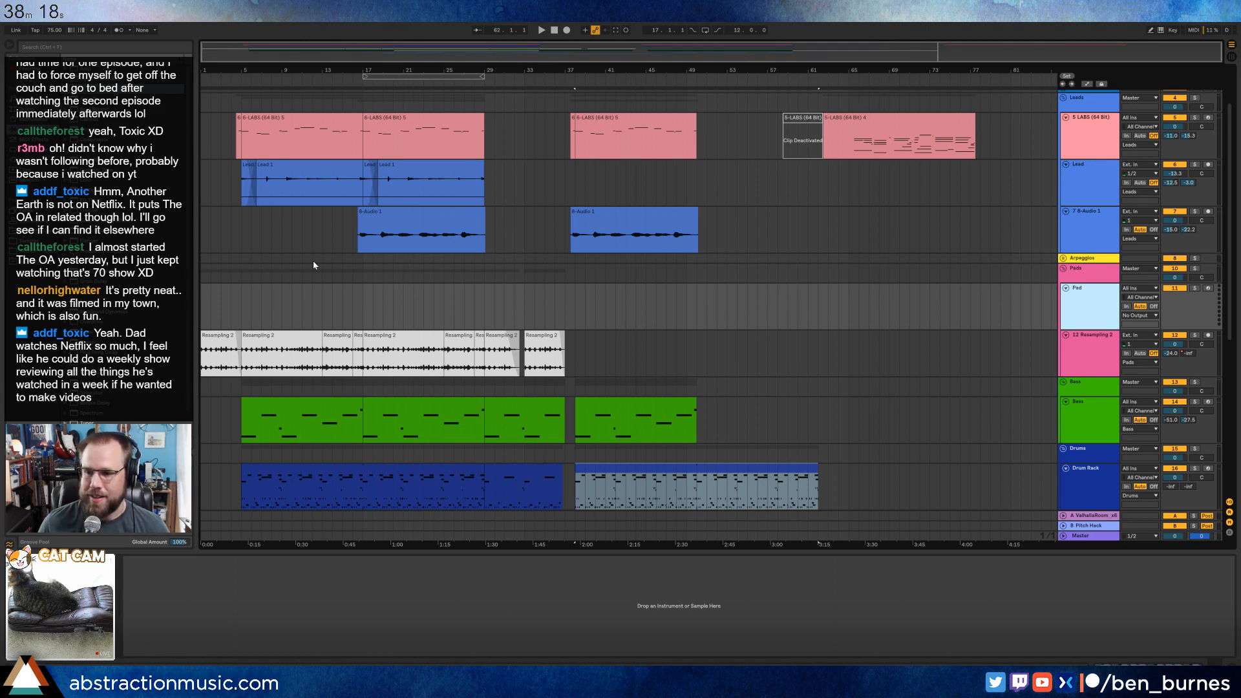
pyautogui.click(575, 300)
pyautogui.click(556, 302)
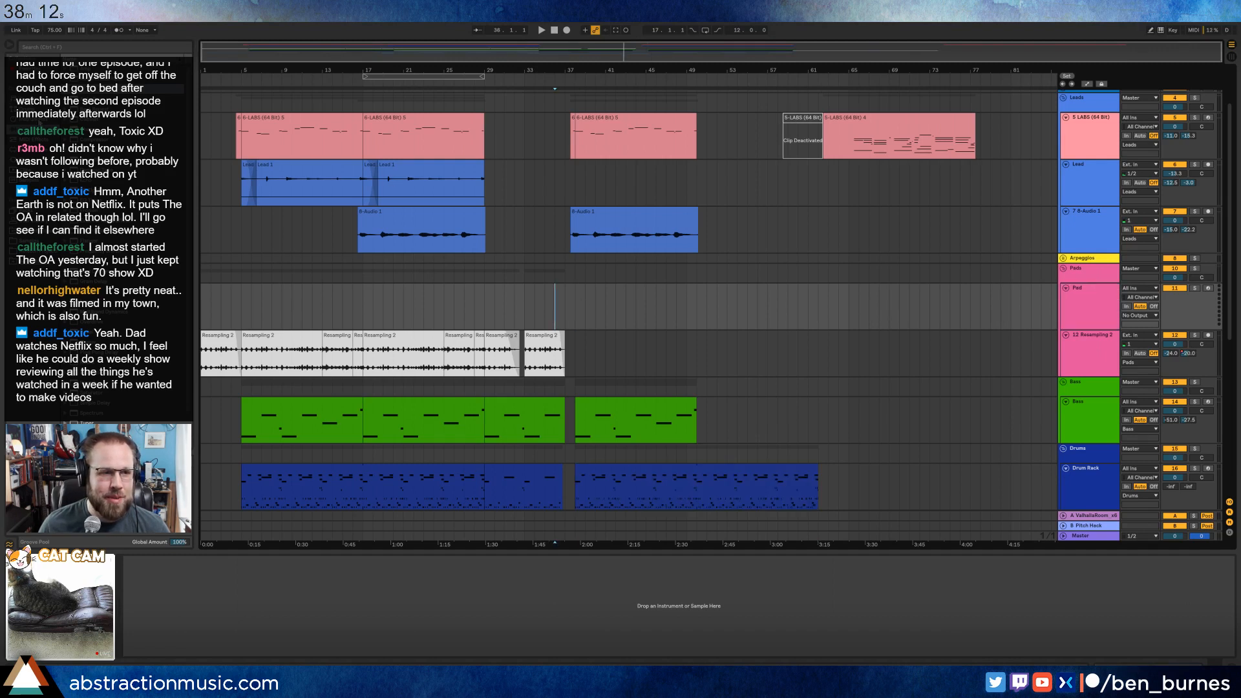
pyautogui.click(318, 605)
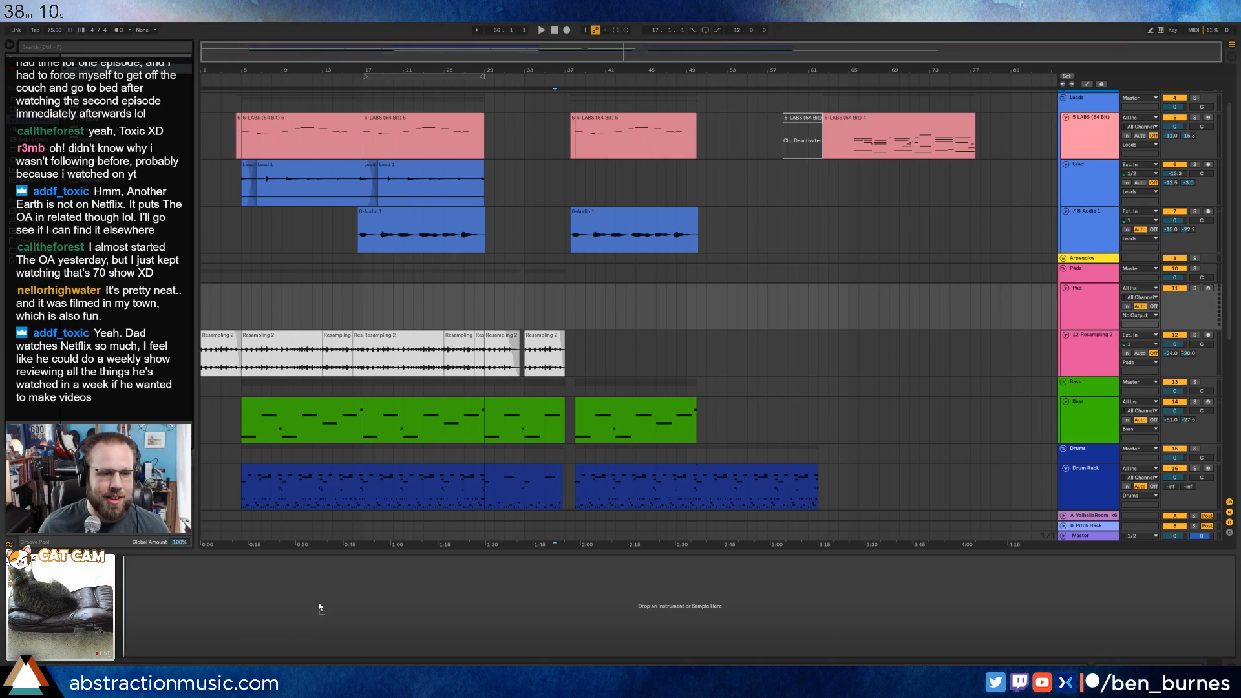
pyautogui.hotkey('ctrl', 'v')
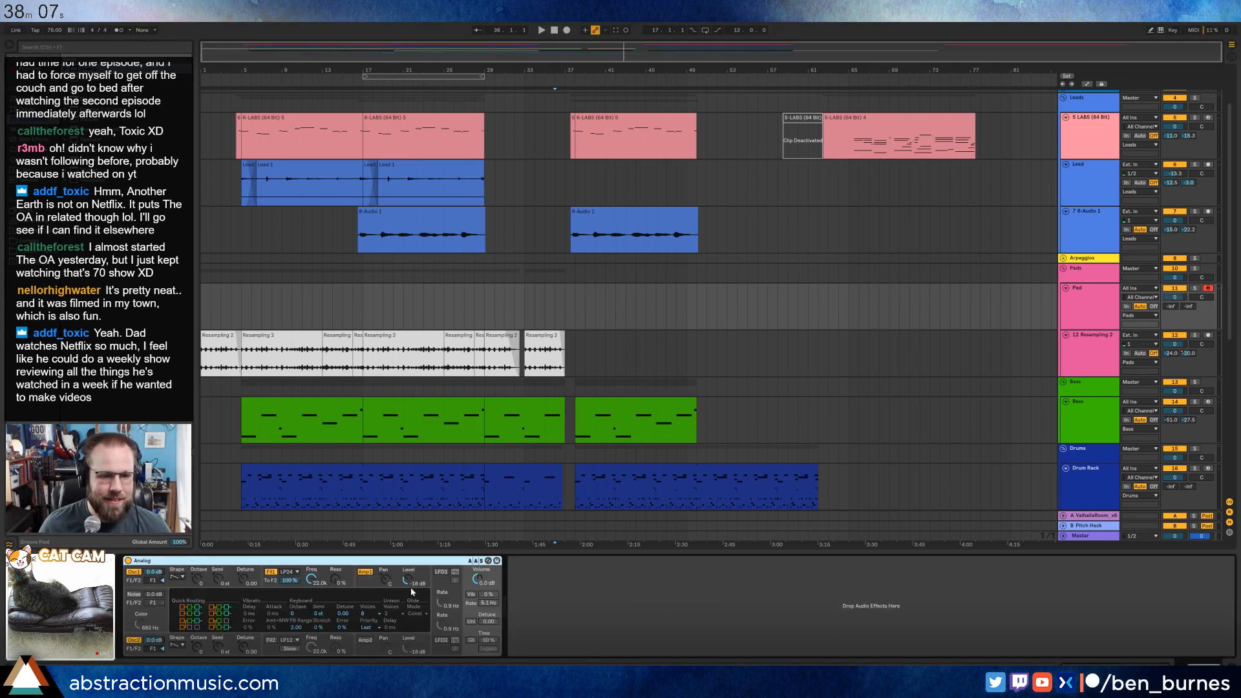
# On the Analog synth, enable unison with detune 3.91 and set filter 1 to frequency 378 with a 227 ms envelope attack.
pyautogui.click(470, 621)
pyautogui.moveTo(489, 621); pyautogui.dragTo(489, 625)
pyautogui.moveTo(311, 578); pyautogui.dragTo(311, 614)
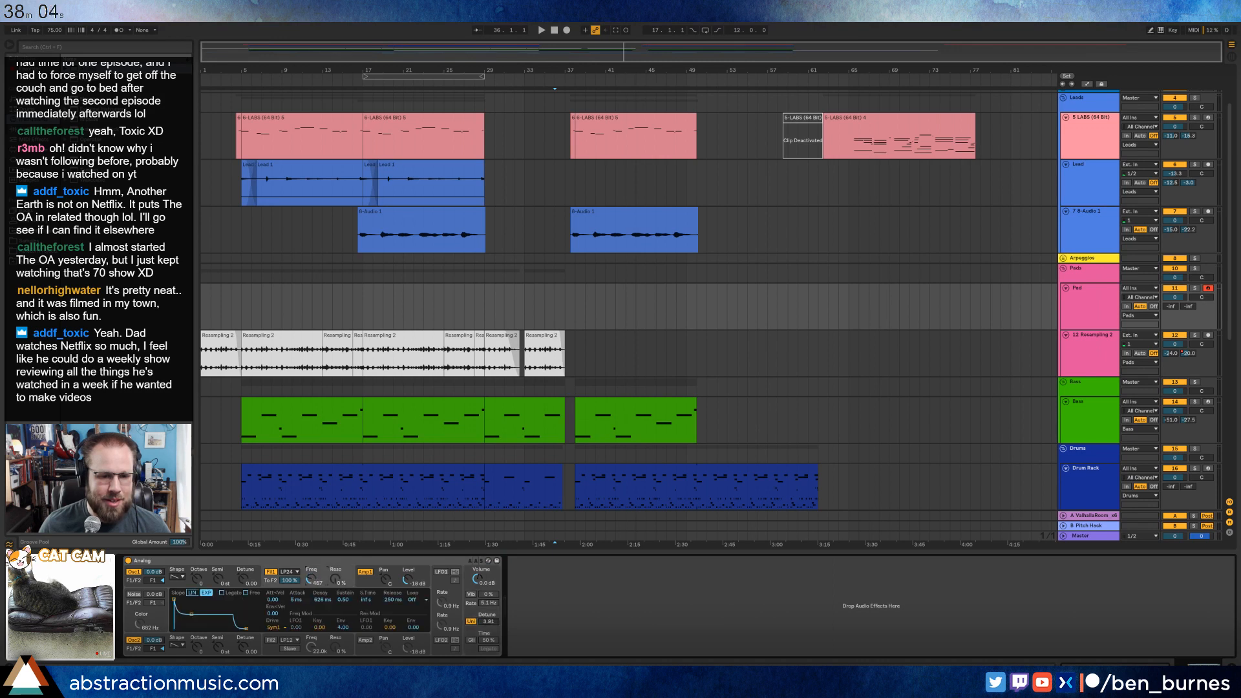
pyautogui.moveTo(174, 599); pyautogui.dragTo(187, 599)
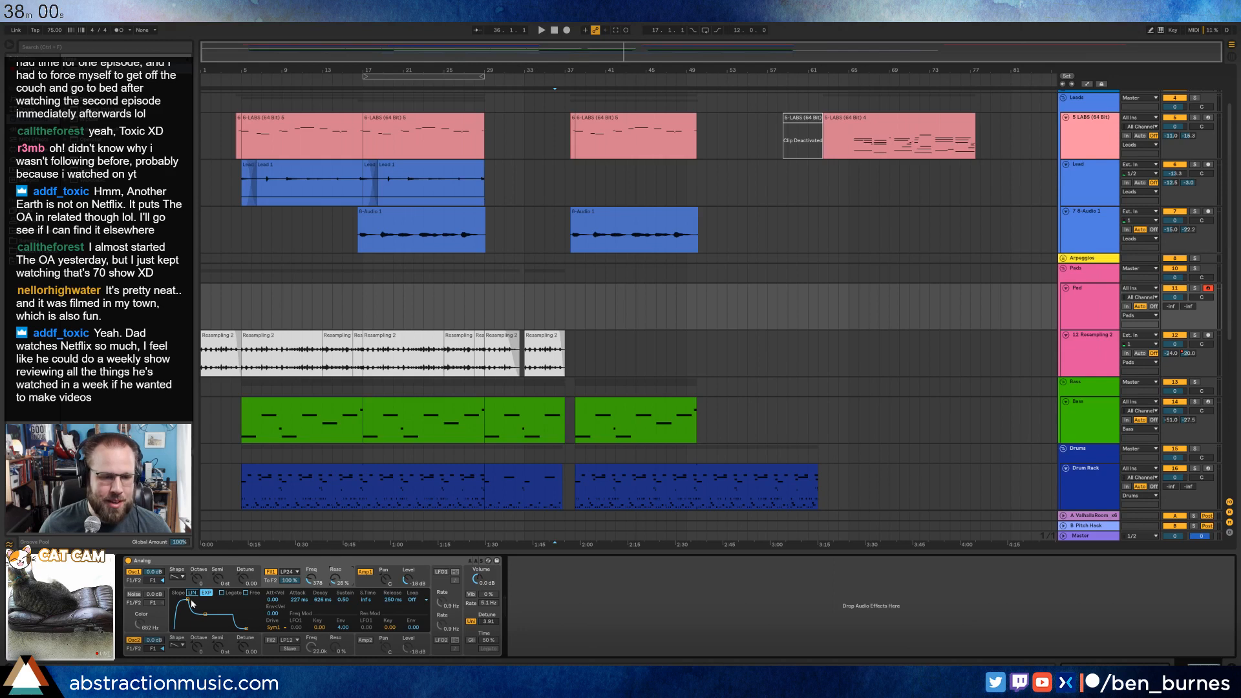
# Adjust the detune of the Analog synth's two oscillators slightly.
pyautogui.click(241, 571)
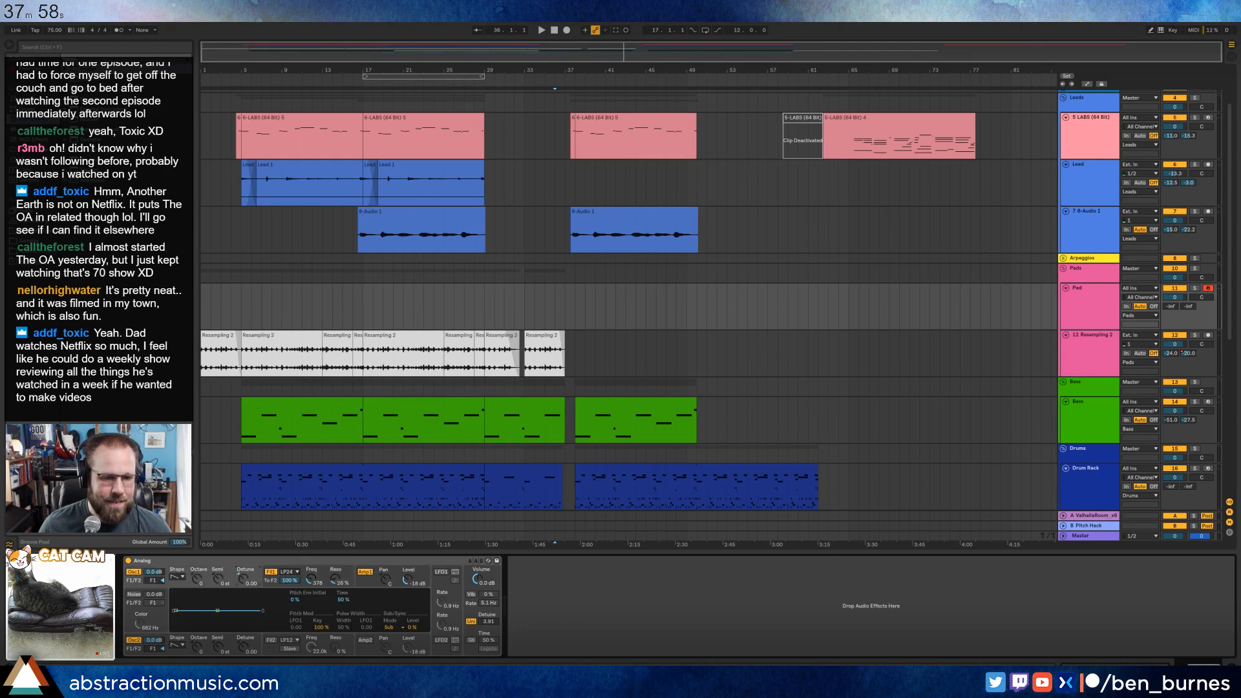
pyautogui.moveTo(245, 647); pyautogui.dragTo(246, 648)
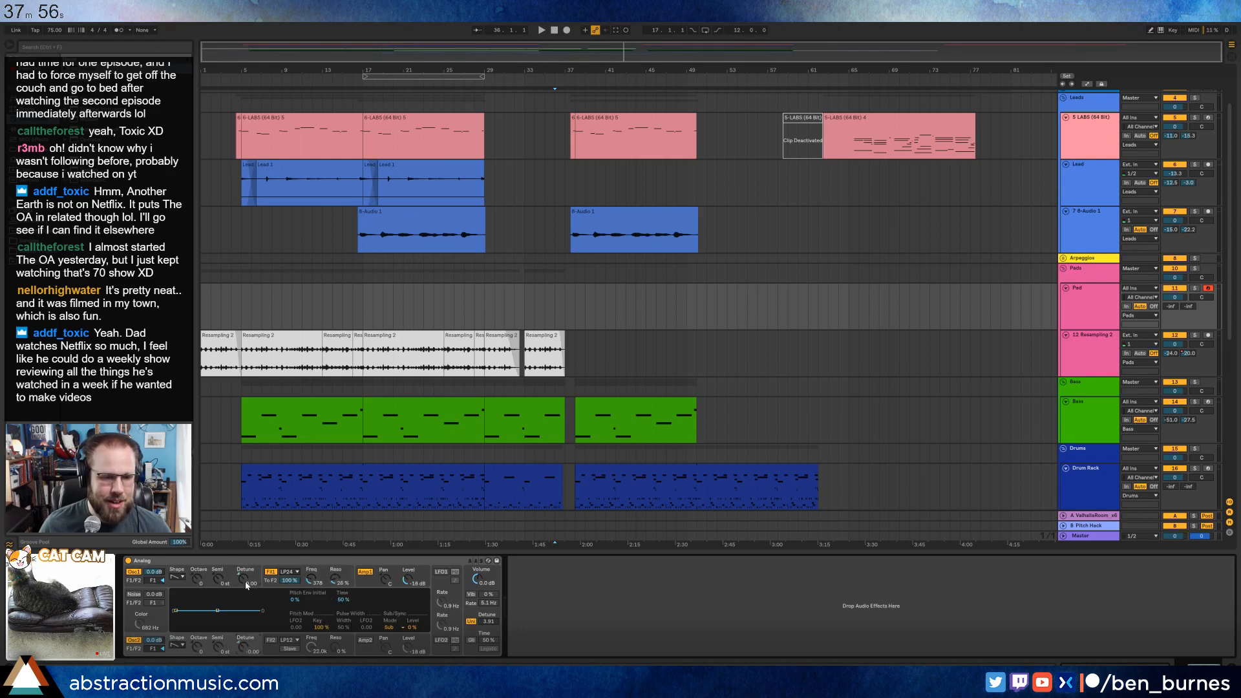
pyautogui.moveTo(246, 579); pyautogui.dragTo(246, 581)
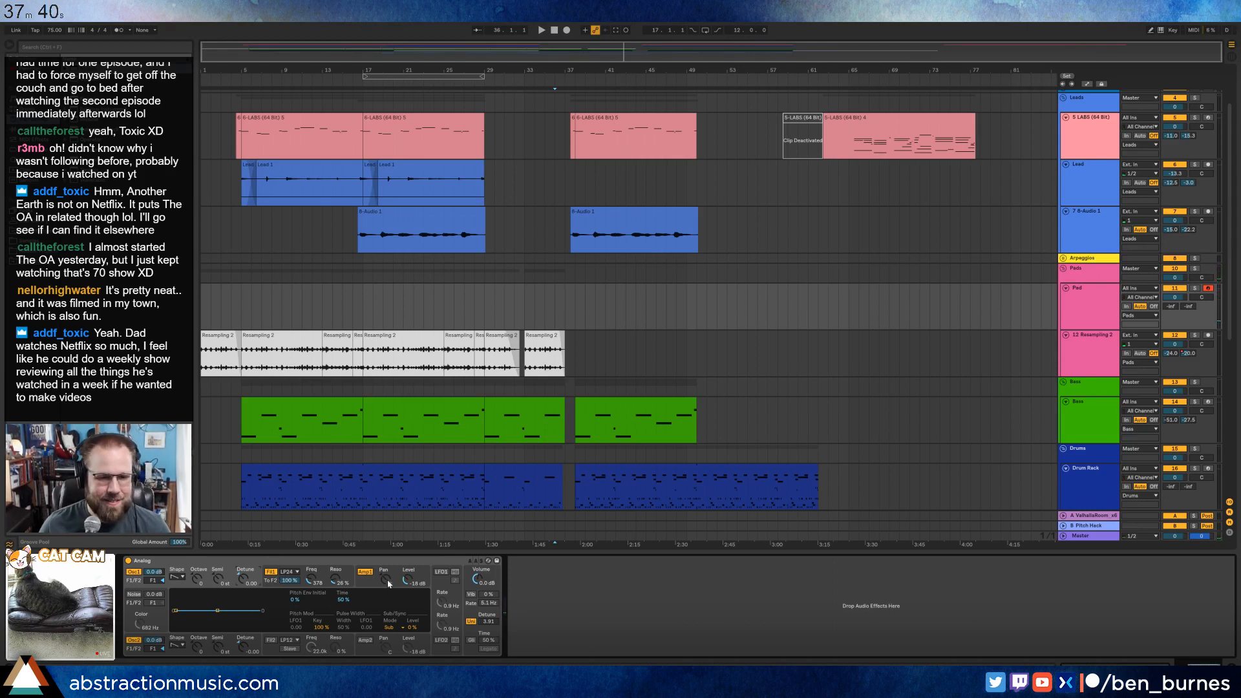
# Lengthen the Analog amp envelope's attack to about 409 ms and reduce filter 1's resonance to 0 %.
pyautogui.click(365, 589)
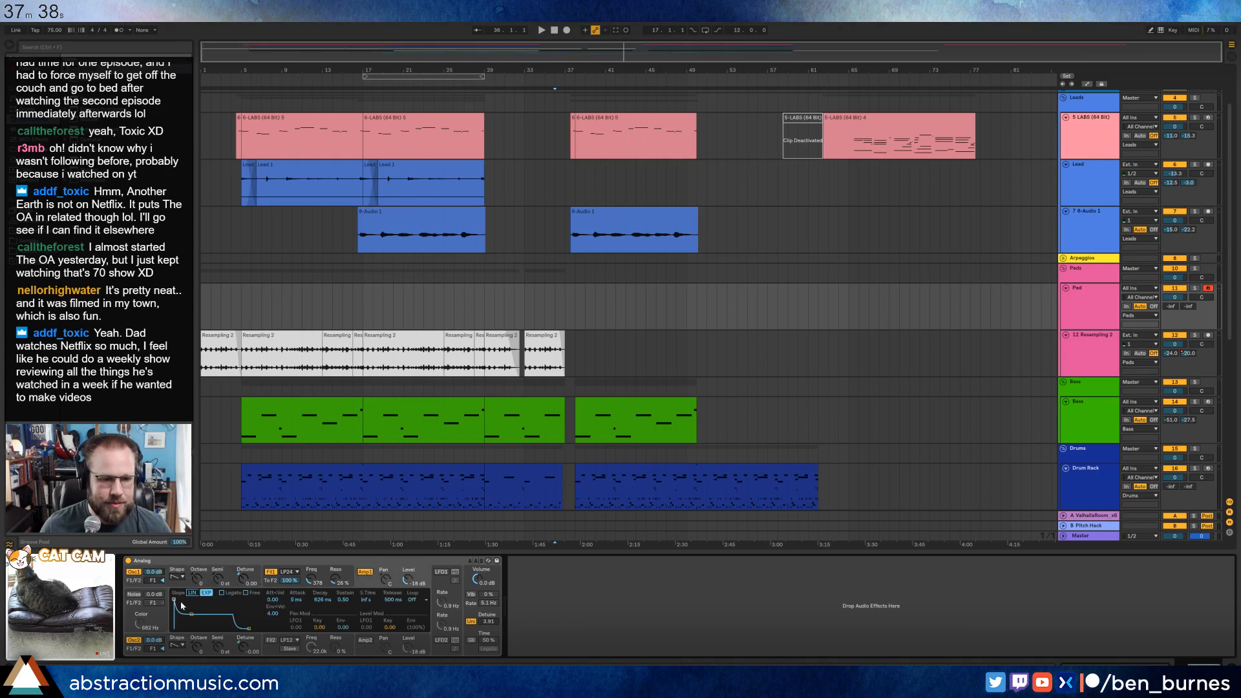
pyautogui.moveTo(180, 601); pyautogui.dragTo(192, 599)
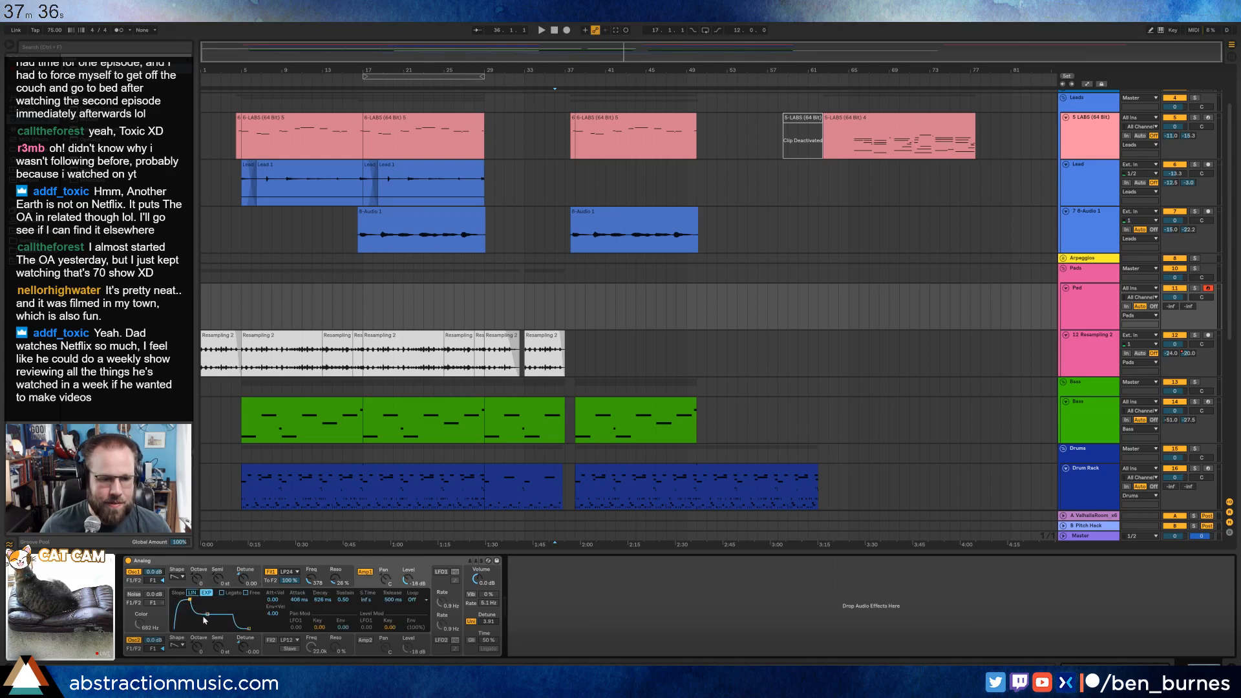
pyautogui.moveTo(347, 572); pyautogui.dragTo(348, 581)
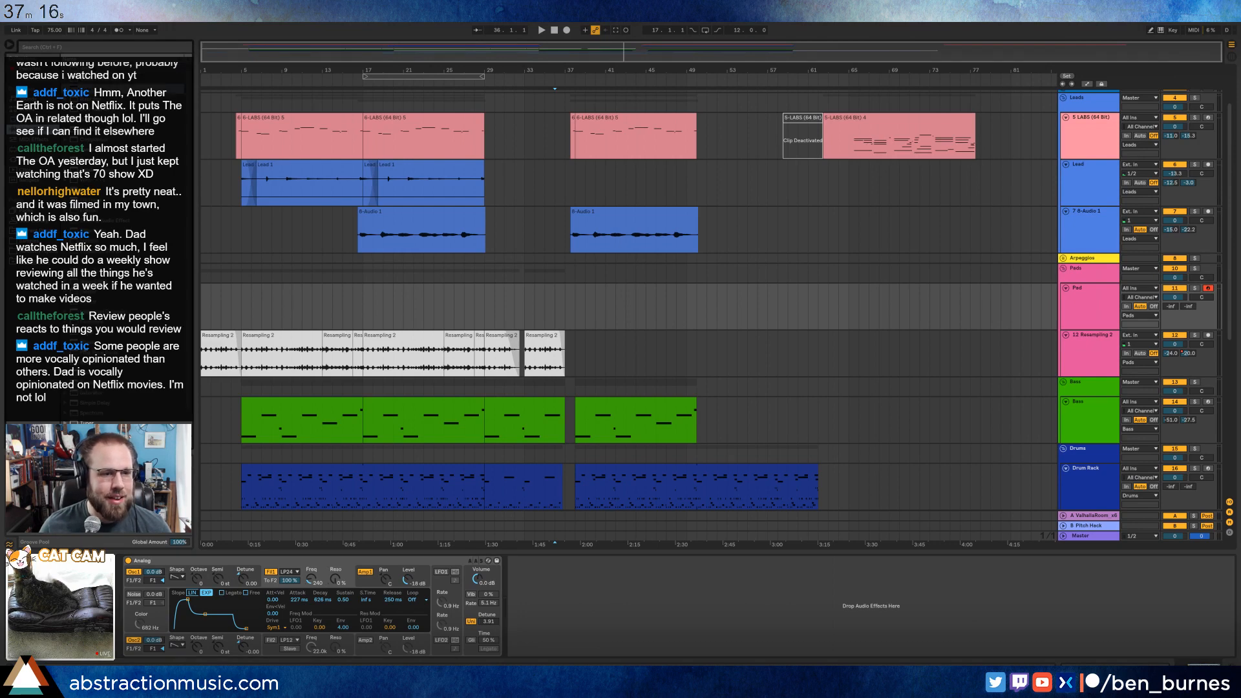
# Add a Reverb after the Analog synth with a decay time of 3.16 s and dry/wet at 81 %.
pyautogui.moveTo(92, 383); pyautogui.dragTo(636, 587)
pyautogui.moveTo(632, 650); pyautogui.dragTo(633, 637)
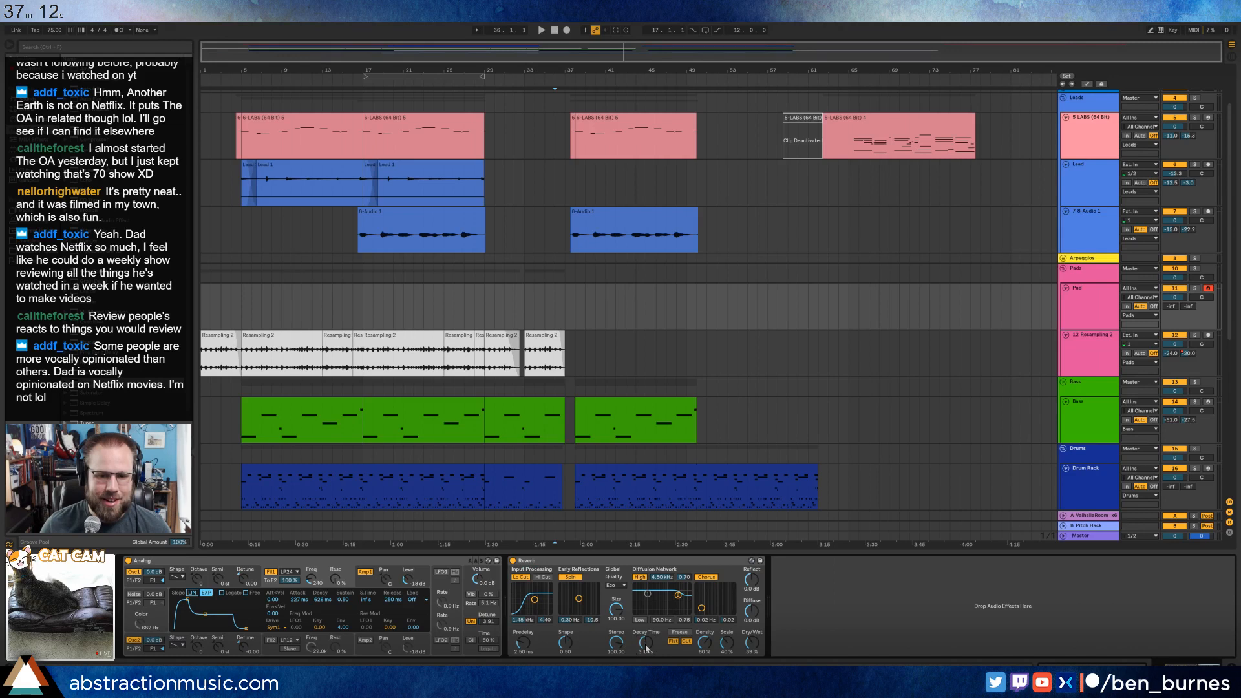
pyautogui.moveTo(751, 642); pyautogui.dragTo(752, 635)
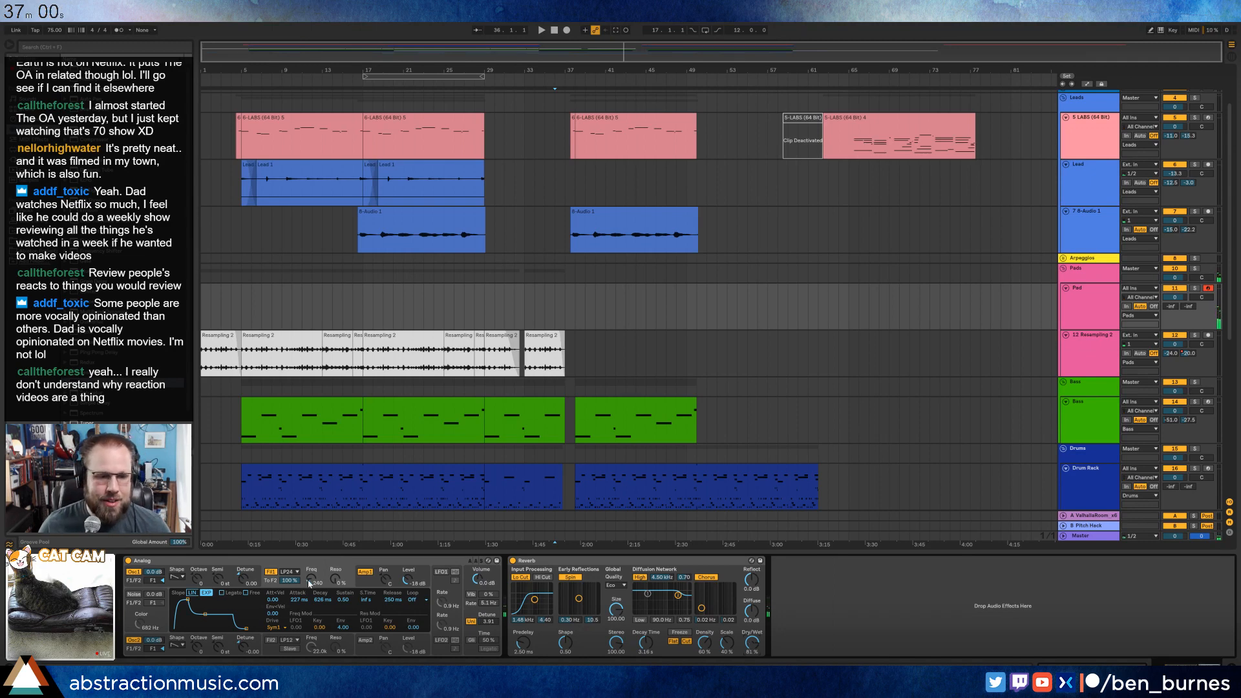
# Set the Pad track's sends to -20.3 dB and -3.0 dB, and shape the amp envelope with 1.49 s attack and 0.64 sustain.
pyautogui.moveTo(1190, 306); pyautogui.dragTo(1171, 272)
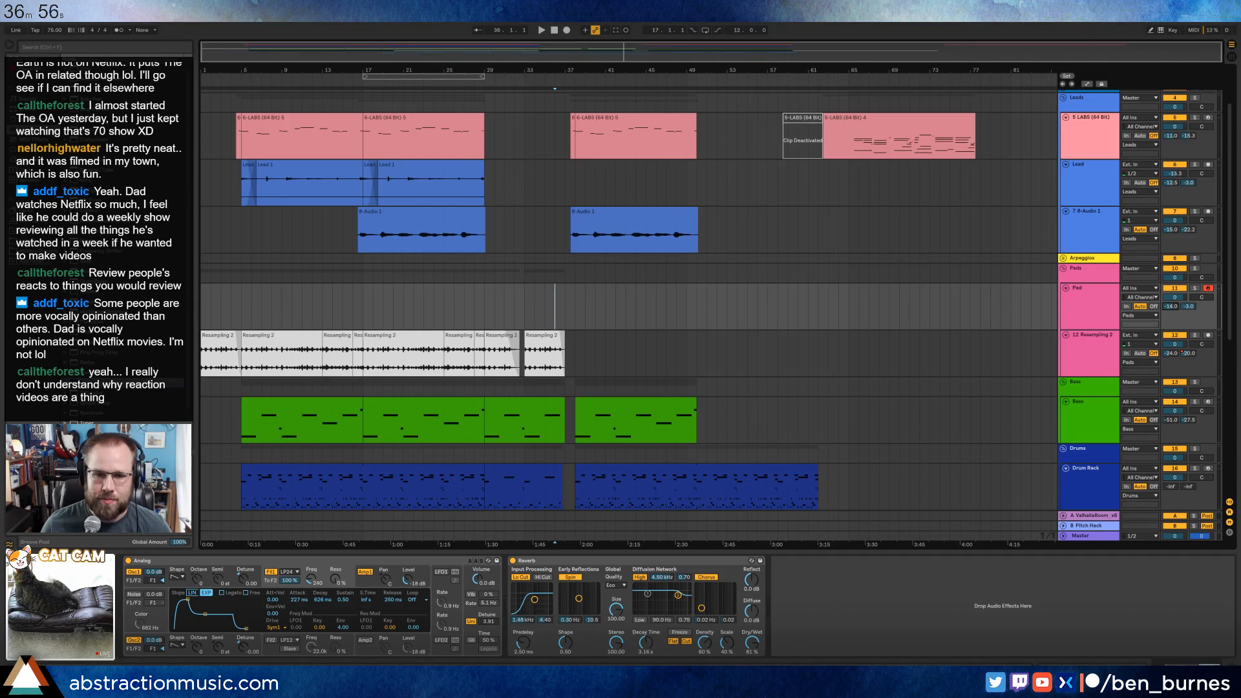
pyautogui.click(368, 584)
pyautogui.moveTo(186, 600); pyautogui.dragTo(212, 611)
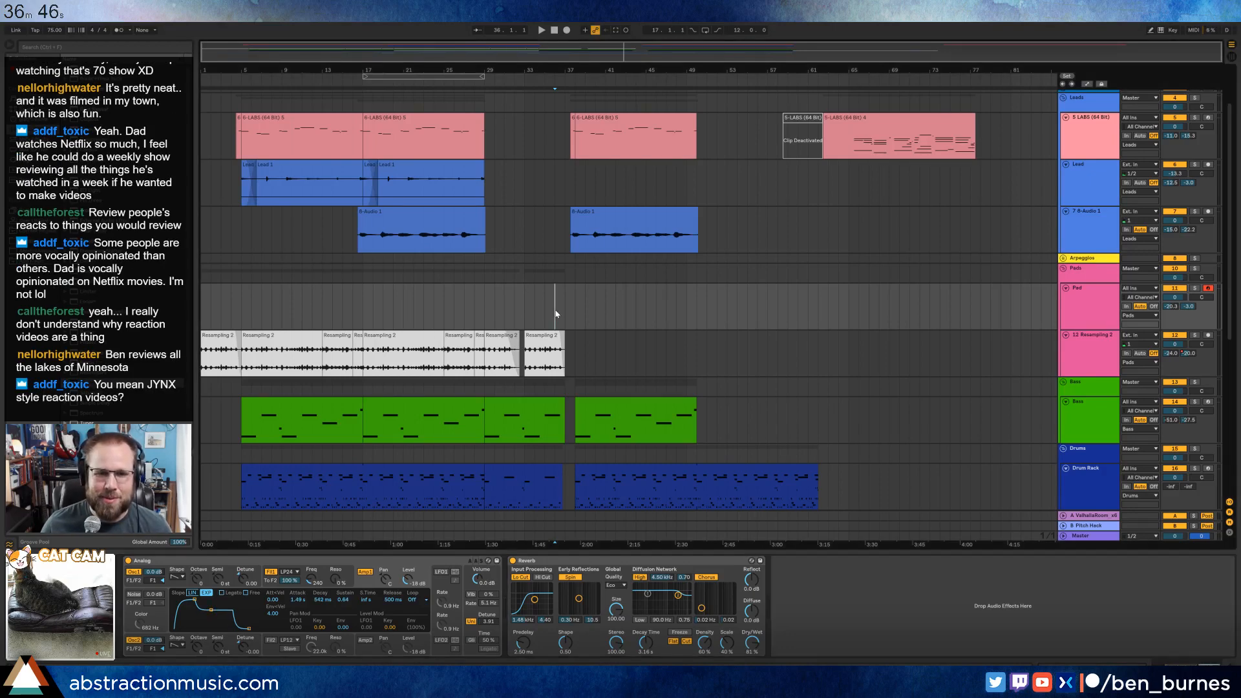
# Record a held MIDI chord on the Pad track from bar 36 and open the recorded clip for note editing.
pyautogui.click(568, 31)
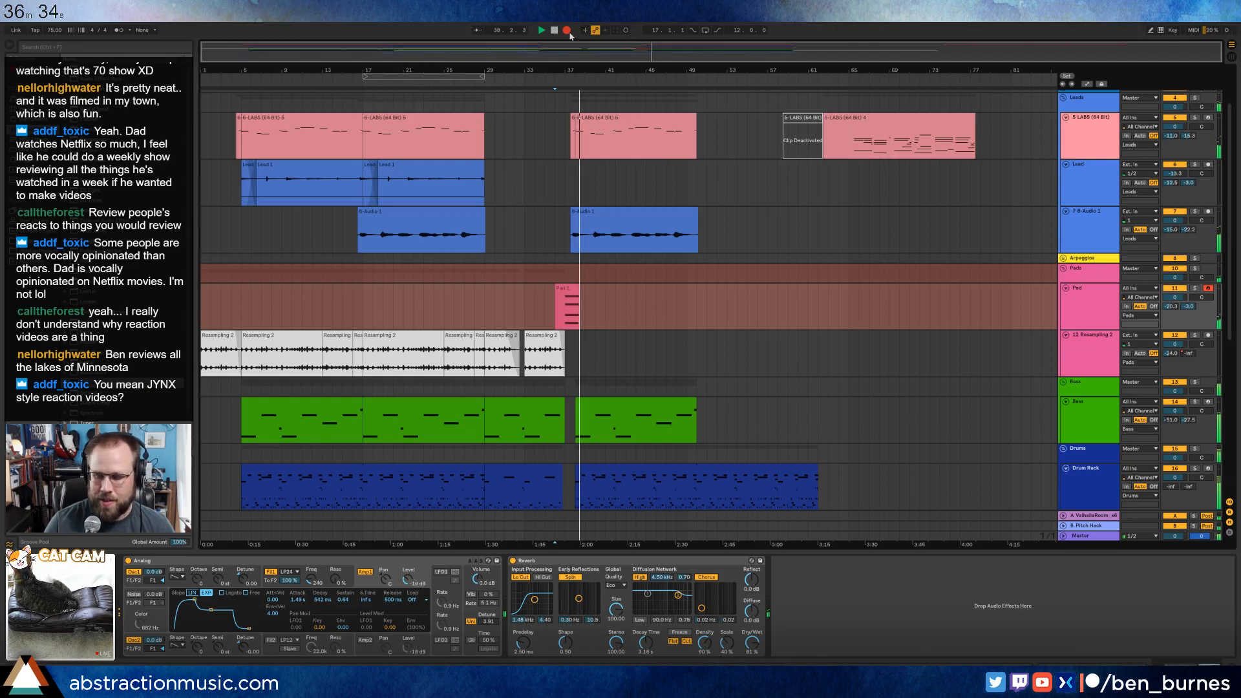
pyautogui.press('space')
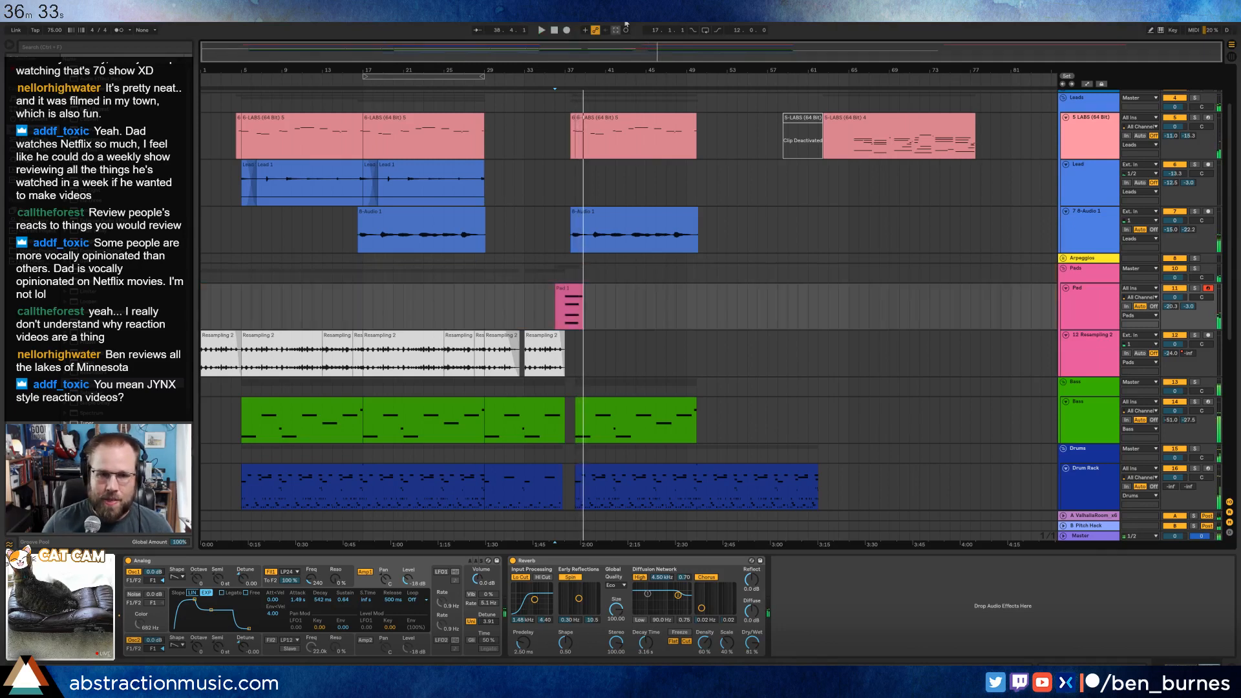
pyautogui.click(577, 295)
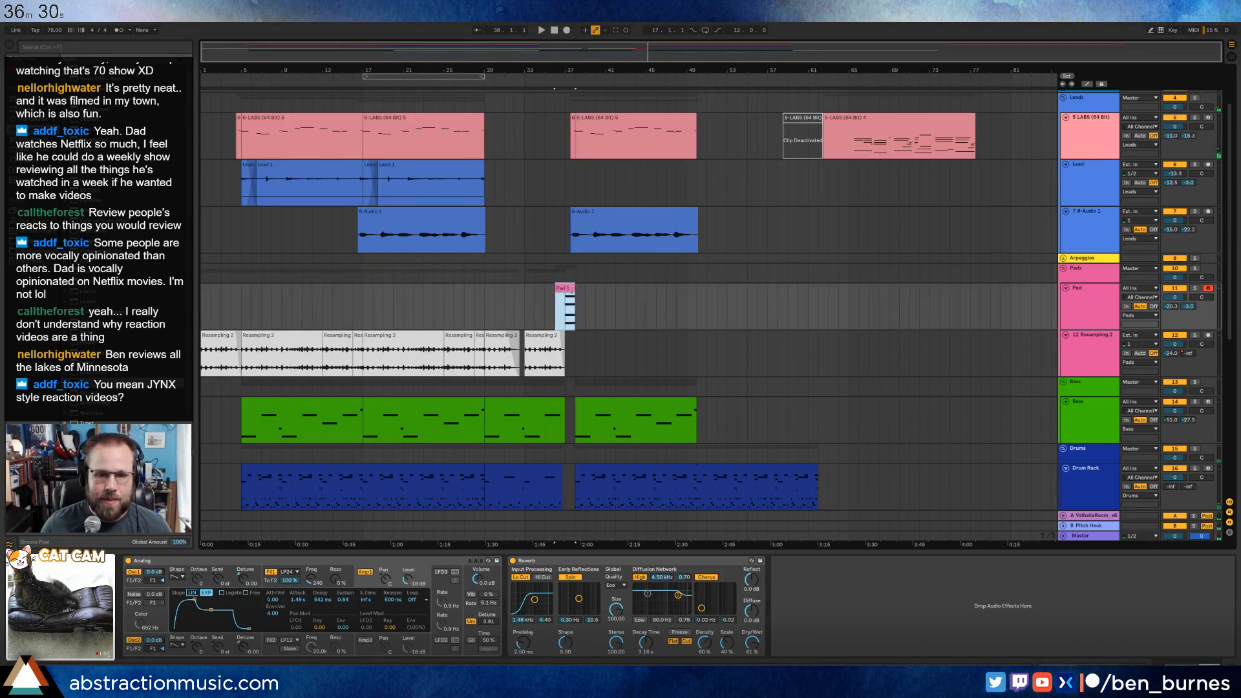
pyautogui.doubleClick(577, 295)
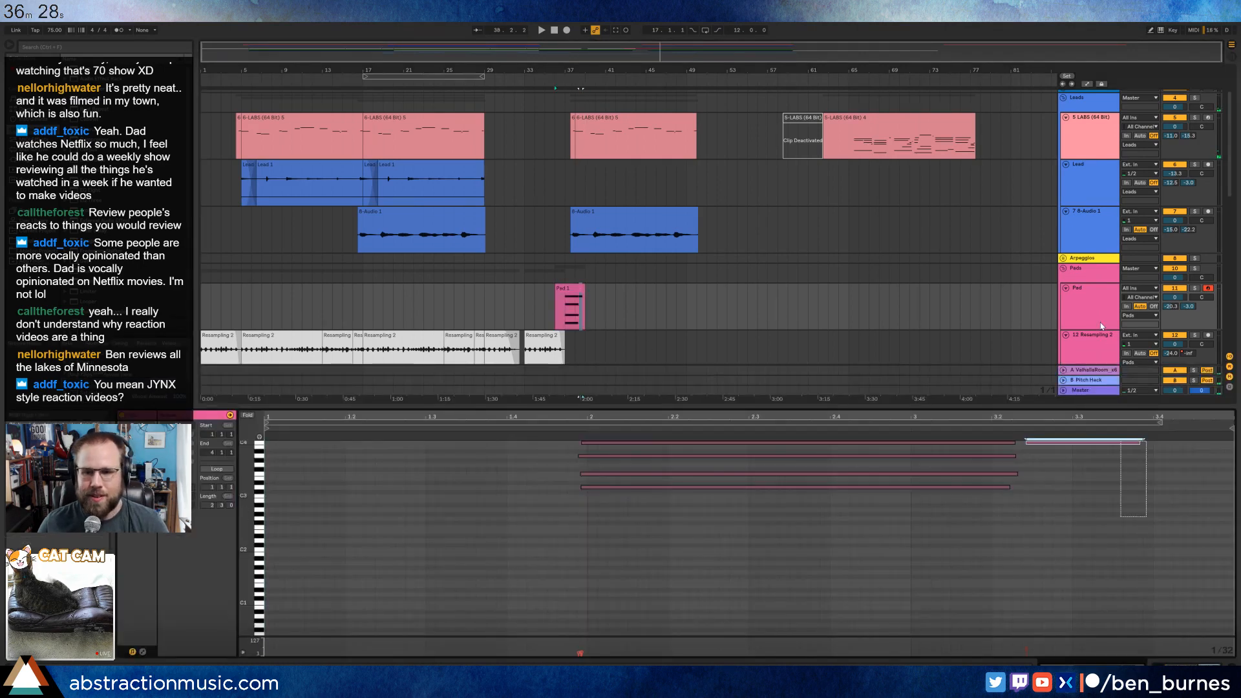
# Delete the stray short note after the pad chord and raise the velocity of the remaining chord notes.
pyautogui.click(1082, 443)
pyautogui.press('Delete')
pyautogui.hotkey('ctrl', 'a')
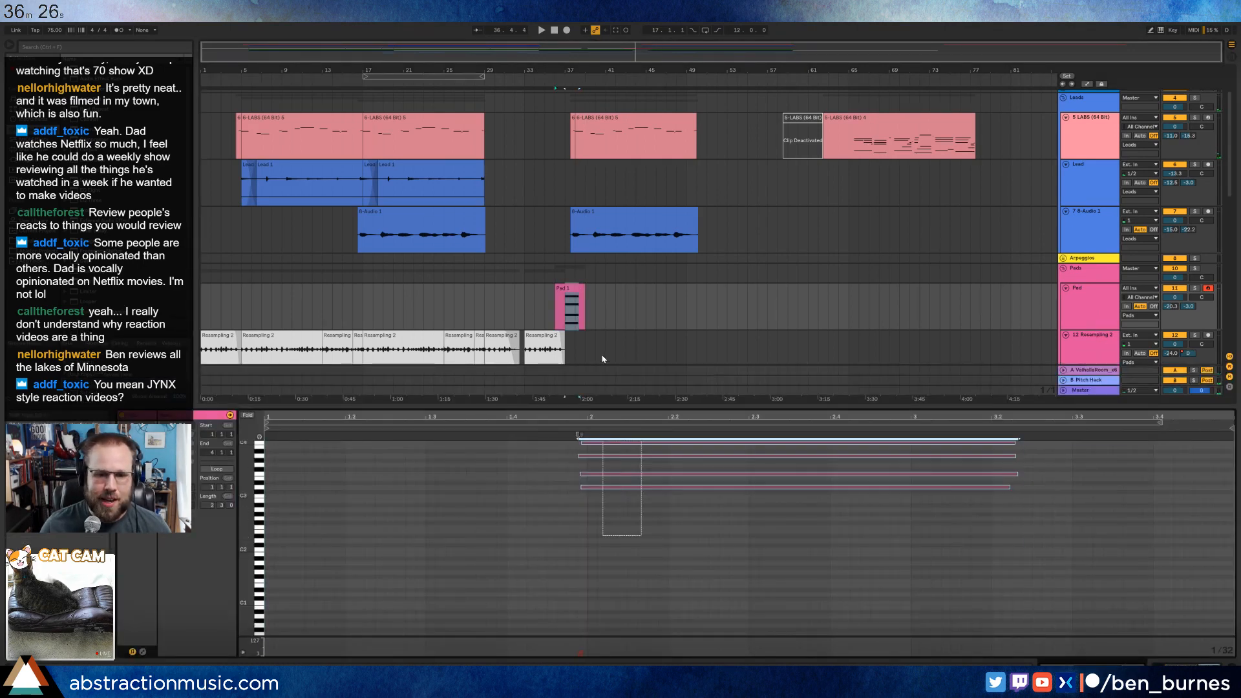
pyautogui.moveTo(617, 443); pyautogui.dragTo(617, 423)
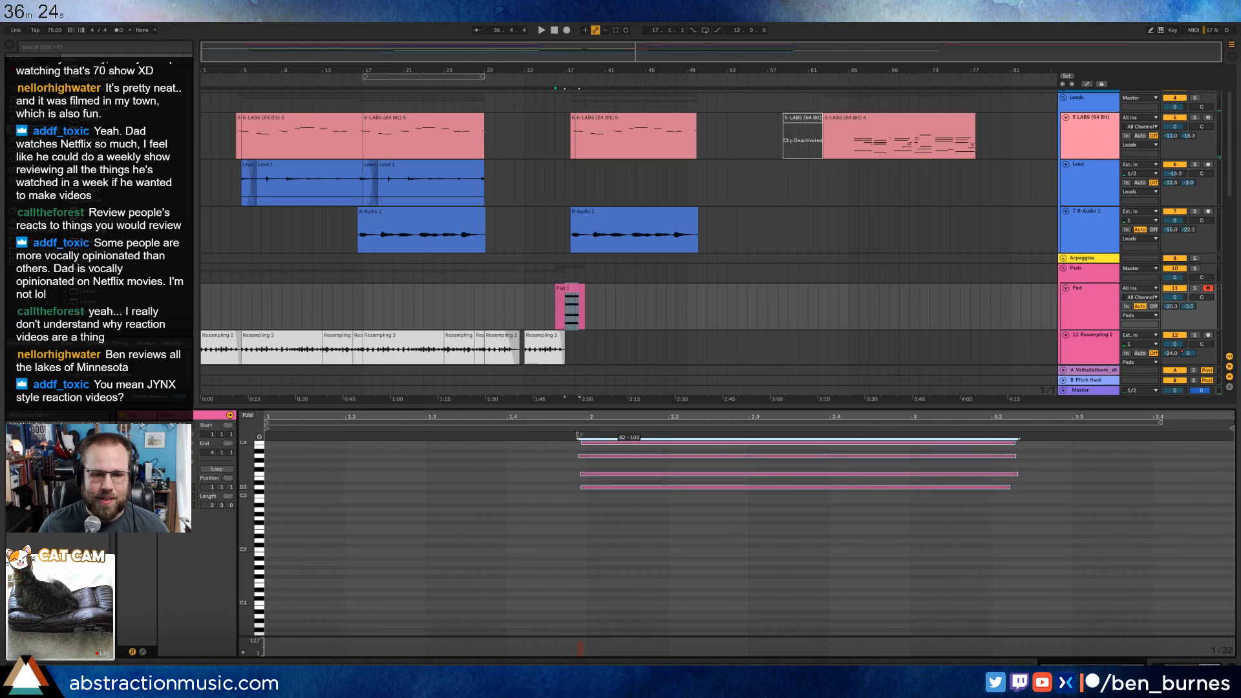
pyautogui.press('space')
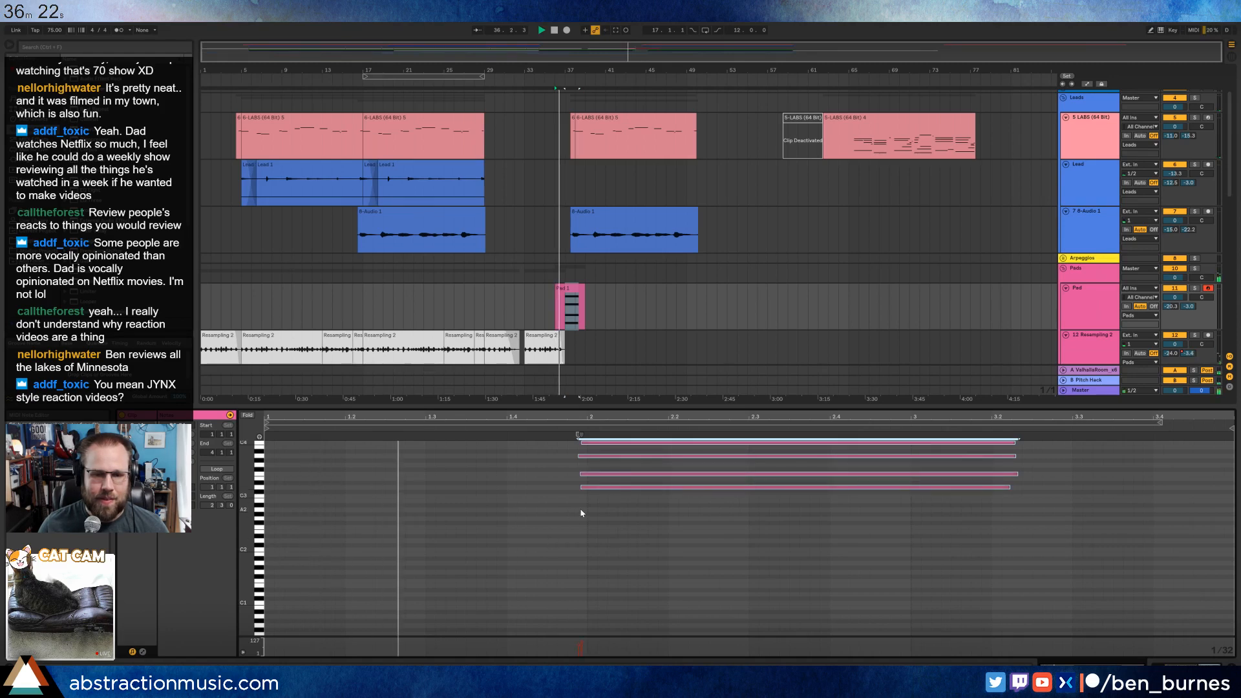
# Lengthen the attack of the Pad's Analog amp envelope and set its slope to linear.
pyautogui.hotkey('shift', 'Tab')
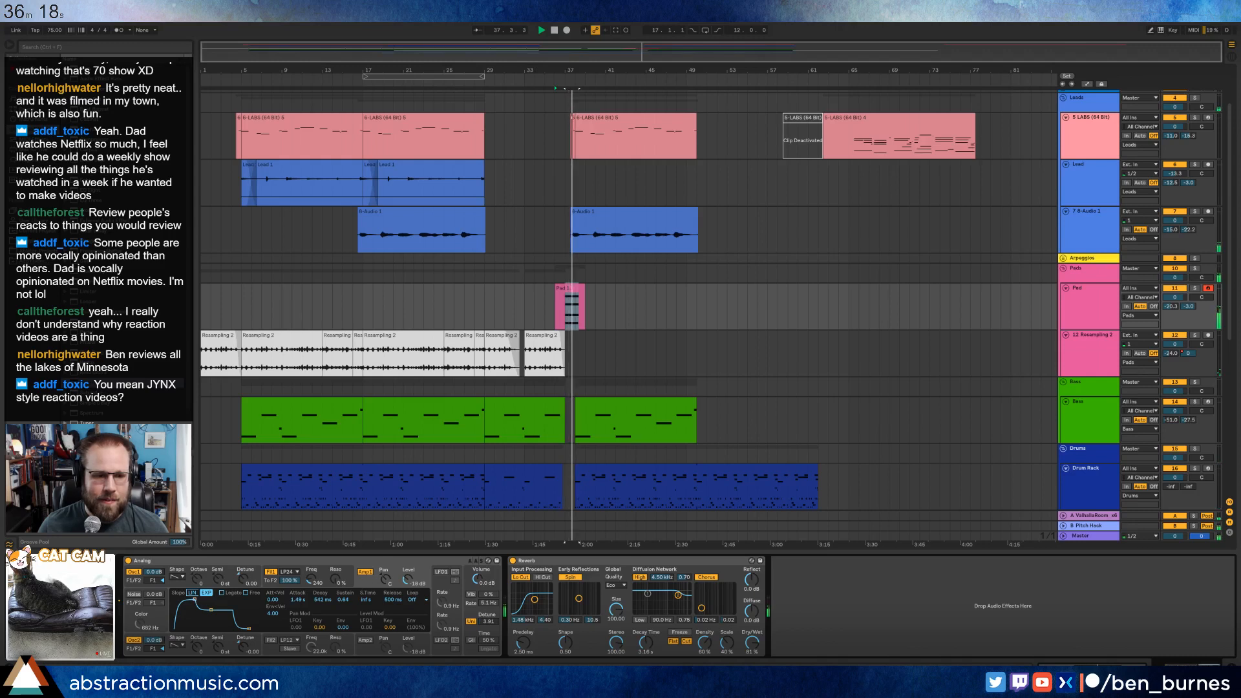
pyautogui.moveTo(201, 600); pyautogui.dragTo(199, 600)
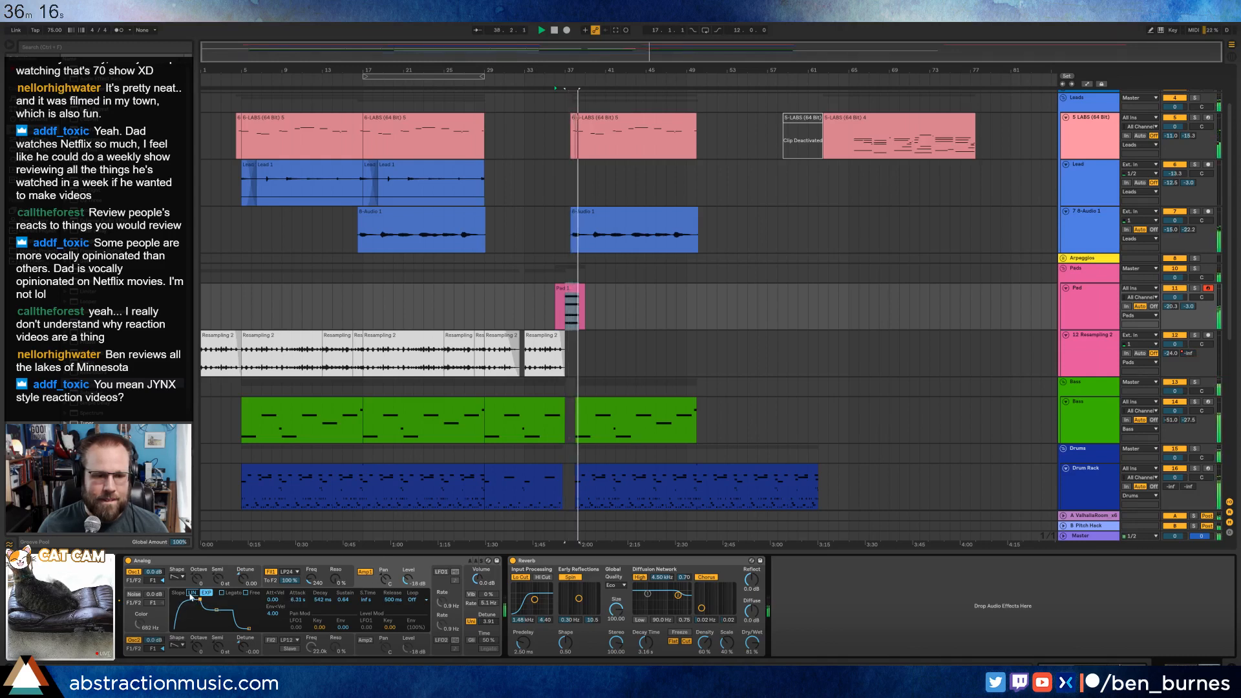
pyautogui.click(193, 593)
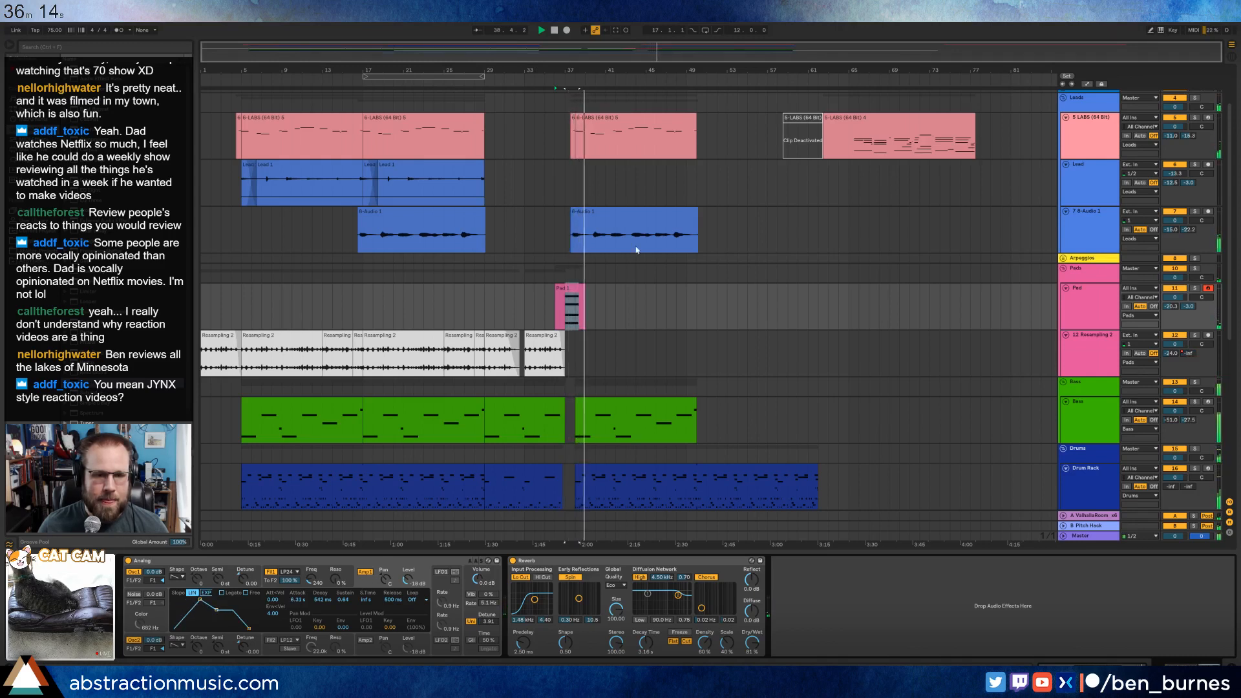
# Stop playback and duplicate the Pad clip directly after the original on the Pad track.
pyautogui.scroll(3, 607, 315)
pyautogui.click(535, 287)
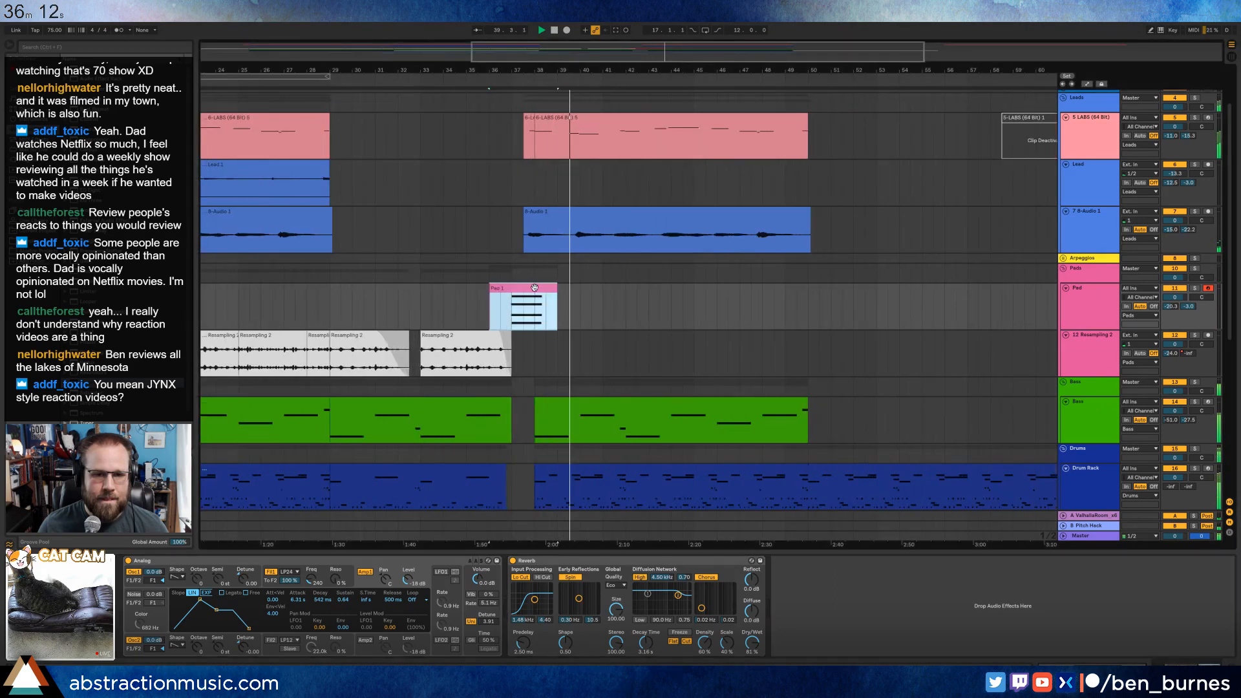
pyautogui.press('space')
pyautogui.click(560, 299)
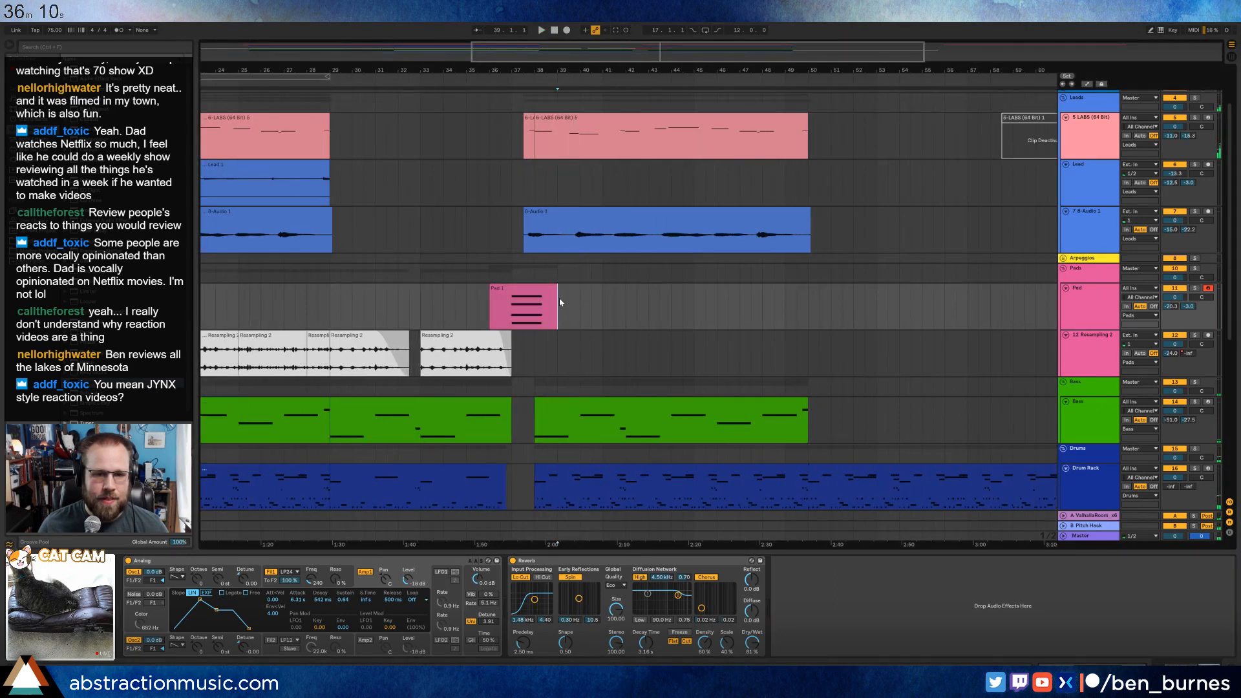
pyautogui.hotkey('ctrl', 'v')
pyautogui.hotkey('ctrl', 'z')
pyautogui.click(540, 292)
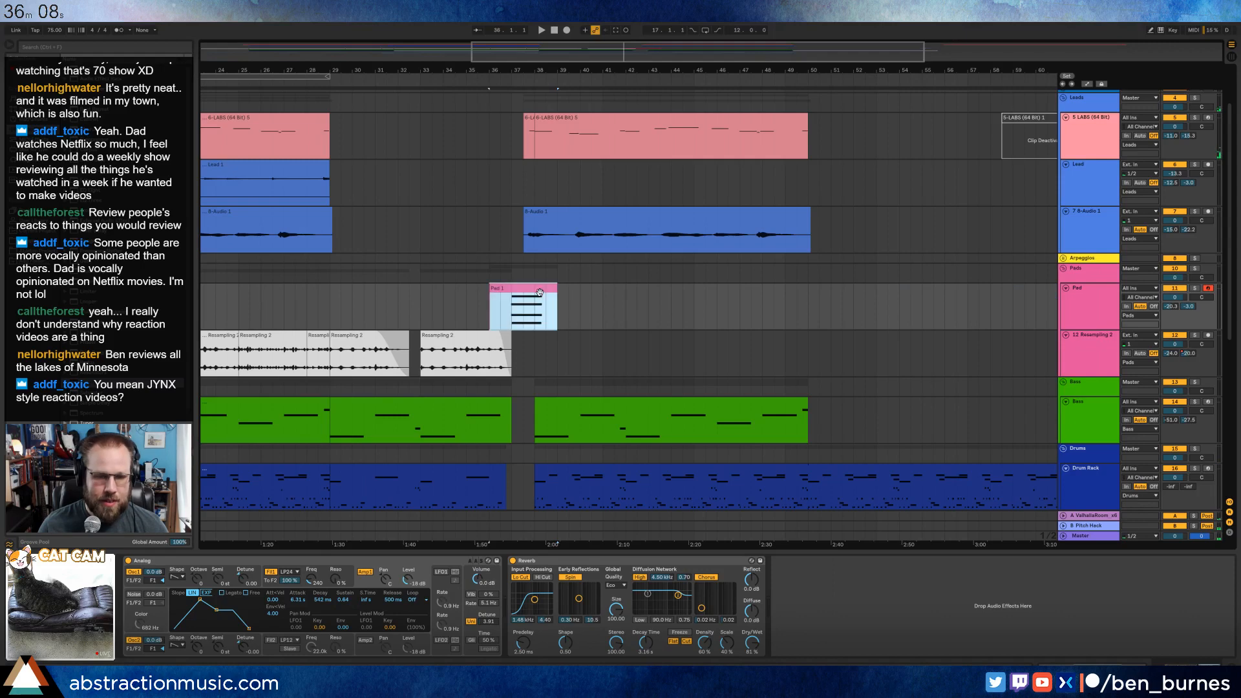
pyautogui.hotkey('ctrl', 'd')
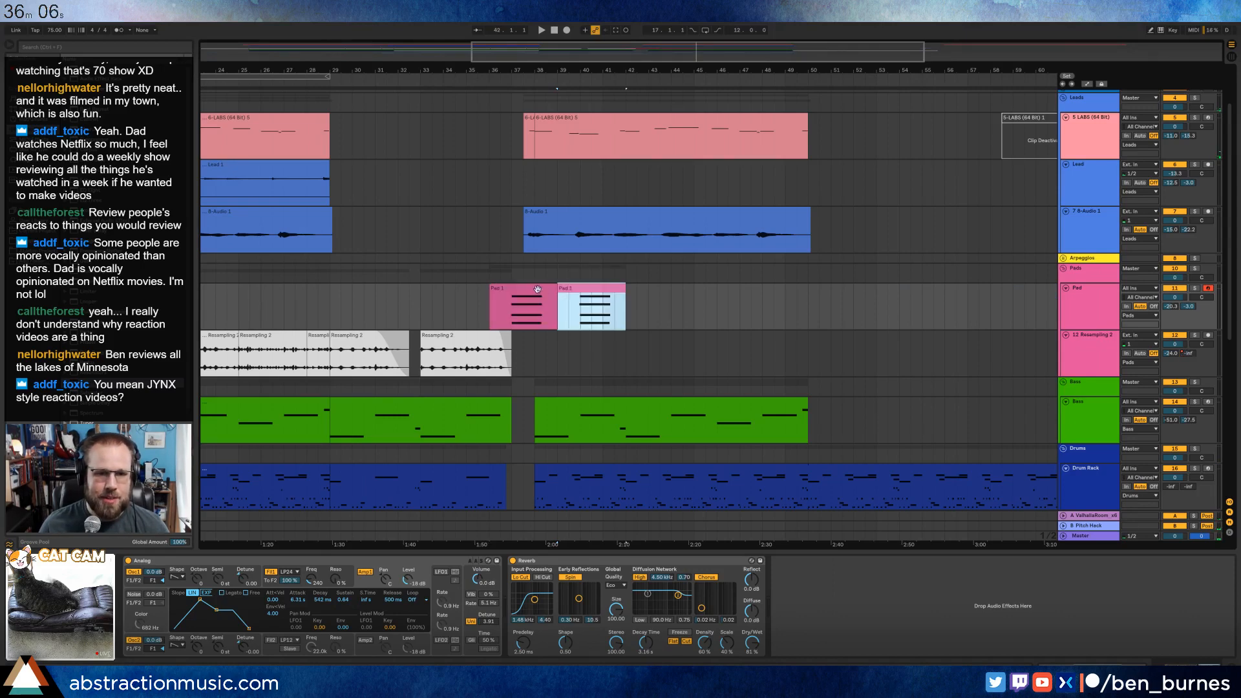
# Turn on looping for the first Pad clip with a loop length of 3 bars and extend the clip to about bar 50.3.
pyautogui.click(537, 289)
pyautogui.doubleClick(537, 289)
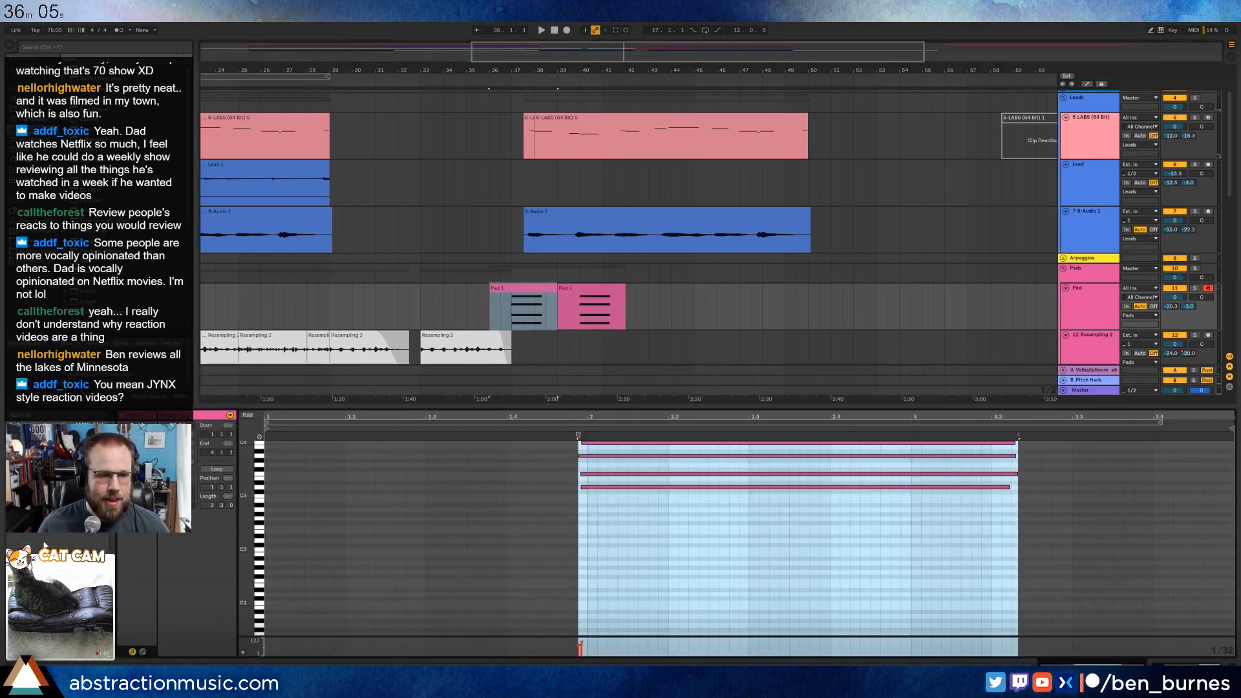
pyautogui.click(219, 470)
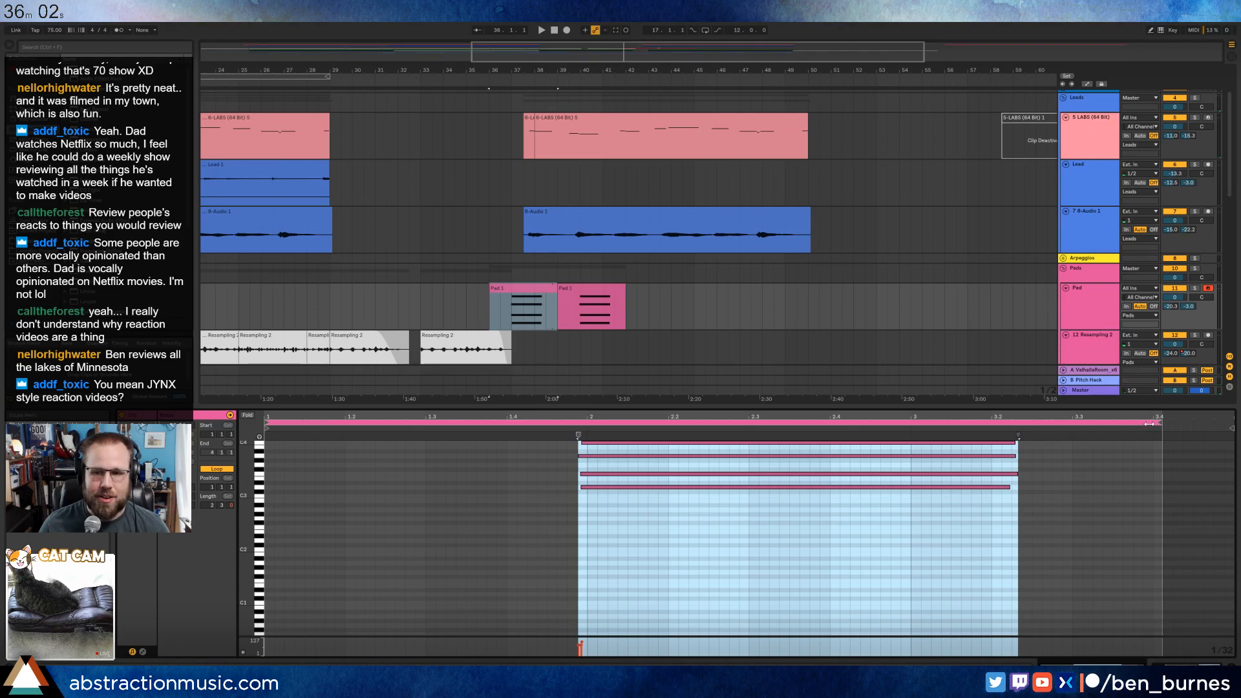
pyautogui.moveTo(1162, 423); pyautogui.dragTo(1230, 436)
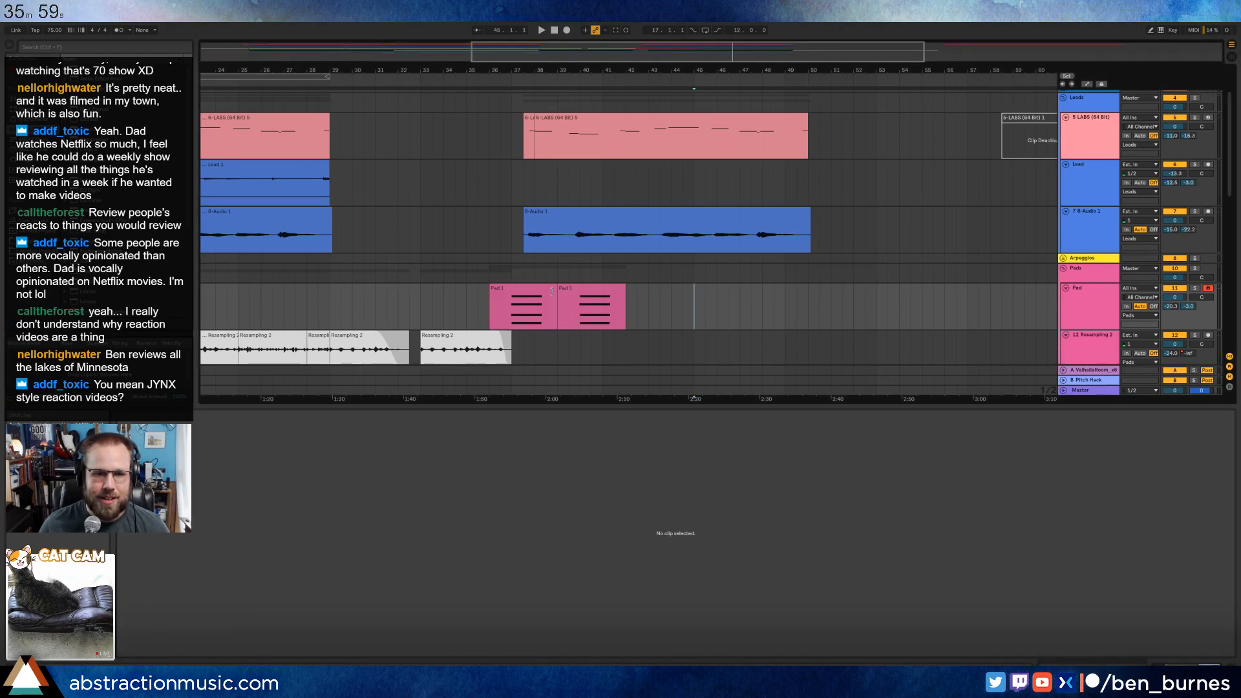
pyautogui.click(551, 289)
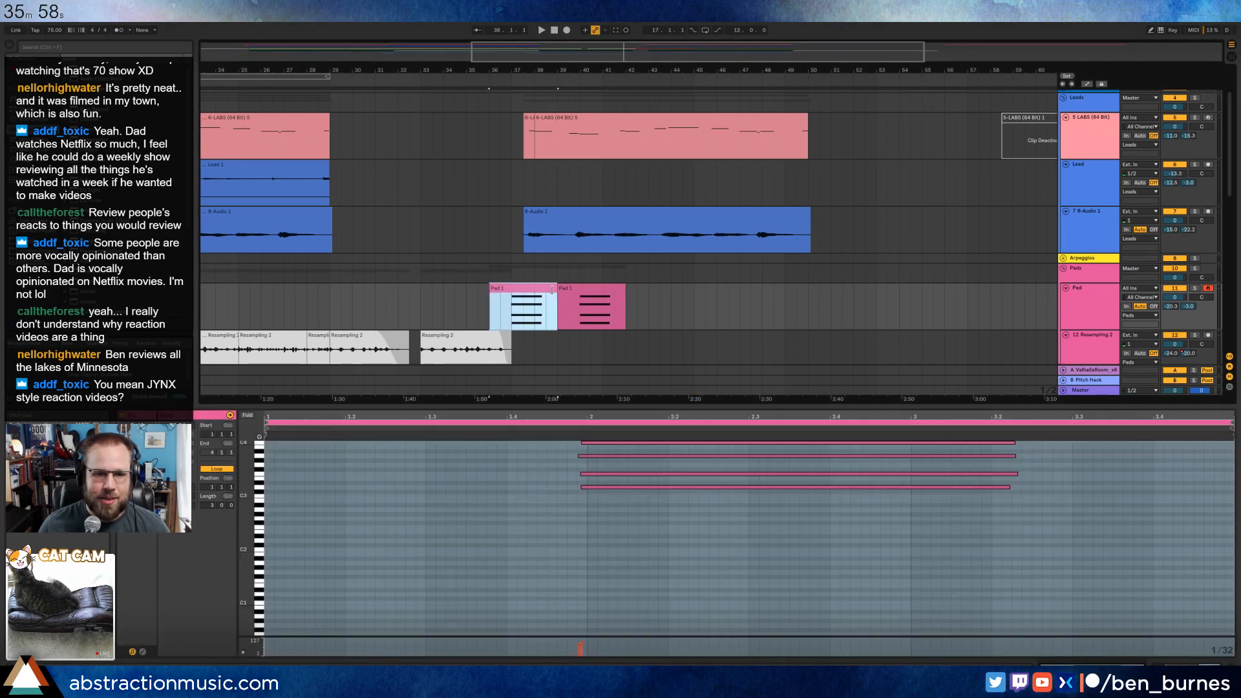
pyautogui.moveTo(551, 289); pyautogui.dragTo(815, 310)
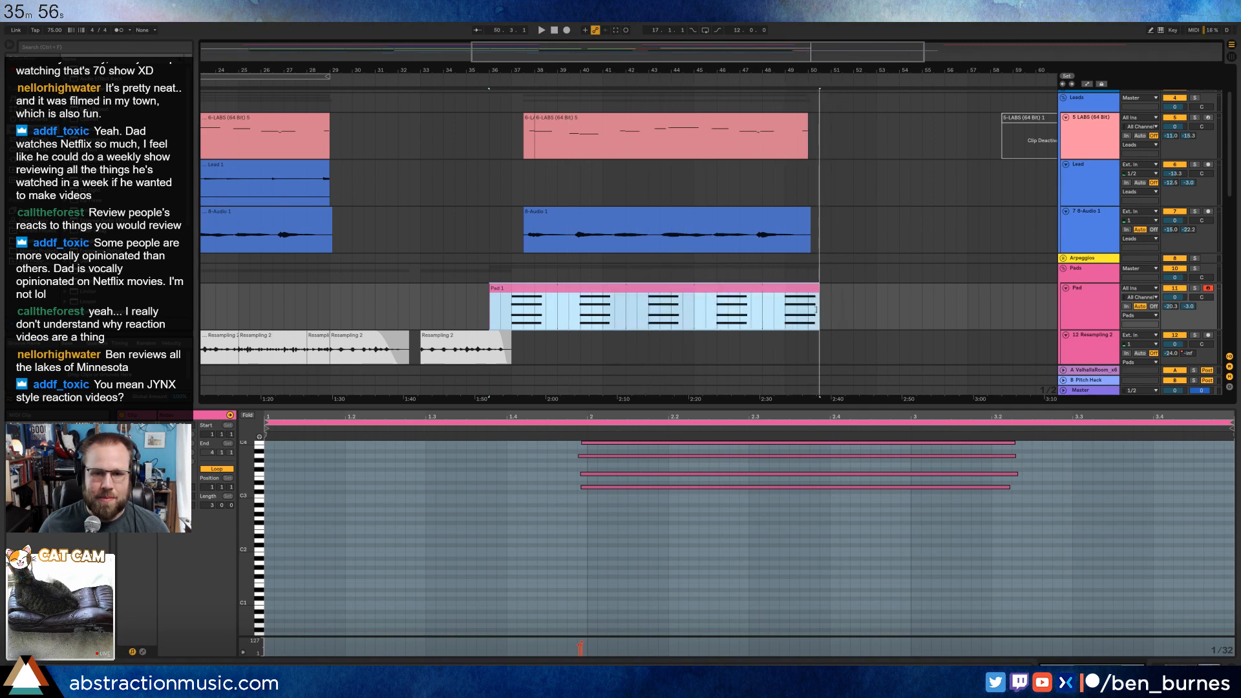
# Play from the Pad clip's start and set the Analog amp envelope to about 3.5 s attack, 826 ms decay and 0.73 sustain.
pyautogui.click(493, 289)
pyautogui.press('space')
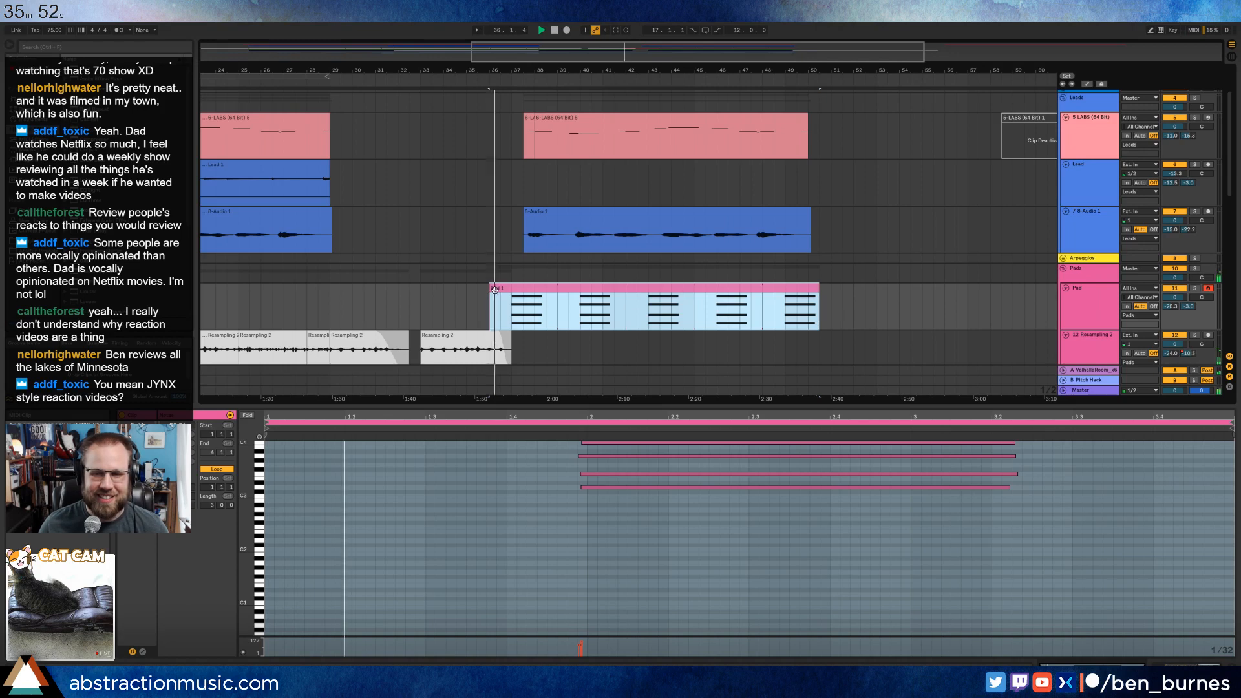
pyautogui.hotkey('shift', 'Tab')
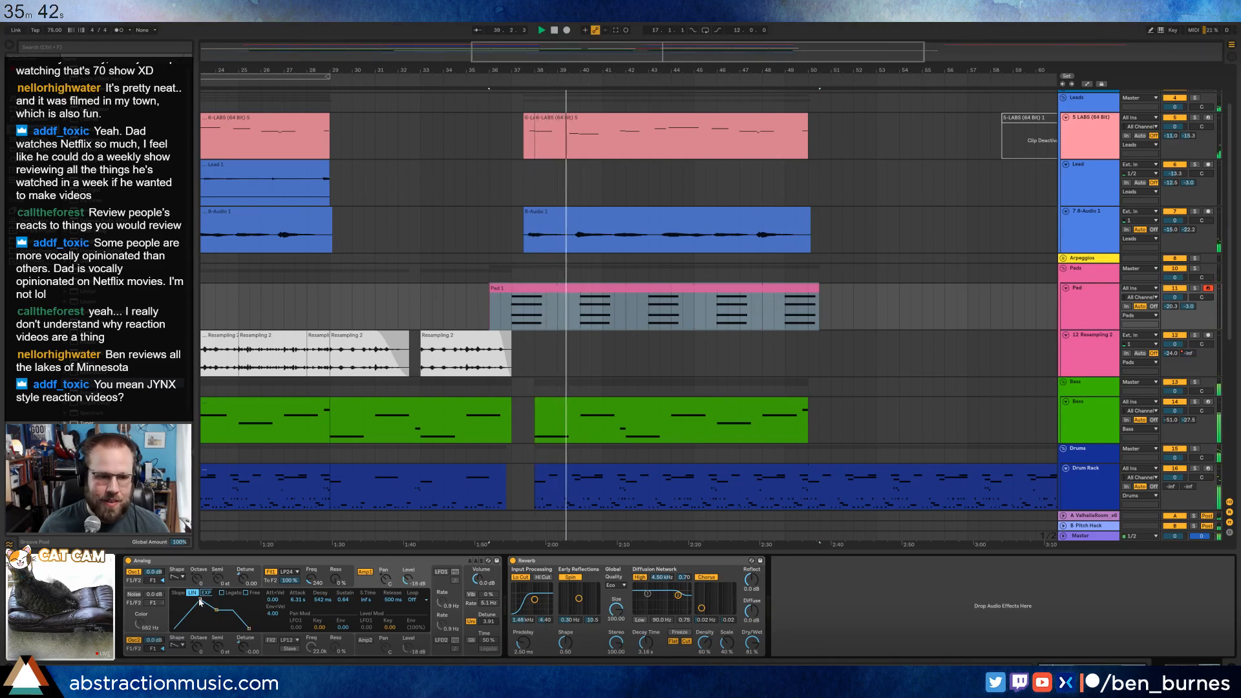
pyautogui.moveTo(201, 599); pyautogui.dragTo(198, 602)
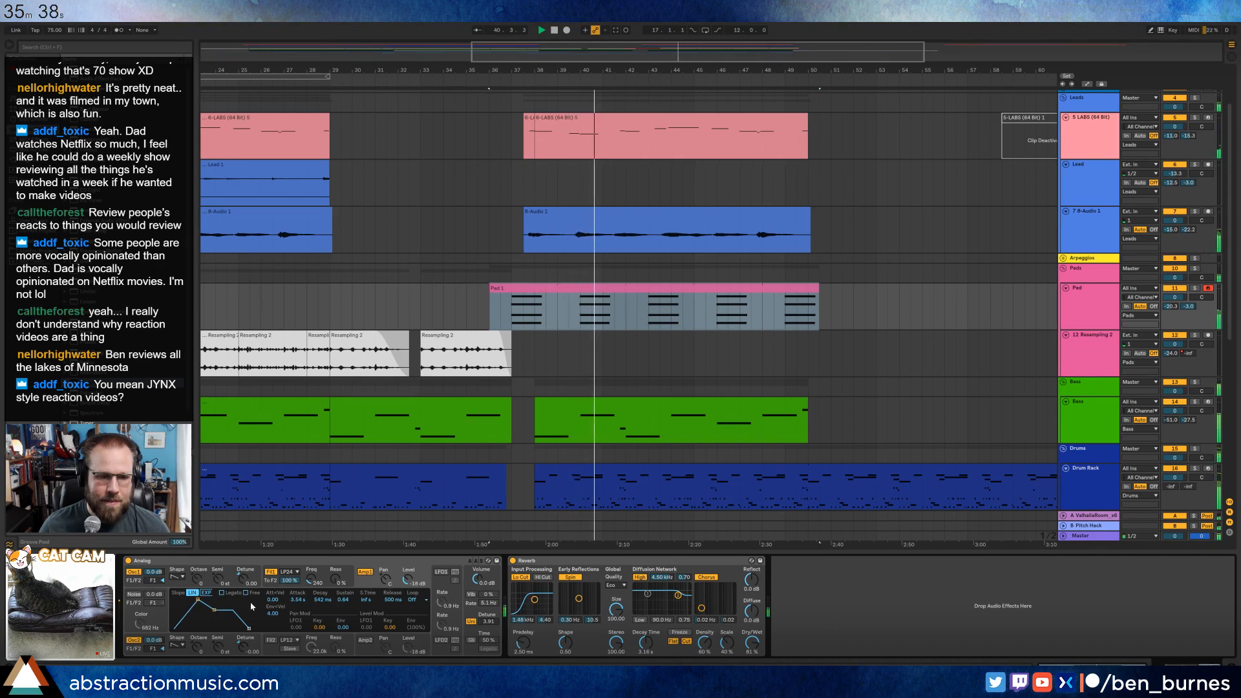
pyautogui.moveTo(214, 609); pyautogui.dragTo(215, 607)
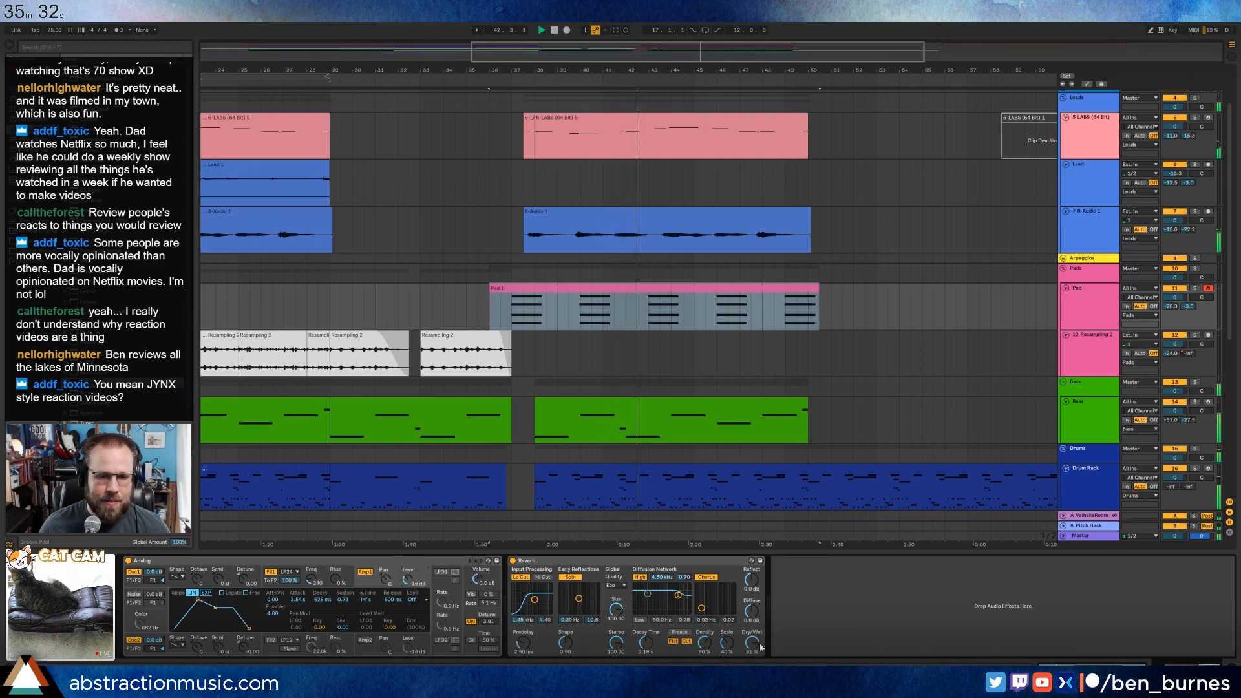
# Lower the Pad Reverb's dry/wet, raise its decay time to 4.98 s, and set the Pad track's second send to 0 dB.
pyautogui.moveTo(752, 642); pyautogui.dragTo(755, 650)
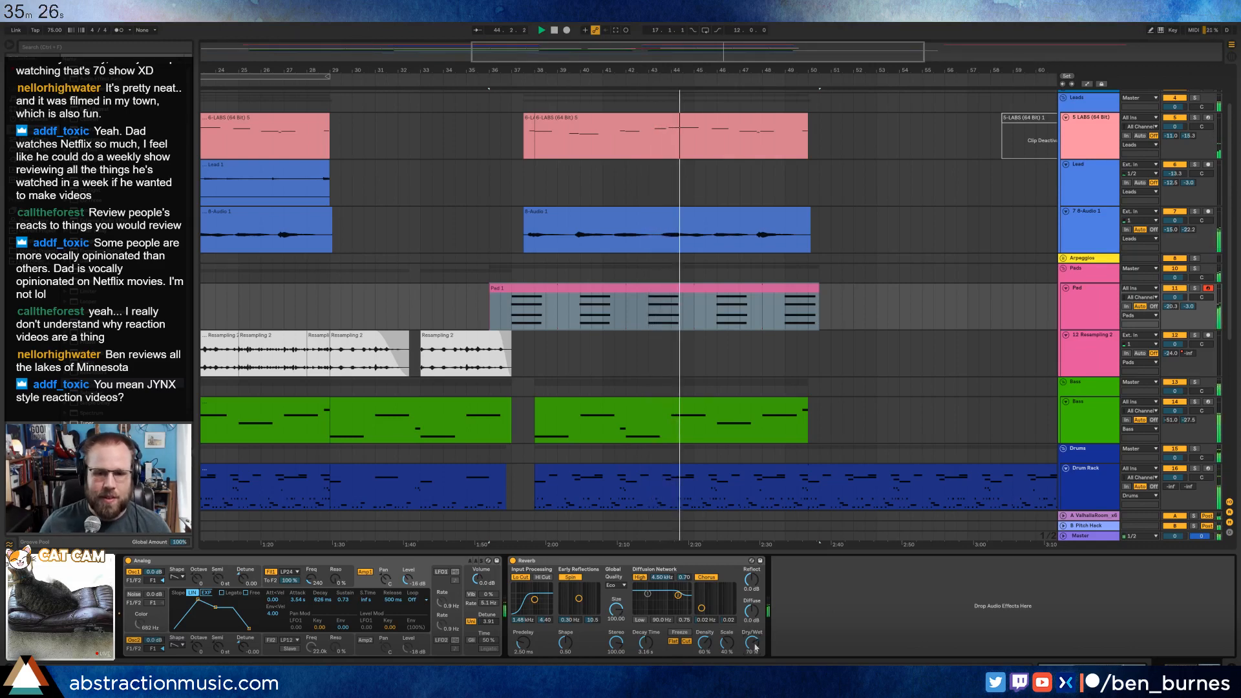
pyautogui.moveTo(1193, 307); pyautogui.dragTo(1192, 297)
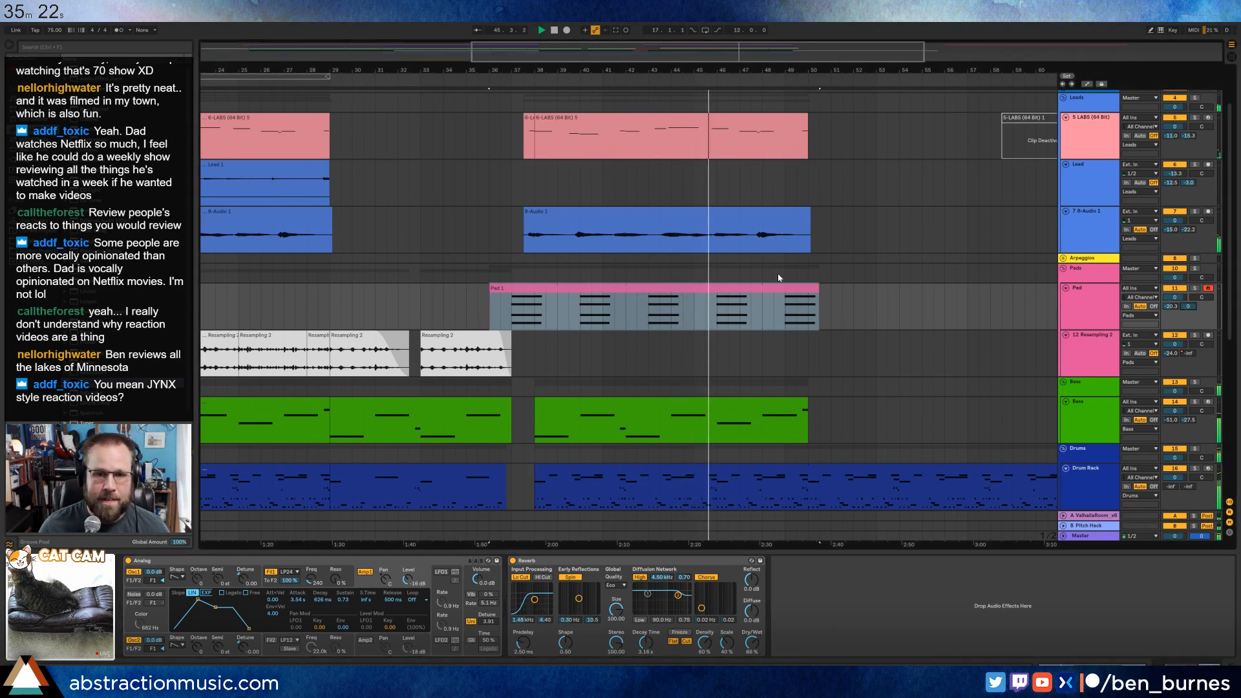
pyautogui.moveTo(646, 644); pyautogui.dragTo(645, 637)
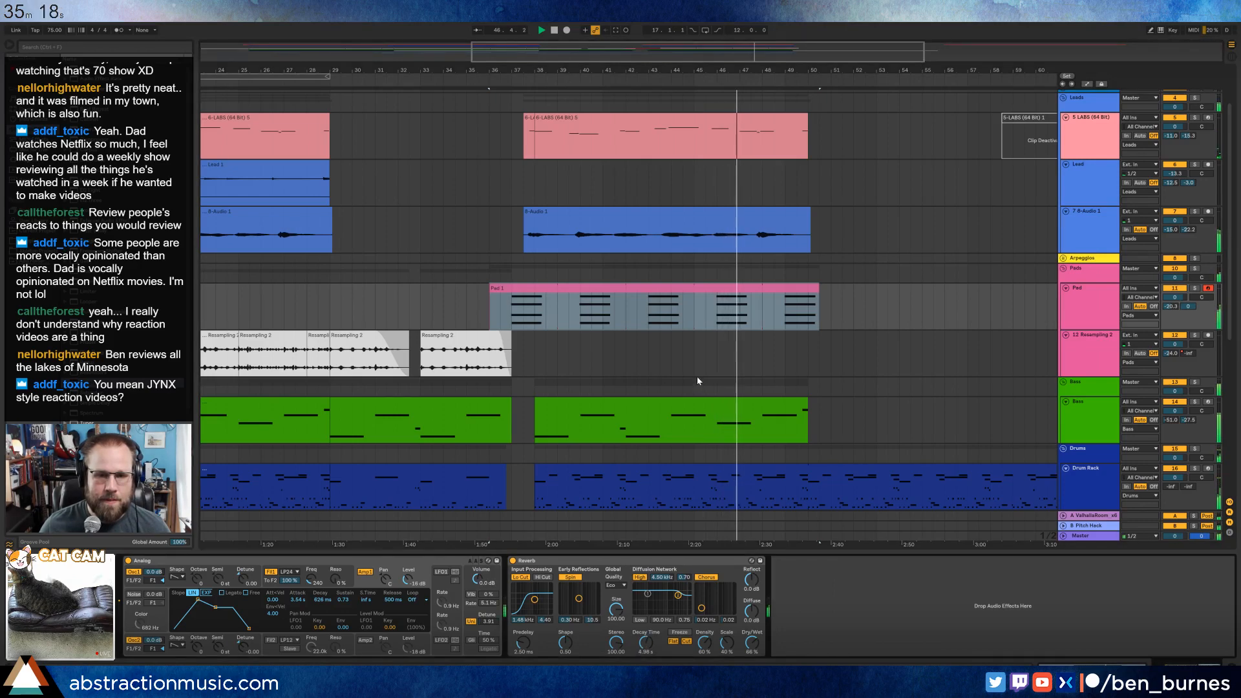
# Enable the arrangement loop and set it to span 12 bars from bar 38 to bar 50.
pyautogui.click(704, 213)
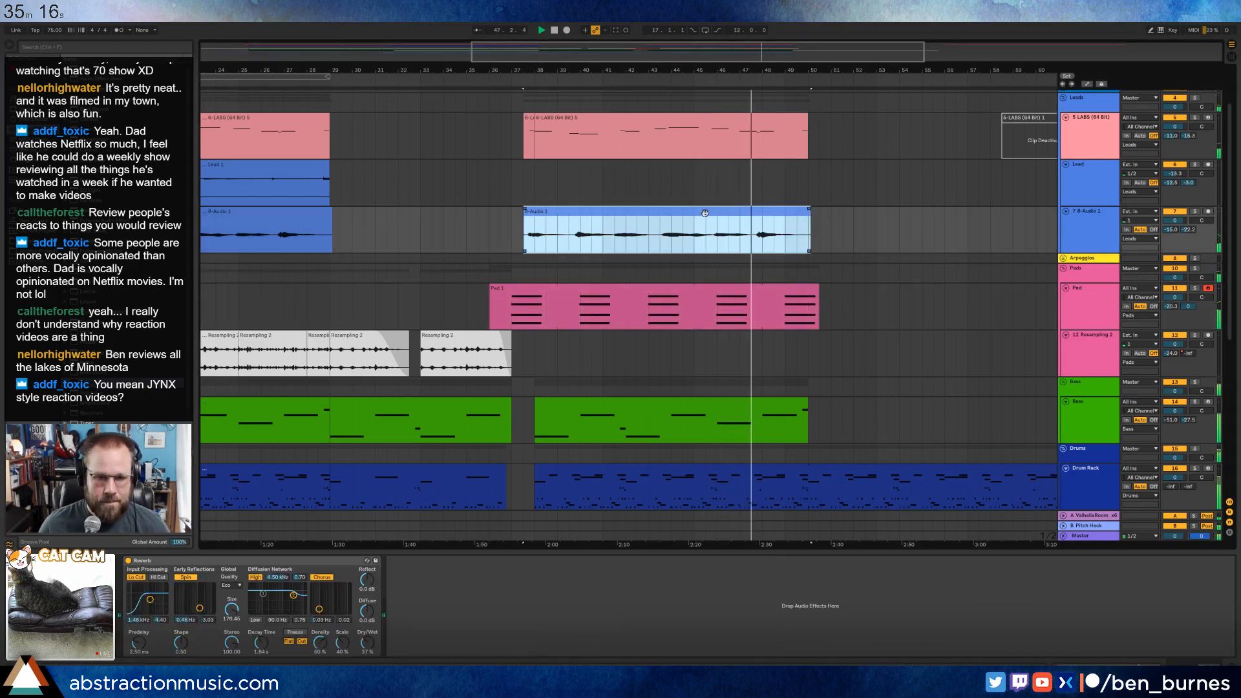
pyautogui.hotkey('ctrl', 'l')
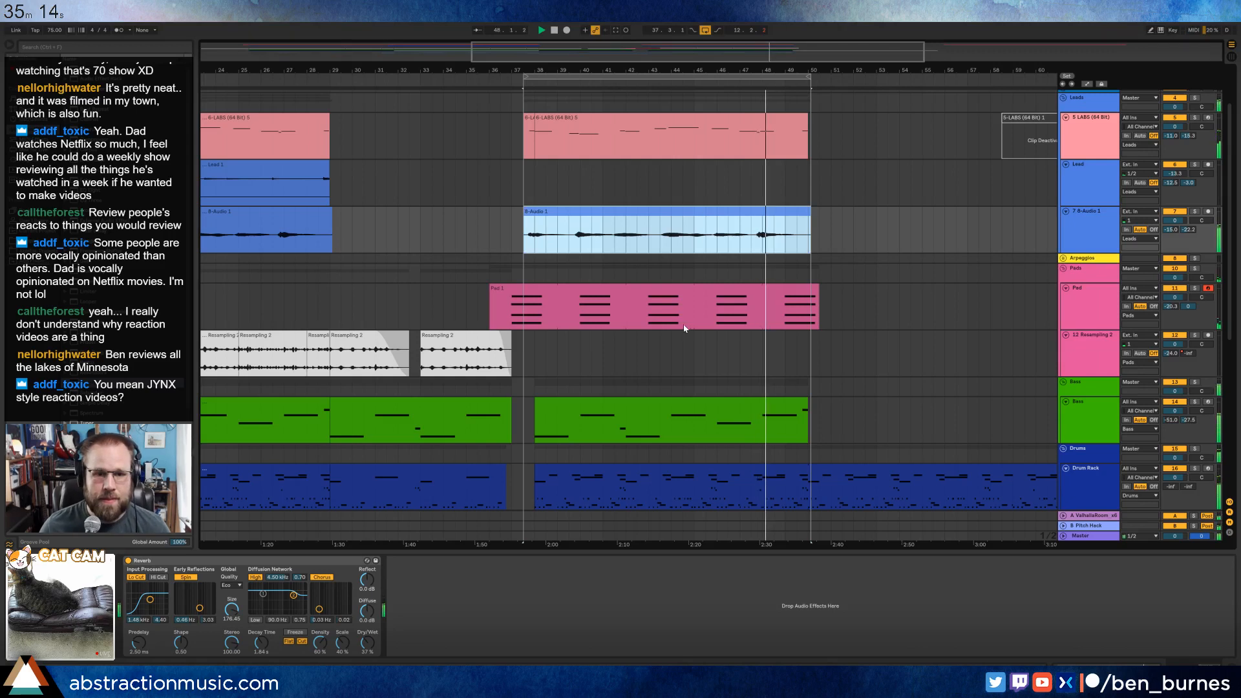
pyautogui.moveTo(644, 77); pyautogui.dragTo(656, 76)
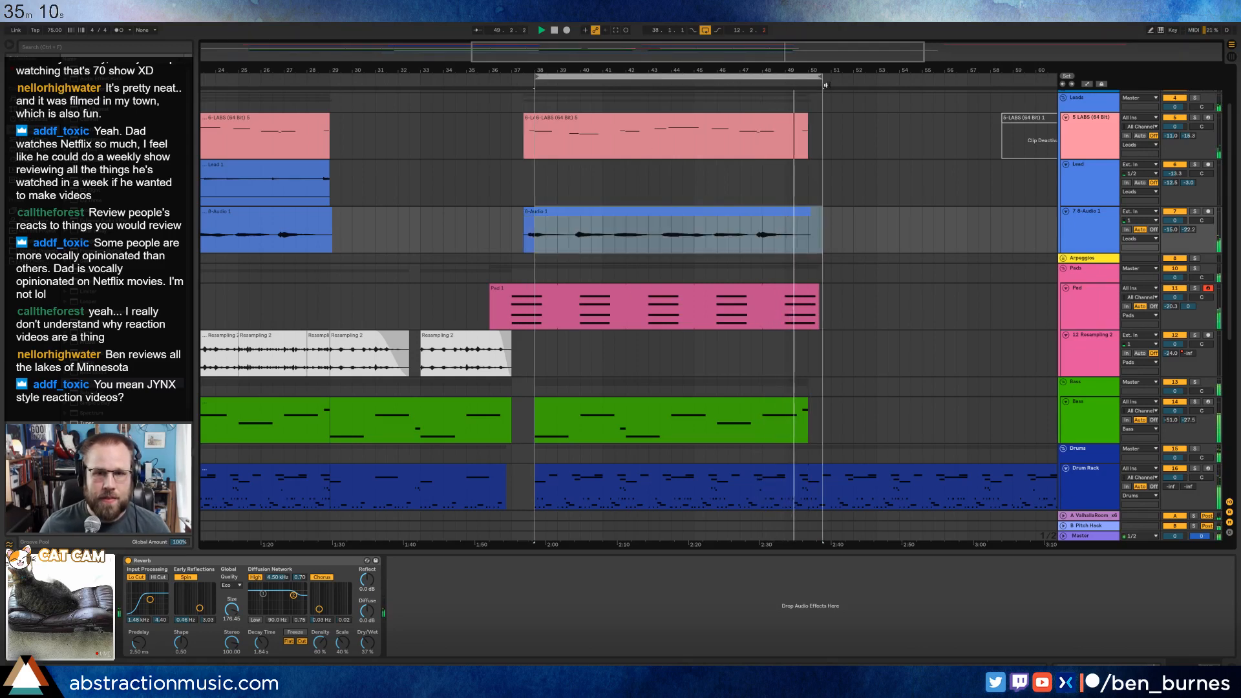
pyautogui.moveTo(820, 77); pyautogui.dragTo(810, 77)
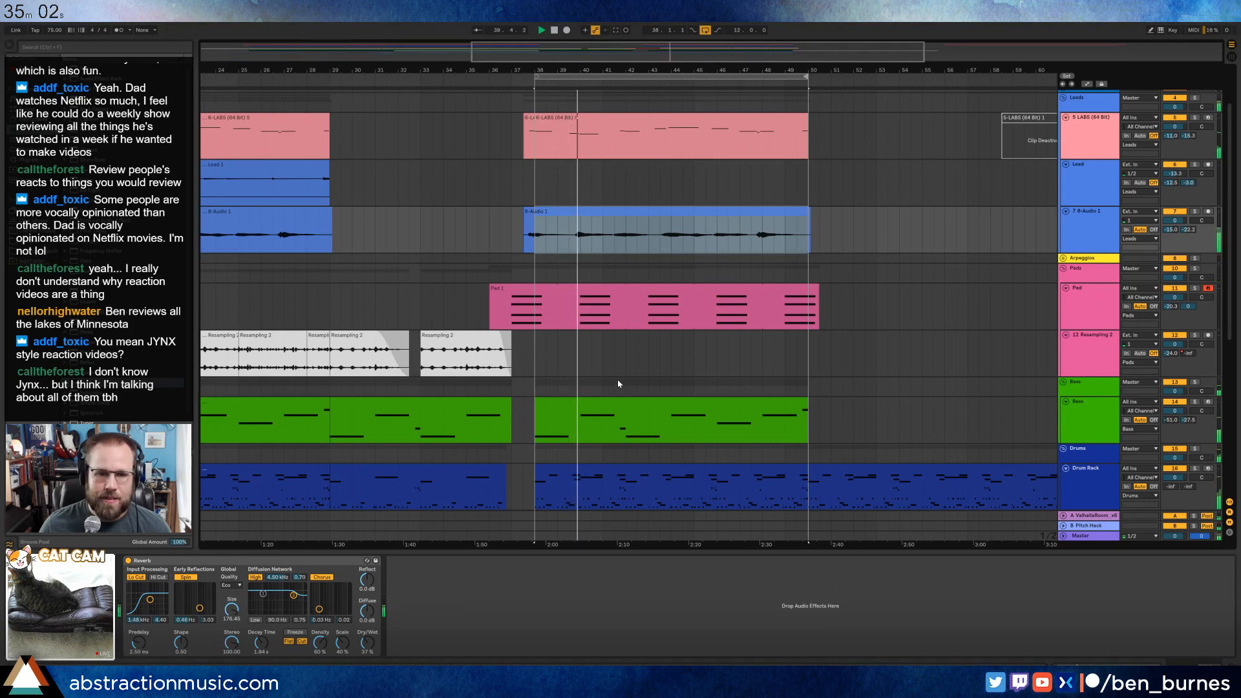
pyautogui.click(633, 400)
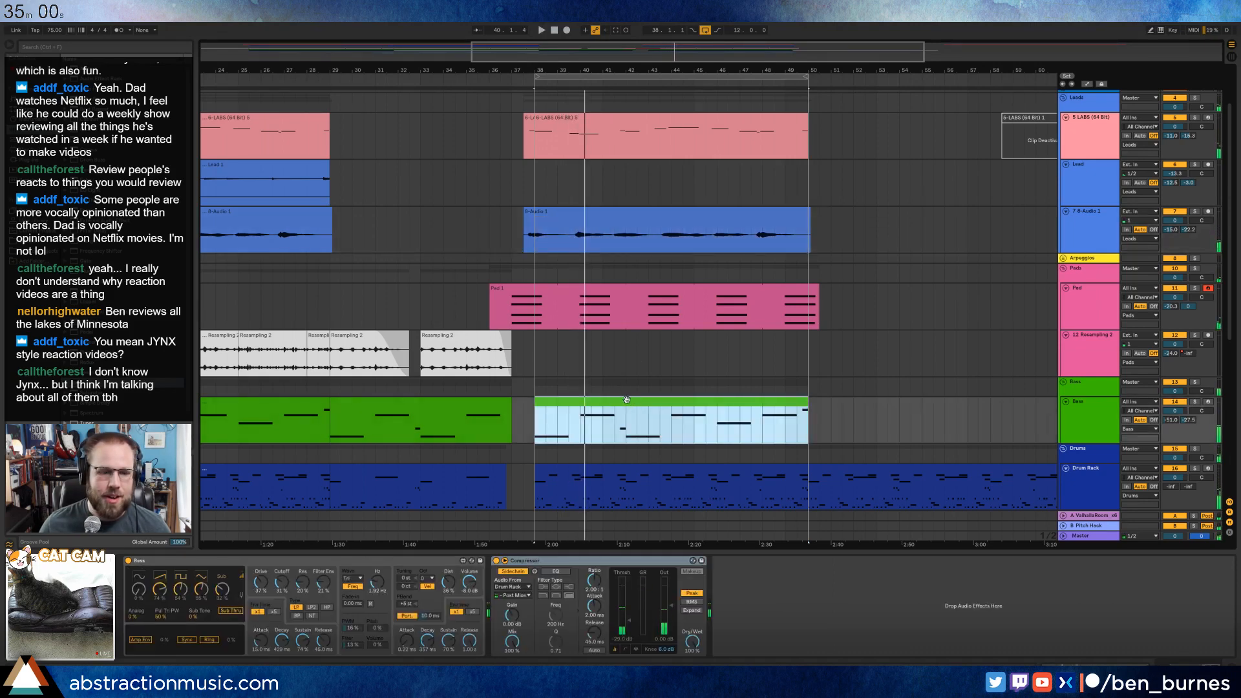
pyautogui.click(580, 427)
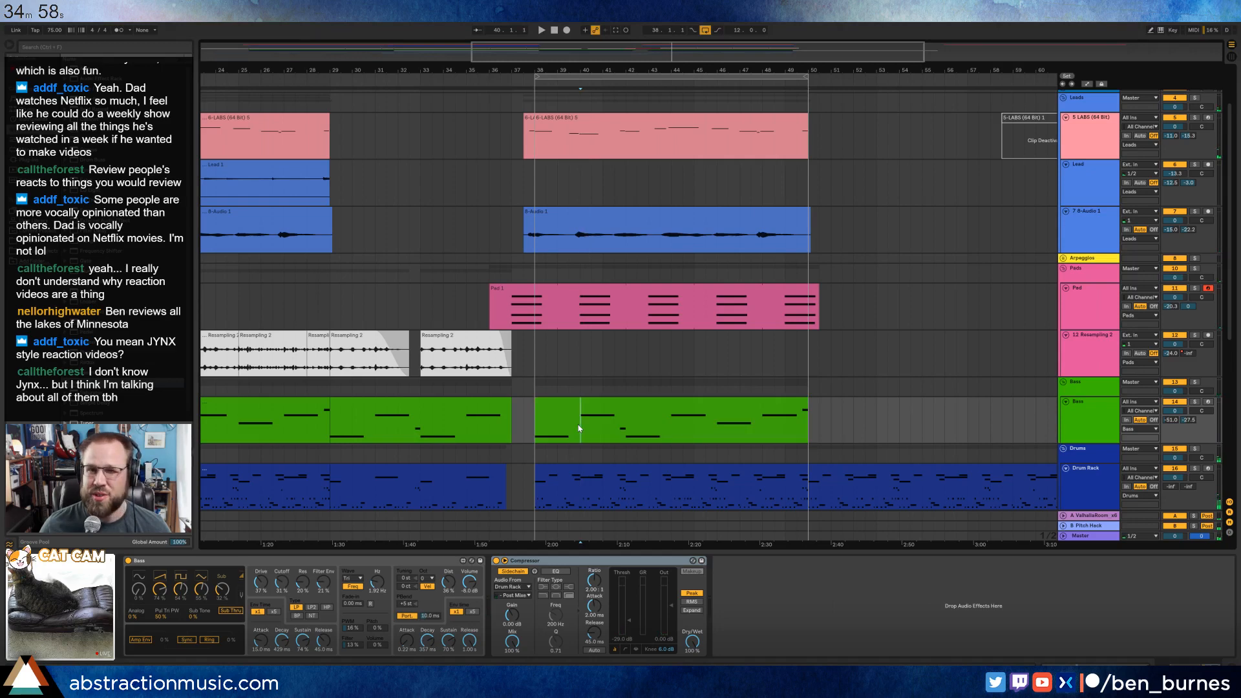
pyautogui.scroll(-3, 614, 429)
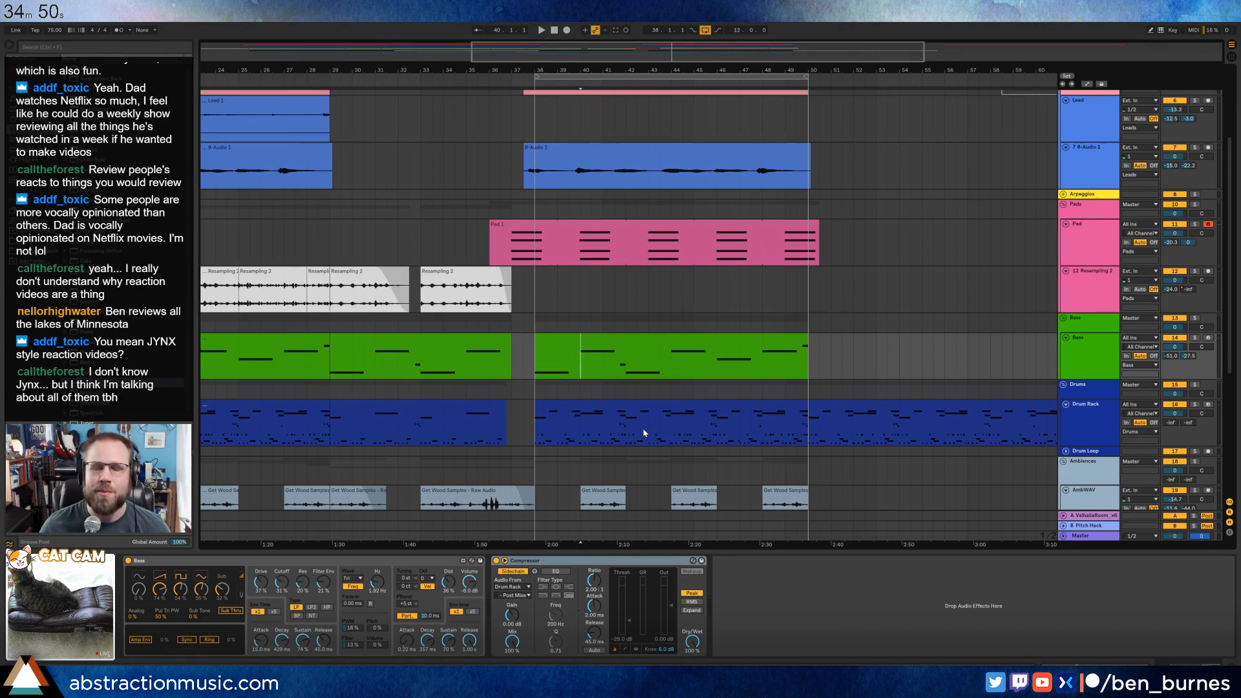
# Copy the first clip of the Resampling 2 track from the song's start and paste it at bar 38 on the same track.
pyautogui.click(537, 314)
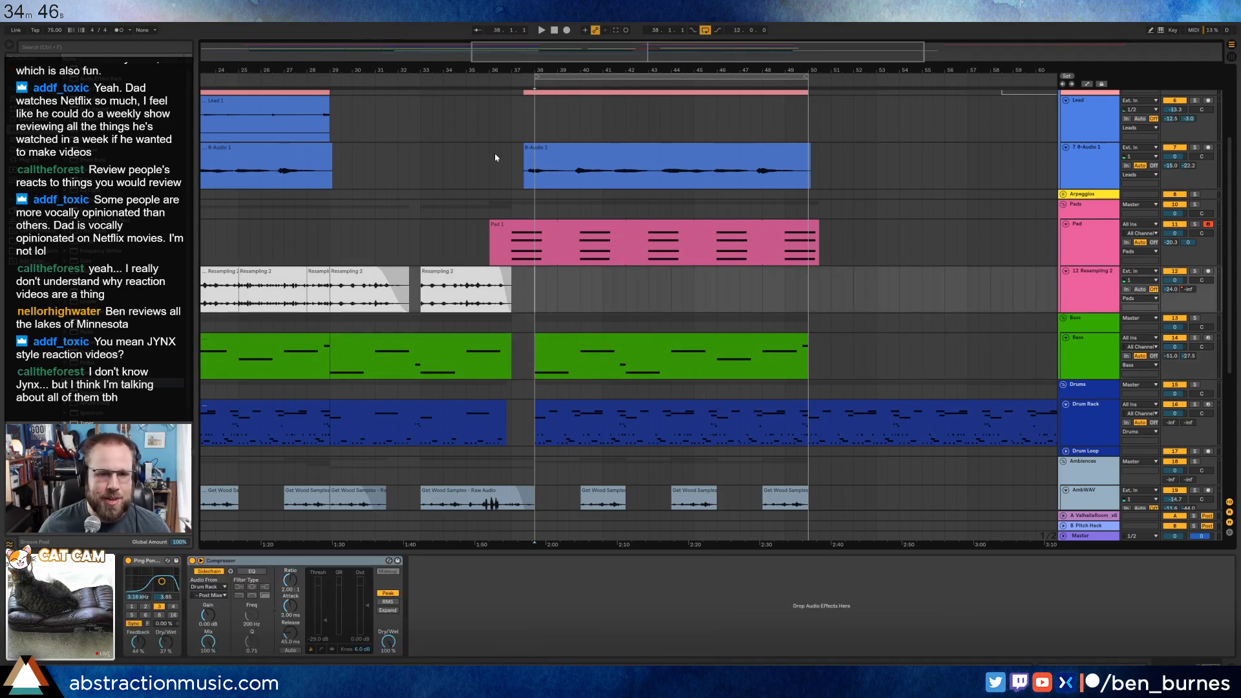
pyautogui.click(489, 82)
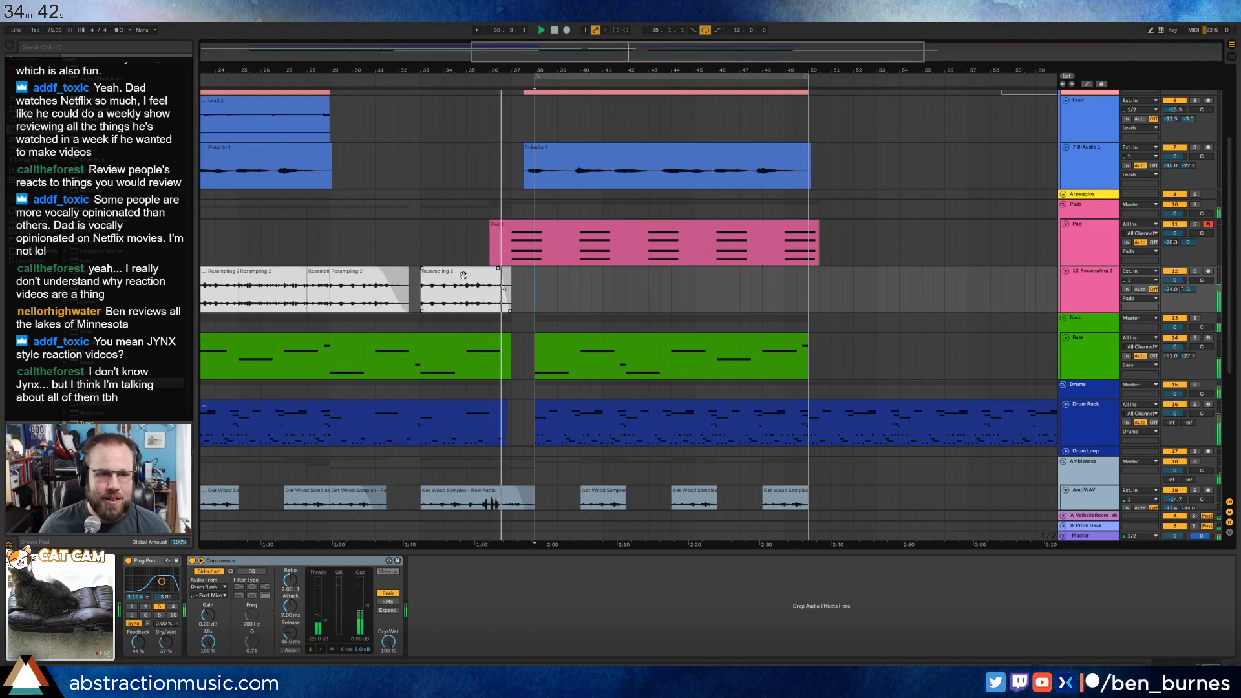
pyautogui.moveTo(306, 70); pyautogui.dragTo(463, 49)
pyautogui.moveTo(314, 70); pyautogui.dragTo(410, 70)
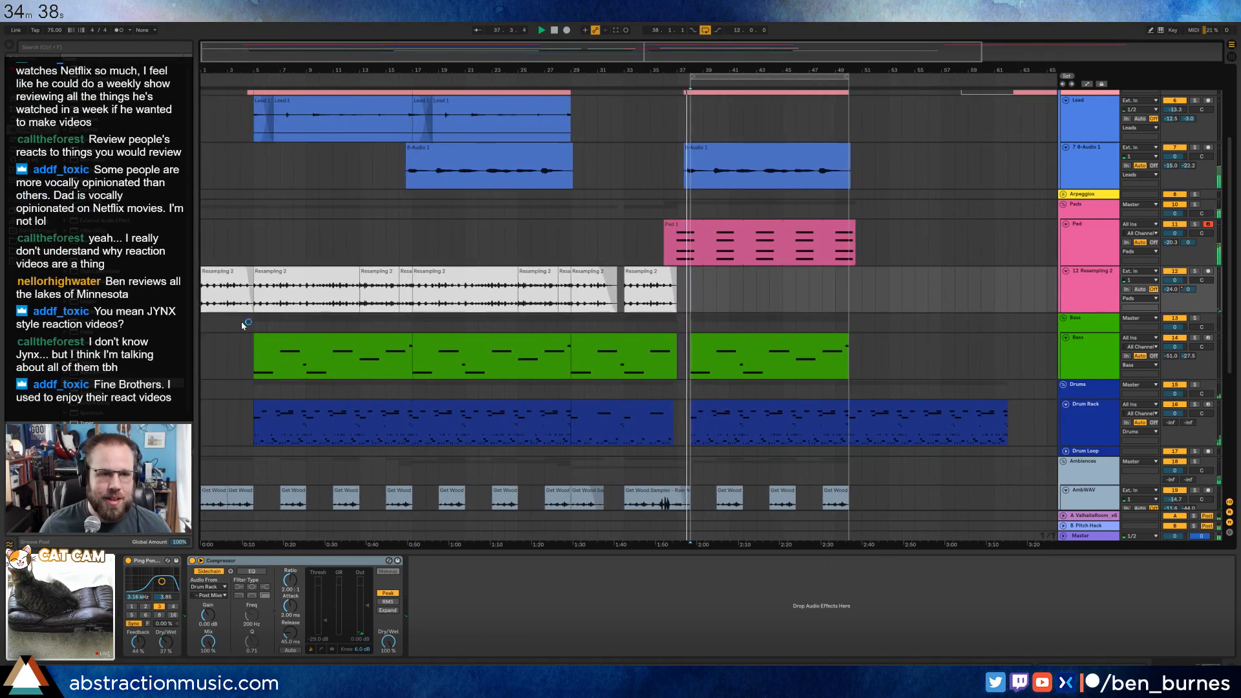
pyautogui.click(221, 282)
pyautogui.press('space')
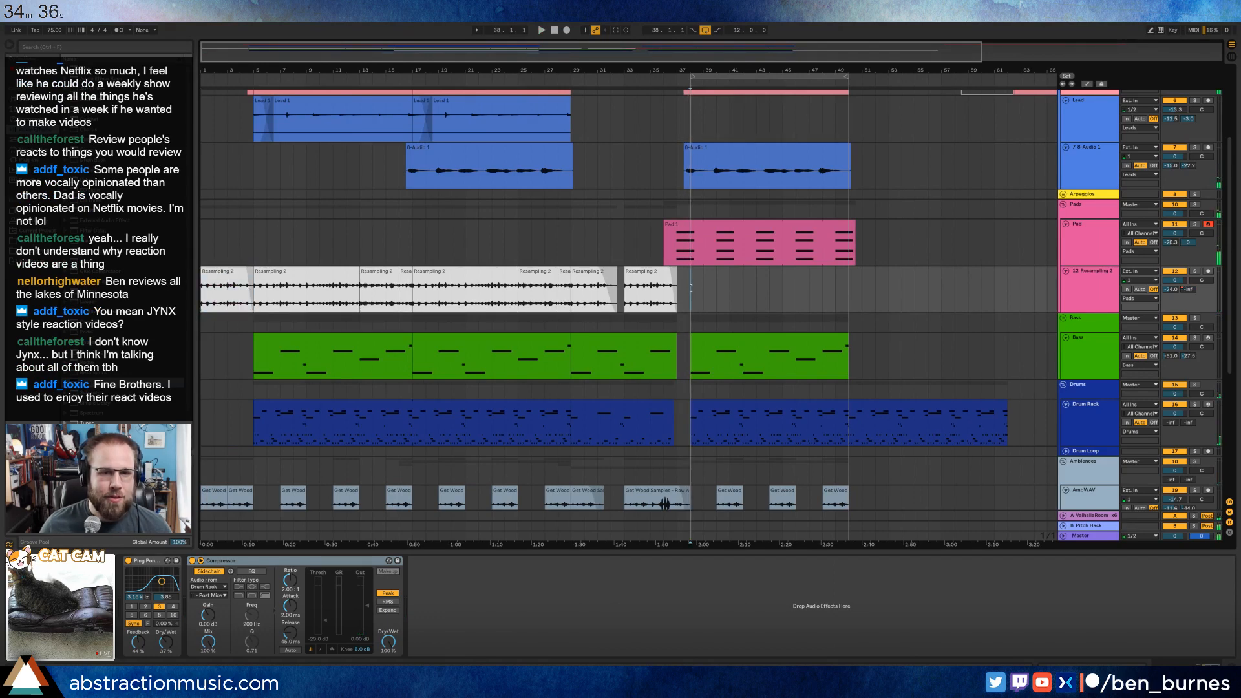
pyautogui.hotkey('ctrl', 'v')
# Split the pasted Resampling 2 clip at bar 40, delete the part after it, and adjust the remaining clip's fade-out.
pyautogui.moveTo(694, 57); pyautogui.dragTo(706, 70)
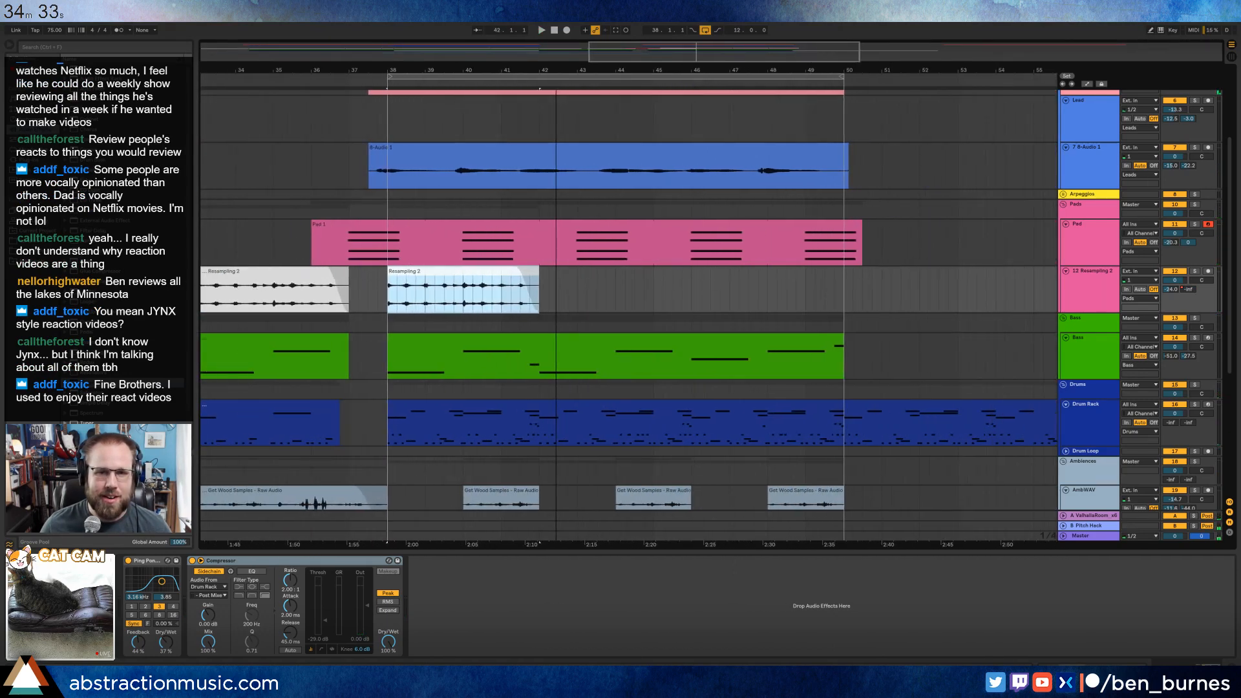
pyautogui.moveTo(515, 271); pyautogui.dragTo(498, 270)
pyautogui.click(479, 270)
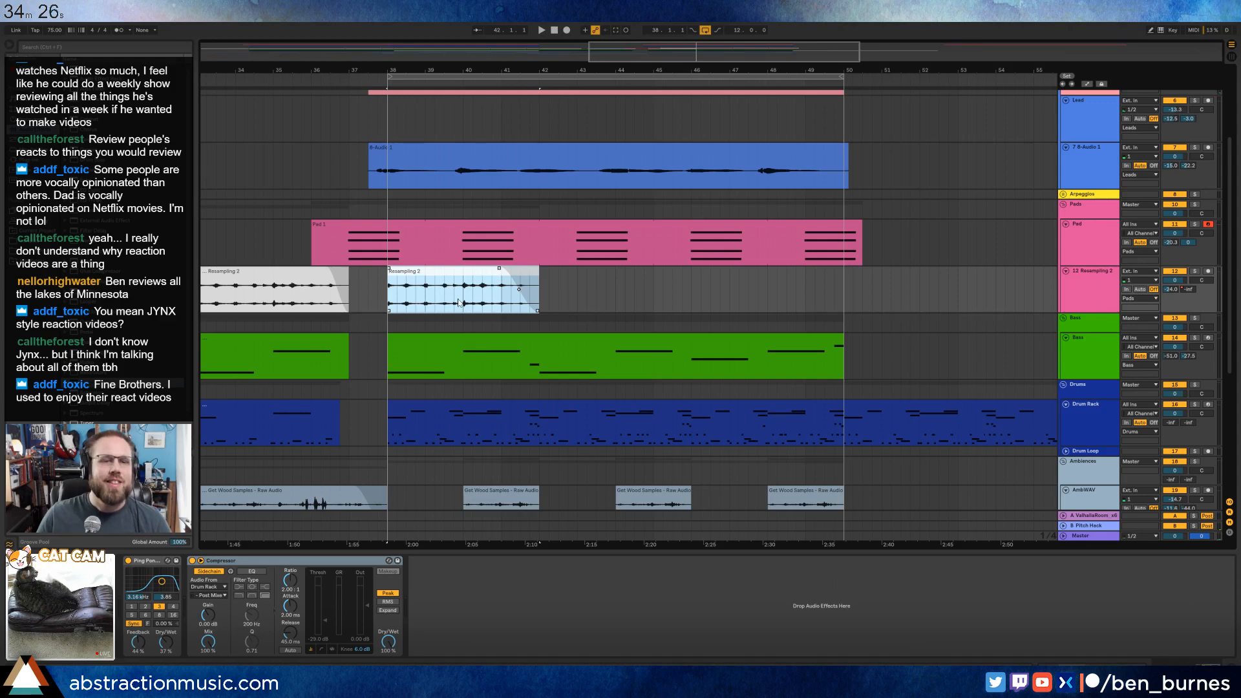
pyautogui.moveTo(461, 301); pyautogui.dragTo(444, 297)
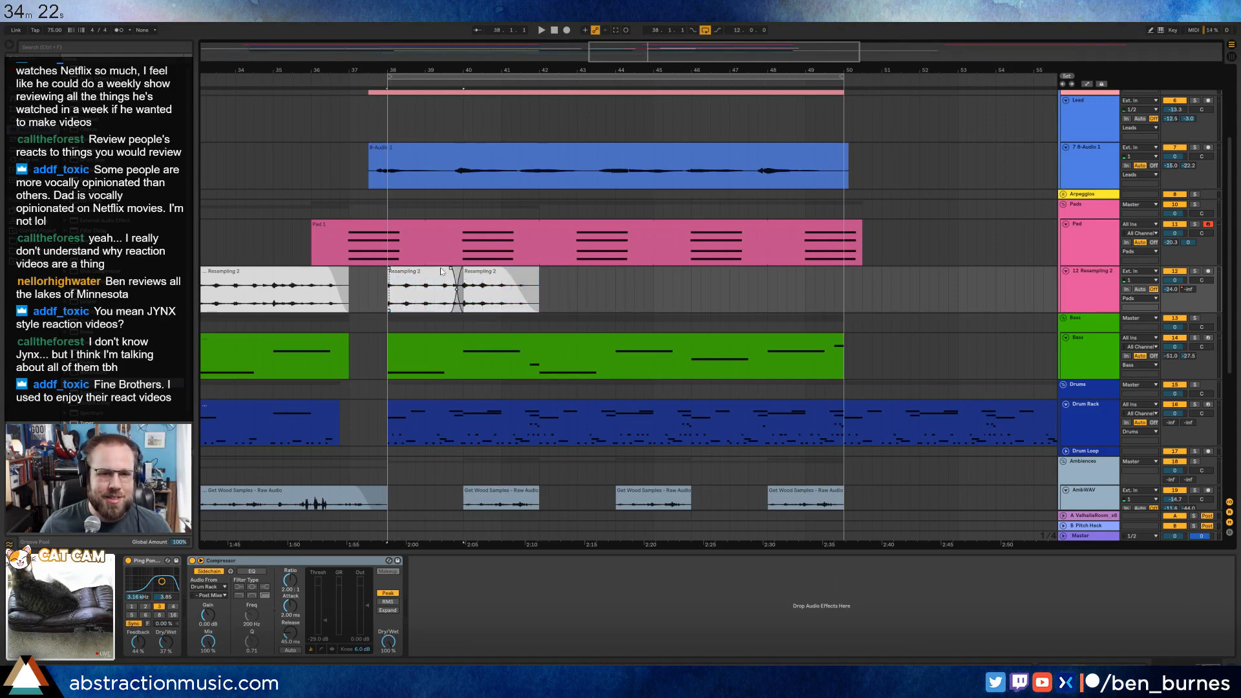
pyautogui.press('Delete')
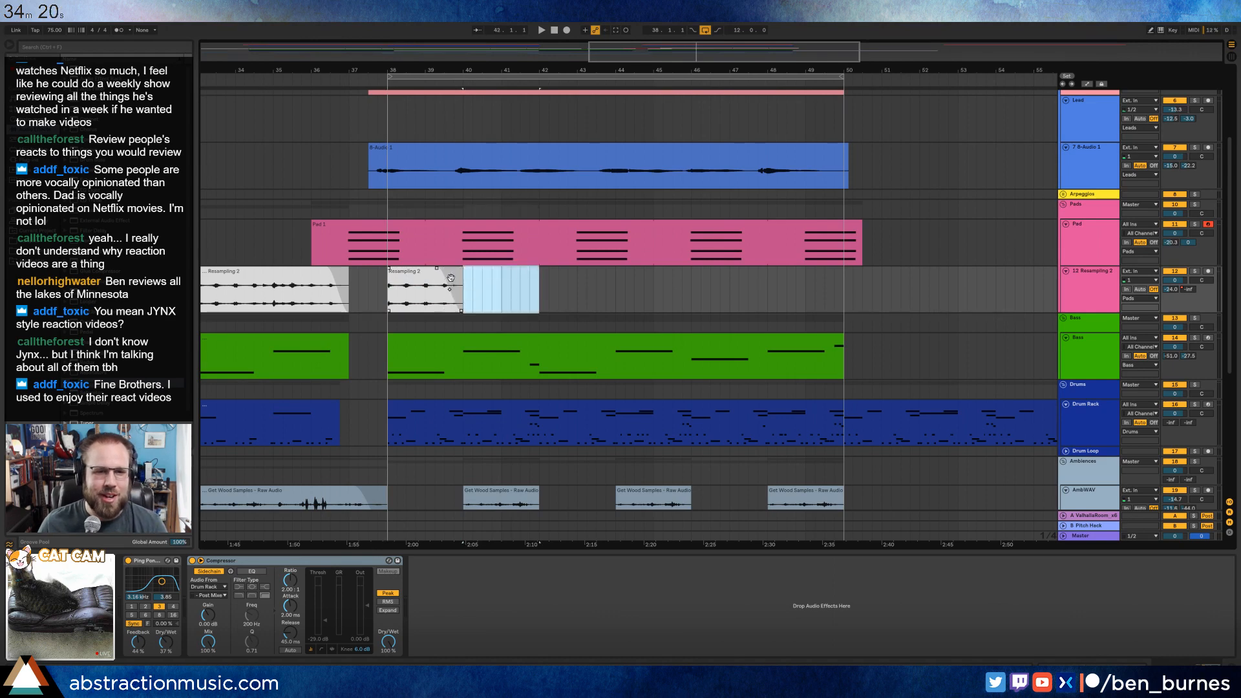
pyautogui.moveTo(437, 270); pyautogui.dragTo(444, 272)
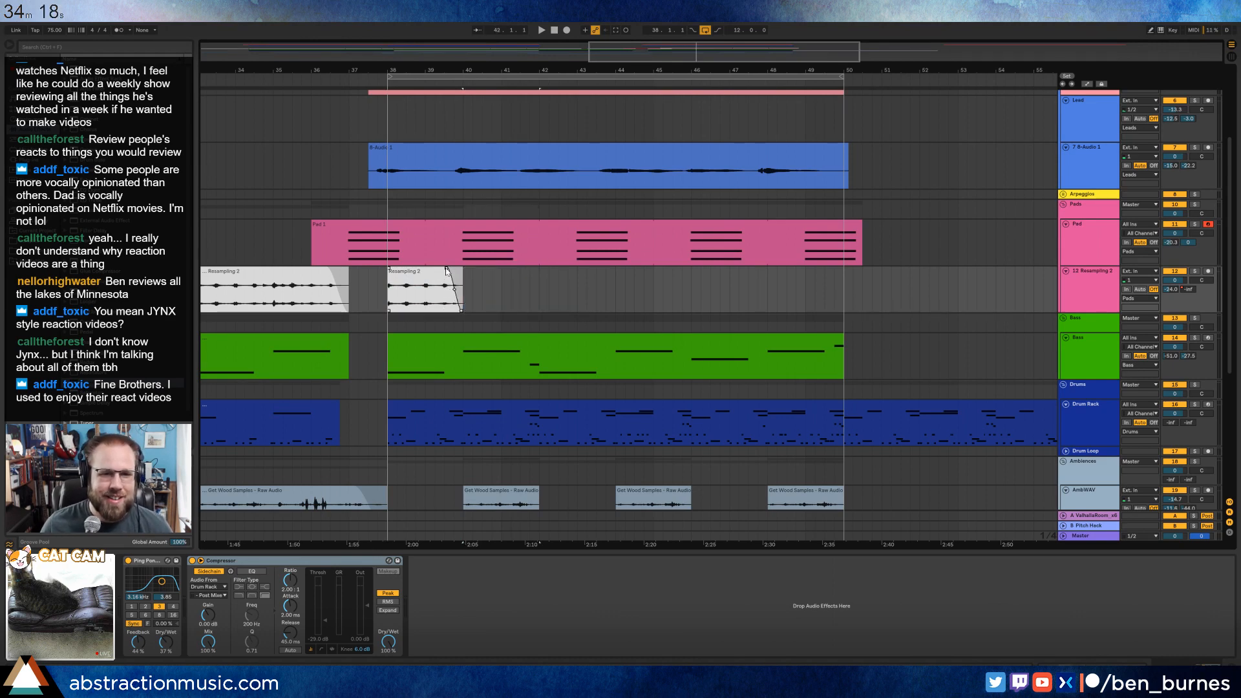
# Duplicate the Resampling 2 clip at bar 38 until copies fill the loop to bar 50, and play from before the section.
pyautogui.click(433, 270)
pyautogui.hotkey('ctrl', 'd')
pyautogui.hotkey('ctrl', 'd')
pyautogui.hotkey('ctrl', 'd')
pyautogui.hotkey('ctrl', 'd')
pyautogui.hotkey('ctrl', 'd')
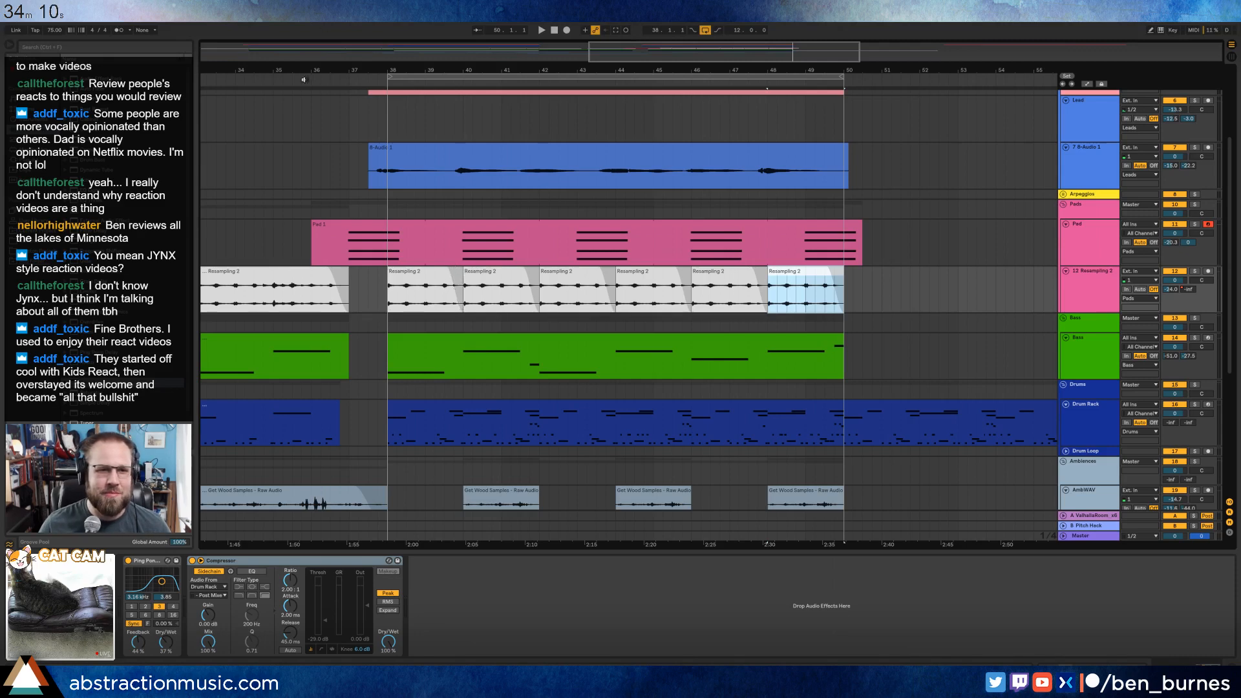
pyautogui.click(271, 76)
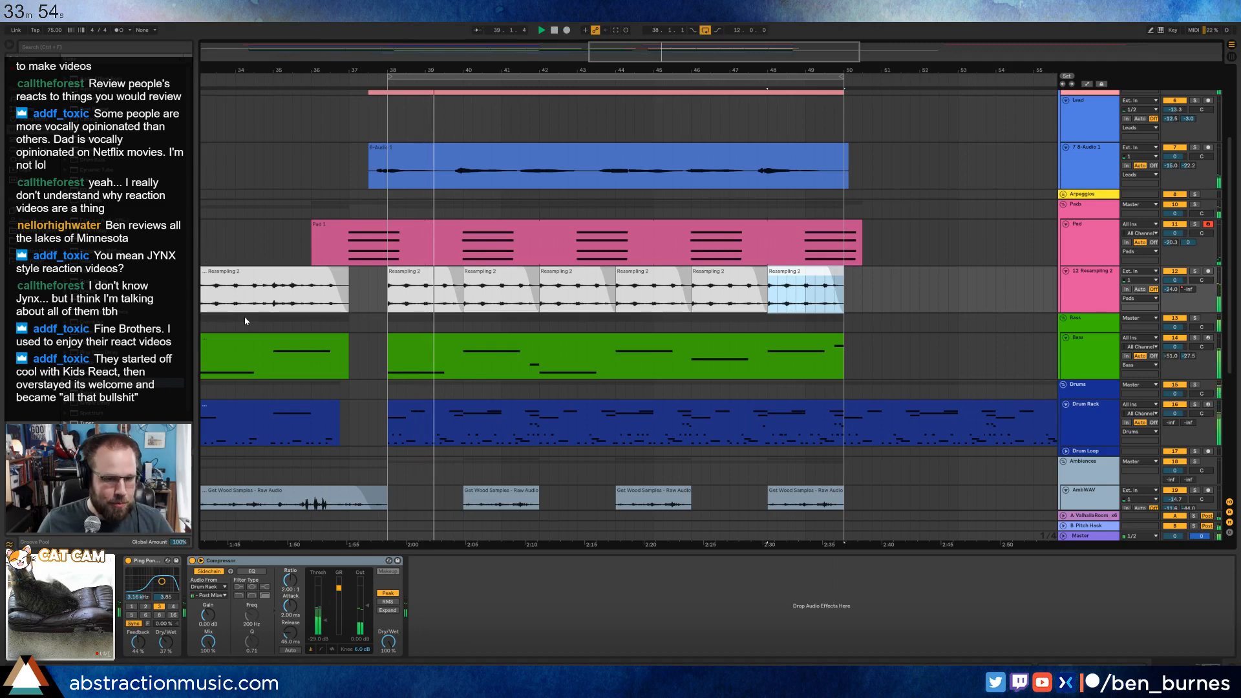
# Trim the six Resampling 2 clips between bars 38 and 50 so each leaves a one-beat gap before the following clip or the loop's end, and play them back.
pyautogui.moveTo(447, 268)
pyautogui.mouseDown()
pyautogui.moveTo(429, 269)
pyautogui.moveTo(453, 274)
pyautogui.mouseUp()
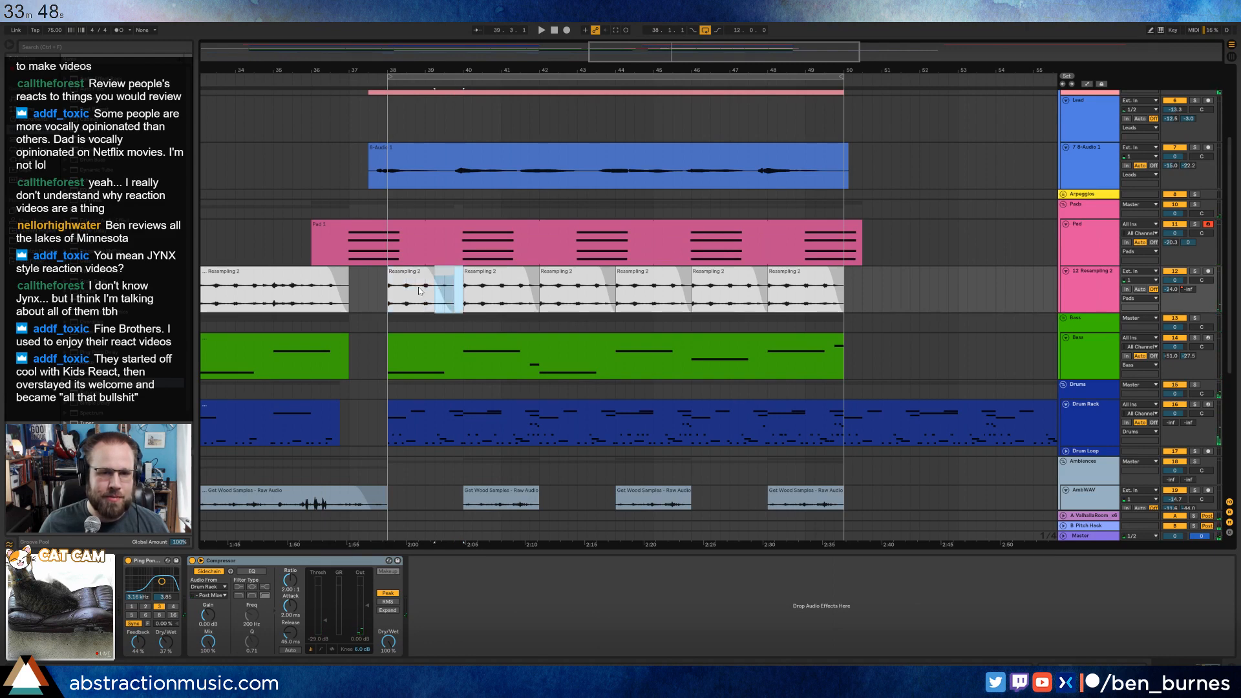
pyautogui.hotkey('ctrl', 'd')
pyautogui.hotkey('ctrl', 'd')
pyautogui.hotkey('ctrl', 'd')
pyautogui.hotkey('ctrl', 'd')
pyautogui.hotkey('ctrl', 'd')
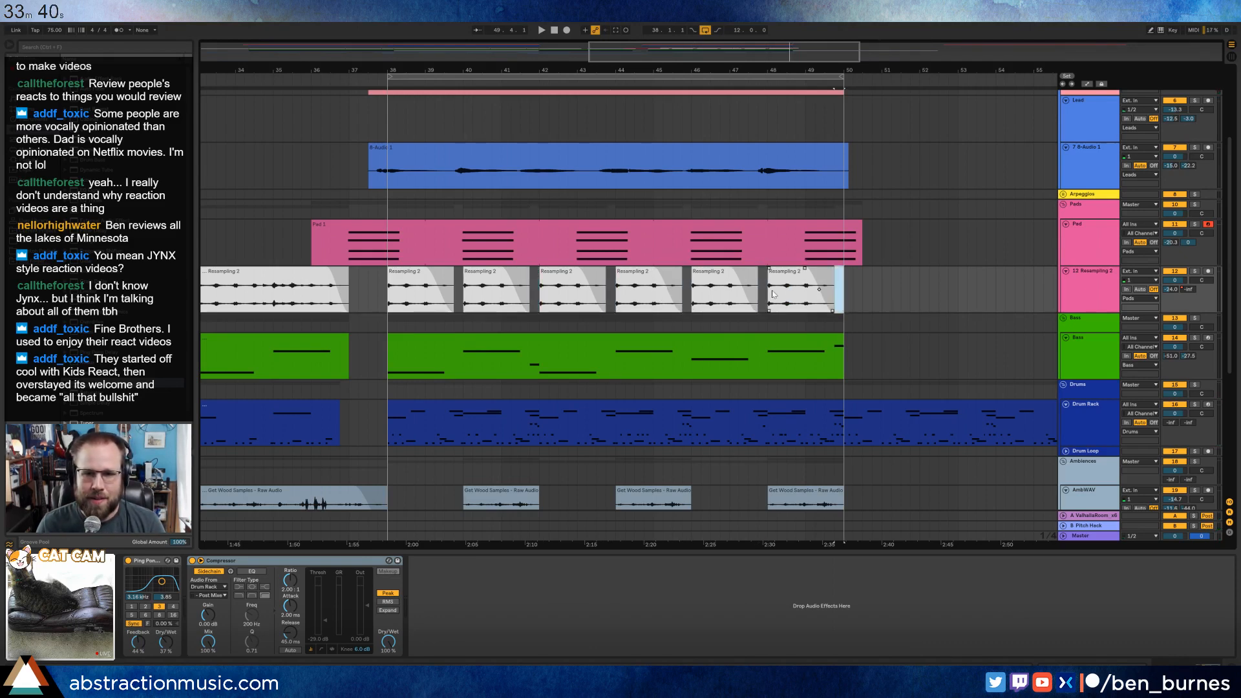
pyautogui.click(429, 279)
pyautogui.press('space')
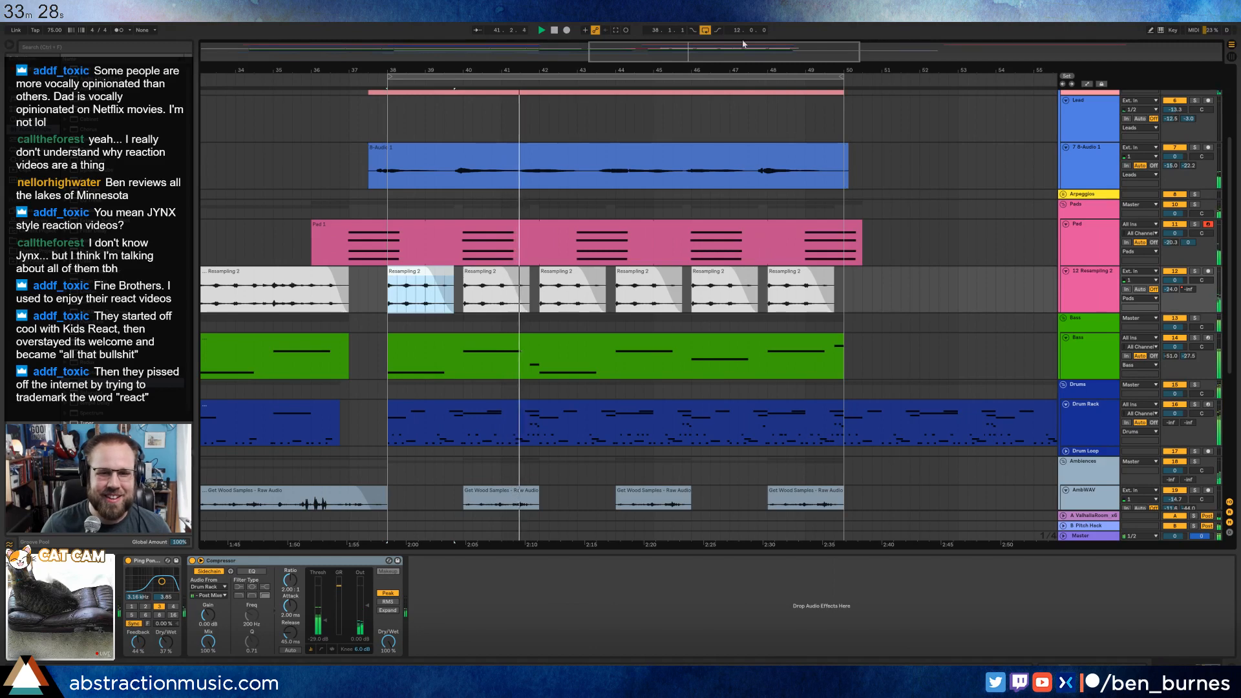
# Stop playback and delete the existing take on the 7-Audio 1 track that spans bars 37 to 50.
pyautogui.moveTo(704, 56); pyautogui.dragTo(693, 39)
pyautogui.click(474, 159)
pyautogui.press('space')
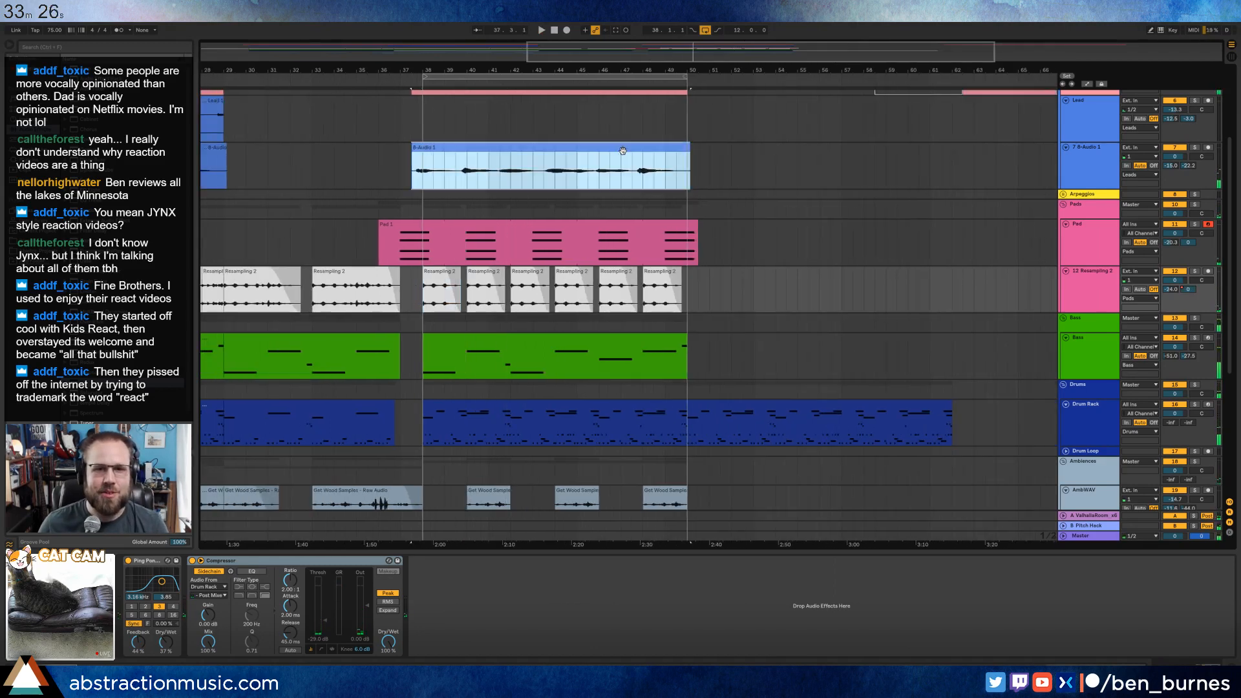
pyautogui.press('Delete')
# Record a new looped performance on the 7-Audio 1 track starting at bar 37.
pyautogui.scroll(2, 480, 171)
pyautogui.click(426, 154)
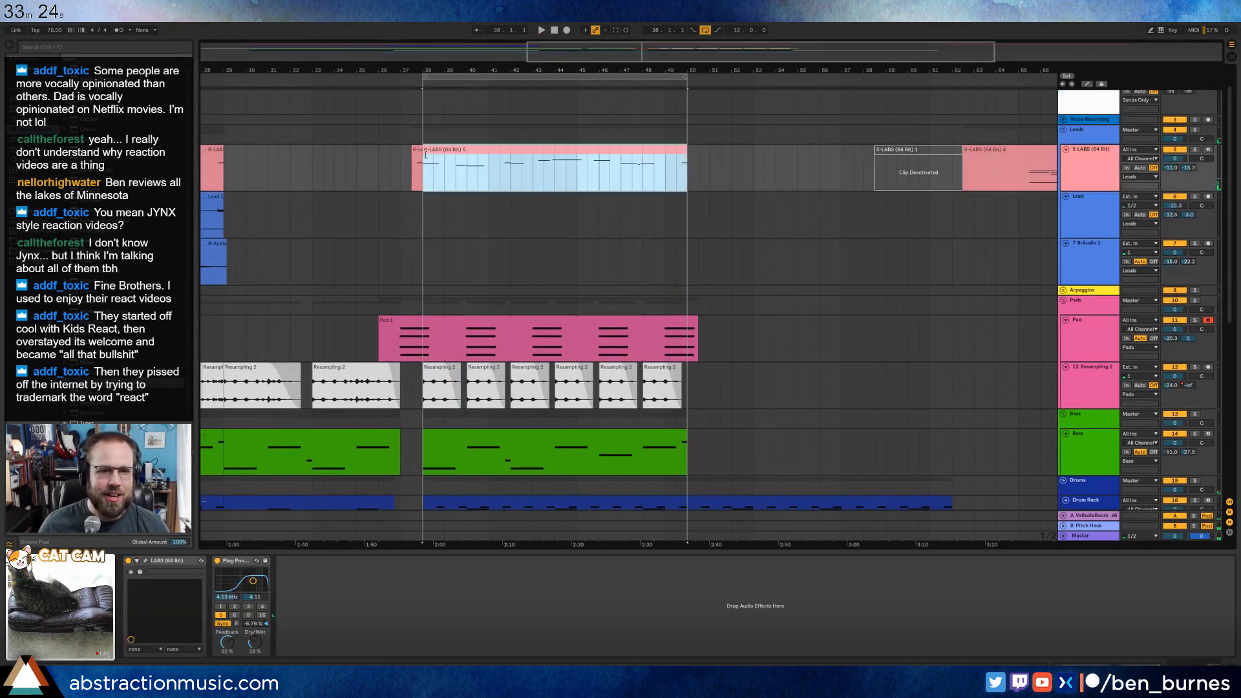
pyautogui.click(403, 262)
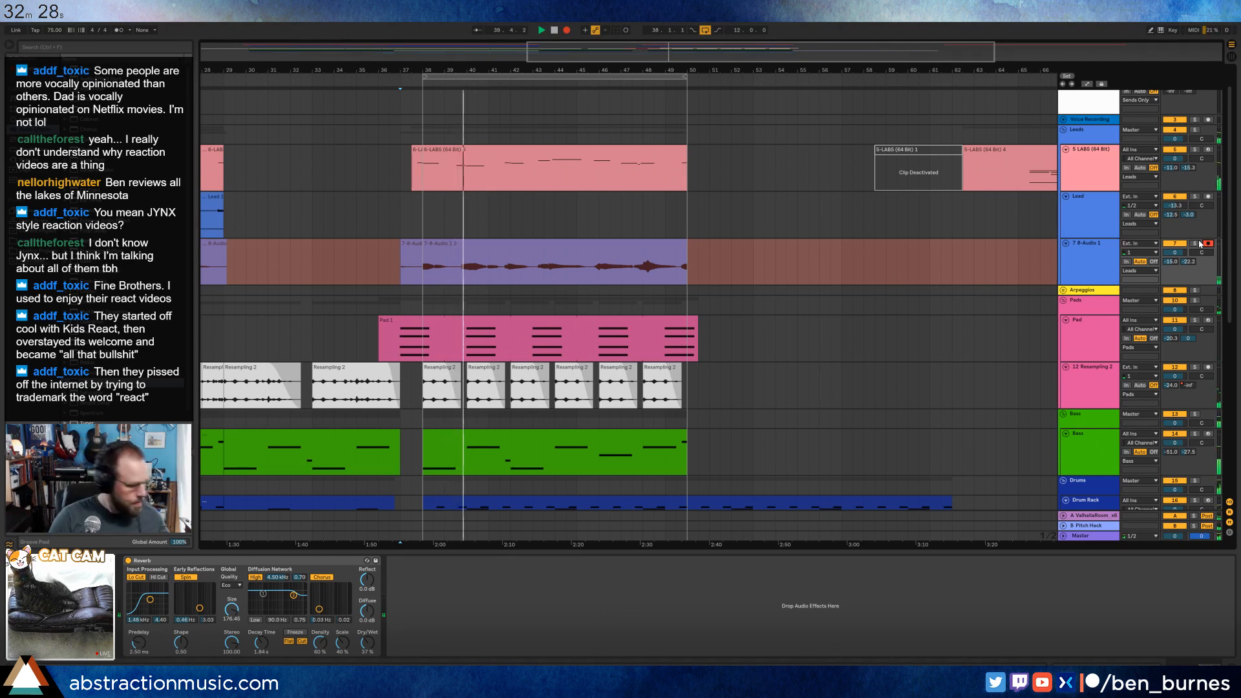
pyautogui.press('F9')
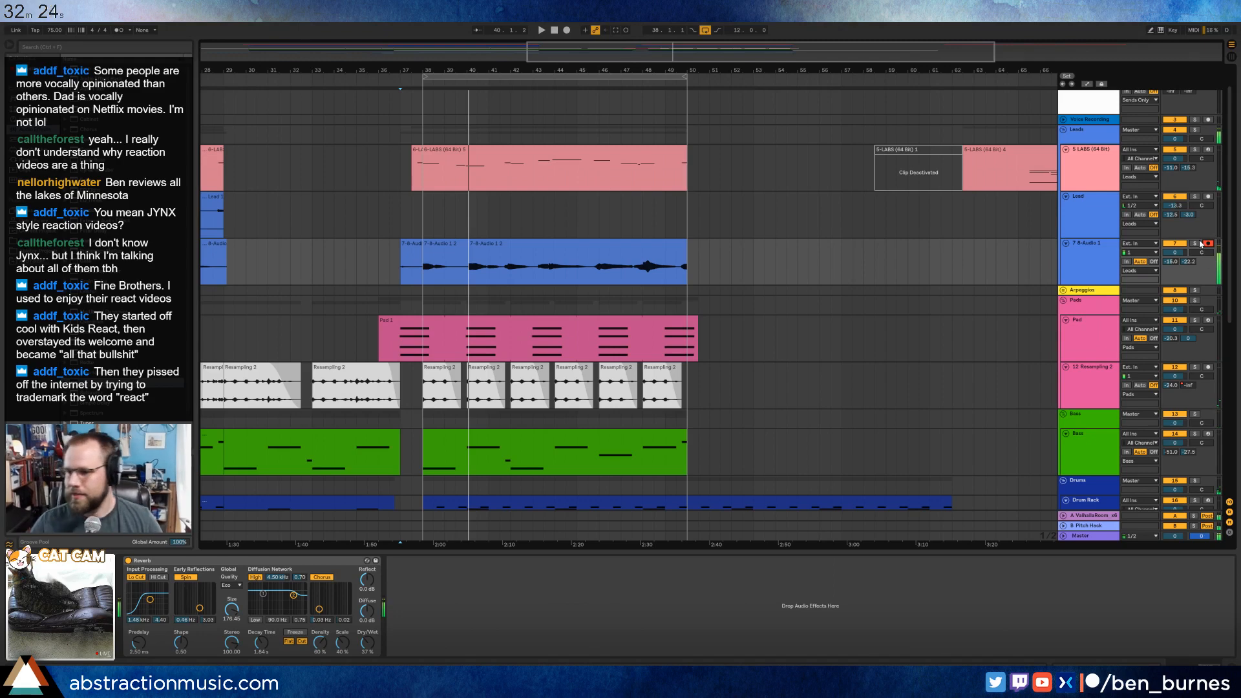
# Extend the newest 7-Audio 1 take's end to bar 52 and its start back to the middle of bar 37, and play it.
pyautogui.moveTo(689, 254); pyautogui.dragTo(732, 253)
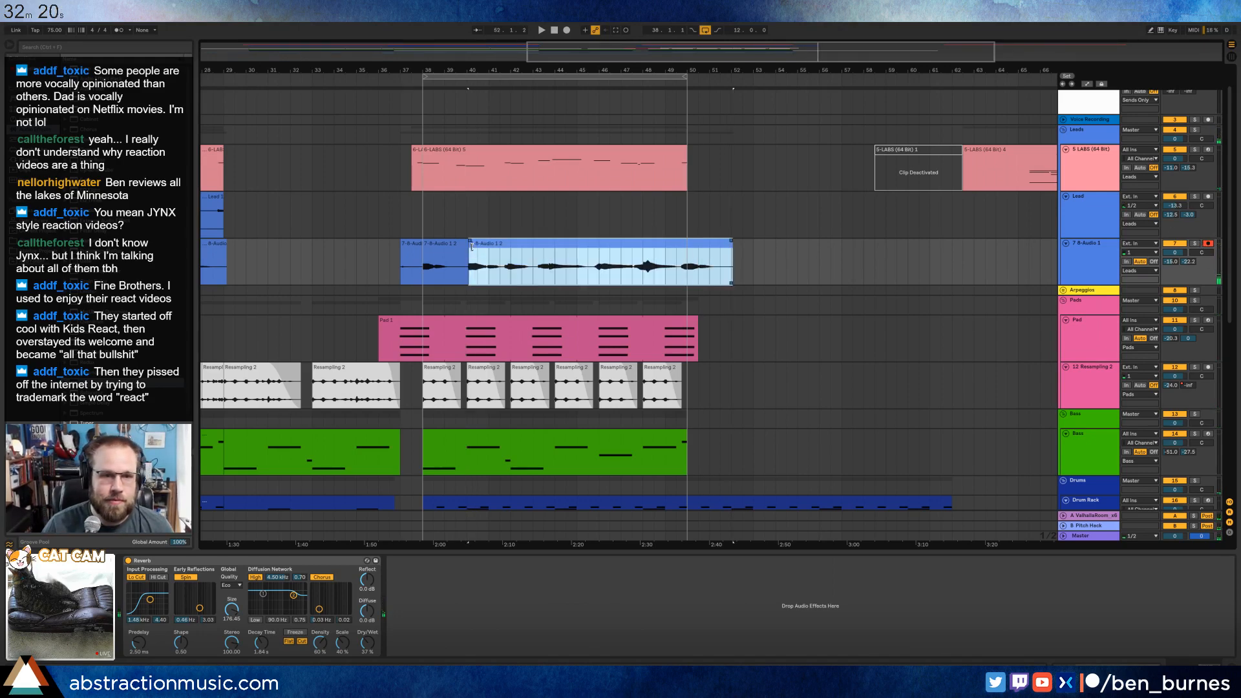
pyautogui.moveTo(472, 246); pyautogui.dragTo(415, 254)
pyautogui.press('space')
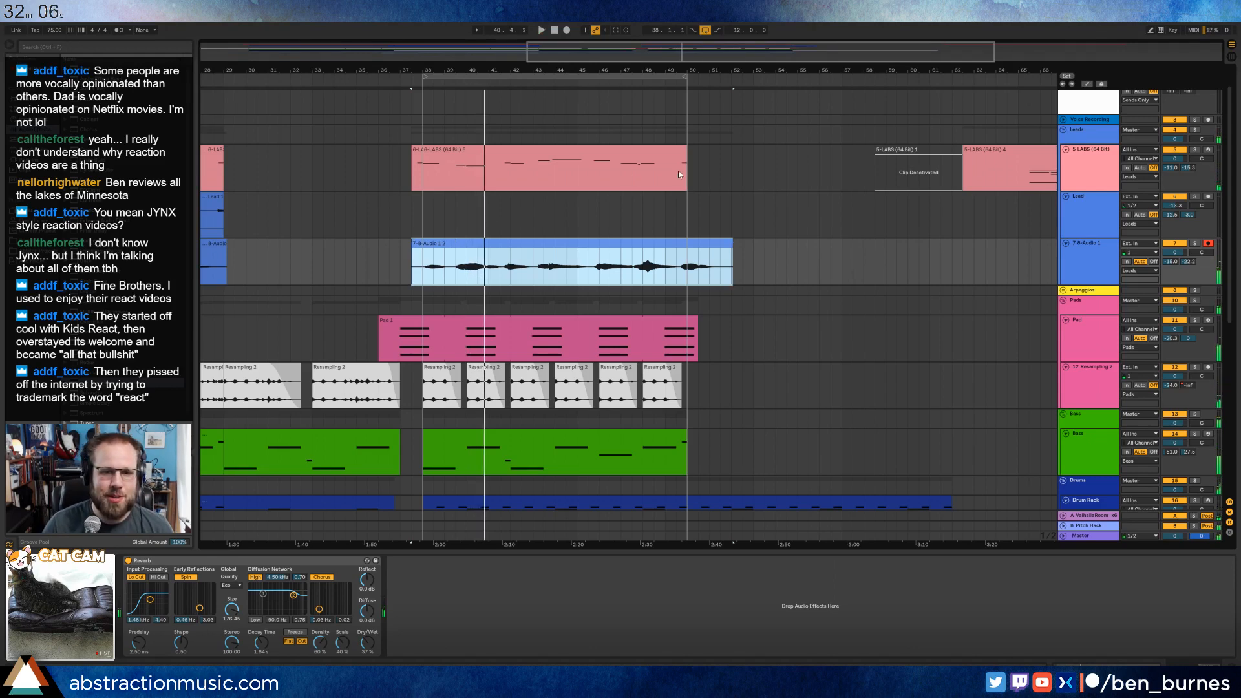
pyautogui.click(763, 252)
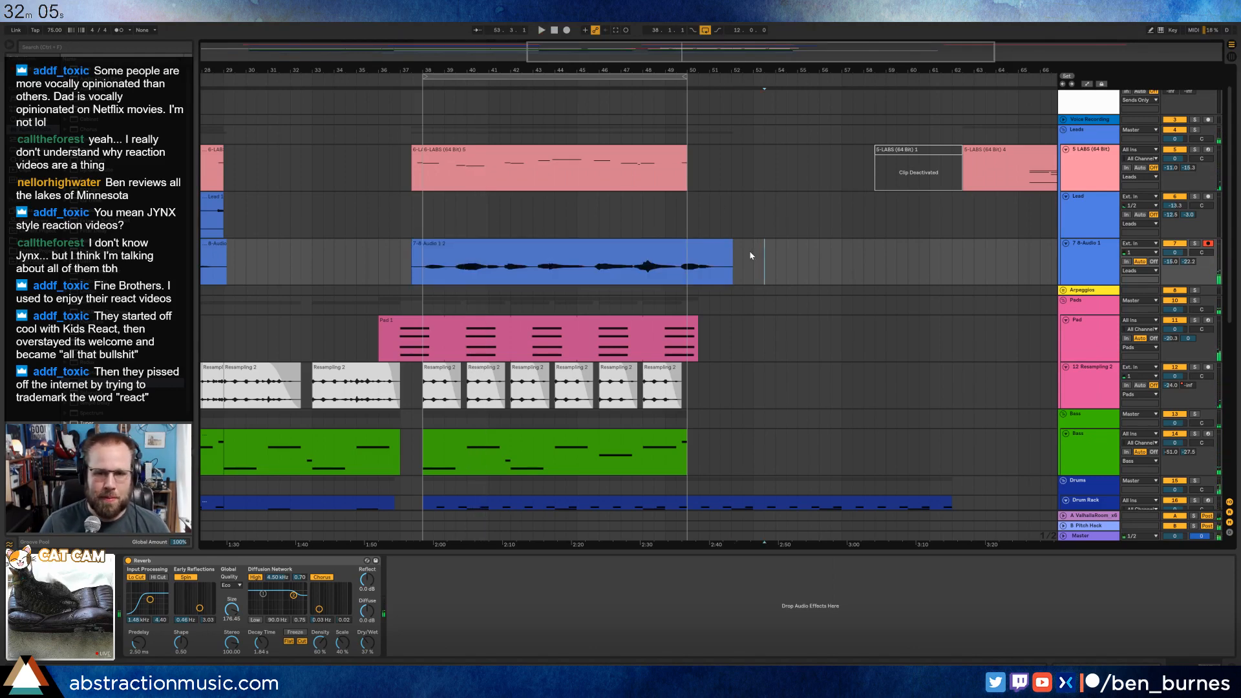
# Duplicate the S-LABS (64 Bit) lead clip from bar 38 to bar 50 and delete the leftover deactivated clip behind the copy.
pyautogui.click(677, 150)
pyautogui.hotkey('ctrl', 'd')
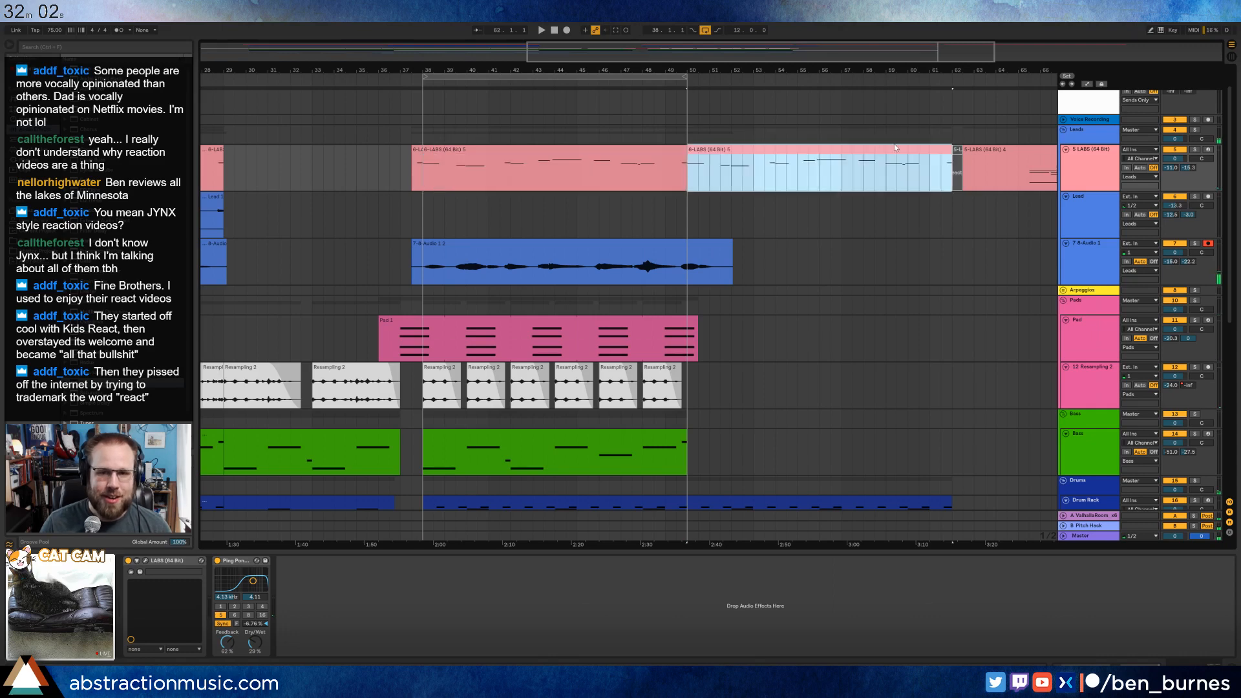
pyautogui.moveTo(668, 59); pyautogui.dragTo(840, 60)
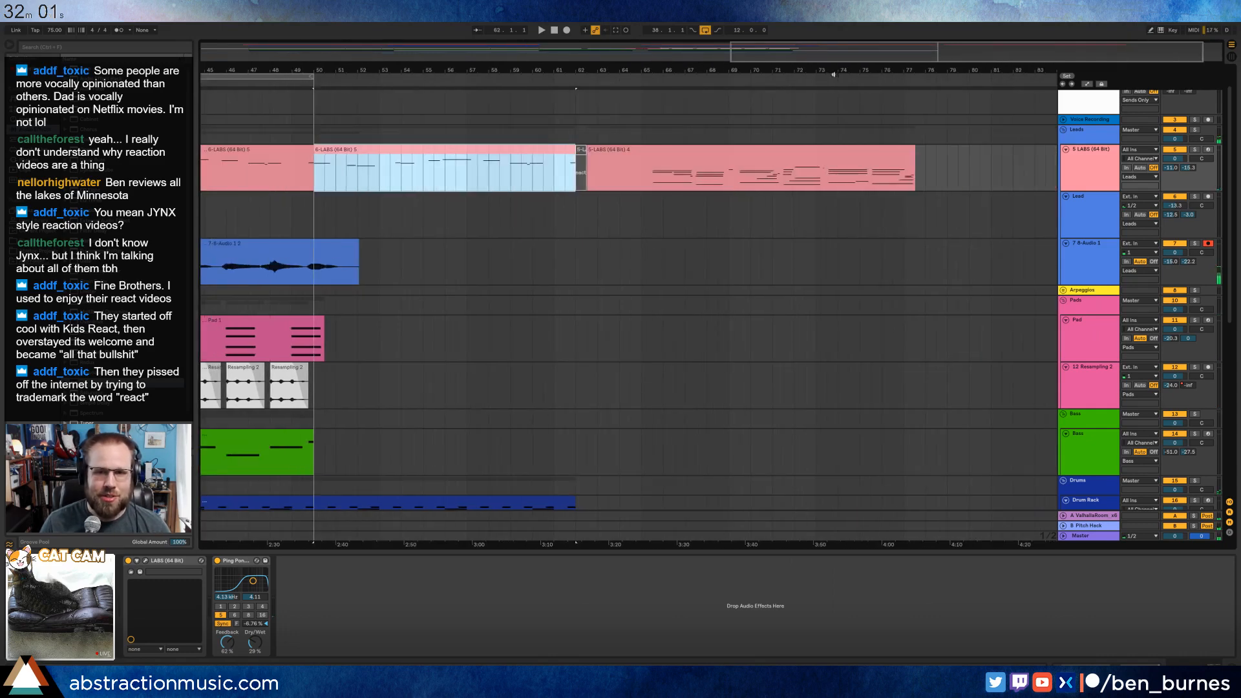
pyautogui.click(582, 151)
# Move the remaining S-LABS (64 Bit) 4 clip out of the way to about bar 97.
pyautogui.click(632, 156)
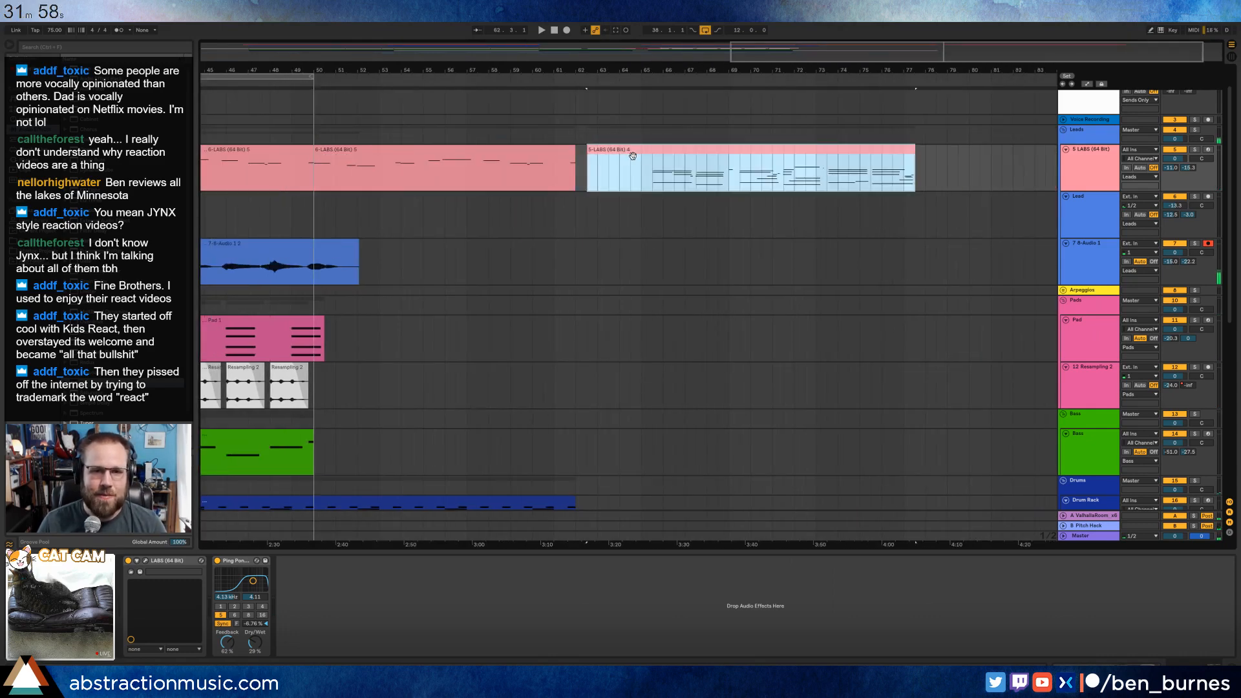
pyautogui.click(581, 153)
pyautogui.moveTo(589, 154); pyautogui.dragTo(960, 157)
pyautogui.moveTo(843, 46); pyautogui.dragTo(844, 6)
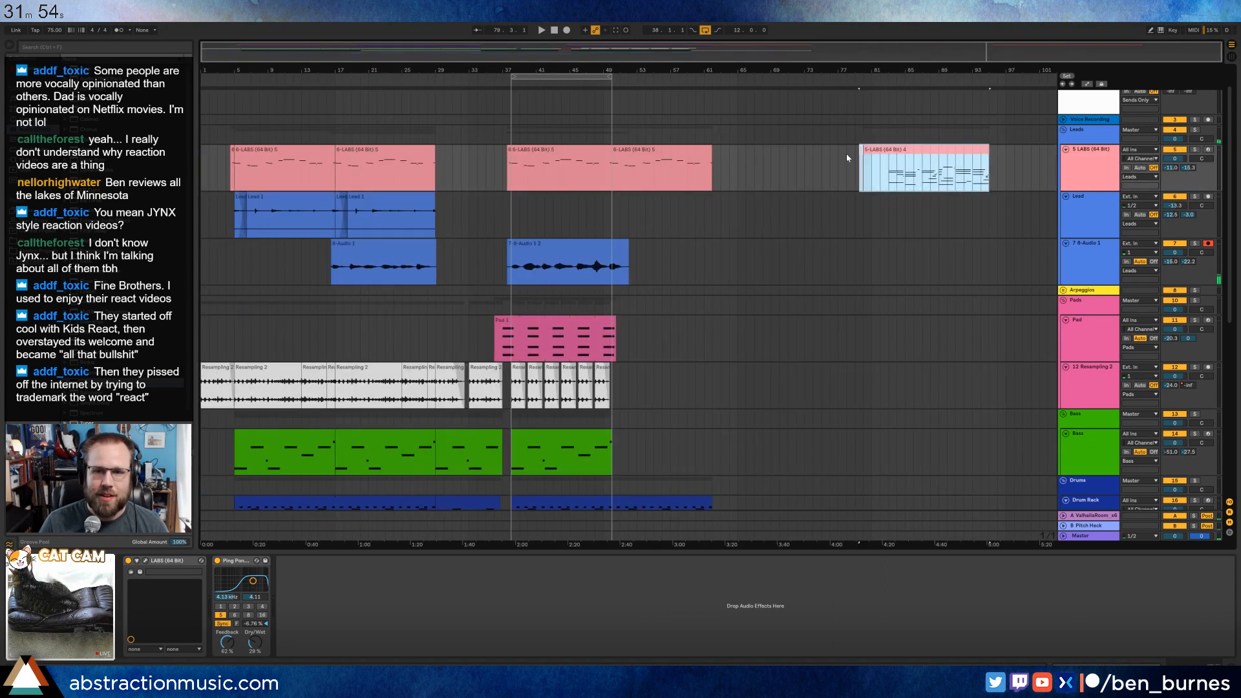
pyautogui.moveTo(891, 151); pyautogui.dragTo(1042, 152)
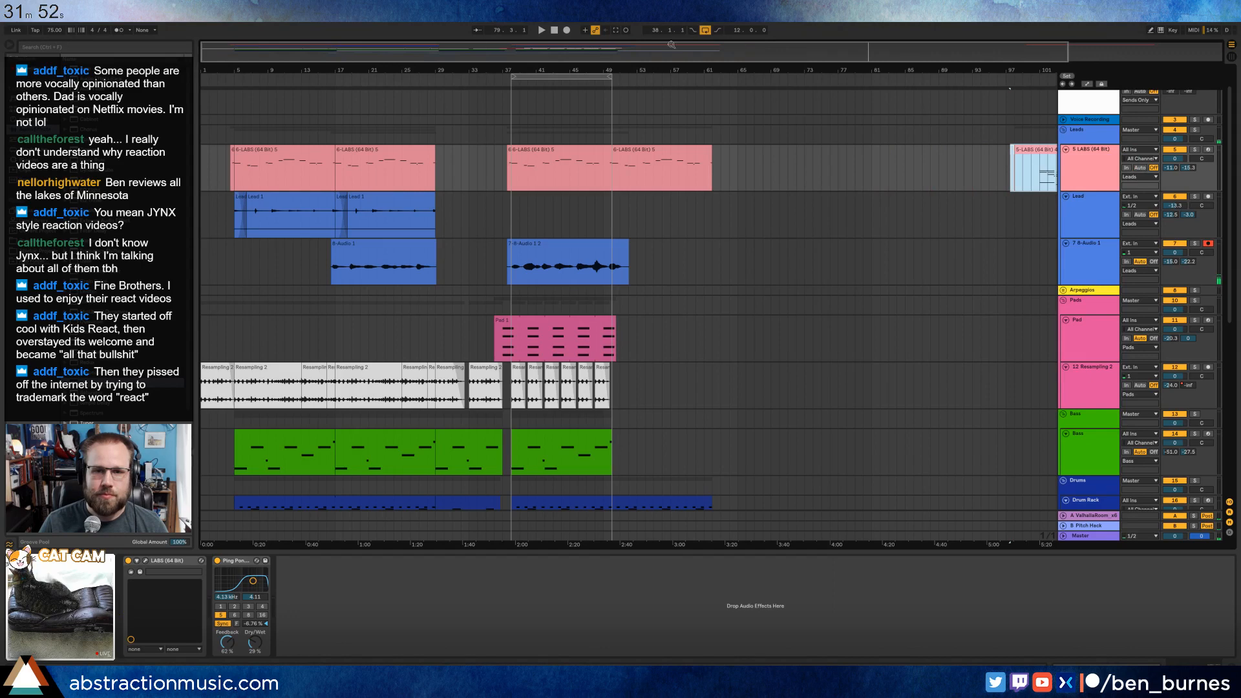
# Extend the looped Pad clip's end to bar 69.
pyautogui.moveTo(672, 45); pyautogui.dragTo(633, 185)
pyautogui.moveTo(669, 49); pyautogui.dragTo(830, 51)
pyautogui.scroll(-3, 700, 281)
pyautogui.click(609, 262)
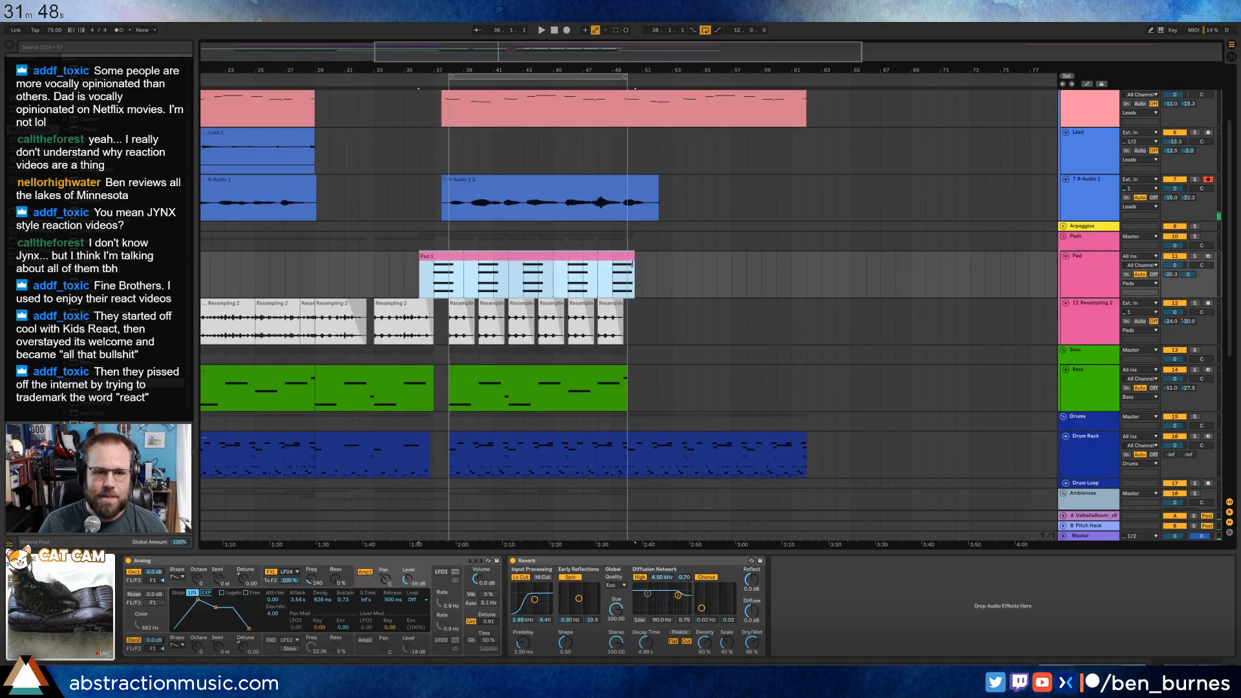
pyautogui.moveTo(632, 259)
pyautogui.mouseDown()
pyautogui.moveTo(985, 274)
pyautogui.moveTo(910, 268)
pyautogui.mouseUp()
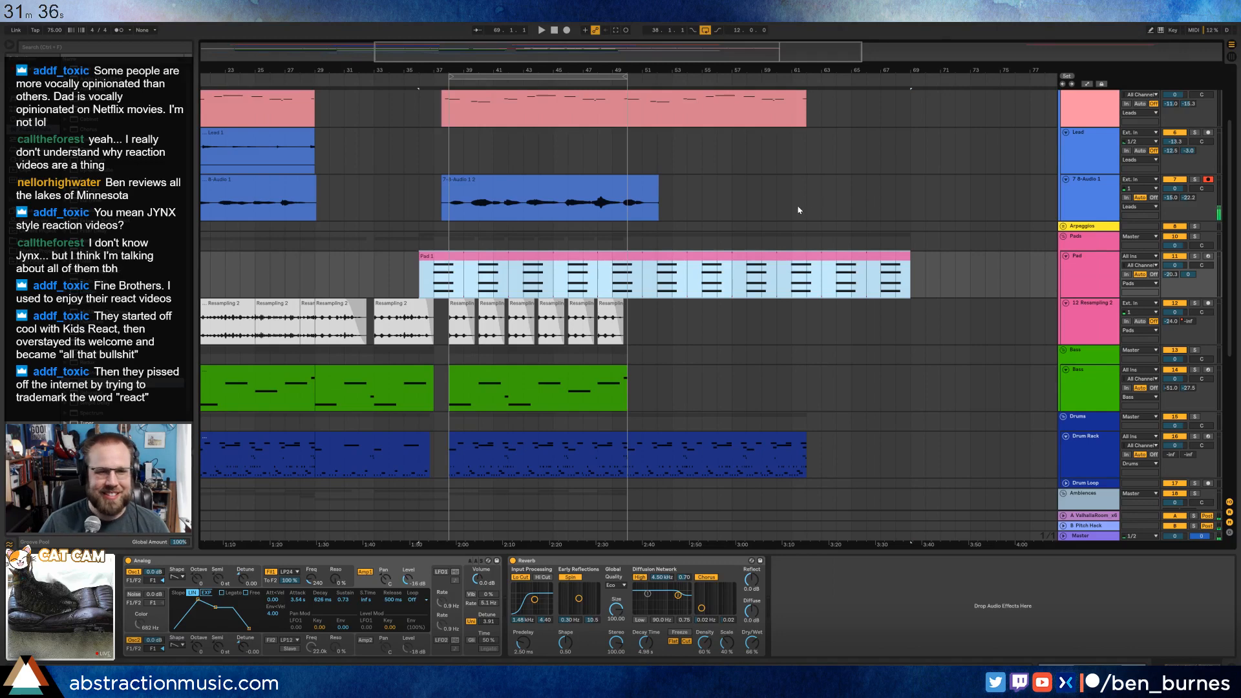
# Start playback from about bar 36 and duplicate the six Resampling 2 clips of the section to bar 50.
pyautogui.scroll(2, 795, 210)
pyautogui.moveTo(353, 68); pyautogui.dragTo(437, 56)
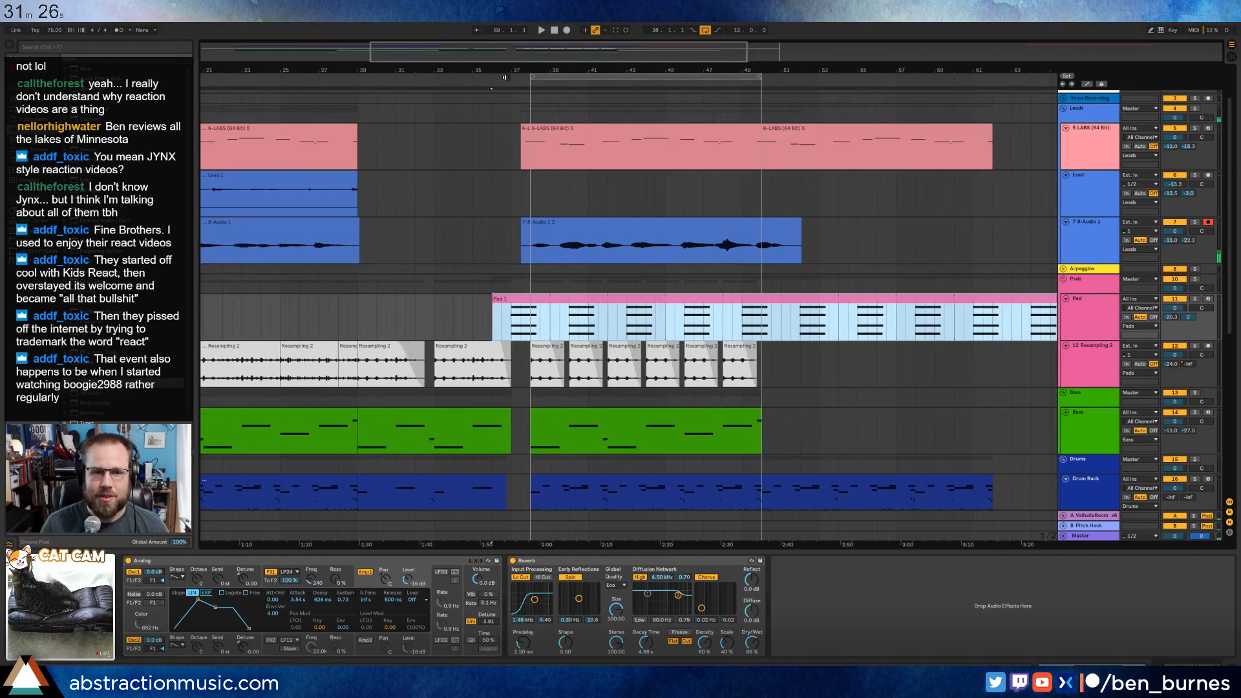
pyautogui.click(488, 78)
pyautogui.scroll(-3, 767, 290)
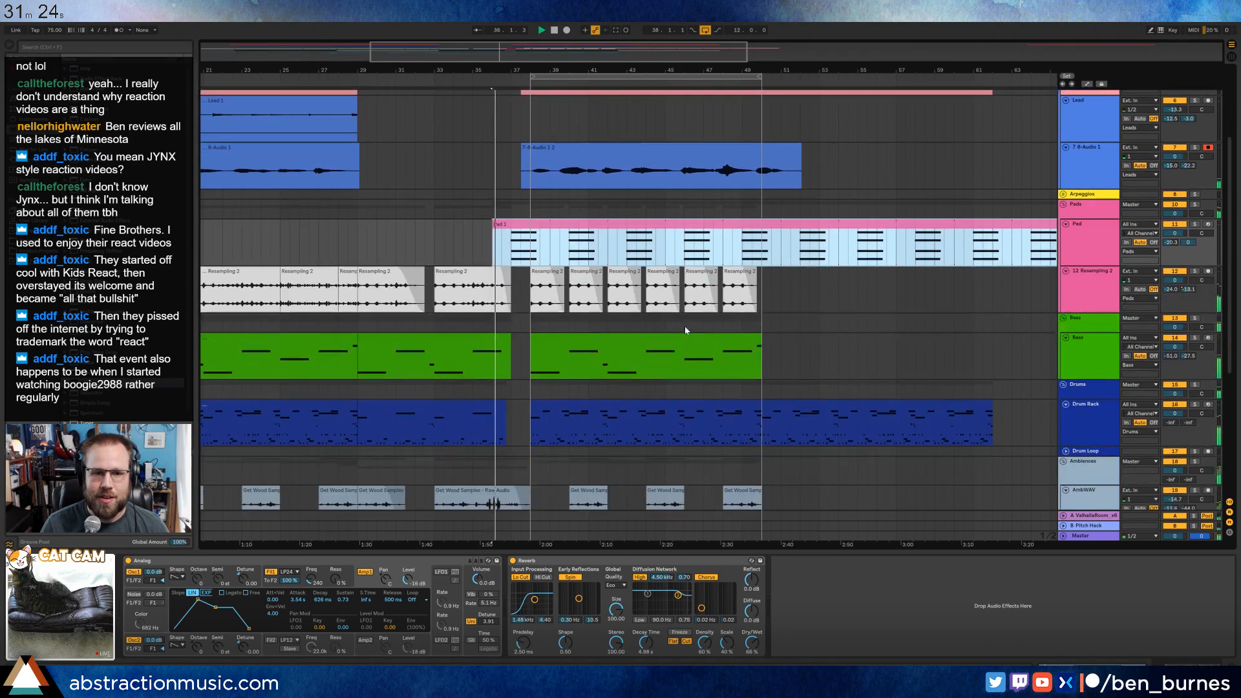
pyautogui.moveTo(767, 290); pyautogui.dragTo(537, 284)
pyautogui.hotkey('ctrl', 'd')
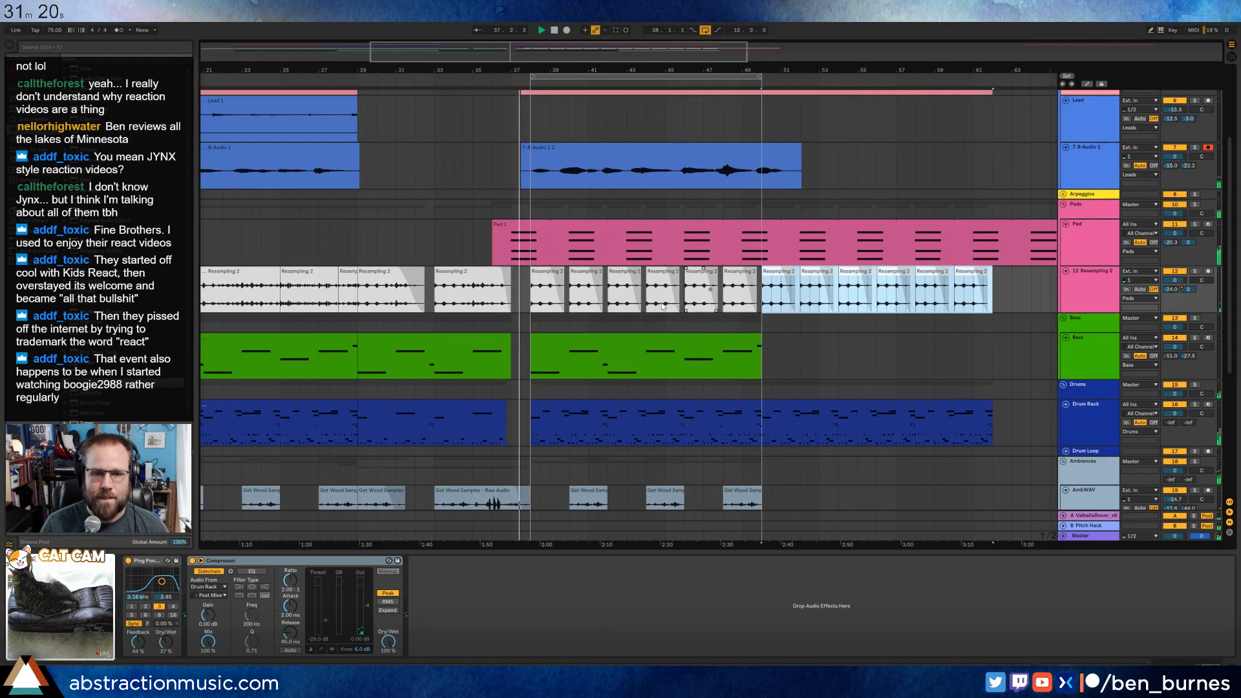
# Open the new 7-Audio 1 take, use warp markers to shift its first phrase slightly earlier, play it, and return to the device view.
pyautogui.click(515, 225)
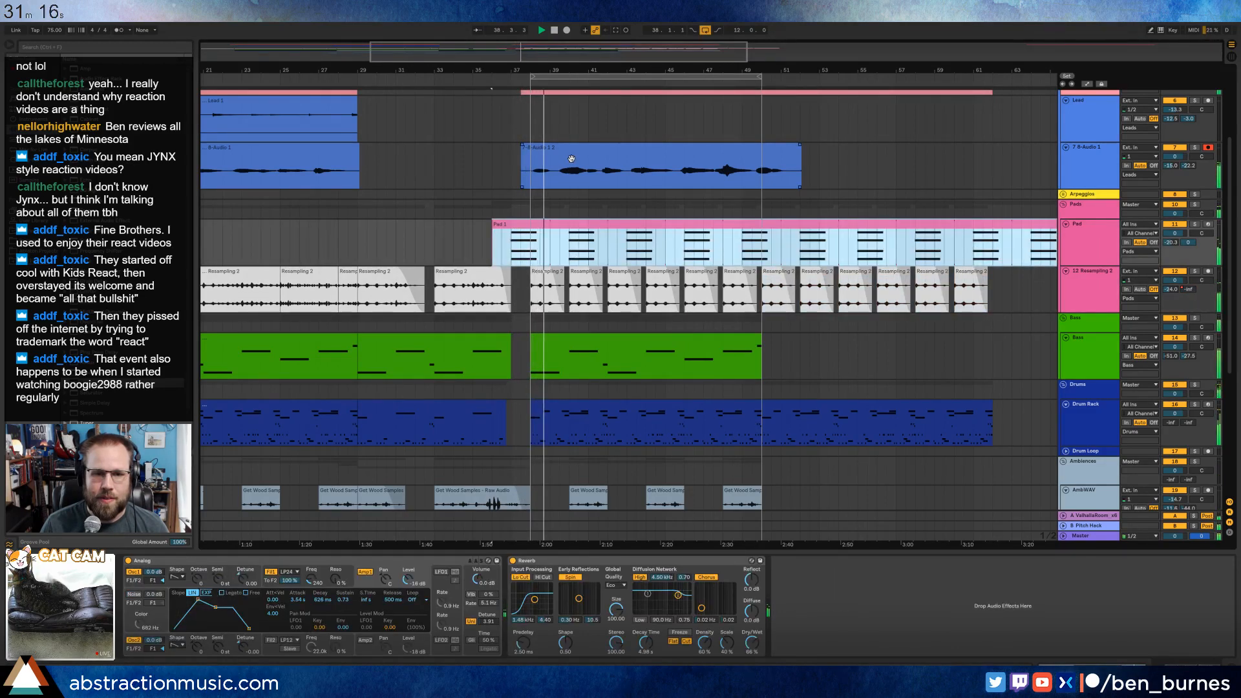
pyautogui.click(621, 165)
pyautogui.moveTo(575, 48); pyautogui.dragTo(574, 94)
pyautogui.doubleClick(507, 148)
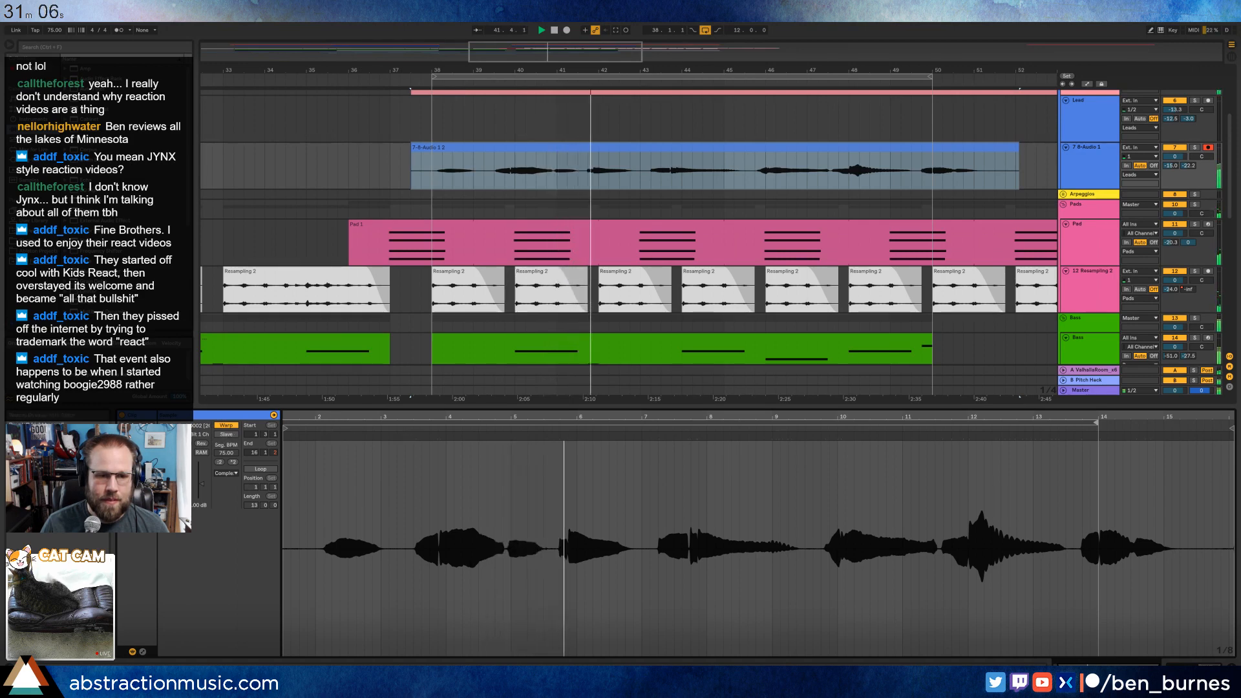
pyautogui.moveTo(329, 418); pyautogui.dragTo(416, 432)
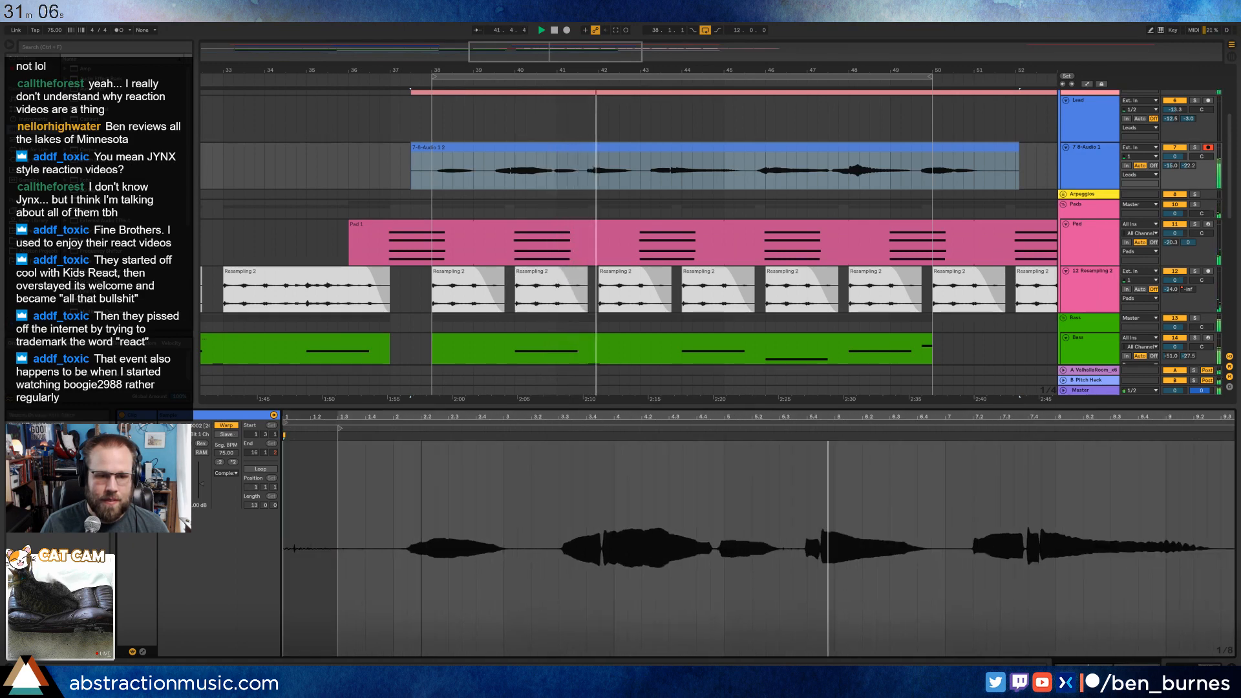
pyautogui.click(435, 435)
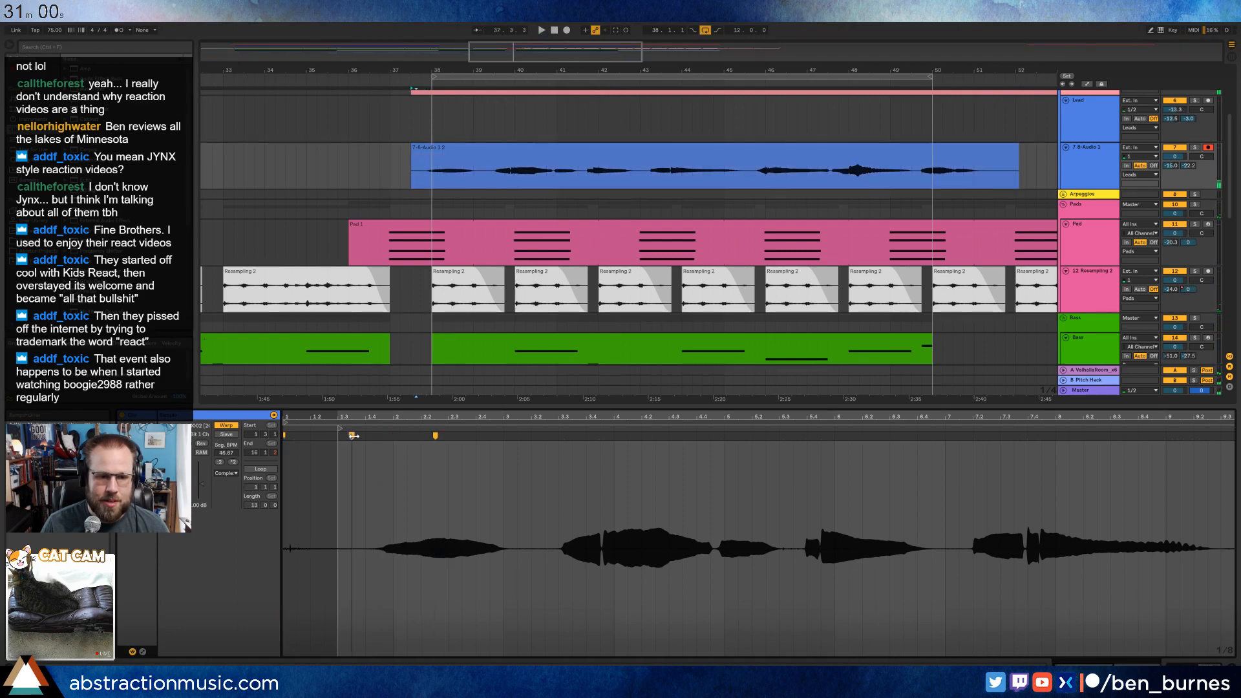
pyautogui.click(355, 438)
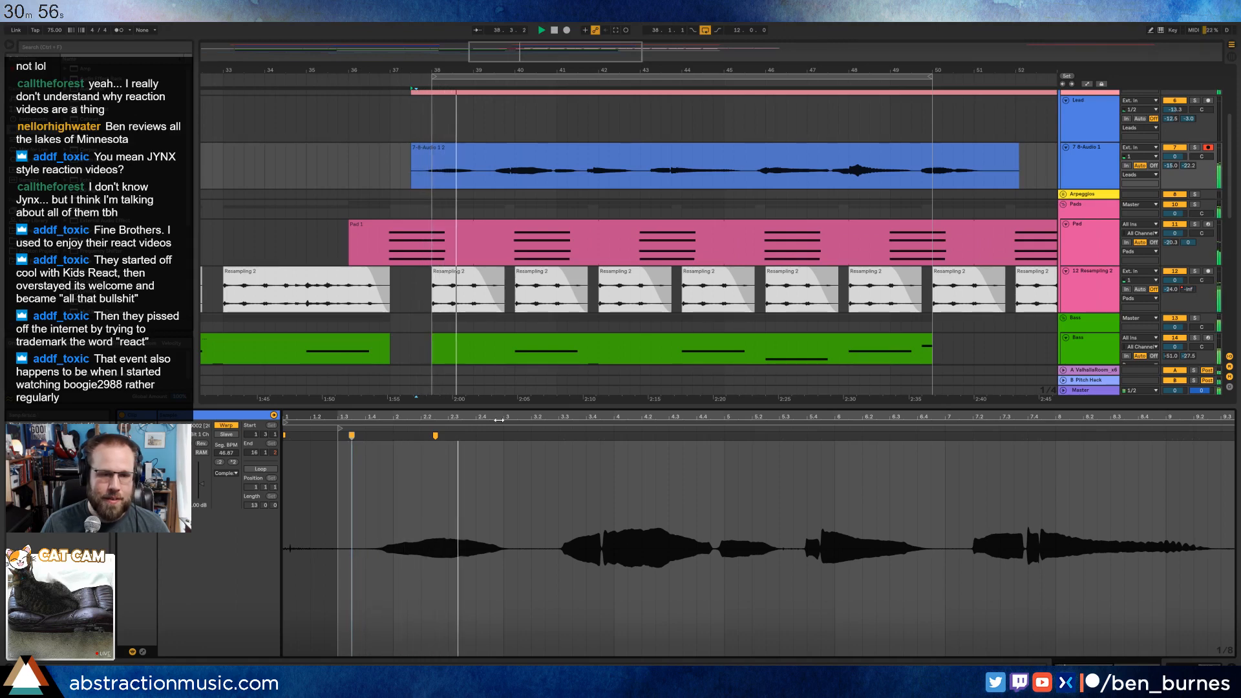
pyautogui.hotkey('shift', 'Tab')
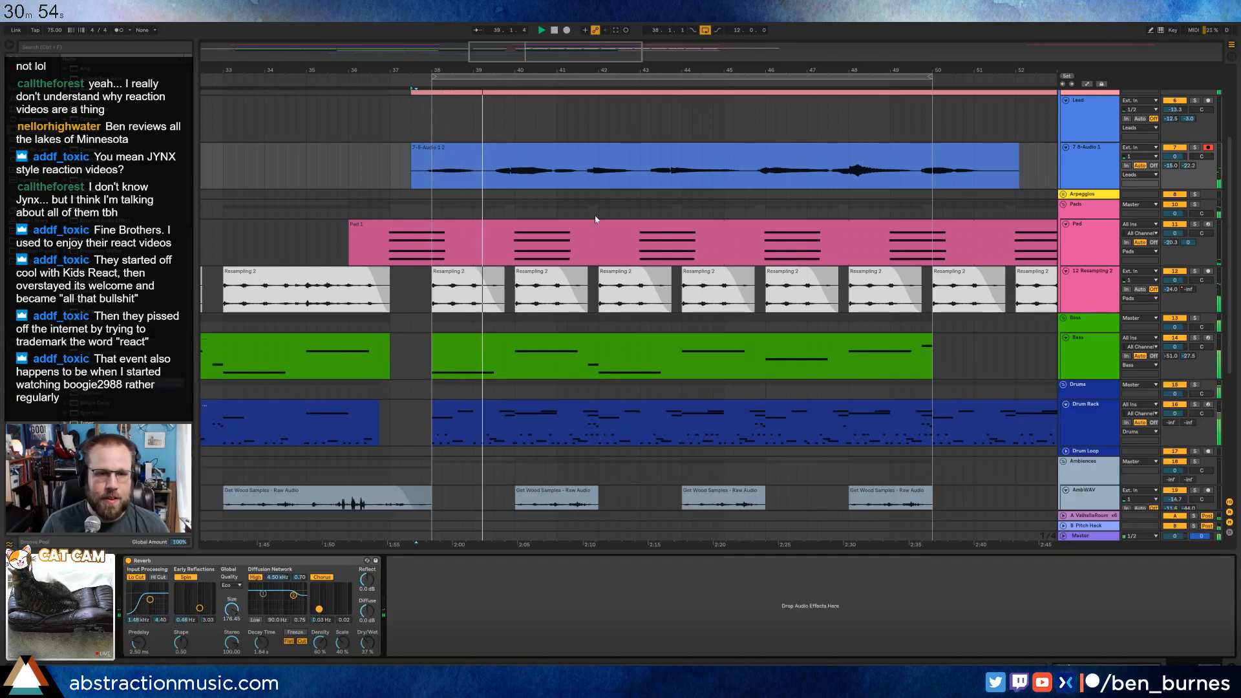
# In the bass clip at bar 38, shorten the low note at clip bar 5 and duplicate it to just before clip bar 6.
pyautogui.moveTo(596, 68); pyautogui.dragTo(569, 59)
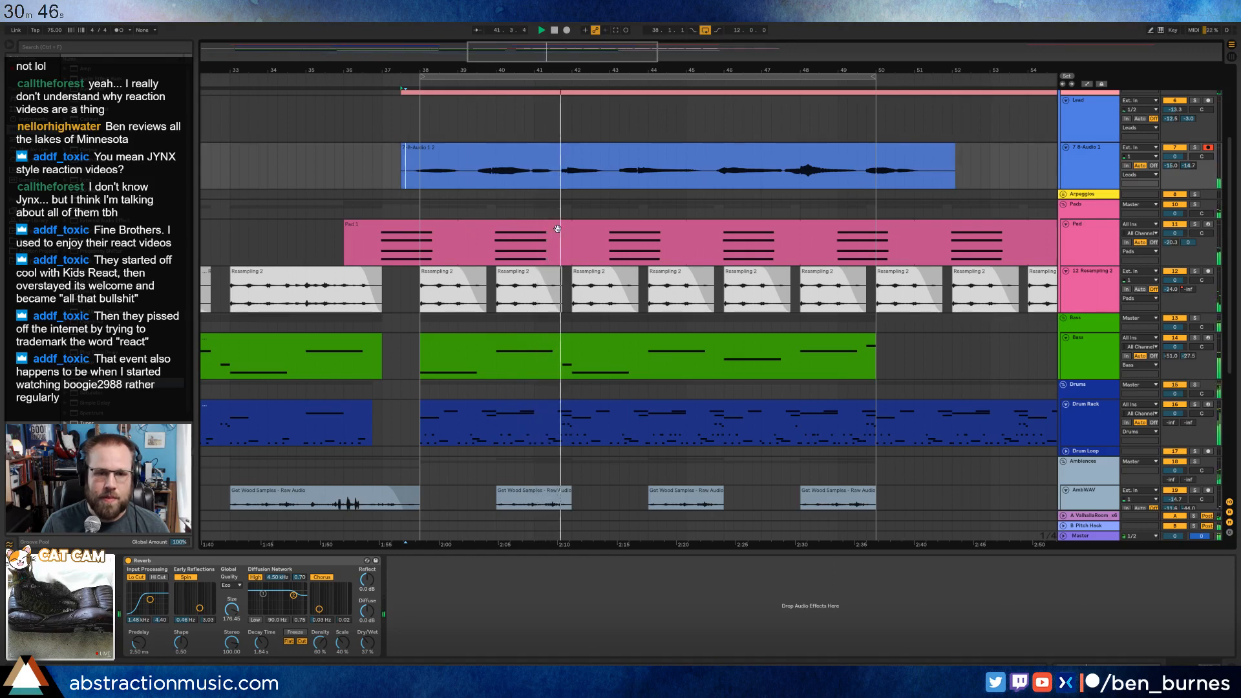
pyautogui.scroll(-1, 562, 246)
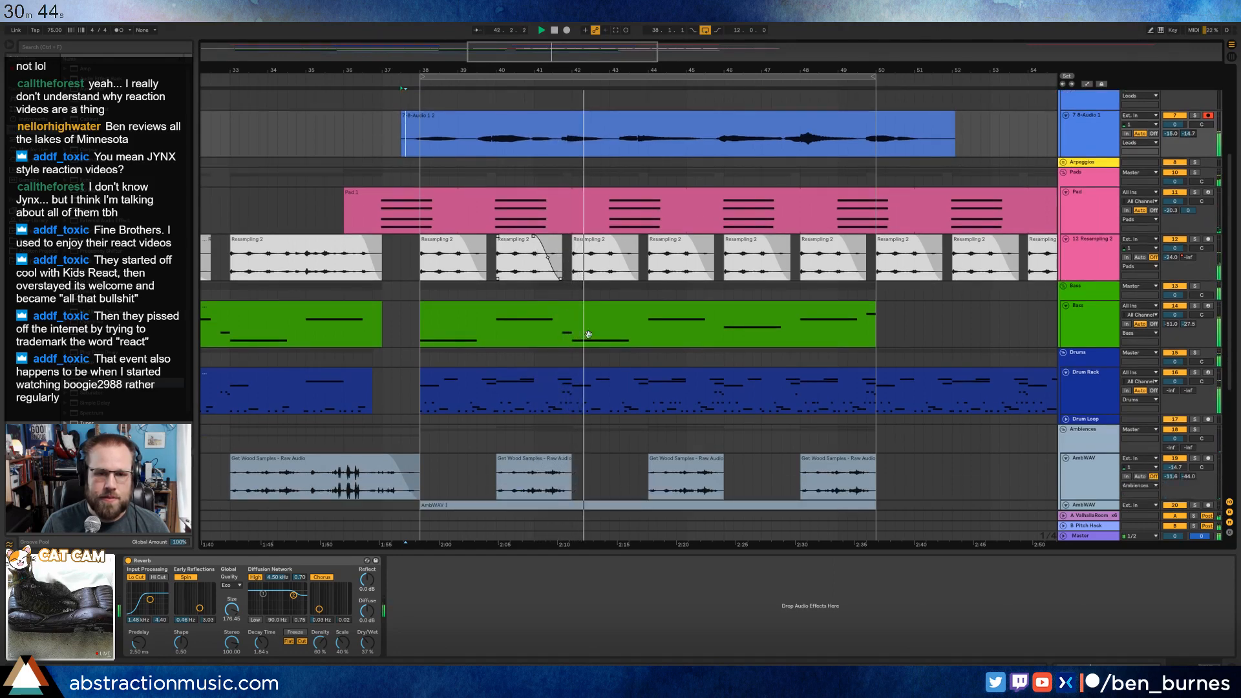
pyautogui.doubleClick(646, 313)
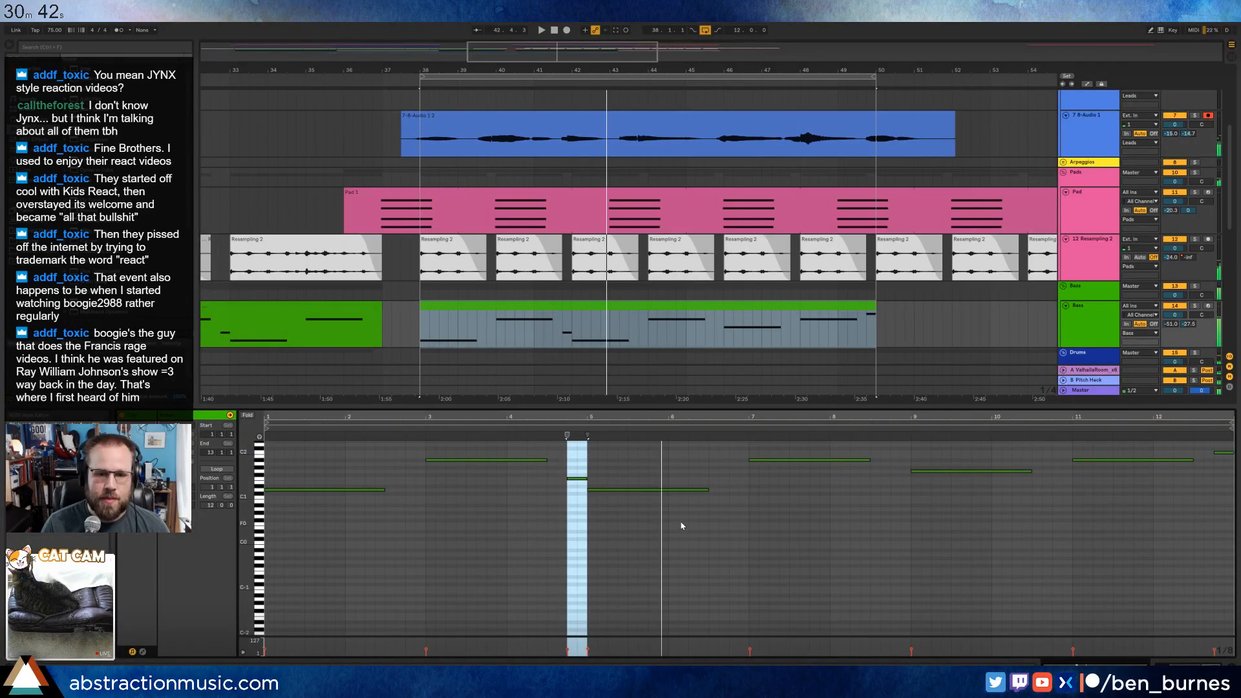
pyautogui.scroll(1, 684, 522)
pyautogui.moveTo(711, 522); pyautogui.dragTo(678, 522)
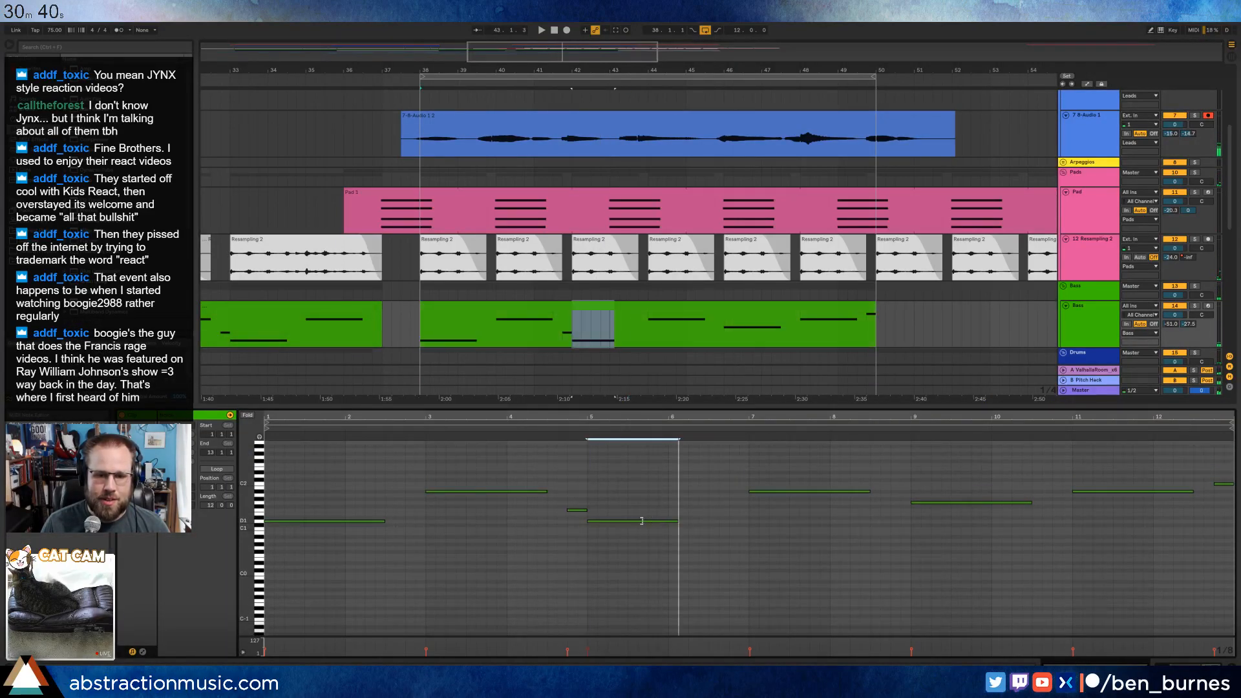
pyautogui.hotkey('ctrl', 'd')
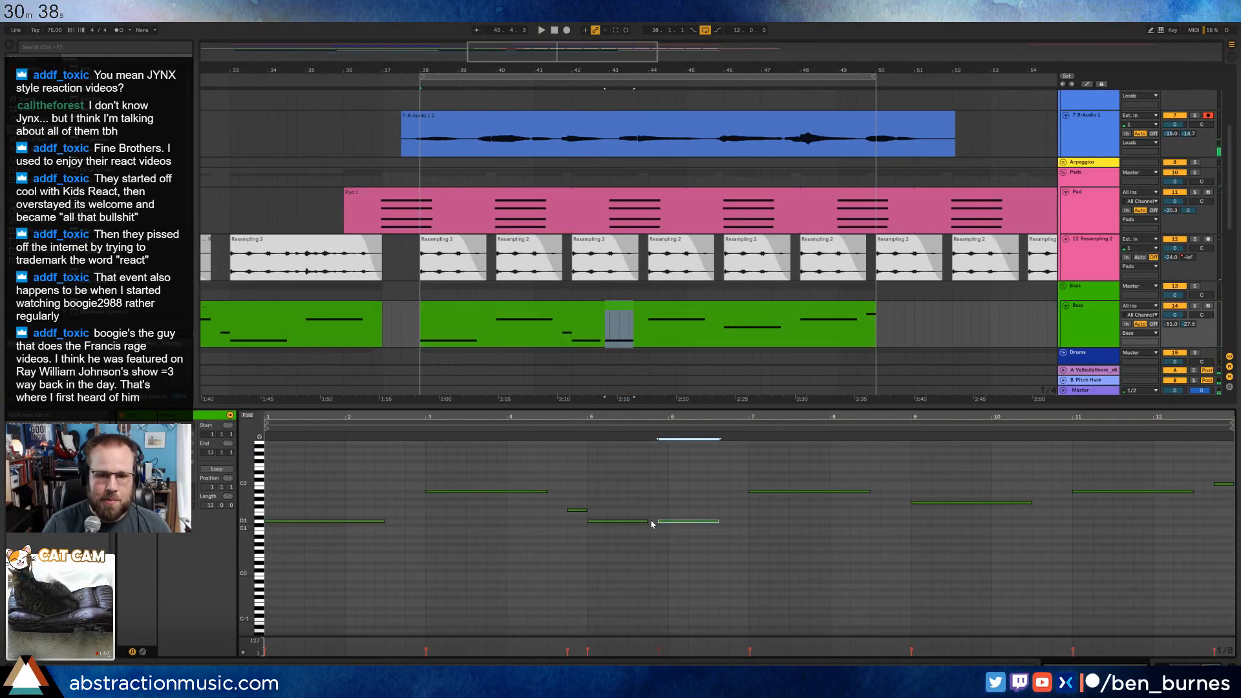
# Transpose the duplicated bass note up one octave and play the bass clip from just before clip bar 5.
pyautogui.hotkey('shift', 'Up')
pyautogui.press('space')
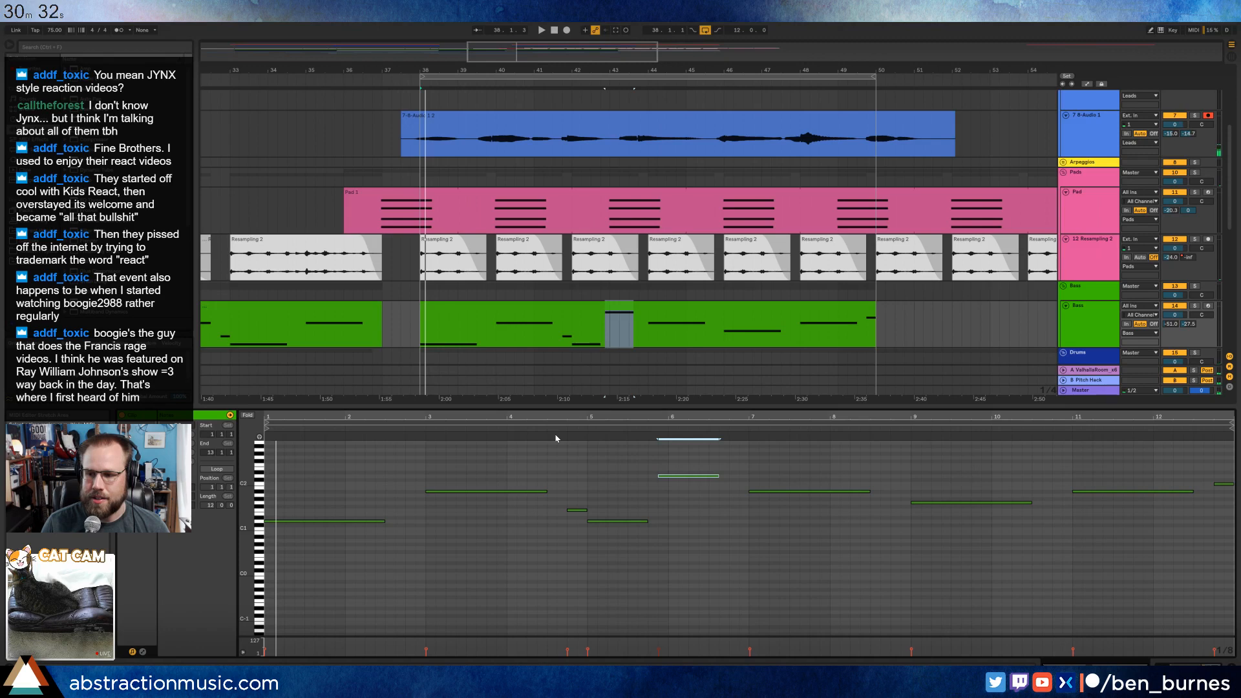
pyautogui.click(557, 431)
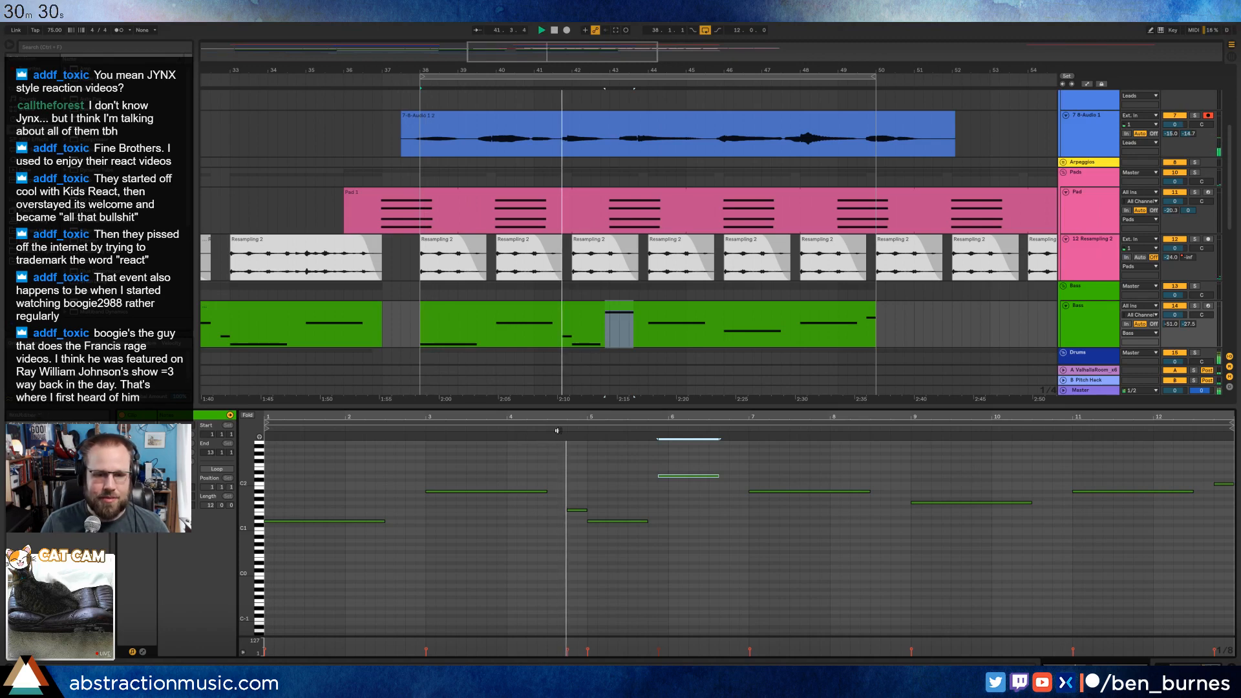
# Add a short passing note just before clip bar 7 in the bass clip and restart playback near there.
pyautogui.click(586, 471)
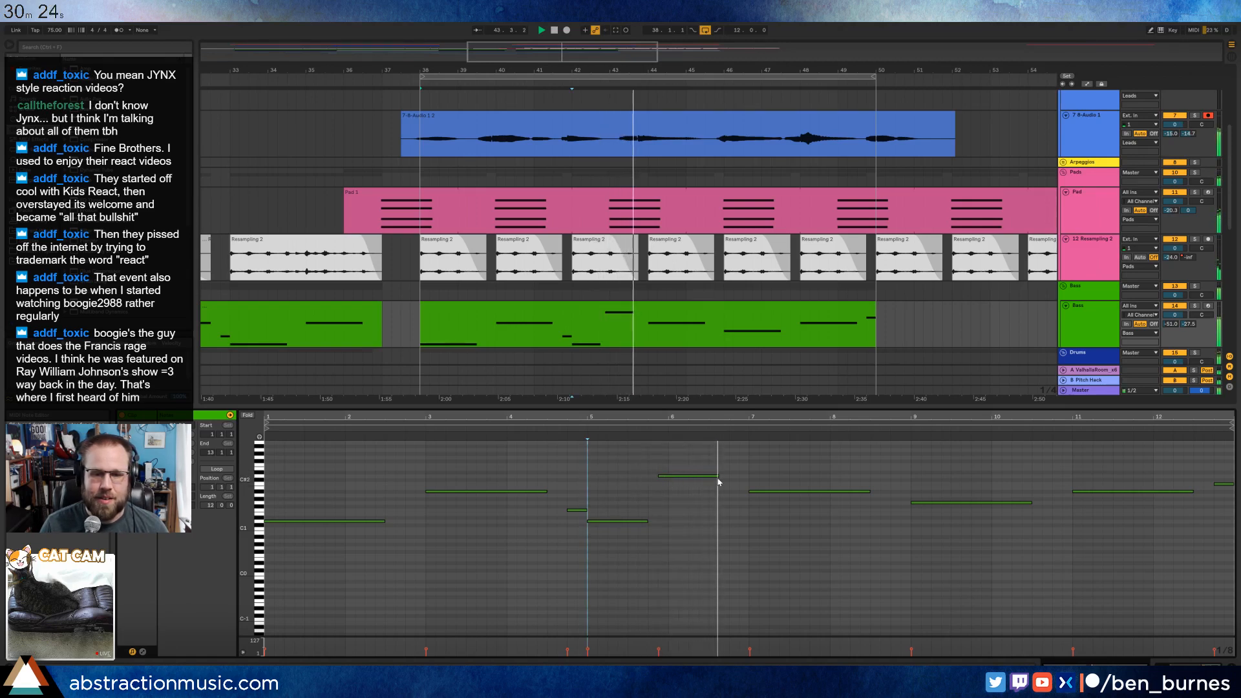
pyautogui.doubleClick(737, 484)
pyautogui.moveTo(743, 484); pyautogui.dragTo(740, 483)
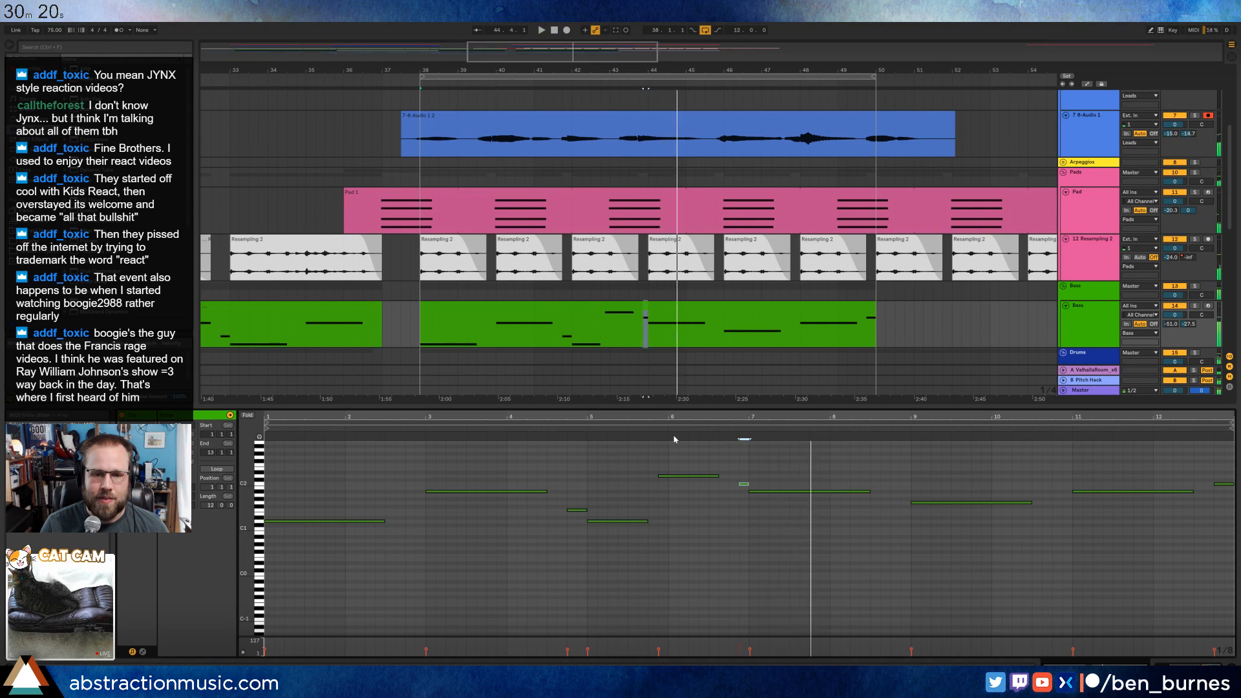
pyautogui.press('space')
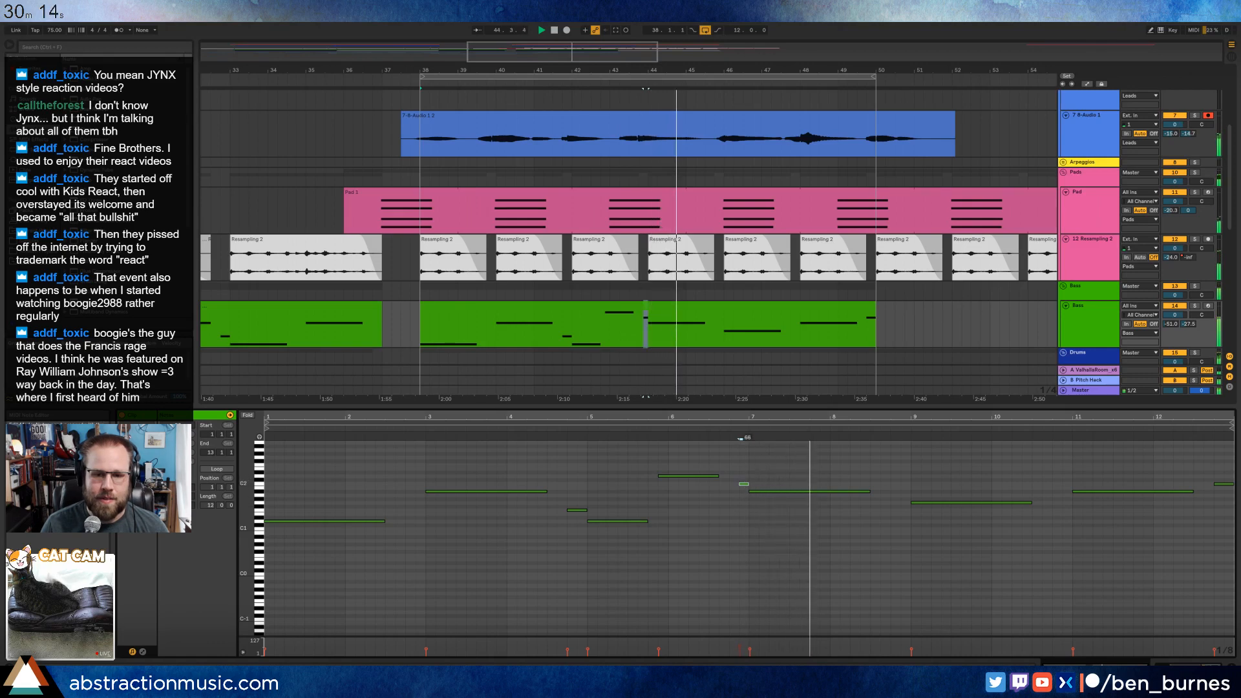
# Enlarge the piano-roll keys and add two higher bass notes just after clip bar 8.
pyautogui.scroll(2, 843, 479)
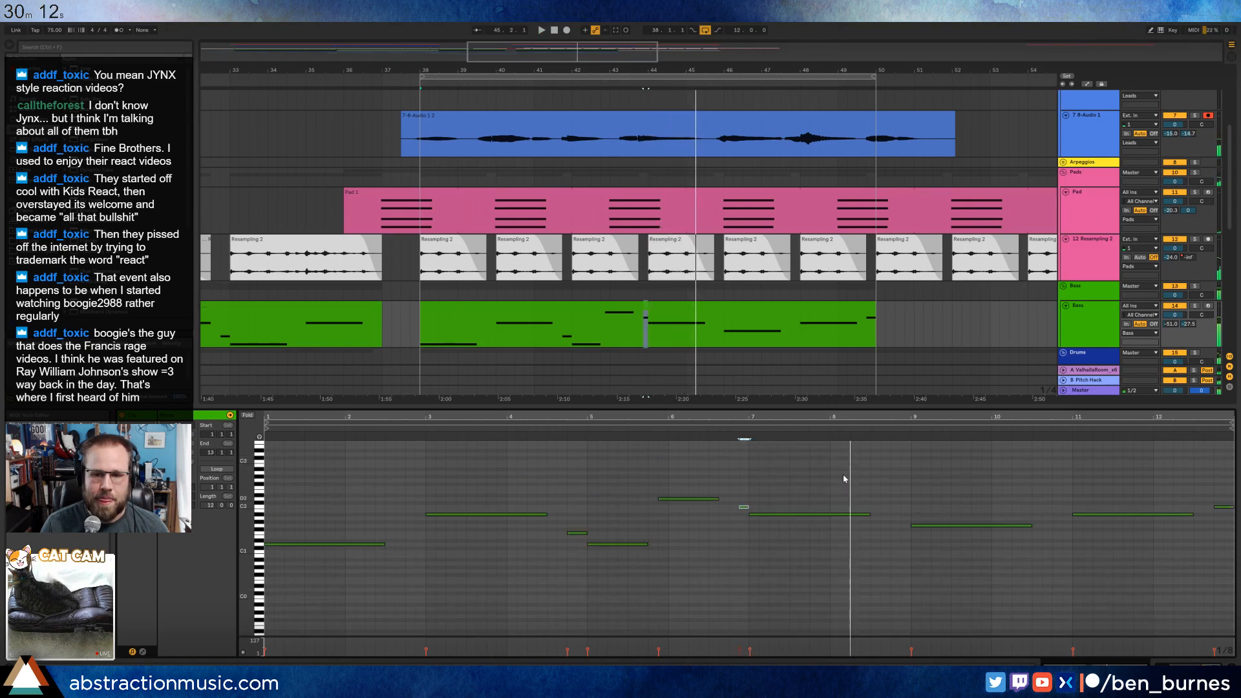
pyautogui.moveTo(245, 487); pyautogui.dragTo(281, 491)
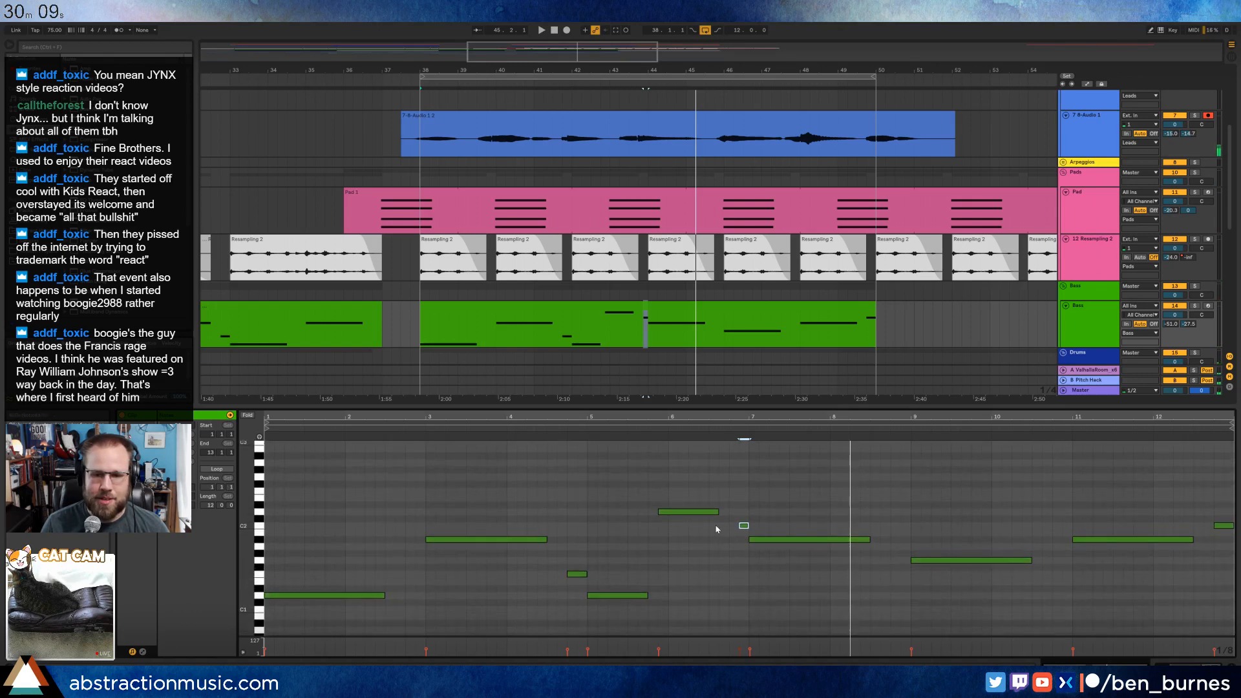
pyautogui.doubleClick(845, 477)
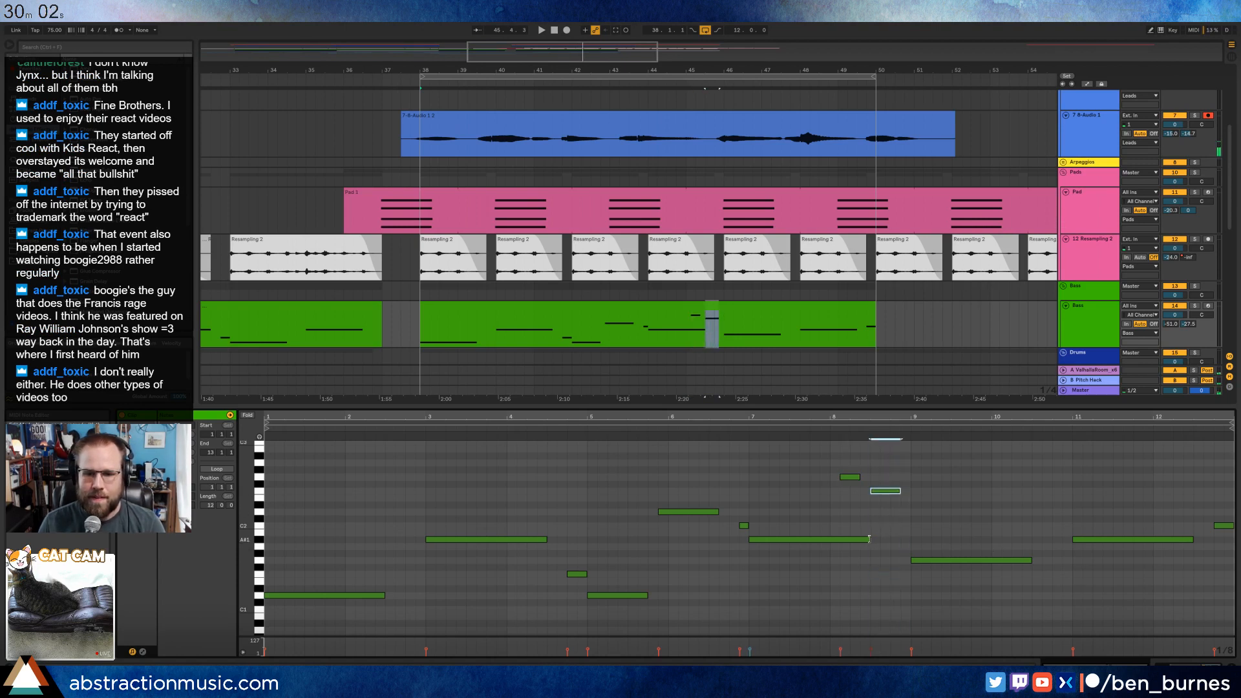
# Shorten the bass note at clip bar 7 to end at bar 8, play it, and disarm the 7-Audio track.
pyautogui.moveTo(869, 539); pyautogui.dragTo(815, 539)
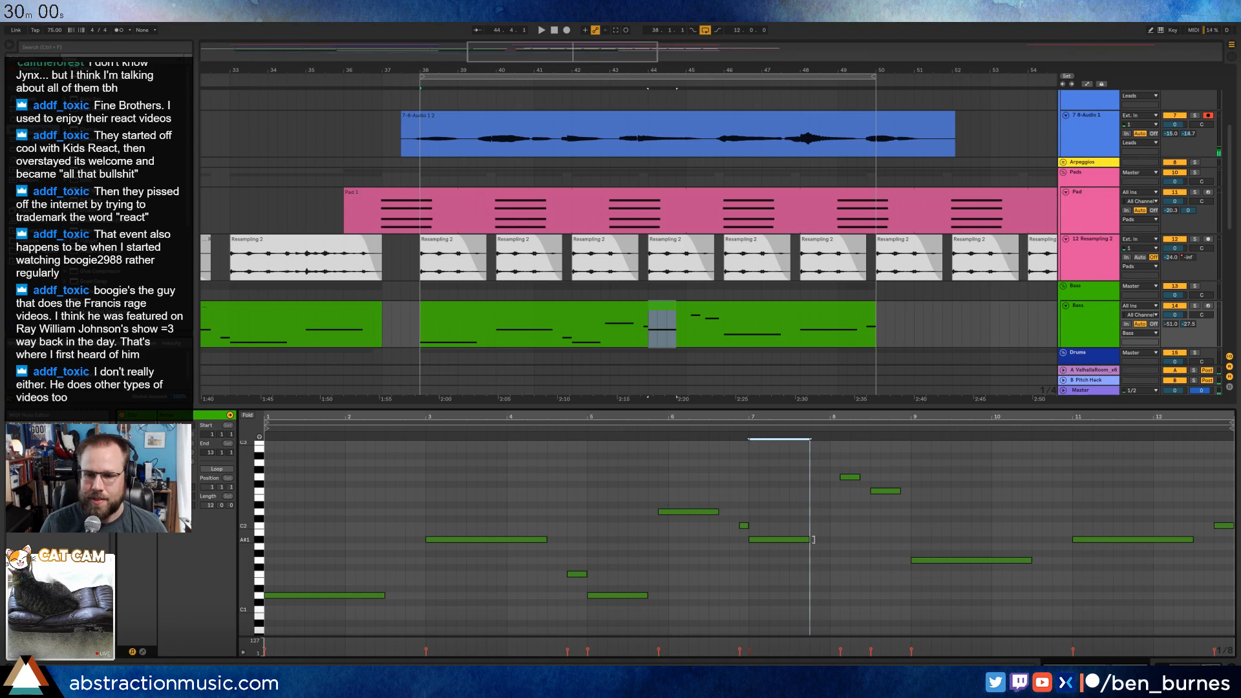
pyautogui.click(784, 428)
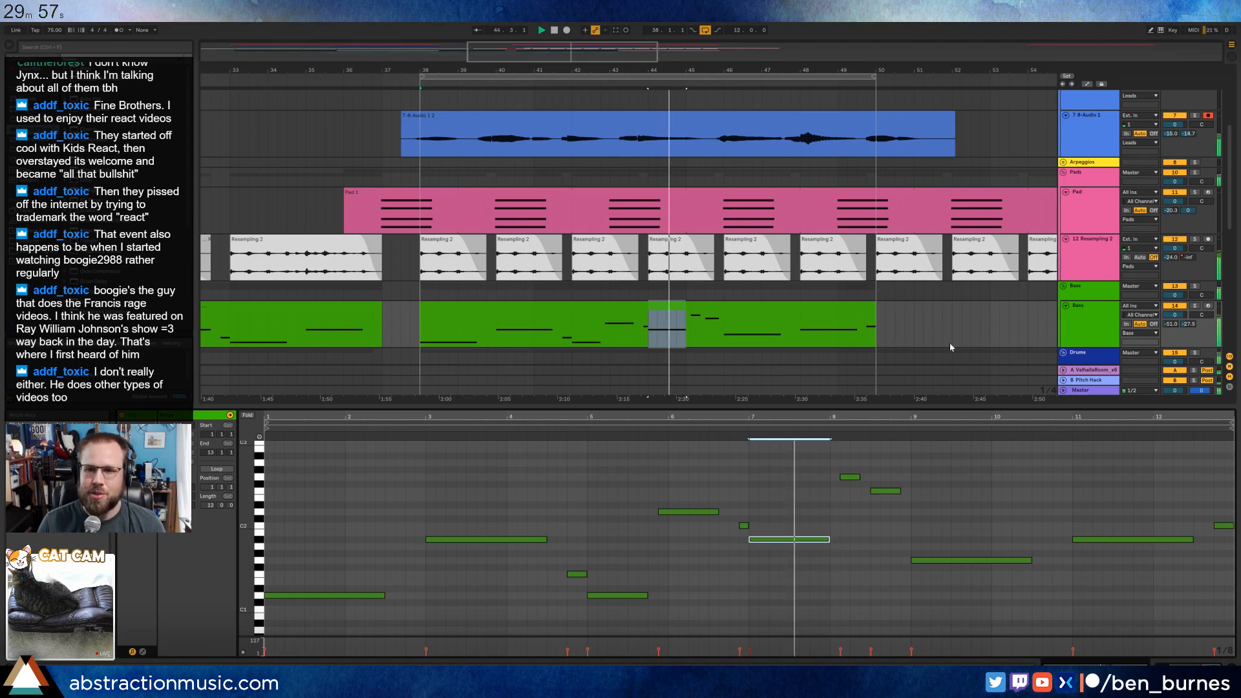
pyautogui.click(1208, 116)
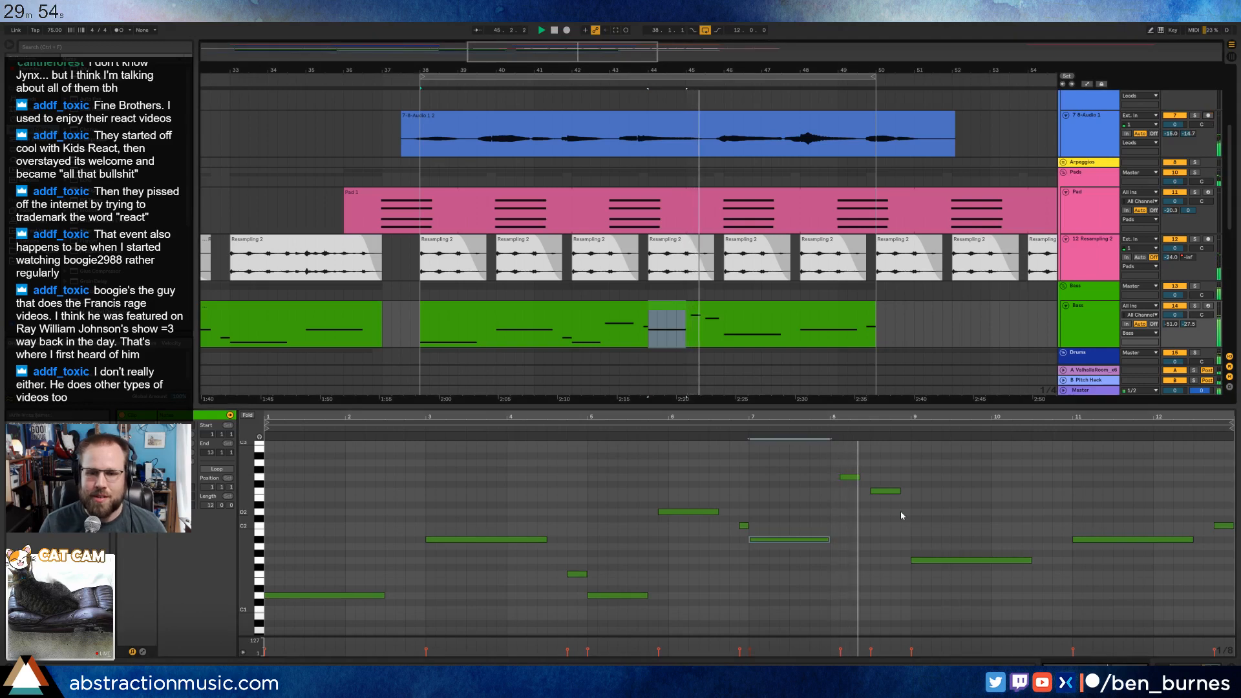
# Shorten the first high bass note after clip bar 8, then move the second directly behind it and lengthen it.
pyautogui.click(851, 478)
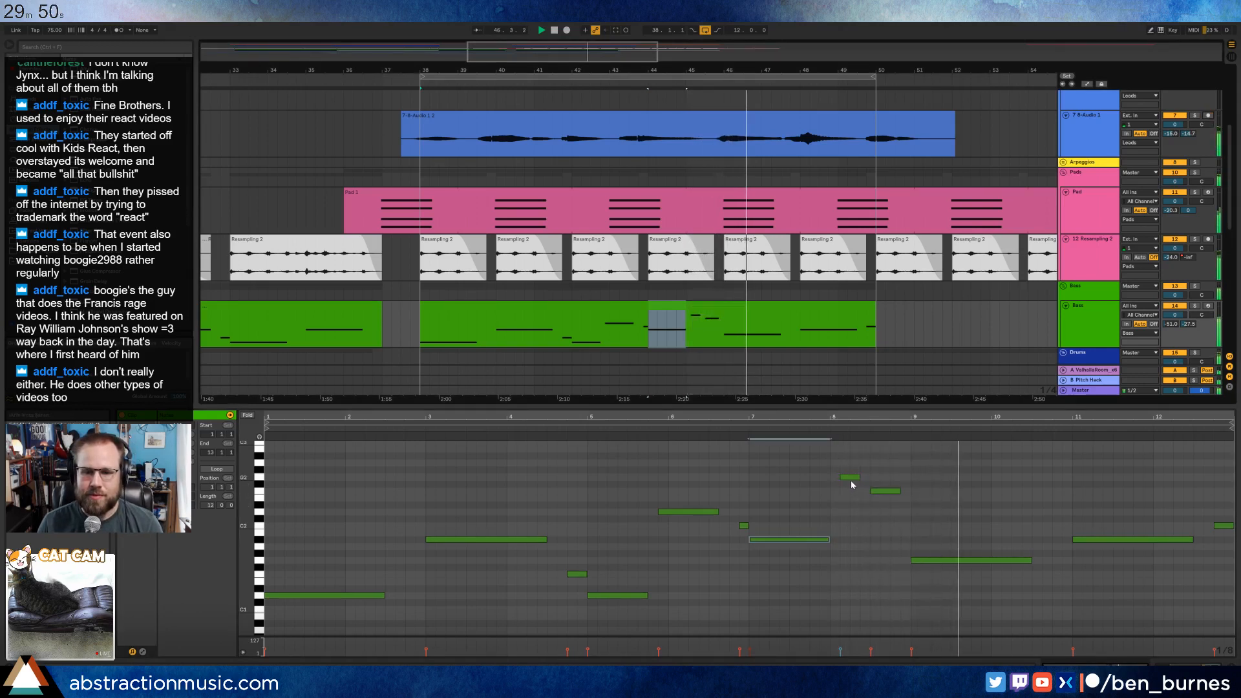
pyautogui.moveTo(855, 478); pyautogui.dragTo(851, 479)
pyautogui.click(890, 492)
pyautogui.press('Left')
pyautogui.press('Left')
pyautogui.press('Left')
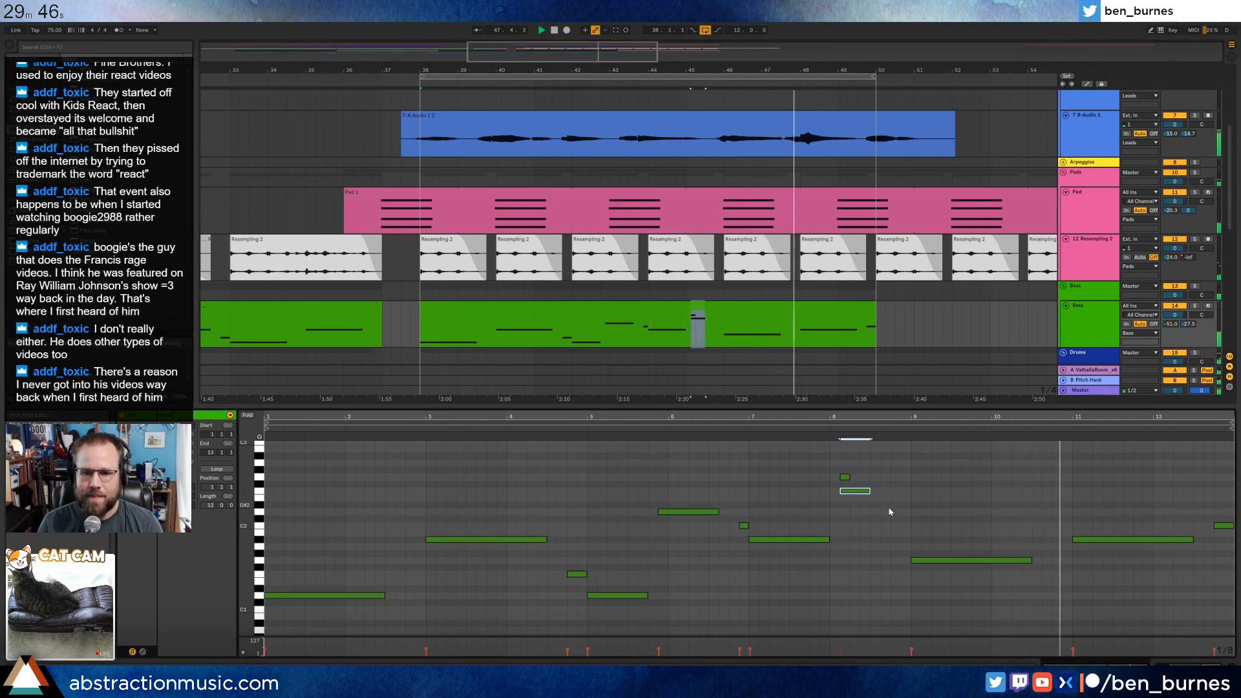
pyautogui.press('Right')
pyautogui.hotkey('shift', 'Right')
pyautogui.hotkey('shift', 'Right')
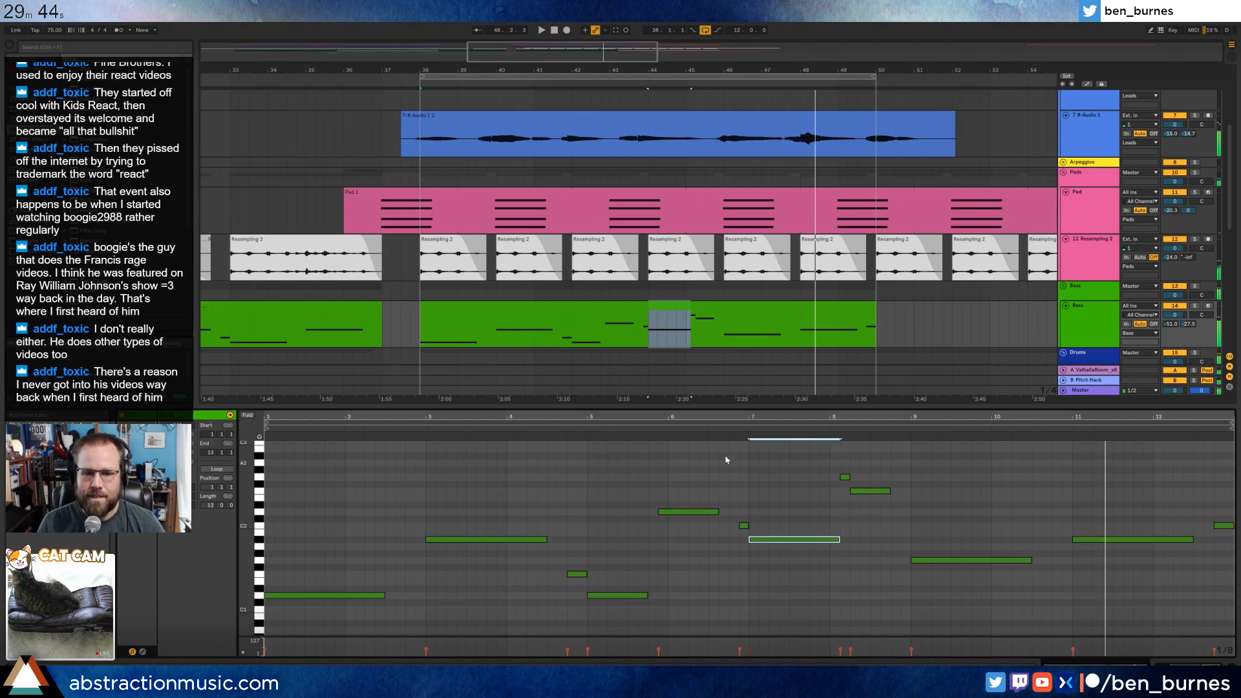
# Lengthen the clip bar 7 bass note up to the high notes, play the passage, and slightly extend the note before bar 6.
pyautogui.click(661, 429)
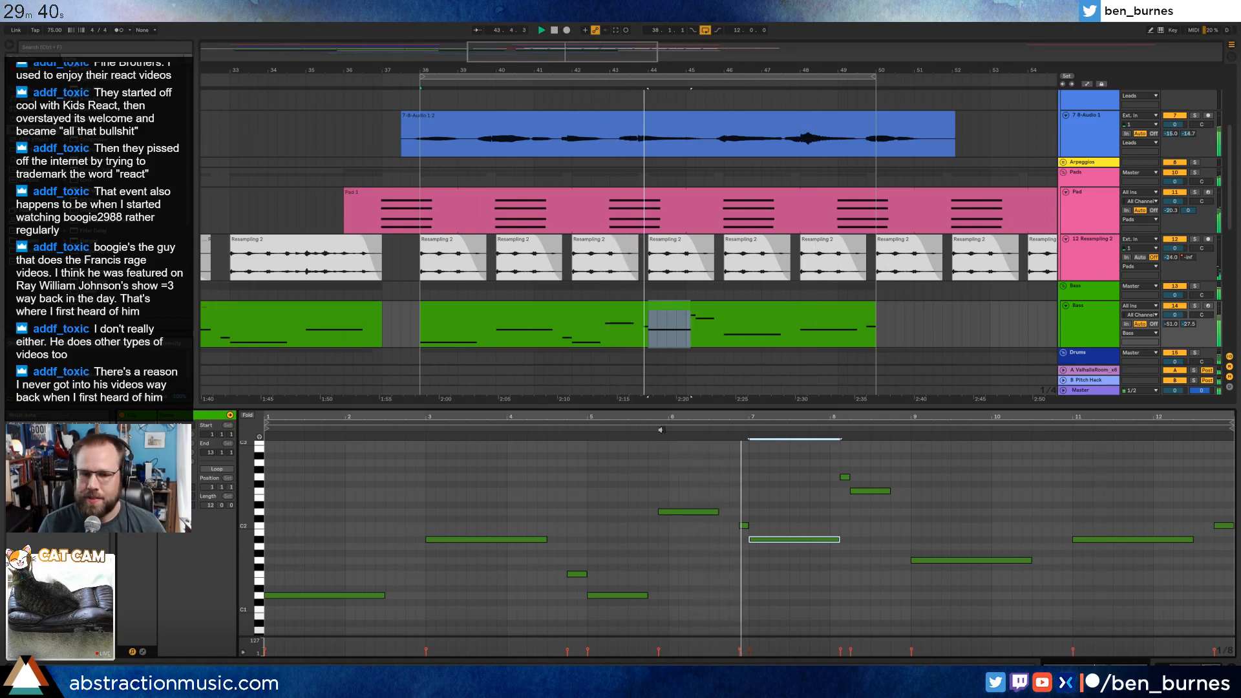
pyautogui.moveTo(718, 513); pyautogui.dragTo(729, 514)
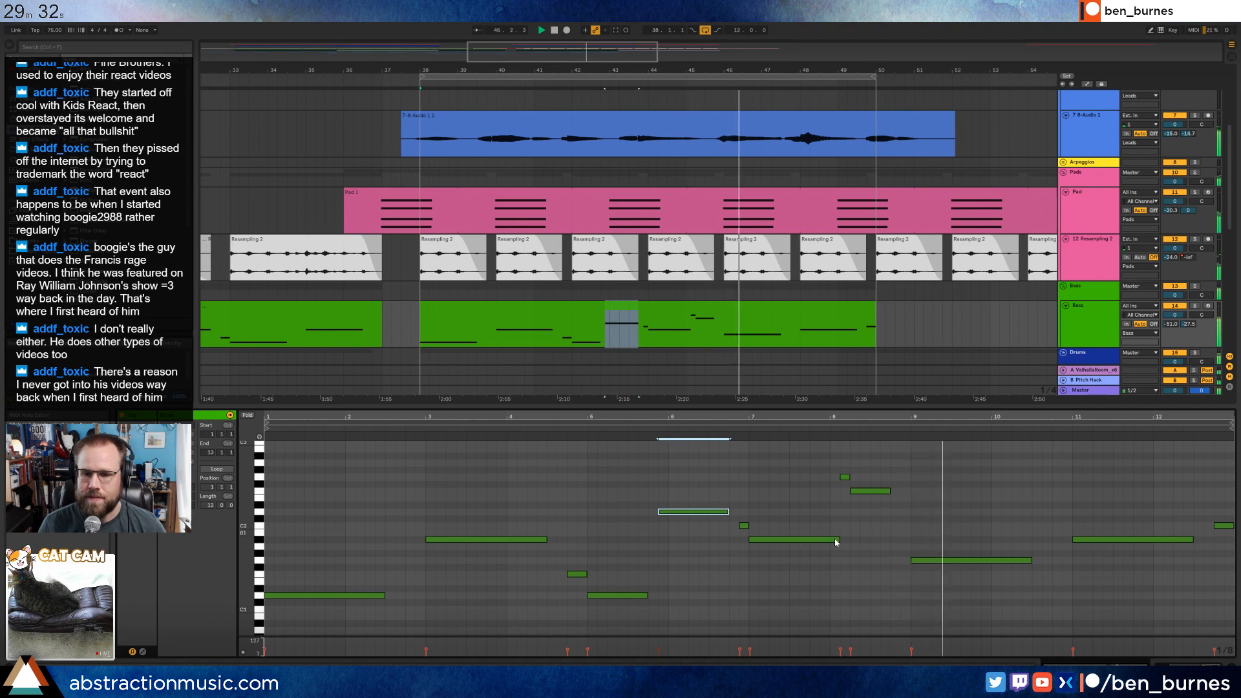
# Try the two bass notes after clip bar 8 one octave lower, play them, and raise them back an octave.
pyautogui.moveTo(841, 472); pyautogui.dragTo(861, 494)
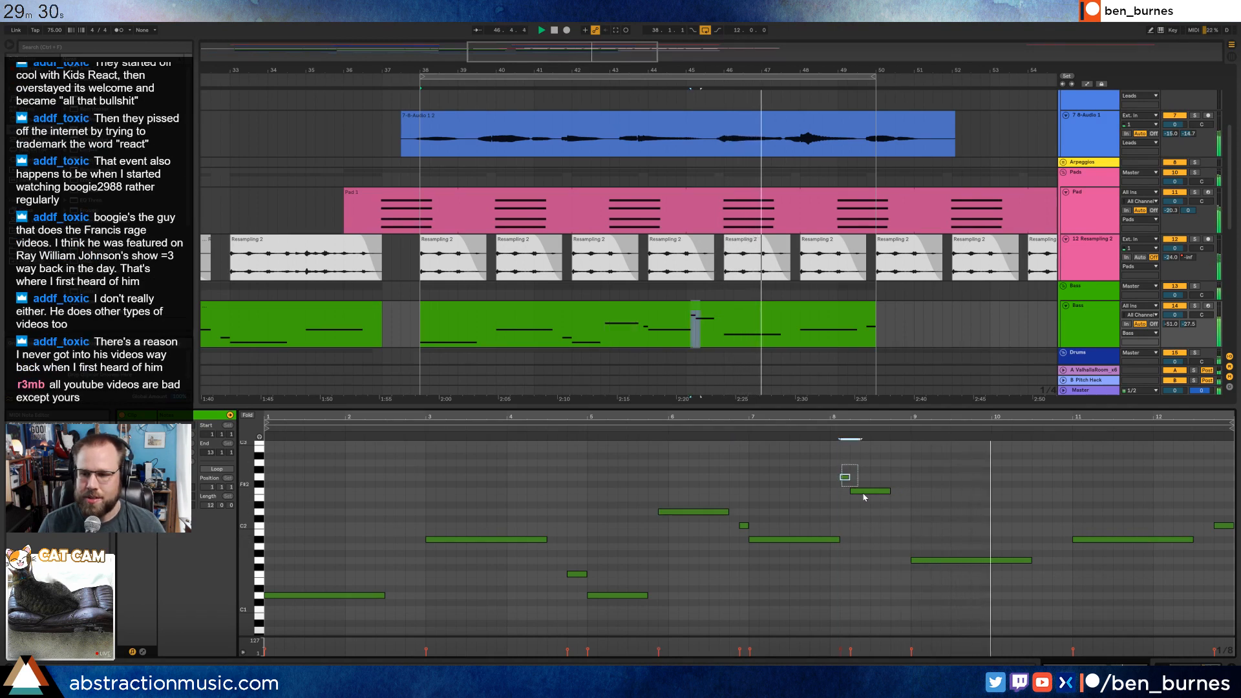
pyautogui.hotkey('shift', 'Down')
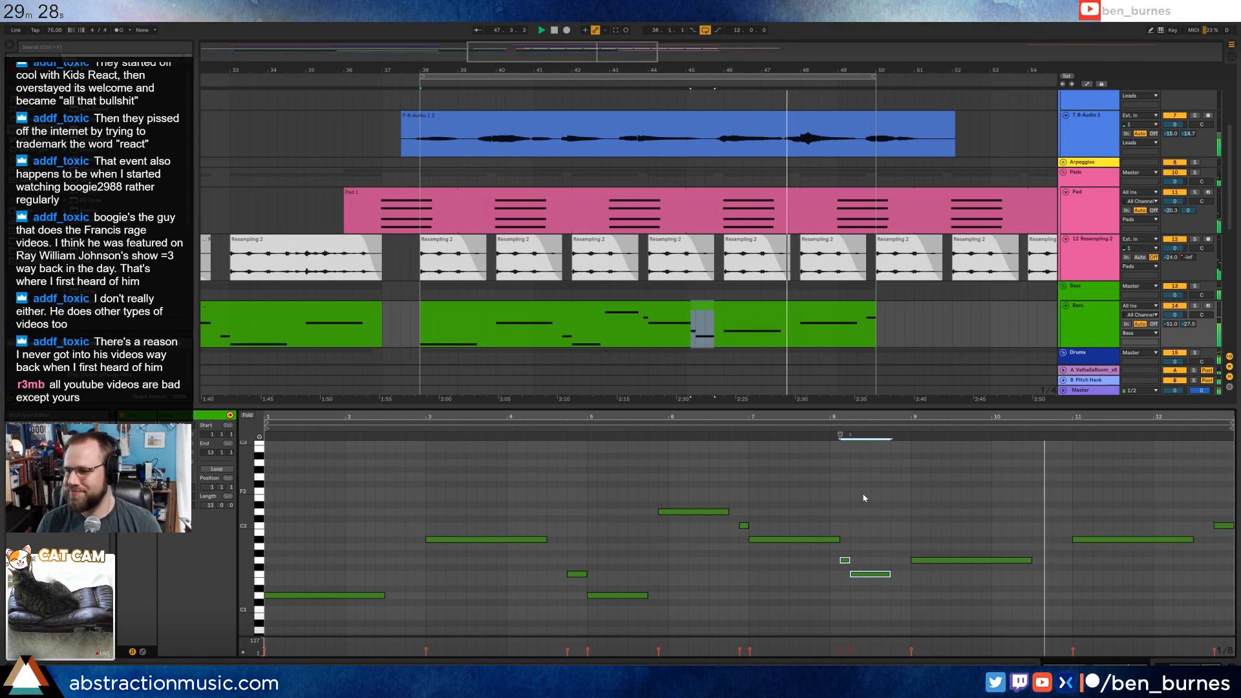
pyautogui.click(809, 433)
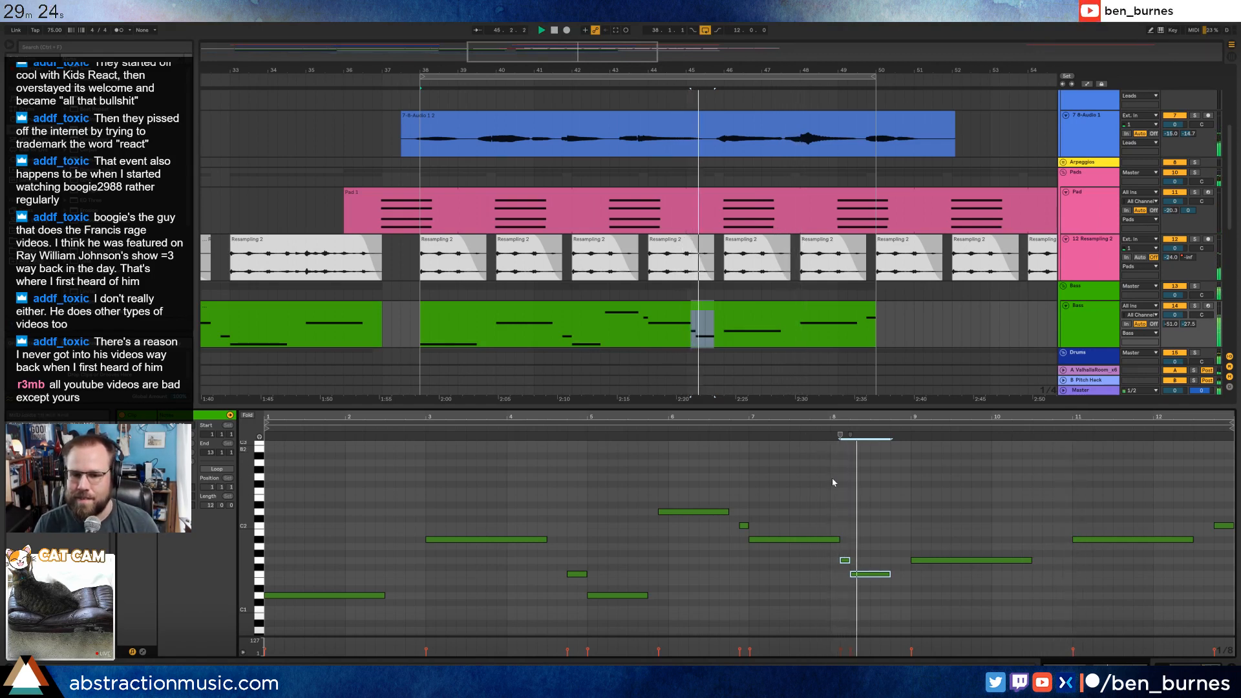
pyautogui.press('space')
pyautogui.hotkey('shift', 'Up')
# Trim the bass note at clip bar 7 to end at bar 8 and play from there.
pyautogui.click(838, 539)
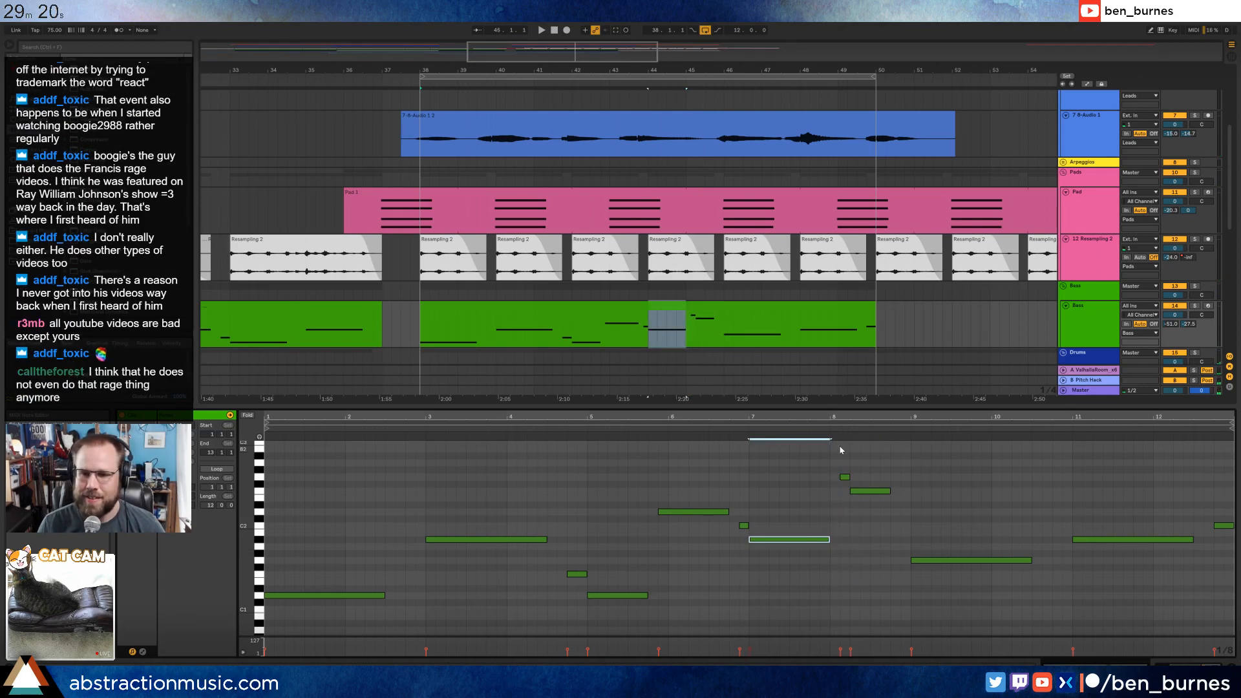
pyautogui.click(811, 431)
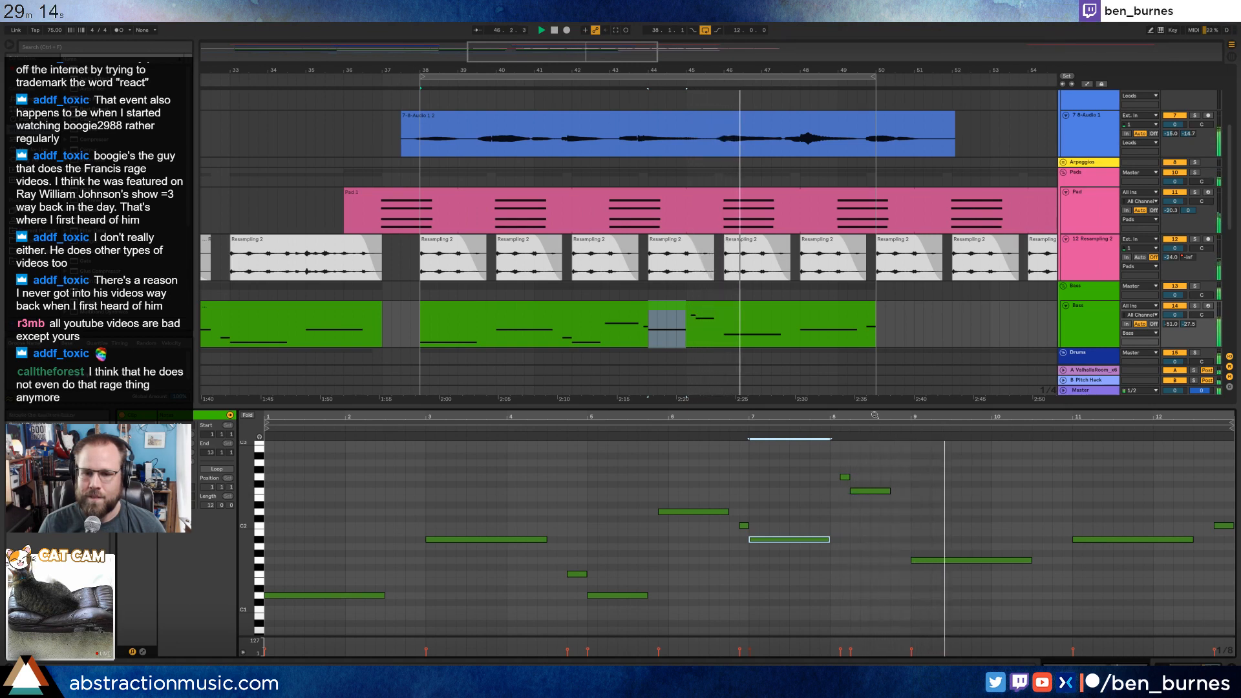
# Delete the second high bass note after clip bar 8 and lengthen the first one to almost bar 9.
pyautogui.click(845, 476)
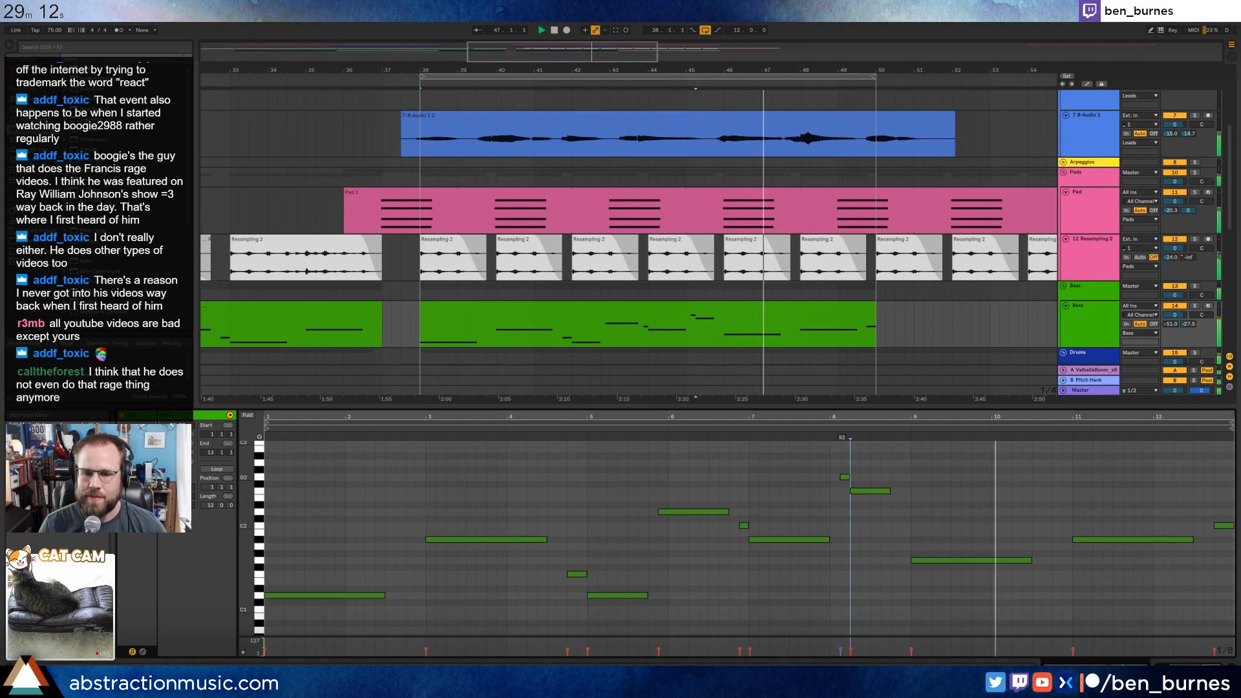
pyautogui.click(864, 492)
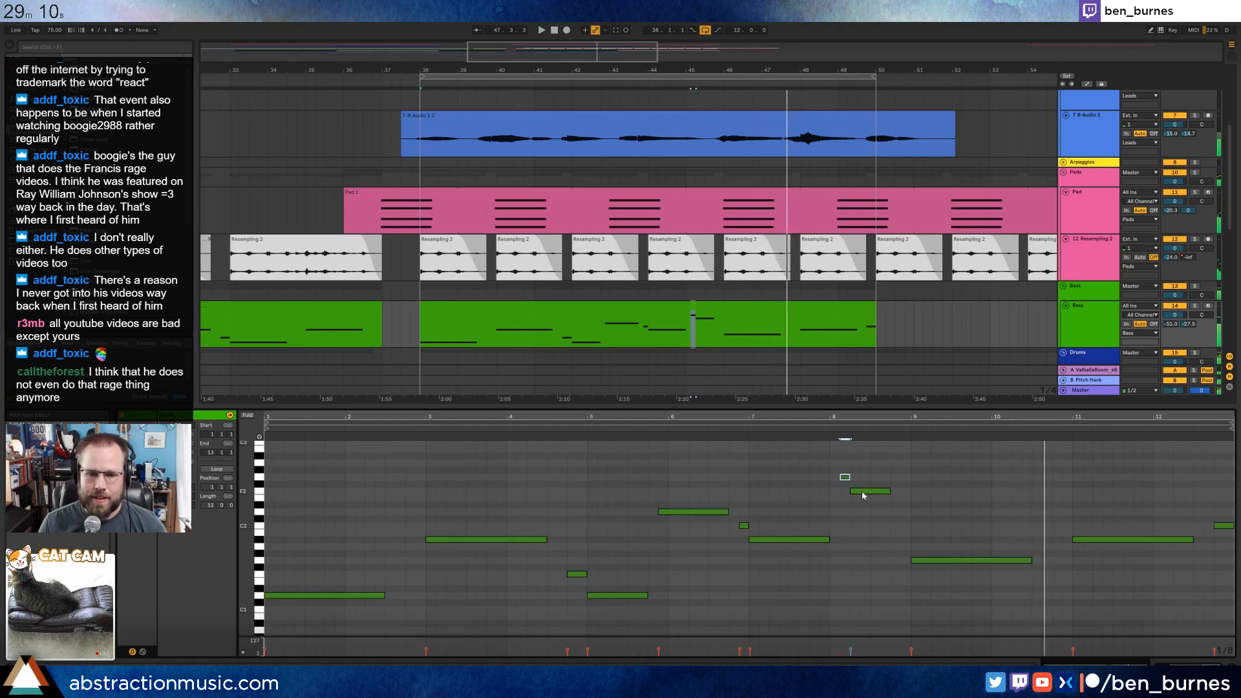
pyautogui.click(856, 491)
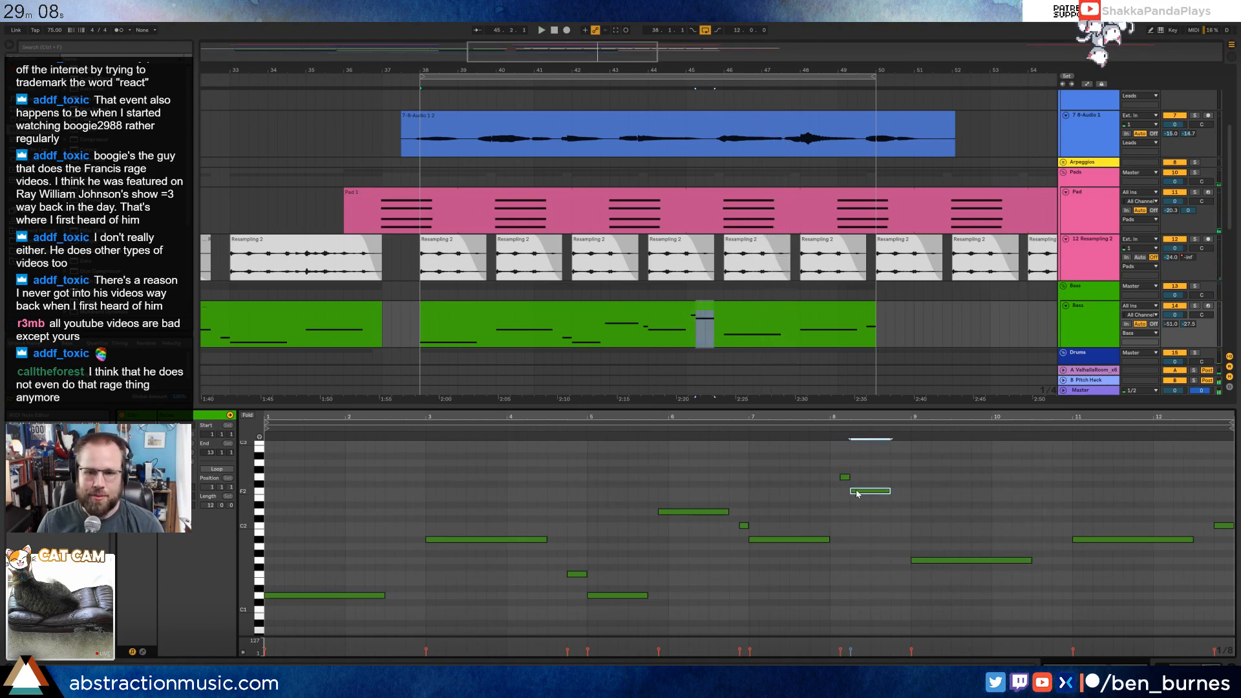
pyautogui.press('Delete')
pyautogui.moveTo(849, 478); pyautogui.dragTo(879, 483)
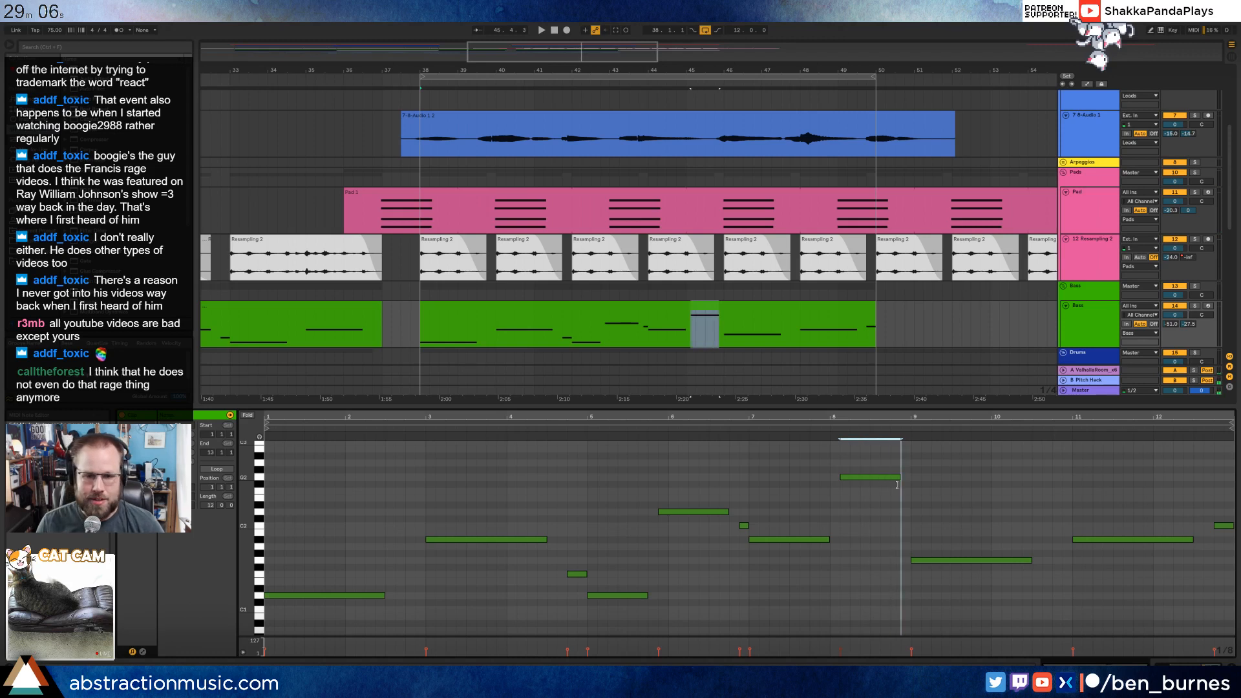
# In the bass clip's pitch bend envelope, draw a drop to -8192 under the high note after clip bar 8 and play it.
pyautogui.click(143, 653)
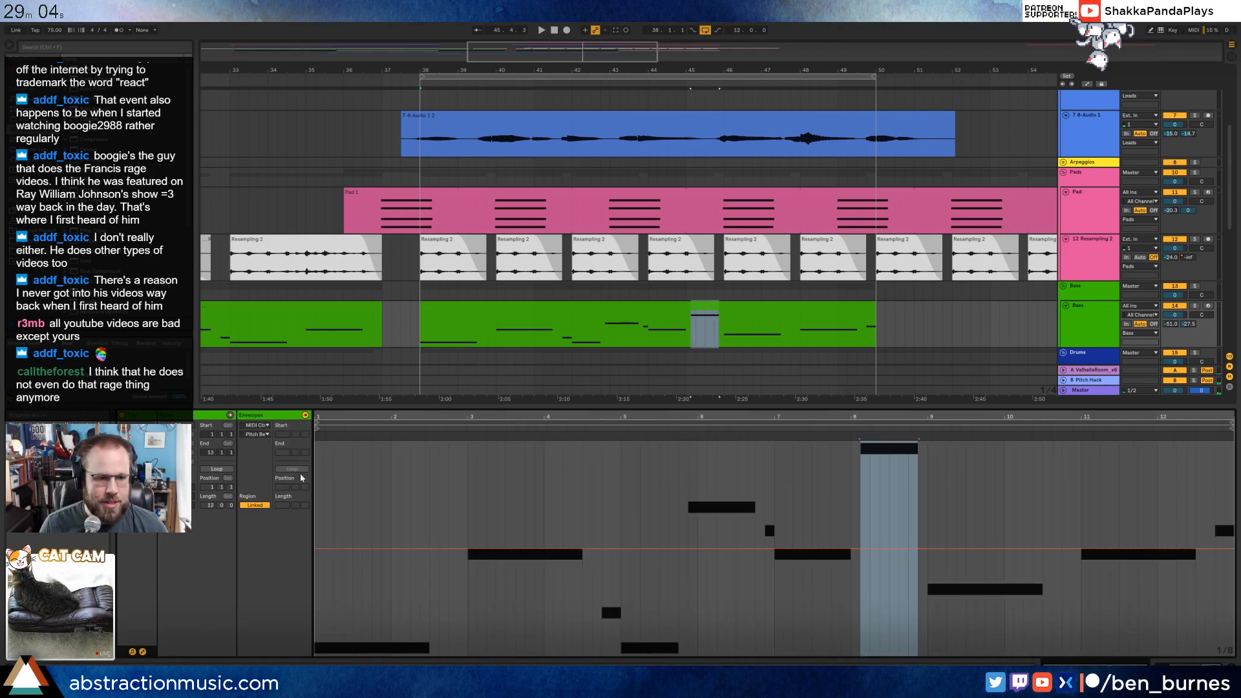
pyautogui.click(862, 552)
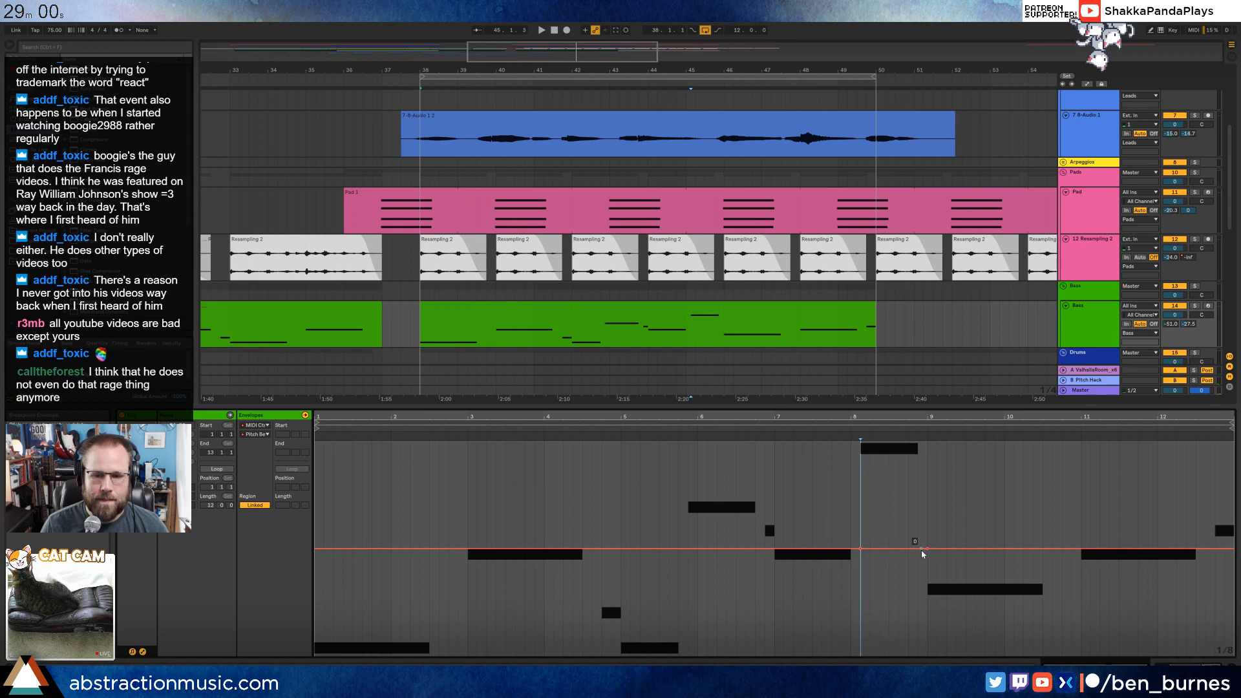
pyautogui.moveTo(921, 551); pyautogui.dragTo(921, 648)
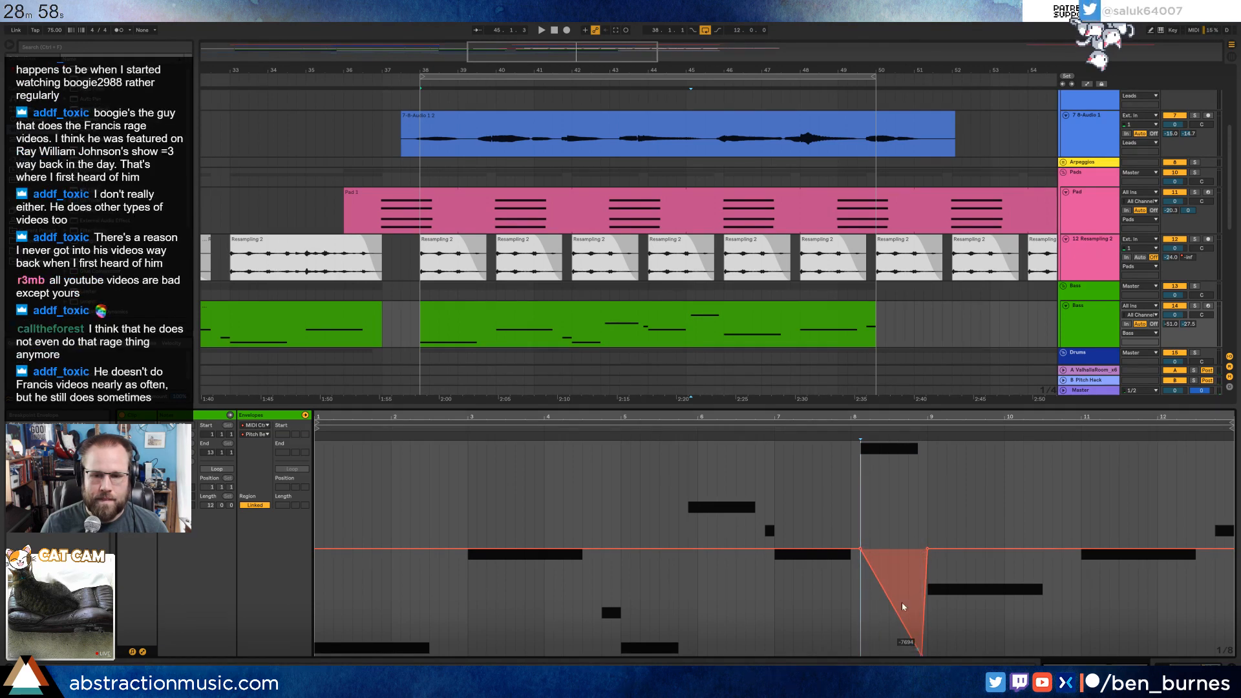
pyautogui.moveTo(869, 564); pyautogui.dragTo(869, 650)
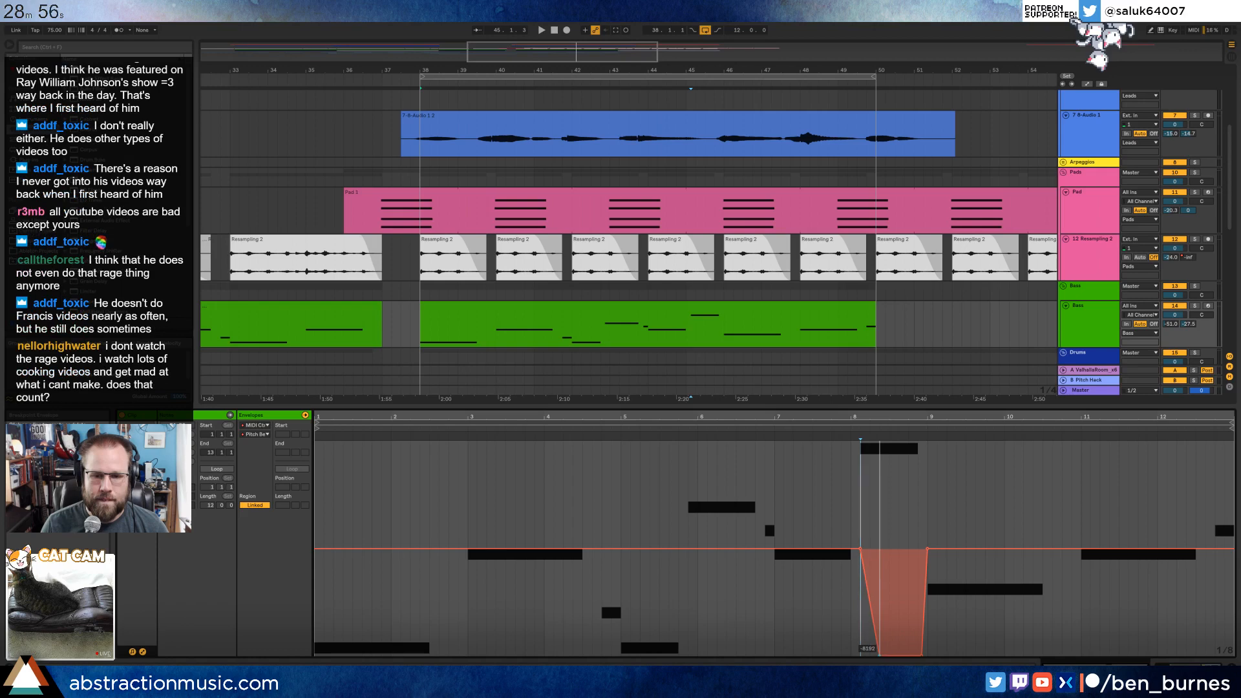
pyautogui.click(845, 427)
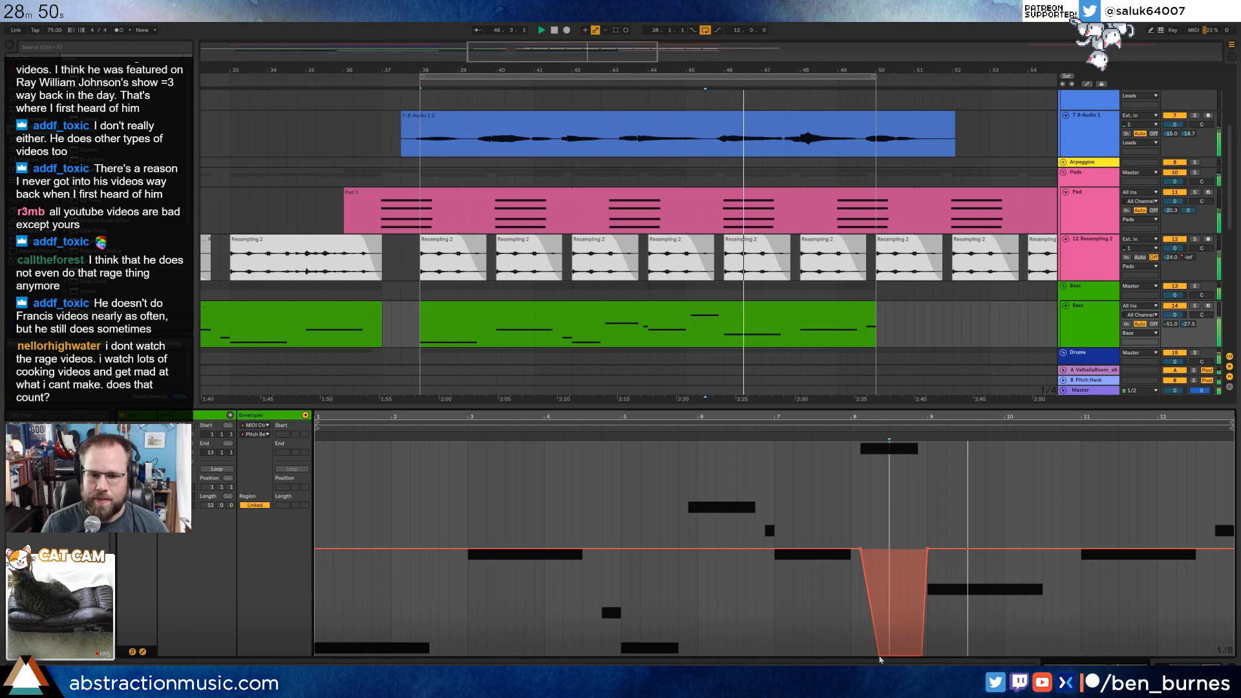
# Reshape the pitch bend drop's start so it begins slightly after the high note and falls over a short ramp, checking by playback.
pyautogui.click(848, 431)
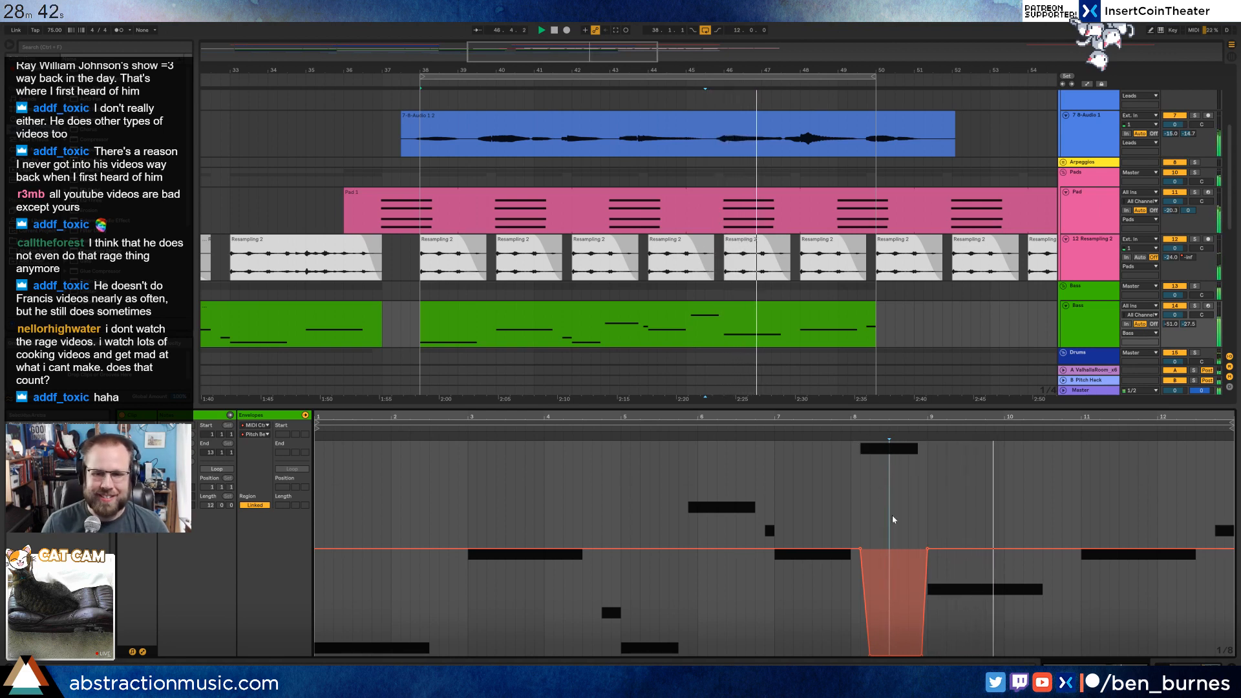
pyautogui.scroll(2, 892, 517)
pyautogui.scroll(3, 893, 519)
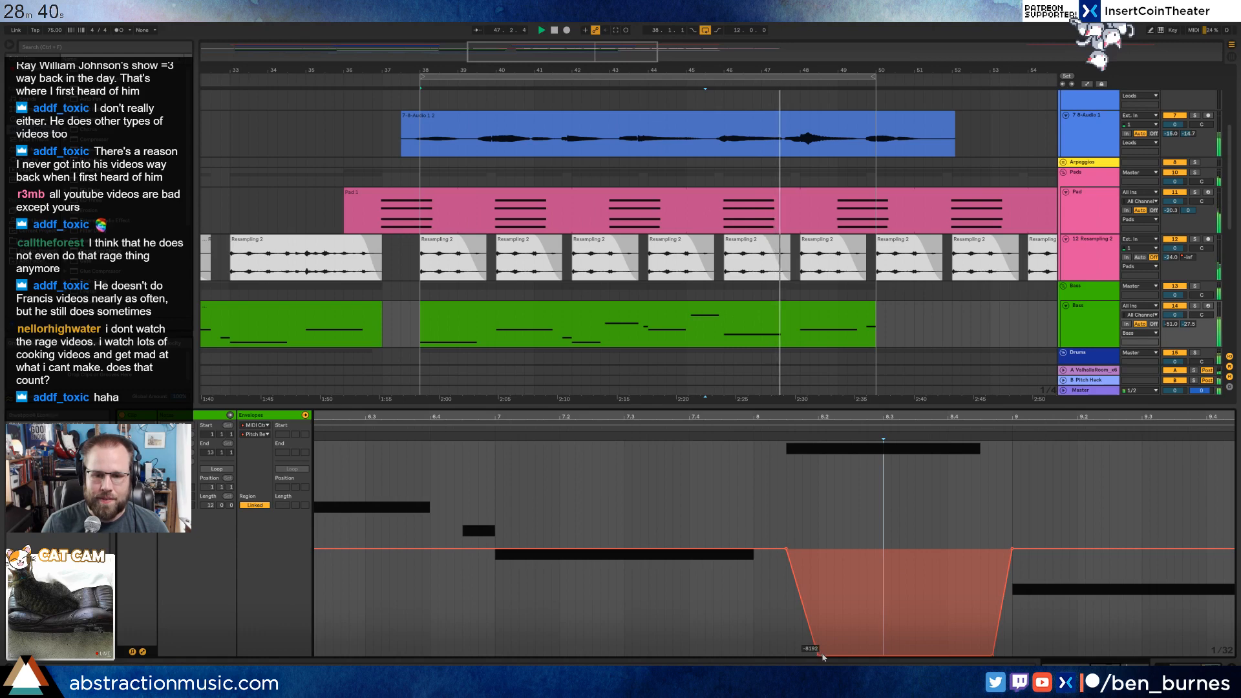
pyautogui.moveTo(820, 658)
pyautogui.moveTo(820, 658); pyautogui.dragTo(795, 550)
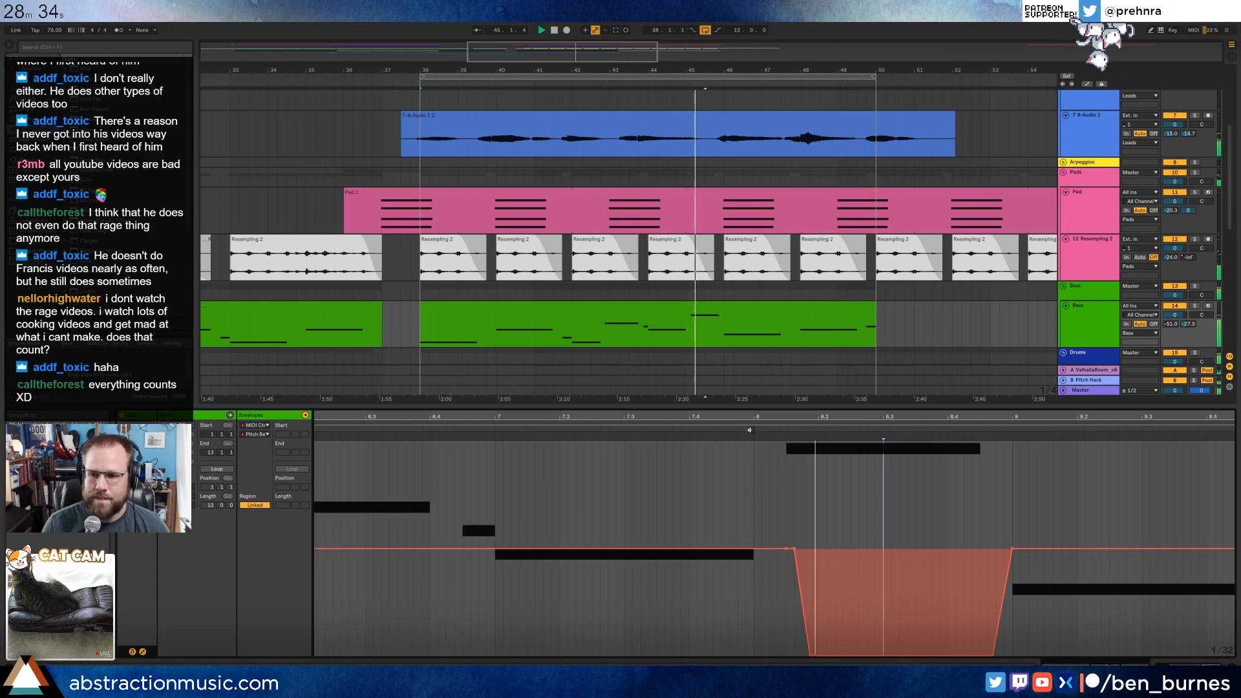
pyautogui.moveTo(799, 551); pyautogui.dragTo(807, 552)
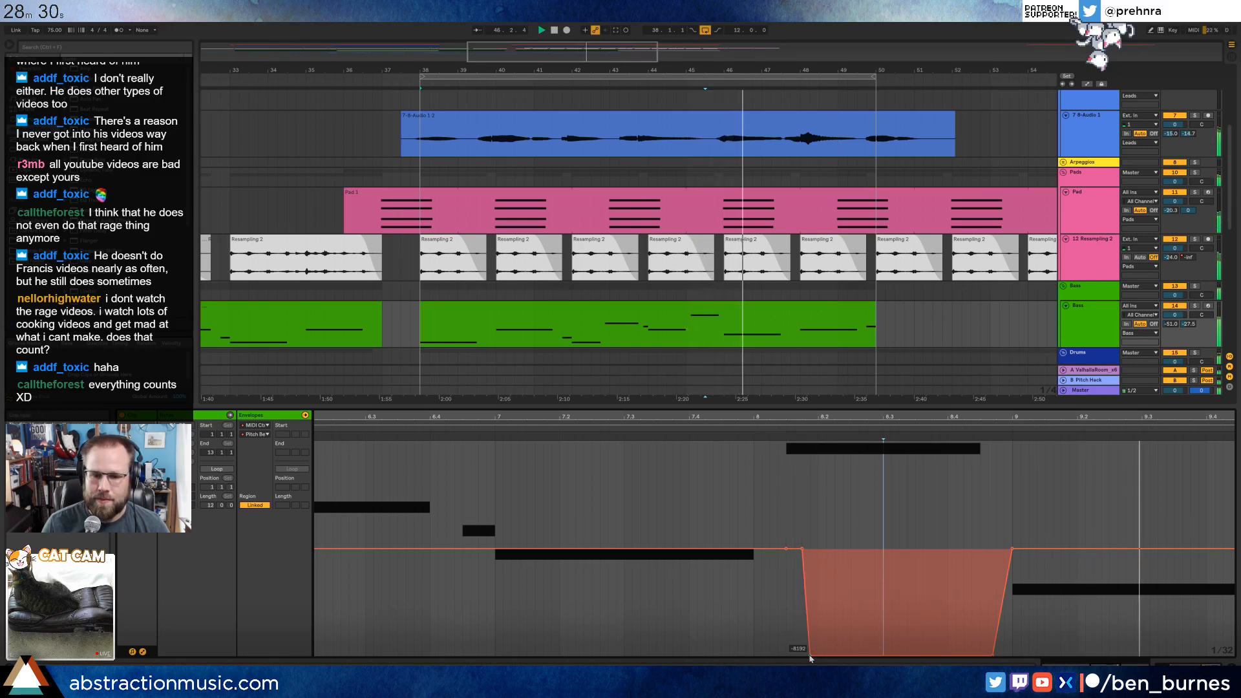
pyautogui.moveTo(811, 654); pyautogui.dragTo(825, 655)
pyautogui.press('space')
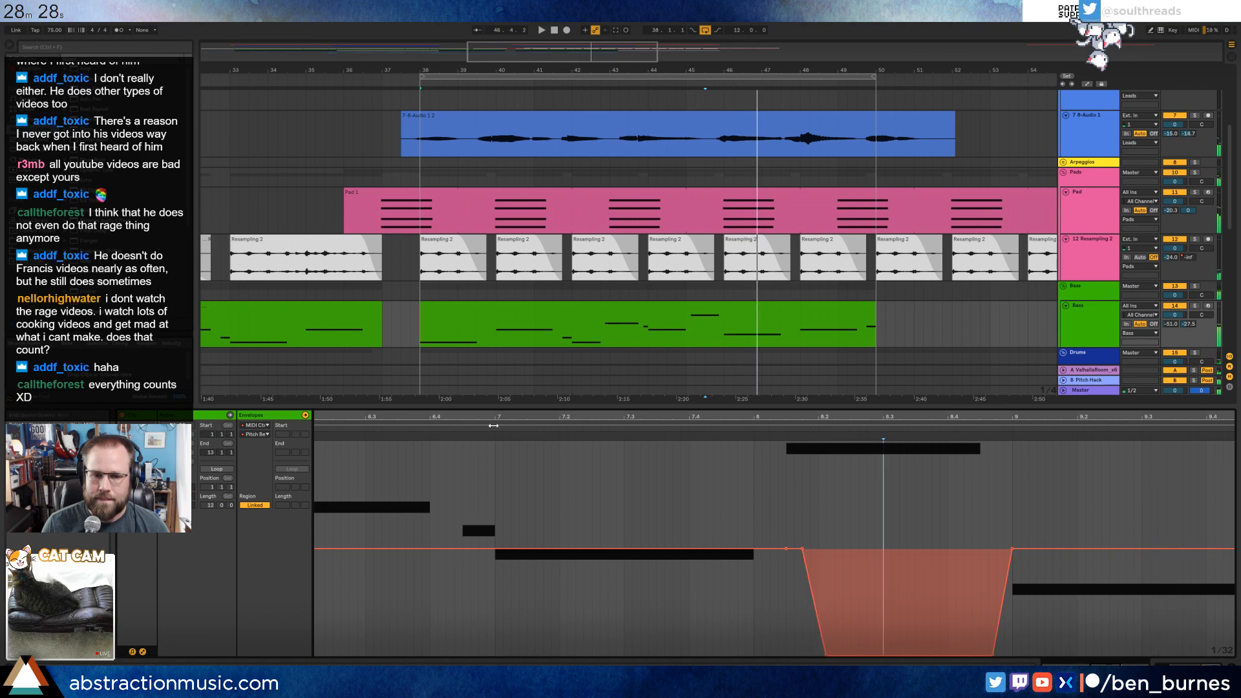
# Play the passage while viewing the bass track's devices, reopen the bass clip at bar 38, and stop playback.
pyautogui.press('space')
pyautogui.hotkey('shift', 'Tab')
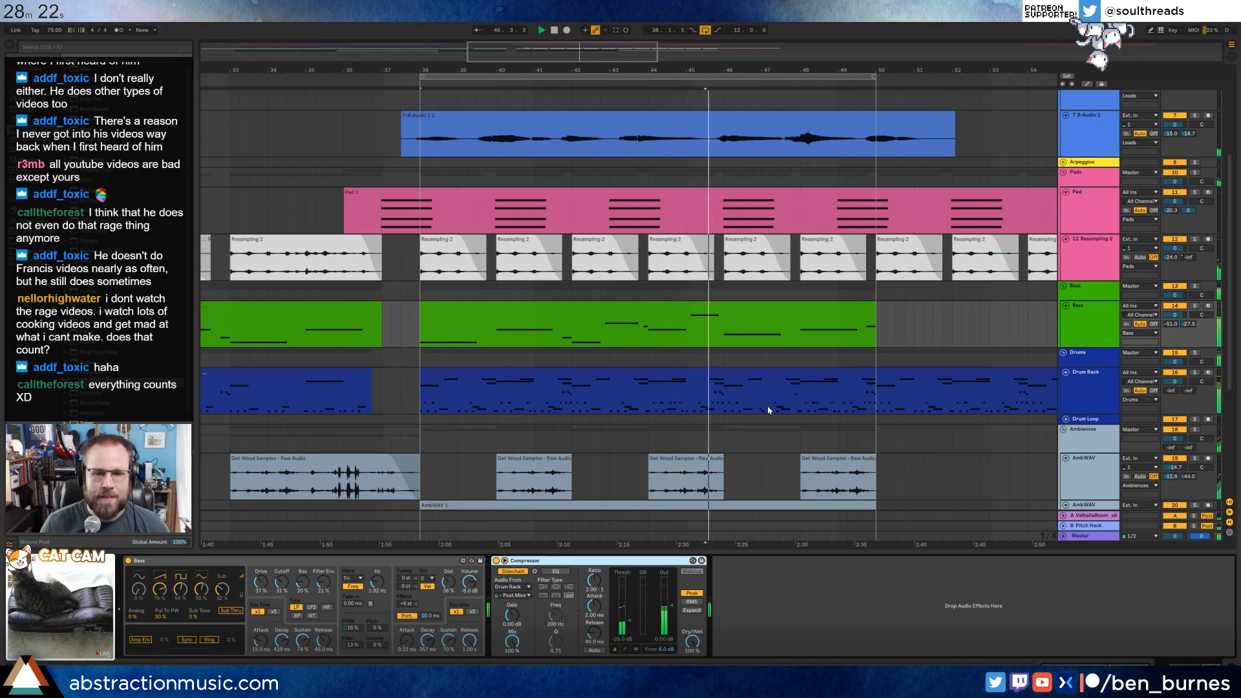
pyautogui.doubleClick(738, 332)
pyautogui.press('space')
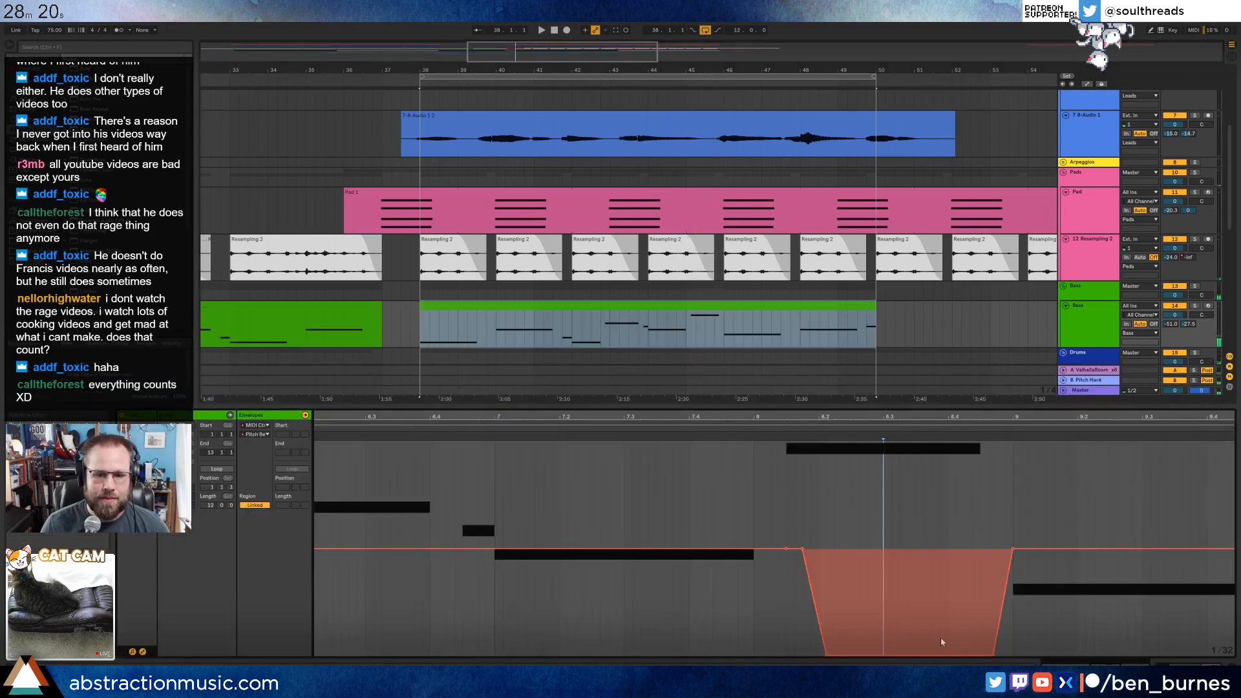
# In the bass clip, add a short lower note just before clip bar 9 and shorten the high note so a gap separates them.
pyautogui.click(142, 652)
pyautogui.click(942, 570)
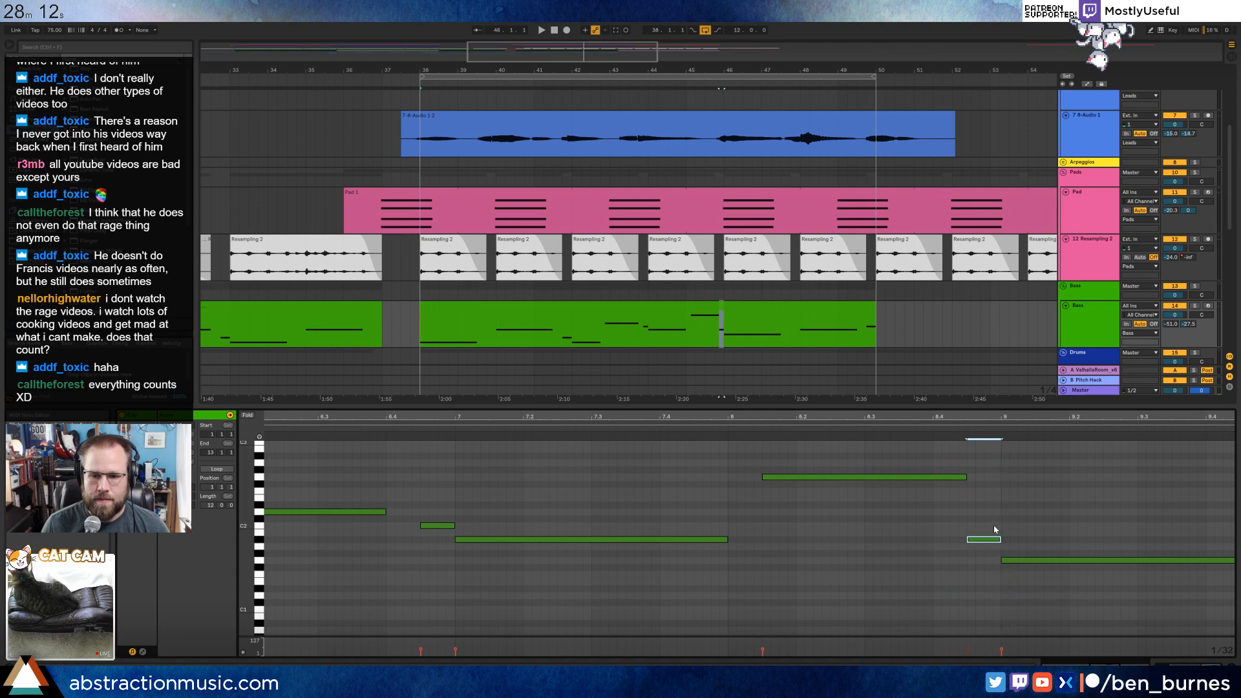
pyautogui.moveTo(966, 479); pyautogui.dragTo(949, 479)
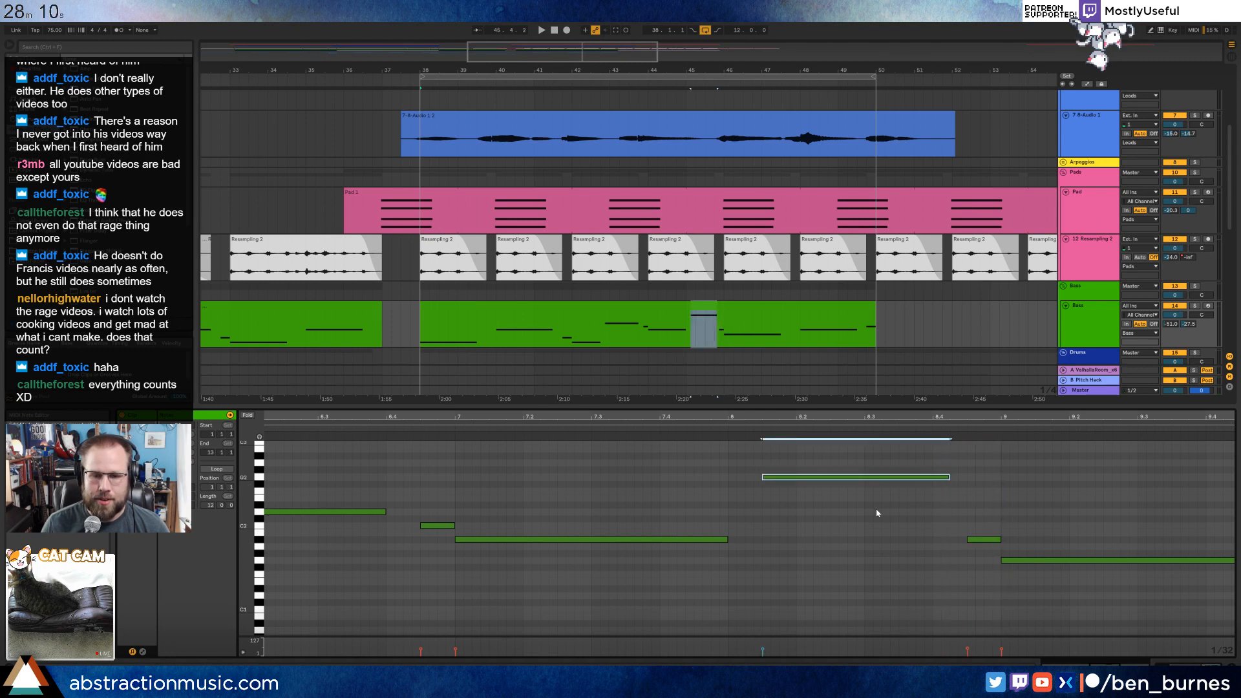
# Move the end of the pitch bend drop earlier so it recovers by the start of the short note before clip bar 9, checking by playback.
pyautogui.click(142, 651)
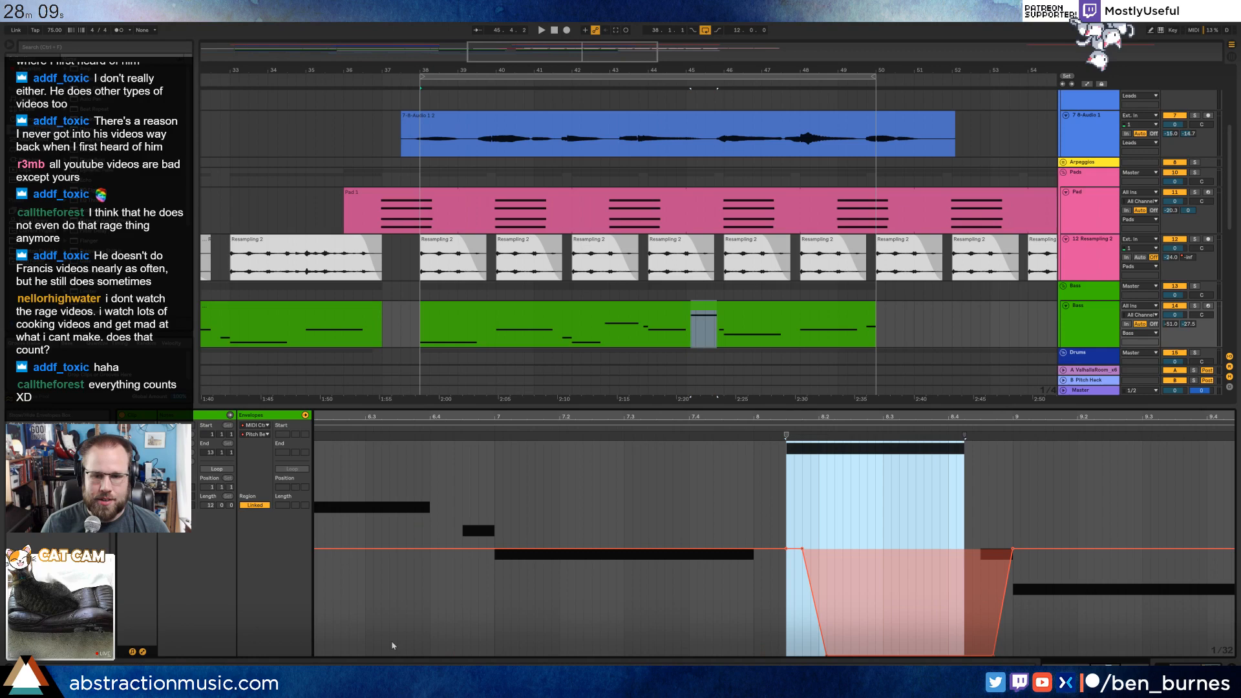
pyautogui.click(902, 604)
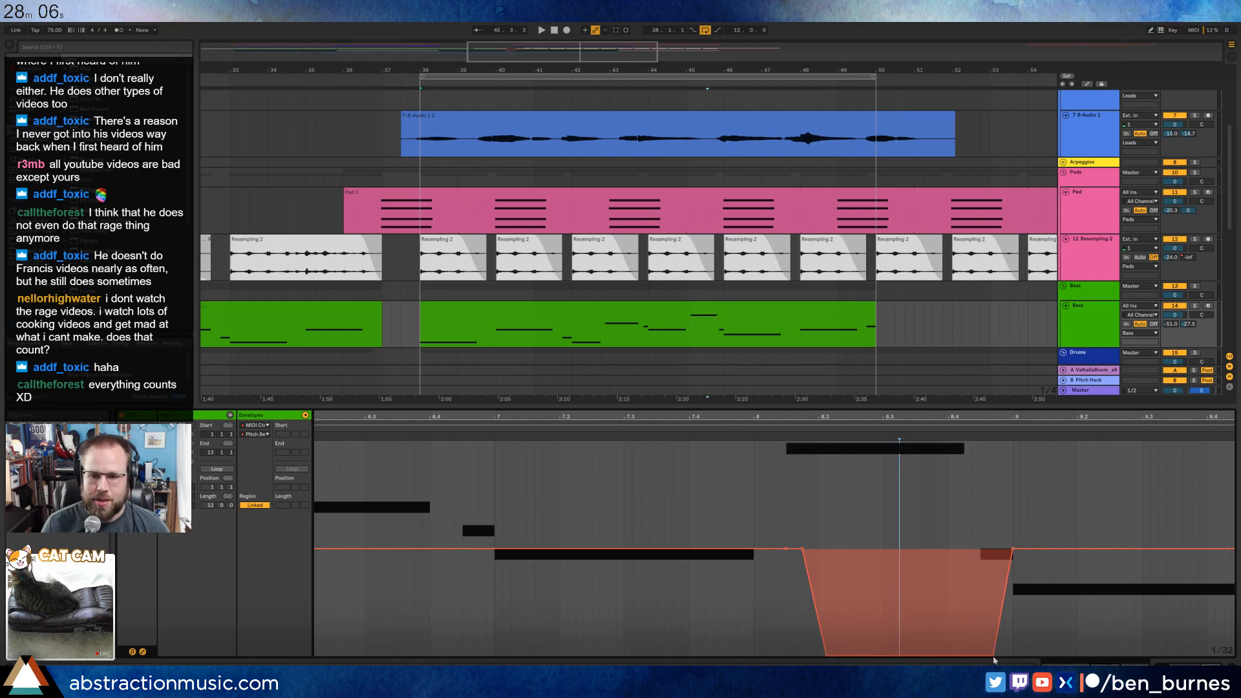
pyautogui.moveTo(994, 657); pyautogui.dragTo(956, 657)
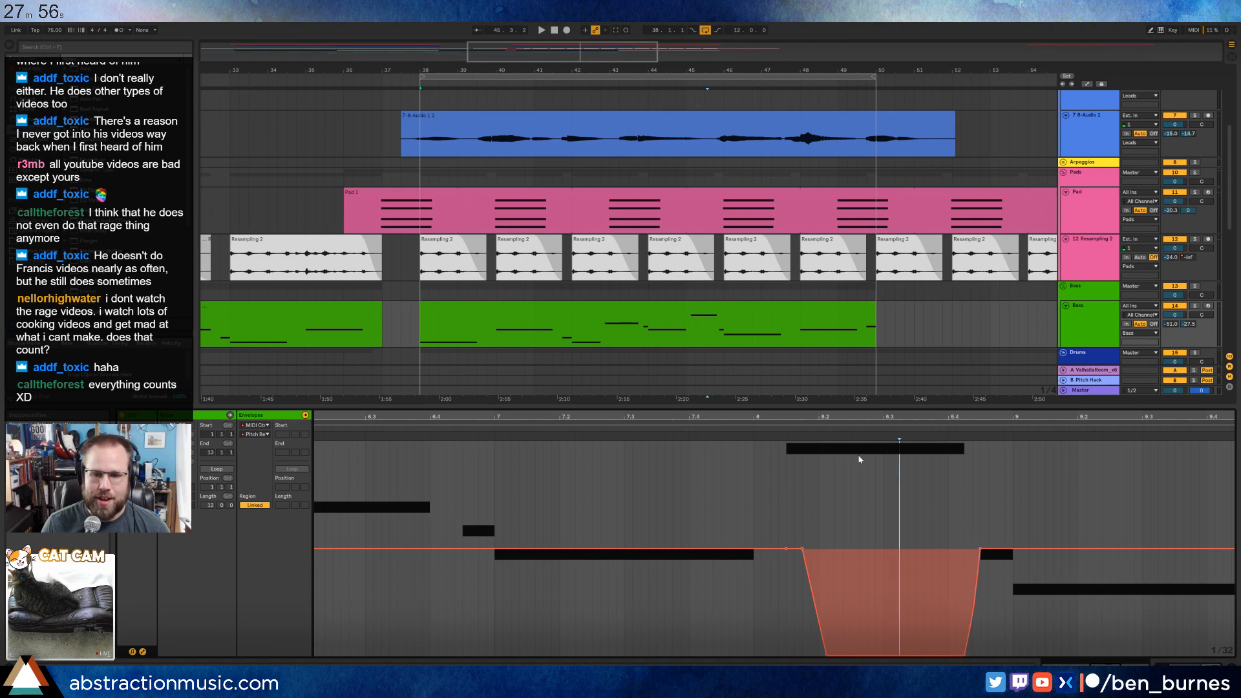
pyautogui.press('space')
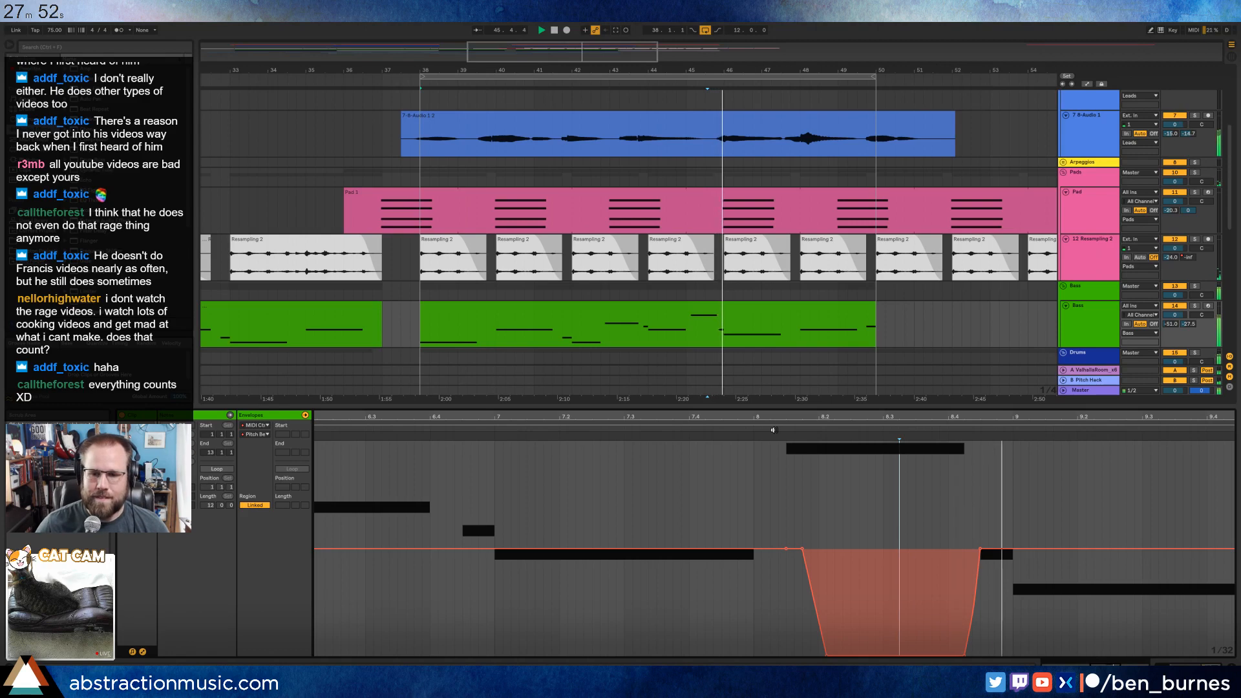
pyautogui.hotkey('shift', 'Tab')
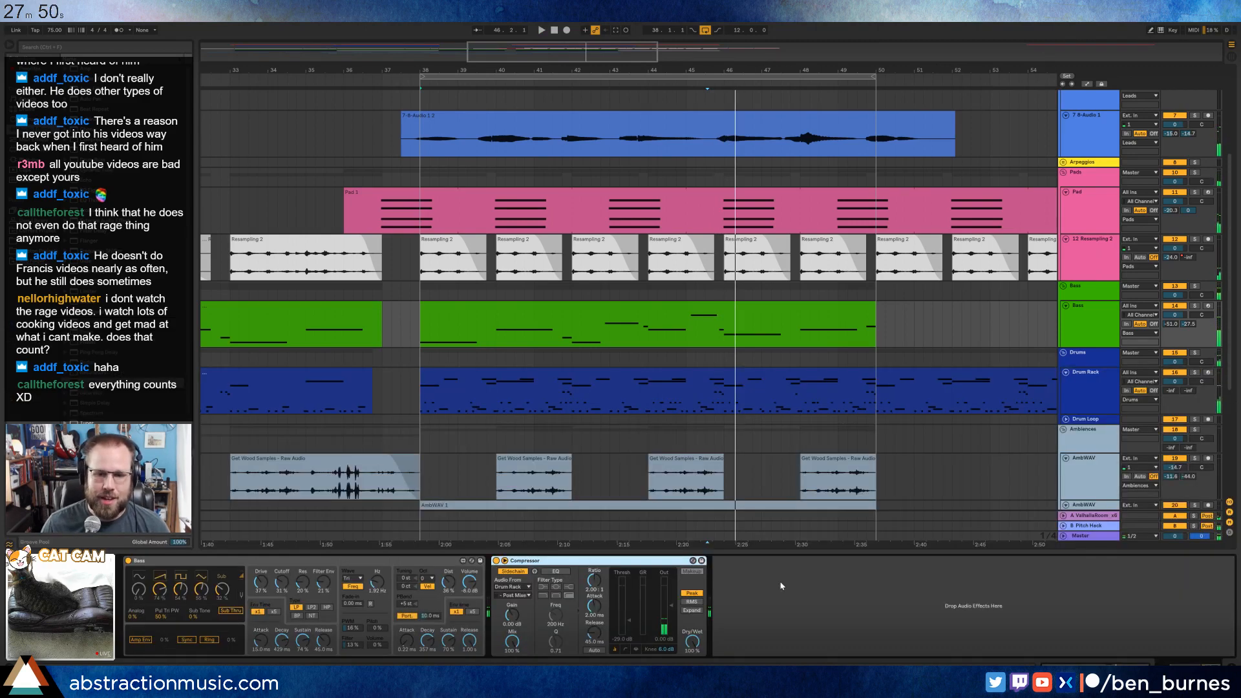
pyautogui.hotkey('shift', 'Tab')
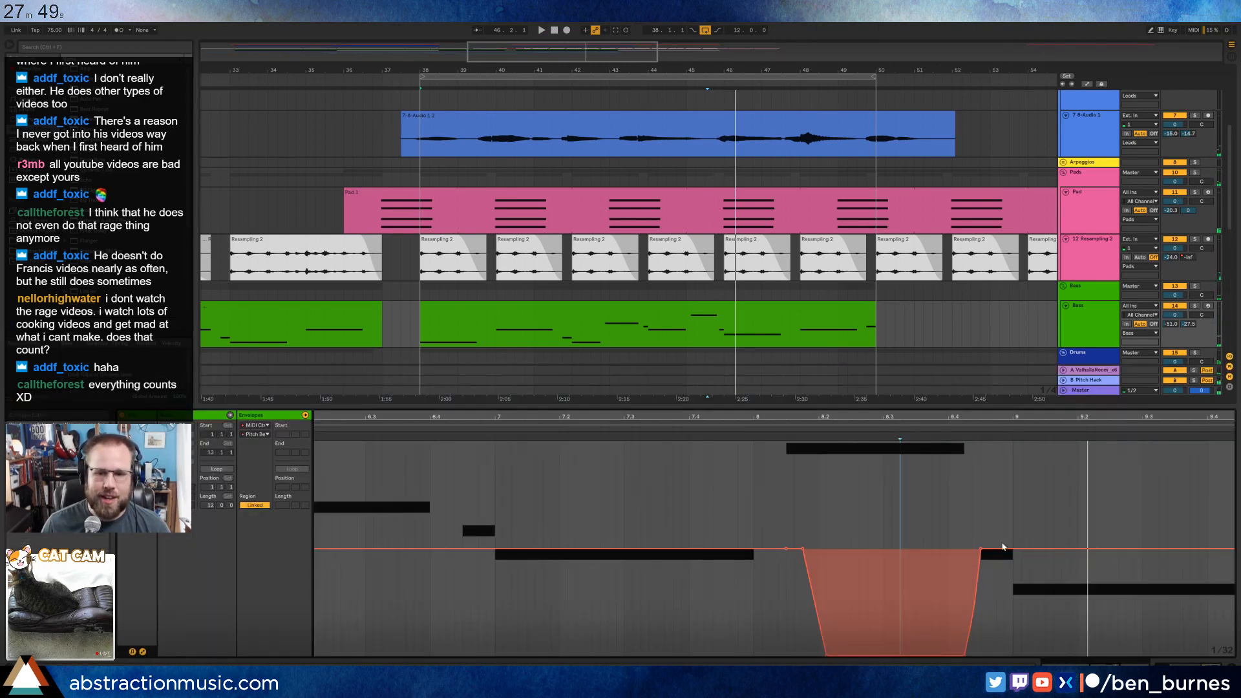
# Add a short bass note just before clip bar 11 at the same pitch as the preceding long note, auditioning the clip.
pyautogui.click(143, 652)
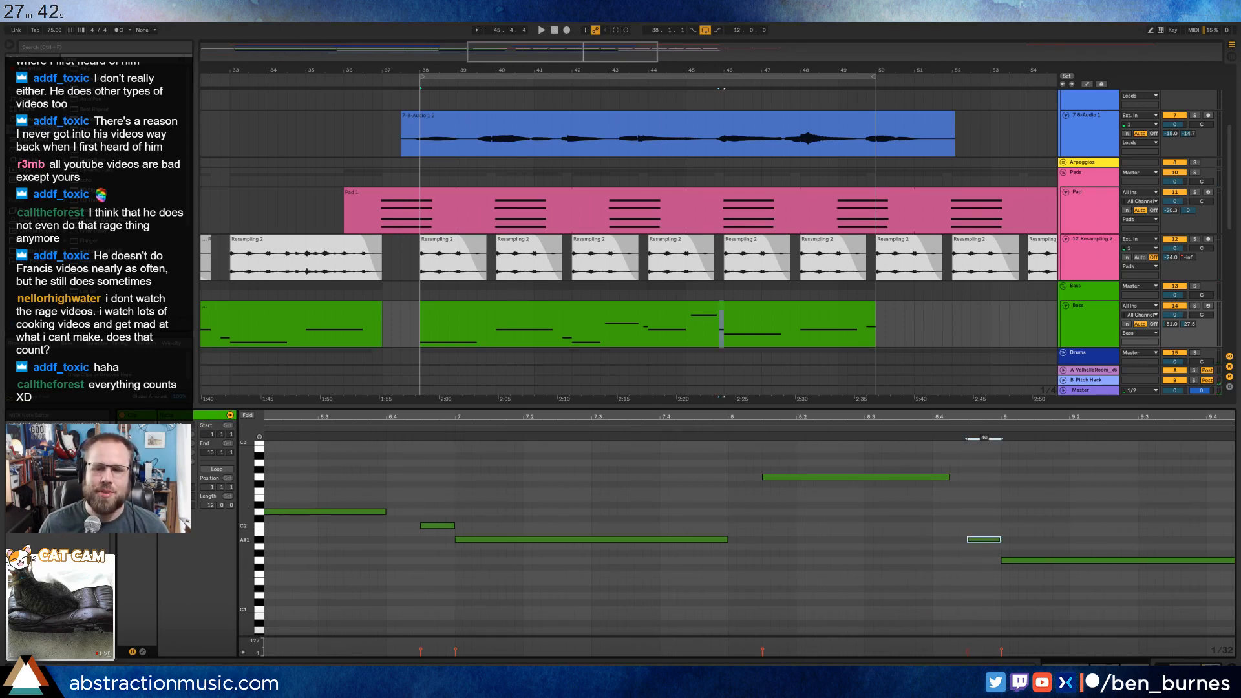
pyautogui.doubleClick(935, 417)
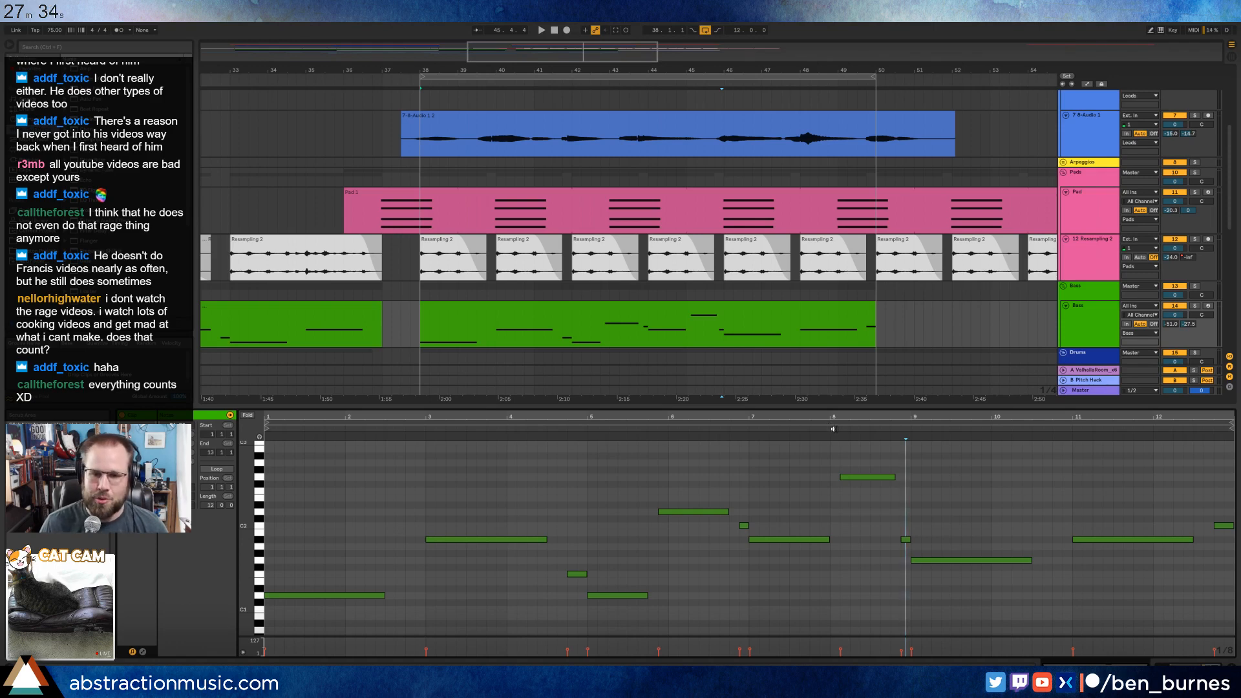
pyautogui.press('space')
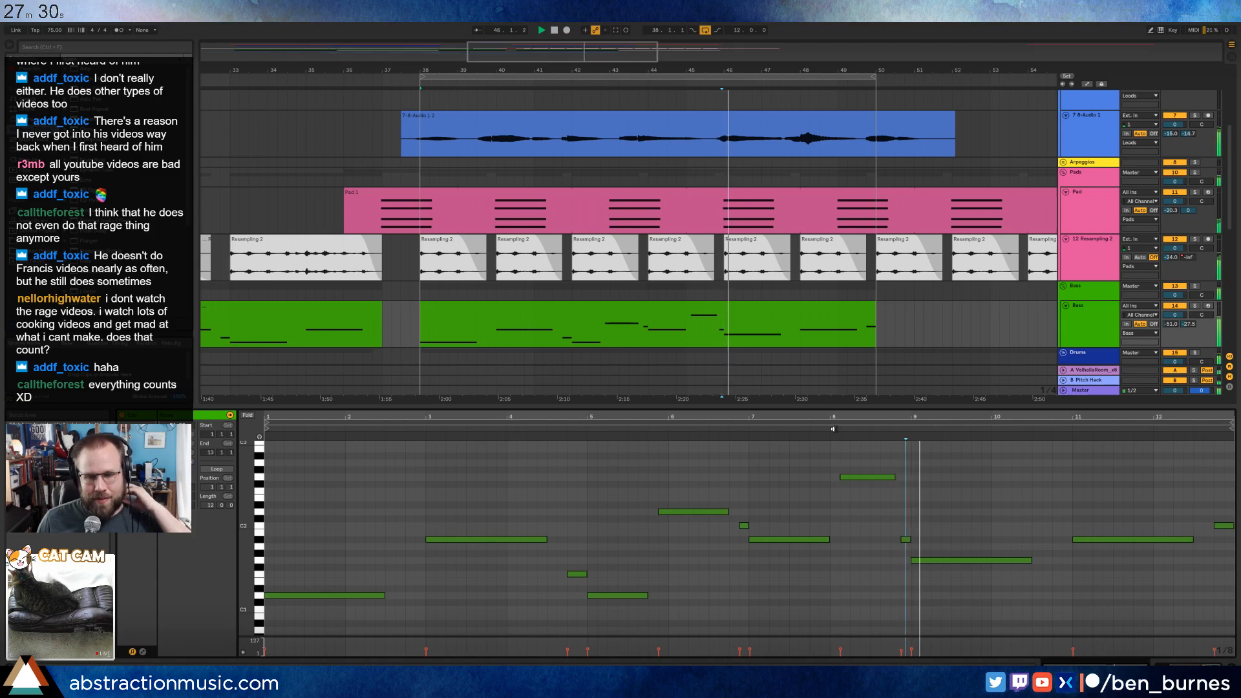
pyautogui.doubleClick(1065, 561)
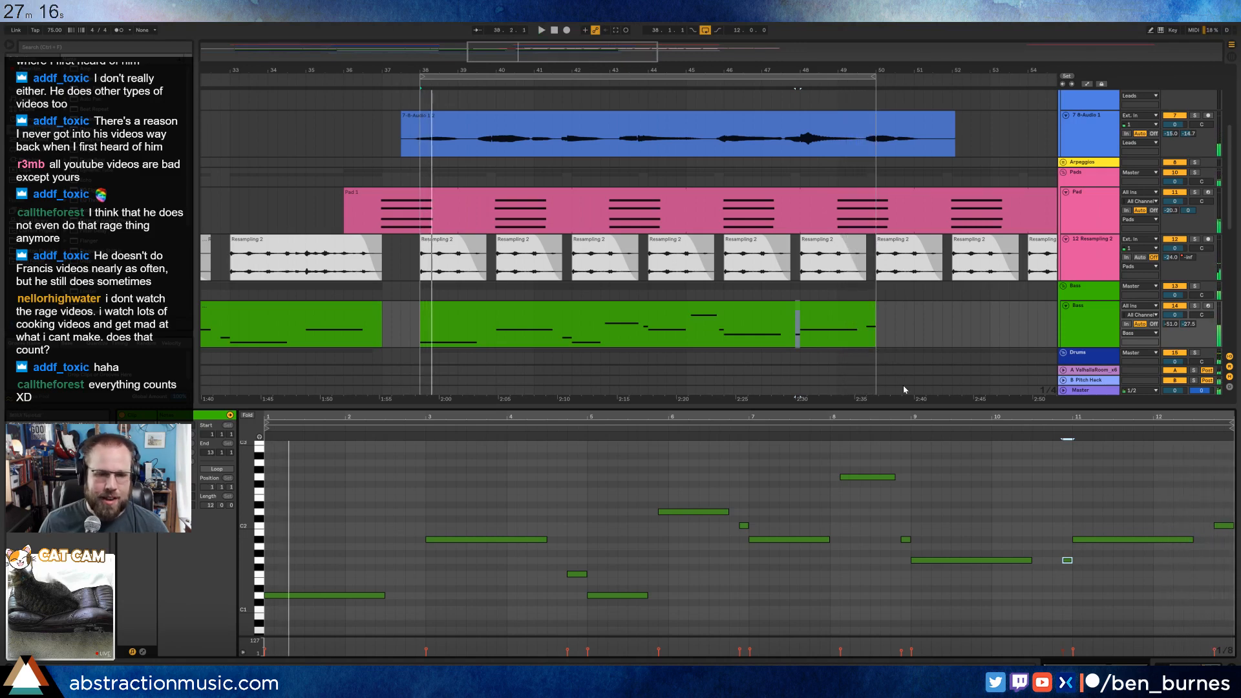
pyautogui.hotkey('shift', 'Tab')
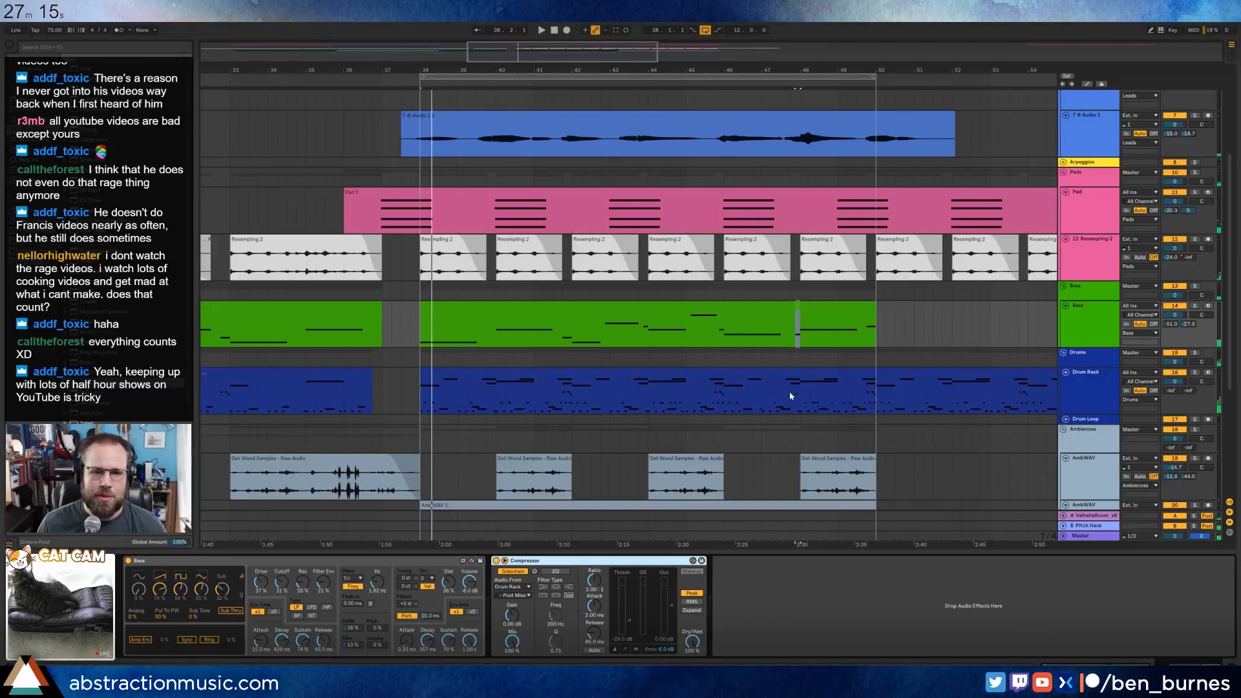
# Play the arrangement from bar 35 into the new section and duplicate the 12-bar bass clip so the copy starts at bar 50.
pyautogui.click(993, 357)
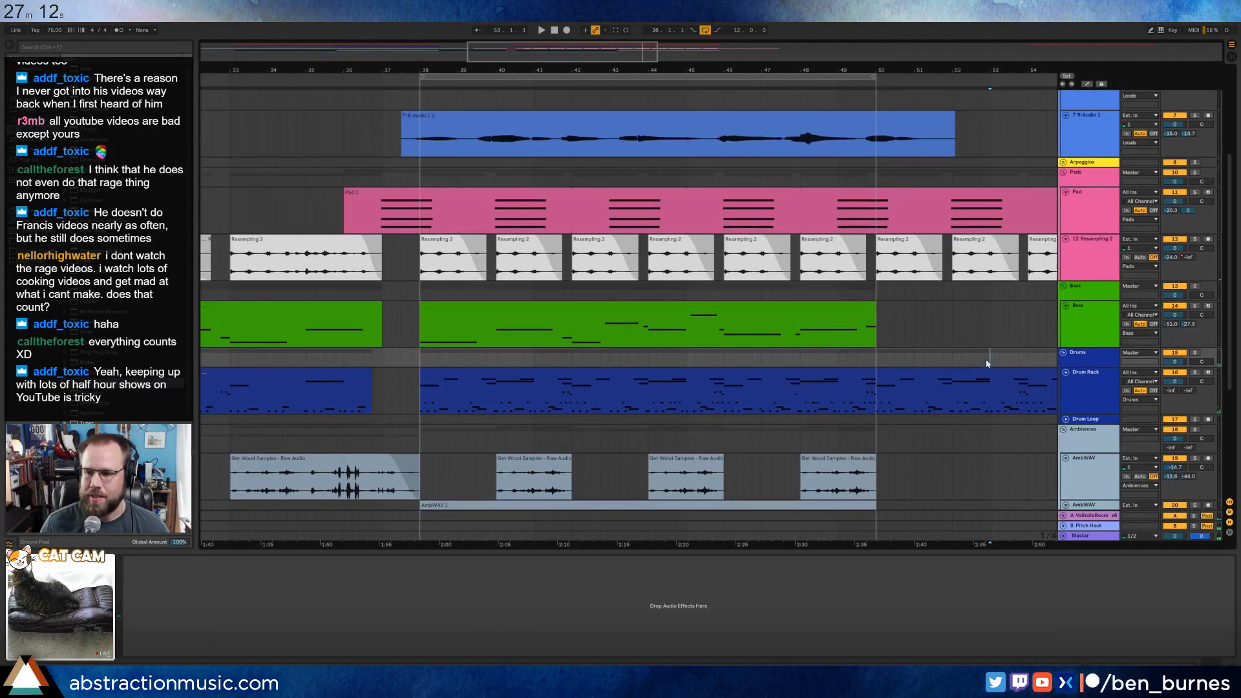
pyautogui.scroll(4, 987, 363)
pyautogui.click(401, 207)
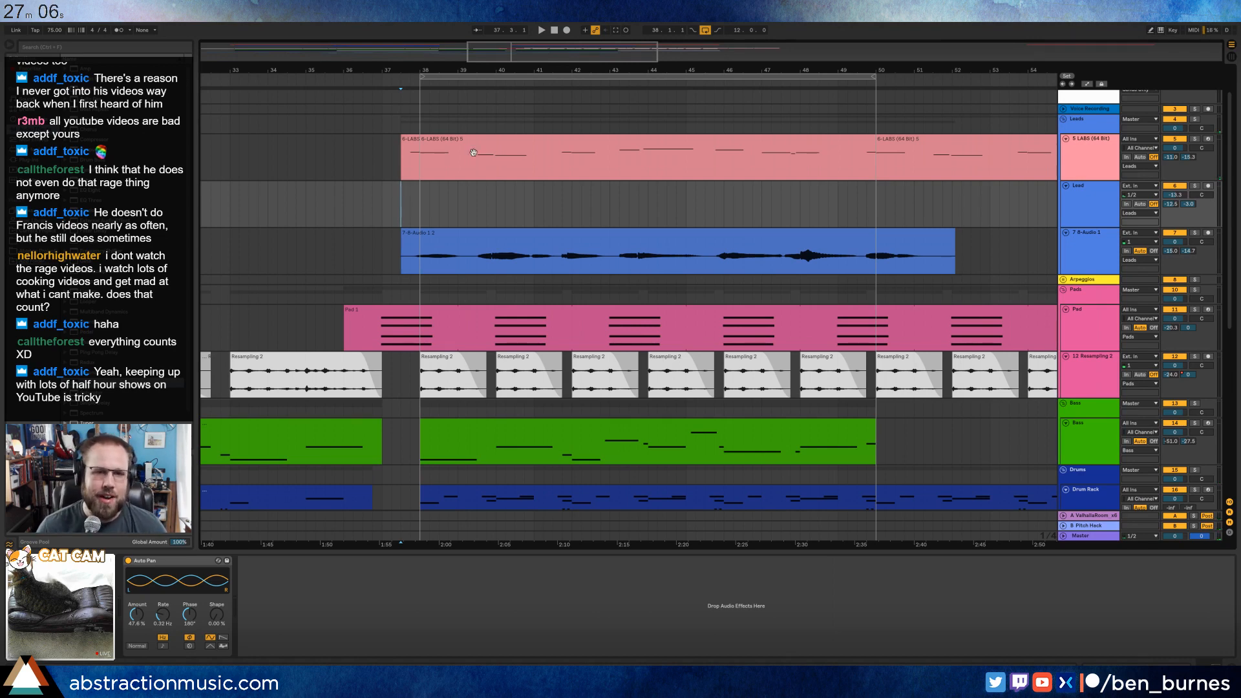
pyautogui.moveTo(614, 59); pyautogui.dragTo(654, 59)
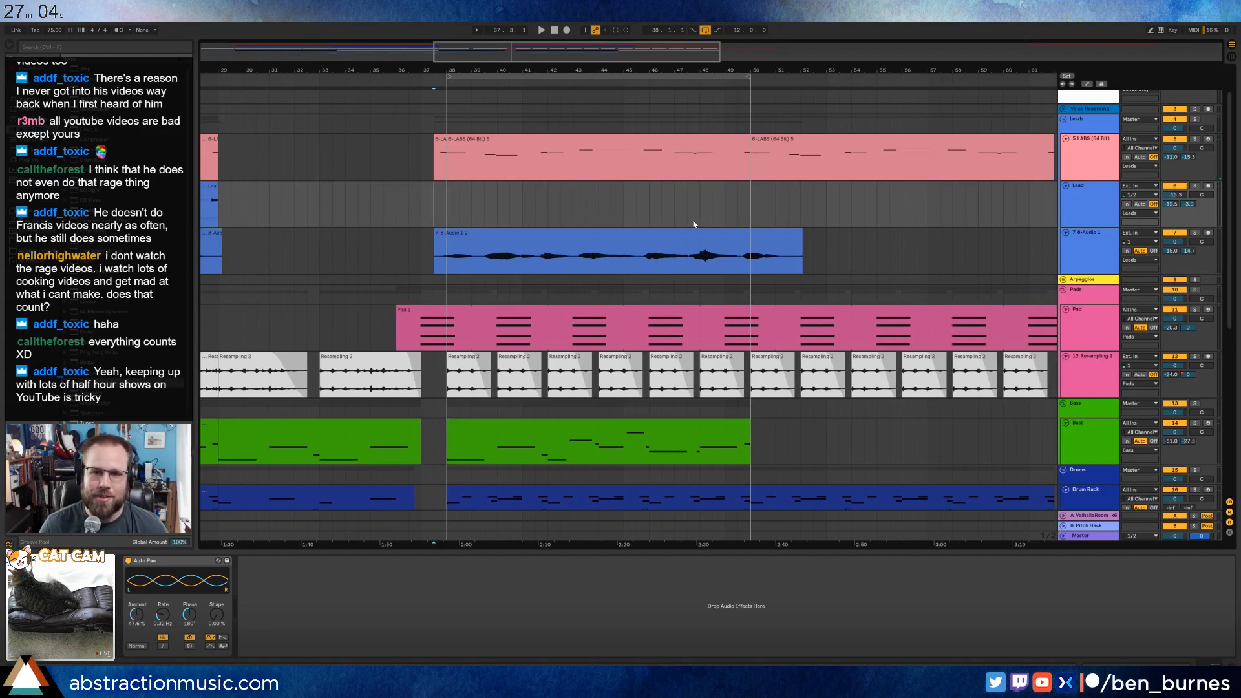
pyautogui.scroll(-6, 693, 224)
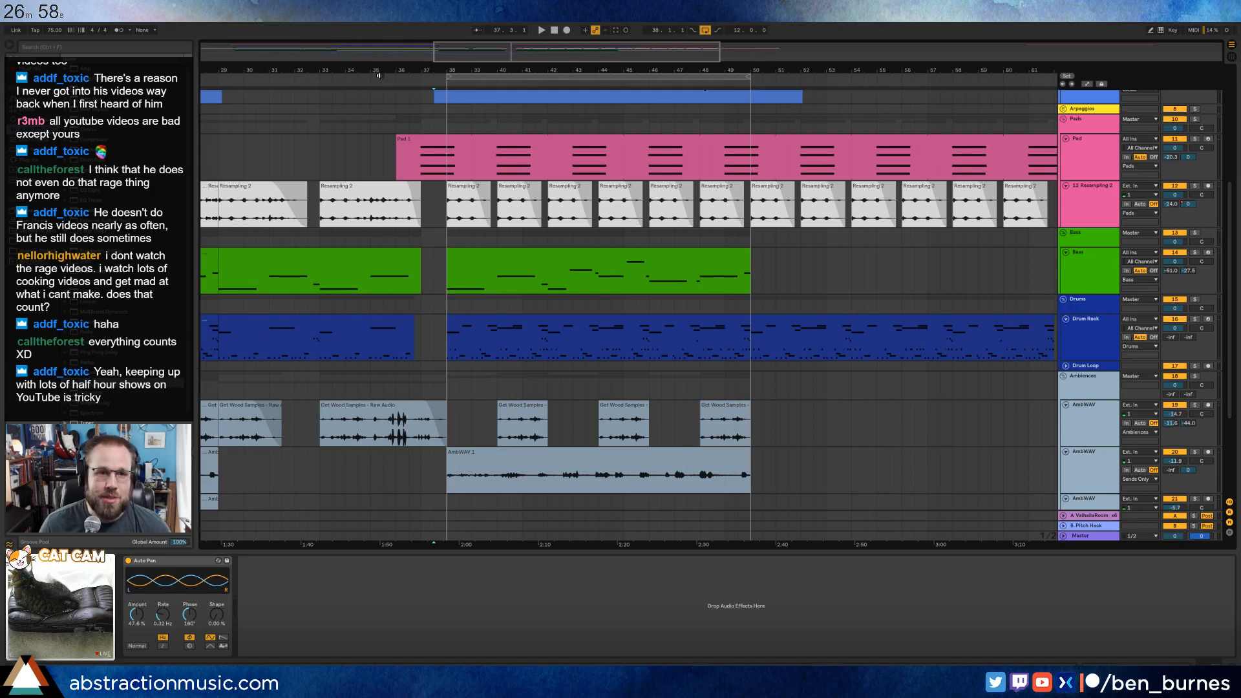
pyautogui.click(378, 75)
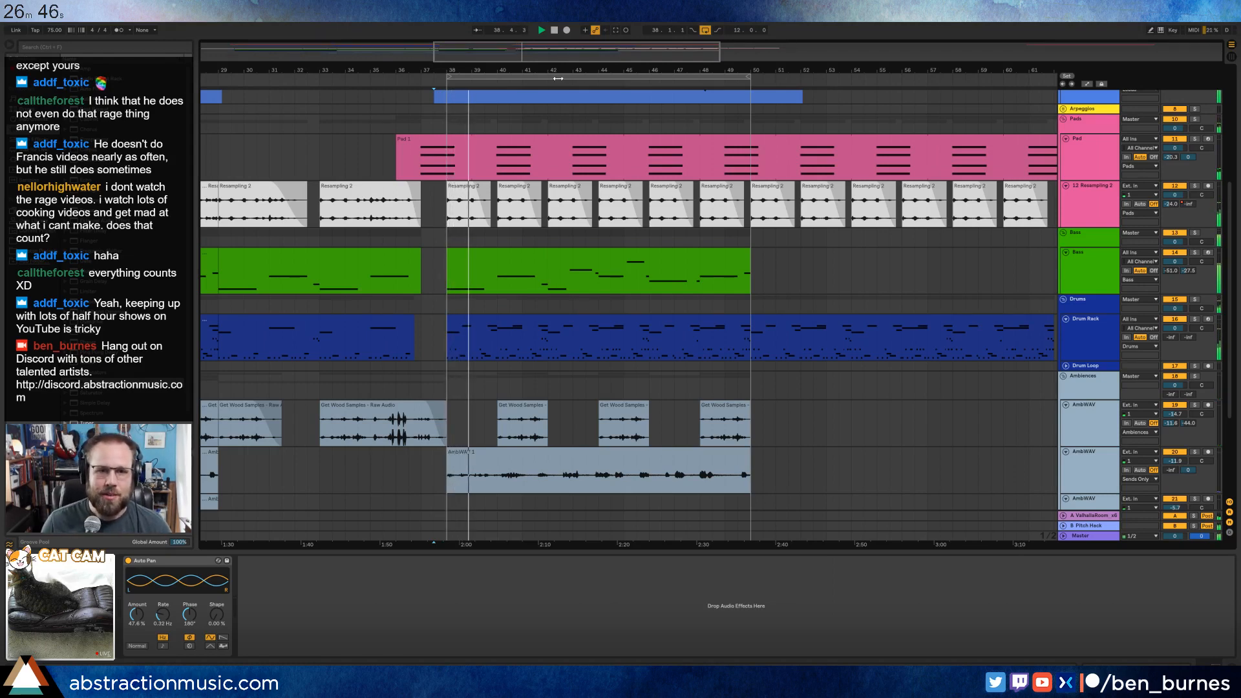
pyautogui.click(598, 284)
pyautogui.hotkey('ctrl', 'd')
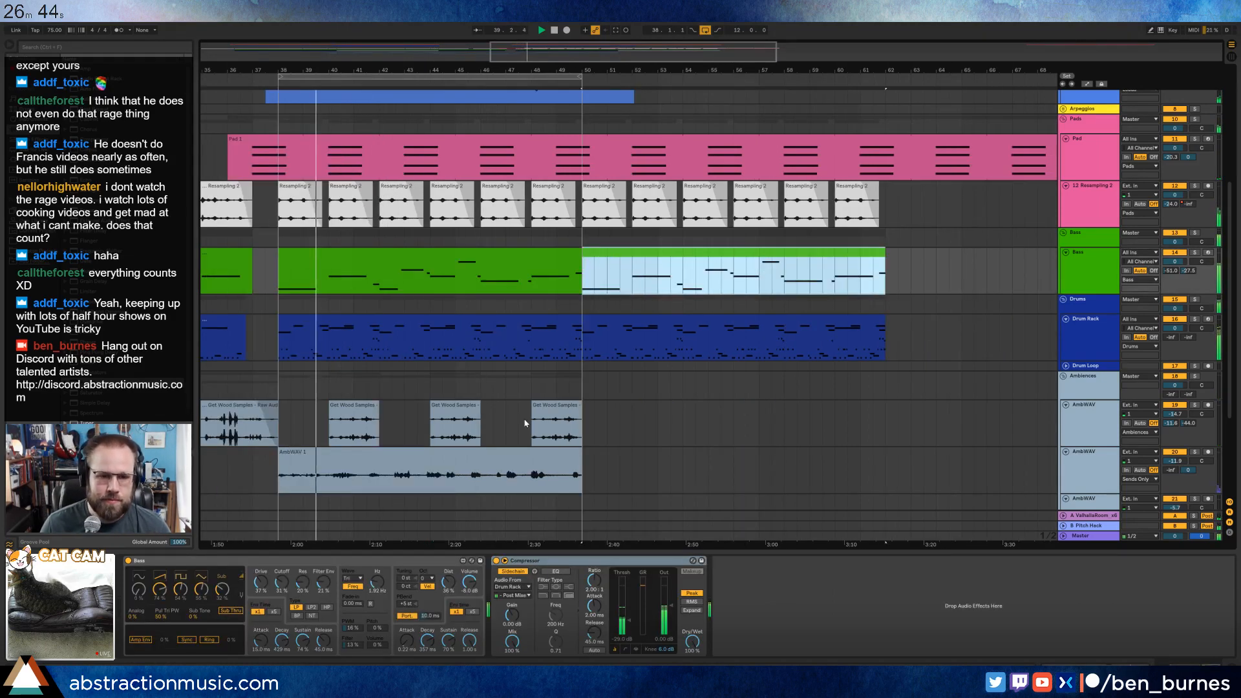
# Open the drum clip at bar 38 to inspect its notes, and bring up the Drum Rack's devices.
pyautogui.doubleClick(412, 332)
pyautogui.click(410, 495)
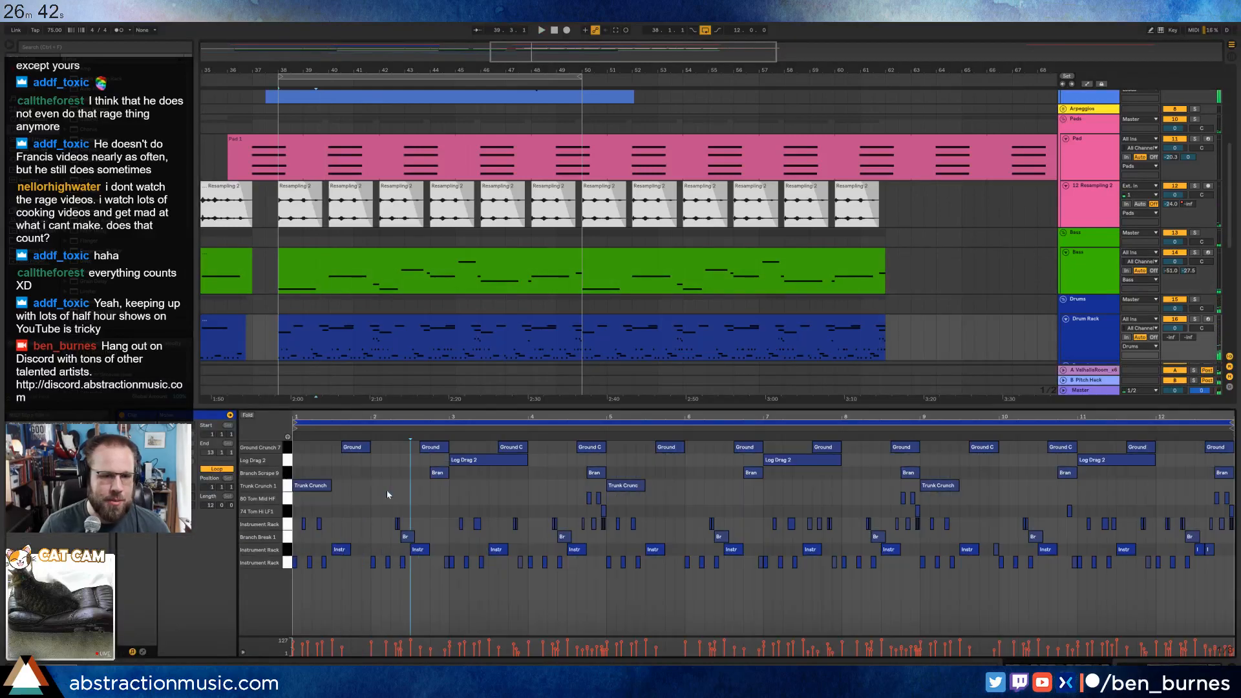
pyautogui.hotkey('shift', 'Tab')
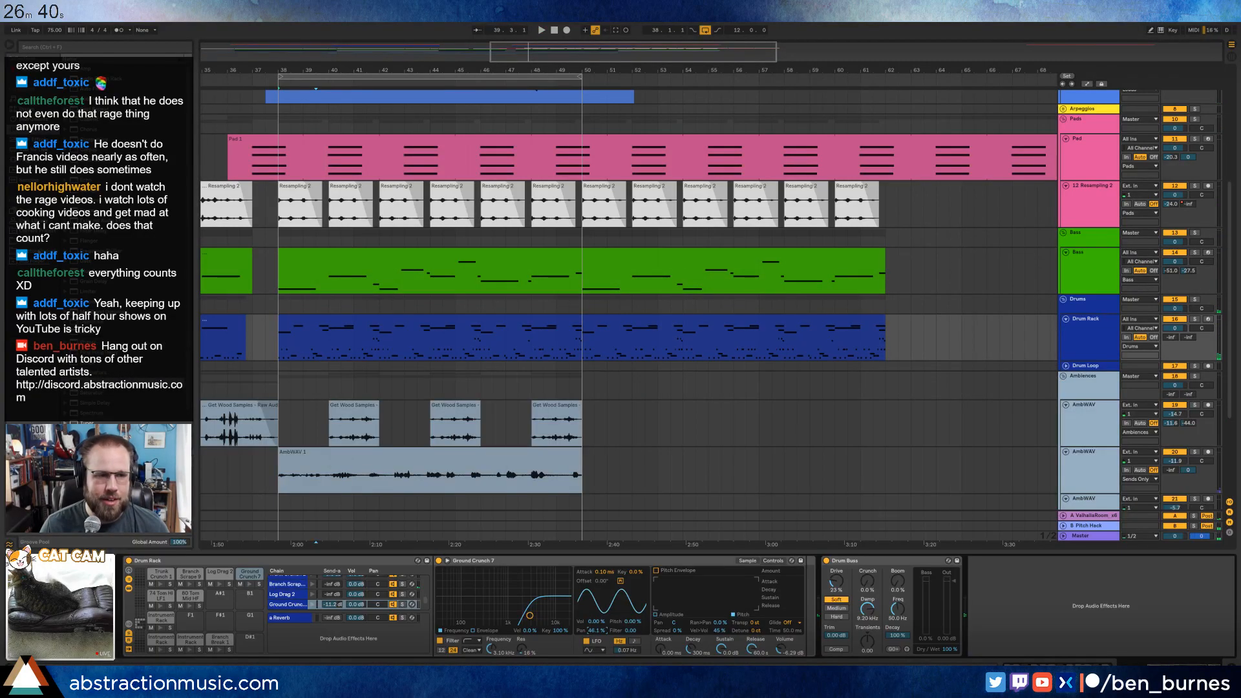
# Browse the sample folders in the browser for an additional drum sound.
pyautogui.click(31, 244)
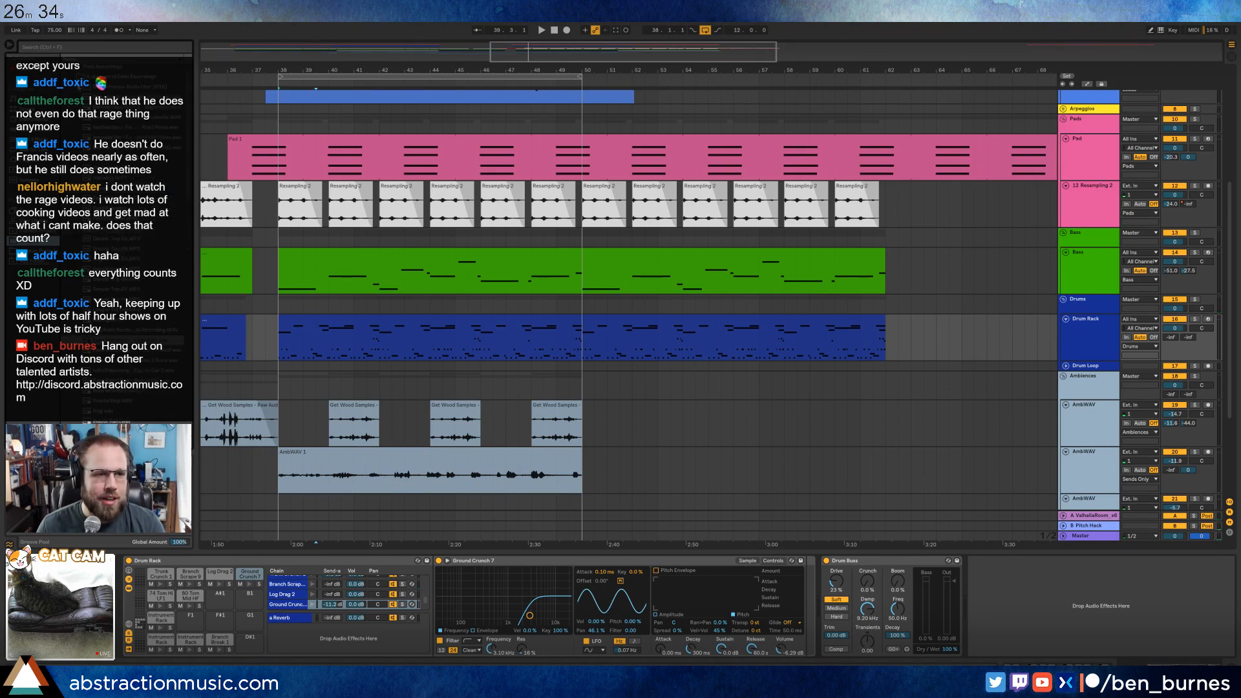
pyautogui.click(71, 77)
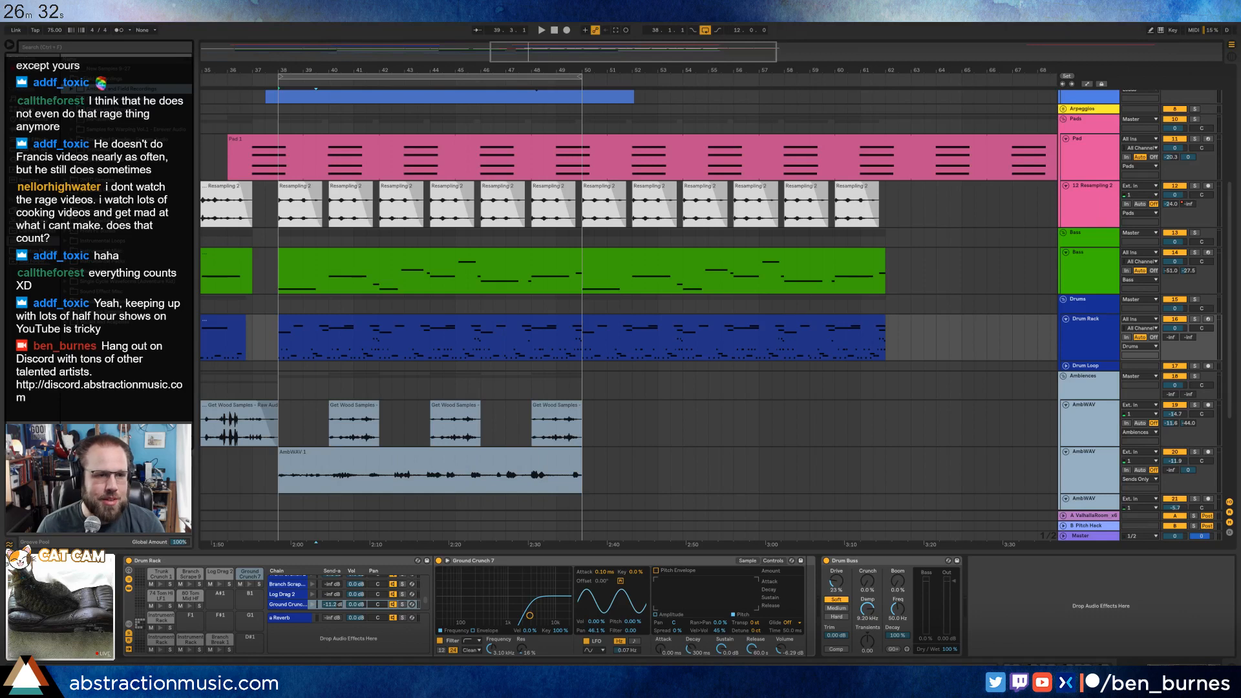
pyautogui.click(71, 109)
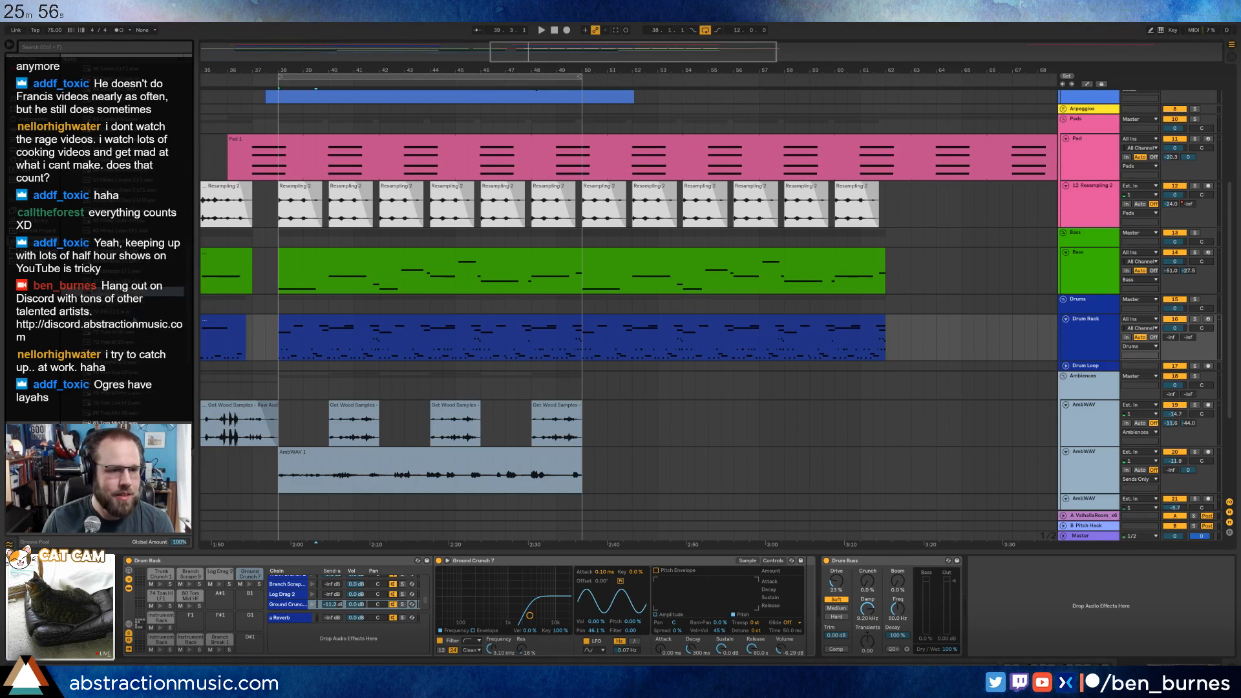
pyautogui.scroll(-2, 140, 314)
pyautogui.press('Left')
pyautogui.press('Left')
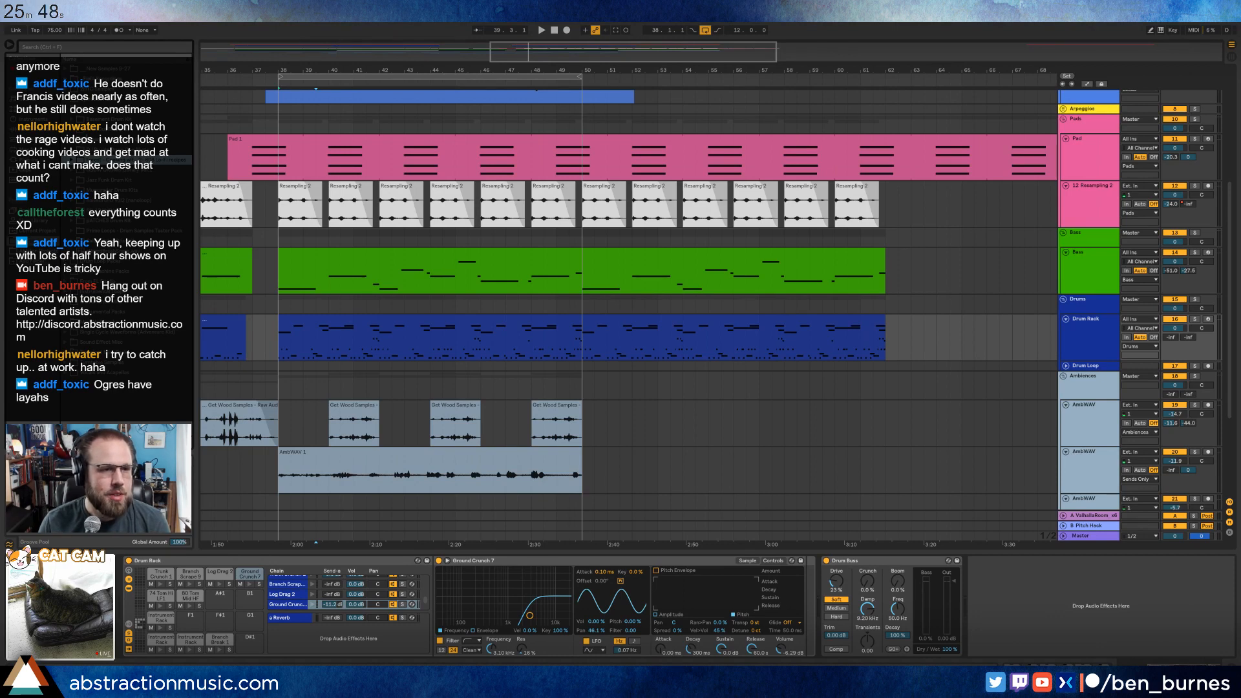
pyautogui.click(74, 119)
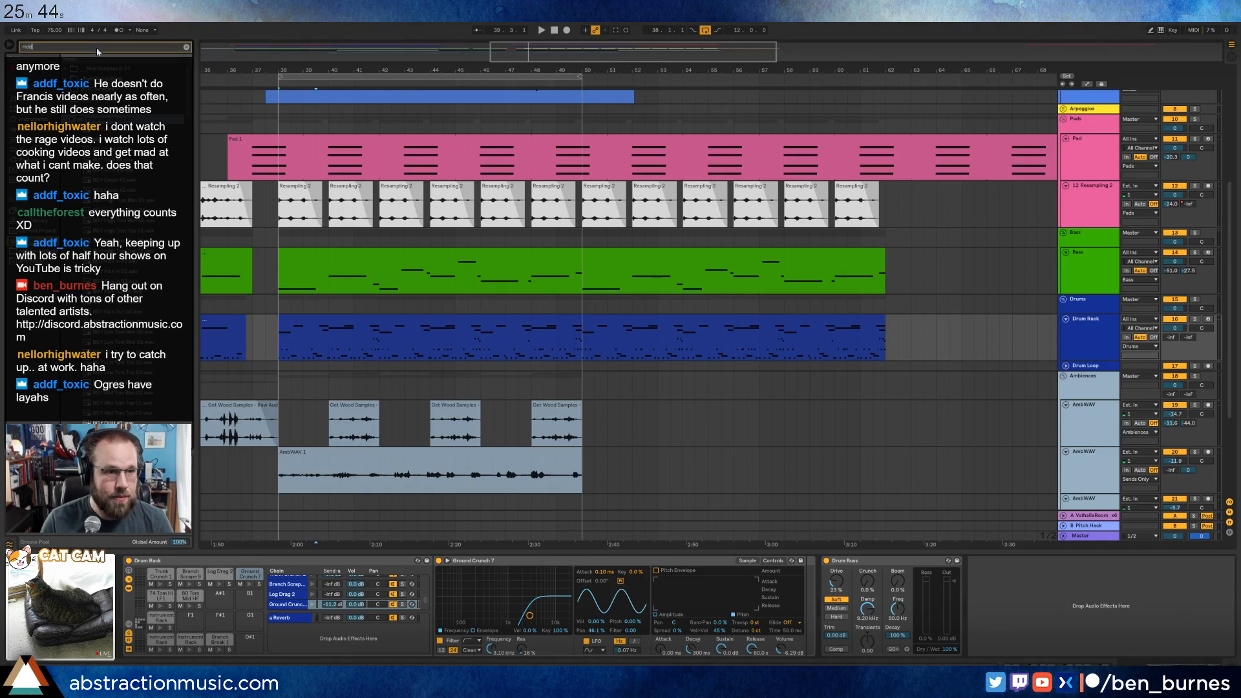
# Search the browser for "ride", audition the samples, and load ride1_OH_MP_2 onto an empty Drum Rack pad.
pyautogui.press('Down')
pyautogui.press('Down')
pyautogui.press('Down')
pyautogui.press('Down')
pyautogui.press('Down')
pyautogui.press('Down')
pyautogui.press('Down')
pyautogui.press('Down')
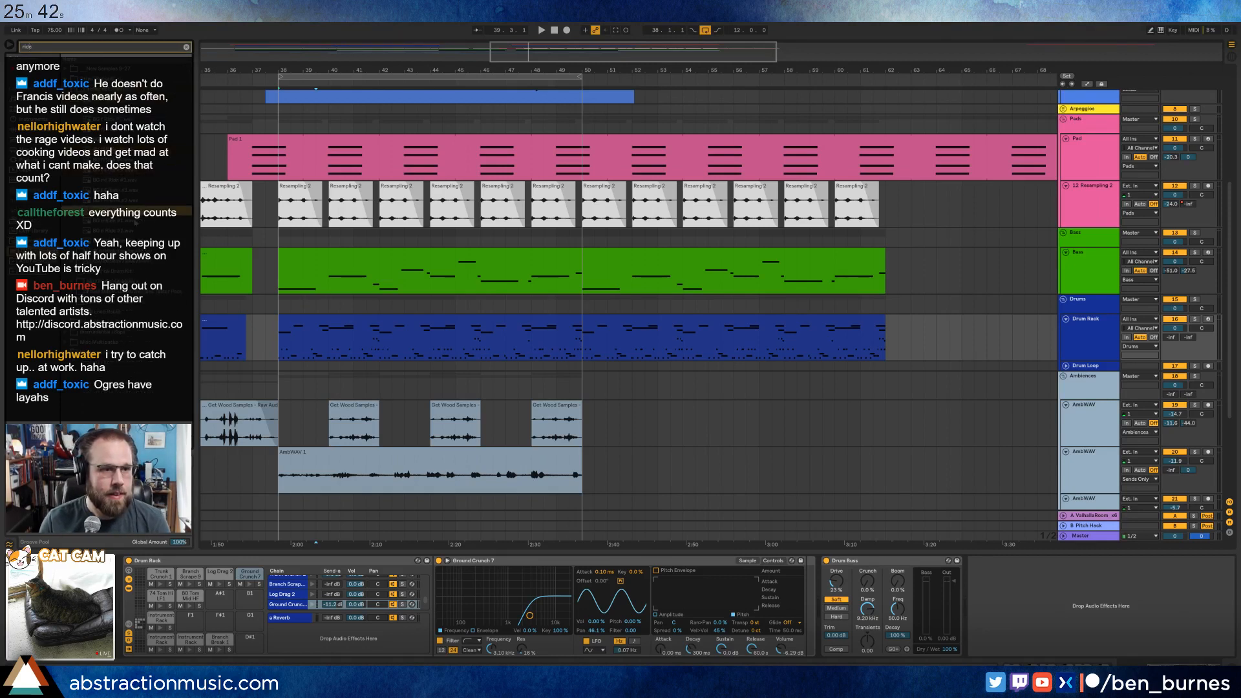
pyautogui.click(111, 119)
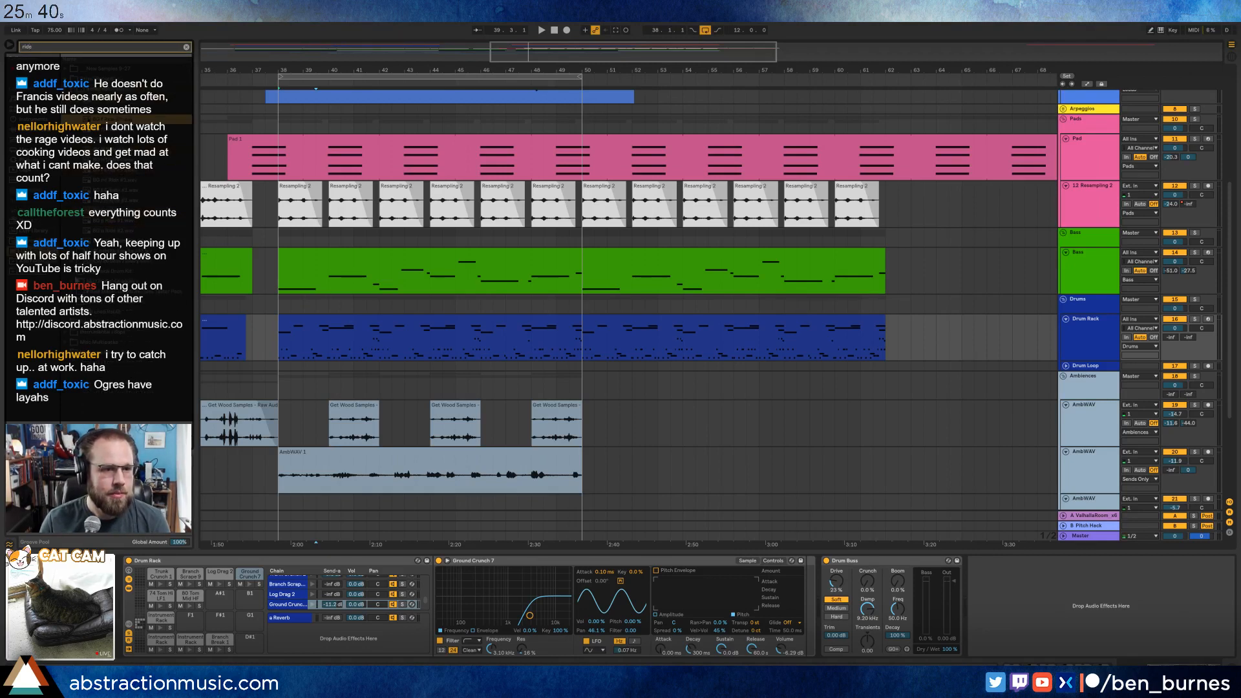
pyautogui.click(75, 304)
pyautogui.click(117, 211)
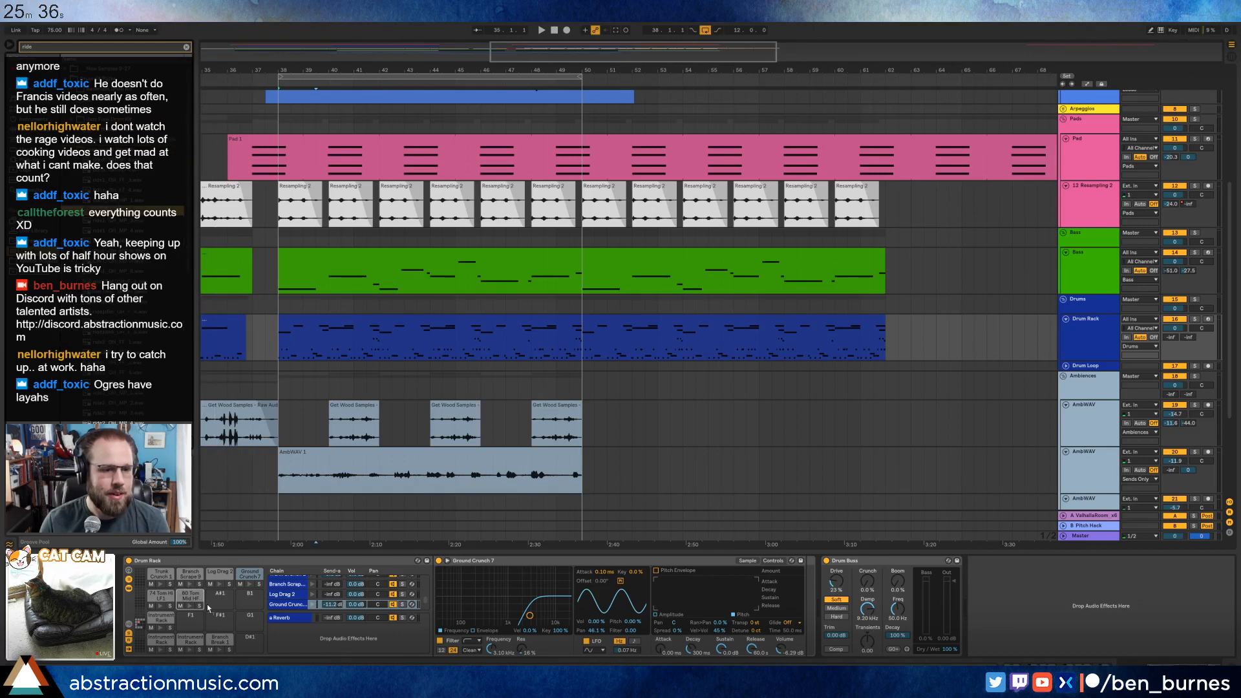
# In the drum clip at bar 38, add a half-bar ride note at clip bar 1 and start playback.
pyautogui.doubleClick(532, 320)
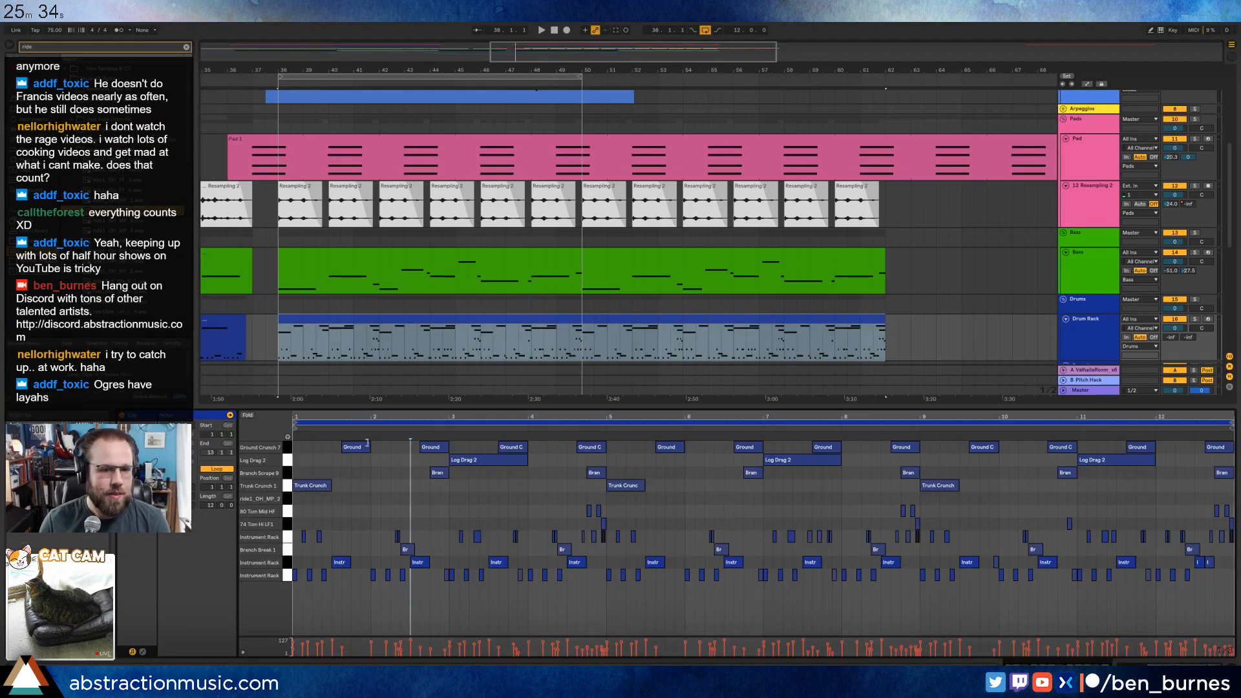
pyautogui.click(298, 502)
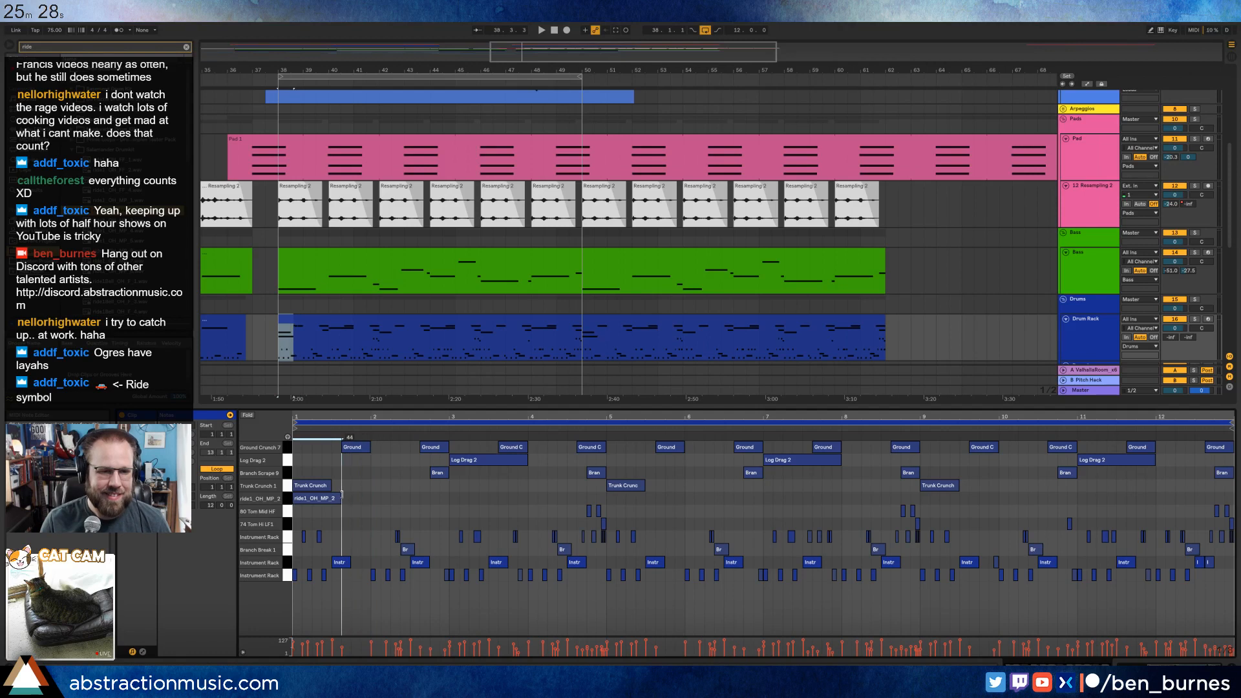
pyautogui.moveTo(334, 496); pyautogui.dragTo(326, 497)
pyautogui.press('space')
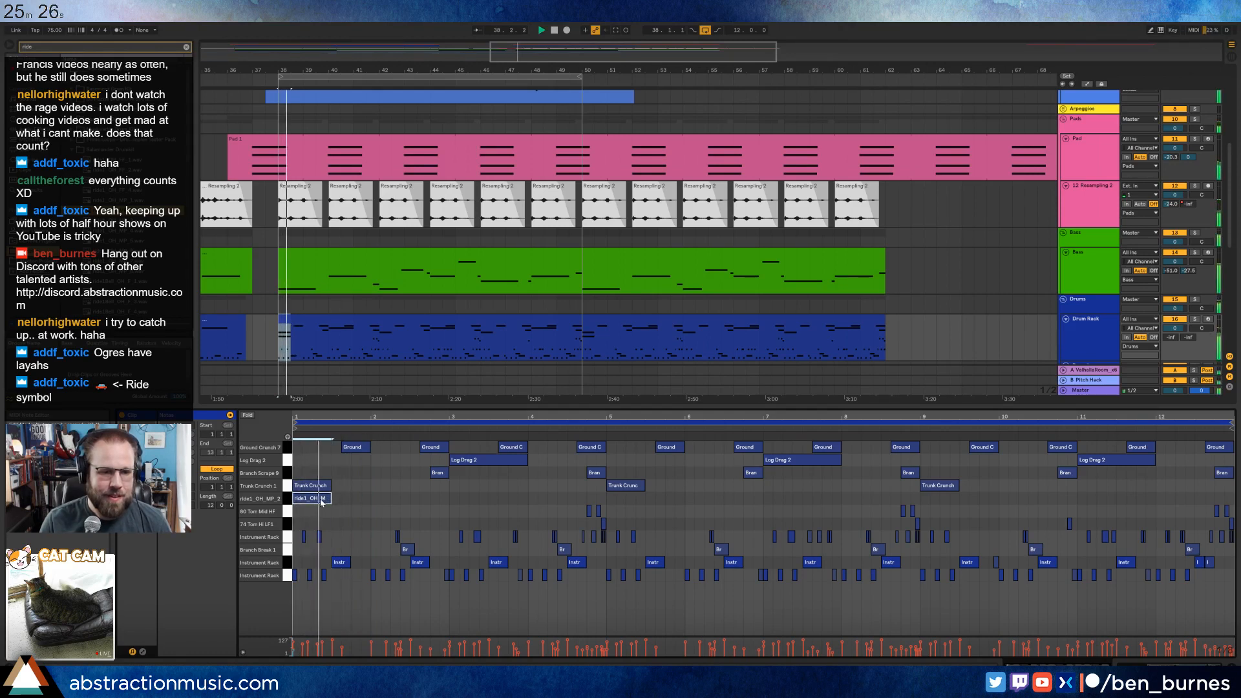
# Duplicate the ride note repeatedly to fill the 12-bar drum clip with a hit every half bar.
pyautogui.hotkey('ctrl', 'd')
pyautogui.hotkey('ctrl', 'd')
pyautogui.hotkey('ctrl', 'd')
pyautogui.hotkey('ctrl', 'd')
pyautogui.hotkey('ctrl', 'd')
pyautogui.hotkey('ctrl', 'd')
pyautogui.hotkey('ctrl', 'd')
pyautogui.hotkey('ctrl', 'd')
pyautogui.hotkey('ctrl', 'd')
pyautogui.hotkey('ctrl', 'd')
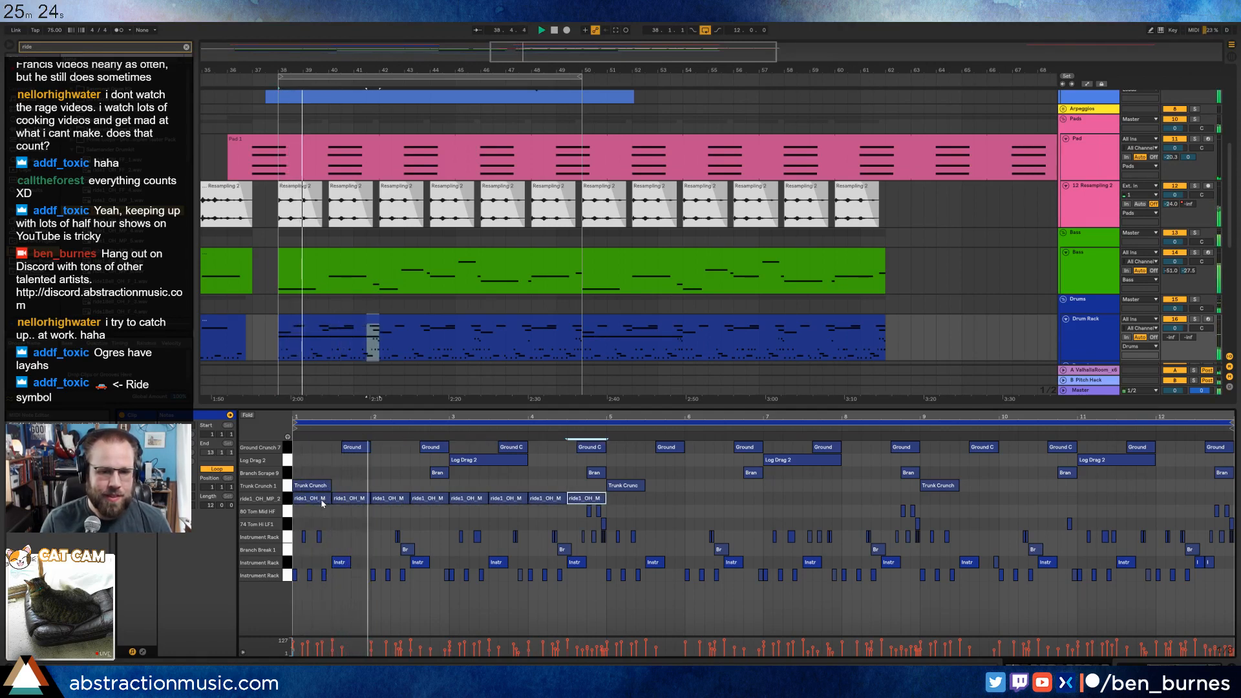
pyautogui.hotkey('ctrl', 'd')
pyautogui.hotkey('ctrl', 'd')
pyautogui.hotkey('ctrl', 'd')
pyautogui.hotkey('ctrl', 'd')
pyautogui.hotkey('ctrl', 'd')
pyautogui.hotkey('ctrl', 'd')
pyautogui.hotkey('ctrl', 'd')
pyautogui.hotkey('ctrl', 'd')
pyautogui.hotkey('ctrl', 'd')
pyautogui.hotkey('ctrl', 'd')
pyautogui.hotkey('ctrl', 'd')
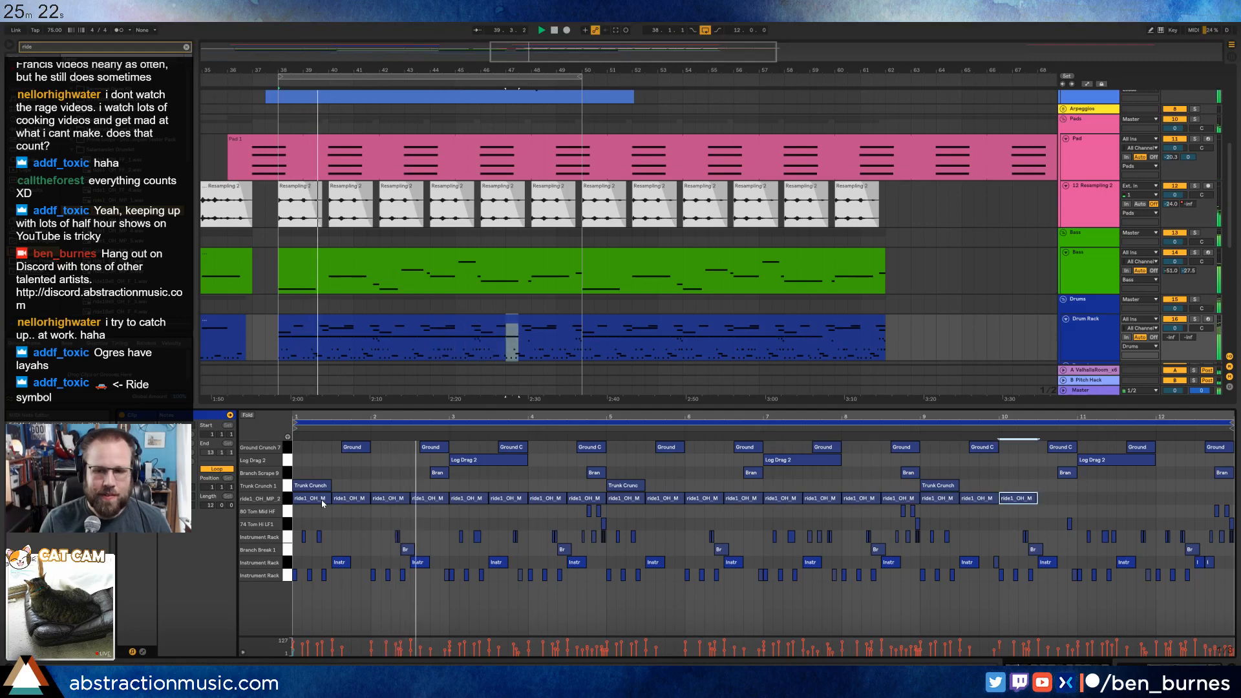
pyautogui.hotkey('ctrl', 'd')
pyautogui.hotkey('ctrl', 'd')
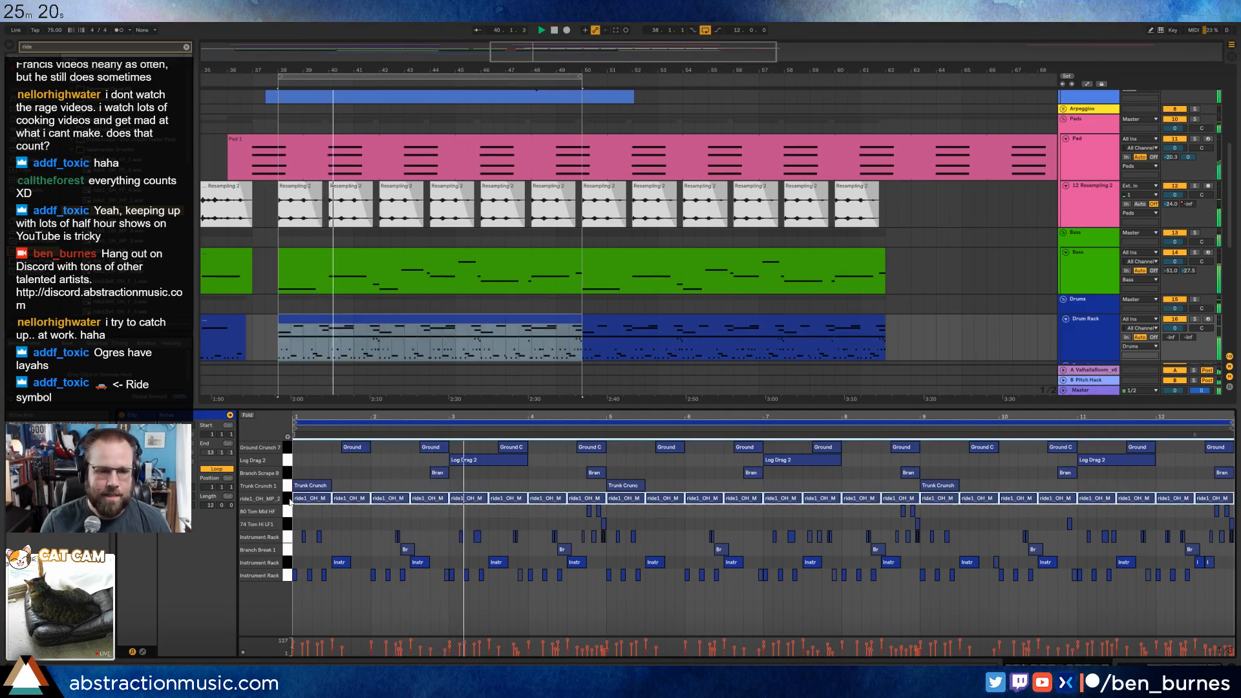
# Set the ride pad's reverb send in the Drum Rack chain list to -22.0 dB.
pyautogui.hotkey('ctrl', 'a')
pyautogui.hotkey('shift', 'Tab')
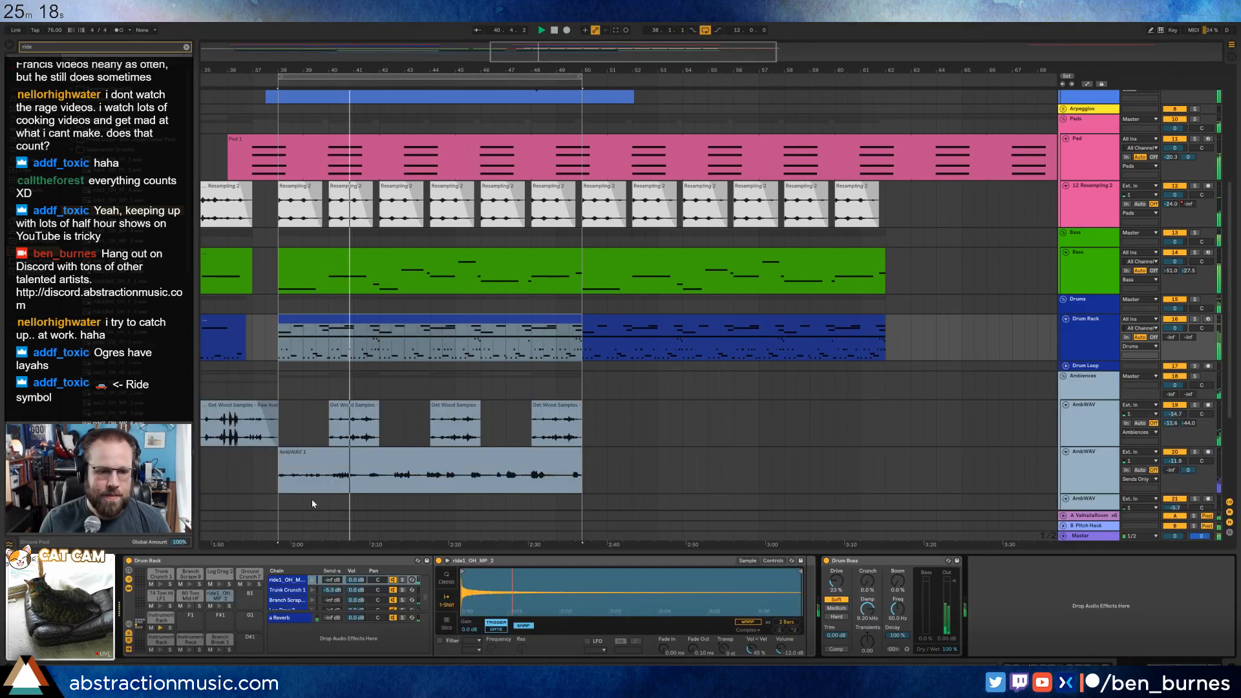
pyautogui.click(773, 561)
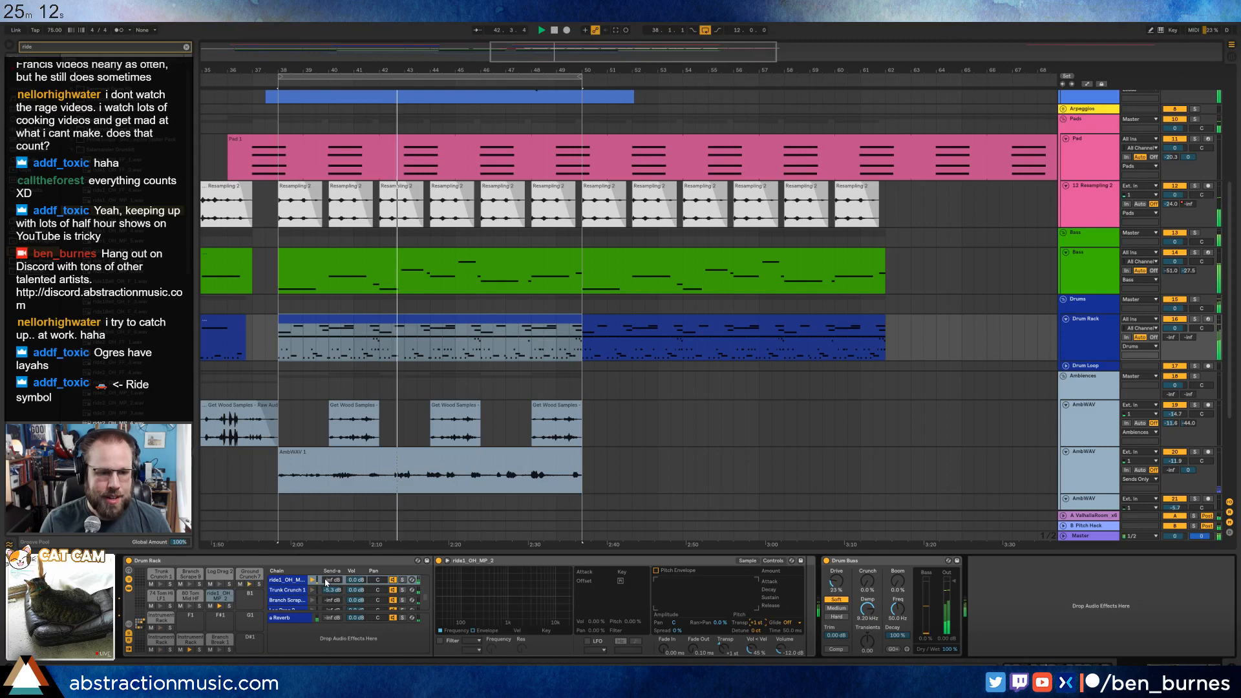
pyautogui.moveTo(332, 580); pyautogui.dragTo(333, 558)
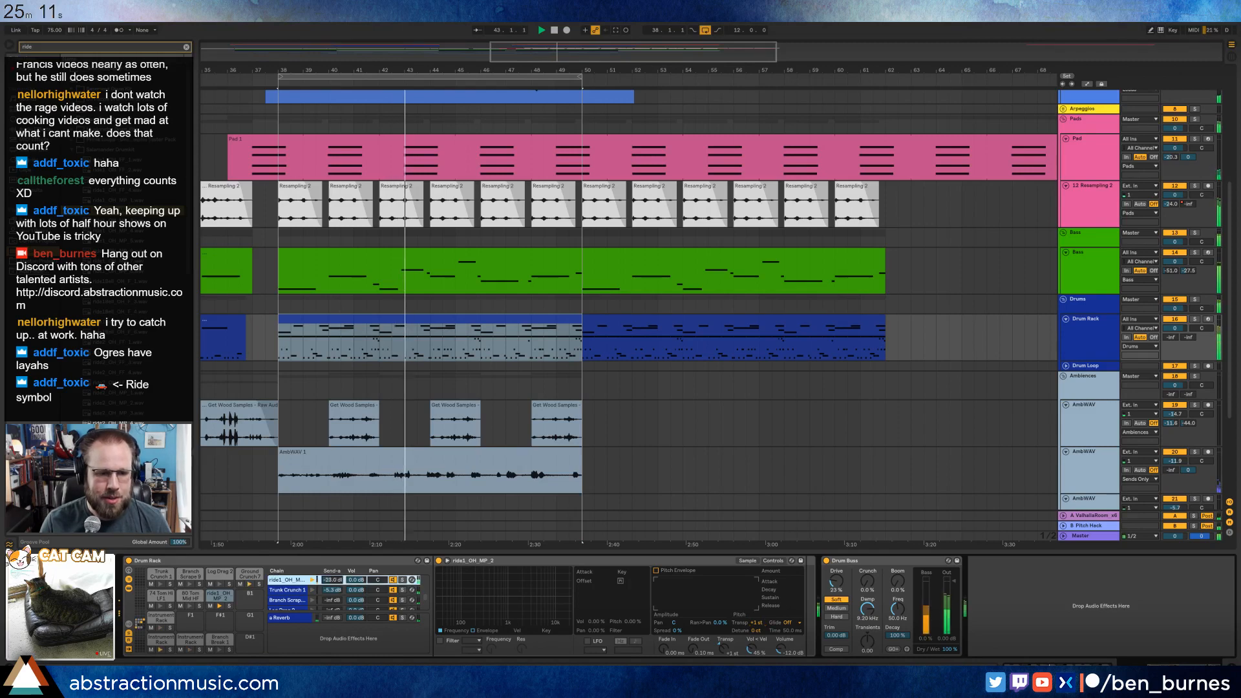
# Group the ride1_OH_MP_2 sampler into an Instrument Rack and show the rack's chain list.
pyautogui.click(499, 564)
pyautogui.hotkey('ctrl', 'g')
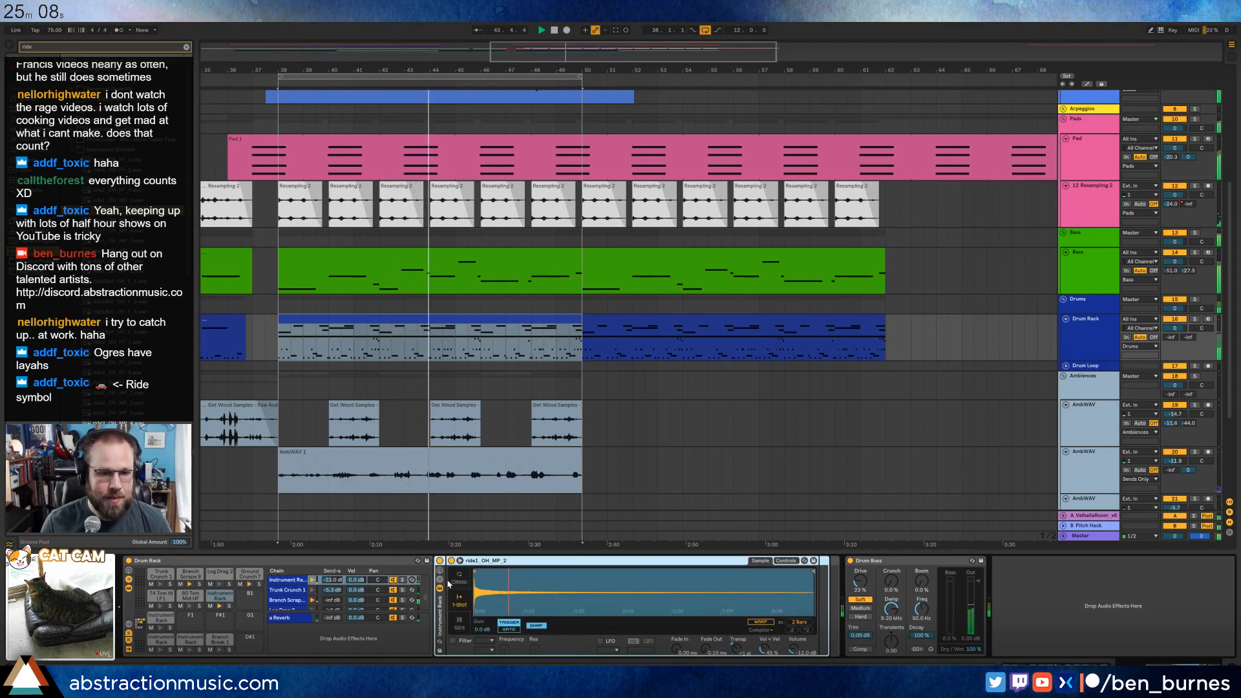
pyautogui.click(441, 585)
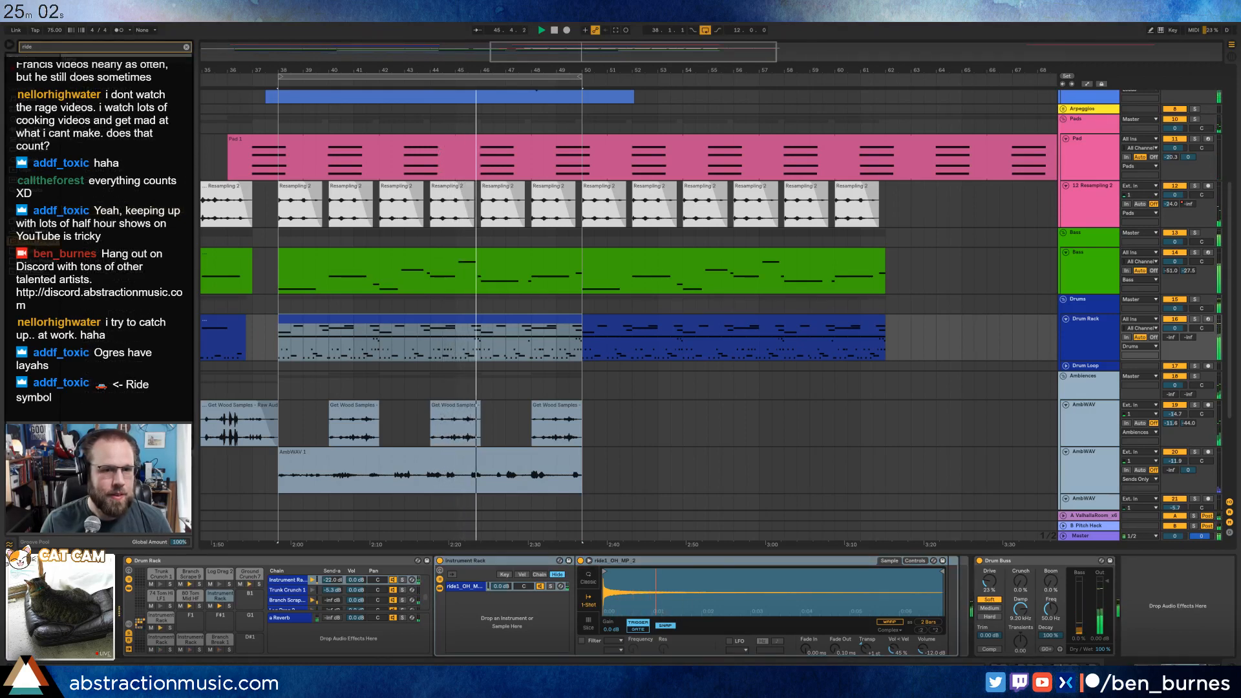
# In the bass clip at bar 38, delete the pitch bend envelope dip under the clip's bar 8 note.
pyautogui.doubleClick(459, 256)
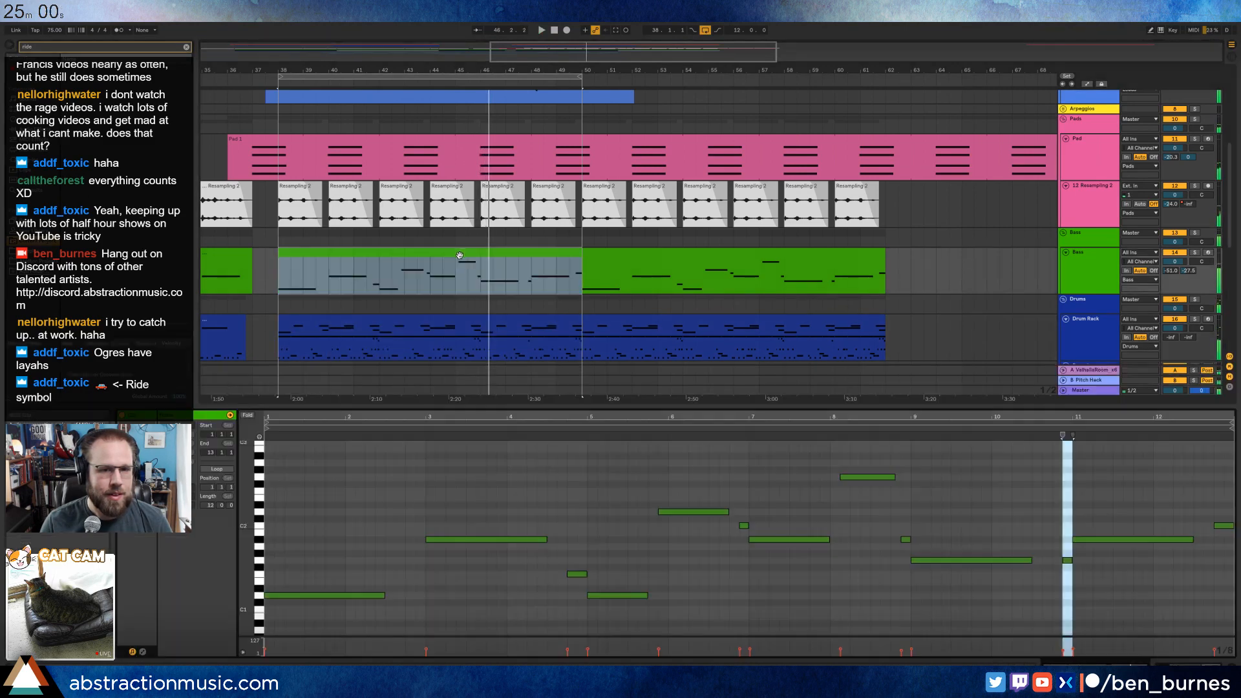
pyautogui.moveTo(886, 456); pyautogui.dragTo(892, 491)
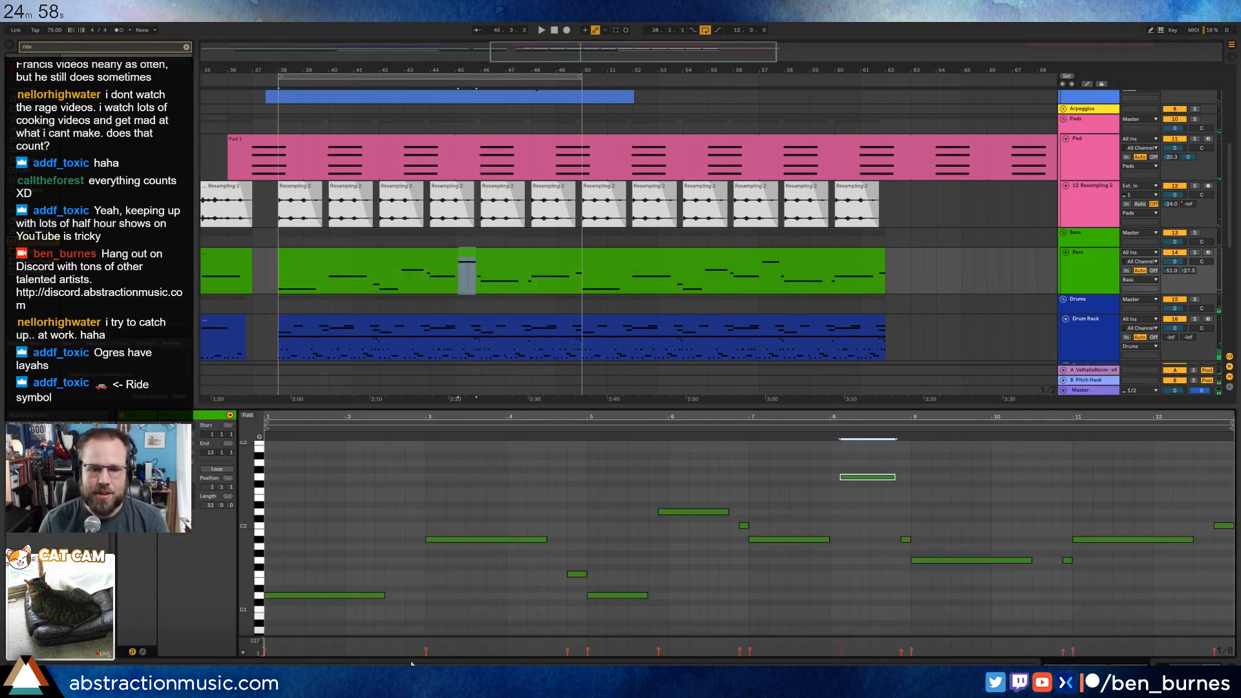
pyautogui.click(144, 652)
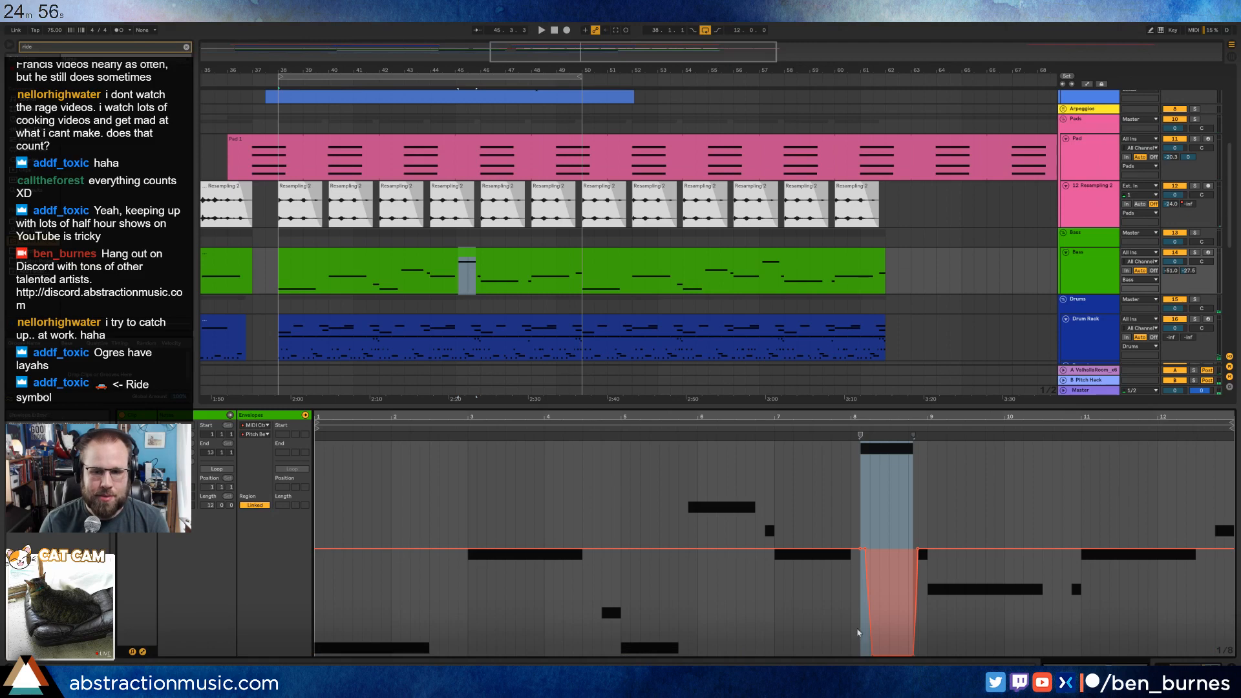
pyautogui.moveTo(852, 556); pyautogui.dragTo(983, 540)
pyautogui.press('Delete')
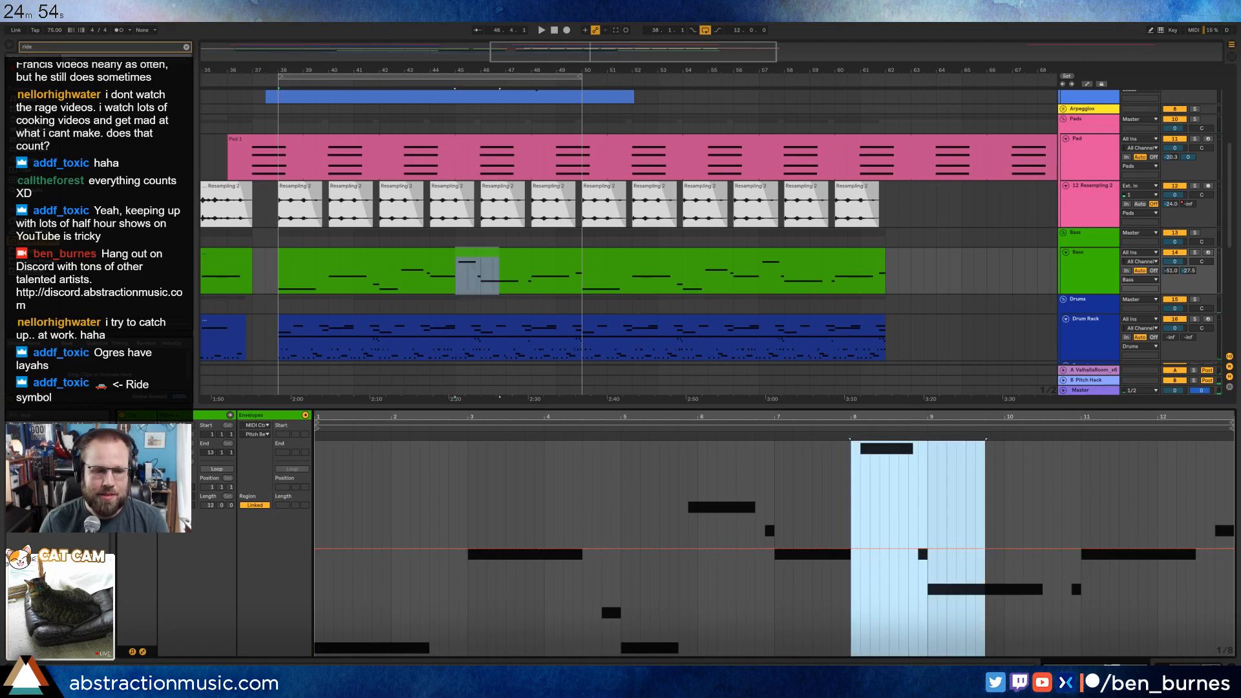
pyautogui.click(143, 652)
# Lower the bass note at clip bar 8 to F2.
pyautogui.click(868, 490)
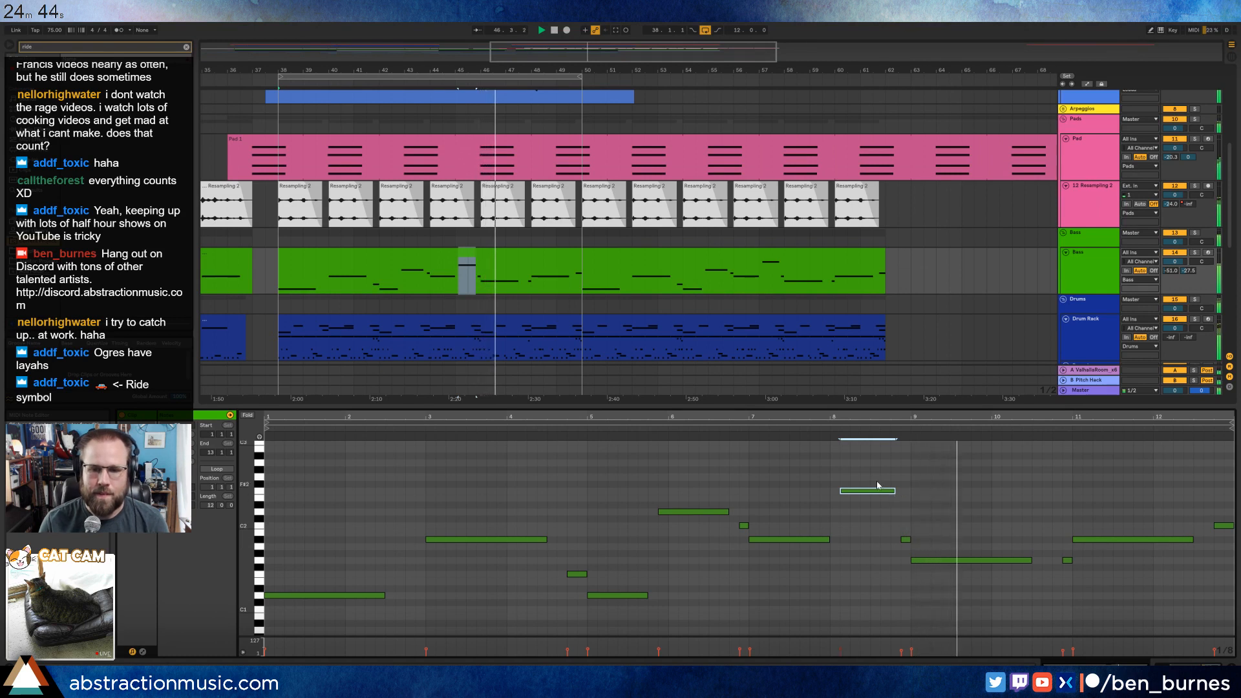
pyautogui.hotkey('shift', 'Down')
pyautogui.hotkey('shift', 'Up')
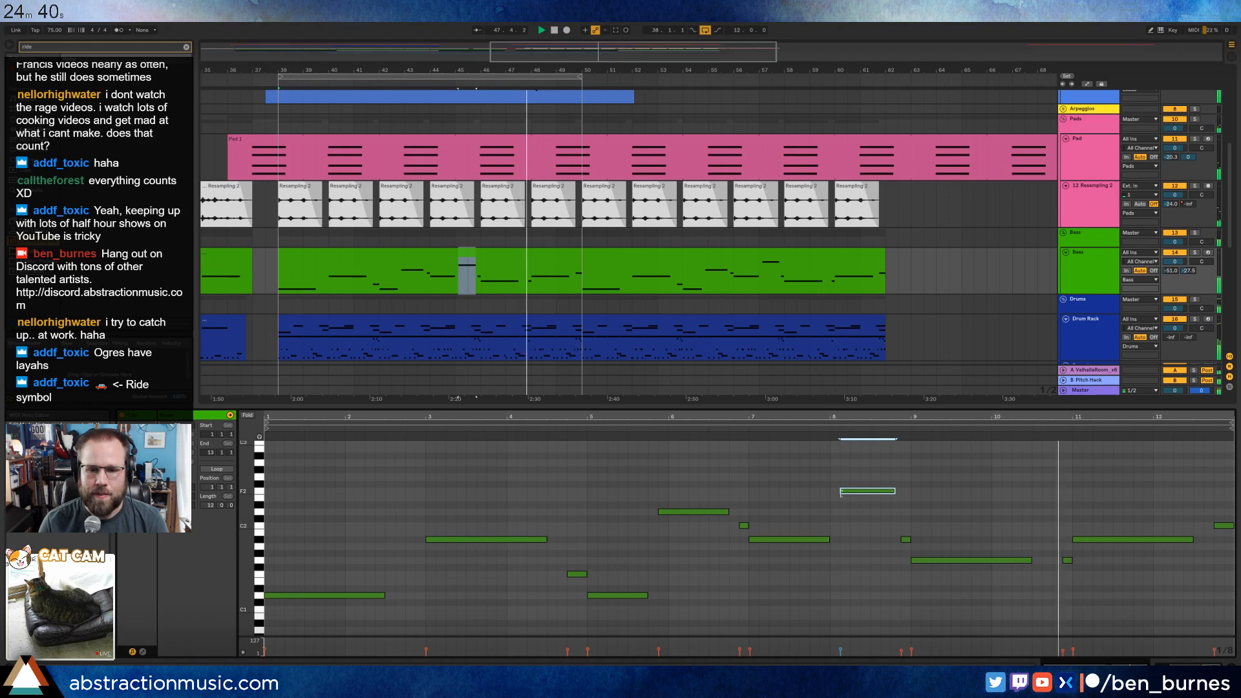
# Slightly extend the ends of the bass notes in clip bars 7 and 8.
pyautogui.click(826, 539)
pyautogui.moveTo(831, 541); pyautogui.dragTo(835, 539)
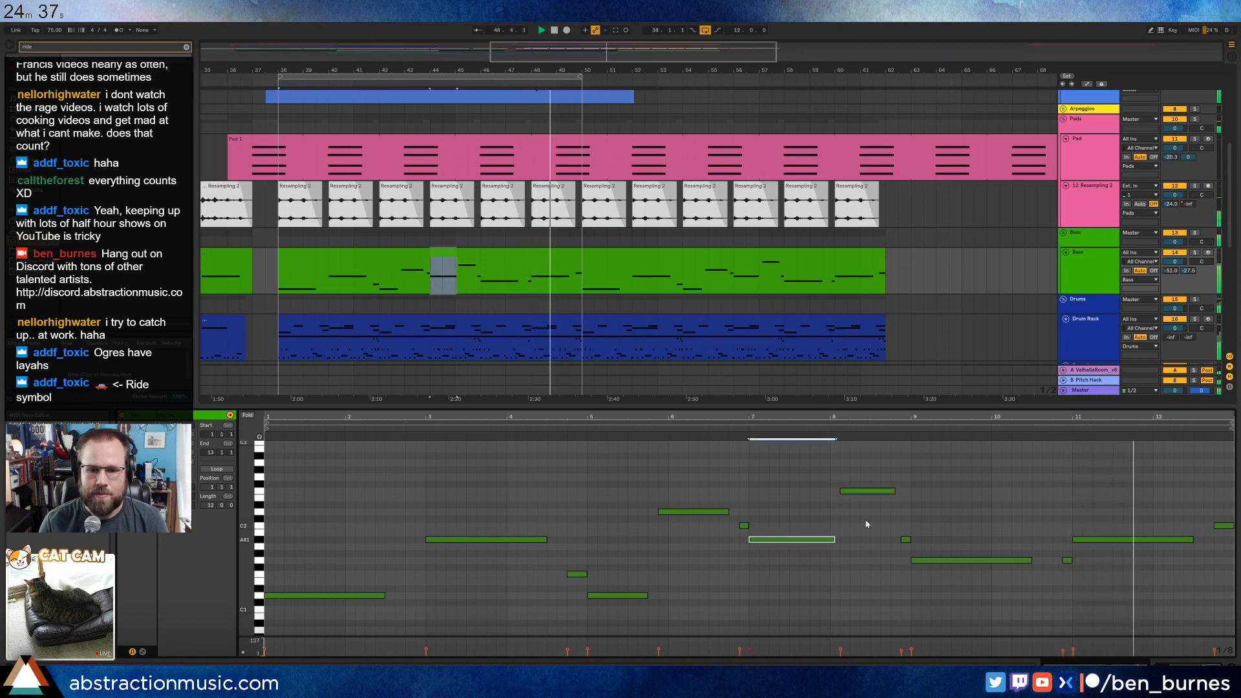
pyautogui.click(895, 491)
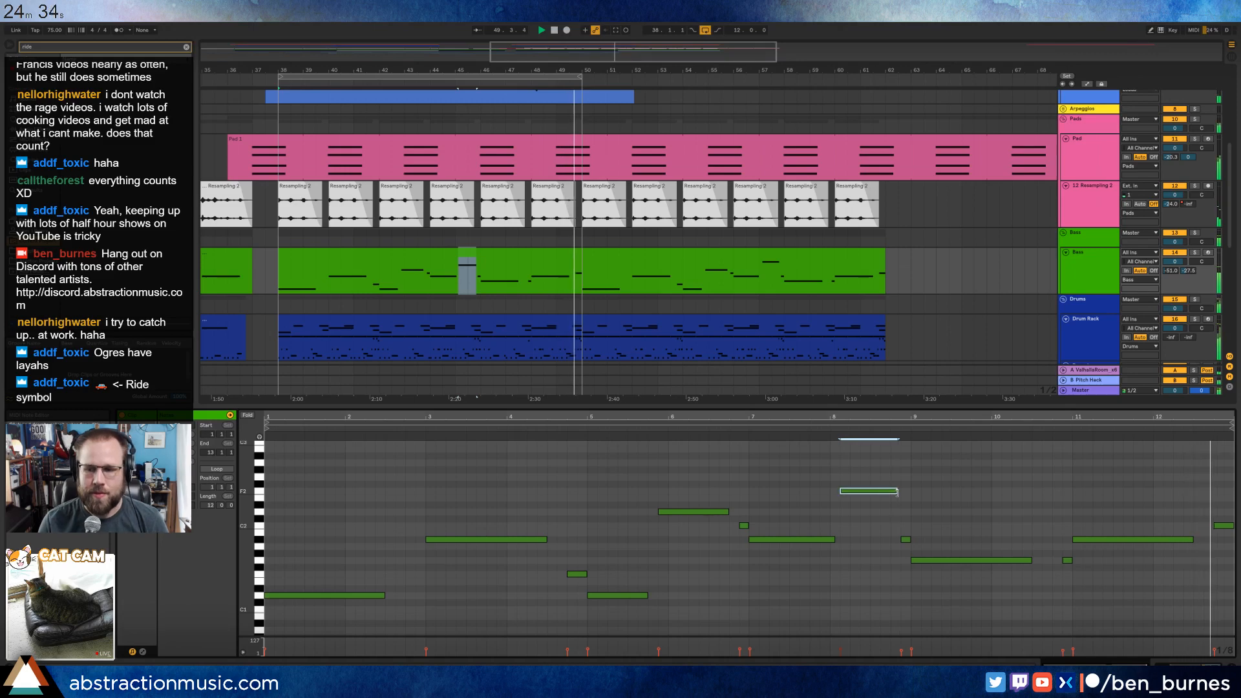
# Clear the browser search and browse the sample folders for a sound to layer with the ride.
pyautogui.hotkey('shift', 'Tab')
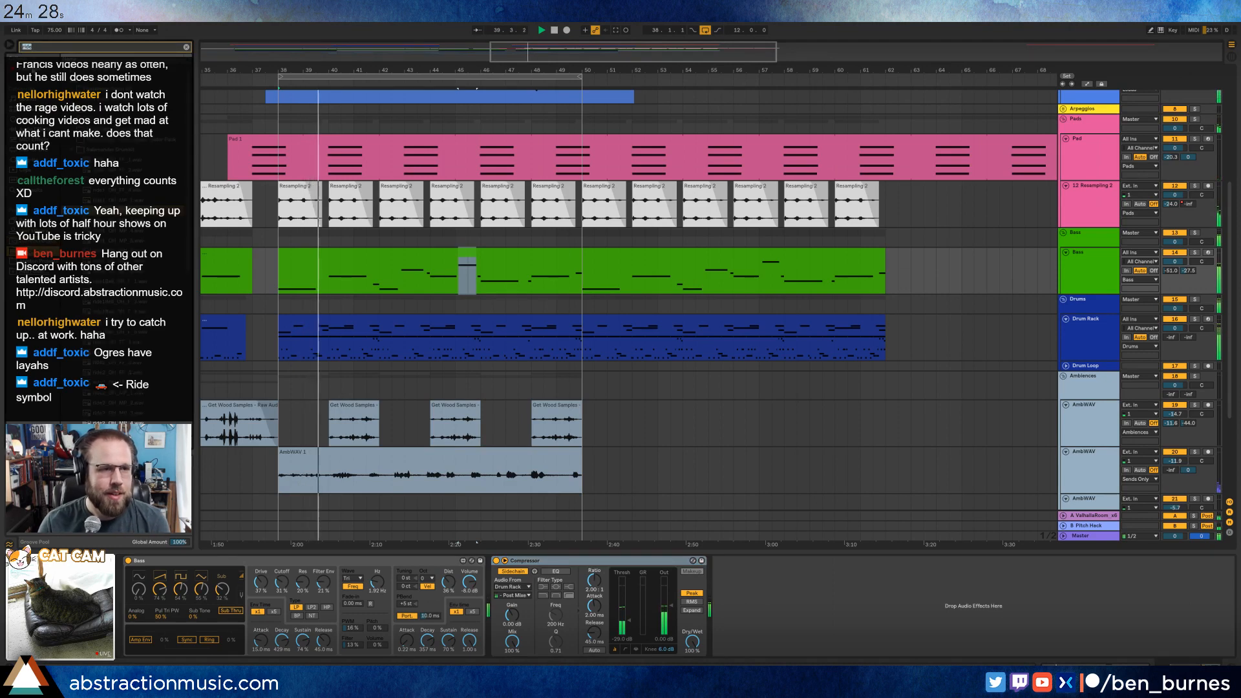
pyautogui.click(24, 50)
pyautogui.press('BackSpace')
pyautogui.click(69, 109)
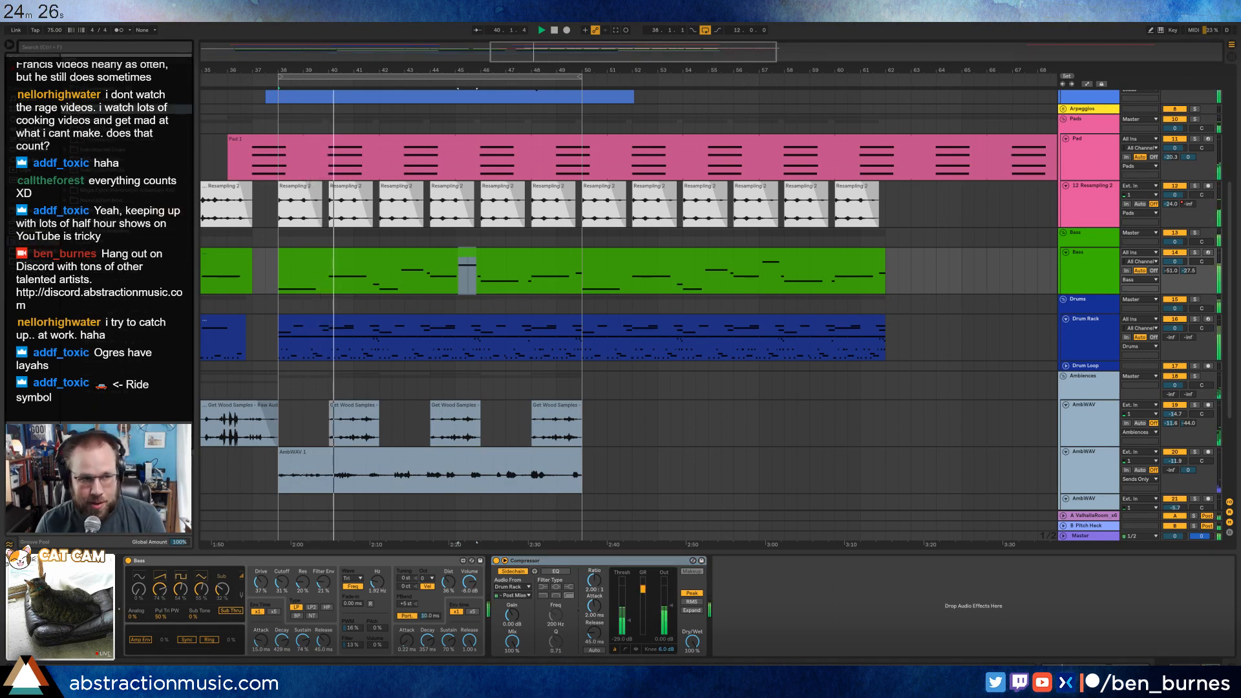
pyautogui.click(66, 79)
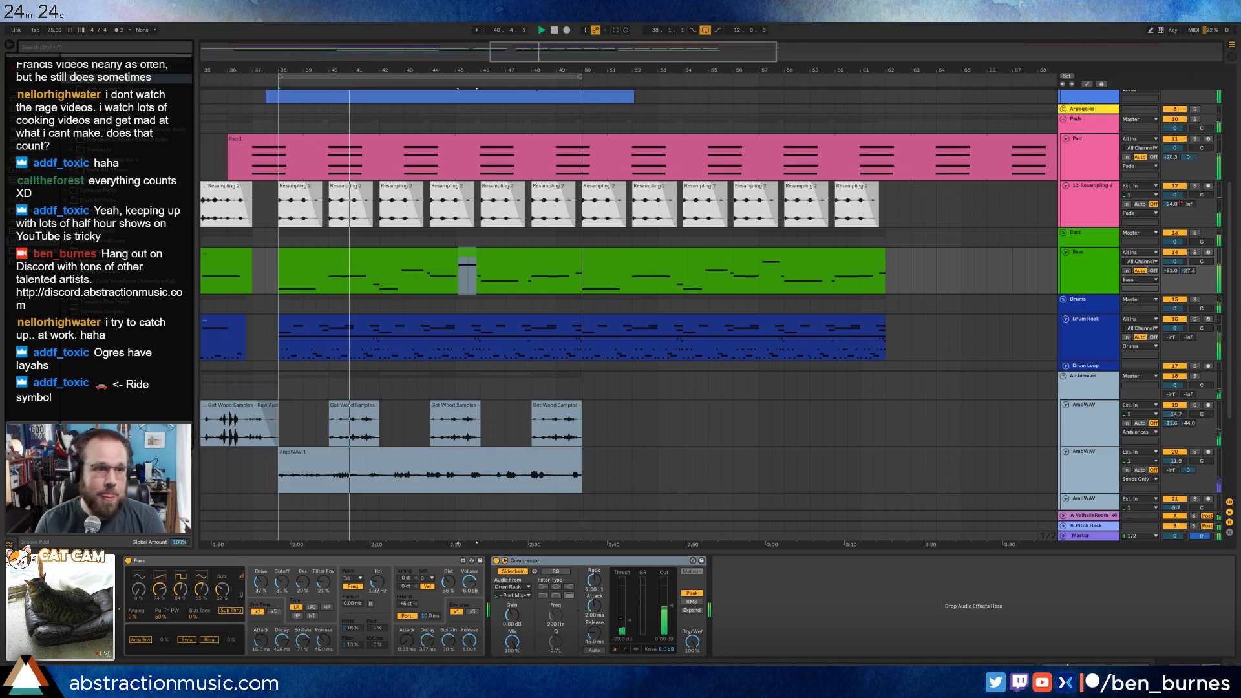
pyautogui.click(72, 149)
pyautogui.scroll(-2, 107, 204)
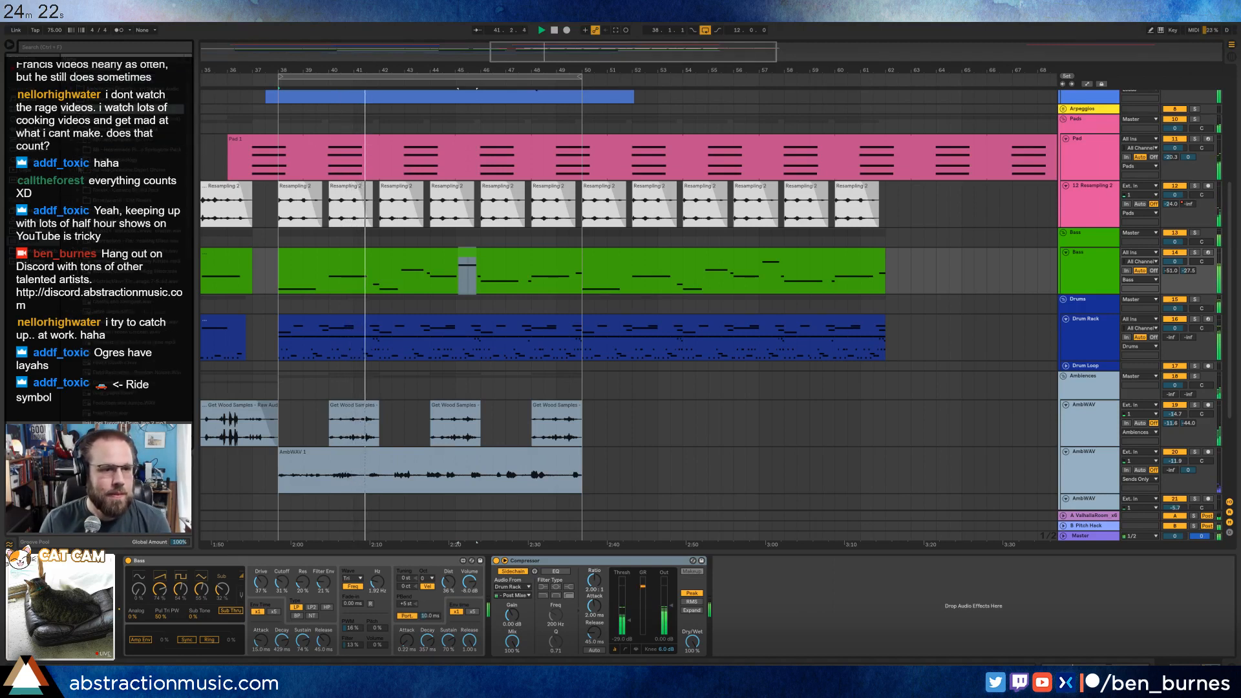
pyautogui.click(77, 142)
pyautogui.scroll(-4, 106, 207)
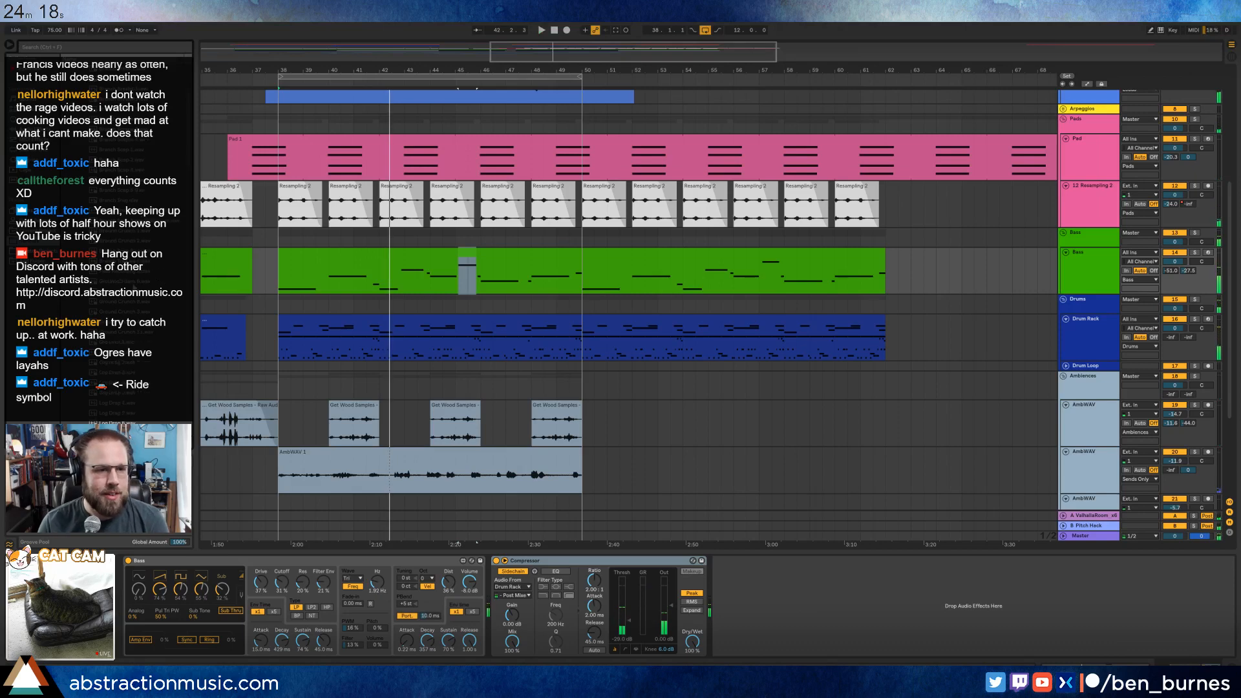
# Audition the samples in the opened browser folder for a sound to layer with the ride.
pyautogui.scroll(-3, 129, 302)
pyautogui.click(129, 302)
pyautogui.scroll(-2, 128, 302)
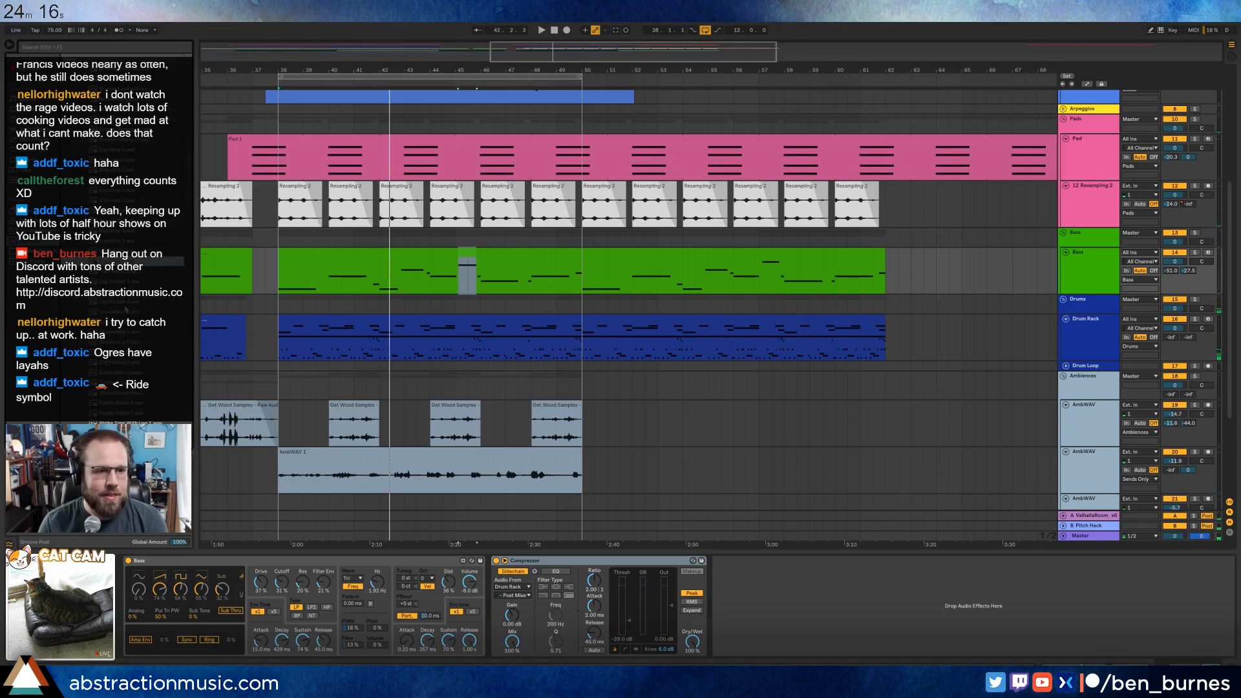
pyautogui.click(127, 303)
pyautogui.scroll(-3, 127, 303)
pyautogui.click(126, 314)
pyautogui.click(134, 332)
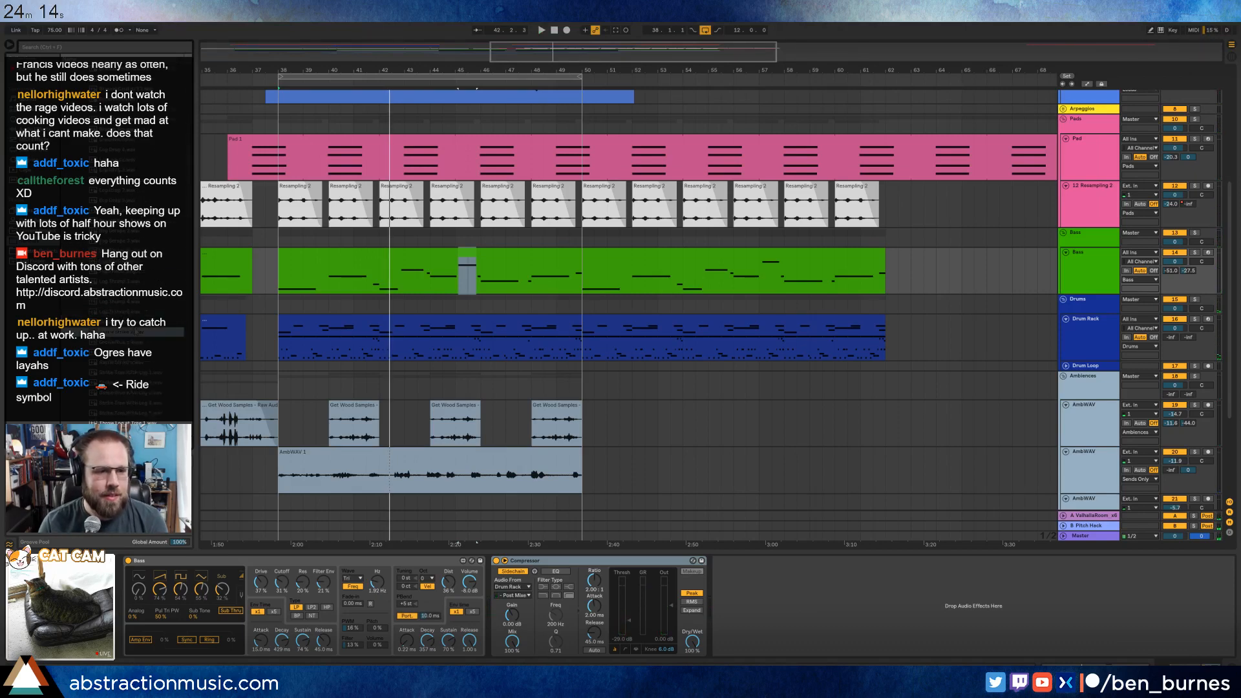
pyautogui.scroll(-2, 135, 331)
pyautogui.click(136, 332)
pyautogui.scroll(-2, 135, 332)
pyautogui.click(144, 305)
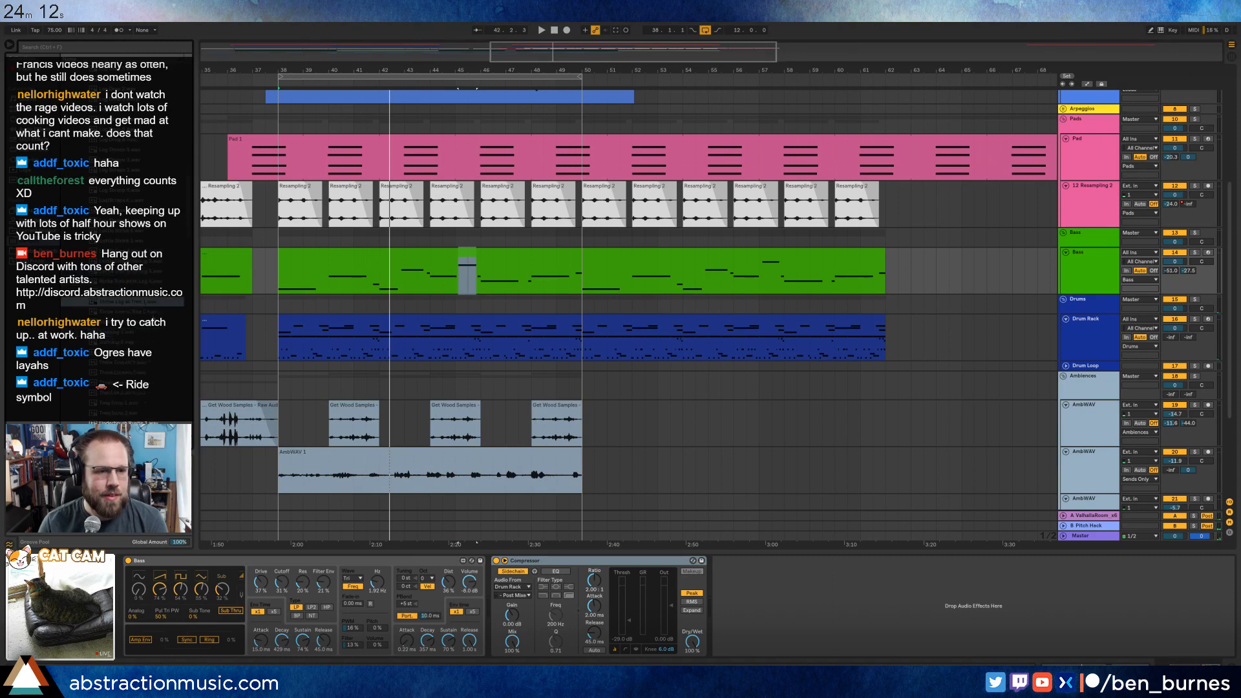
pyautogui.click(141, 312)
pyautogui.click(139, 342)
pyautogui.scroll(-2, 136, 327)
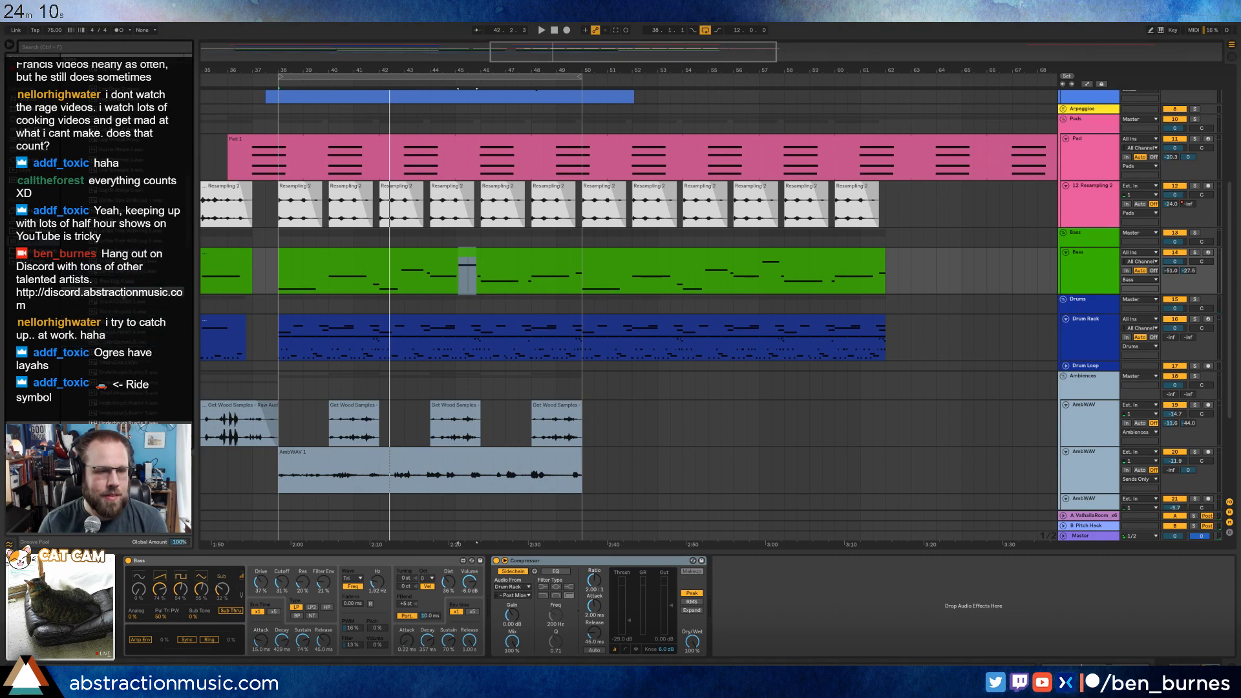
# Add the Toss Log 2 sample as a second chain in the ride pad's Instrument Rack.
pyautogui.click(478, 323)
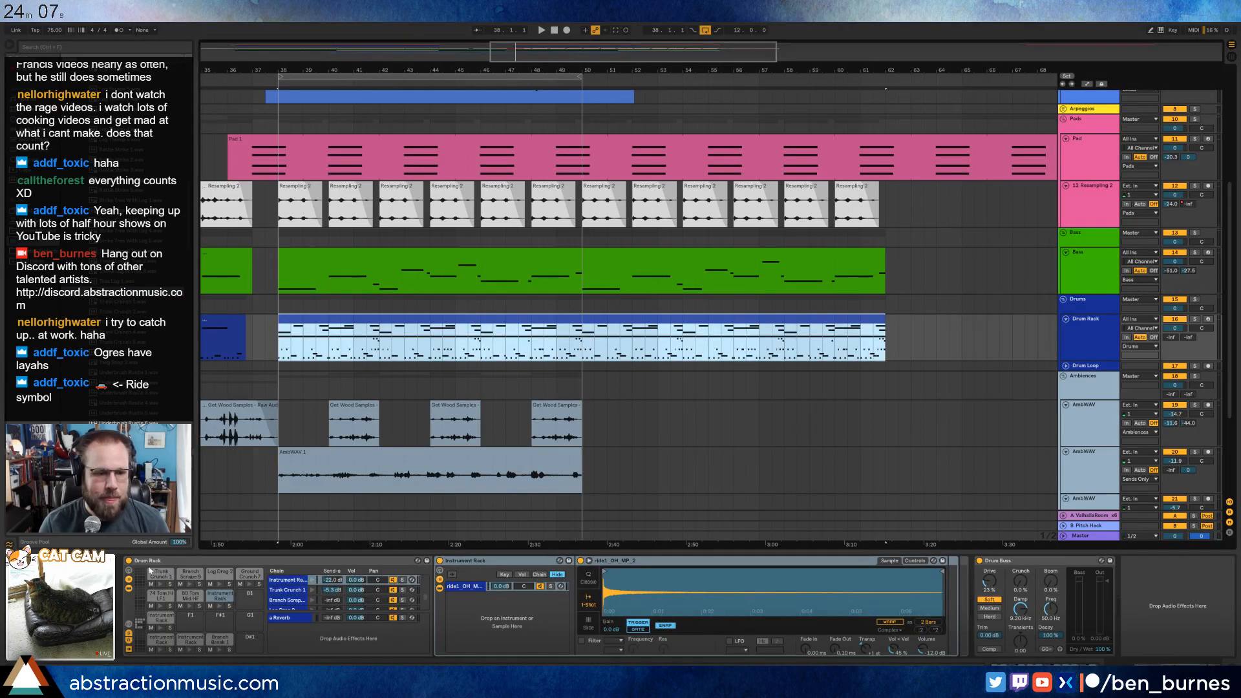
pyautogui.click(217, 595)
pyautogui.click(512, 611)
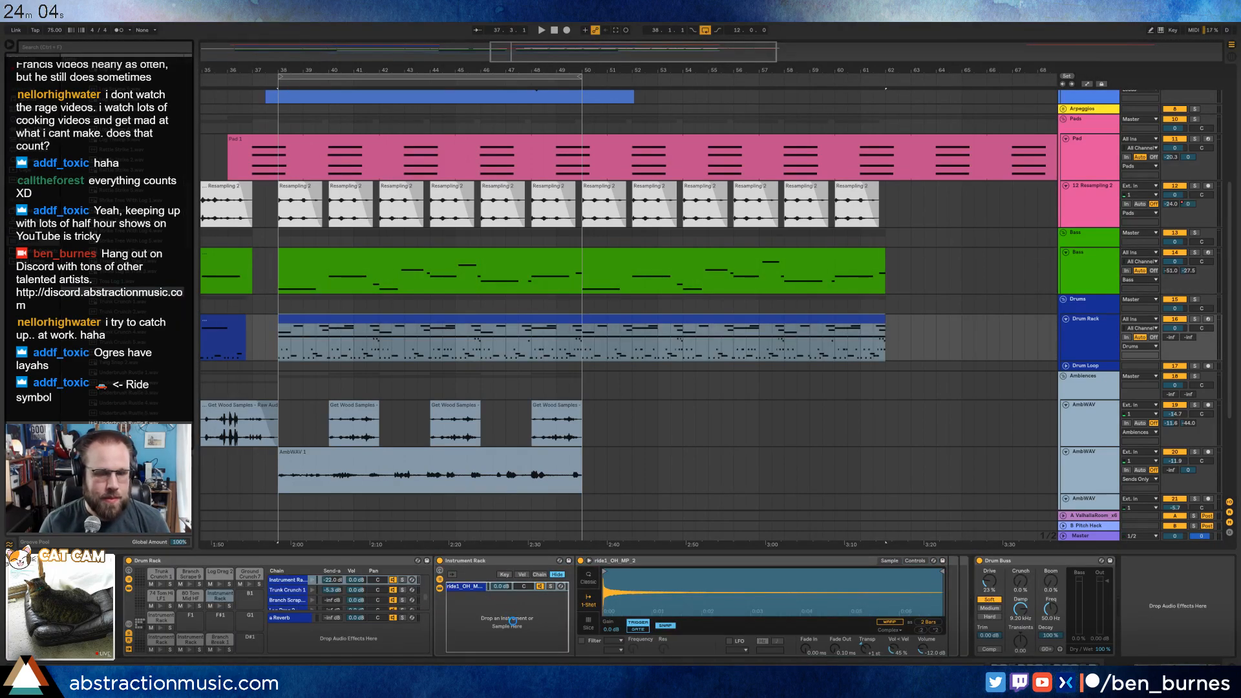
pyautogui.moveTo(512, 621); pyautogui.dragTo(517, 617)
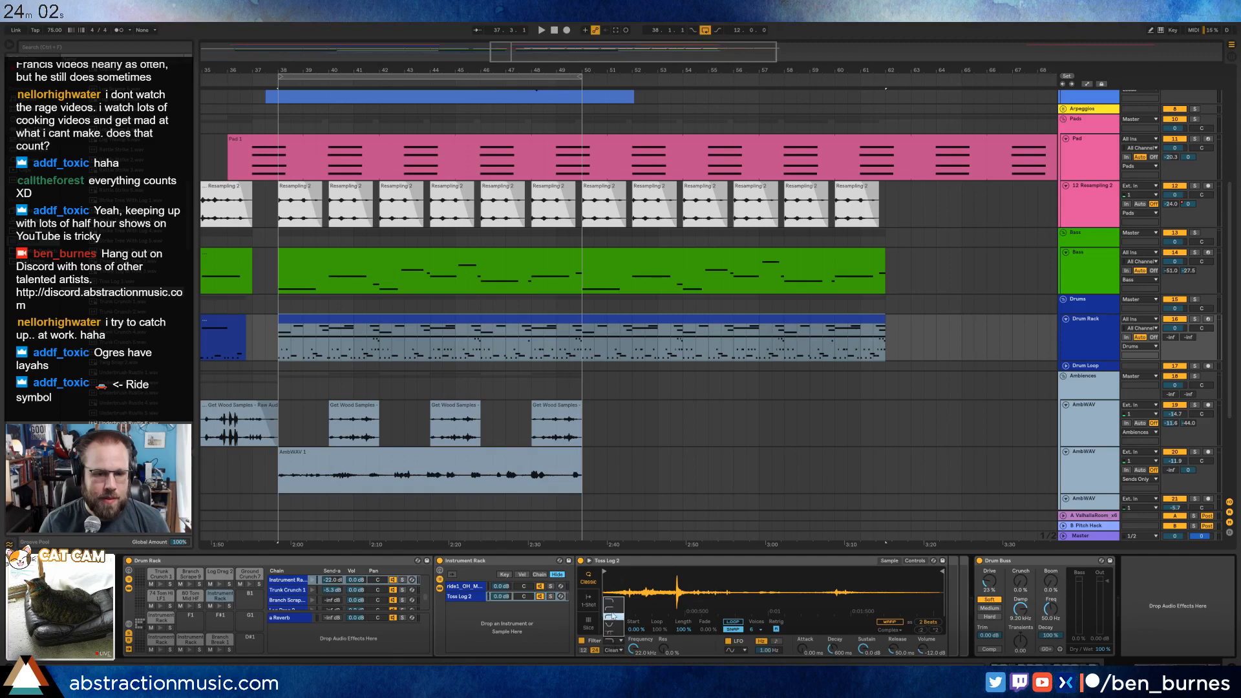
# Play the section from bar 38 while adjusting the Toss Log 2 filter frequency and chain volume.
pyautogui.press('space')
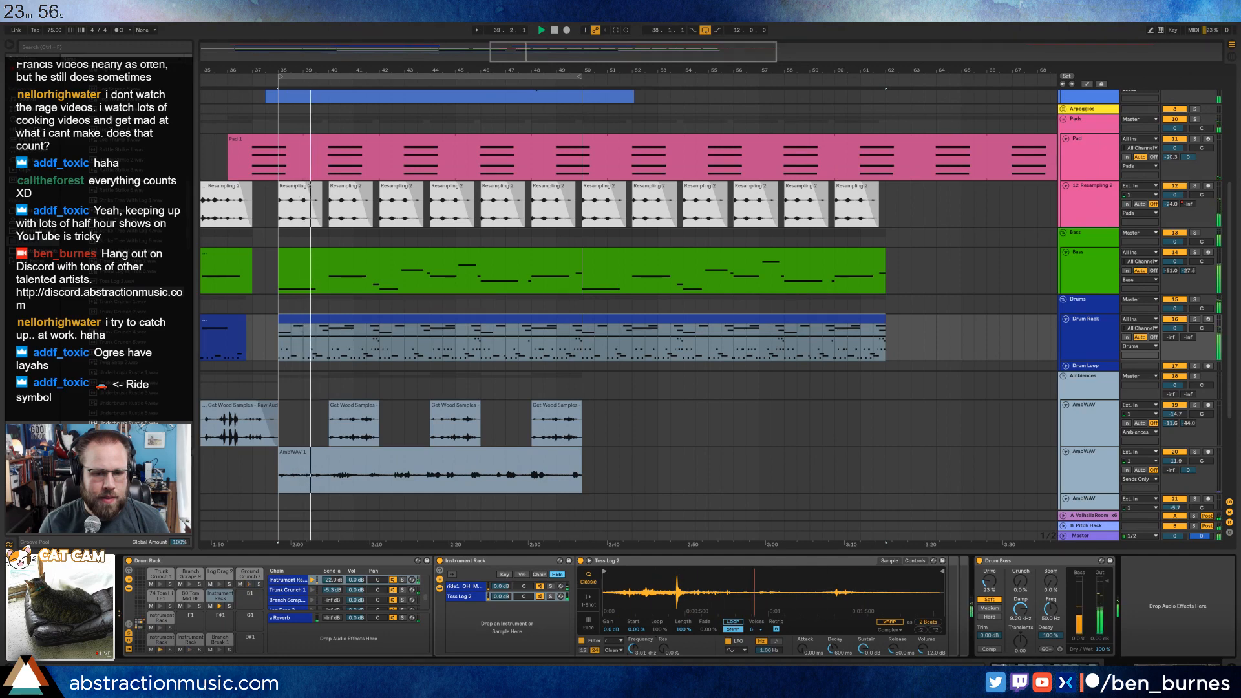
pyautogui.press('space')
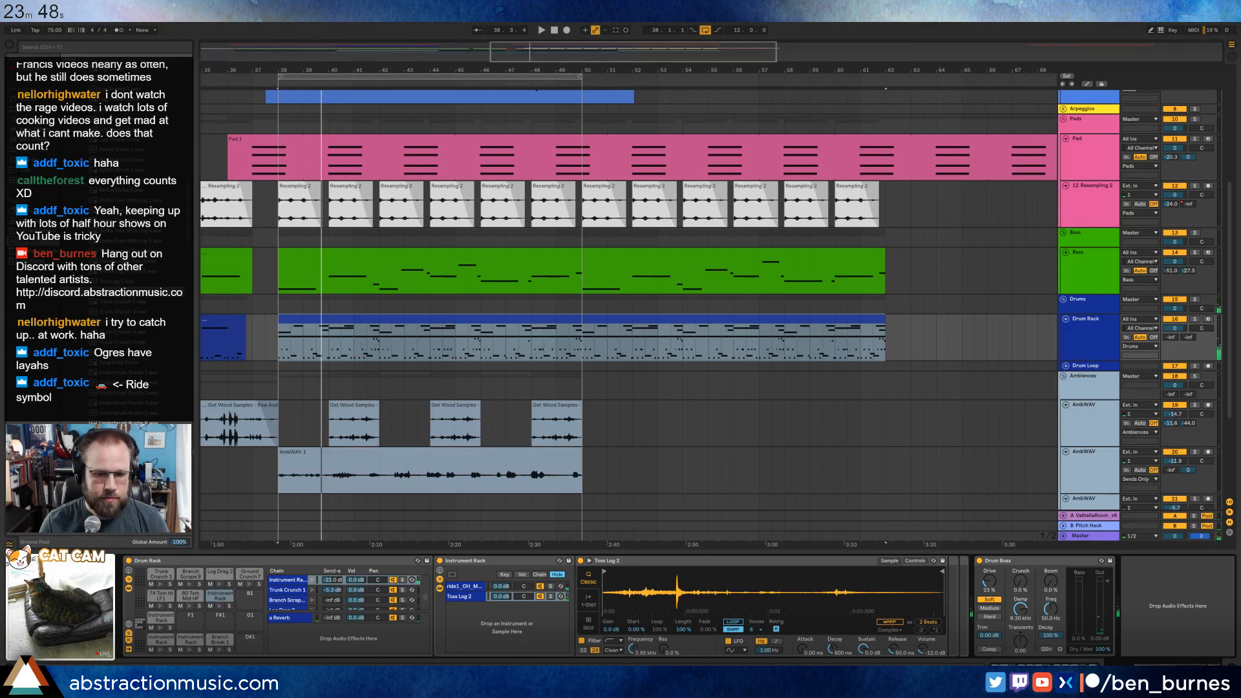
pyautogui.press('space')
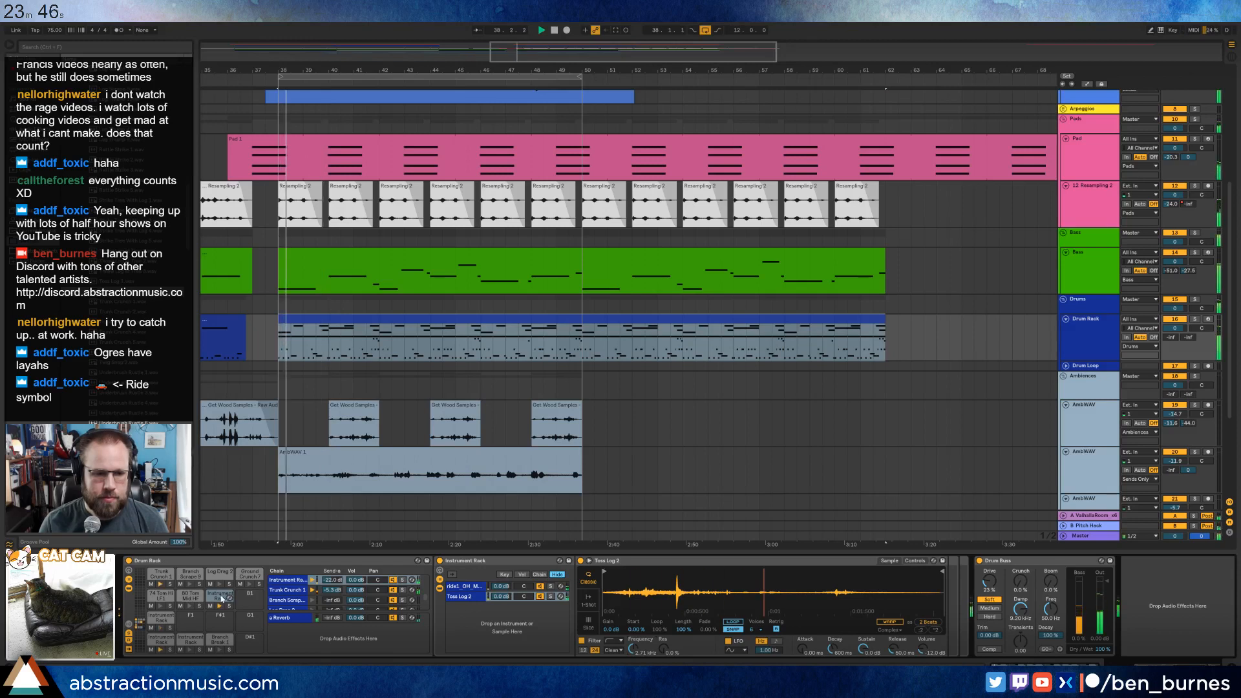
pyautogui.moveTo(502, 597); pyautogui.dragTo(502, 565)
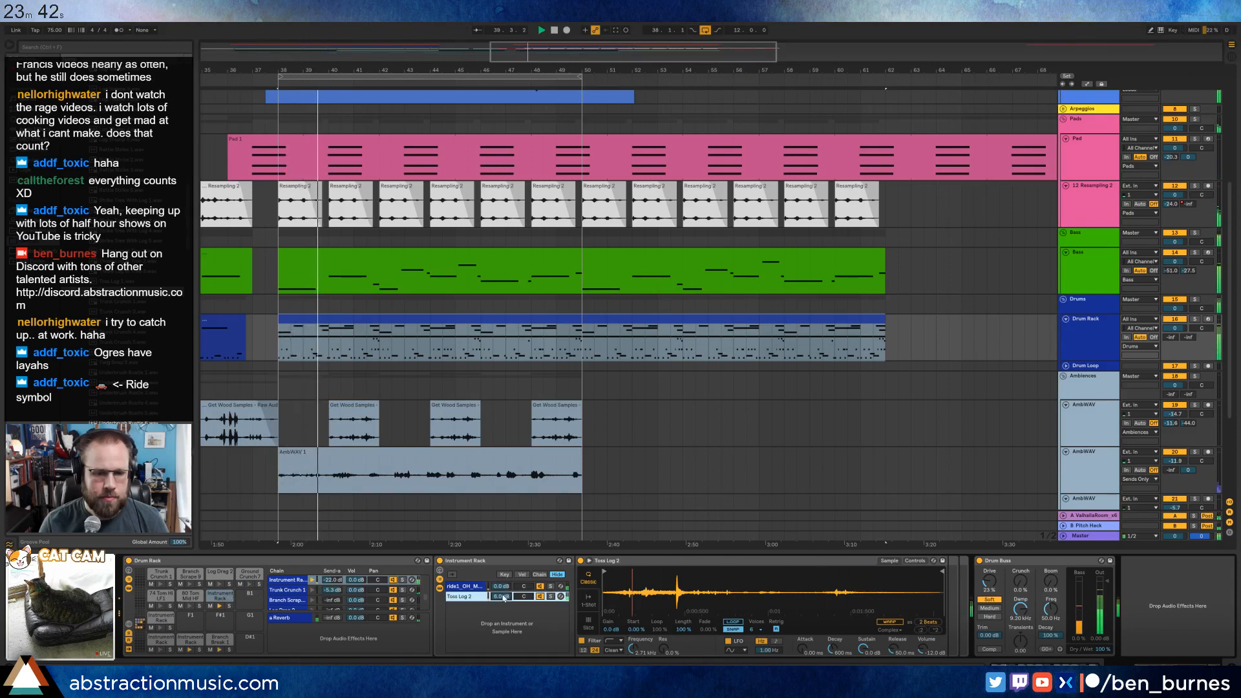
pyautogui.moveTo(504, 598); pyautogui.dragTo(503, 624)
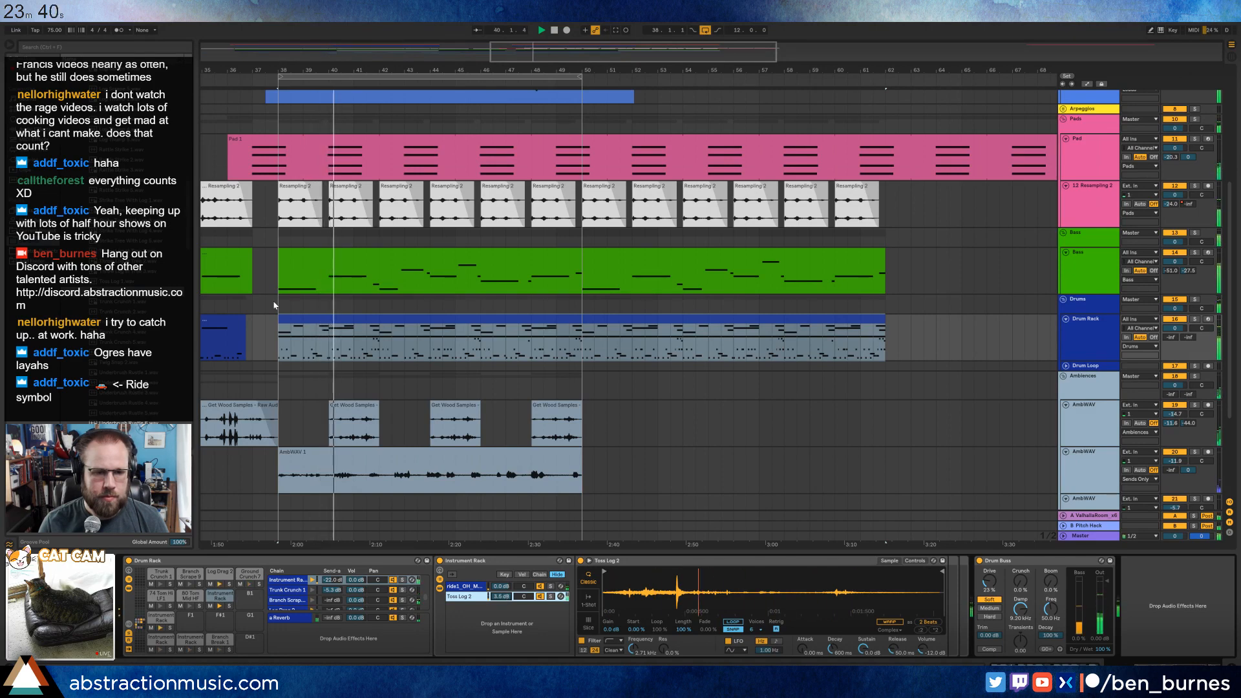
# Delete all Ground Crunch 7 notes from the drum clip at bar 38.
pyautogui.doubleClick(323, 318)
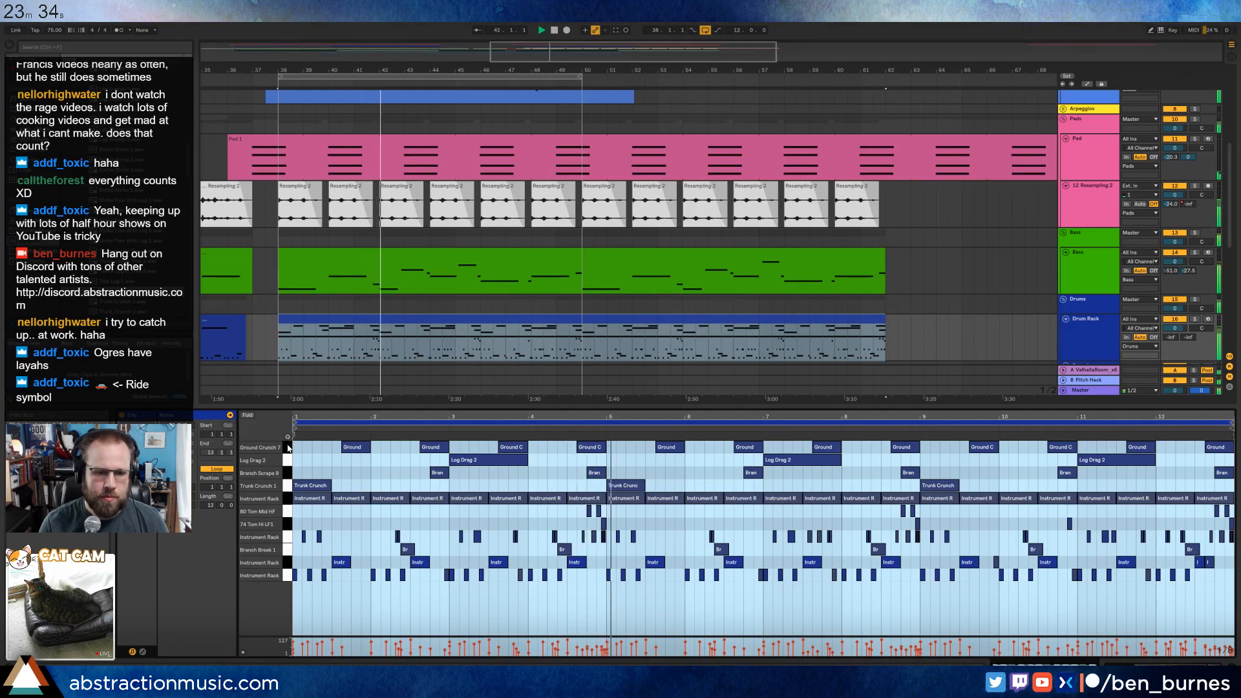
pyautogui.click(287, 448)
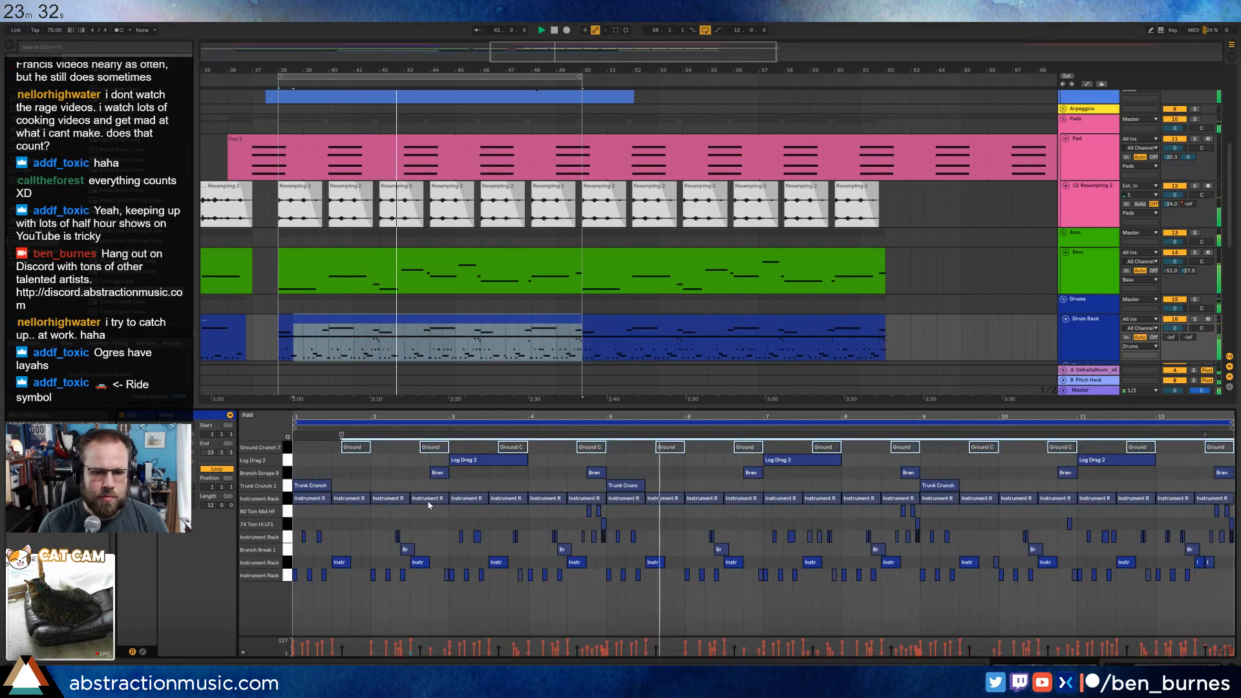
pyautogui.press('Delete')
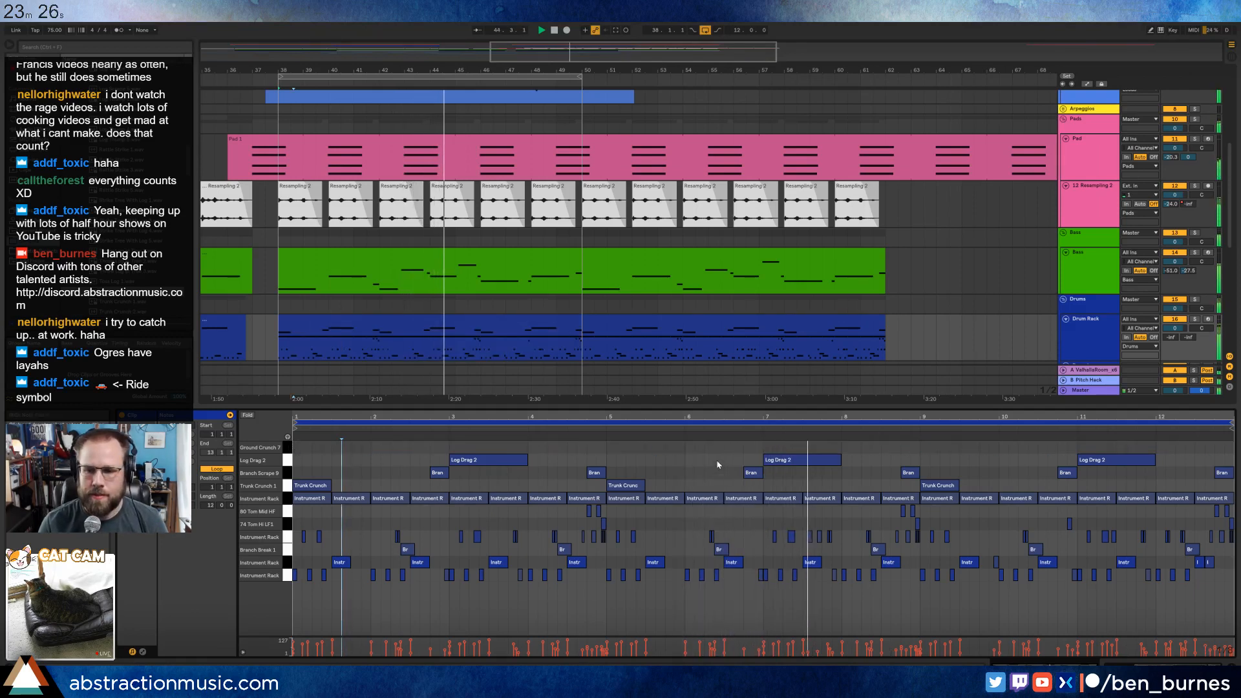
pyautogui.hotkey('shift', 'Tab')
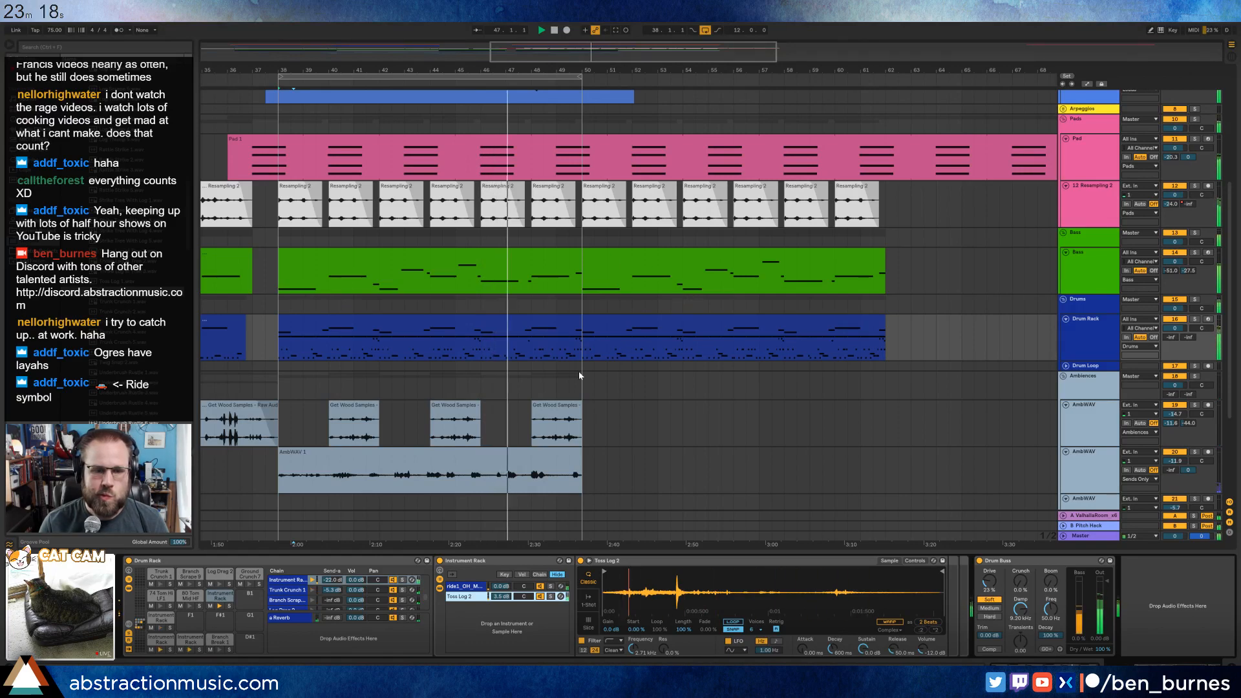
pyautogui.scroll(-1, 373, 426)
pyautogui.scroll(-4, 373, 427)
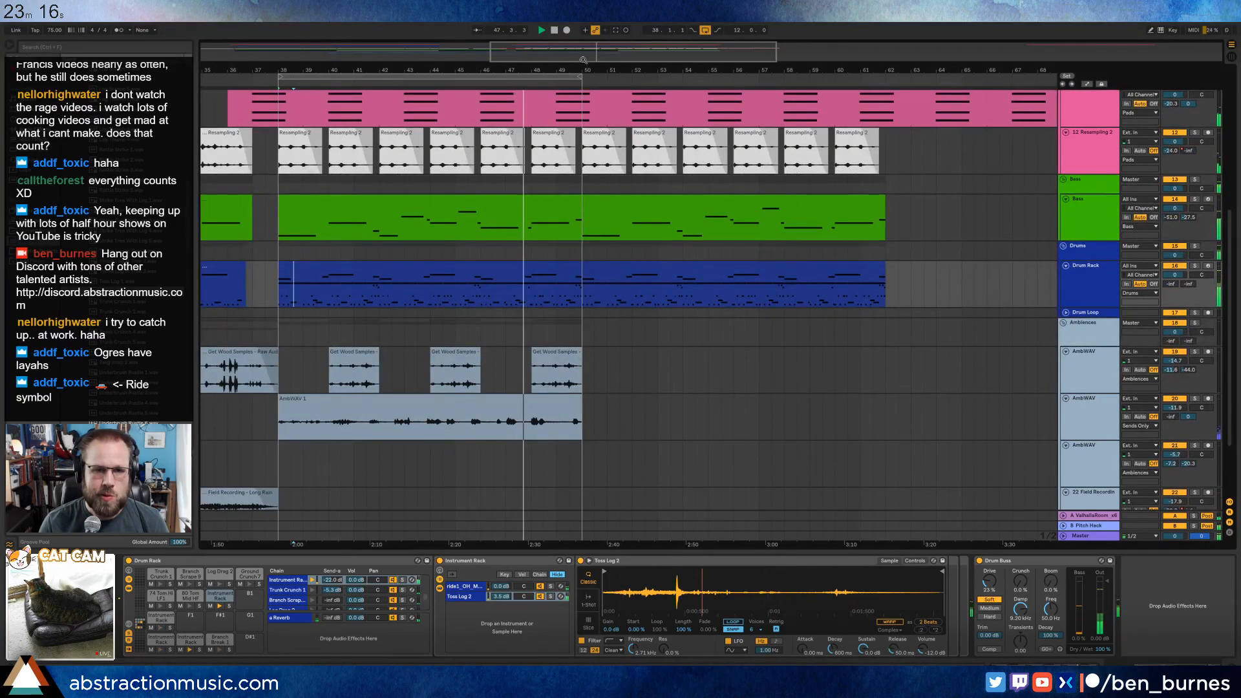
# Copy the Long Rain field recording clip to about bar 60, extend both ends to span about bars 58–75, and add long fades in and out.
pyautogui.moveTo(486, 70); pyautogui.dragTo(486, 30)
pyautogui.scroll(-6, 446, 323)
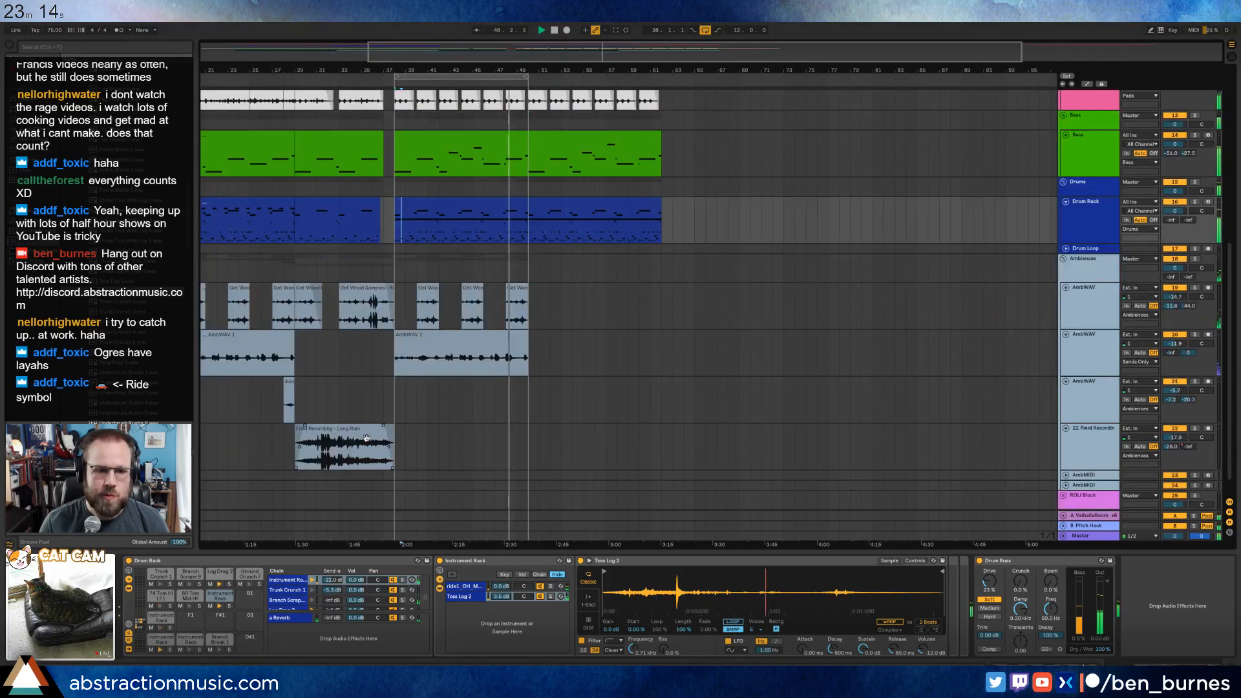
pyautogui.click(352, 429)
pyautogui.click(642, 444)
pyautogui.hotkey('ctrl', 'v')
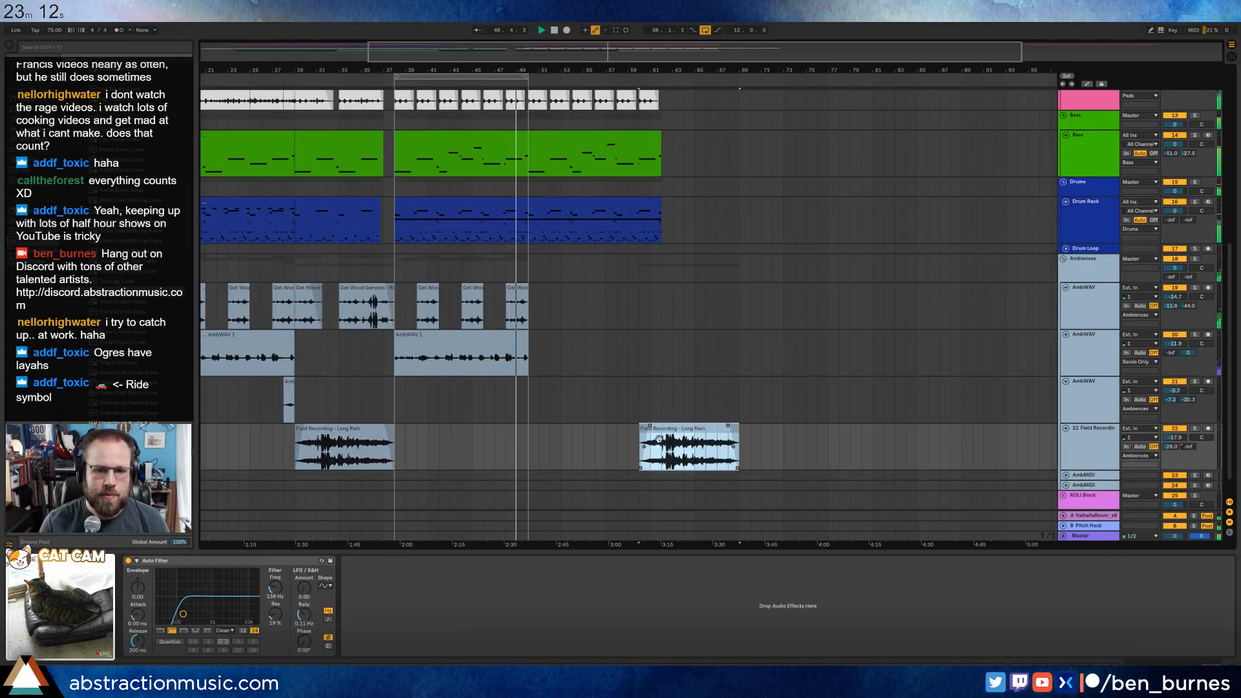
pyautogui.moveTo(714, 430); pyautogui.dragTo(667, 436)
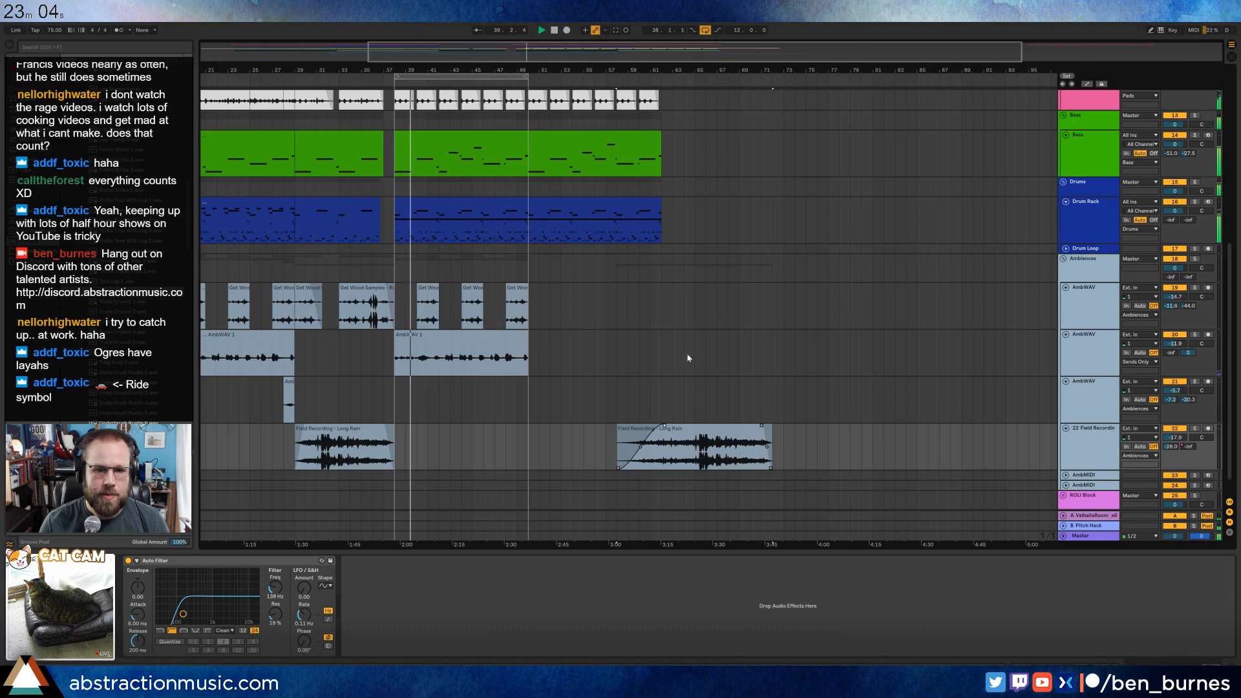
pyautogui.moveTo(770, 430)
pyautogui.mouseDown()
pyautogui.moveTo(800, 429)
pyautogui.moveTo(747, 429)
pyautogui.mouseUp()
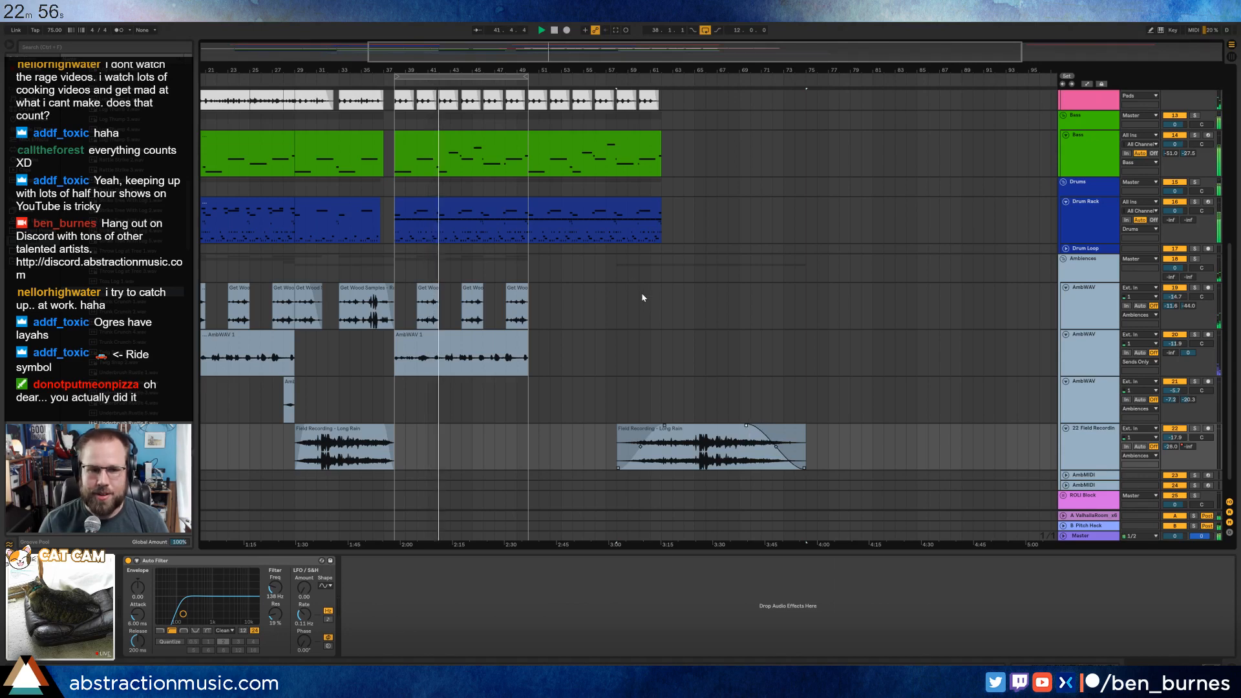
# Move the loop region to bars 50–62 and replace the Resampling 2 clips there with a copy of those from bars 5–17.
pyautogui.scroll(8, 627, 343)
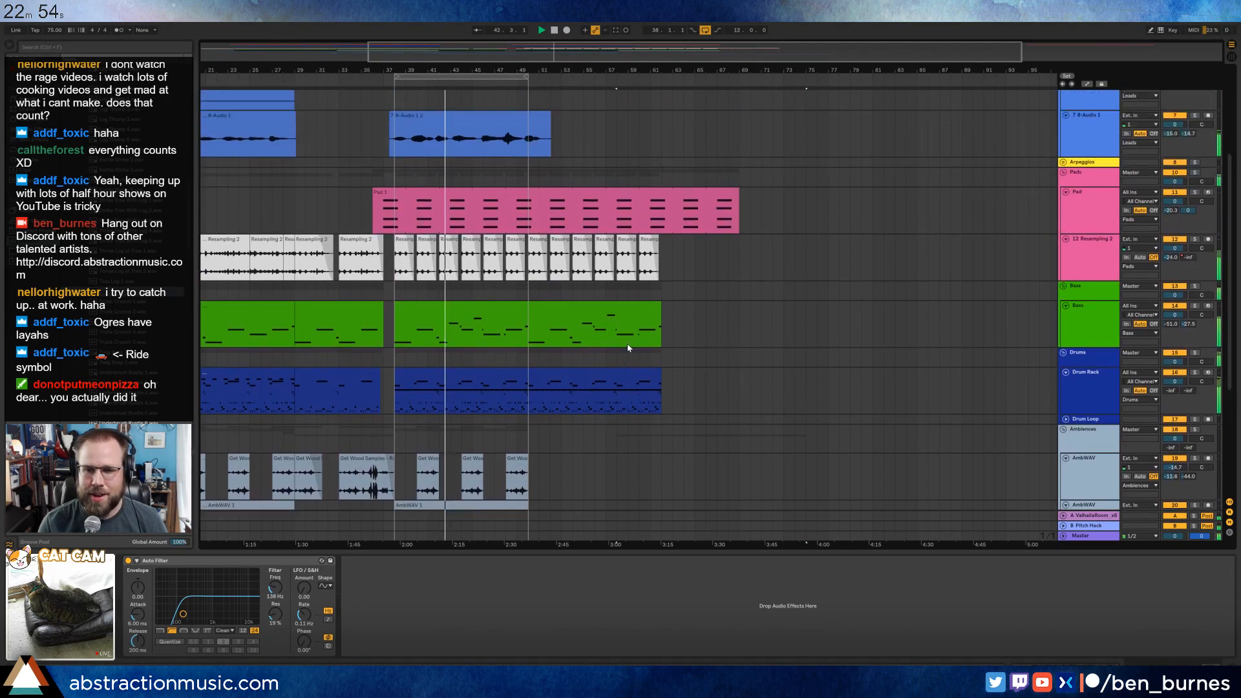
pyautogui.moveTo(470, 77); pyautogui.dragTo(603, 85)
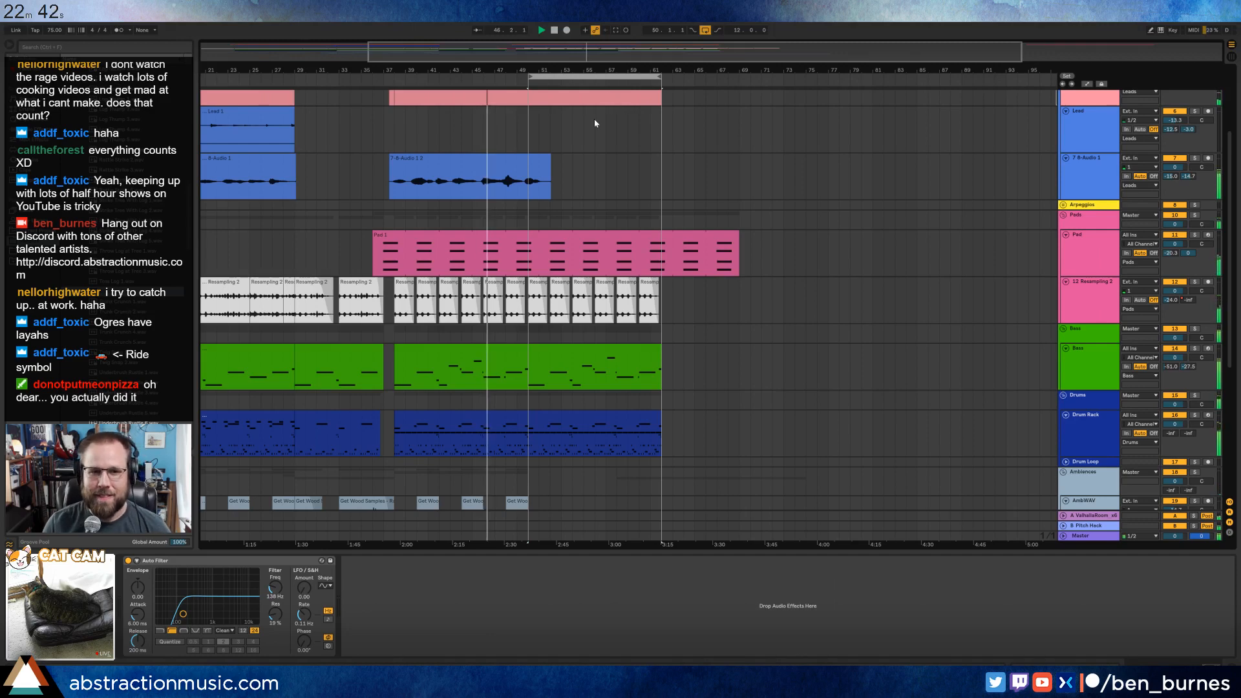
pyautogui.scroll(2, 610, 95)
pyautogui.scroll(-3, 561, 204)
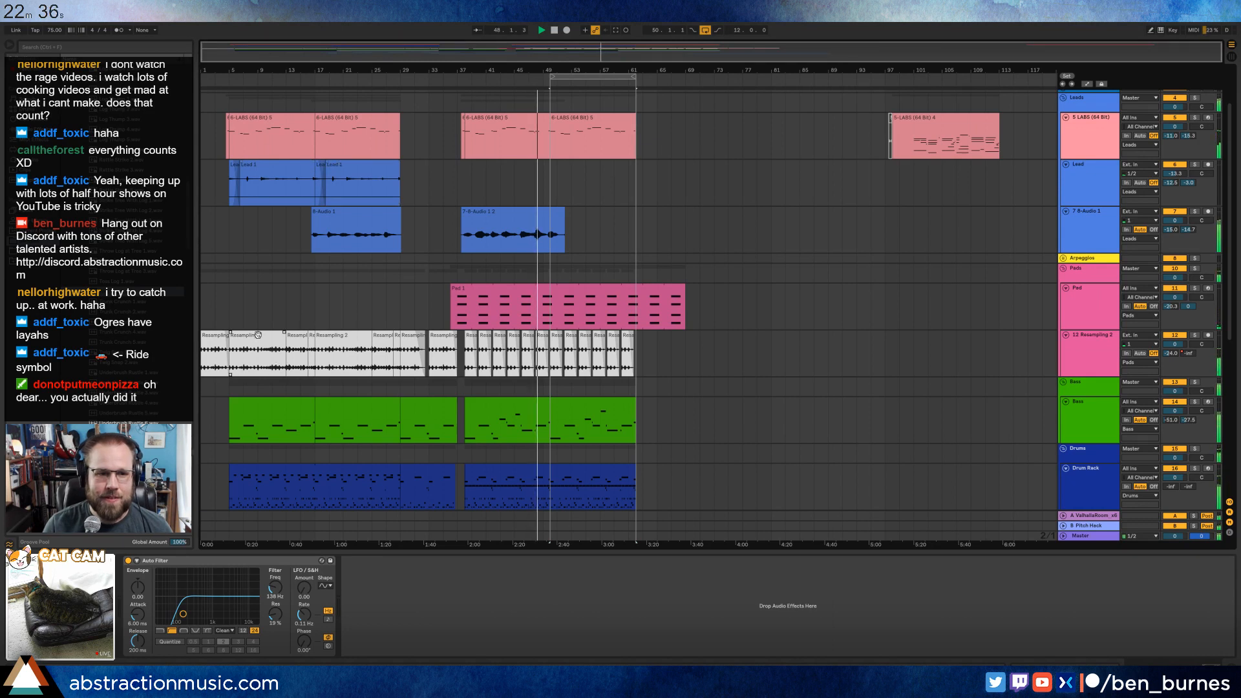
pyautogui.click(258, 335)
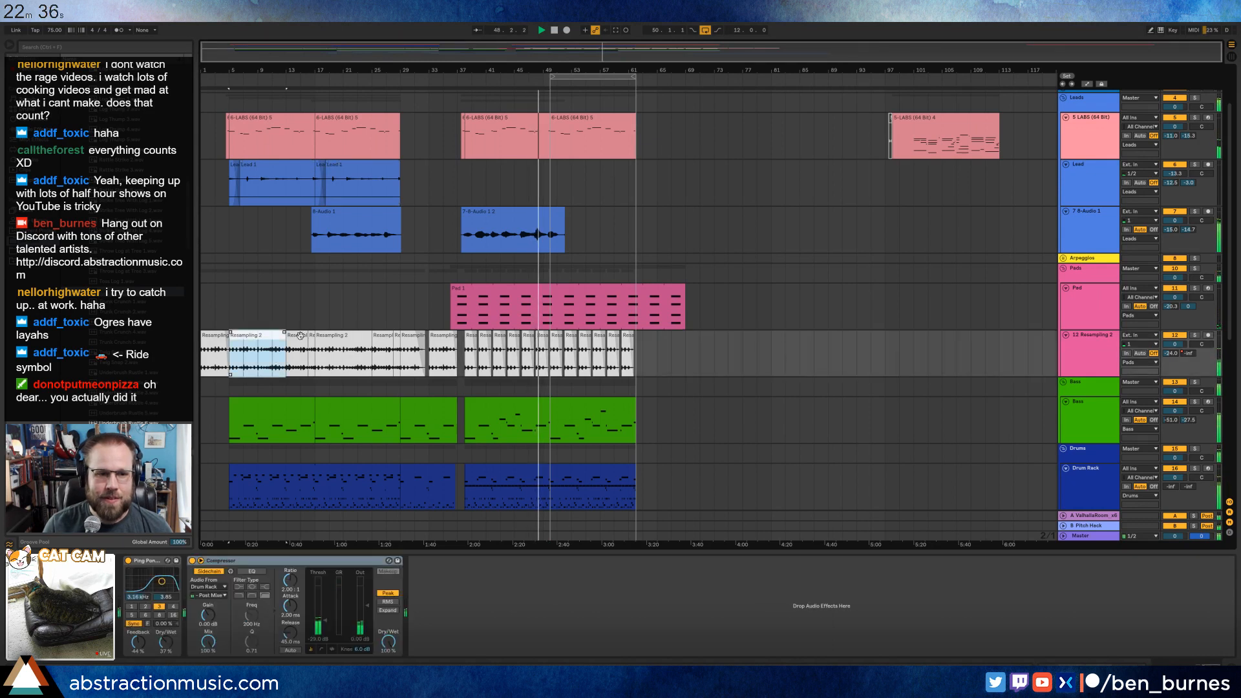
pyautogui.click(550, 338)
pyautogui.hotkey('ctrl', 'v')
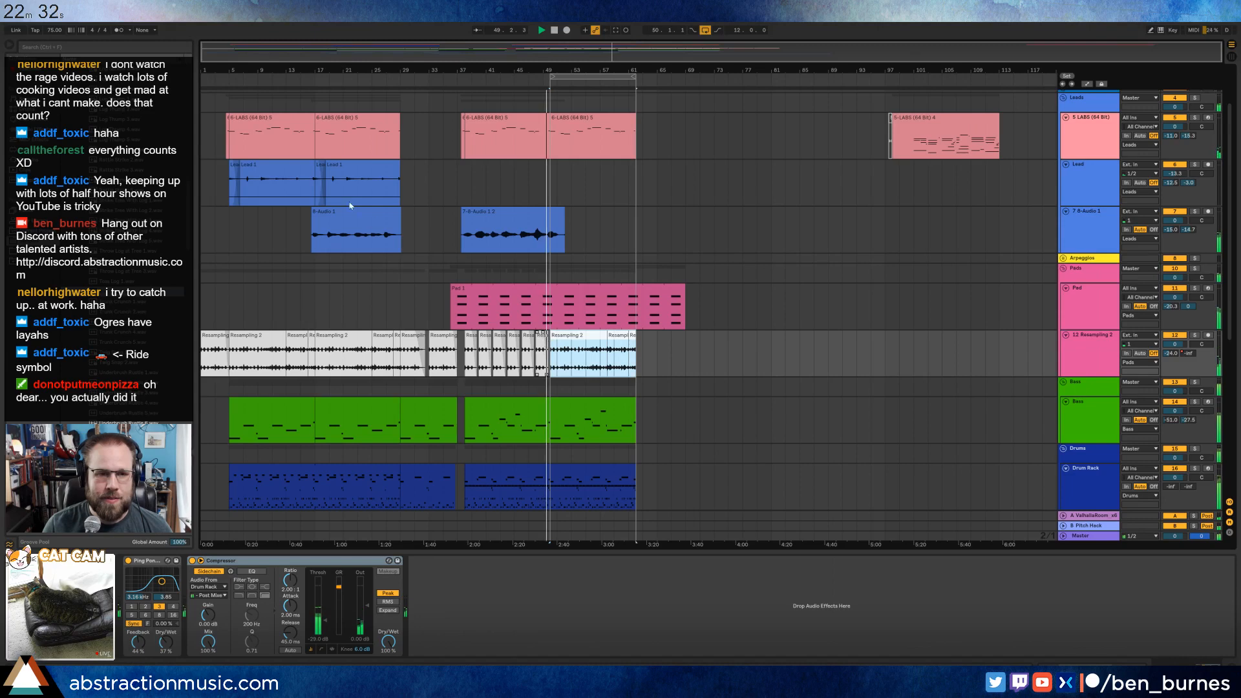
# Copy the second pair of crossfaded Lead clips, around bars 17–29, to bar 50 on the same track.
pyautogui.click(350, 200)
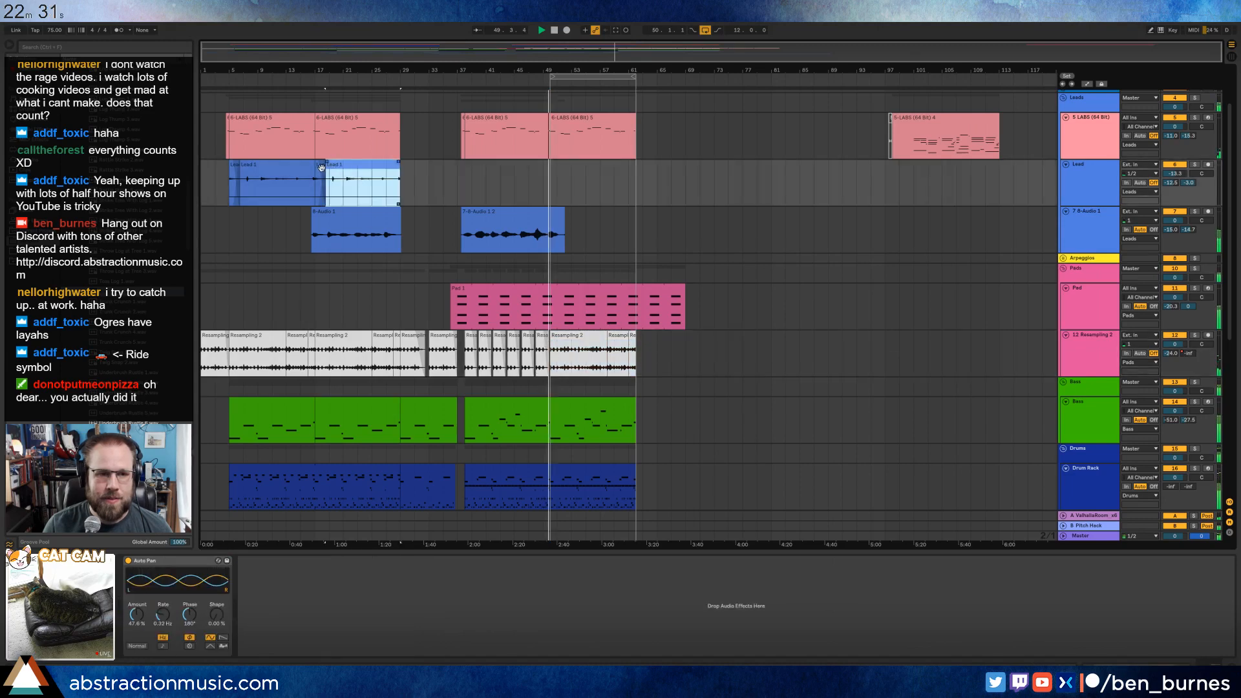
pyautogui.click(552, 183)
pyautogui.scroll(3, 560, 185)
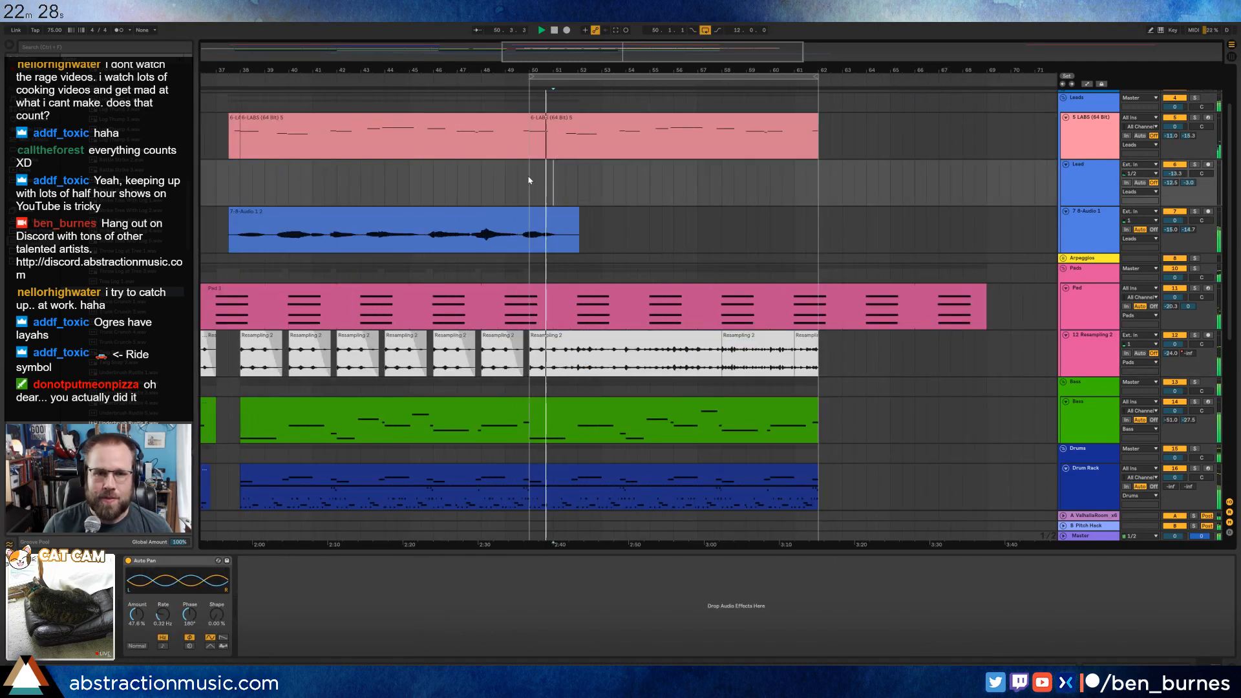
pyautogui.click(529, 181)
pyautogui.hotkey('ctrl', 'v')
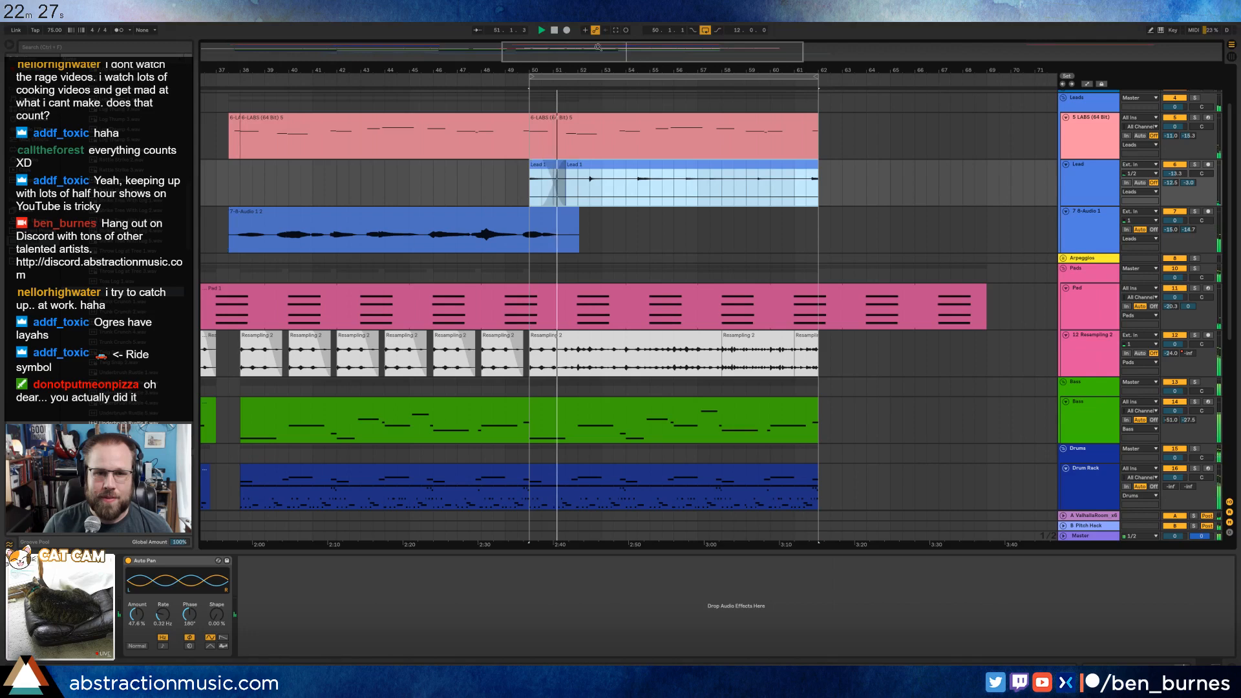
# Automate the B-Pitch Hack send of the recorded audio track below Lead, ramping it up to 0.0 dB at bar 50.
pyautogui.moveTo(598, 48); pyautogui.dragTo(619, 27)
pyautogui.click(493, 218)
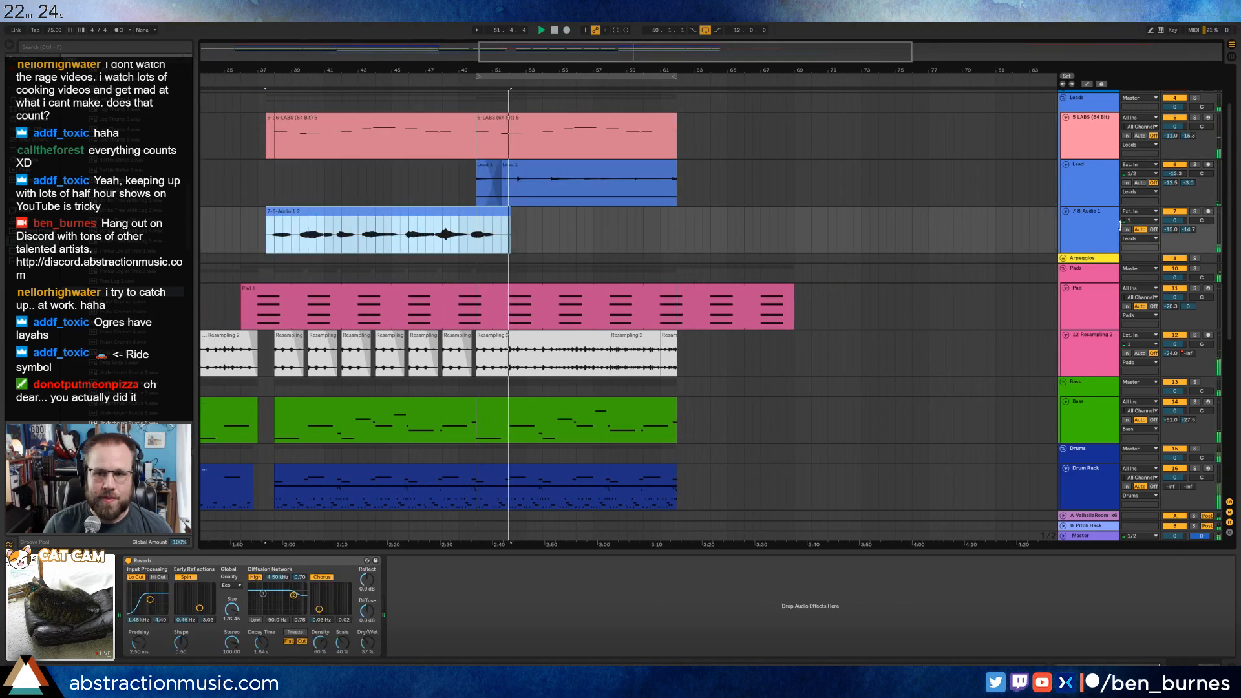
pyautogui.press('a')
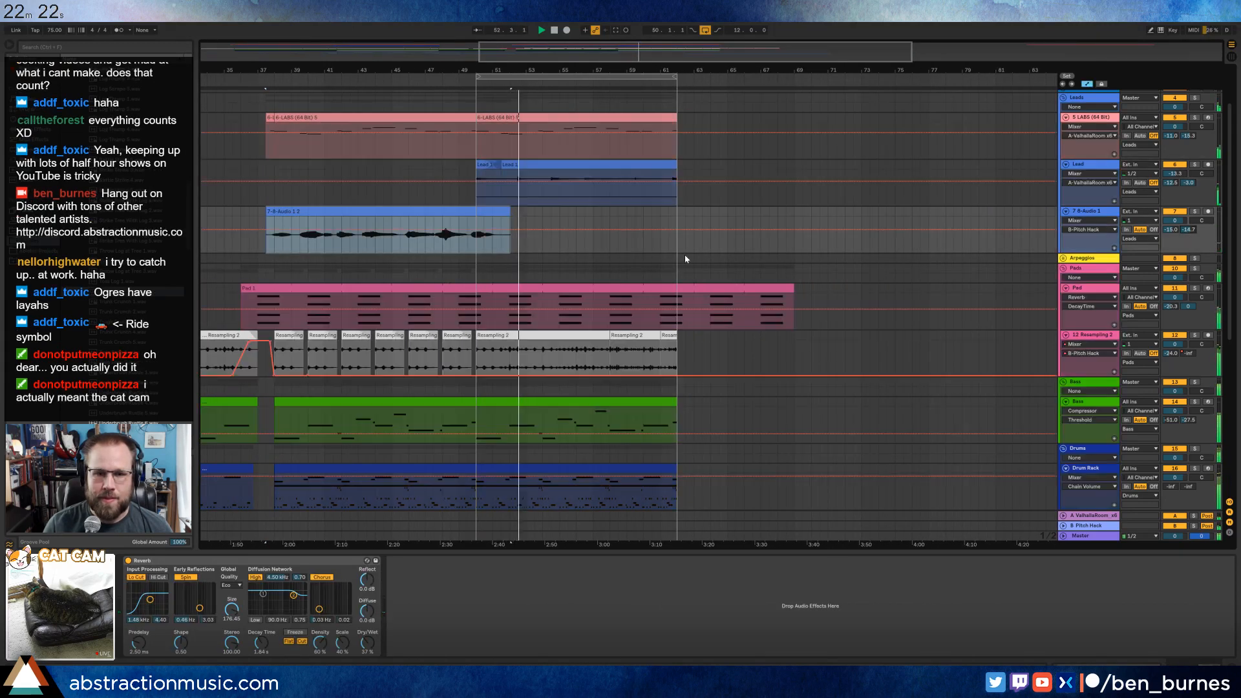
pyautogui.moveTo(478, 233); pyautogui.dragTo(479, 217)
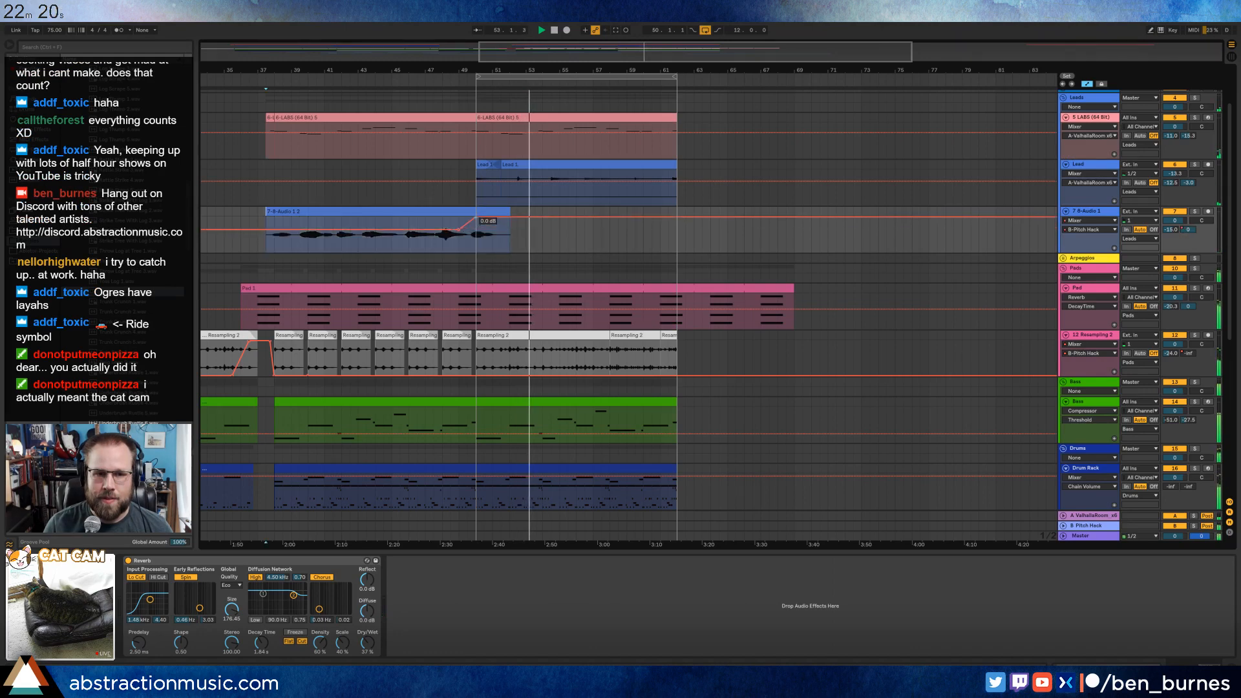
pyautogui.press('a')
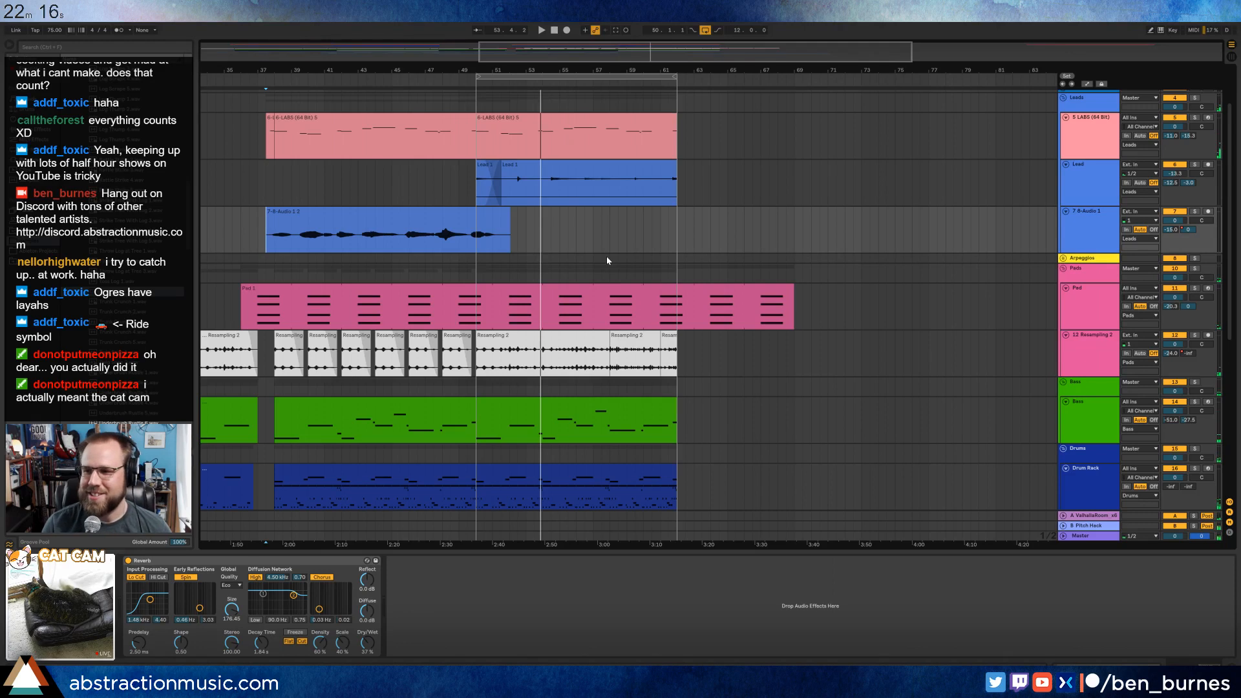
# Add a Ping Pong Delay after the Reverb on the recorded audio track, with Feedback and Dry/Wet at 0%.
pyautogui.click(276, 215)
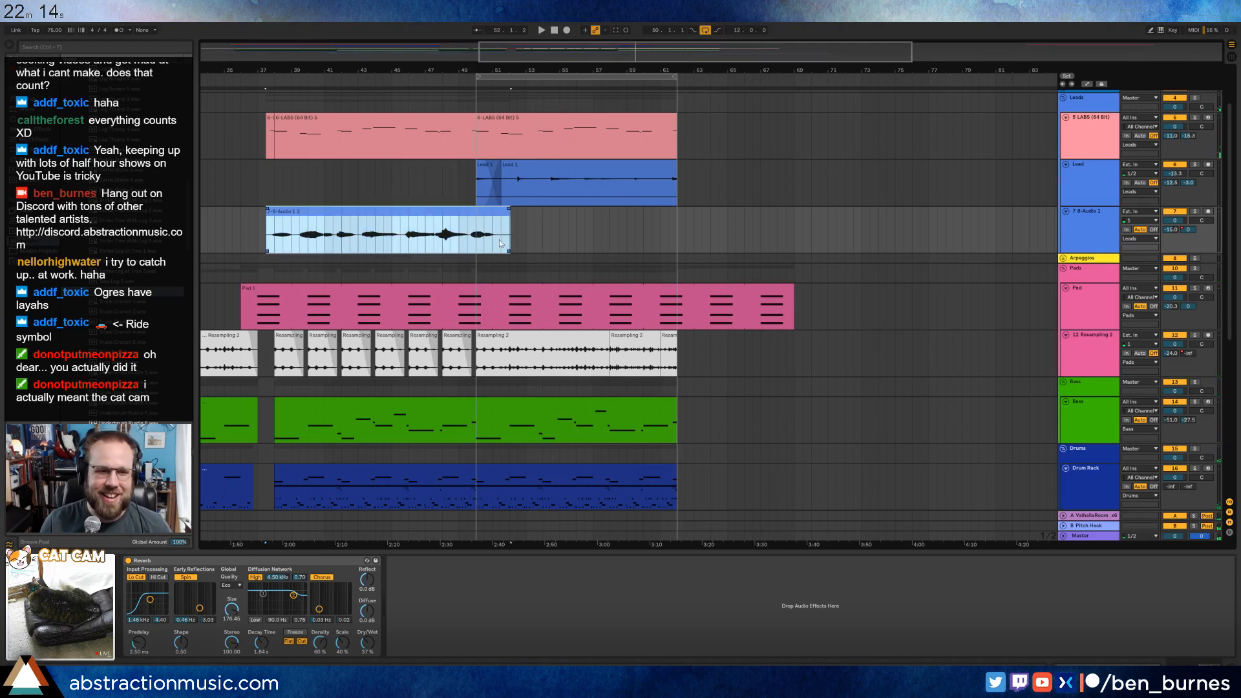
pyautogui.click(40, 129)
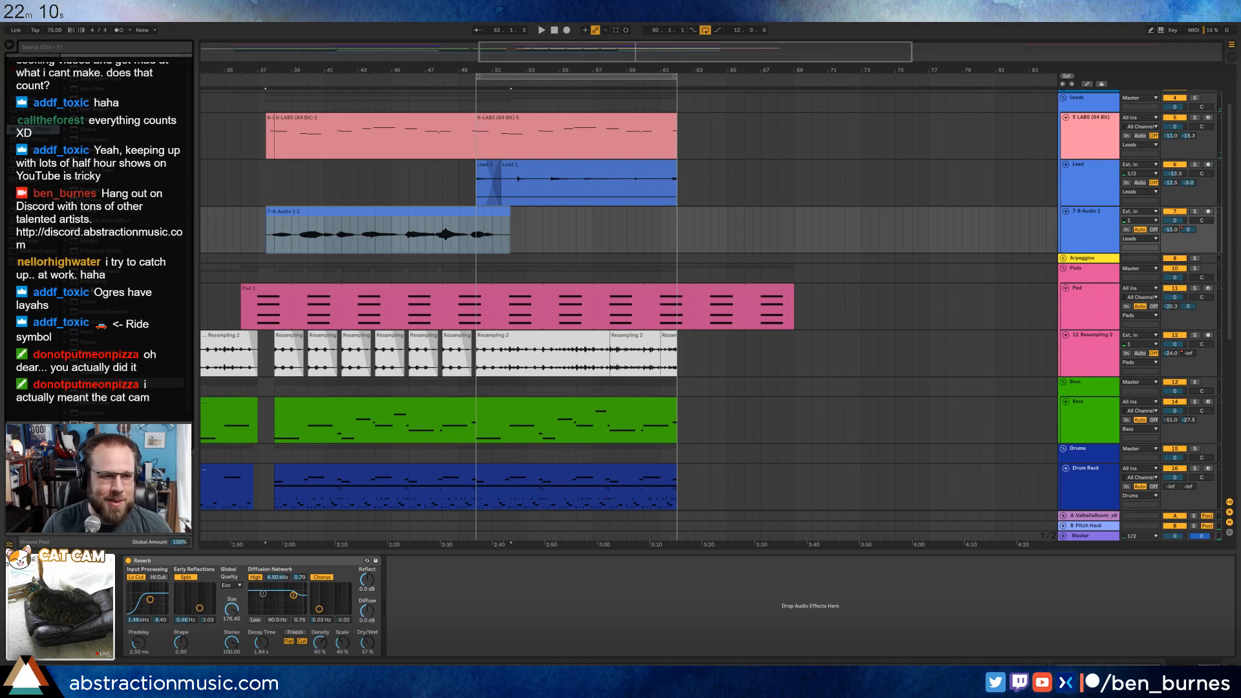
pyautogui.moveTo(97, 353); pyautogui.dragTo(535, 654)
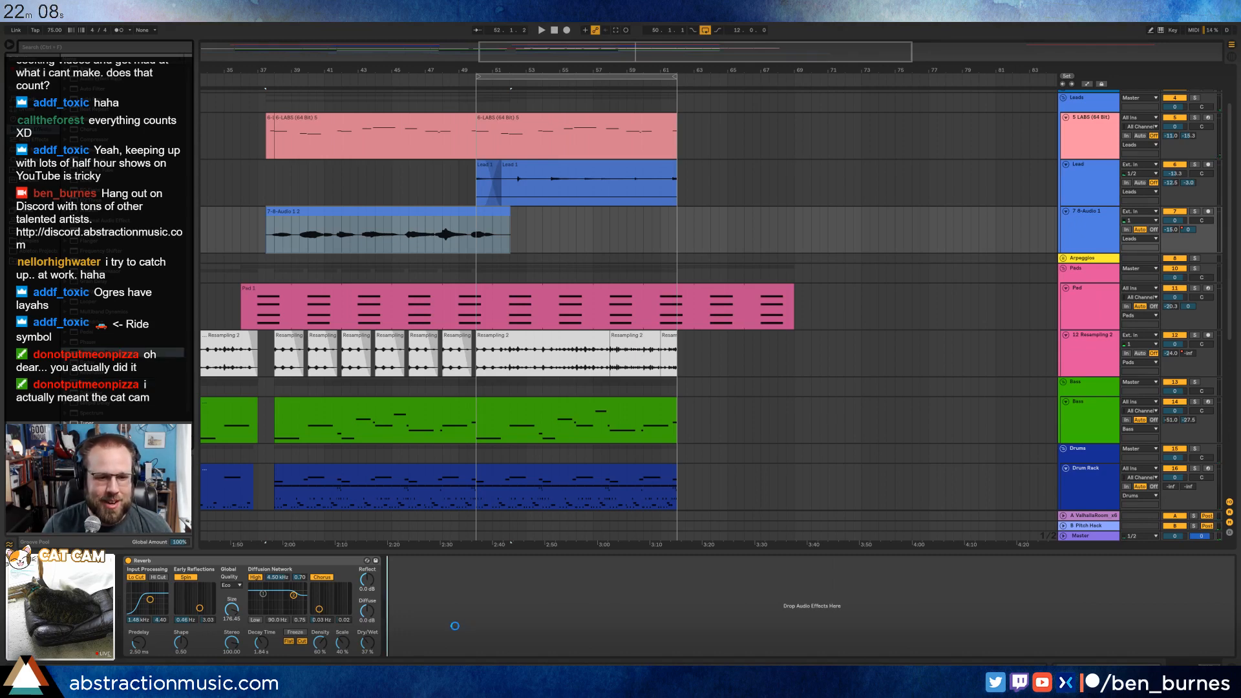
pyautogui.moveTo(455, 625); pyautogui.dragTo(424, 640)
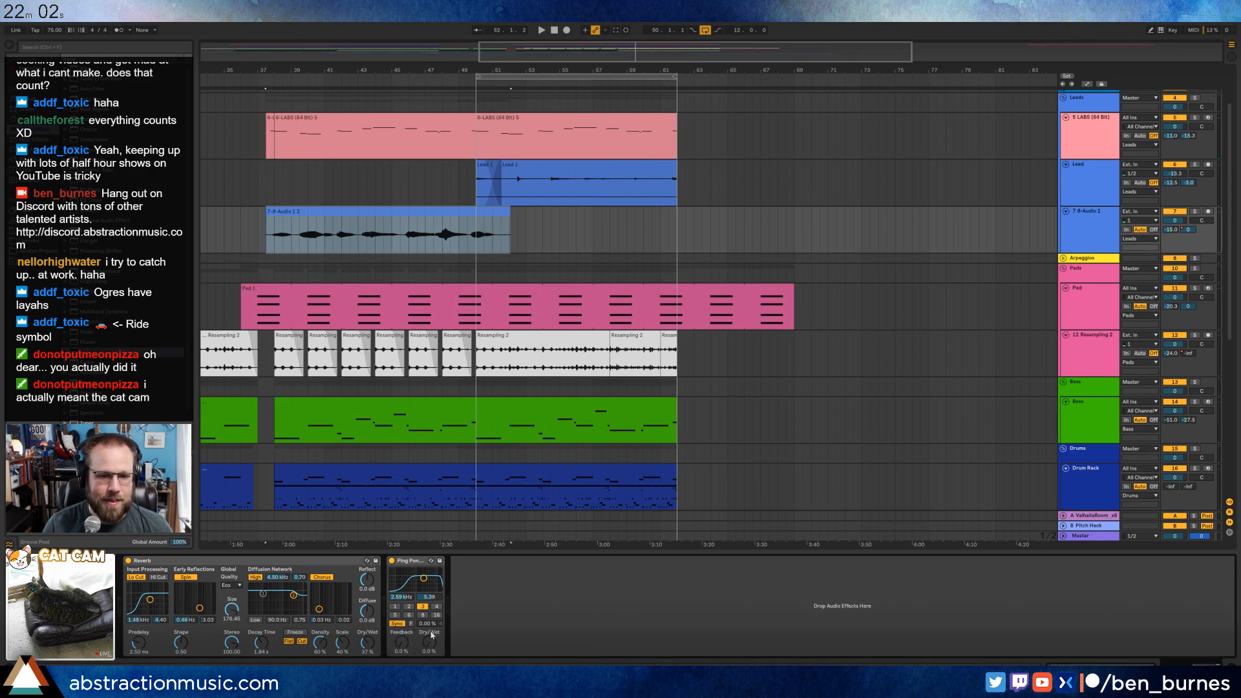
# Automate the Ping Pong Delay's Feedback to ramp from 0% just before bar 50 up to about 68%.
pyautogui.scroll(1, 501, 315)
pyautogui.press('a')
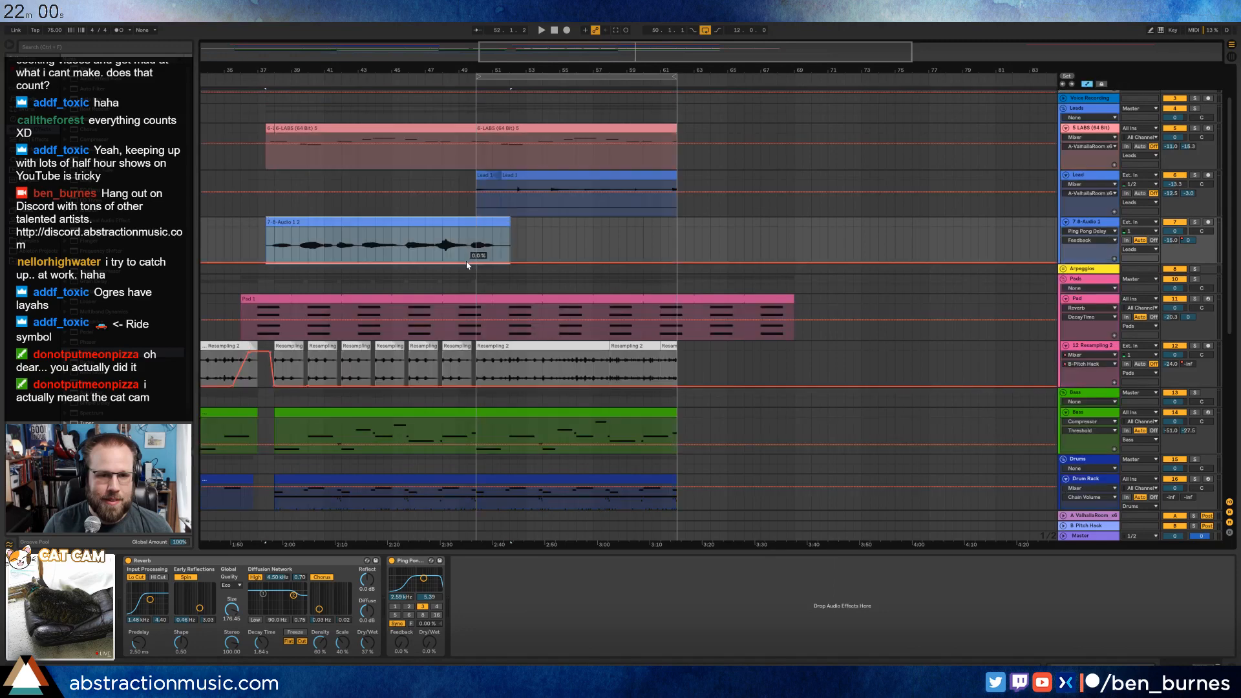
pyautogui.click(462, 264)
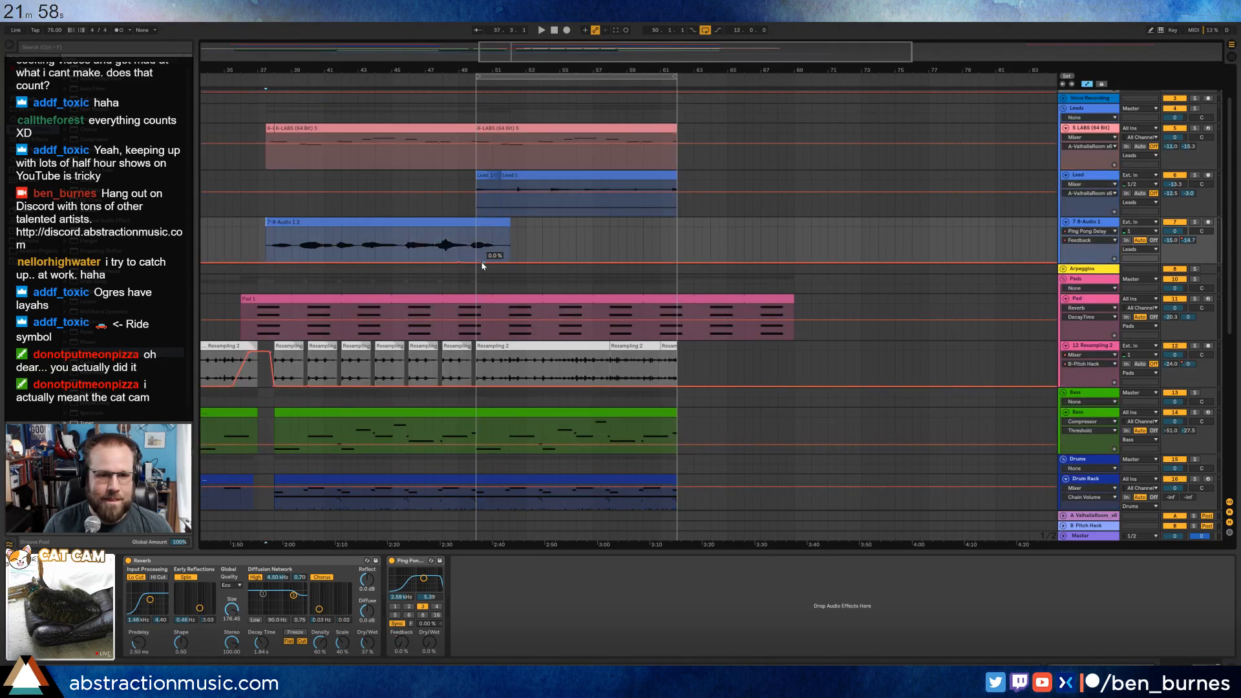
pyautogui.moveTo(482, 265); pyautogui.dragTo(484, 230)
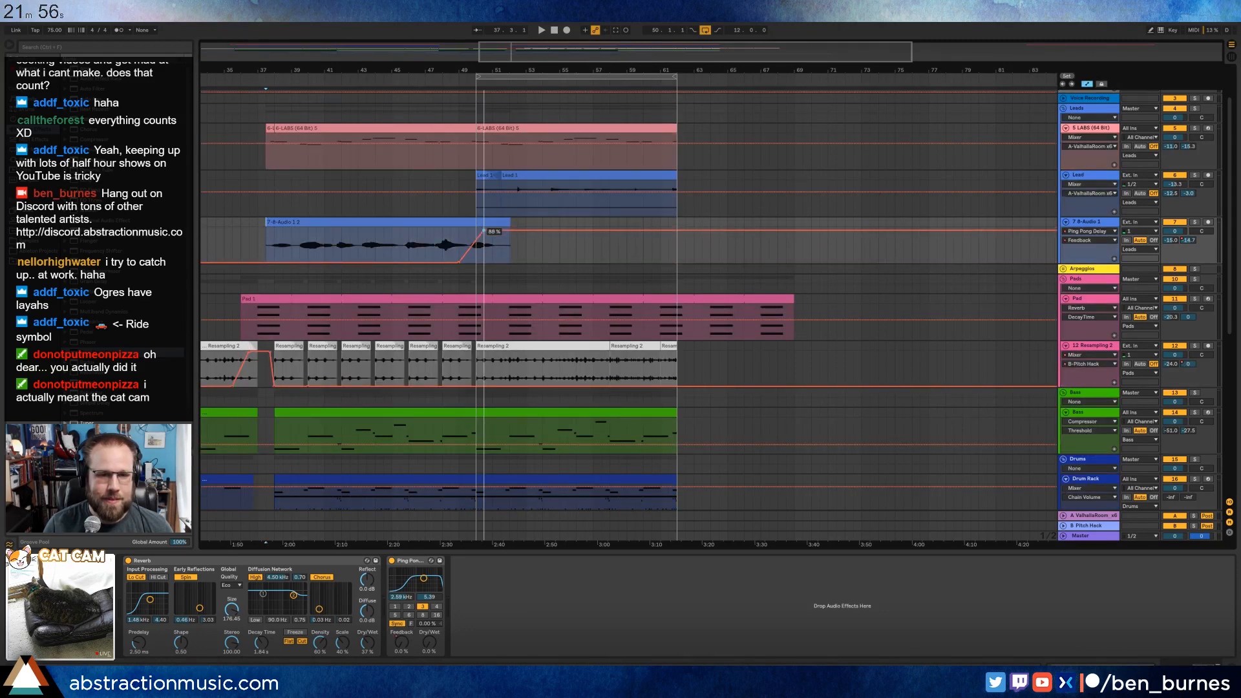
pyautogui.hotkey('ctrl', 'z')
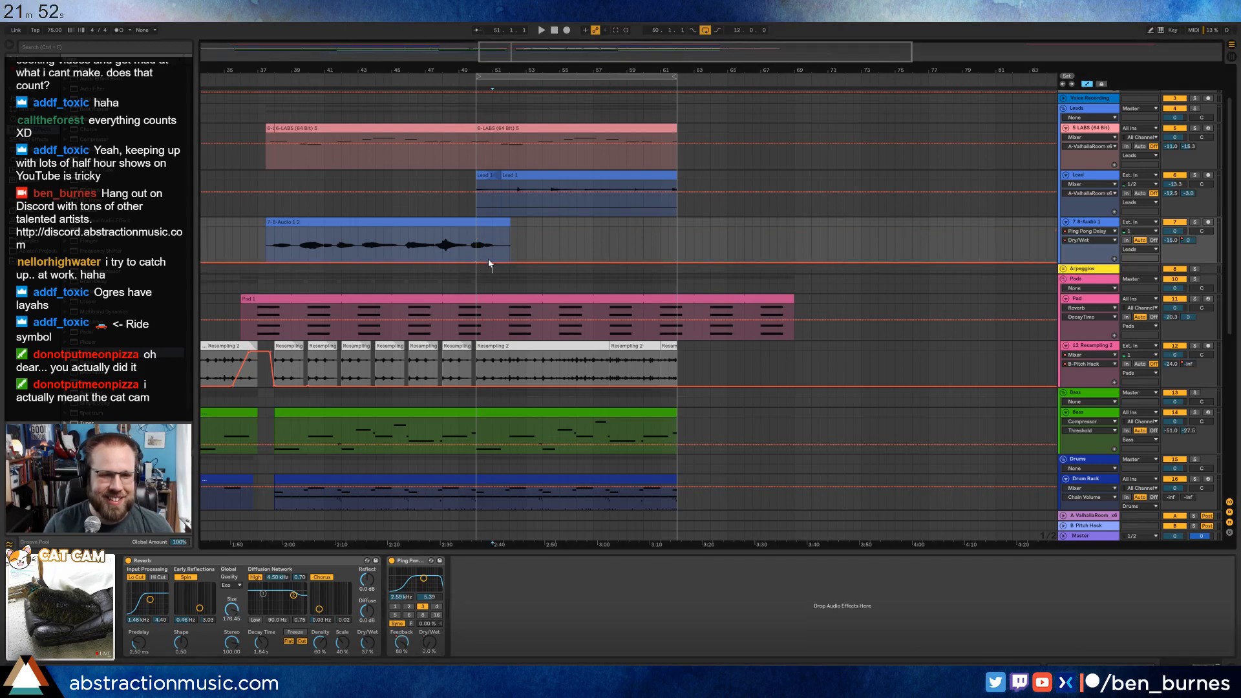
# Automate the Ping Pong Delay's Dry/Wet to rise from 0% at bar 50 to 27% at about bar 51, with automation re-enabled.
pyautogui.moveTo(491, 265); pyautogui.dragTo(492, 234)
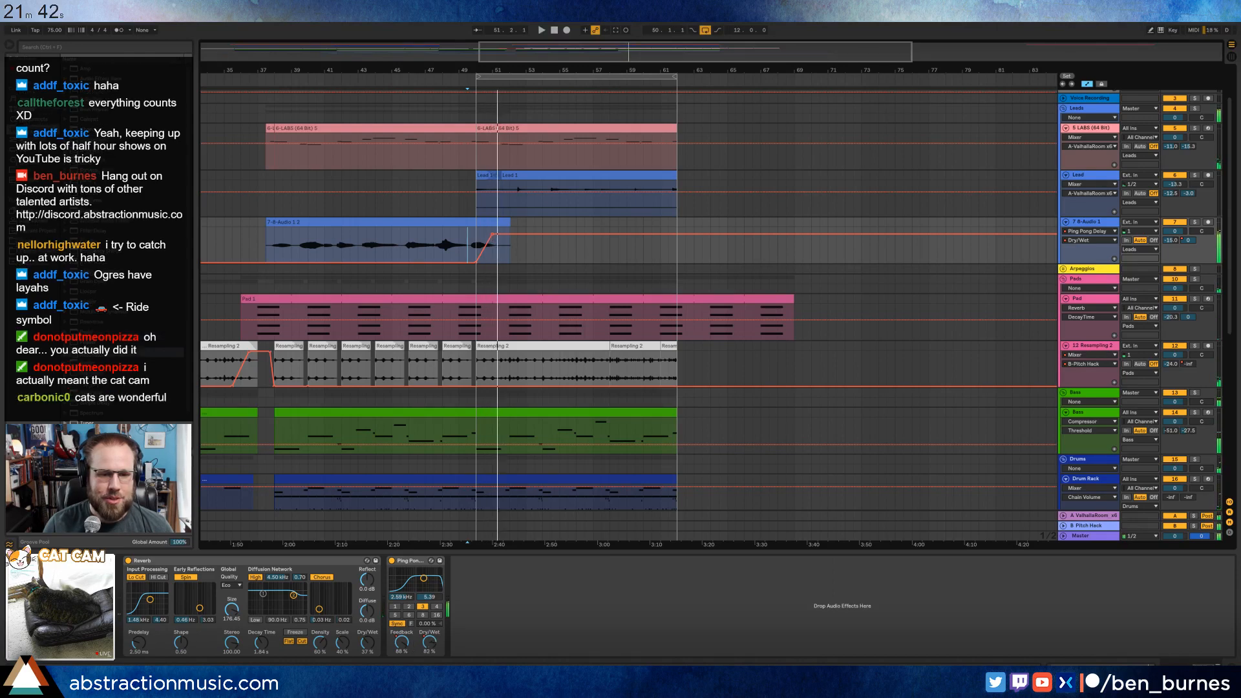
pyautogui.moveTo(429, 642); pyautogui.dragTo(429, 679)
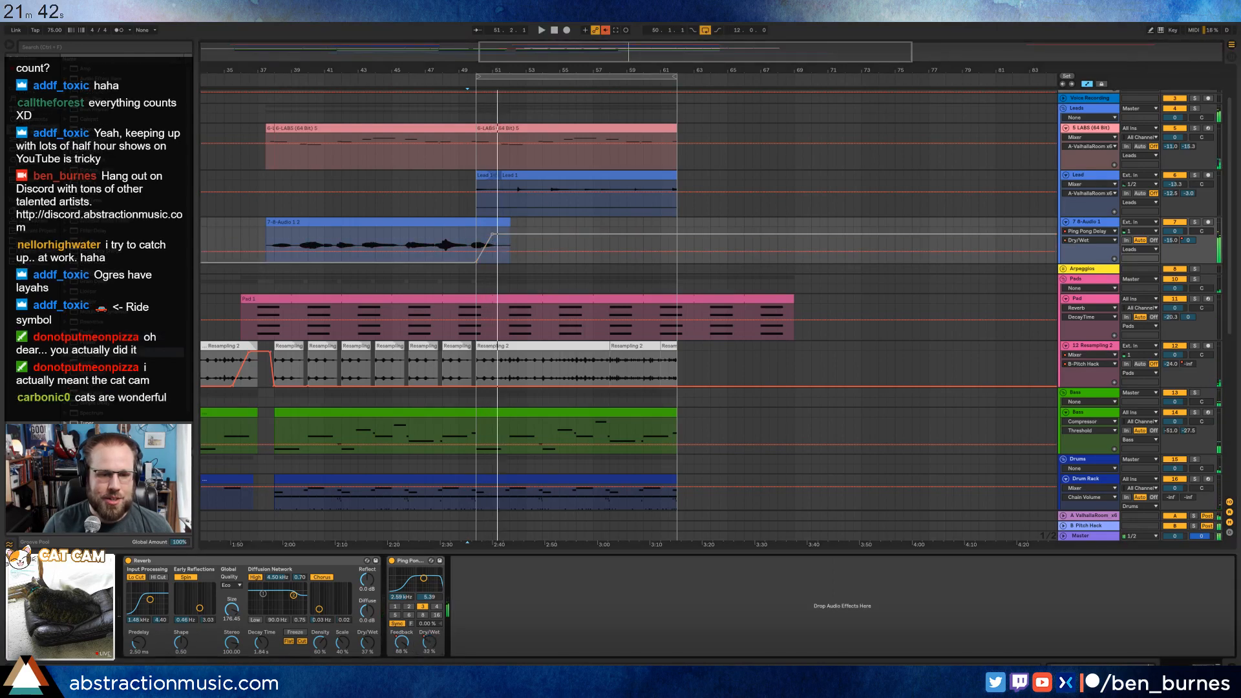
pyautogui.click(605, 30)
pyautogui.moveTo(533, 243); pyautogui.dragTo(534, 263)
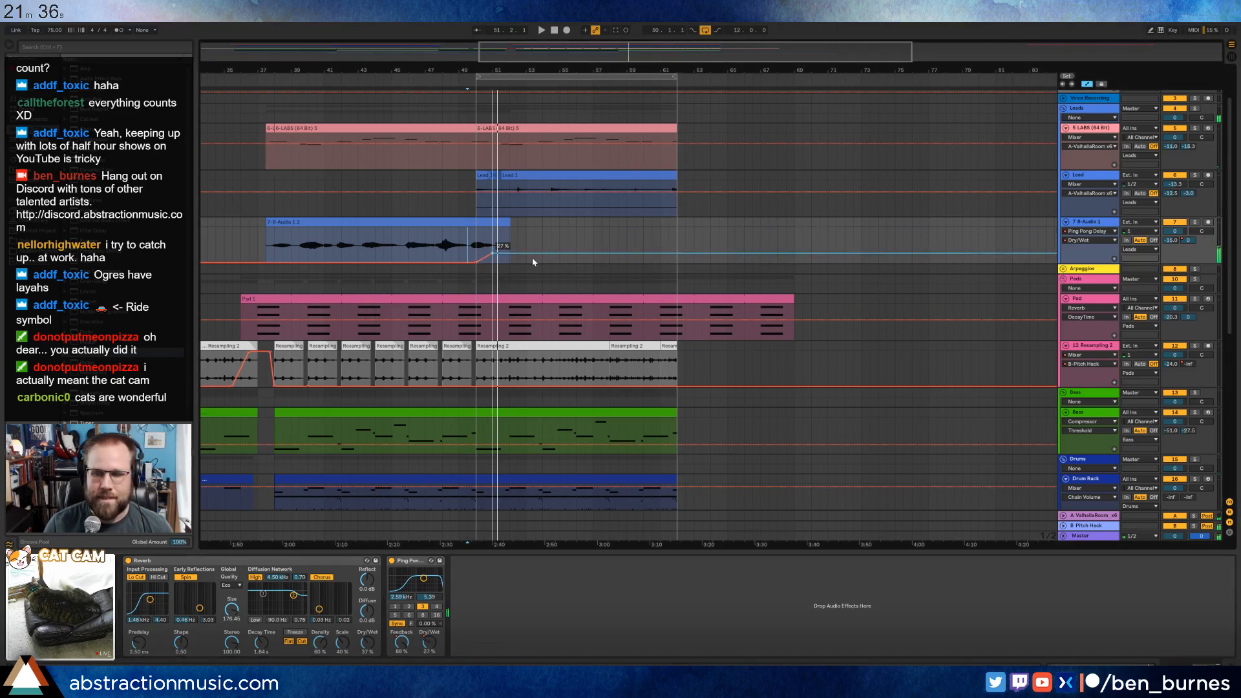
# Ramp the delay's Feedback automation down to 0% between about bars 54 and 56.5, play the section, and slightly lower the raised level.
pyautogui.click(408, 643)
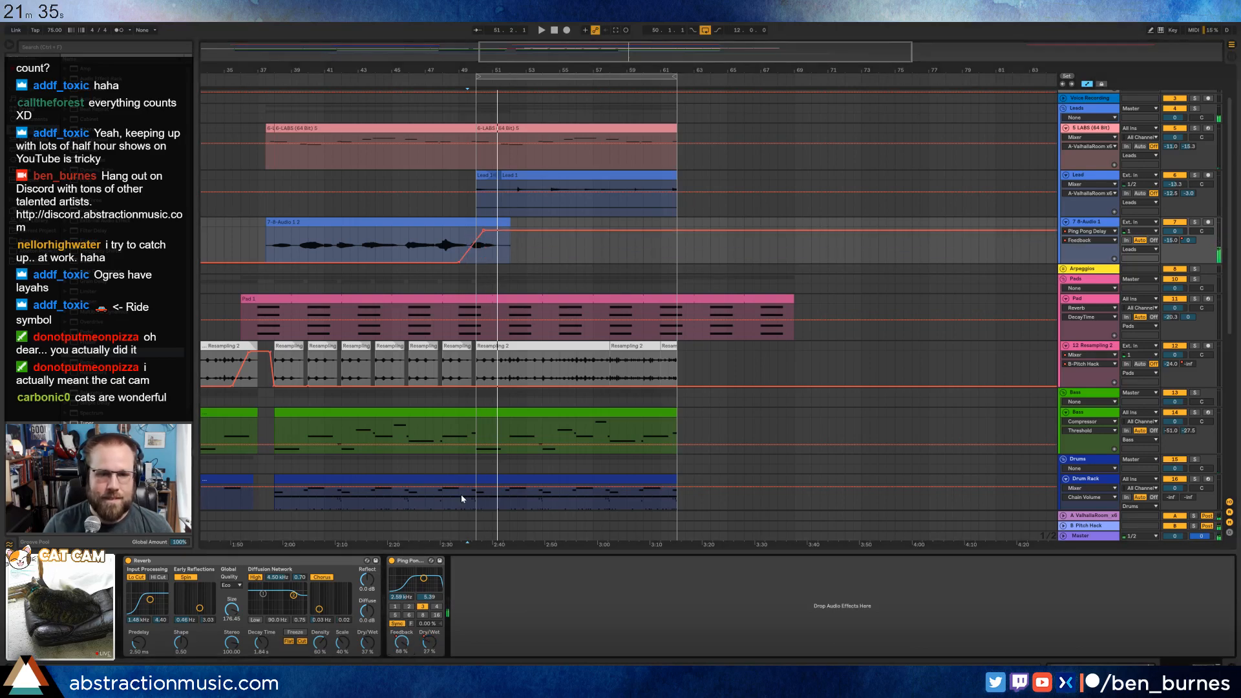
pyautogui.click(542, 232)
pyautogui.moveTo(563, 232); pyautogui.dragTo(584, 263)
pyautogui.press('space')
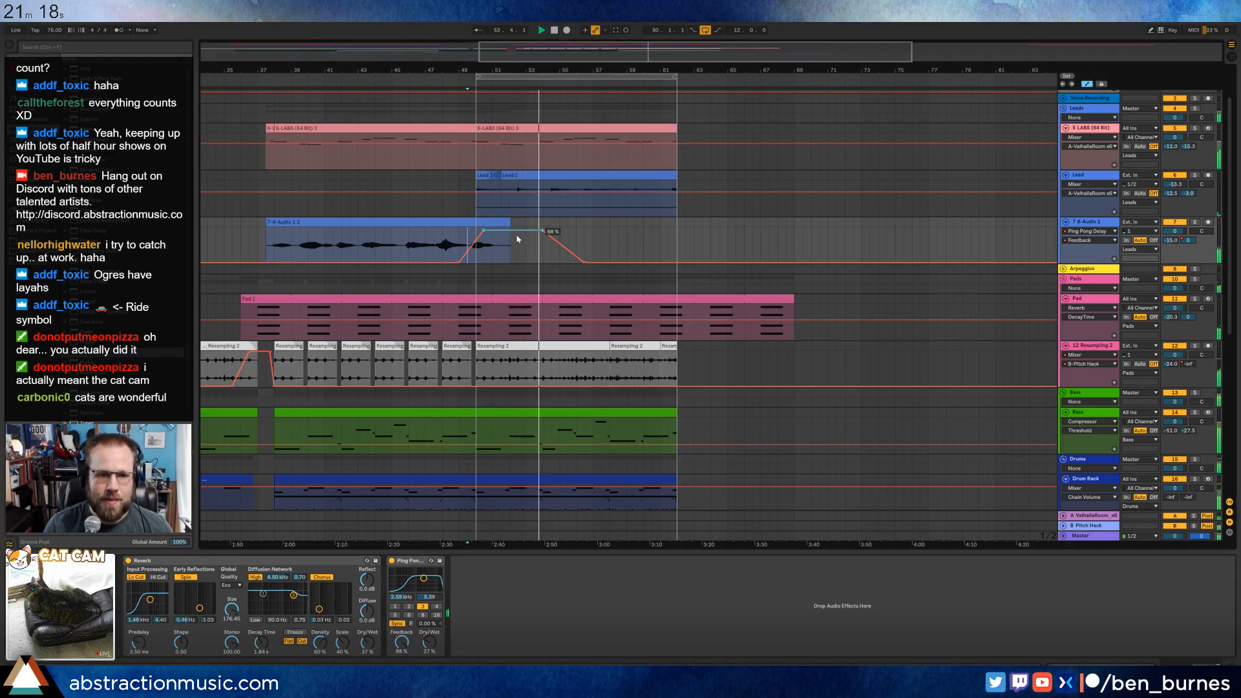
pyautogui.moveTo(517, 230); pyautogui.dragTo(517, 234)
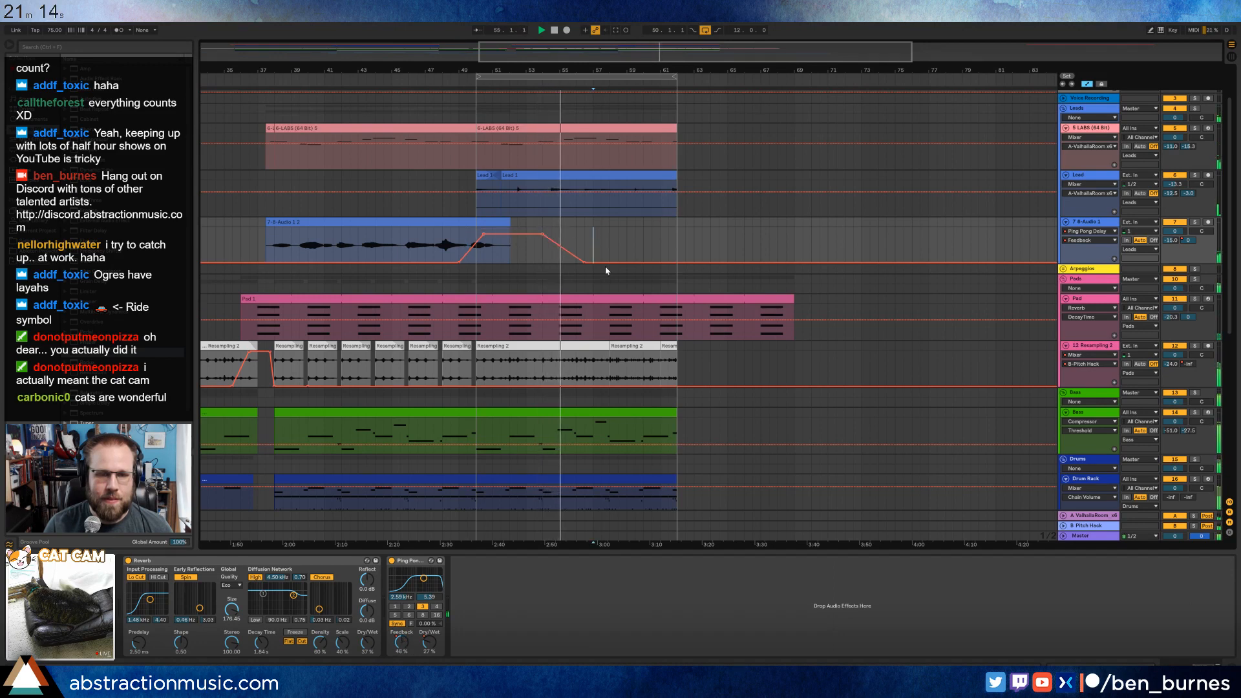
# In the bass clip at bar 50, lengthen the low note in the clip's bar 5 and start the following high note slightly later.
pyautogui.scroll(-3, 595, 278)
pyautogui.doubleClick(576, 359)
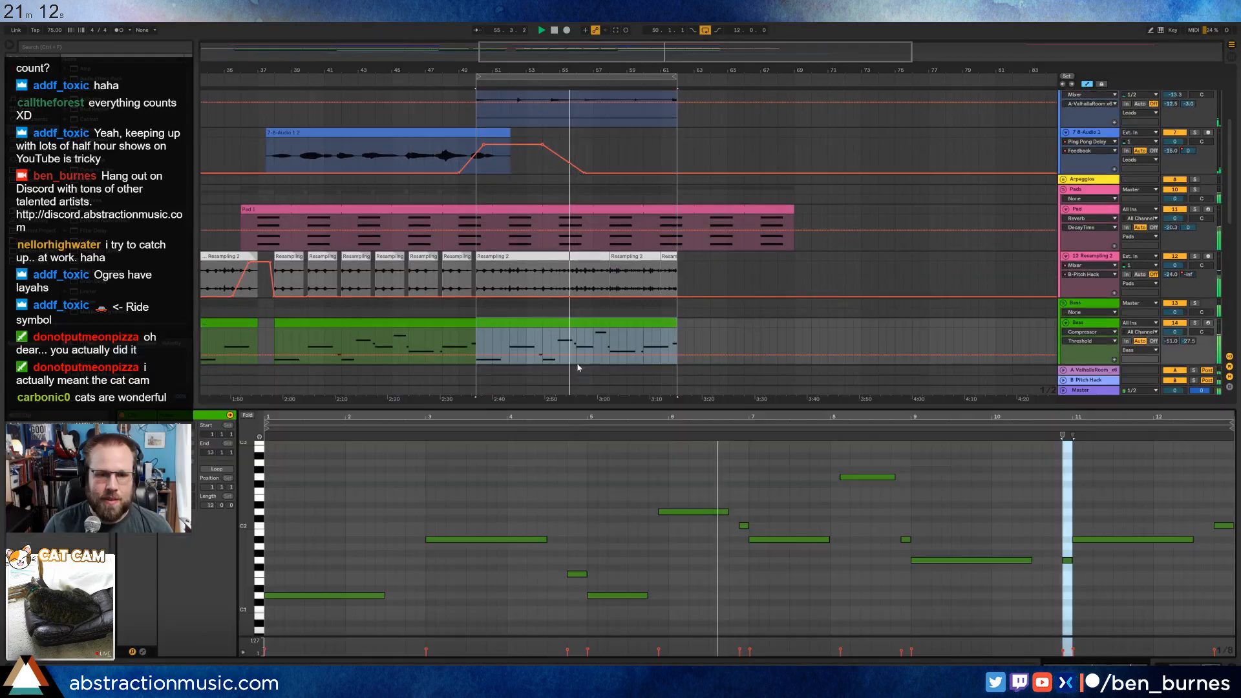
pyautogui.click(677, 588)
pyautogui.moveTo(646, 595); pyautogui.dragTo(658, 595)
pyautogui.moveTo(659, 512); pyautogui.dragTo(665, 511)
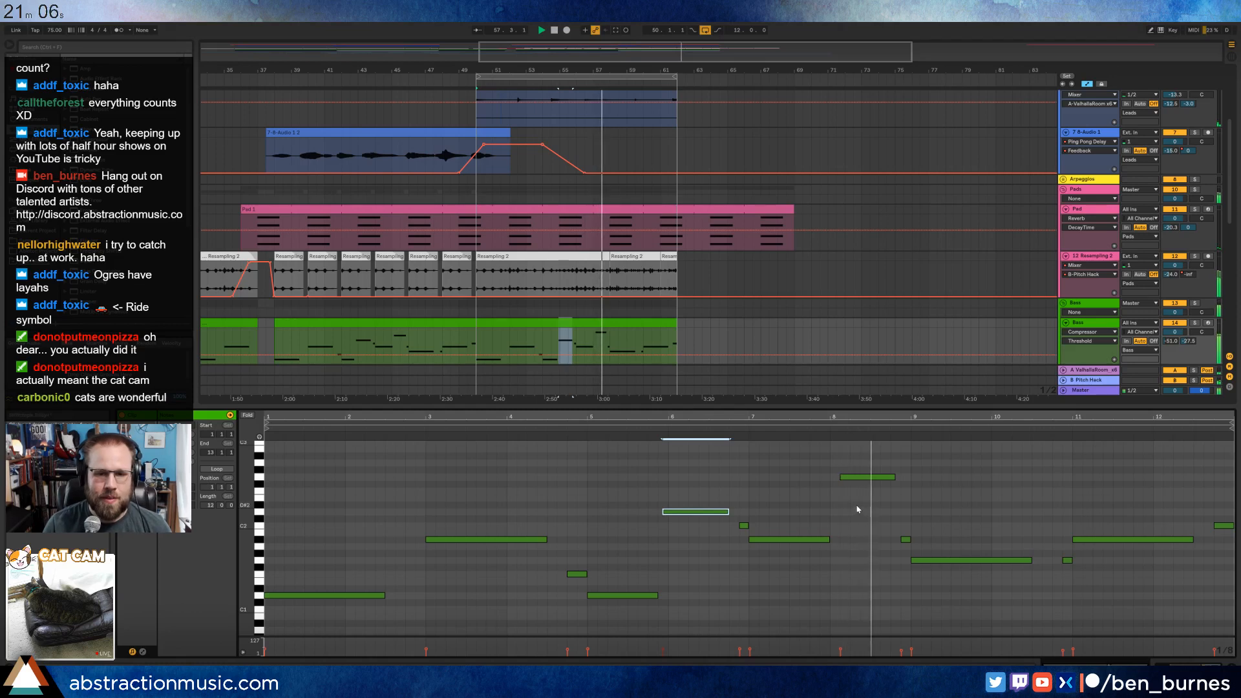
# Replace the bass clip at bar 50 with a duplicate of the bar 38 clip and lengthen the low note in its bar 5.
pyautogui.click(429, 325)
pyautogui.hotkey('ctrl', 'd')
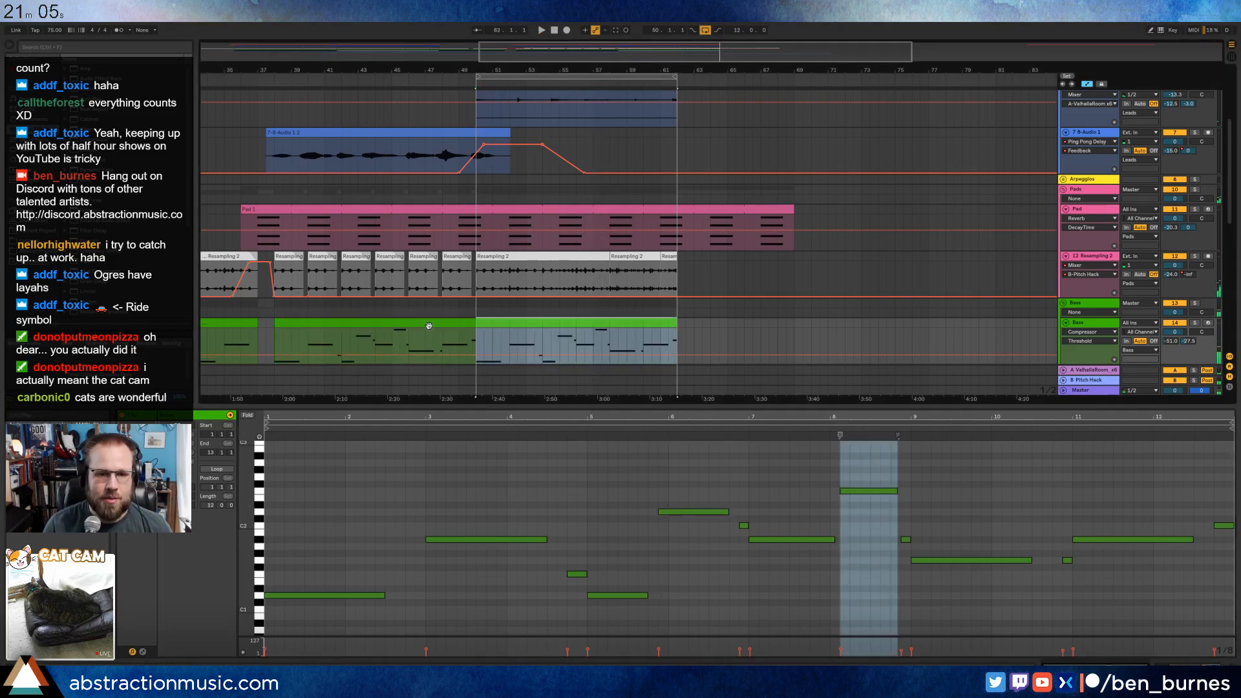
pyautogui.click(638, 544)
pyautogui.moveTo(647, 595); pyautogui.dragTo(657, 595)
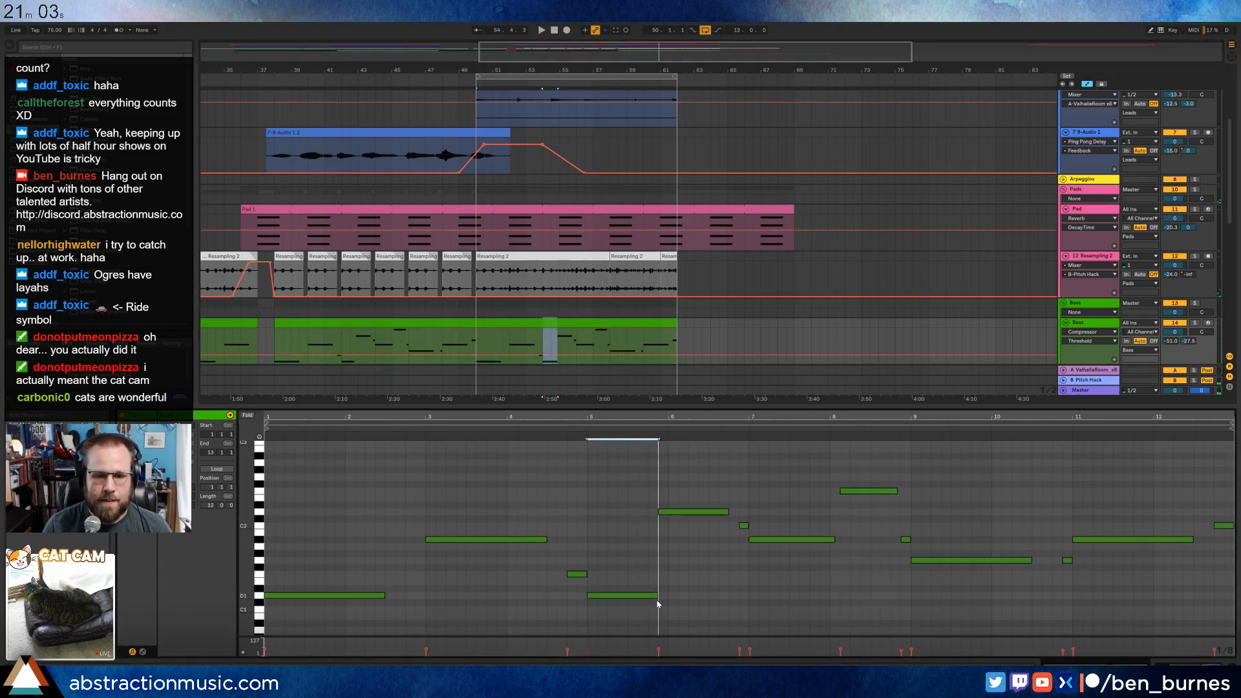
# Turn on looping for the bass clip at bar 38 and extend it over the second clip to bar 62.
pyautogui.click(459, 323)
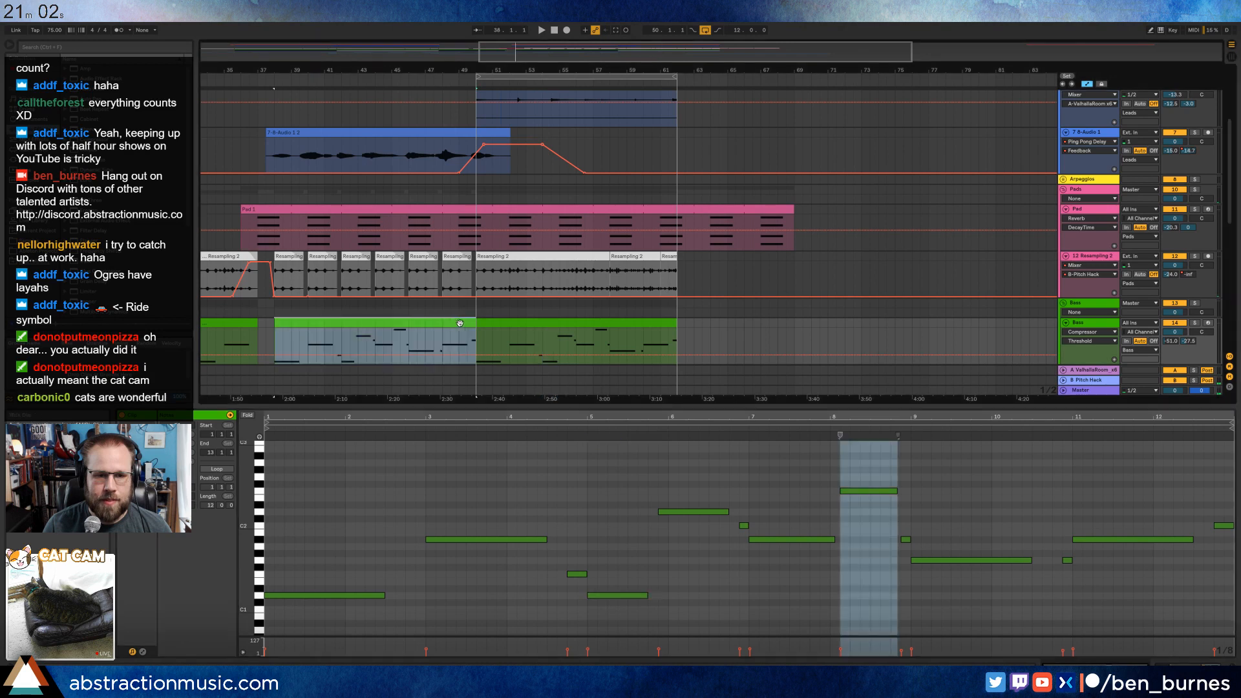
pyautogui.click(218, 469)
pyautogui.moveTo(472, 324); pyautogui.dragTo(662, 334)
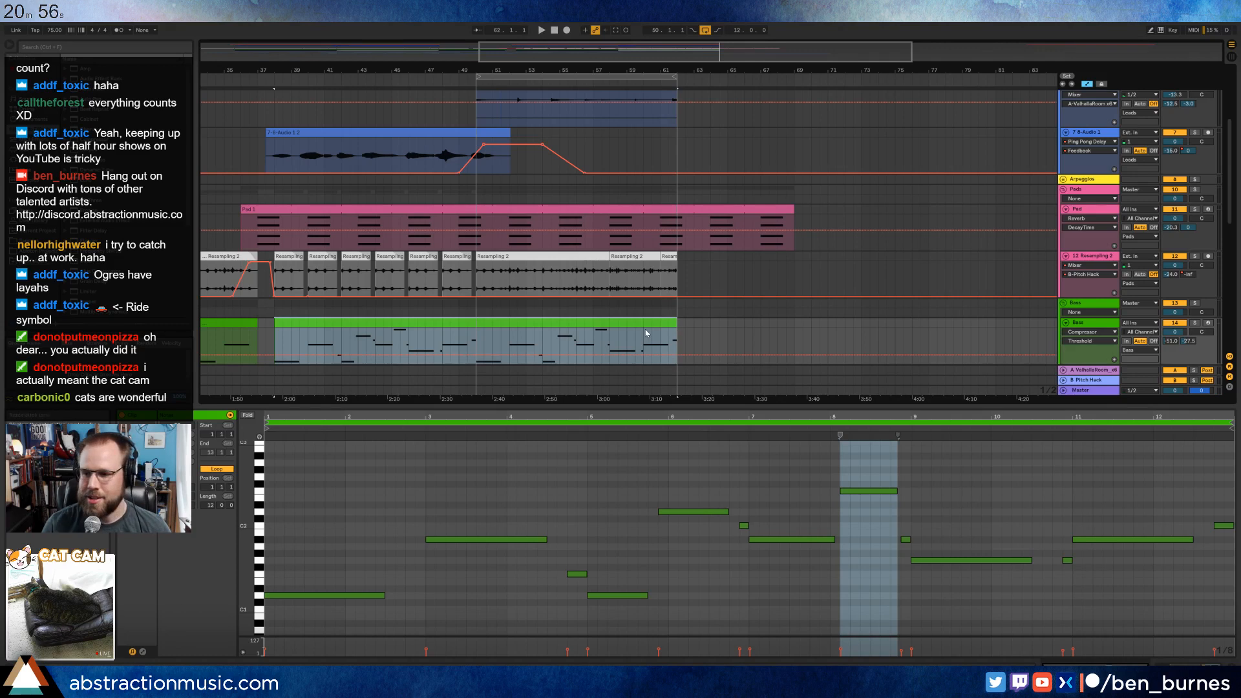
# Arm the Bass track for recording and play the section from bar 38.
pyautogui.click(643, 332)
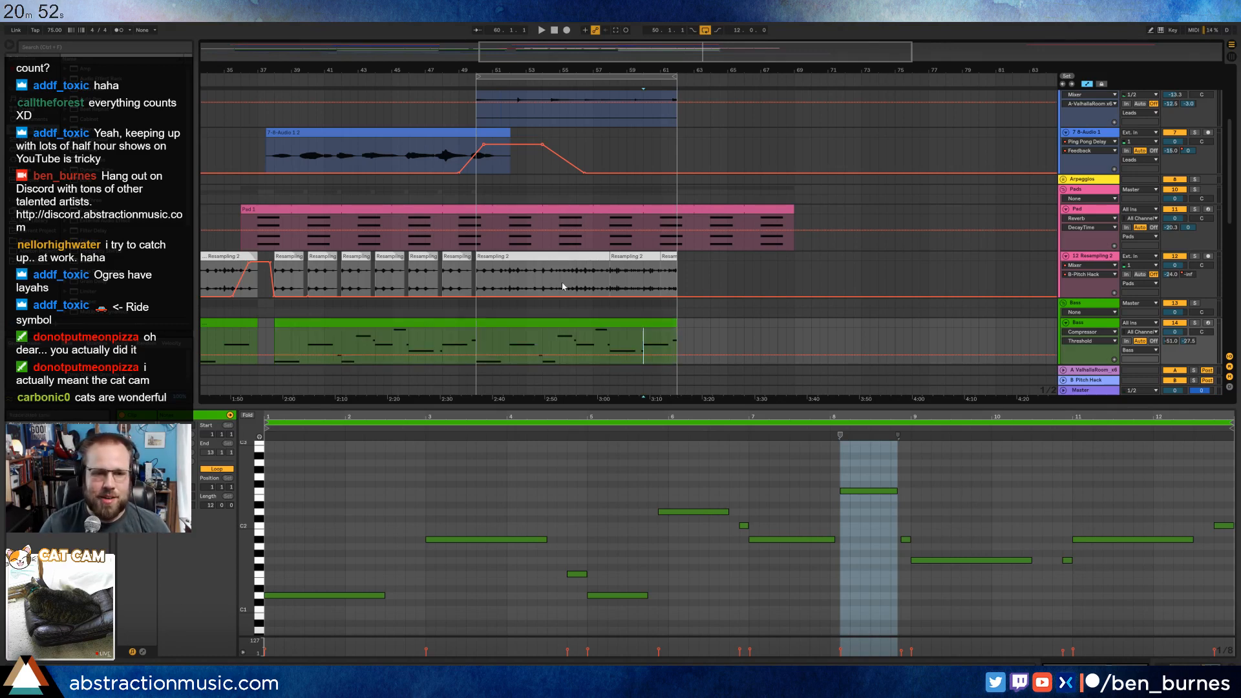
pyautogui.click(349, 322)
pyautogui.press('space')
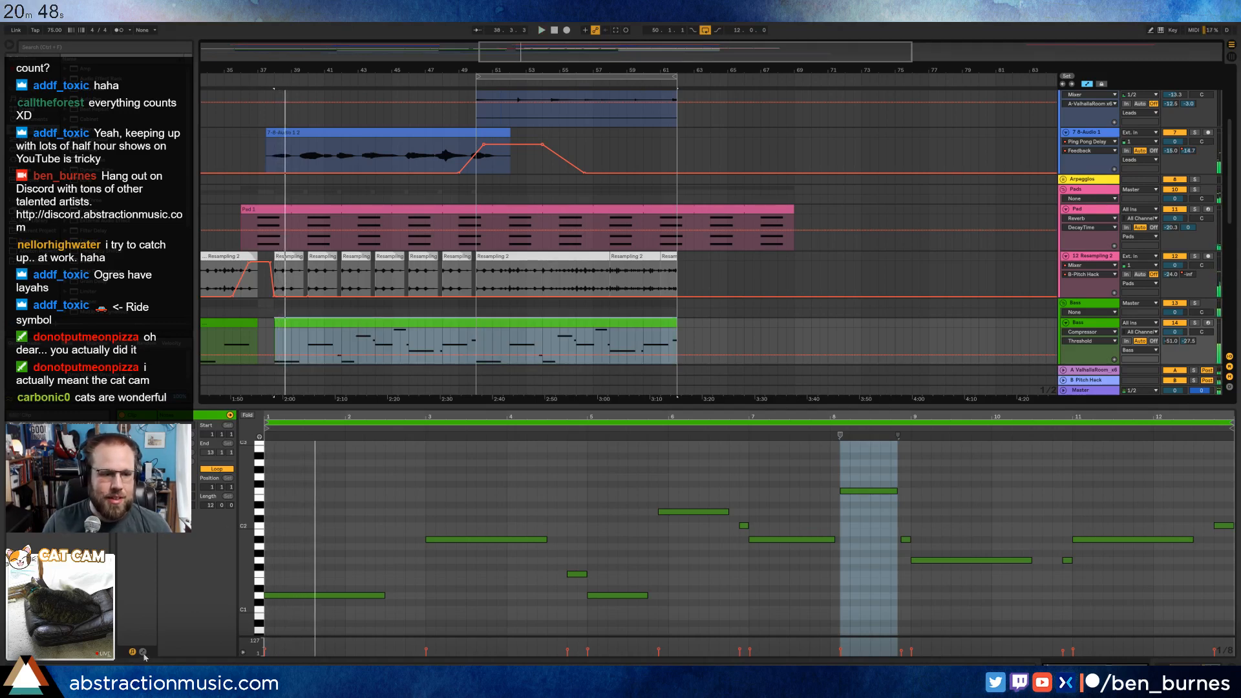
pyautogui.click(1207, 323)
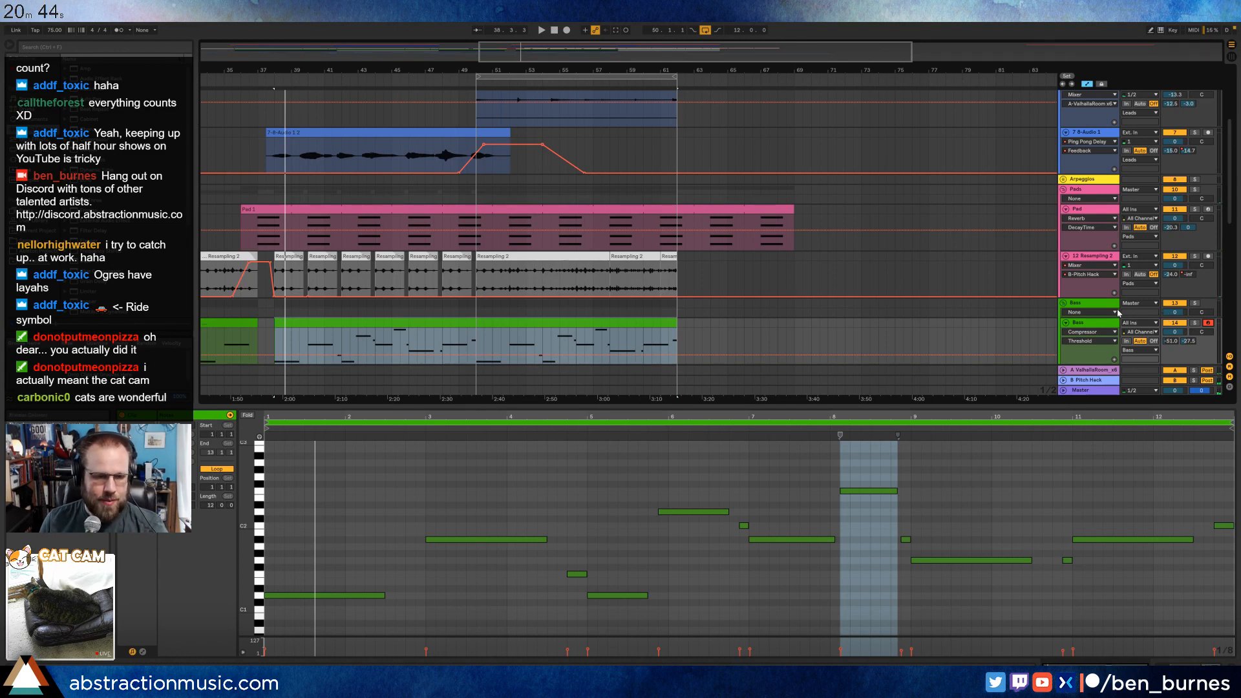
pyautogui.press('space')
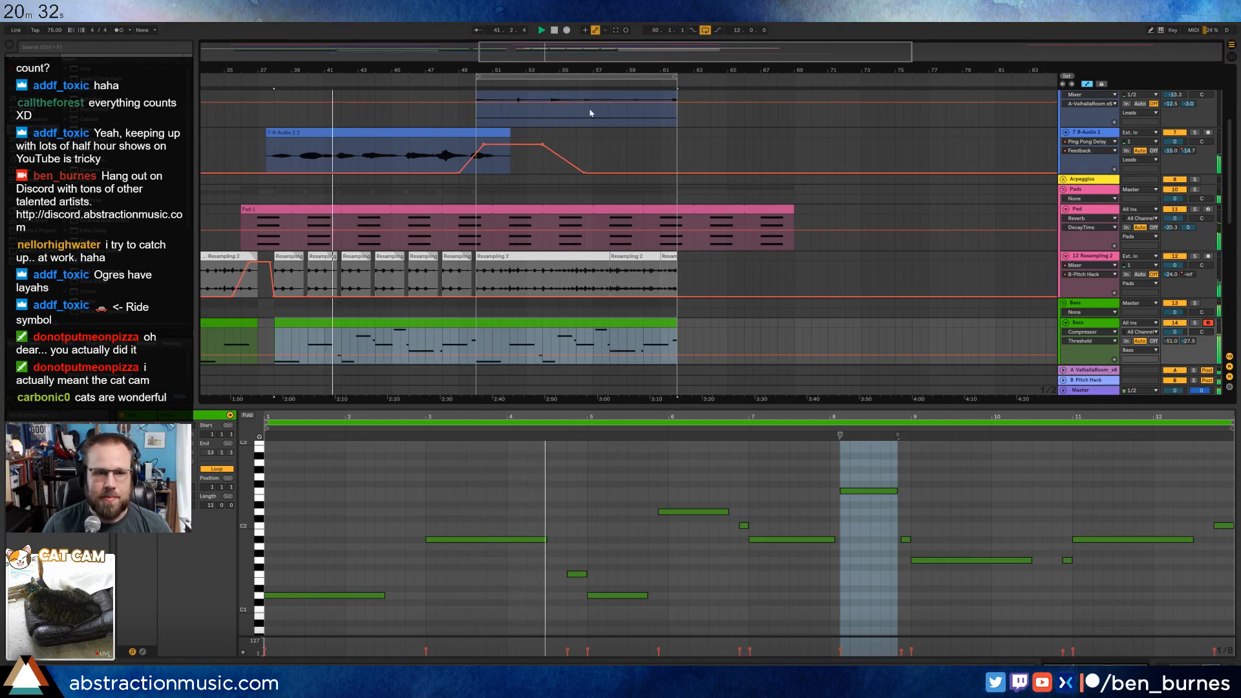
# Move the AmbWAV clip from bar 38 to bar 50 on its ambience track and show the track's effects.
pyautogui.scroll(-2, 619, 165)
pyautogui.scroll(-6, 619, 166)
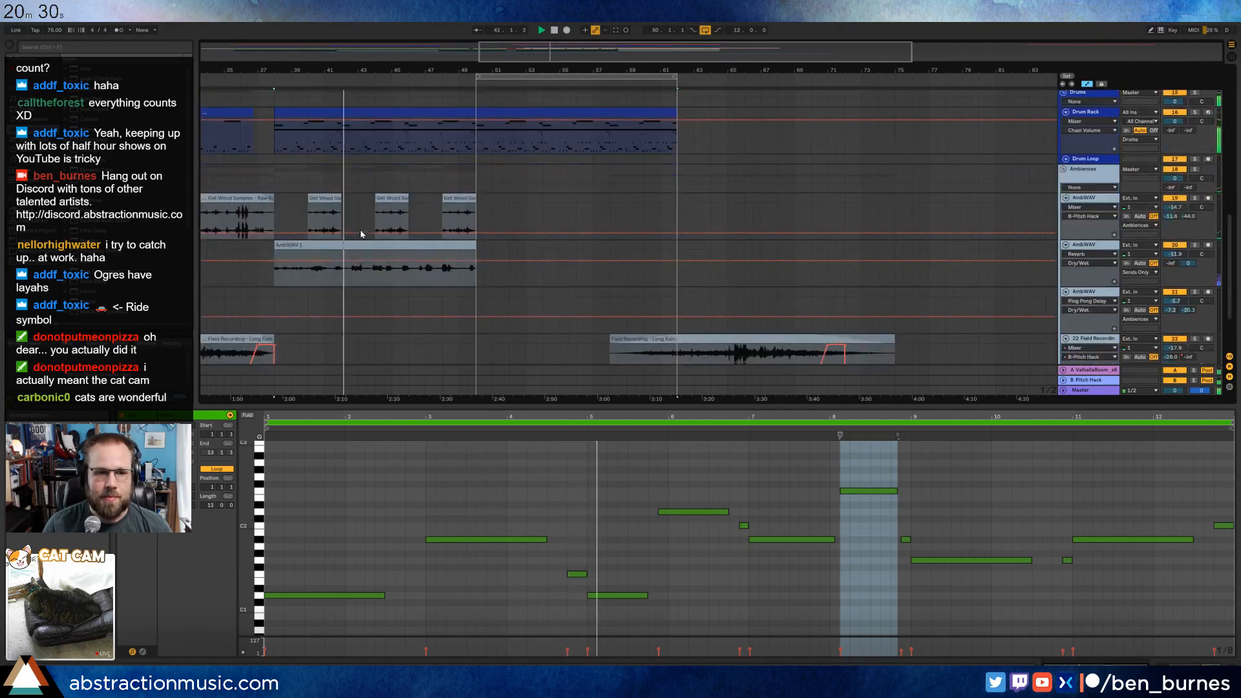
pyautogui.moveTo(355, 249); pyautogui.dragTo(560, 257)
pyautogui.hotkey('shift', 'Tab')
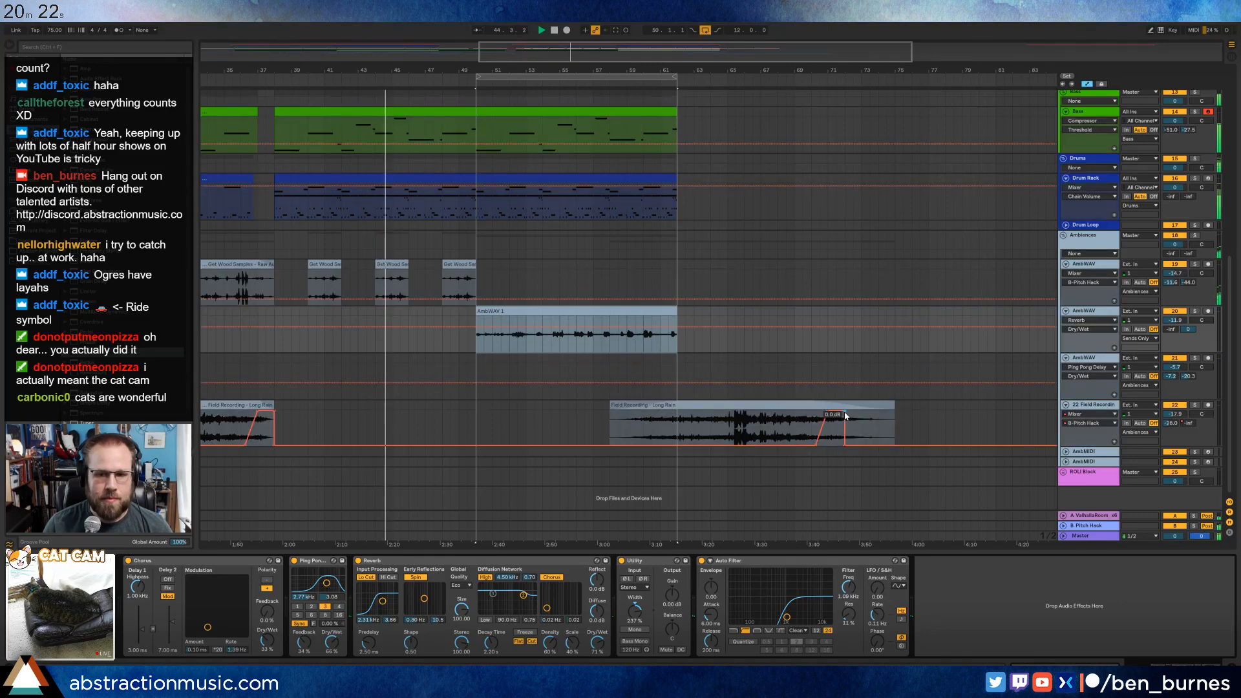
# Remove the closing volume drop on the second rain recording and shift its upward ramp to about bars 65.5 to 67.5.
pyautogui.click(845, 415)
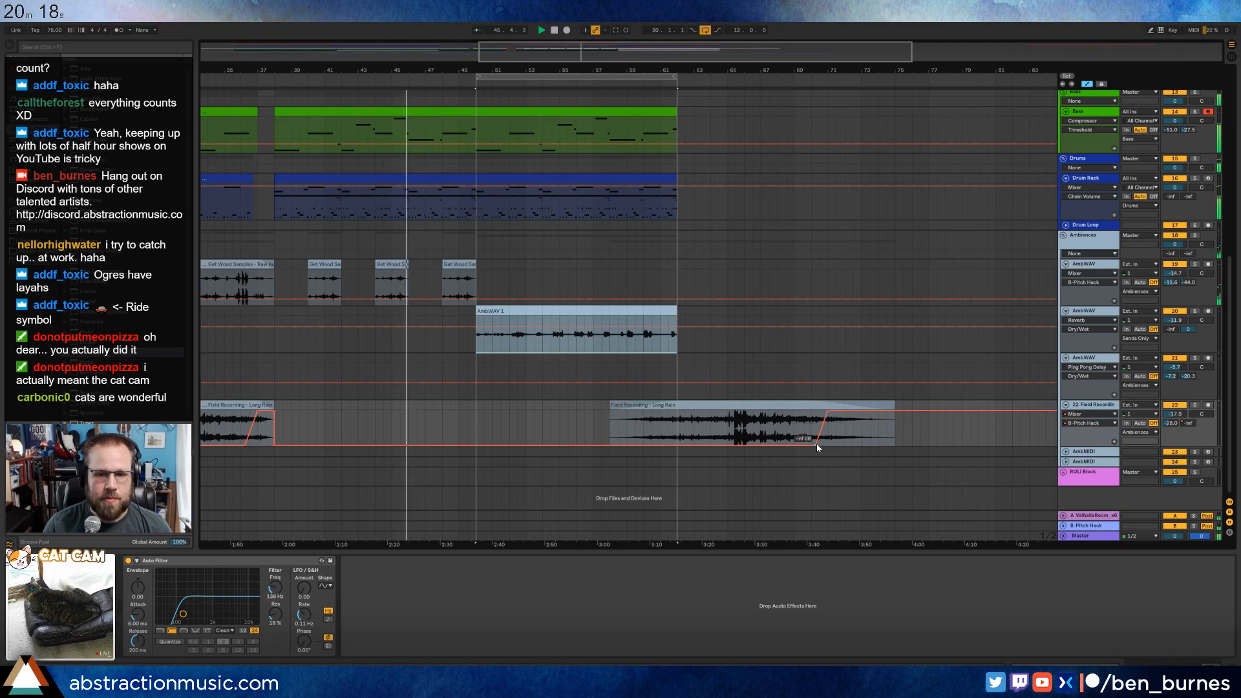
pyautogui.moveTo(817, 444); pyautogui.dragTo(736, 445)
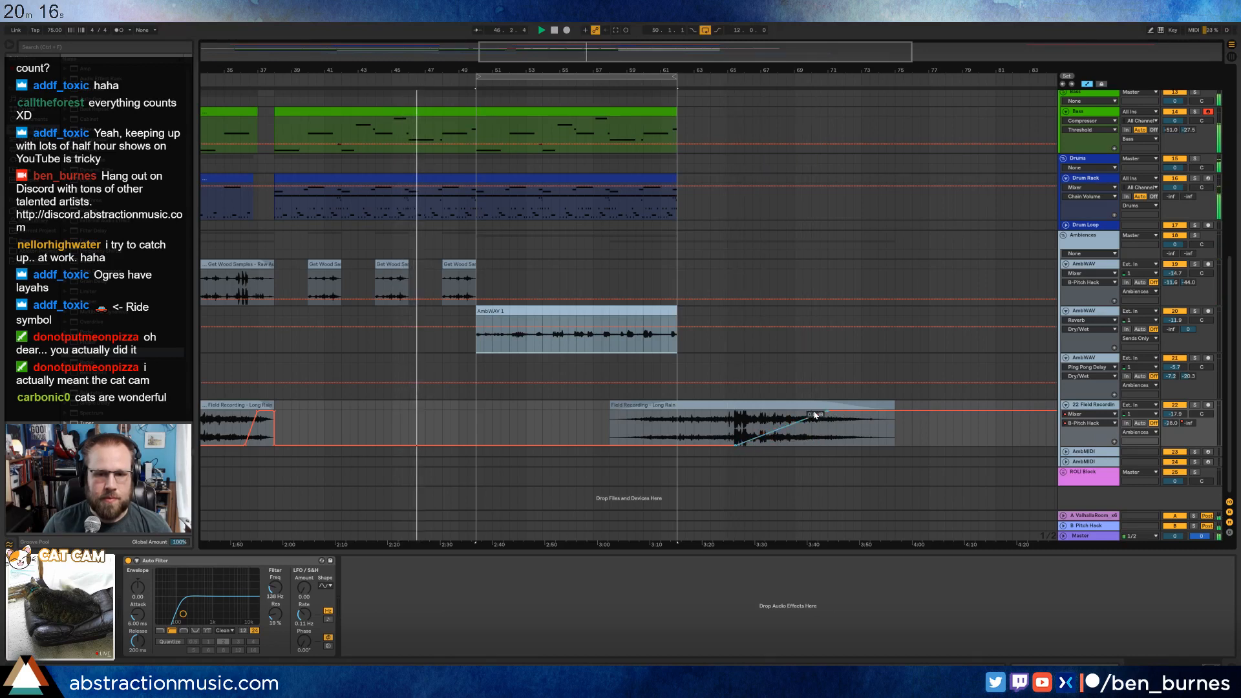
pyautogui.moveTo(827, 414); pyautogui.dragTo(769, 413)
# Shorten the second rain field recording clip to end at about bar 71 and bring its volume automation down just past the end.
pyautogui.click(895, 406)
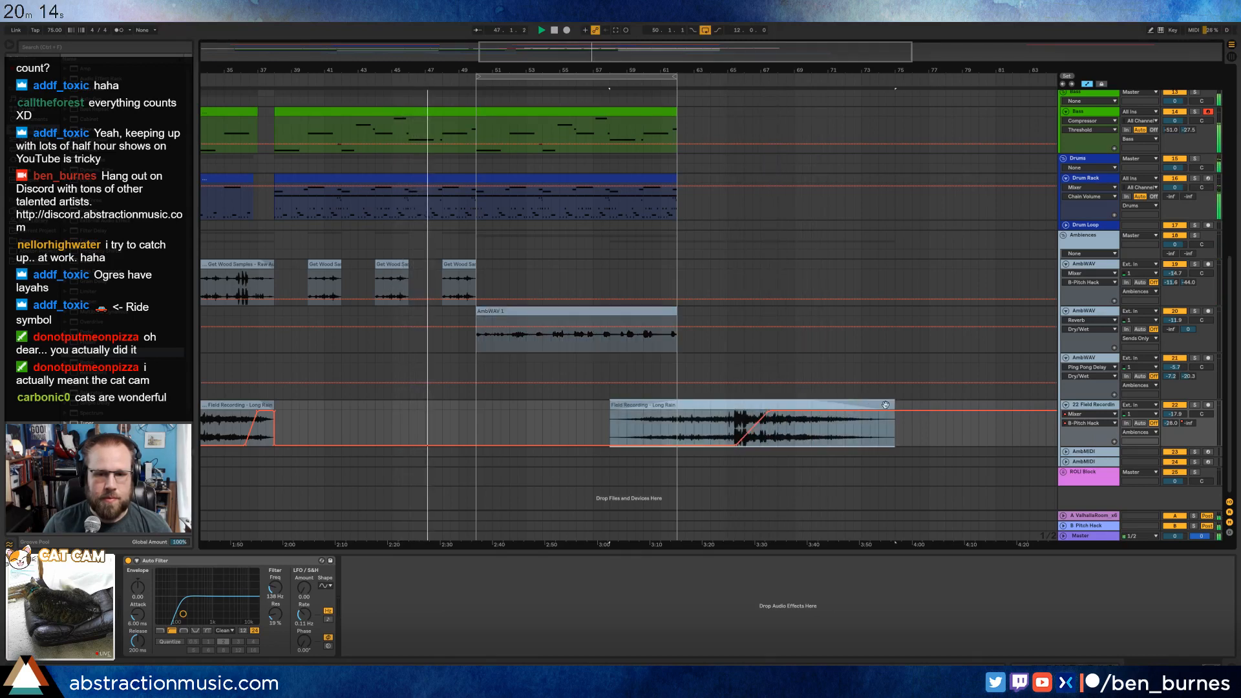
pyautogui.moveTo(895, 408); pyautogui.dragTo(827, 408)
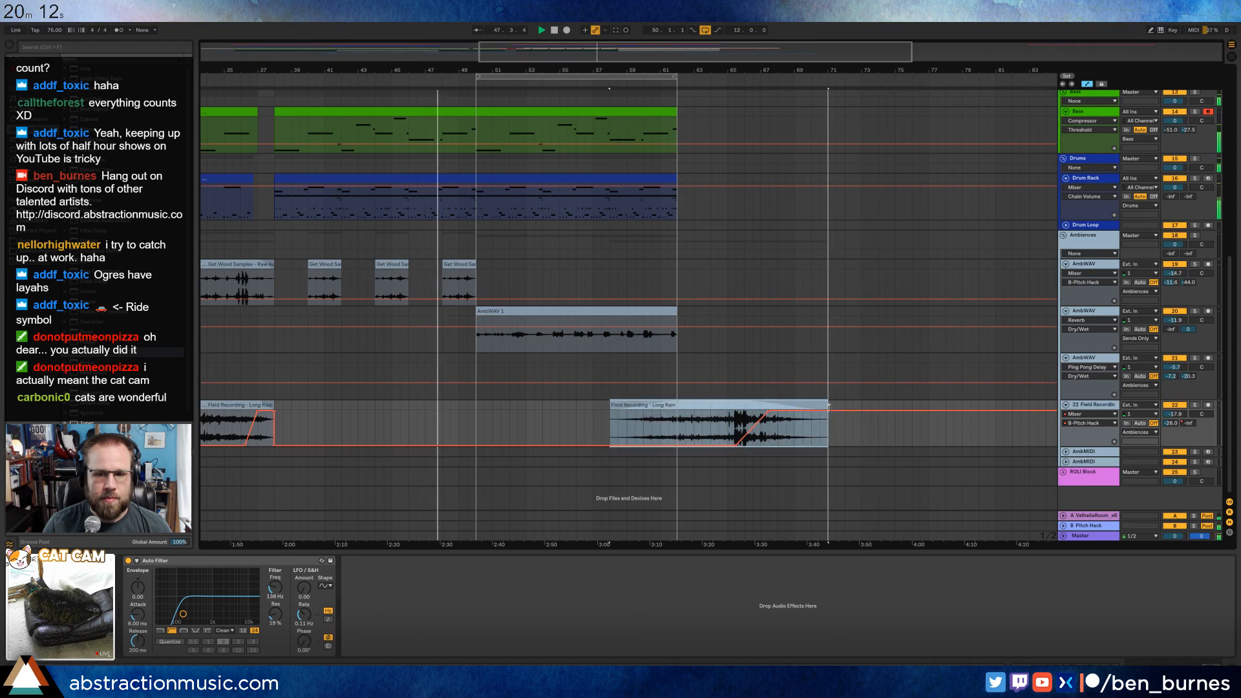
pyautogui.press('a')
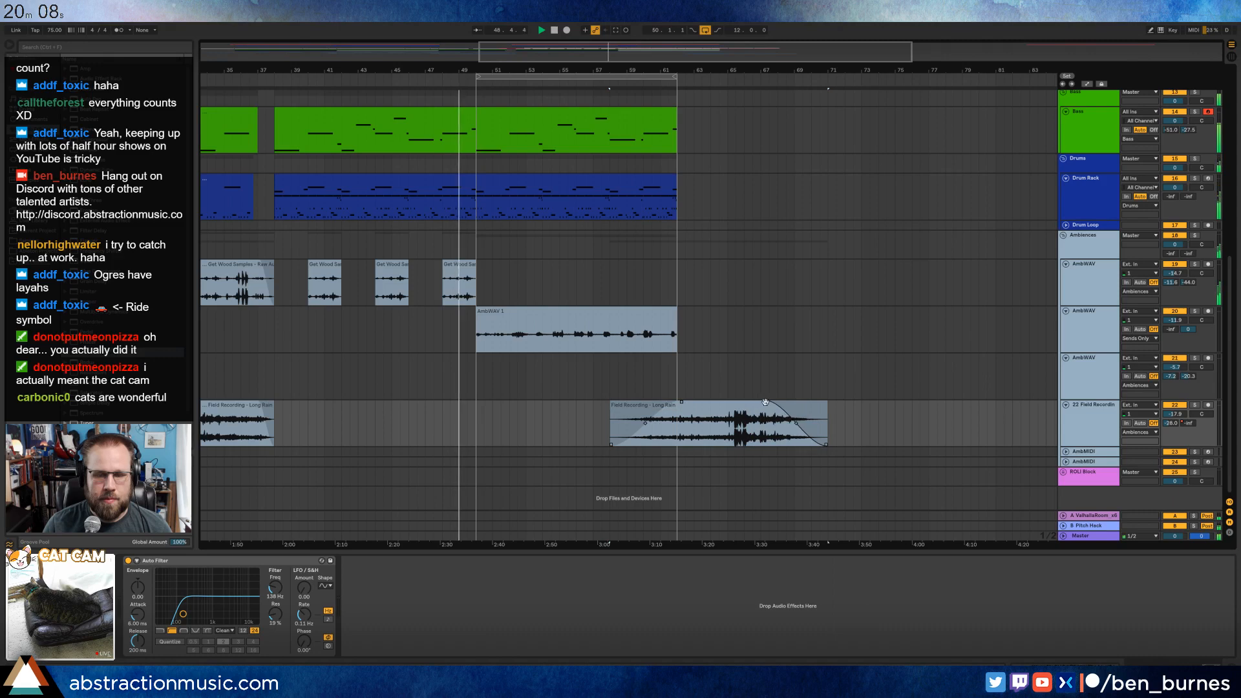
pyautogui.press('a')
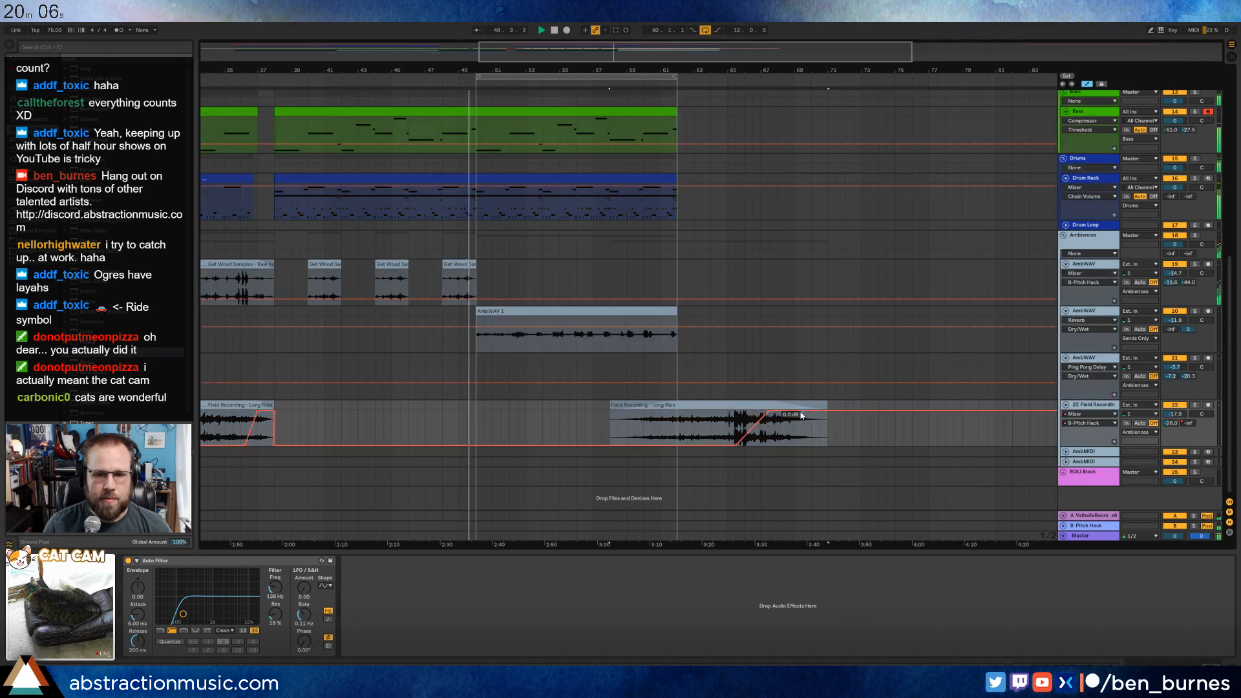
pyautogui.moveTo(826, 411); pyautogui.dragTo(845, 446)
# Slightly raise the held level of the Ping Pong Delay's Feedback automation on the recorded audio track from about bar 50.
pyautogui.scroll(6, 687, 310)
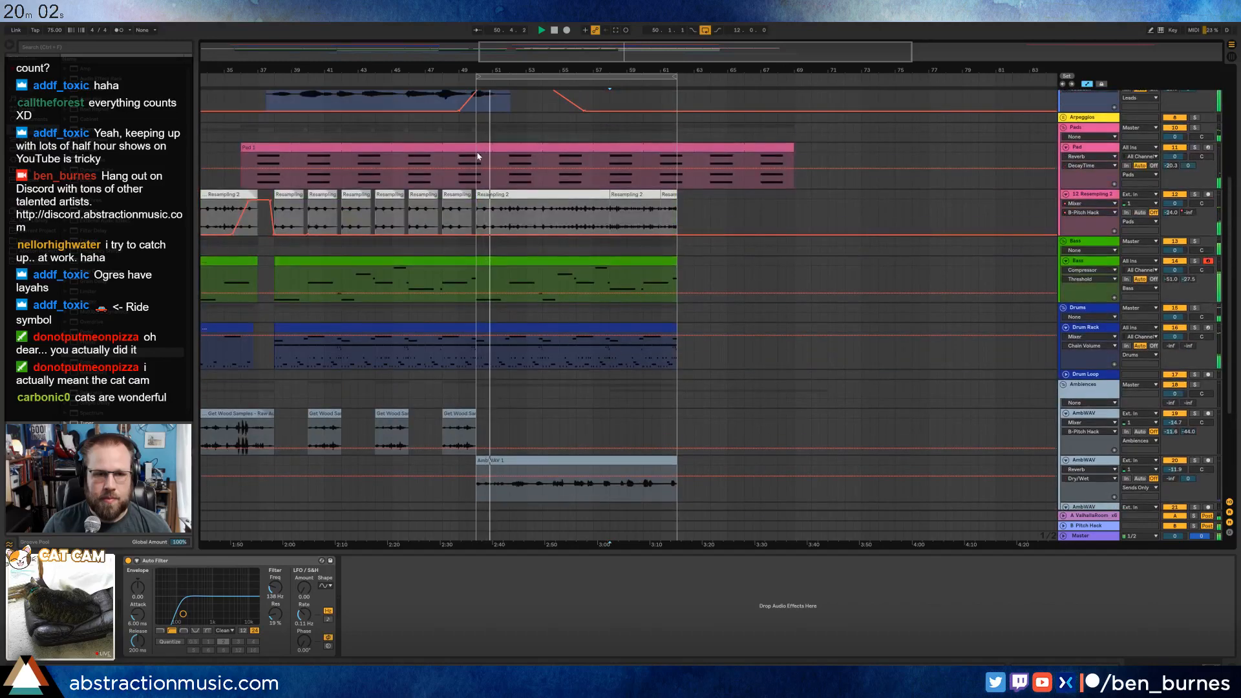
pyautogui.scroll(1, 479, 158)
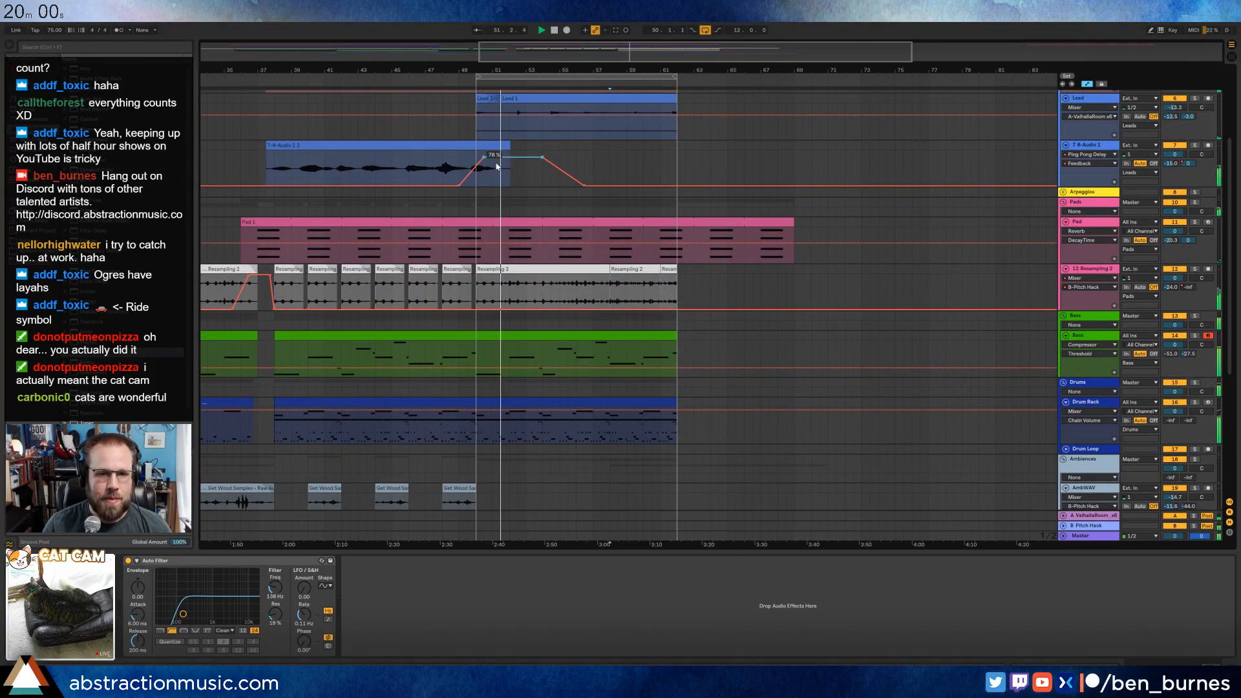
pyautogui.click(482, 158)
pyautogui.moveTo(483, 158); pyautogui.dragTo(484, 154)
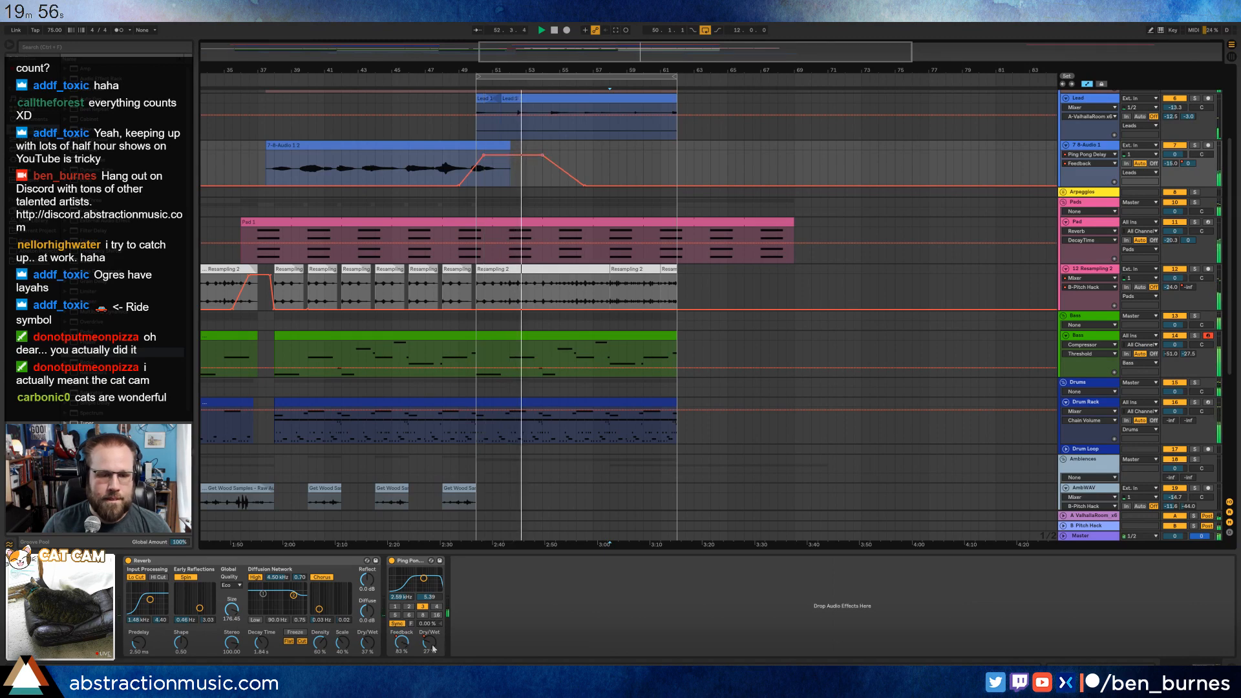
# Slightly lower the raised level of the Ping Pong Delay's Dry/Wet automation on the recorded audio track.
pyautogui.press('a')
pyautogui.press('a')
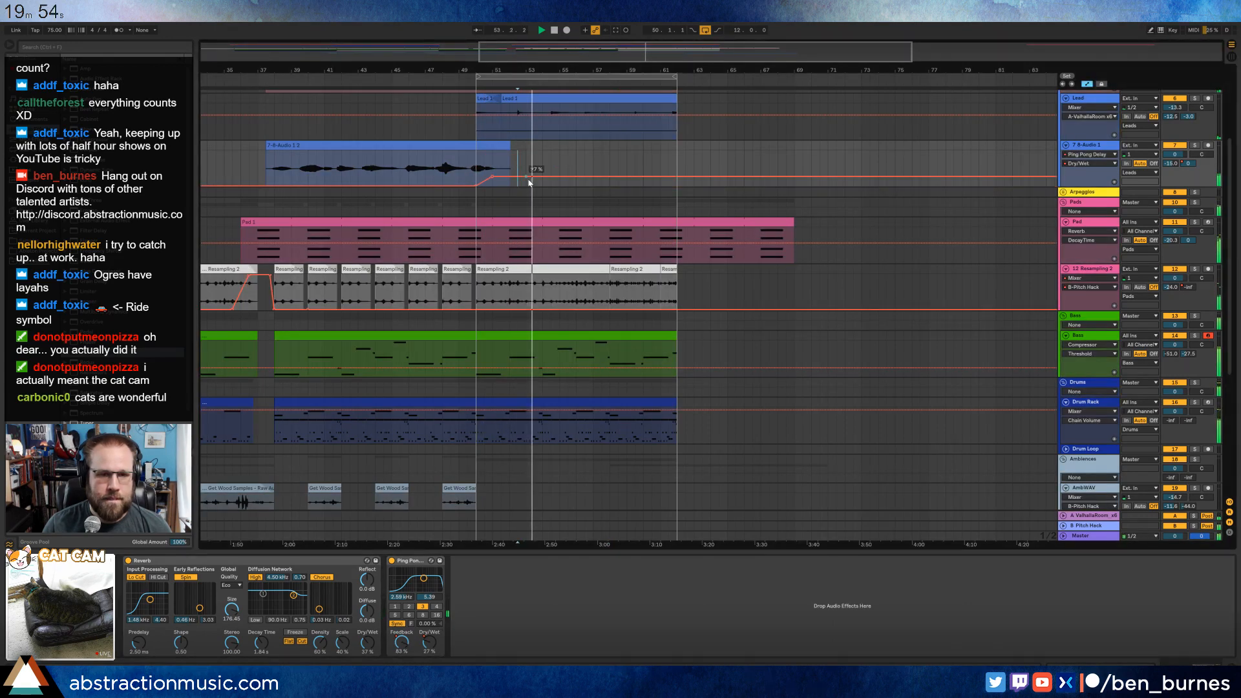
pyautogui.moveTo(517, 177); pyautogui.dragTo(517, 178)
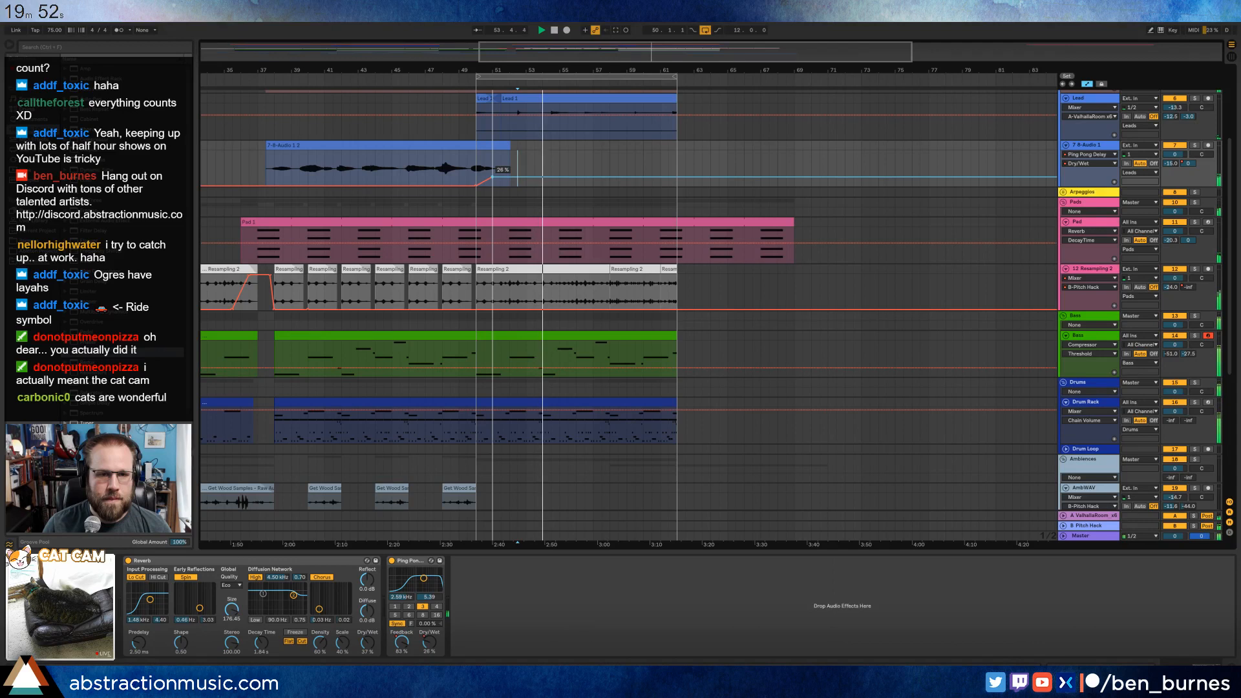
pyautogui.click(550, 184)
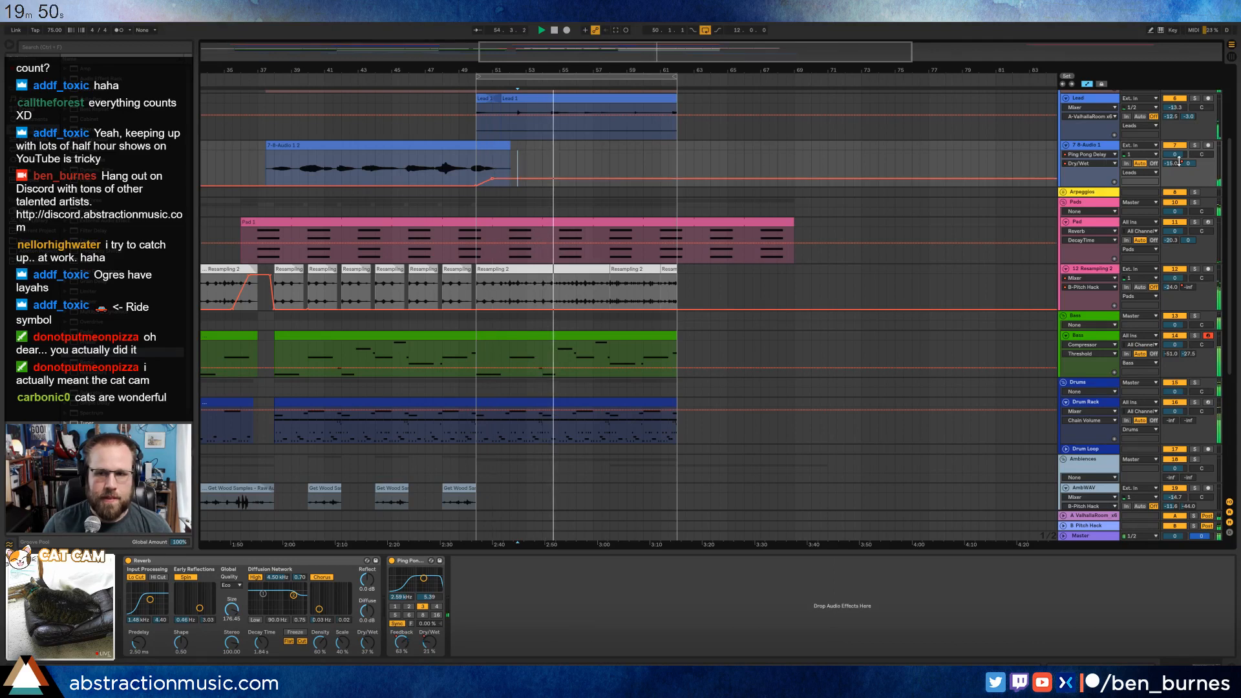
# Lower the recorded audio track's volume automation from bar 50 onward to -8.0 dB, hide the automation and stop playback.
pyautogui.click(1189, 167)
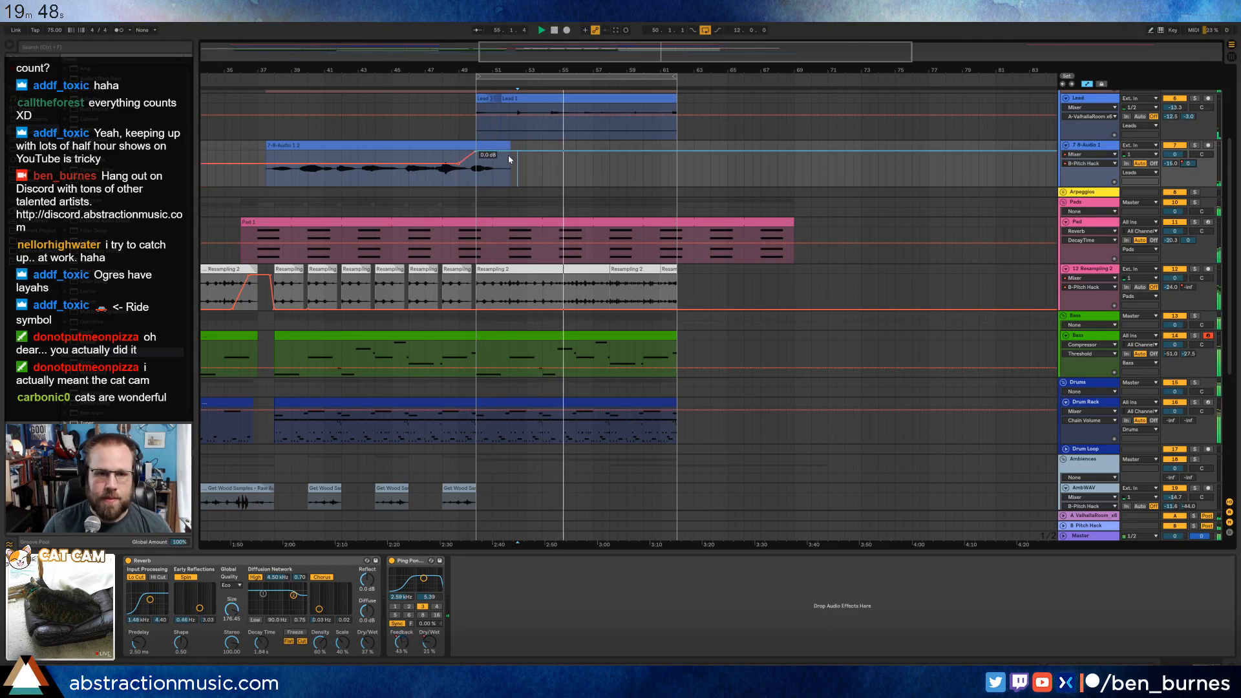
pyautogui.moveTo(476, 154); pyautogui.dragTo(508, 167)
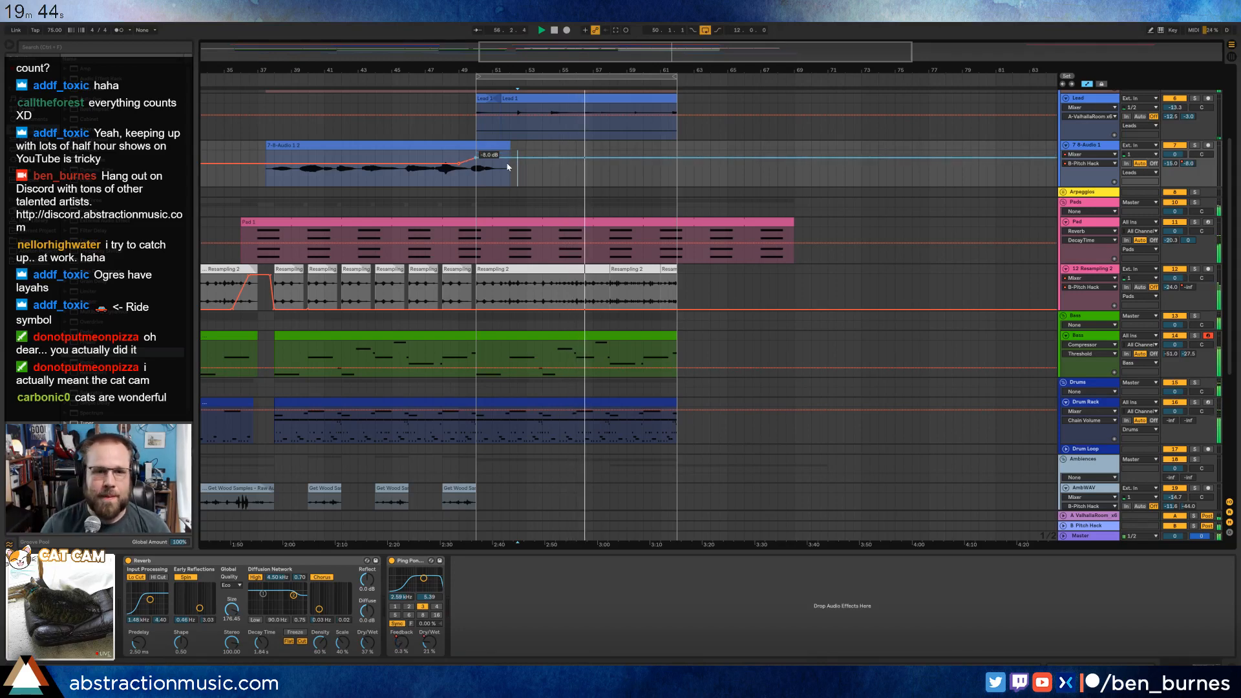
pyautogui.scroll(2, 577, 183)
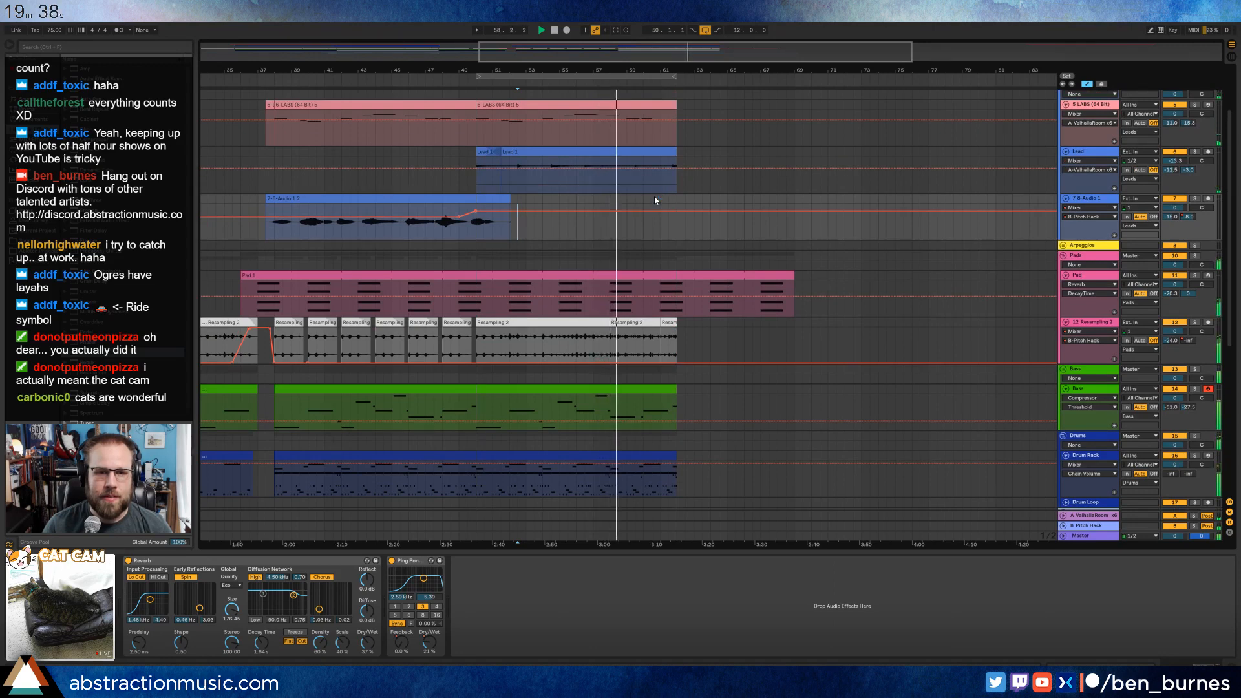
pyautogui.press('a')
pyautogui.press('space')
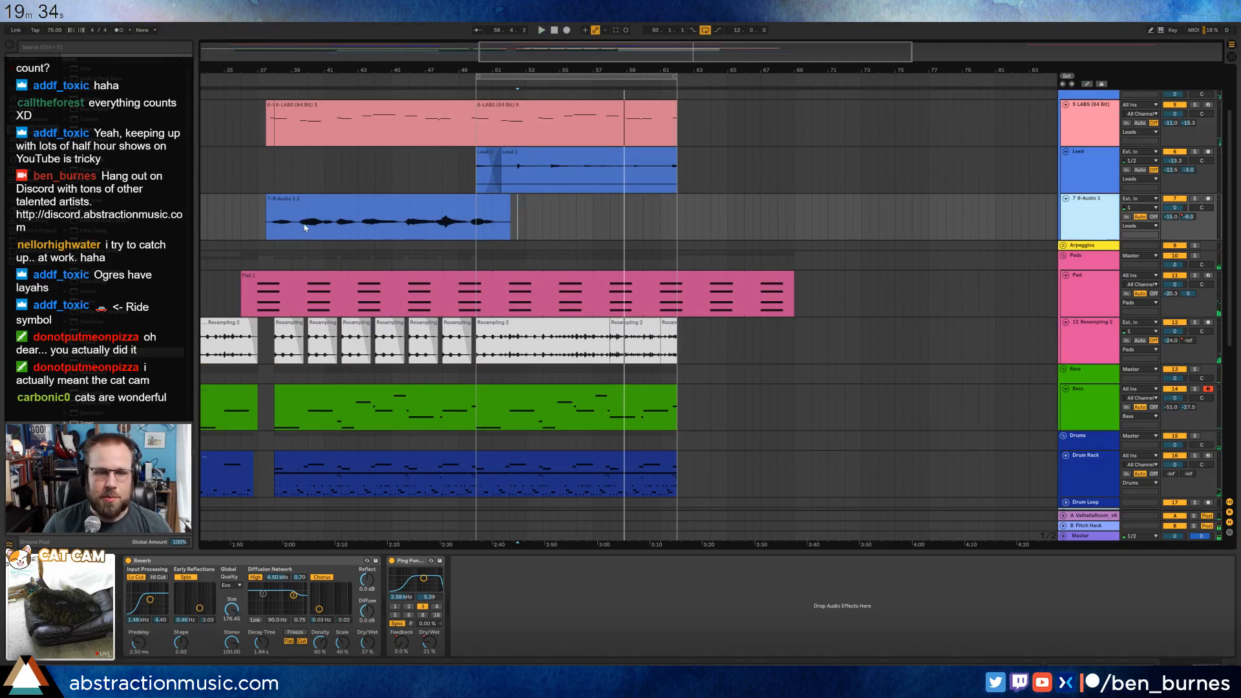
# Insert a new MIDI track below the recorded audio track and load Kontakt 5 onto it.
pyautogui.hotkey('ctrl', 'shift', 't')
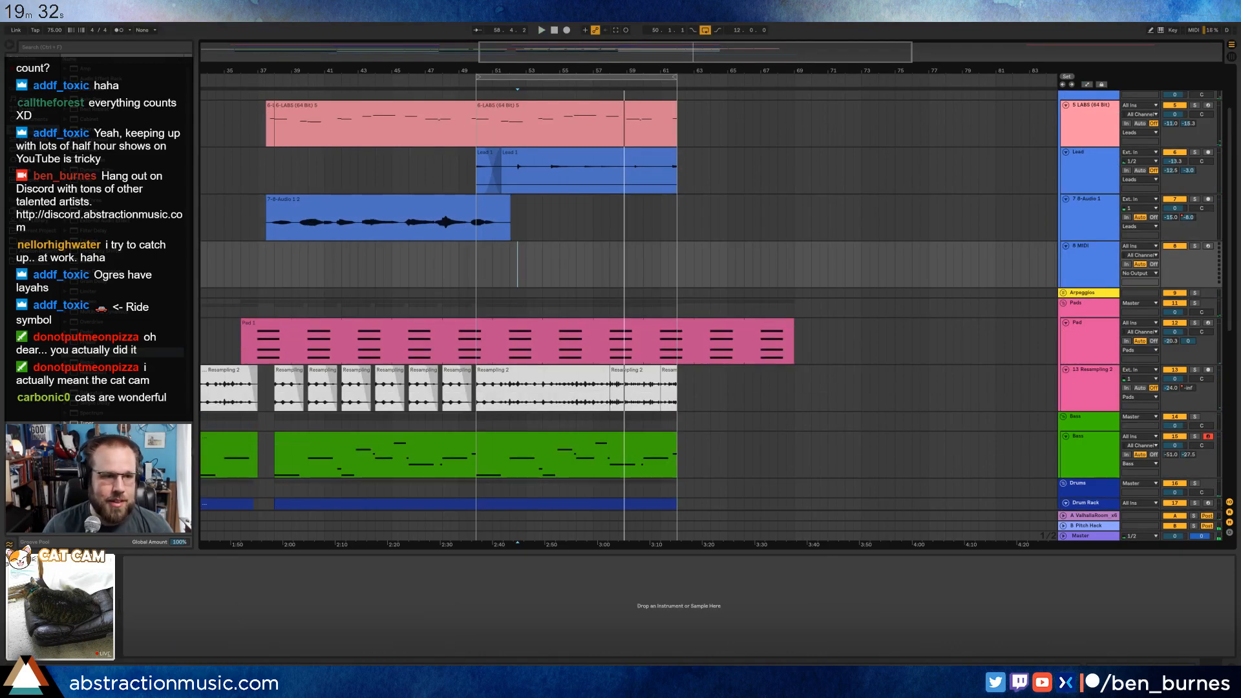
pyautogui.click(34, 241)
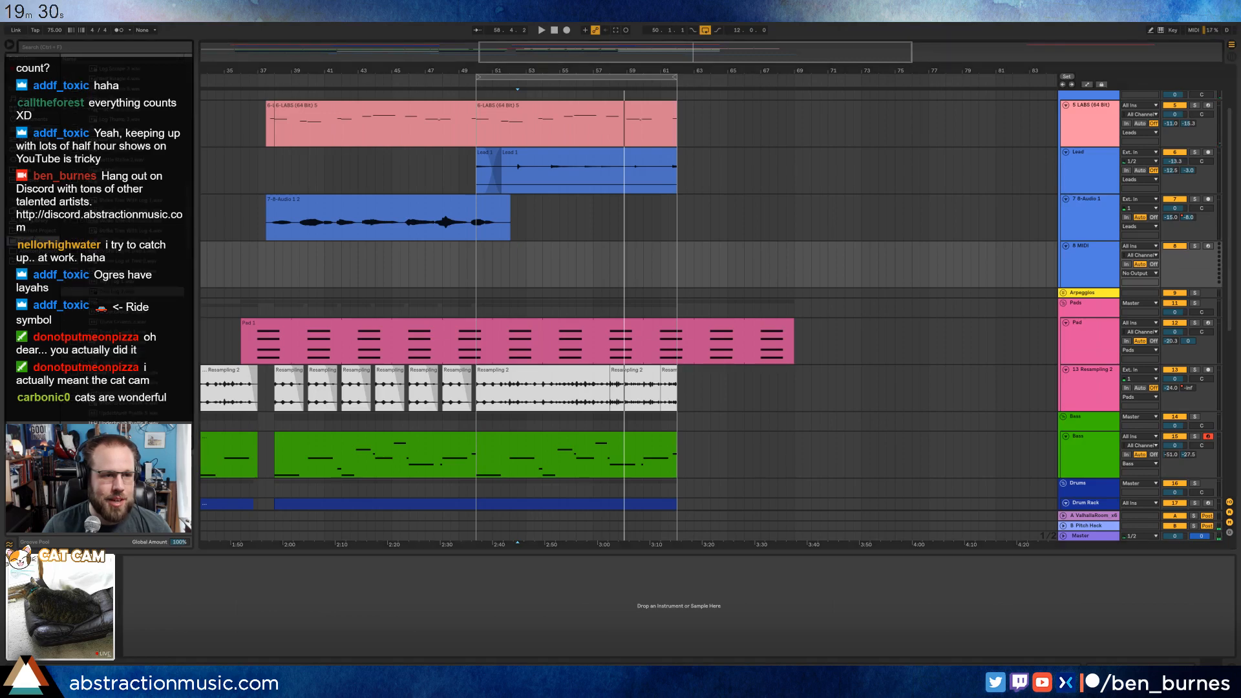
pyautogui.click(29, 161)
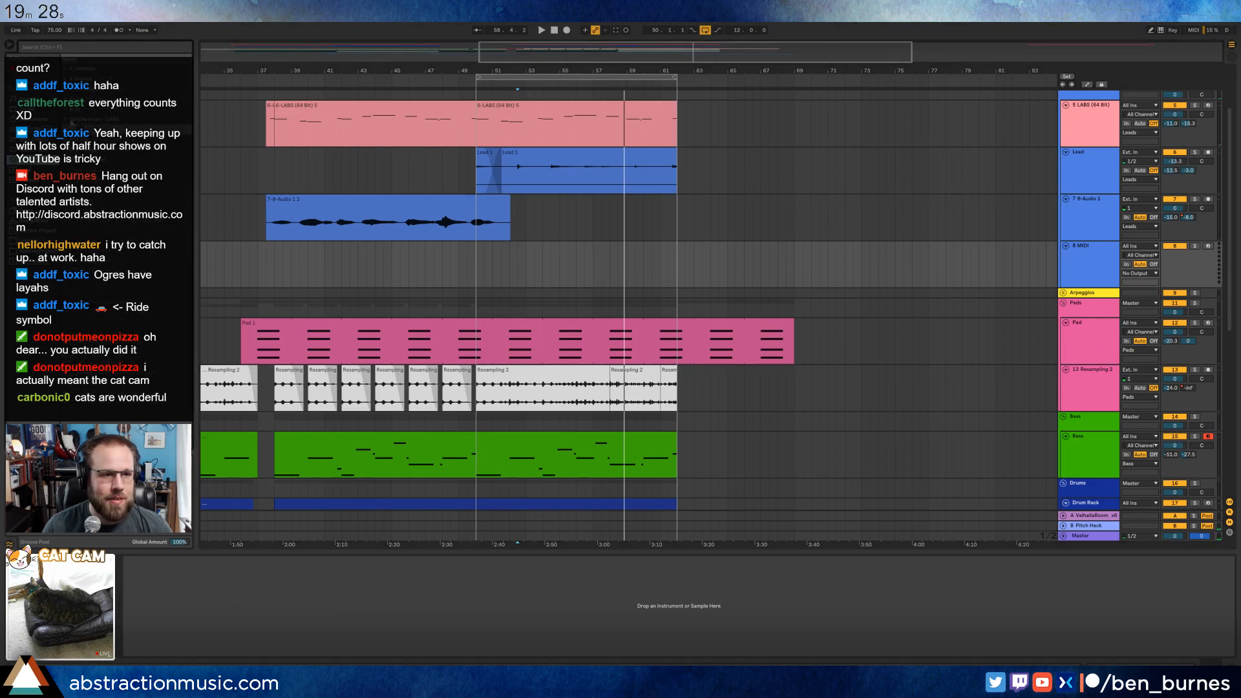
pyautogui.click(67, 121)
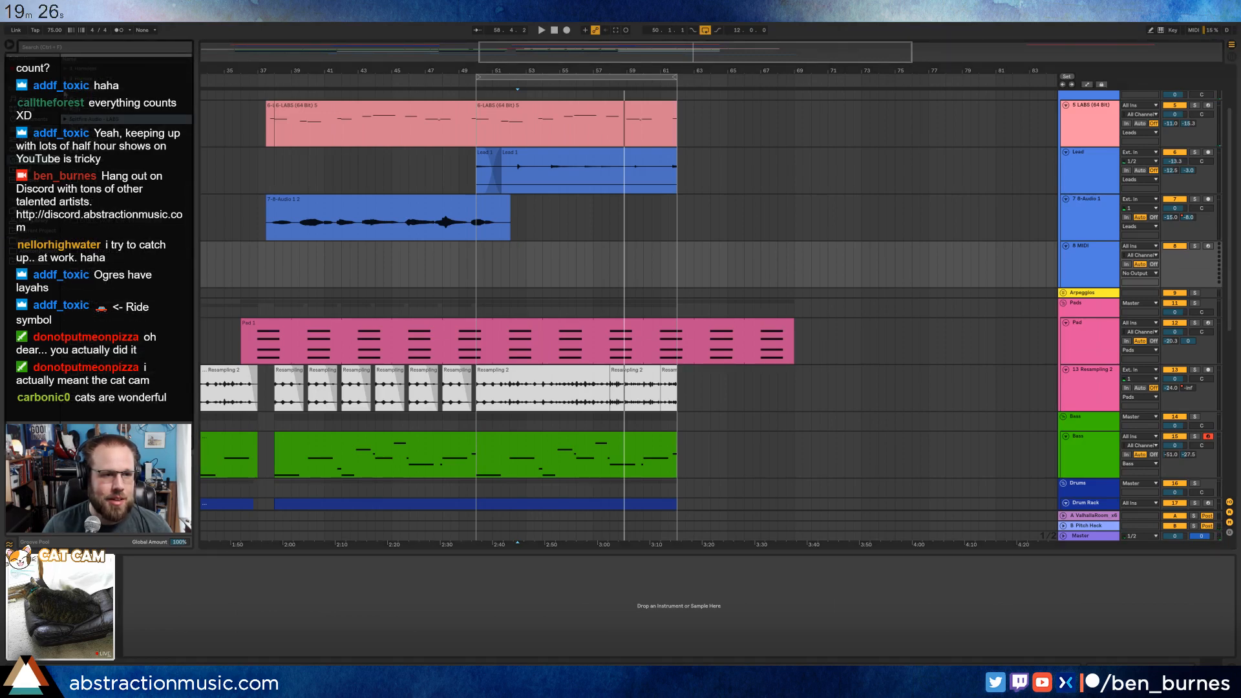
pyautogui.click(64, 90)
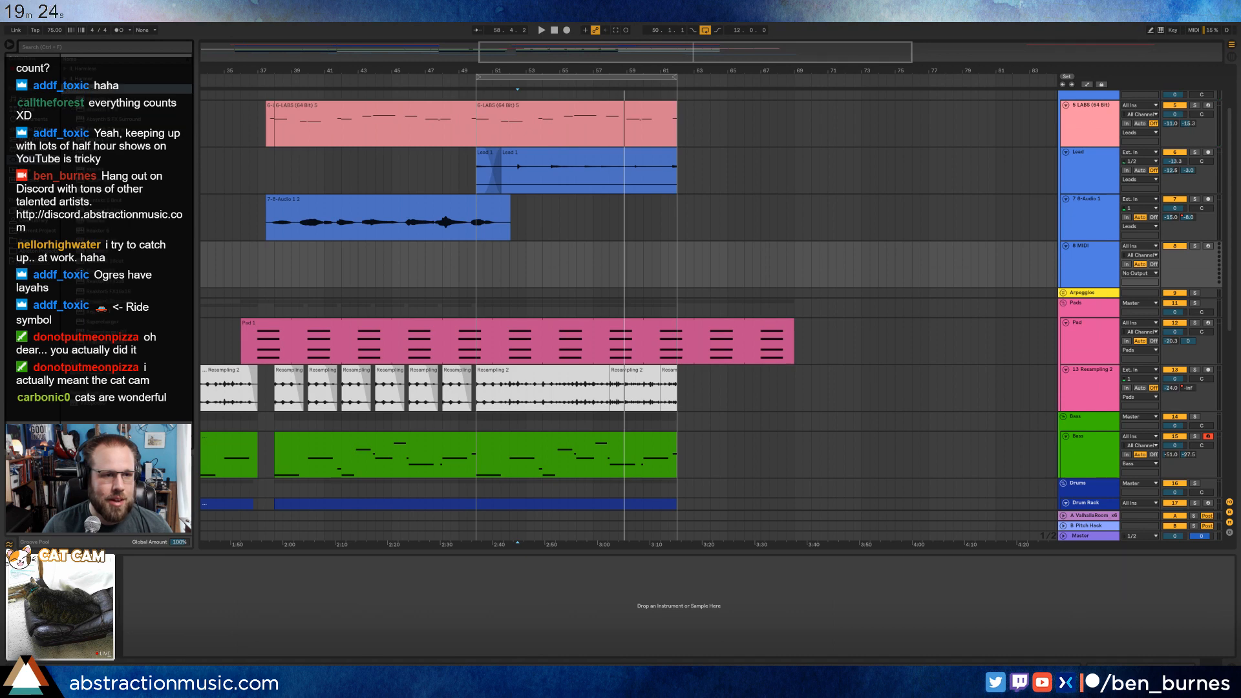
pyautogui.moveTo(84, 192); pyautogui.dragTo(528, 262)
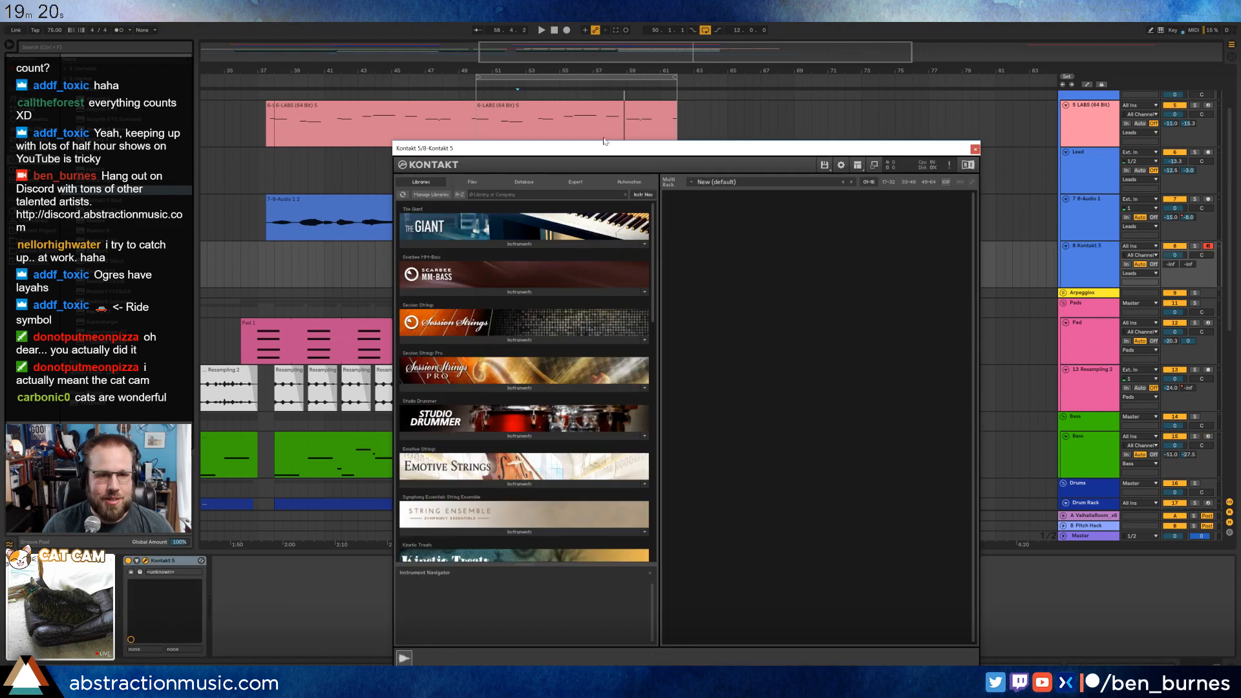
# Search Kontakt's instrument database for "harp" and load the Harp instrument.
pyautogui.click(532, 101)
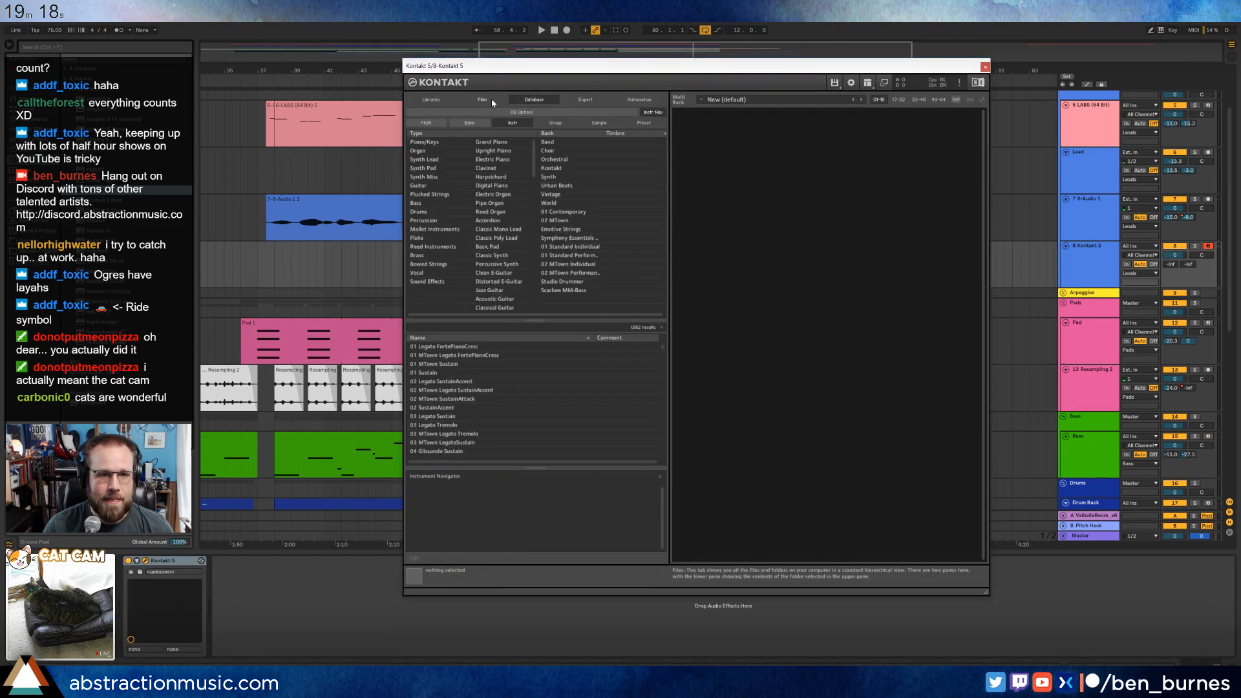
pyautogui.click(484, 330)
pyautogui.write('harp')
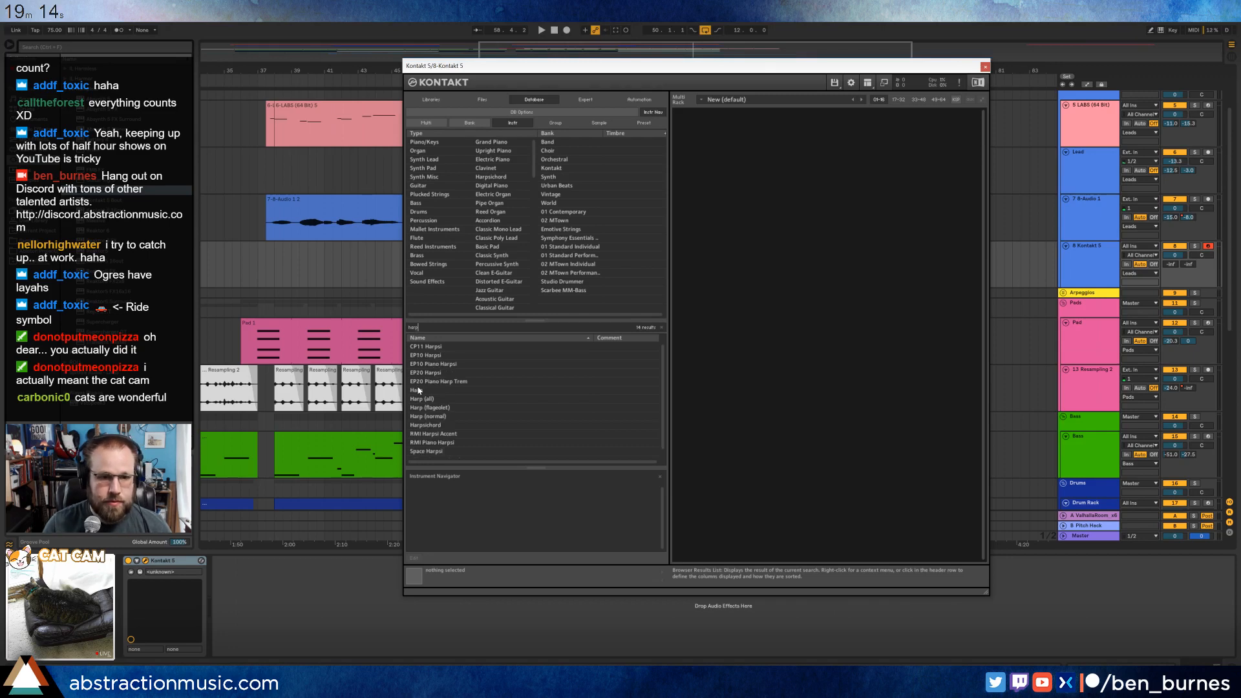
pyautogui.doubleClick(418, 390)
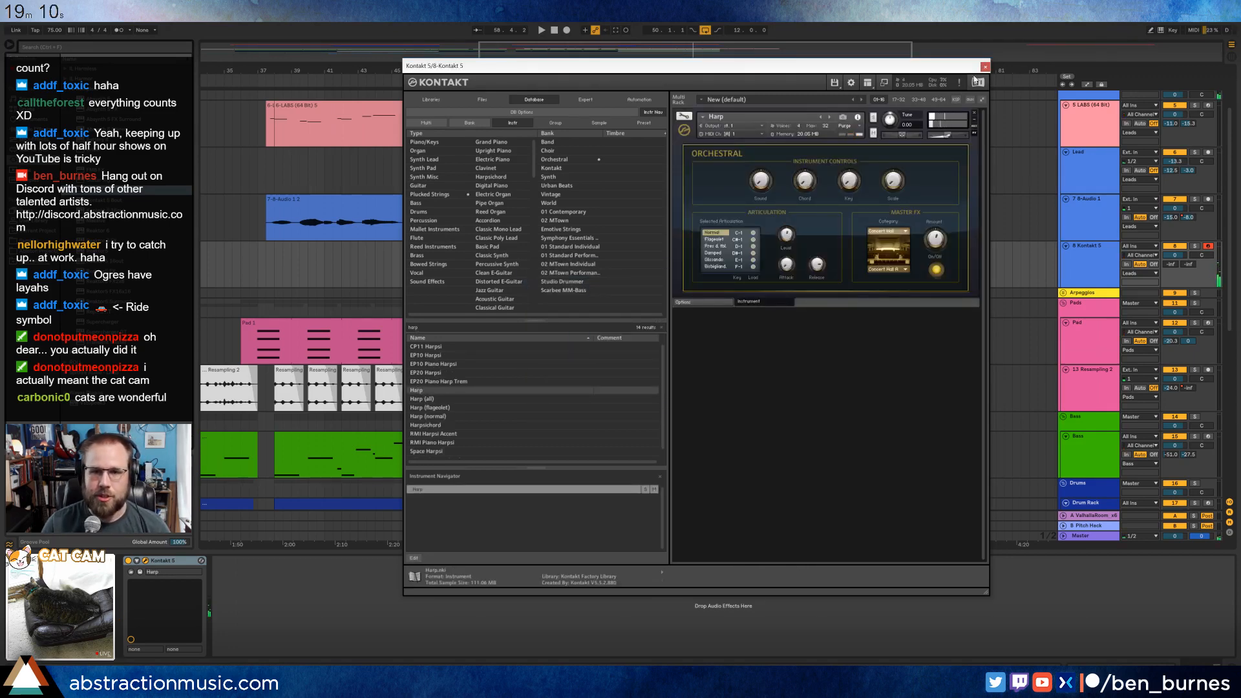
# Set the Kontakt harp track's volume to -10 dB, shifting the plug-in window out of the way.
pyautogui.moveTo(948, 68); pyautogui.dragTo(529, 72)
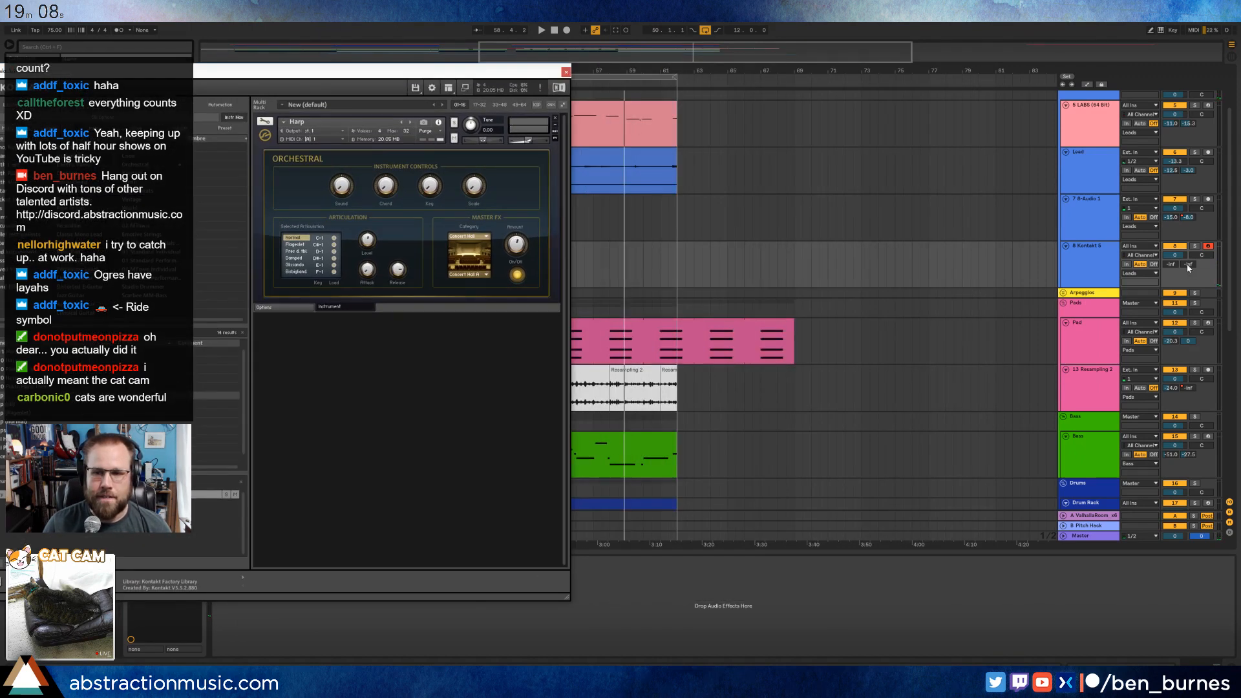
pyautogui.moveTo(1187, 265); pyautogui.dragTo(1187, 236)
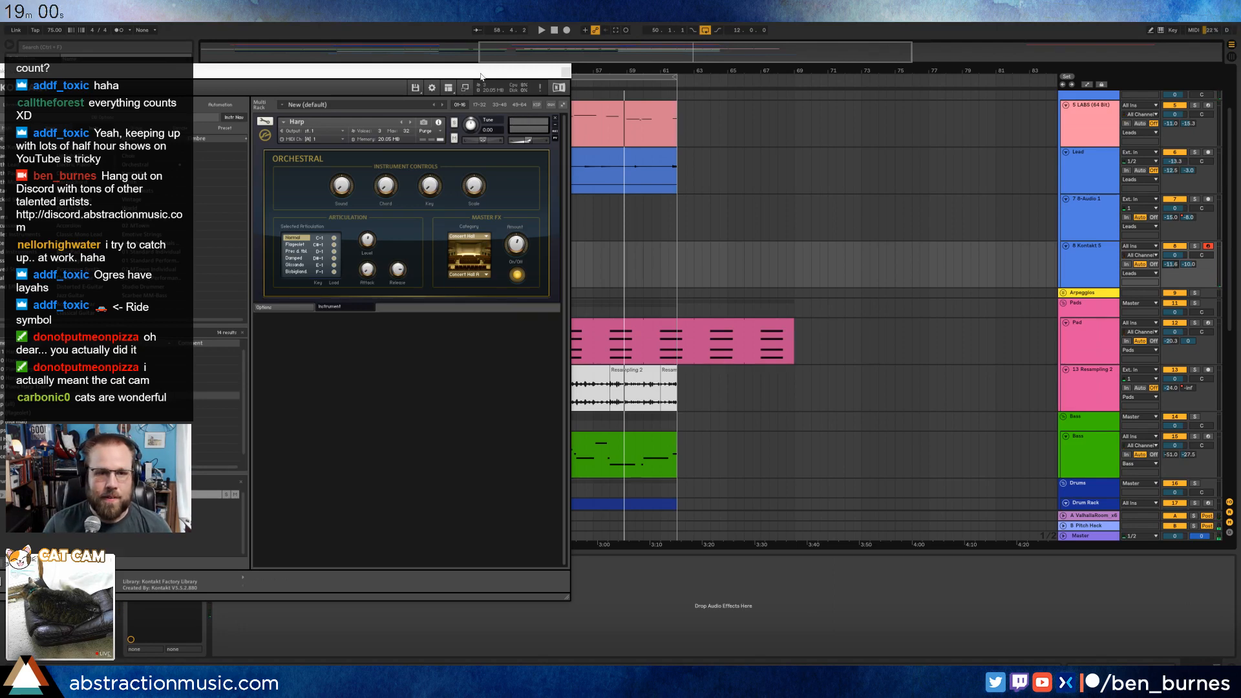
pyautogui.moveTo(550, 74); pyautogui.dragTo(587, 90)
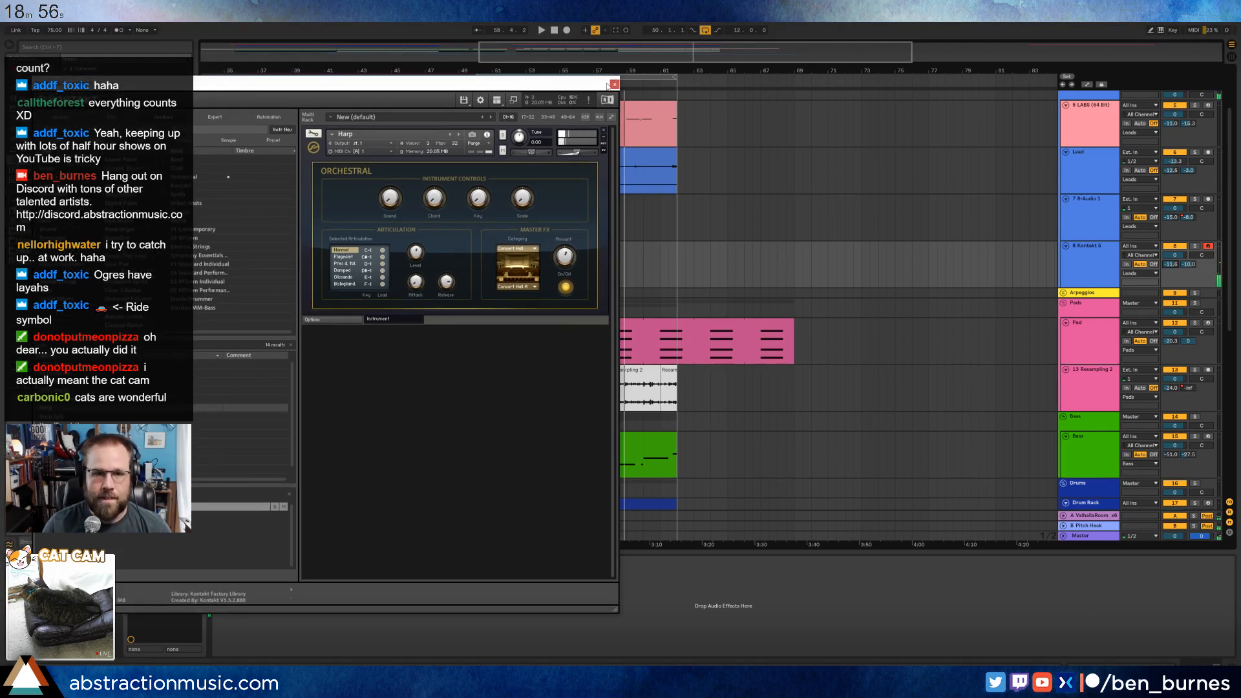
# Close the Kontakt window and start recording the harp from bar 50.
pyautogui.click(614, 84)
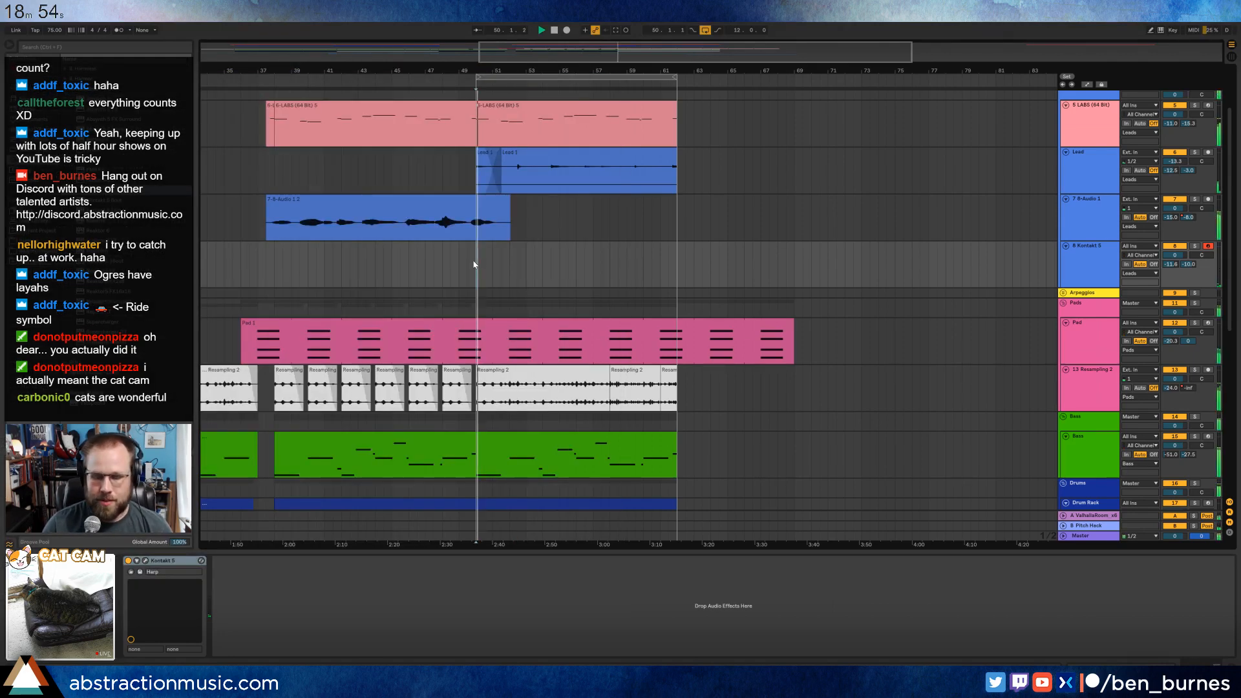
pyautogui.press('F9')
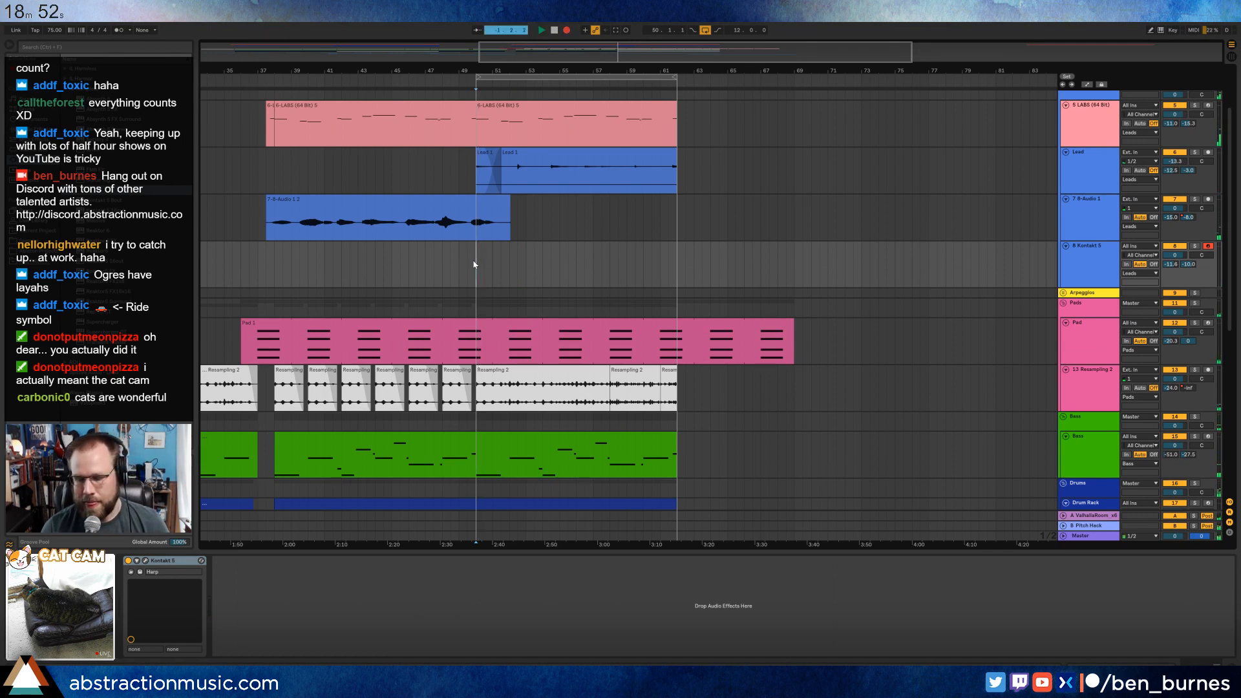
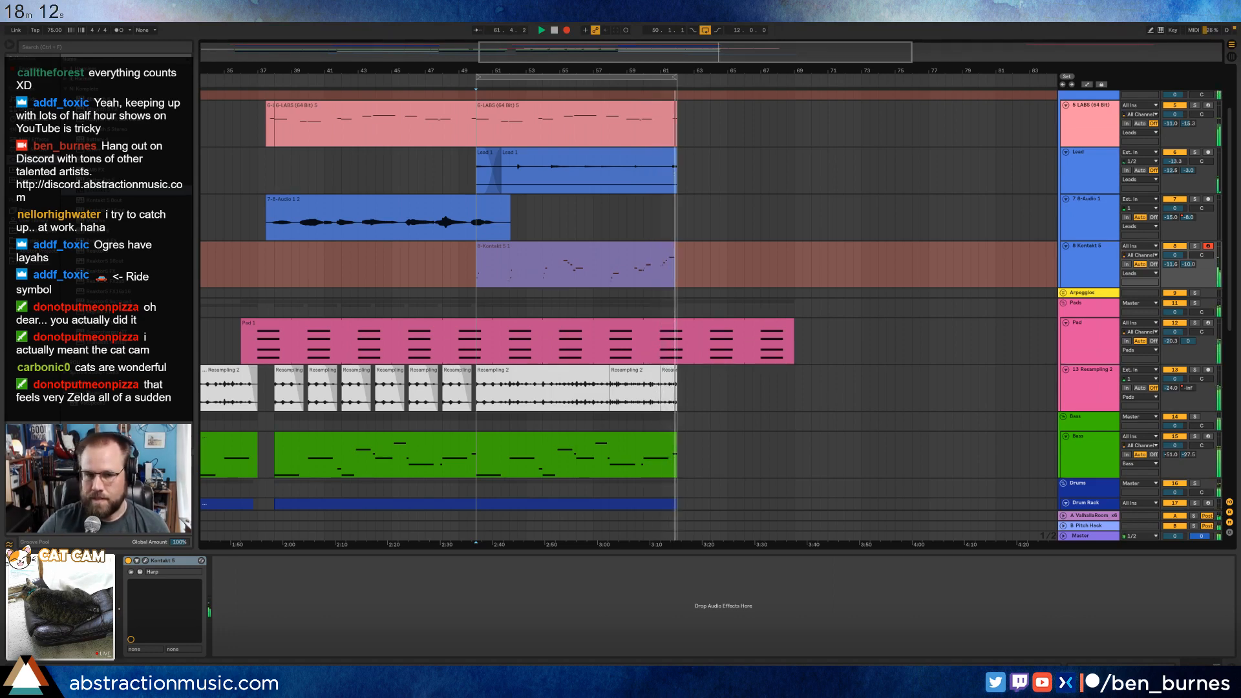
# Stop playback and open the recorded harp clip's notes at its opening arpeggio for editing.
pyautogui.press('space')
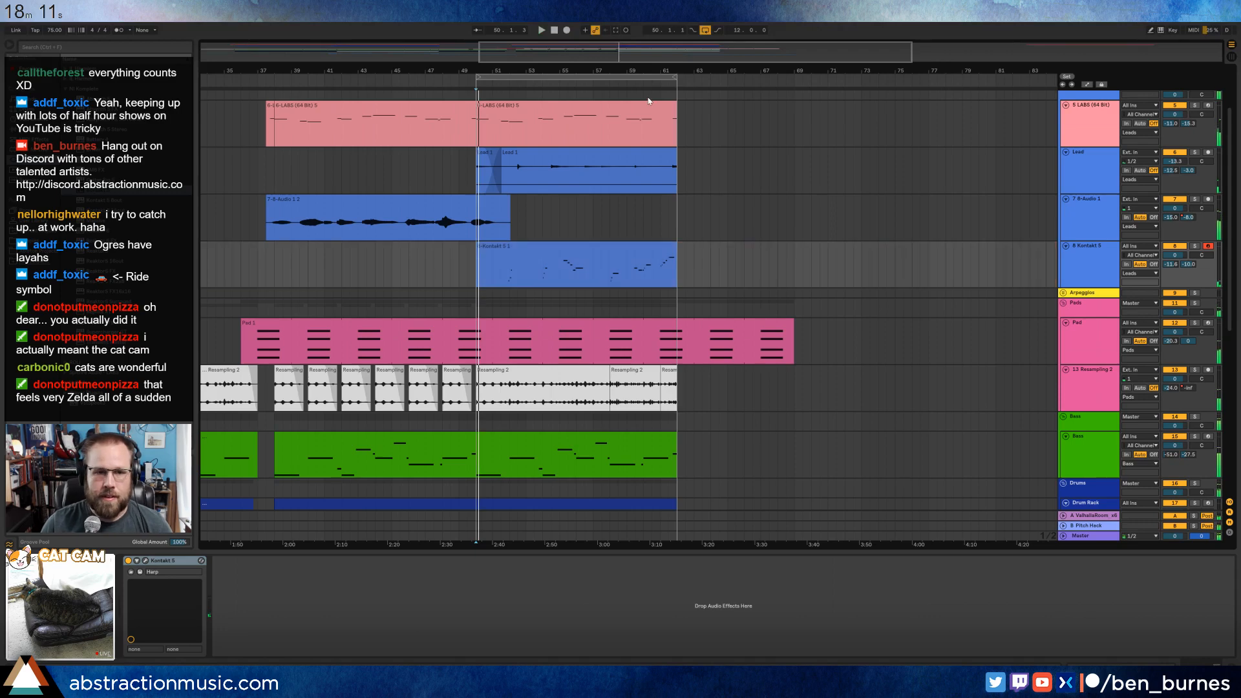
pyautogui.doubleClick(542, 245)
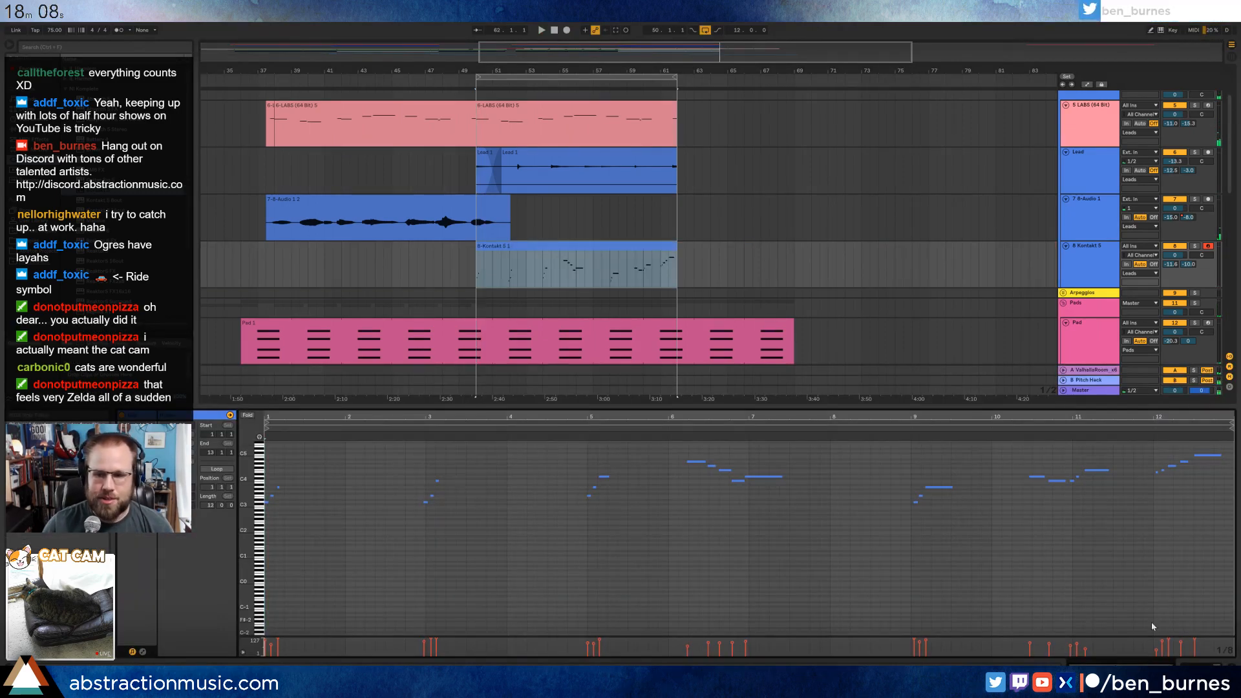
pyautogui.moveTo(246, 484); pyautogui.dragTo(278, 545)
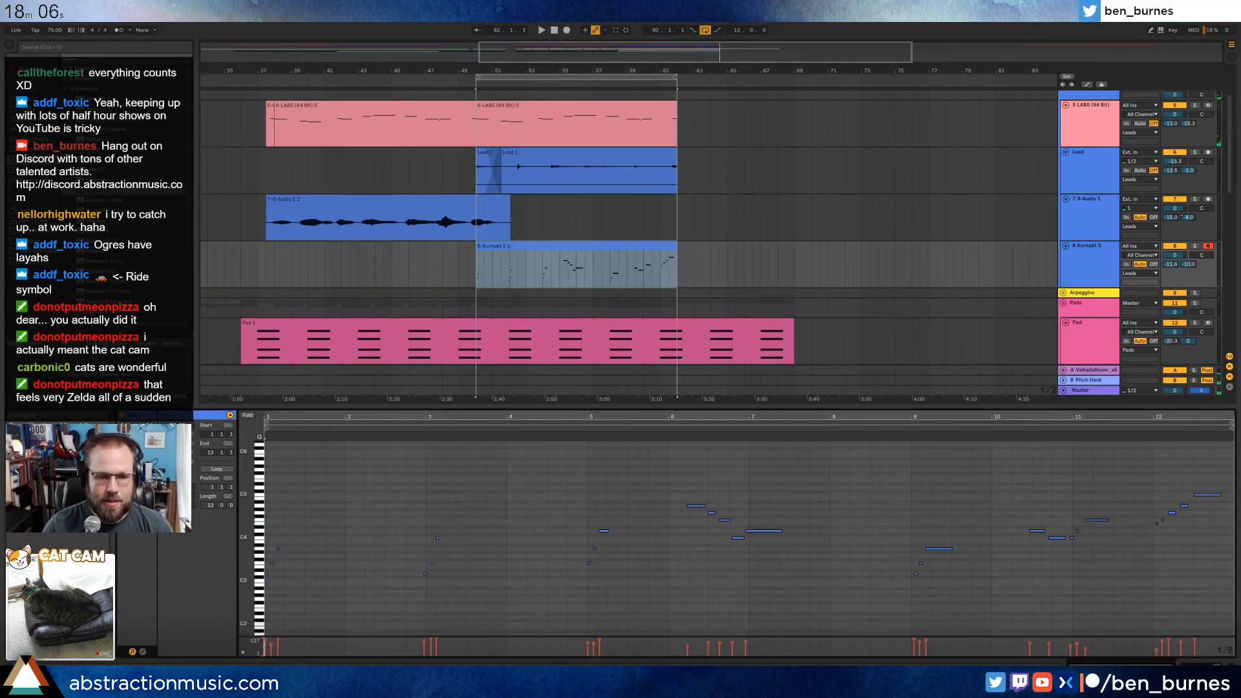
pyautogui.moveTo(452, 415); pyautogui.dragTo(452, 453)
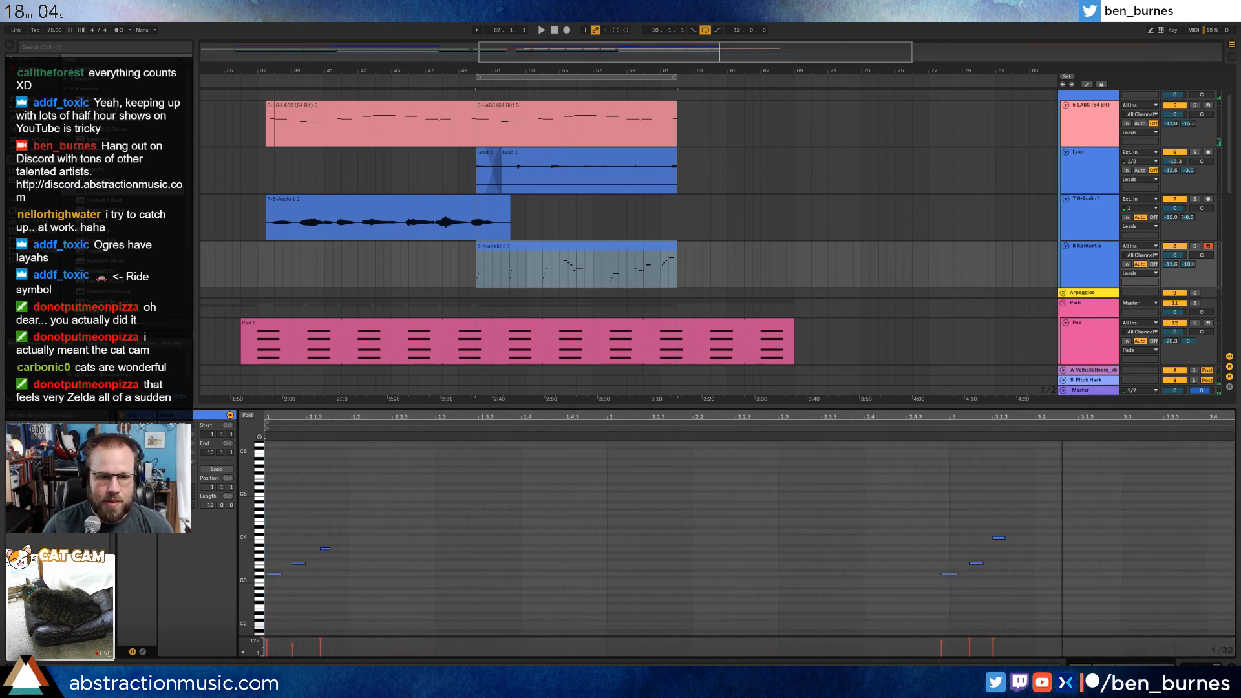
# Retime the second and third notes of the harp arpeggios at clip bars 1 and 3 to even sixteenth-note spacing.
pyautogui.press('space')
pyautogui.moveTo(295, 532); pyautogui.dragTo(356, 588)
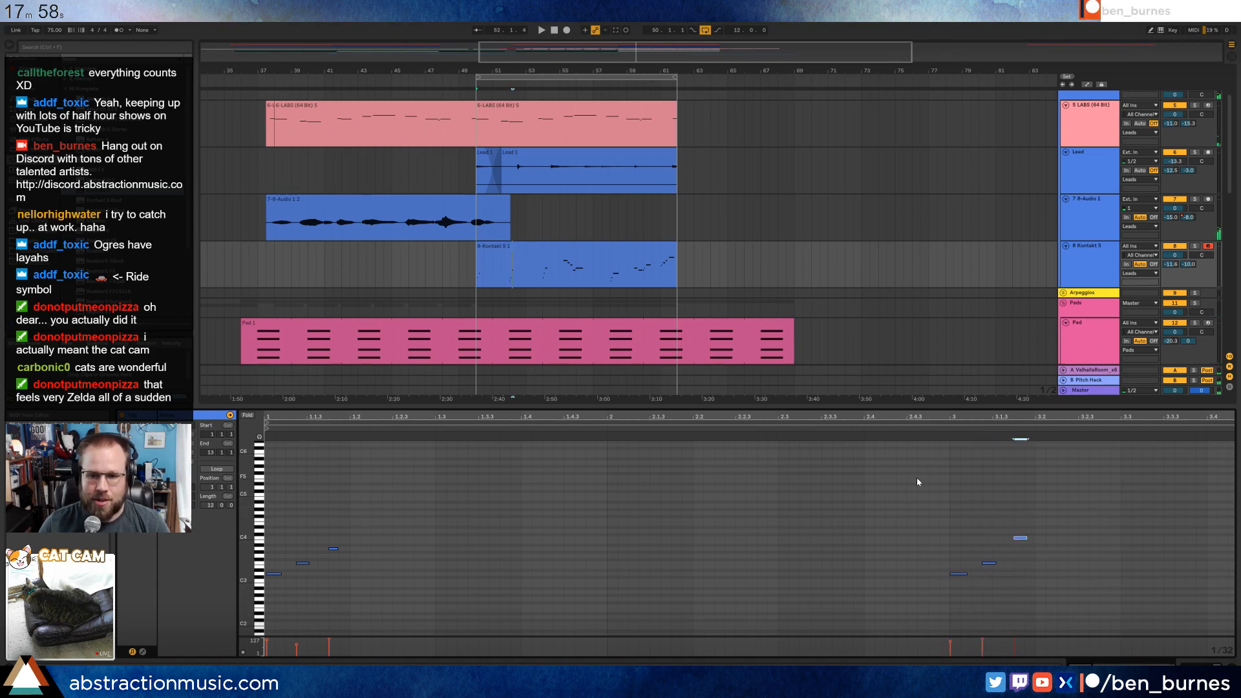
pyautogui.press('space')
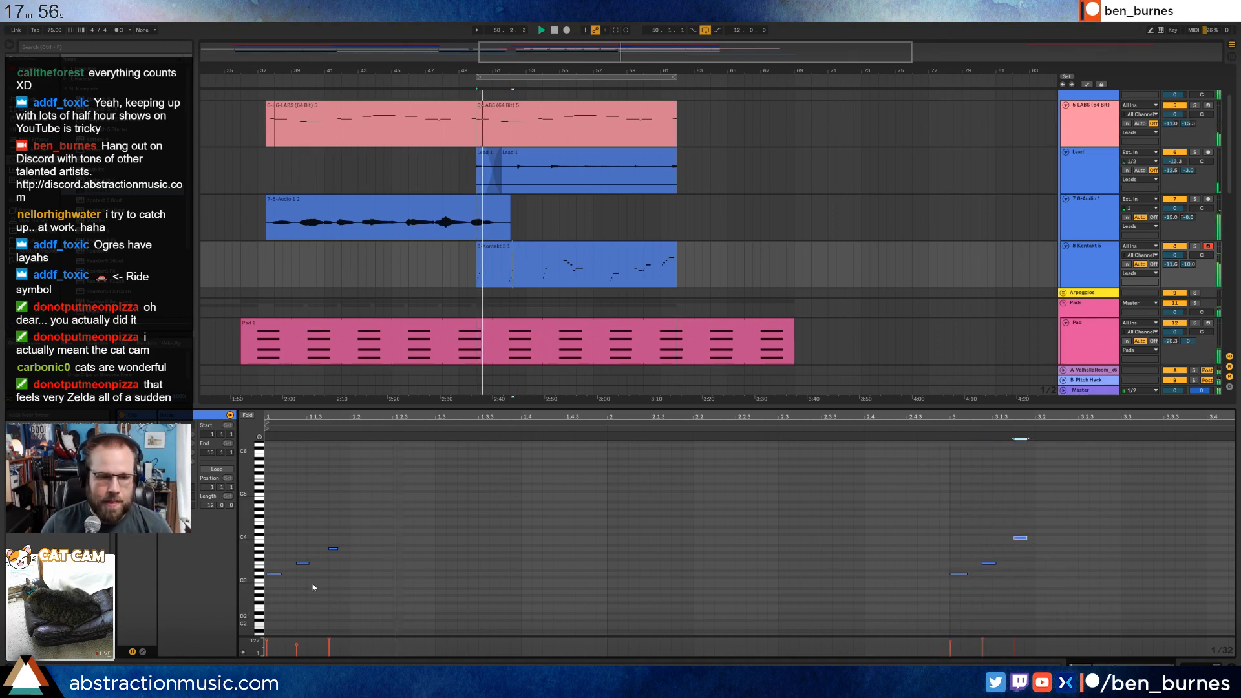
pyautogui.click(335, 548)
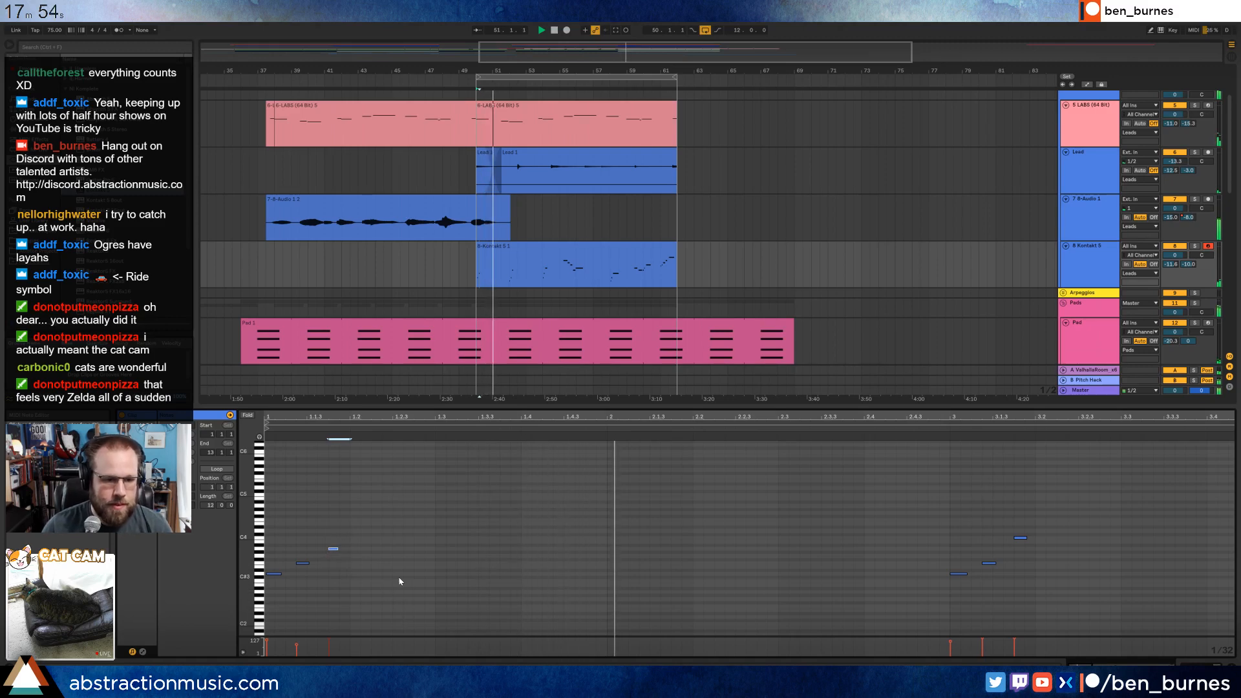
pyautogui.hotkey('ctrl', '1')
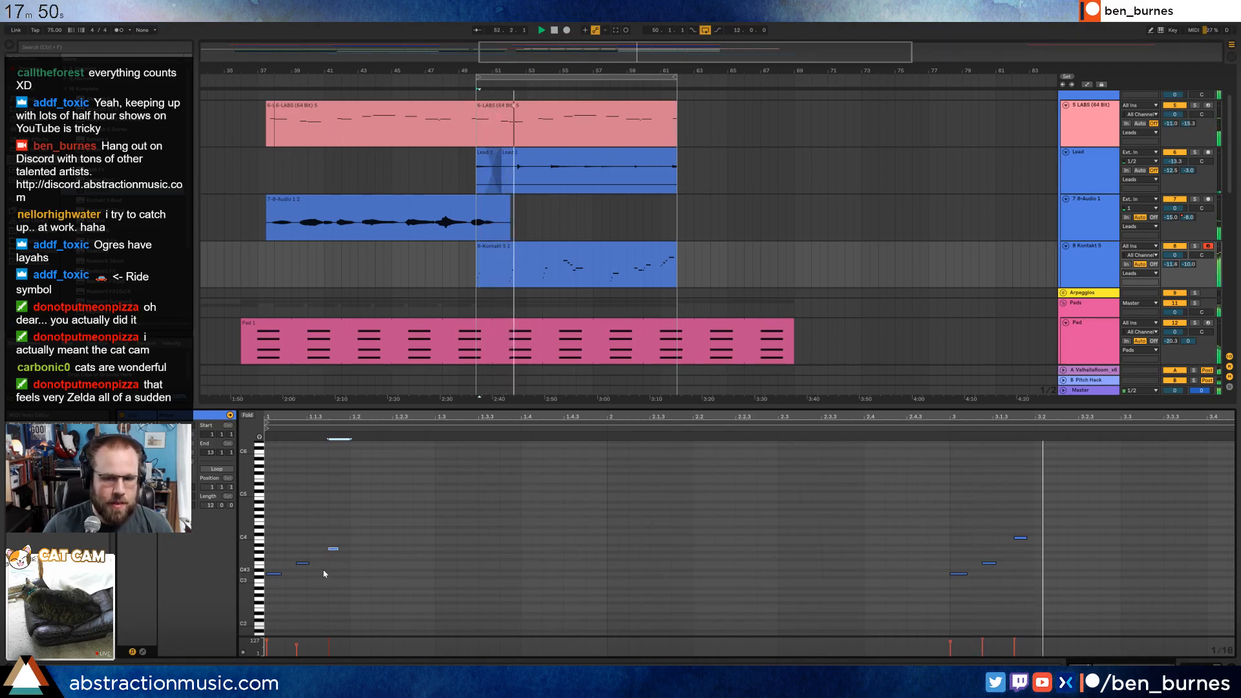
pyautogui.hotkey('ctrl', '2')
pyautogui.moveTo(295, 514); pyautogui.dragTo(368, 585)
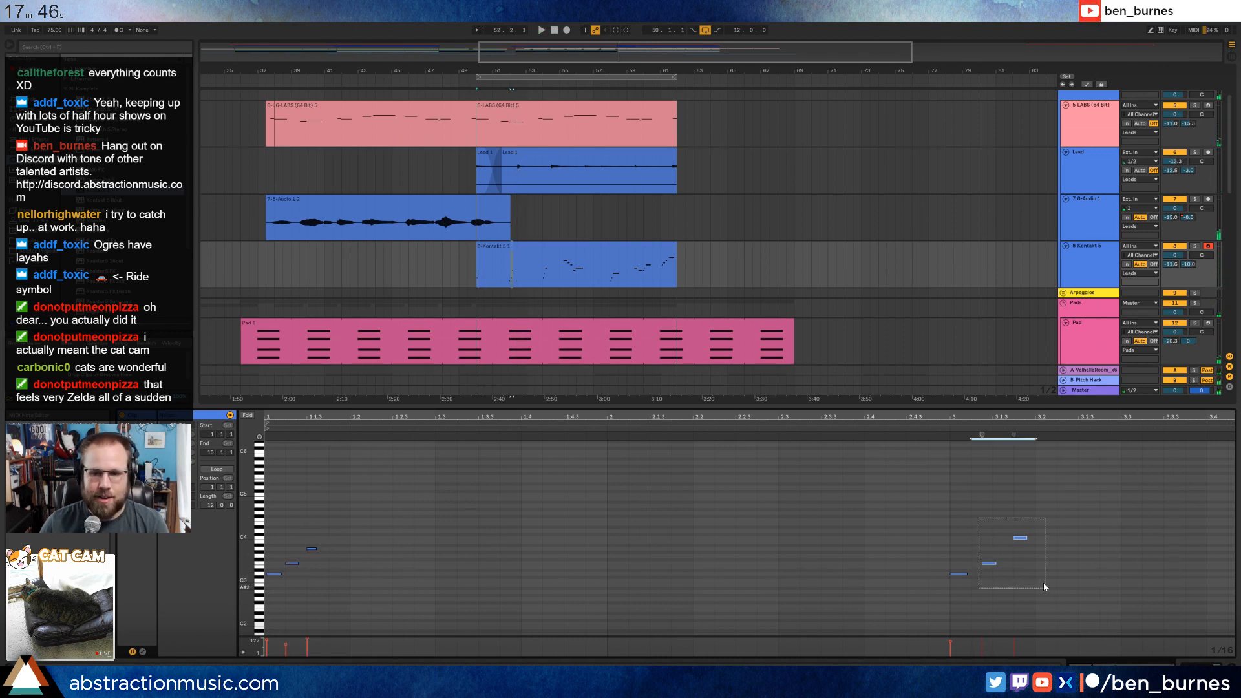
pyautogui.press('space')
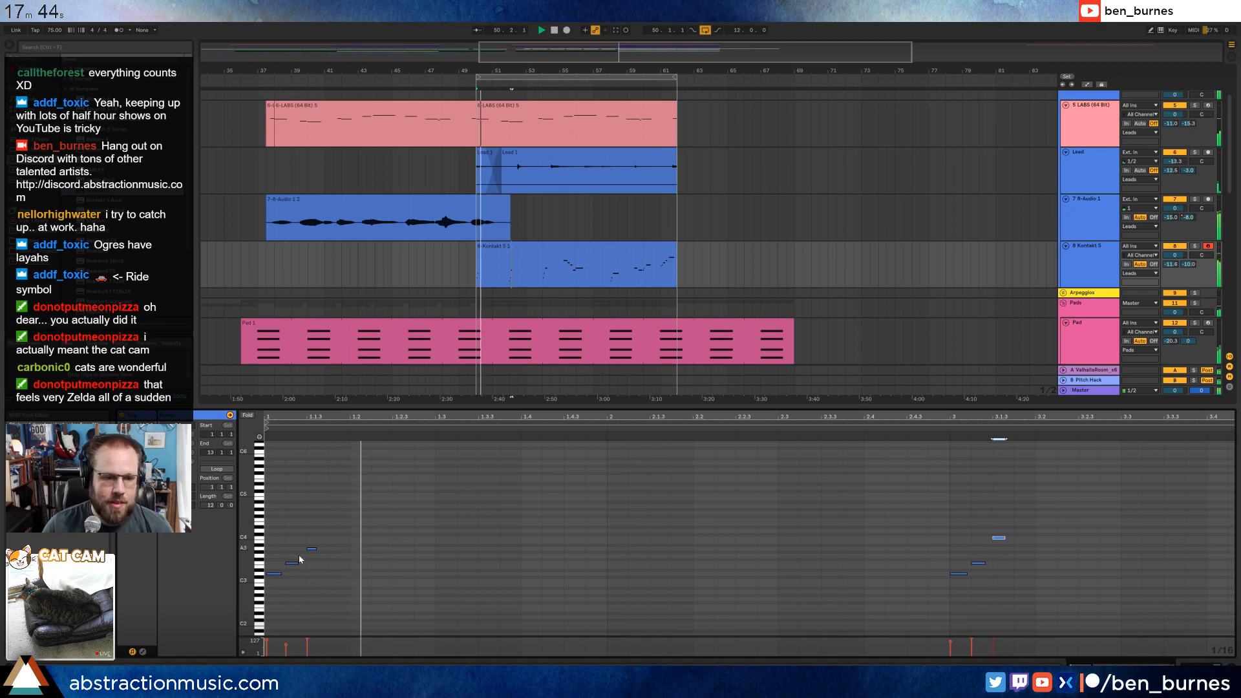
# Adjust the note velocities of the three-note harp arpeggios at clip bars 1 and 3.
pyautogui.moveTo(328, 534); pyautogui.dragTo(266, 597)
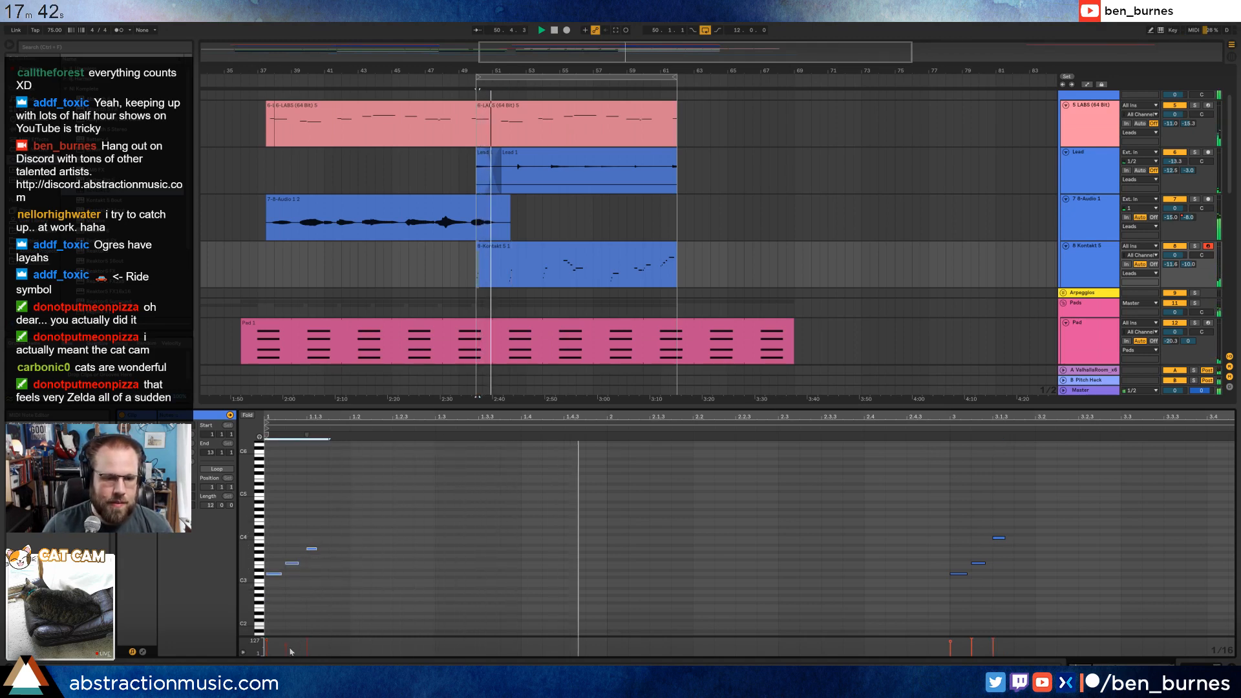
pyautogui.moveTo(285, 645); pyautogui.dragTo(285, 644)
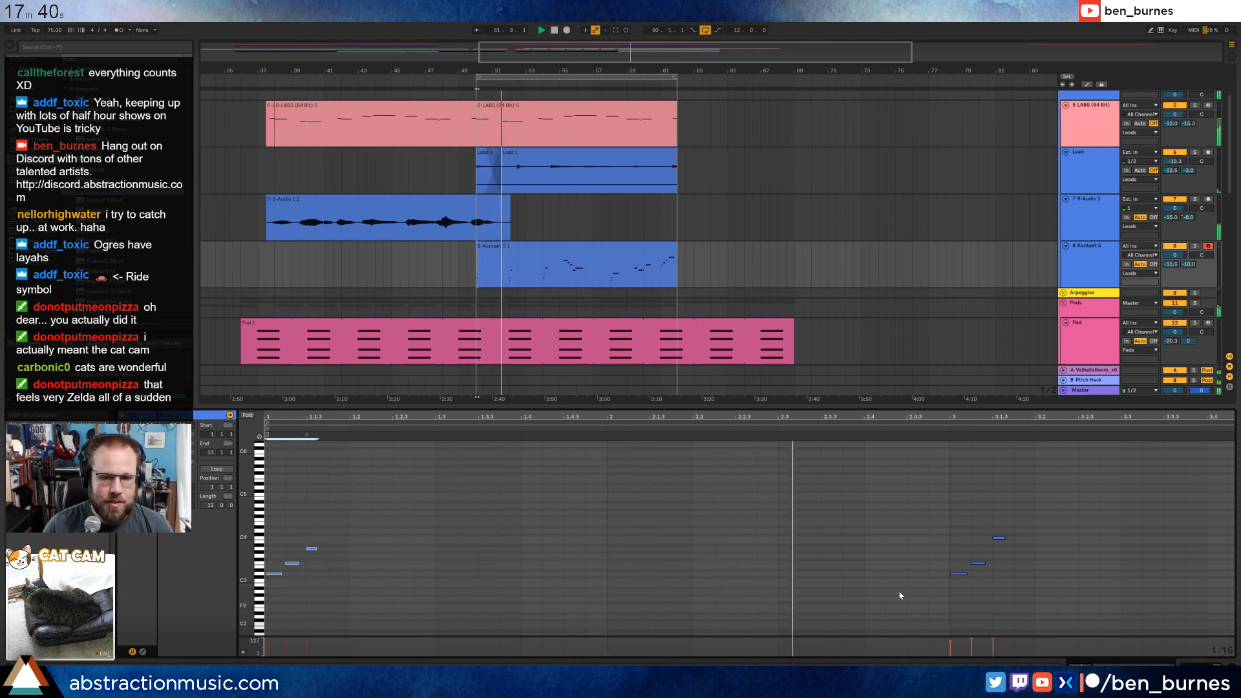
pyautogui.moveTo(917, 504); pyautogui.dragTo(1016, 625)
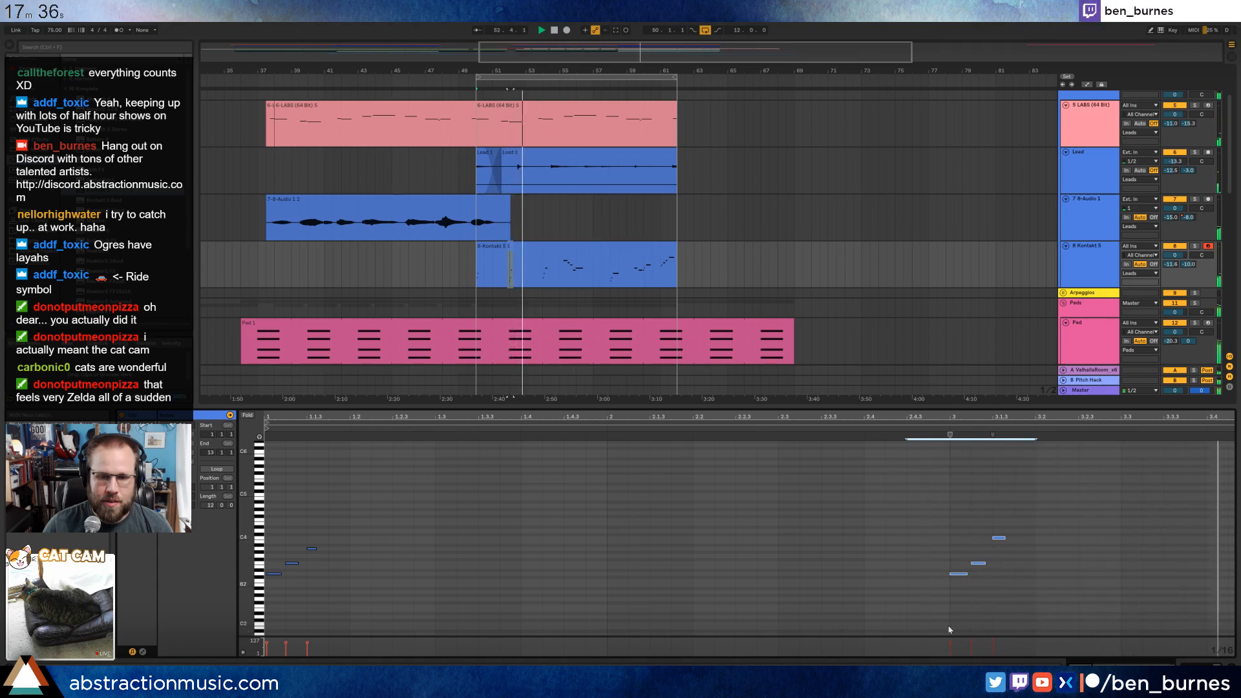
pyautogui.moveTo(971, 639); pyautogui.dragTo(971, 639)
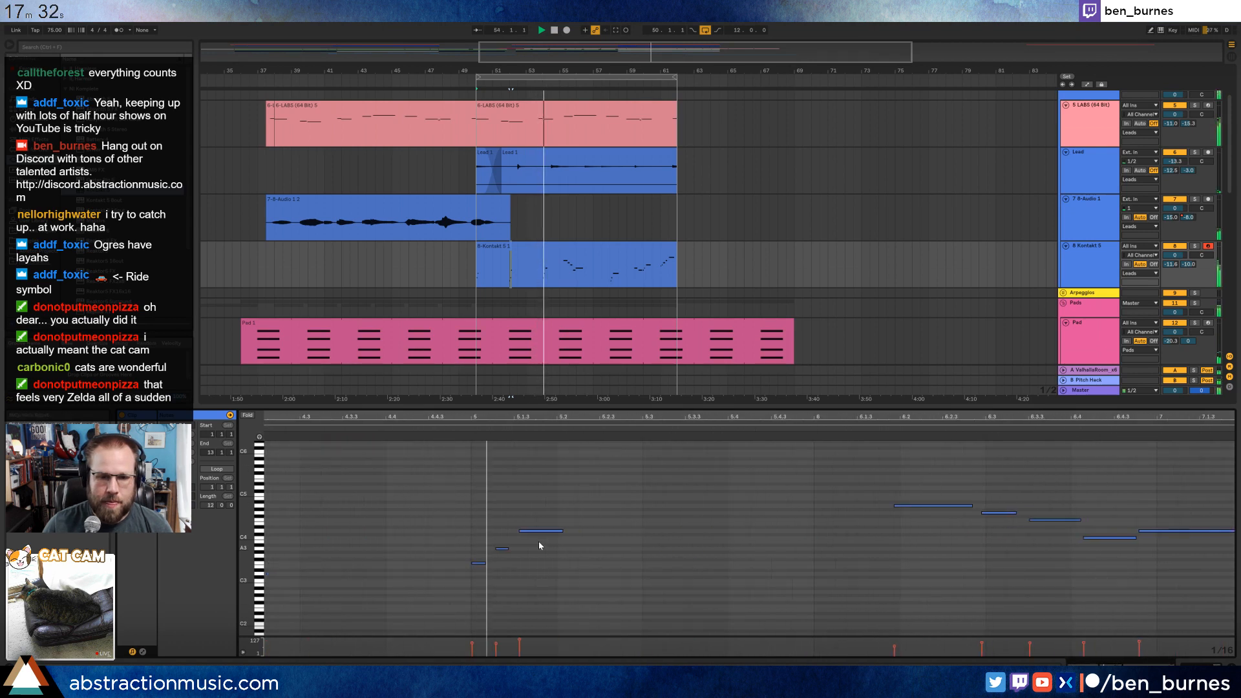
# Align the upper notes of the bar 5 arpeggio and the long note at 6.2 to the grid in the harp clip.
pyautogui.moveTo(488, 509); pyautogui.dragTo(541, 563)
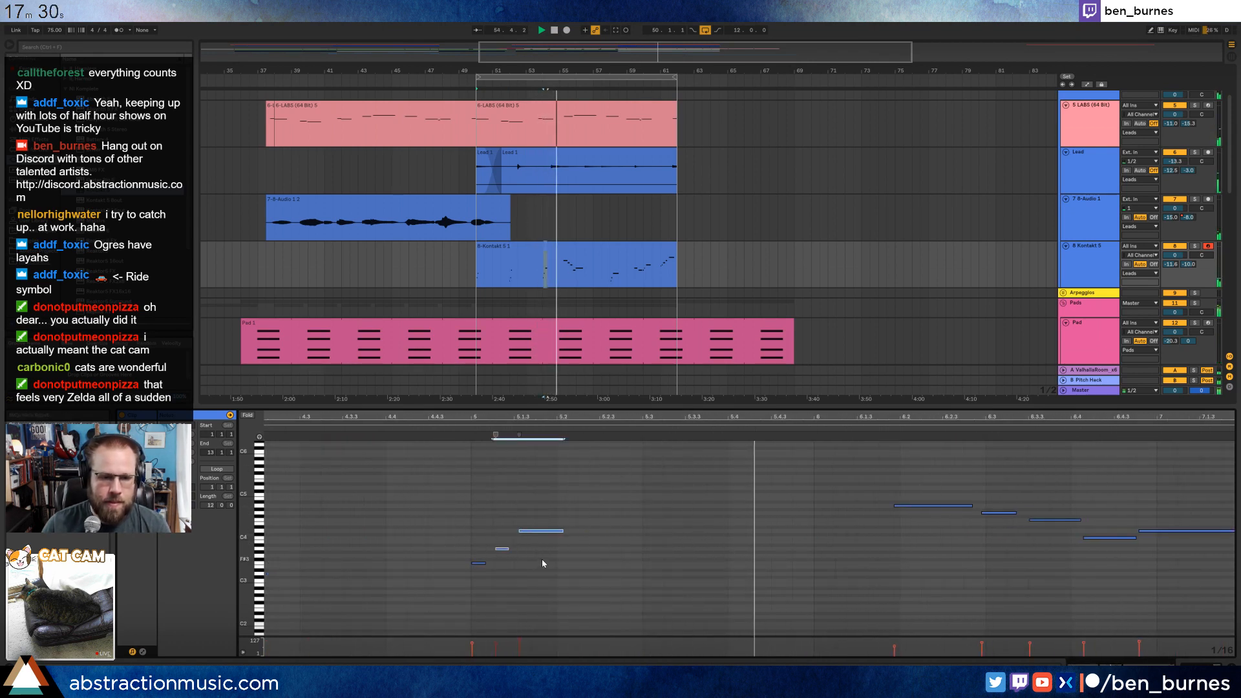
pyautogui.click(931, 510)
pyautogui.hotkey('ctrl', 'u')
pyautogui.moveTo(944, 526); pyautogui.dragTo(960, 514)
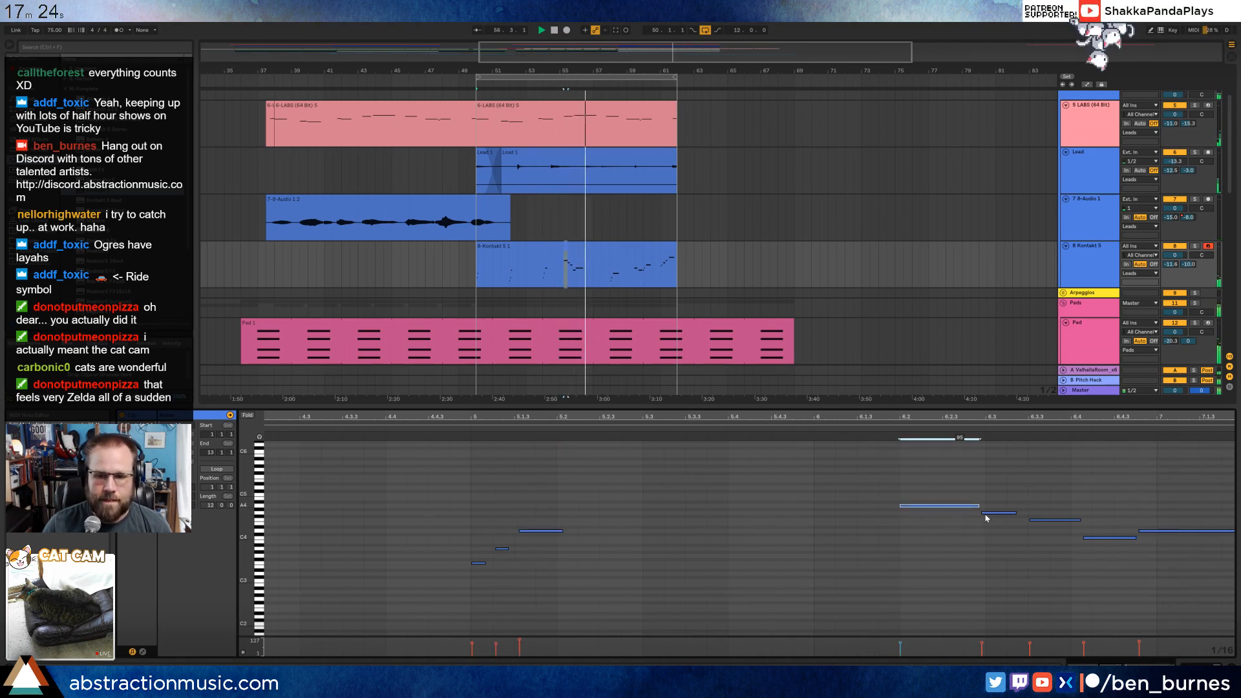
pyautogui.click(1102, 539)
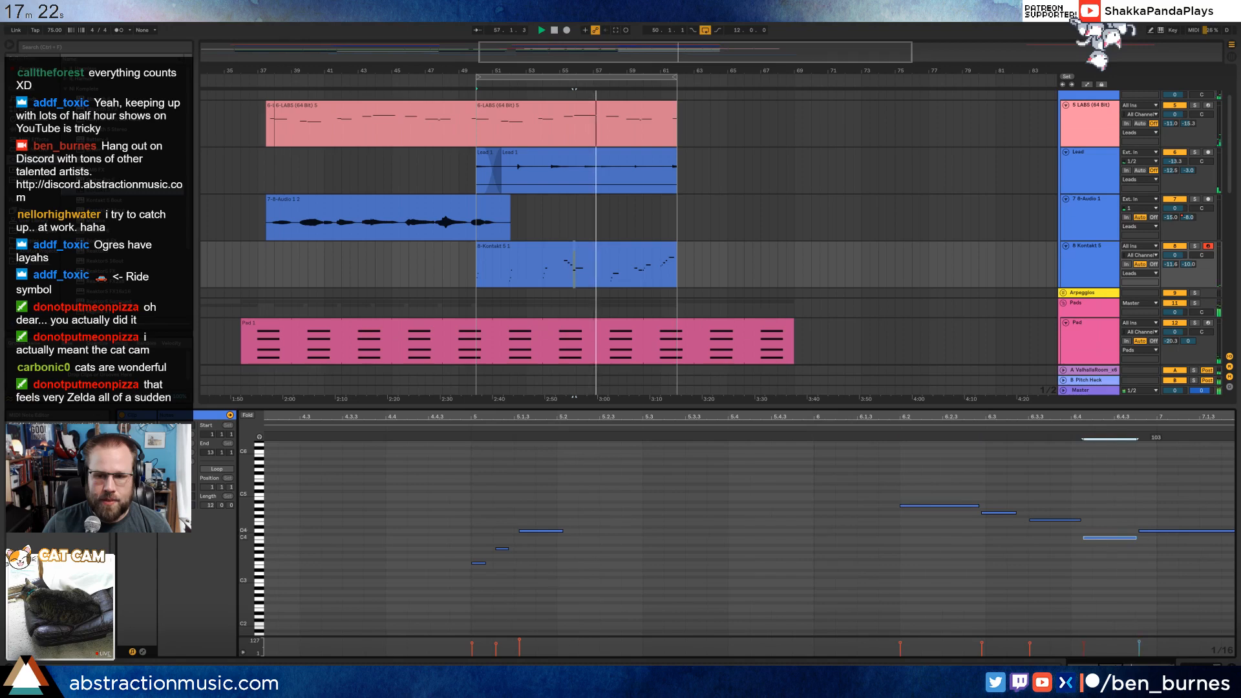
# Turn the grid off and fine-tune the timing of the upper notes in the bar 3 and bar 1 harp arpeggios.
pyautogui.moveTo(819, 414); pyautogui.dragTo(1082, 407)
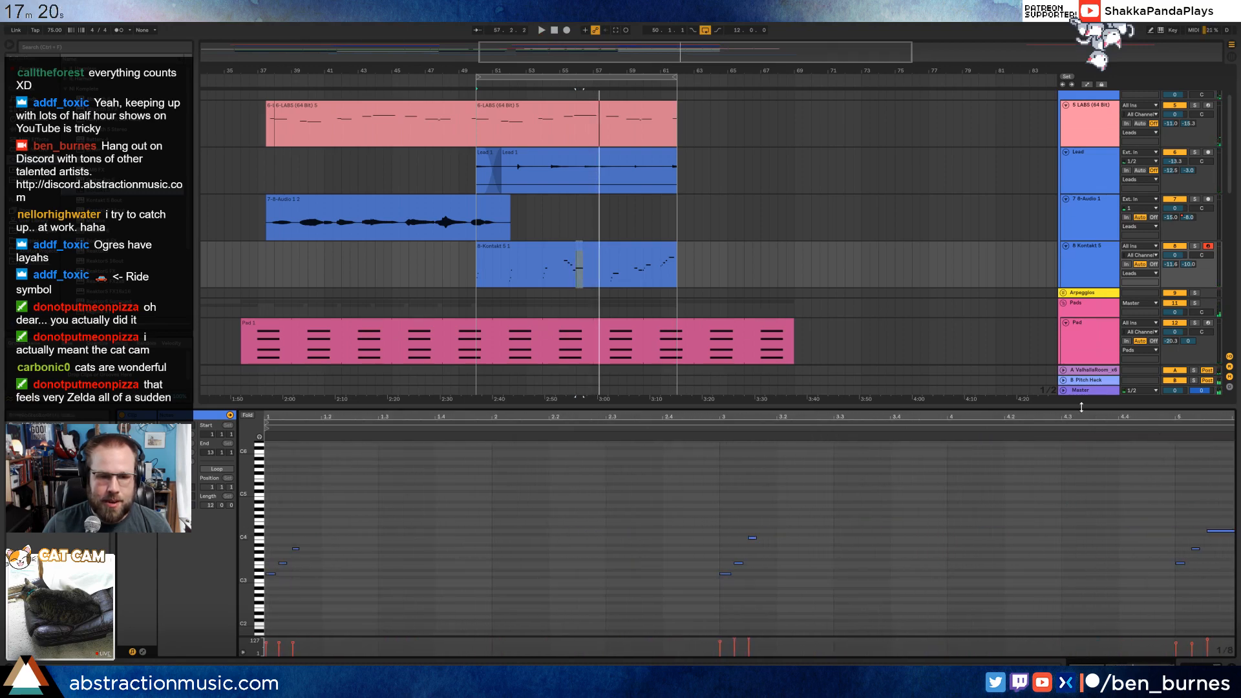
pyautogui.moveTo(755, 420); pyautogui.dragTo(663, 574)
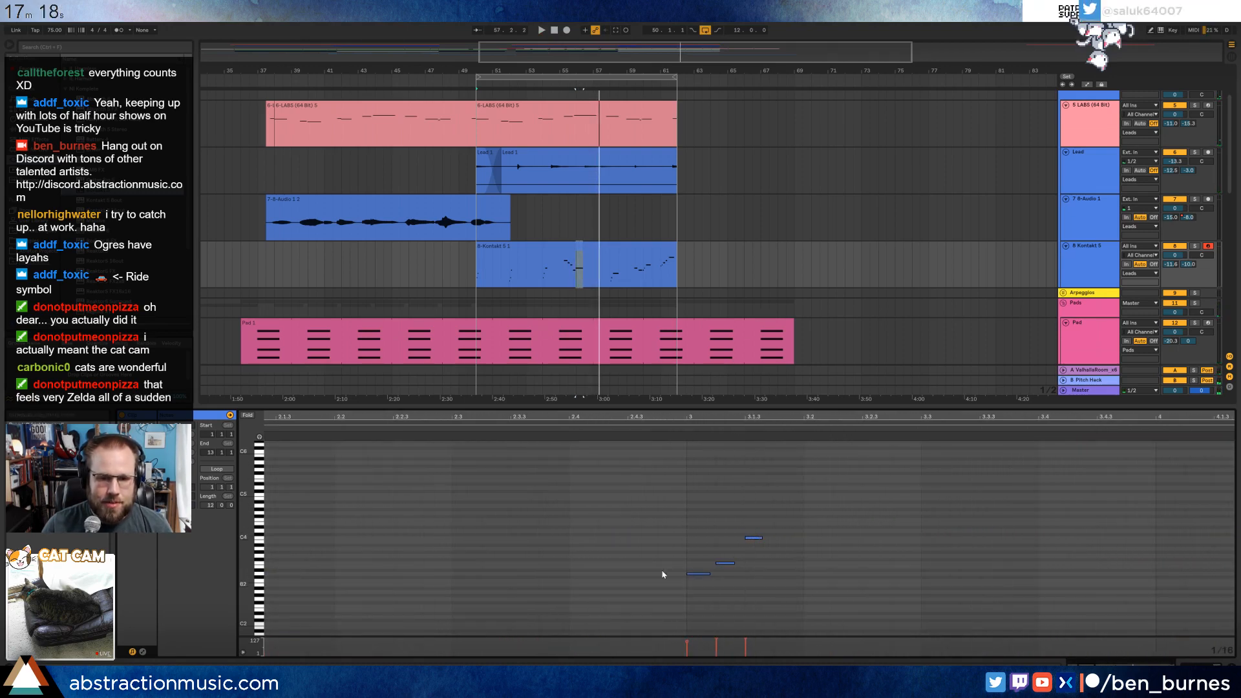
pyautogui.moveTo(719, 523); pyautogui.dragTo(768, 568)
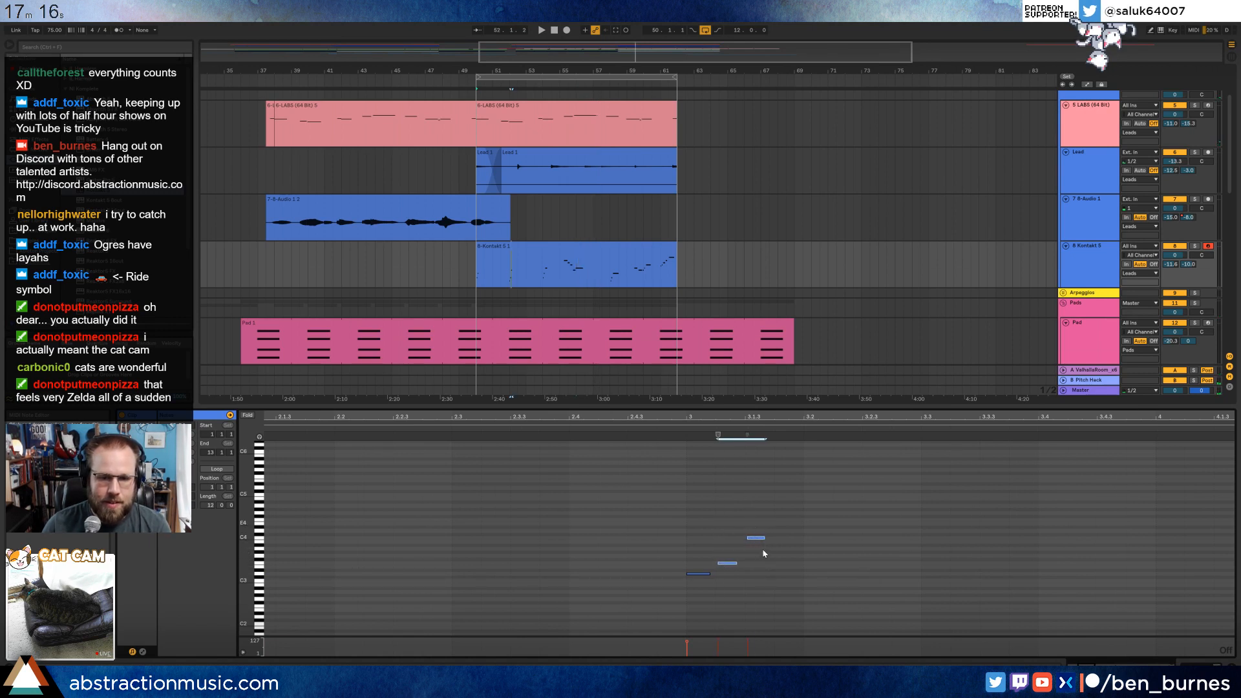
pyautogui.doubleClick(660, 415)
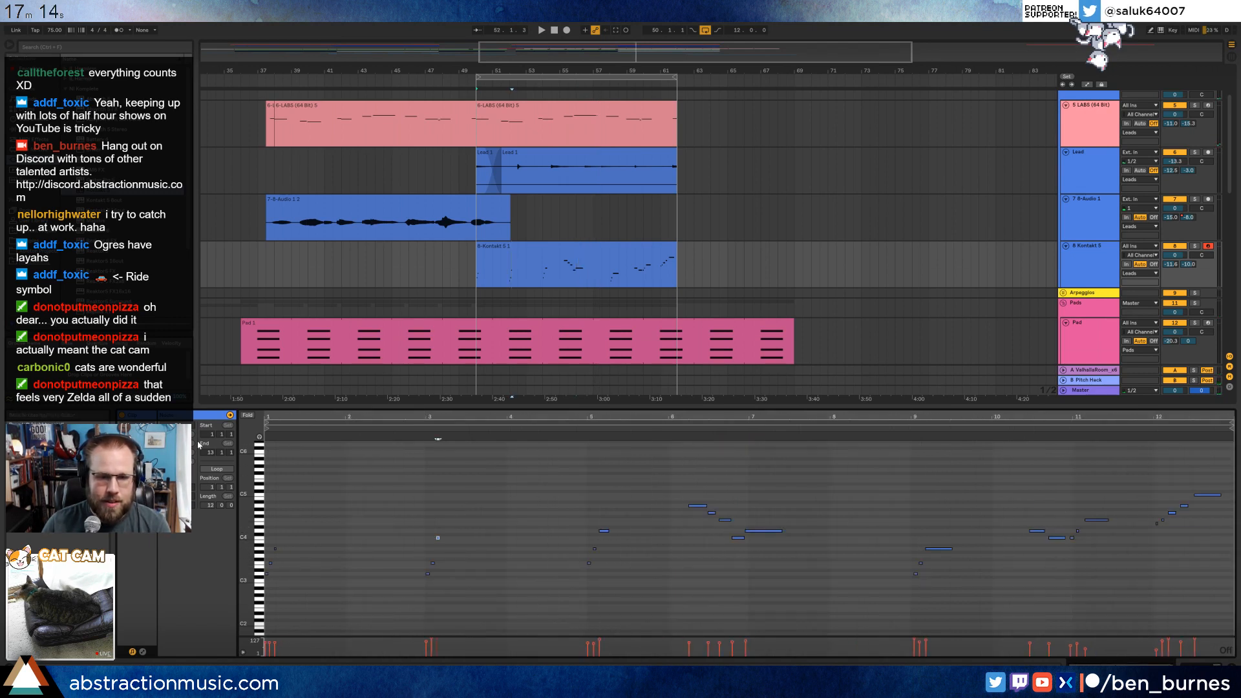
pyautogui.moveTo(270, 414); pyautogui.dragTo(269, 465)
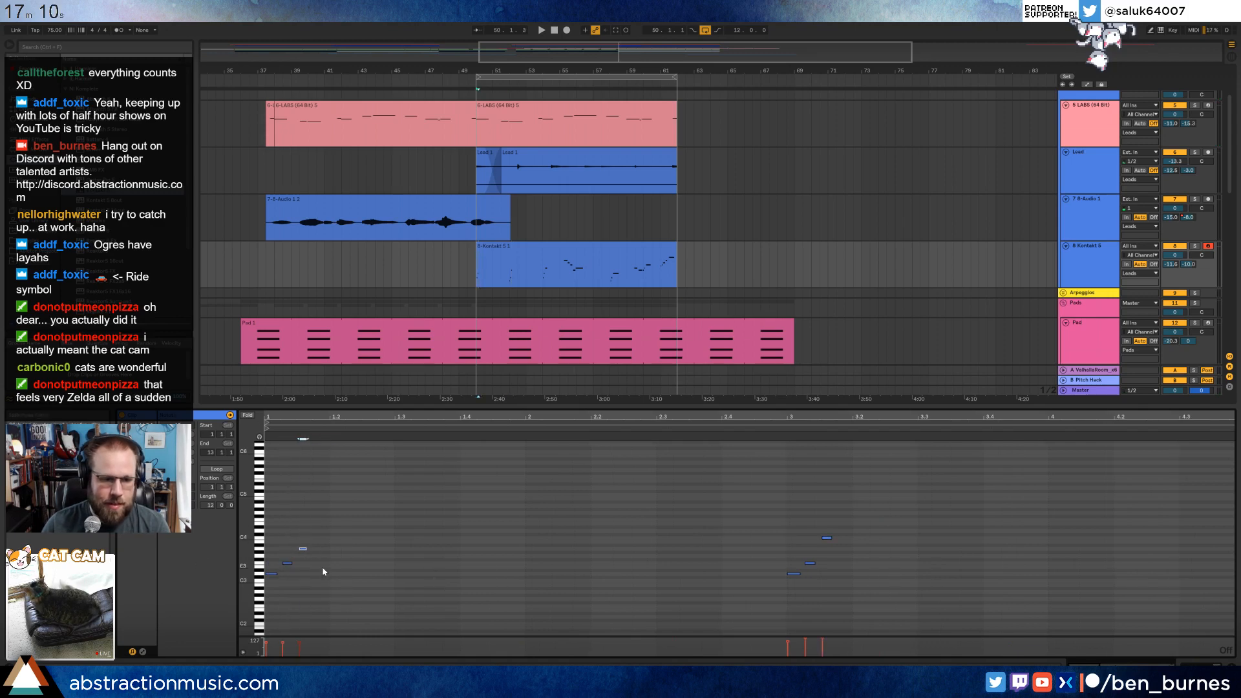
# Play the harp clip from its start and check the note timing phrase by phrase through clip bar 7.
pyautogui.press('space')
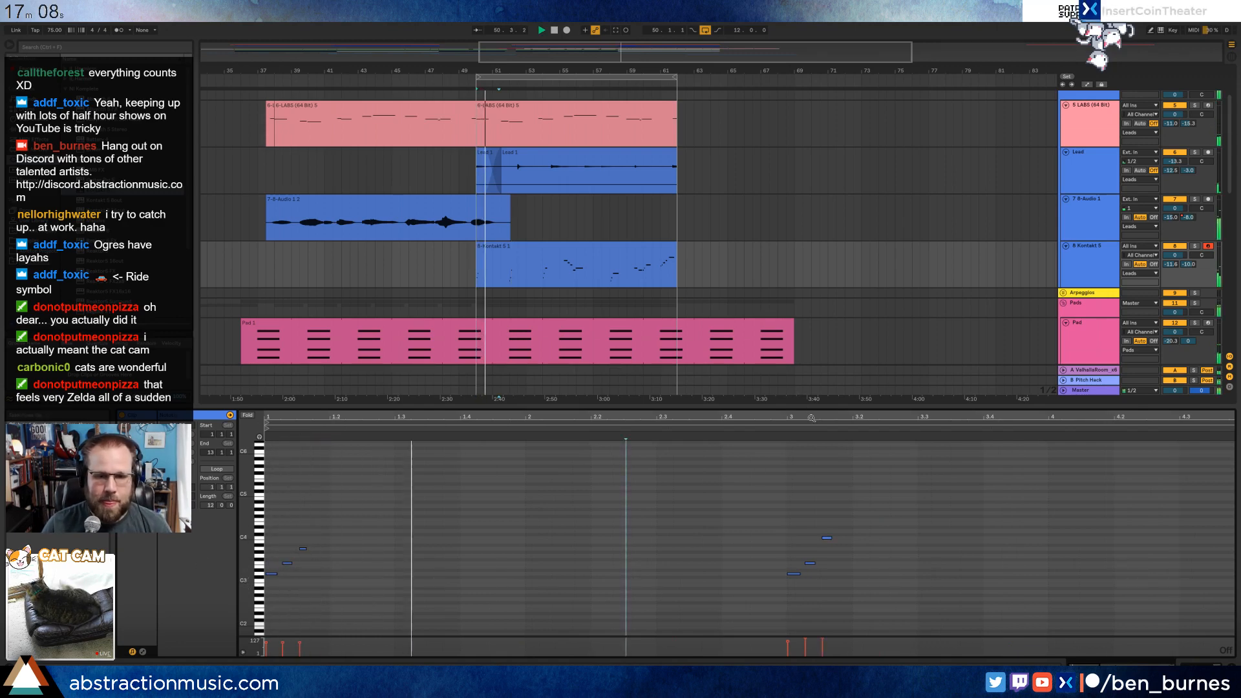
pyautogui.moveTo(811, 418); pyautogui.dragTo(481, 419)
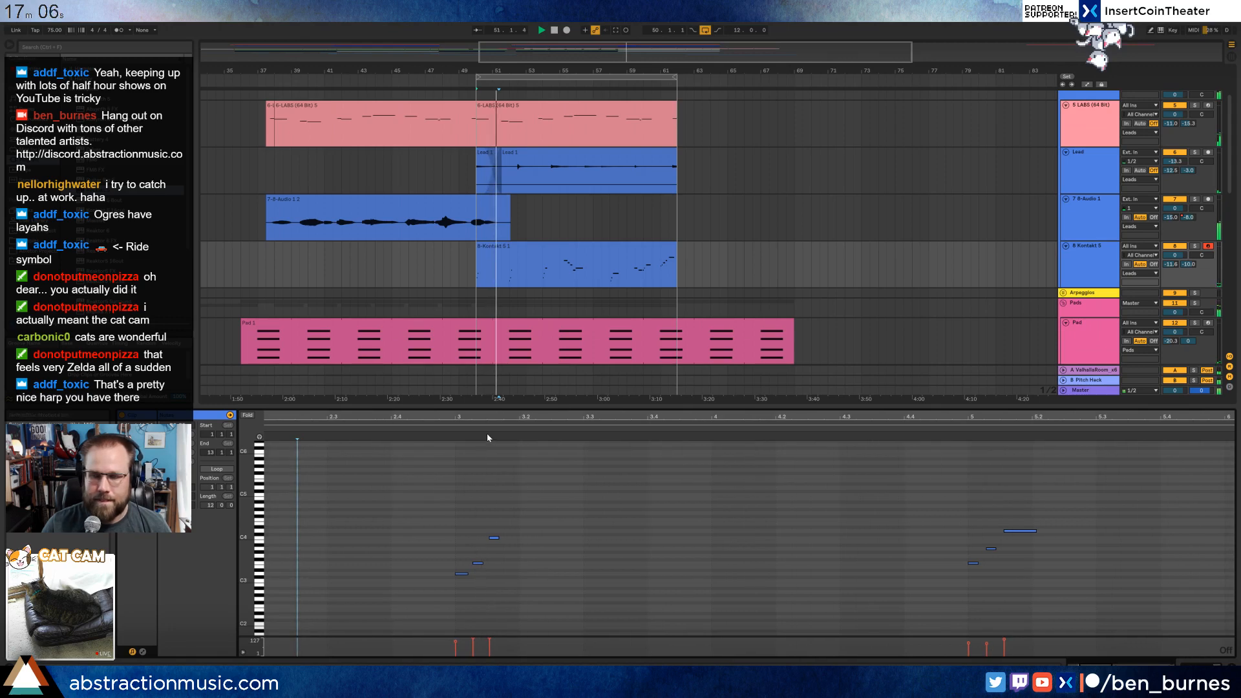
pyautogui.moveTo(589, 416); pyautogui.dragTo(477, 414)
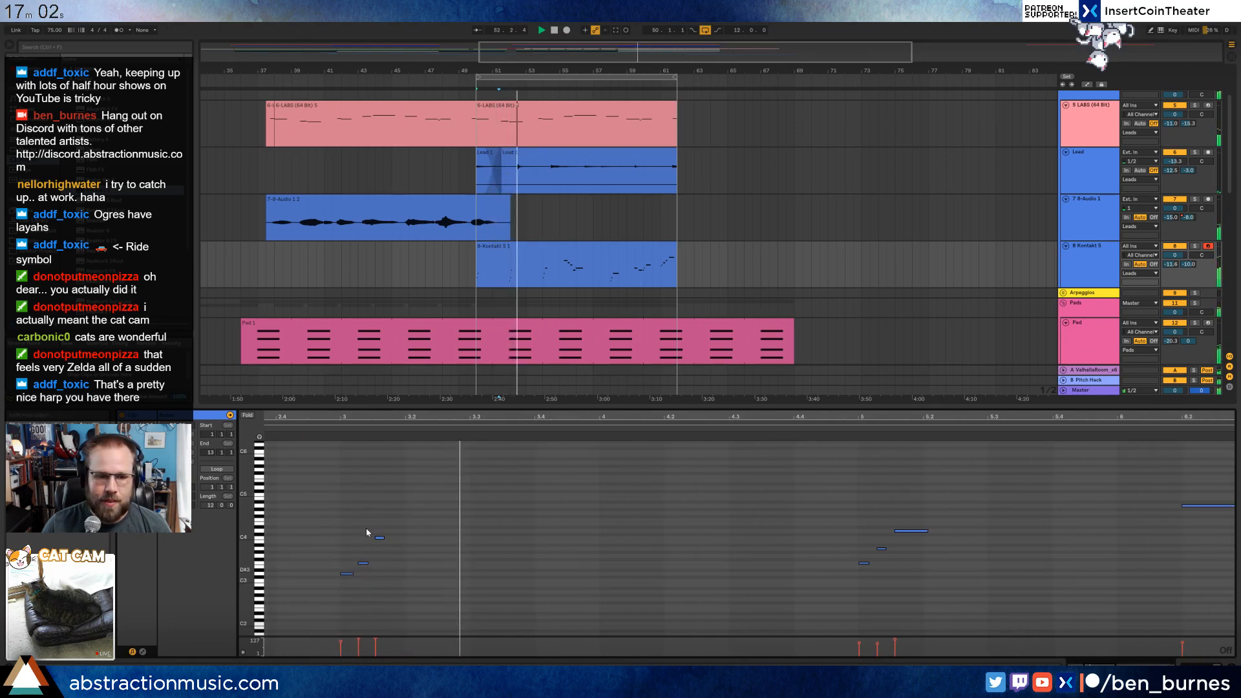
pyautogui.moveTo(342, 416); pyautogui.dragTo(443, 536)
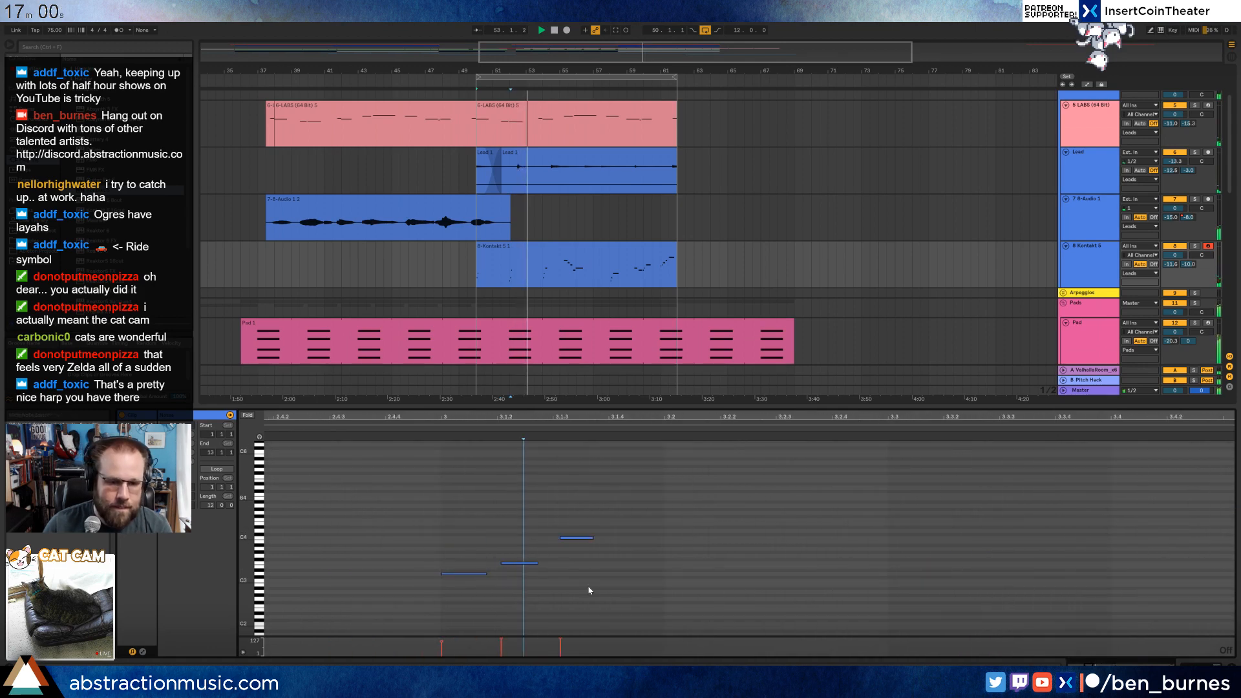
pyautogui.moveTo(615, 604); pyautogui.dragTo(523, 500)
pyautogui.moveTo(681, 414); pyautogui.dragTo(420, 449)
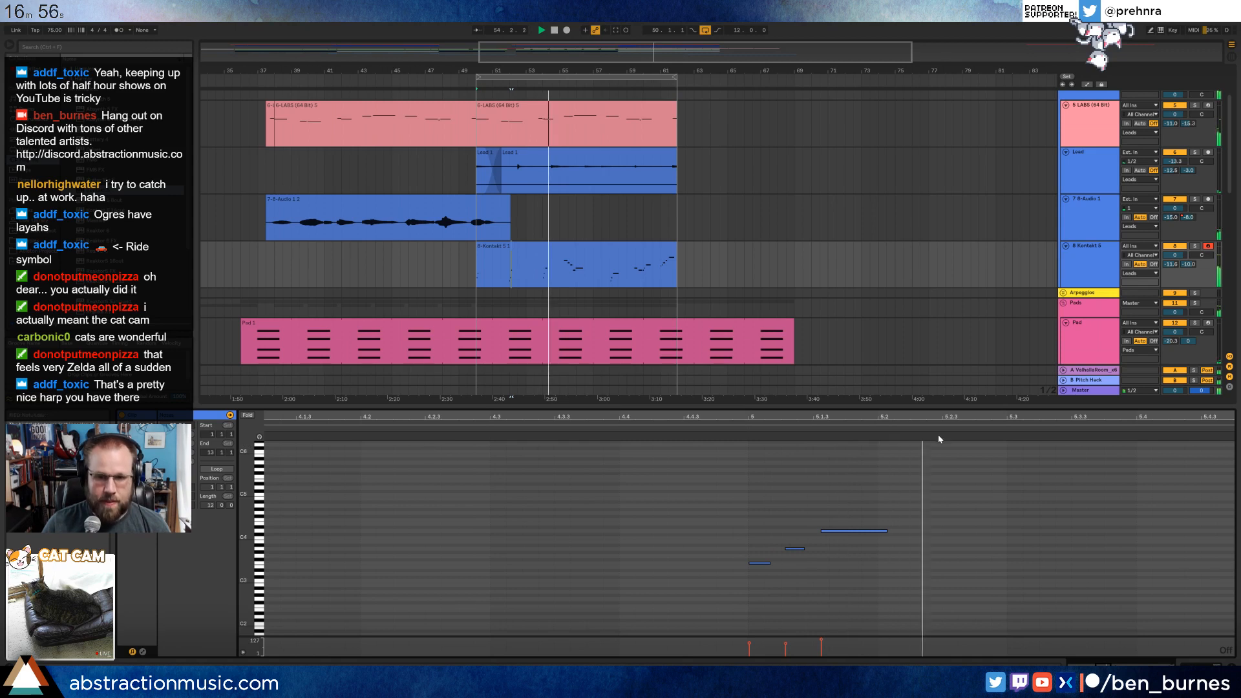
pyautogui.moveTo(962, 418); pyautogui.dragTo(431, 418)
pyautogui.moveTo(1174, 418); pyautogui.dragTo(648, 418)
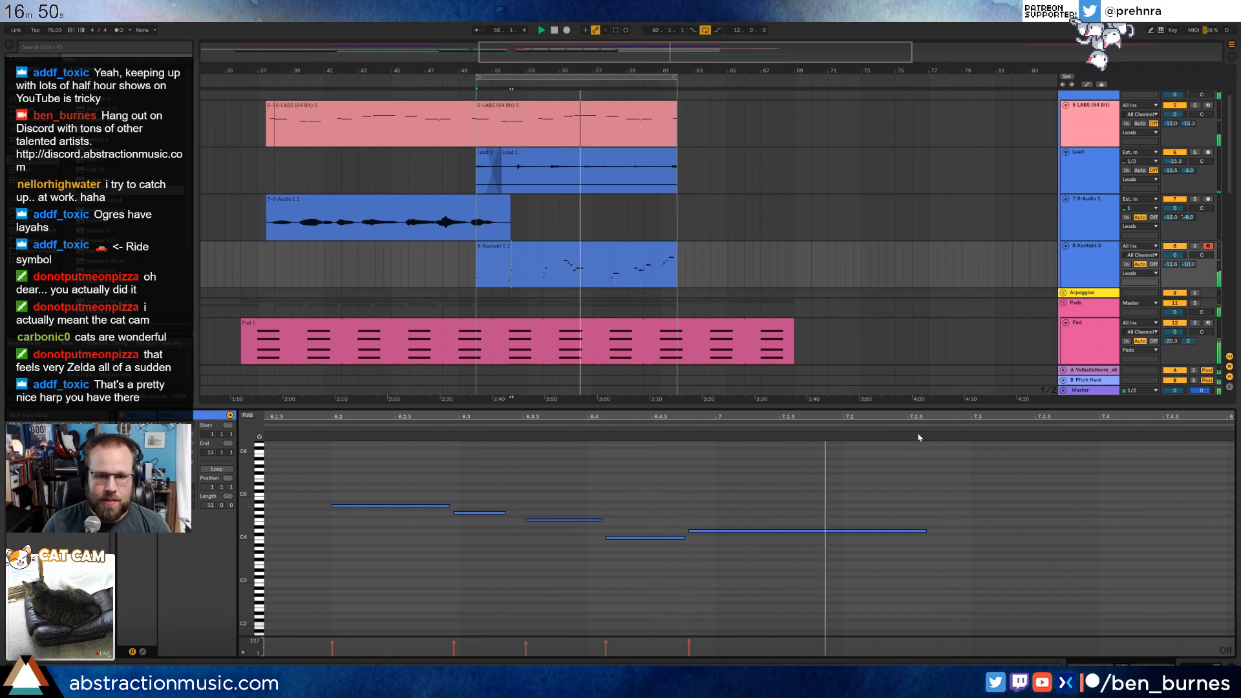
pyautogui.moveTo(924, 419); pyautogui.dragTo(18, 419)
# Nudge the whole three-note harp arpeggio at clip bar 9 slightly earlier onto the bar line.
pyautogui.moveTo(856, 494); pyautogui.dragTo(1081, 644)
pyautogui.press('Left')
pyautogui.press('Left')
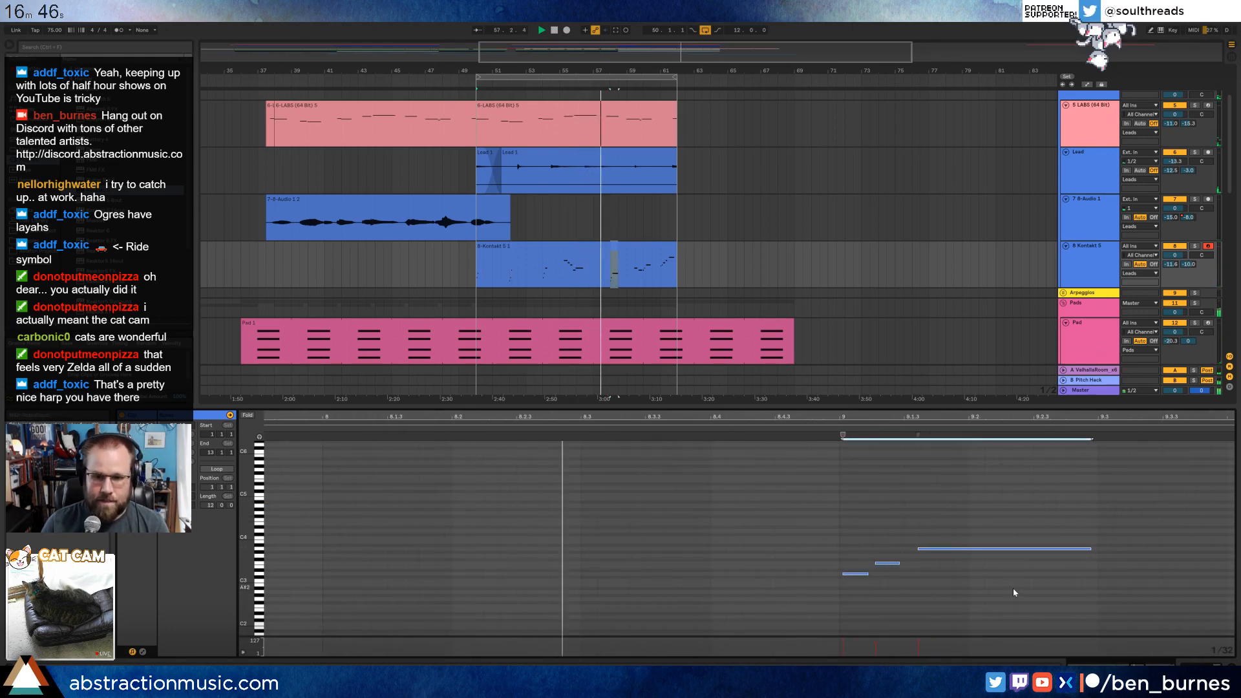
# Shift the middle note of the bar 9 harp arpeggio slightly later and play the phrase back.
pyautogui.moveTo(884, 516); pyautogui.dragTo(967, 594)
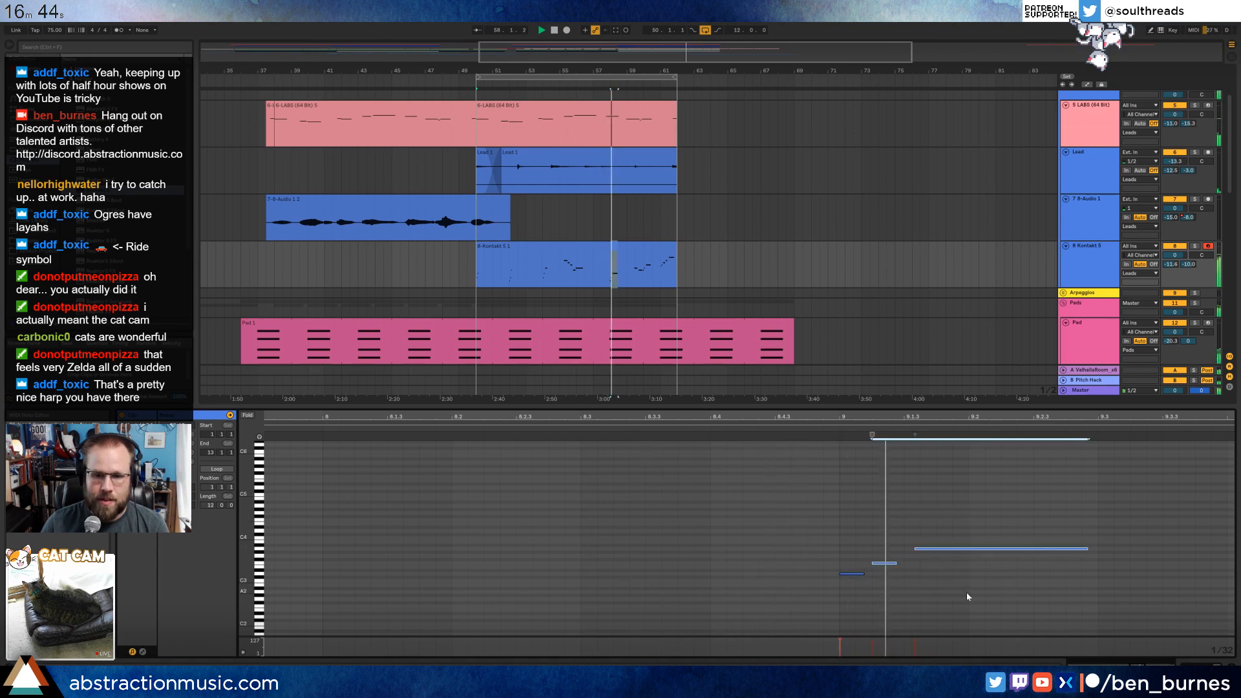
pyautogui.click(886, 576)
pyautogui.click(883, 565)
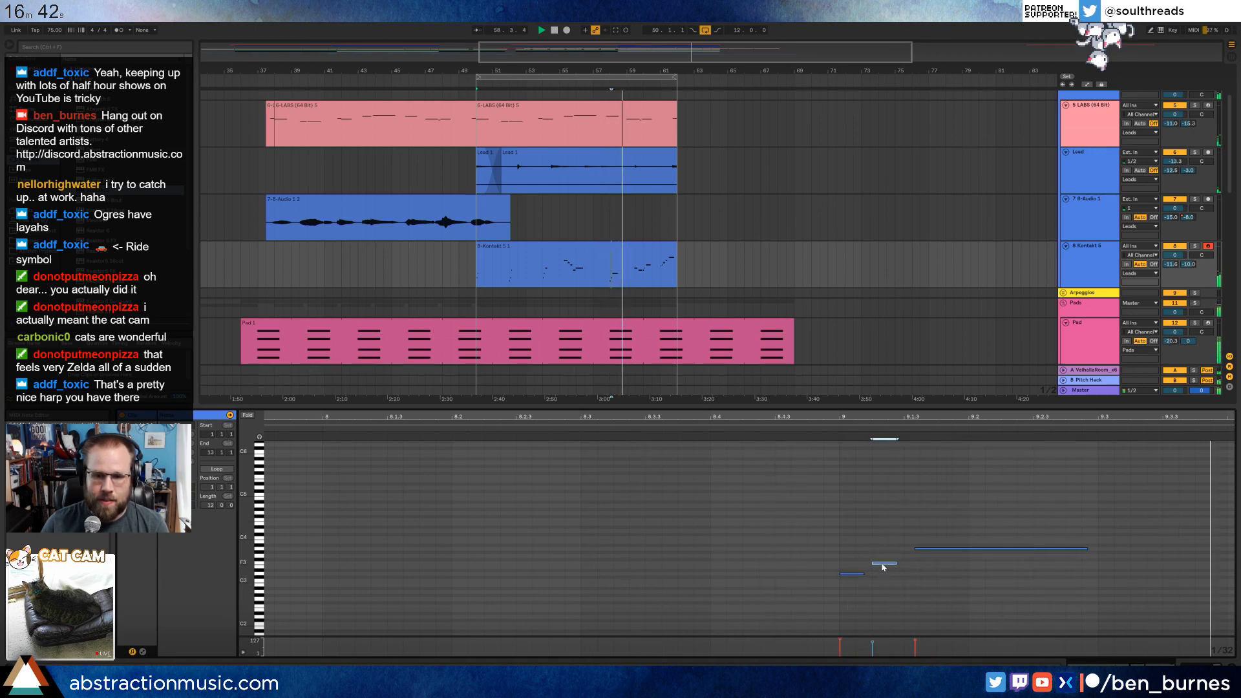
pyautogui.moveTo(883, 568); pyautogui.dragTo(886, 568)
pyautogui.moveTo(1104, 419); pyautogui.dragTo(743, 426)
pyautogui.press('space')
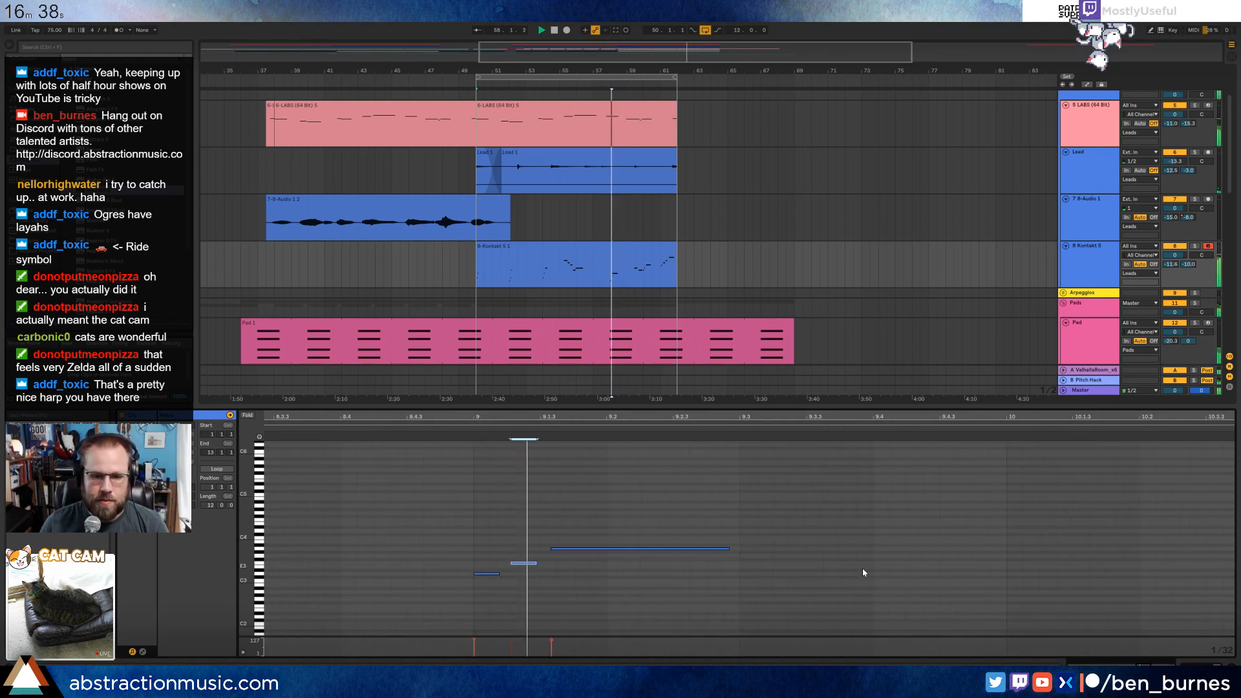
# Adjust the timing of the longer harp notes around 10.3 and 10.4, and play back that phrase.
pyautogui.moveTo(943, 539); pyautogui.dragTo(1073, 538)
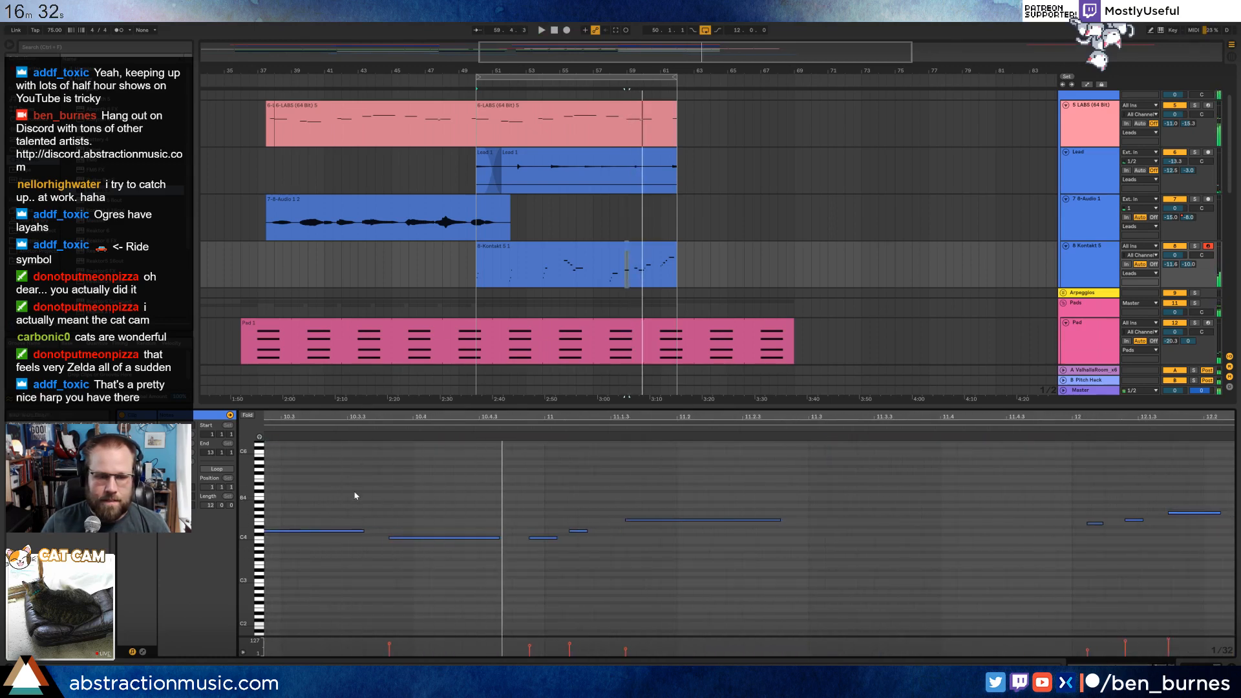
pyautogui.click(413, 538)
pyautogui.moveTo(444, 417); pyautogui.dragTo(613, 398)
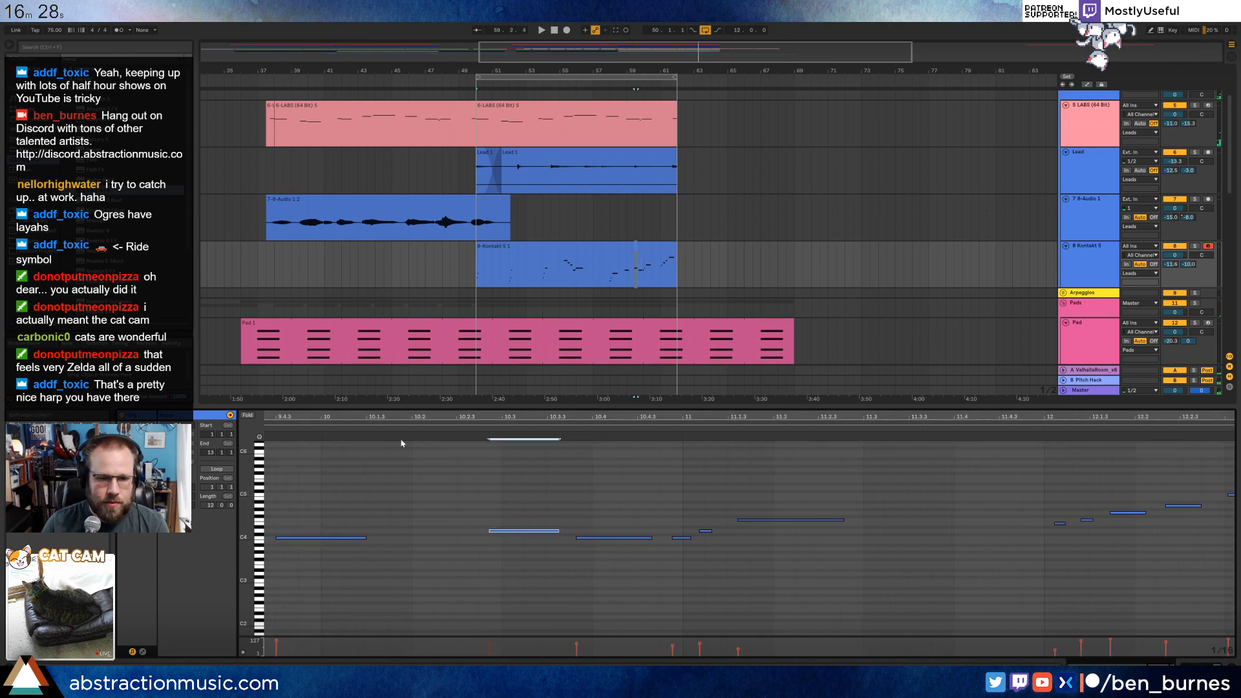
pyautogui.click(288, 427)
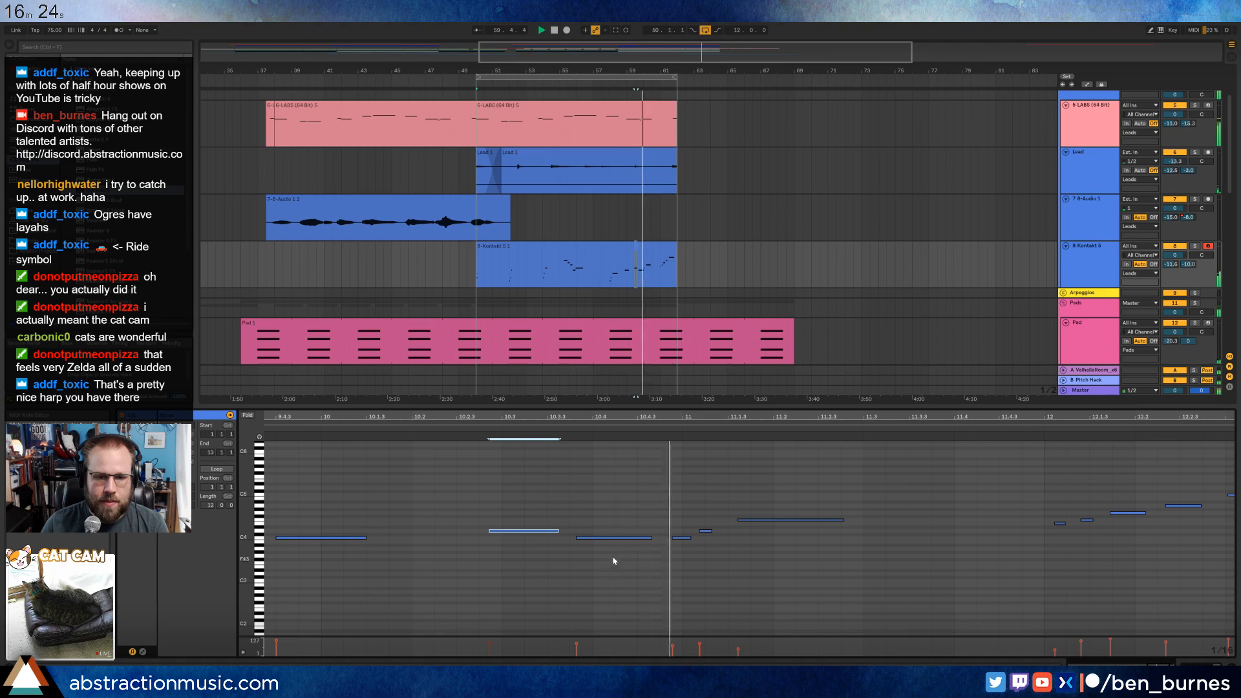
# Adjust the three-note harp phrase at clip bar 11, moving its long note slightly earlier and its middle note slightly later.
pyautogui.moveTo(612, 537); pyautogui.dragTo(689, 548)
pyautogui.press('space')
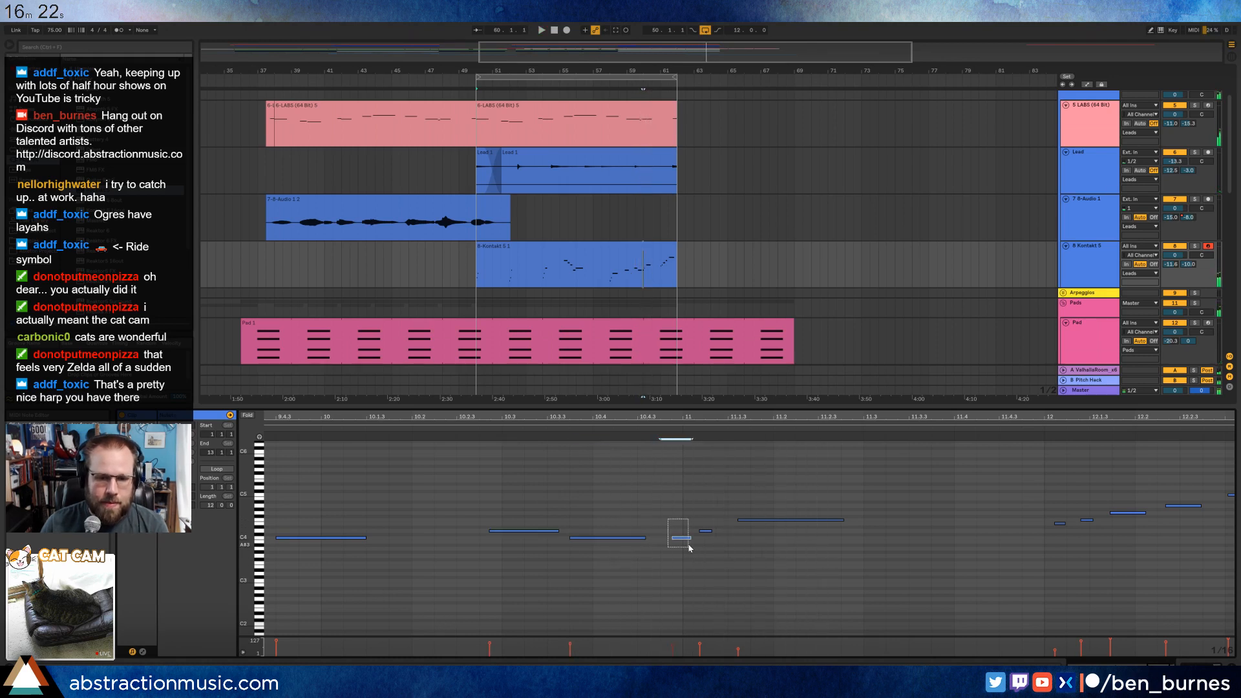
pyautogui.moveTo(704, 422); pyautogui.dragTo(696, 442)
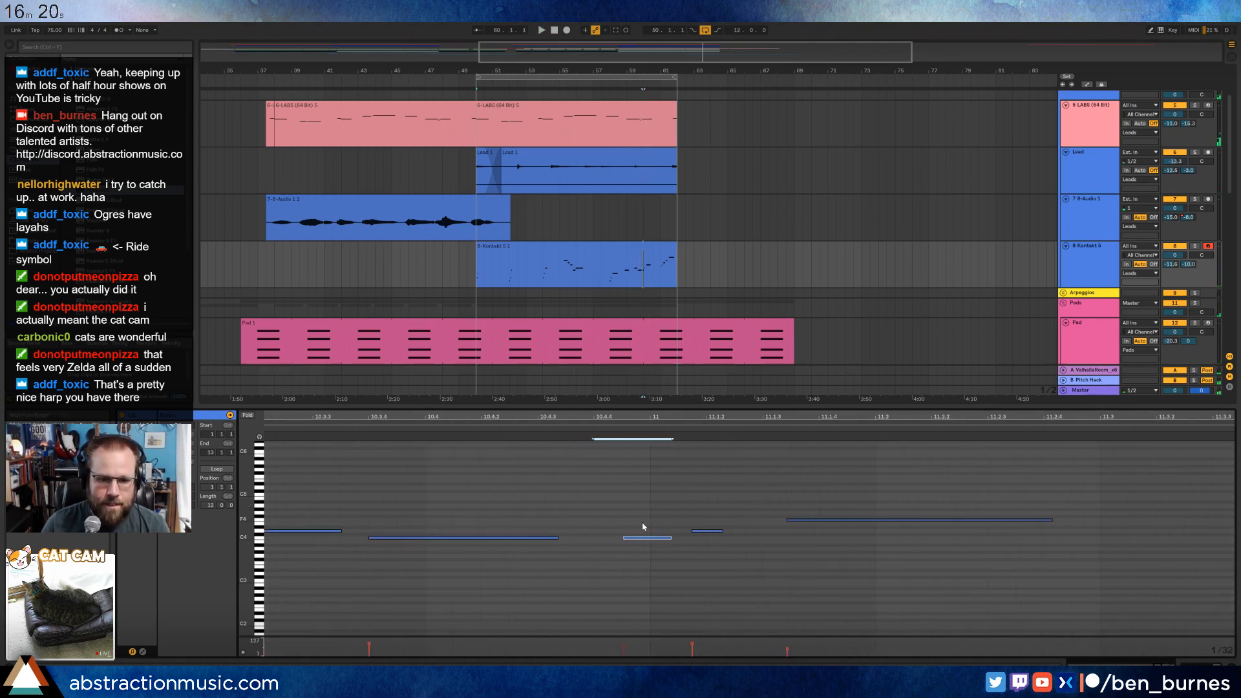
pyautogui.moveTo(835, 520); pyautogui.dragTo(811, 519)
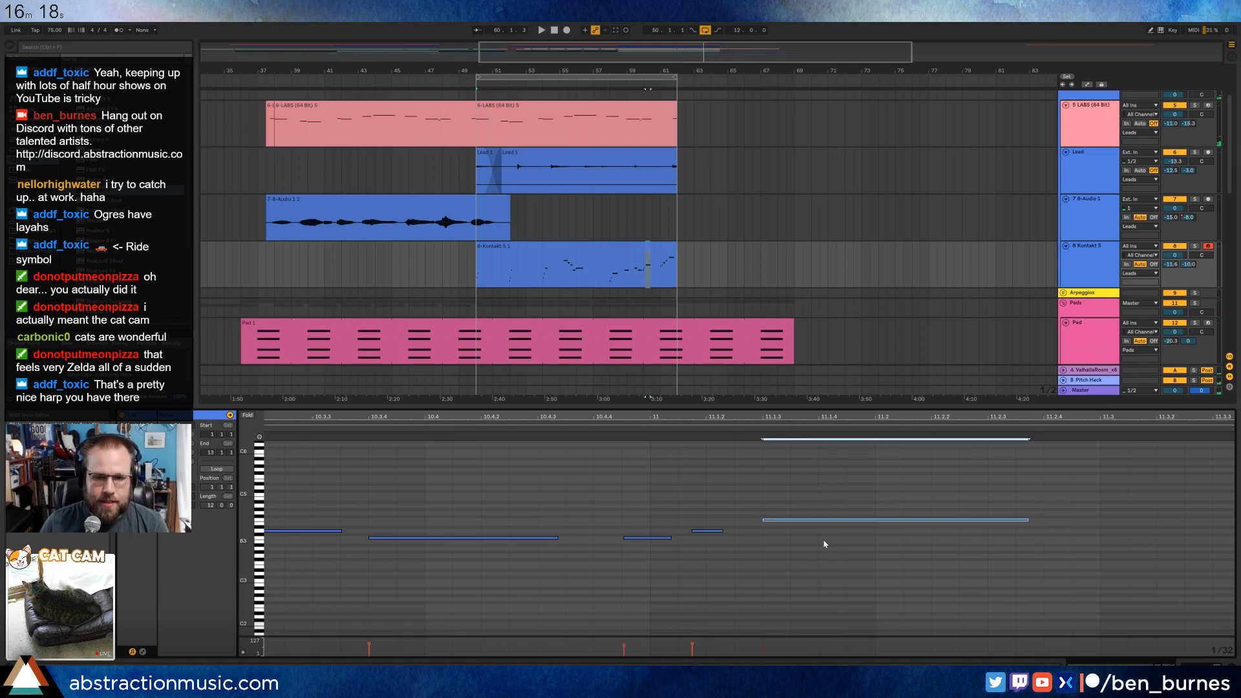
pyautogui.moveTo(706, 530); pyautogui.dragTo(720, 530)
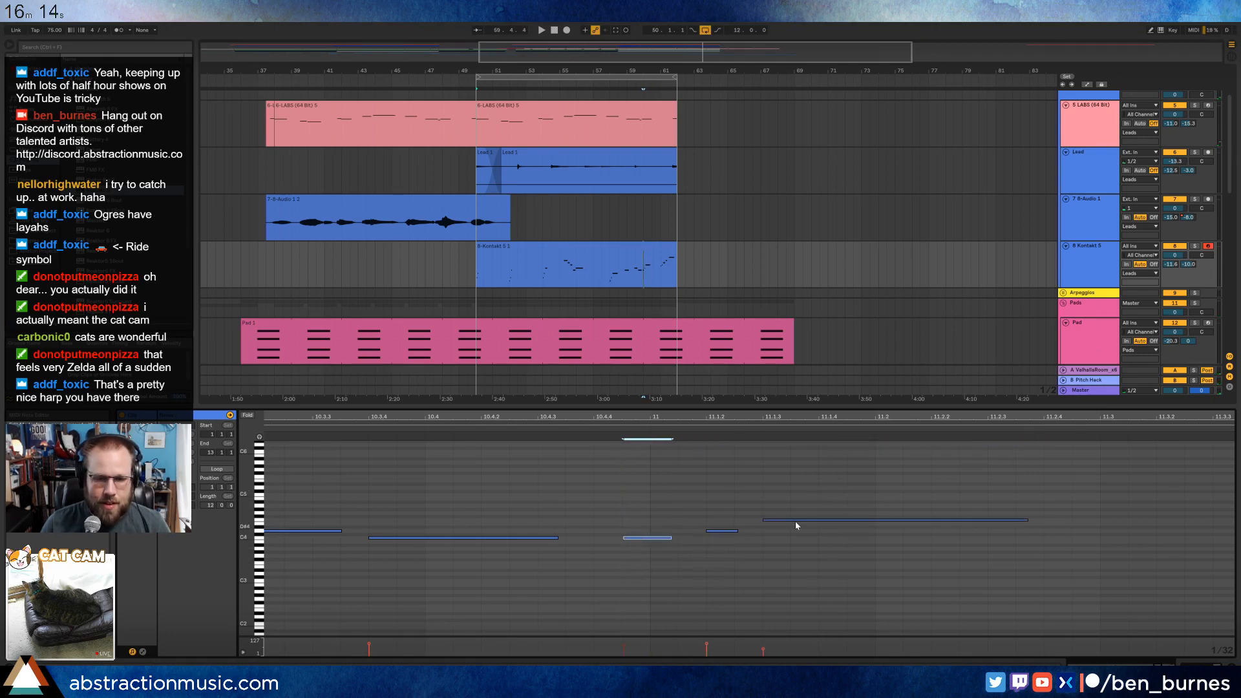
# Raise the velocities of the long harp note at clip bar 11 and the first note at bar 12, the latter to about 102.
pyautogui.moveTo(762, 649); pyautogui.dragTo(763, 645)
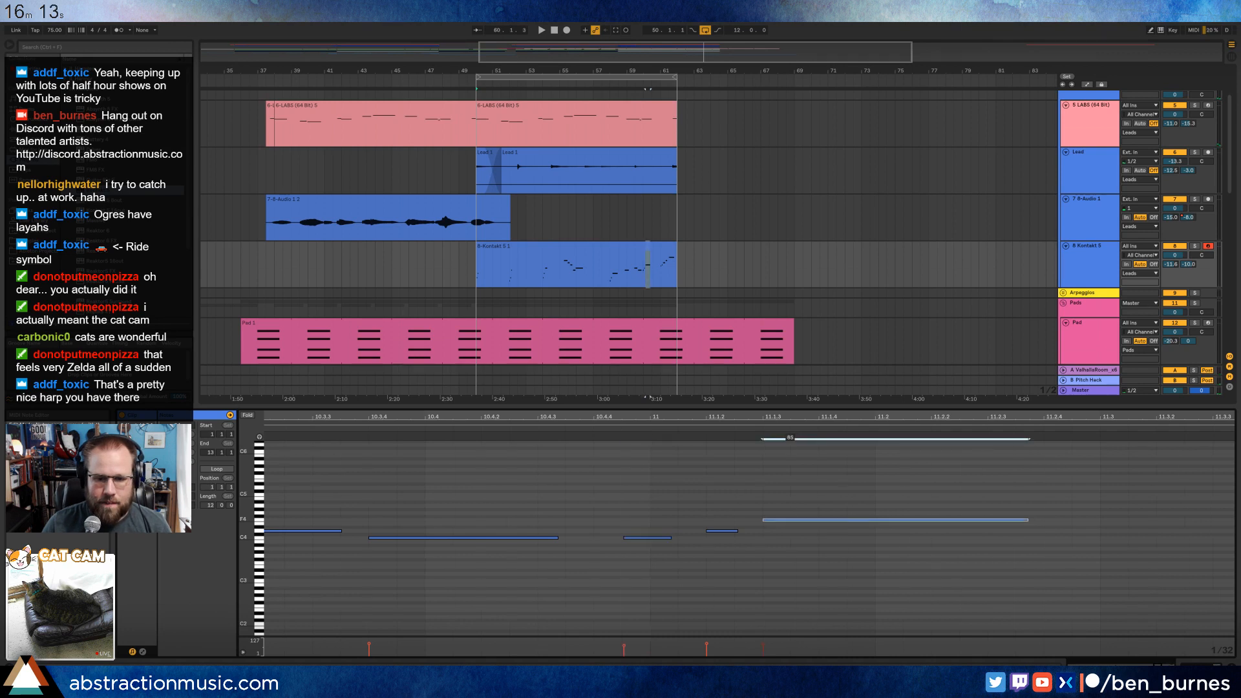
pyautogui.click(510, 538)
pyautogui.click(594, 487)
pyautogui.moveTo(693, 419); pyautogui.dragTo(909, 419)
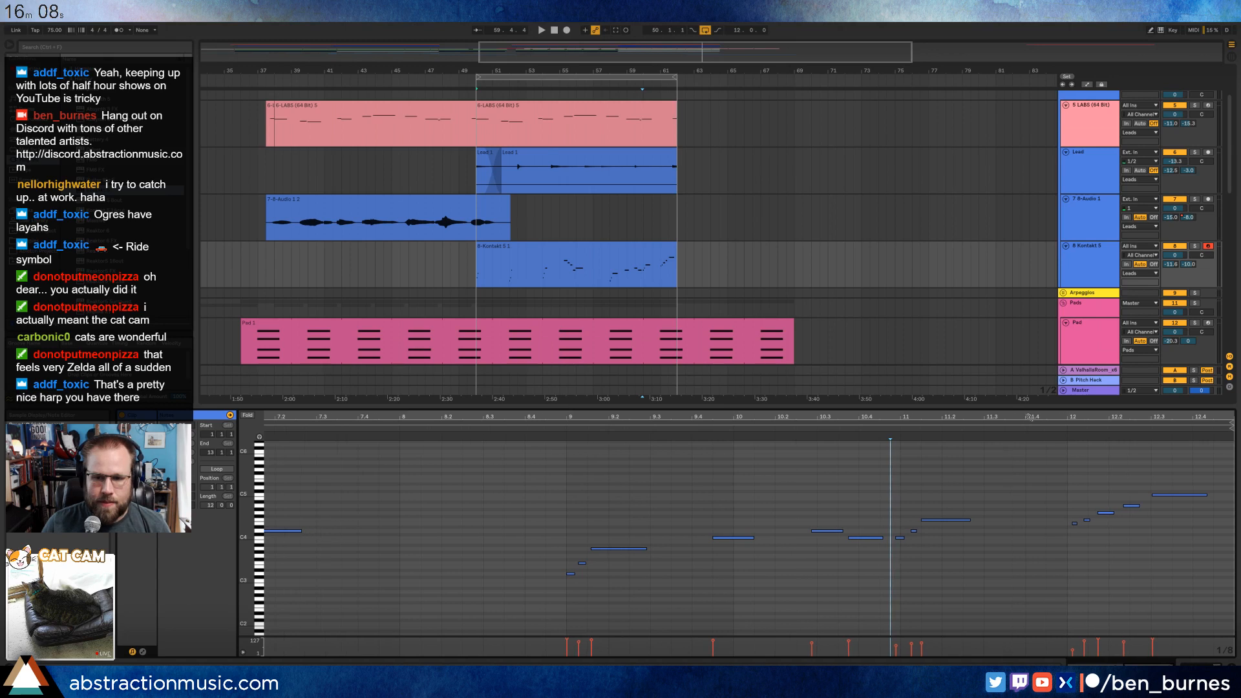
pyautogui.moveTo(1116, 419); pyautogui.dragTo(938, 464)
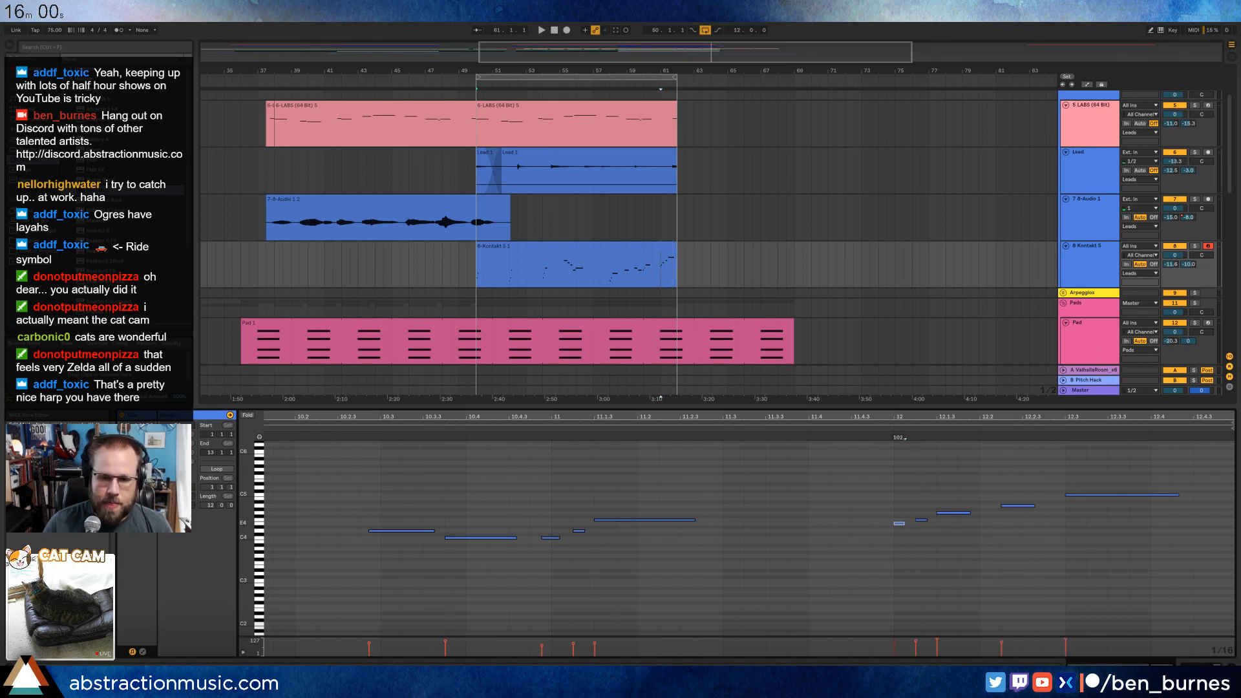
pyautogui.moveTo(1142, 419); pyautogui.dragTo(1141, 412)
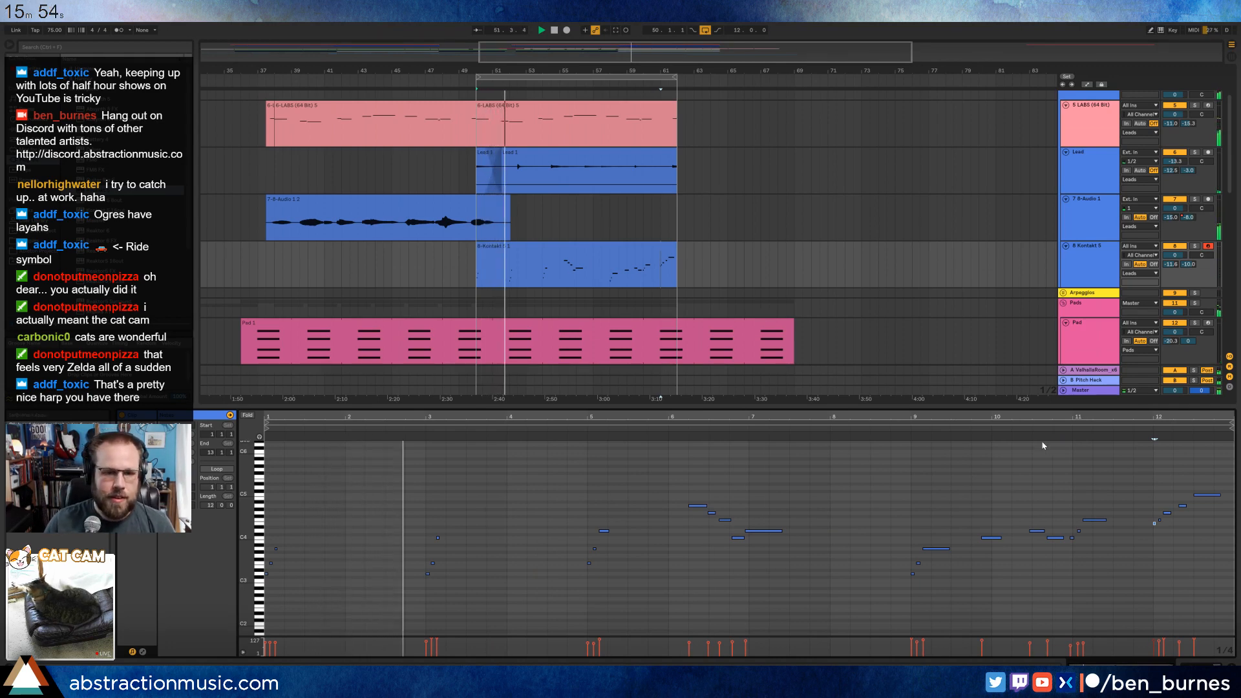
# Play the harp clip from its start and adjust the velocities of the arpeggio notes at clip bar 3 and the longer note at bar 5.
pyautogui.hotkey('shift', 'Tab')
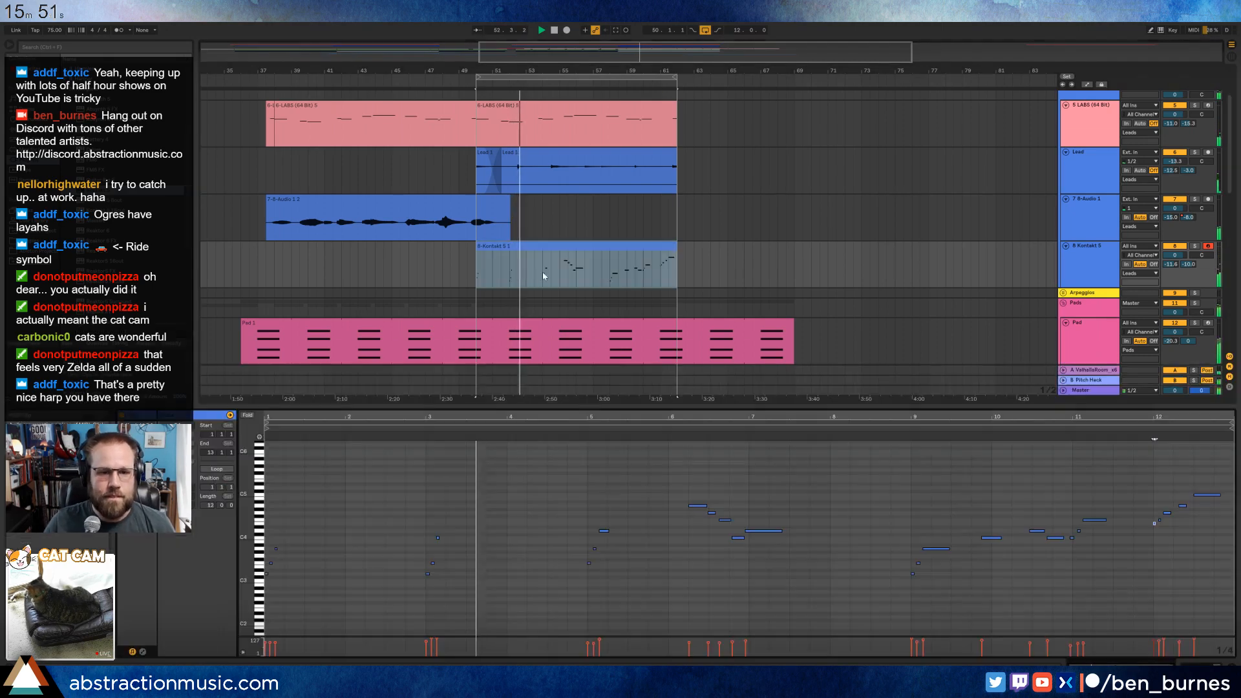
pyautogui.doubleClick(541, 272)
pyautogui.moveTo(413, 515); pyautogui.dragTo(460, 601)
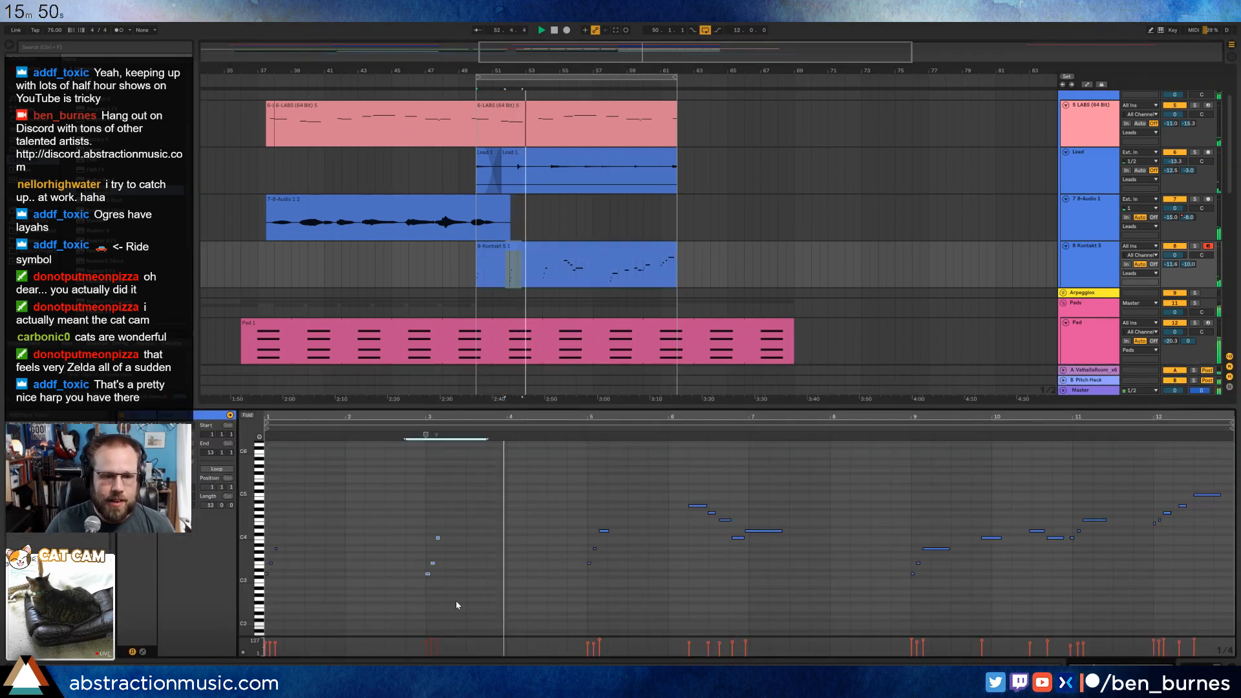
pyautogui.moveTo(437, 538); pyautogui.dragTo(438, 543)
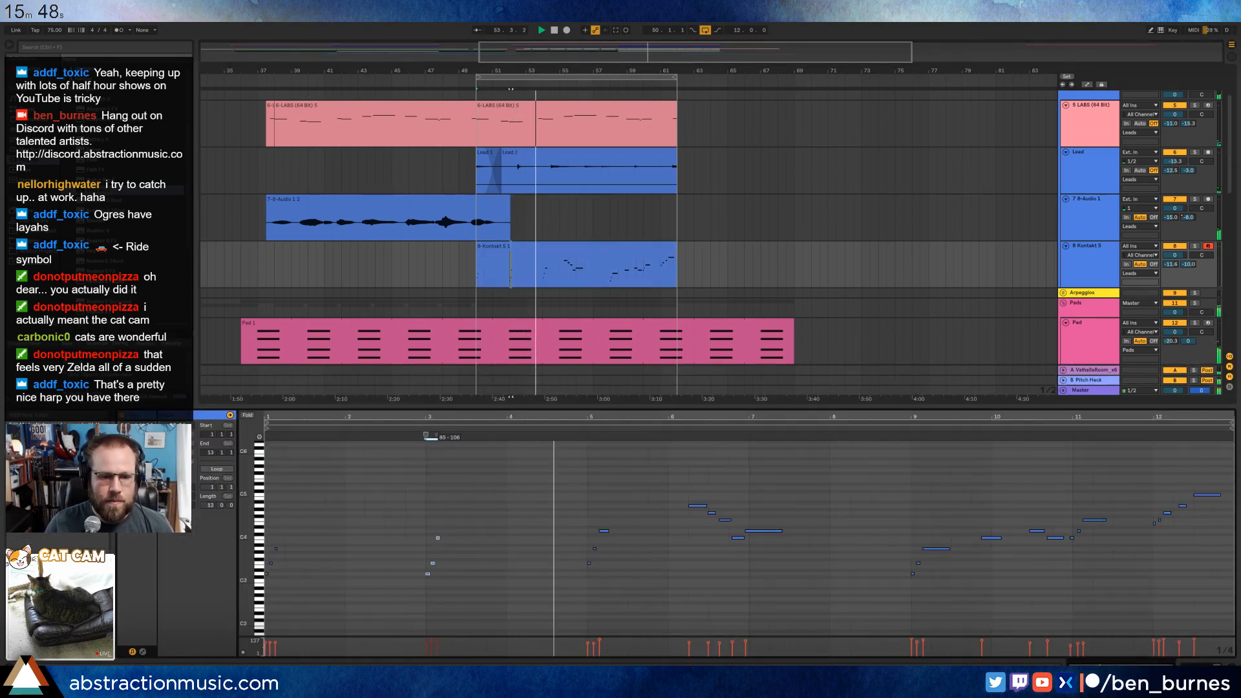
pyautogui.click(604, 531)
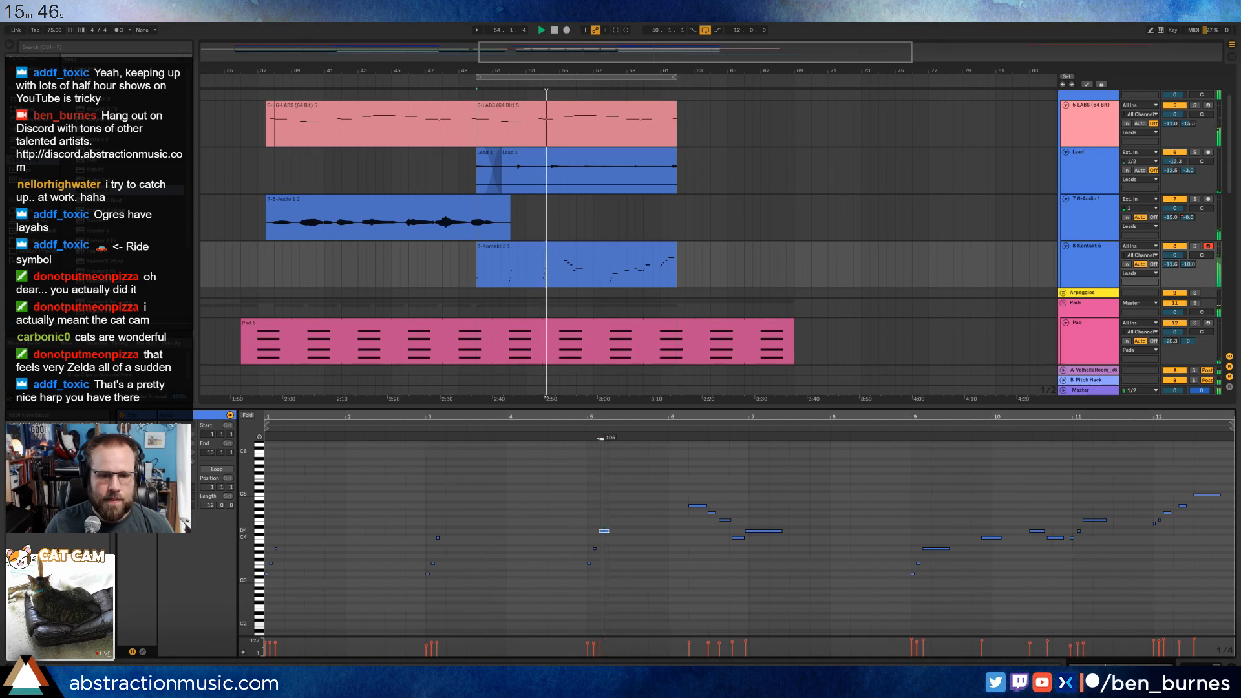
pyautogui.click(668, 552)
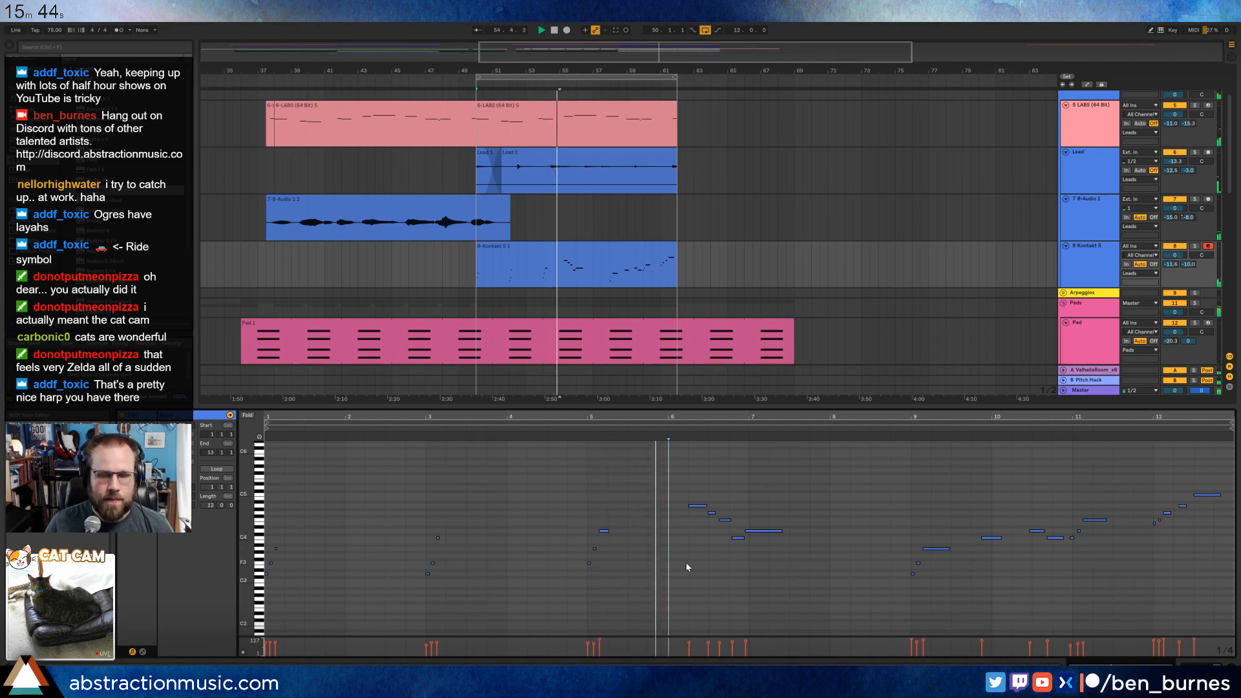
# Play the rest of the harp clip and check individual notes from clip bar 6 through bar 12.
pyautogui.click(711, 512)
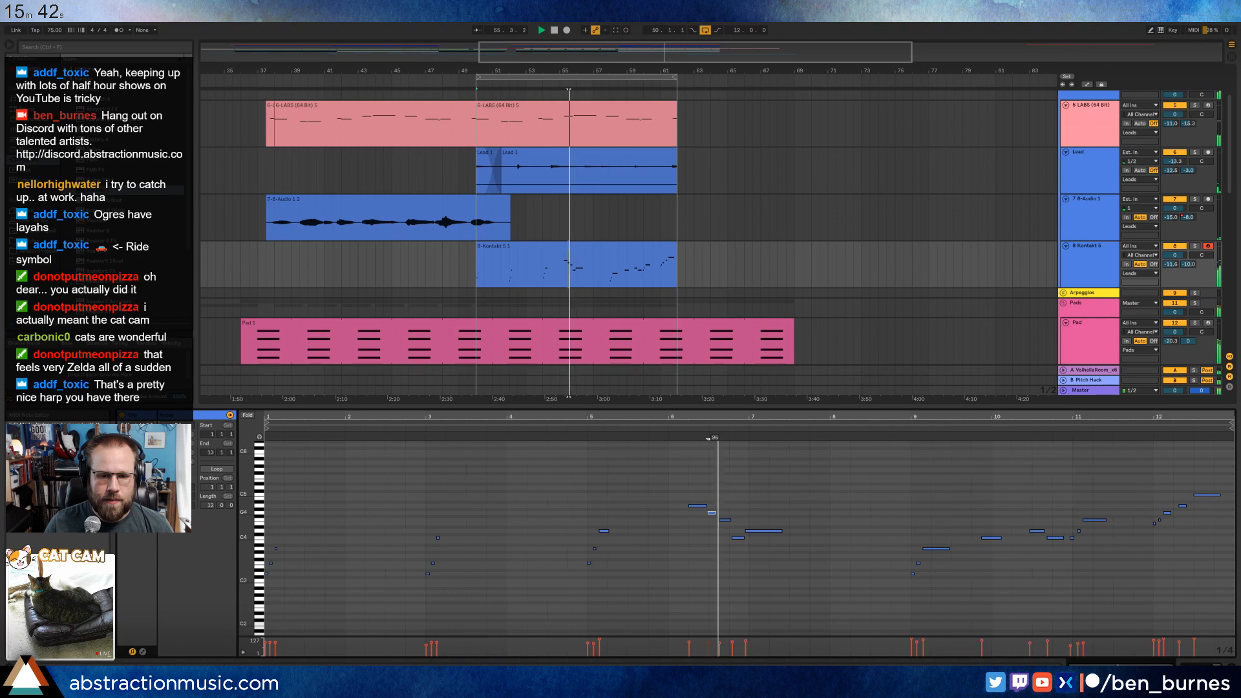
pyautogui.click(751, 532)
pyautogui.click(850, 549)
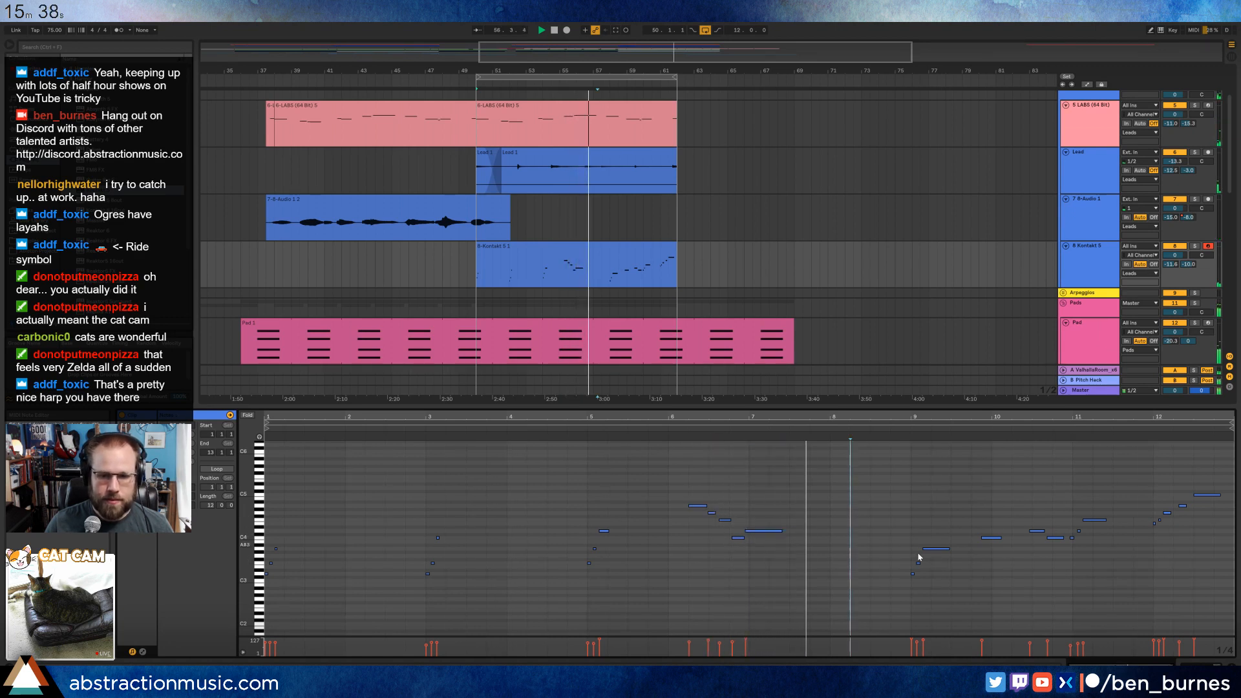
pyautogui.click(913, 573)
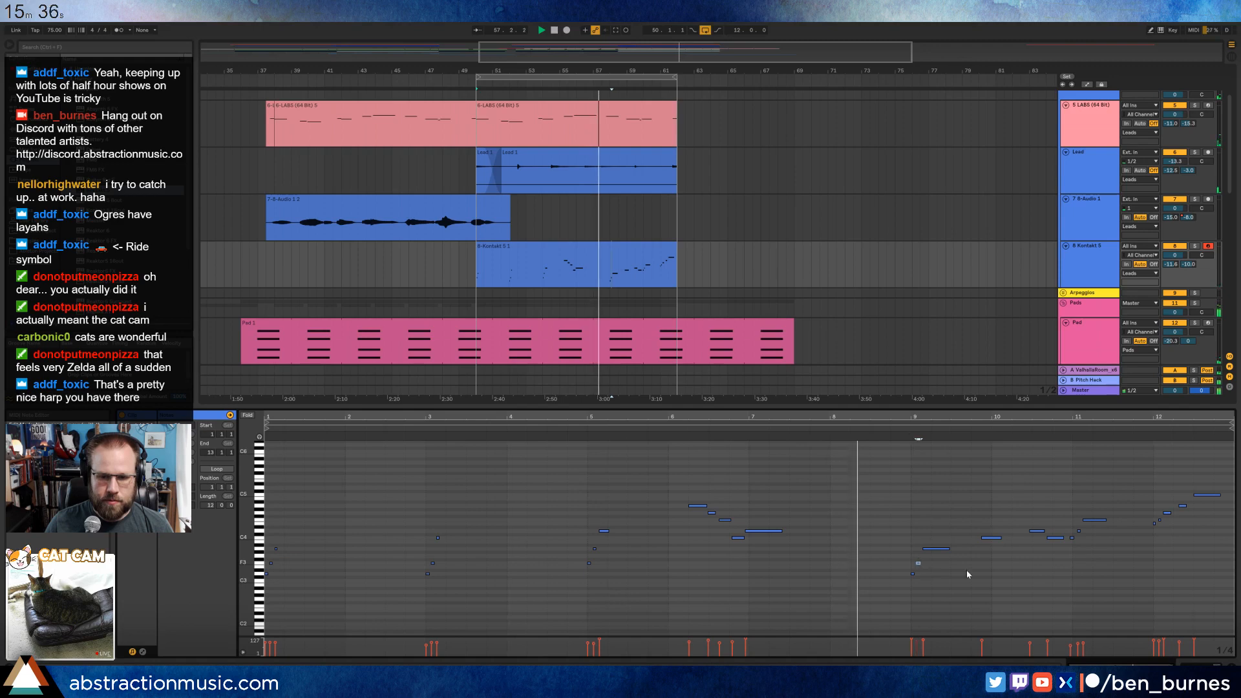
pyautogui.click(990, 569)
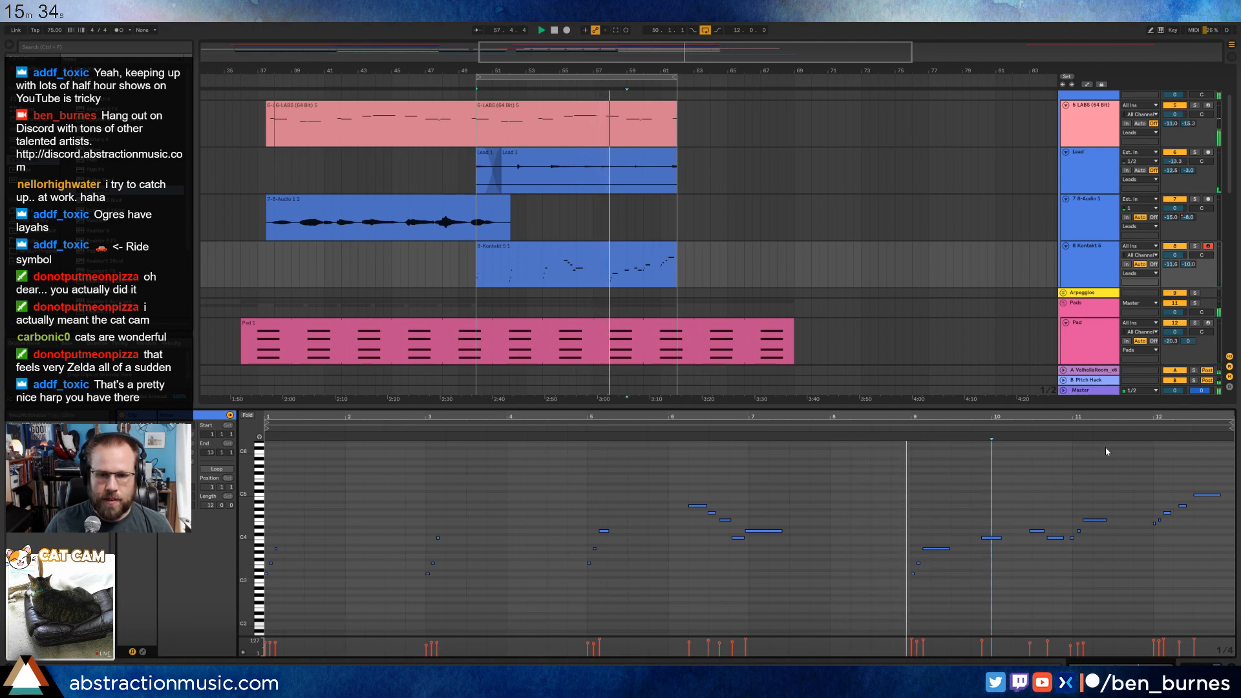
pyautogui.click(992, 537)
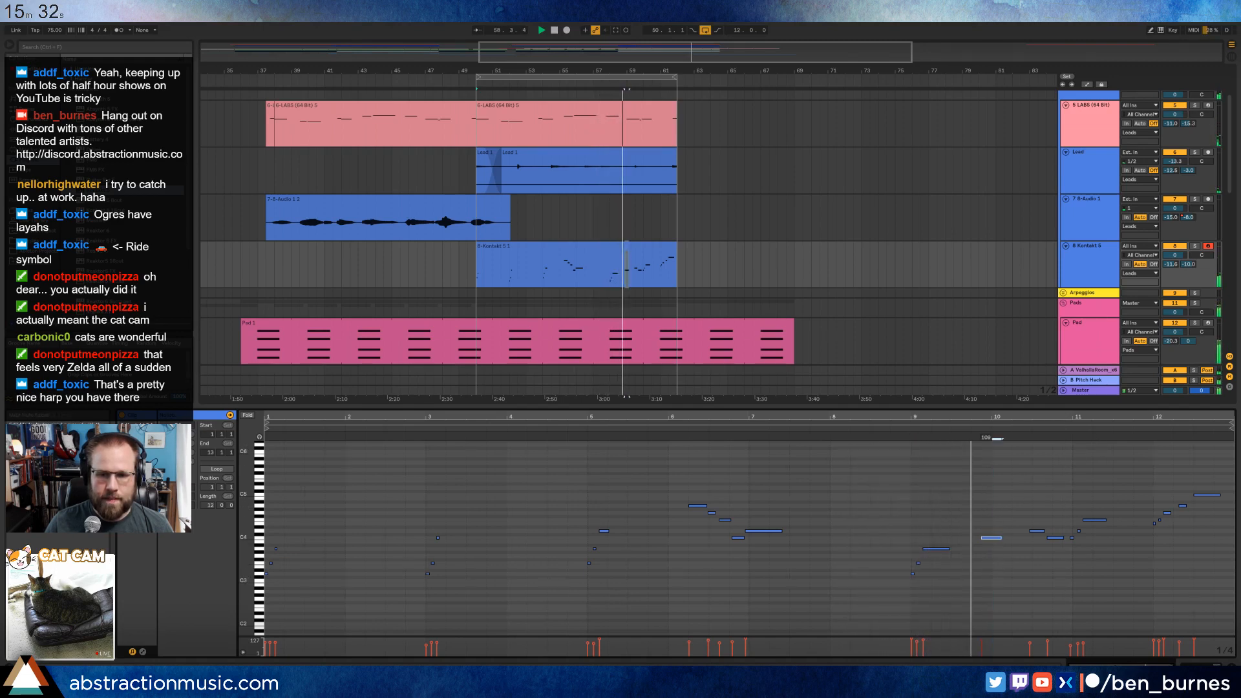
pyautogui.click(1036, 531)
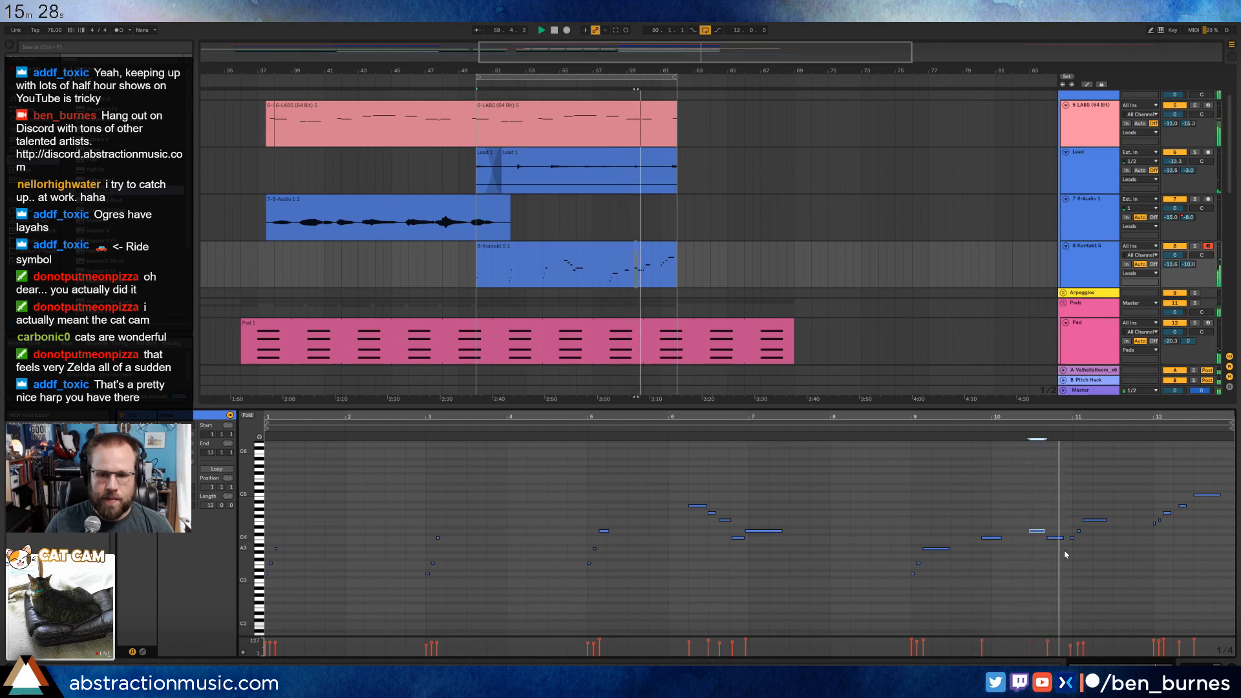
pyautogui.click(1094, 520)
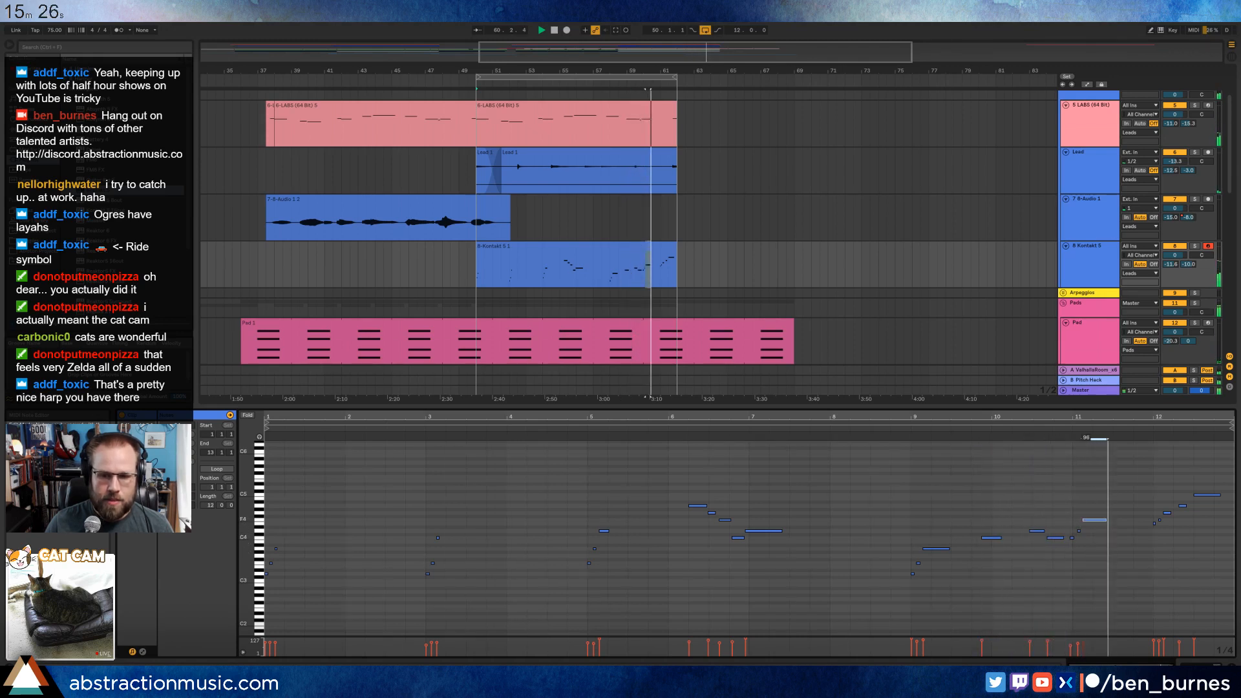
pyautogui.click(1153, 482)
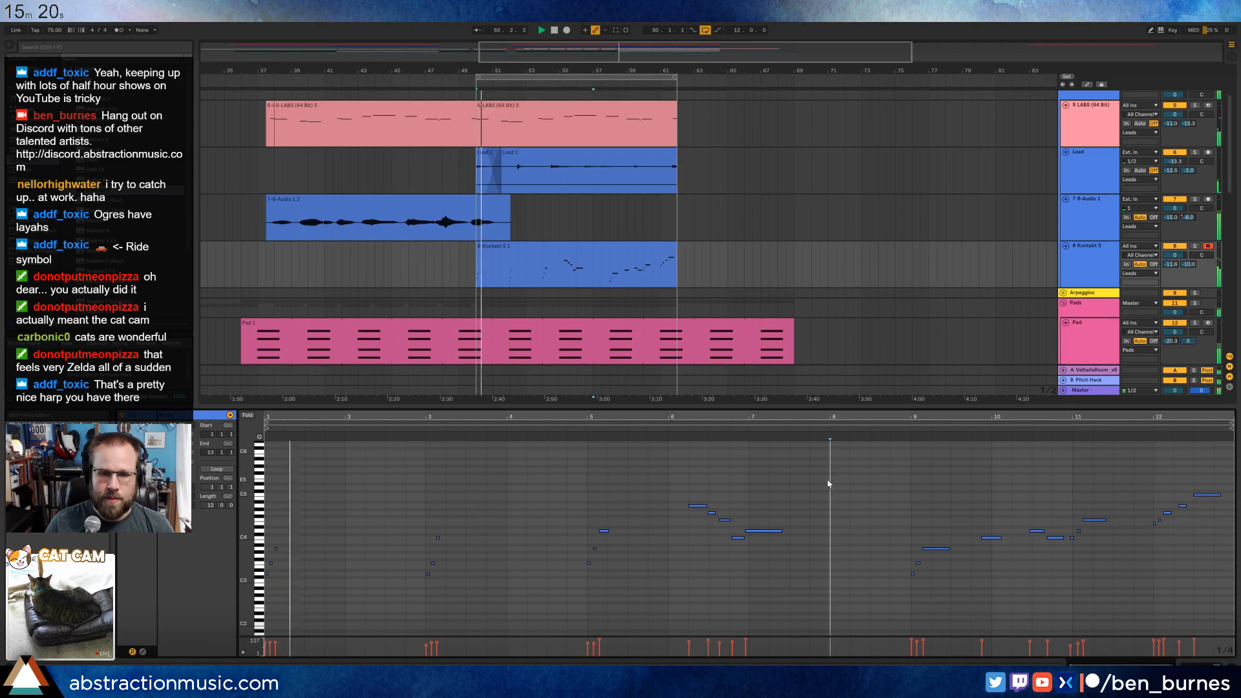
# Duplicate the Kontakt harp clip and the second LABS clip so that the copies start at bar 62.
pyautogui.click(627, 246)
pyautogui.hotkey('ctrl', 'd')
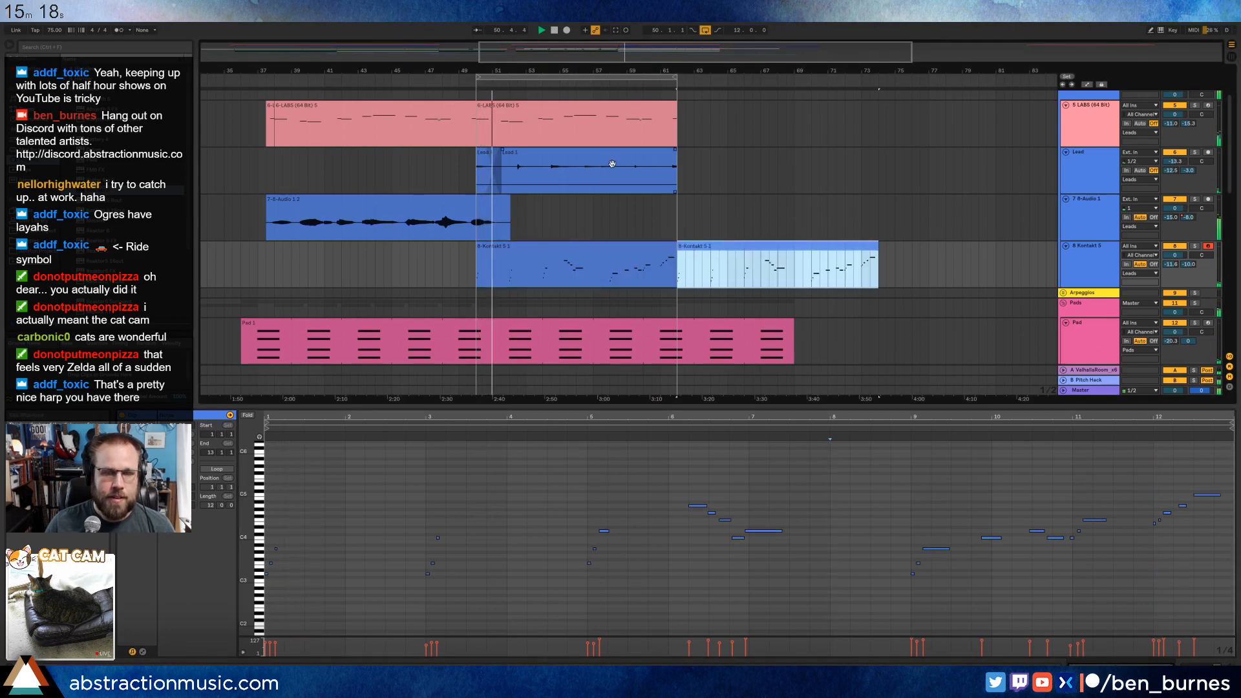
pyautogui.scroll(3, 482, 204)
pyautogui.click(491, 200)
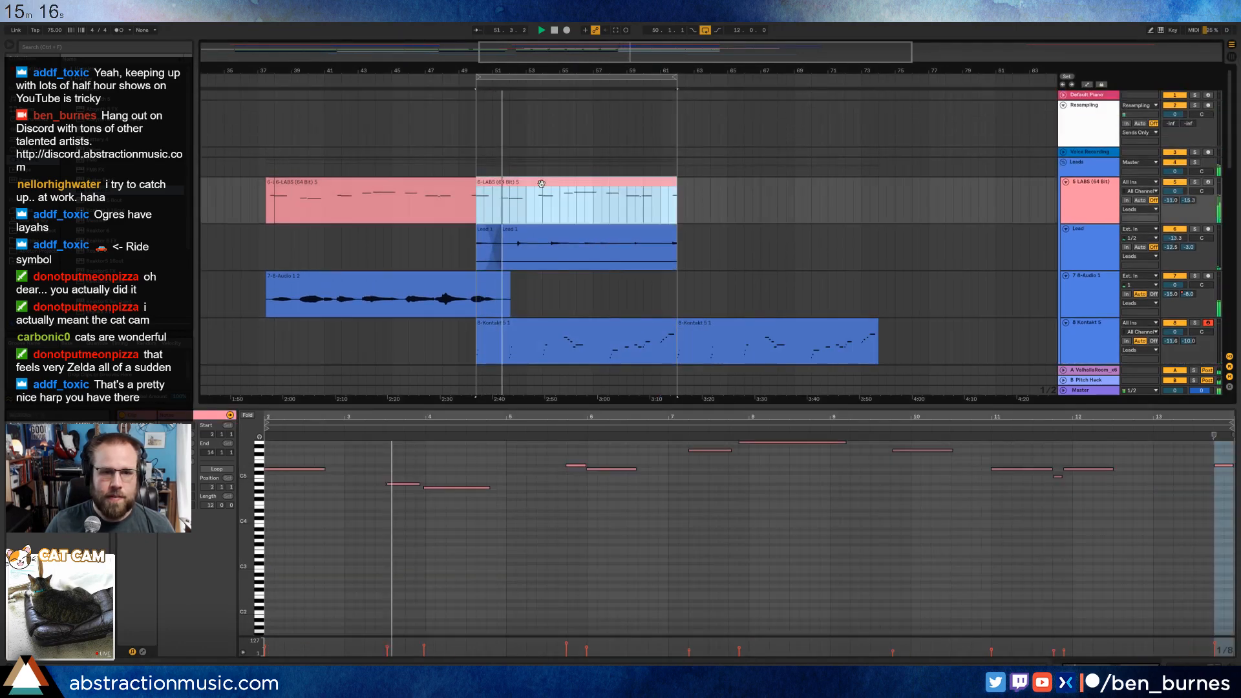
pyautogui.hotkey('ctrl', 'd')
# Copy the earlier Drum Rack clip starting at bar 29 and paste it on the same track at bar 62.
pyautogui.scroll(-9, 778, 270)
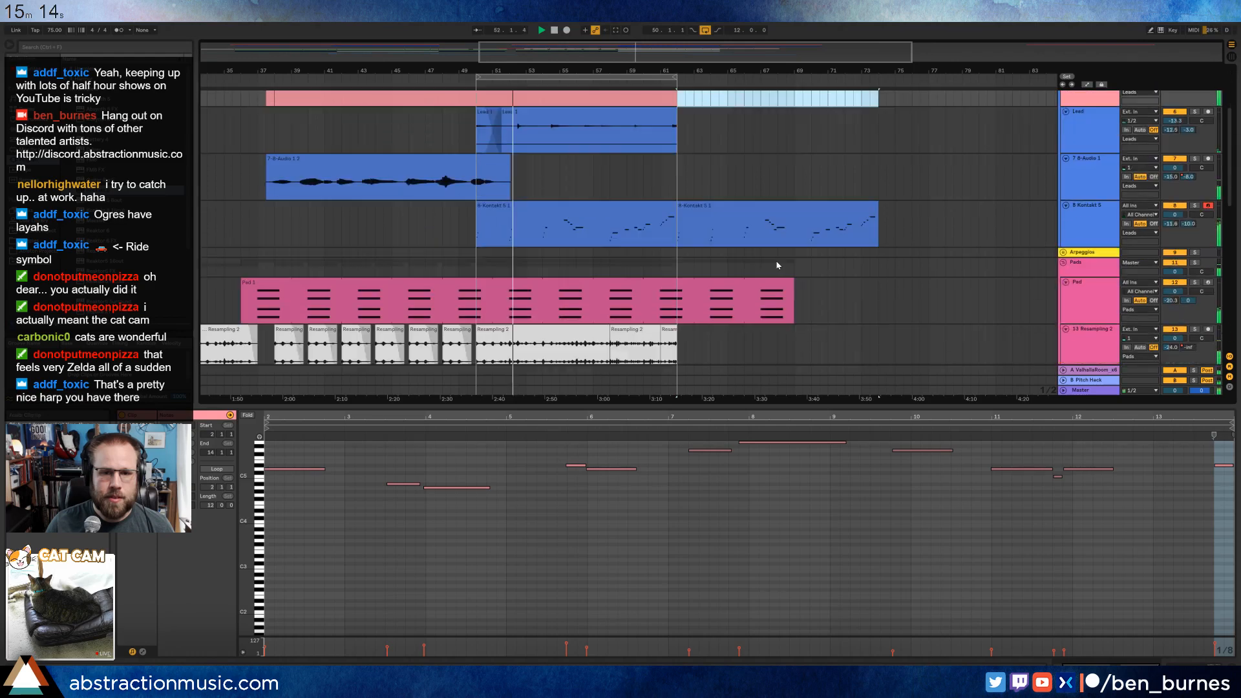
pyautogui.scroll(-6, 773, 266)
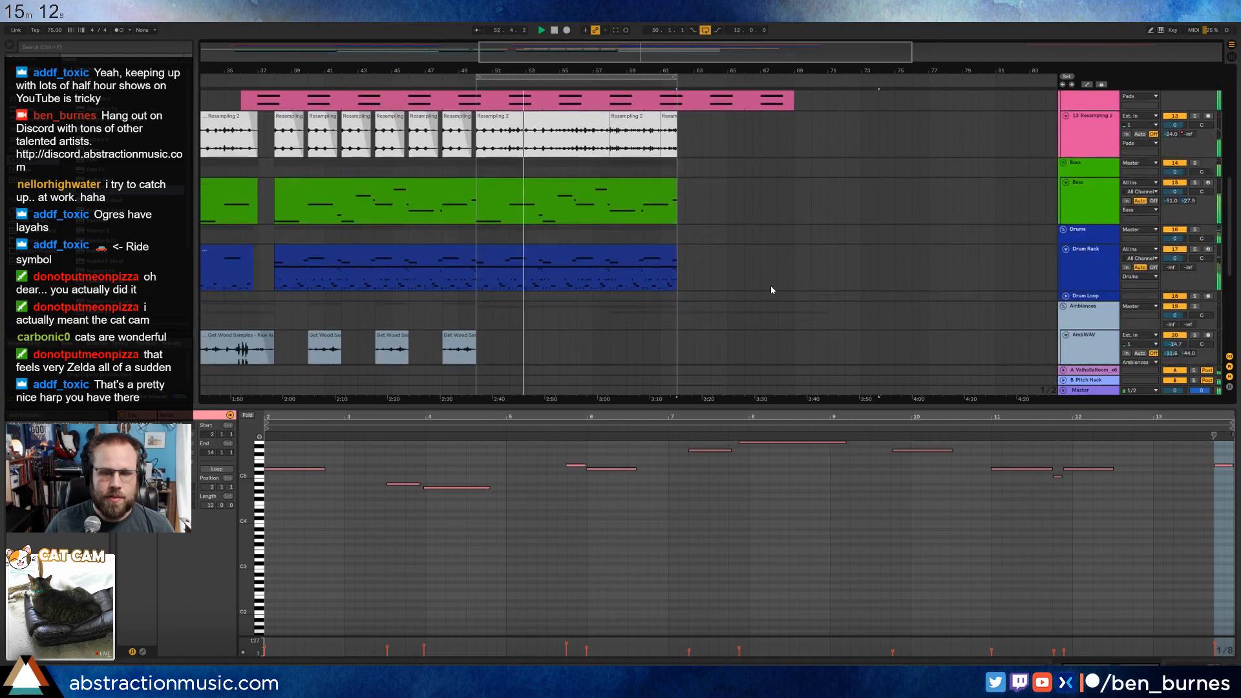
pyautogui.moveTo(617, 59); pyautogui.dragTo(617, 34)
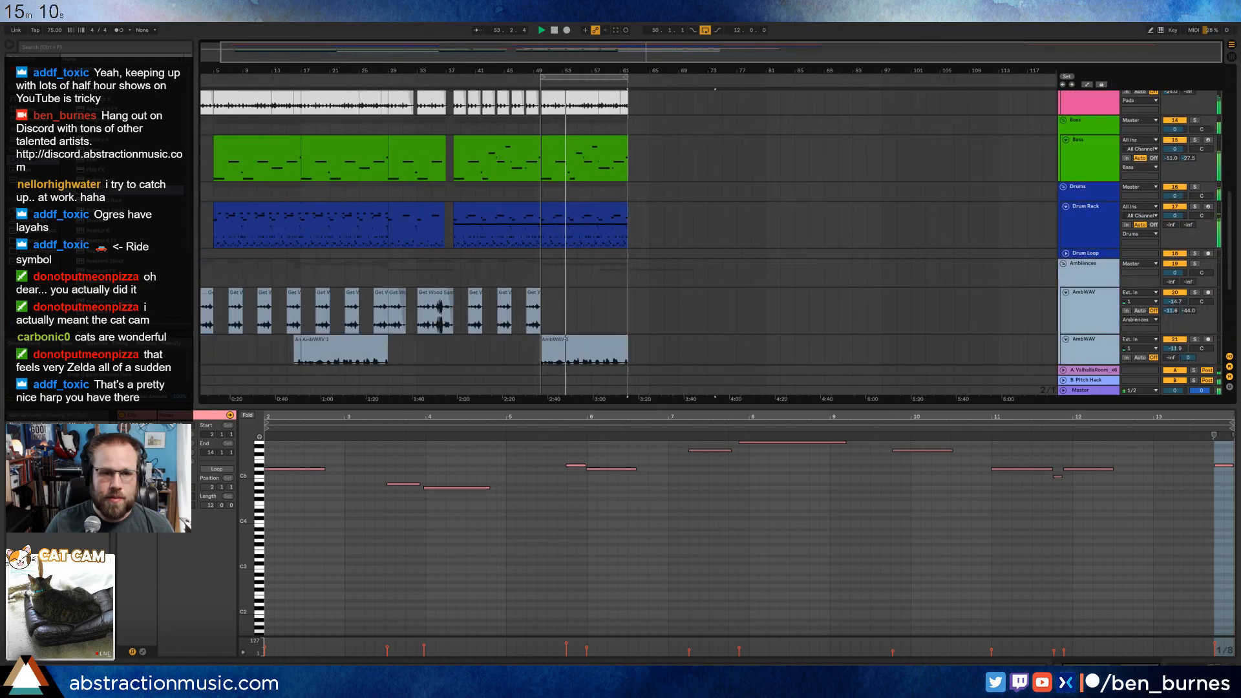
pyautogui.click(413, 213)
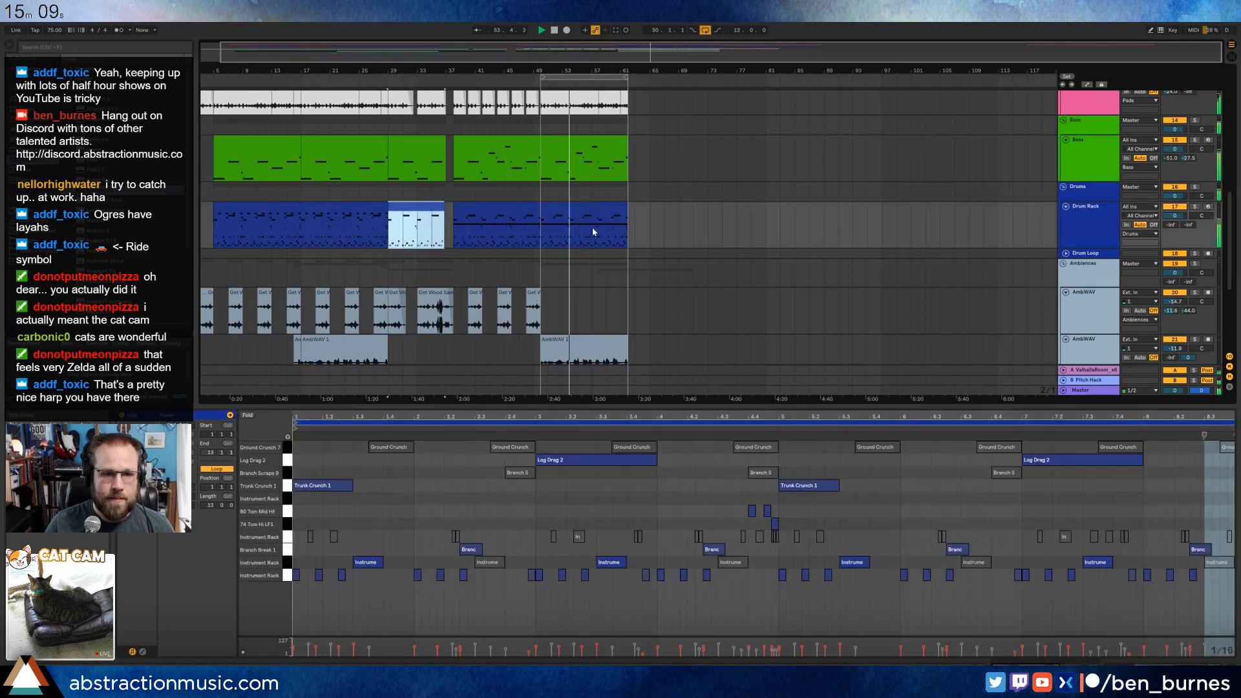
pyautogui.scroll(5, 629, 218)
pyautogui.click(625, 217)
pyautogui.hotkey('ctrl', 'v')
# Copy the Wood Samples audio clip from around bar 33 on the first AmbWAV track and paste it at bar 62.
pyautogui.scroll(-1, 657, 266)
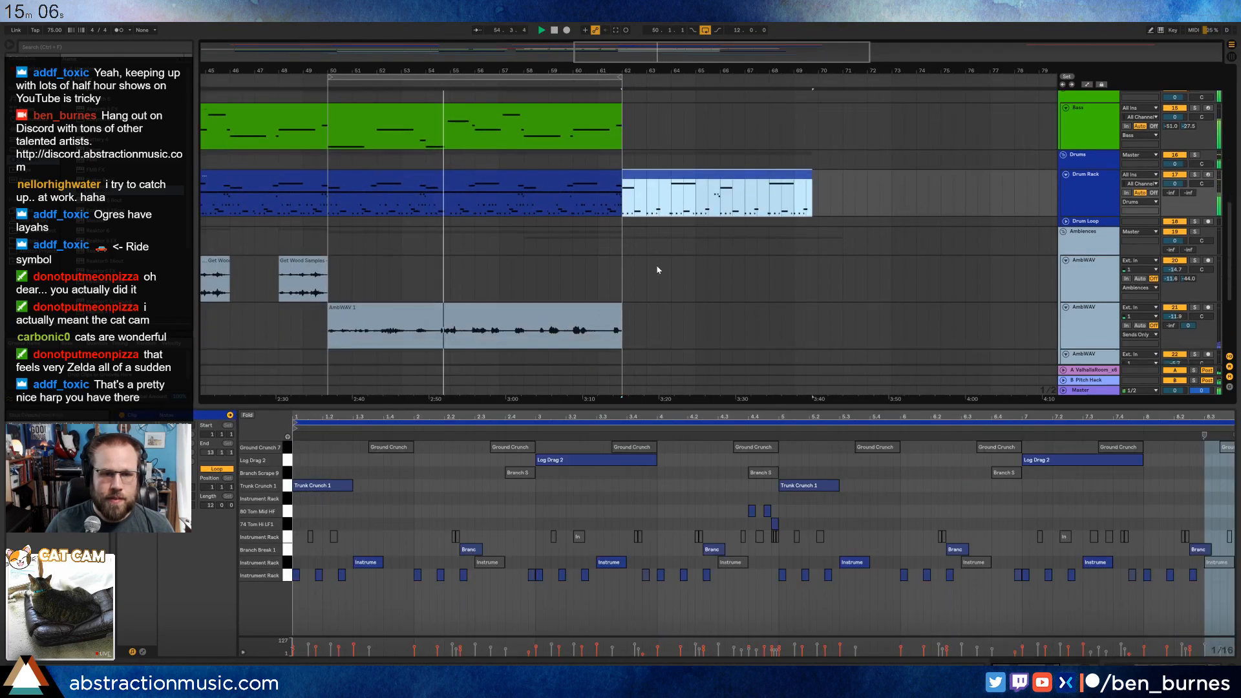
pyautogui.scroll(-1, 397, 283)
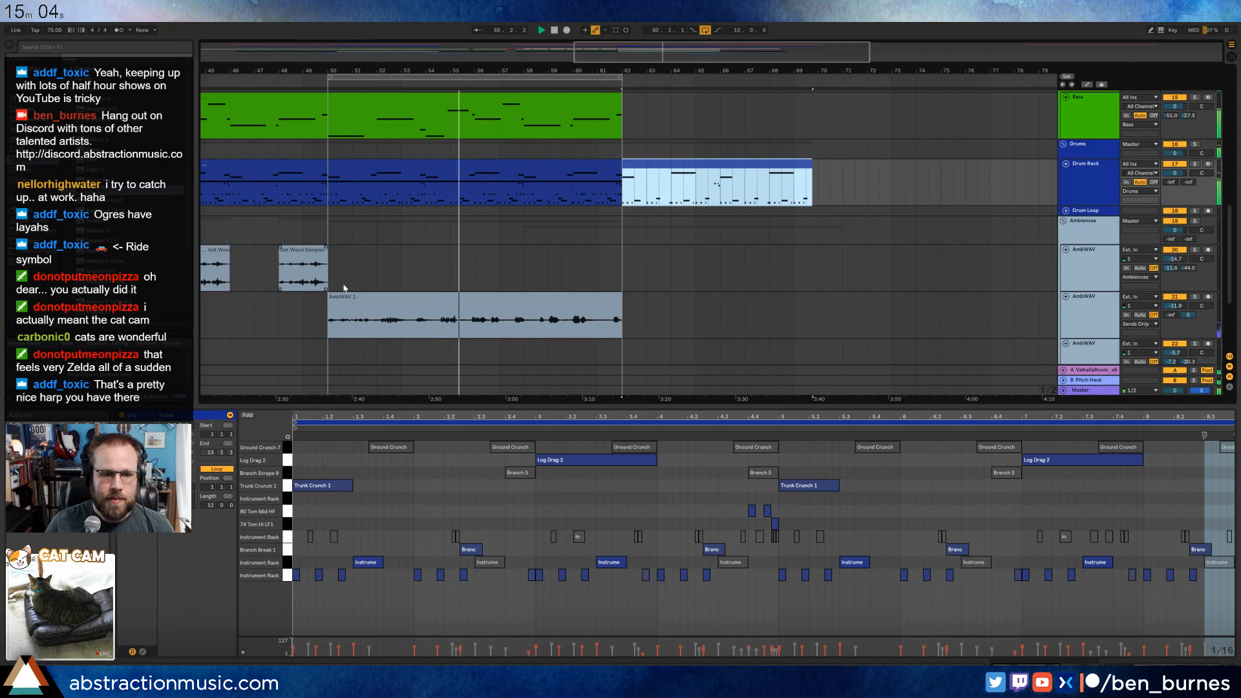
pyautogui.scroll(-3, 417, 302)
pyautogui.click(443, 256)
pyautogui.moveTo(663, 53); pyautogui.dragTo(405, 83)
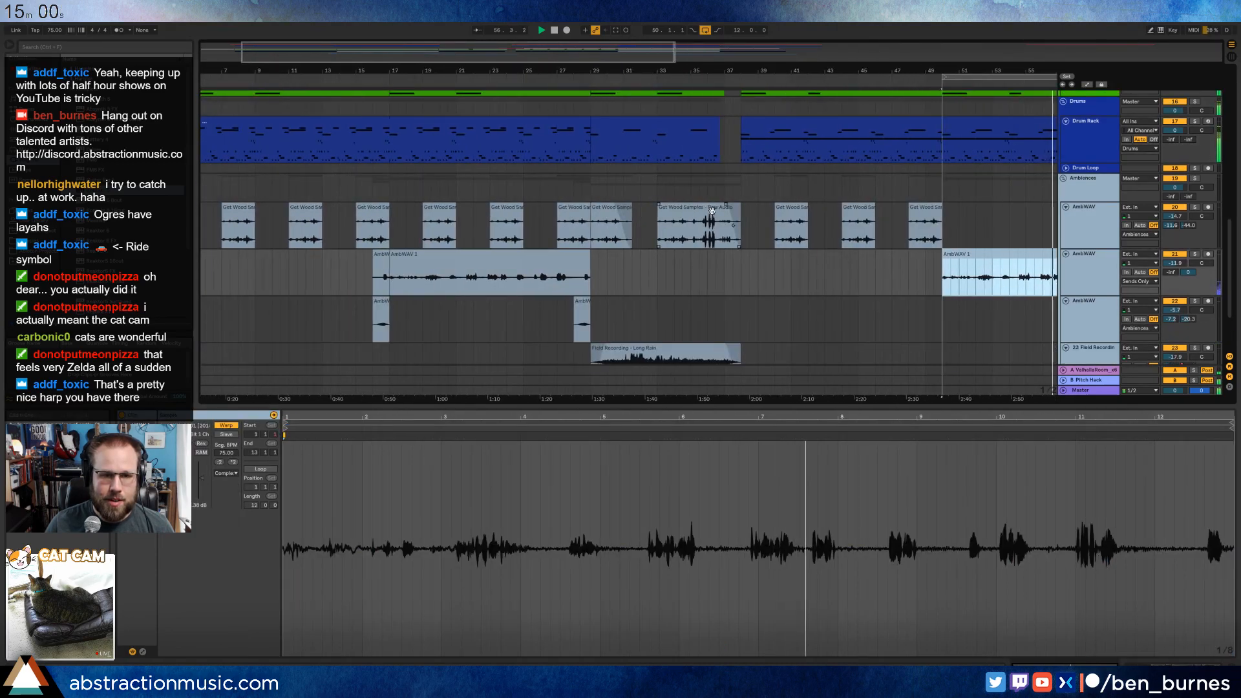
pyautogui.click(664, 223)
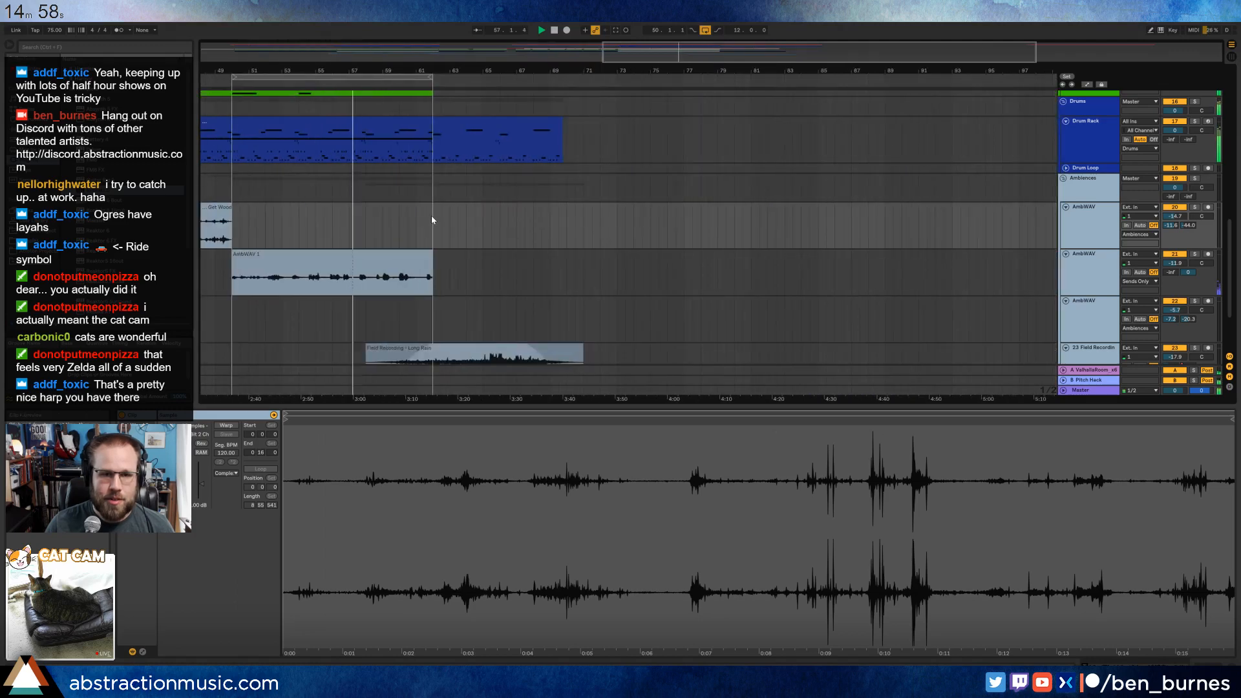
pyautogui.click(432, 220)
pyautogui.hotkey('ctrl', 'v')
# Turn off the arrangement loop and show the effect devices of the second AmbWAV track.
pyautogui.click(705, 30)
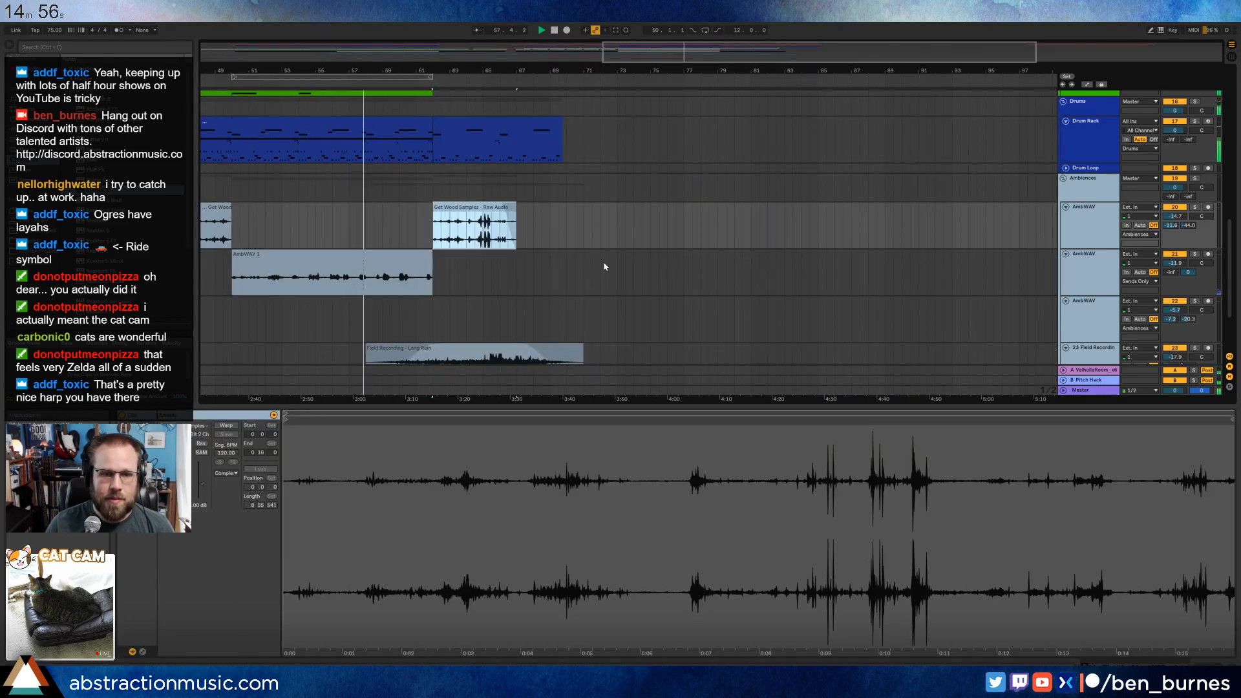
pyautogui.click(600, 266)
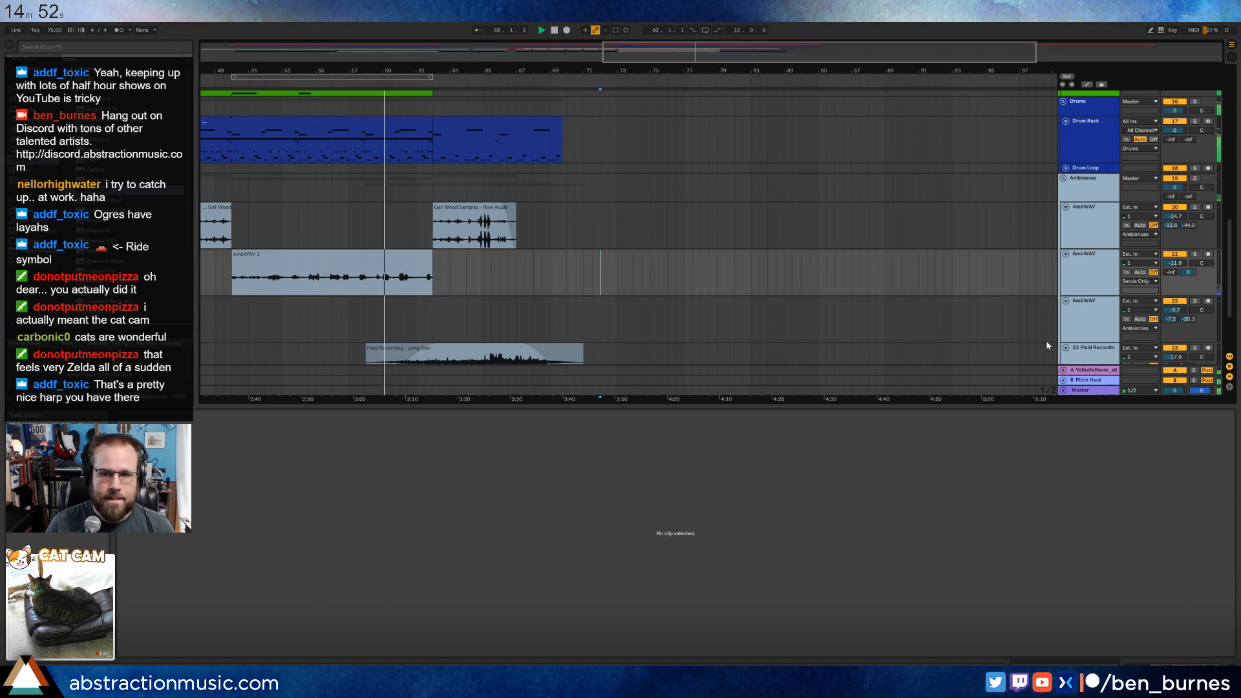
pyautogui.hotkey('shift', 'Tab')
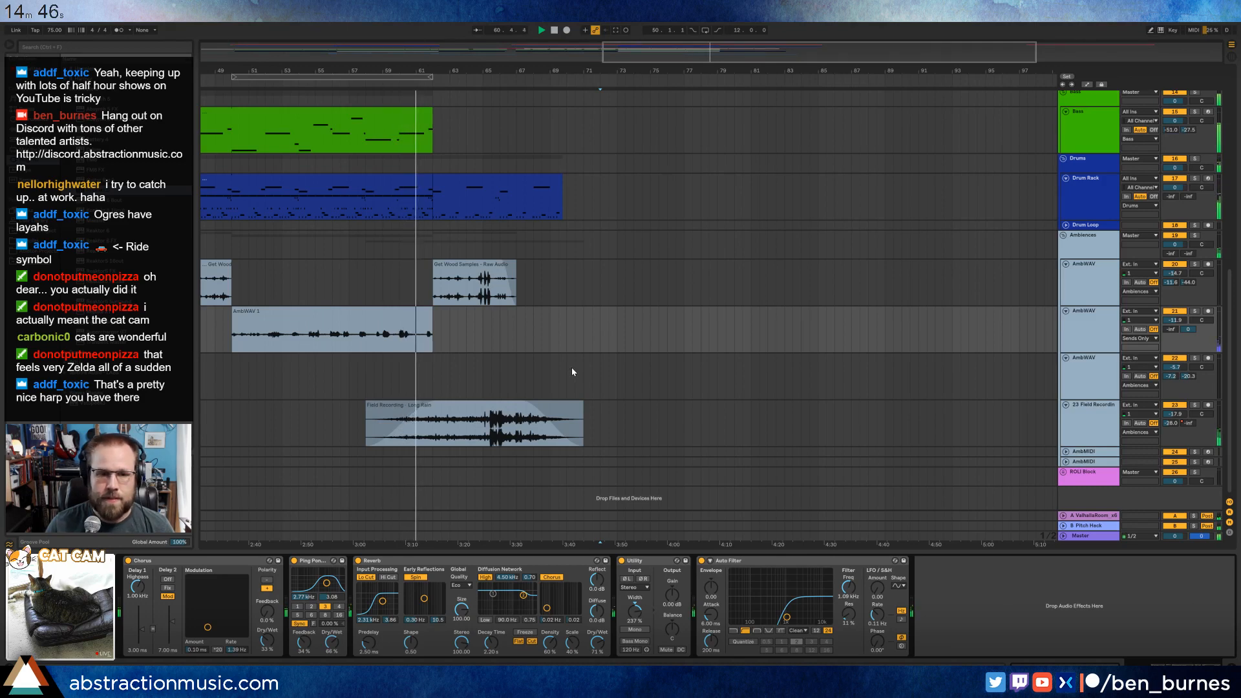
pyautogui.scroll(8, 572, 371)
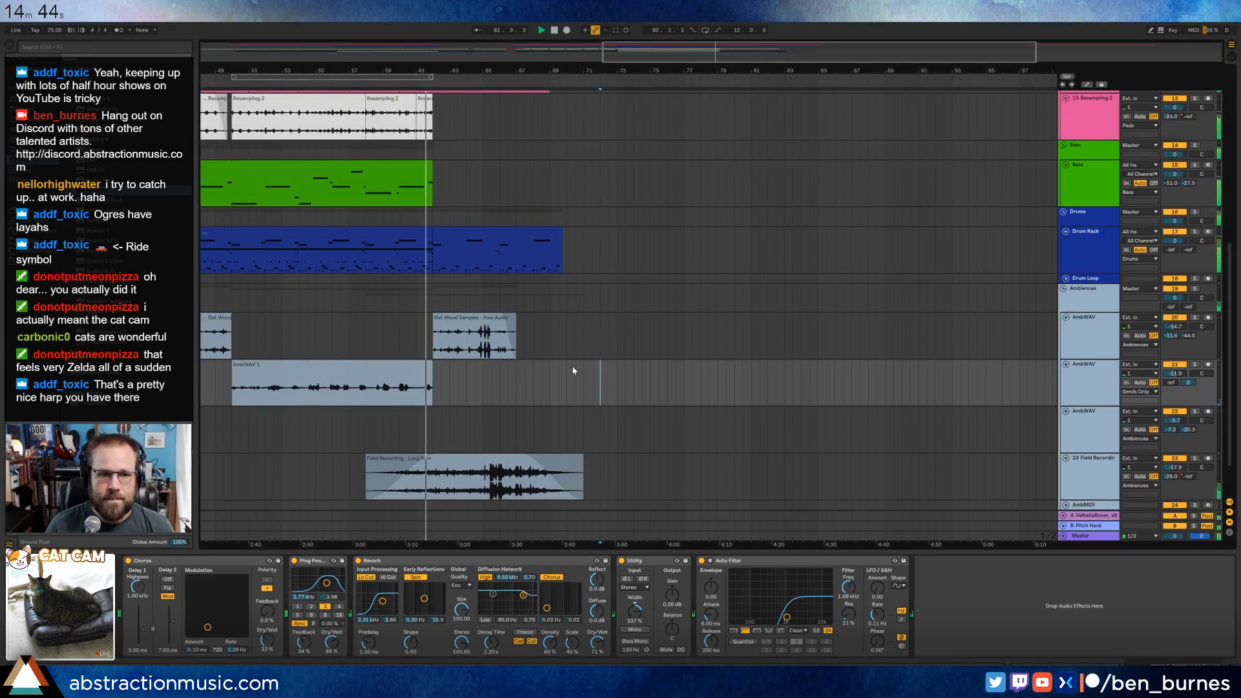
# Open the duplicated Kontakt harp clip at bar 62 and transpose its short notes in bars 1, 3 and 5 up an octave.
pyautogui.scroll(2, 572, 378)
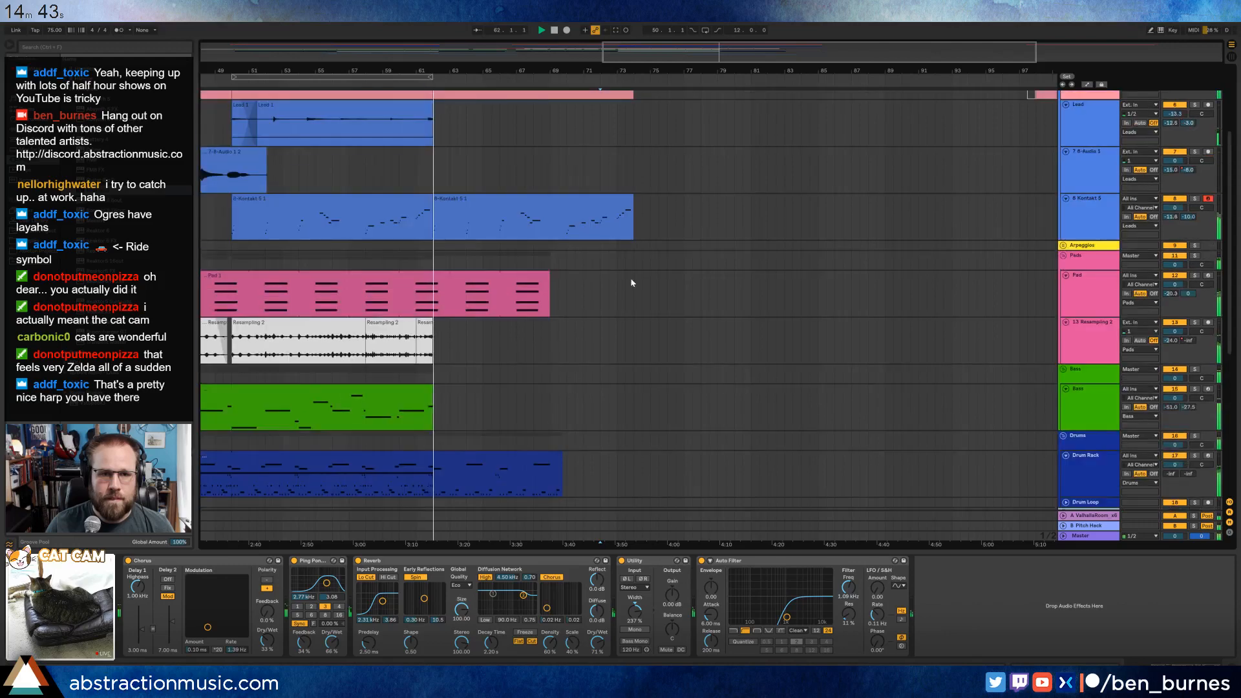
pyautogui.doubleClick(504, 201)
pyautogui.moveTo(471, 501); pyautogui.dragTo(265, 585)
pyautogui.hotkey('shift', 'Up')
pyautogui.moveTo(619, 592); pyautogui.dragTo(548, 504)
pyautogui.hotkey('shift', 'Up')
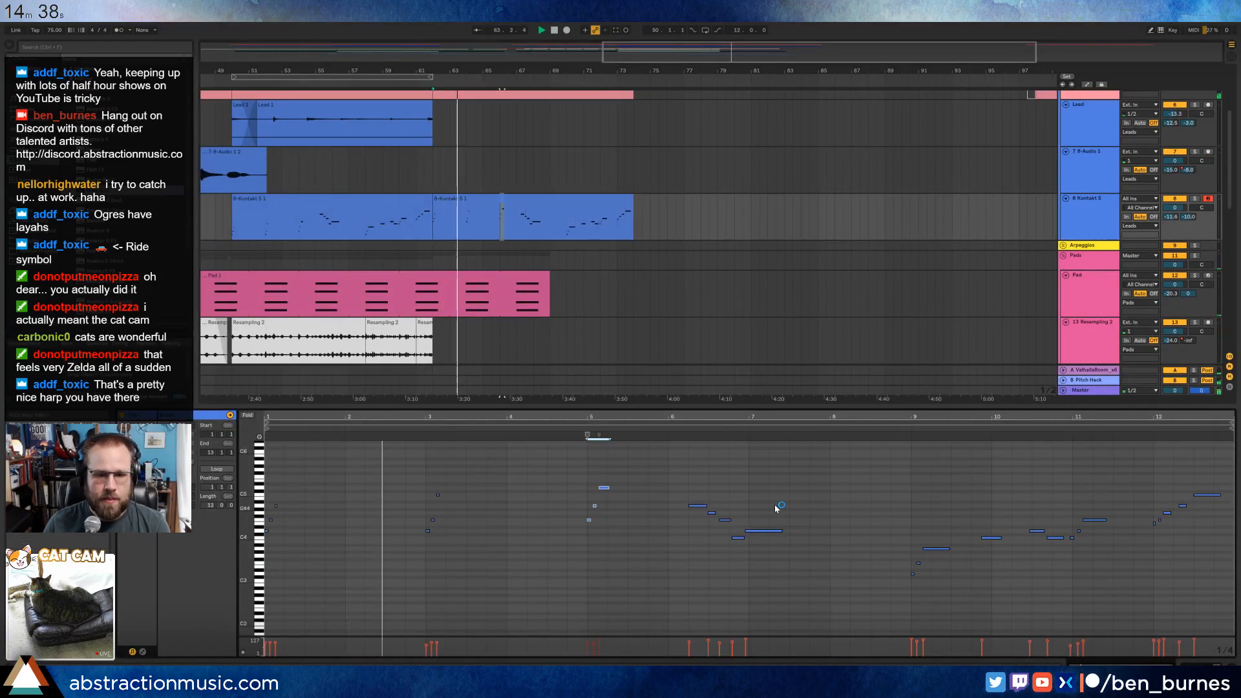
# Delete all the notes in the second half of the duplicated harp clip, from around bar 9 onward.
pyautogui.moveTo(875, 468); pyautogui.dragTo(1217, 635)
pyautogui.press('Delete')
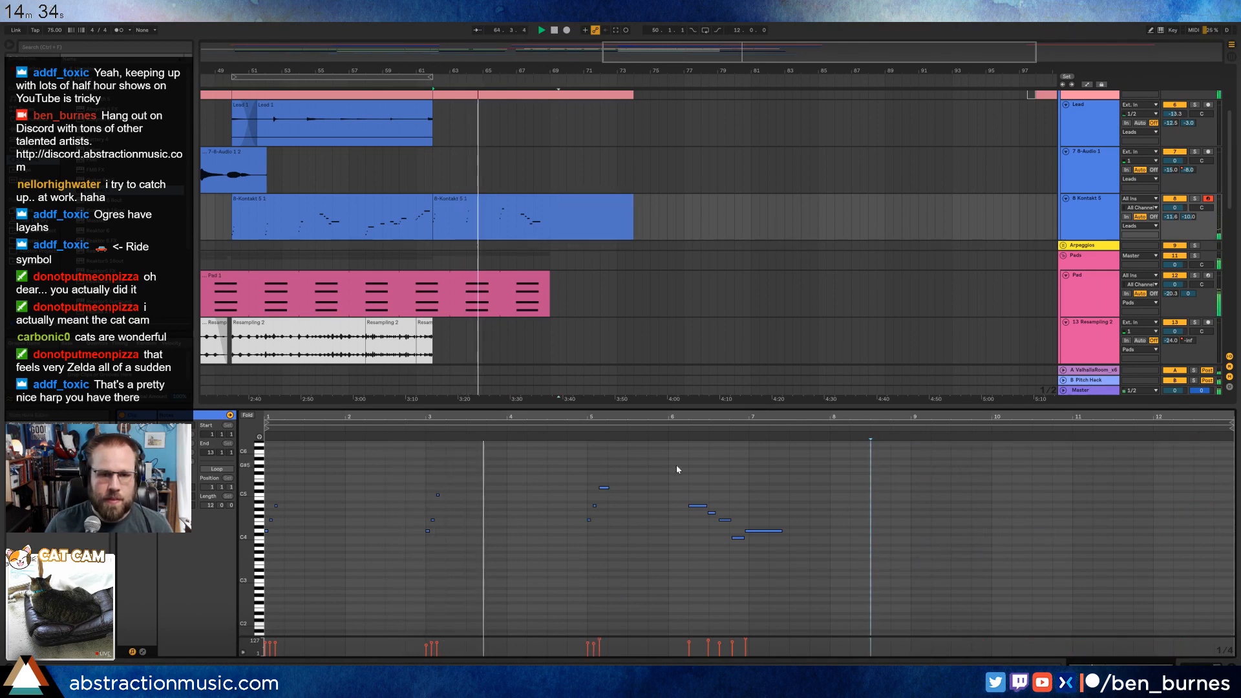
pyautogui.hotkey('shift', 'Tab')
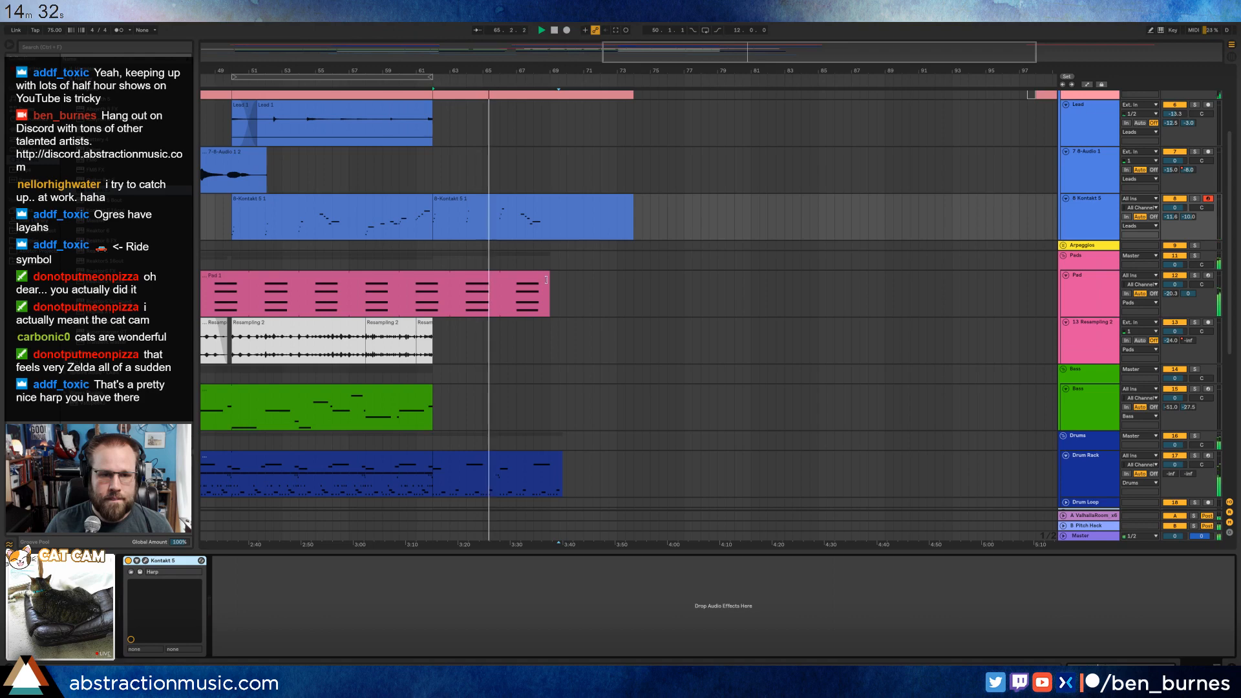
# Try to shorten the Pad clip to end at bar 66 and to trim the end of the last Drum Rack clip.
pyautogui.moveTo(548, 276); pyautogui.dragTo(500, 279)
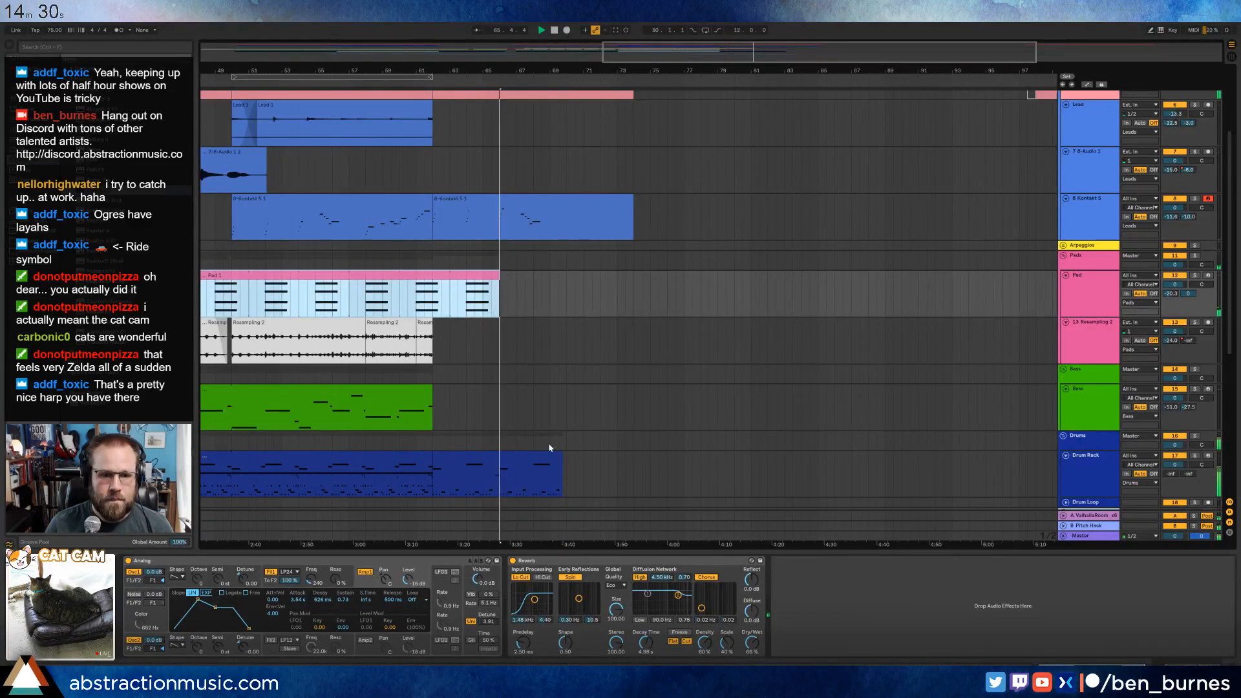
pyautogui.moveTo(560, 458)
pyautogui.mouseDown()
pyautogui.moveTo(537, 459)
pyautogui.moveTo(555, 460)
pyautogui.mouseUp()
pyautogui.hotkey('ctrl', 'z')
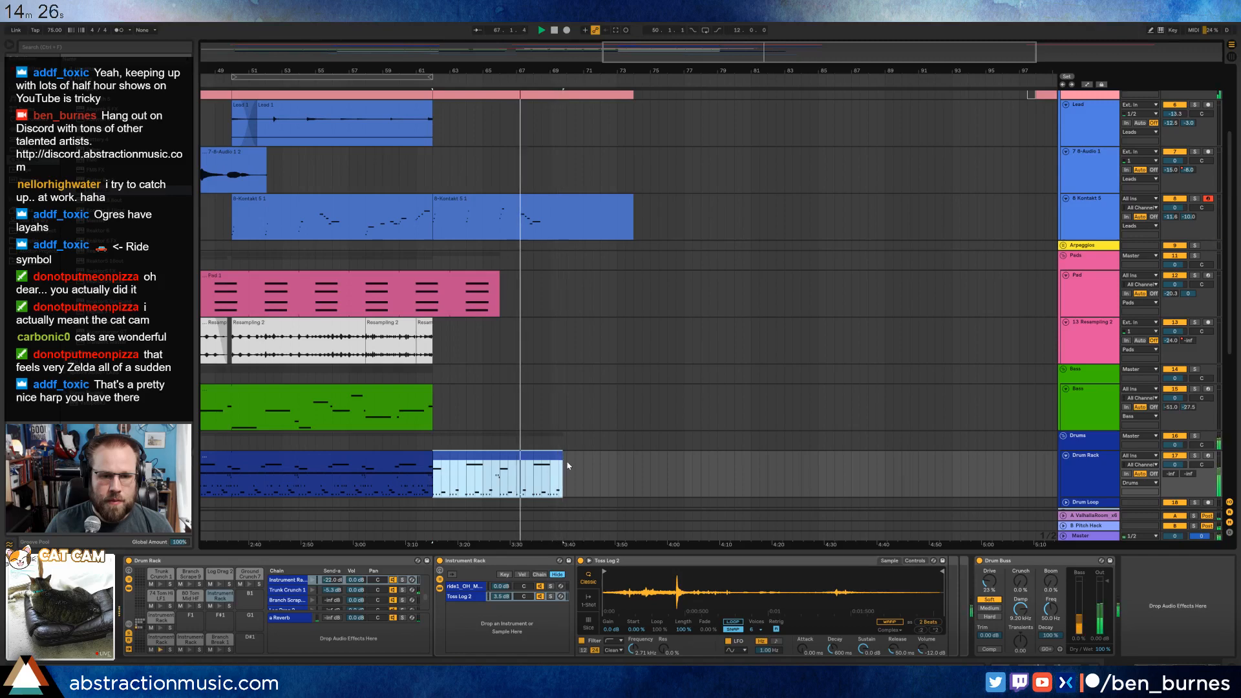
pyautogui.hotkey('ctrl', 'z')
pyautogui.hotkey('ctrl', 'z')
# Open the Drum Rack clip at bar 62 and select the notes of the Instrument Rack, Trunk Crunch 1 and Log Drag 2 lanes in turn.
pyautogui.click(539, 457)
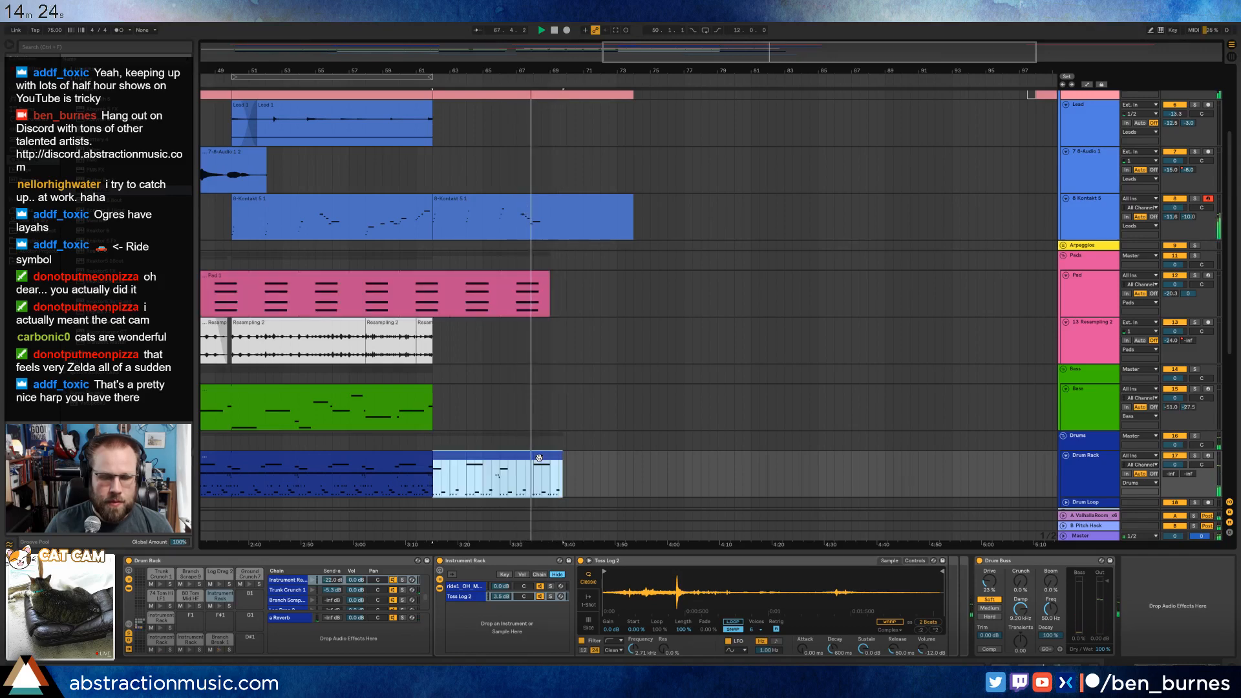
pyautogui.doubleClick(539, 458)
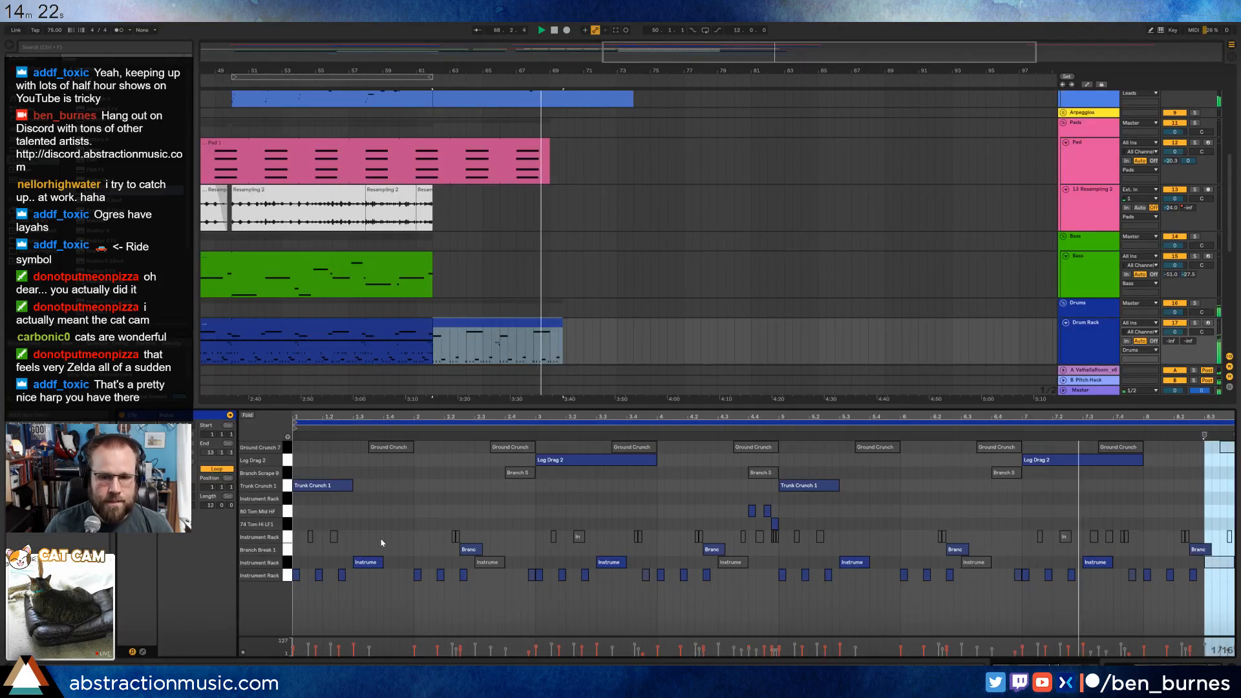
pyautogui.click(287, 562)
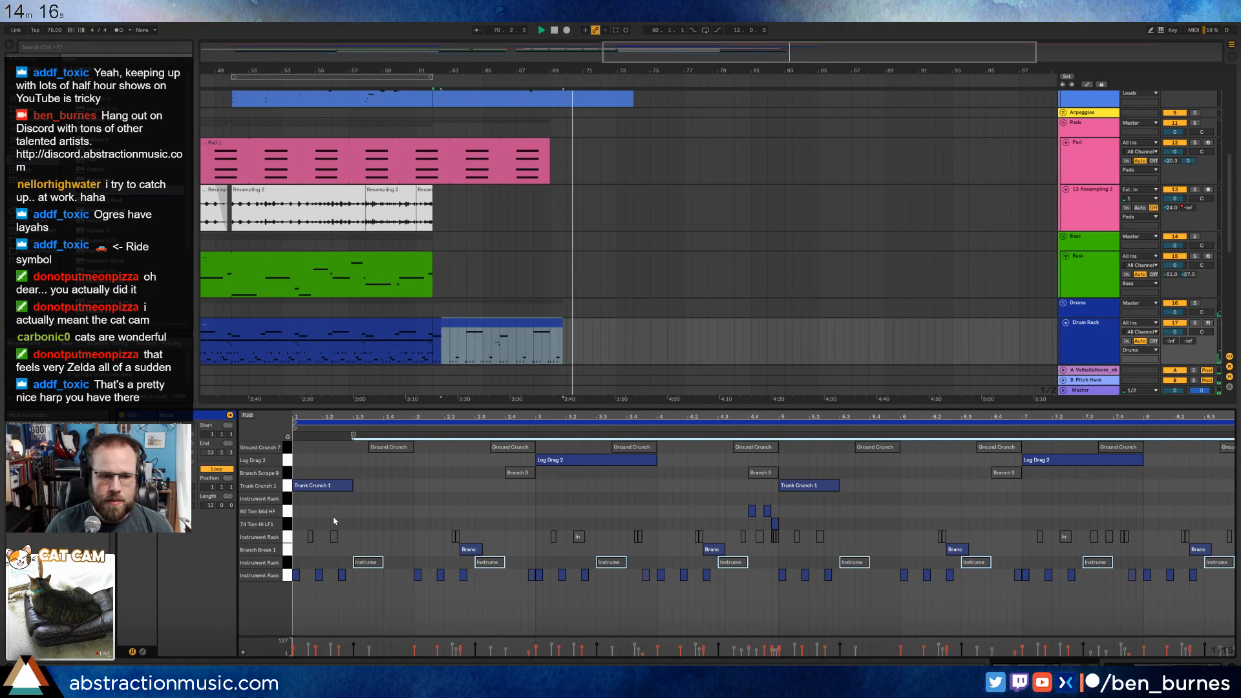
pyautogui.click(288, 487)
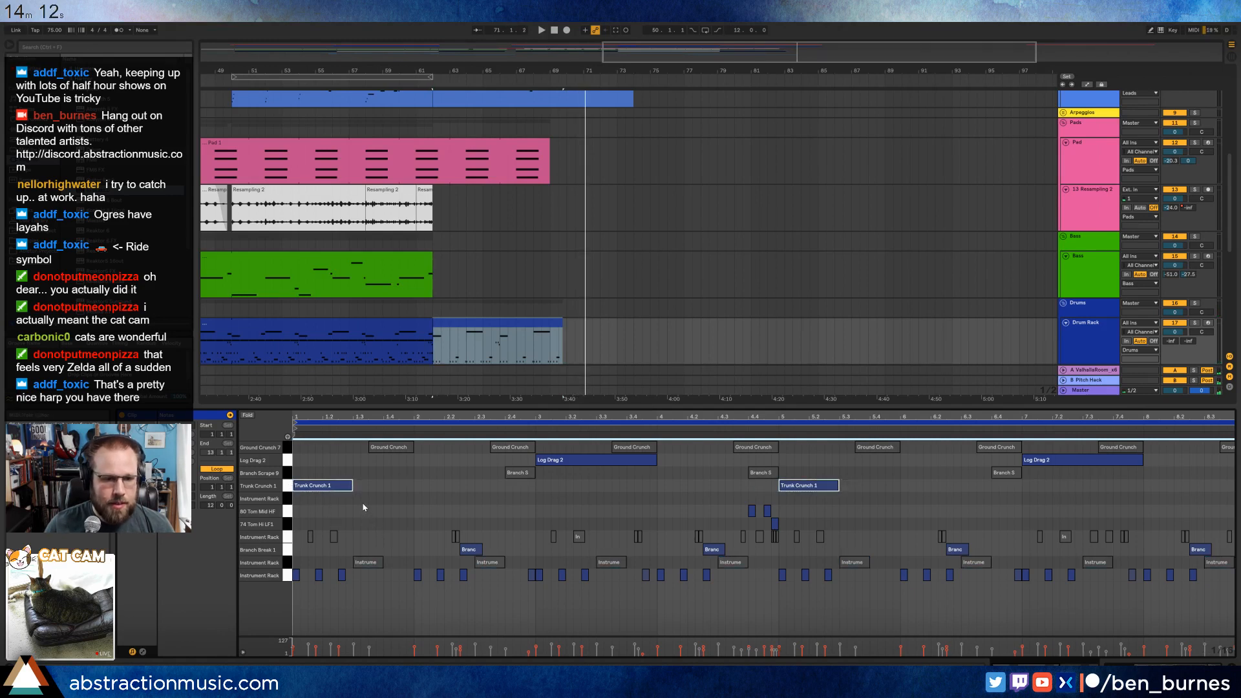
pyautogui.click(286, 463)
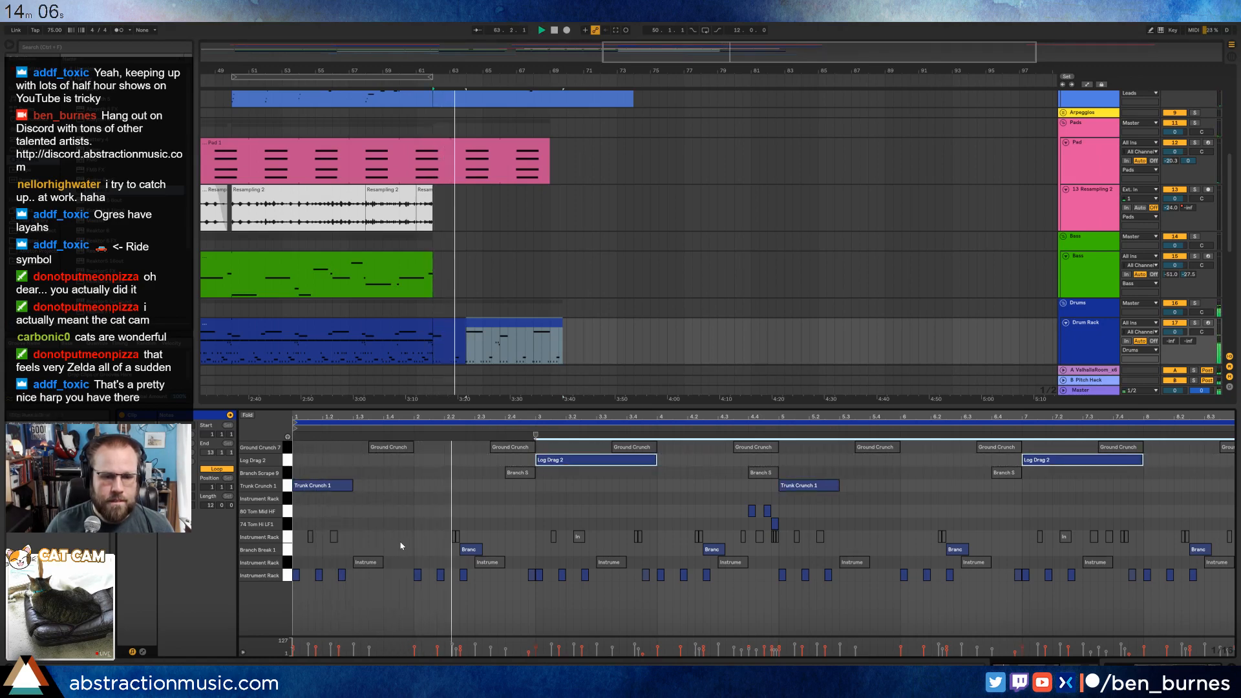
pyautogui.click(725, 259)
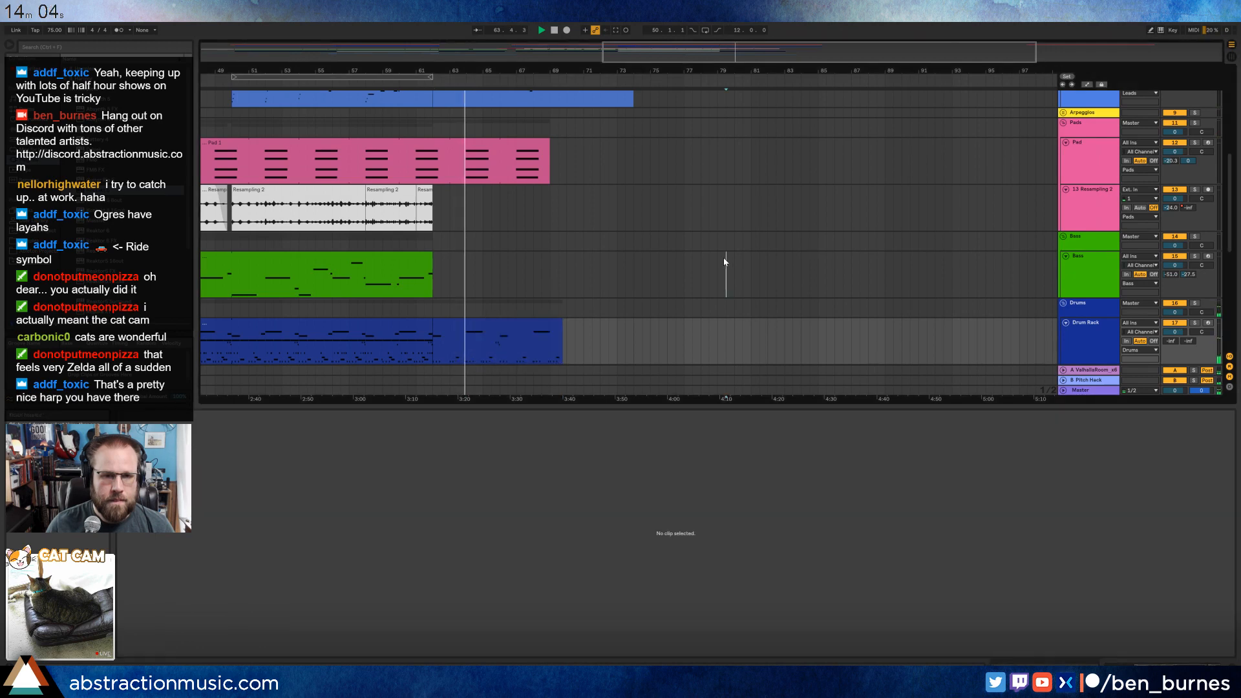
# Shorten the duplicated LABS clip and the duplicated Kontakt harp clip so that both end at bar 69.
pyautogui.scroll(6, 724, 258)
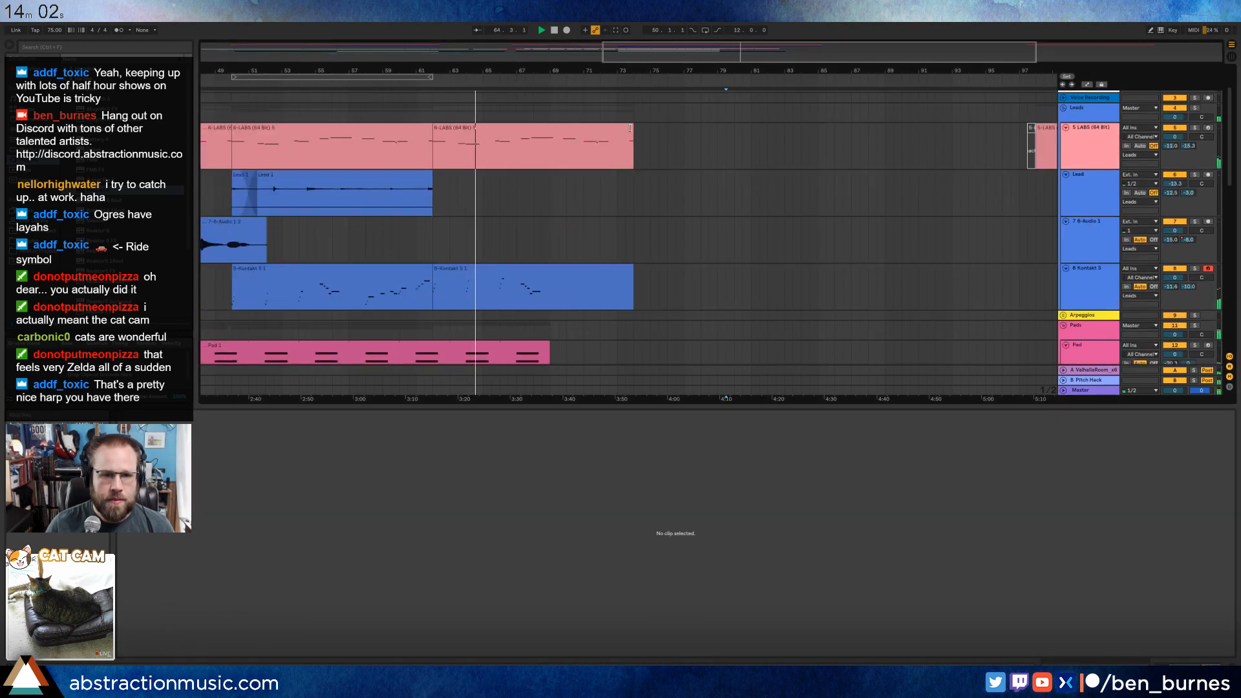
pyautogui.moveTo(630, 128); pyautogui.dragTo(550, 128)
pyautogui.click(625, 208)
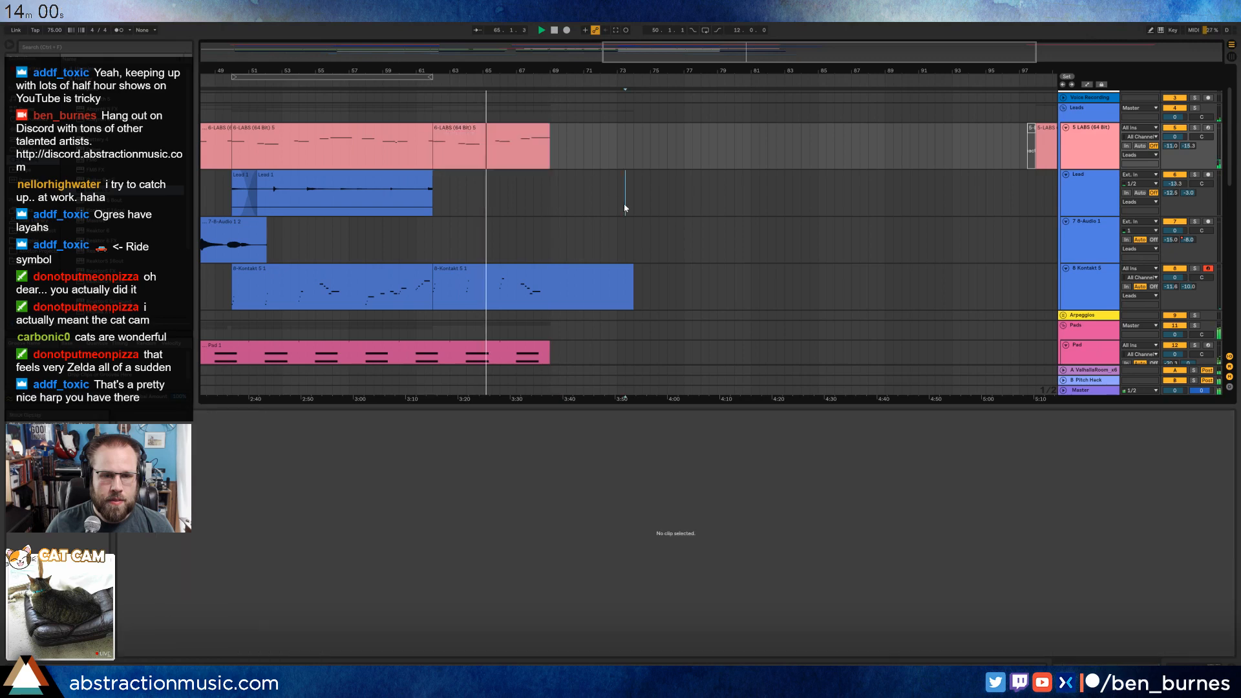
pyautogui.scroll(-2, 625, 214)
pyautogui.moveTo(628, 225); pyautogui.dragTo(550, 226)
pyautogui.scroll(-3, 591, 258)
pyautogui.hotkey('shift', 'Tab')
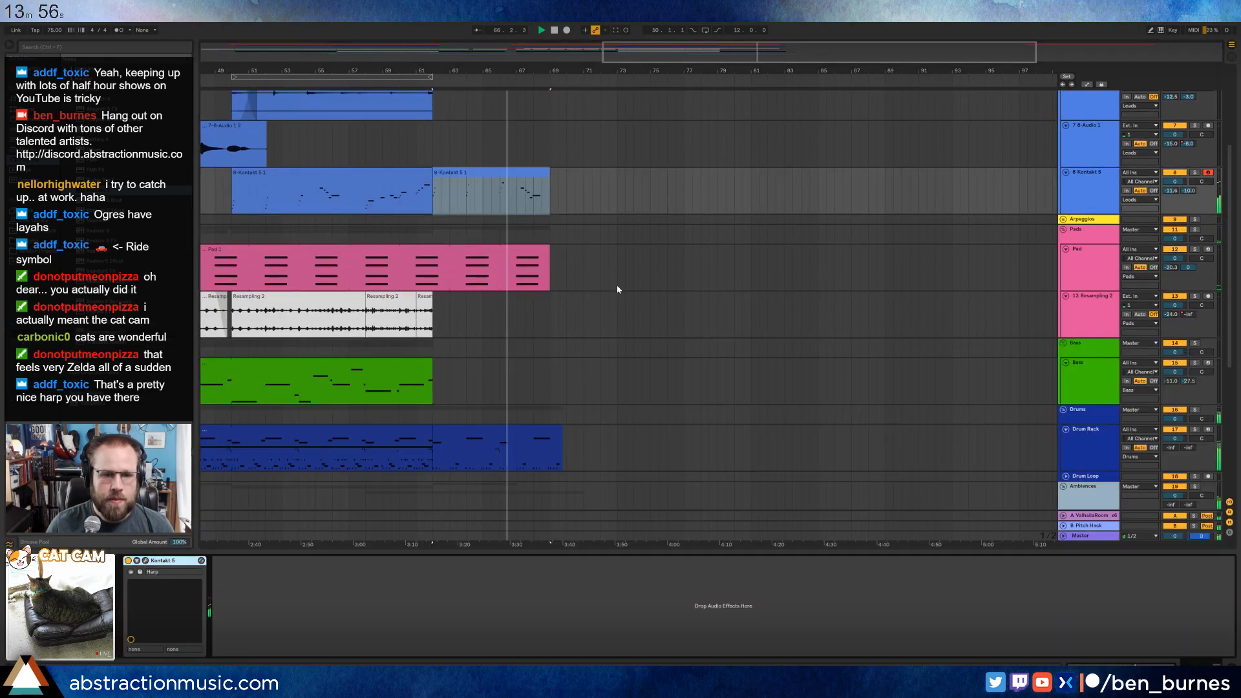
# Deactivate the Branch Break 1 note and the four lowest-lane Instrument Rack notes around bar 8 of the Drum Rack clip at bar 62.
pyautogui.scroll(-1, 614, 284)
pyautogui.doubleClick(548, 406)
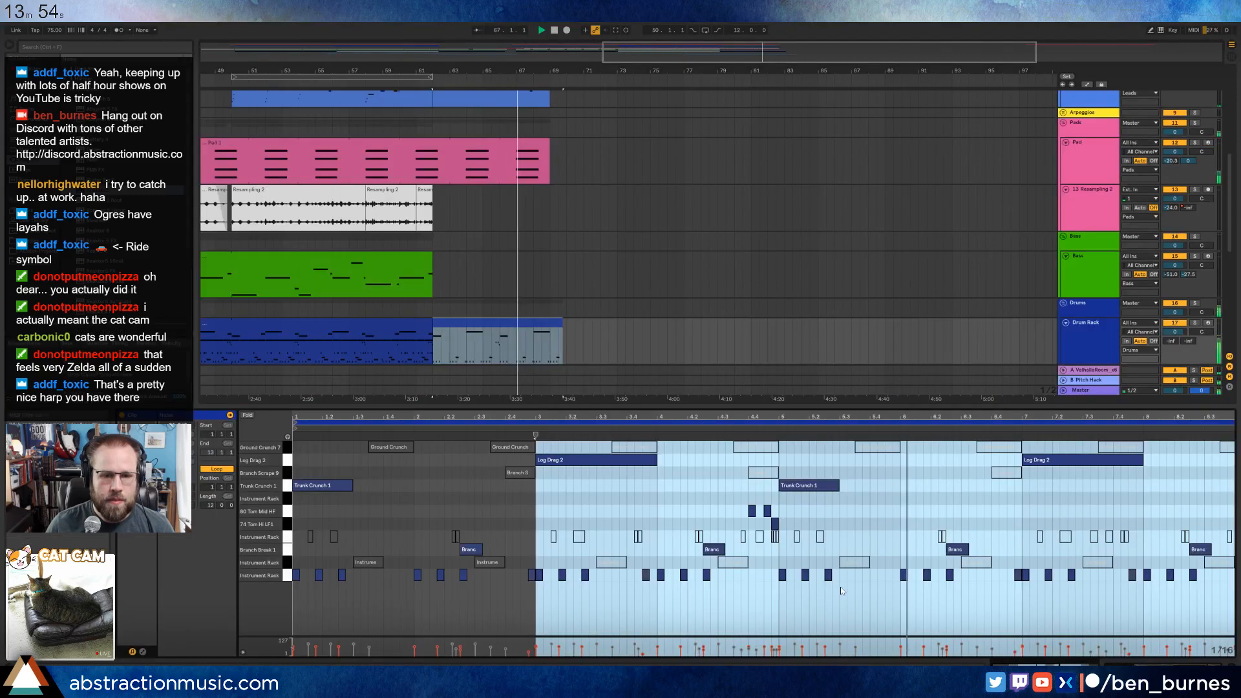
pyautogui.click(1130, 549)
pyautogui.moveTo(1196, 588); pyautogui.dragTo(1197, 589)
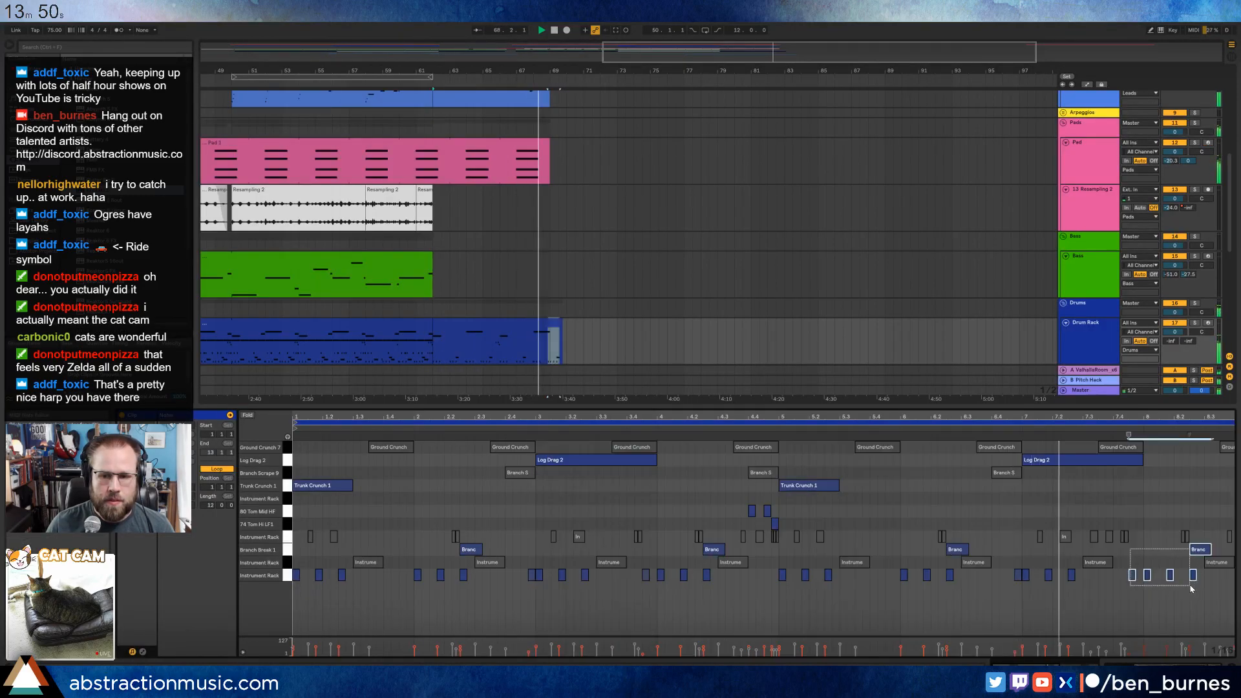
pyautogui.press('0')
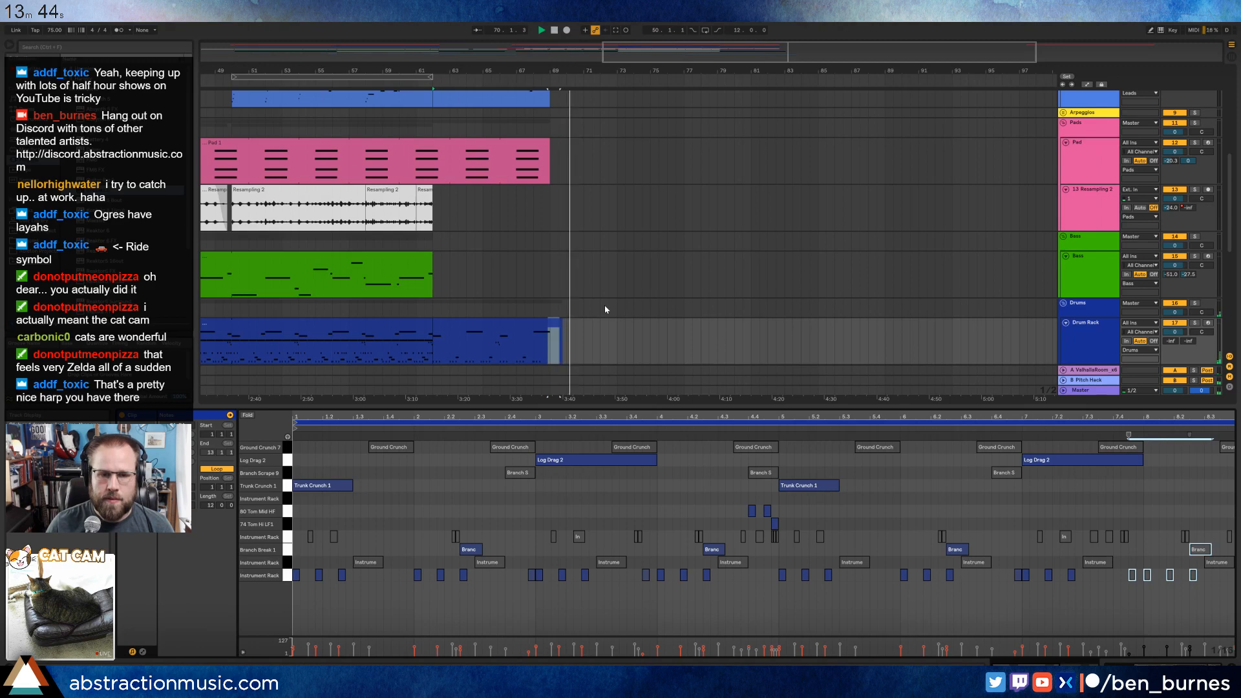
pyautogui.hotkey('shift', 'Tab')
pyautogui.click(609, 354)
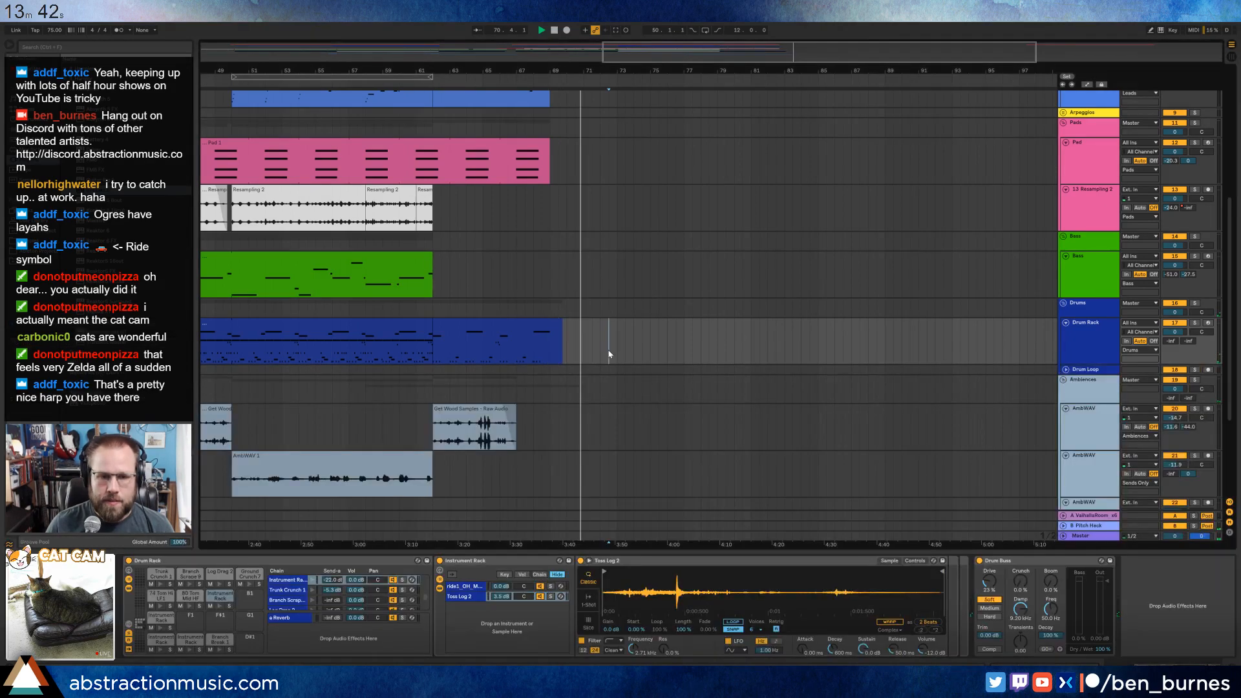
# Stop playback and extend the start of the deactivated LABS clip back to bar 85.
pyautogui.scroll(10, 604, 353)
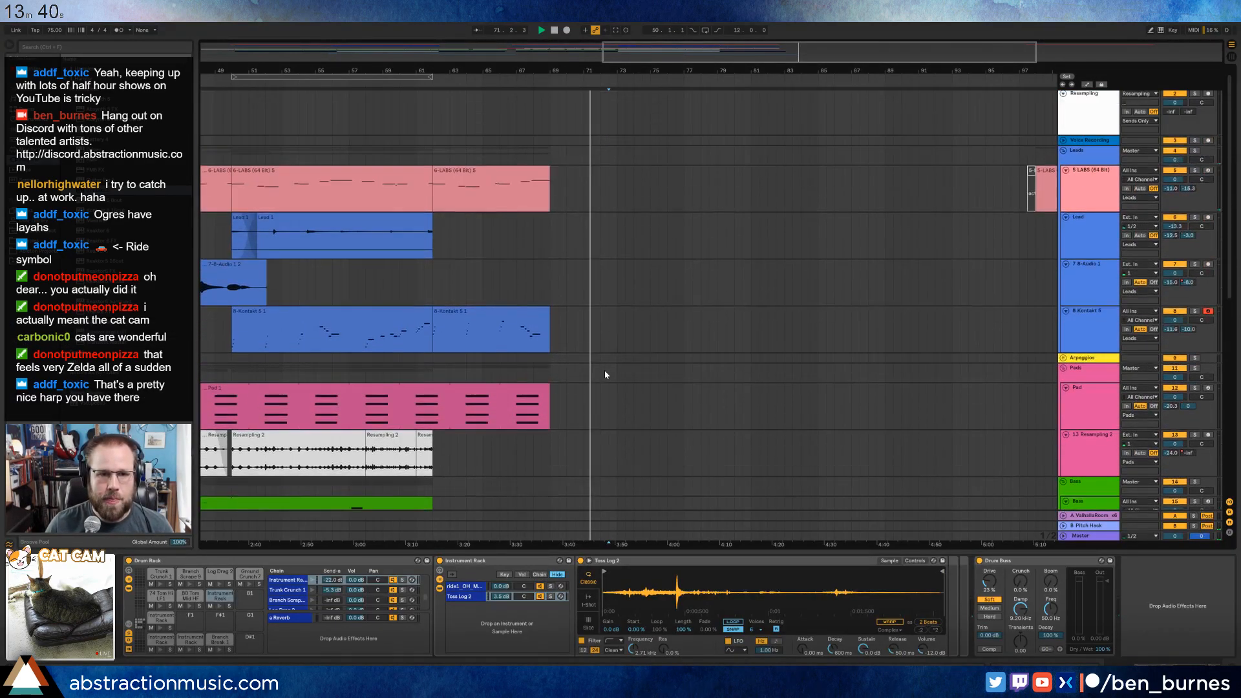
pyautogui.press('space')
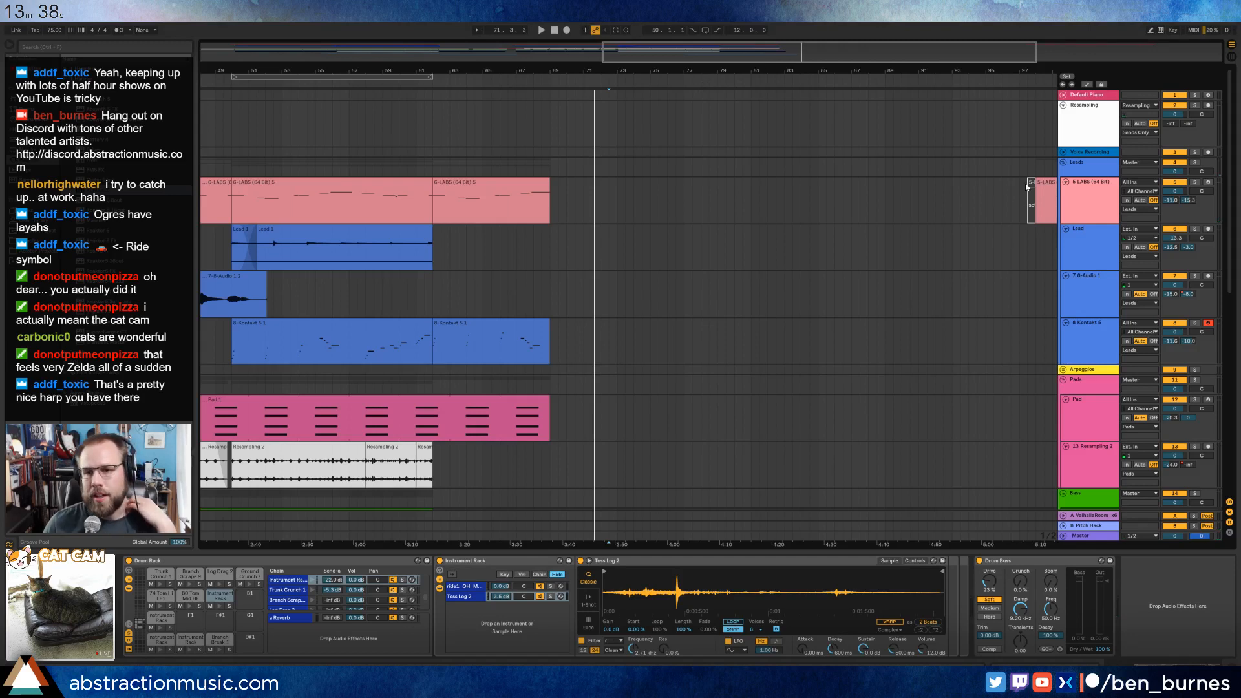
pyautogui.moveTo(1035, 187)
pyautogui.mouseDown()
pyautogui.moveTo(726, 187)
pyautogui.moveTo(878, 188)
pyautogui.moveTo(819, 185)
pyautogui.mouseUp()
pyautogui.click(761, 194)
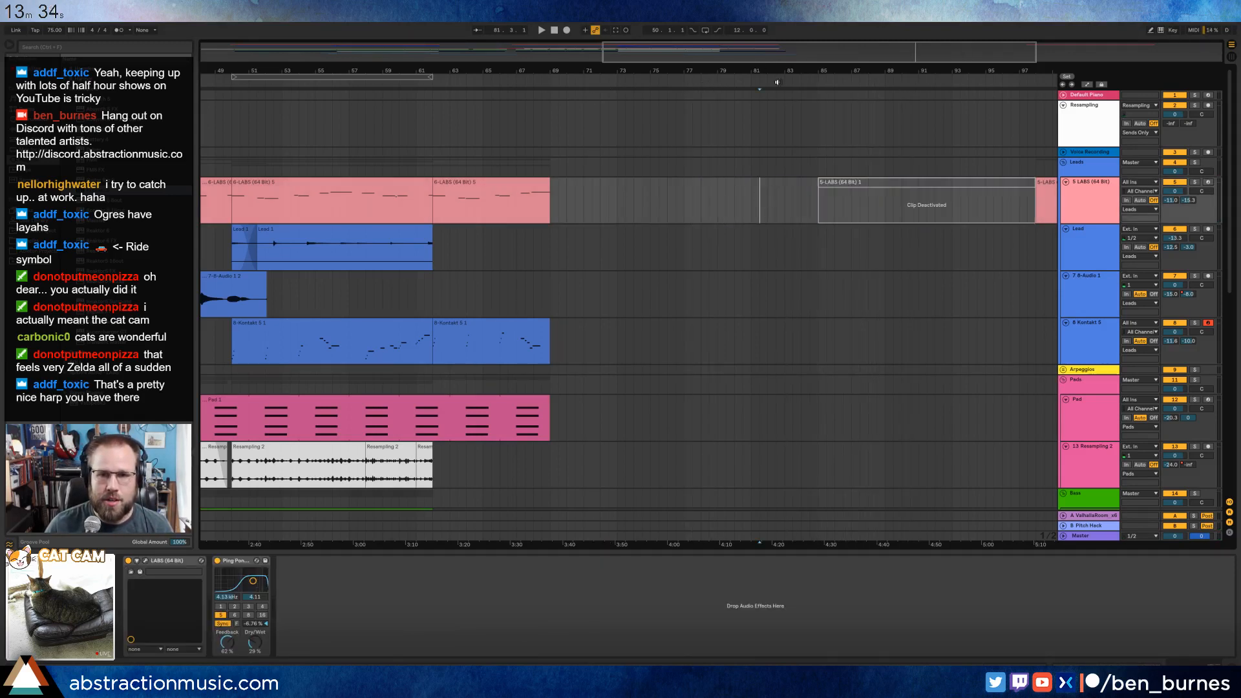
# Copy the third AmbWAV track's range from bar 15 with its two short clips and paste it at bar 49 on the same track.
pyautogui.moveTo(765, 56); pyautogui.dragTo(764, 25)
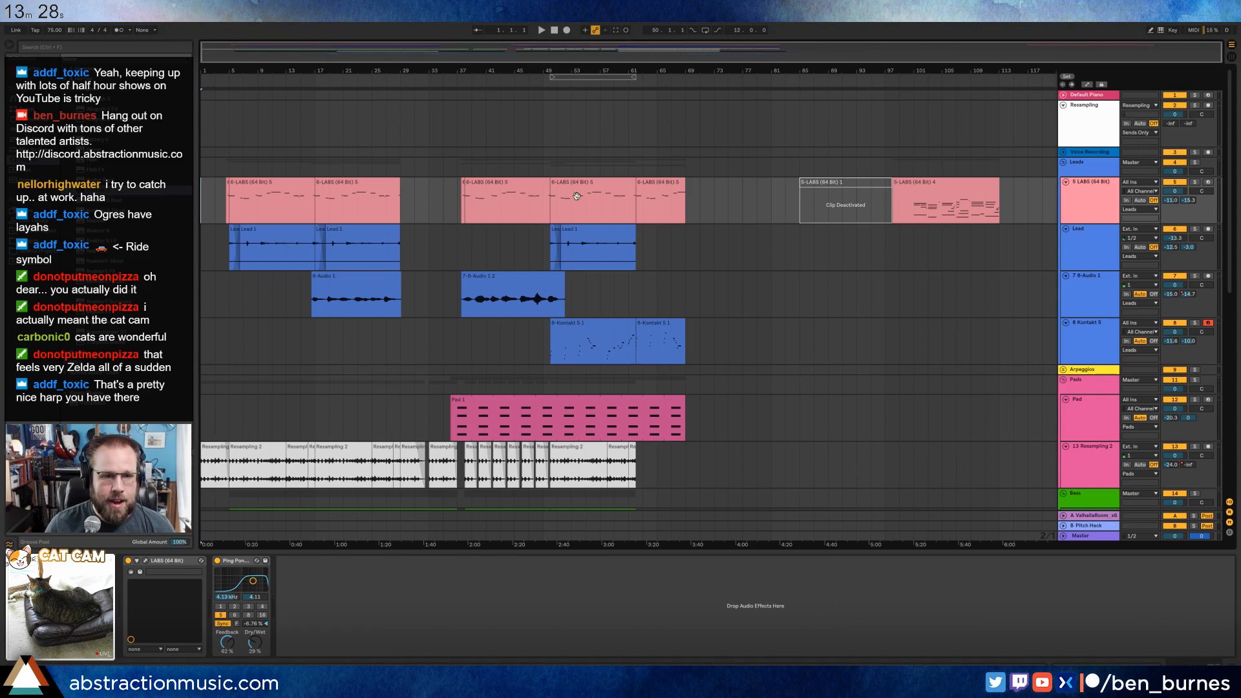
pyautogui.scroll(-5, 479, 265)
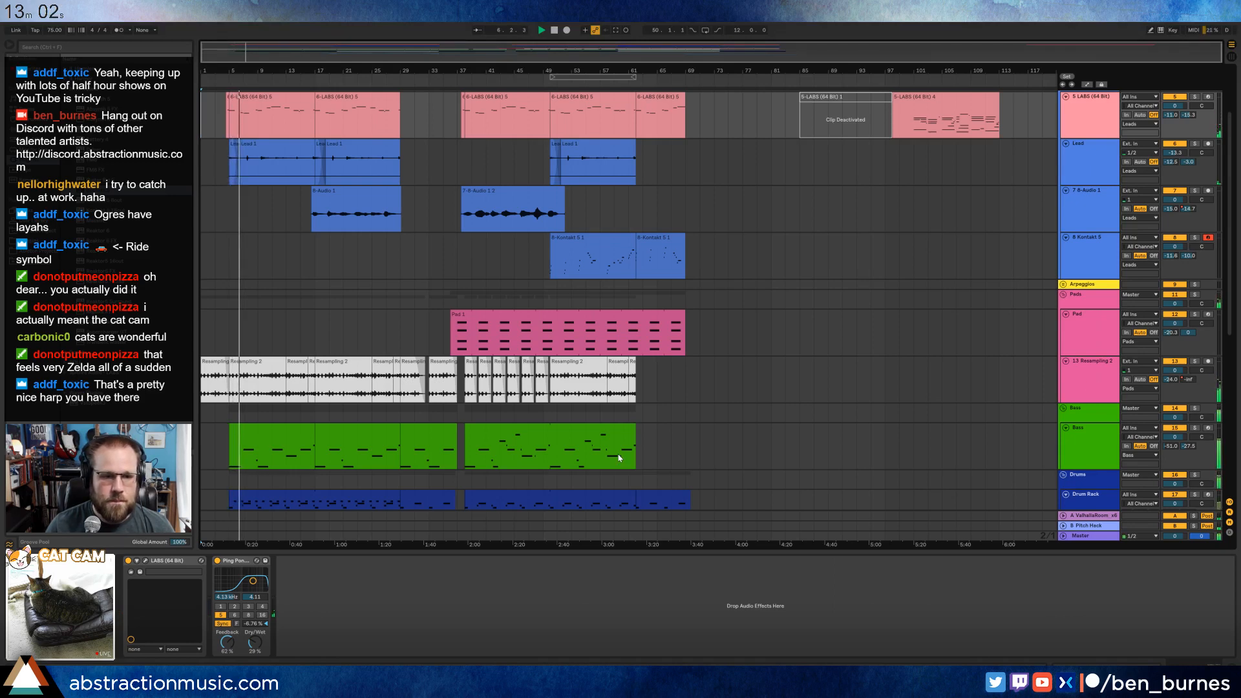
pyautogui.scroll(-5, 619, 443)
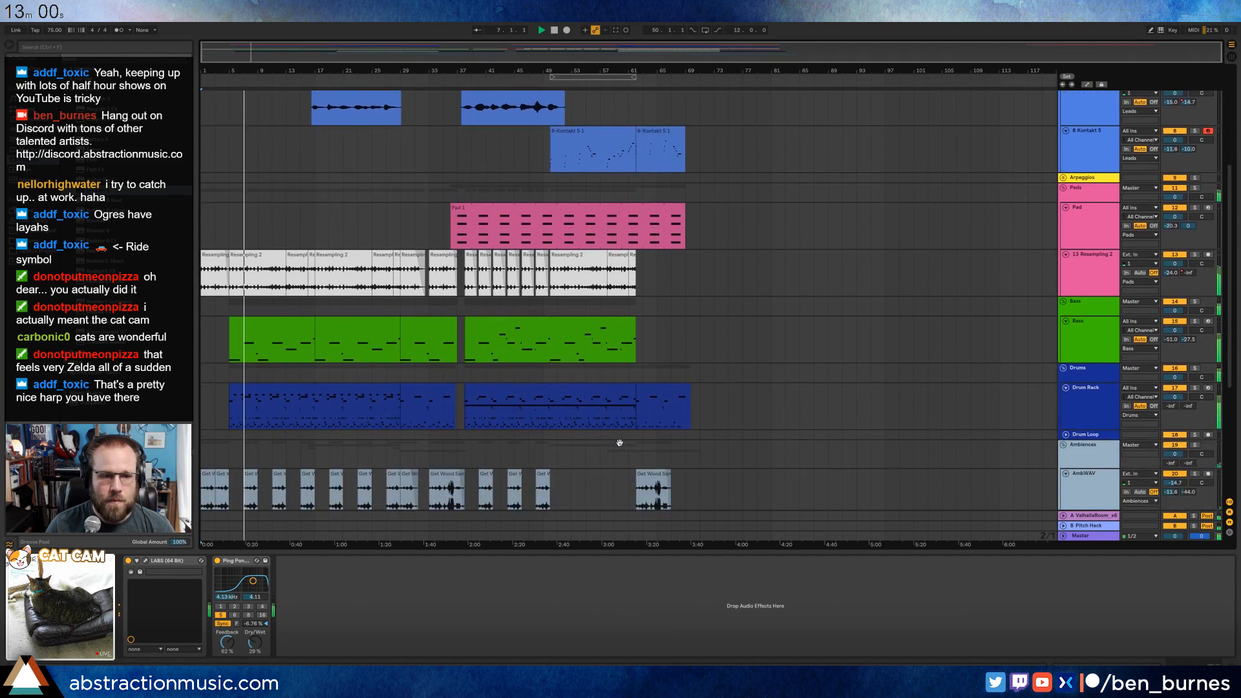
pyautogui.scroll(-5, 620, 442)
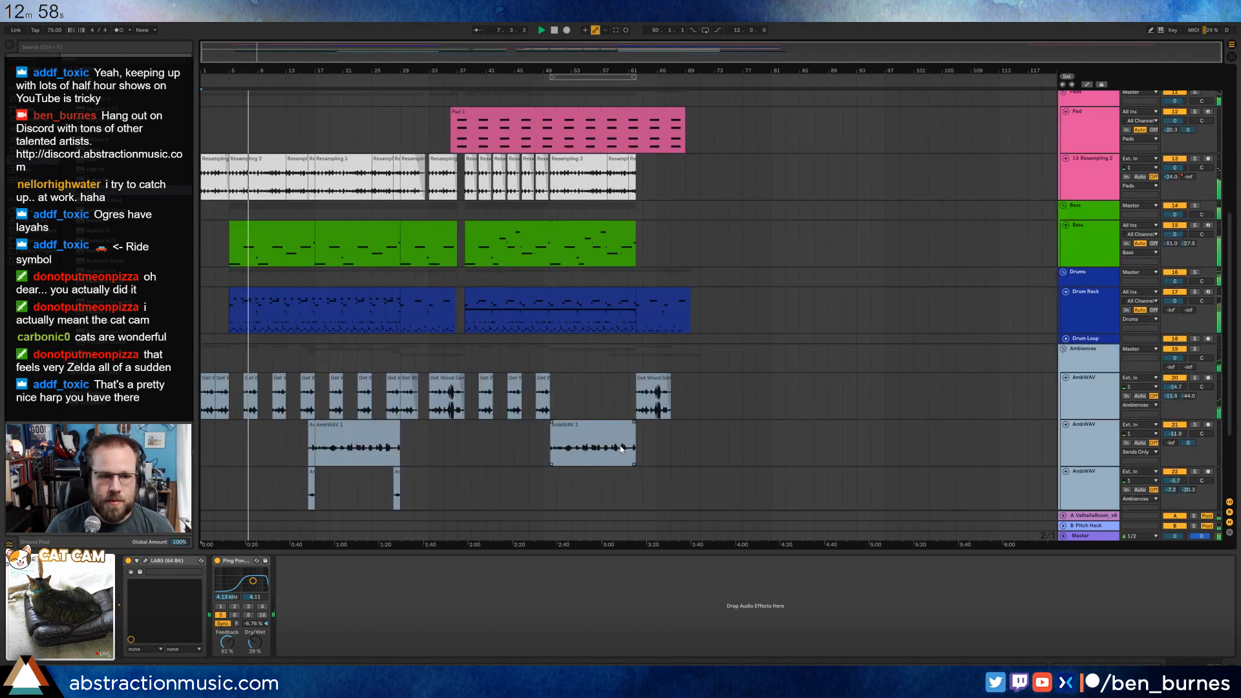
pyautogui.scroll(-4, 620, 447)
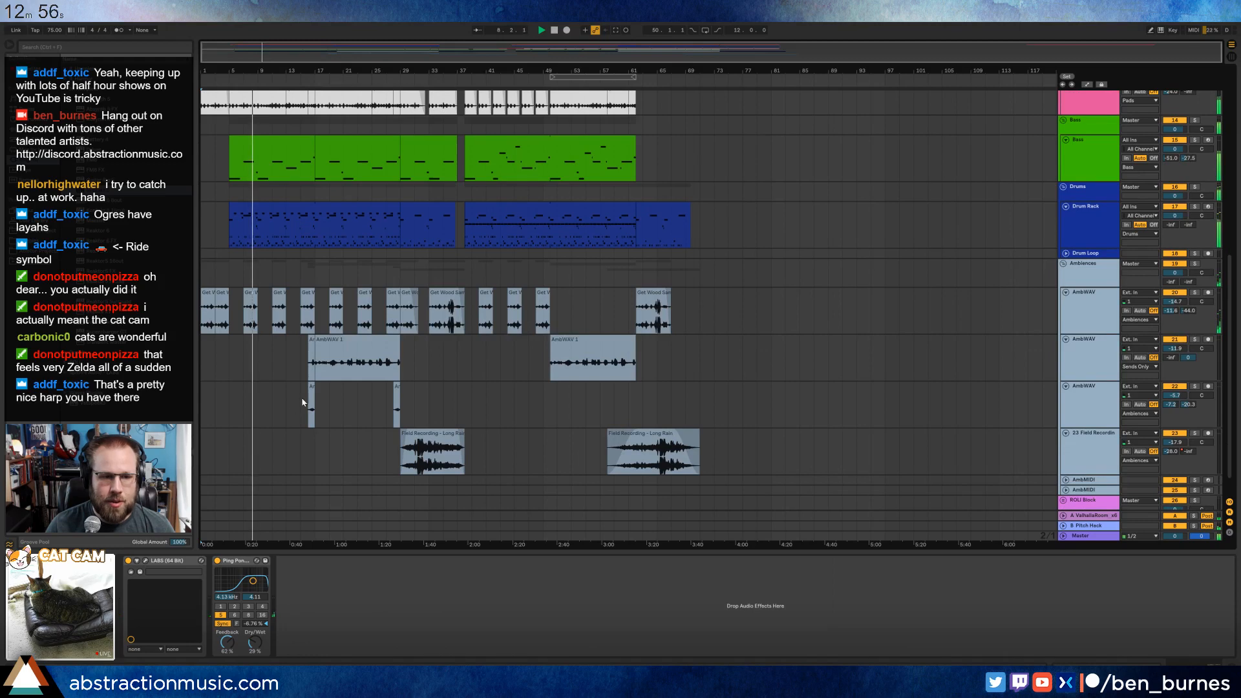
pyautogui.moveTo(300, 403); pyautogui.dragTo(399, 404)
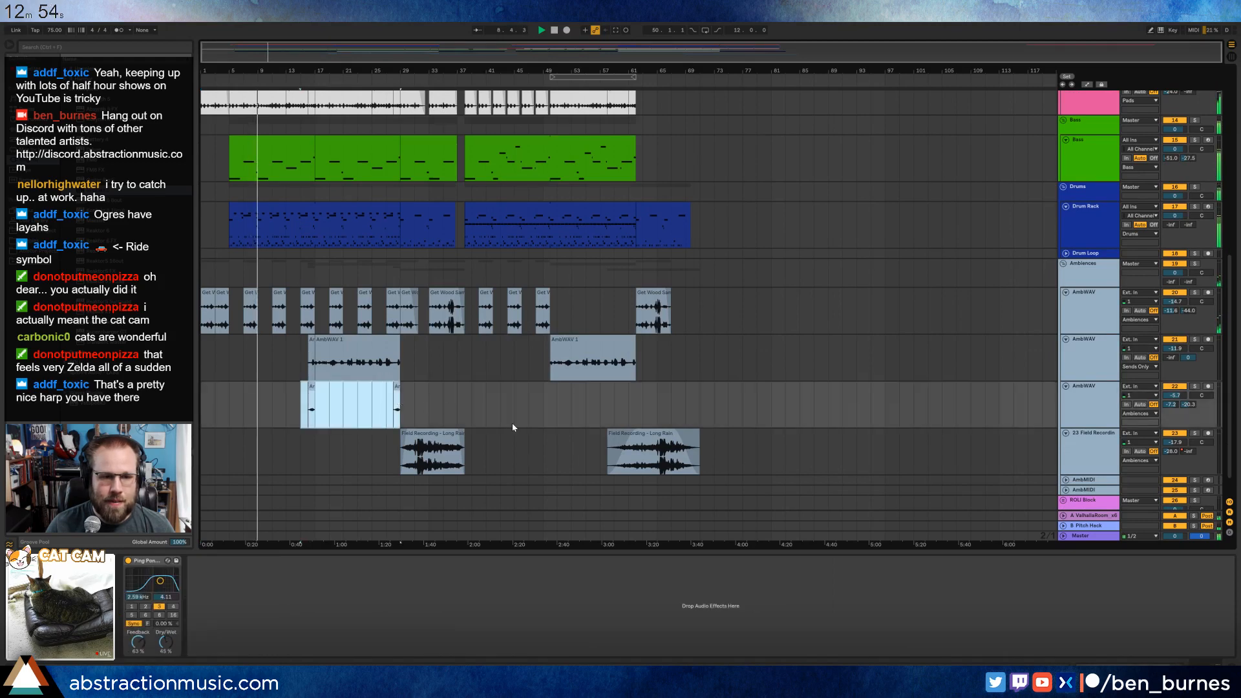
pyautogui.hotkey('ctrl', 'x')
pyautogui.click(543, 406)
pyautogui.hotkey('ctrl', 'v')
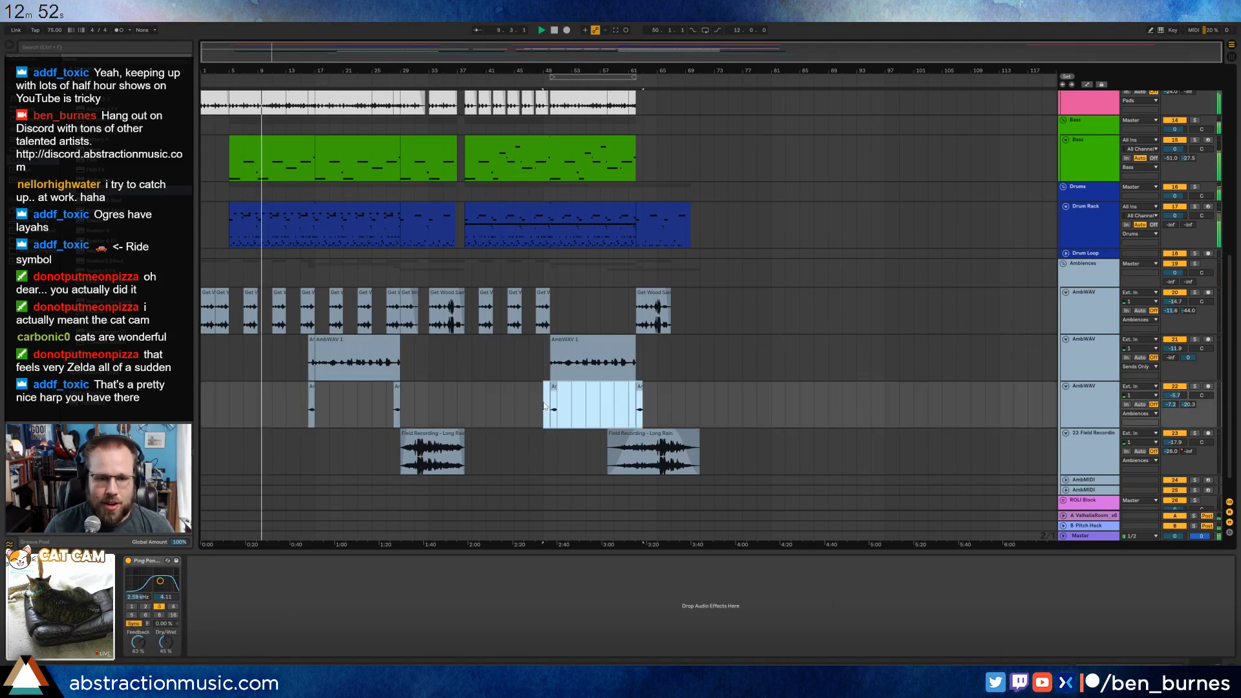
# Move the pasted short AmbWAV clips one bar earlier so that they start at bars 49 and 61.
pyautogui.scroll(4, 548, 398)
pyautogui.moveTo(565, 386); pyautogui.dragTo(540, 387)
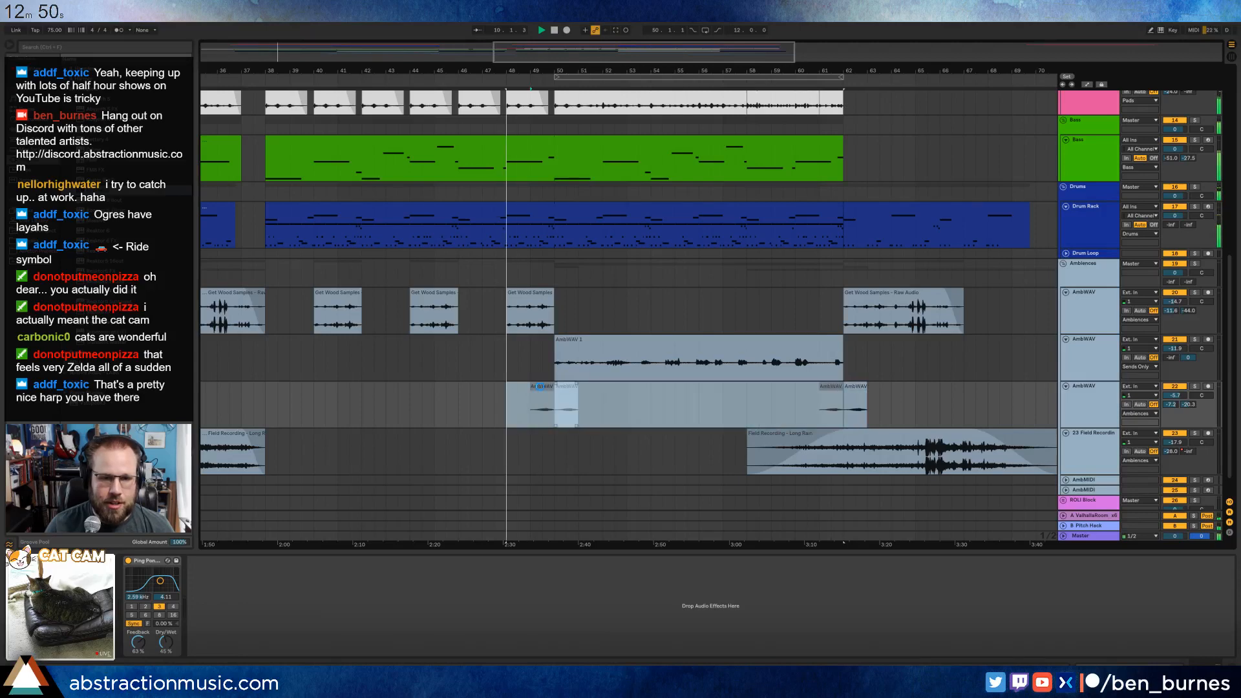
pyautogui.click(399, 408)
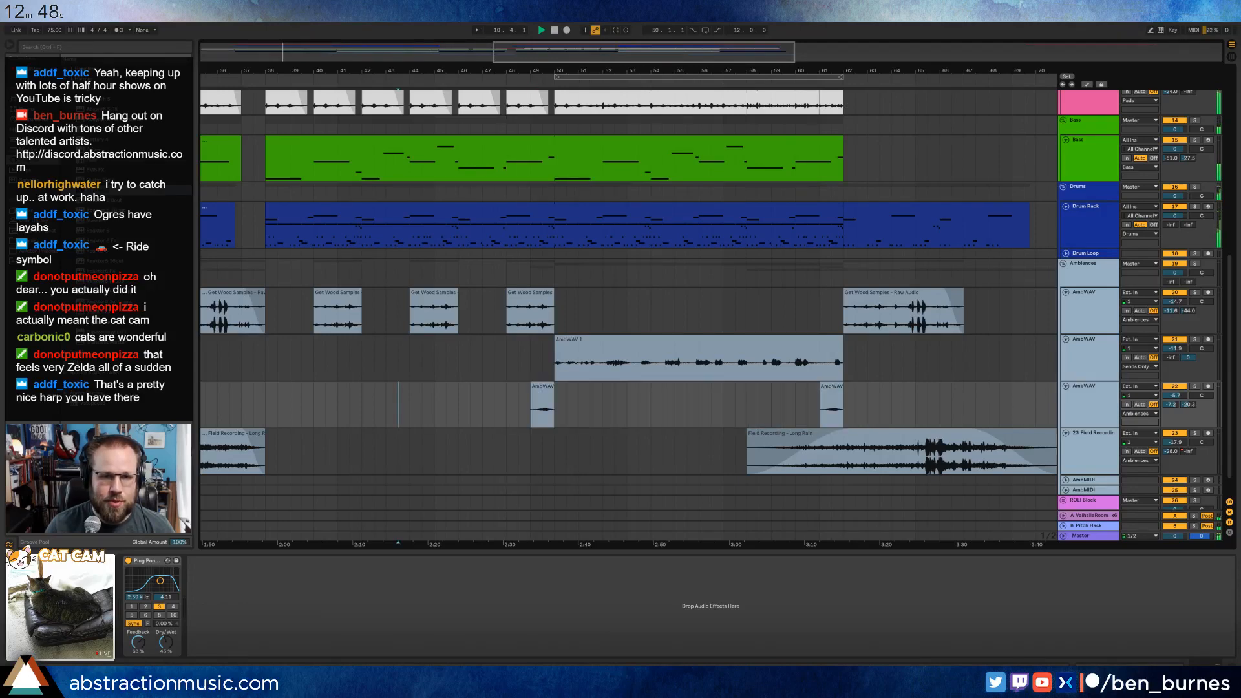
pyautogui.scroll(-5, 549, 398)
pyautogui.click(448, 393)
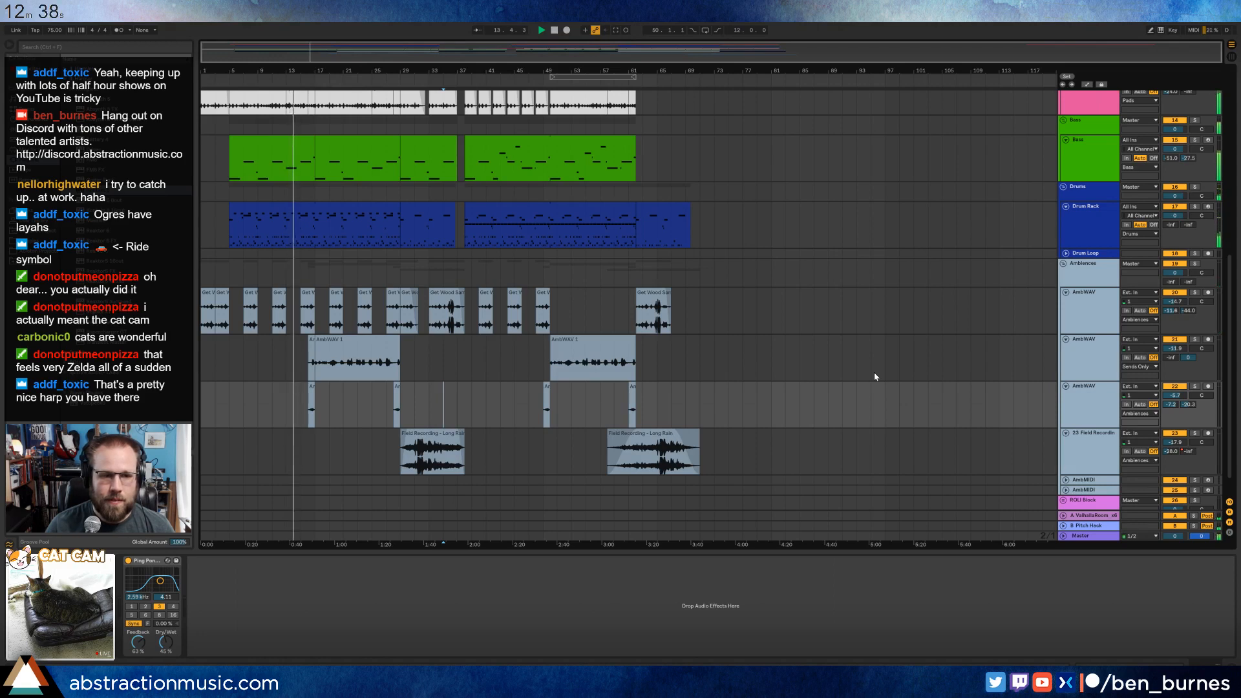
pyautogui.scroll(2, 717, 399)
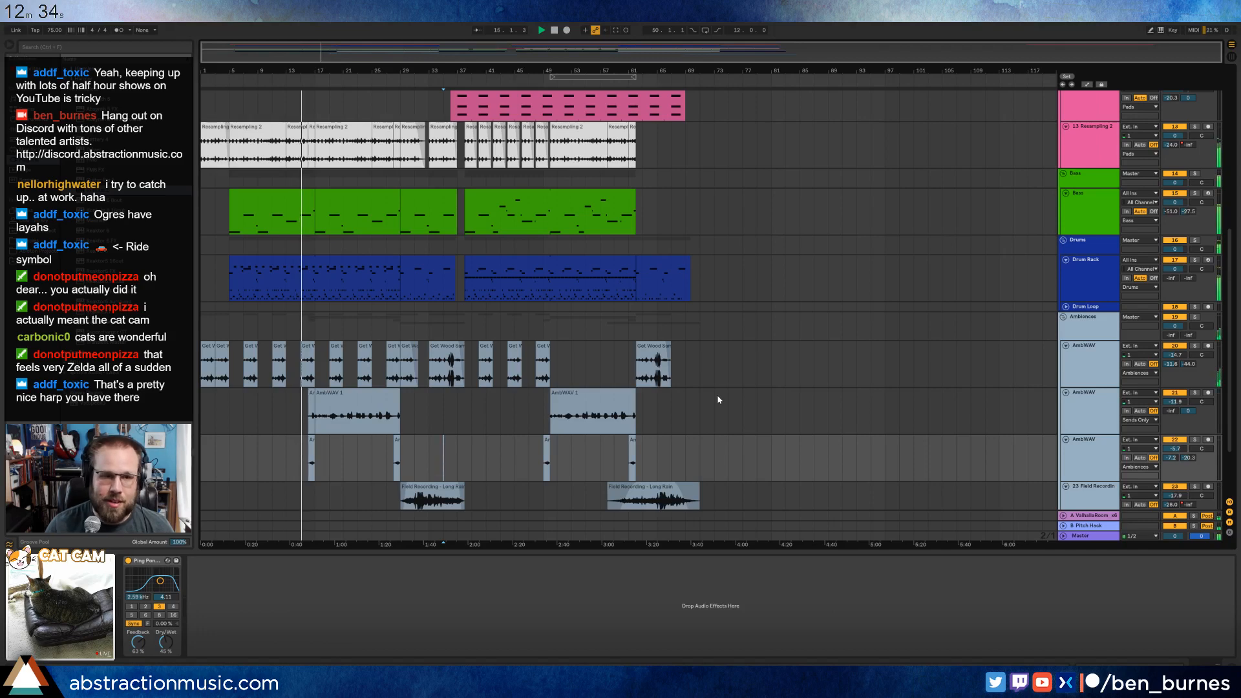
pyautogui.scroll(3, 718, 399)
pyautogui.scroll(1, 717, 399)
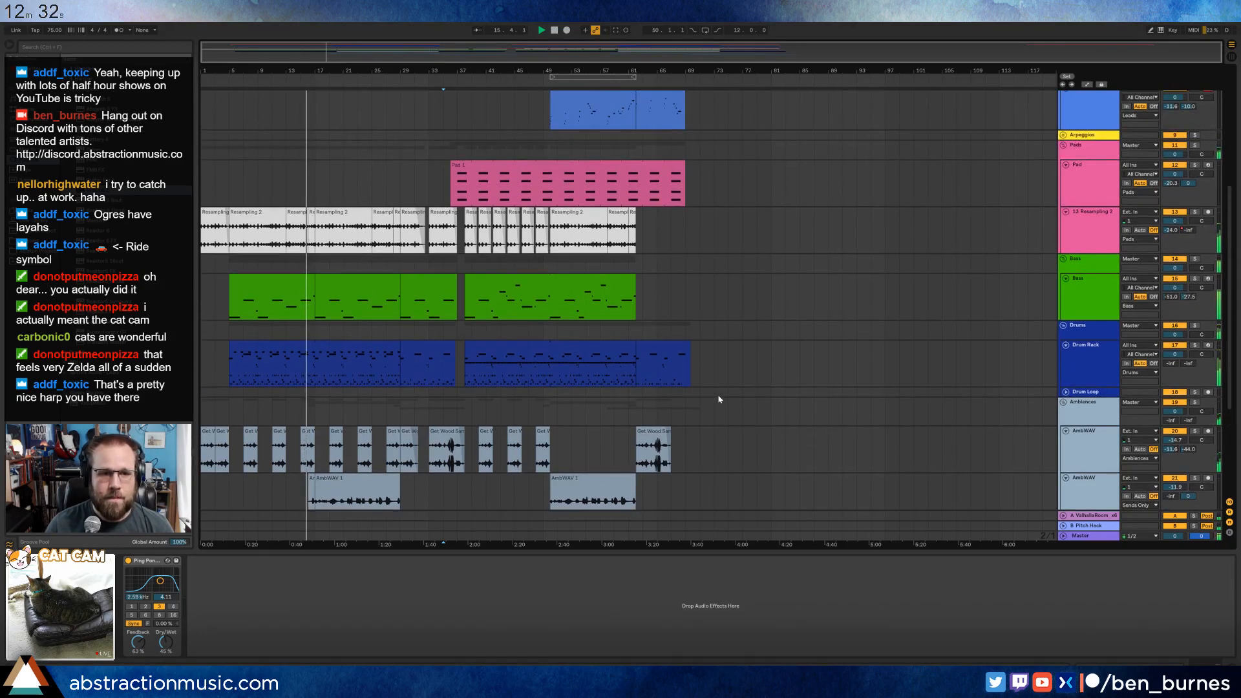
pyautogui.scroll(6, 719, 400)
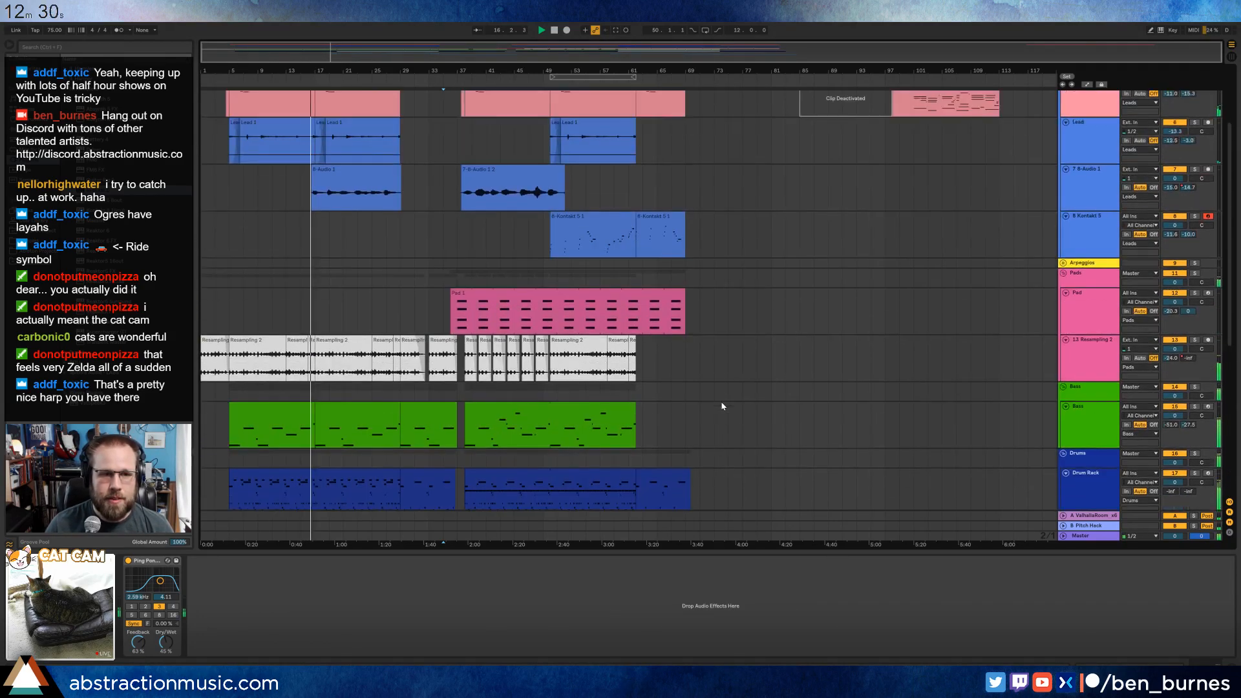
# On the master, raise the EQ Eight low cut, dip the low mids, boost the highs about 1.12 dB, and set Glue Compressor makeup to 5.24 dB.
pyautogui.scroll(-1, 723, 405)
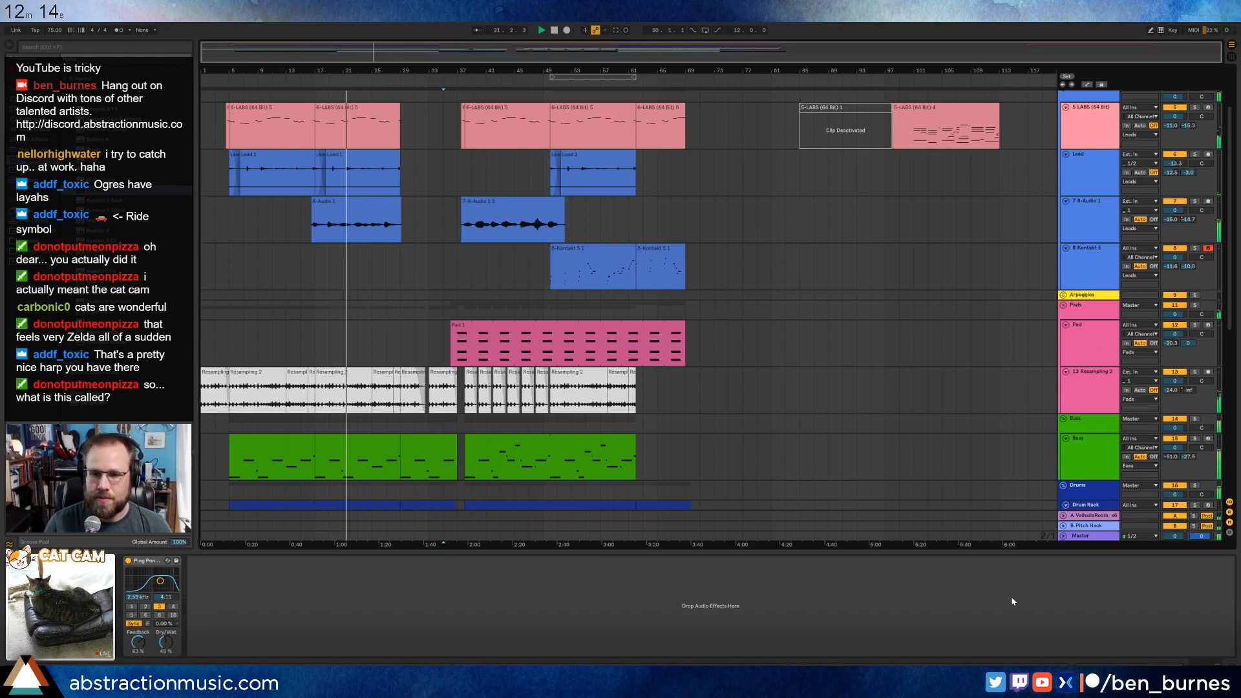
pyautogui.click(1089, 536)
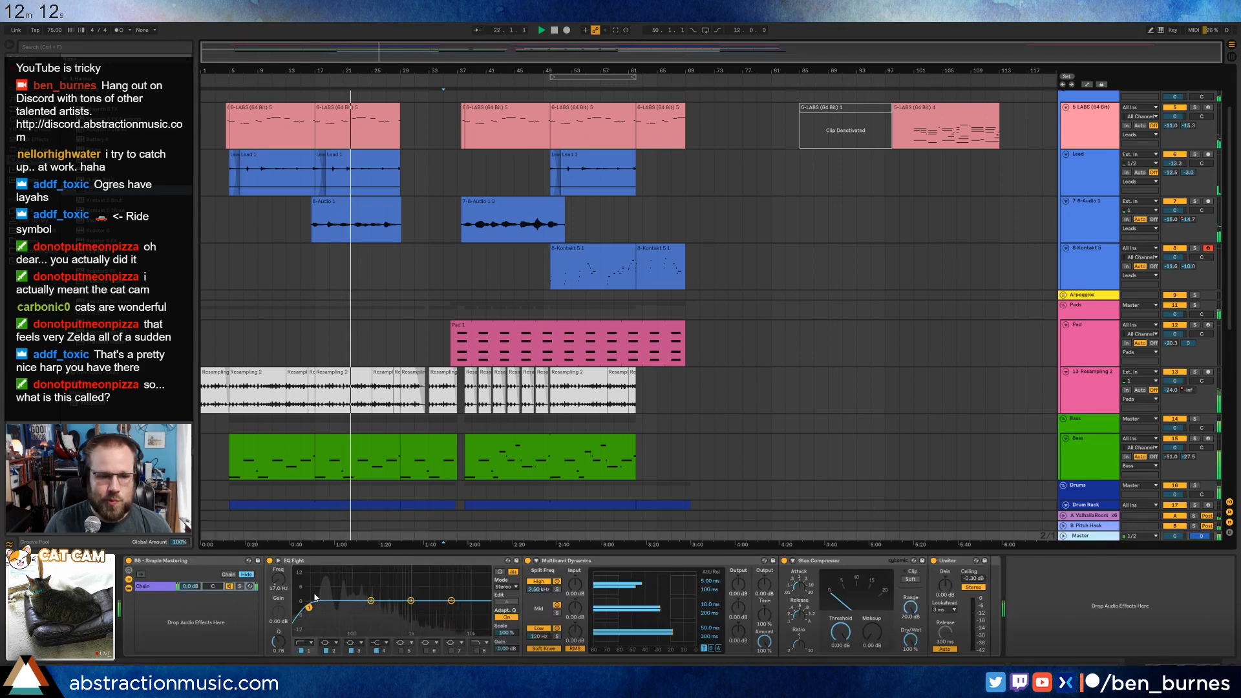
pyautogui.moveTo(309, 608); pyautogui.dragTo(314, 607)
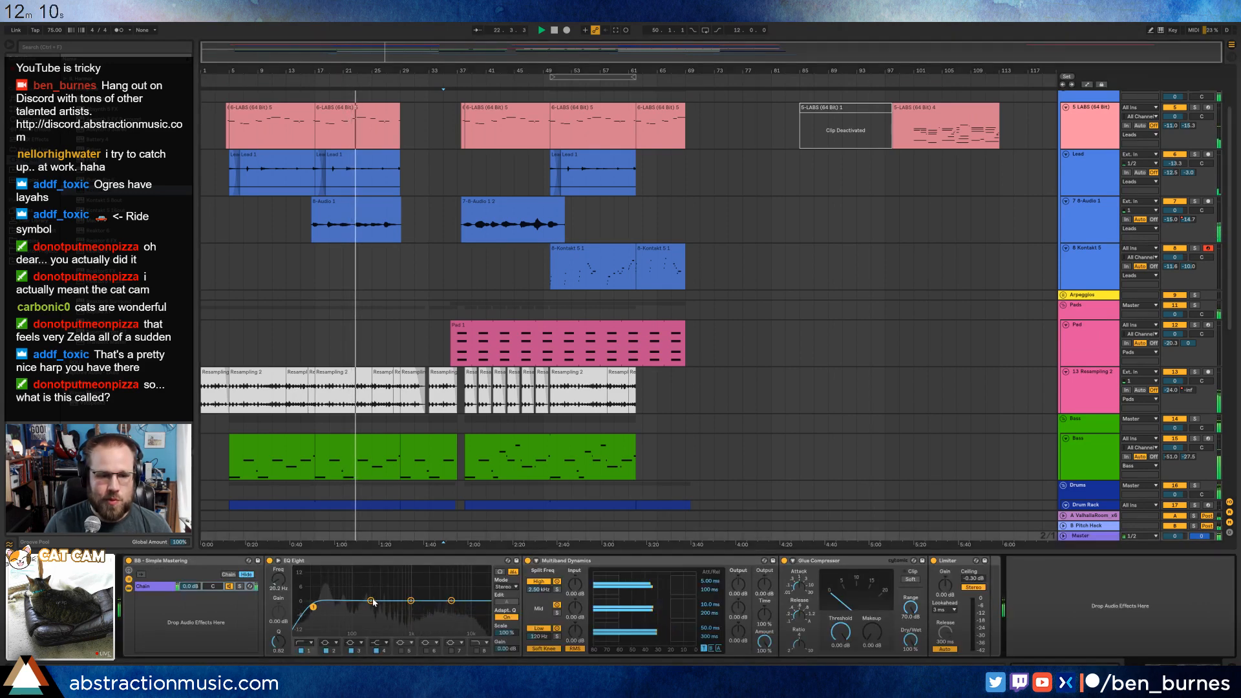
pyautogui.moveTo(392, 610); pyautogui.dragTo(449, 597)
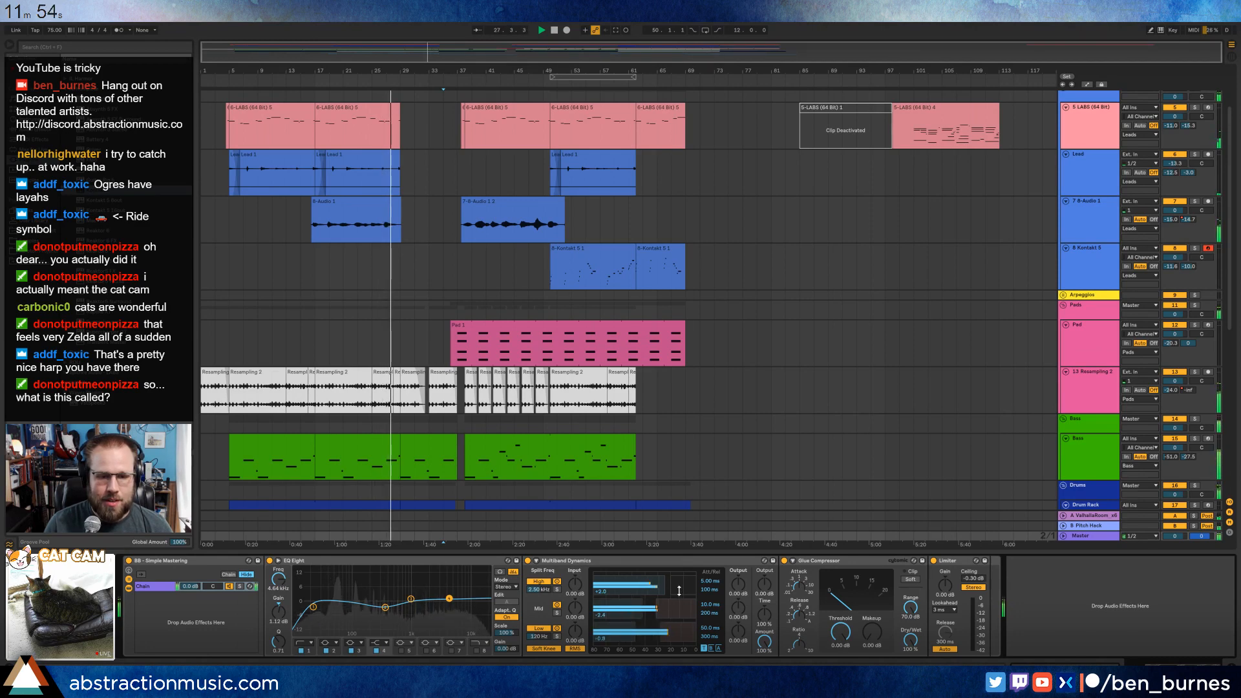
pyautogui.moveTo(845, 625); pyautogui.dragTo(867, 614)
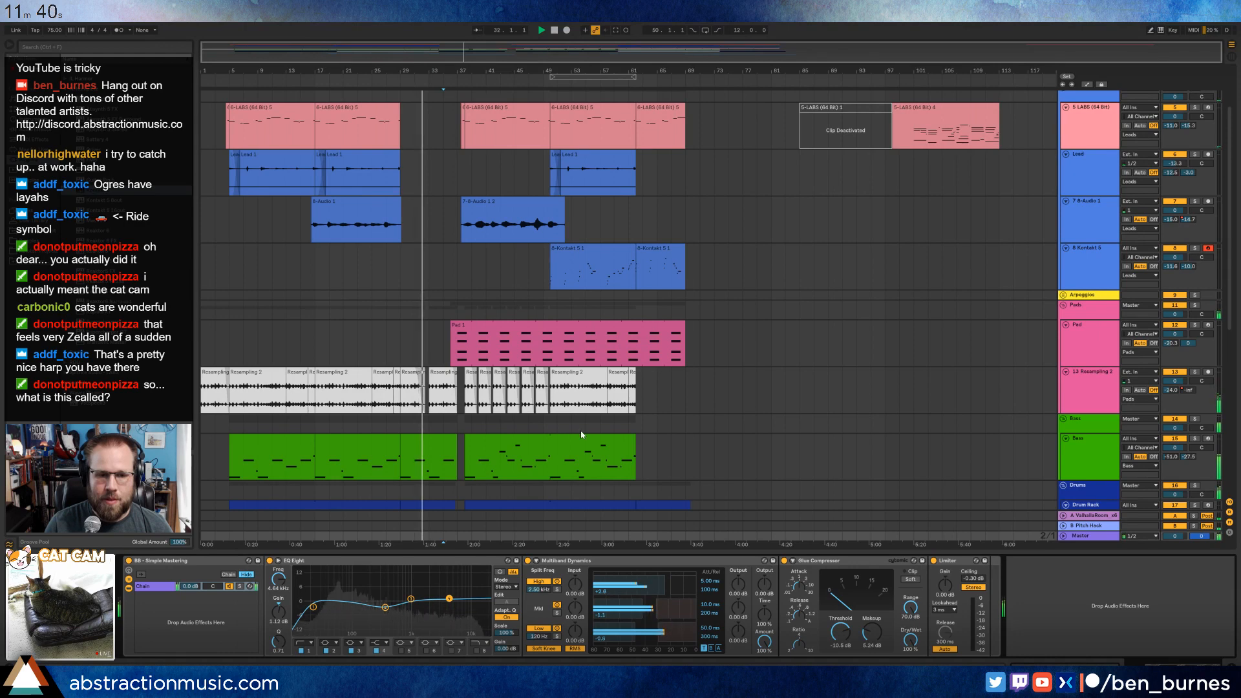
# Deactivate the Log Drag 2 notes at clip bars 3 and 7 in the Drum Rack clips starting at bars 29 and 62.
pyautogui.scroll(-6, 582, 435)
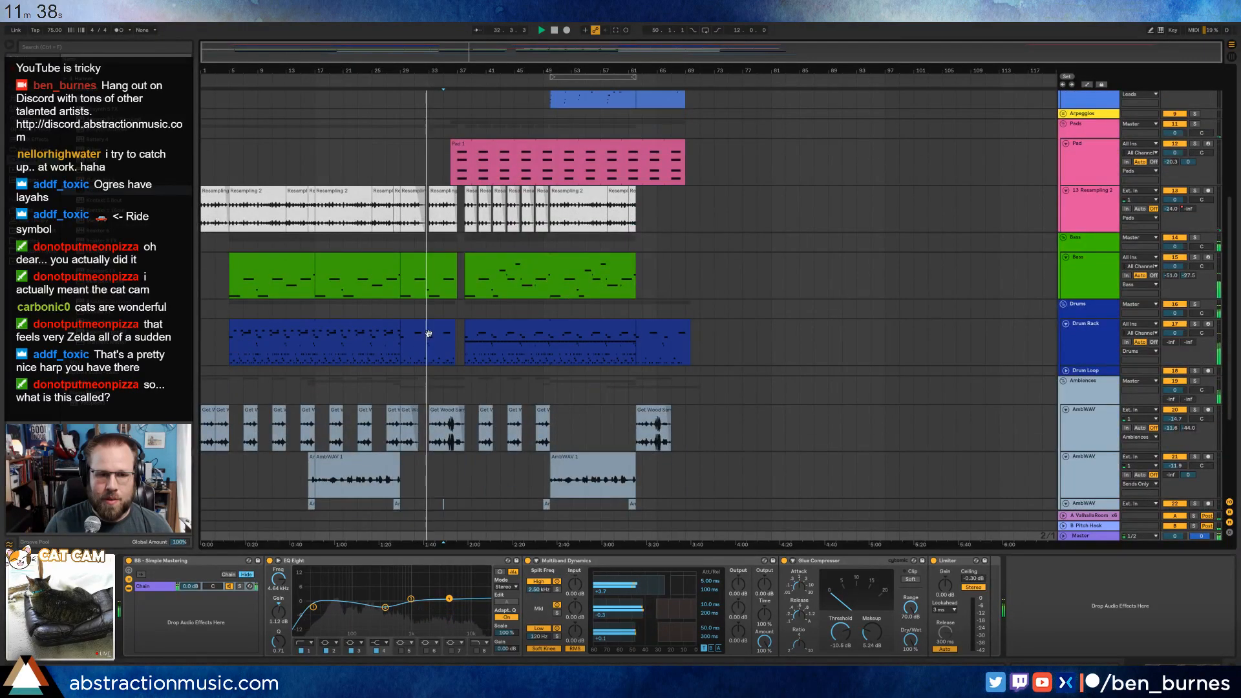
pyautogui.doubleClick(428, 332)
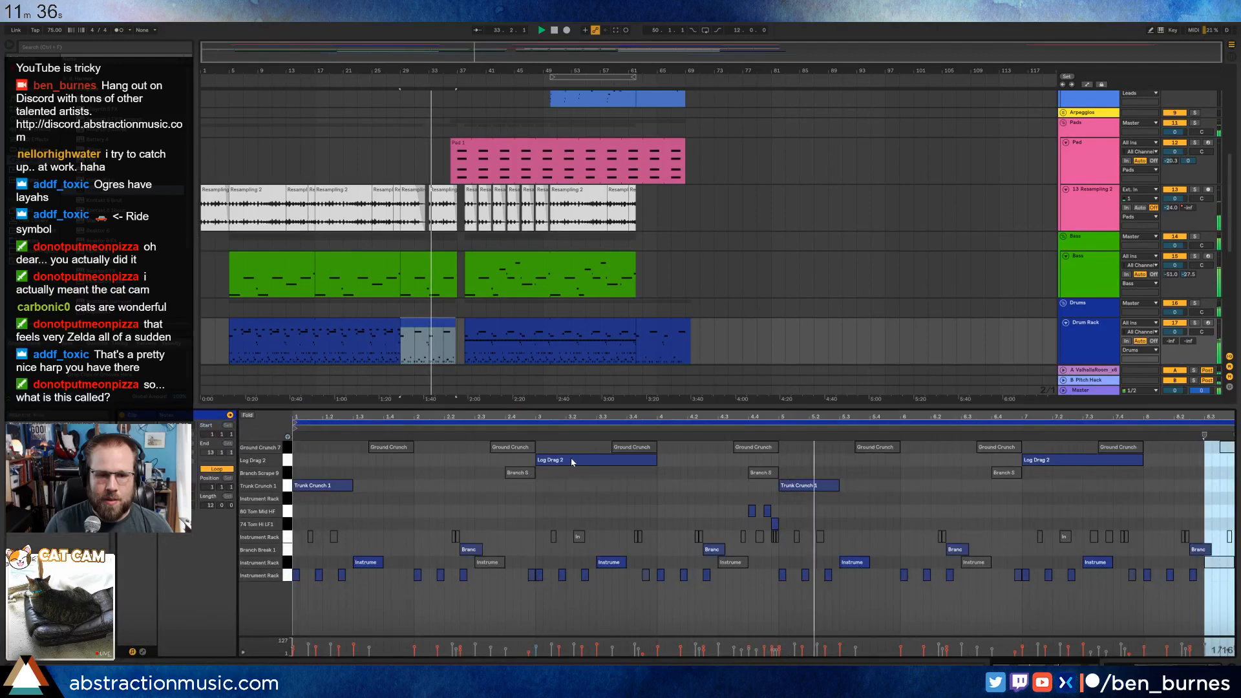
pyautogui.click(1035, 462)
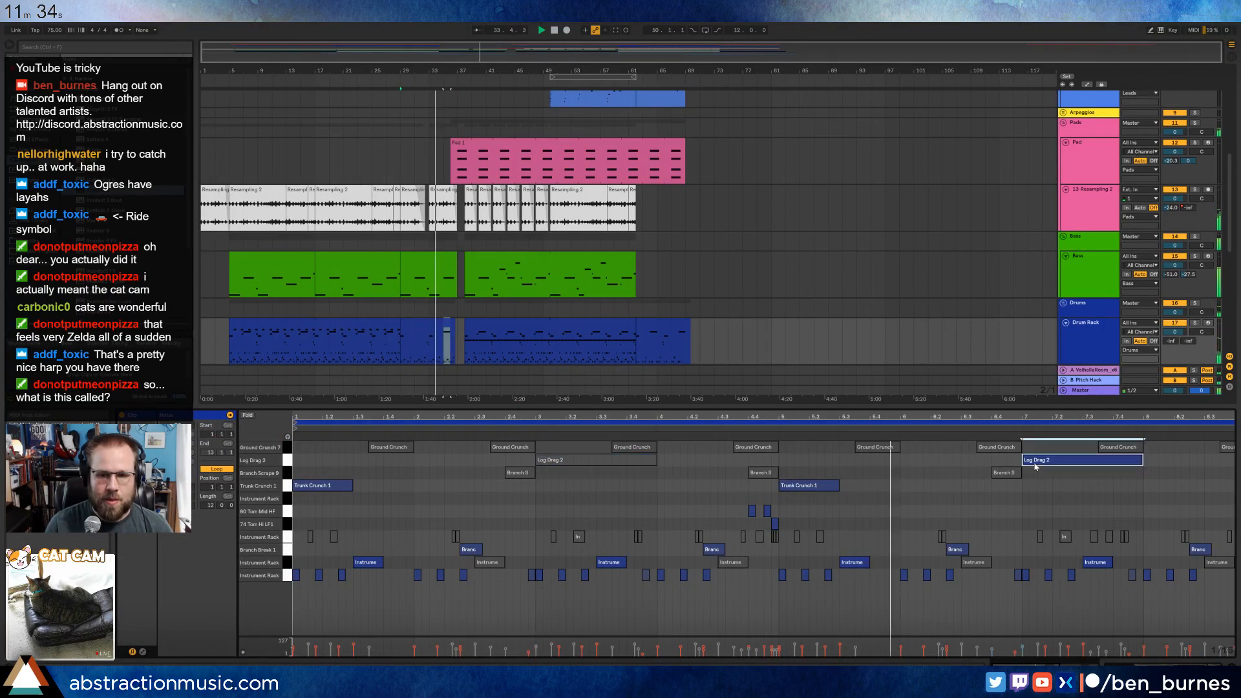
pyautogui.press('0')
pyautogui.click(651, 328)
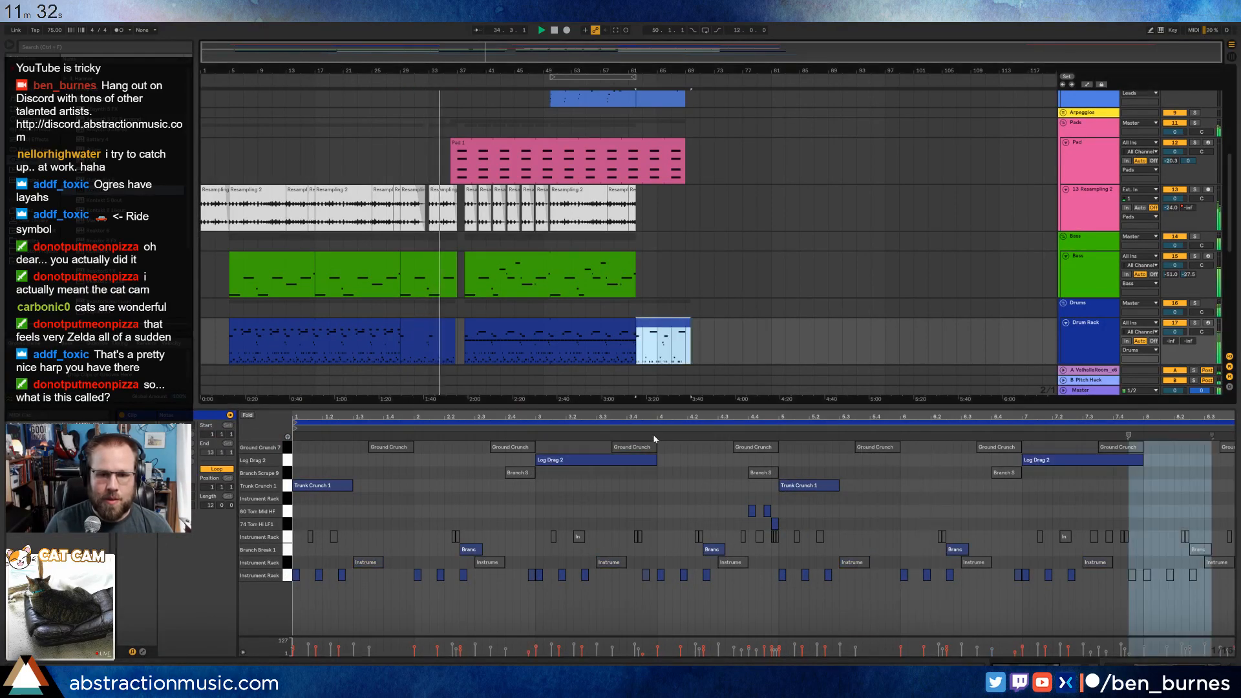
pyautogui.moveTo(497, 460)
pyautogui.mouseDown()
pyautogui.moveTo(1119, 494)
pyautogui.moveTo(1124, 463)
pyautogui.mouseUp()
pyautogui.press('0')
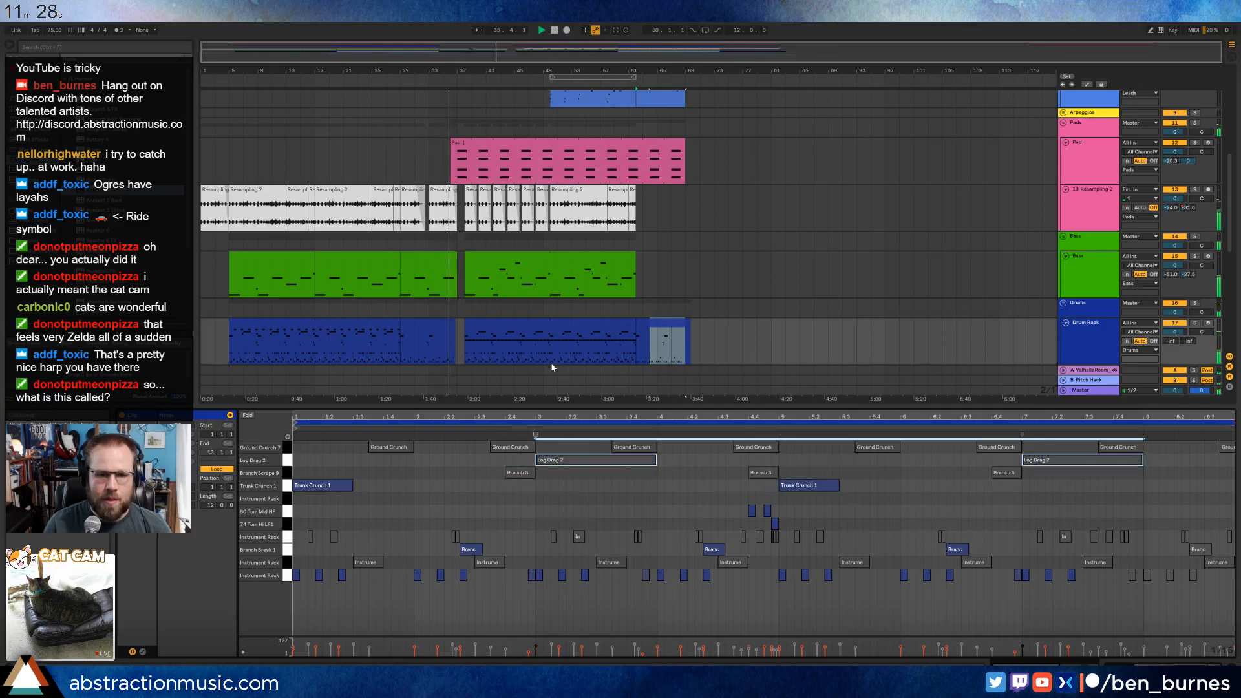
# Lower the volume of the Log Drag 2 chain in the Drum Rack to -3.7 dB.
pyautogui.hotkey('shift', 'Tab')
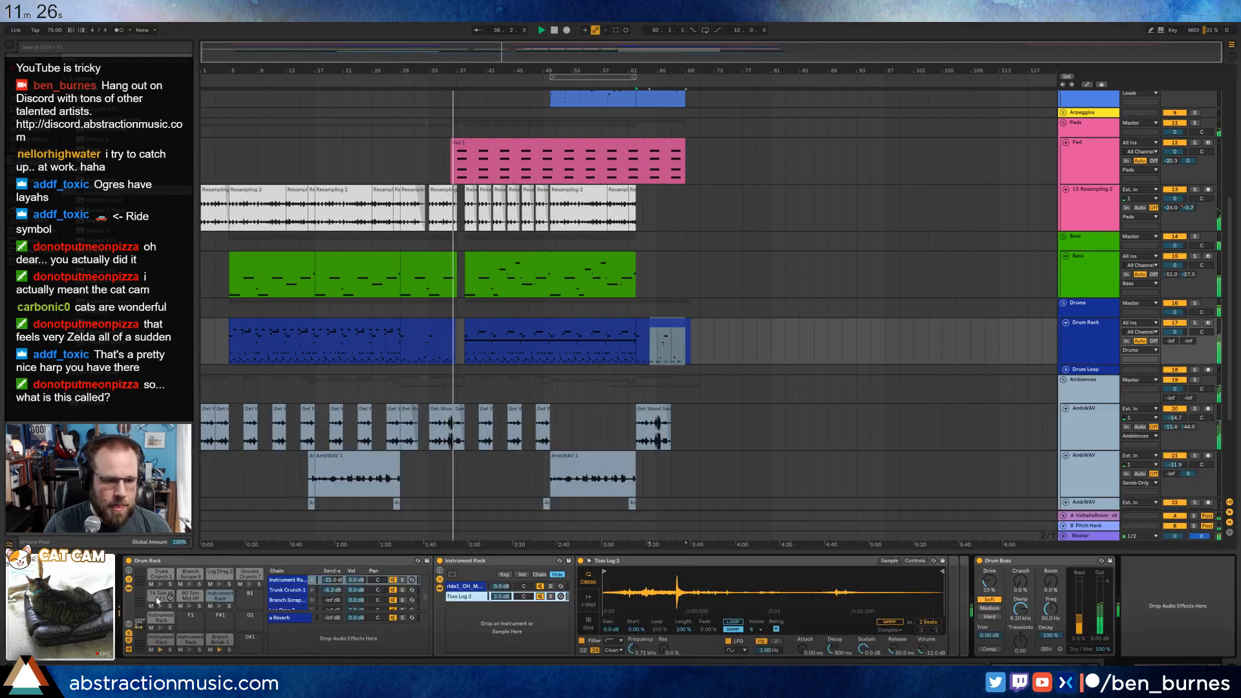
pyautogui.click(300, 608)
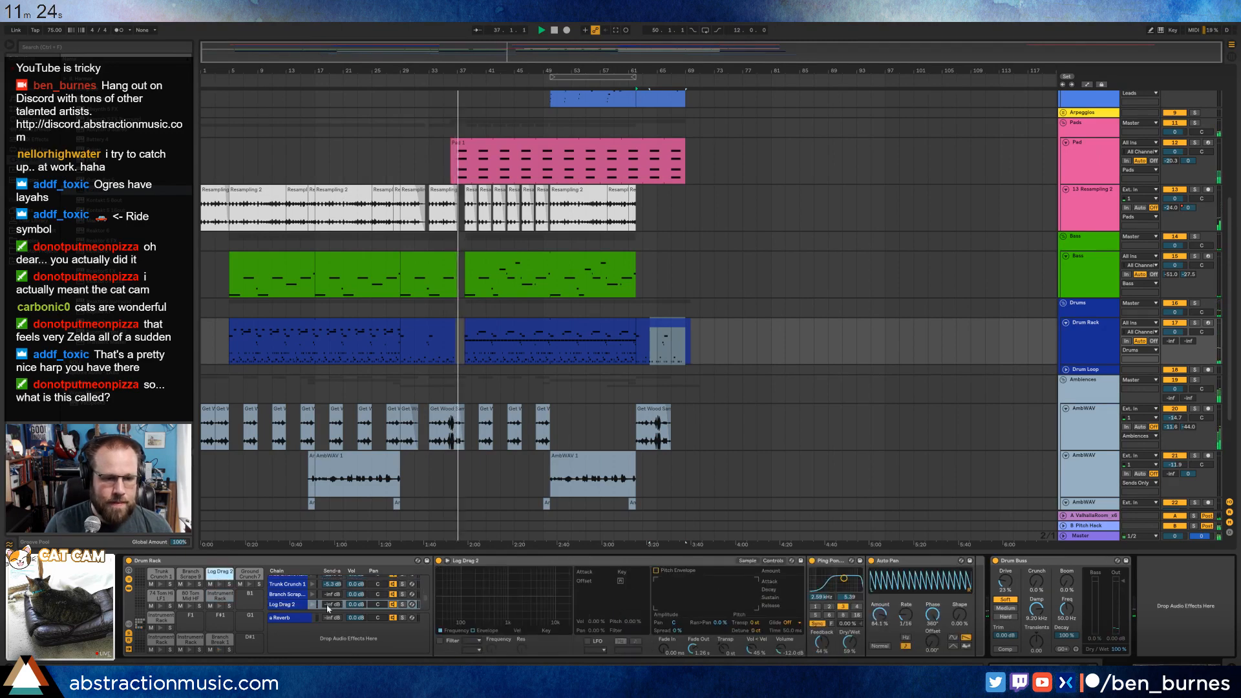
pyautogui.moveTo(355, 607); pyautogui.dragTo(355, 620)
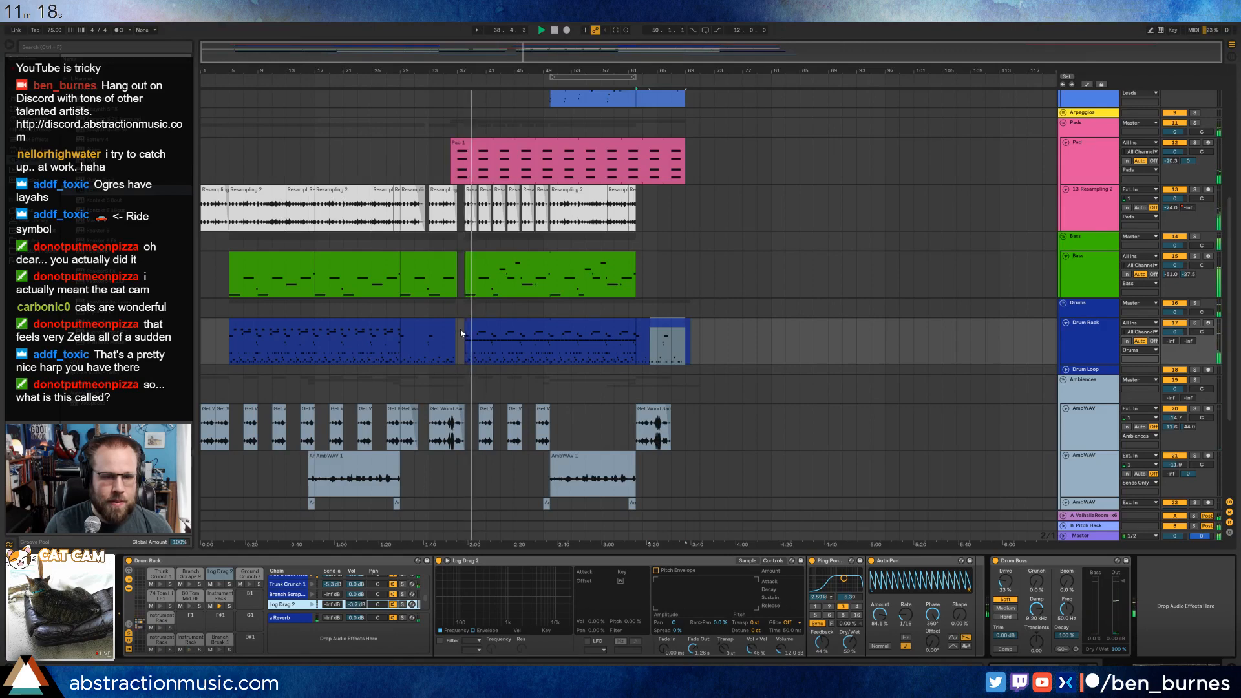
# Create an empty half-bar MIDI clip in the Drum Rack track's gap, ending at bar 38.
pyautogui.scroll(5, 461, 334)
pyautogui.moveTo(461, 336); pyautogui.dragTo(473, 337)
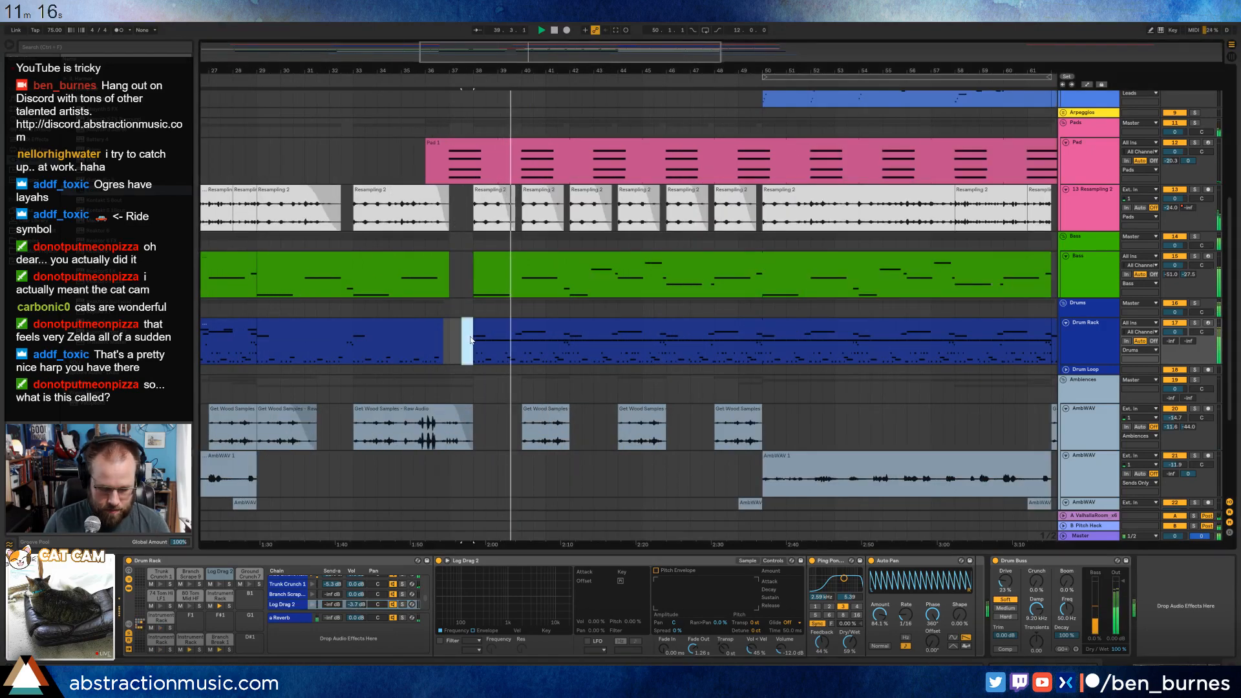
pyautogui.hotkey('ctrl', 'shift', 'm')
# Copy a Branch Break 1 note from the Drum Rack clip at bar 29 into the new half-bar clip, starting at 1.2.3, and play it back.
pyautogui.click(405, 329)
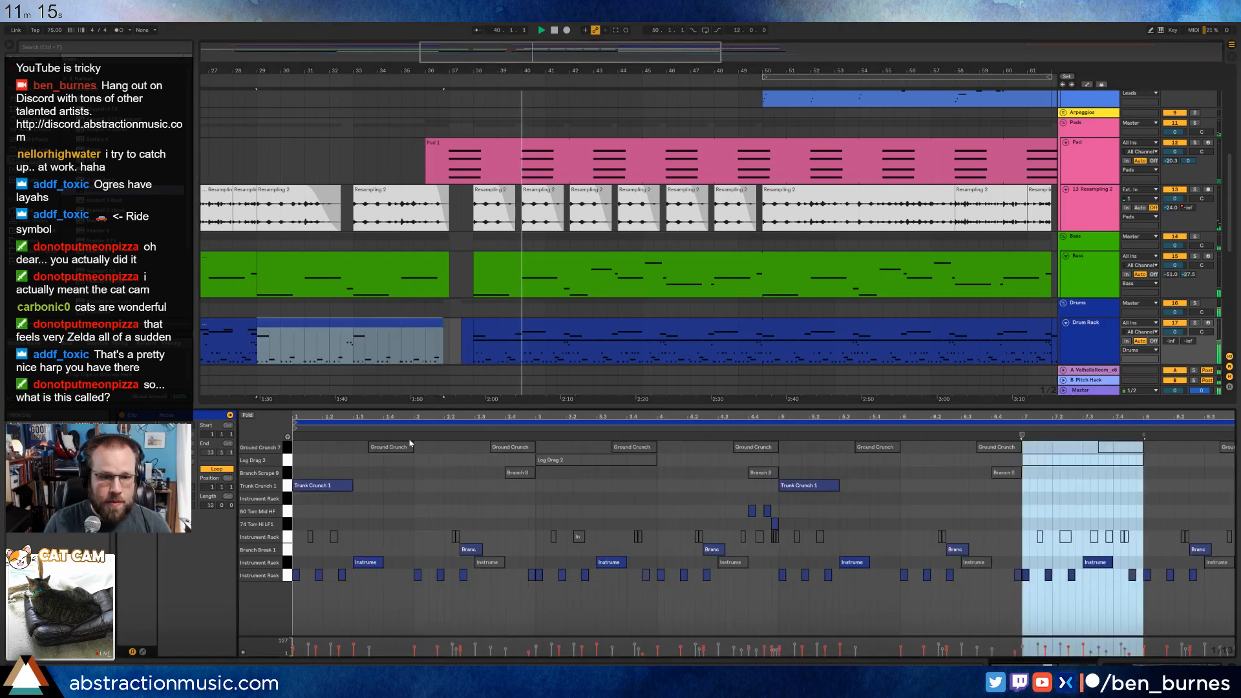
pyautogui.click(470, 550)
pyautogui.click(465, 323)
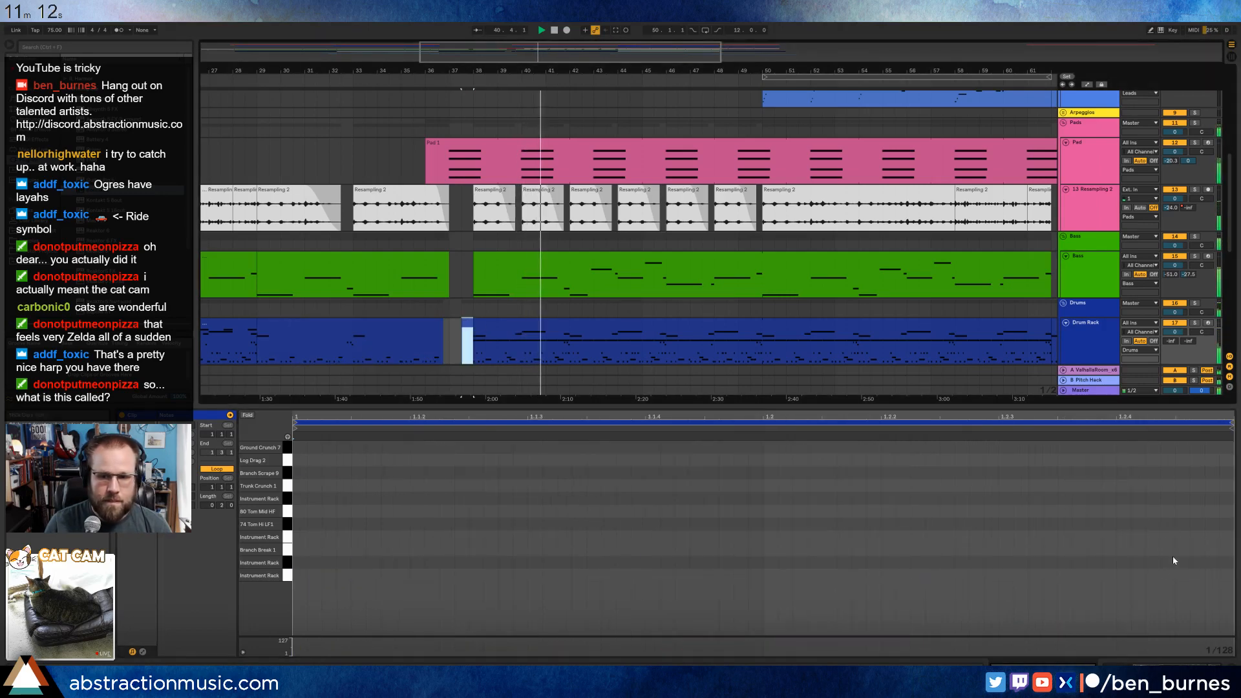
pyautogui.click(762, 518)
pyautogui.hotkey('ctrl', 'v')
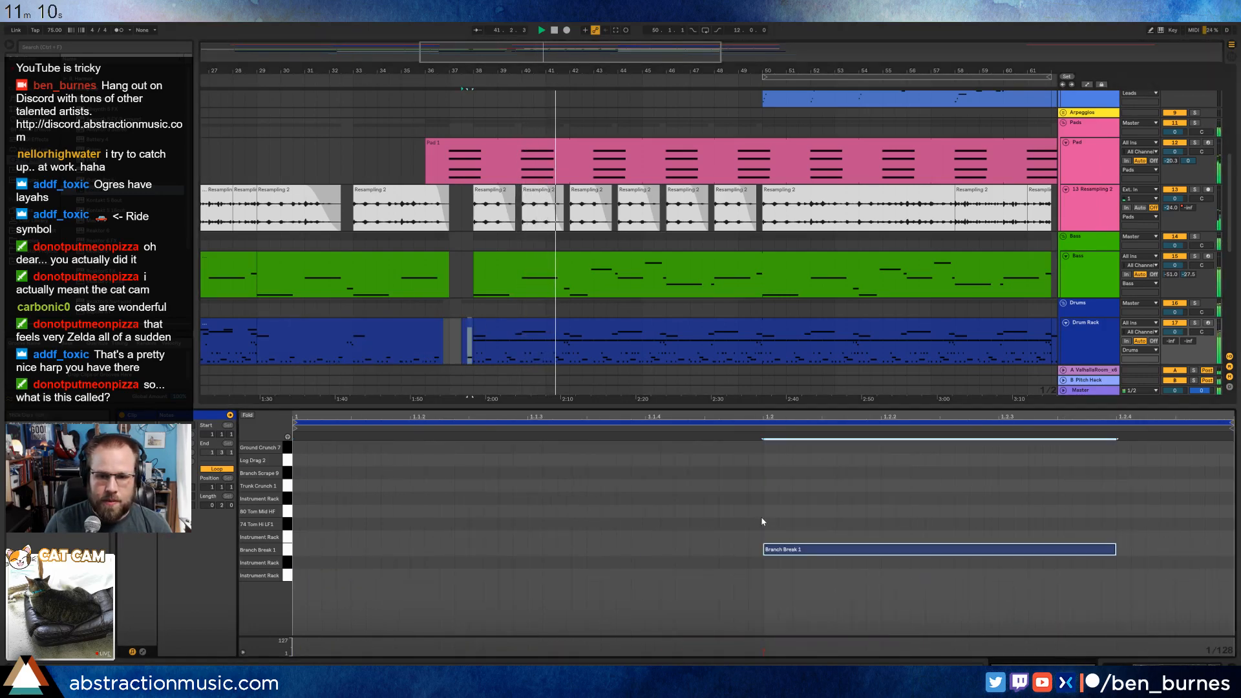
pyautogui.moveTo(816, 555); pyautogui.dragTo(1047, 558)
pyautogui.press('space')
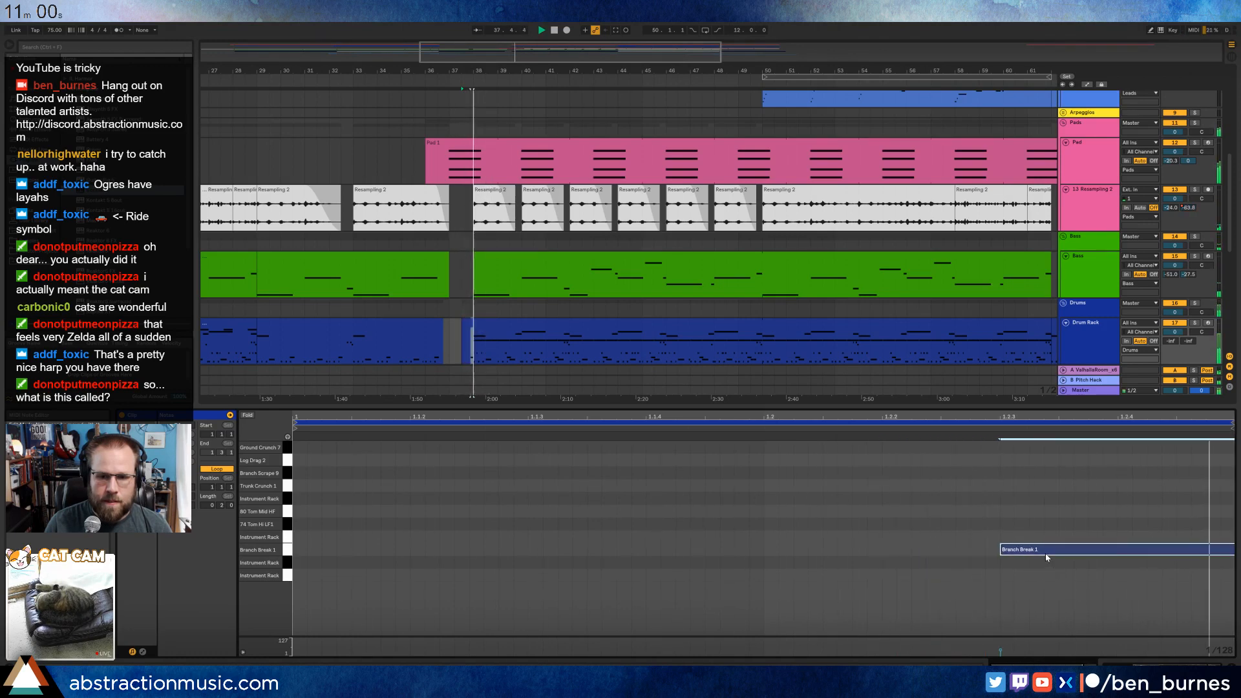
# Open the volume envelope of the second 8-Audio clip, which starts just before bar 38.
pyautogui.hotkey('shift', 'Tab')
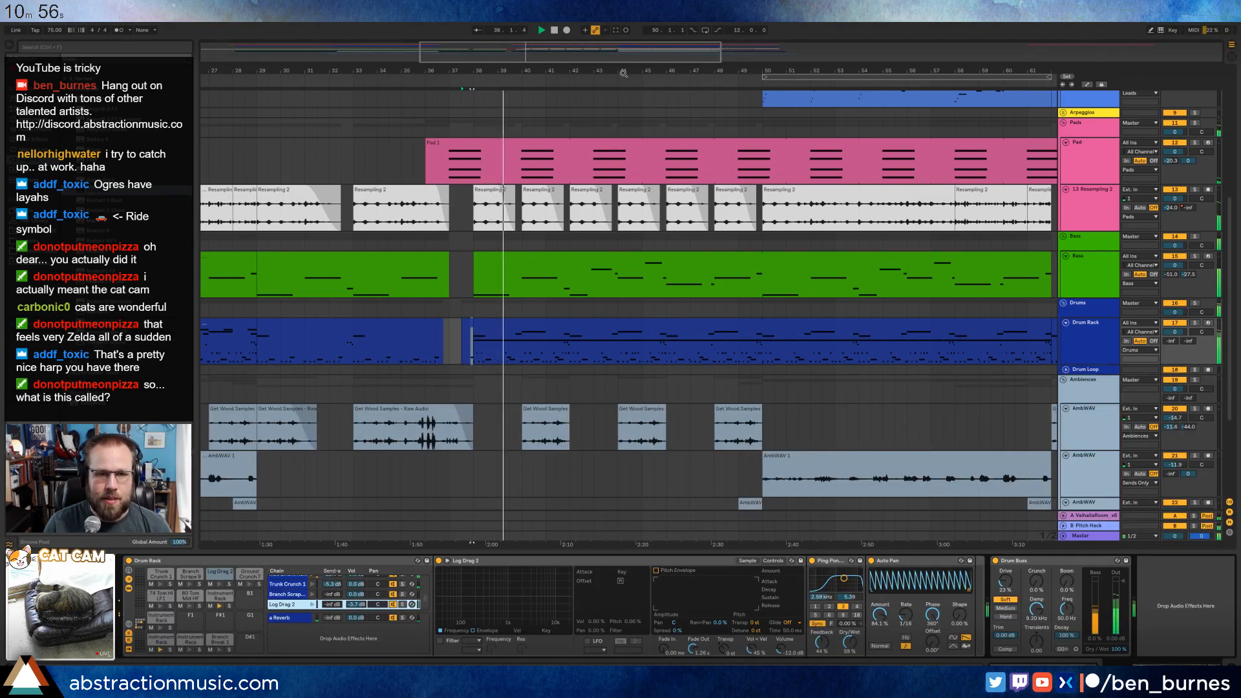
pyautogui.moveTo(738, 71); pyautogui.dragTo(738, 32)
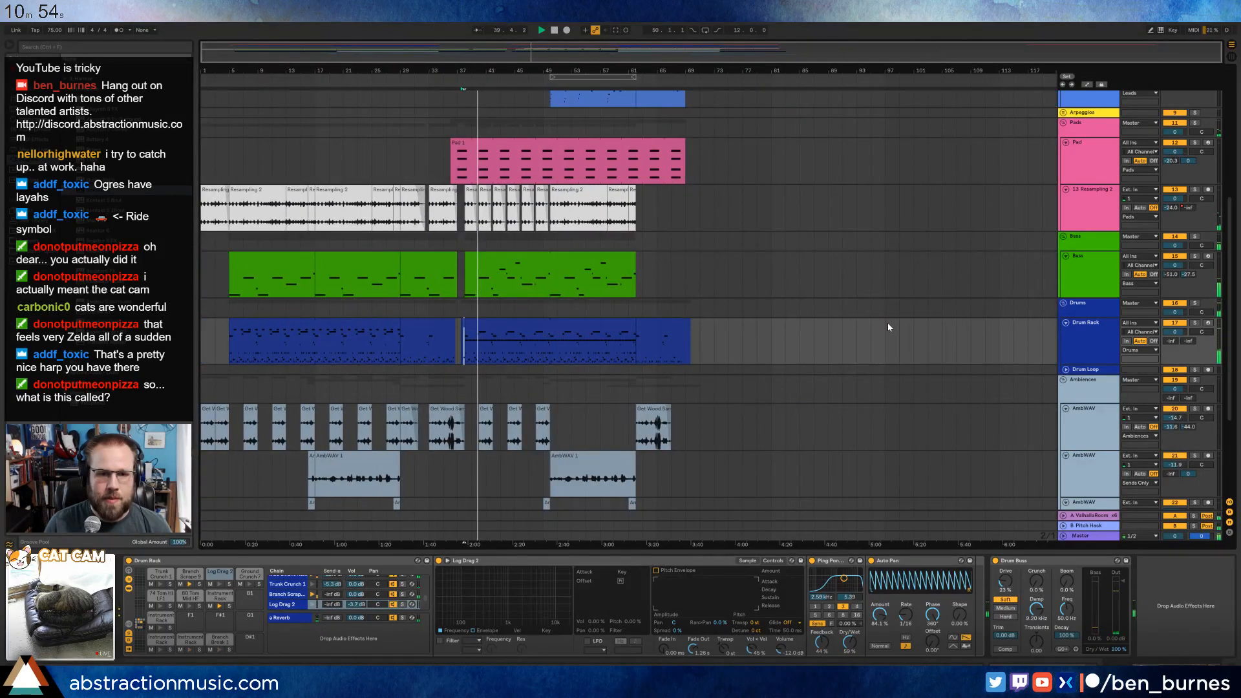
pyautogui.scroll(3, 880, 364)
pyautogui.scroll(1, 878, 365)
pyautogui.click(511, 194)
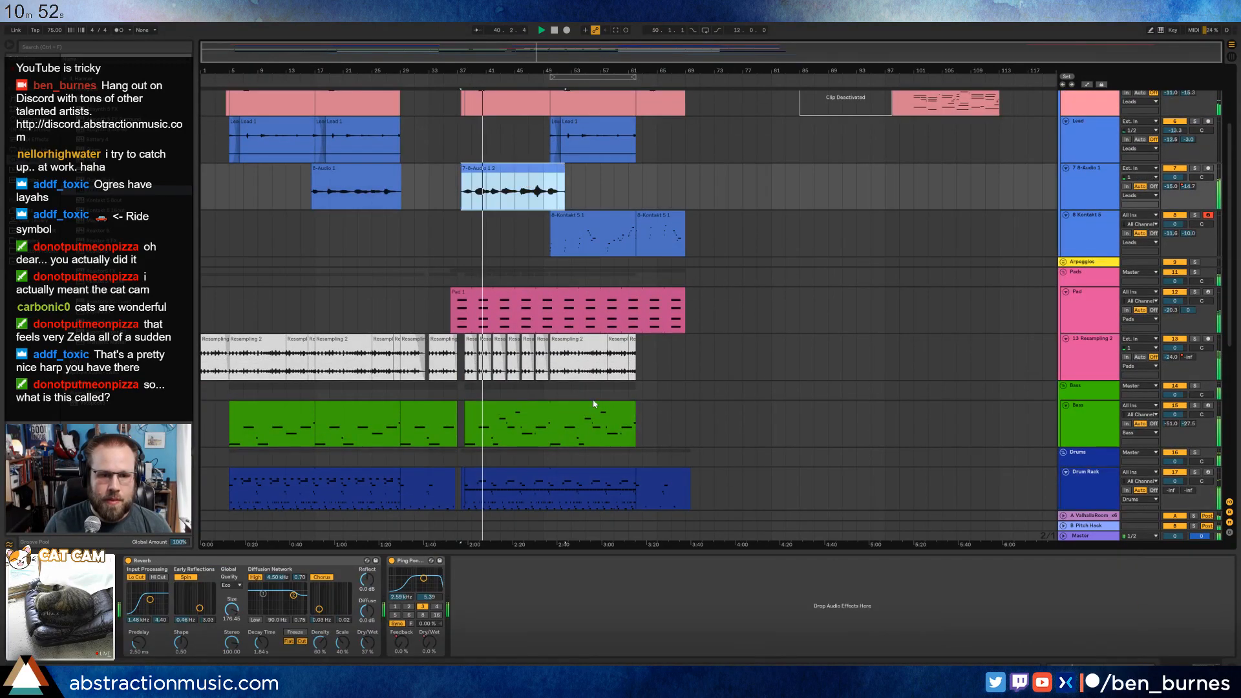
pyautogui.moveTo(504, 67); pyautogui.dragTo(521, 165)
pyautogui.doubleClick(520, 170)
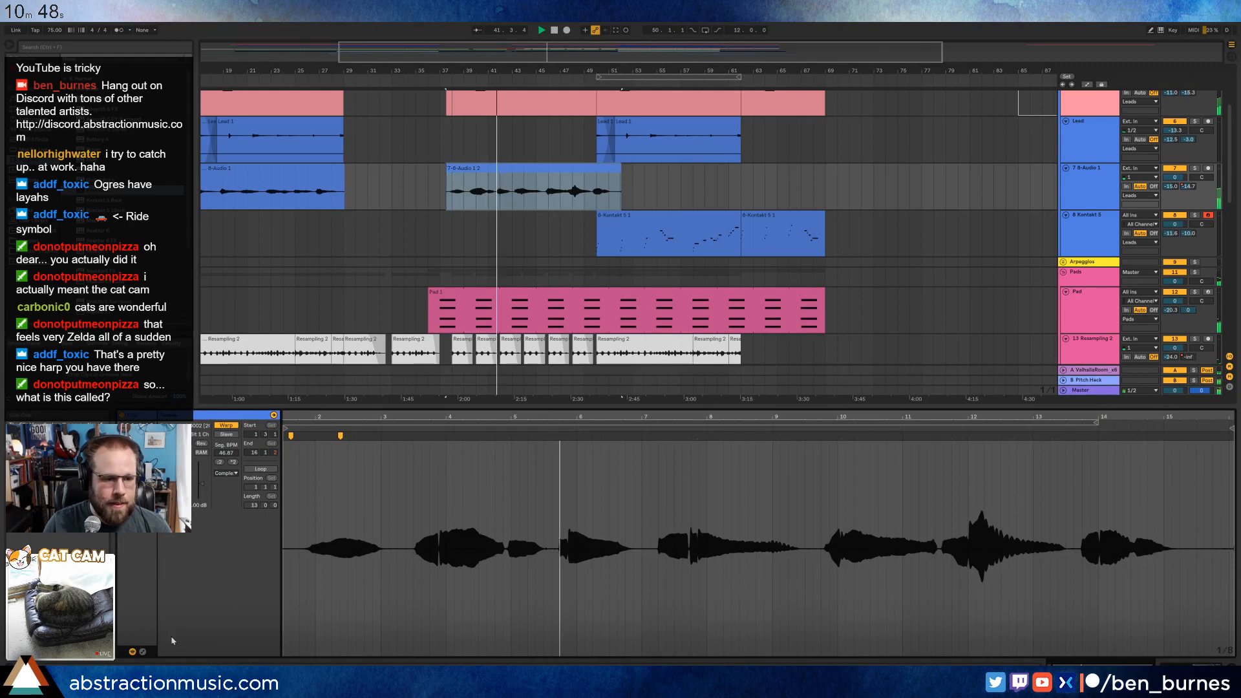
pyautogui.click(142, 652)
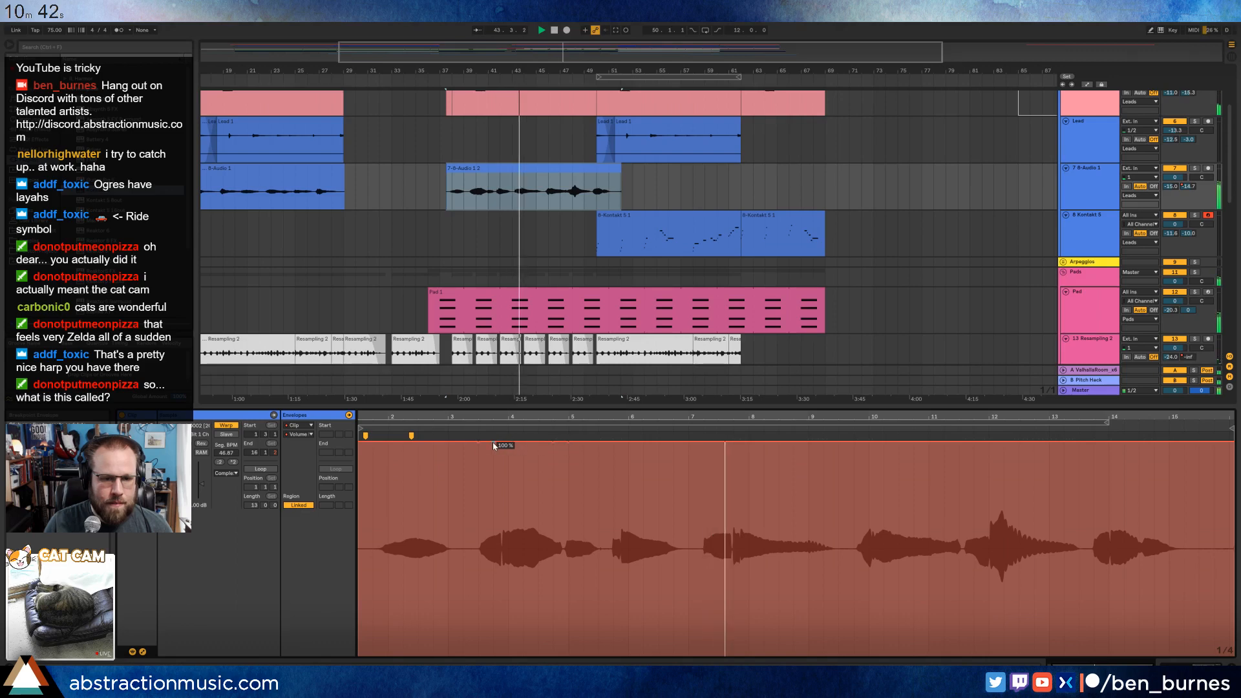
# Lower the clip's volume envelope over the loud swell between about clip bars 3.3 and 5, replaying the passage to judge the level.
pyautogui.moveTo(511, 449); pyautogui.dragTo(510, 454)
pyautogui.click(481, 487)
pyautogui.press('space')
pyautogui.press('space')
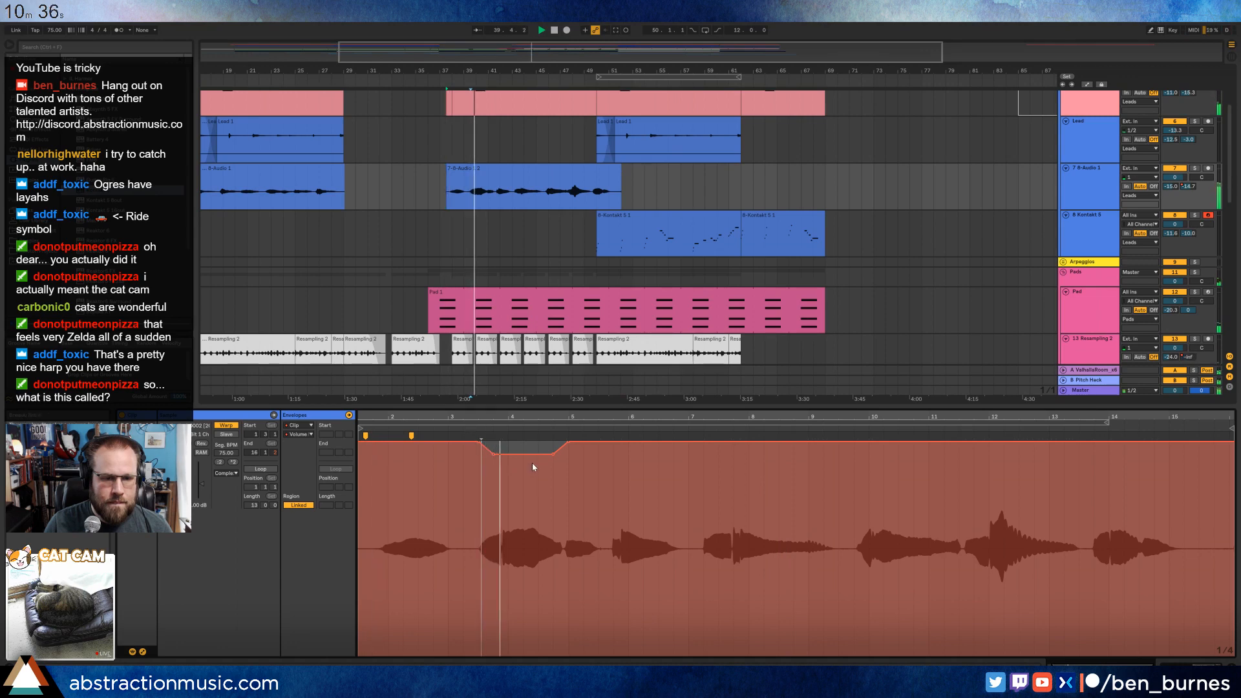
pyautogui.moveTo(532, 460); pyautogui.dragTo(533, 473)
pyautogui.click(465, 432)
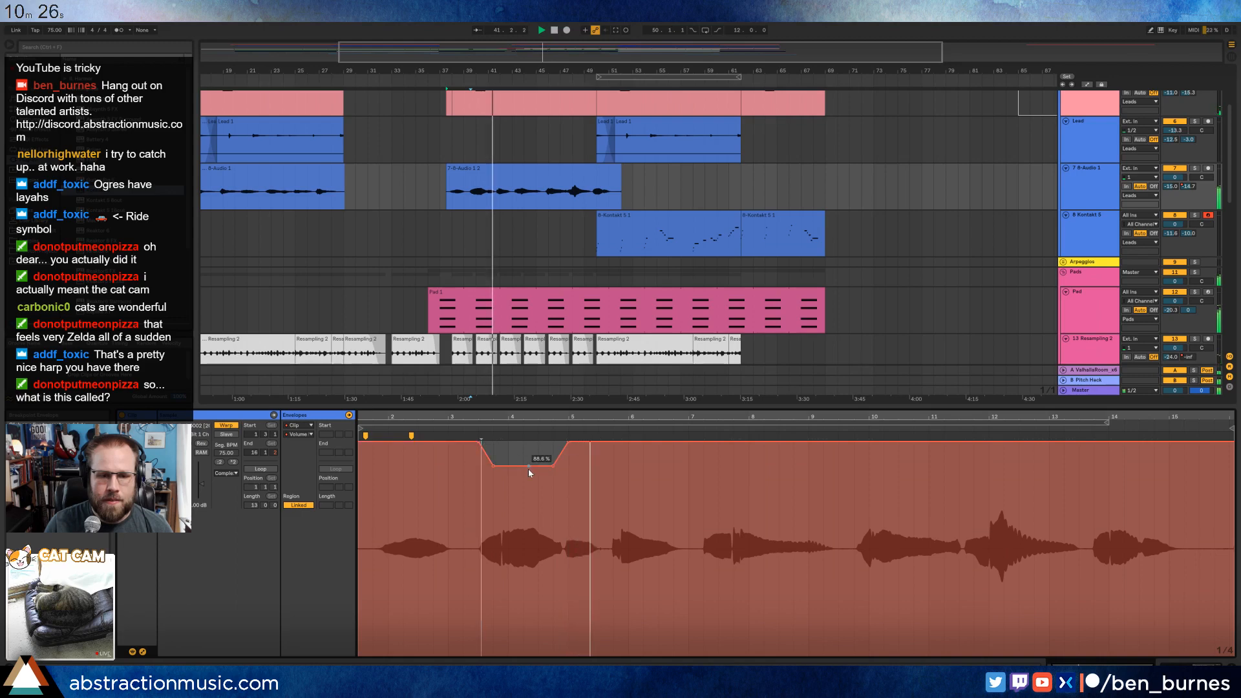
pyautogui.moveTo(527, 467); pyautogui.dragTo(527, 469)
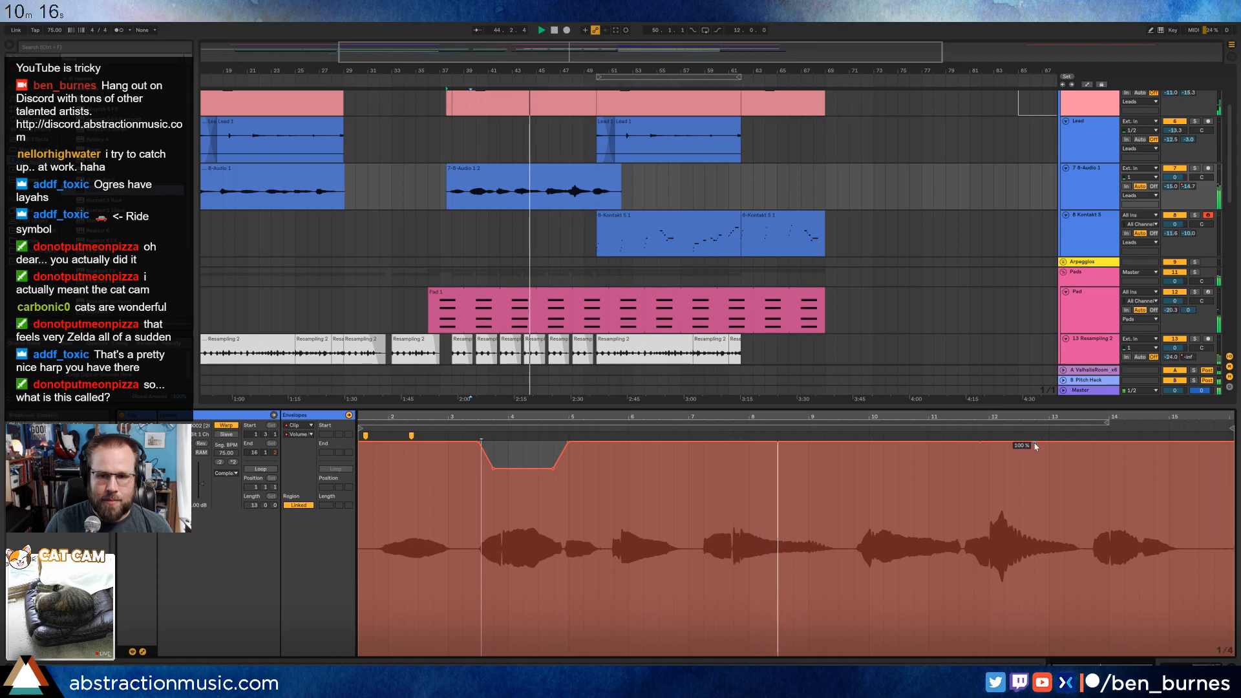
# Add a dip to about 86% in the clip's volume envelope at the loud peak near clip bar 12.
pyautogui.moveTo(1001, 443); pyautogui.dragTo(998, 448)
pyautogui.hotkey('shift', 'Tab')
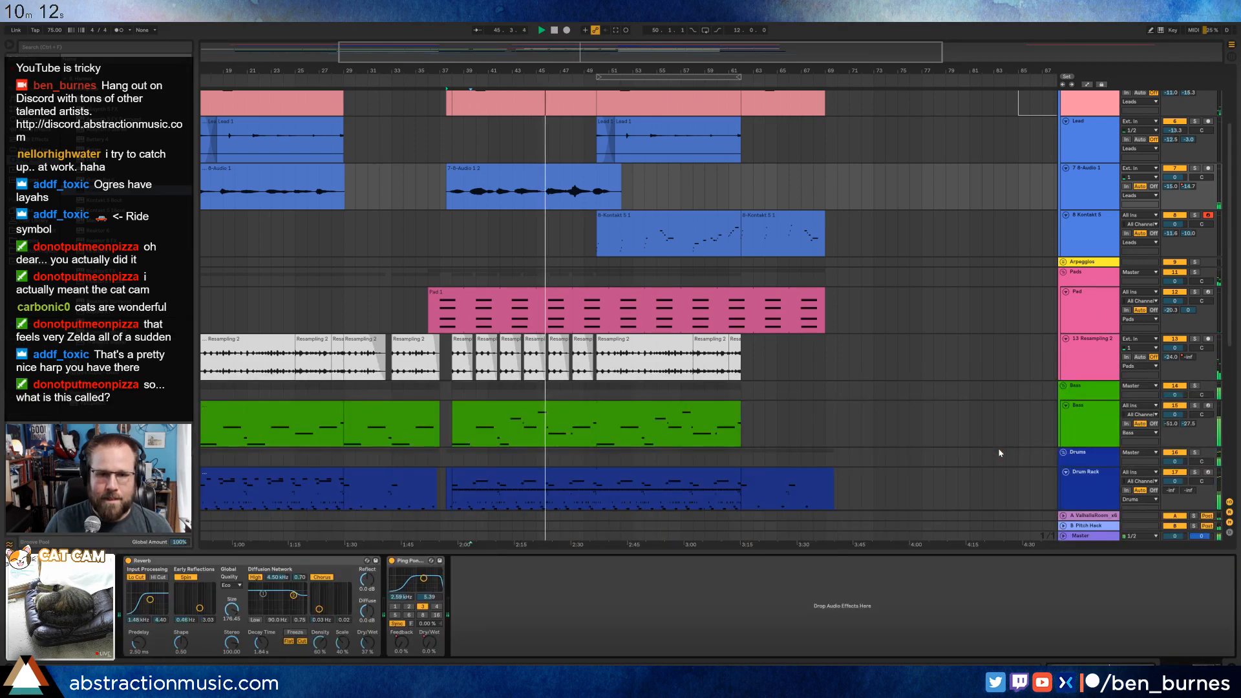
pyautogui.hotkey('shift', 'Tab')
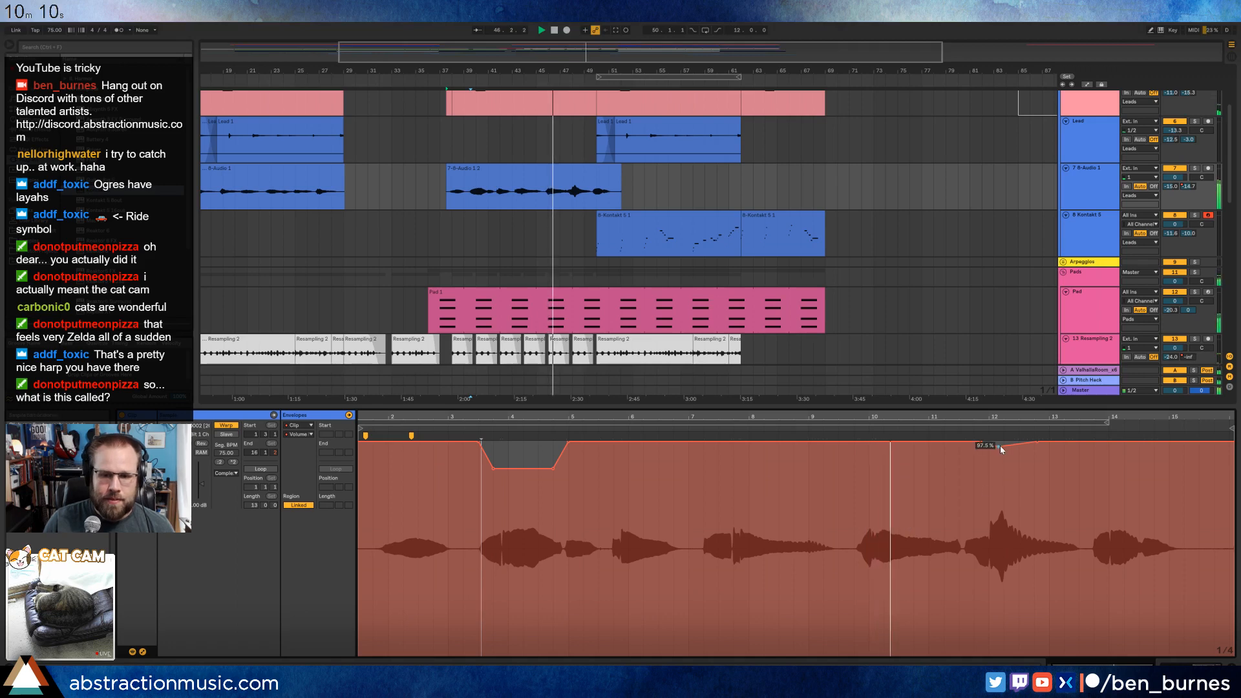
pyautogui.moveTo(999, 444); pyautogui.dragTo(998, 476)
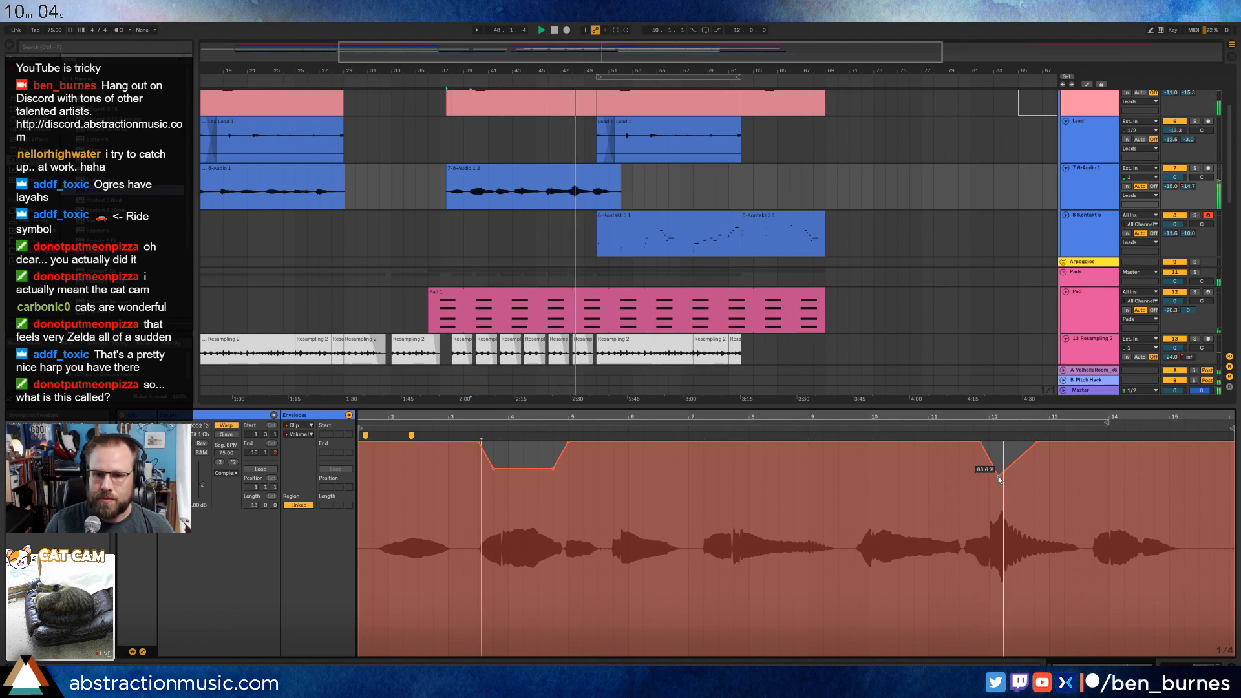
pyautogui.moveTo(999, 476); pyautogui.dragTo(999, 472)
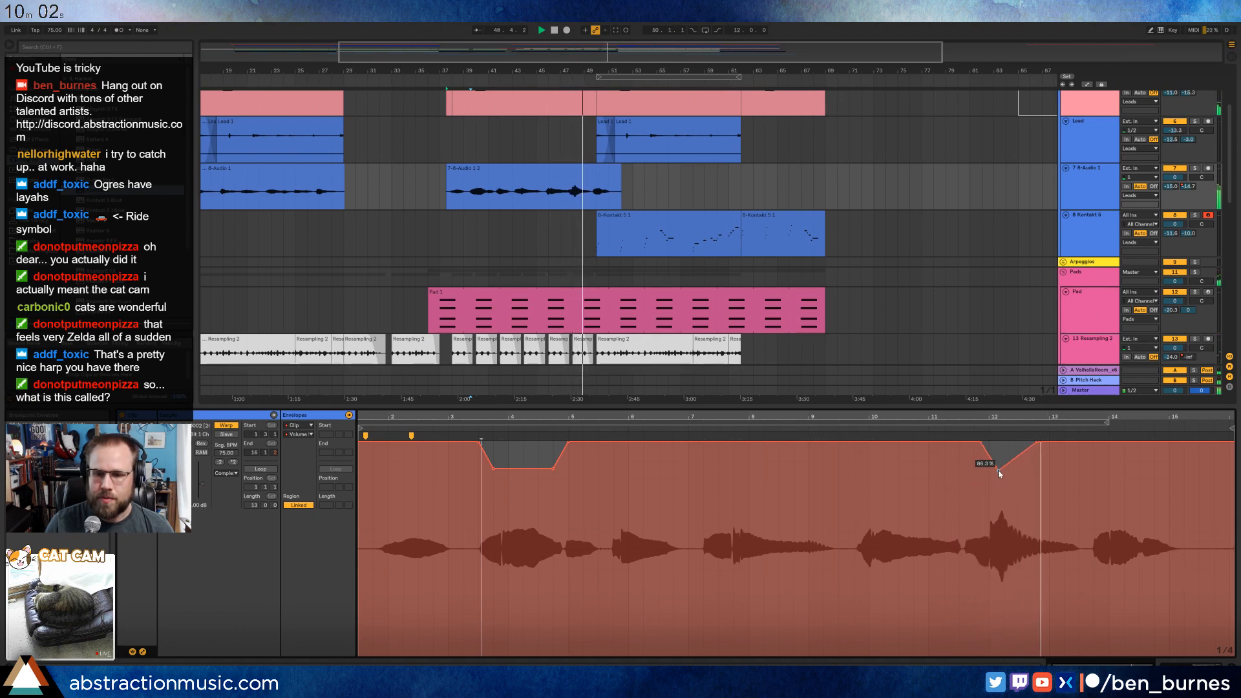
pyautogui.hotkey('shift', 'Tab')
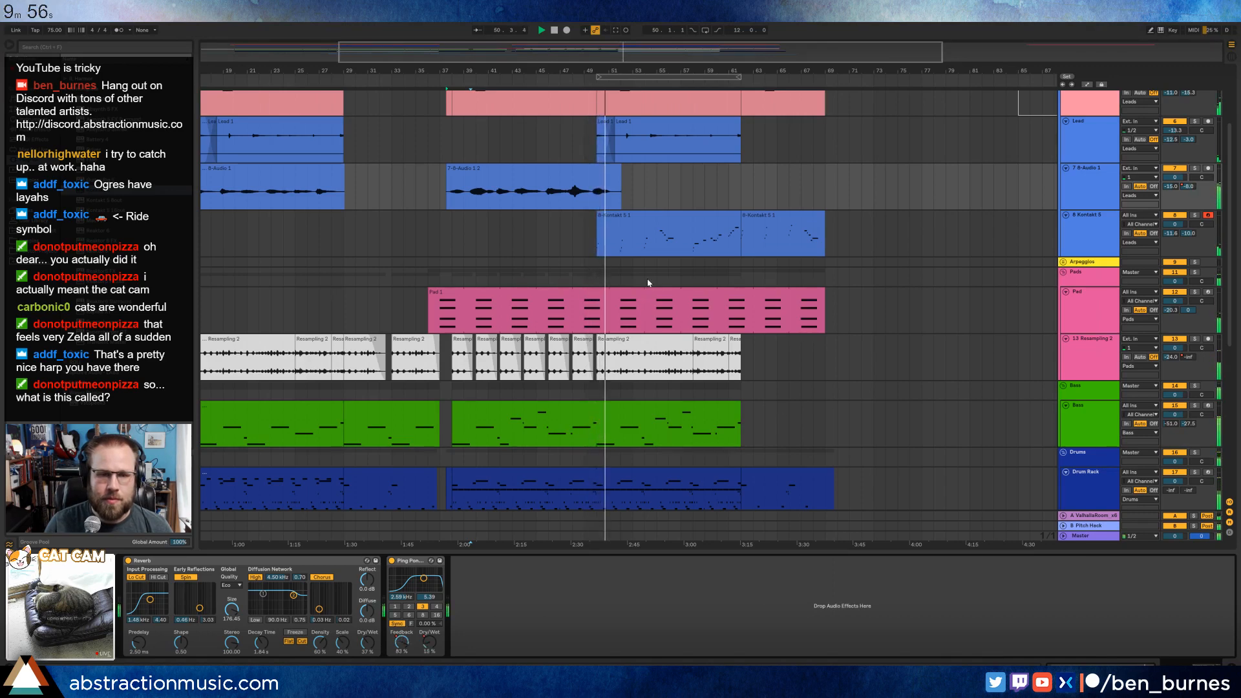
# Add a Ping Pong Delay after Kontakt on the harp track and set its delay time to 6 sixteenths.
pyautogui.click(672, 215)
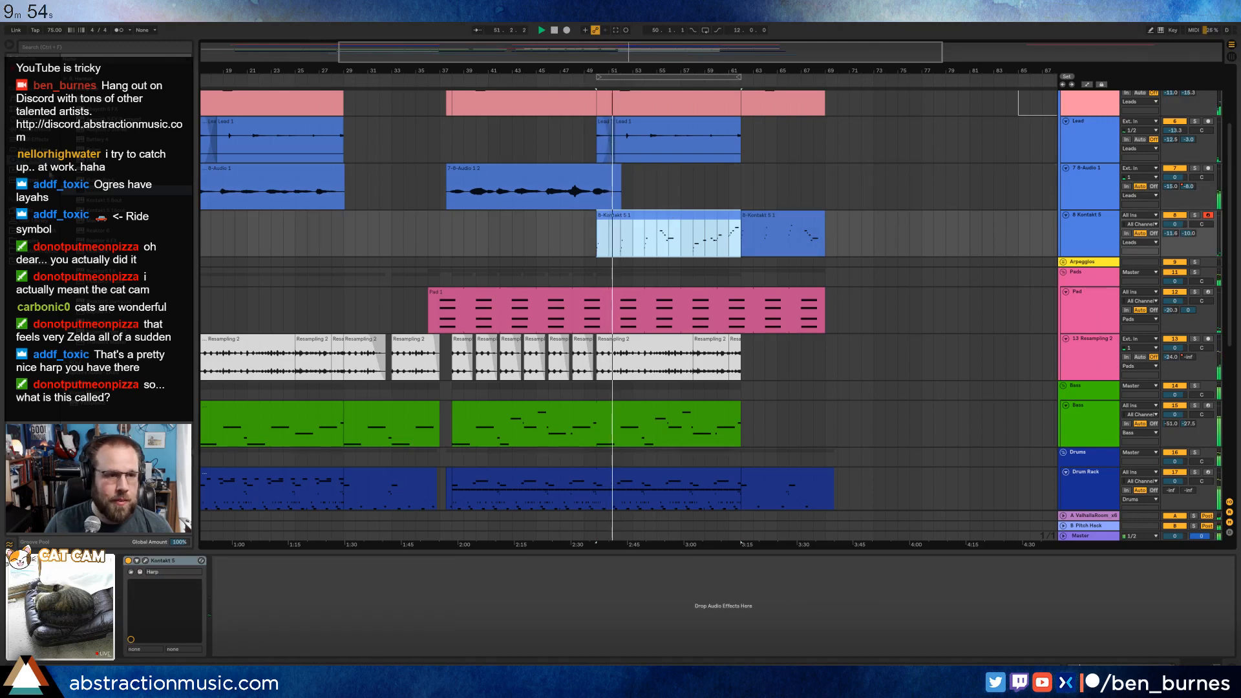
pyautogui.click(34, 130)
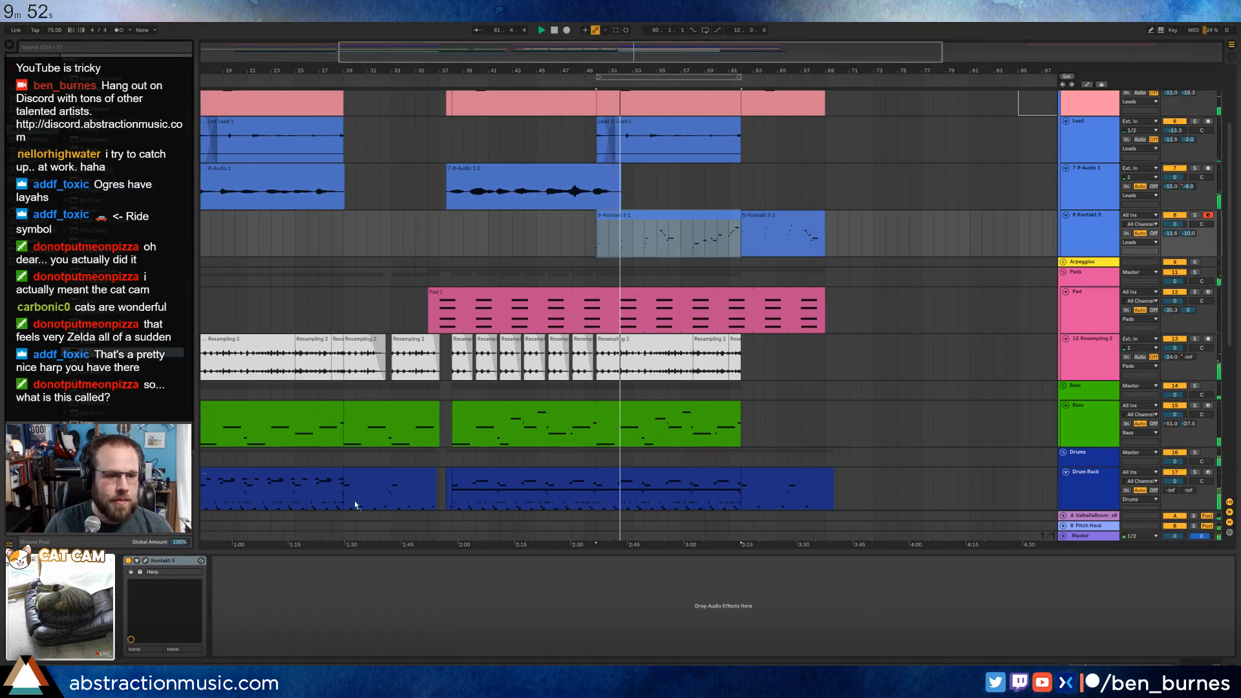
pyautogui.moveTo(354, 505); pyautogui.dragTo(244, 619)
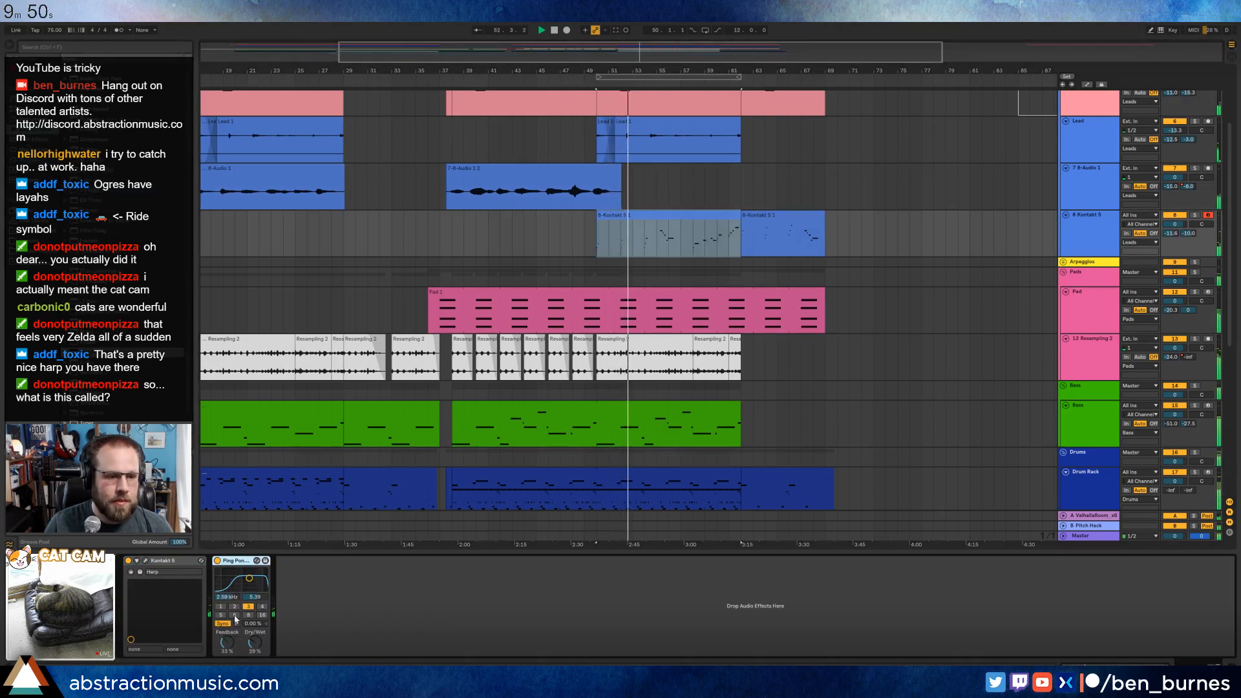
pyautogui.click(235, 615)
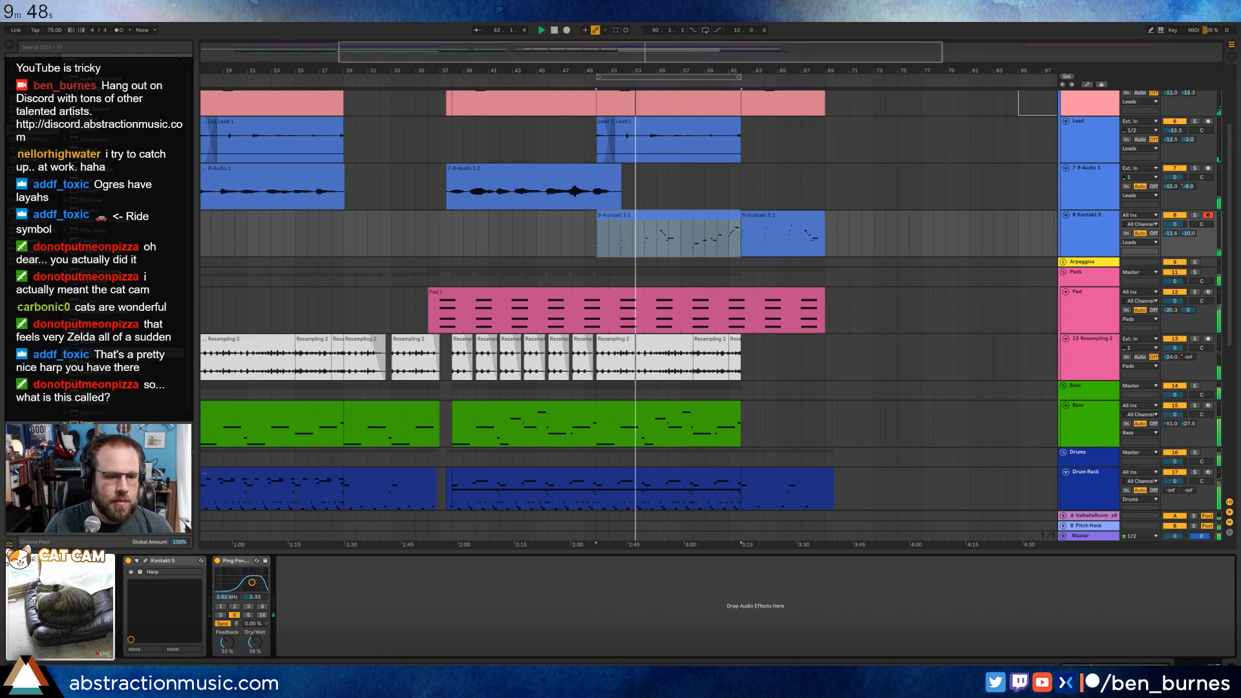
# Adjust the harp's Ping Pong Delay to about 45% feedback and 33% dry/wet, judging it during playback.
pyautogui.moveTo(255, 642); pyautogui.dragTo(227, 634)
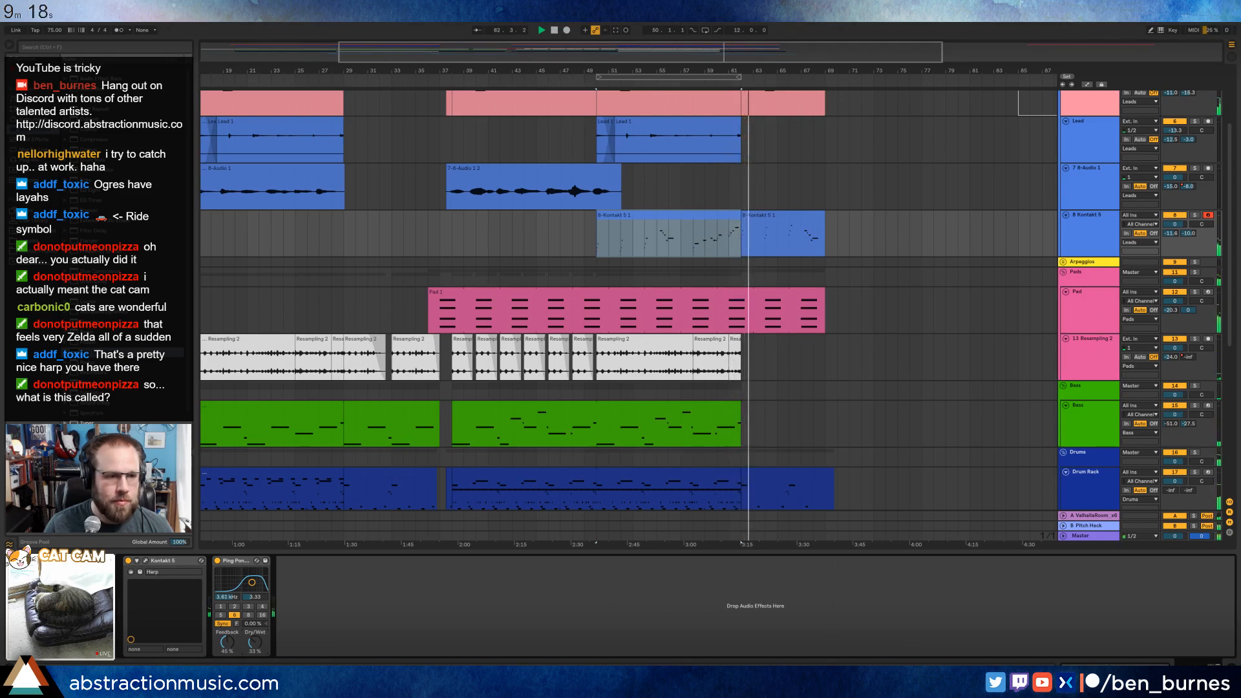
pyautogui.press('space')
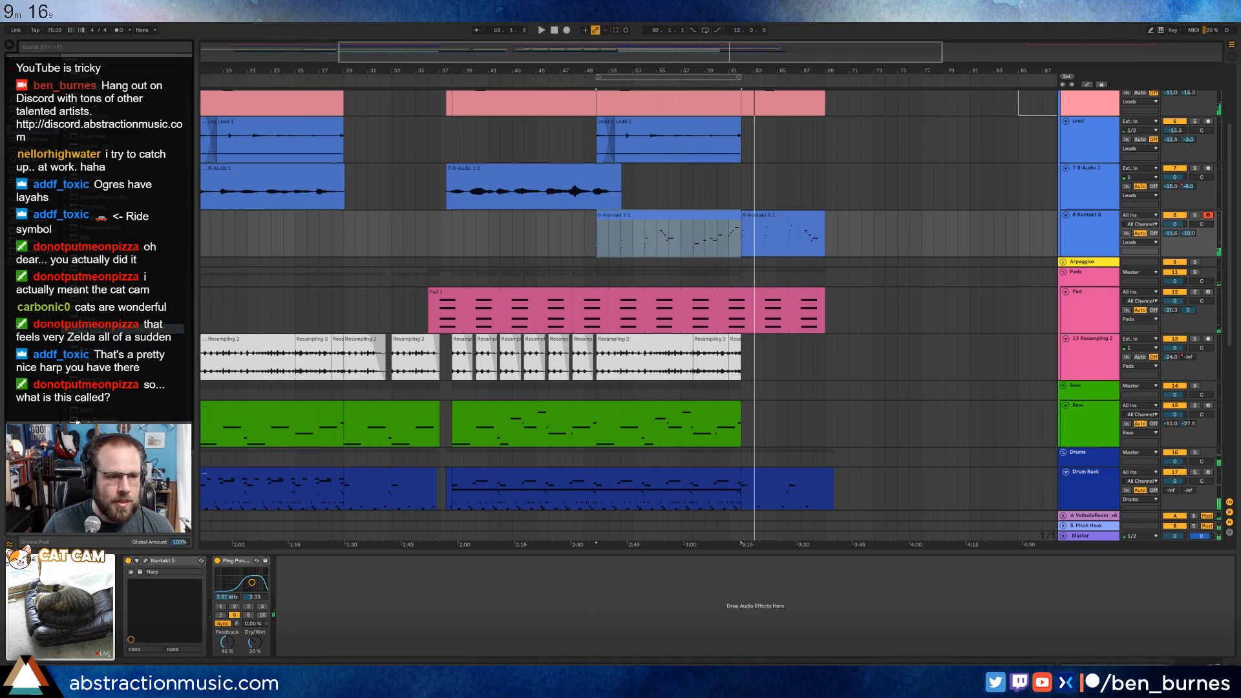
# Insert a Vinyl Distortion between Kontakt and the Ping Pong Delay, solo the harp and adjust the tracing band, pinch band and crackle density.
pyautogui.click(229, 589)
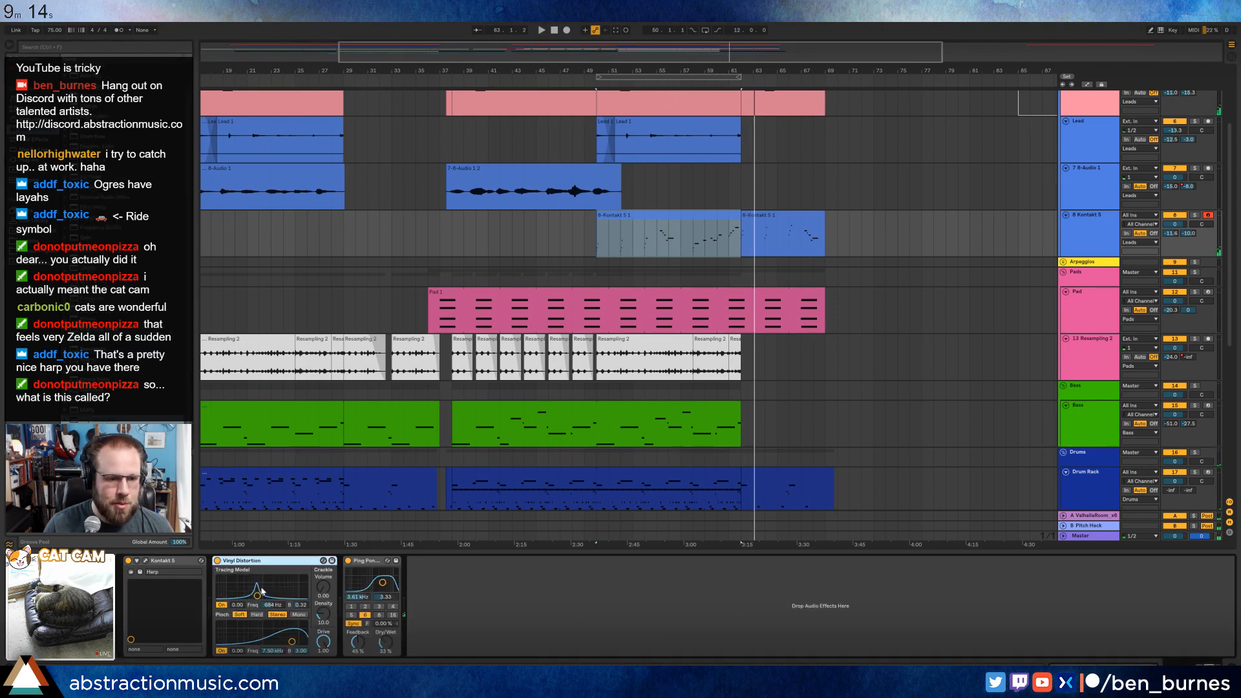
pyautogui.moveTo(261, 594); pyautogui.dragTo(264, 595)
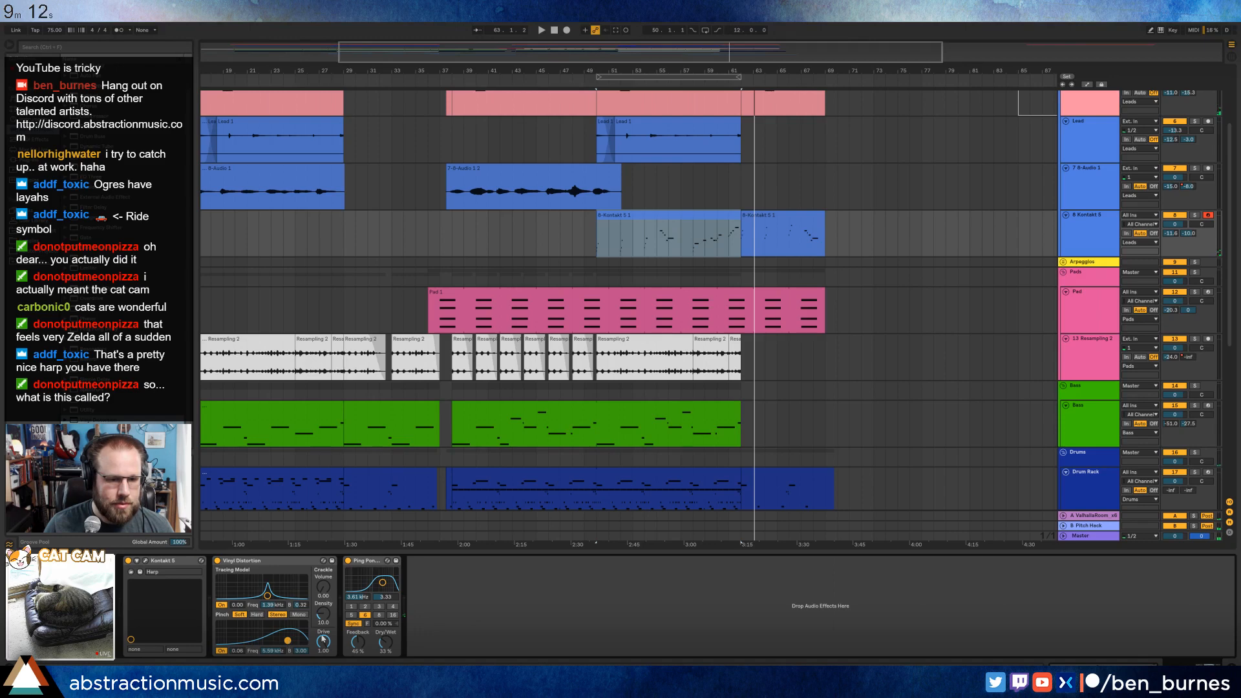
pyautogui.press('space')
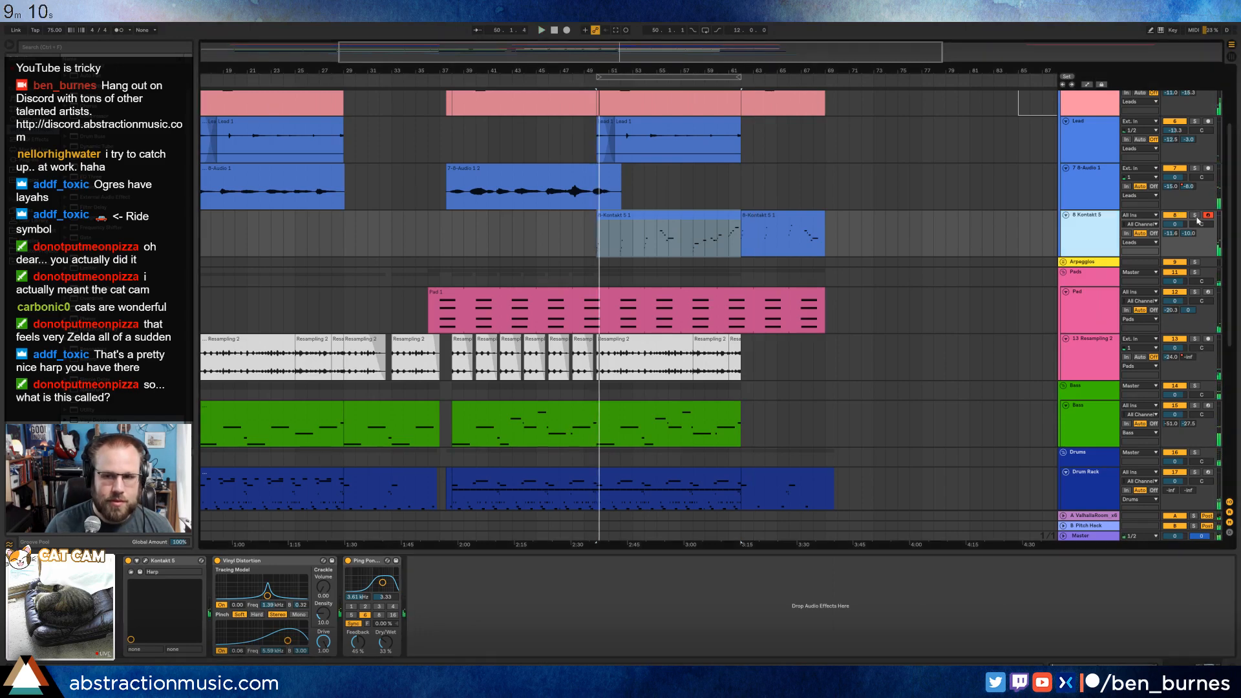
pyautogui.click(1194, 215)
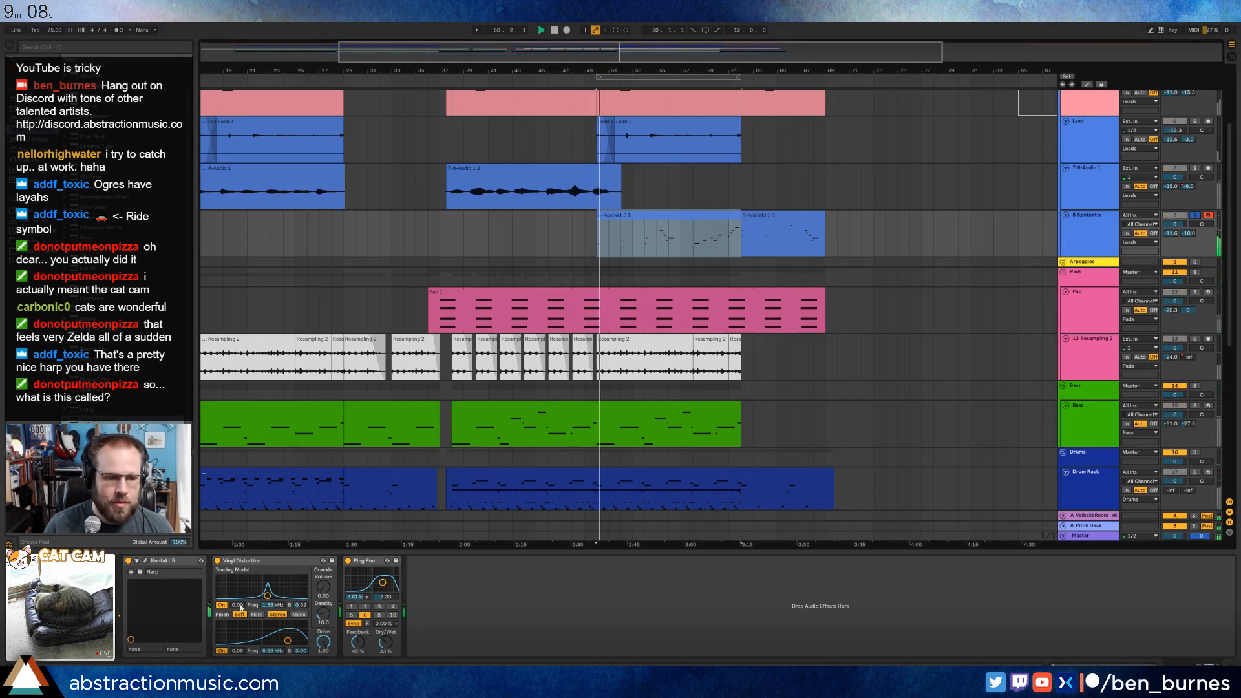
pyautogui.moveTo(266, 595); pyautogui.dragTo(271, 594)
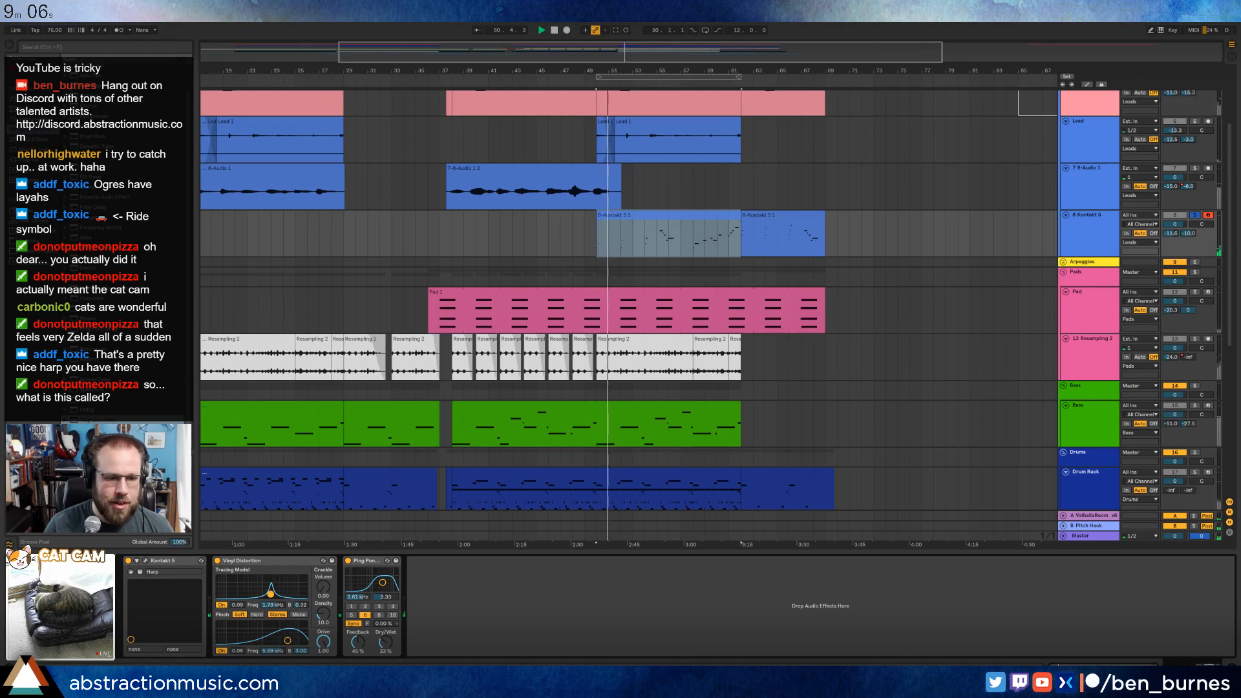
pyautogui.moveTo(288, 640); pyautogui.dragTo(323, 604)
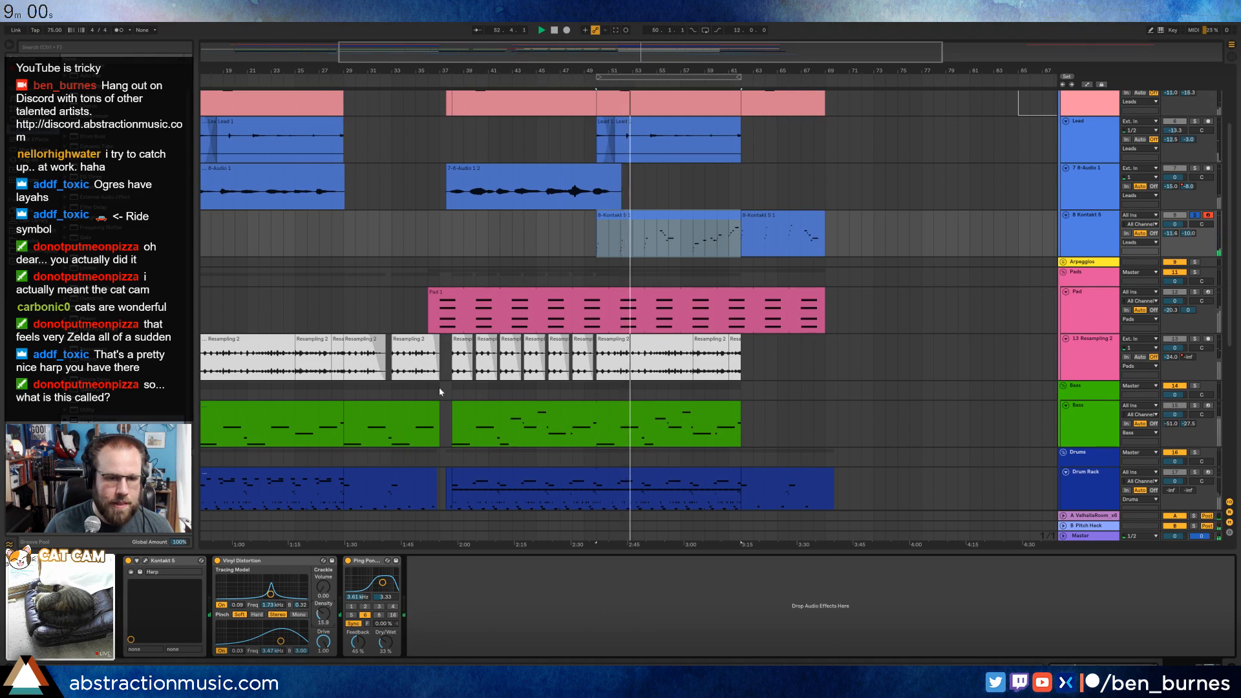
# Automate the harp's Crackle Volume to rise from 0 to 0.08 by bar 50 and return to 0 just after the last clip.
pyautogui.press('a')
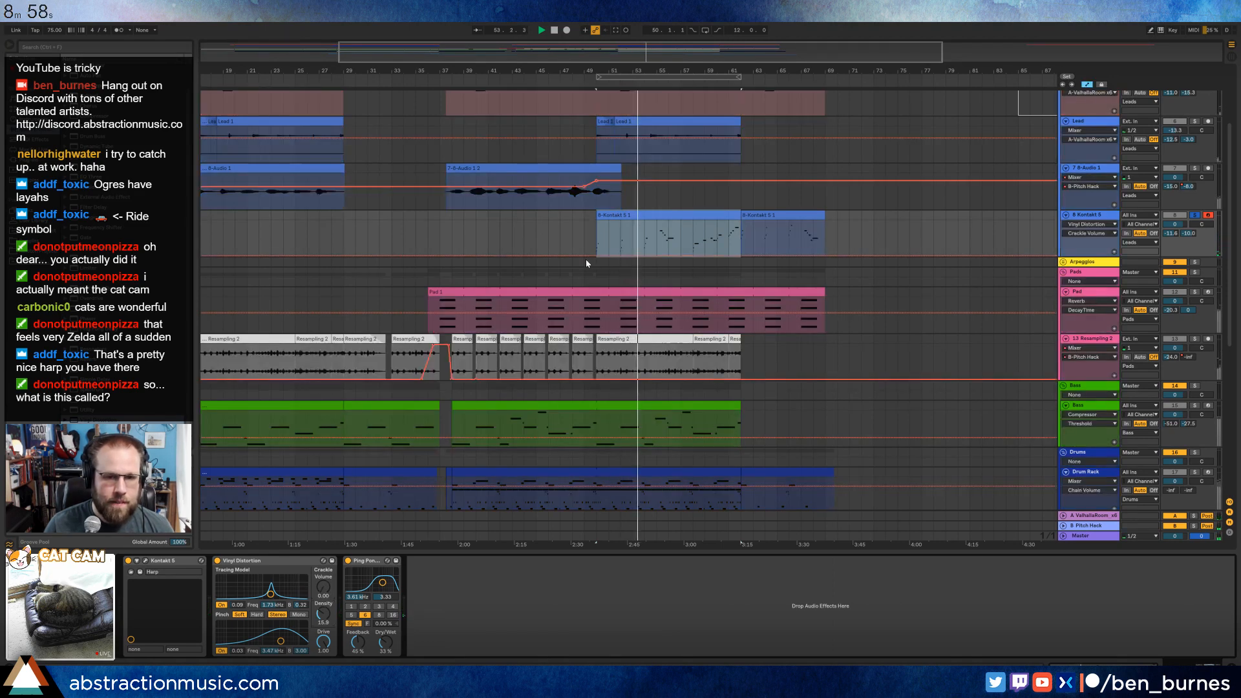
pyautogui.click(584, 256)
pyautogui.click(596, 256)
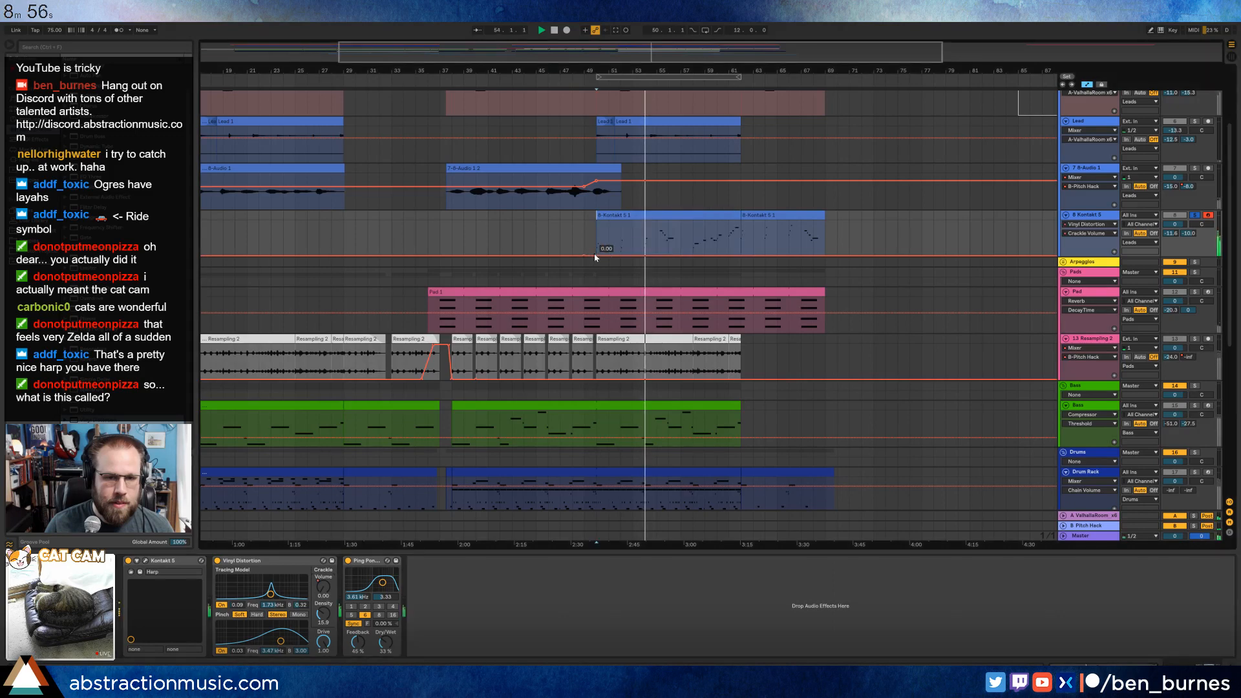
pyautogui.moveTo(597, 256)
pyautogui.mouseDown()
pyautogui.moveTo(609, 257)
pyautogui.moveTo(596, 253)
pyautogui.mouseUp()
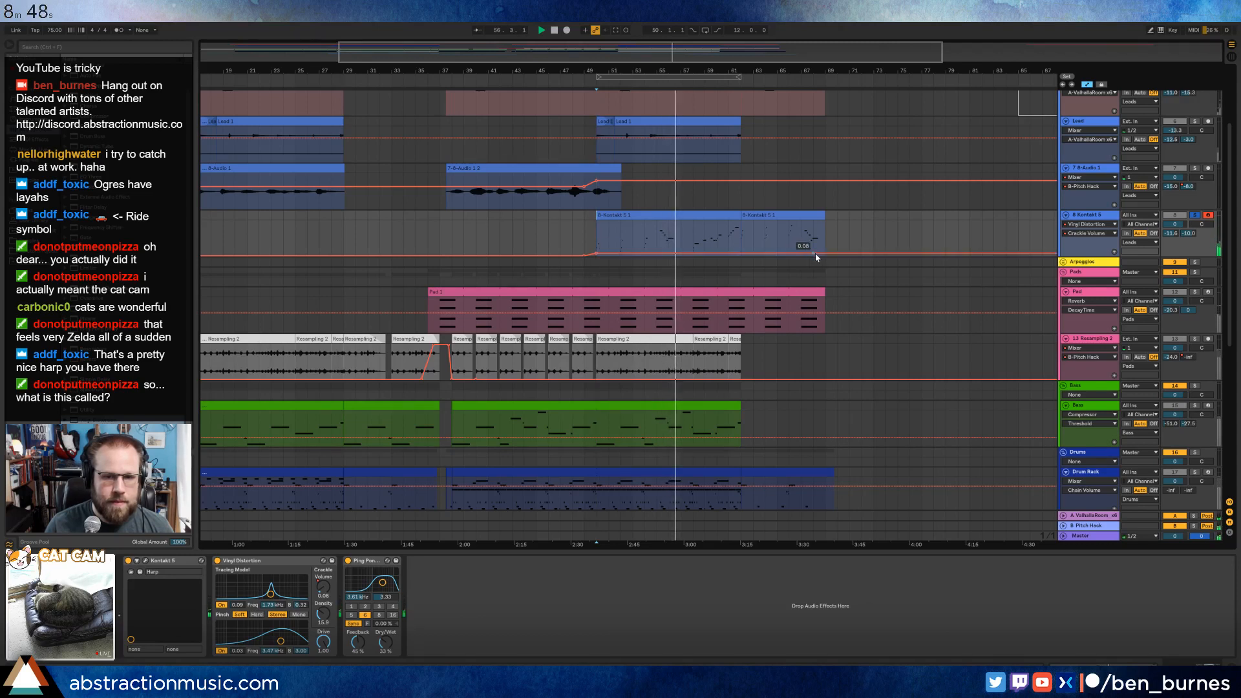
pyautogui.click(838, 255)
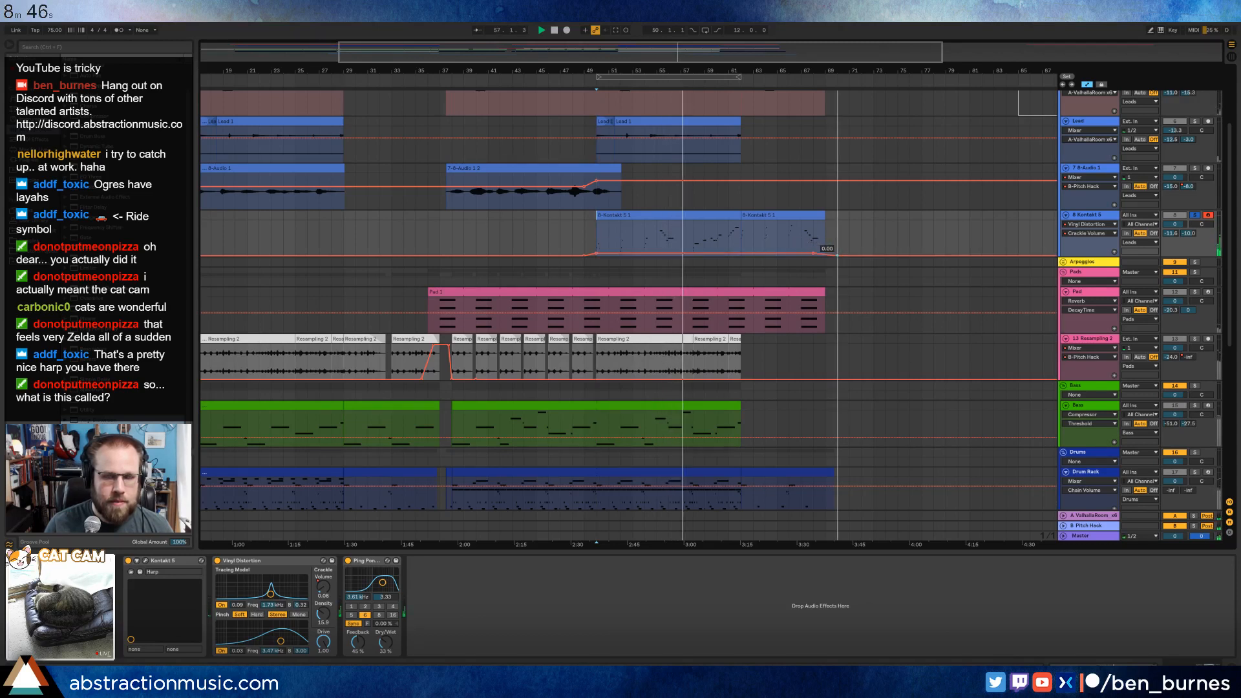
# Lower the crackle density, retune the tracing and pinch bands to about 2.59 kHz and 3.00 kHz, and unsolo the harp.
pyautogui.moveTo(323, 613)
pyautogui.mouseDown()
pyautogui.moveTo(323, 633)
pyautogui.moveTo(278, 639)
pyautogui.mouseUp()
pyautogui.moveTo(270, 594); pyautogui.dragTo(283, 594)
pyautogui.moveTo(277, 639); pyautogui.dragTo(283, 640)
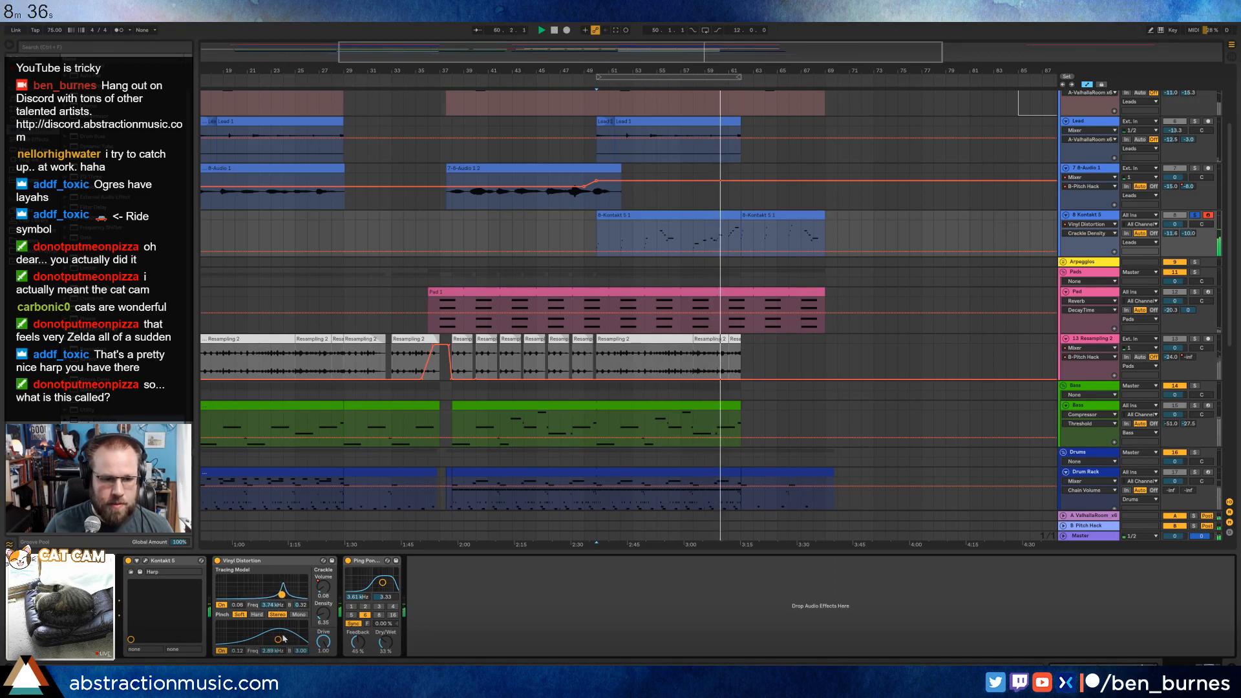
pyautogui.moveTo(282, 594); pyautogui.dragTo(276, 595)
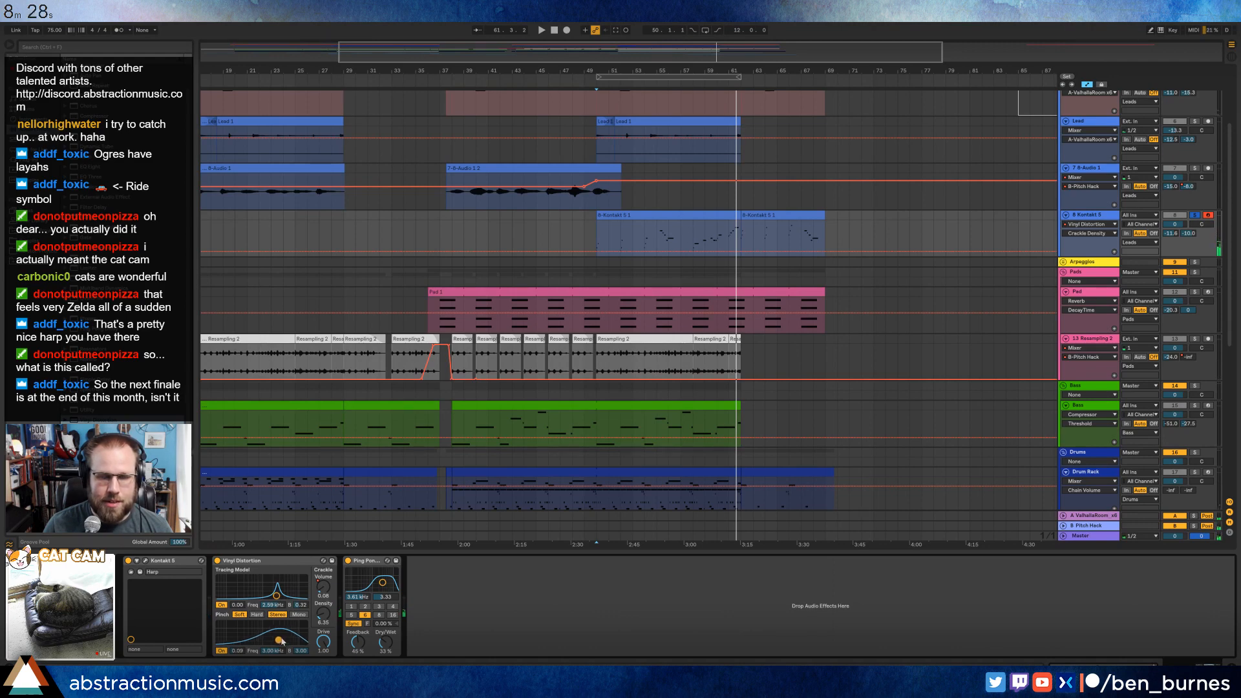
pyautogui.click(1193, 215)
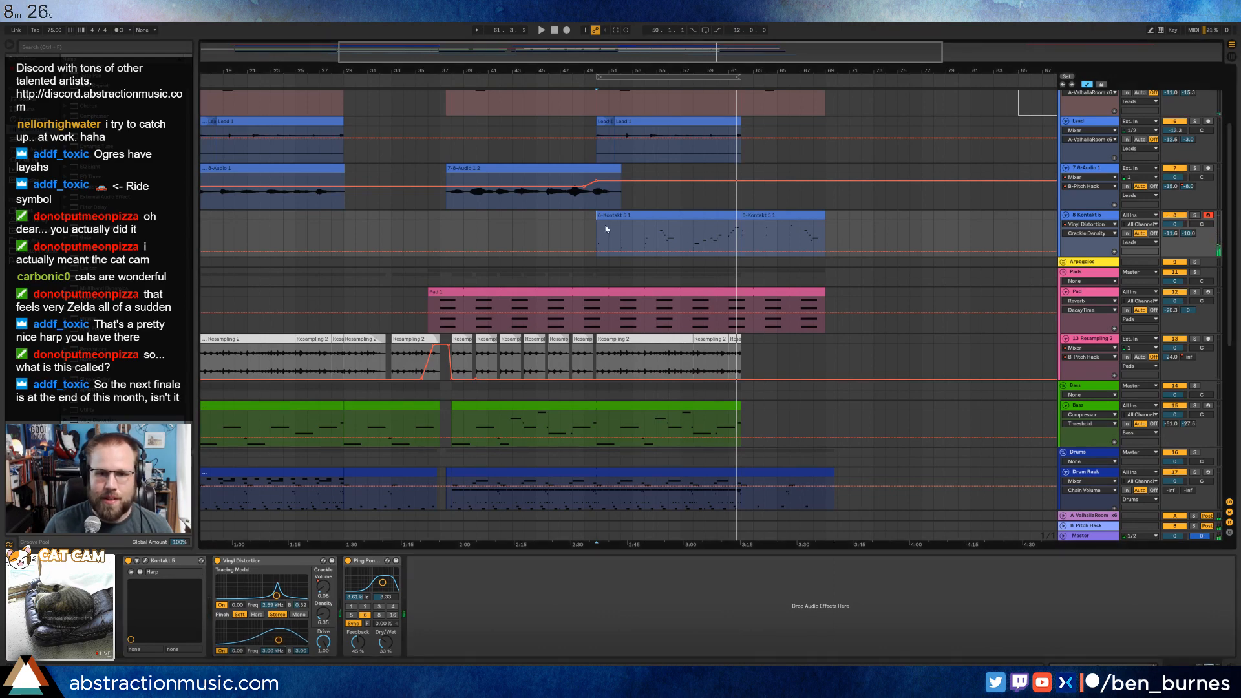
pyautogui.press('a')
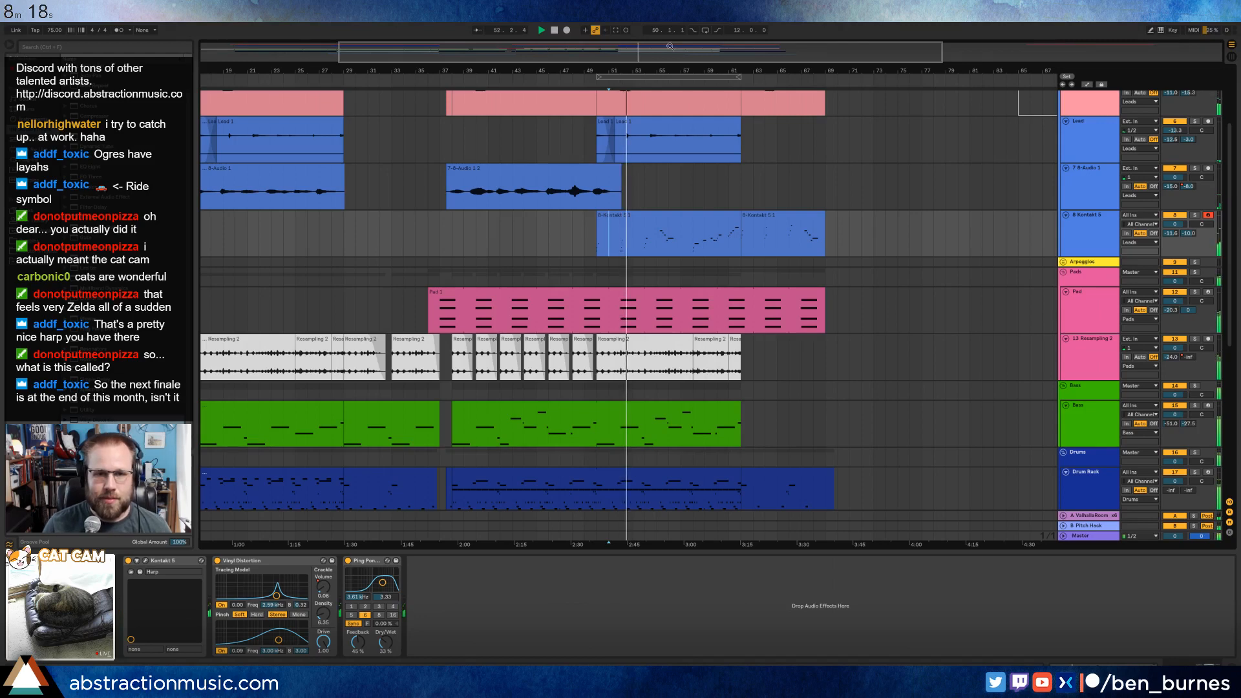
# In the Pad's Analog synth, slow LFO1 and let it modulate the filter 1 frequency by 0.14.
pyautogui.moveTo(661, 71); pyautogui.dragTo(687, 46)
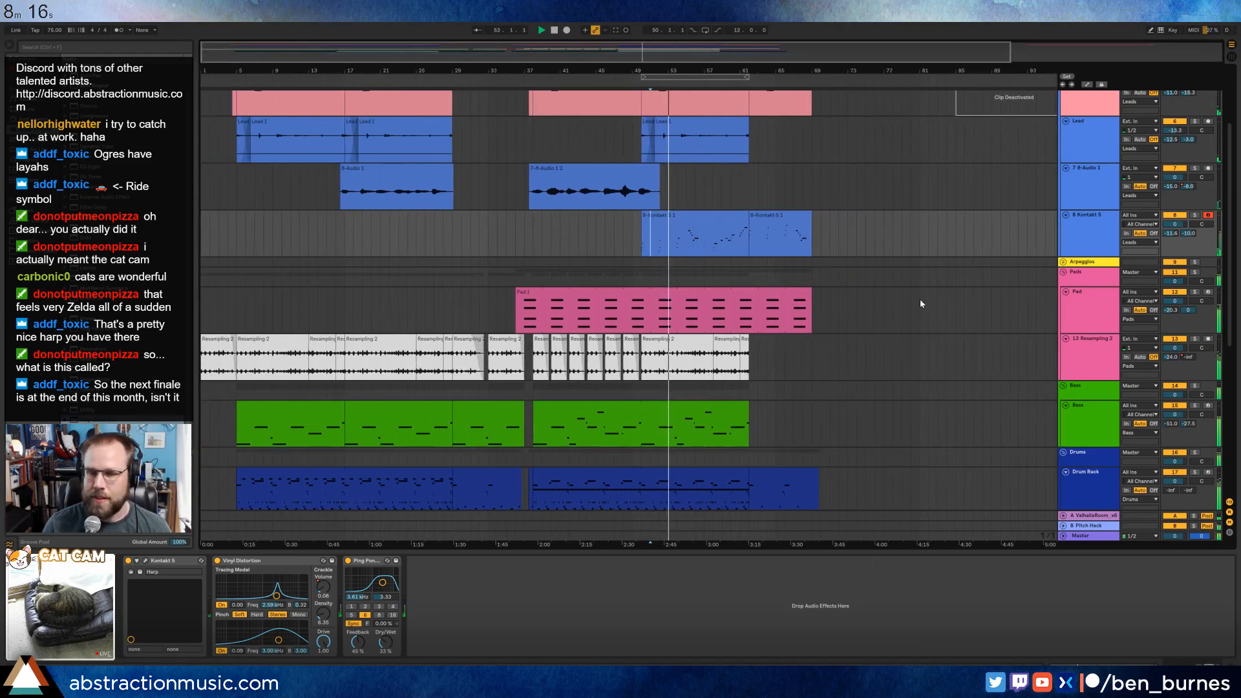
pyautogui.click(729, 293)
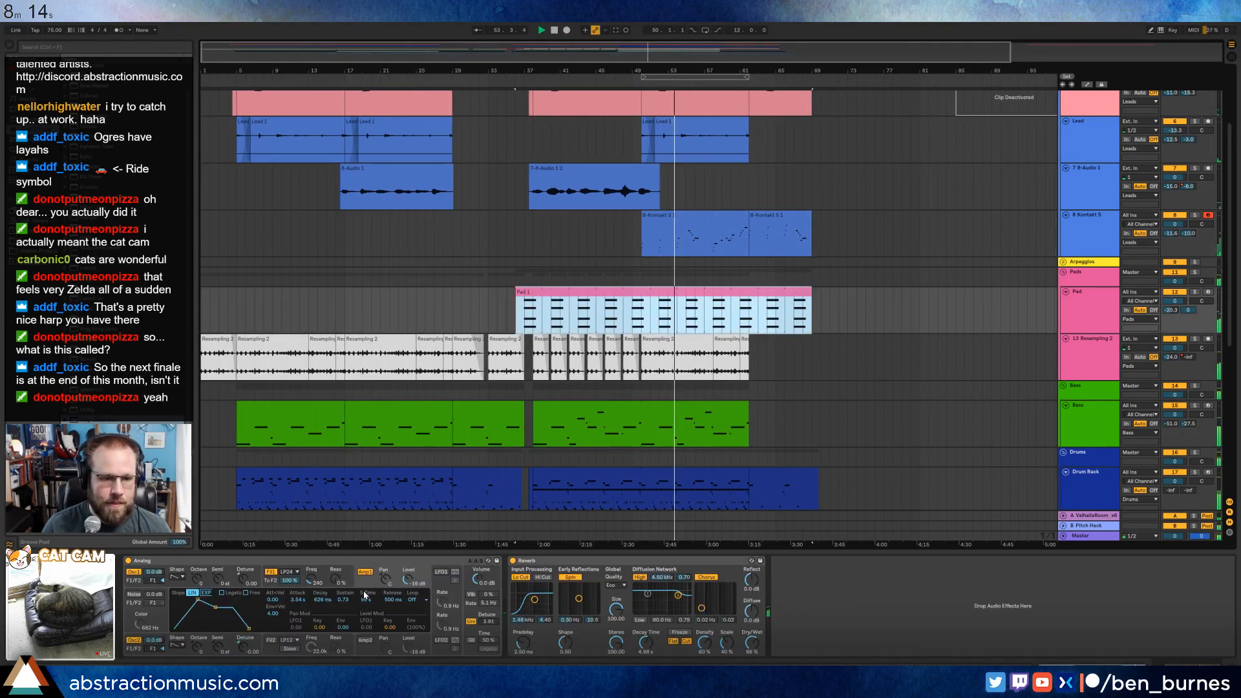
pyautogui.click(441, 571)
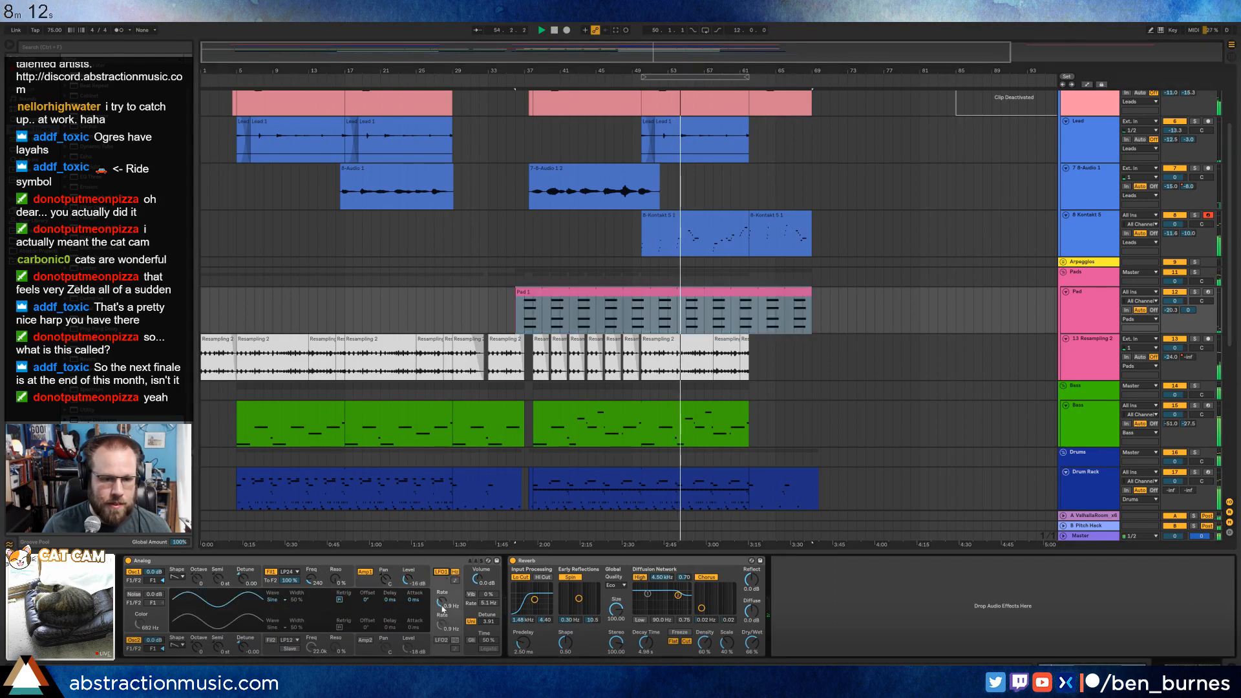
pyautogui.moveTo(443, 606); pyautogui.dragTo(443, 617)
pyautogui.click(269, 581)
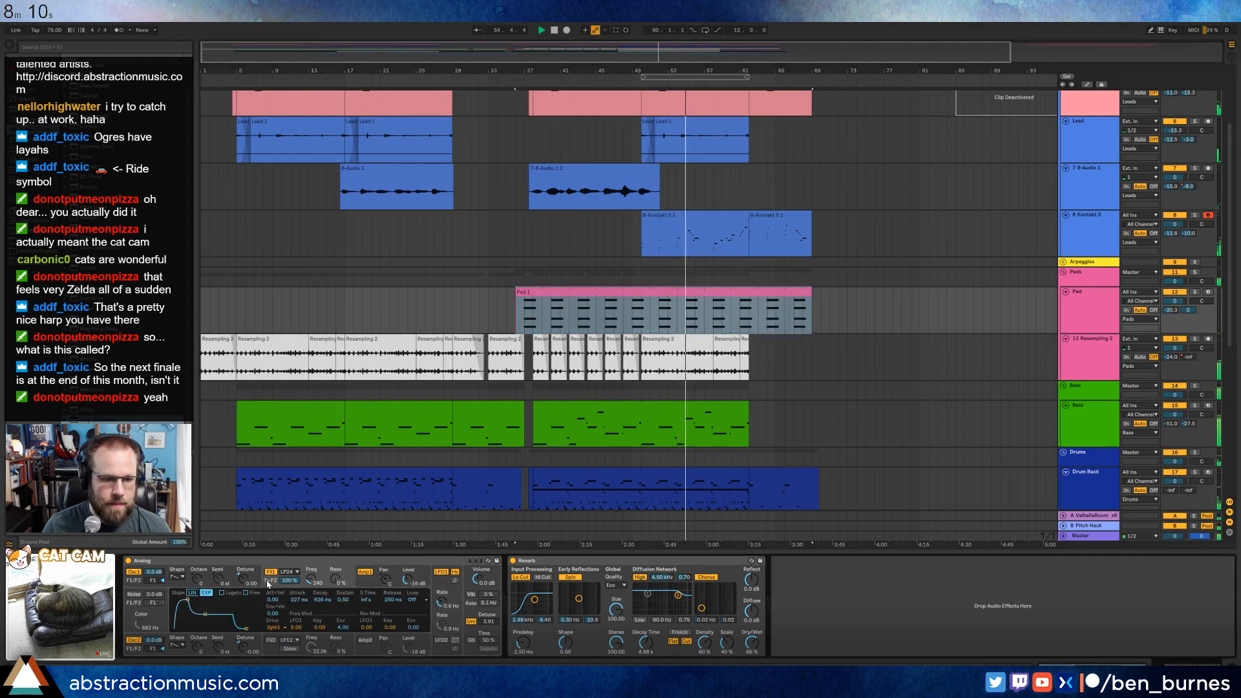
pyautogui.moveTo(343, 627); pyautogui.dragTo(299, 630)
pyautogui.moveTo(432, 603); pyautogui.dragTo(432, 606)
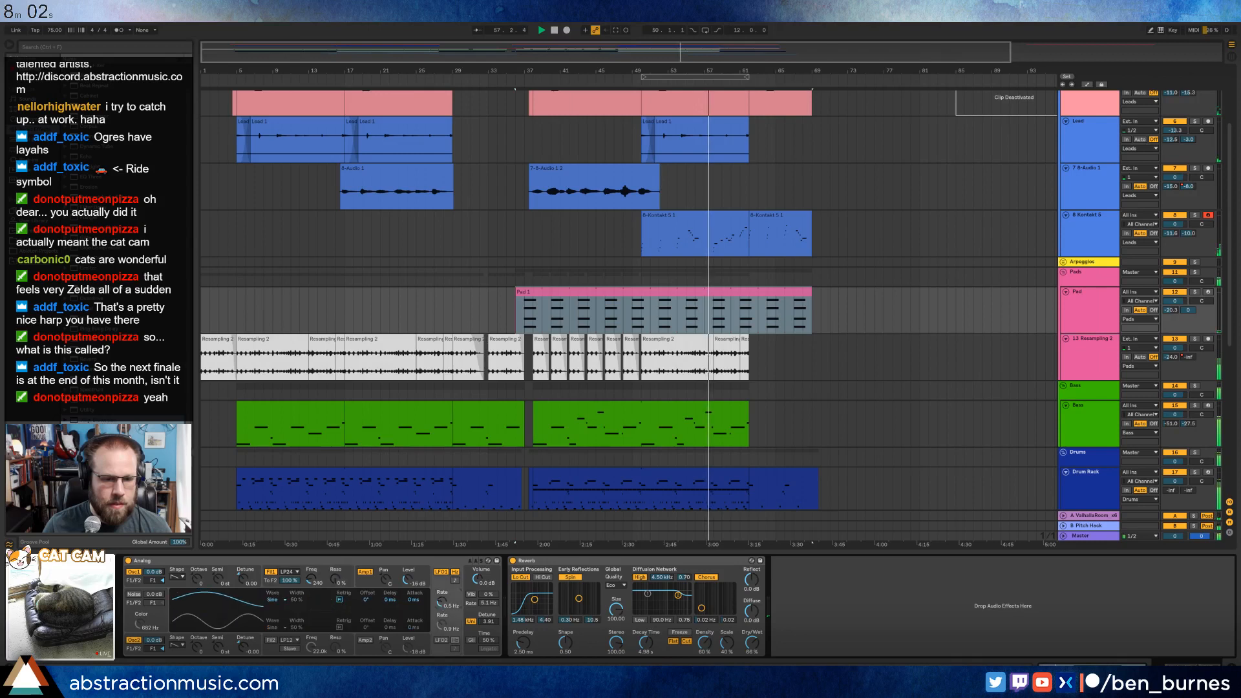
# Set the resonance of the Pad synth's filter 1 to about 17%.
pyautogui.click(279, 583)
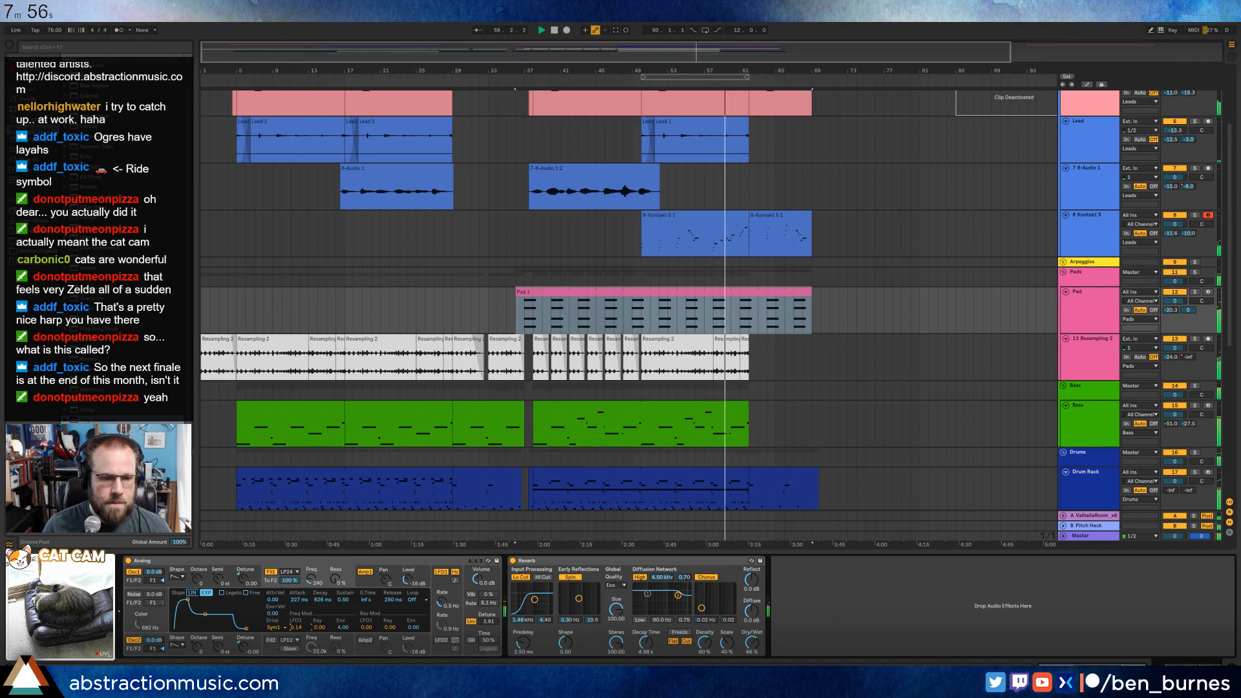
pyautogui.moveTo(335, 579); pyautogui.dragTo(336, 557)
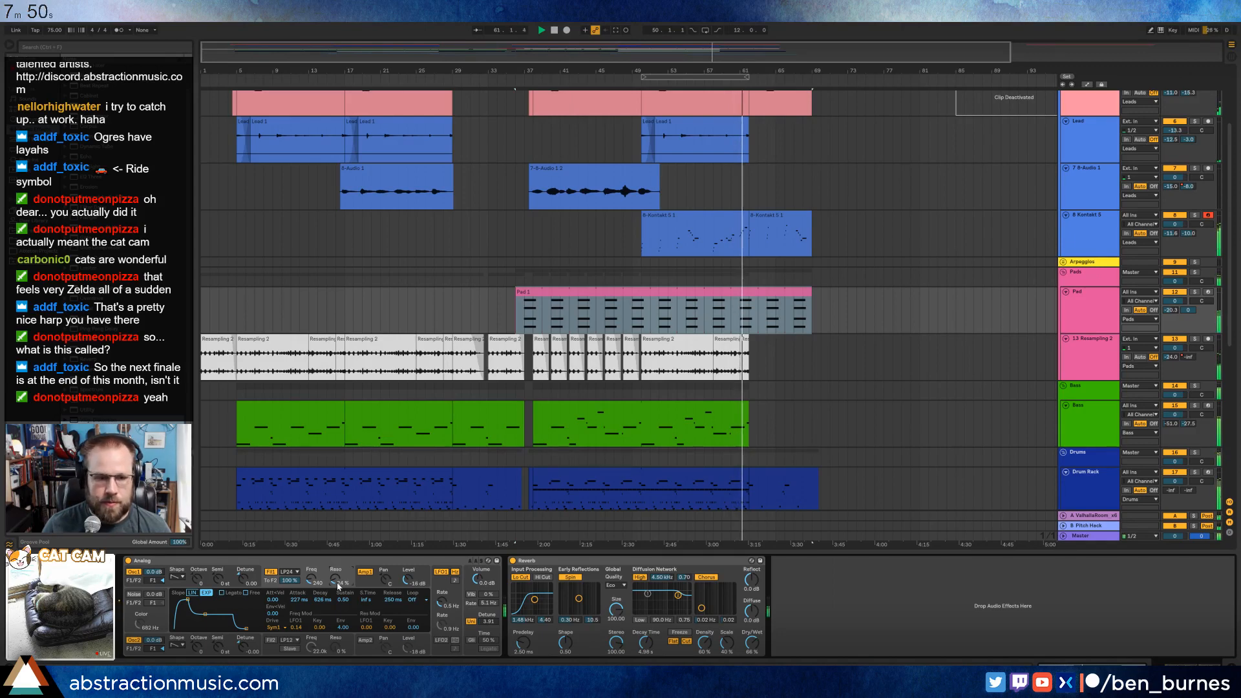
pyautogui.moveTo(338, 586); pyautogui.dragTo(338, 590)
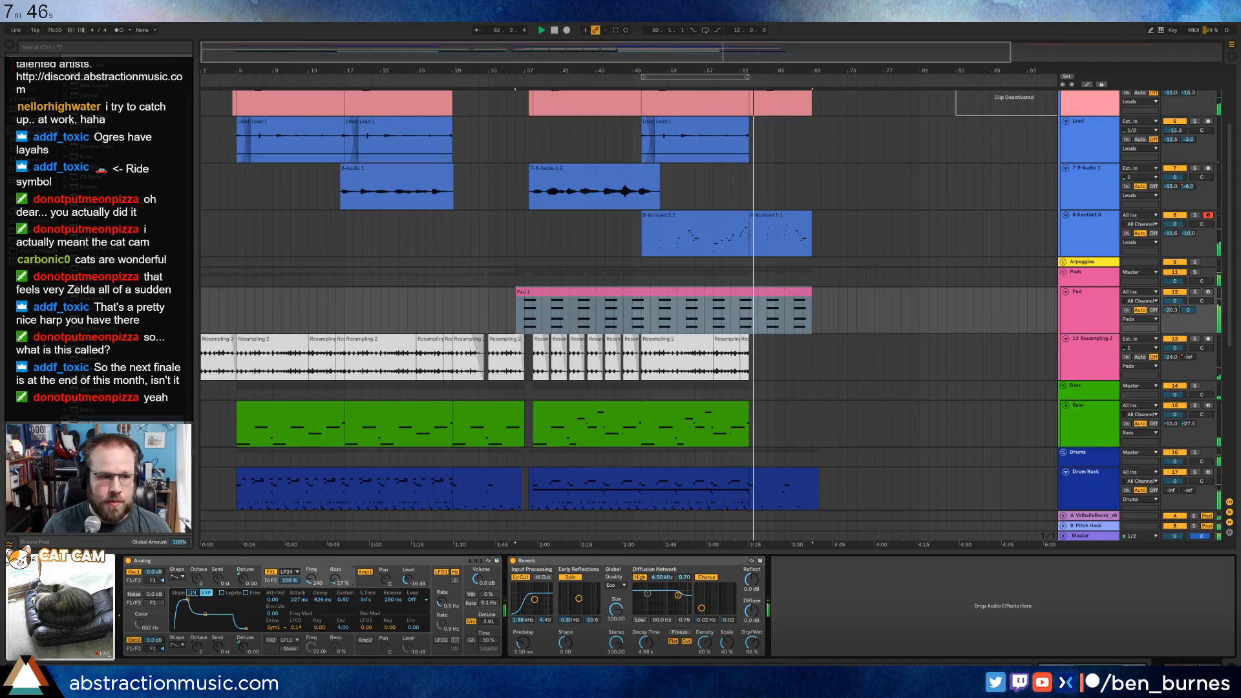
# Insert a Saturator between Analog and Reverb on the Pad track, with 13.1 dB drive and 0% dry/wet.
pyautogui.moveTo(97, 370); pyautogui.dragTo(502, 597)
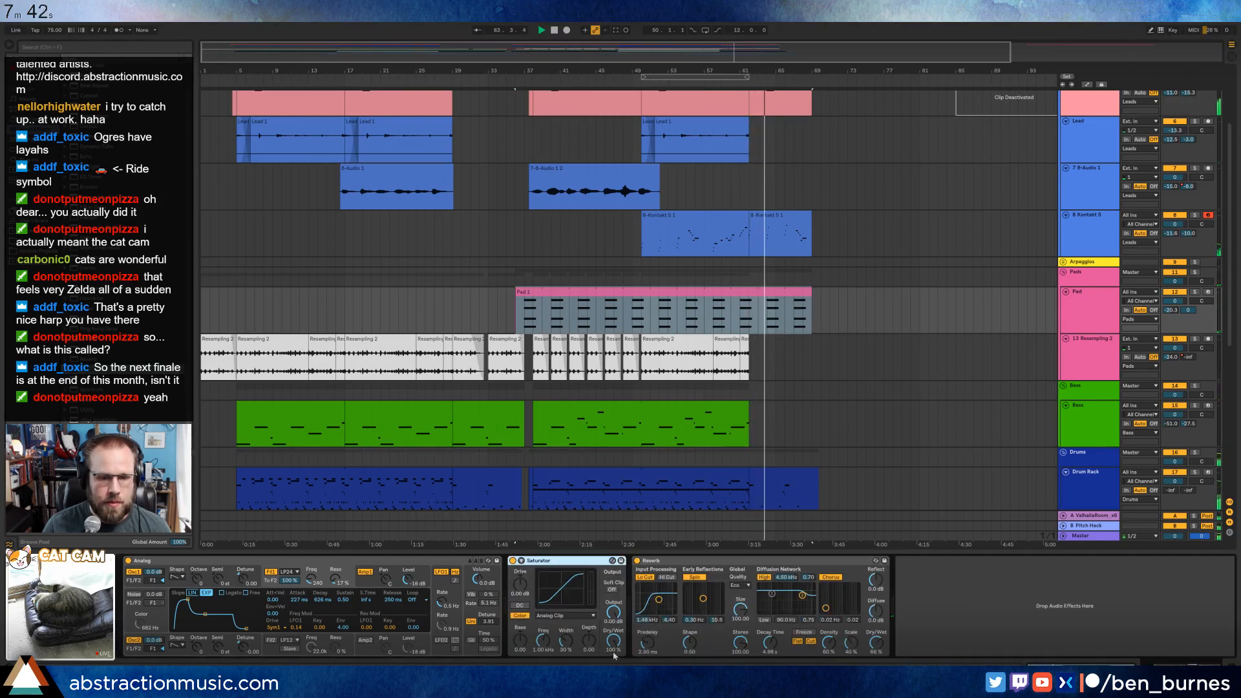
pyautogui.moveTo(614, 645); pyautogui.dragTo(613, 692)
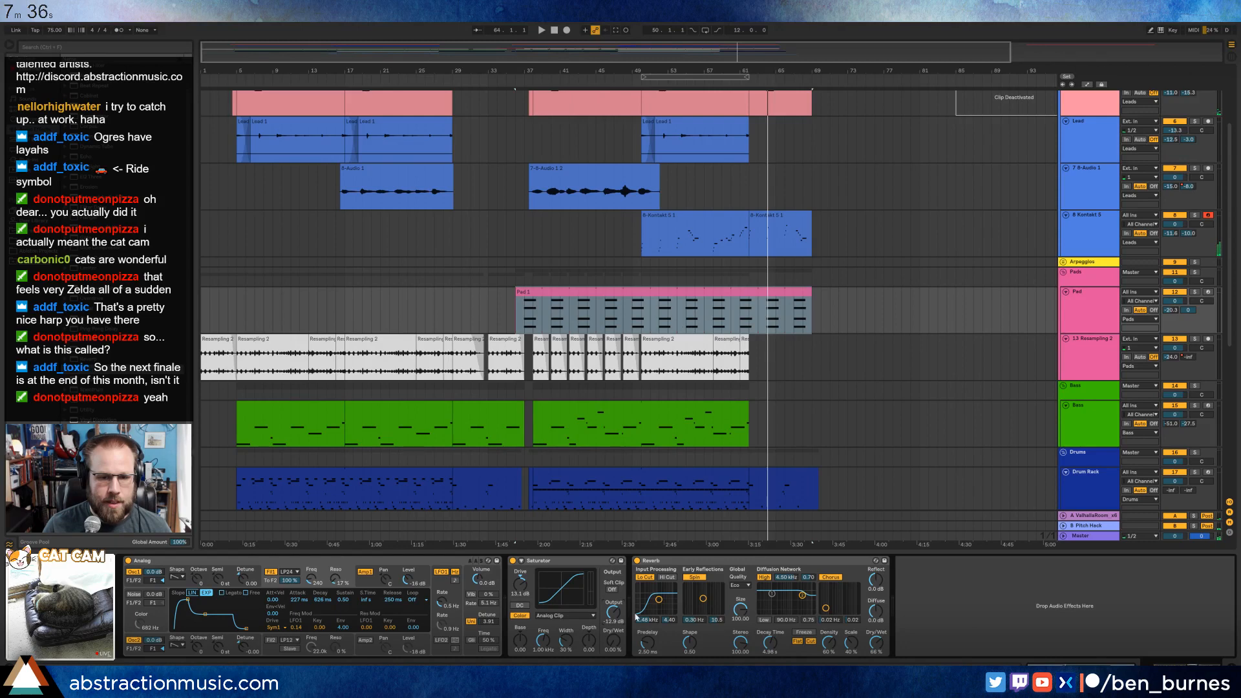
# Automate the Pad Saturator's dry/wet to rise gradually from 0% at the start of the harp section, around bar 50.
pyautogui.press('a')
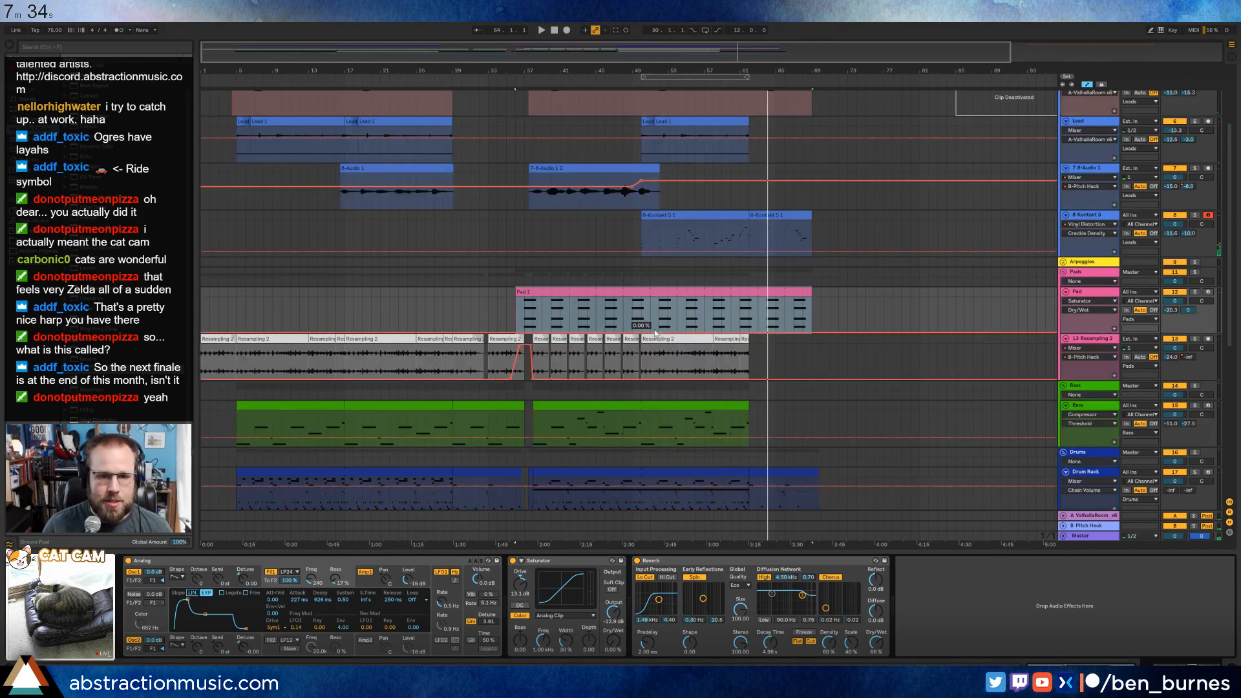
pyautogui.click(640, 335)
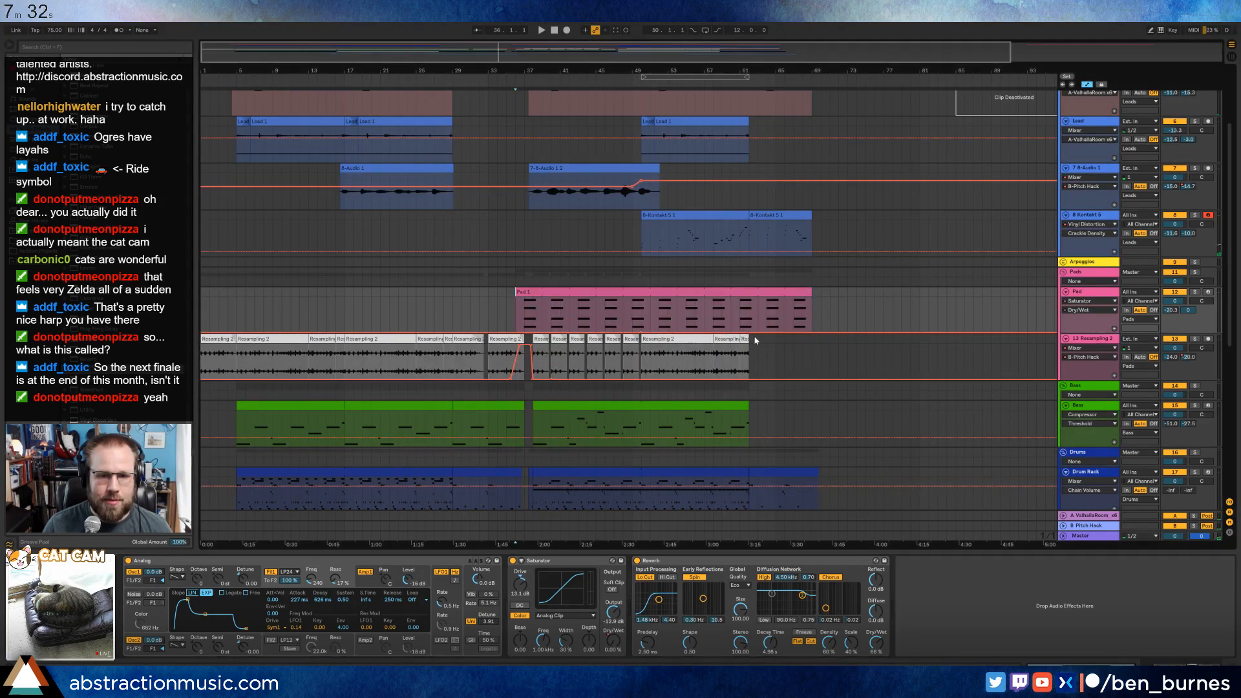
pyautogui.moveTo(769, 334); pyautogui.dragTo(769, 326)
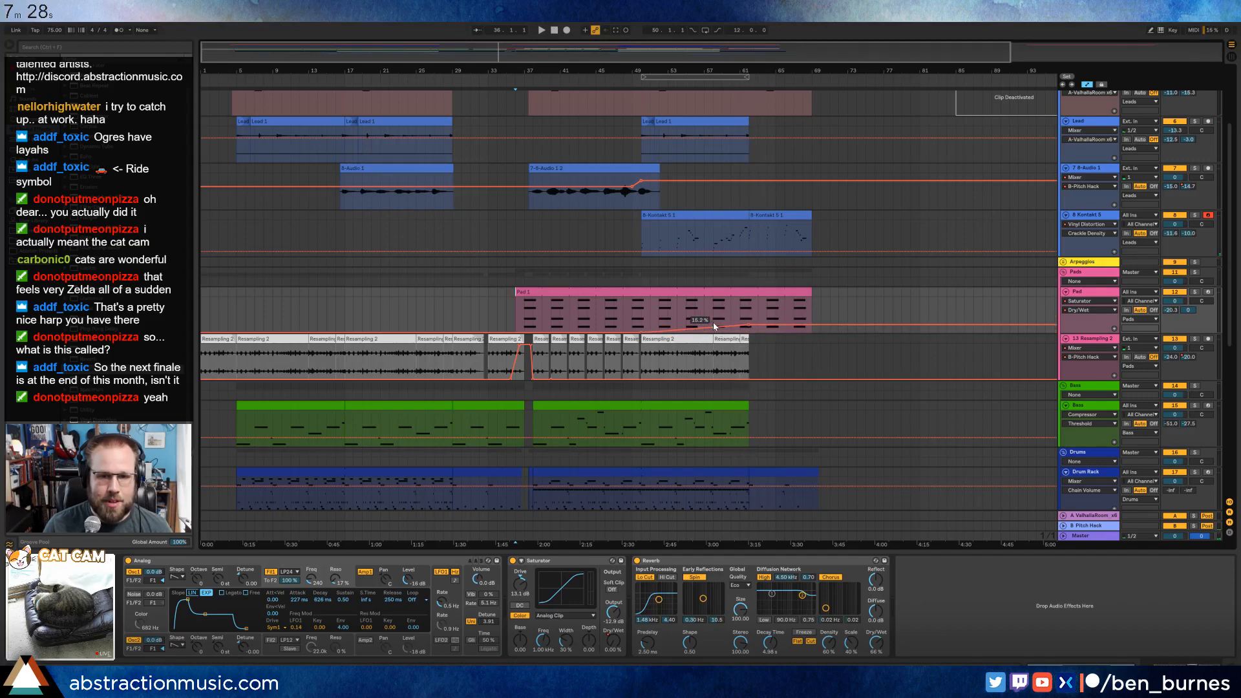
# Solo the Pad to compare Saturator drive and dry/wet settings, set its output to about -9.4 dB, then unsolo and replay the section.
pyautogui.press('space')
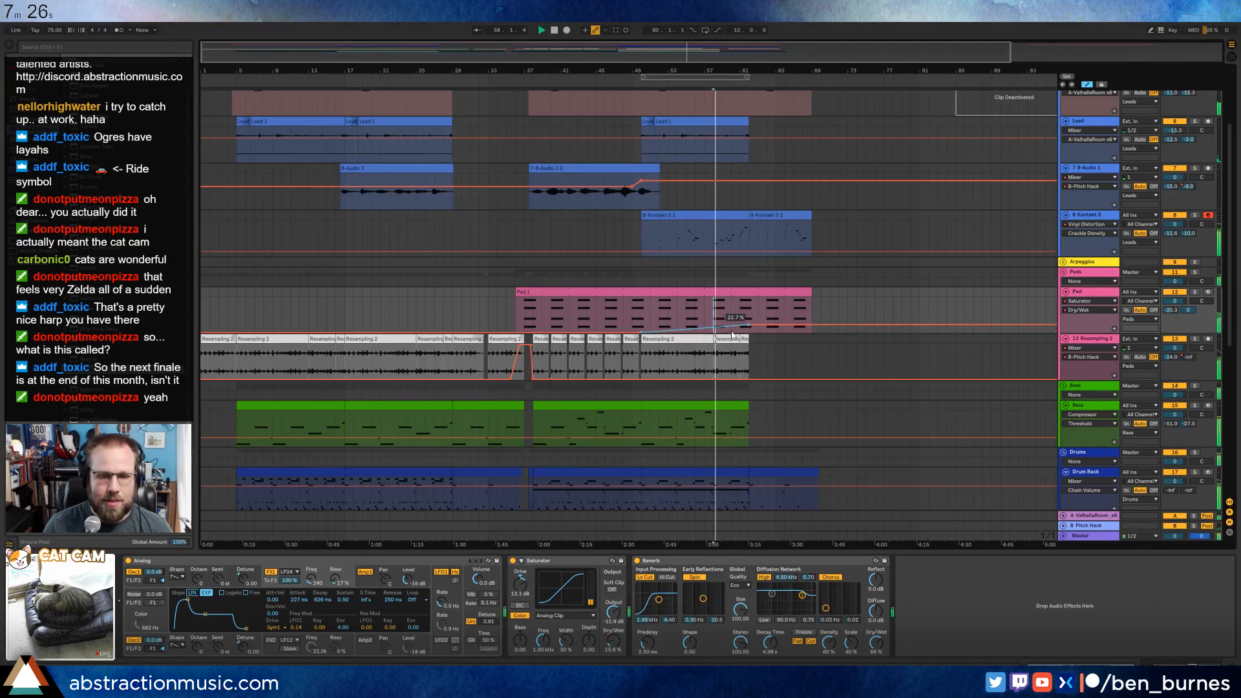
pyautogui.click(1191, 293)
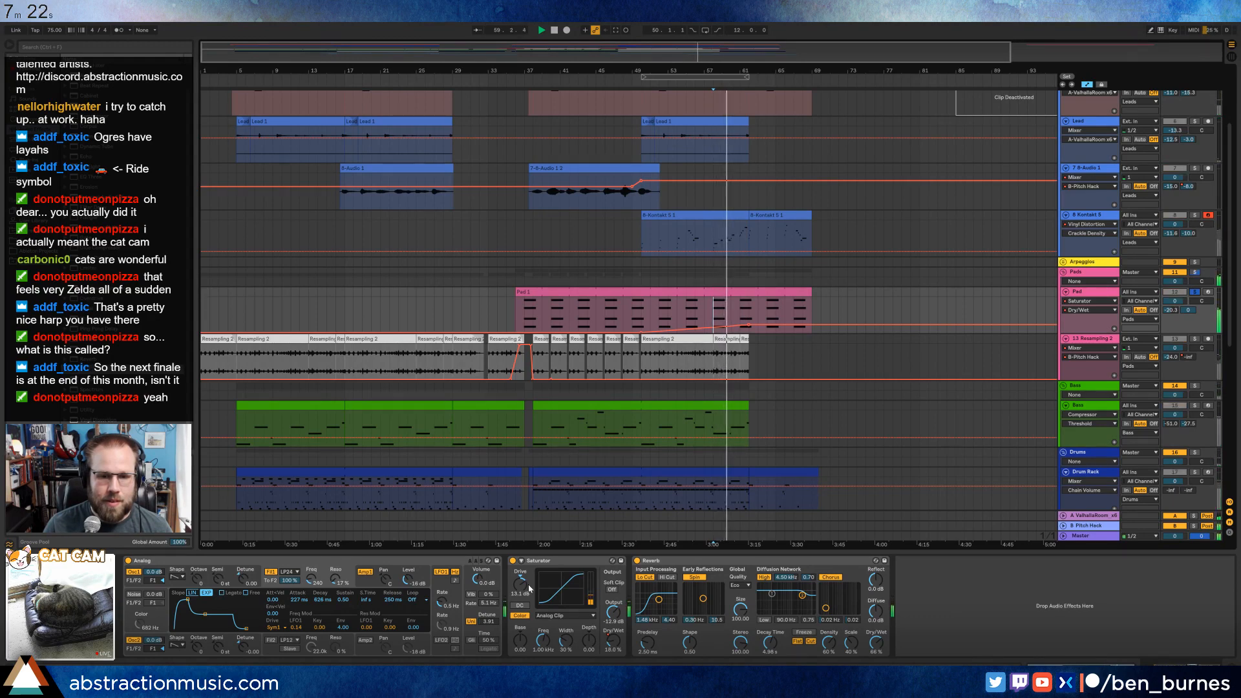
pyautogui.moveTo(521, 587); pyautogui.dragTo(522, 584)
pyautogui.press('space')
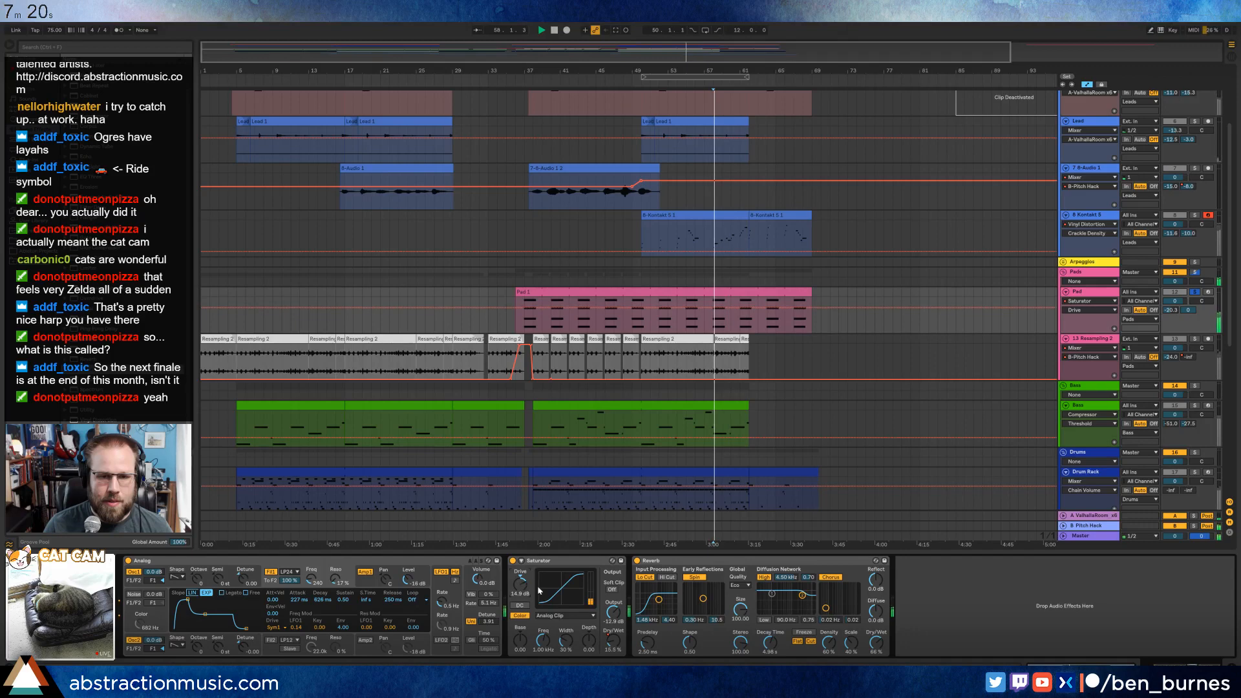
pyautogui.moveTo(614, 613); pyautogui.dragTo(615, 582)
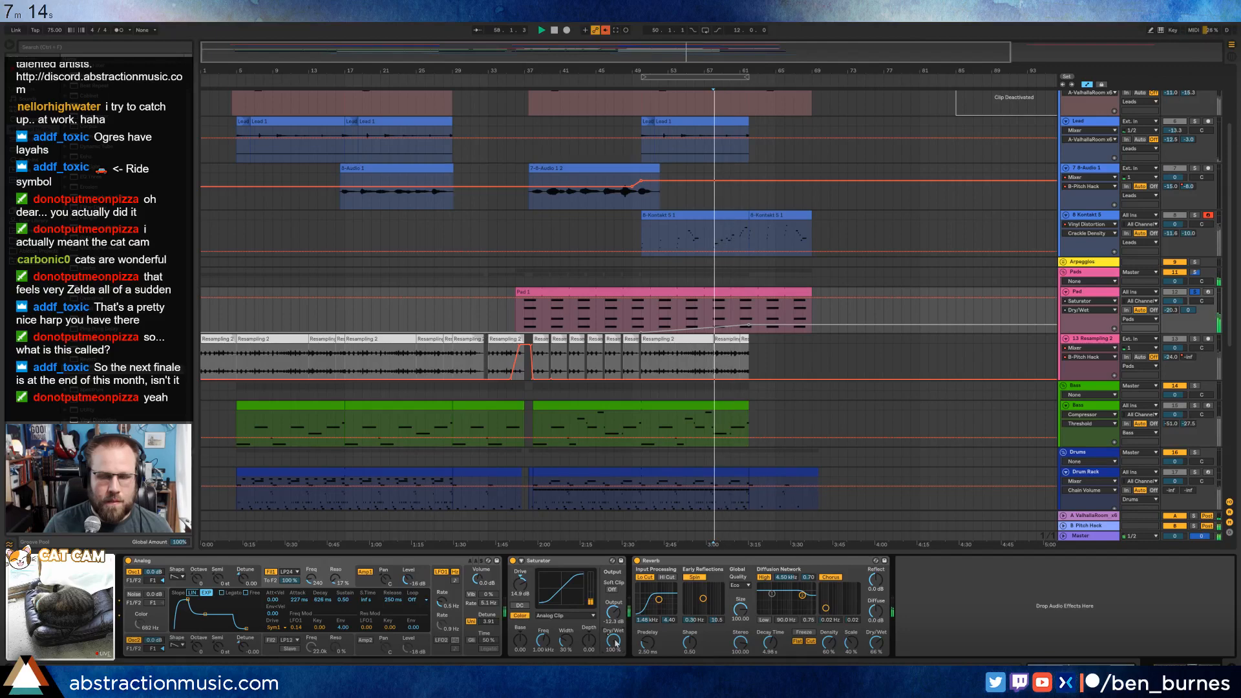
pyautogui.moveTo(535, 591); pyautogui.dragTo(533, 585)
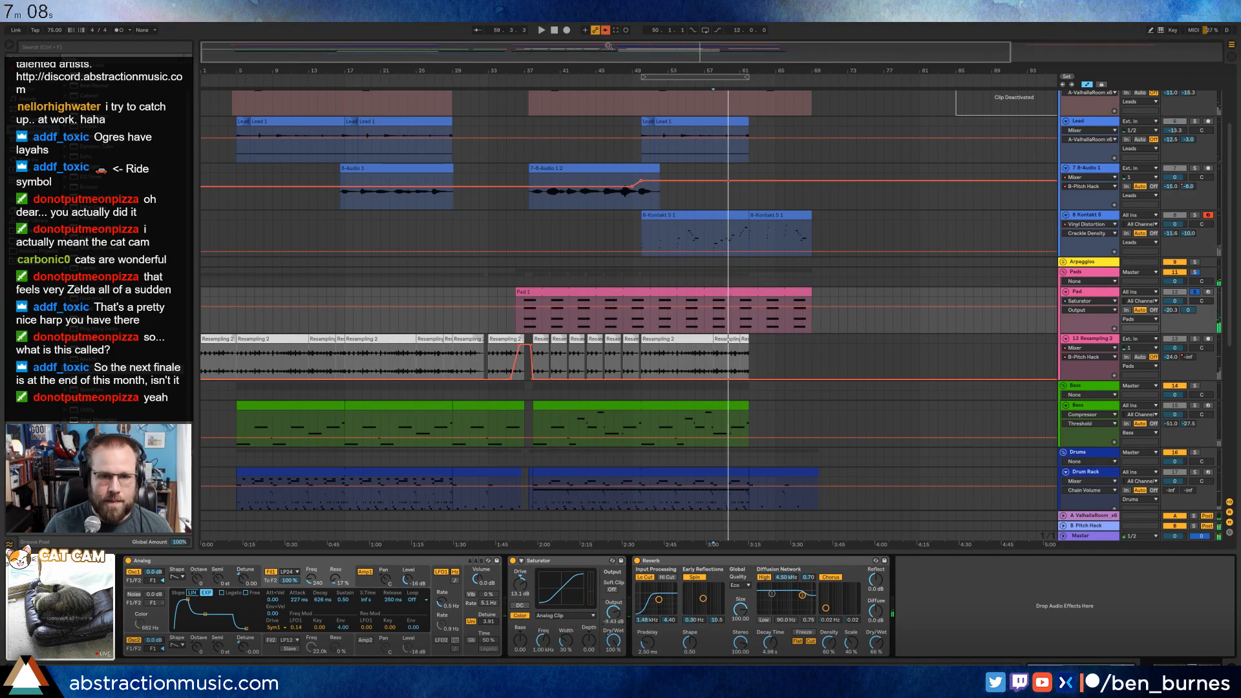
pyautogui.click(1193, 292)
pyautogui.press('space')
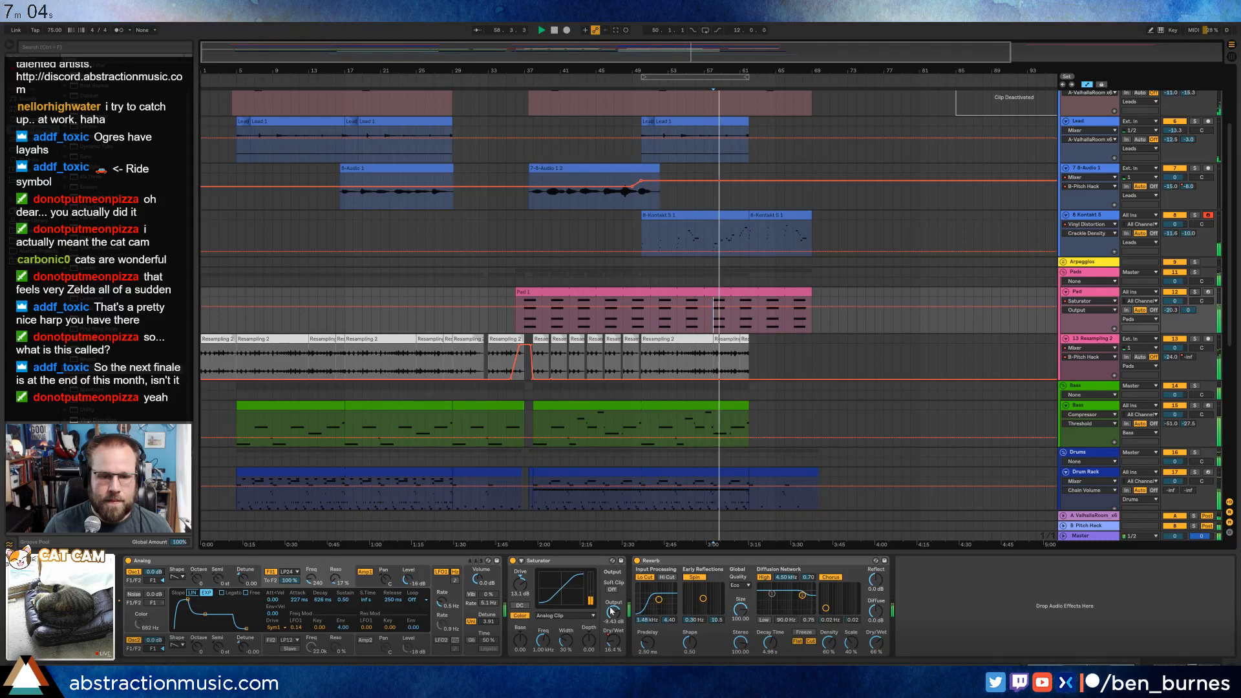
# Rebalance the Pad Saturator with more drive and an output of about -13.6 dB, and set the Pad track volume to -7.2 dB.
pyautogui.moveTo(614, 614); pyautogui.dragTo(614, 625)
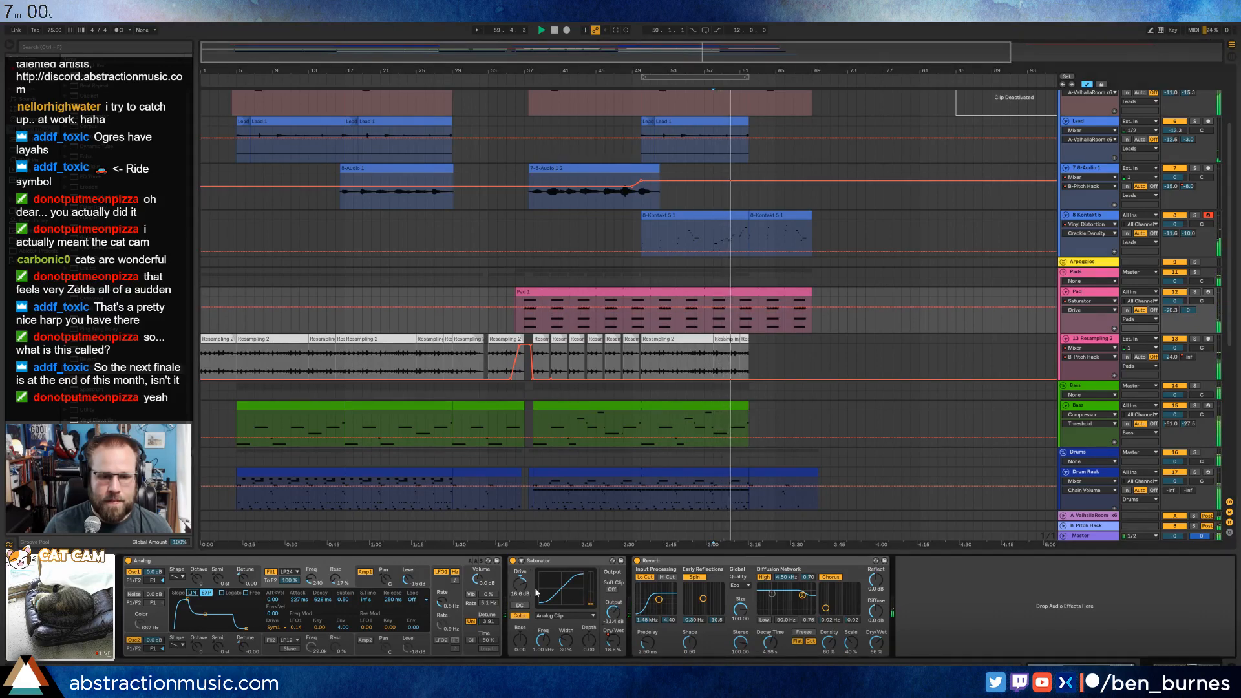
pyautogui.moveTo(611, 614); pyautogui.dragTo(612, 617)
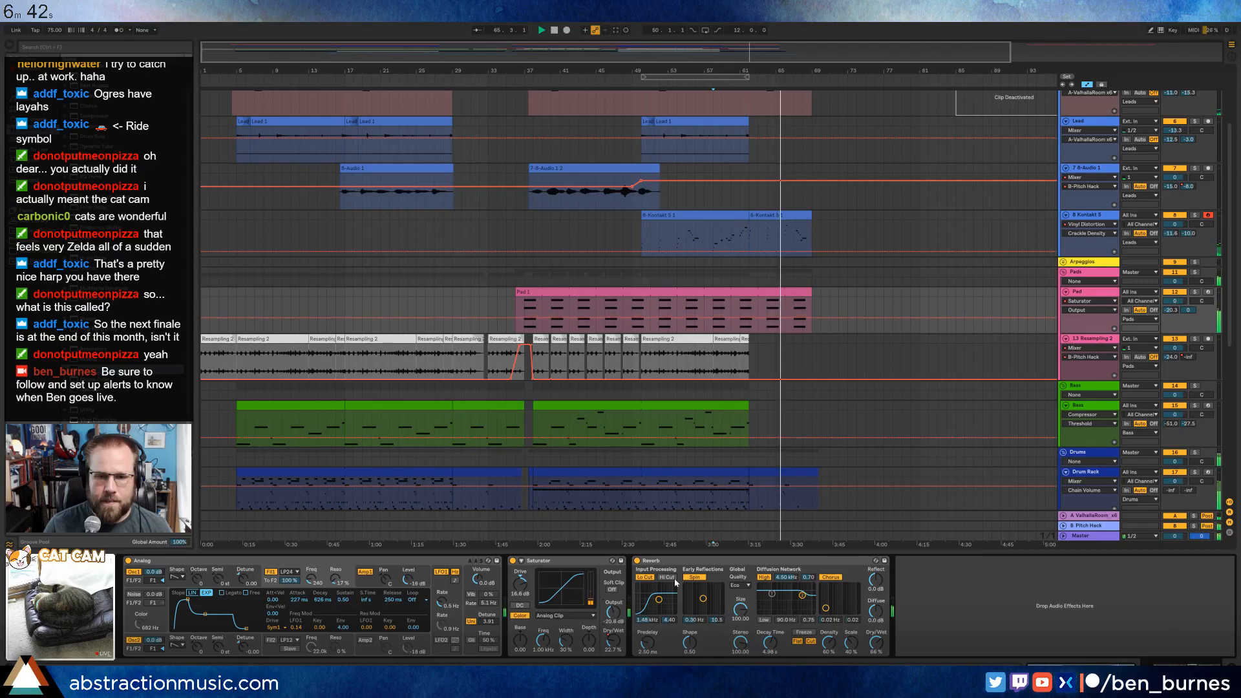
pyautogui.click(1174, 301)
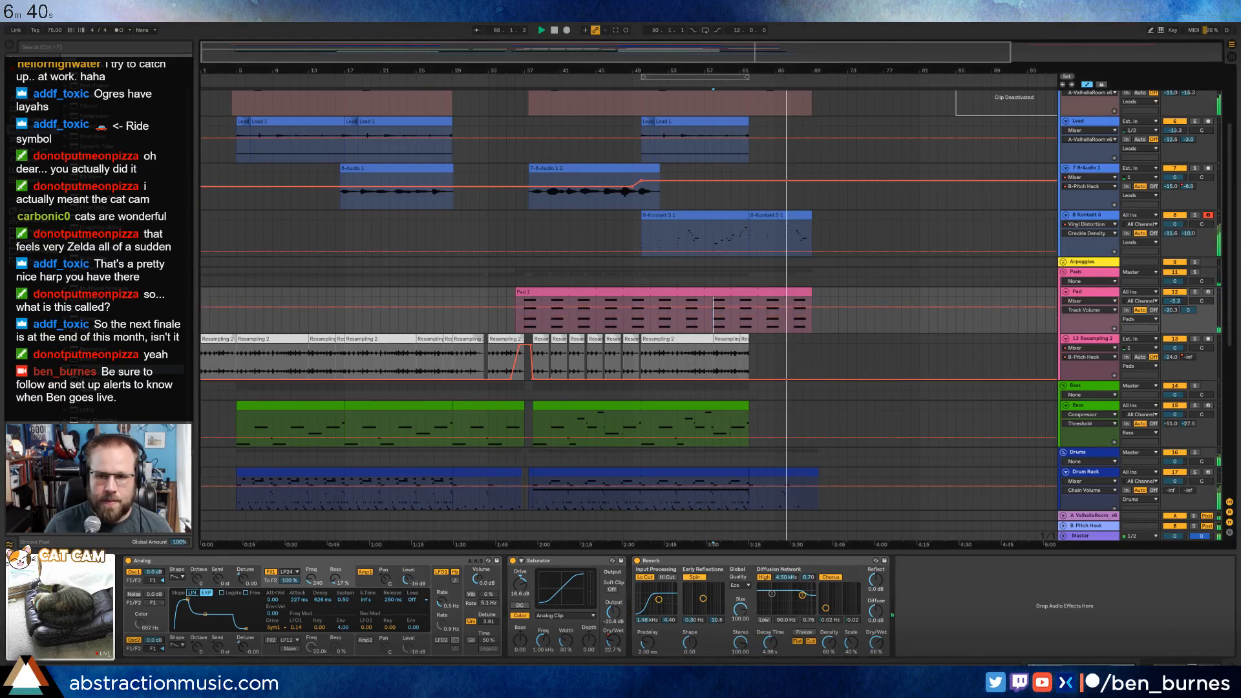
pyautogui.moveTo(1171, 301); pyautogui.dragTo(1170, 307)
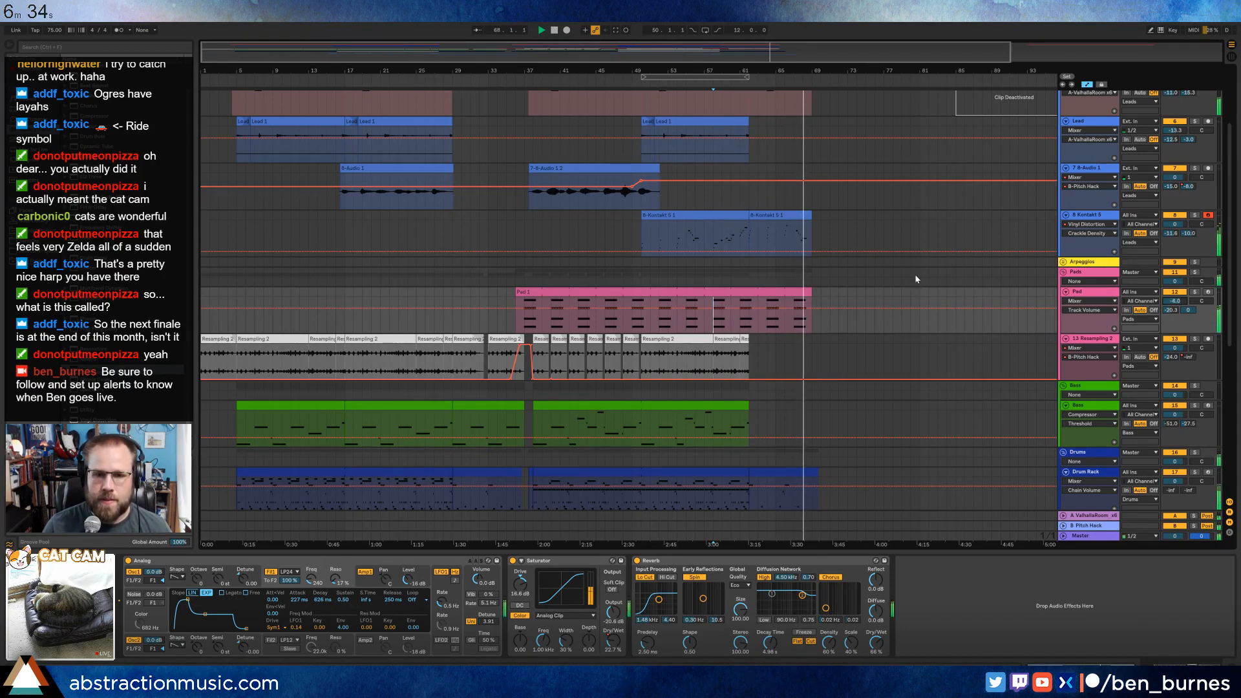
pyautogui.moveTo(1170, 295); pyautogui.dragTo(1170, 304)
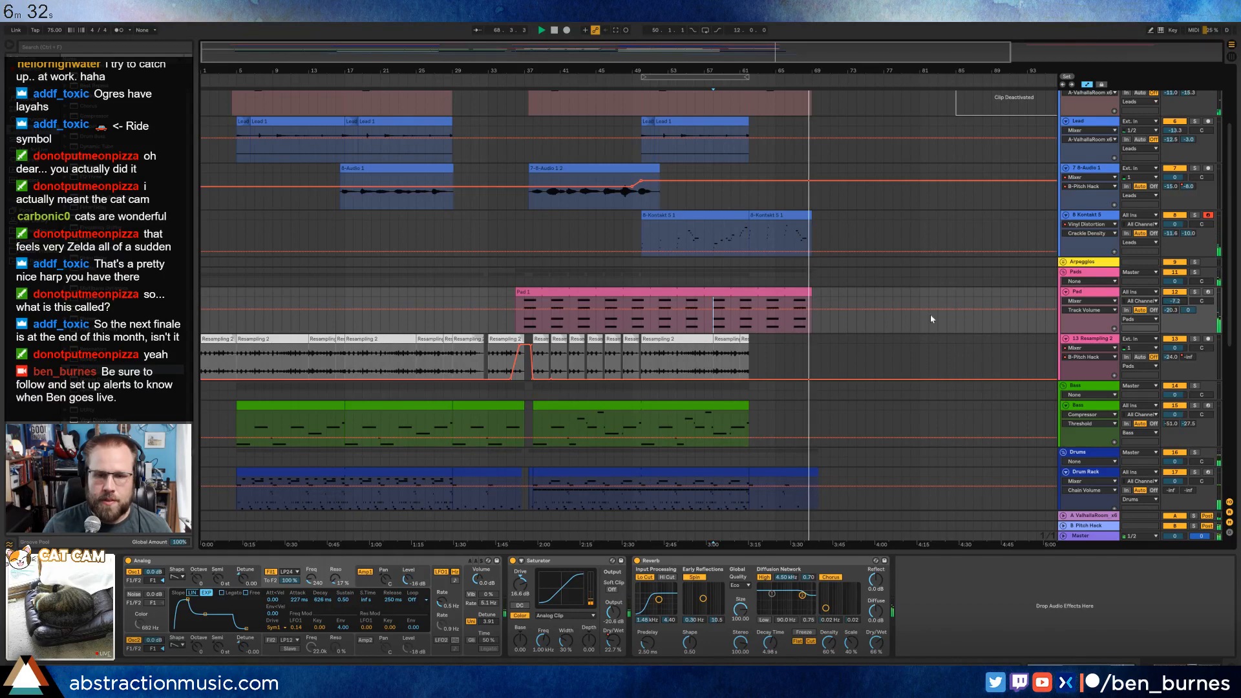
# Add an EQ Eight after the Pad's Reverb and shape a low cut with a dip of about -6.6 dB above it.
pyautogui.moveTo(93, 167); pyautogui.dragTo(1001, 610)
pyautogui.press('space')
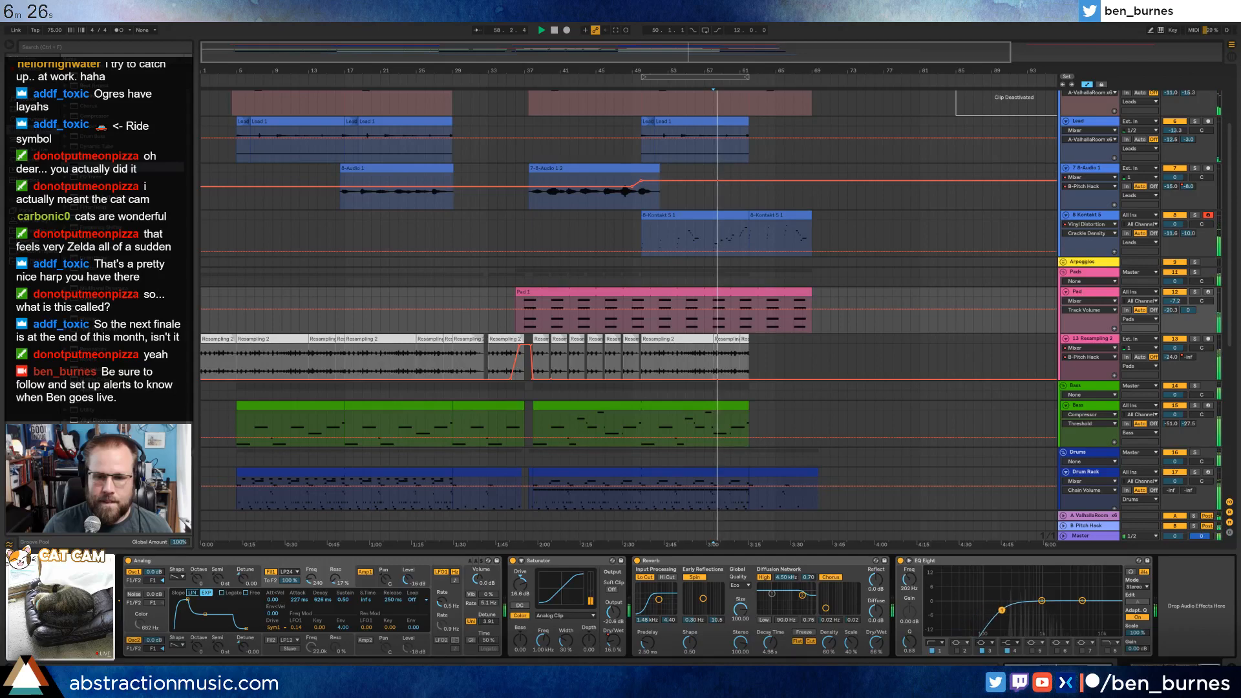
pyautogui.moveTo(1036, 614)
pyautogui.mouseDown()
pyautogui.moveTo(1072, 597)
pyautogui.moveTo(1002, 611)
pyautogui.moveTo(1022, 618)
pyautogui.mouseUp()
pyautogui.click(992, 561)
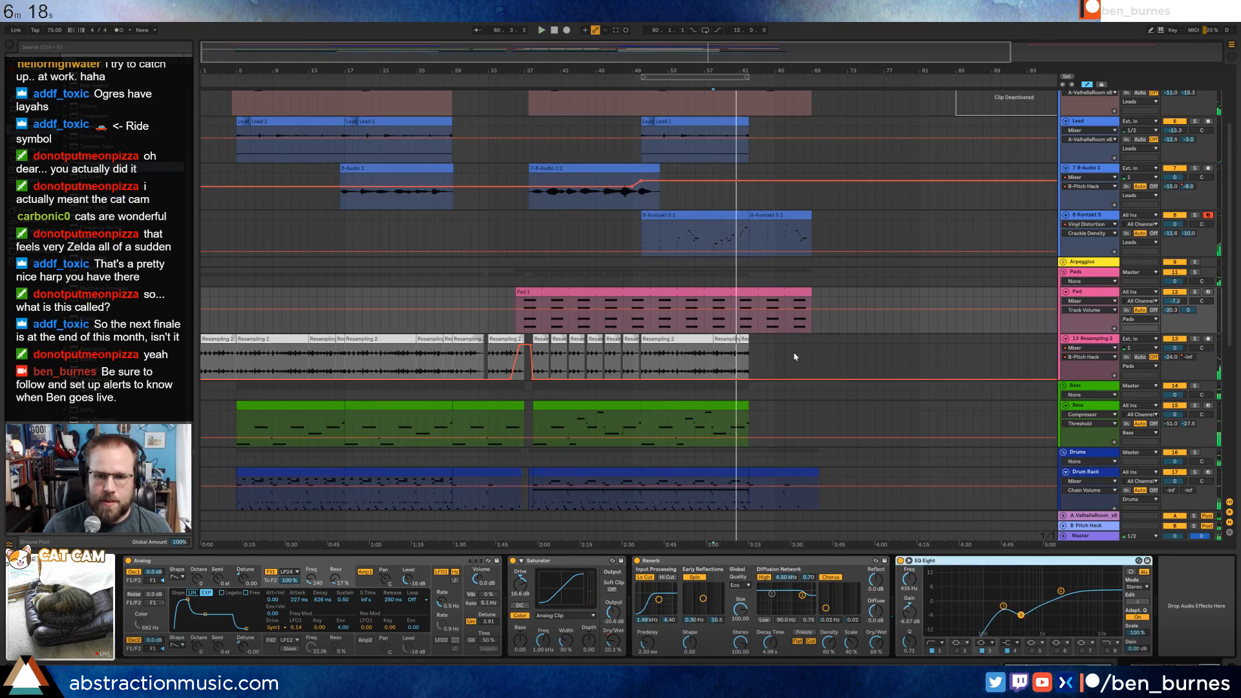
# Paste the Pad's EQ Eight after the Compressor on the Bass track and lower its low cut to about 22 Hz.
pyautogui.scroll(-2, 793, 356)
pyautogui.click(742, 379)
pyautogui.press('space')
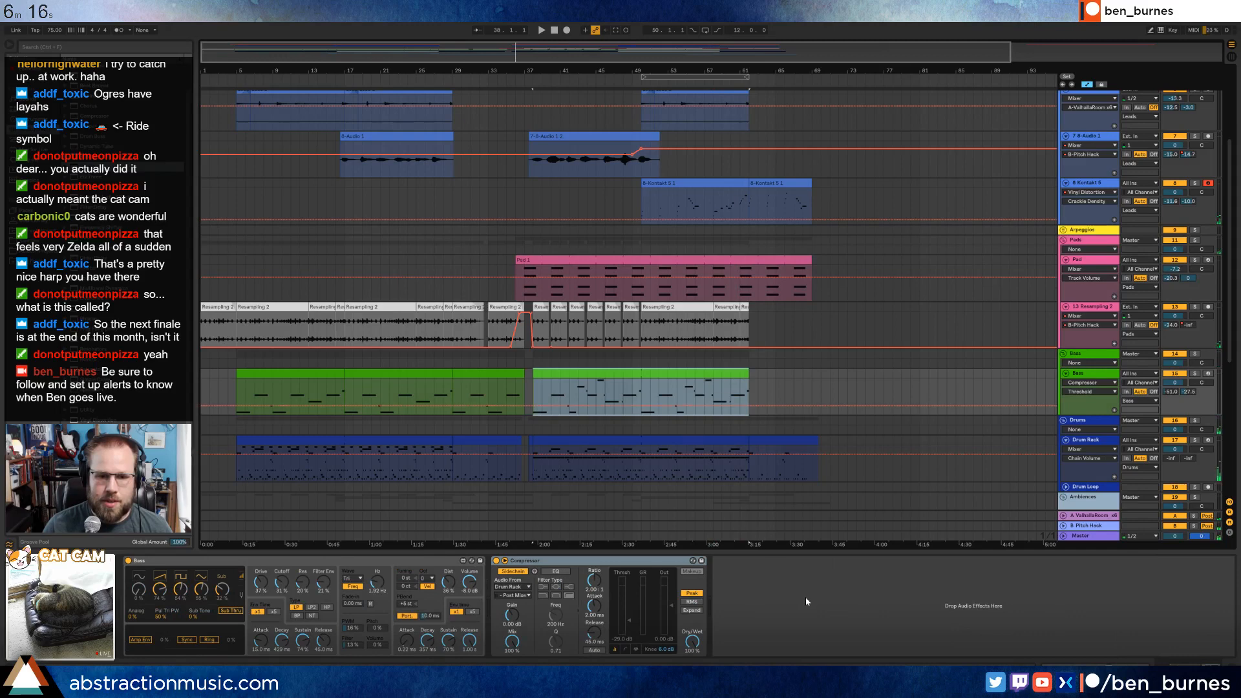
pyautogui.click(806, 600)
pyautogui.press('space')
pyautogui.hotkey('ctrl', 'v')
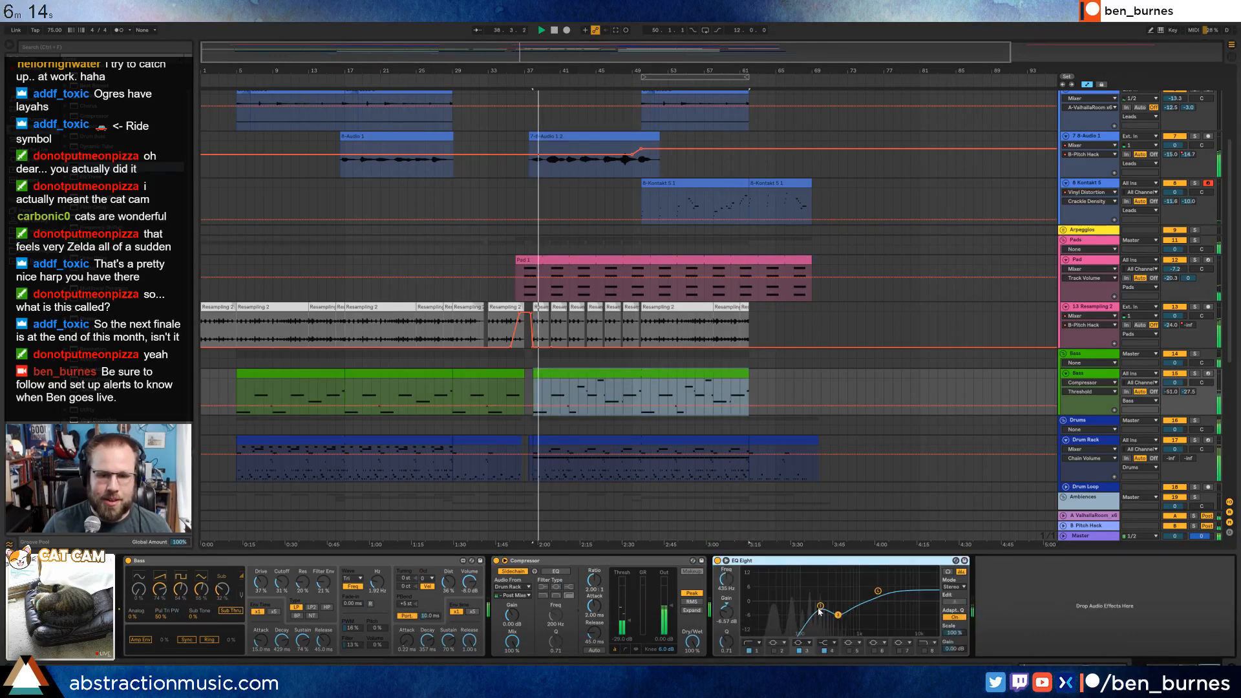
pyautogui.moveTo(819, 611); pyautogui.dragTo(764, 606)
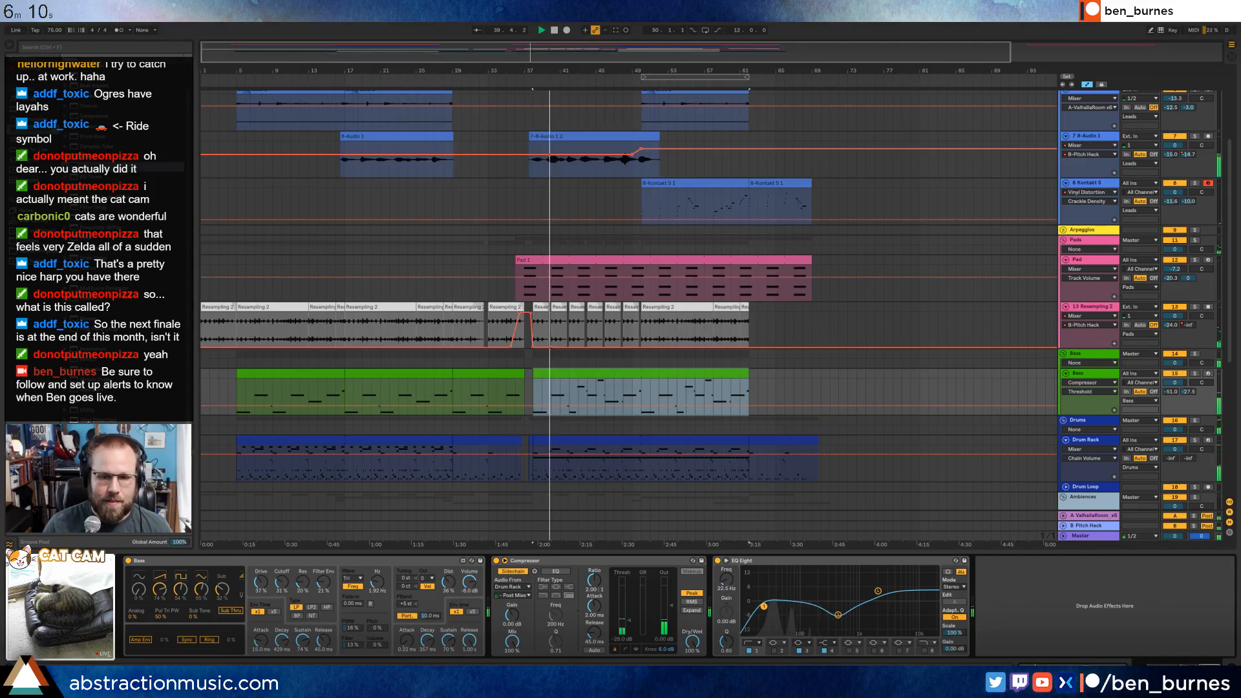
# Paste the EQ Eight between Reverb and Ping Pong Delay on the B-Audio track, raise its low cut to about 713 Hz, and replay.
pyautogui.scroll(5, 756, 419)
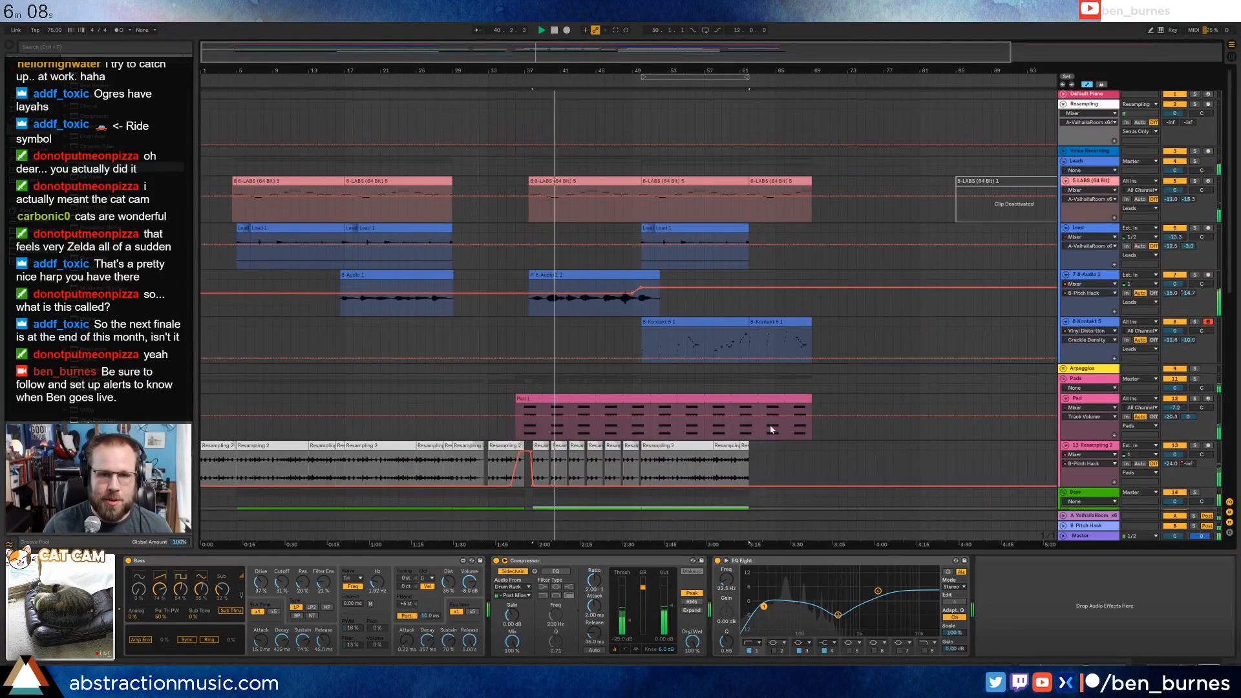
pyautogui.click(714, 308)
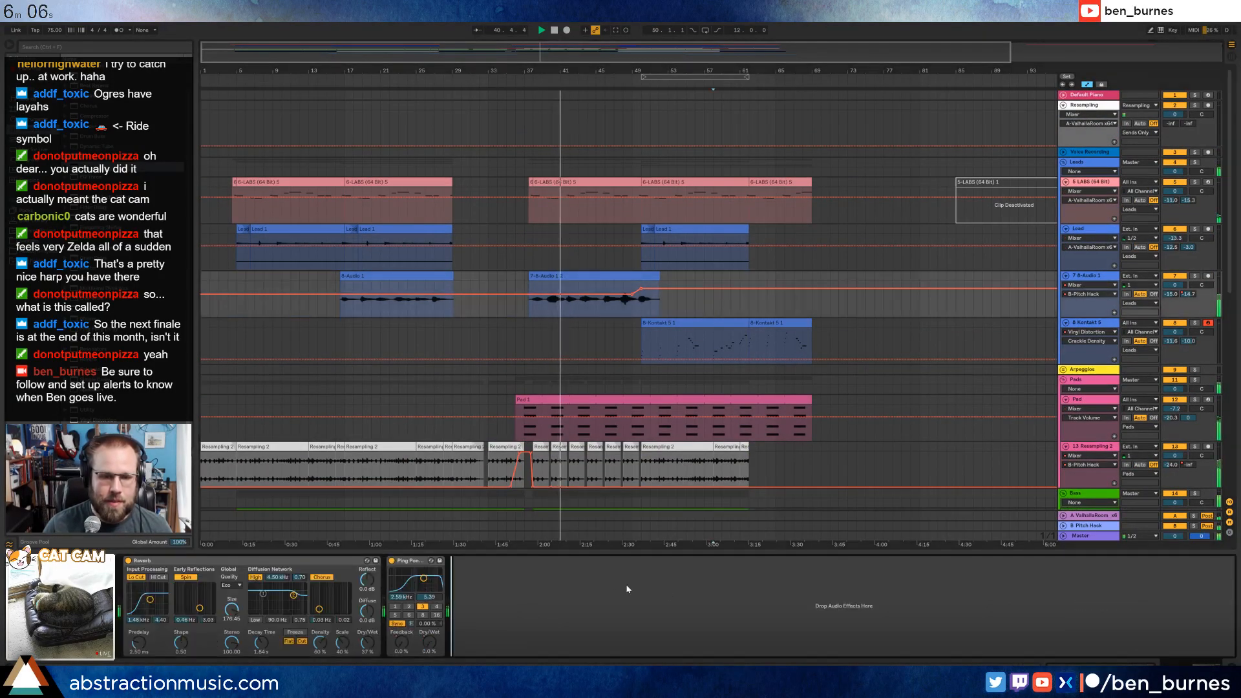
pyautogui.hotkey('ctrl', 'v')
pyautogui.moveTo(578, 561); pyautogui.dragTo(391, 581)
pyautogui.click(493, 608)
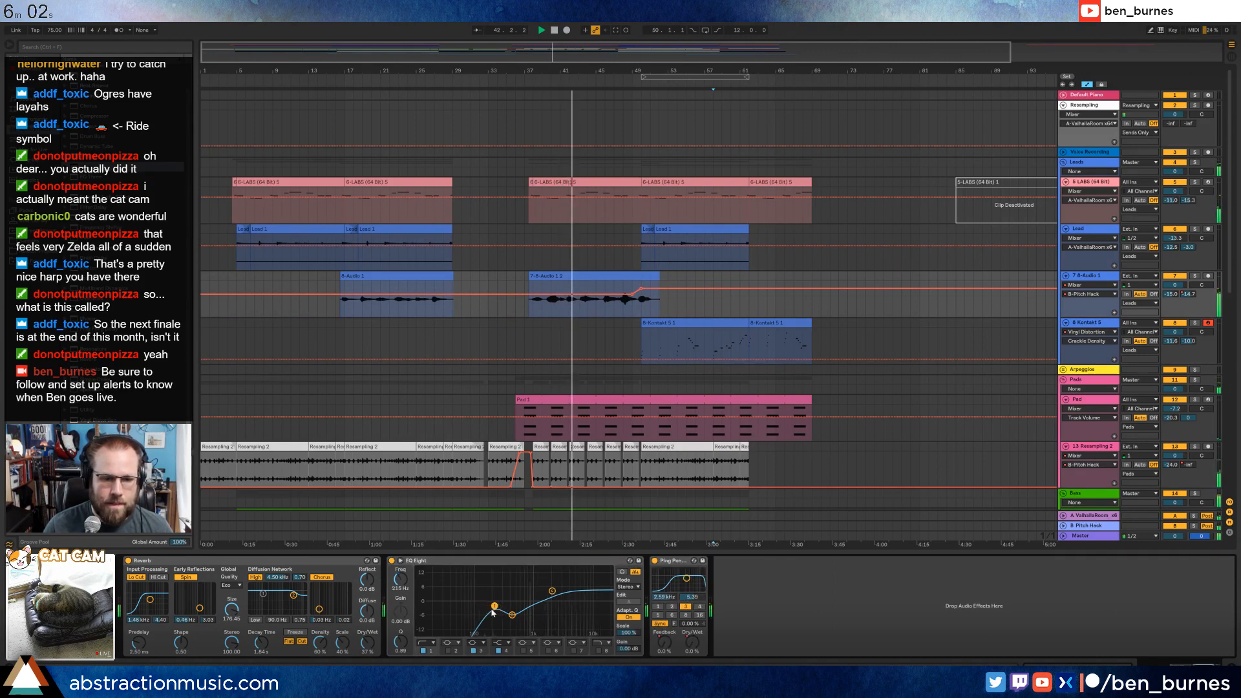
pyautogui.moveTo(493, 612); pyautogui.dragTo(553, 608)
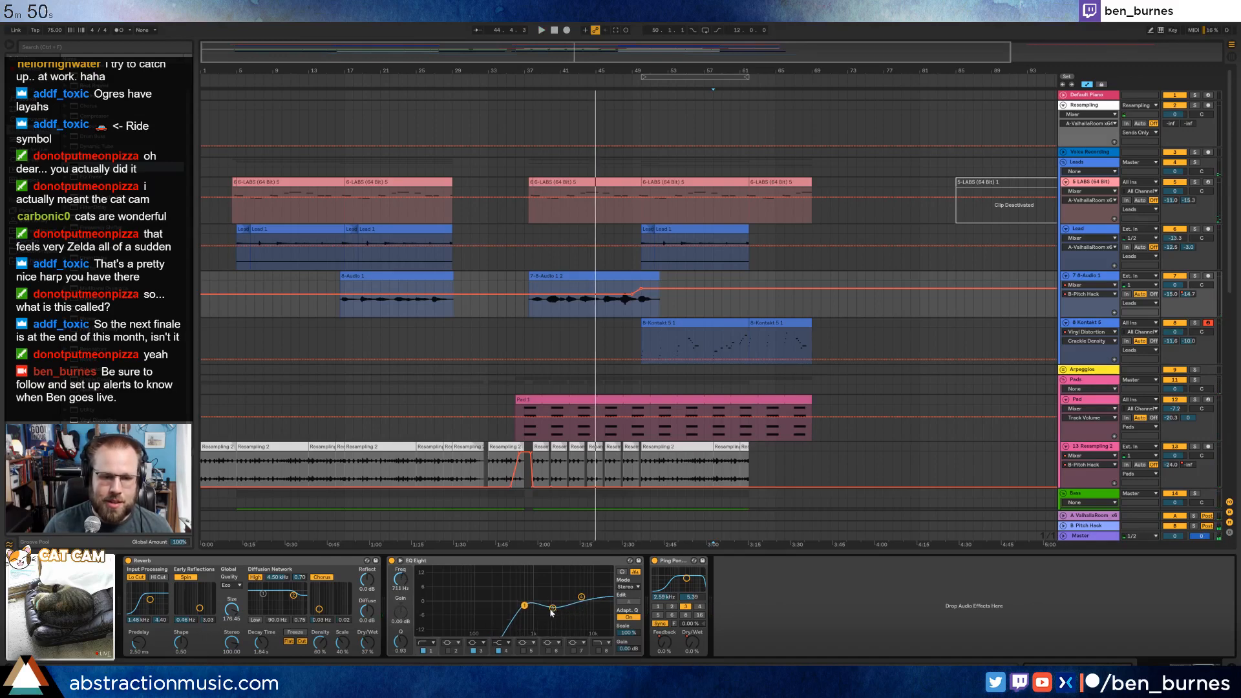
pyautogui.press('space')
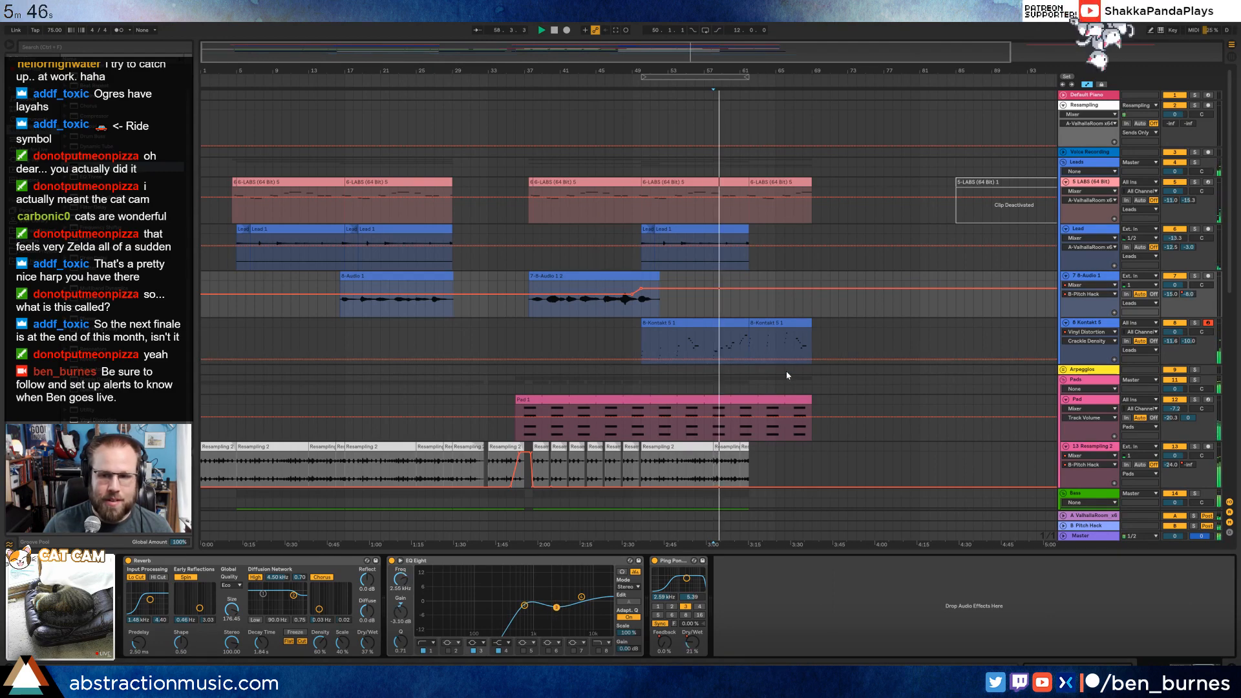
# Set the Drum Rack track's volume to about -2.2 dB.
pyautogui.scroll(-3, 792, 368)
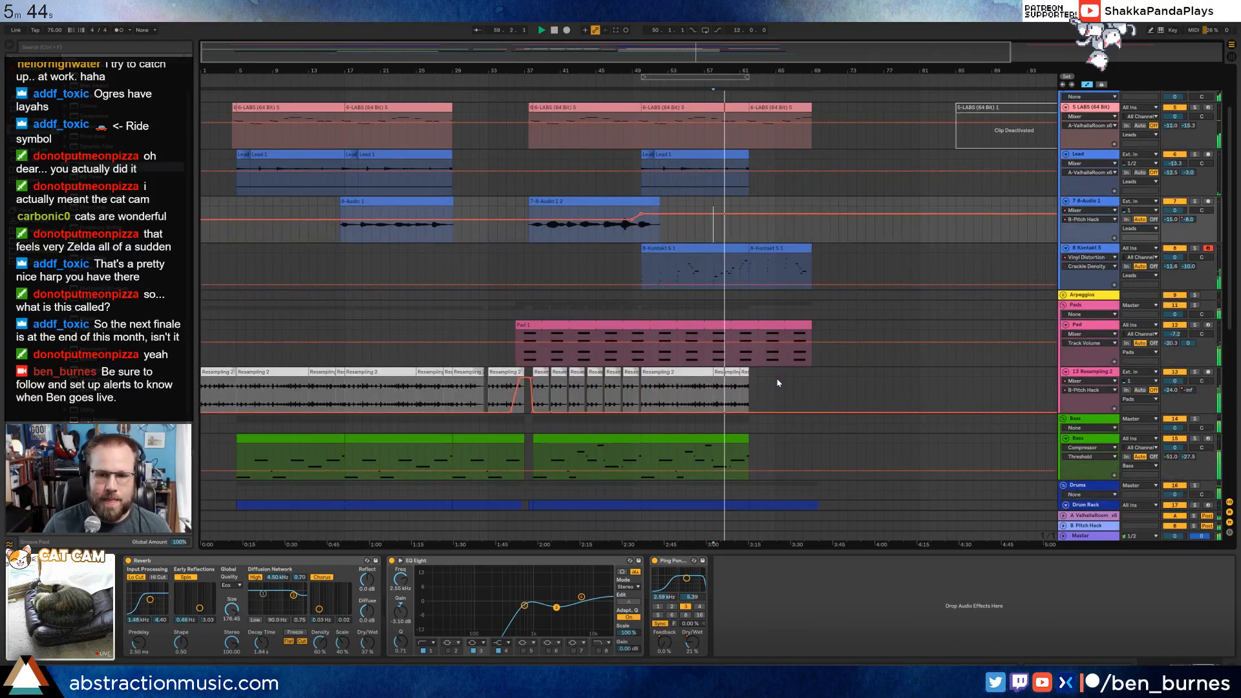
pyautogui.scroll(-7, 778, 383)
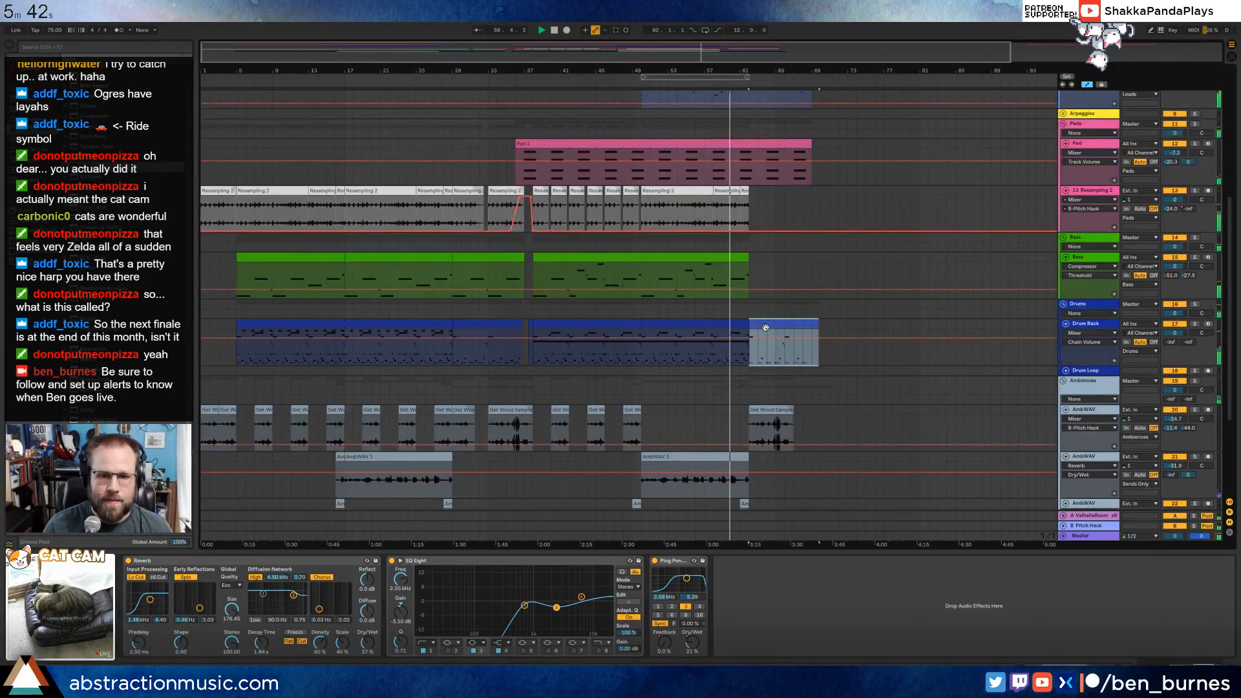
pyautogui.click(766, 327)
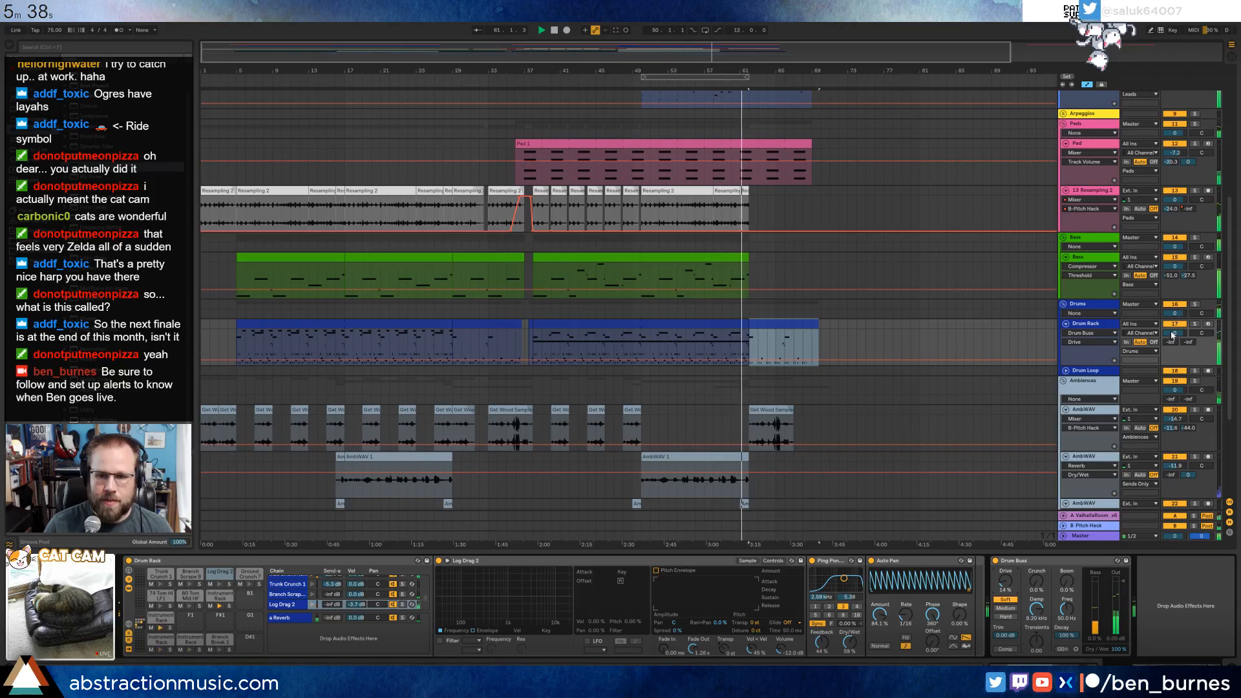
pyautogui.moveTo(1171, 334); pyautogui.dragTo(1171, 344)
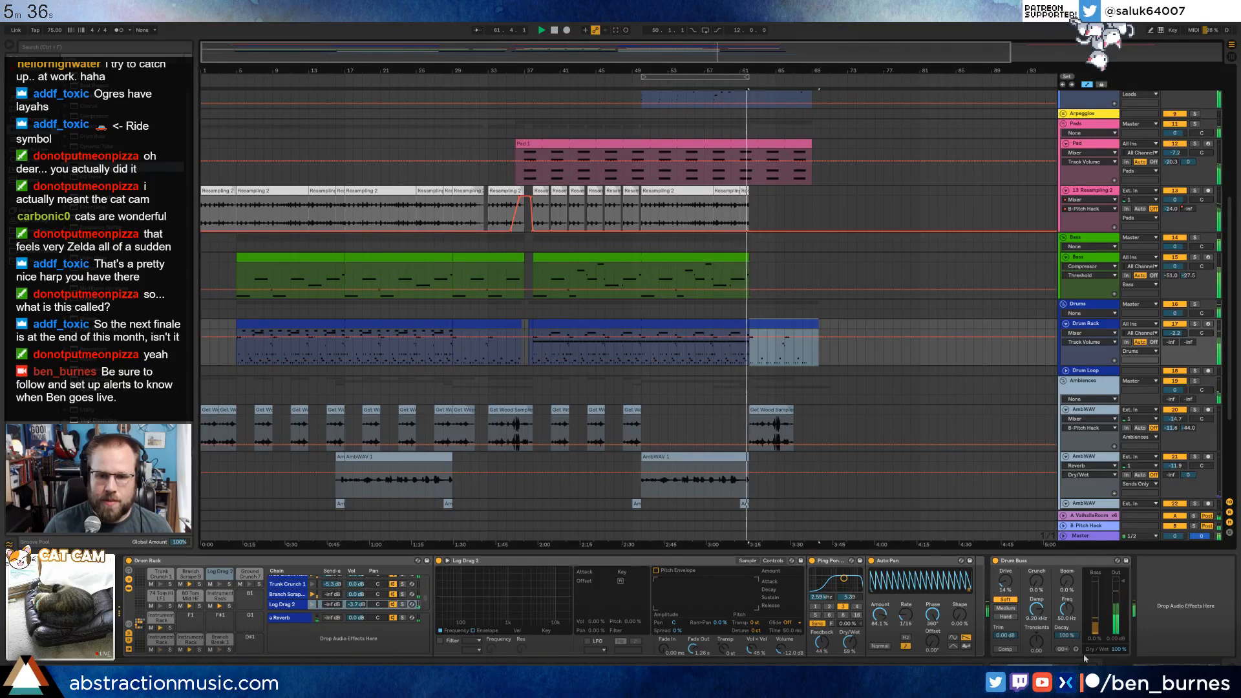
# Paste the EQ Eight before Drum Buss on the Drum Rack, leave only band 4 on, lower it to about -4.1 dB, and replay from bar 61.
pyautogui.click(1152, 611)
pyautogui.hotkey('ctrl', 'v')
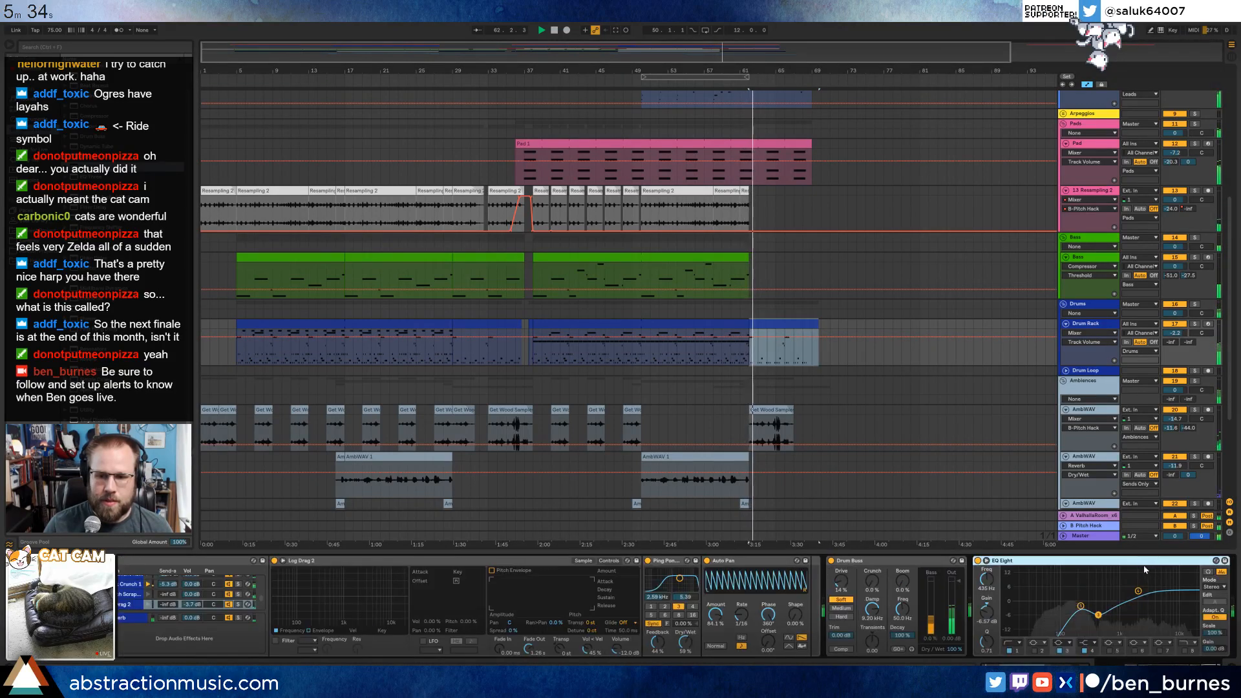
pyautogui.moveTo(1143, 561); pyautogui.dragTo(852, 605)
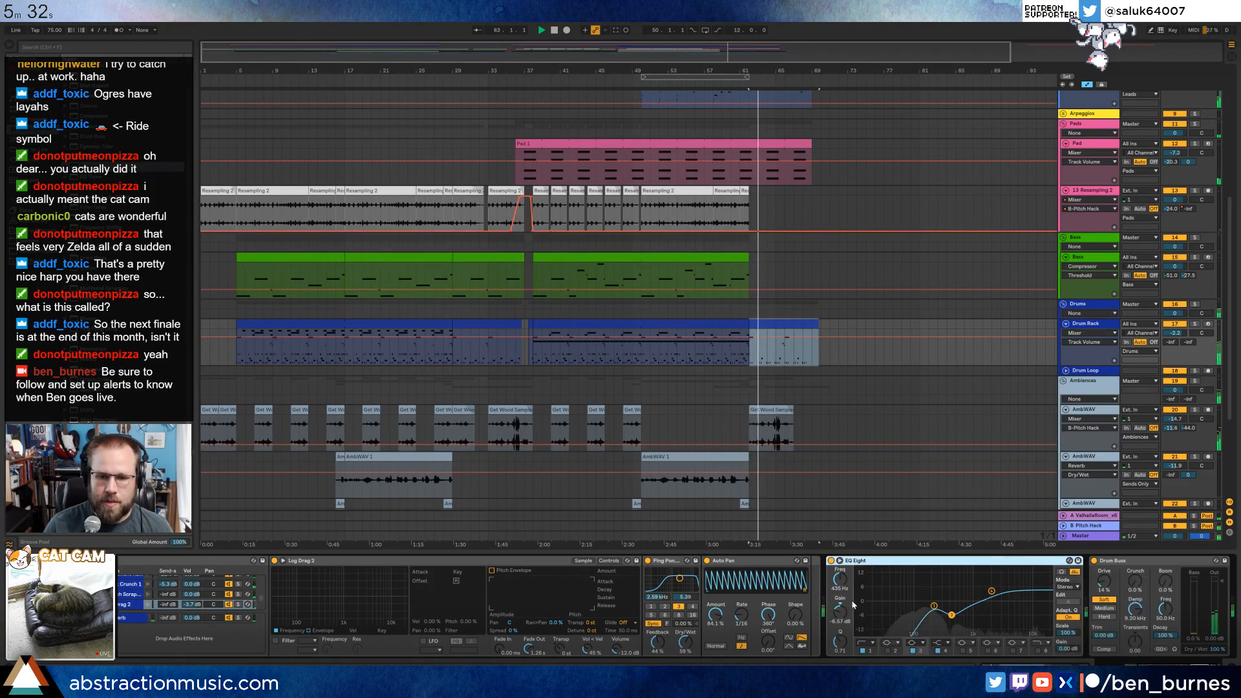
pyautogui.click(933, 606)
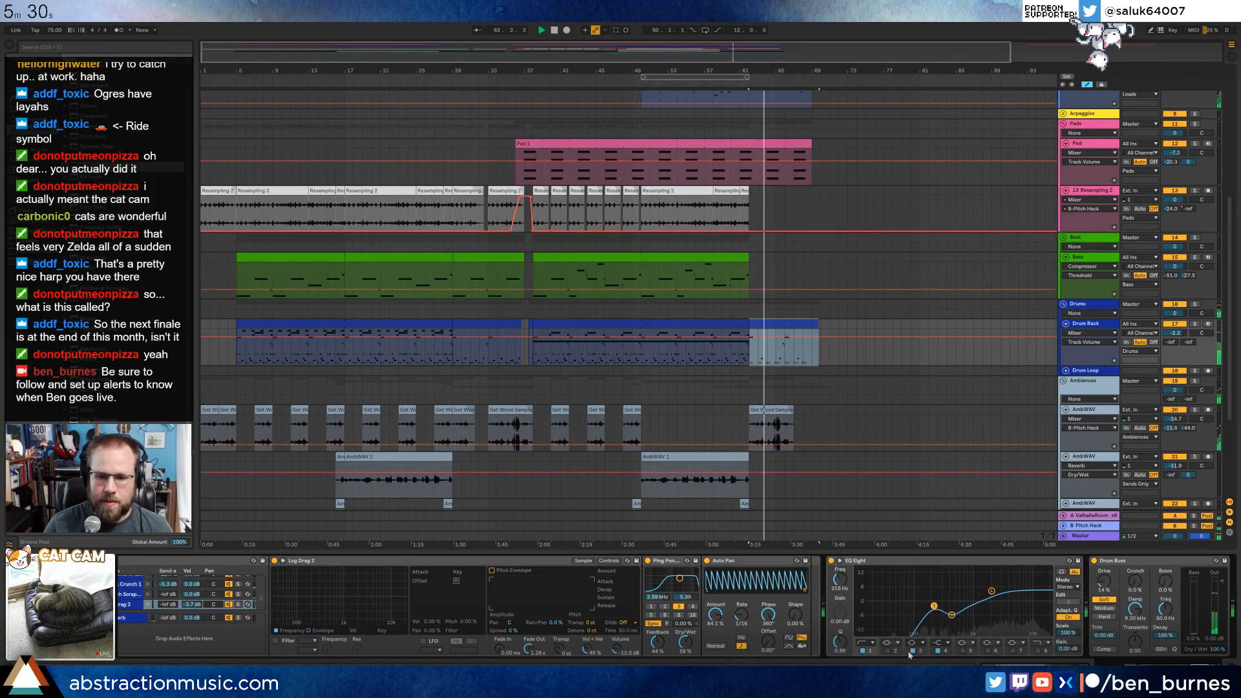
pyautogui.click(912, 650)
pyautogui.click(863, 650)
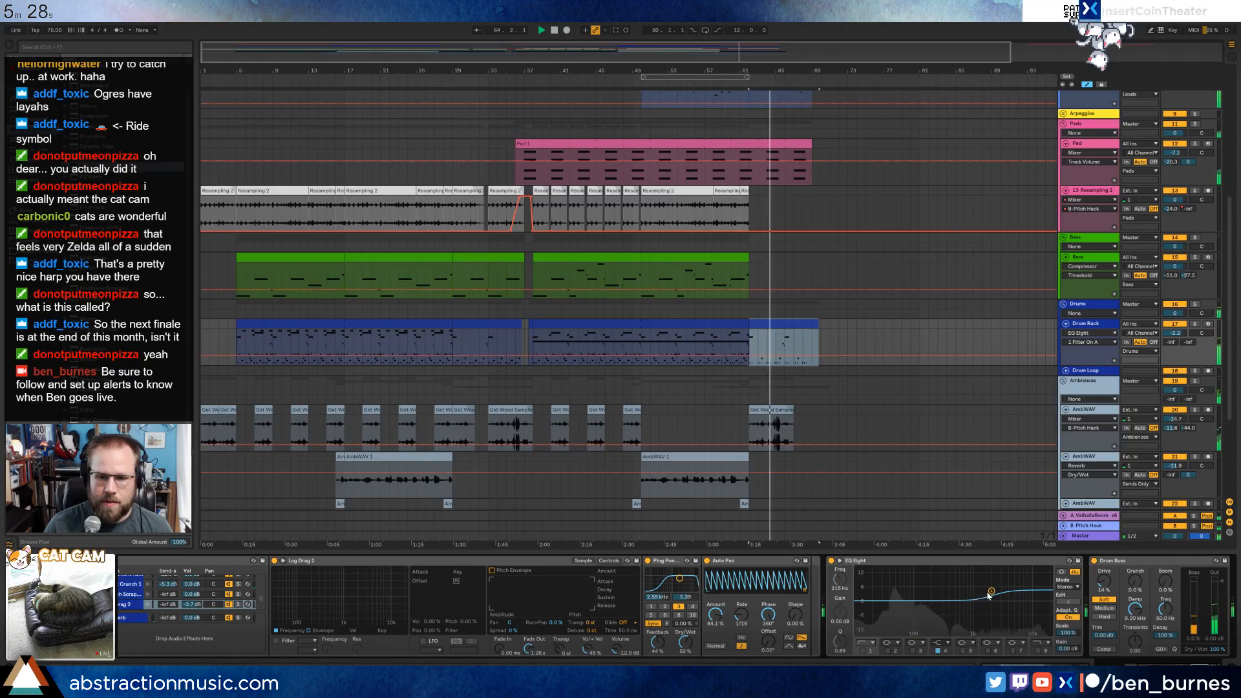
pyautogui.moveTo(990, 591); pyautogui.dragTo(983, 610)
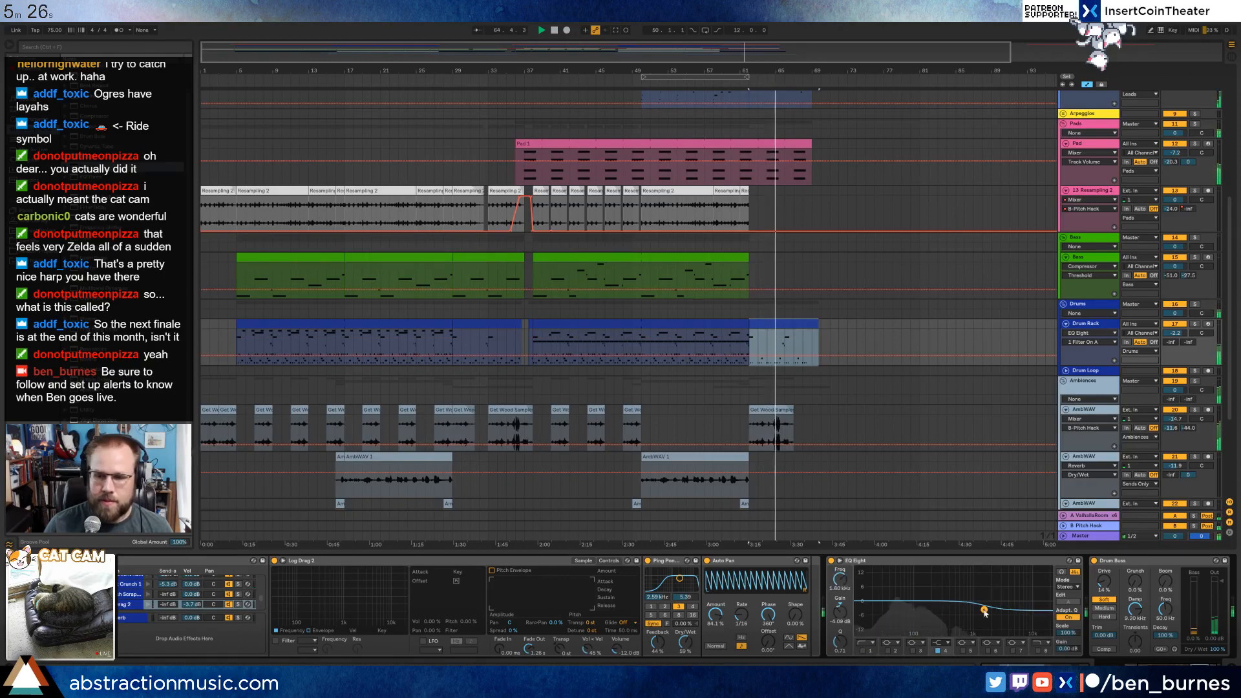
pyautogui.press('space')
pyautogui.click(750, 331)
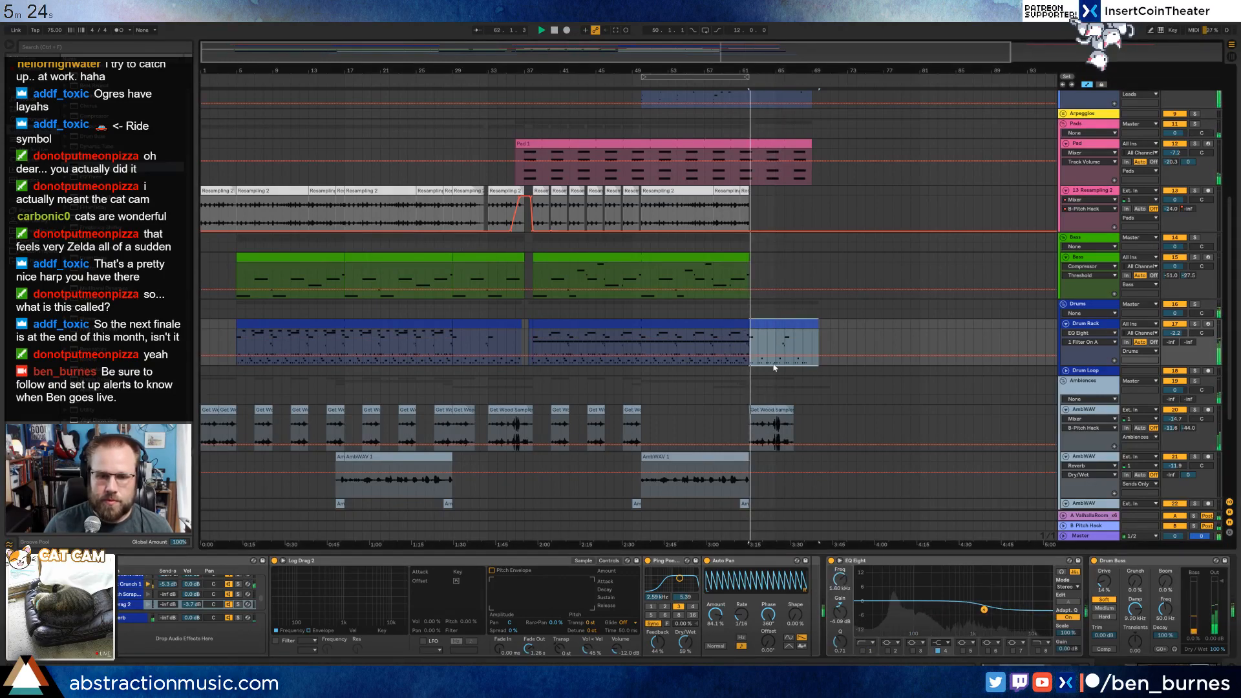
pyautogui.press('space')
# Paste the EQ Eight on the Field Recording track, remove its low cut, and make a wide dip of about -10 dB near 1.3 kHz.
pyautogui.scroll(-2, 769, 389)
pyautogui.scroll(-2, 764, 408)
pyautogui.click(776, 444)
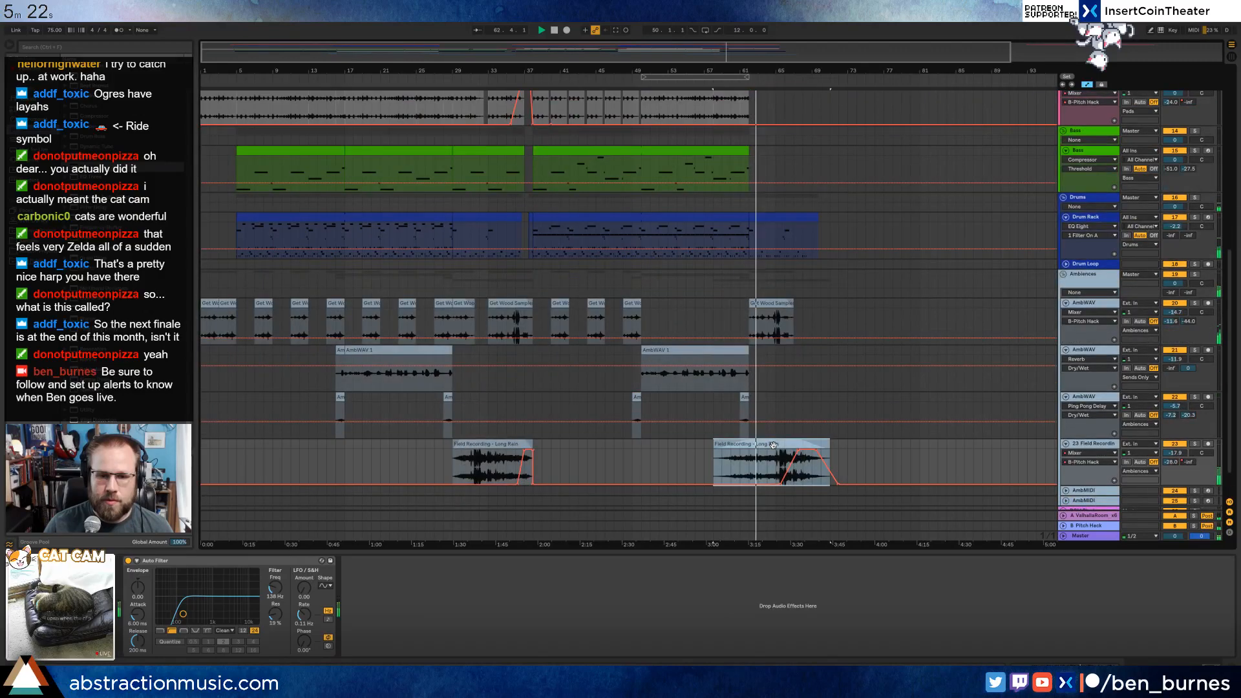
pyautogui.click(537, 601)
pyautogui.hotkey('ctrl', 'v')
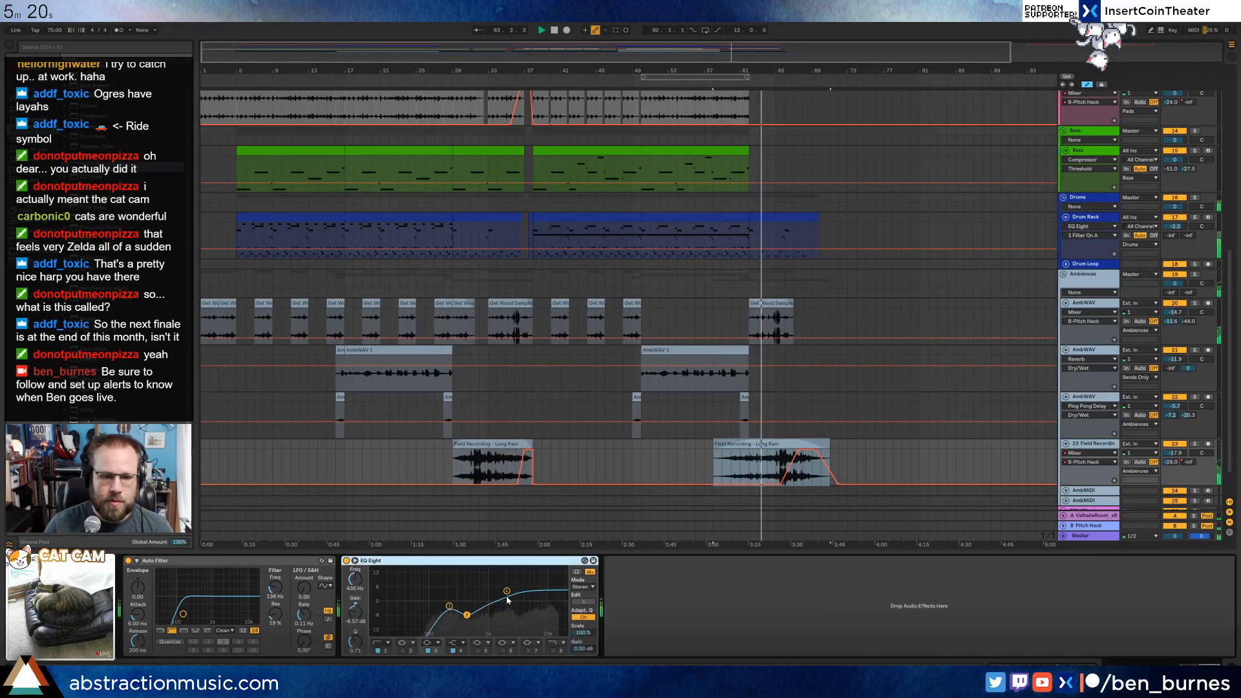
pyautogui.moveTo(506, 591); pyautogui.dragTo(488, 623)
pyautogui.click(378, 651)
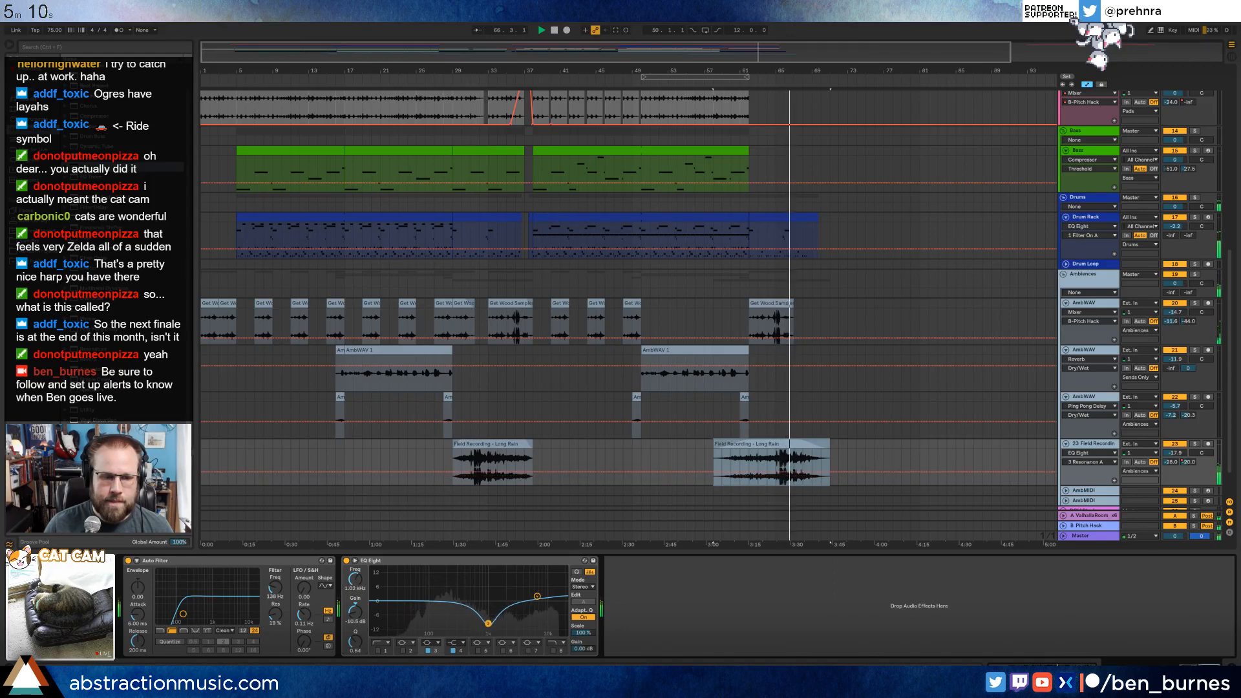
pyautogui.moveTo(355, 641); pyautogui.dragTo(354, 656)
pyautogui.moveTo(488, 623); pyautogui.dragTo(496, 622)
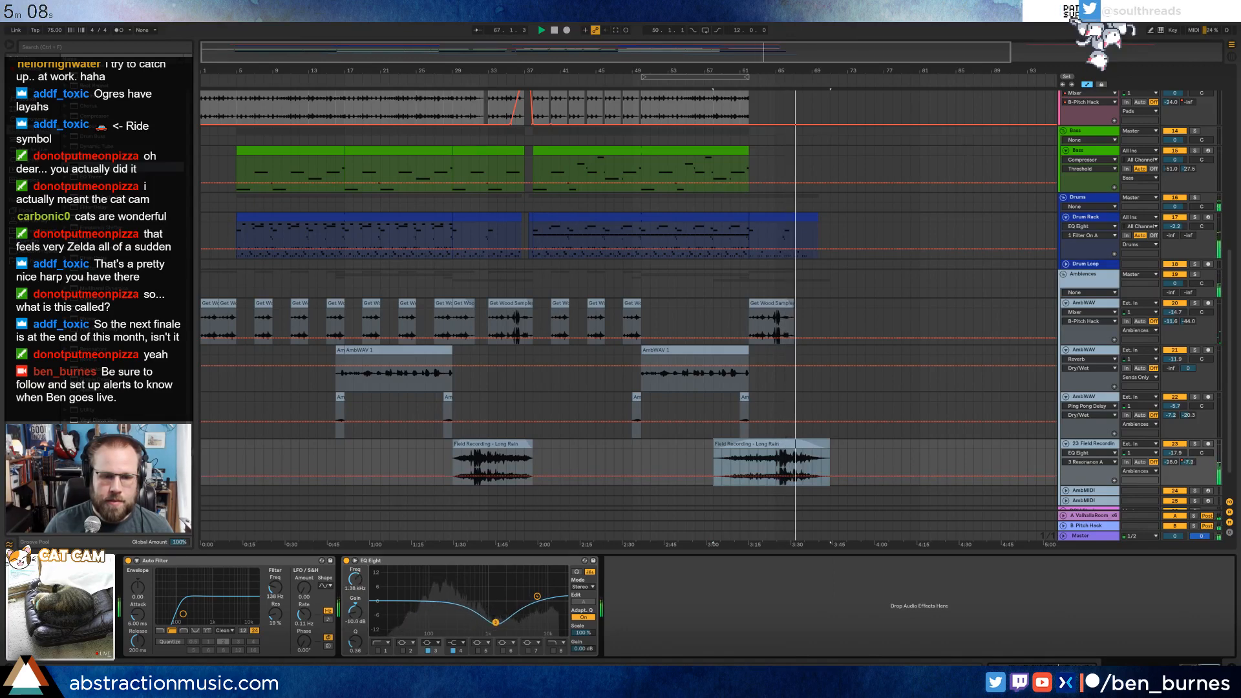
# Stop playback and play the whole arrangement from bar 1 to review the mix.
pyautogui.scroll(10, 711, 477)
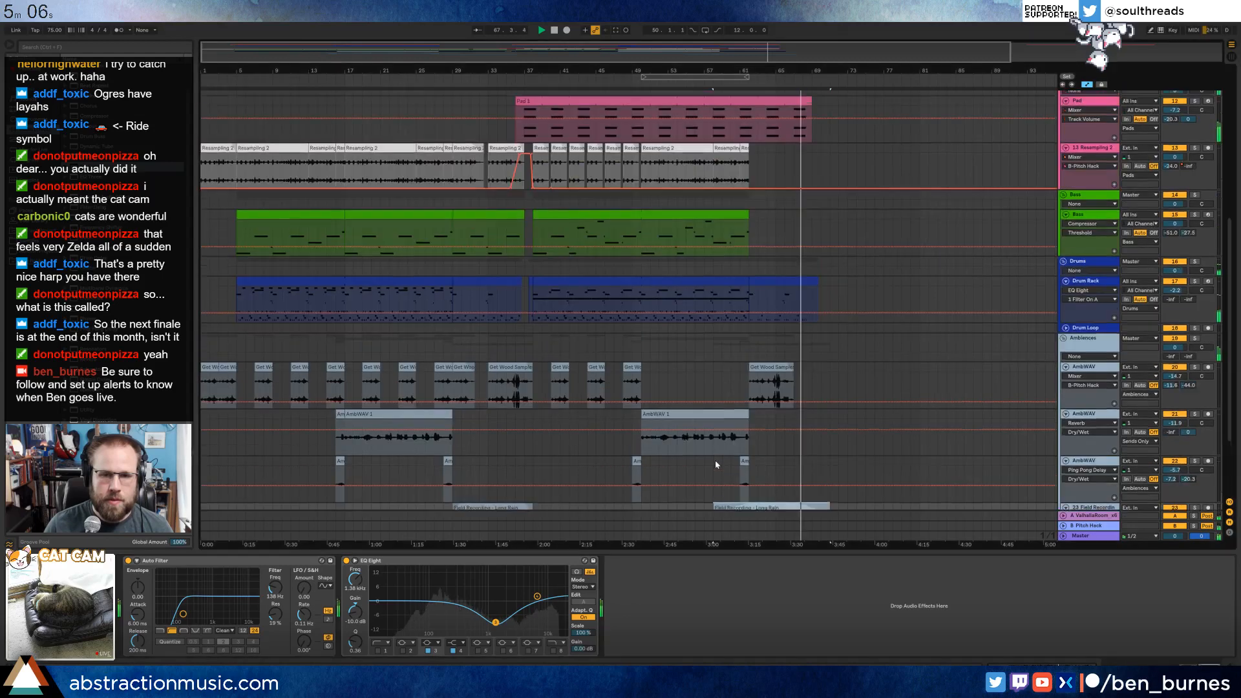
pyautogui.scroll(2, 715, 471)
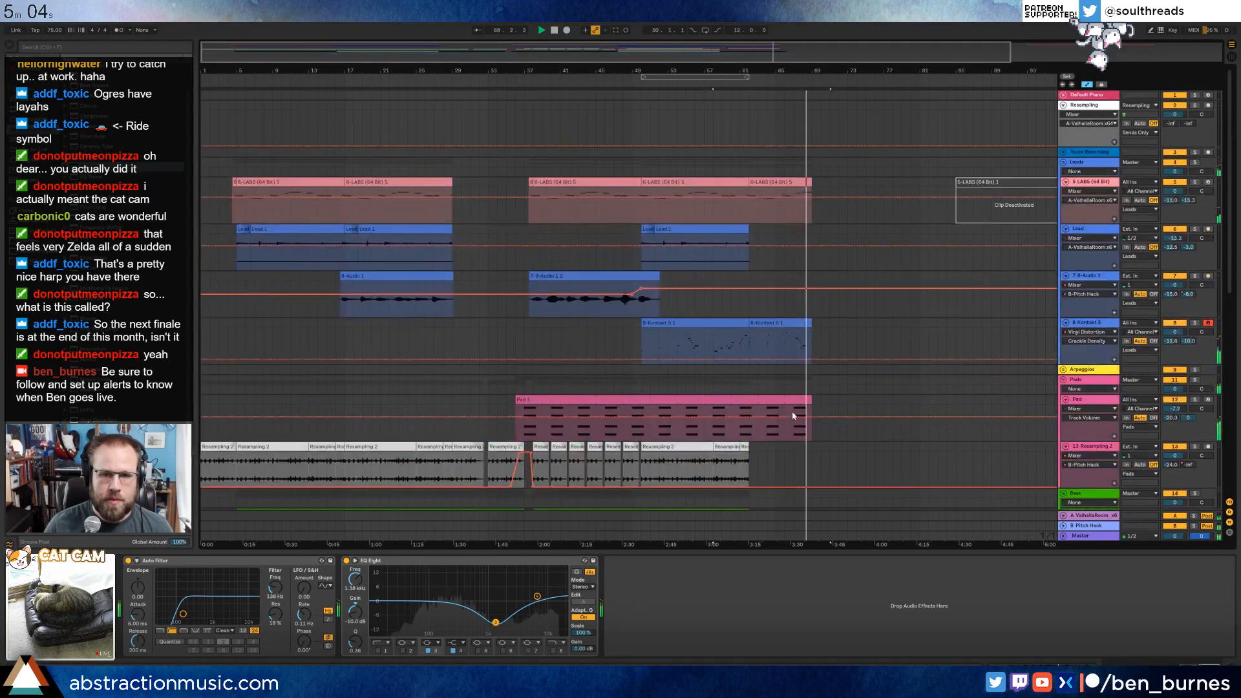
pyautogui.press('space')
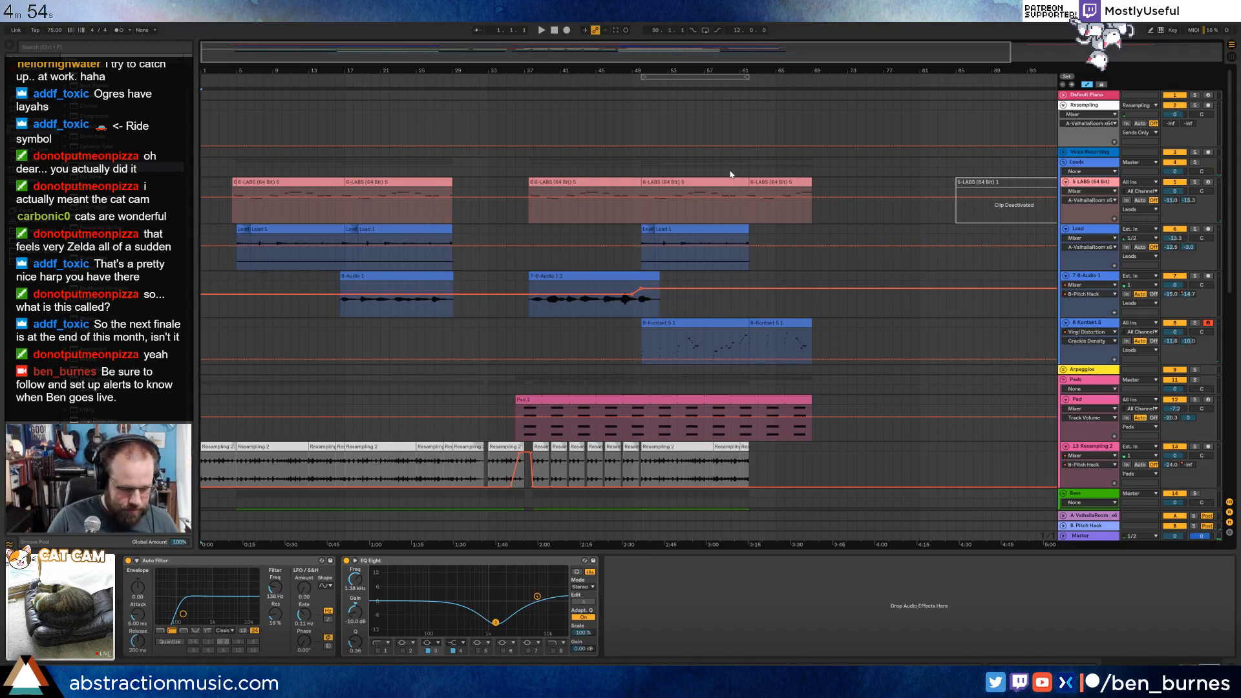
pyautogui.press('space')
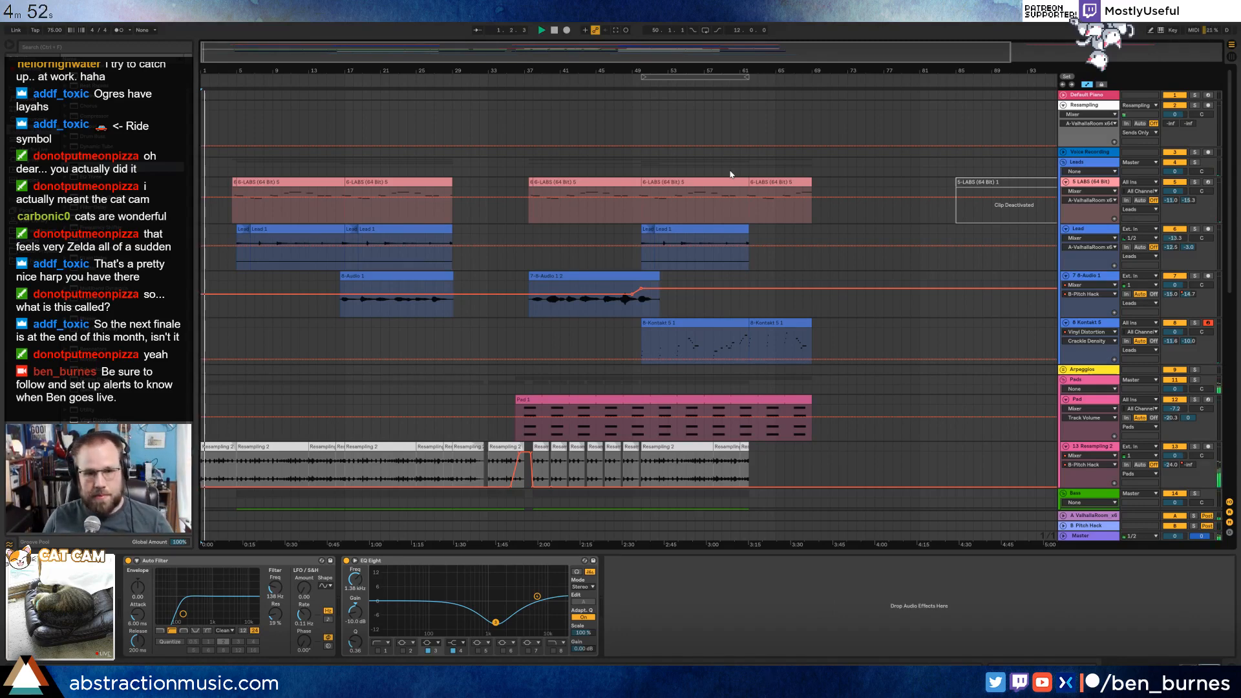
# Collapse the S LABS, Lead, B-Audio, Kontakt 5, Pad, Resampling, Bass and Drum Rack tracks in the arrangement.
pyautogui.click(1066, 183)
pyautogui.click(1065, 192)
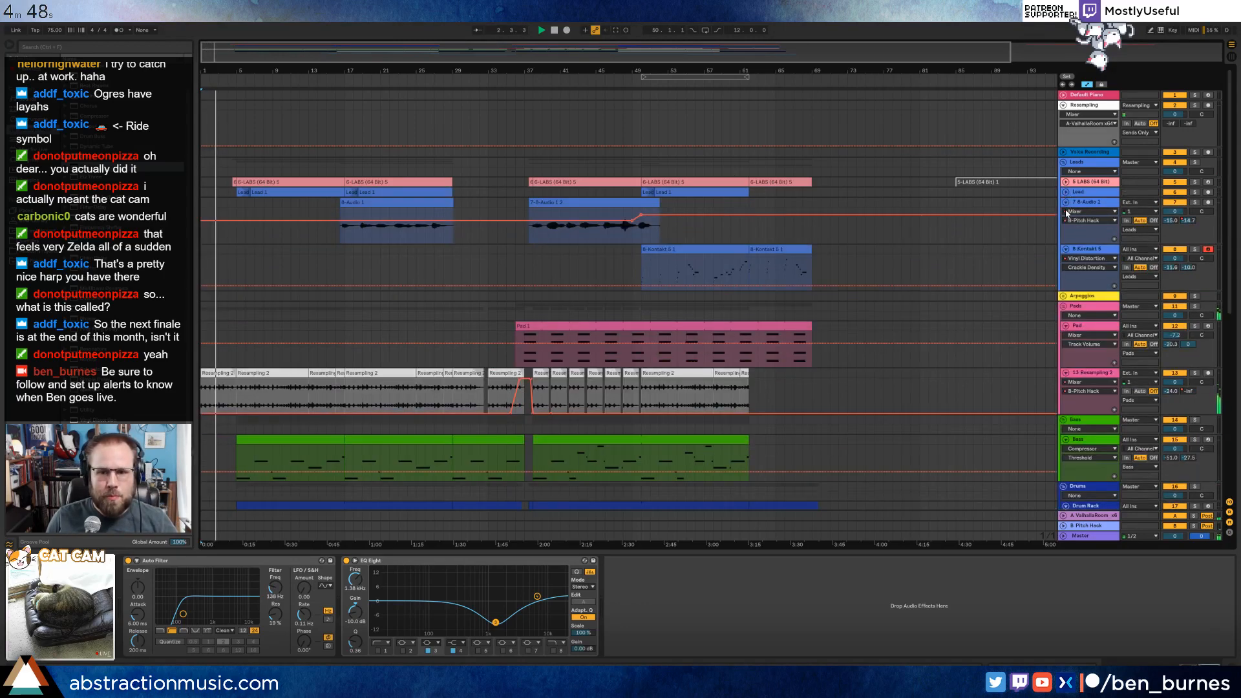
pyautogui.click(1065, 202)
pyautogui.click(1065, 212)
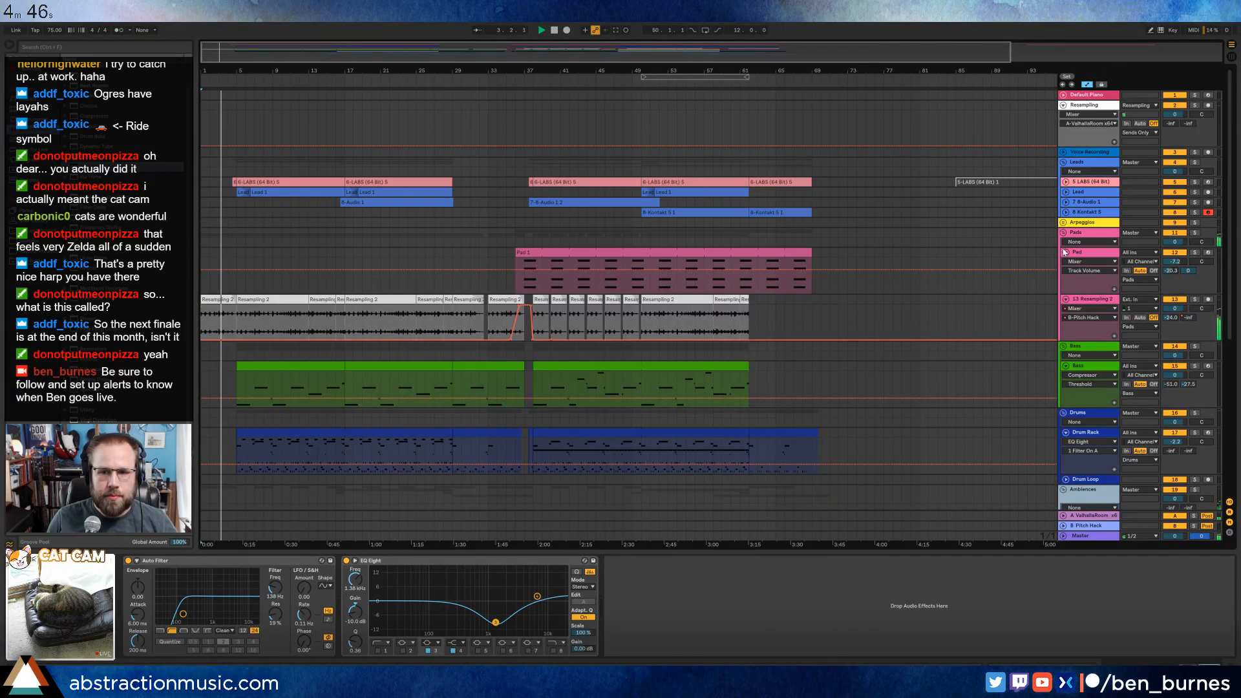
pyautogui.click(1066, 253)
pyautogui.click(1065, 262)
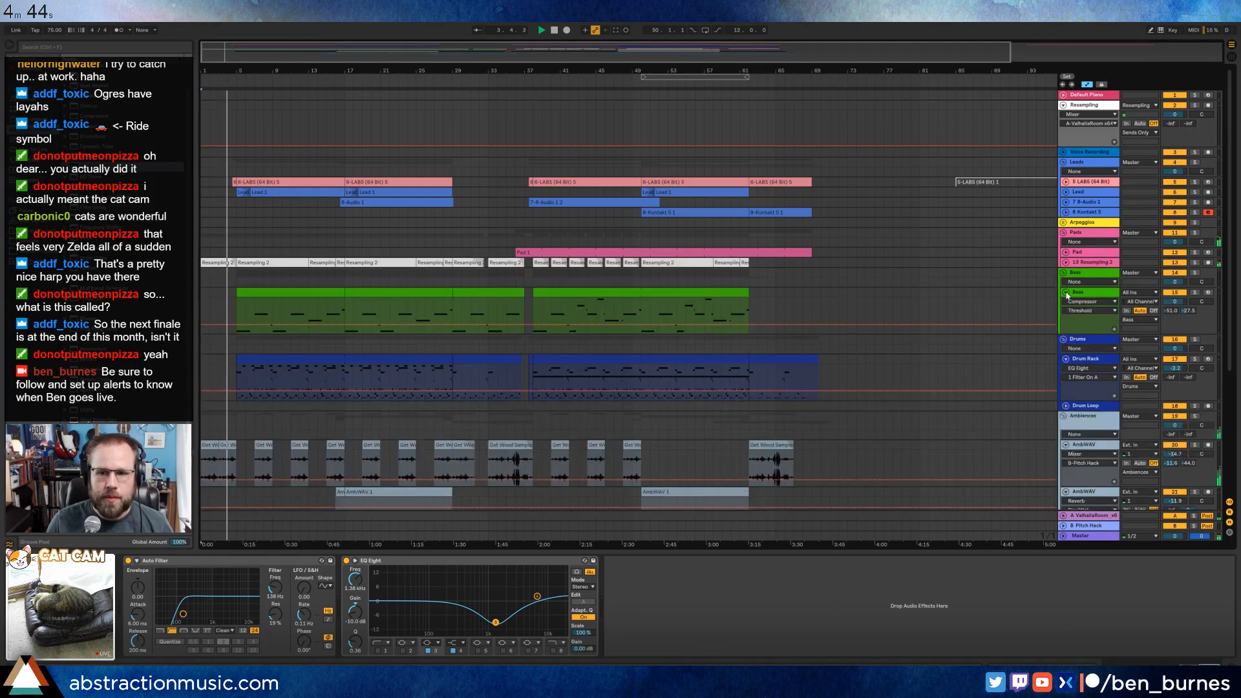
pyautogui.click(1065, 292)
pyautogui.click(1065, 322)
# Delete the empty Drum Loop track, and collapse the three AmbWAV tracks and the Field Recording track.
pyautogui.click(1091, 333)
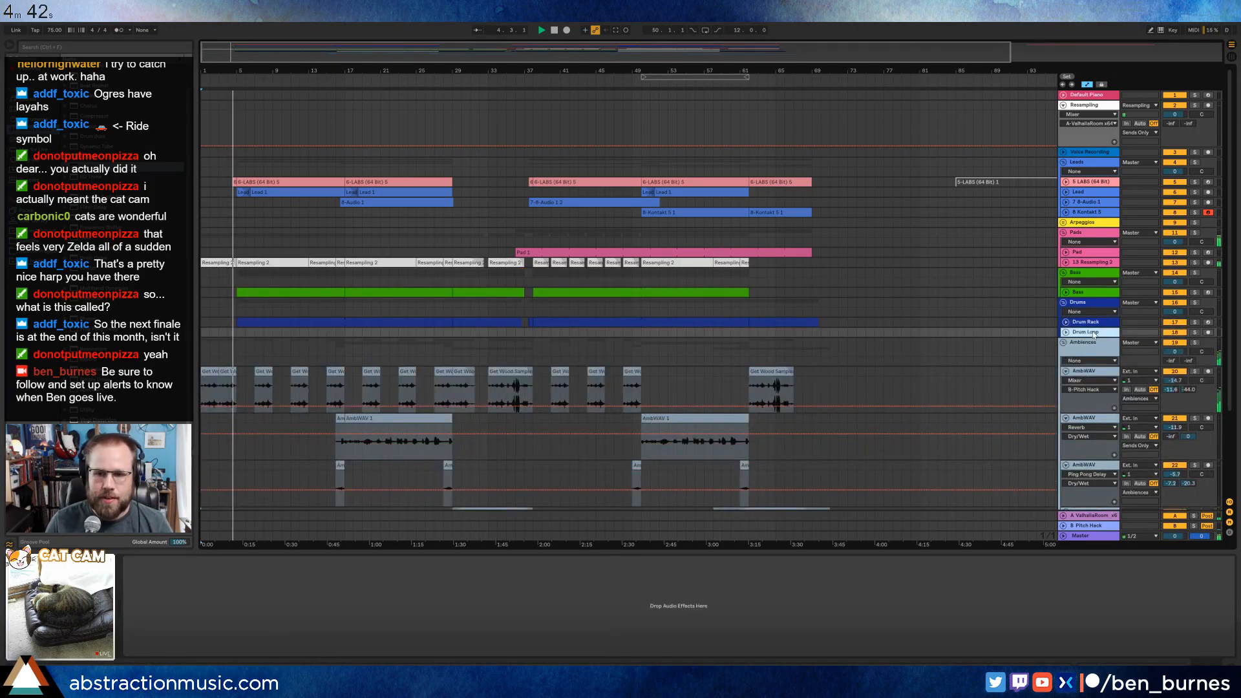
pyautogui.press('Delete')
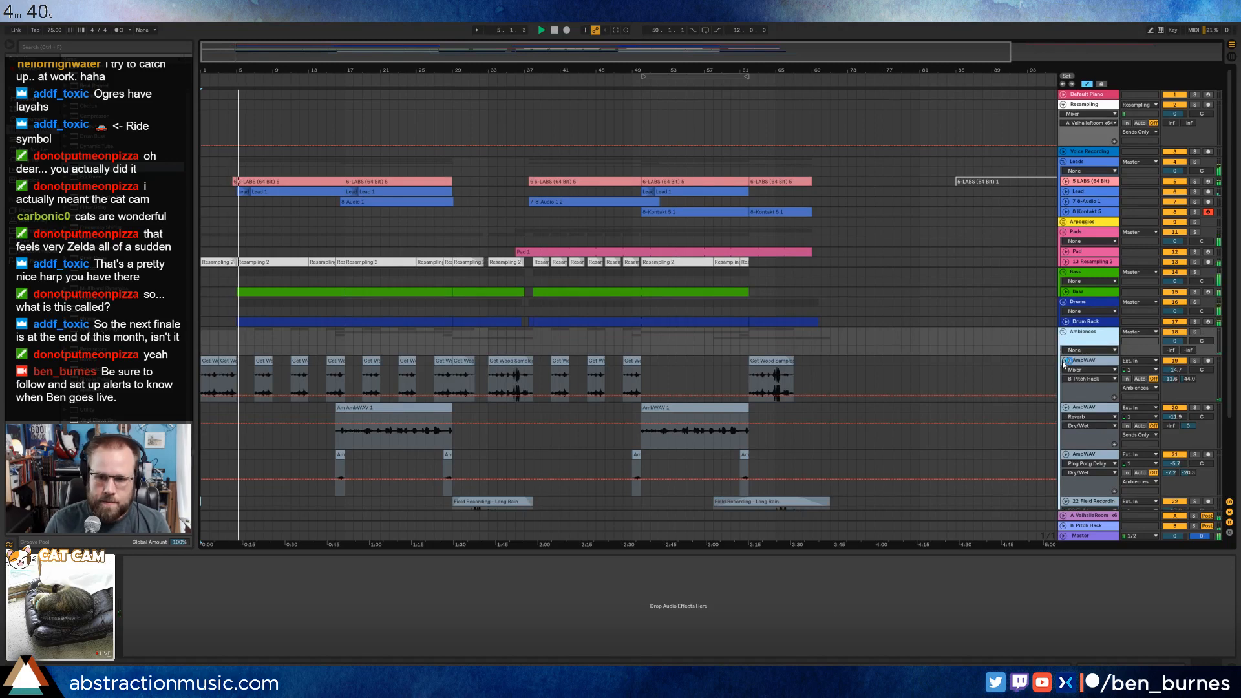
pyautogui.click(1066, 360)
pyautogui.click(1065, 371)
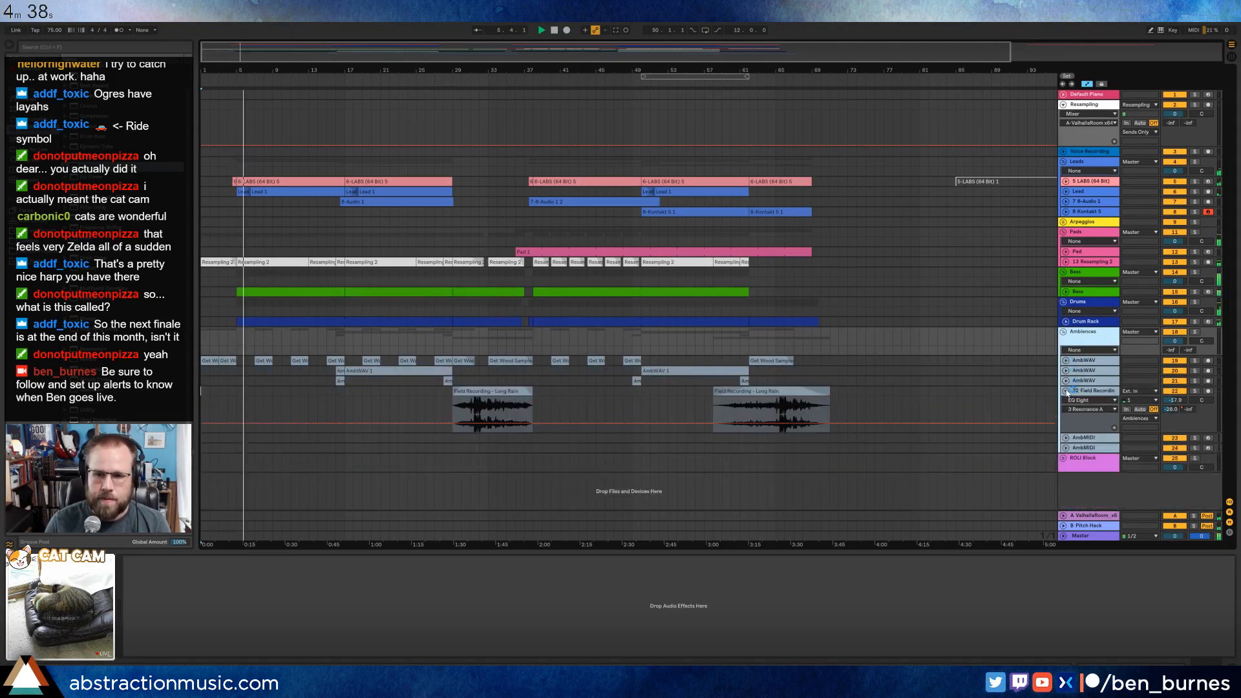
pyautogui.click(1065, 381)
pyautogui.click(1066, 390)
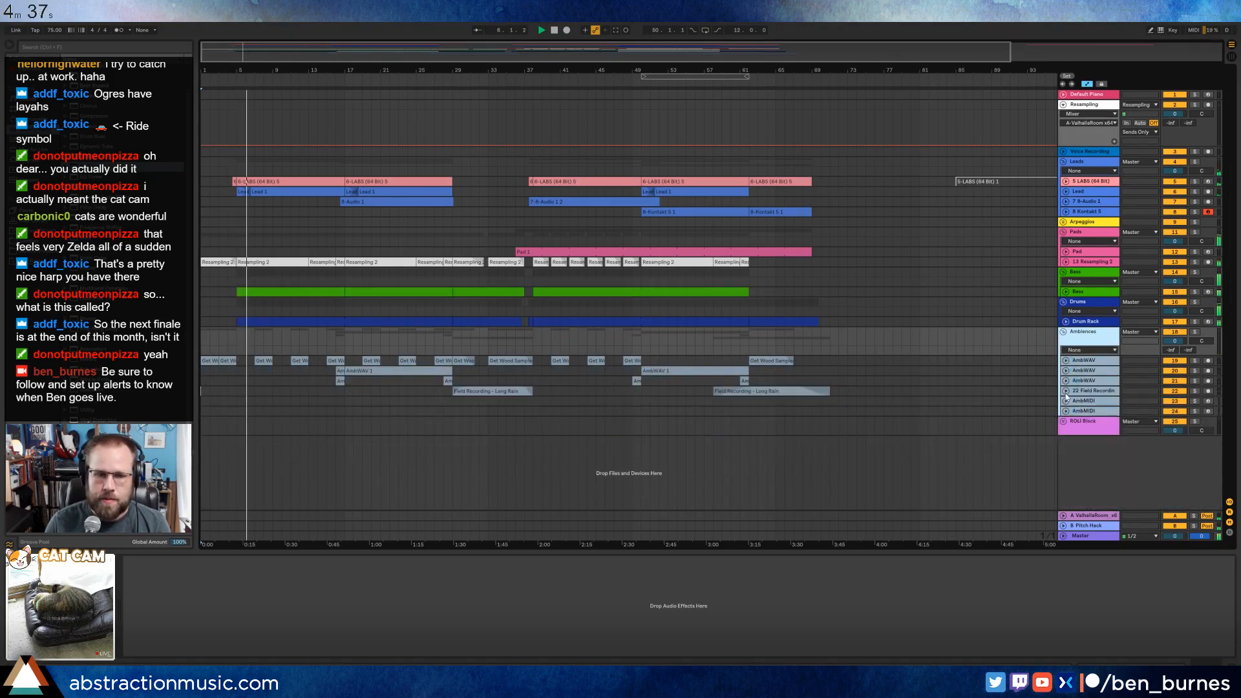
# On the Drum Rack's Ground Crunch 7 pad, reduce the pan LFO amount to about 19% and rebalance its send and chain volume.
pyautogui.click(1065, 321)
pyautogui.click(292, 318)
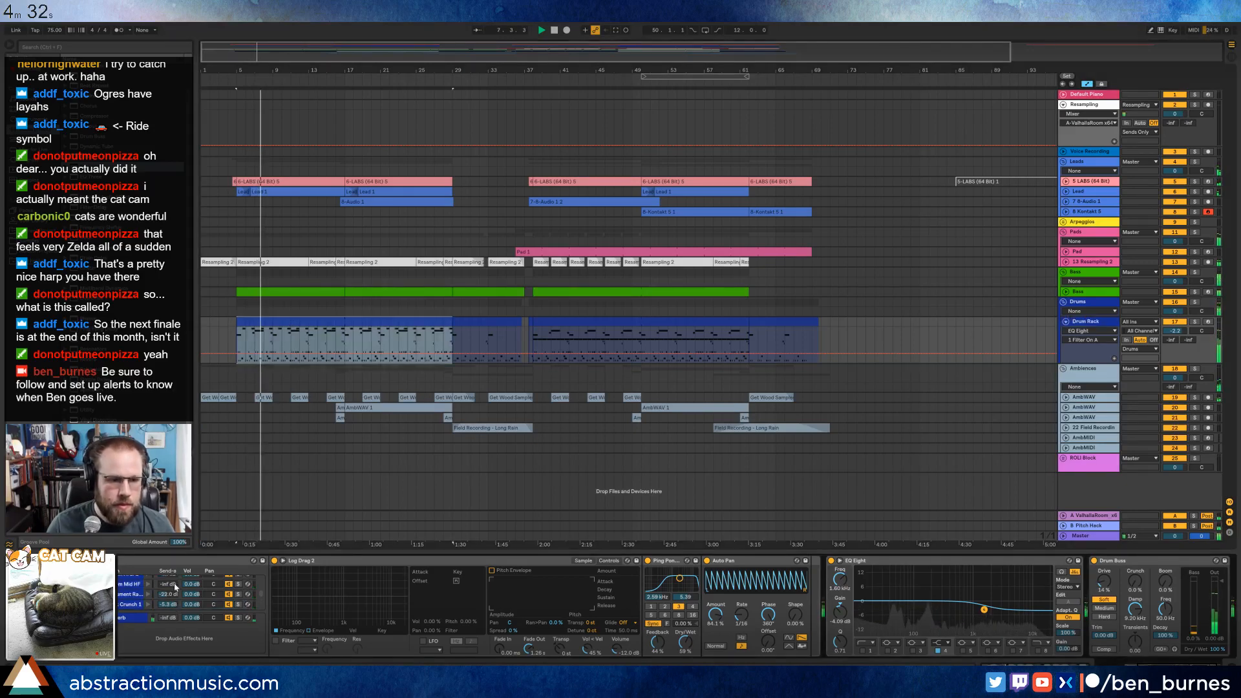
pyautogui.hscroll(-3, 614, 607)
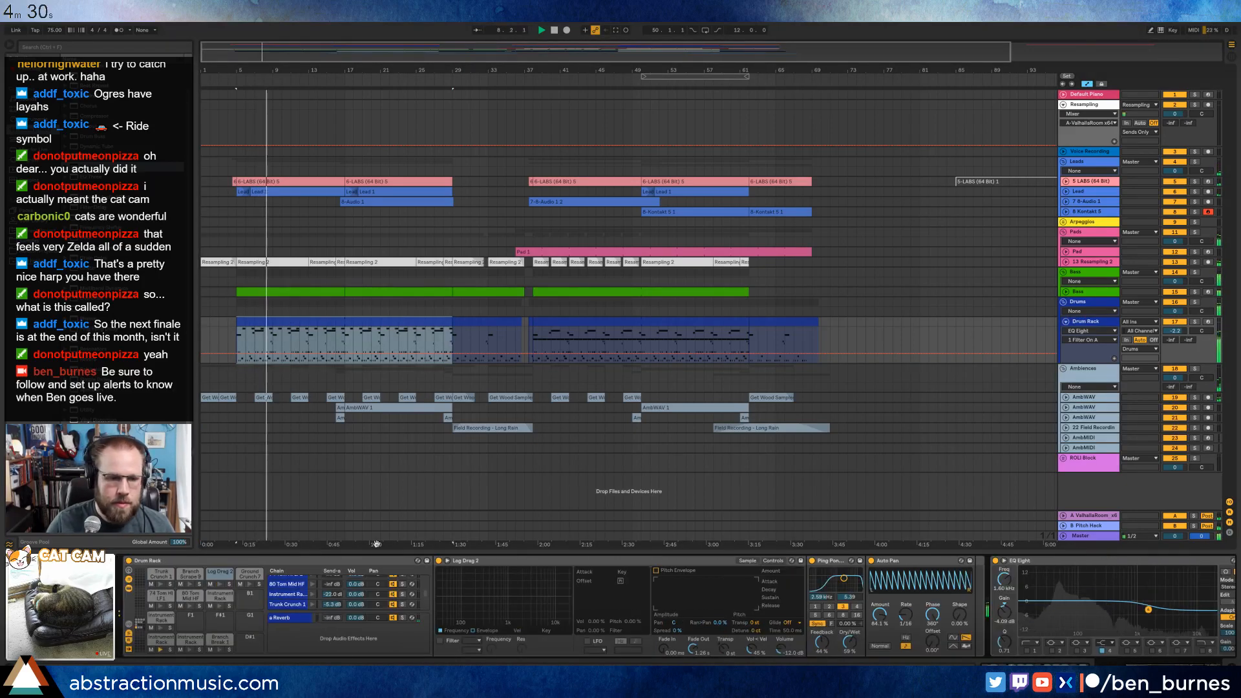
pyautogui.click(250, 573)
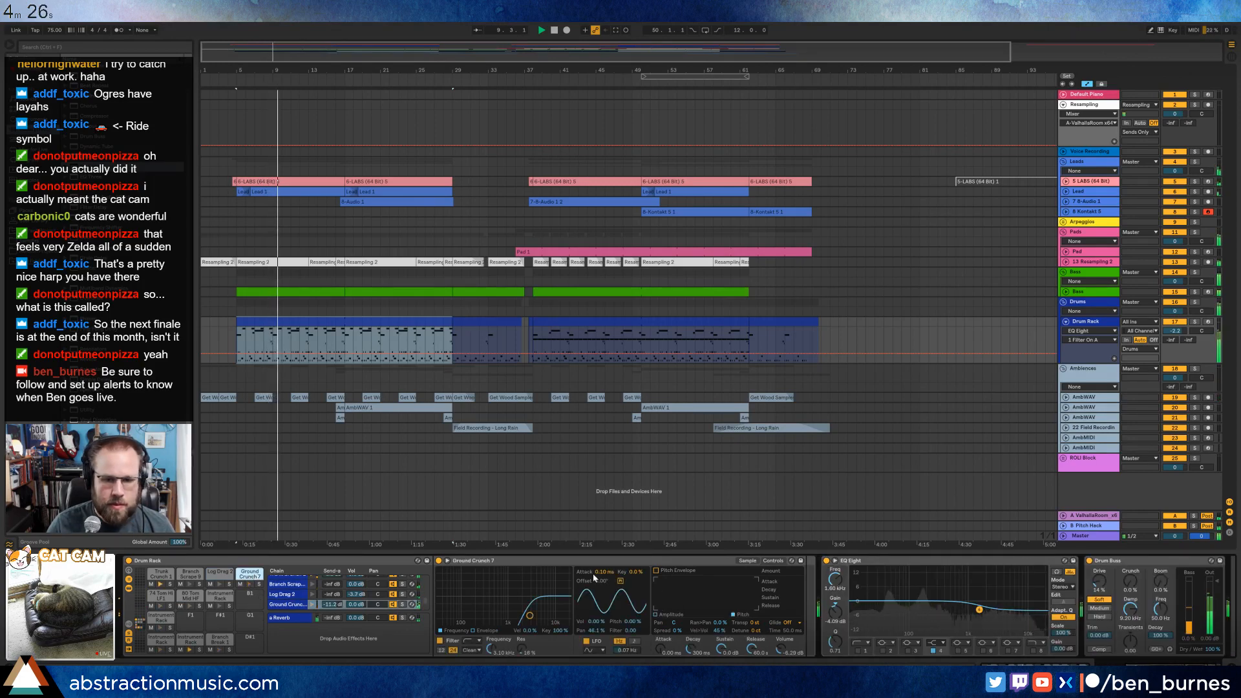
pyautogui.moveTo(596, 630); pyautogui.dragTo(596, 647)
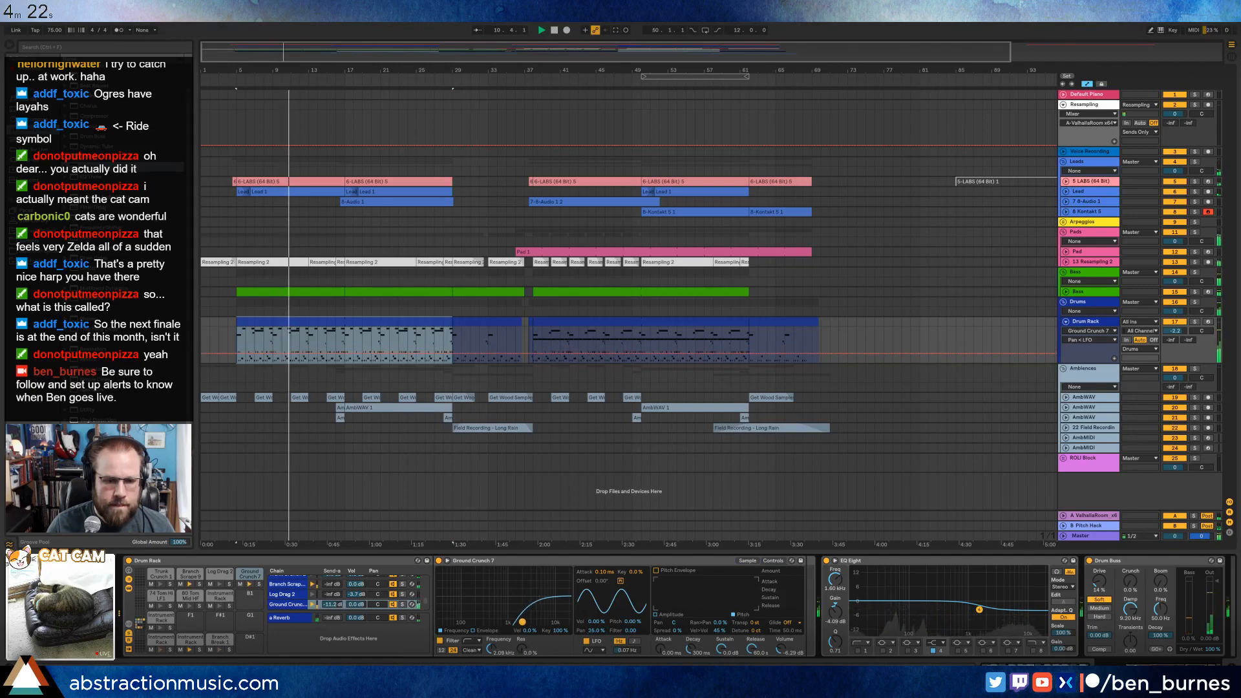
pyautogui.moveTo(326, 606); pyautogui.dragTo(356, 603)
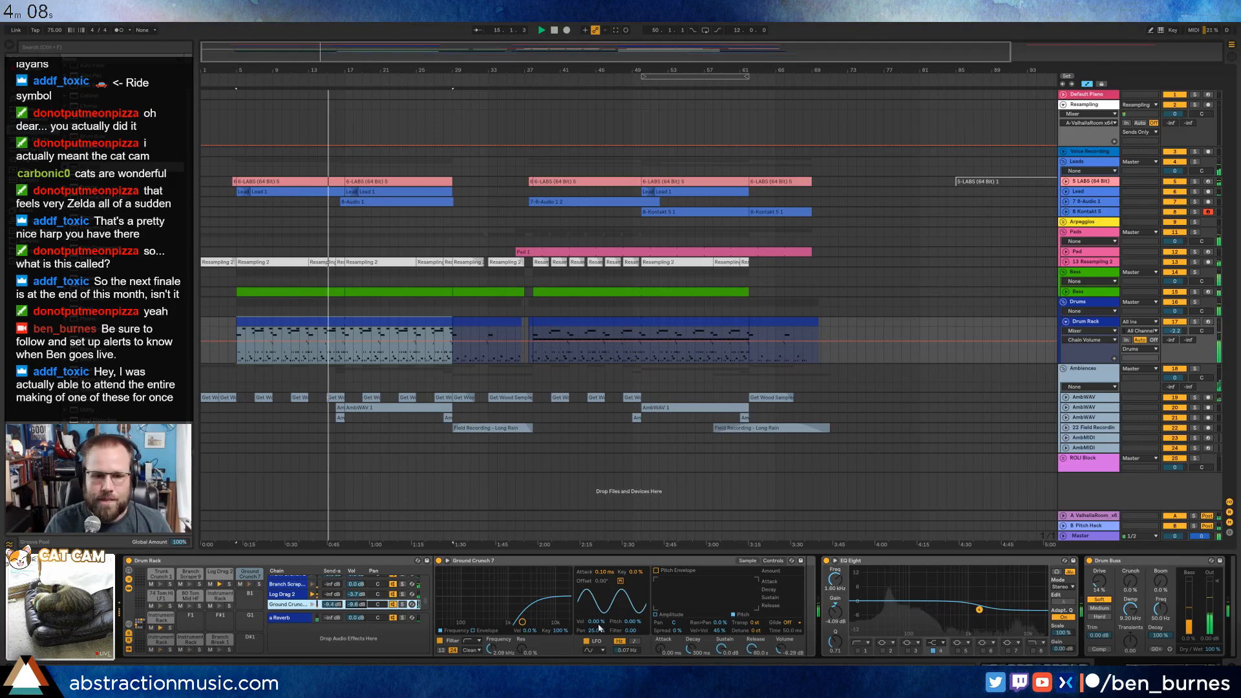
# Raise Ground Crunch 7's pan LFO amount to about 36%, adjust the LFO rate, and glance at the drum clip's notes.
pyautogui.moveTo(594, 630); pyautogui.dragTo(593, 622)
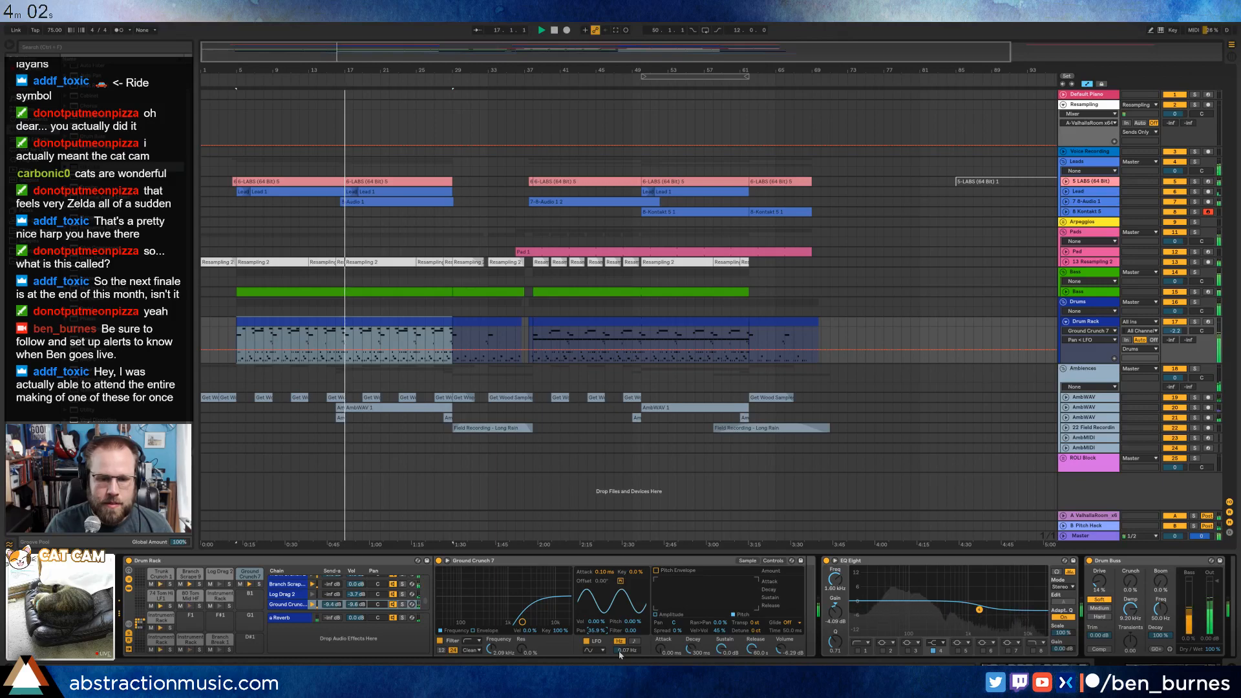
pyautogui.moveTo(619, 652); pyautogui.dragTo(619, 637)
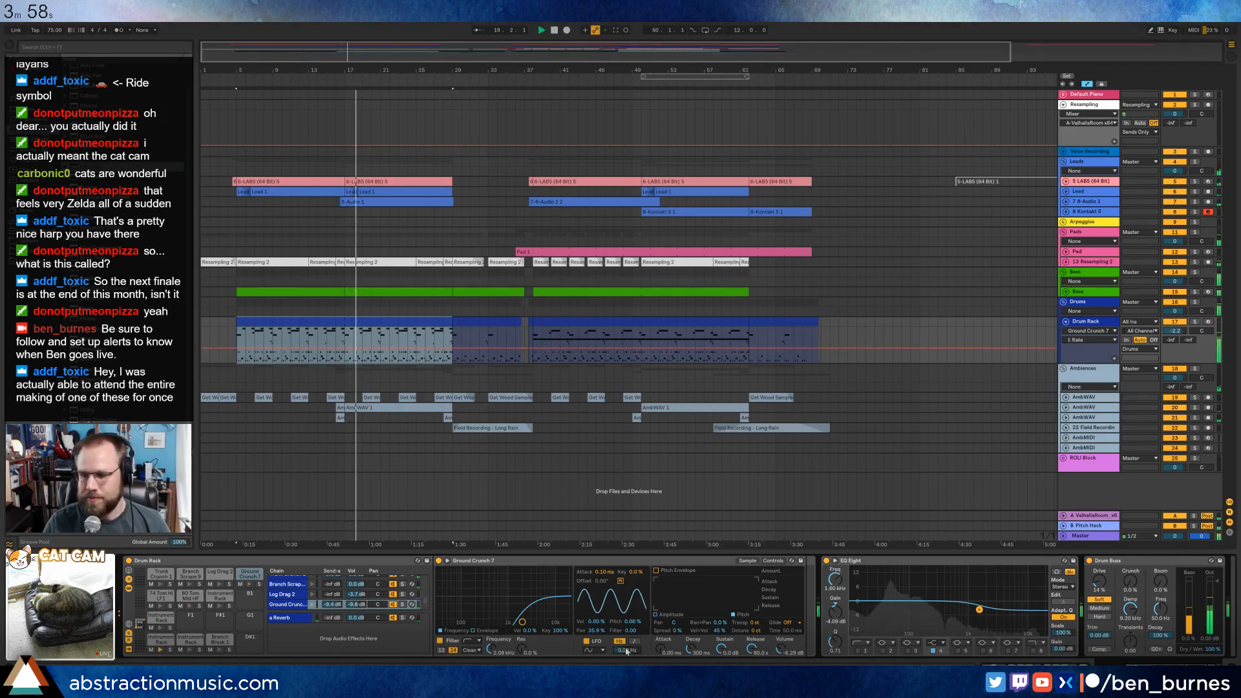
pyautogui.hotkey('shift', 'Tab')
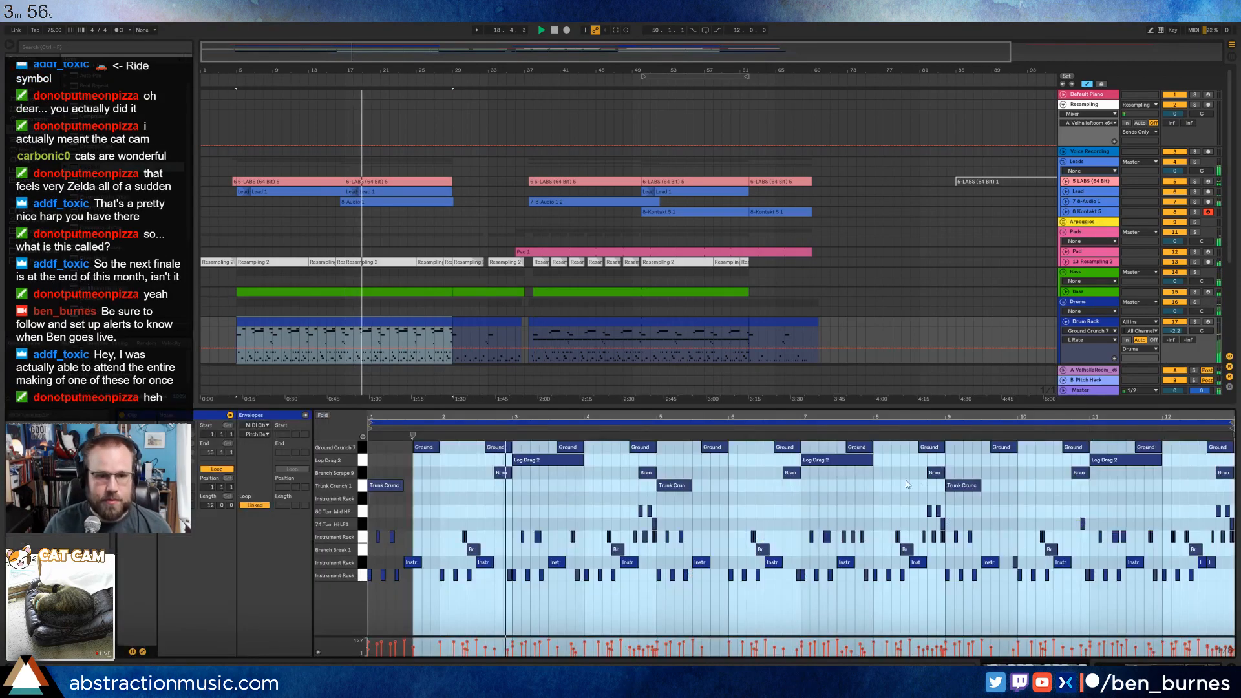
pyautogui.hotkey('shift', 'Tab')
# Delete the two empty AmbMIDI tracks and the ROLI Block group below the Field Recording track.
pyautogui.click(472, 465)
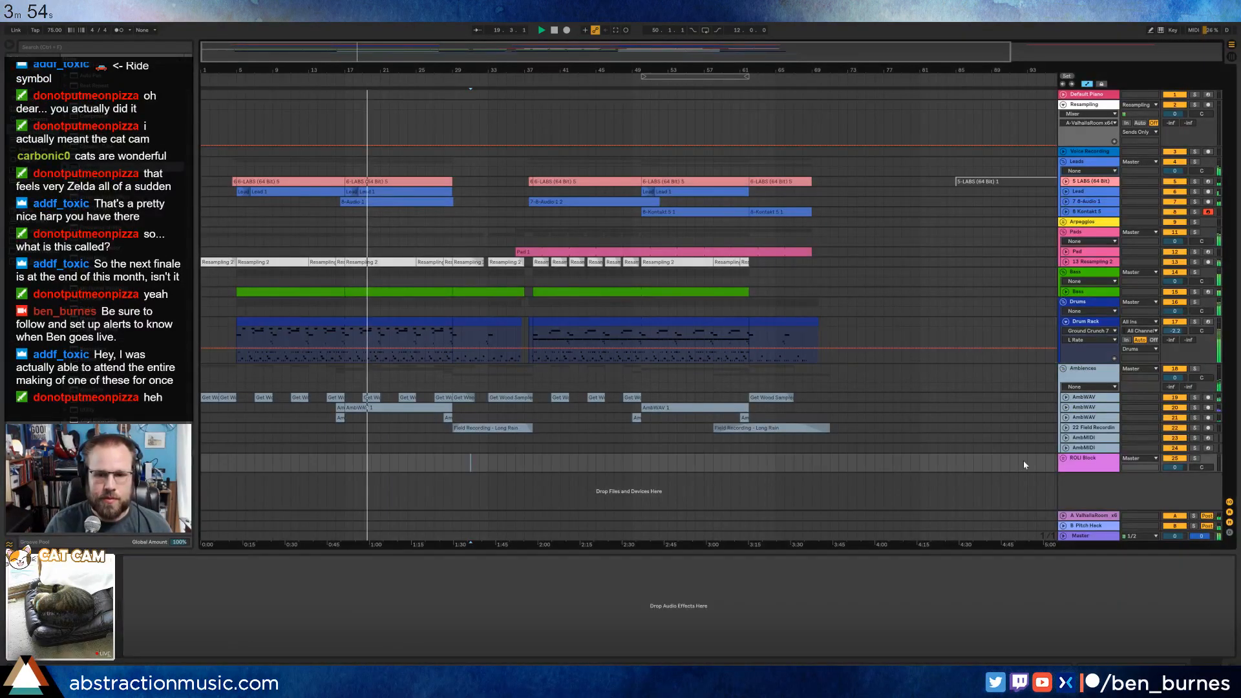
pyautogui.click(1085, 438)
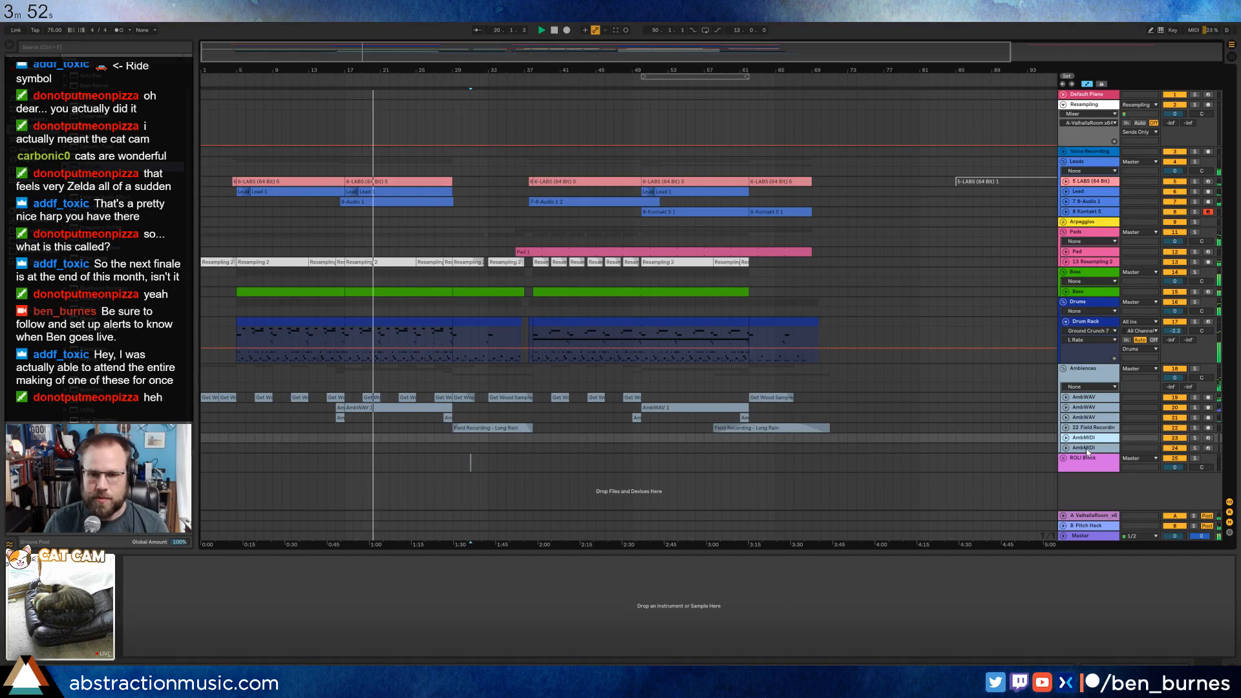
pyautogui.press('Delete')
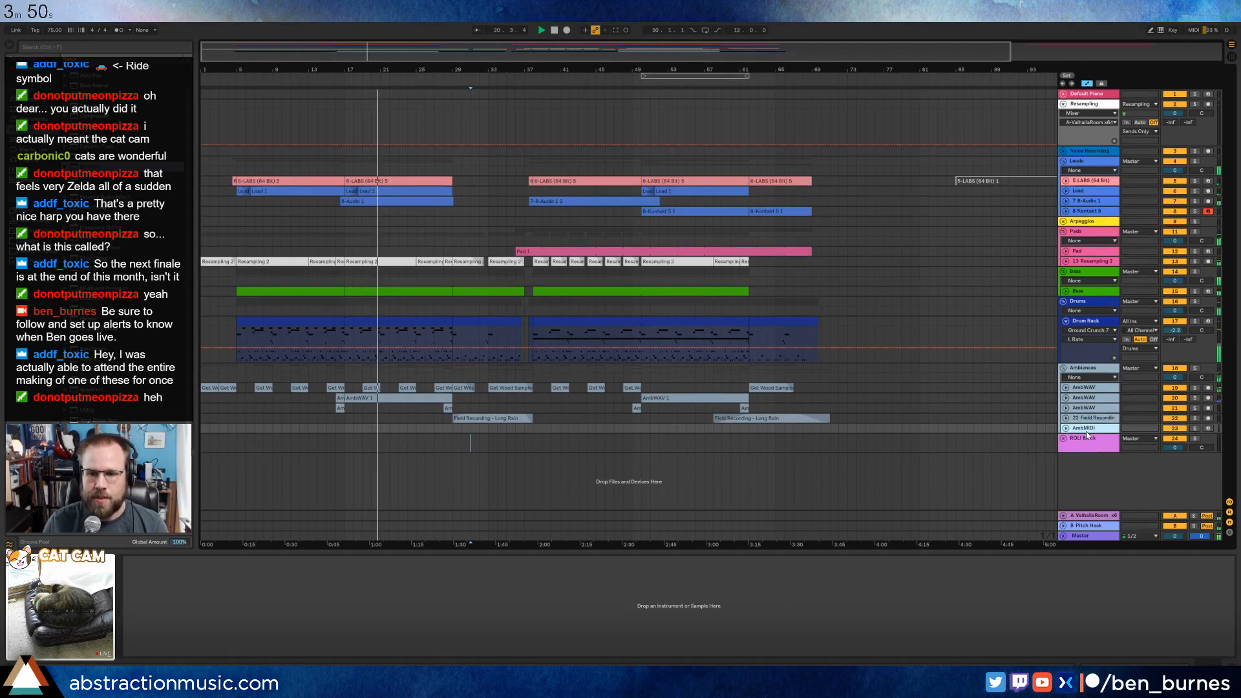
pyautogui.press('Delete')
pyautogui.press('Delete')
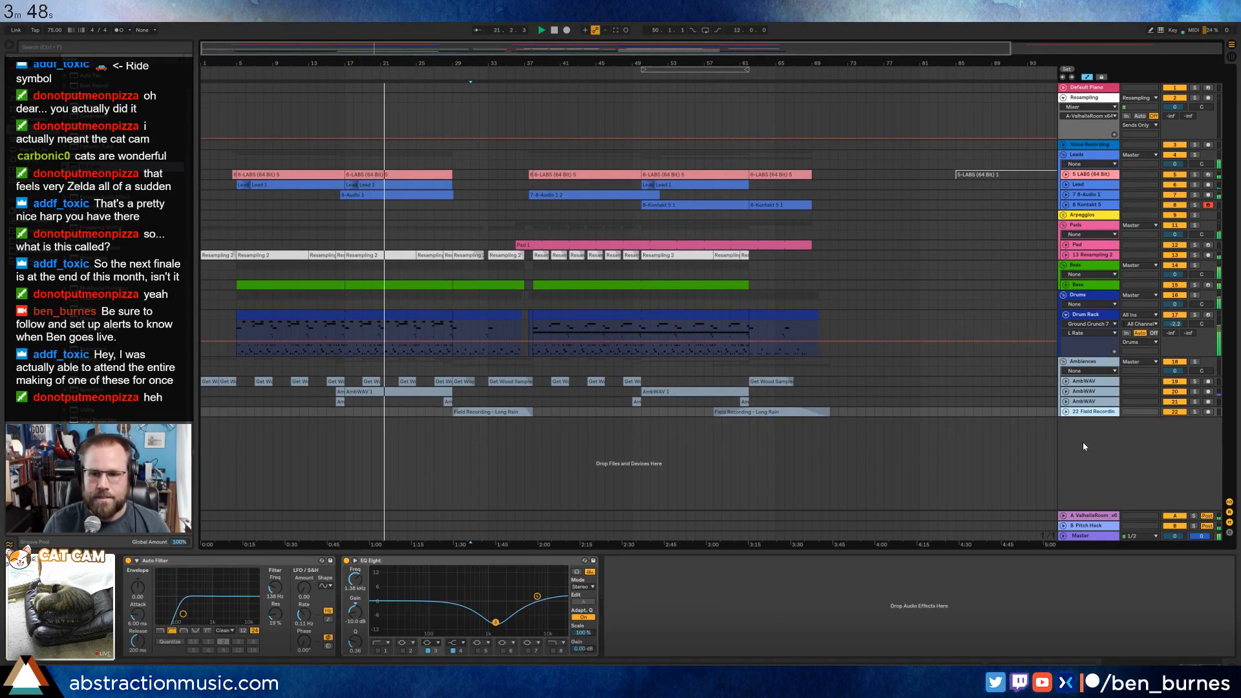
# Collapse the Drum Rack track and delete the unused Voice Recording track.
pyautogui.click(1065, 314)
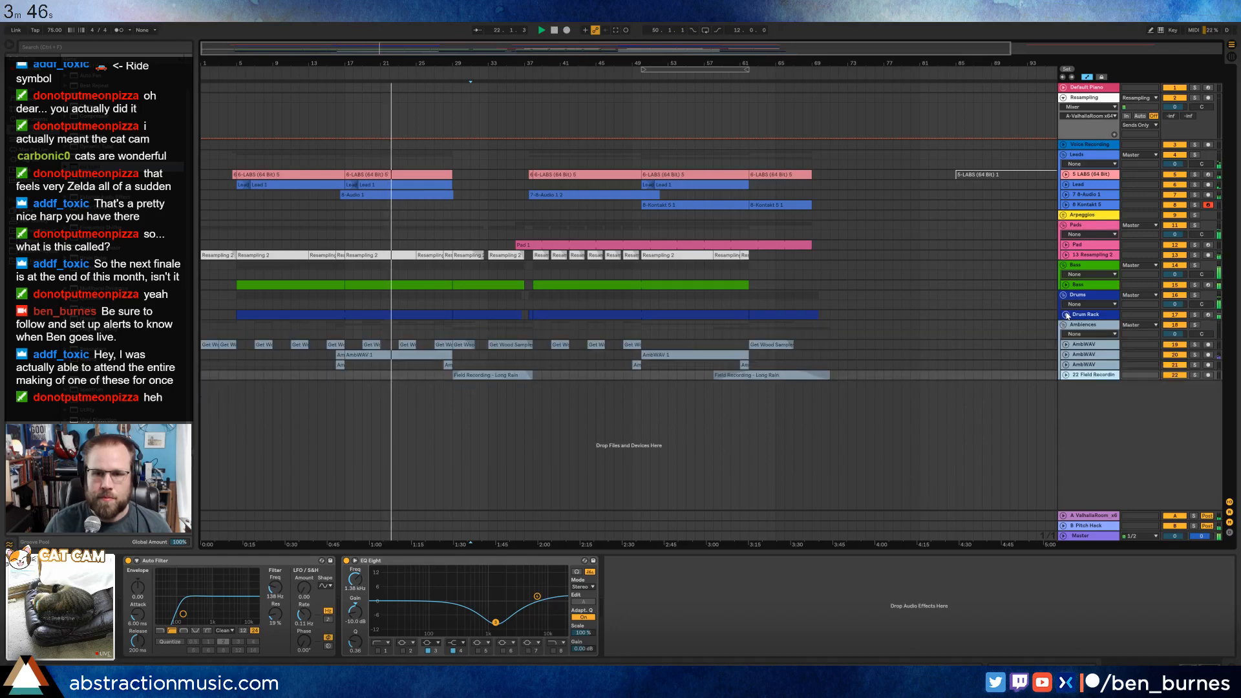
pyautogui.click(1085, 146)
pyautogui.press('Delete')
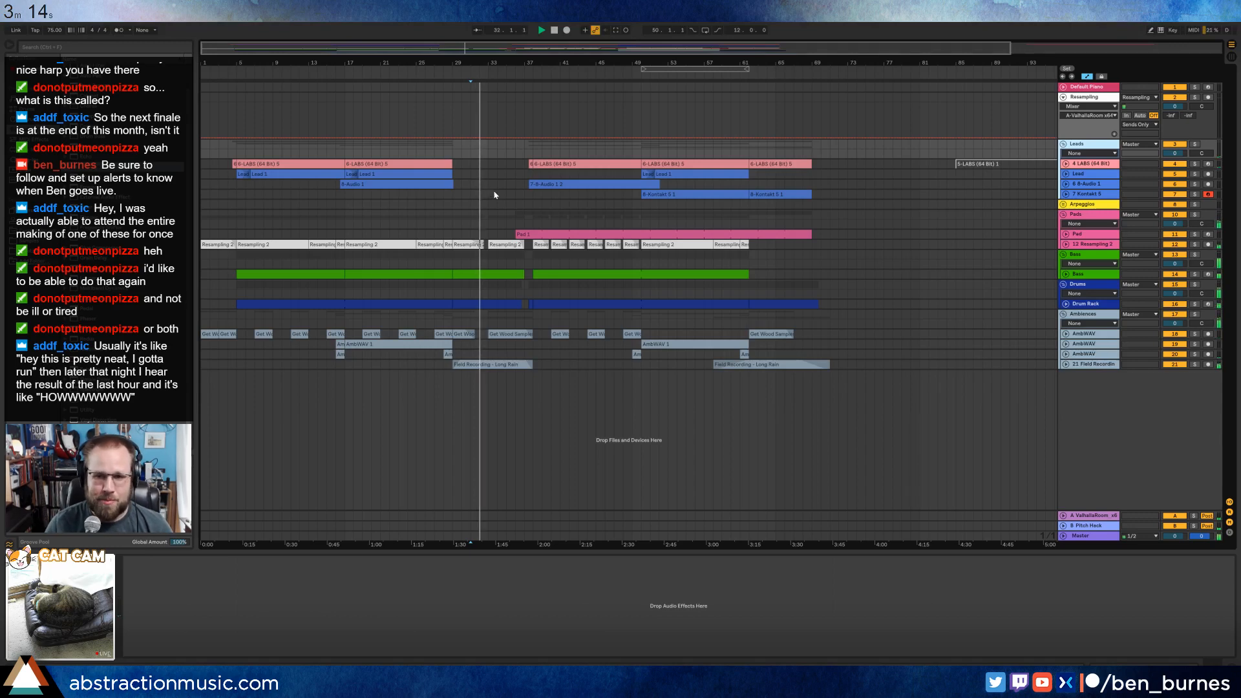
# Review the Pad track's clip and device chain while the arrangement plays, and collapse the track again.
pyautogui.click(1066, 234)
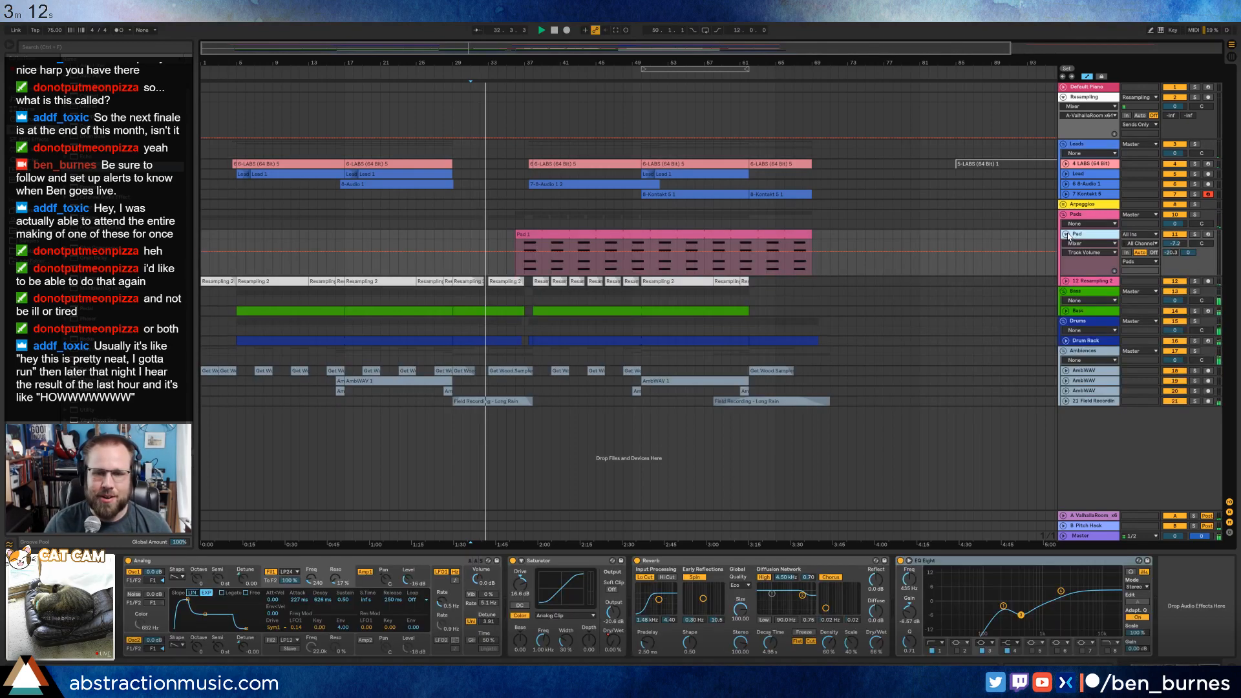
pyautogui.click(560, 233)
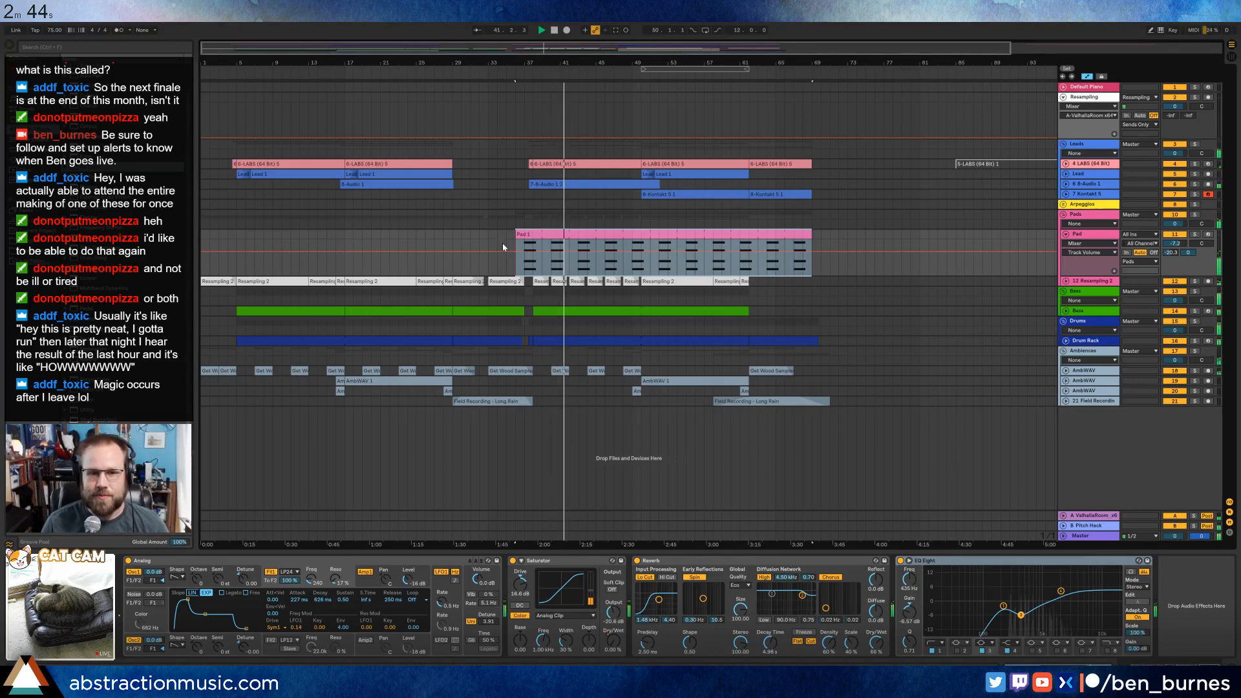
pyautogui.click(1090, 237)
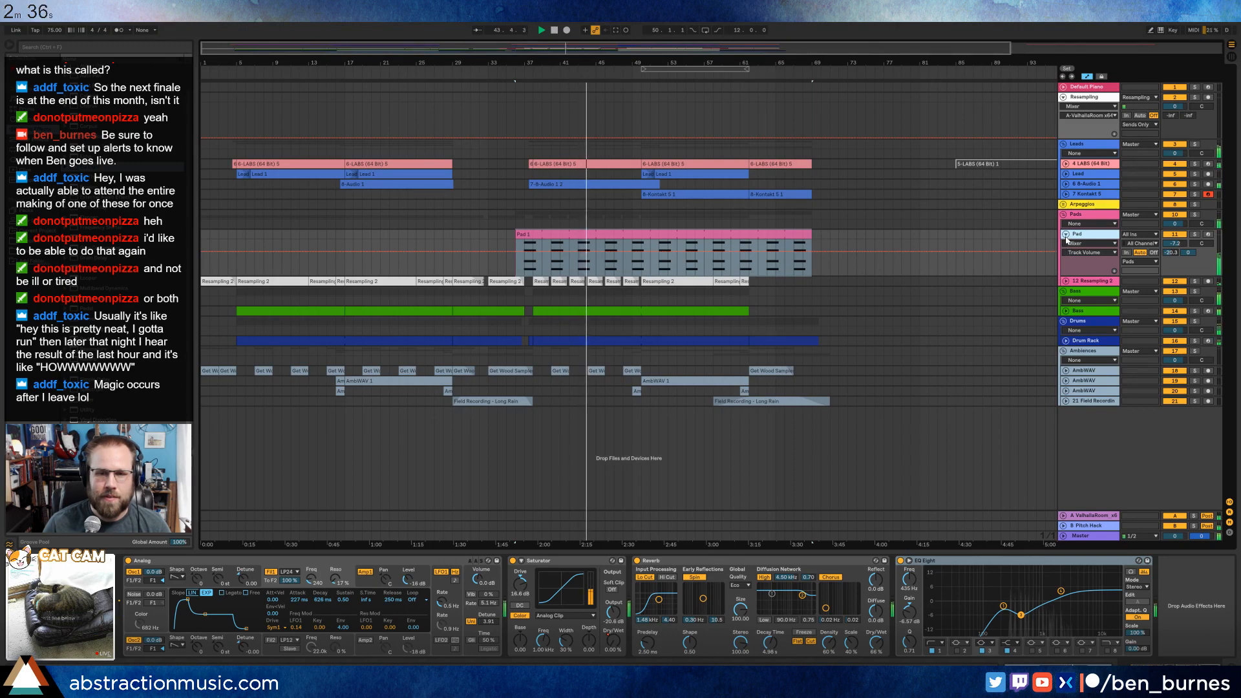
pyautogui.click(1066, 237)
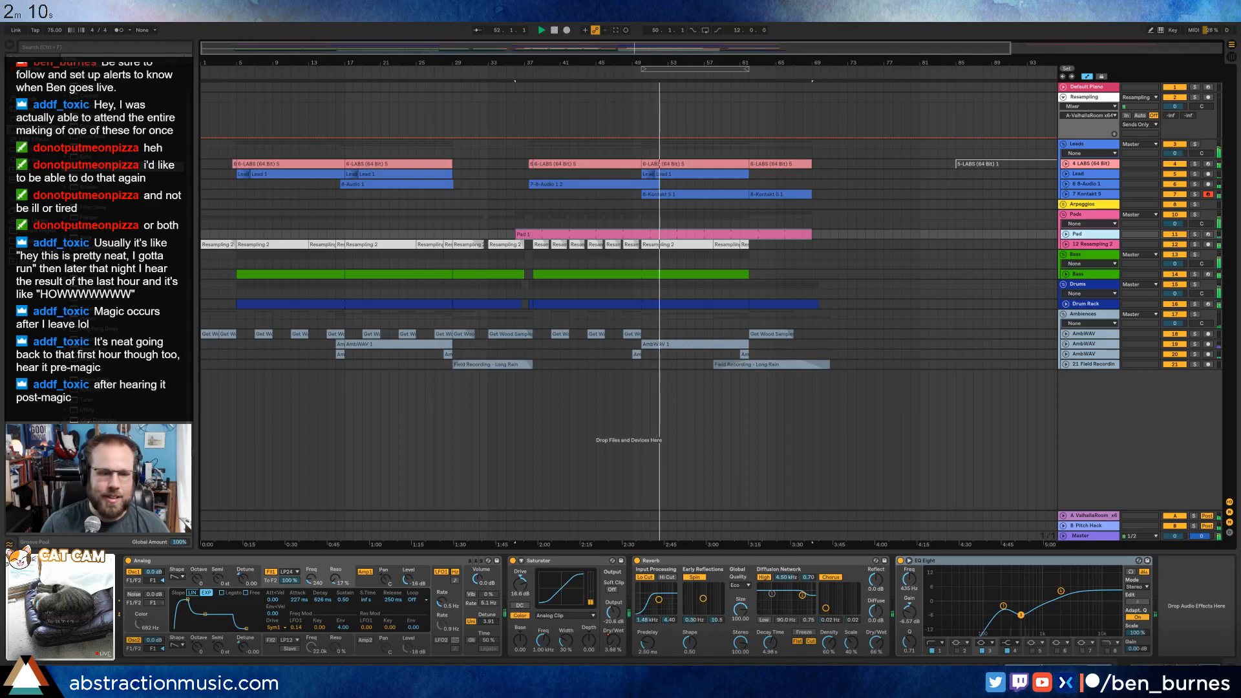
# Switch to the Firefox window, stop the Google countdown timer, and close its tab.
pyautogui.click(375, 677)
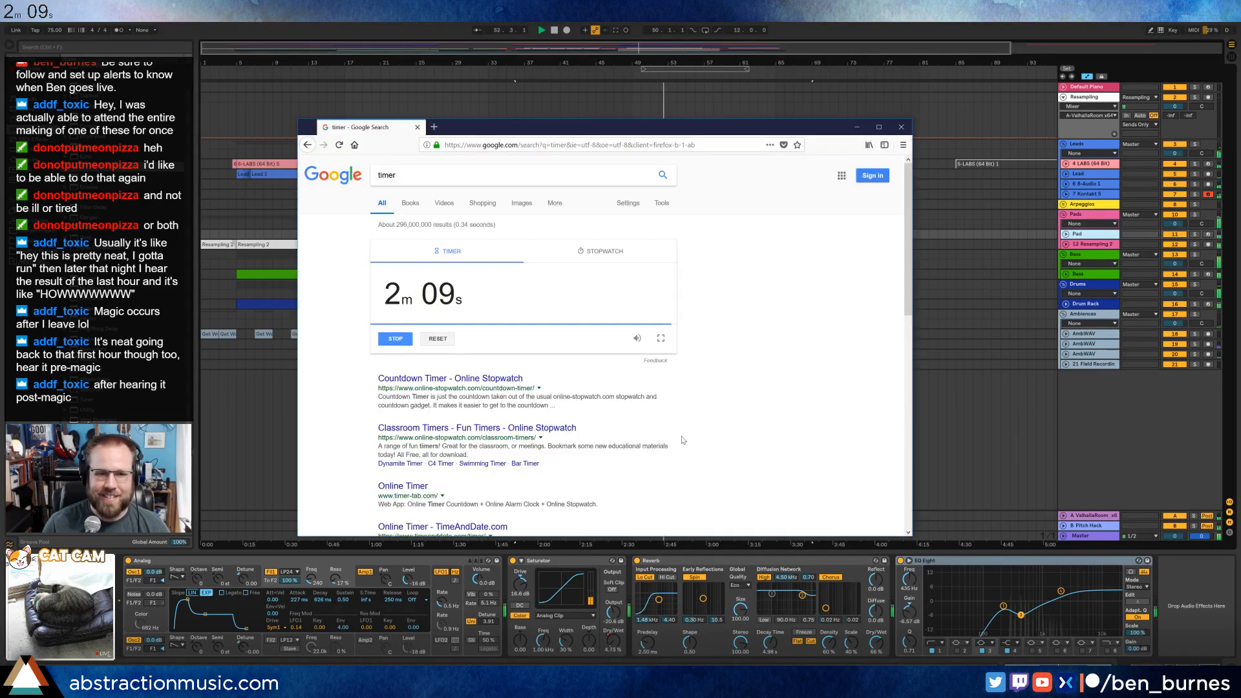
pyautogui.click(385, 338)
pyautogui.click(417, 128)
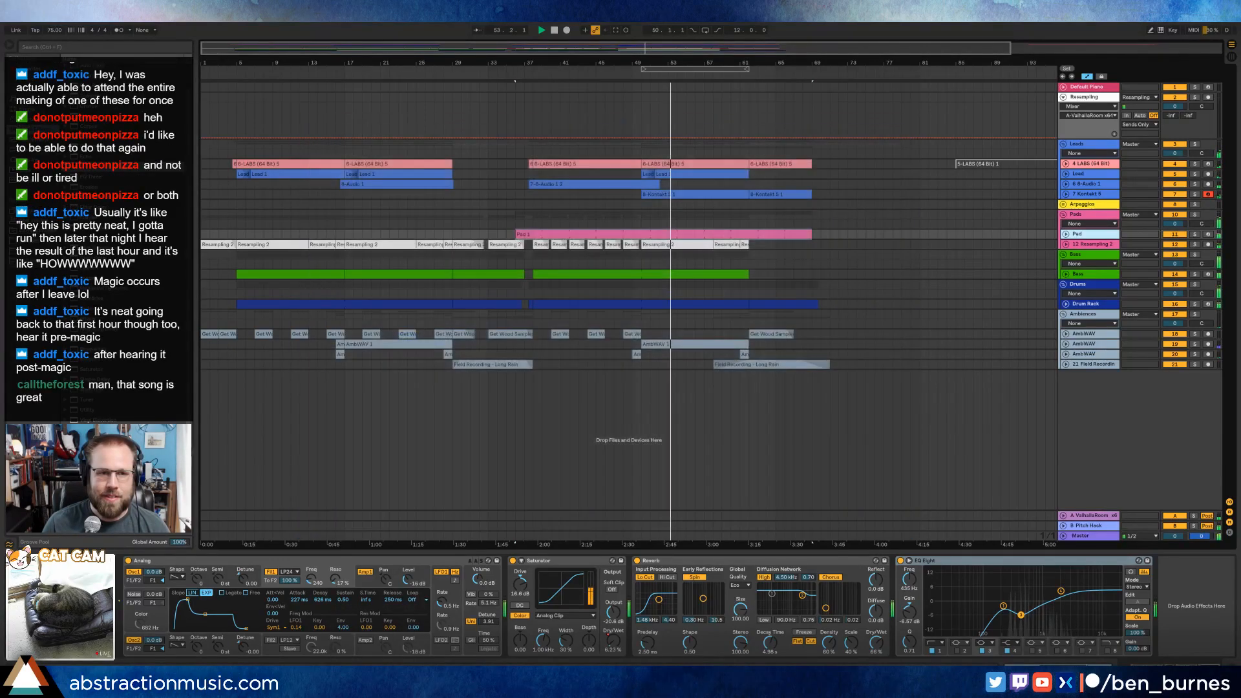
# On the Master track's Glue Compressor, set the makeup gain to about 7.1 dB and the threshold to about -12.1 dB.
pyautogui.click(1086, 535)
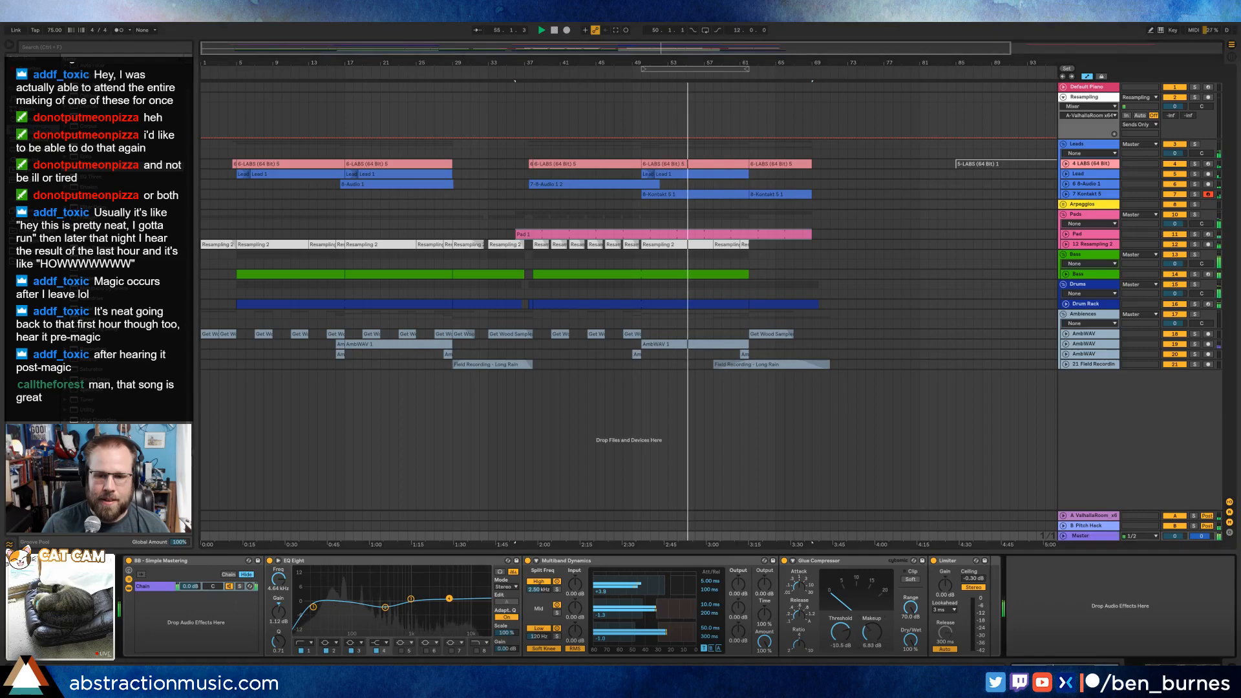
pyautogui.moveTo(872, 640); pyautogui.dragTo(873, 620)
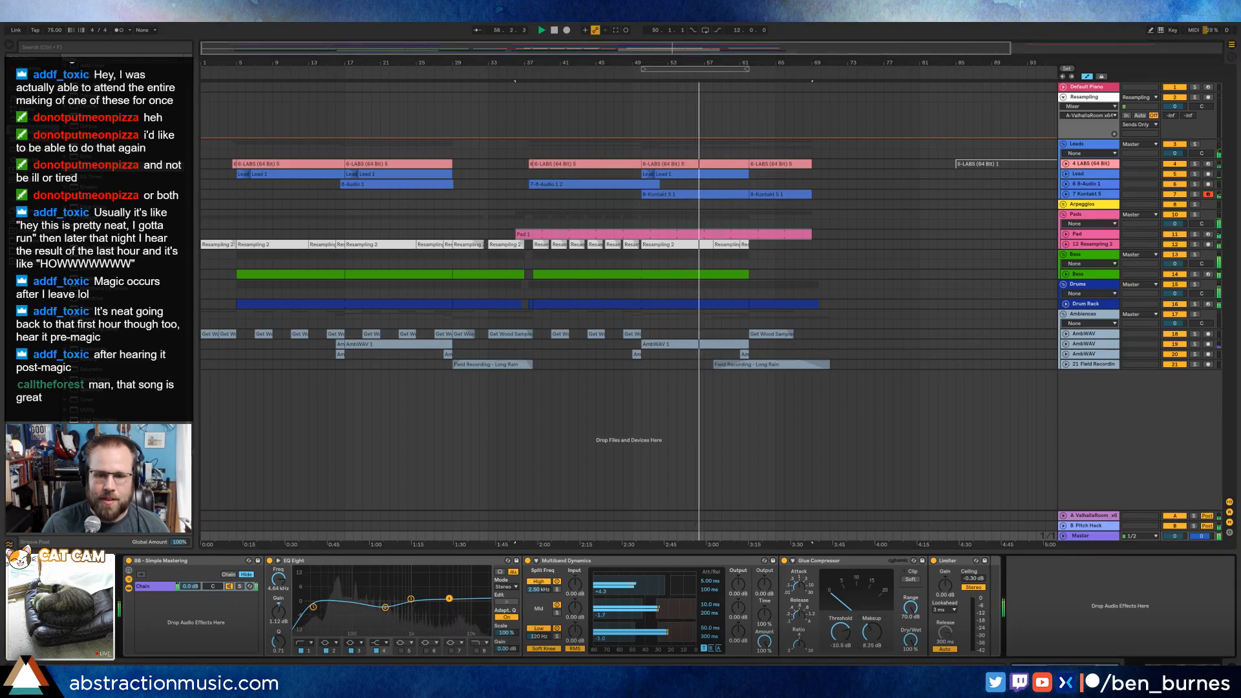
pyautogui.moveTo(872, 639); pyautogui.dragTo(872, 645)
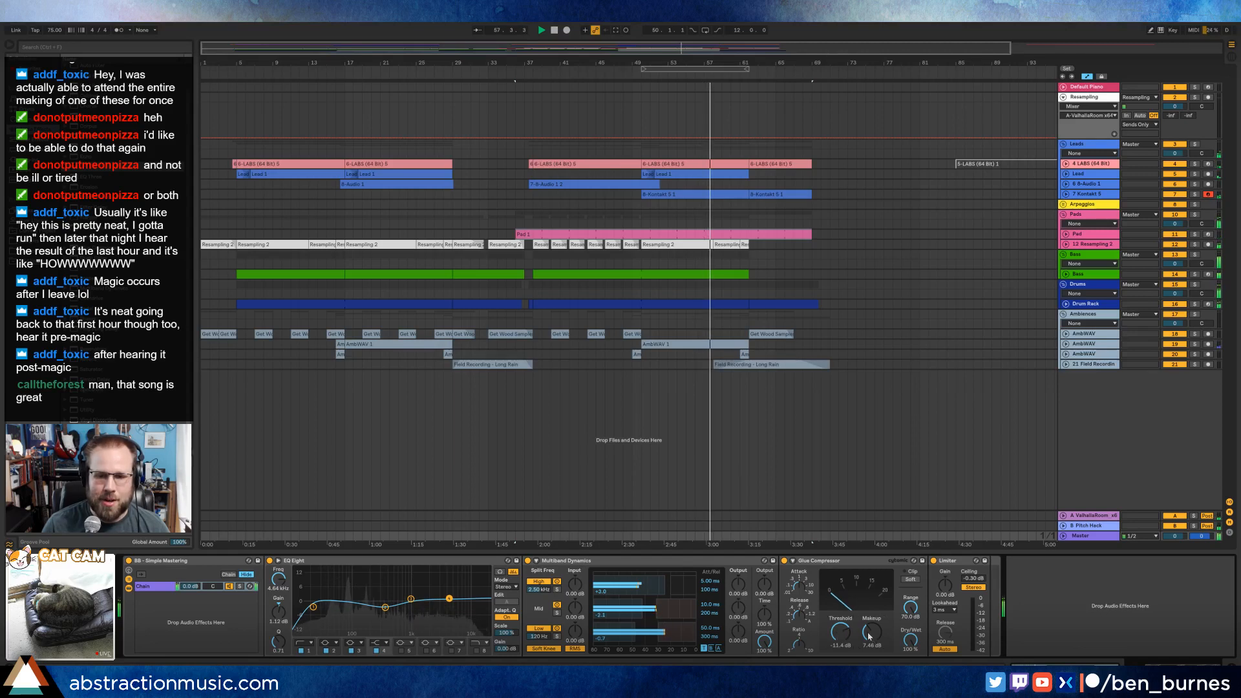
pyautogui.moveTo(840, 632); pyautogui.dragTo(841, 636)
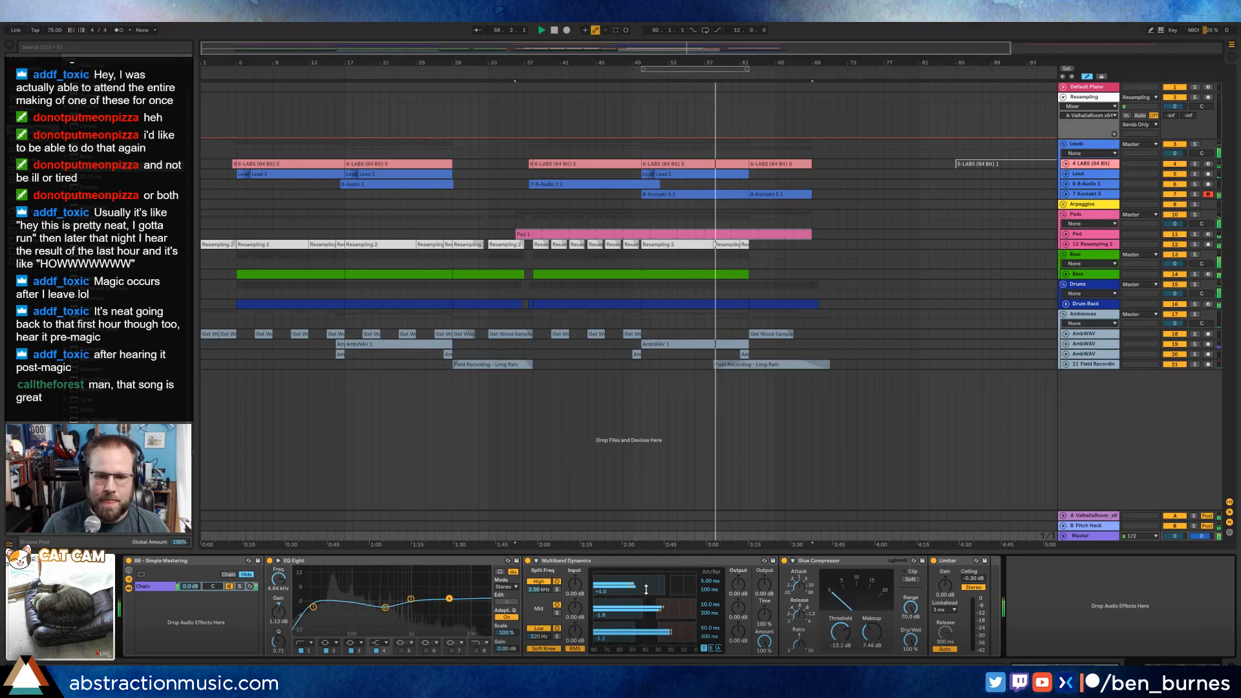
# Expand the Kontakt 5 track, open its devices, and fine-tune the frequencies of both Vinyl Distortion models.
pyautogui.click(1066, 183)
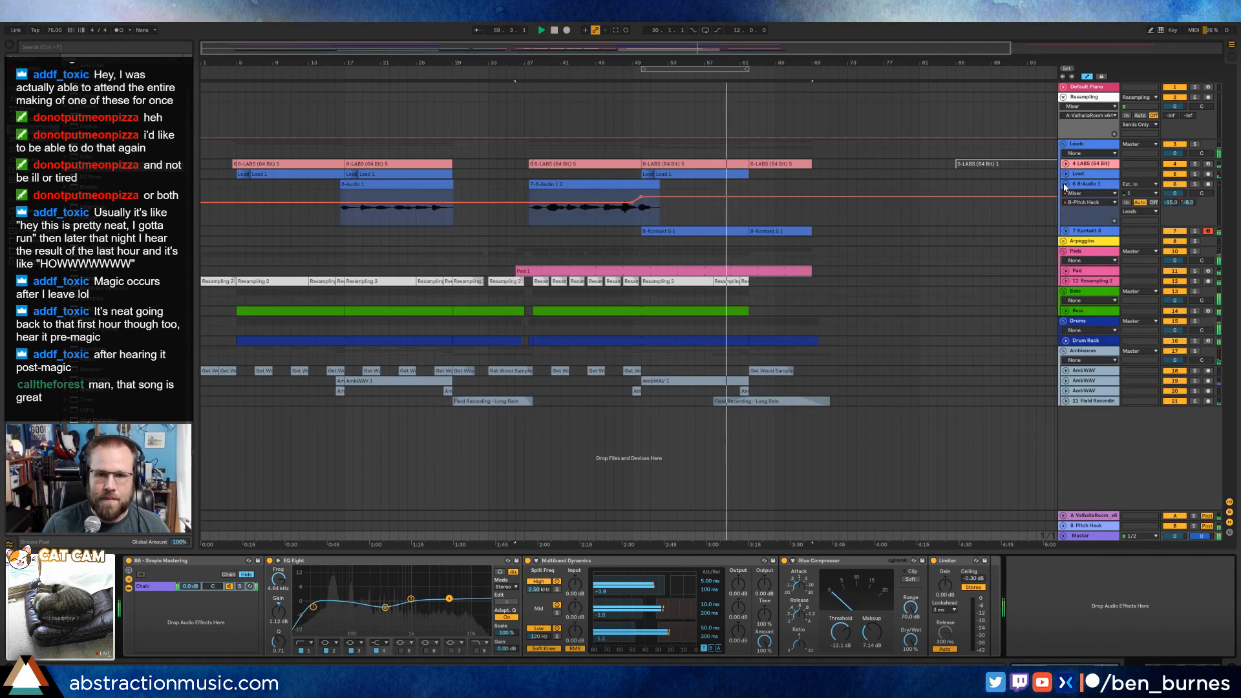
pyautogui.click(1066, 184)
pyautogui.click(1066, 194)
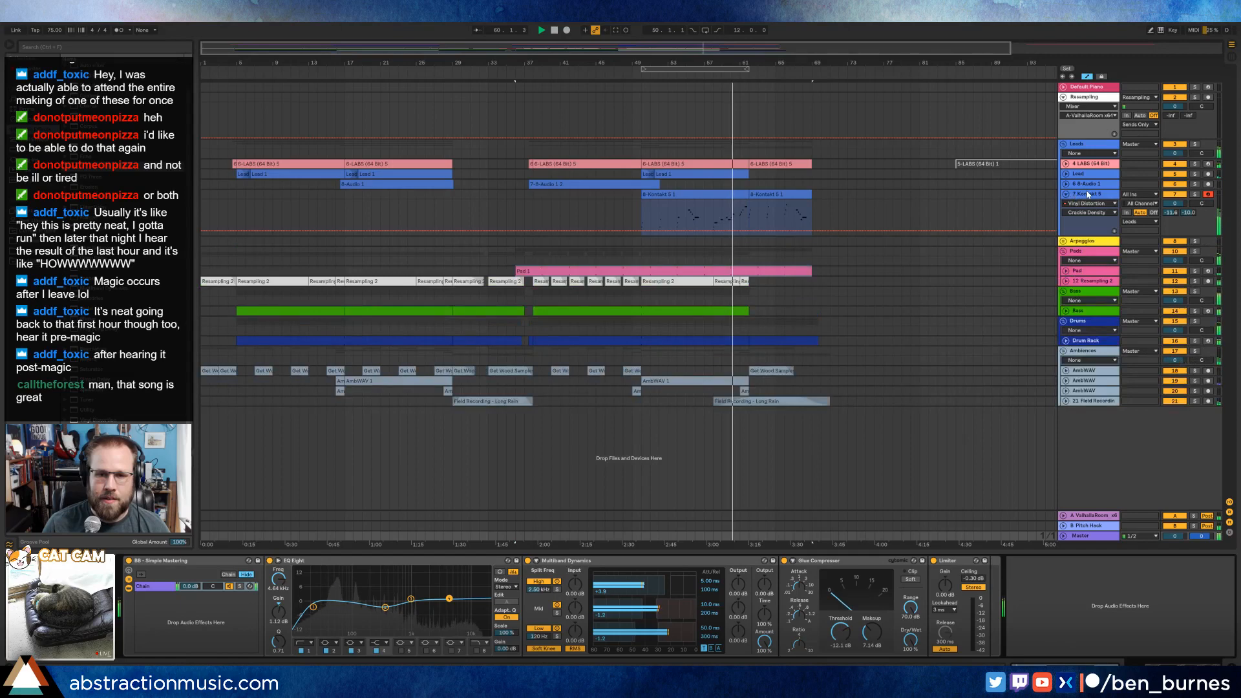
pyautogui.click(1088, 194)
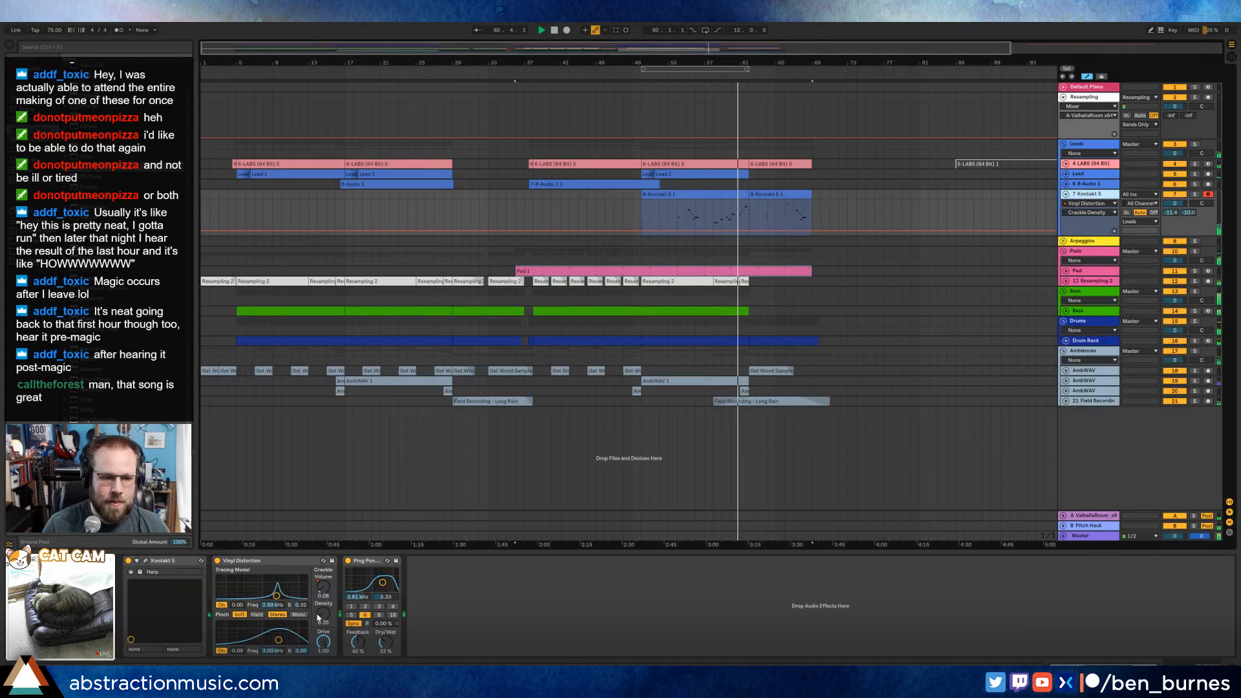
pyautogui.moveTo(279, 639); pyautogui.dragTo(276, 641)
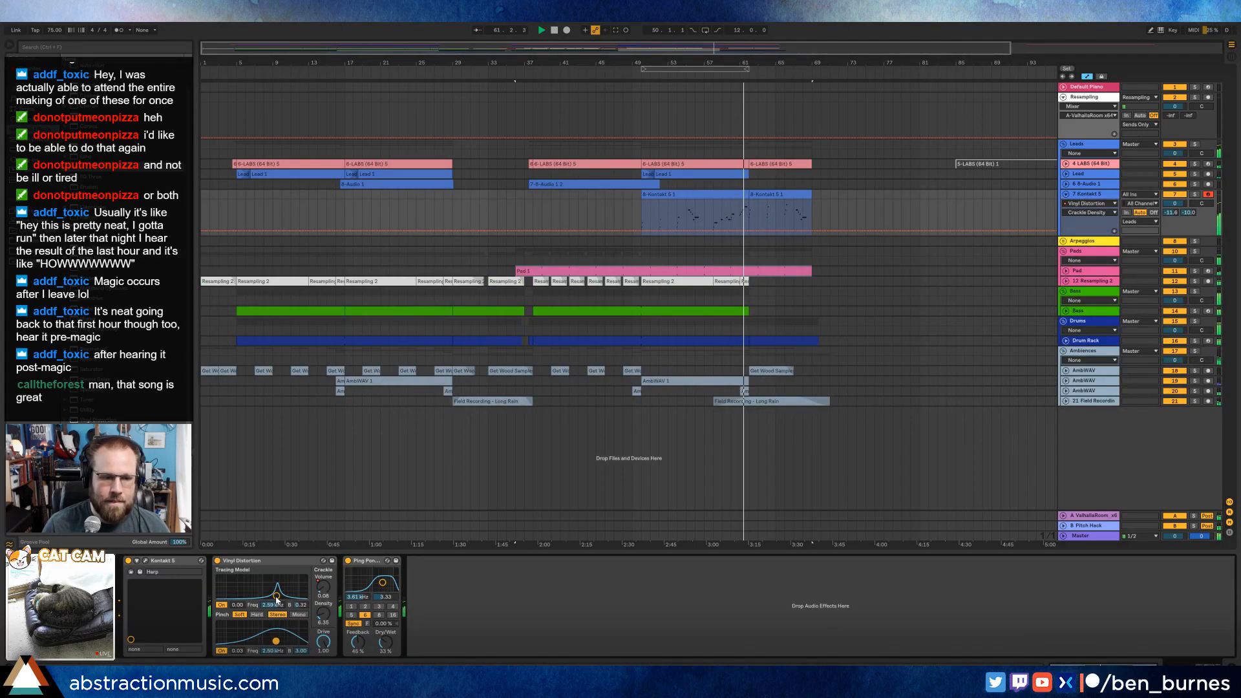
pyautogui.moveTo(276, 596); pyautogui.dragTo(278, 596)
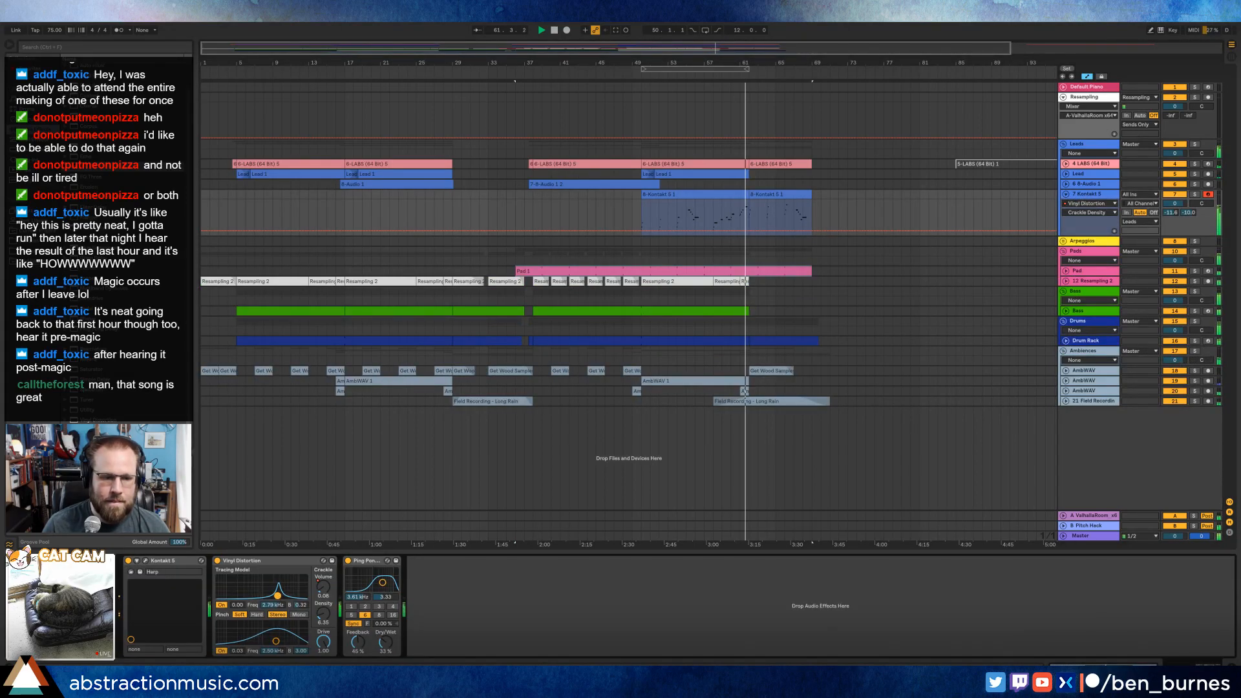
# Open the first Kontakt 5 clip's notes around bar 11 and undo the accidental Crackle Density automation change.
pyautogui.doubleClick(732, 201)
pyautogui.doubleClick(732, 195)
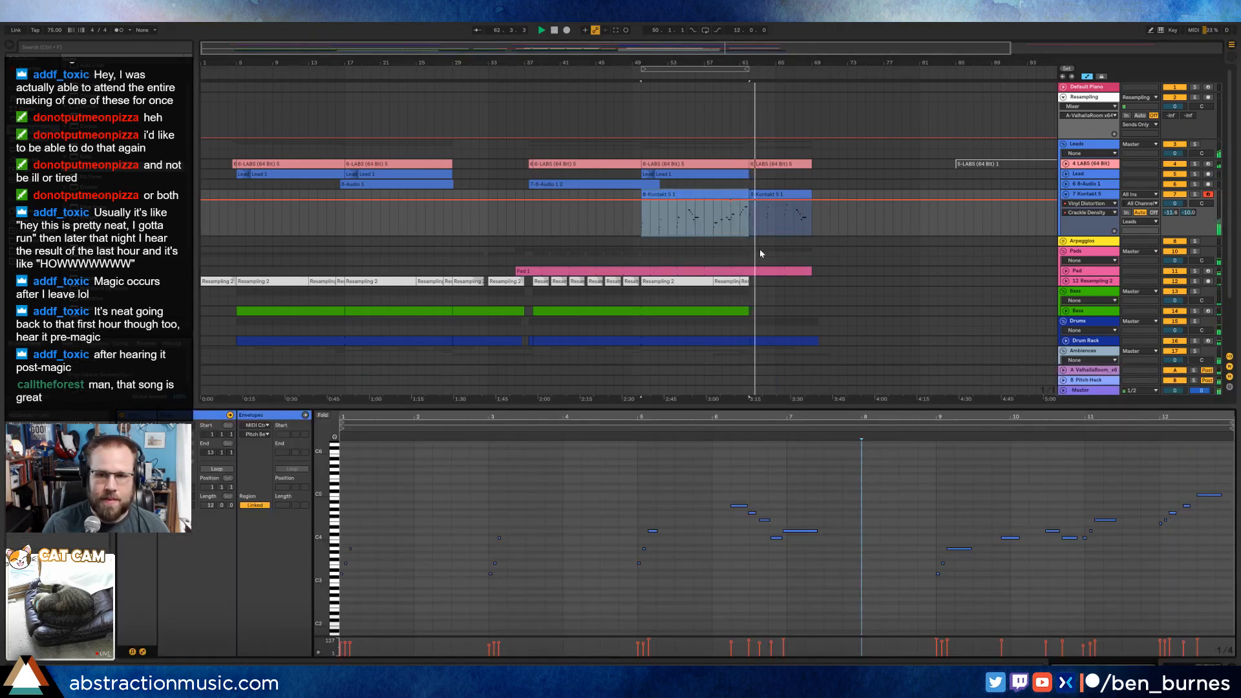
pyautogui.hotkey('ctrl', 'z')
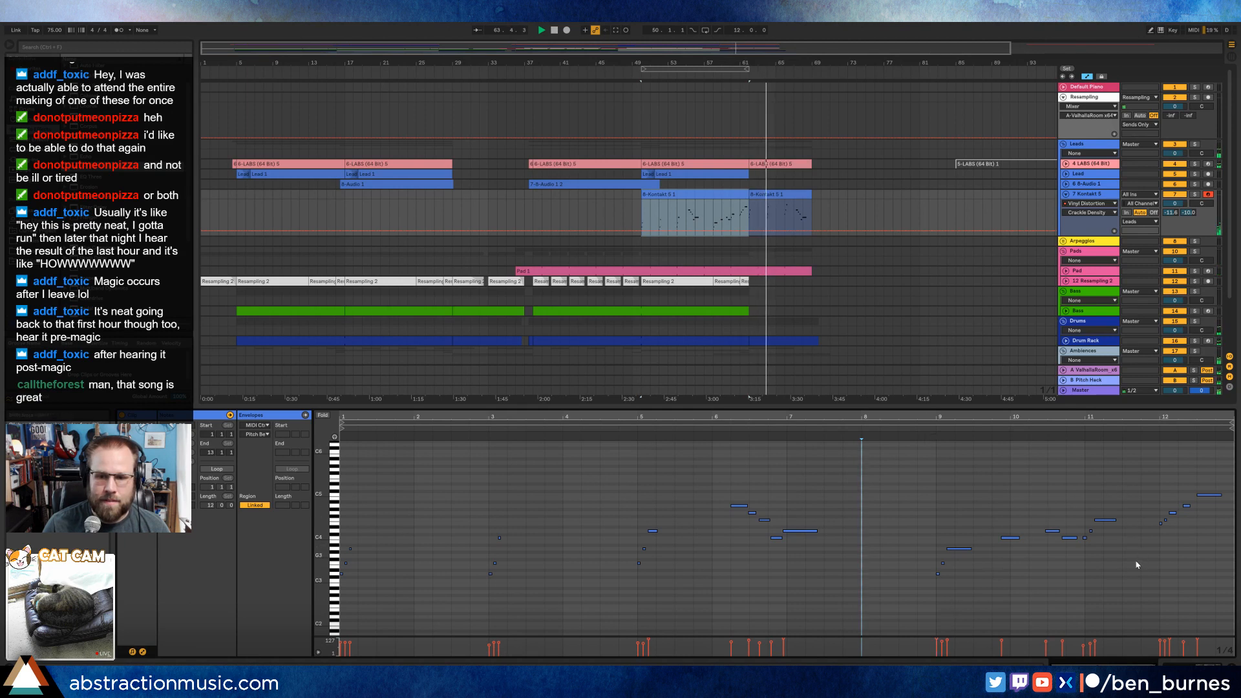
pyautogui.click(1086, 538)
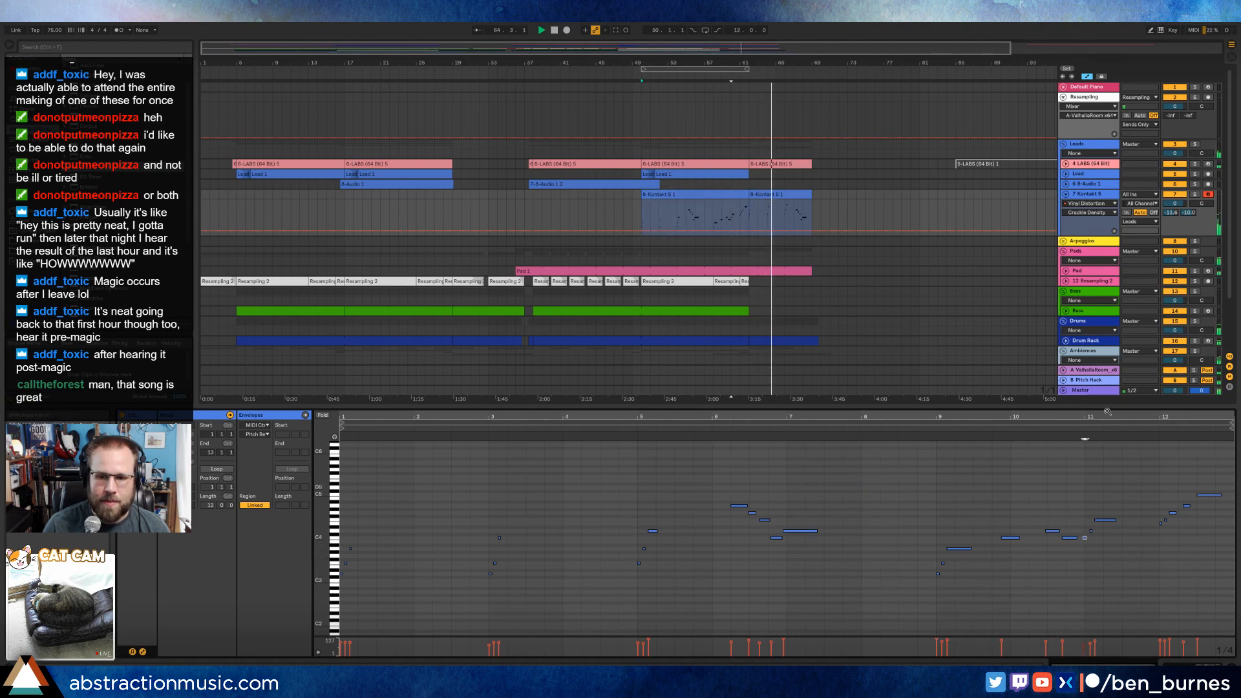
pyautogui.moveTo(1100, 414); pyautogui.dragTo(1100, 493)
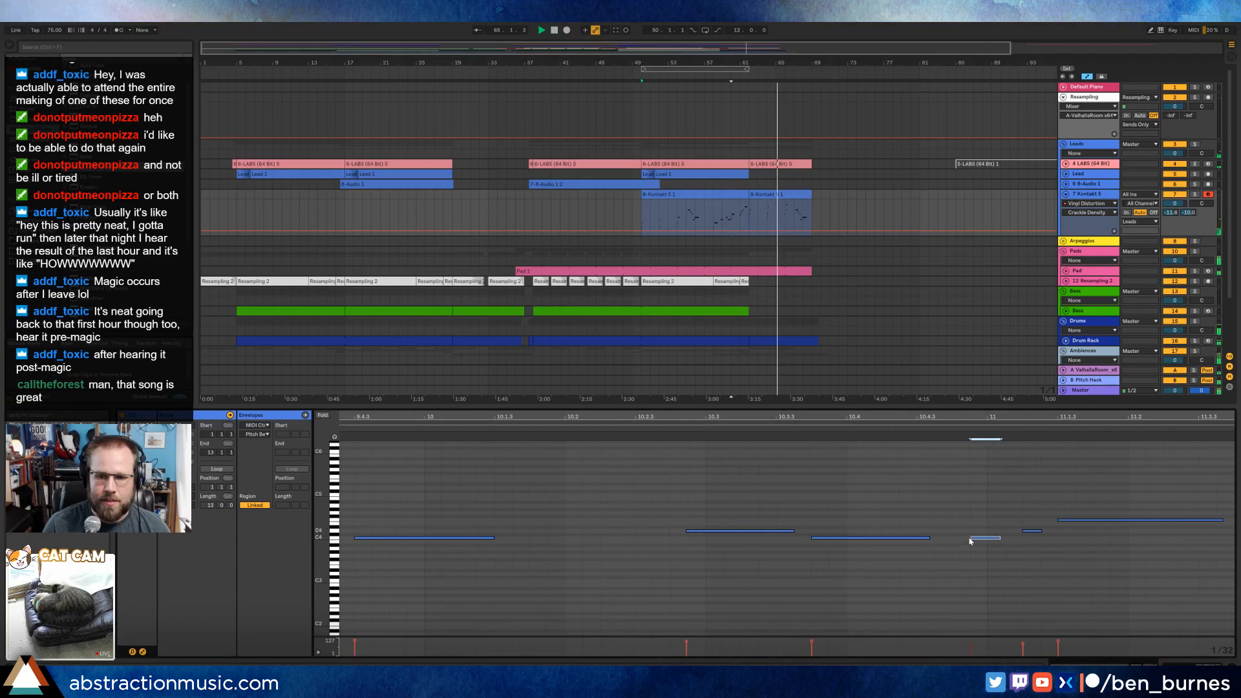
# Audition the passage before bar 11 and move the long C4 note slightly earlier, so it starts just before 10.3.3.
pyautogui.click(1028, 530)
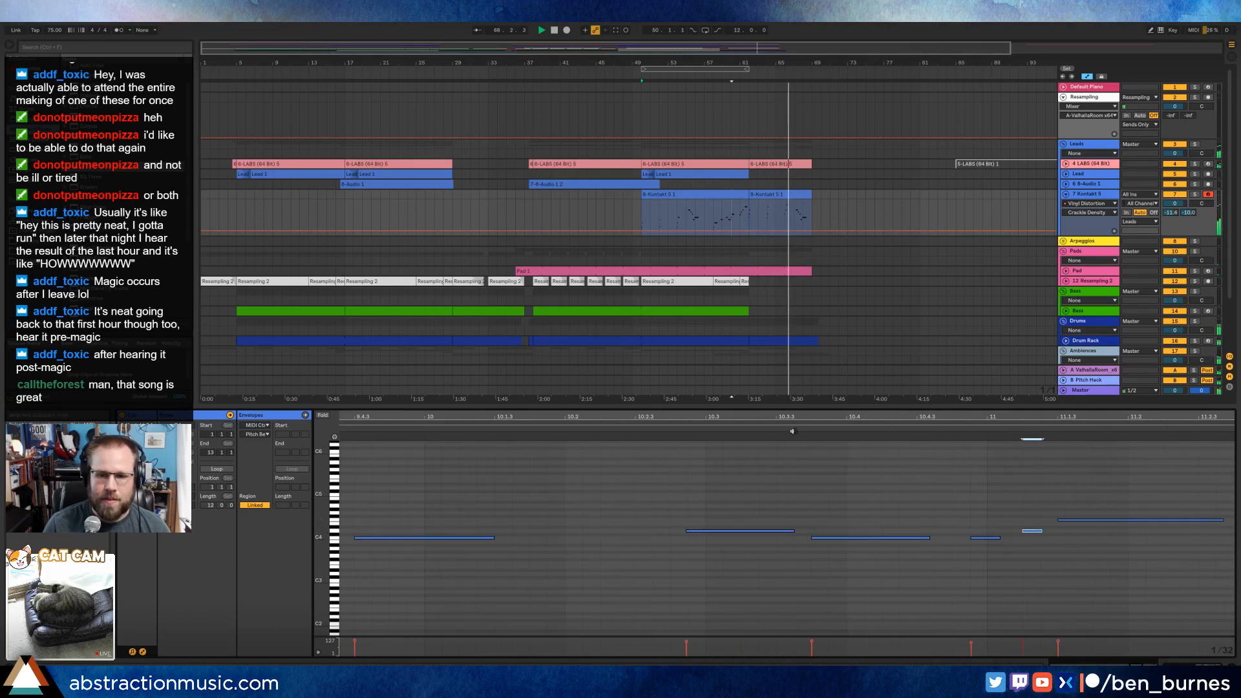
pyautogui.press('space')
pyautogui.click(422, 427)
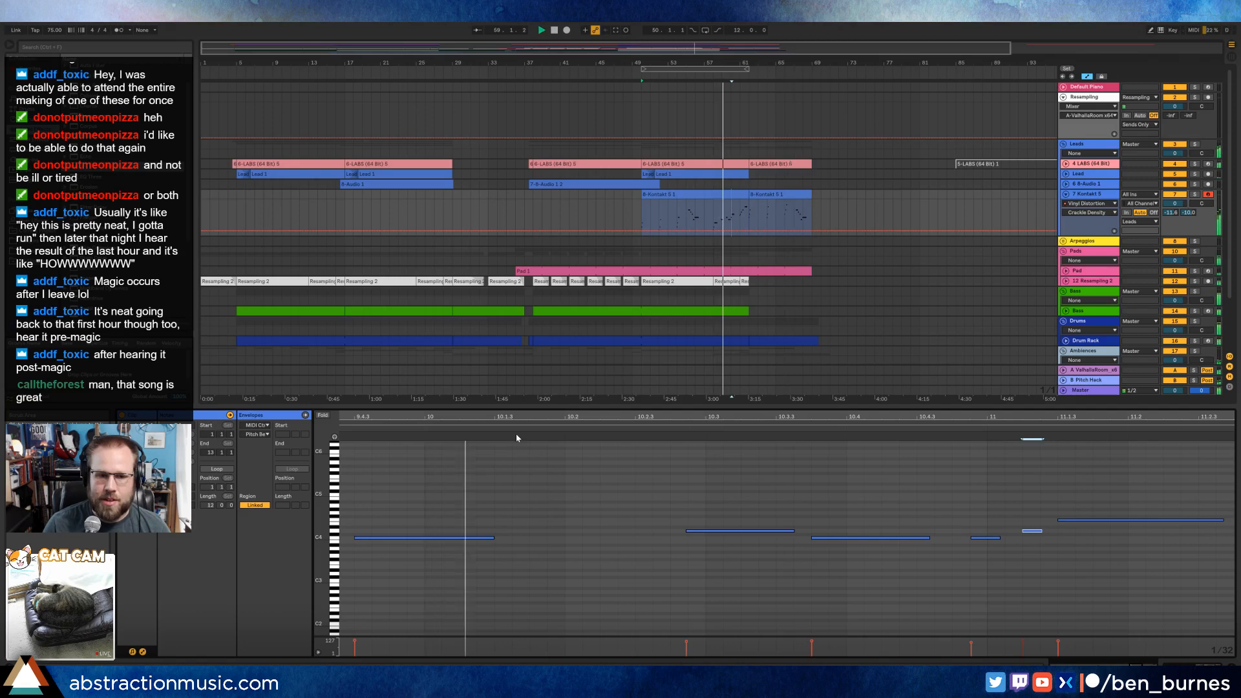
pyautogui.click(986, 538)
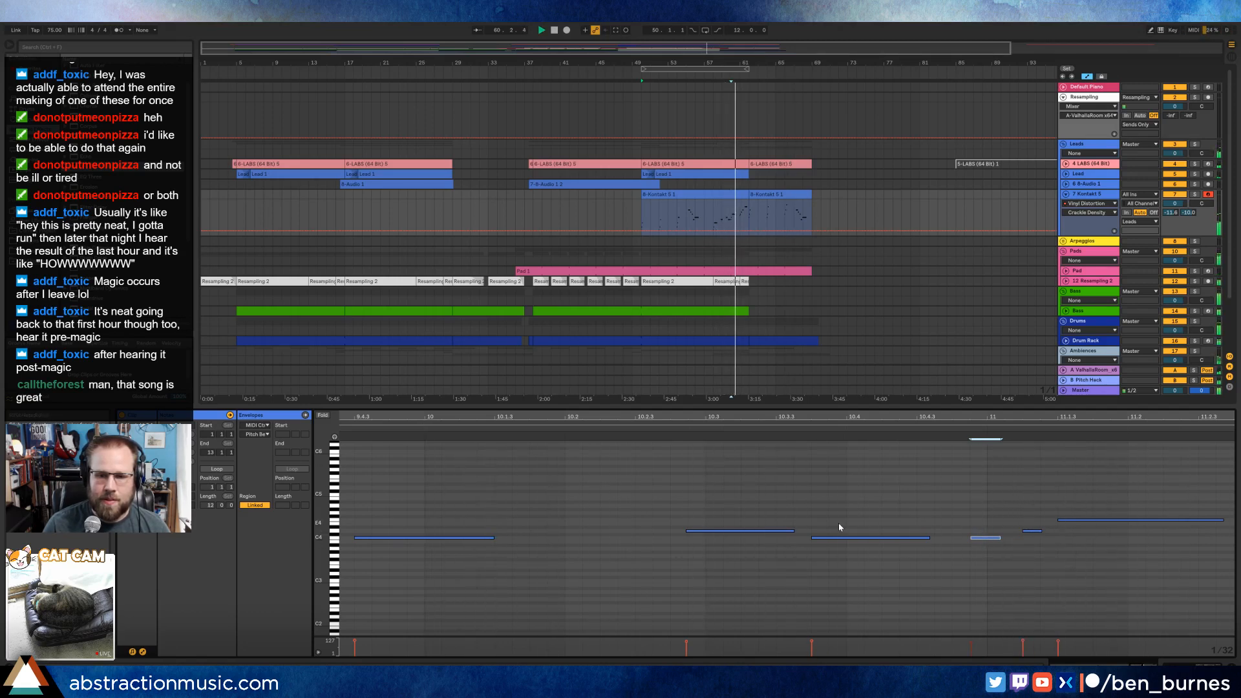
pyautogui.click(847, 538)
pyautogui.moveTo(899, 538); pyautogui.dragTo(897, 541)
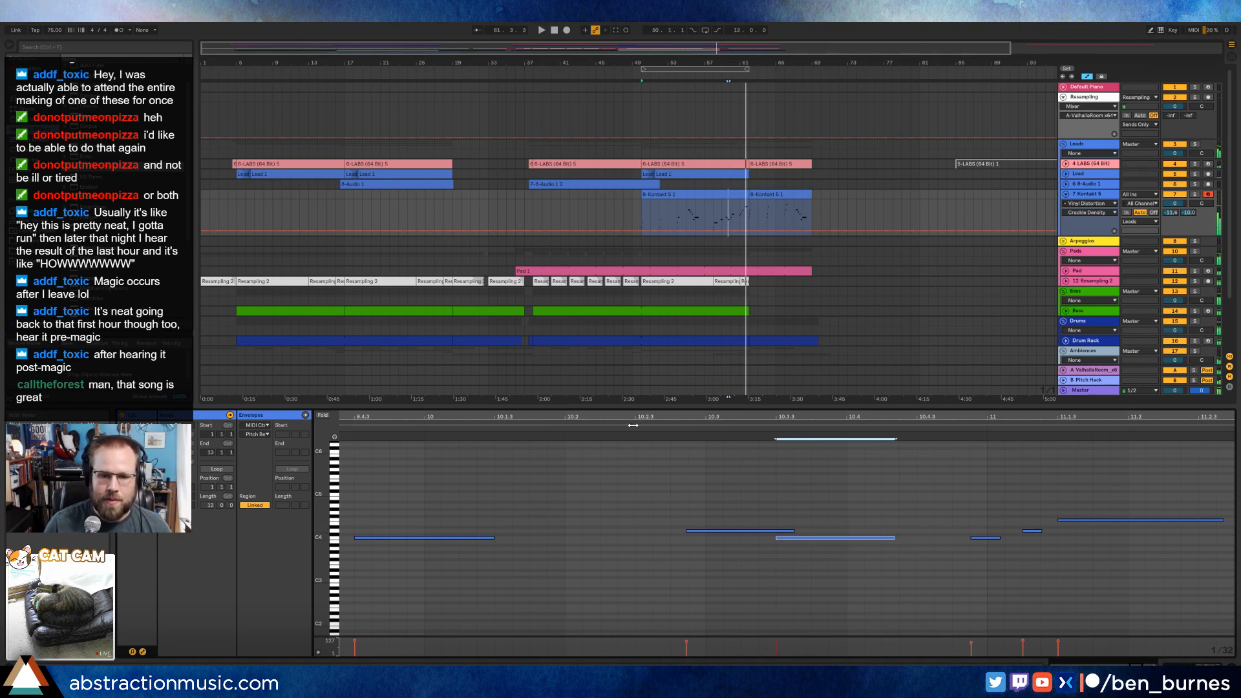
pyautogui.press('space')
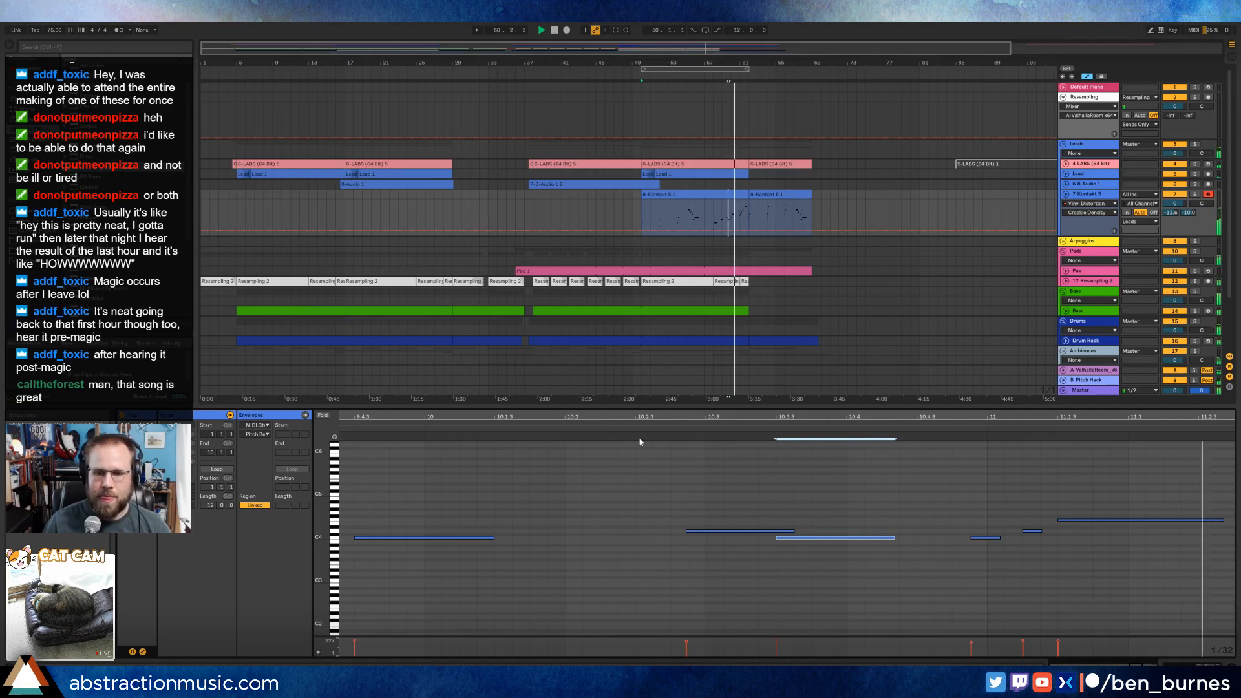
# Nudge the short C4 note just before bar 11 slightly later.
pyautogui.click(985, 538)
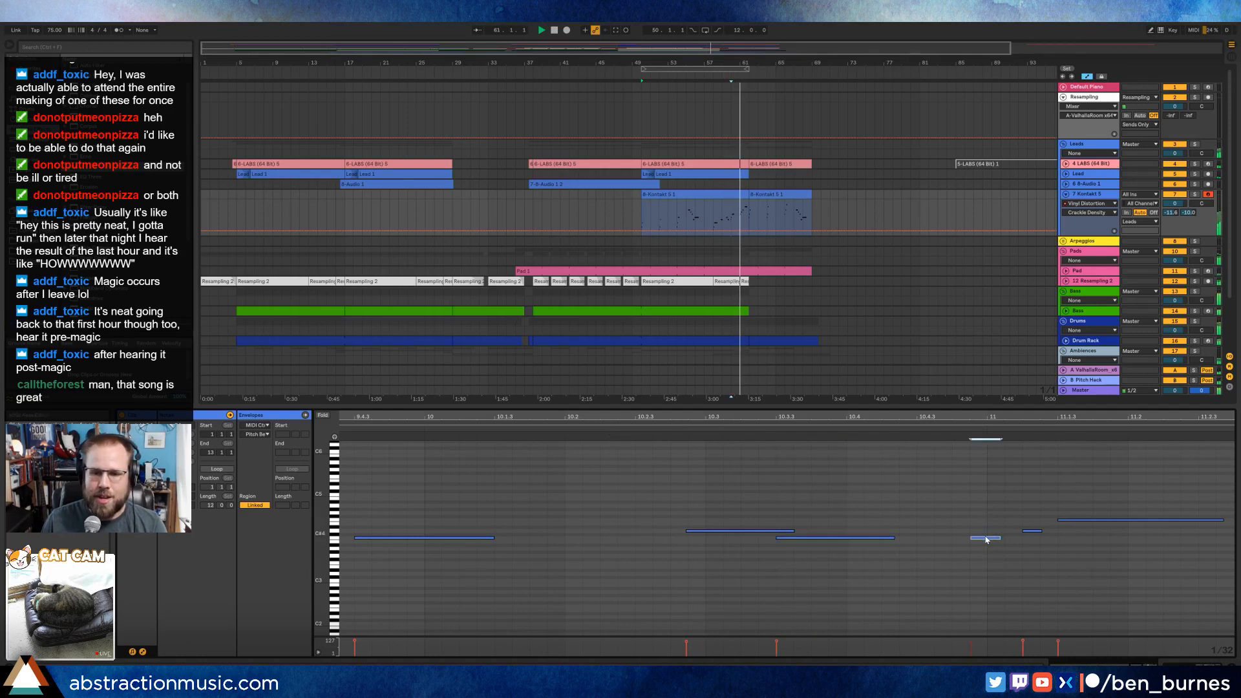
pyautogui.moveTo(987, 539); pyautogui.dragTo(997, 541)
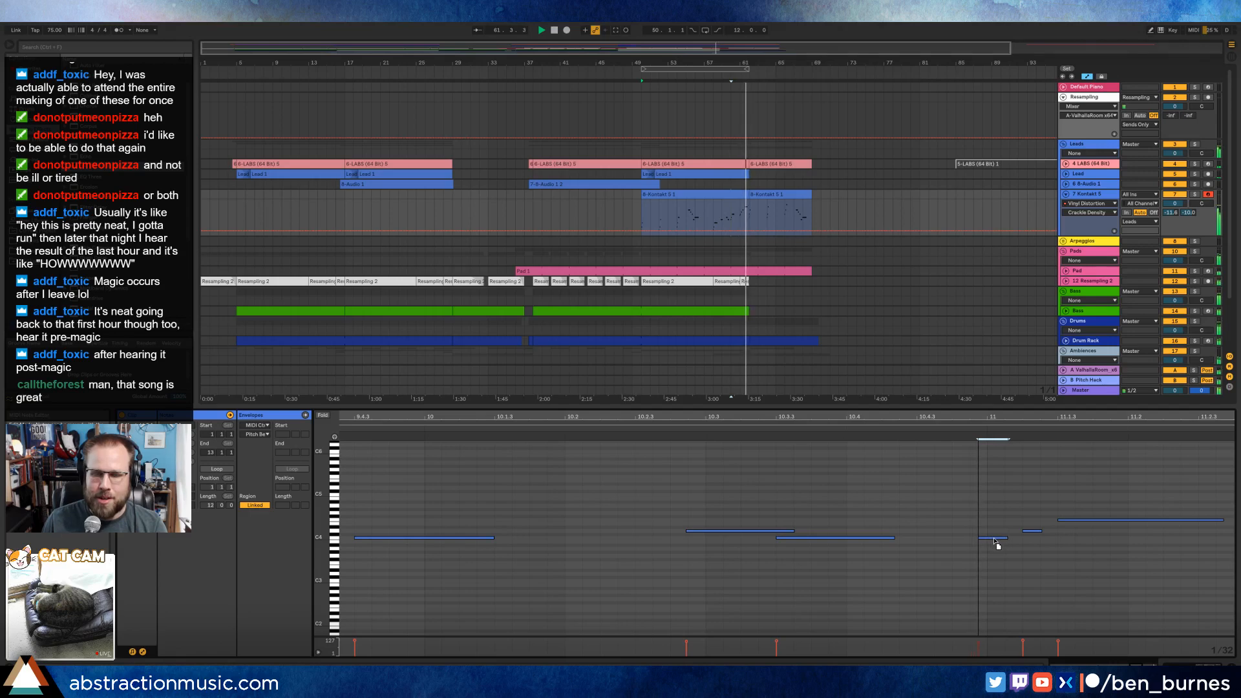
pyautogui.moveTo(1000, 414); pyautogui.dragTo(1093, 416)
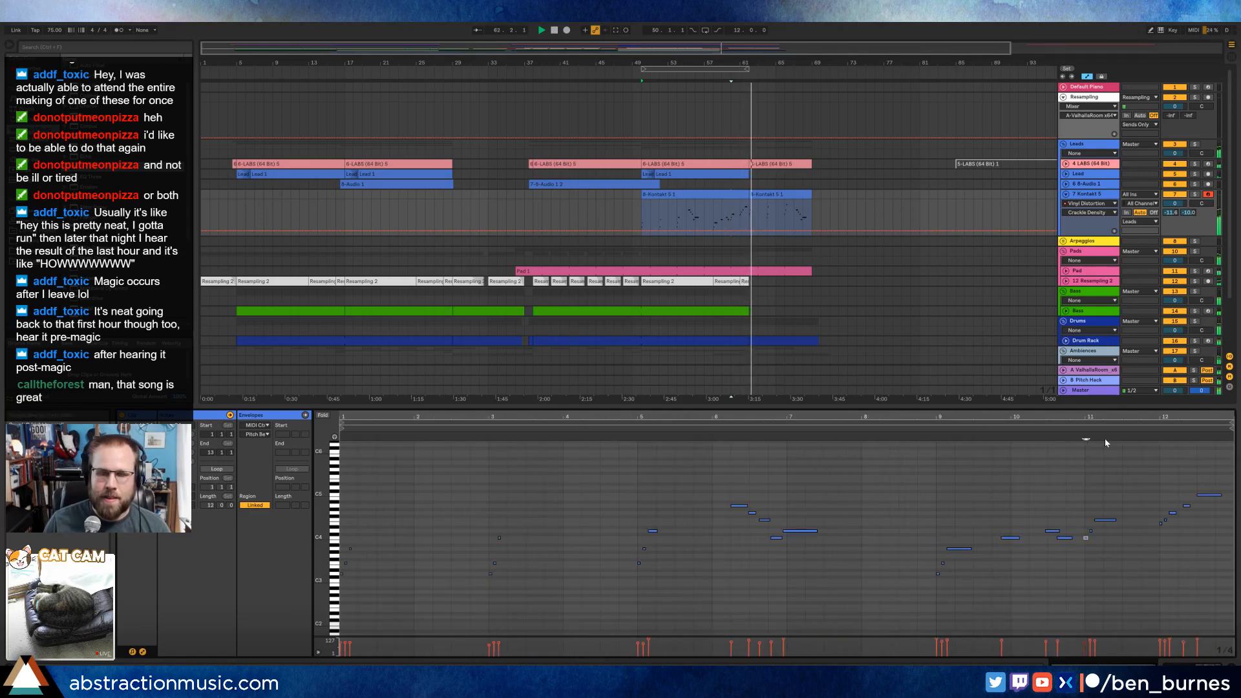
# Review the Pad track's device chain while the arrangement plays out, and collapse the Kontakt 5 track.
pyautogui.hotkey('shift', 'Tab')
pyautogui.click(803, 273)
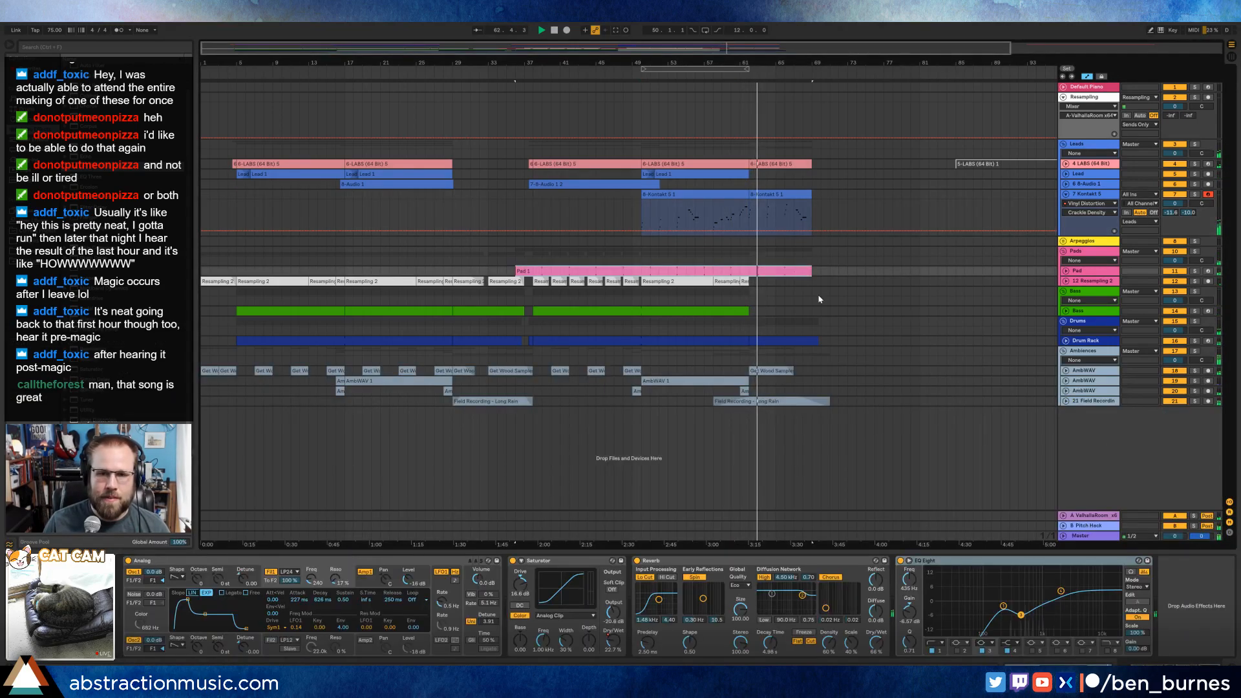
pyautogui.click(1066, 194)
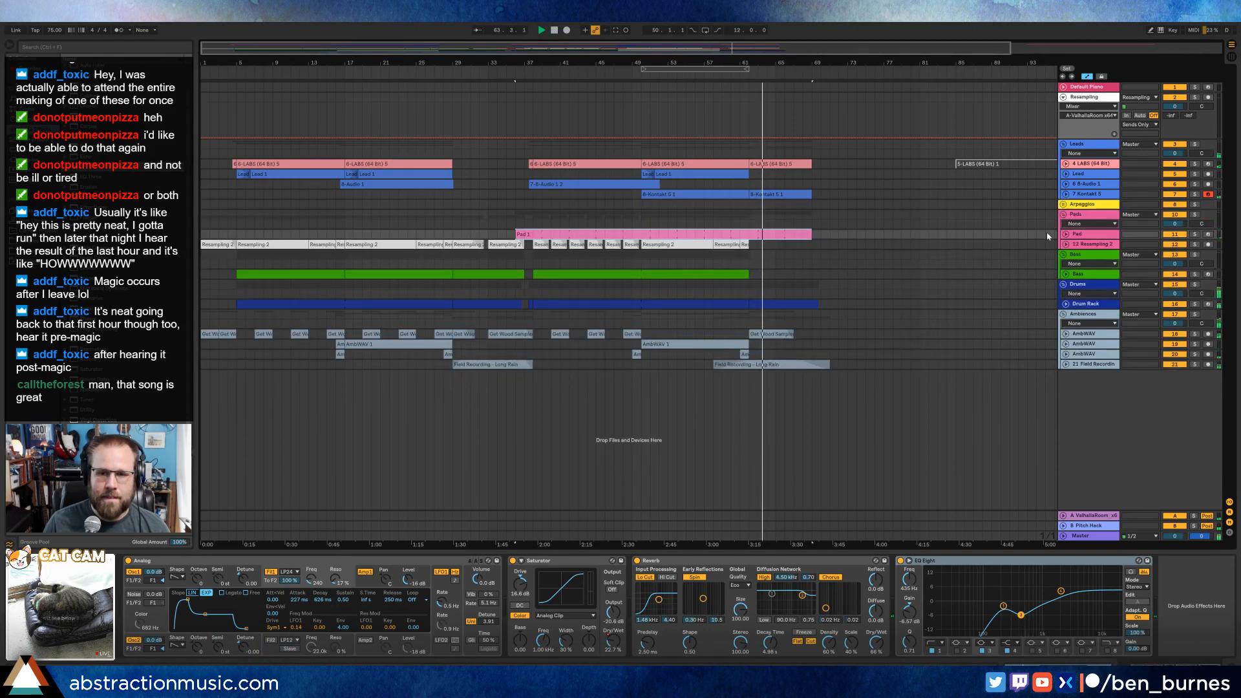
pyautogui.click(1077, 235)
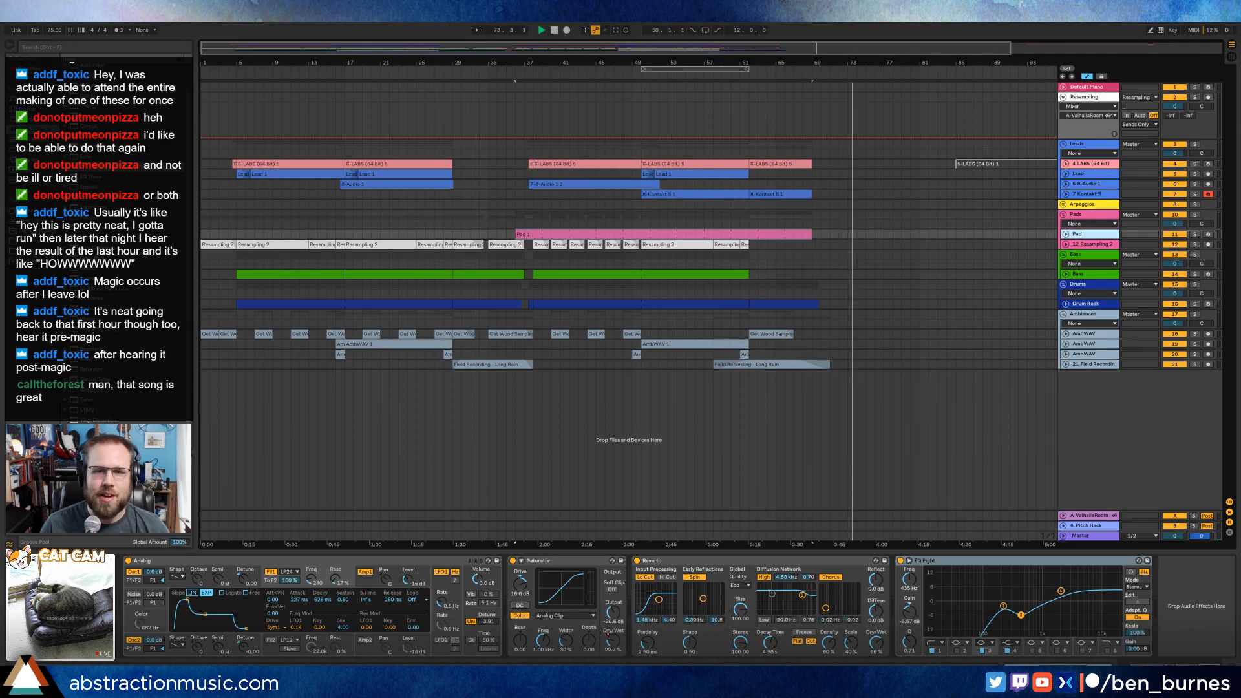
pyautogui.moveTo(654, 51); pyautogui.dragTo(762, 58)
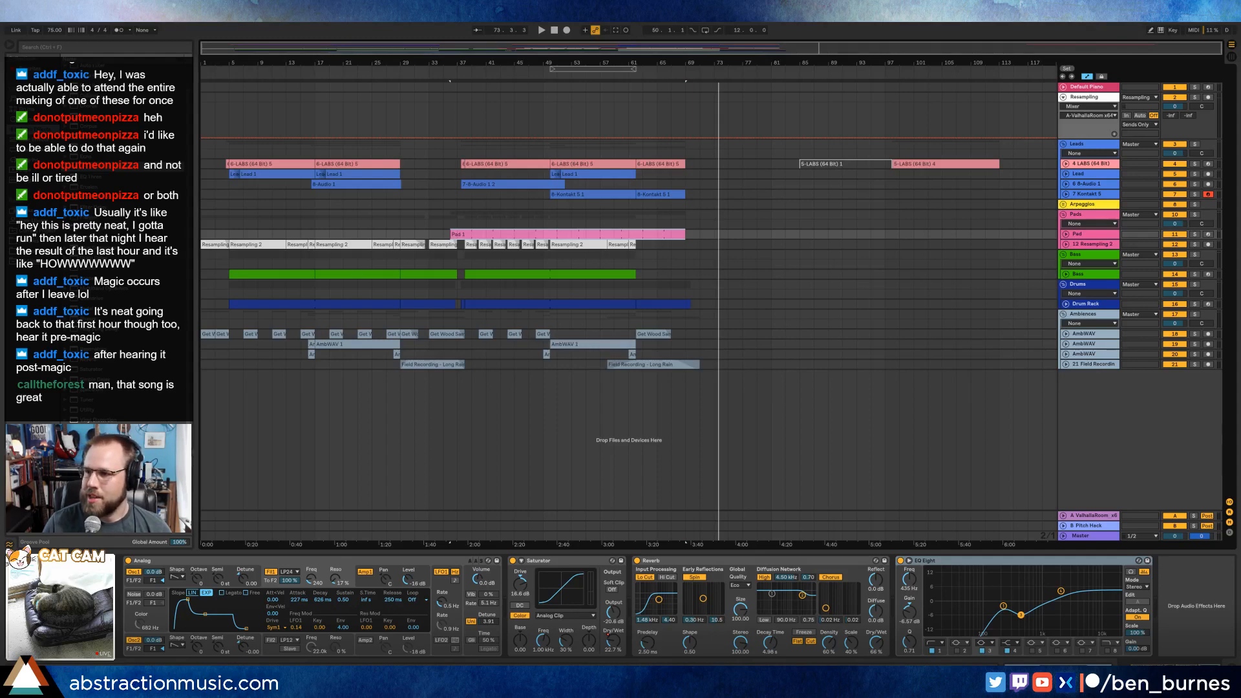
# Switch to the browser window with the Get Wood Sample Pack page, share its Gumroad link in chat, and close the window.
pyautogui.moveTo(1240, 63); pyautogui.dragTo(266, 63)
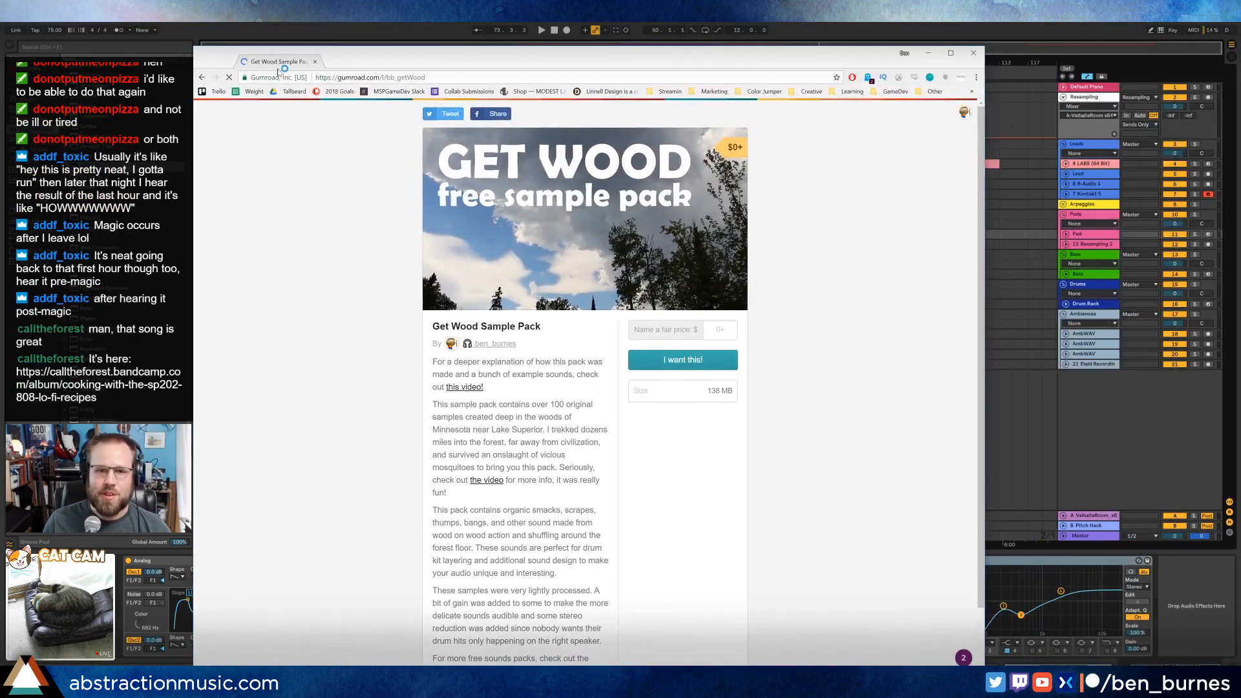
pyautogui.click(388, 77)
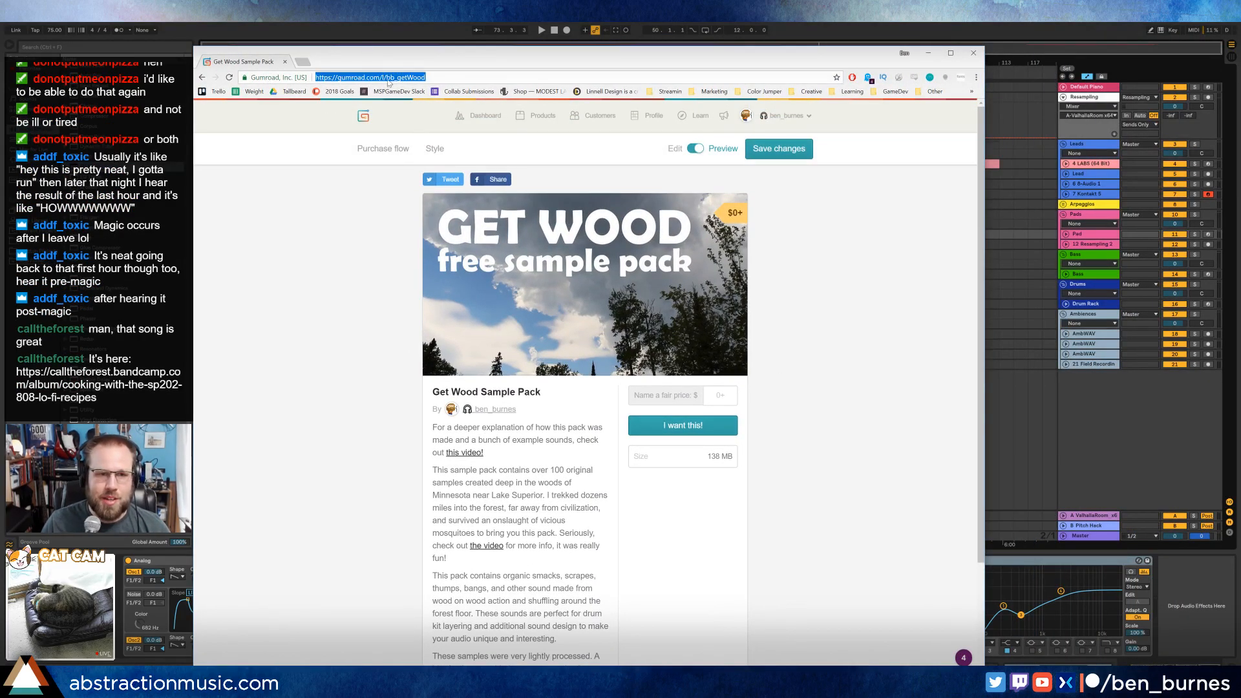
pyautogui.hotkey('alt', 'Tab')
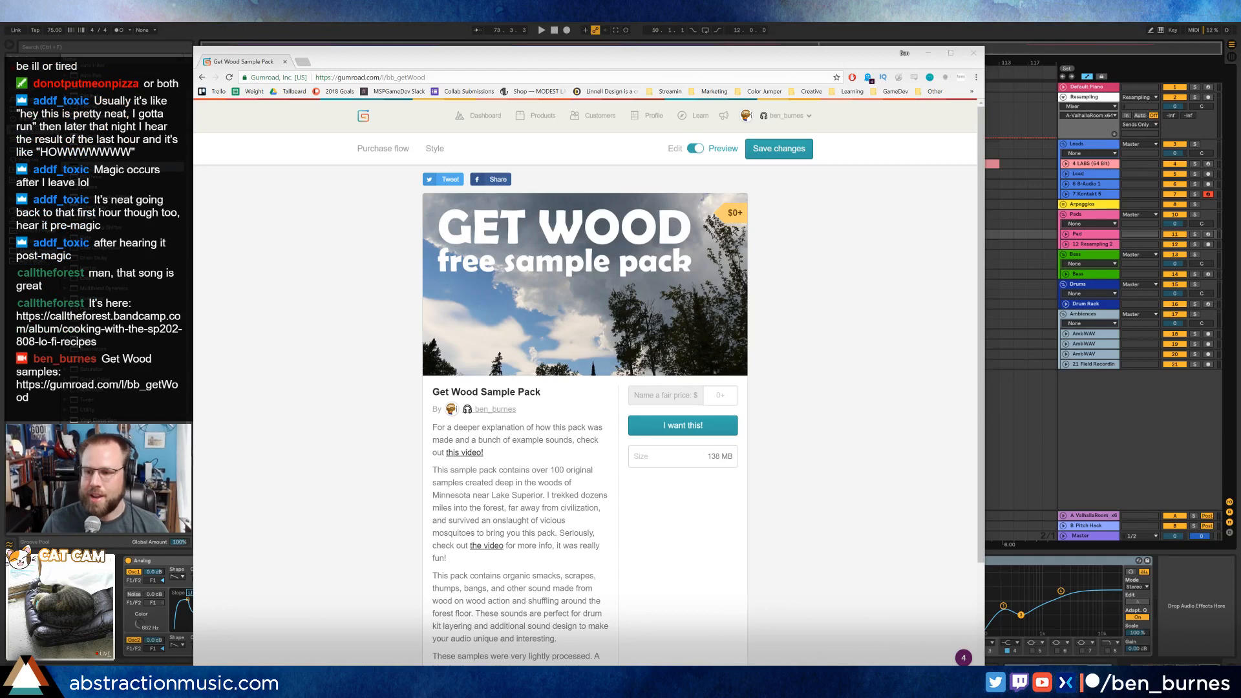
pyautogui.scroll(-3, 453, 264)
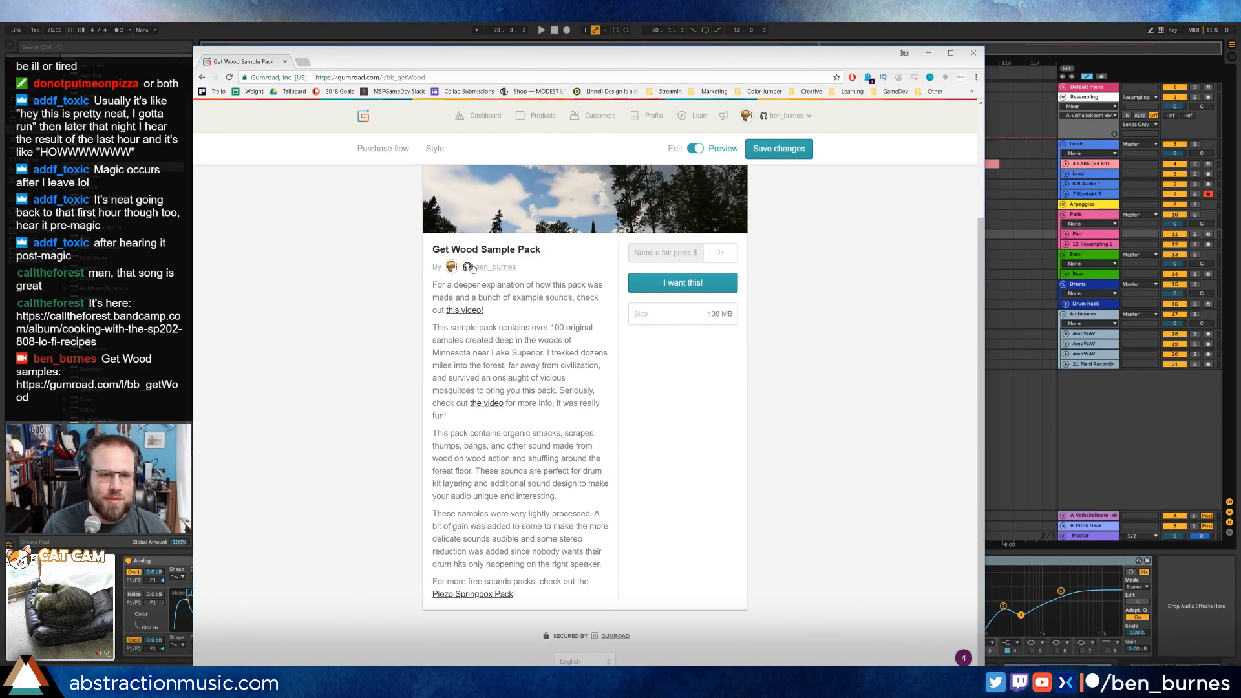
pyautogui.scroll(3, 707, 342)
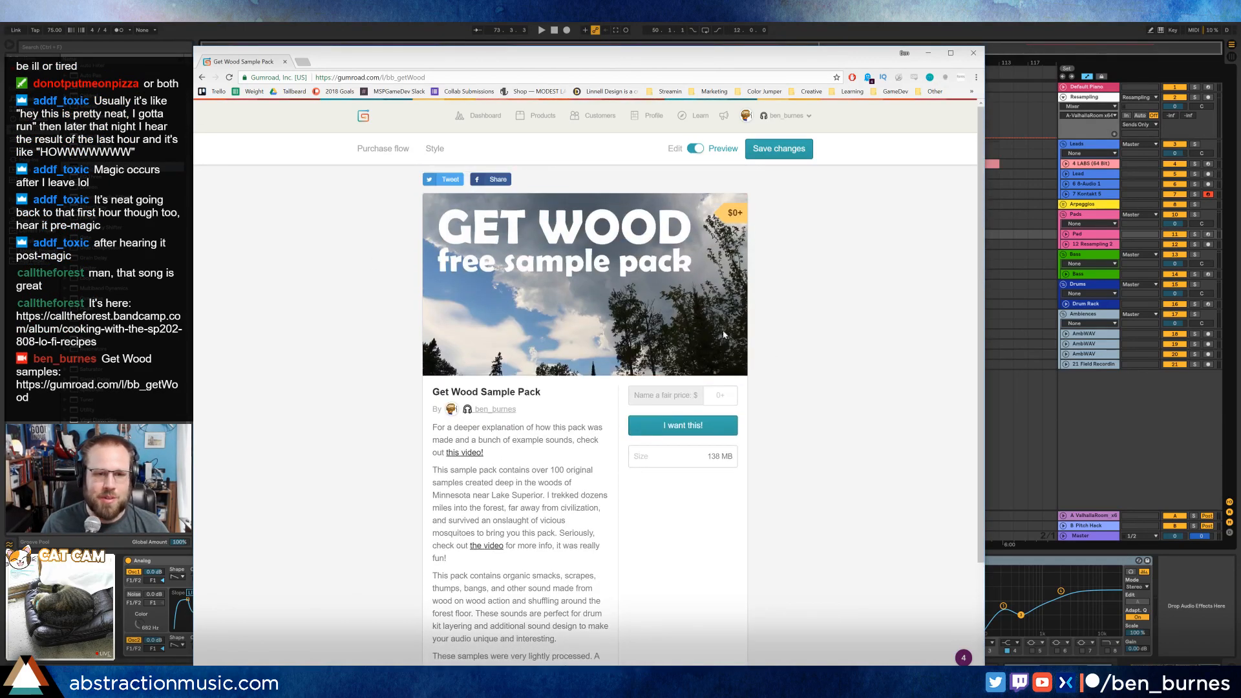
pyautogui.click(981, 55)
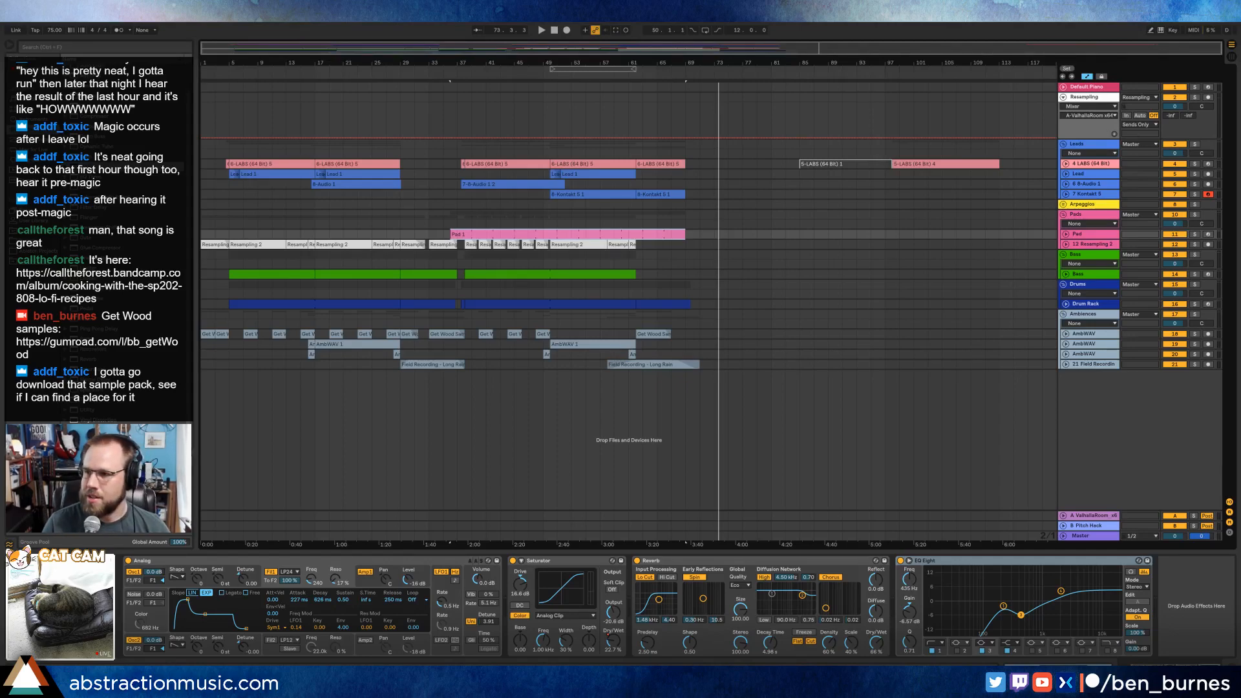
# Bring in the other browser window, load the Twitch channel twitch.tv/bobross, and move the window away again.
pyautogui.moveTo(1240, 69); pyautogui.dragTo(840, 94)
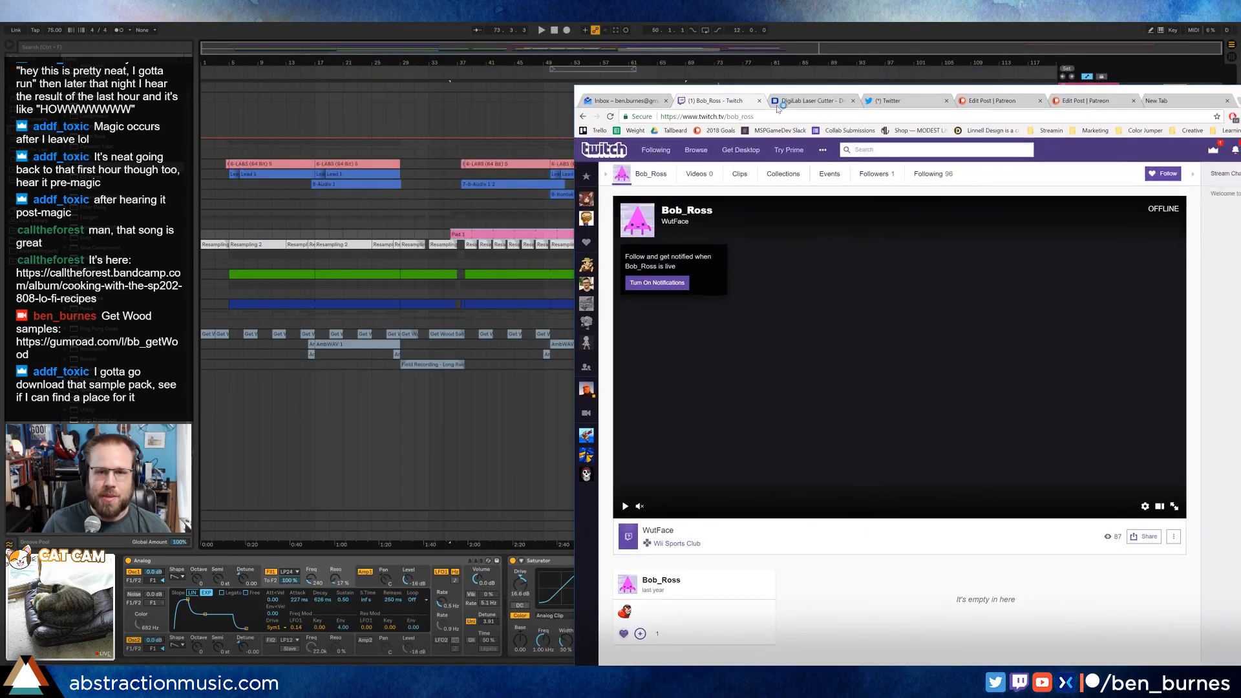
pyautogui.doubleClick(740, 116)
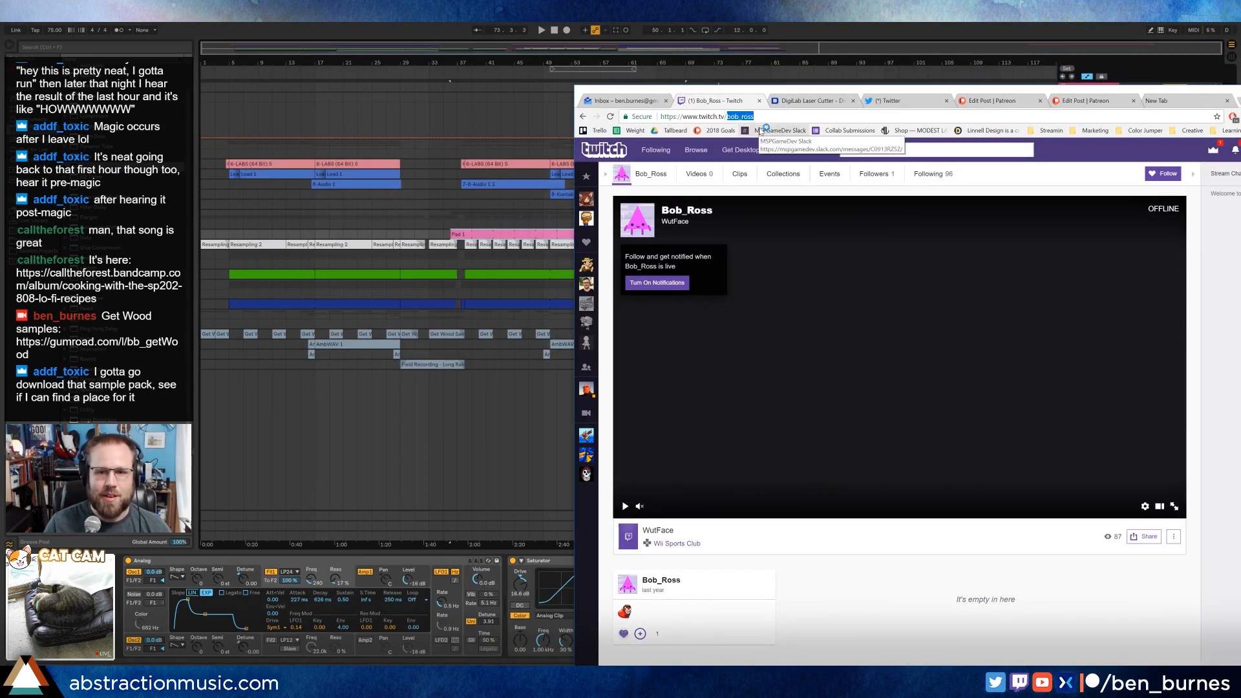
pyautogui.click(744, 117)
pyautogui.press('BackSpace')
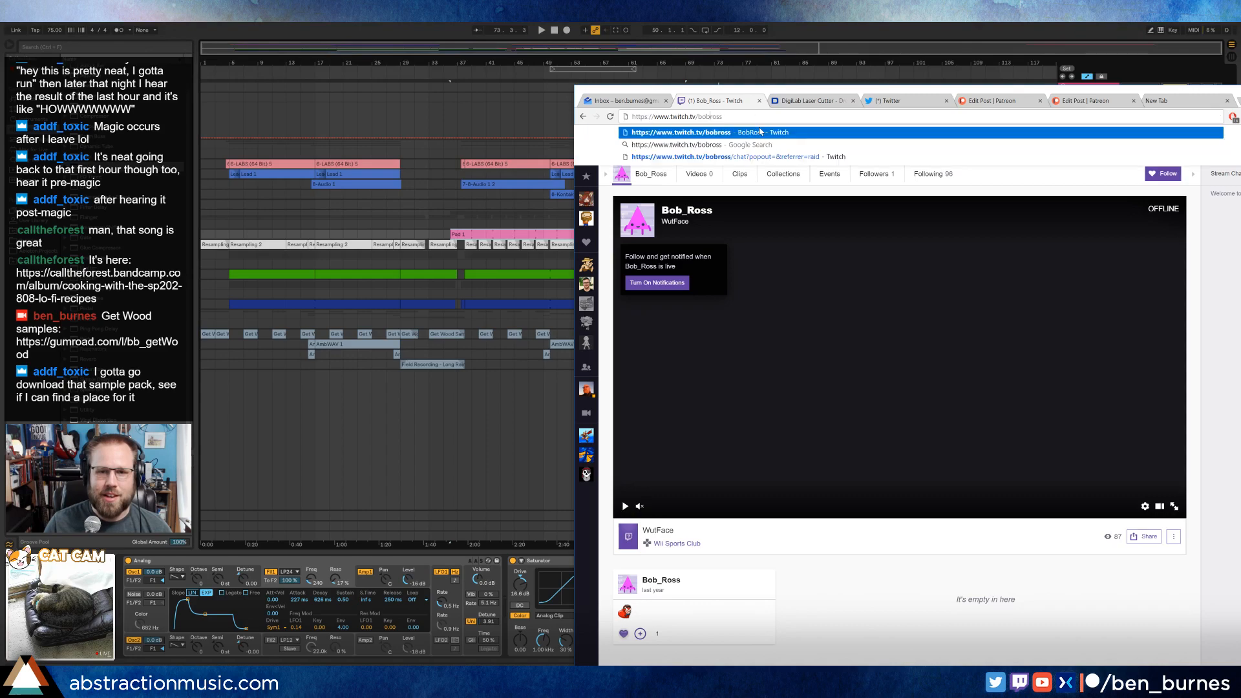
pyautogui.press('Return')
pyautogui.moveTo(726, 90); pyautogui.dragTo(559, 63)
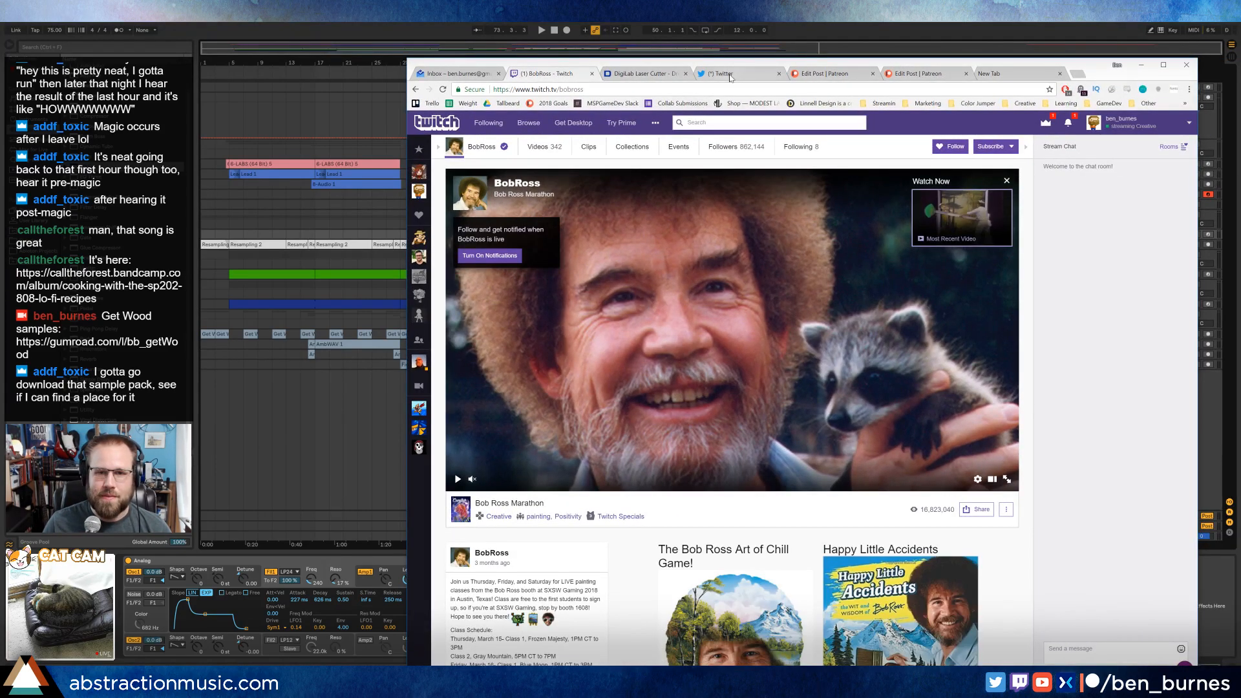
pyautogui.moveTo(731, 66); pyautogui.dragTo(1240, 77)
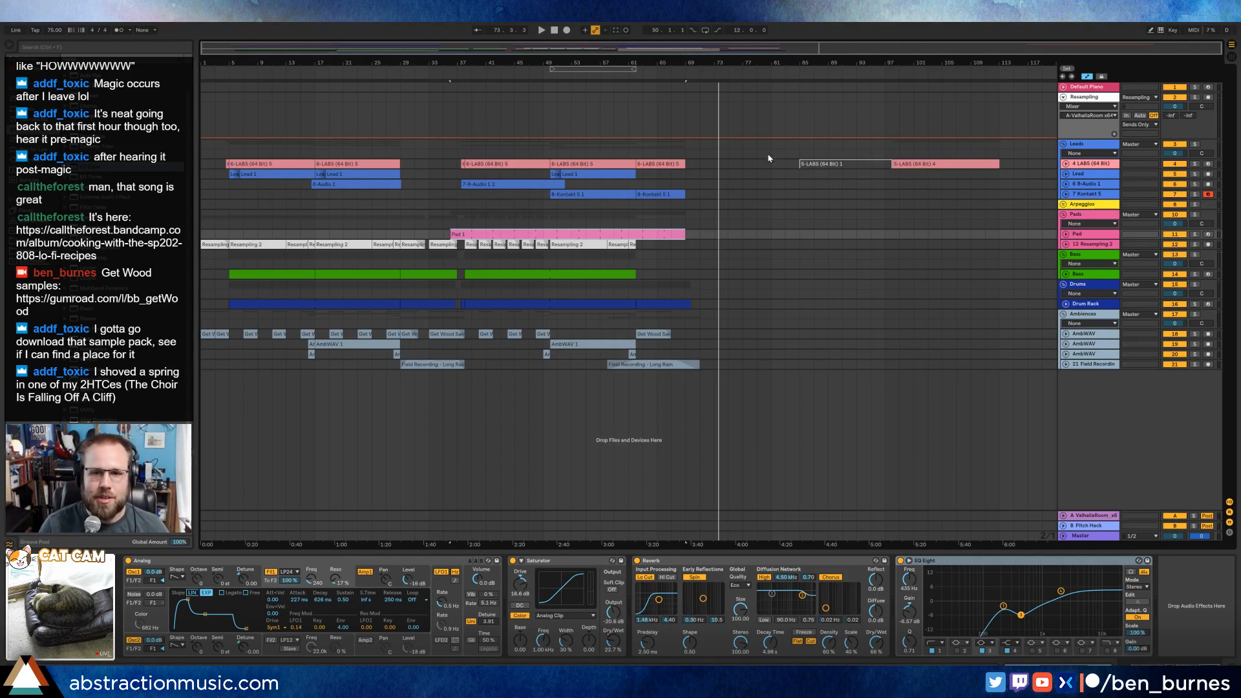
# Deactivate the last LABS clip beyond the end of the song and return the playback position to the start.
pyautogui.click(907, 163)
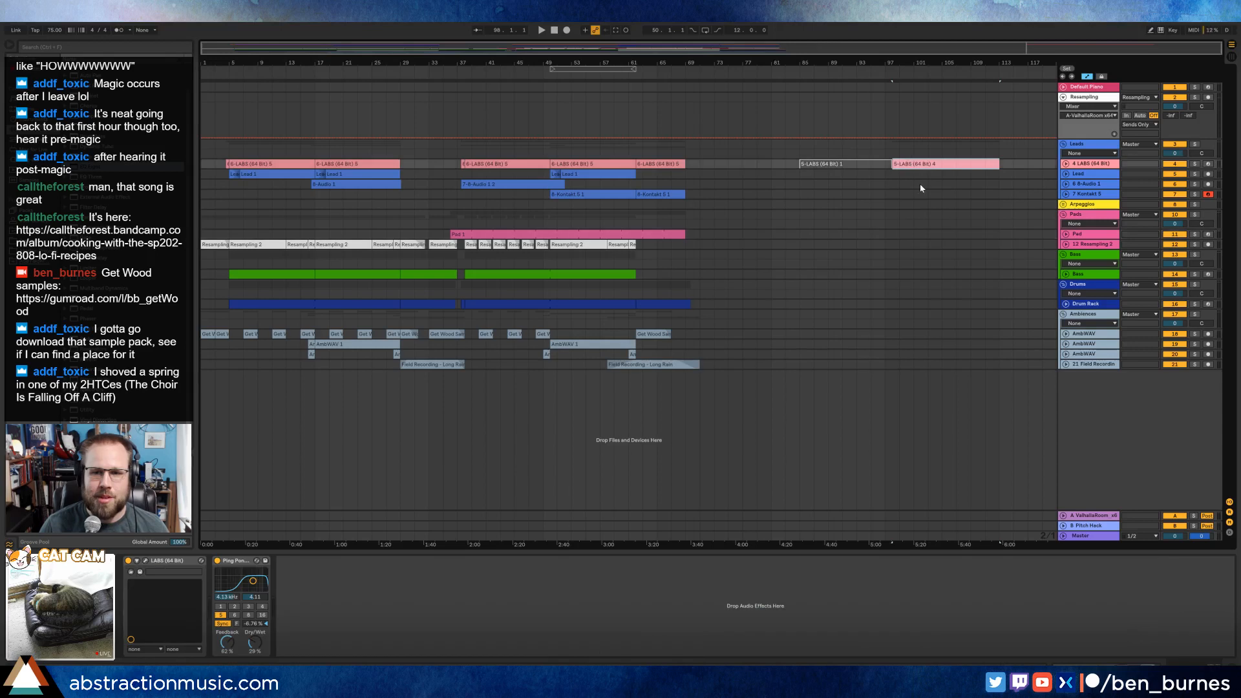
pyautogui.click(694, 167)
pyautogui.press('Home')
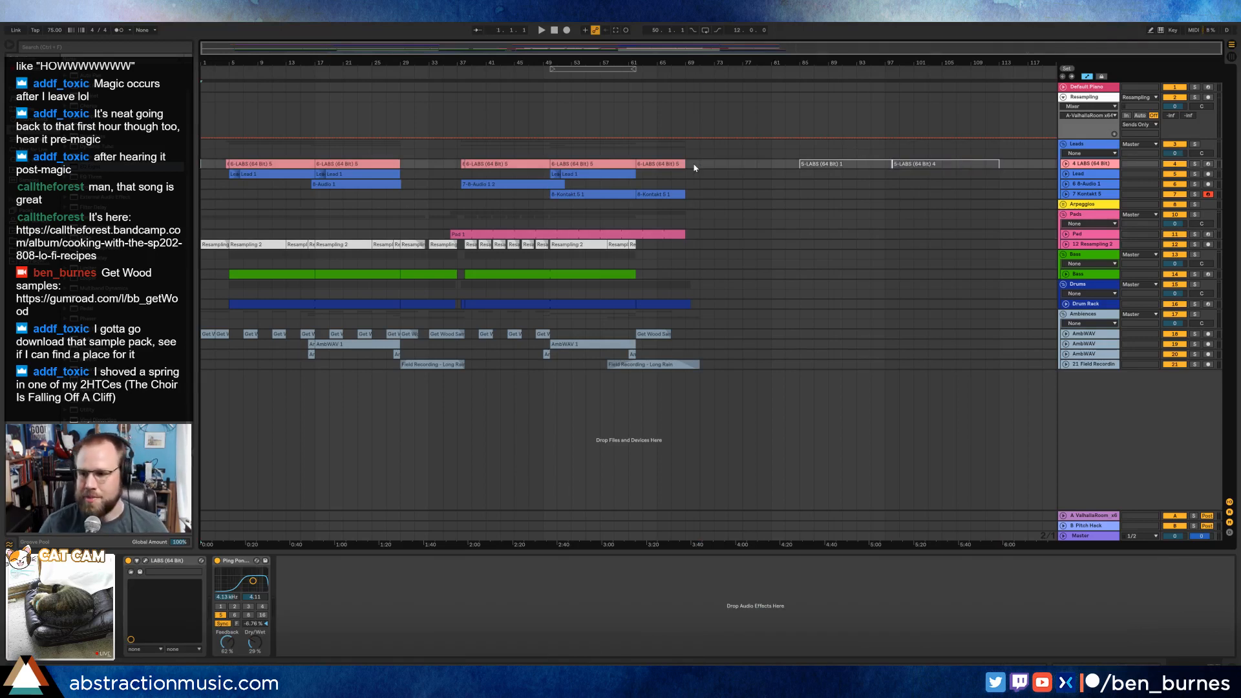